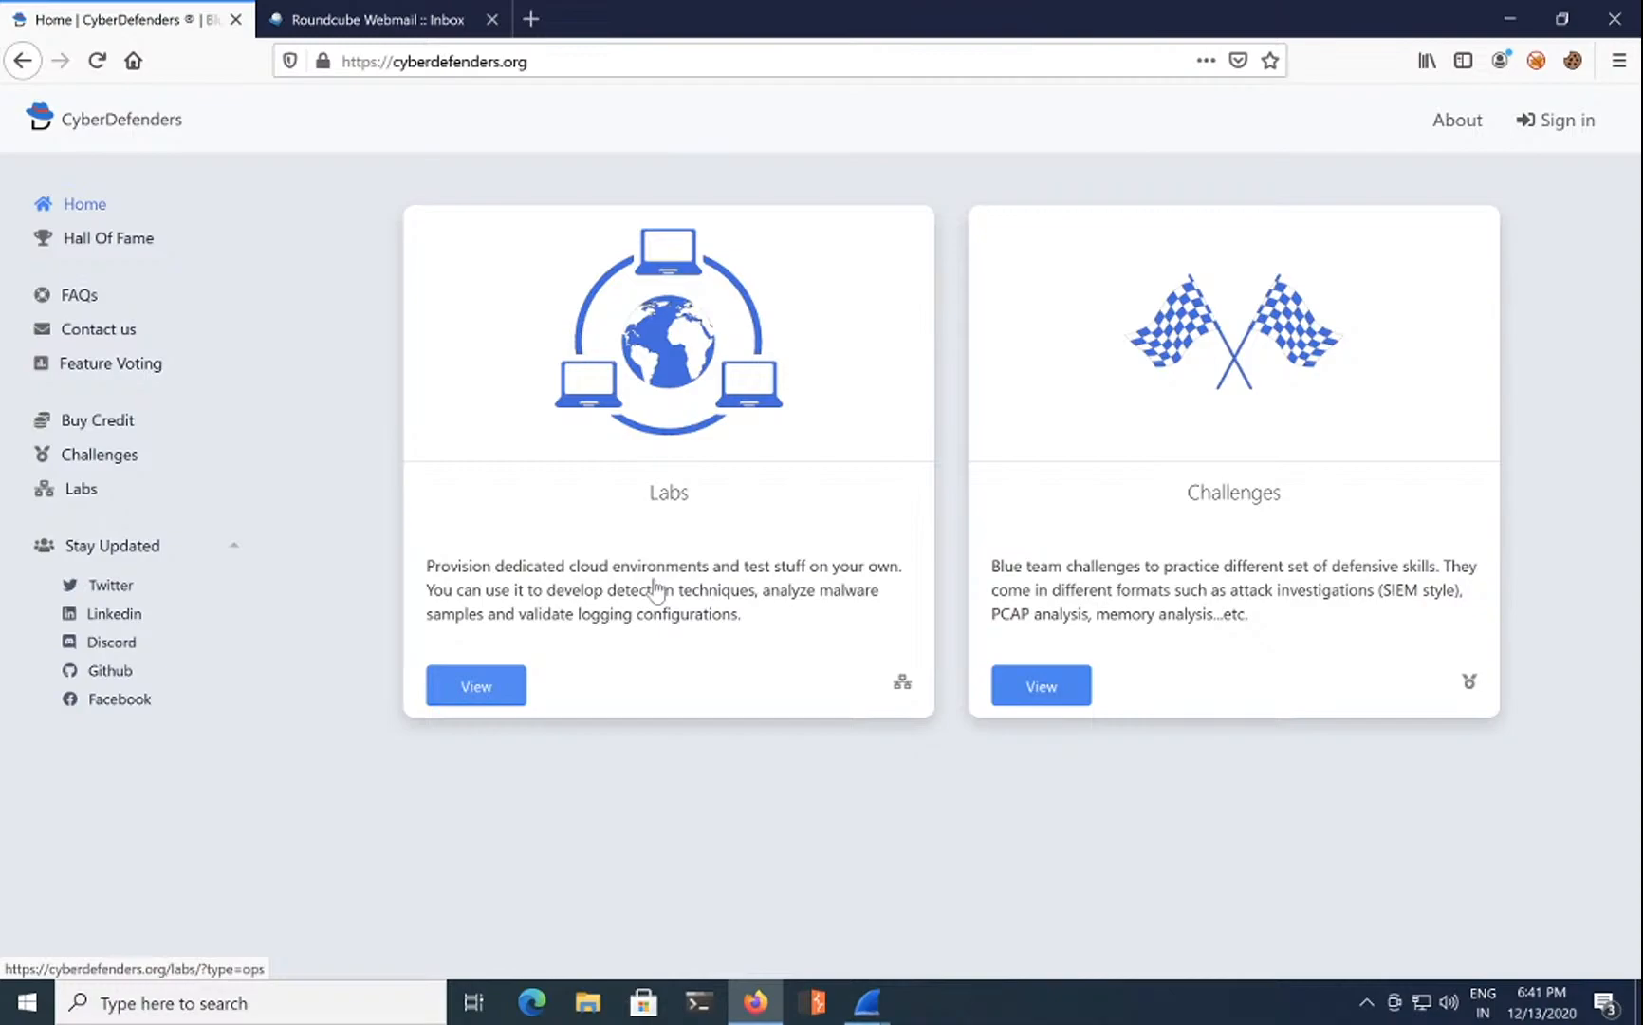
Step: Open the CyberDefenders registration form and enter the new username and e-mail address
click(1587, 131)
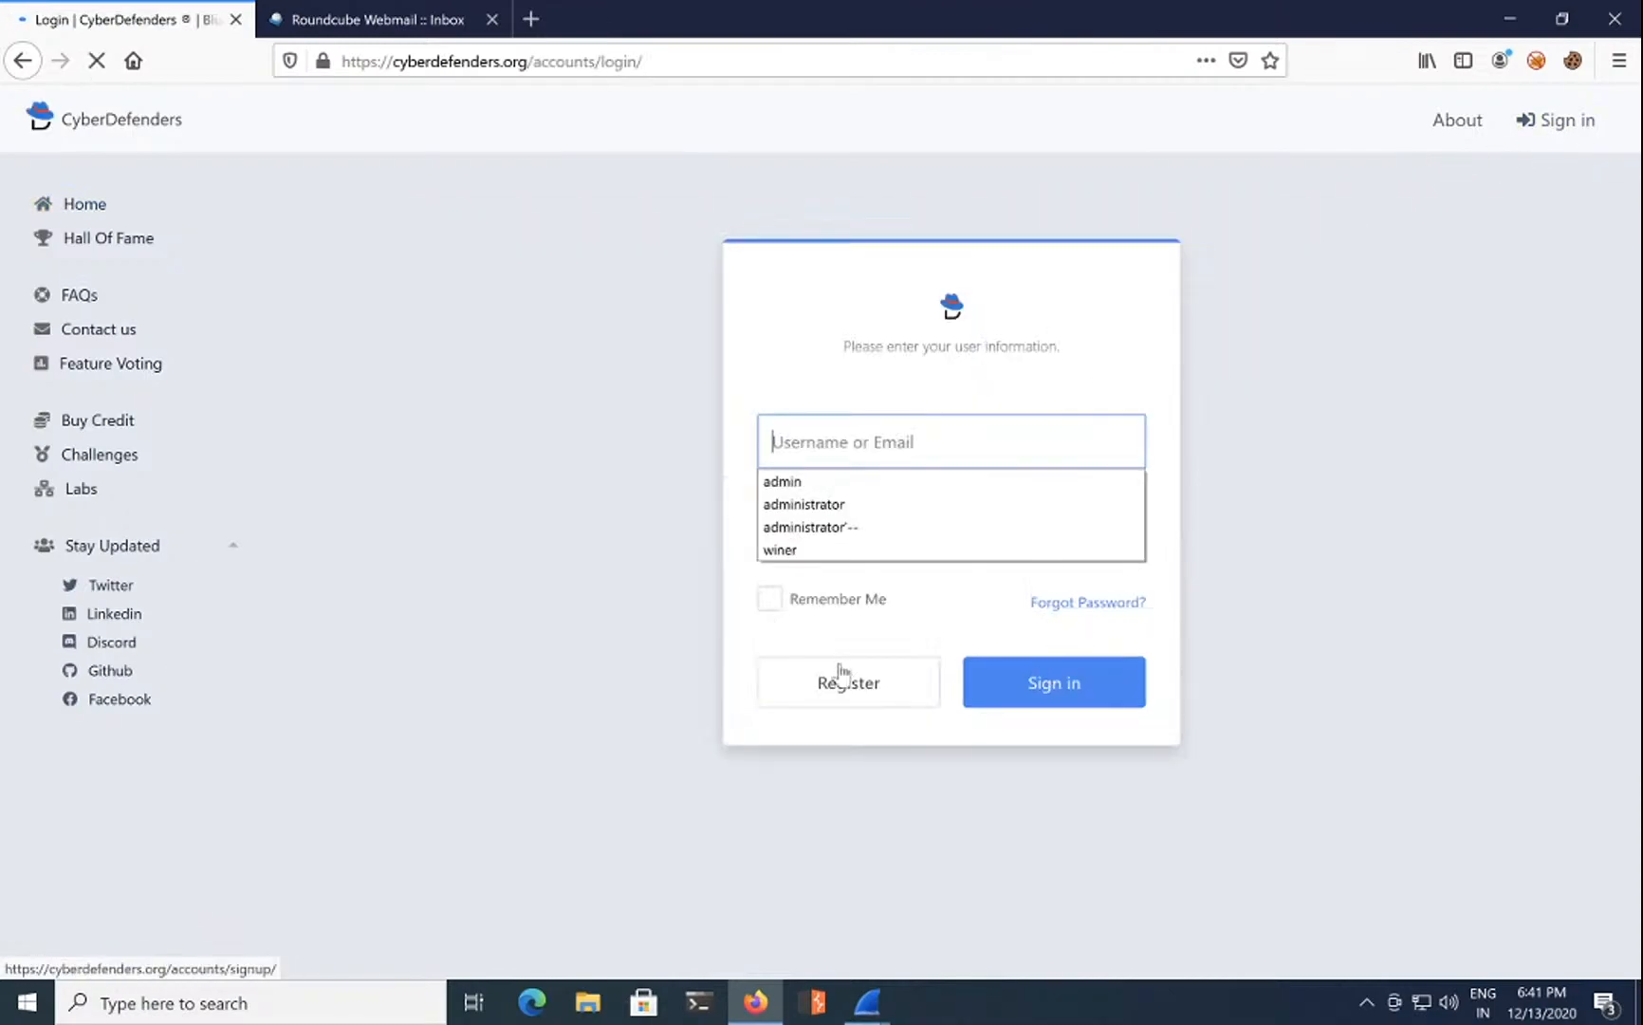
click(854, 702)
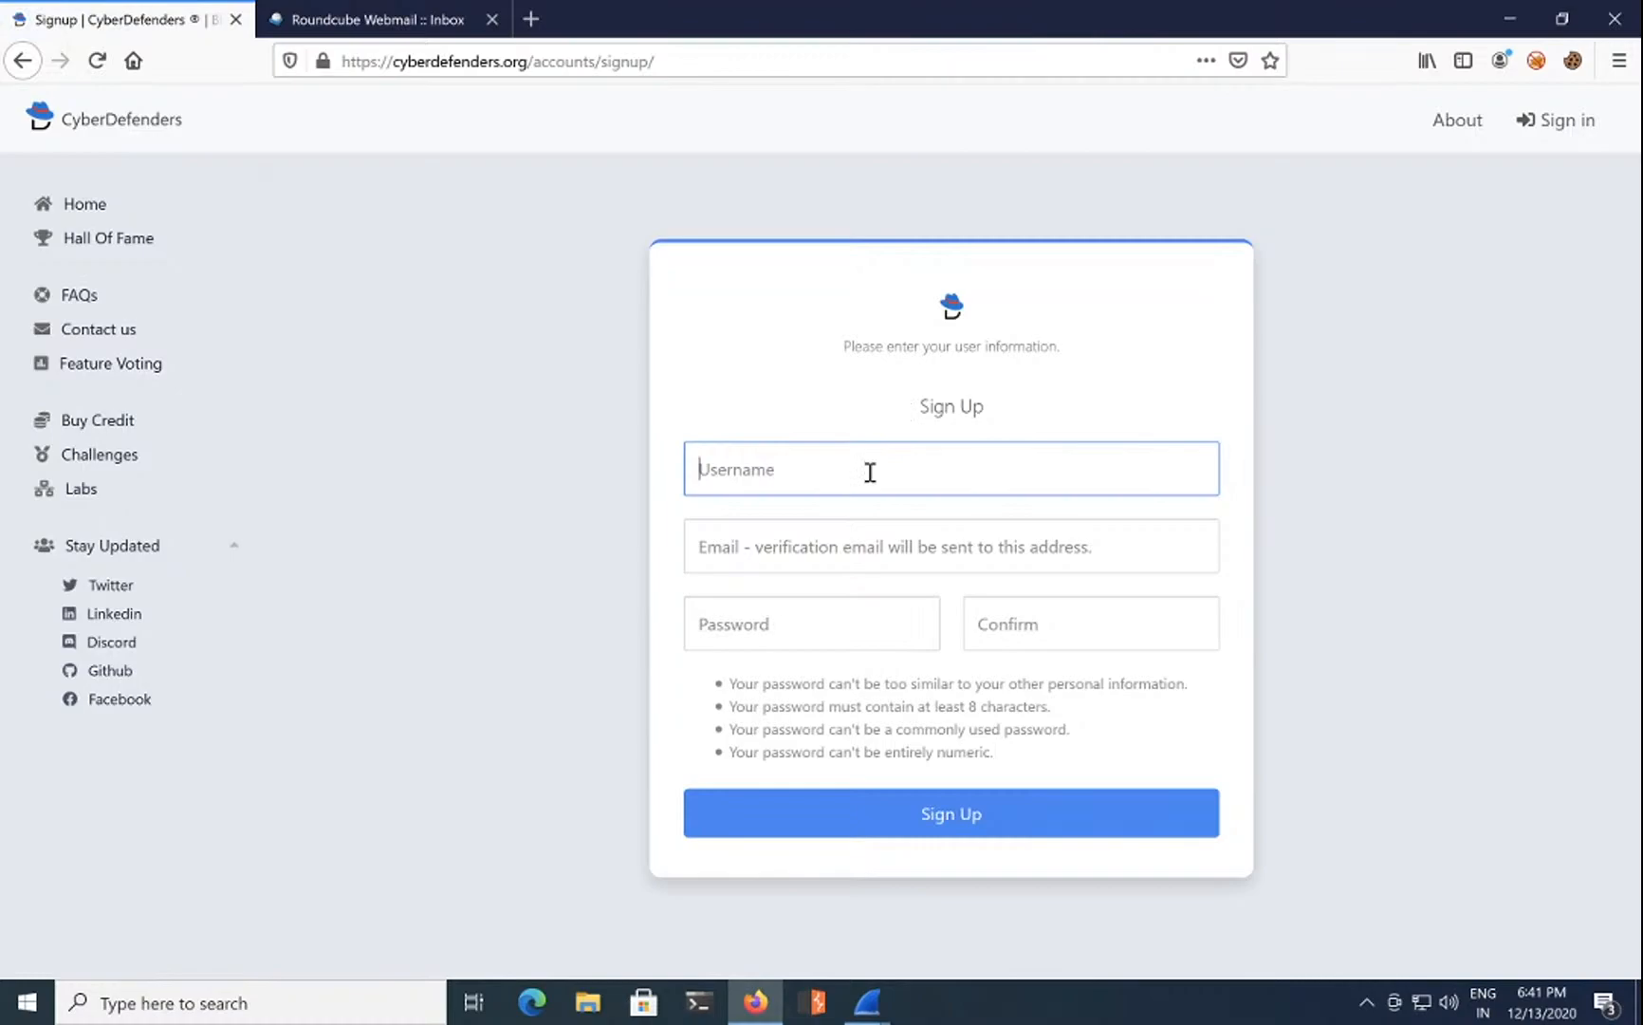
text(arishti-demo)
key(Tab)
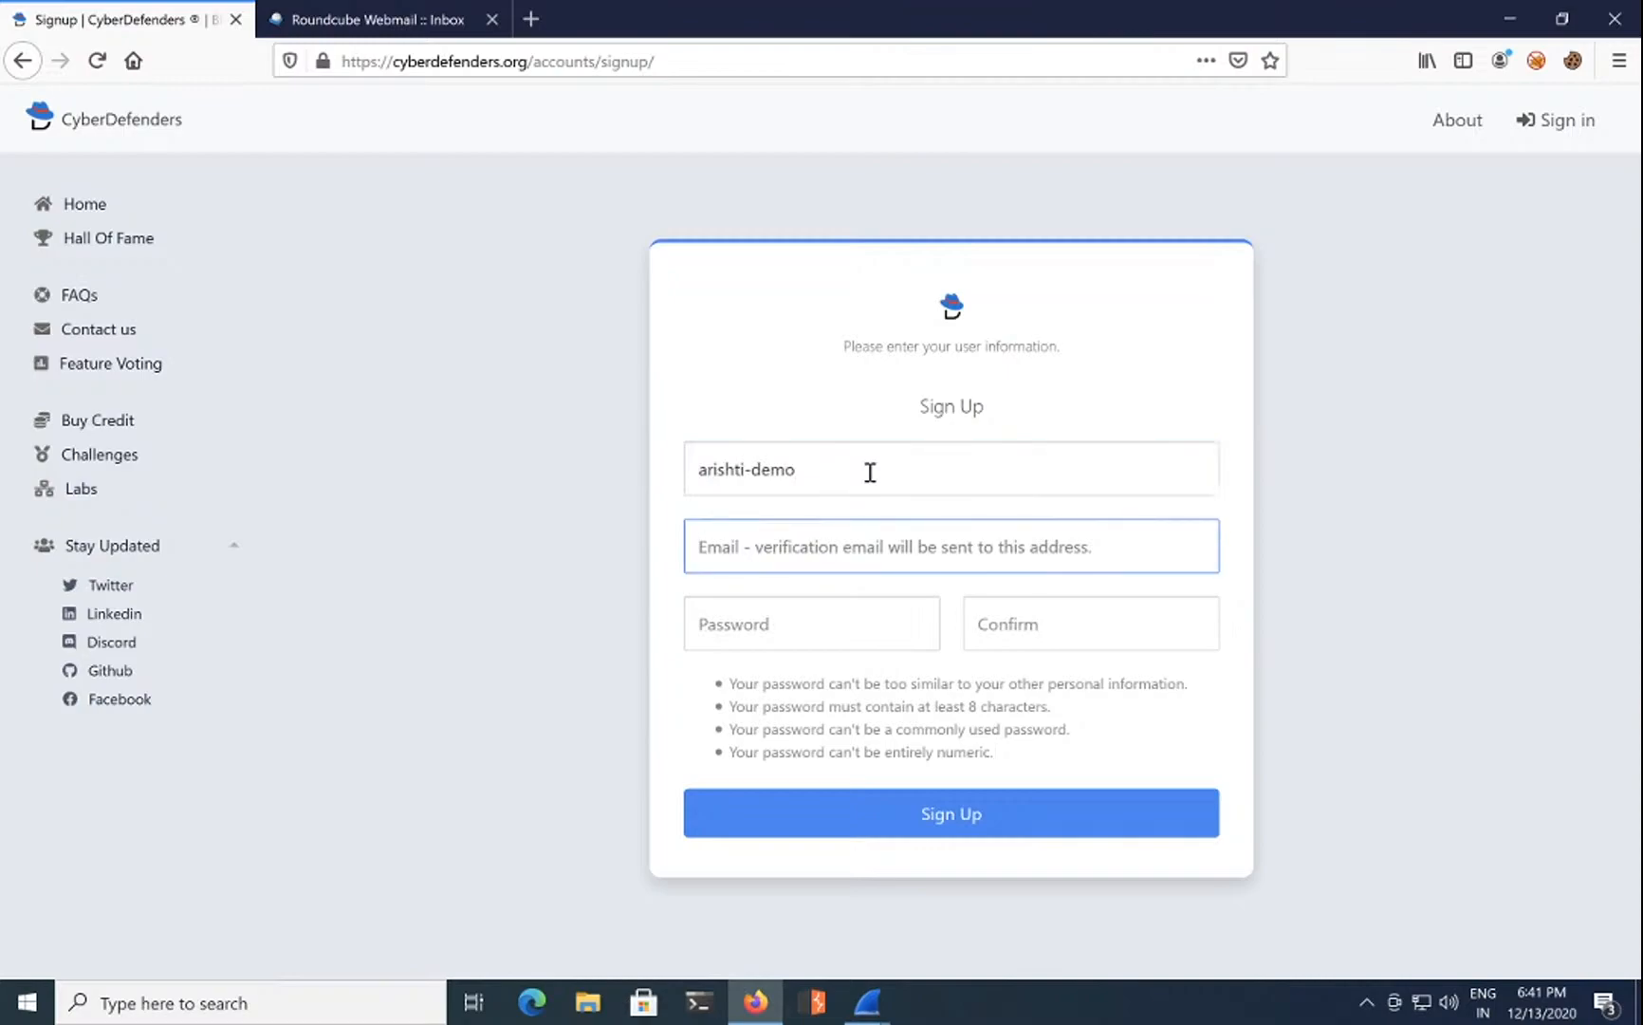
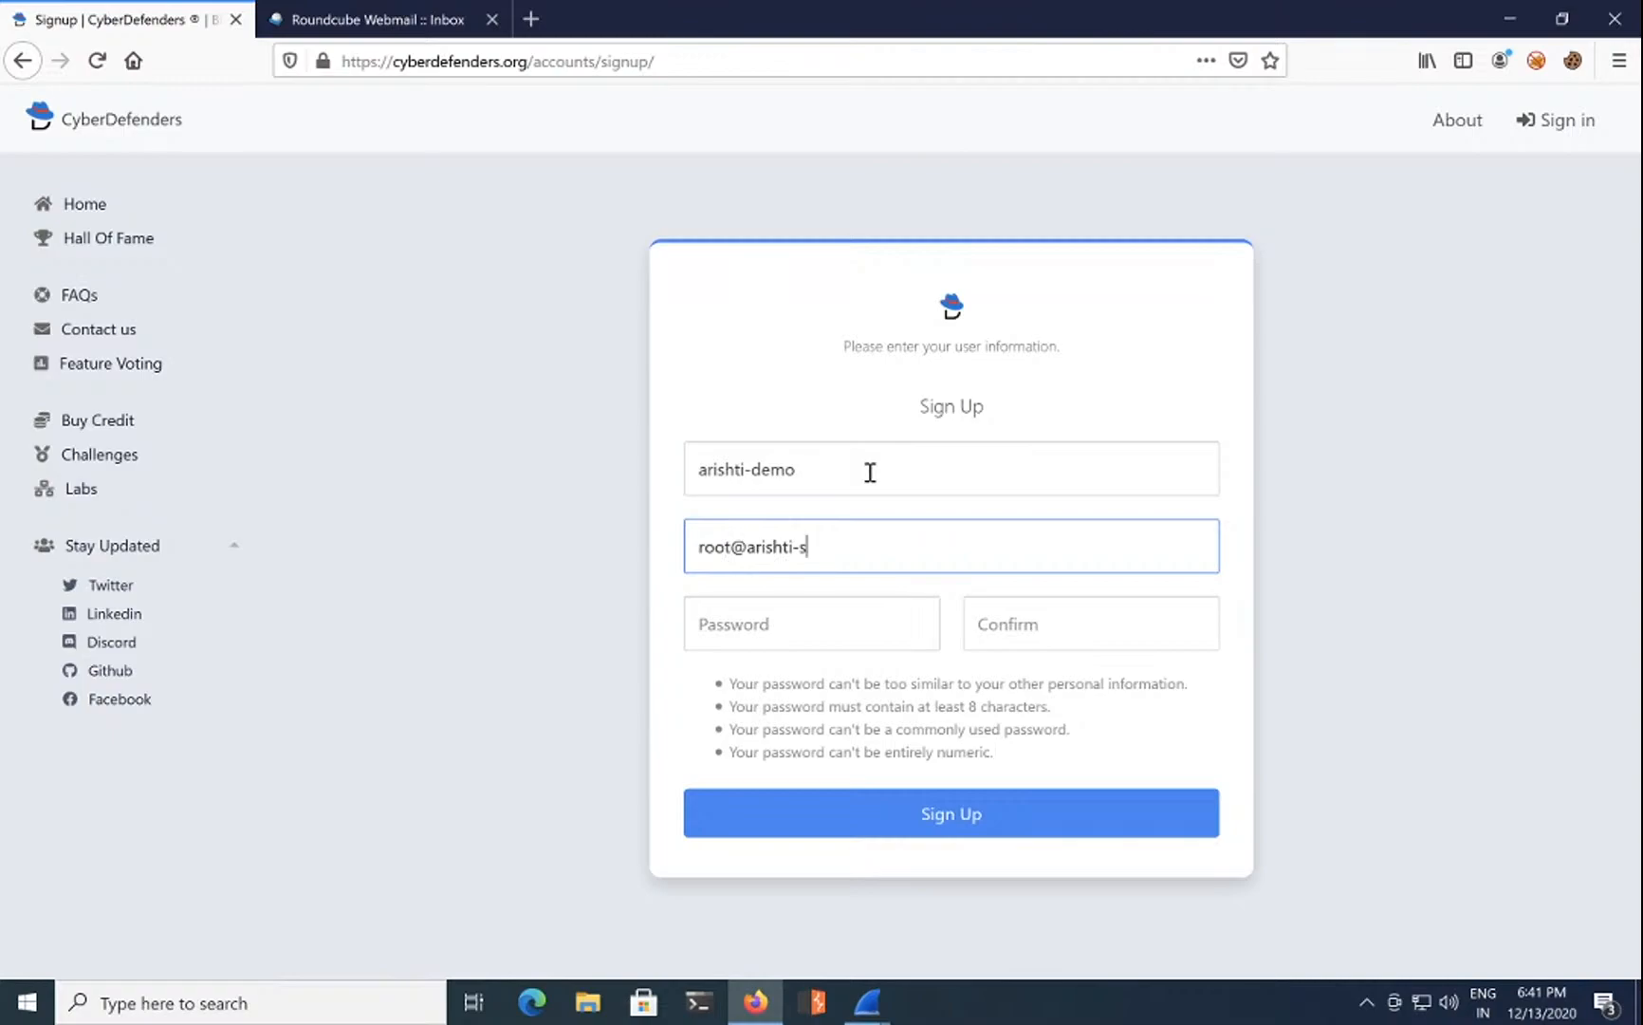
key(Tab)
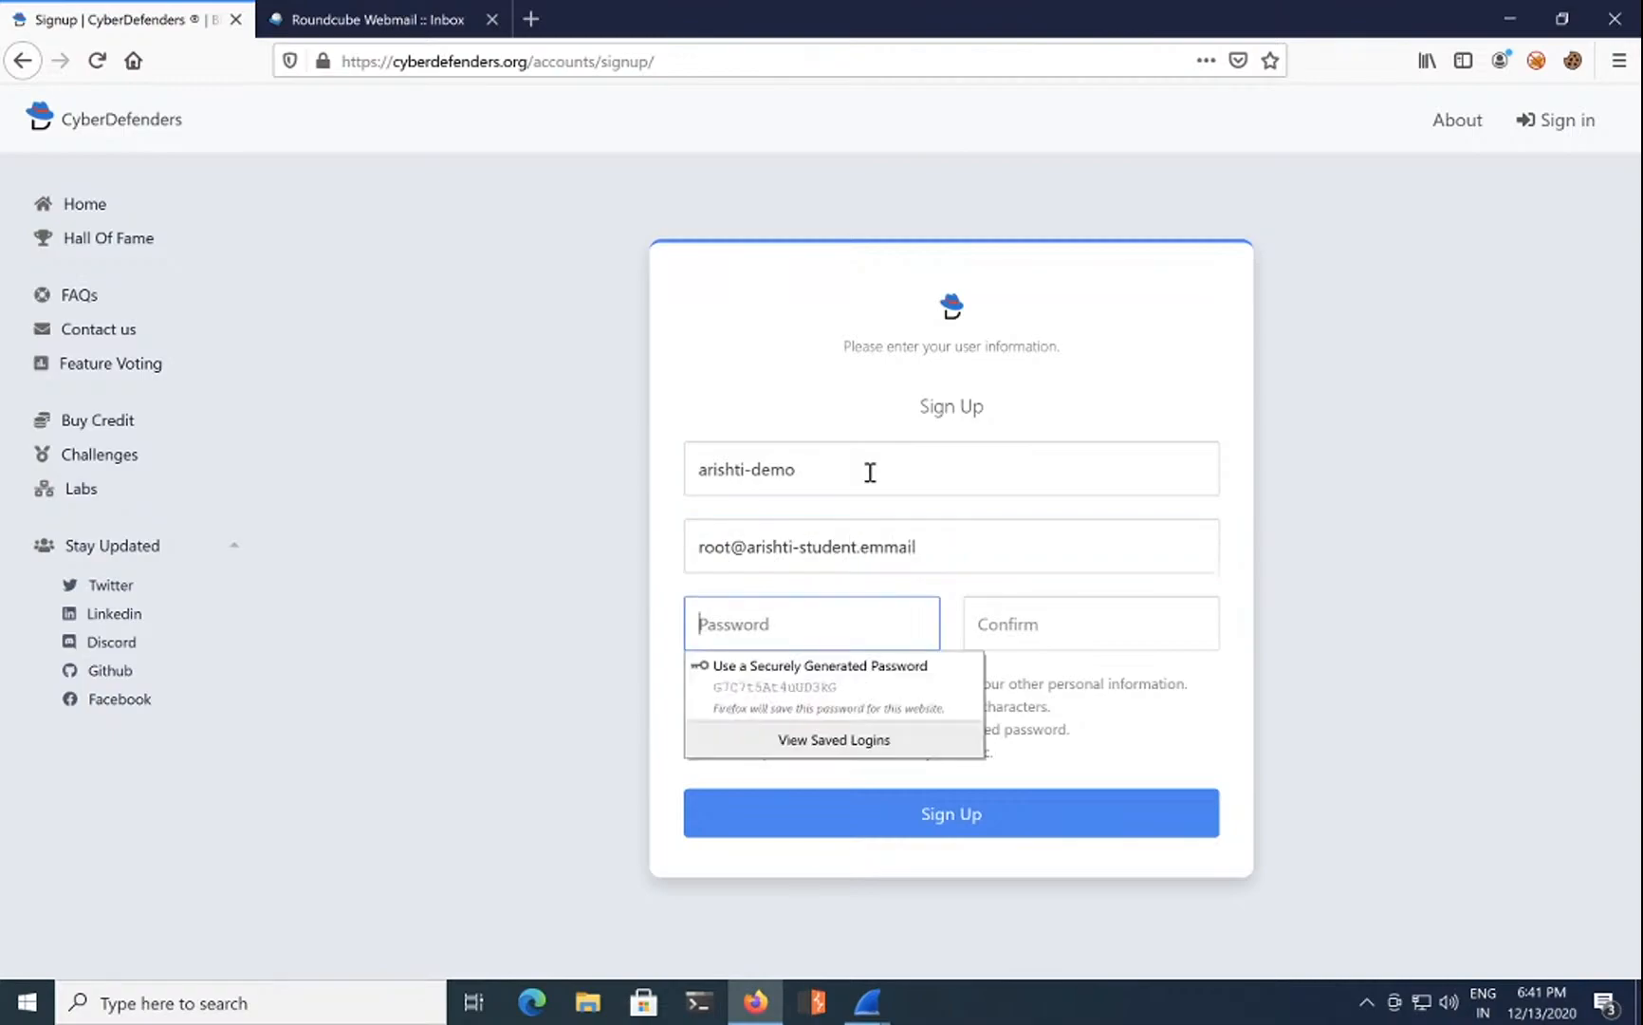
Step: Fix the e-mail typo, use Firefox's generated password, submit the signup, and dismiss the save-login prompt
click(904, 550)
key(BackSpace)
click(839, 610)
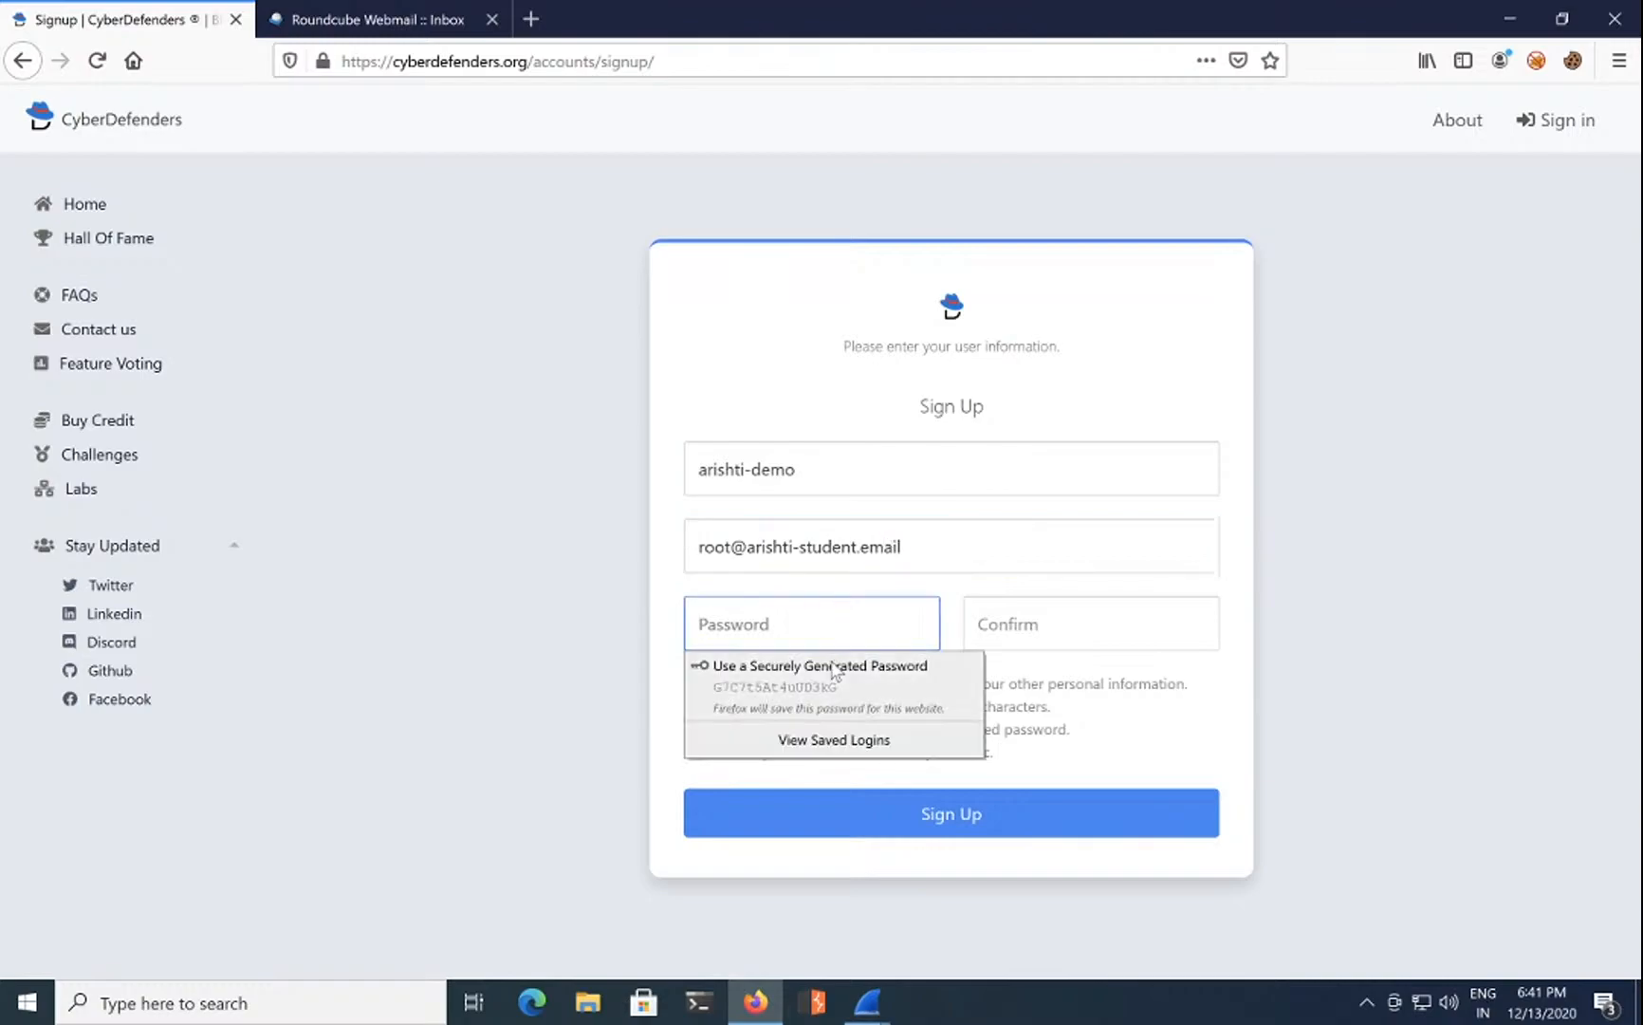
click(833, 669)
click(924, 821)
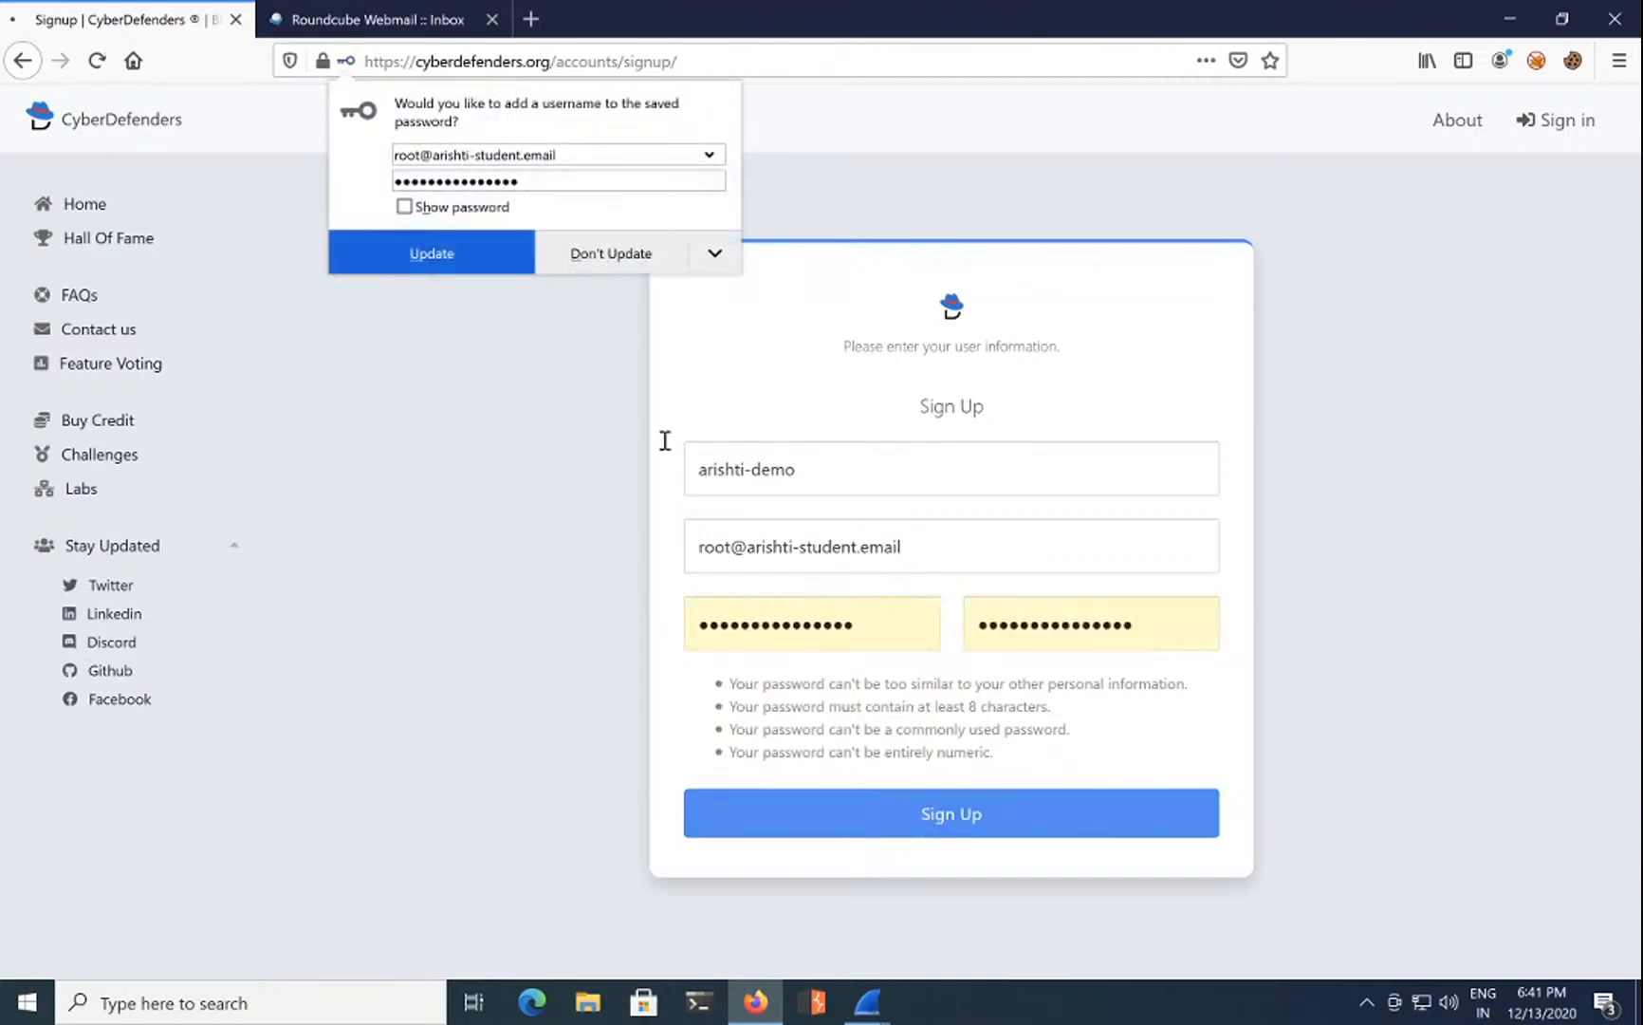
click(468, 245)
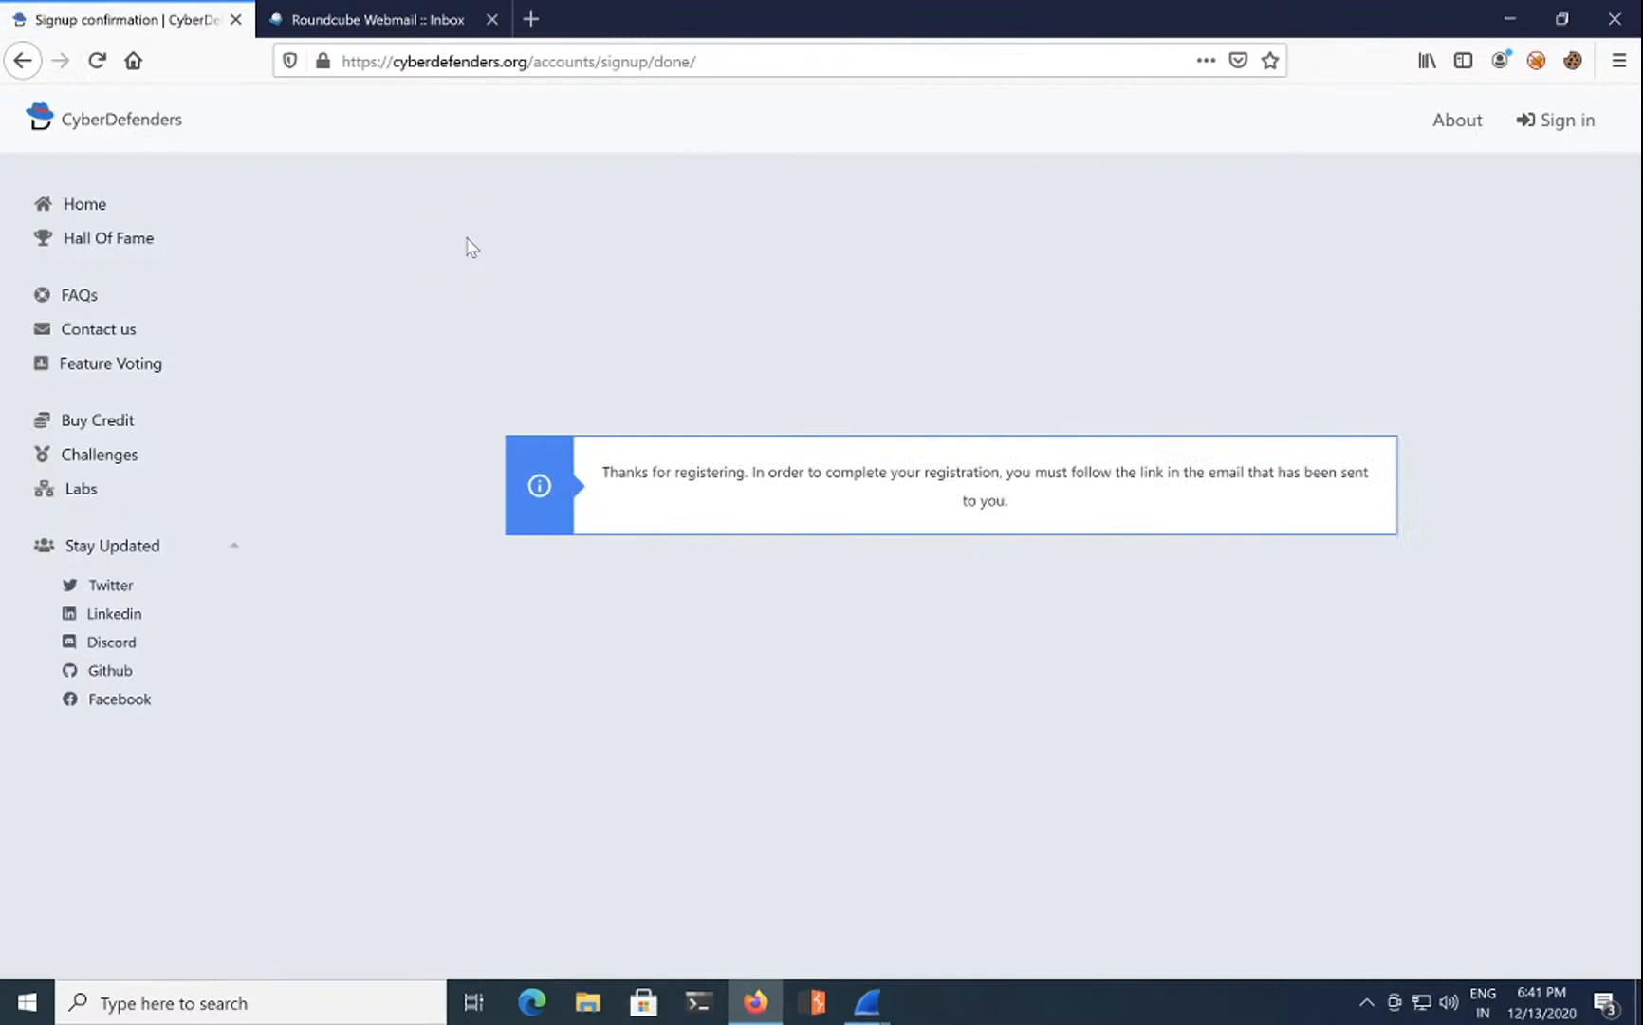
Step: Refresh the Roundcube inbox until the CyberDefenders activation email arrives
click(379, 21)
click(43, 199)
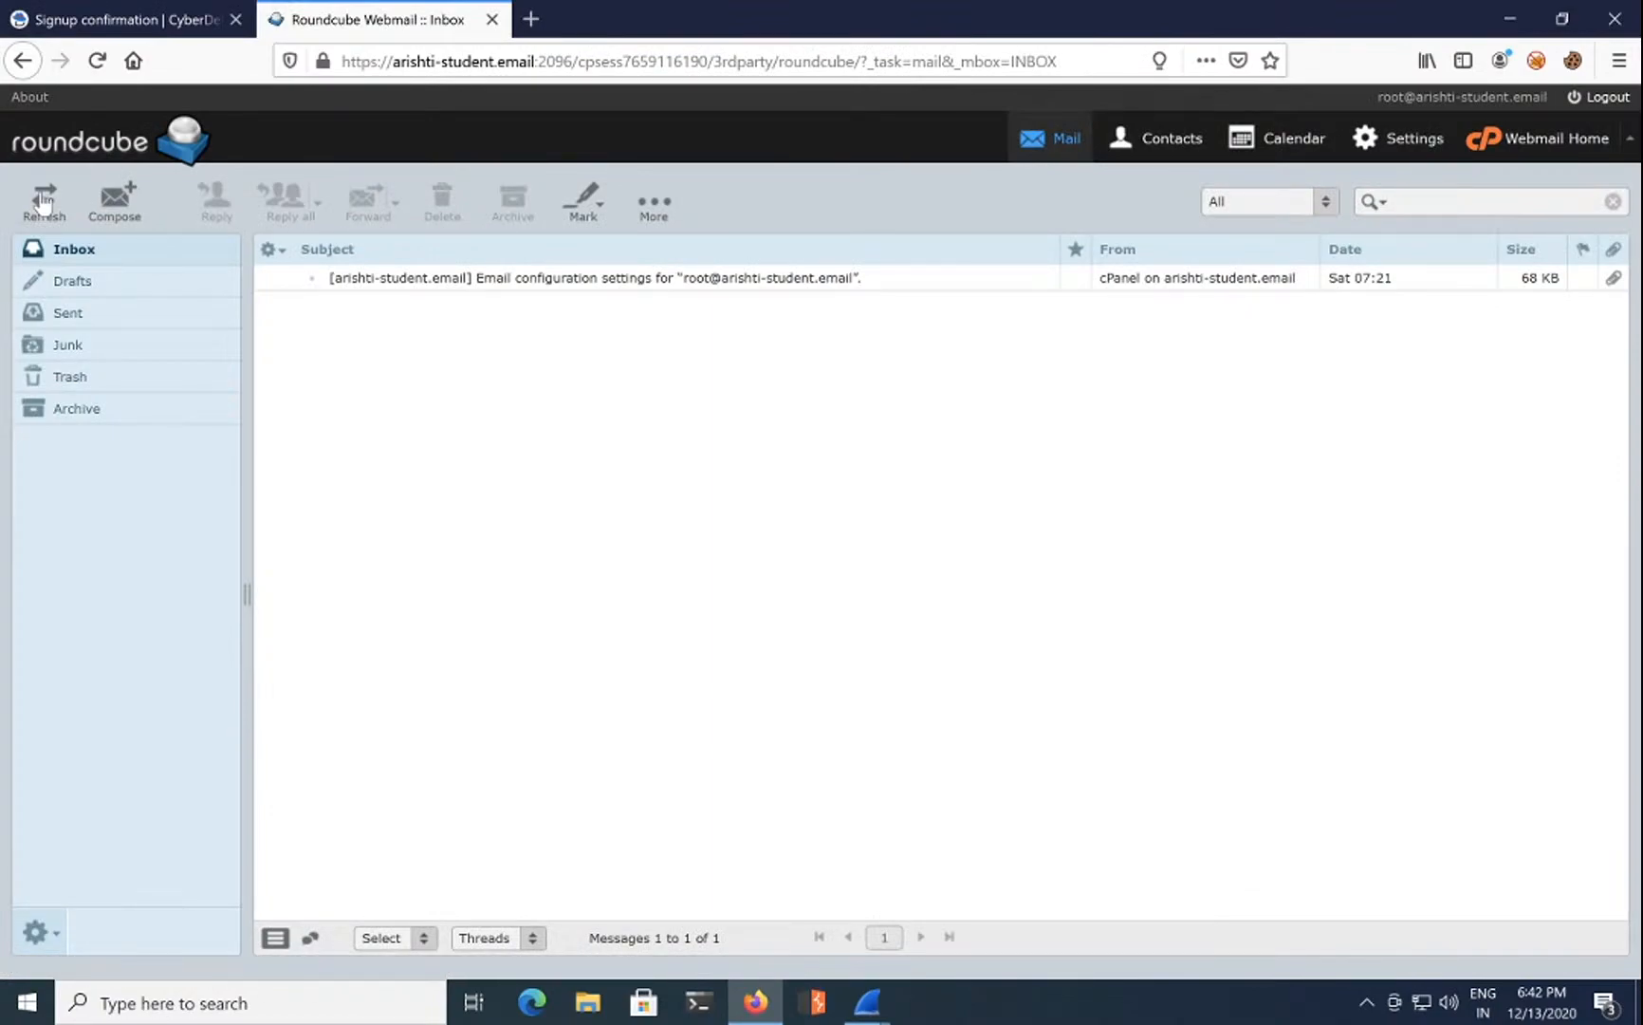
click(147, 19)
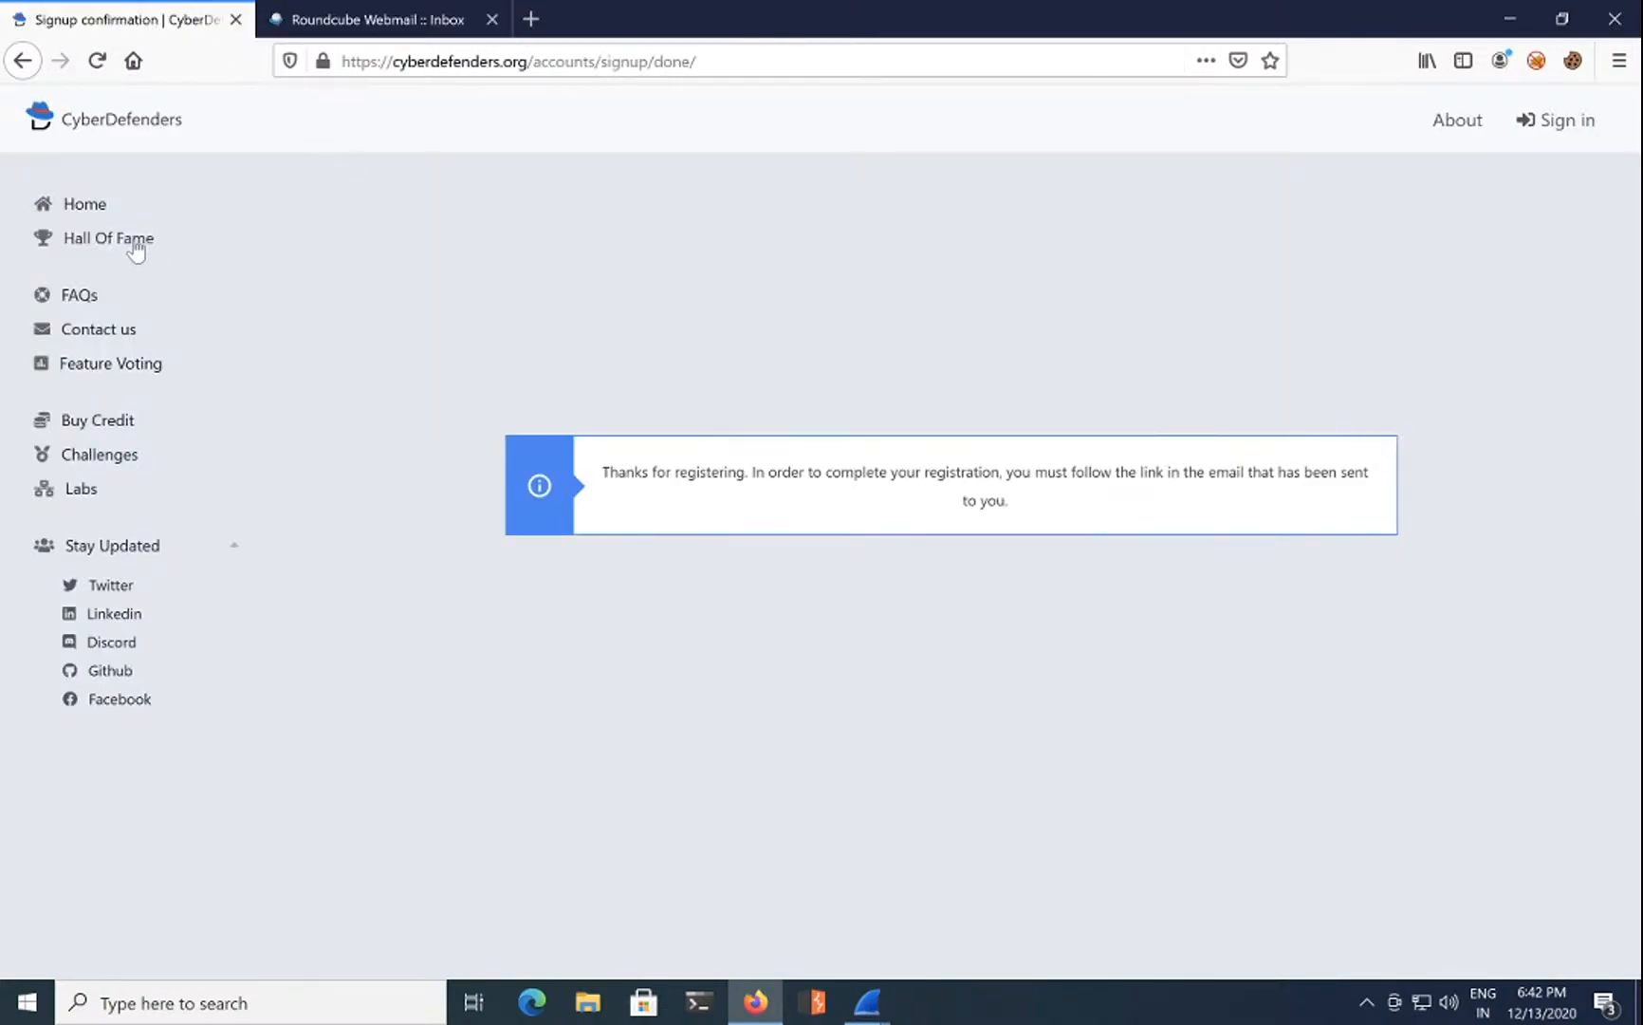
click(1570, 121)
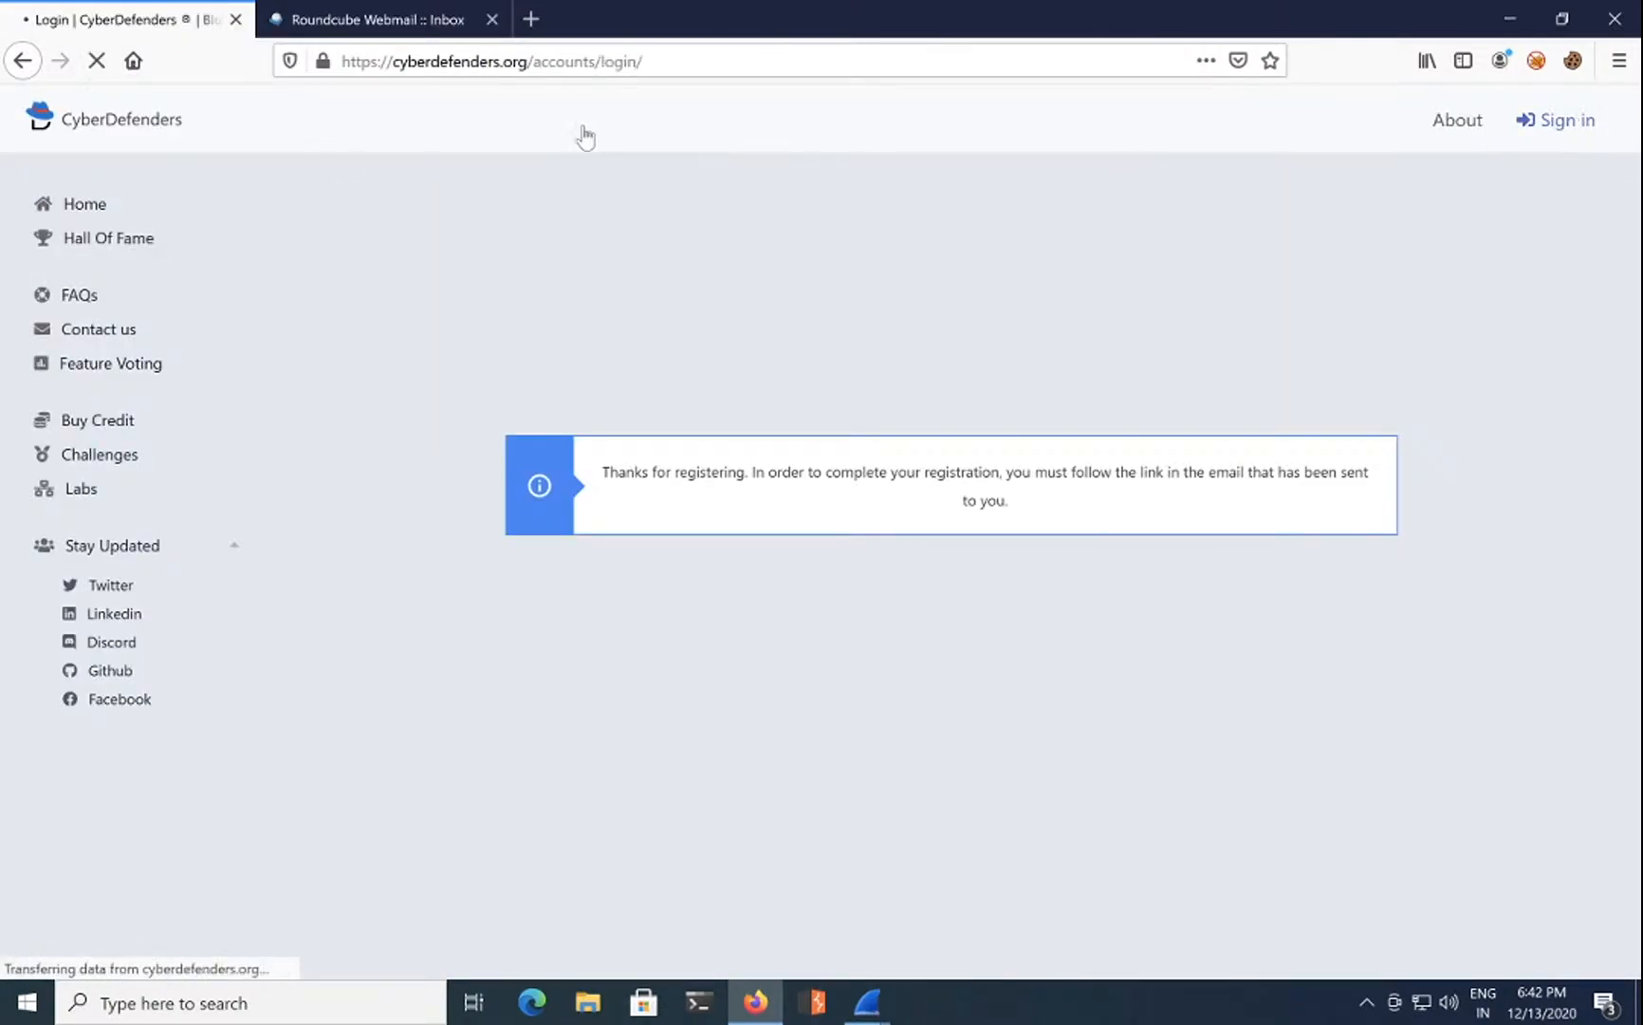
click(414, 17)
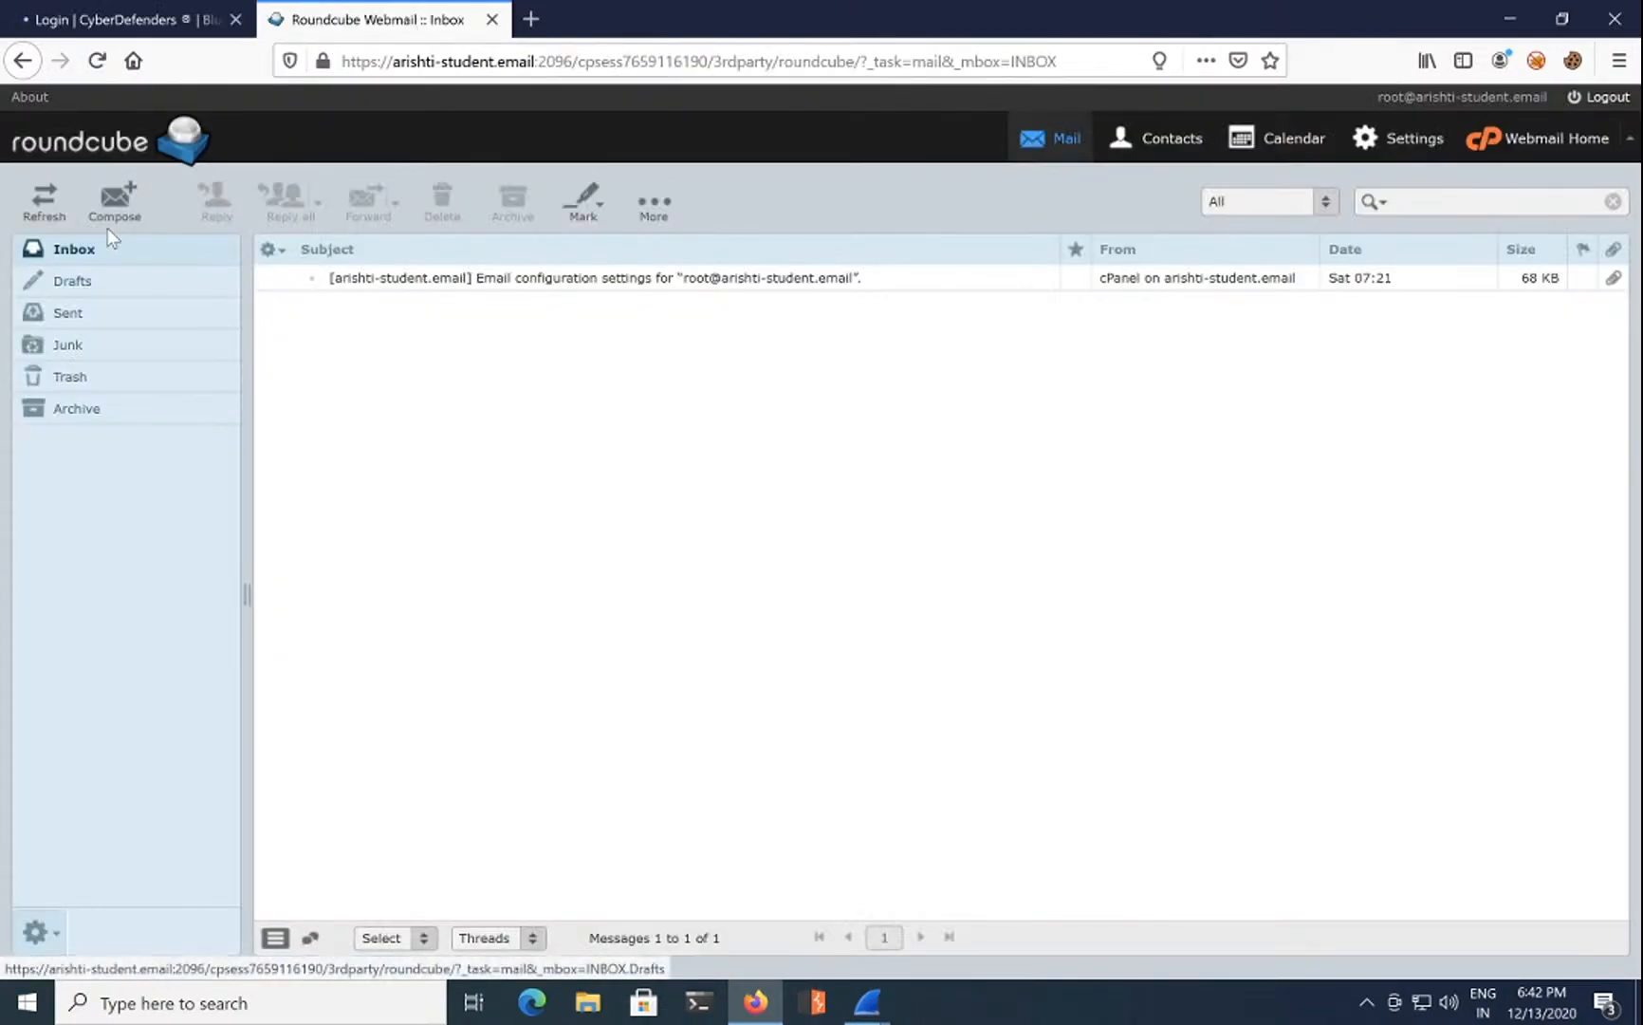
click(50, 206)
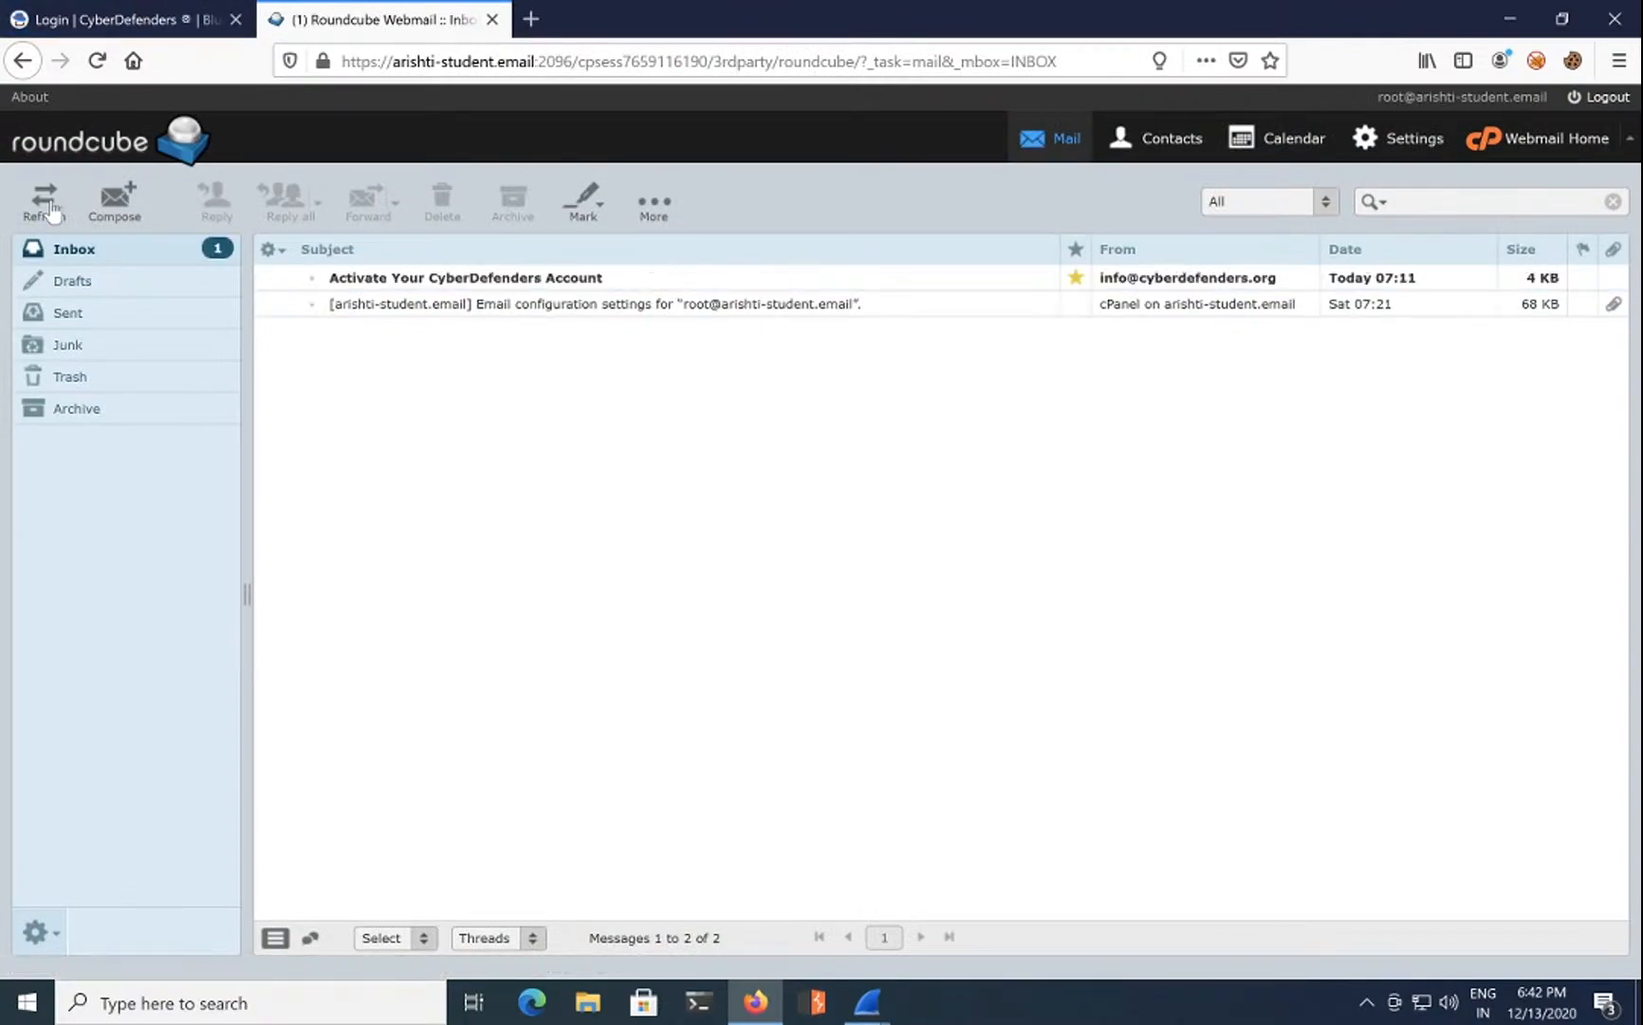
Step: Open the Activate Your CyberDefenders Account email, follow its link, and close the old login tab
click(485, 277)
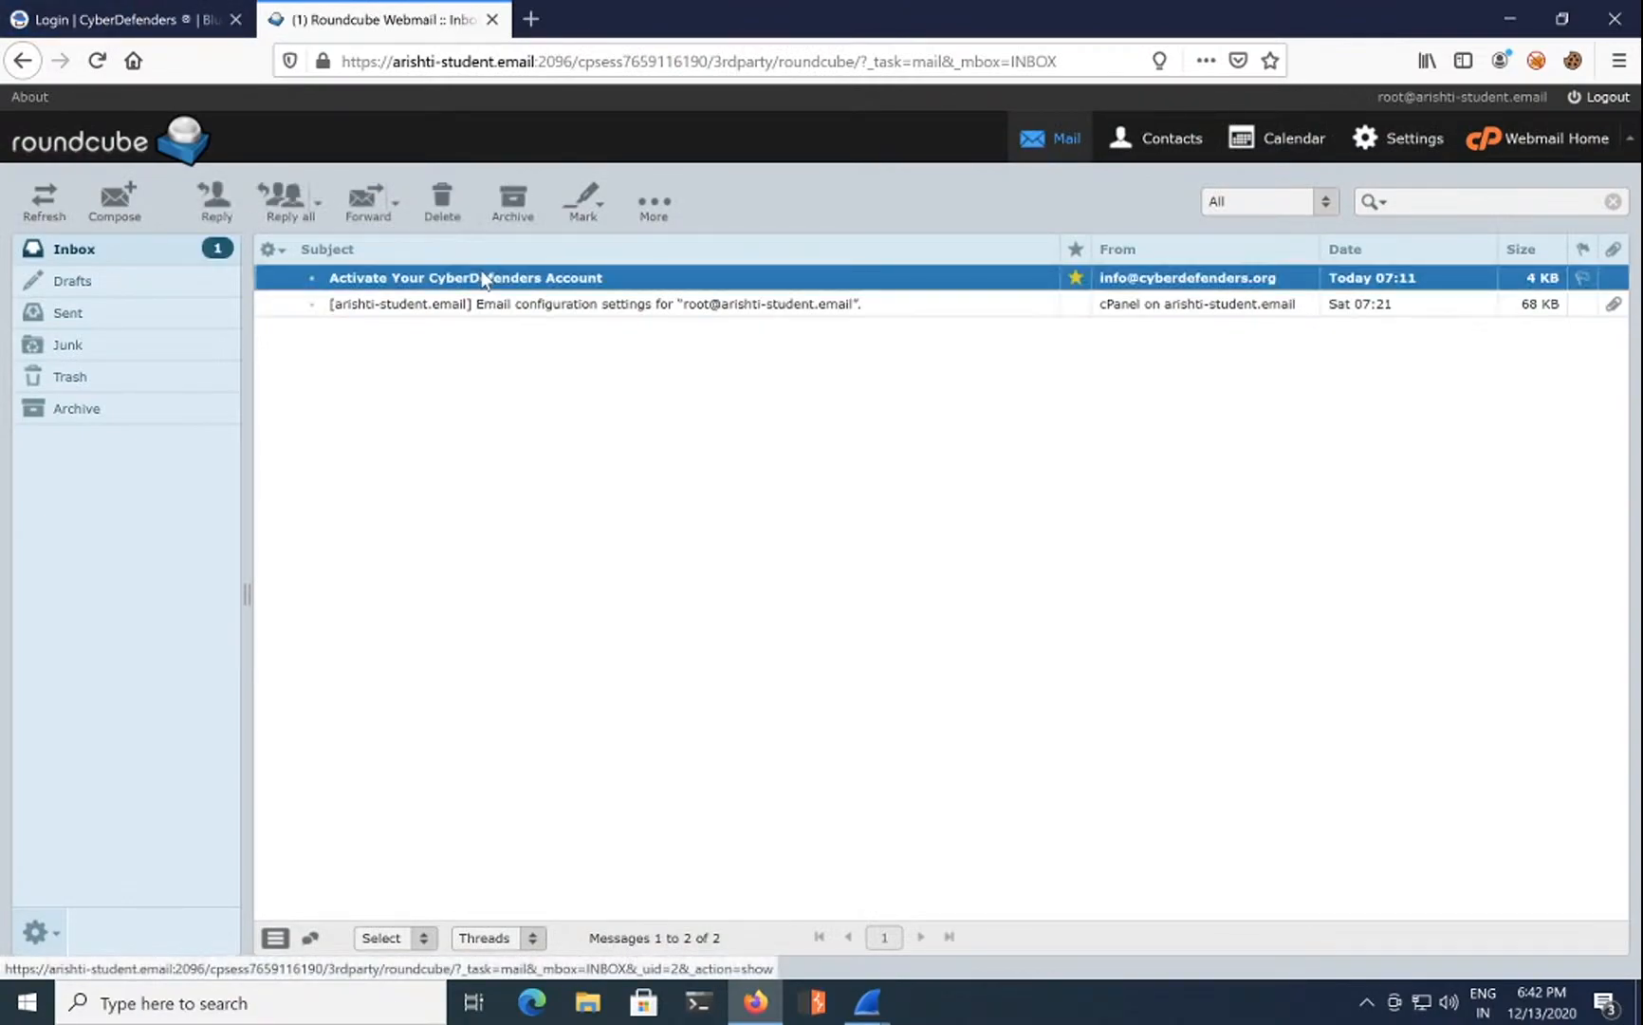
double_click(602, 281)
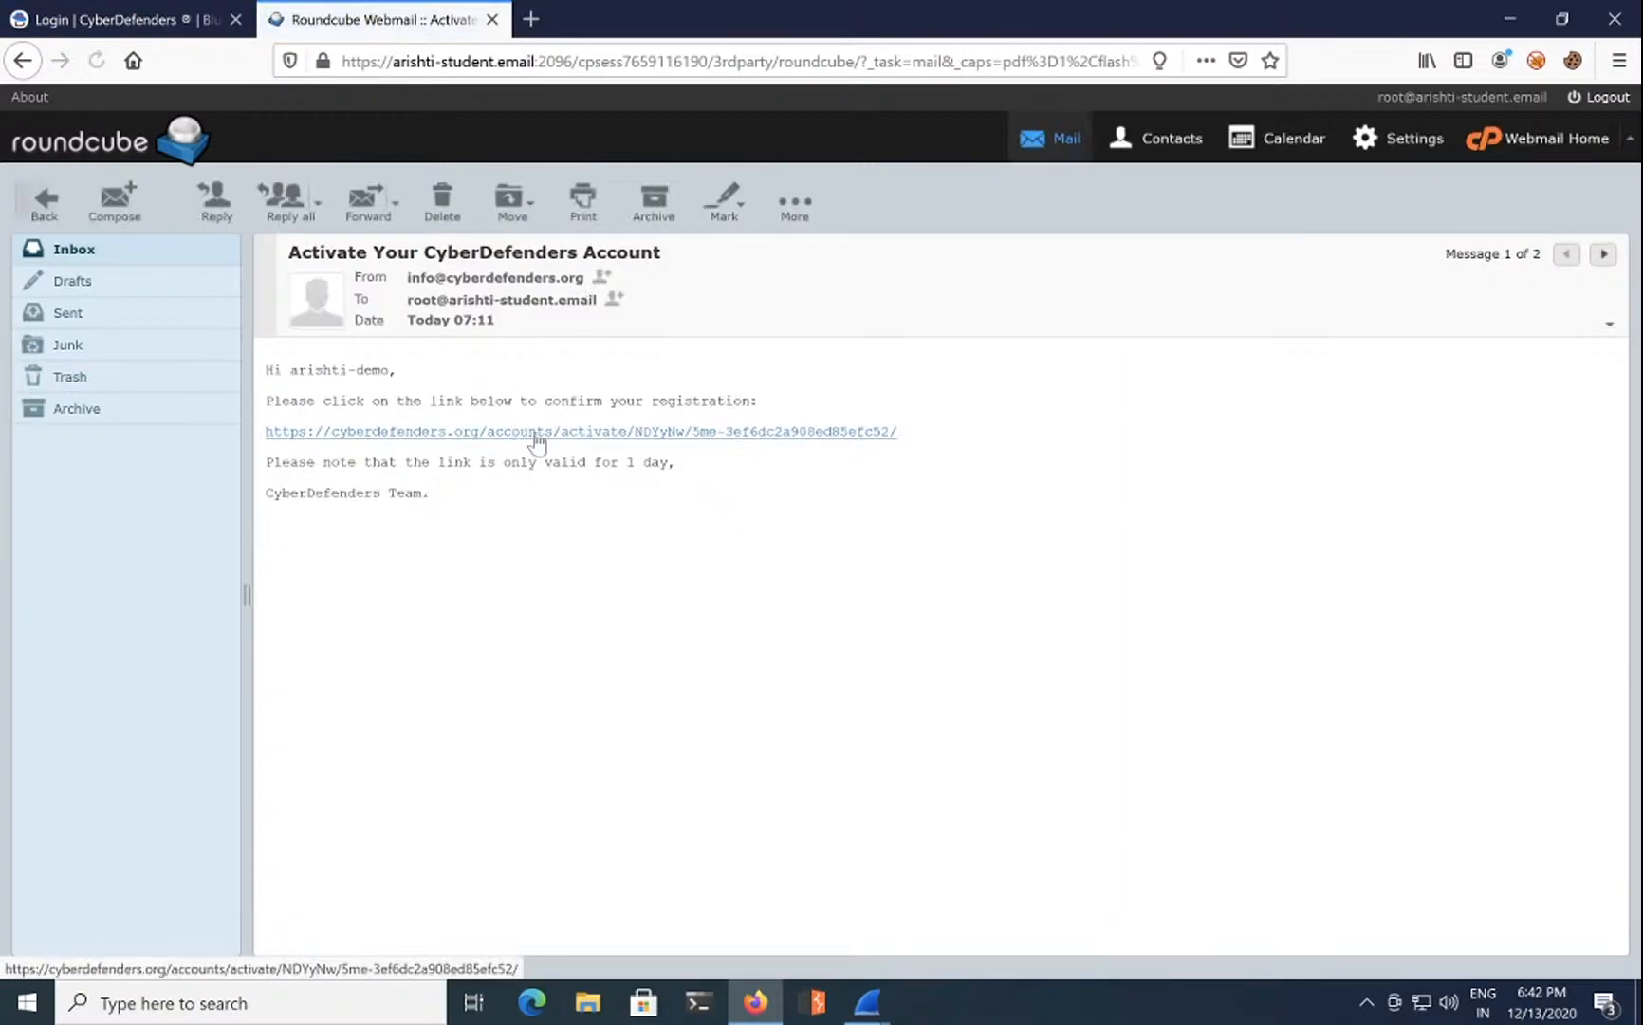
click(537, 433)
click(235, 19)
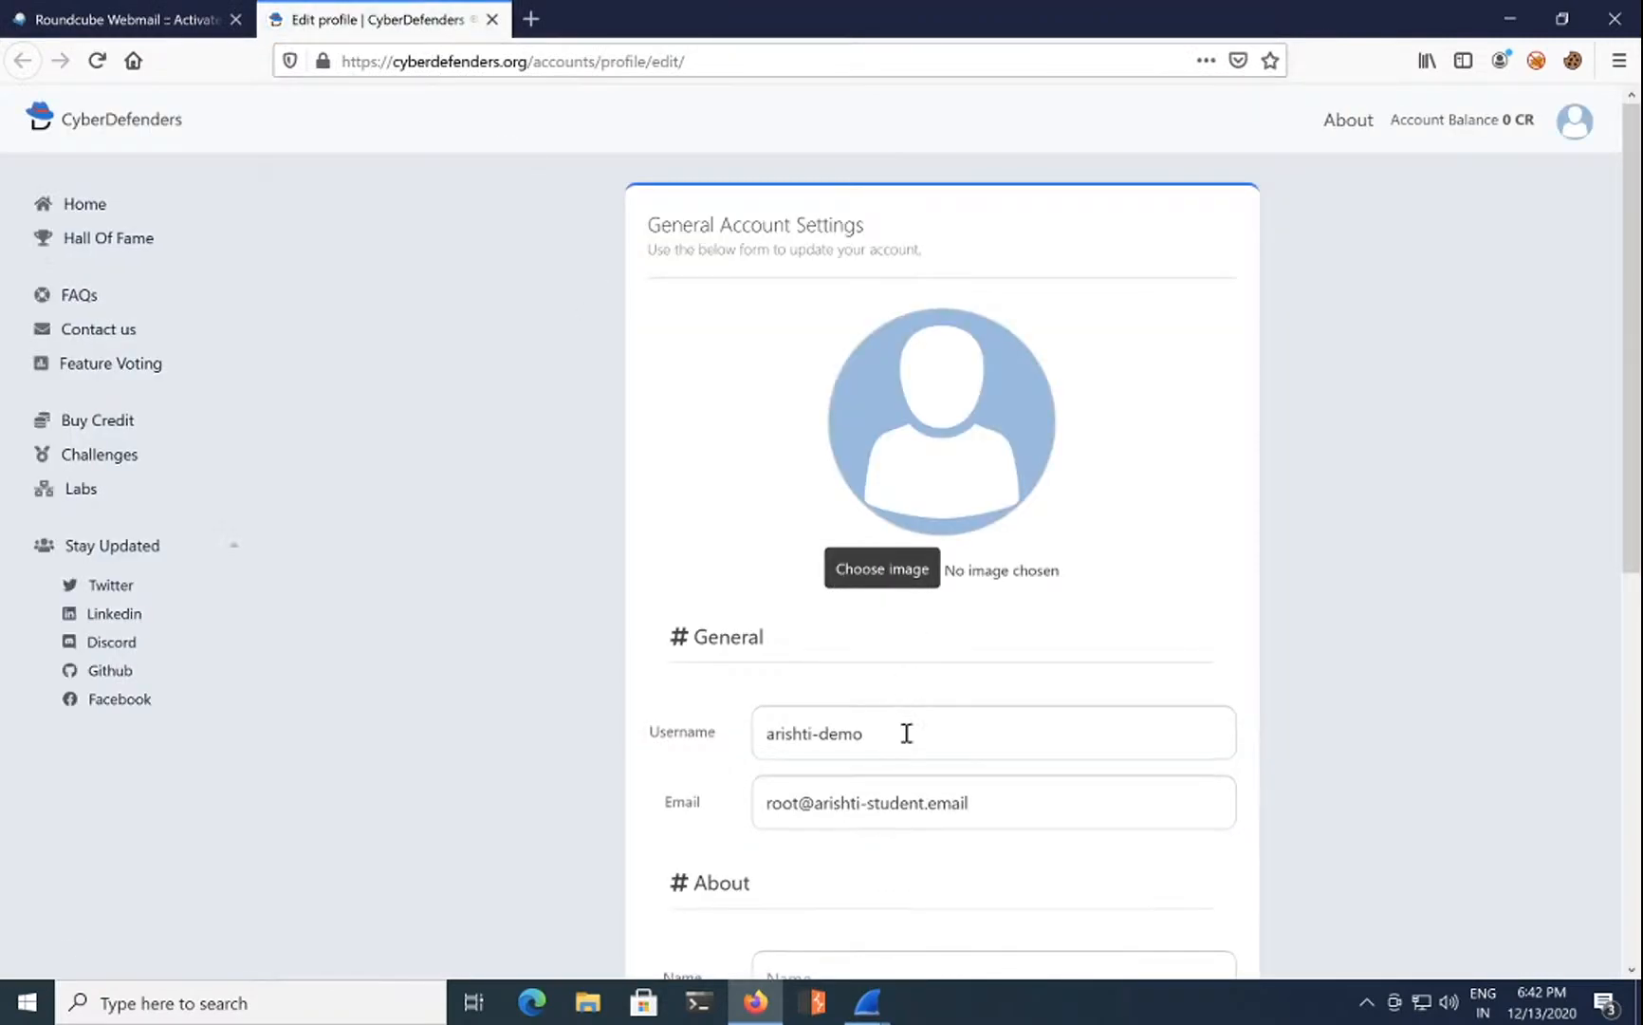
Step: Save the new account's profile settings with Update
scroll(906, 733, down, 6)
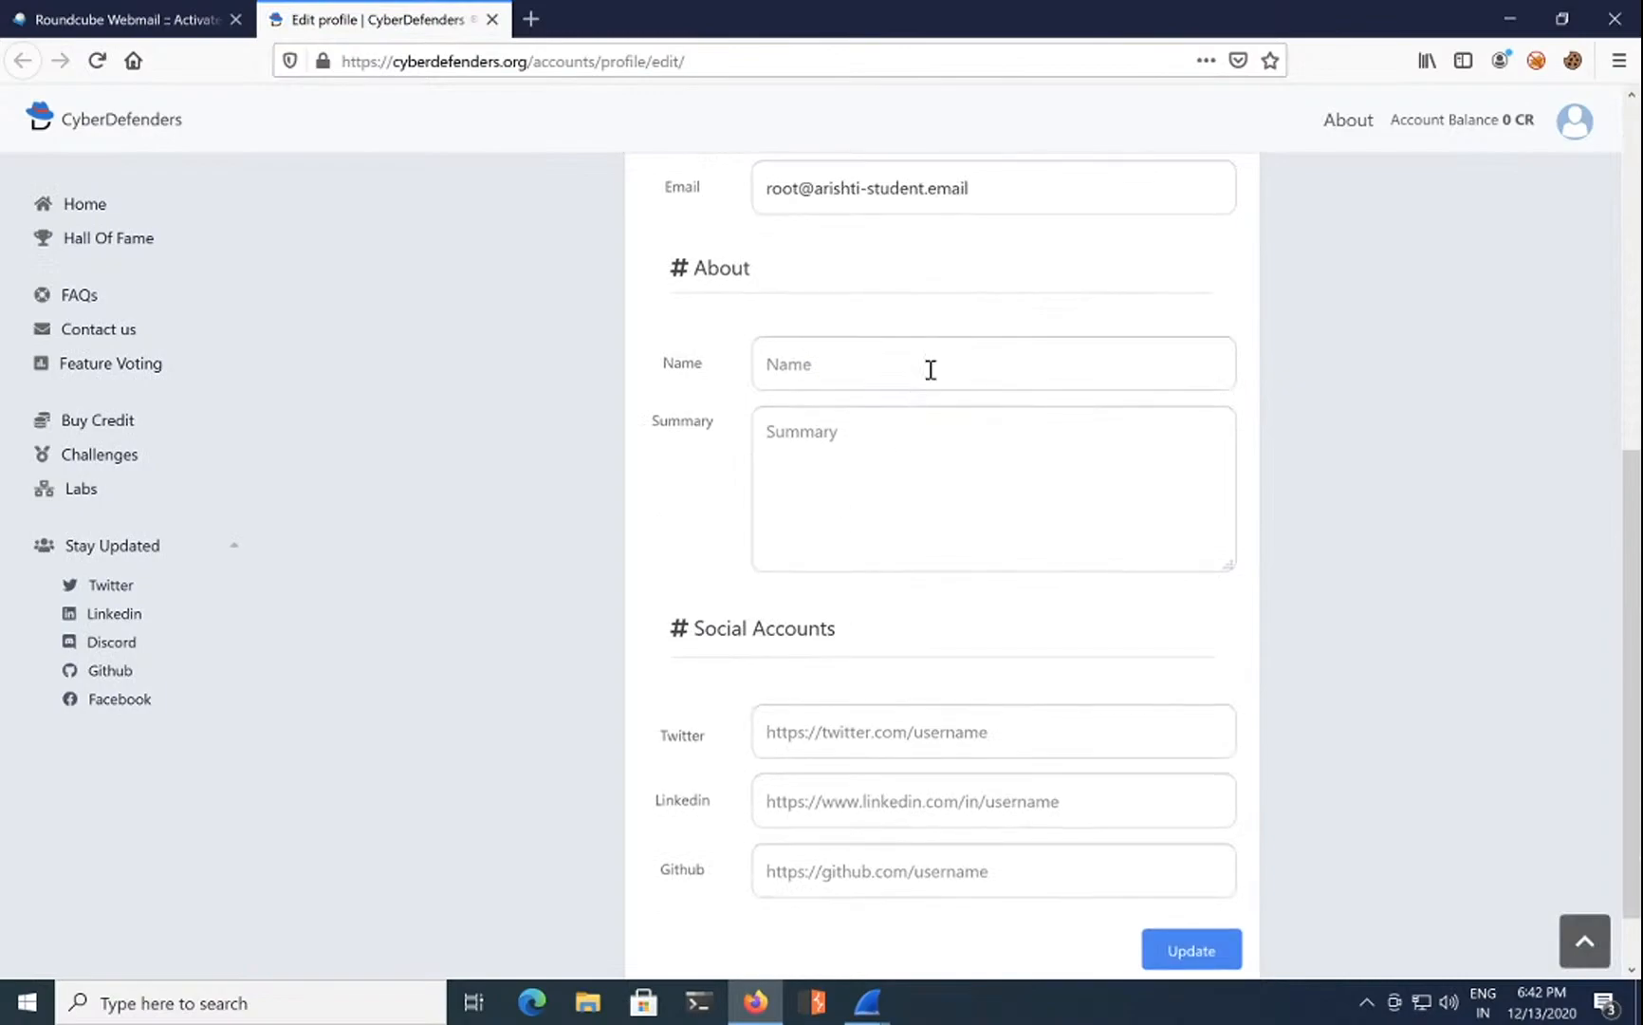
scroll(948, 480, down, 1)
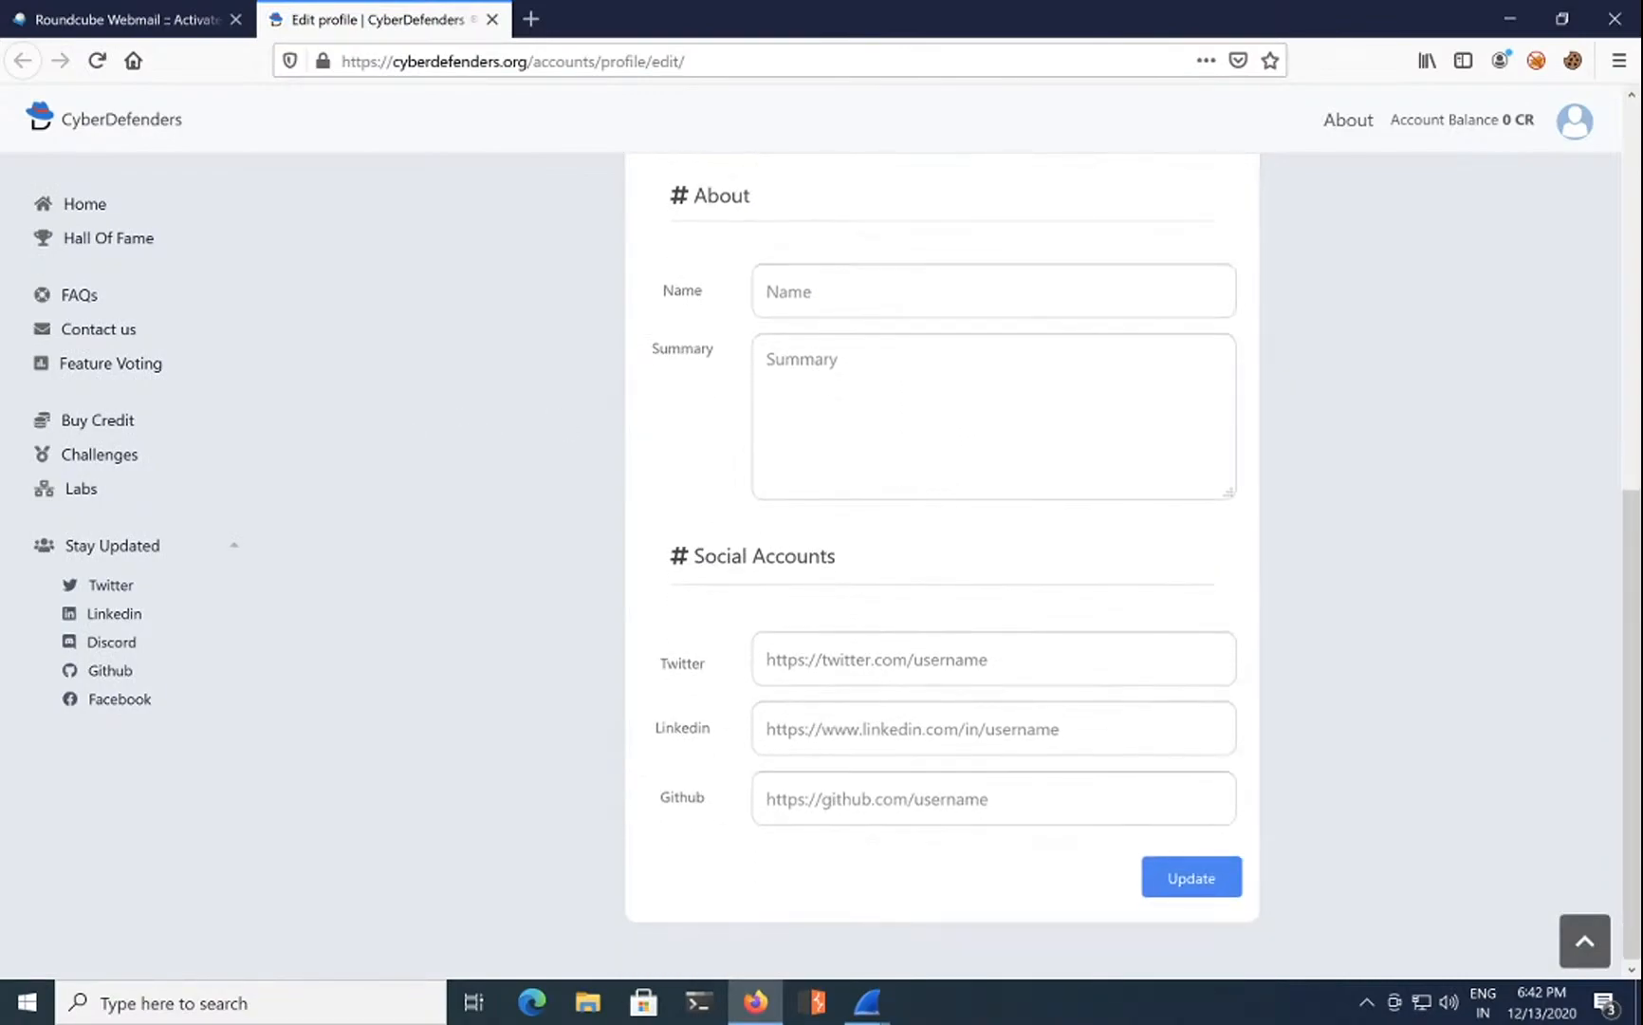
click(1156, 871)
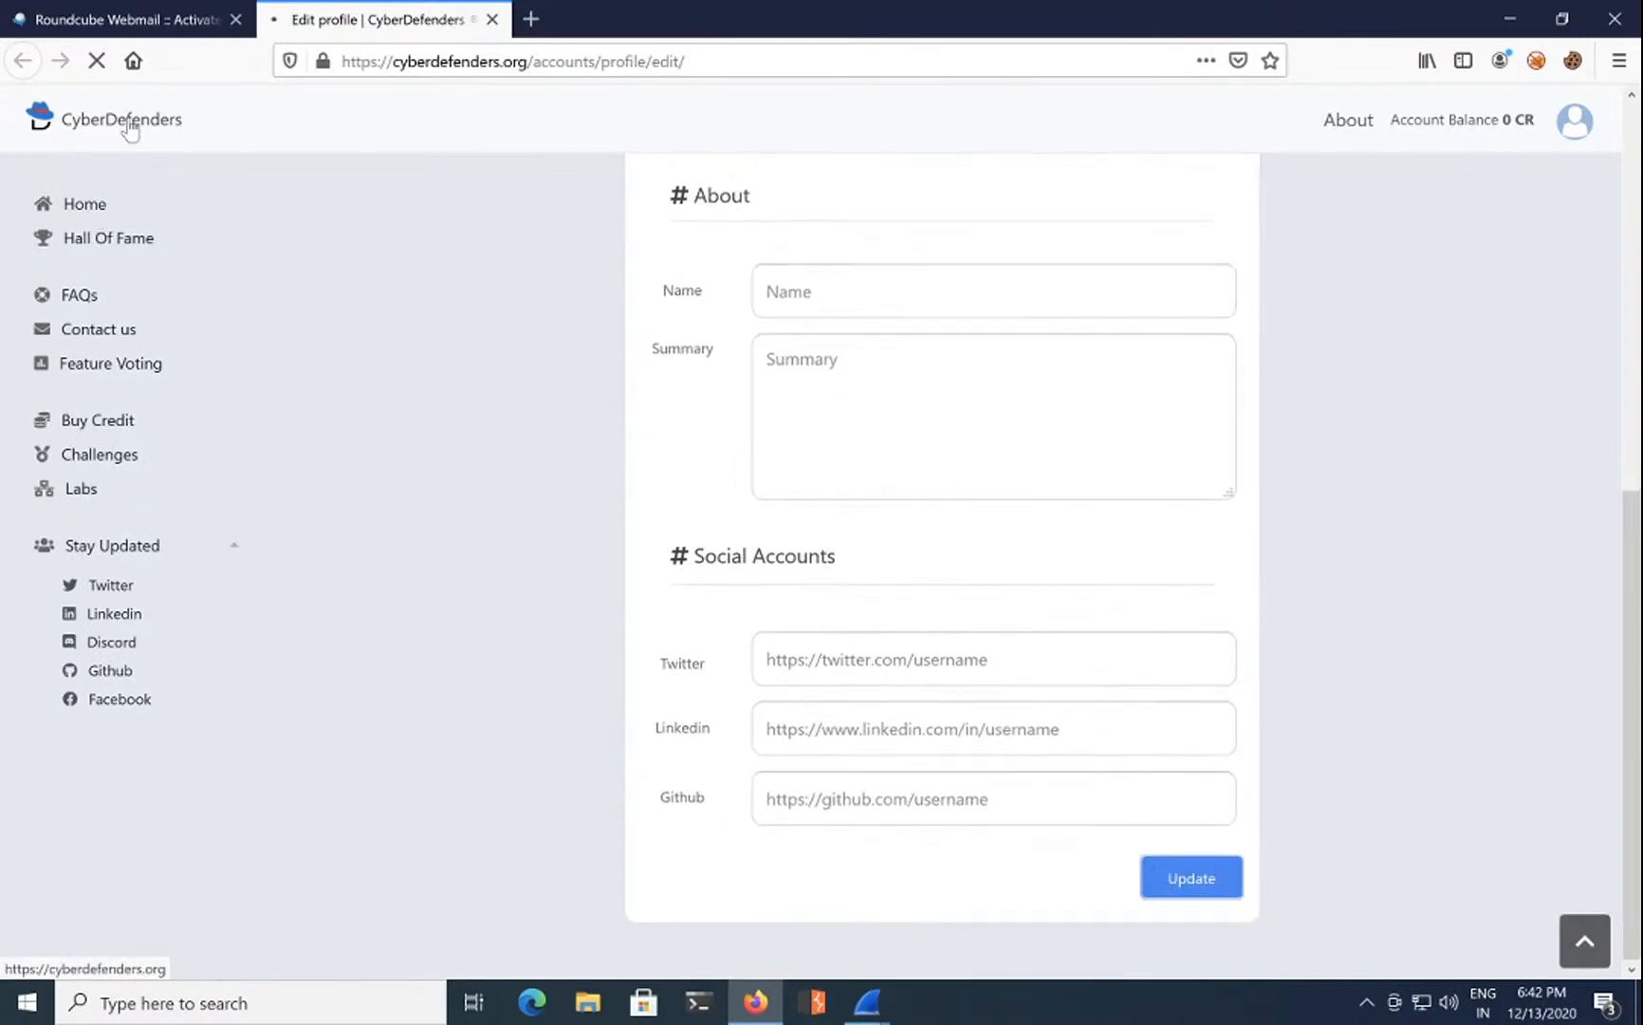
Step: Go from the home page to the Challenges list and open Malware Traffic Analysis 1 - PCAP
click(143, 123)
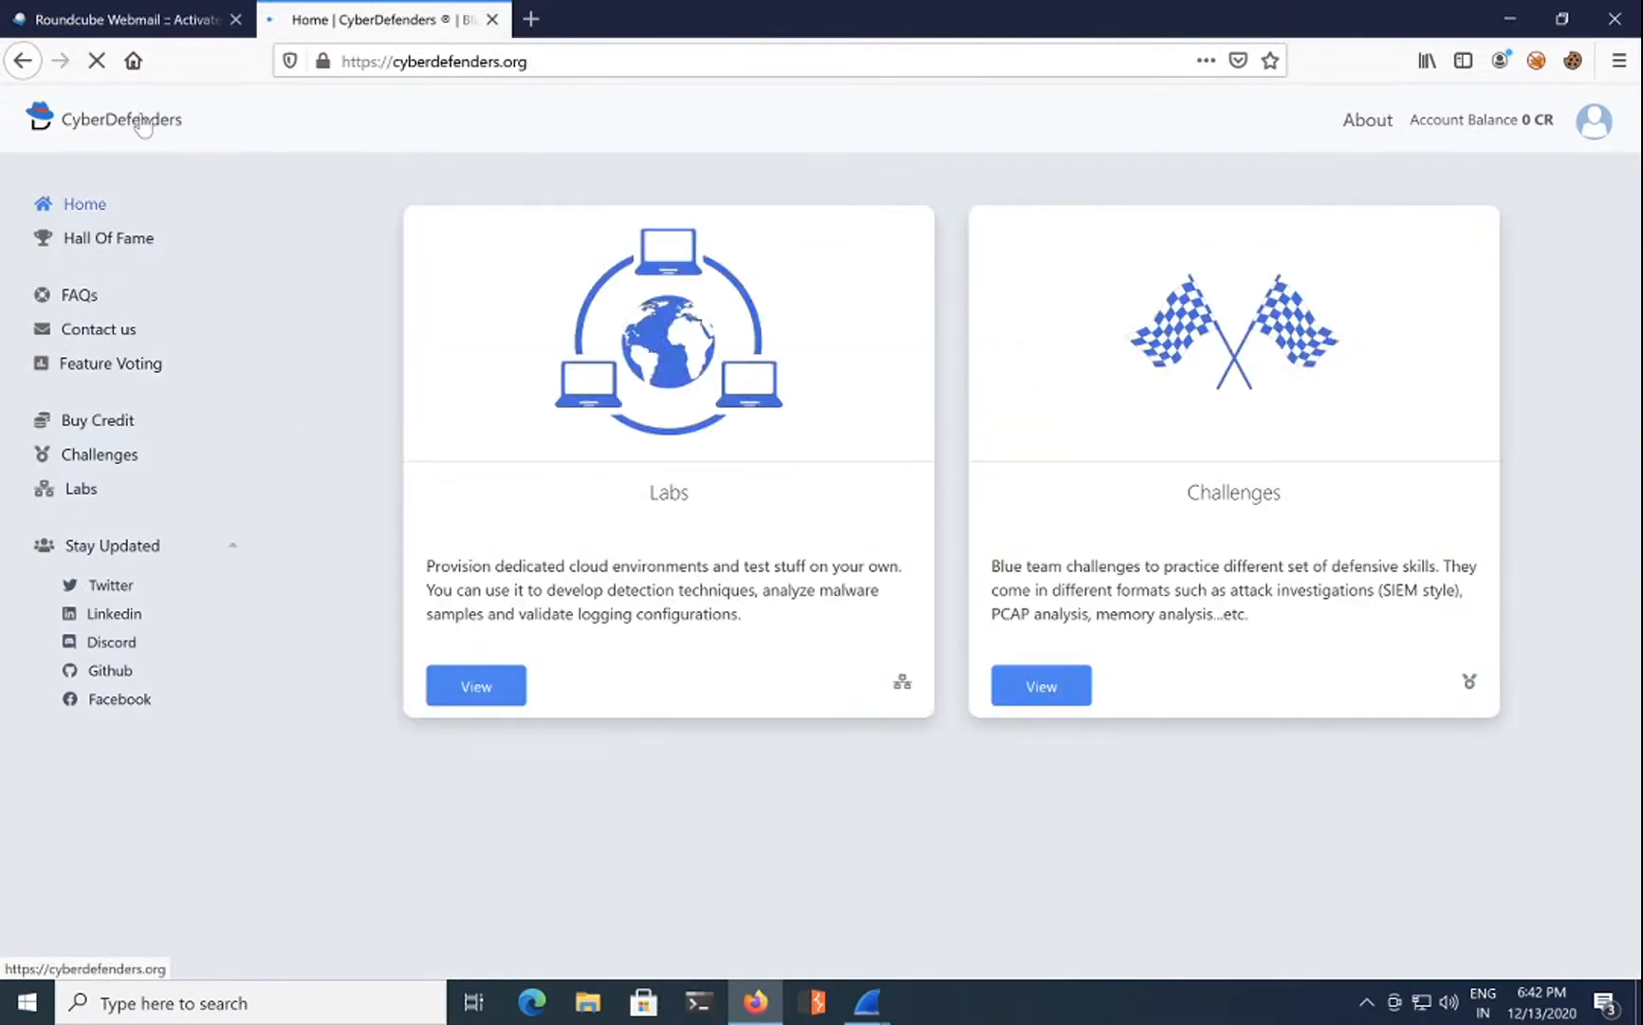
click(1059, 685)
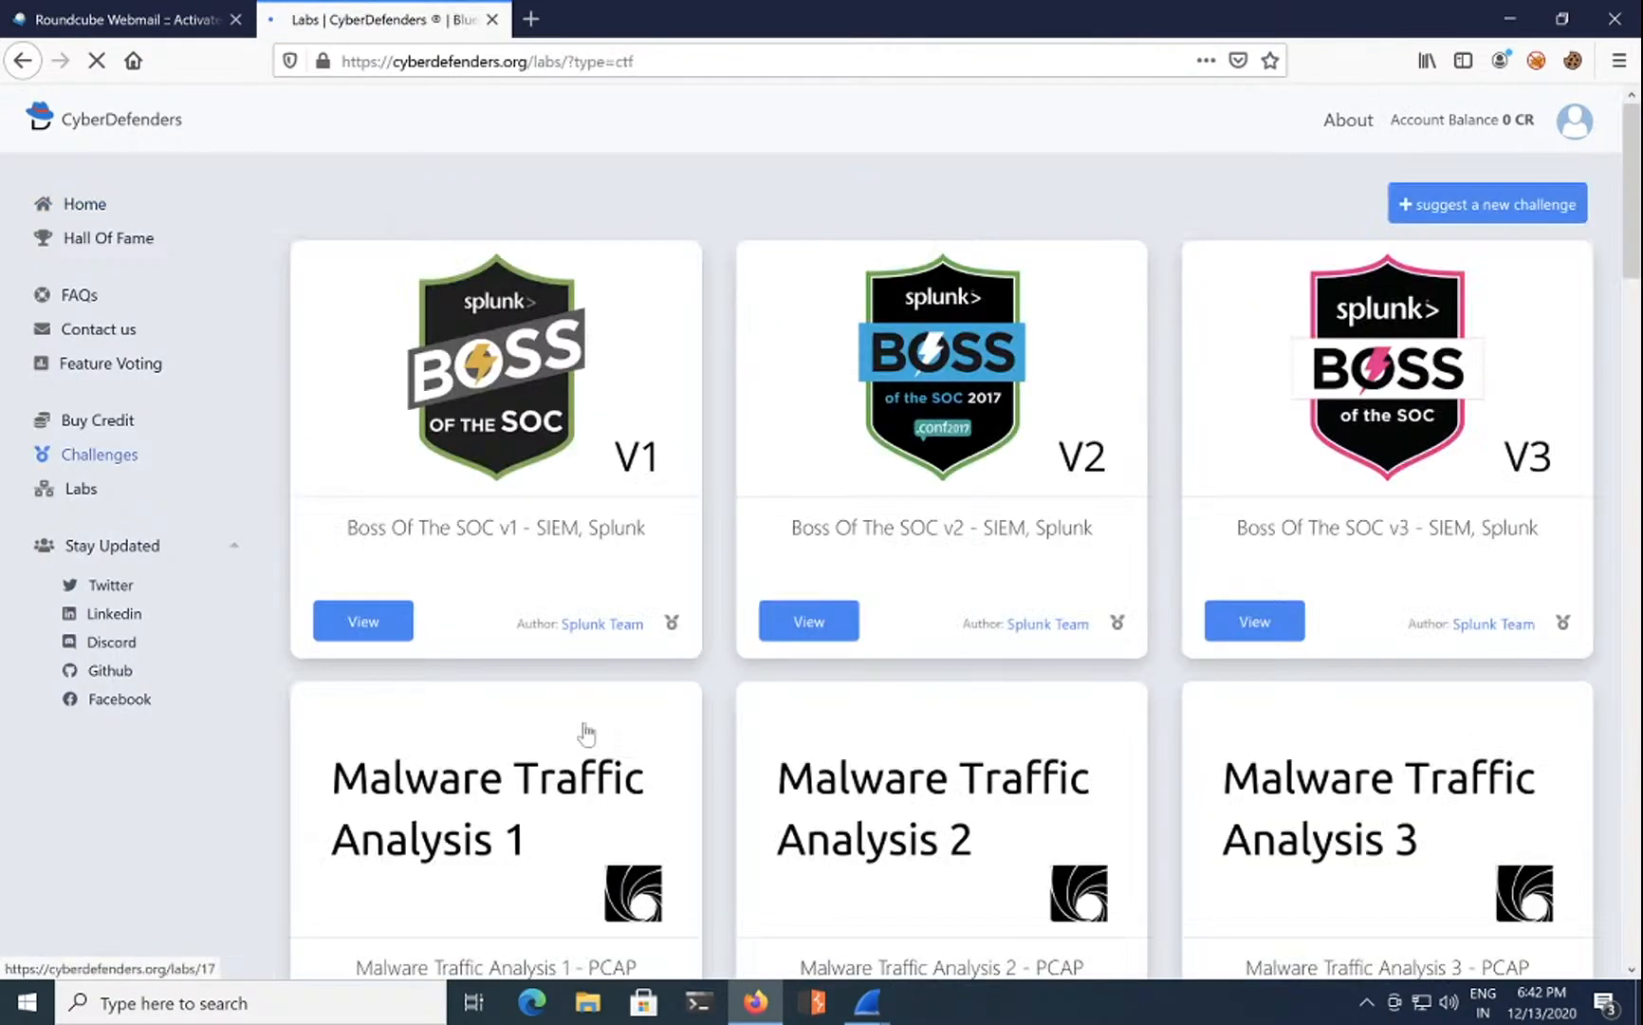
scroll(585, 732, down, 3)
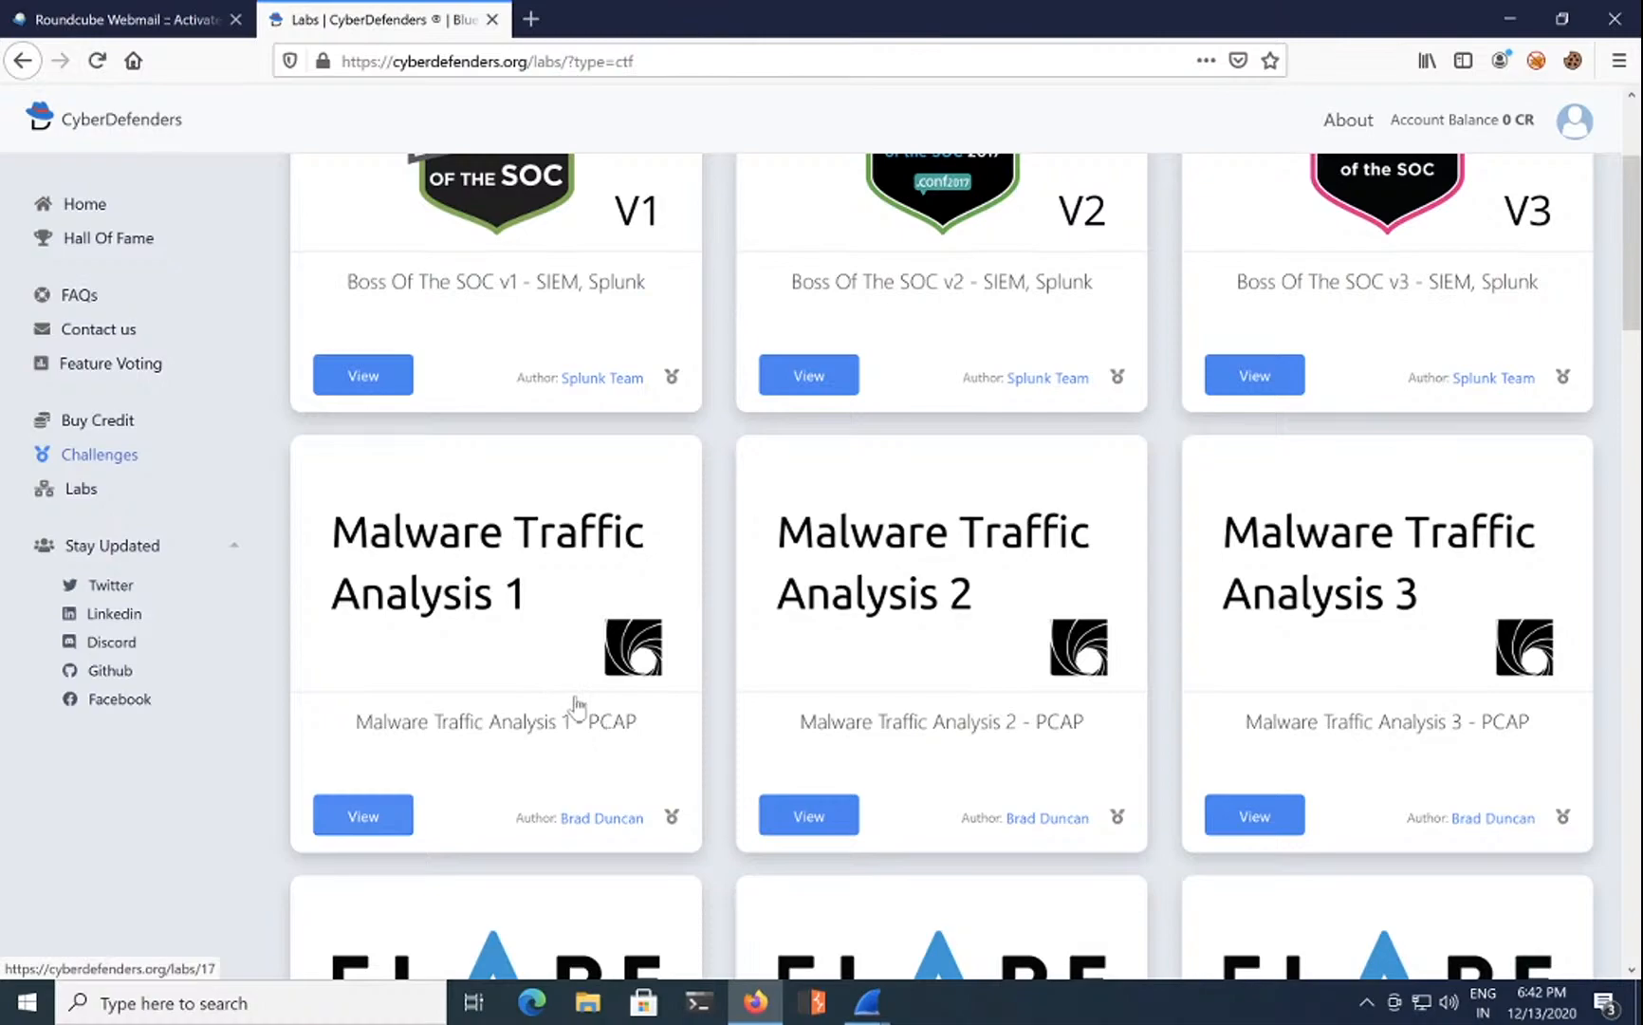
click(361, 814)
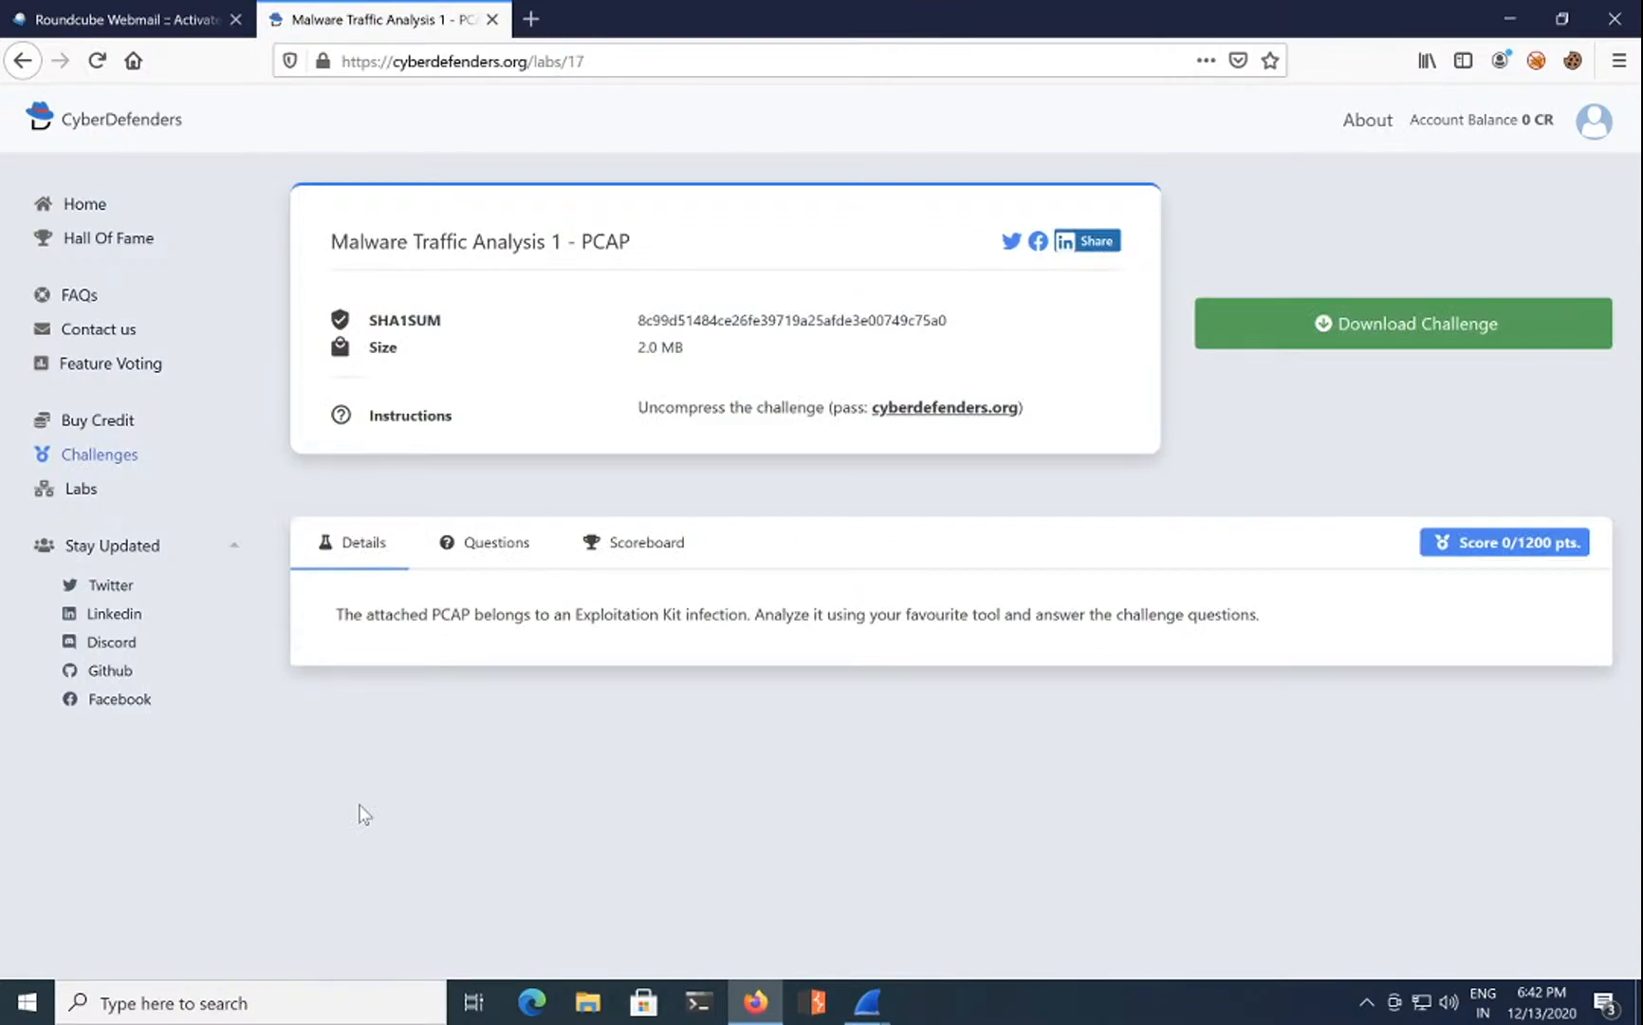
Step: Download and save the c04-MalwareTrafficAnalysis1.zip challenge archive
click(1372, 325)
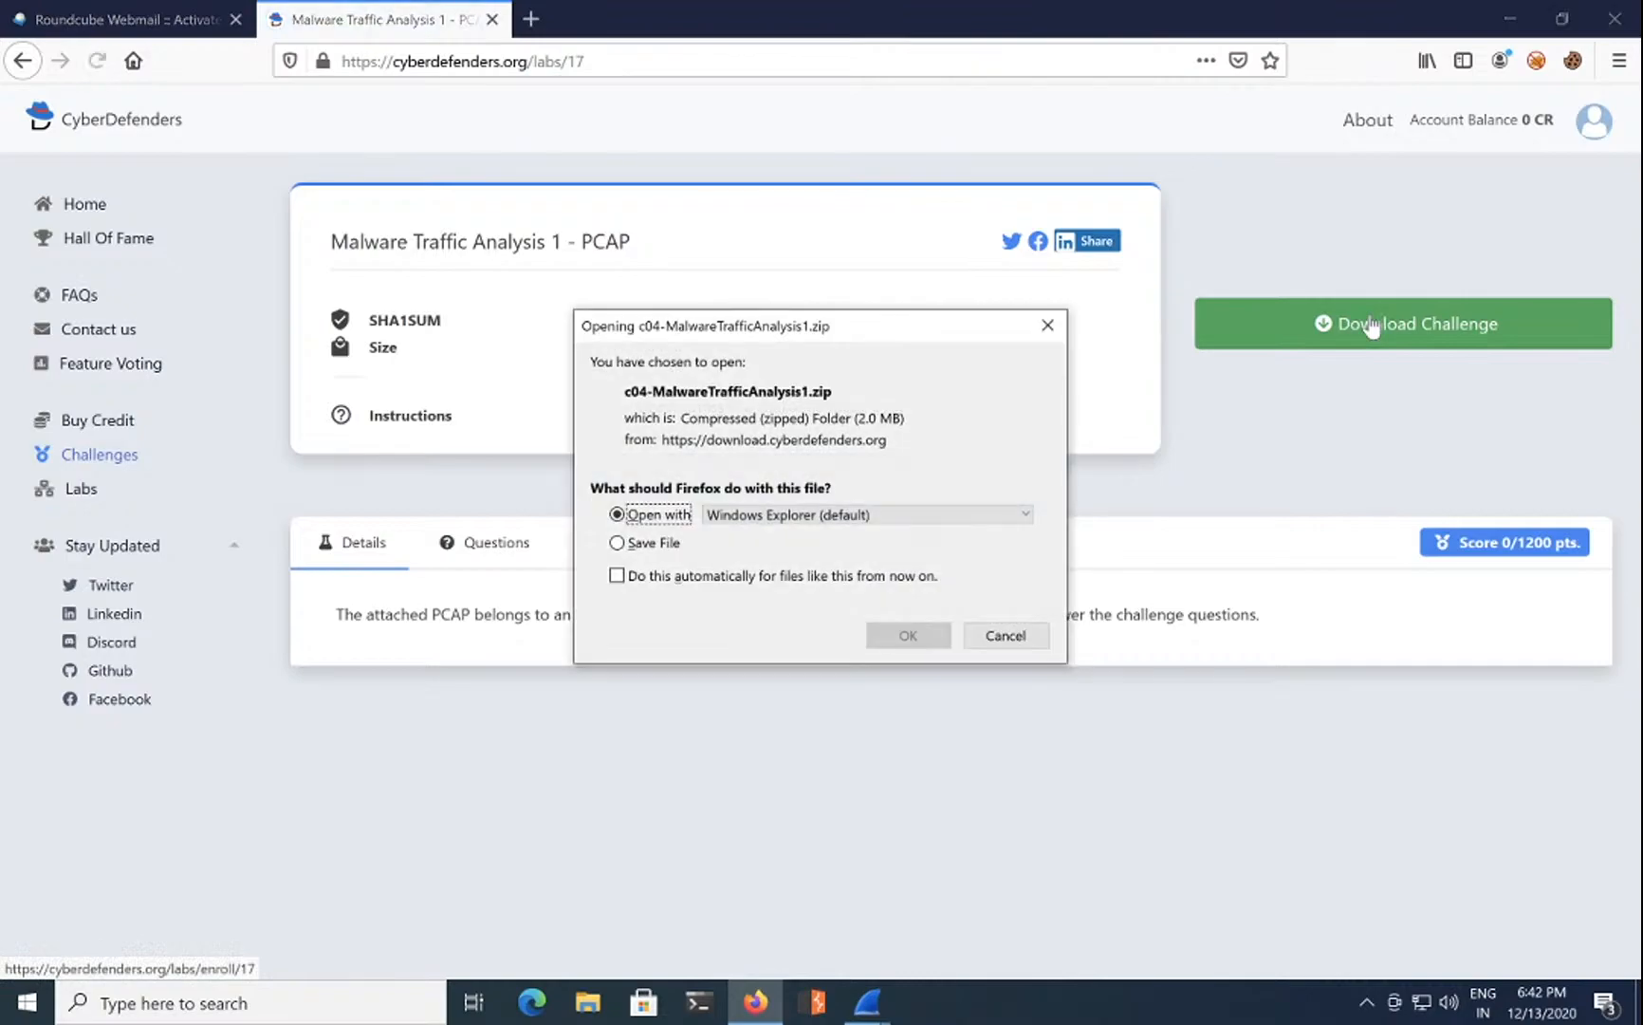
click(618, 543)
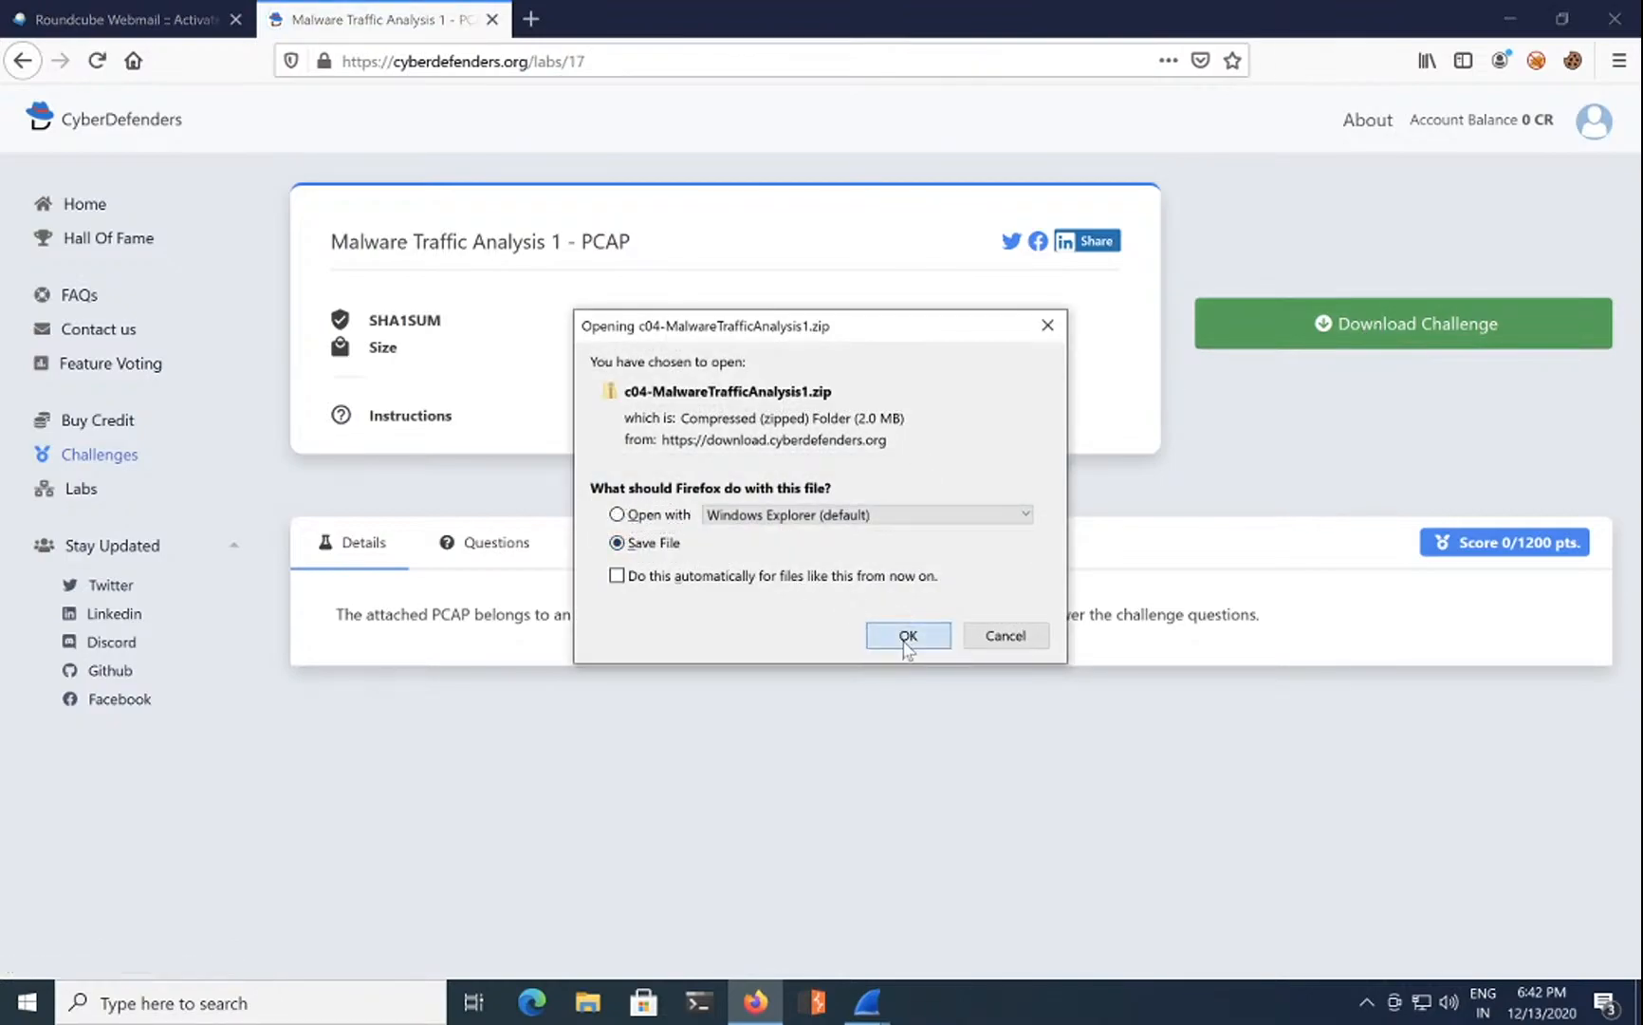
click(906, 638)
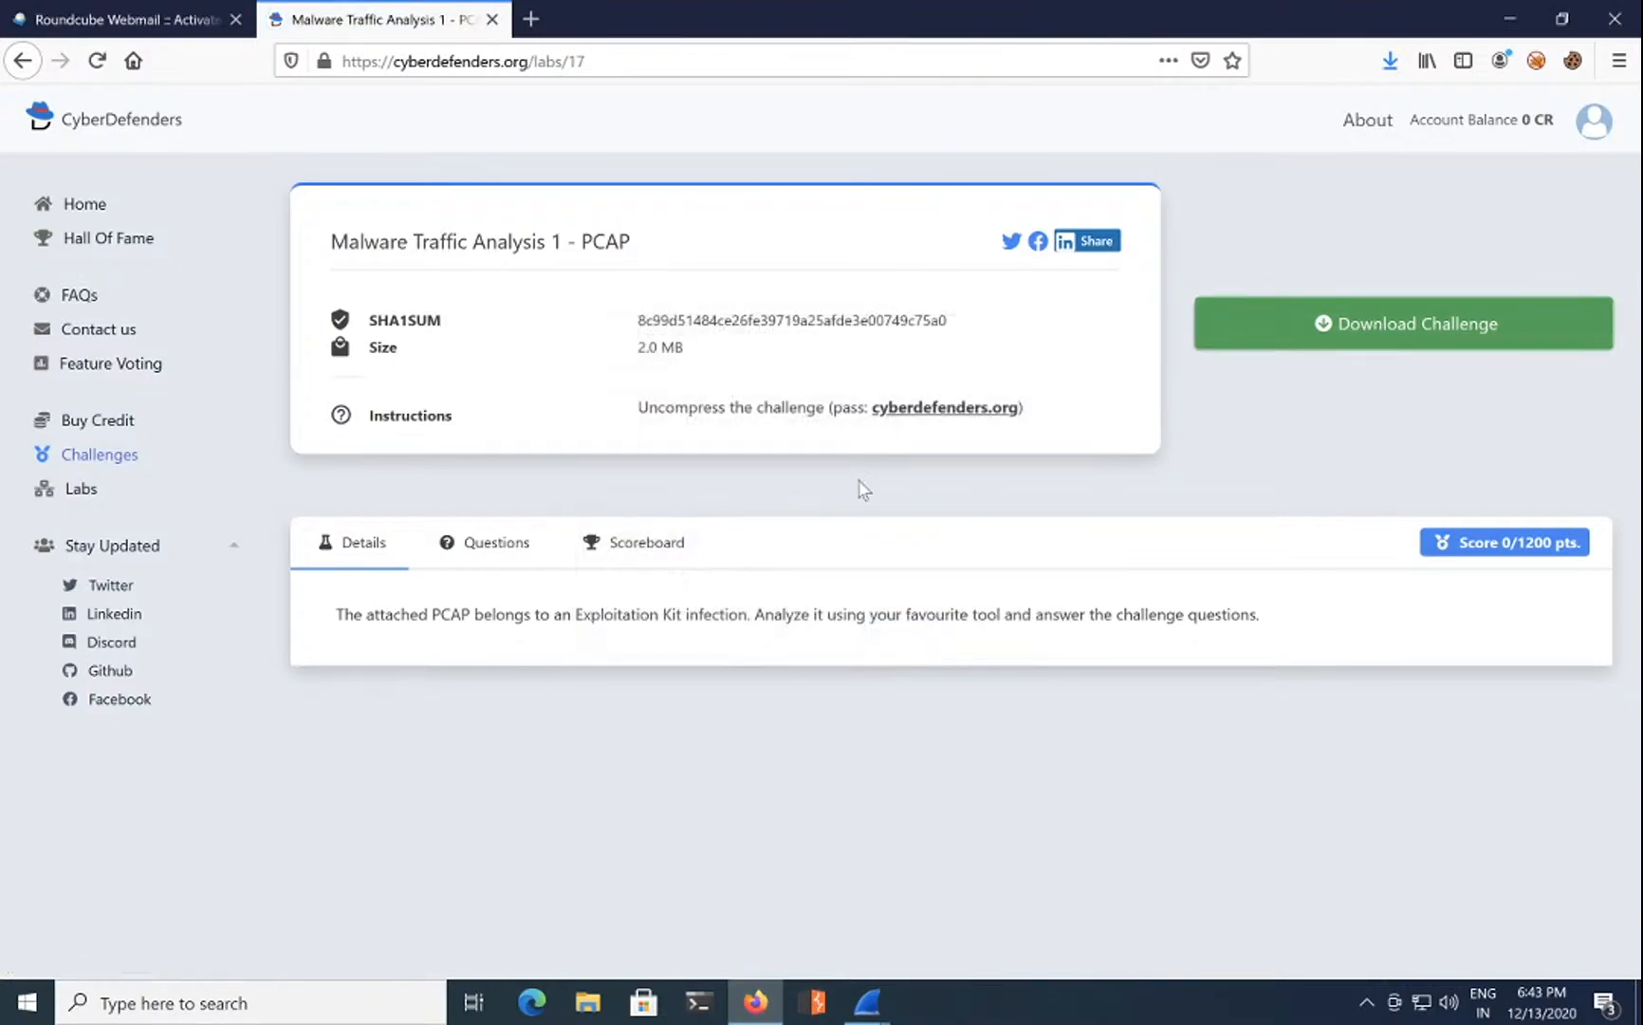
Step: Copy the archive's unzip password and check the completed download
double_click(908, 405)
drag(908, 405, 1004, 417)
right_click(963, 408)
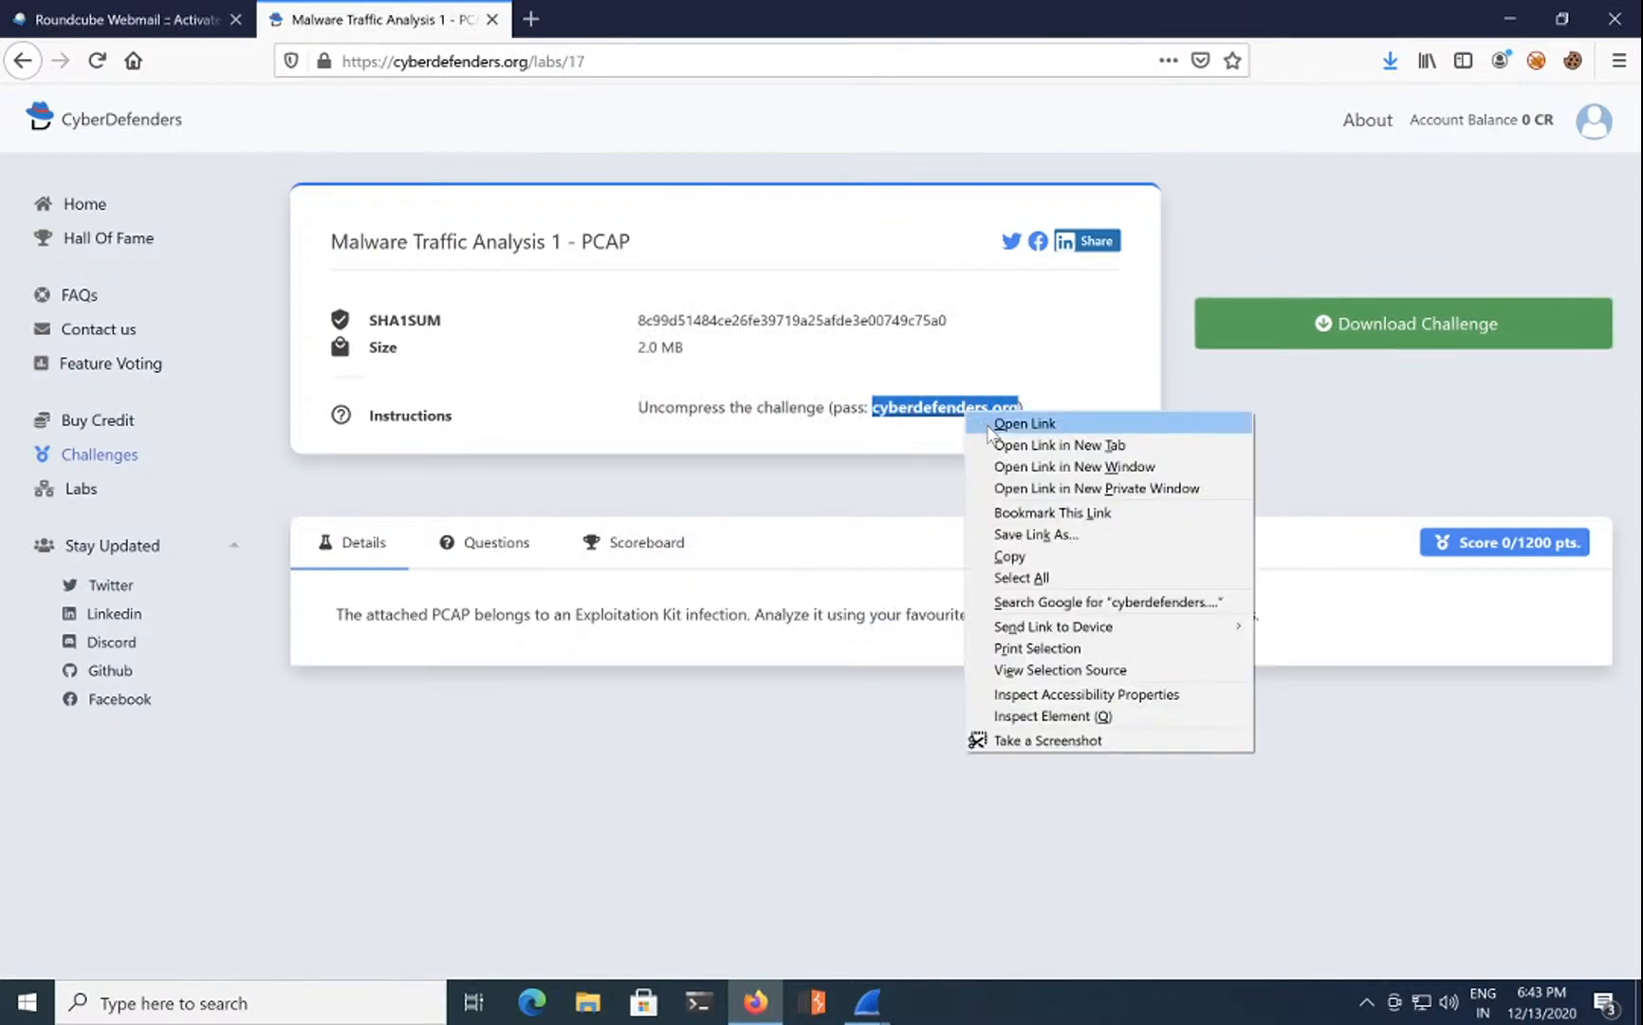
click(1013, 560)
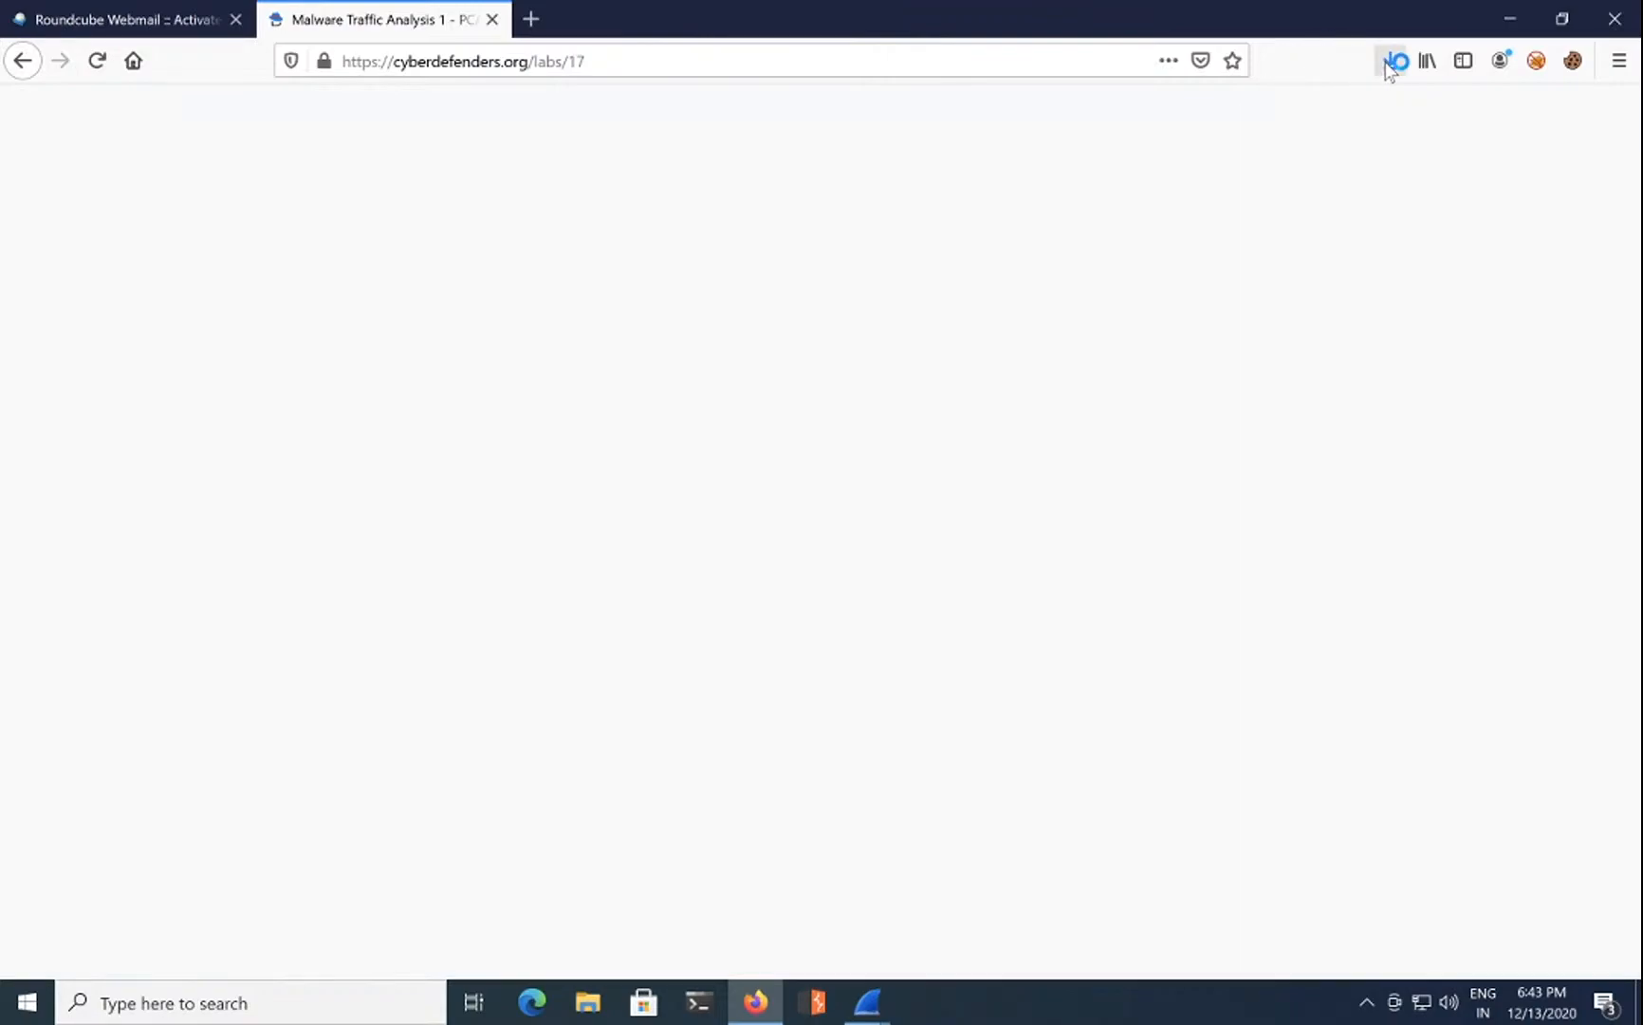
click(1390, 61)
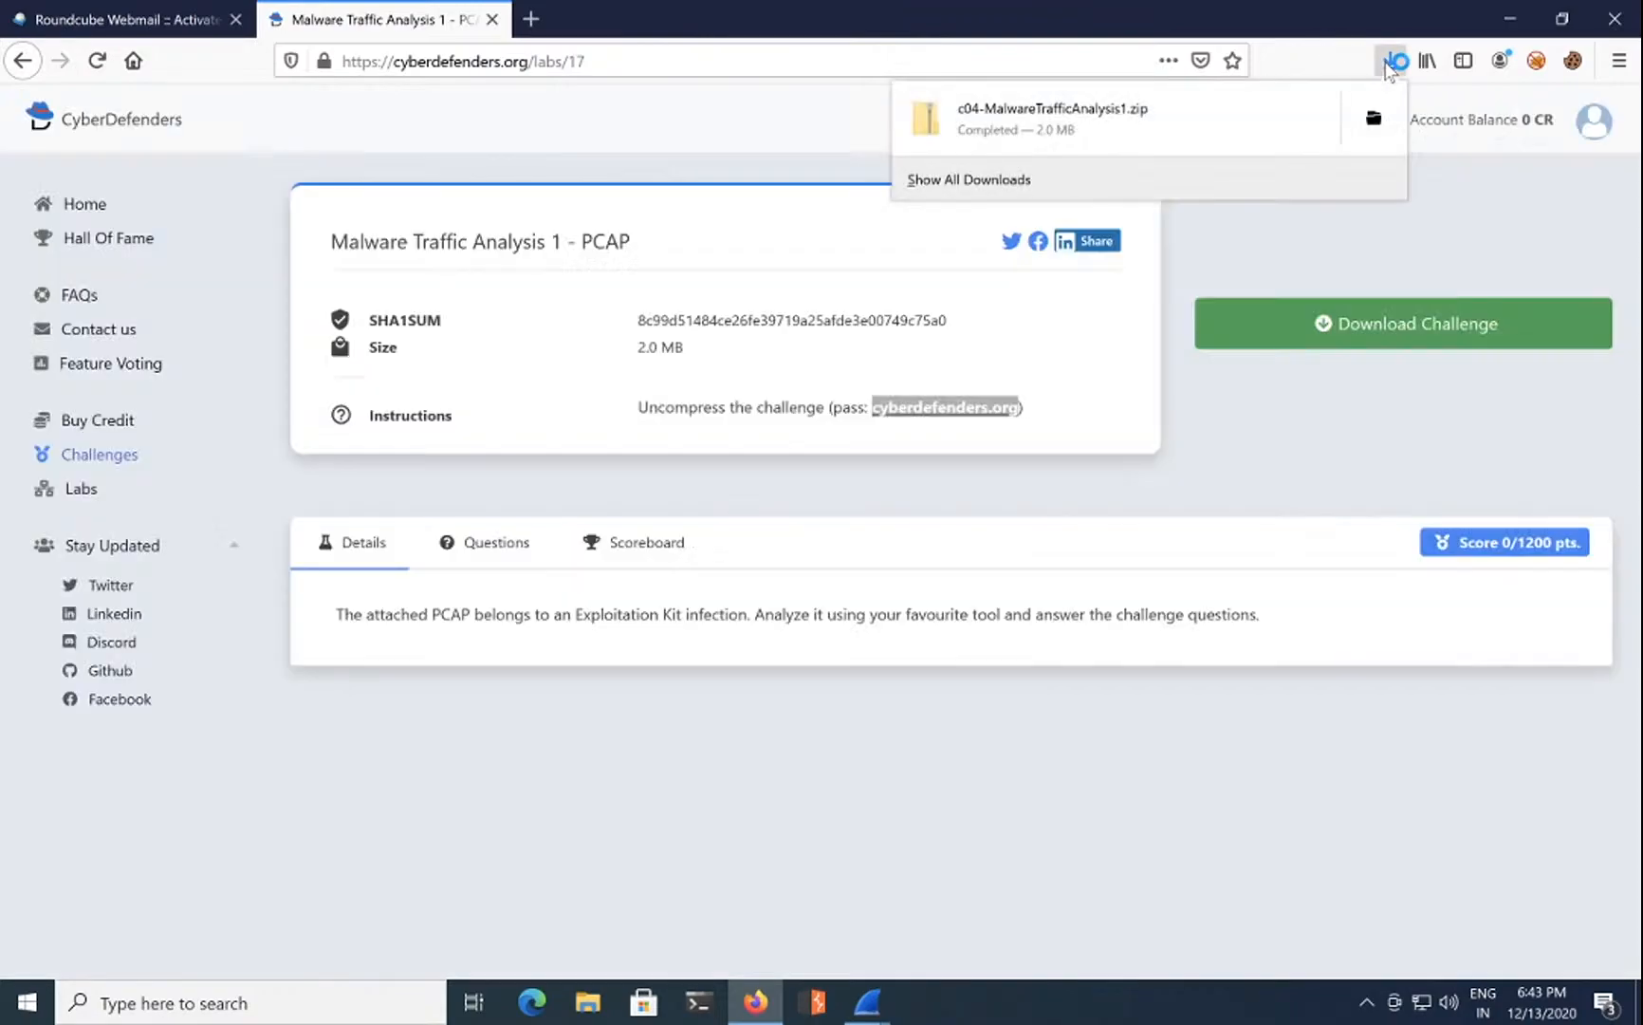
Step: Extract mta1 from c04-MalwareTrafficAnalysis1.zip onto the Desktop using the pasted password, then open it in Wireshark
click(1281, 125)
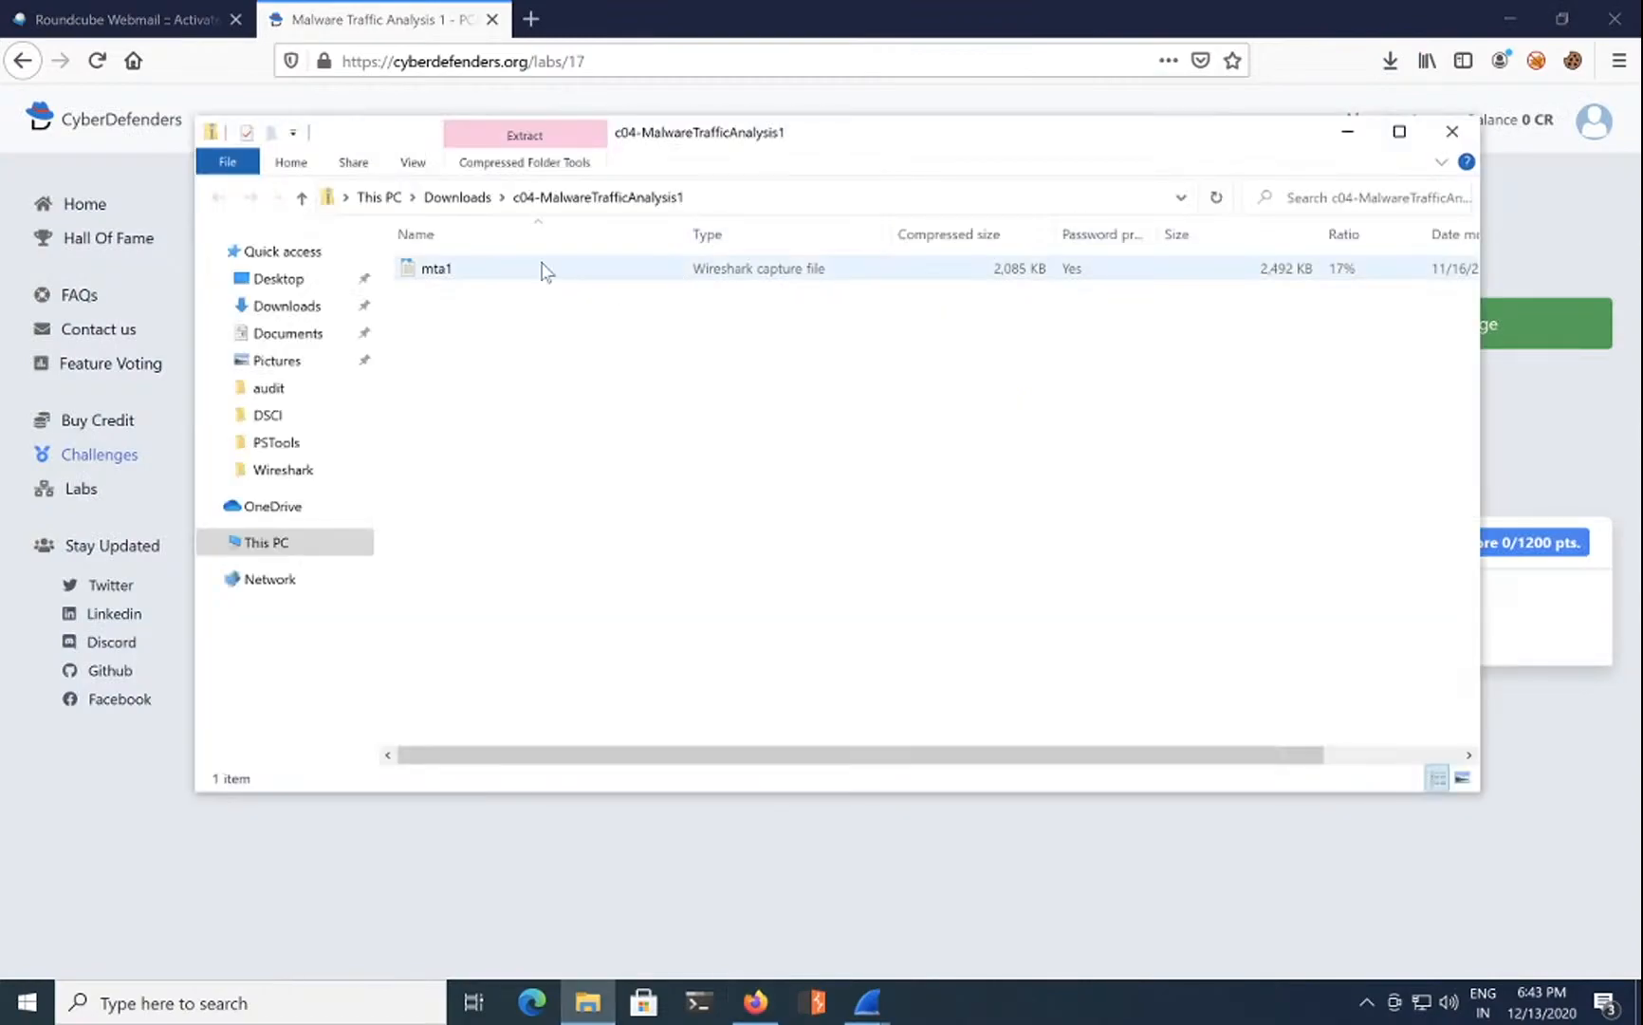
drag(451, 268, 270, 279)
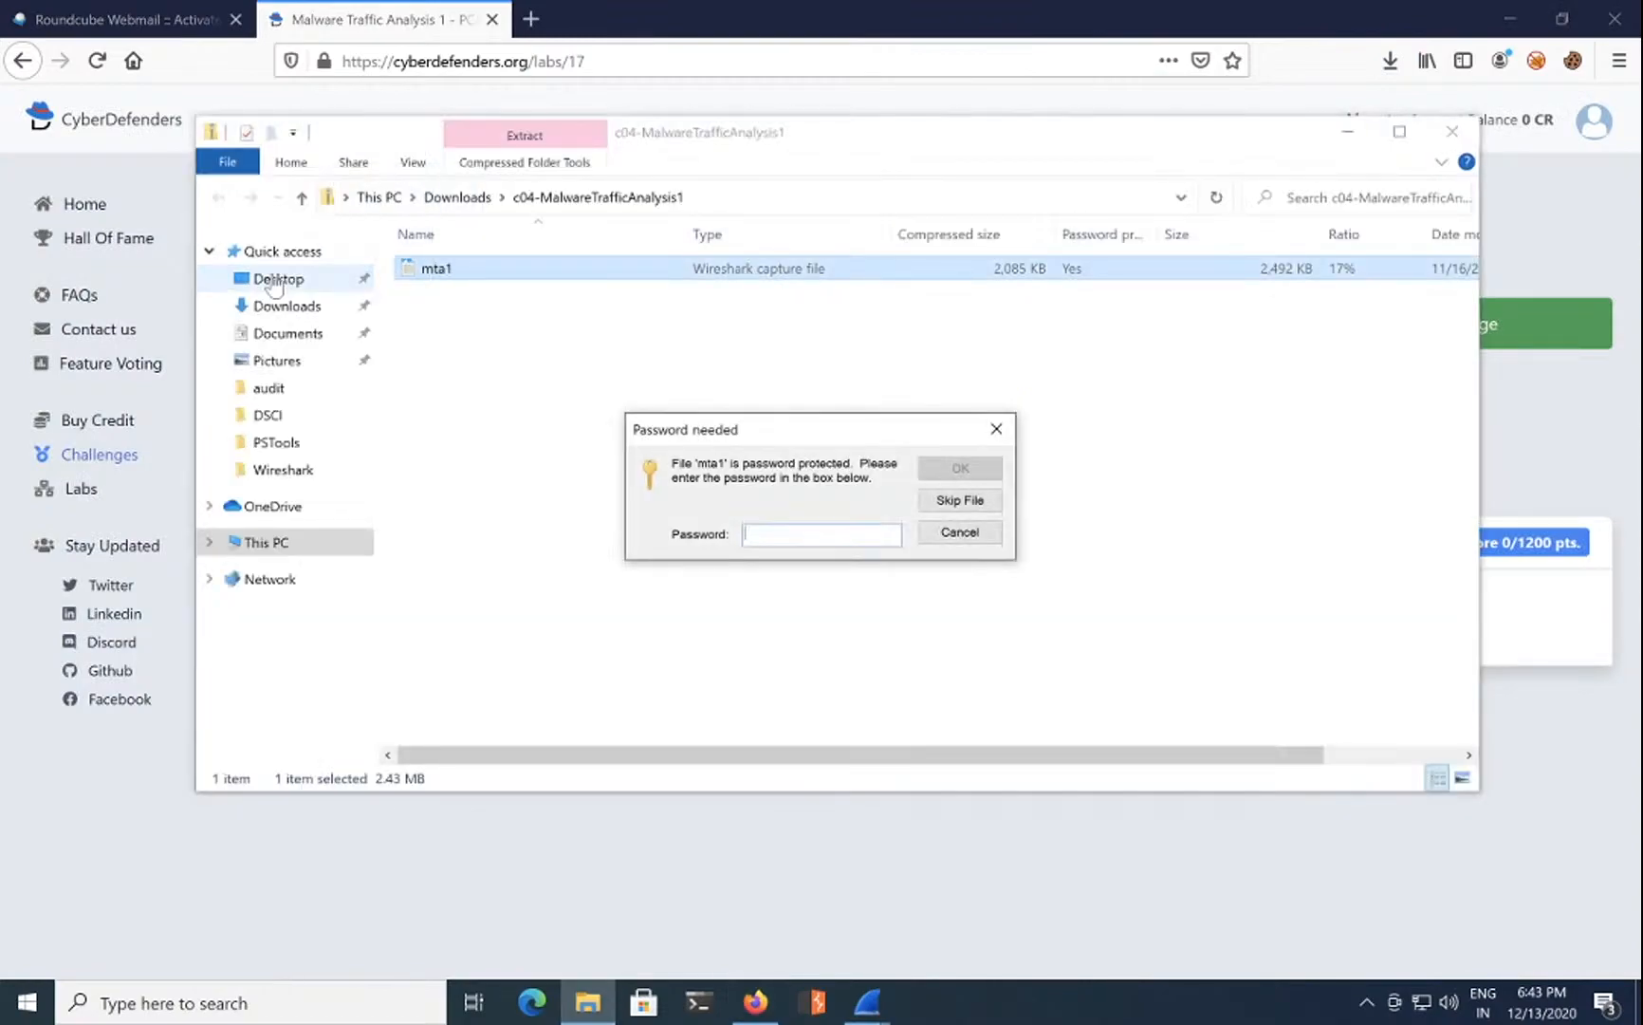
click(808, 536)
key(ctrl+v)
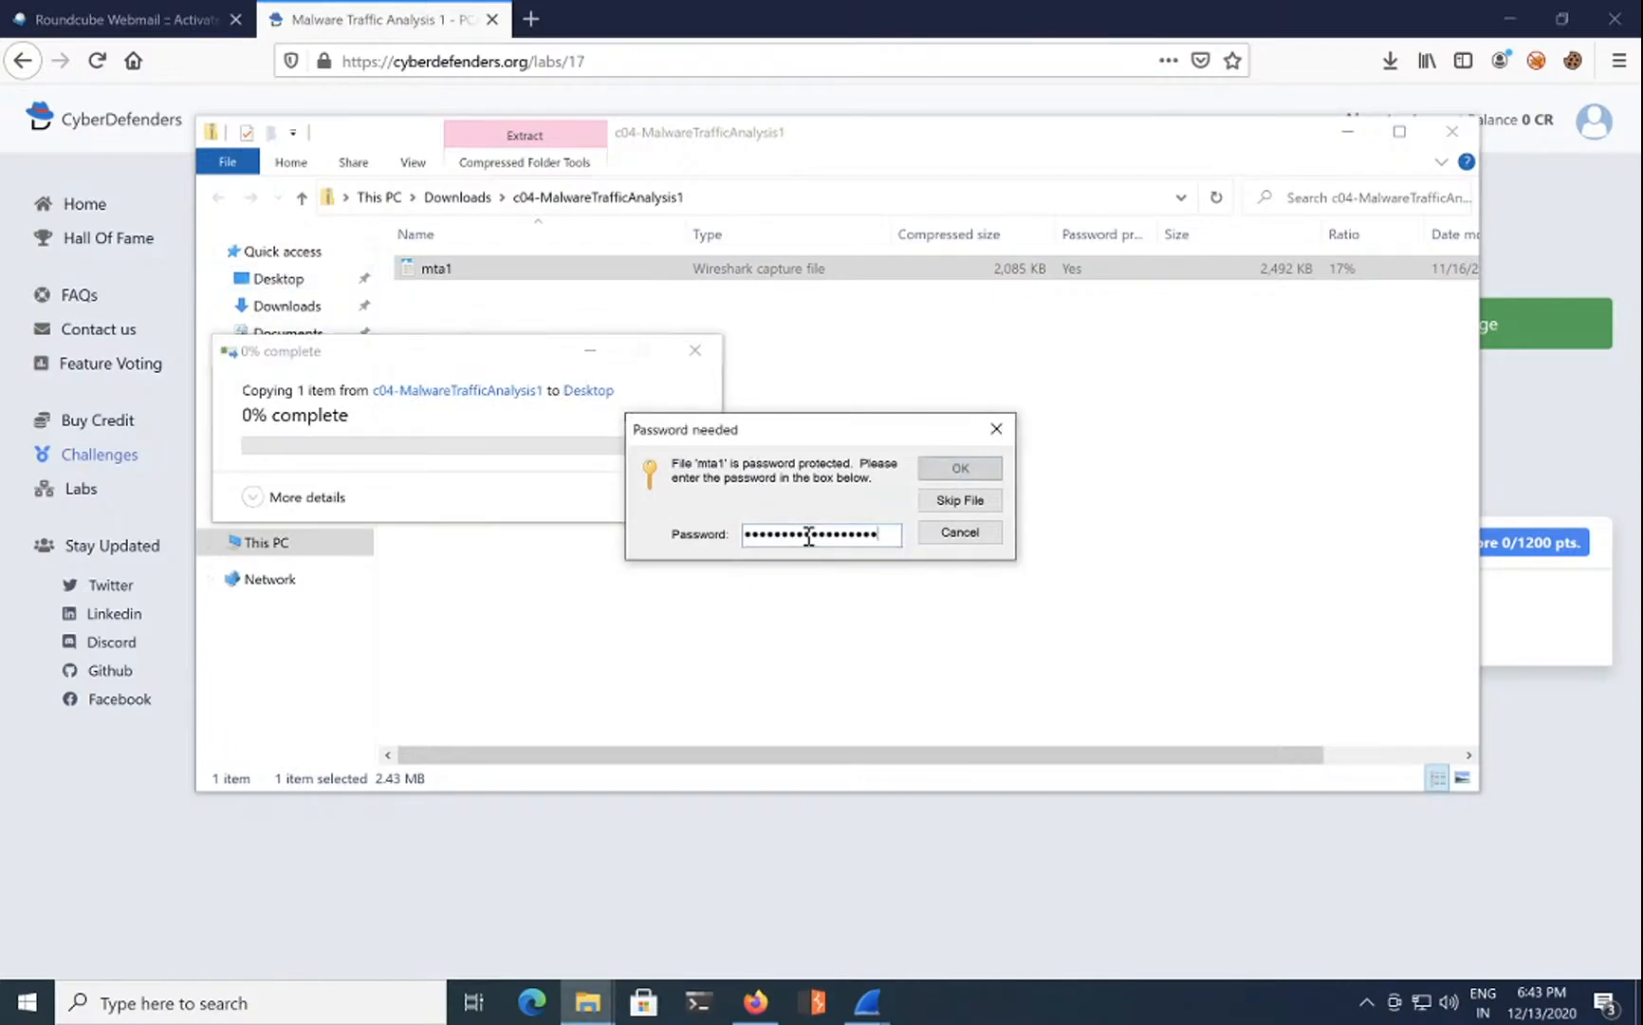
click(960, 469)
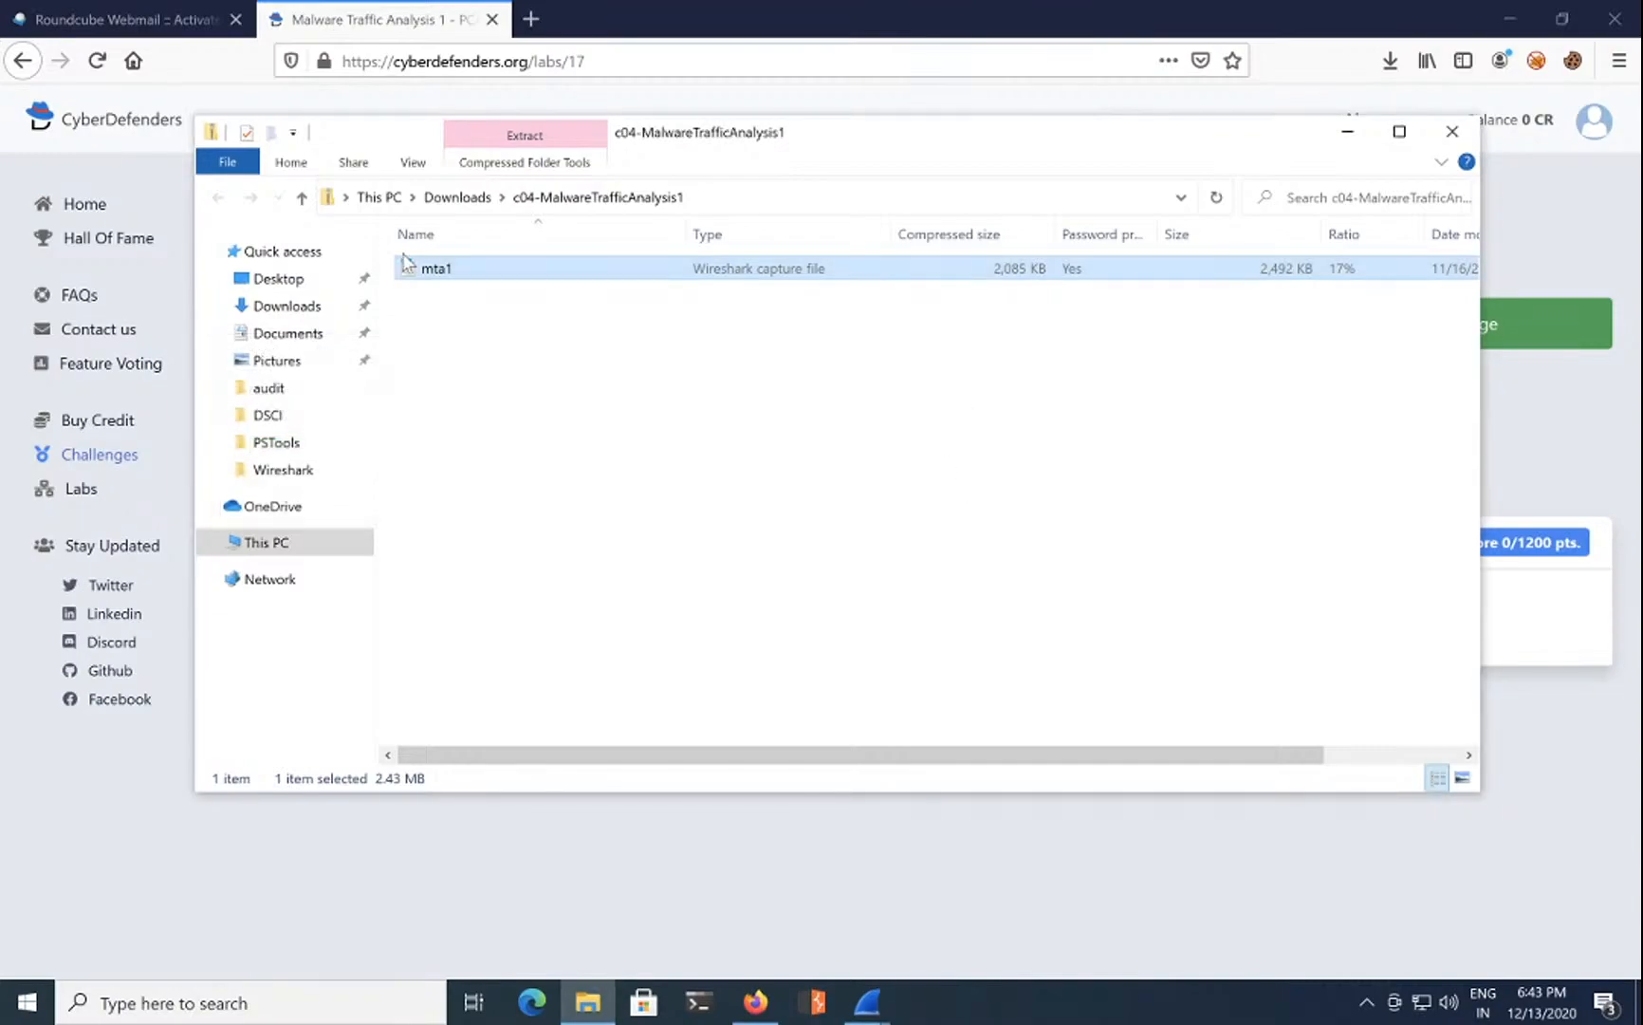
click(285, 278)
double_click(439, 366)
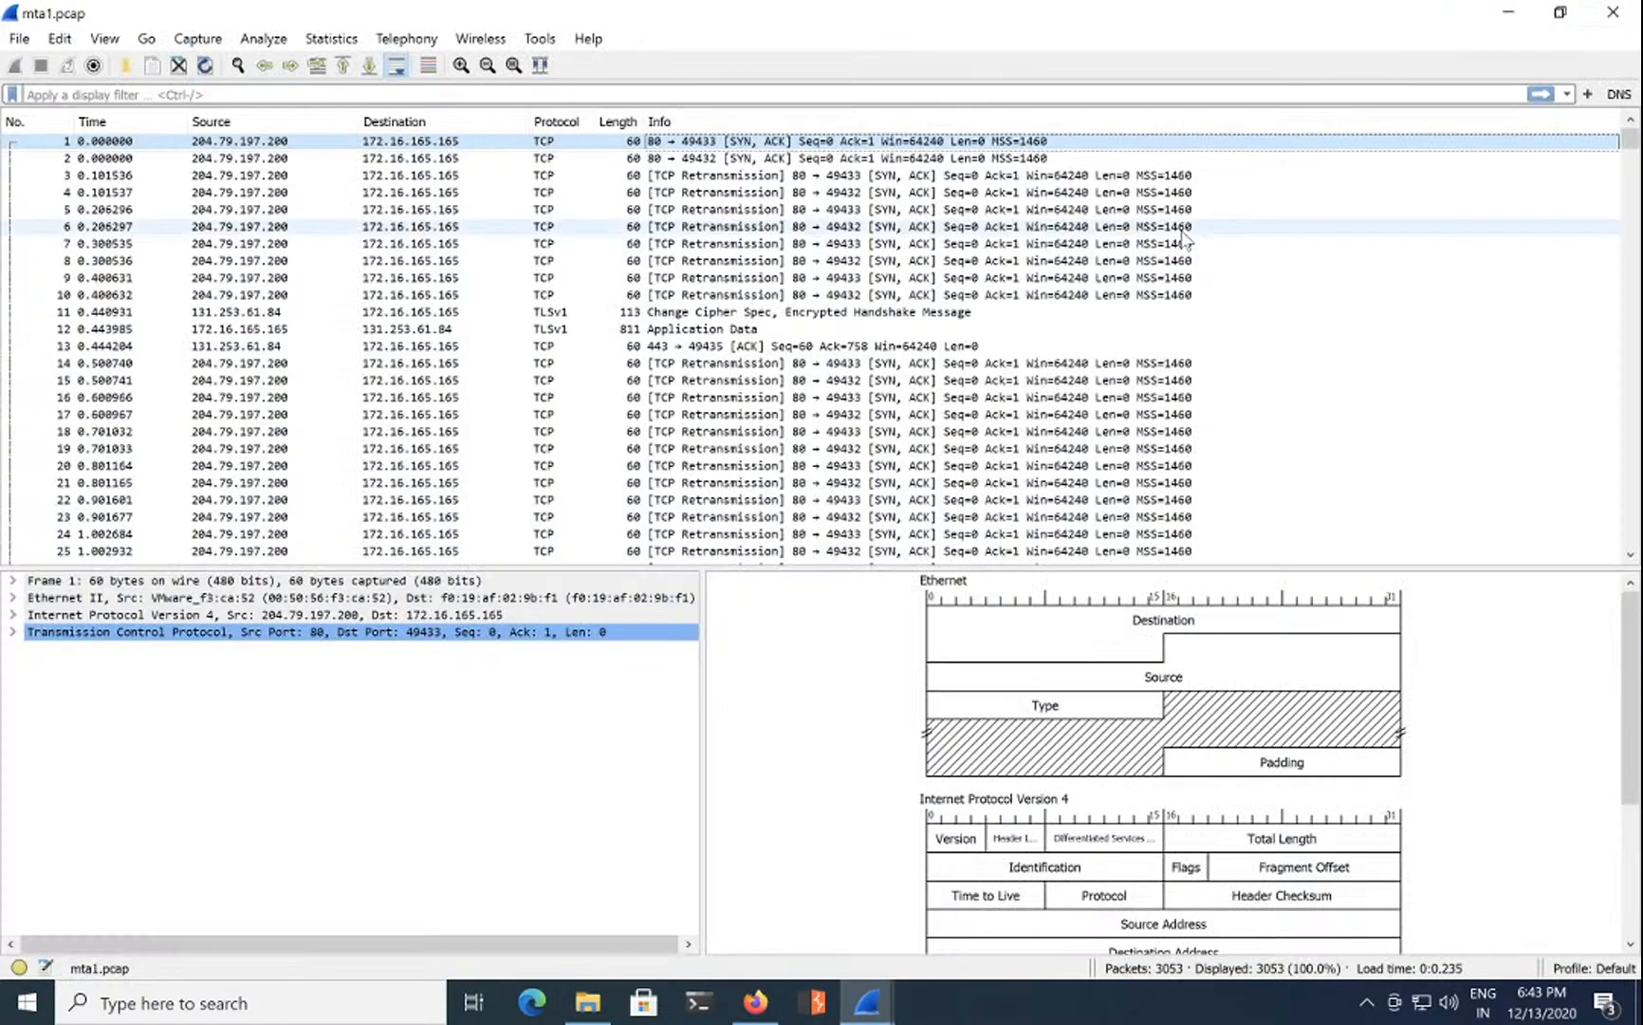
Step: Minimize the mta1.pcap Wireshark window and close File Explorer
click(1510, 17)
click(1456, 135)
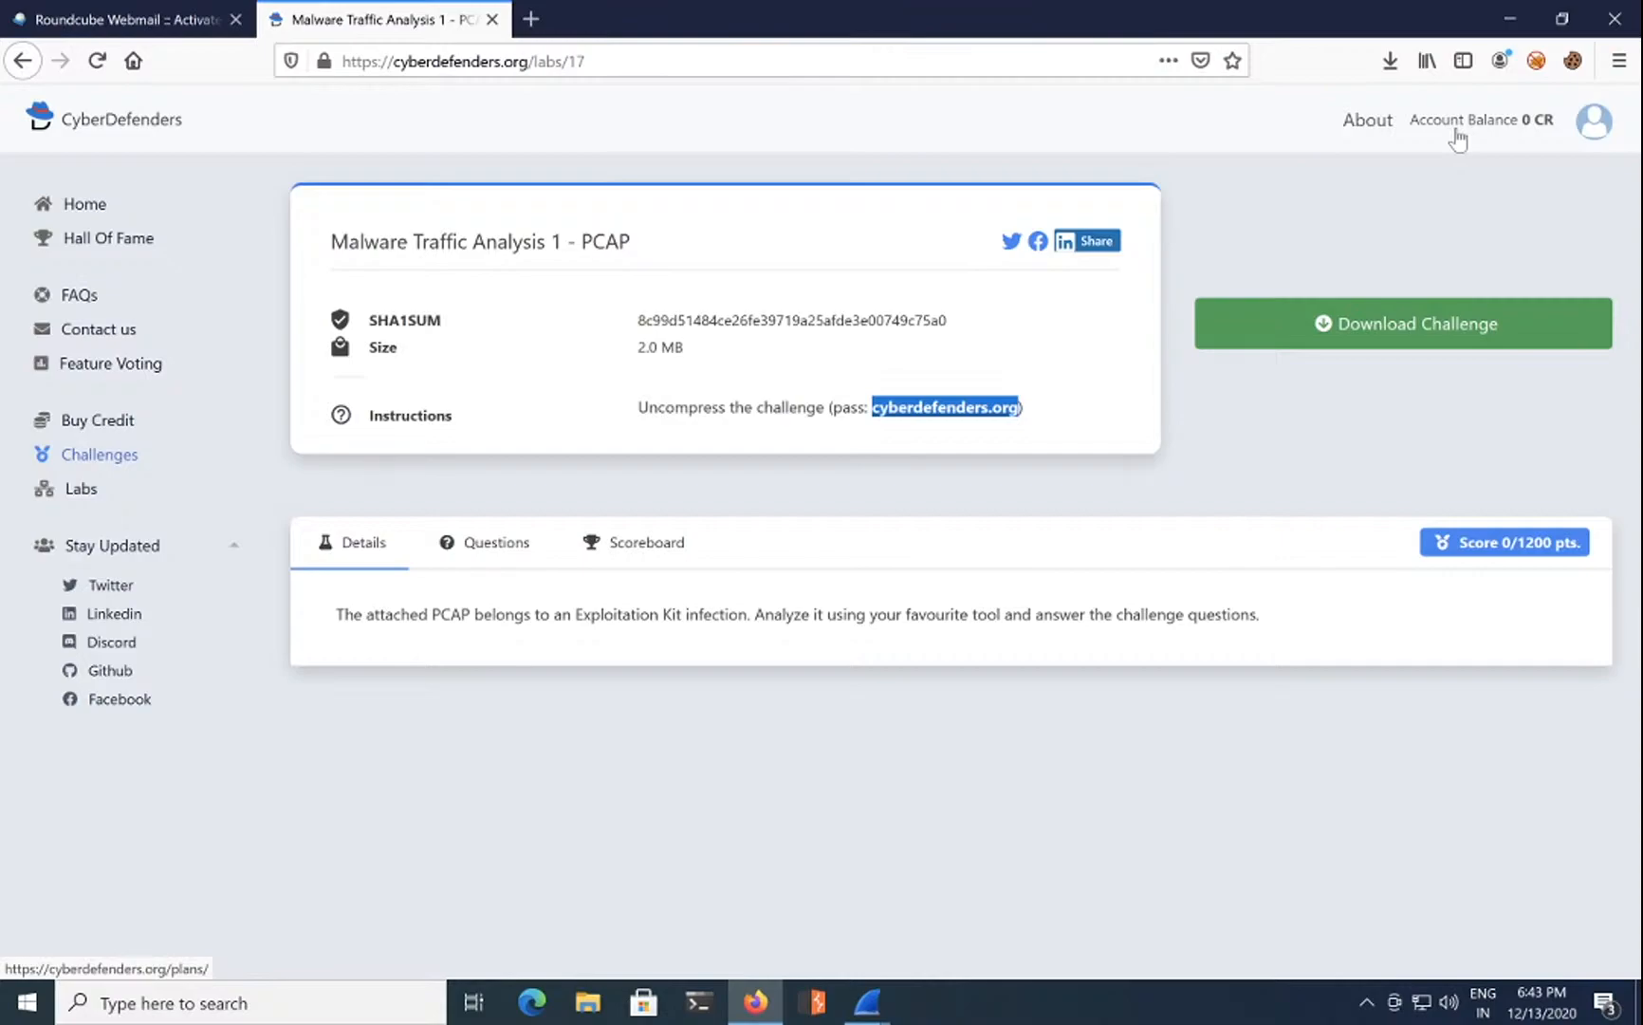
Step: Show the Questions tab and scroll through the fourteen challenge questions
click(497, 548)
scroll(723, 558, down, 6)
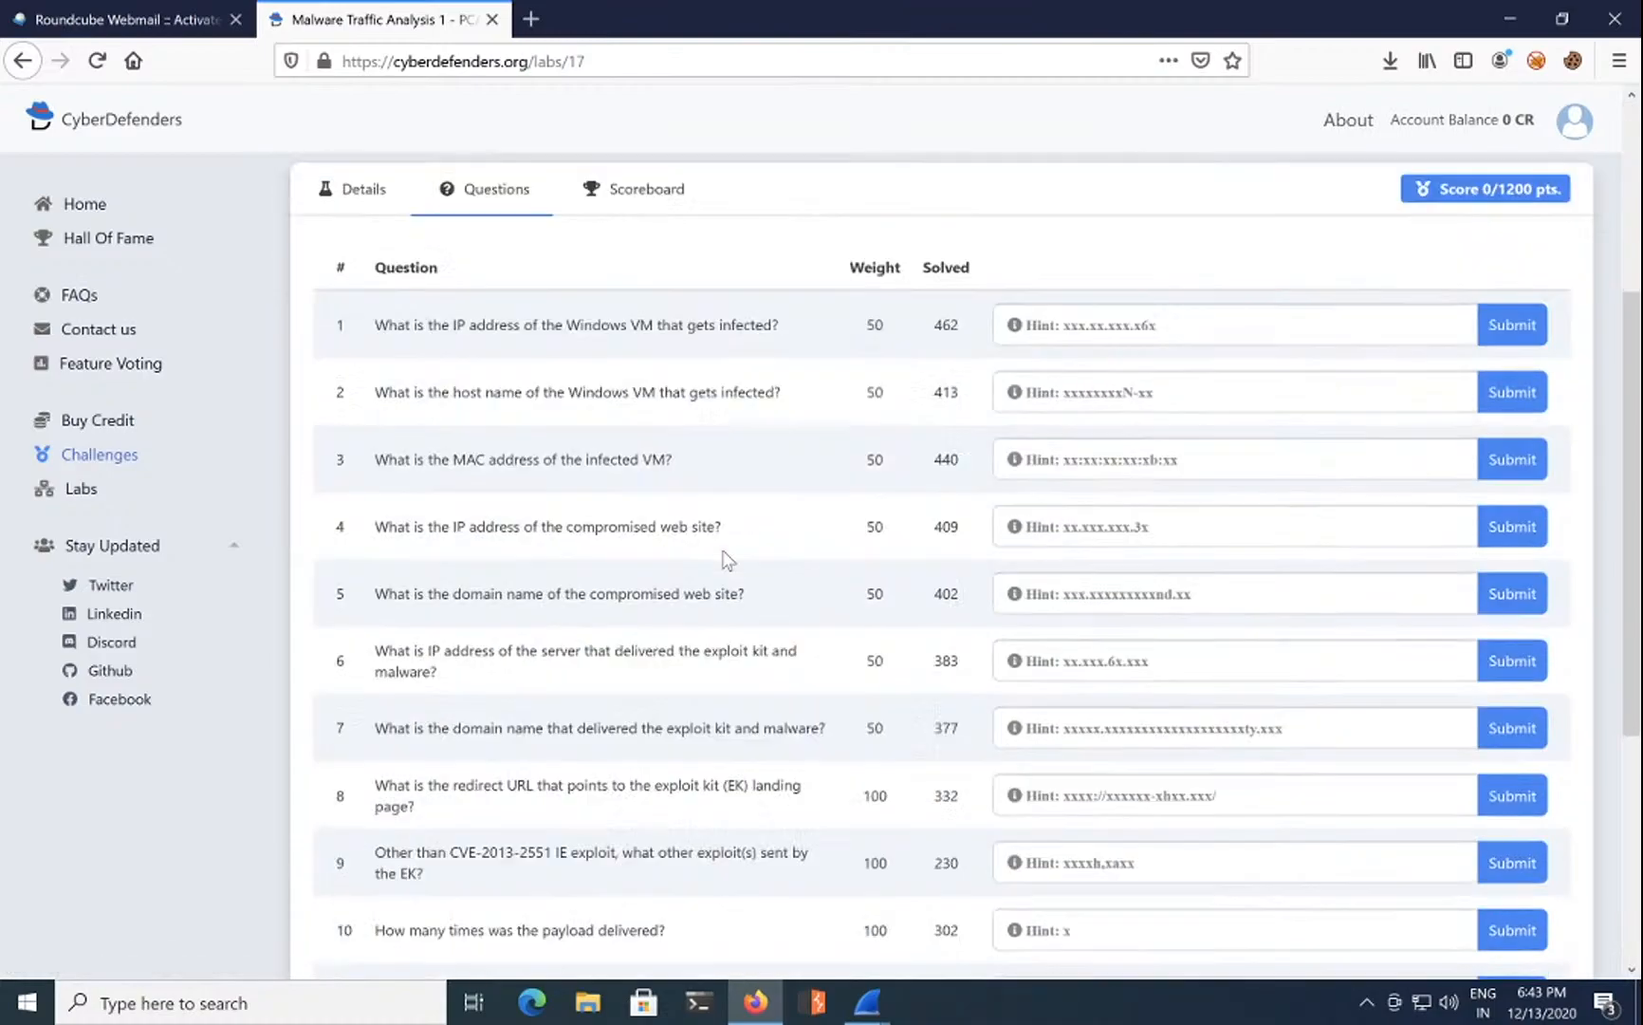
scroll(725, 558, down, 2)
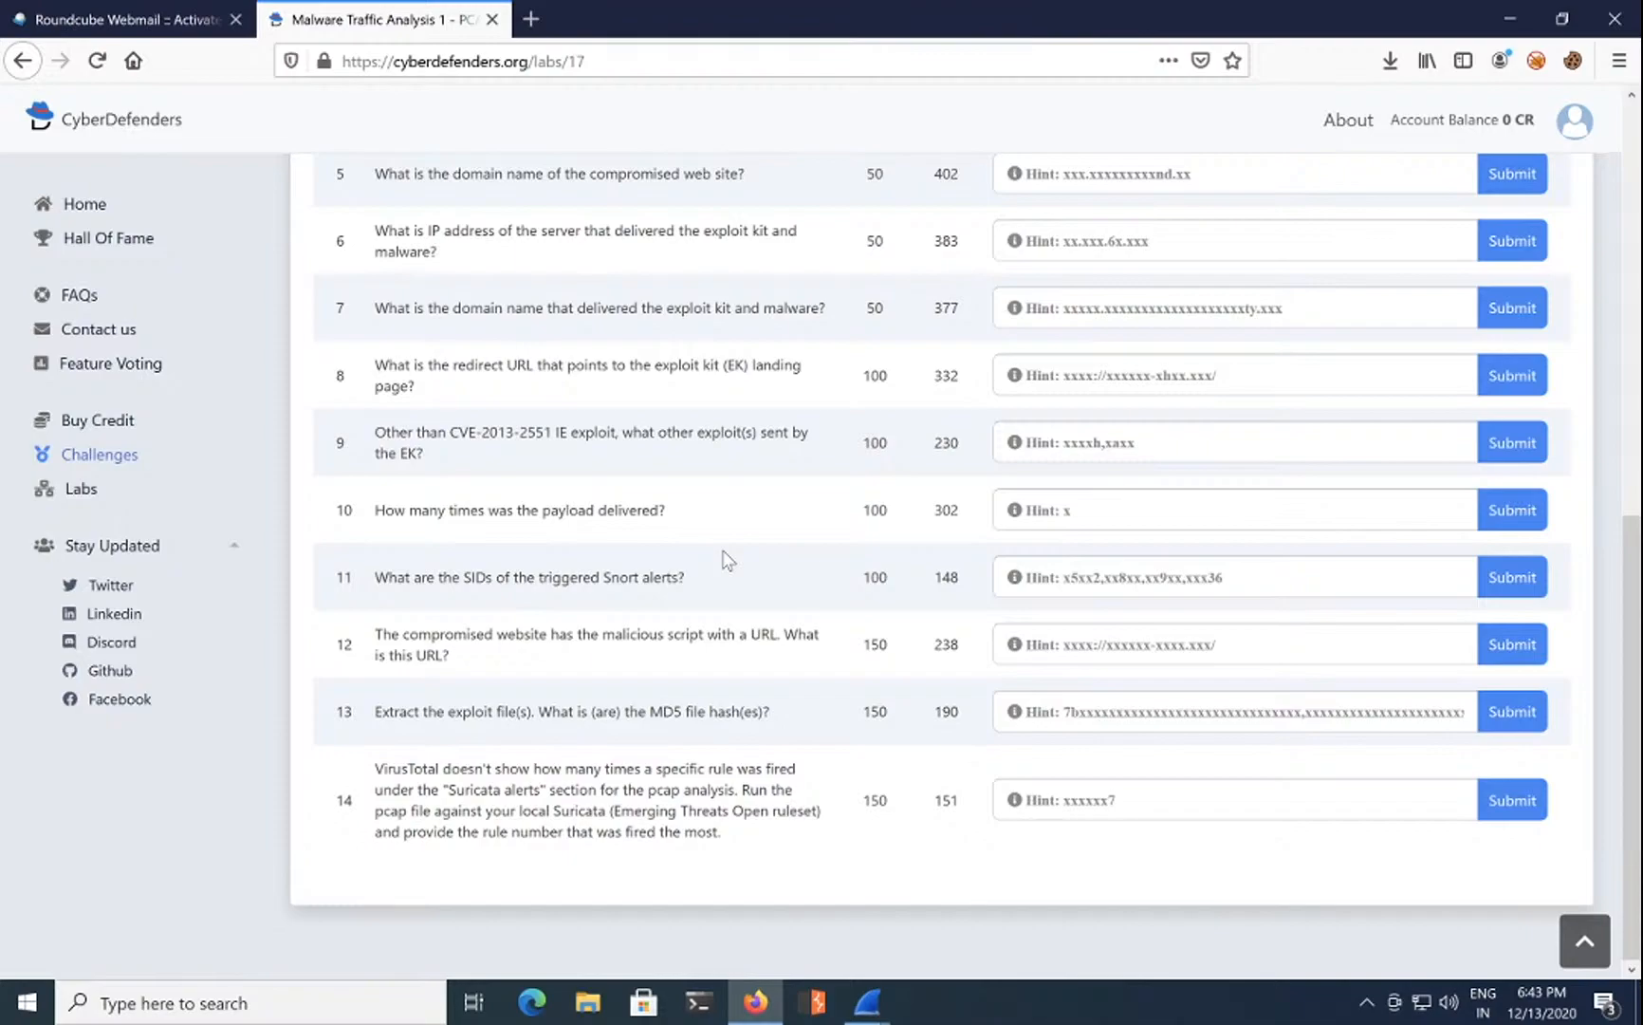
scroll(726, 558, up, 3)
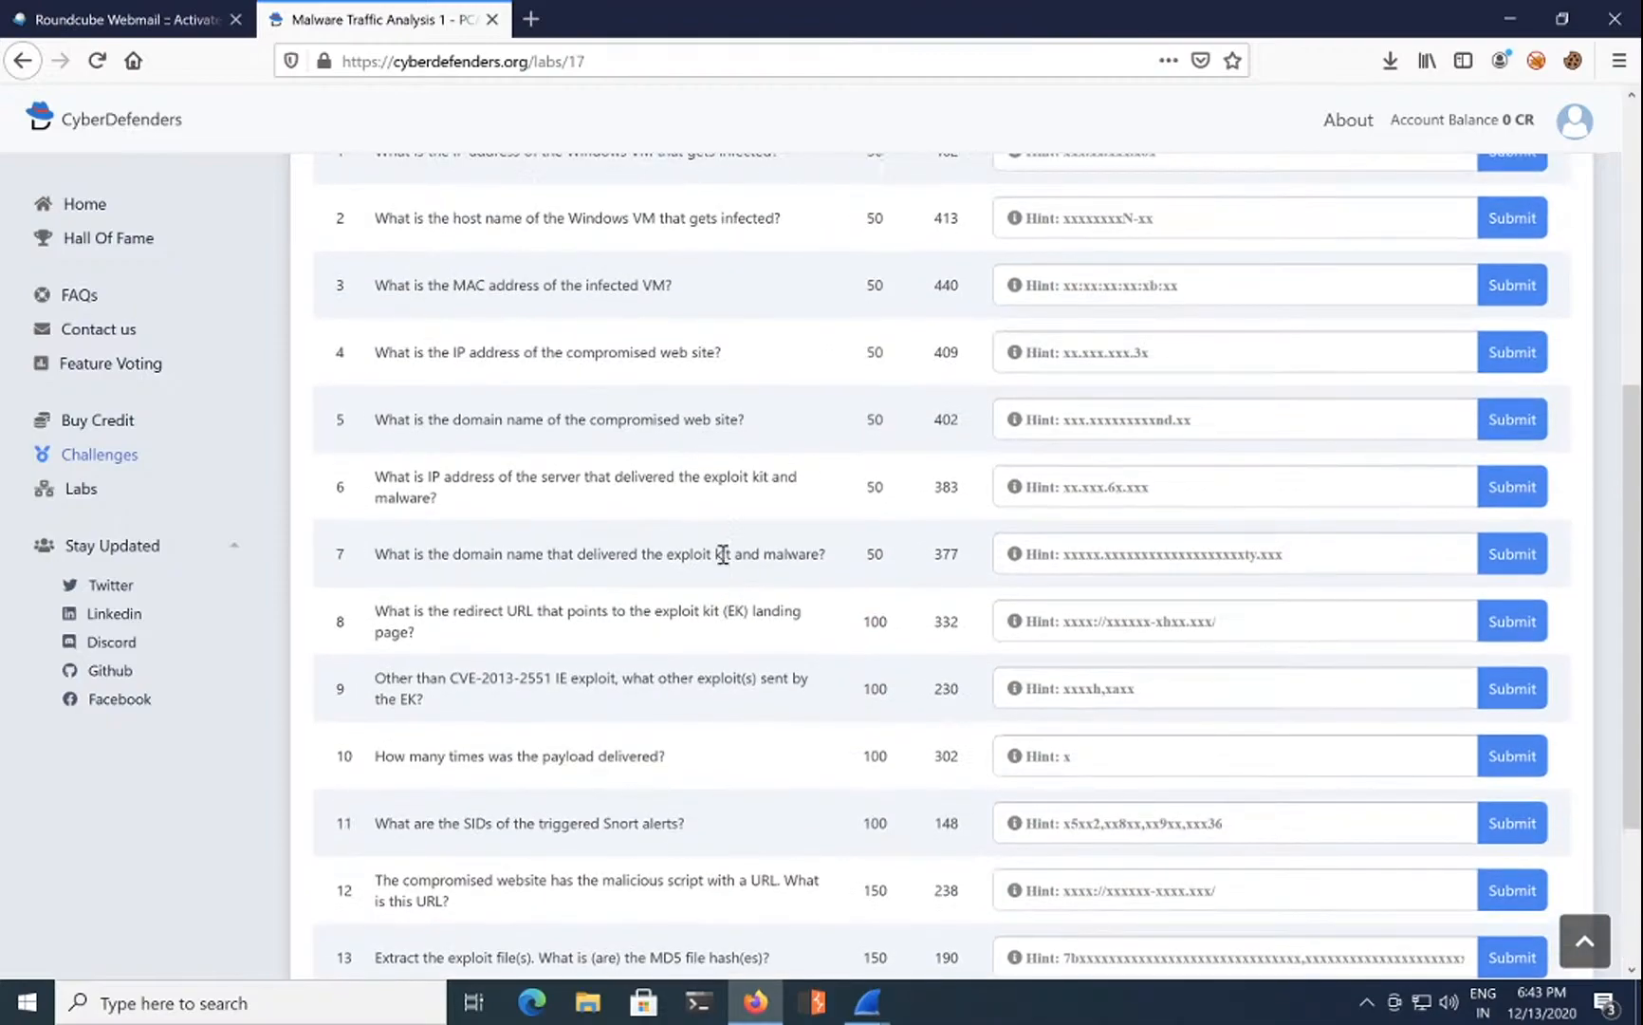
scroll(624, 558, up, 6)
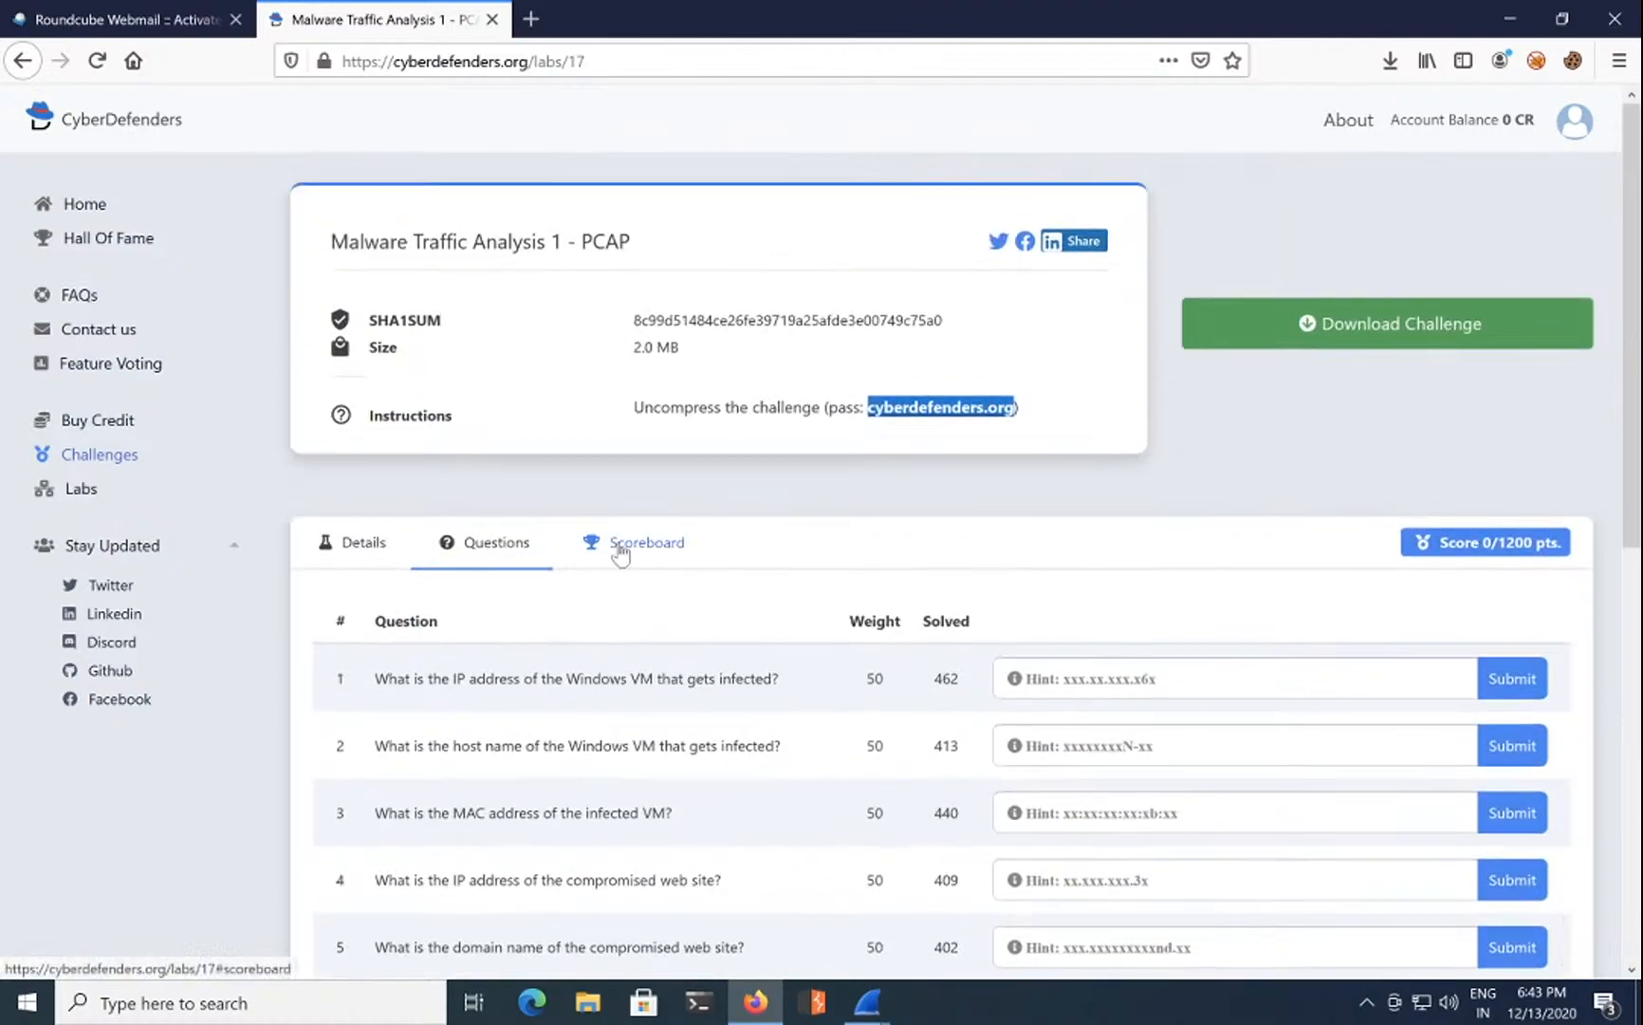
scroll(609, 623, down, 1)
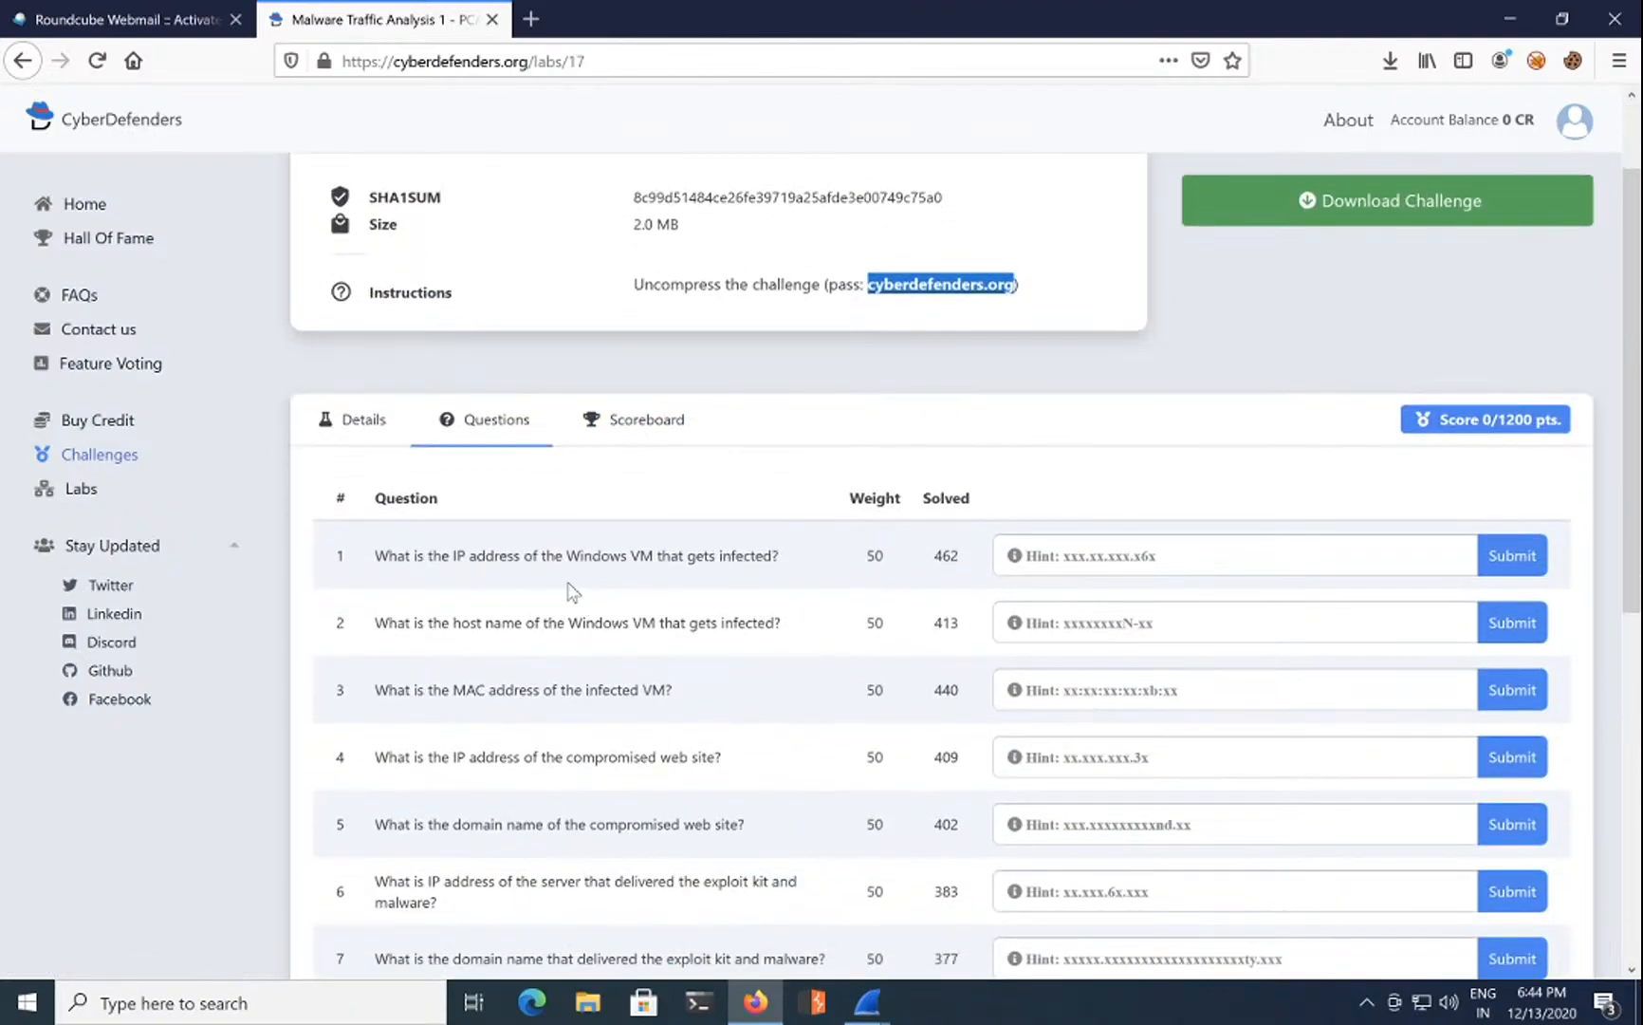
Step: Select and deselect question 1's text, then minimize Firefox to show the desktop
triple_click(434, 558)
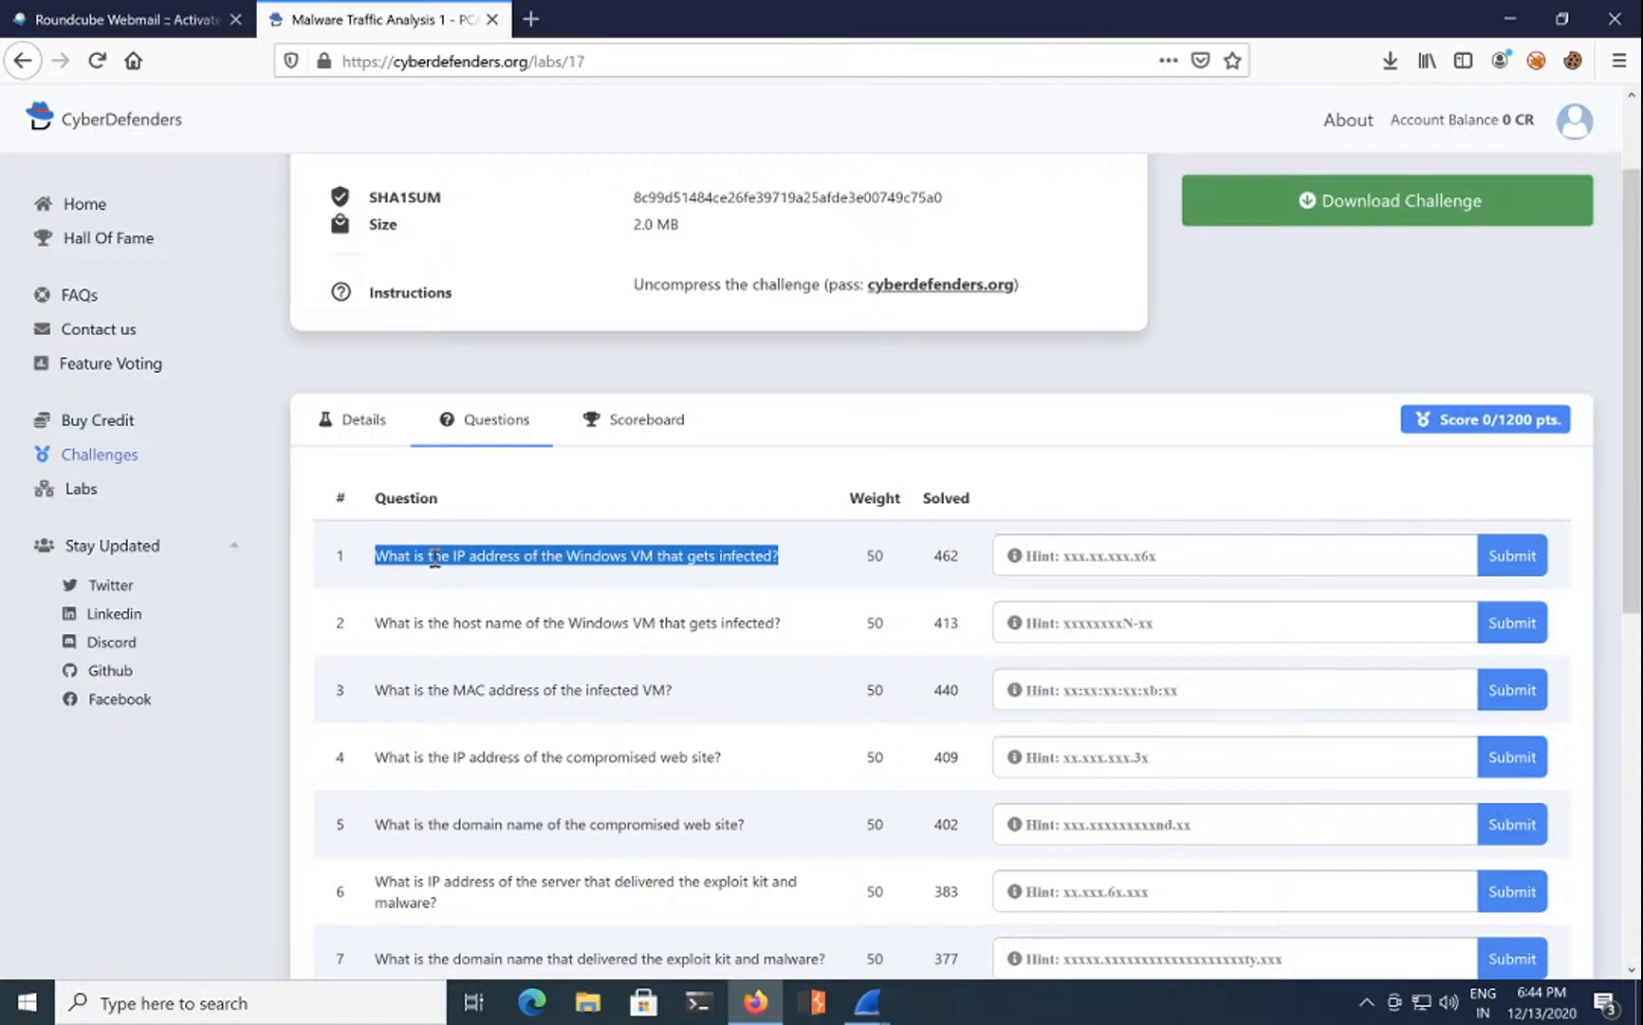
click(434, 558)
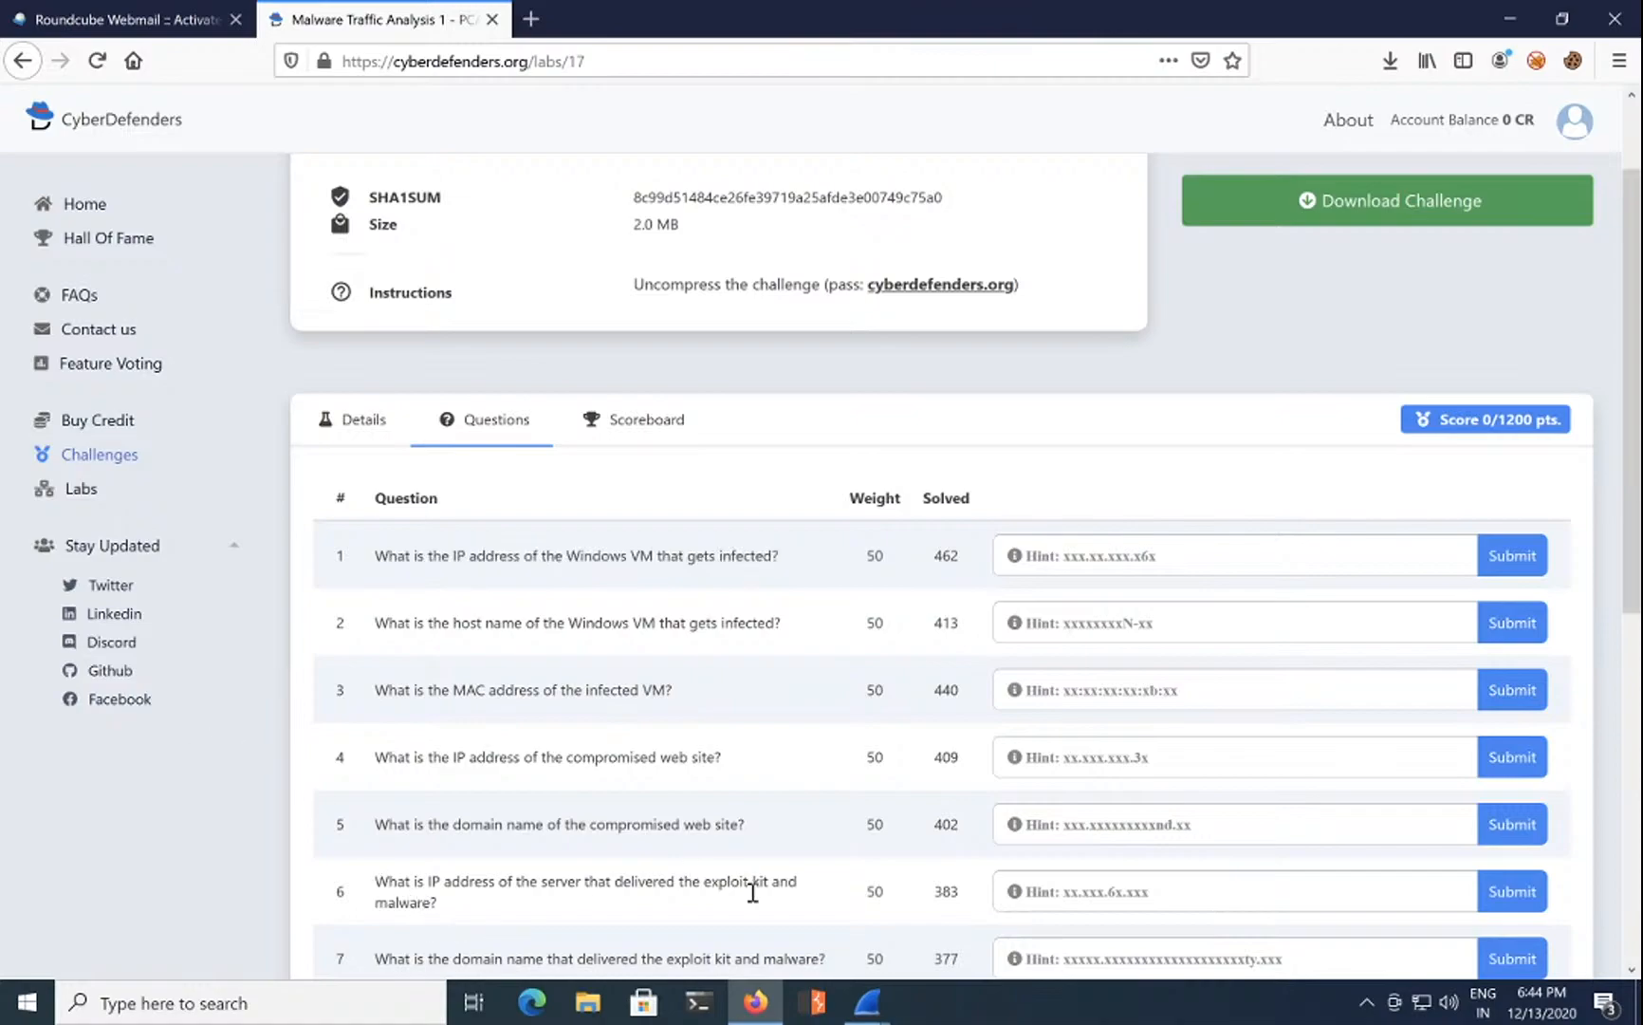
mouse_move(866, 1001)
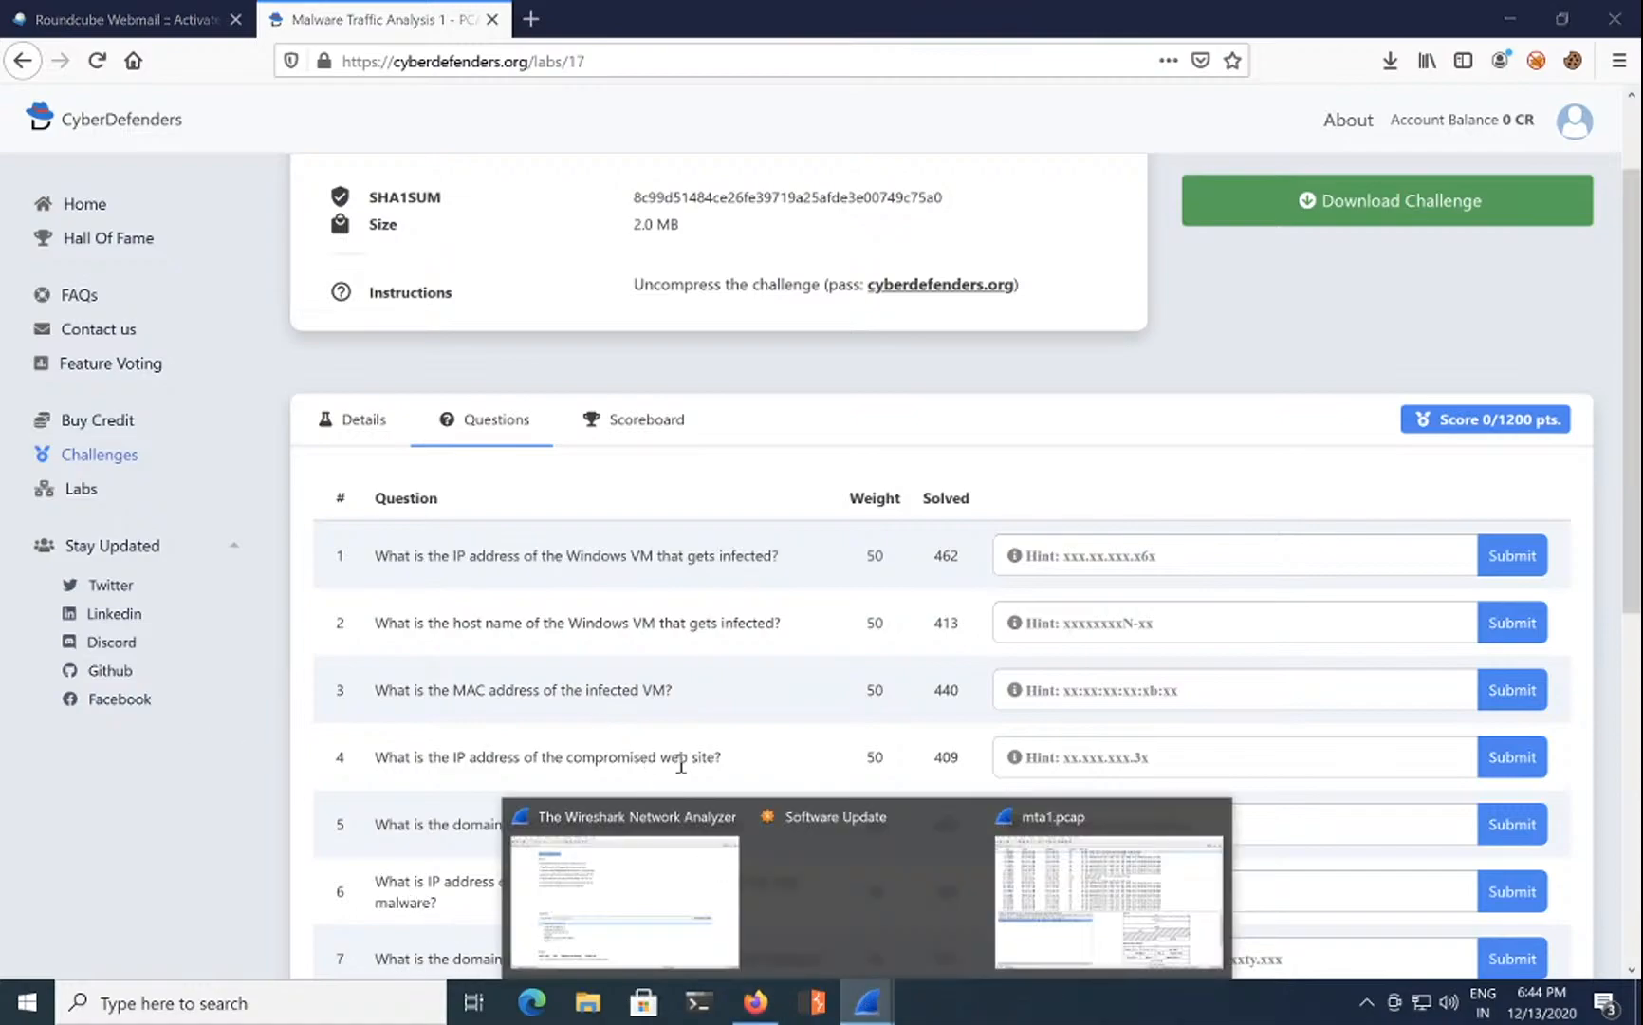
click(853, 856)
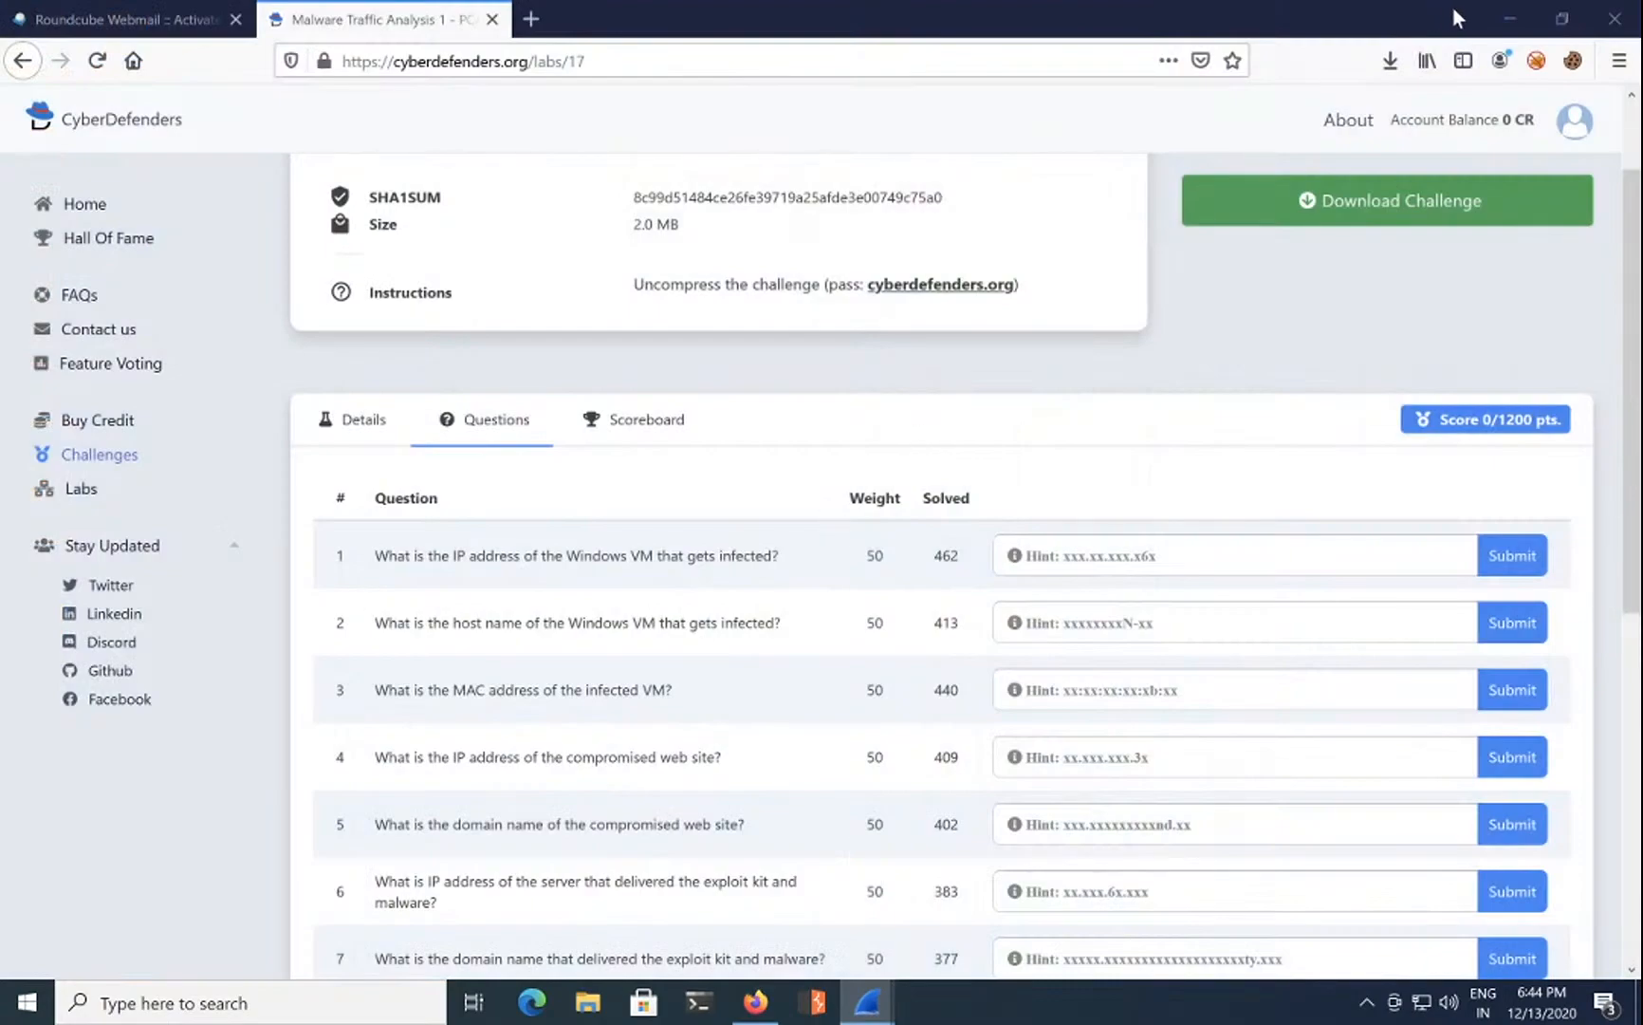
click(1506, 21)
Step: Close the empty Wireshark start window, restore the mta1.pcap capture, and open the Statistics menu
mouse_move(866, 1001)
click(704, 885)
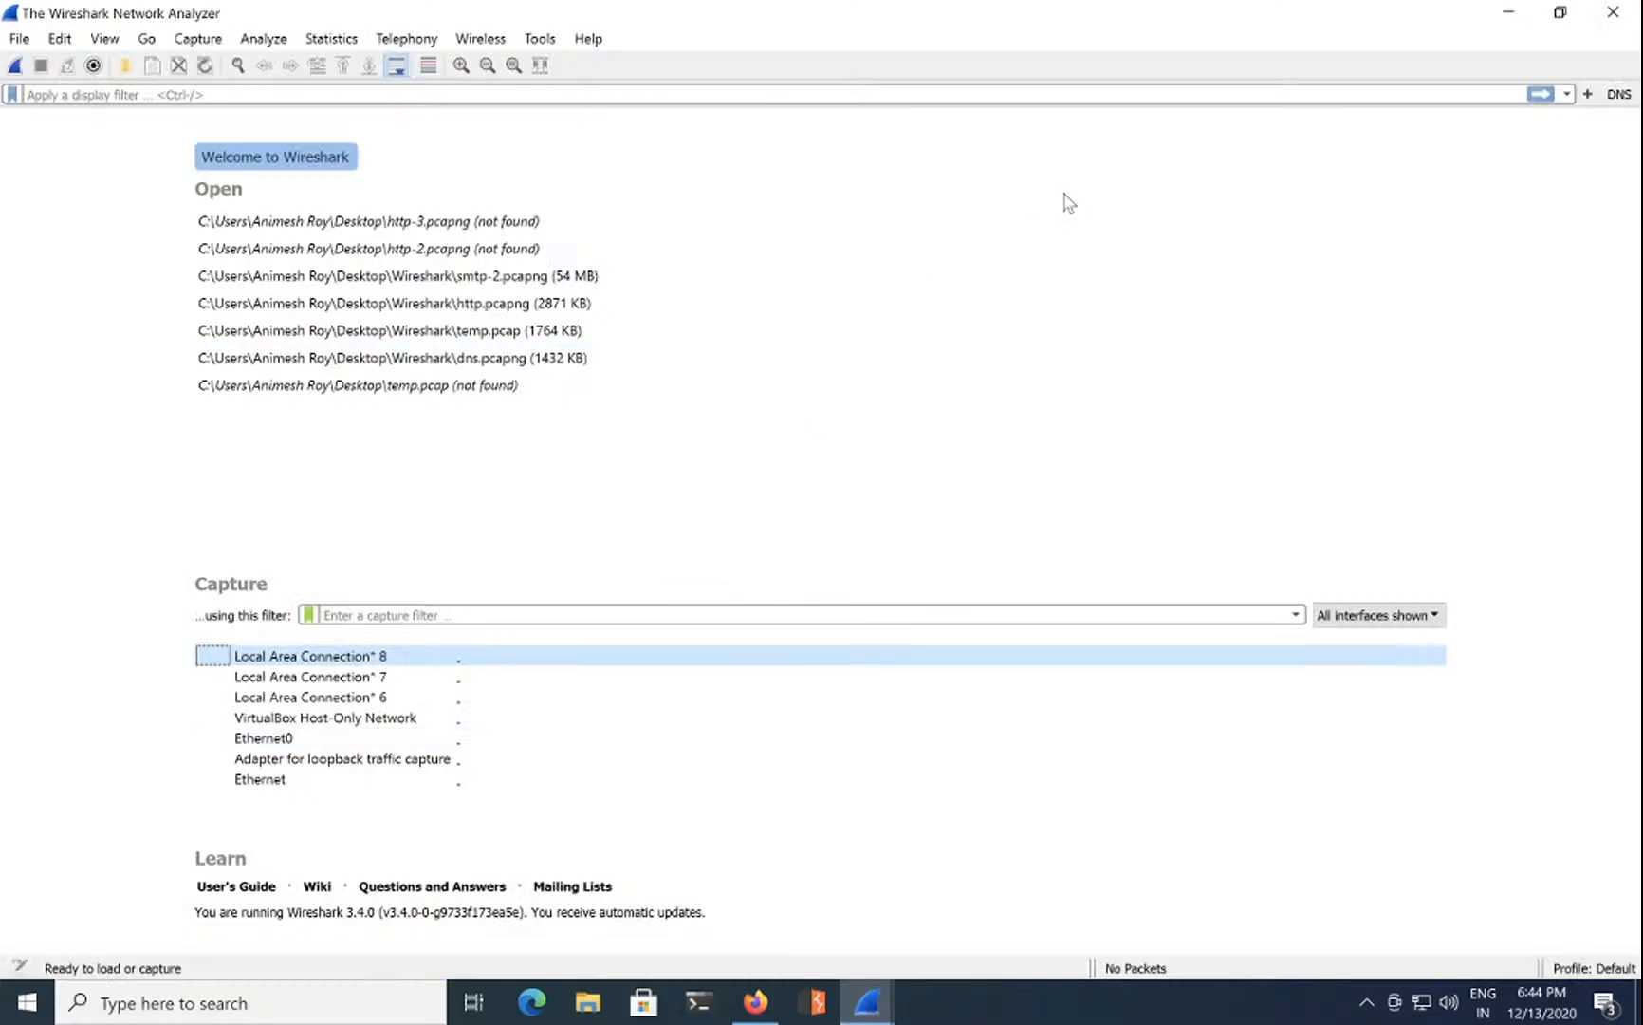
click(1610, 16)
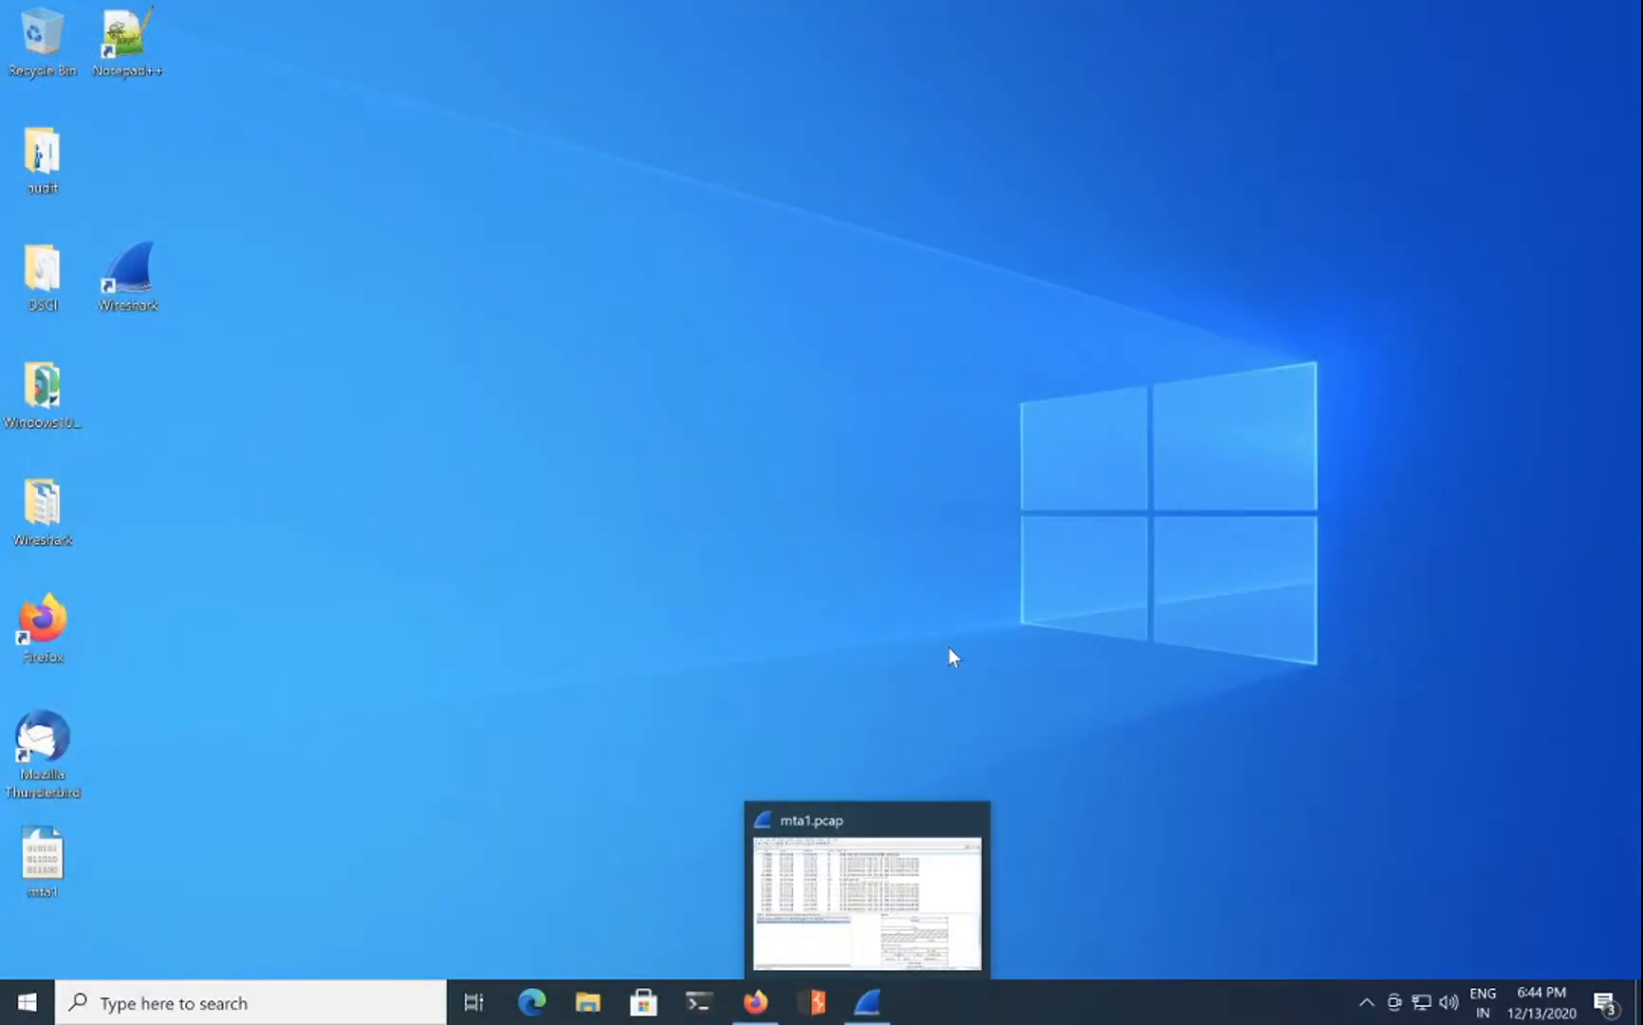
click(867, 999)
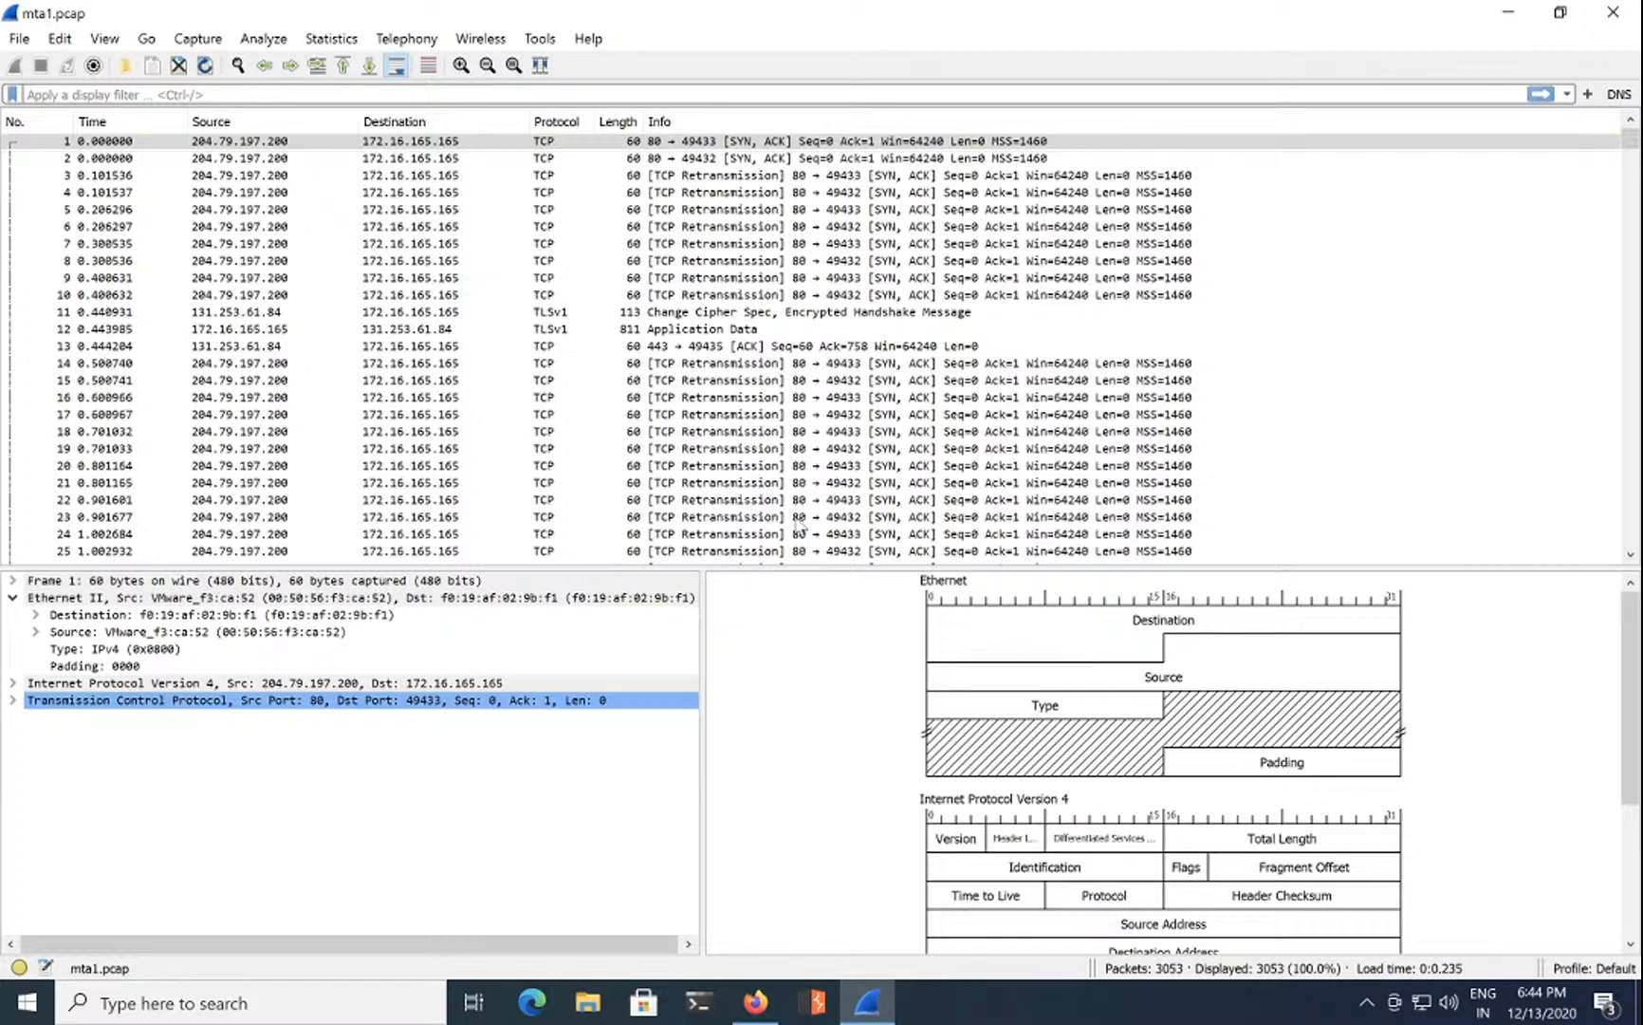
click(331, 38)
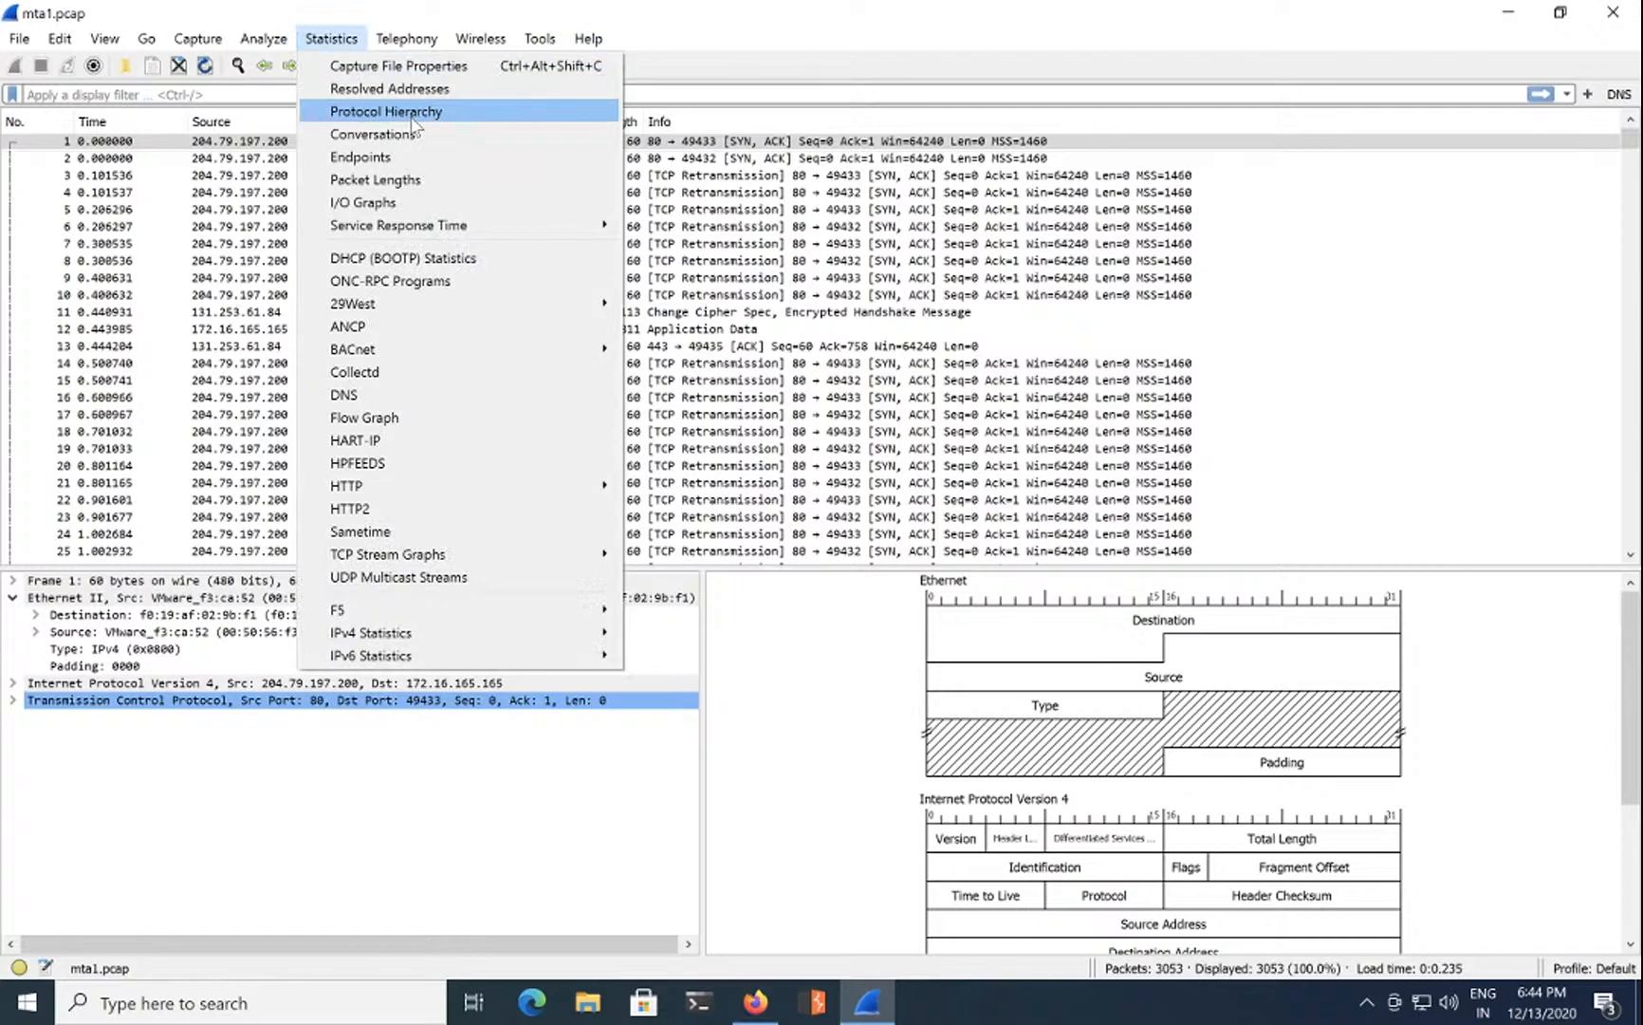
Step: Inspect the Ethernet and IPv4 endpoints (16 IPv4 addresses) in Statistics > Endpoints, then close it
click(415, 156)
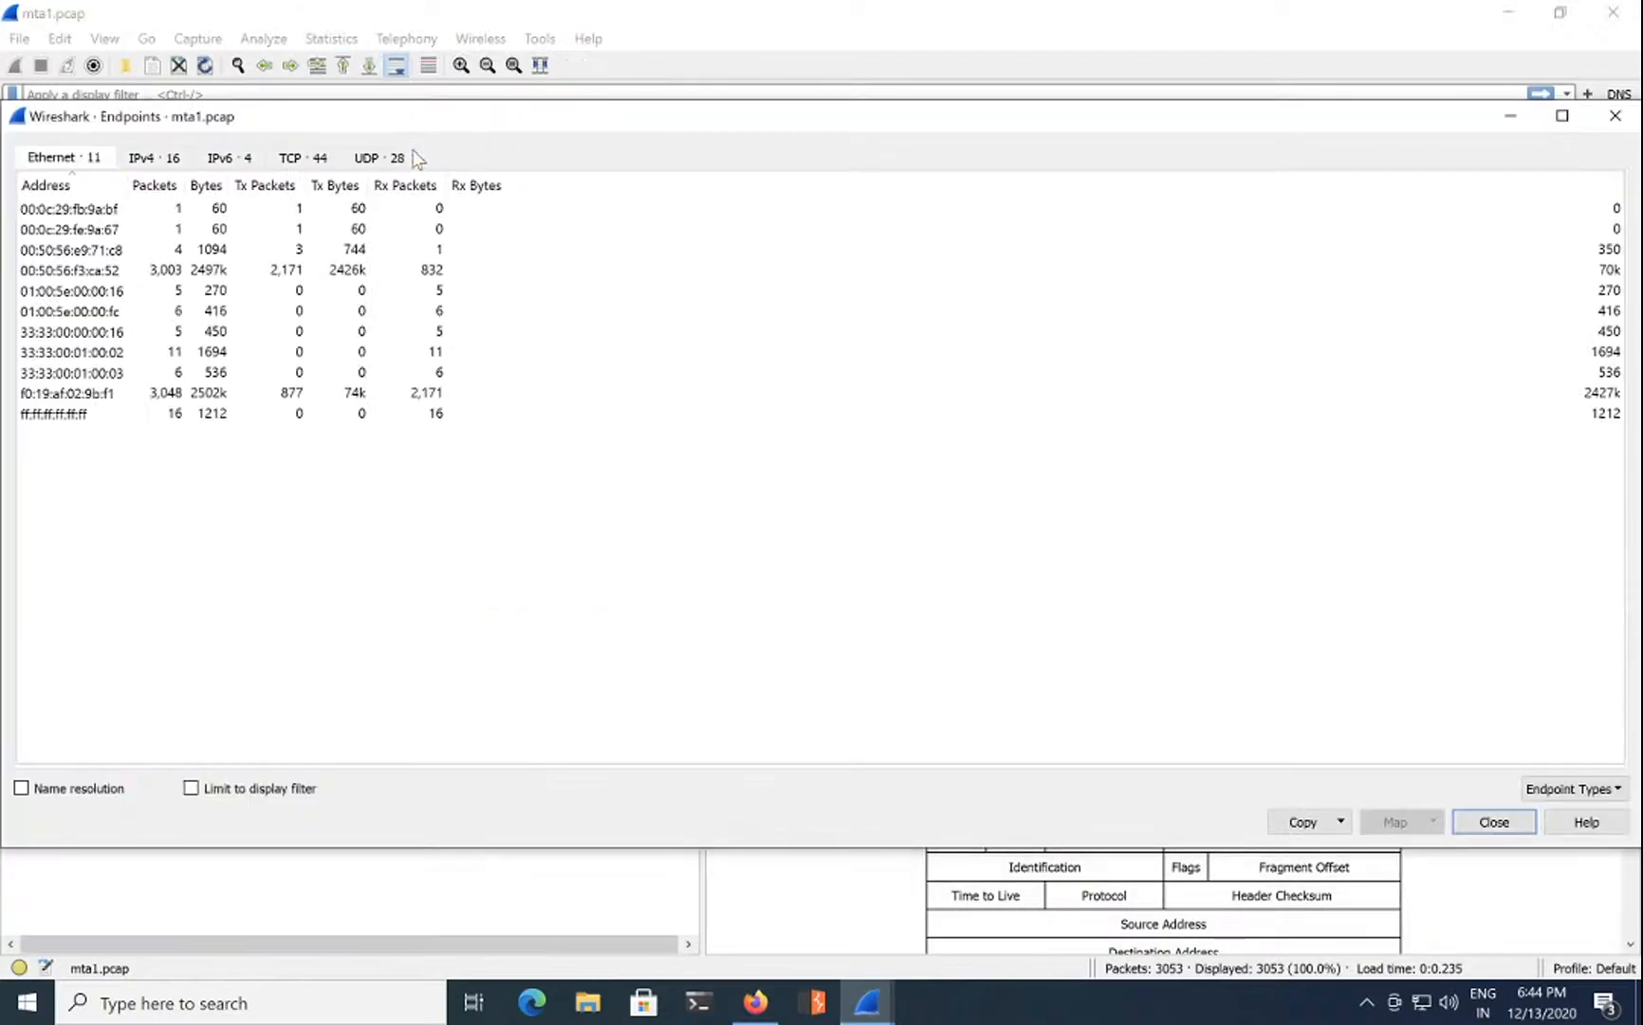
click(159, 162)
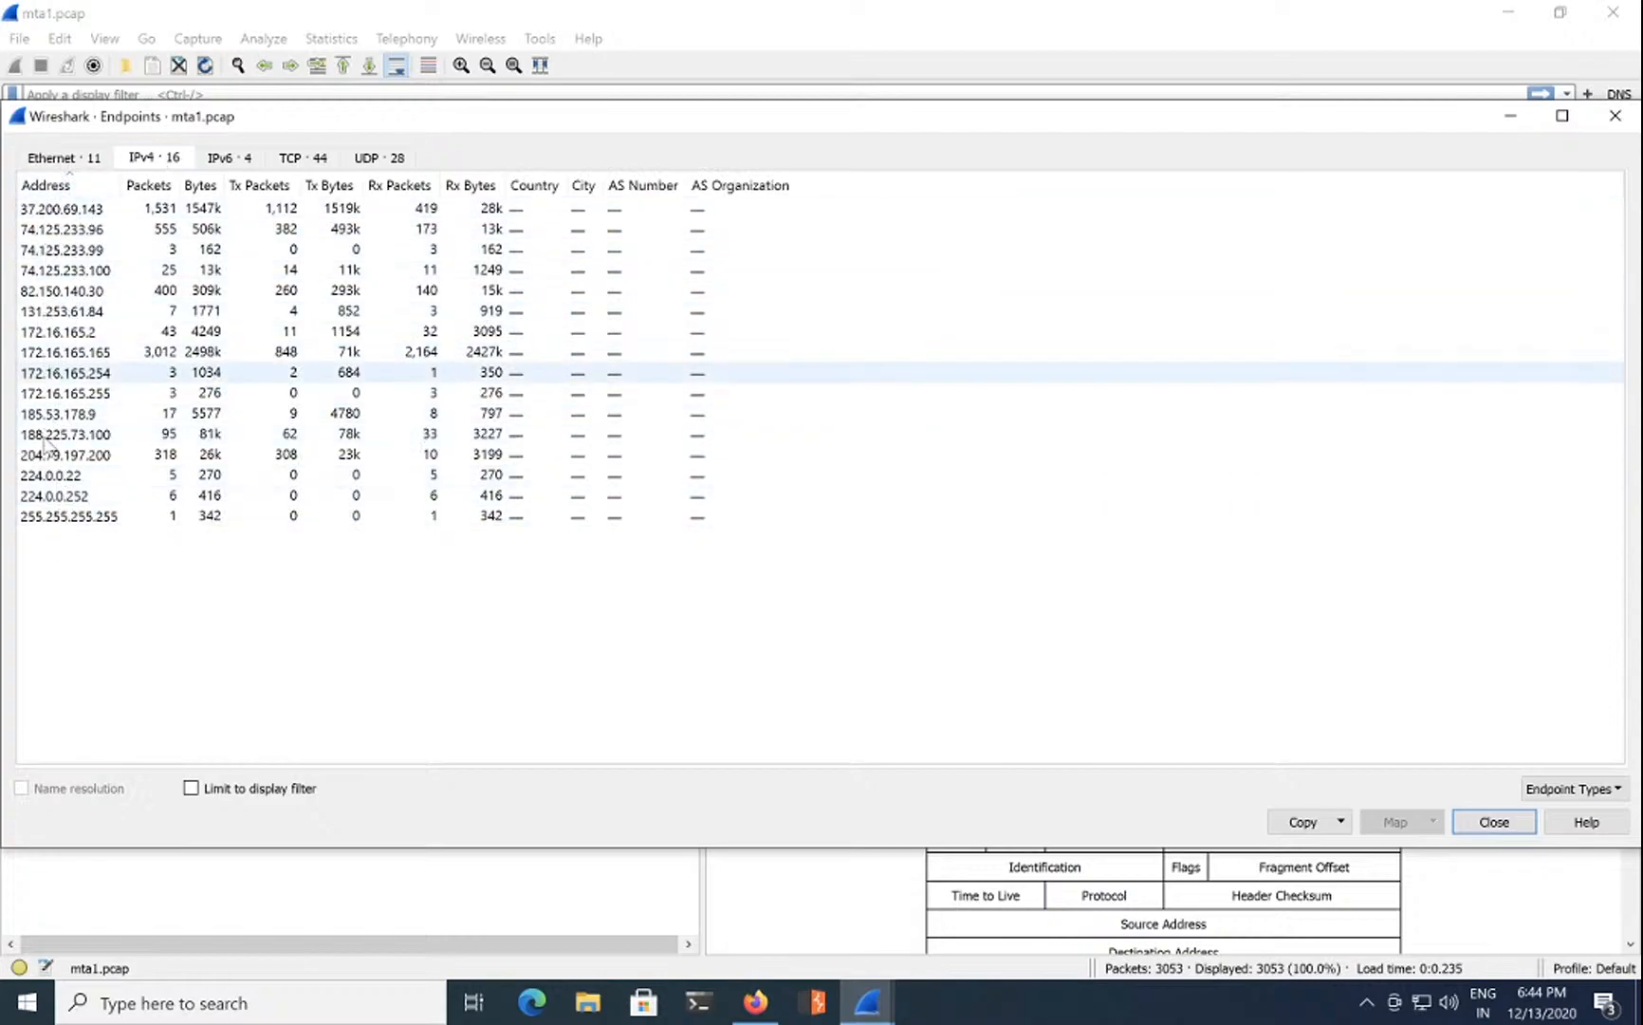
click(72, 161)
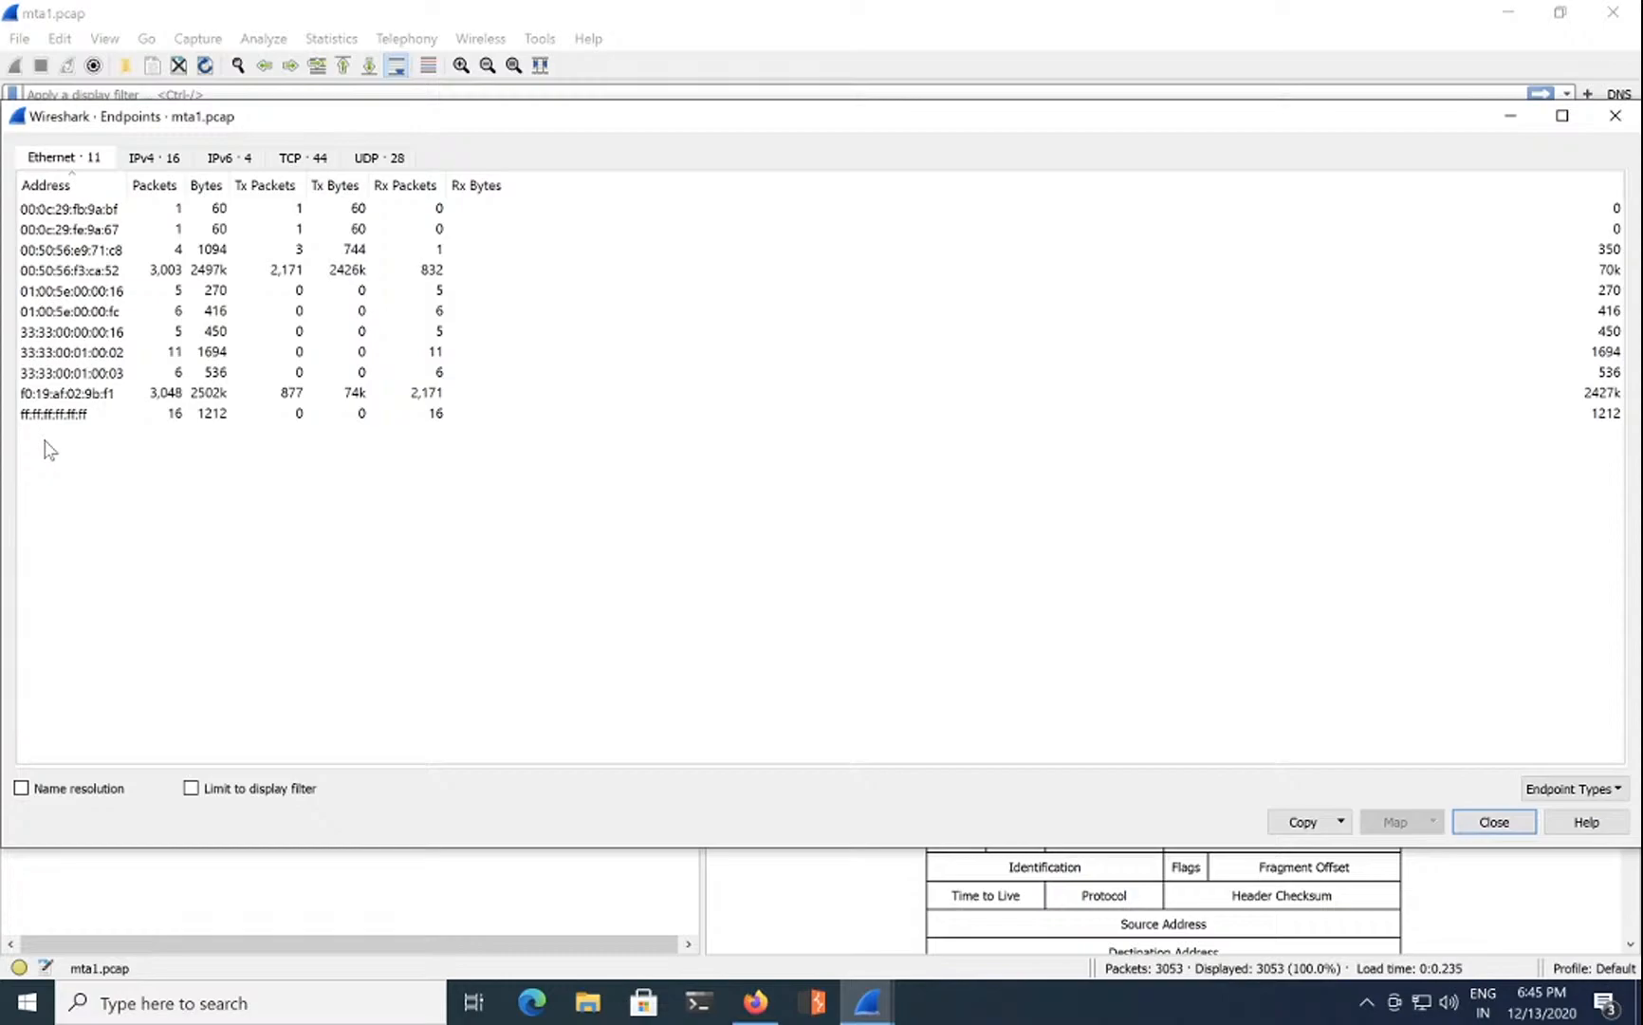
click(162, 165)
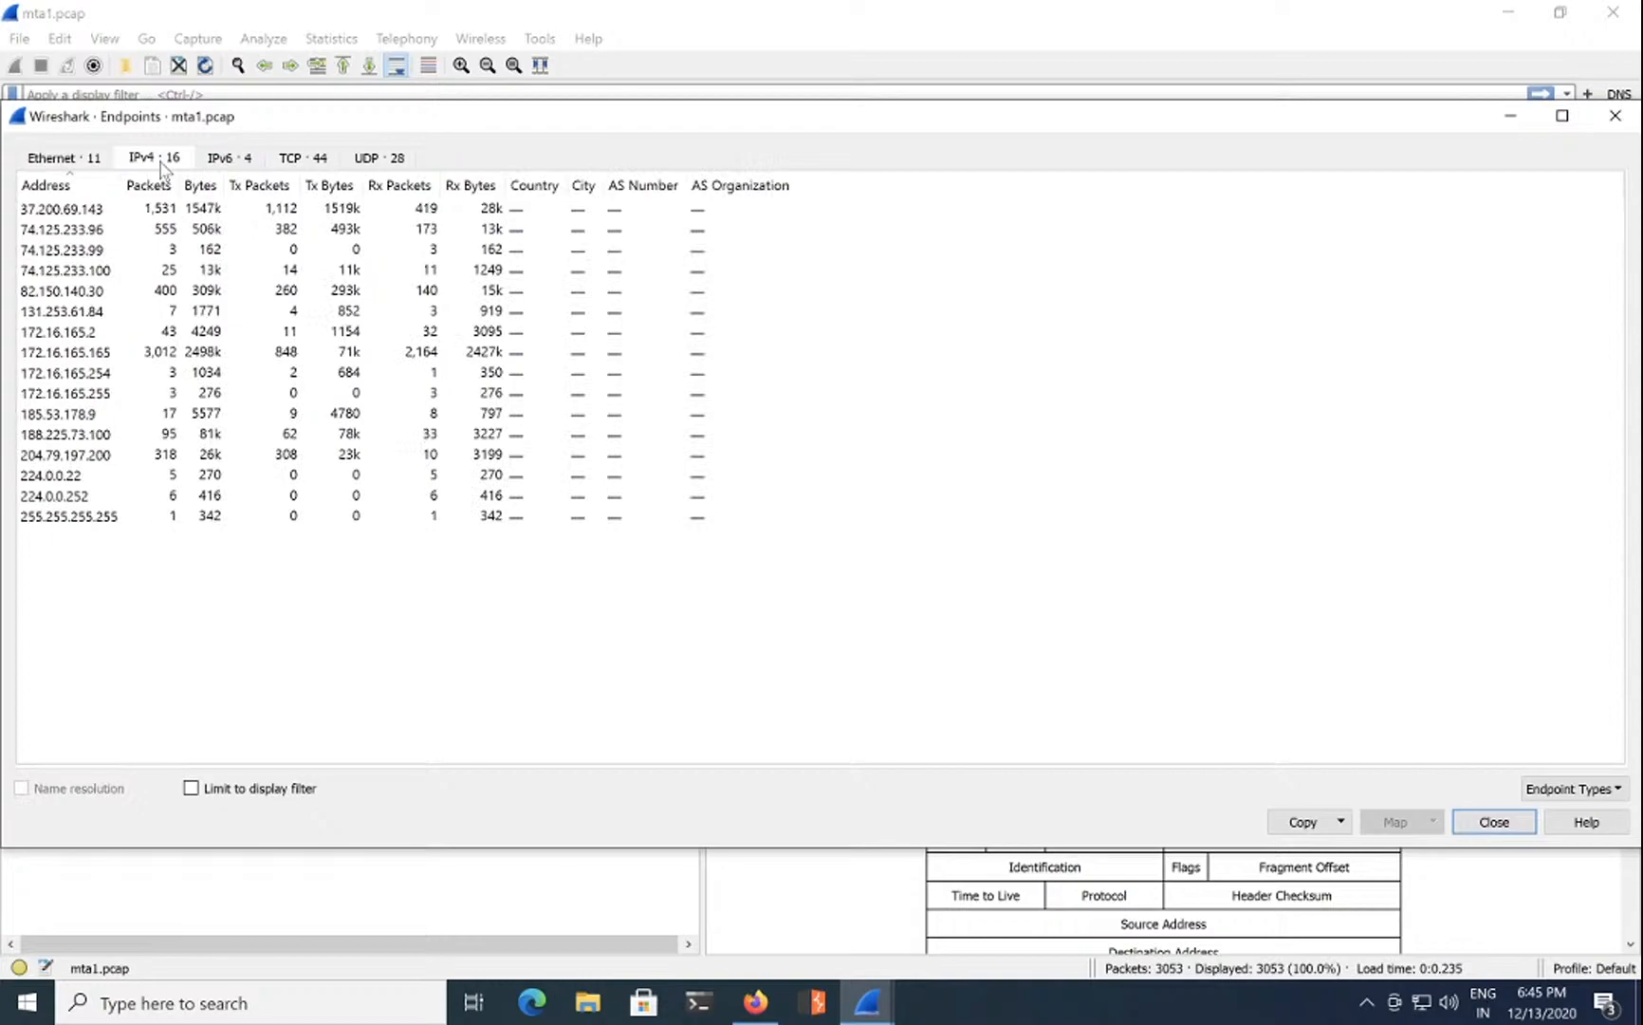
click(1509, 824)
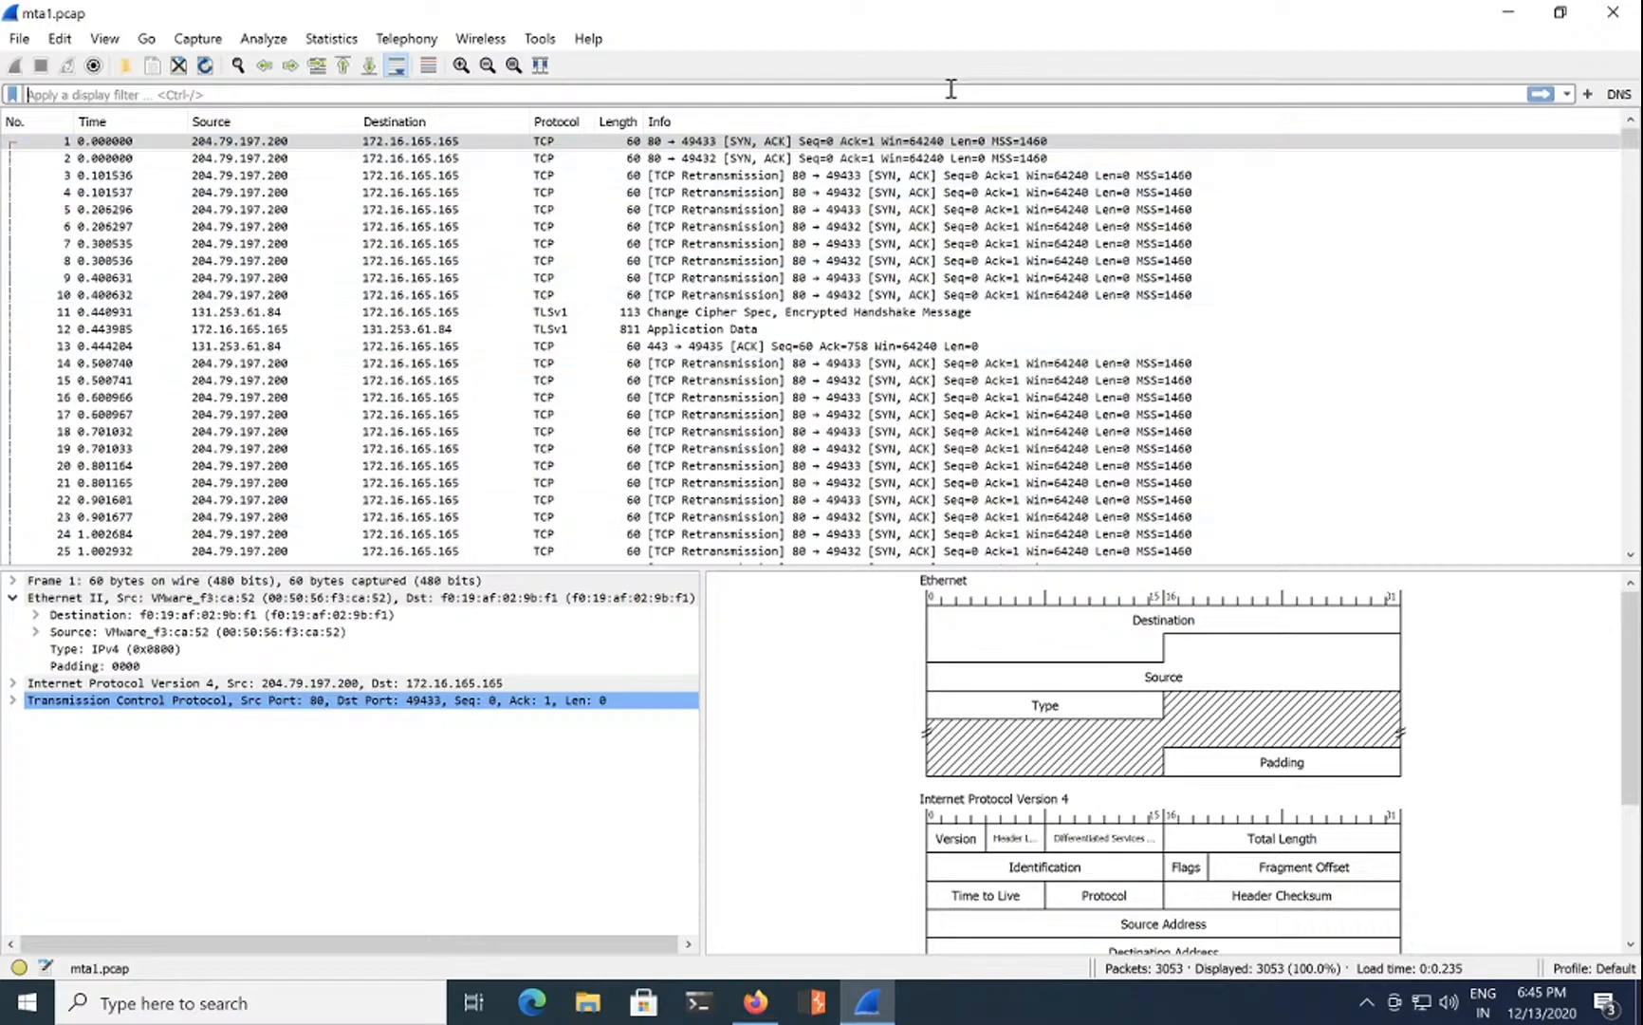
Step: Apply the bootp display filter to show the 4 DHCP packets, then minimize Wireshark
text(bootp)
key(Return)
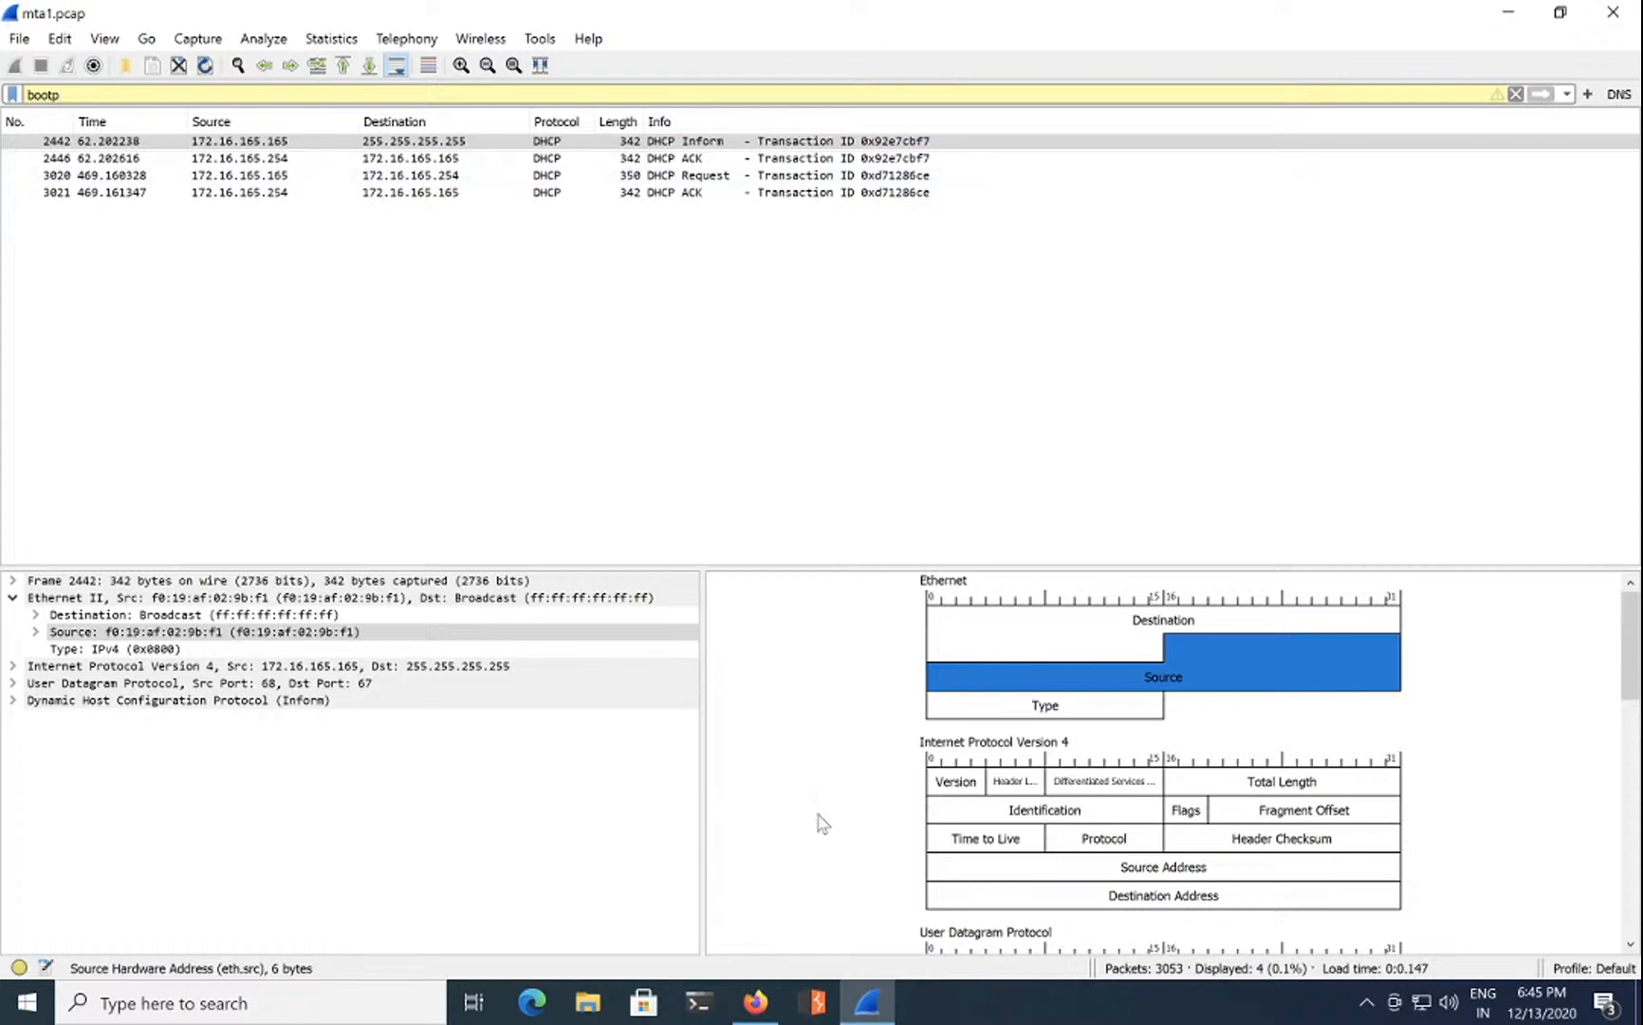
click(1507, 13)
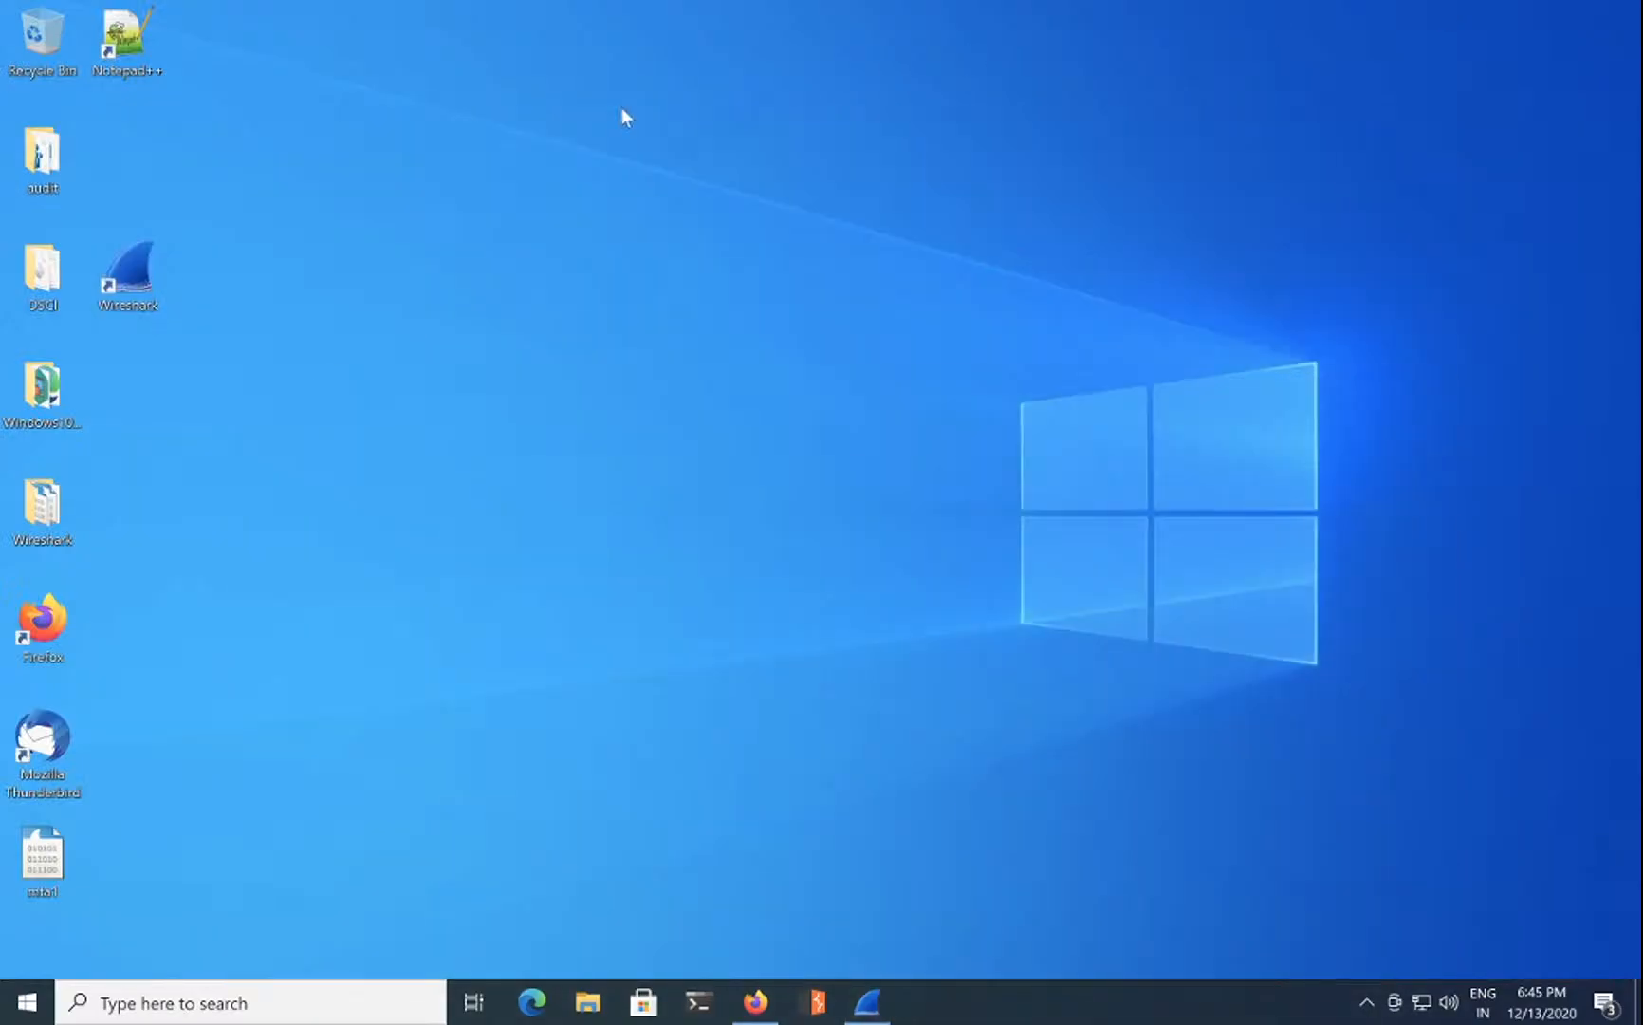
Step: Launch Notepad++, decline the update download, and clear the stray character on line 1
double_click(126, 42)
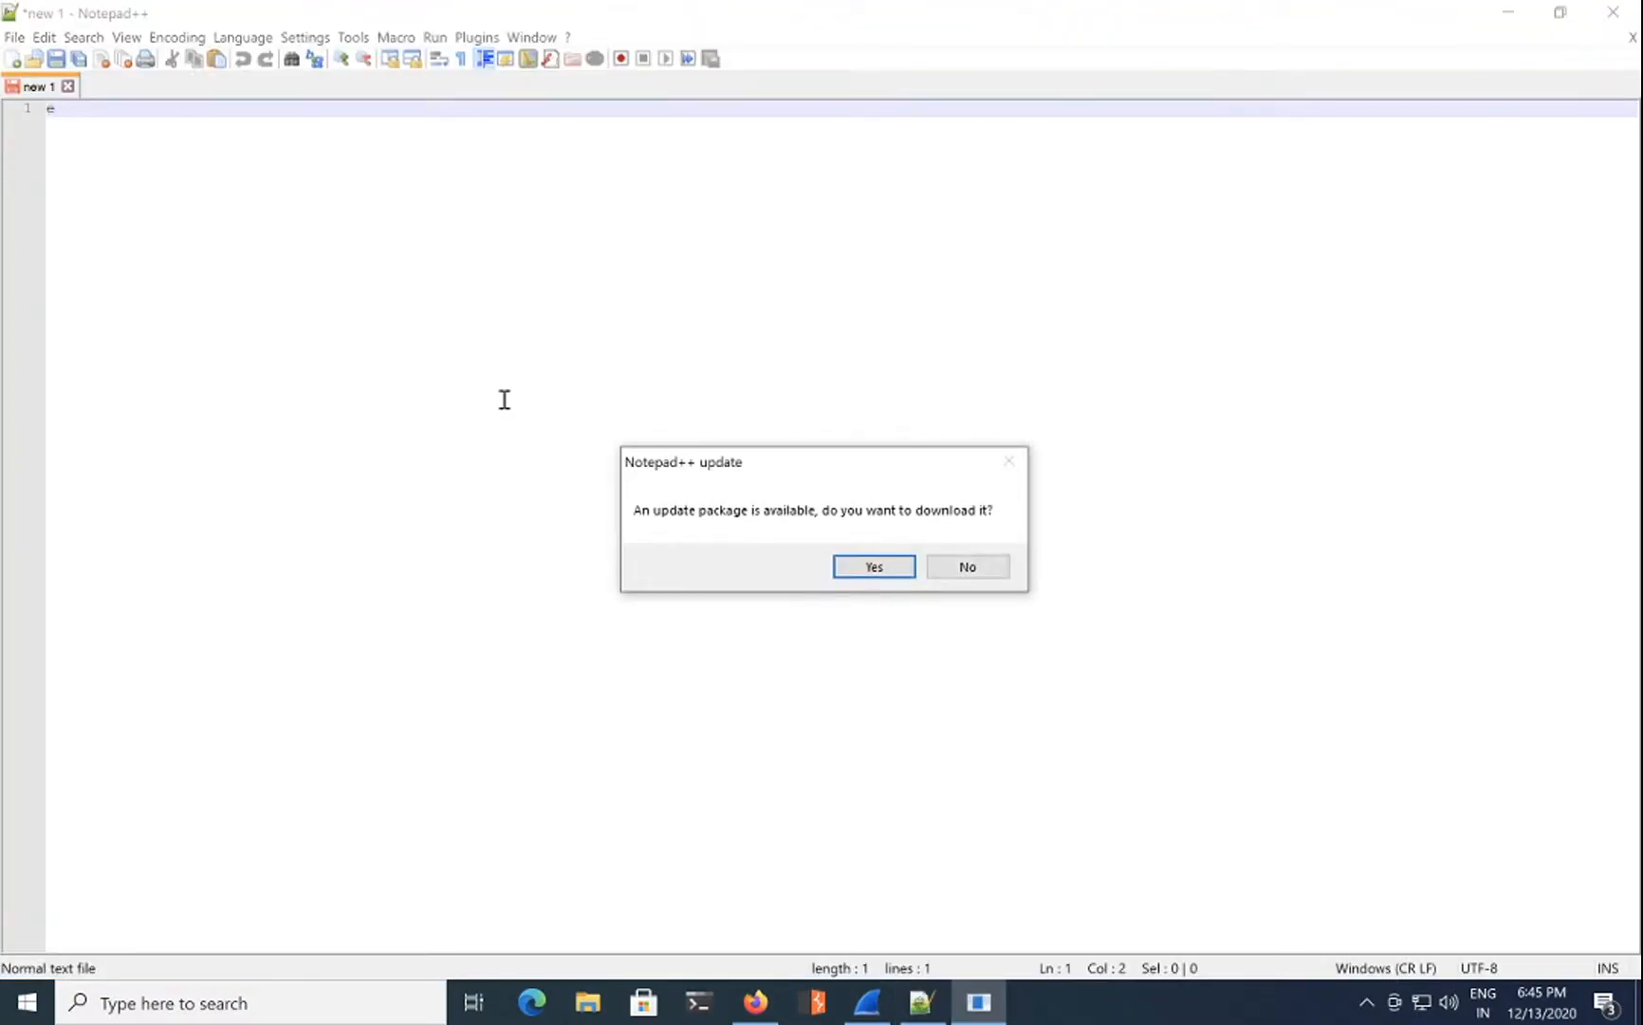
click(966, 568)
key(BackSpace)
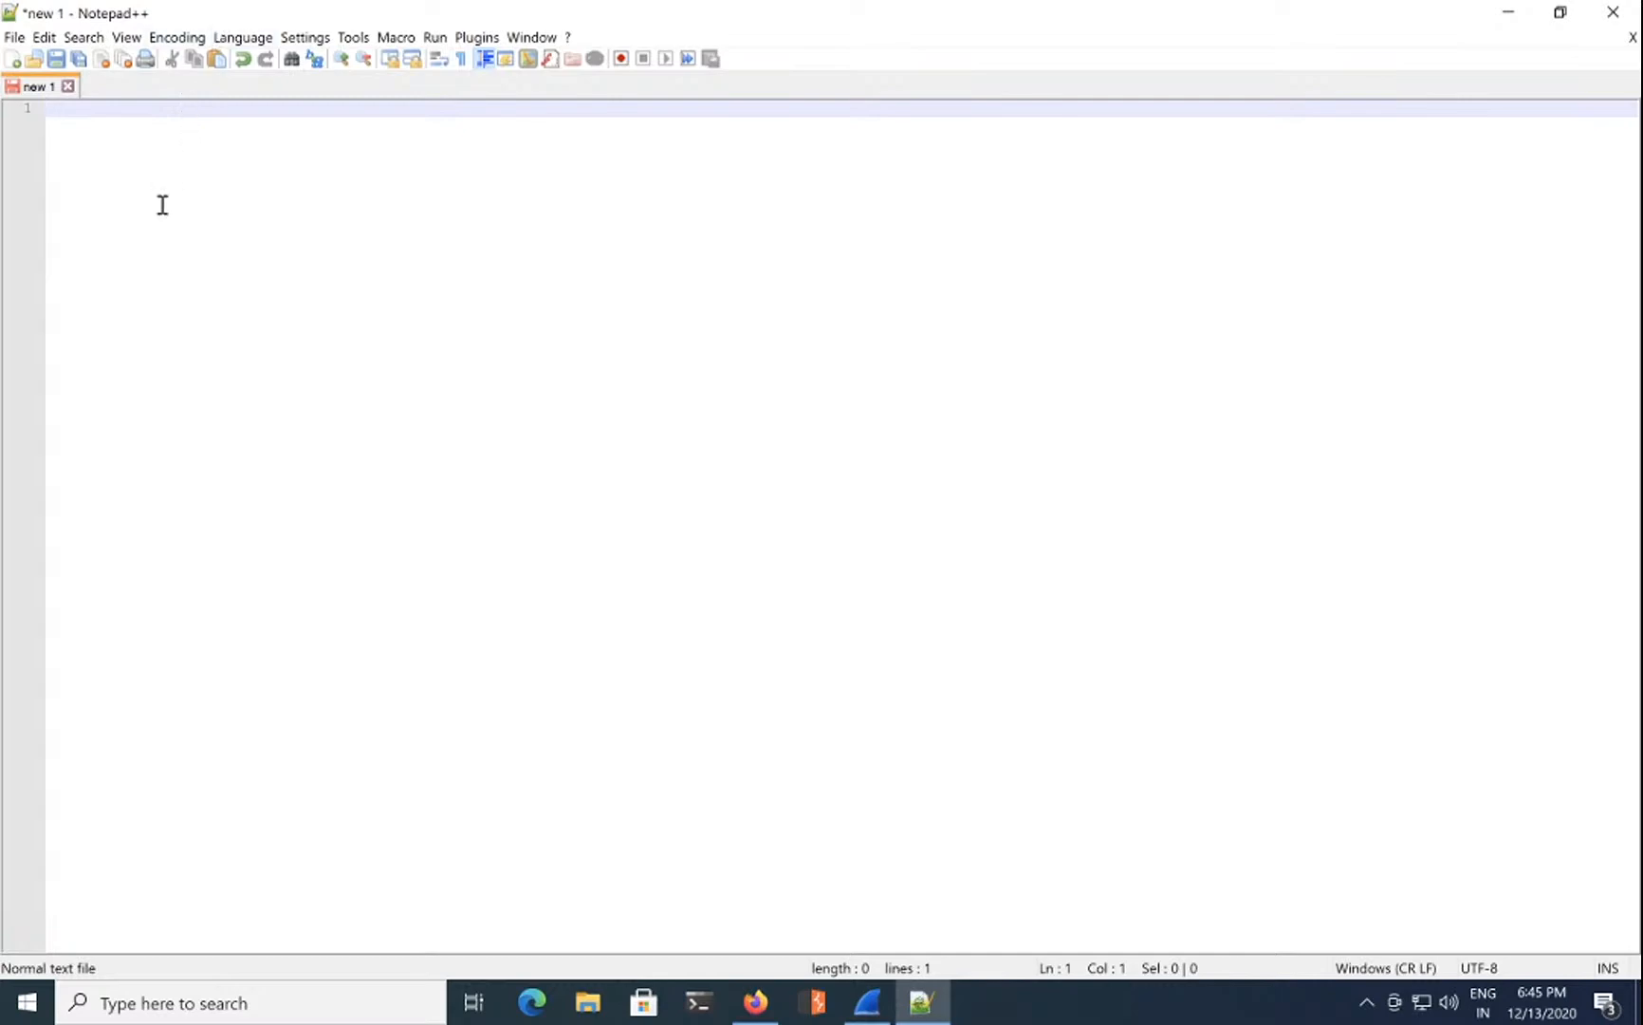
click(15, 37)
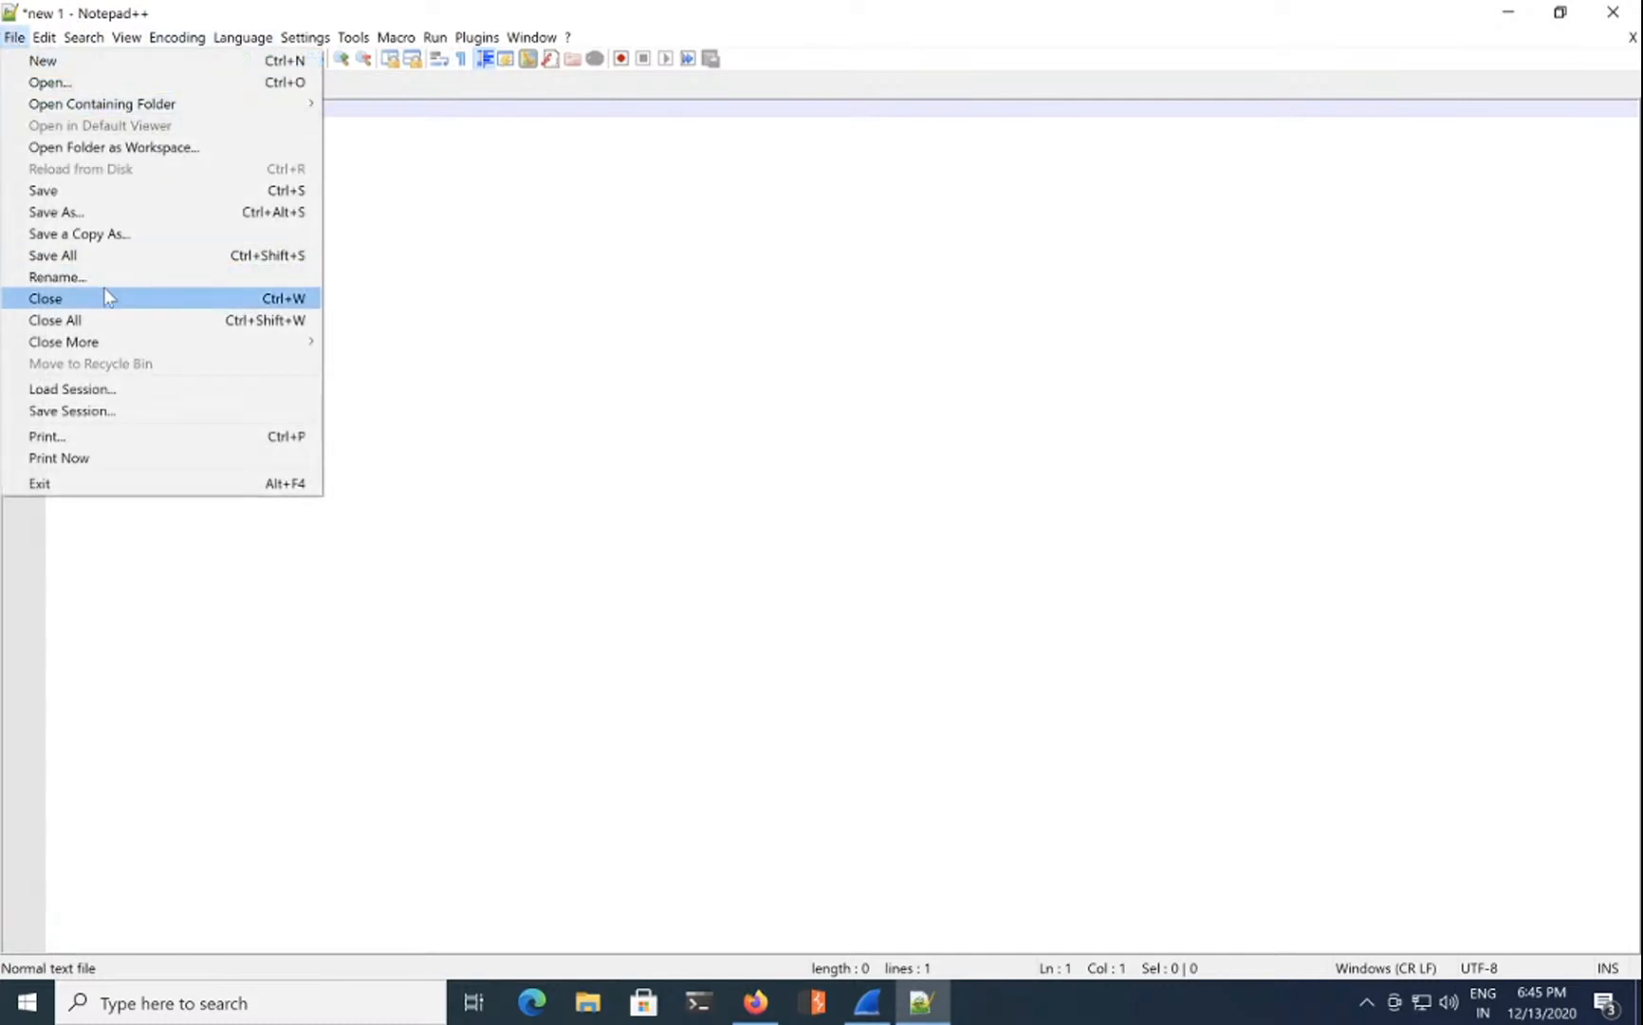
click(510, 315)
Step: Type the note 'DHCP -> dynamic' into the new document
text(D)
key(BackSpace)
text(DCH)
text(P)
key(BackSpace)
key(BackSpace)
text(CP)
key(BackSpace)
key(BackSpace)
text(HCP)
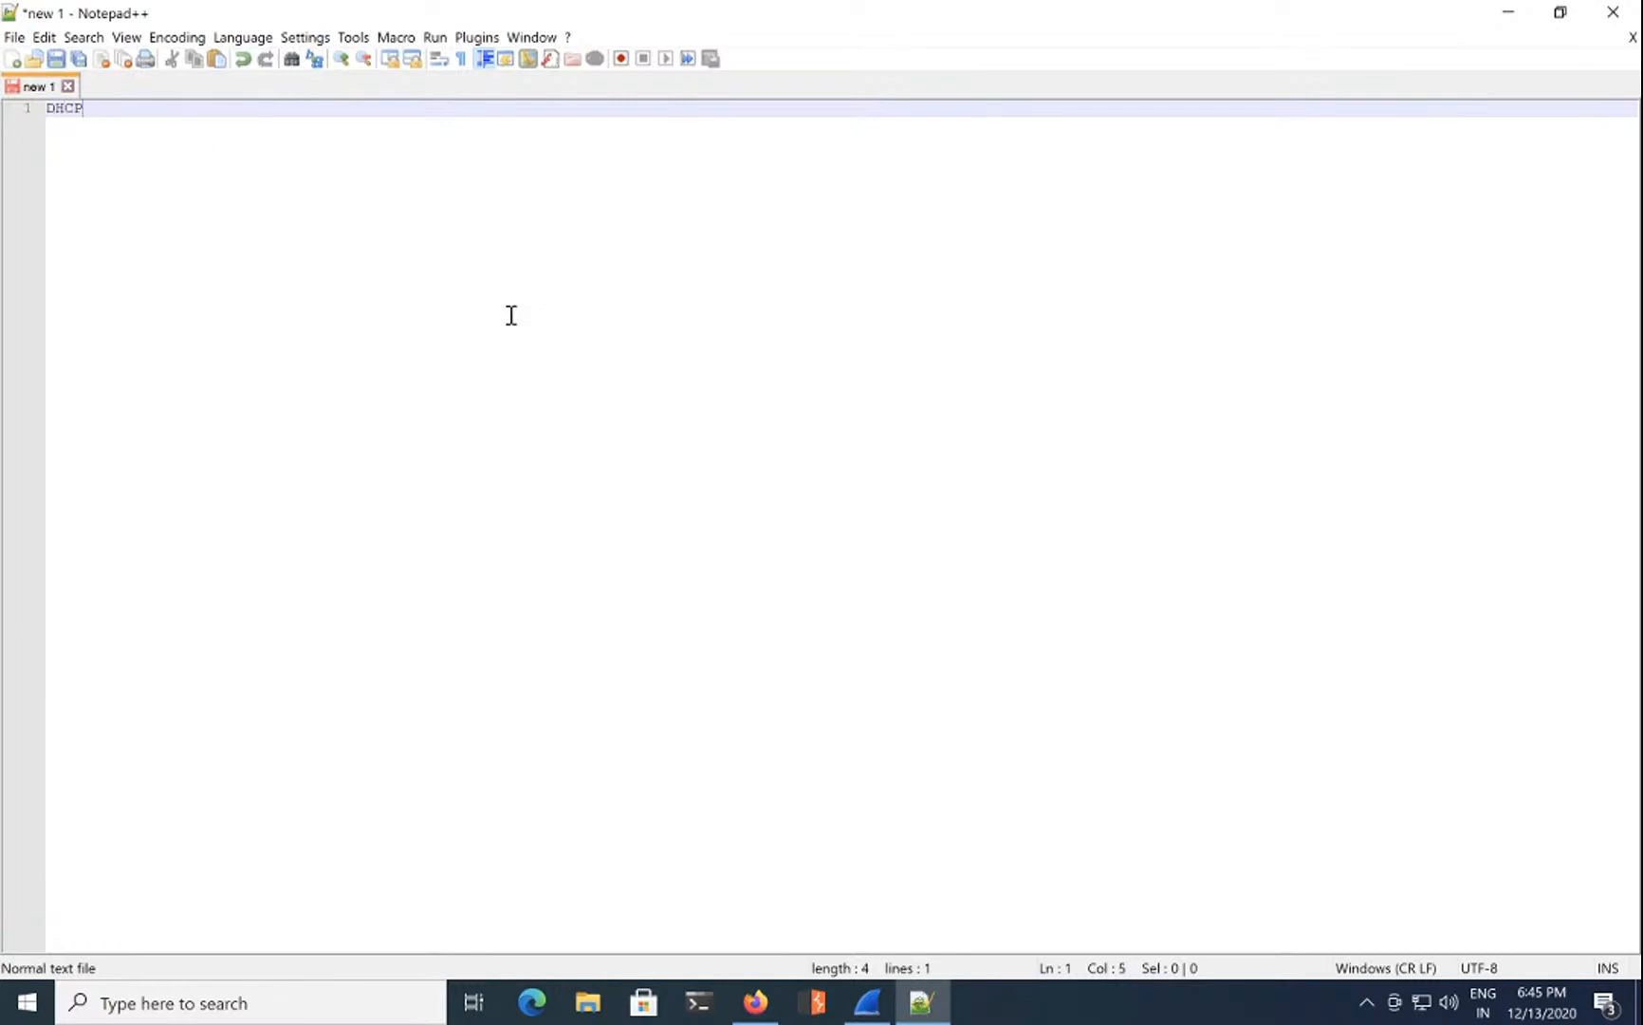
text( -> dynamic)
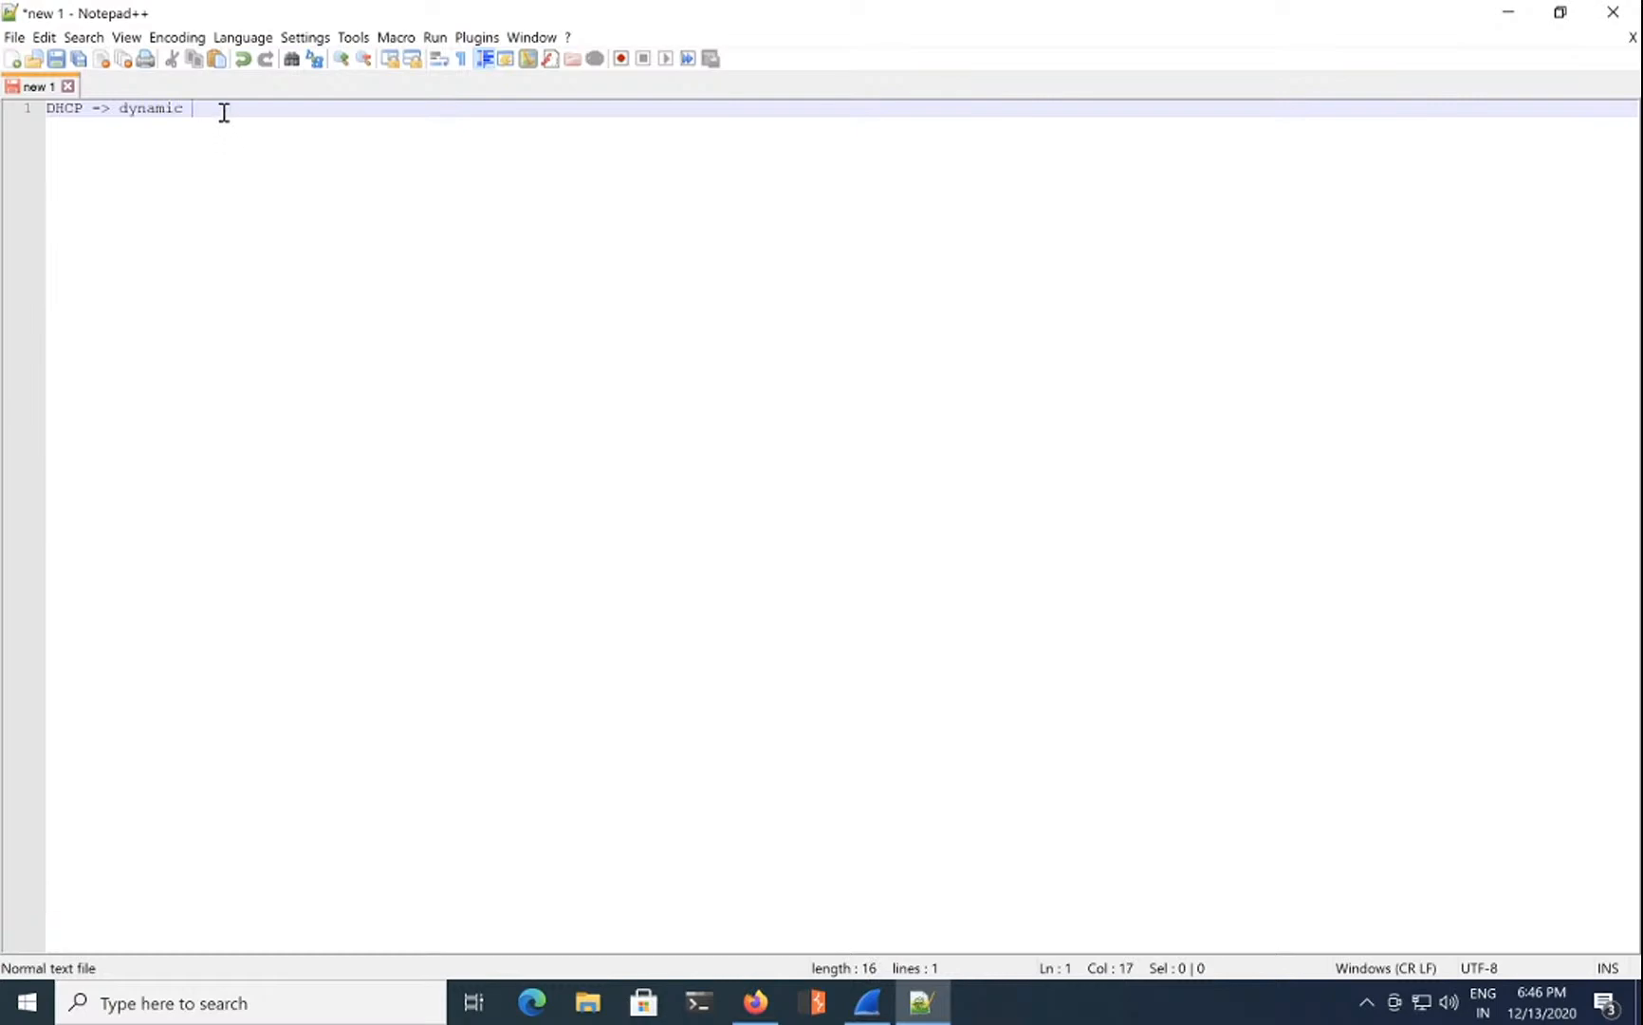
Step: Zoom the editor text in several steps with View > Zoom and Ctrl+wheel
click(122, 38)
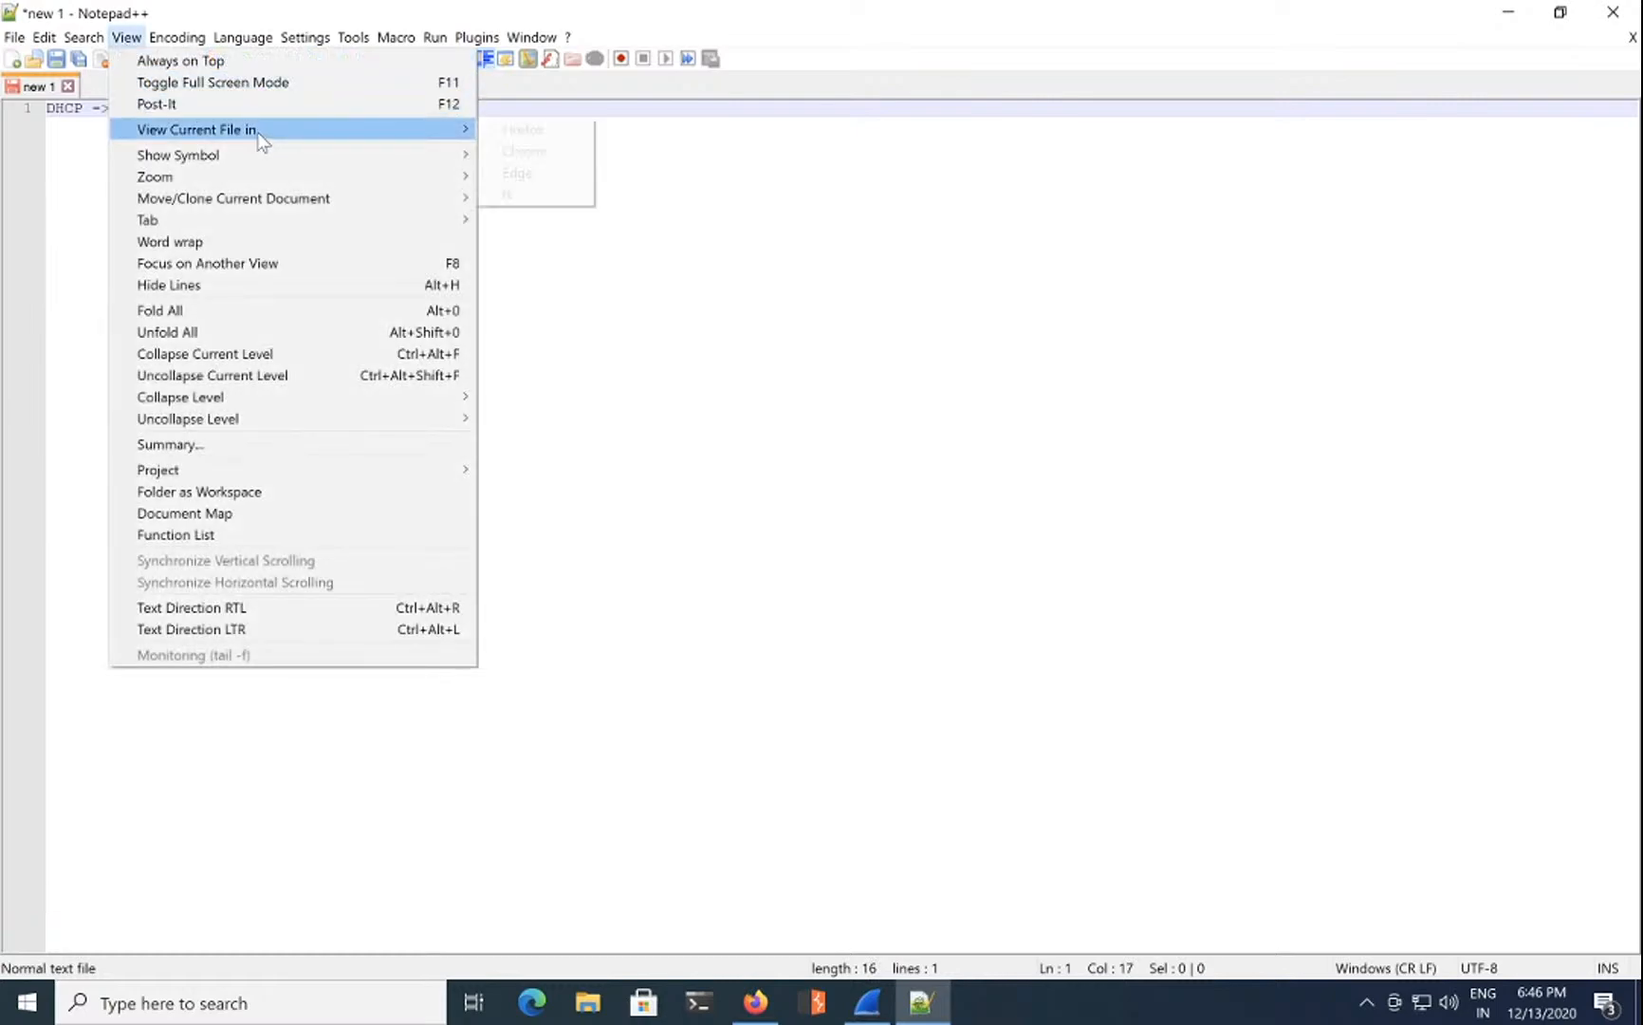
mouse_move(374, 182)
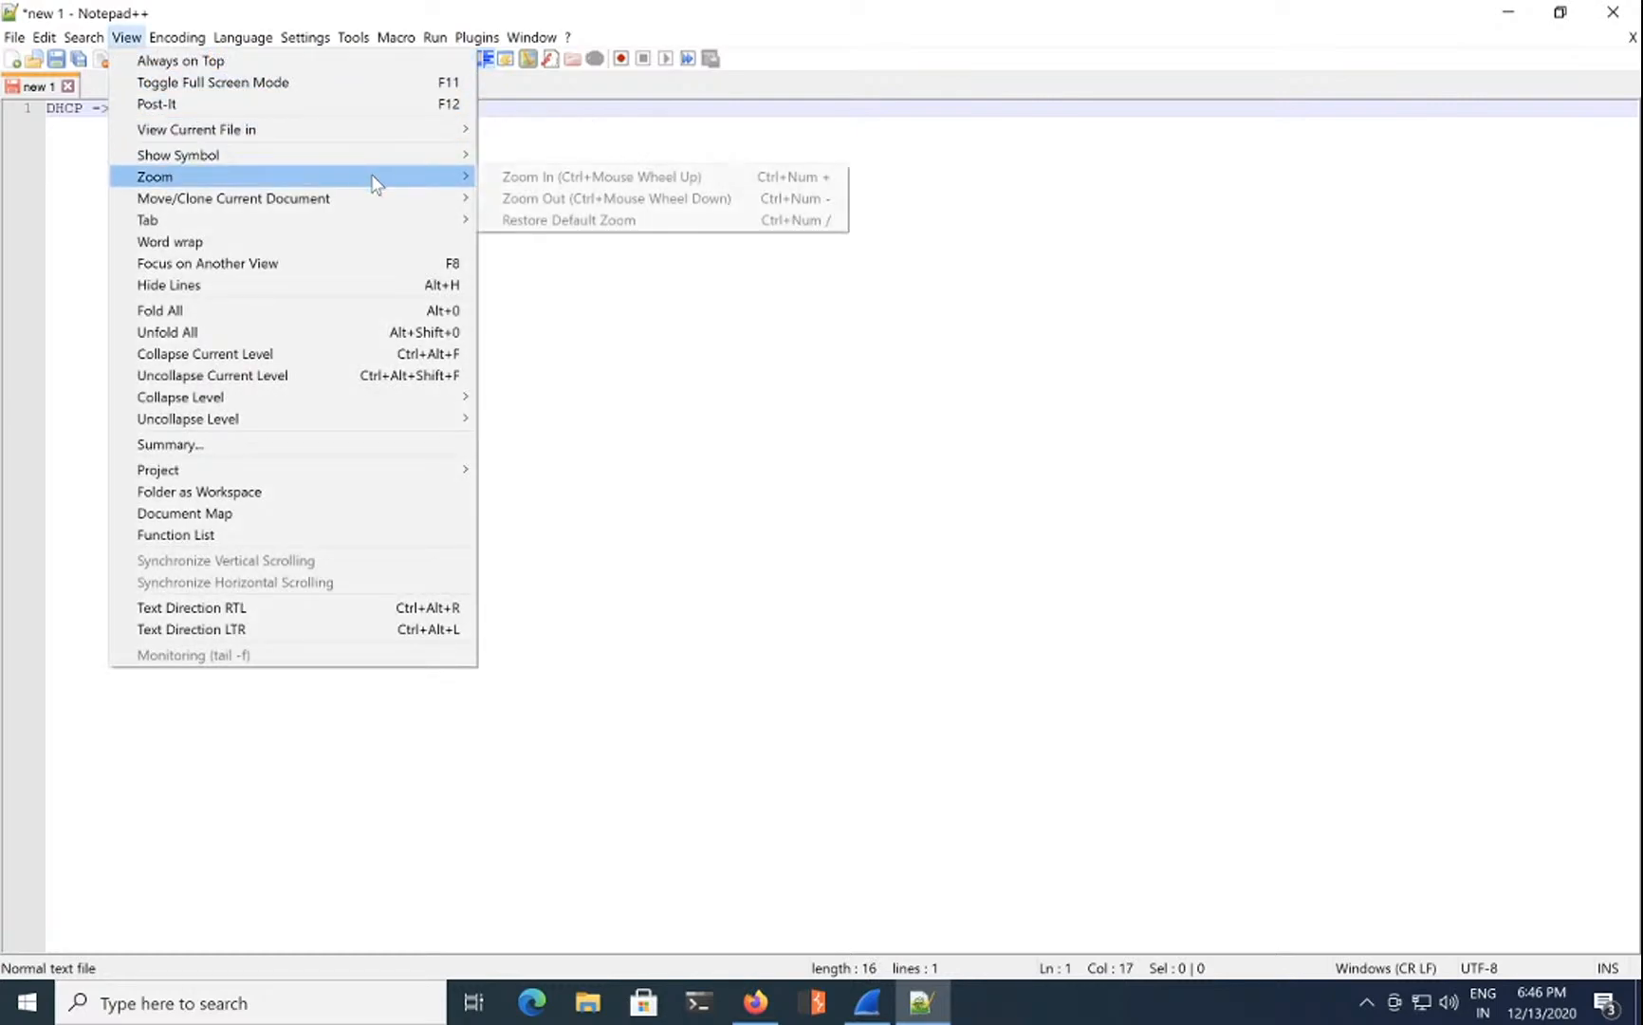
click(564, 180)
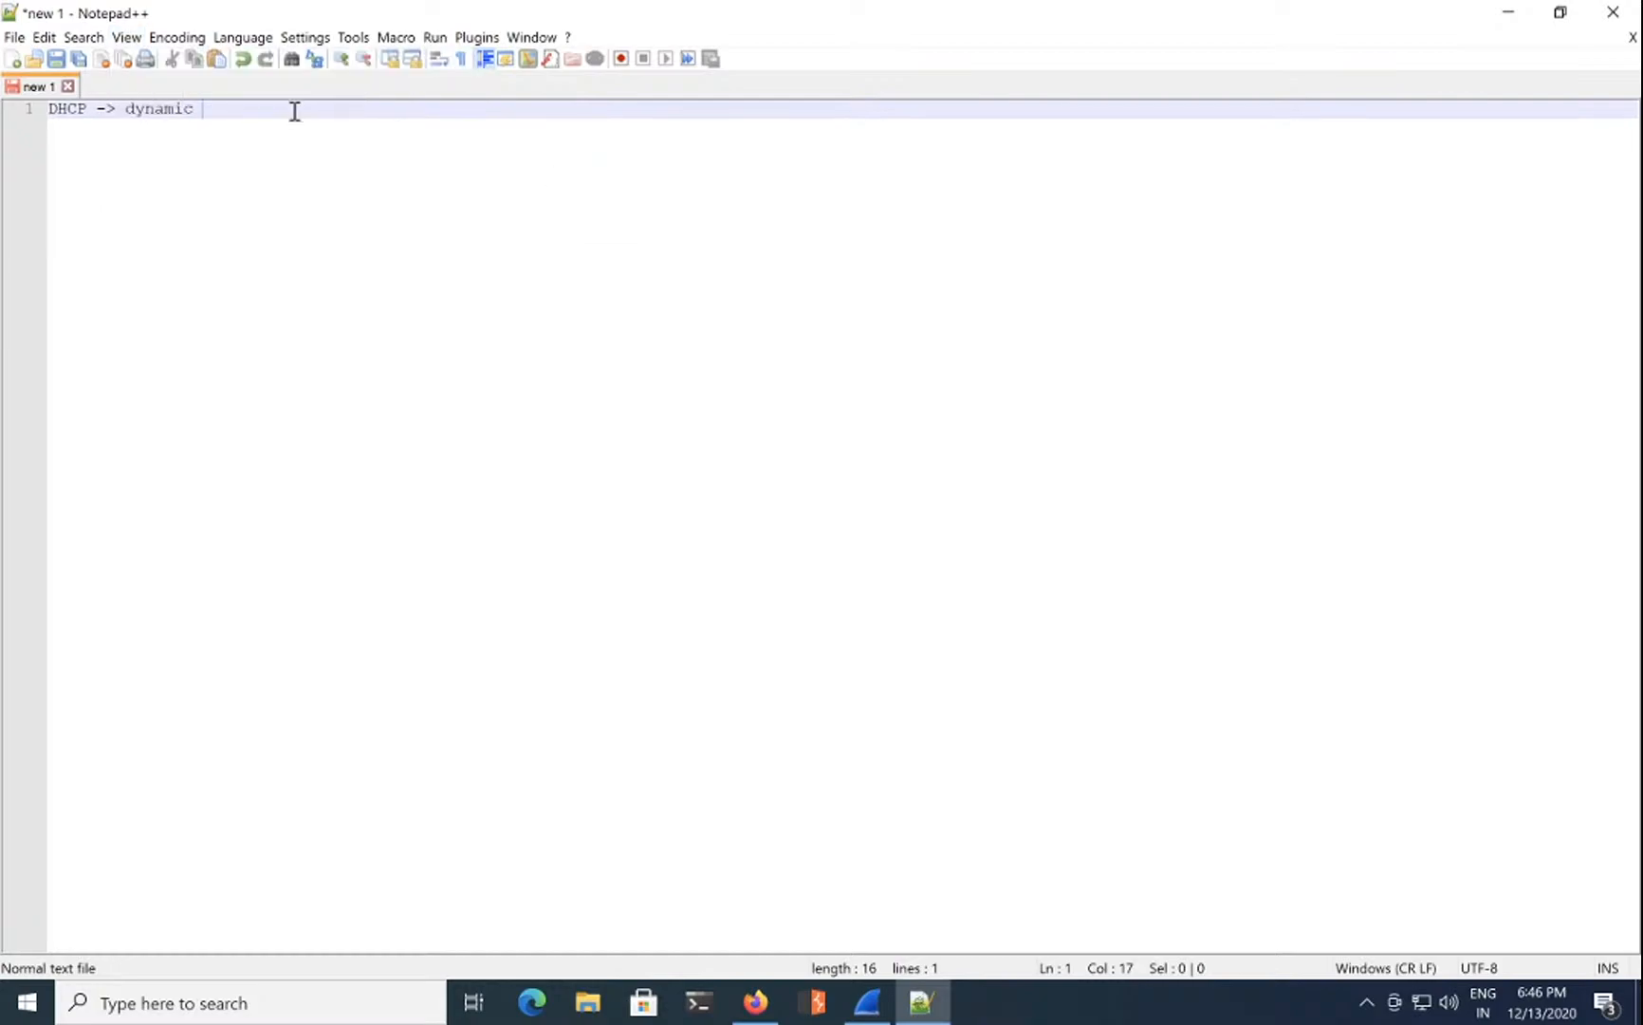
click(130, 40)
mouse_move(315, 176)
click(536, 192)
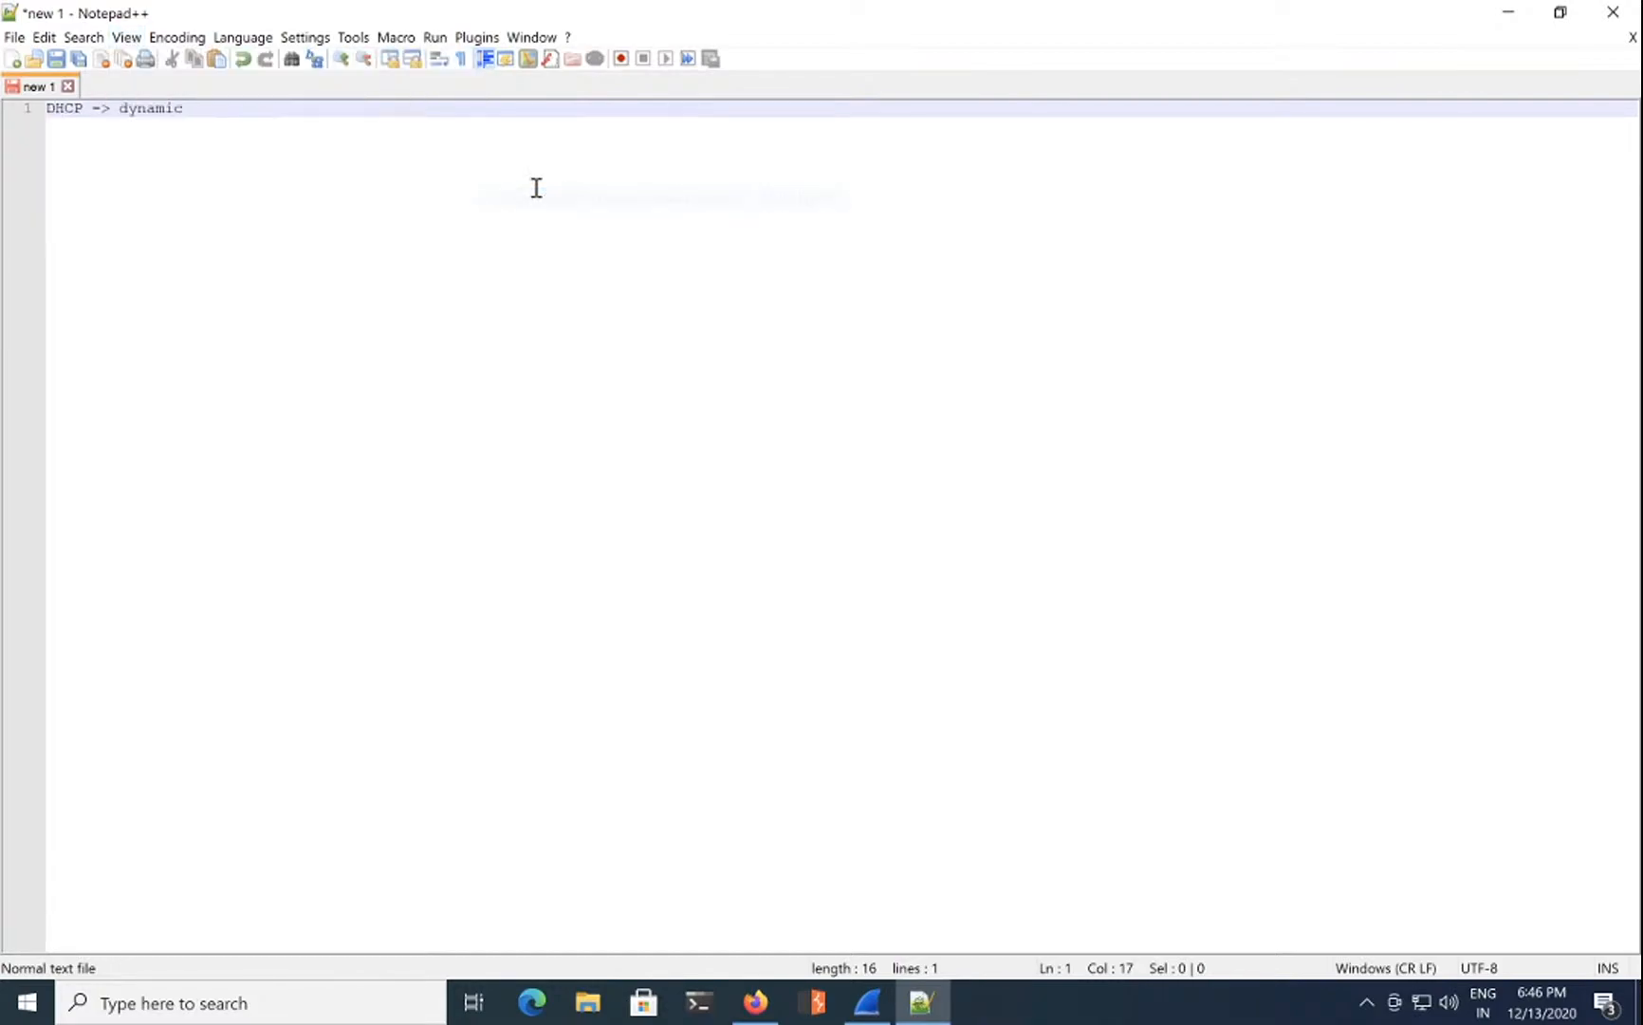
click(126, 37)
mouse_move(388, 178)
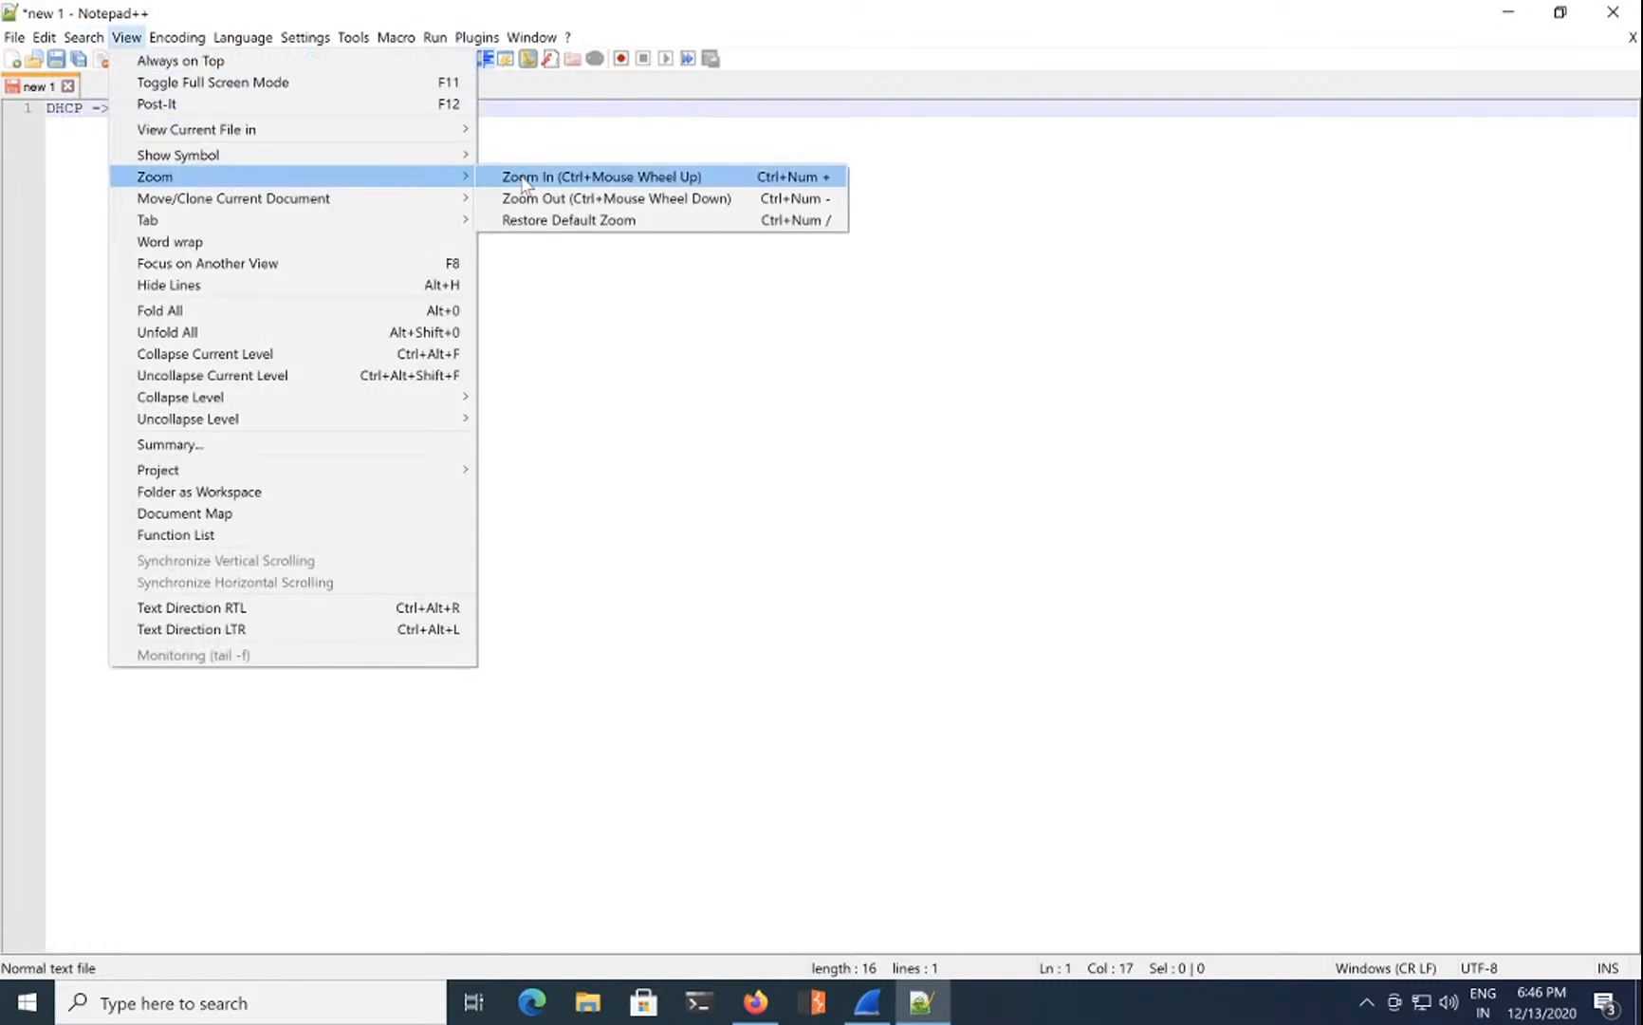
click(524, 178)
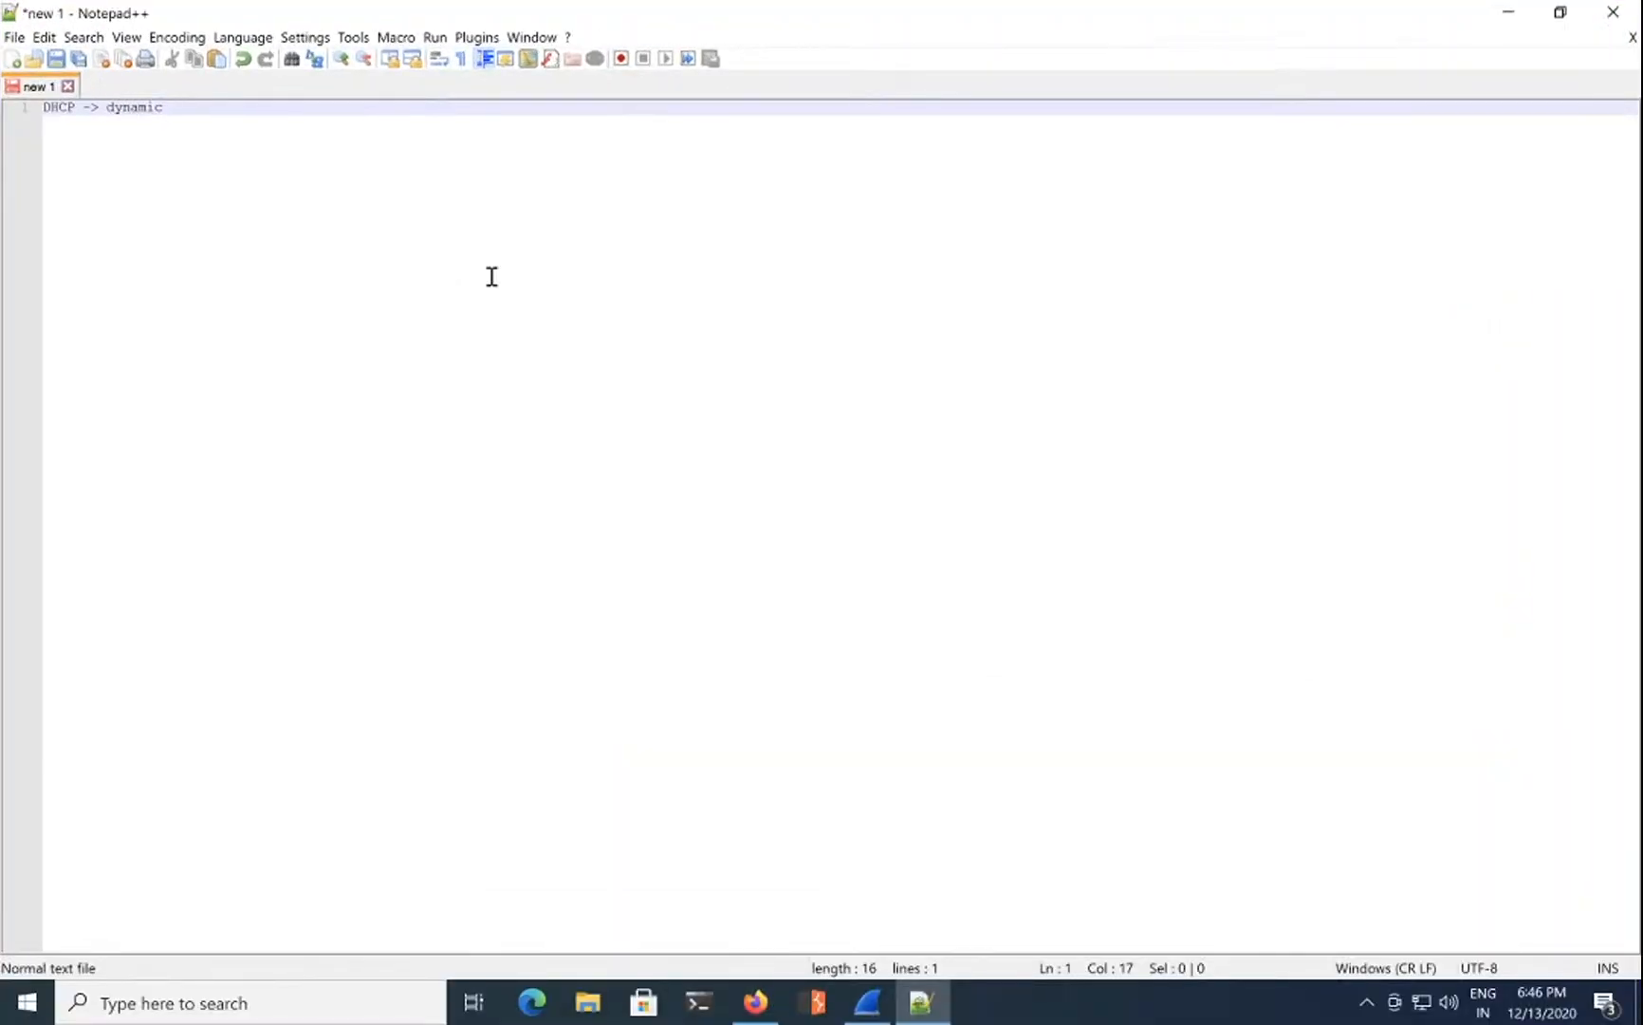
ctrl+scroll(491, 276, up, 8)
ctrl+scroll(491, 276, up, 3)
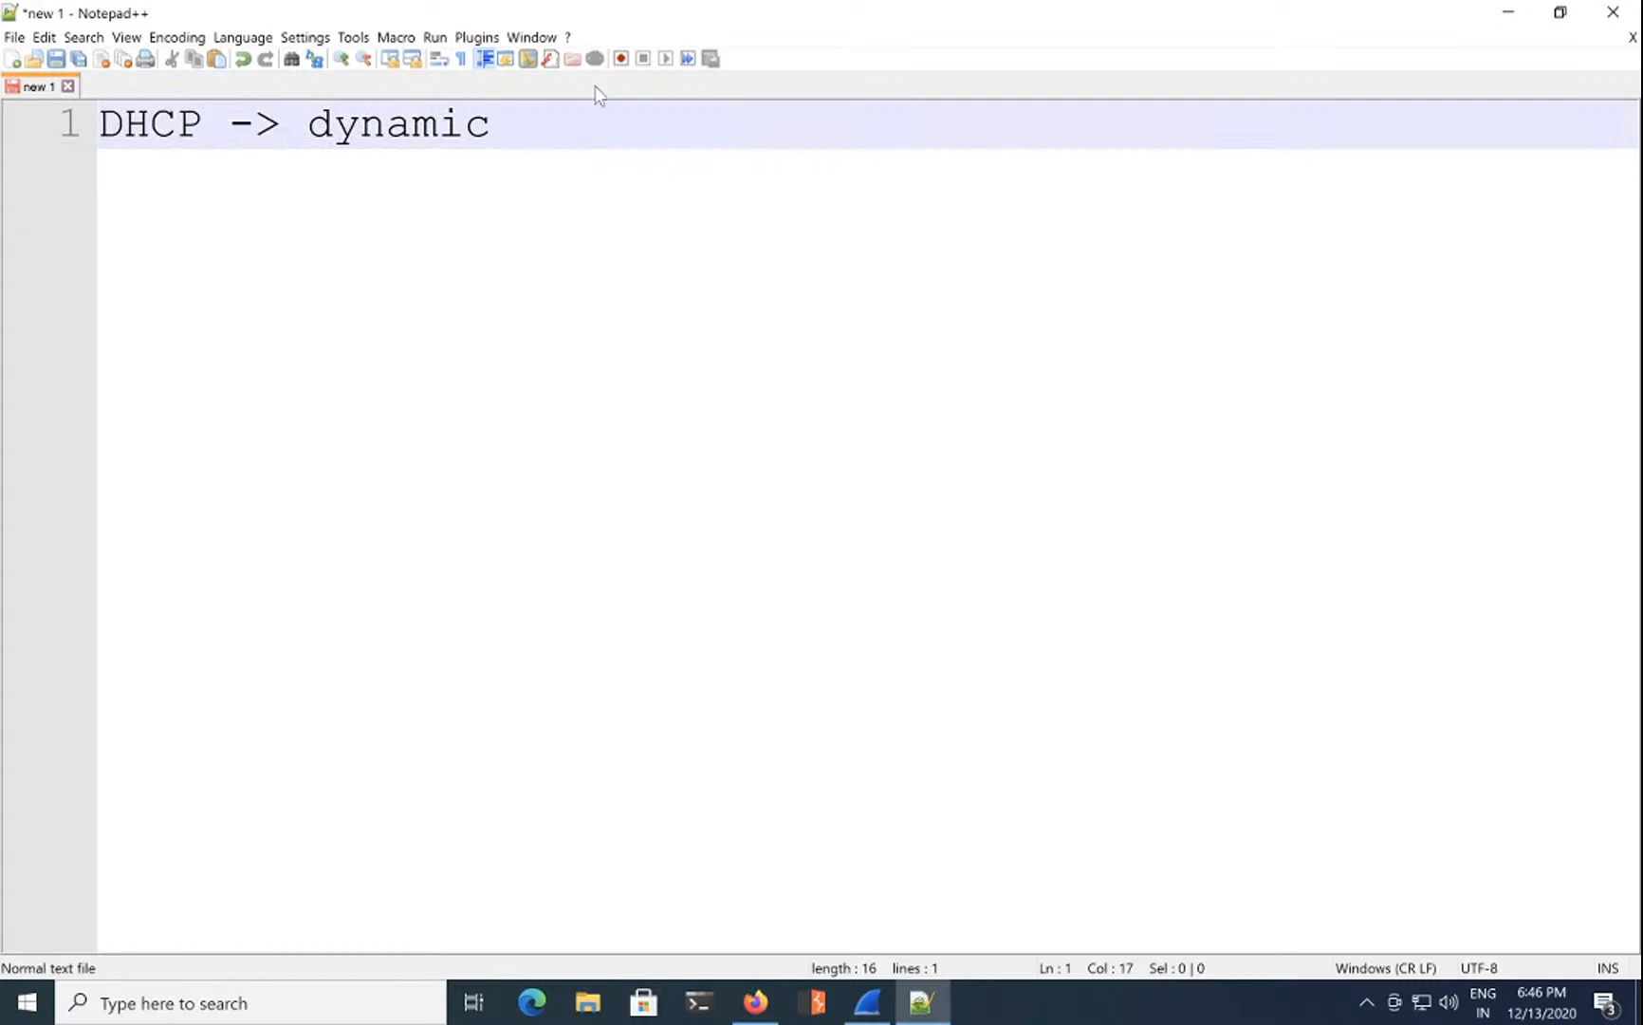
Step: Finish line 1 with 'Host configuration Protocol' and add an indented '-> DORA' line
text(Host configura)
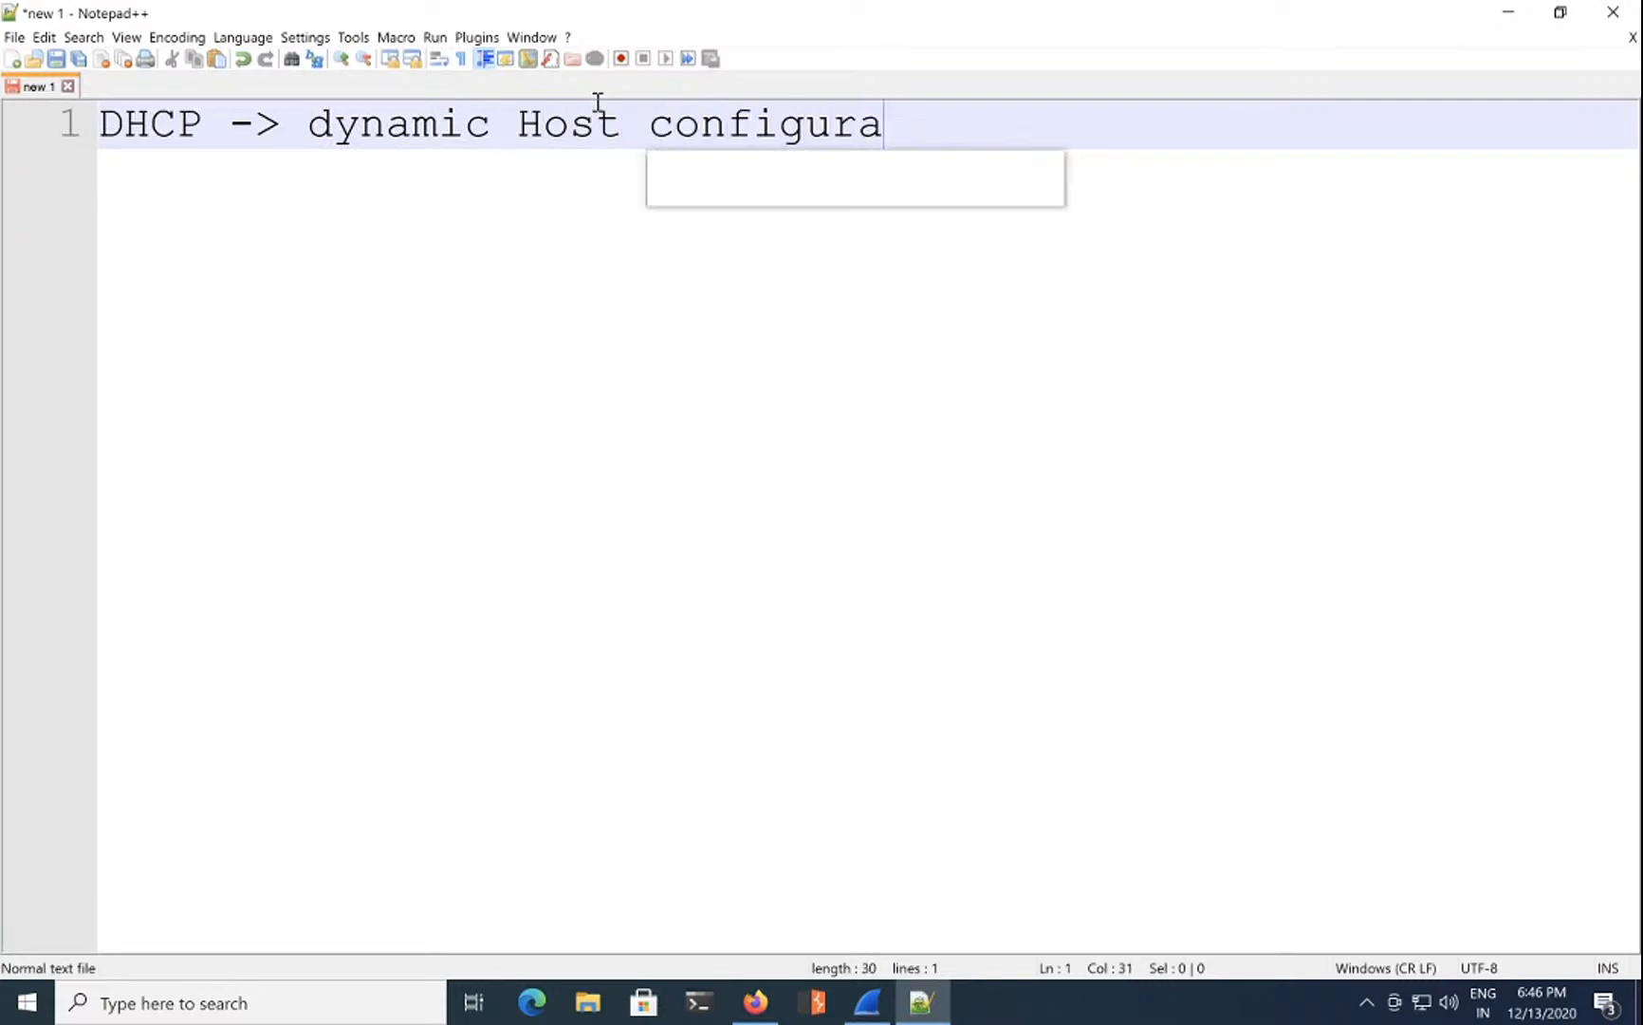
text(tion Pro)
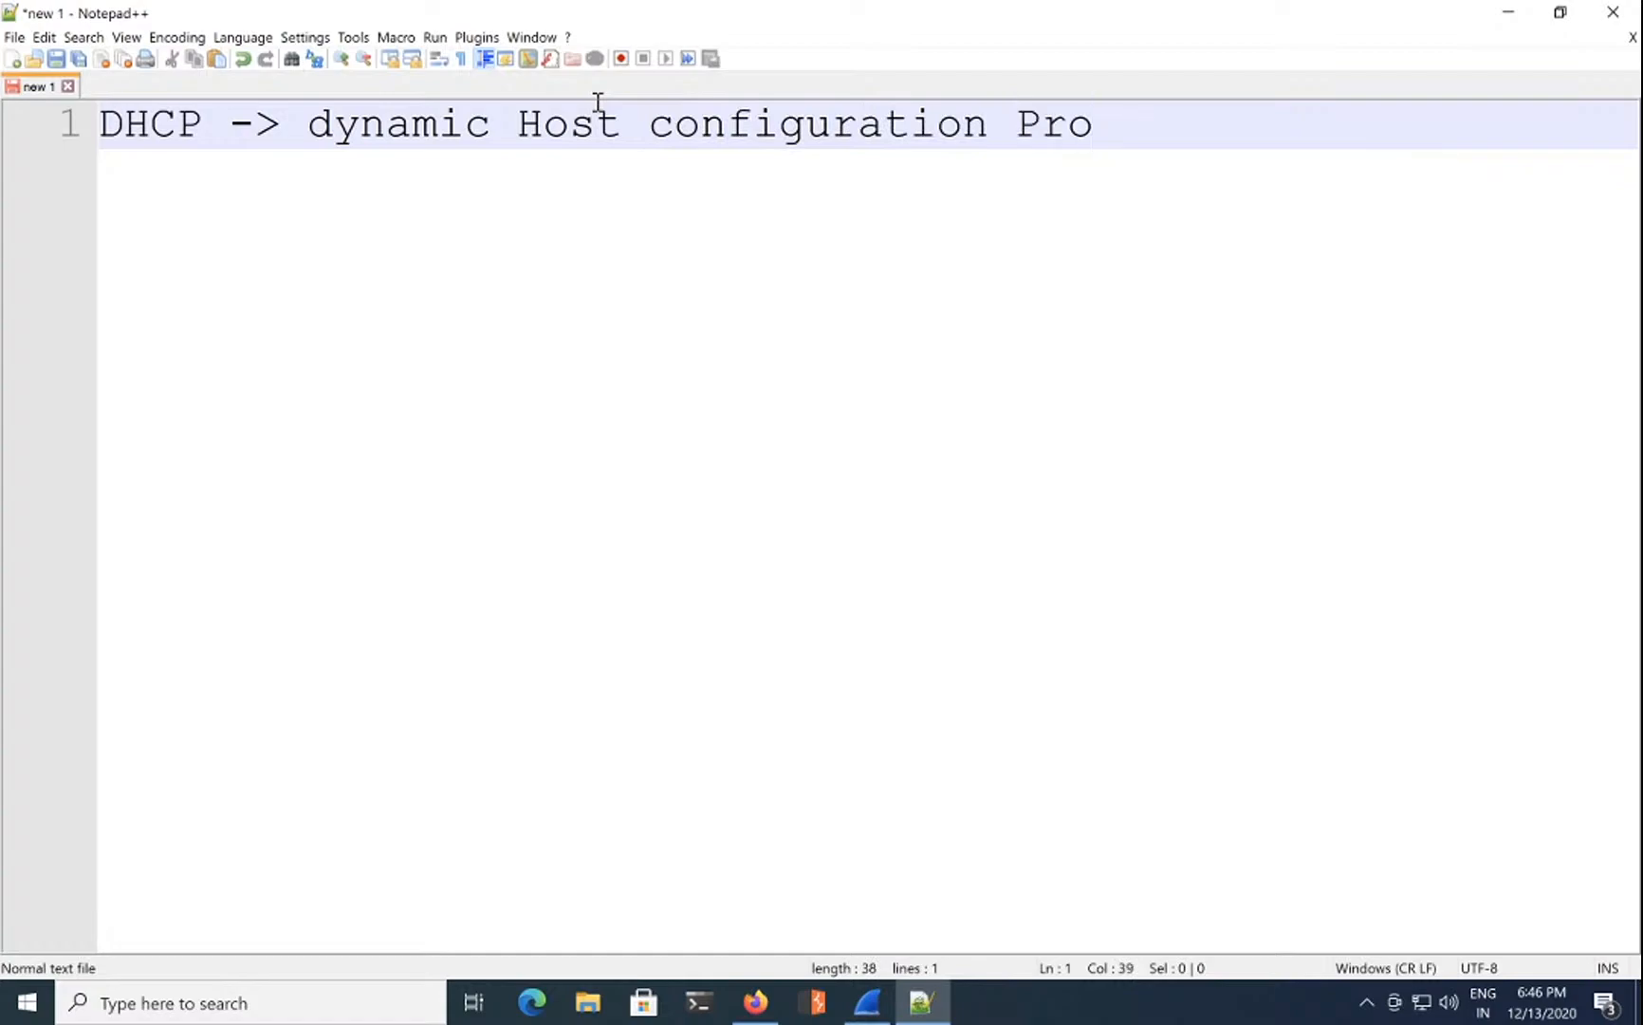
text(tocol)
key(Return)
key(Tab)
text(-> )
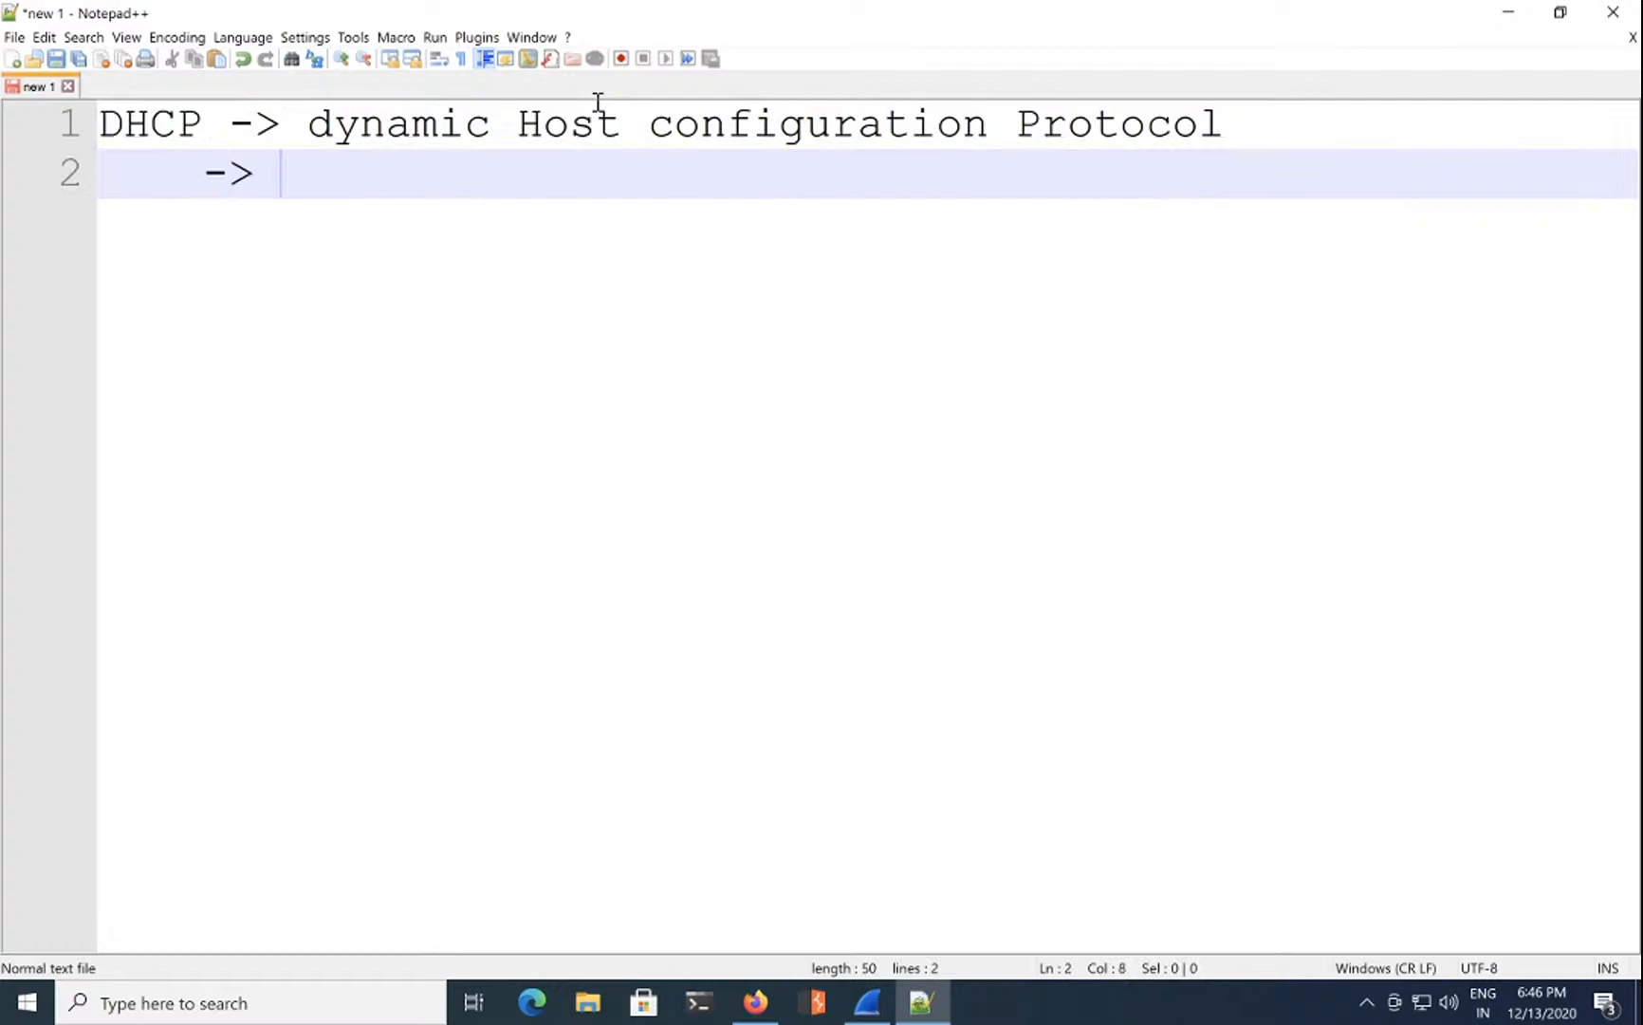
text(DORA)
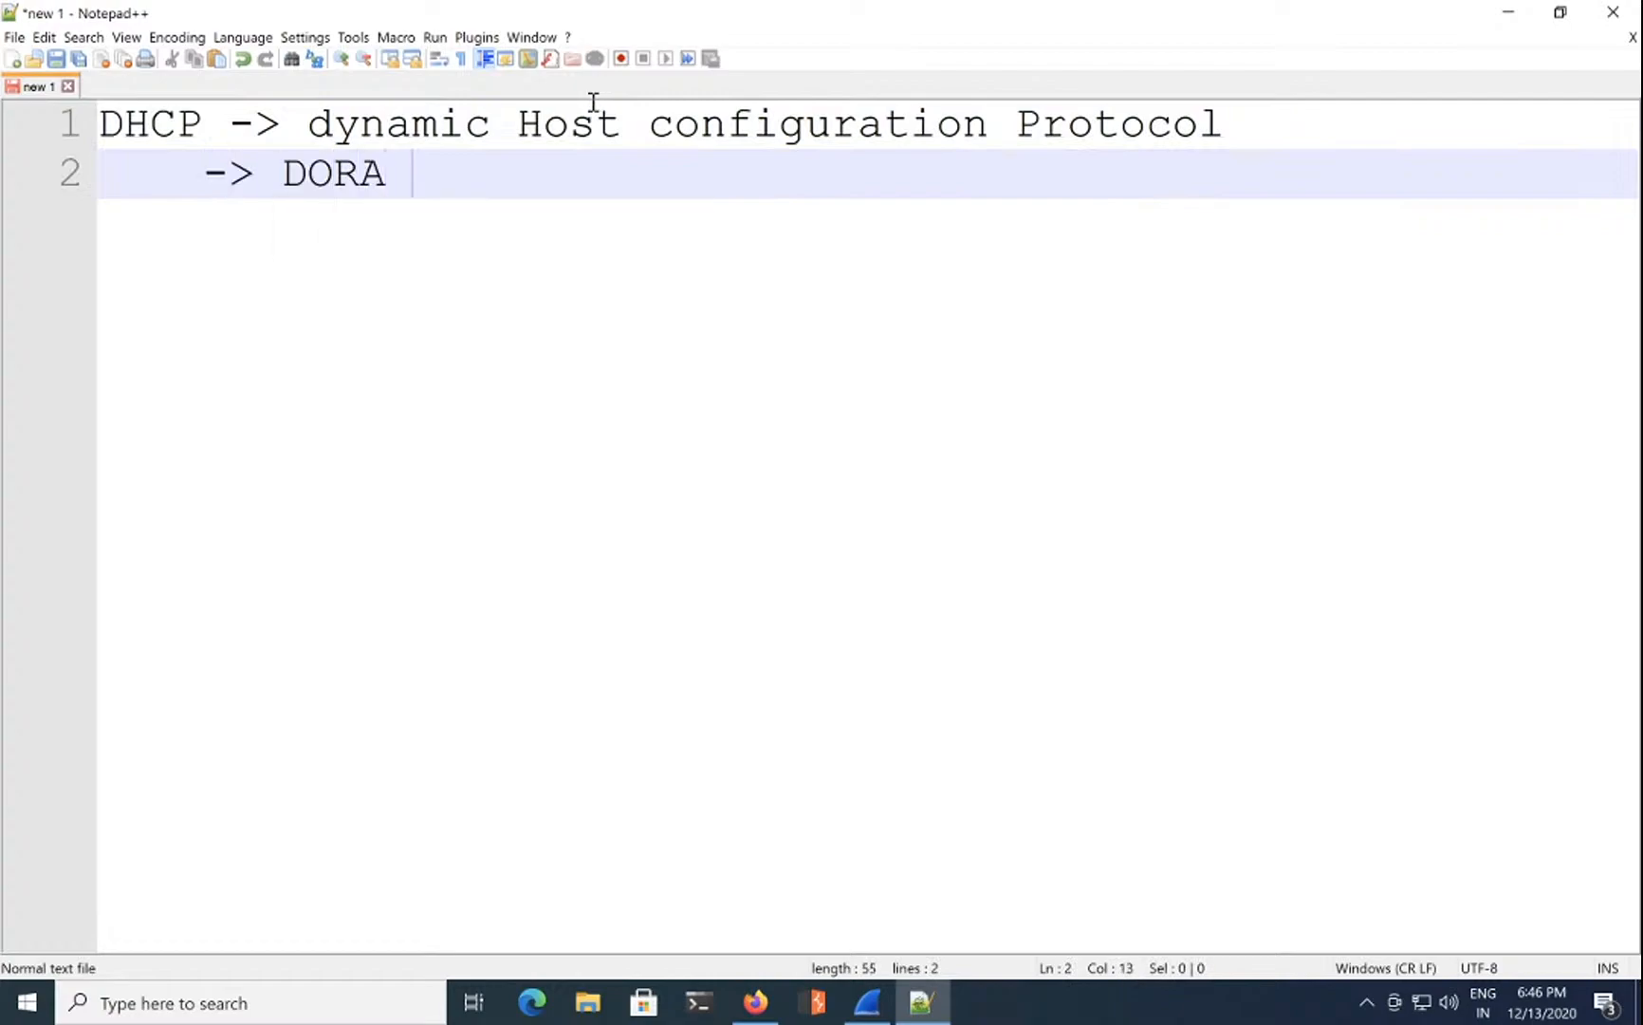
key(Return)
key(Tab)
key(Tab)
Step: List Discover, offer, request and Assignment on separate indented lines
text(DIs)
key(BackSpace)
key(BackSpace)
text(iscover)
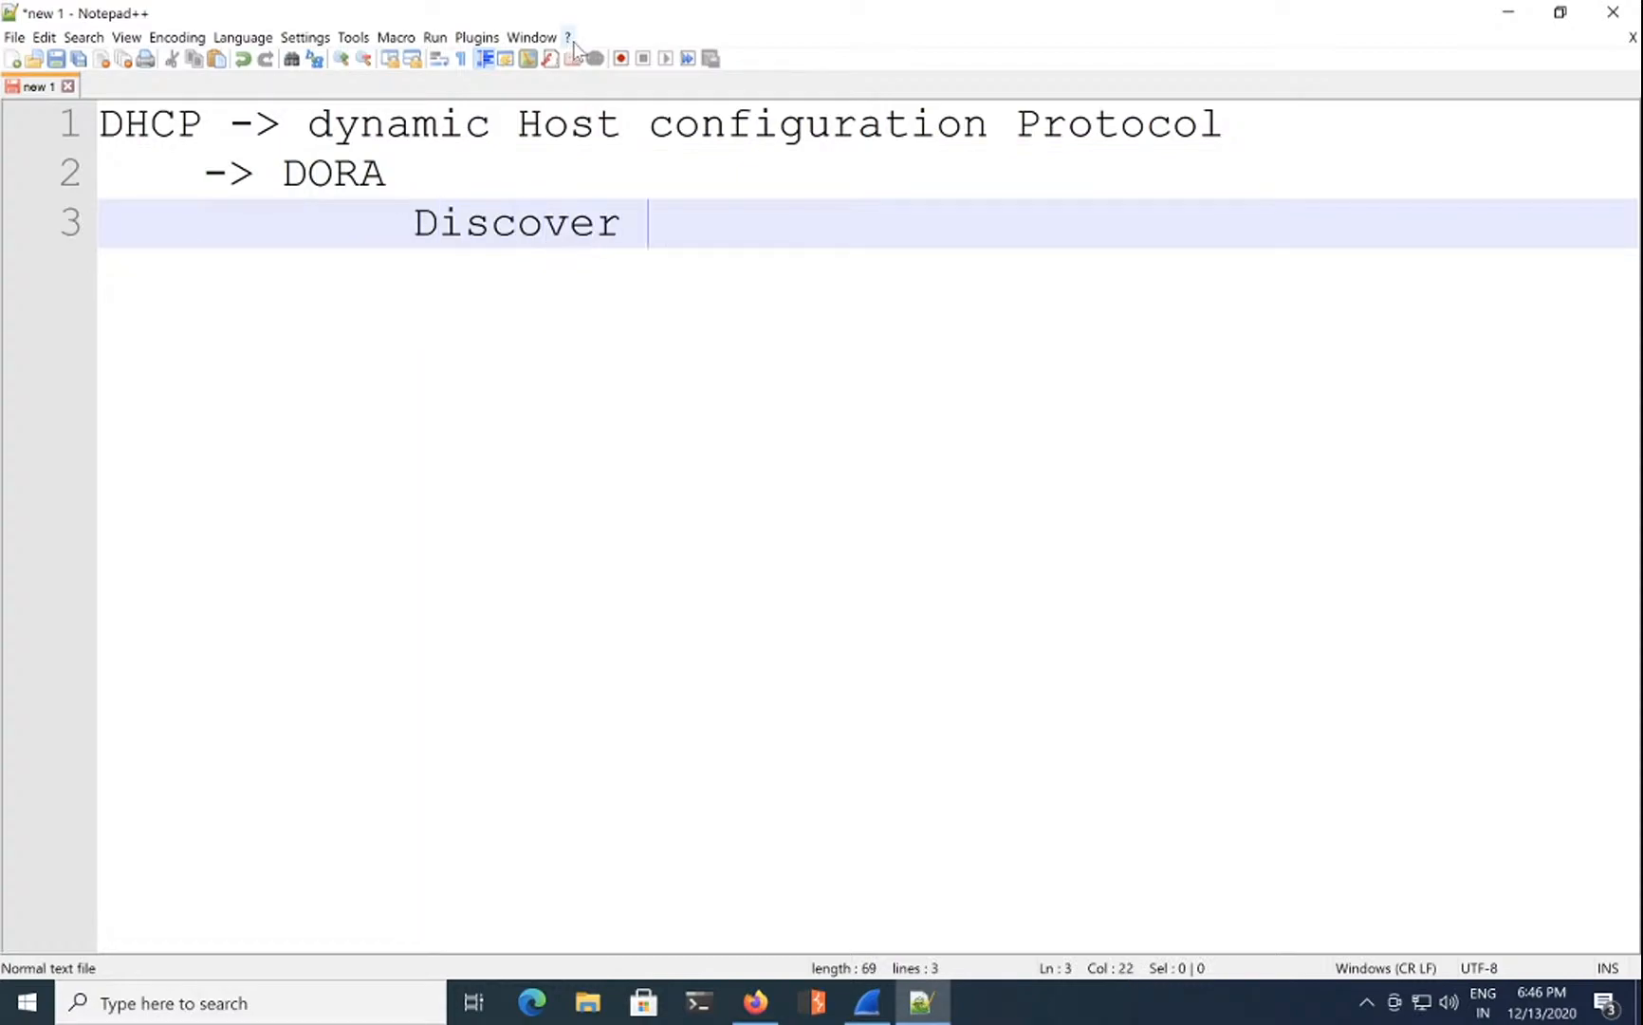
key(Return)
text(offer)
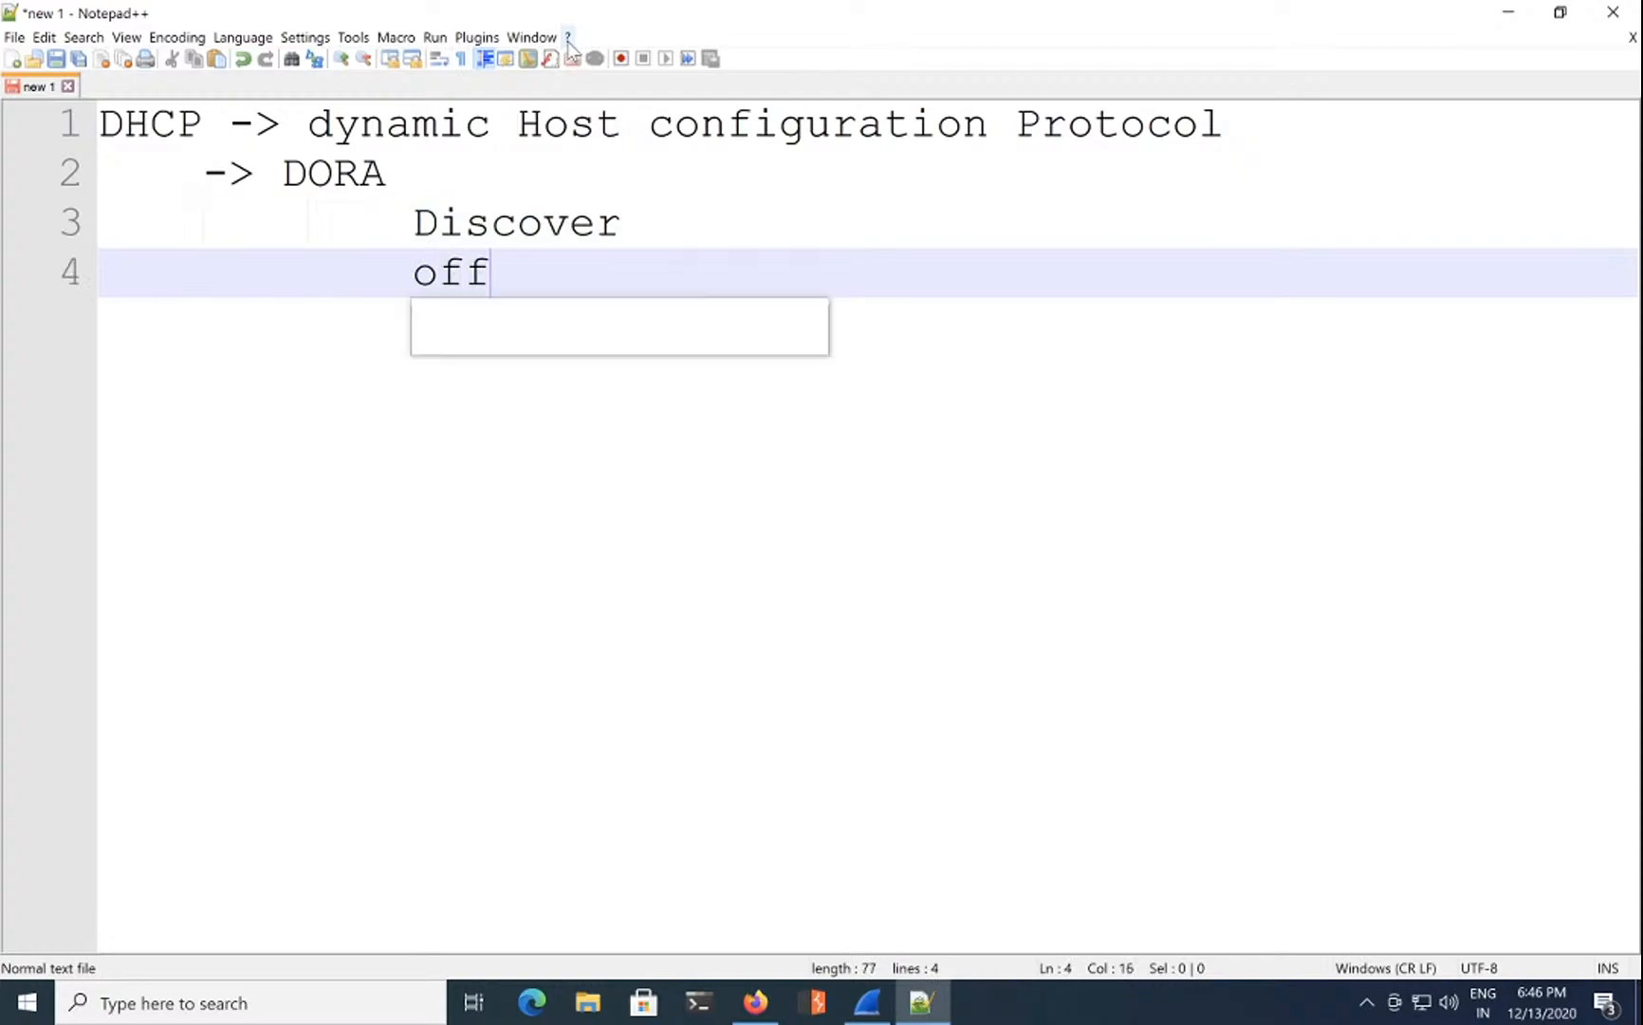
key(Return)
text(re)
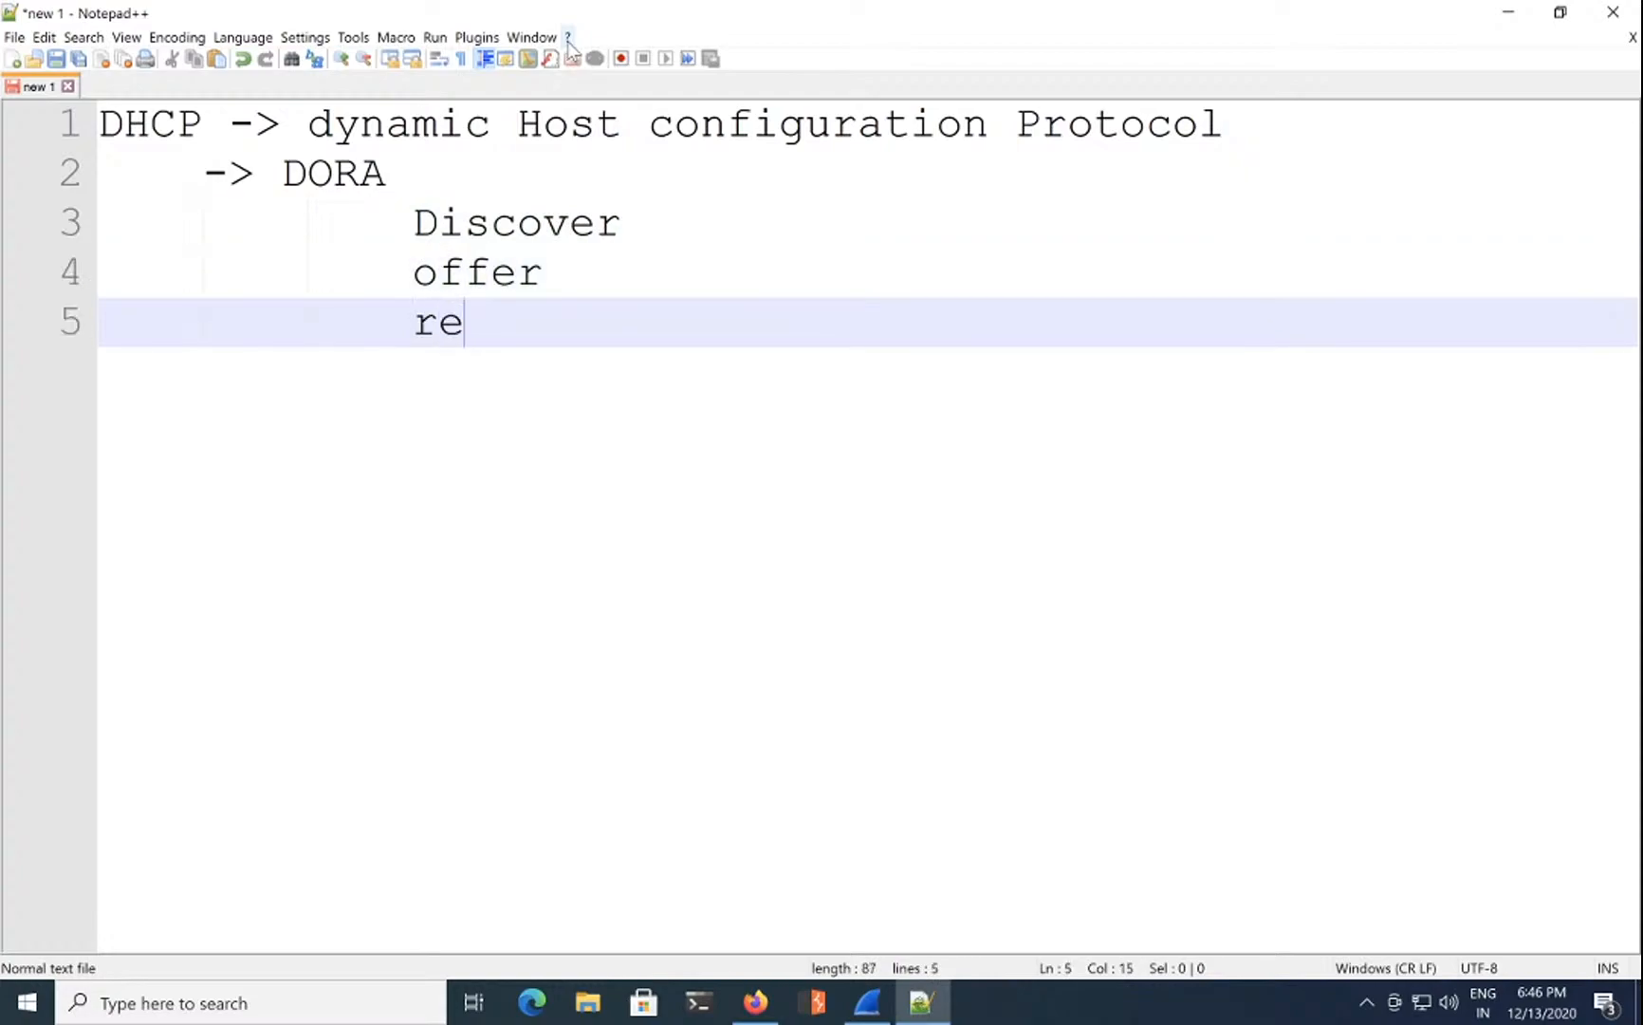
text(quest)
key(Return)
text(Assig)
key(BackSpace)
text(gnment)
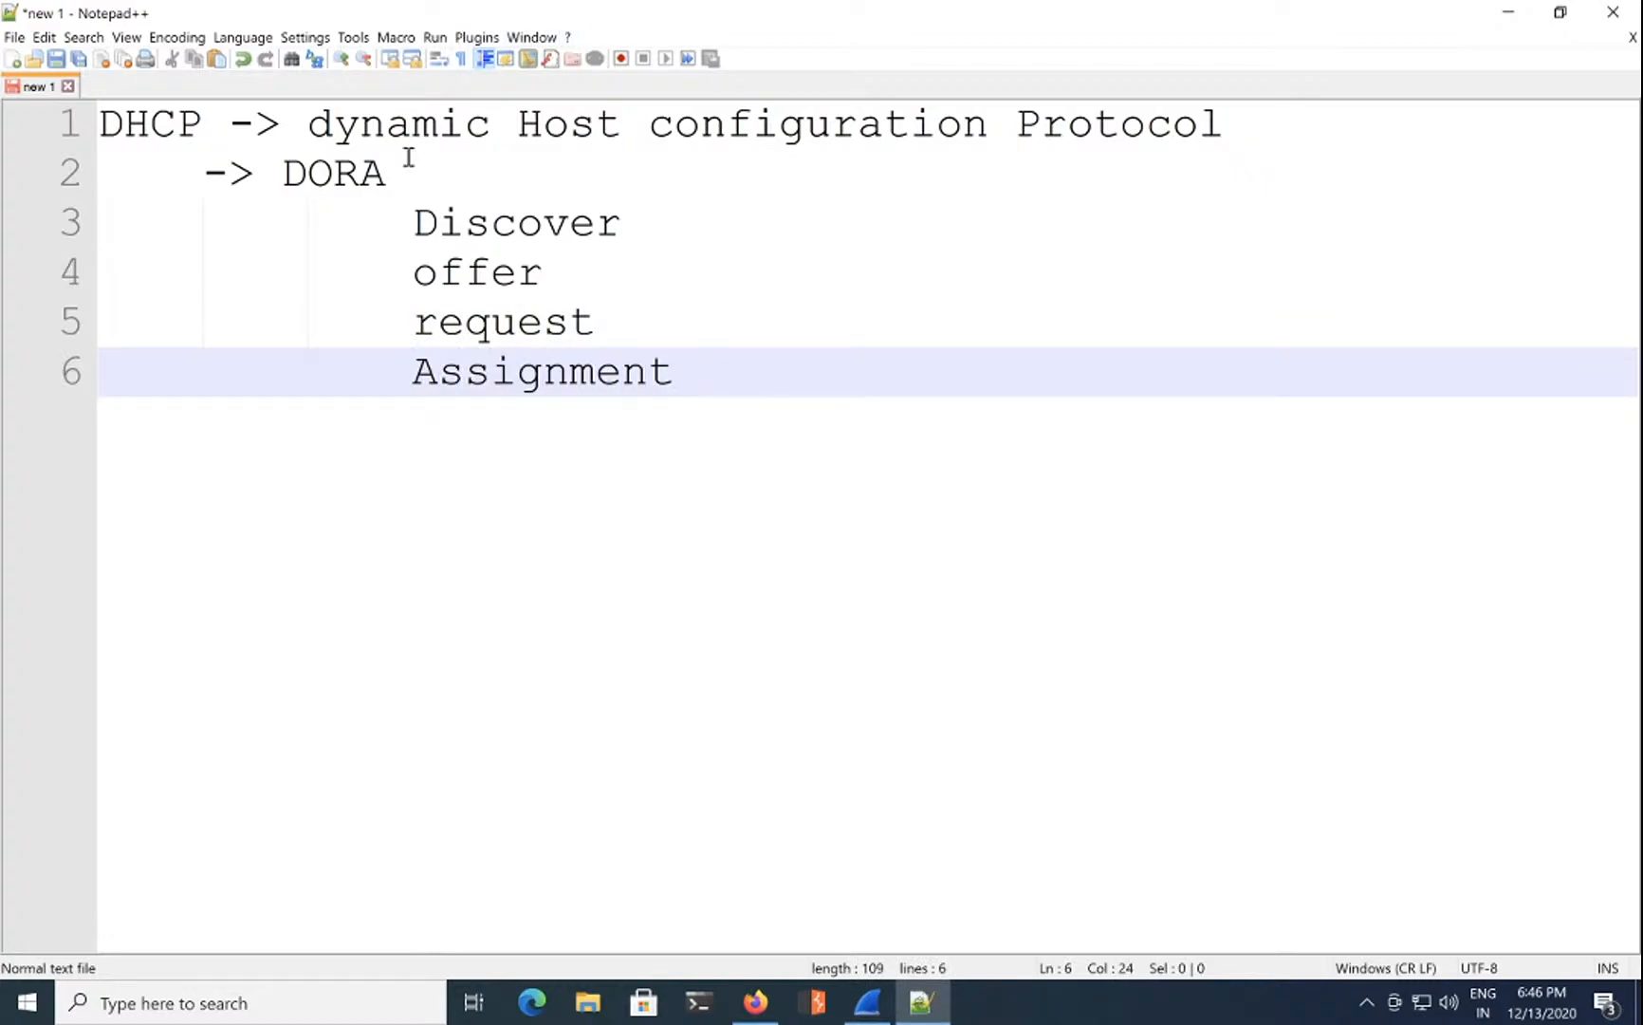
Step: Tab-indent the '-> DORA' line's arrow and DORA further right
click(200, 174)
key(Tab)
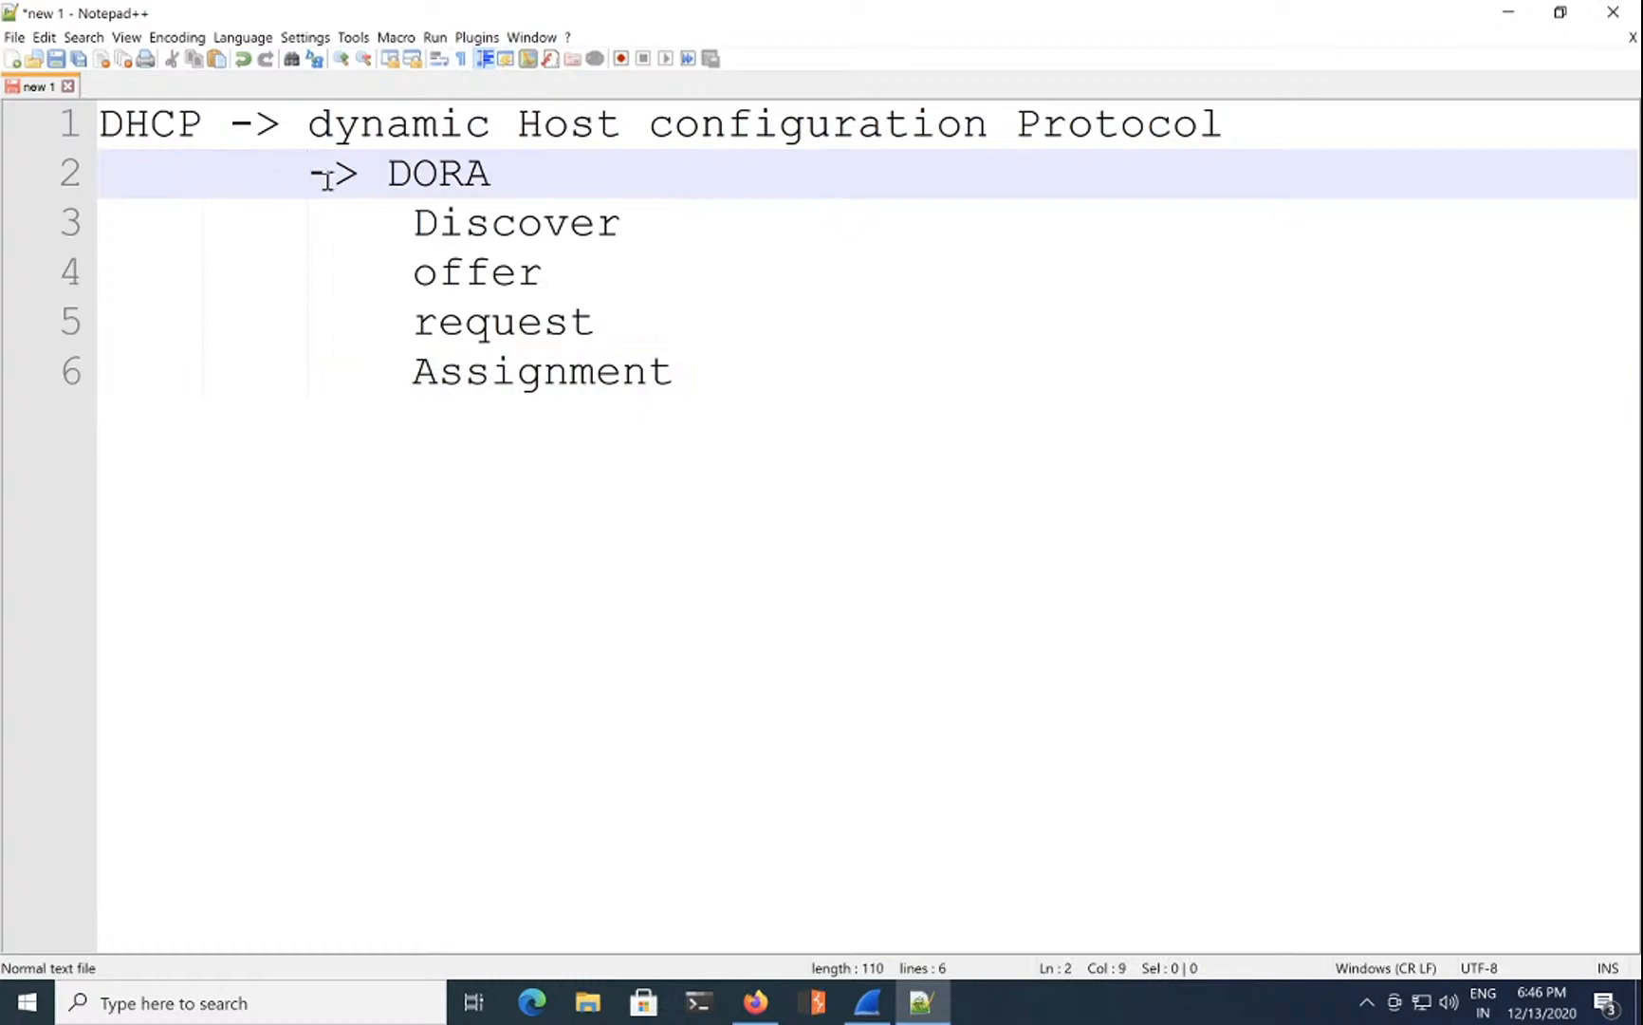
click(392, 176)
key(Tab)
Step: Annotate Discover with '(any system on network with APIPA/no IP)'
double_click(439, 177)
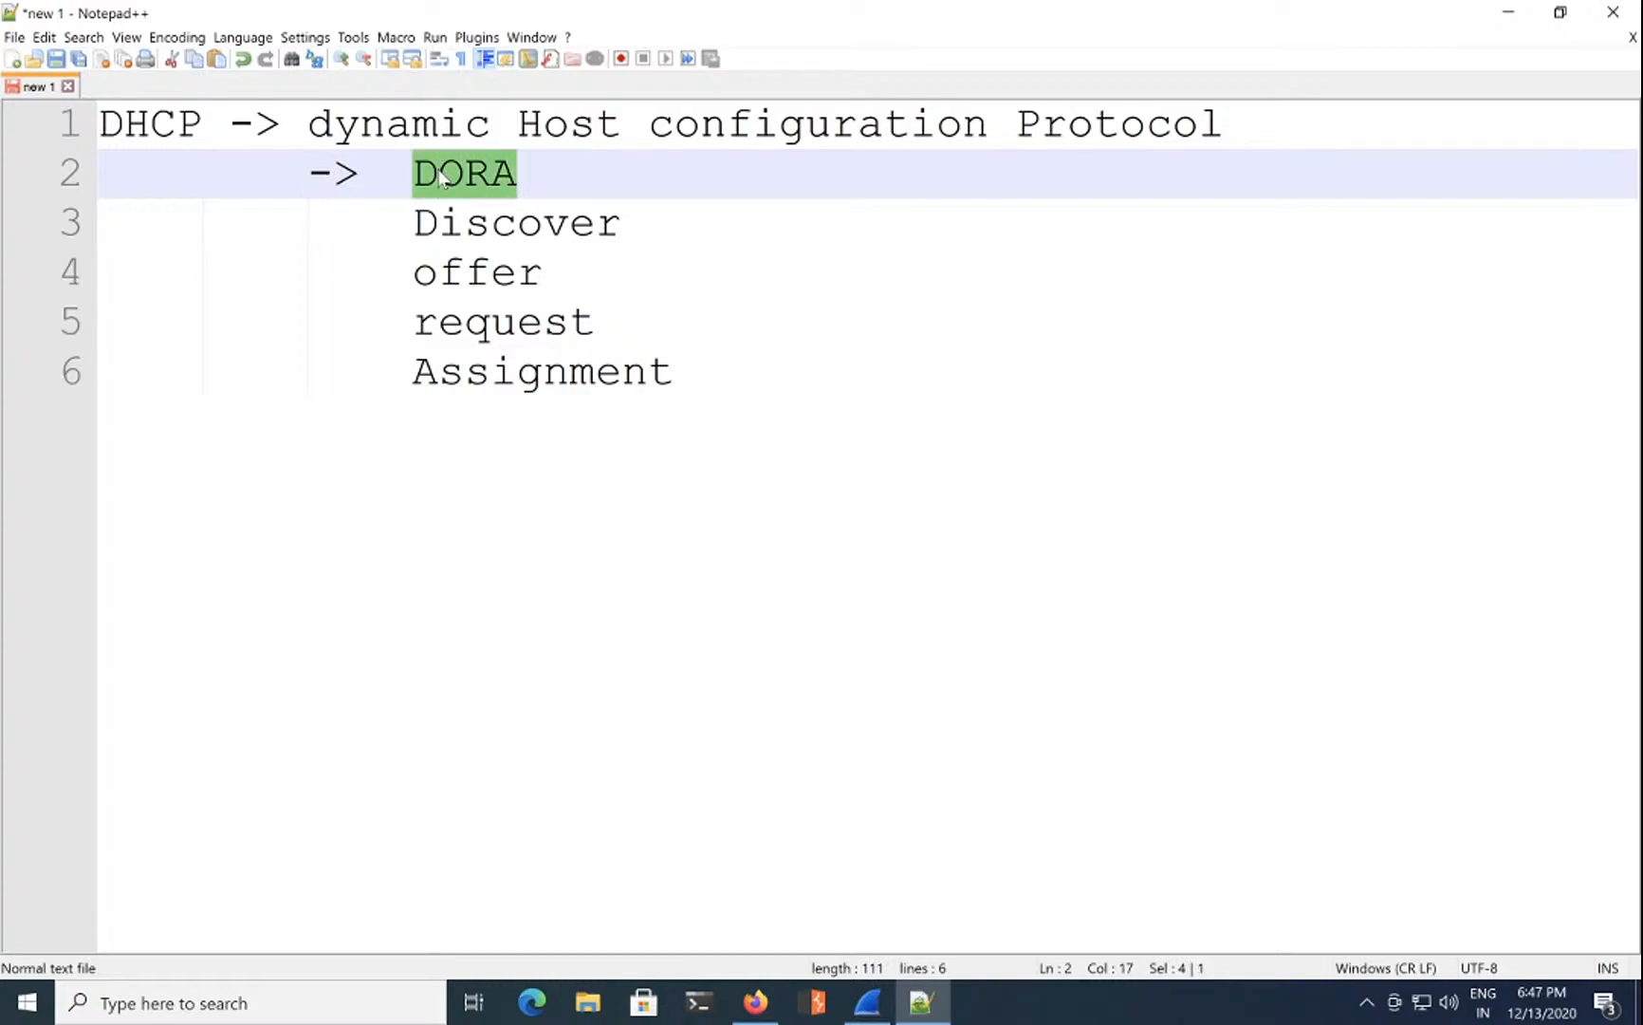
click(439, 177)
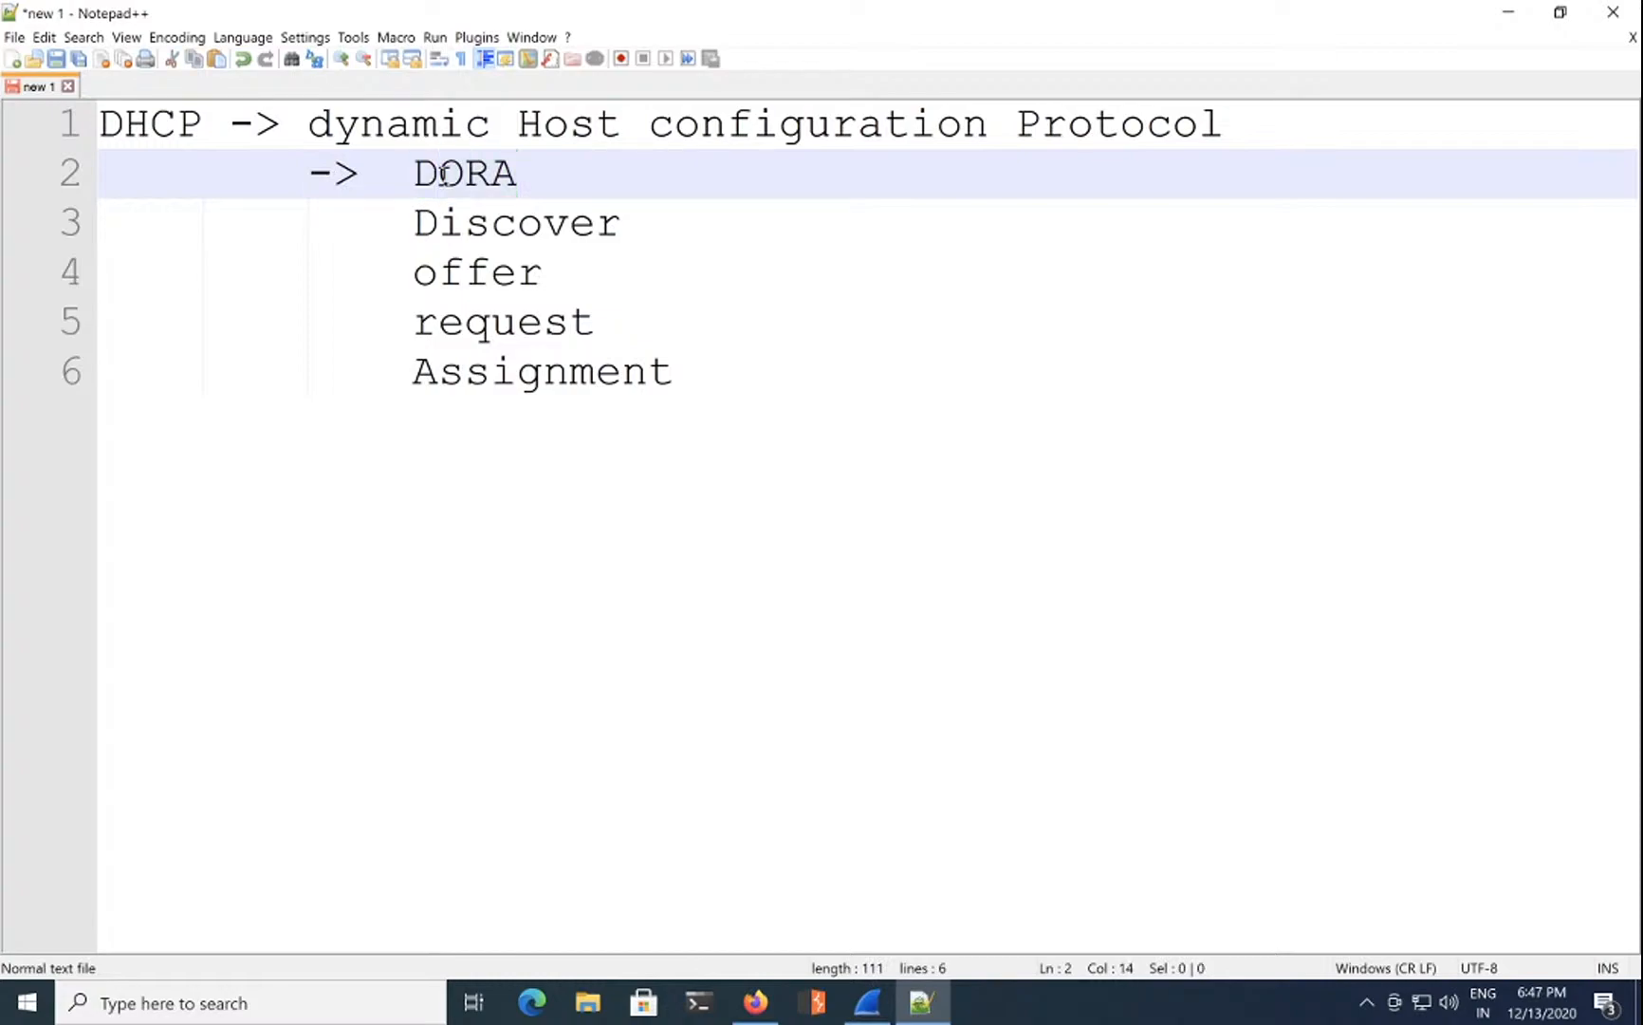
double_click(477, 228)
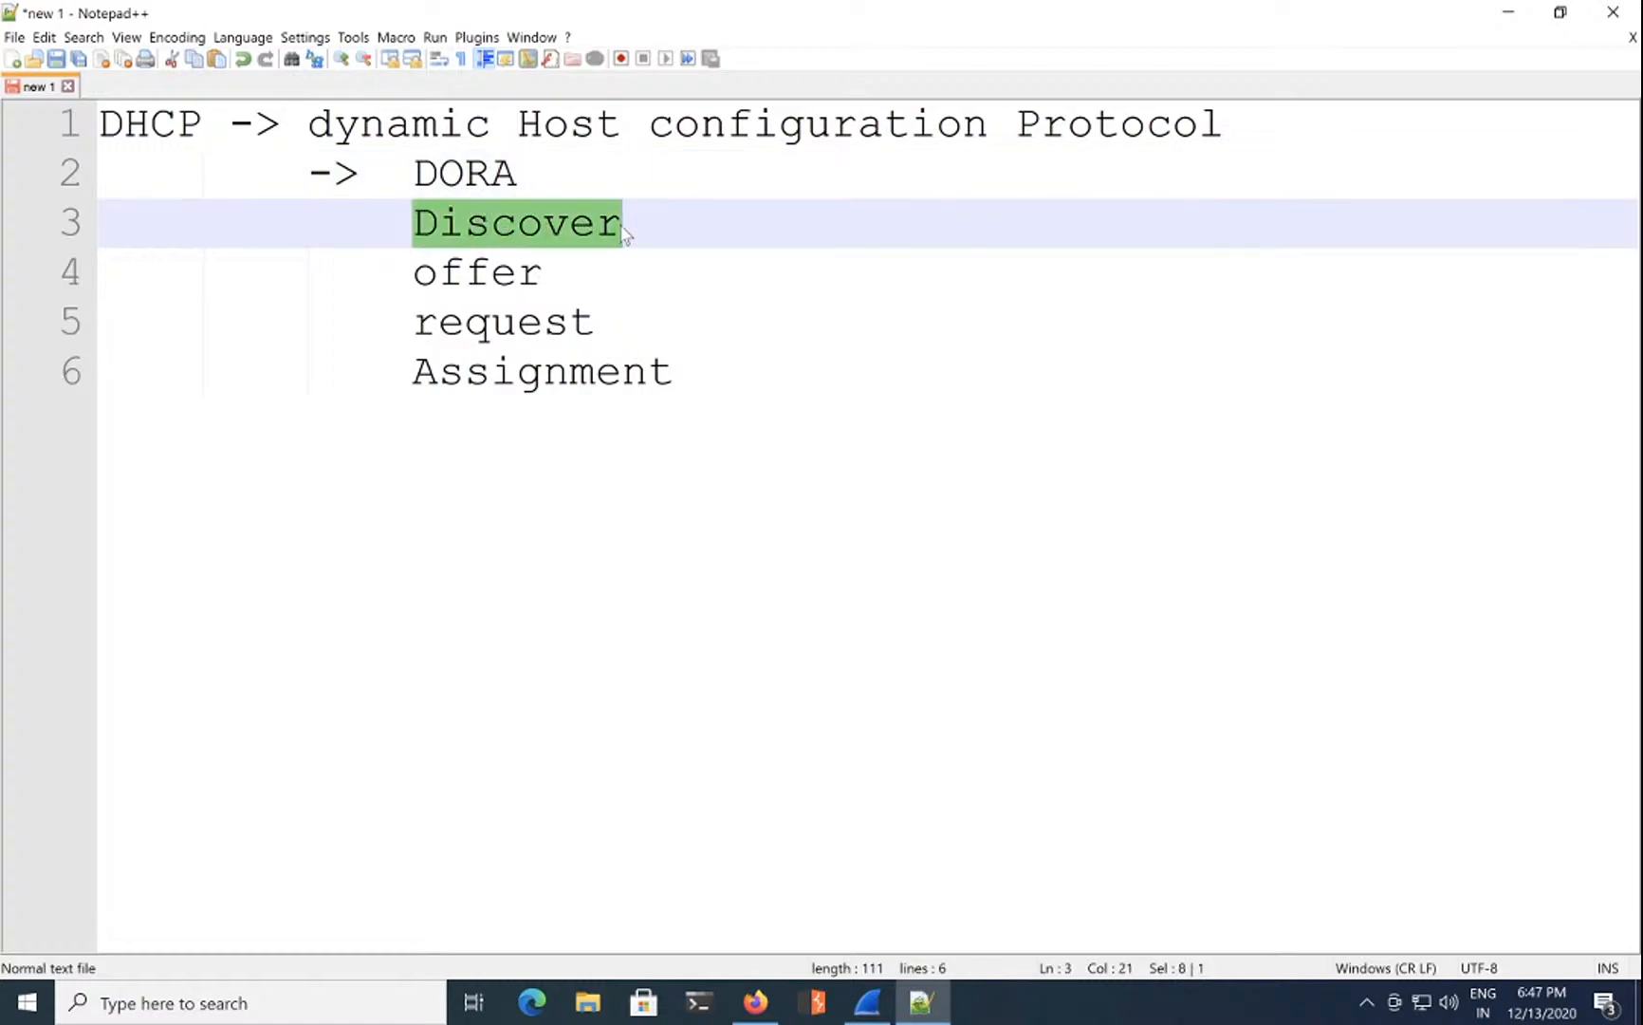
click(626, 233)
text((a)
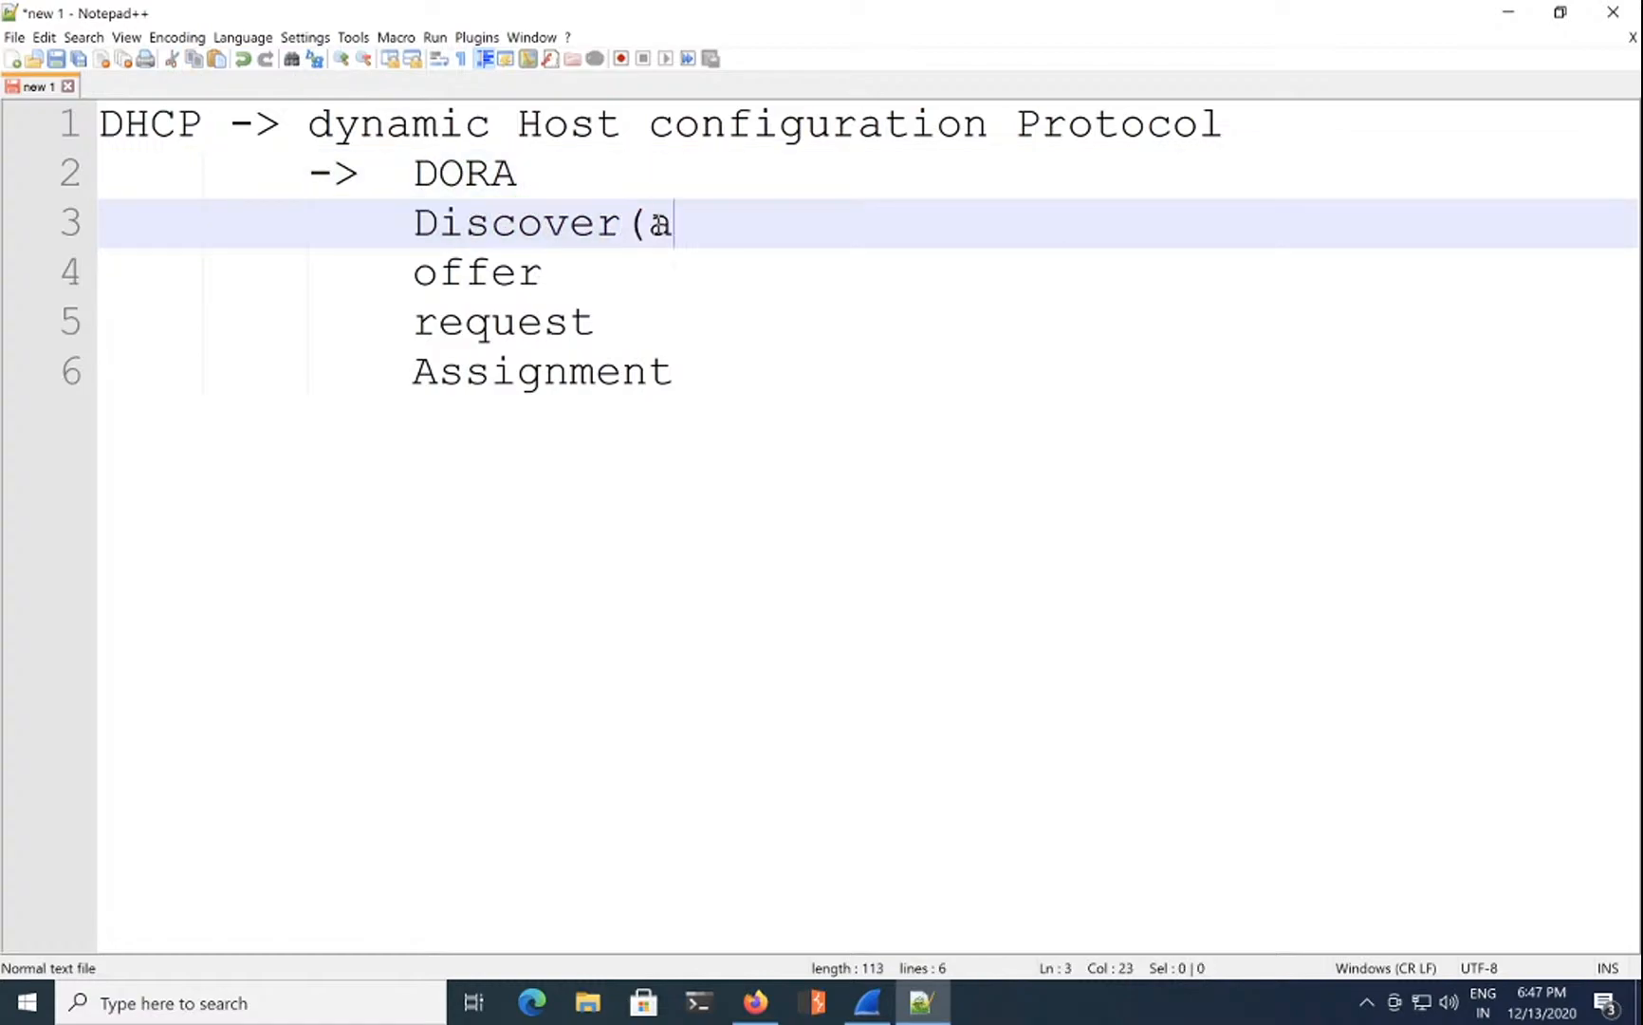
text(ny sys)
key(BackSpace)
text(yst)
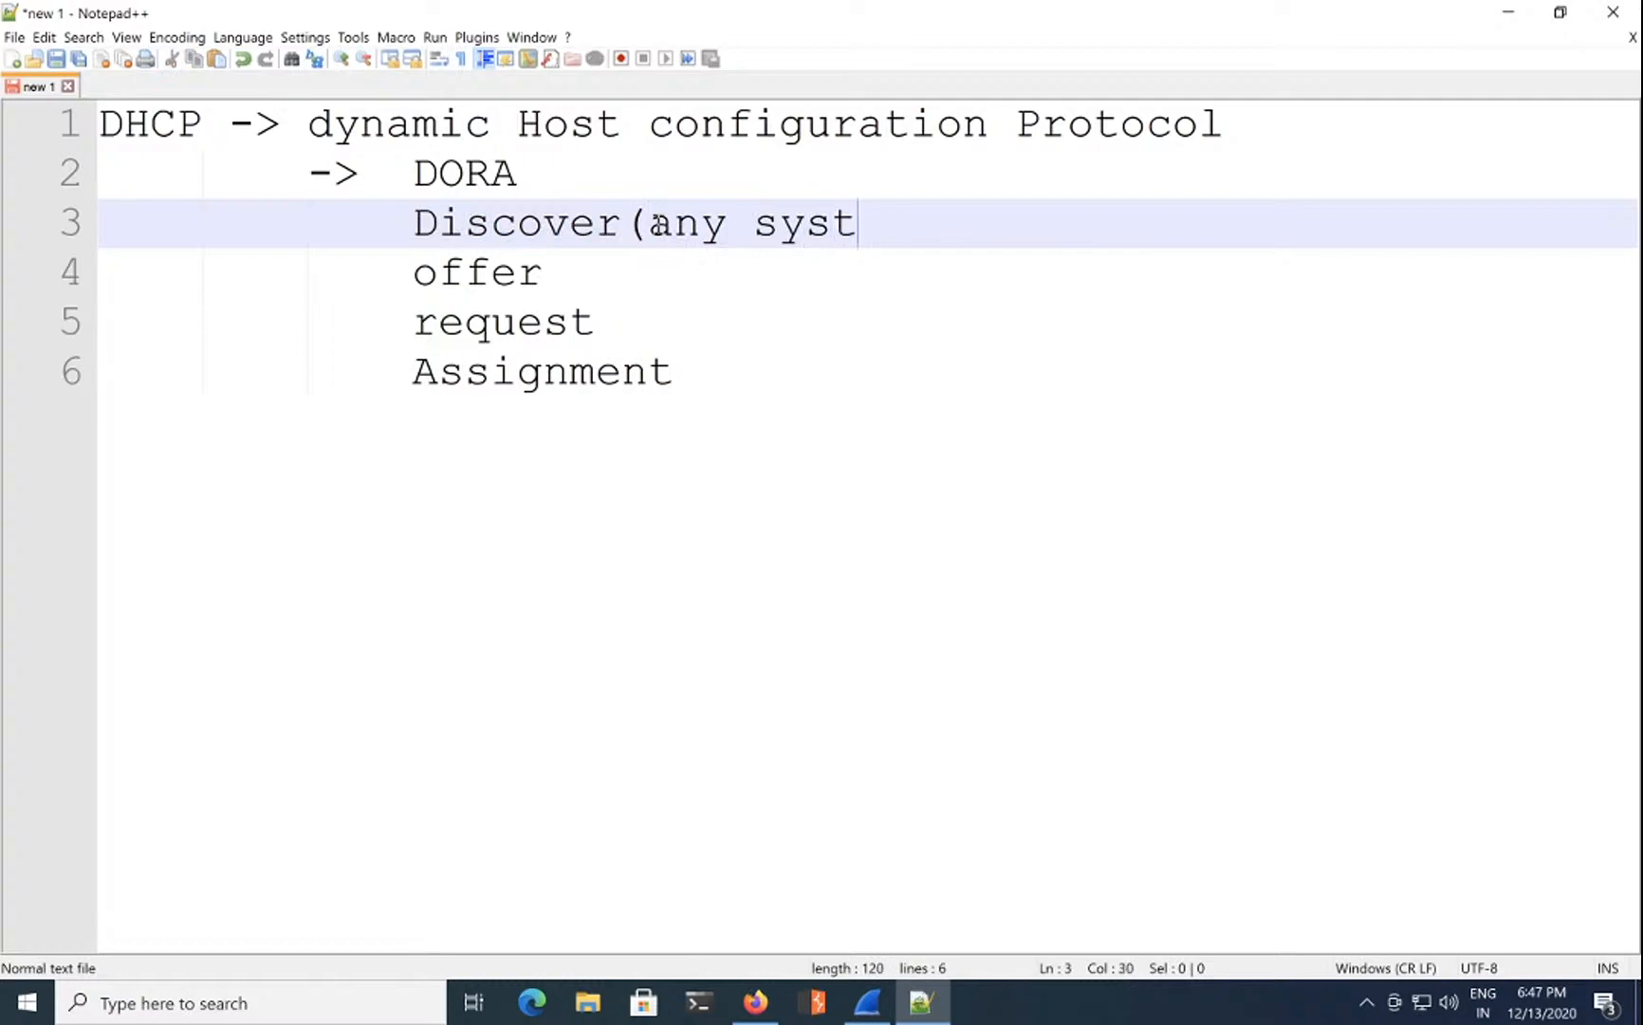
text(em on network)
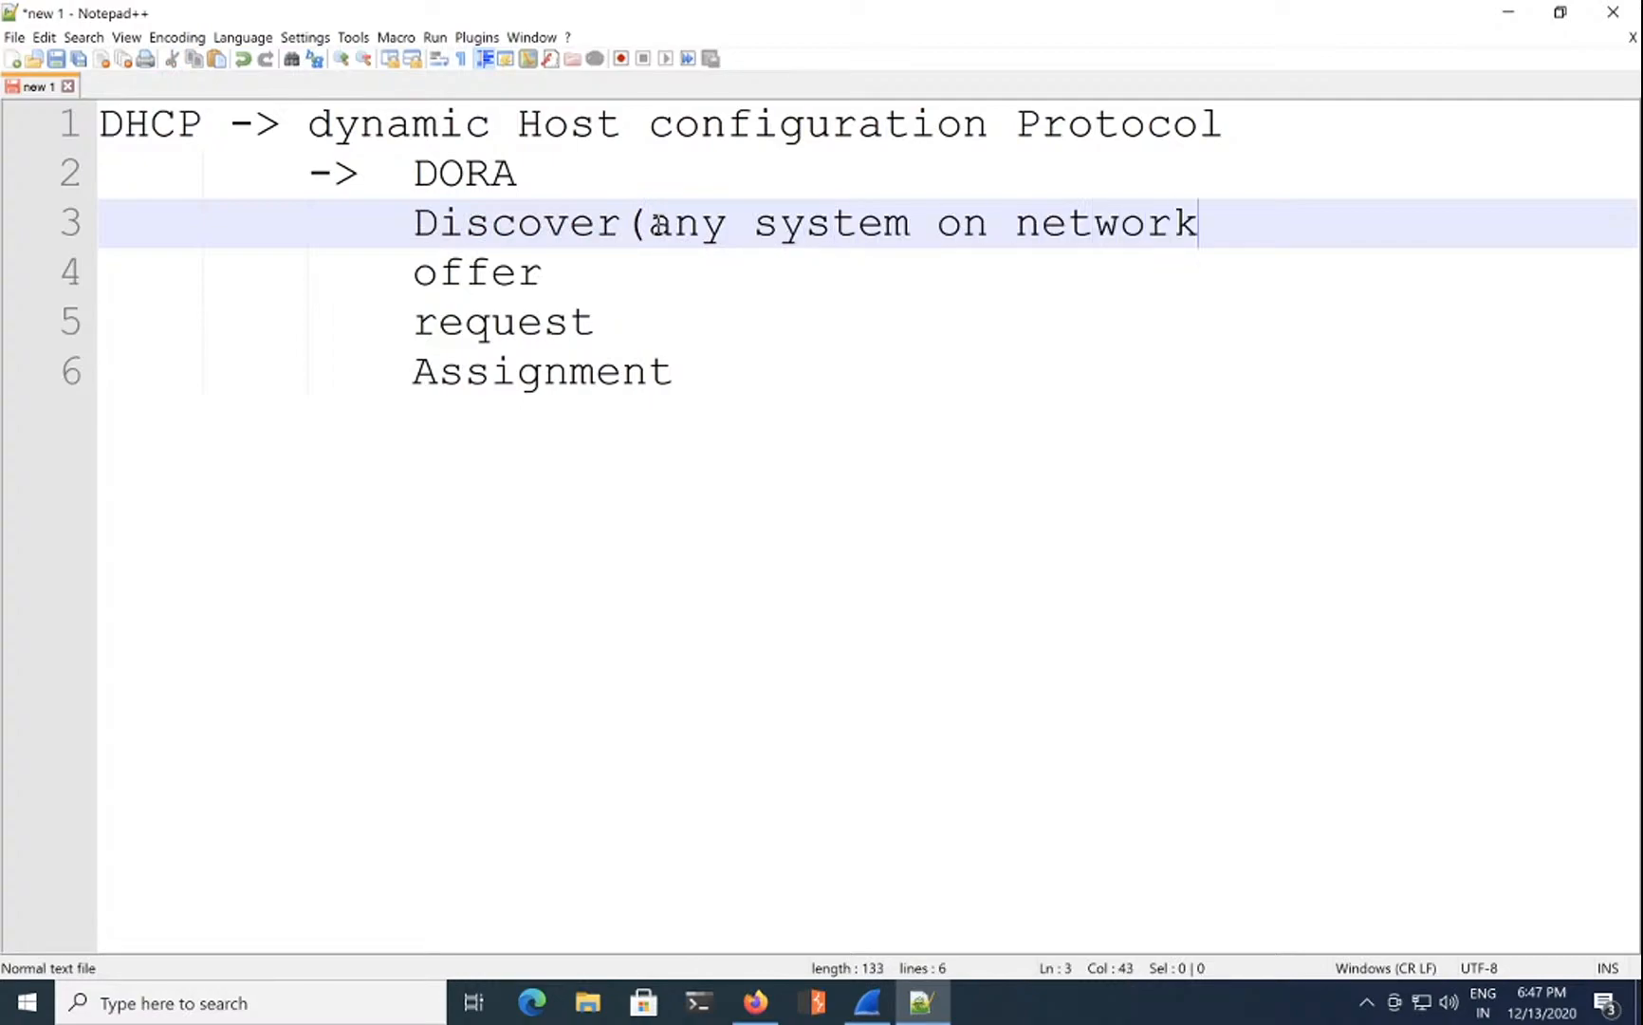
text( with AP)
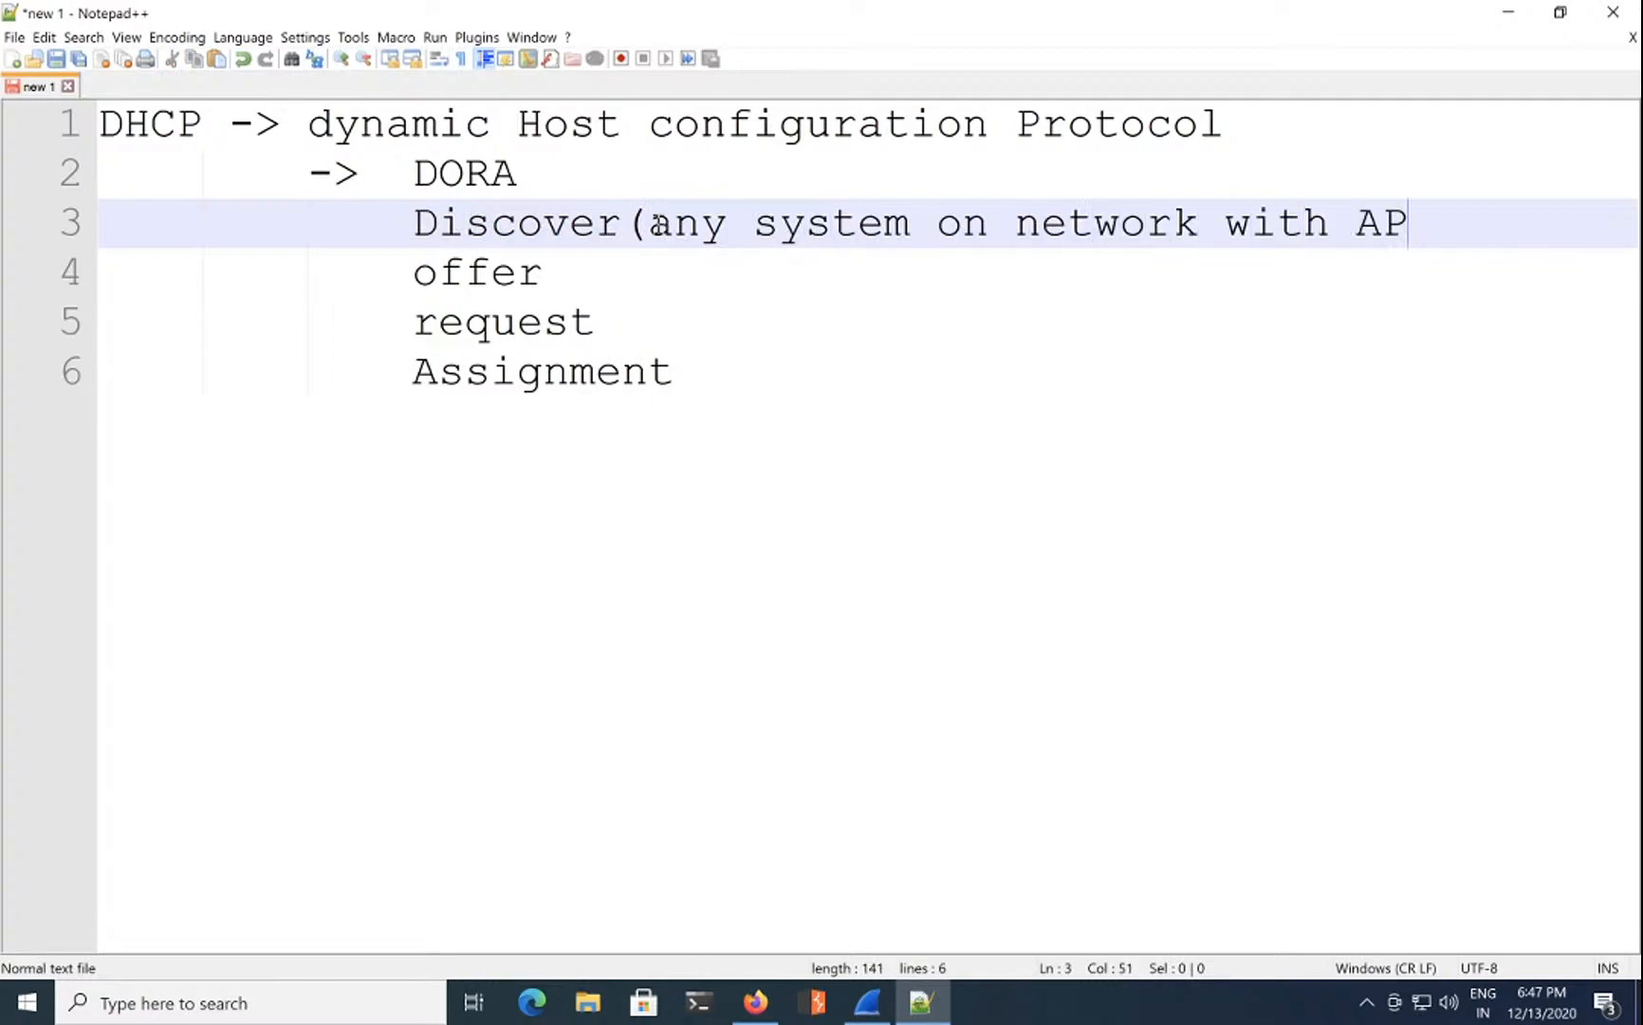
text(IPA/no IP)
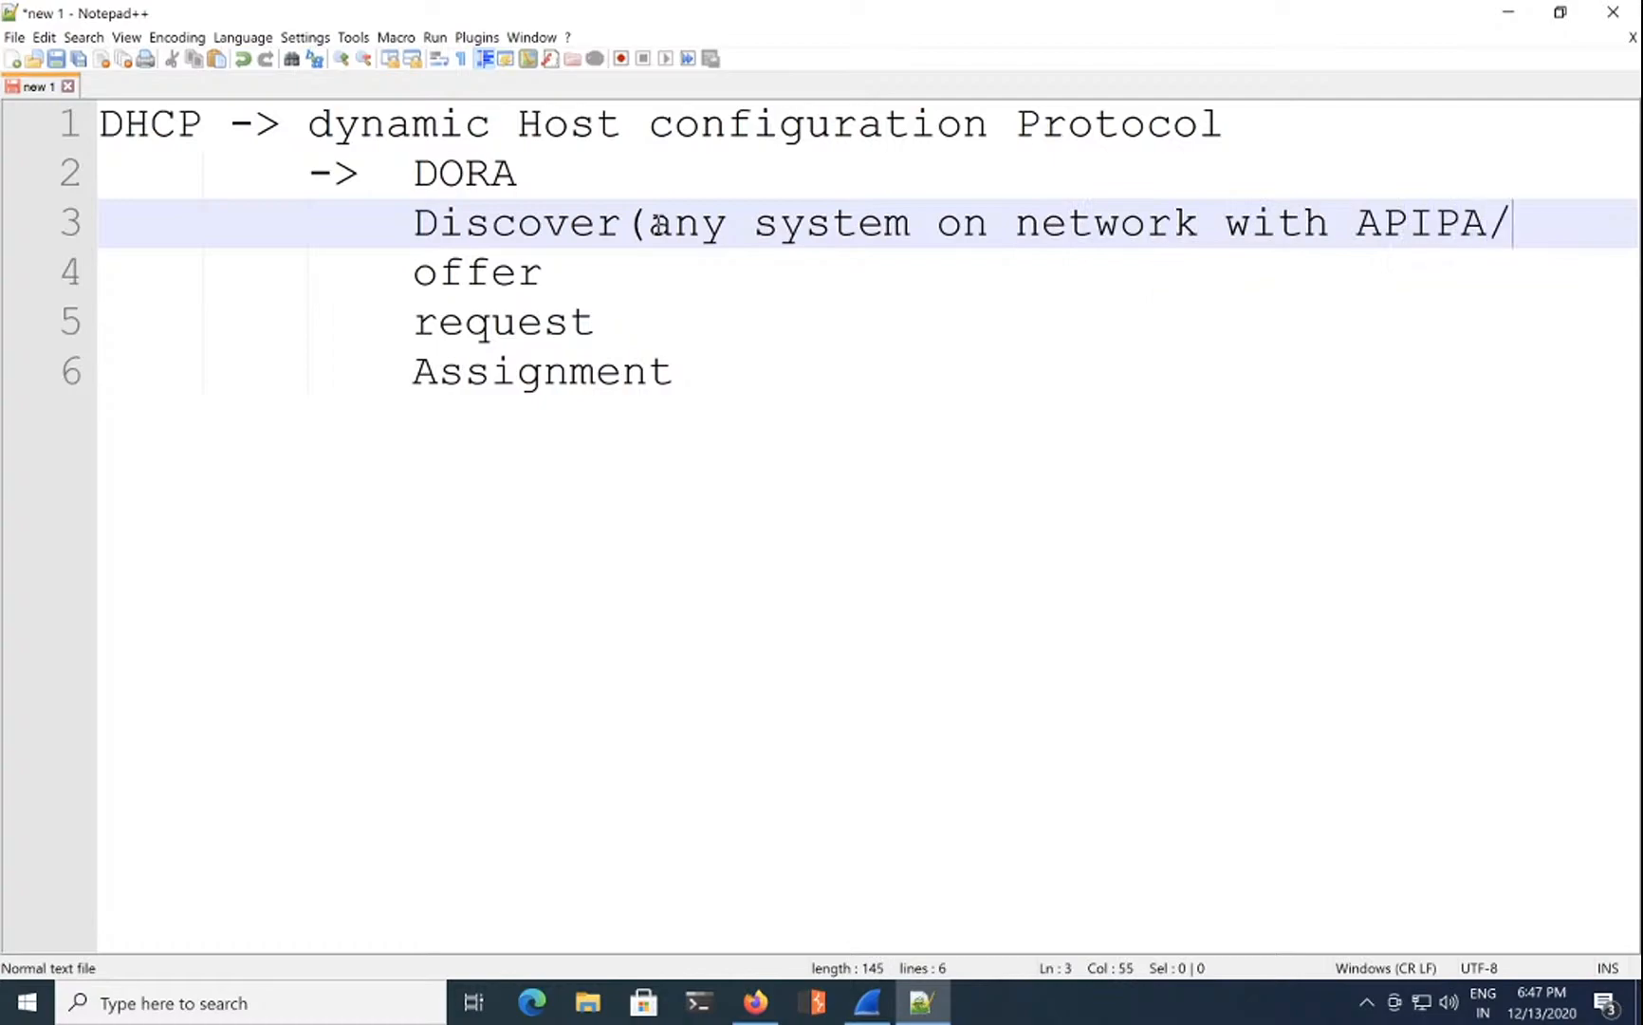
key(BackSpace)
key(BackSpace)
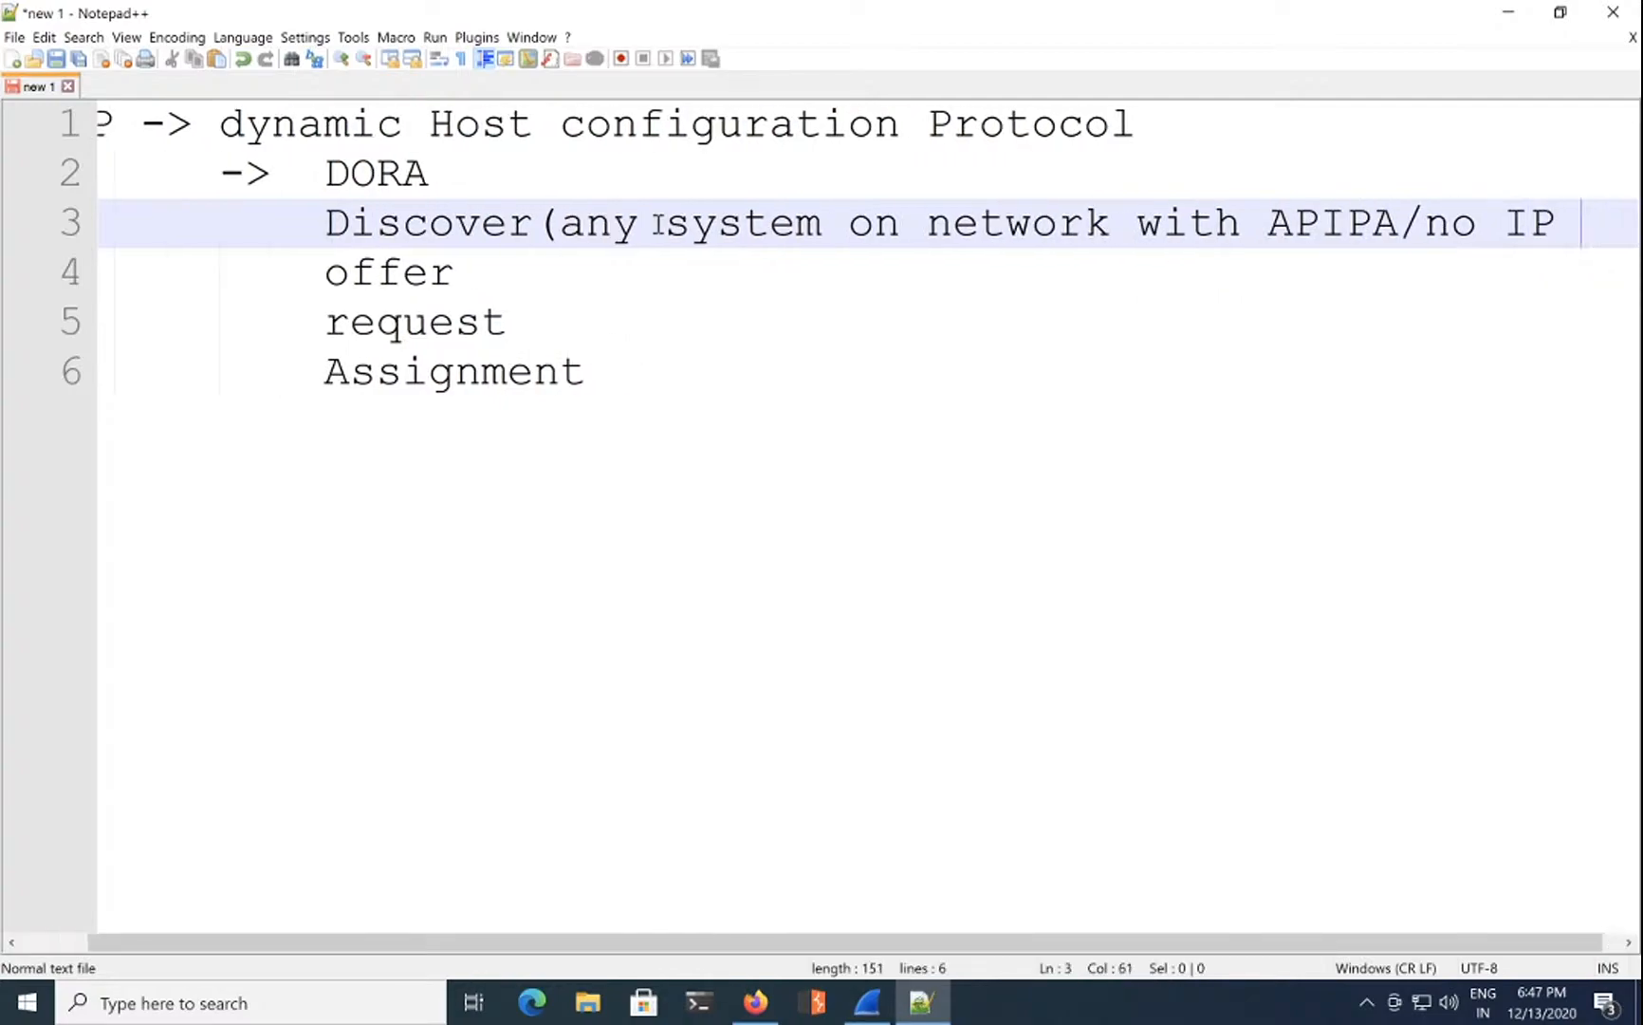
text())
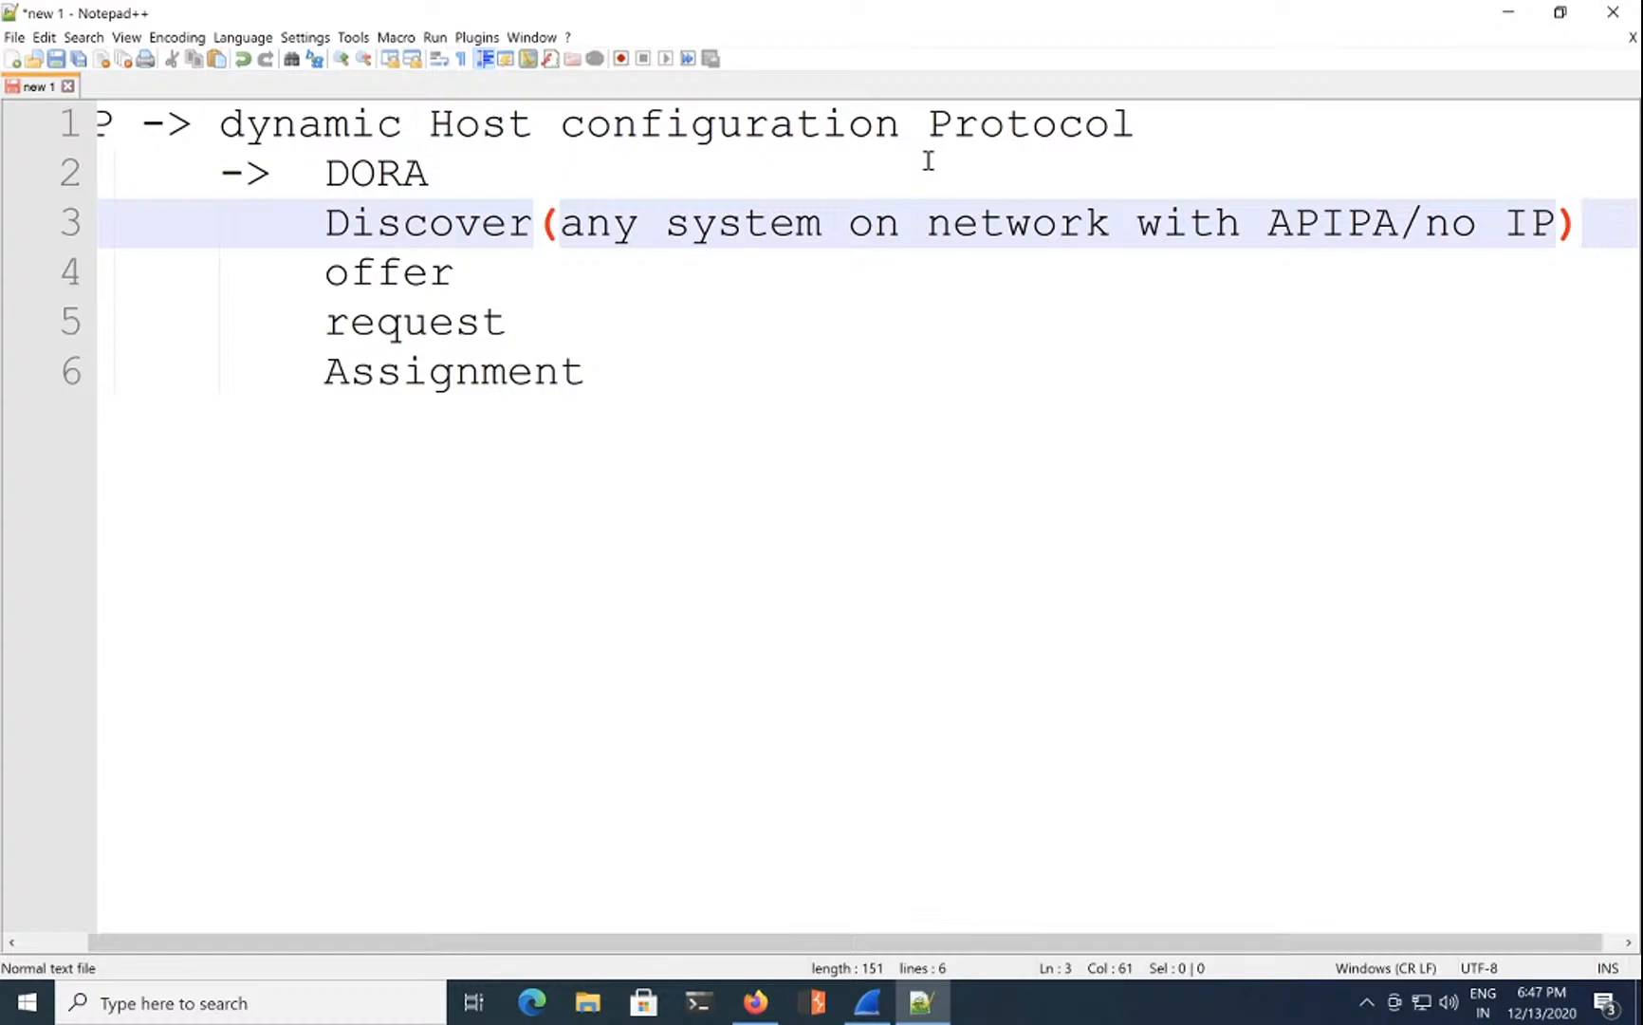
Step: Annotate offer with '(hey, I got IP for you: IP, Subnet,gateway, DNS)'
click(496, 261)
text(()
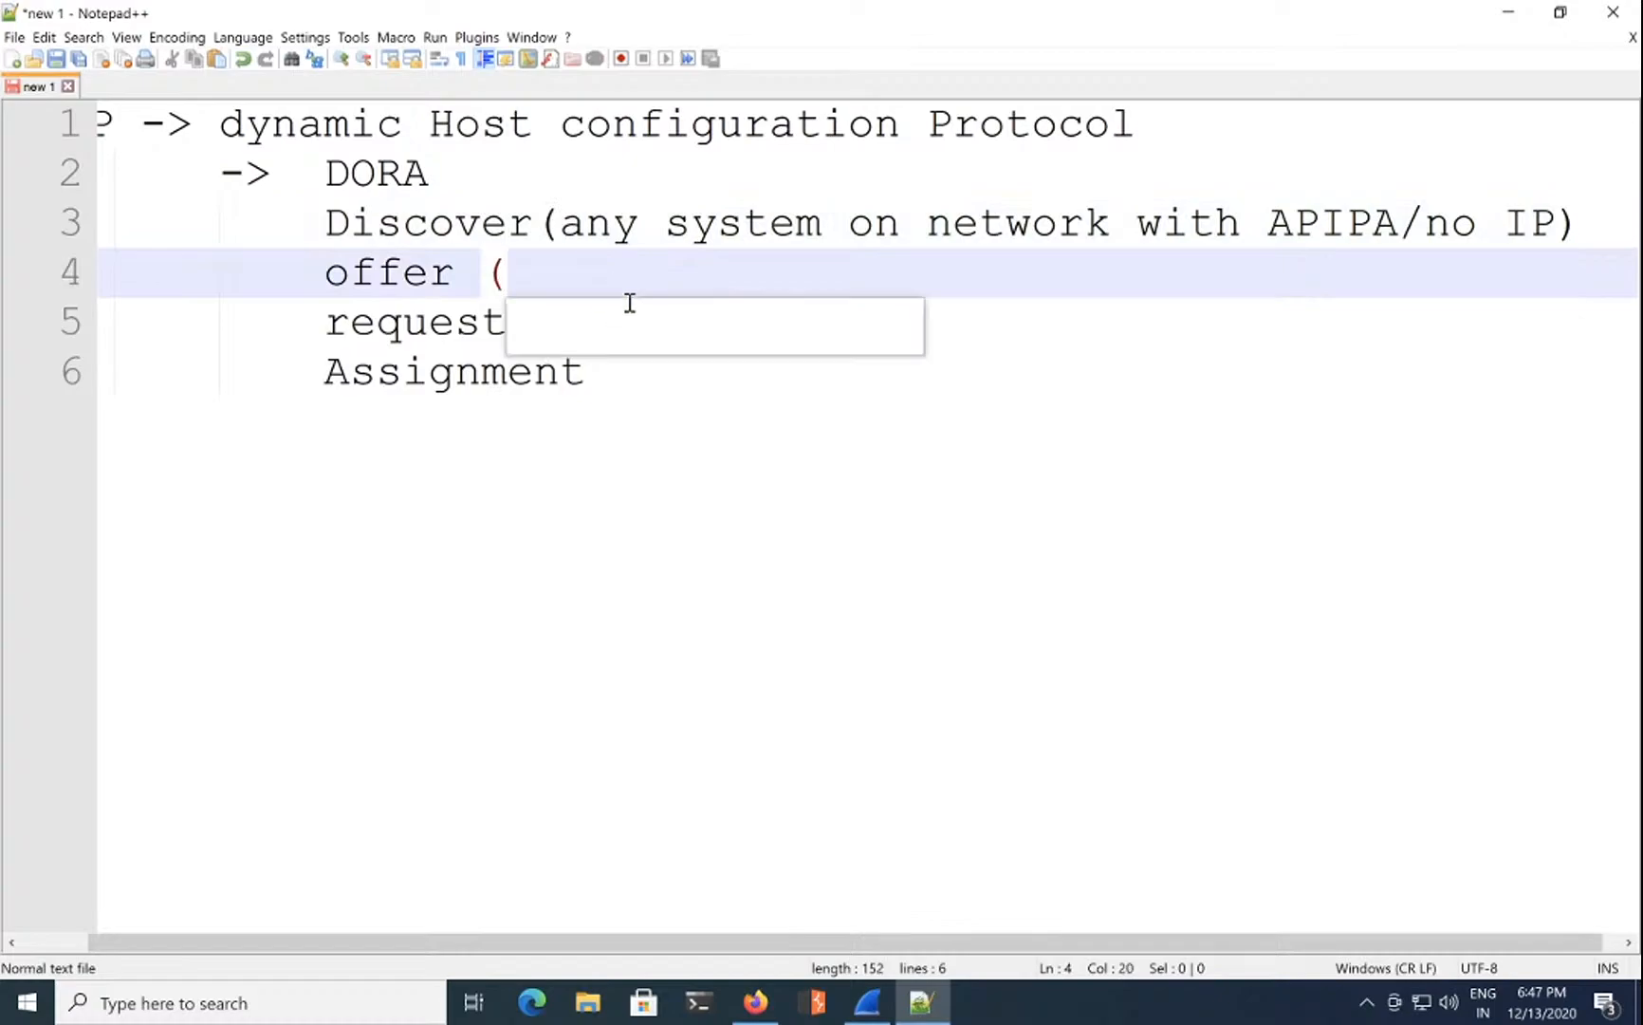
text(hey)
key(BackSpace)
text(, )
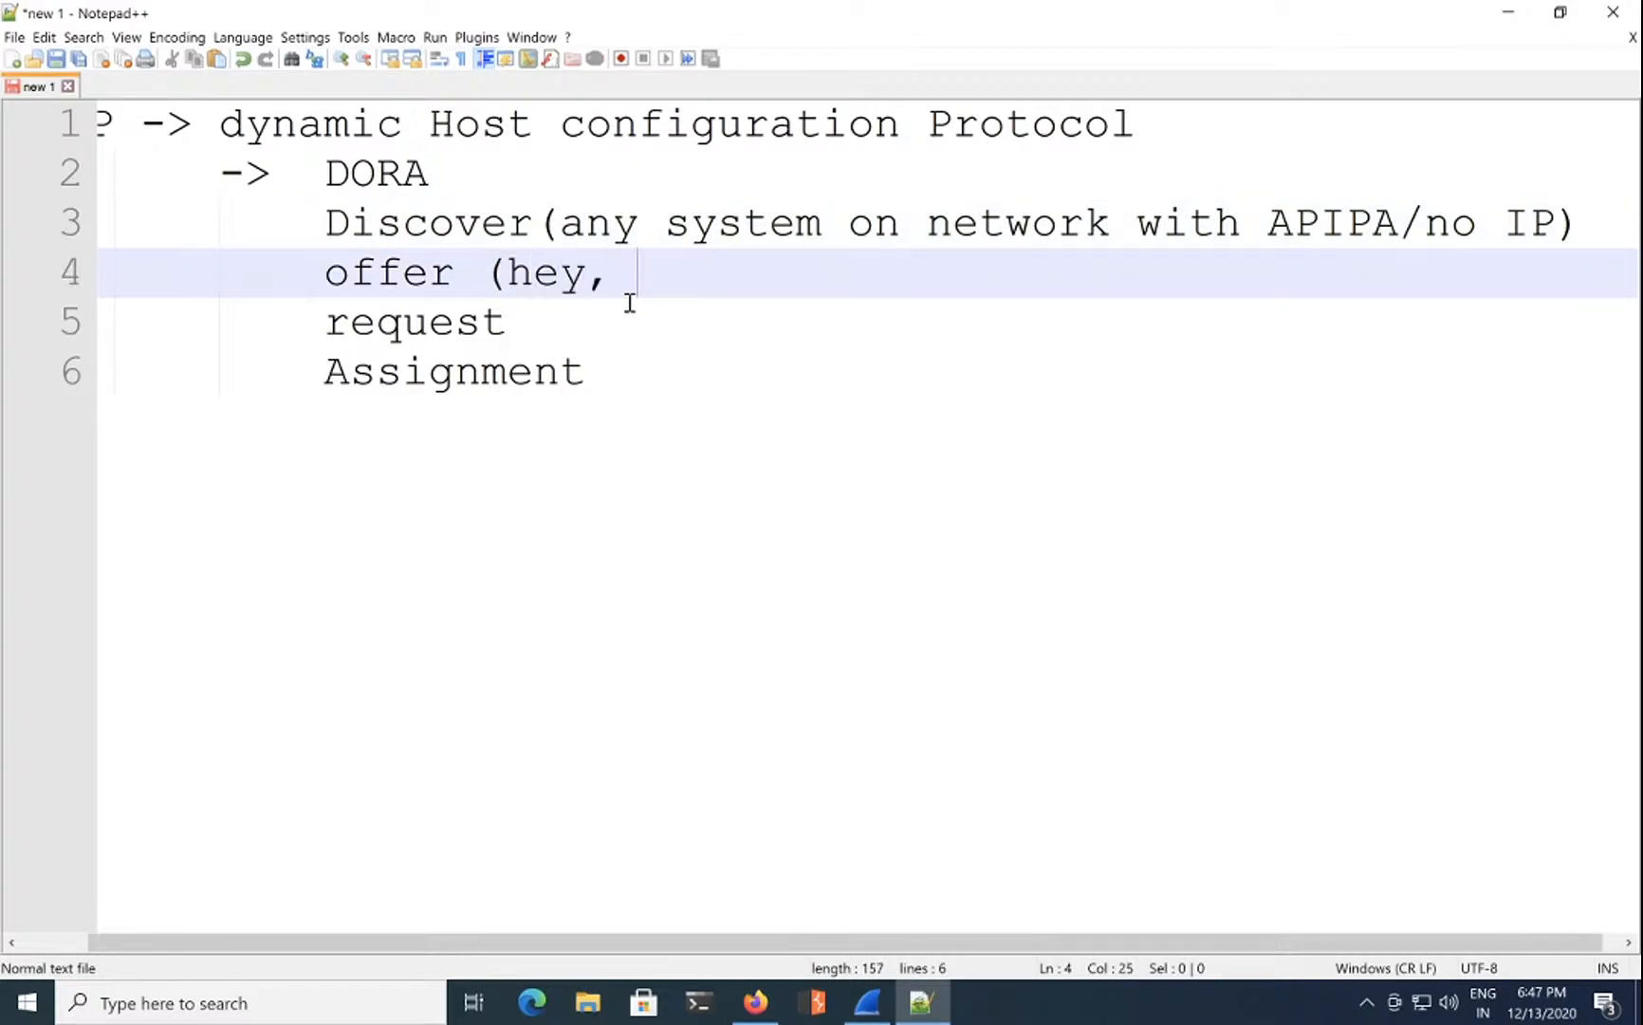
text(I got IP fo)
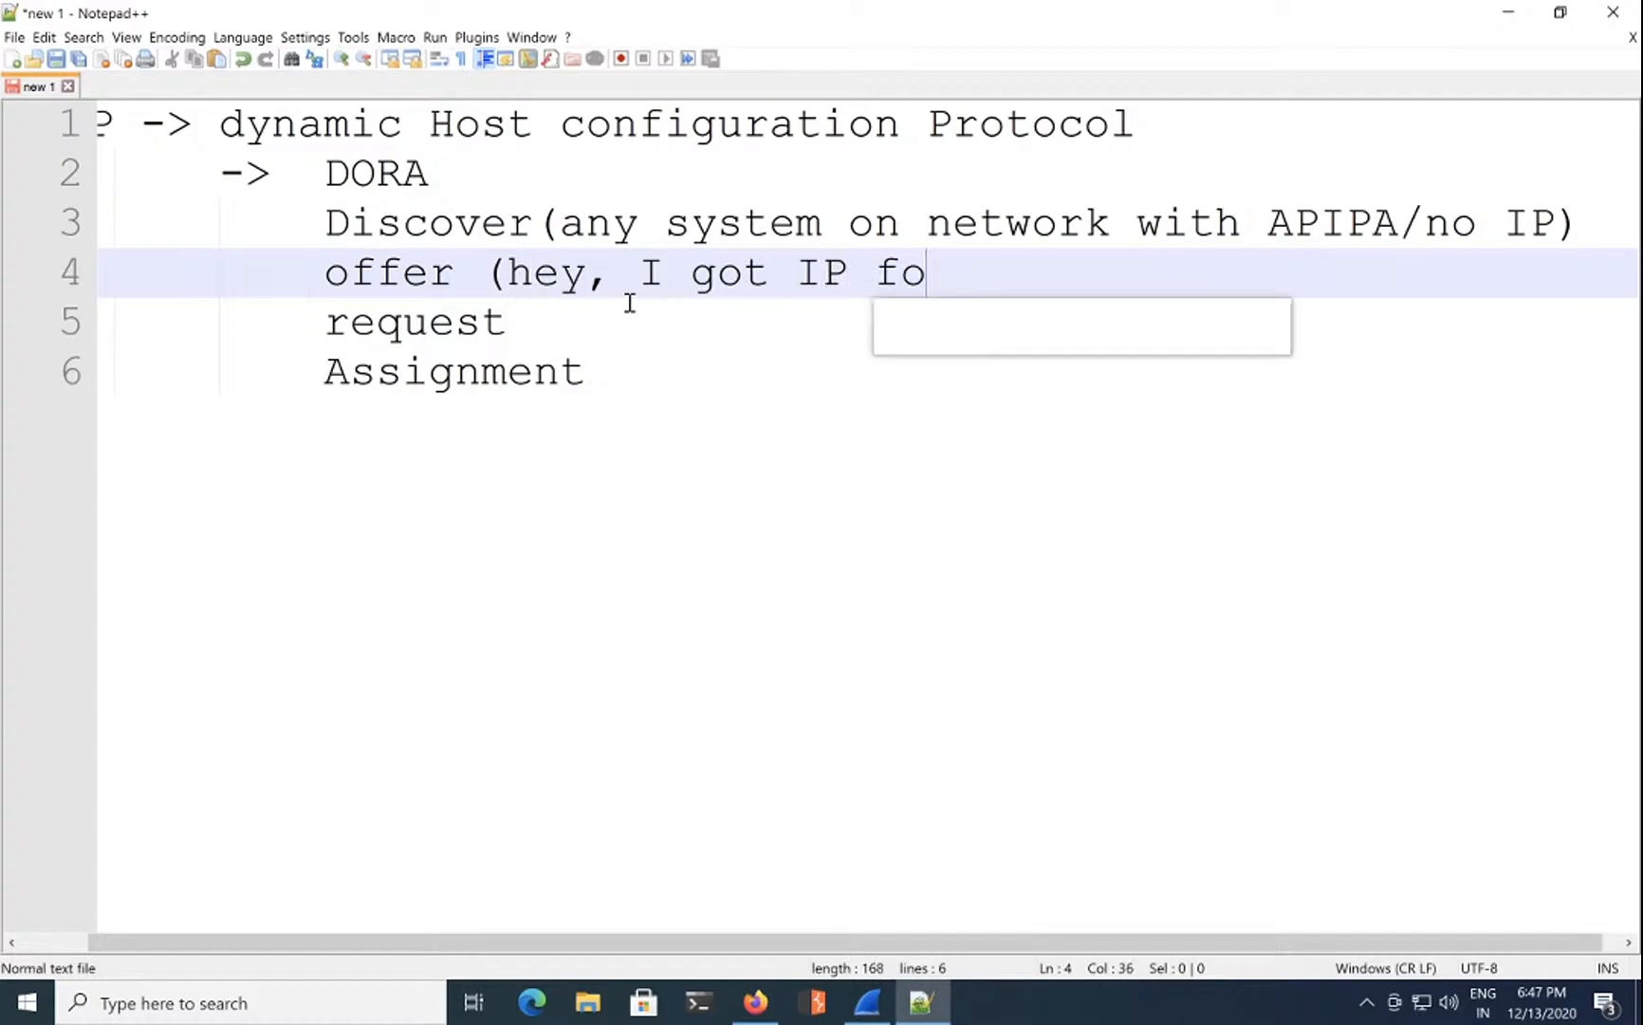
text(r you: )
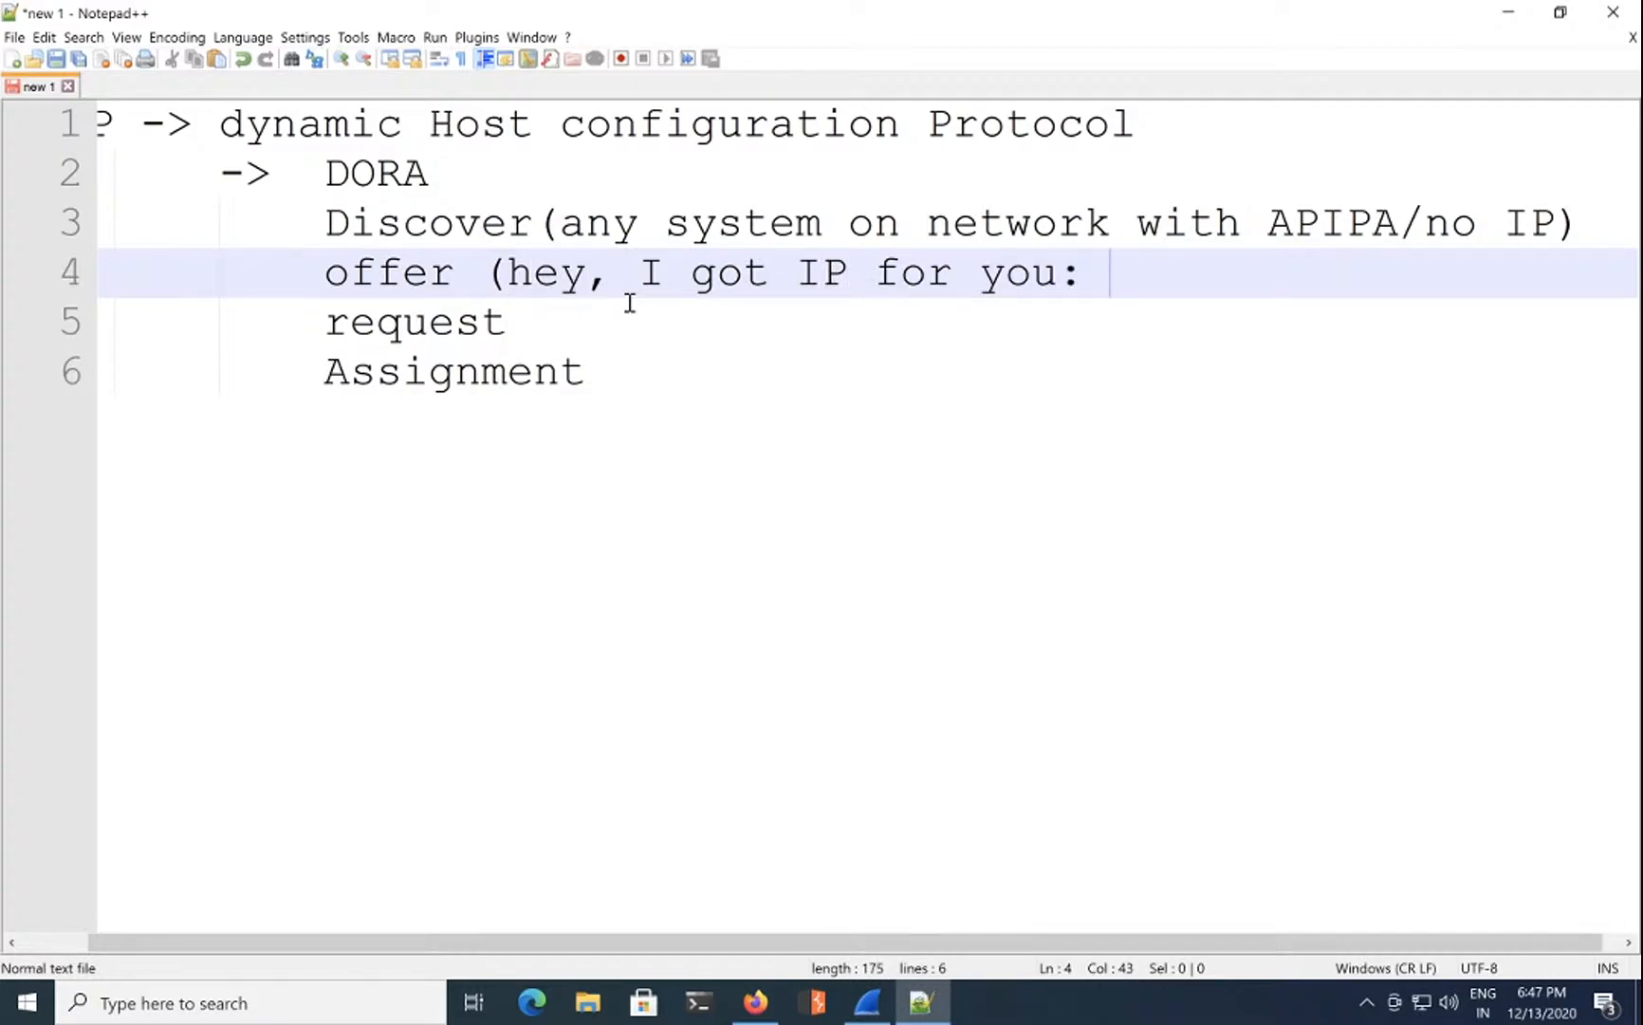
text(IP, Subnet)
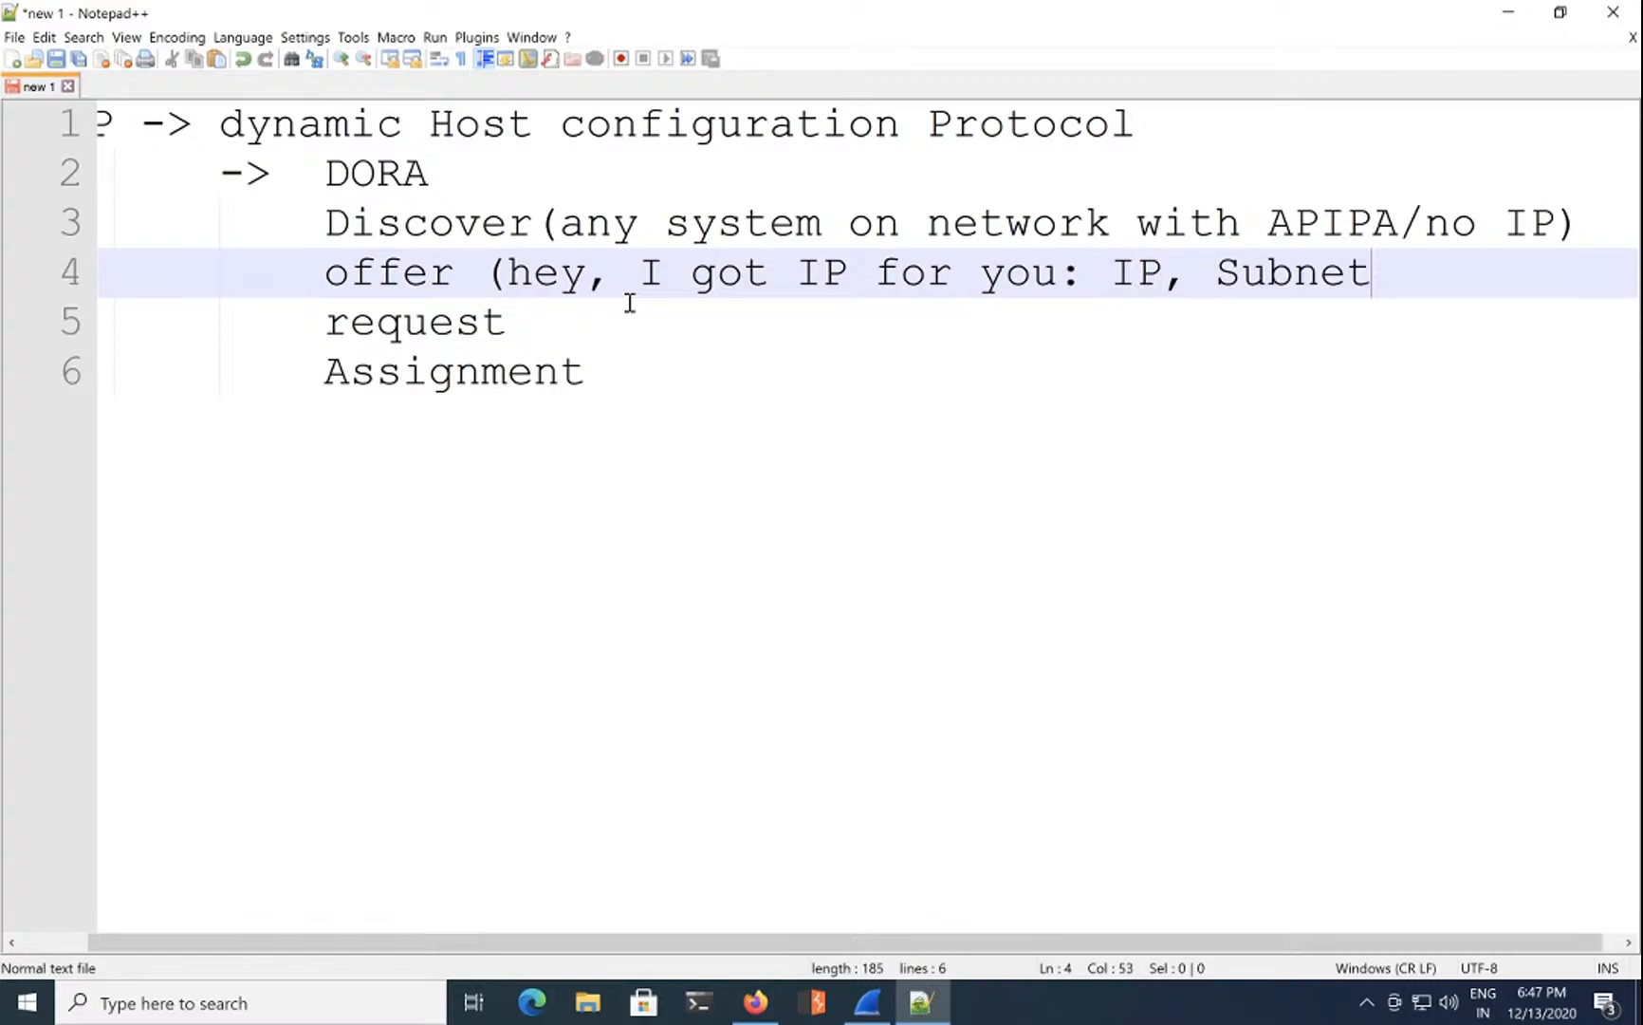
text(,gatte)
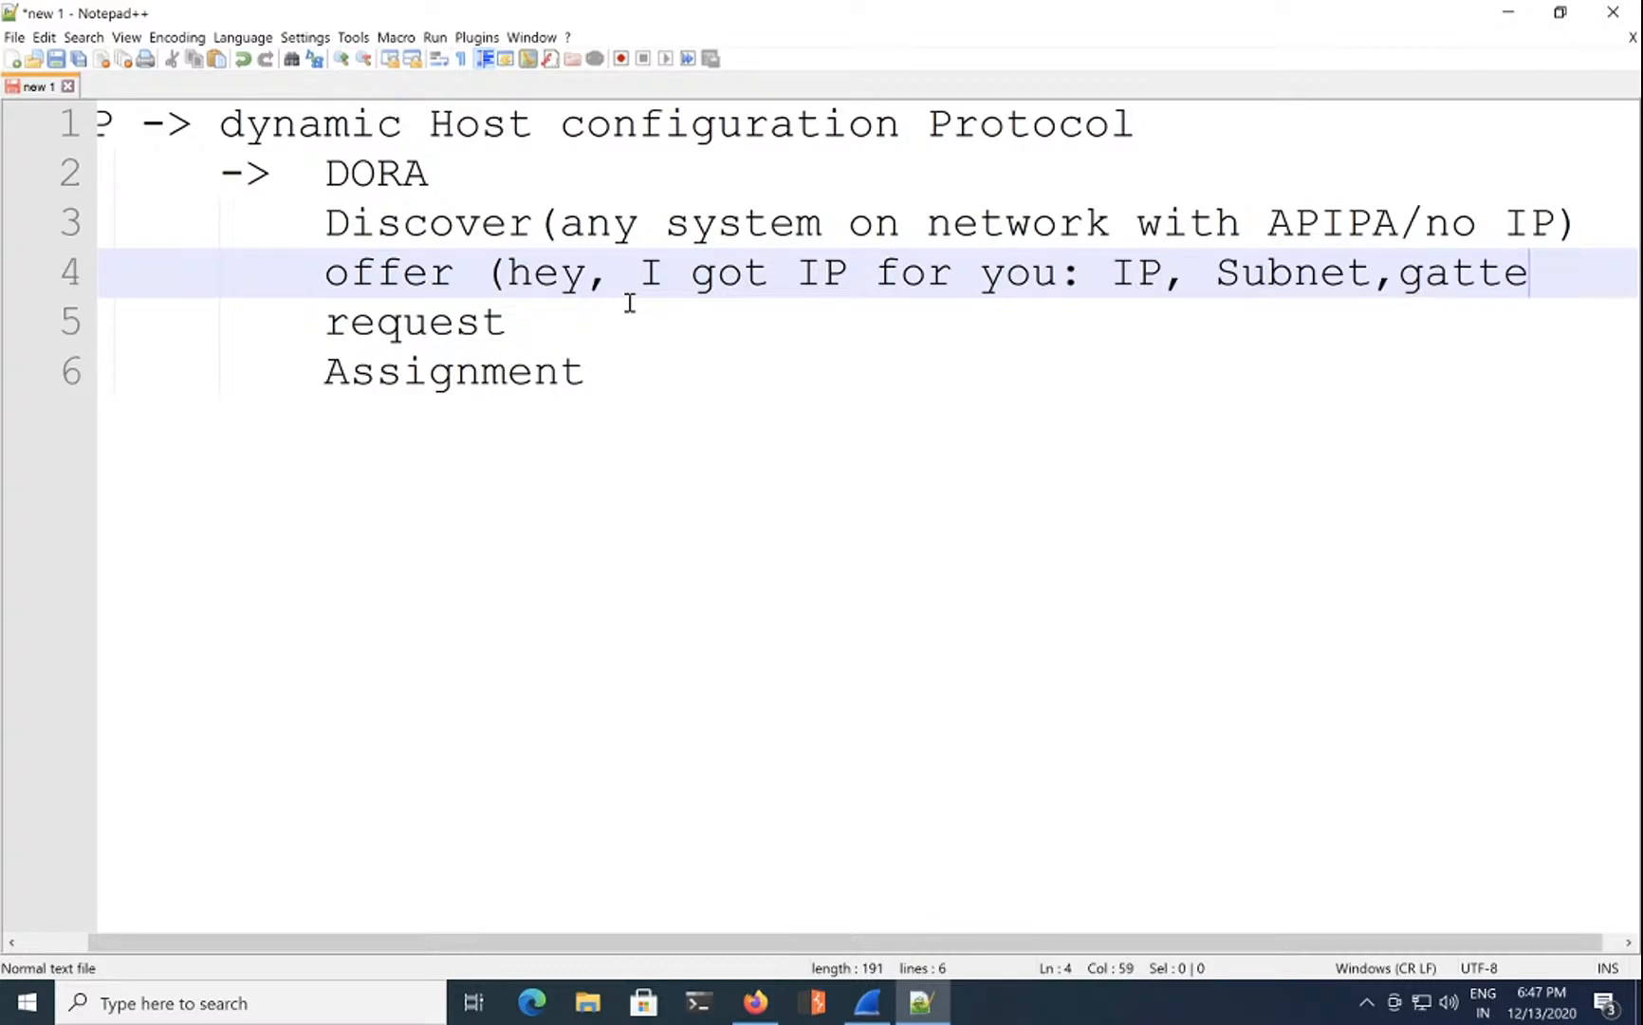
key(BackSpace)
key(BackSpace)
text(eway)
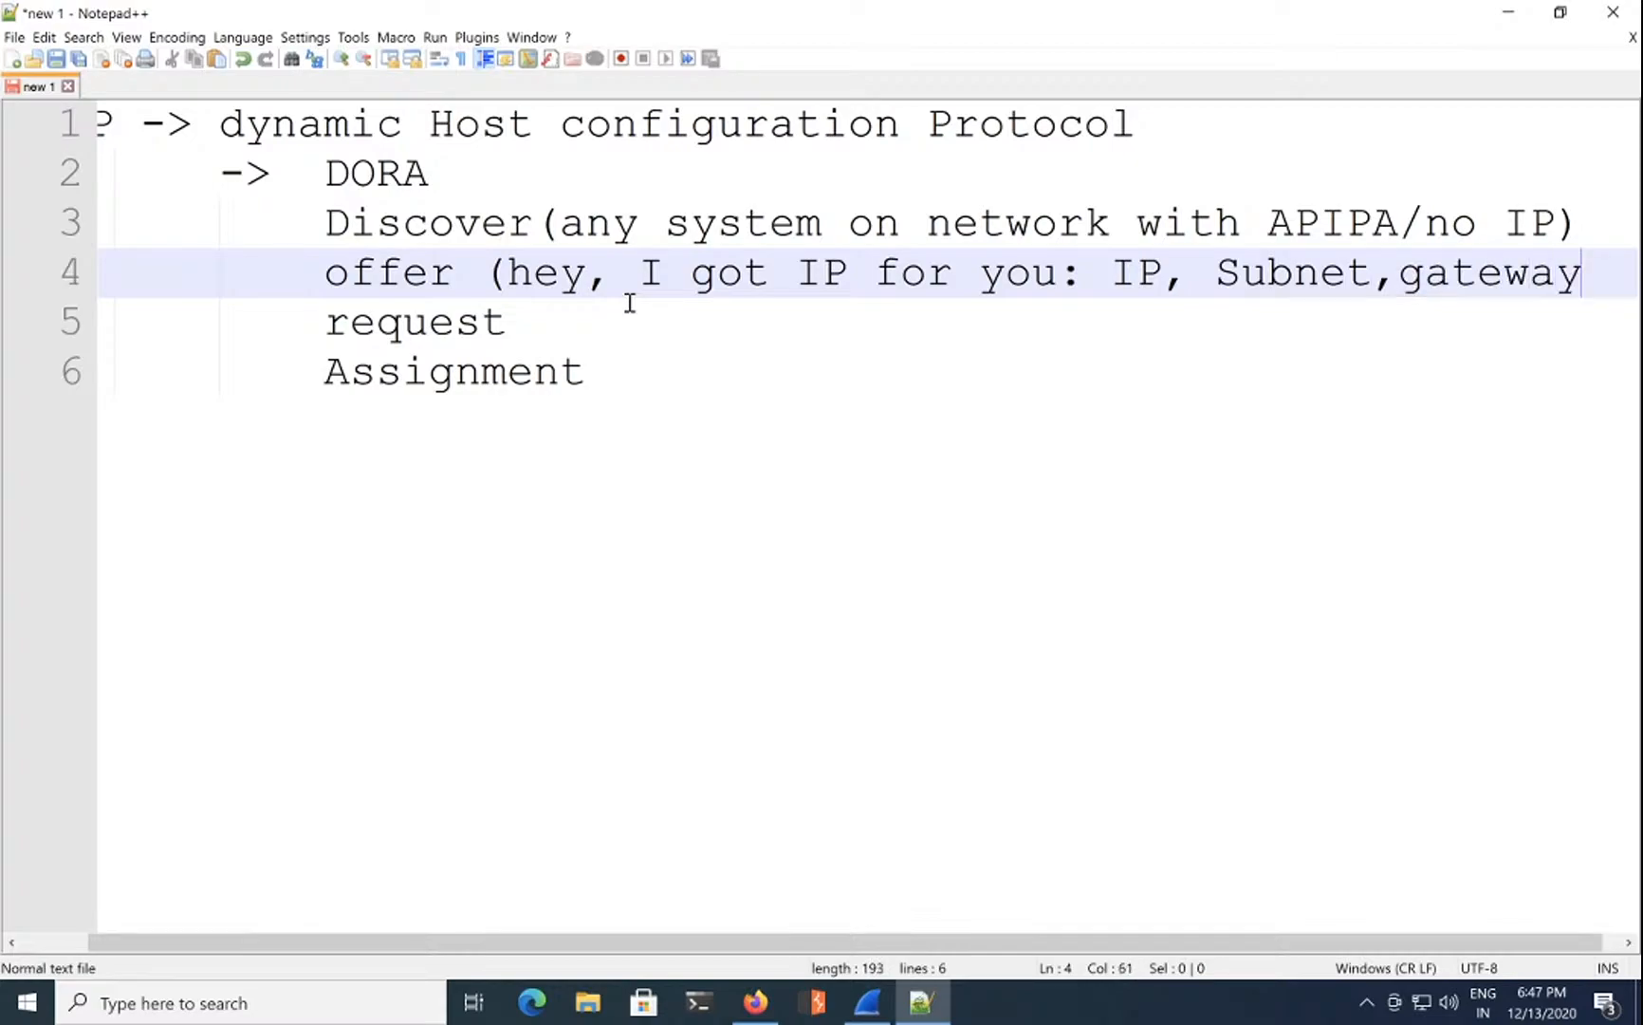
text(, )
text(DNS)
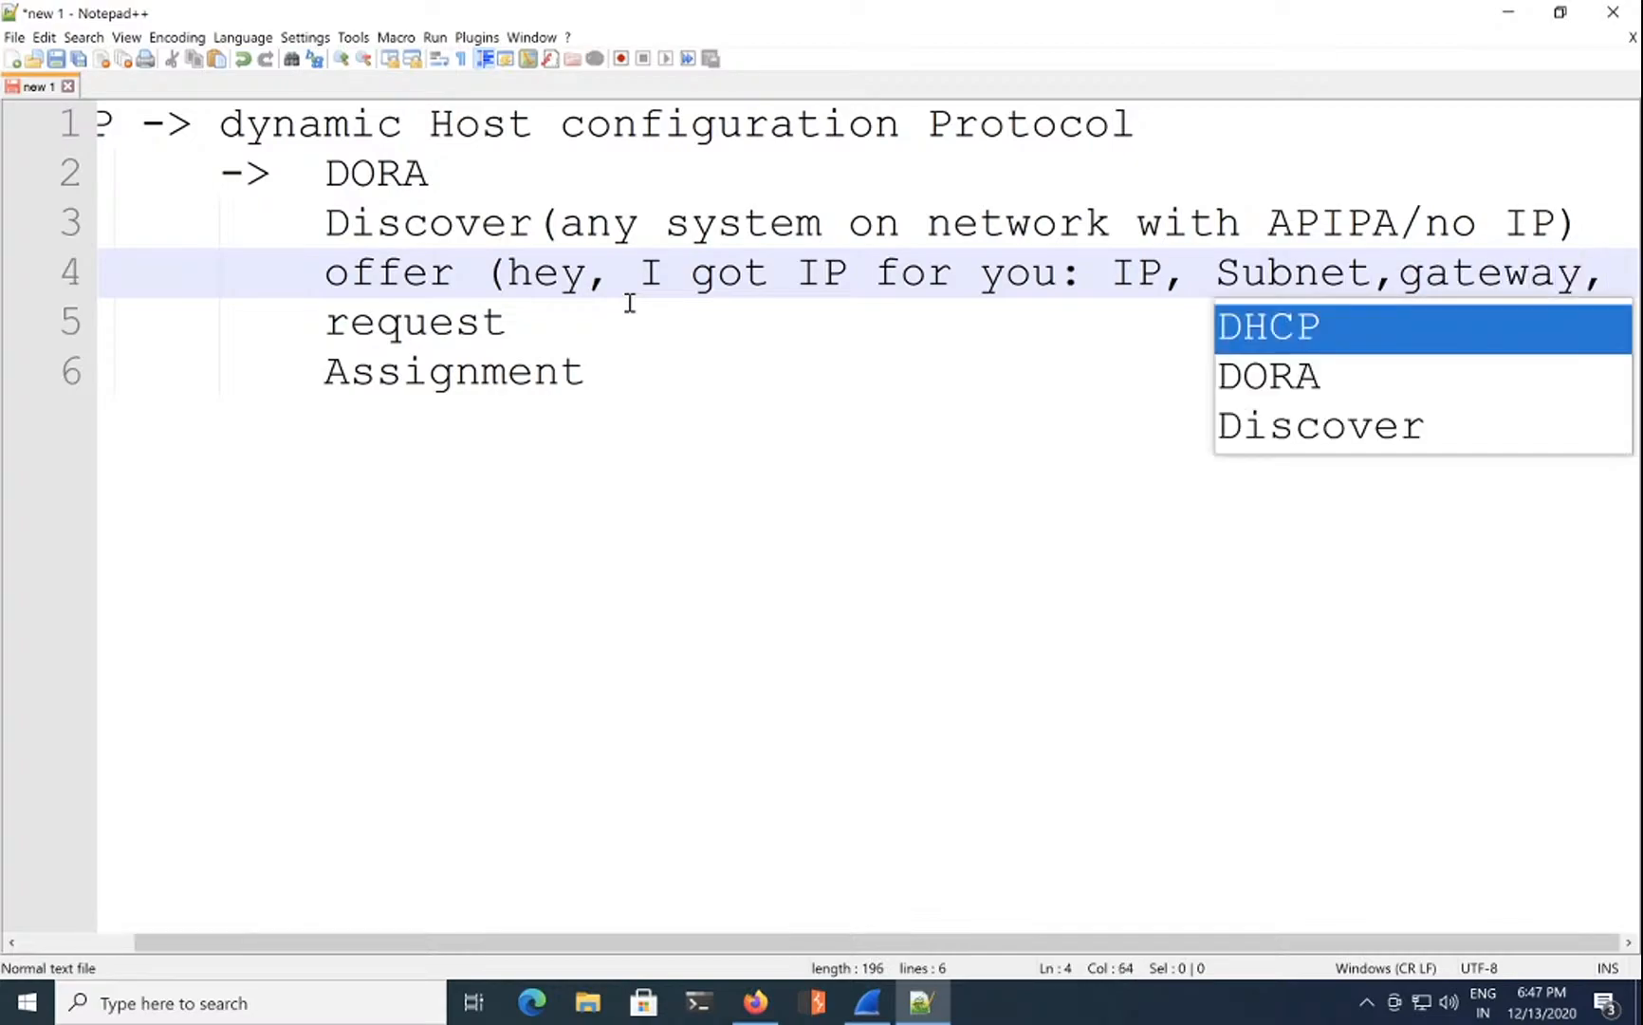
text())
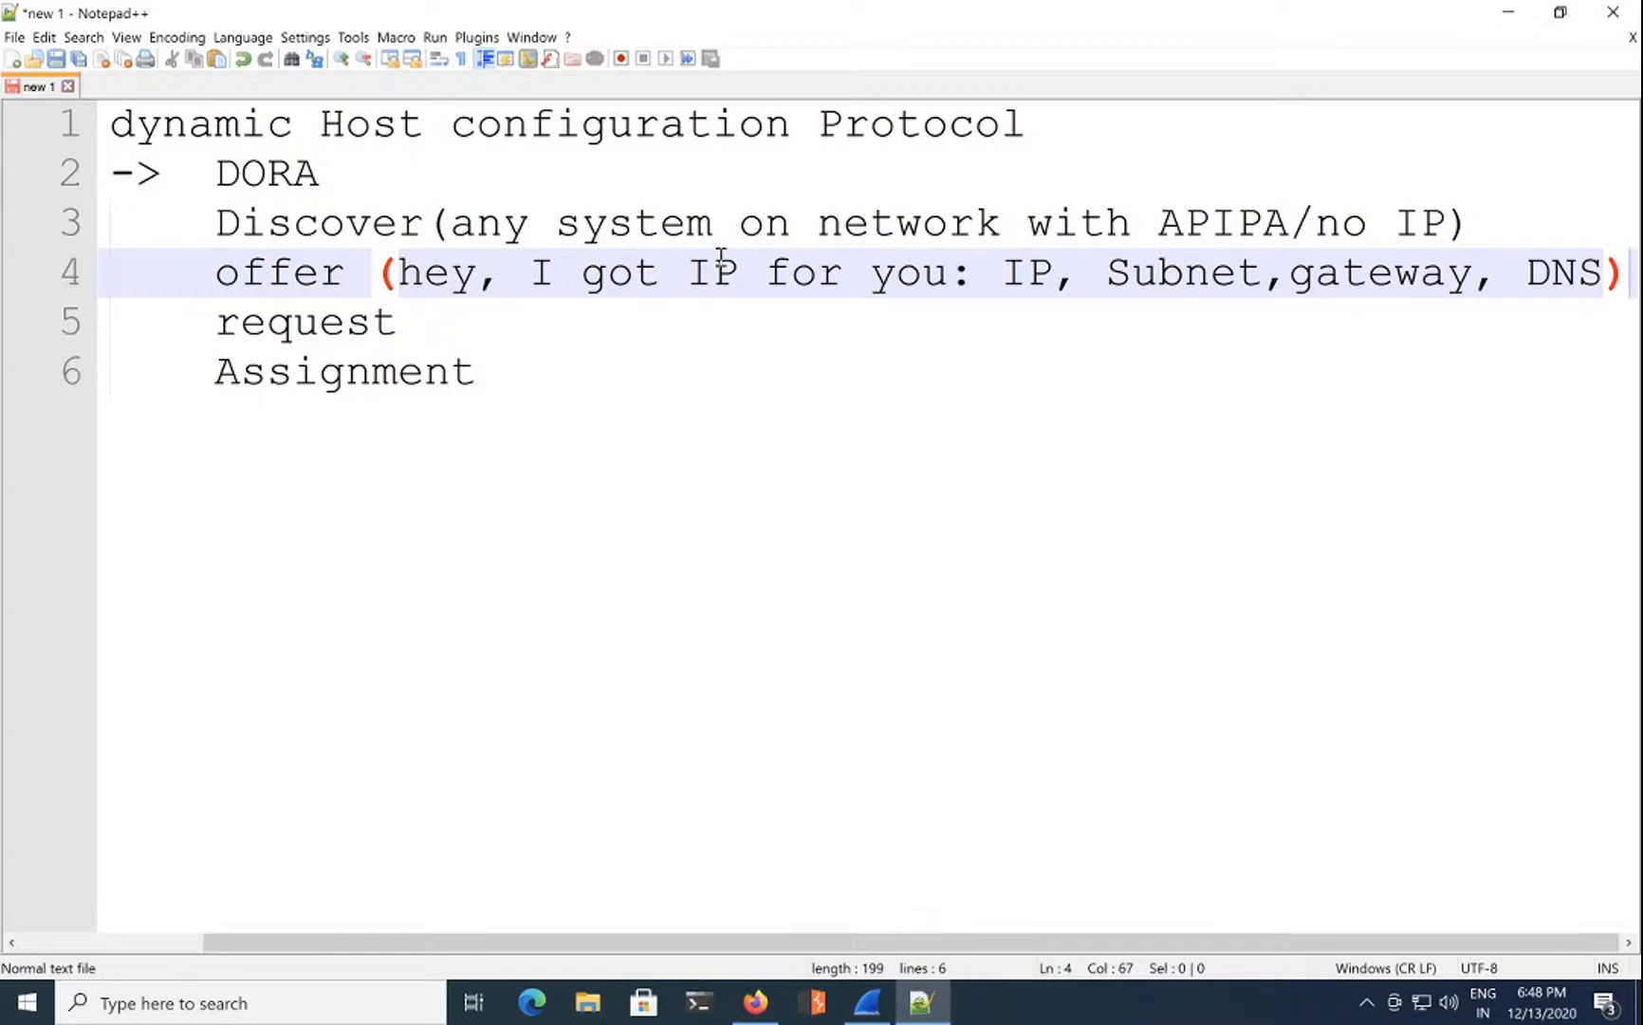
Step: Append '(hey, I wanna join)' to the request line
click(501, 321)
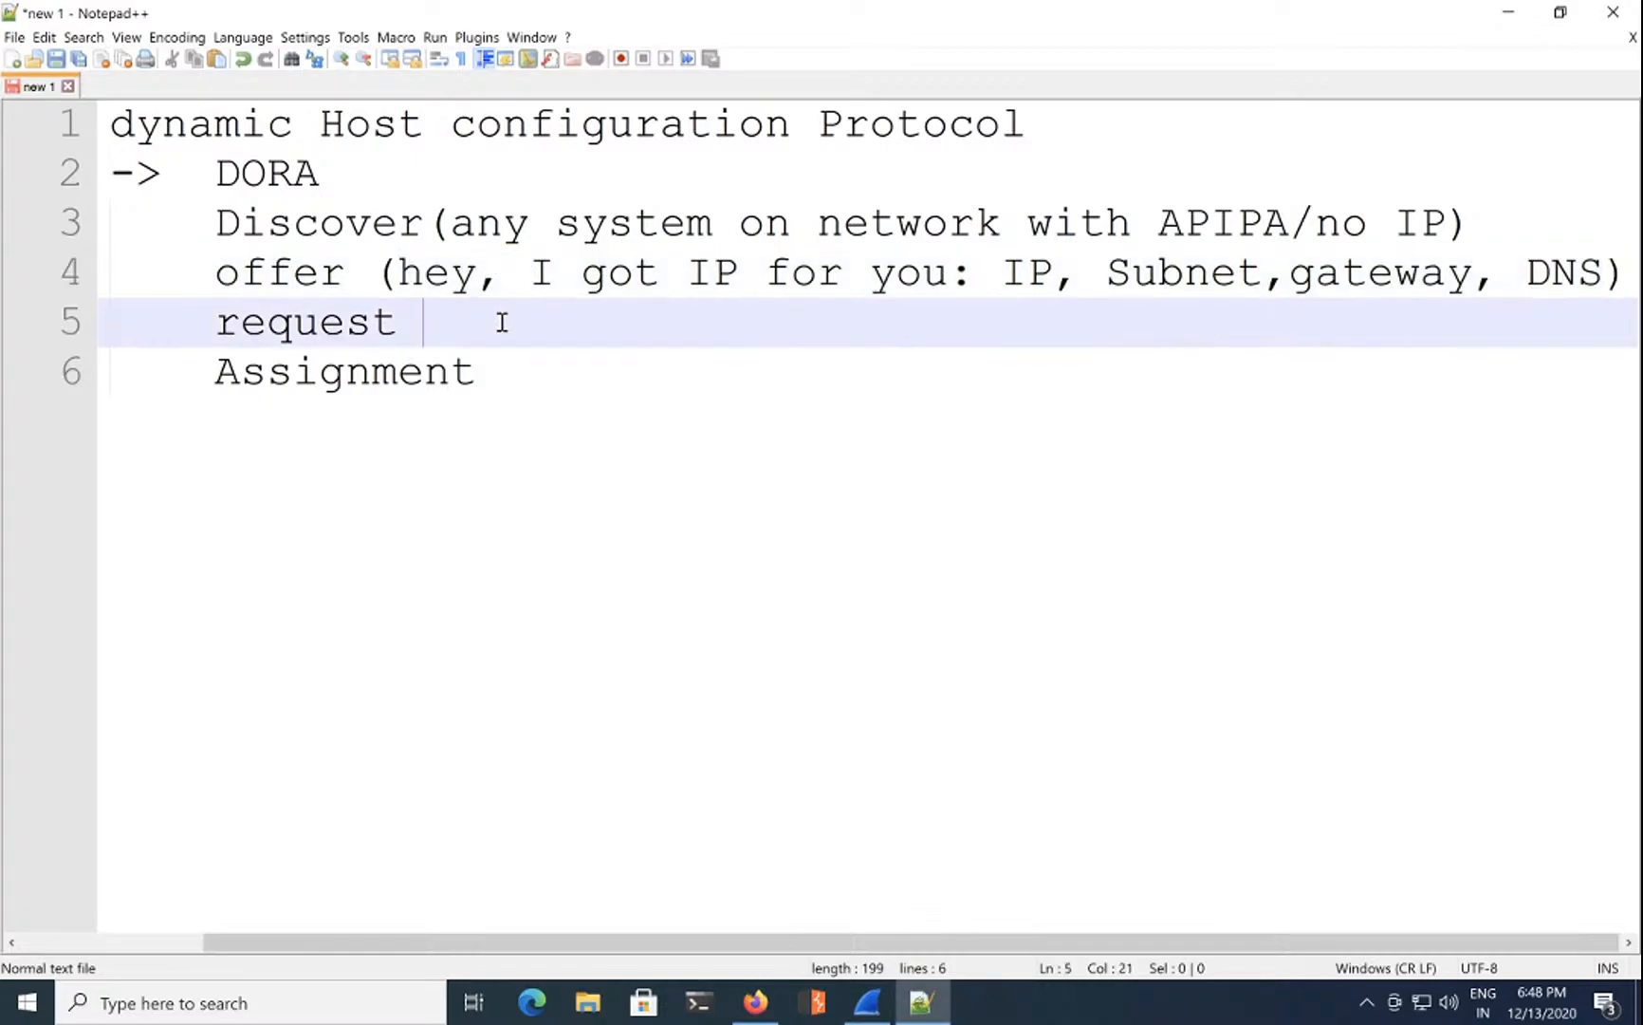
text(()
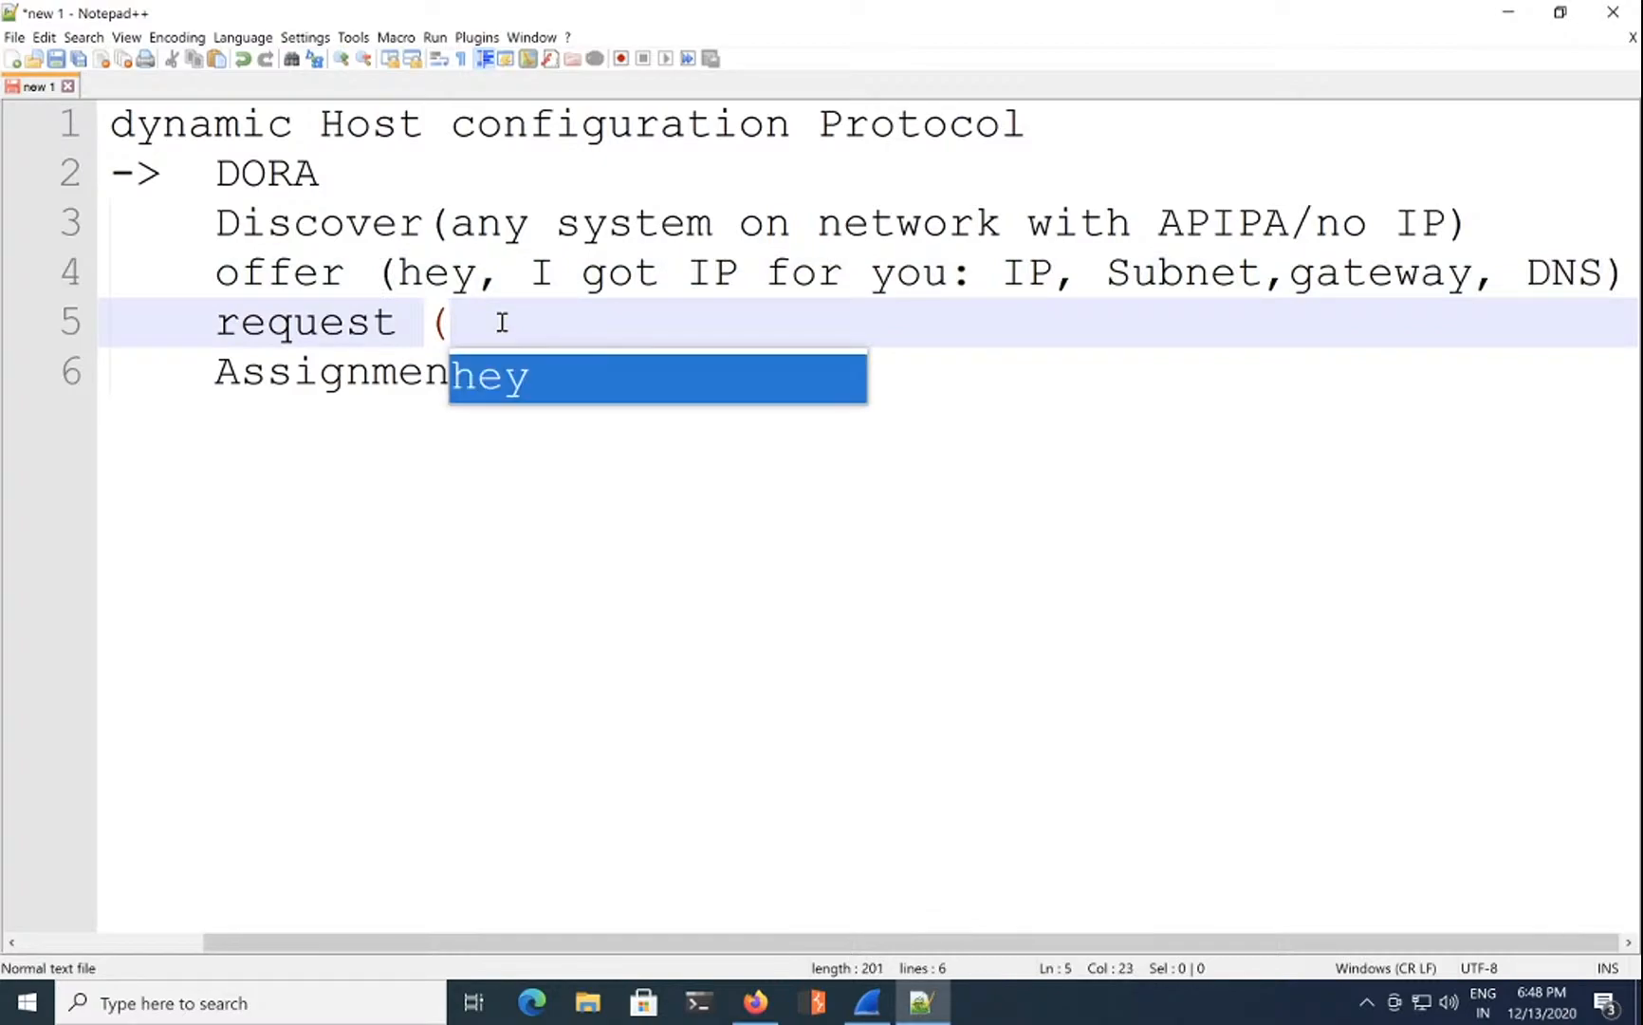
text(hye,)
key(BackSpace)
key(BackSpace)
key(BackSpace)
key(BackSpace)
text(ey, I wanna)
key(BackSpace)
text(na join,)
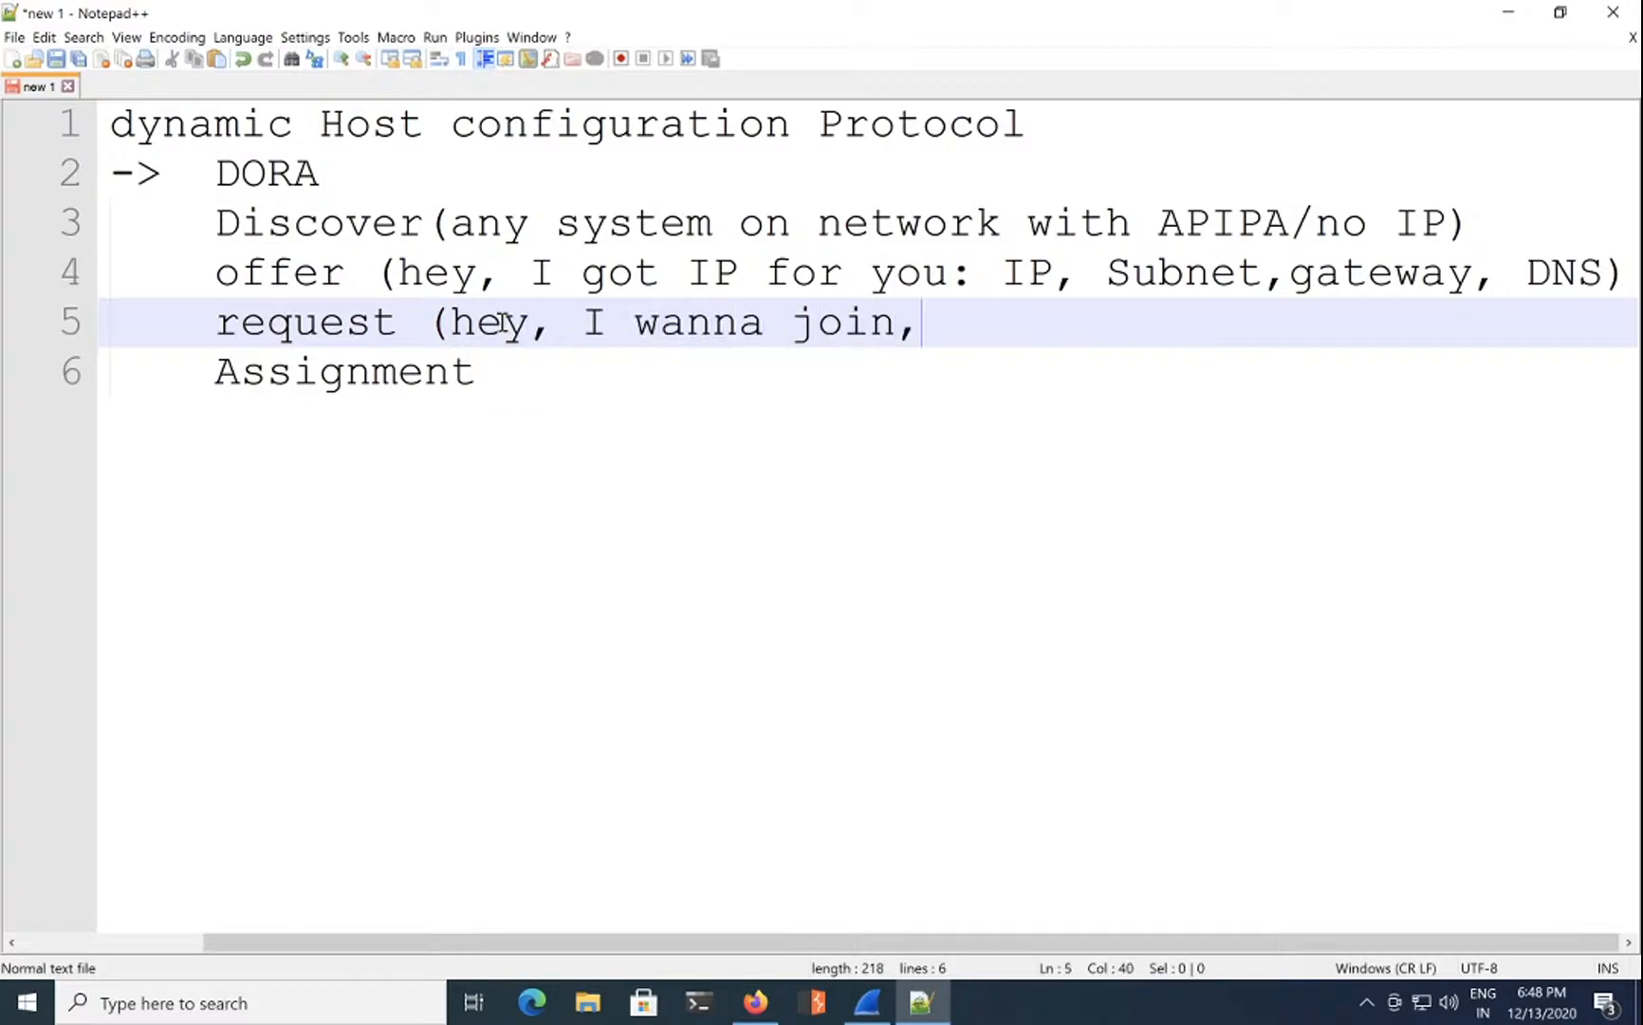
key(BackSpace)
key(BackSpace)
text())
key(BackSpace)
text(n))
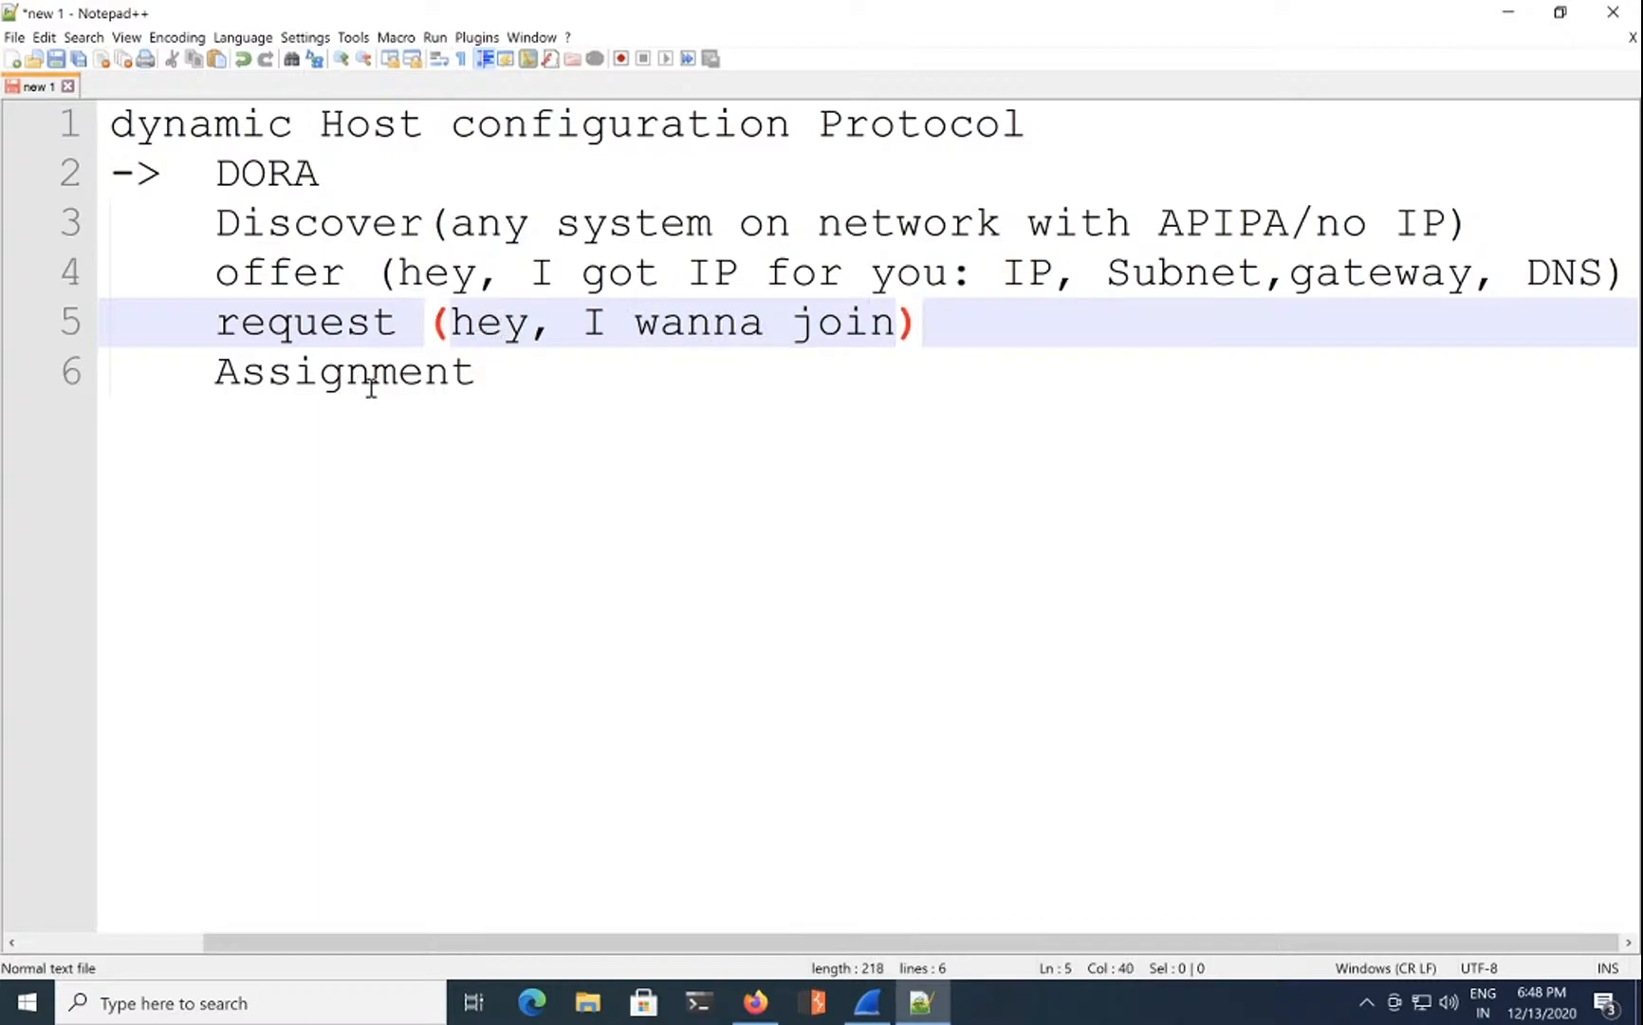
Step: Append '(DHCP: okay, here is your configuration)' to the Assignment line
click(507, 372)
text(()
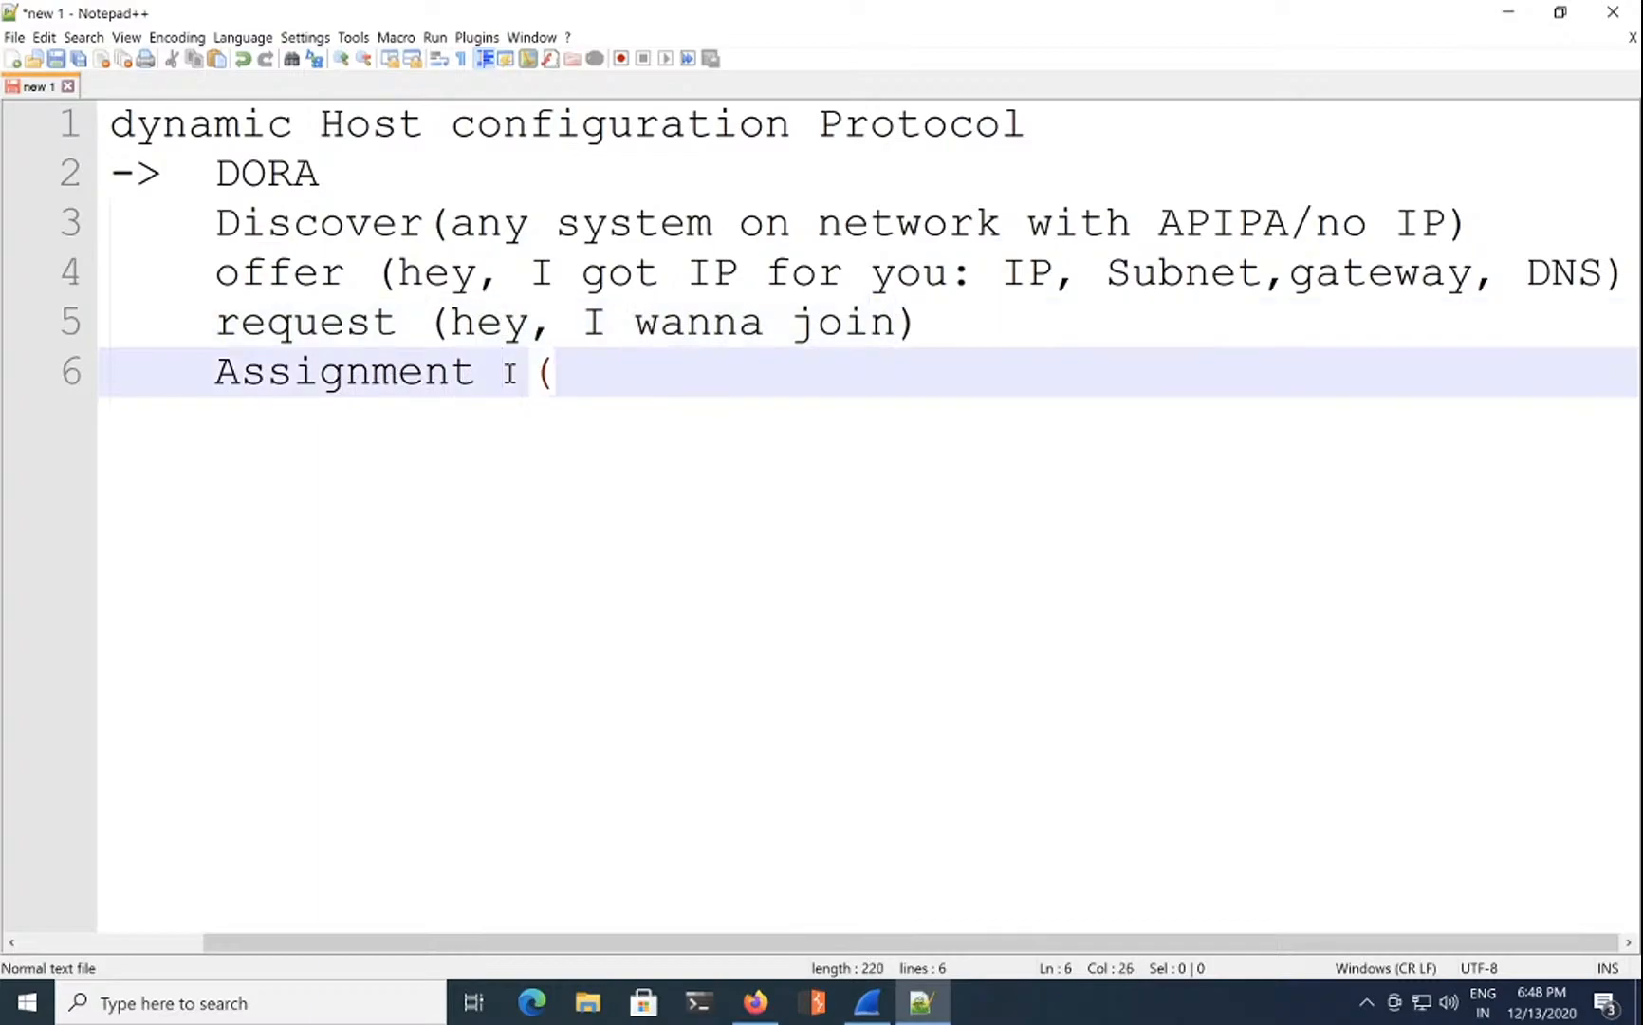
text(ser)
key(BackSpace)
key(BackSpace)
key(BackSpace)
text(DN)
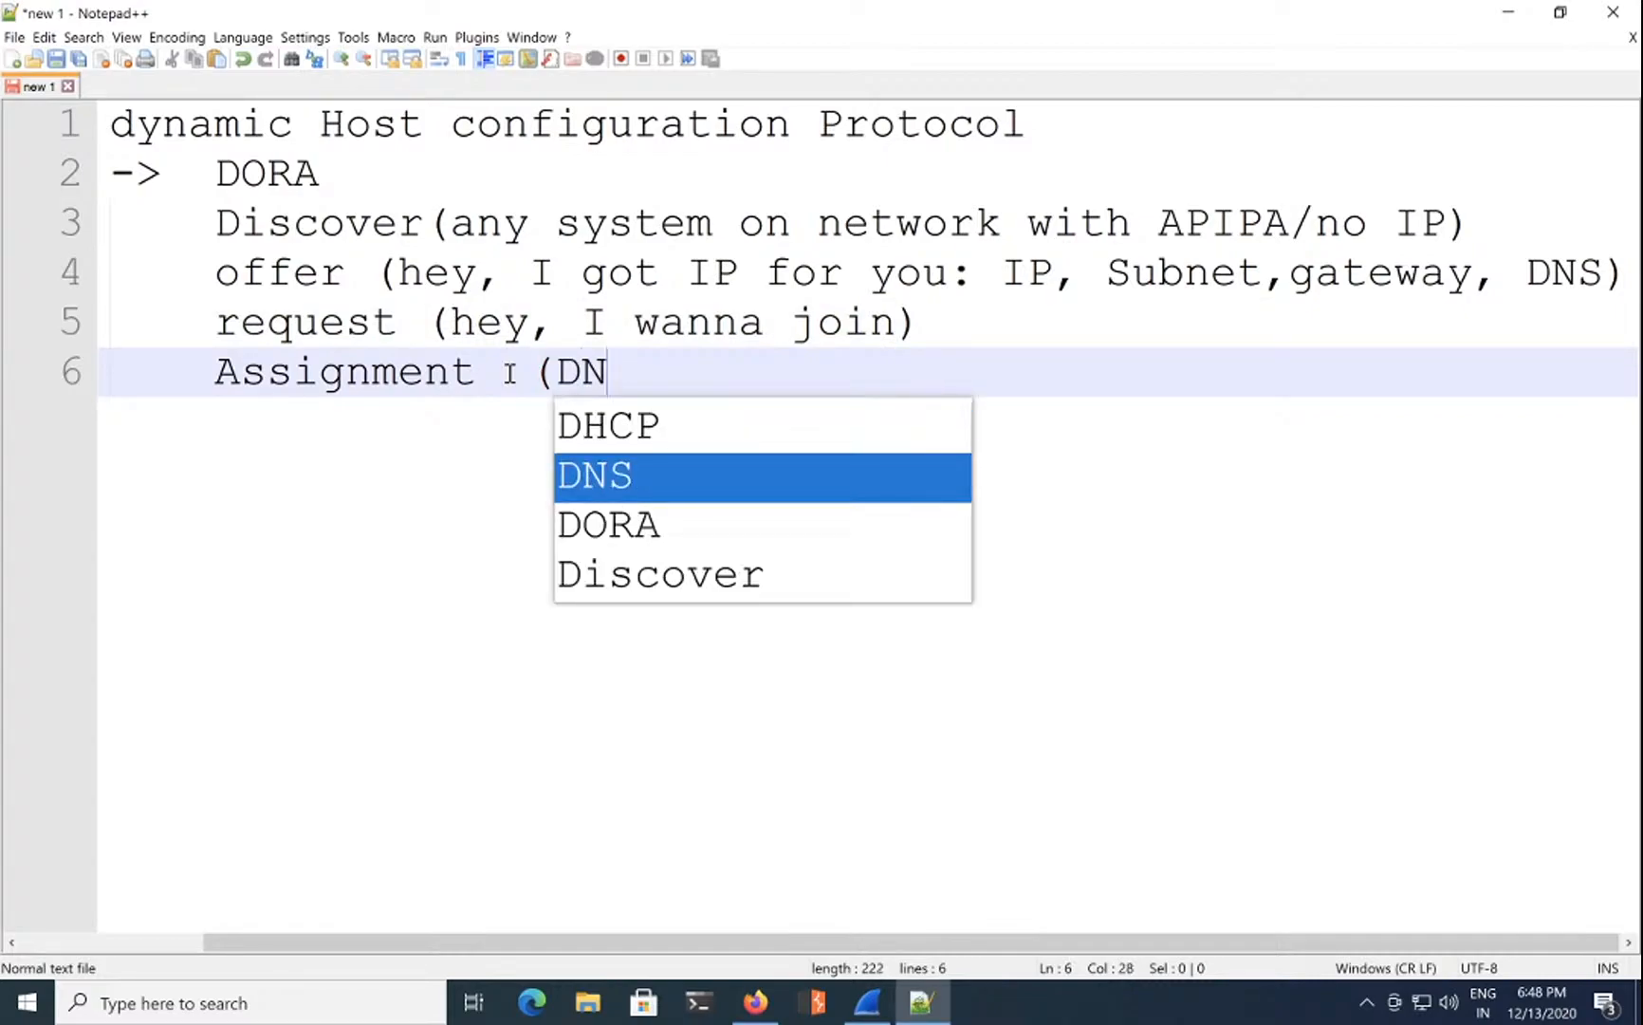
key(BackSpace)
text(C)
key(BackSpace)
text(H)
key(Return)
text(: okay)
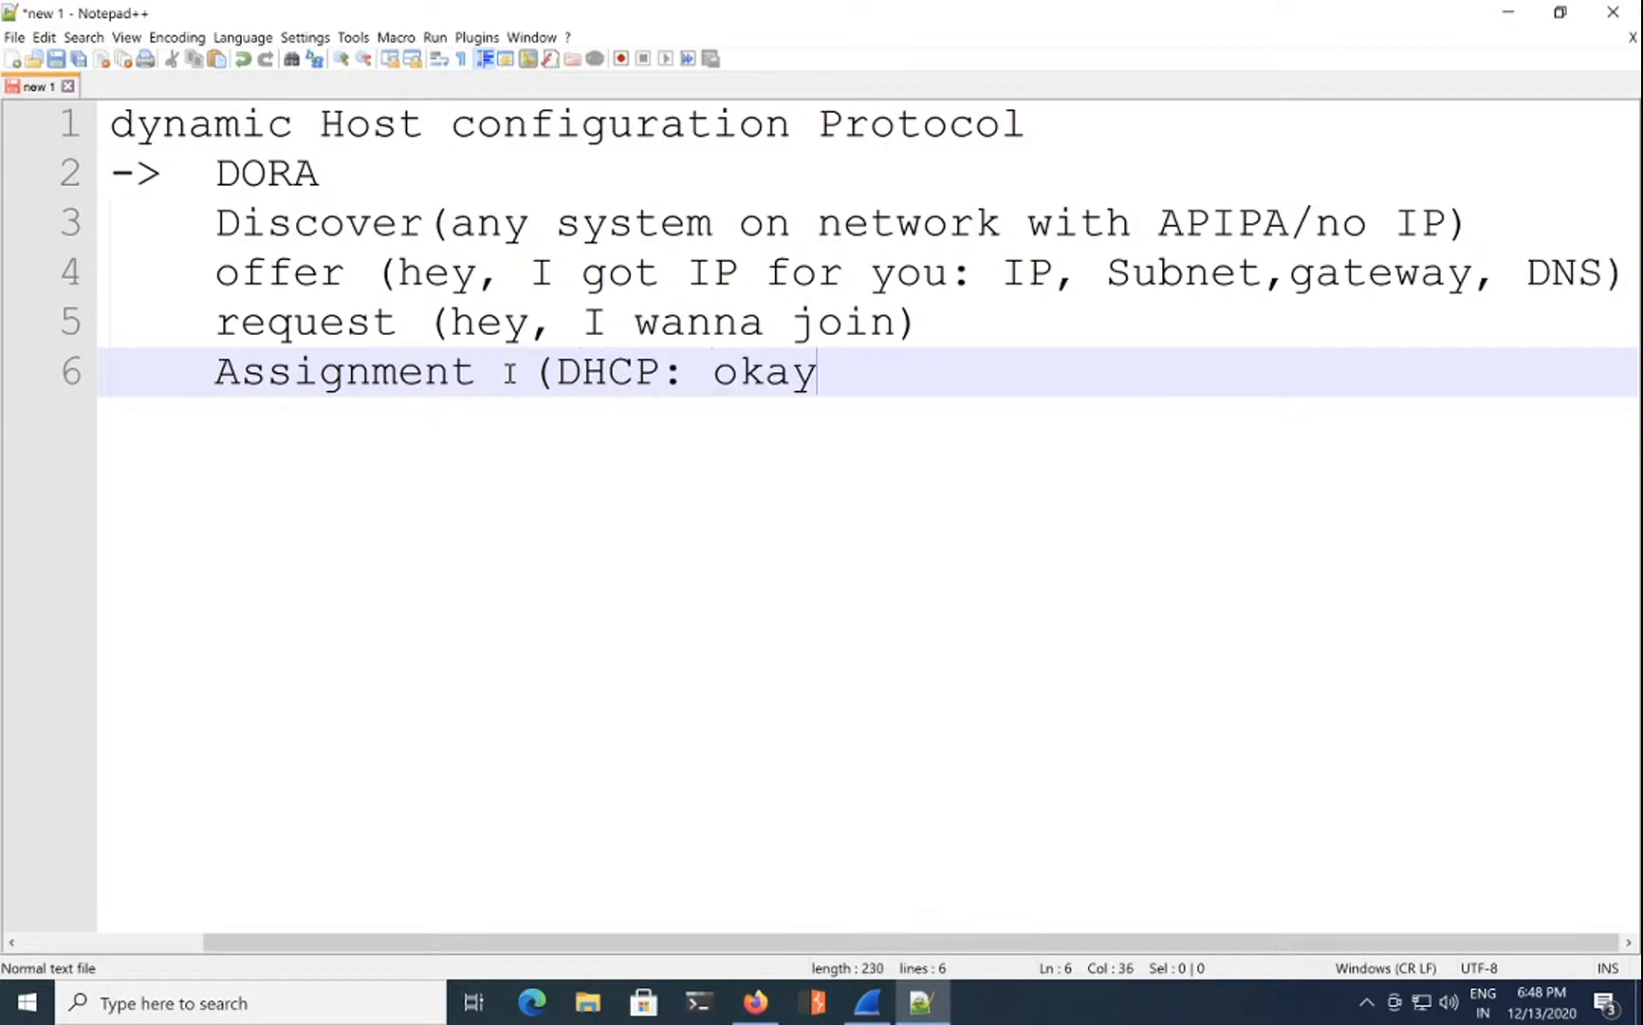
text(, here is )
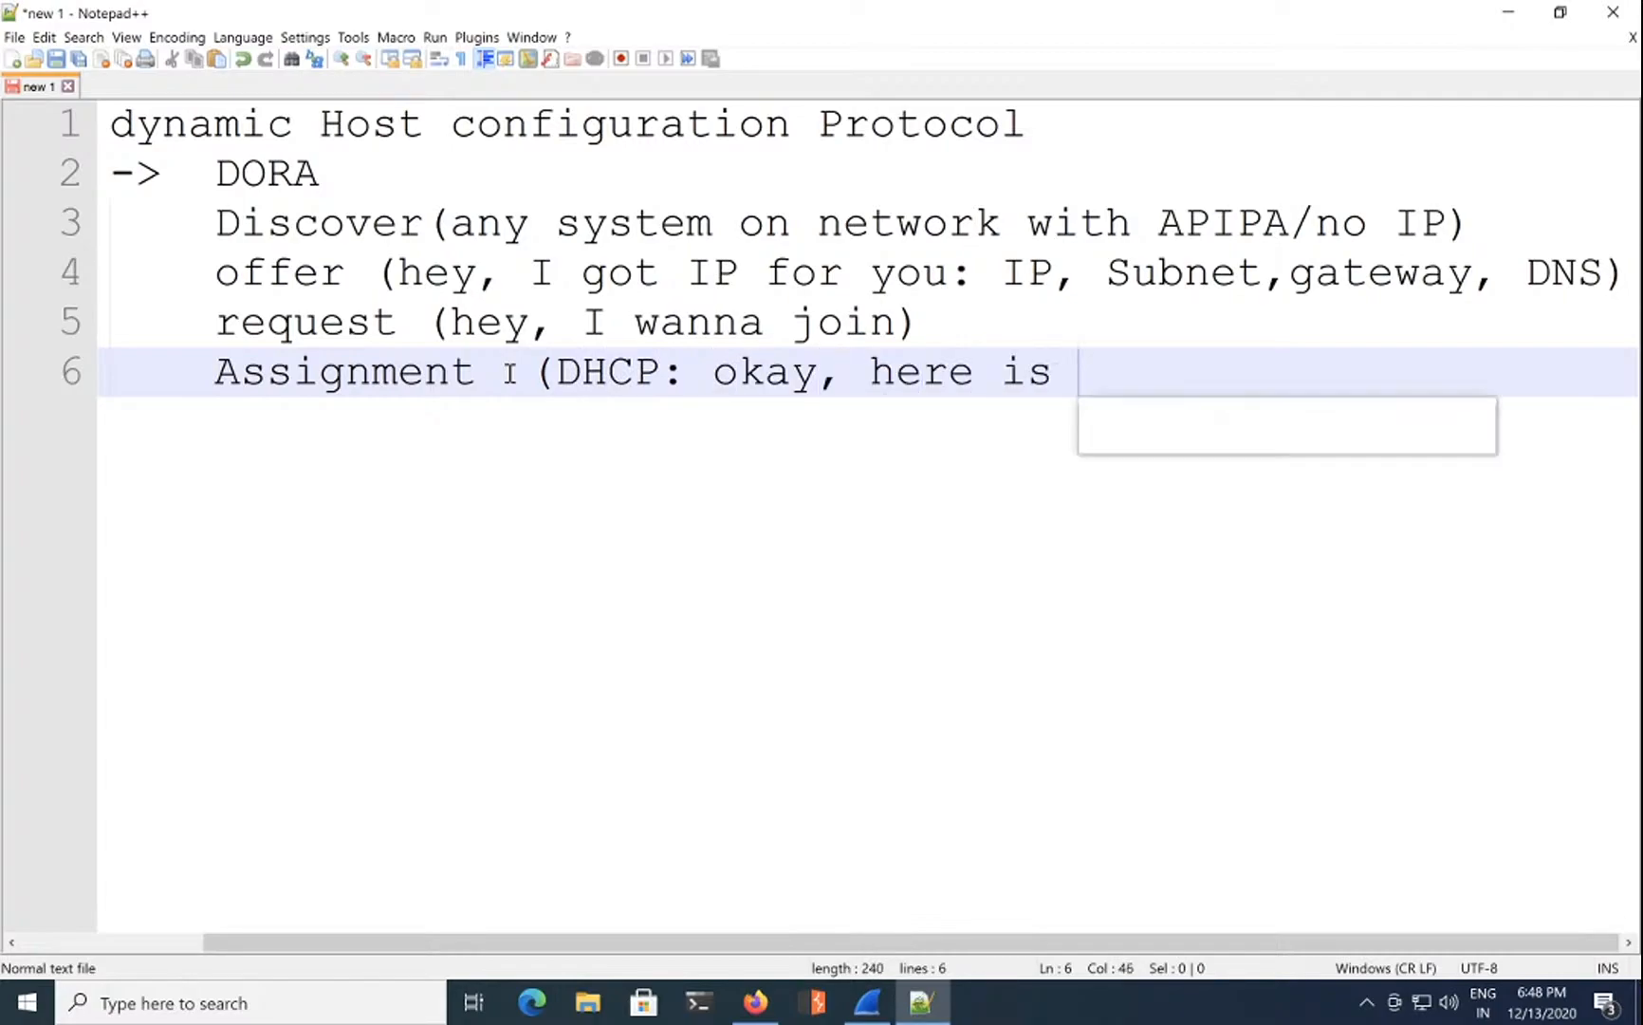
text(your a)
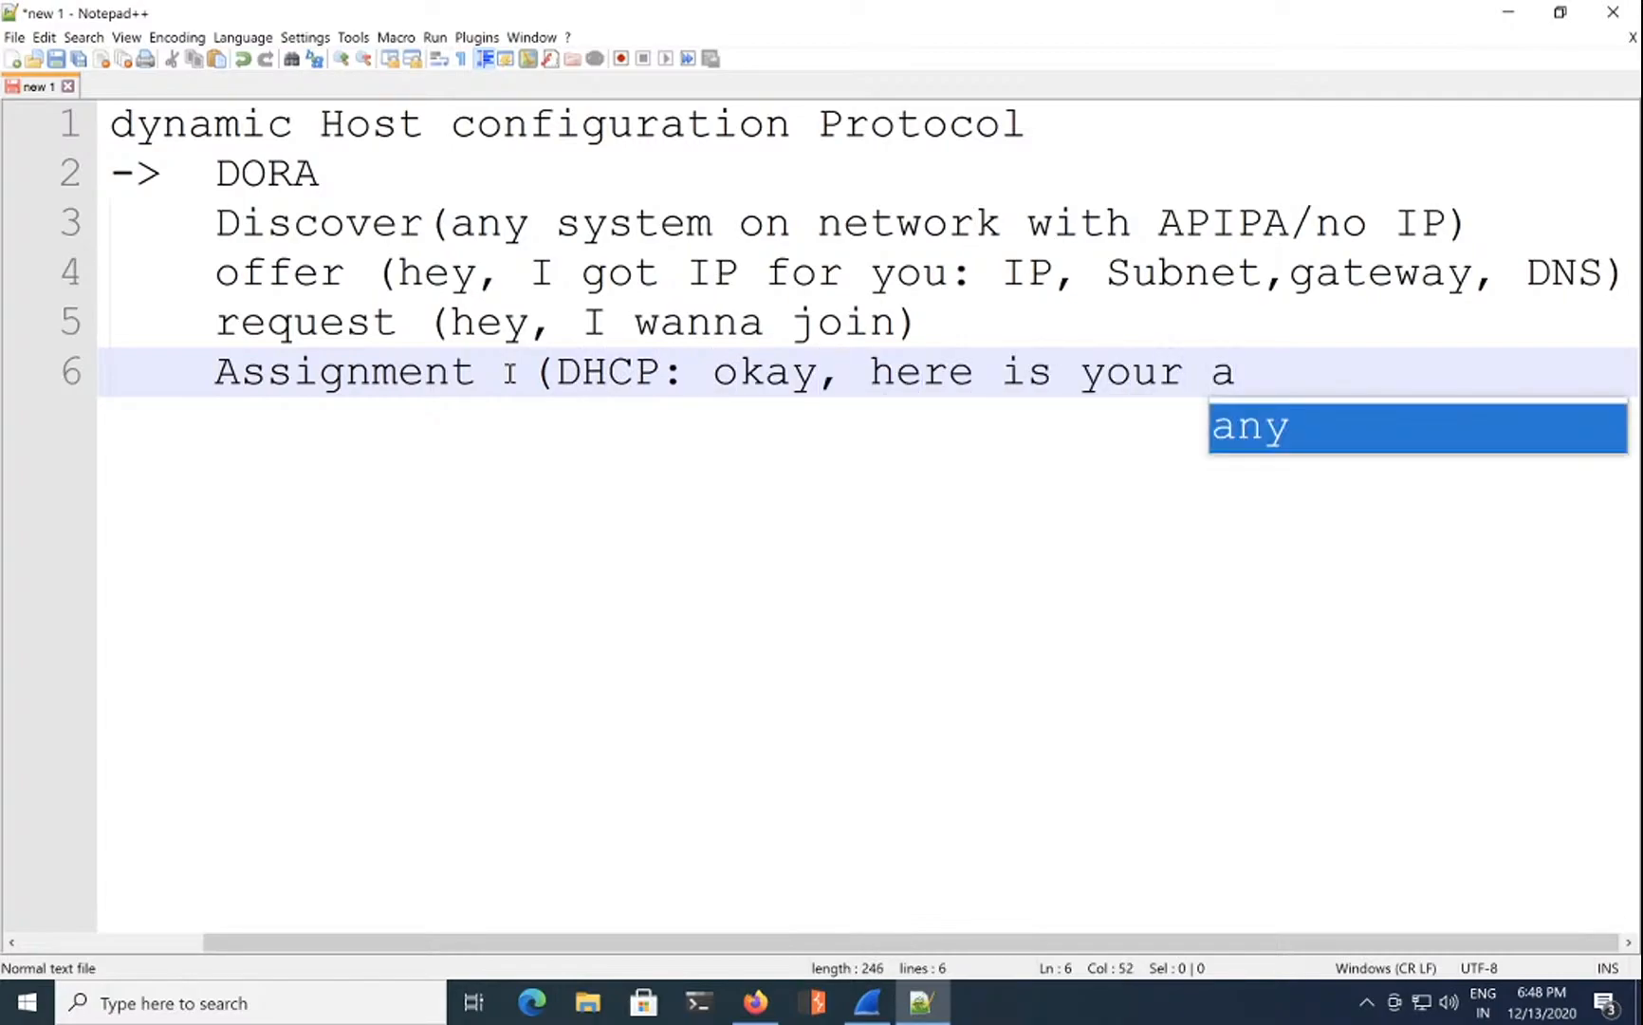
key(BackSpace)
text(config)
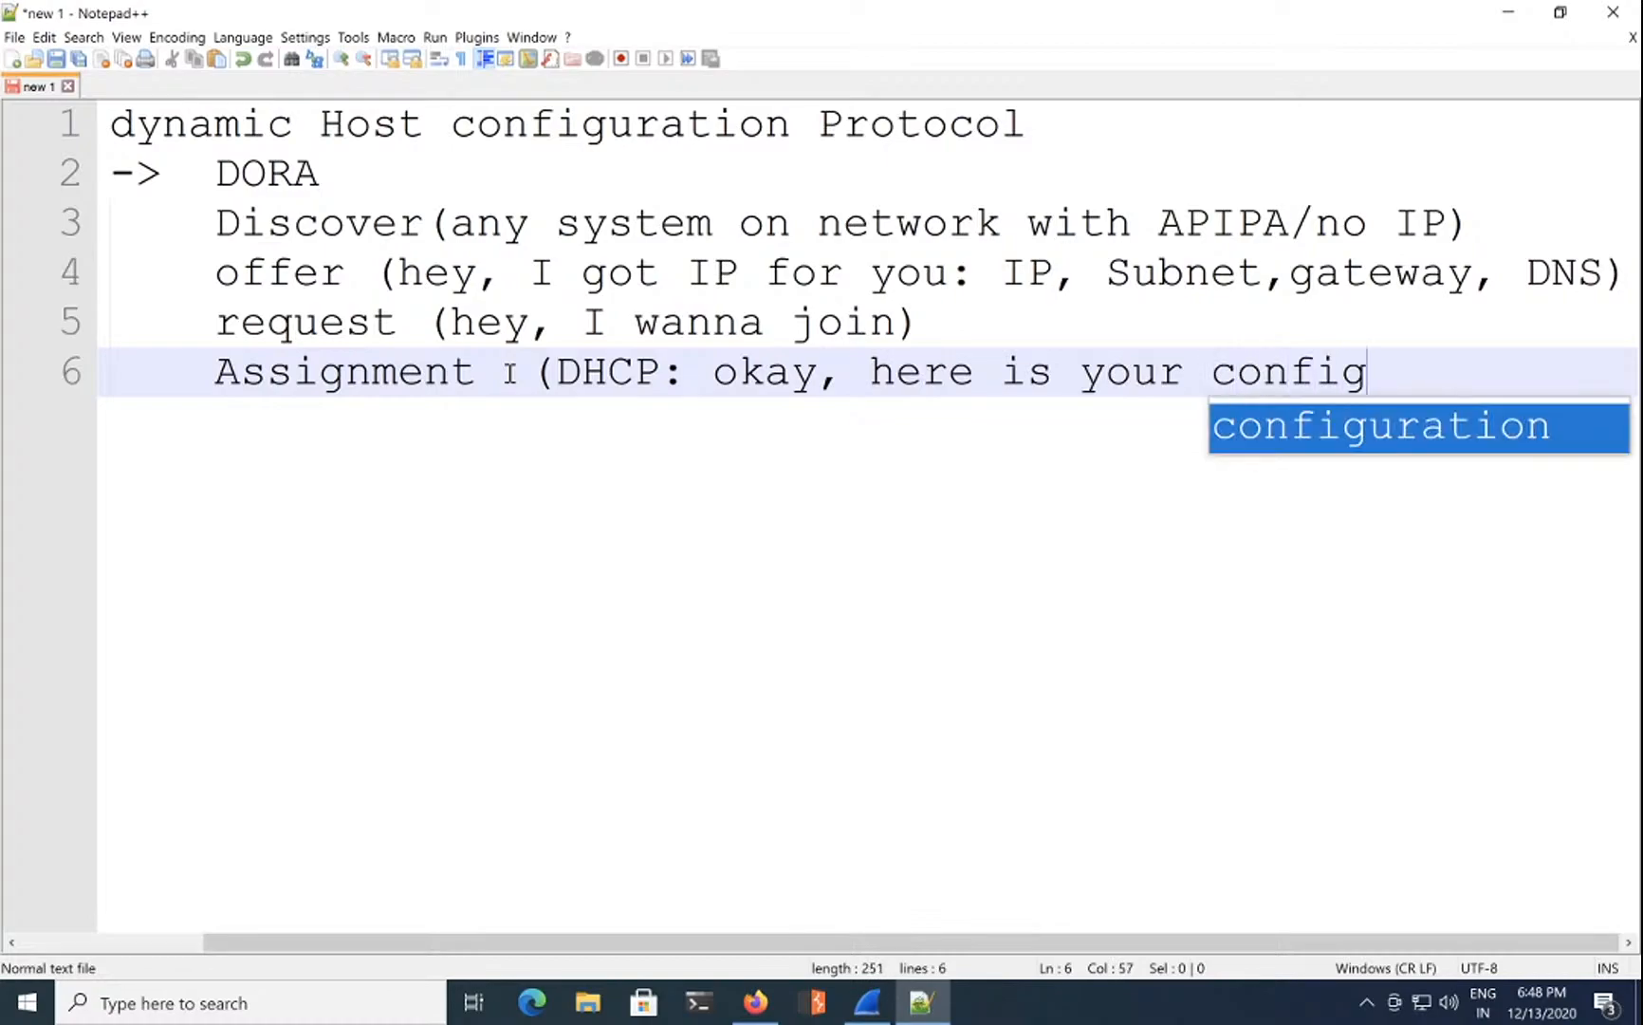
key(Return)
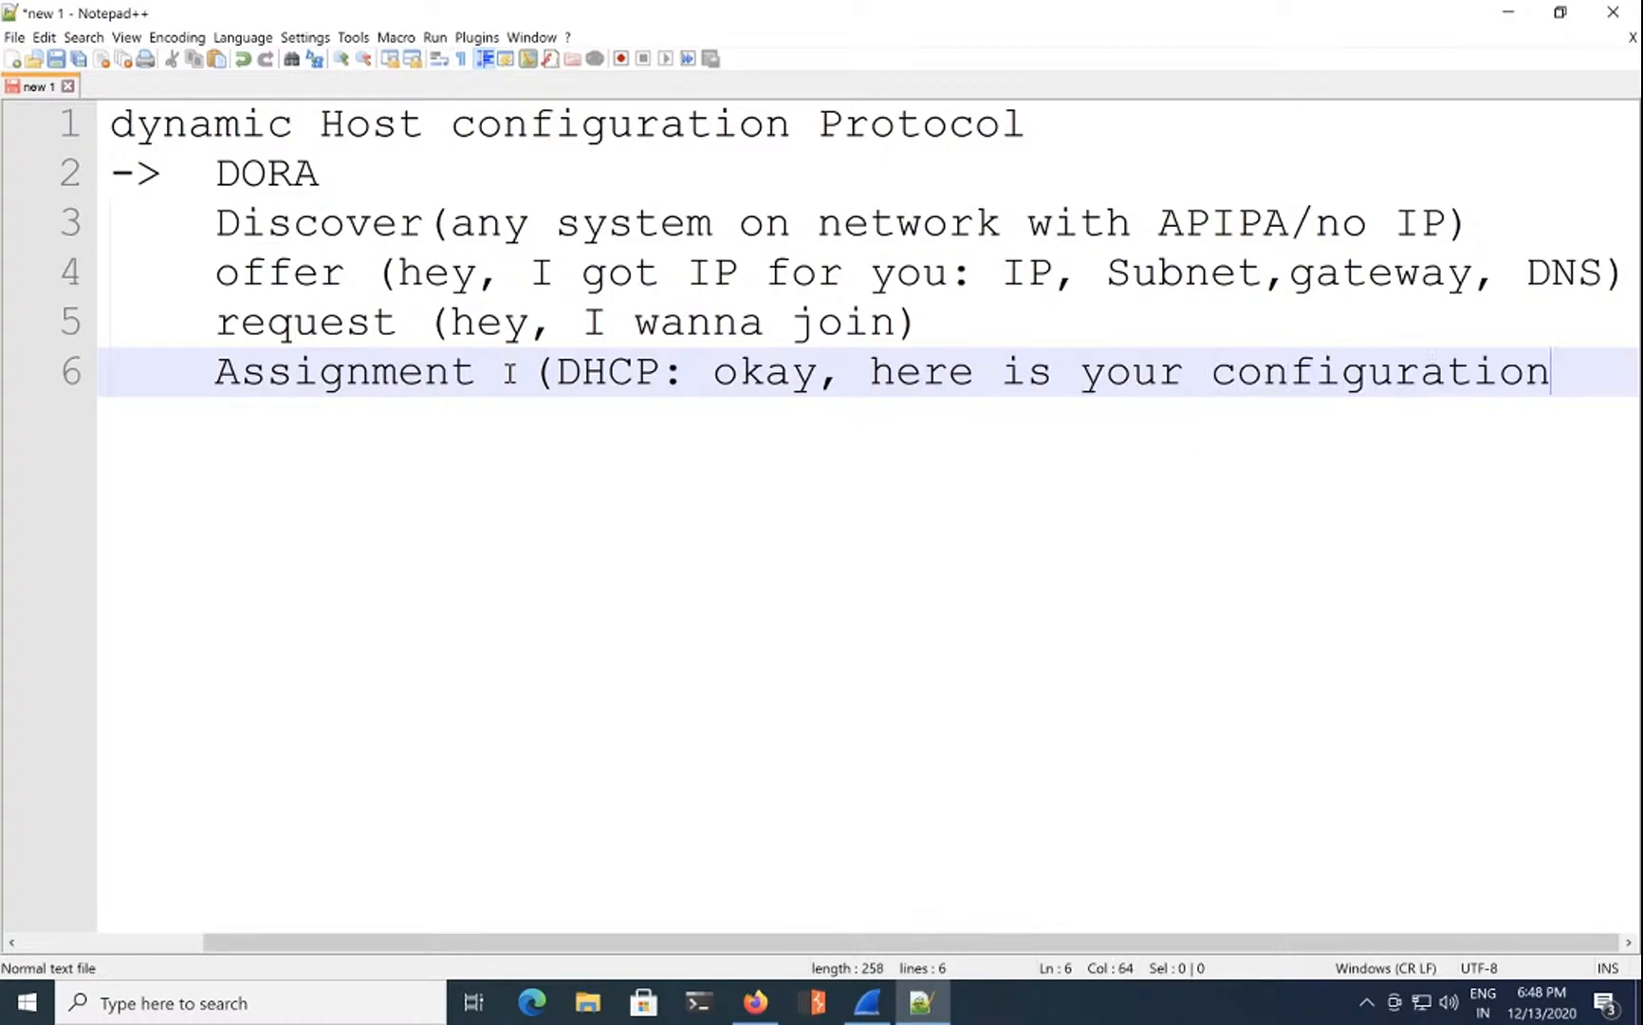
text())
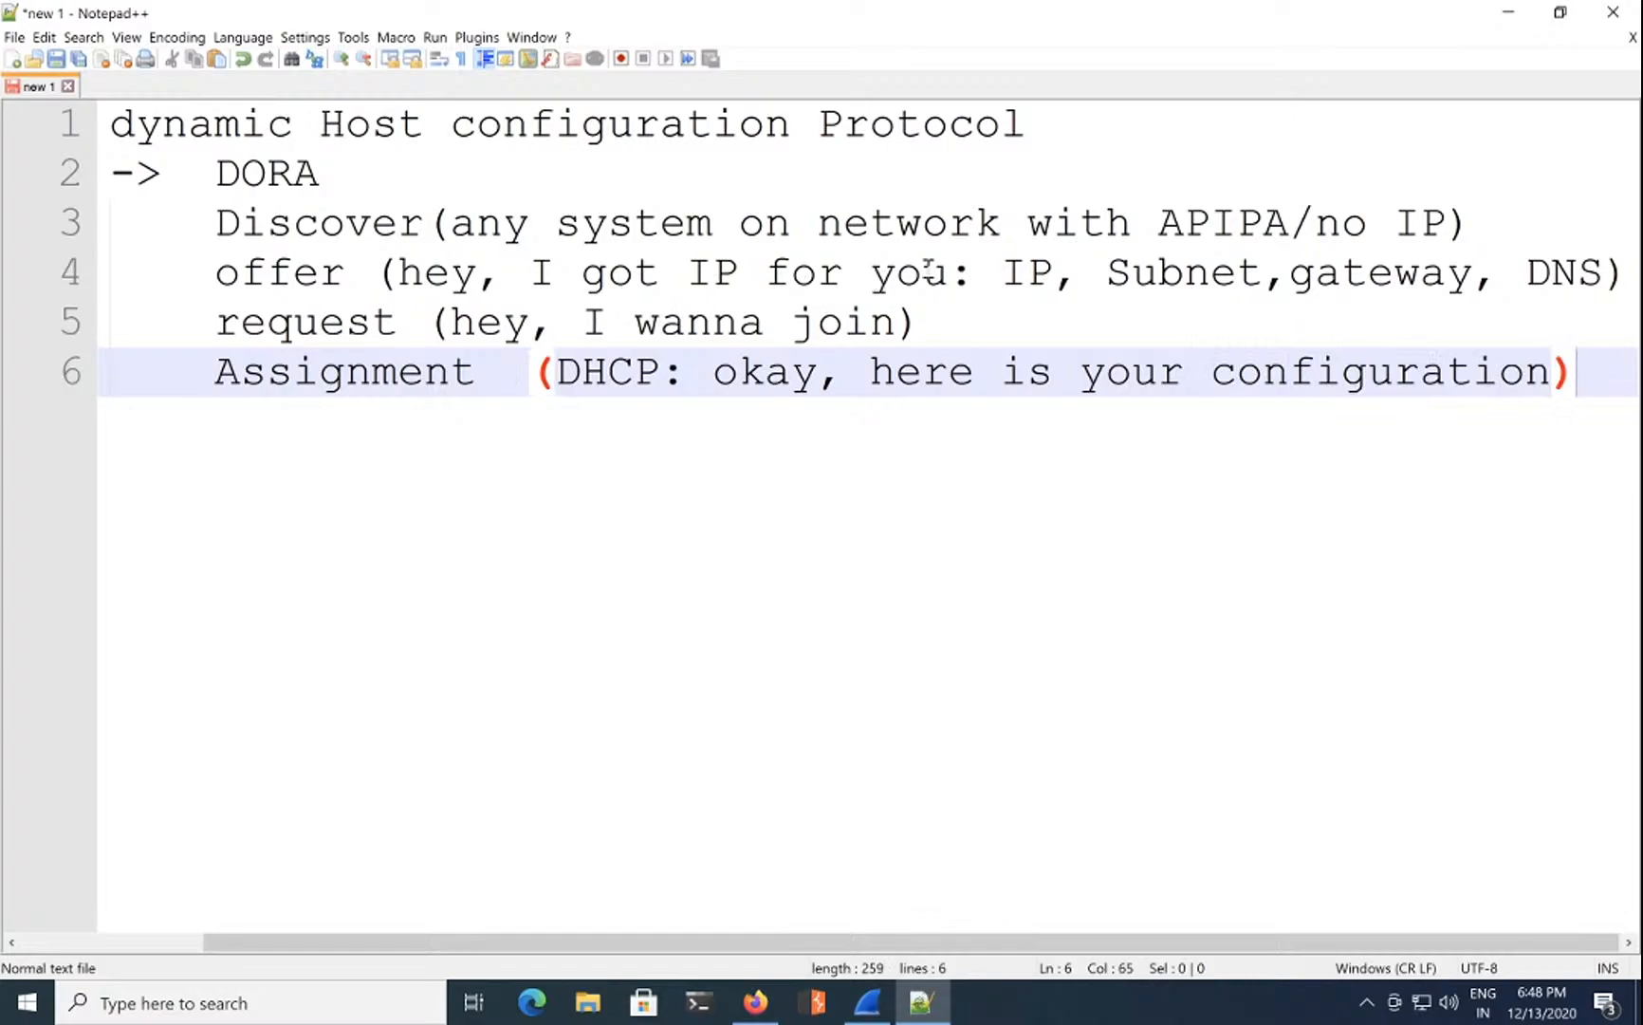
Step: Highlight the words Subnet, gateway and DNS in the offer line
double_click(1156, 273)
double_click(1336, 283)
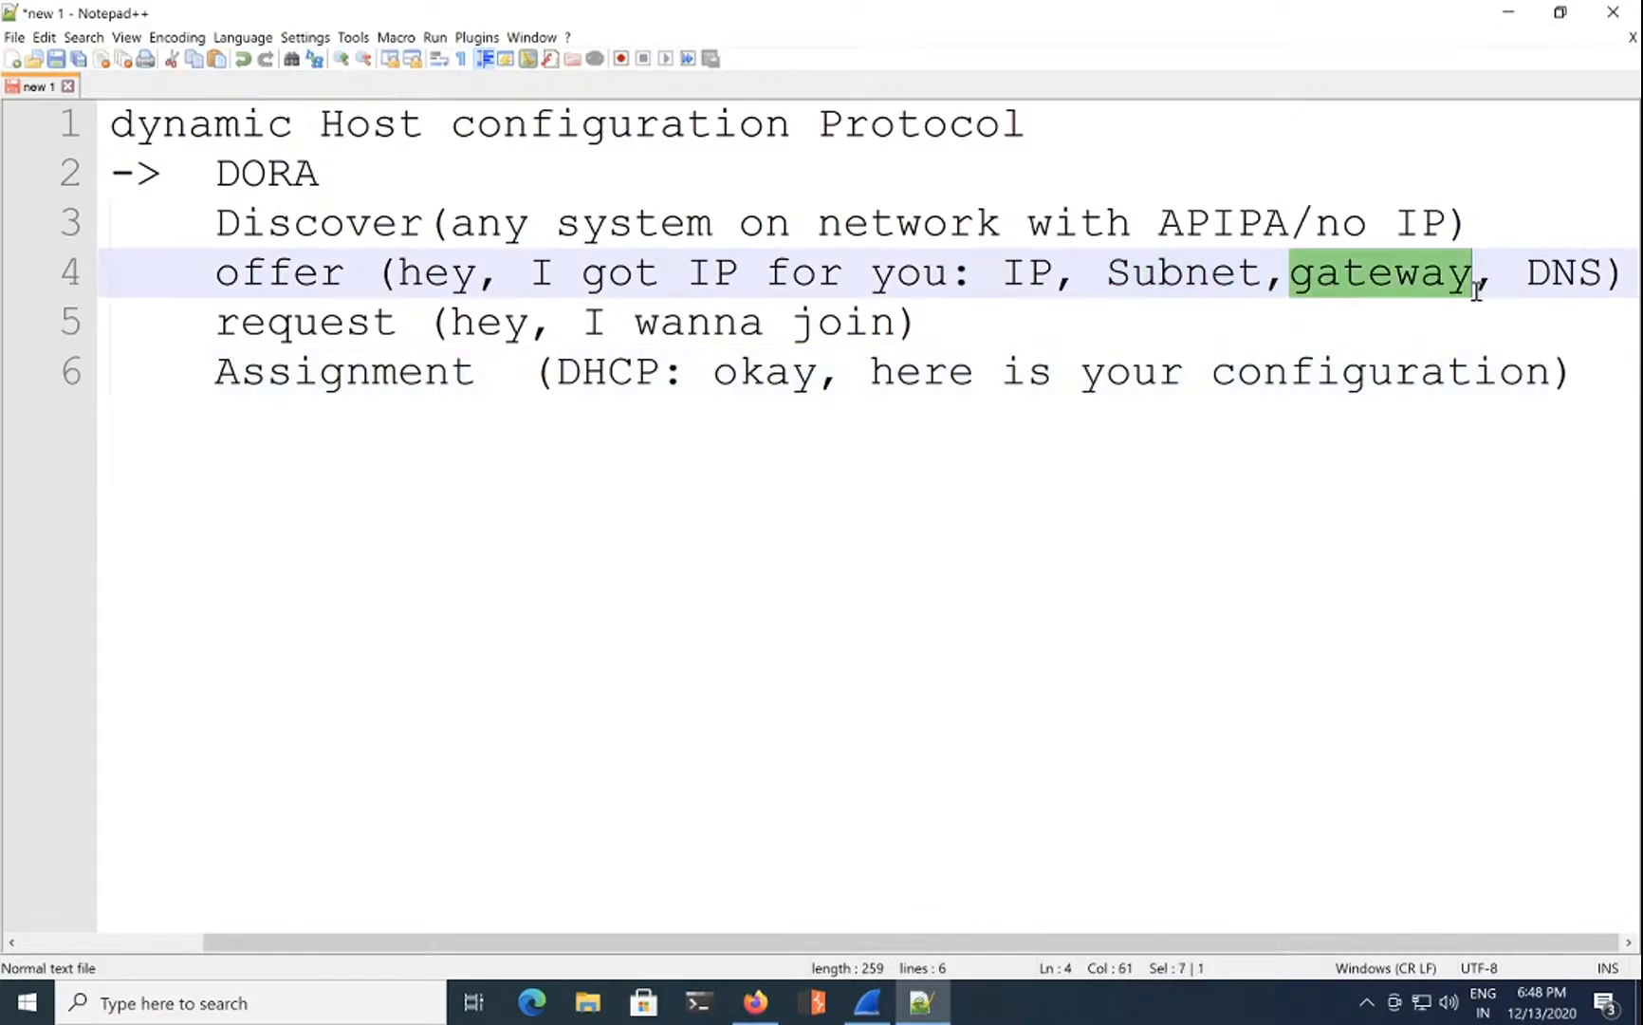
double_click(1556, 277)
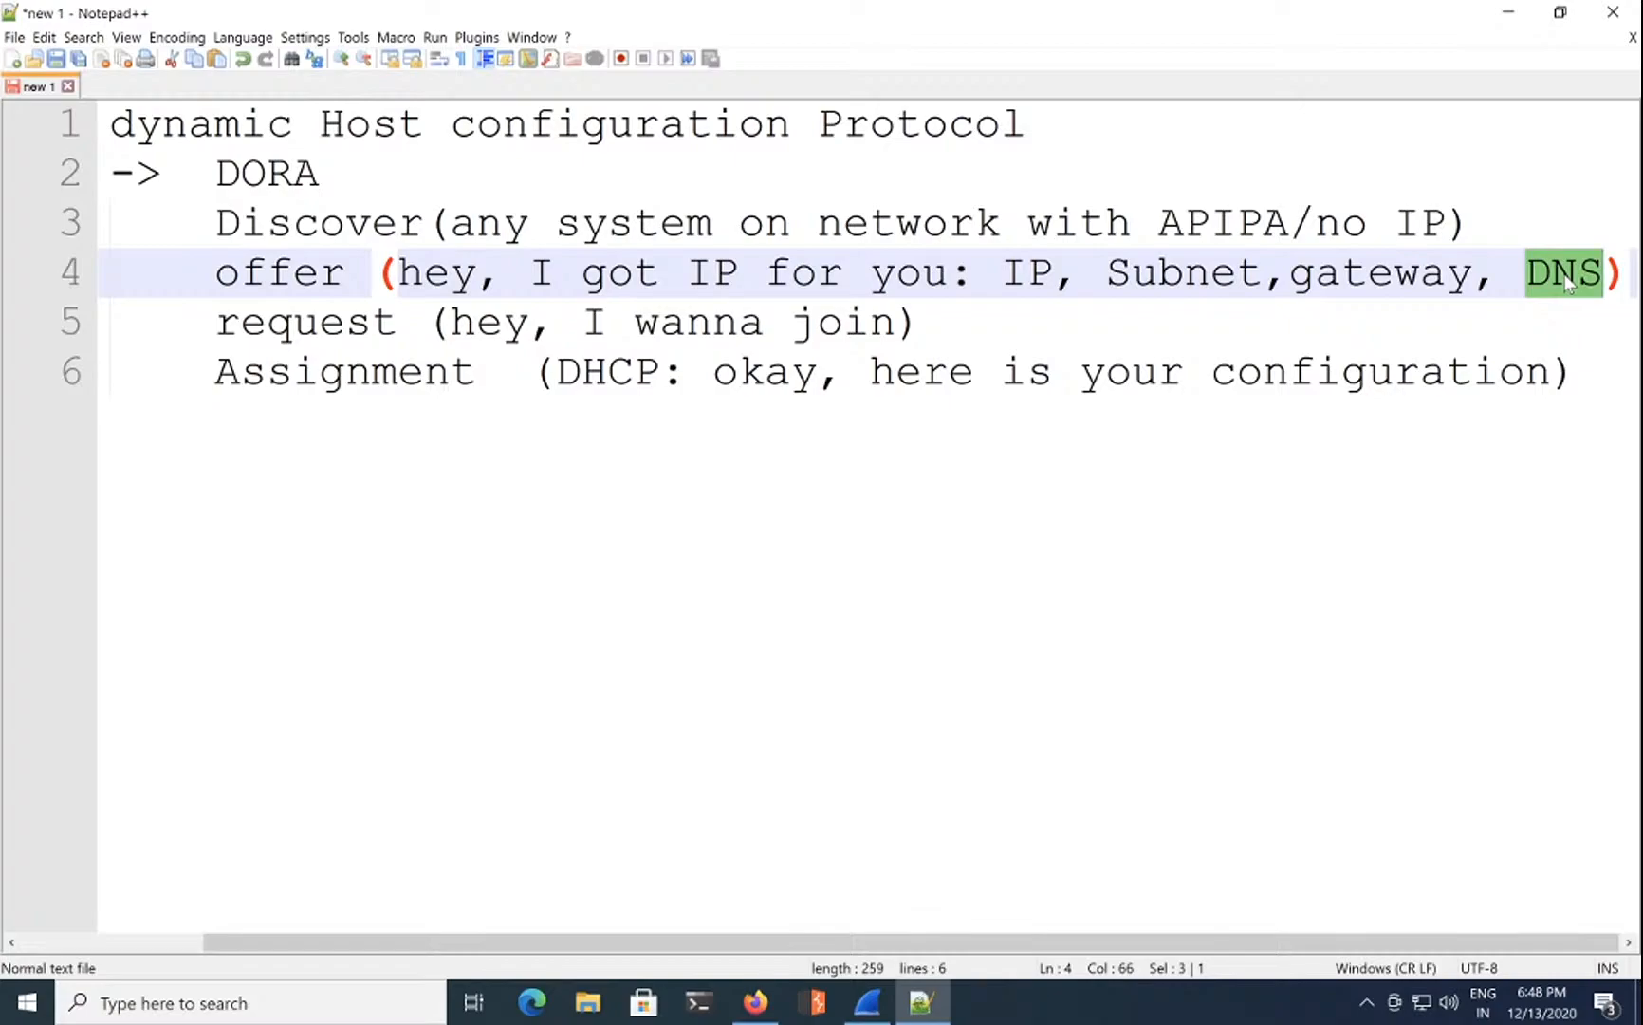
Step: Add a less-indented line 'boop (DHCP)' below the DORA list
click(1615, 367)
key(Return)
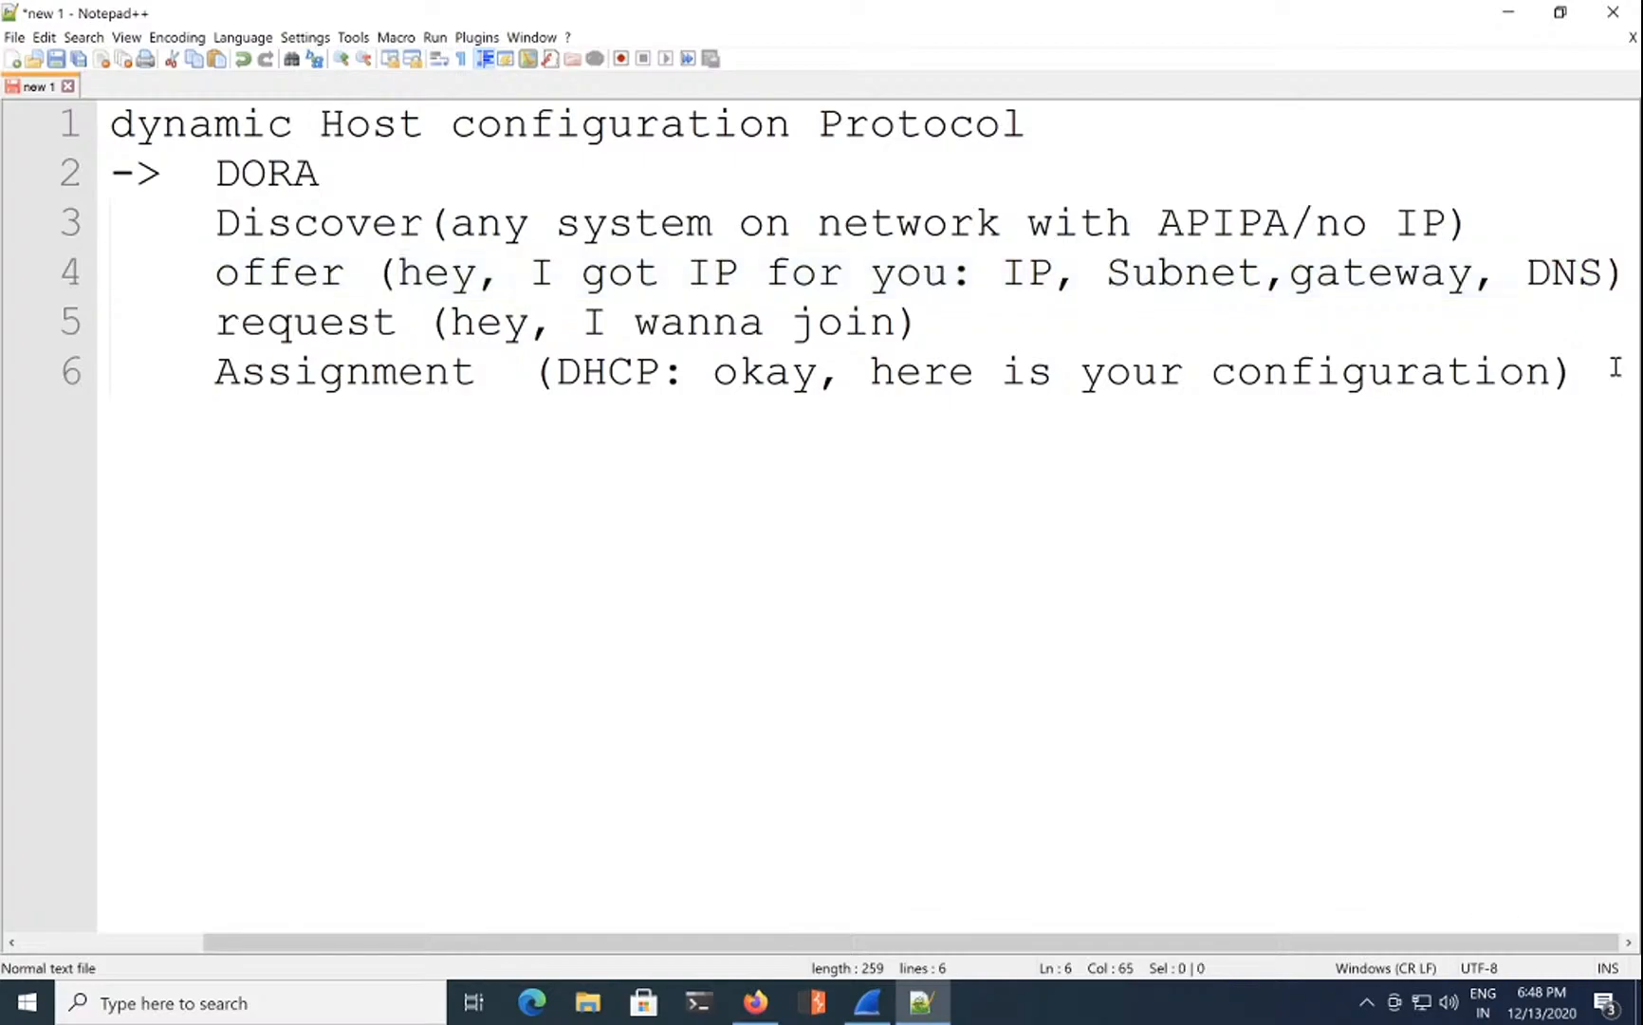
key(Return)
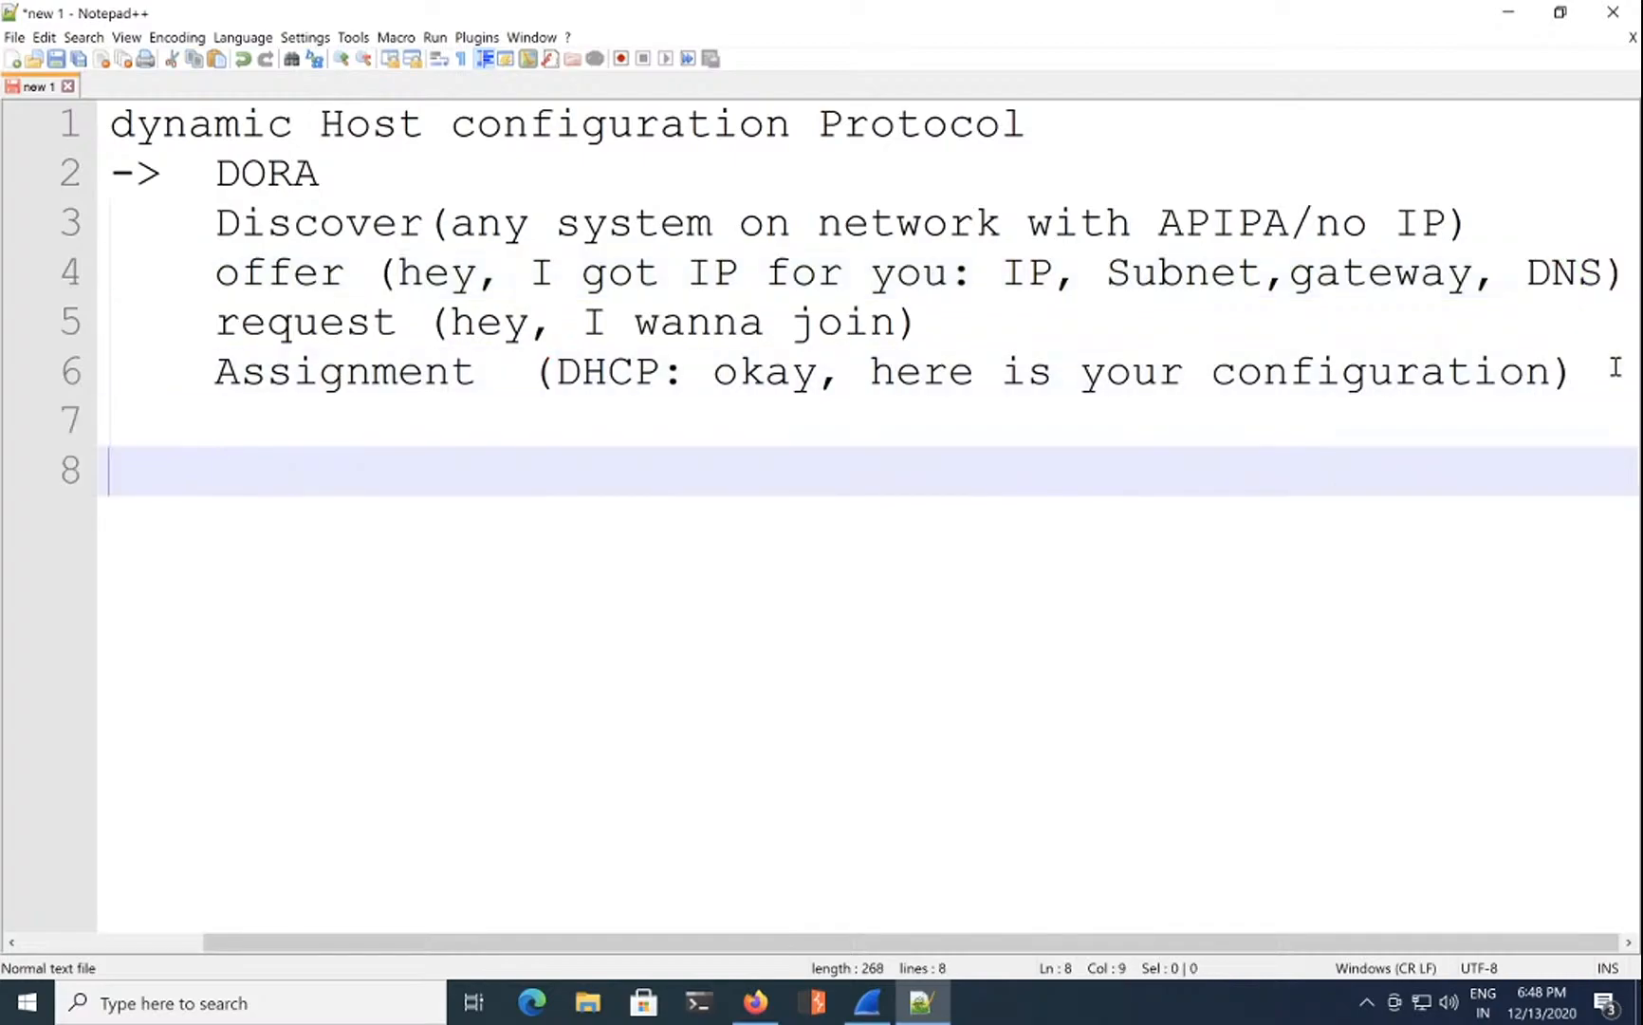
key(BackSpace)
key(BackSpace)
text(boop ()
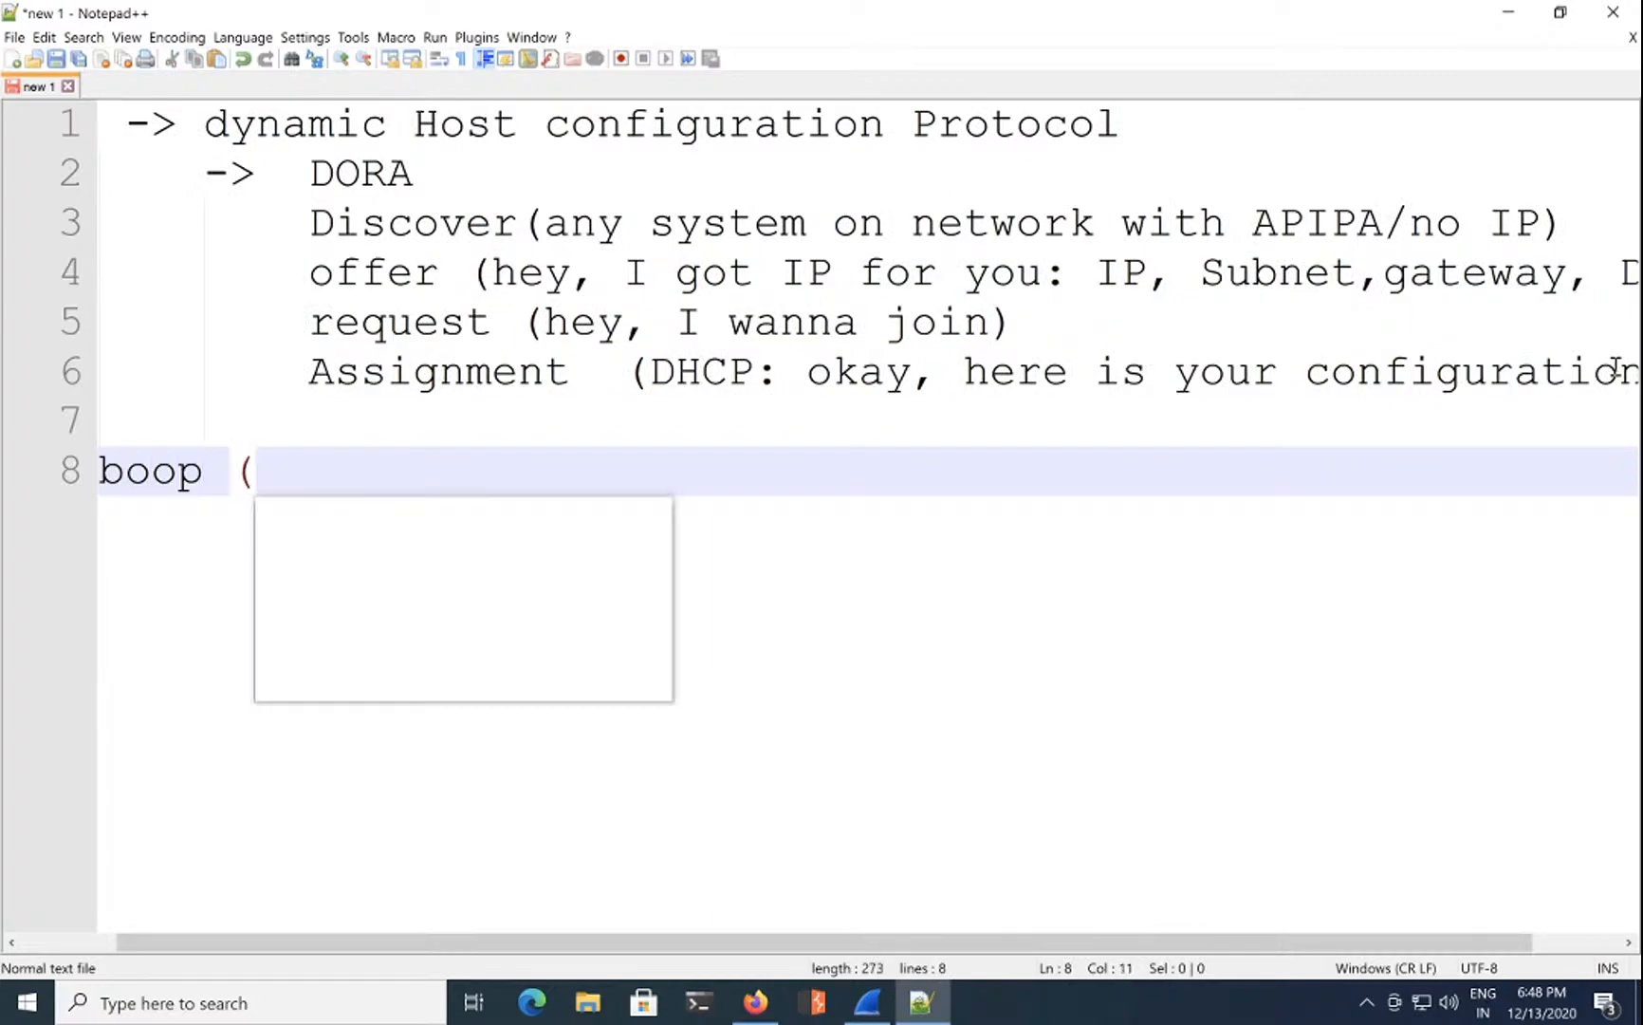
text(DHCP)
key(Escape)
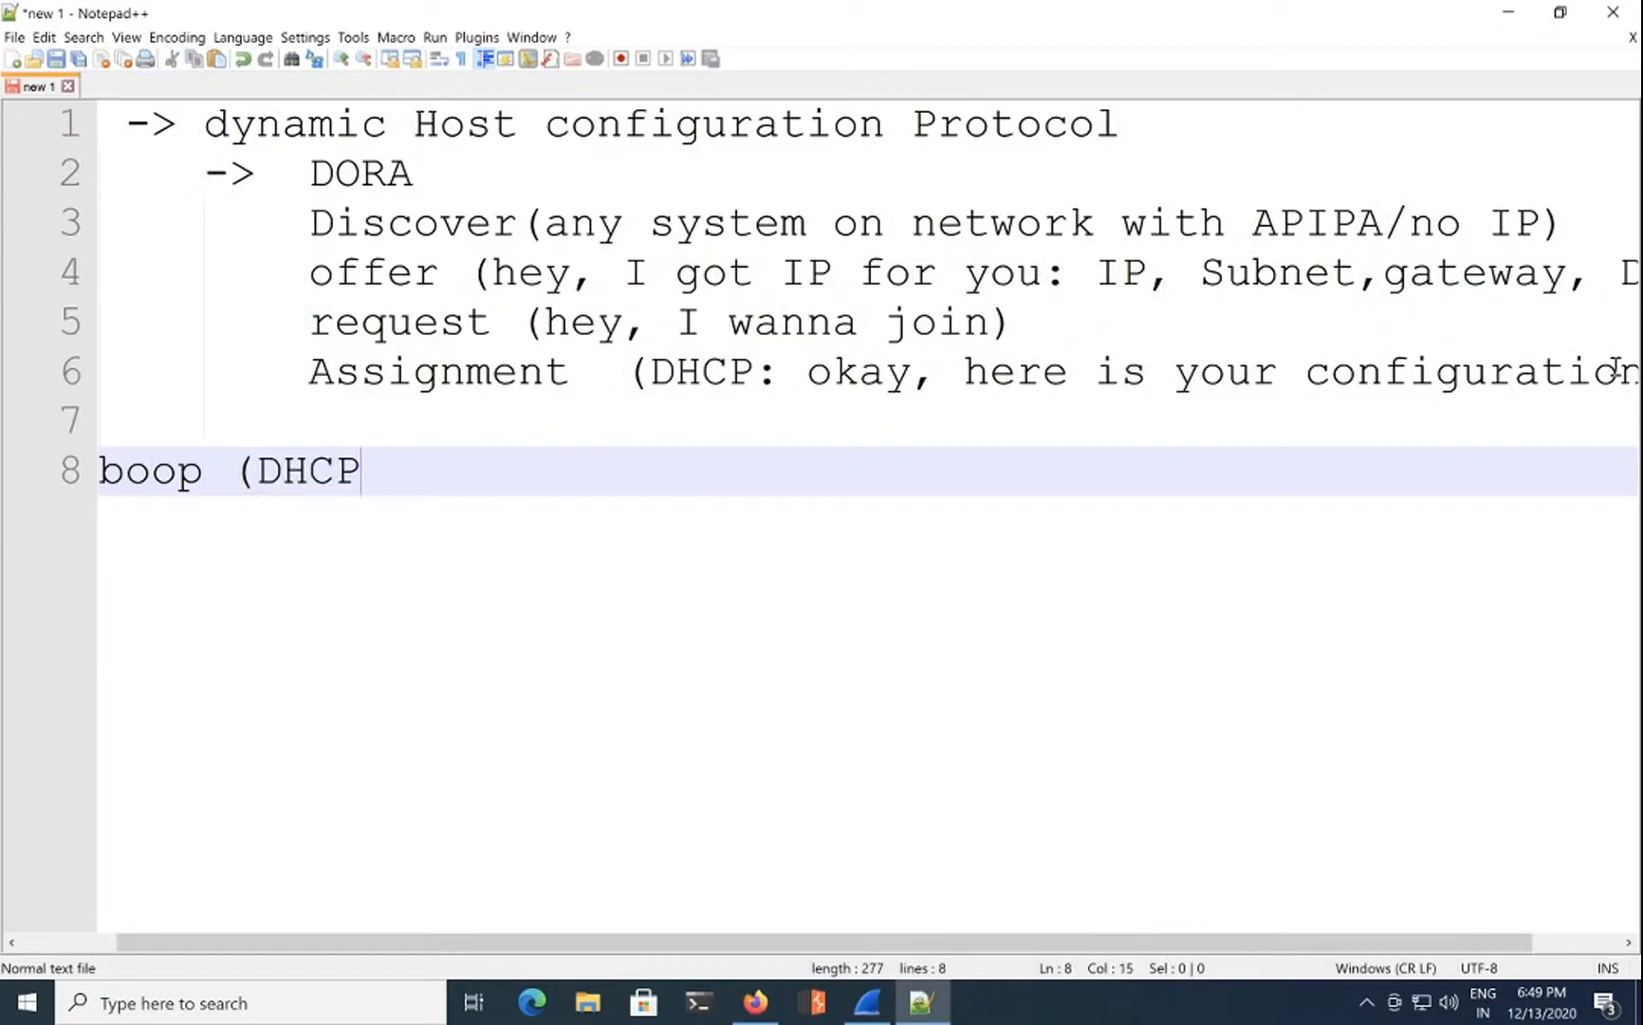
text())
key(Return)
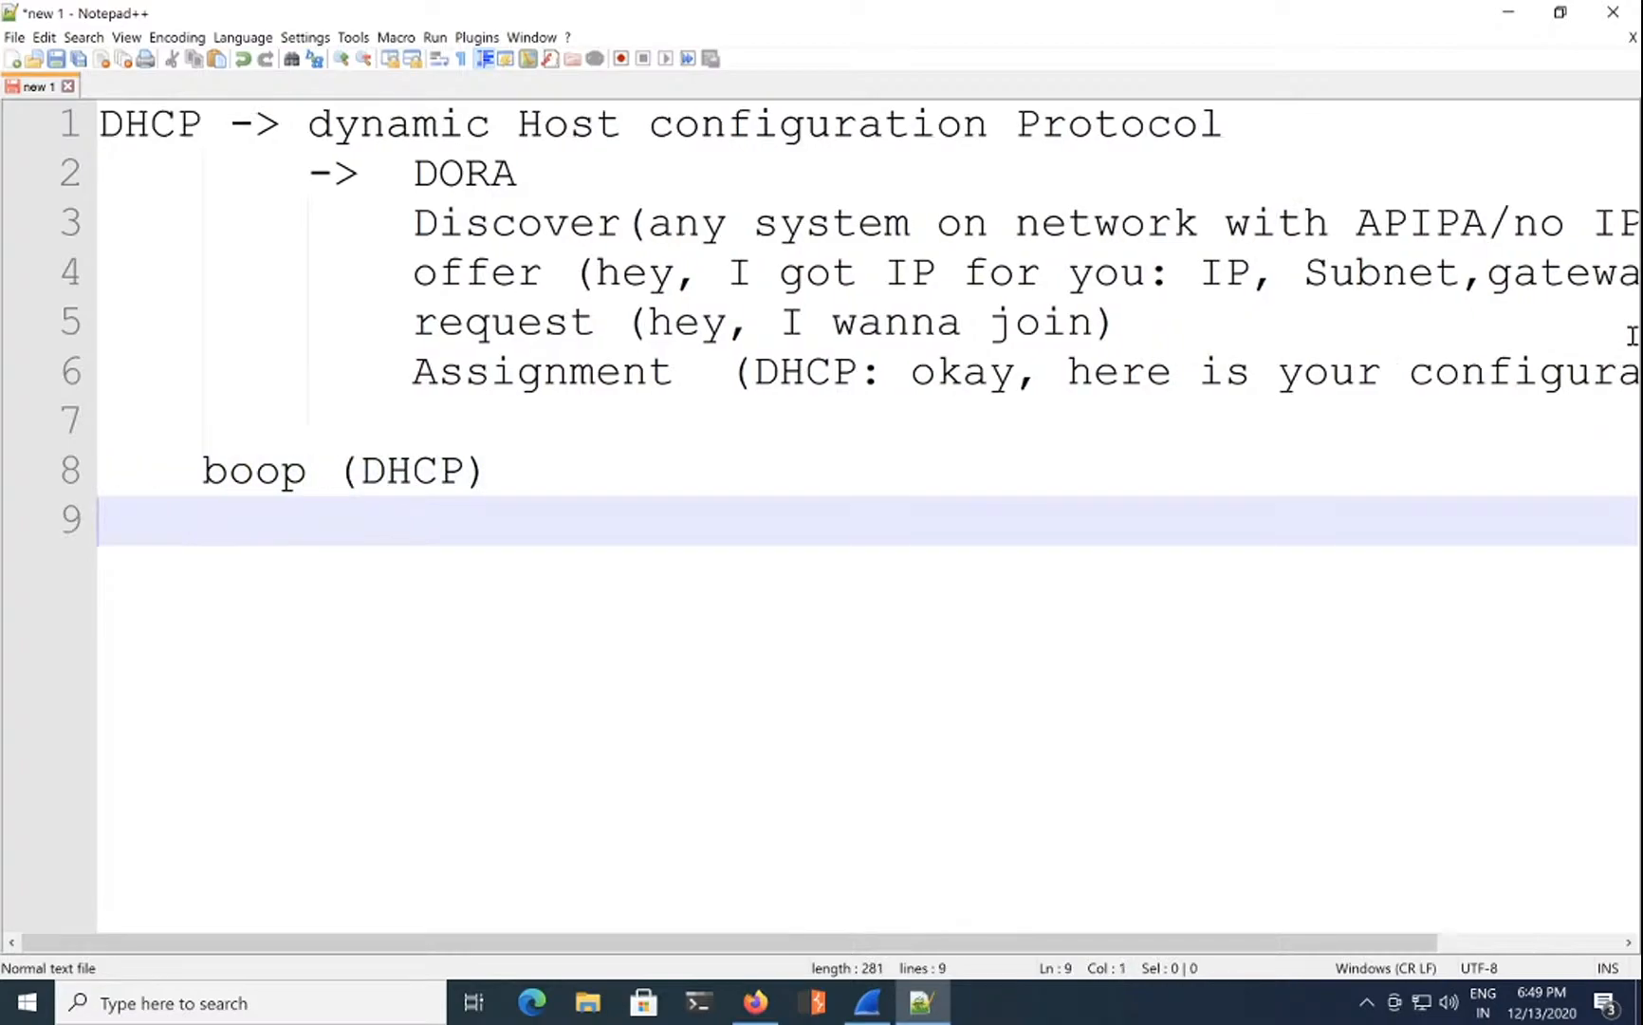
Step: Correct it to 'bootp (DHCP) (DHCP request packets)', add an empty line, and minimize Notepad++
click(288, 472)
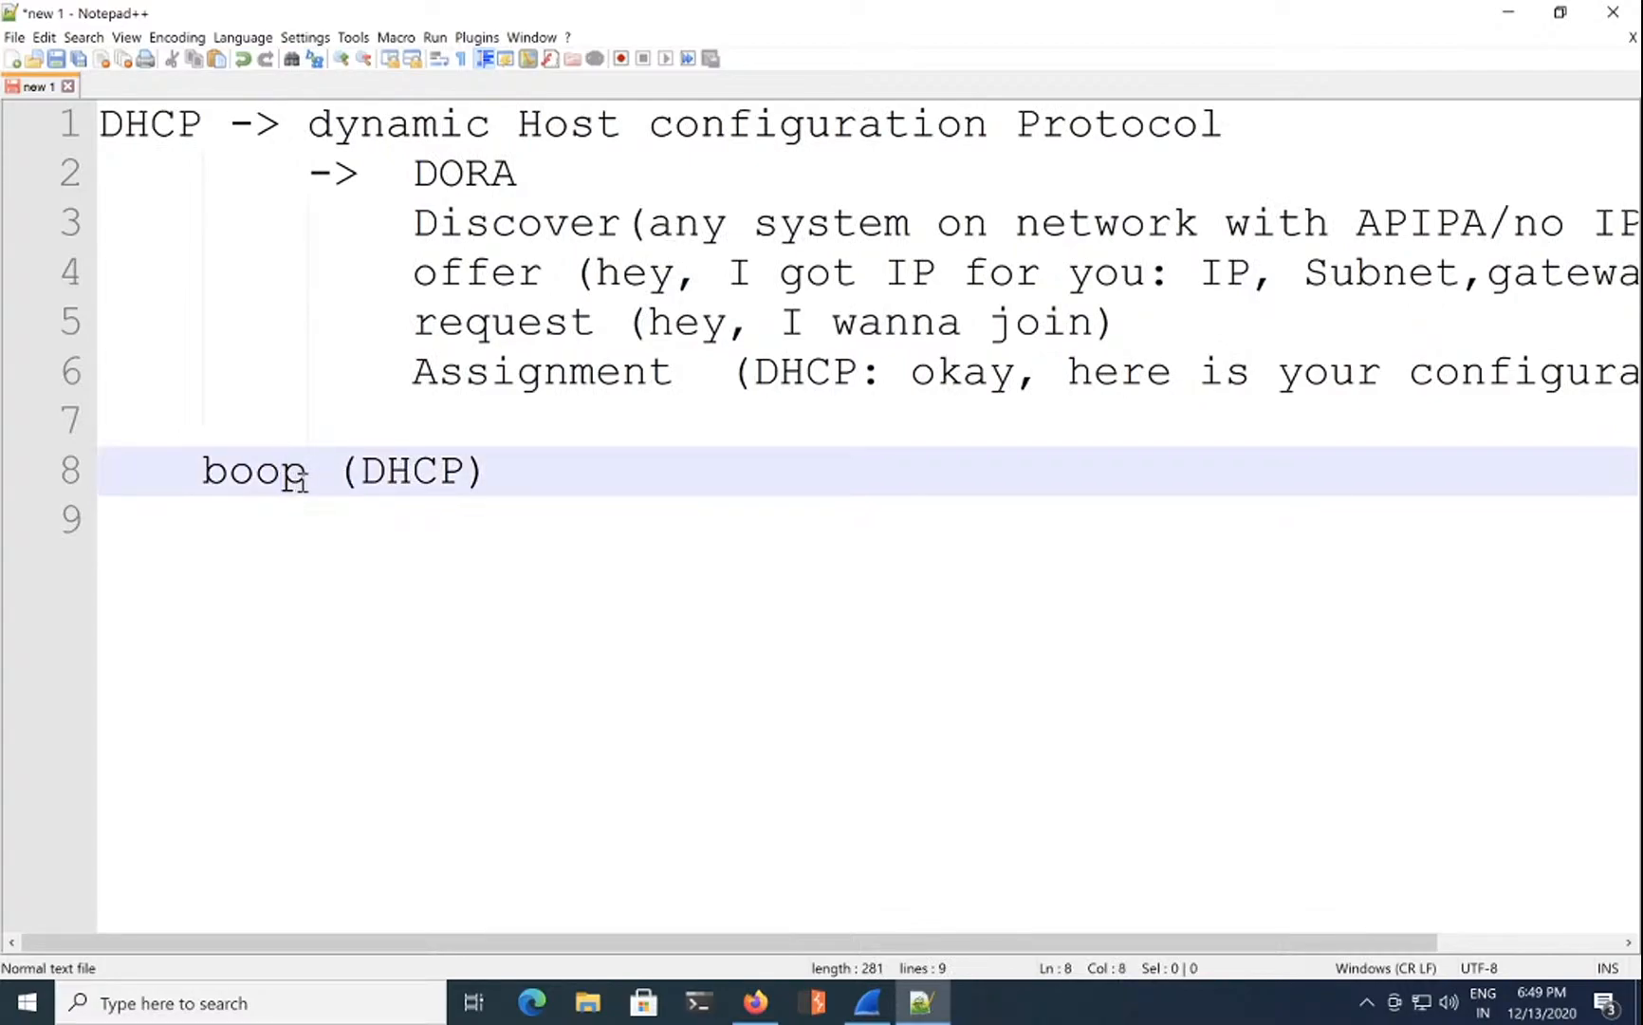
text(t)
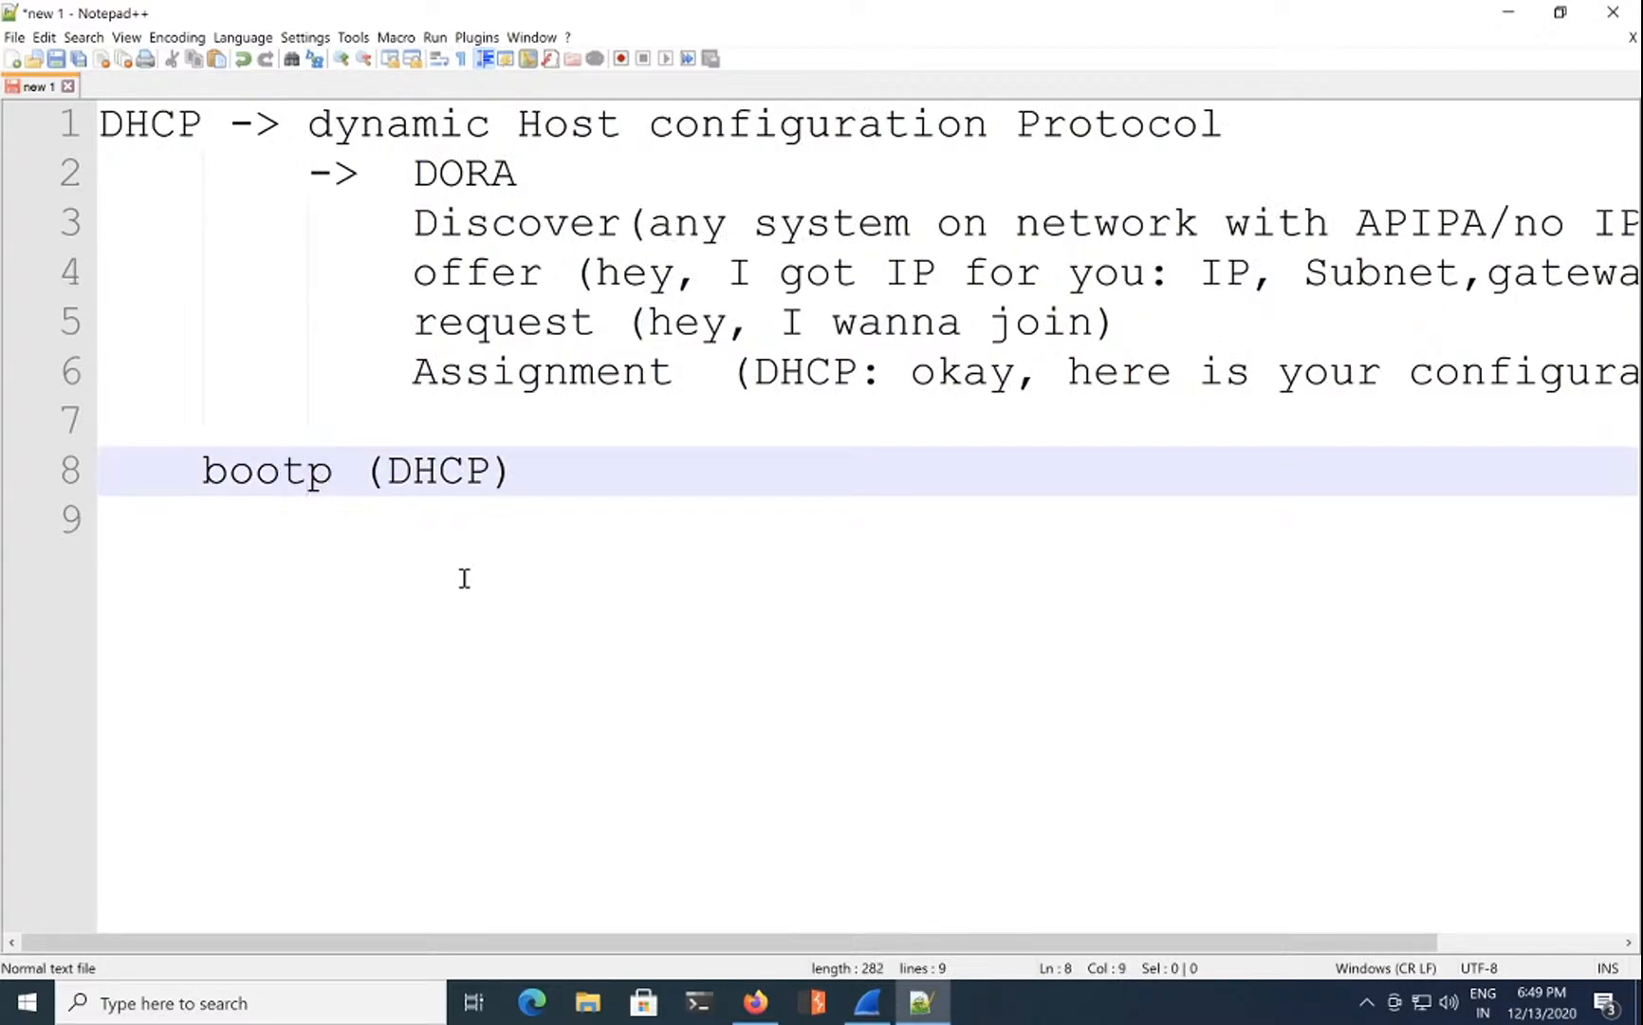
click(550, 484)
text(()
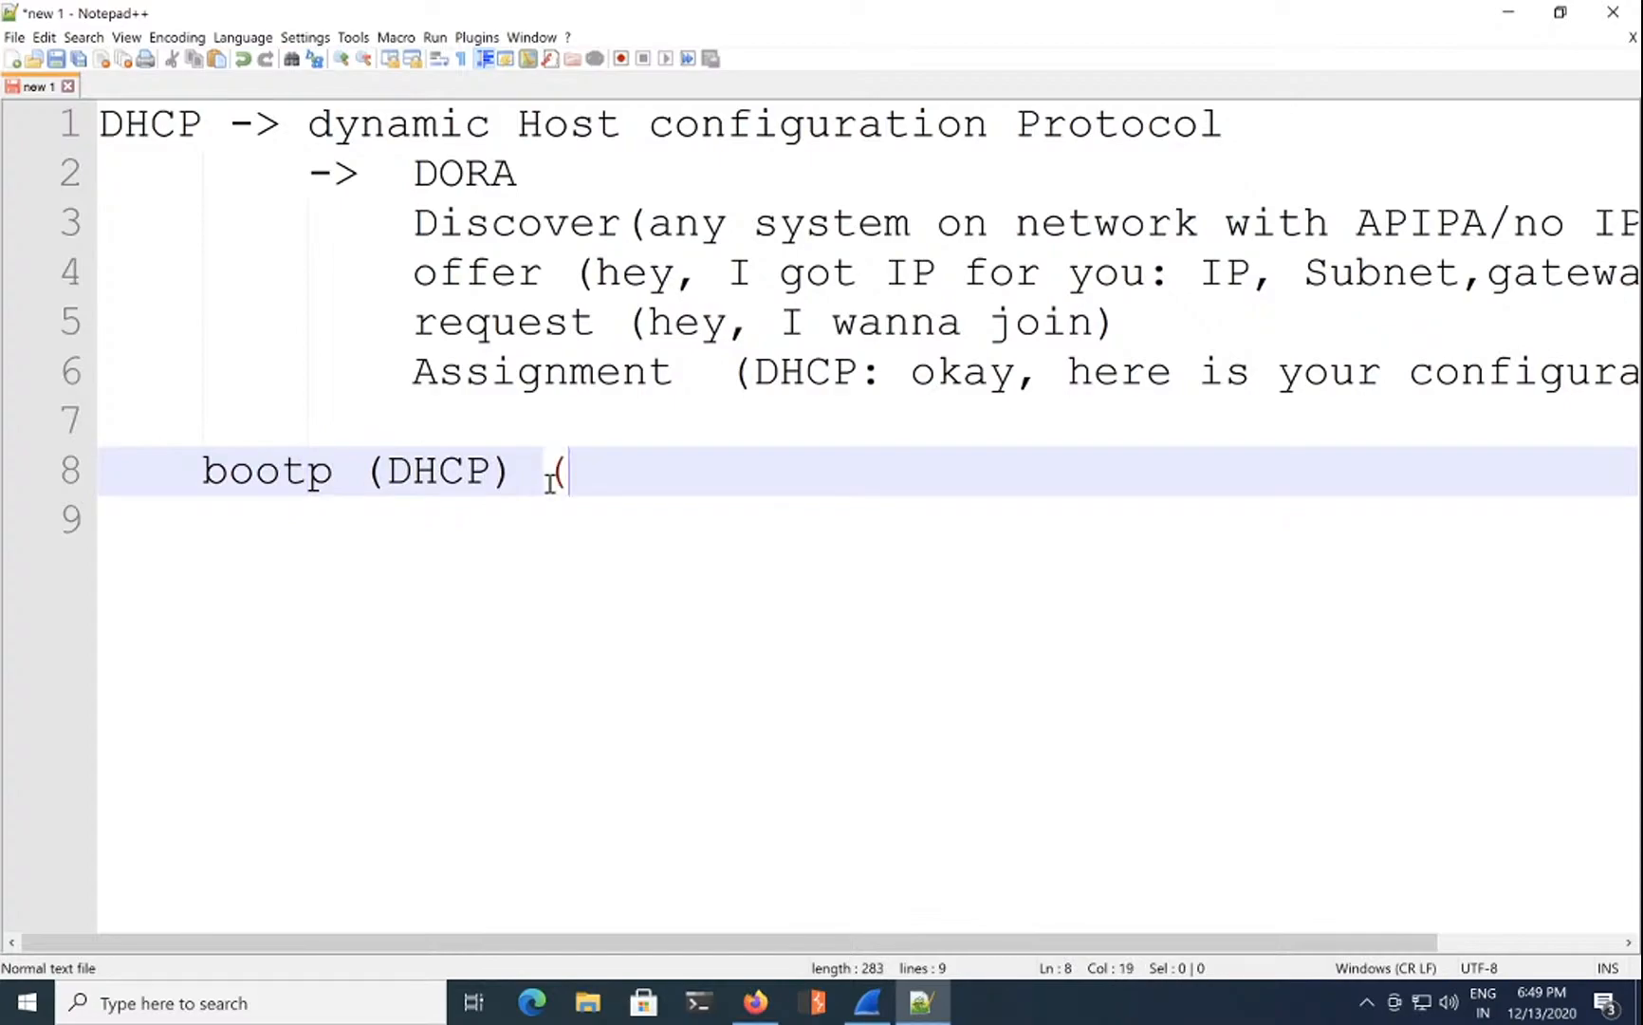
key(BackSpace)
text((DHCP)
text( req)
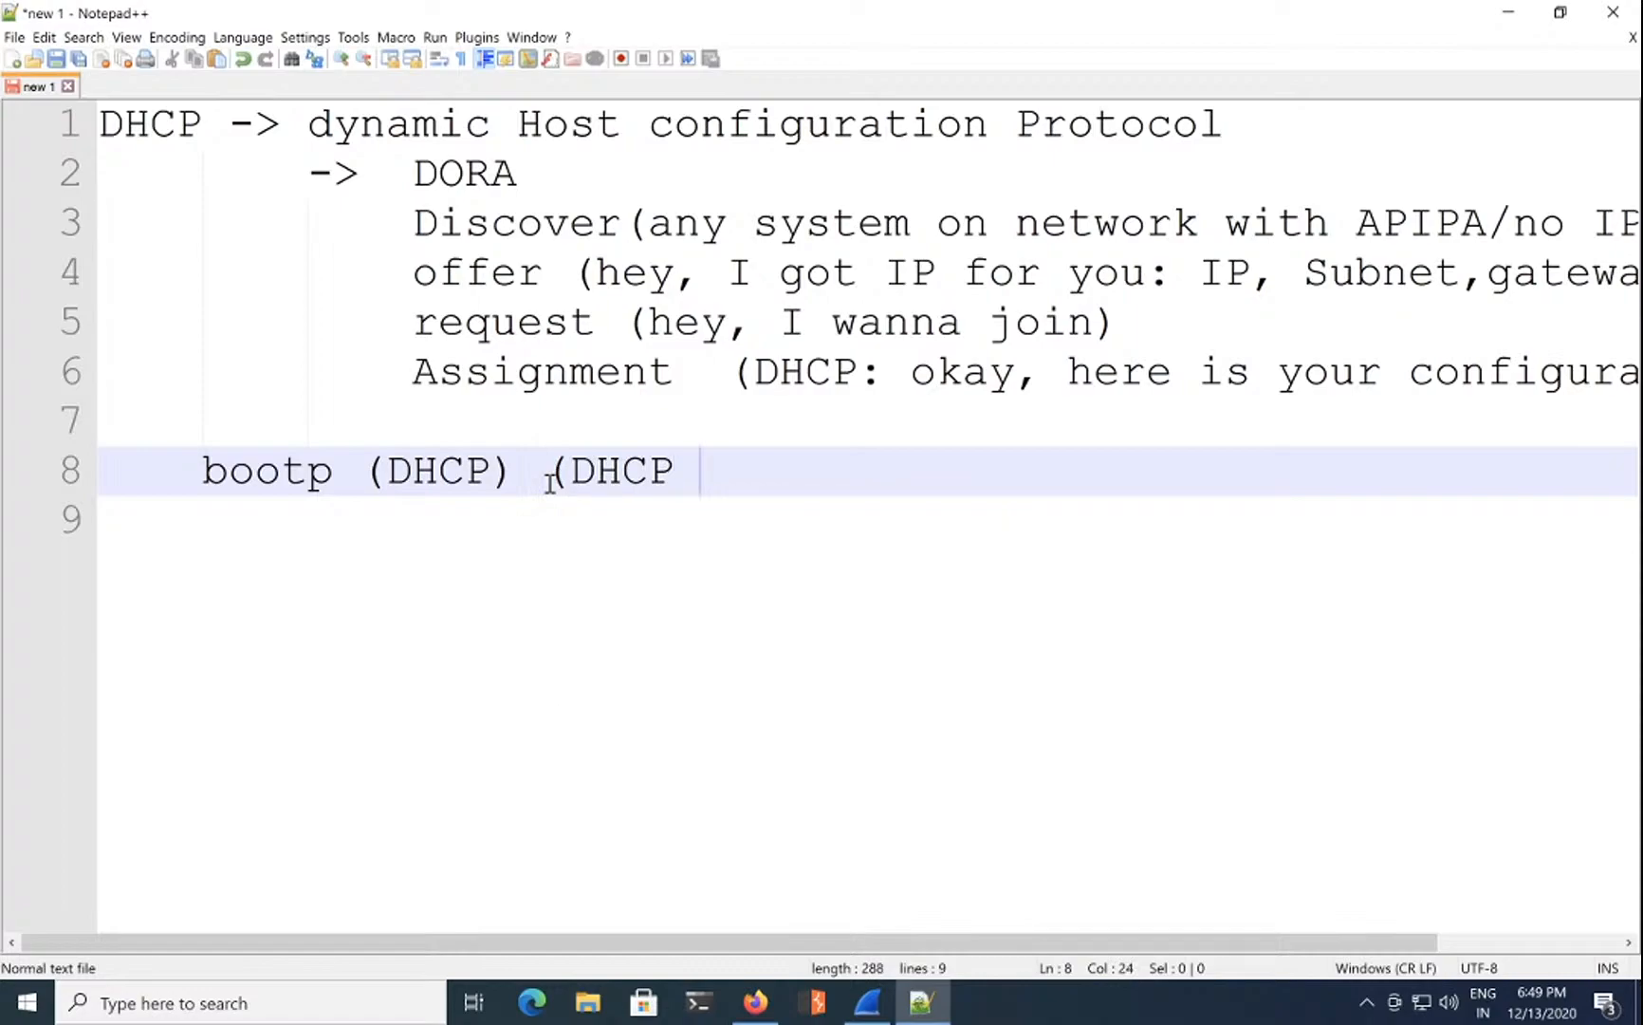
key(Escape)
text(uestpakc)
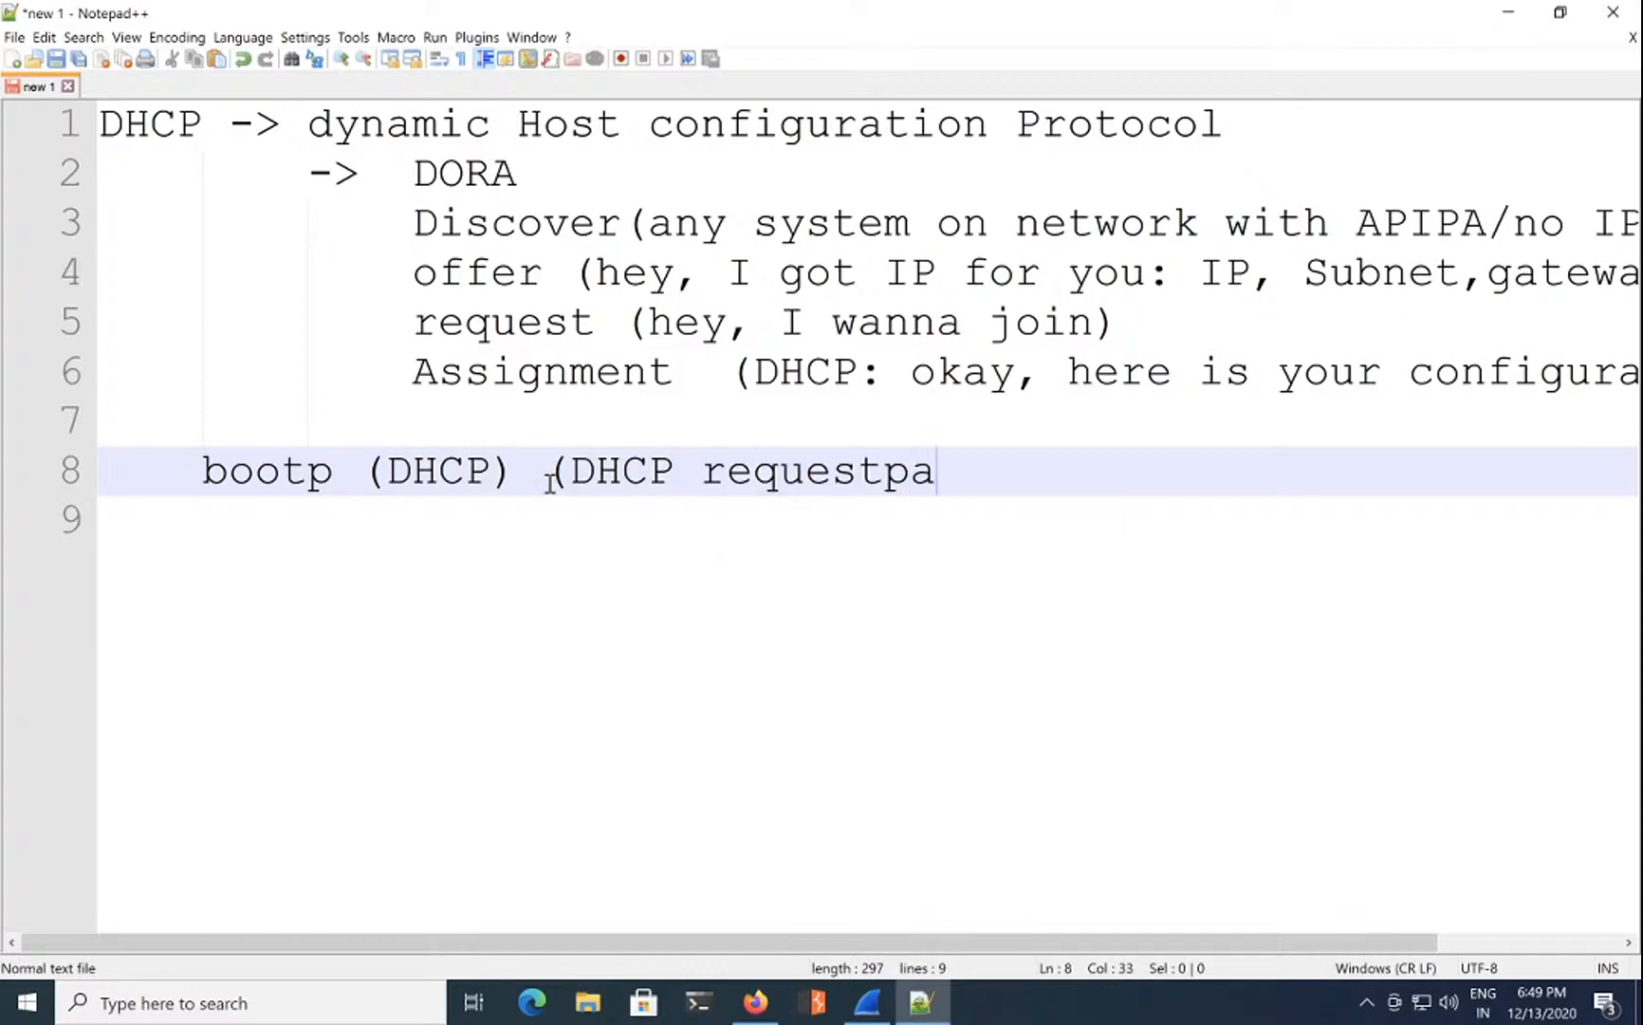
key(BackSpace)
key(BackSpace)
key(BackSpace)
key(BackSpace)
text(paket)
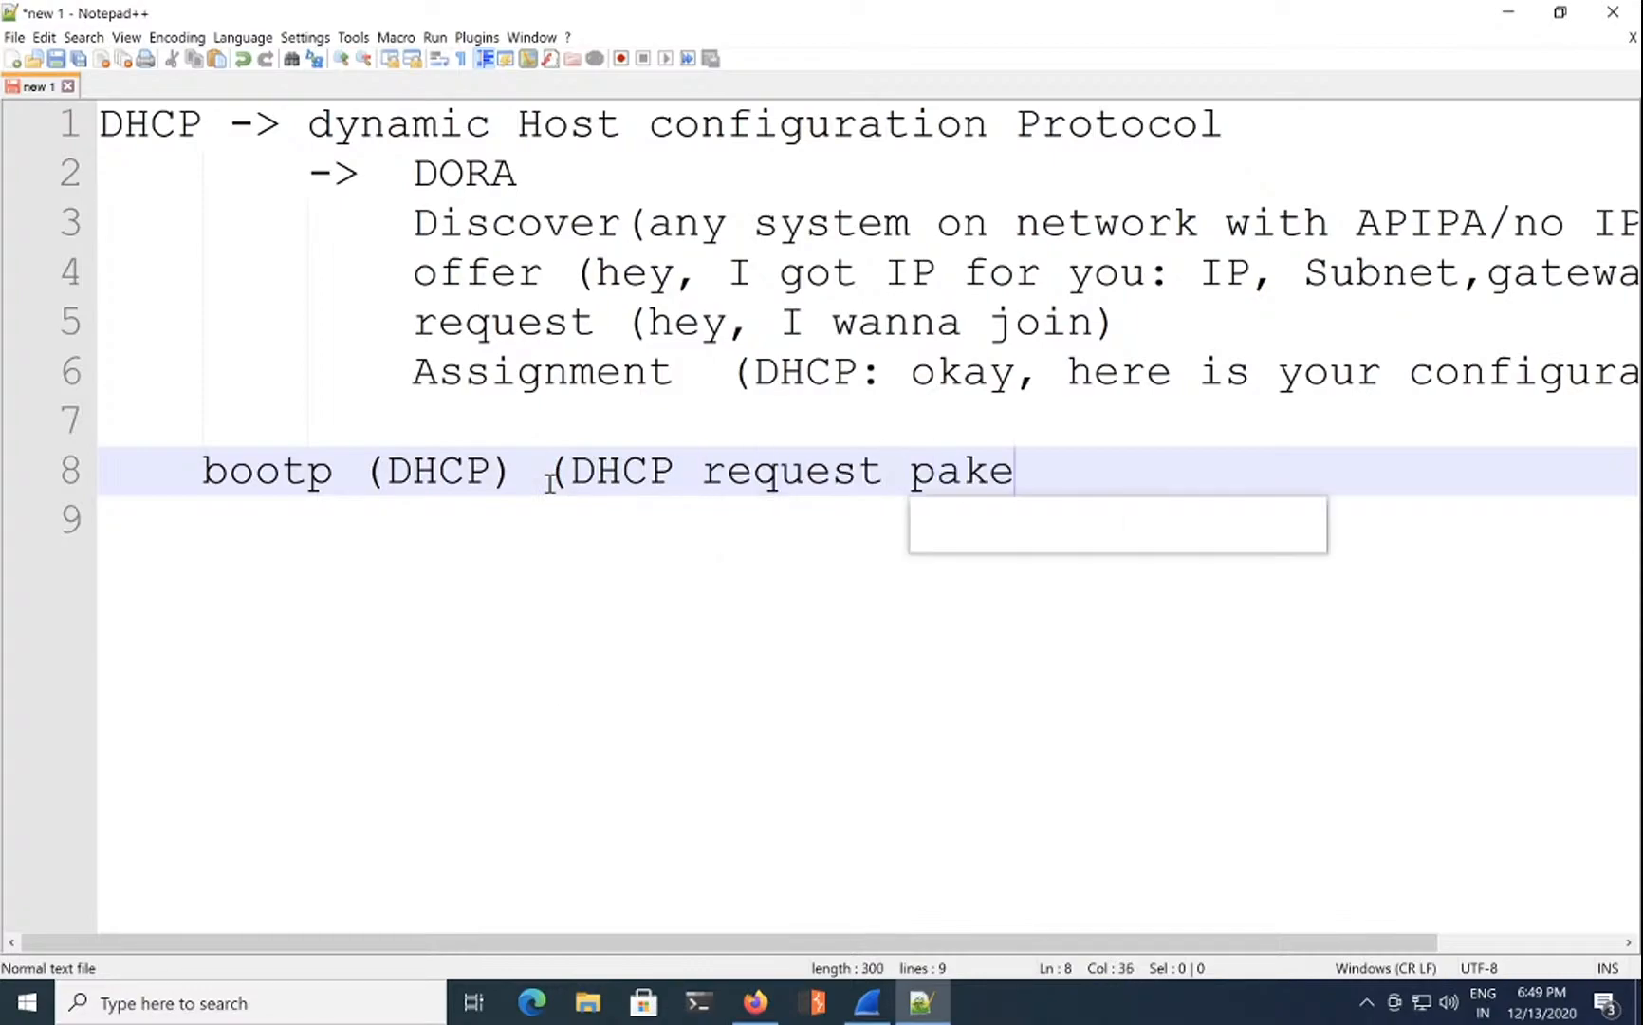
key(BackSpace)
key(BackSpace)
key(BackSpace)
text(ckets))
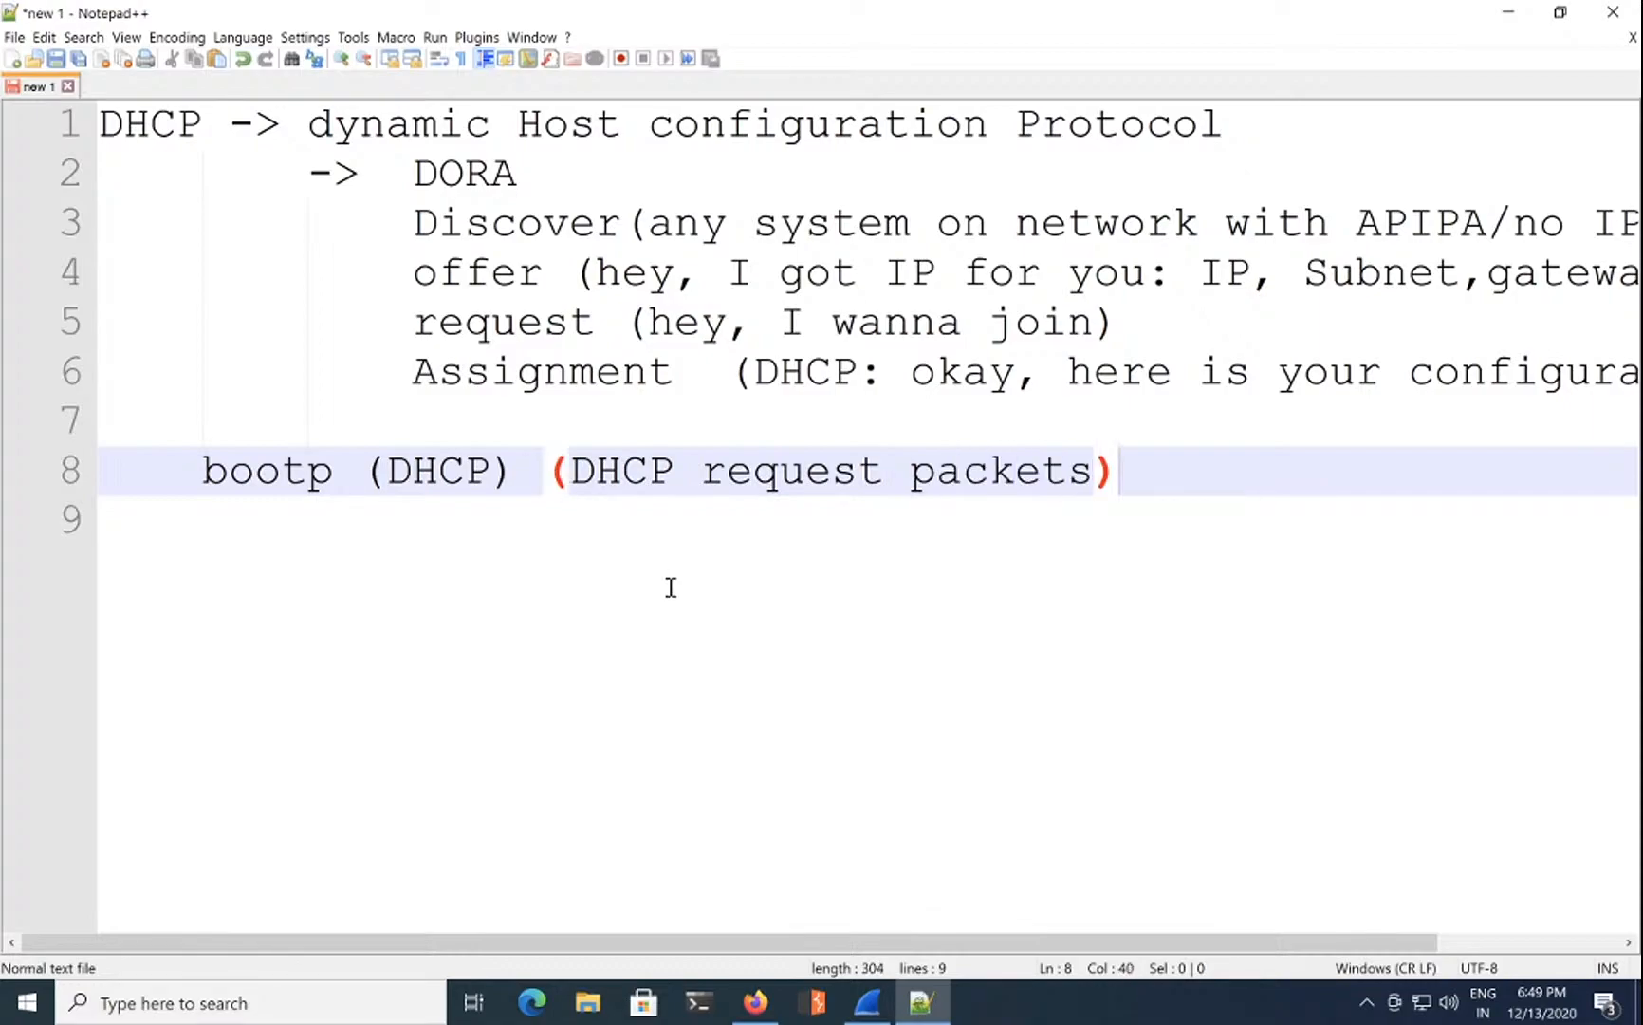
click(683, 602)
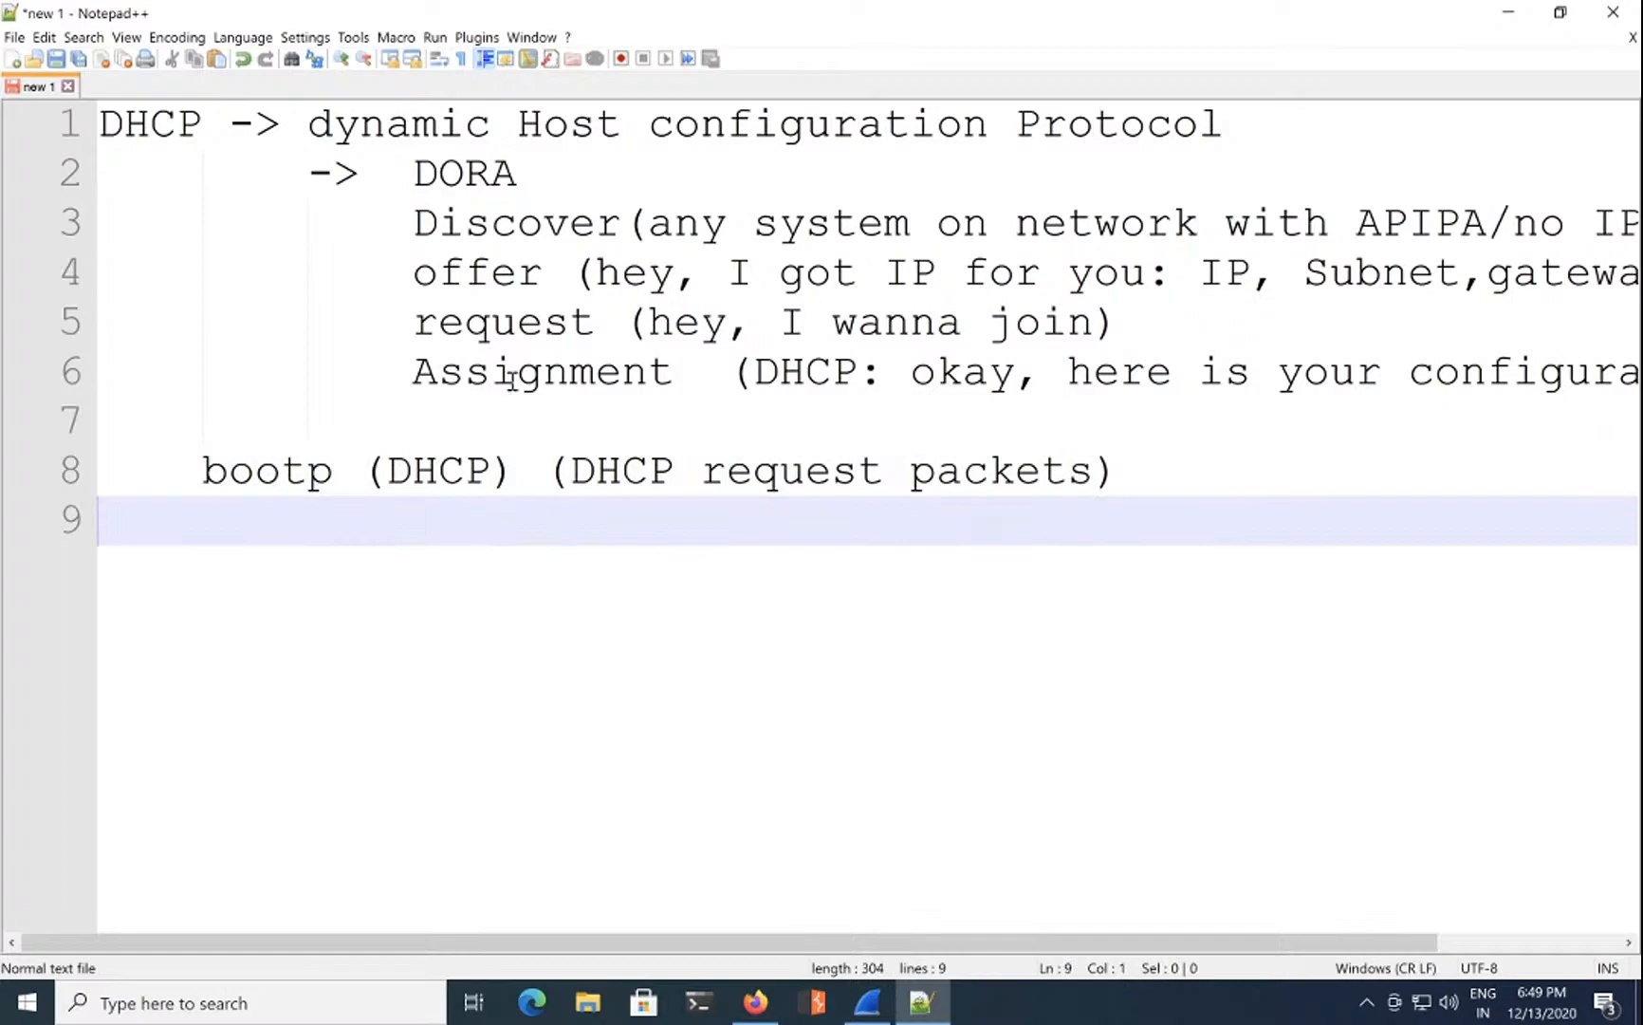
click(1507, 12)
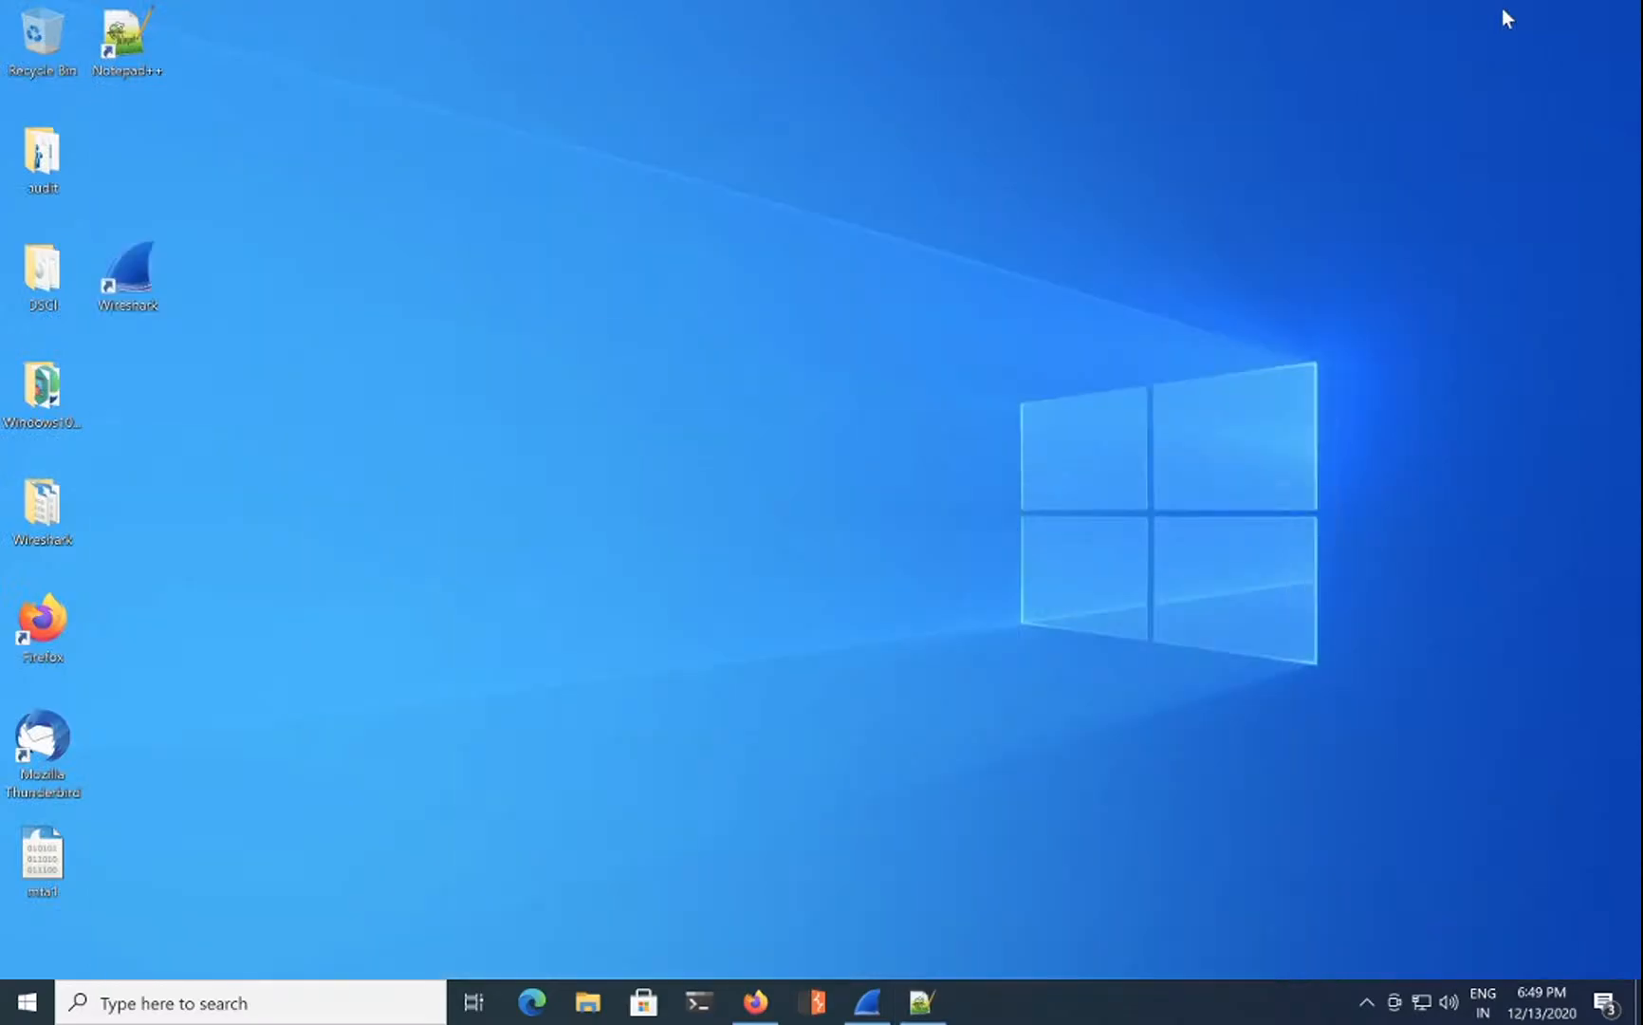
Step: Restore Wireshark and step through DHCP packets 3020, 3021, 2442 and 2446
click(879, 998)
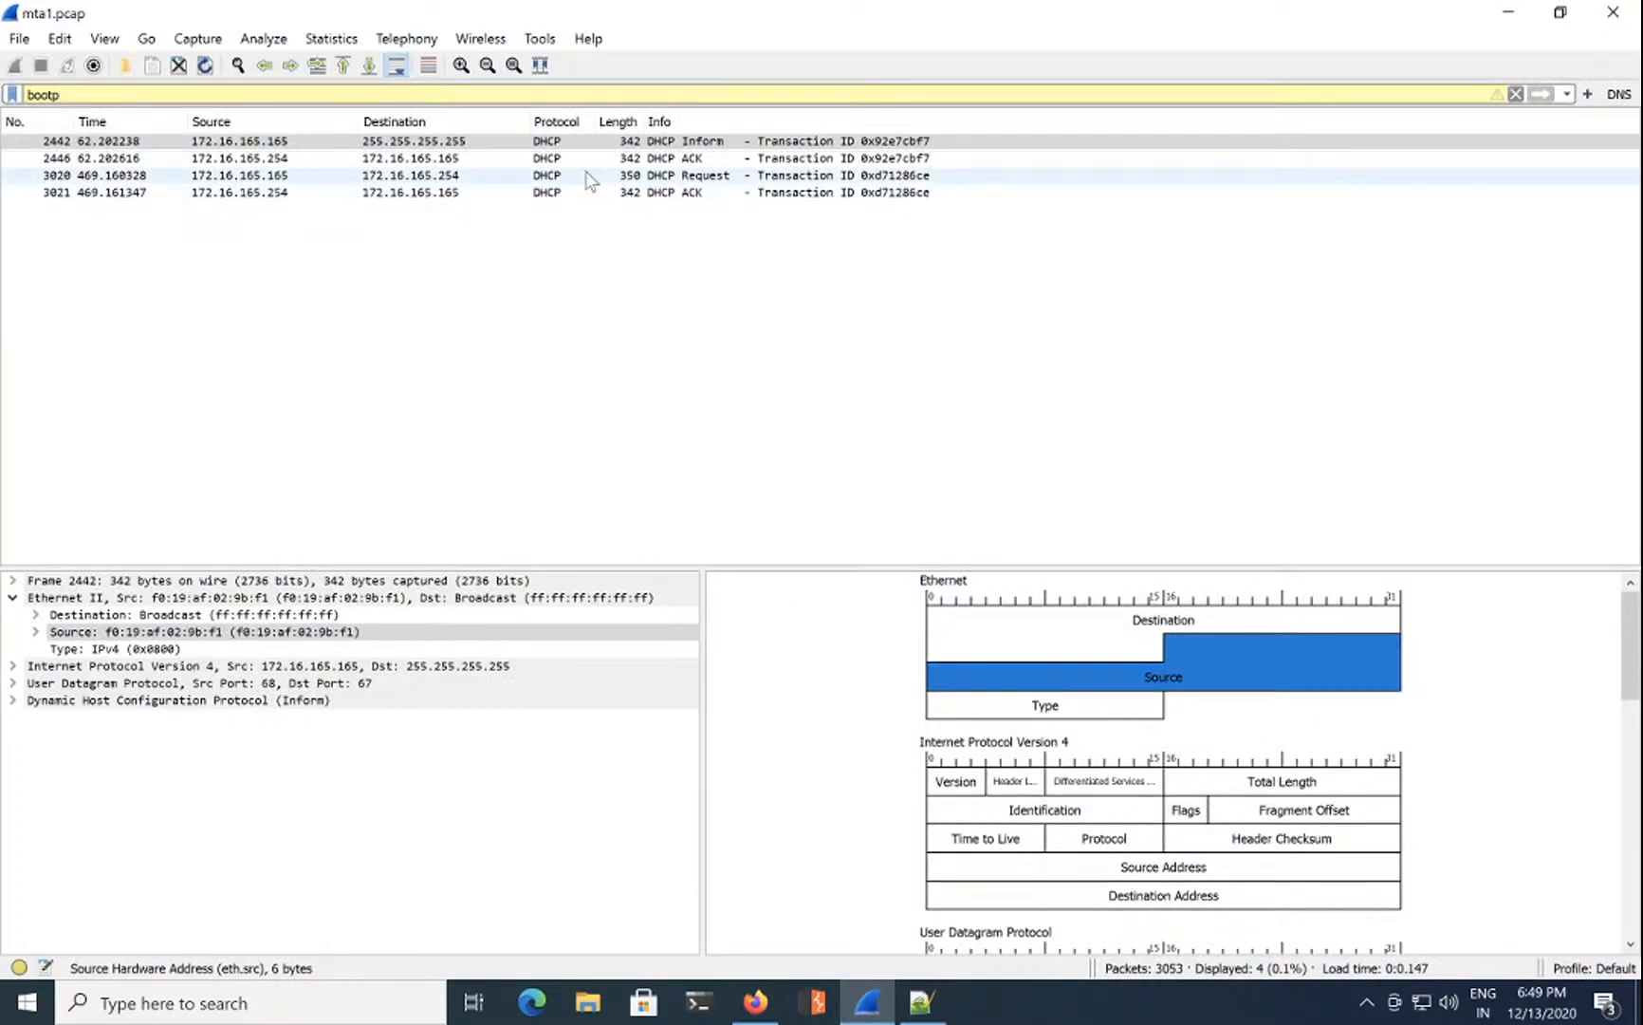
click(692, 176)
click(703, 193)
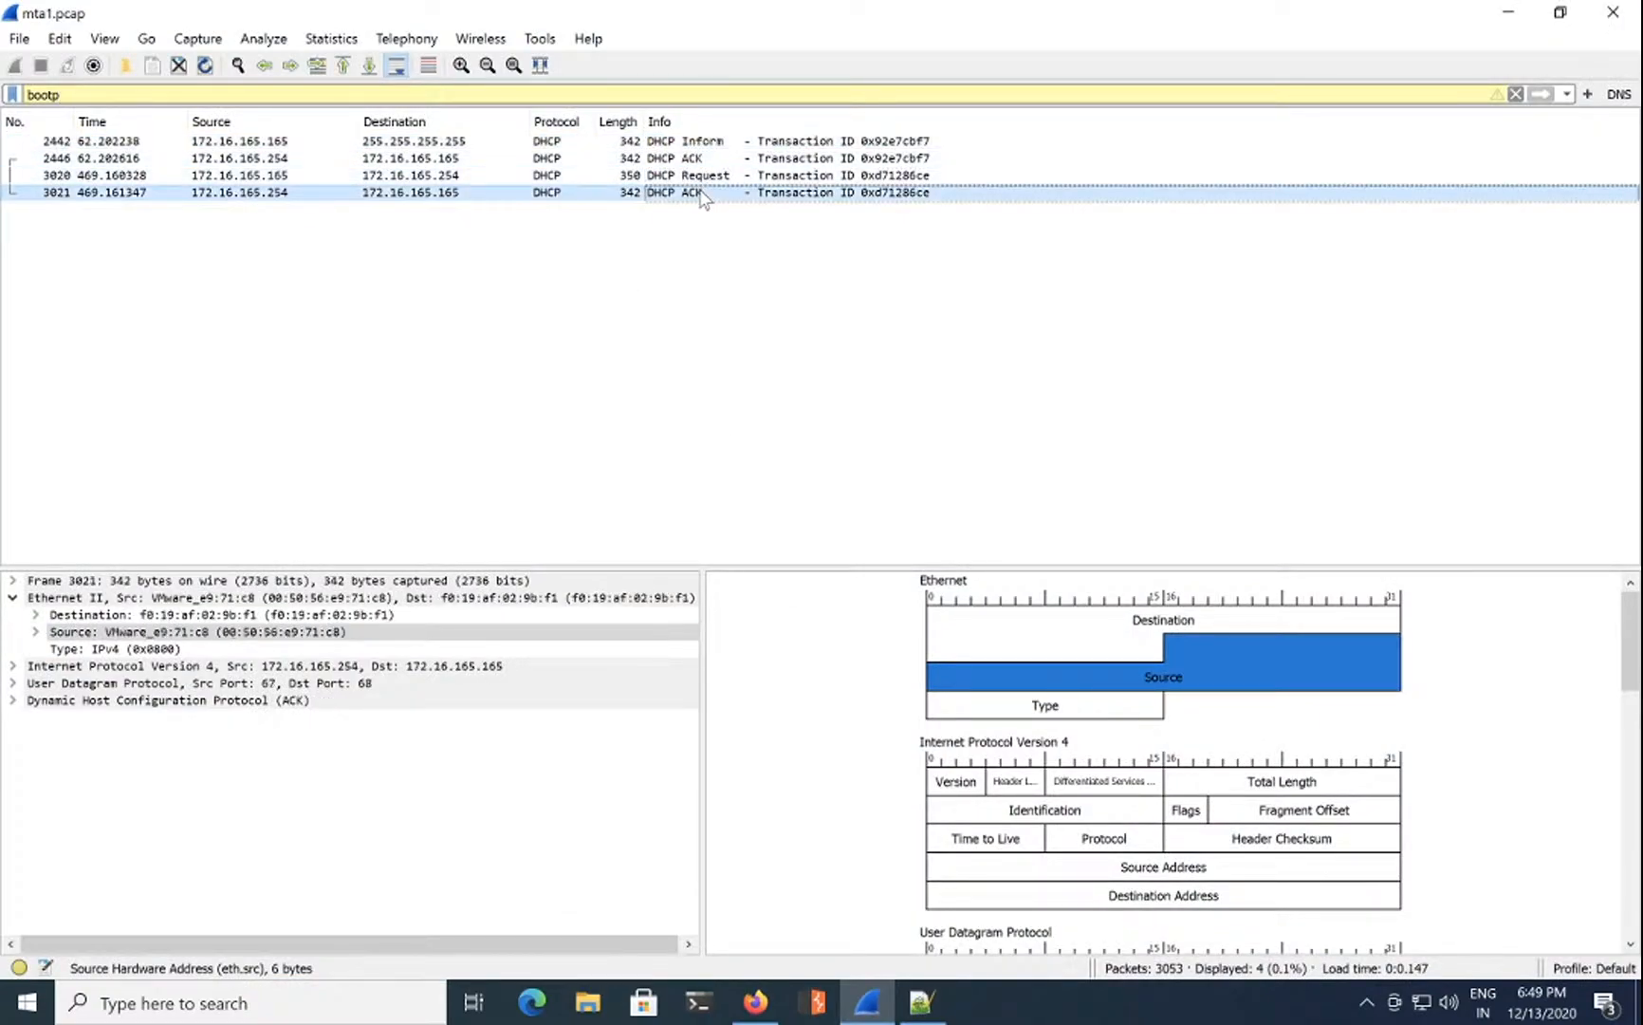
click(746, 142)
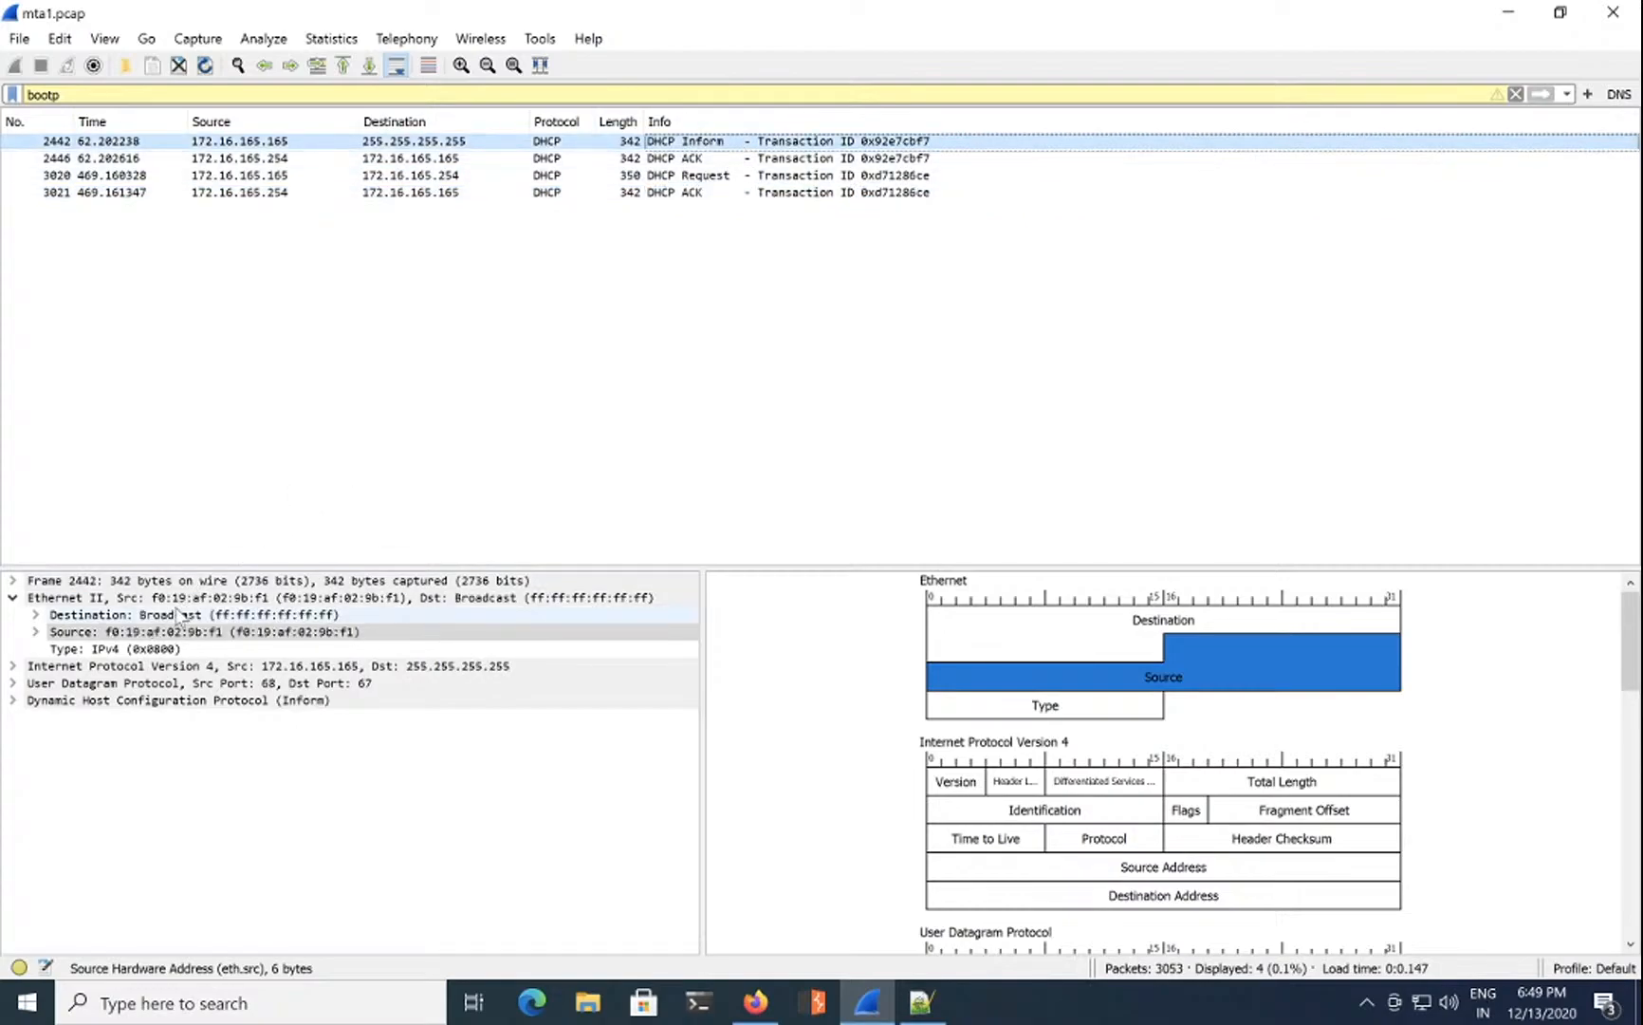
click(14, 666)
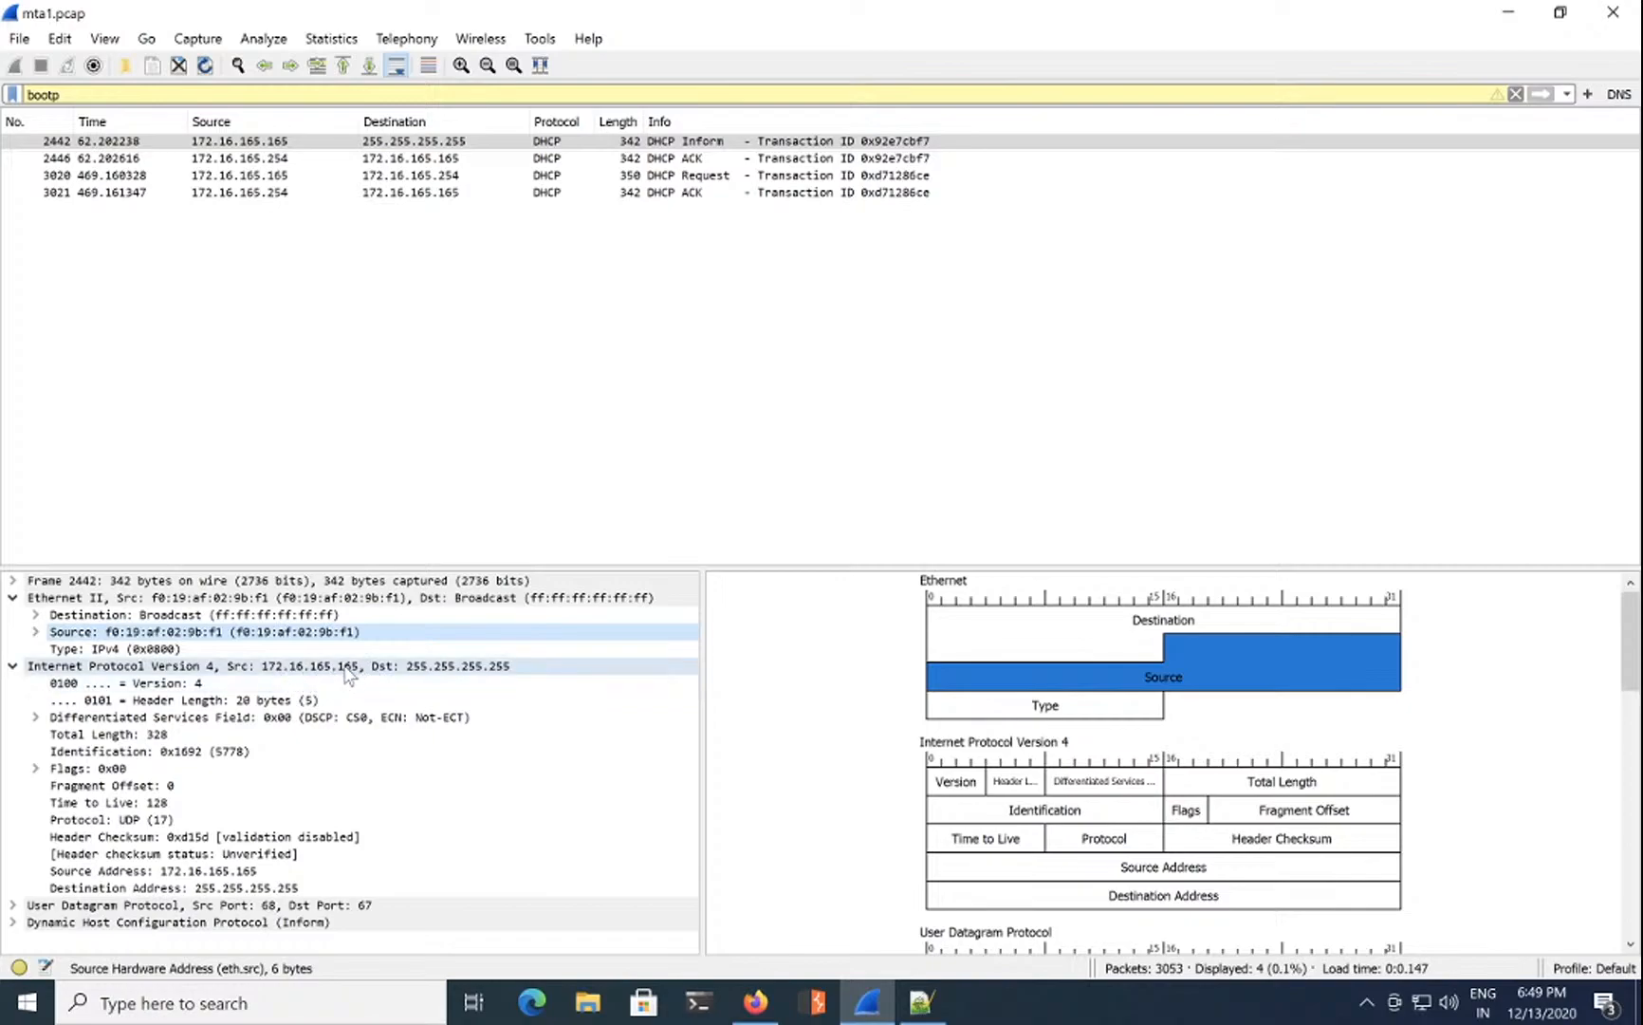
click(719, 169)
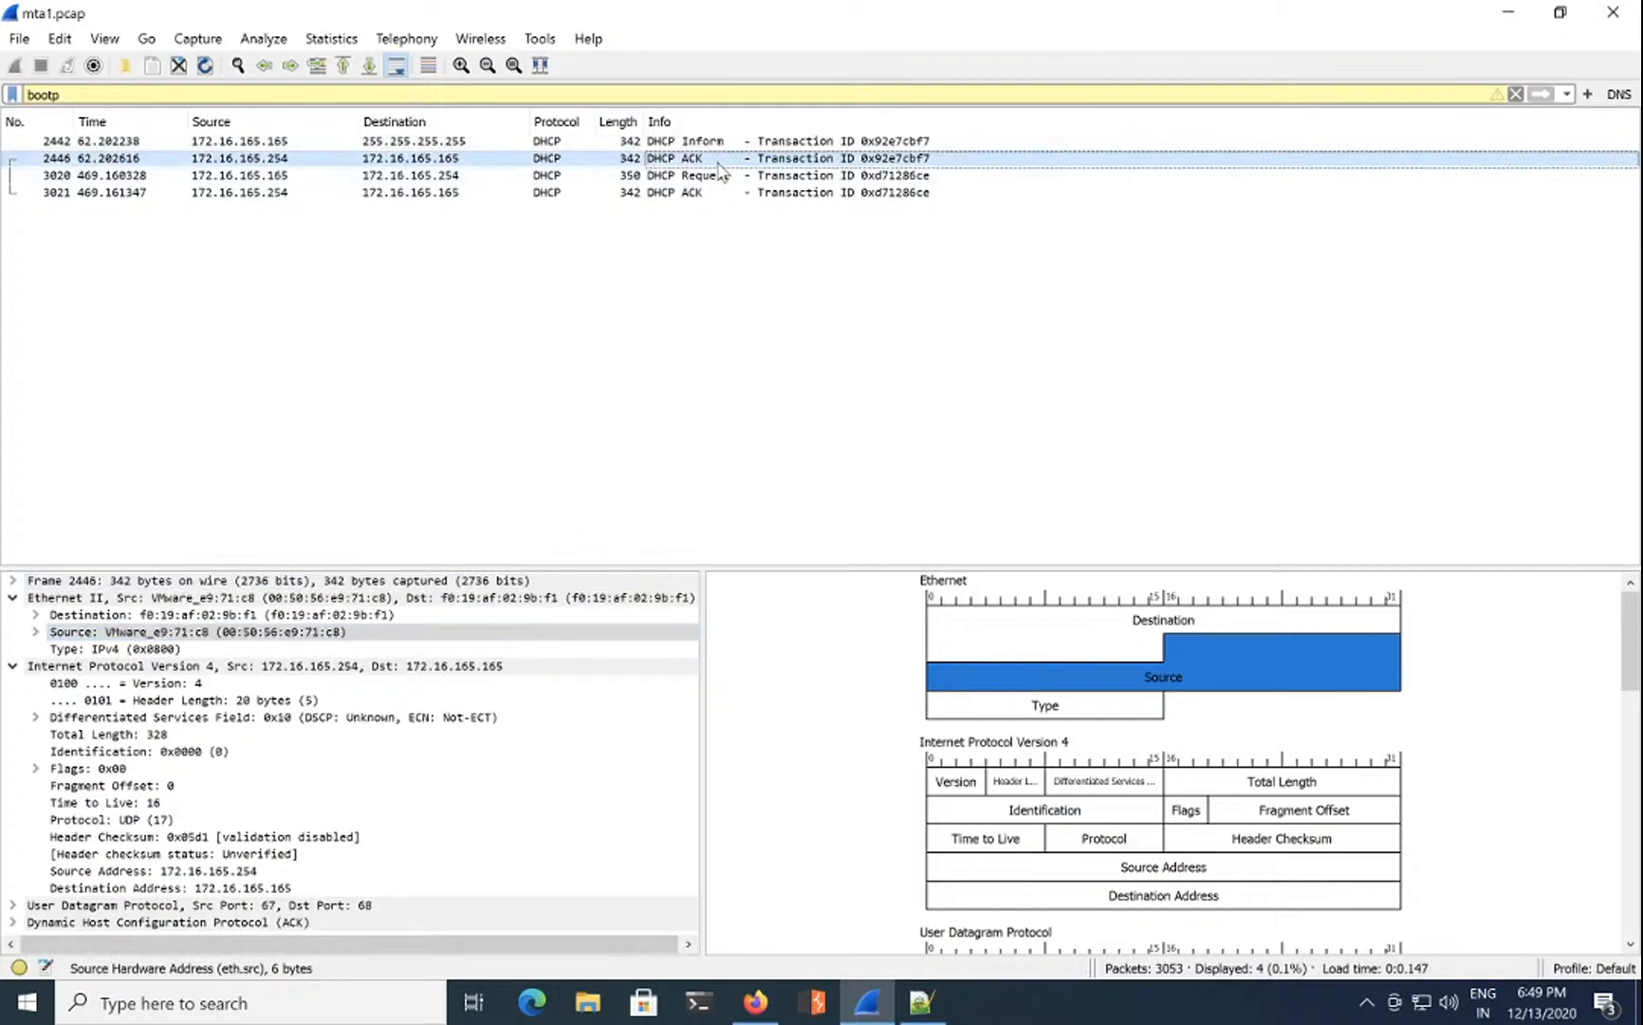
click(713, 192)
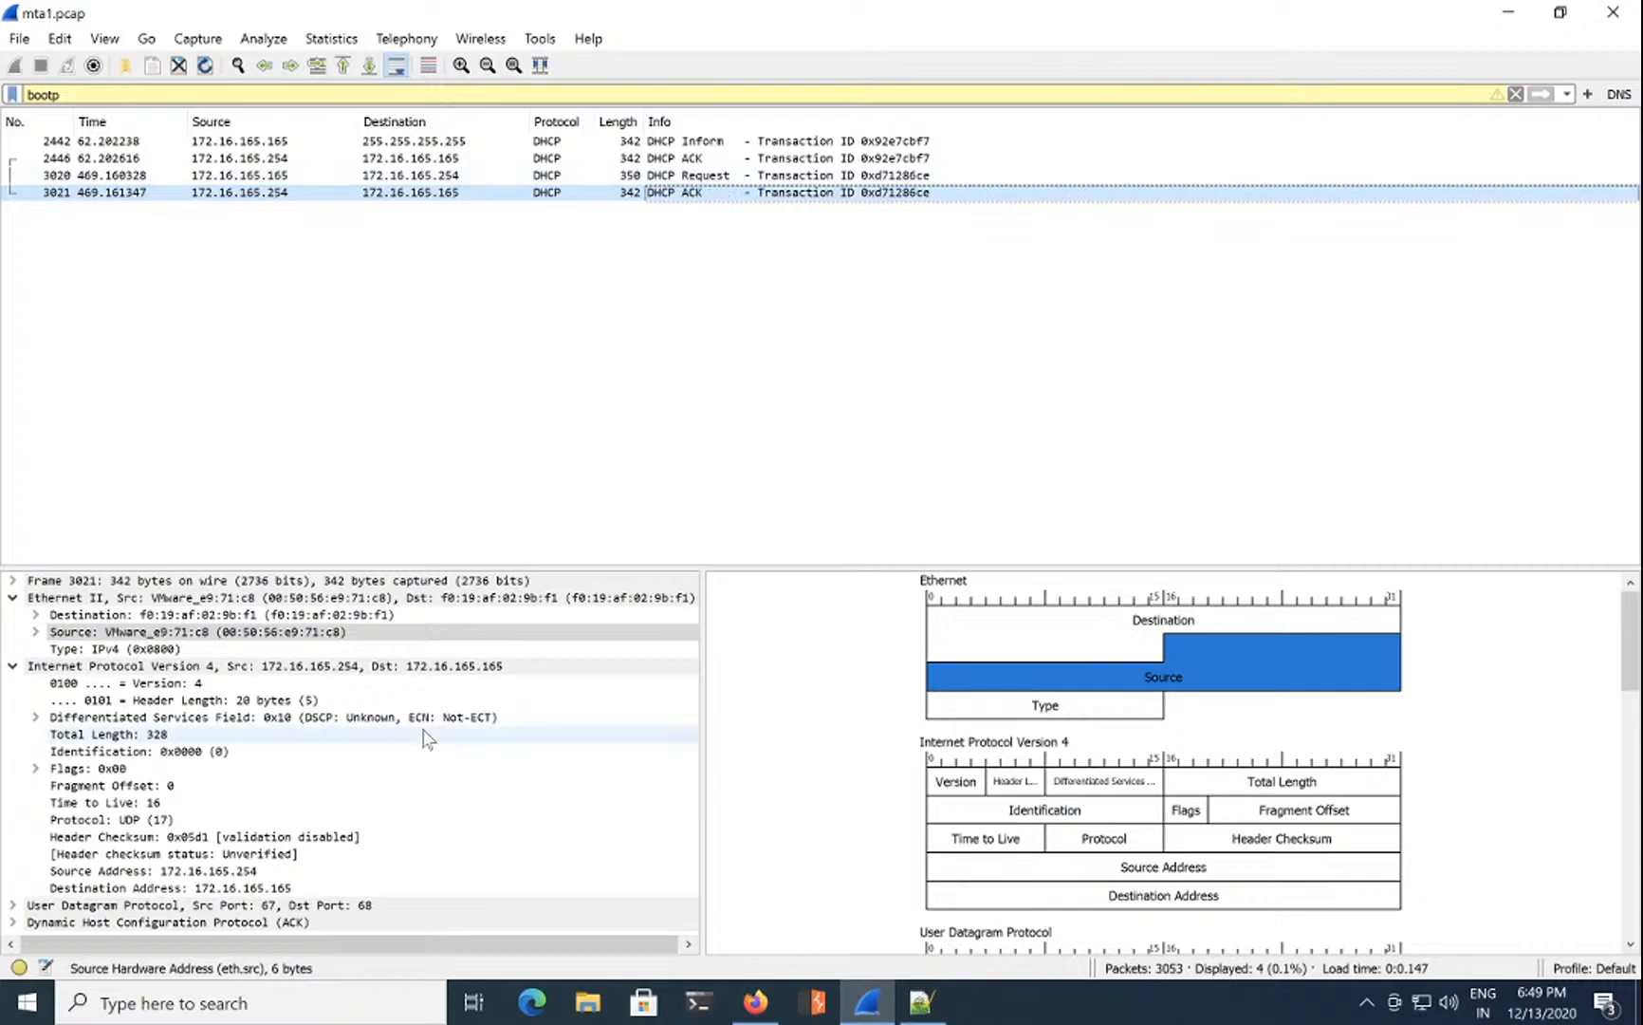
Step: In packet 3021, expand the DHCP ACK and select client IP 172.16.165.165
click(12, 596)
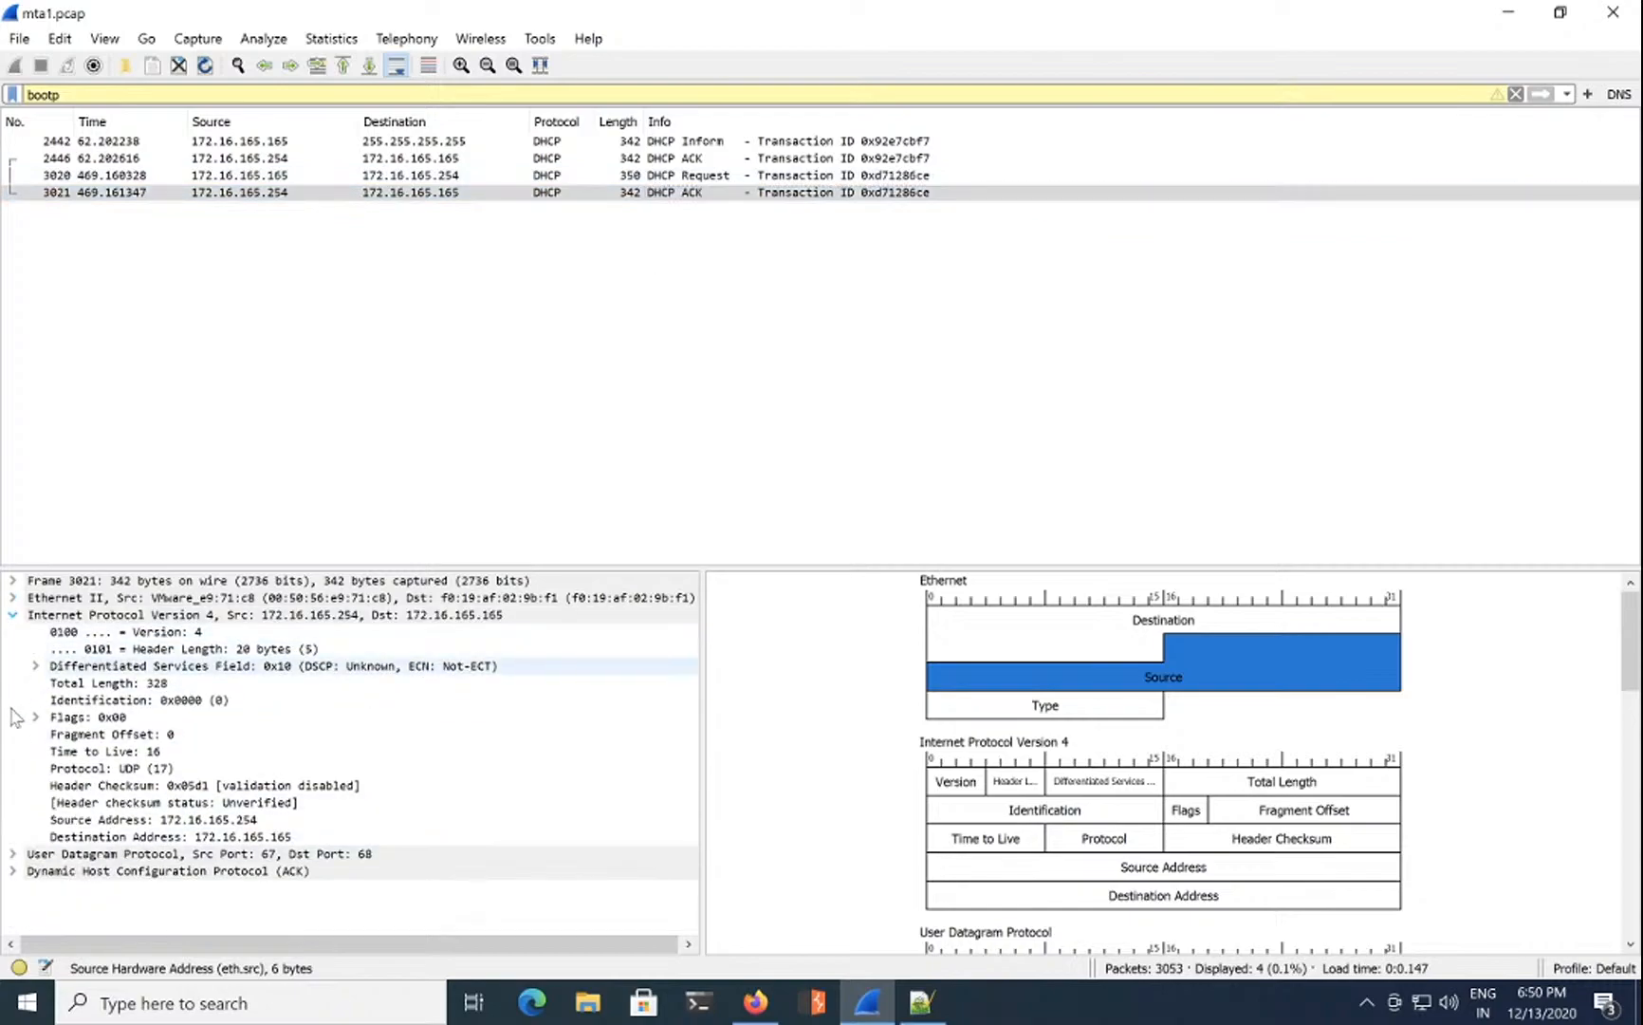
click(12, 614)
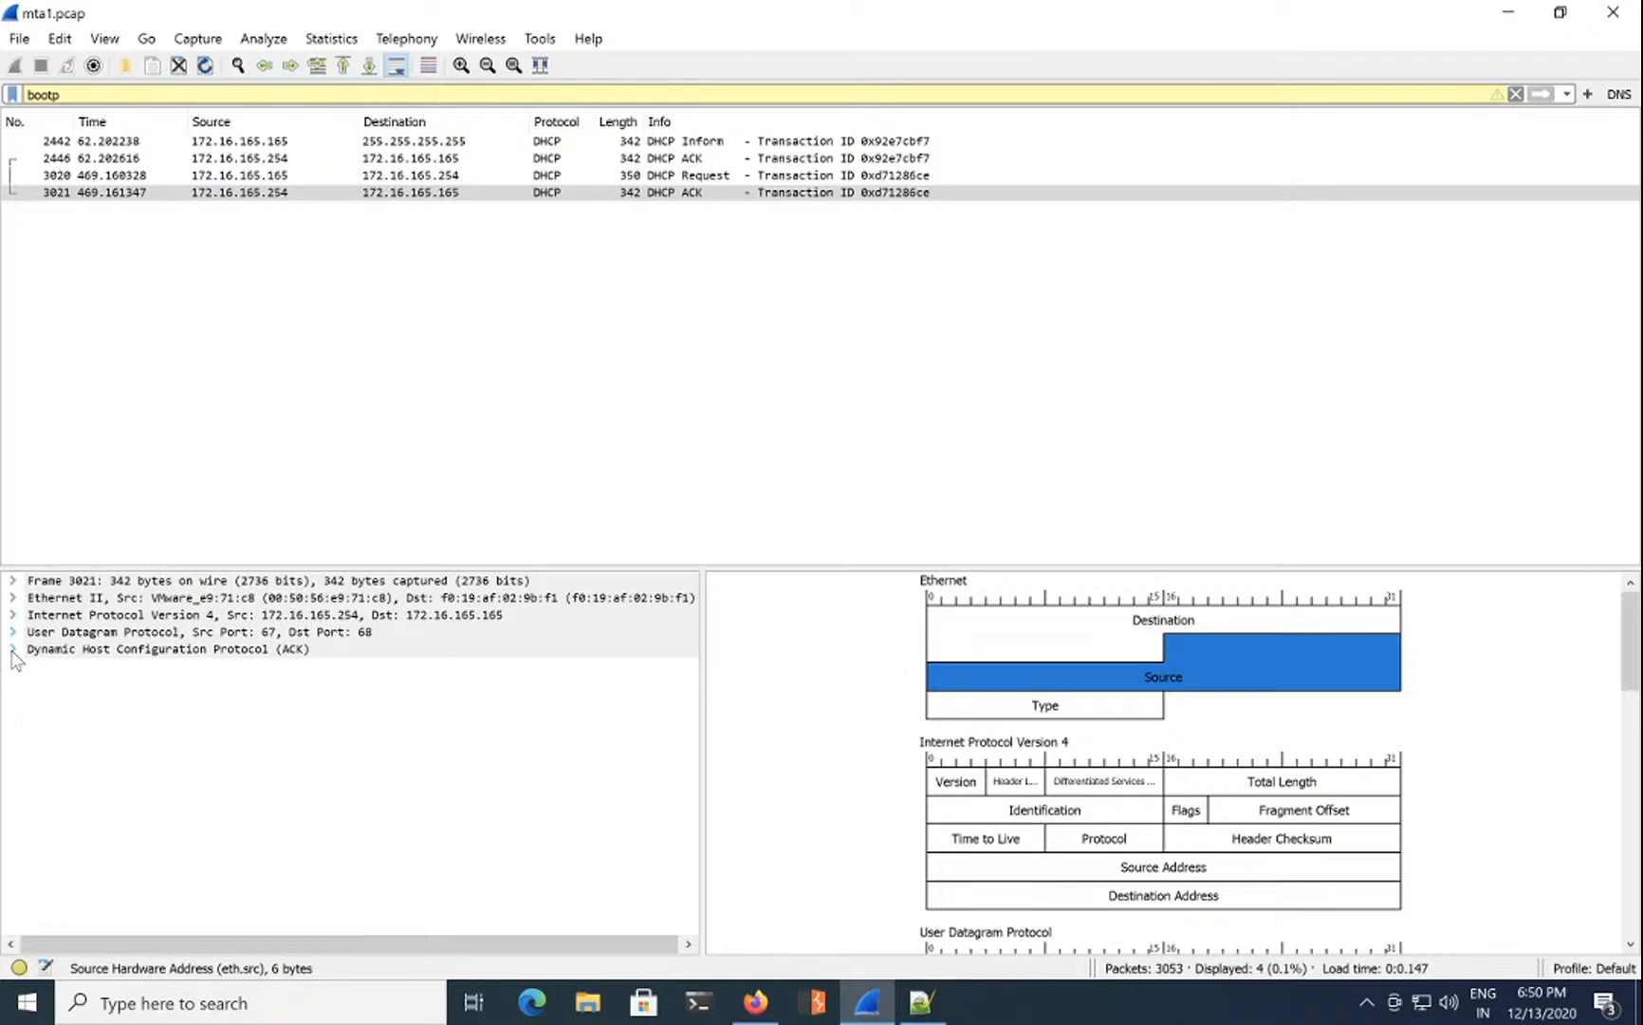
click(12, 650)
scroll(226, 826, down, 2)
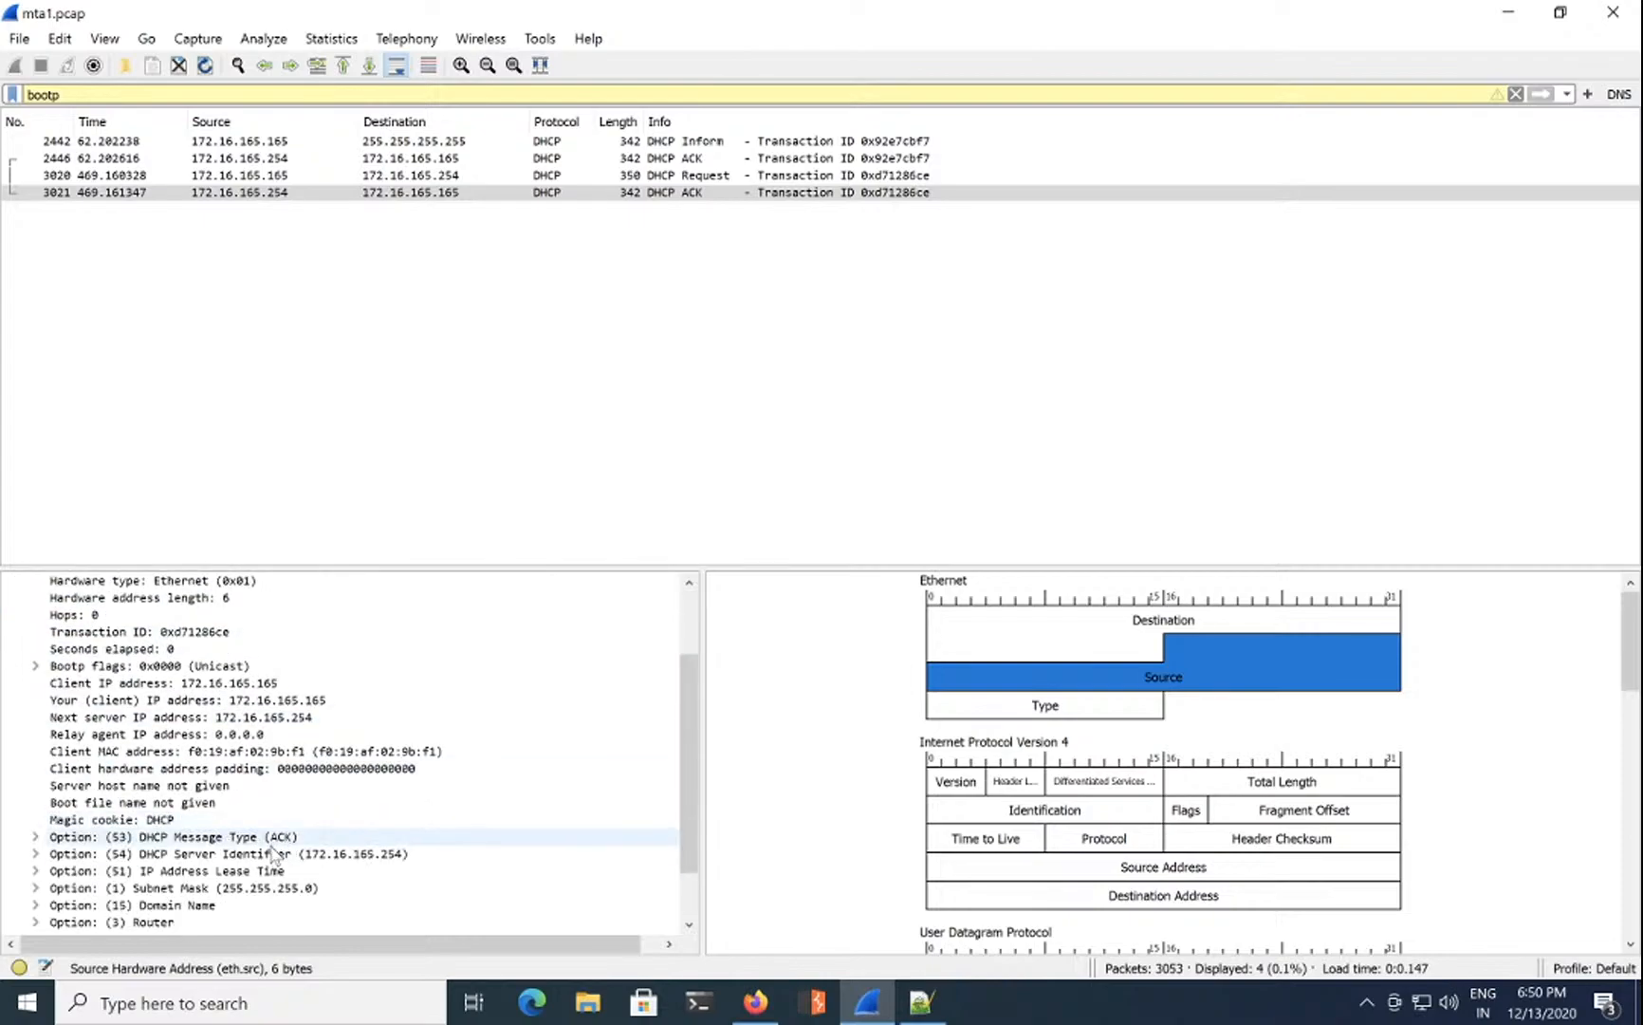
scroll(225, 856, up, 2)
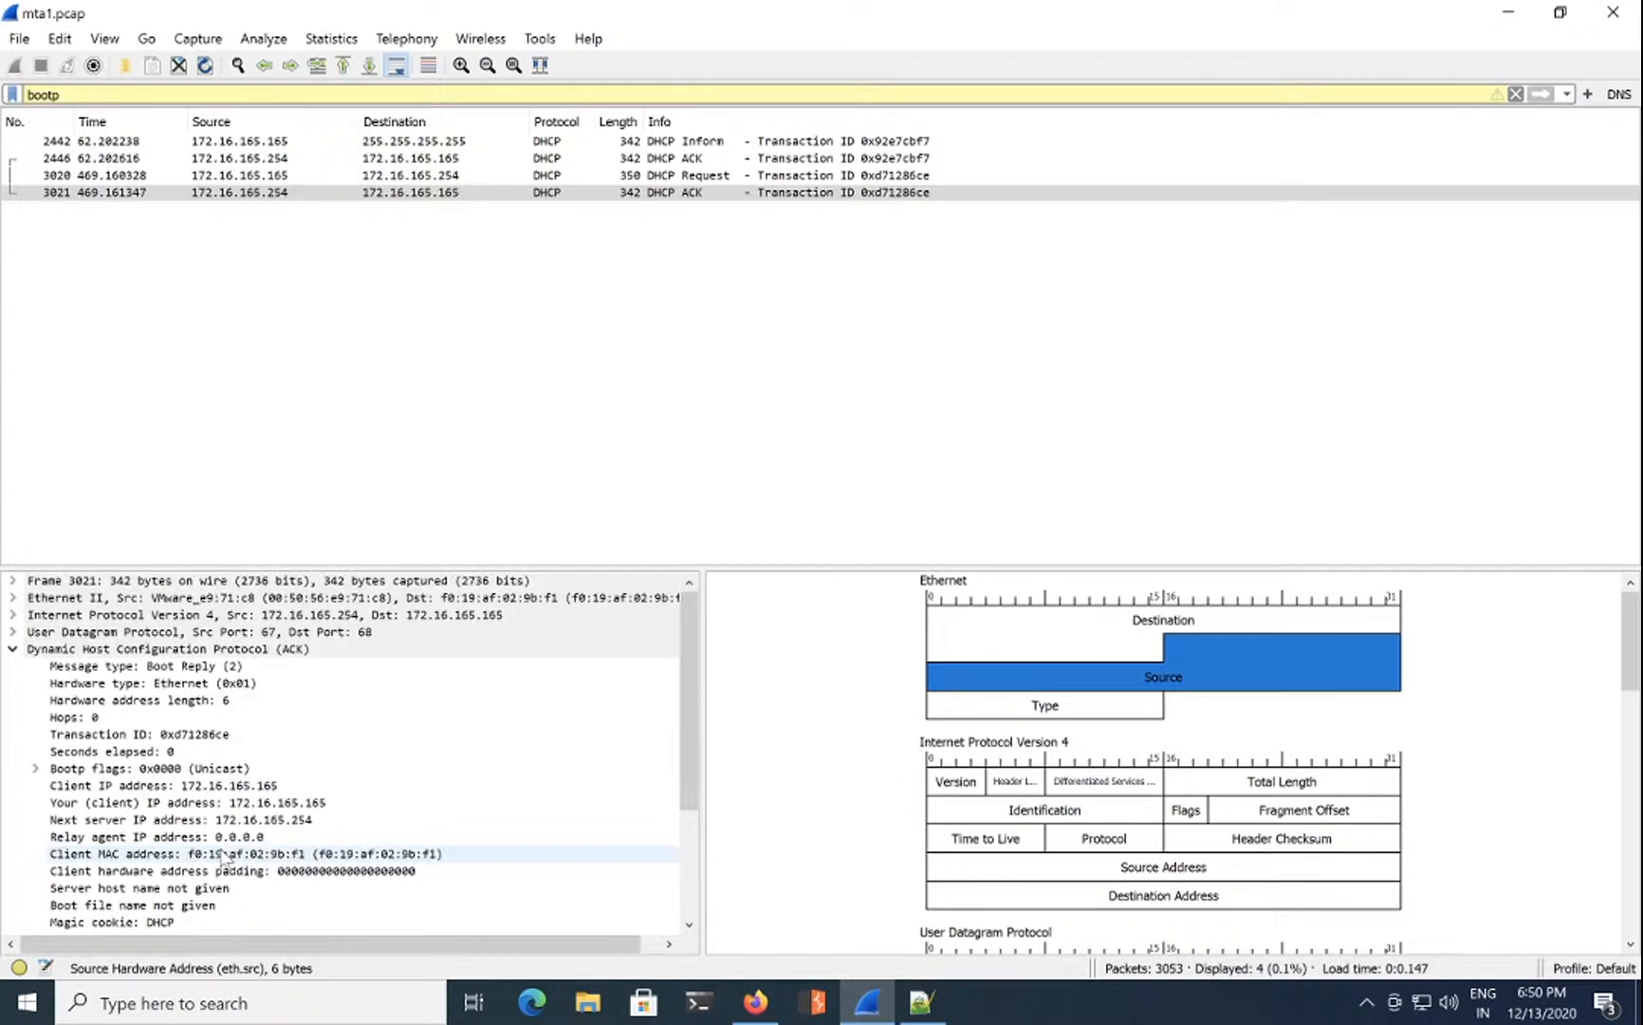
scroll(225, 856, down, 1)
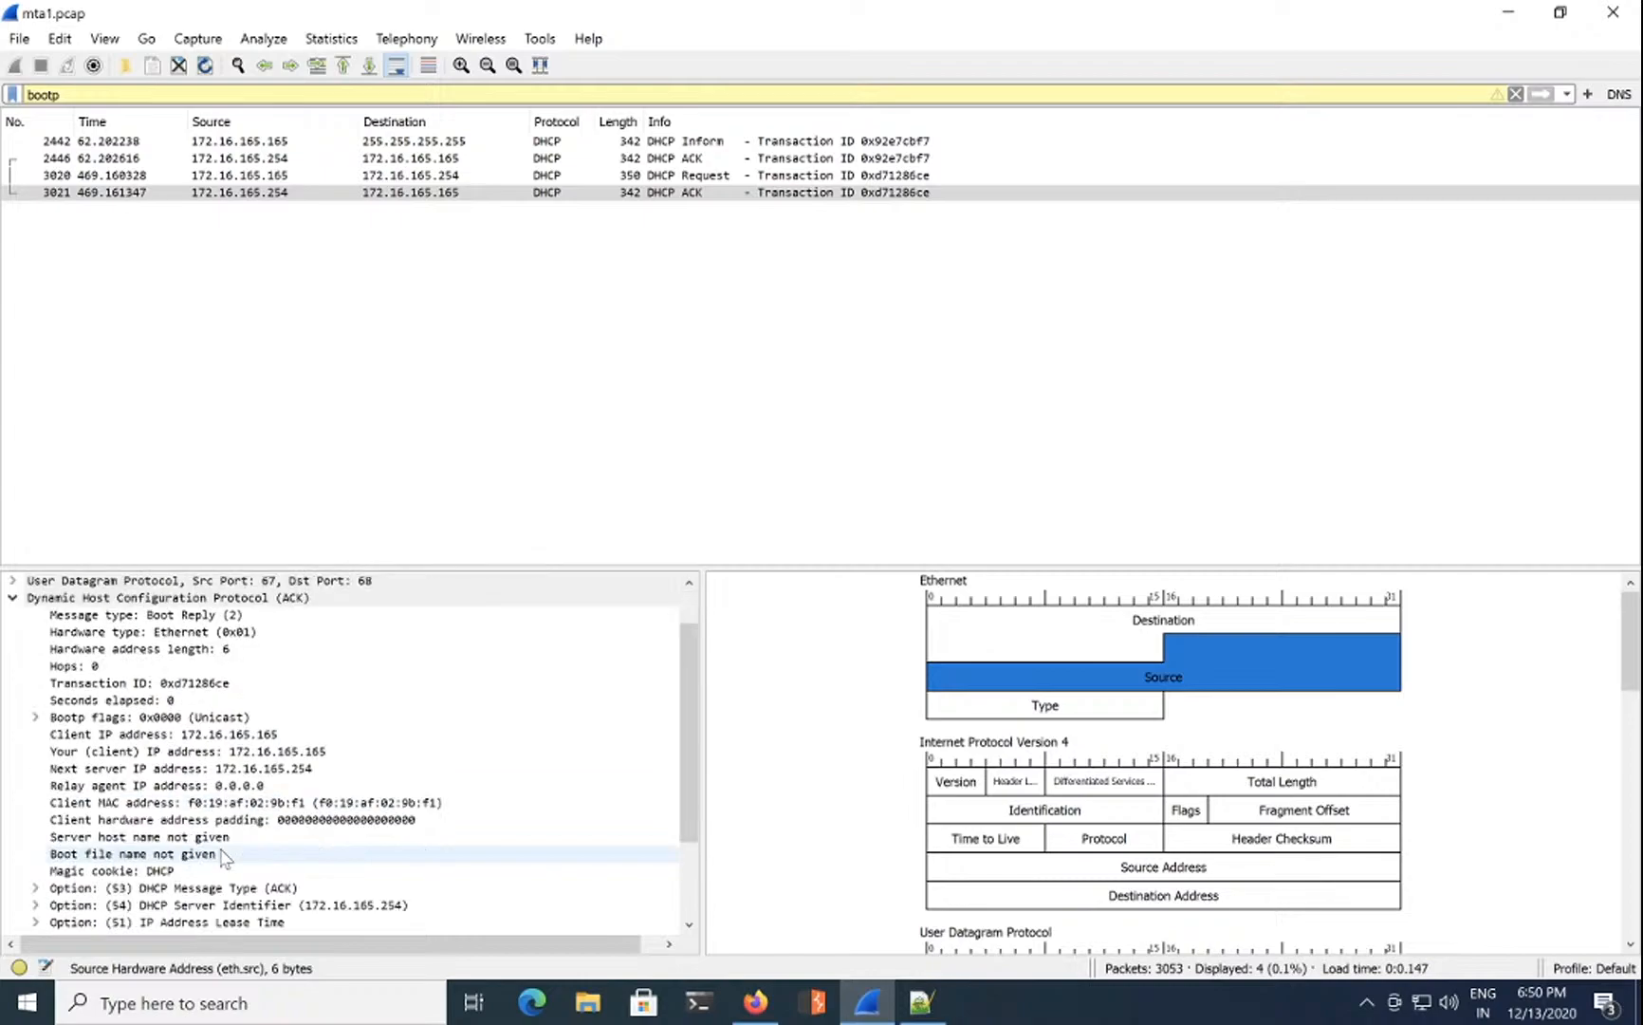
click(275, 753)
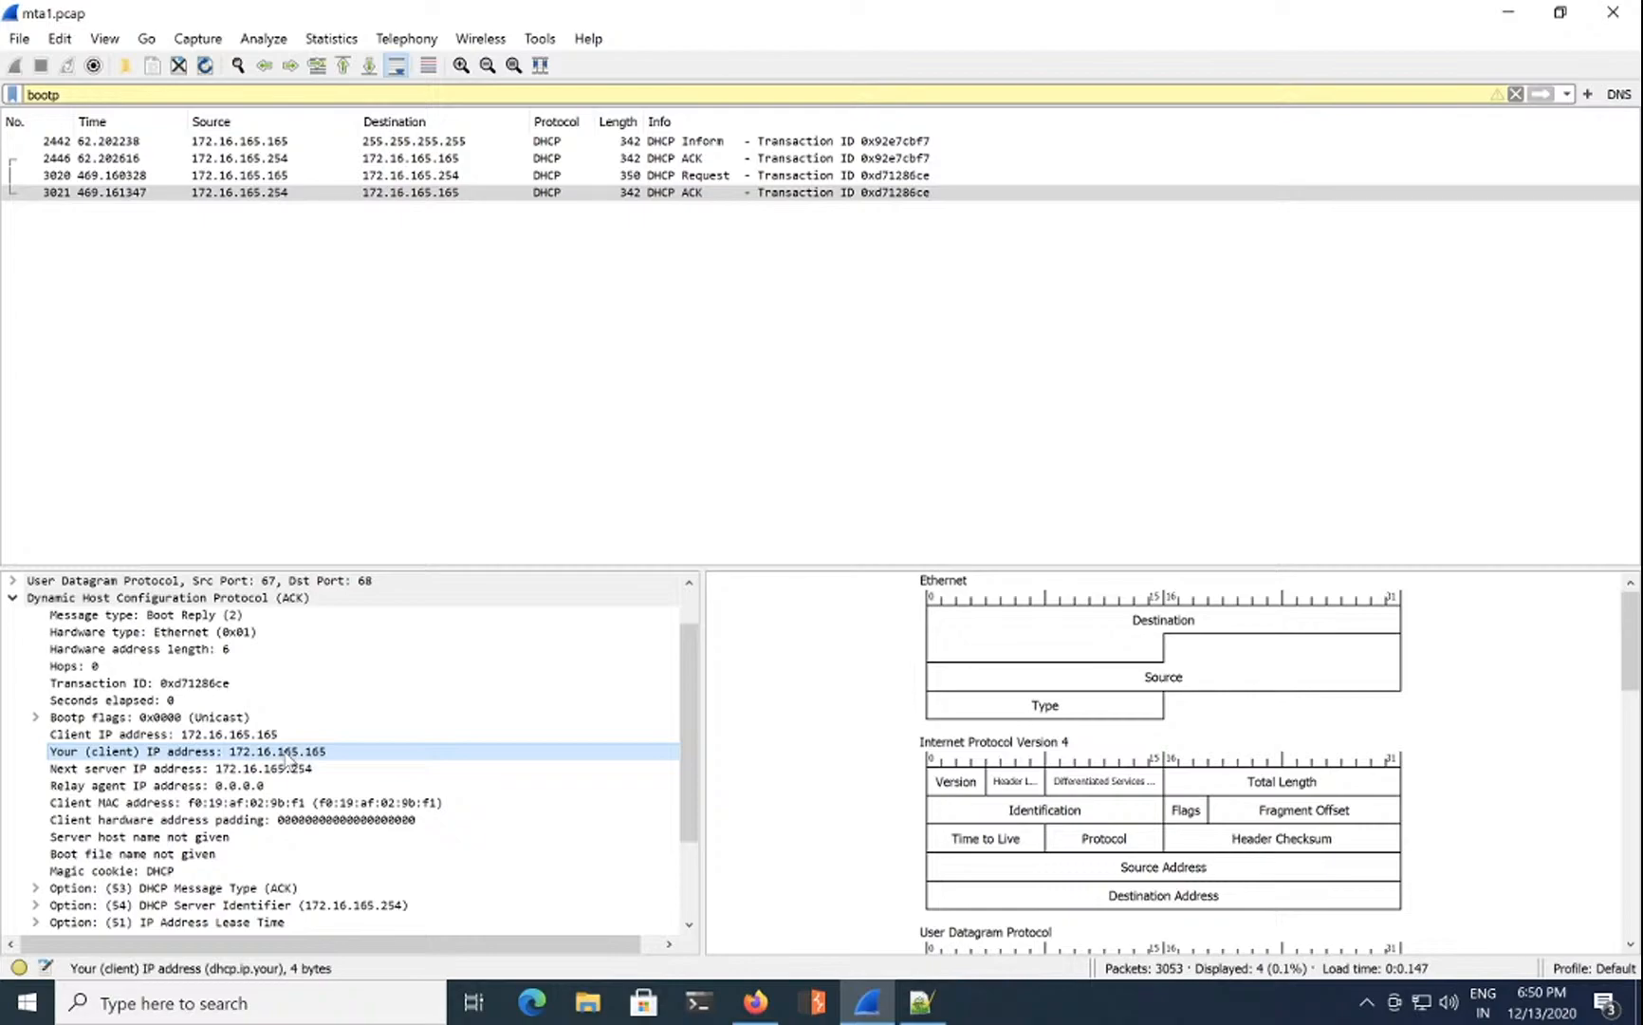
scroll(288, 759, up, 1)
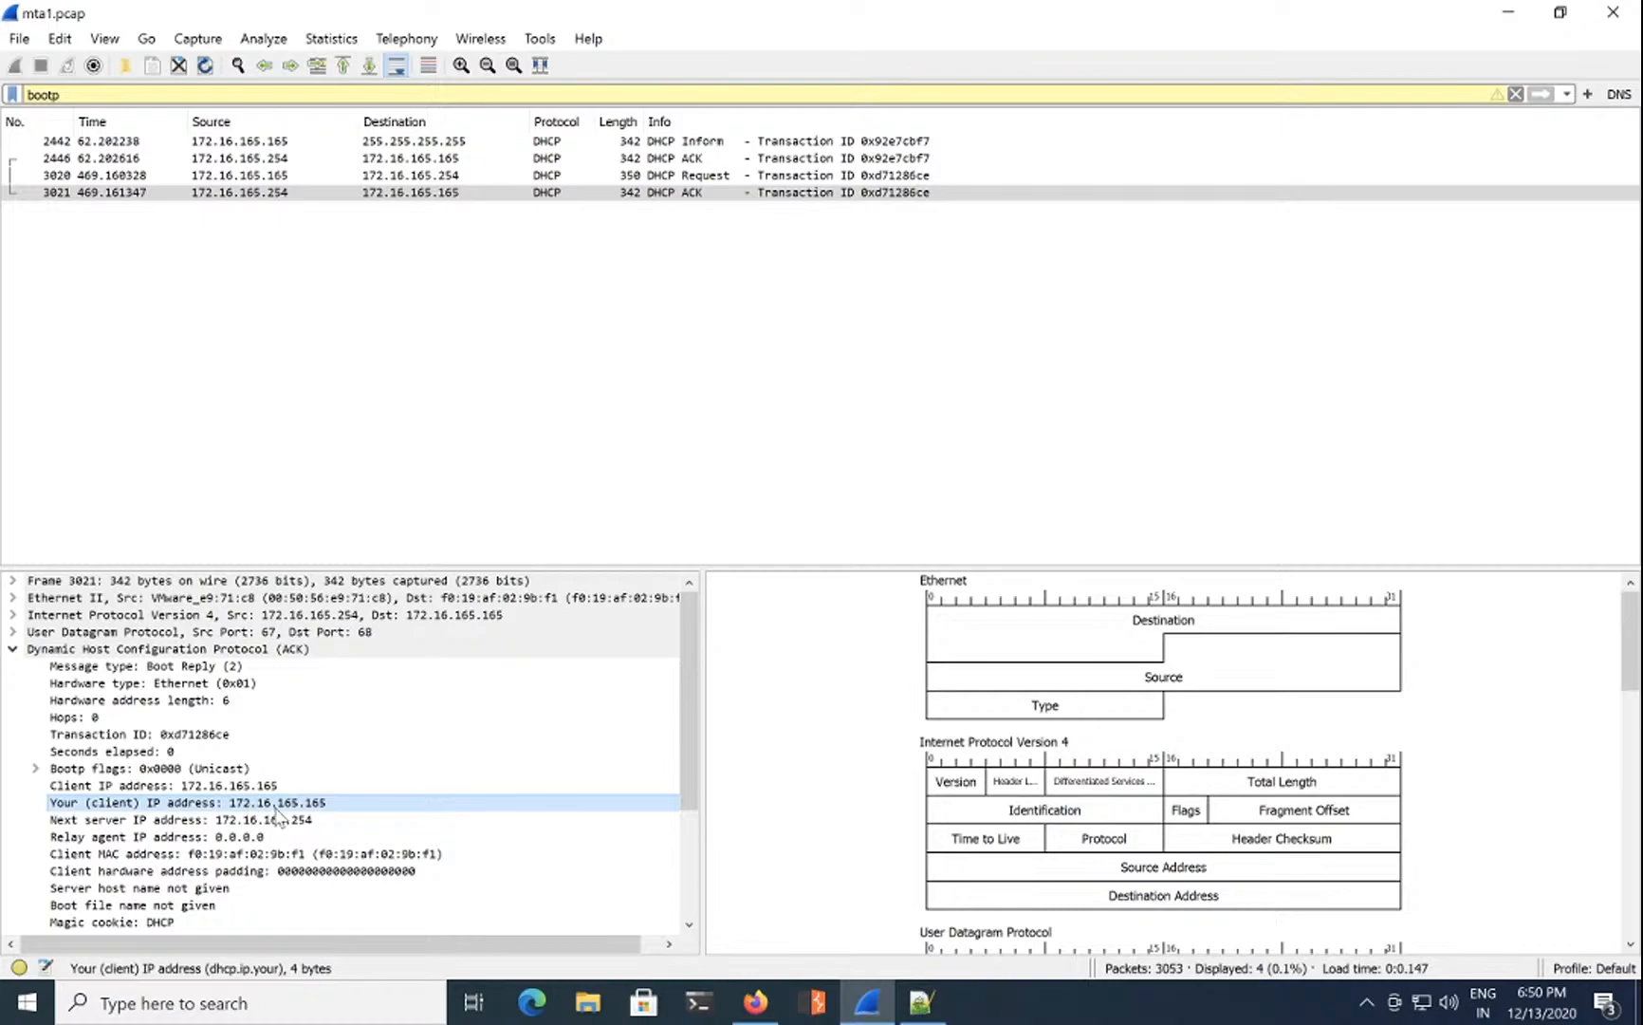
Step: Submit 172.16.165.165 for question 1, select question 2's text, then minimize Firefox
click(756, 1008)
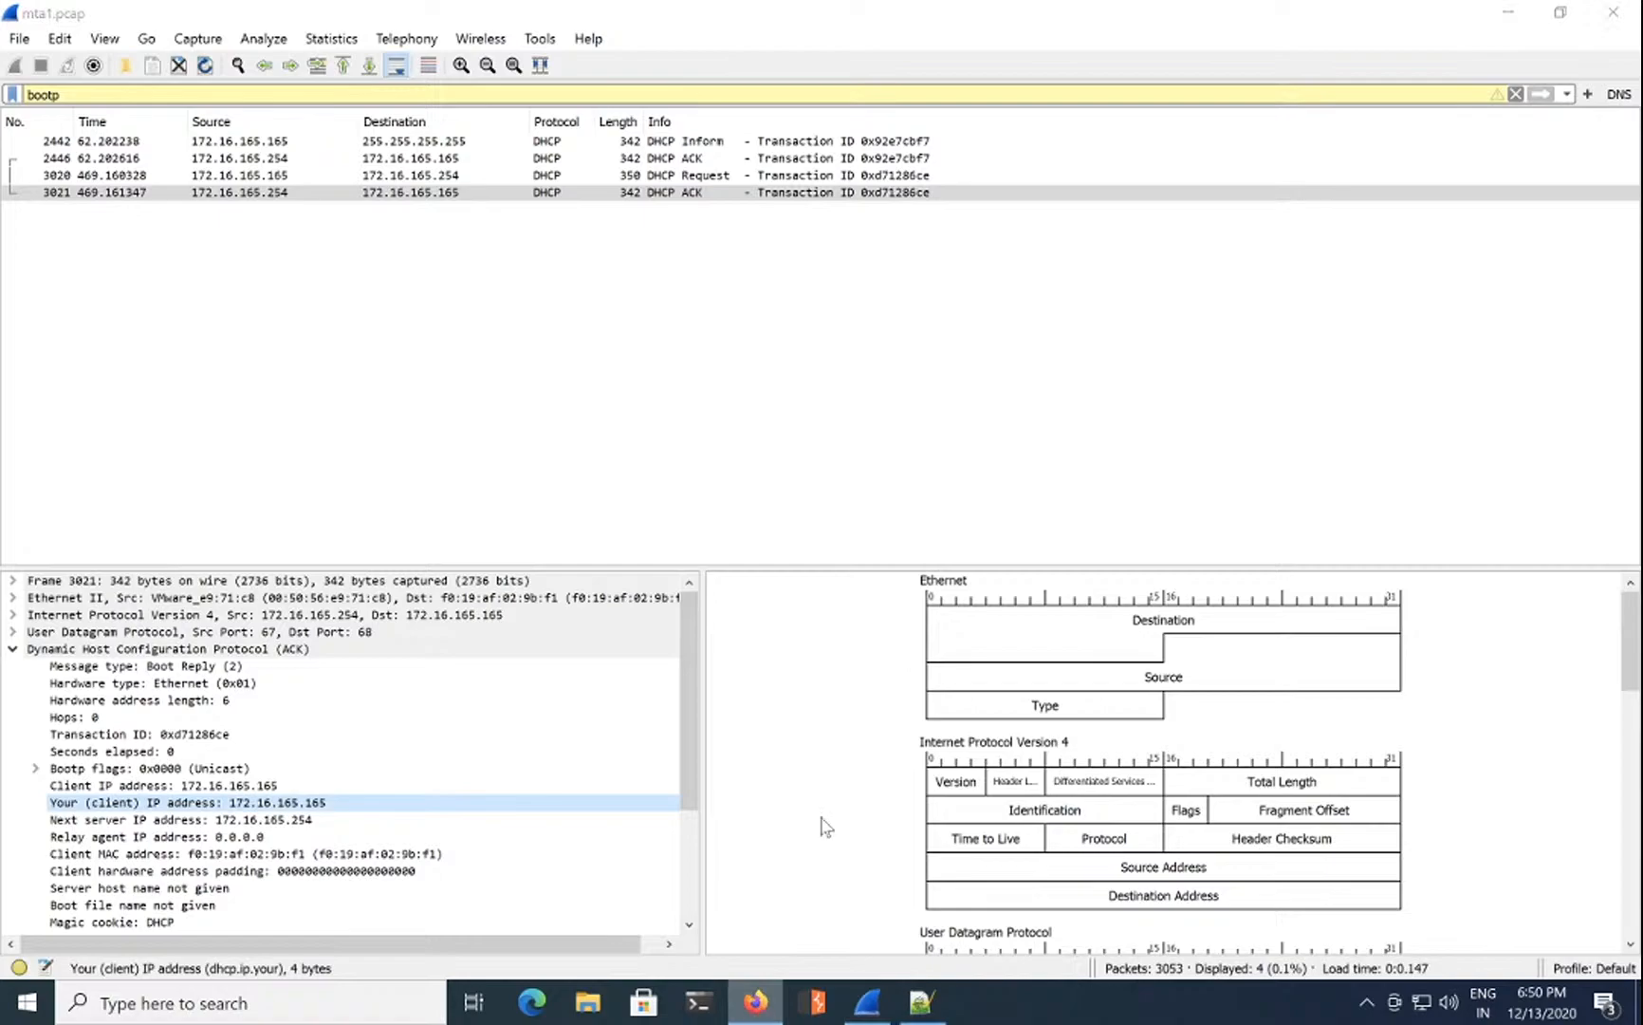
click(1100, 546)
text(172.16.1)
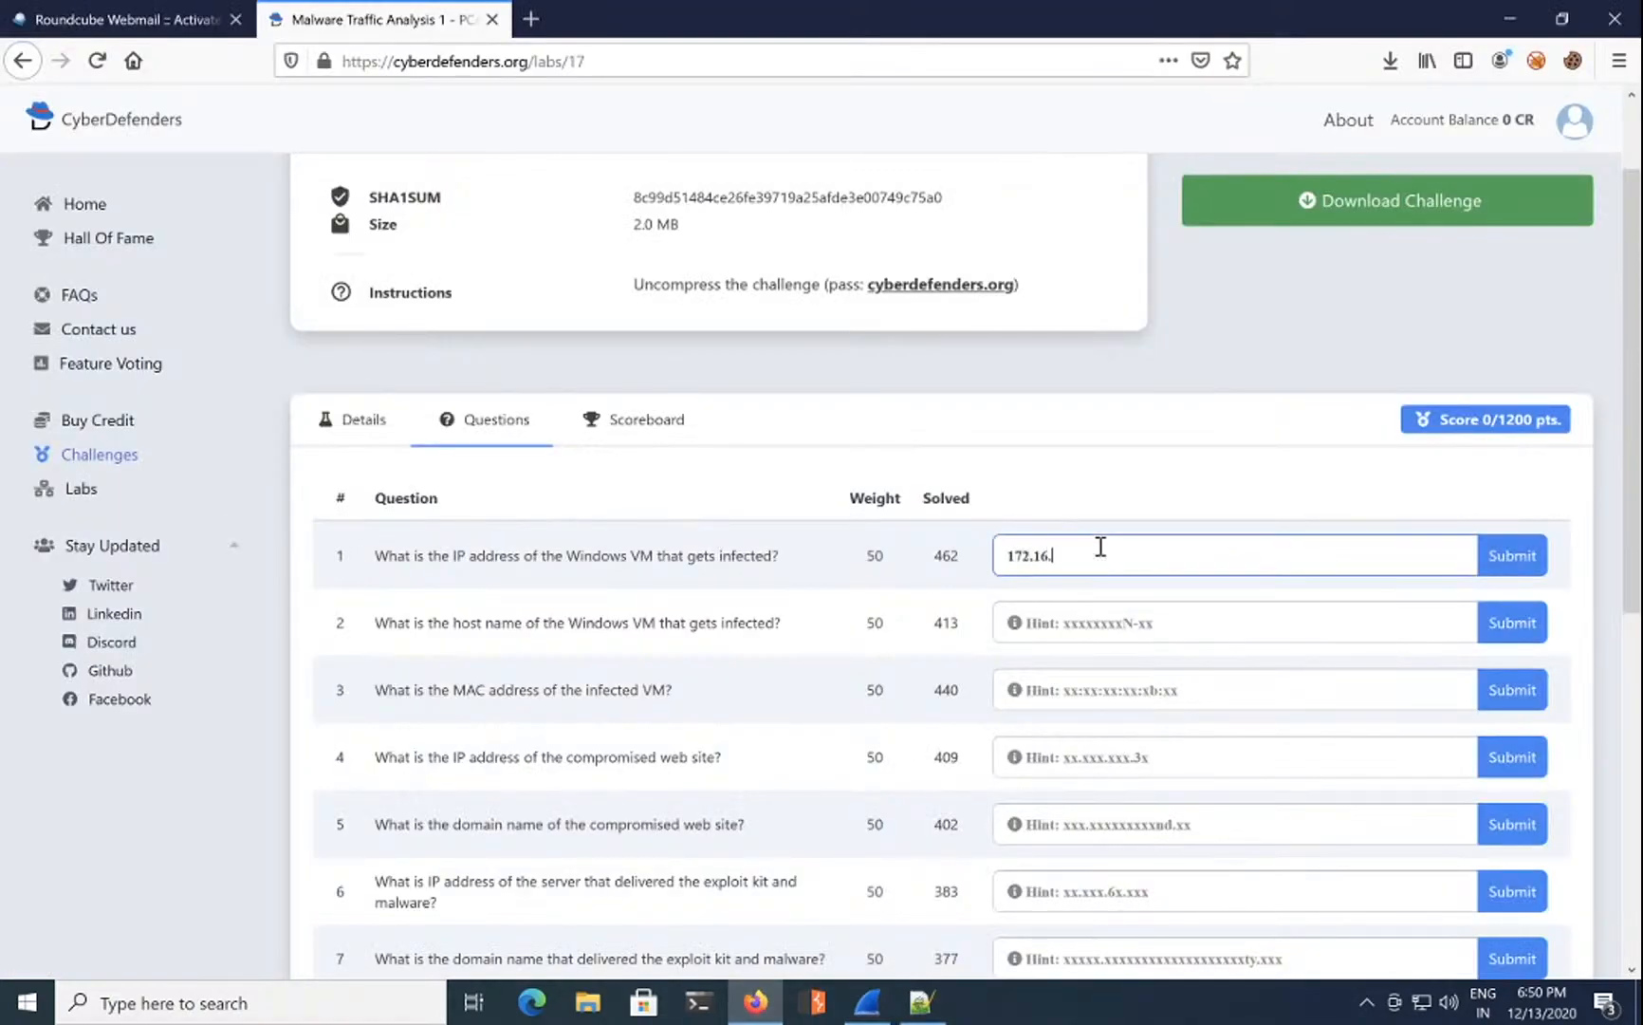
text(65.165)
click(1495, 558)
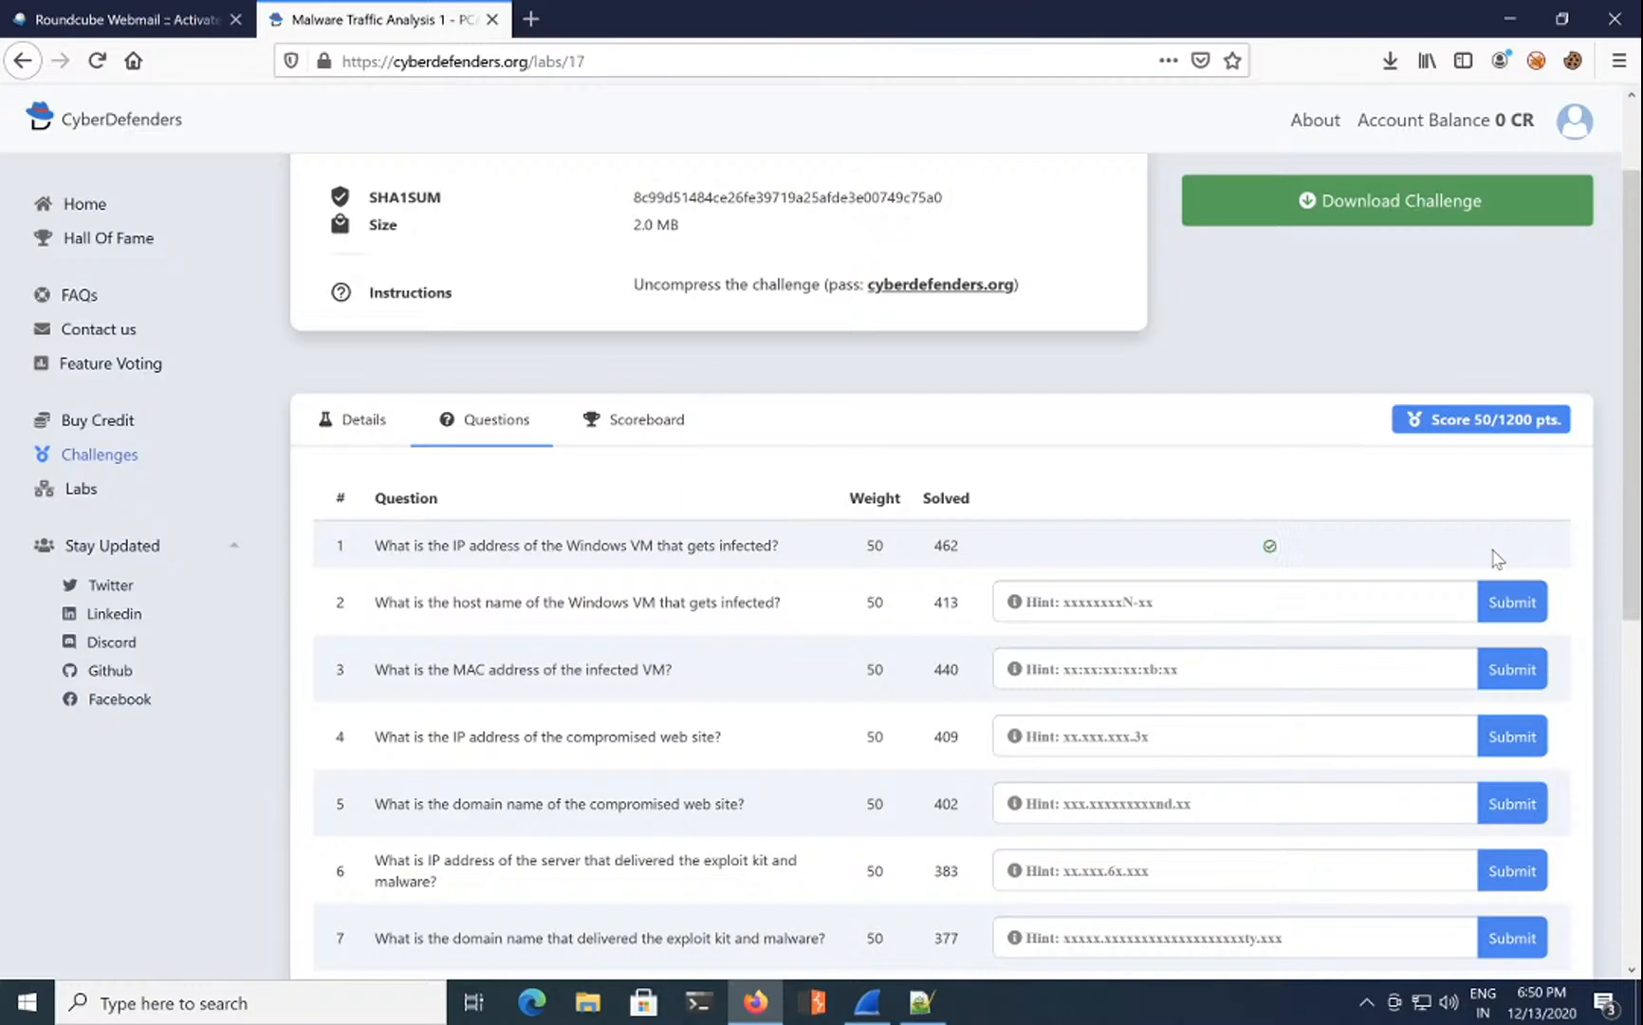
triple_click(524, 603)
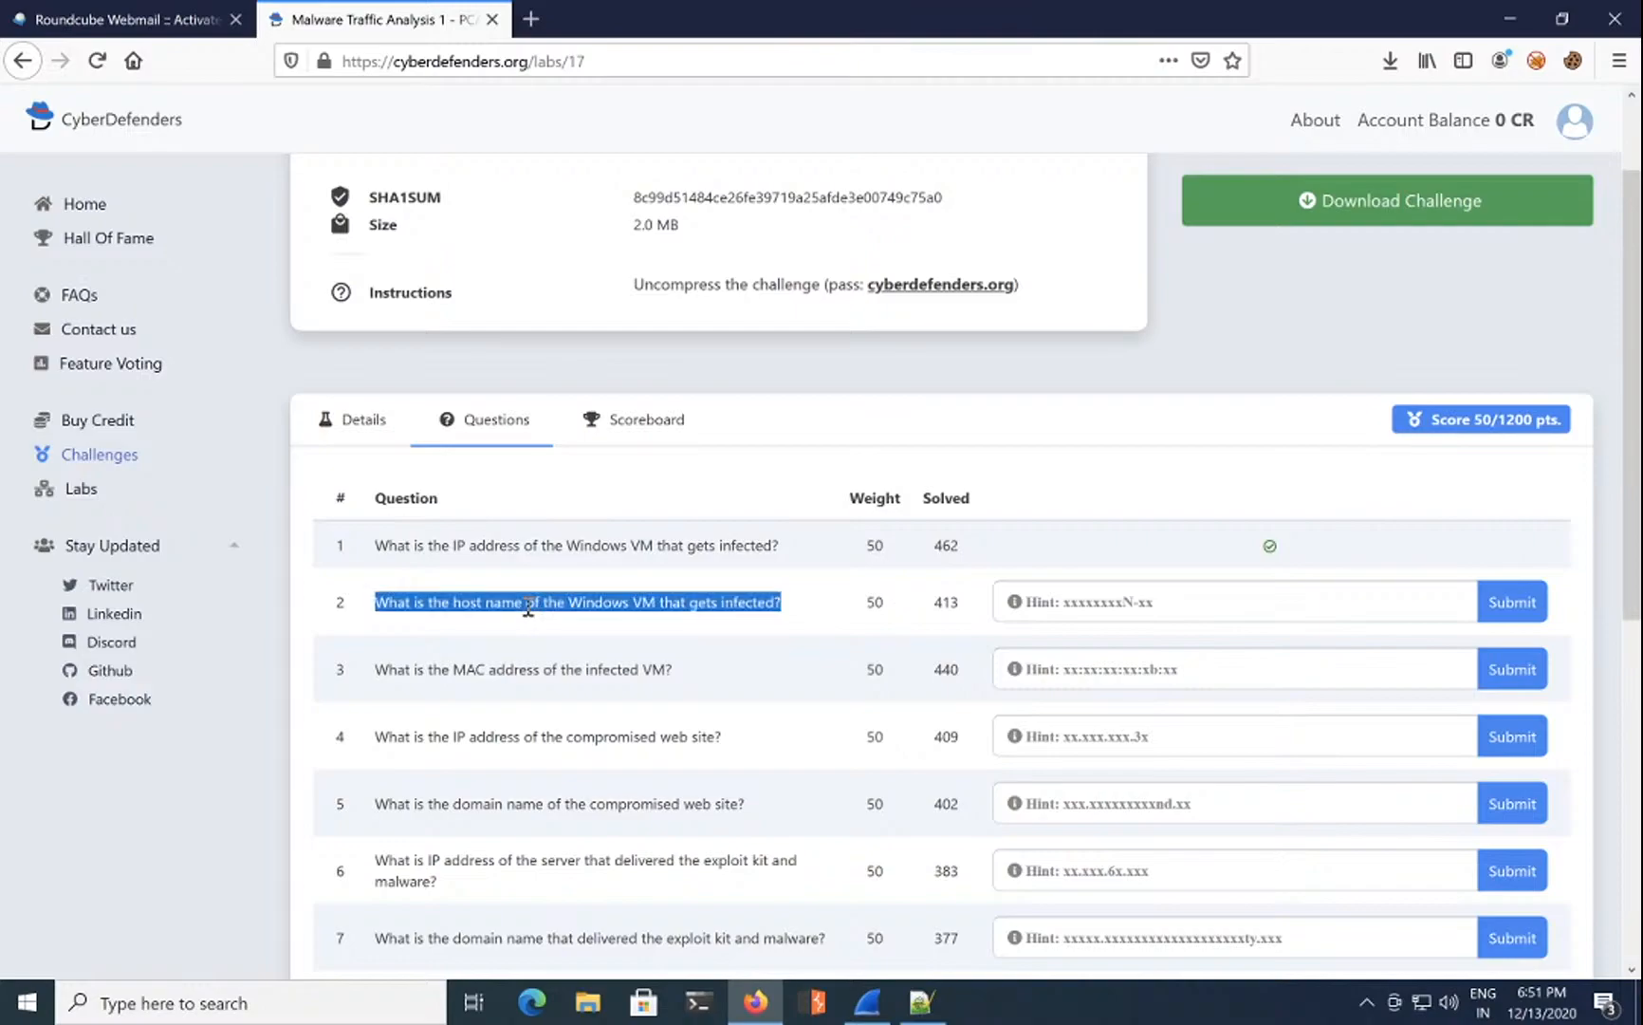
click(1512, 21)
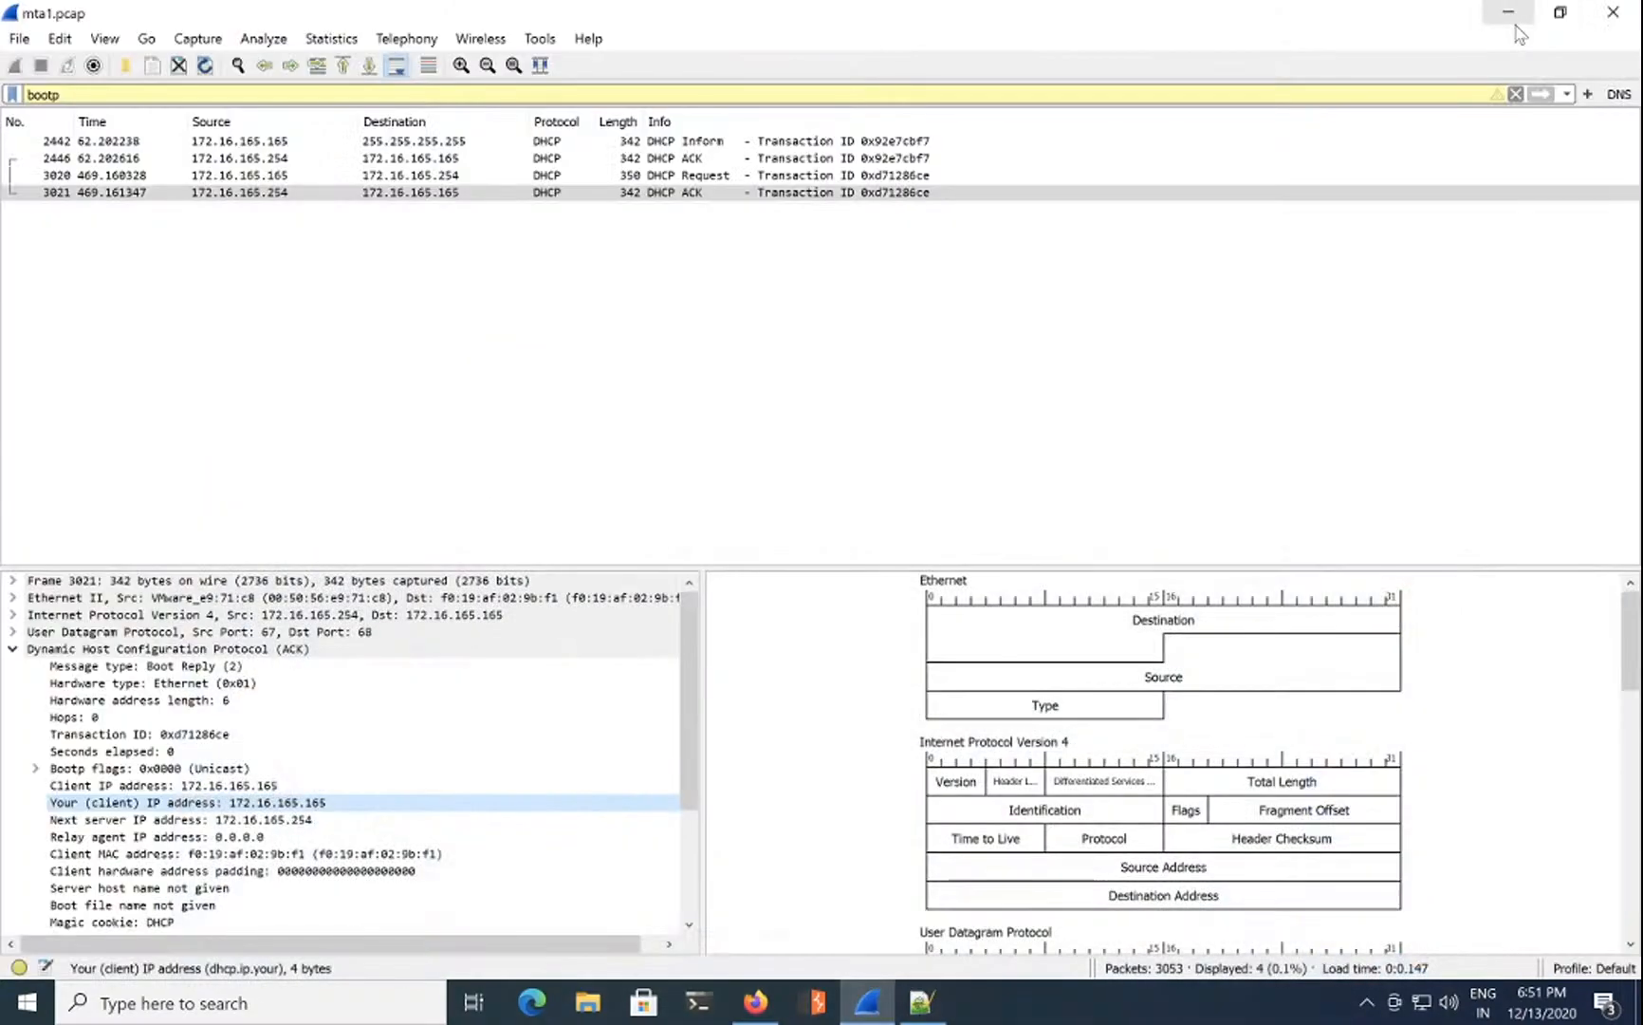
Step: Inspect packet 3021's Ethernet source/destination and IPv4 header, then select the bootp filter text
click(13, 650)
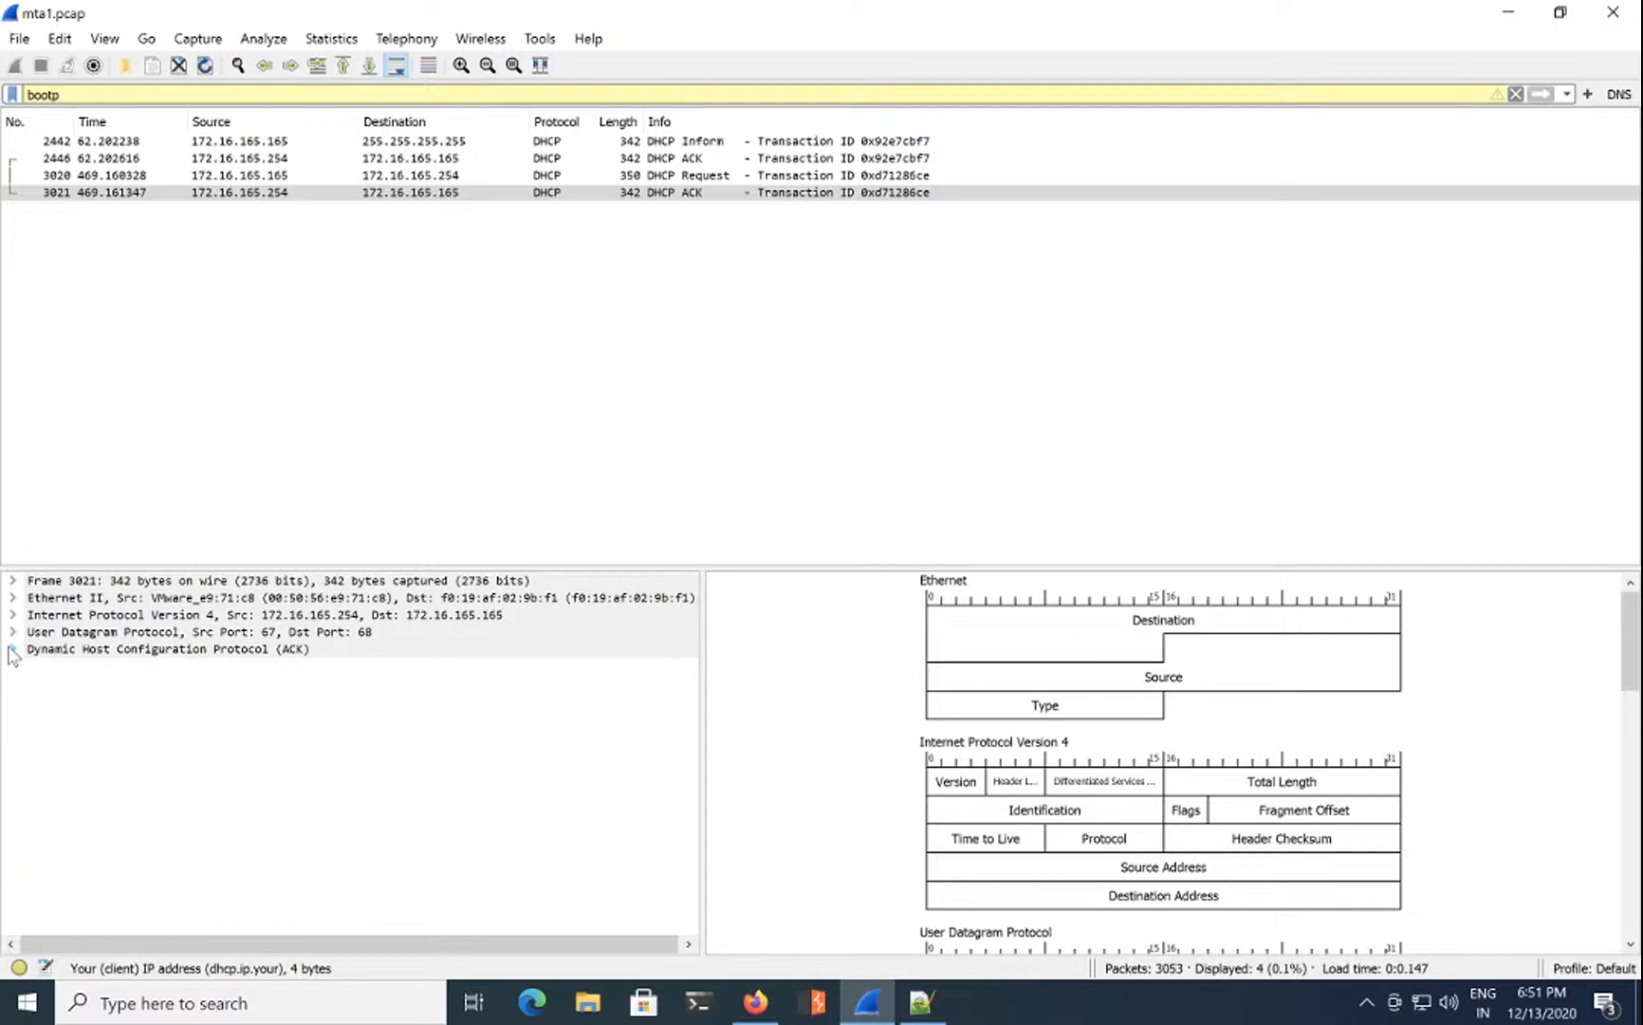
click(14, 599)
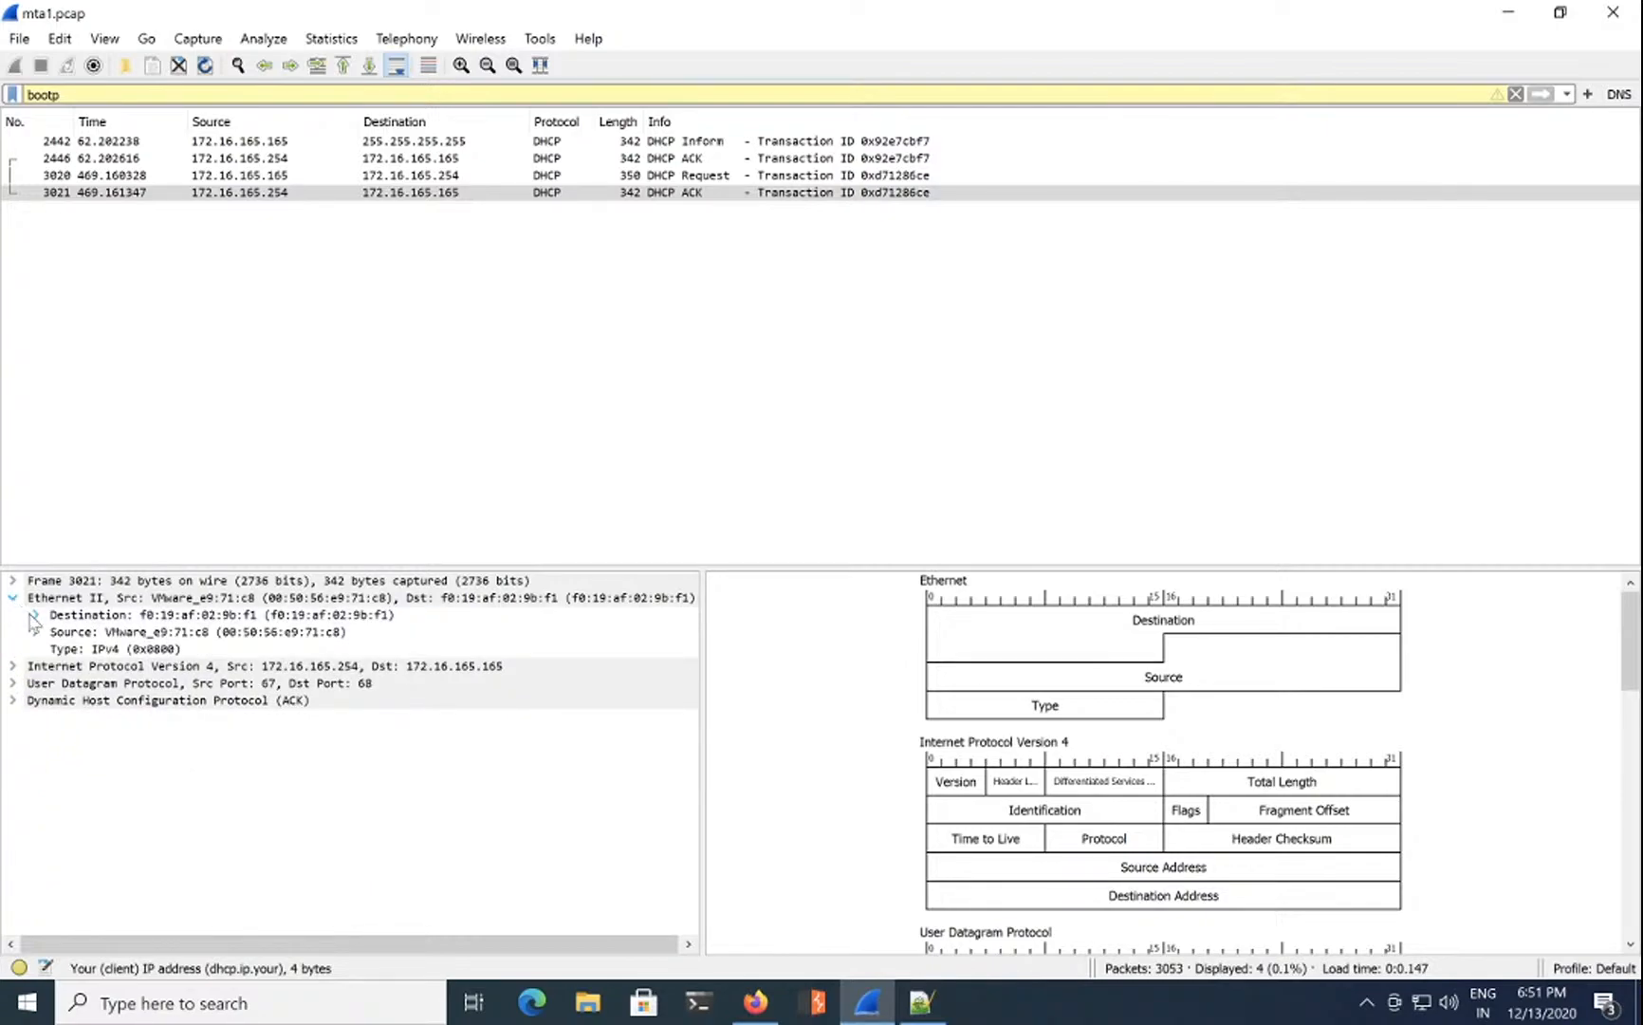
click(35, 632)
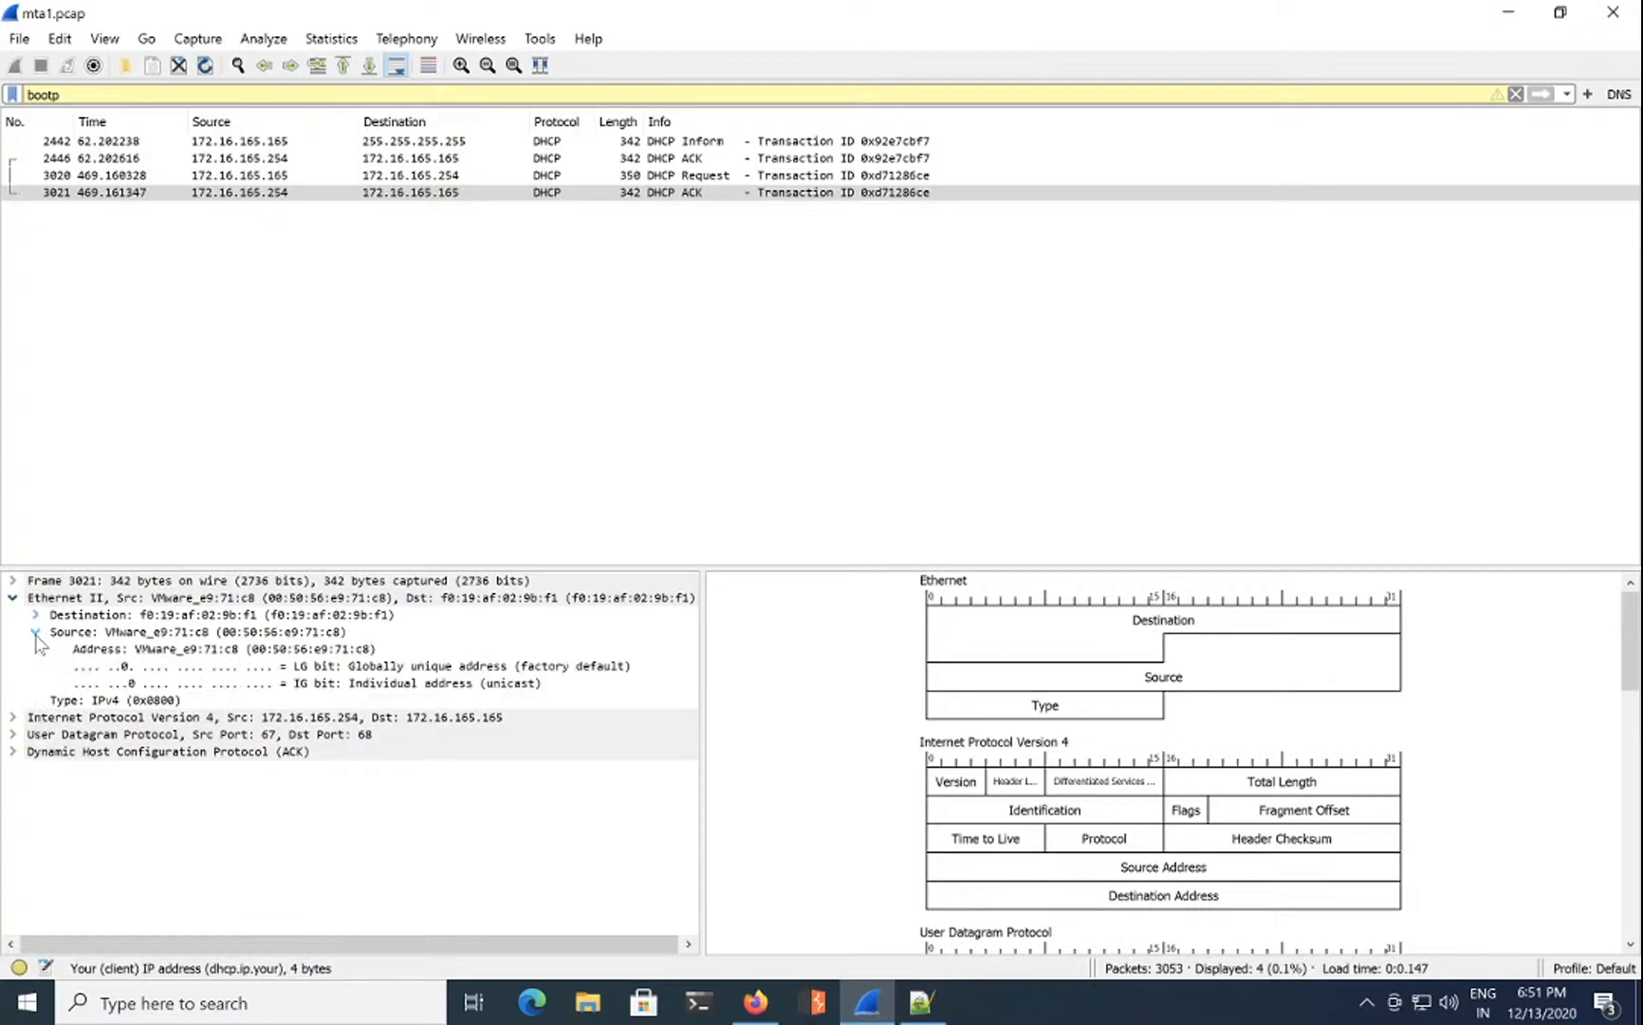
click(35, 632)
click(36, 614)
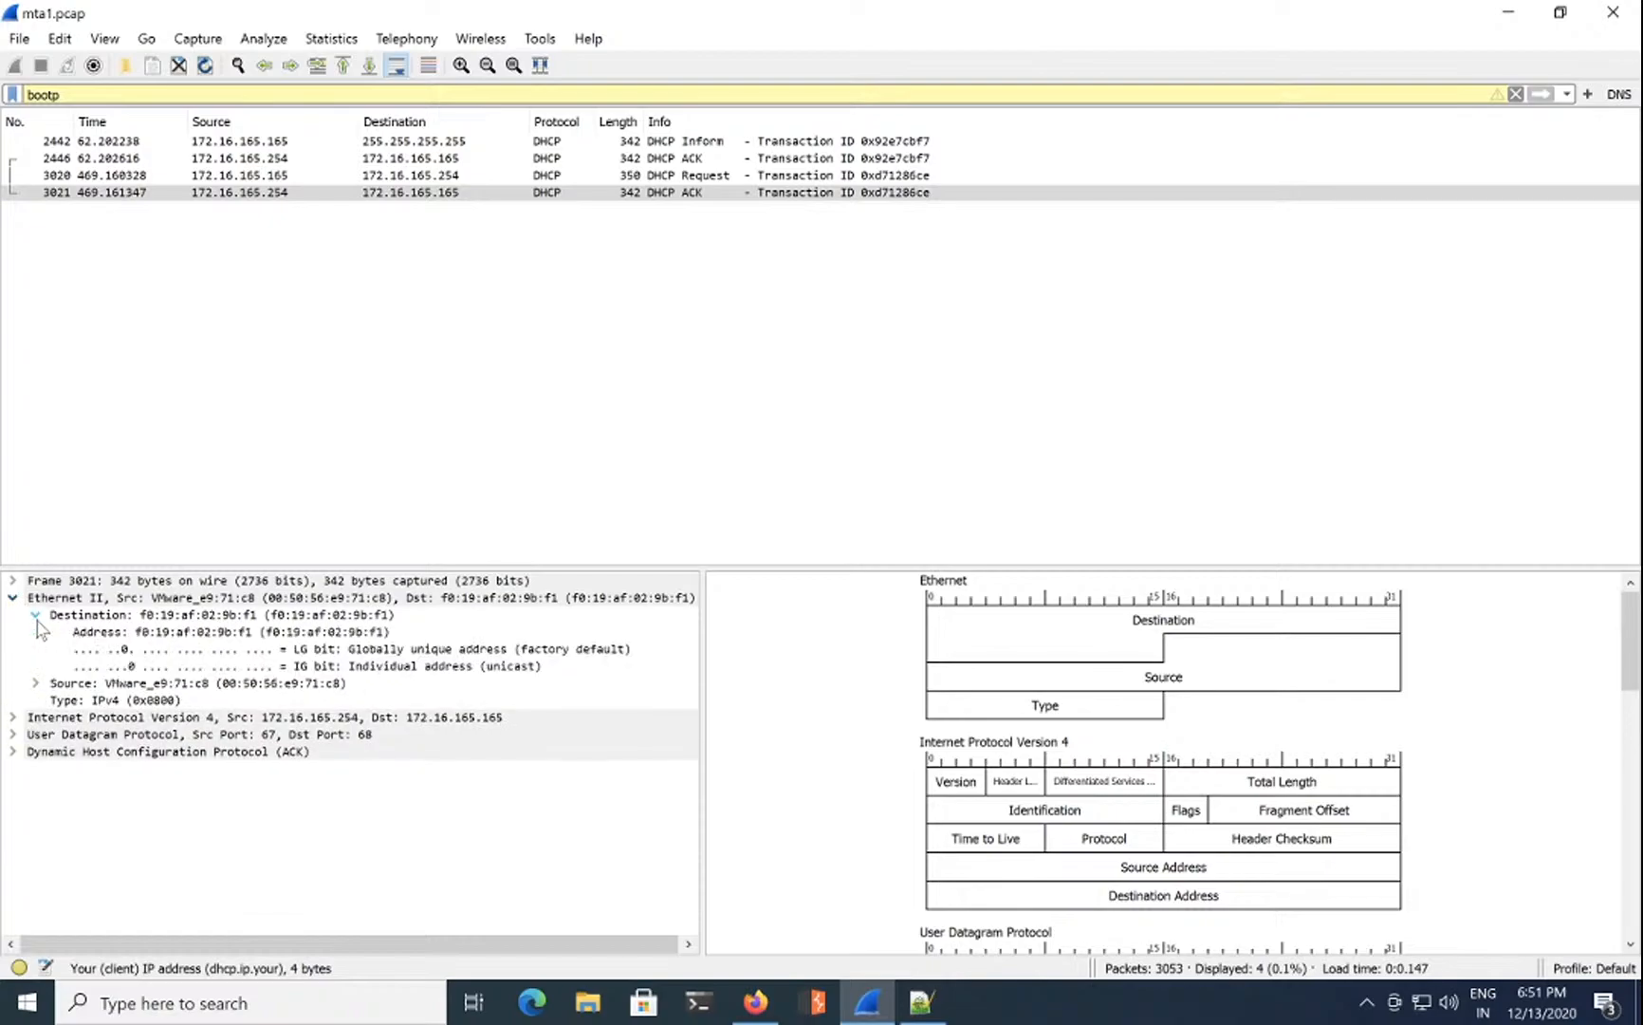
click(36, 615)
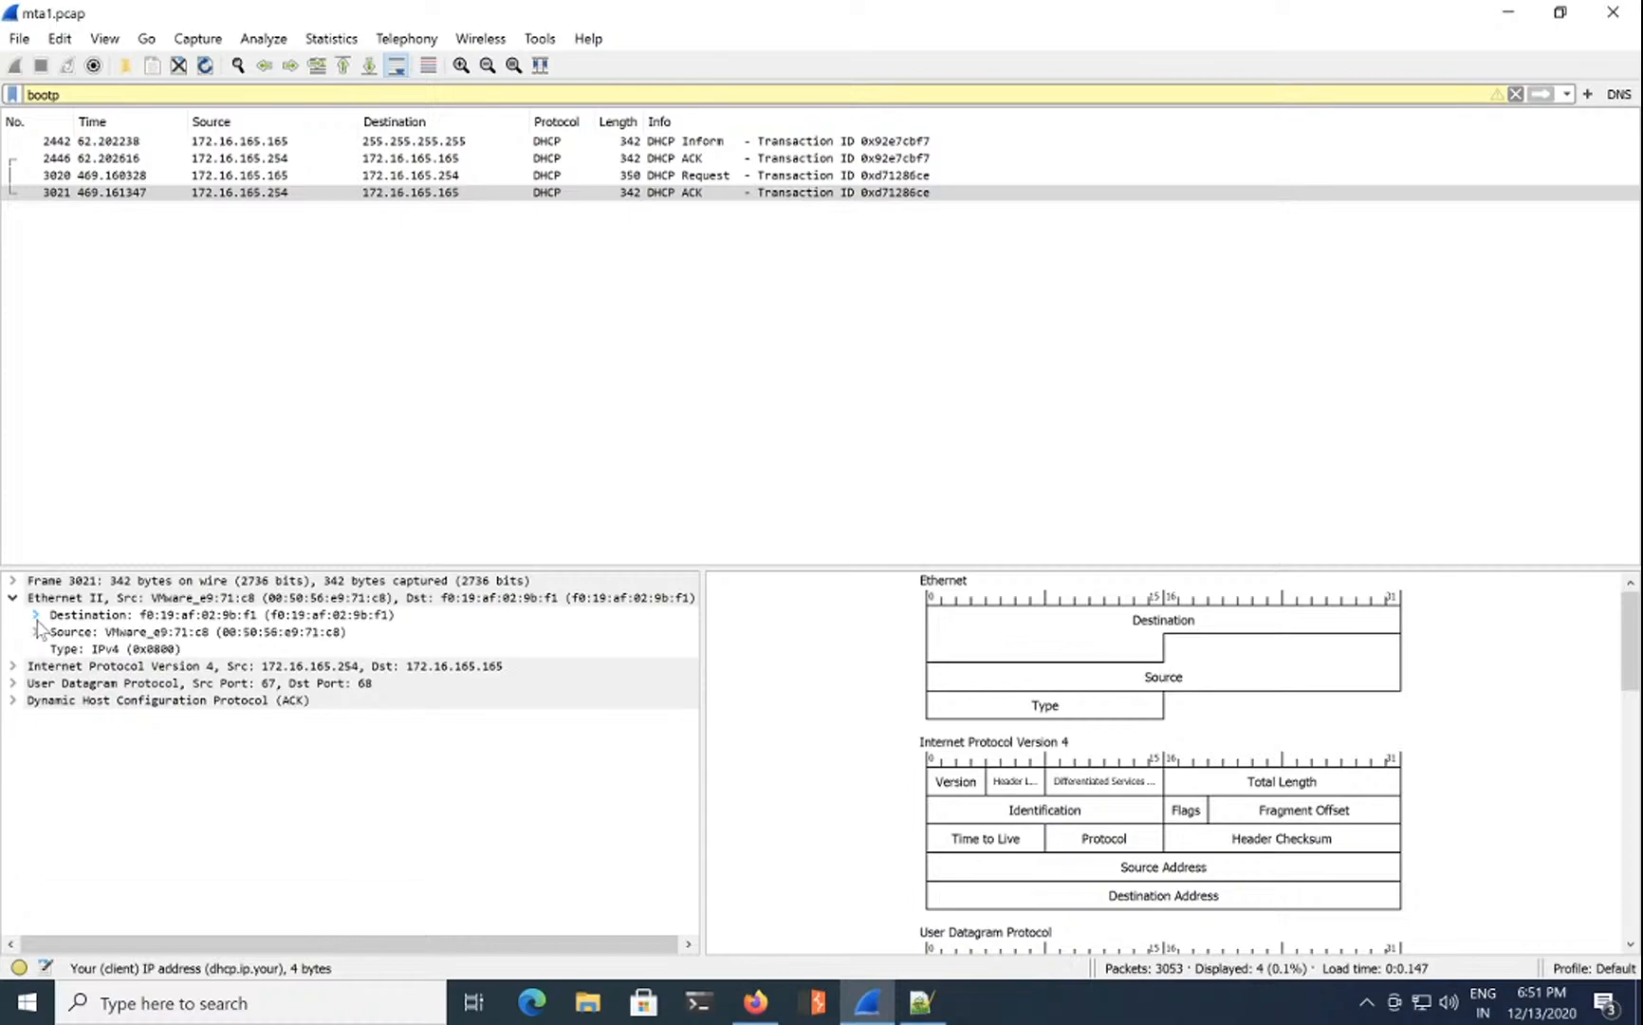
click(13, 665)
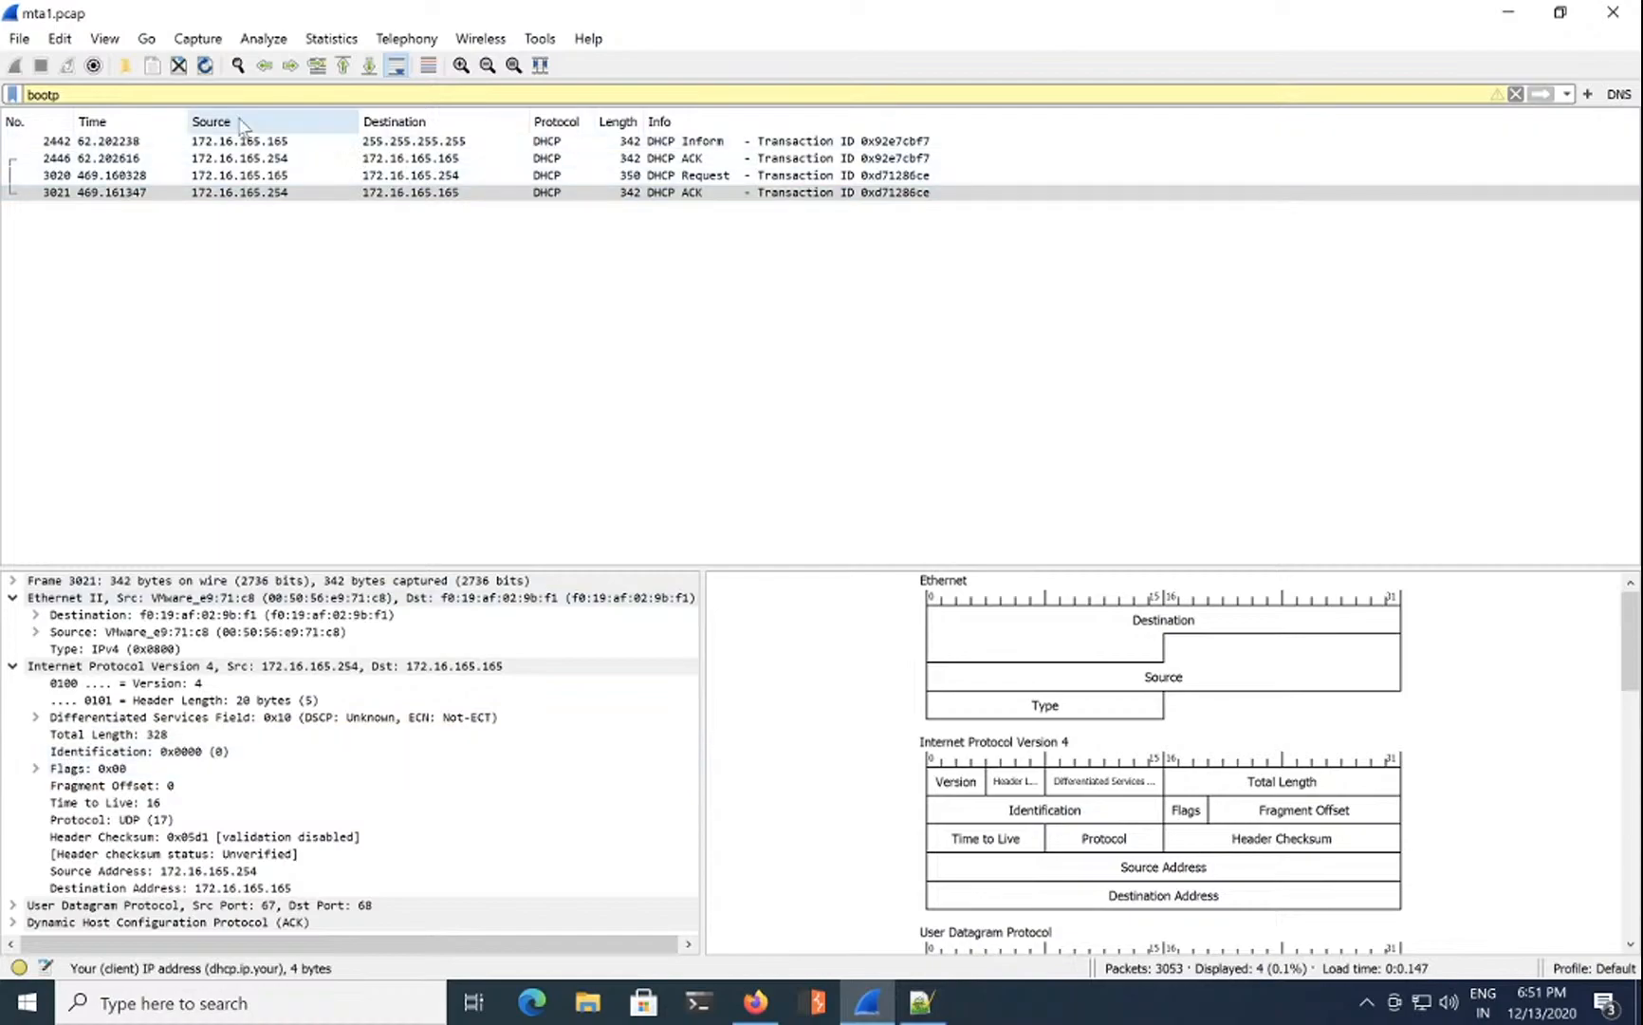
drag(216, 92, 4, 92)
Step: Filter on ip.addr == 172.16.165.165, try a netbios clause, then settle on && llmnr
text(ip.addr == )
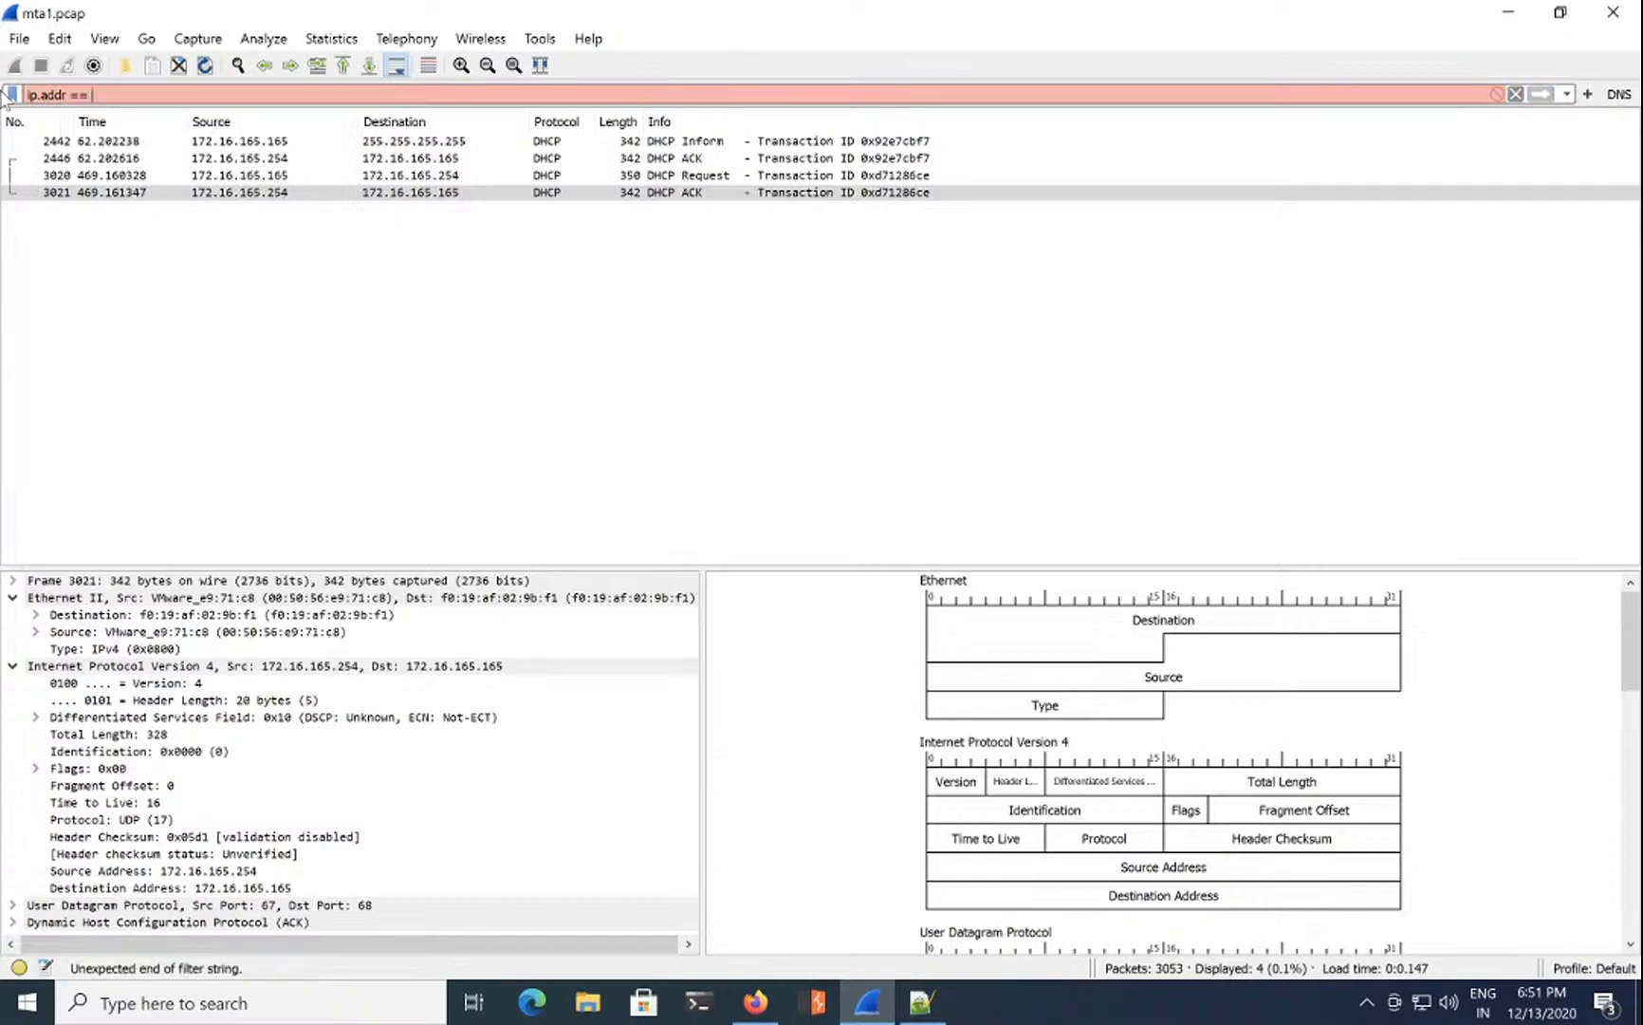
text(172.16.165.165)
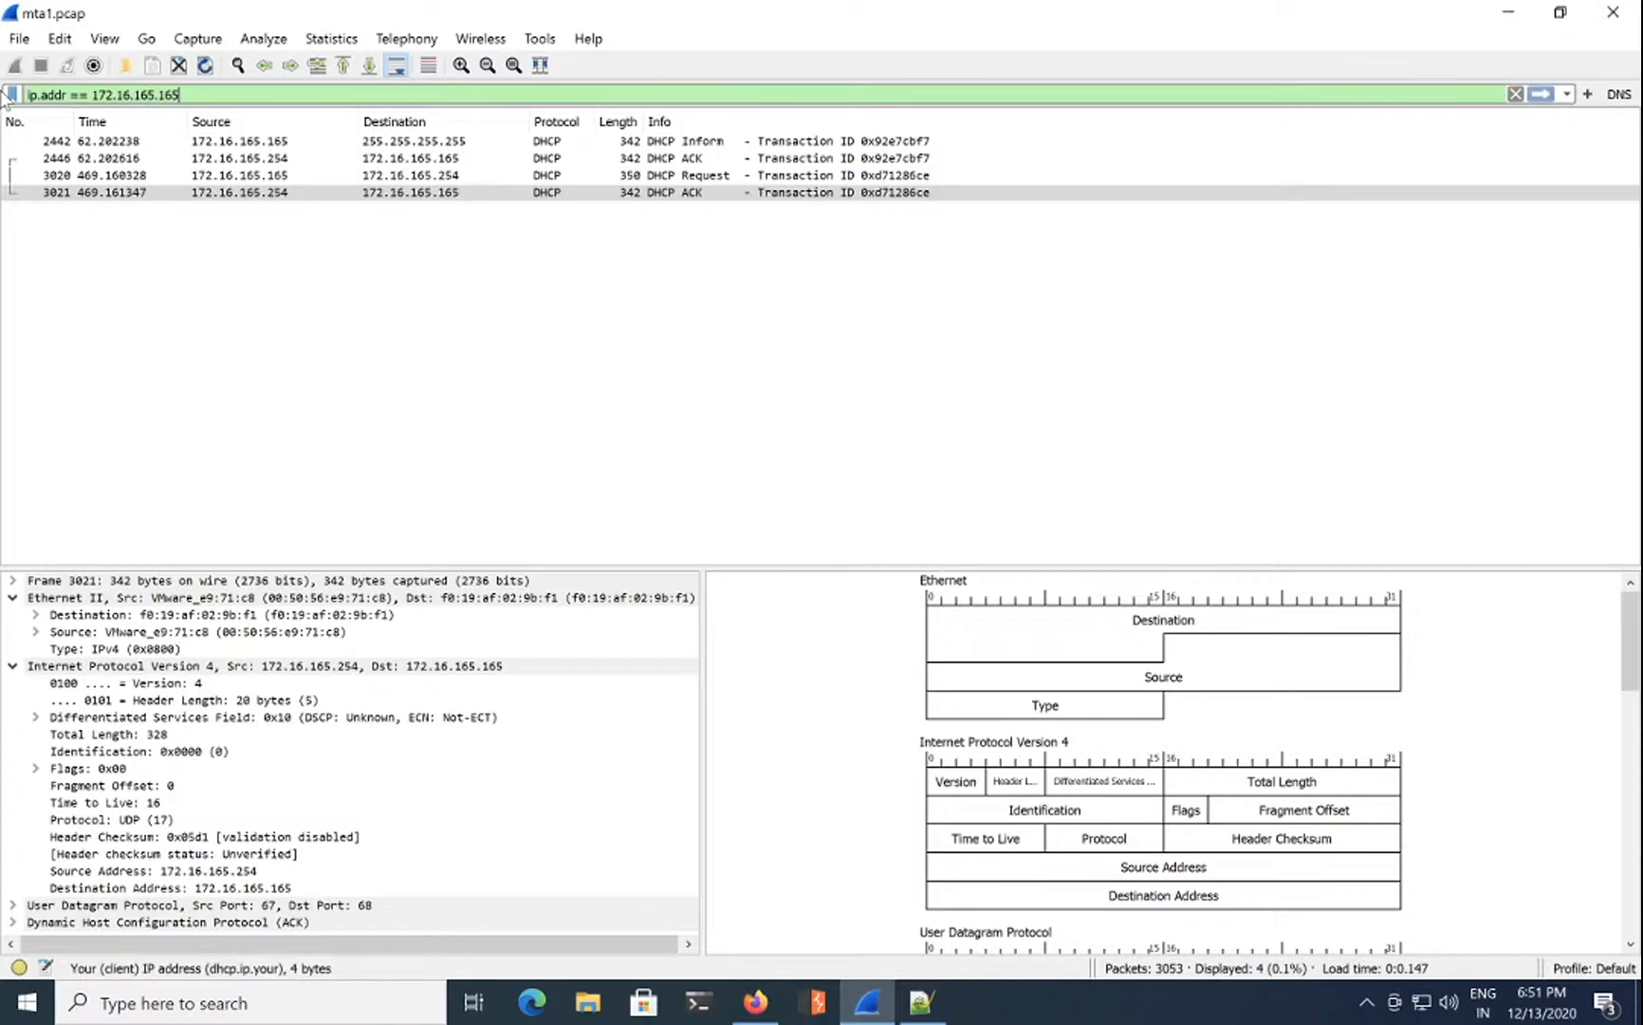
key(Return)
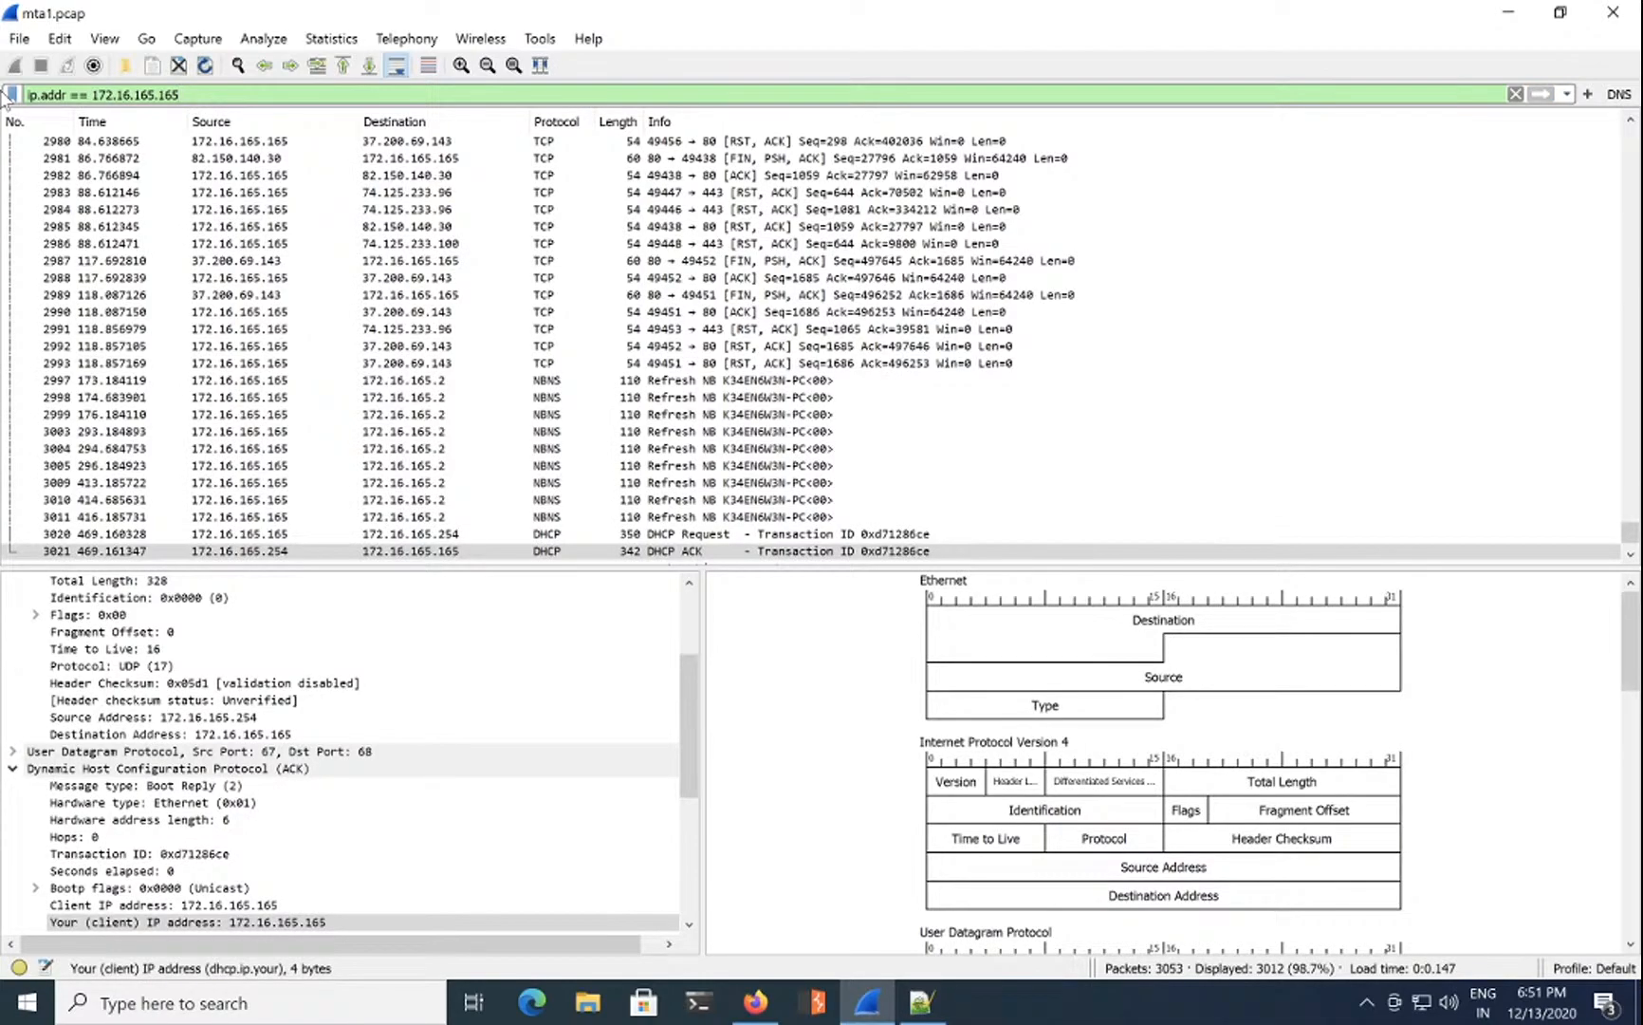
text(&)
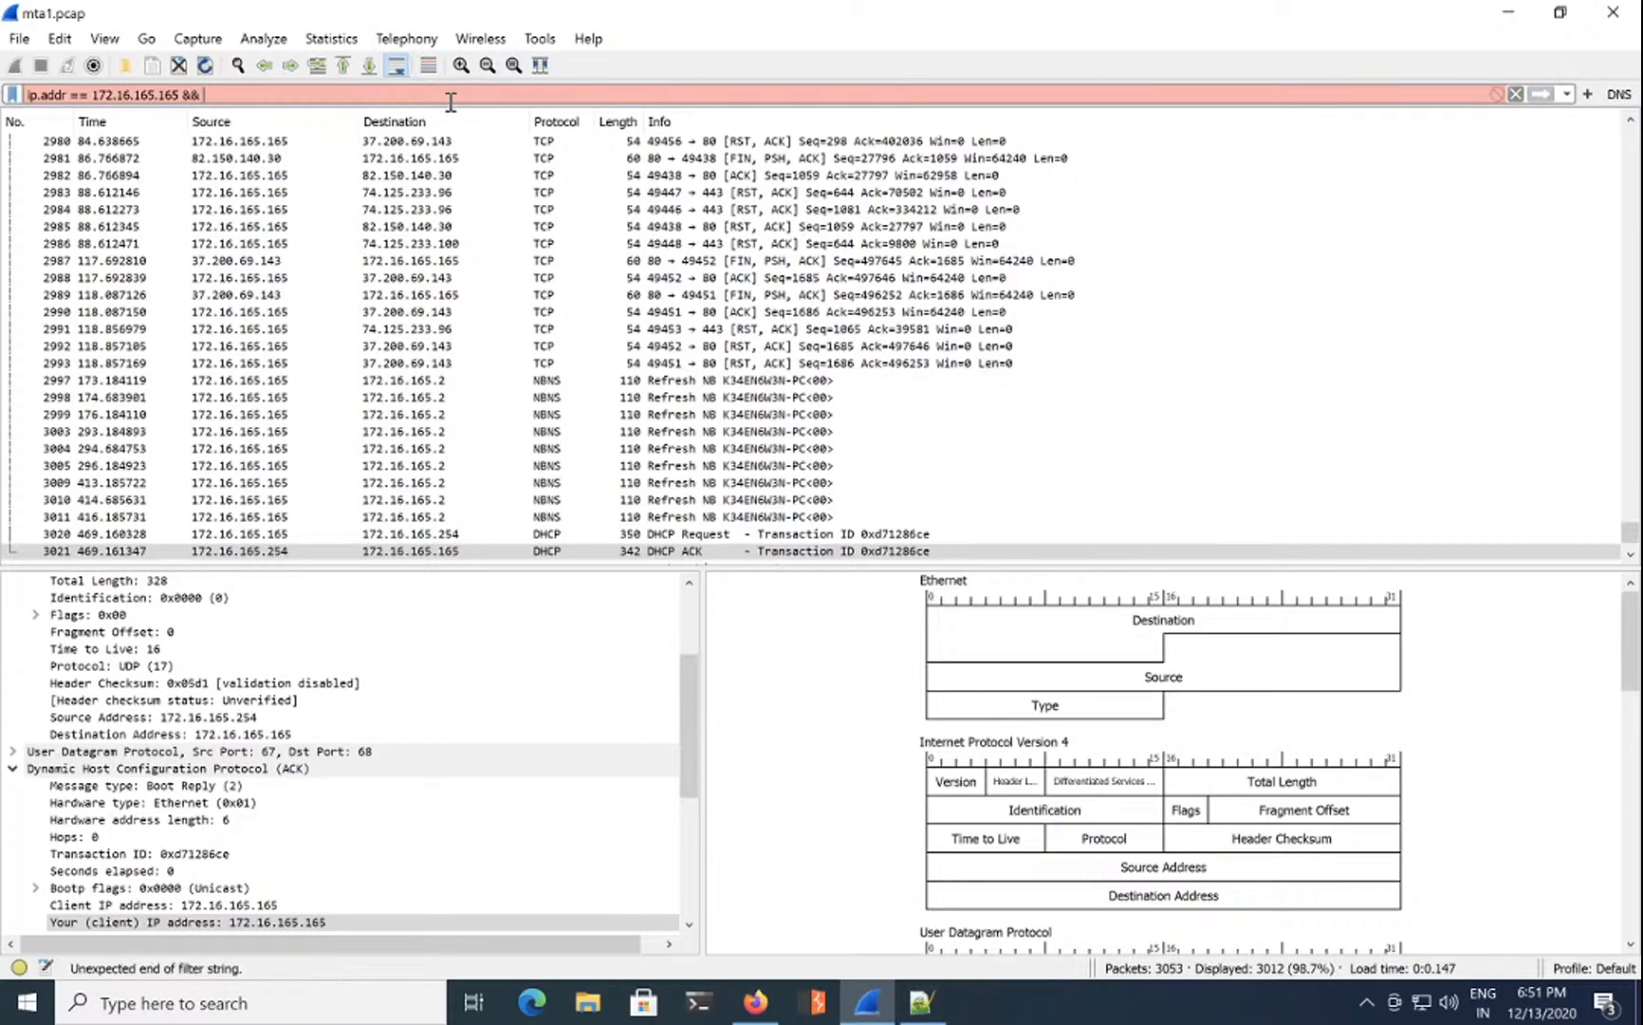
text(& N)
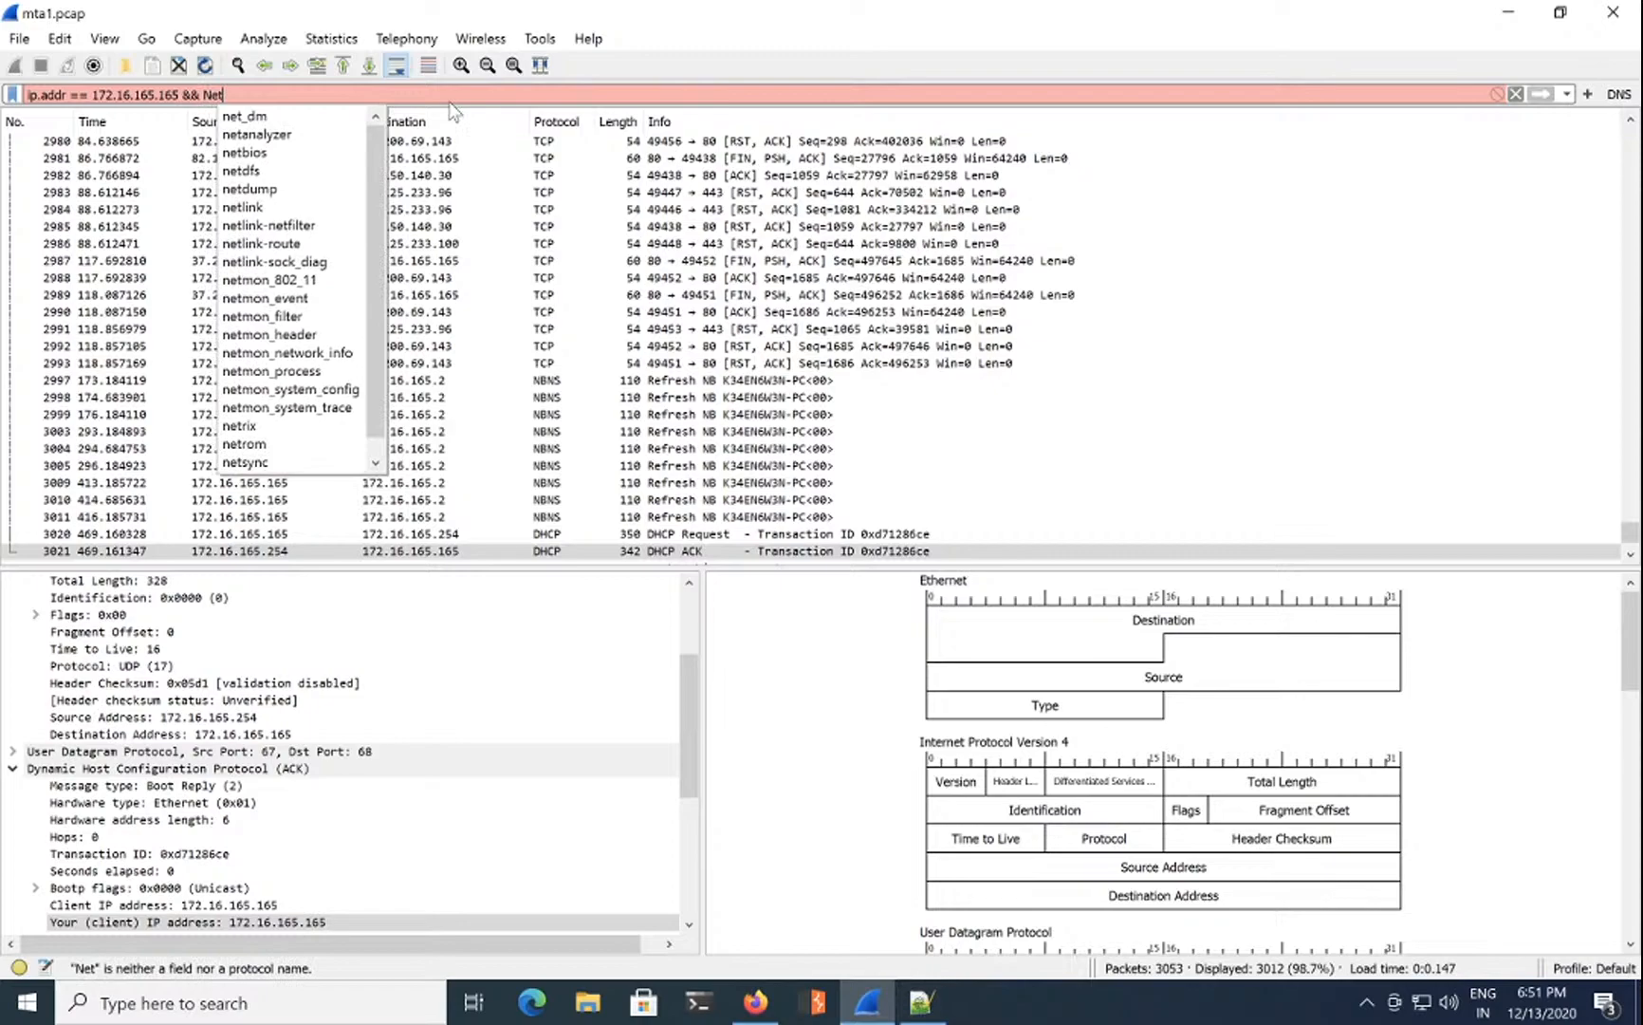
key(BackSpace)
text(netbo)
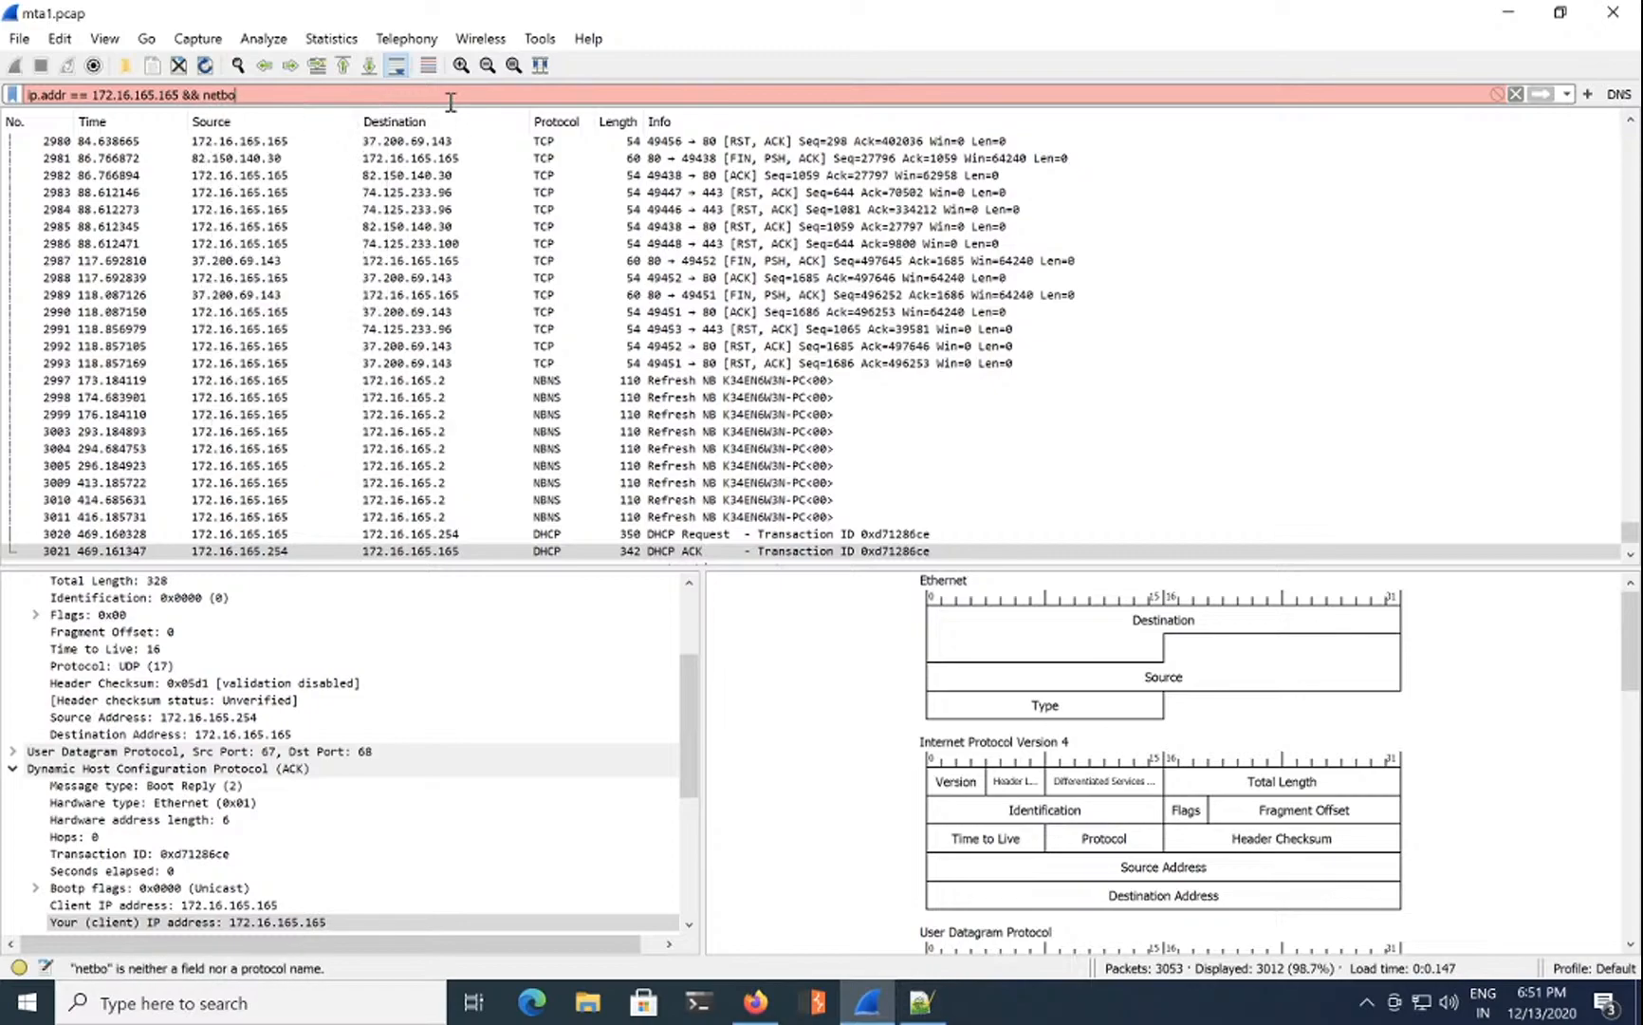
key(BackSpace)
text(i)
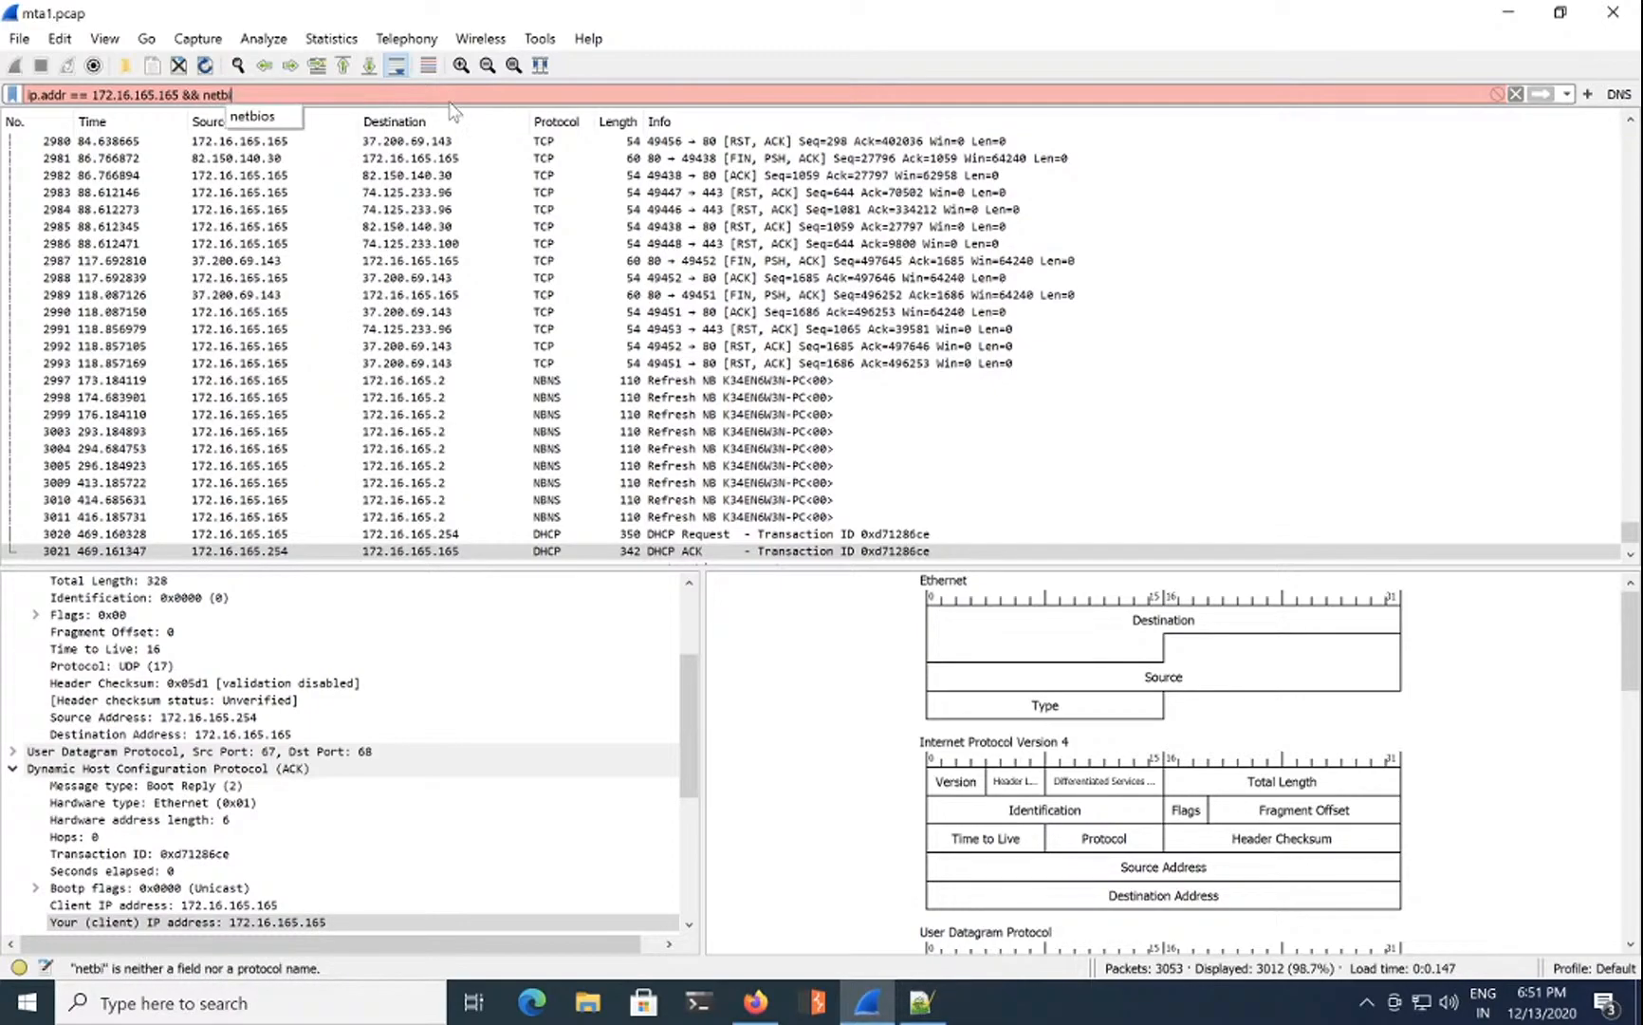
text(os)
key(Return)
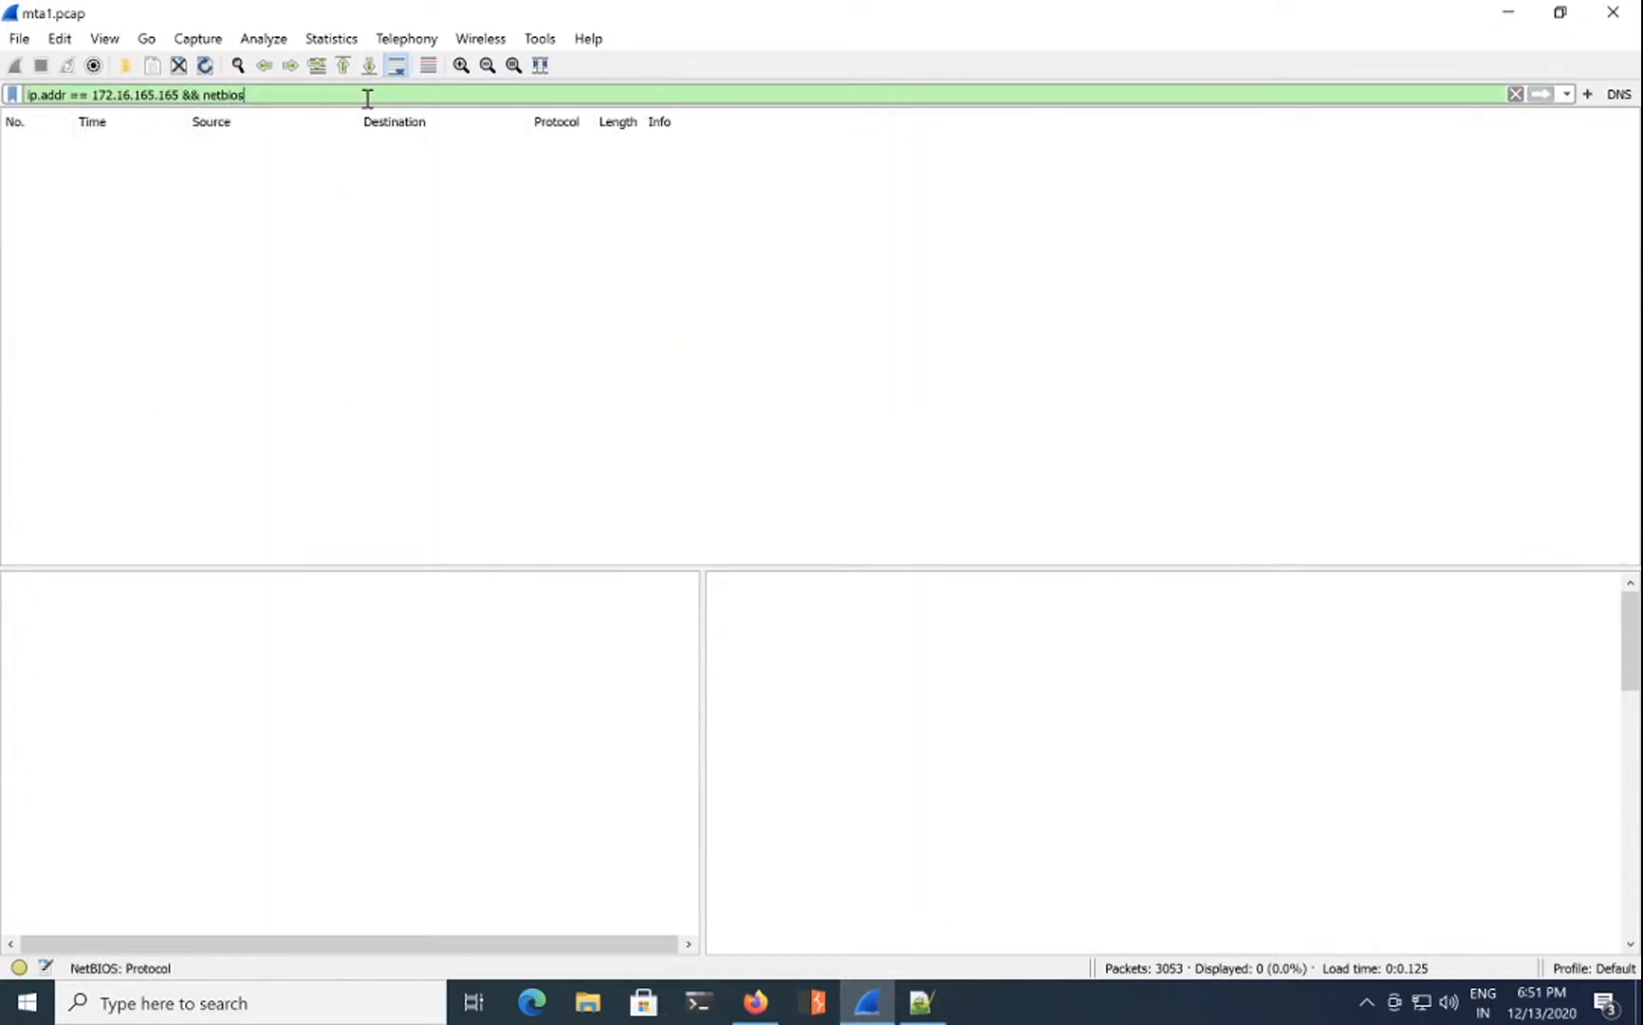
key(BackSpace)
key(BackSpace)
key(BackSpace)
key(BackSpace)
key(BackSpace)
key(BackSpace)
key(BackSpace)
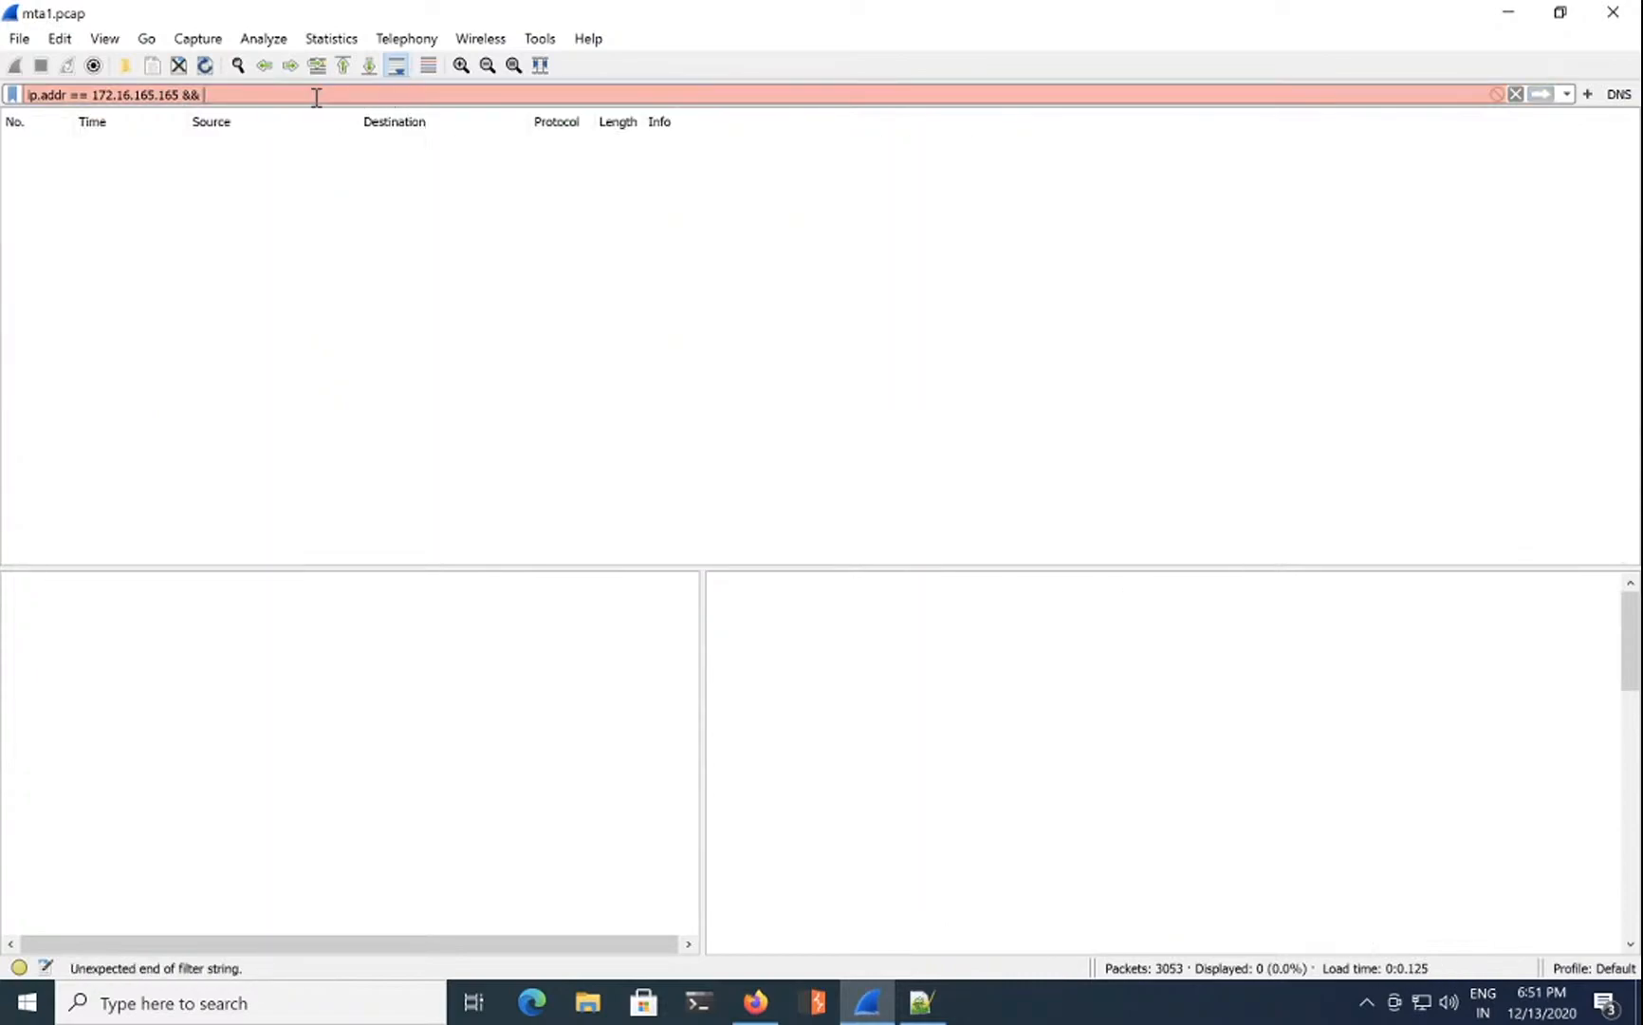
text(llm)
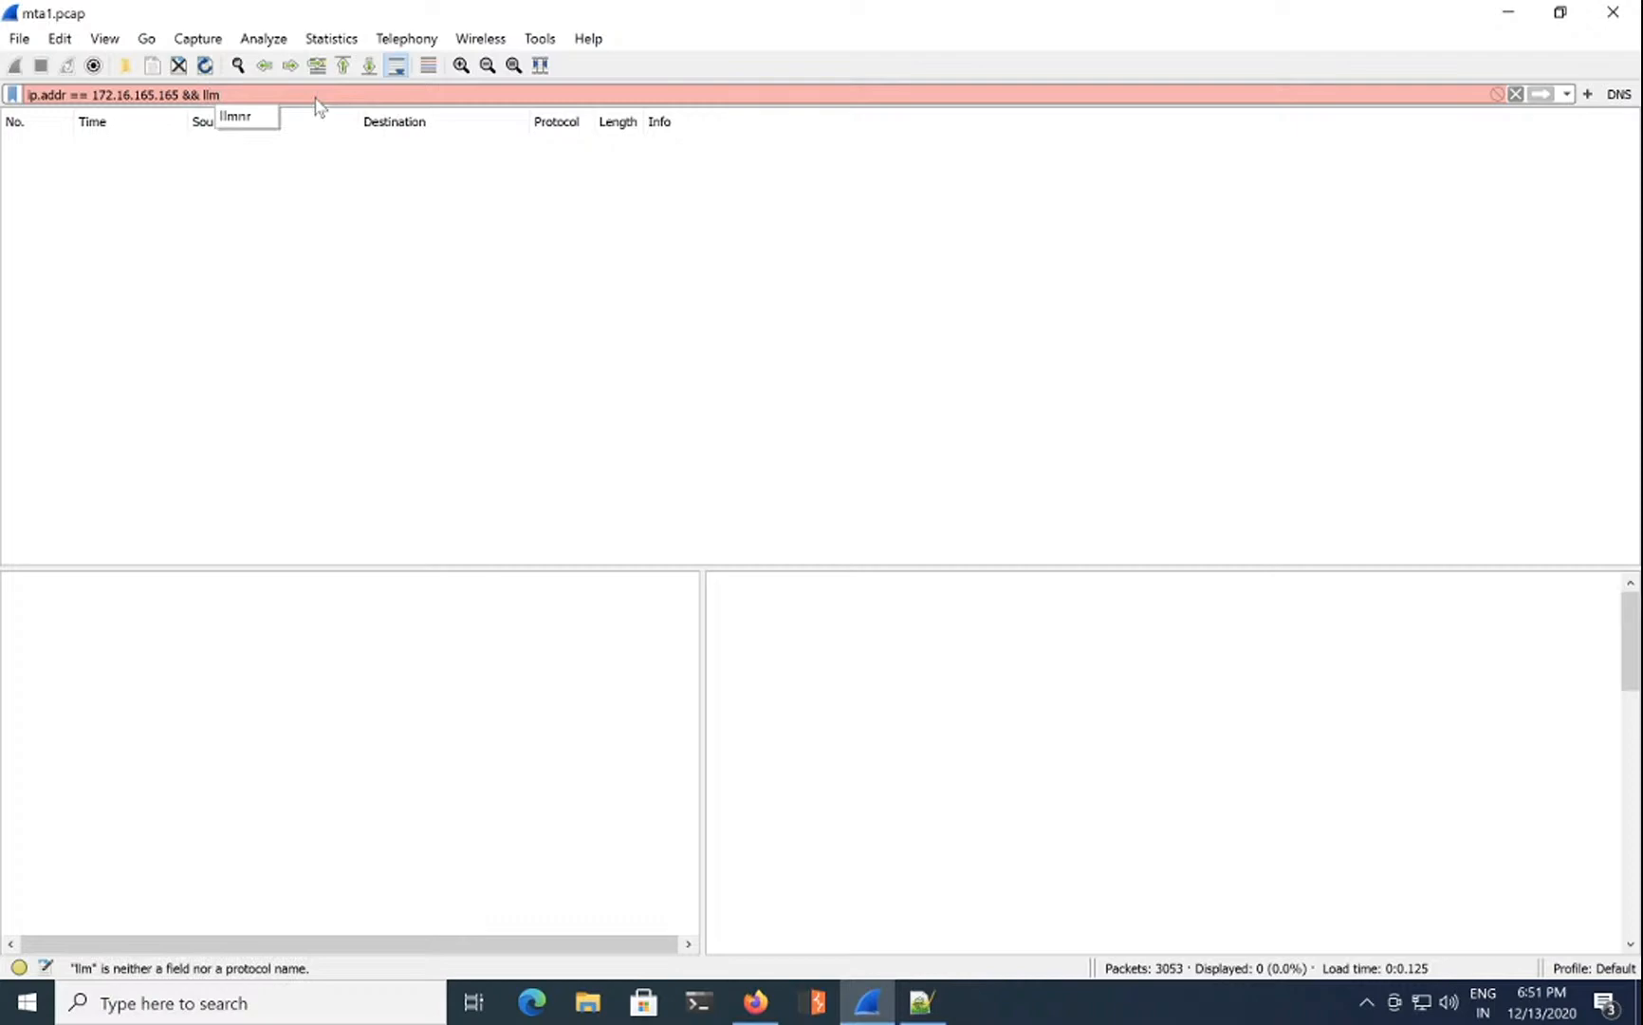
text(nr)
key(Return)
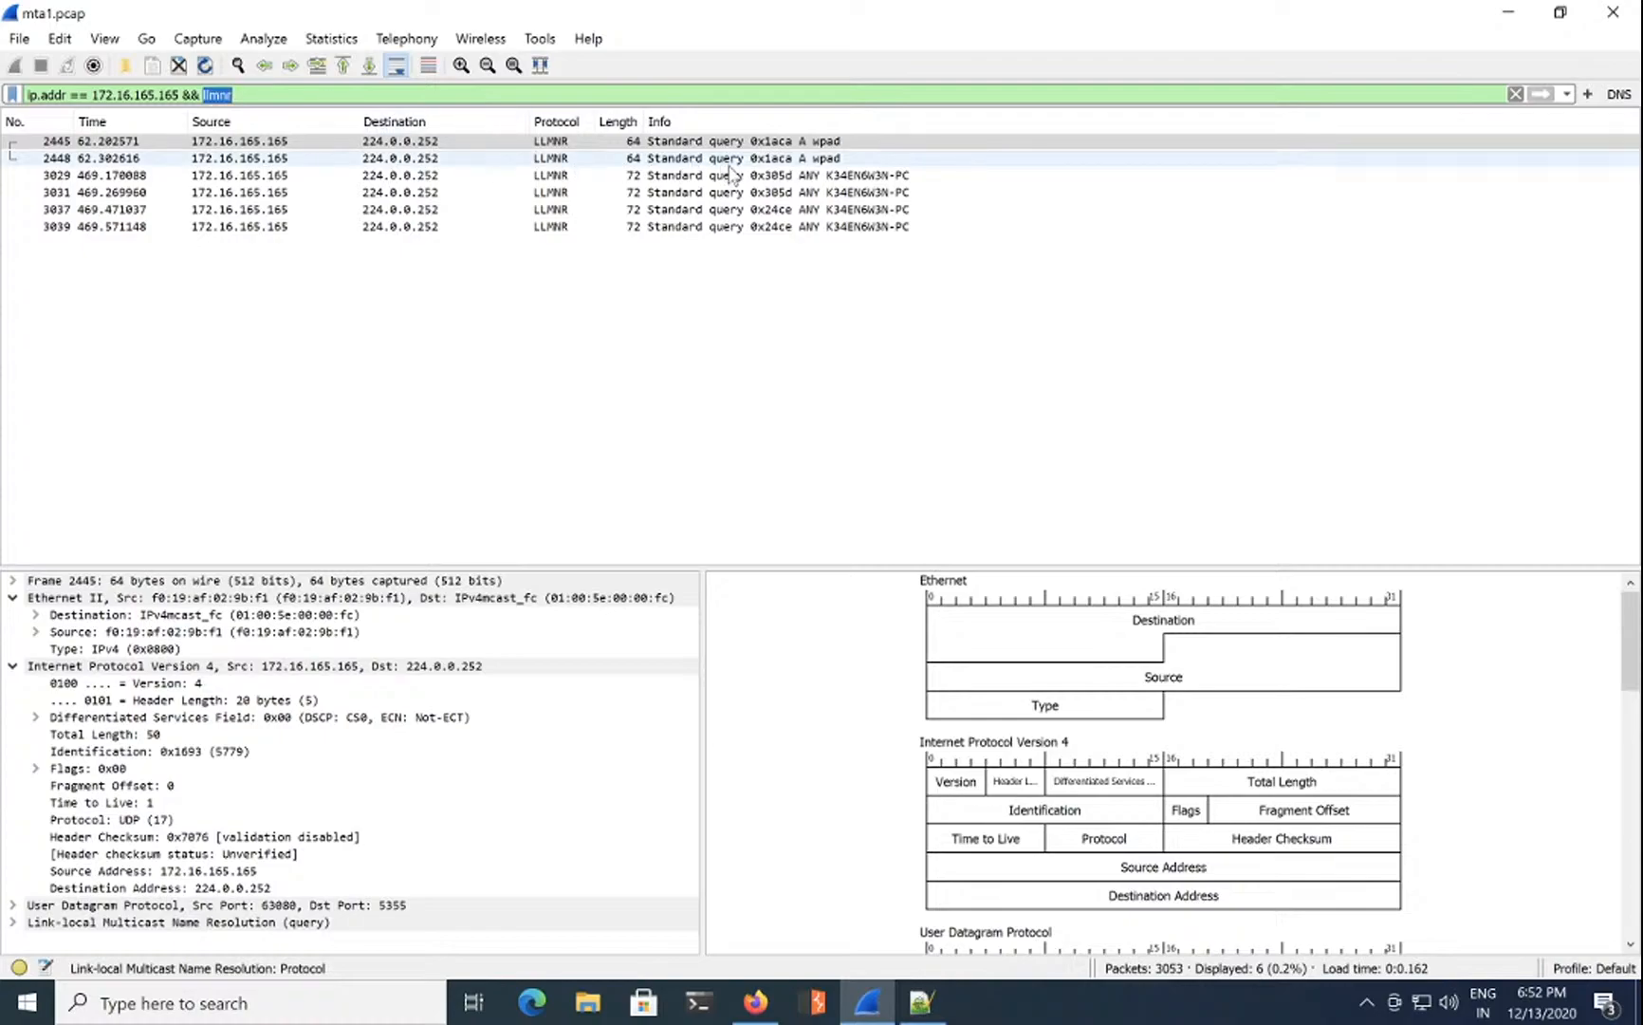
Step: Select LLMNR packet 3029 and collapse its Ethernet II and IPv4 details
click(837, 178)
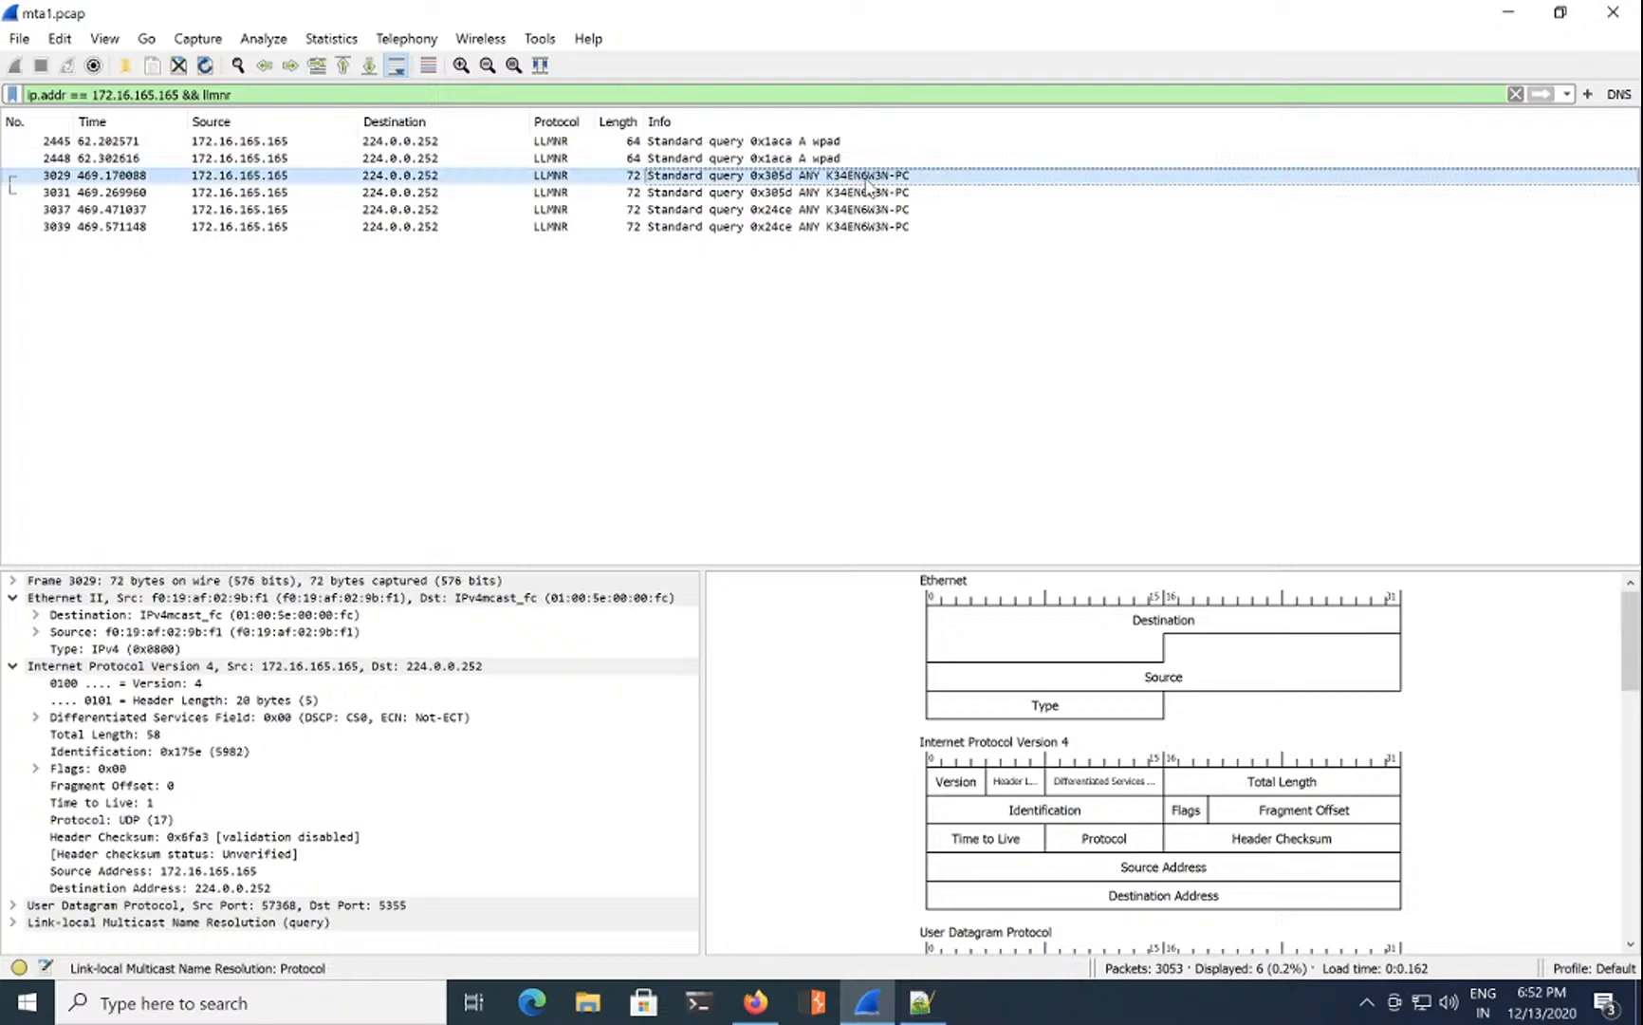
click(13, 598)
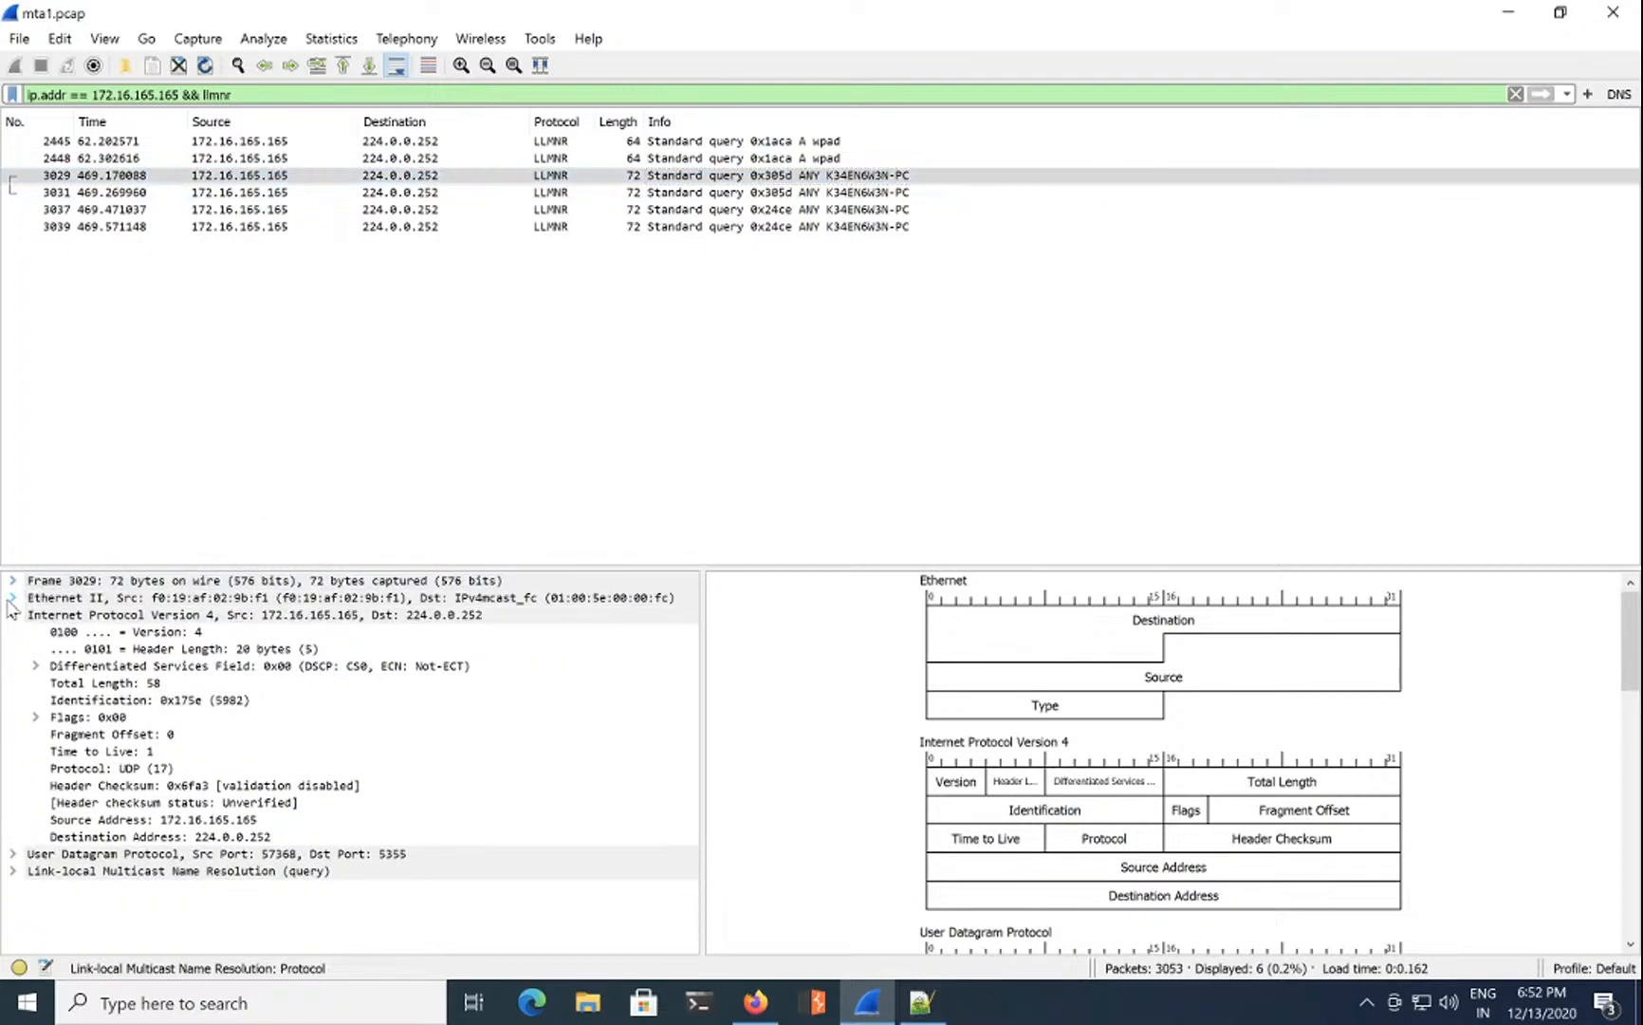
click(12, 614)
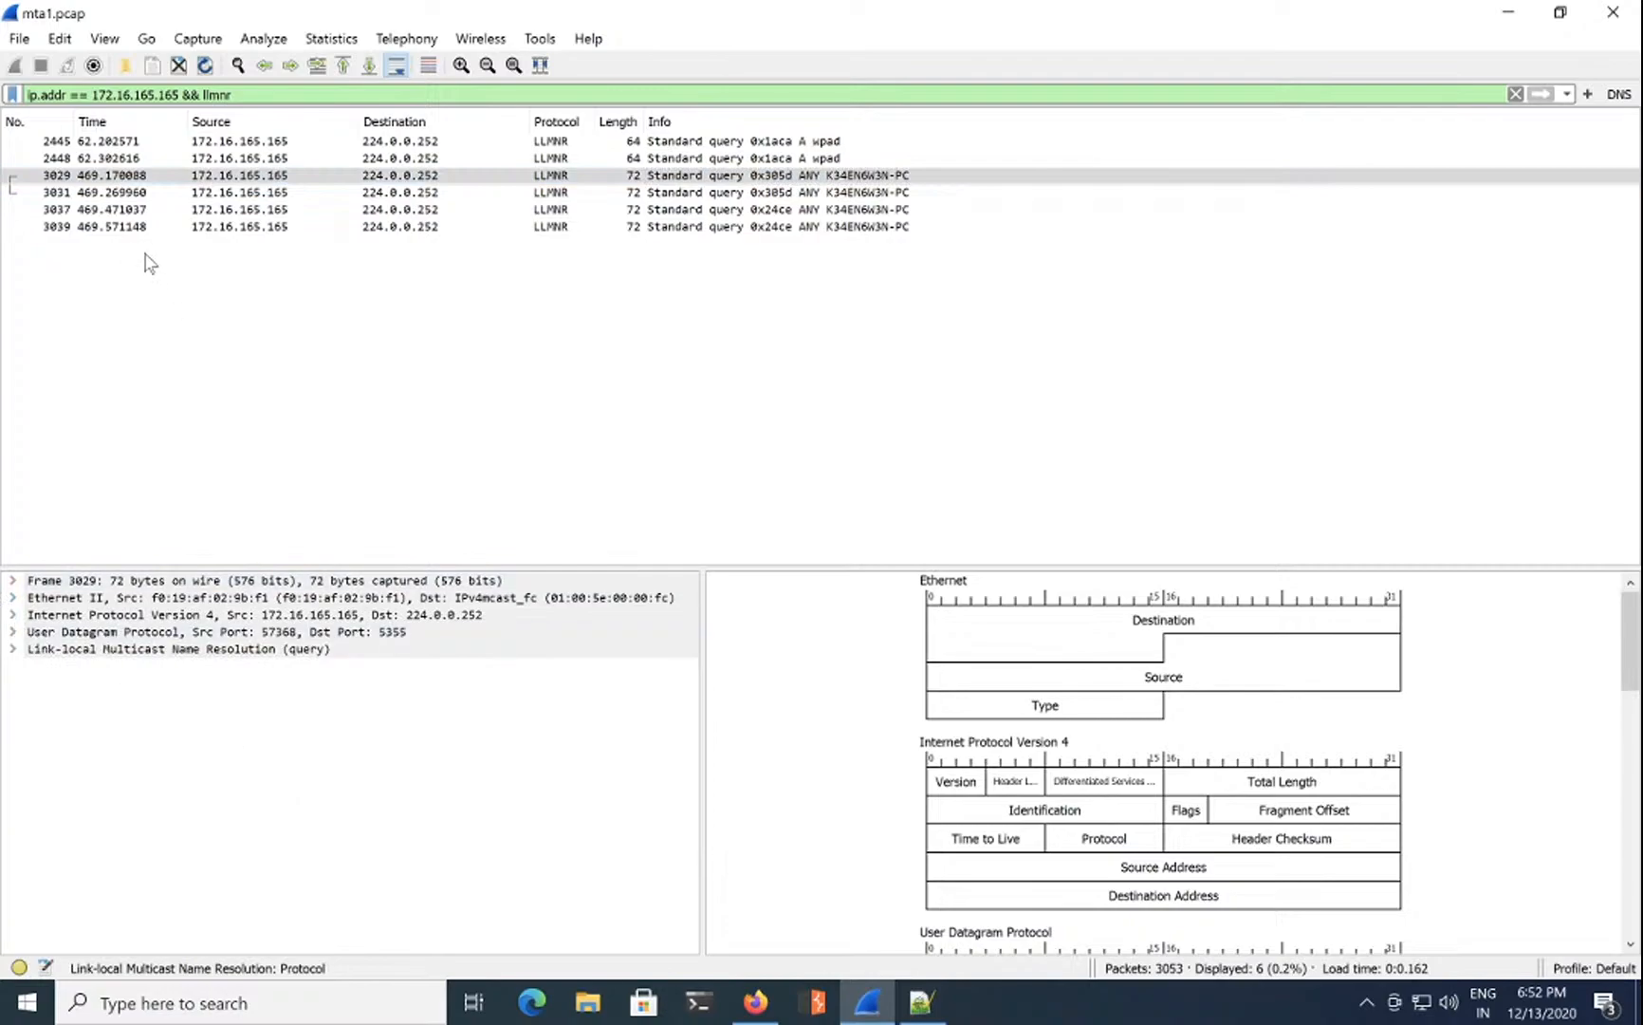
Step: Set the main window font to Consolas size 18 under Appearance > Font and Colors in Preferences
click(29, 44)
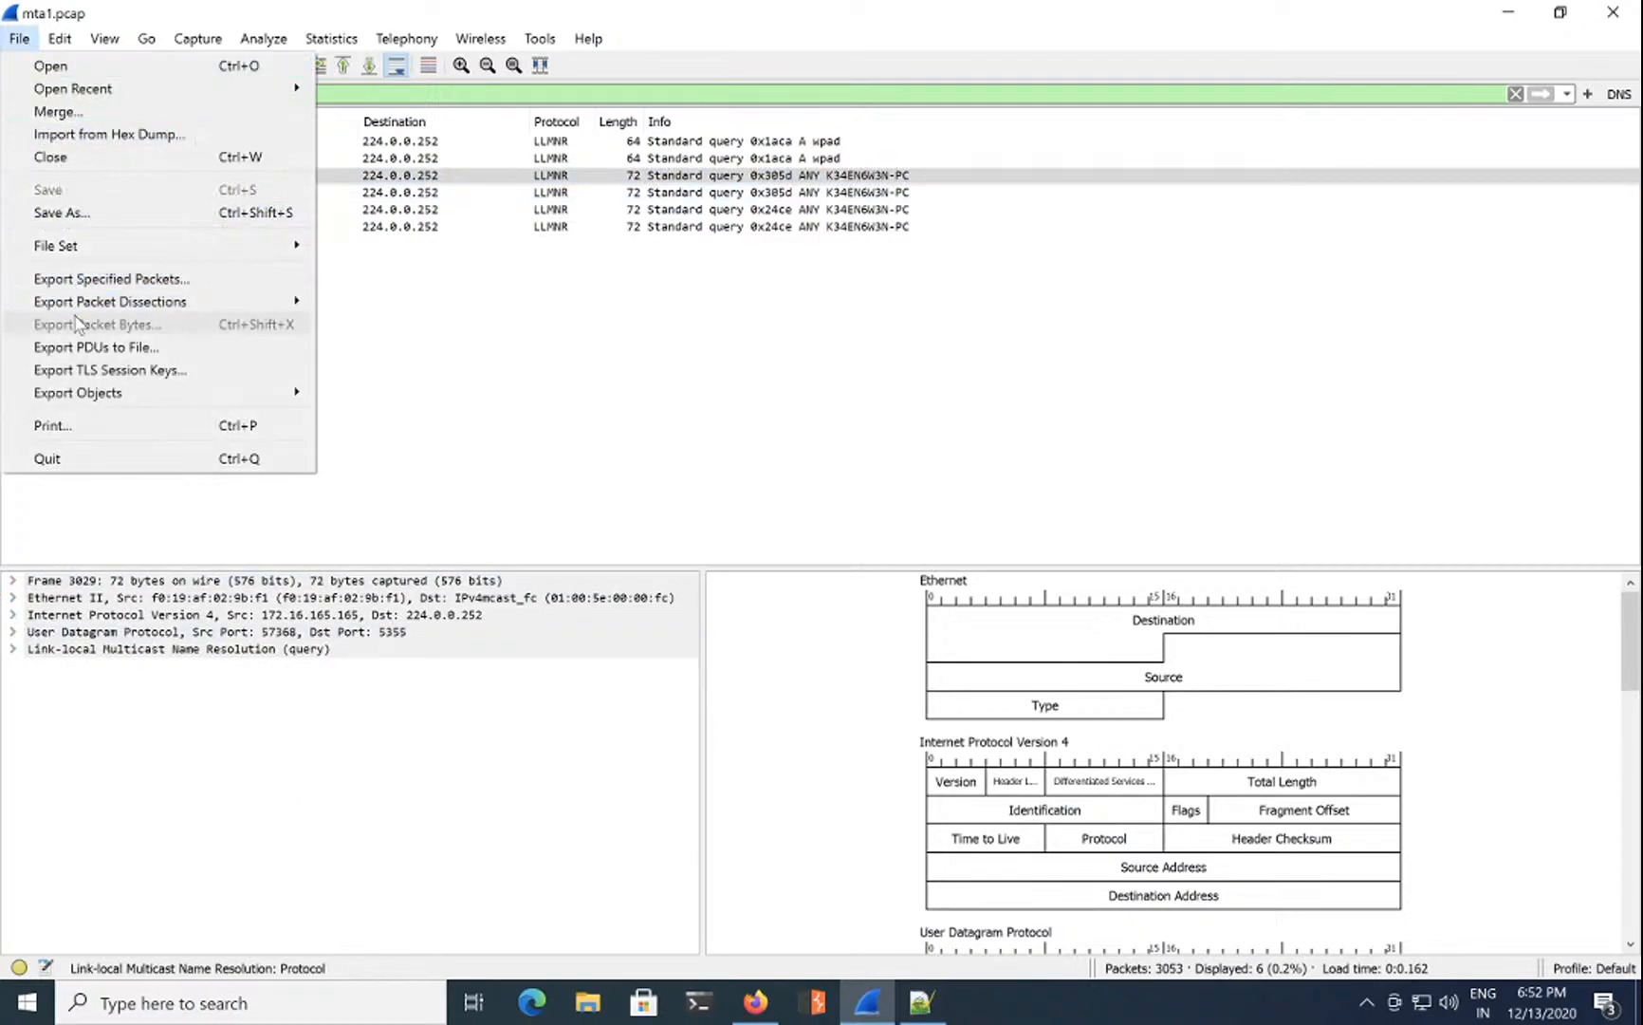
mouse_move(60, 38)
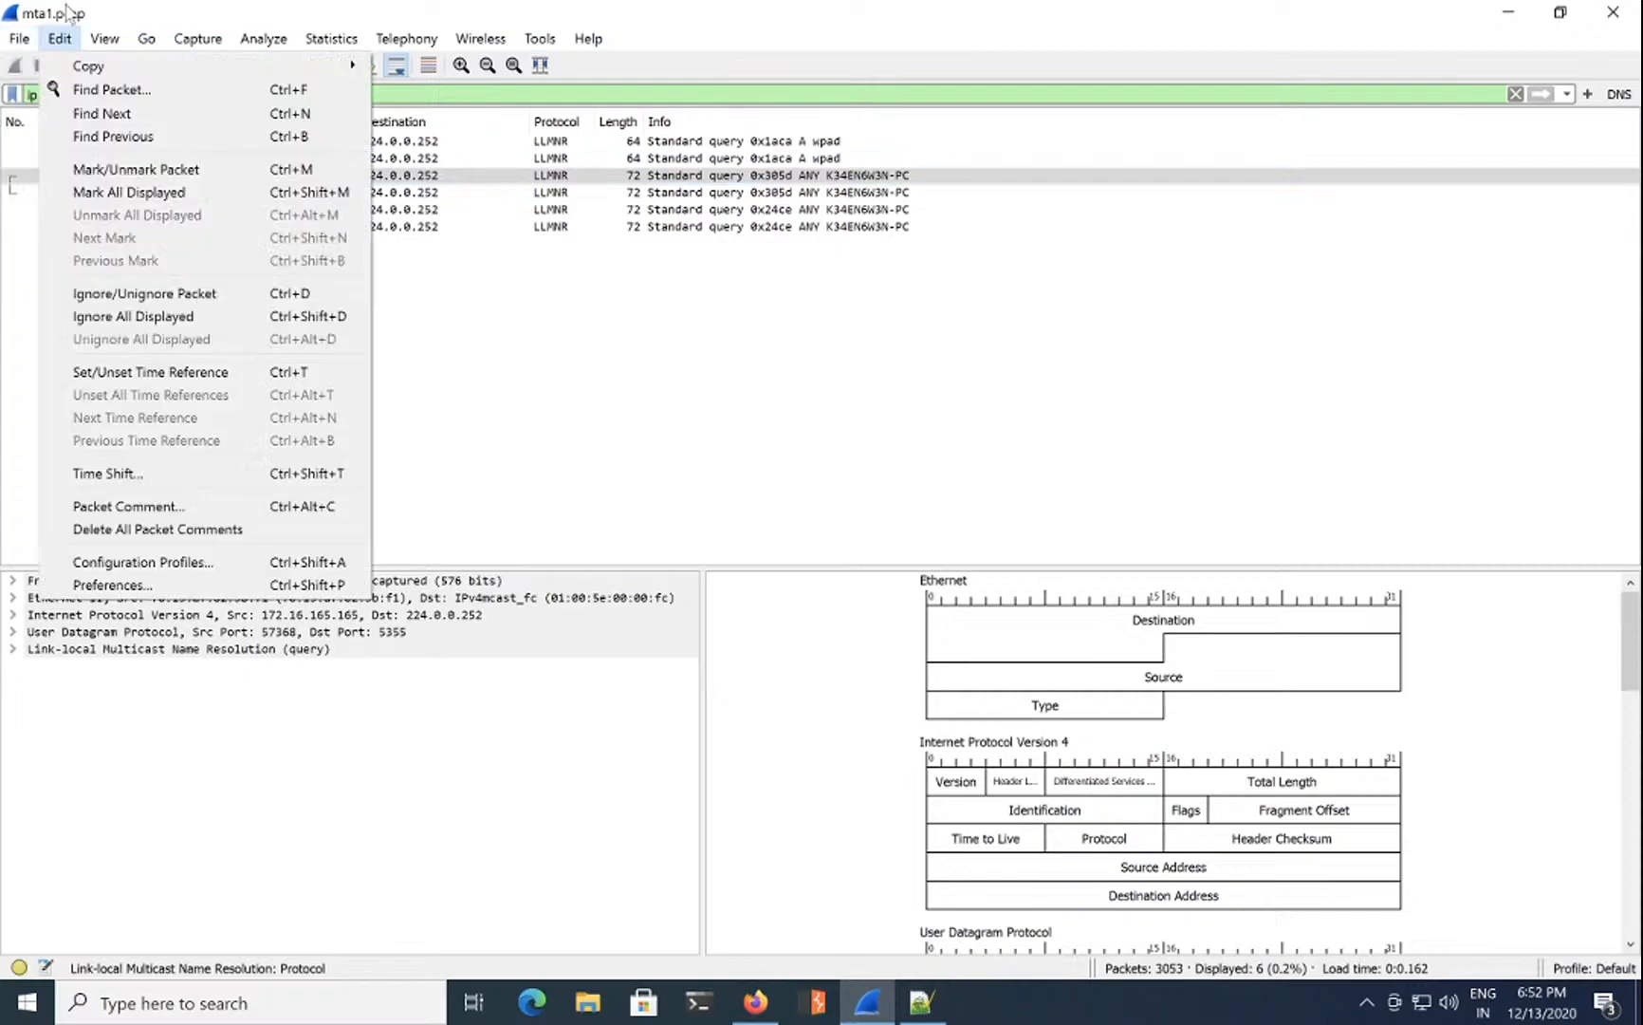
click(171, 583)
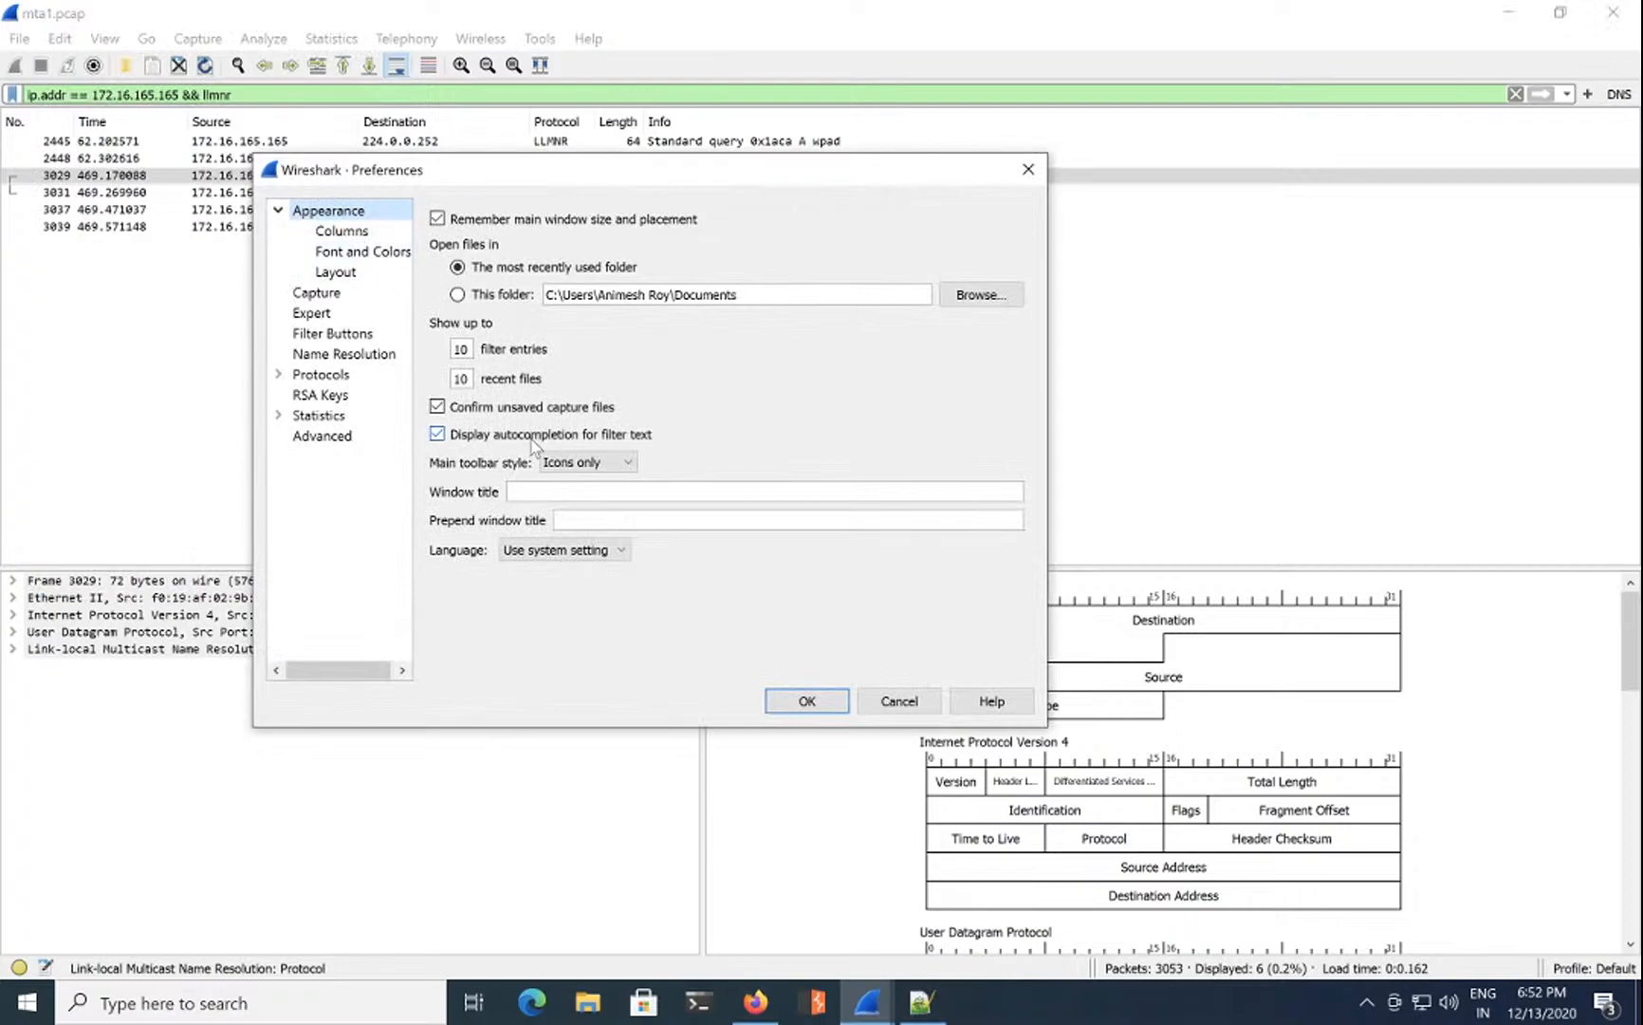
click(380, 252)
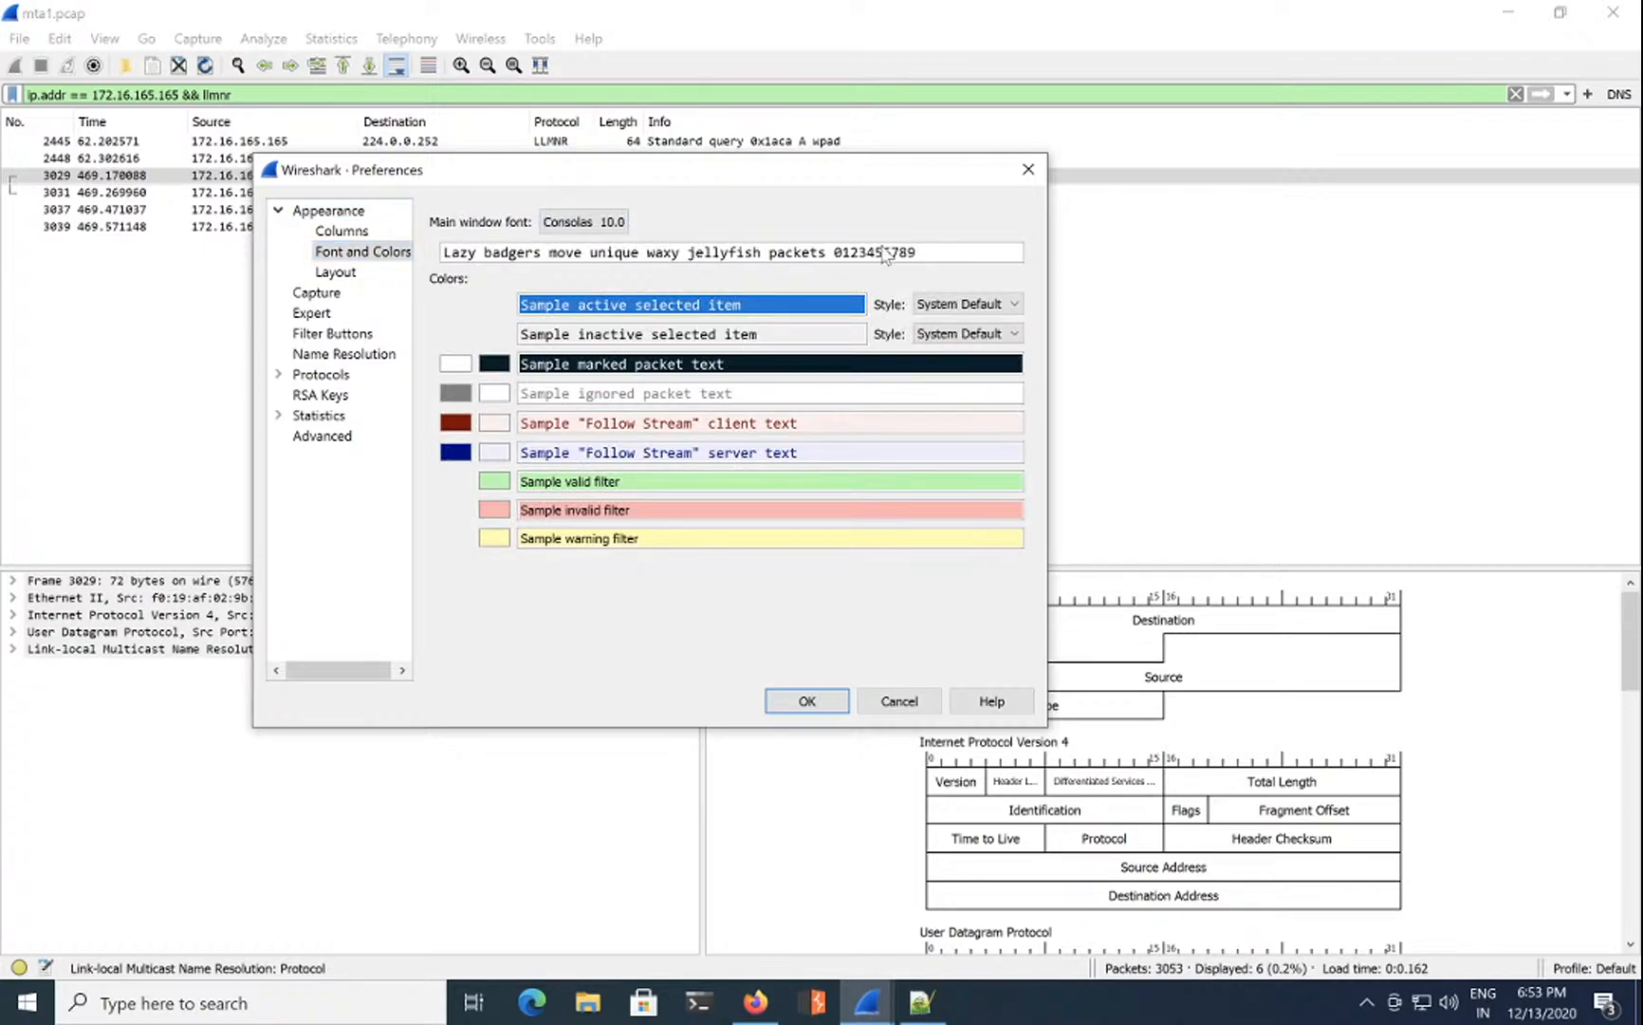
click(615, 224)
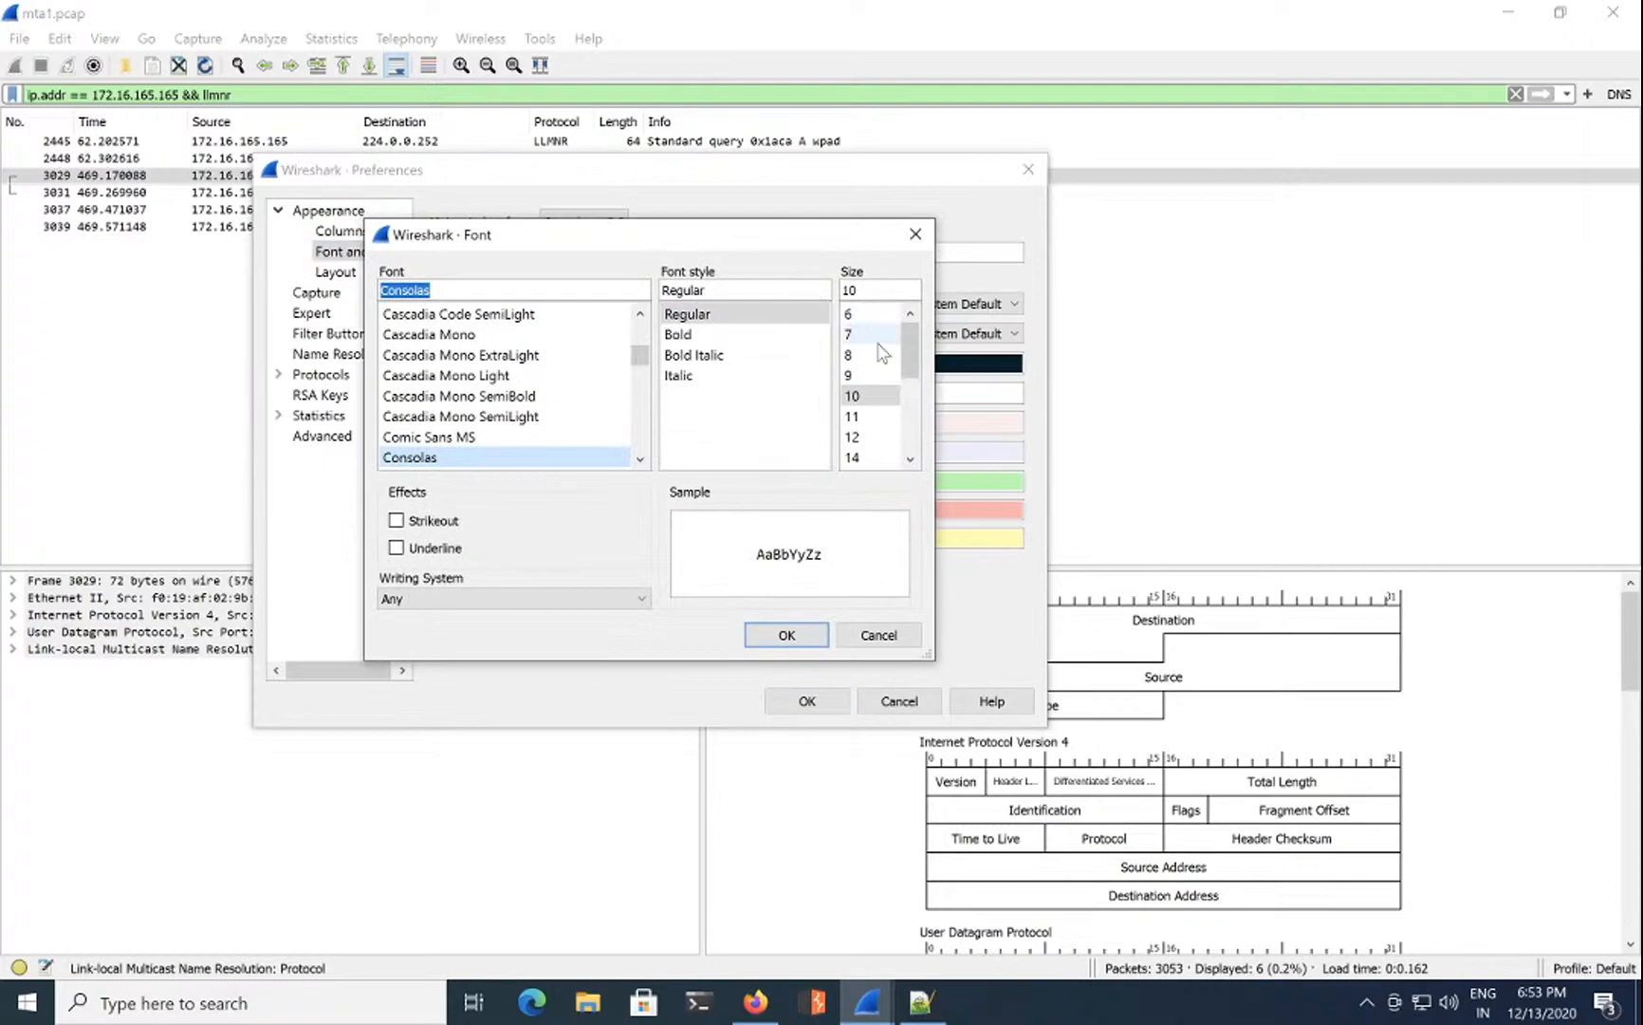
scroll(871, 422, down, 1)
click(873, 396)
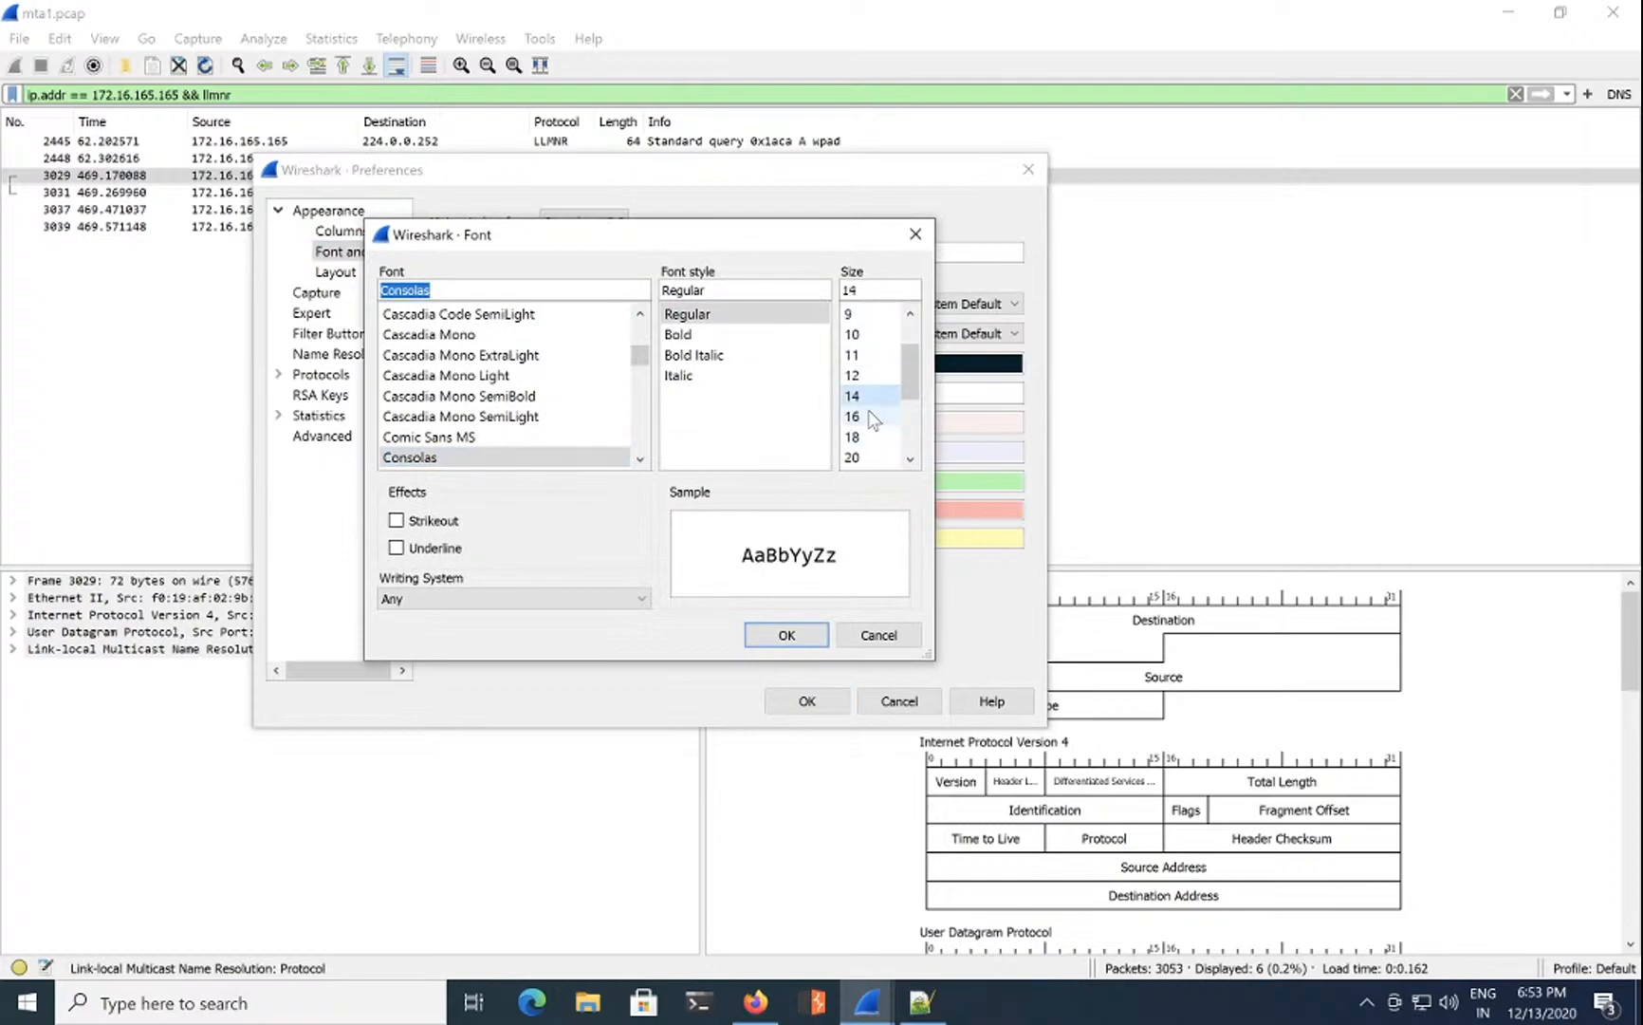
click(854, 436)
click(813, 643)
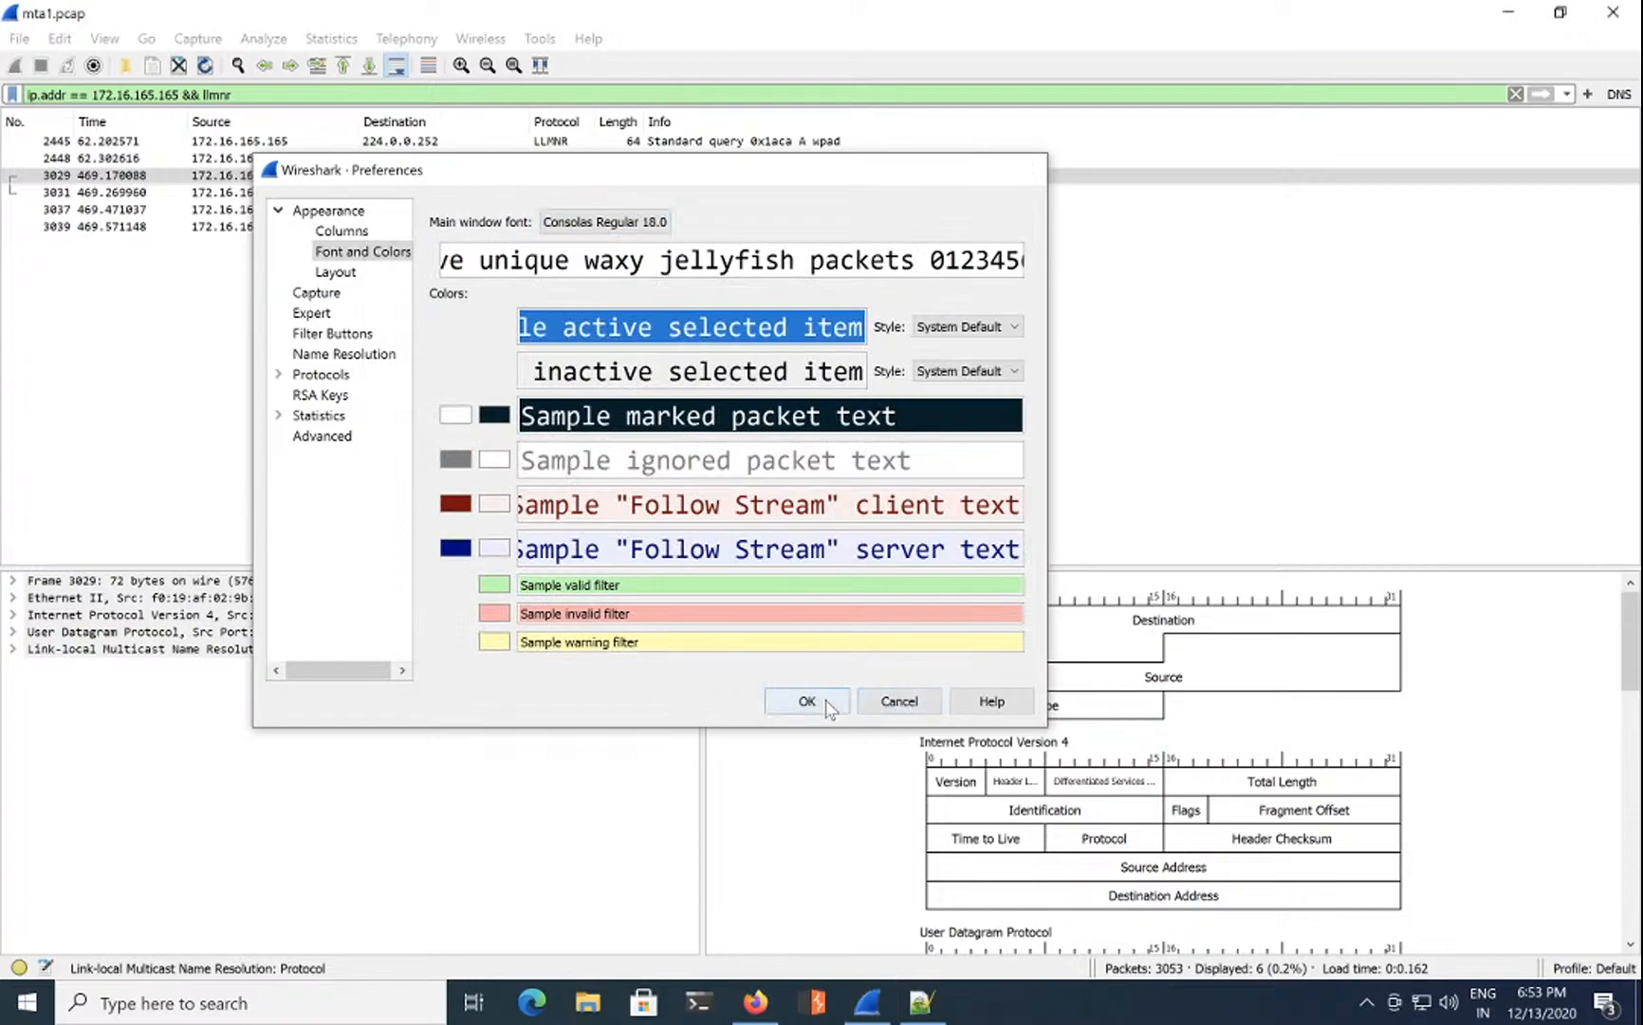
click(826, 702)
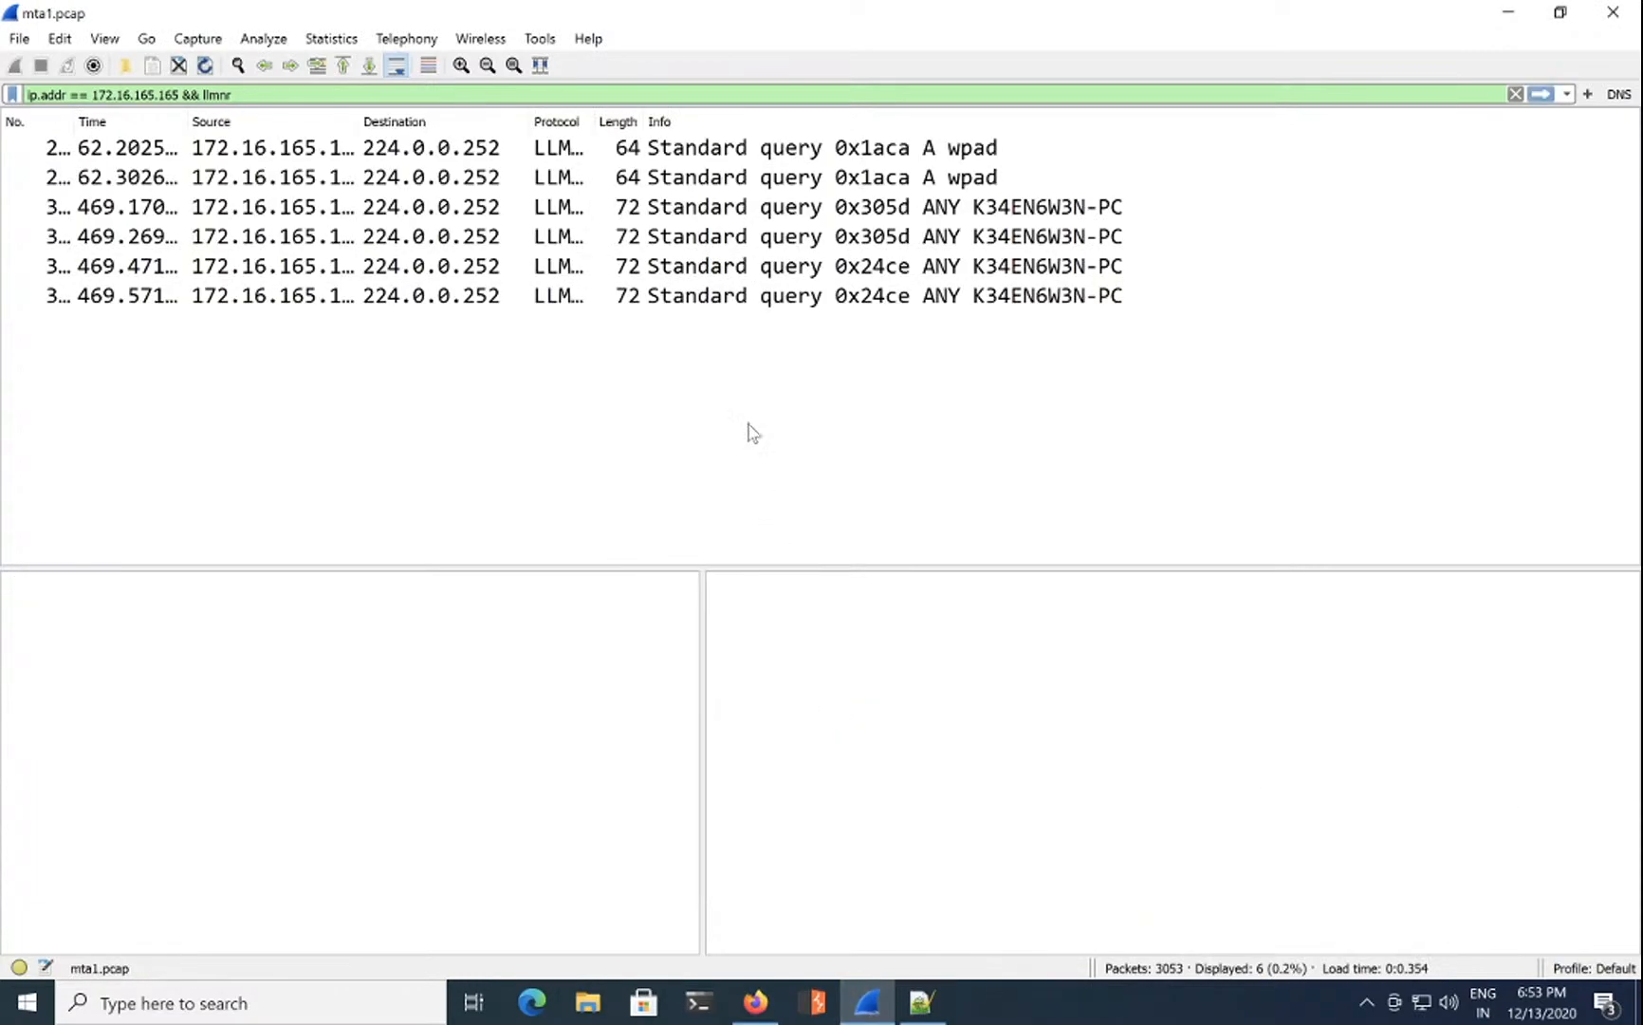
Step: Open packet 3029 in its own window, expand its LLMNR section and hide the hex dump
click(770, 213)
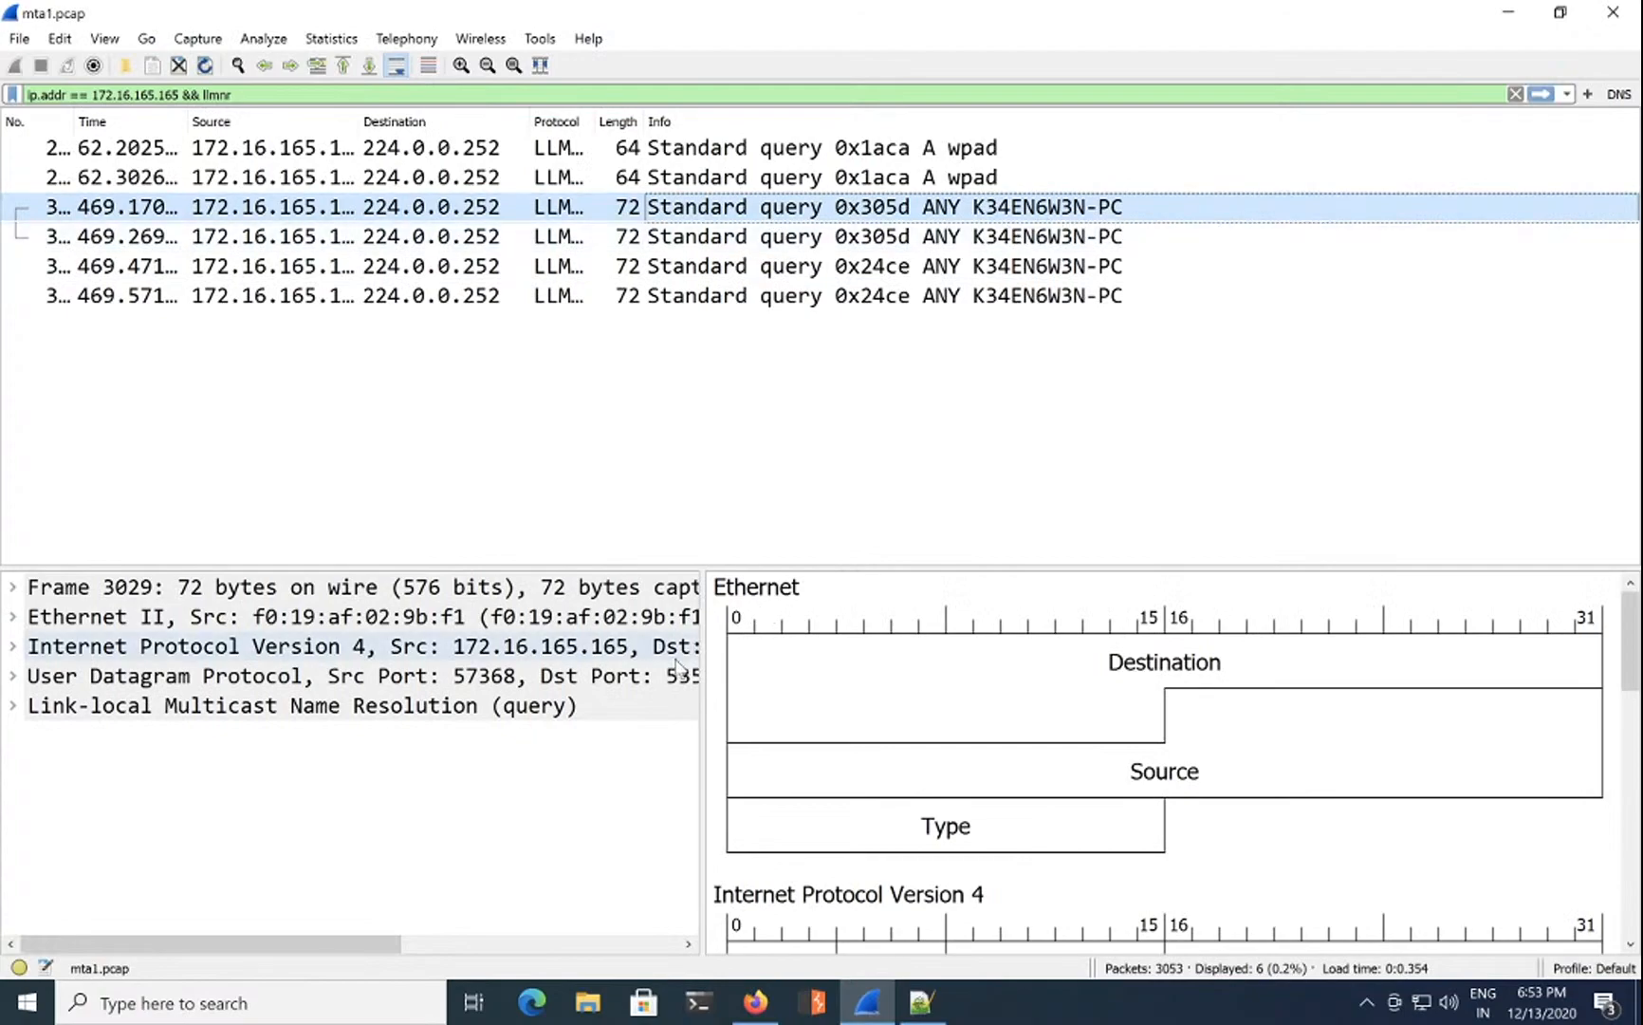
drag(706, 654, 1119, 645)
drag(624, 572, 620, 525)
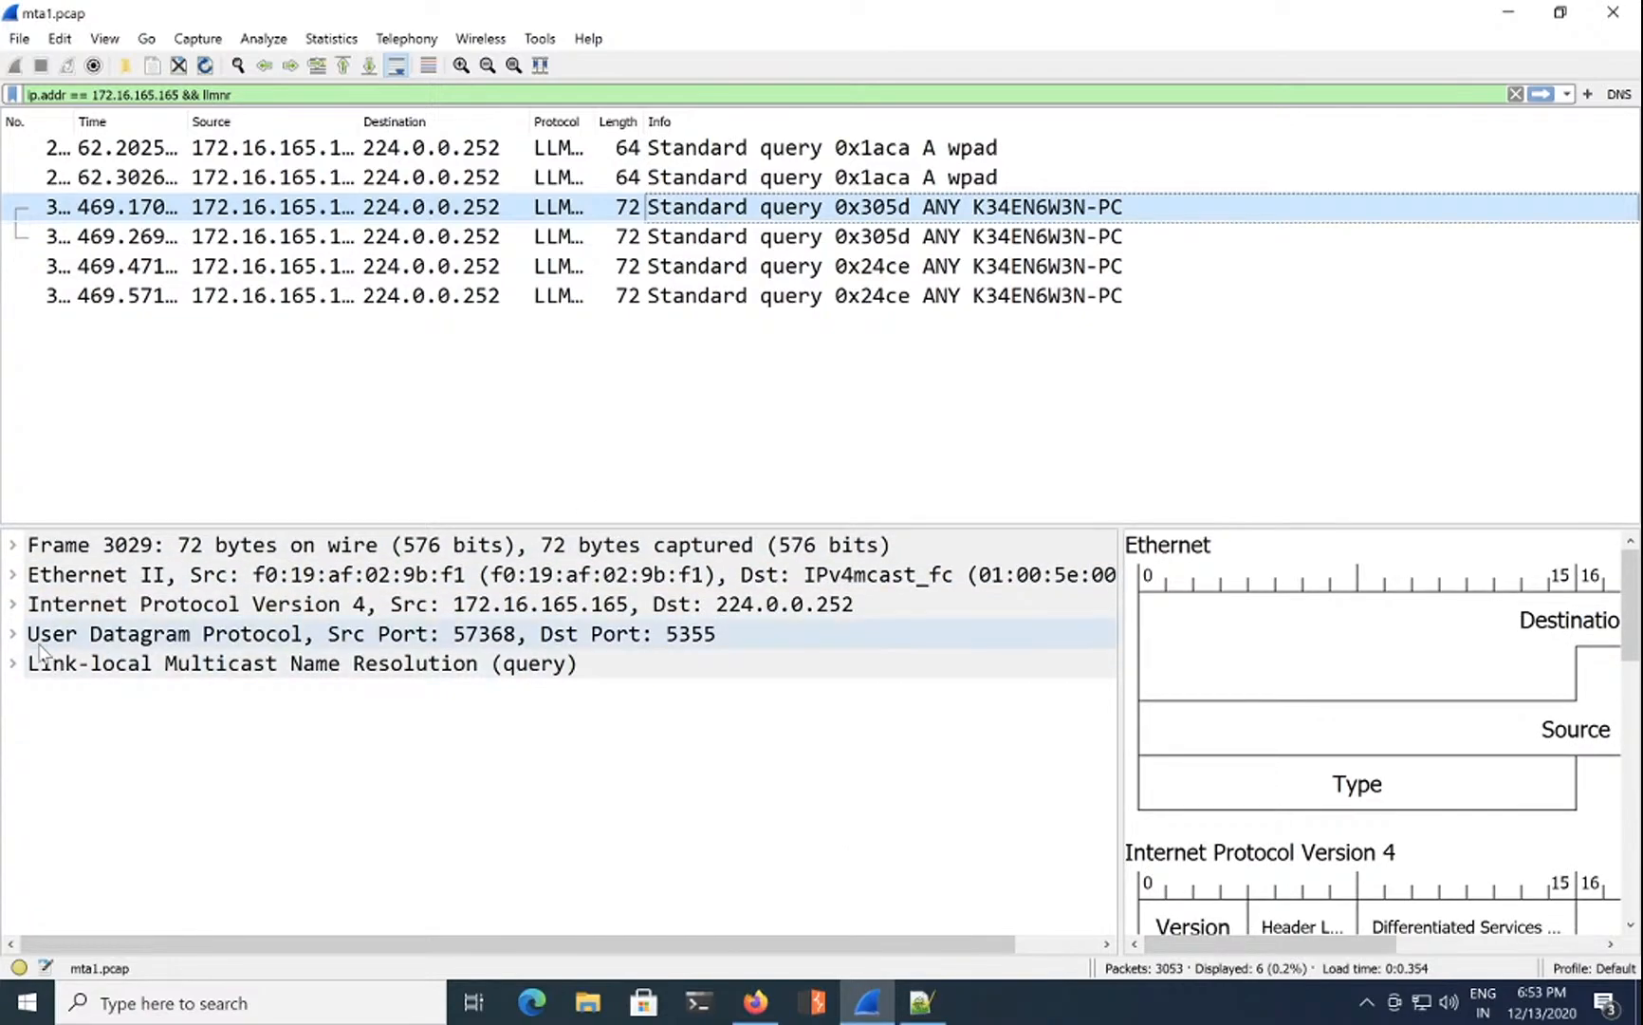
double_click(780, 209)
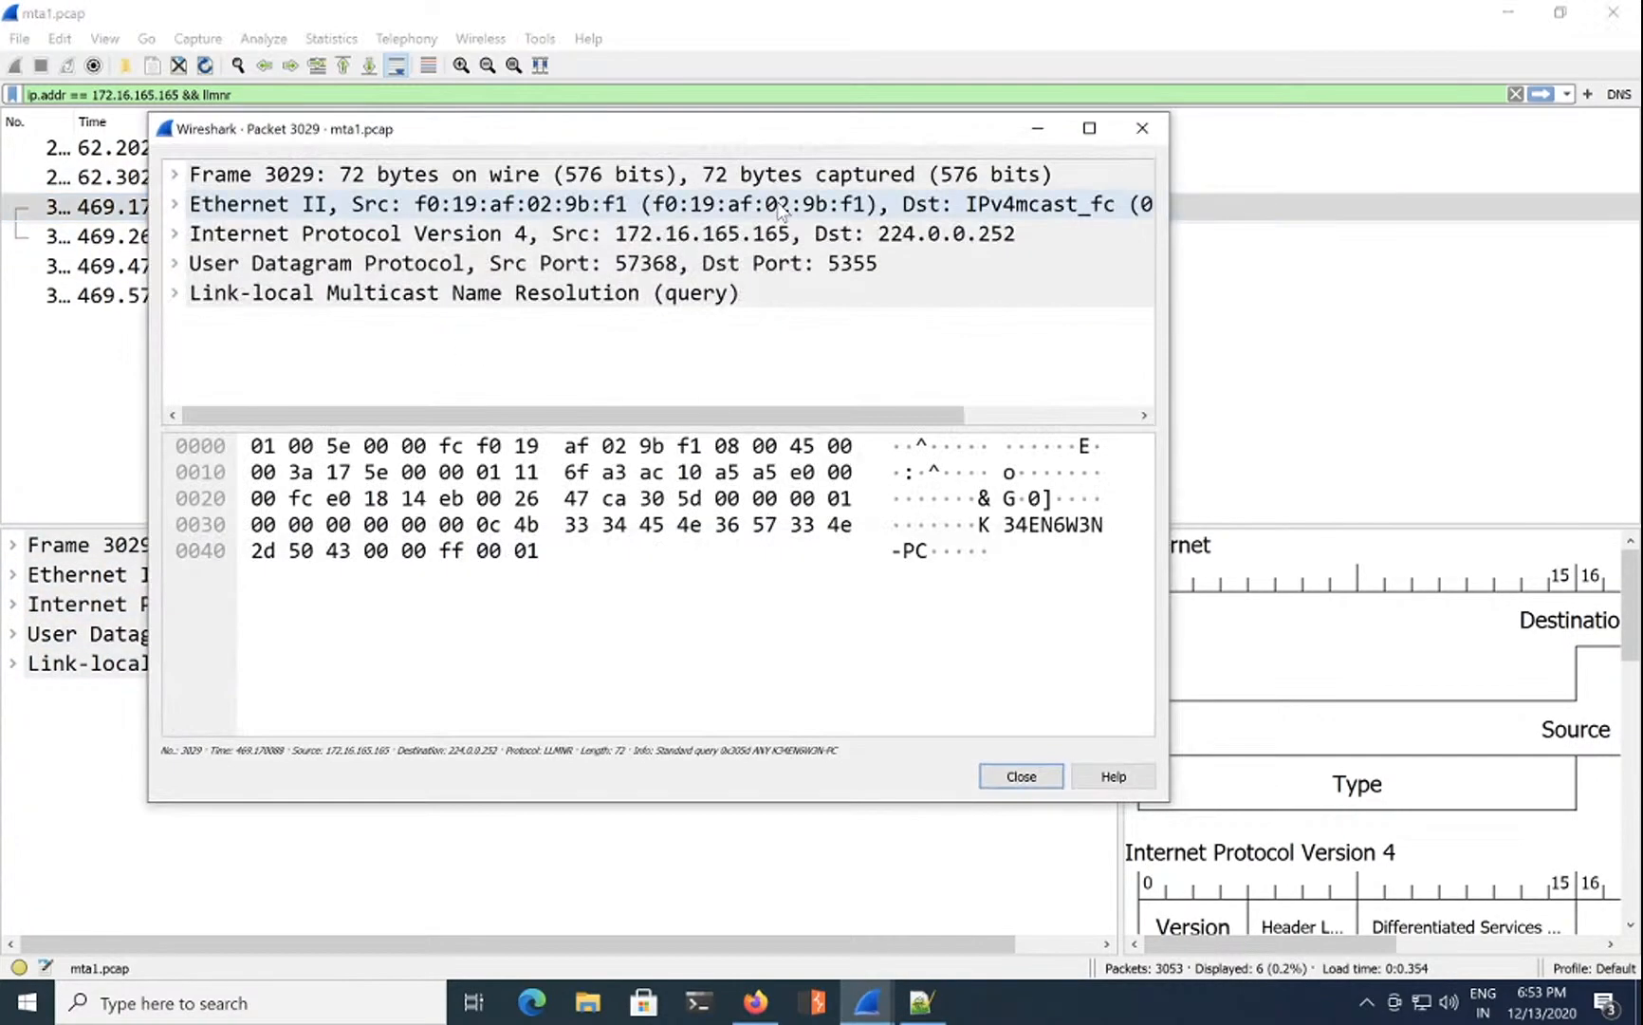
double_click(378, 300)
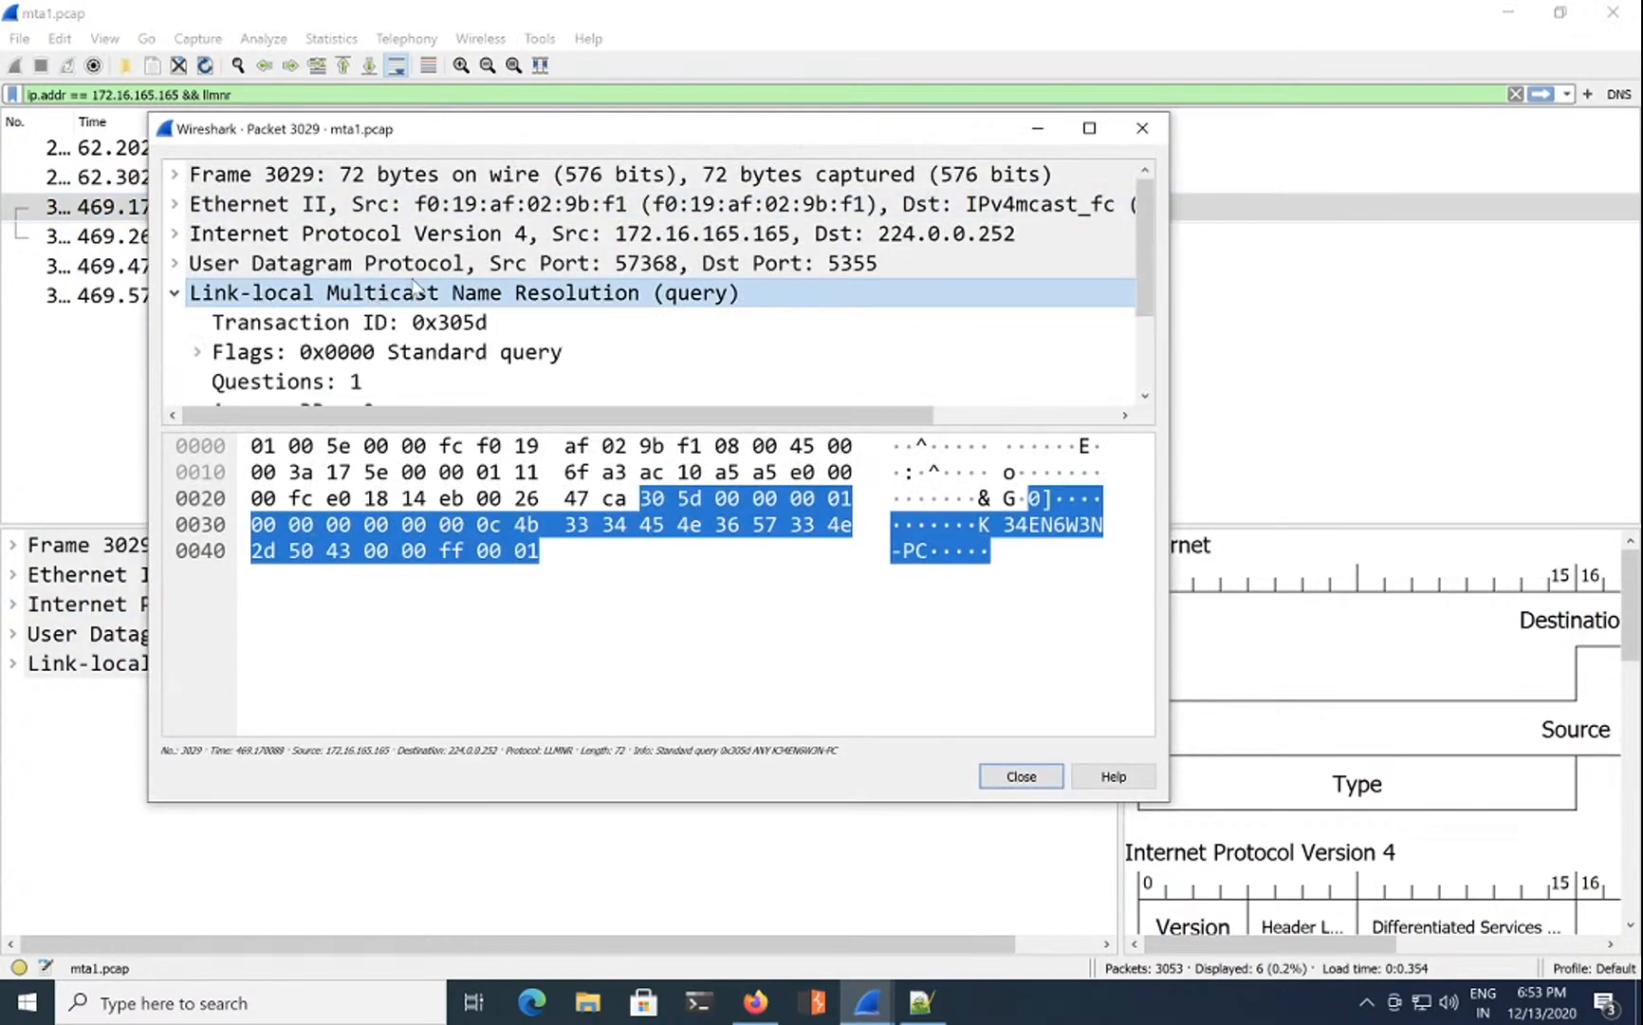
click(802, 446)
drag(1087, 430, 1103, 914)
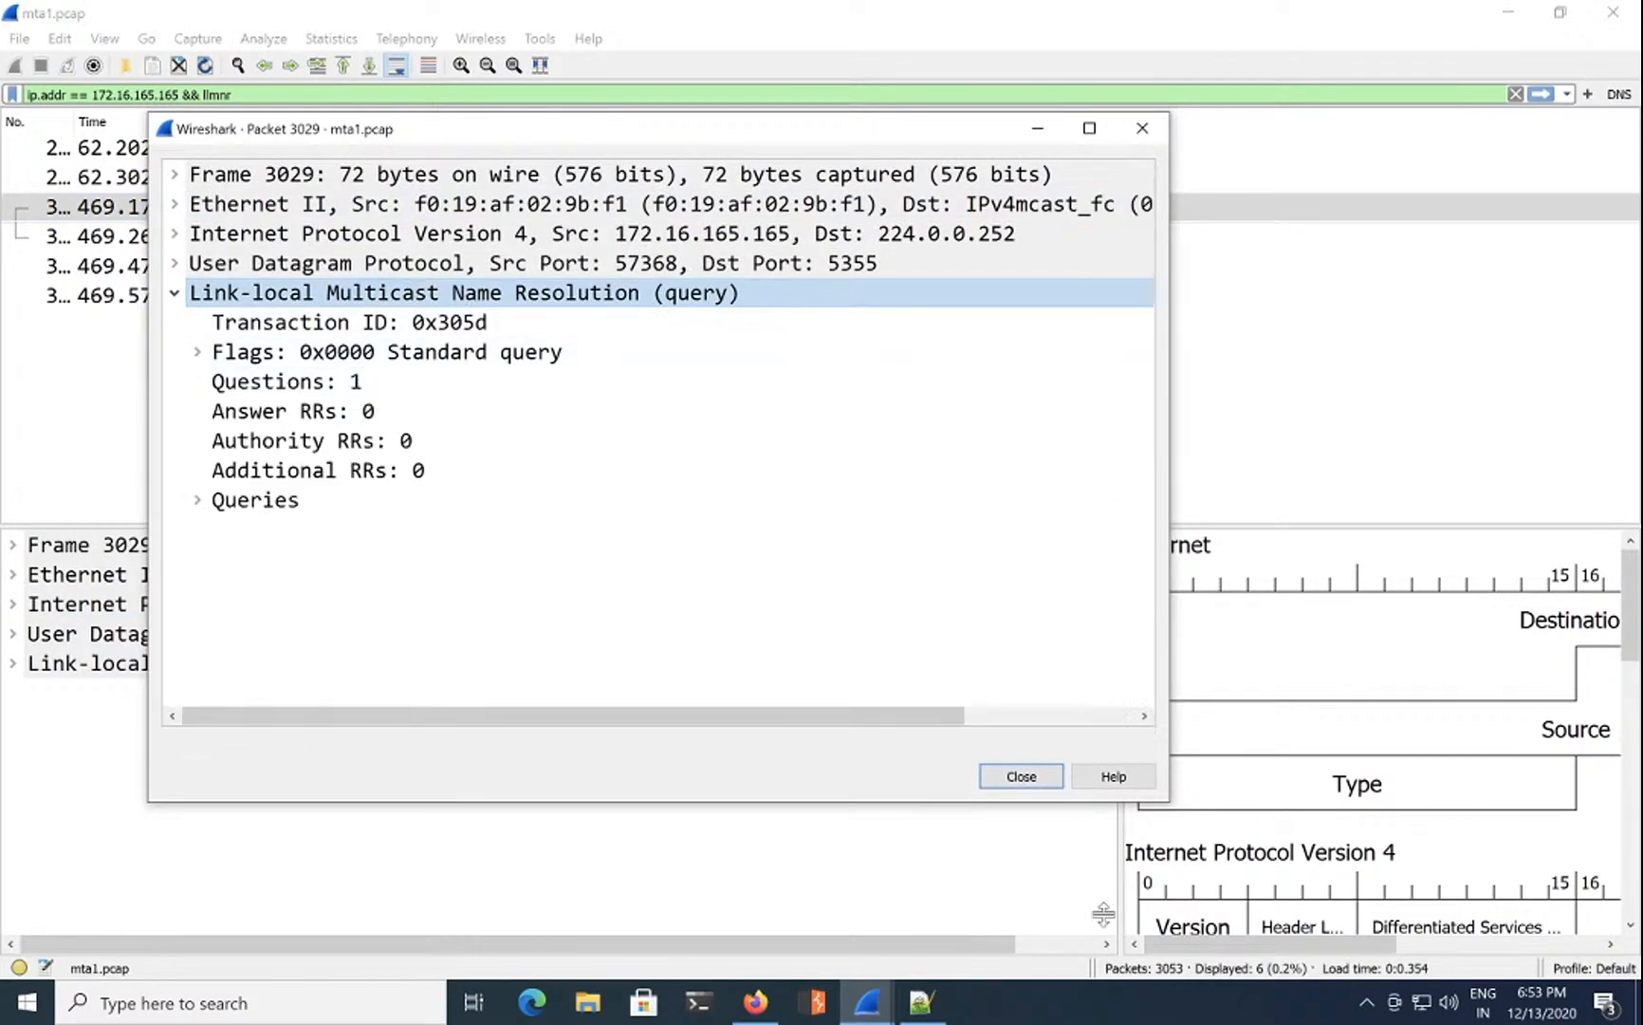
Step: Expand Queries and copy the queried Name value K34EN6W3N-PC
click(201, 355)
click(201, 355)
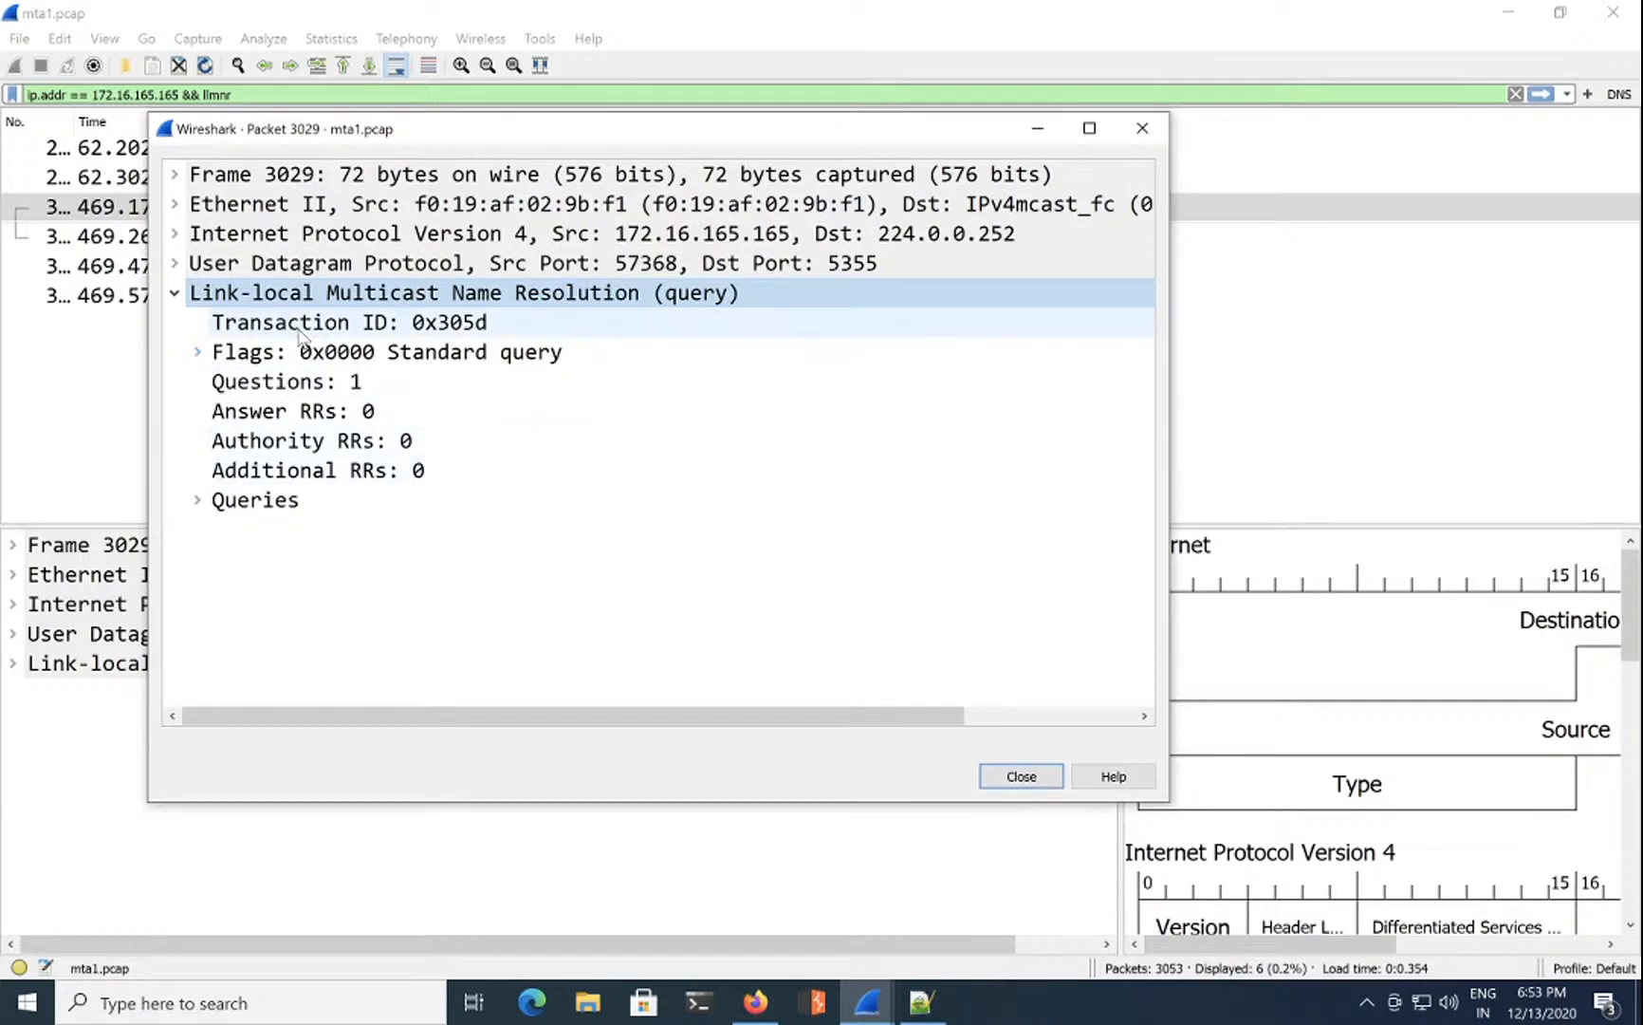
click(198, 500)
click(220, 531)
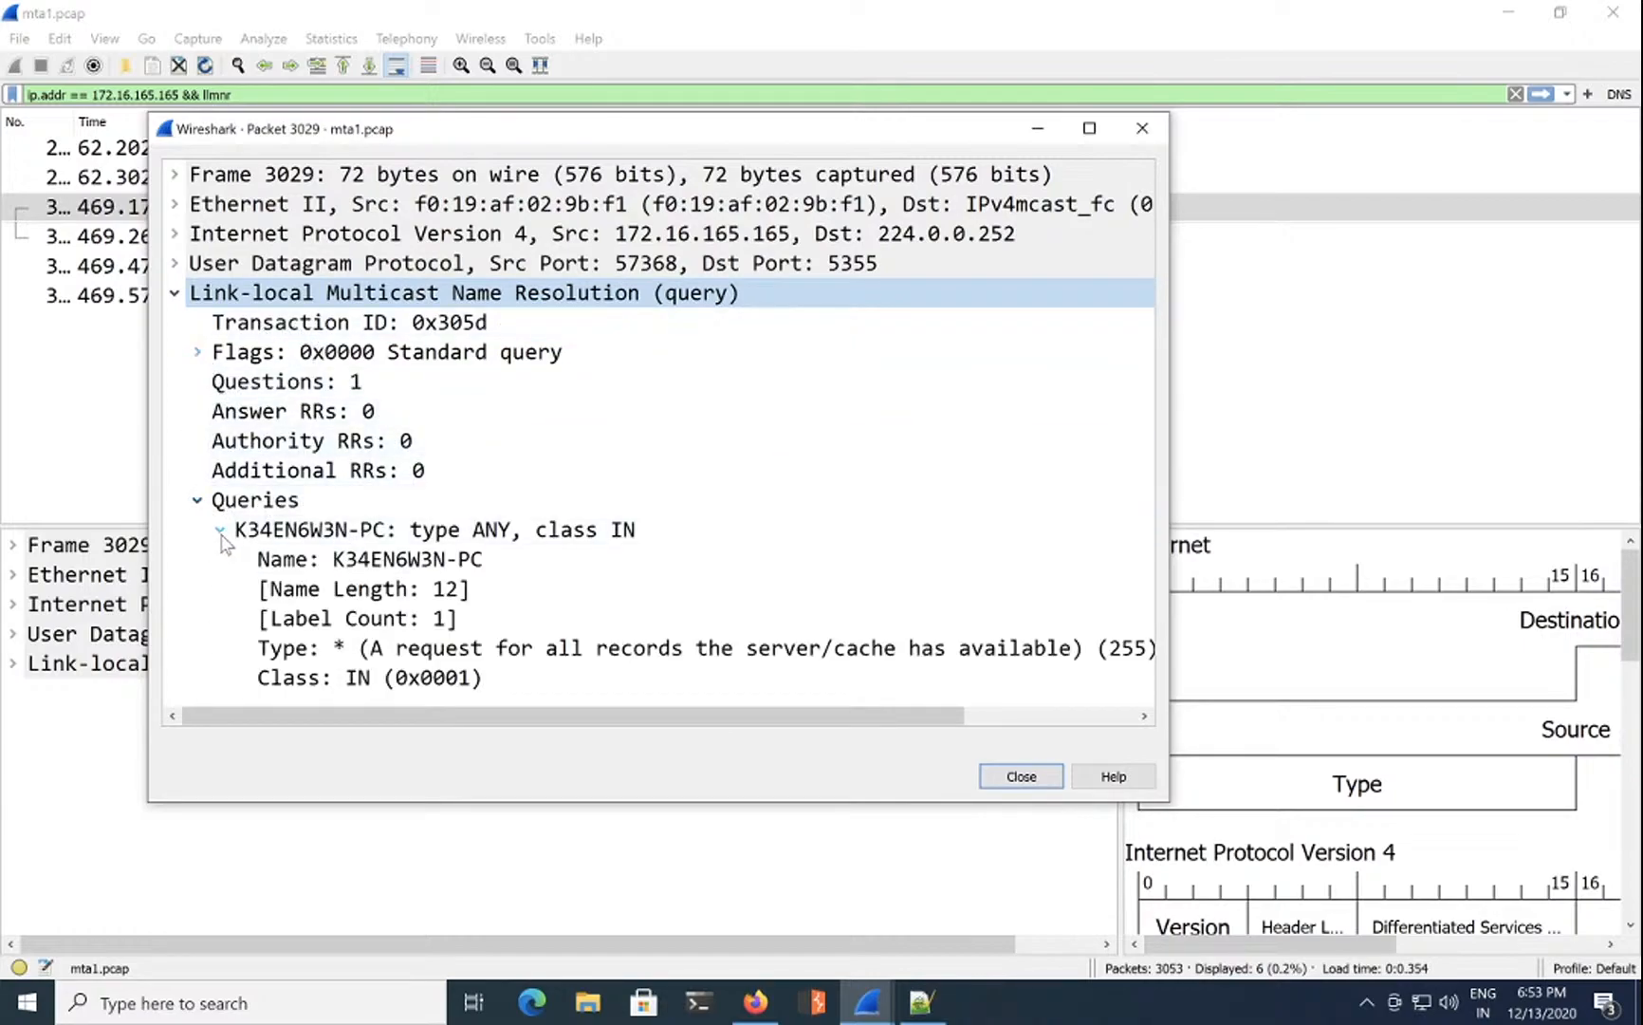
click(424, 562)
right_click(424, 566)
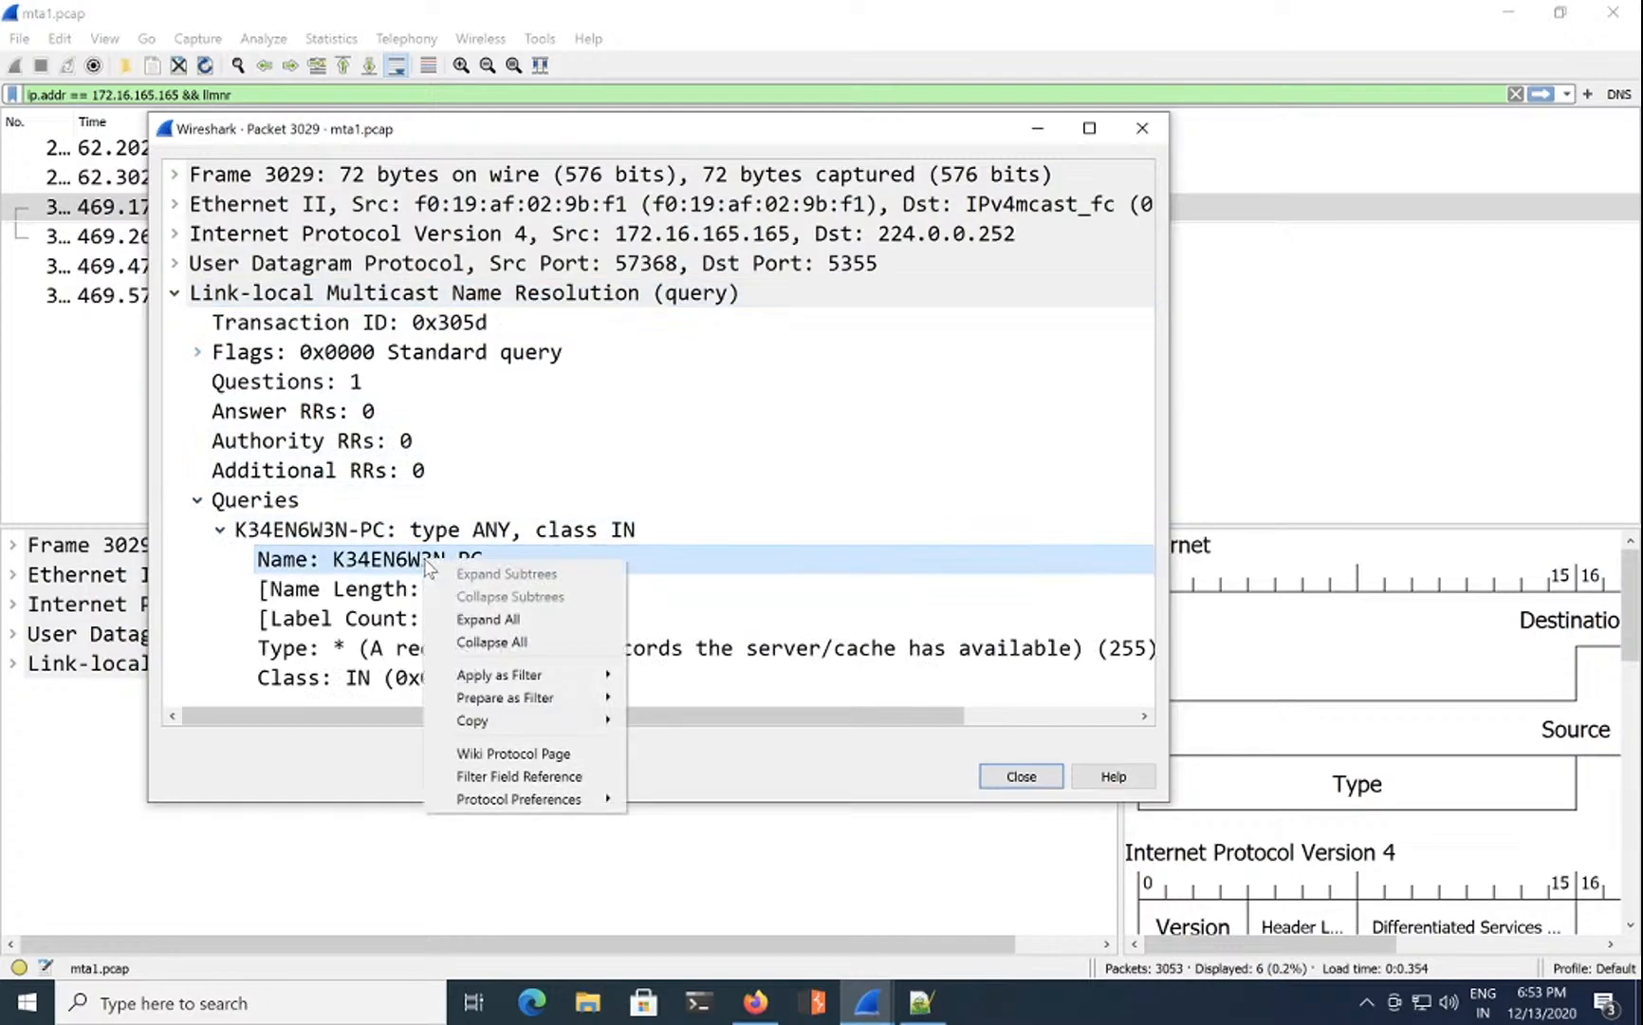
mouse_move(543, 731)
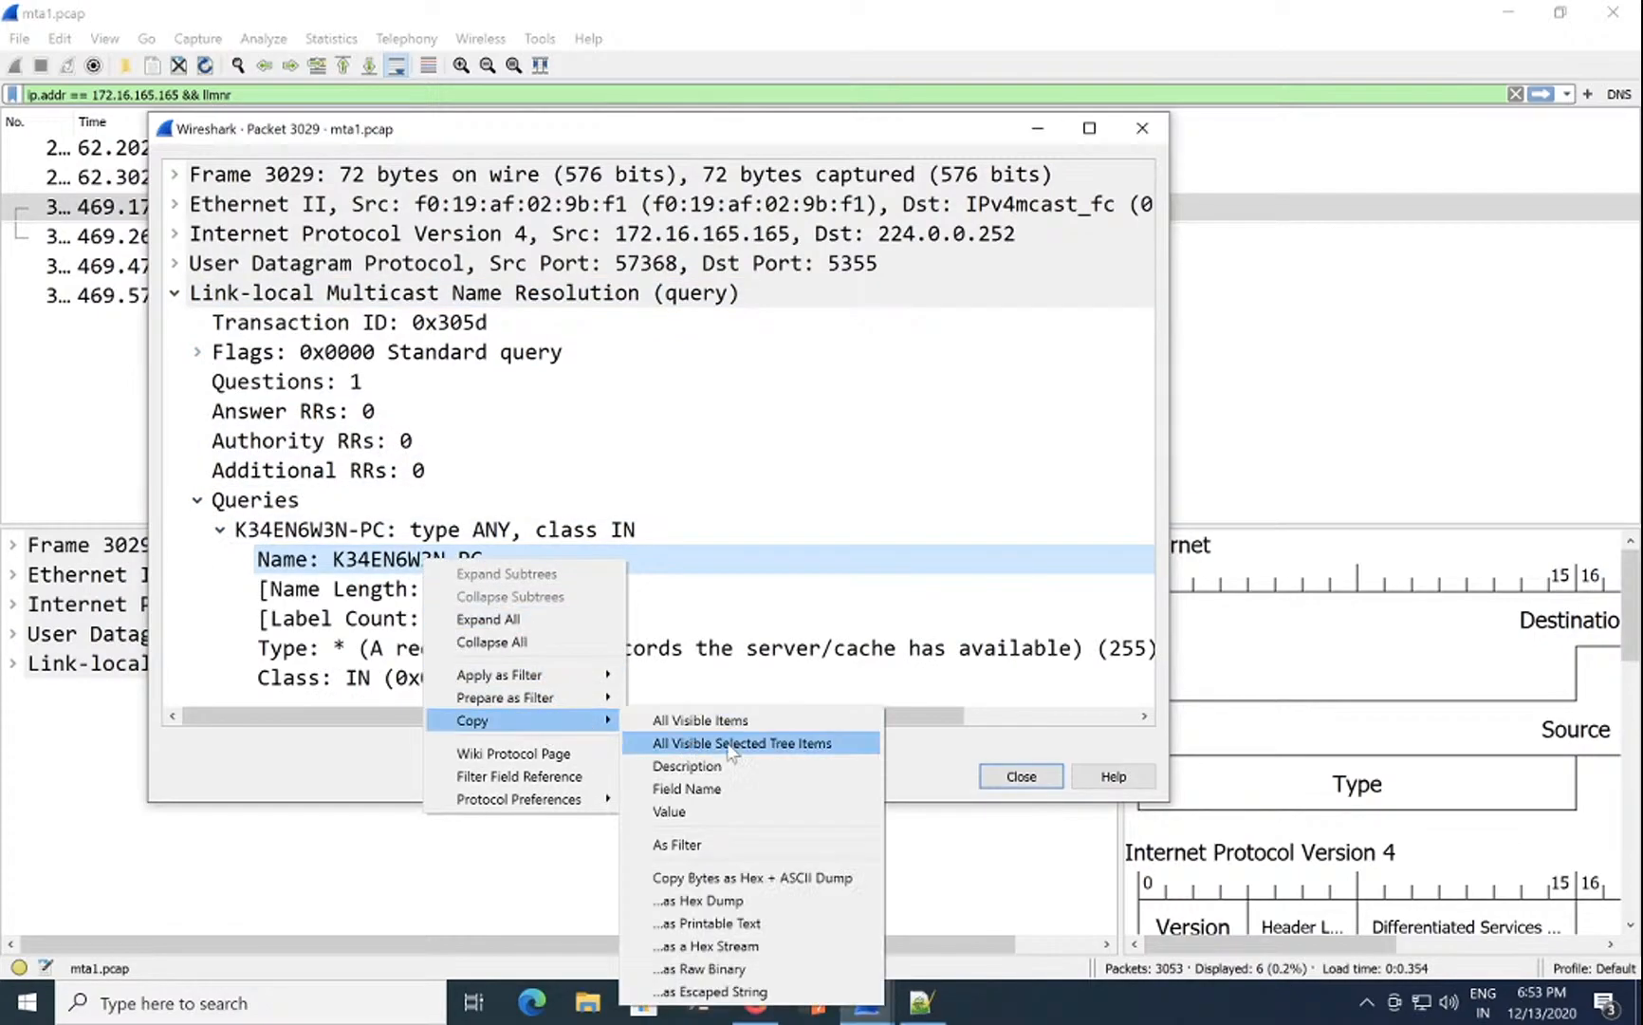
click(713, 814)
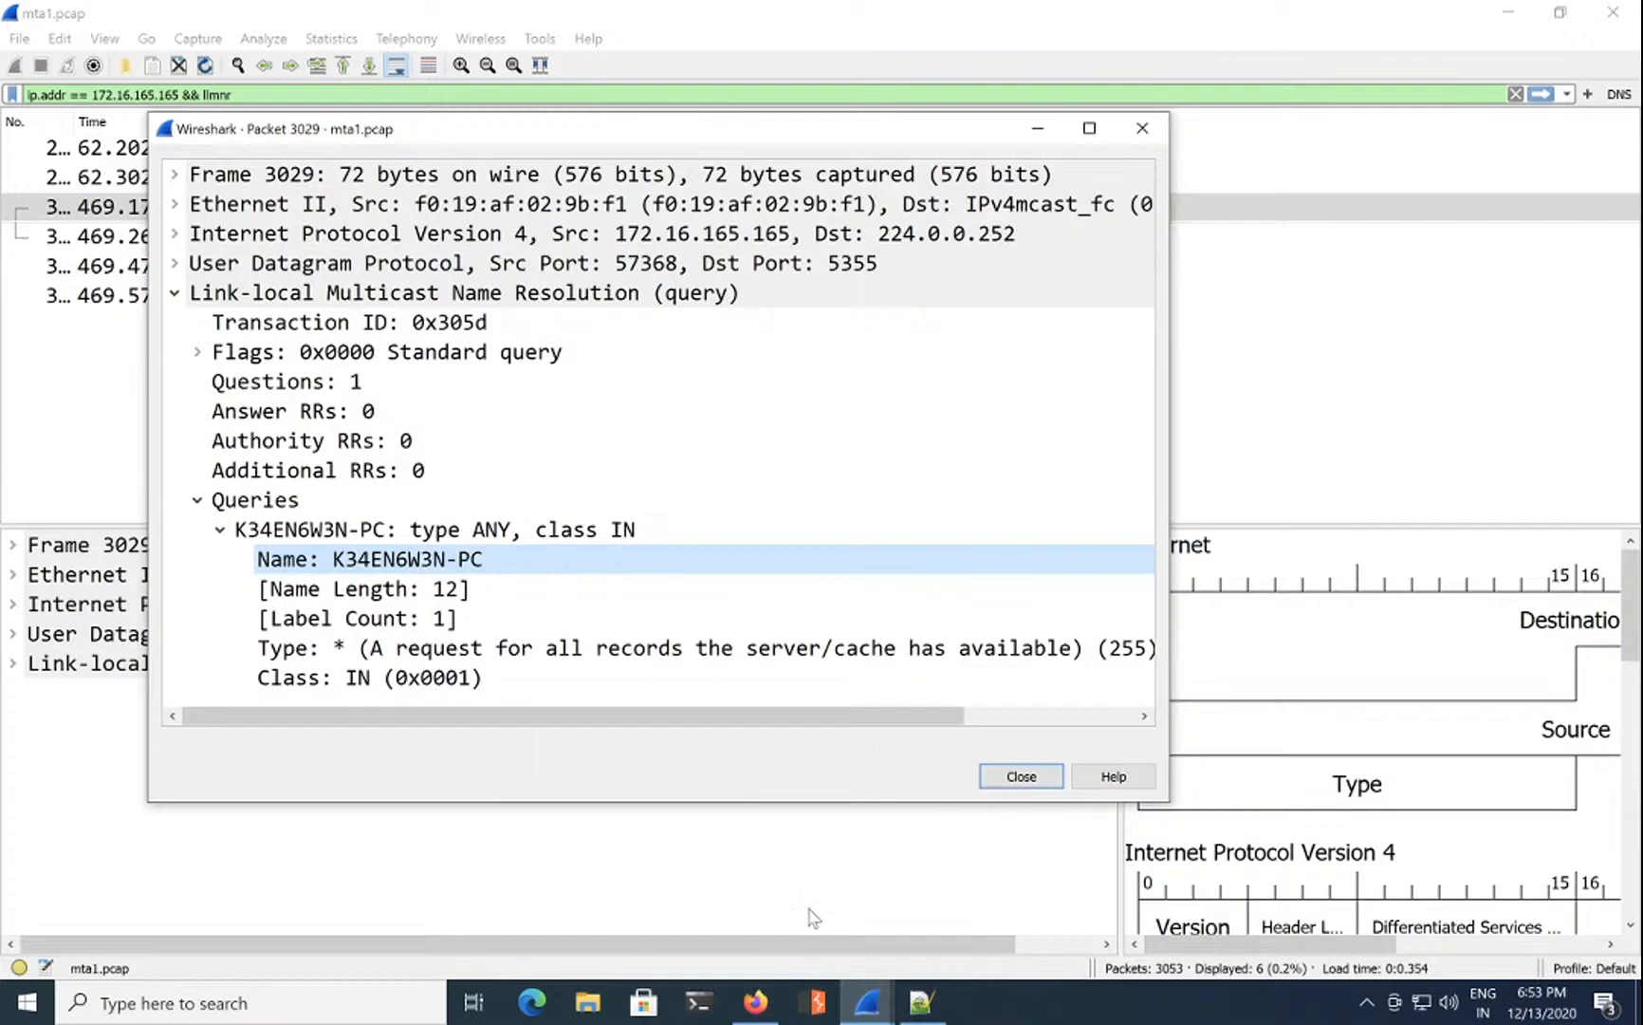
click(768, 1009)
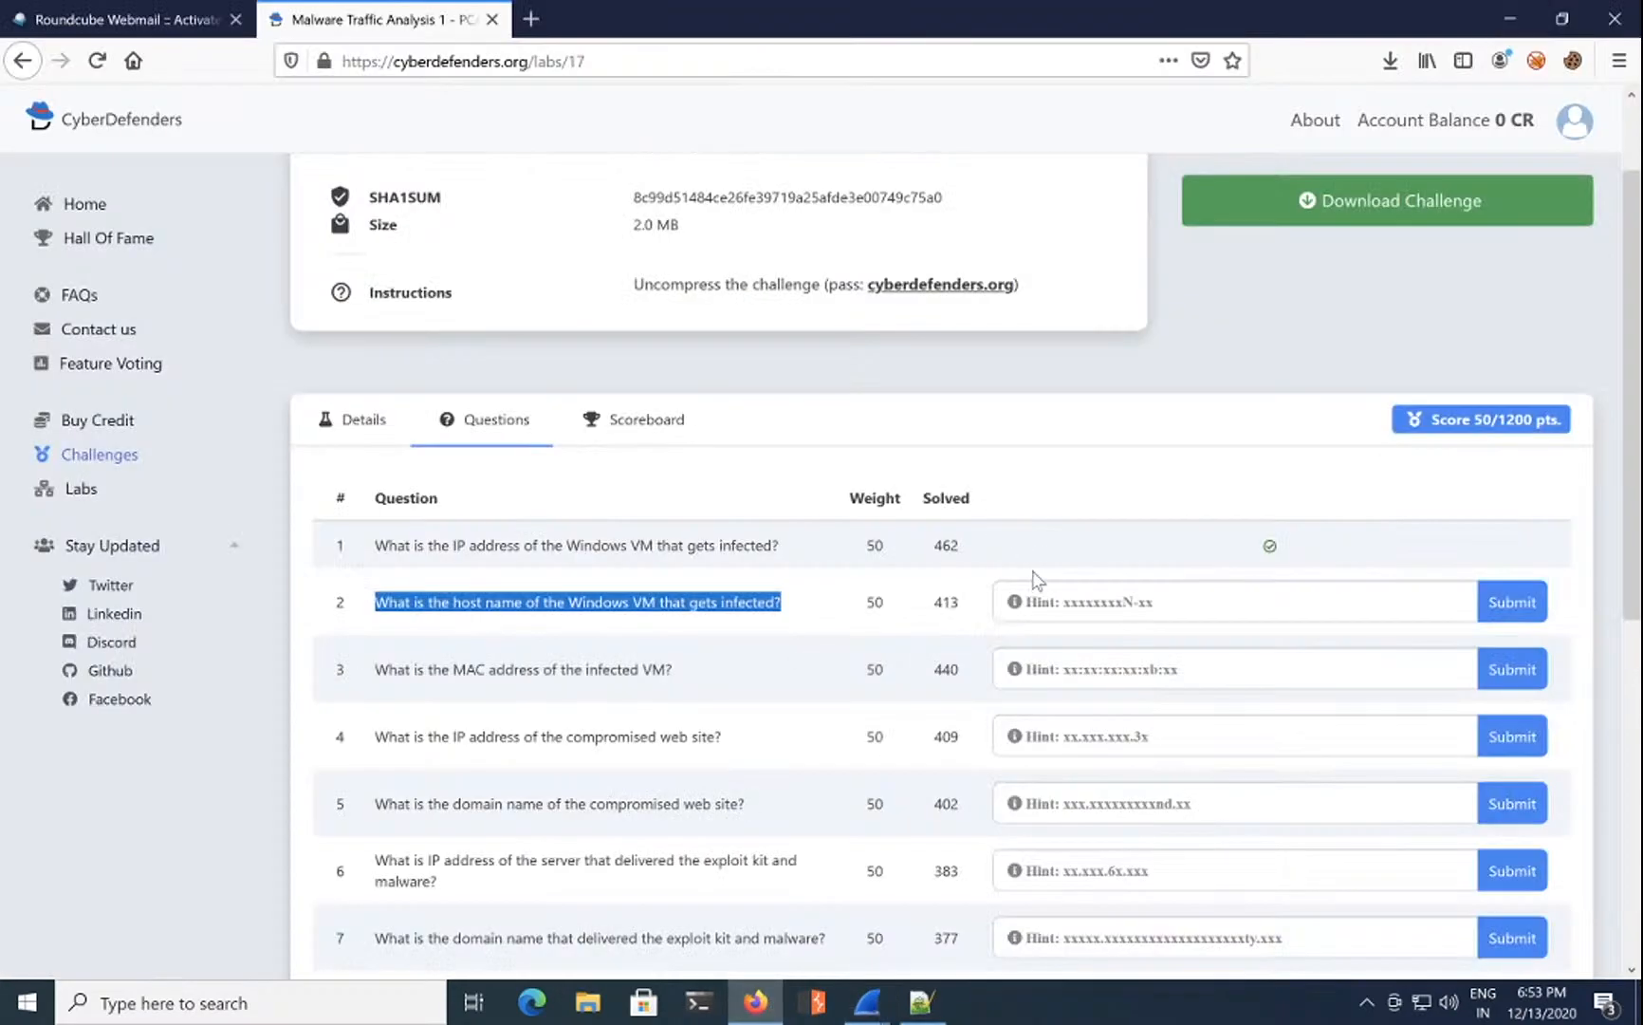
Step: Paste K34EN6W3N-PC as question 2's answer and submit it
click(1079, 617)
key(ctrl+v)
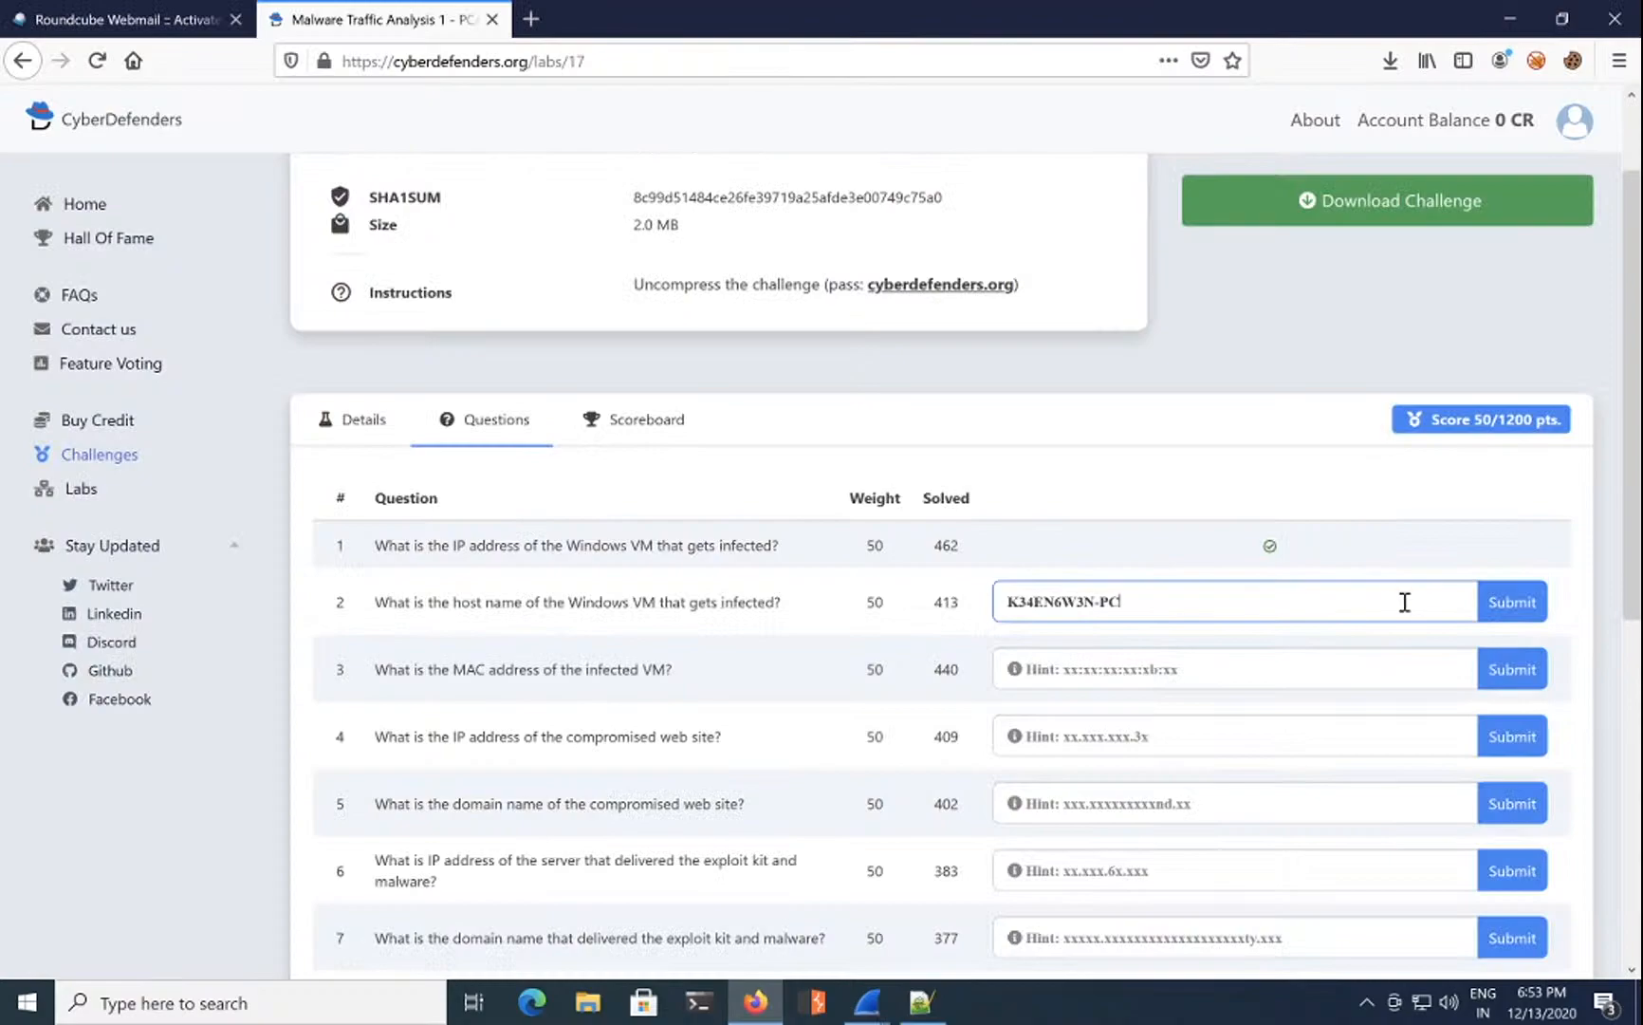
click(1512, 603)
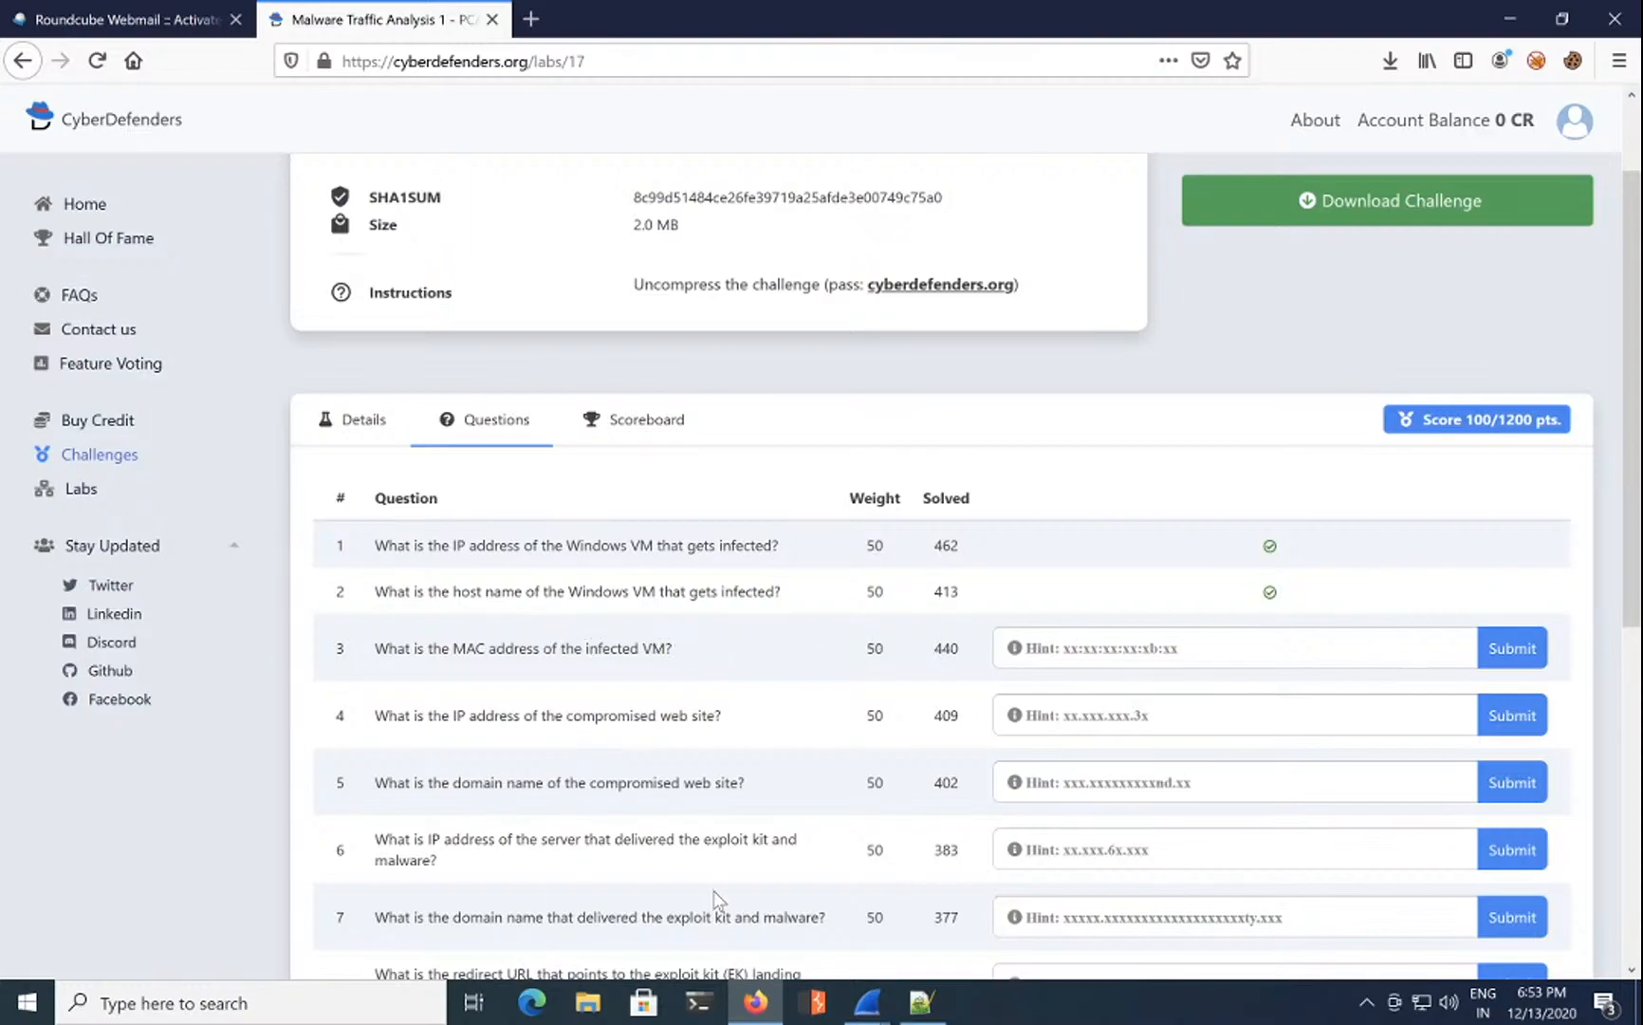
click(756, 1001)
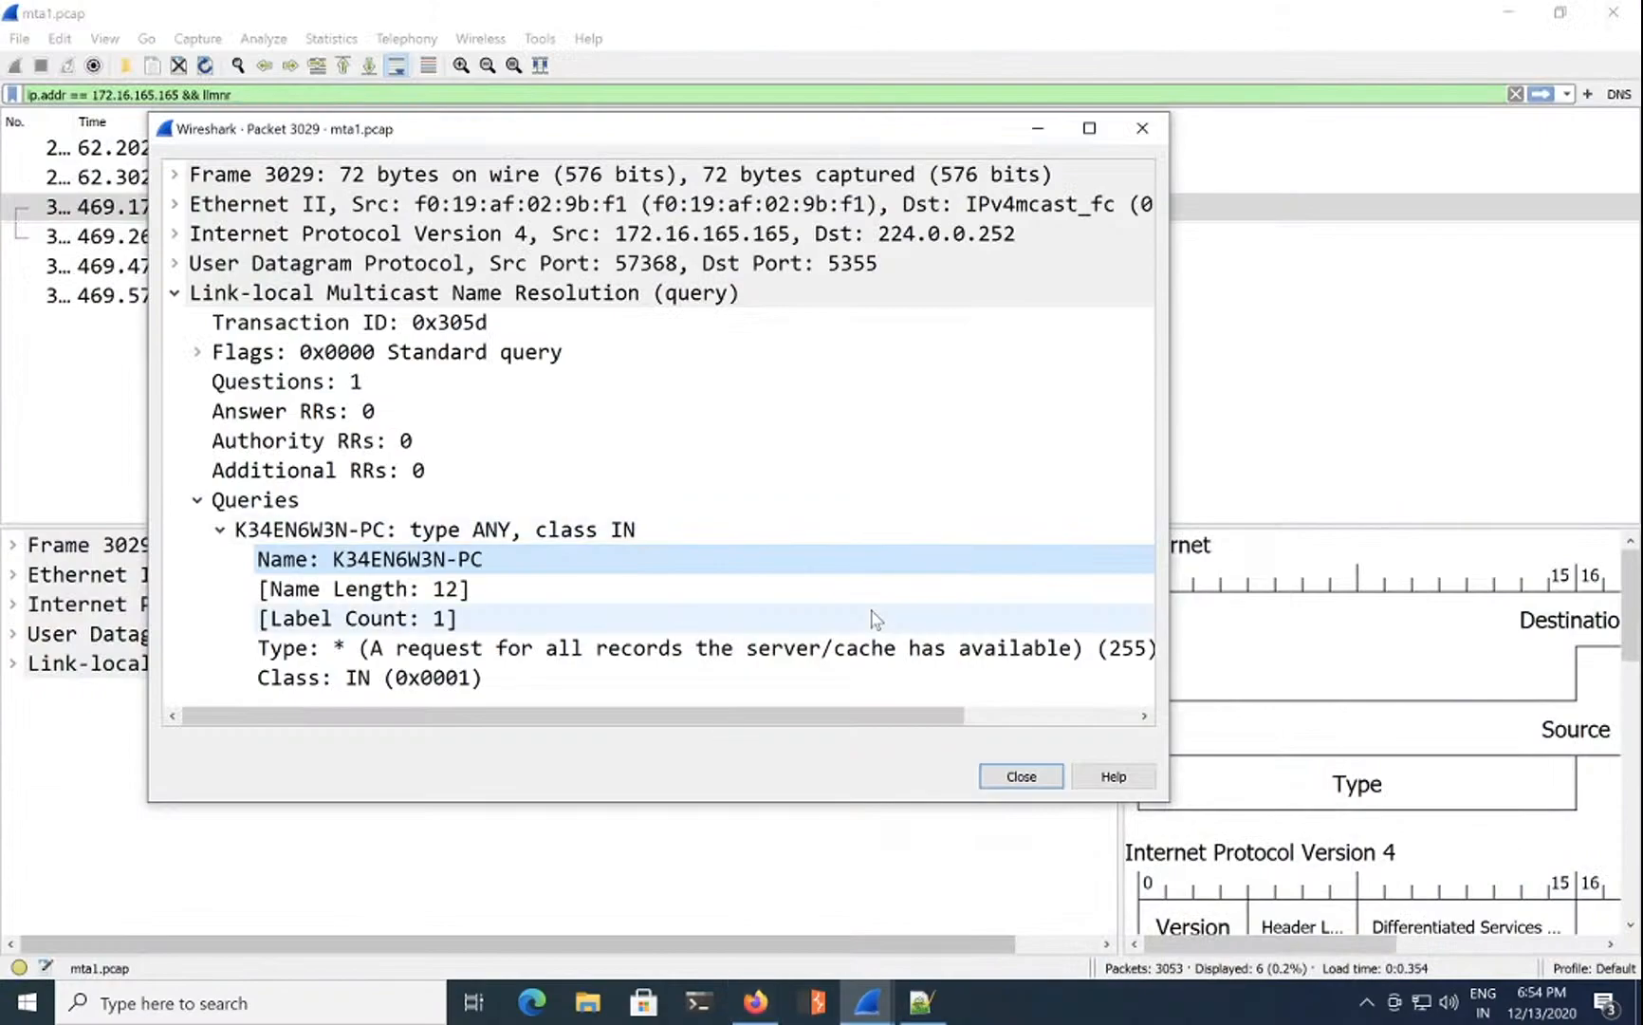
Step: Reopen frame 3029 in its own window, hiding the hex bytes and widening it
click(175, 293)
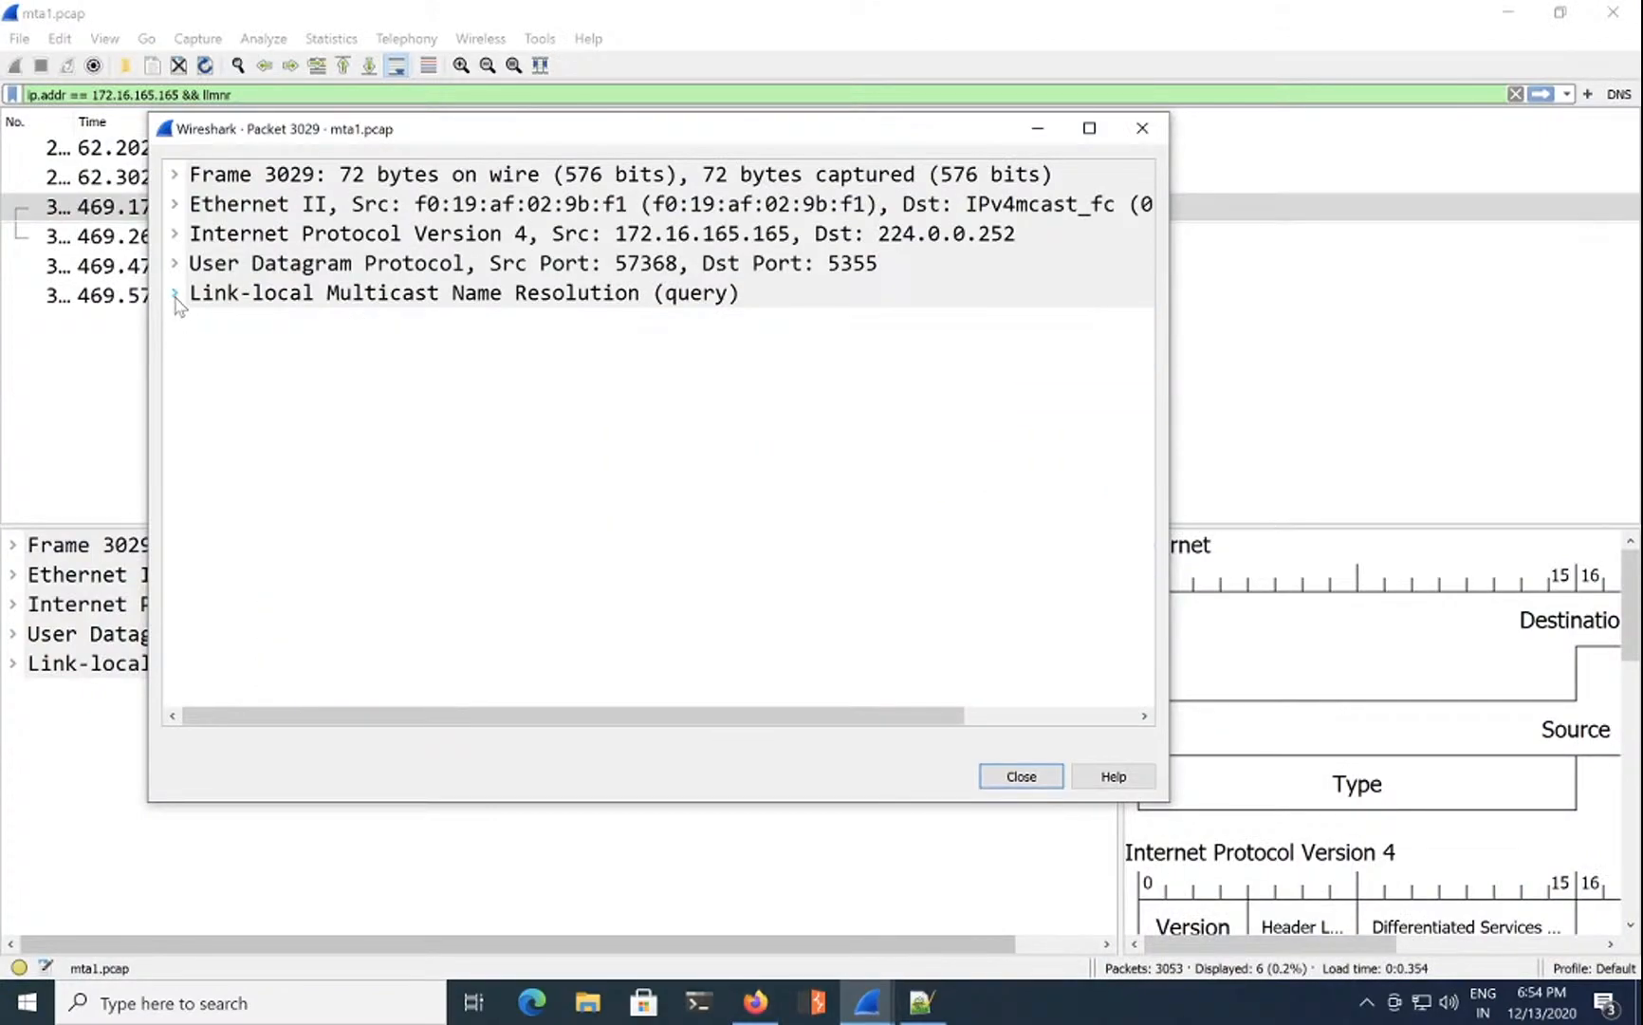
click(175, 205)
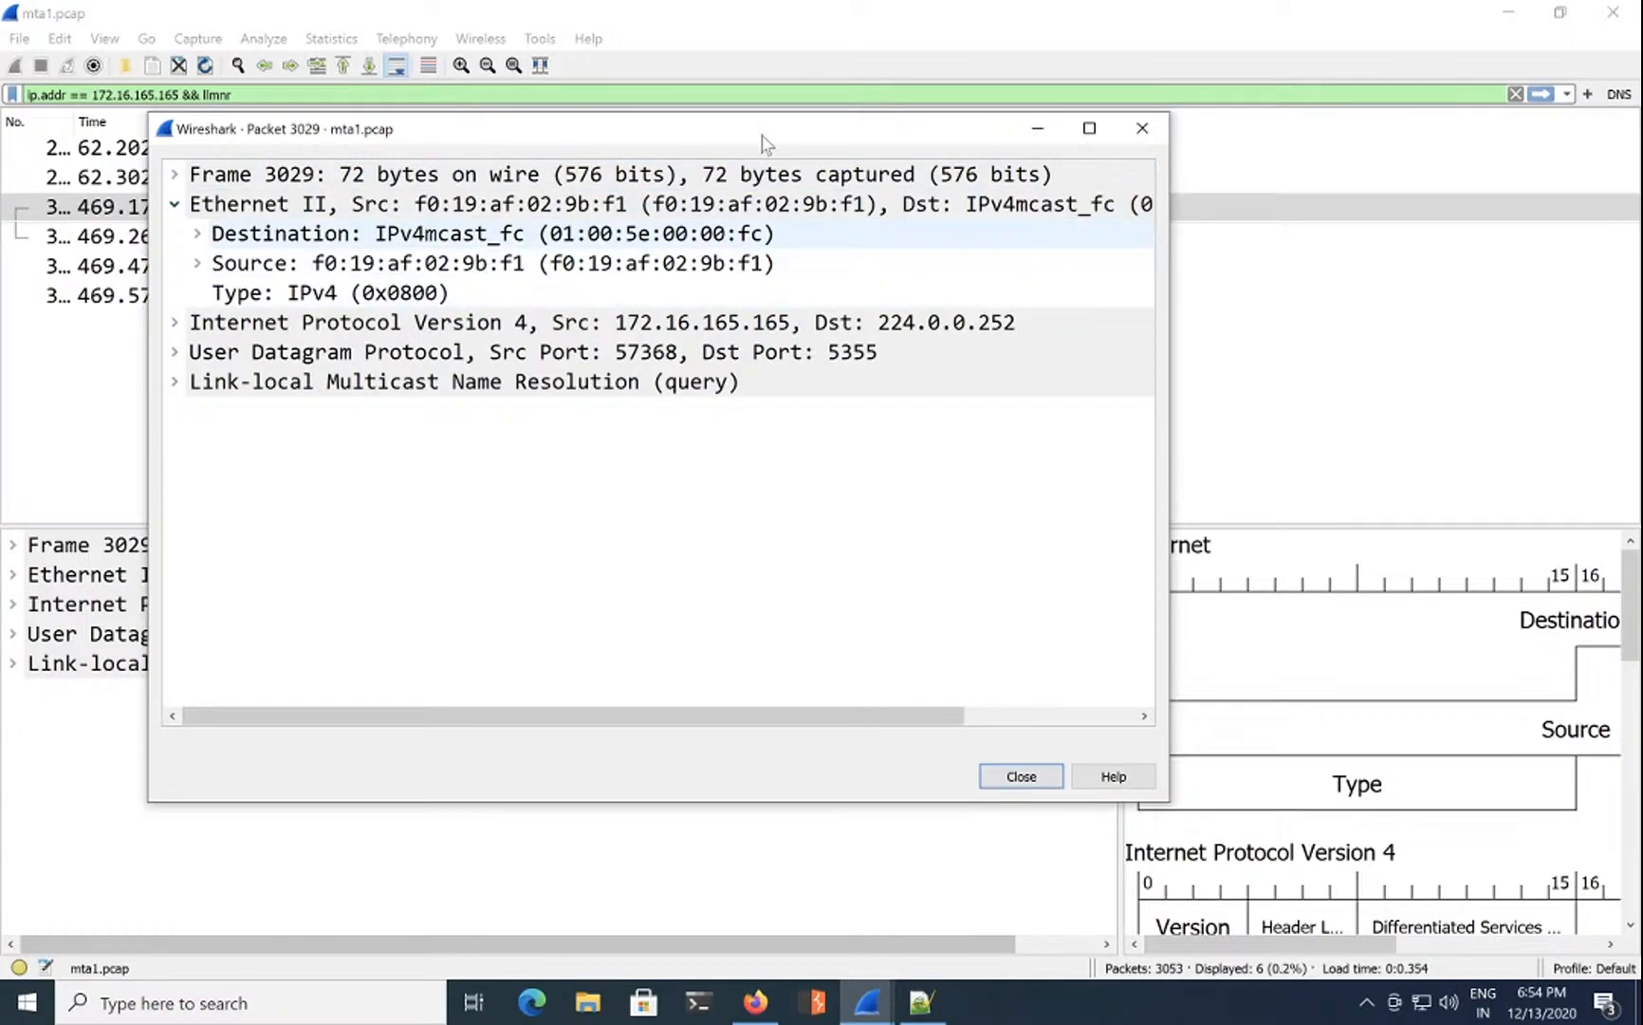
click(1143, 129)
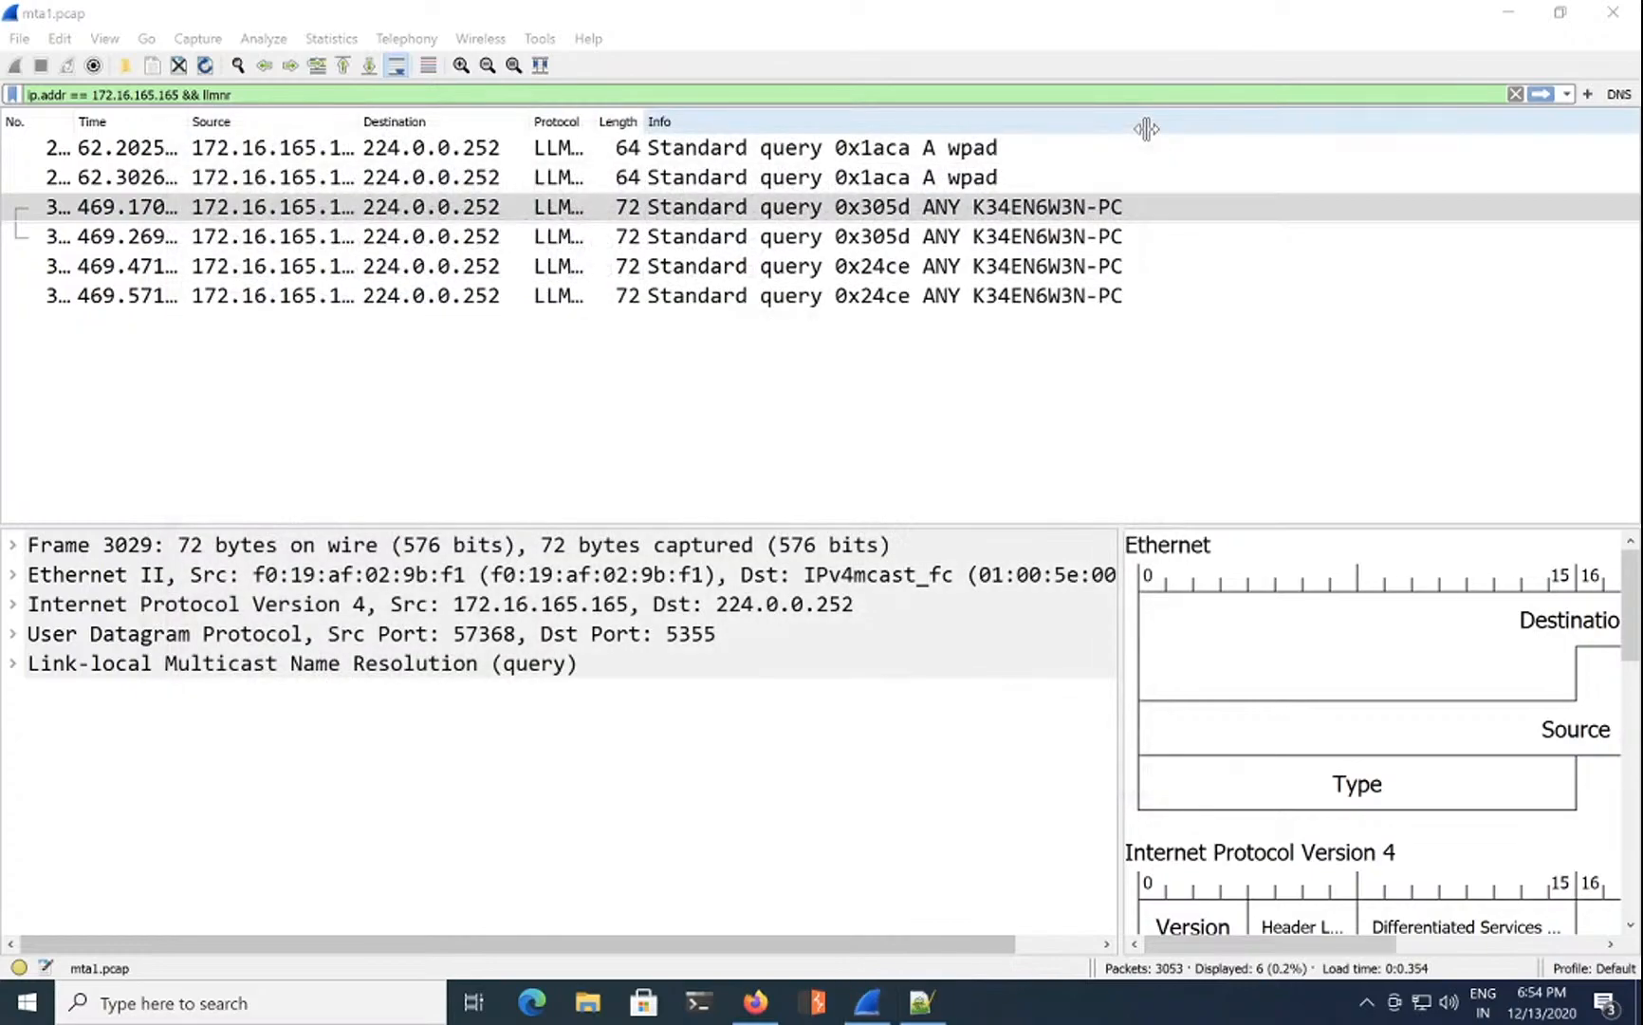
click(871, 228)
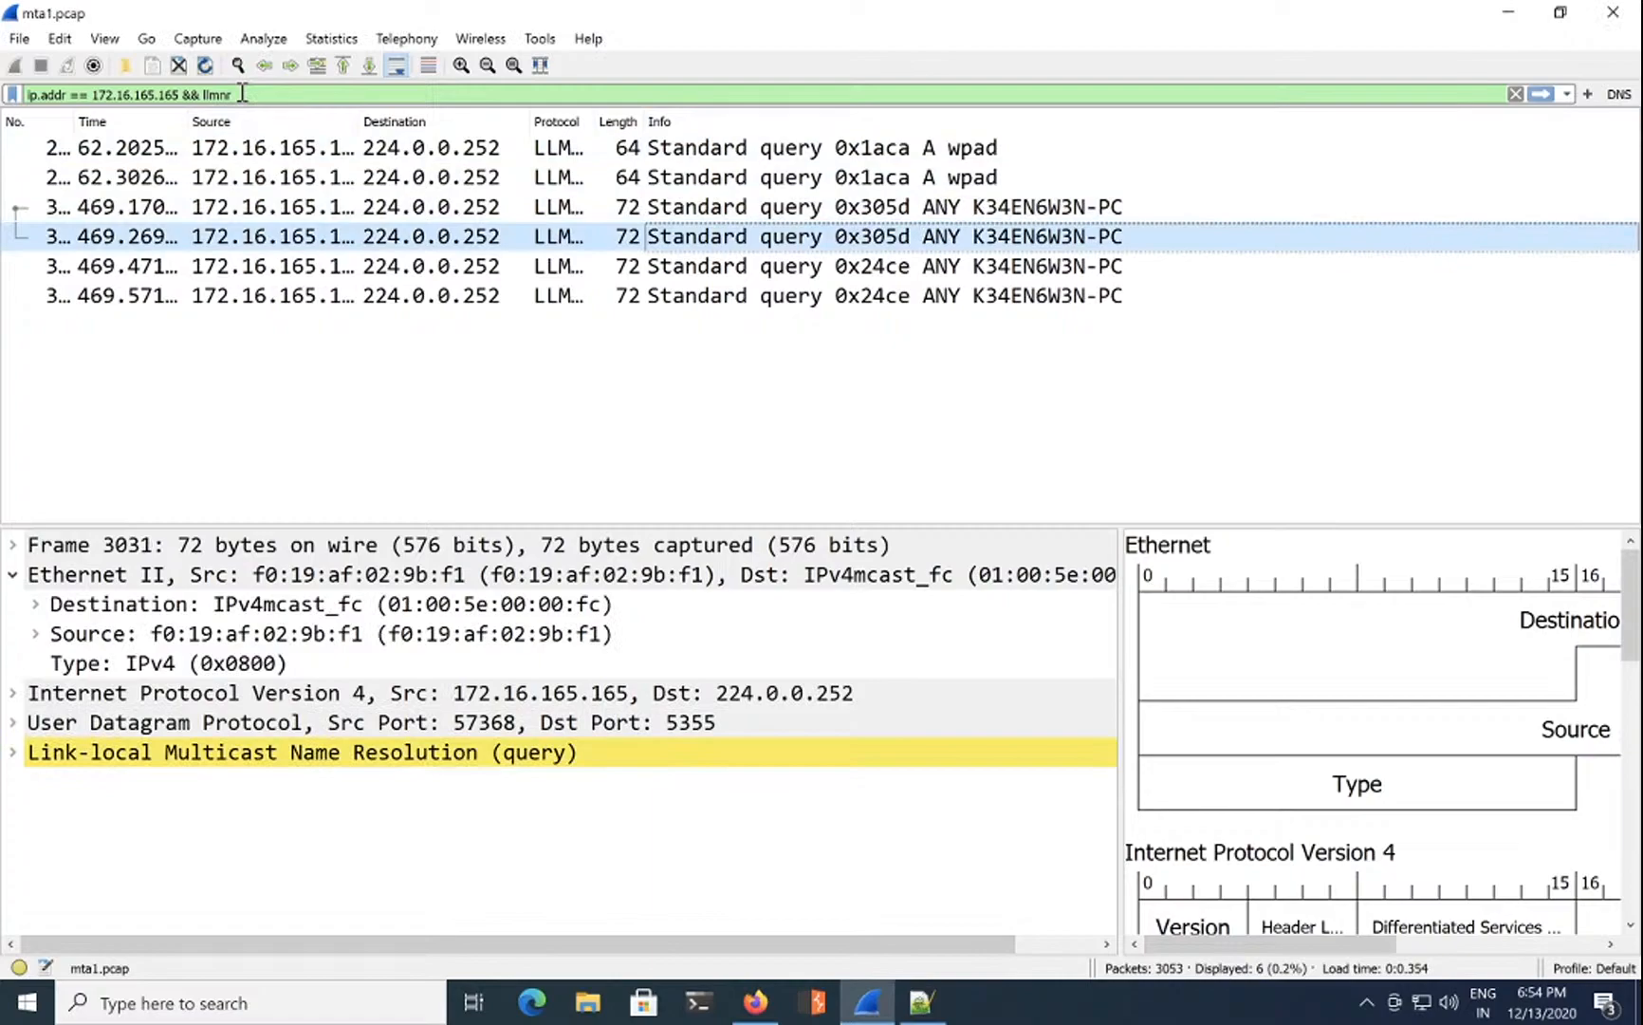
click(818, 216)
double_click(818, 216)
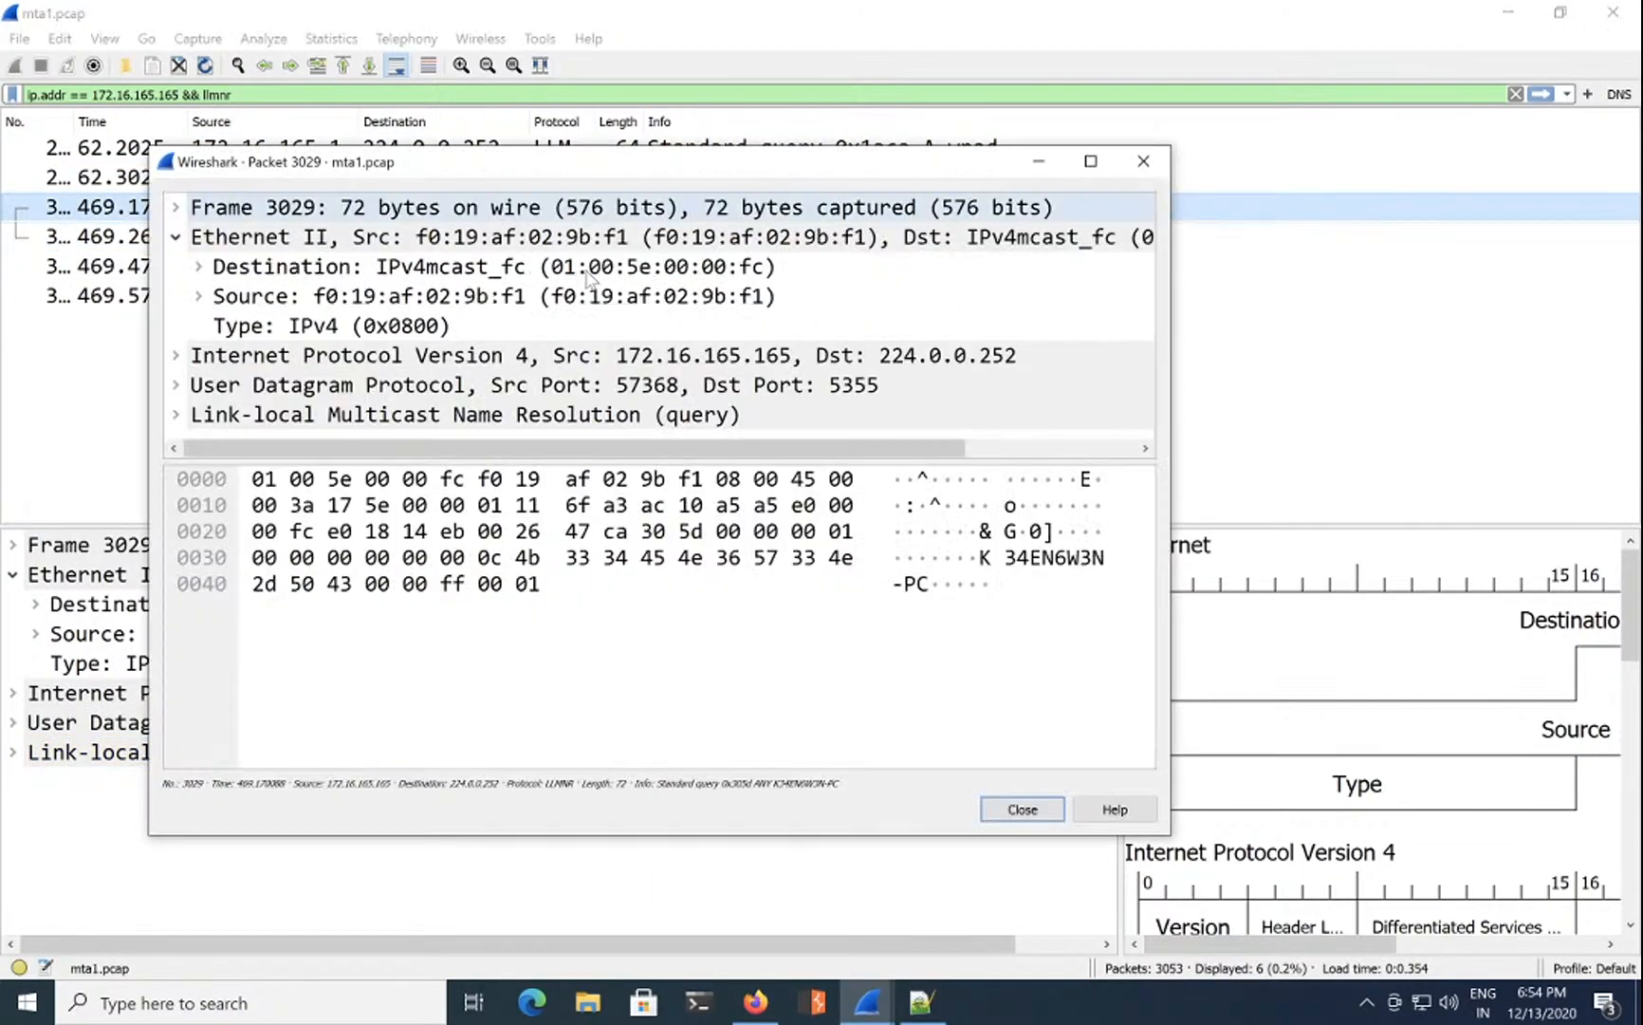
click(177, 237)
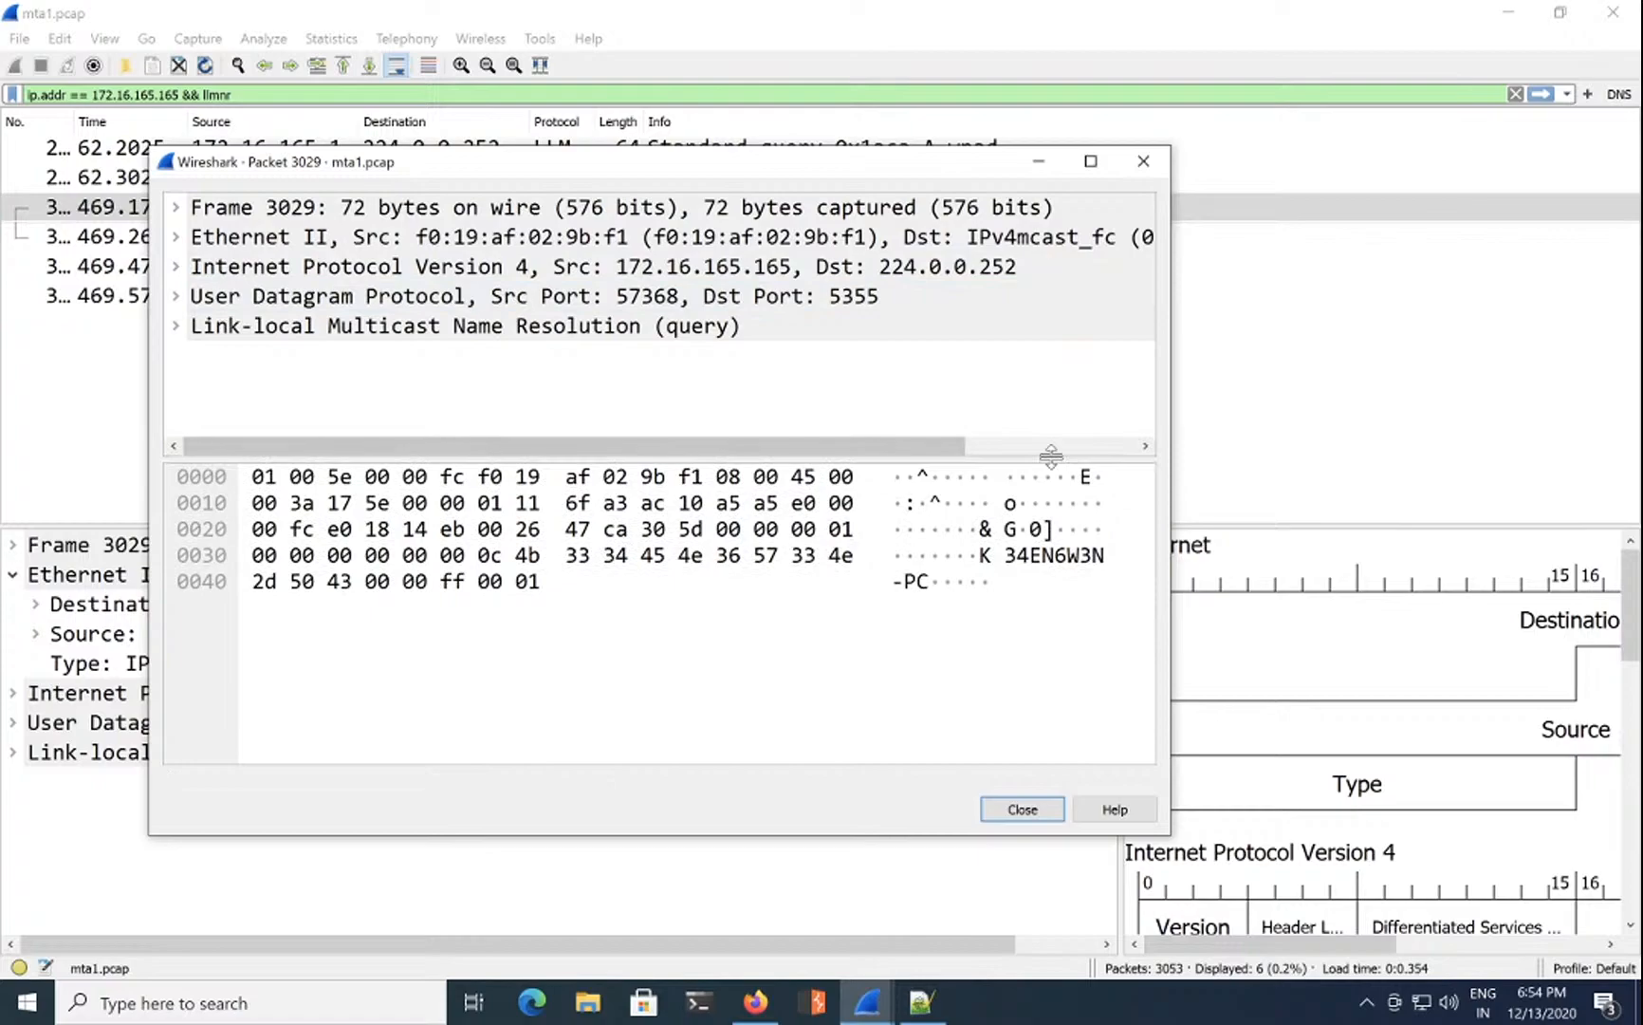
drag(1053, 454, 1053, 555)
drag(1172, 549, 1525, 550)
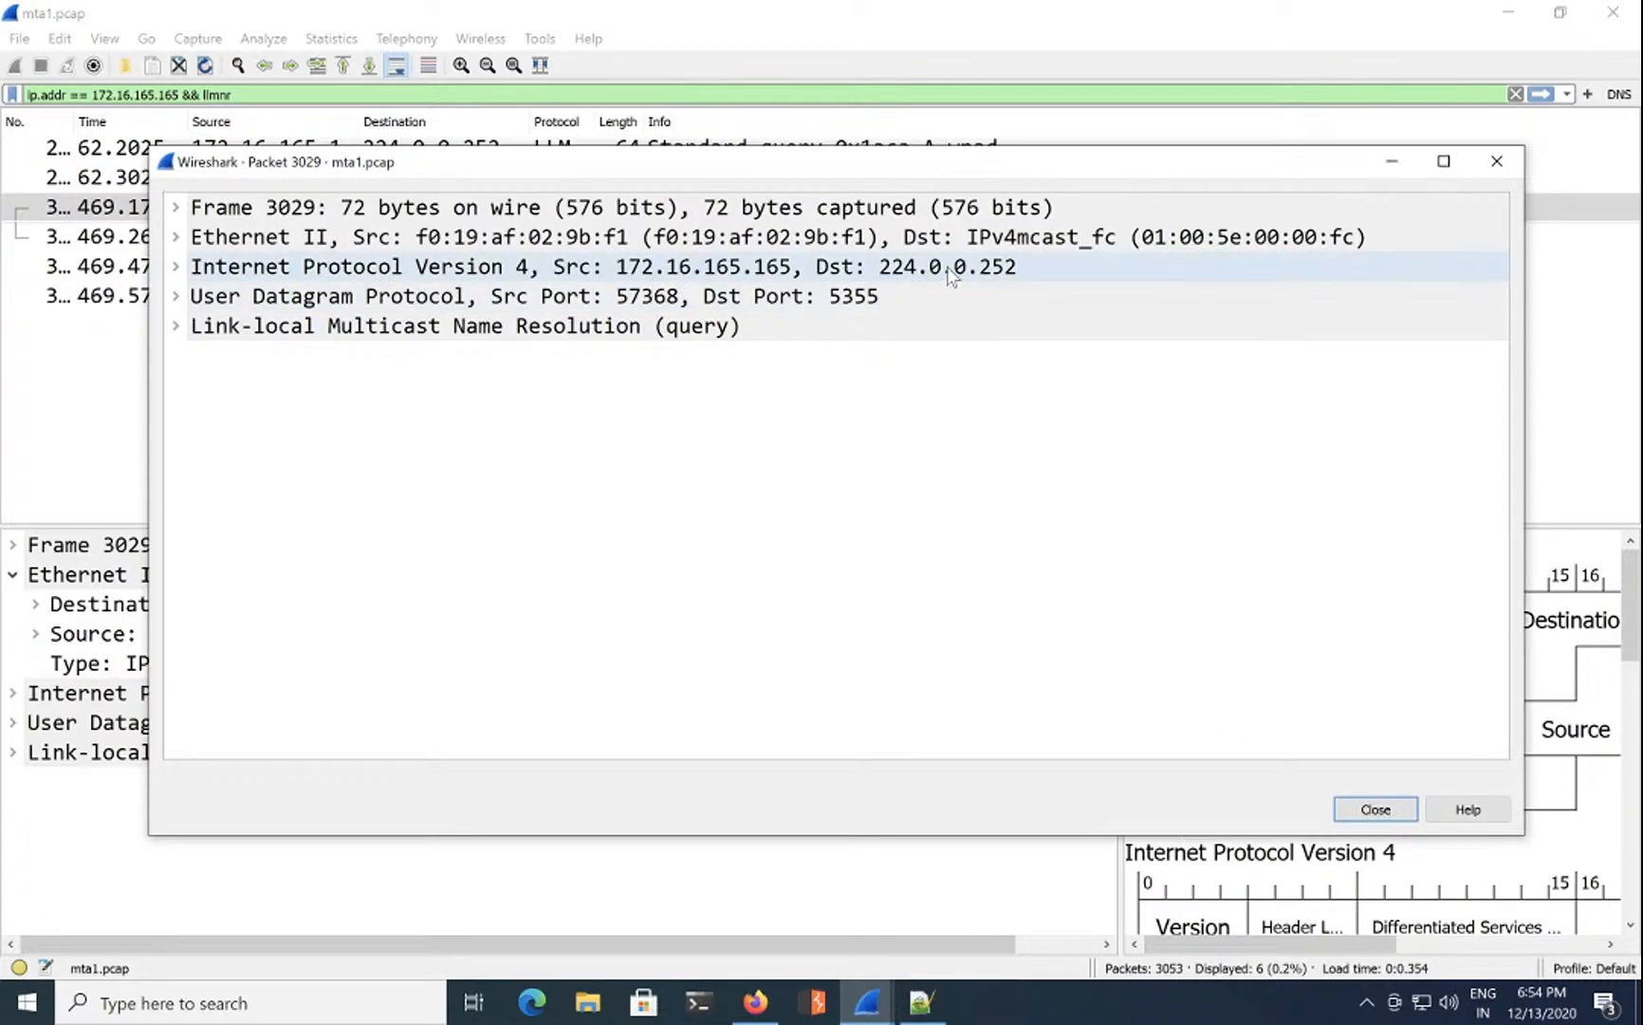
Step: Copy the Ethernet II source MAC address f0:19:af:02:9b:f1 and close the packet window
click(645, 248)
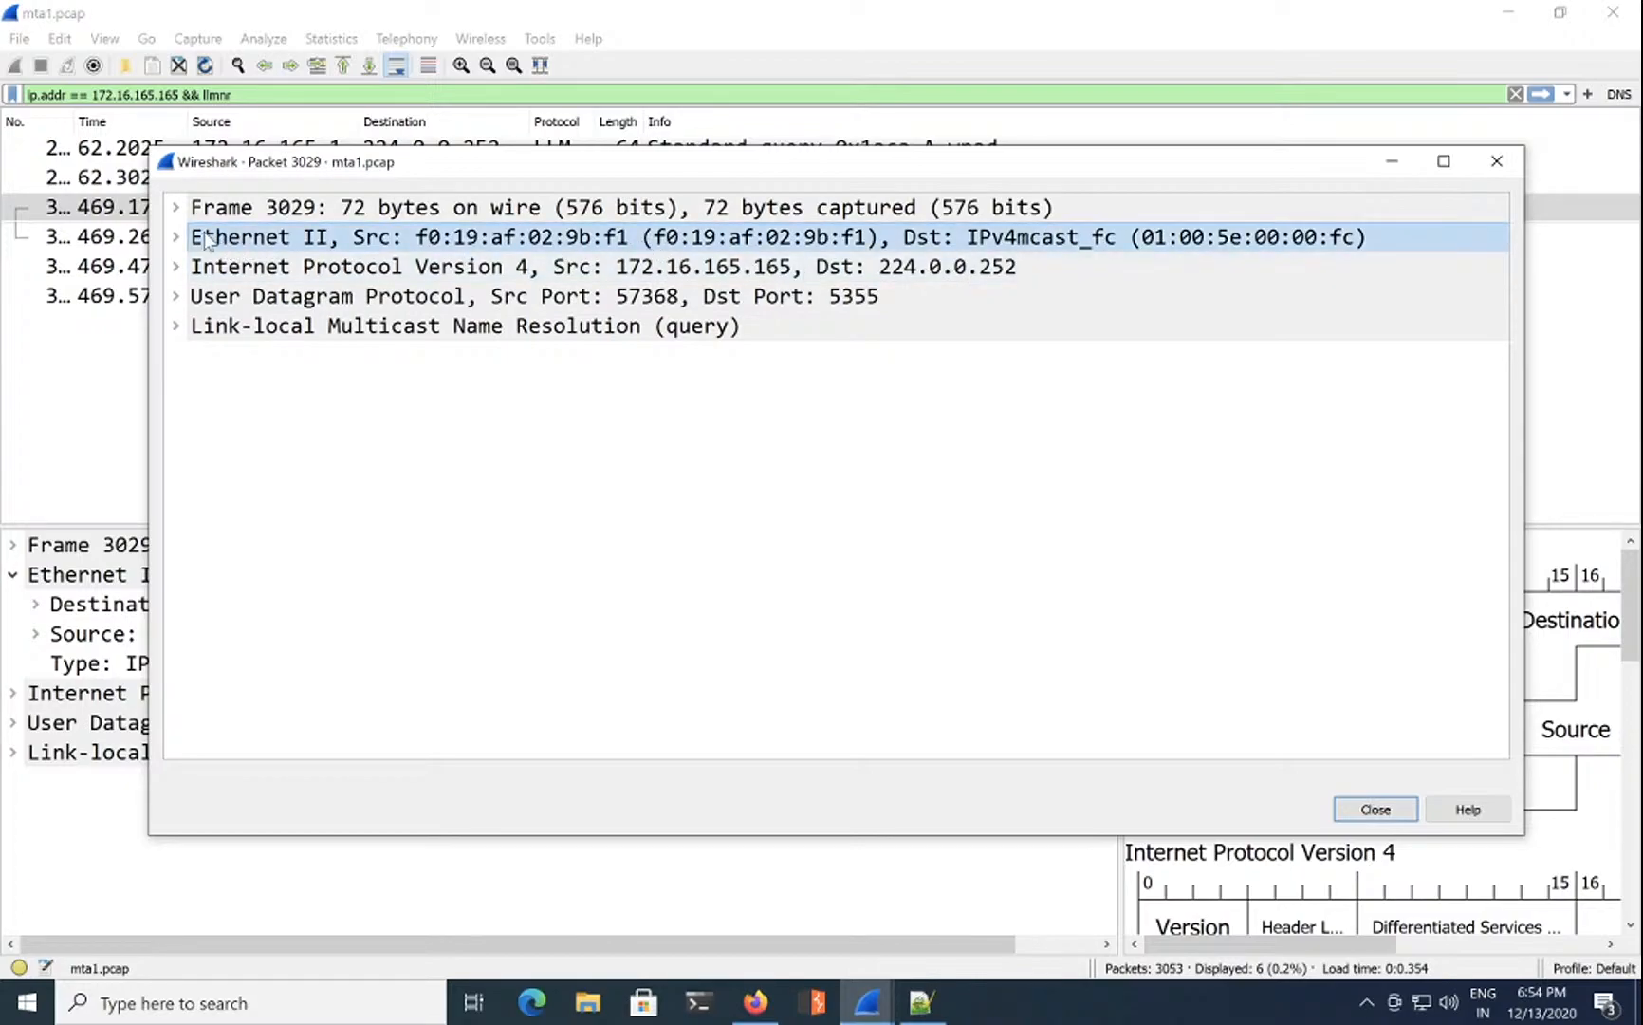
click(177, 237)
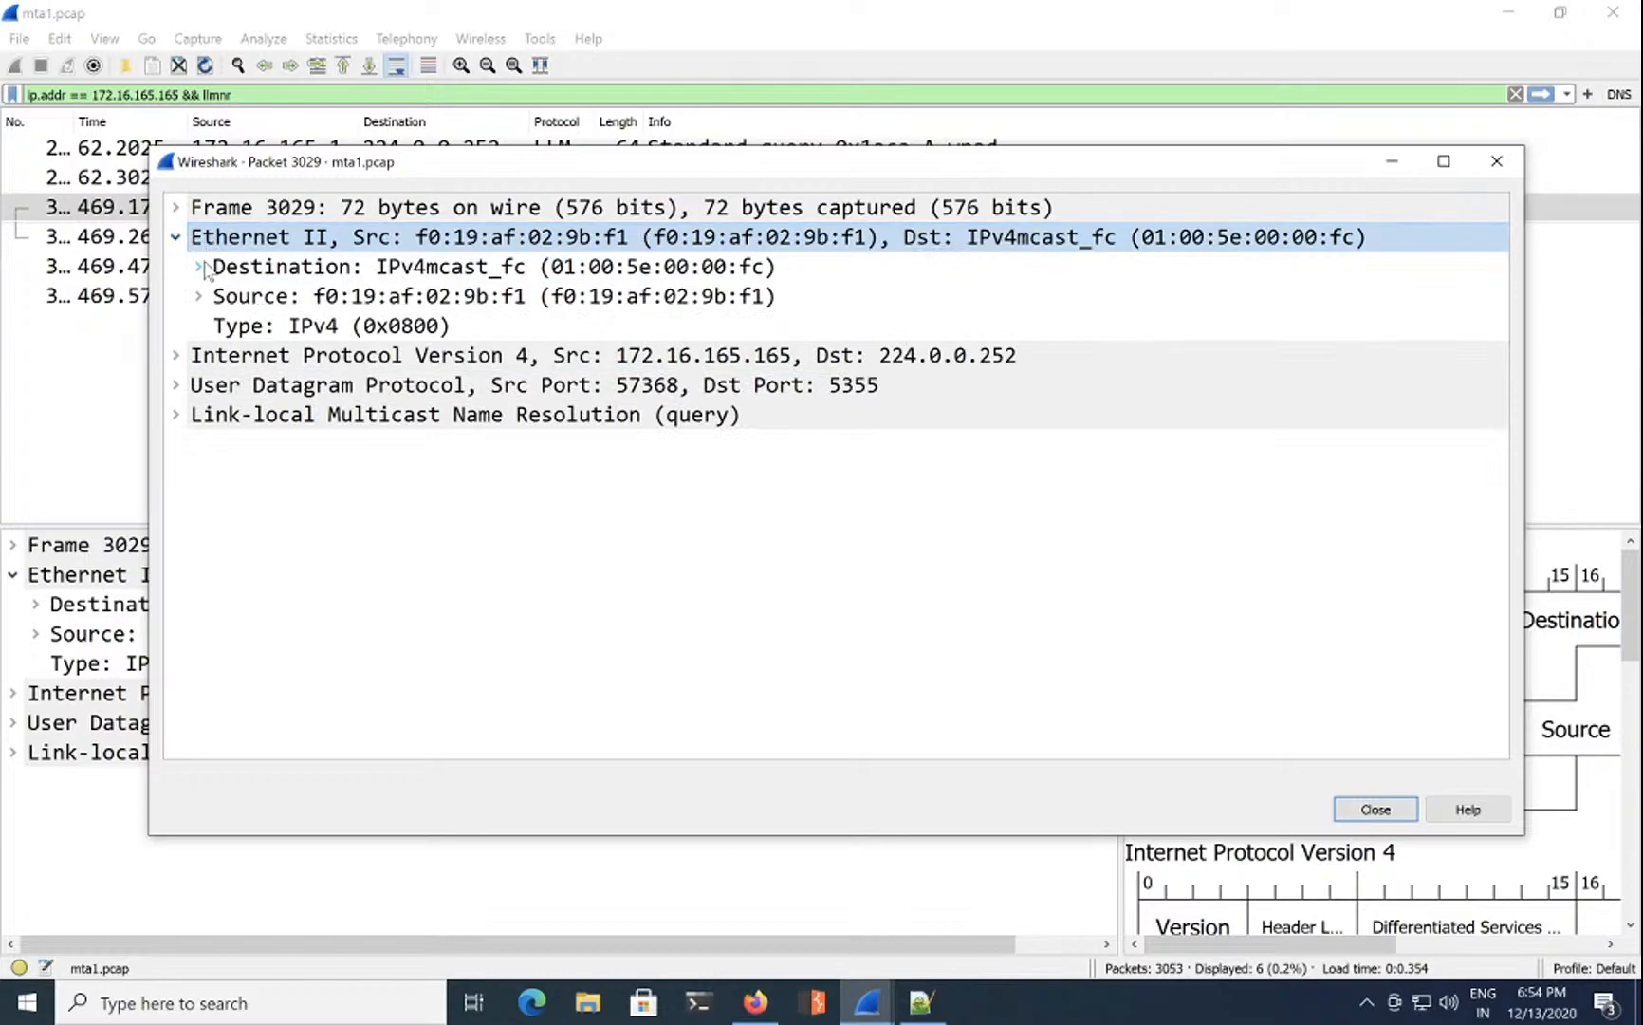
click(200, 297)
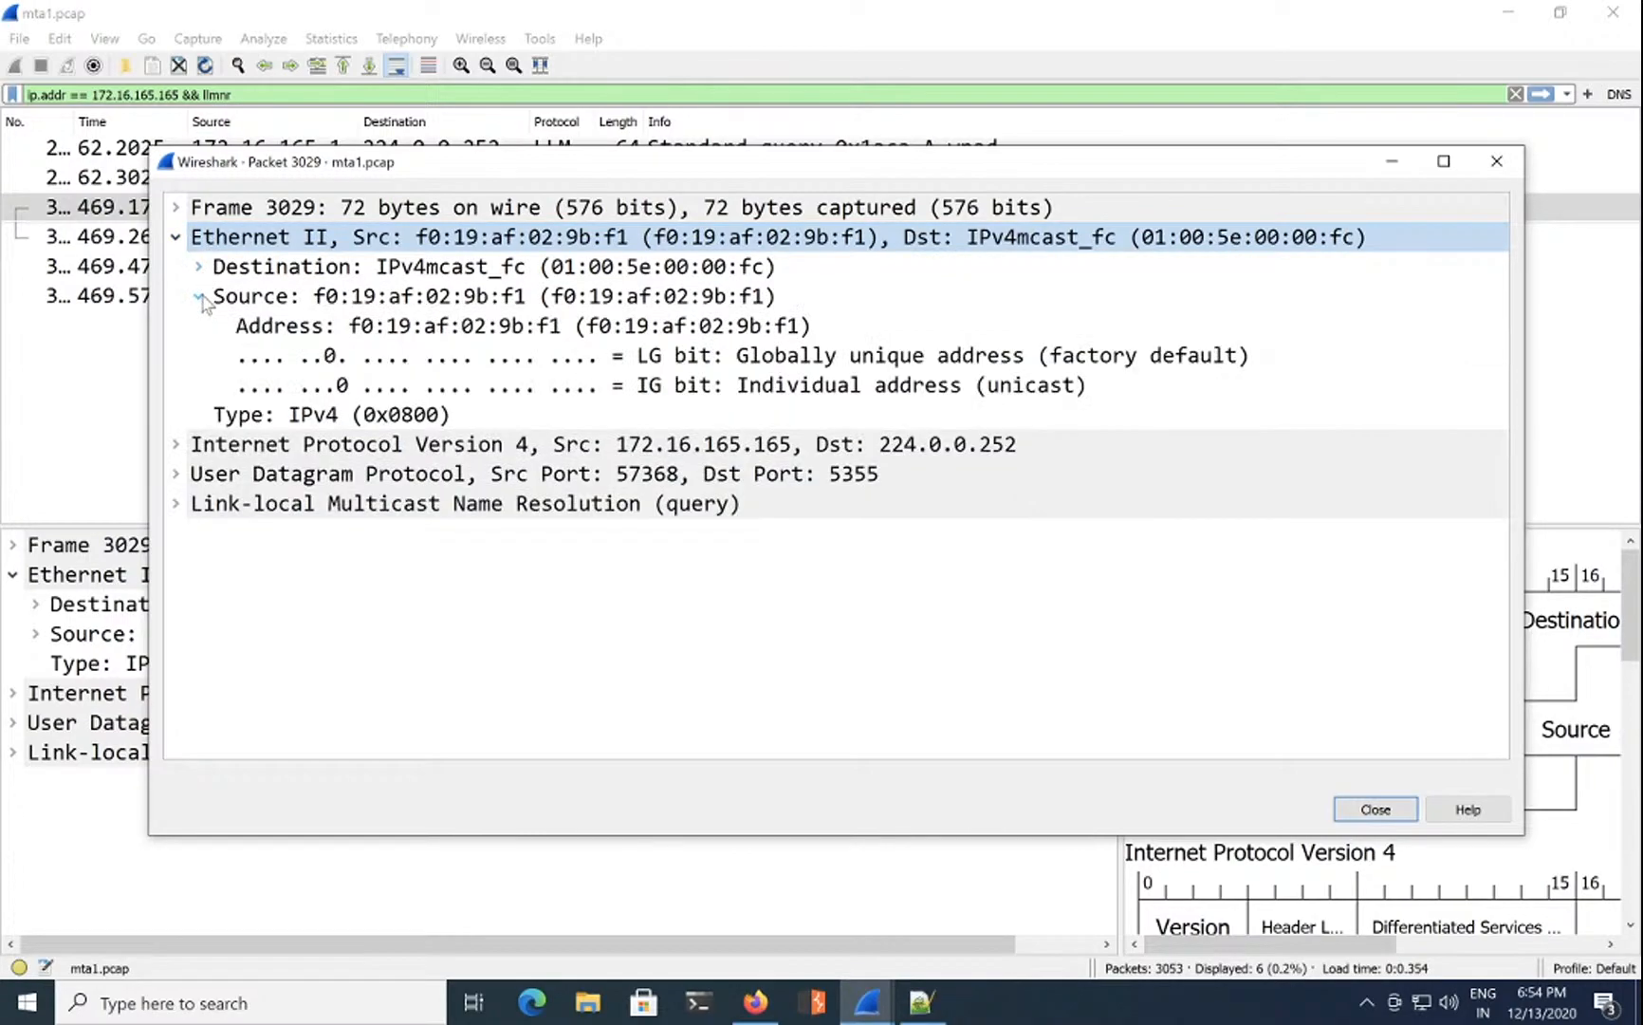
click(626, 327)
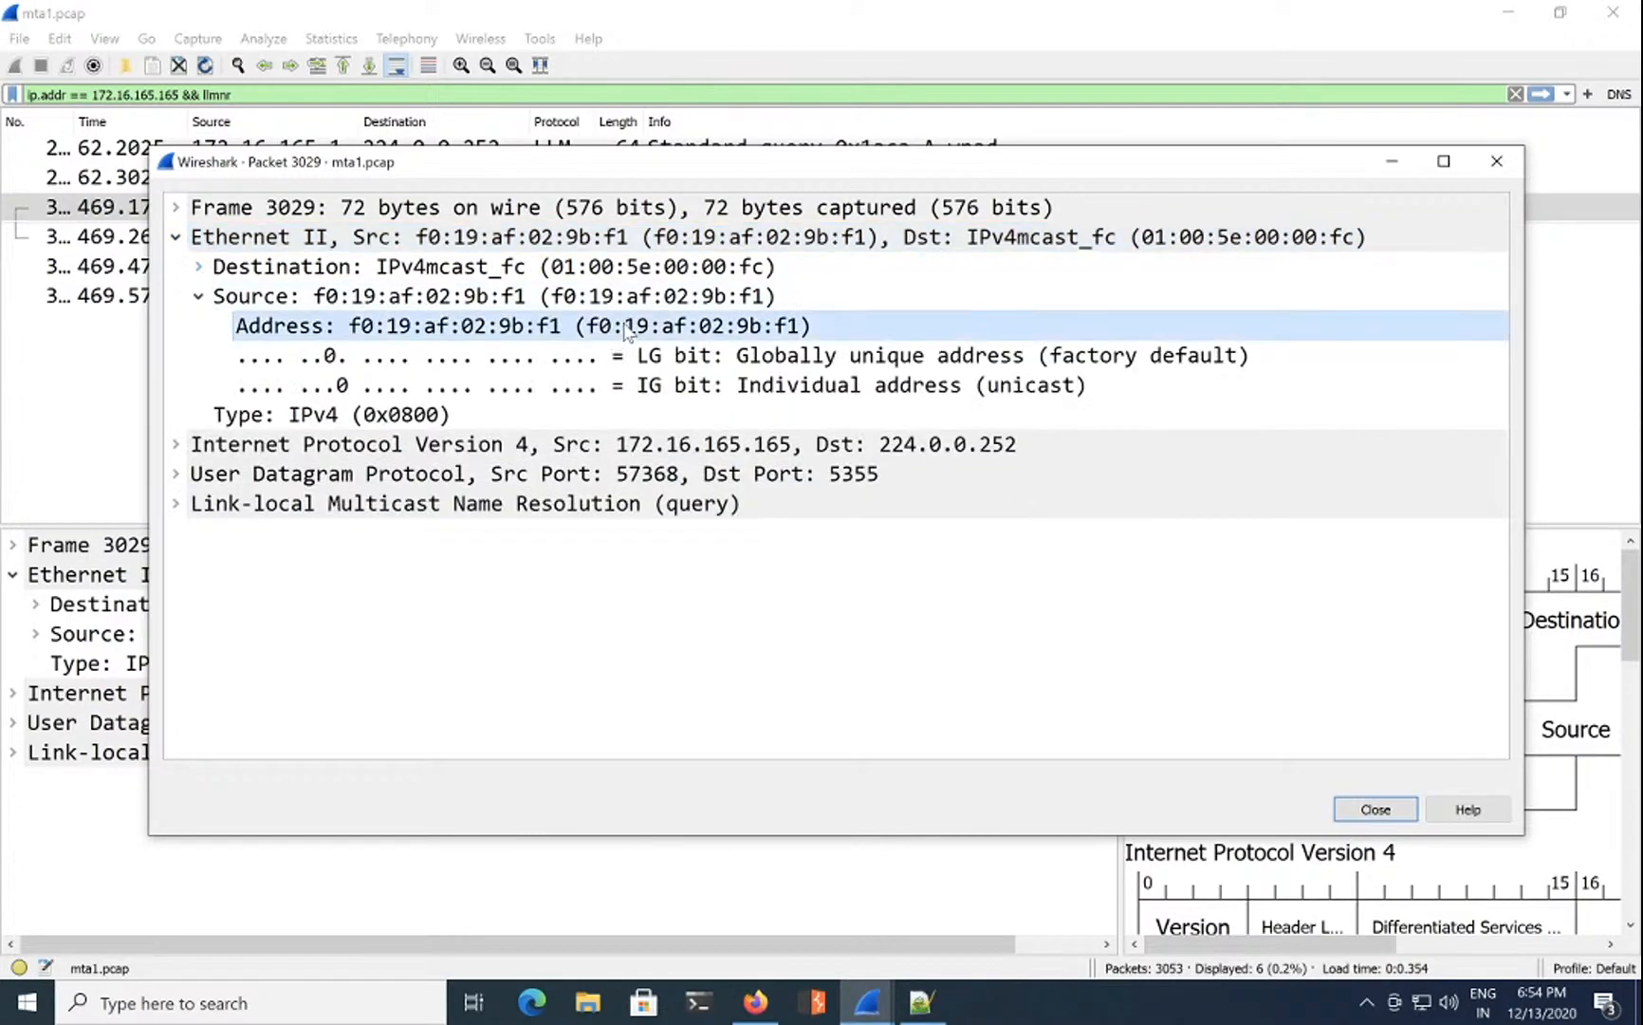
right_click(626, 327)
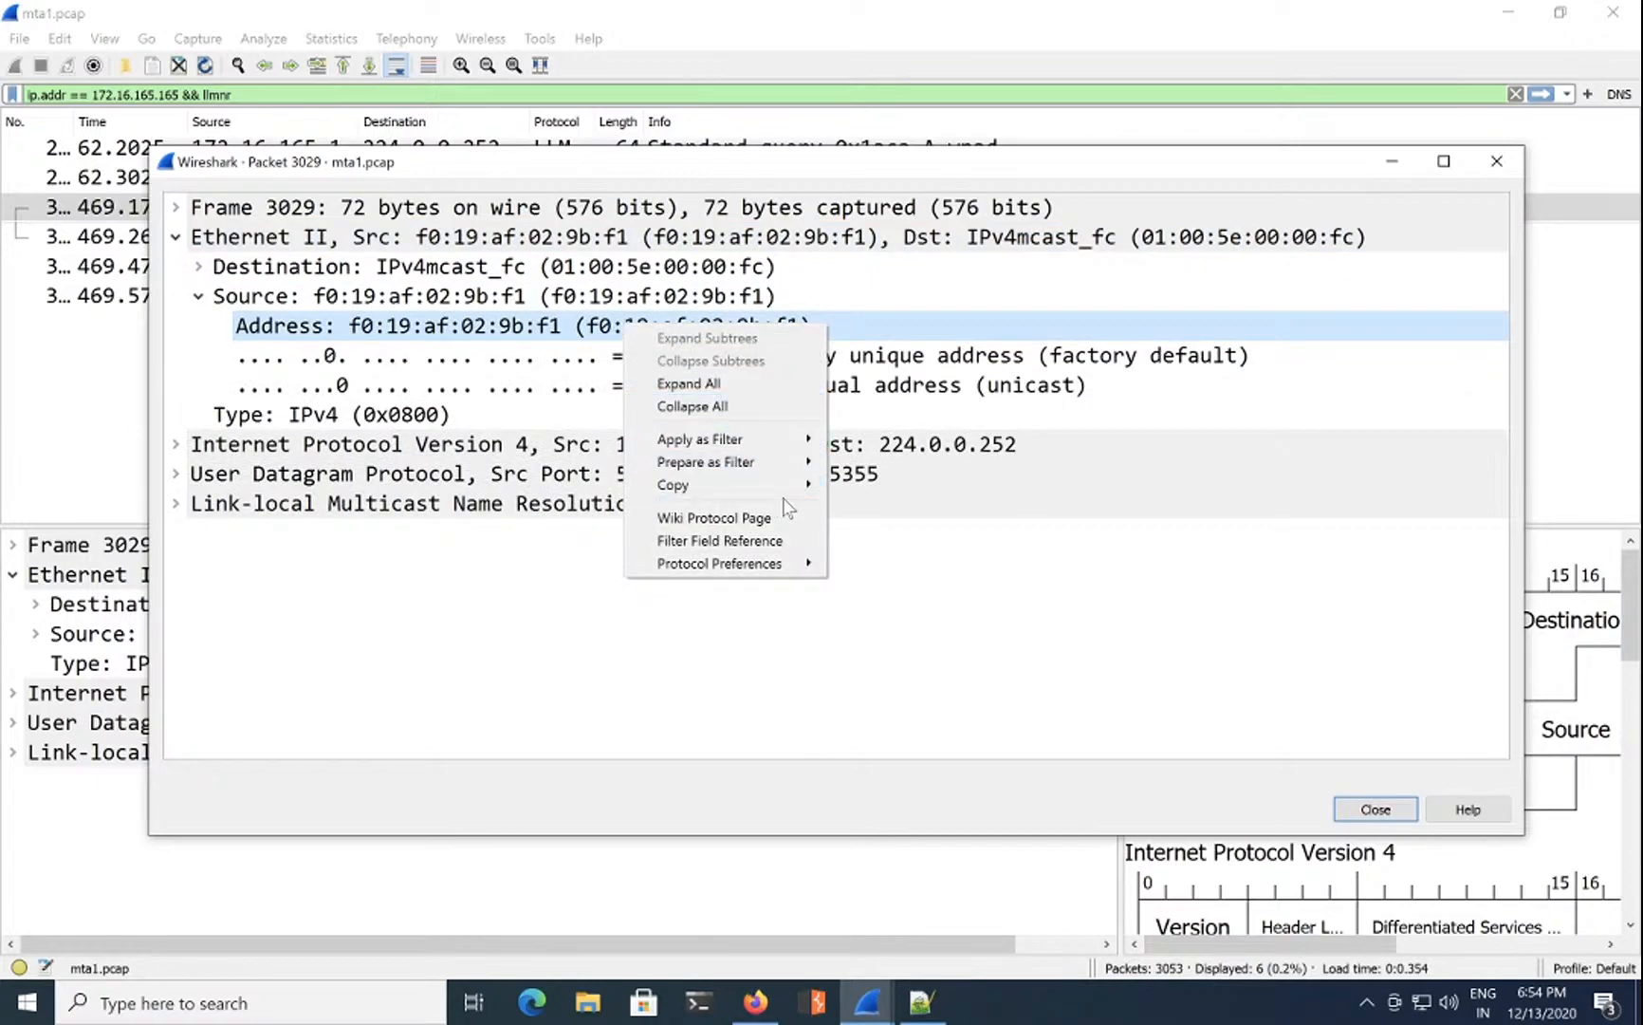
mouse_move(808, 489)
click(946, 579)
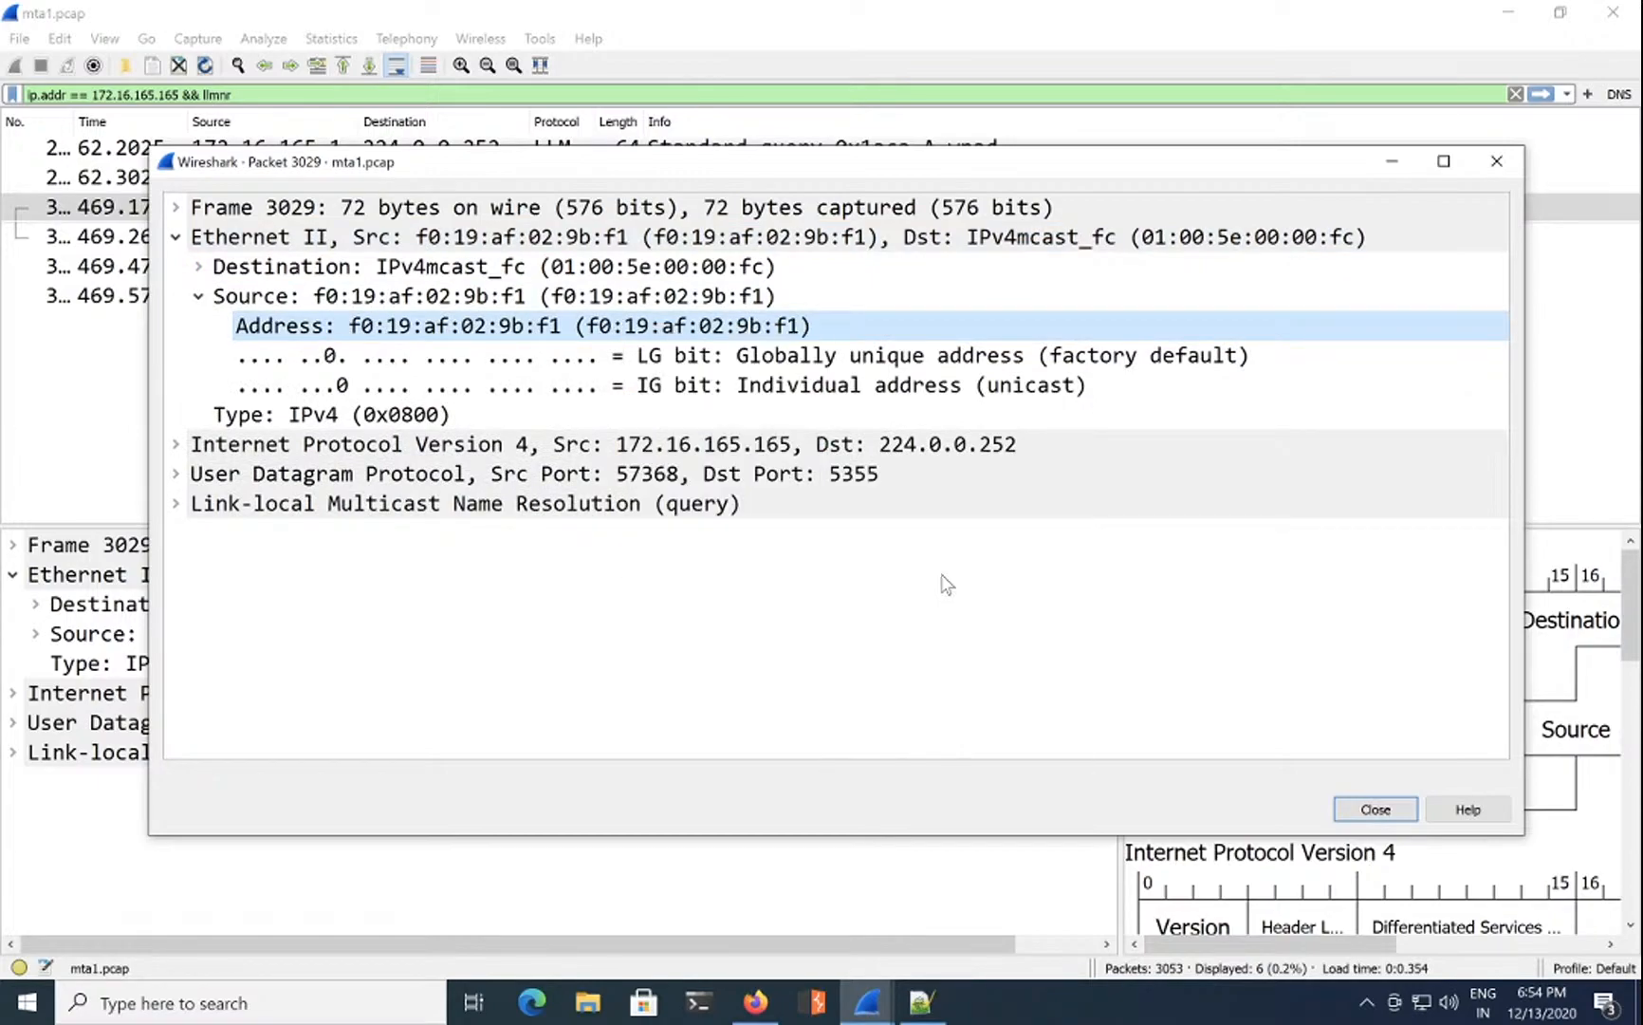
click(1368, 802)
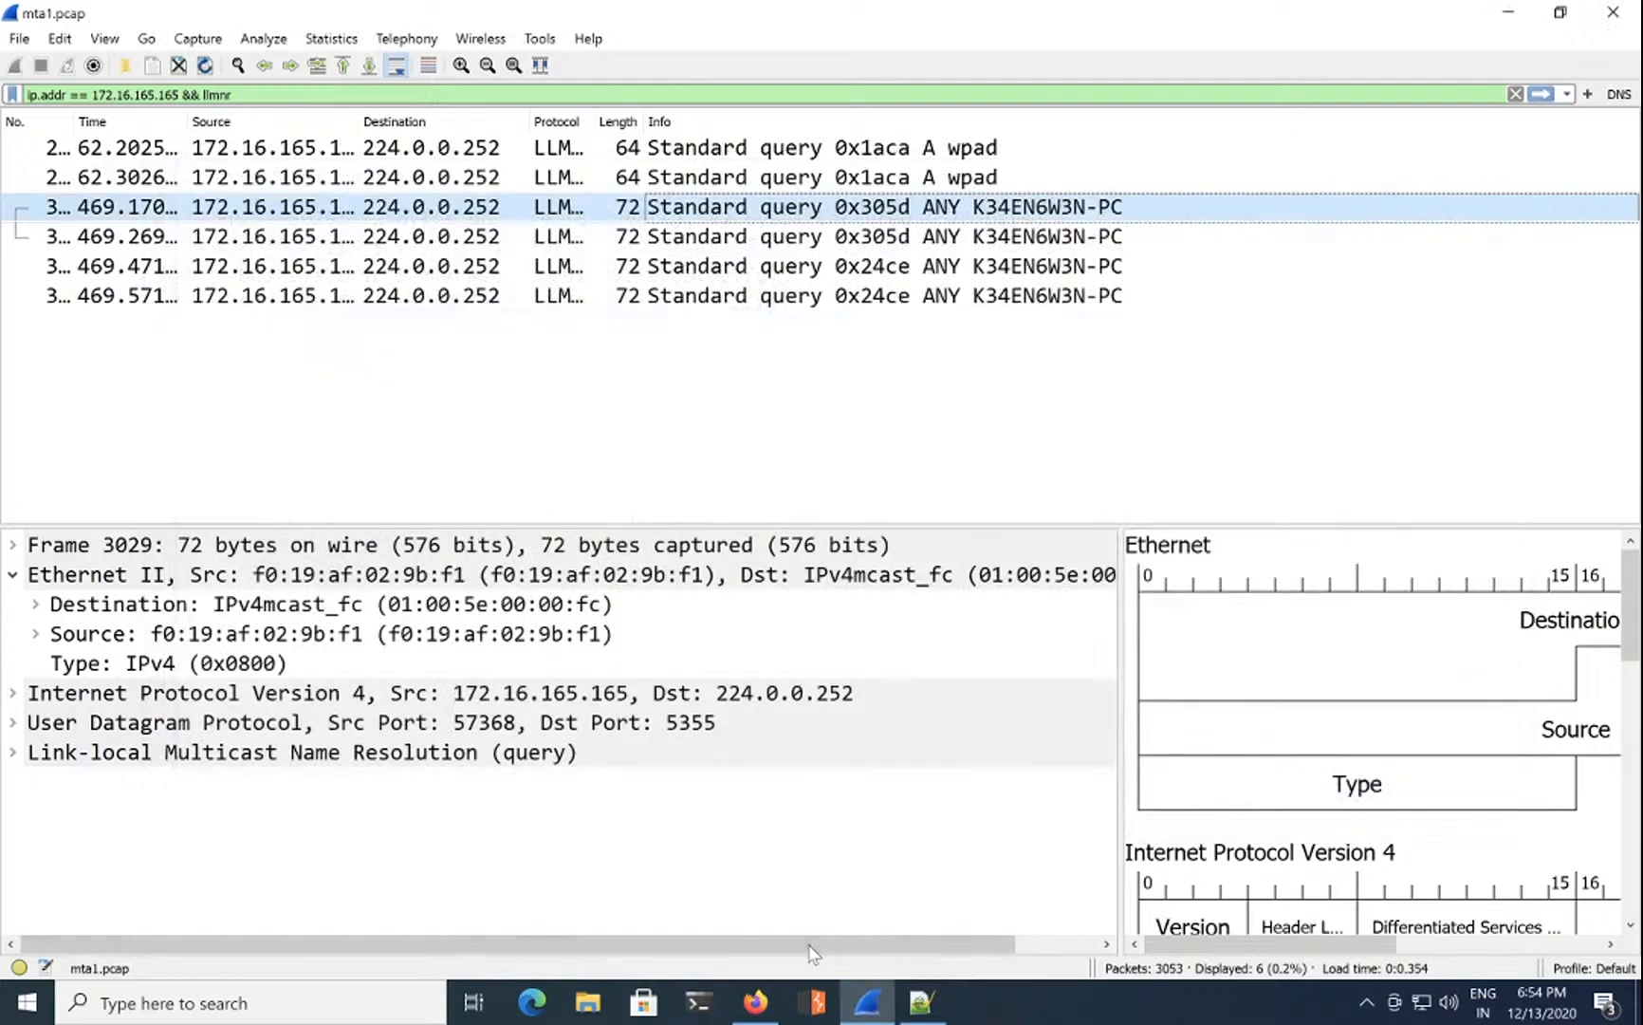
click(755, 1001)
Step: Paste f0:19:af:02:9b:f1 into question 3's answer box and submit it
click(1076, 645)
key(ctrl+v)
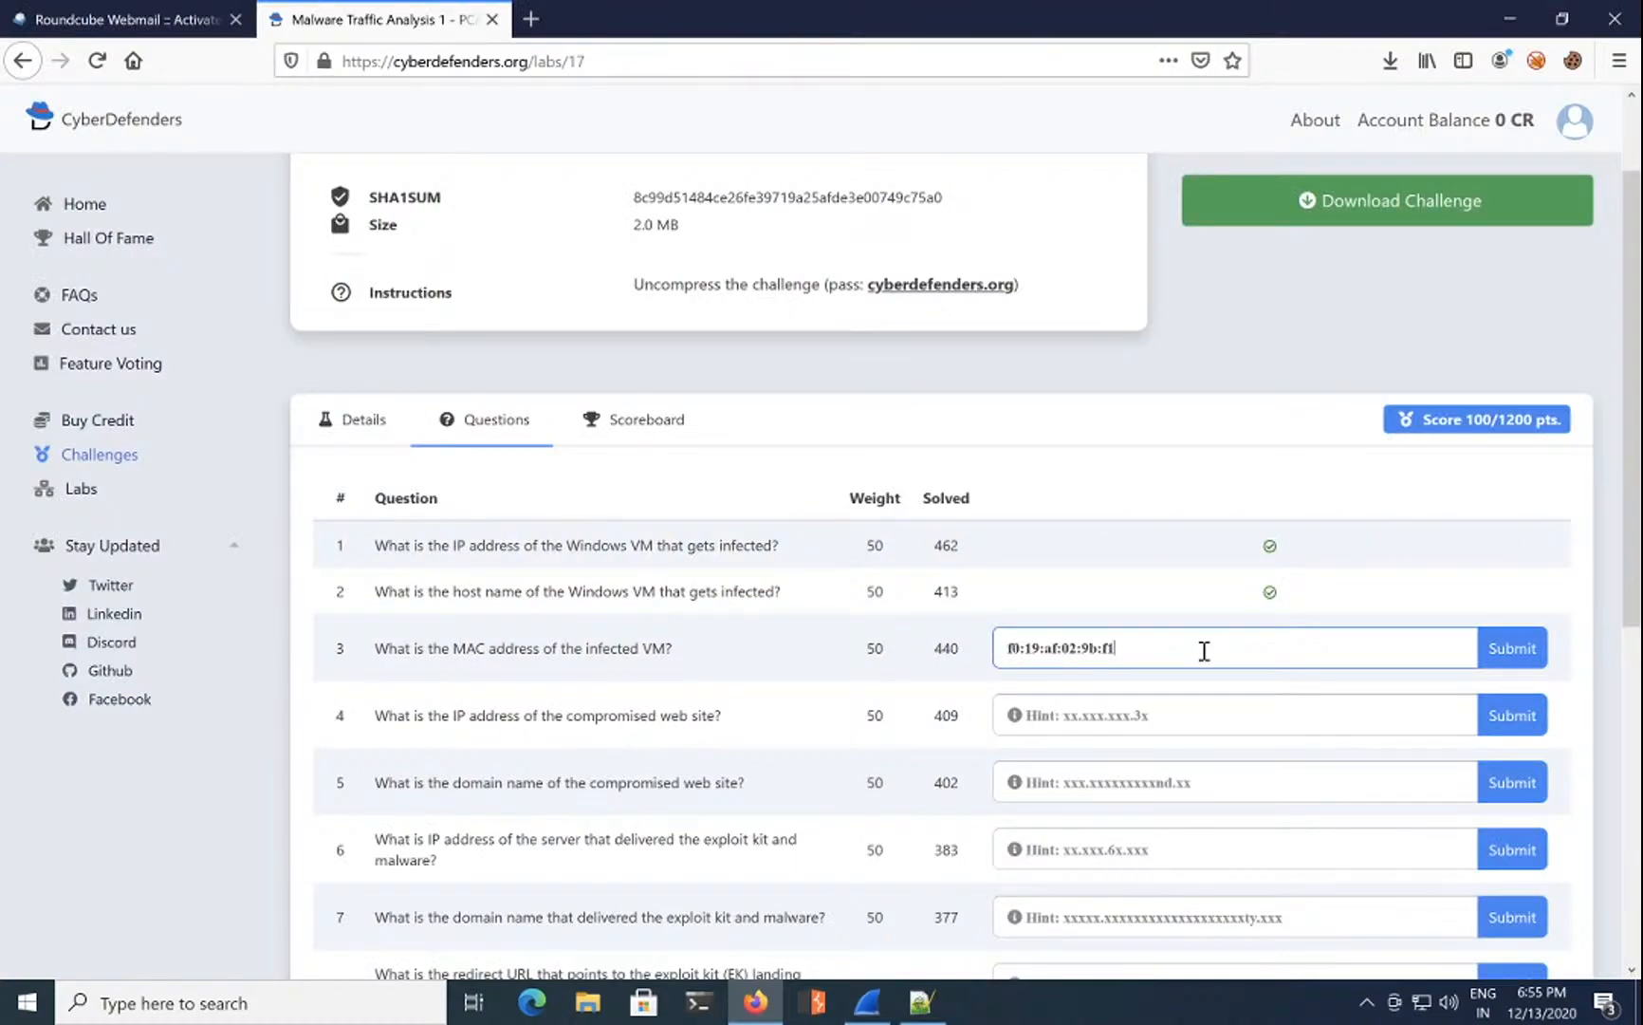
click(1521, 656)
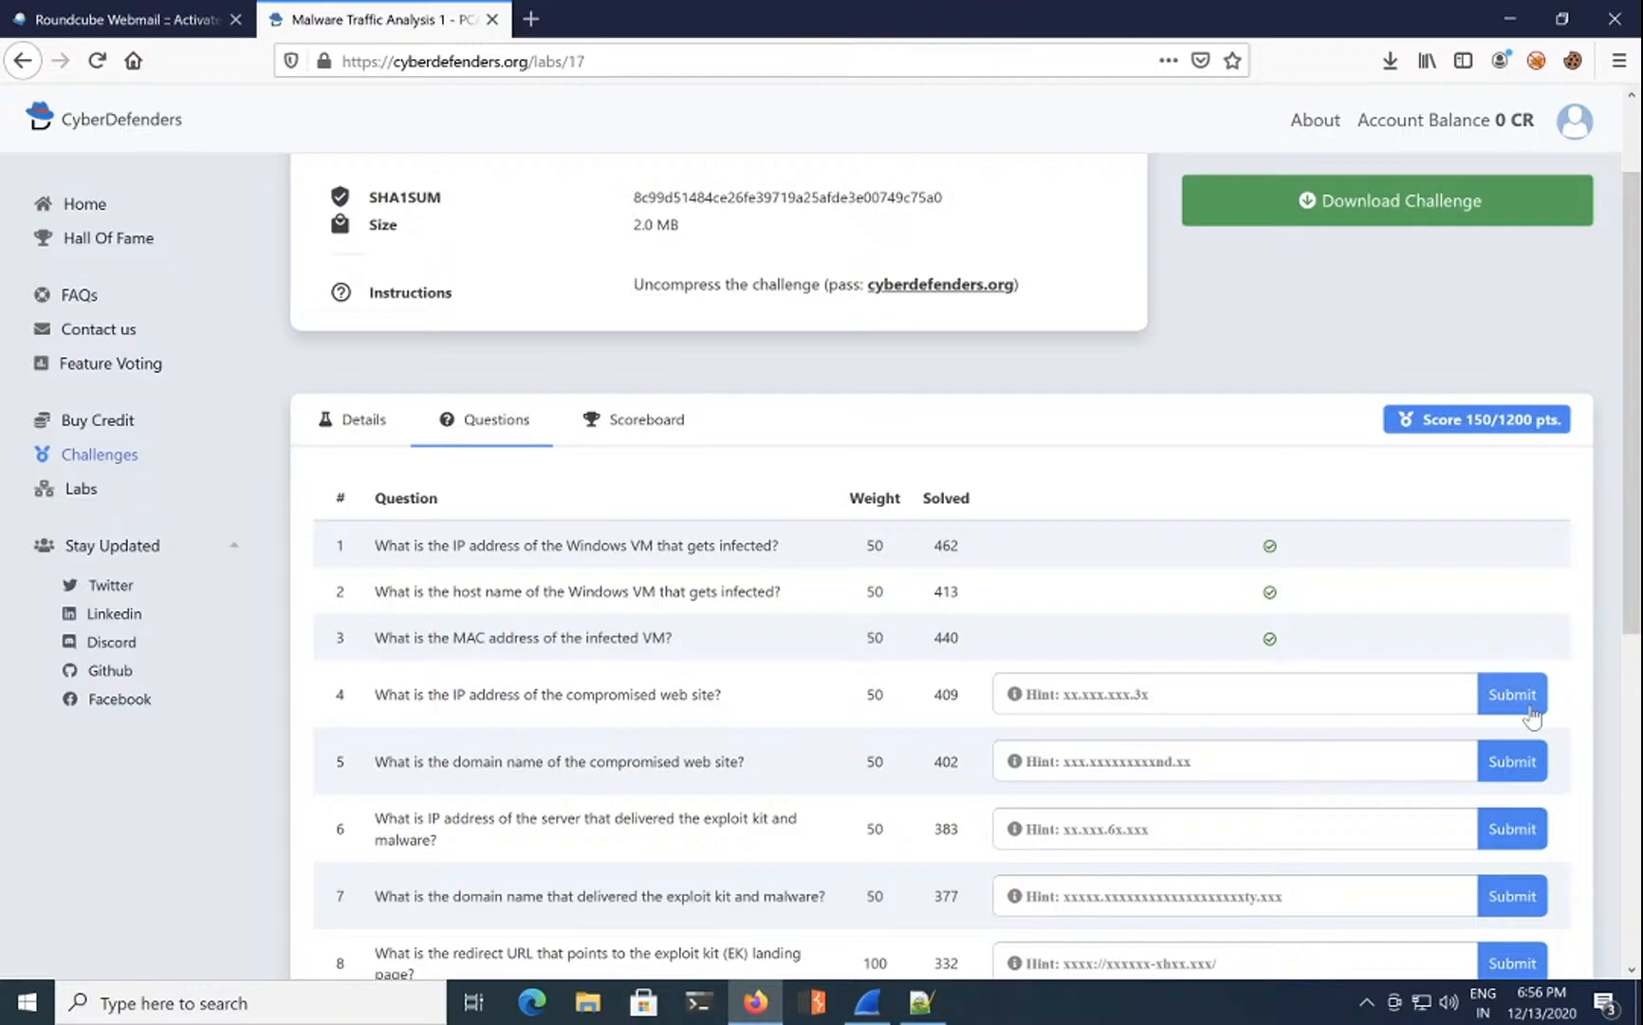
Step: Submit question 4 with an empty answer, then return to Wireshark
click(1529, 708)
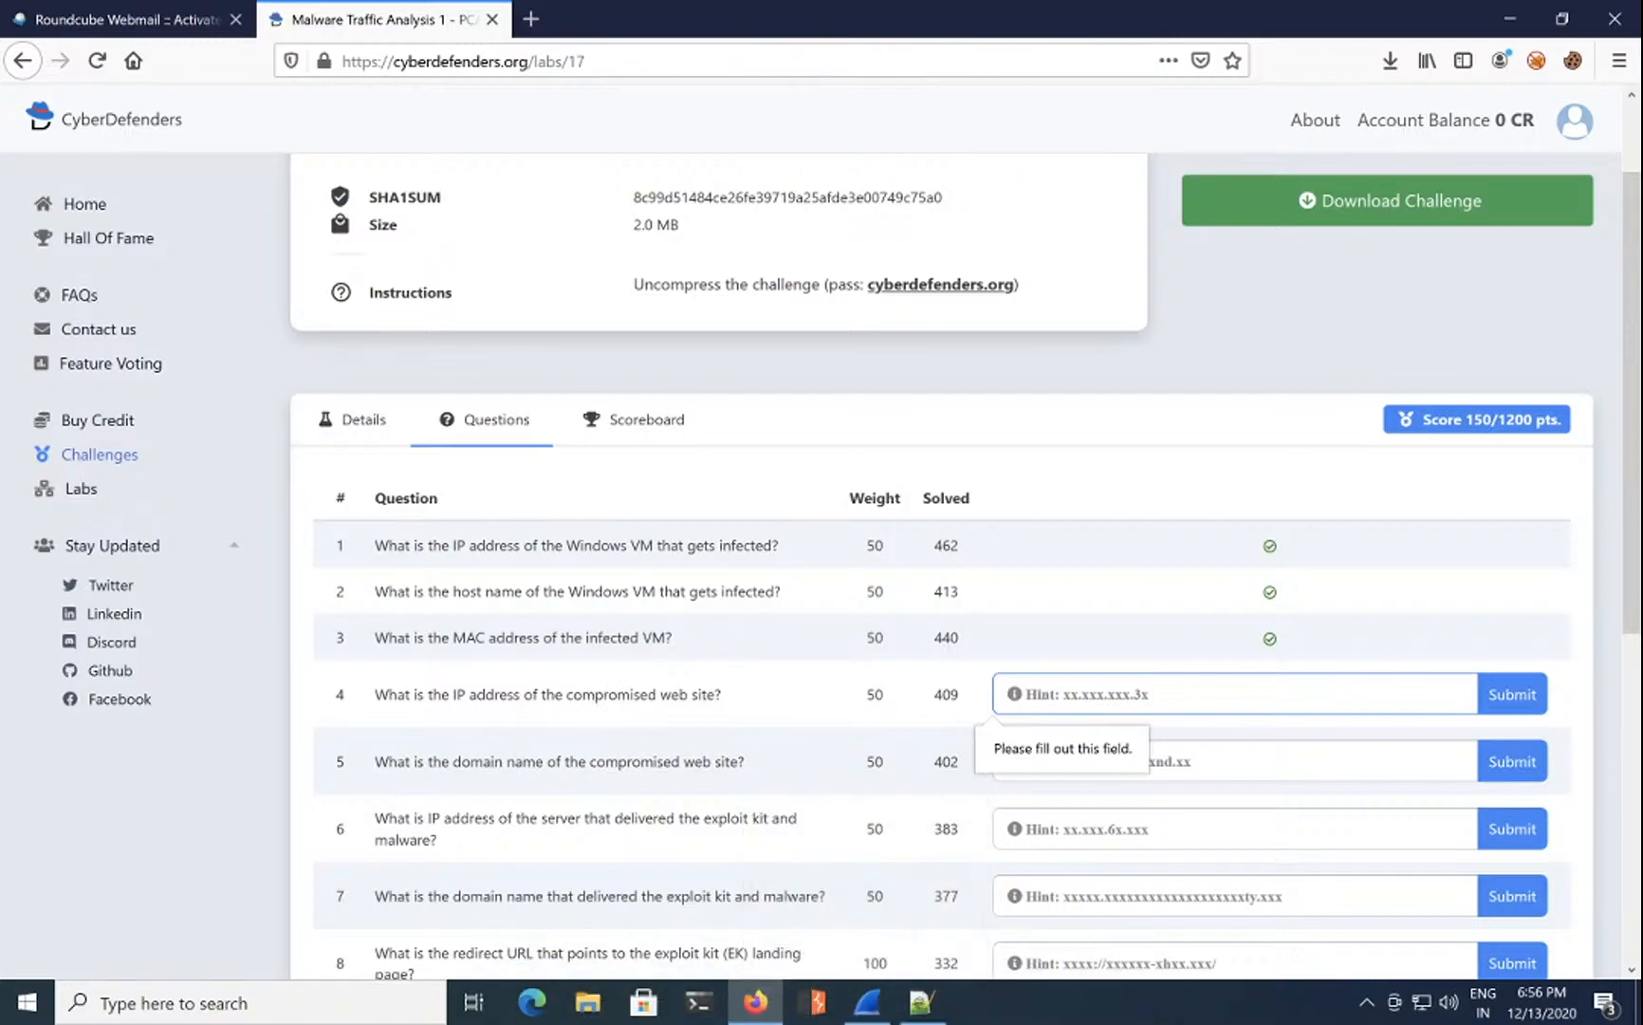
click(867, 1001)
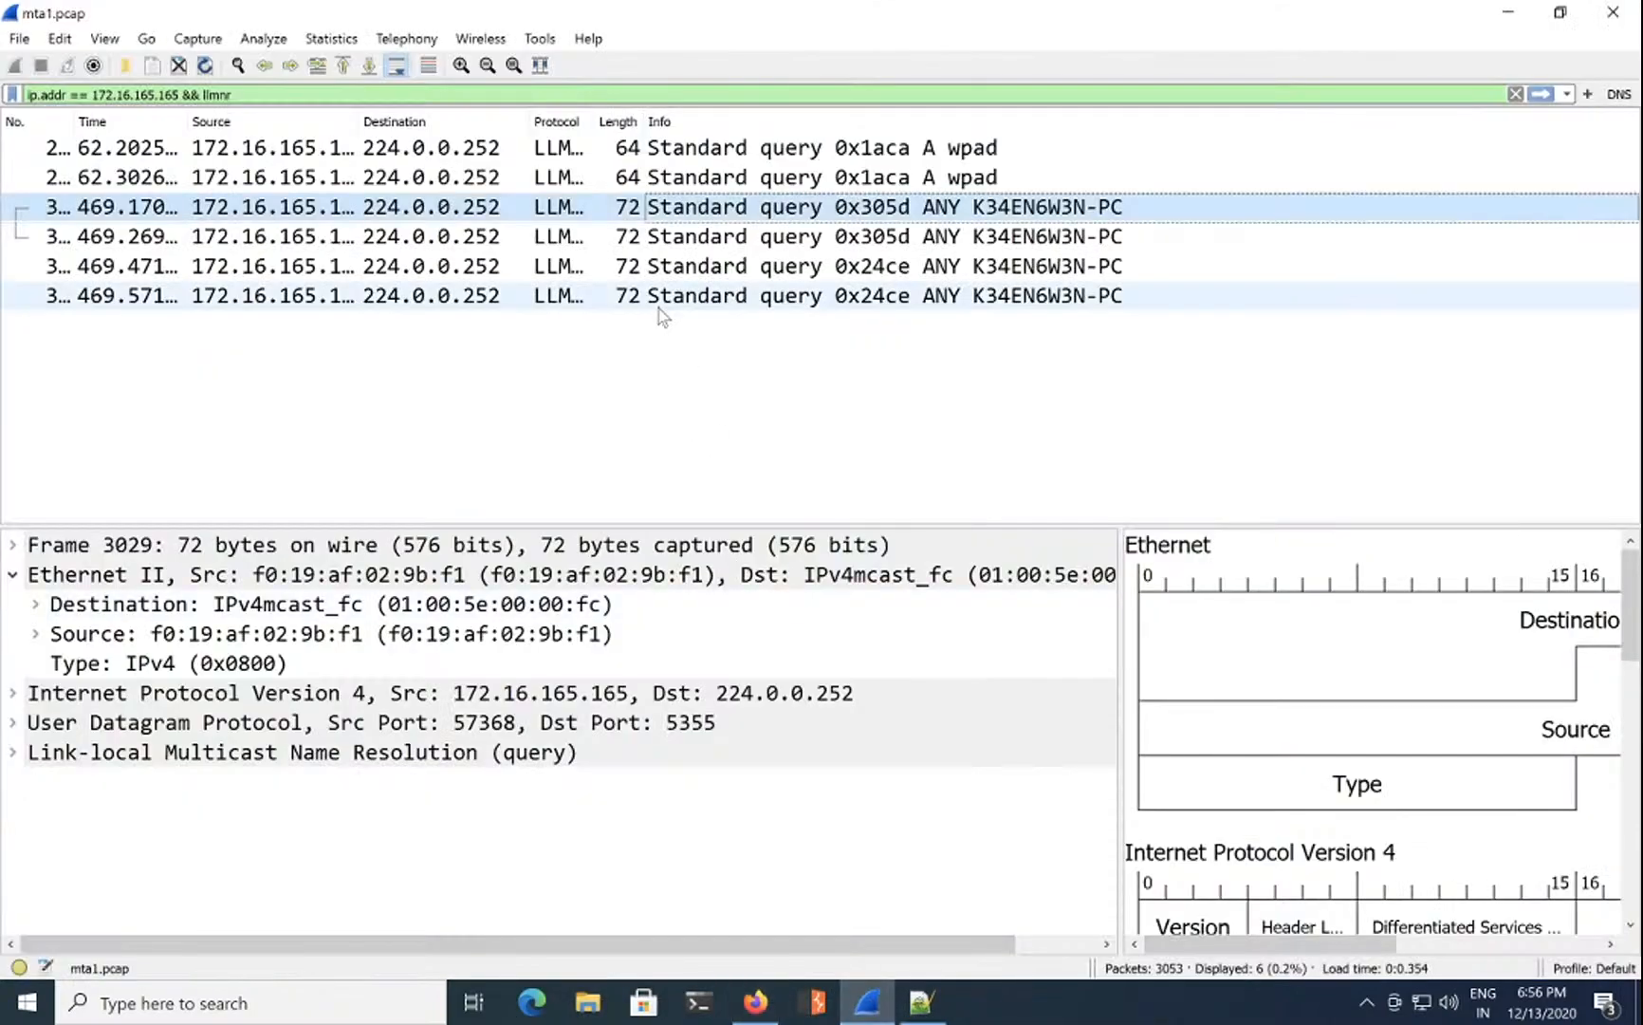
Step: Swap the llmnr clause for http, then dns, and enlarge the packet list pane
click(220, 94)
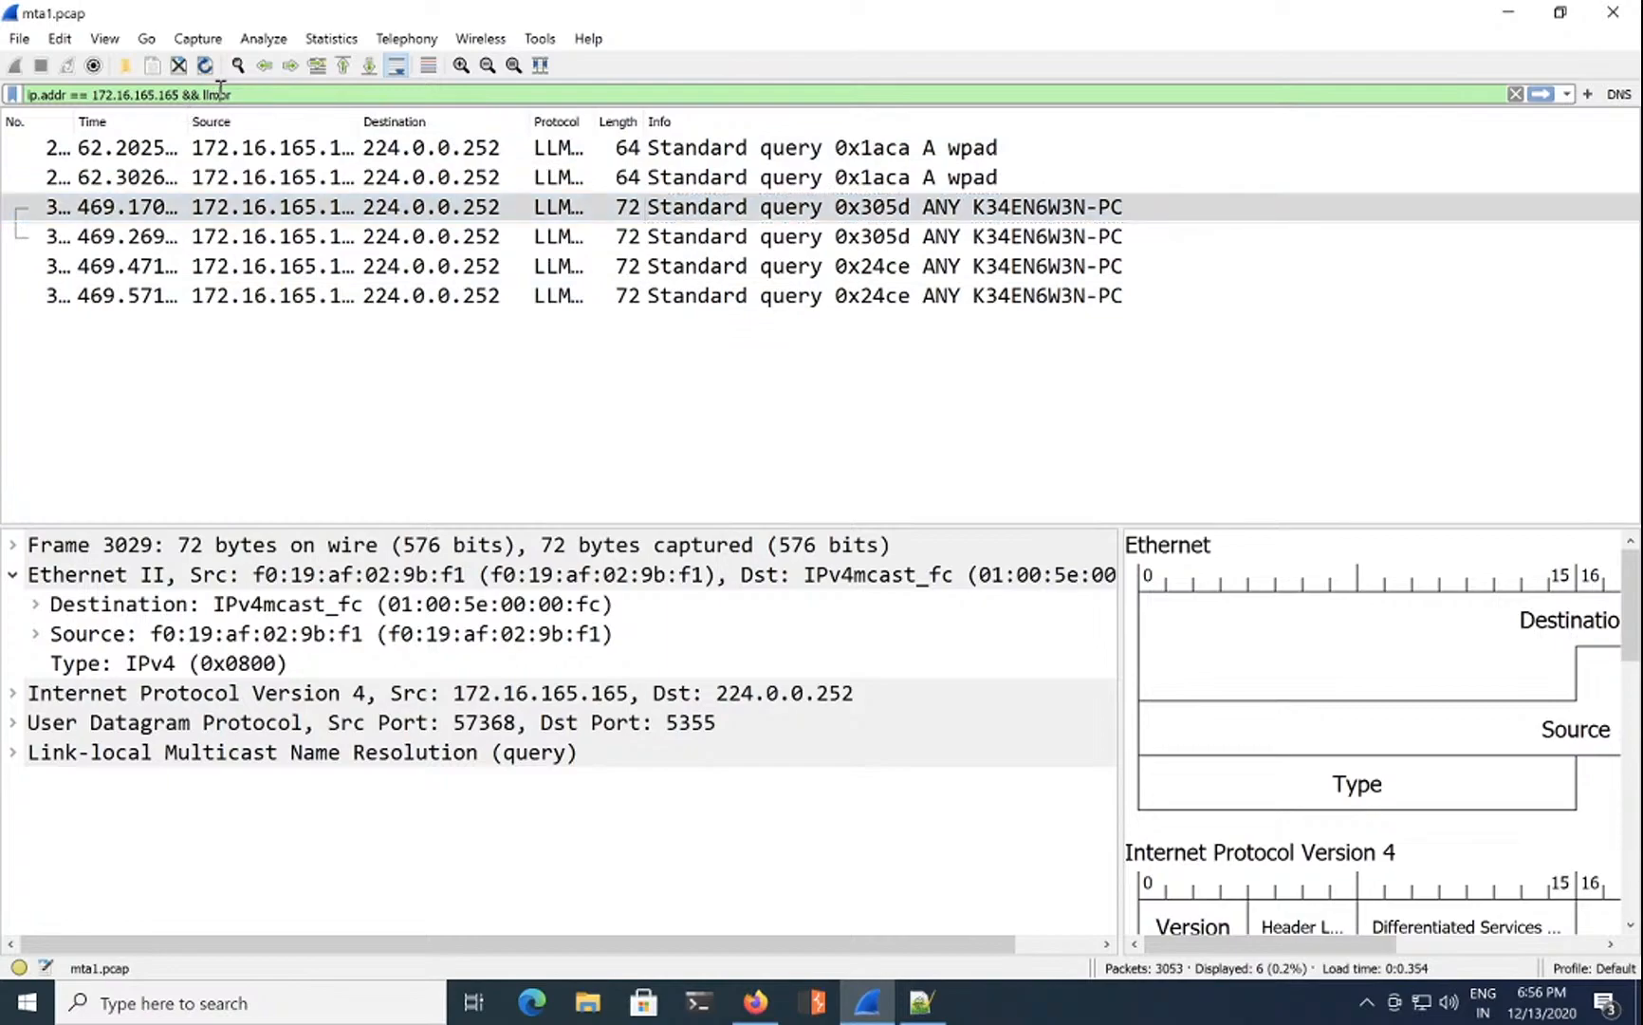
key(BackSpace)
key(BackSpace)
key(BackSpace)
key(BackSpace)
key(BackSpace)
text(htt)
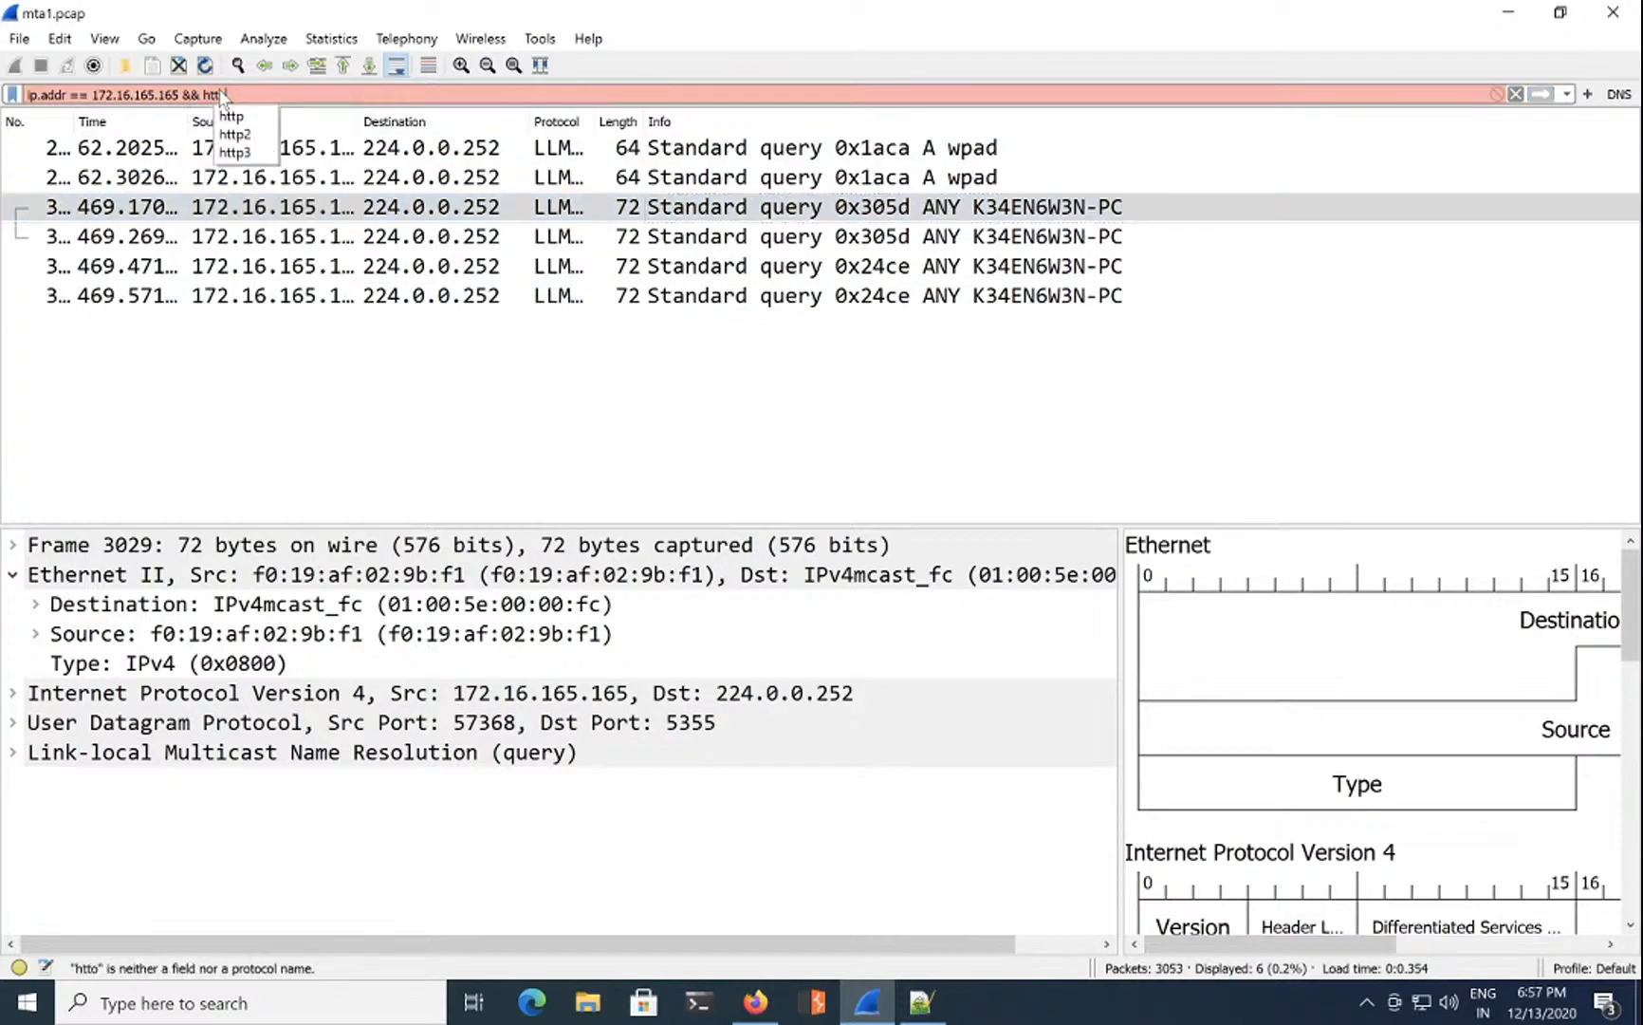
text(p)
key(Return)
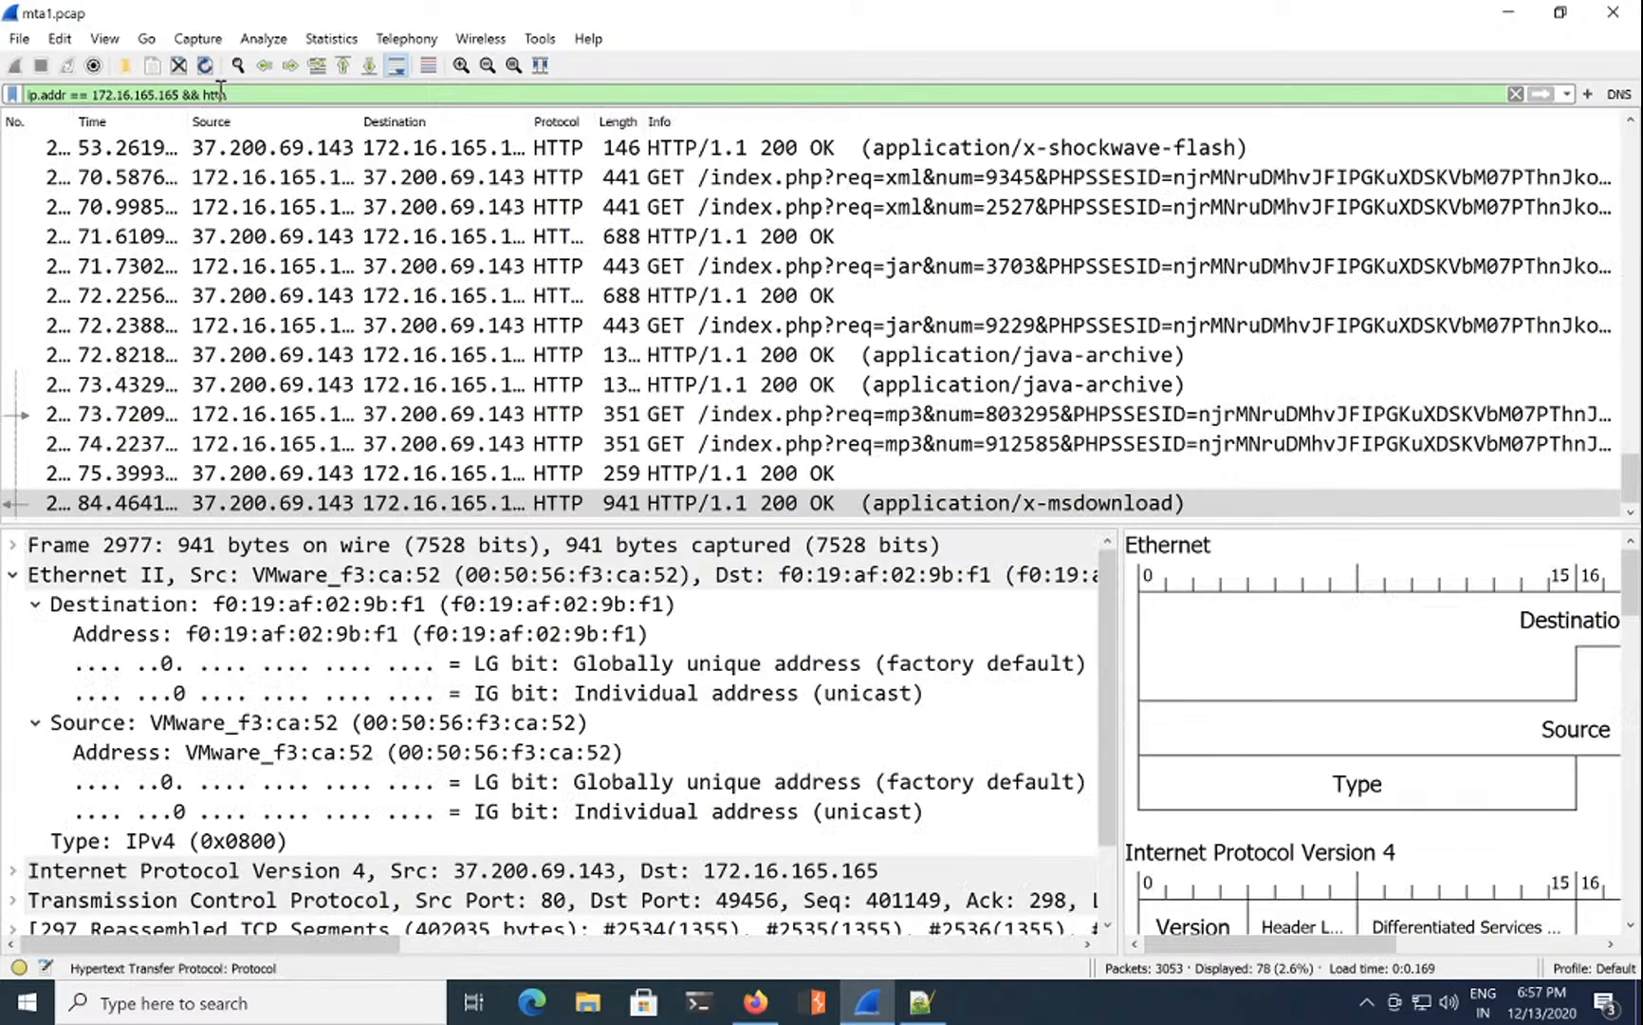
key(BackSpace)
key(BackSpace)
key(BackSpace)
key(BackSpace)
text(dns)
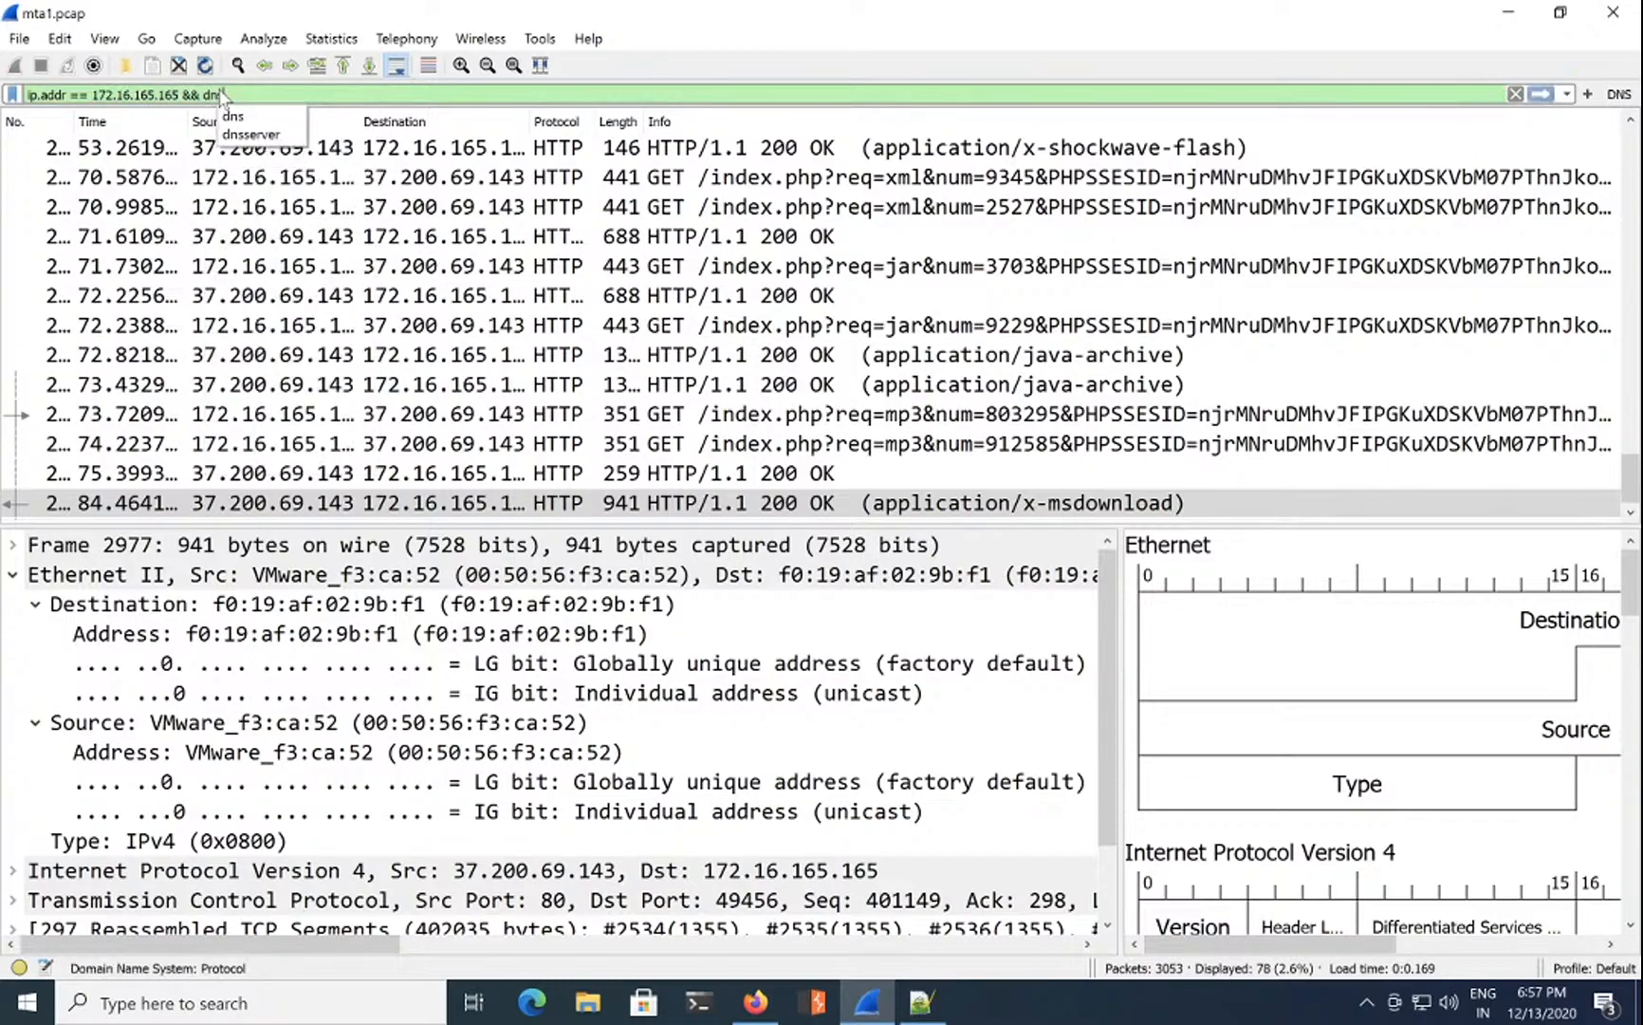
key(Return)
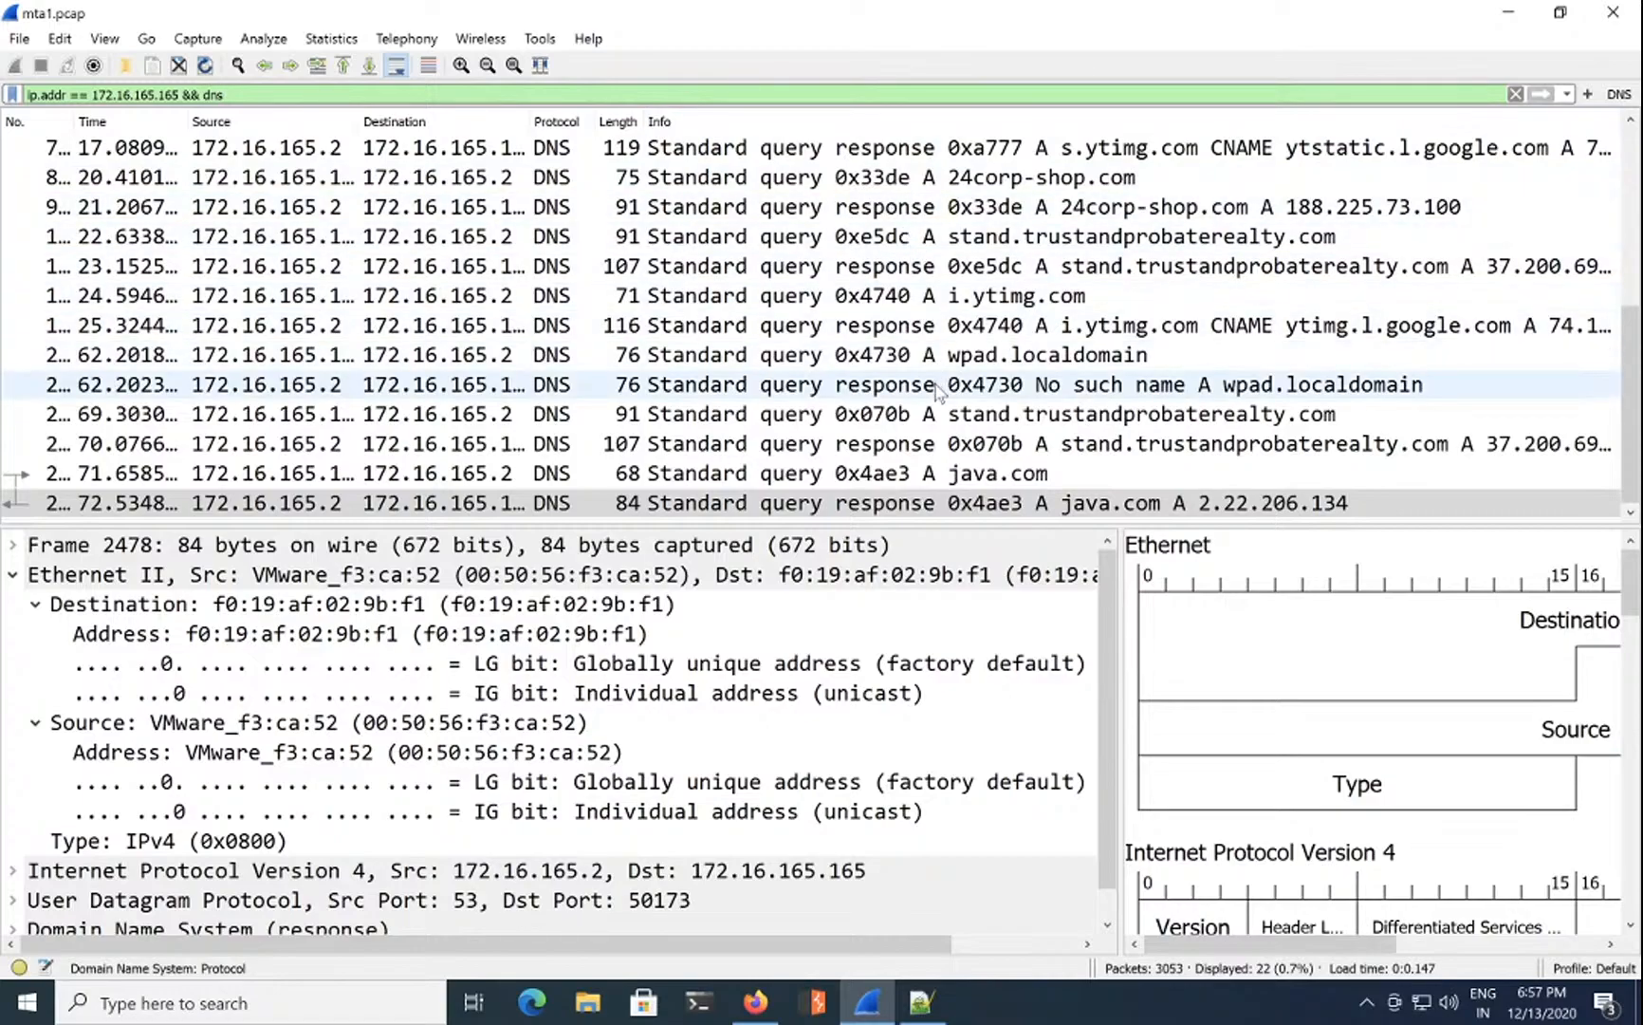
click(12, 575)
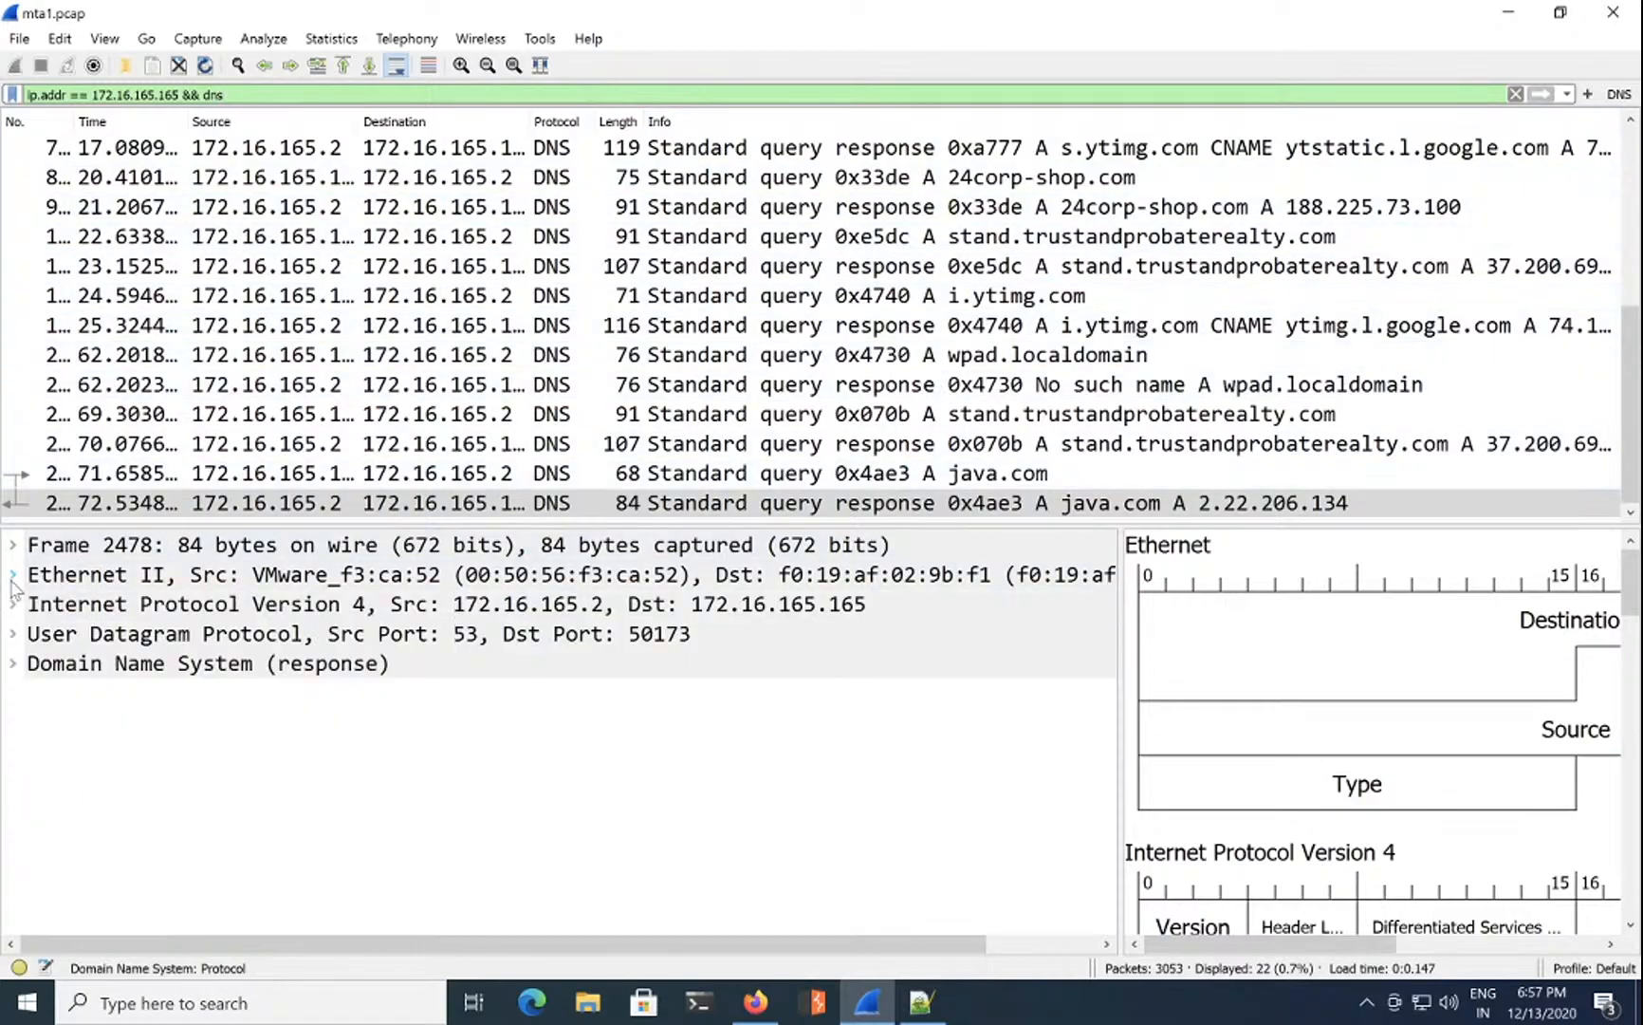
drag(277, 523, 279, 580)
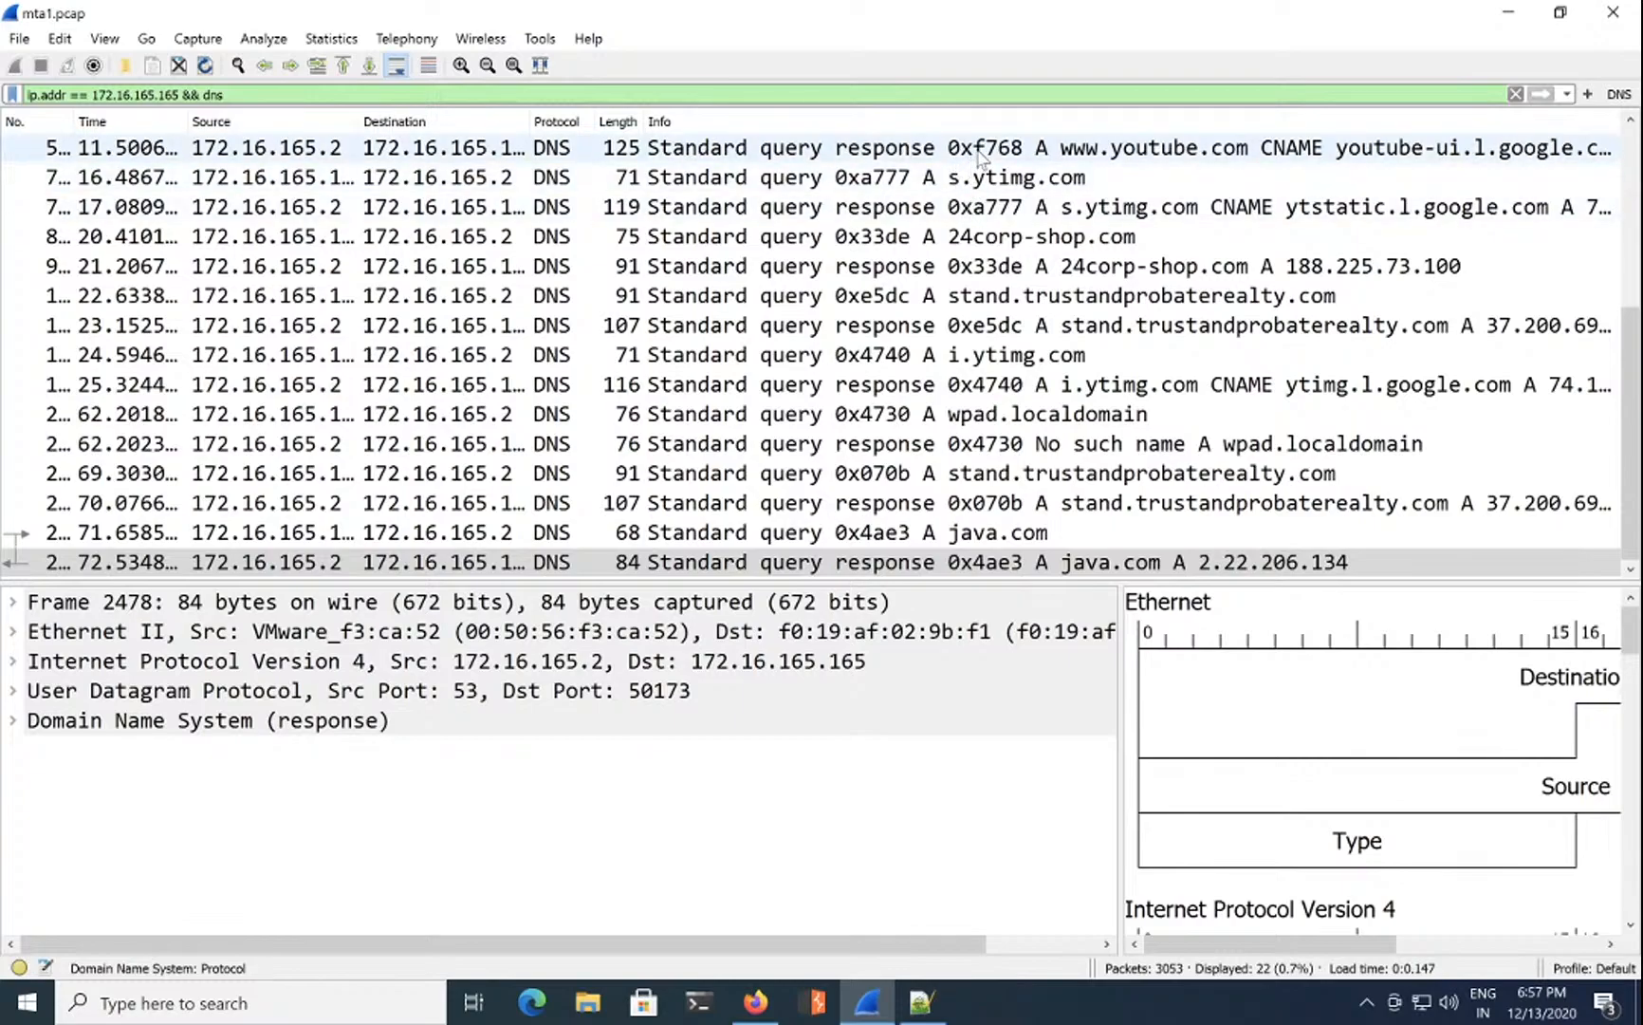
Step: Change the filter to ip.addr == 172.16.165.165 && dns.qry.type and apply it
click(981, 150)
click(426, 93)
text(.)
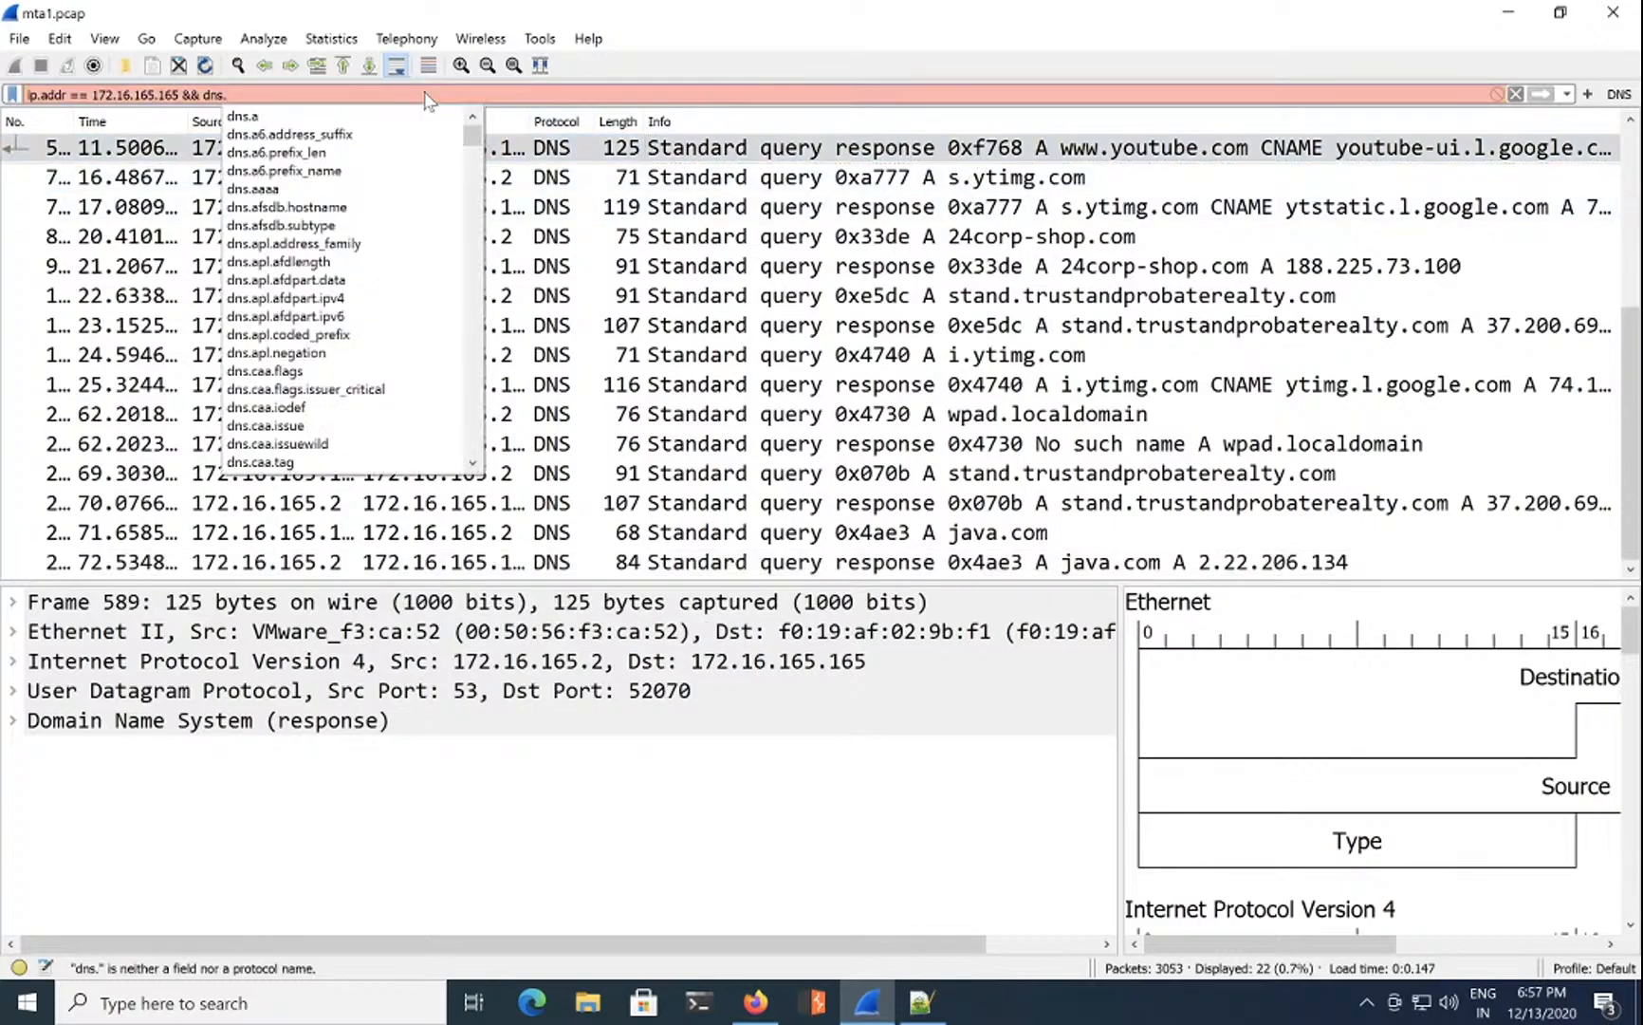
text(qry)
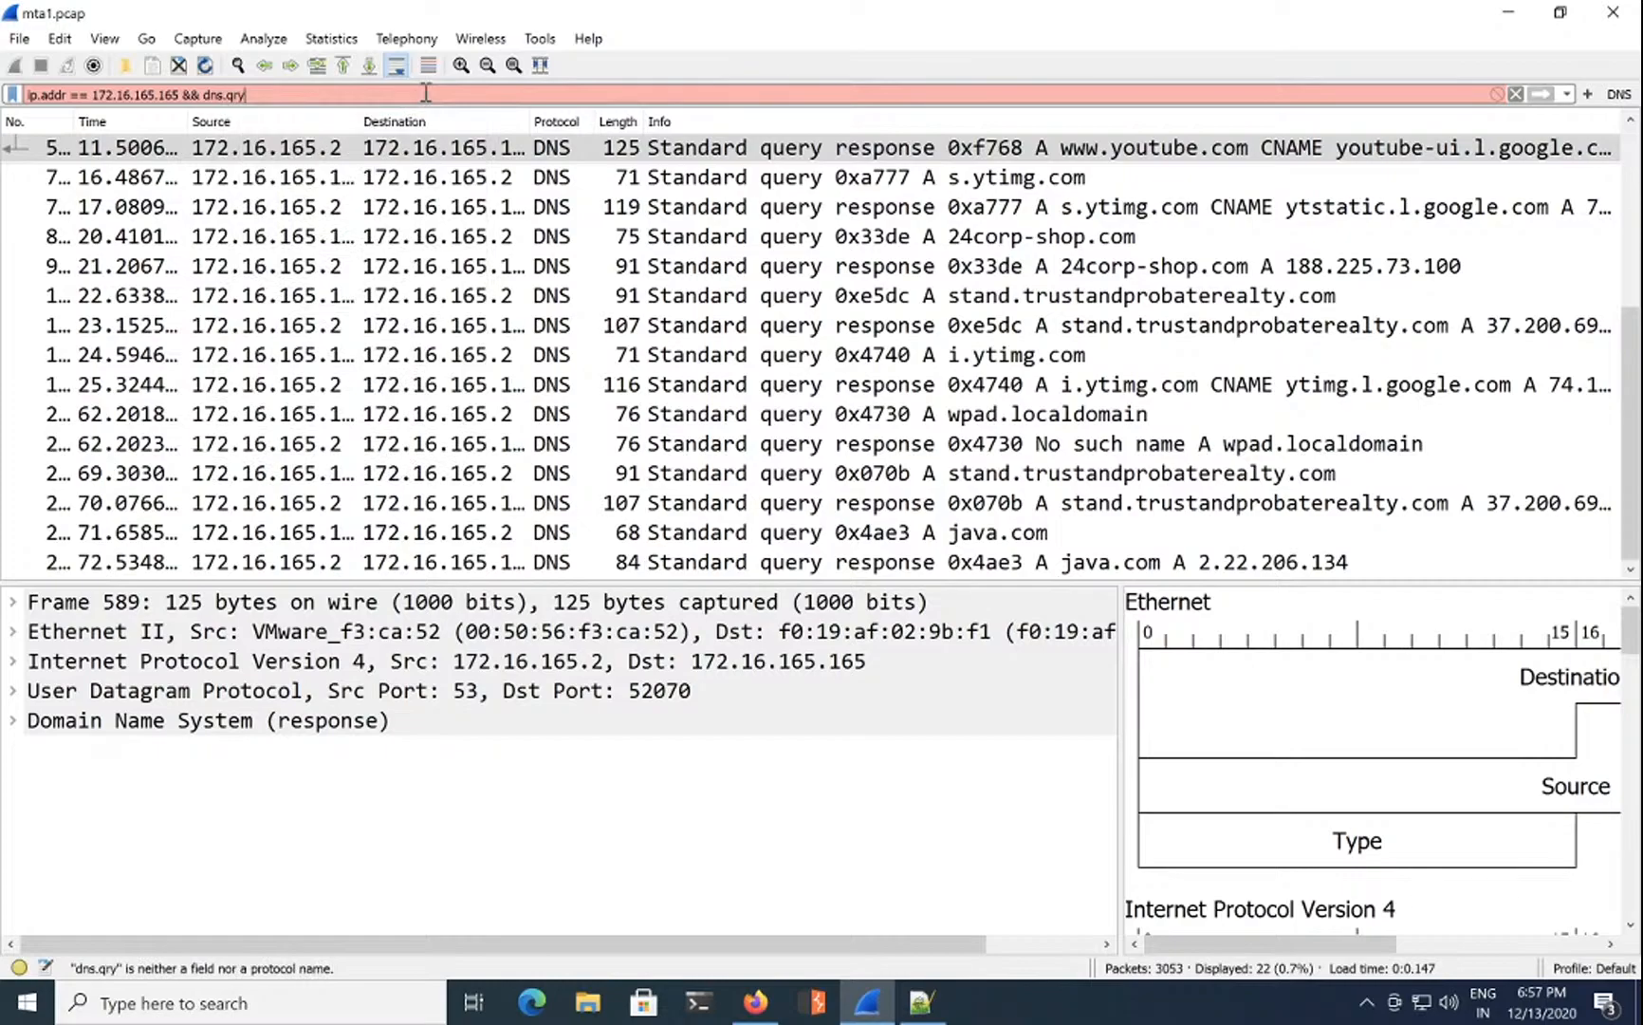
text(.)
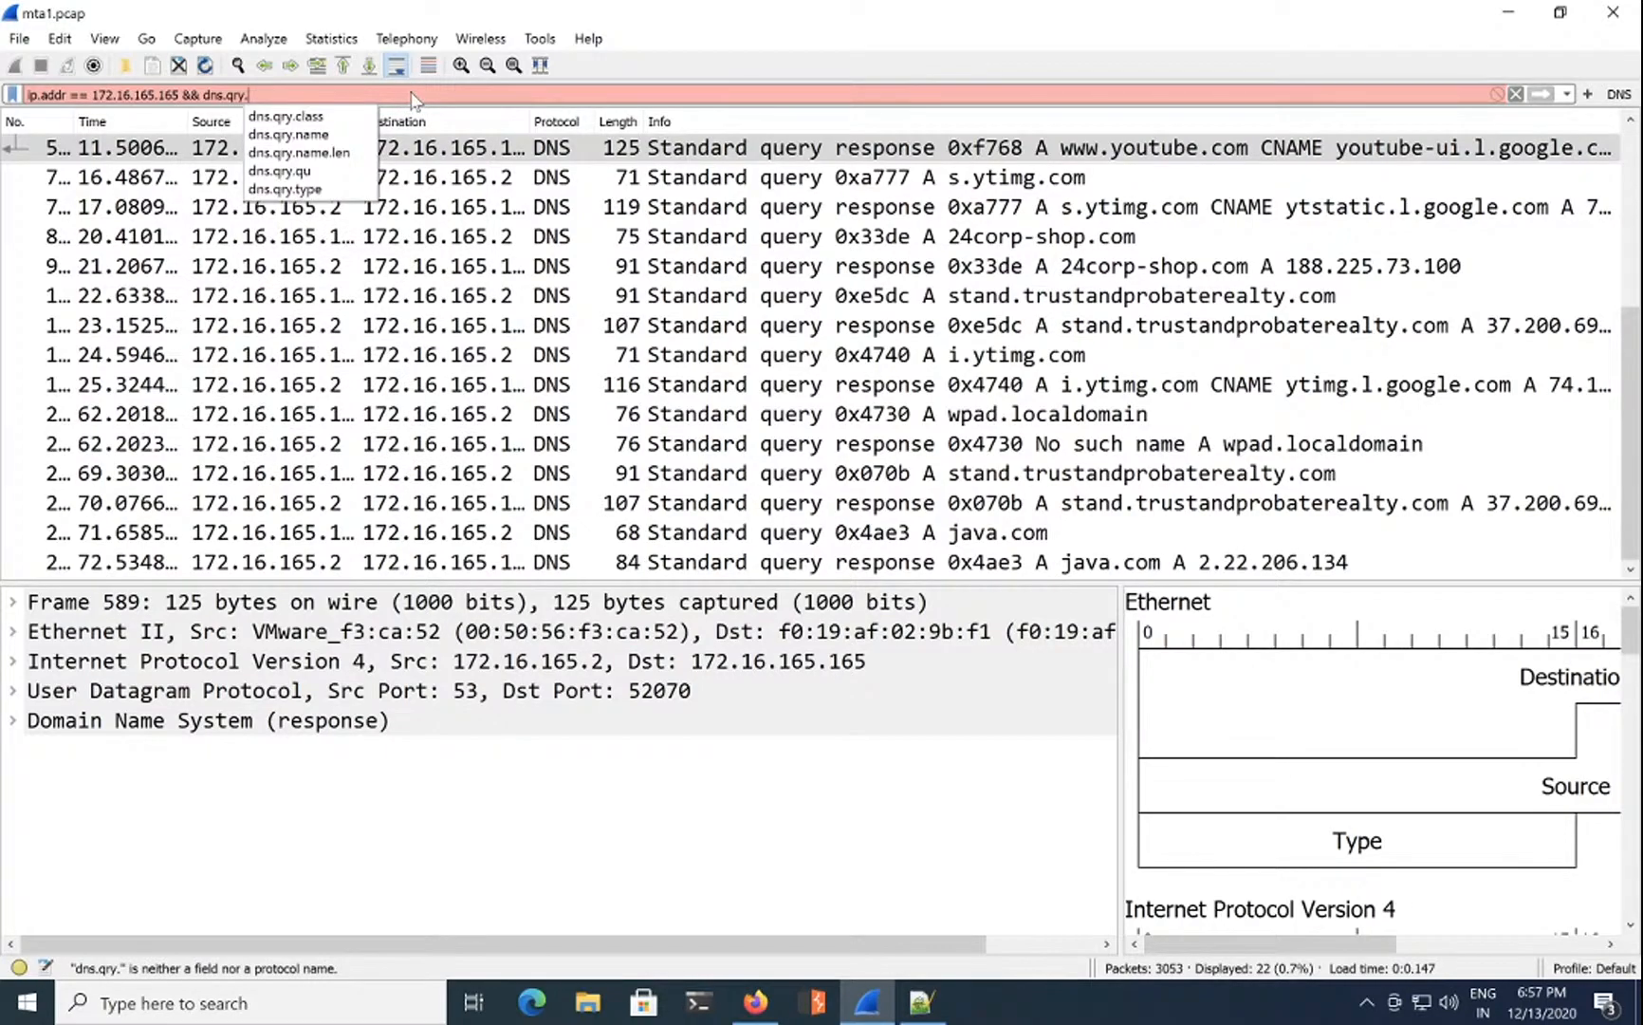
text(type)
key(Return)
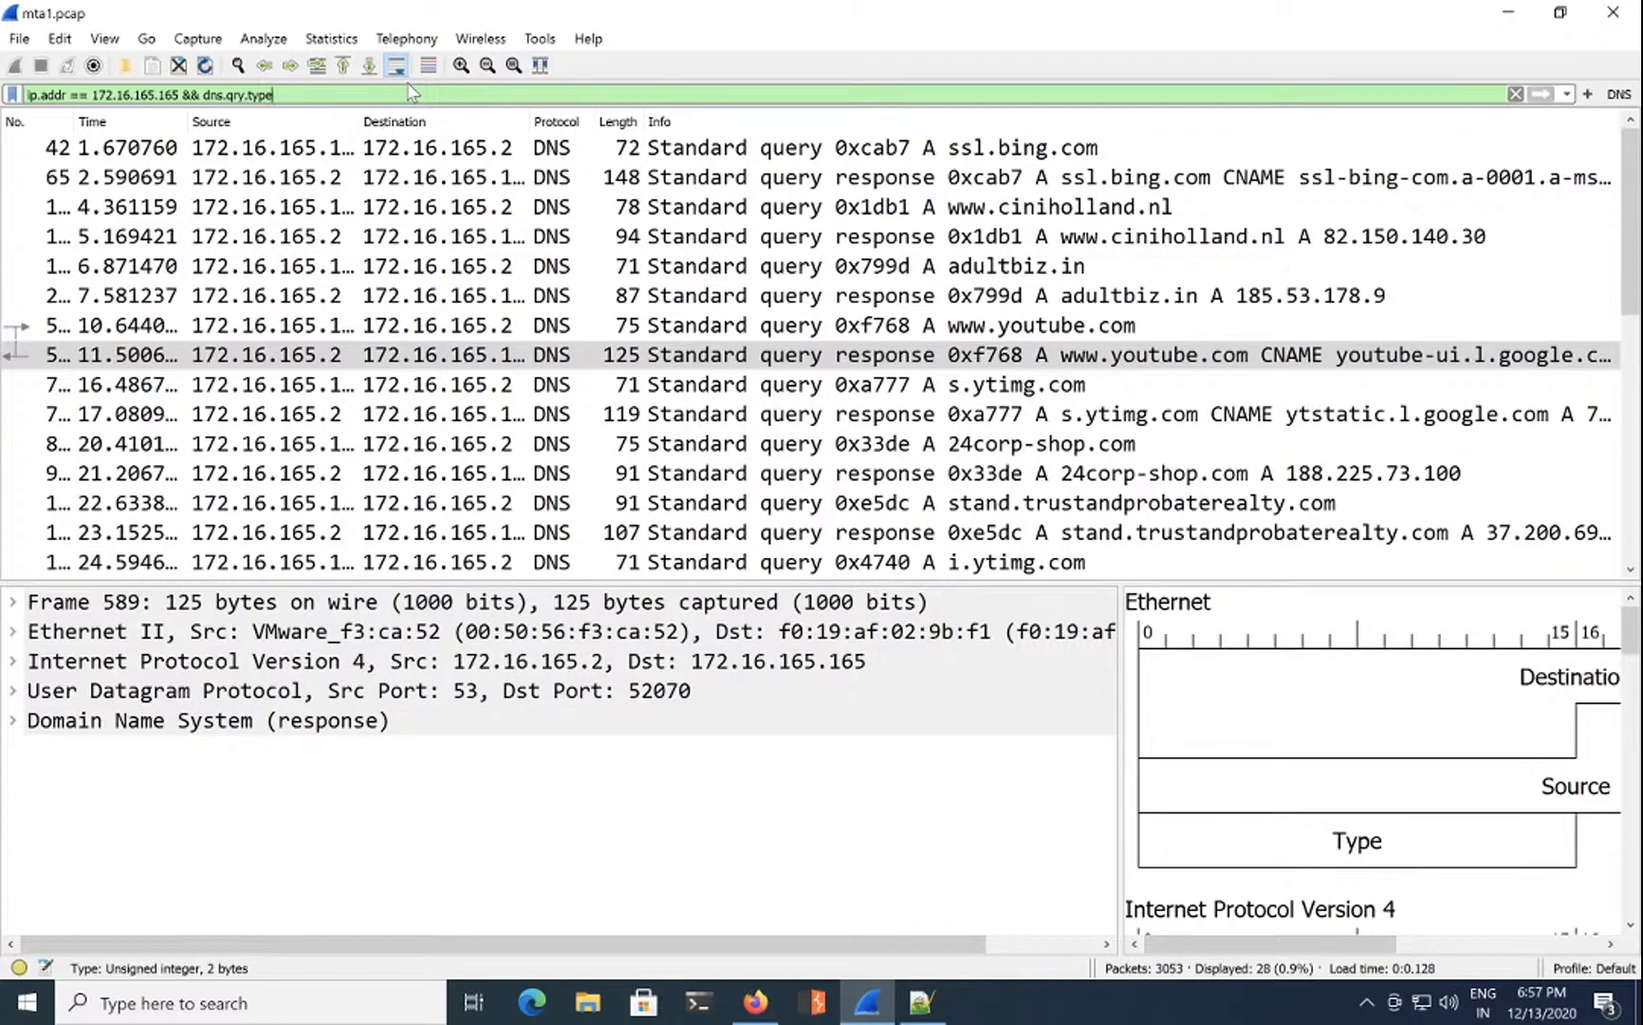
text(== qu)
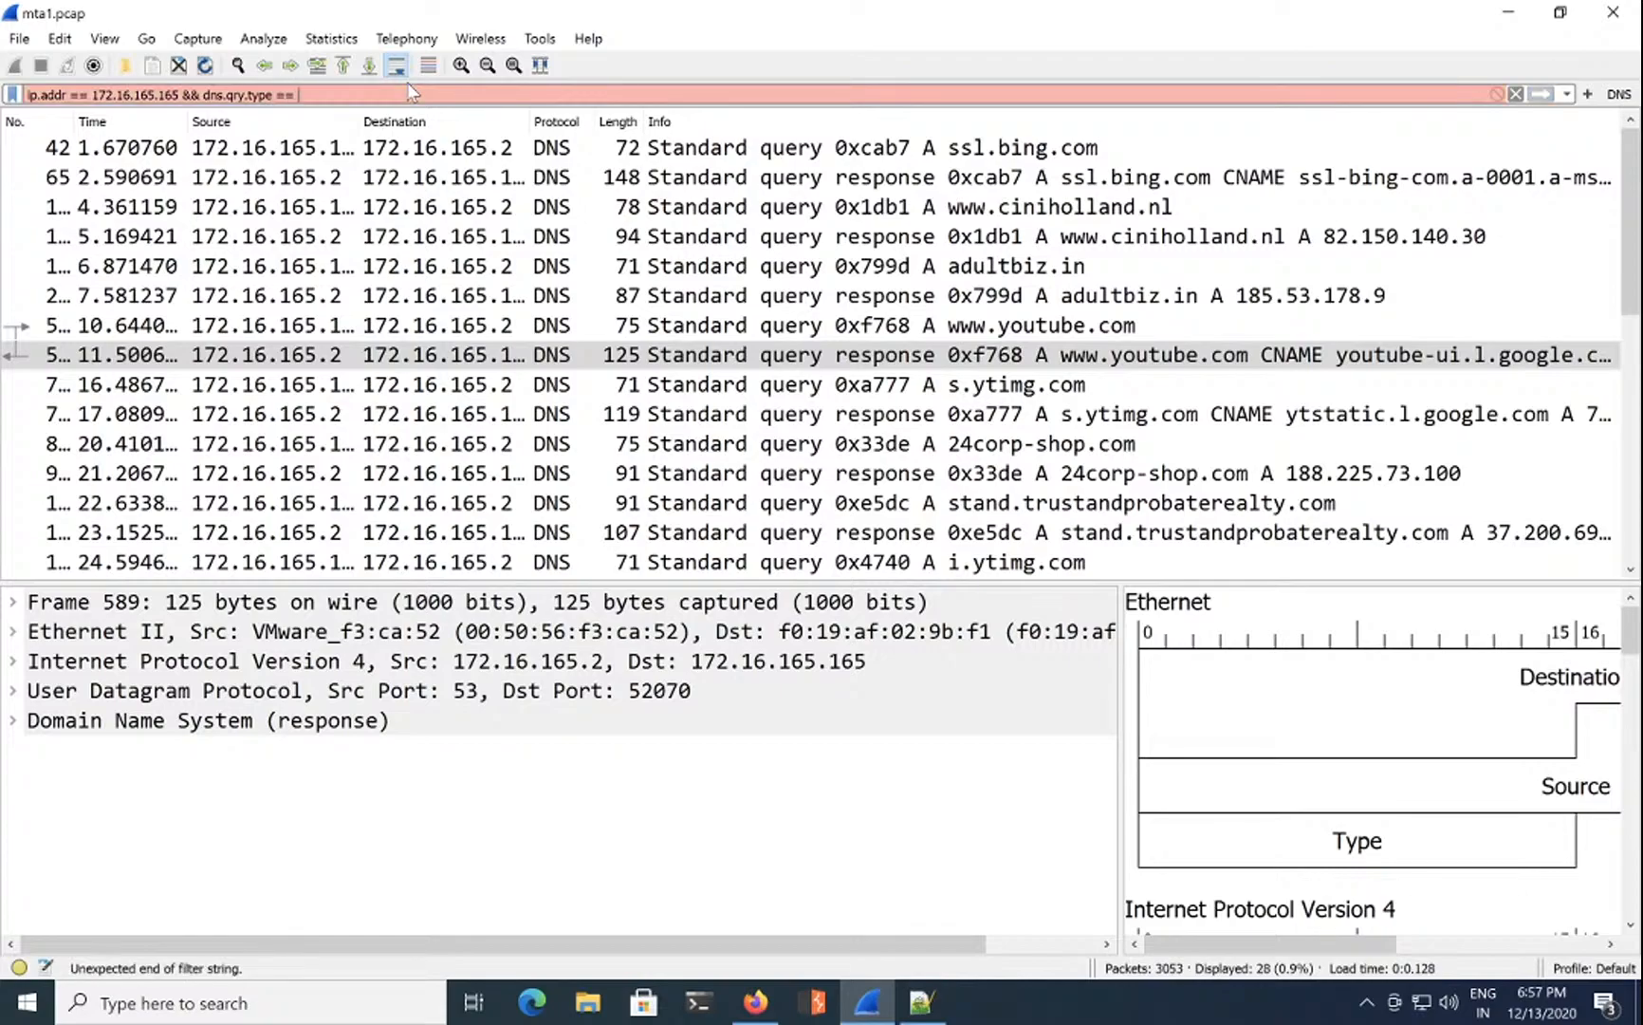
key(BackSpace)
key(BackSpace)
key(BackSpace)
key(BackSpace)
key(BackSpace)
key(BackSpace)
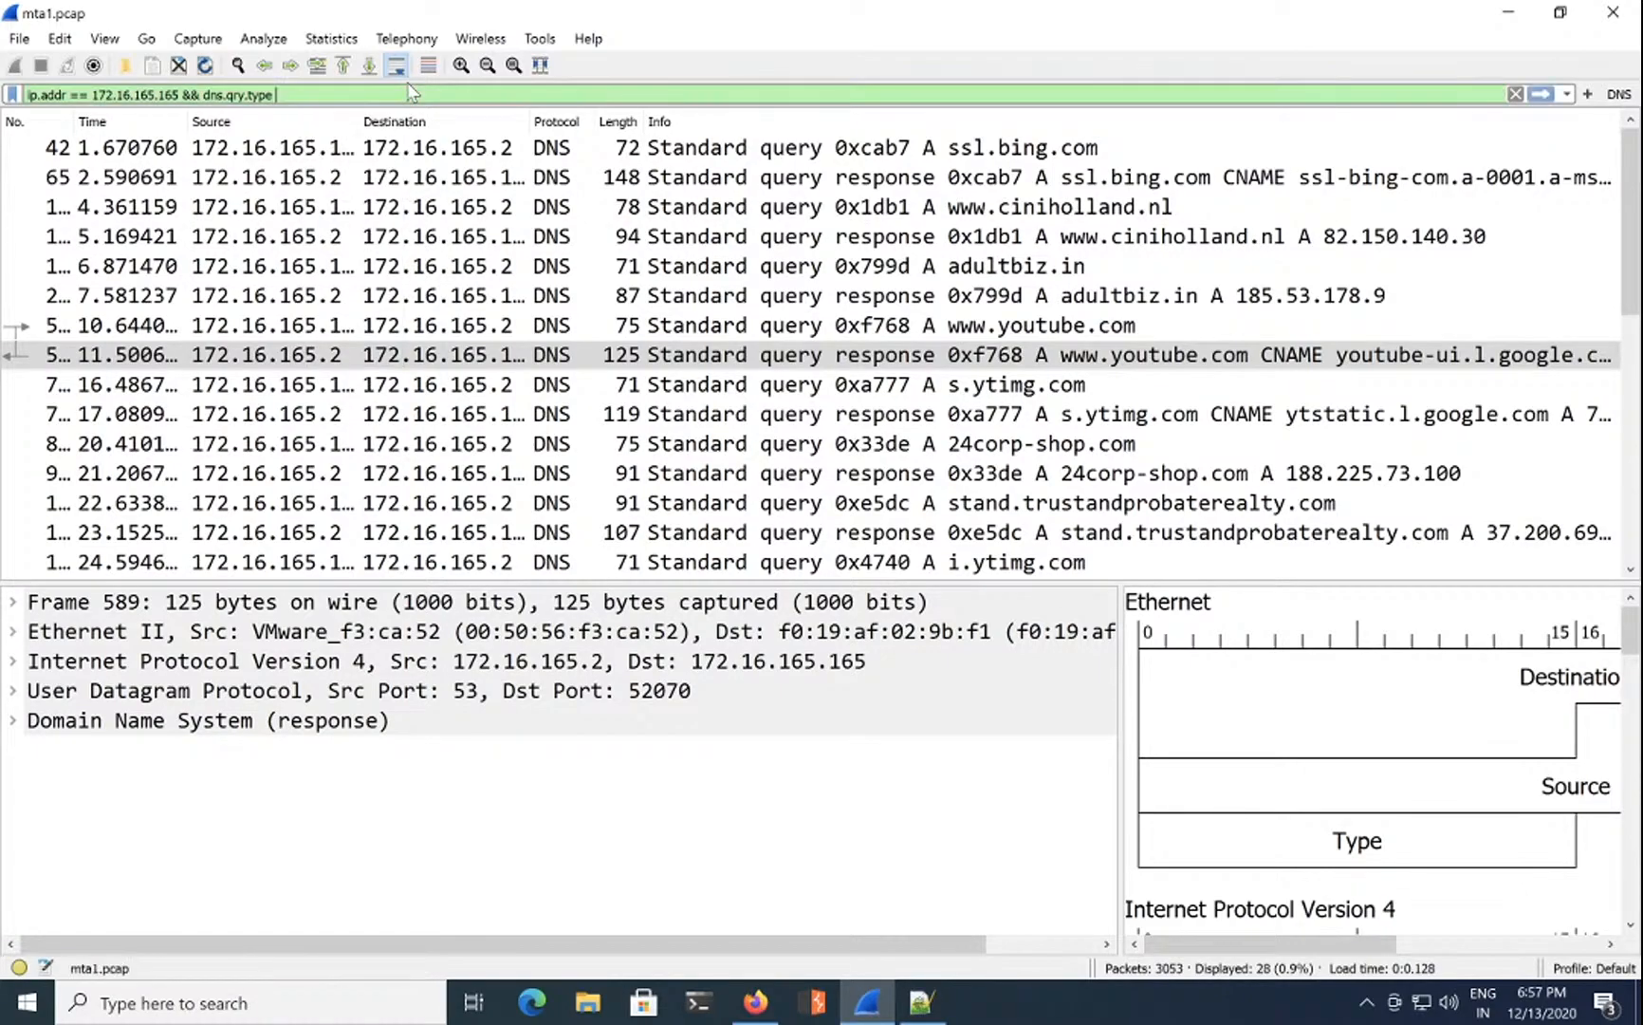
key(Return)
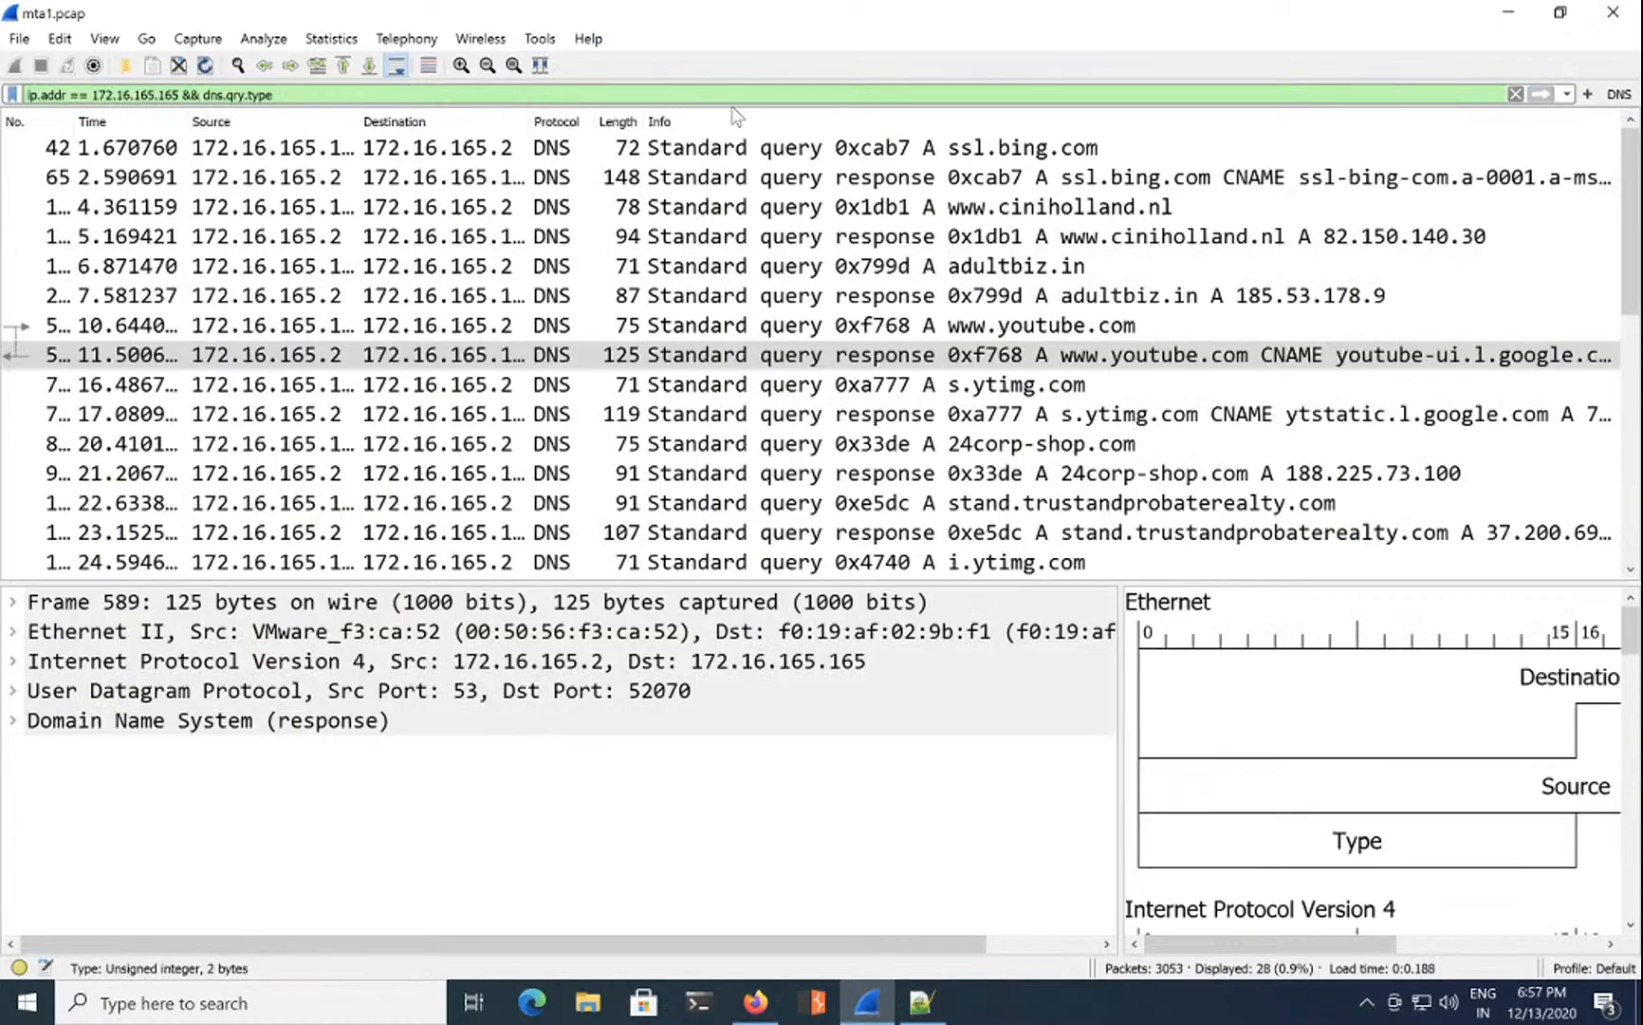
click(1120, 208)
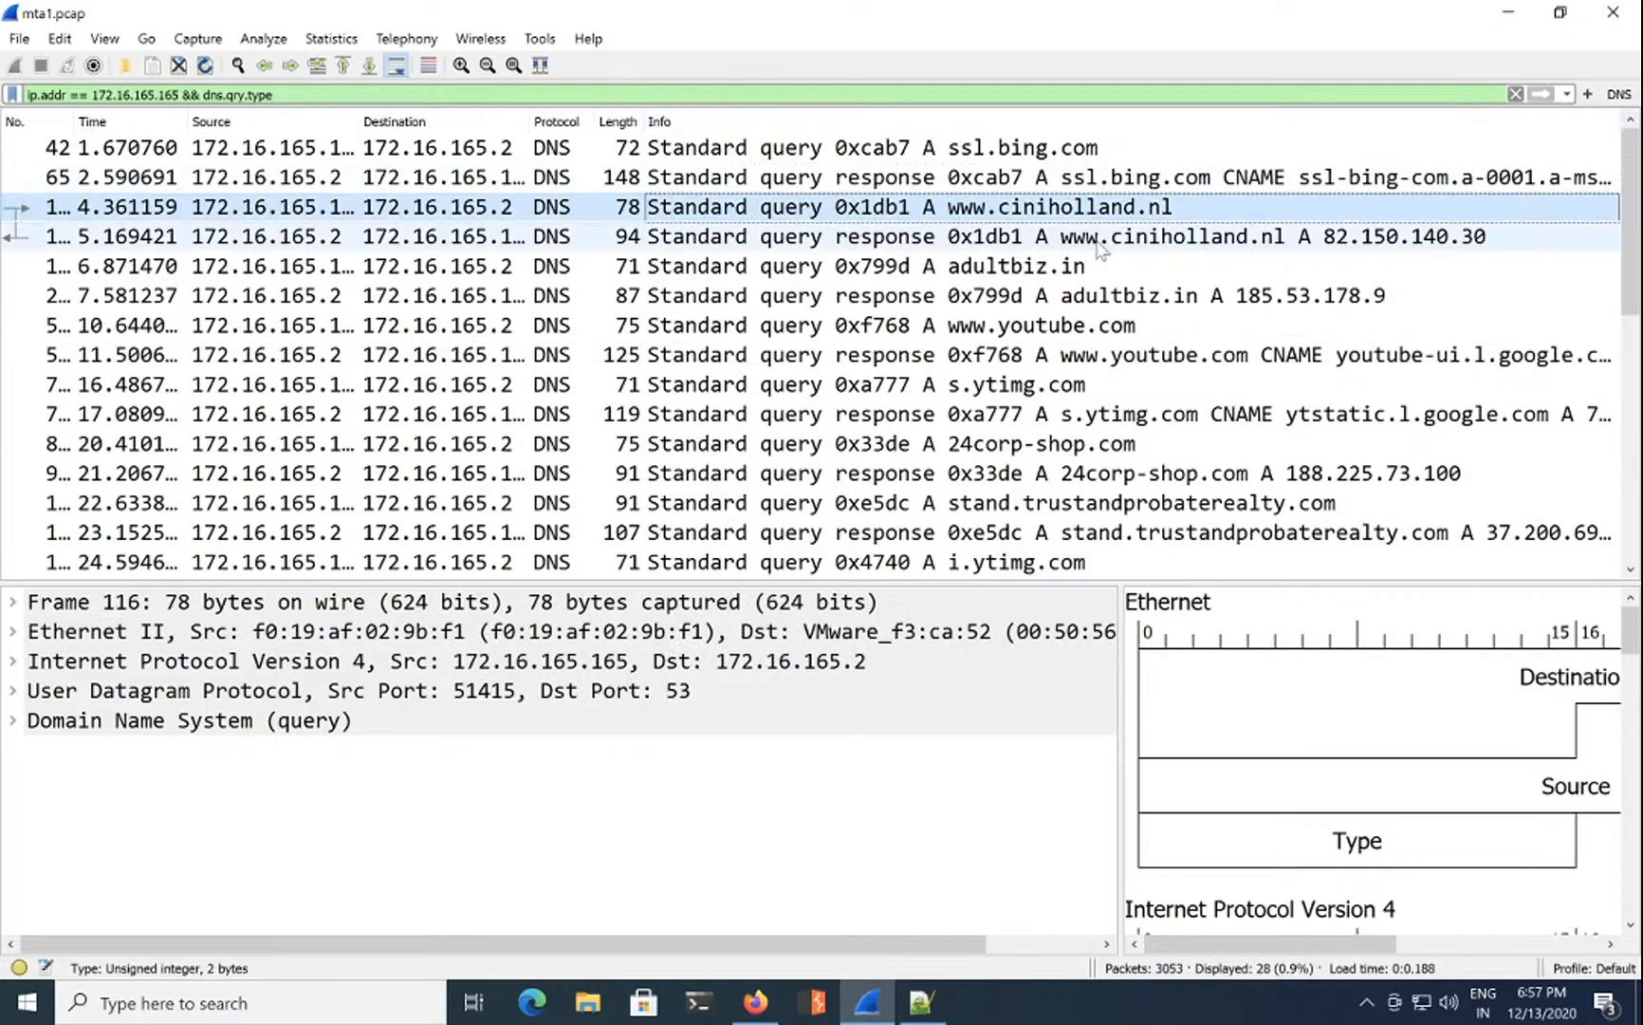
click(1067, 327)
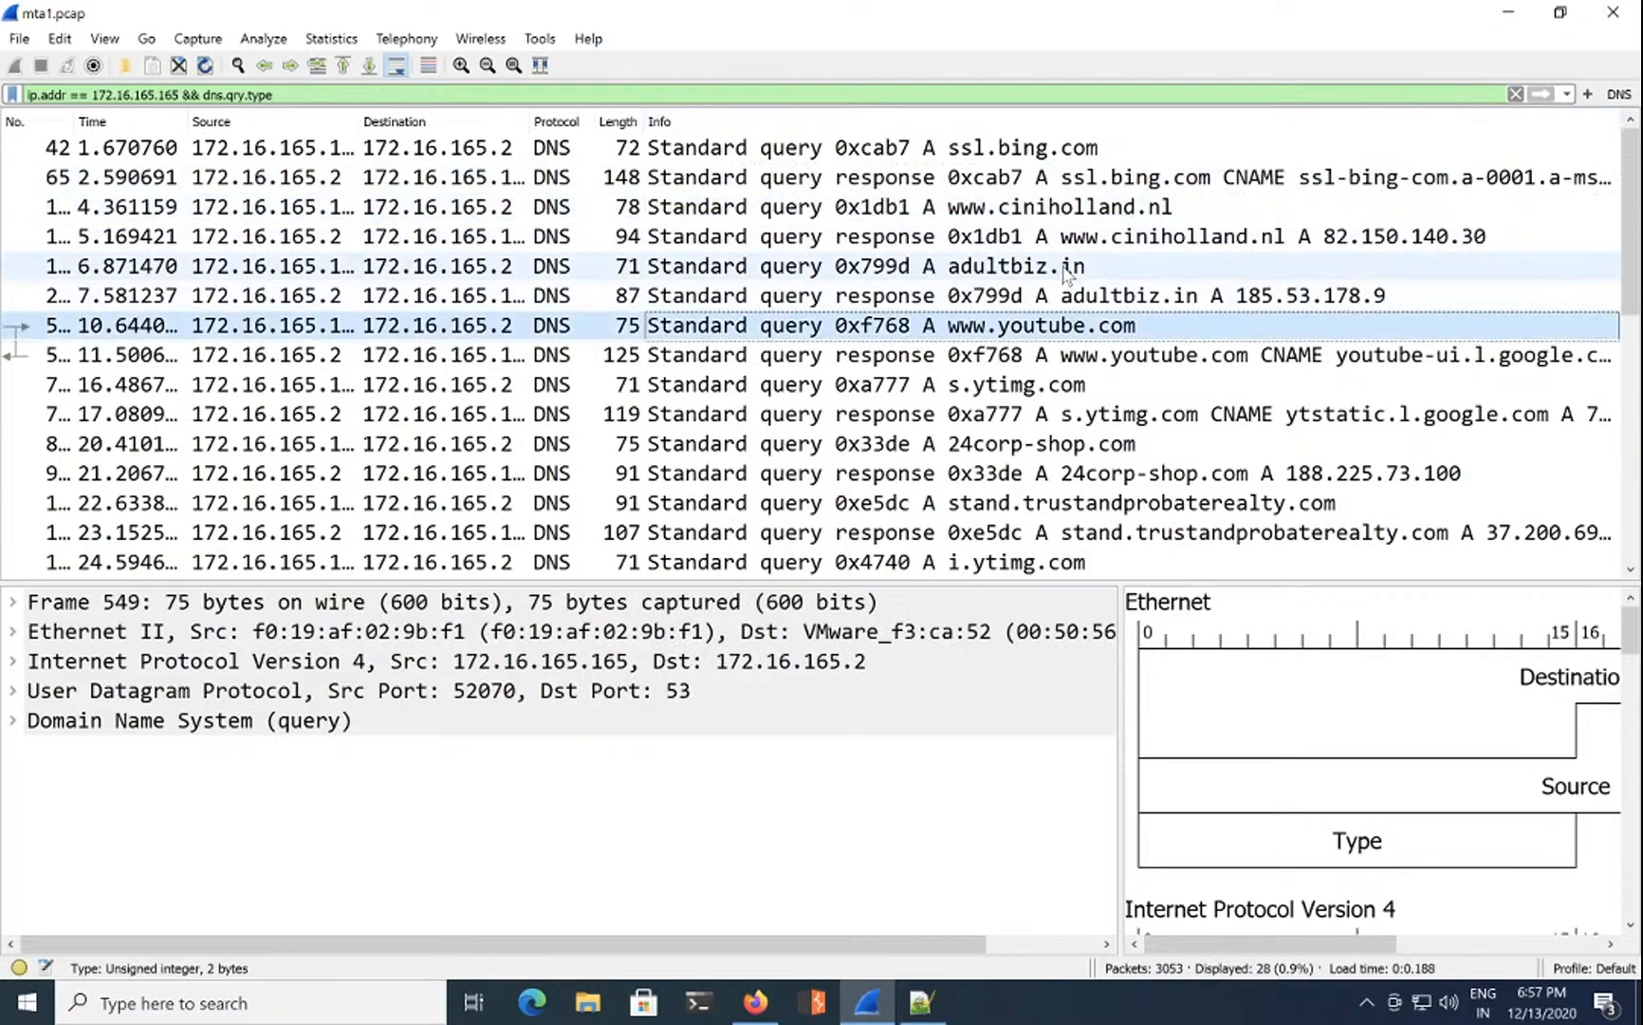
click(1068, 271)
click(1027, 389)
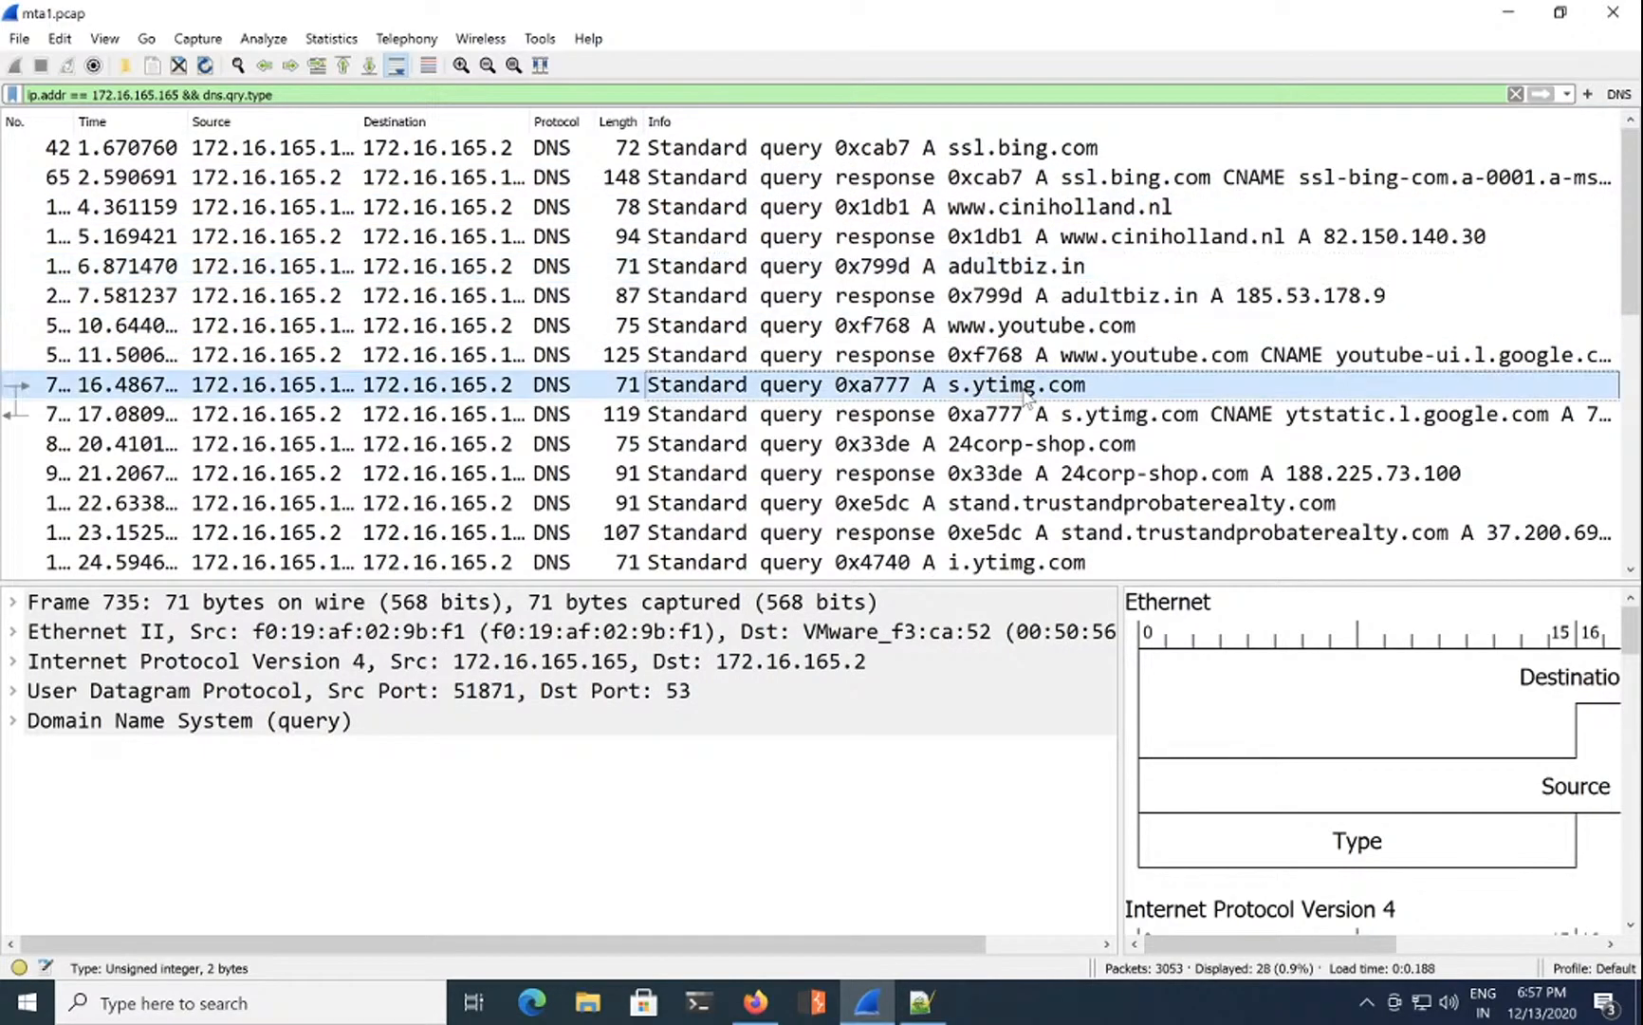
scroll(1026, 394, down, 3)
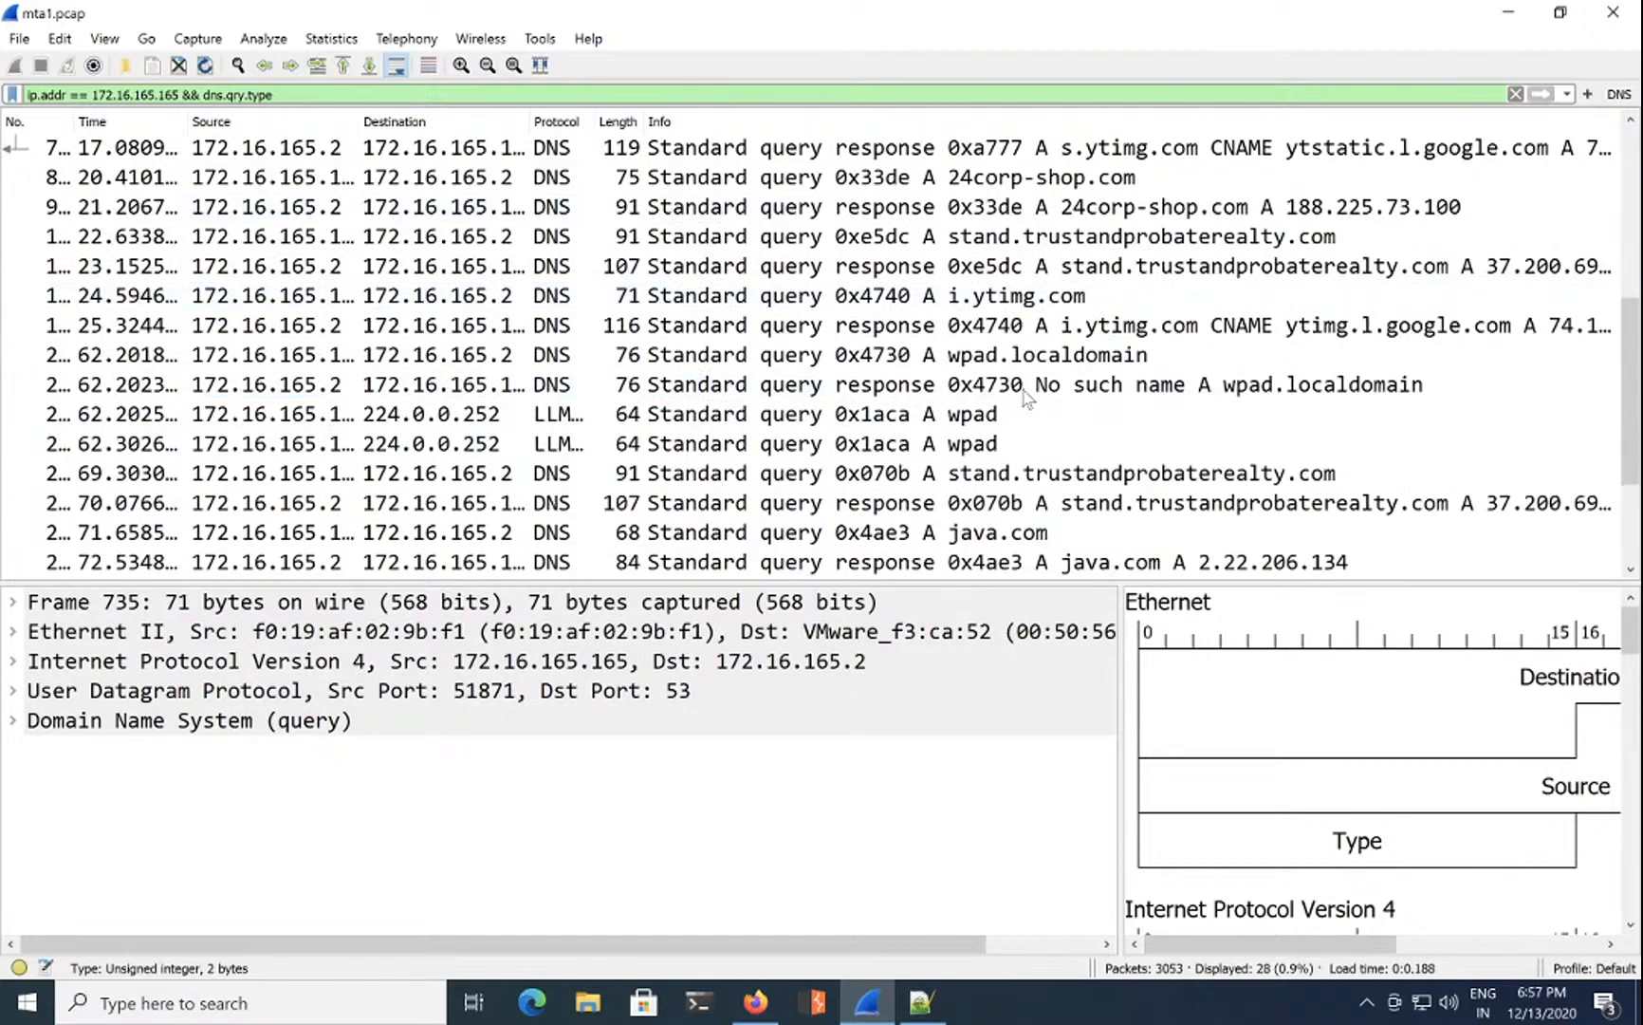
click(1029, 534)
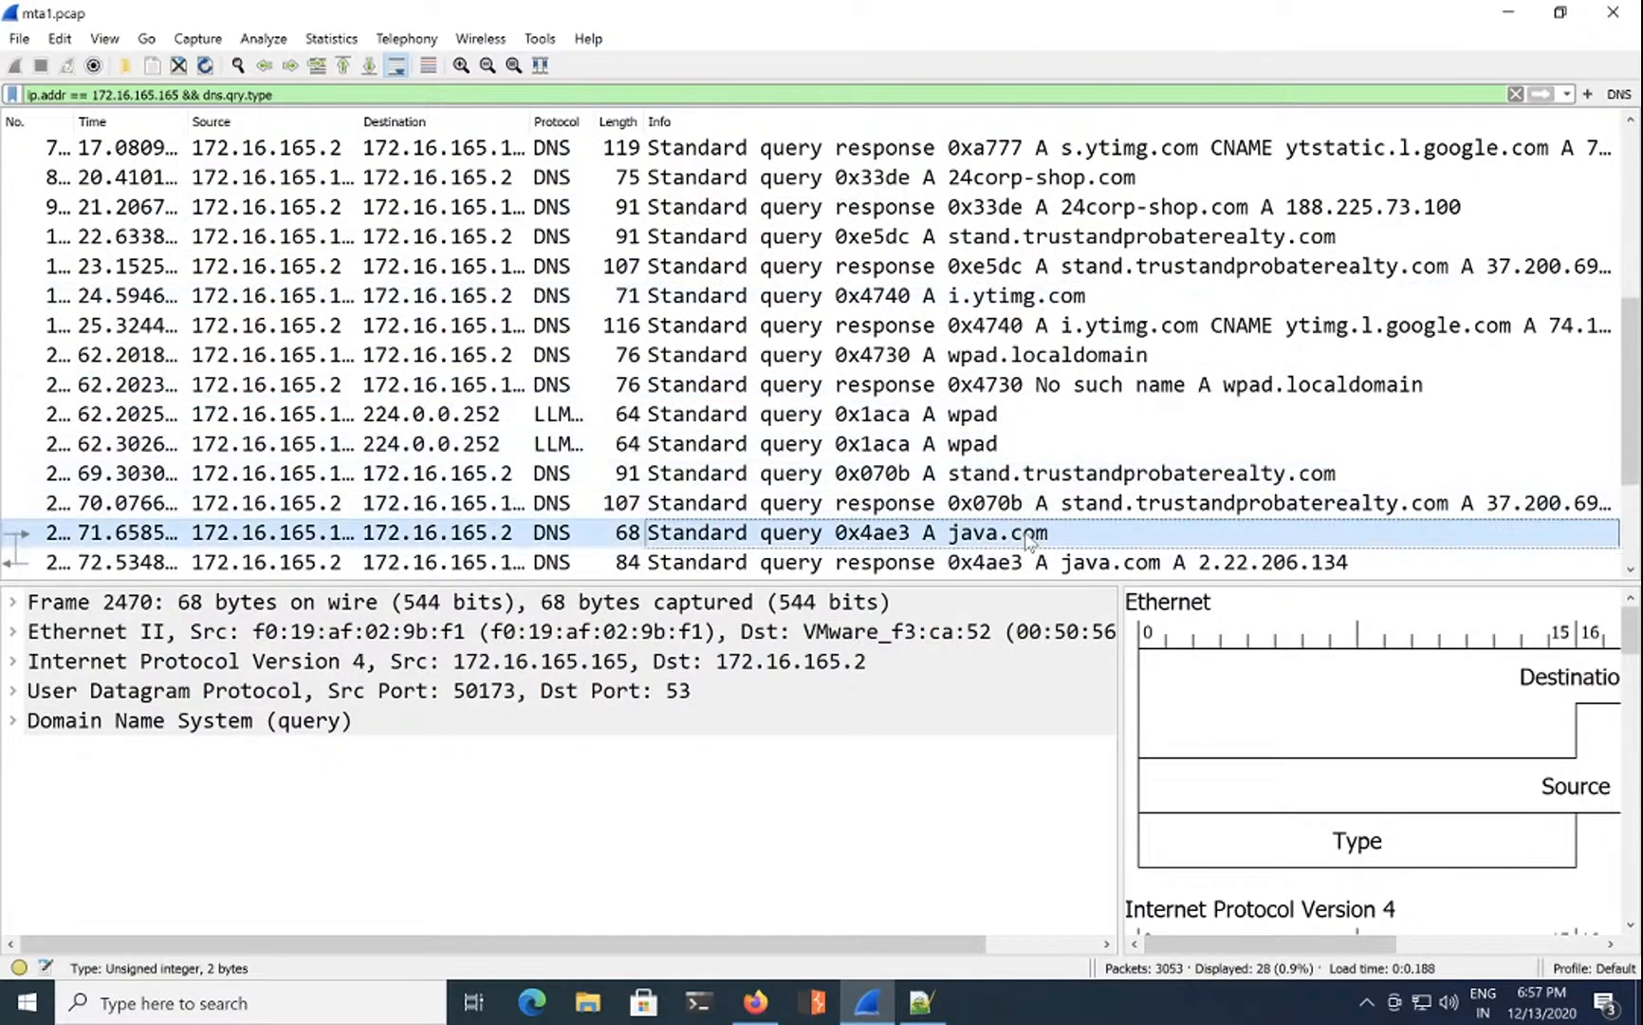
scroll(1029, 543, down, 1)
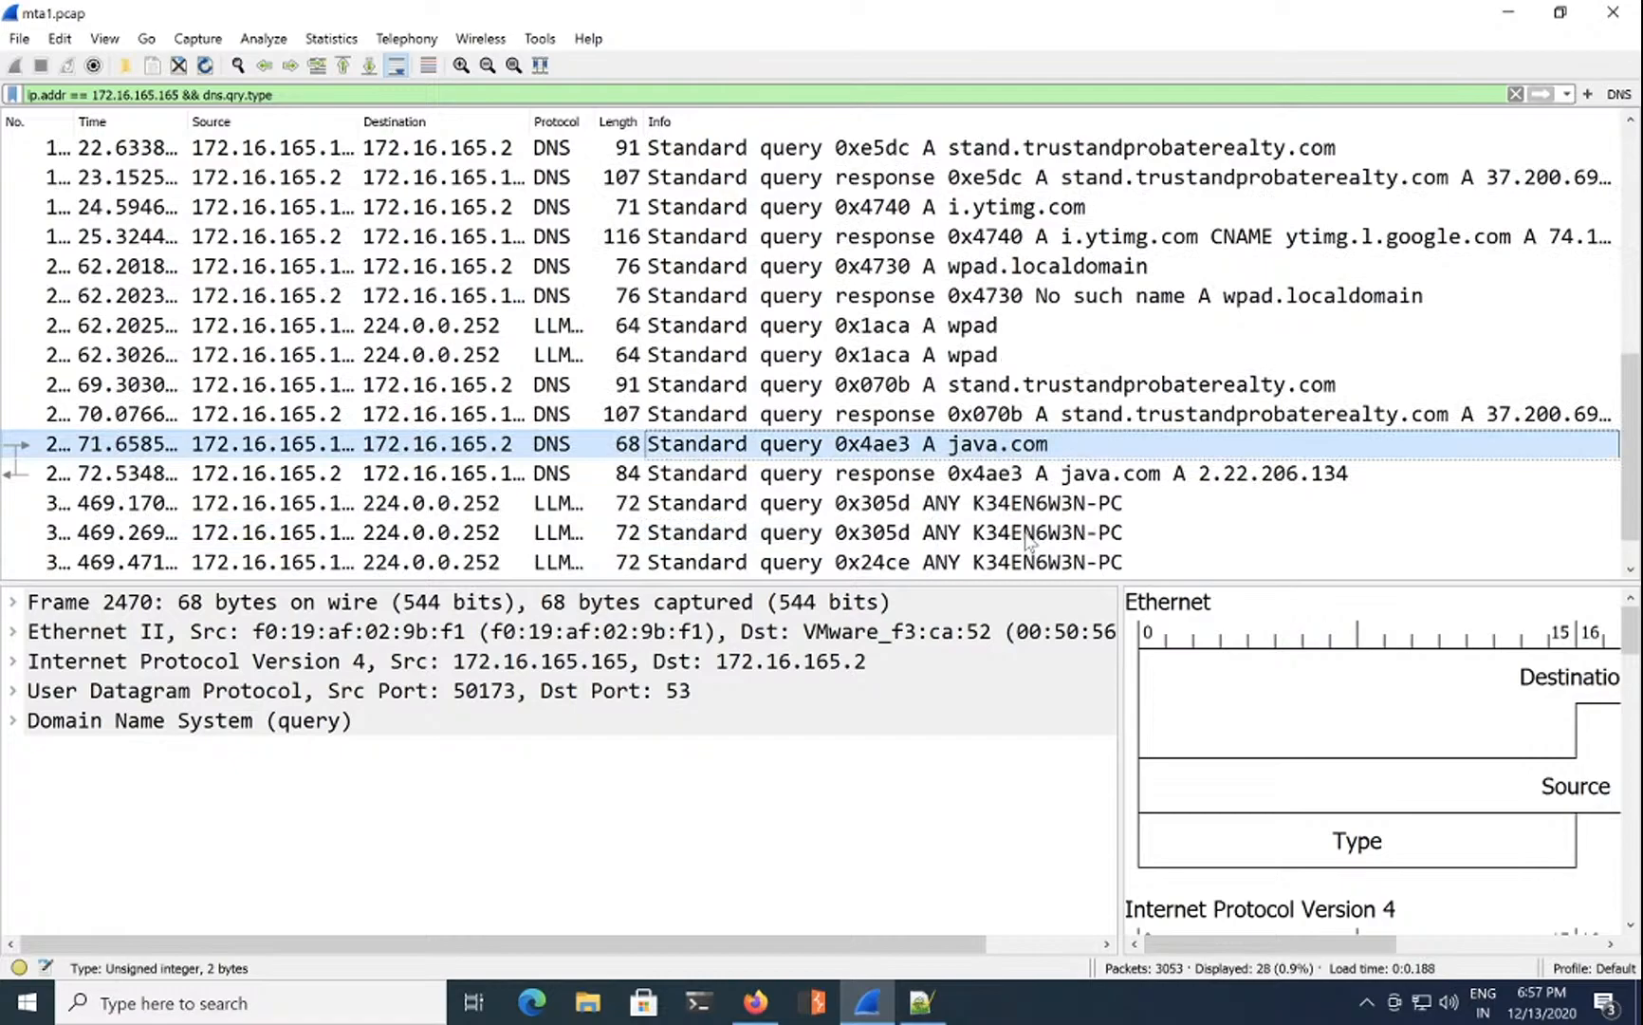
scroll(1030, 541, down, 1)
scroll(1027, 505, up, 5)
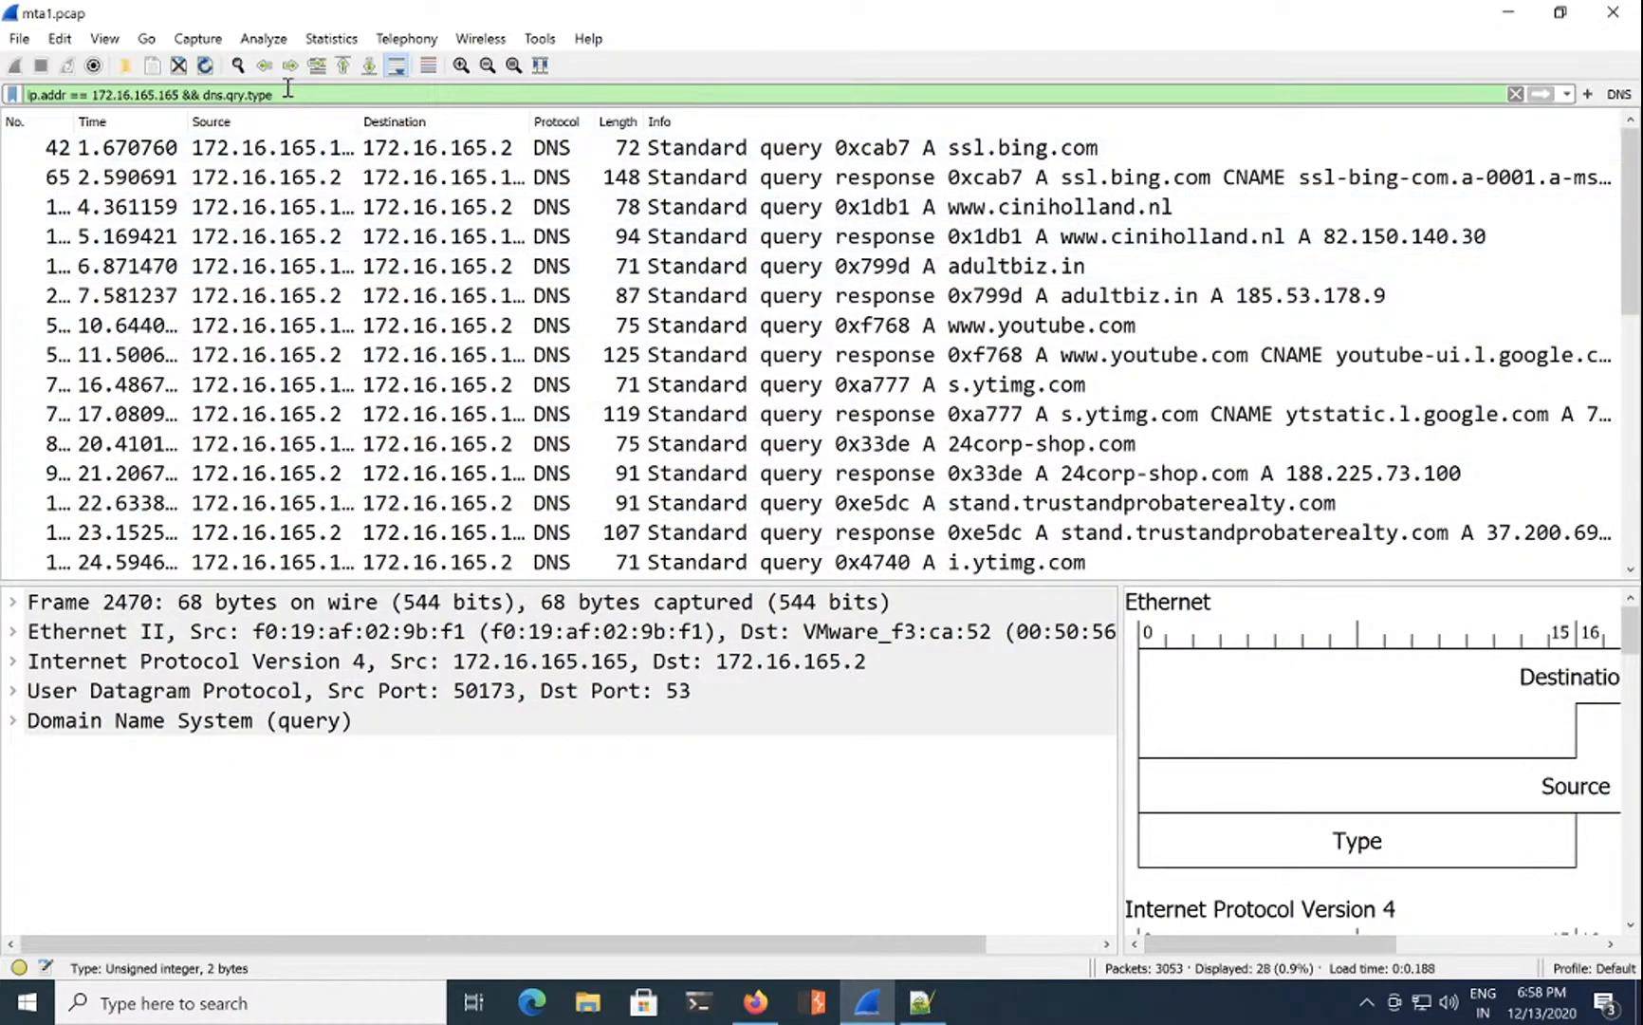
Step: Revert to the plain dns filter and inspect the 24corp-shop.com lookup resolving to 188.225.73.100
key(BackSpace)
key(BackSpace)
key(BackSpace)
key(BackSpace)
key(BackSpace)
key(BackSpace)
key(BackSpace)
key(BackSpace)
key(BackSpace)
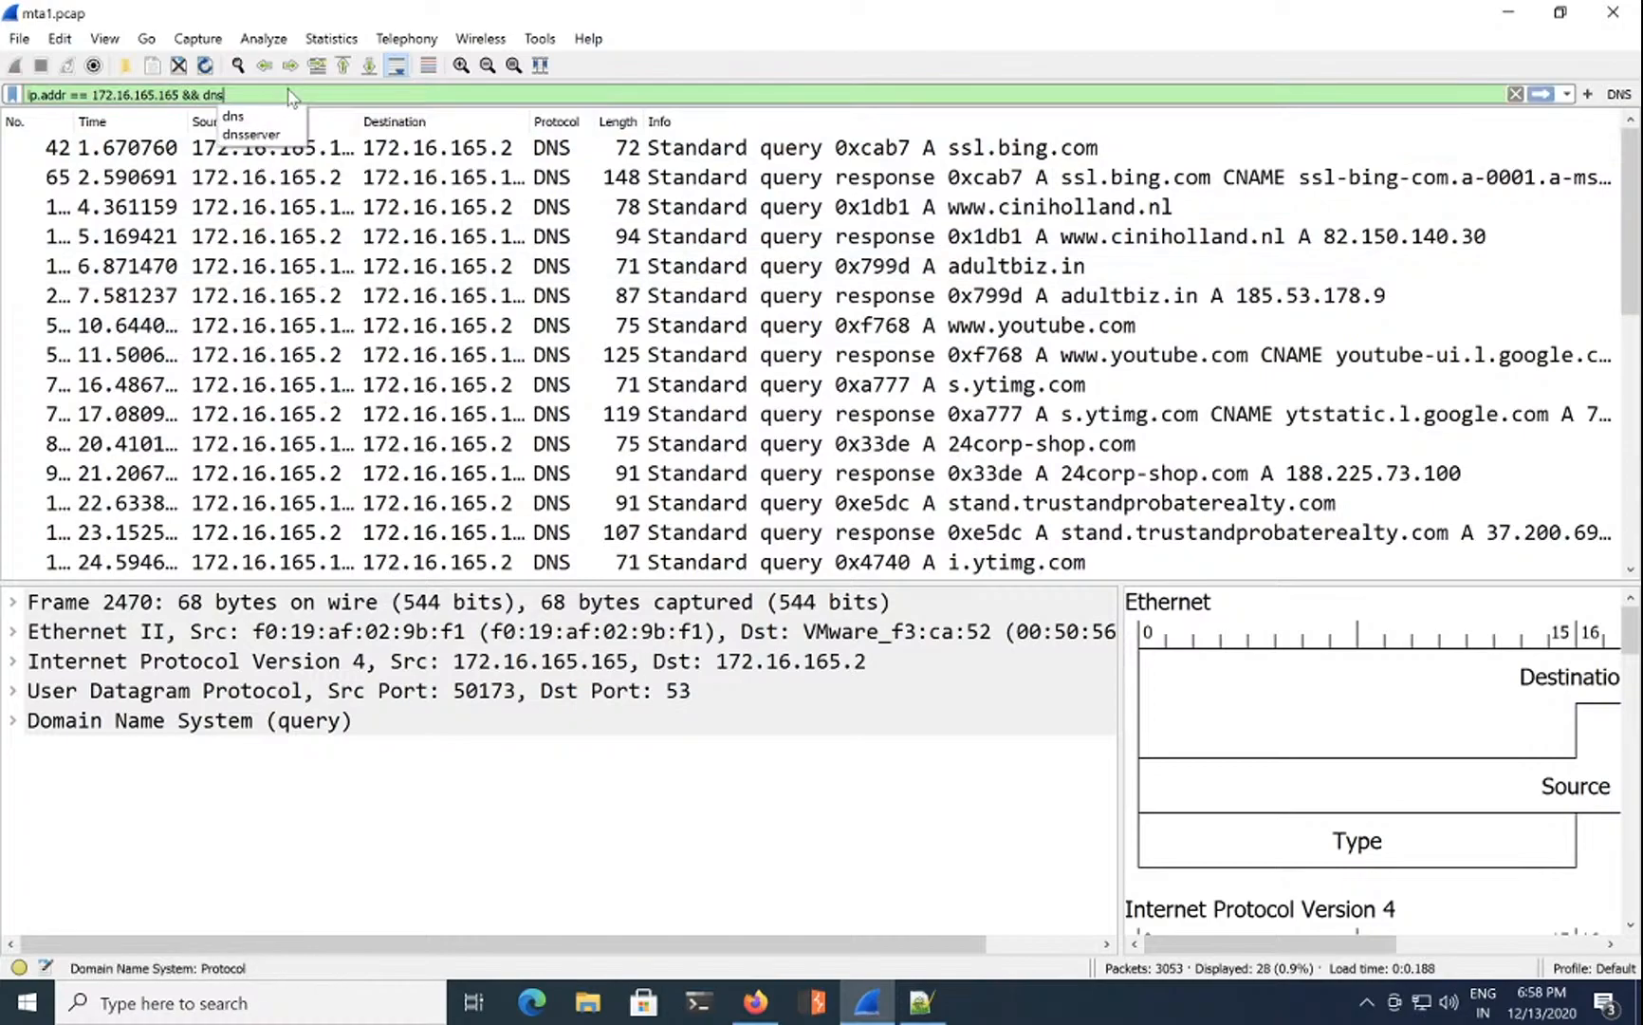
key(Return)
click(1051, 150)
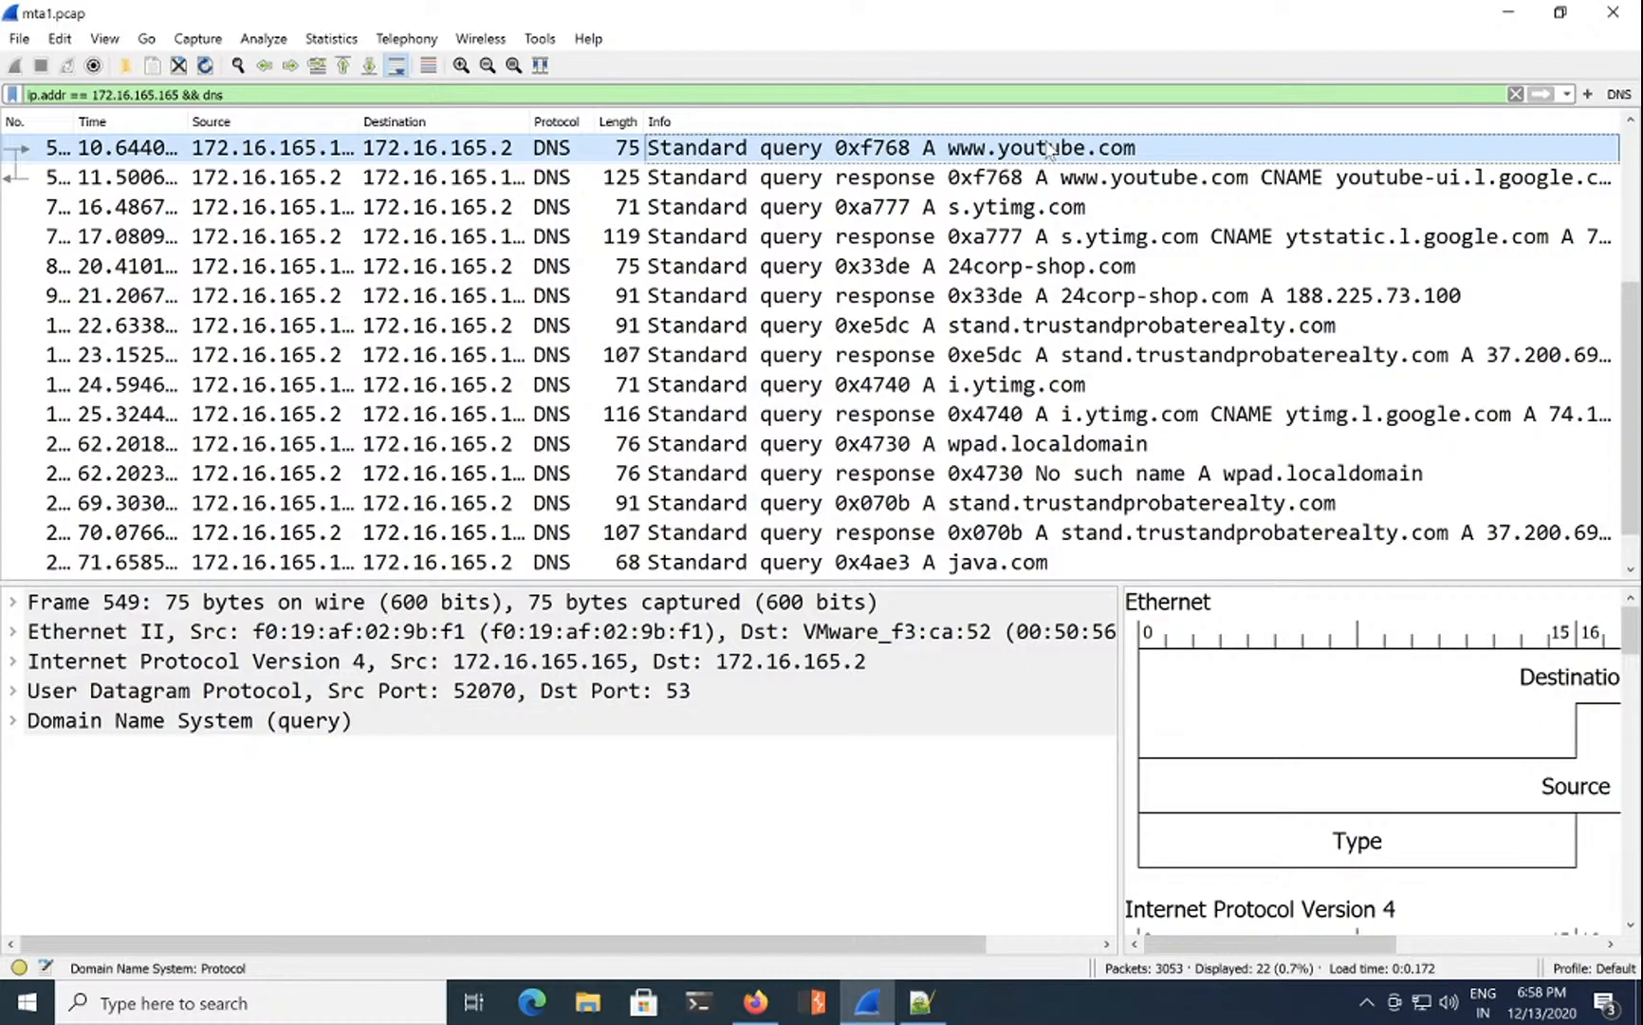
click(1067, 270)
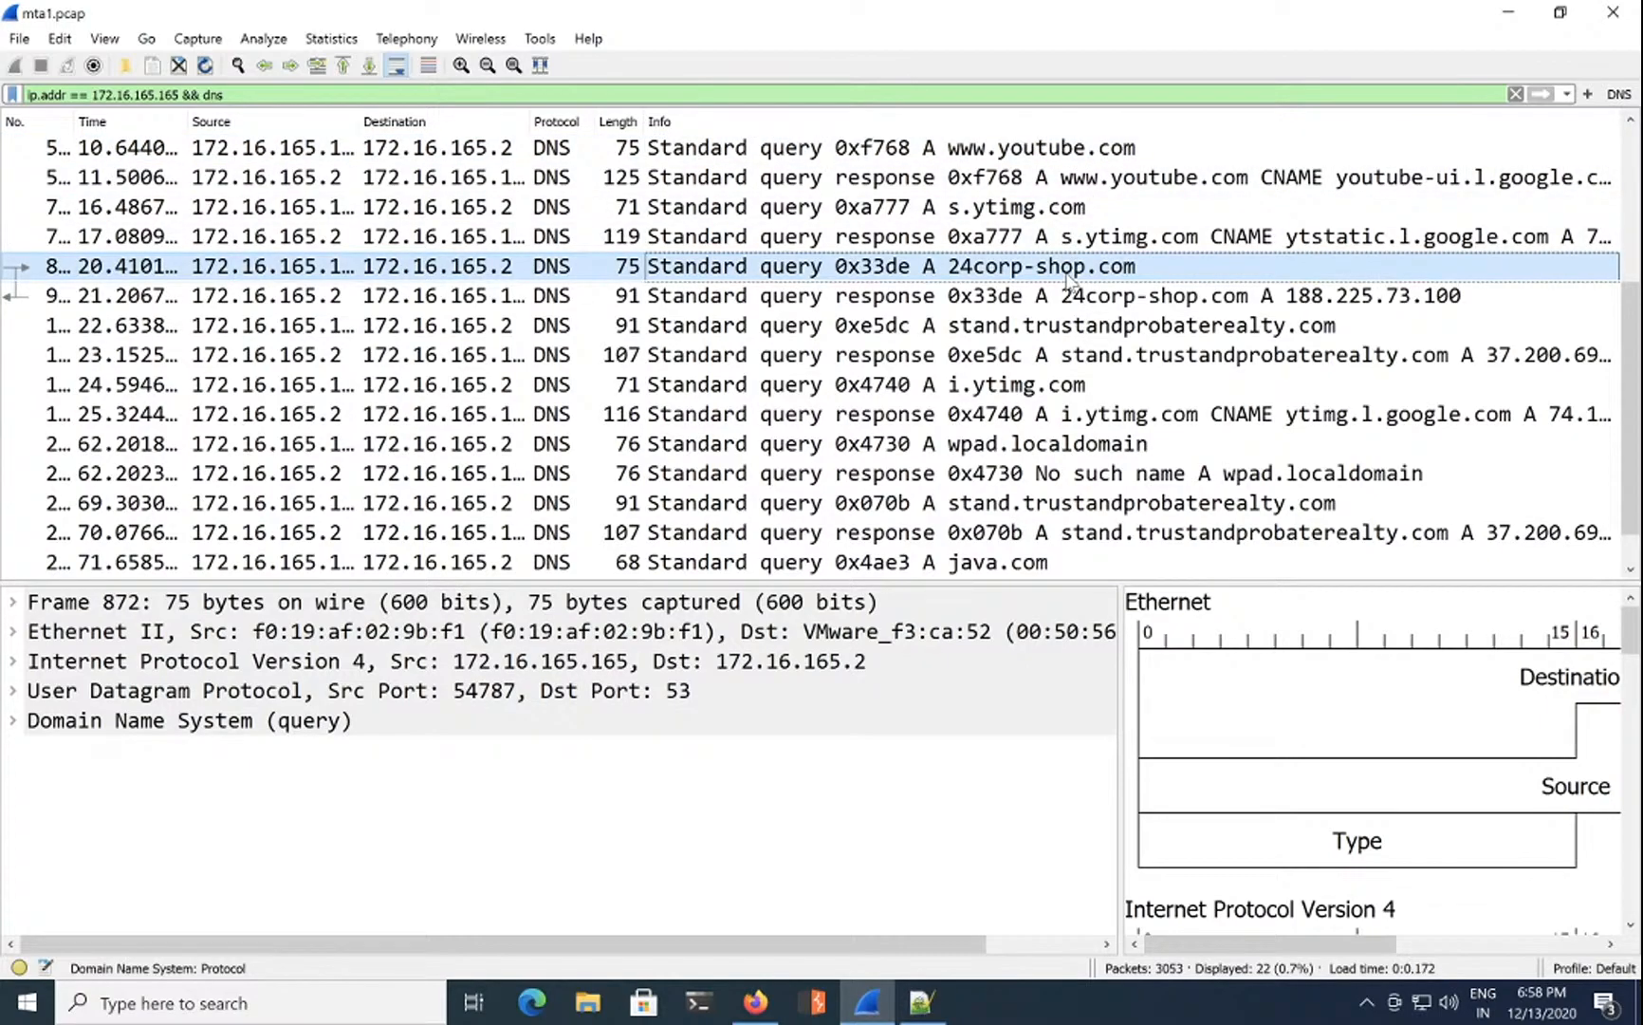
right_click(1050, 270)
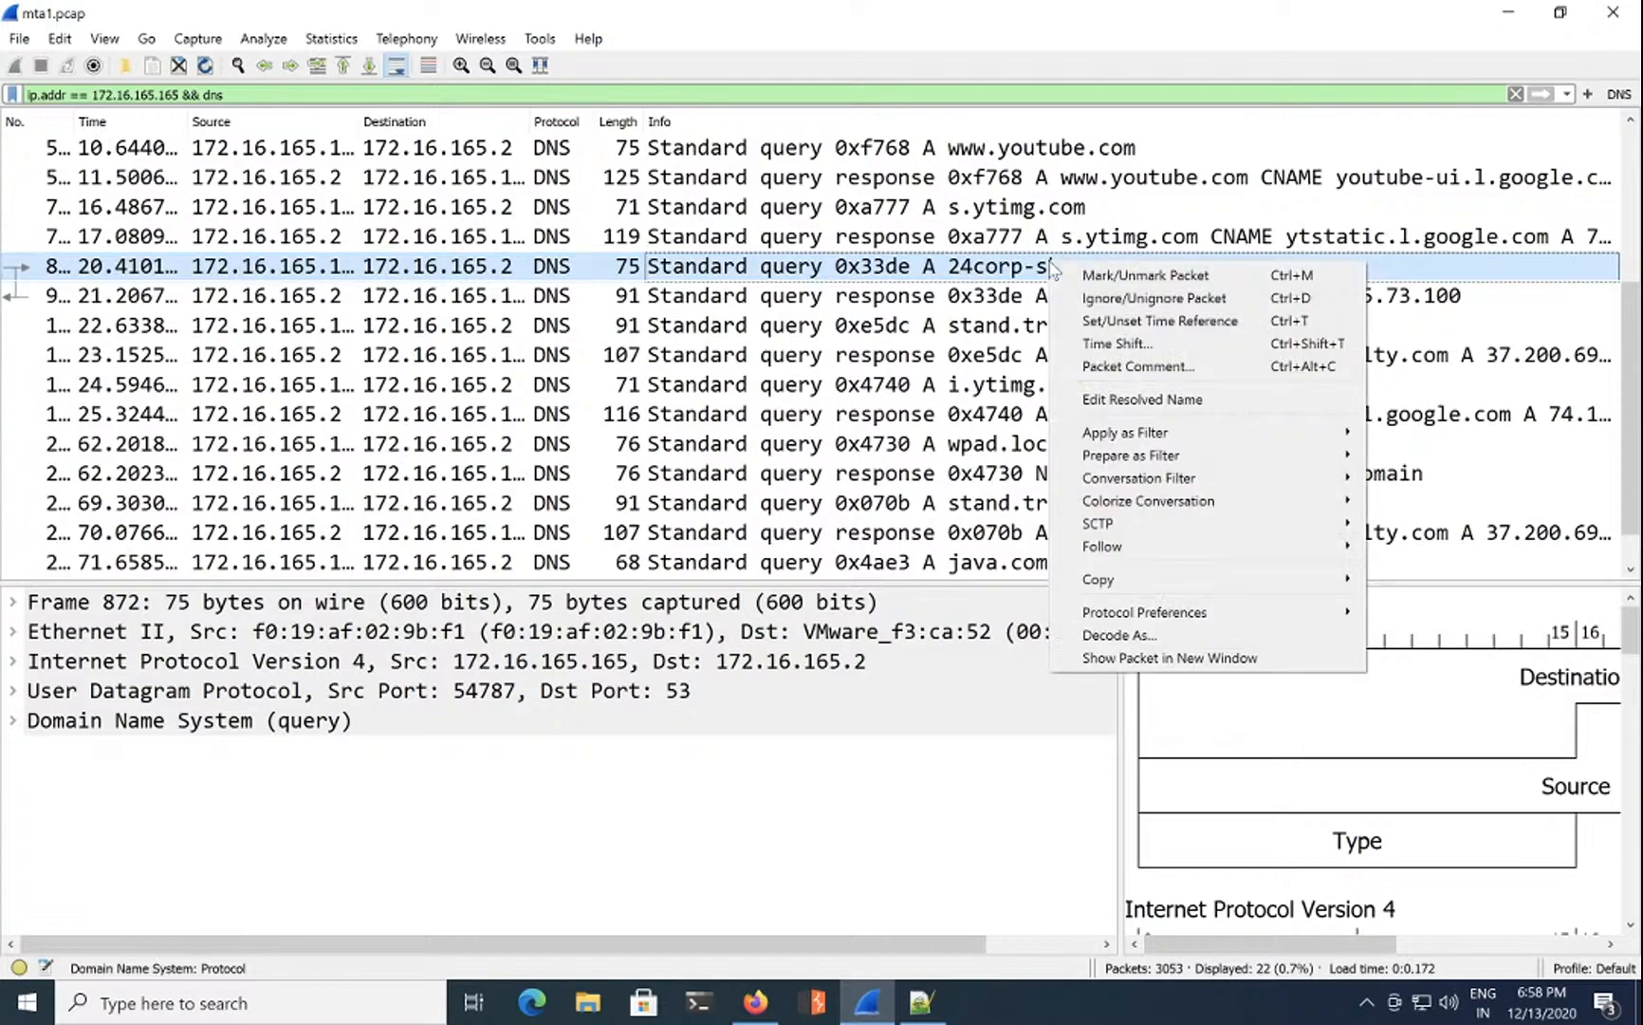
mouse_move(1281, 558)
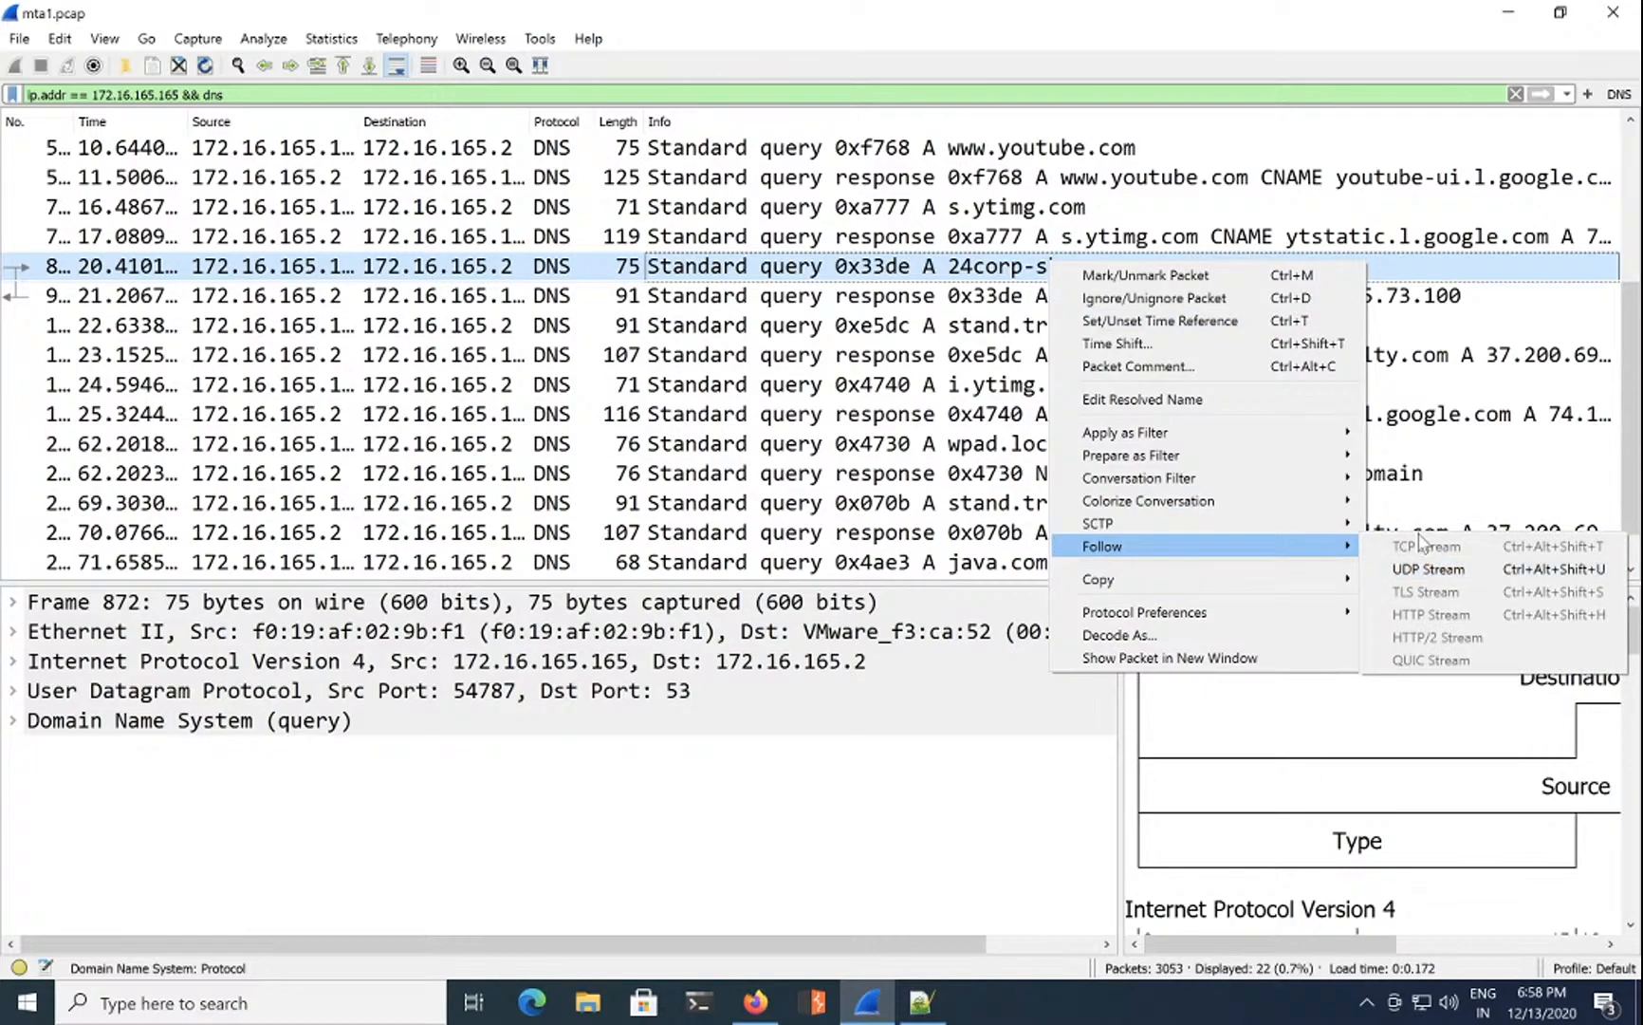
click(229, 93)
drag(229, 94, 6, 100)
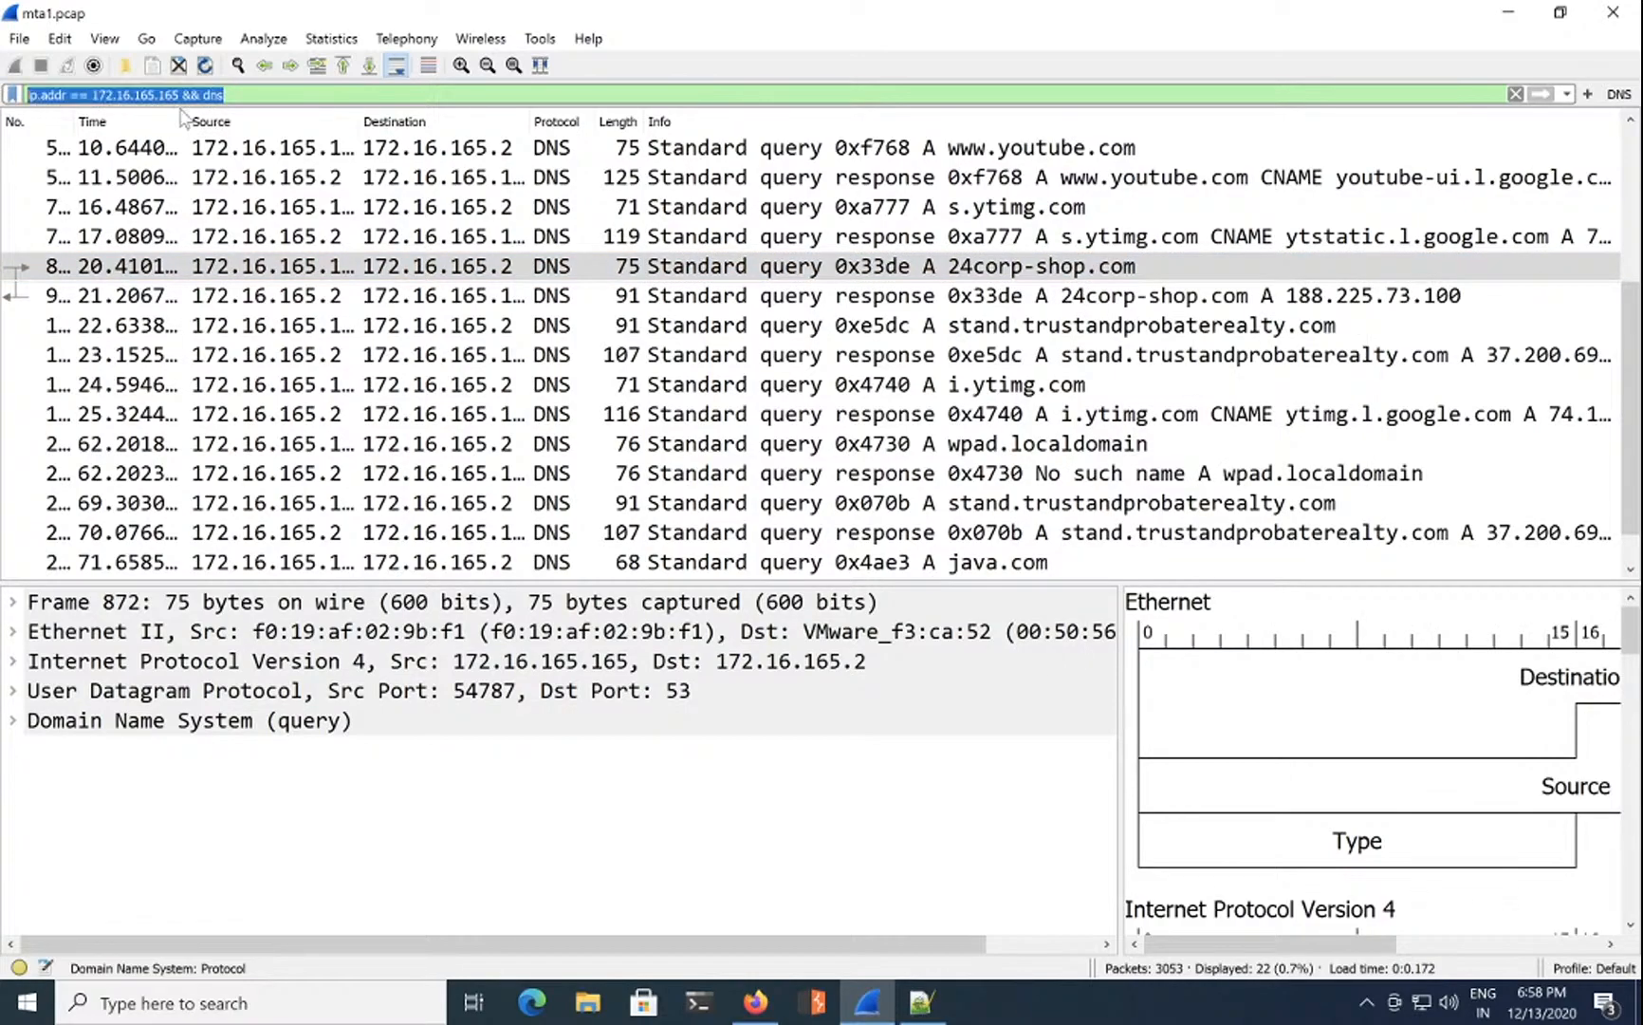
click(270, 95)
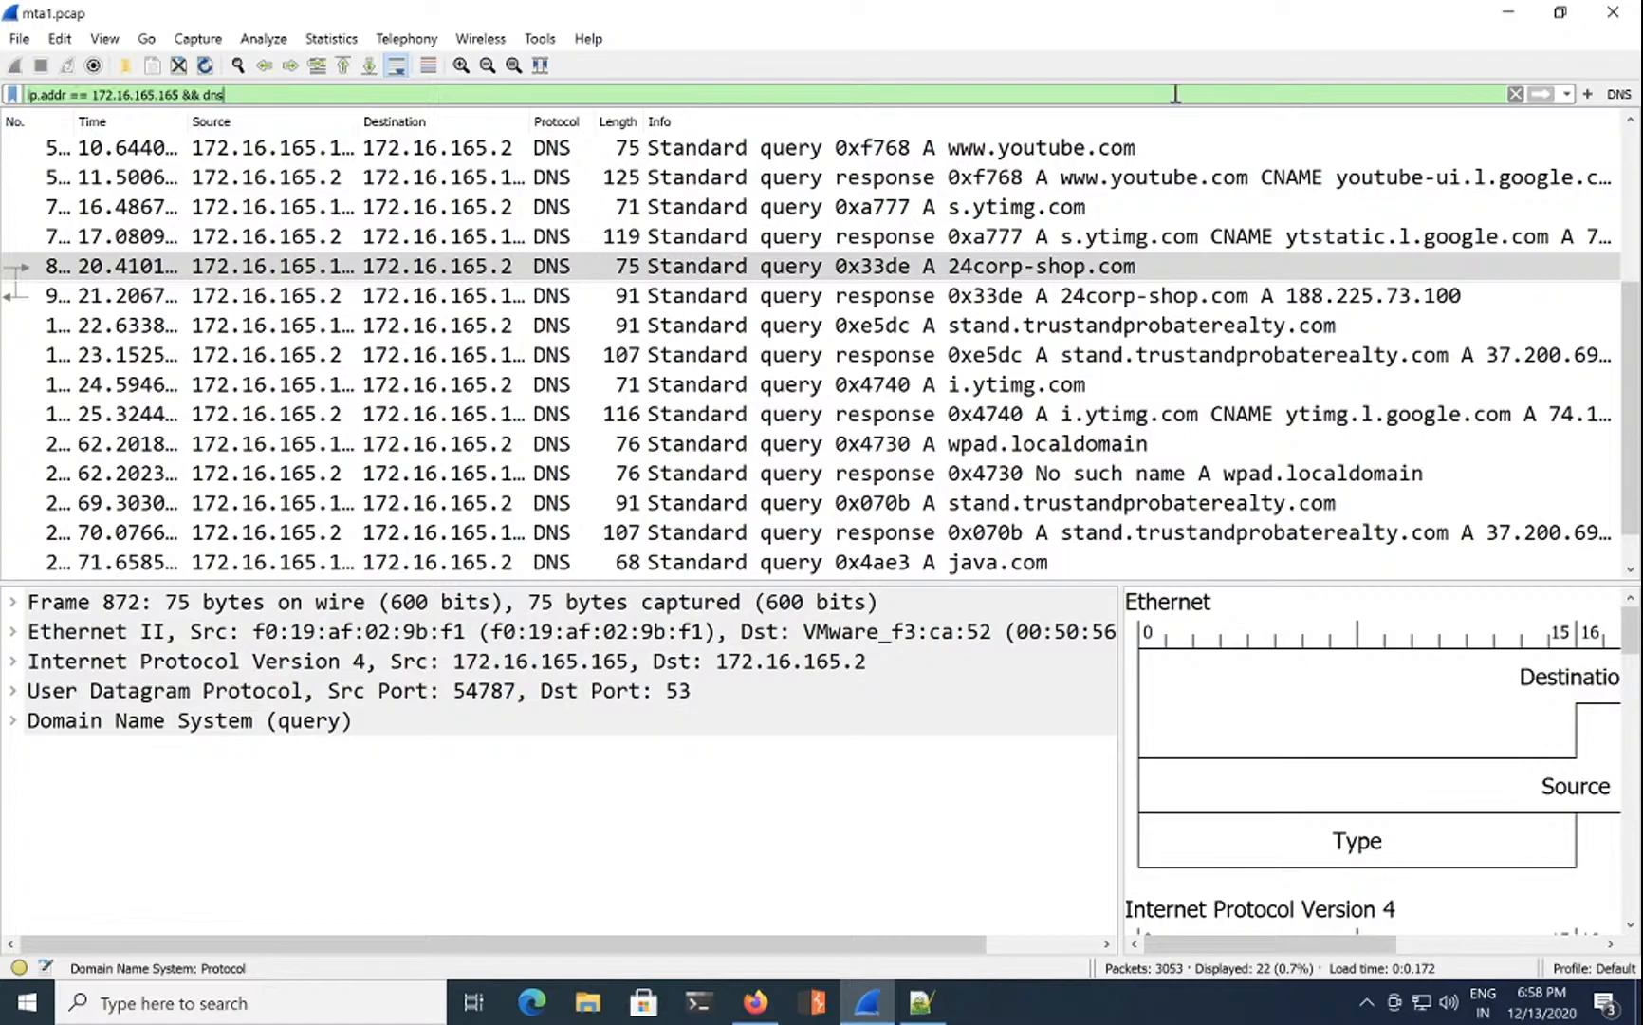
Step: Save the host's DNS filter as a button labelled 'Infected sys', then try it and the DNS button
click(1587, 94)
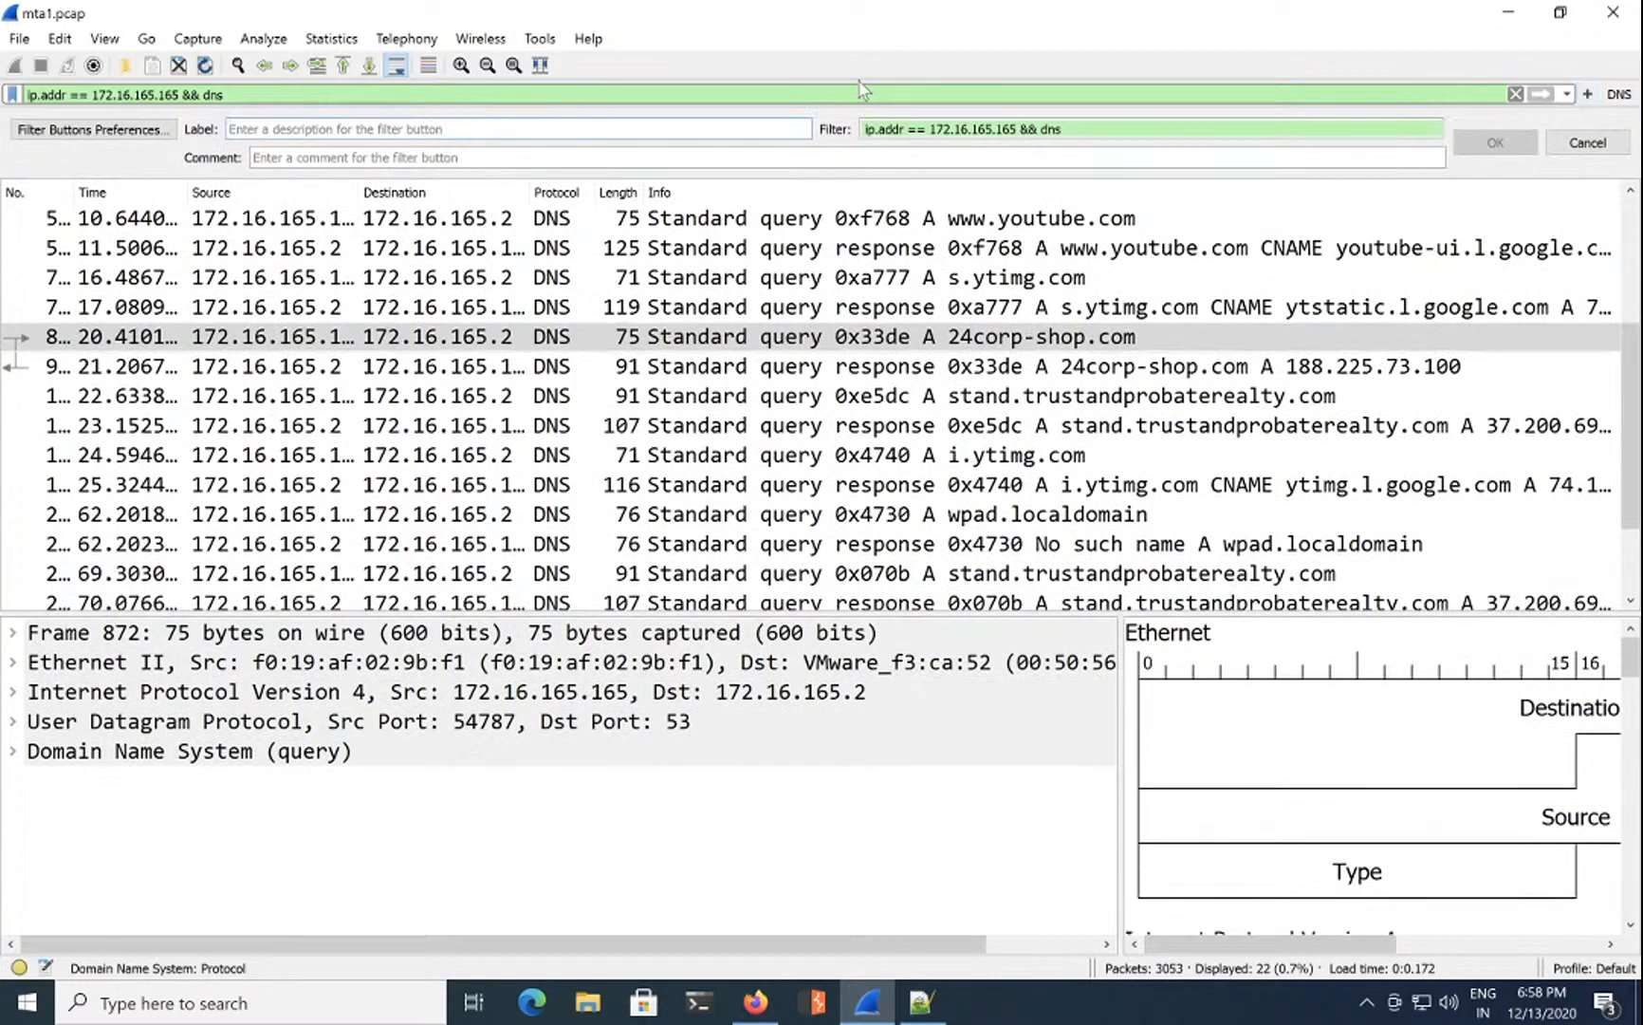
key(BackSpace)
key(BackSpace)
key(BackSpace)
key(BackSpace)
key(BackSpace)
key(BackSpace)
key(BackSpace)
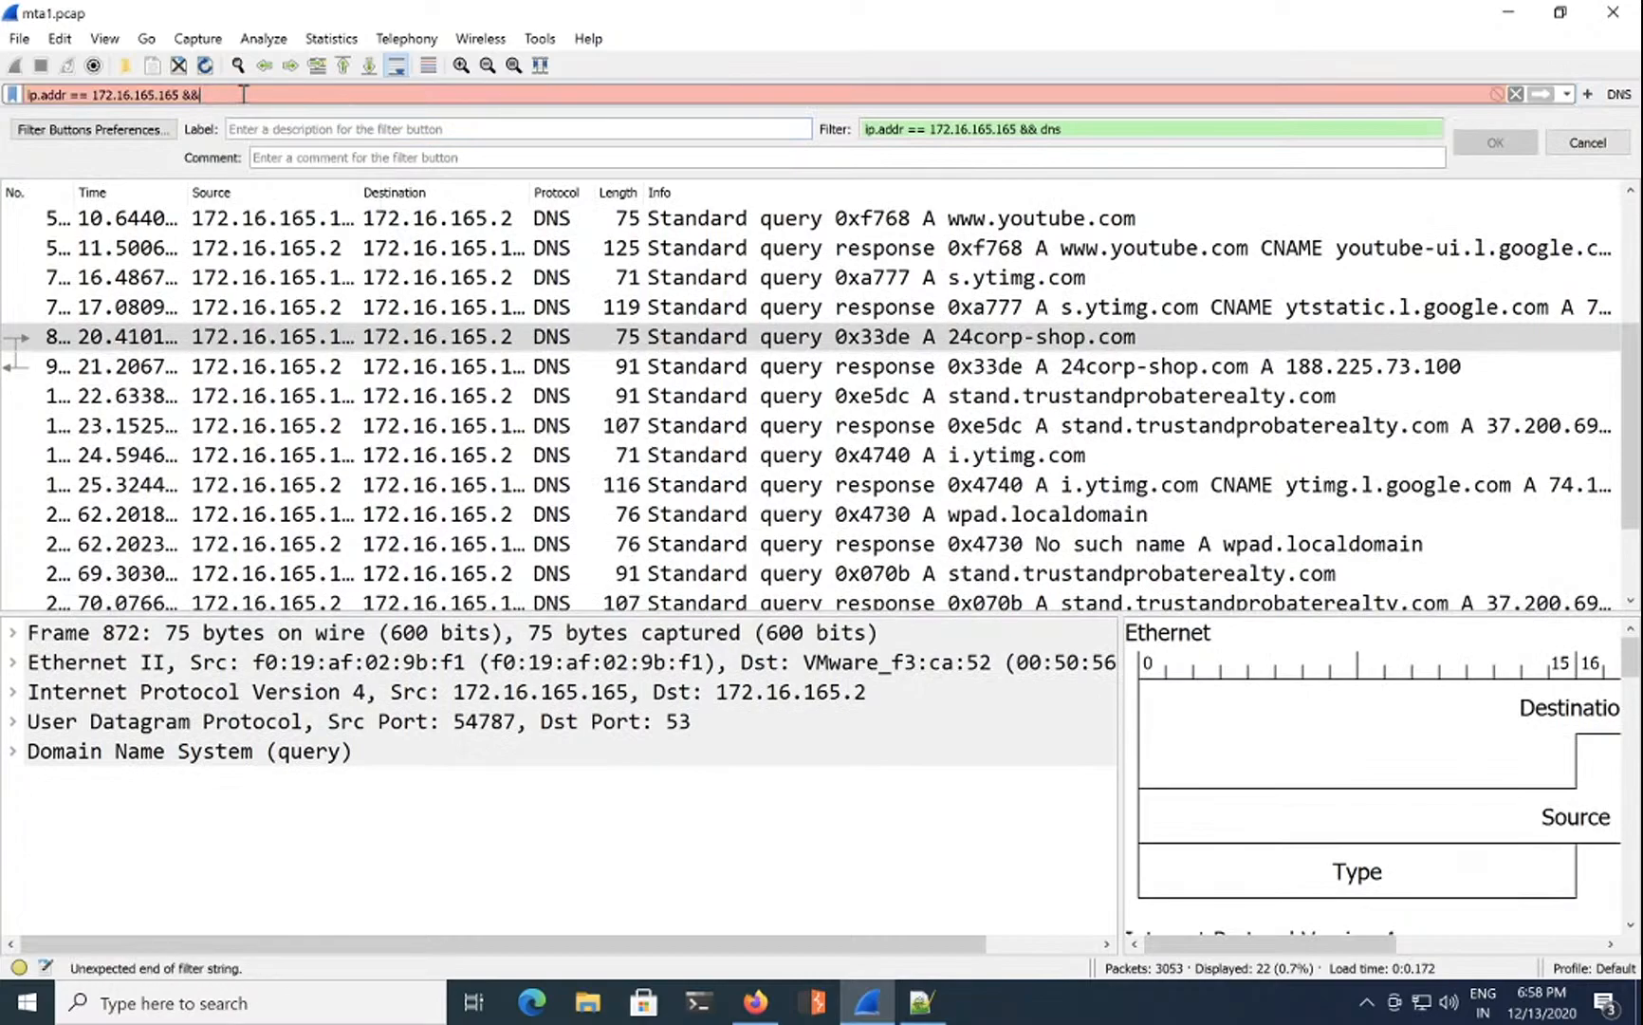
click(290, 131)
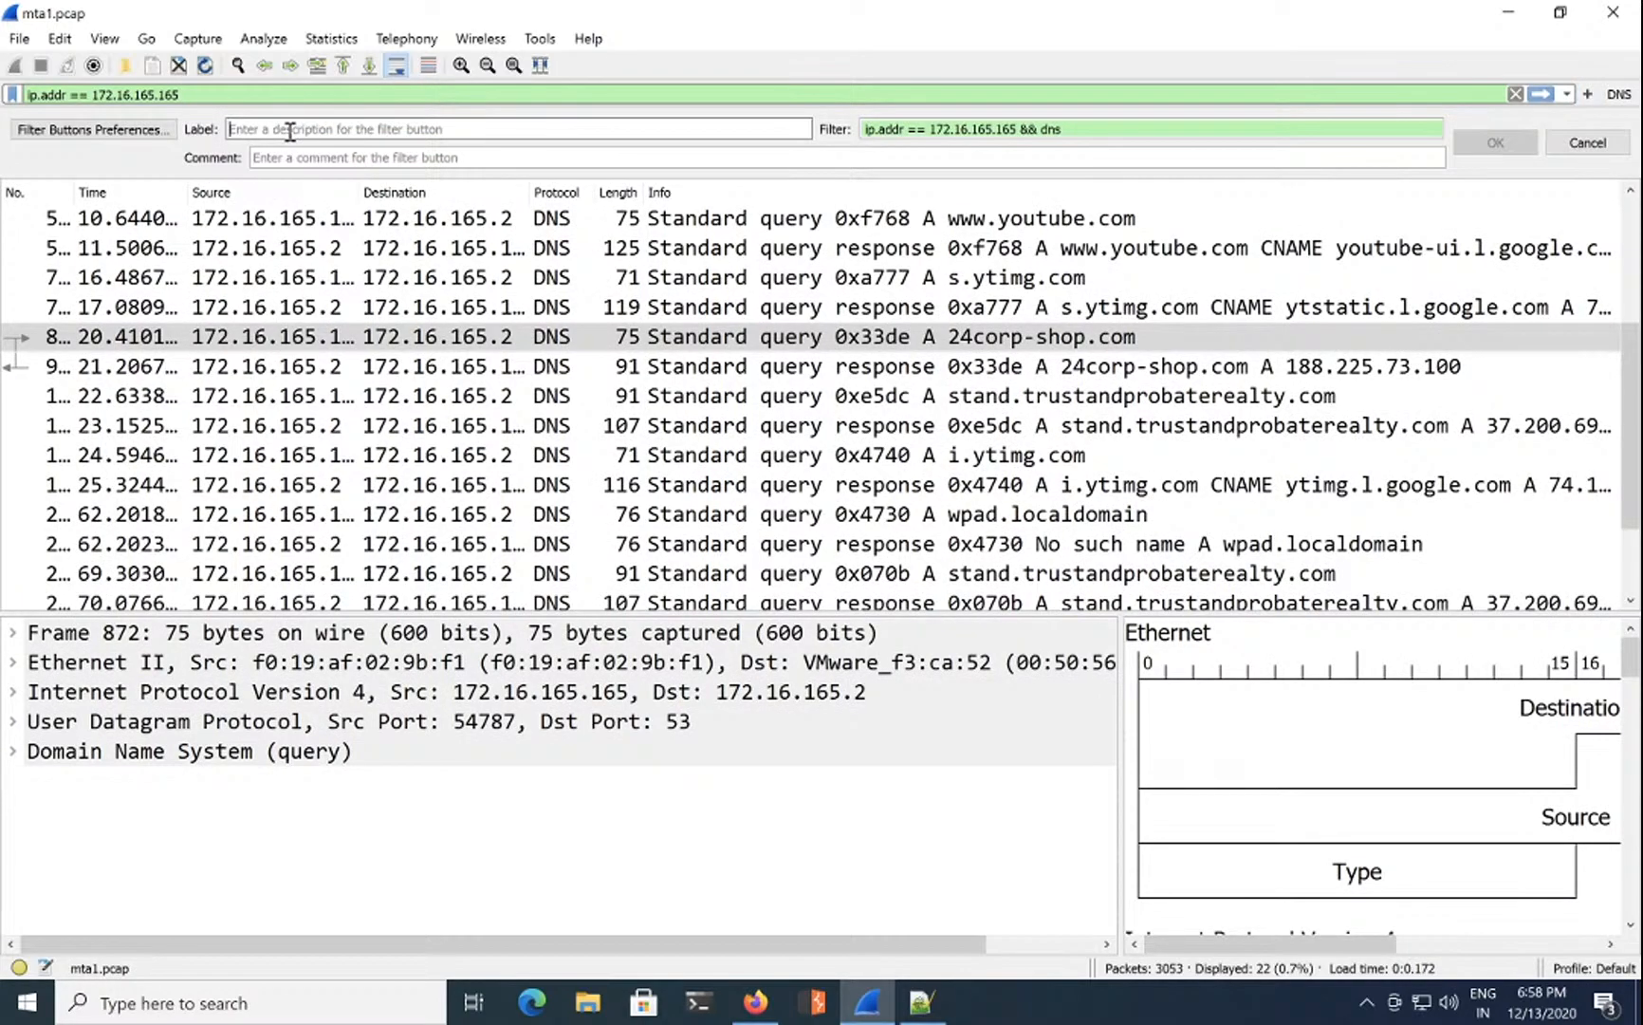
text(Infect)
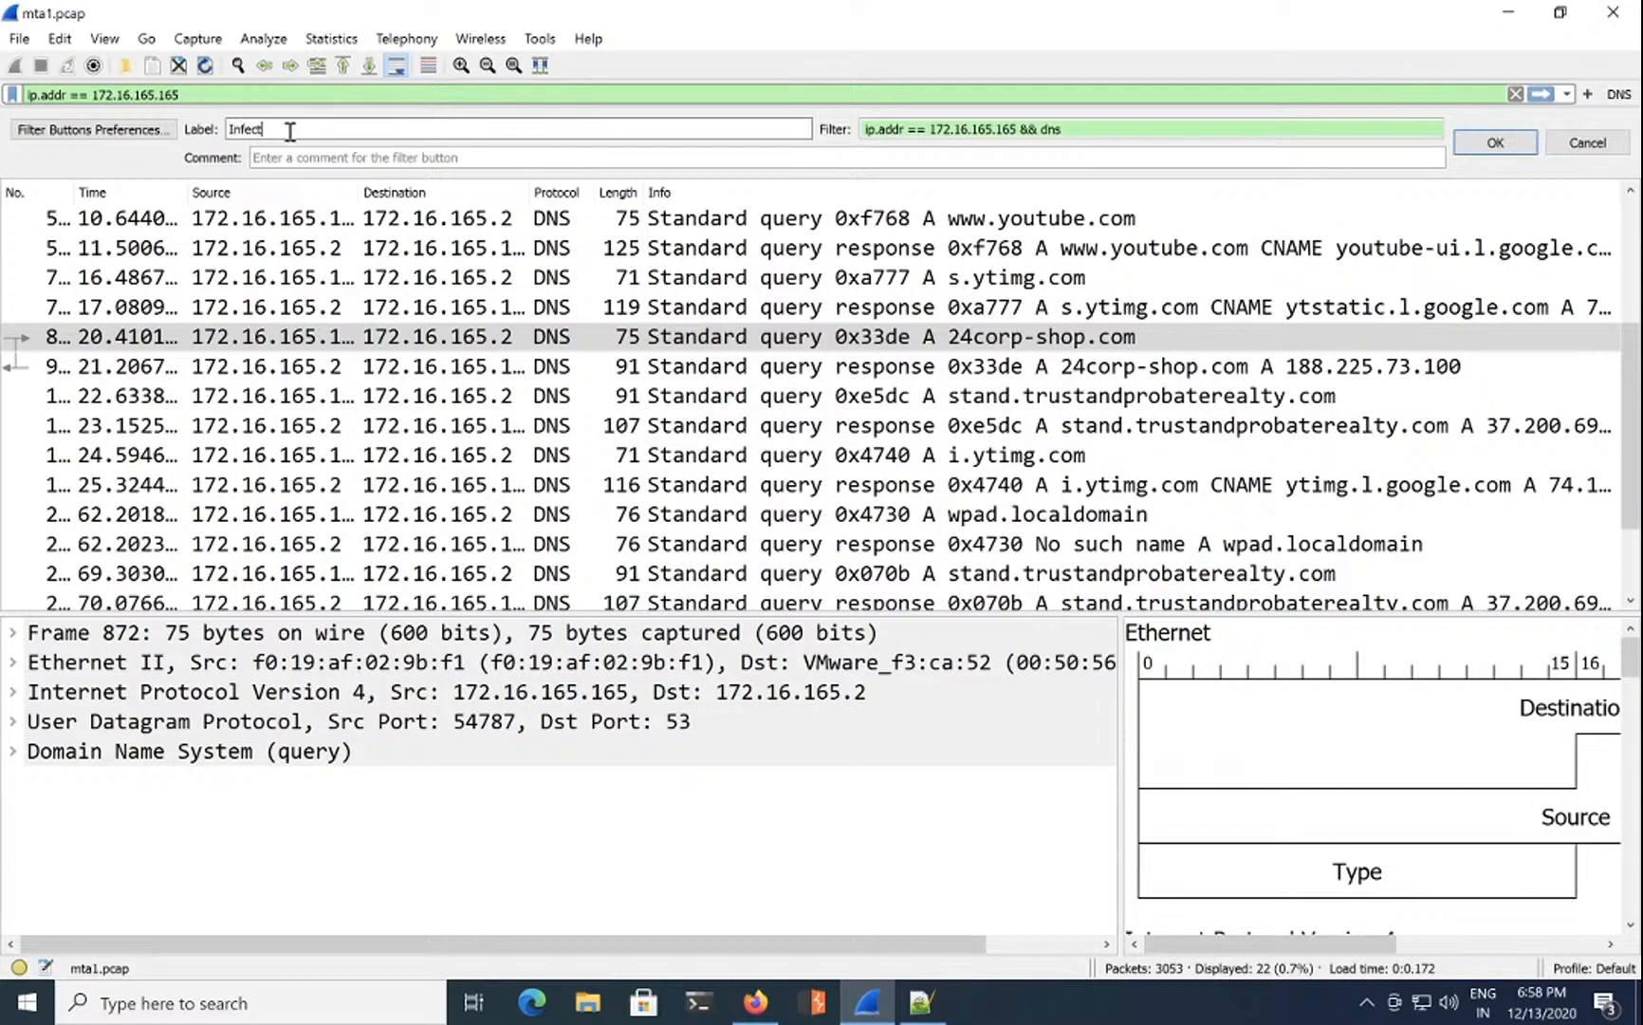
text(ed s)
key(Return)
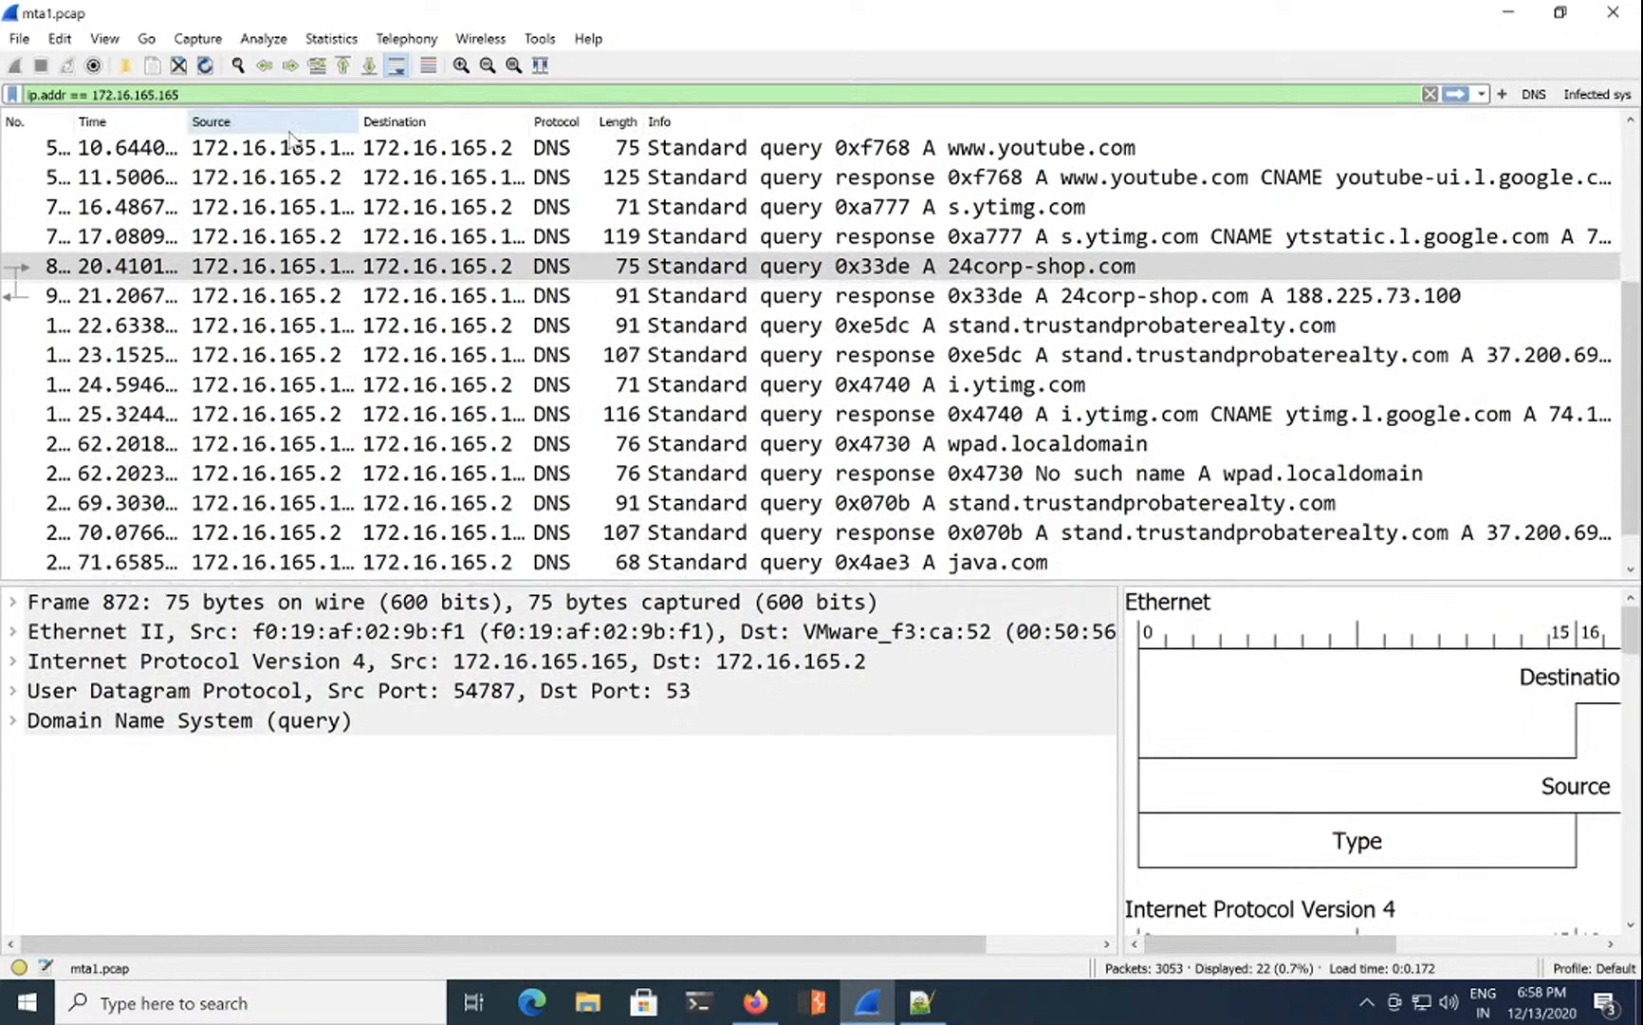
click(1619, 92)
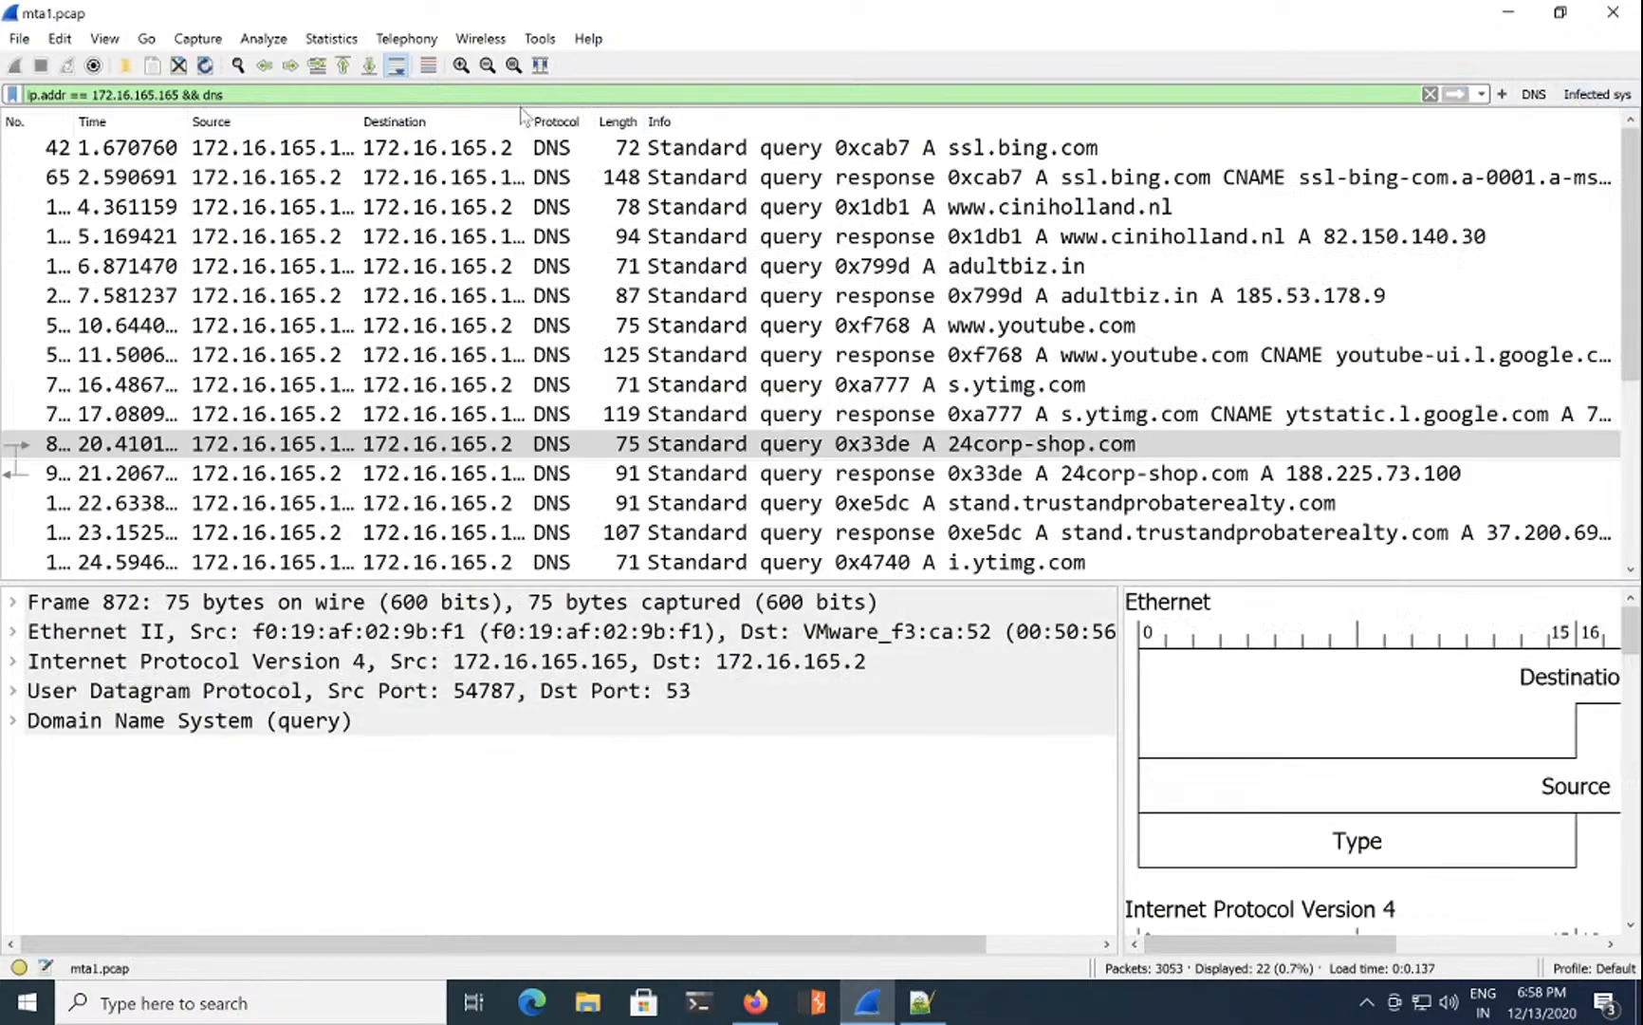
click(1534, 94)
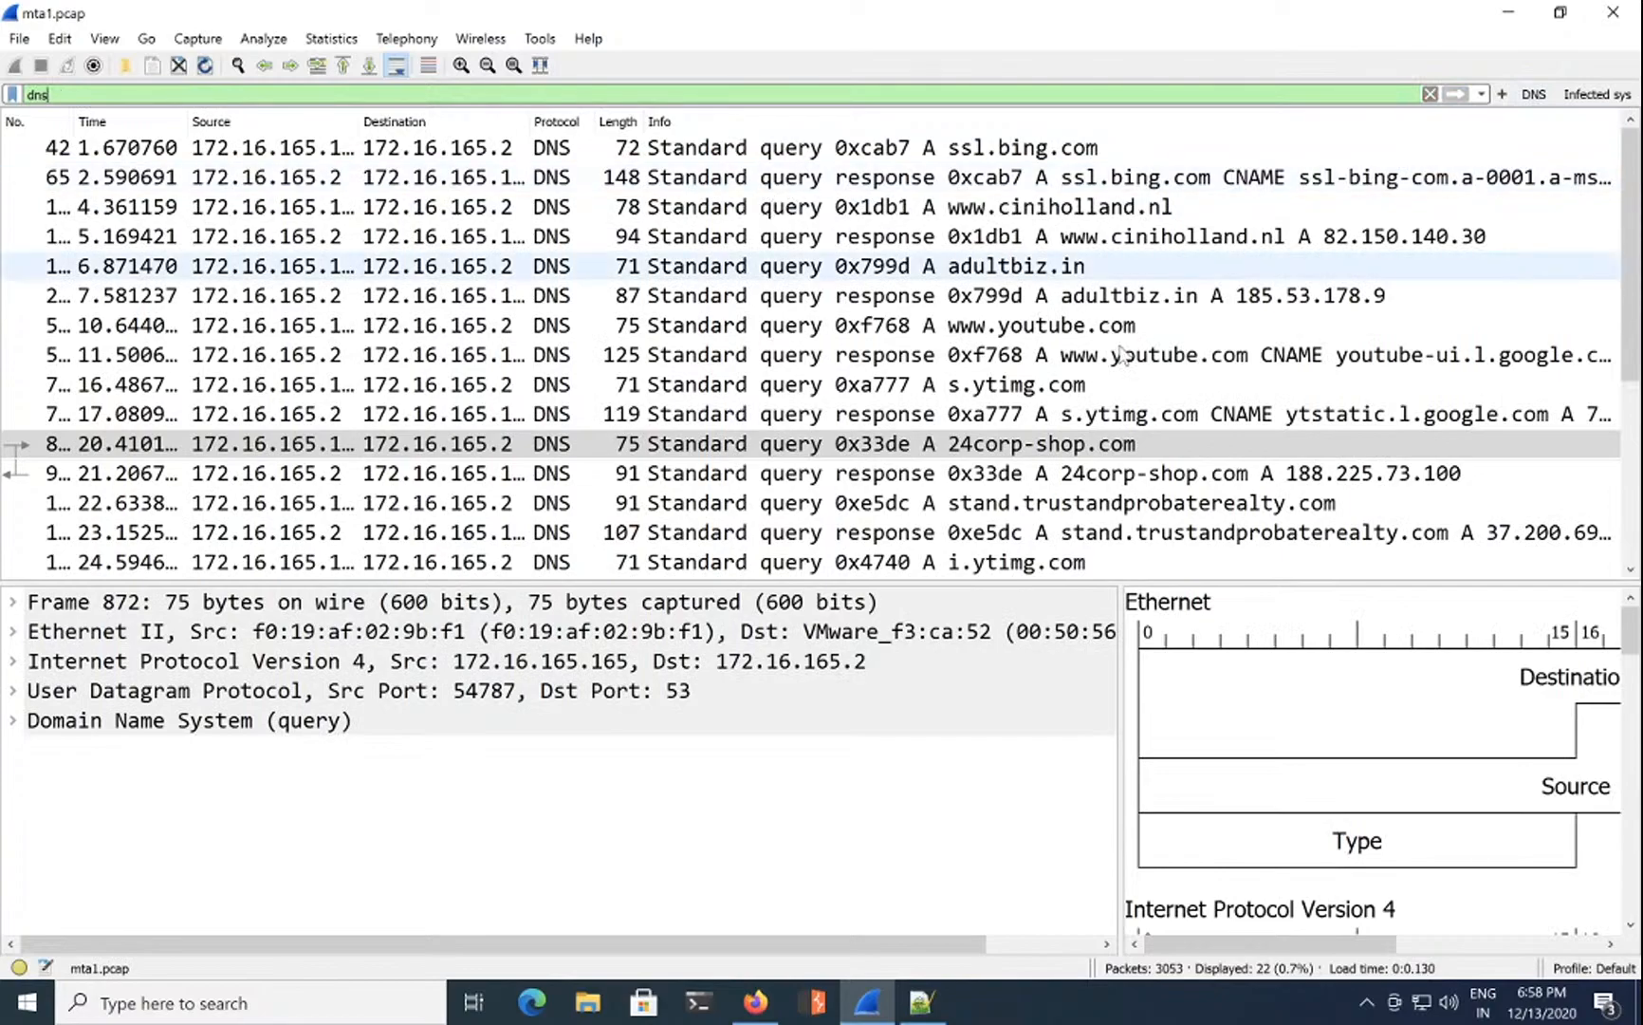
Step: Select the 24corp-shop.com query, sort the DNS packets by time, and widen the No. column to show frame 872
click(1049, 446)
click(1049, 447)
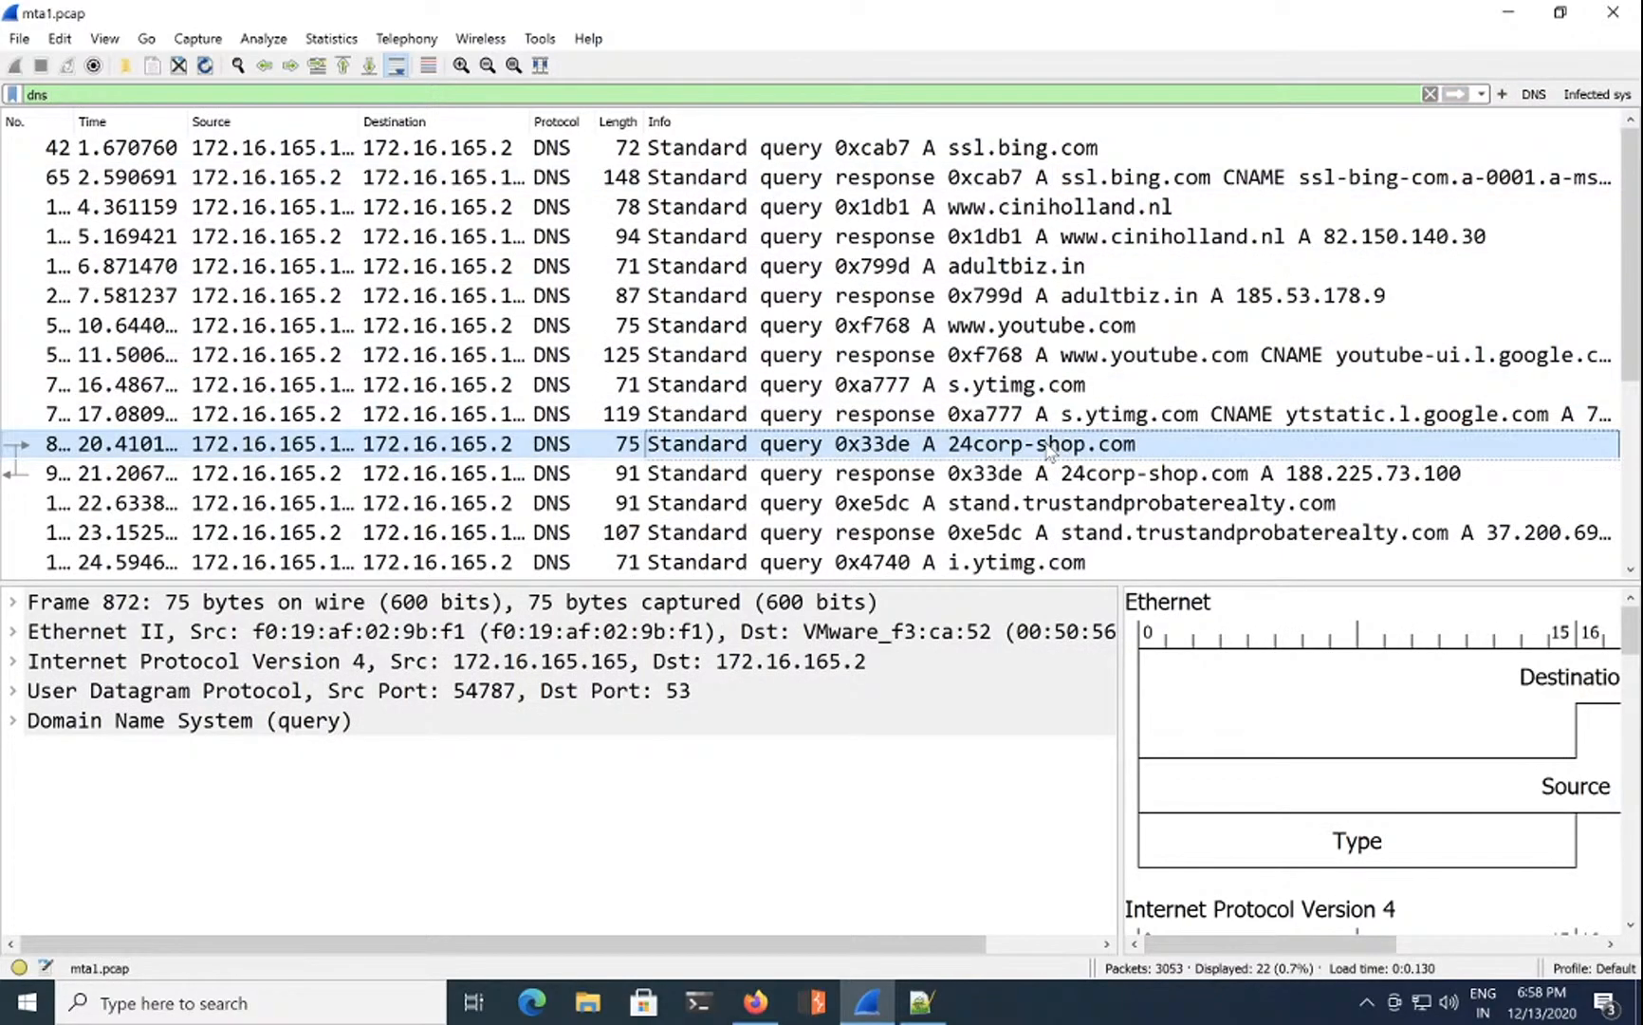
right_click(1049, 447)
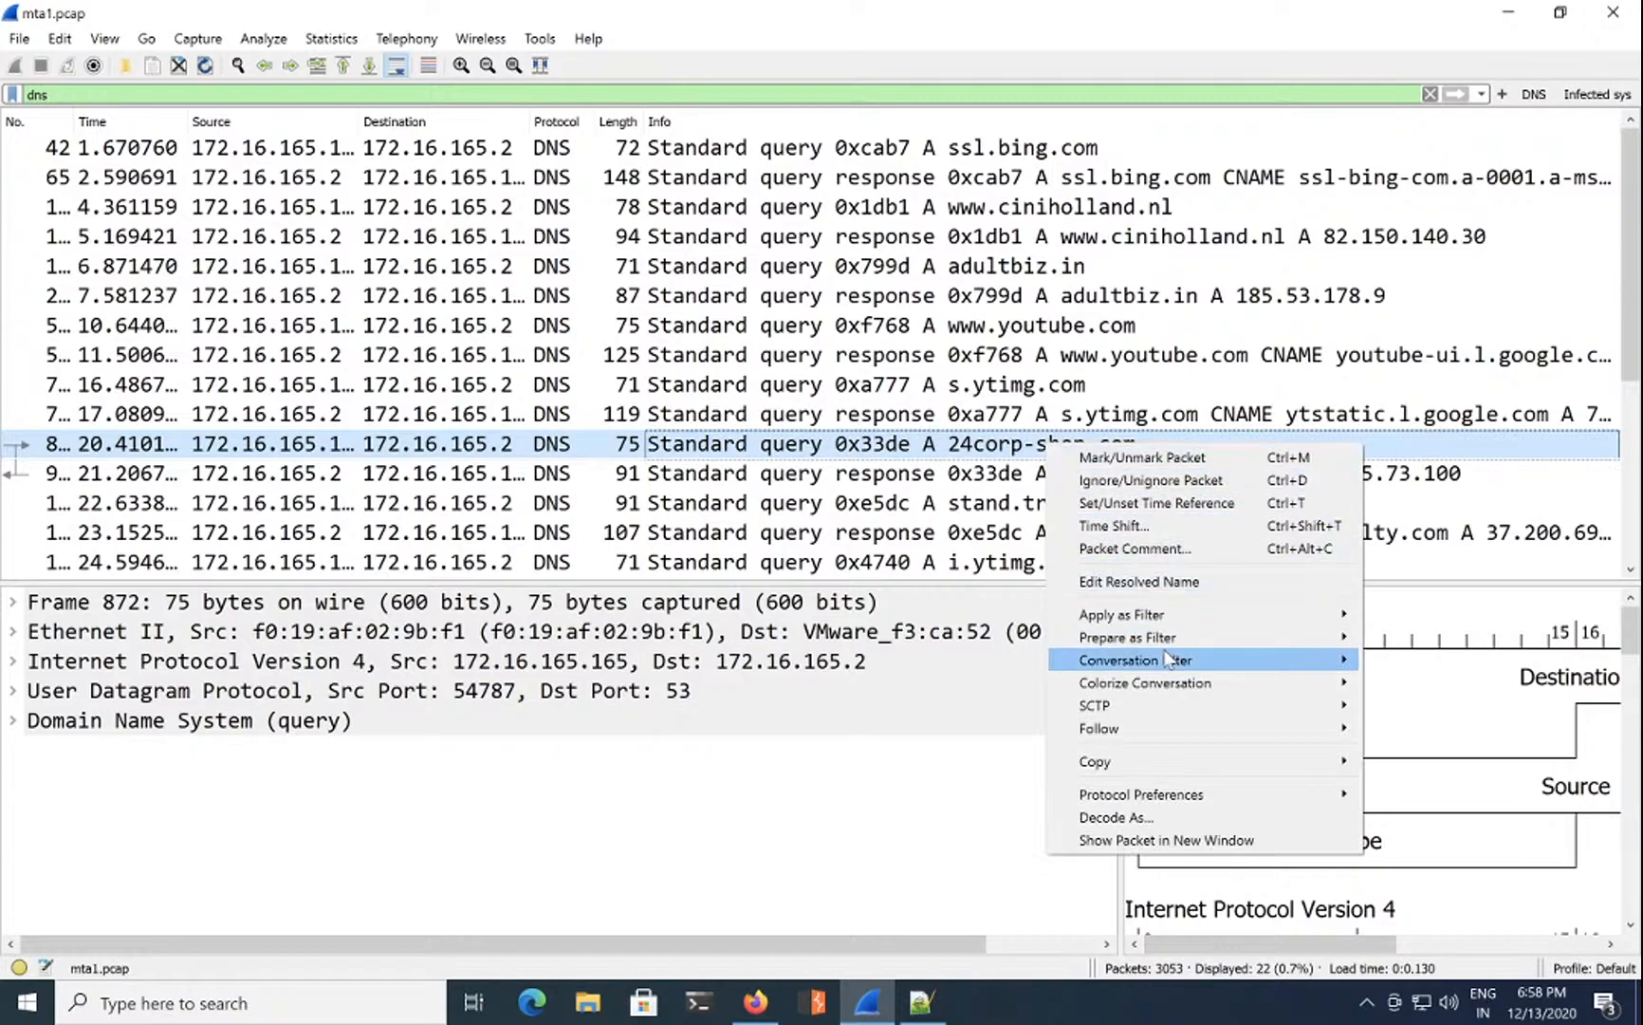
mouse_move(1175, 735)
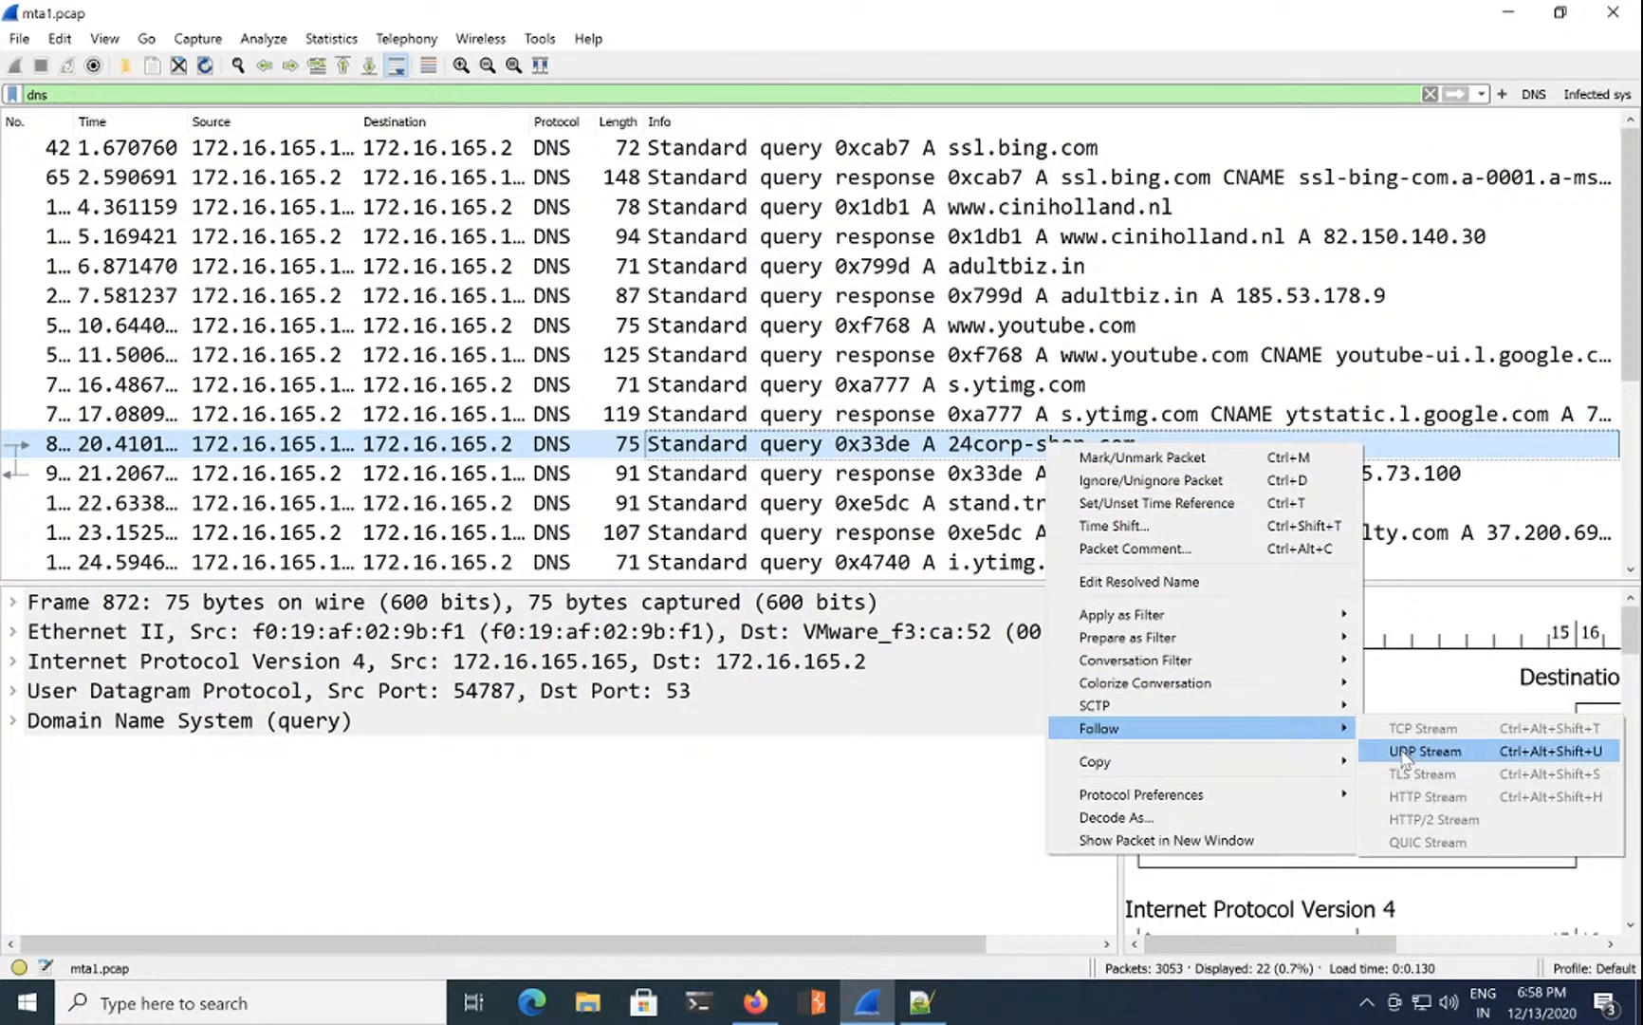
click(849, 457)
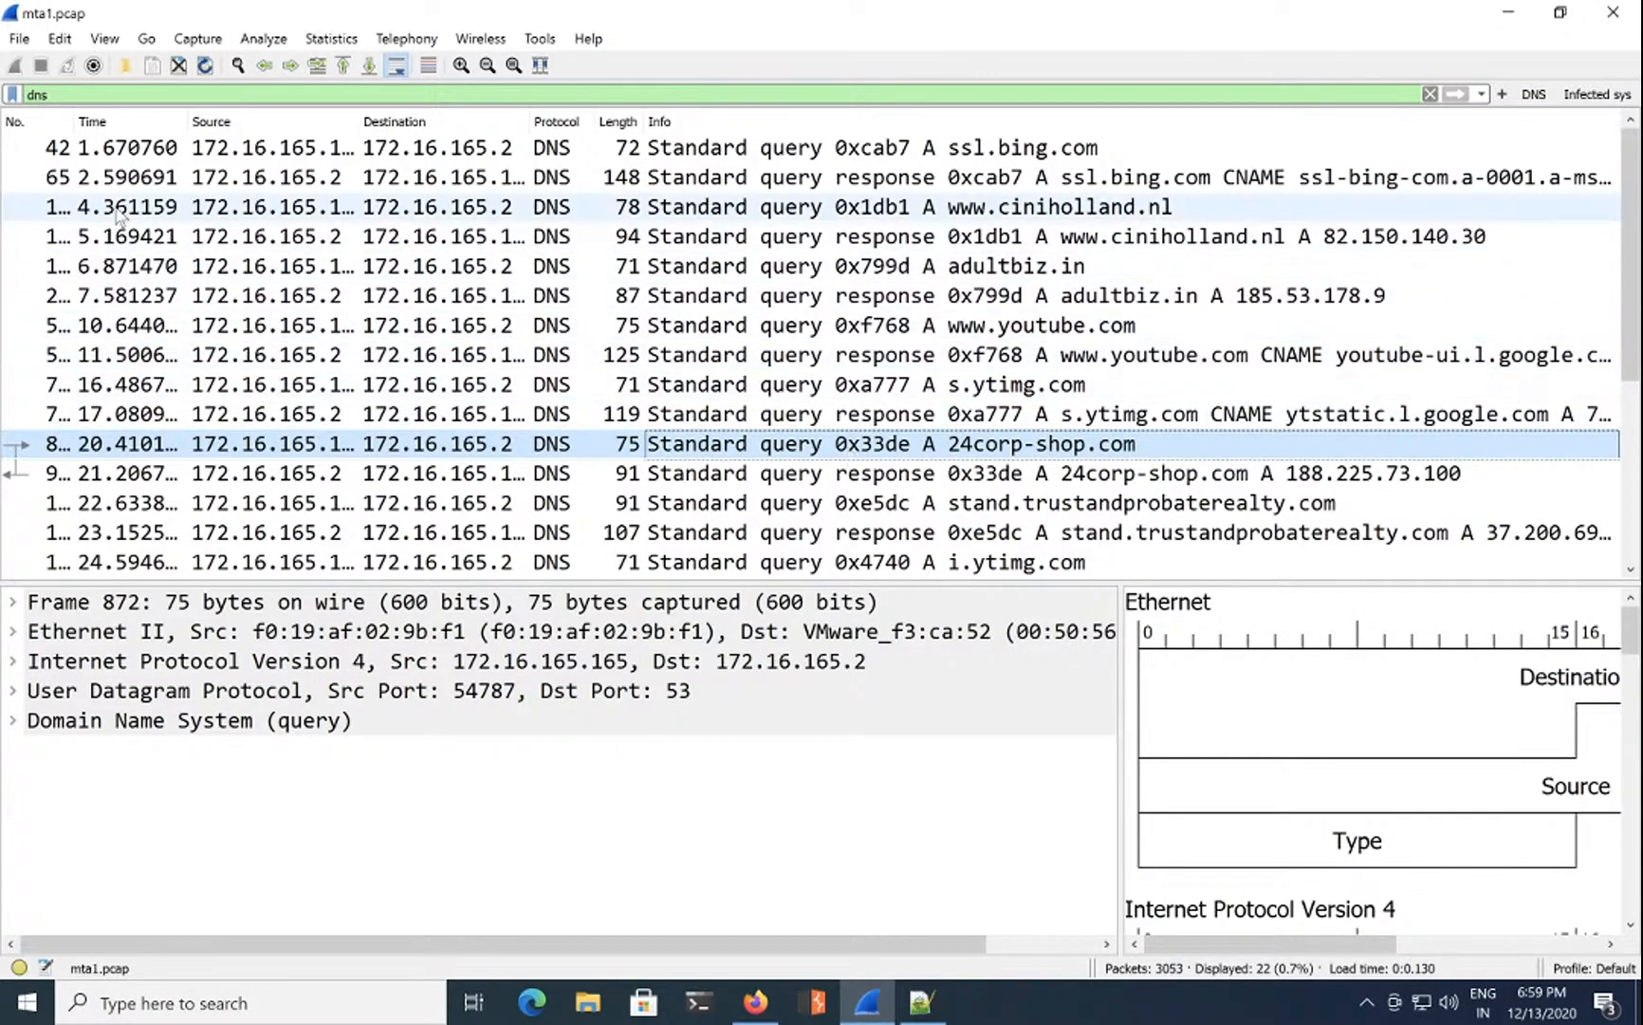
click(91, 122)
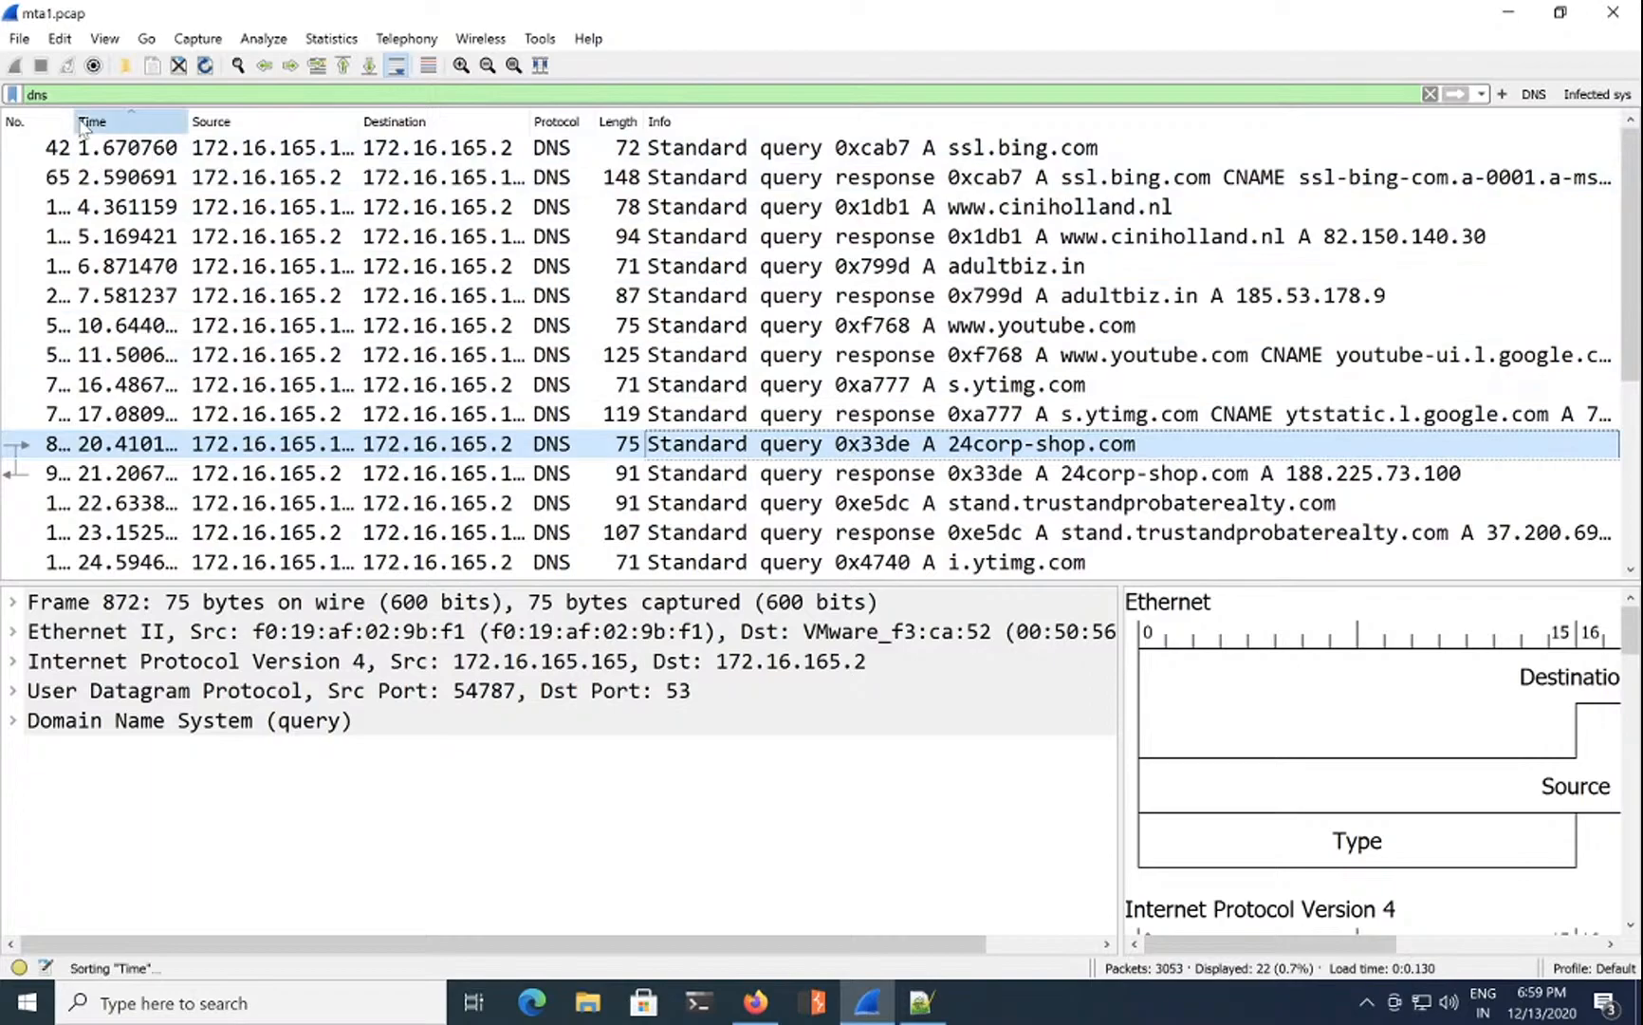
drag(98, 118, 115, 118)
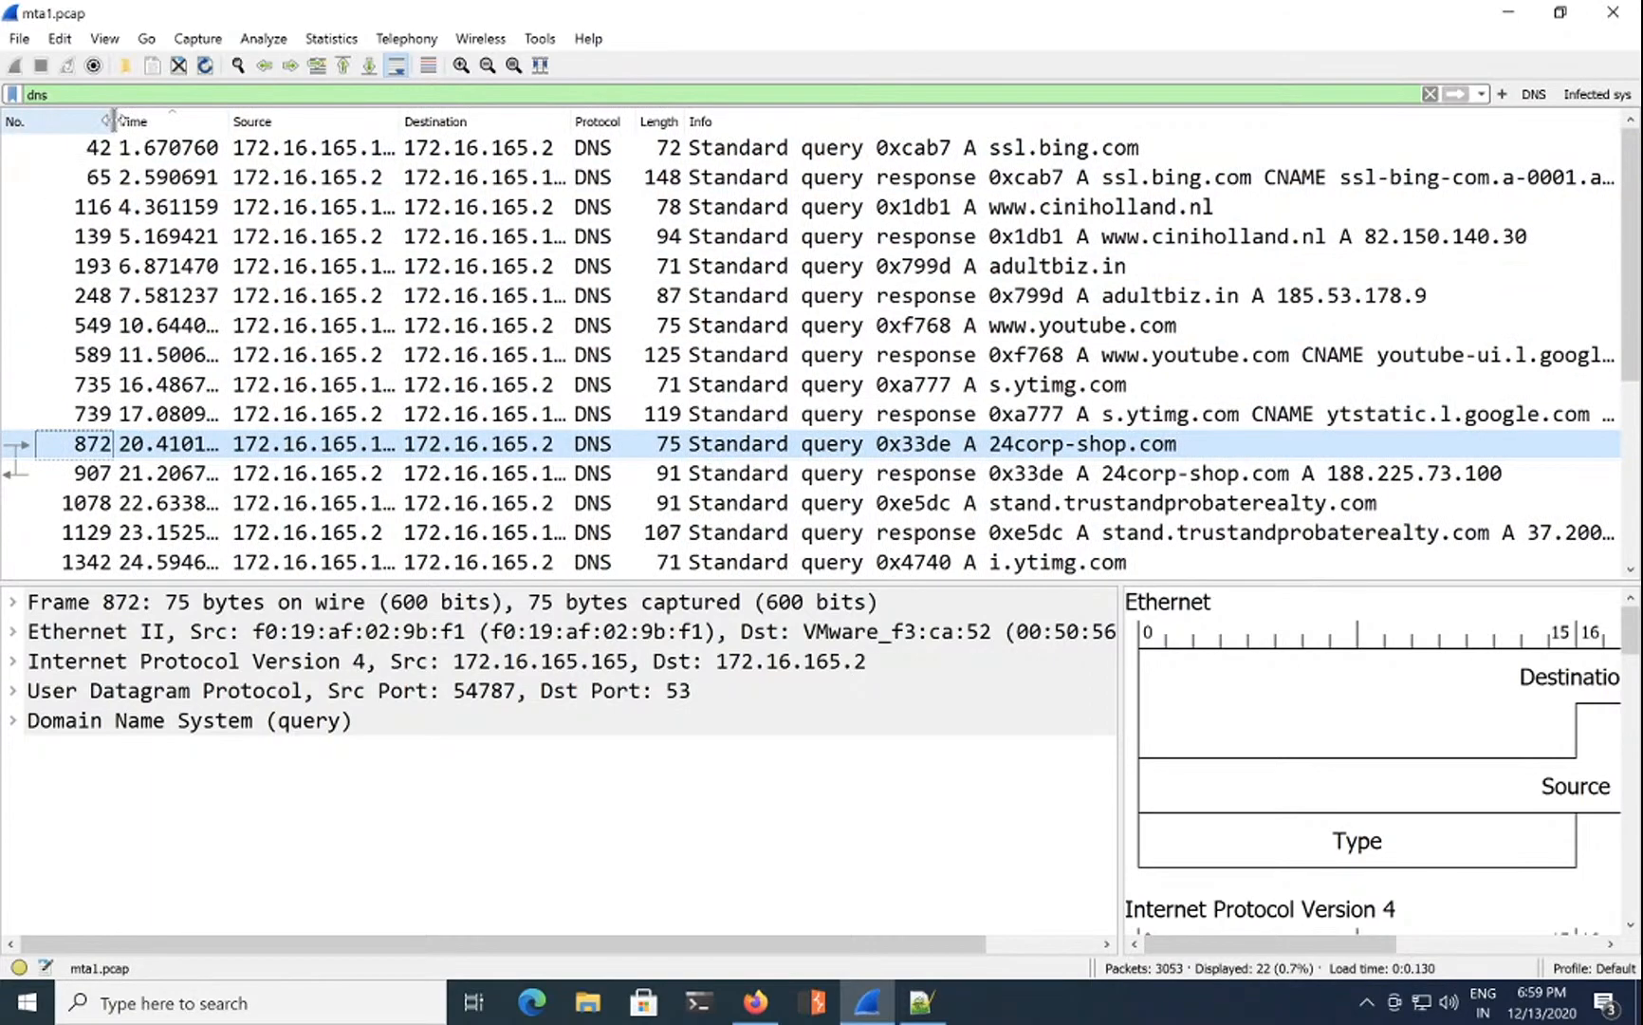
Step: Clear the dns display filter so all 3053 packets are listed
double_click(121, 94)
key(BackSpace)
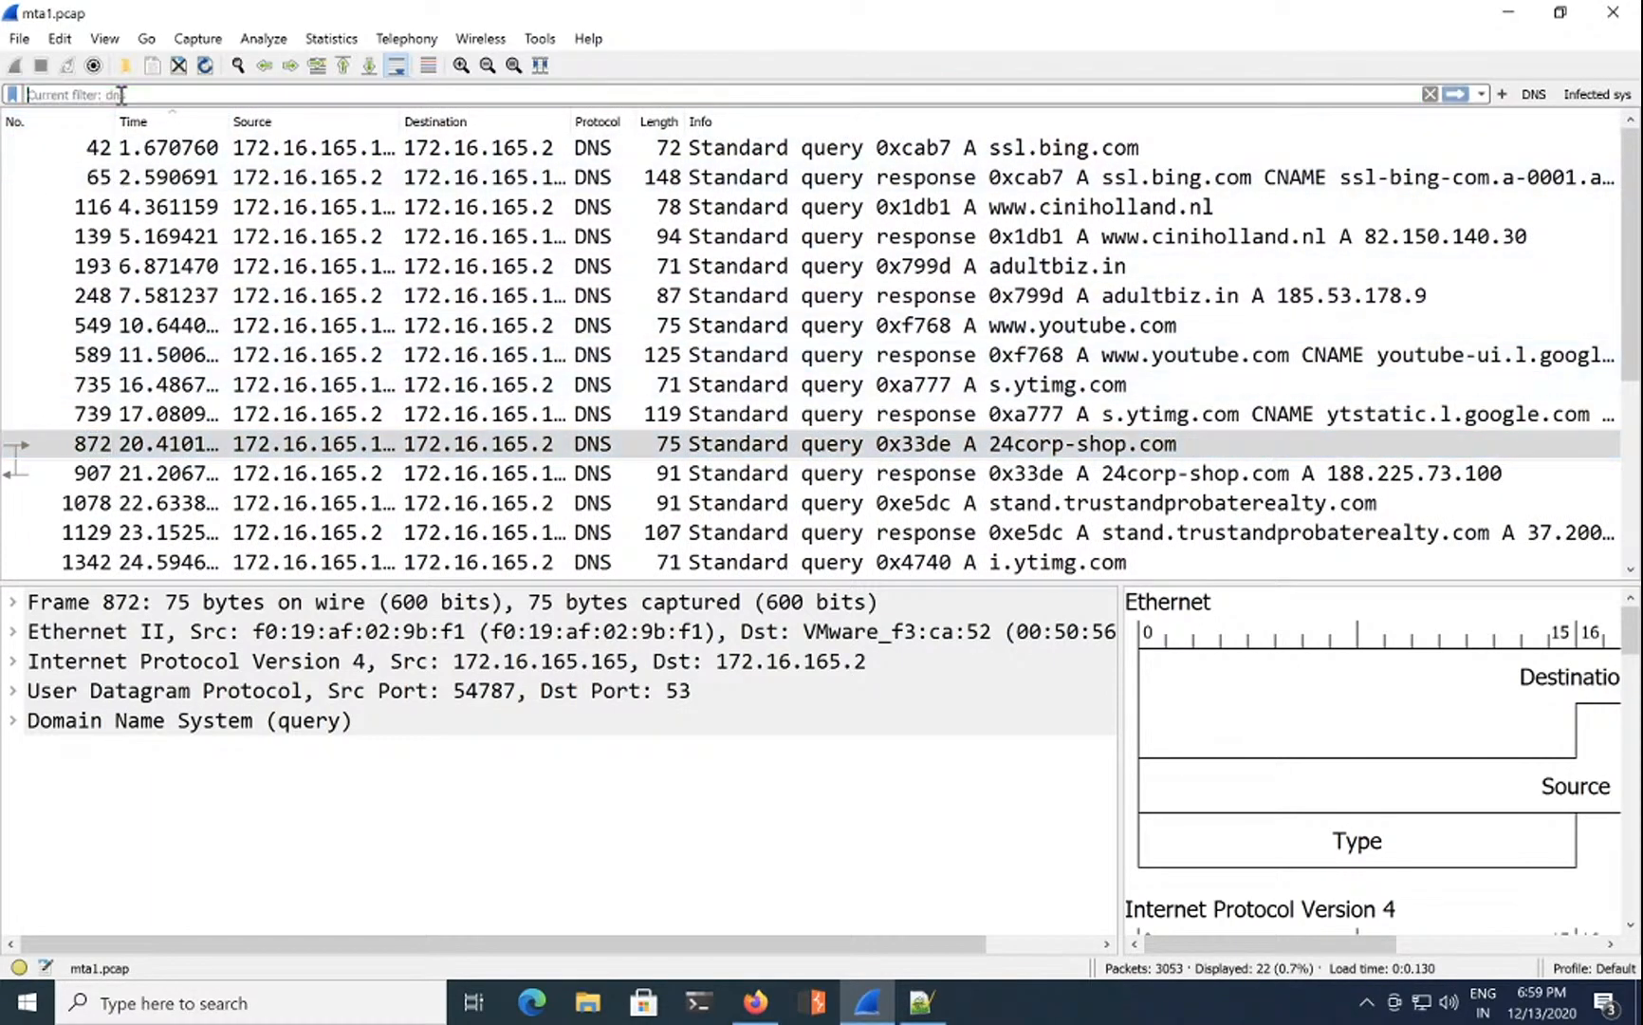
key(Return)
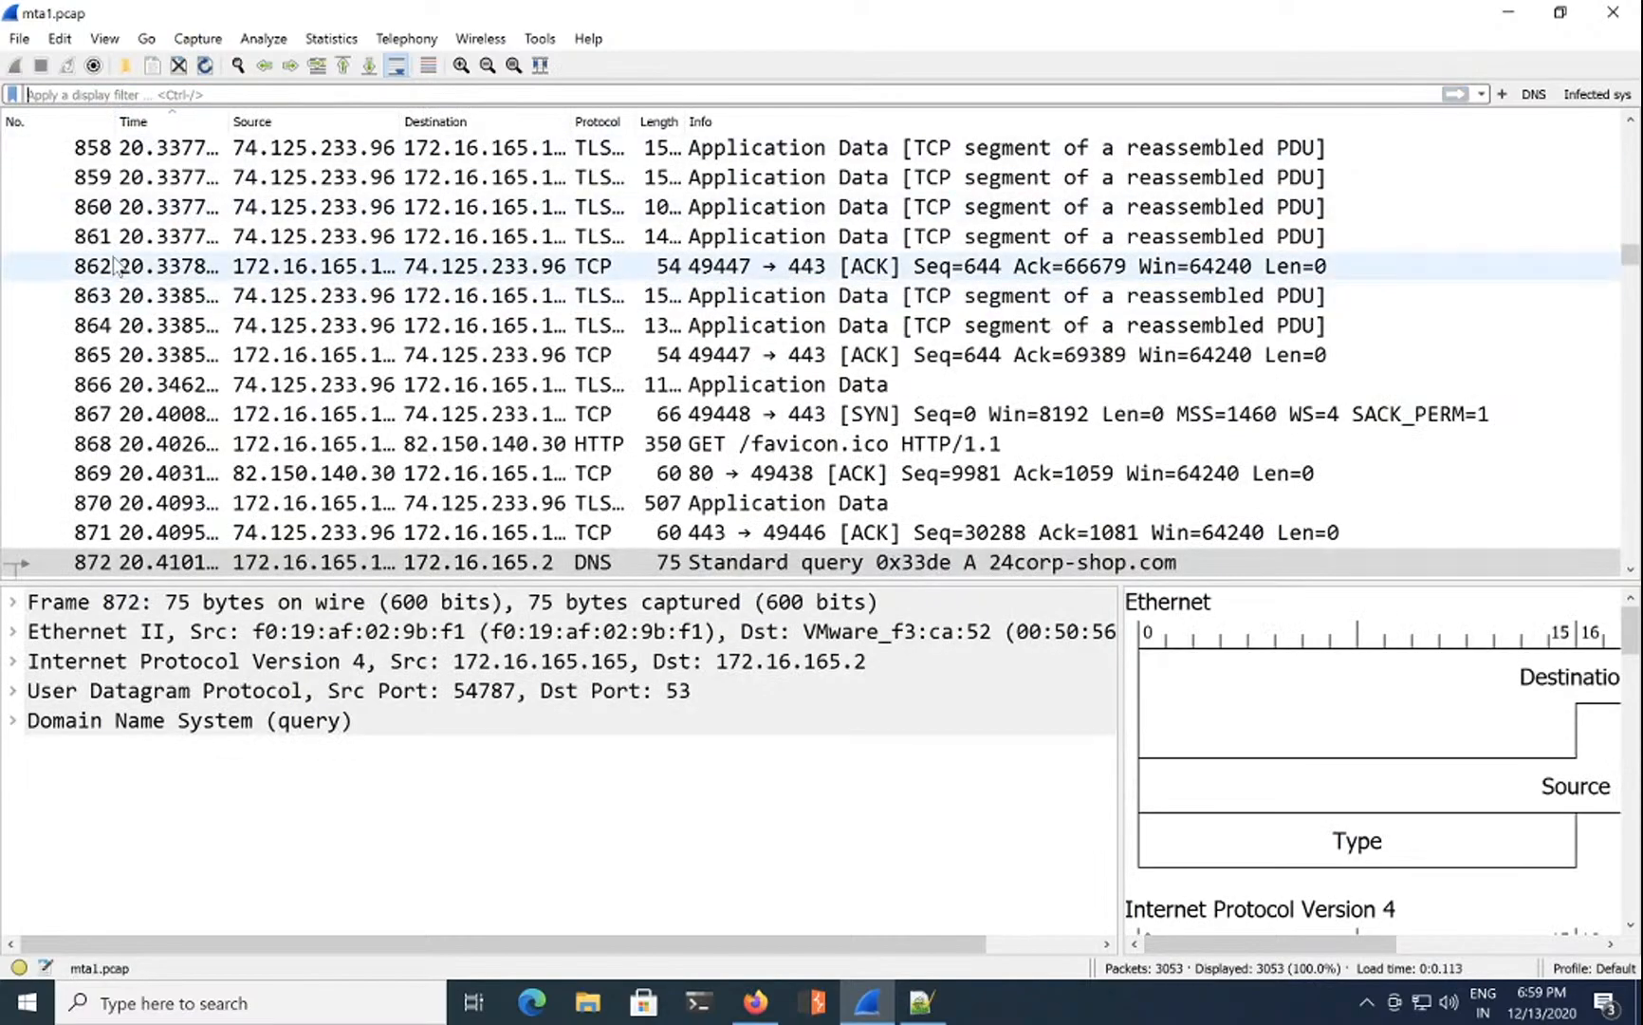
Step: Review packets 872 through 880 around the 24corp-shop.com query, ending on TLS packet 877
scroll(149, 431, down, 1)
click(295, 474)
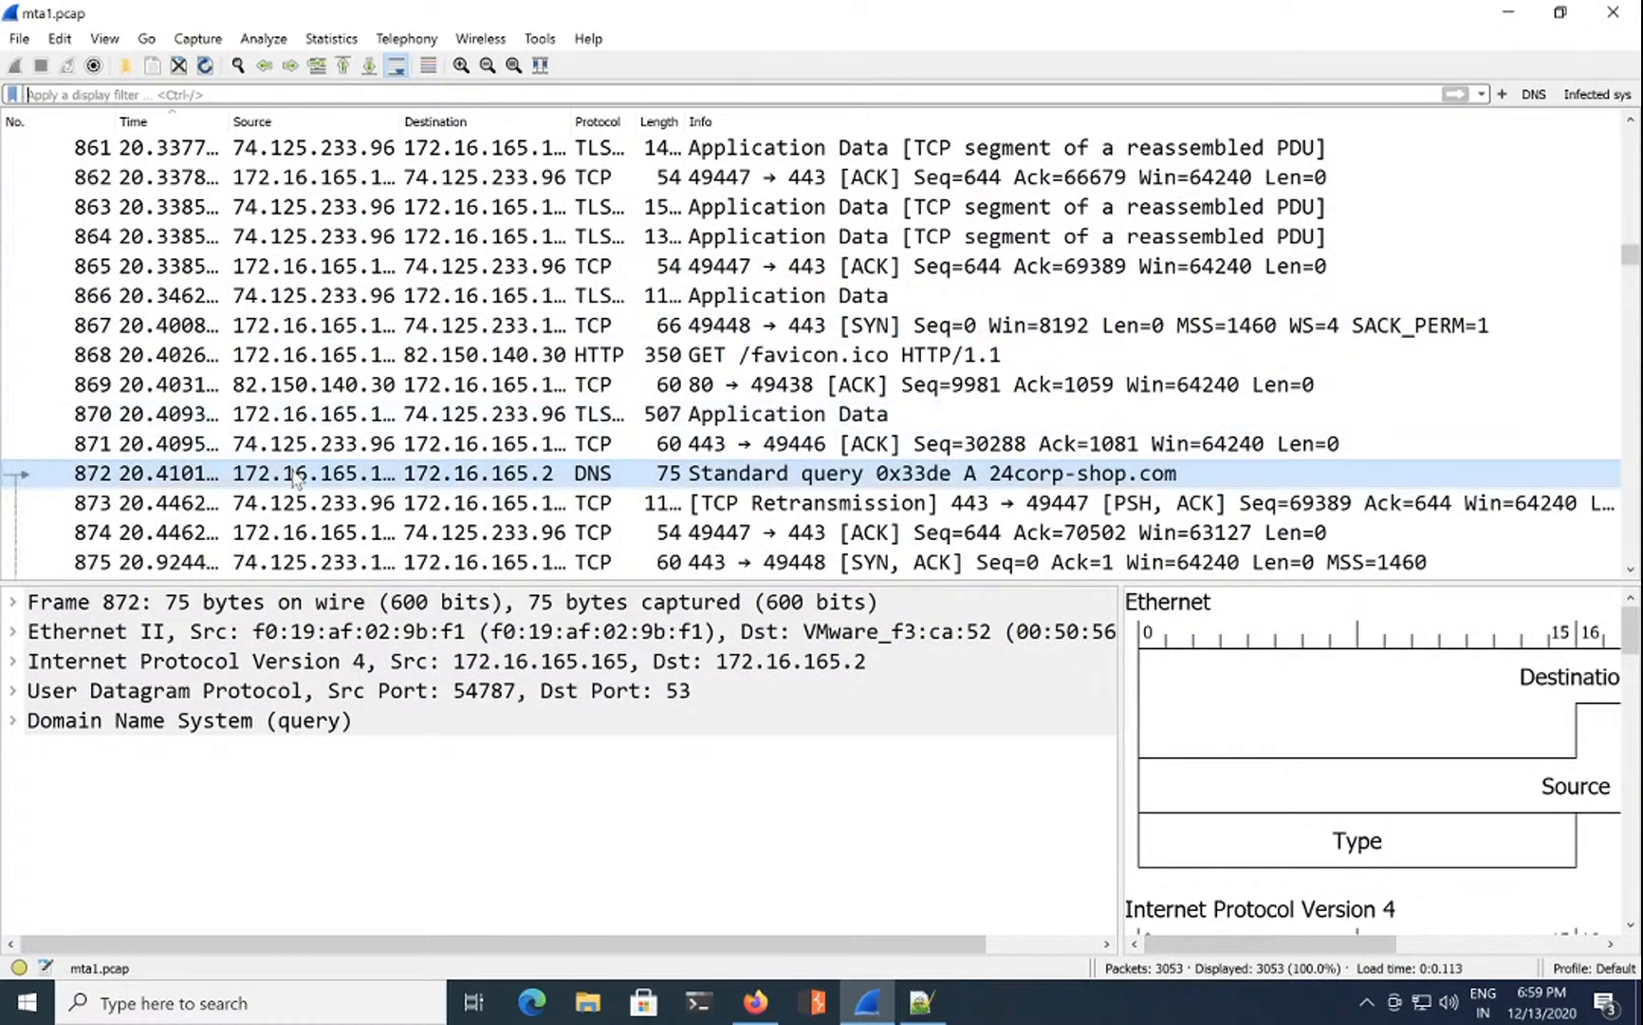
right_click(296, 474)
mouse_move(534, 764)
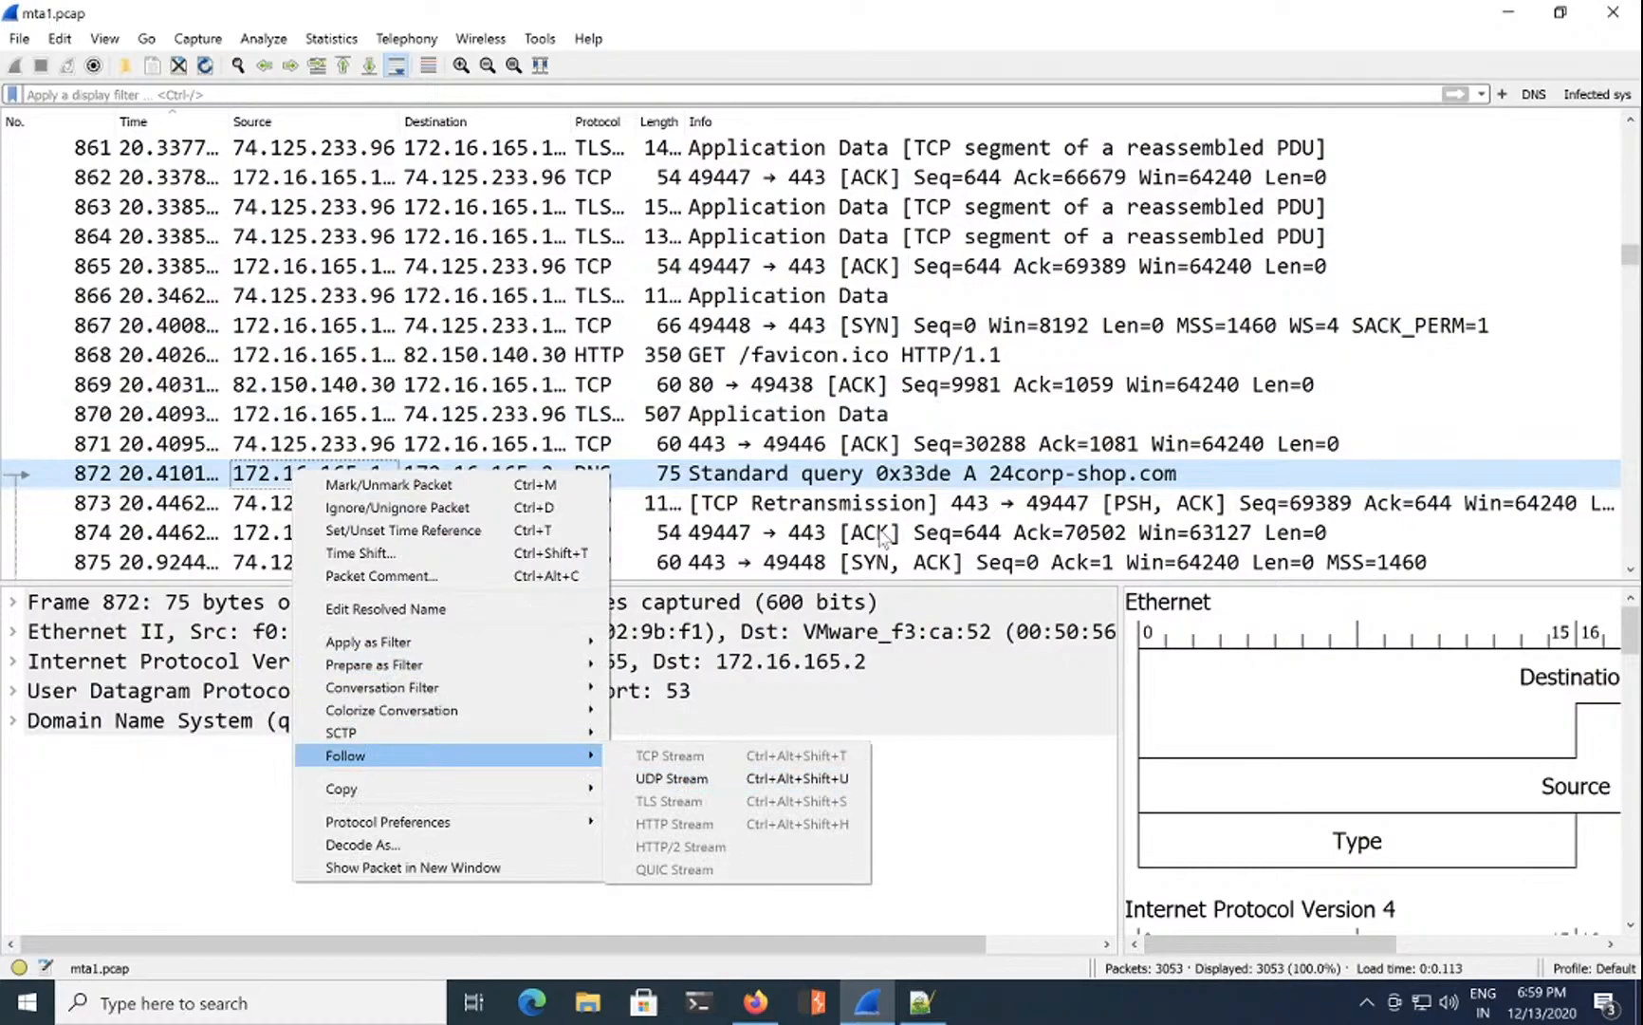
click(897, 517)
scroll(730, 485, down, 2)
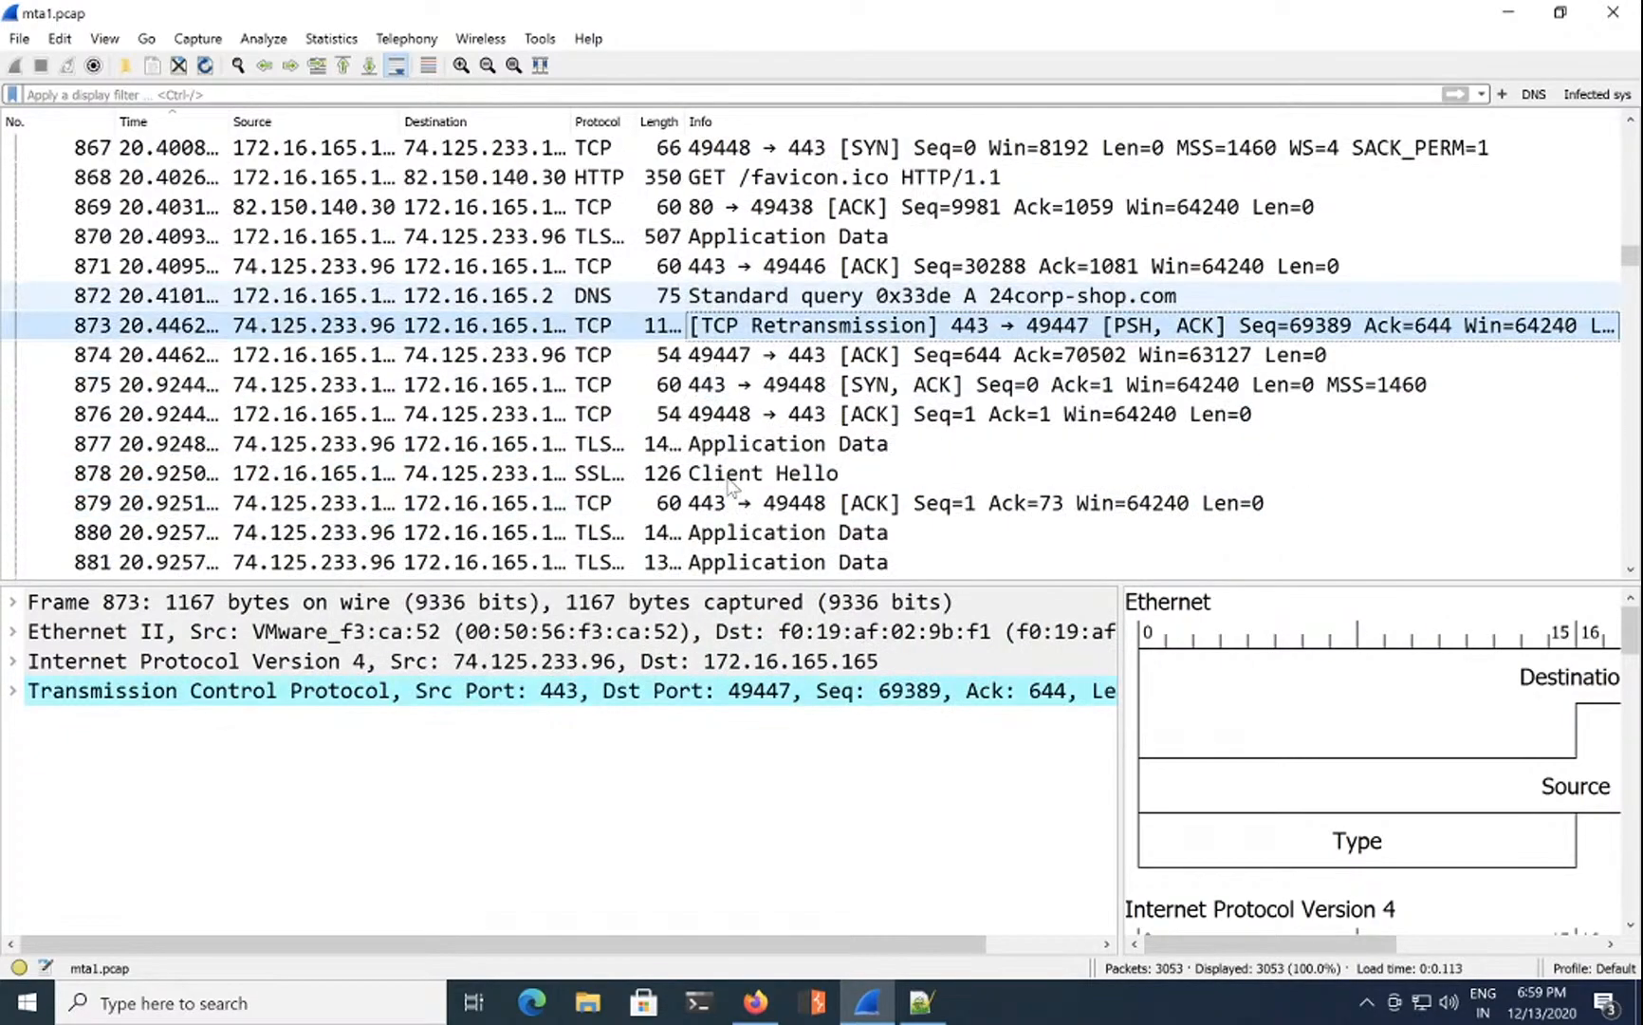
click(841, 366)
click(823, 451)
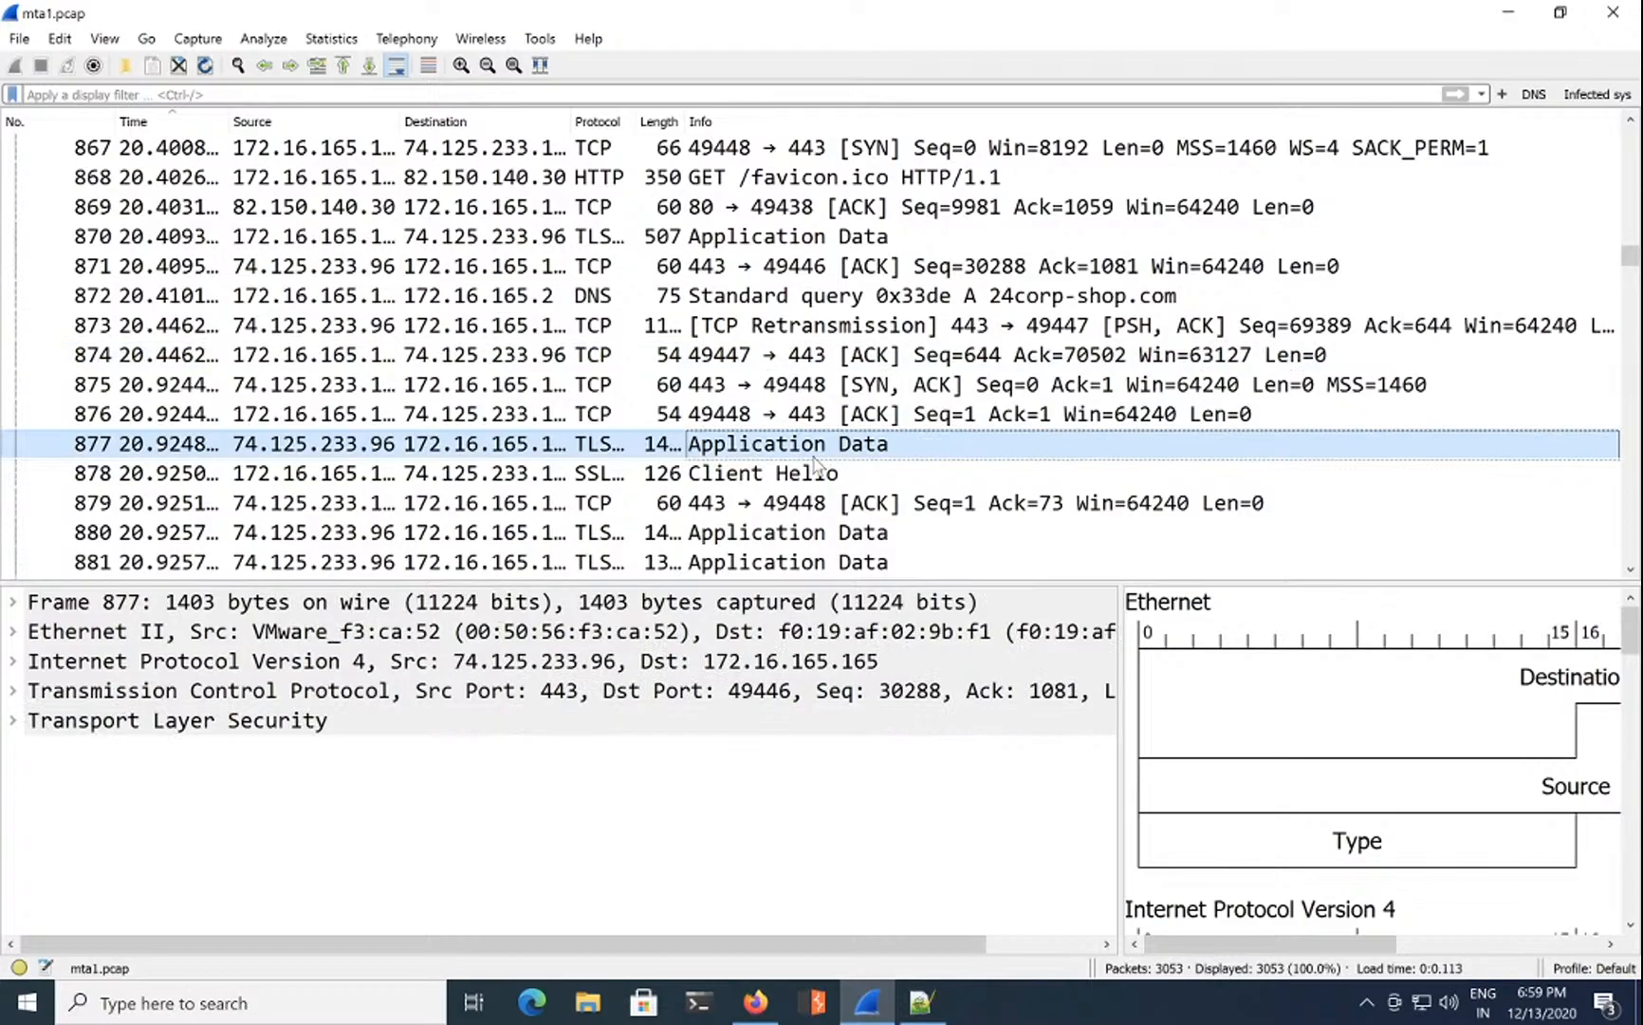
key(Down)
key(Down)
key(Down)
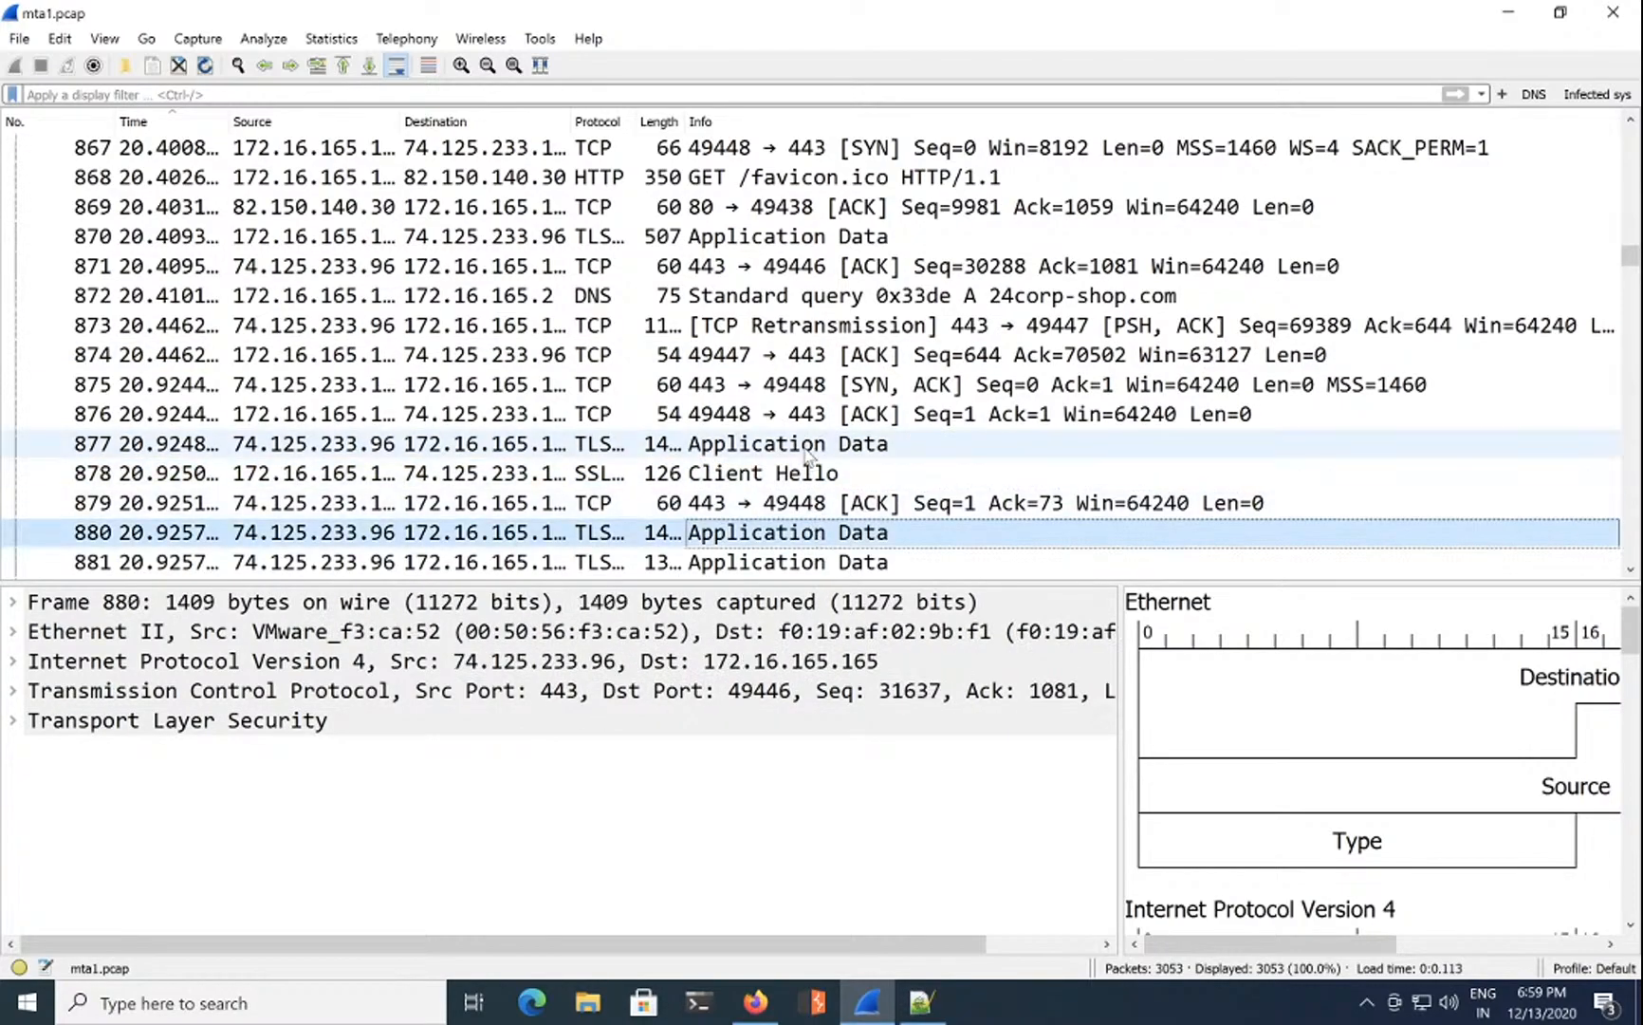
click(824, 441)
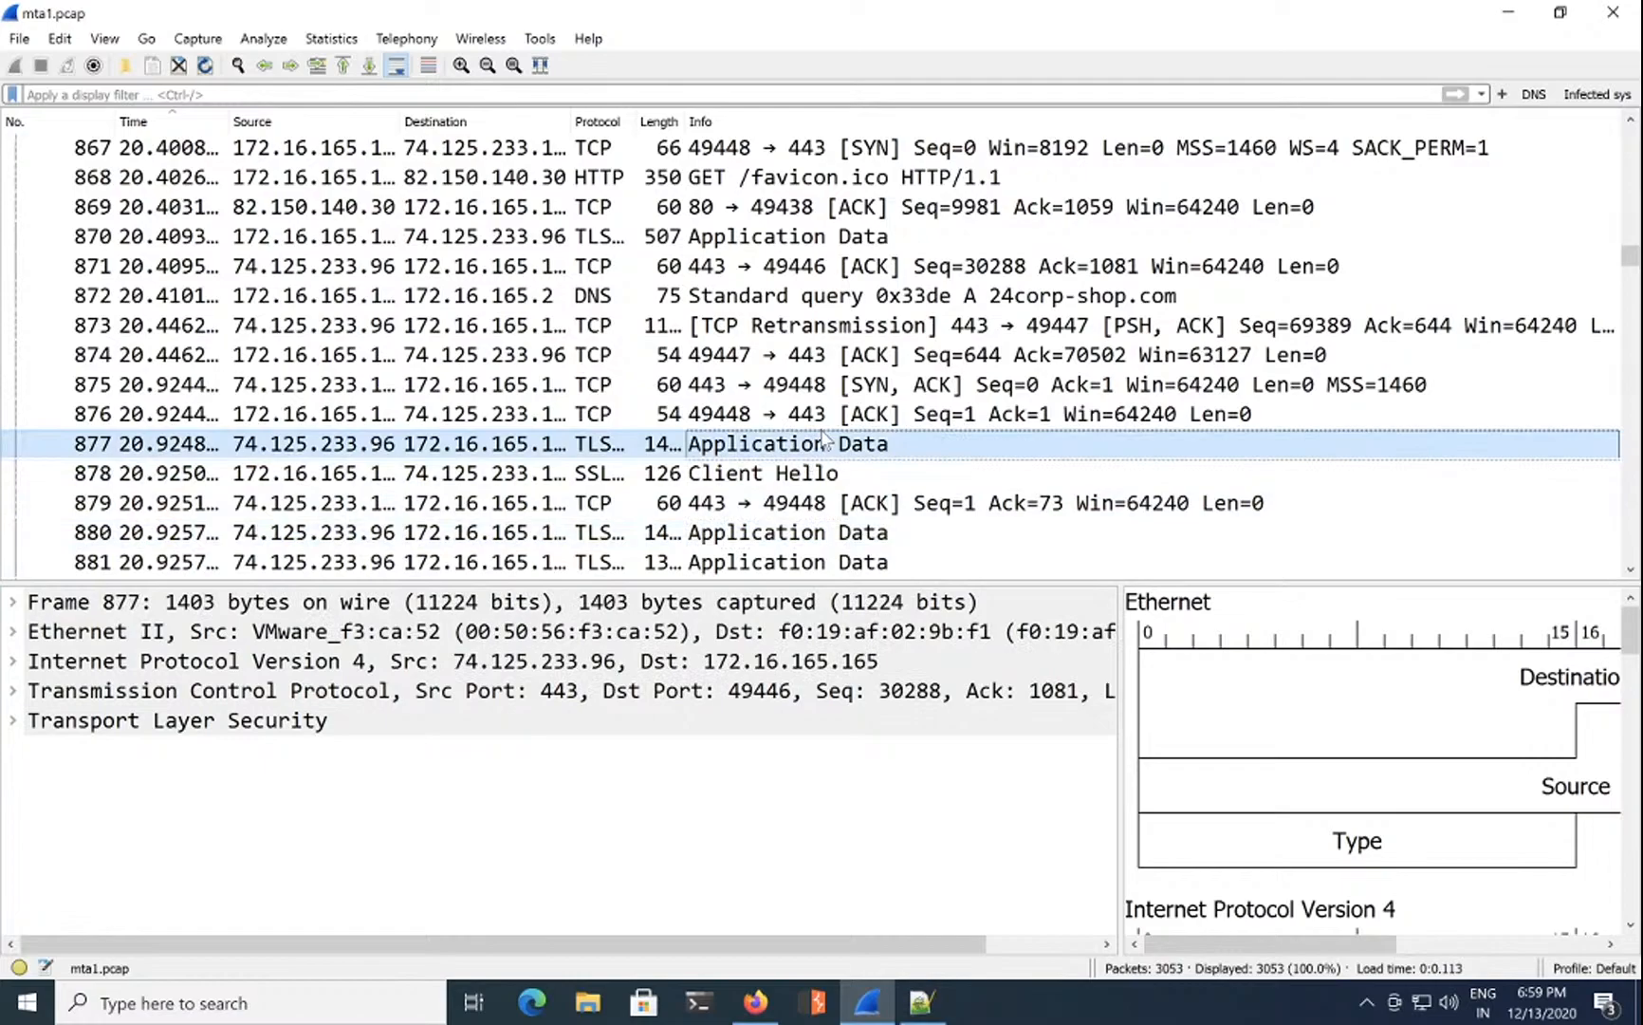
Step: Move the Length column ahead of Protocol, narrow Destination, and widen Protocol to show full names
click(650, 121)
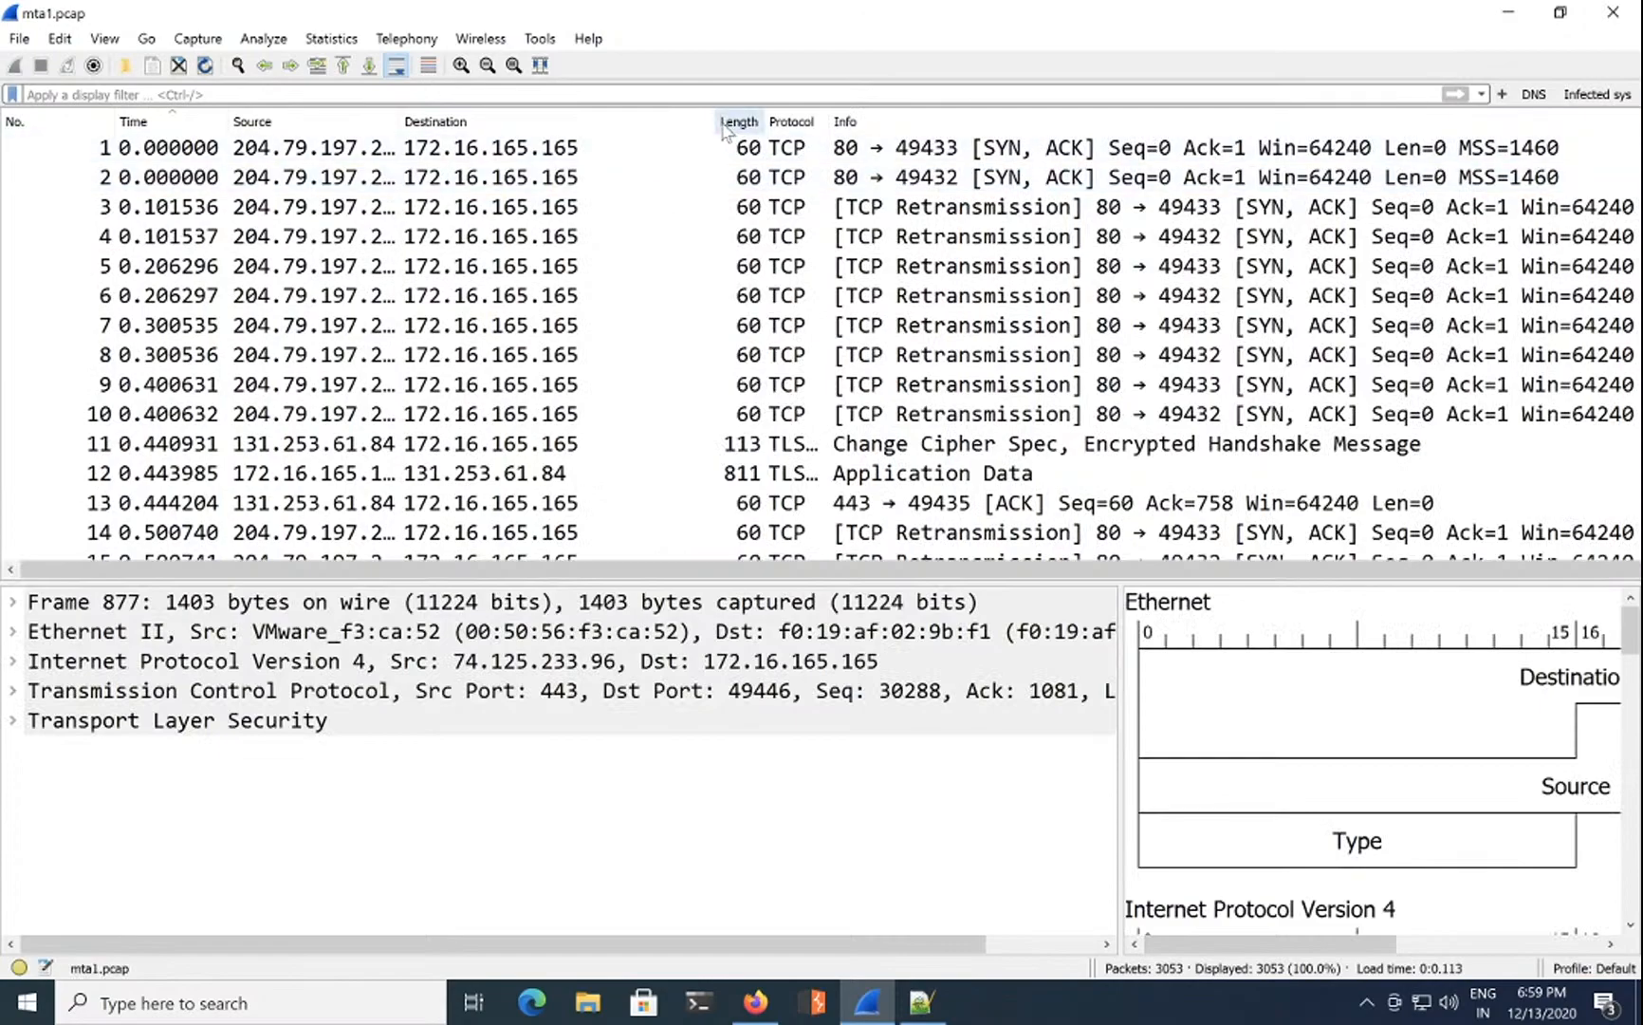
drag(641, 119, 644, 120)
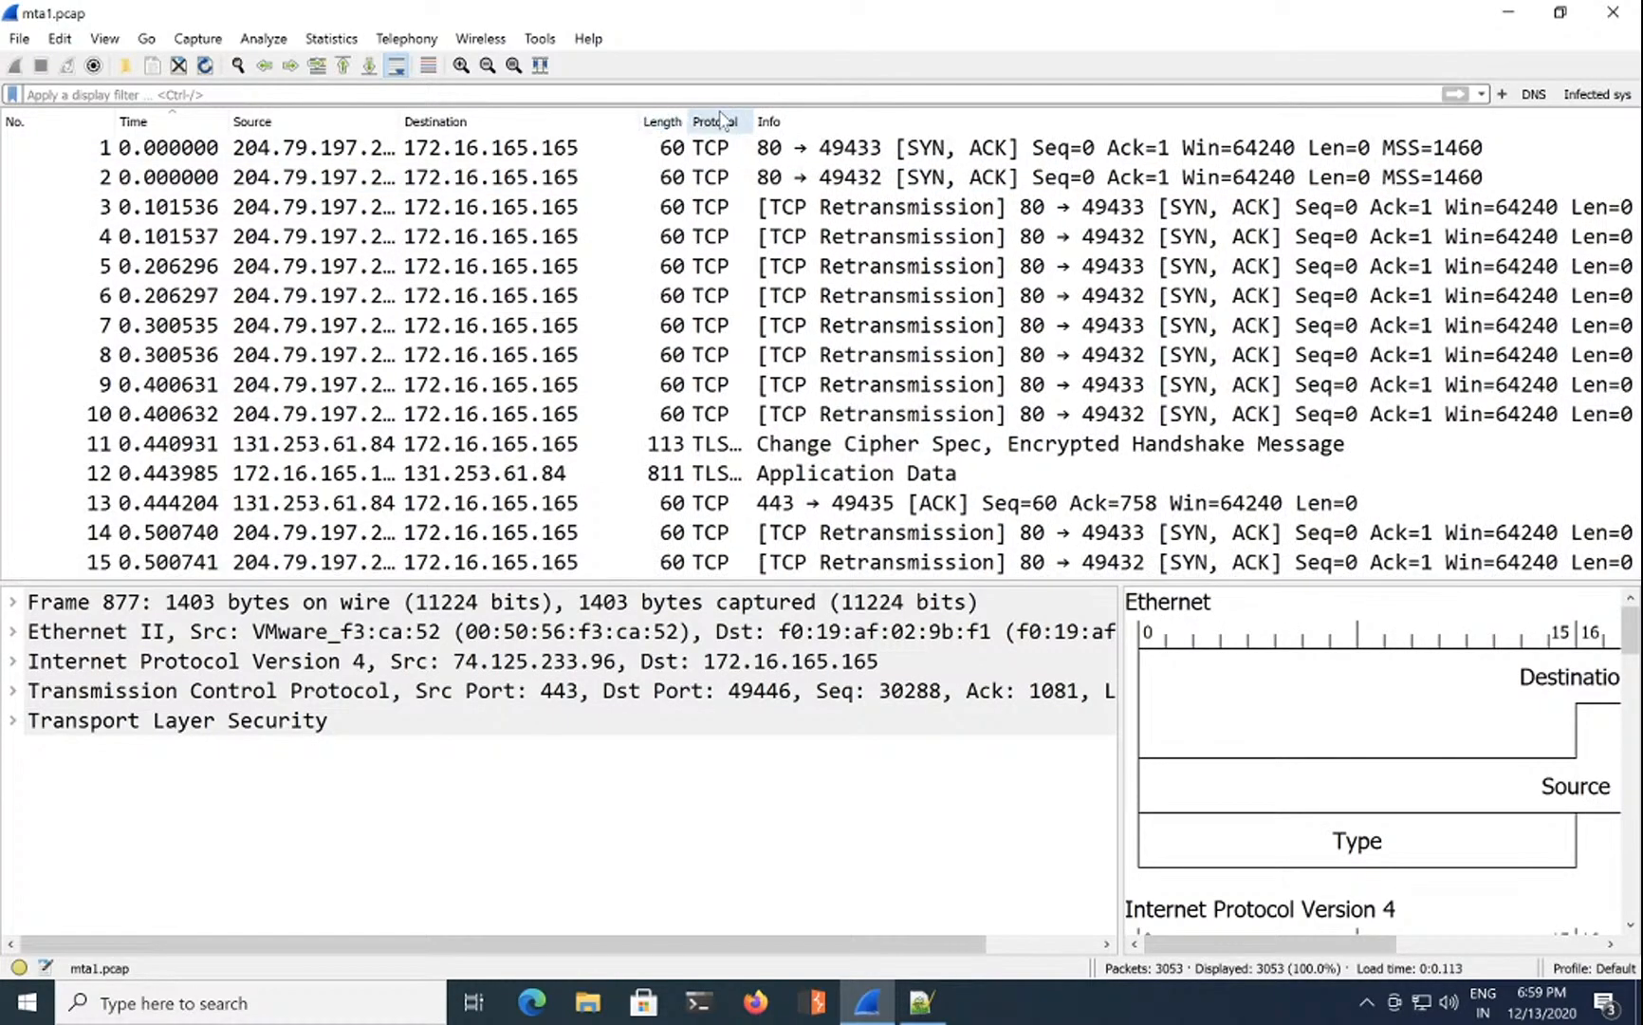
drag(771, 114, 808, 114)
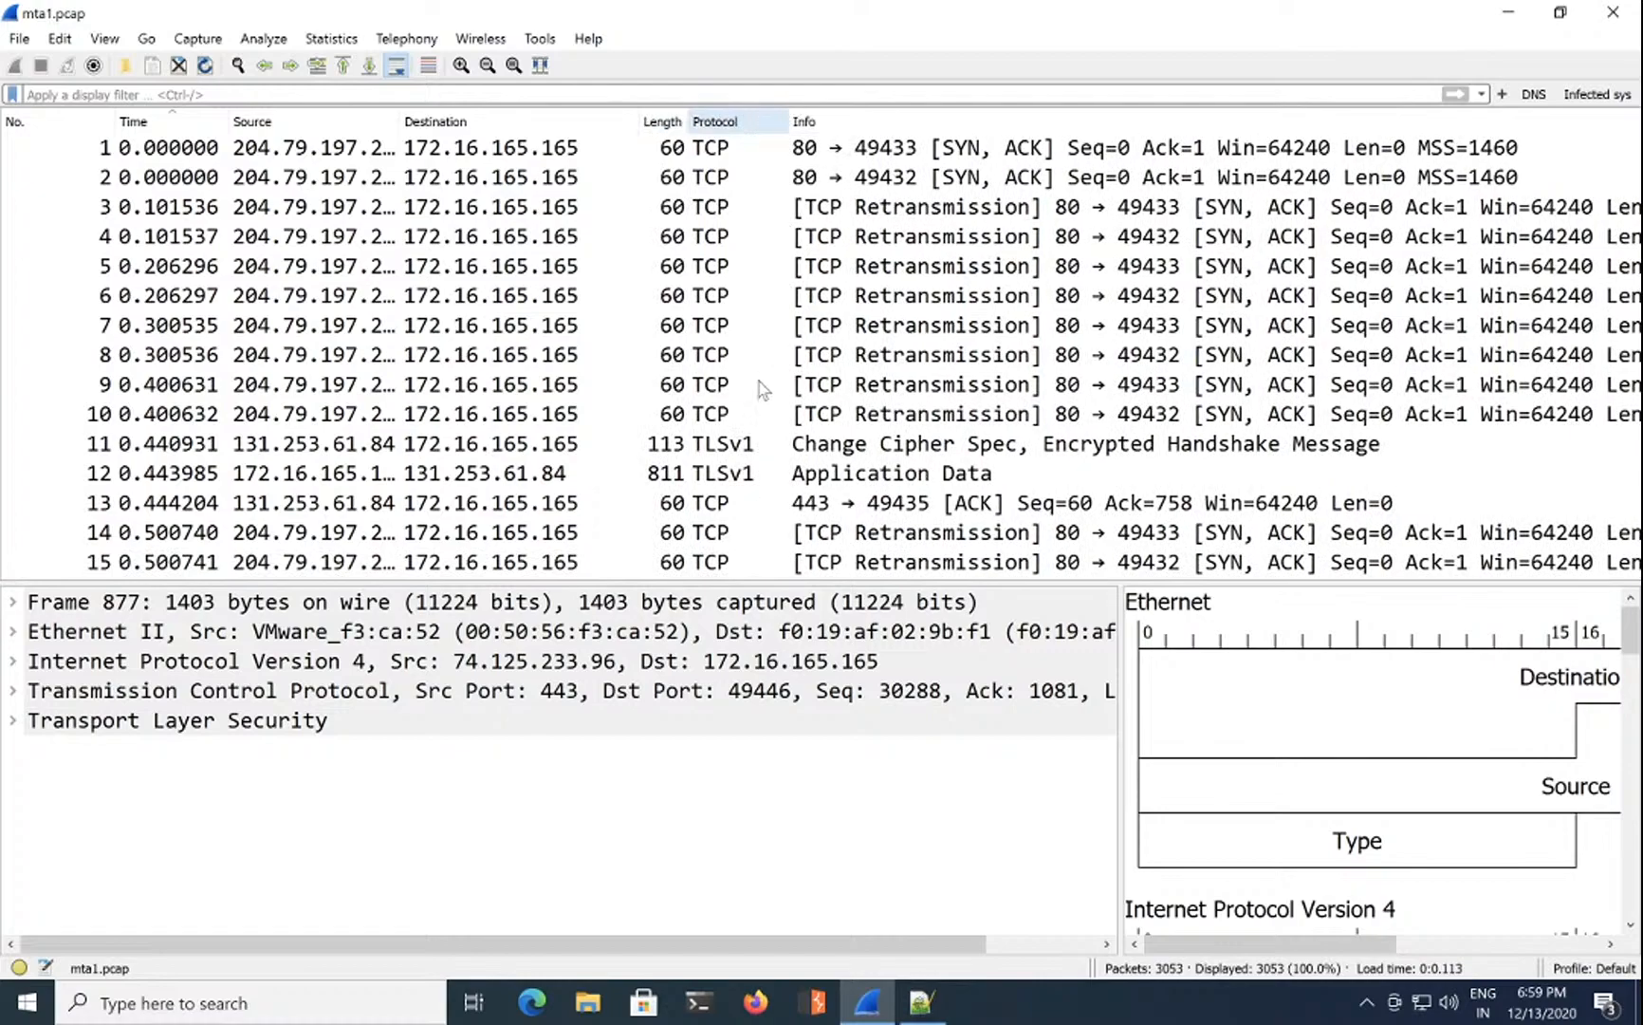
Step: Select packet 11, the TLSv1 handshake message, and scroll through the packet list
click(745, 446)
scroll(744, 453, down, 20)
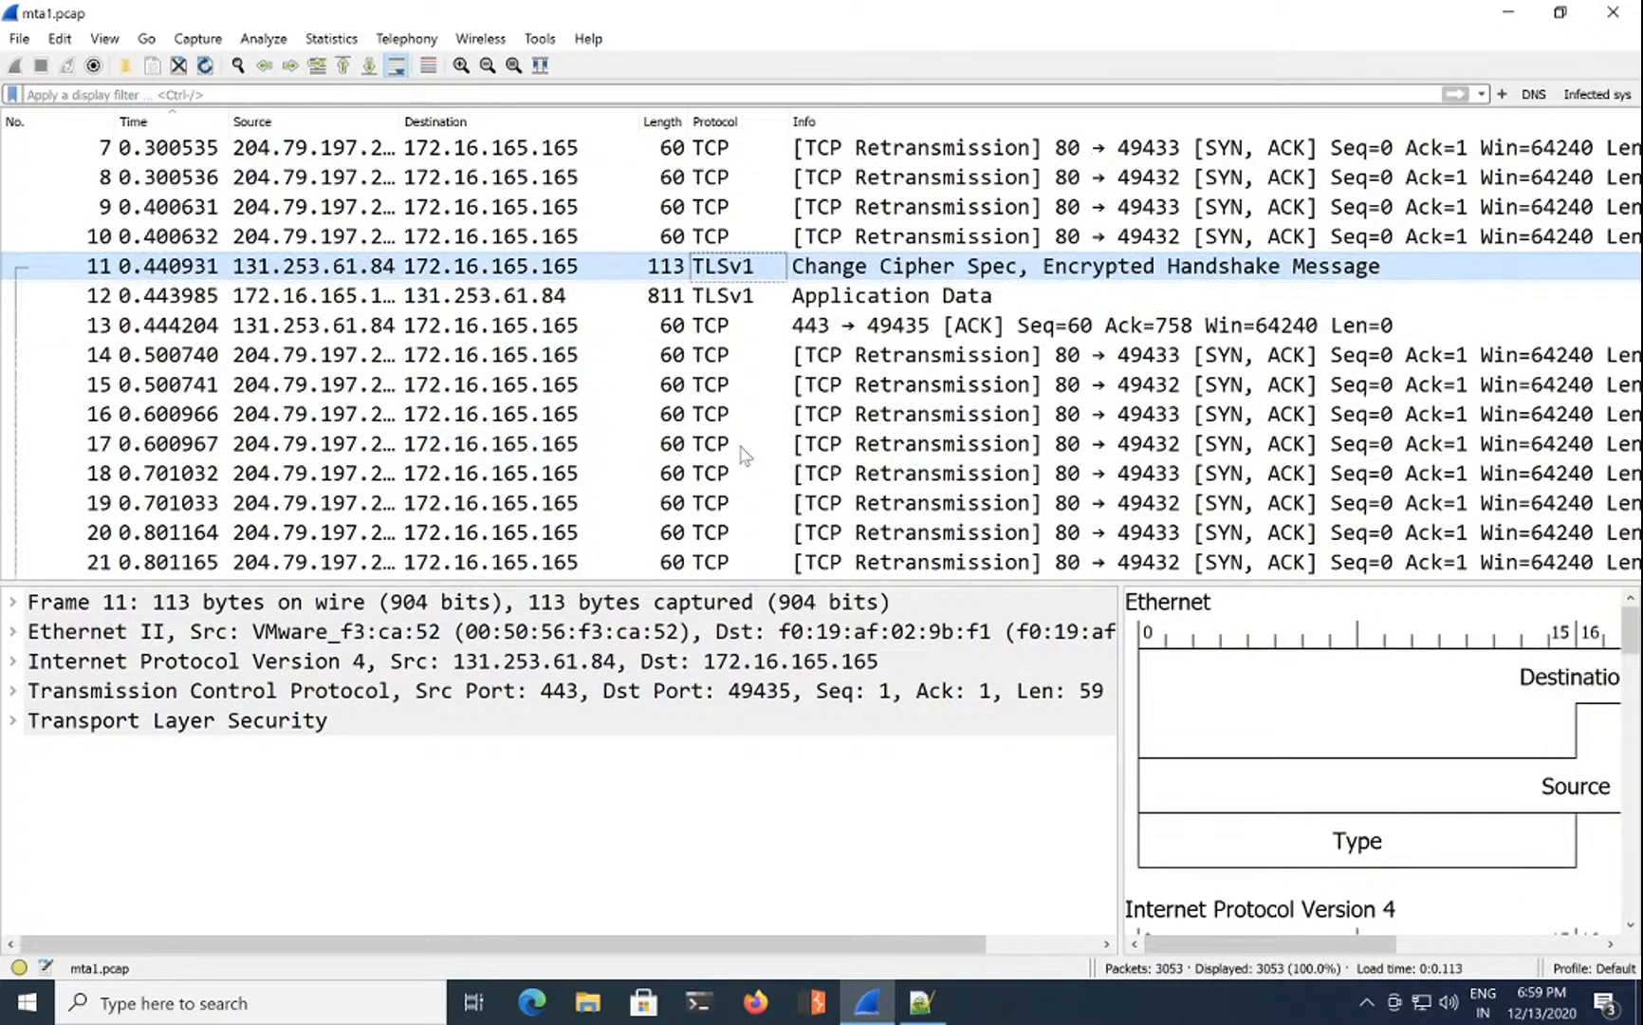
scroll(742, 448, down, 20)
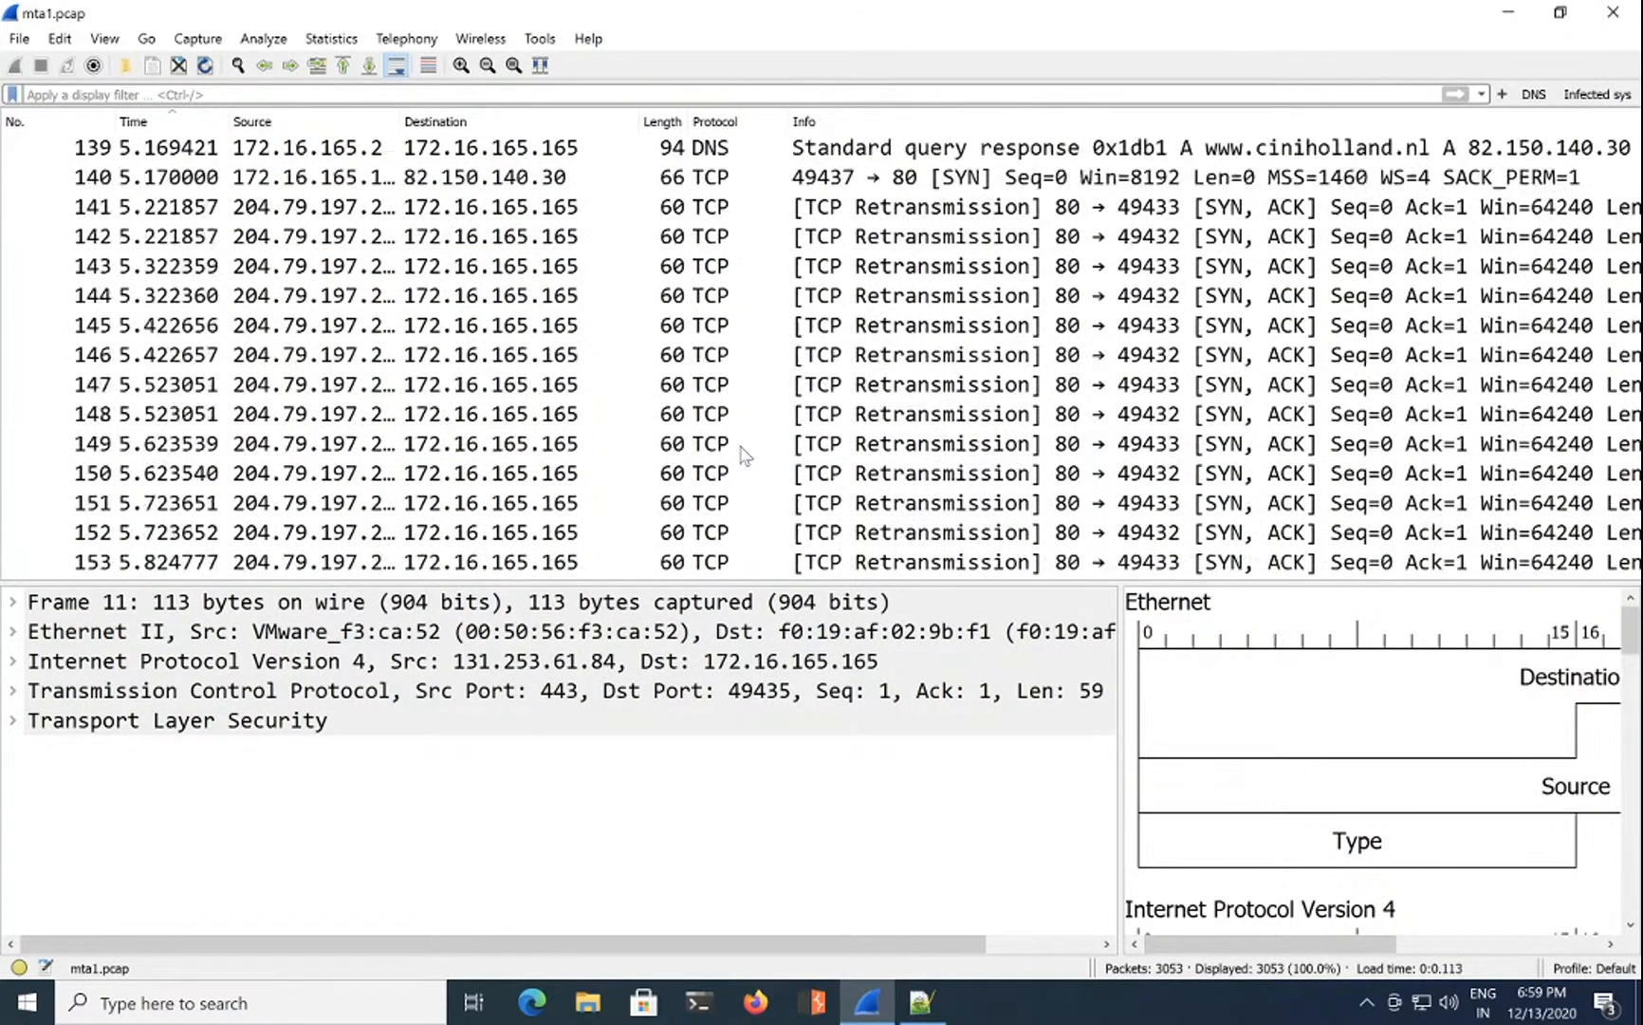
scroll(745, 454, down, 10)
scroll(744, 455, up, 20)
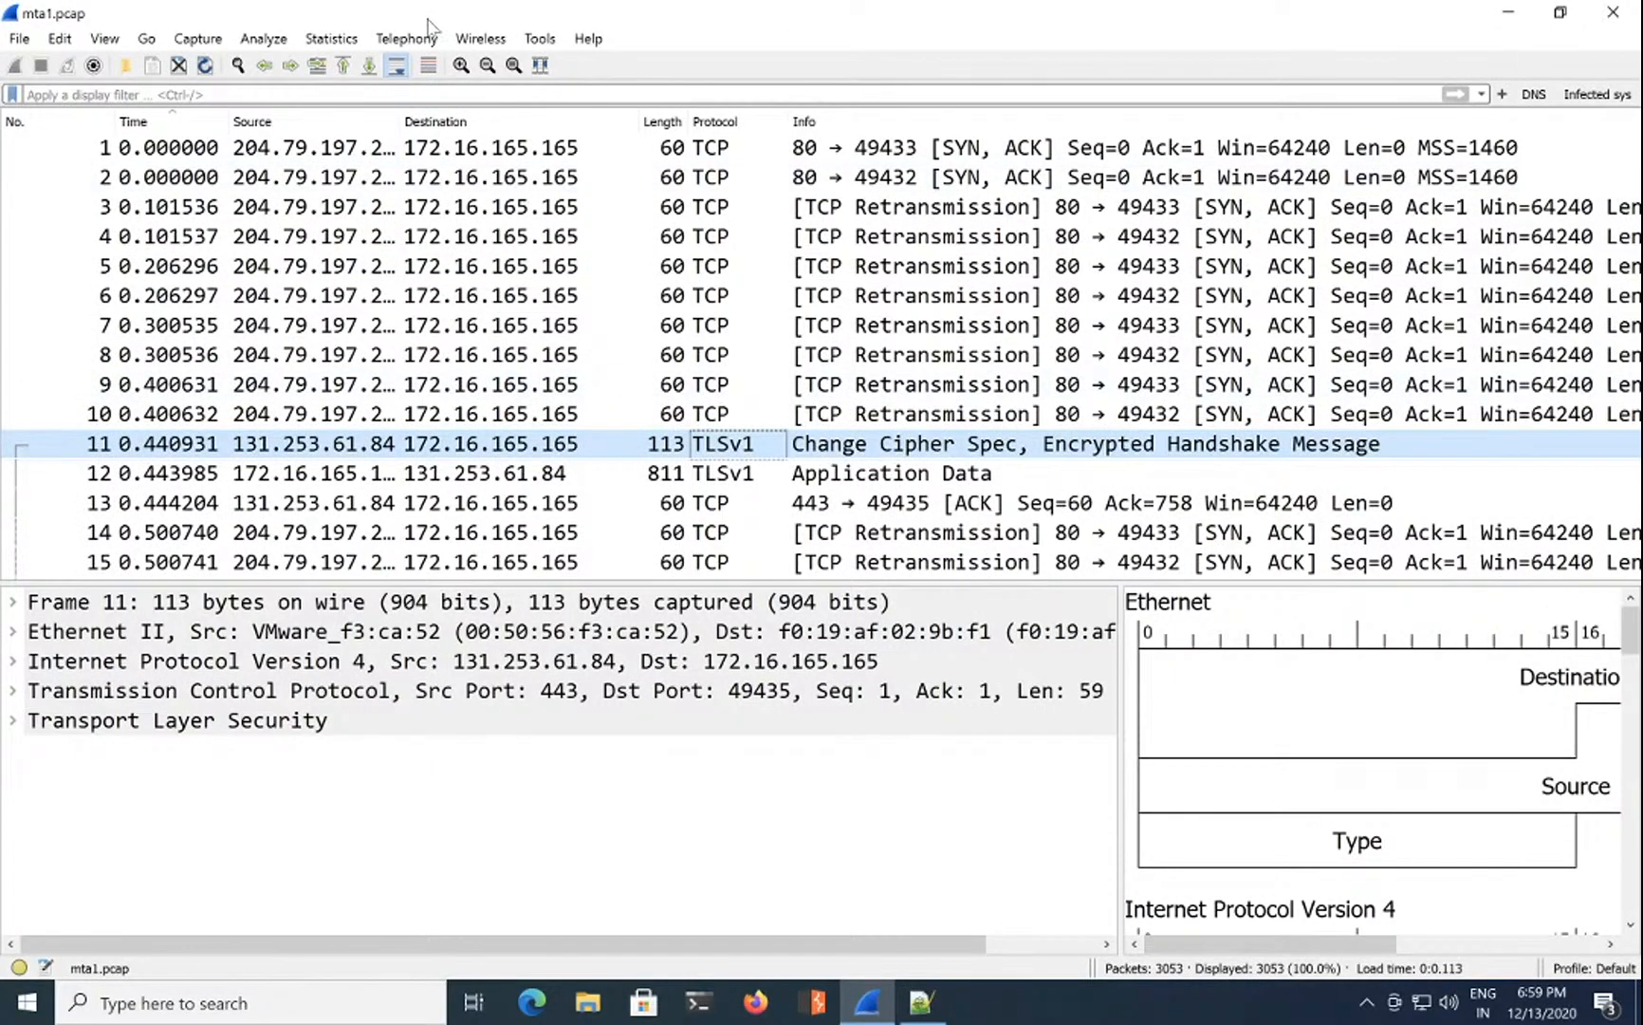
click(19, 38)
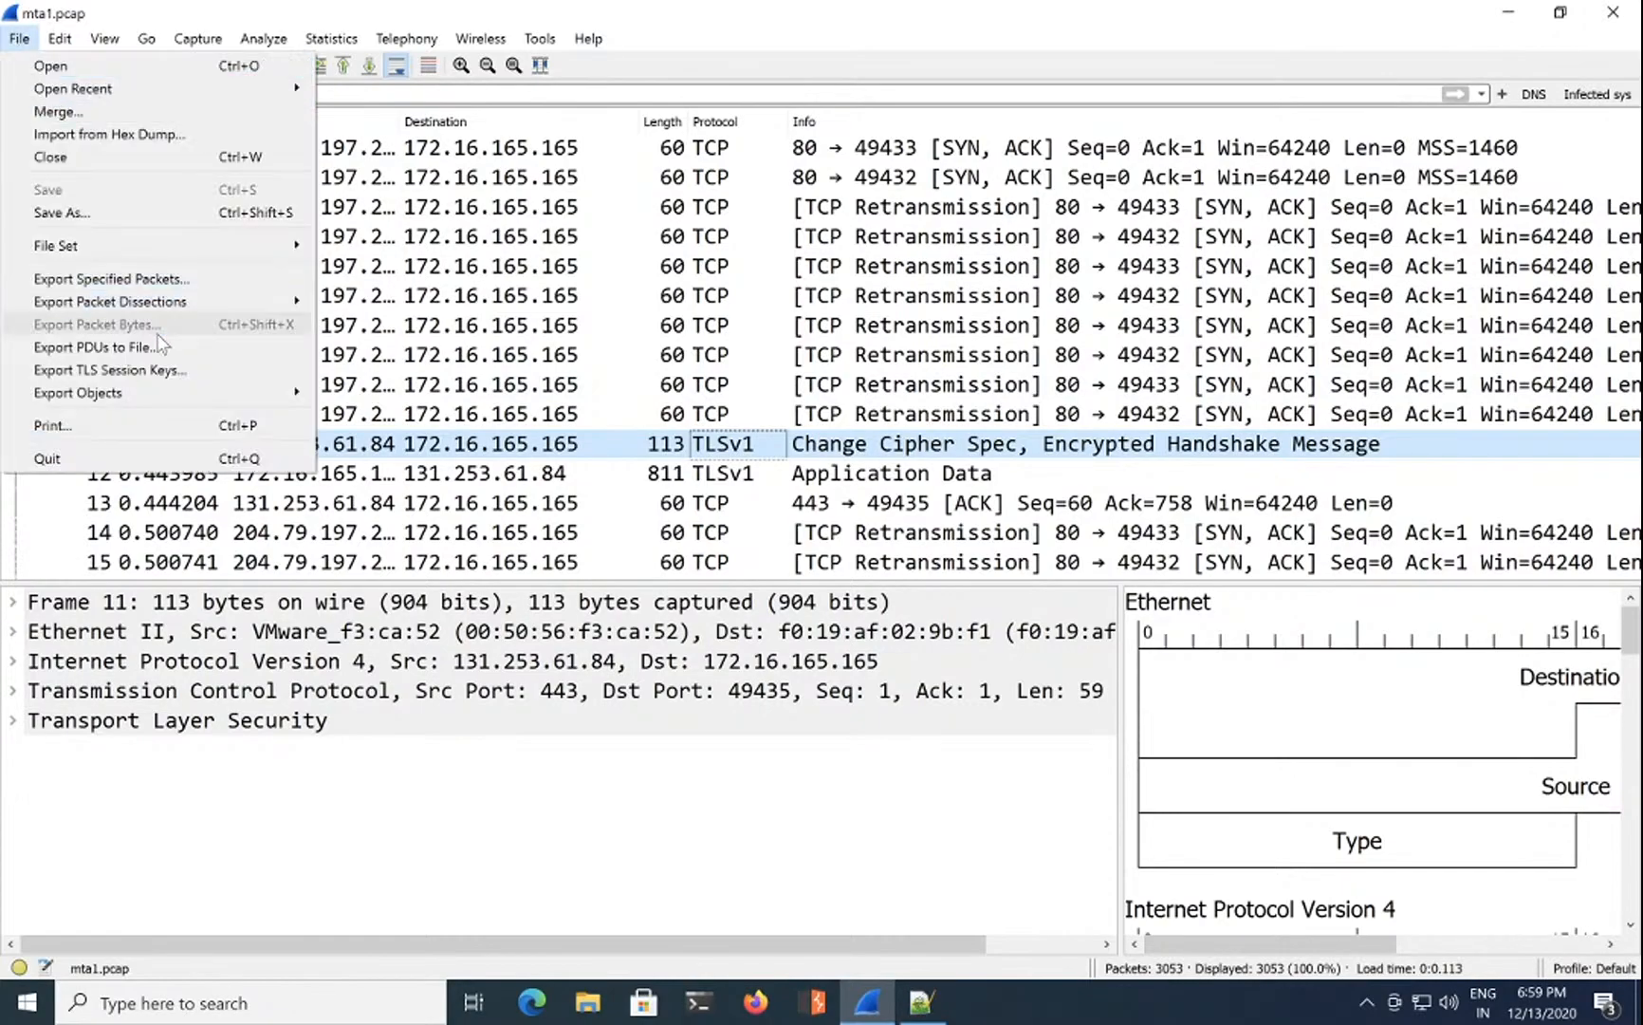
mouse_move(277, 396)
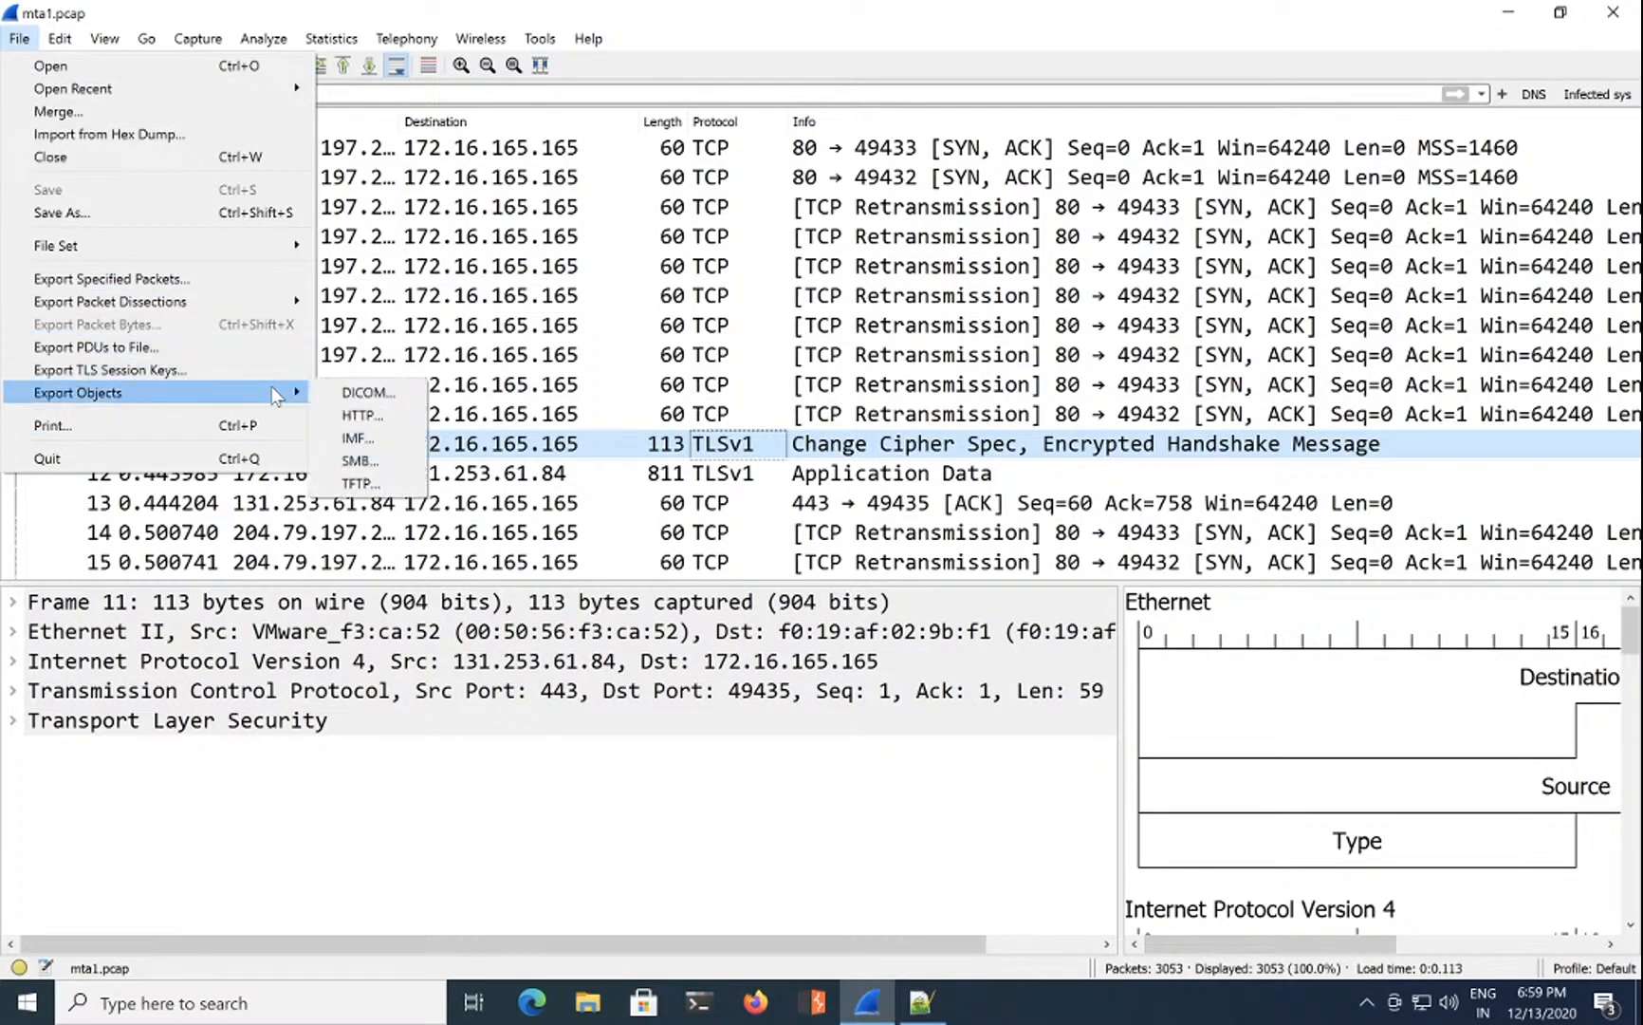
click(378, 417)
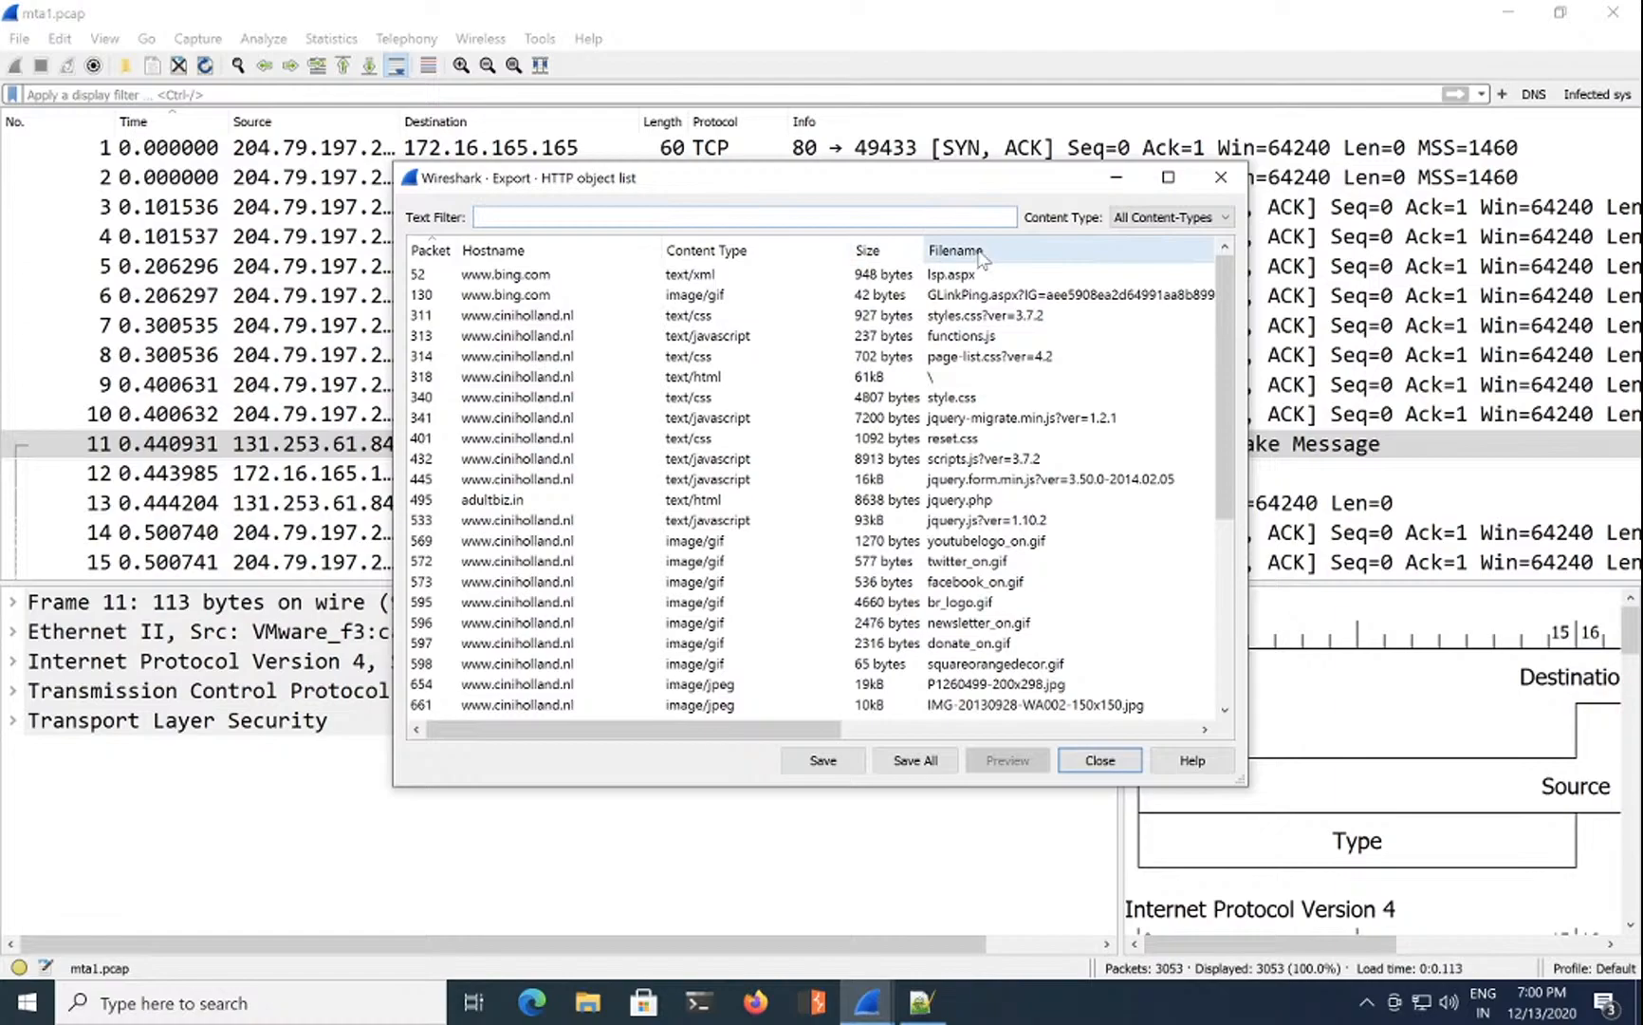
Step: Sort HTTP objects by content type and inspect java-archive packets 2489, 2502 and msdownload 1991
click(756, 252)
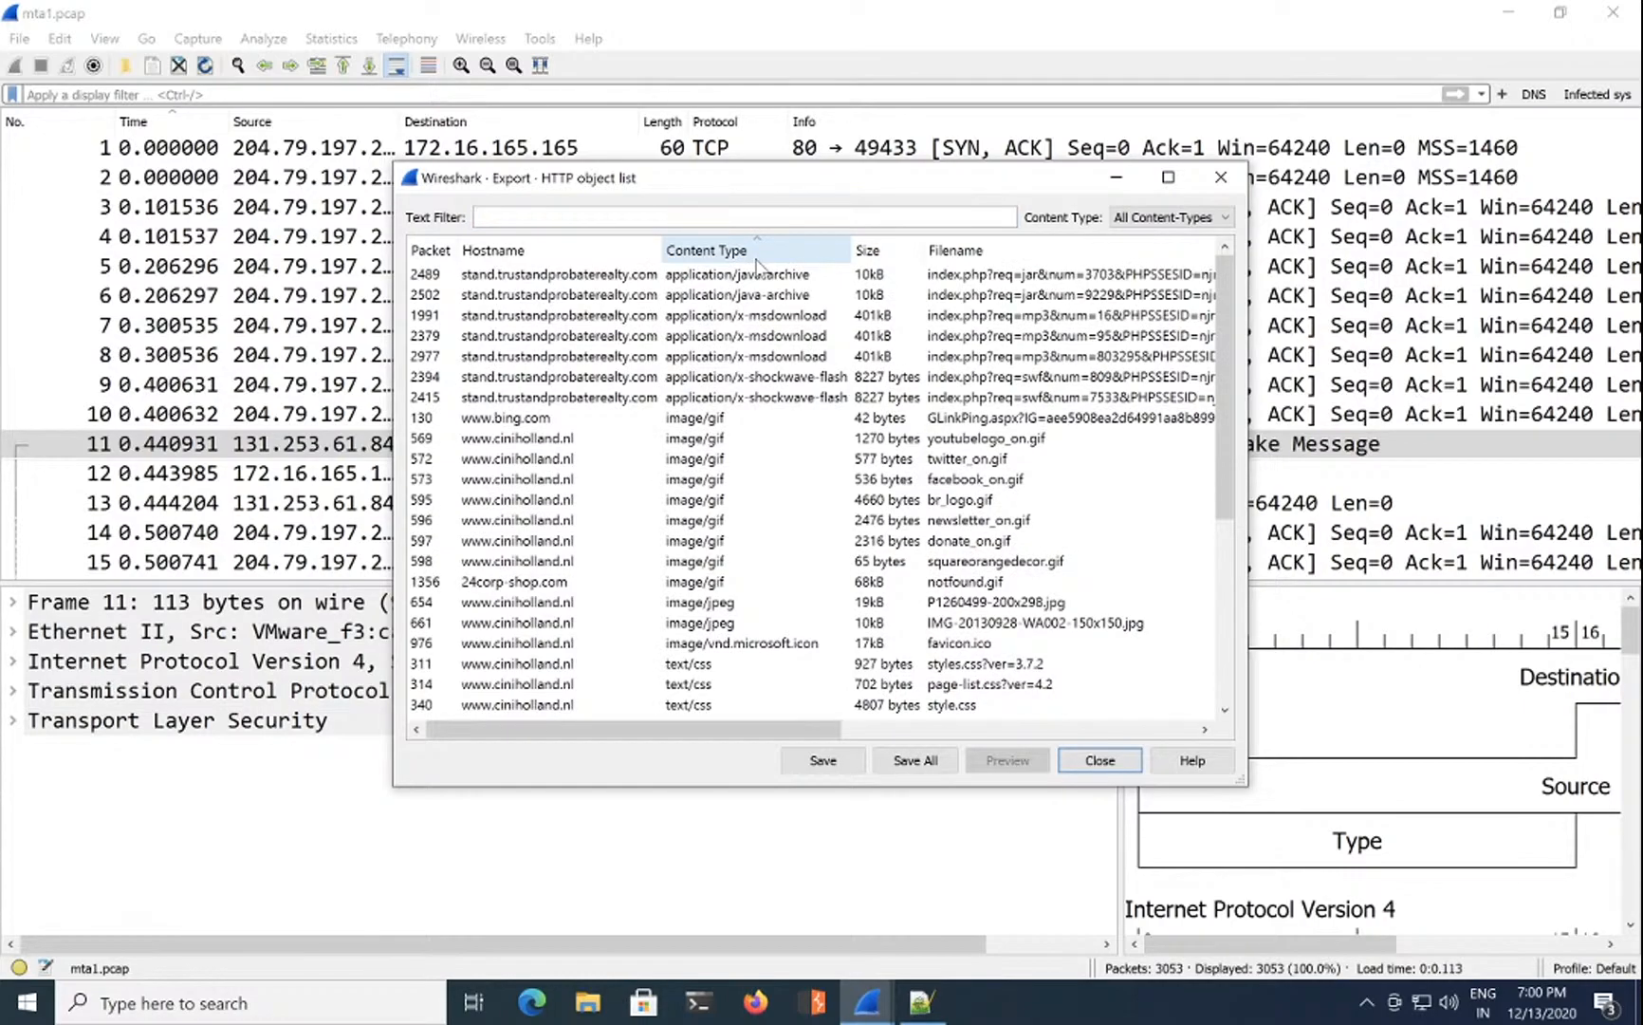
click(755, 275)
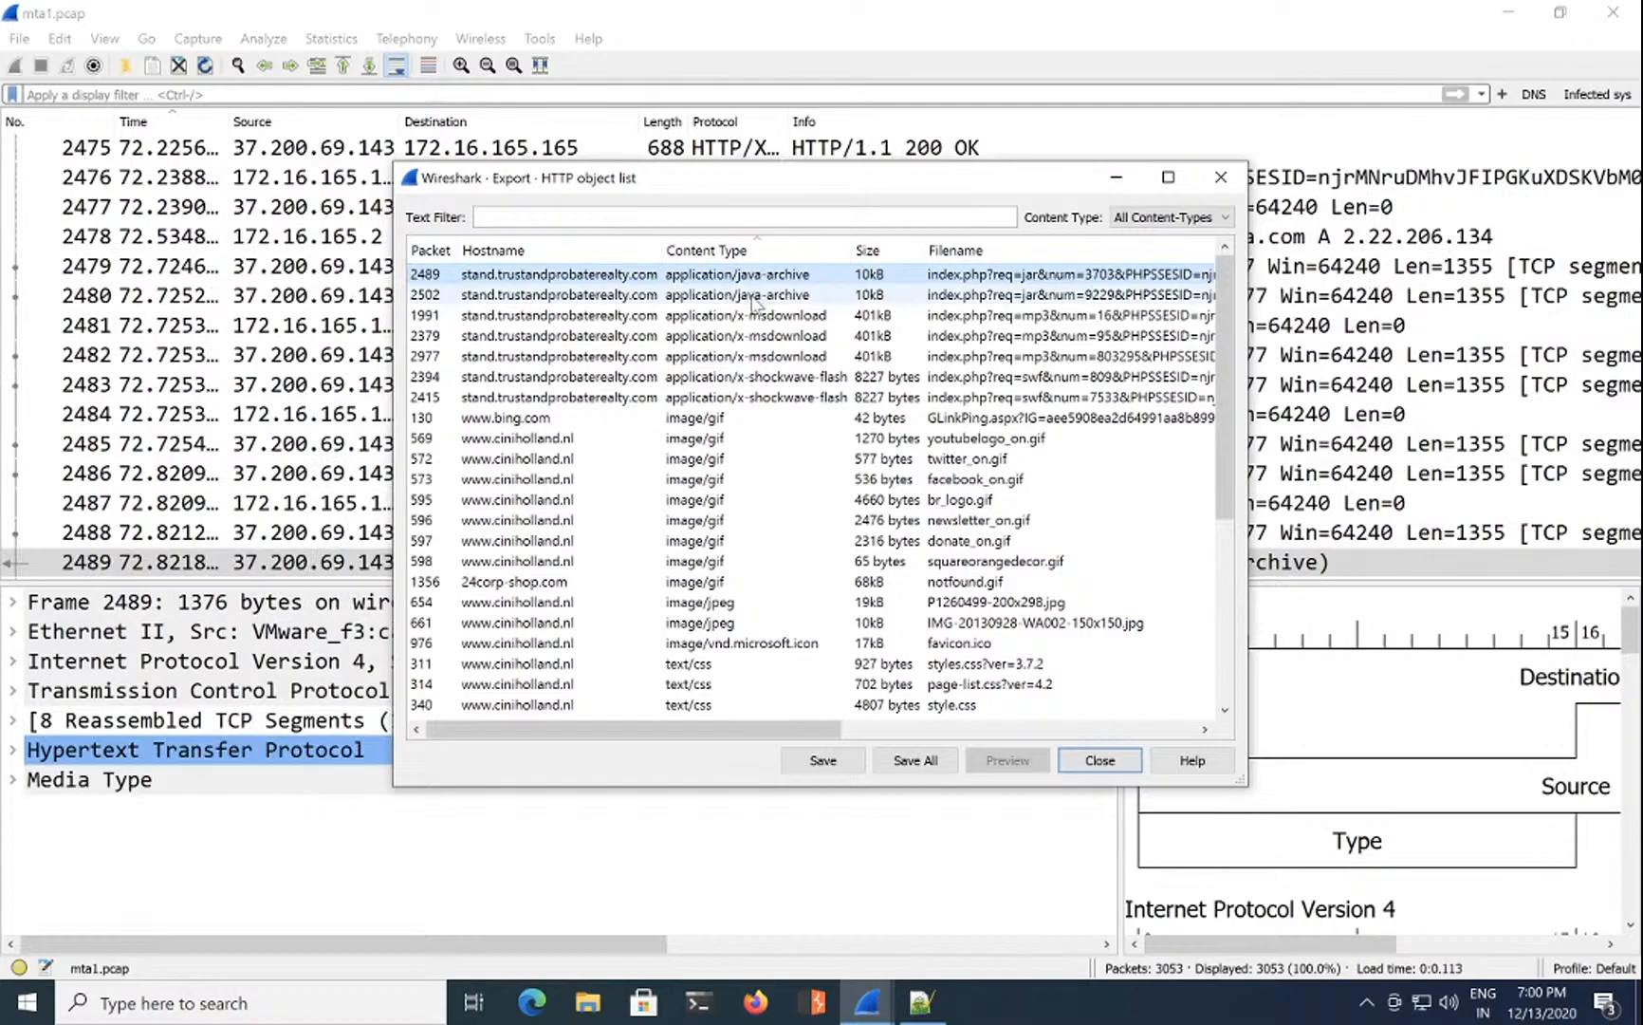
click(755, 295)
click(757, 315)
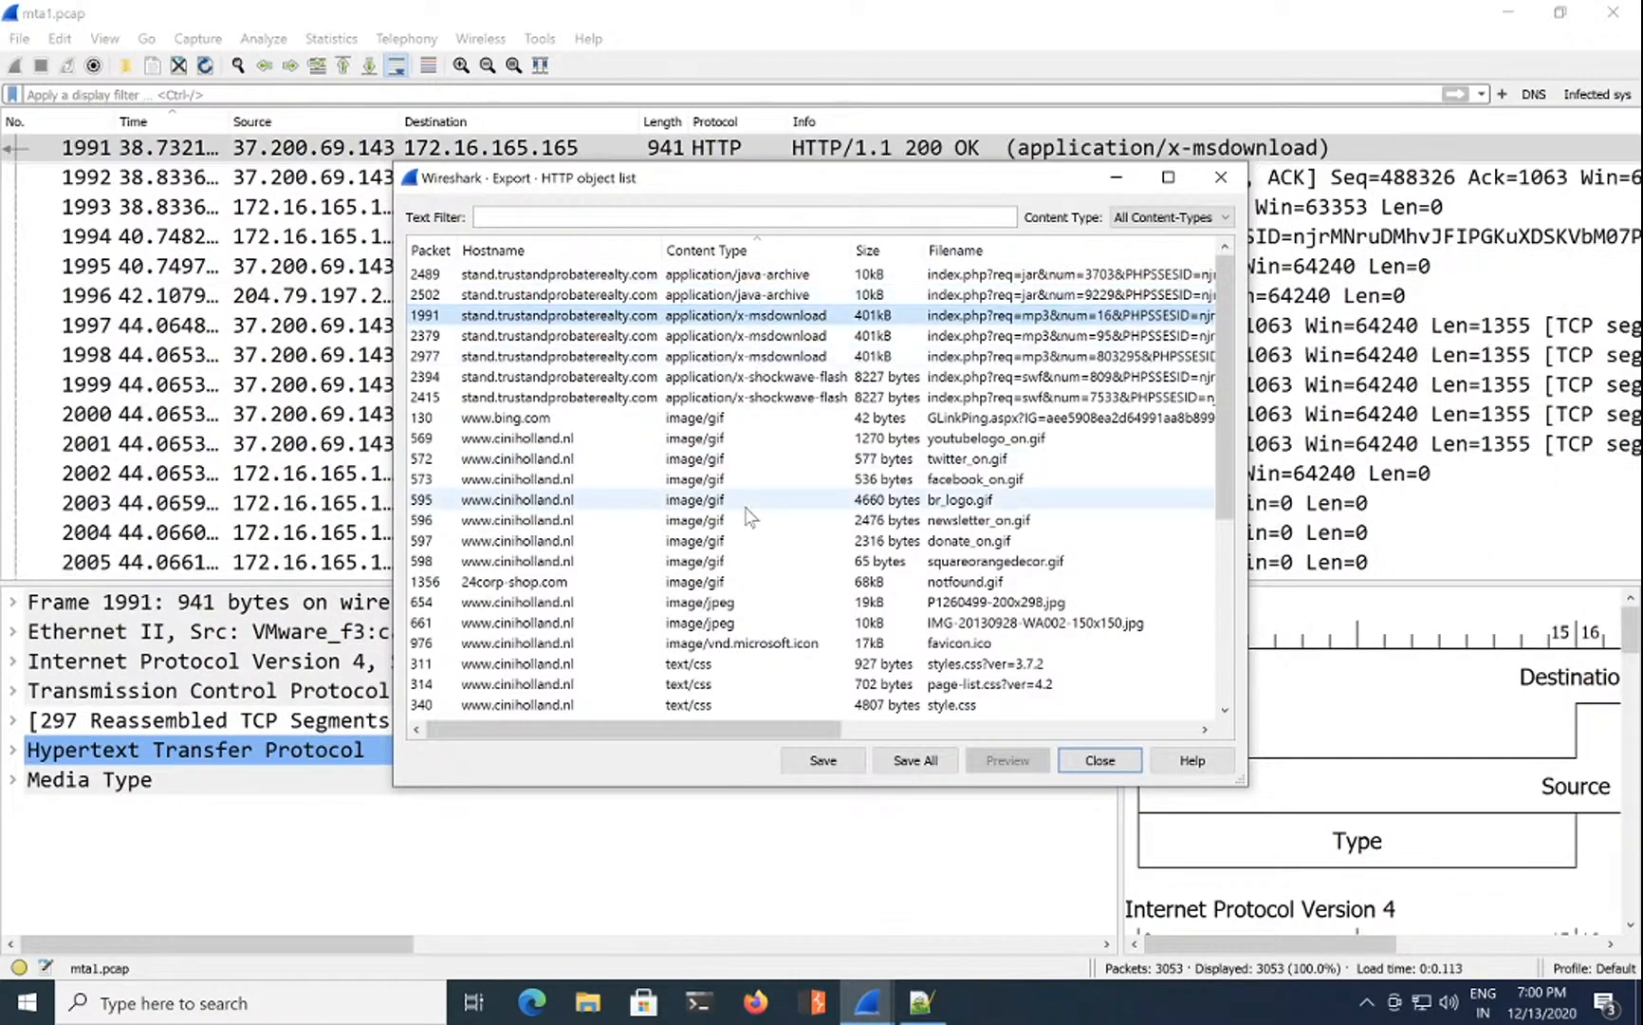
Step: Inspect the xml objects in packets 2469 and 2475, then return to msdownload packet 1991
scroll(750, 569, down, 5)
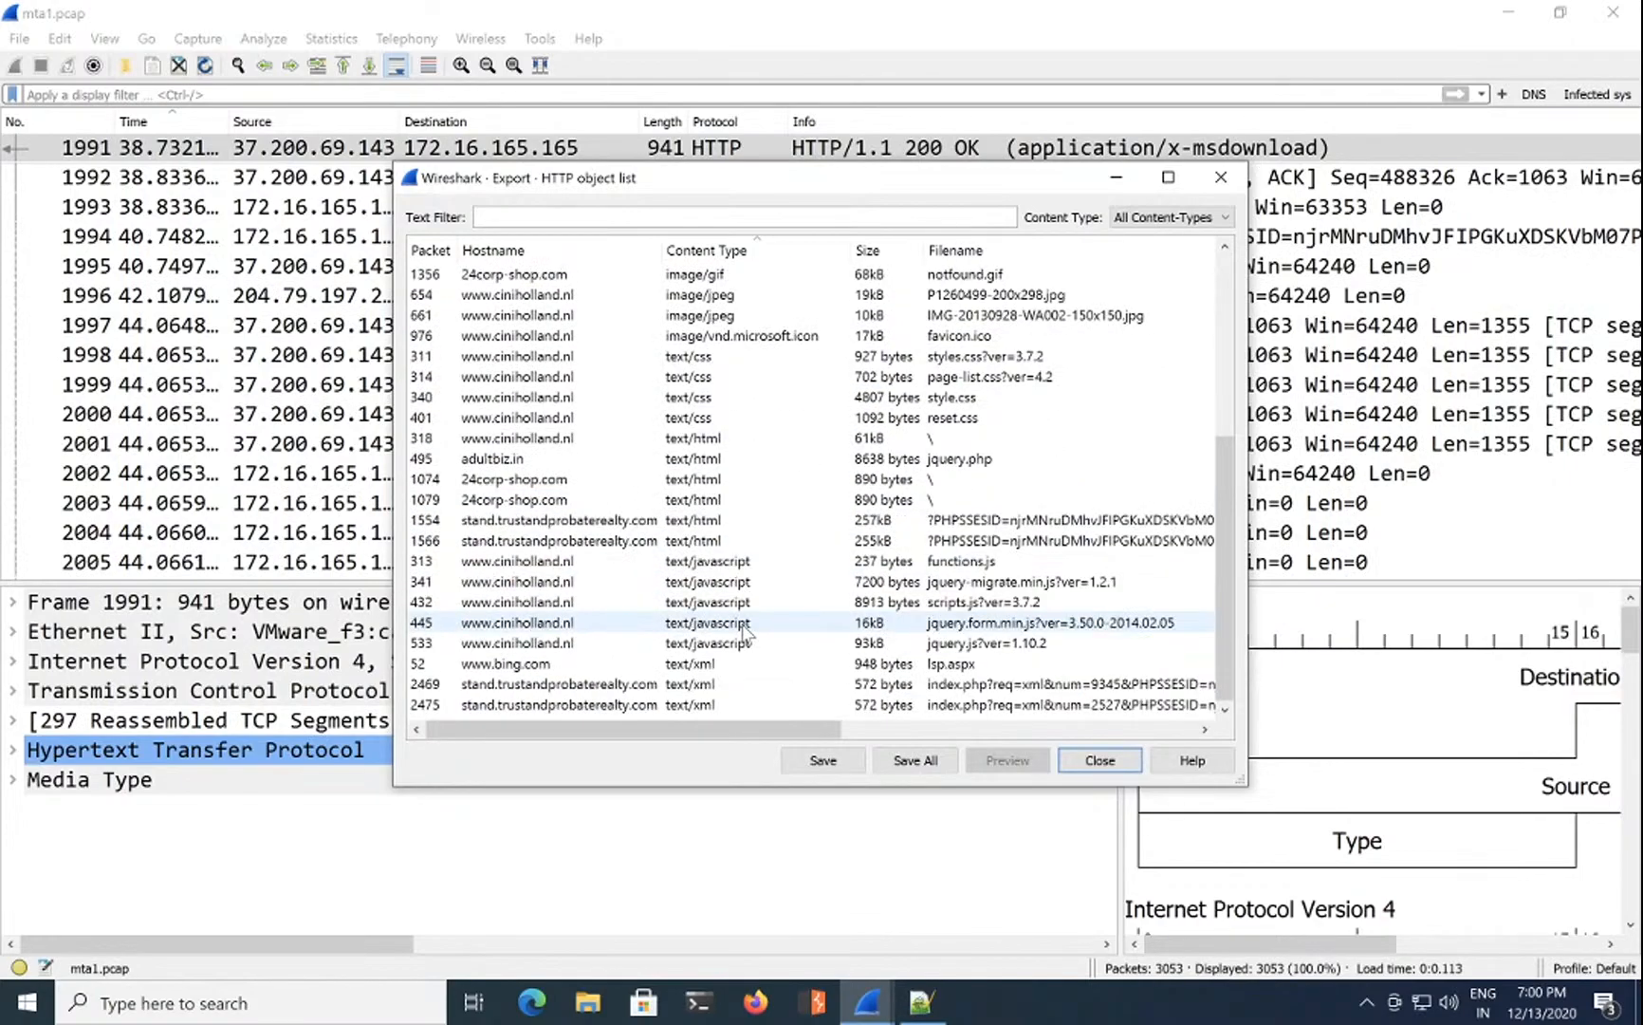
click(731, 684)
click(728, 705)
scroll(740, 569, up, 5)
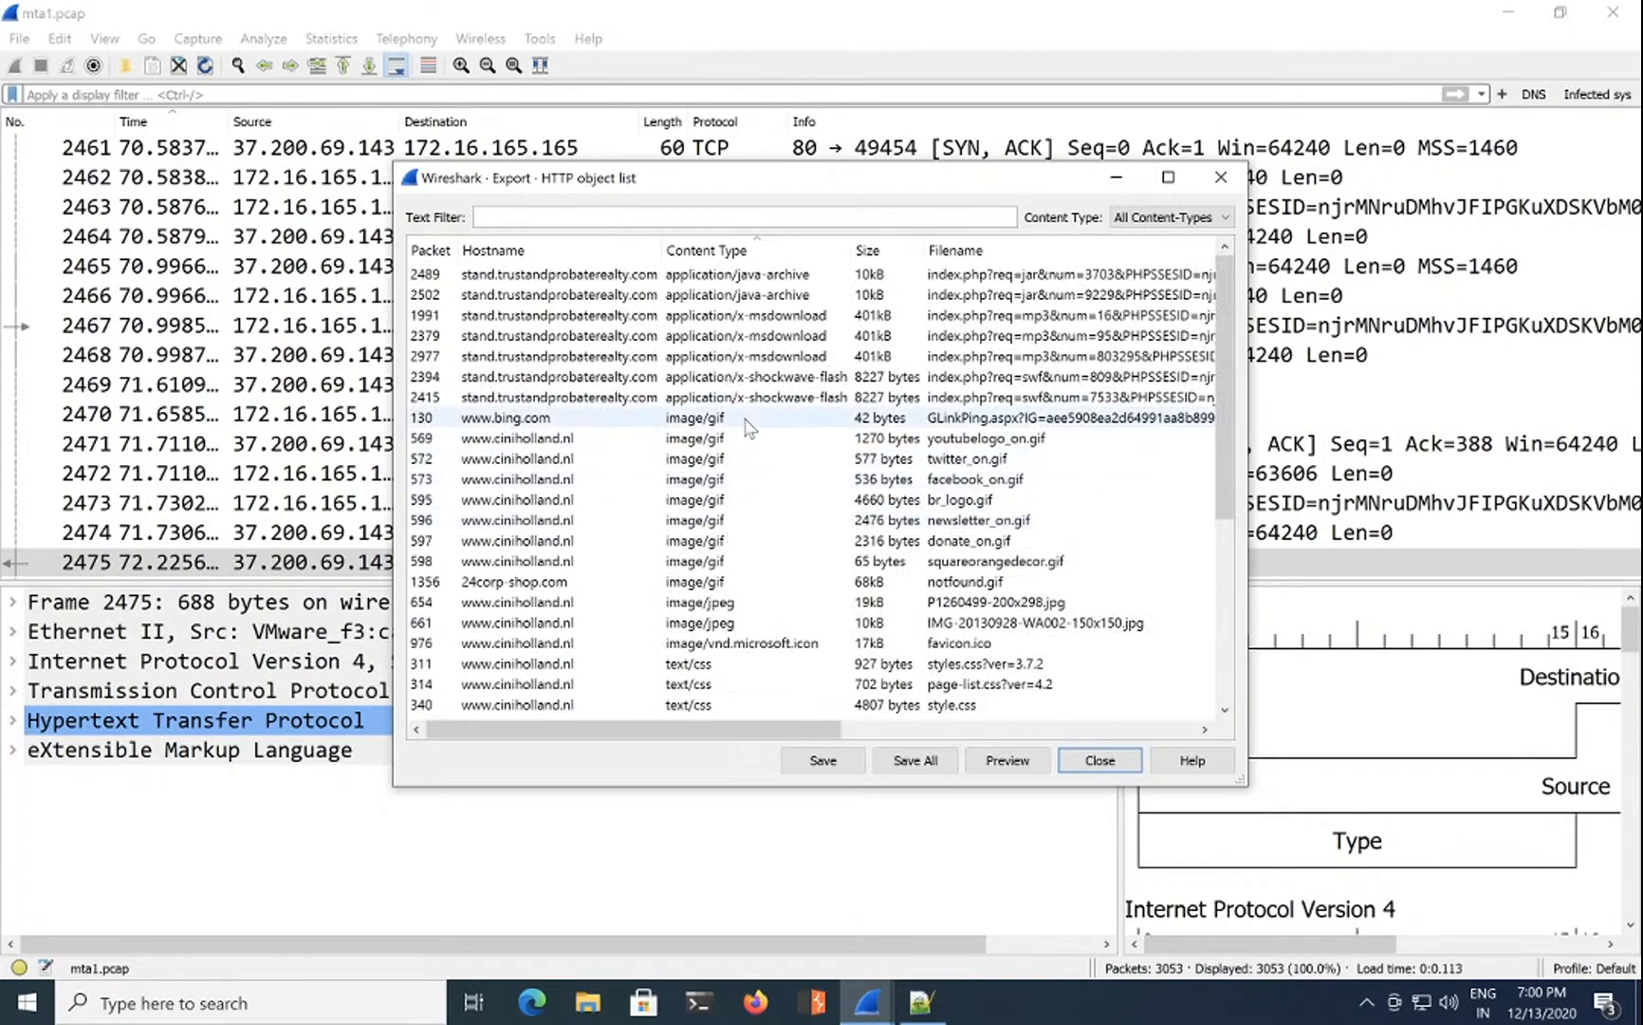
click(770, 316)
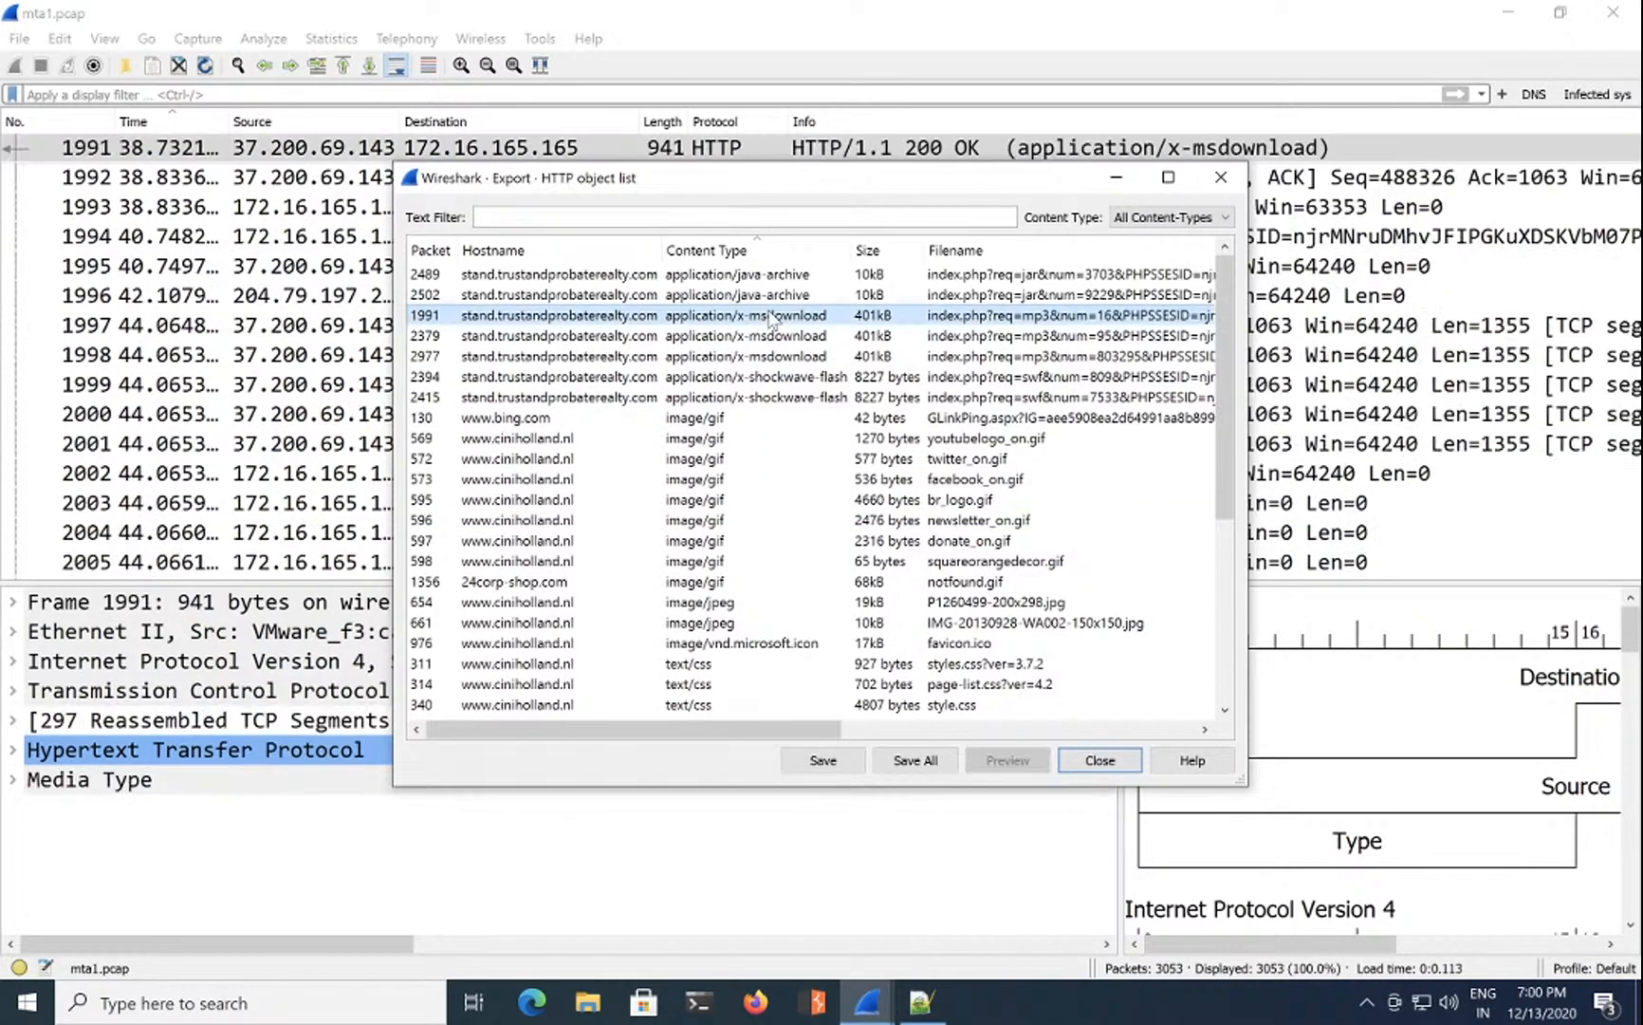
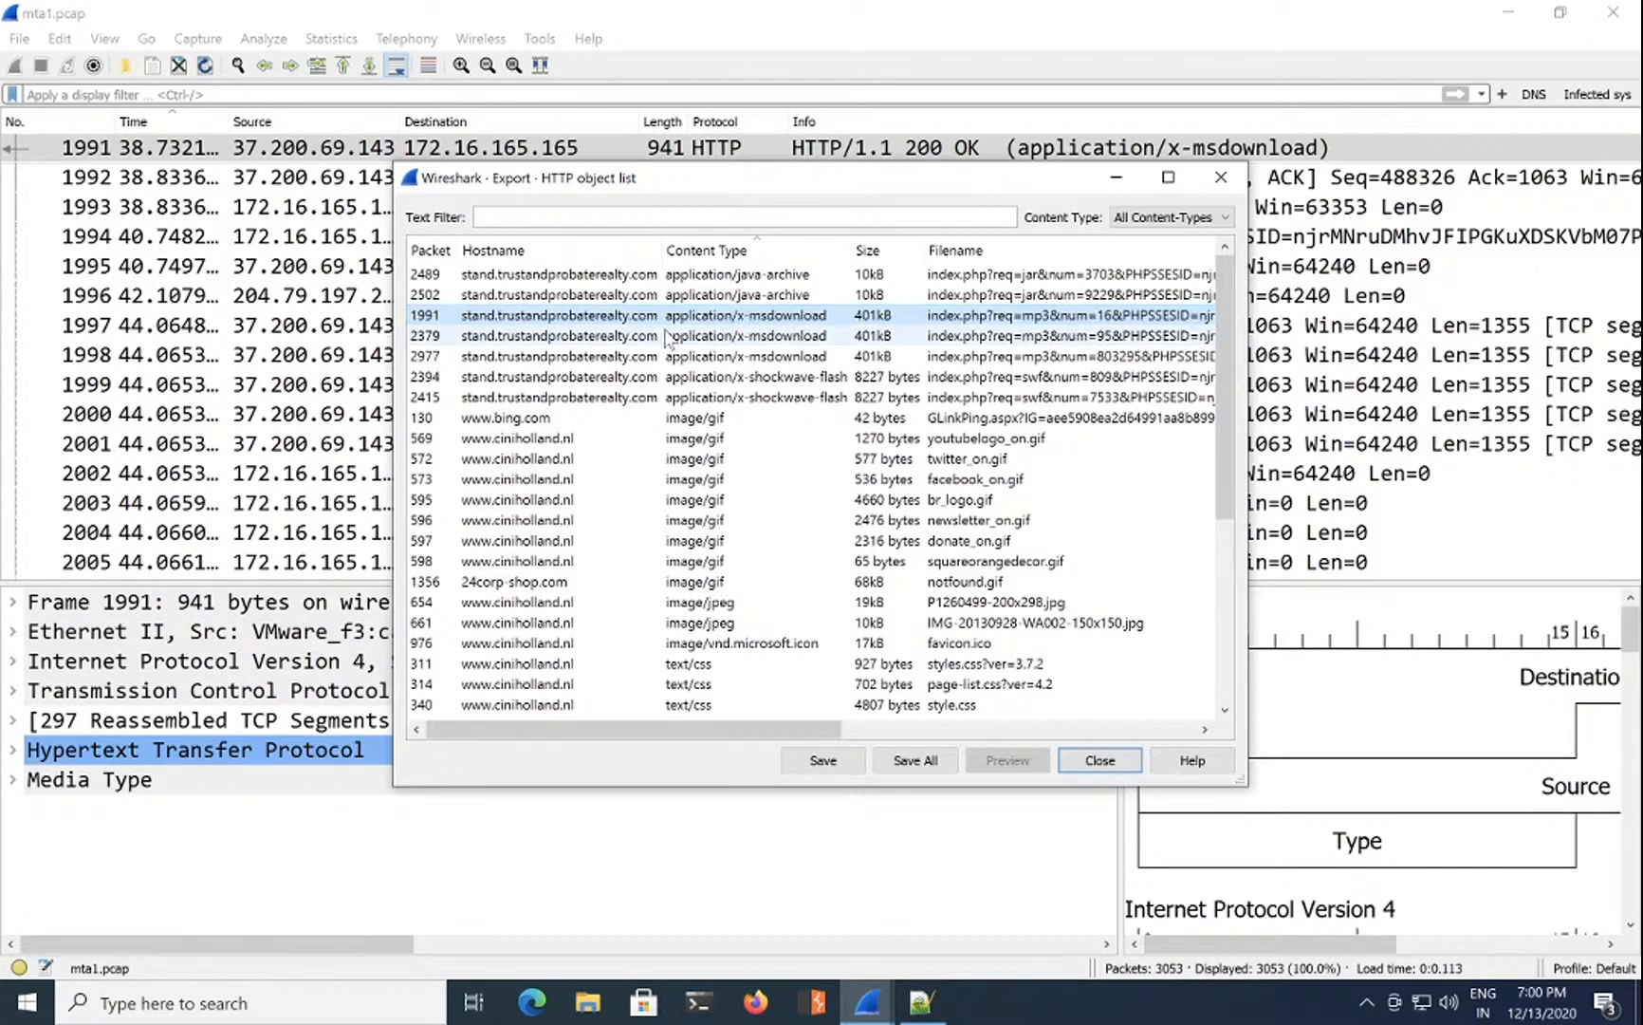
Step: Close the HTTP object list and browse the packet list around x-msdownload packet 1991
click(1099, 760)
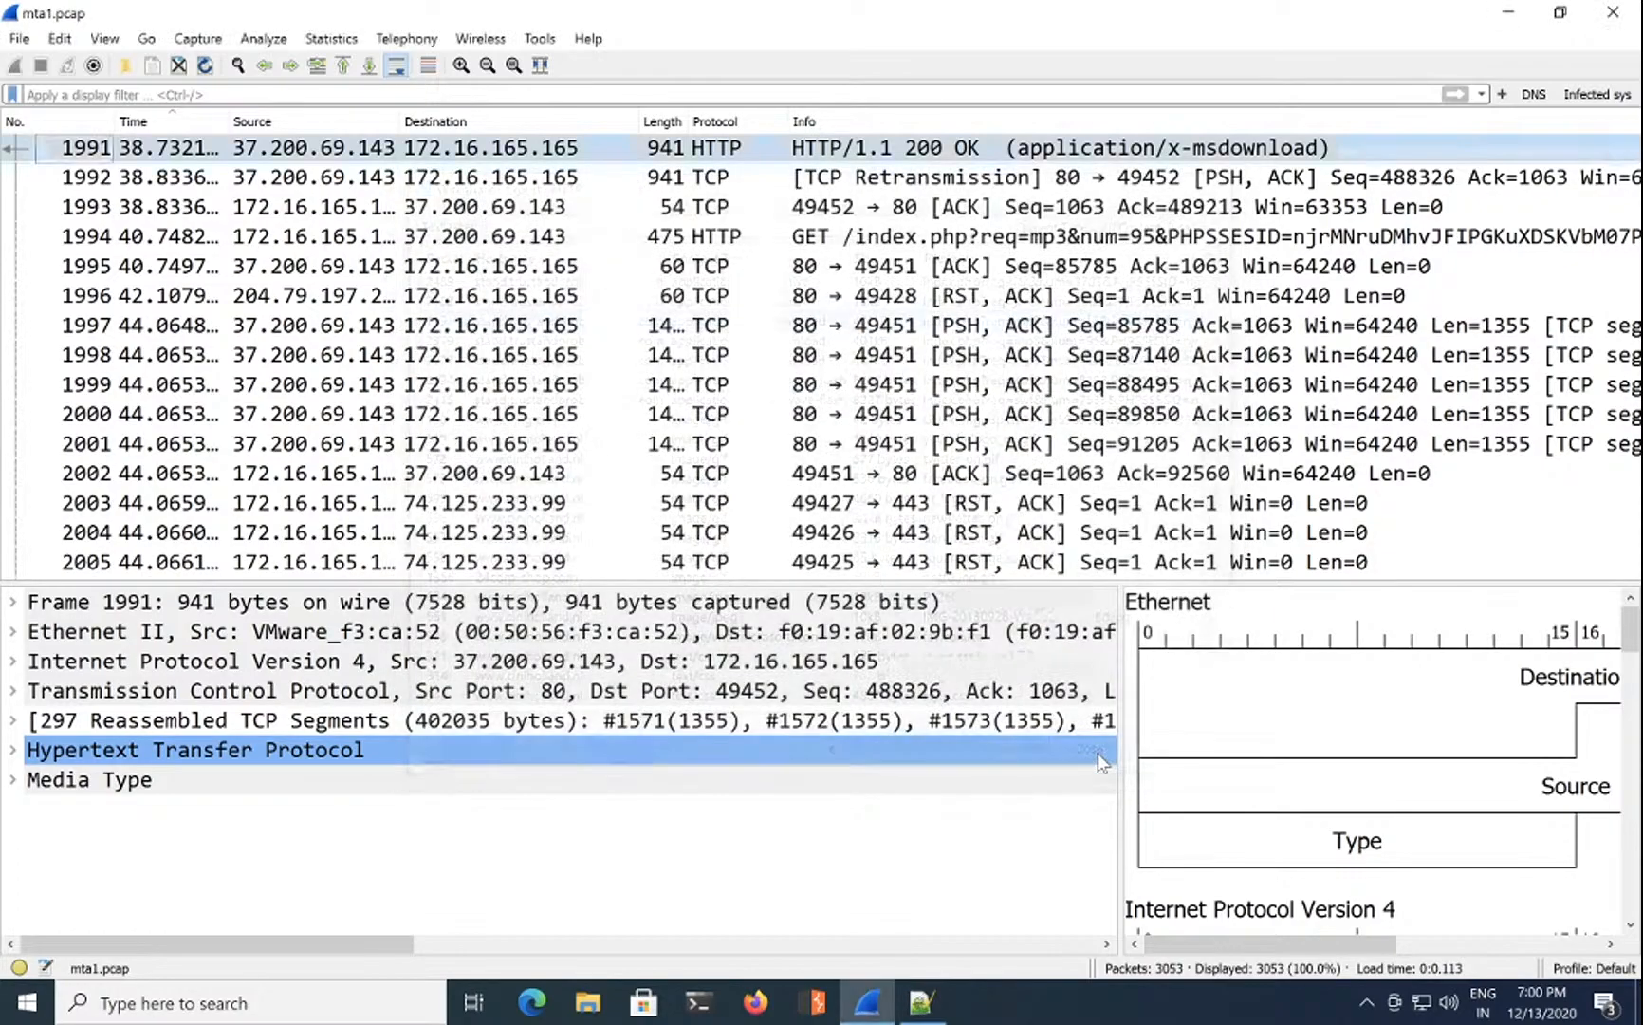
click(945, 154)
scroll(615, 181, up, 1)
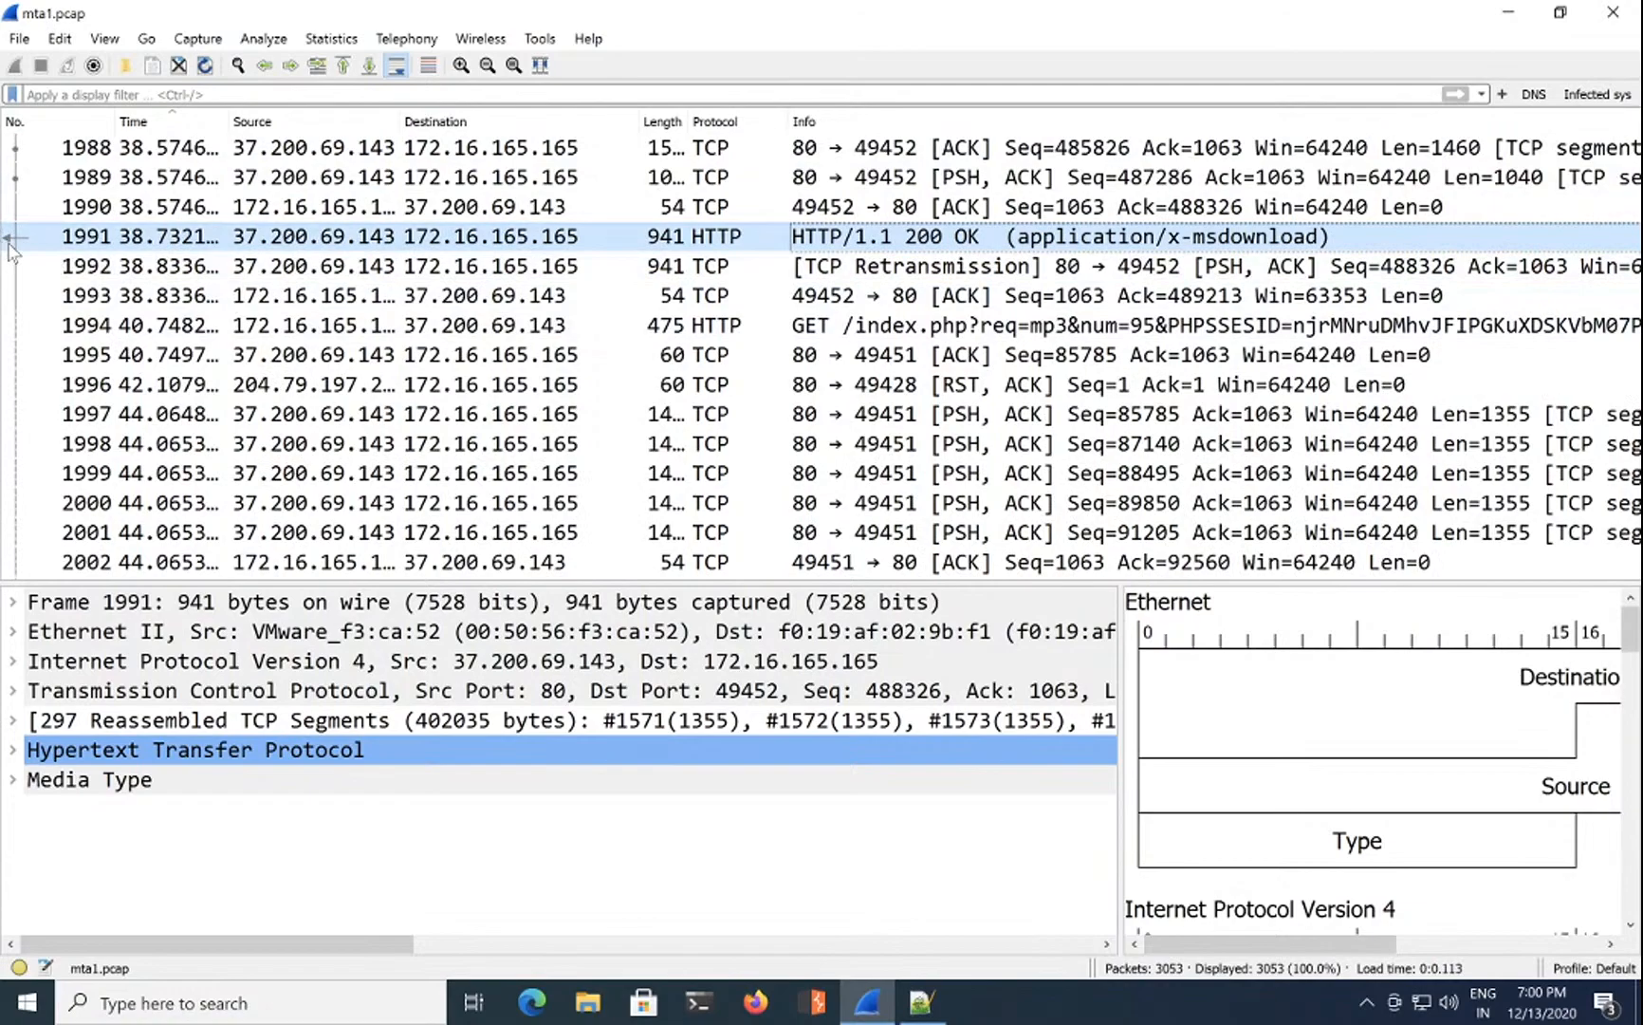
scroll(29, 246, up, 4)
scroll(54, 251, up, 7)
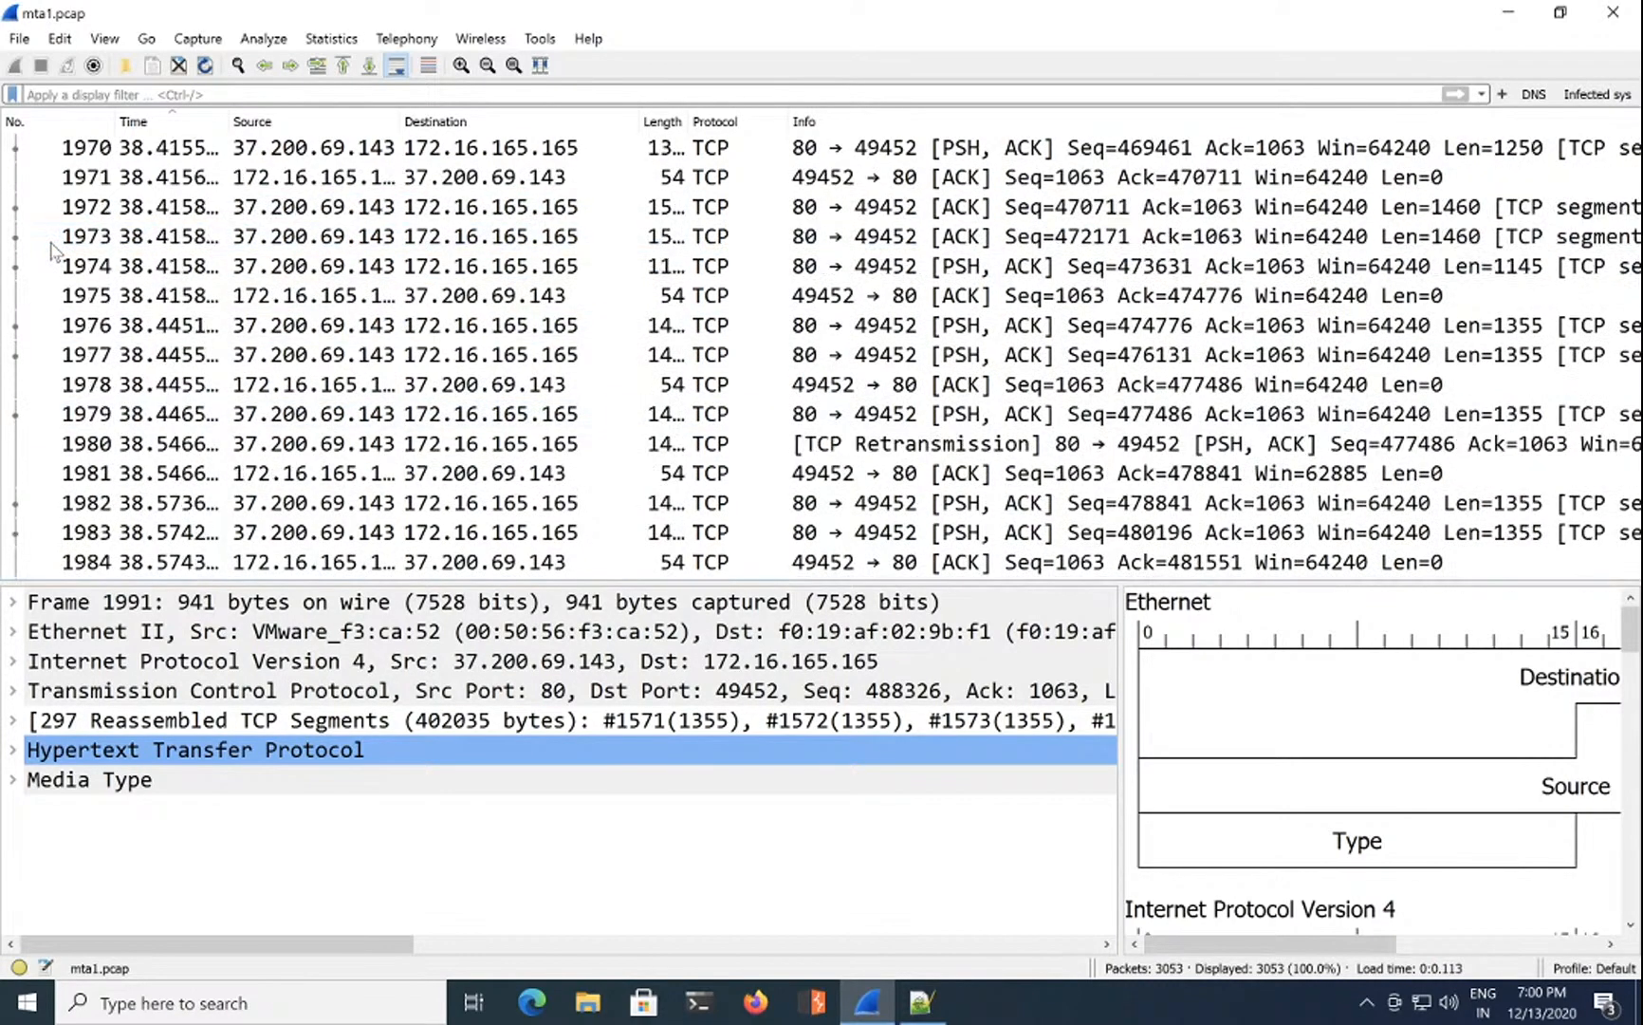
scroll(54, 251, up, 10)
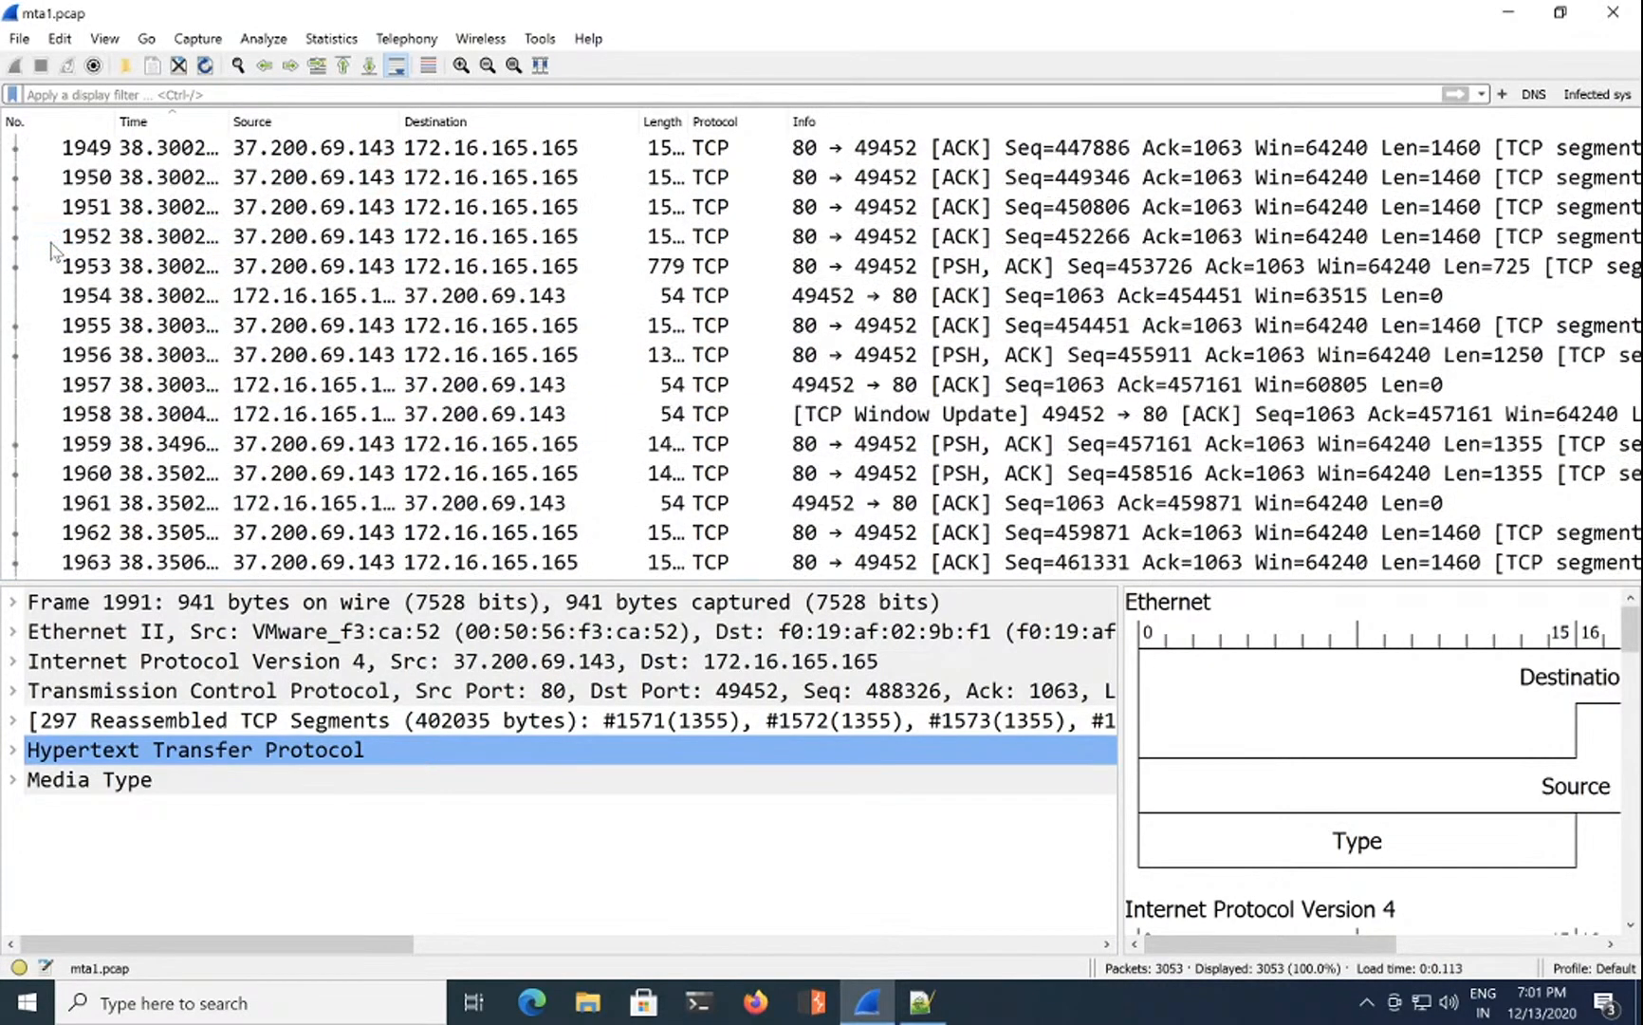
scroll(55, 251, up, 9)
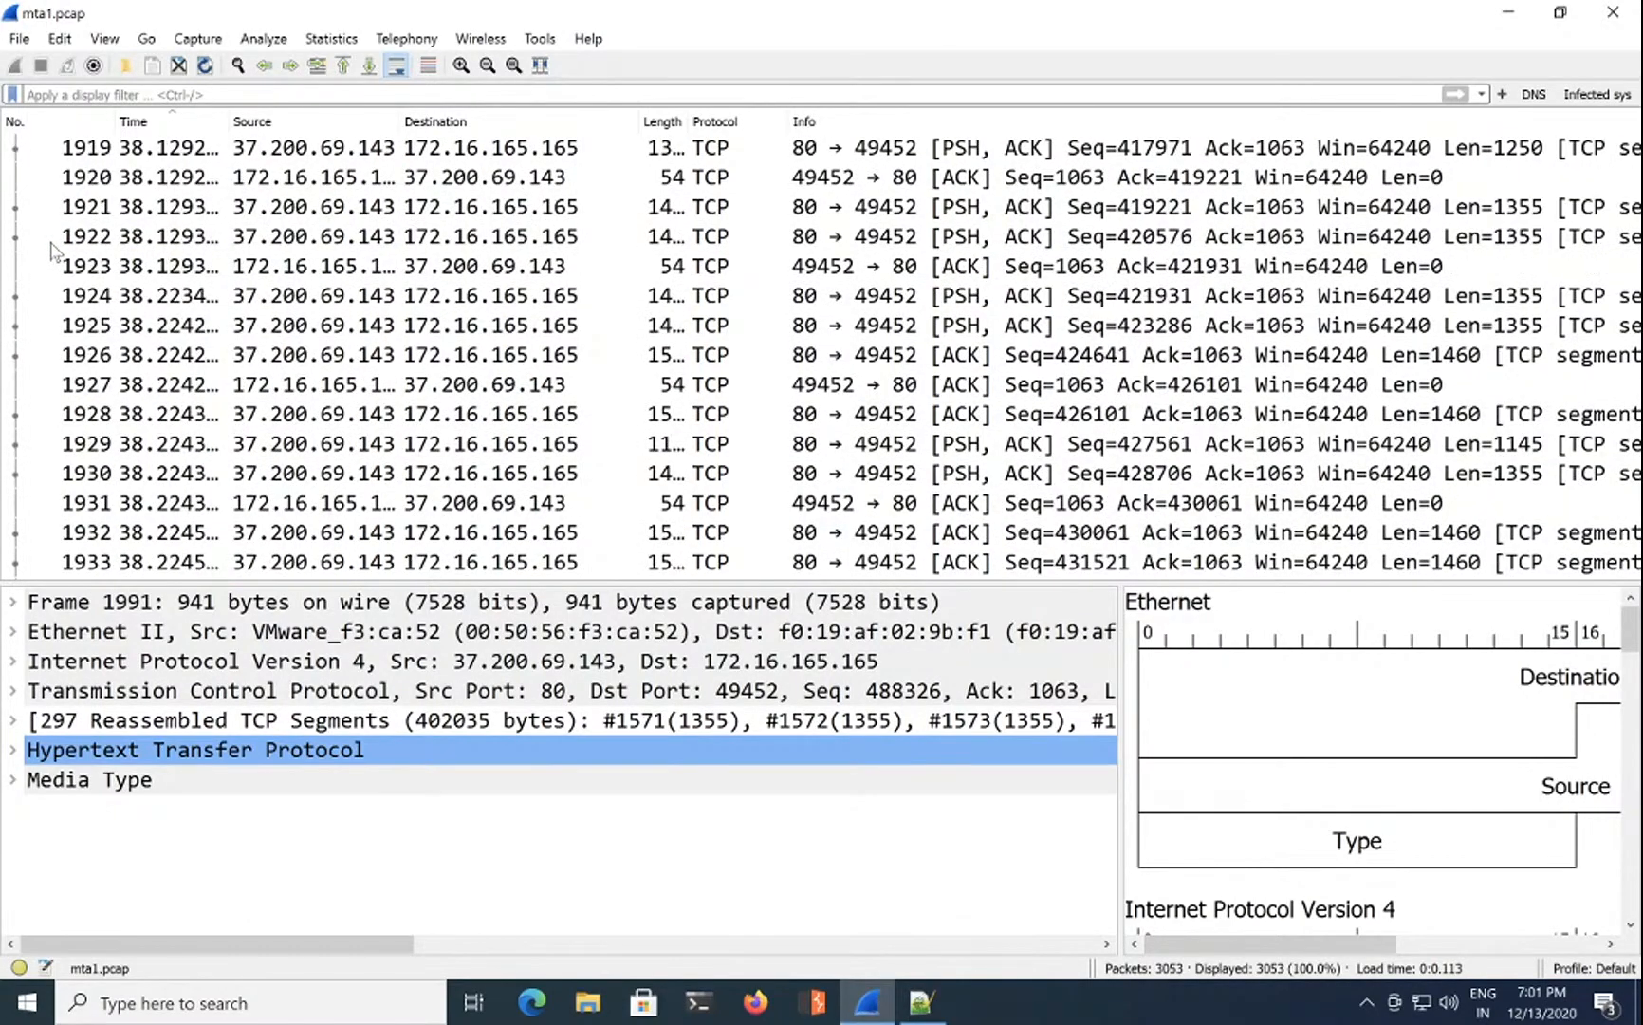
scroll(54, 251, up, 4)
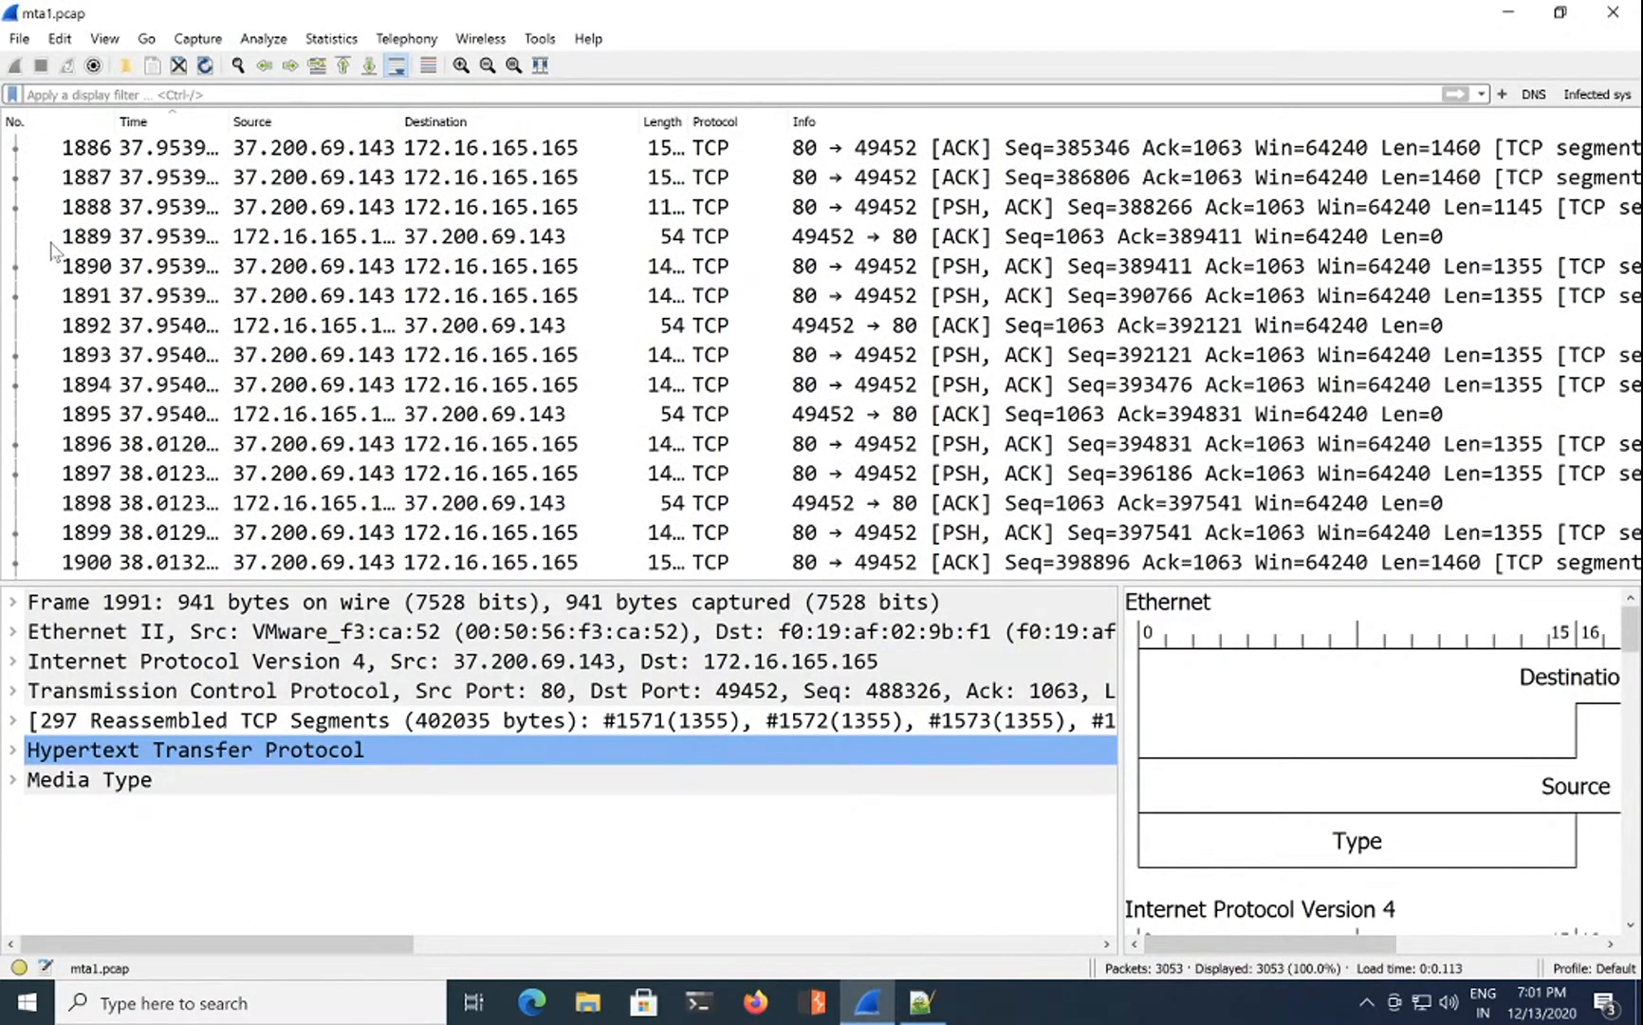
scroll(54, 252, up, 9)
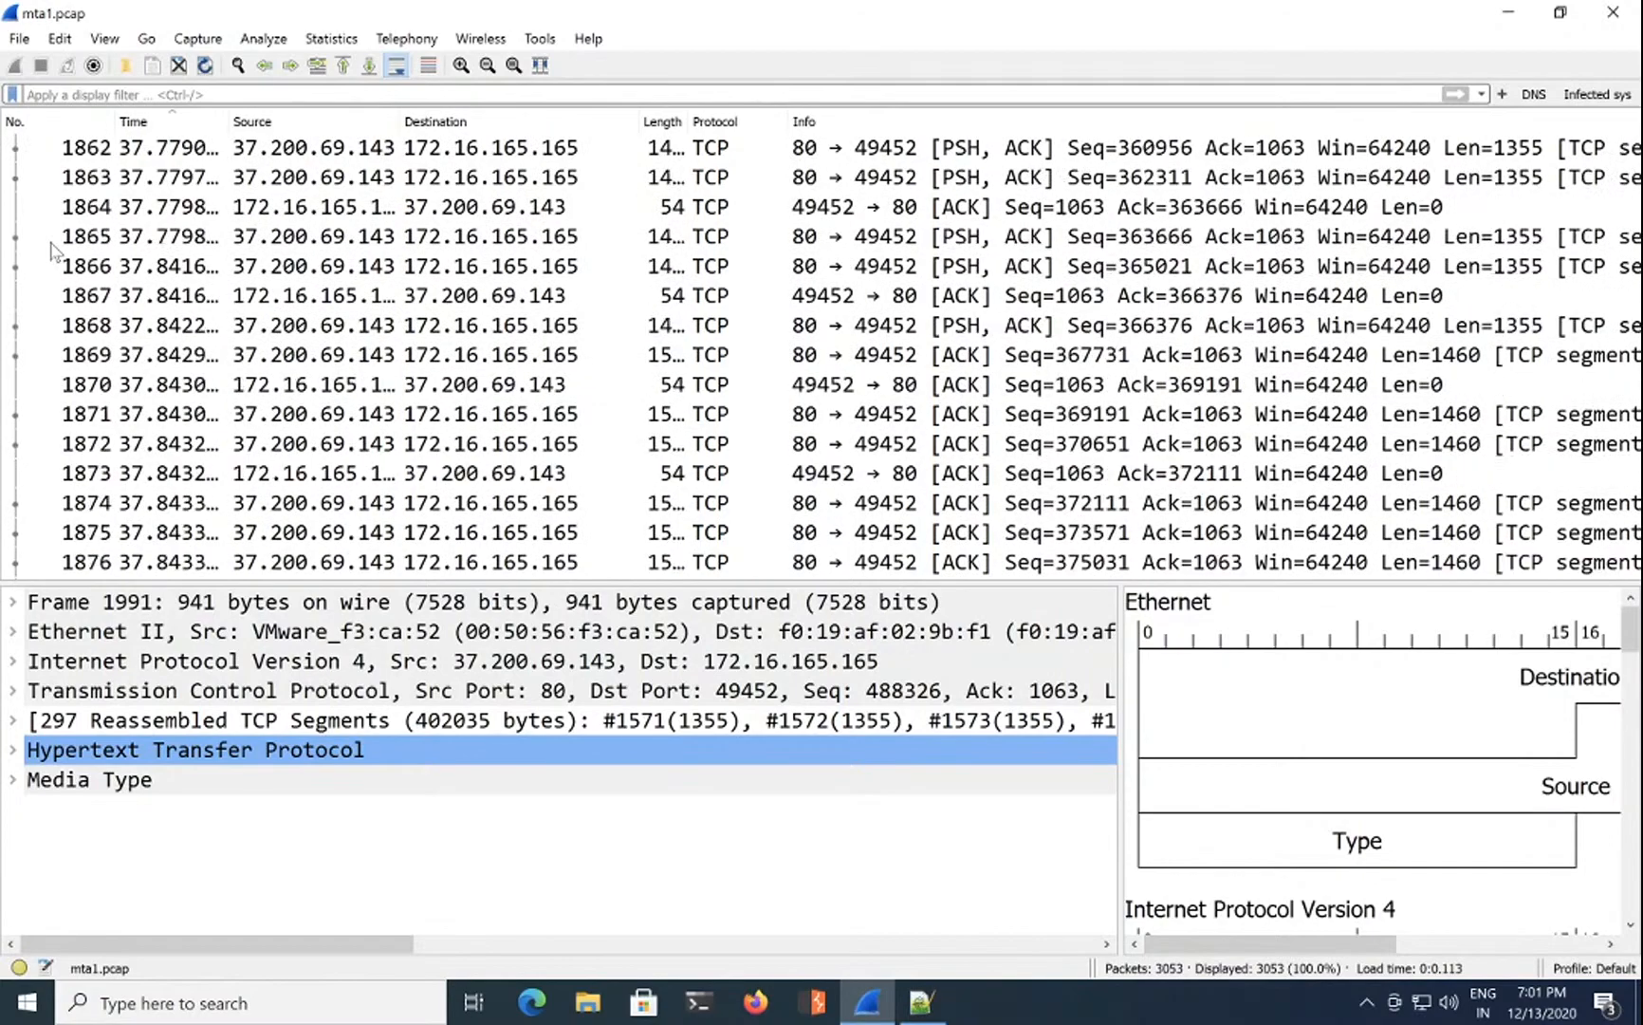
scroll(54, 251, up, 17)
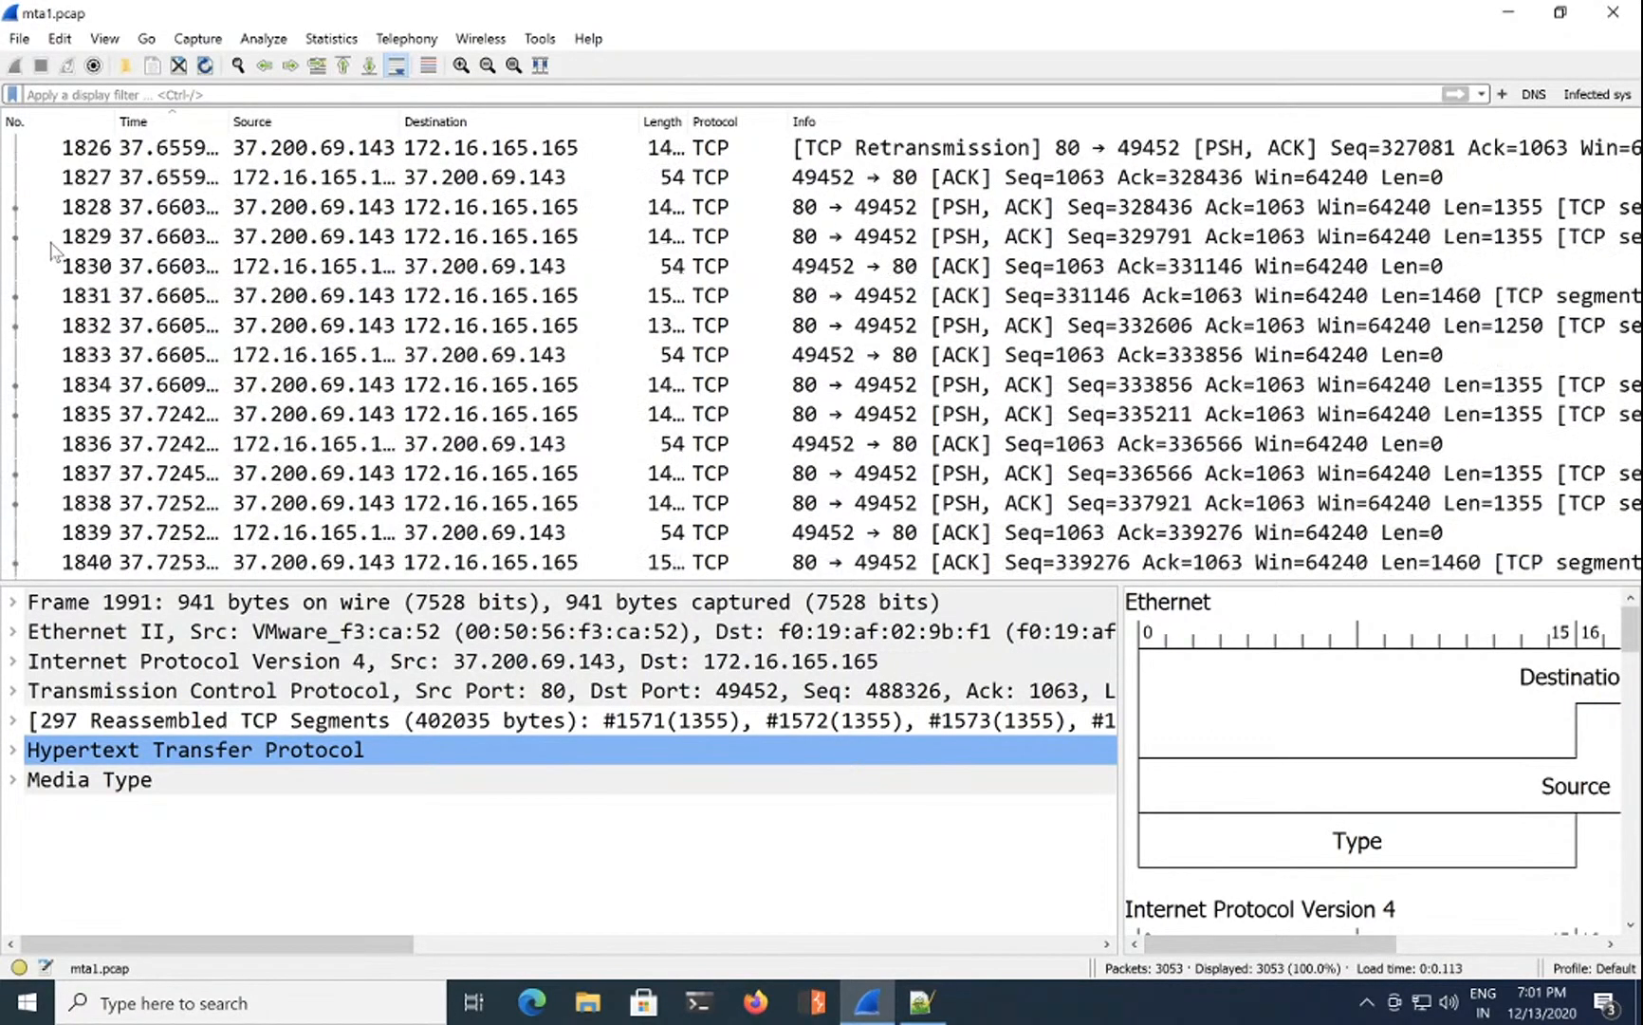
scroll(54, 252, up, 4)
scroll(54, 251, down, 20)
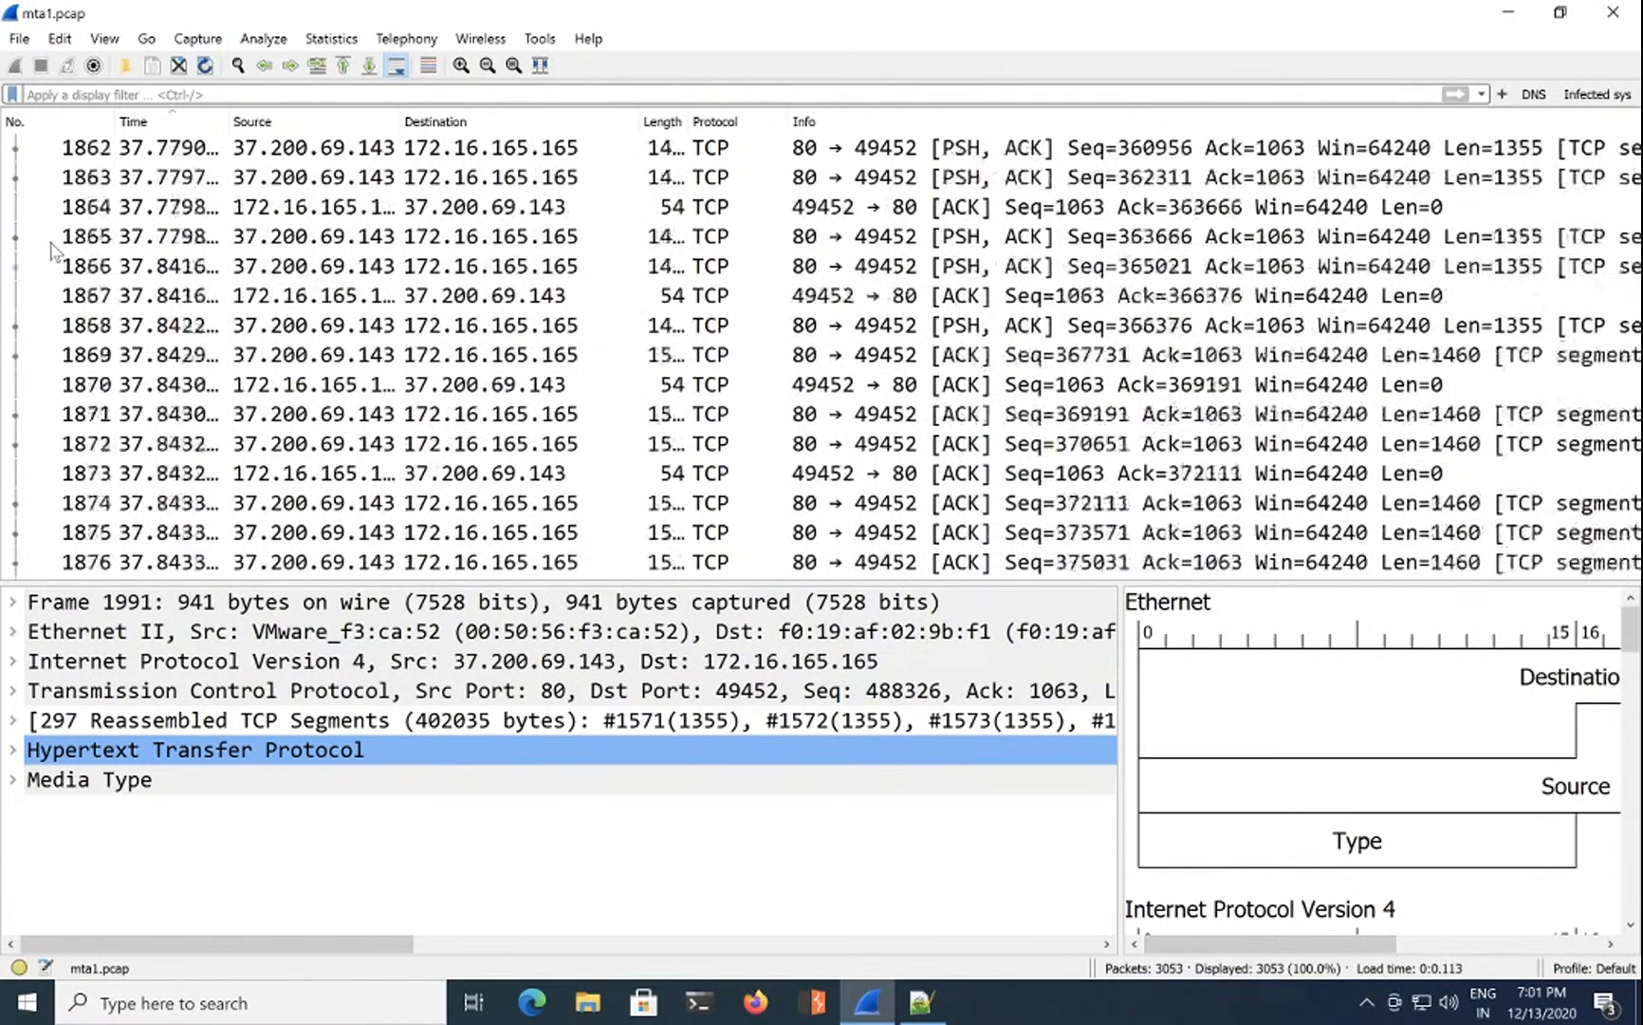
scroll(54, 252, down, 20)
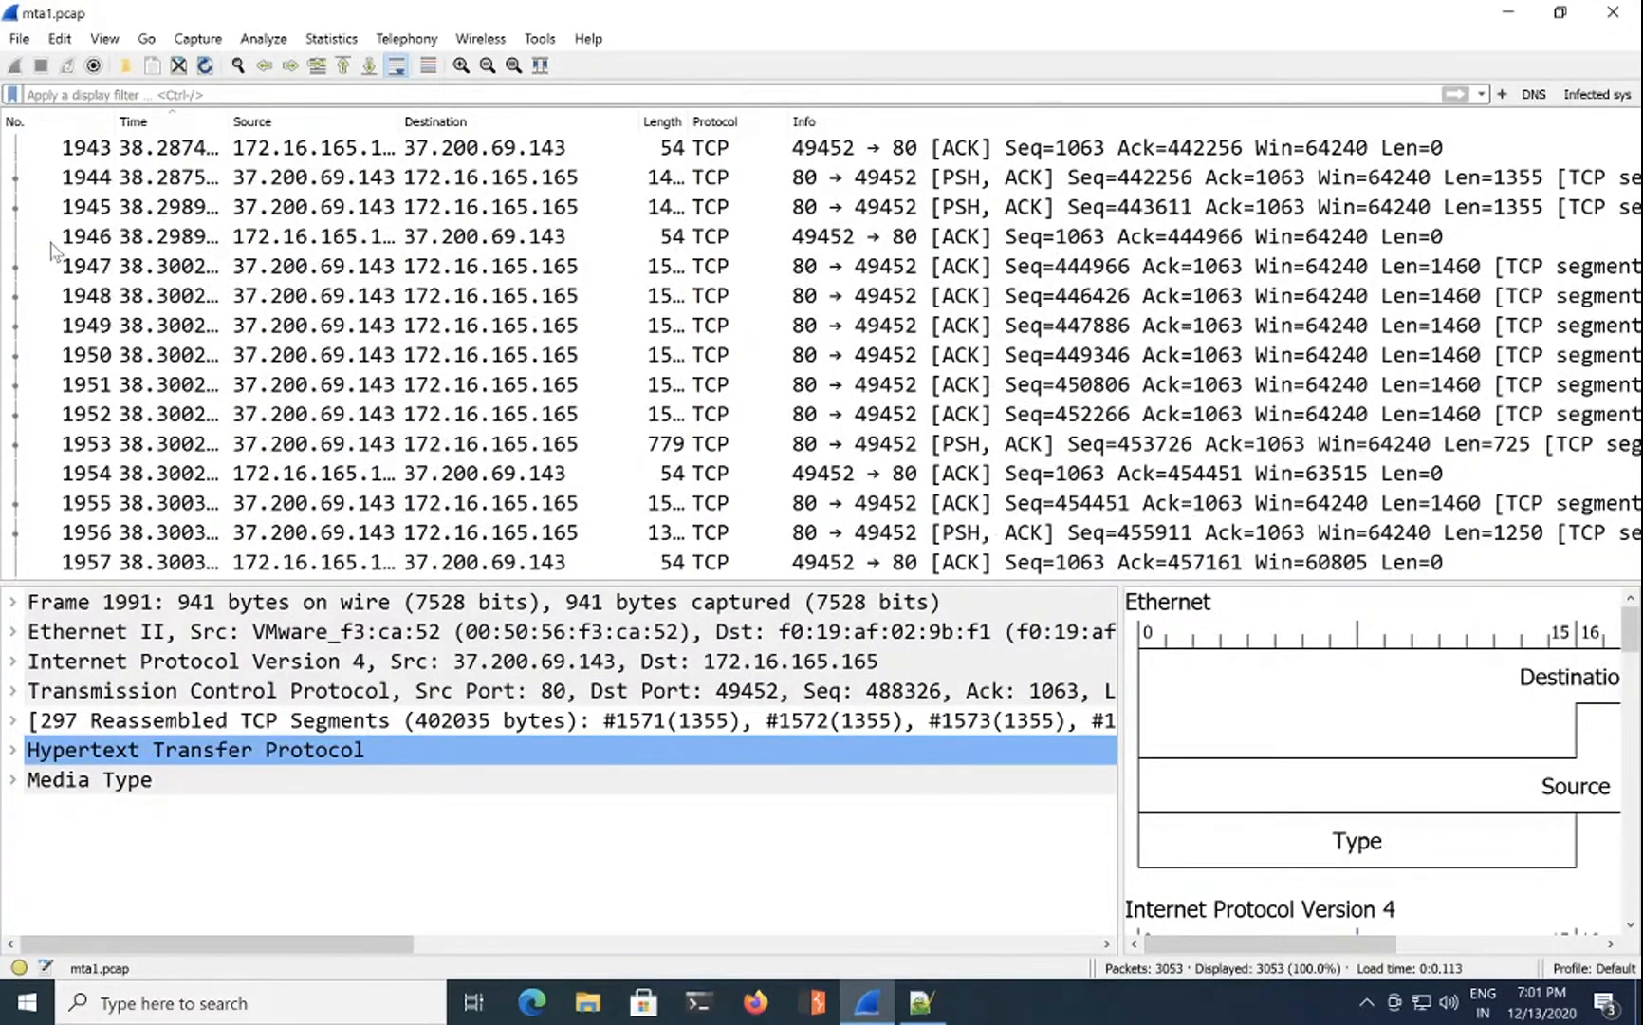
scroll(54, 251, down, 8)
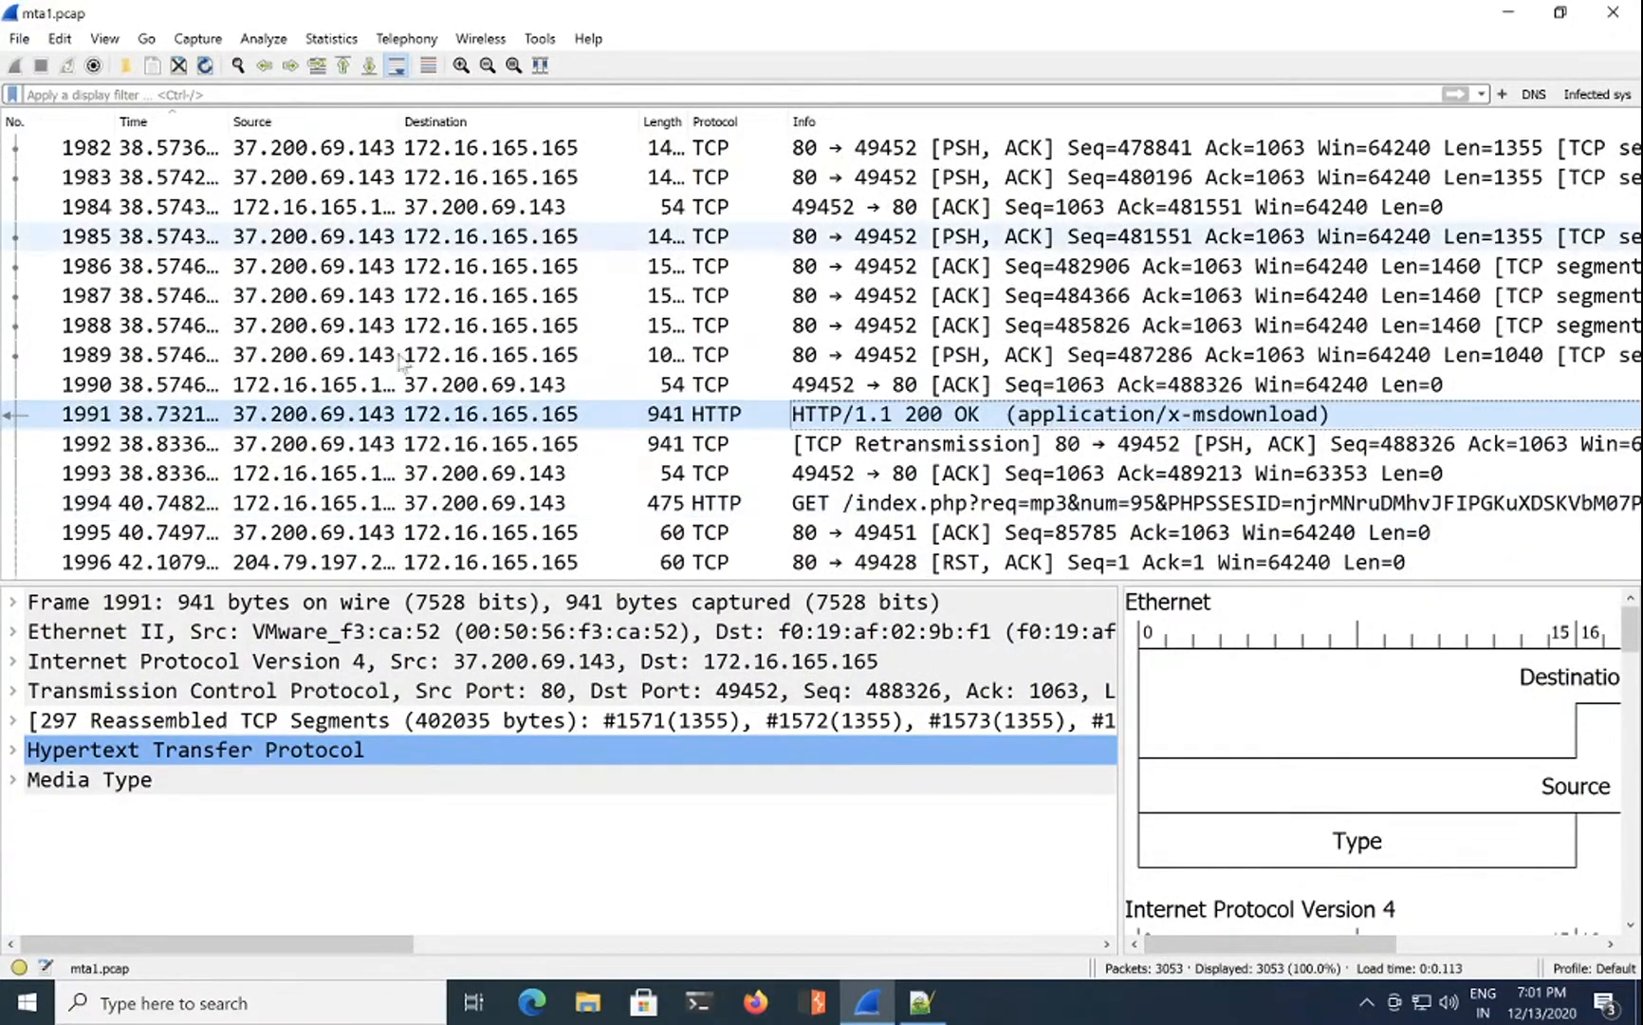
Step: Follow packet 1991's HTTP stream and select the trustandprobaterealty domain in its Host header
right_click(590, 418)
mouse_move(894, 709)
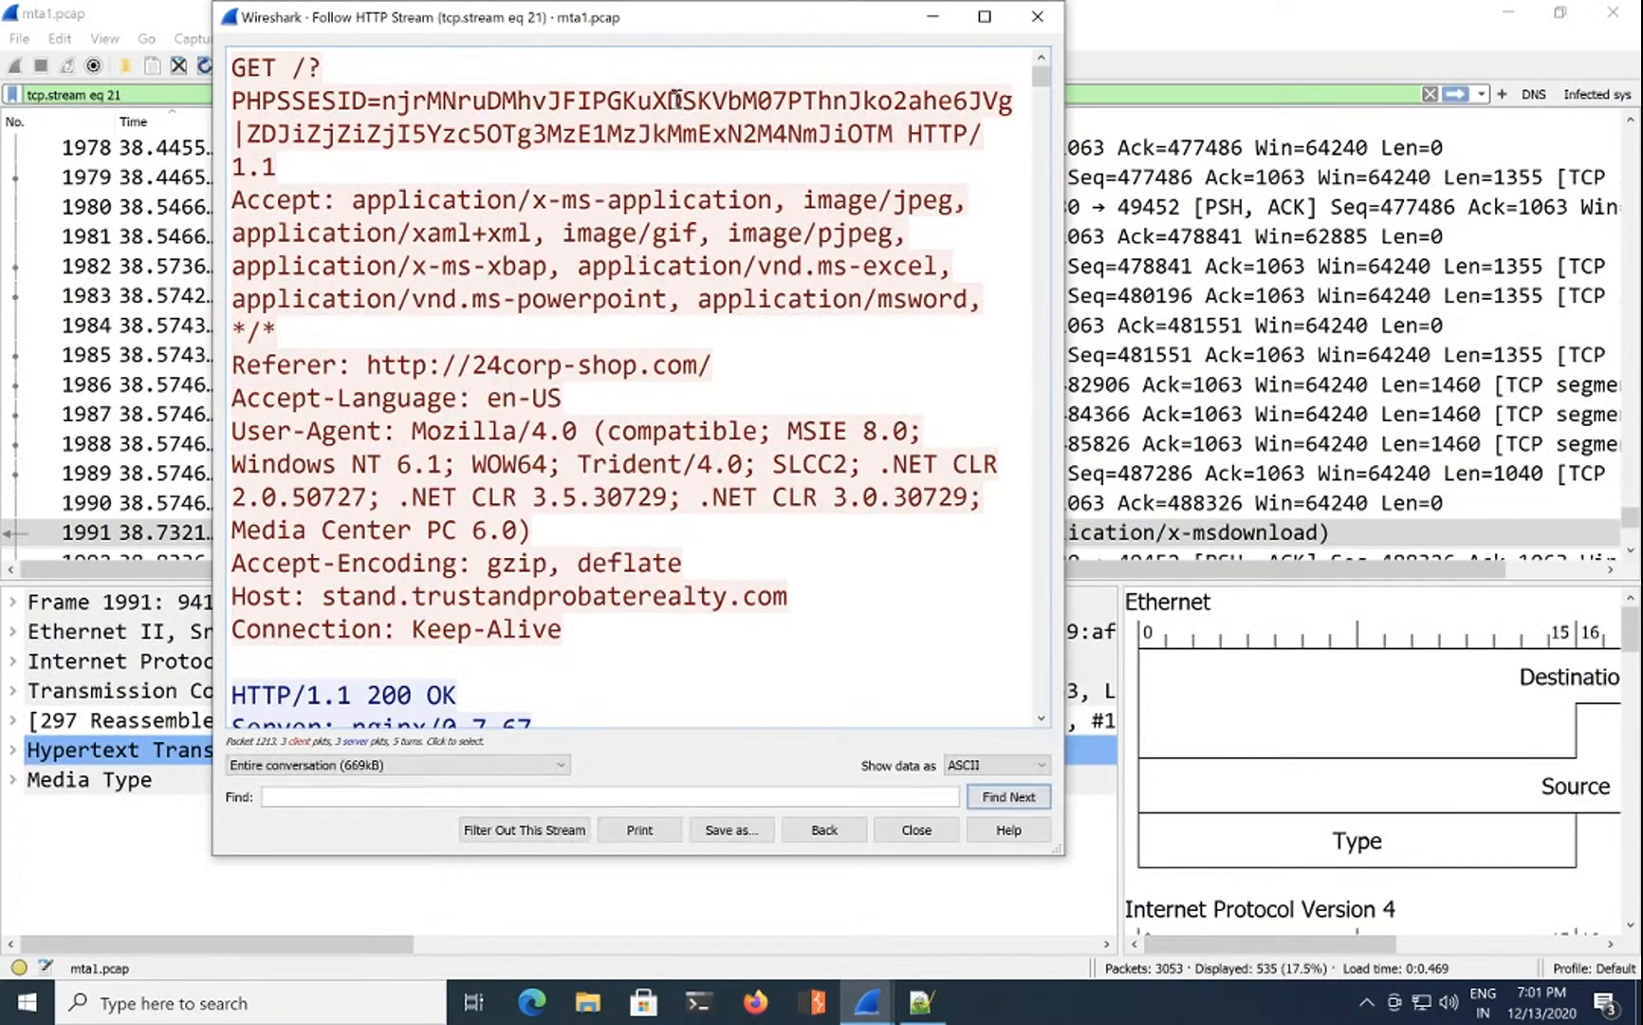
drag(1062, 136, 1486, 135)
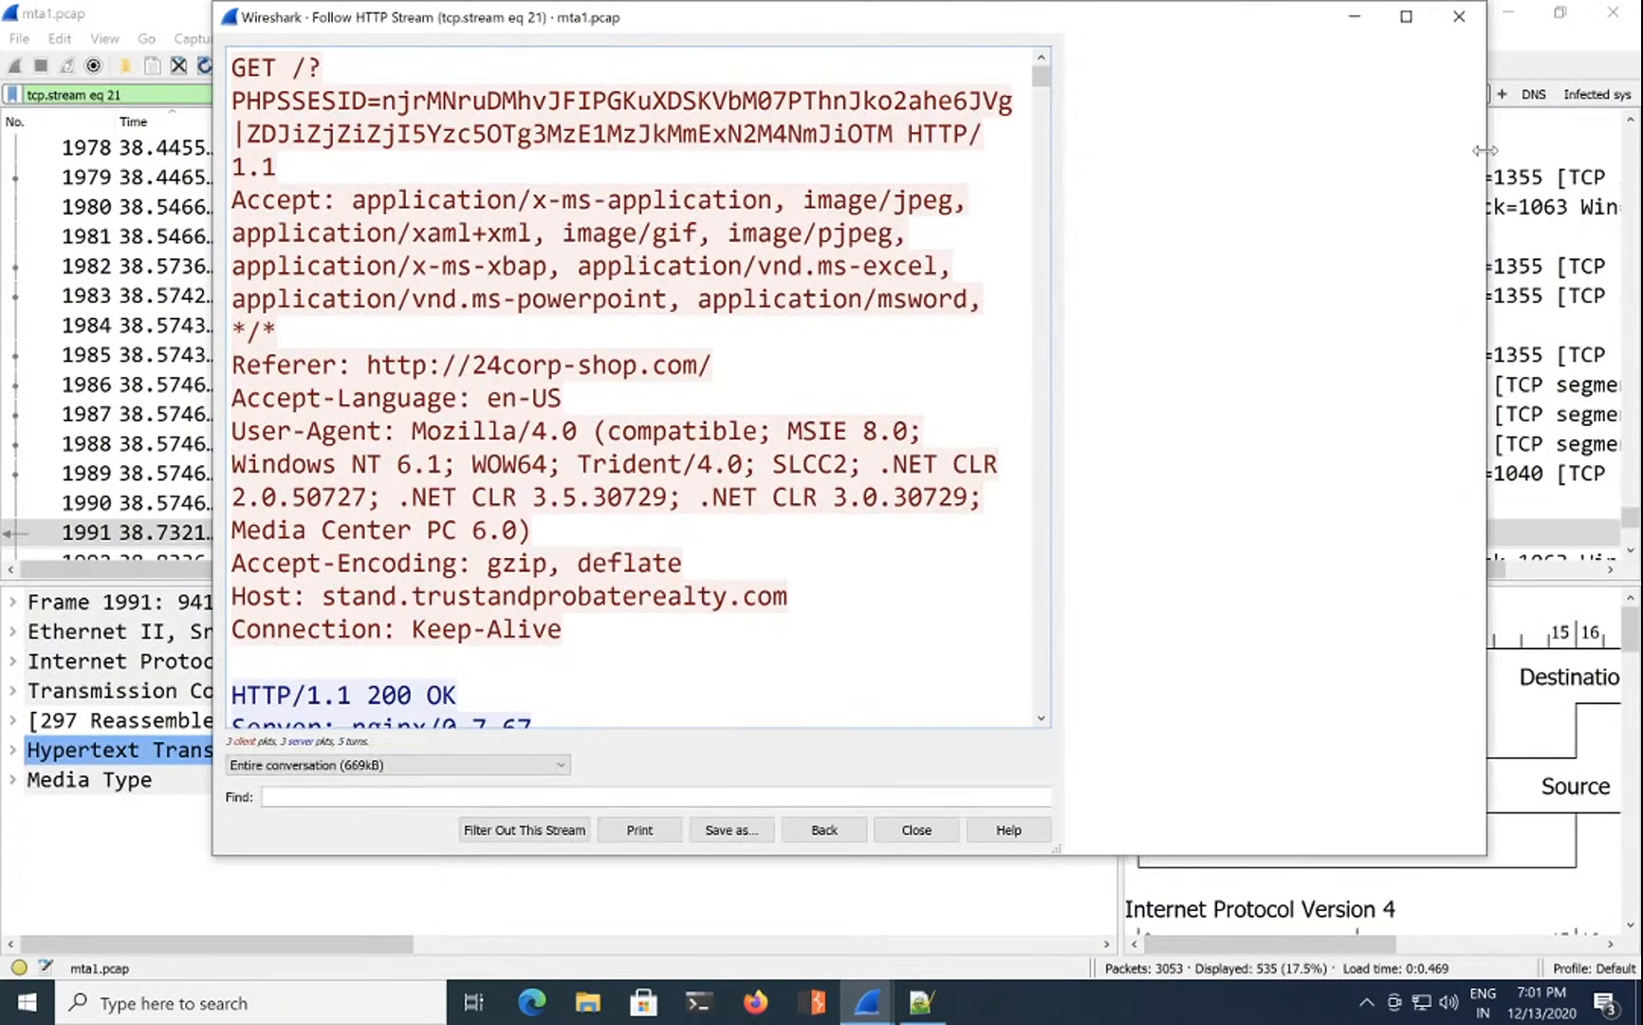
triple_click(337, 64)
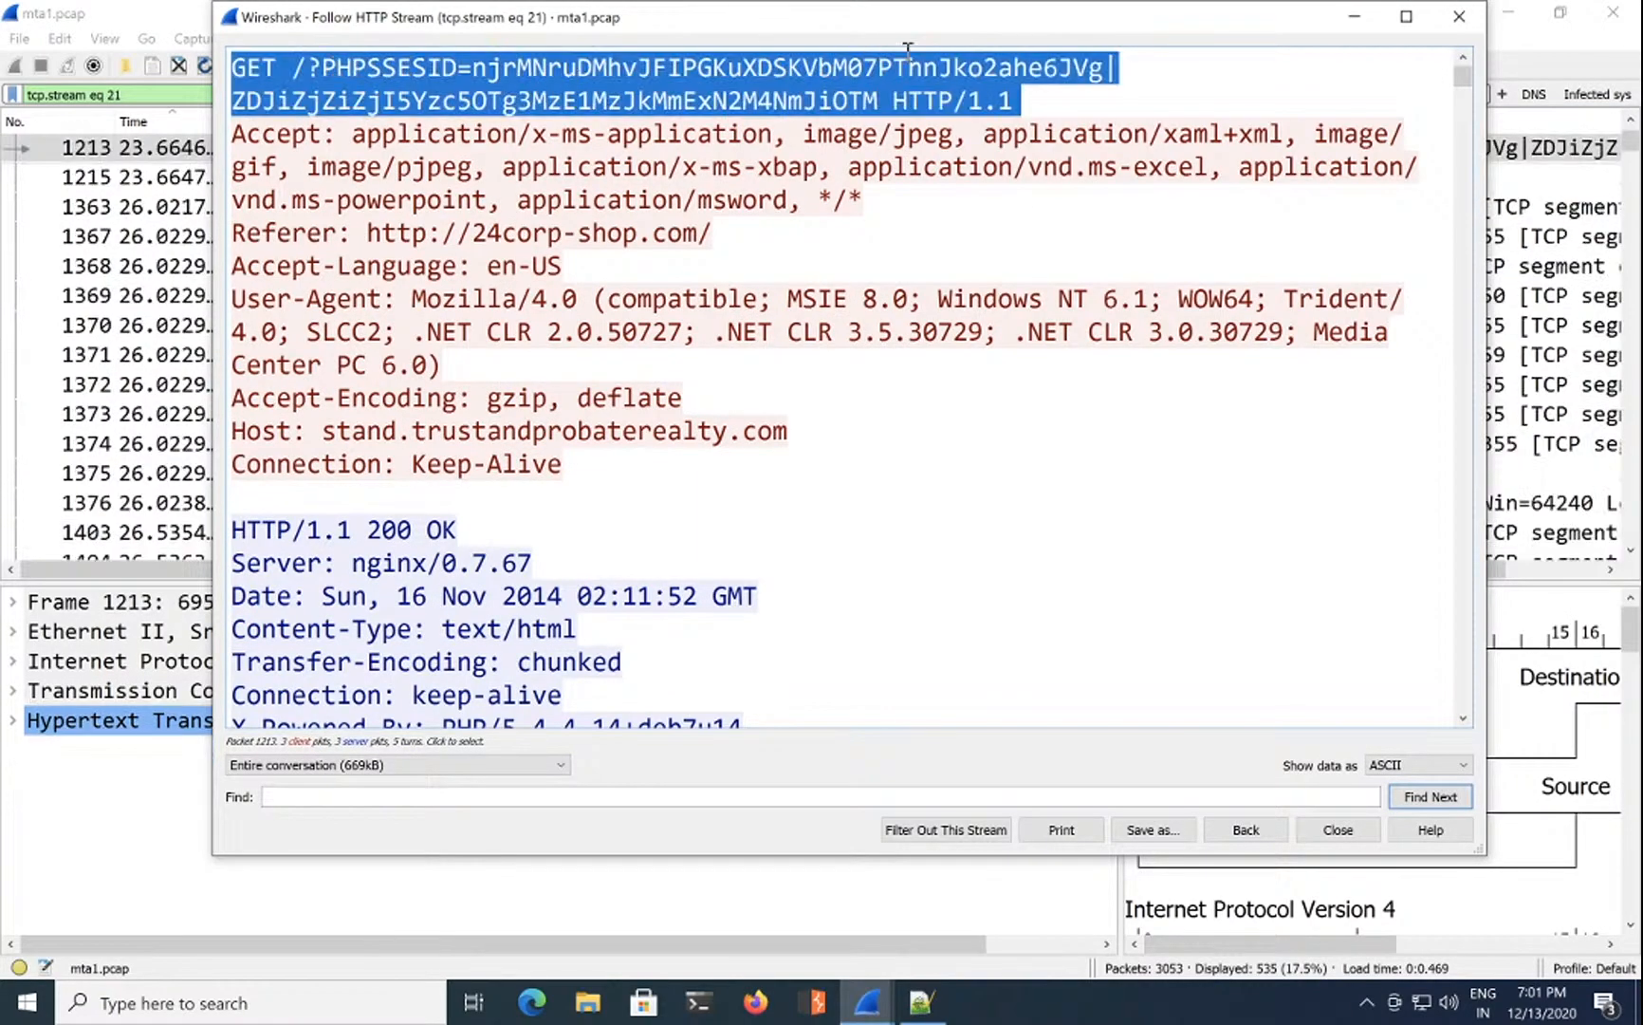
double_click(808, 102)
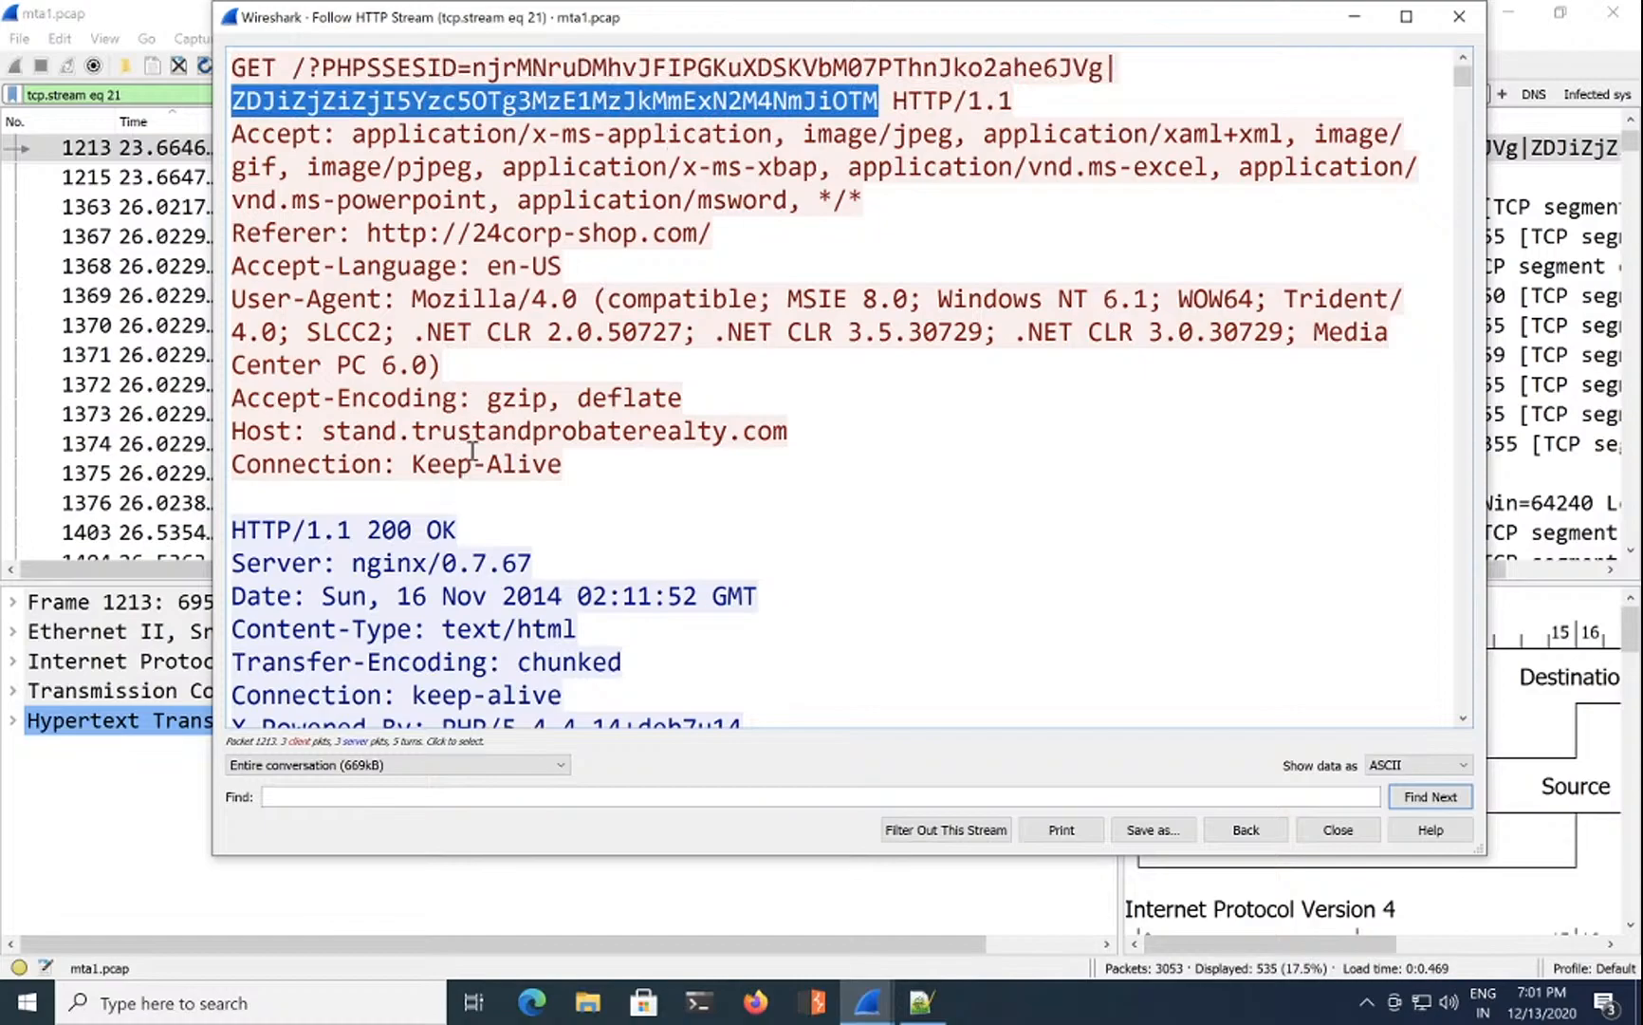
double_click(518, 433)
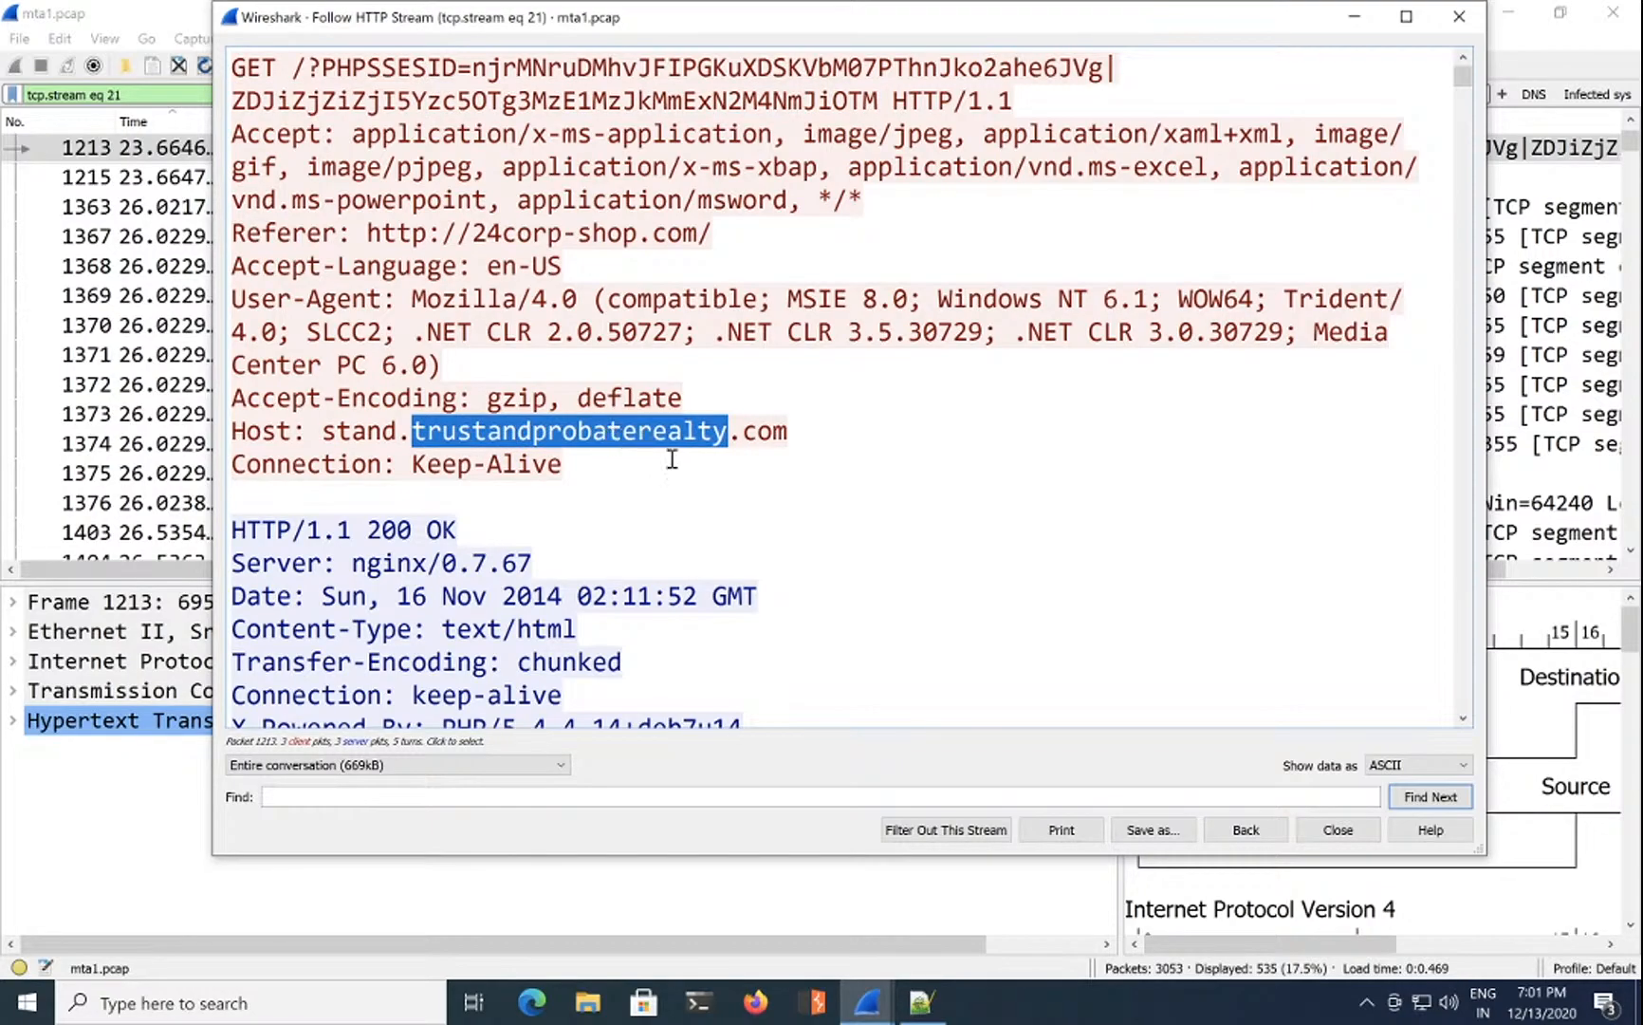
Step: Scroll through the obfuscated script in the followed HTTP stream
scroll(672, 460, down, 2)
scroll(672, 459, down, 2)
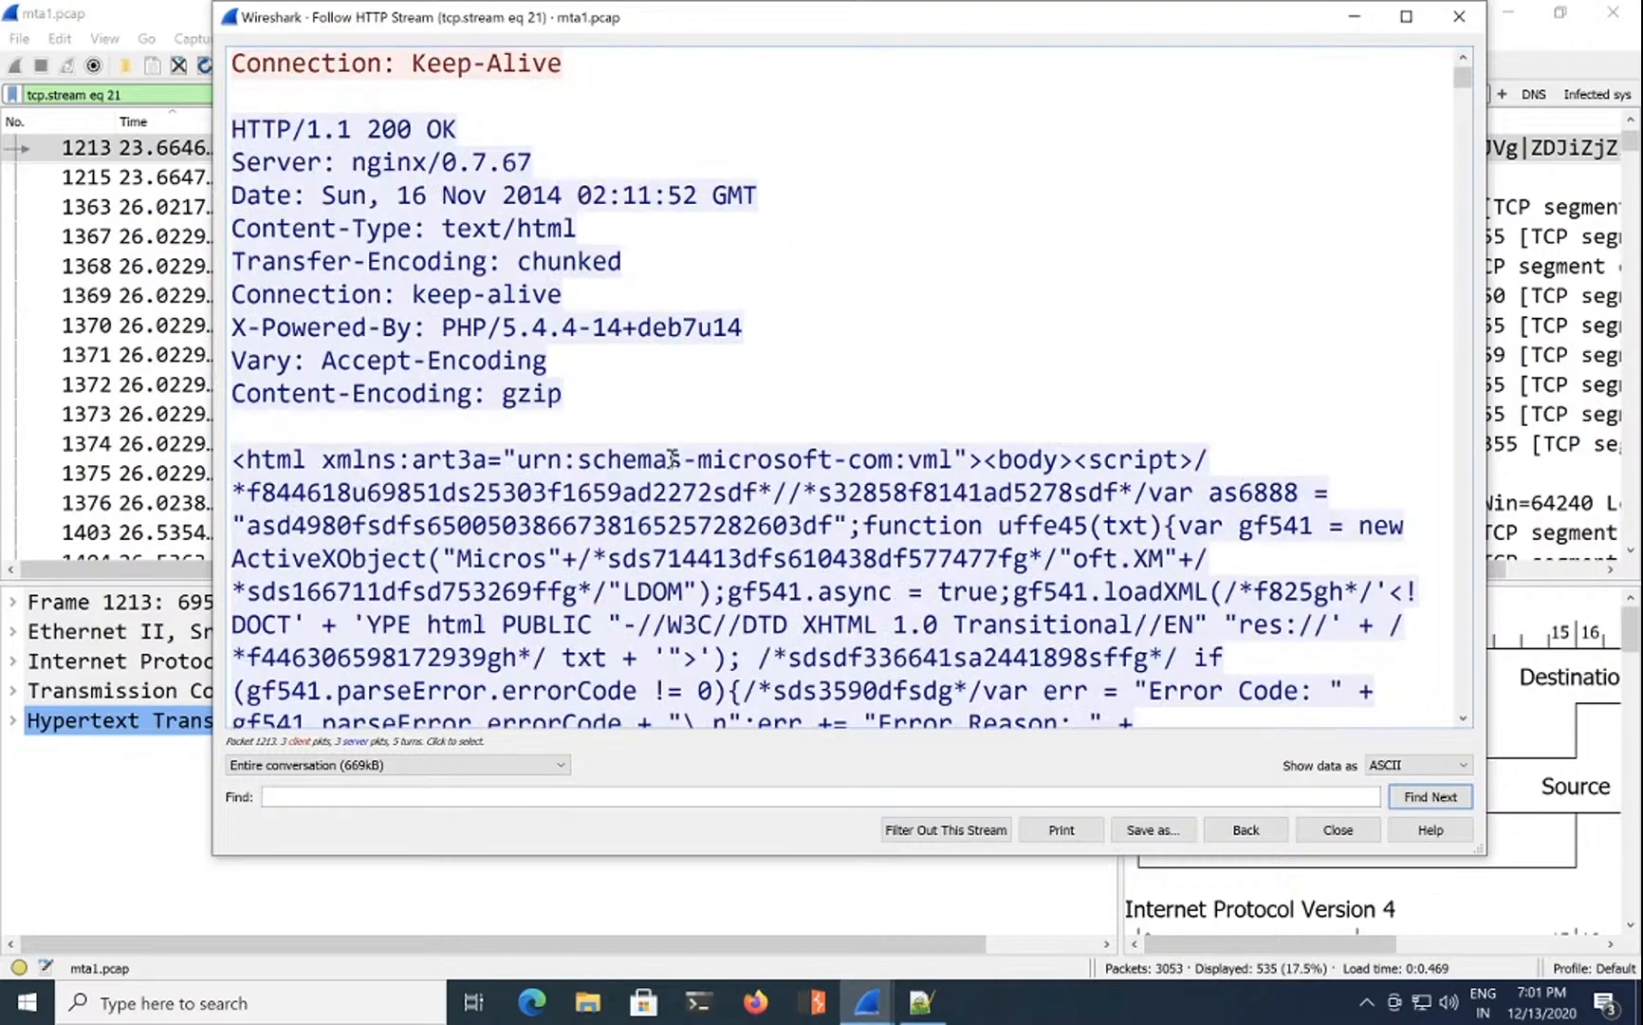
scroll(672, 459, down, 1)
scroll(700, 242, up, 5)
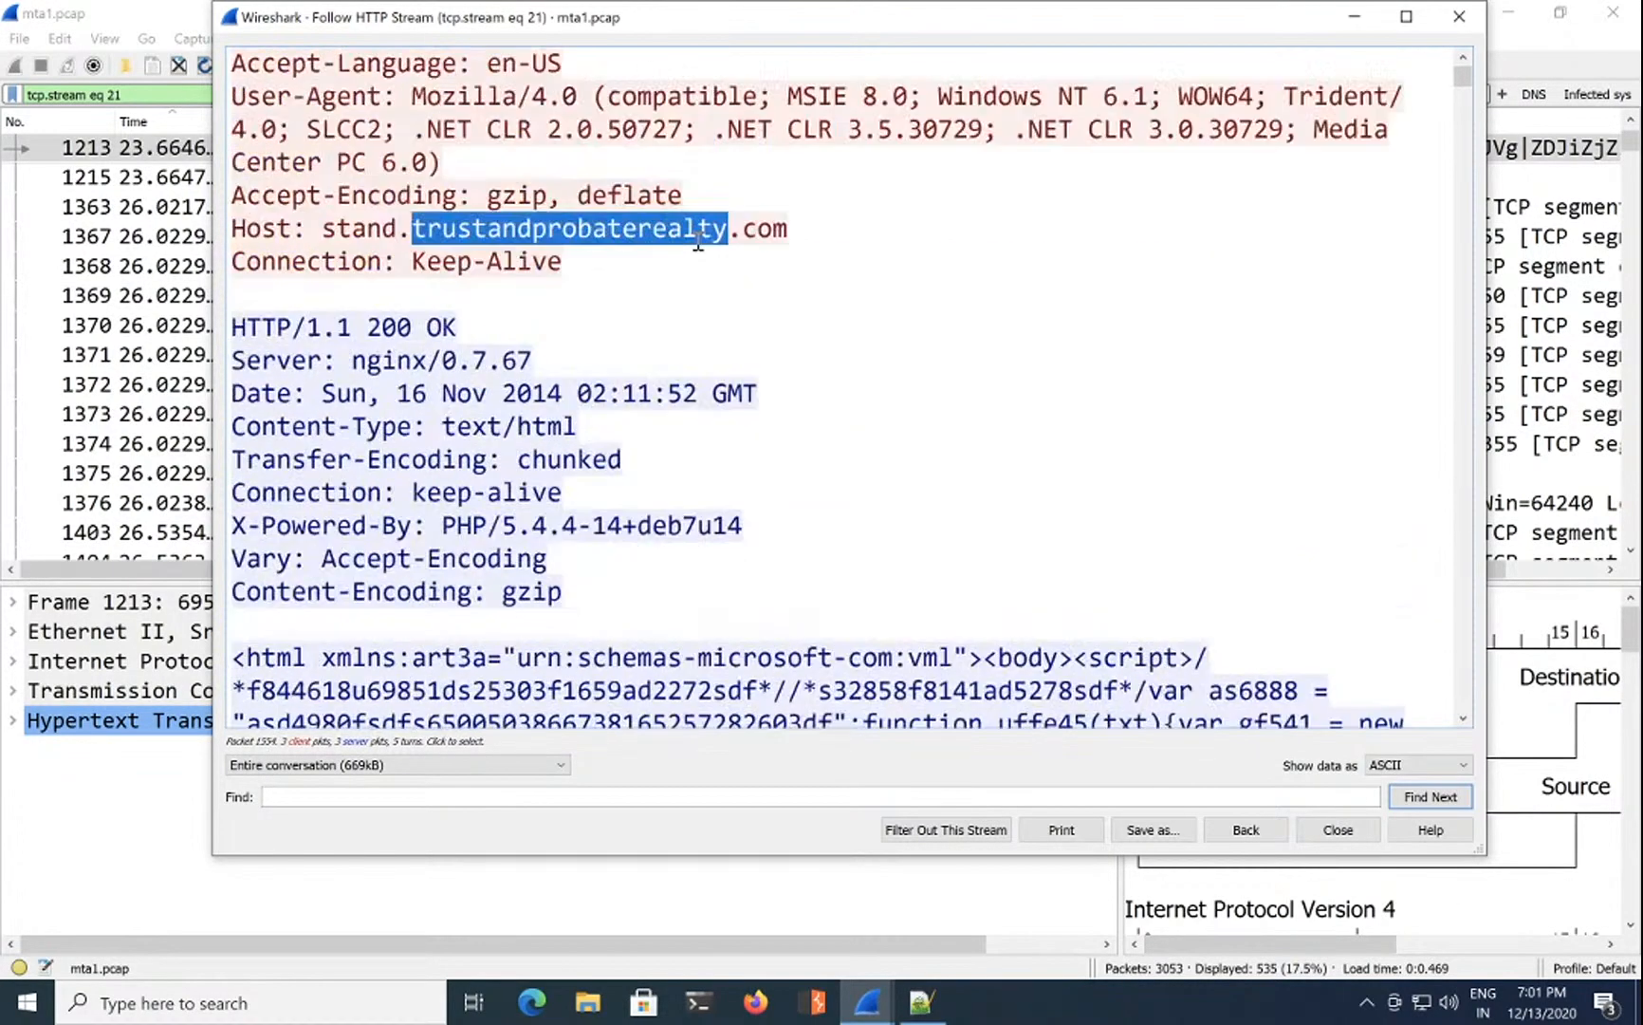
scroll(908, 536, down, 1)
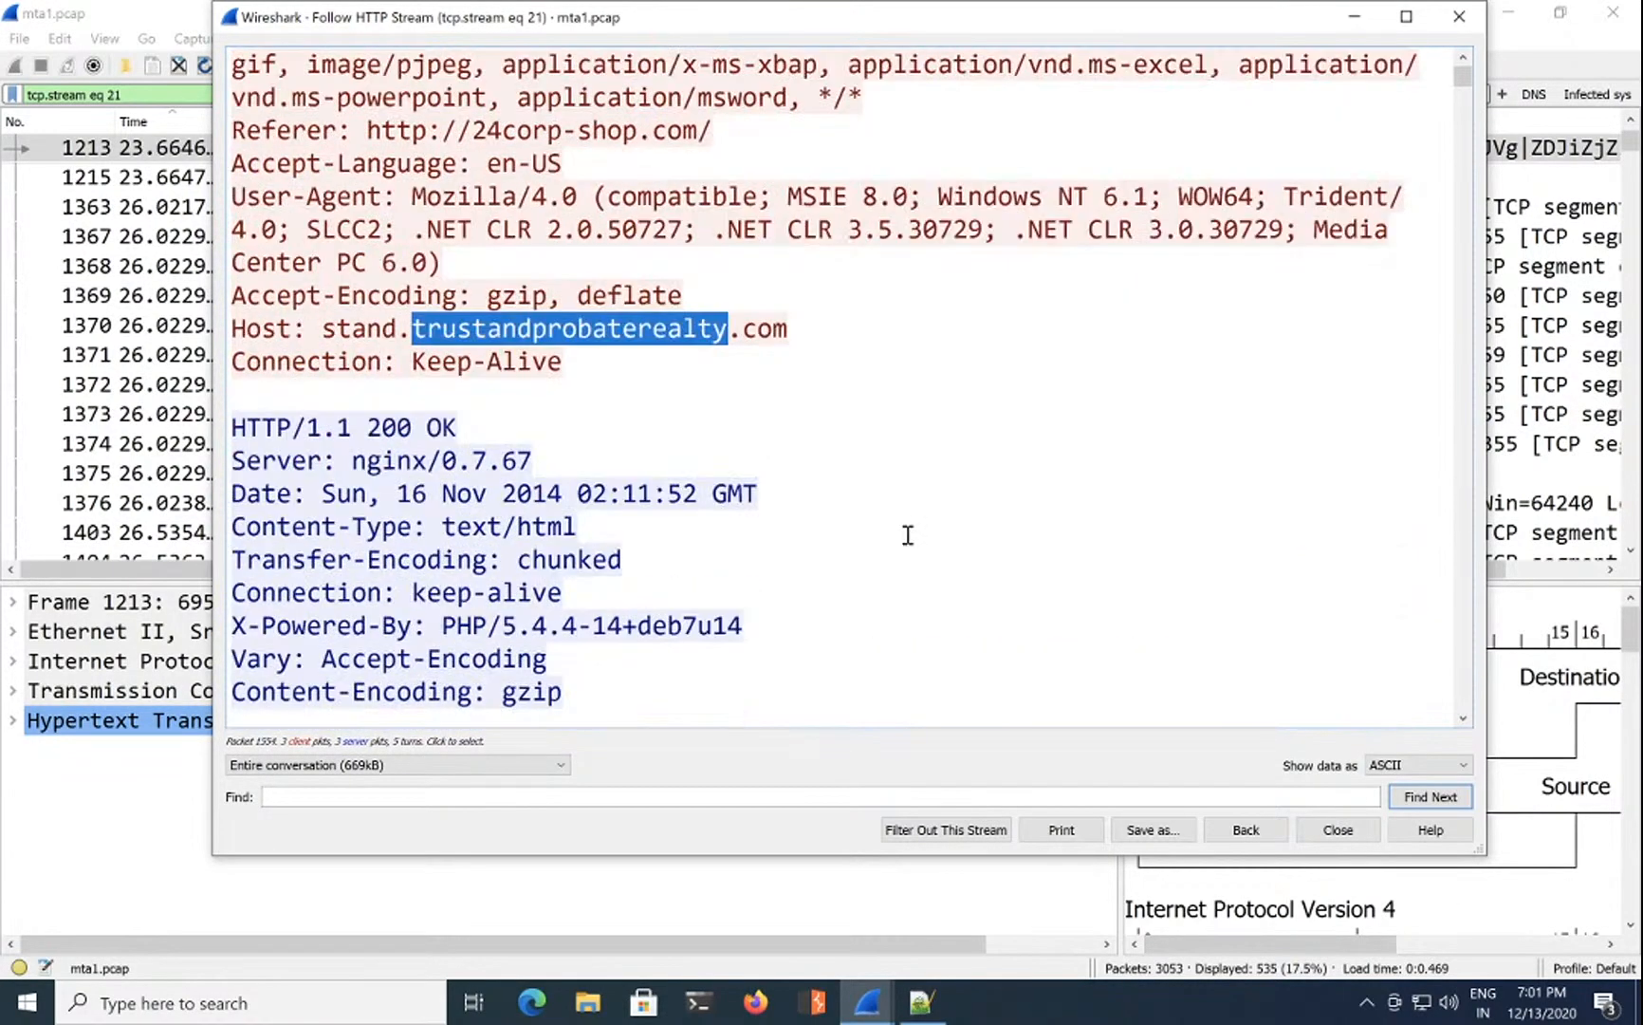
scroll(908, 535, down, 2)
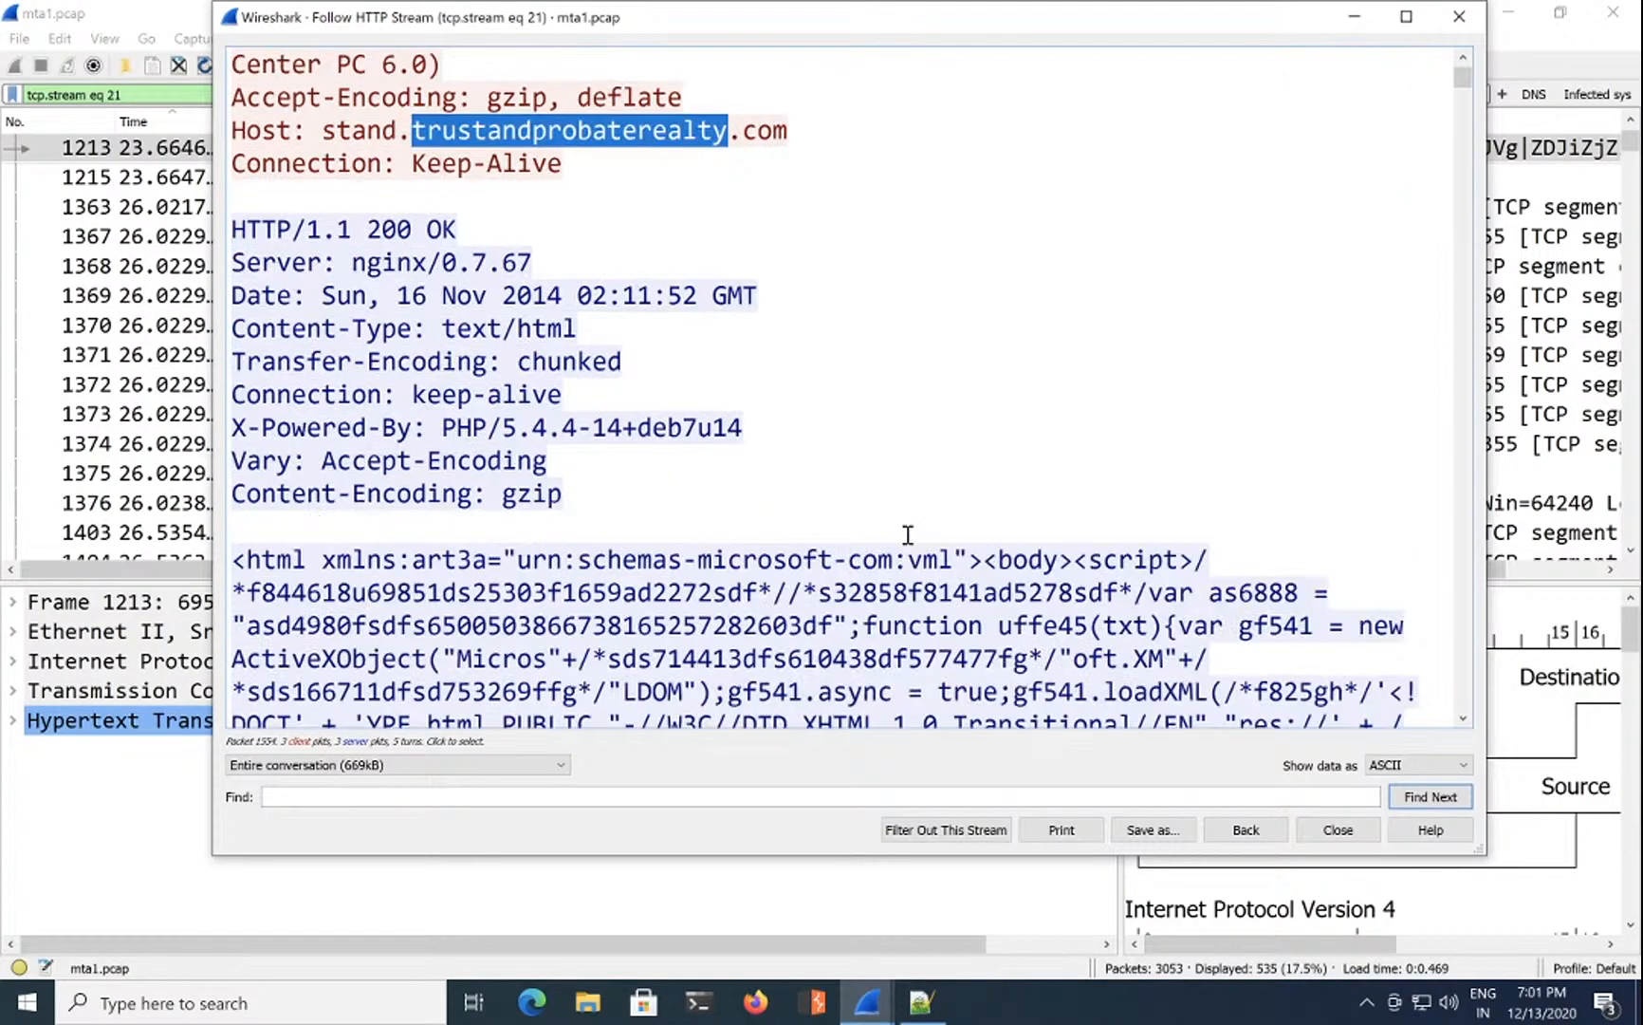
scroll(908, 535, down, 12)
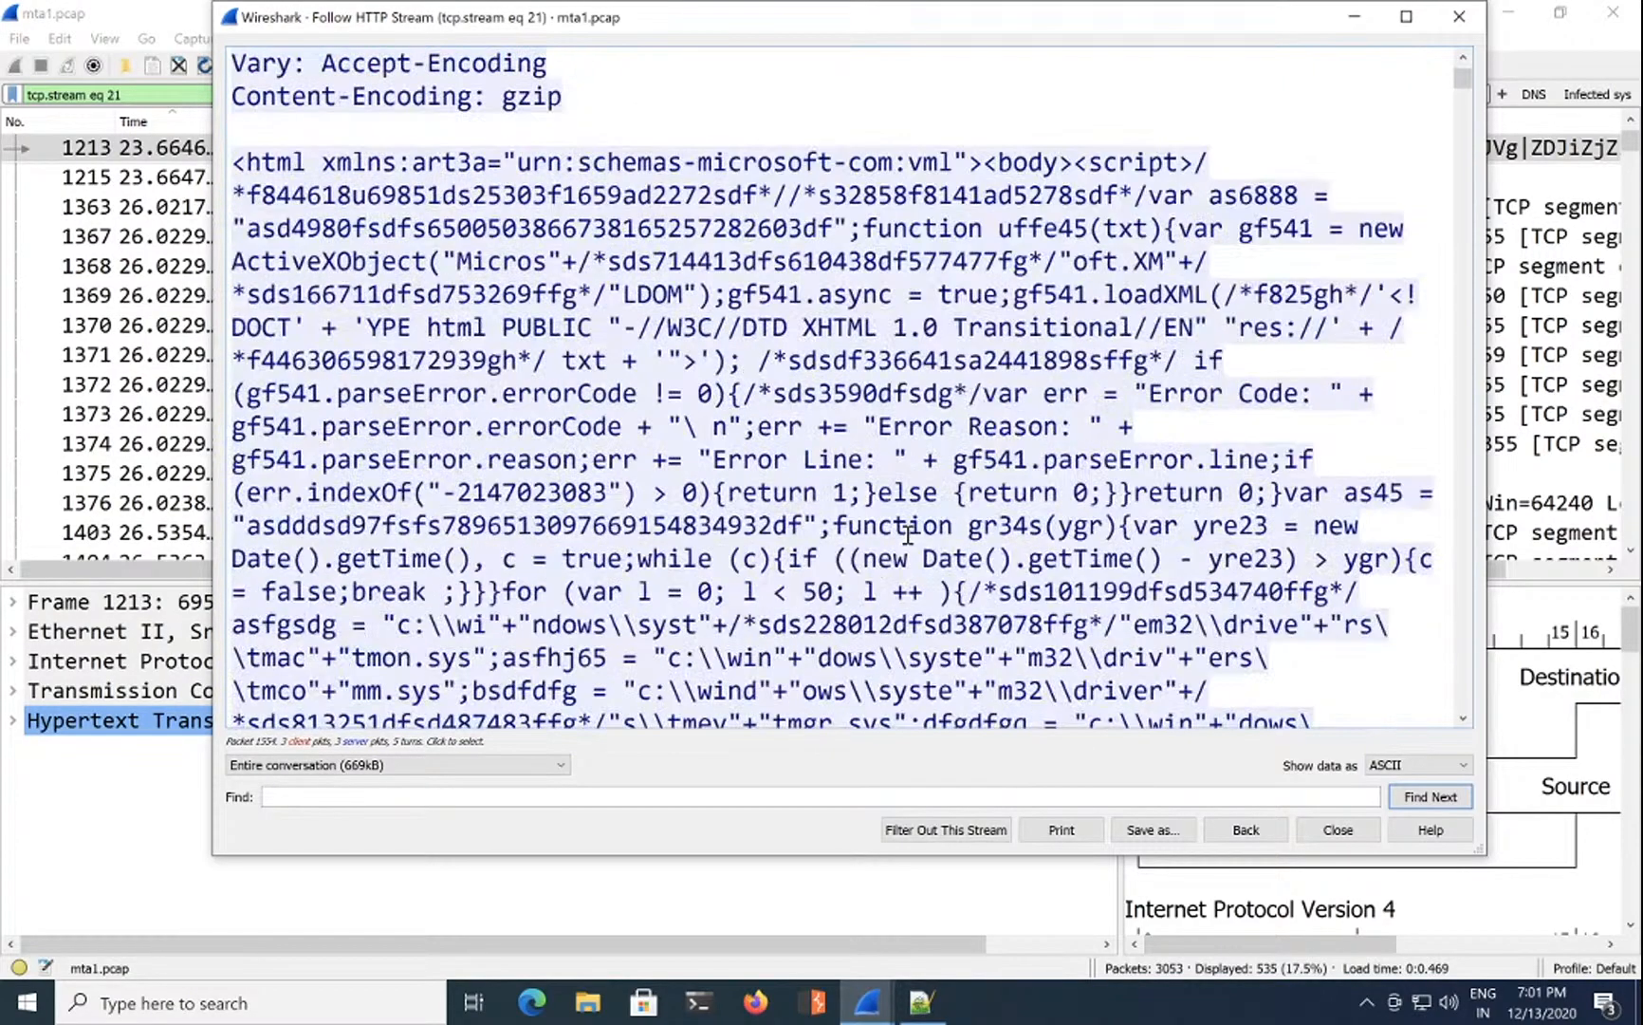
scroll(908, 535, down, 12)
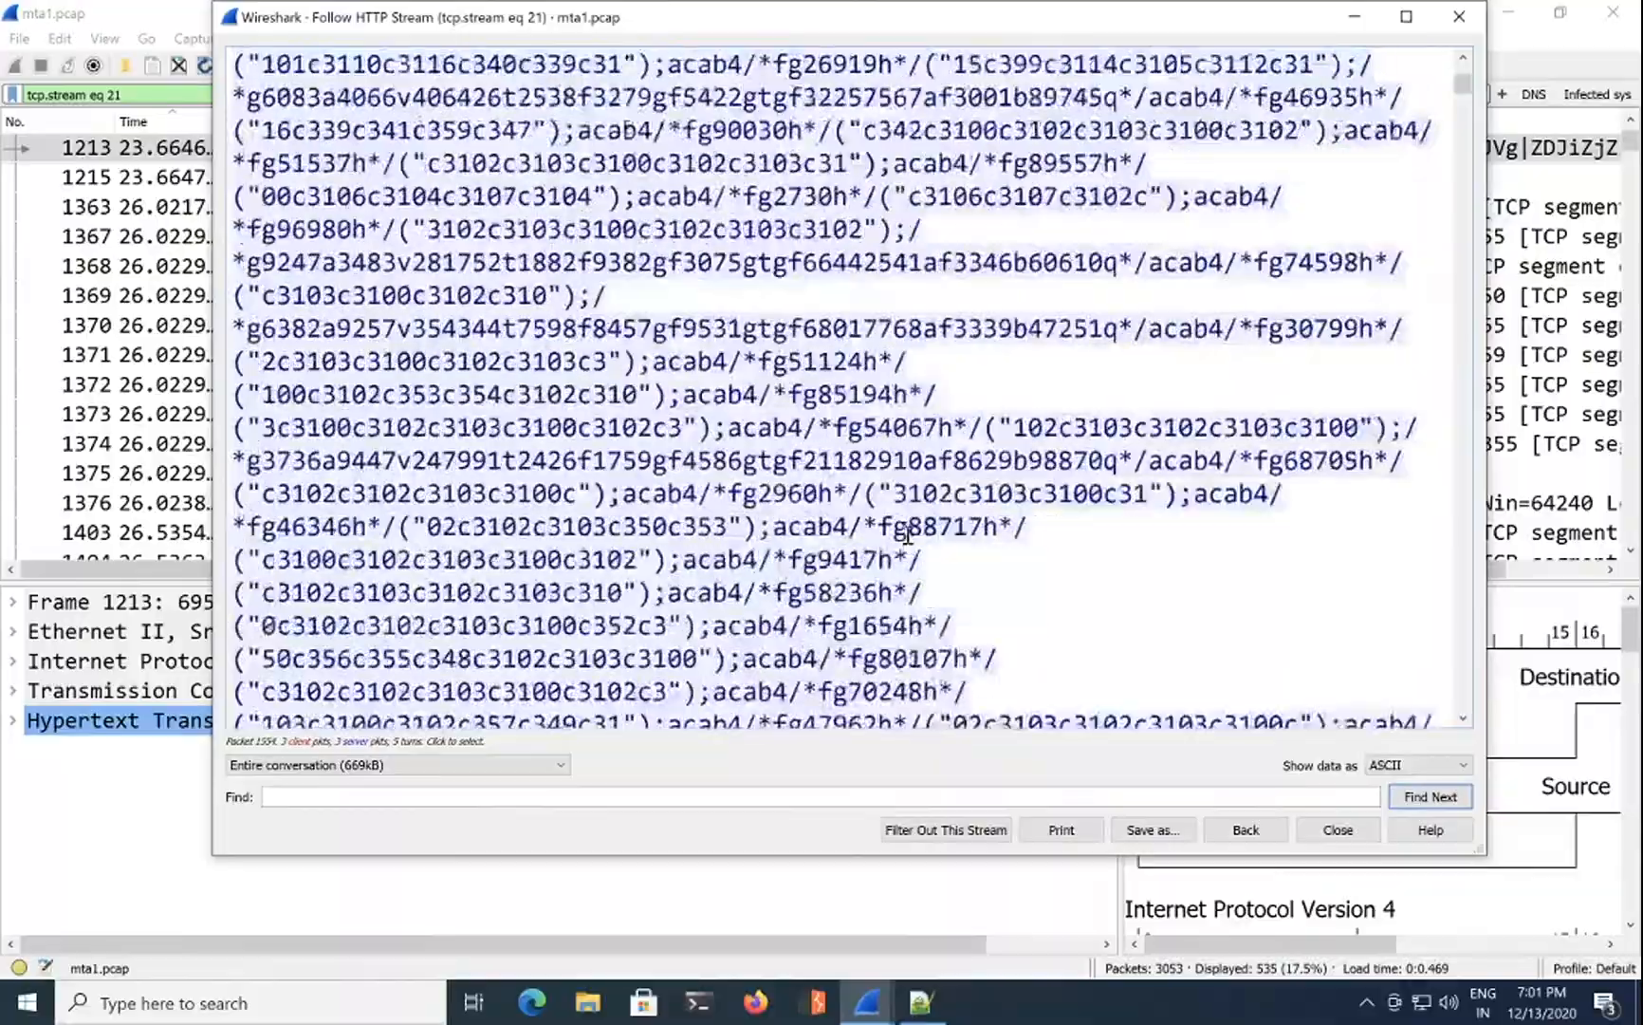
scroll(908, 535, down, 12)
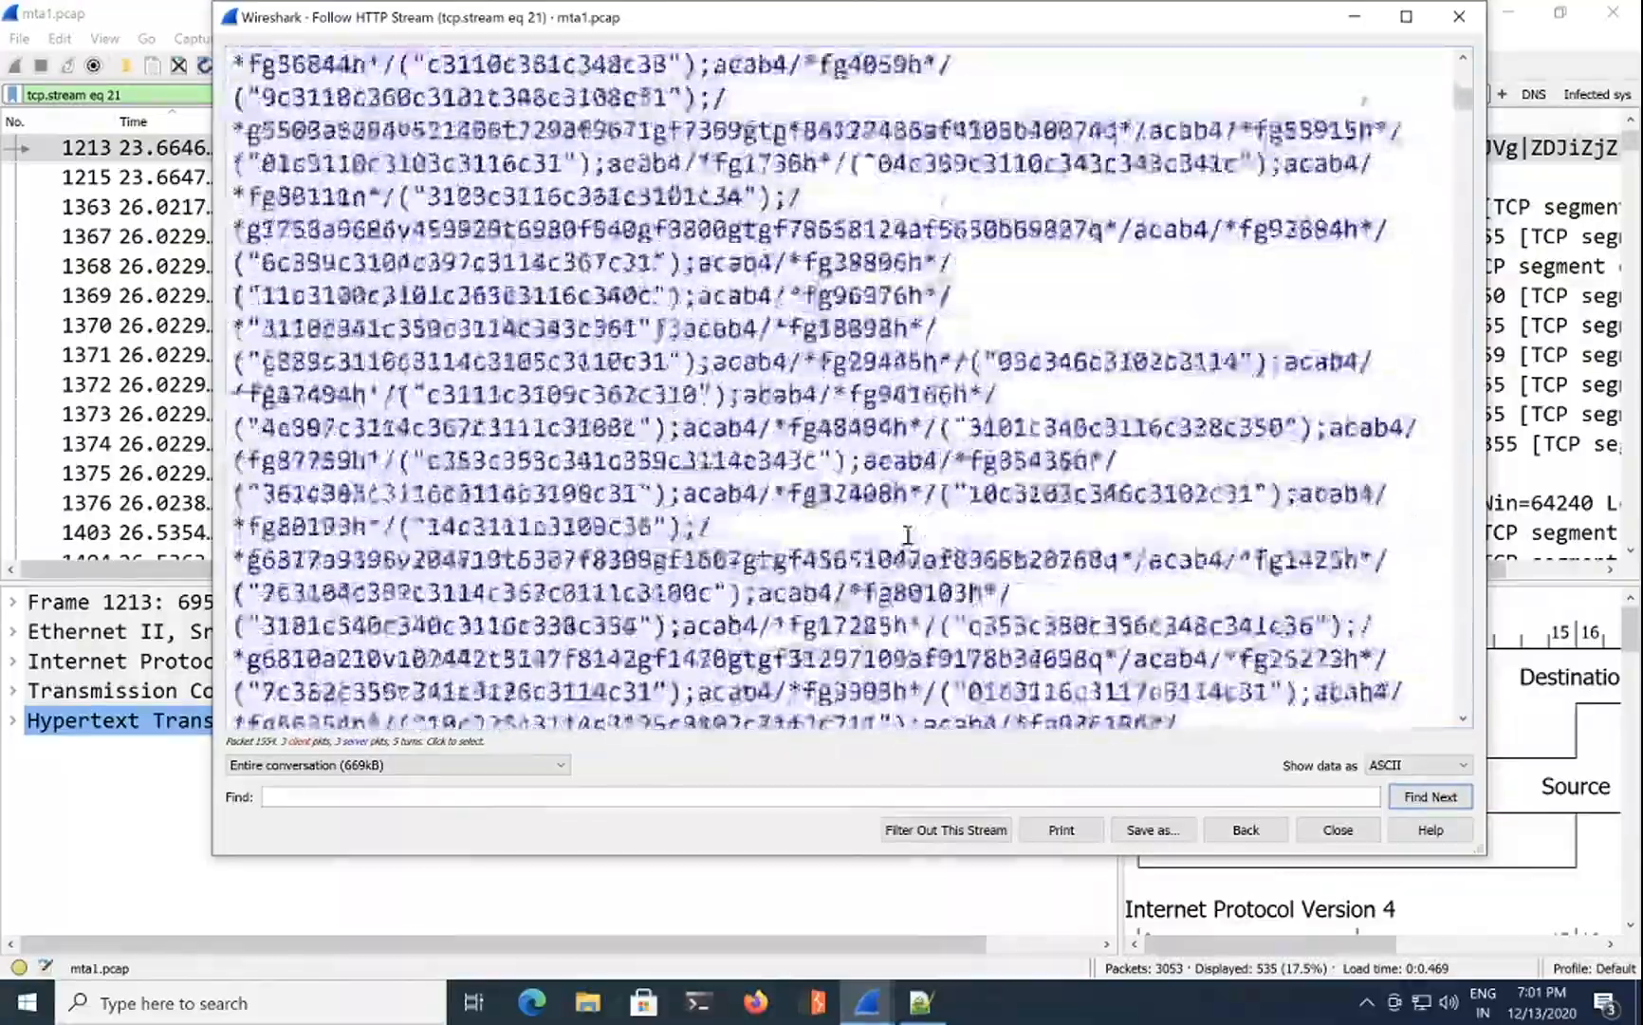
scroll(908, 535, down, 12)
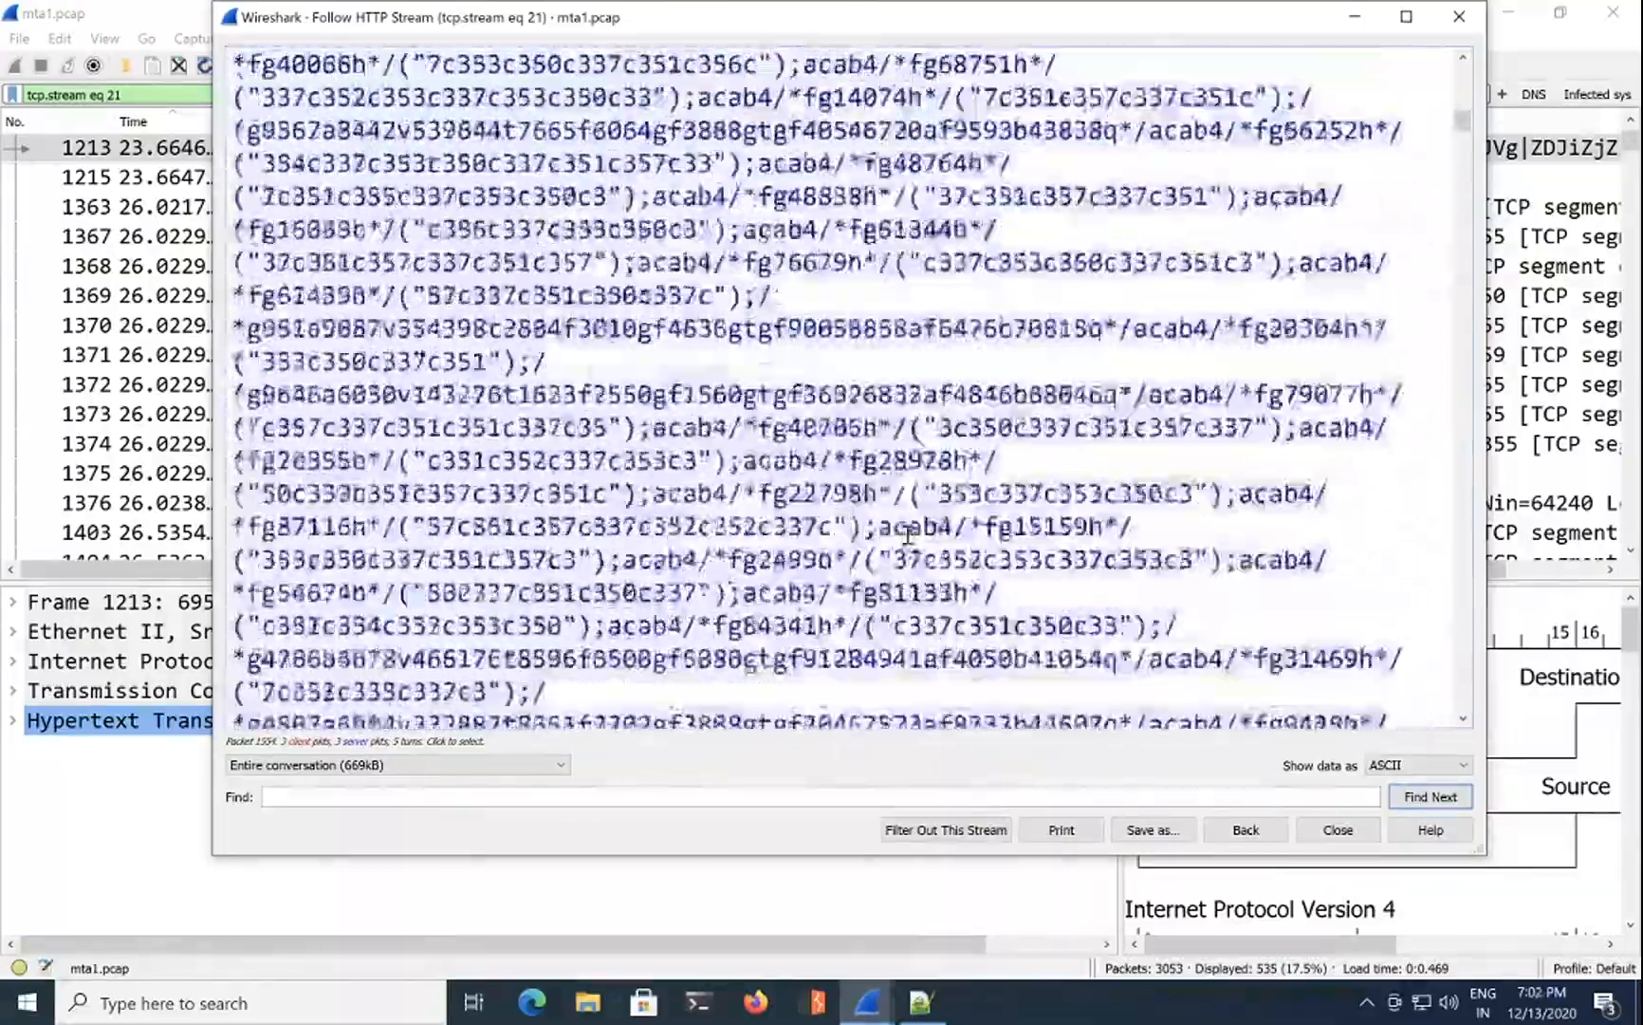
scroll(908, 535, down, 3)
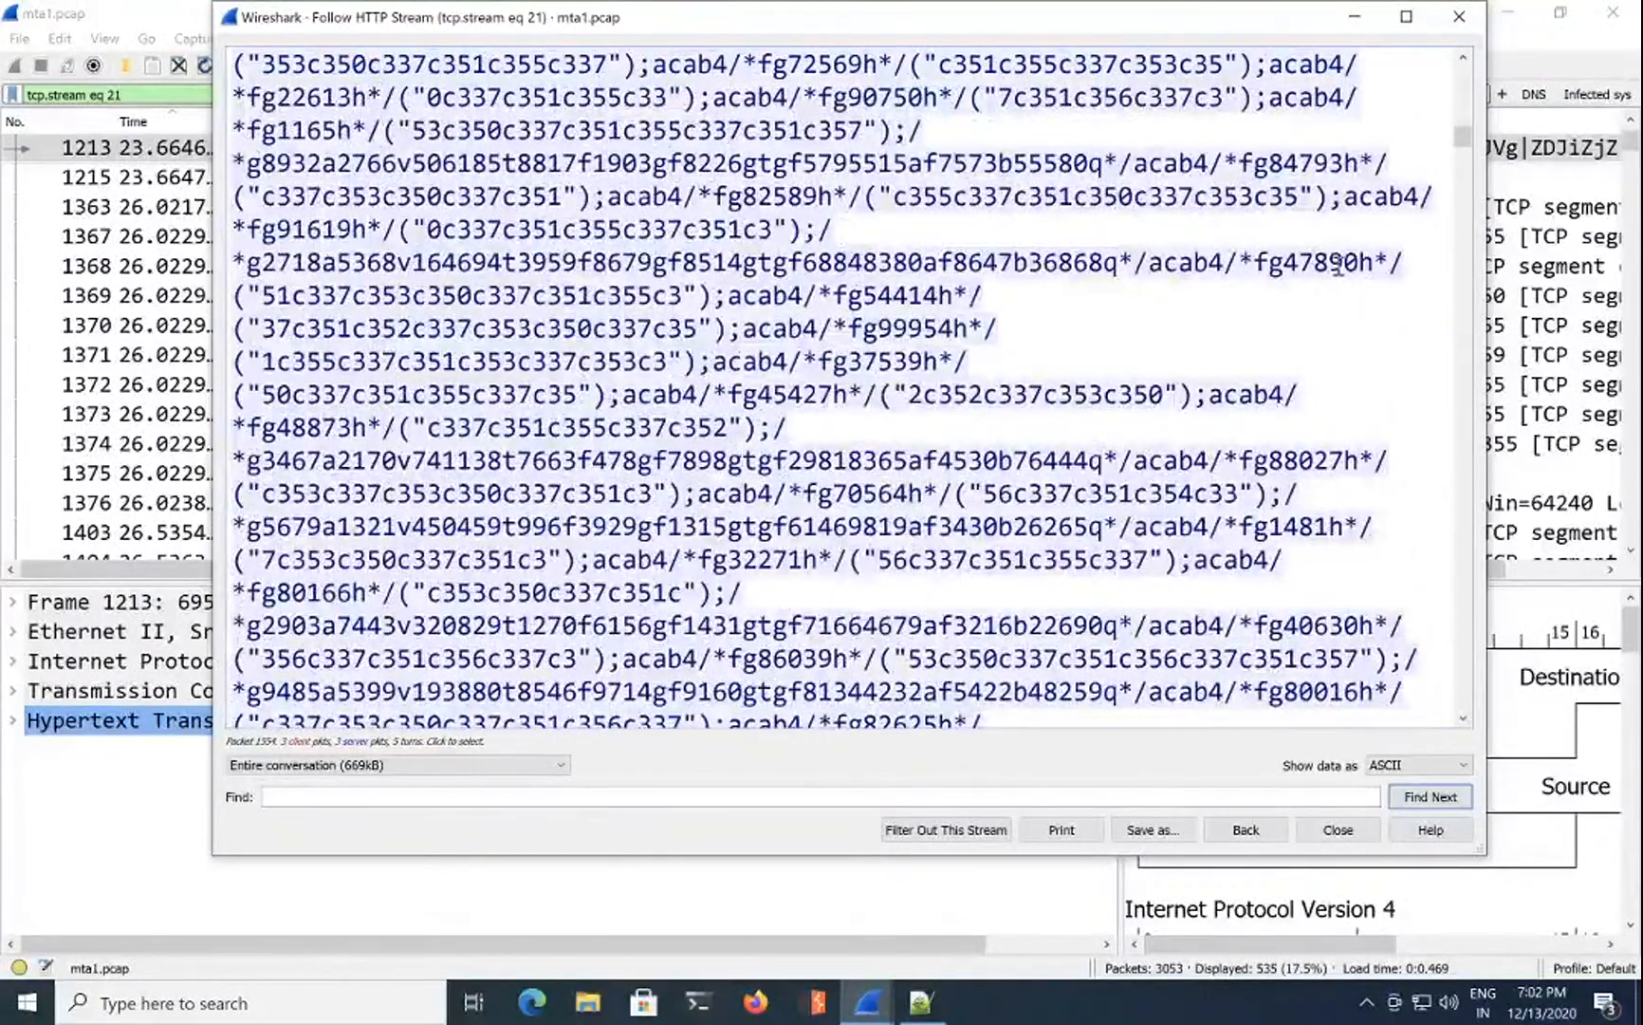
Step: Select 24corp-shop.com in the Referer line, then switch to Firefox
drag(1465, 143, 1404, 47)
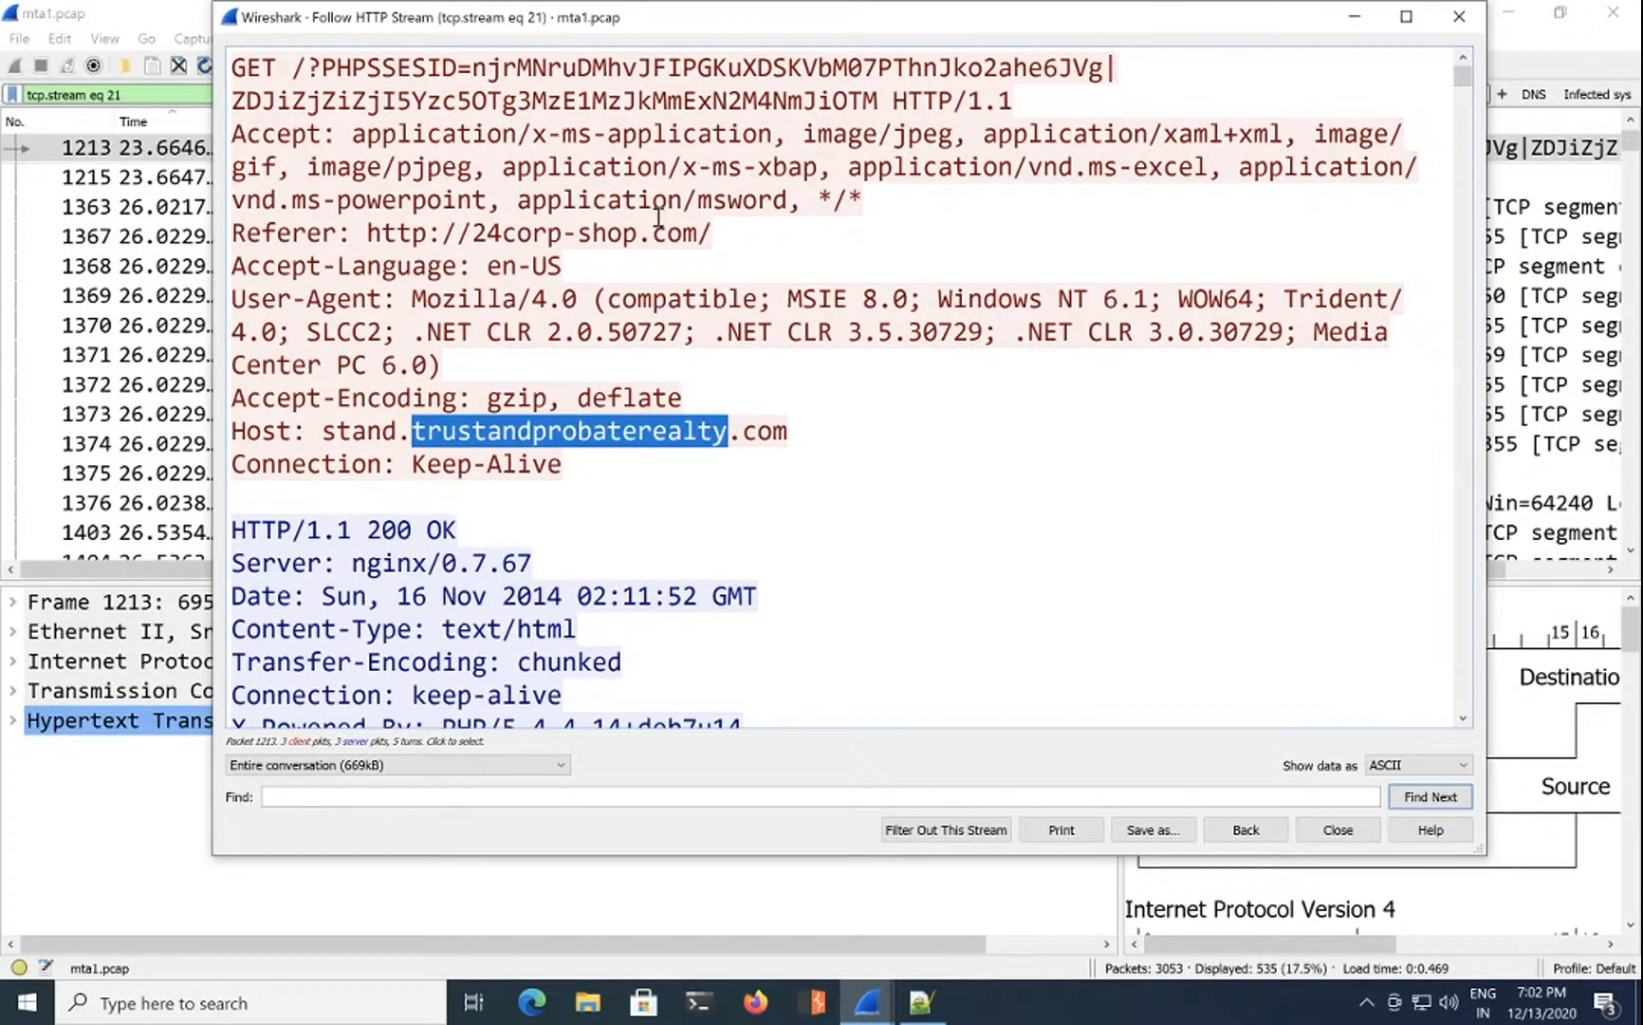
drag(698, 234, 487, 232)
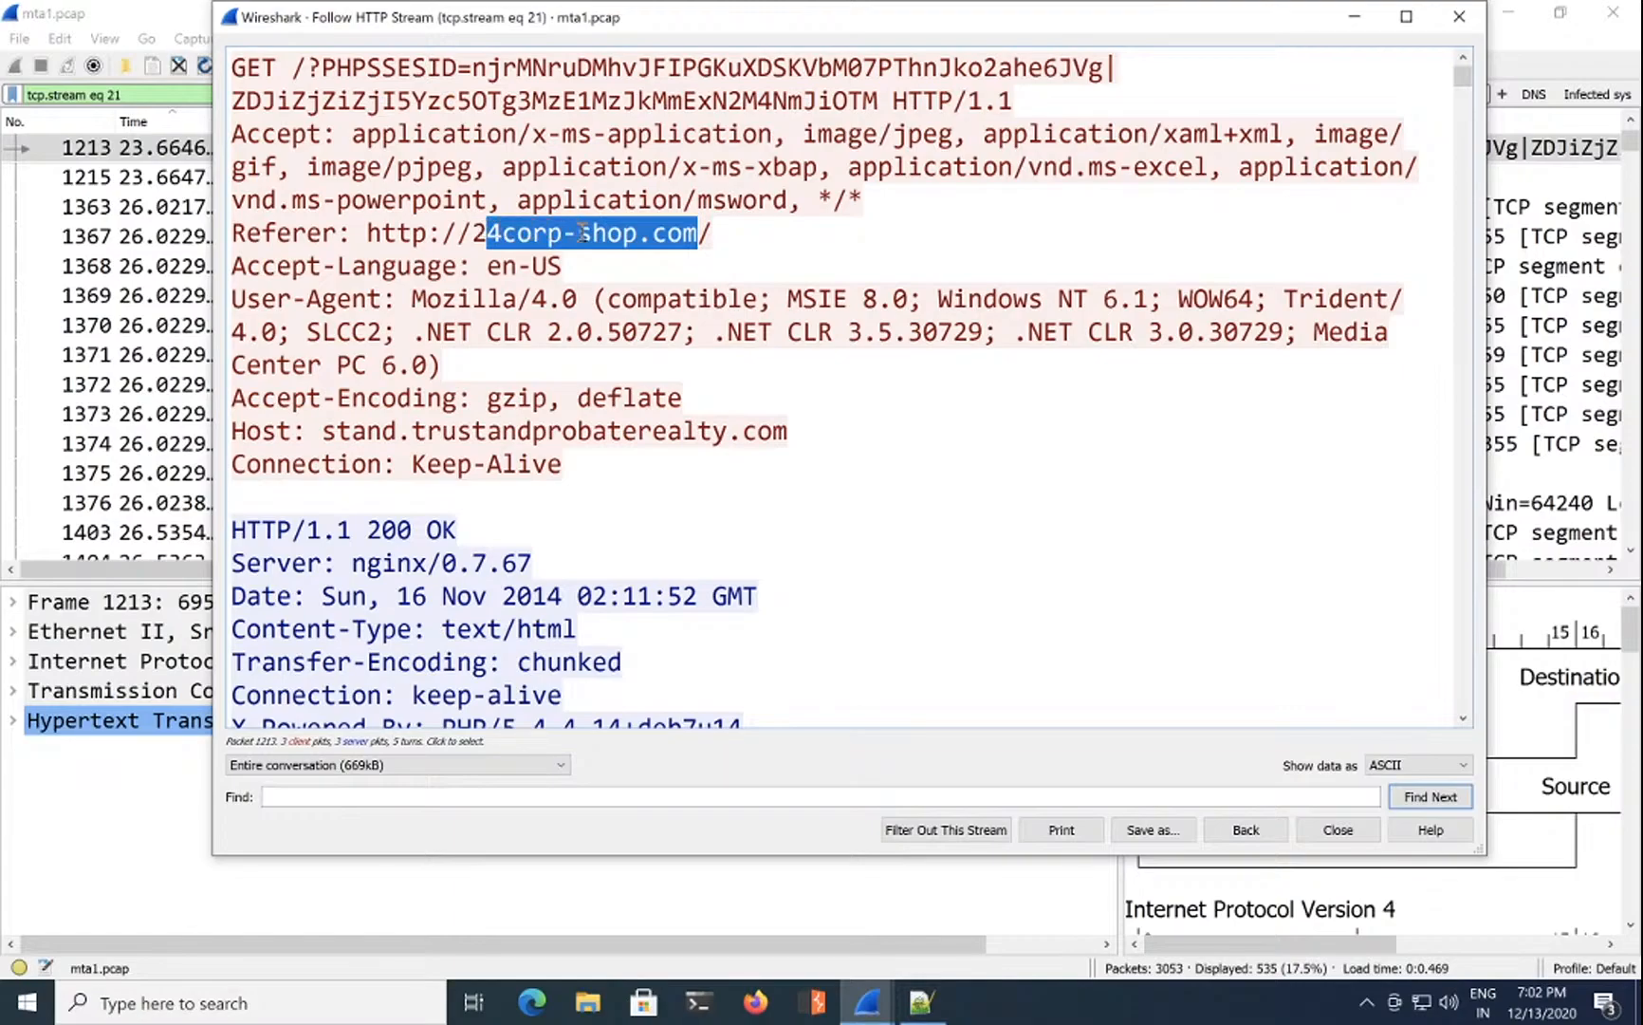
click(771, 1003)
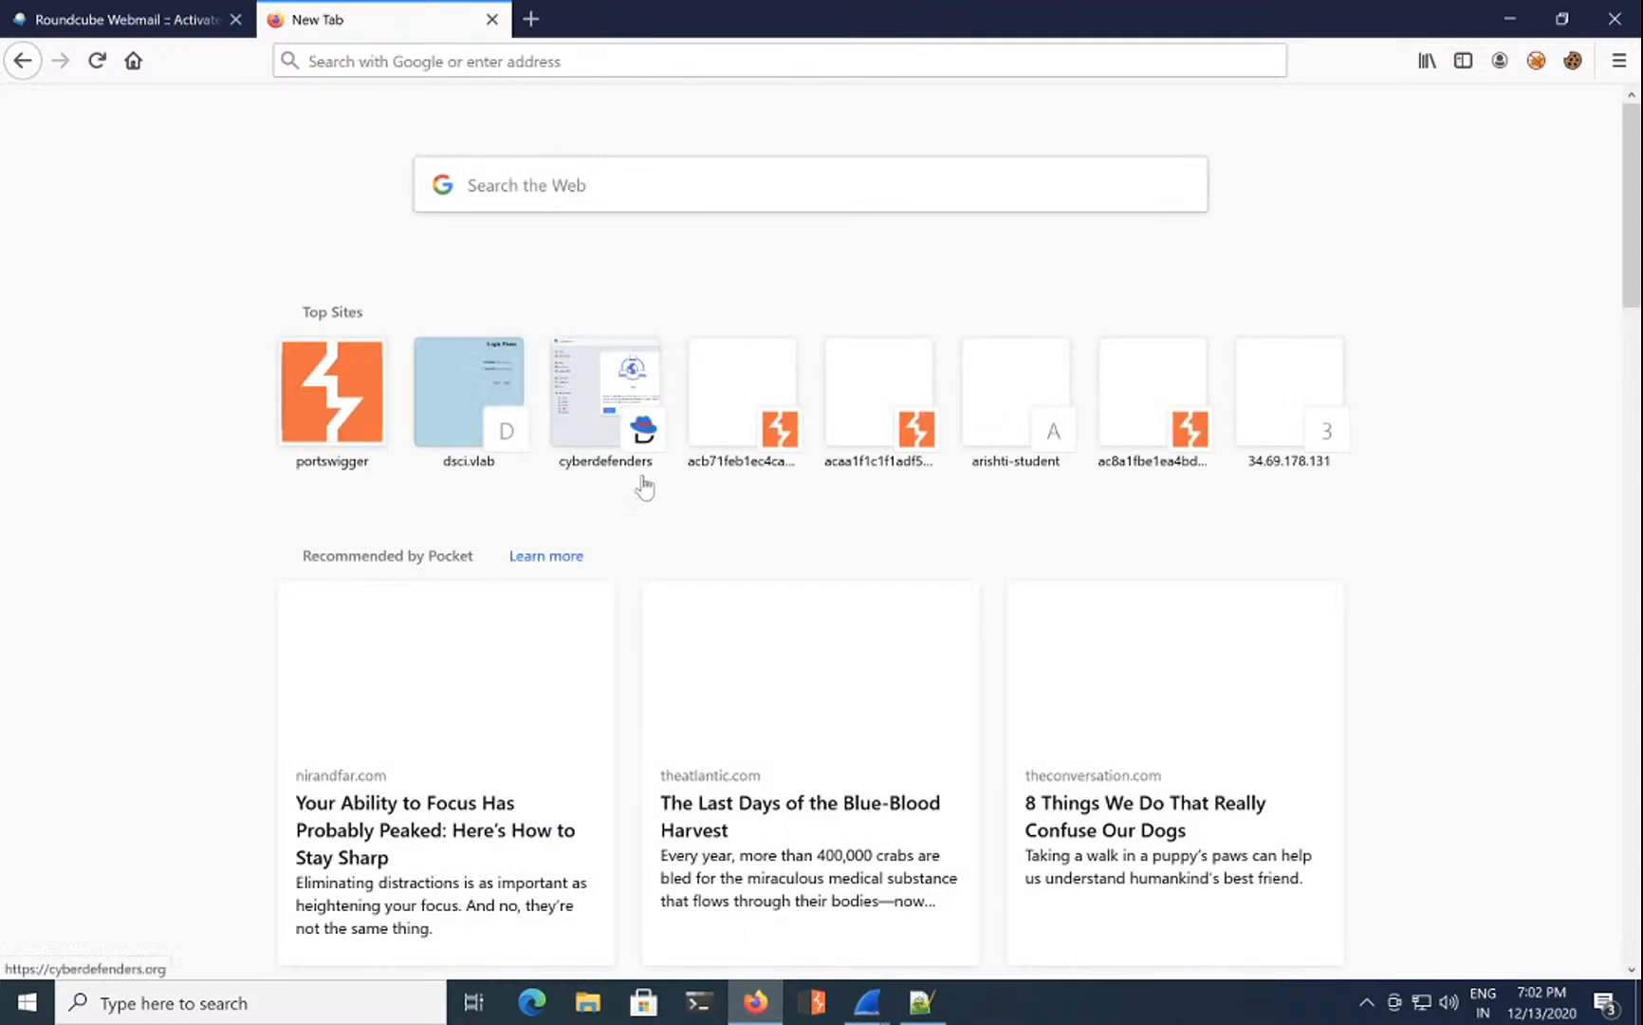
Step: Load cyberdefenders.org and open the Malware Traffic Analysis 1 challenge's questions
click(607, 65)
text(cyberdefenders.org/)
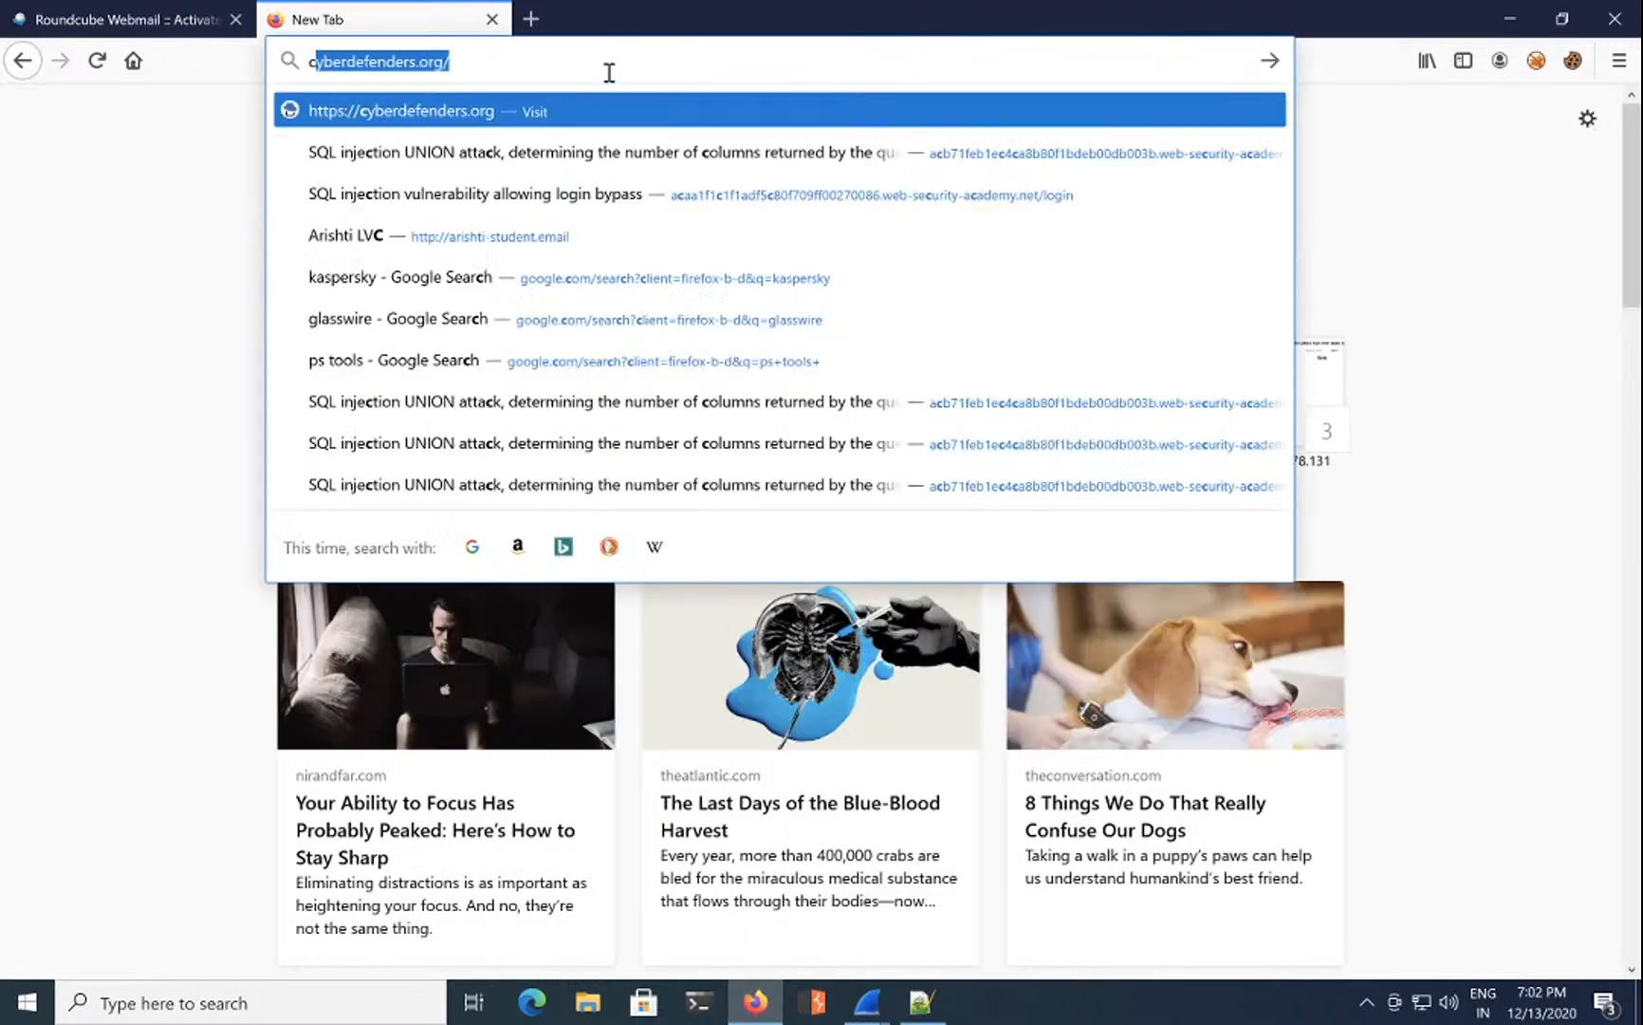
key(Return)
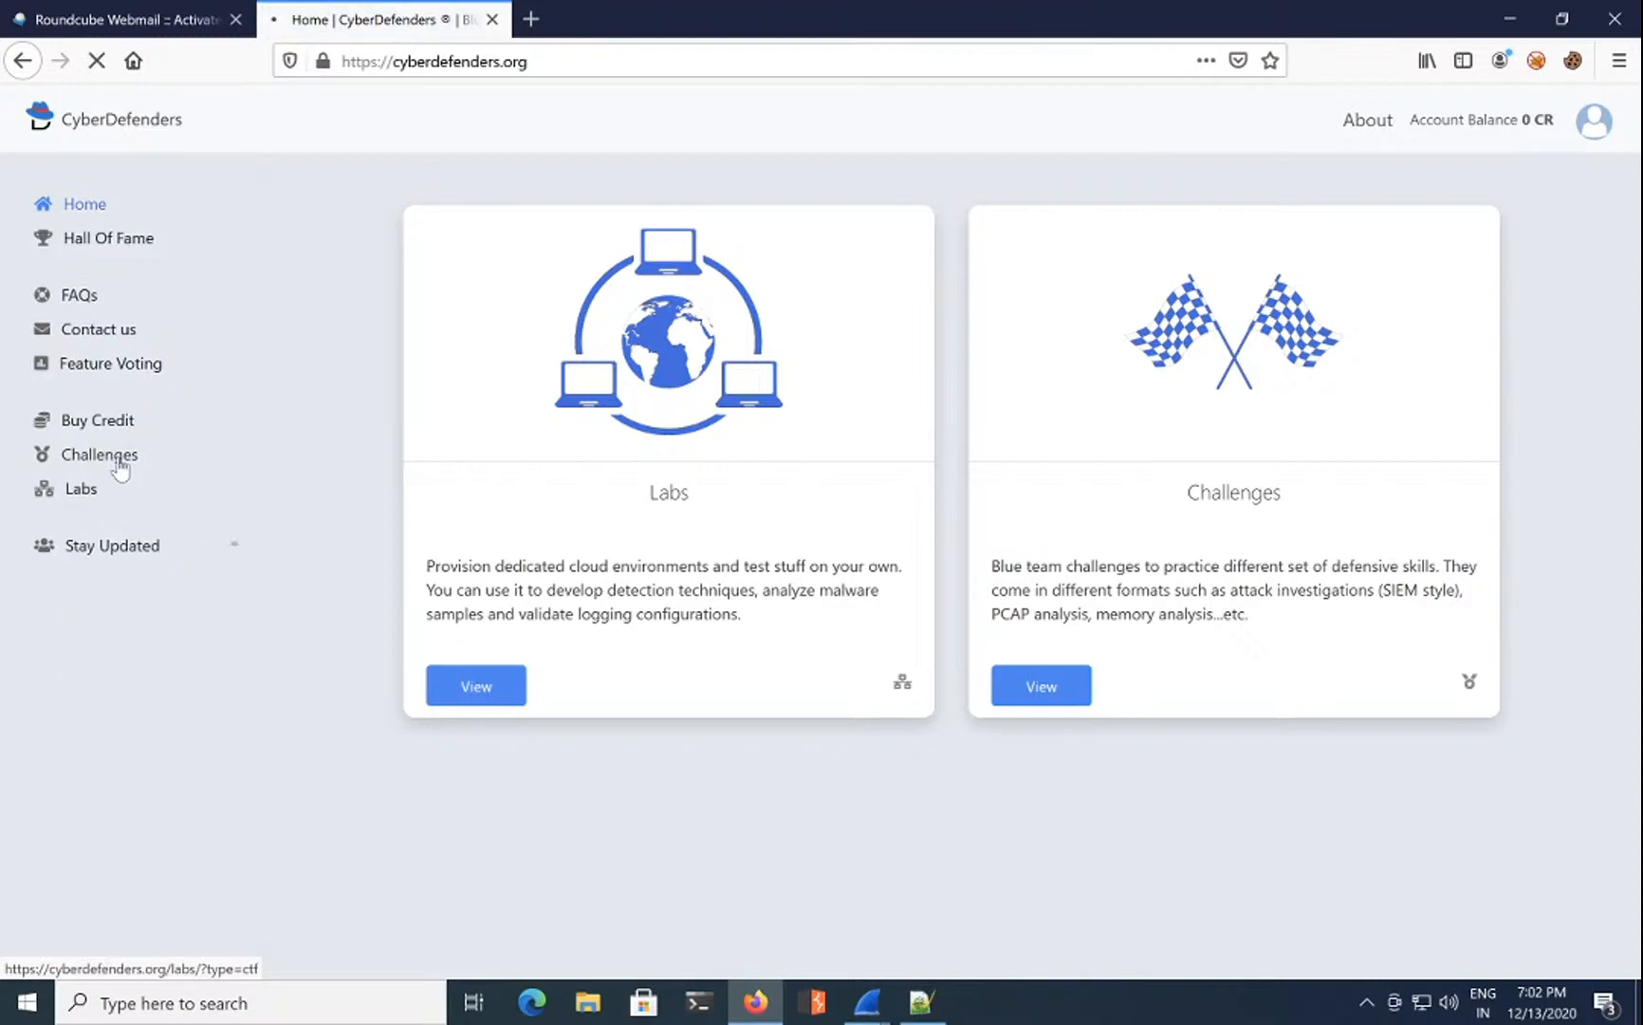
click(116, 458)
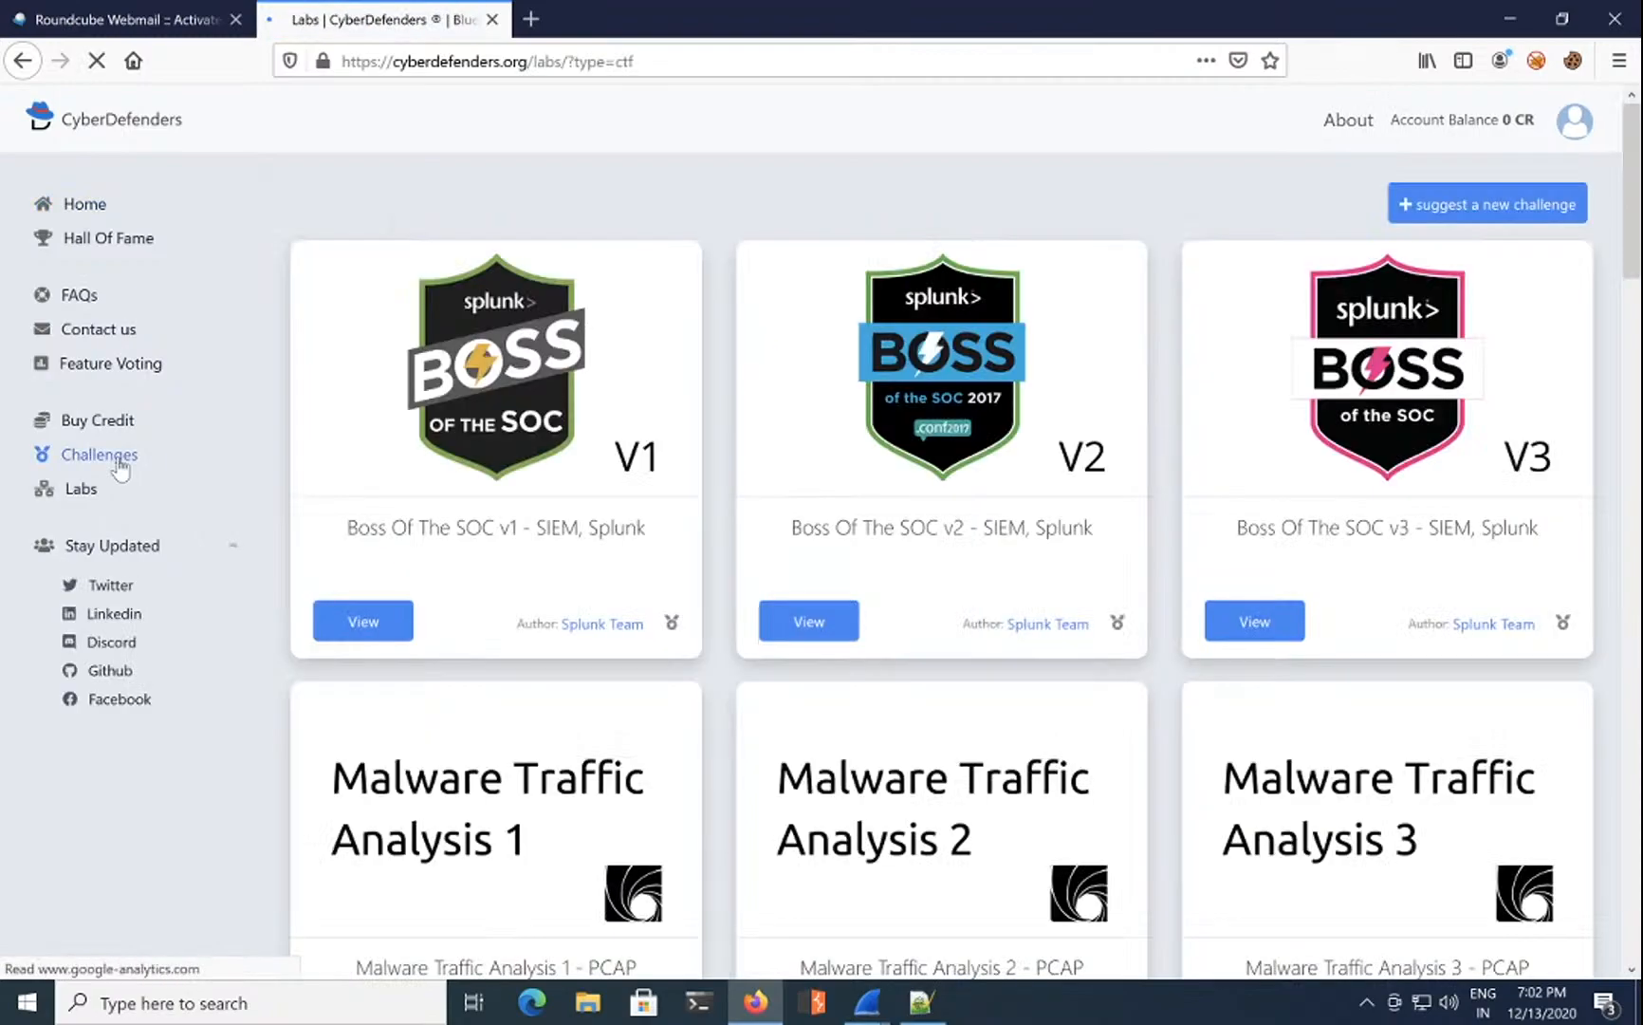
scroll(437, 730, down, 4)
click(510, 536)
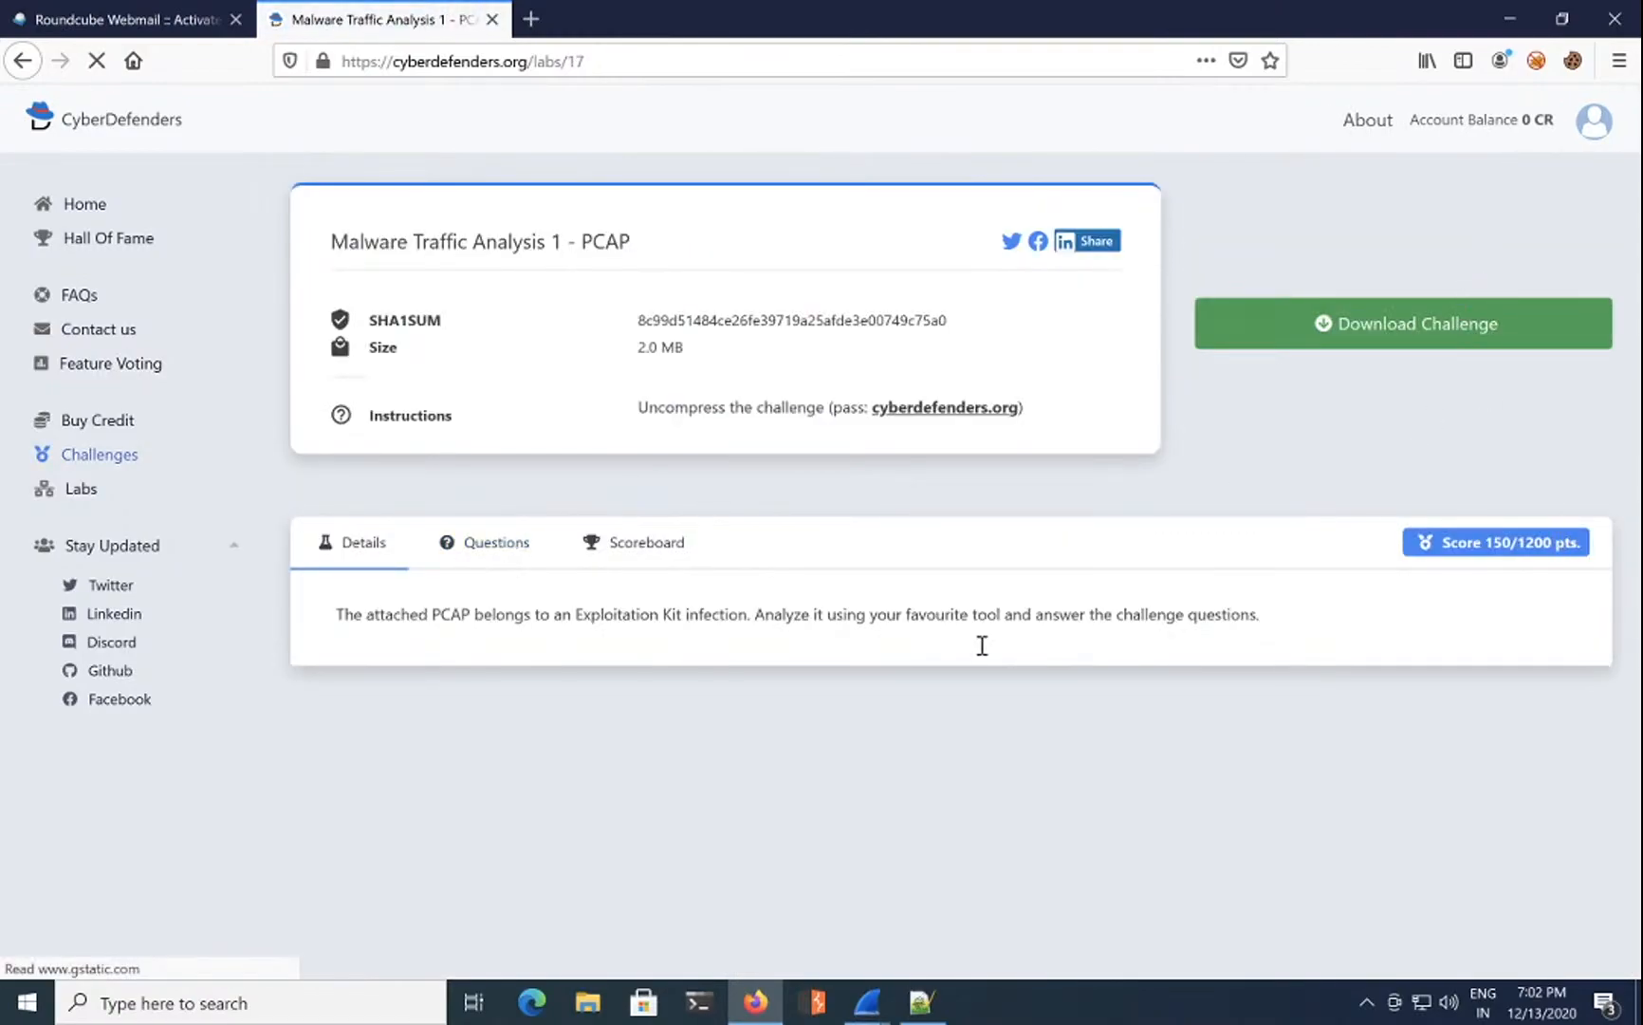
click(507, 548)
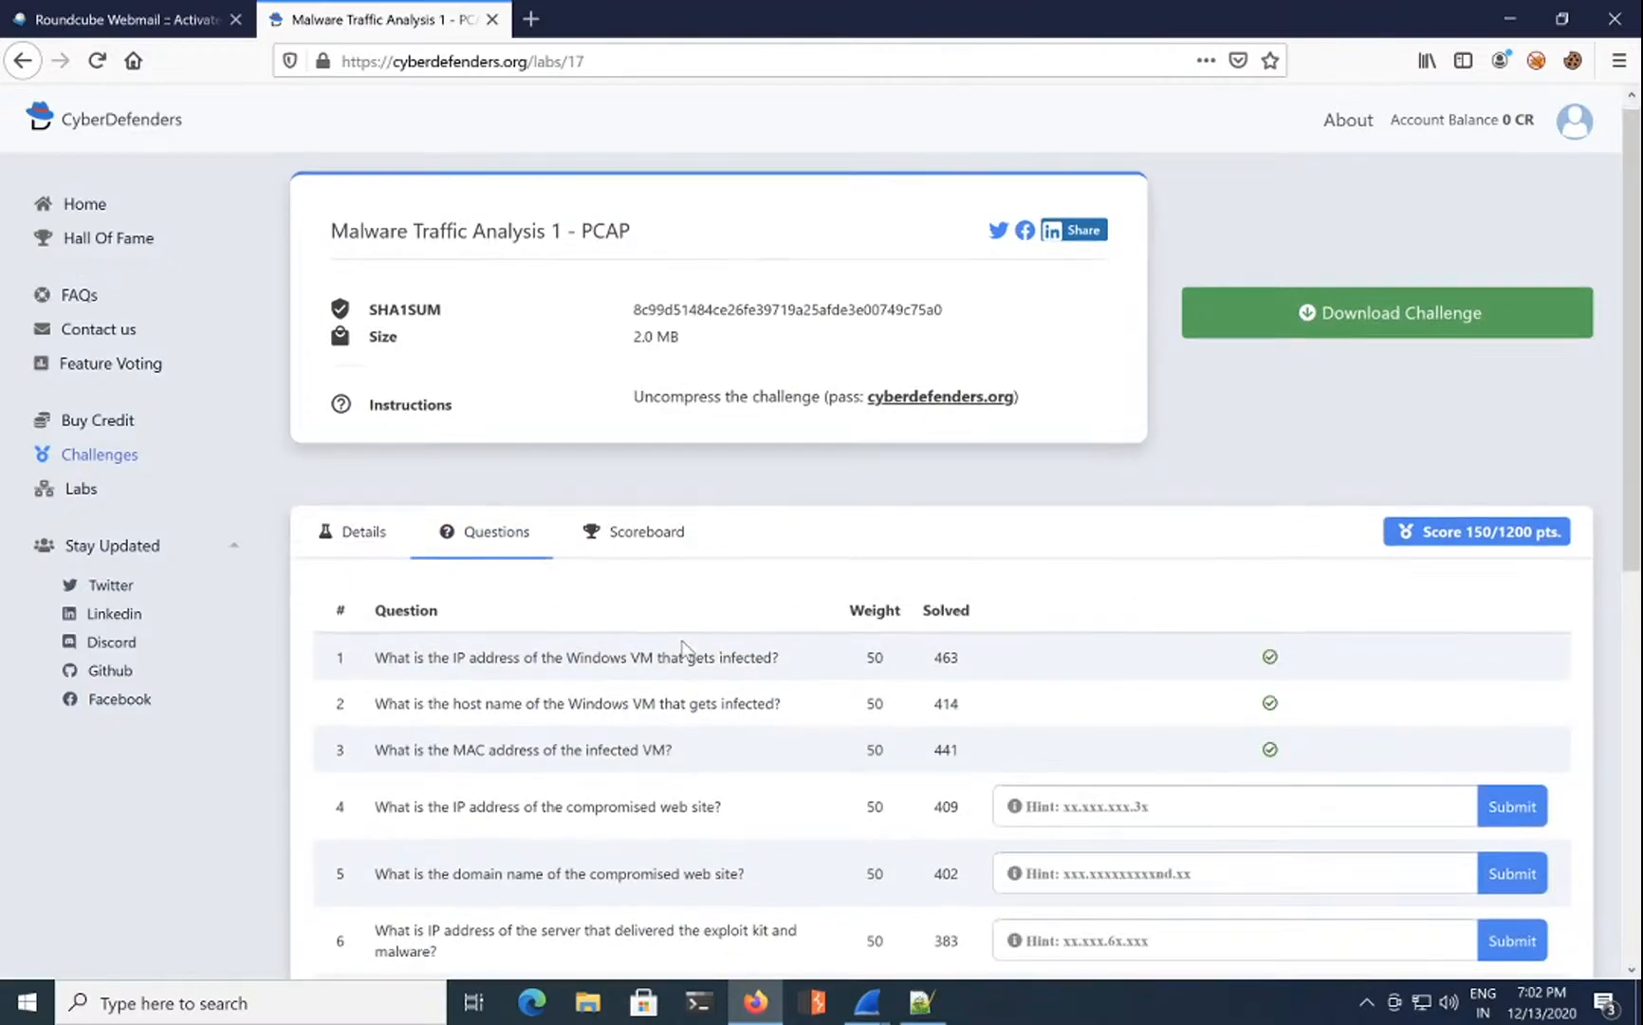
Step: Review the question 4 and question 5 answer fields on the challenge page
scroll(683, 648, down, 2)
click(1107, 576)
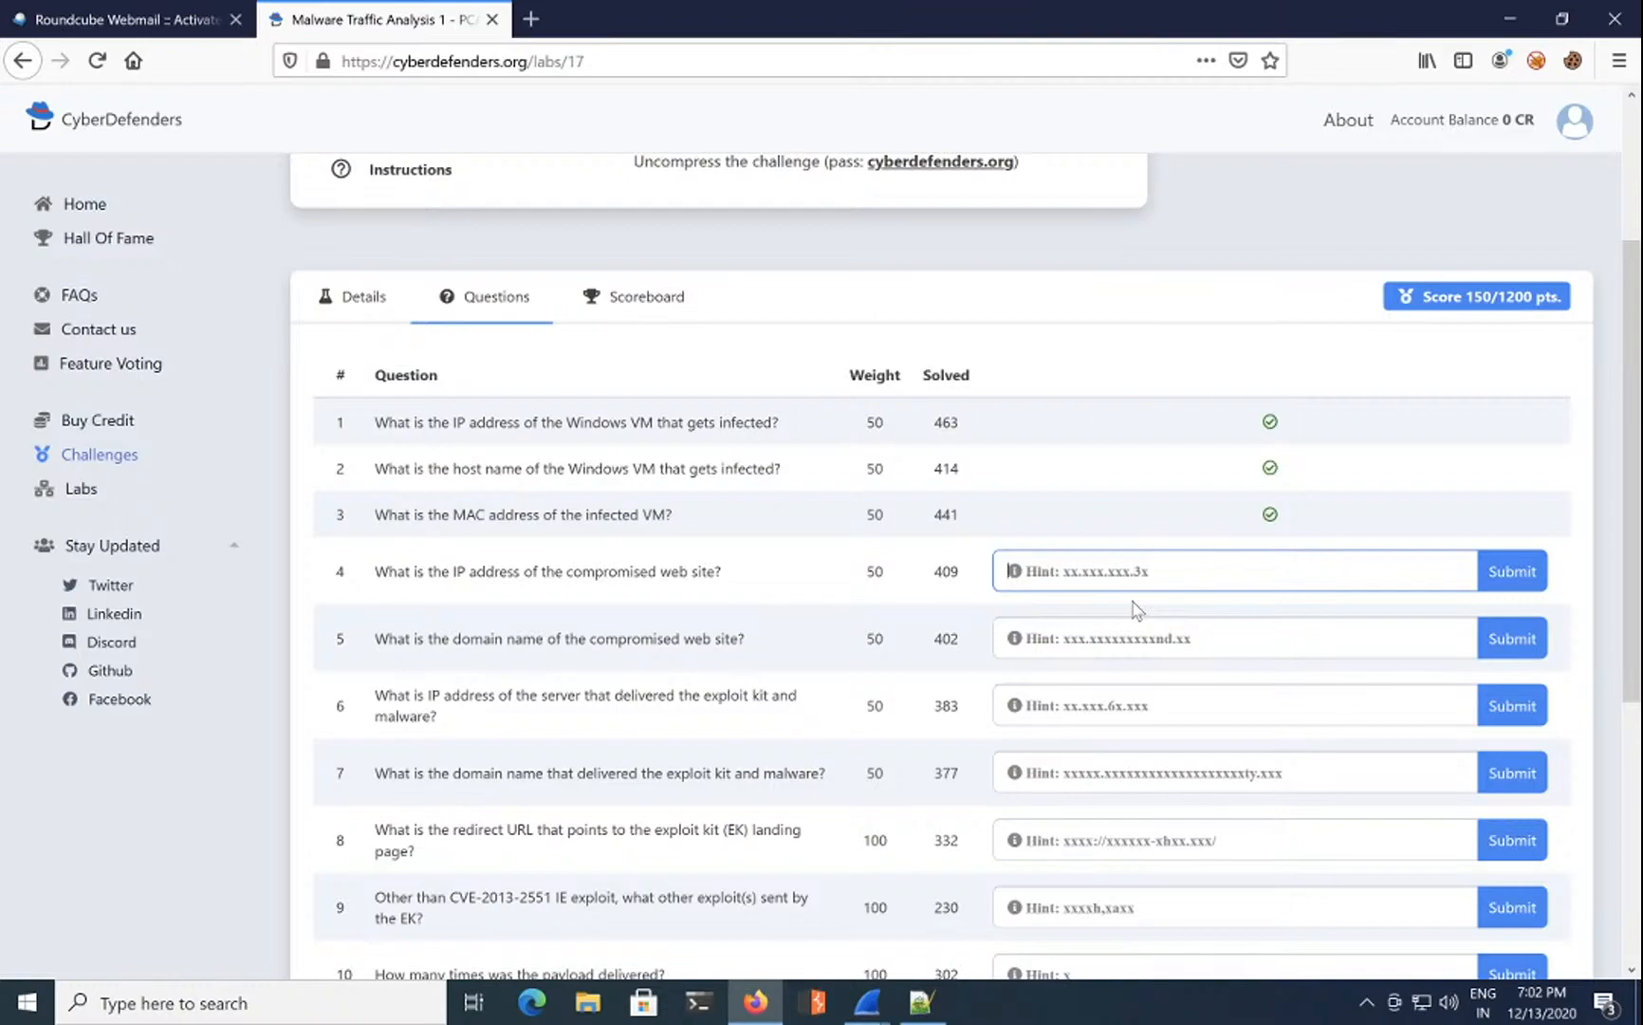
click(1097, 641)
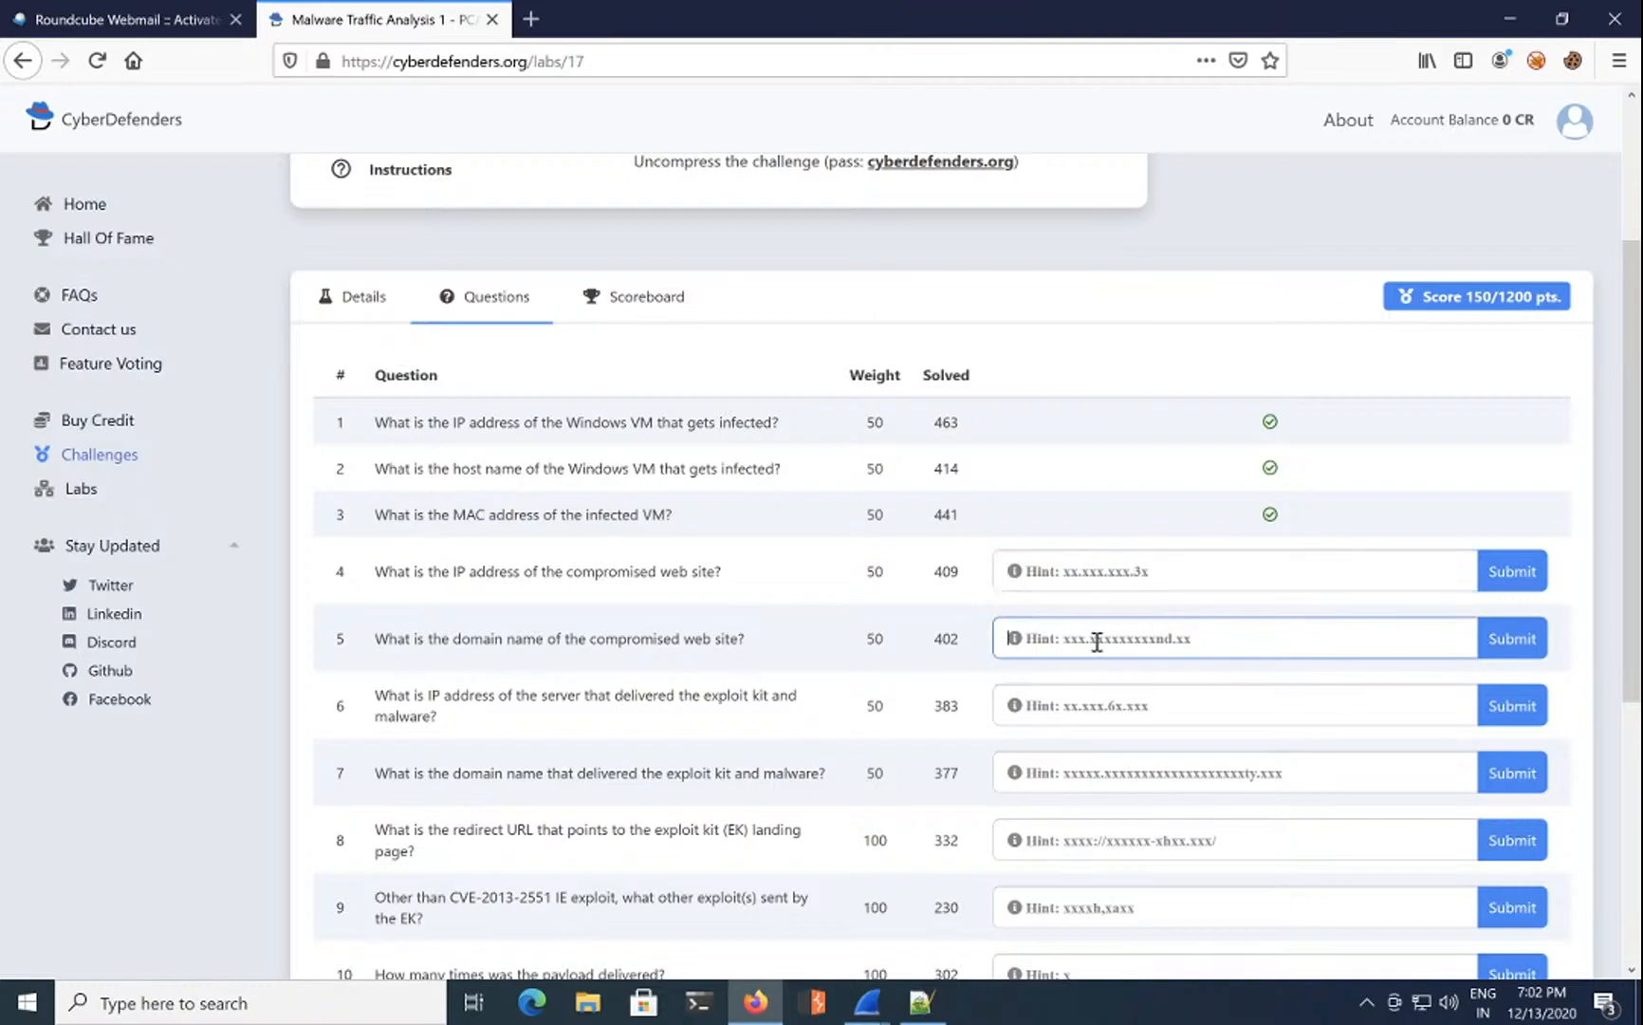
scroll(1097, 643, down, 2)
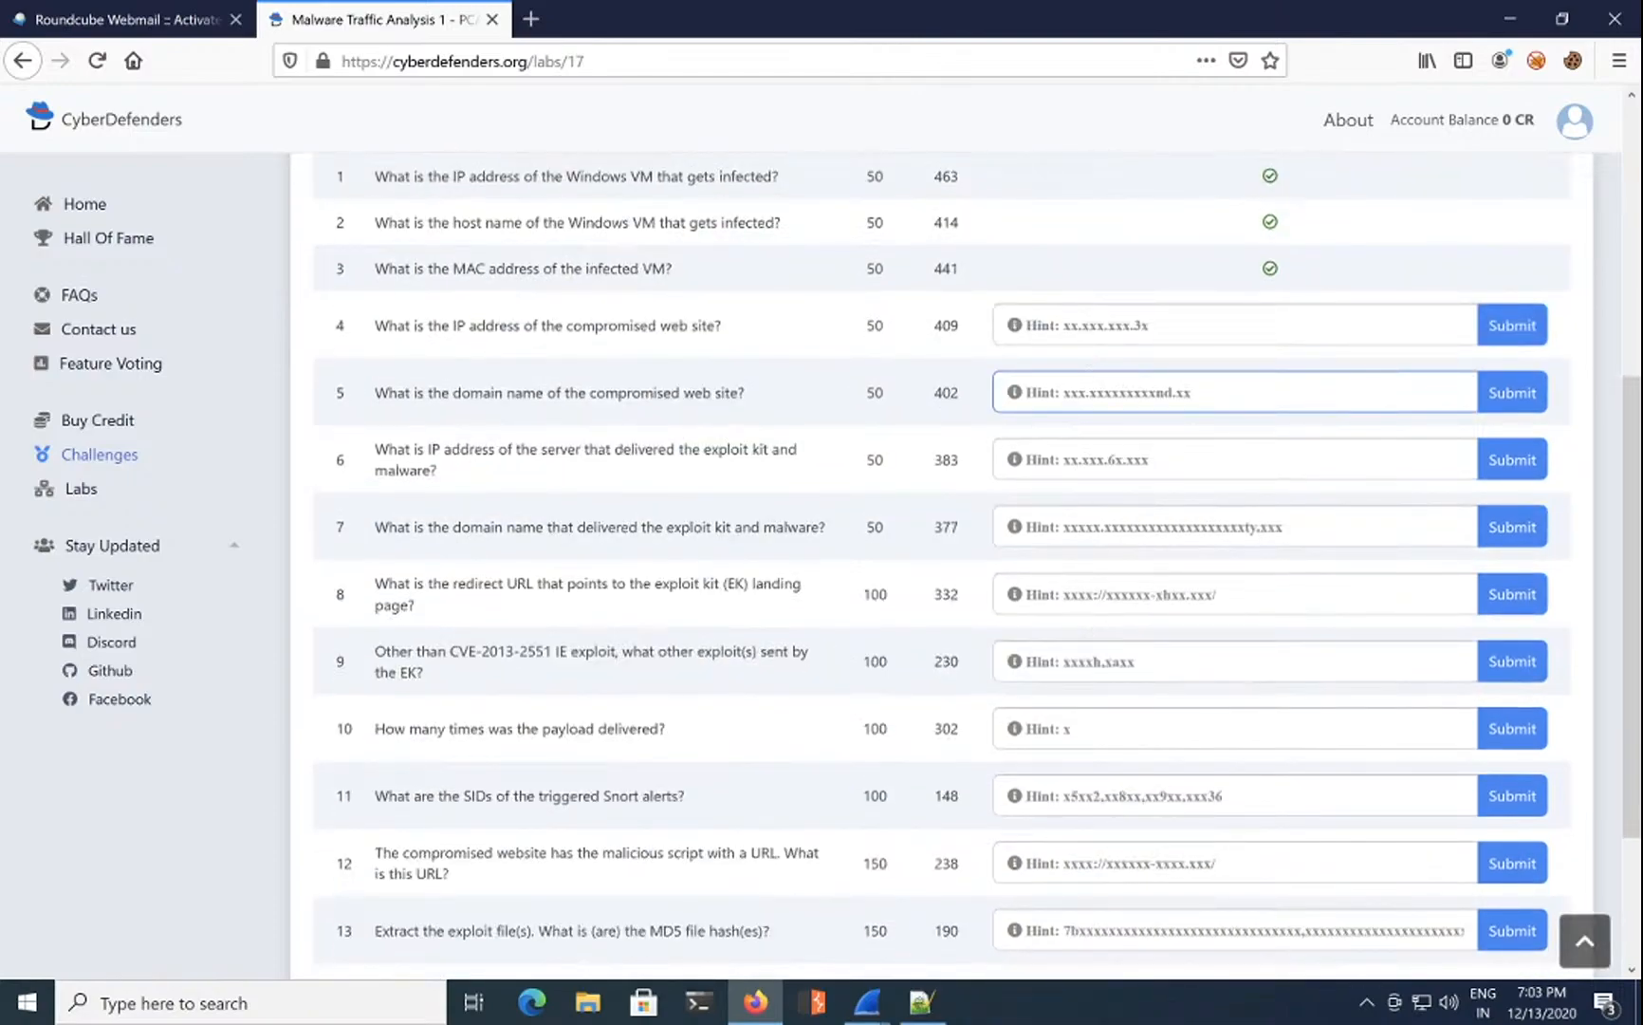
click(1066, 334)
click(1072, 402)
click(1131, 325)
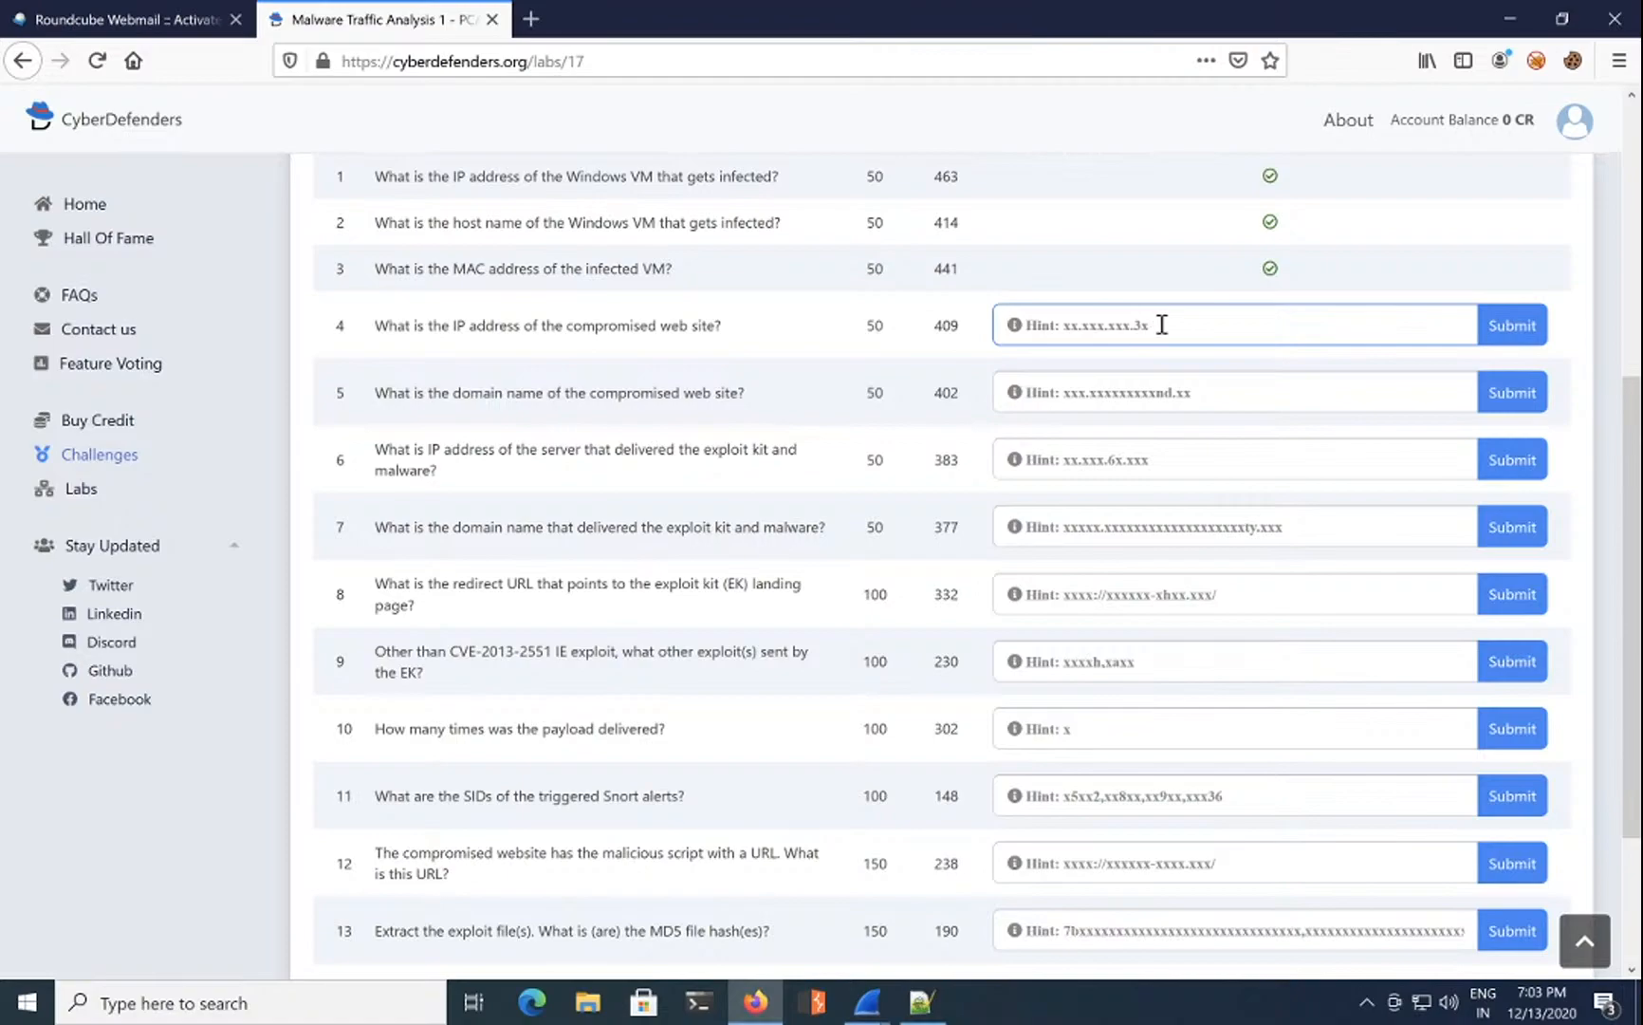
click(1187, 389)
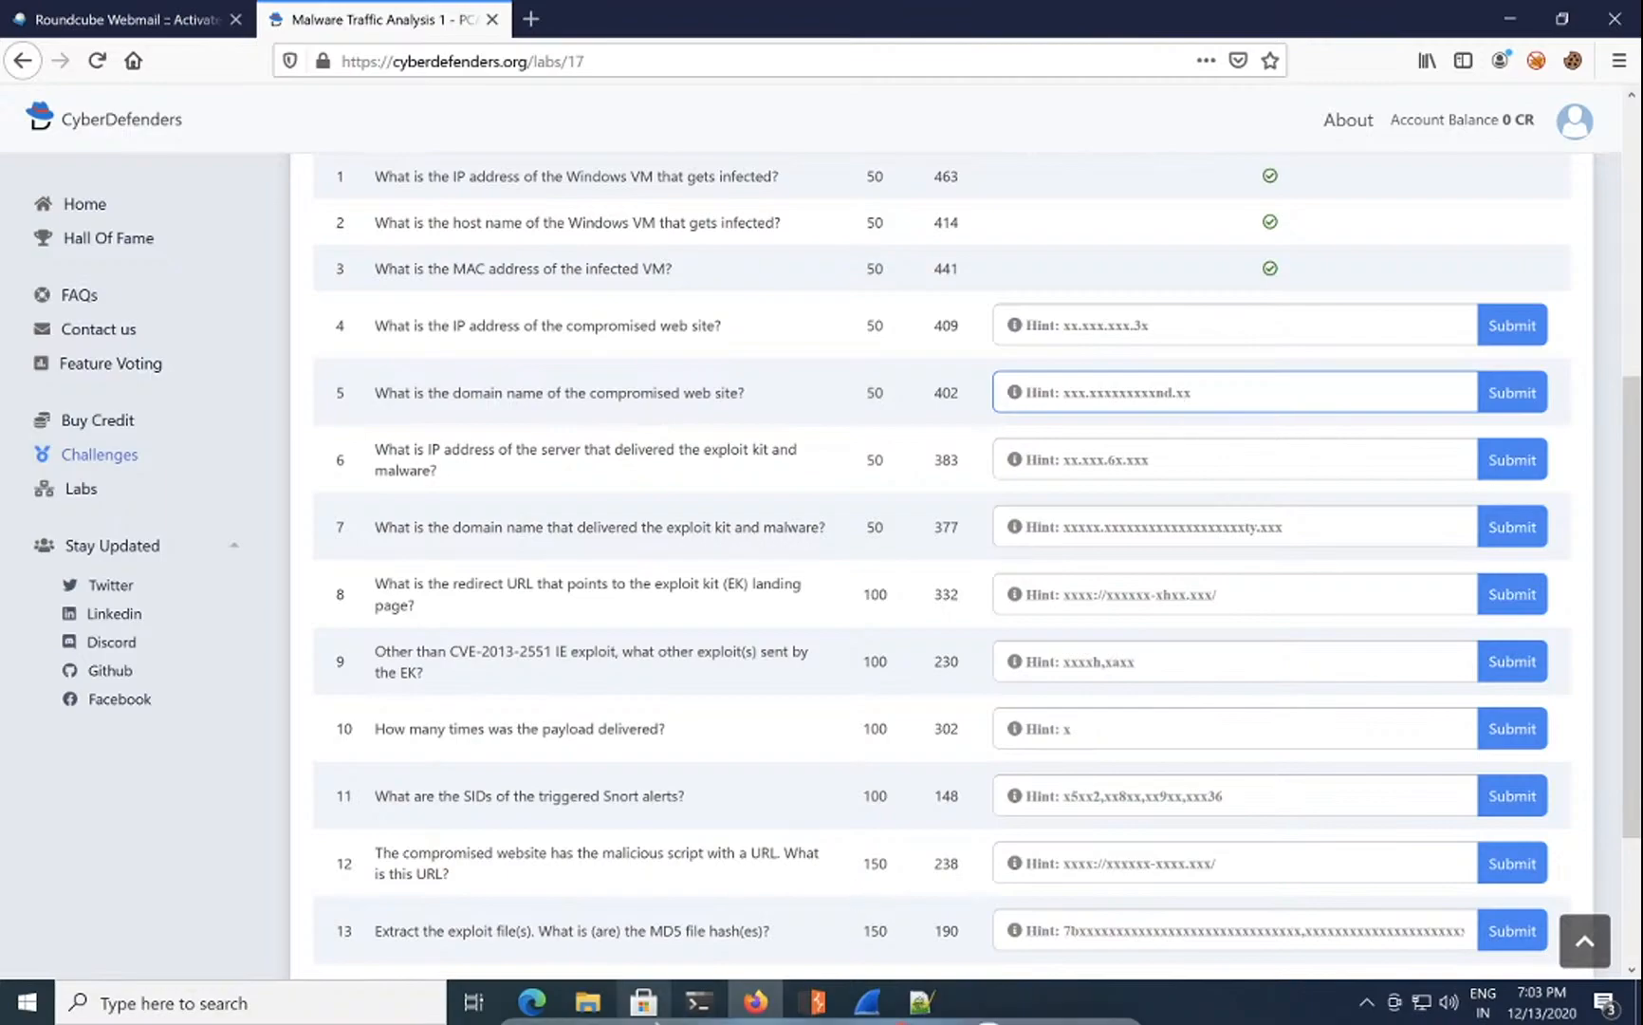
click(866, 1001)
click(1333, 828)
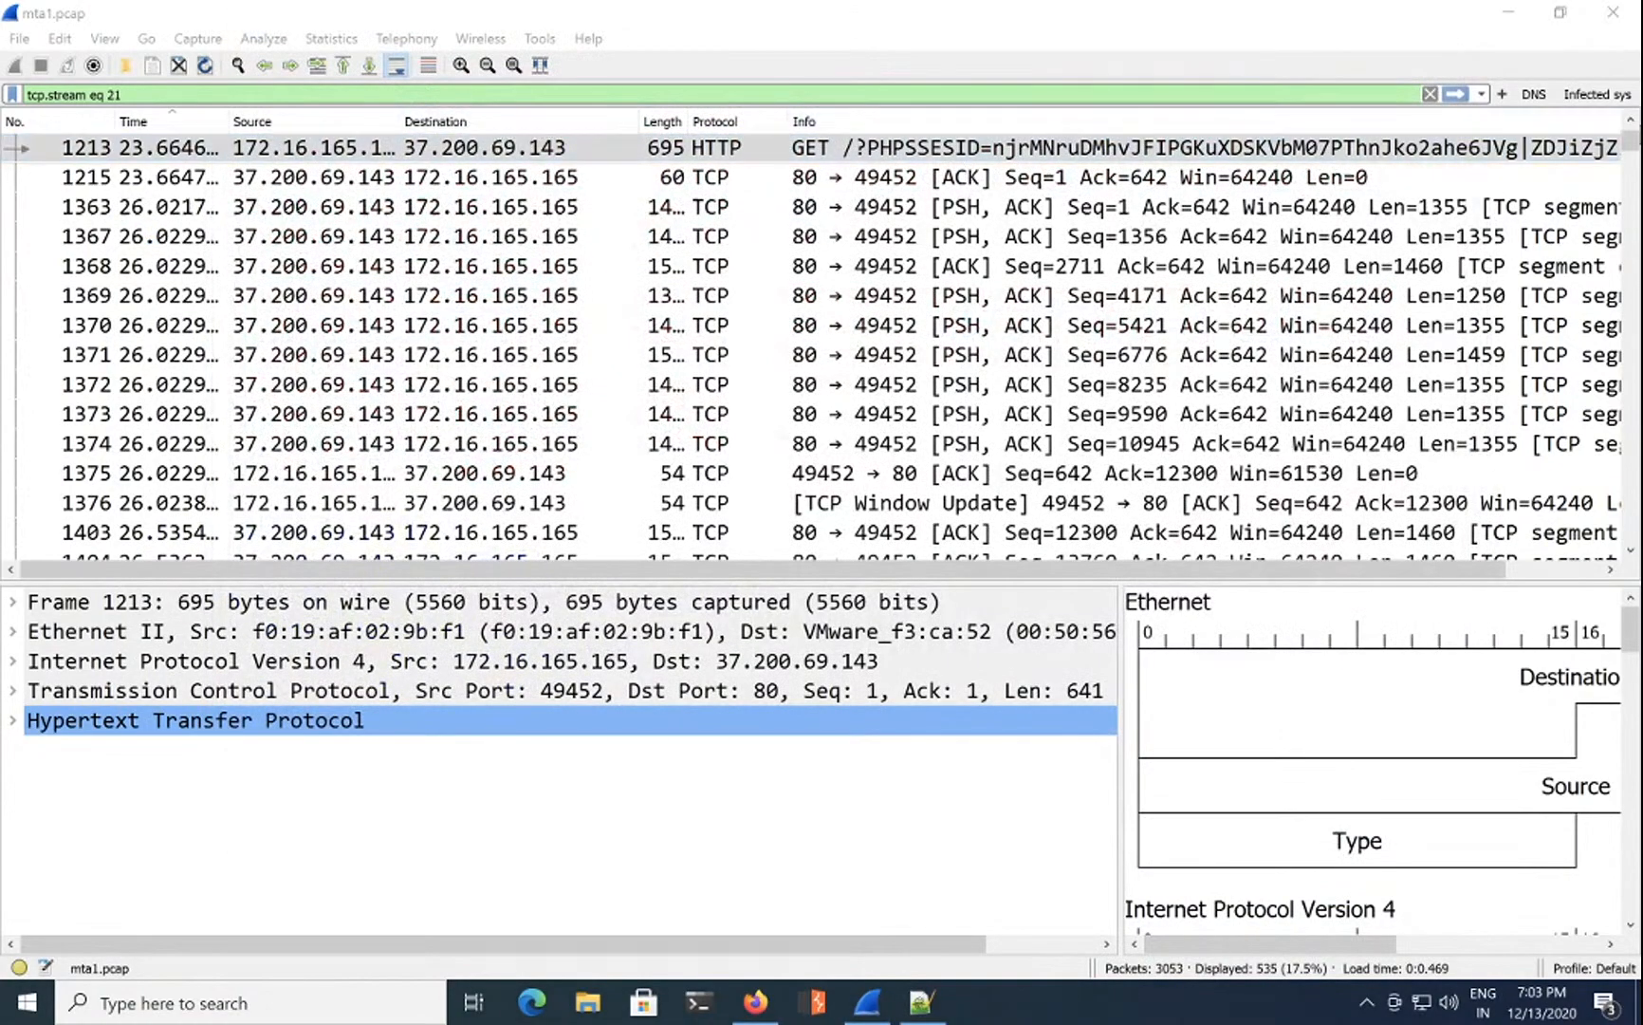
click(1596, 94)
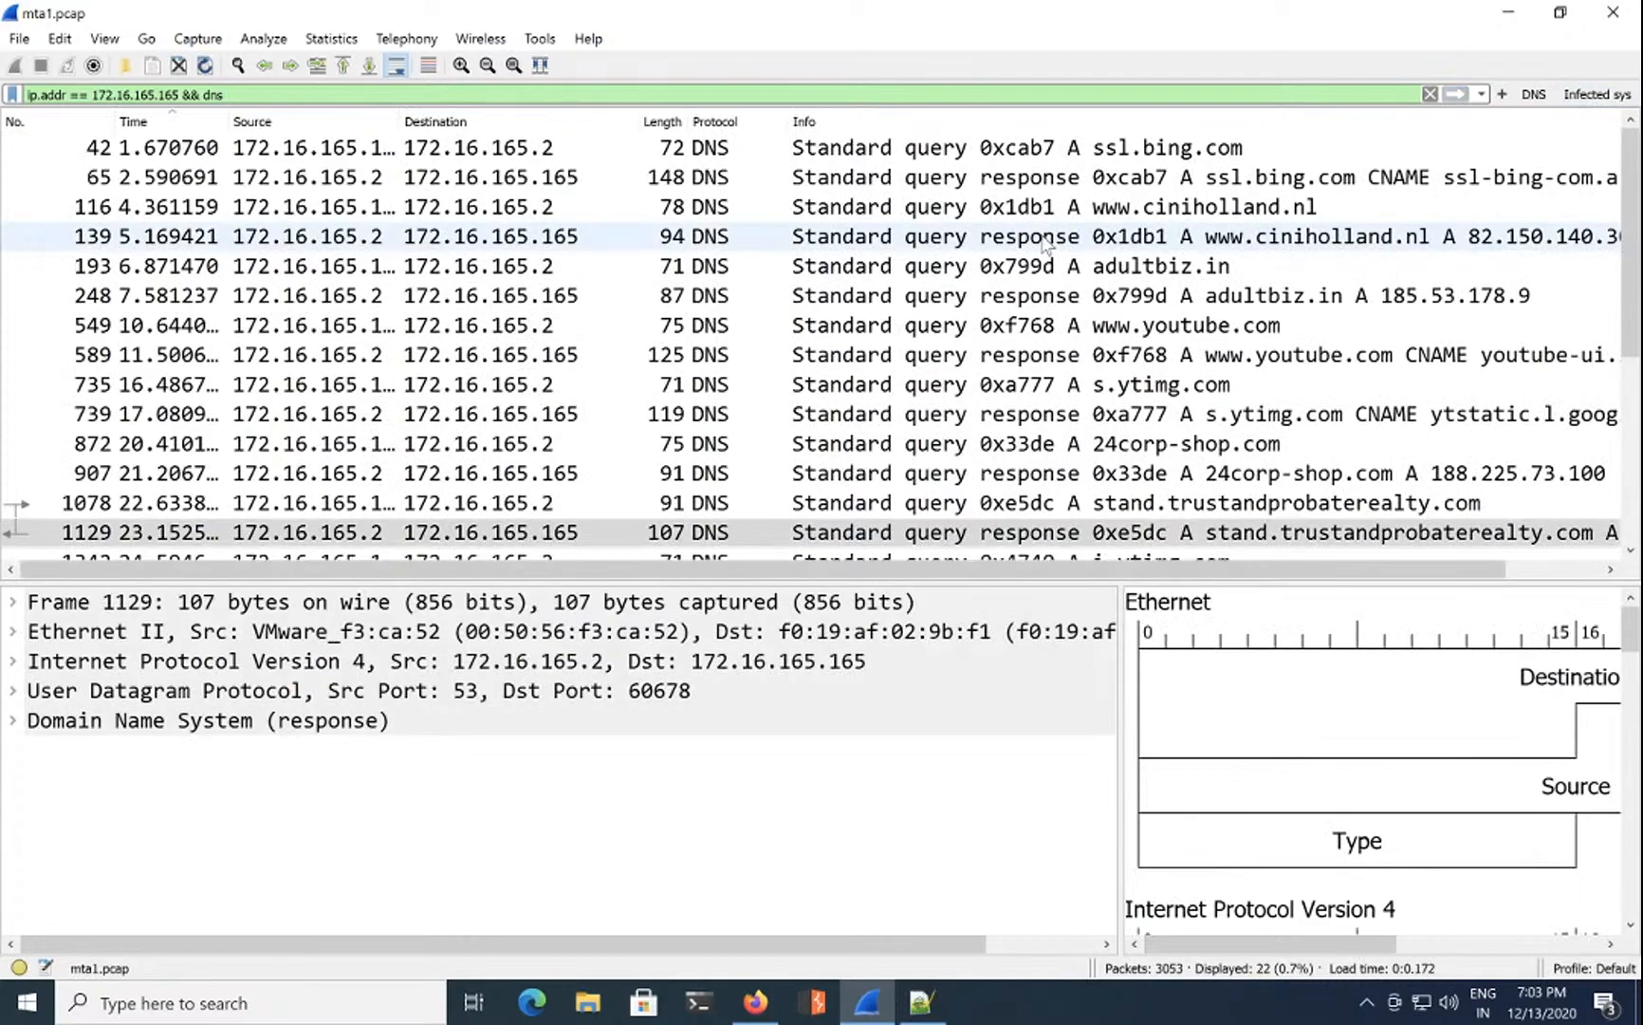
click(1146, 207)
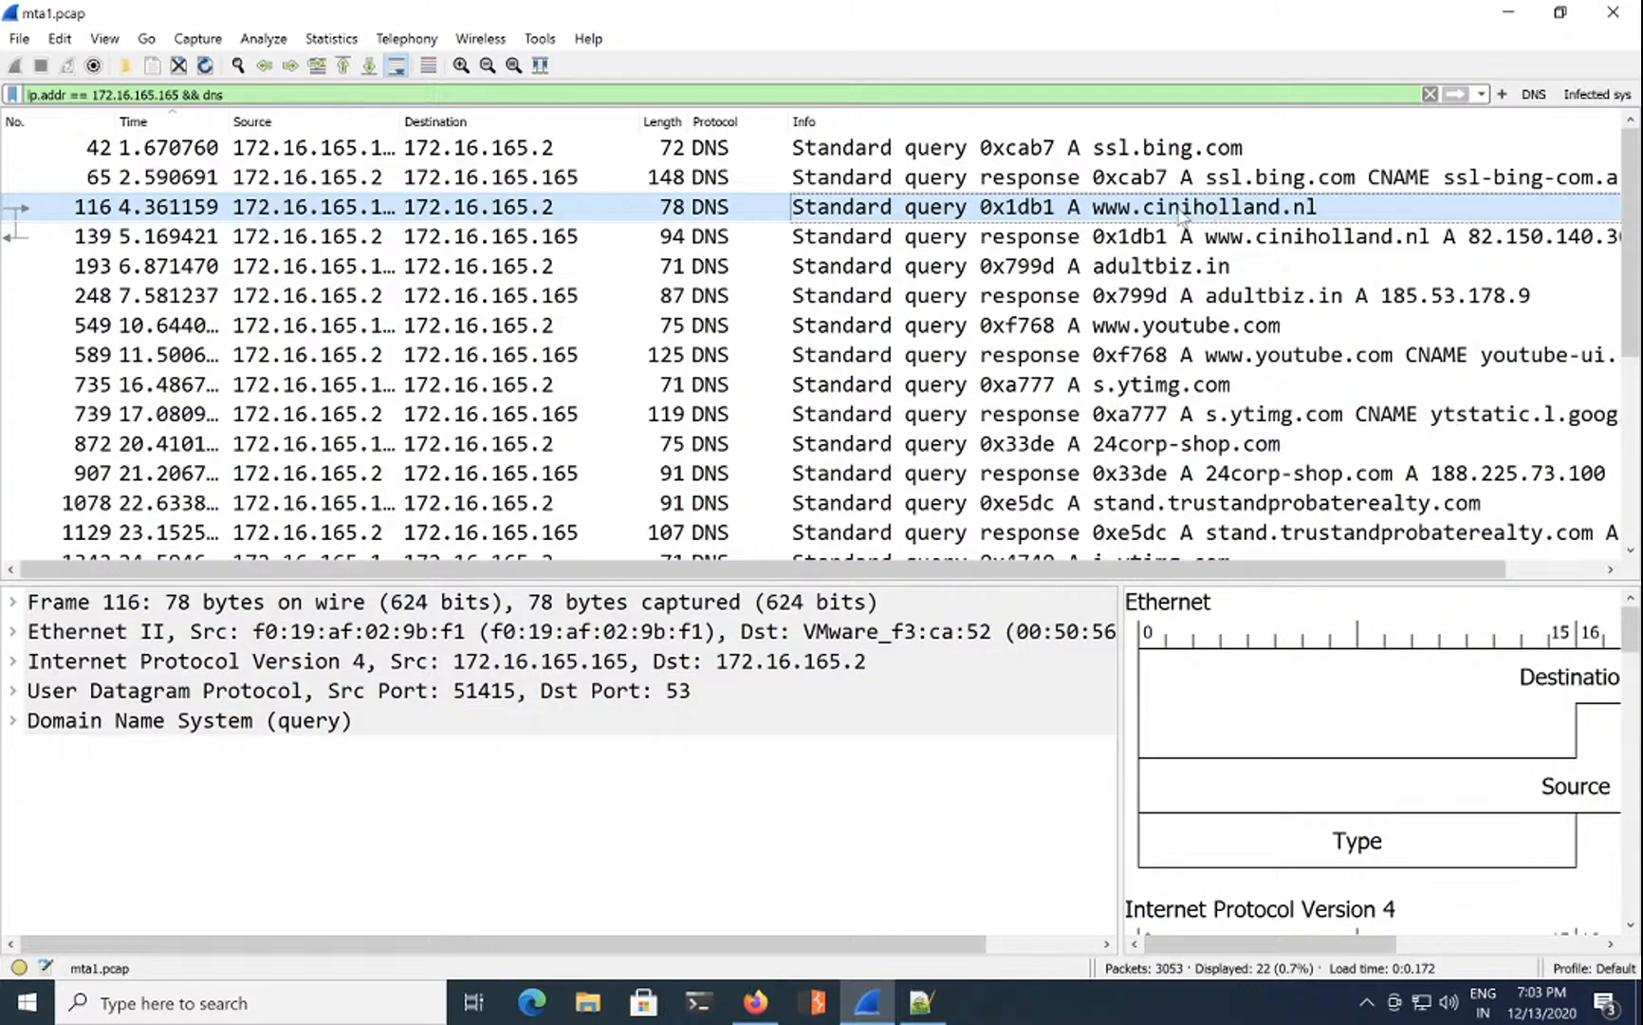
Step: Clear the display filter to show all 3053 packets and select packet 116
drag(258, 92, 3, 80)
key(BackSpace)
key(Return)
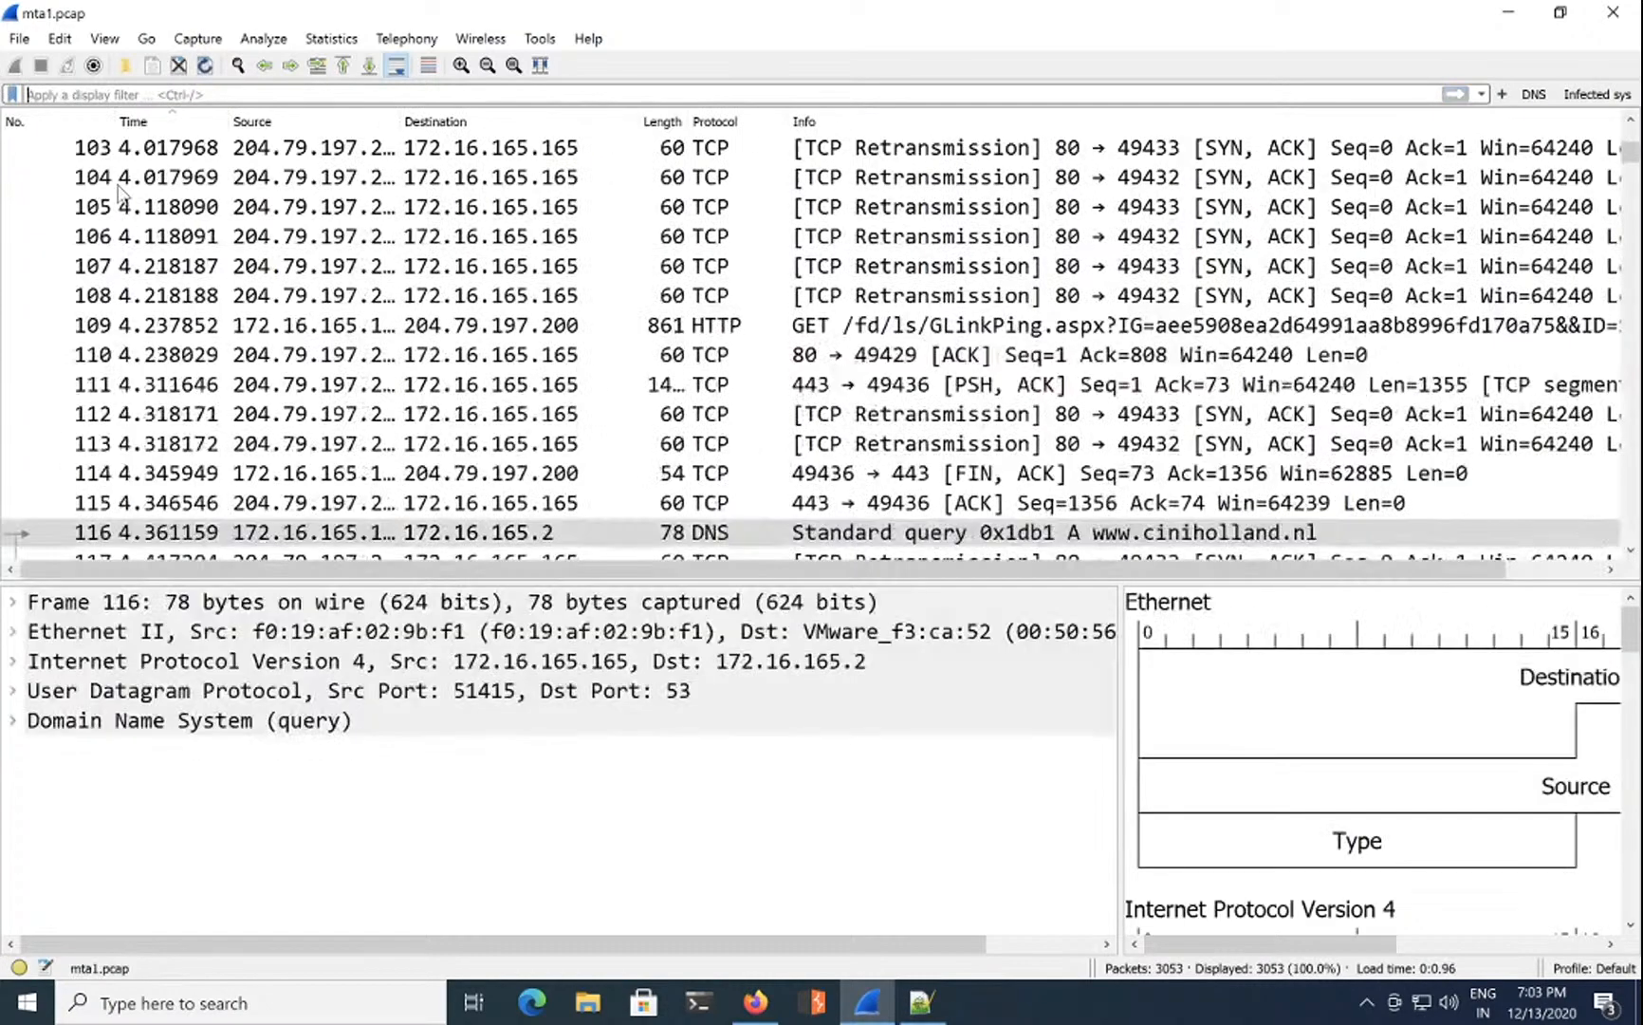
scroll(493, 472, down, 1)
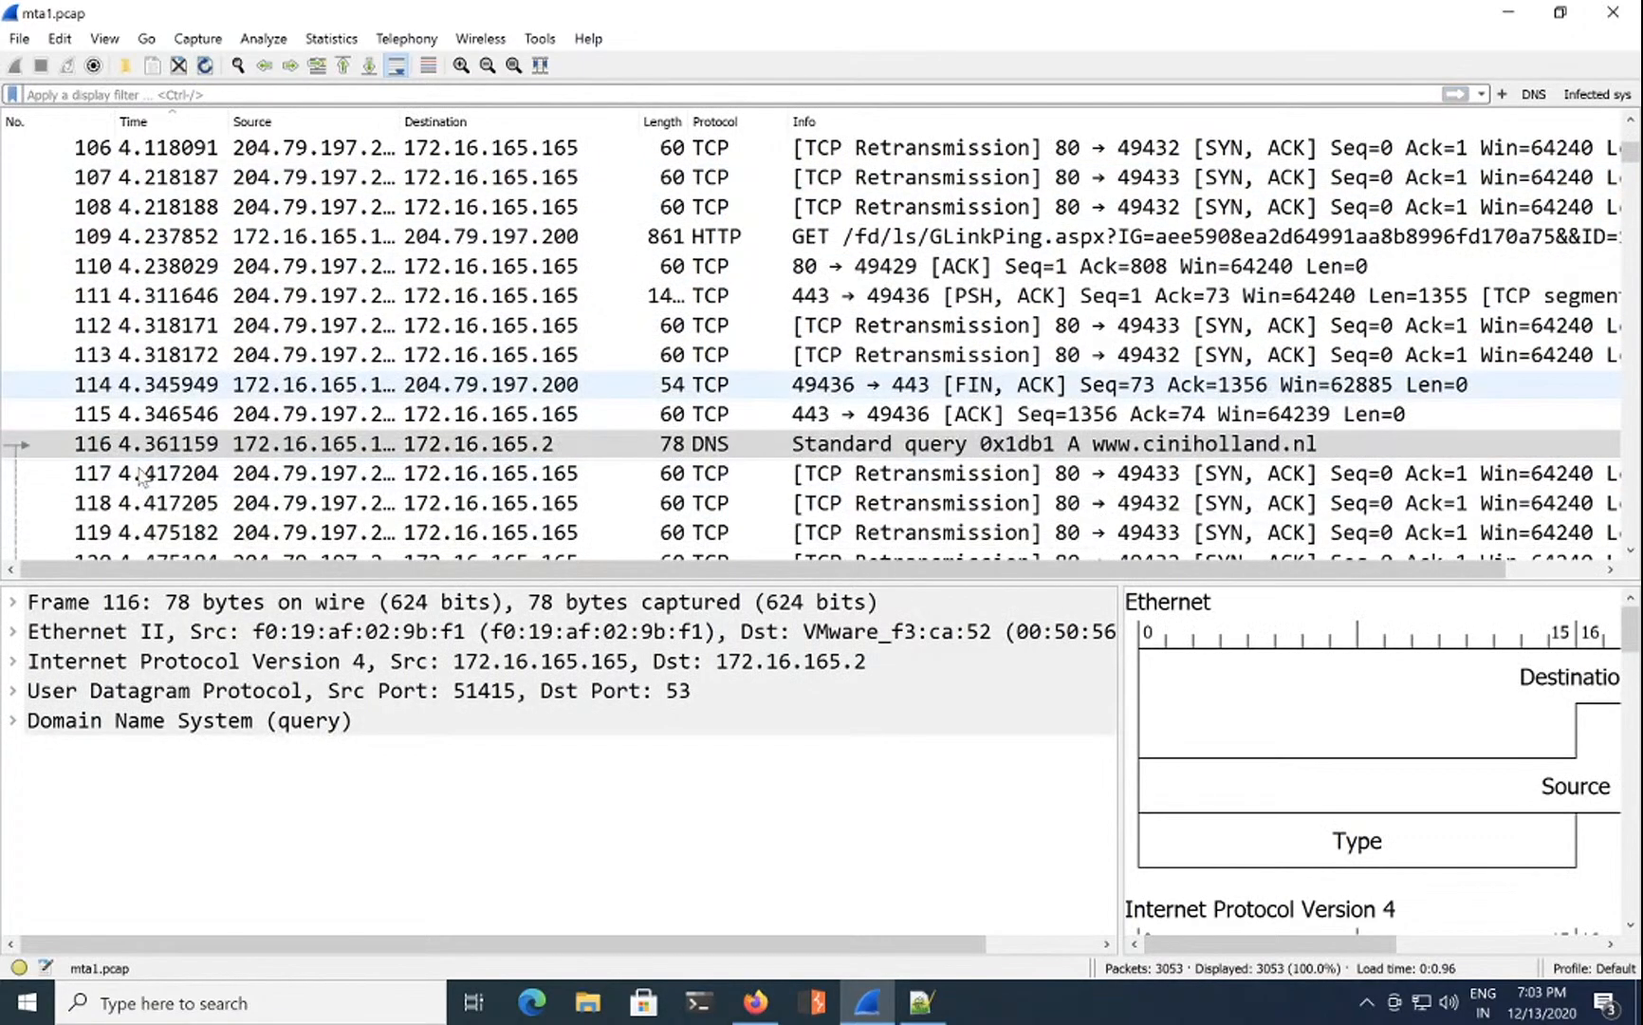
click(491, 452)
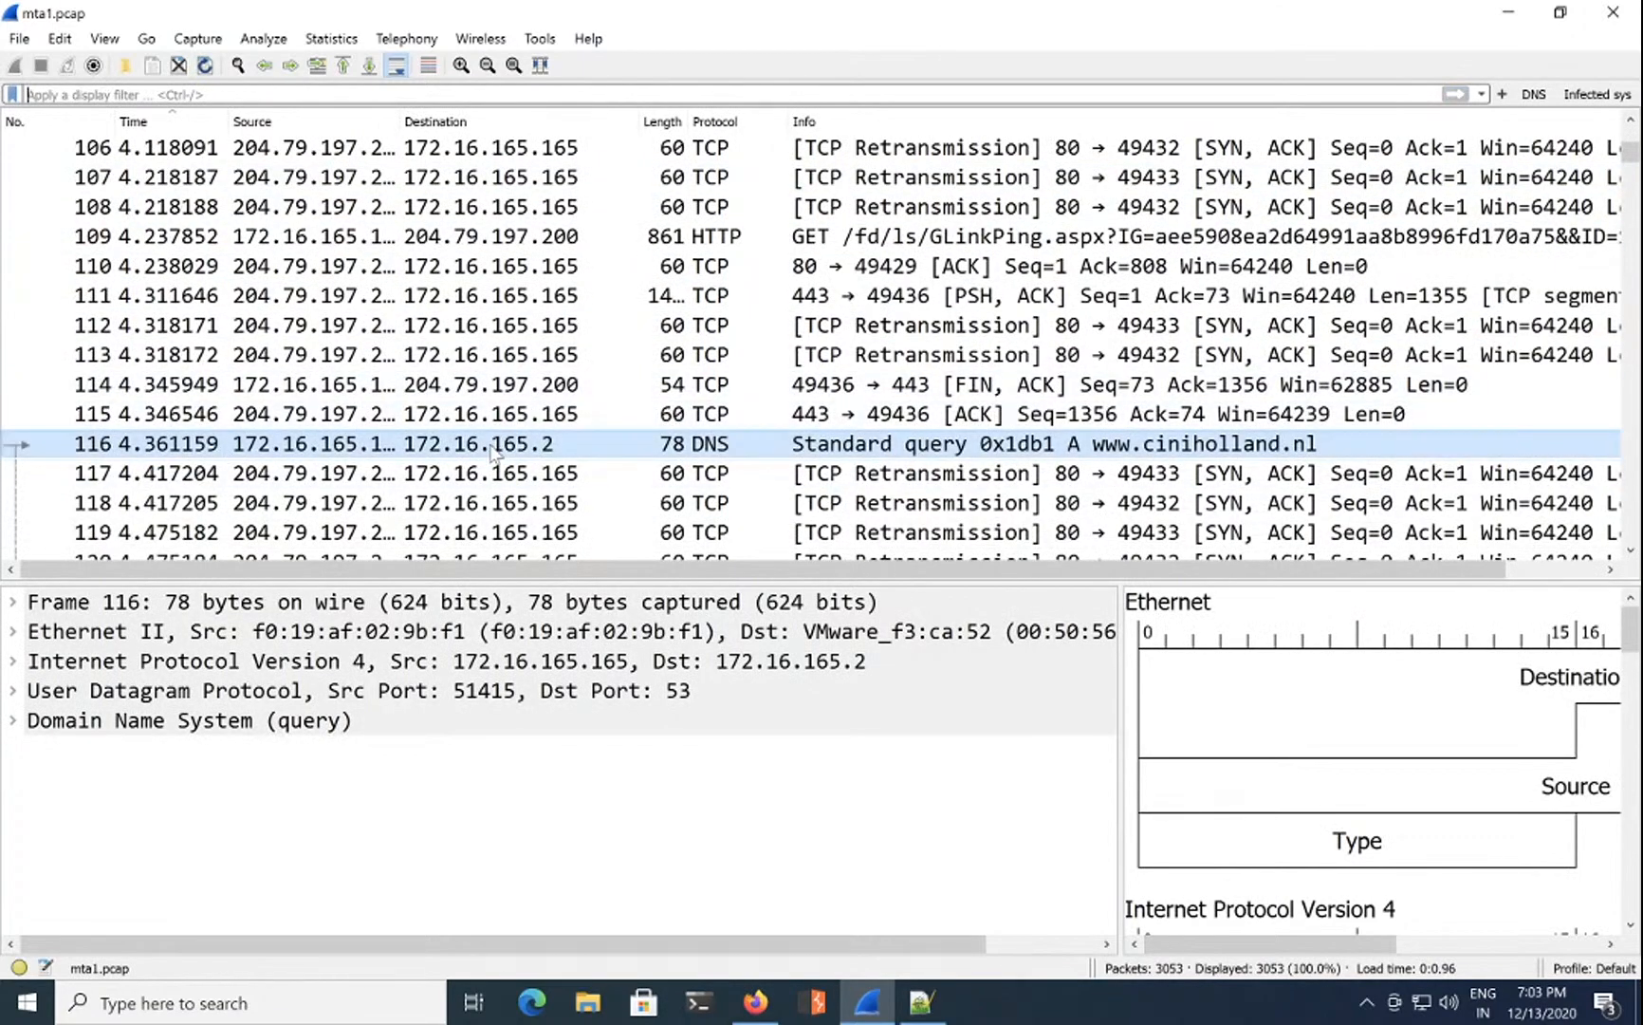
Step: Inspect the GIF details of response packet 130
scroll(491, 451, down, 2)
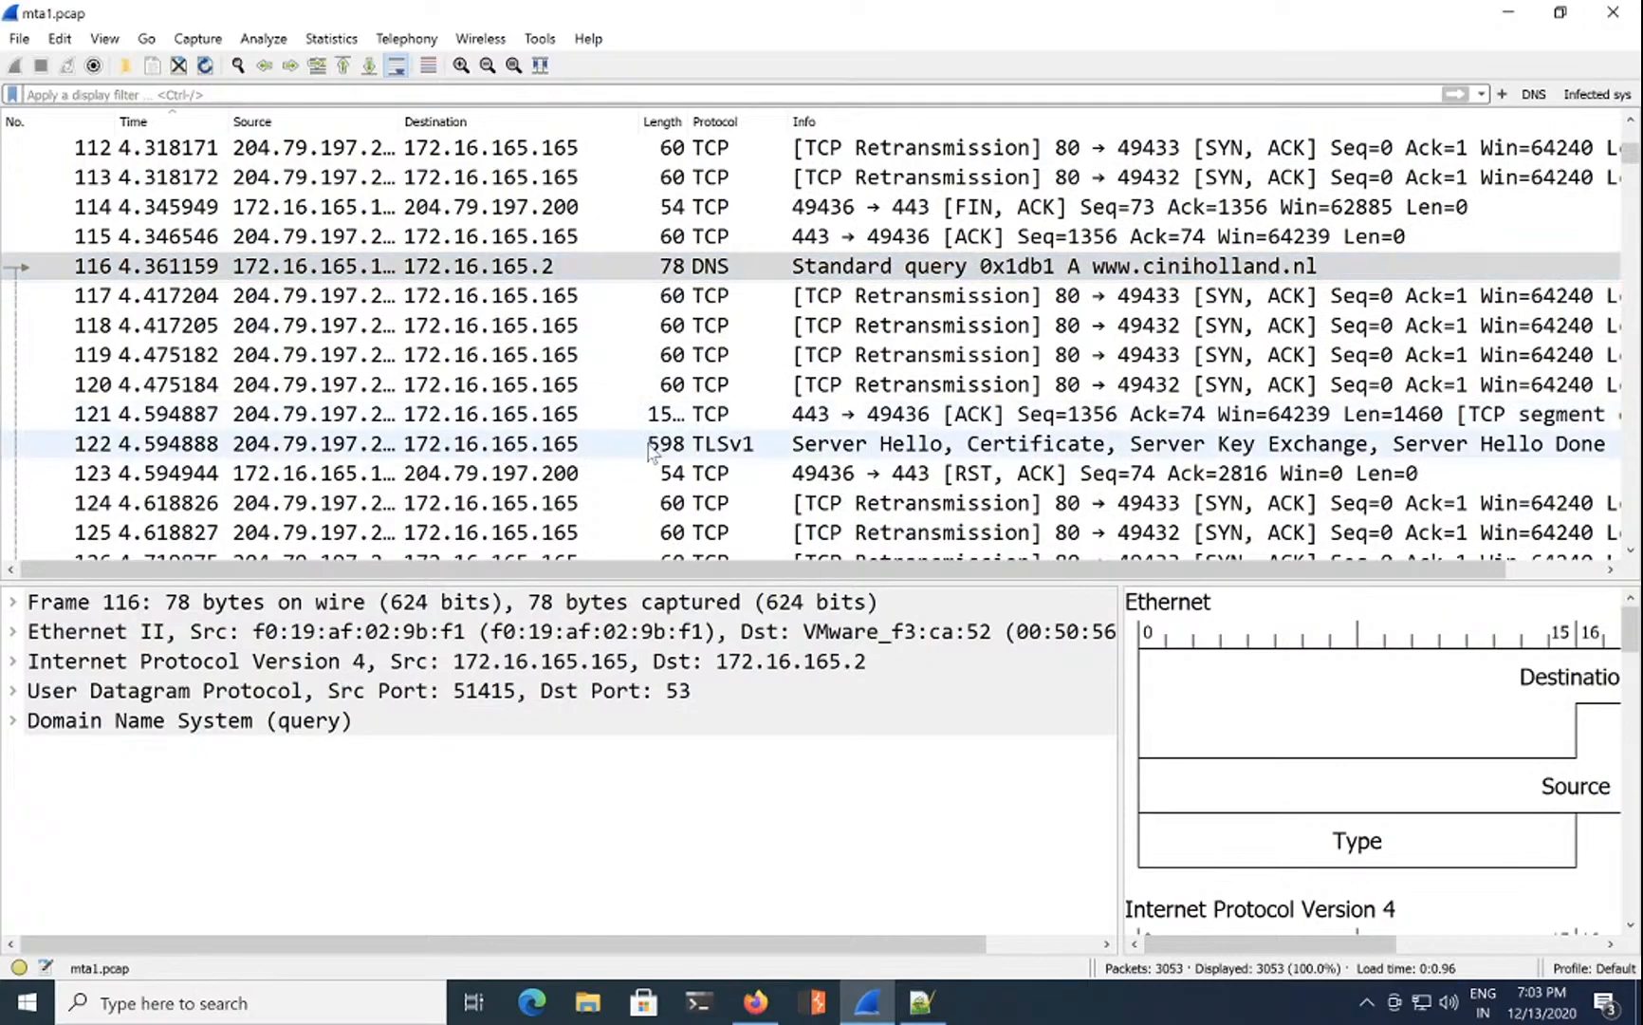
scroll(651, 452, down, 3)
scroll(651, 452, down, 1)
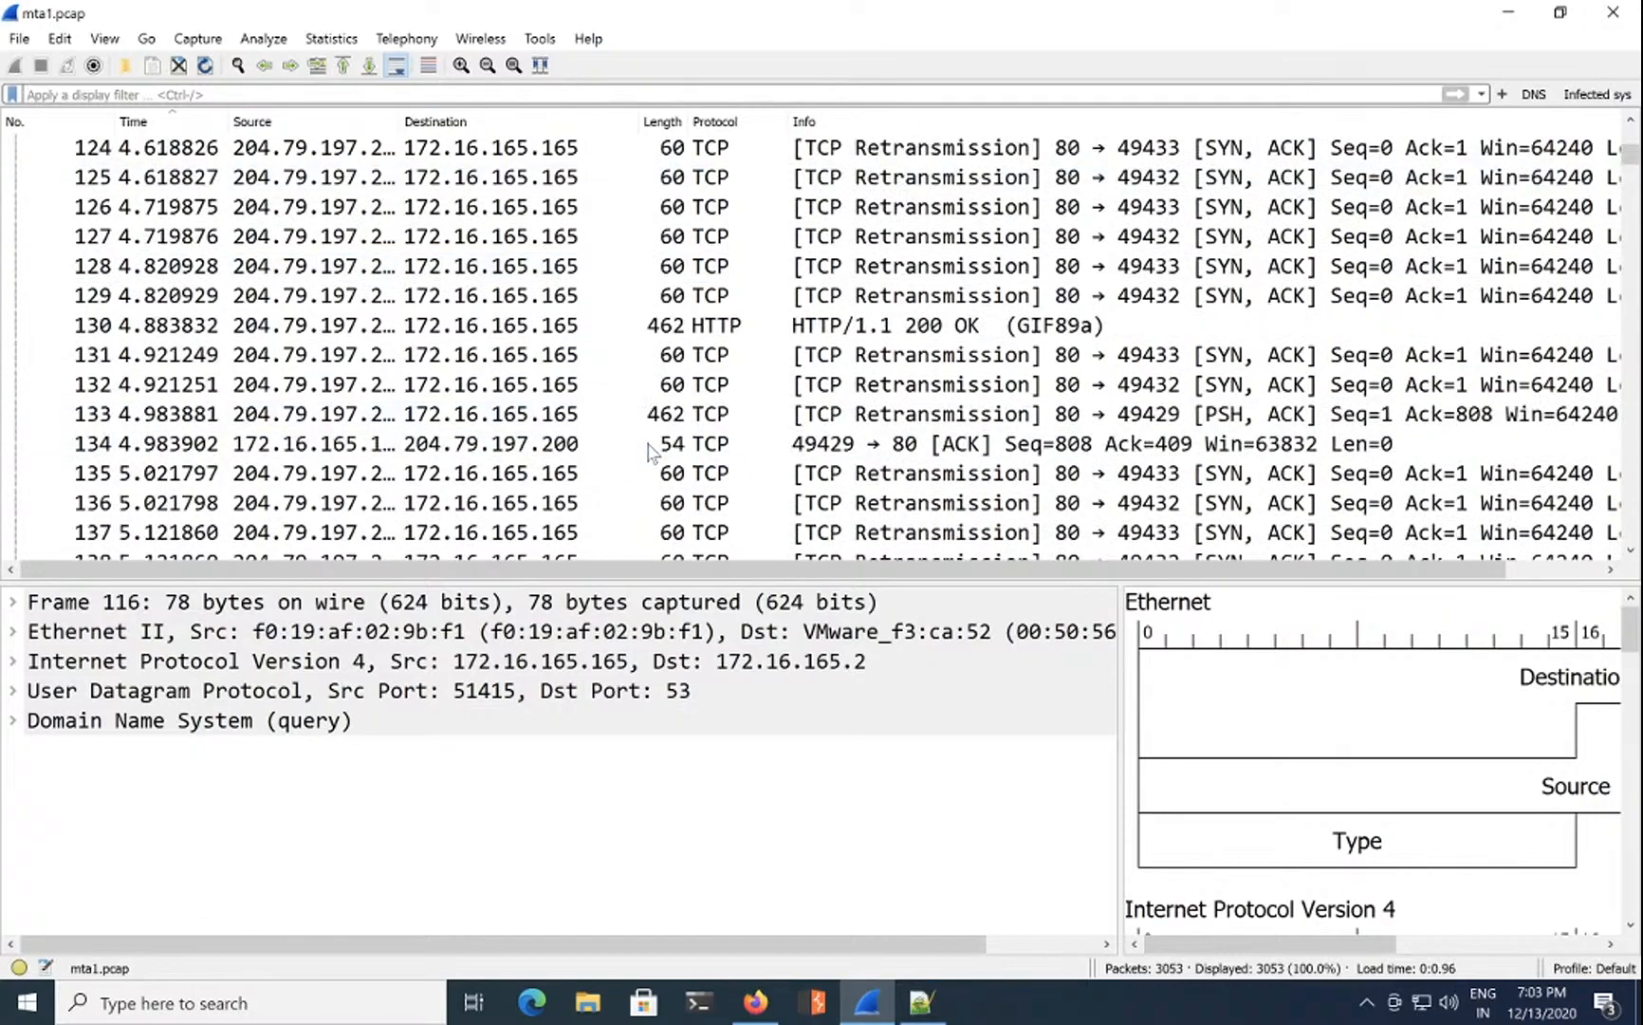
click(759, 334)
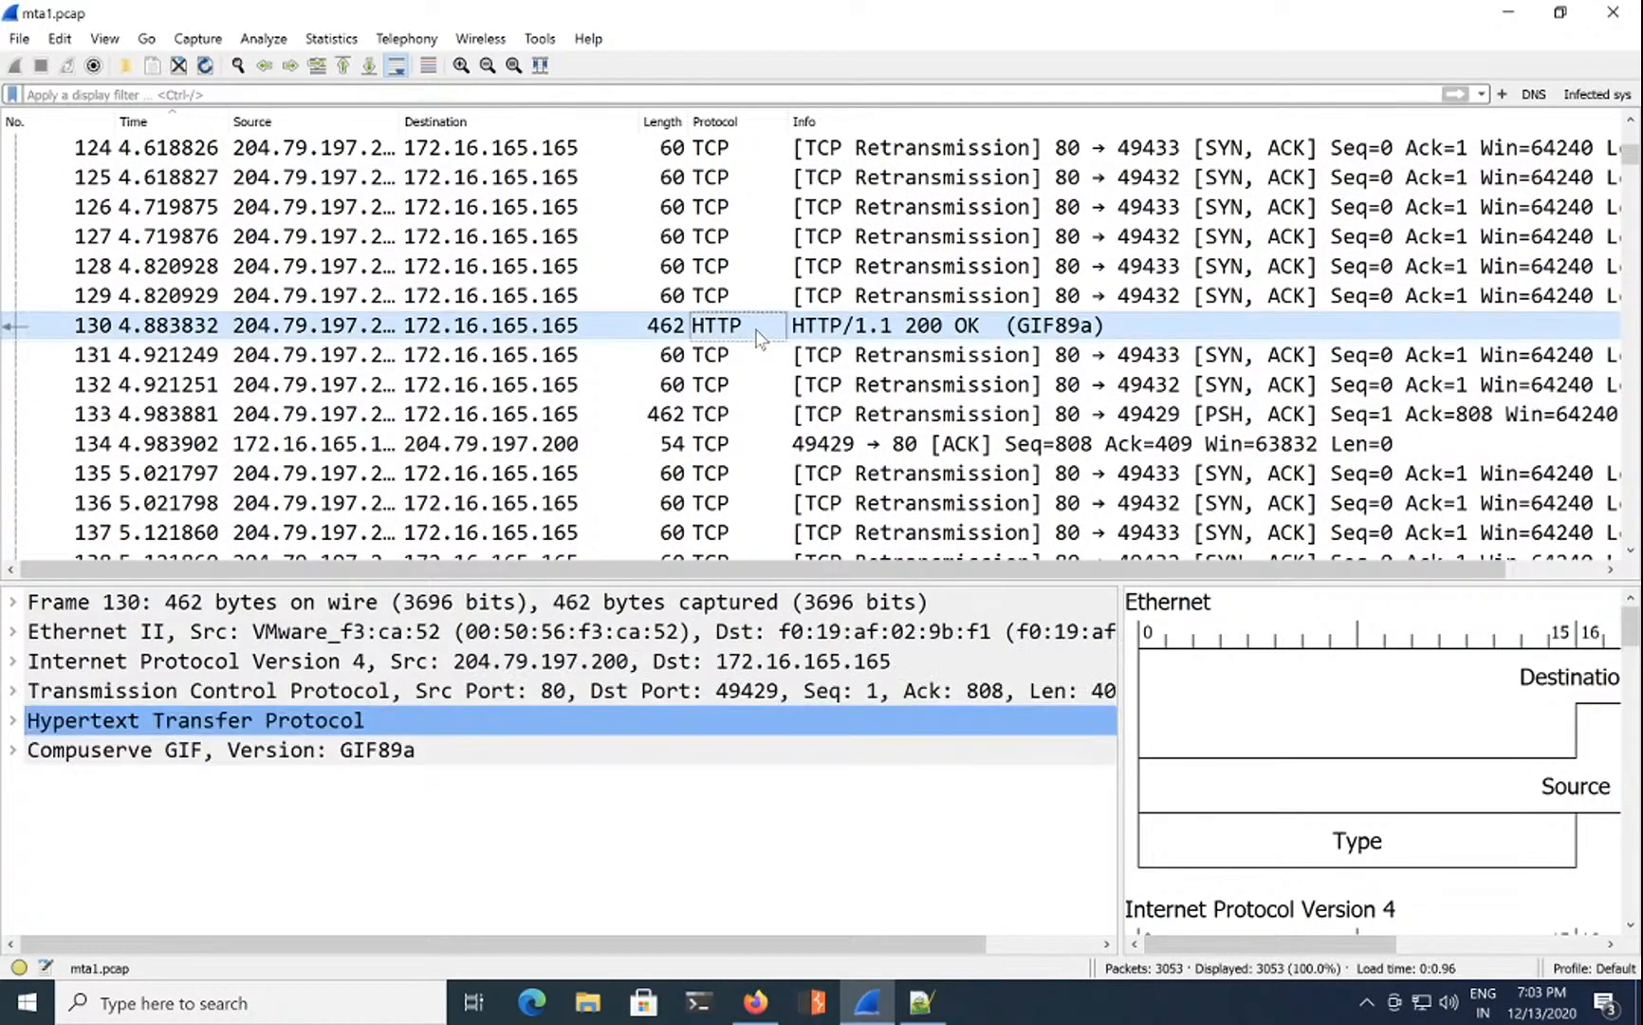
click(13, 749)
scroll(212, 799, down, 2)
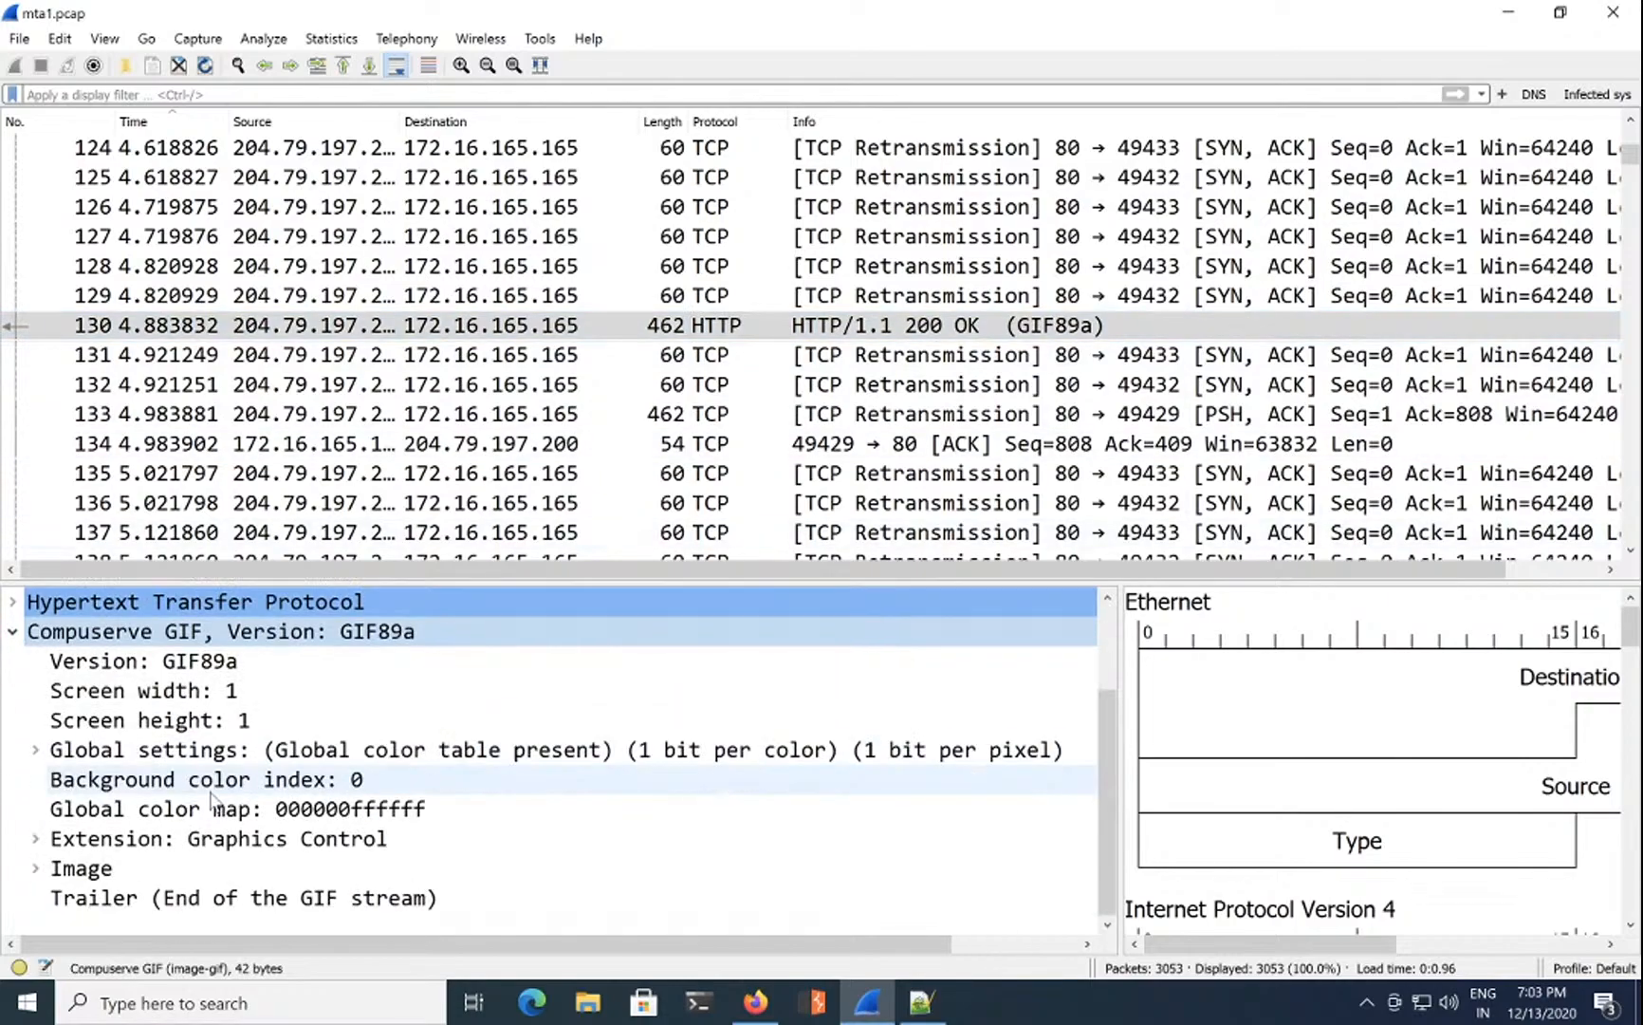
scroll(95, 721, up, 1)
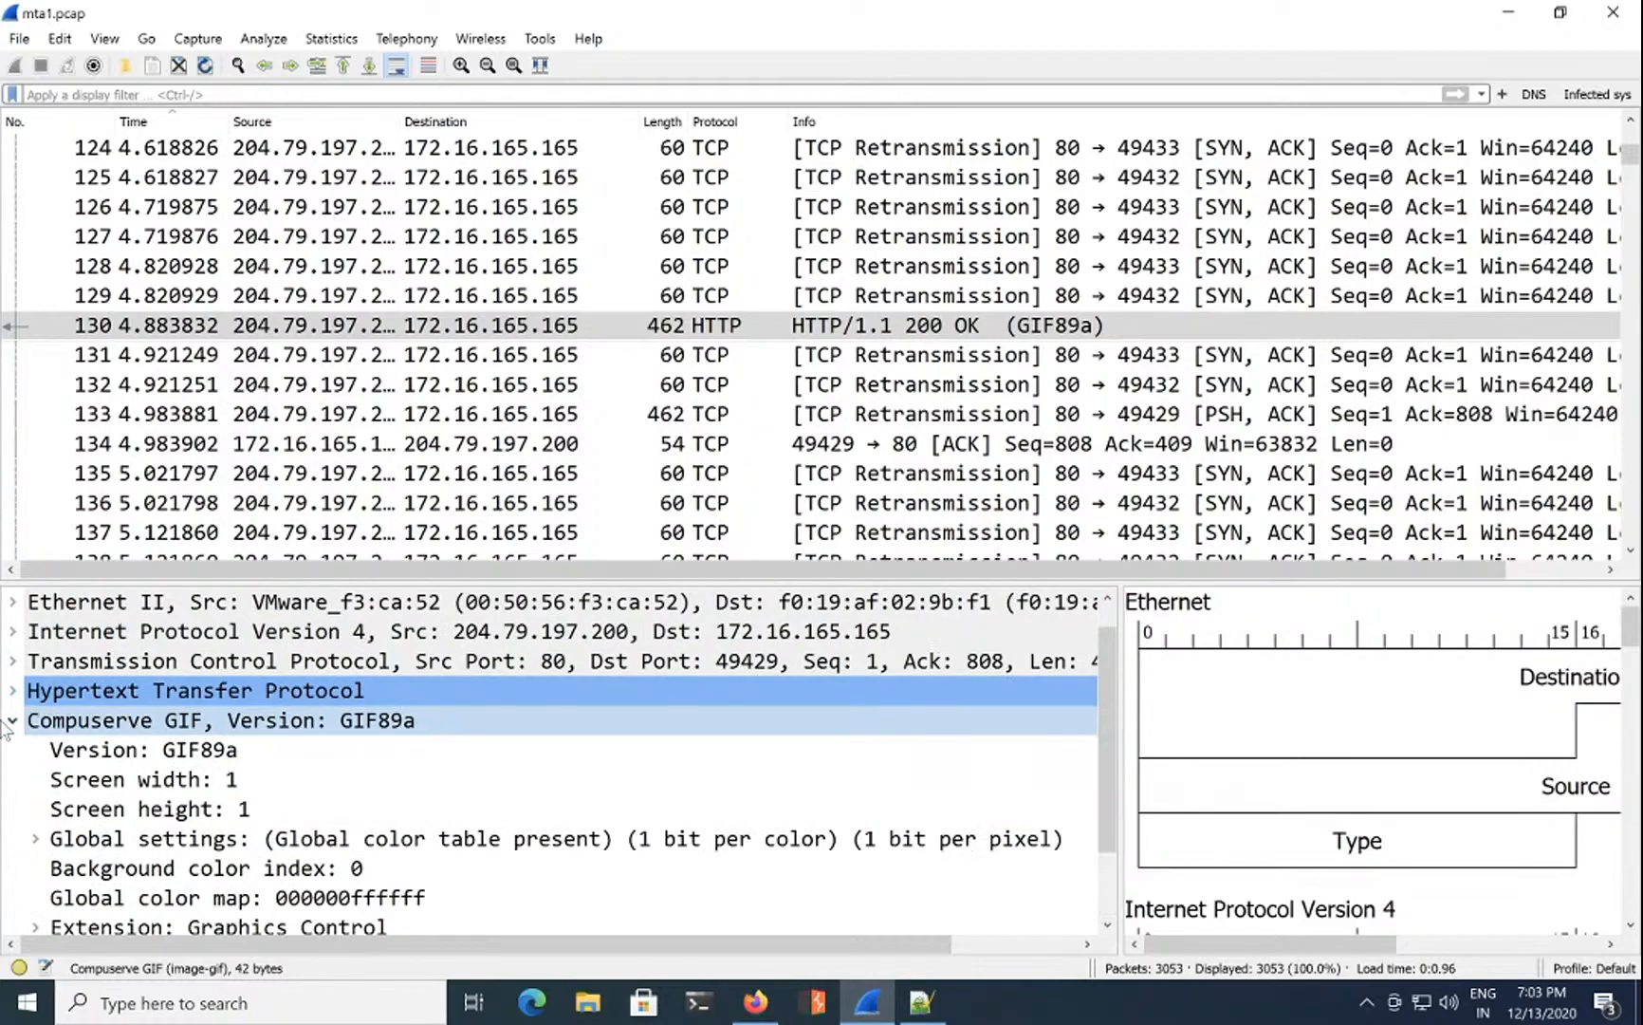
click(13, 720)
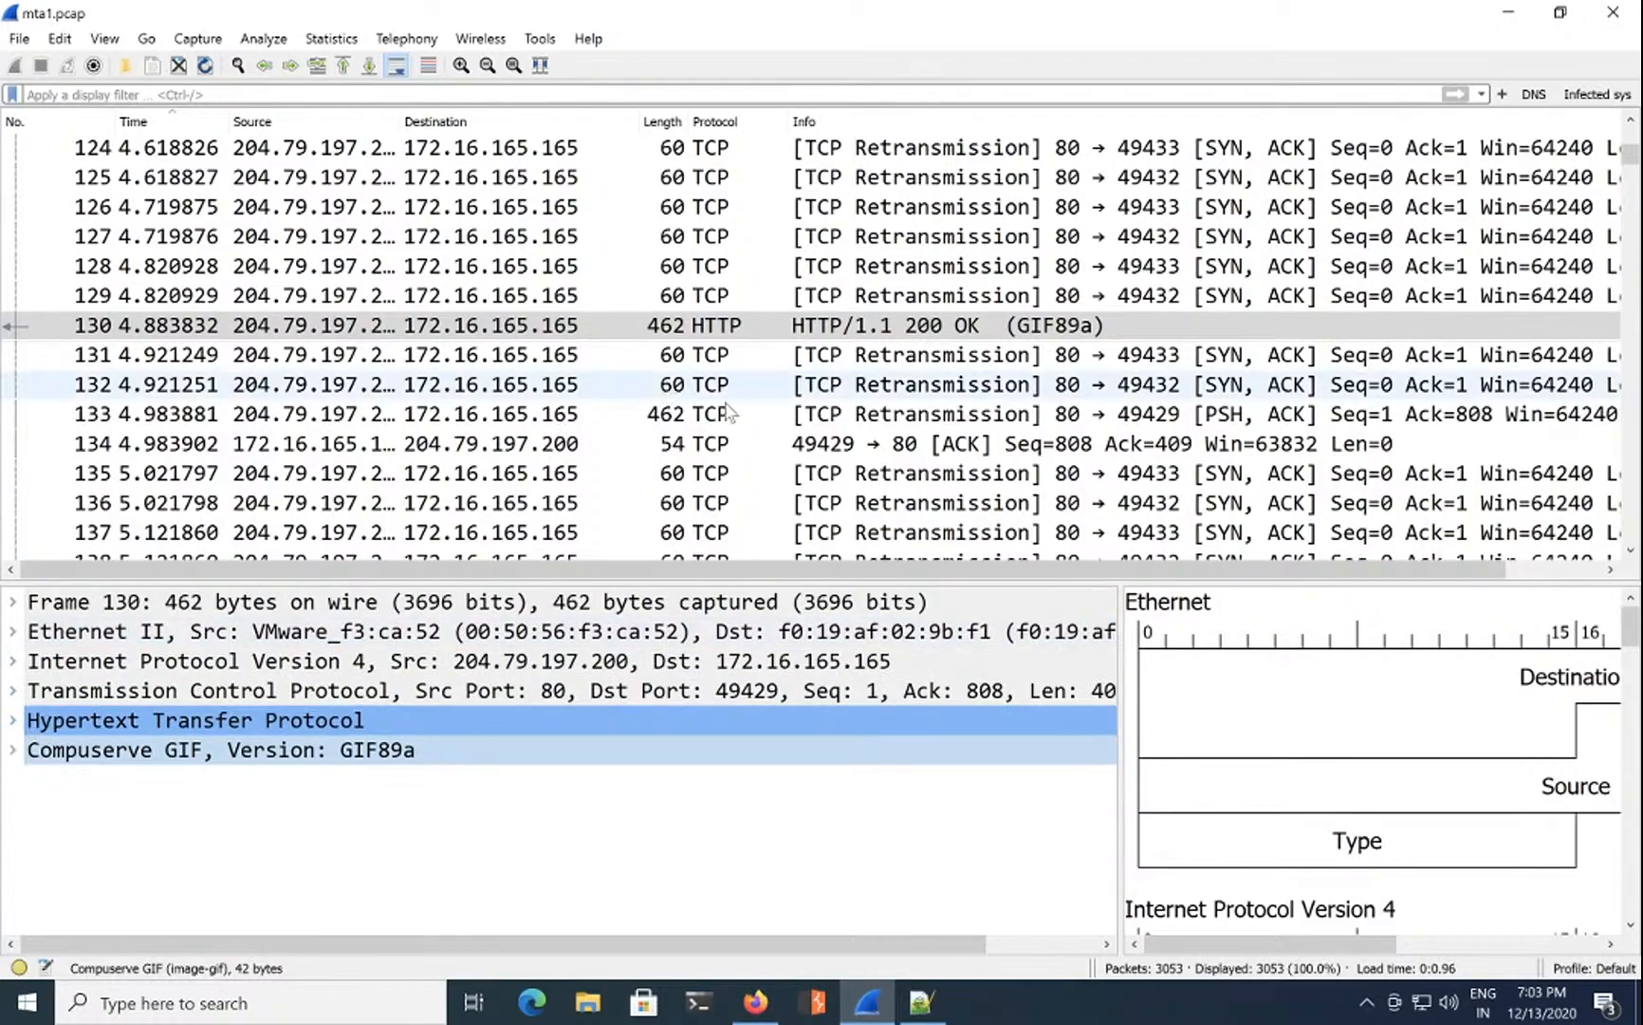
Step: Browse packets 133 and 139, then select packet 161, the GET / to 82.150.140.30
click(763, 419)
scroll(764, 418, down, 1)
scroll(766, 427, down, 1)
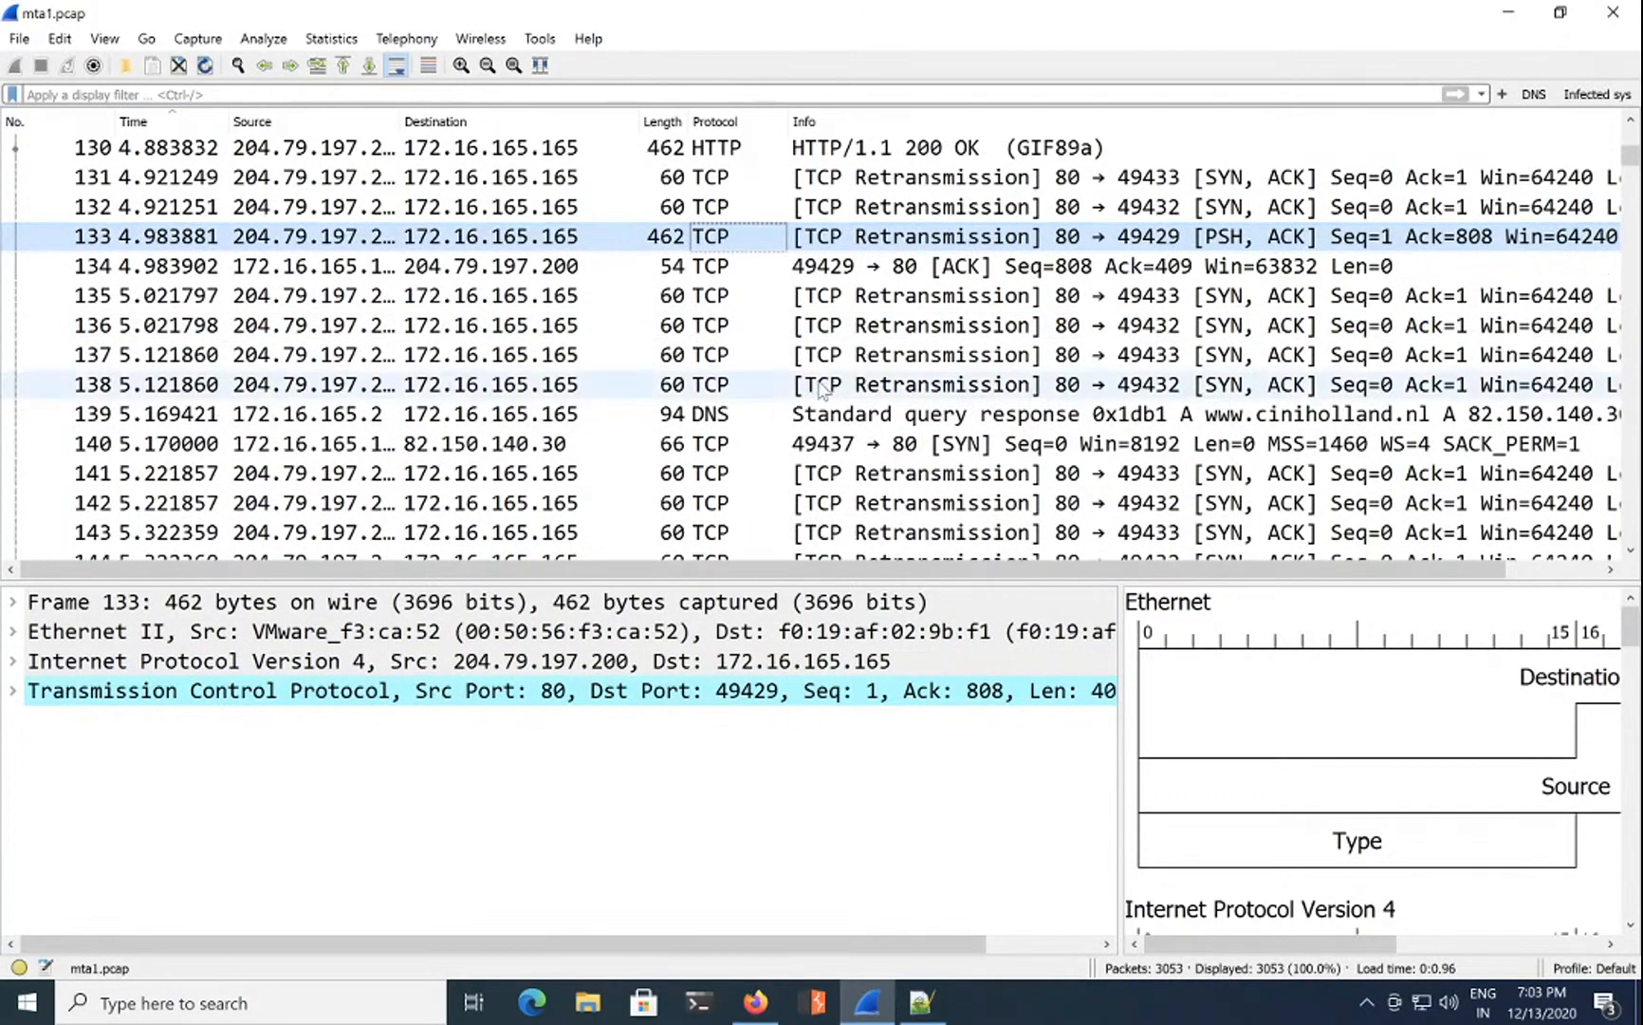
click(818, 419)
scroll(819, 418, down, 2)
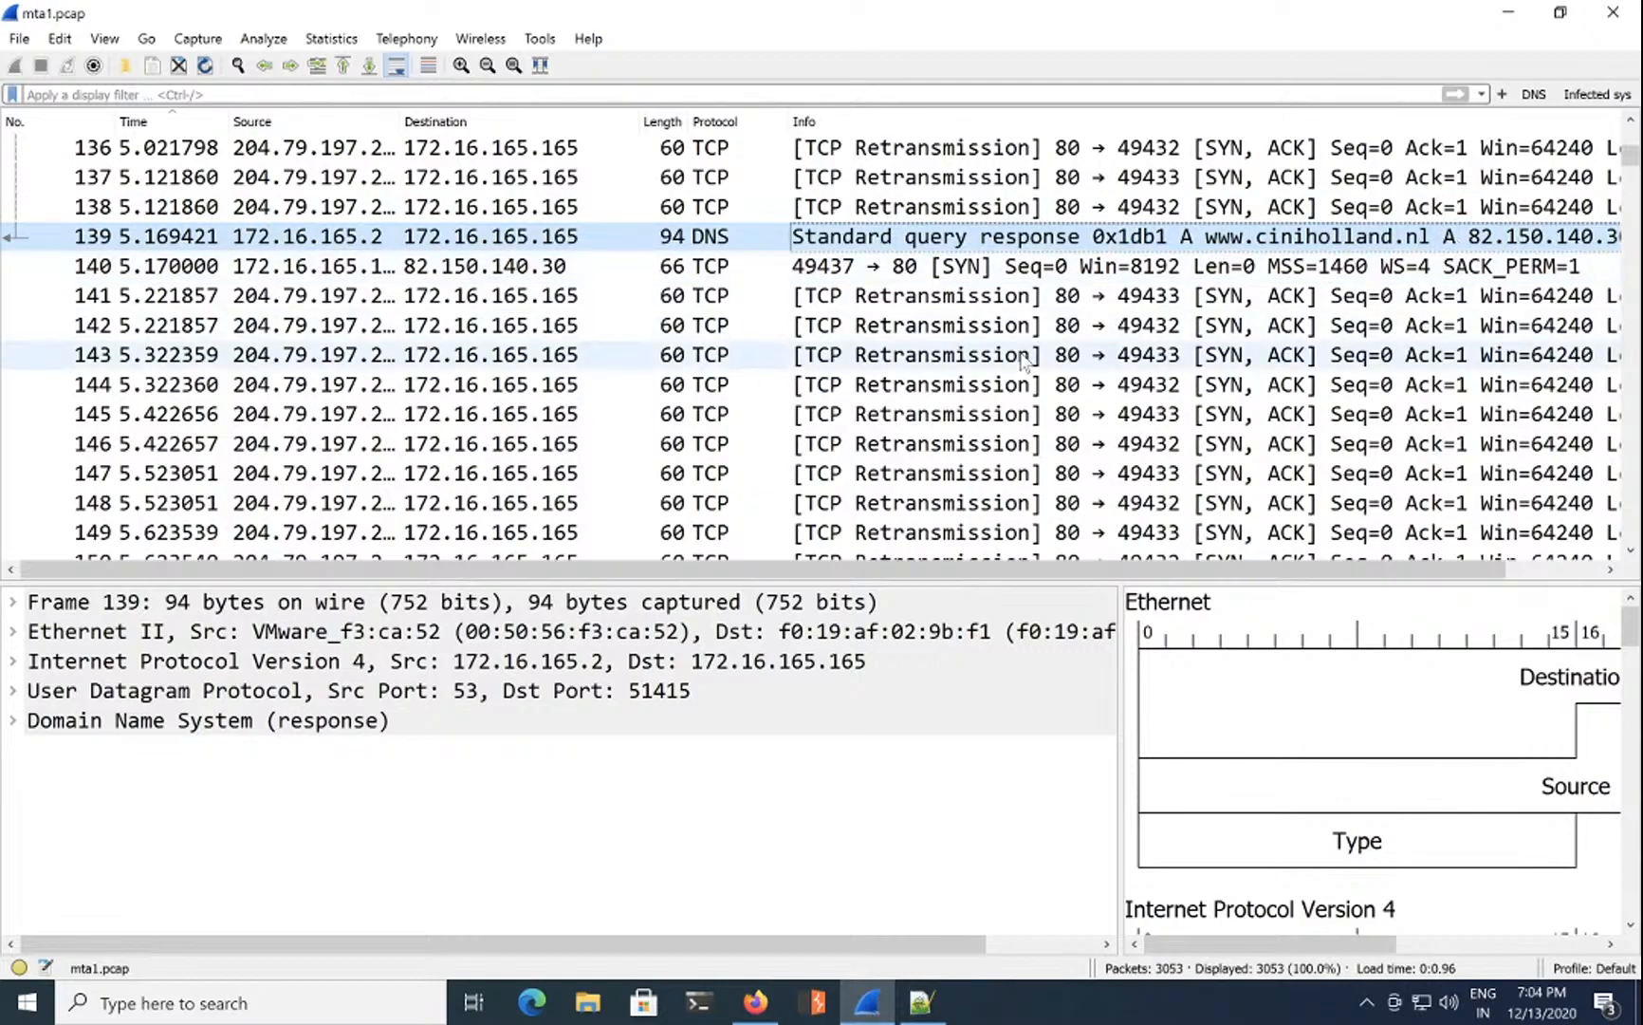
scroll(1023, 361, down, 4)
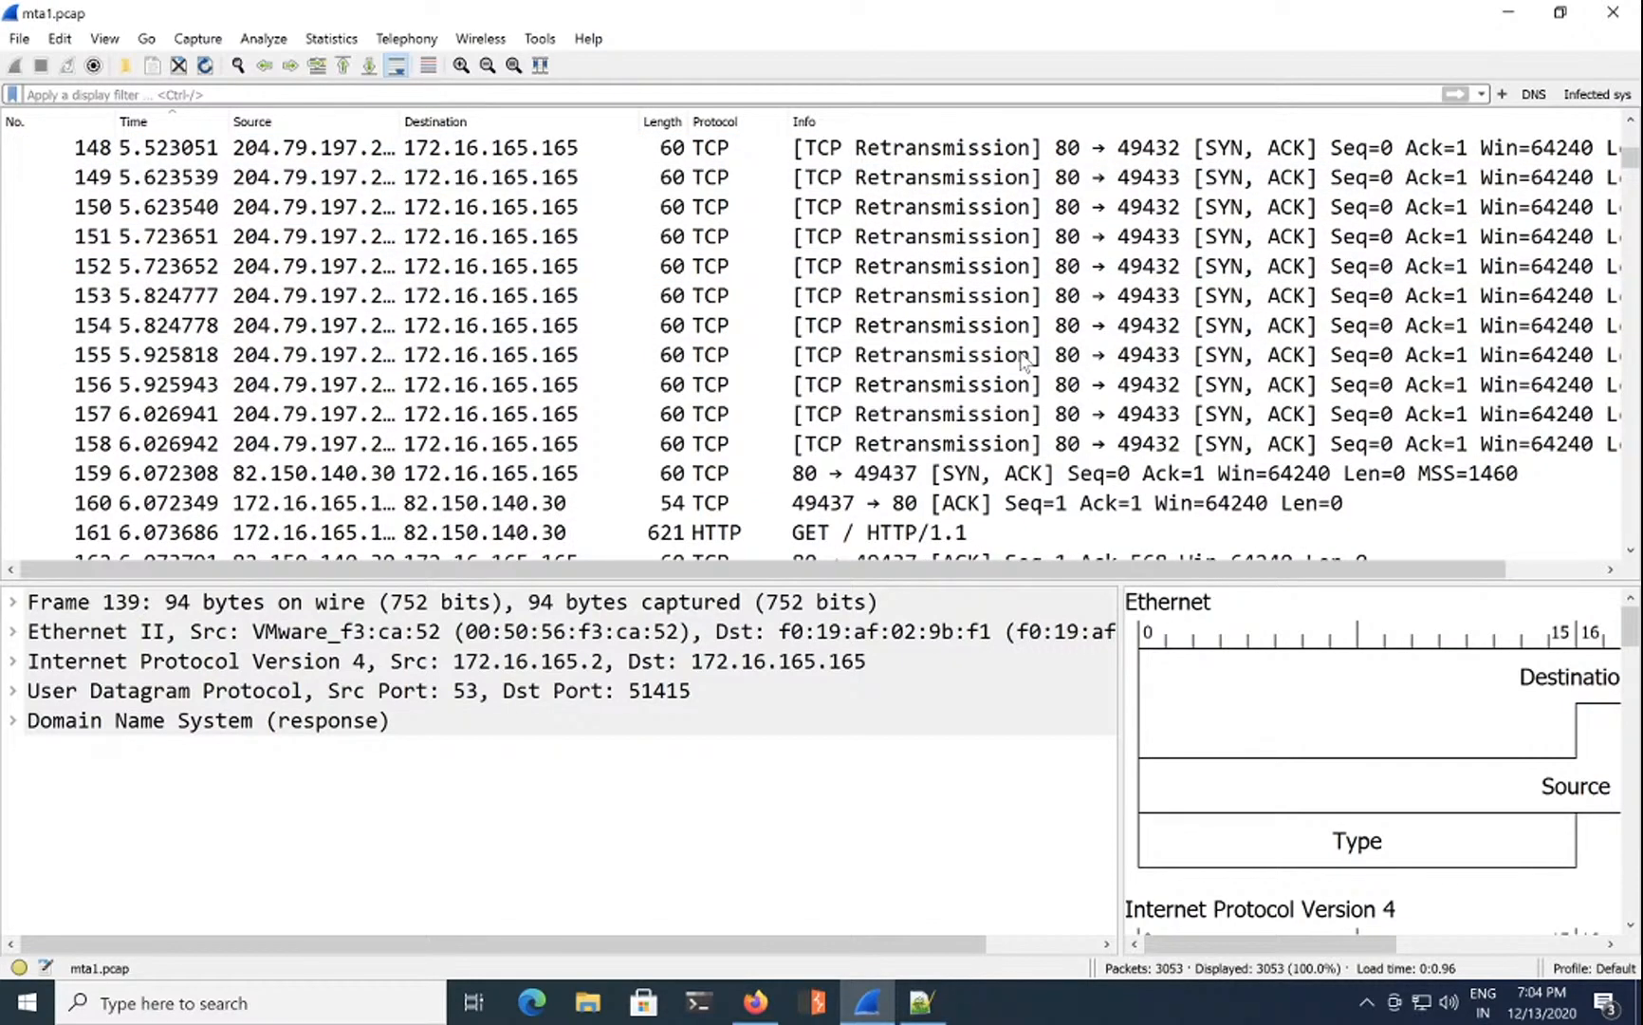
scroll(1023, 361, down, 1)
scroll(1023, 361, right, 2)
click(865, 443)
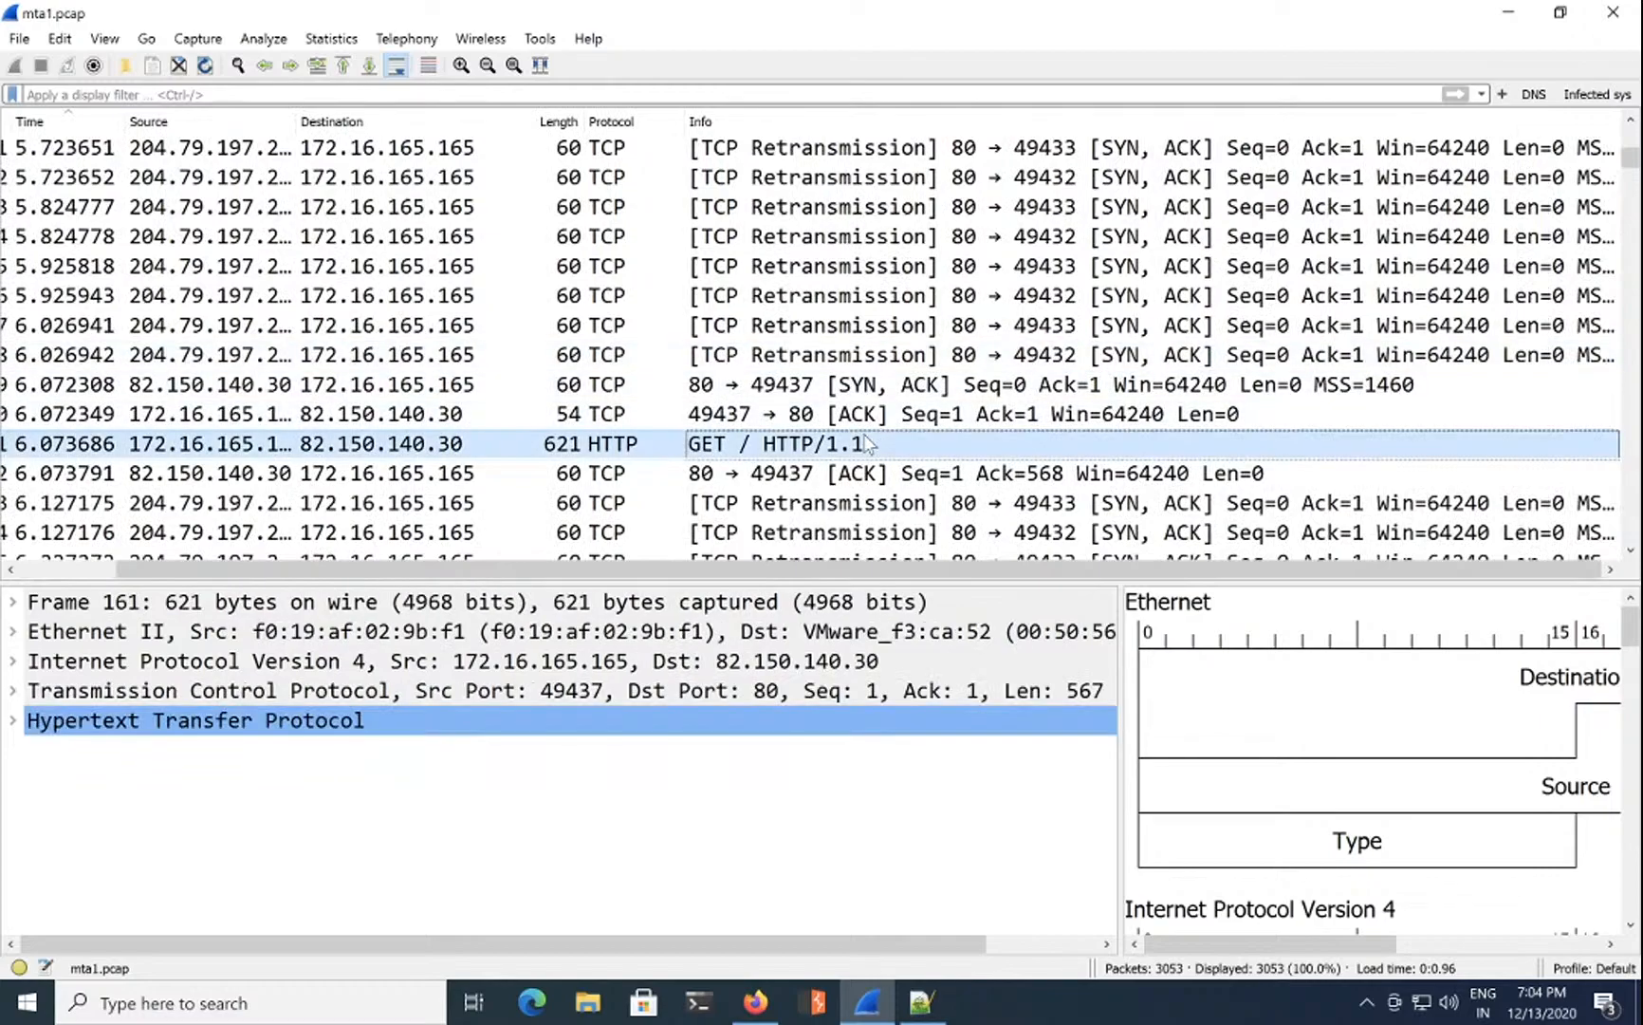
Step: Expand the request headers, jump to response frame 318 and select its shortlink Link header
click(14, 721)
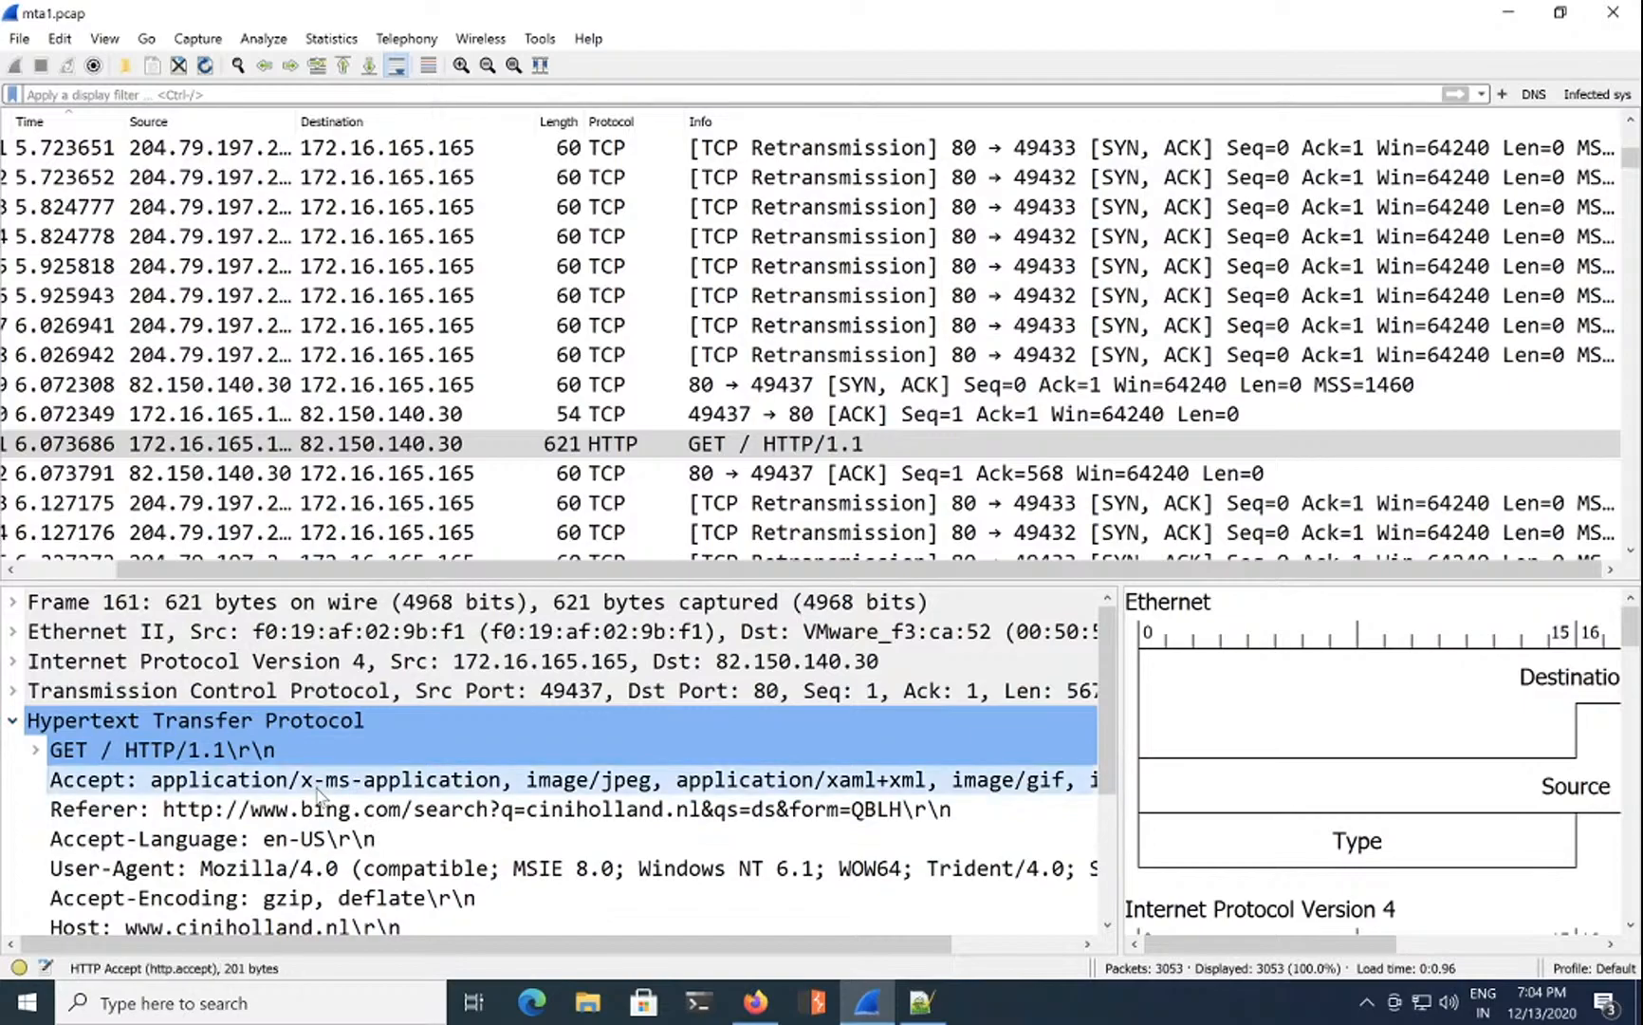
scroll(598, 808, down, 2)
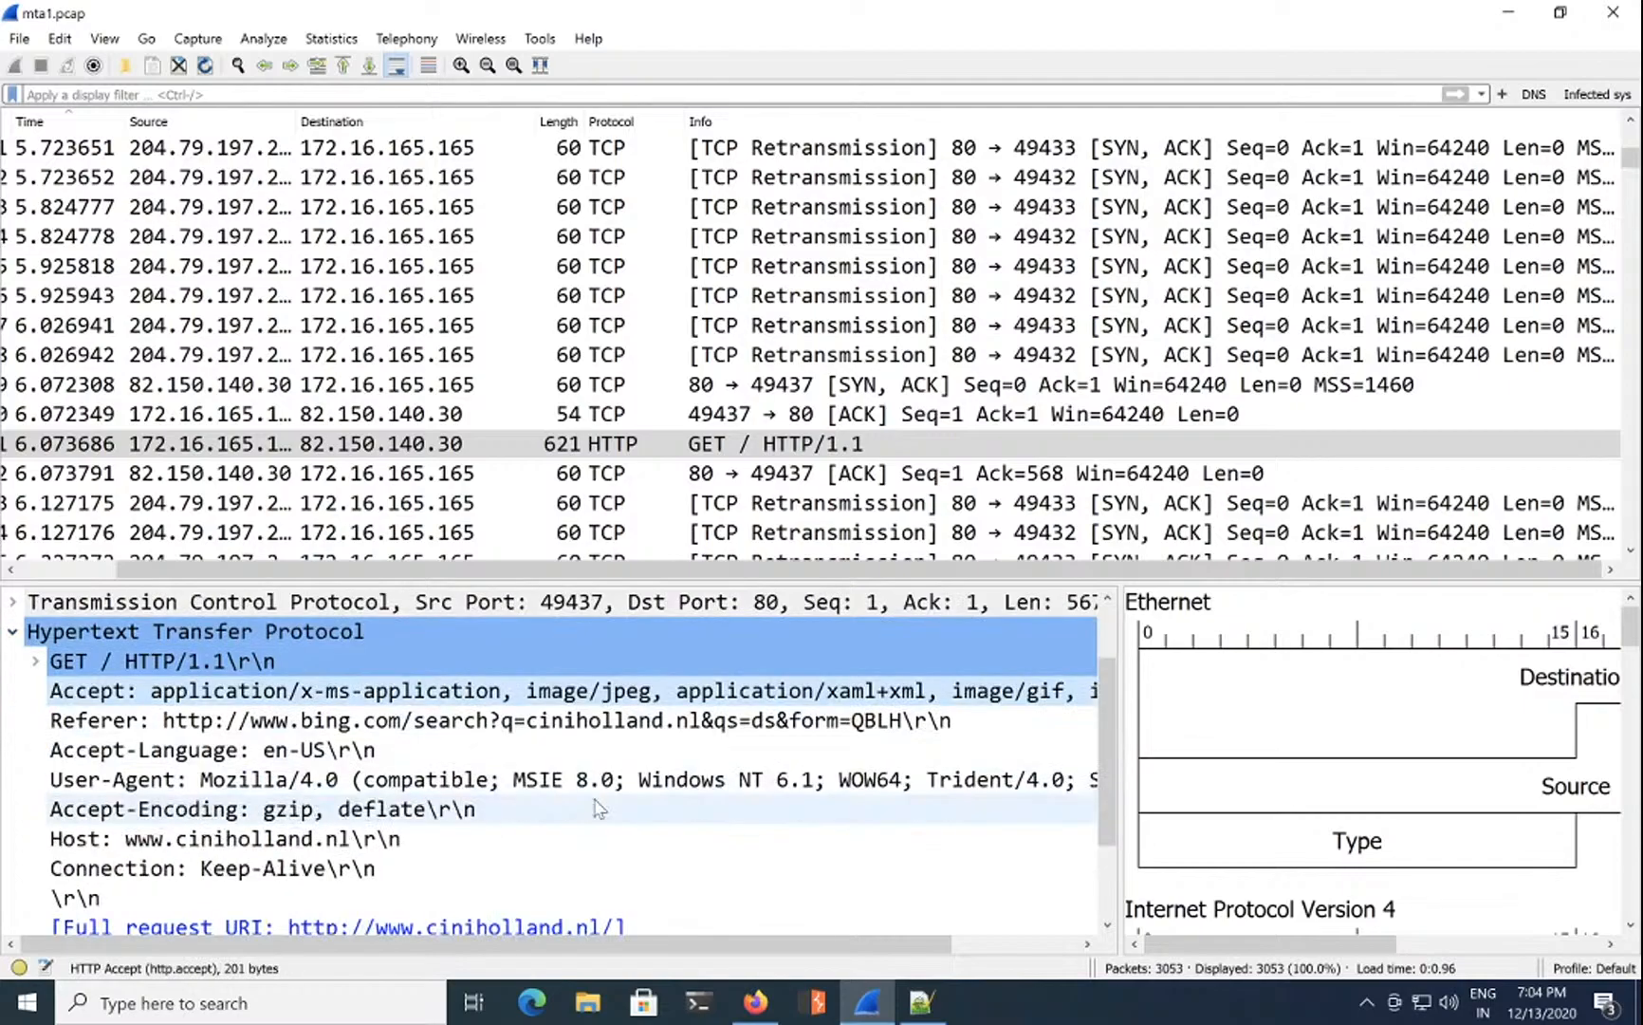
scroll(597, 808, down, 1)
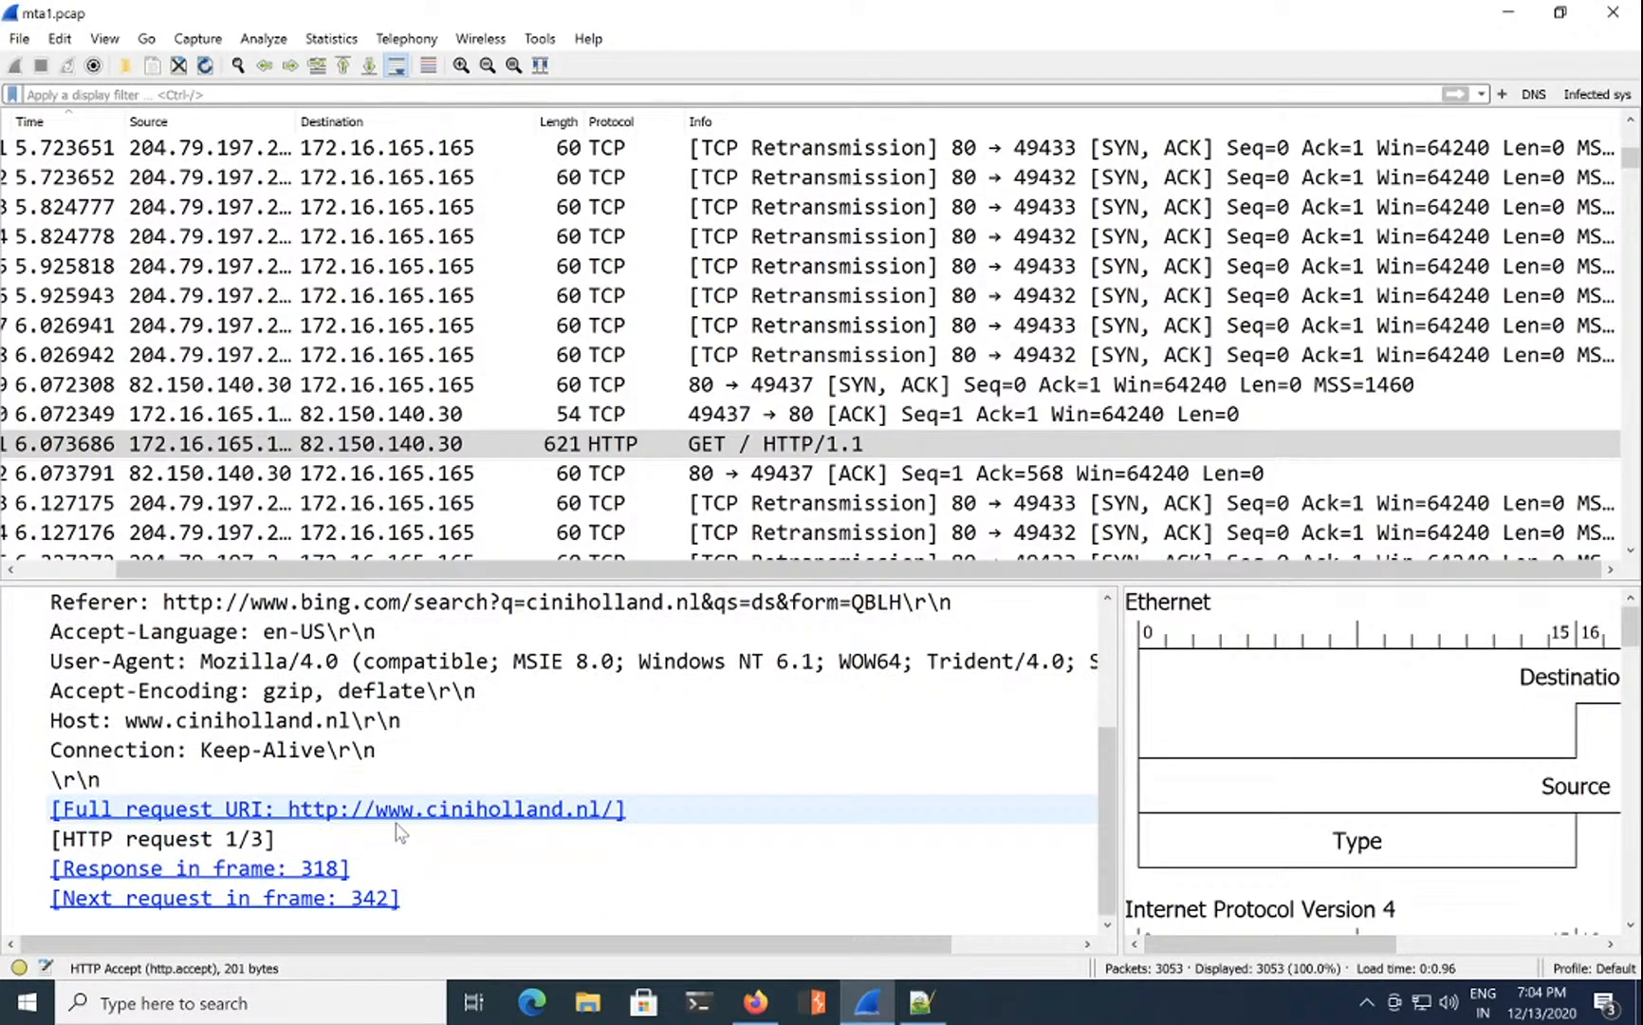
click(303, 868)
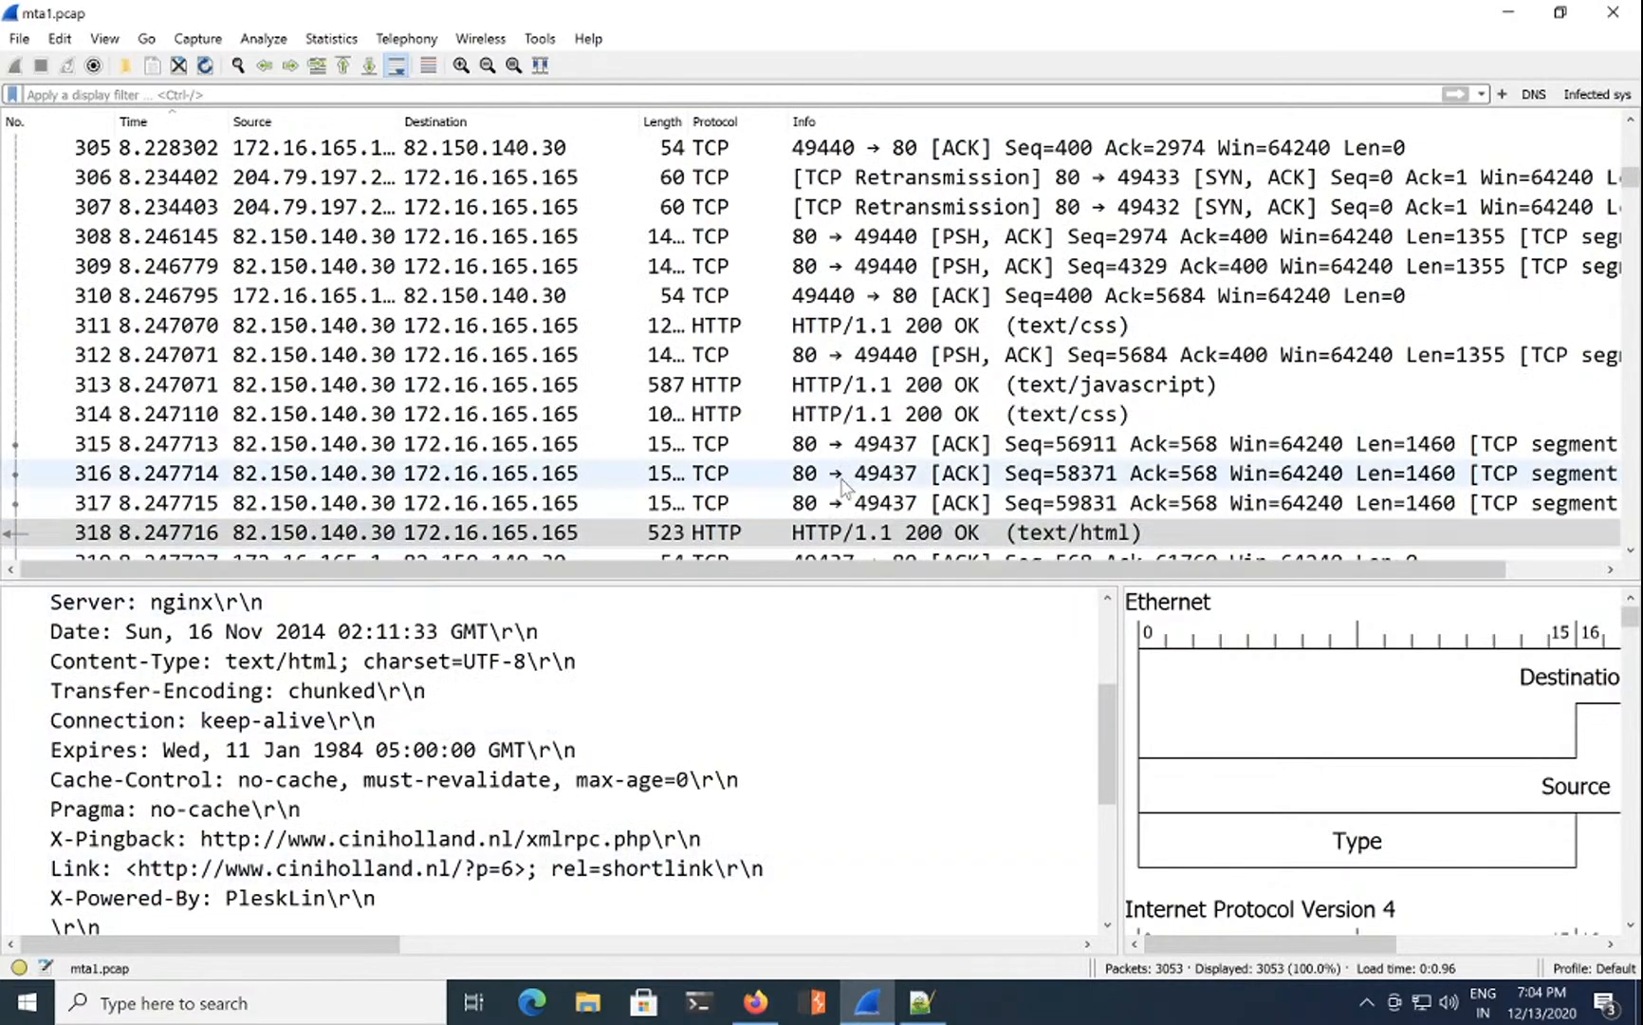
scroll(739, 736, down, 2)
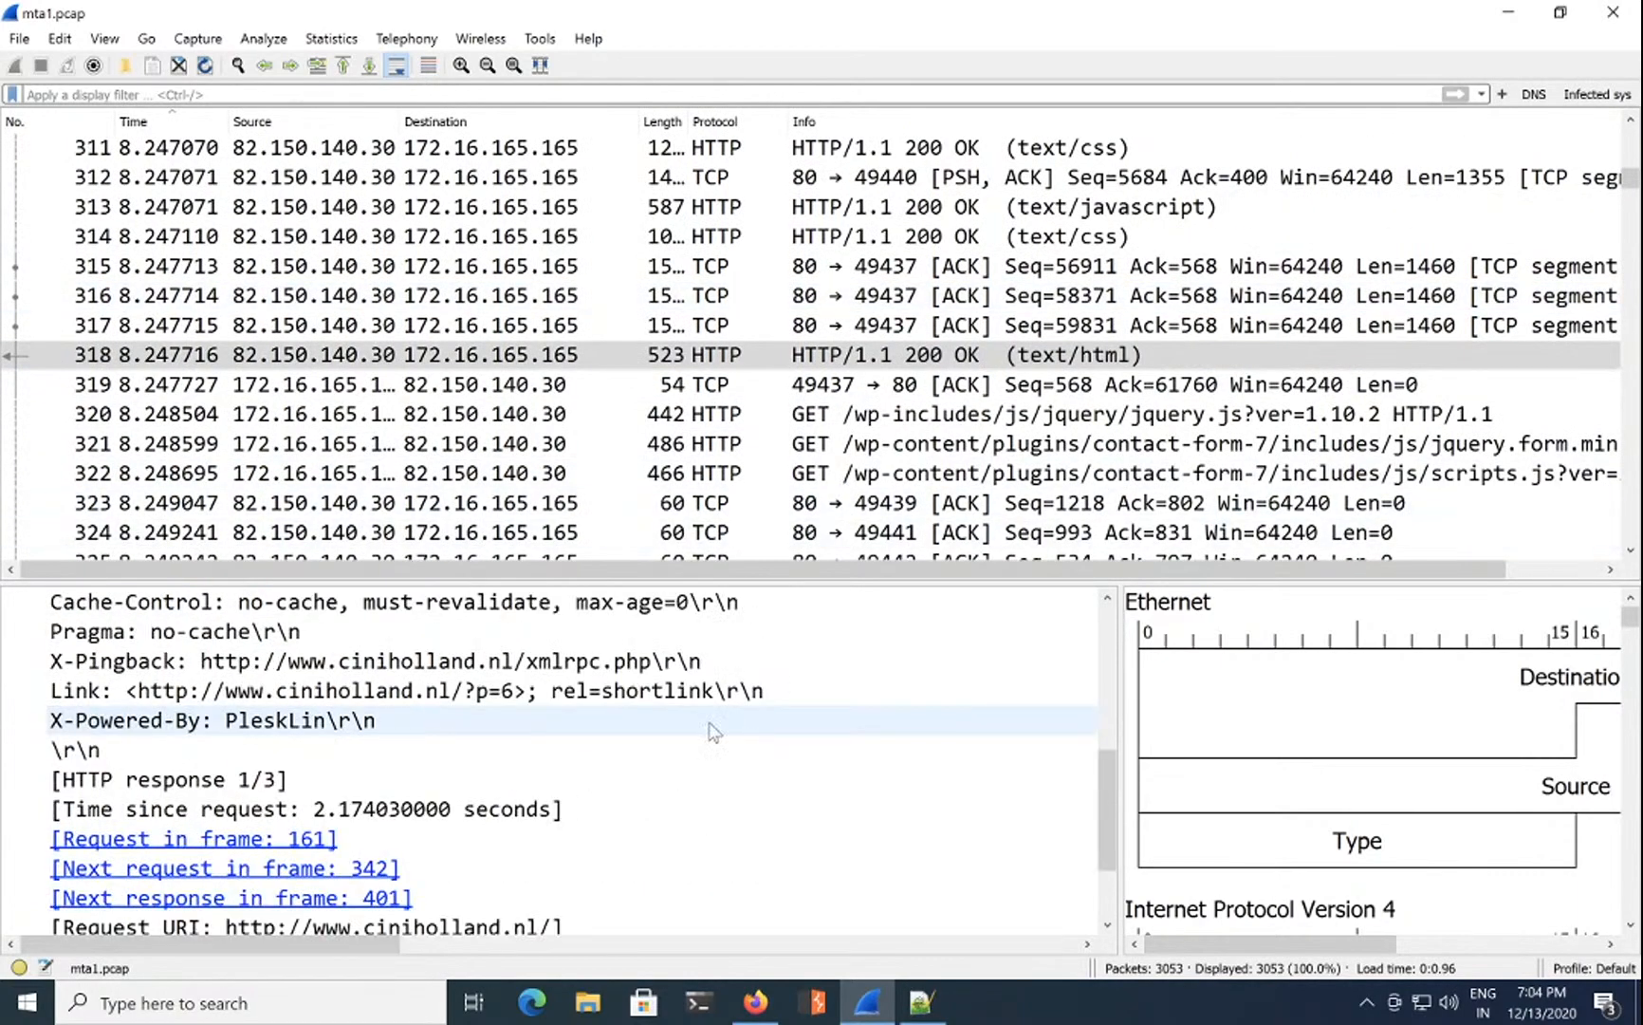
click(403, 691)
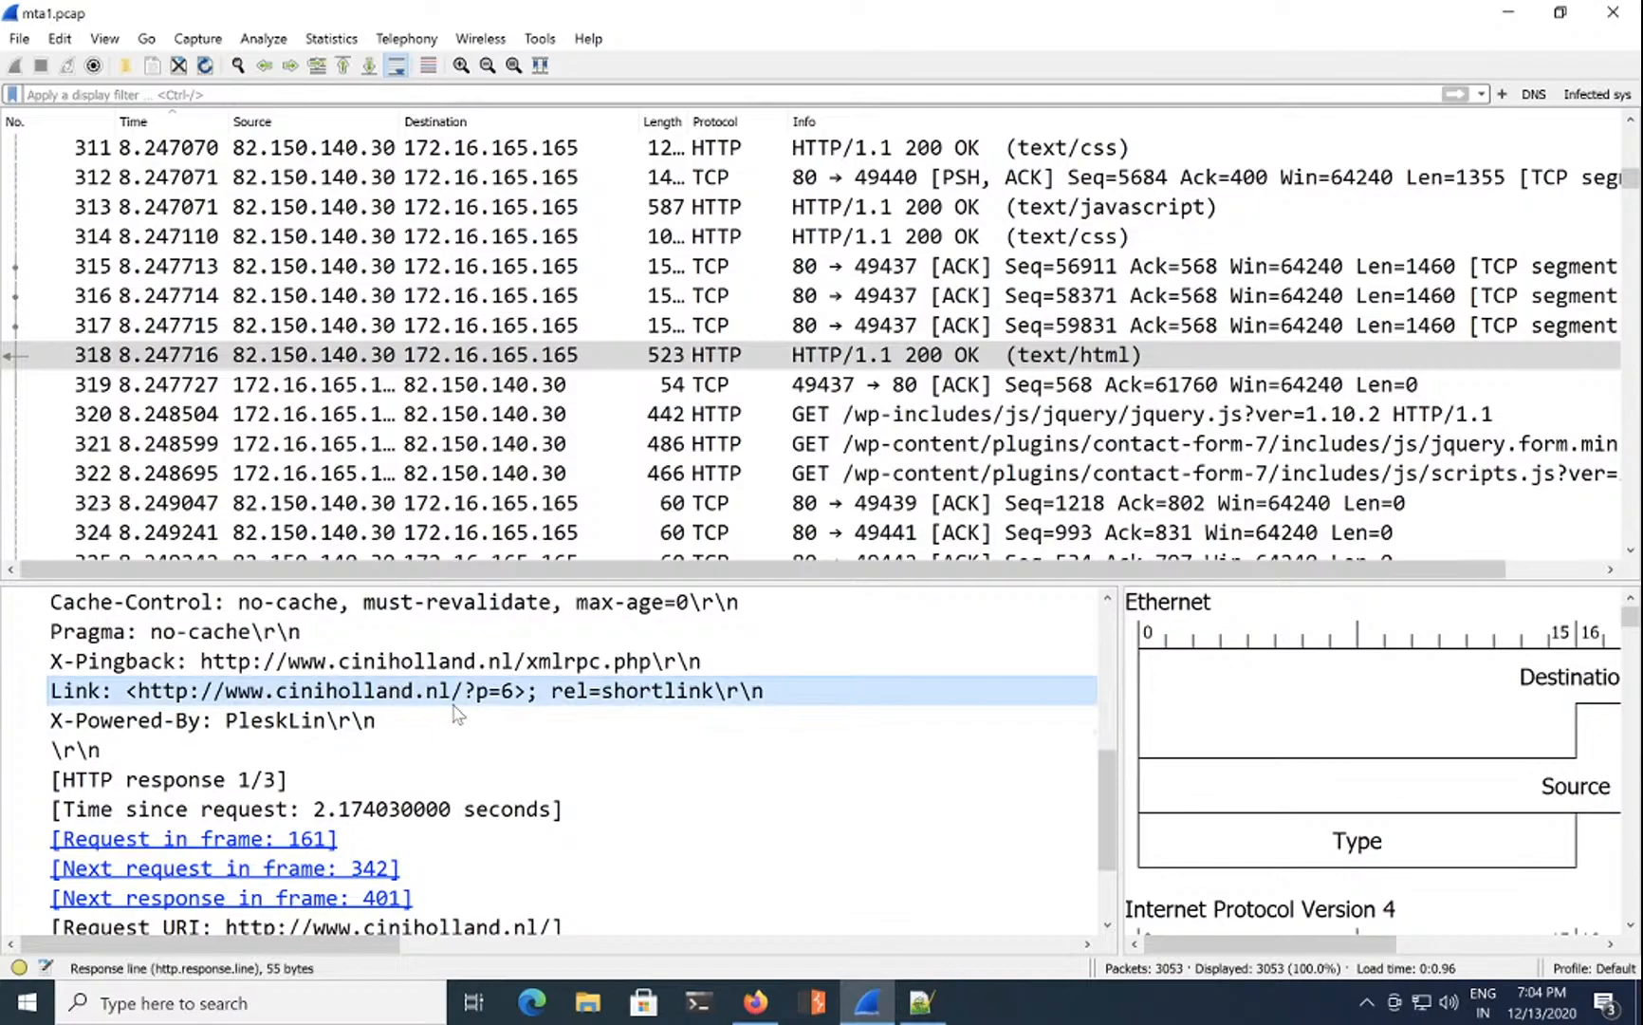
scroll(492, 743, down, 2)
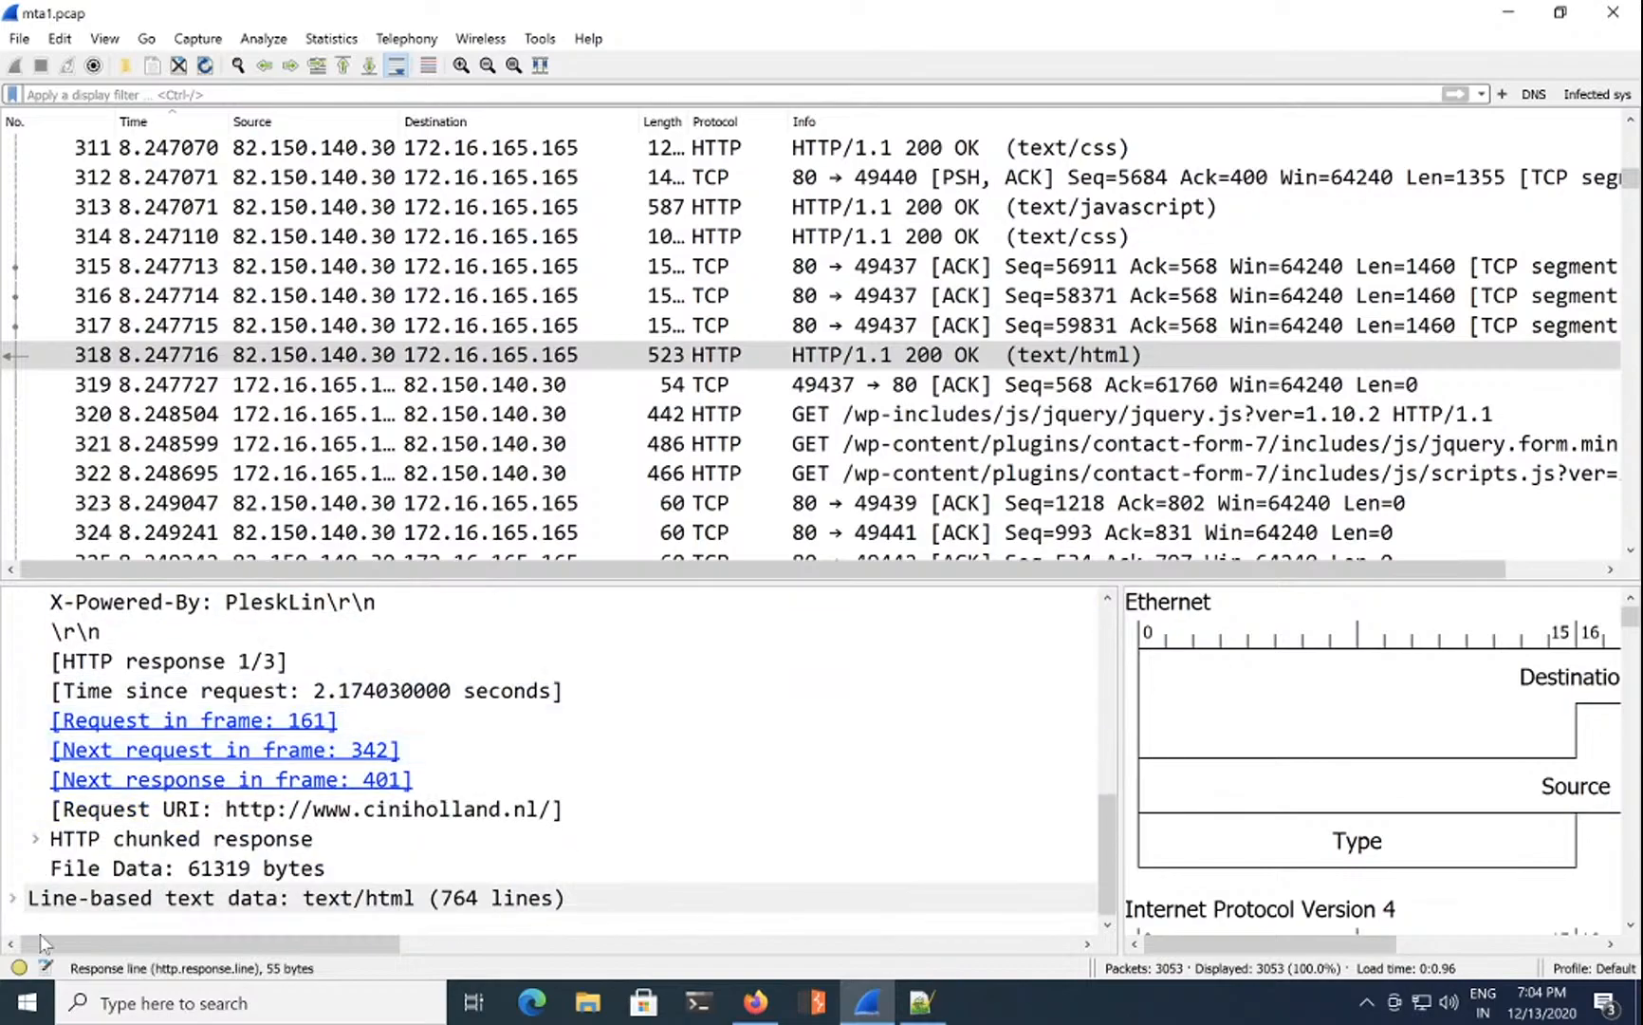
Step: Read through the returned WordPress HTML, then copy the Link header's value
click(13, 897)
scroll(253, 863, down, 2)
scroll(252, 864, down, 2)
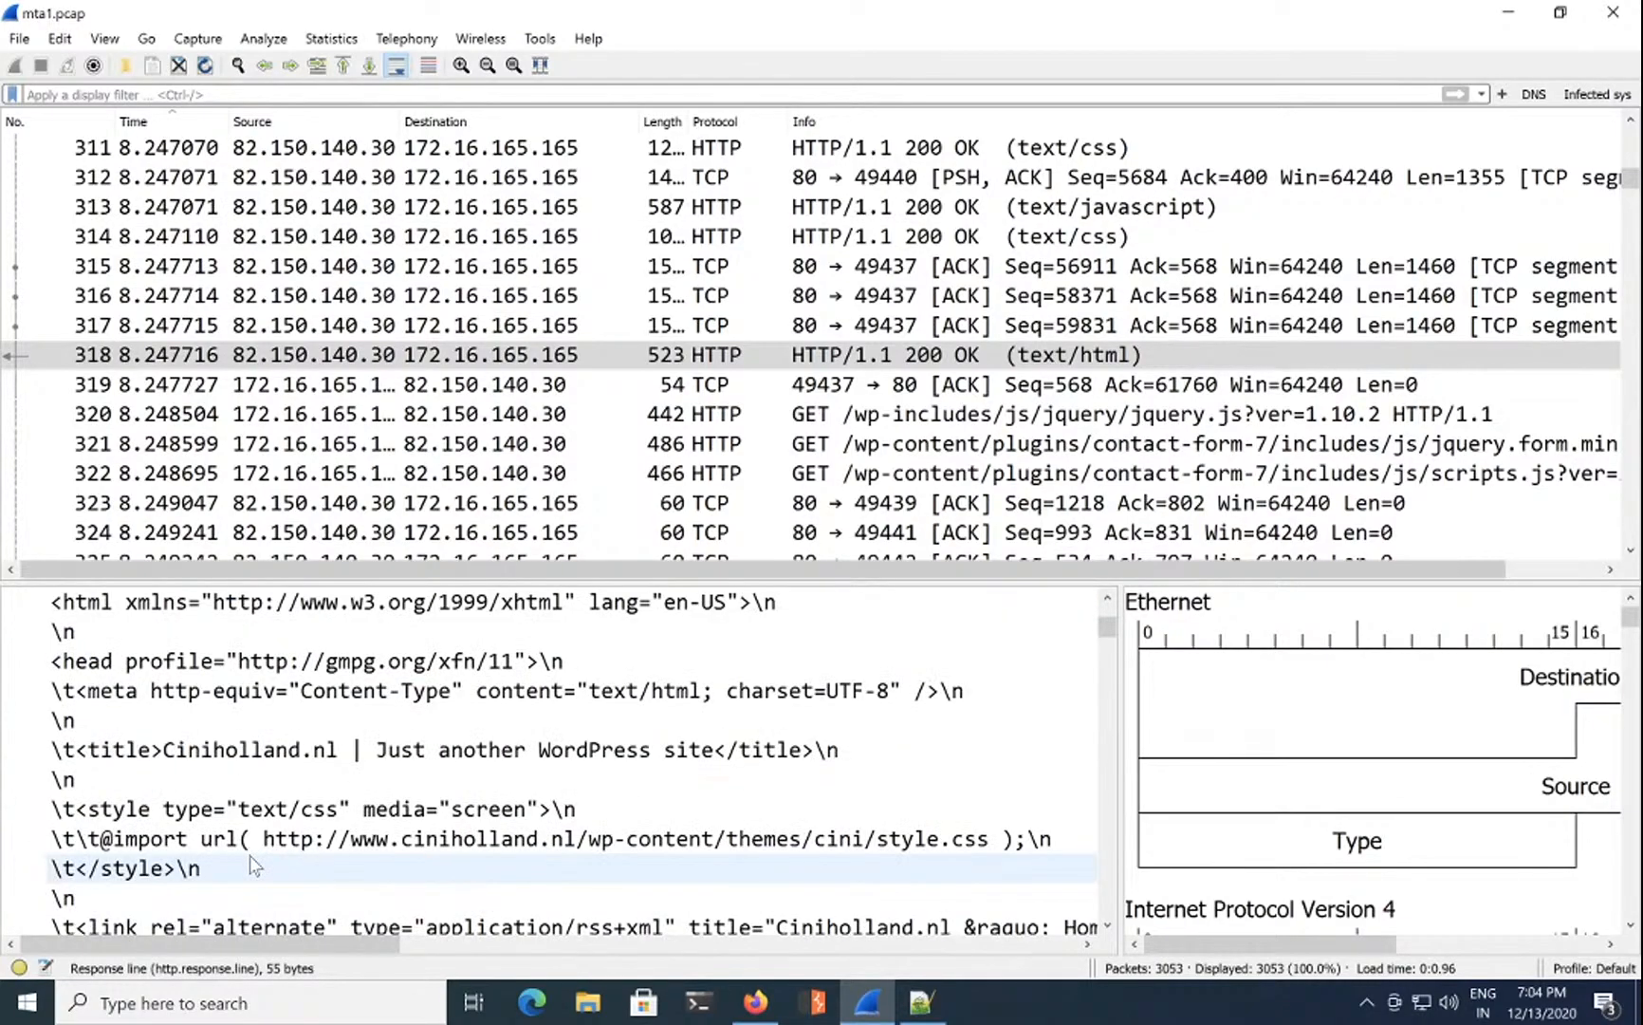
scroll(437, 835, down, 2)
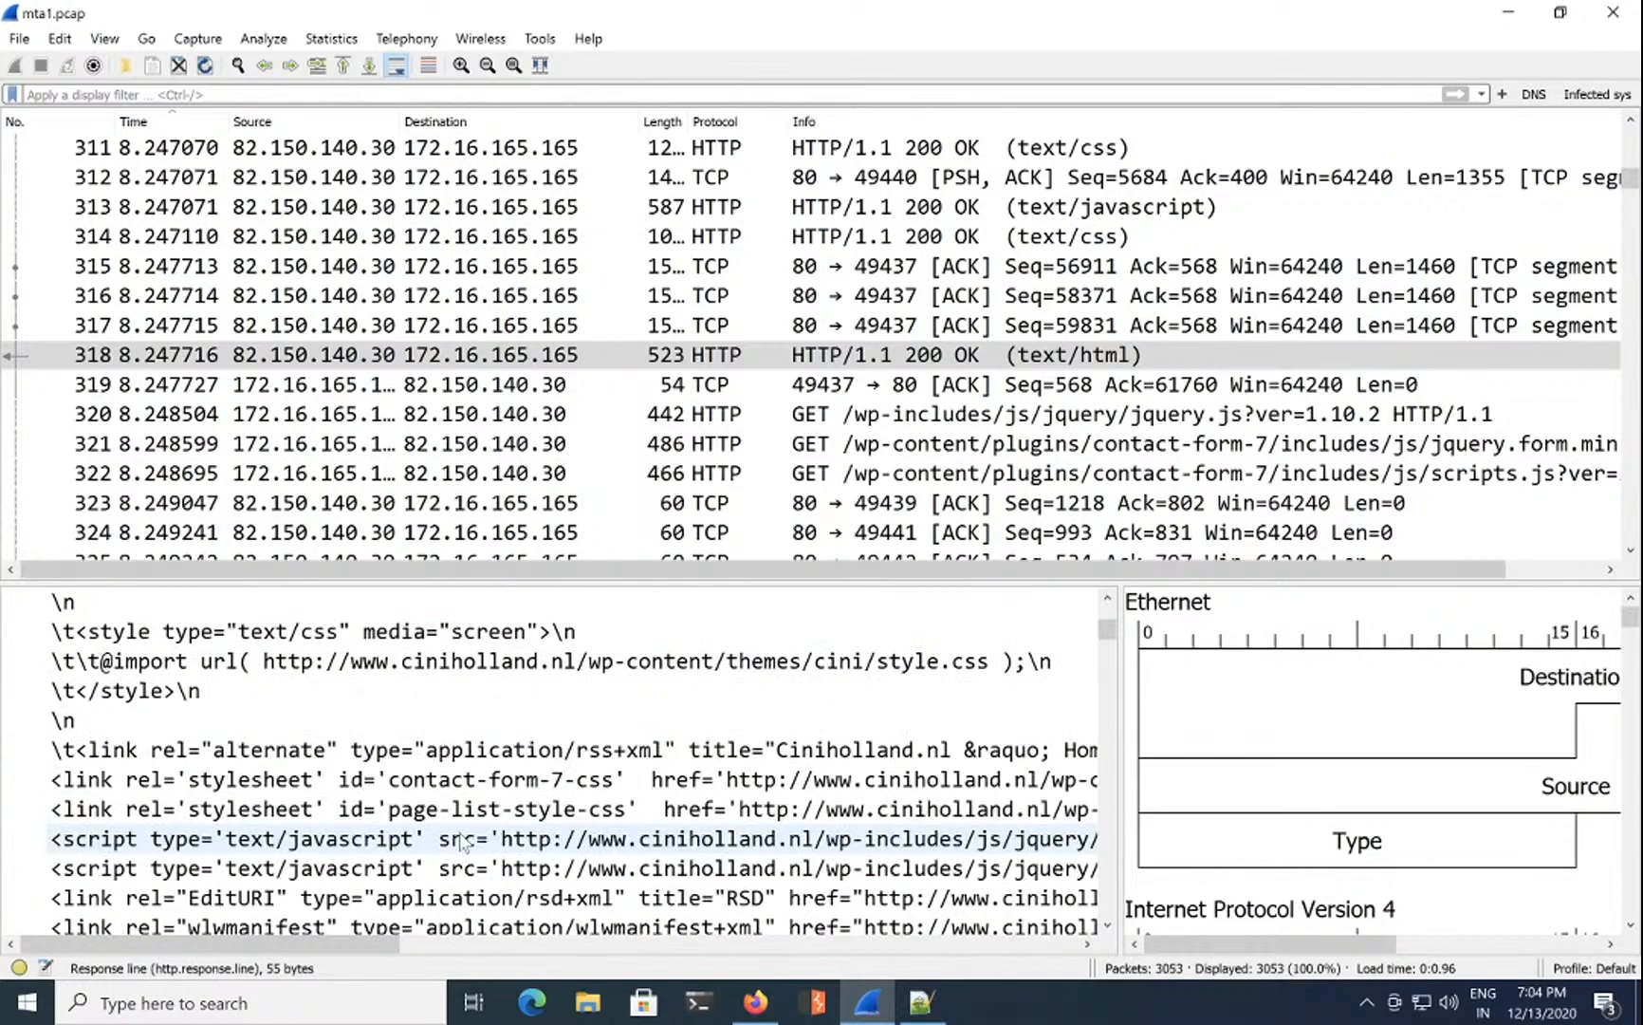
scroll(478, 847, down, 1)
scroll(477, 847, down, 6)
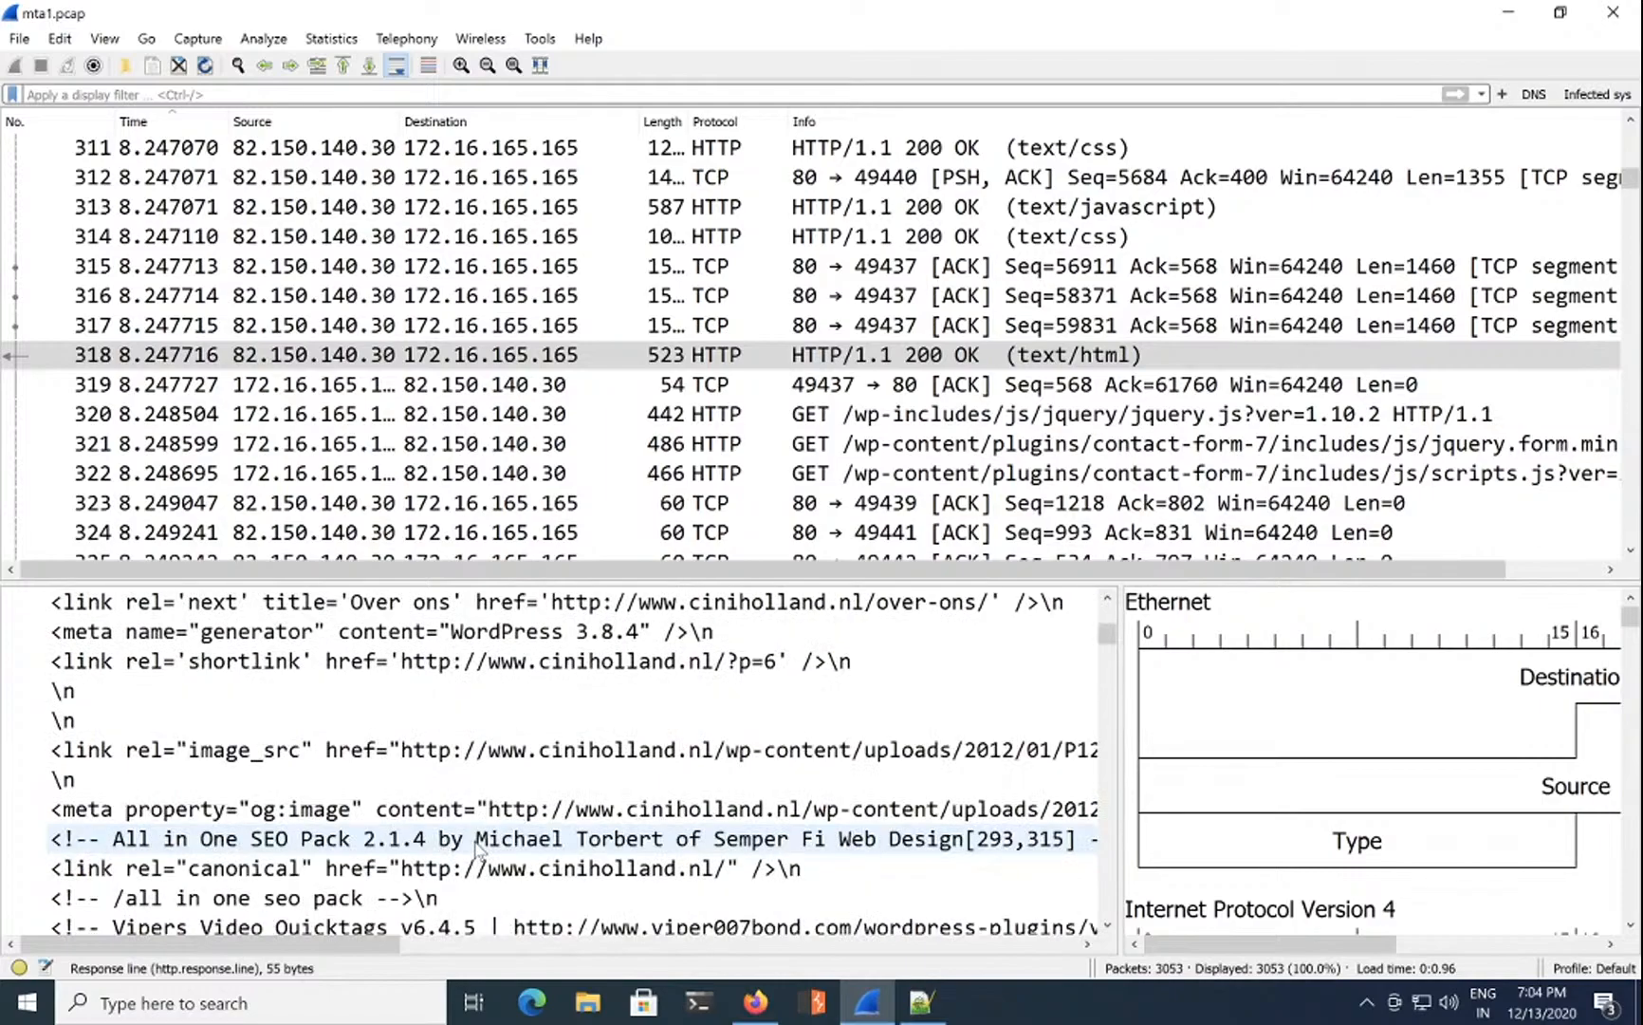
scroll(479, 849, up, 1)
scroll(477, 847, up, 8)
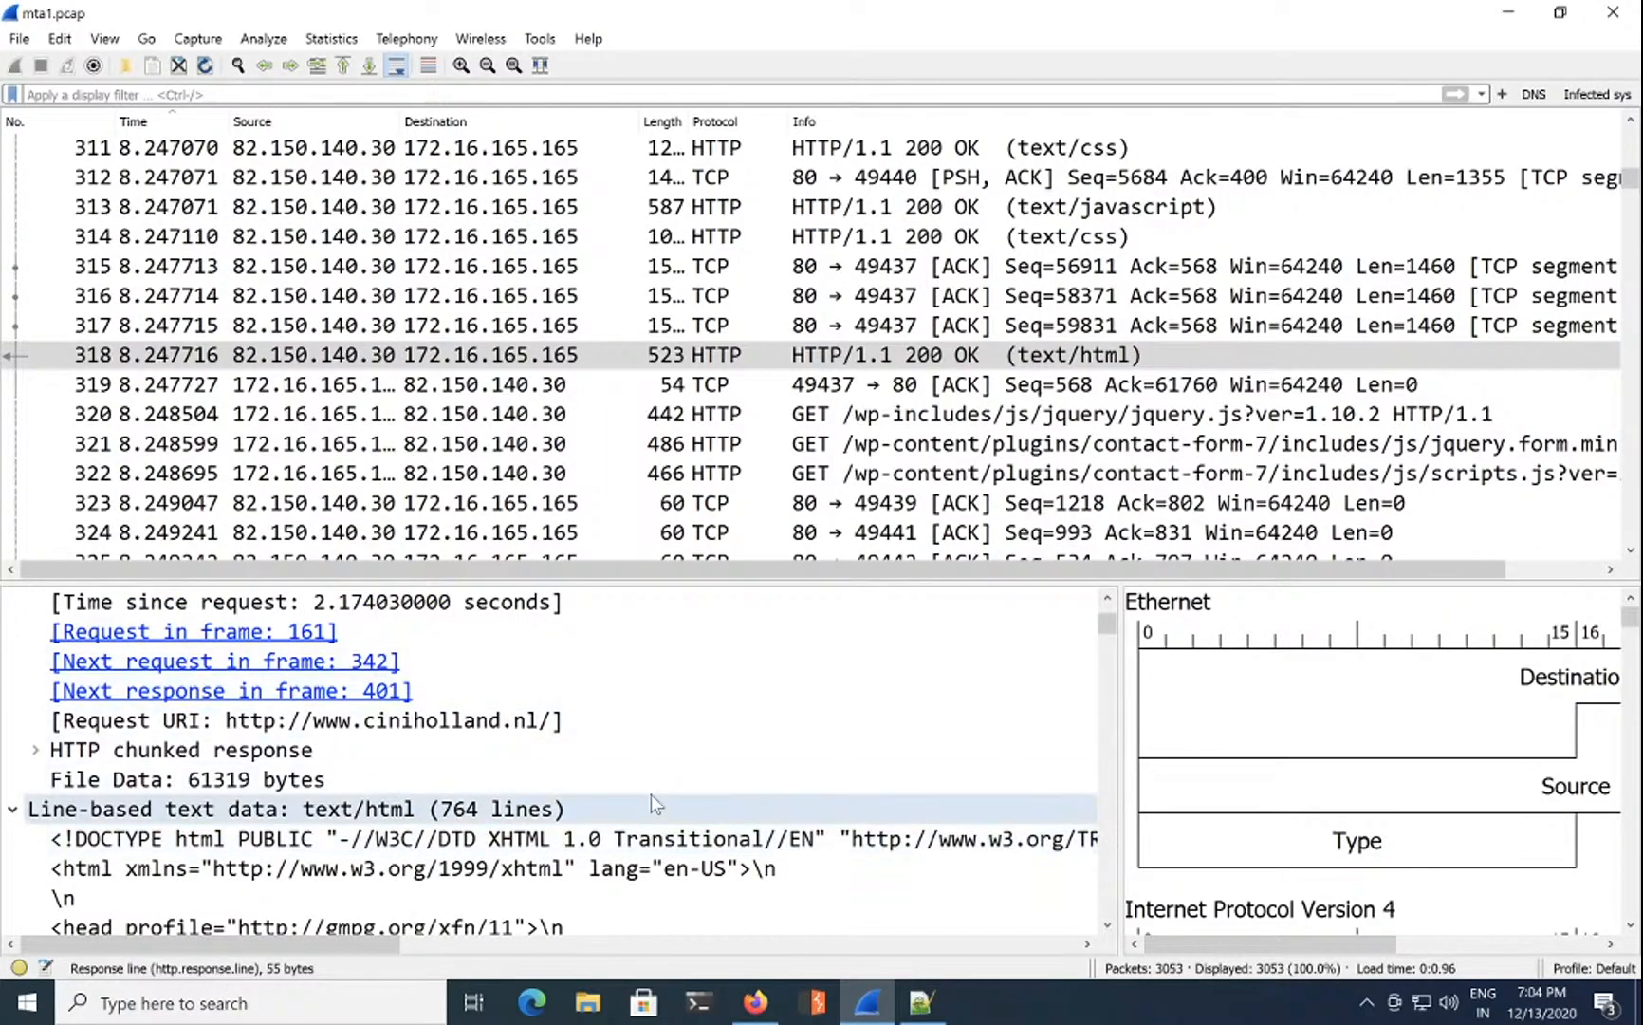
scroll(651, 795, up, 5)
scroll(654, 804, down, 2)
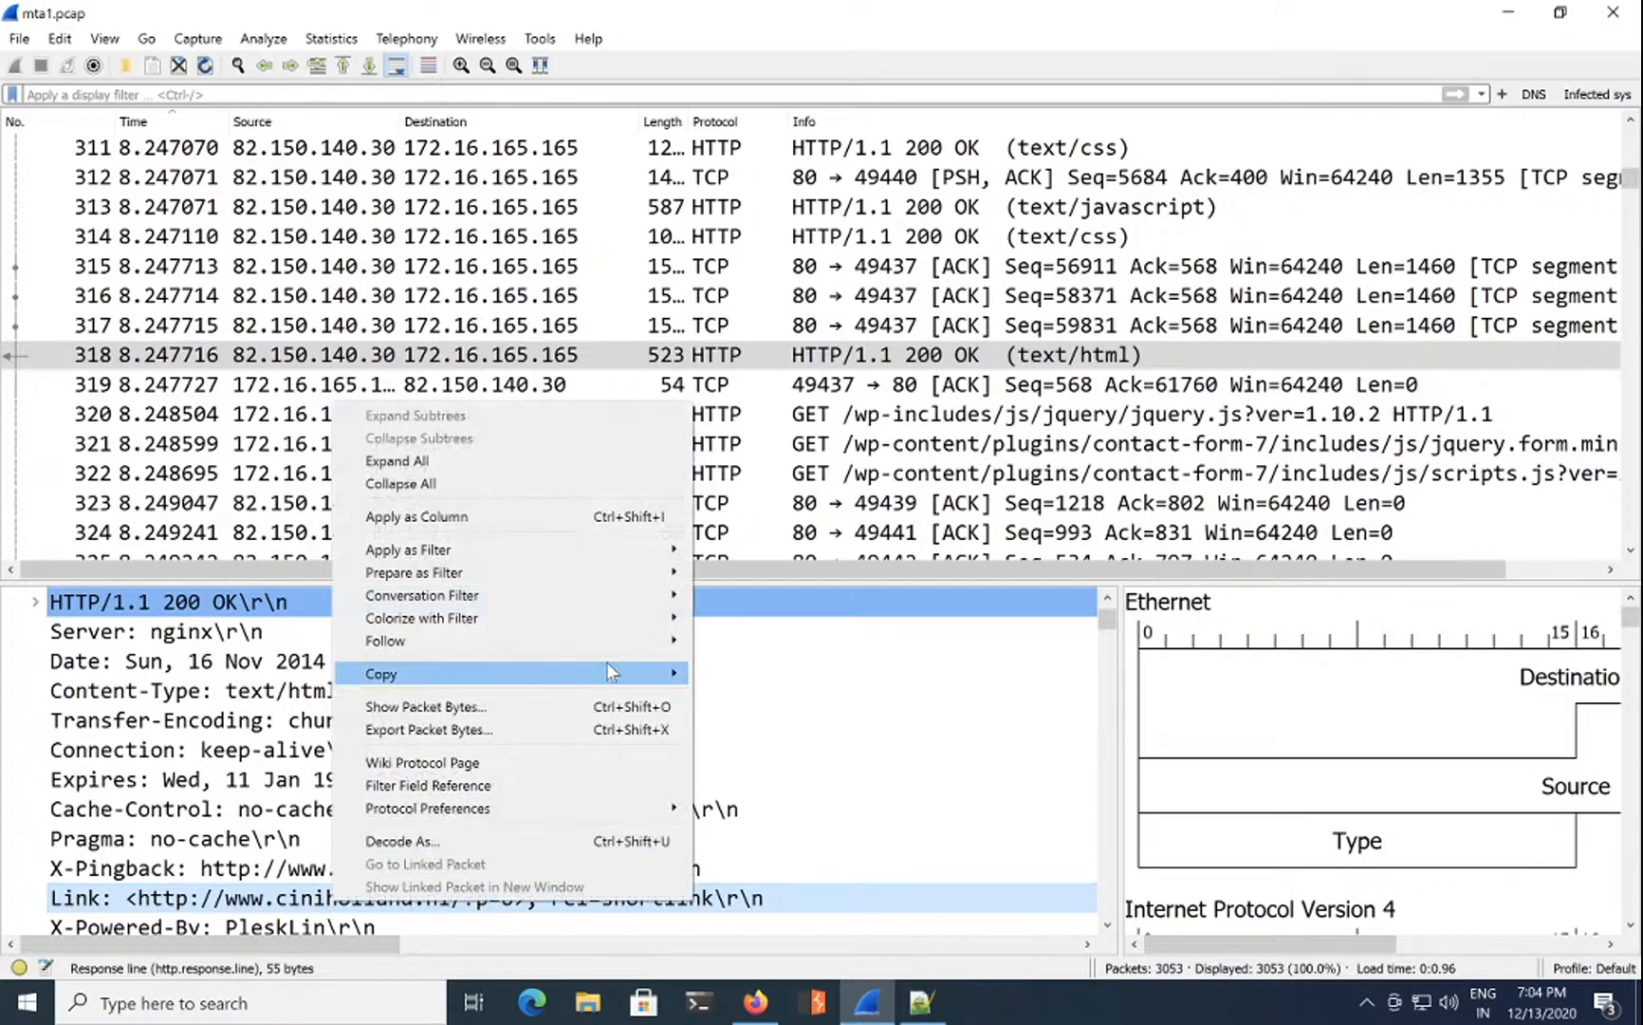
mouse_move(664, 673)
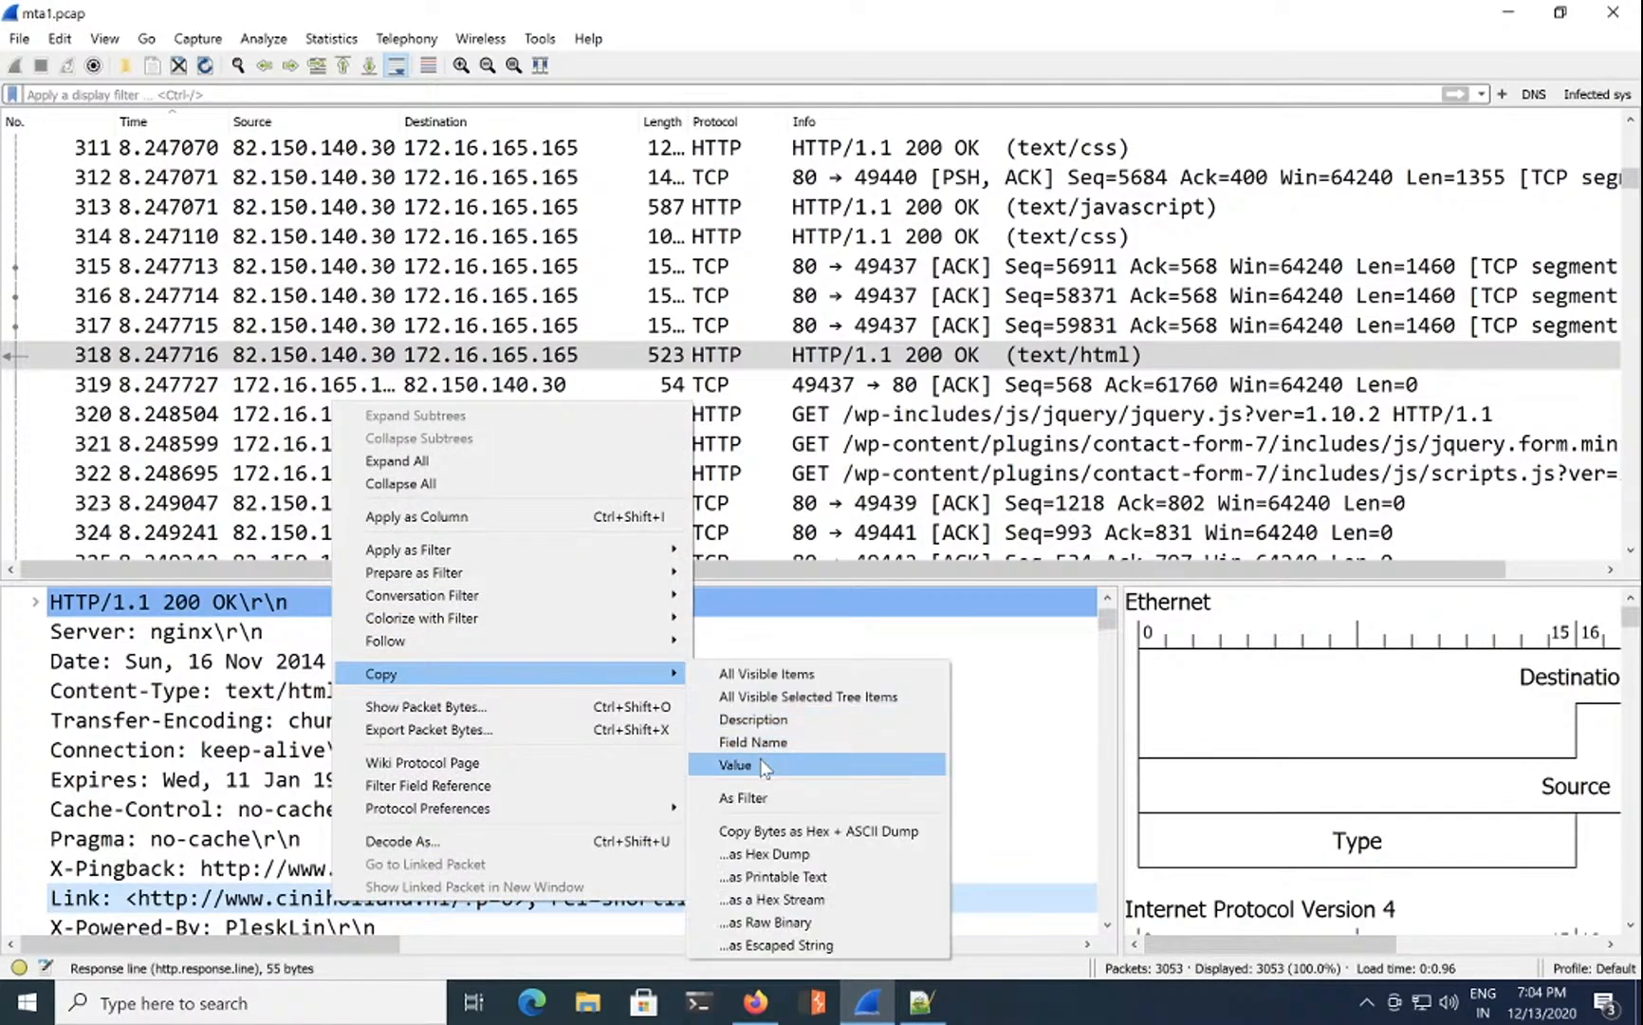
click(765, 765)
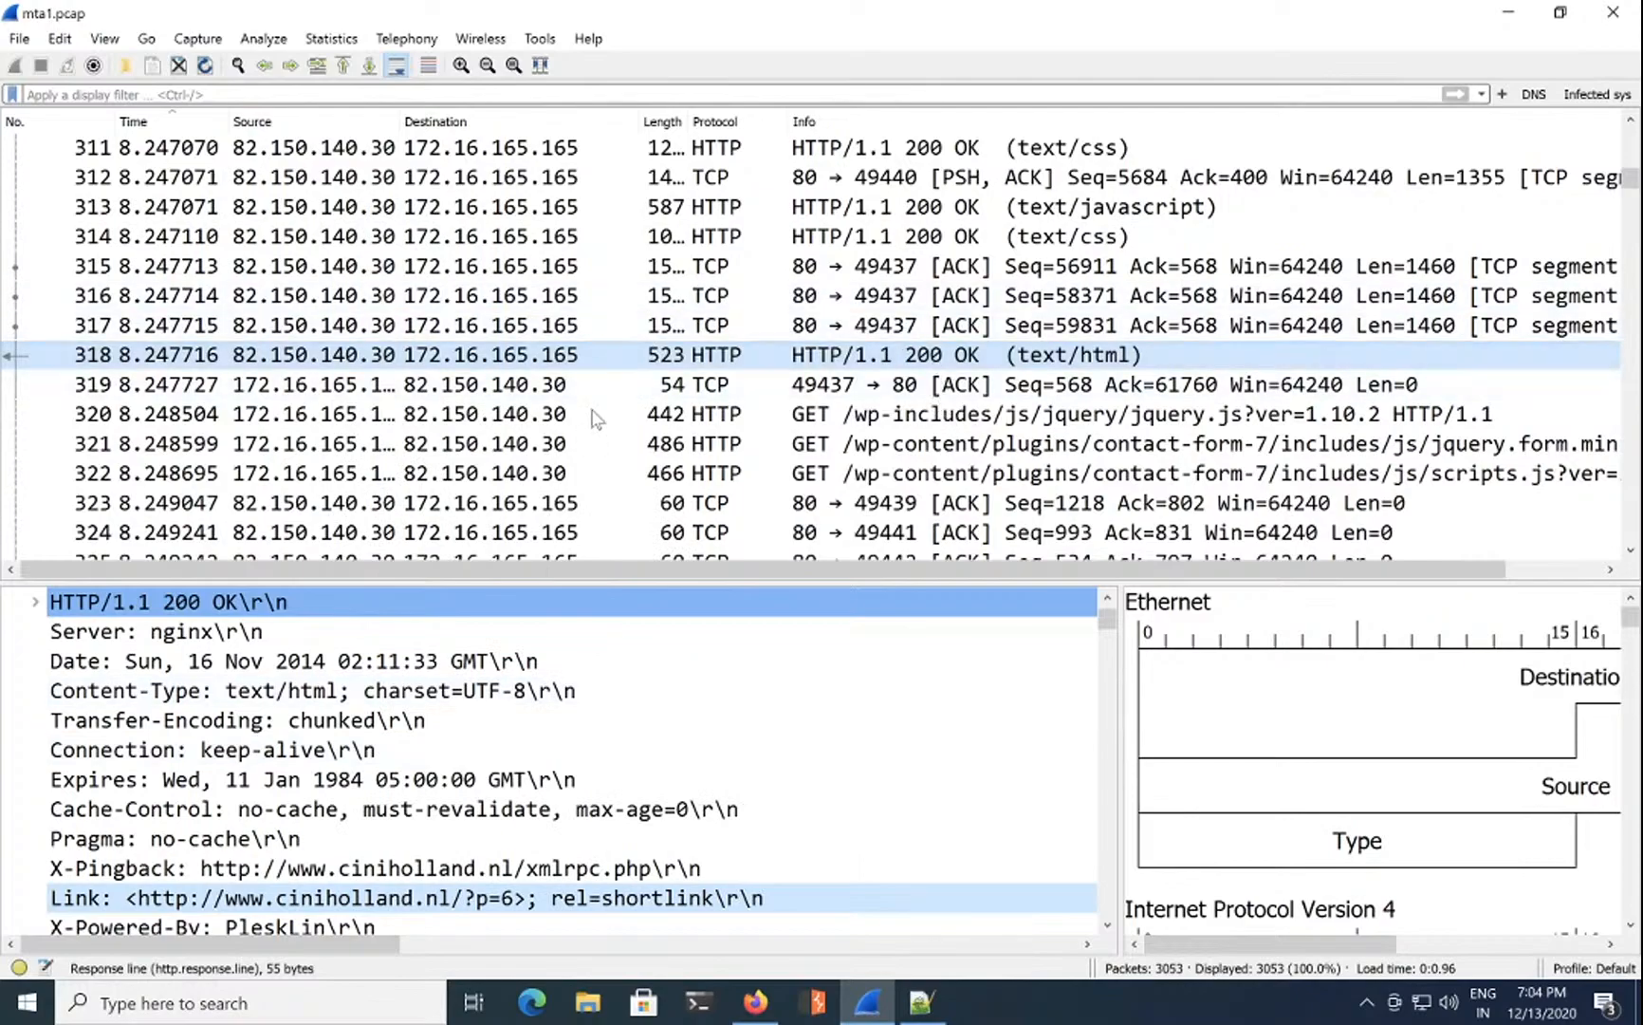
Step: Paste the Link value into question 5, trim it to the site URL and submit
click(755, 1002)
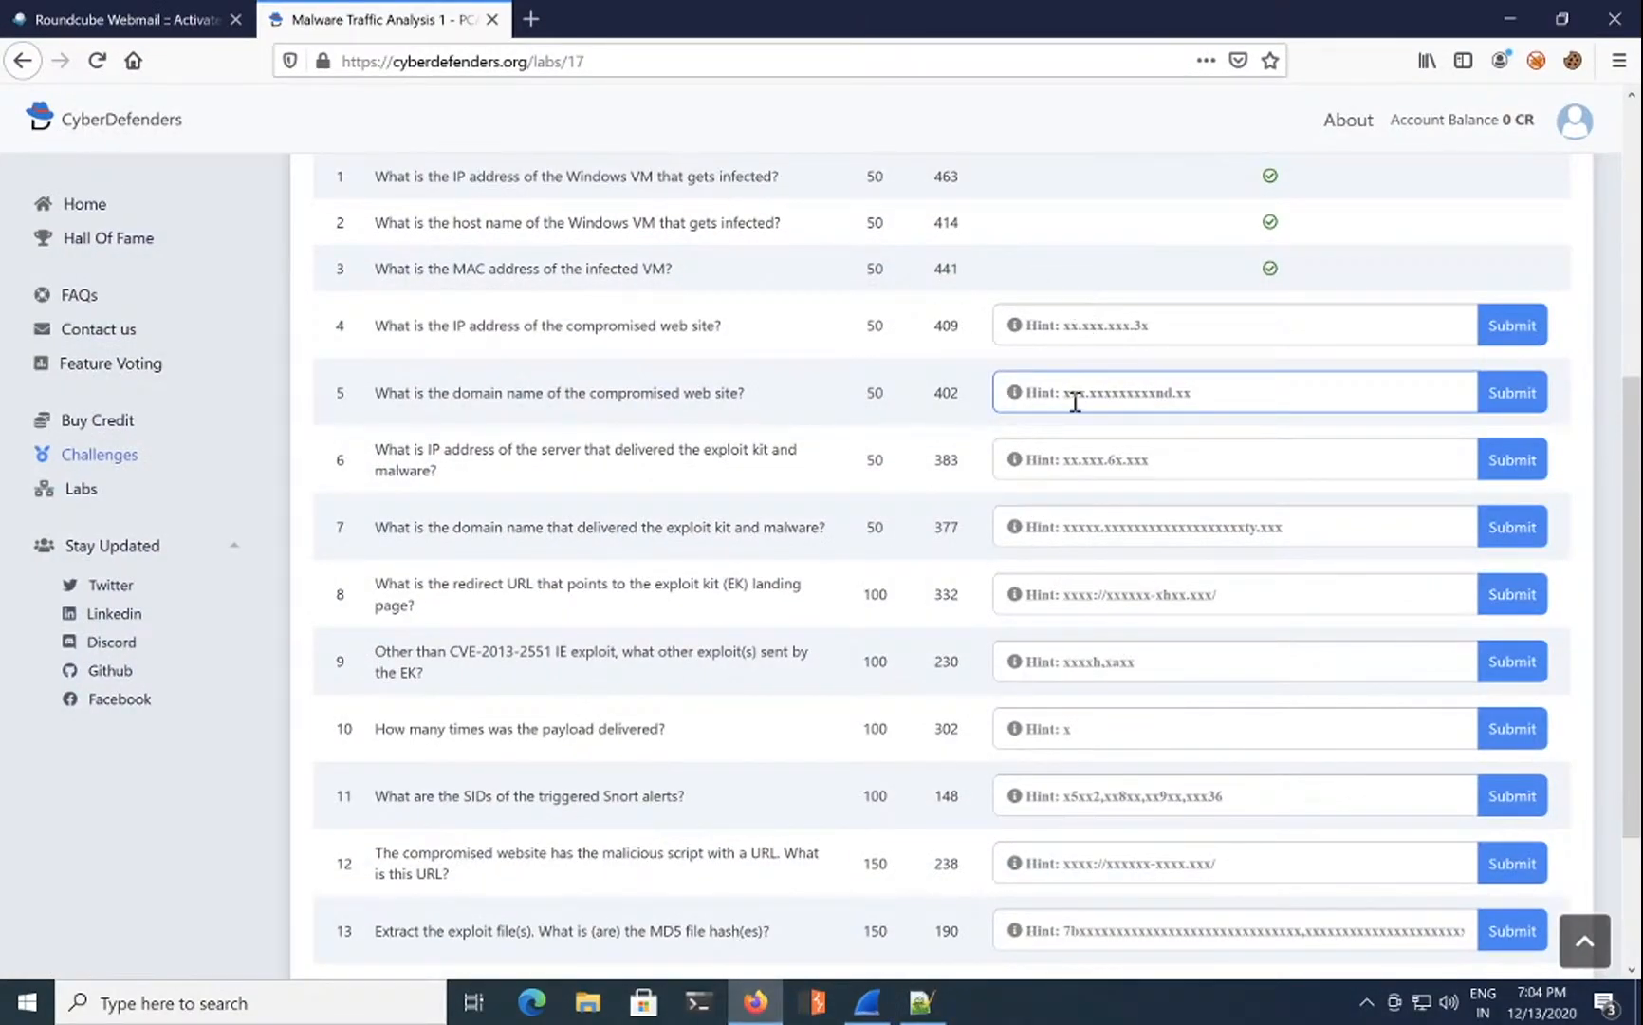
key(ctrl+v)
shift+click(1388, 397)
key(BackSpace)
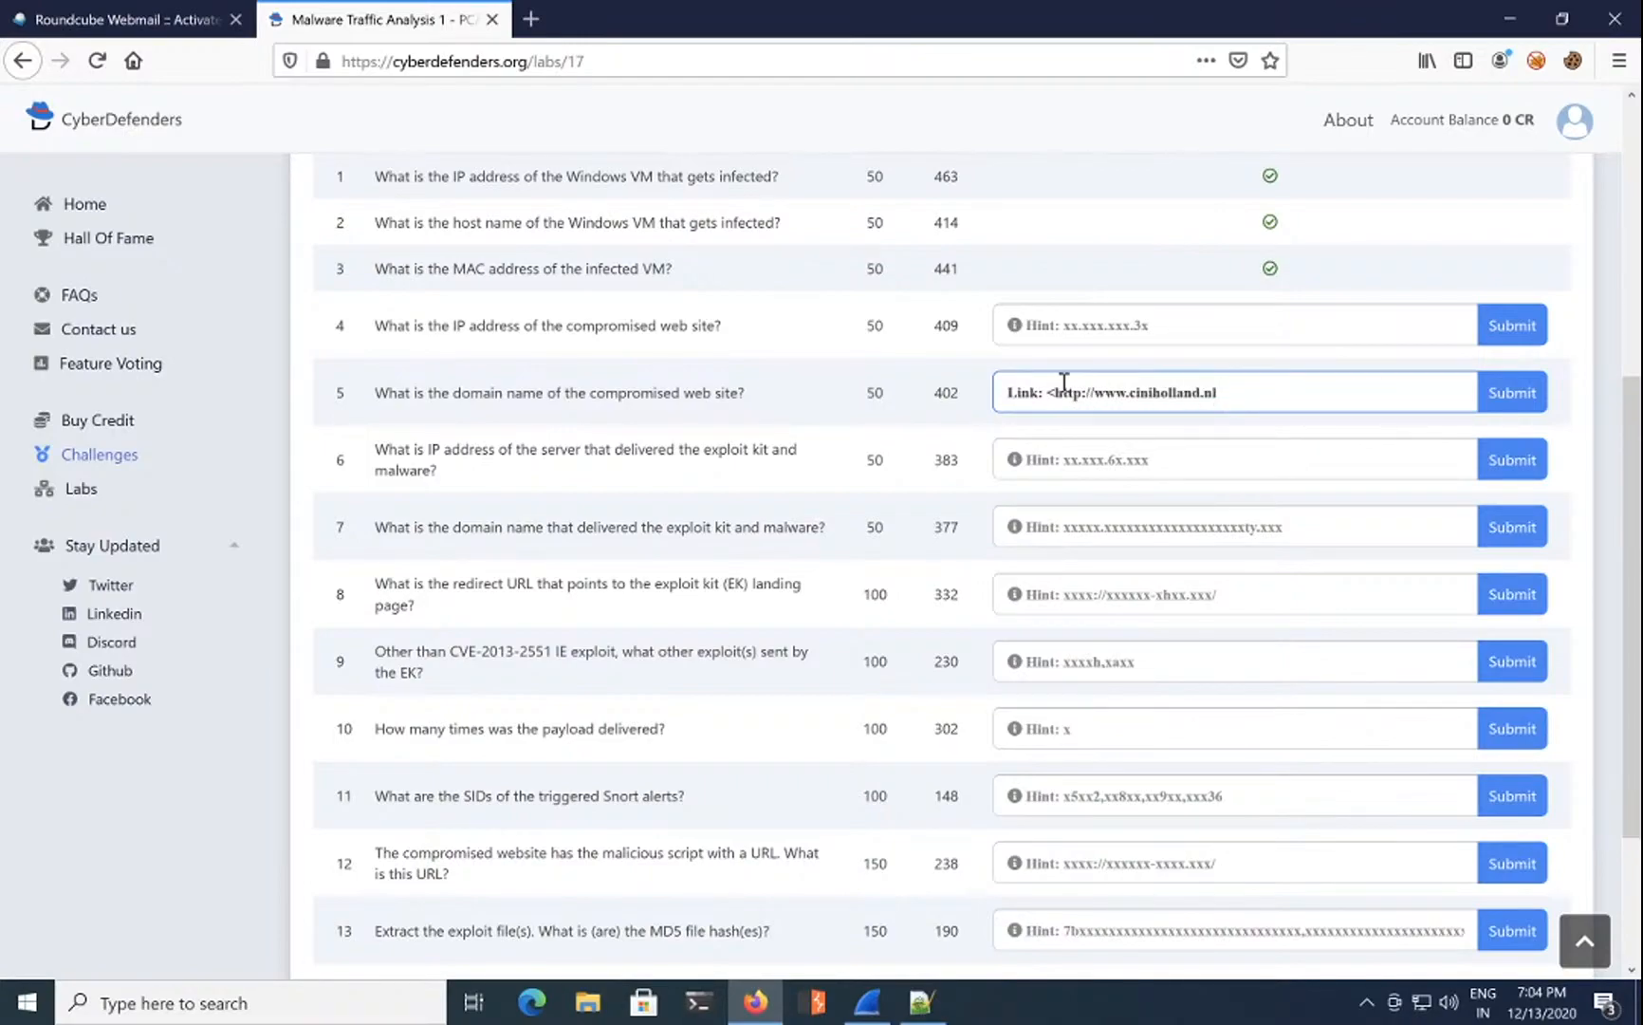
drag(1055, 394, 958, 392)
key(BackSpace)
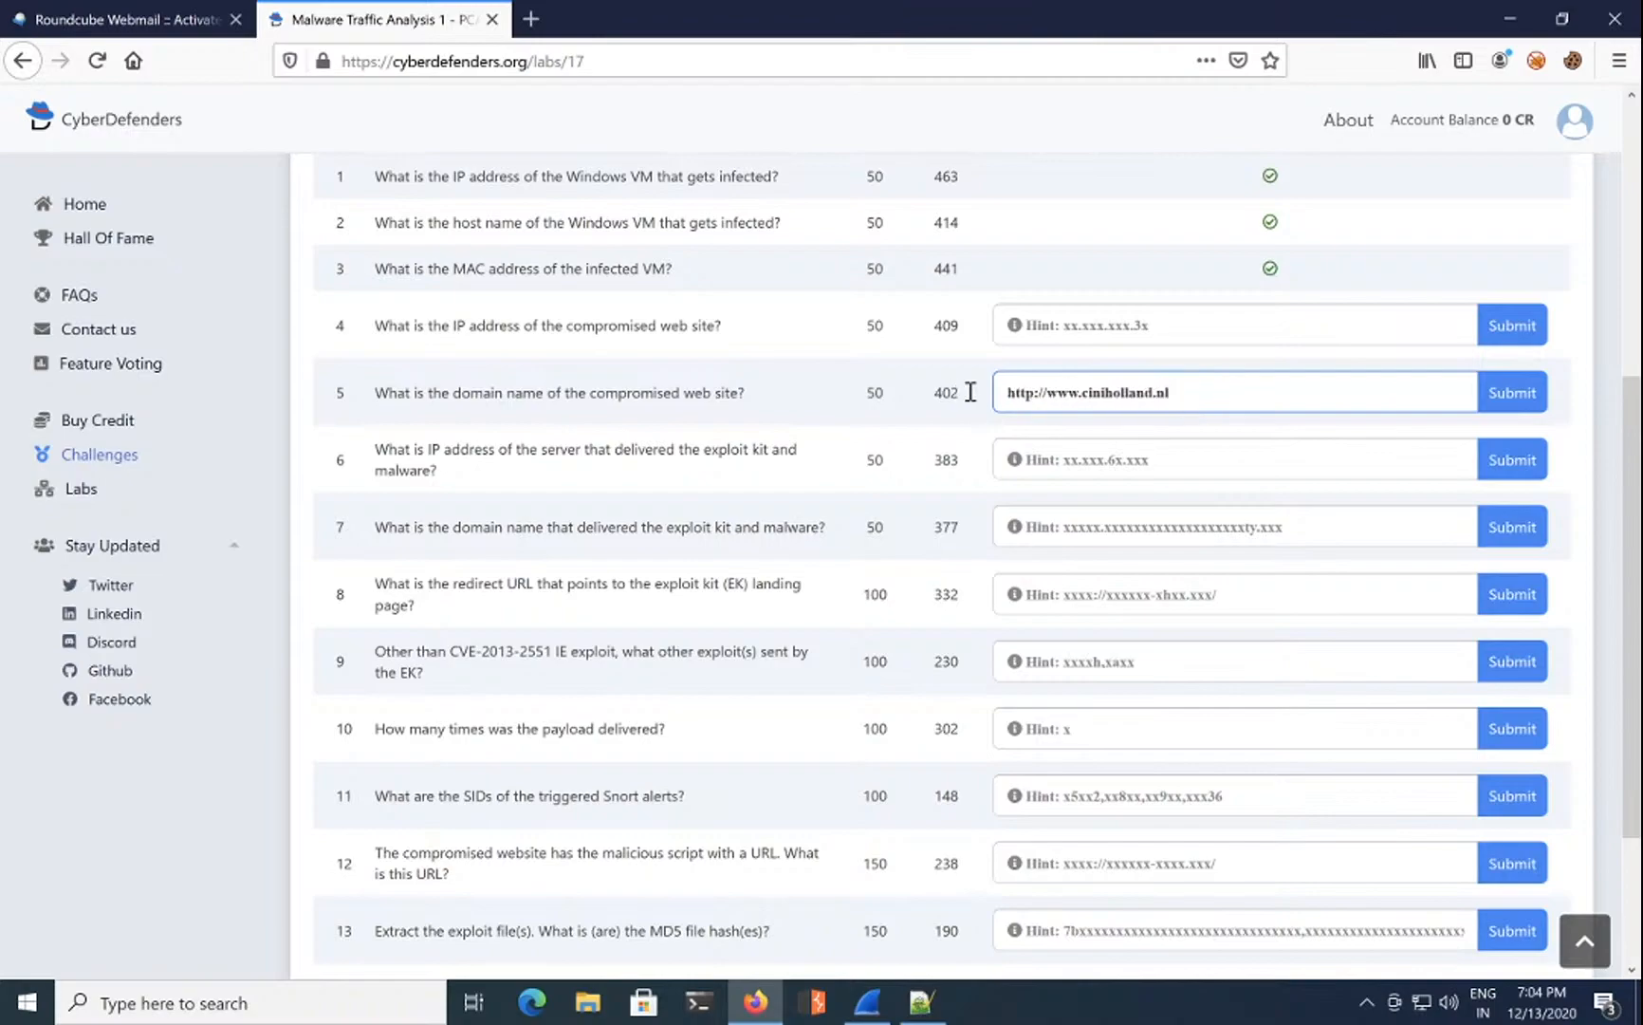
click(1508, 394)
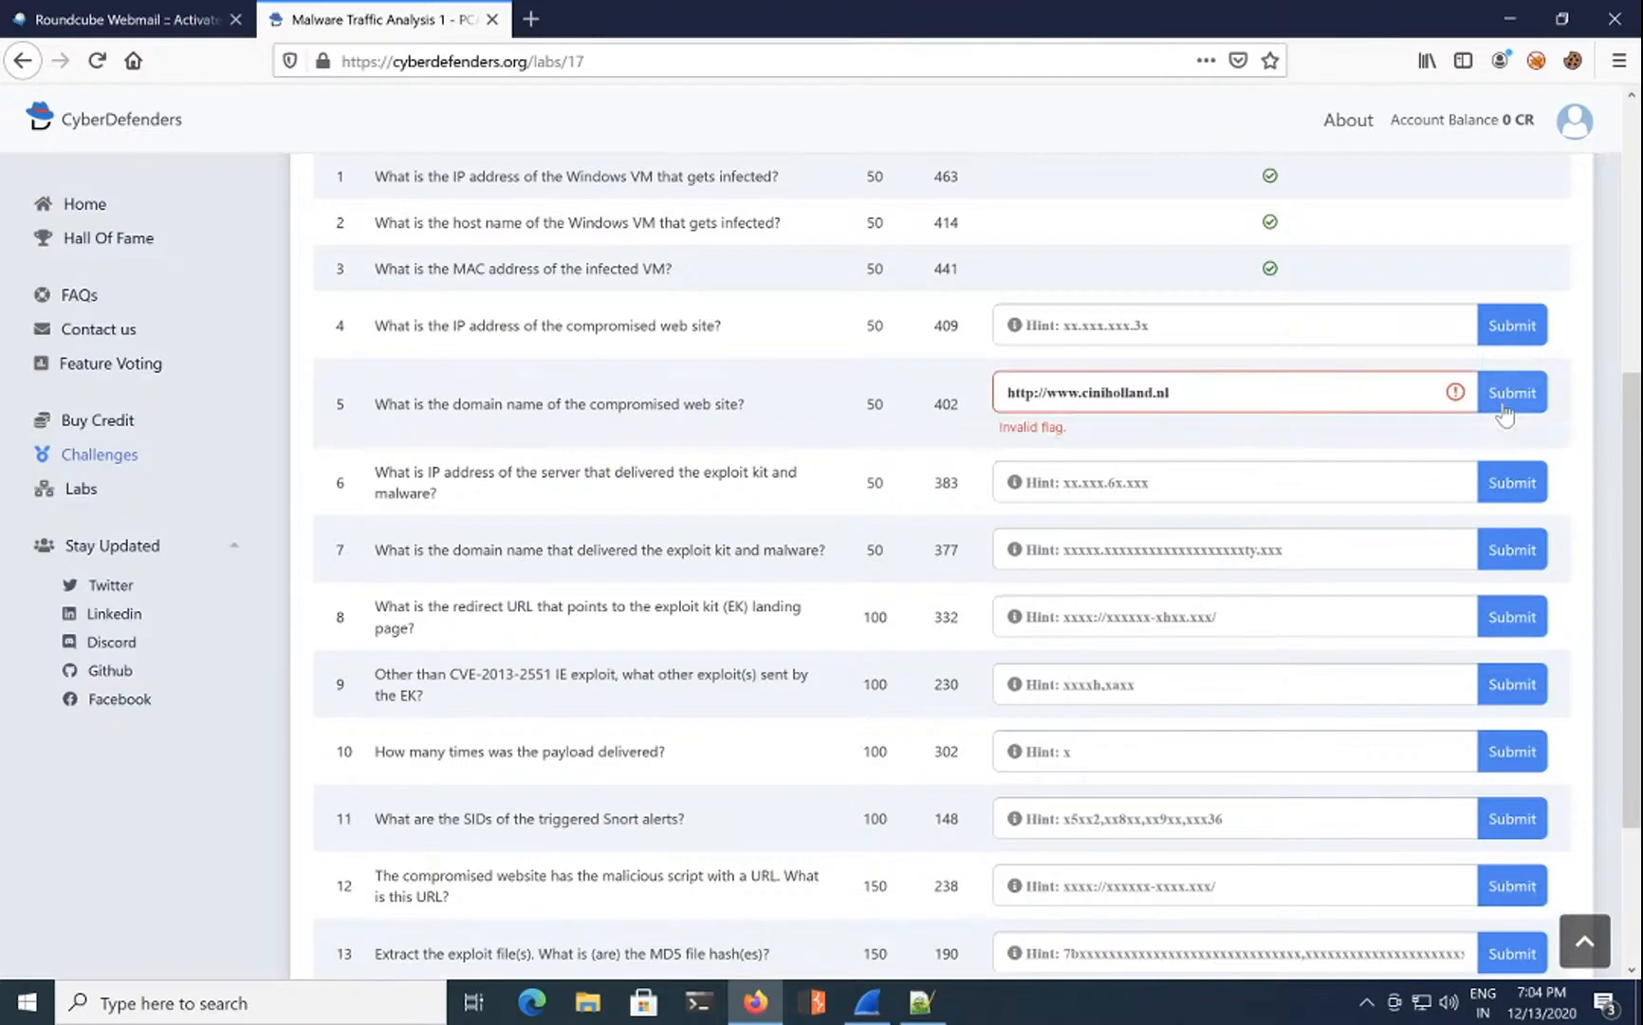
drag(1047, 393, 941, 393)
key(BackSpace)
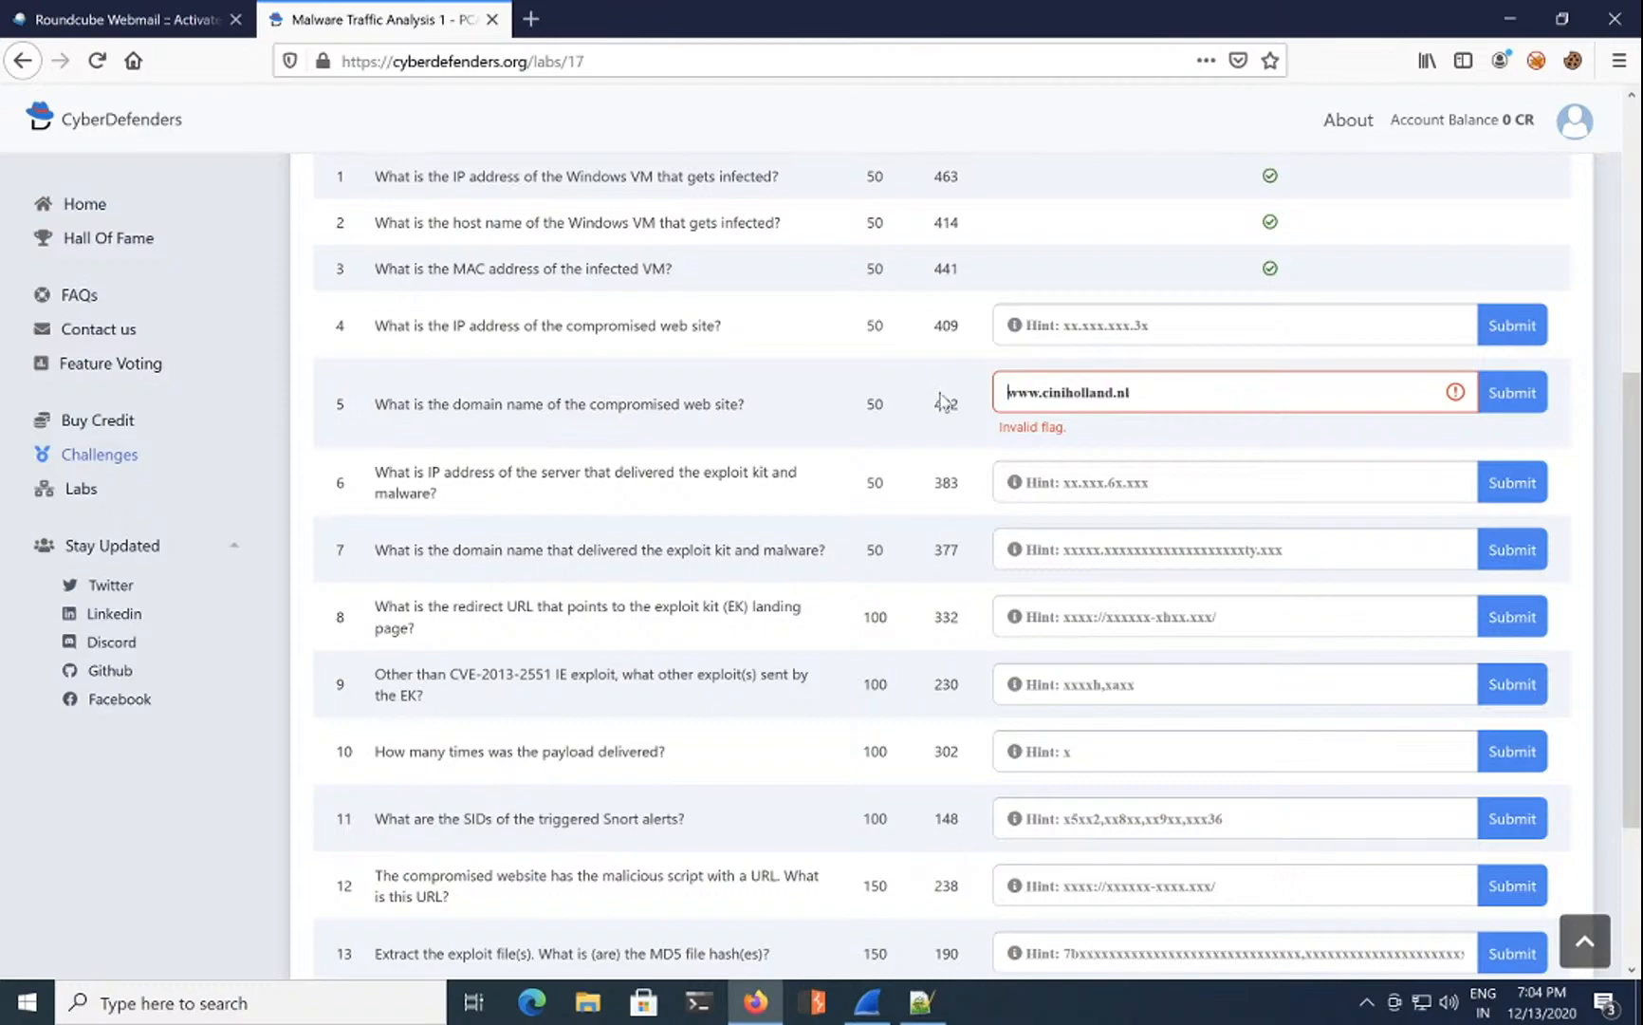
click(1501, 406)
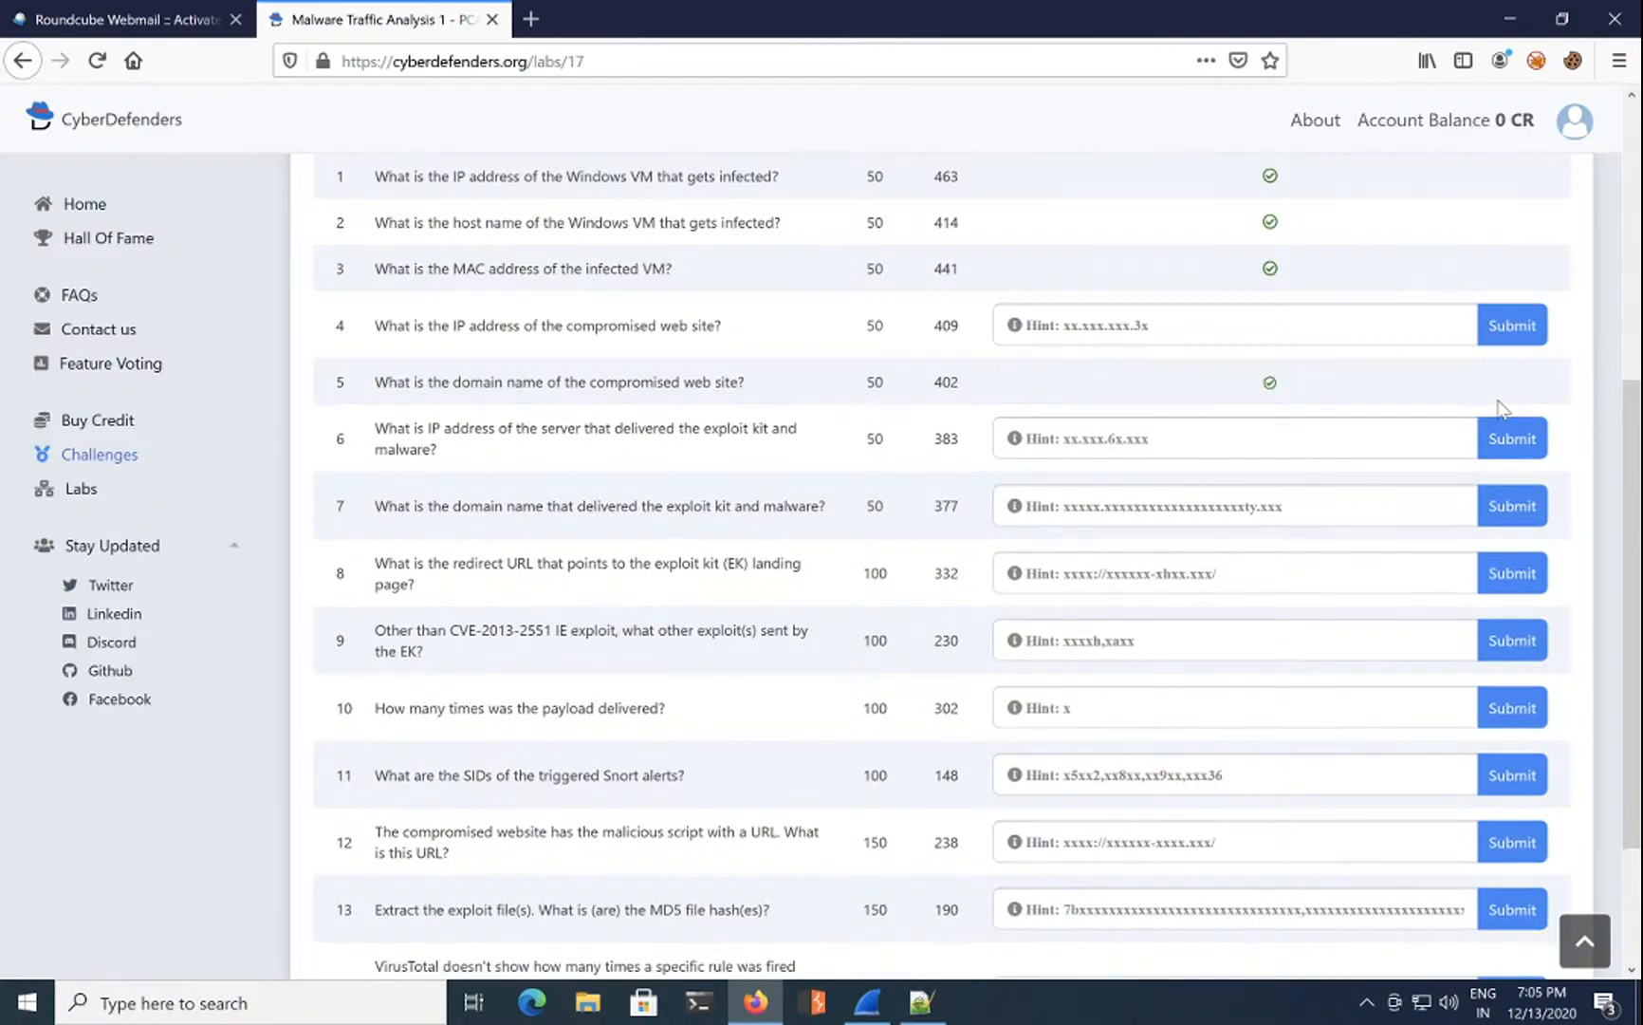
click(869, 1002)
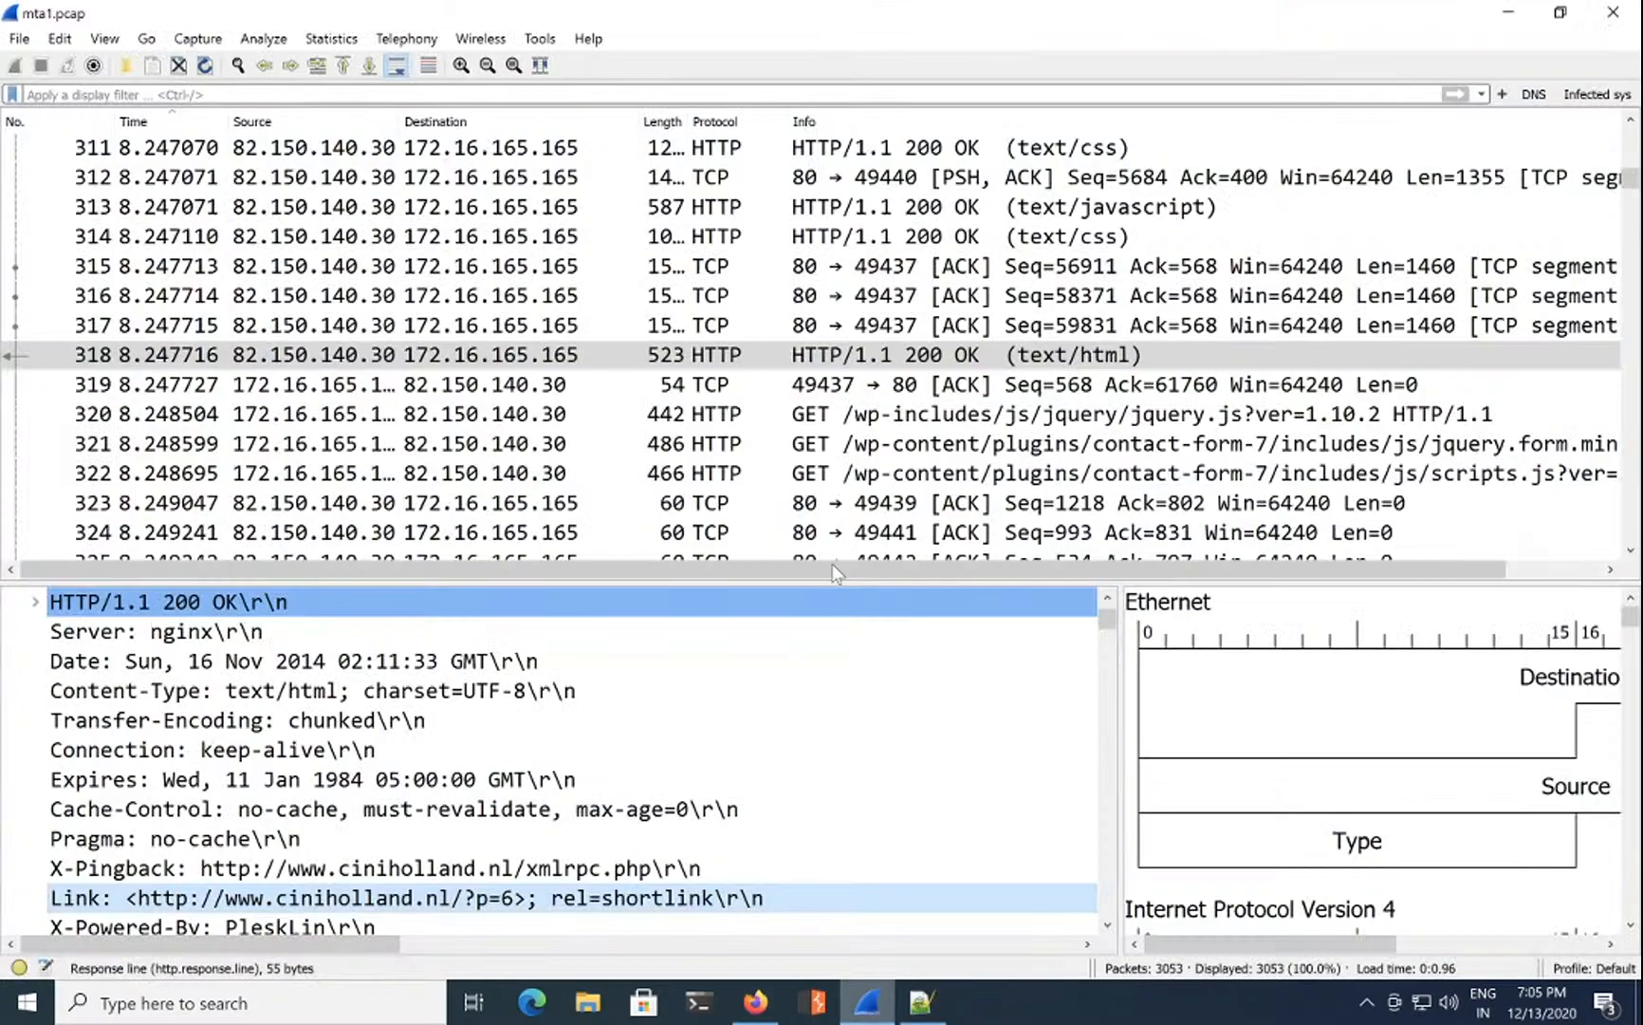
Step: Filter on dns.qry.name == ciniholland.nl, then broaden it to all dns.qry.name packets
click(472, 95)
text(dns.q)
text(y)
key(BackSpace)
key(Down)
key(Down)
key(Return)
text(== cinih)
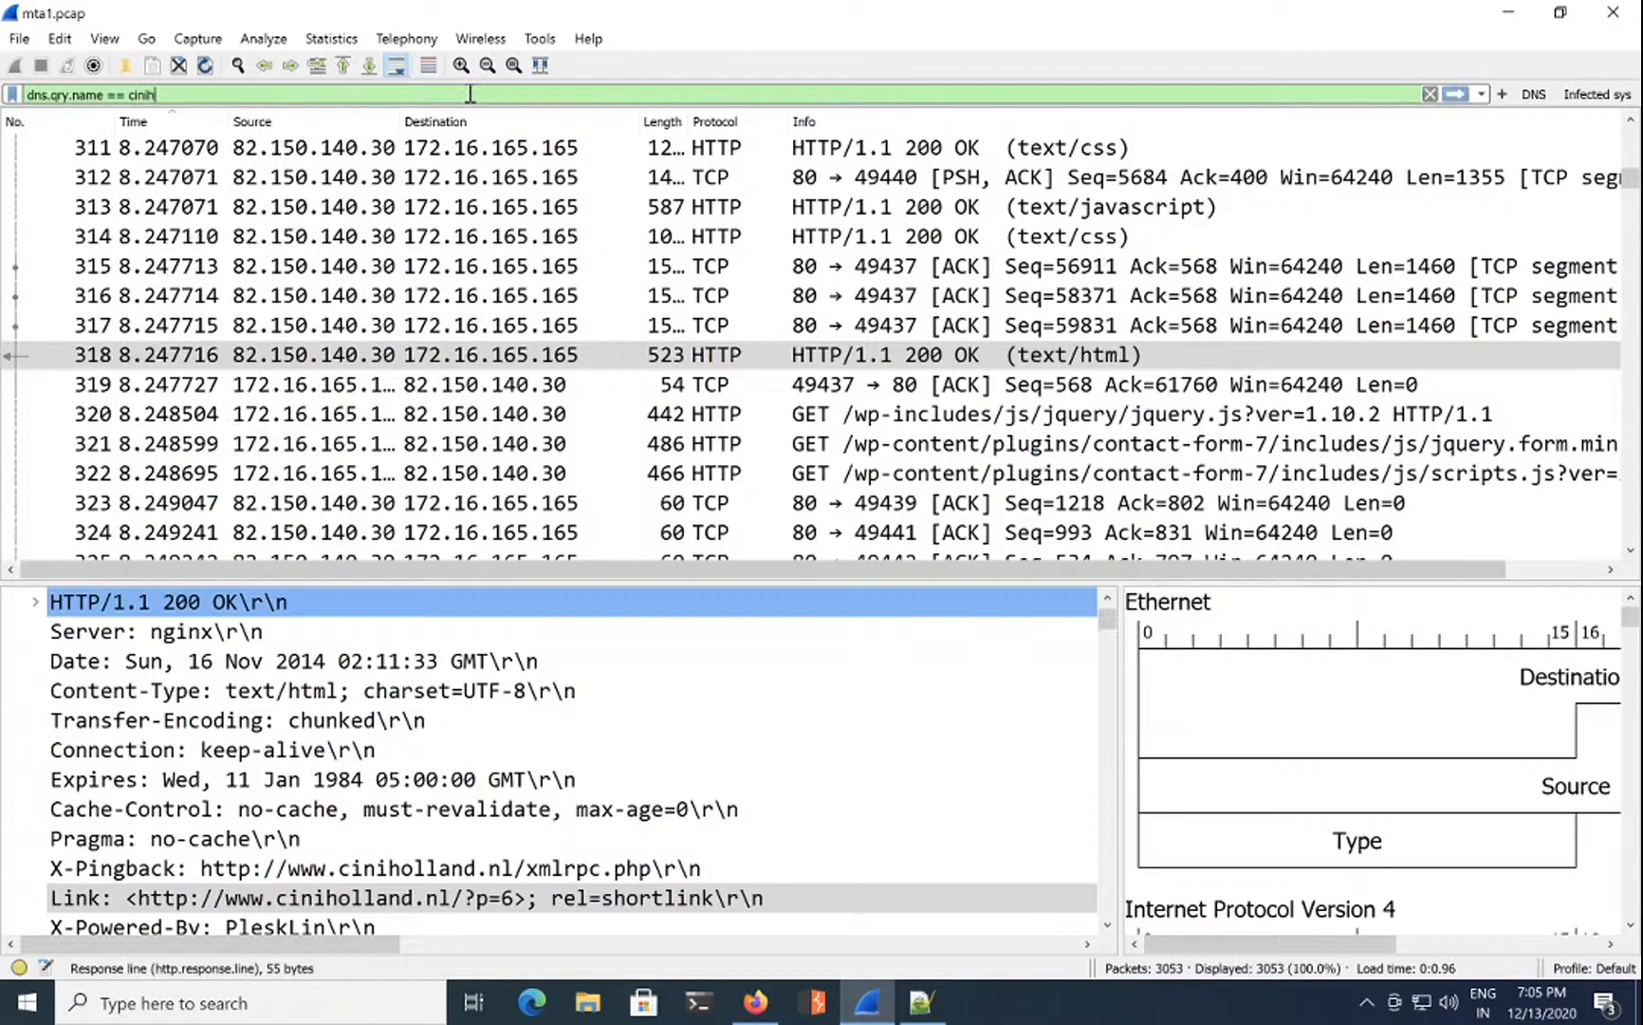
text(olland.nl)
key(Return)
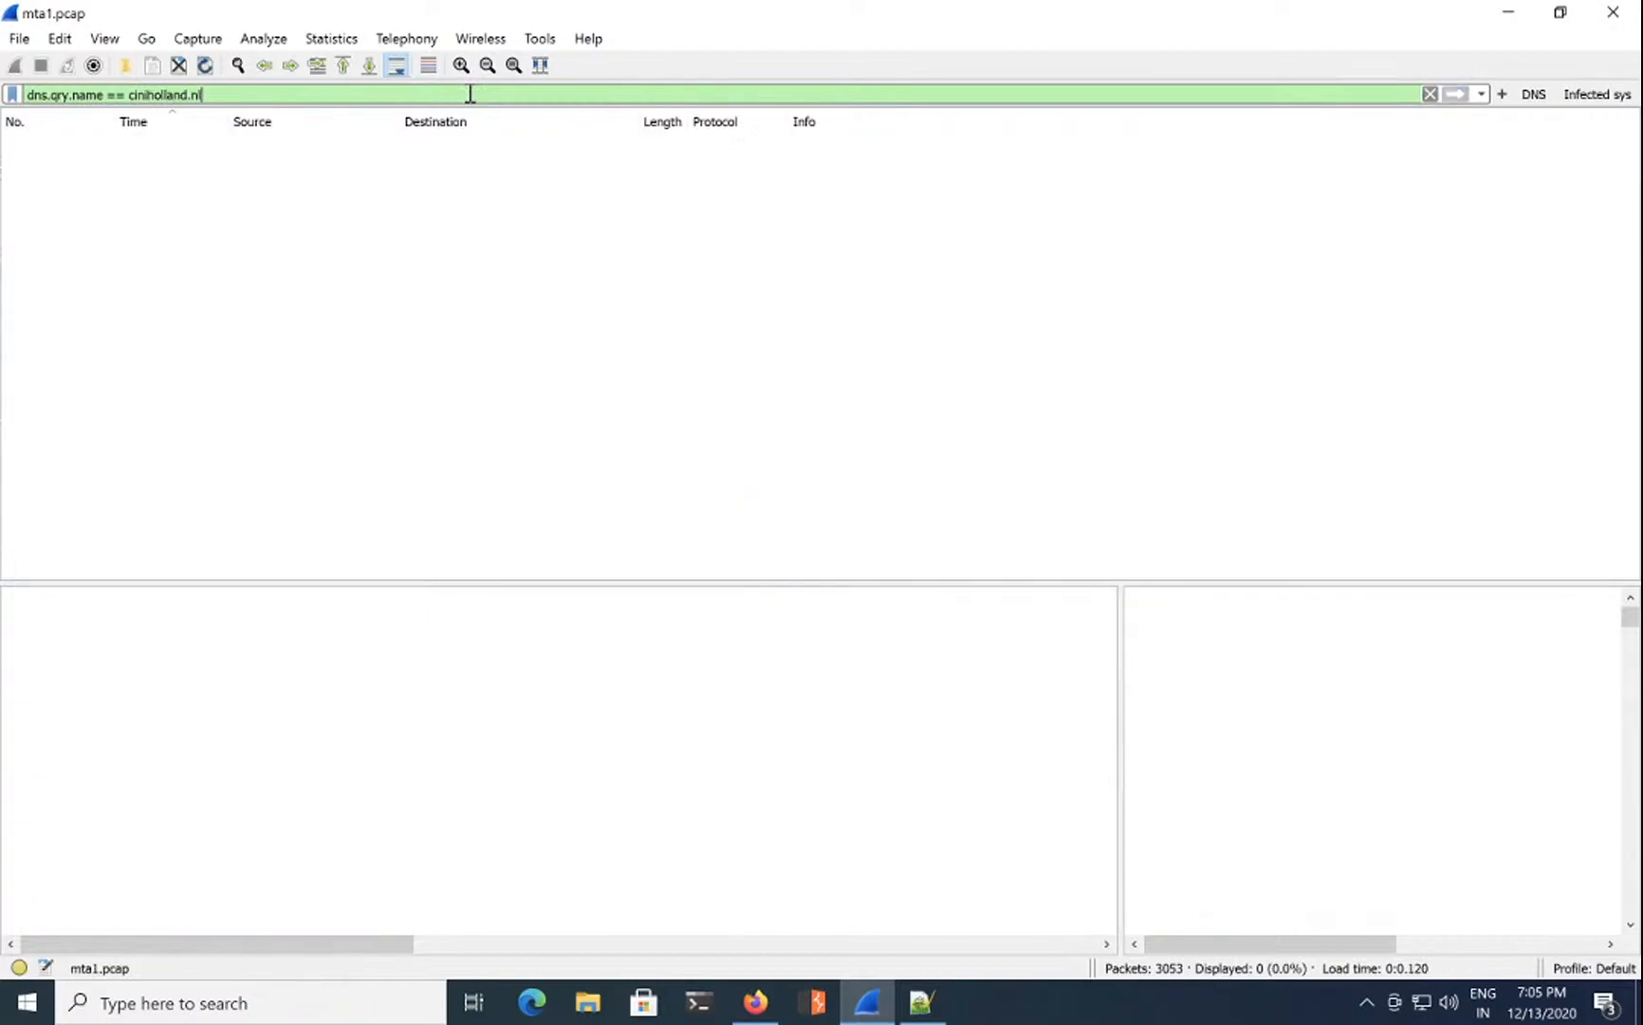
key(BackSpace)
key(BackSpace)
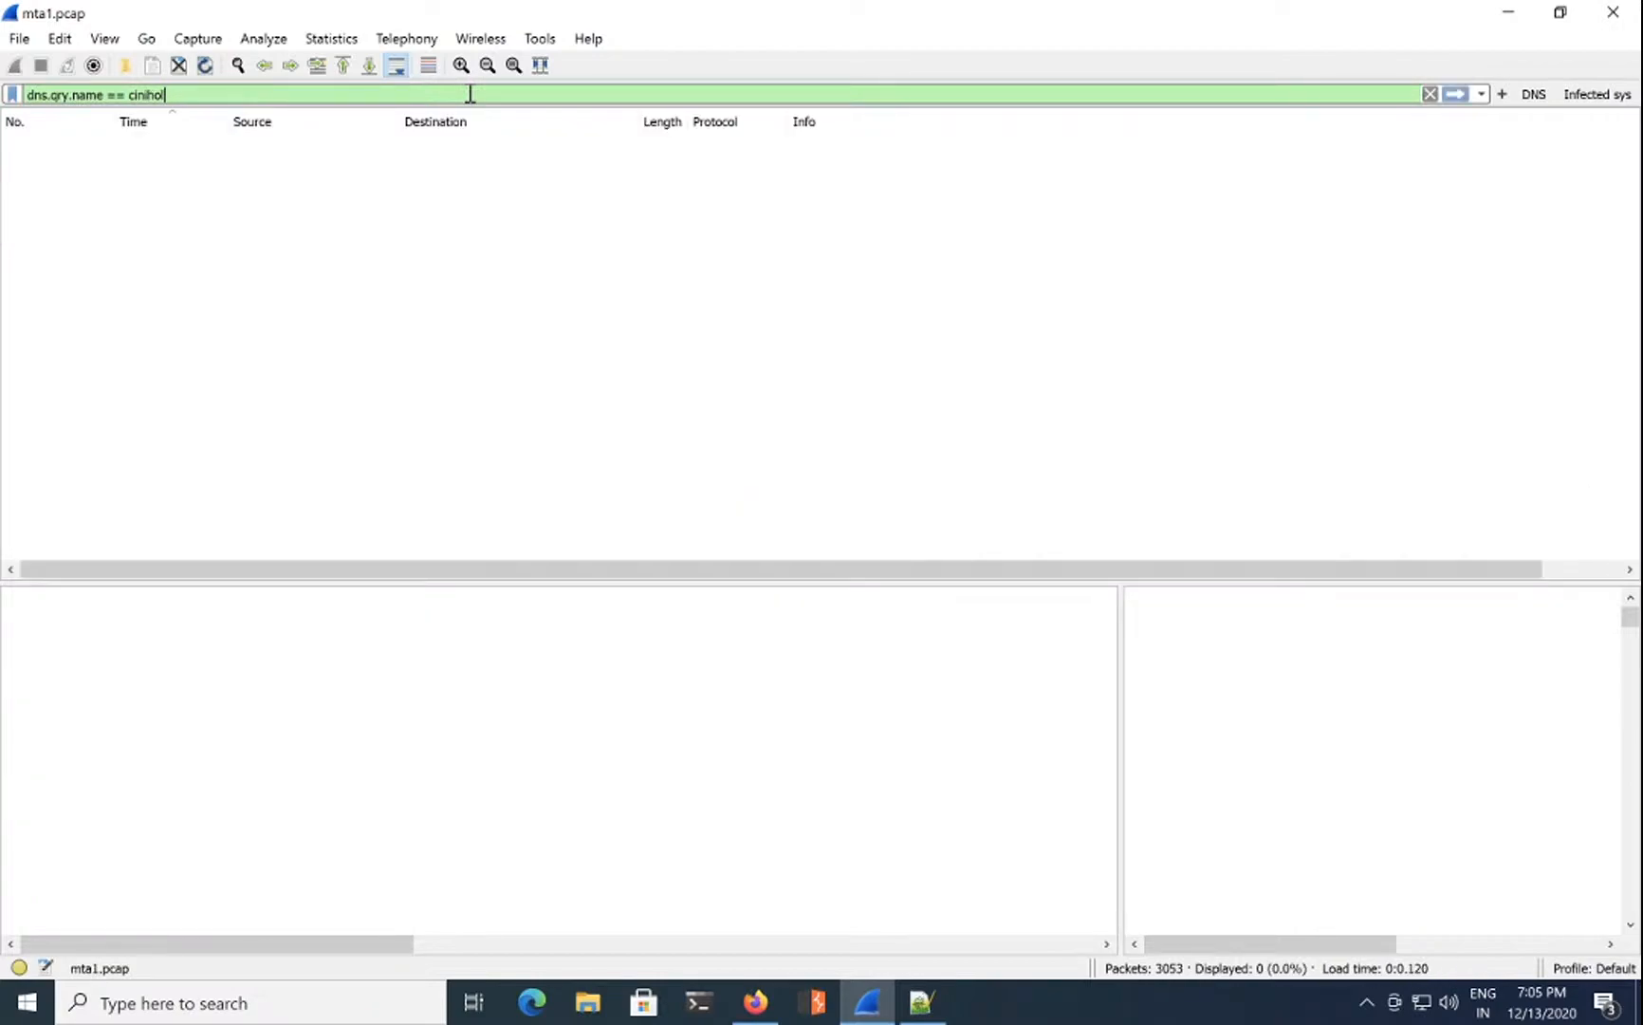
key(BackSpace)
key(BackSpace)
key(BackSpace)
key(BackSpace)
key(BackSpace)
key(BackSpace)
key(BackSpace)
key(BackSpace)
key(Return)
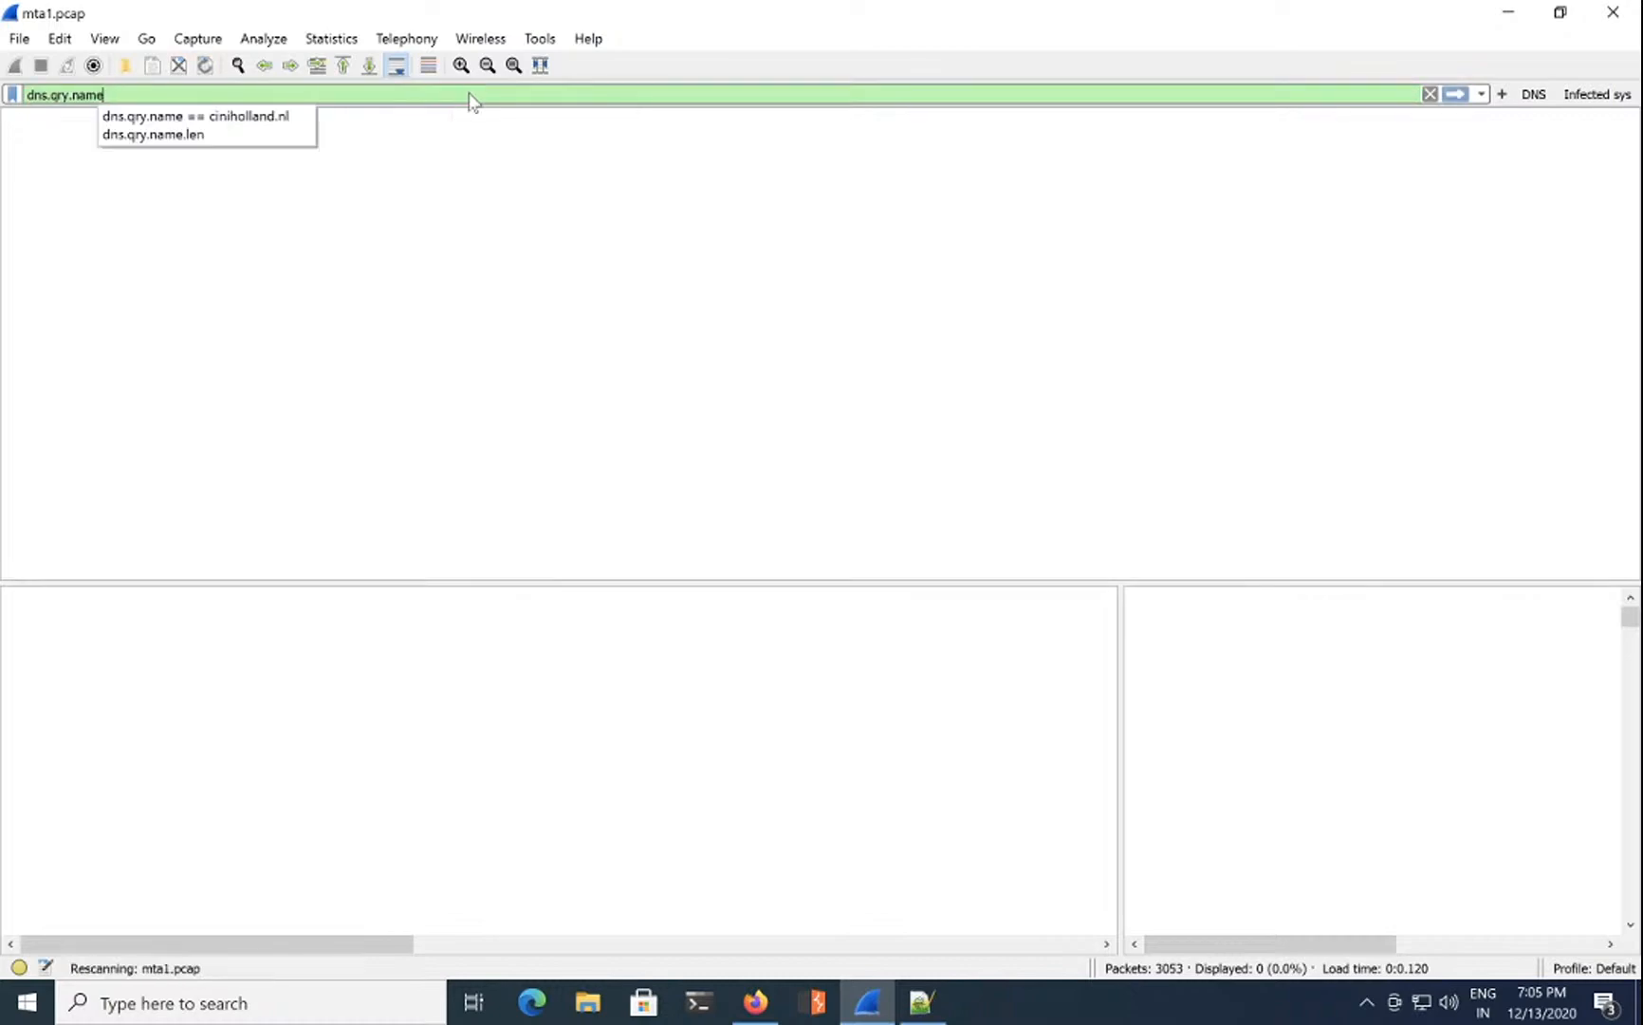
click(1181, 207)
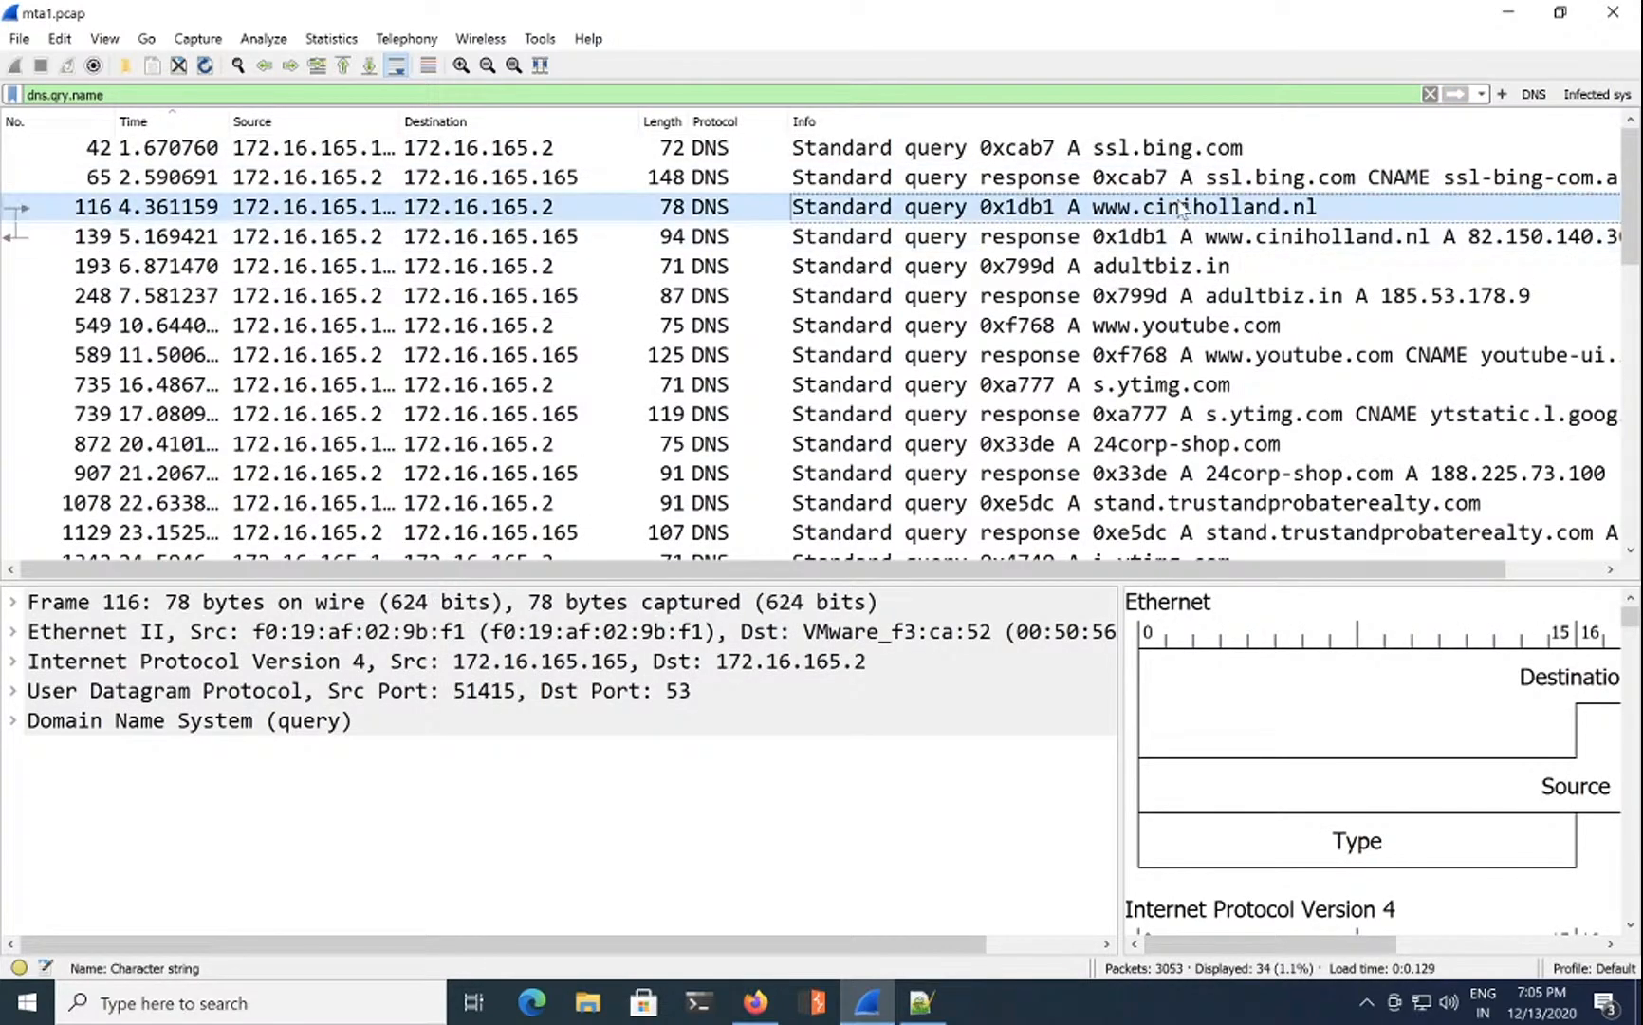
click(1238, 237)
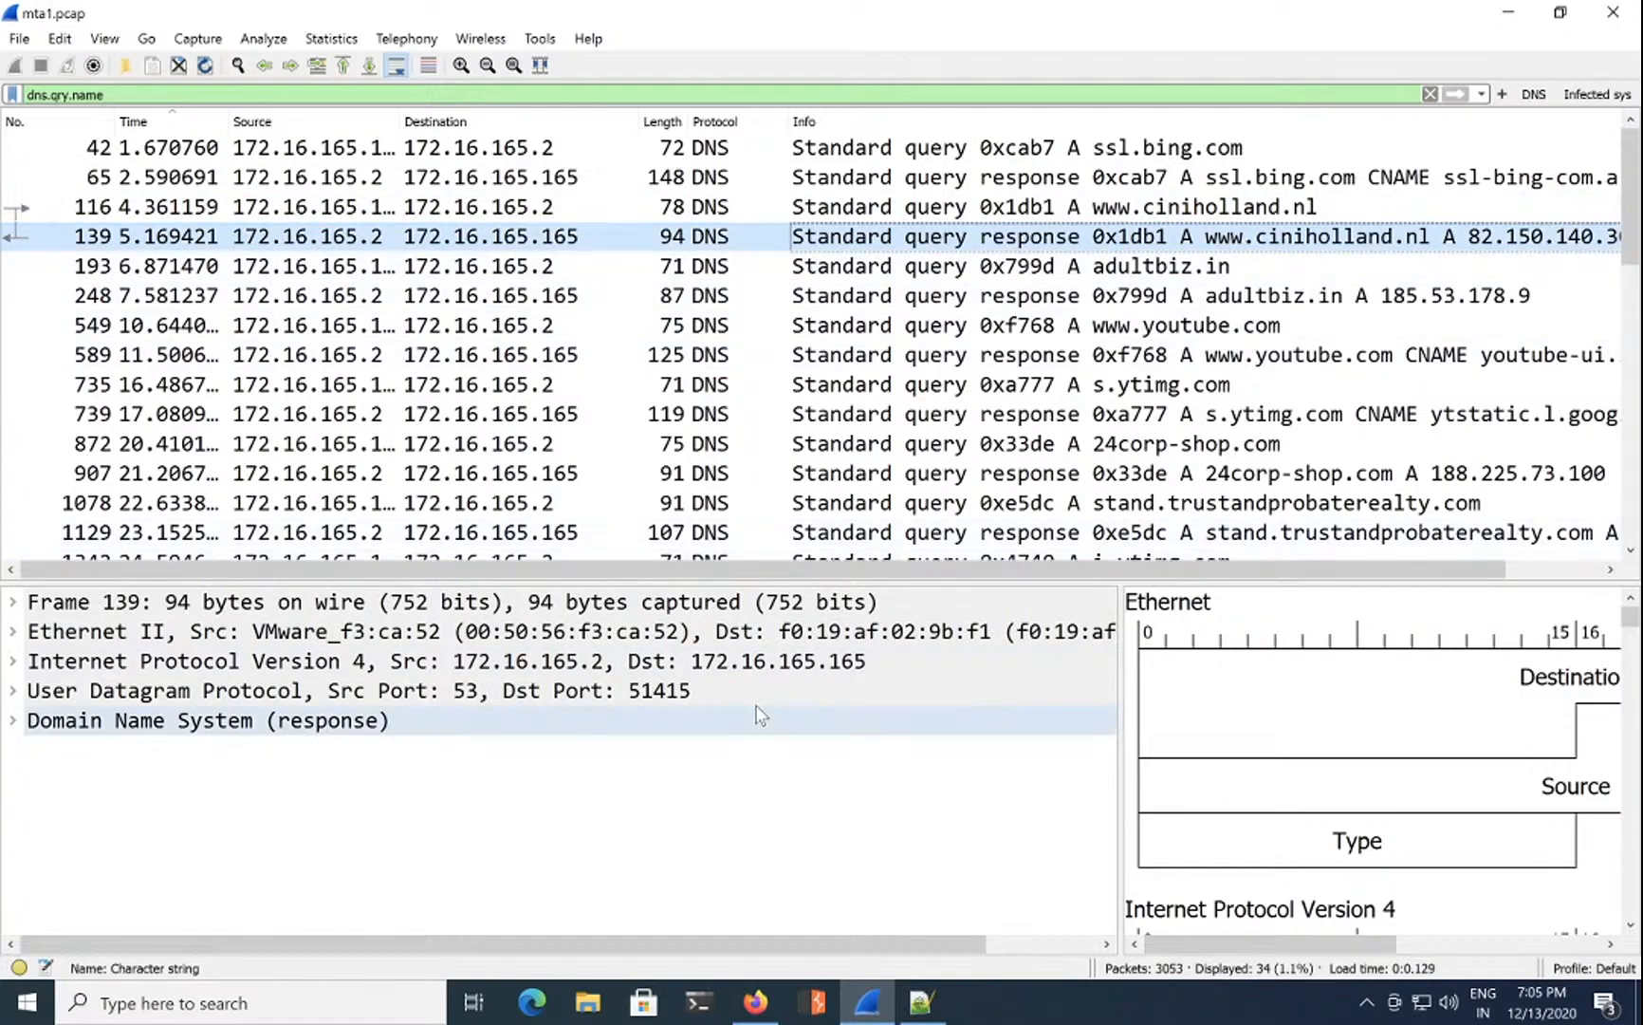
double_click(36, 721)
scroll(95, 712, down, 3)
click(143, 689)
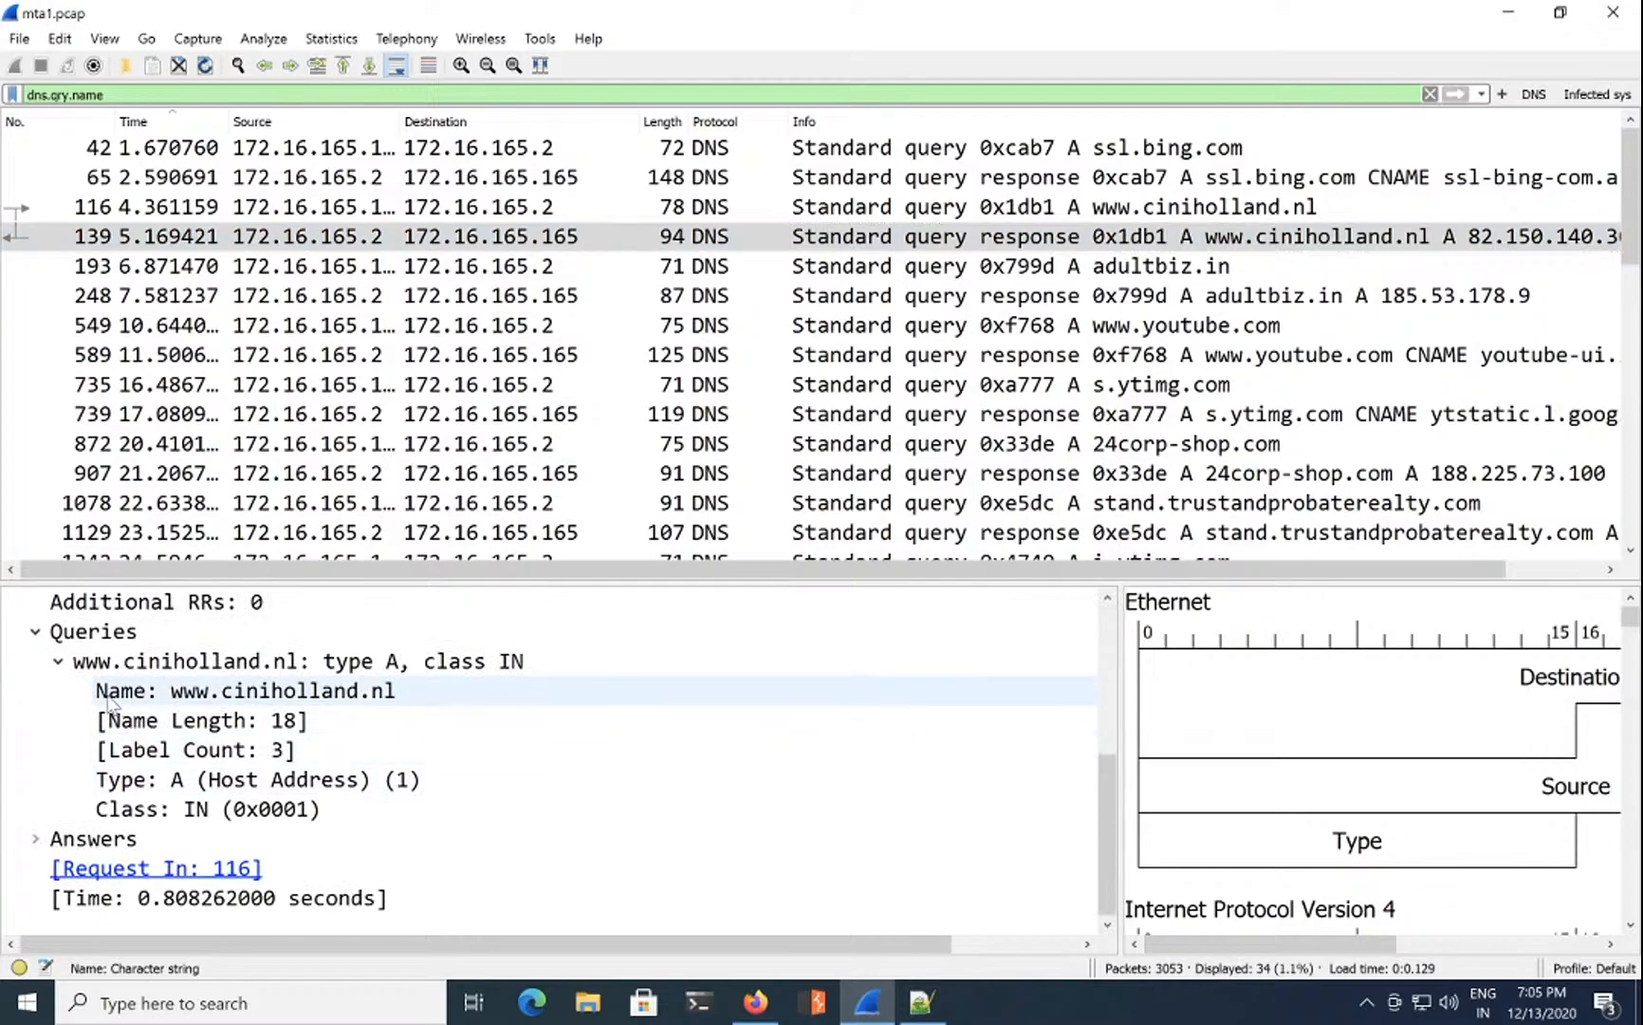
click(35, 839)
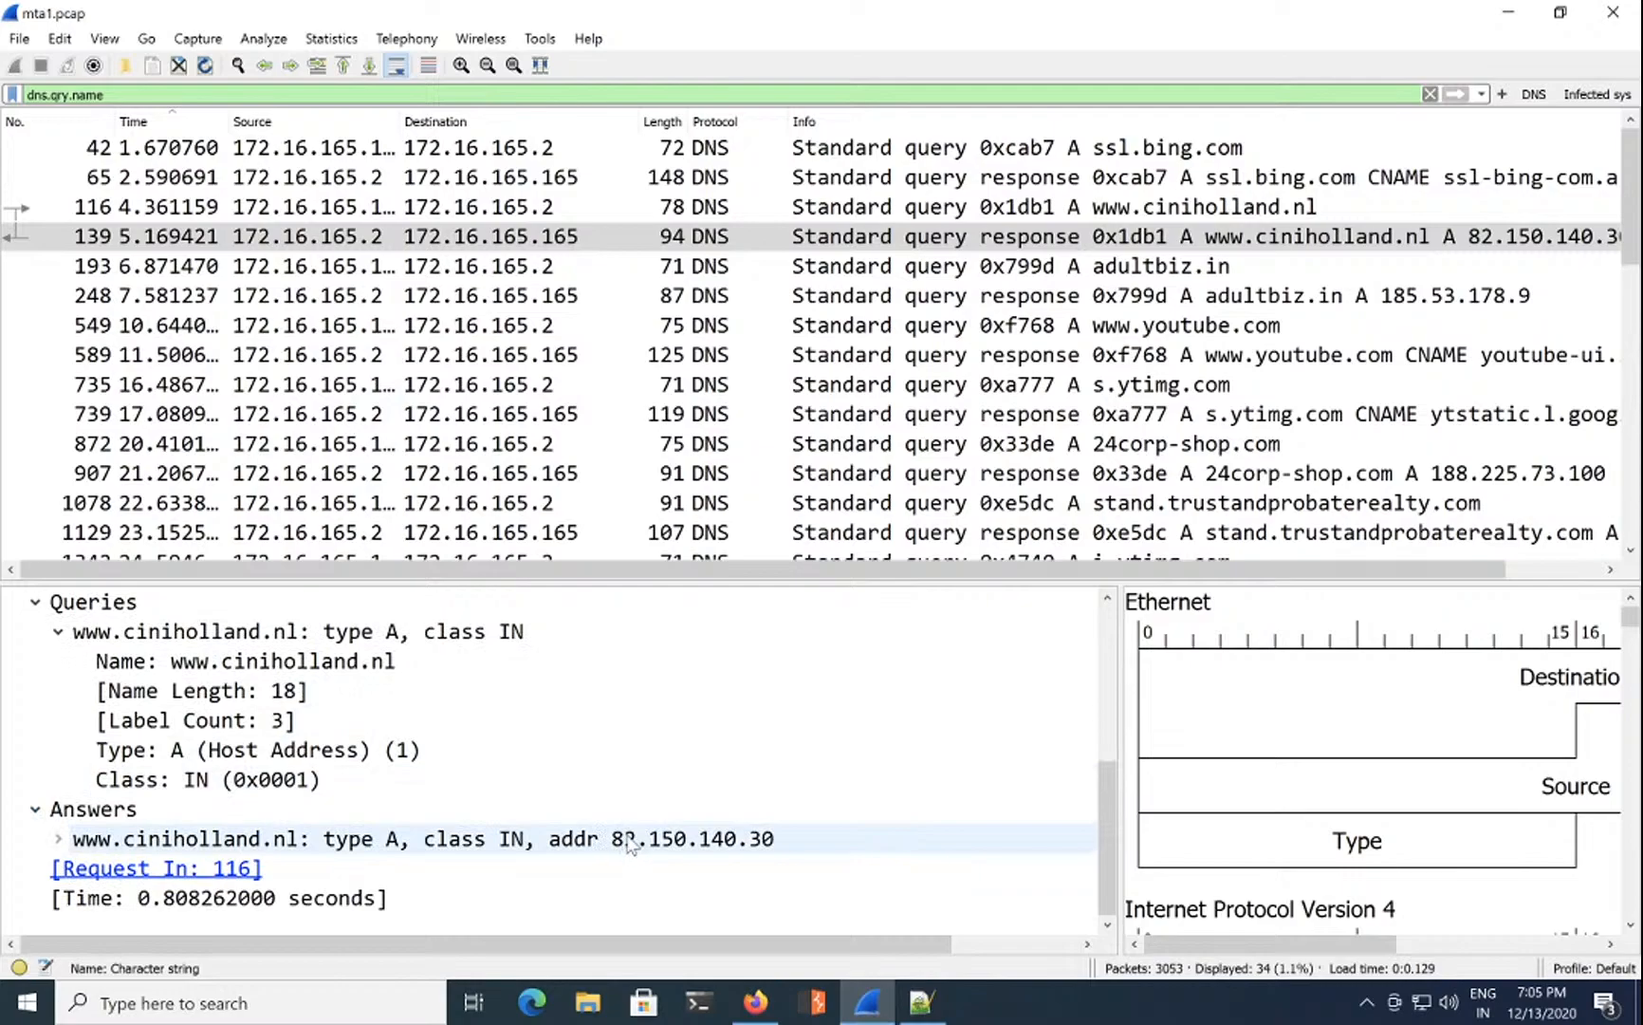
Step: Copy the answer's Address value 82.150.140.30
right_click(704, 847)
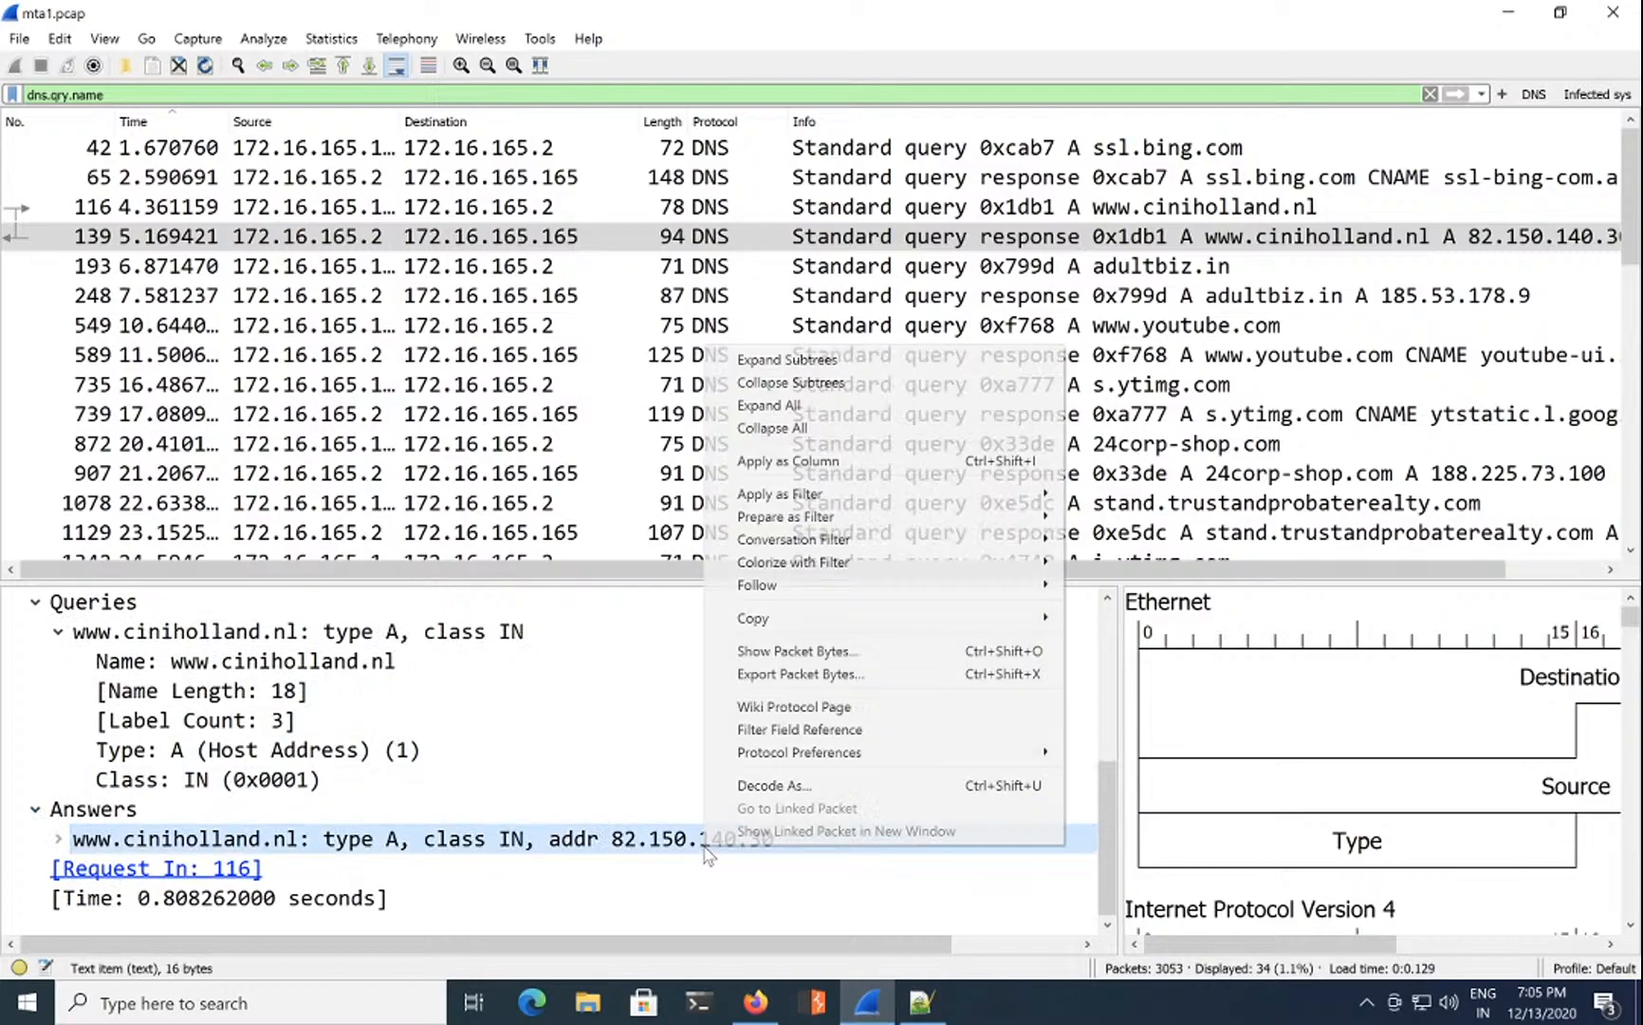
mouse_move(1020, 618)
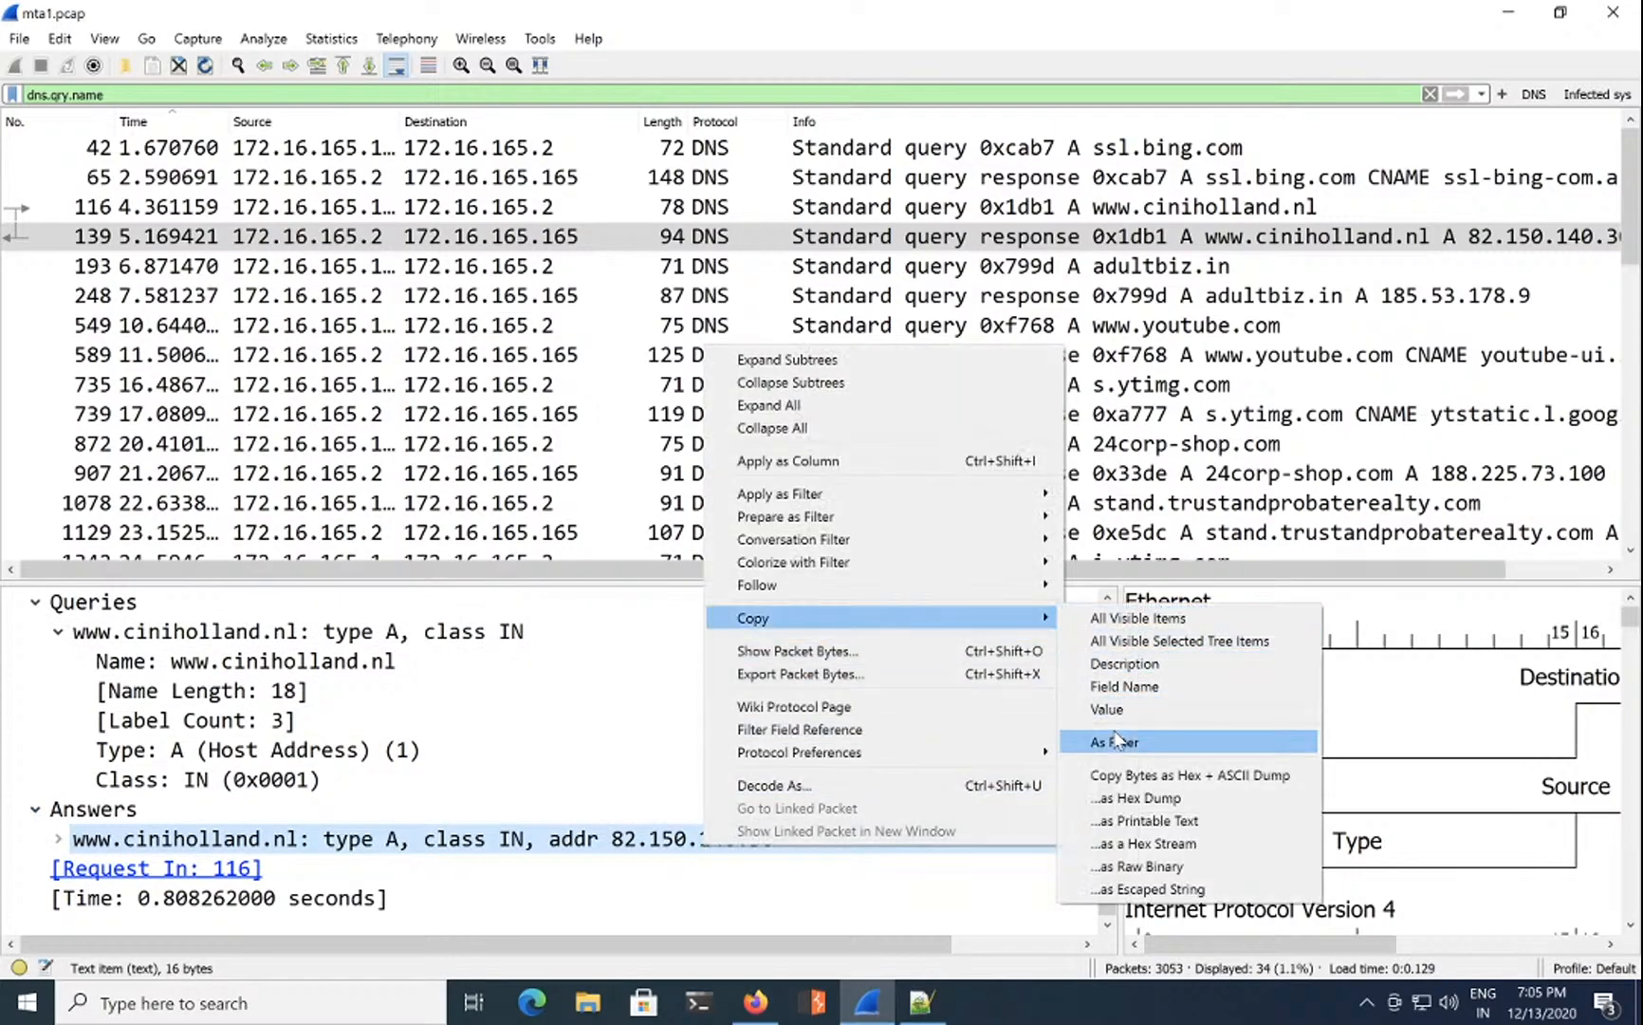
click(607, 718)
click(75, 846)
click(58, 839)
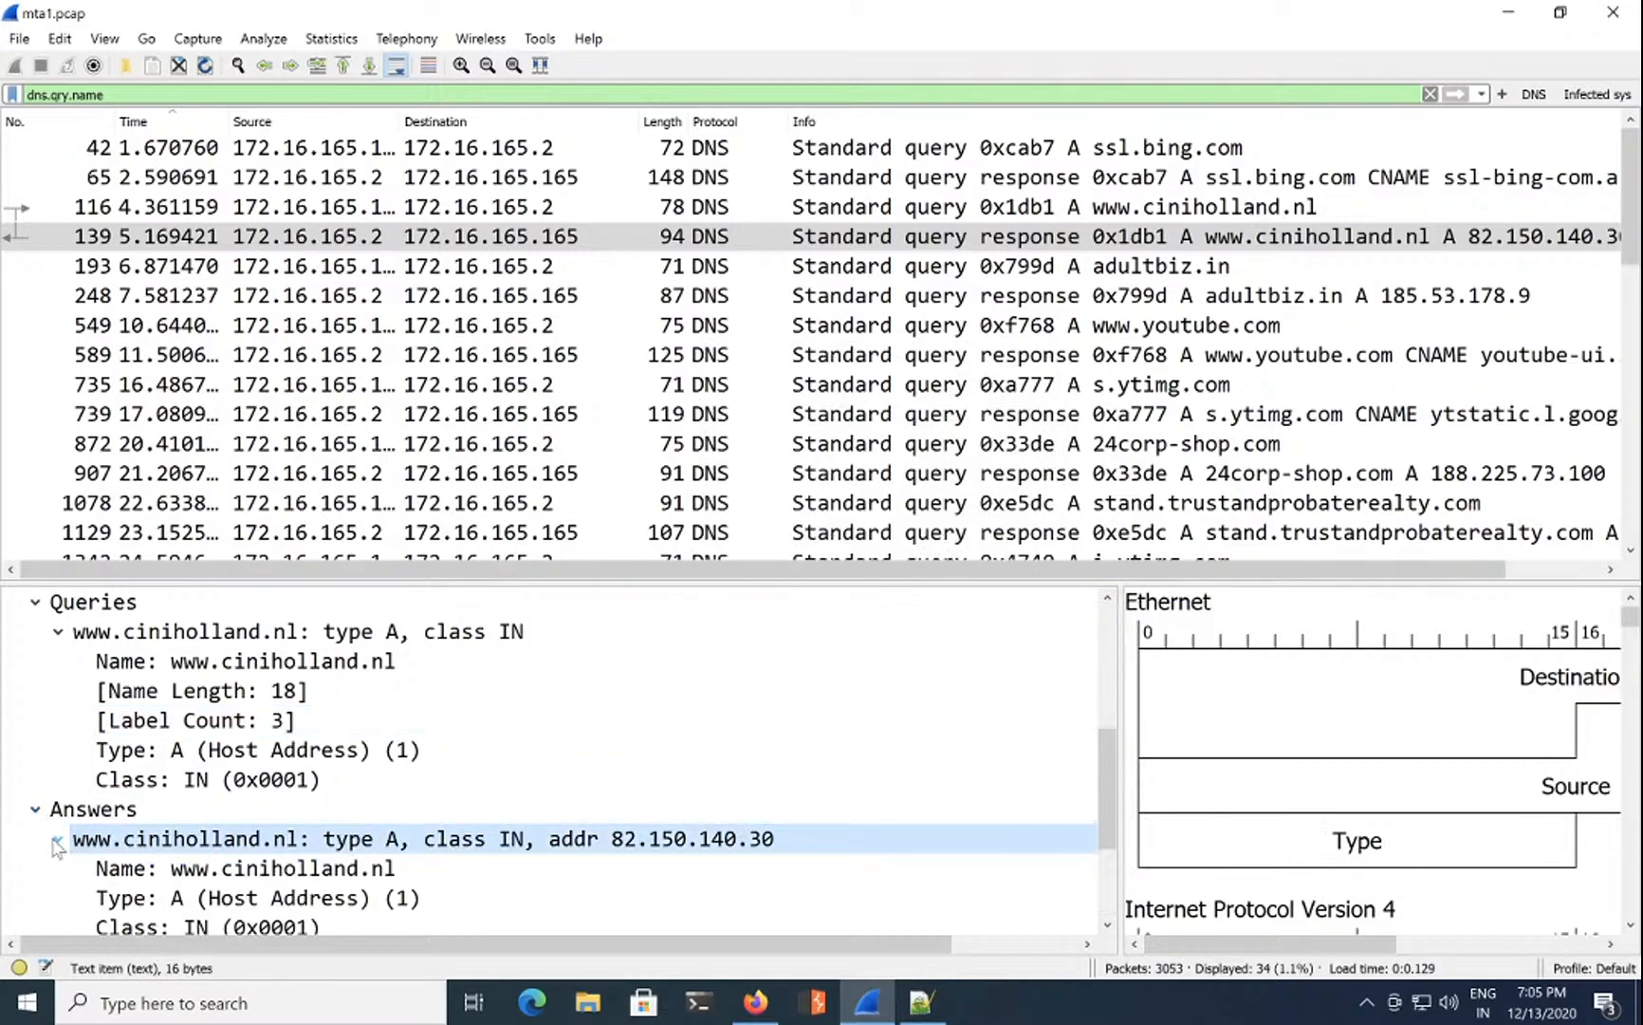
click(283, 838)
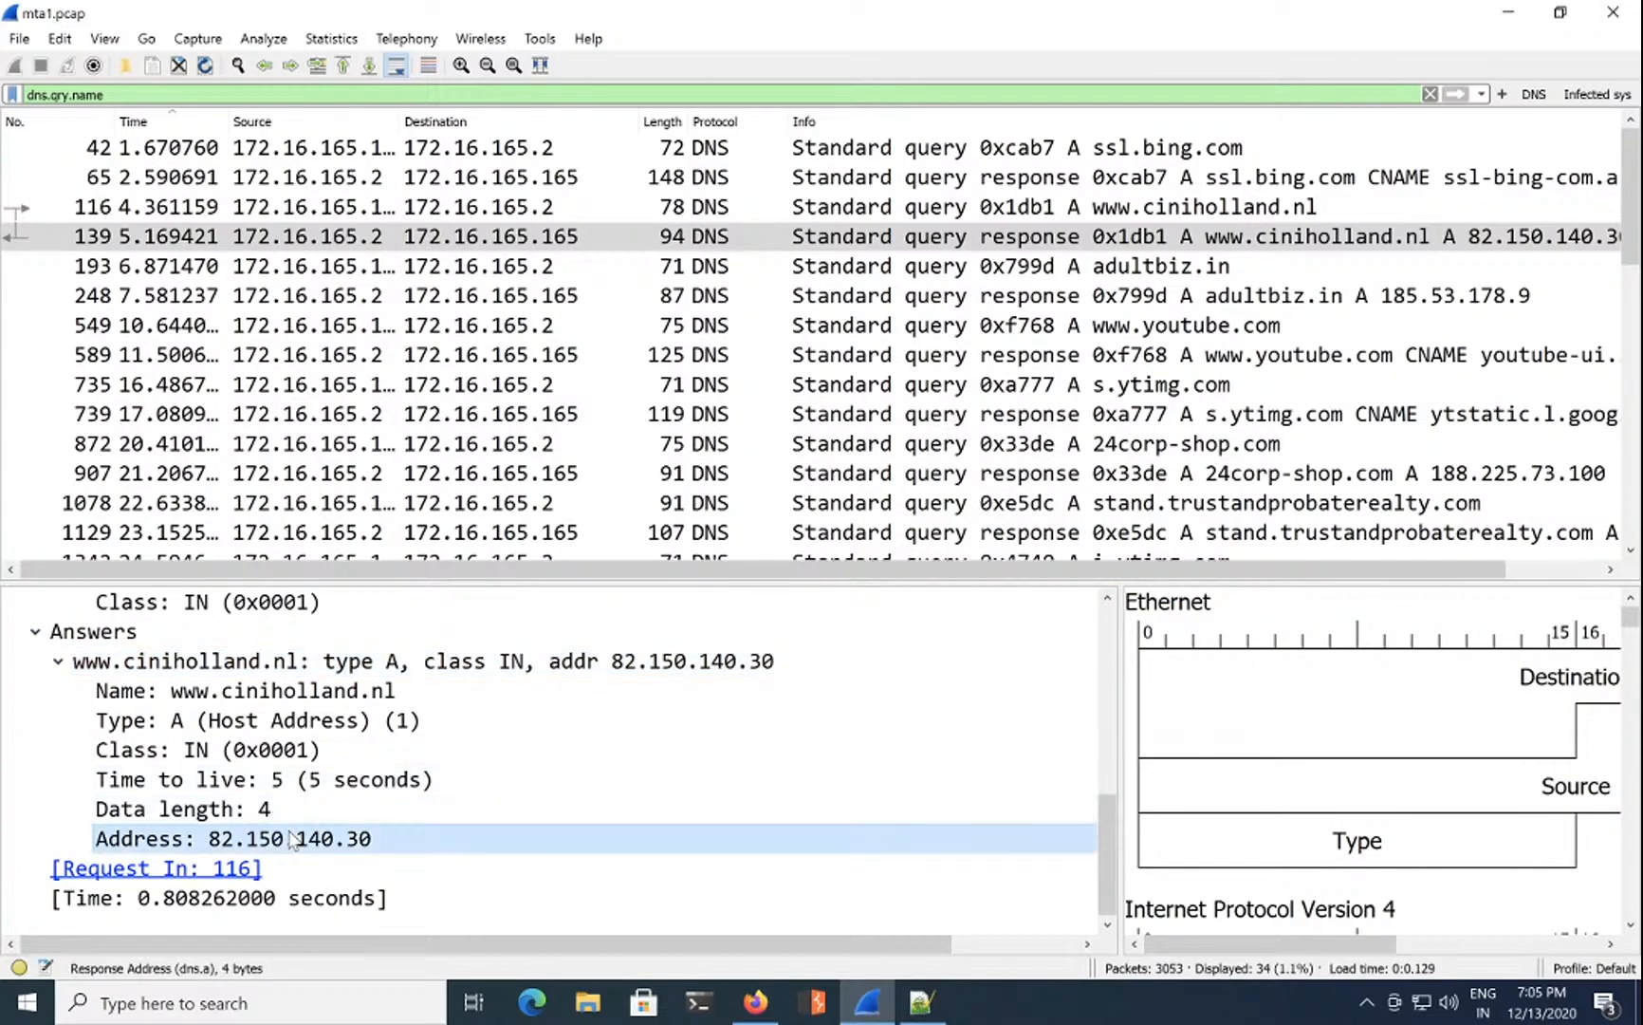
right_click(289, 835)
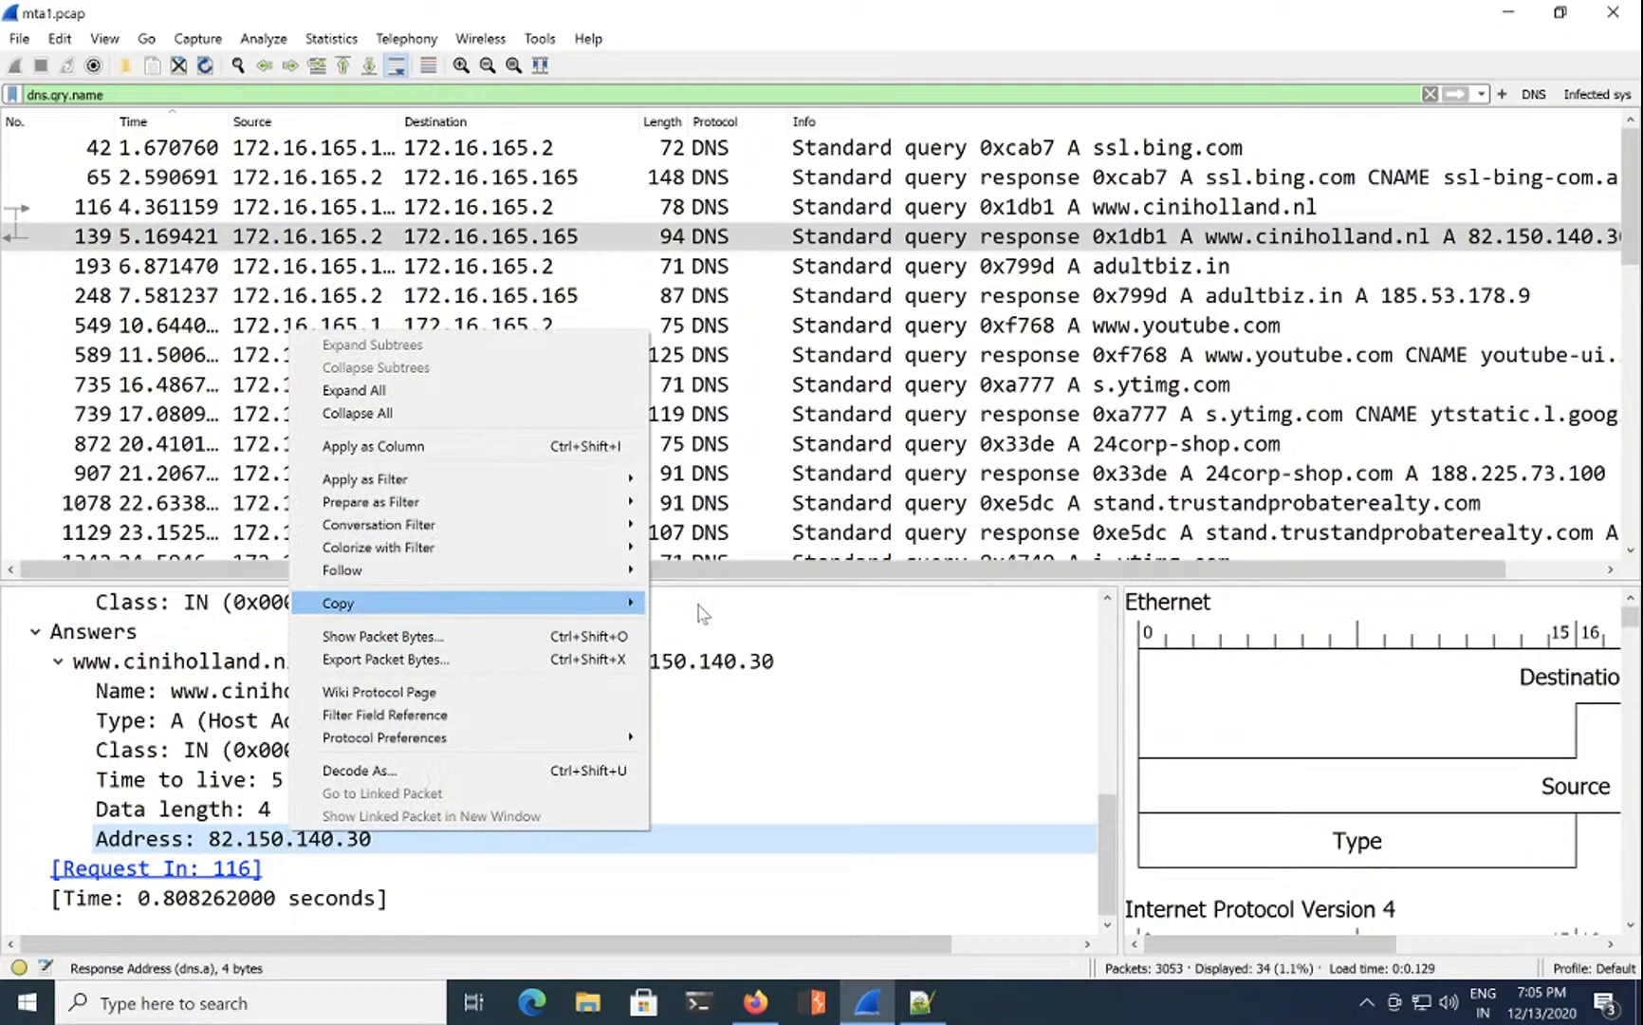
mouse_move(622, 605)
click(691, 693)
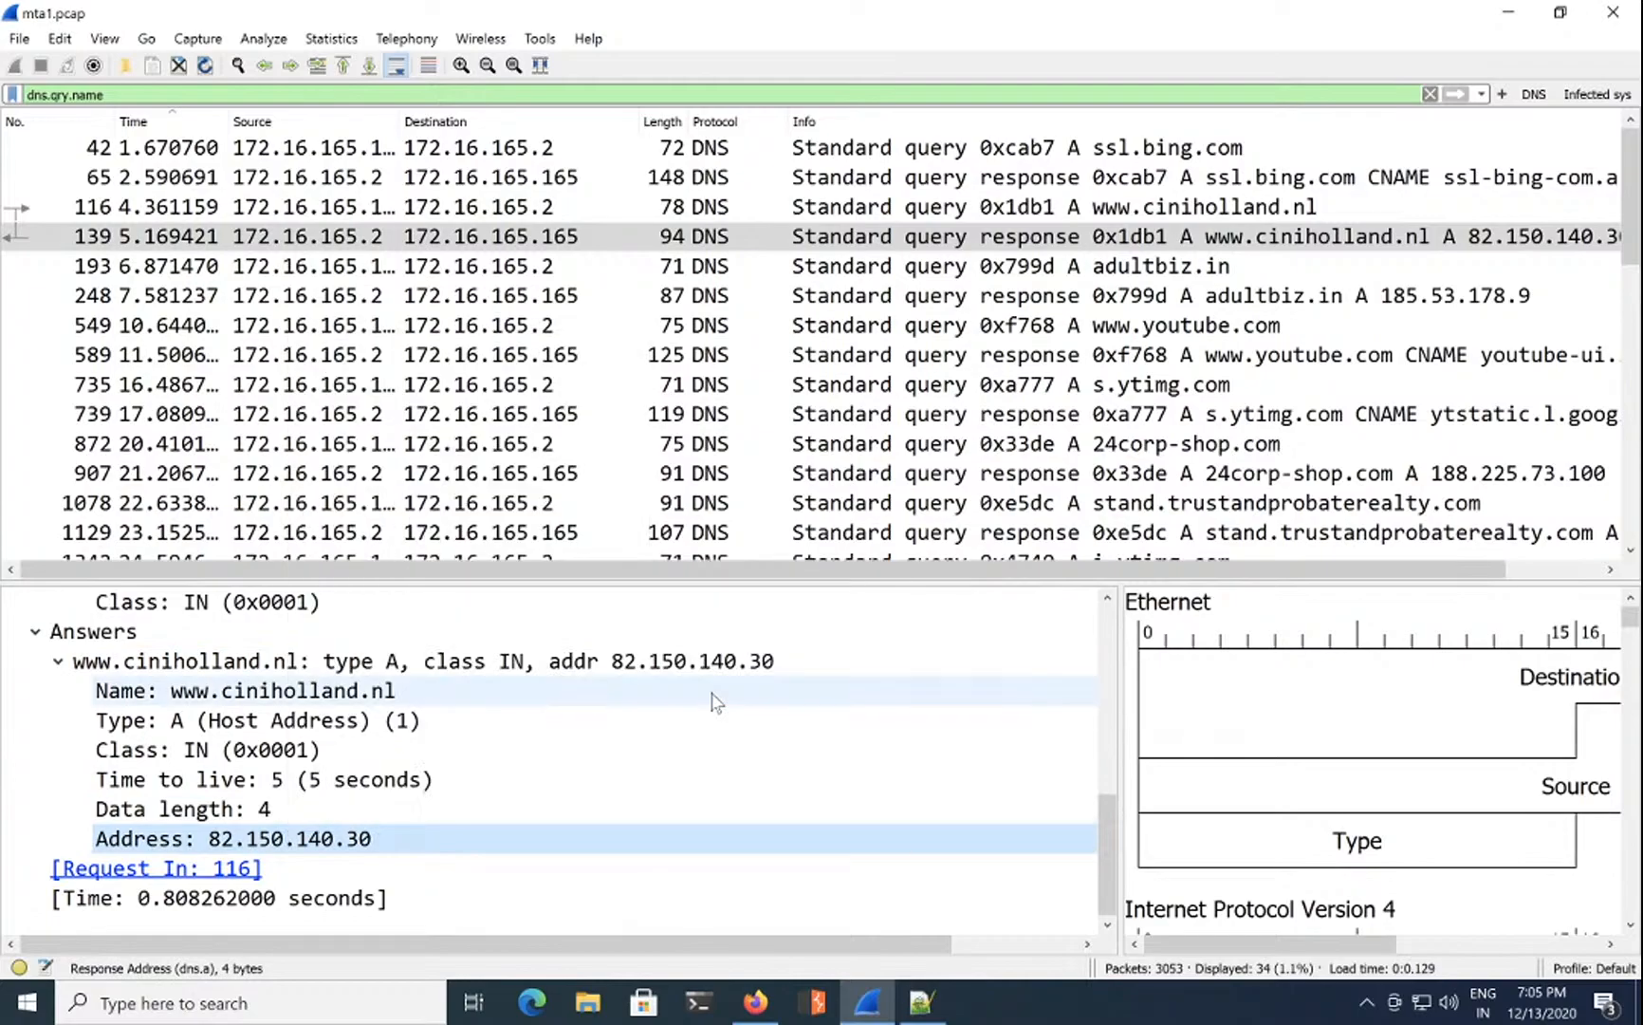
click(756, 1002)
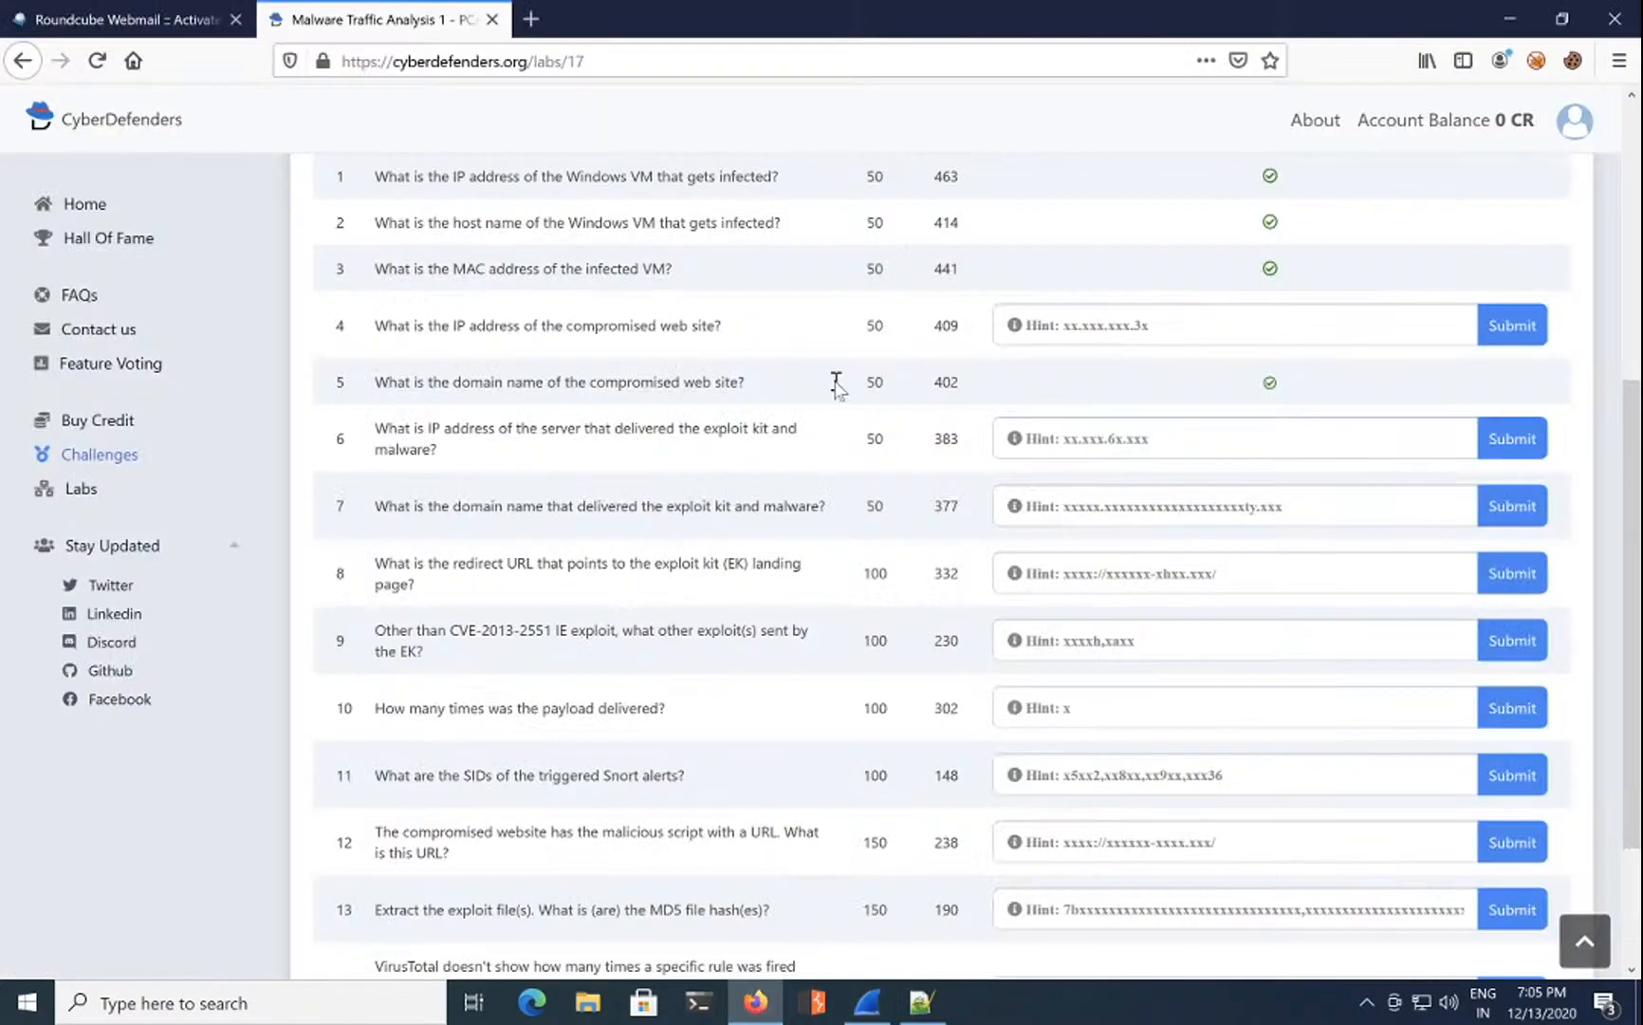
click(1037, 323)
text(82.150.140.30)
click(1521, 324)
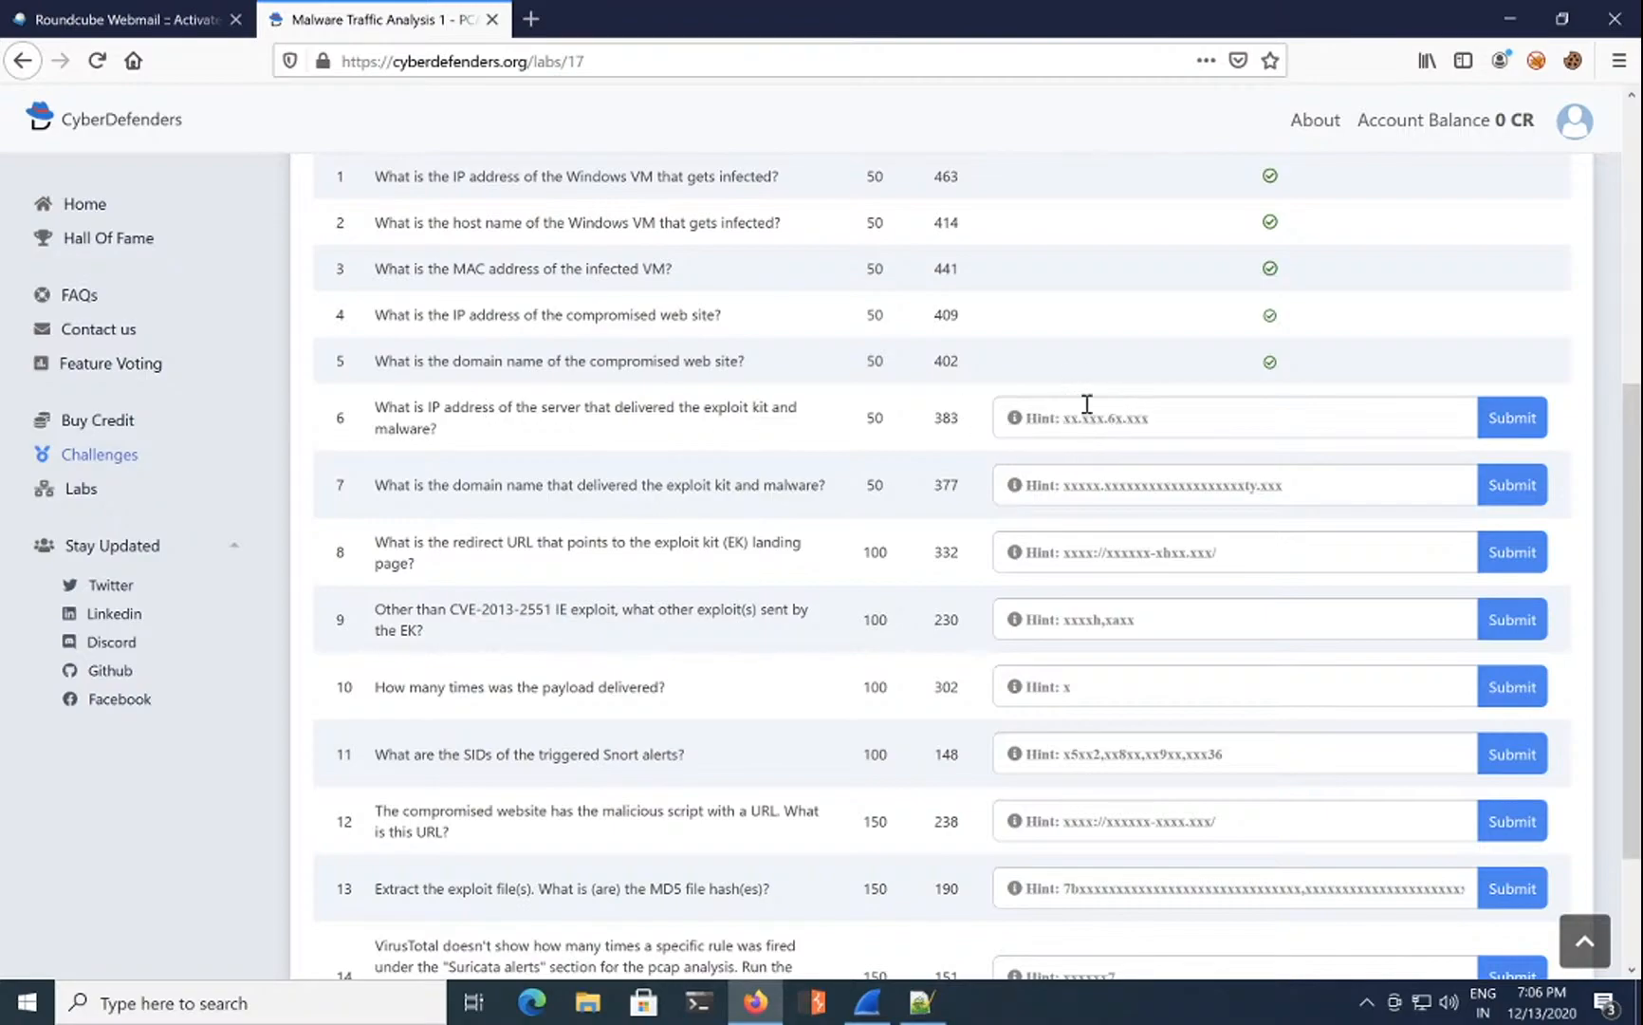
click(756, 1003)
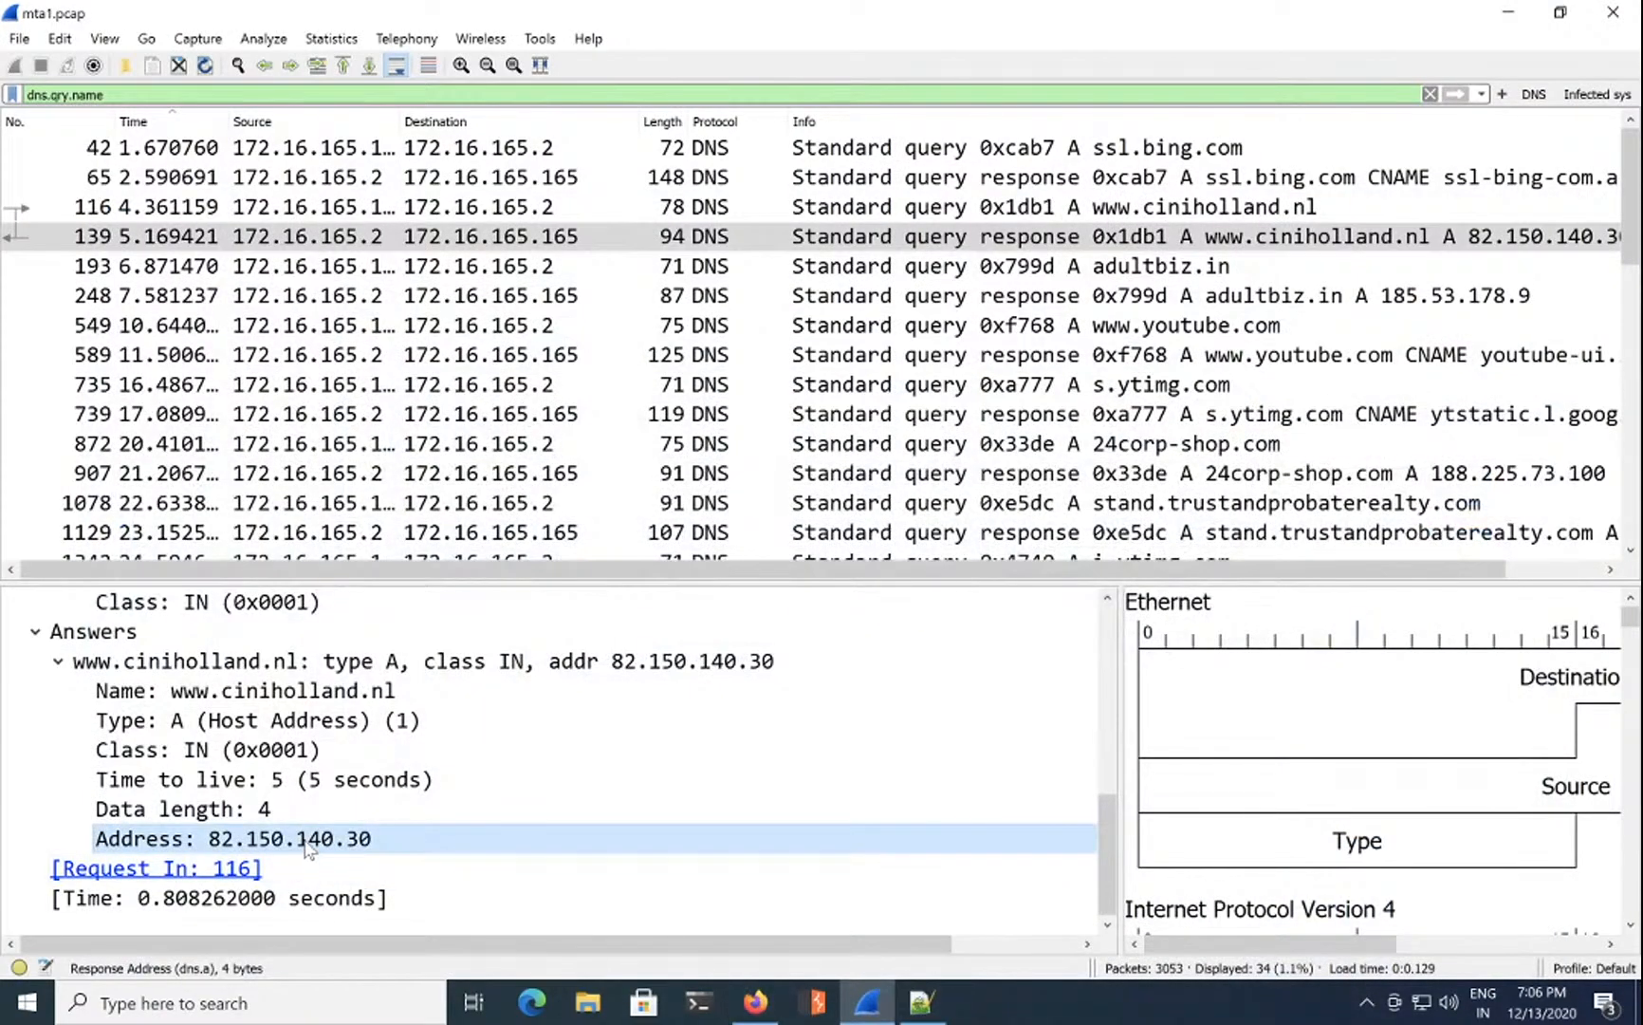
click(867, 1003)
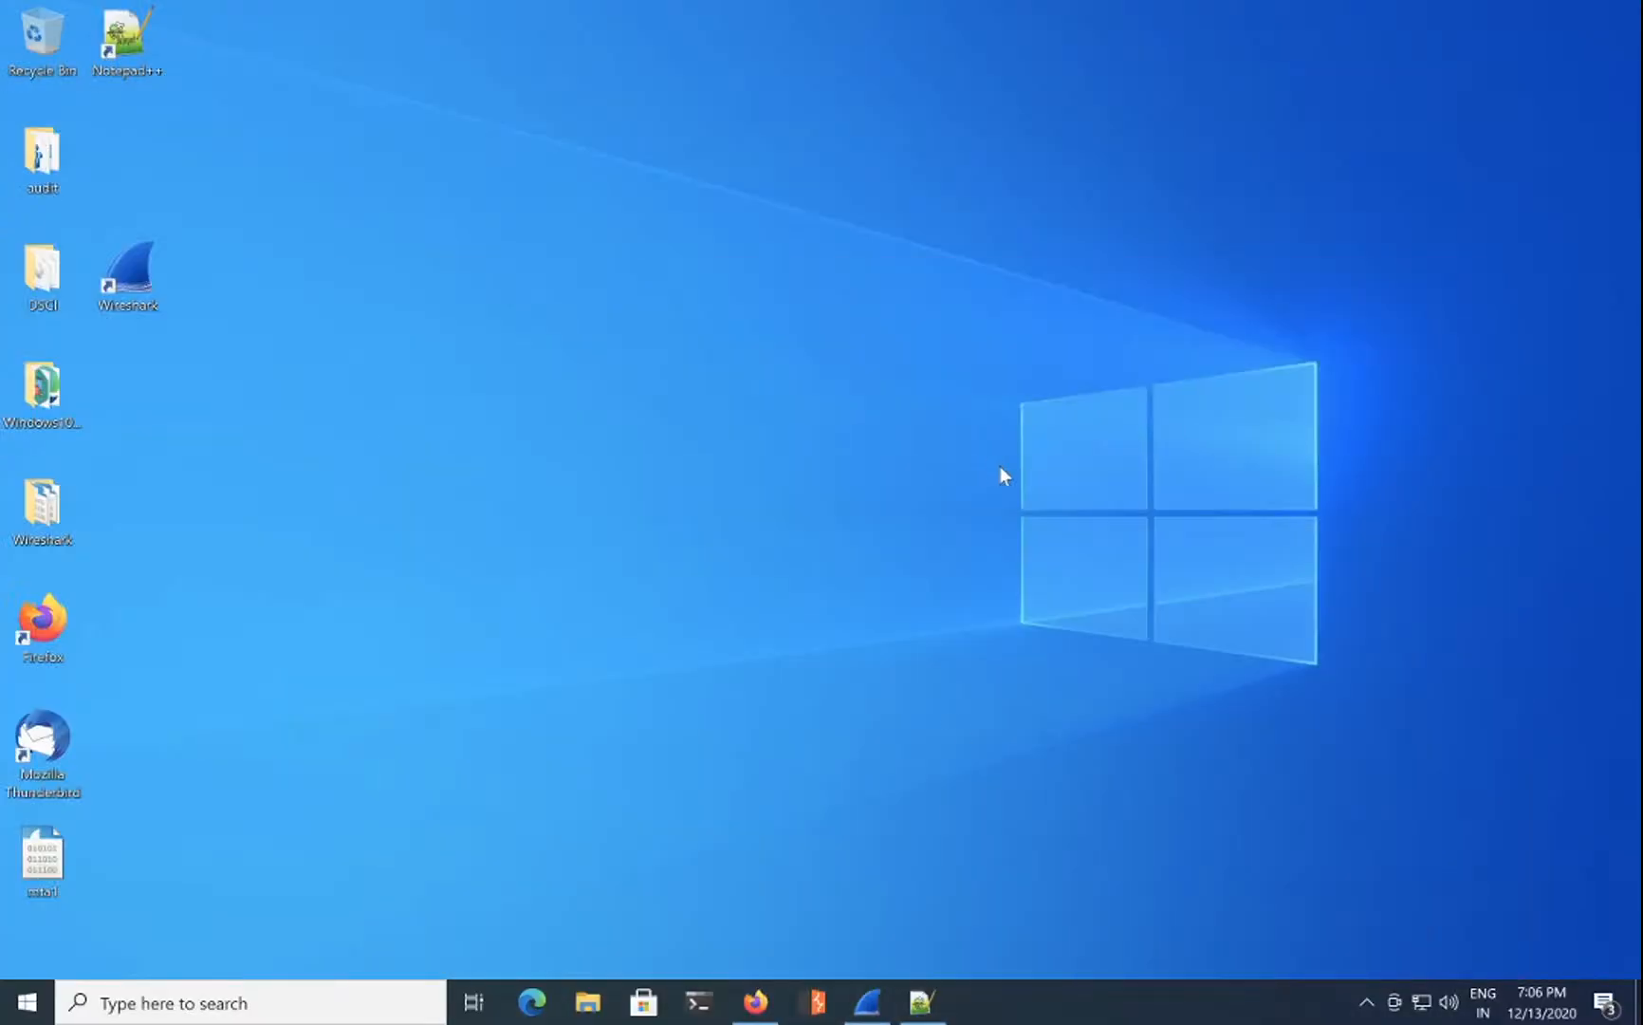
click(756, 1003)
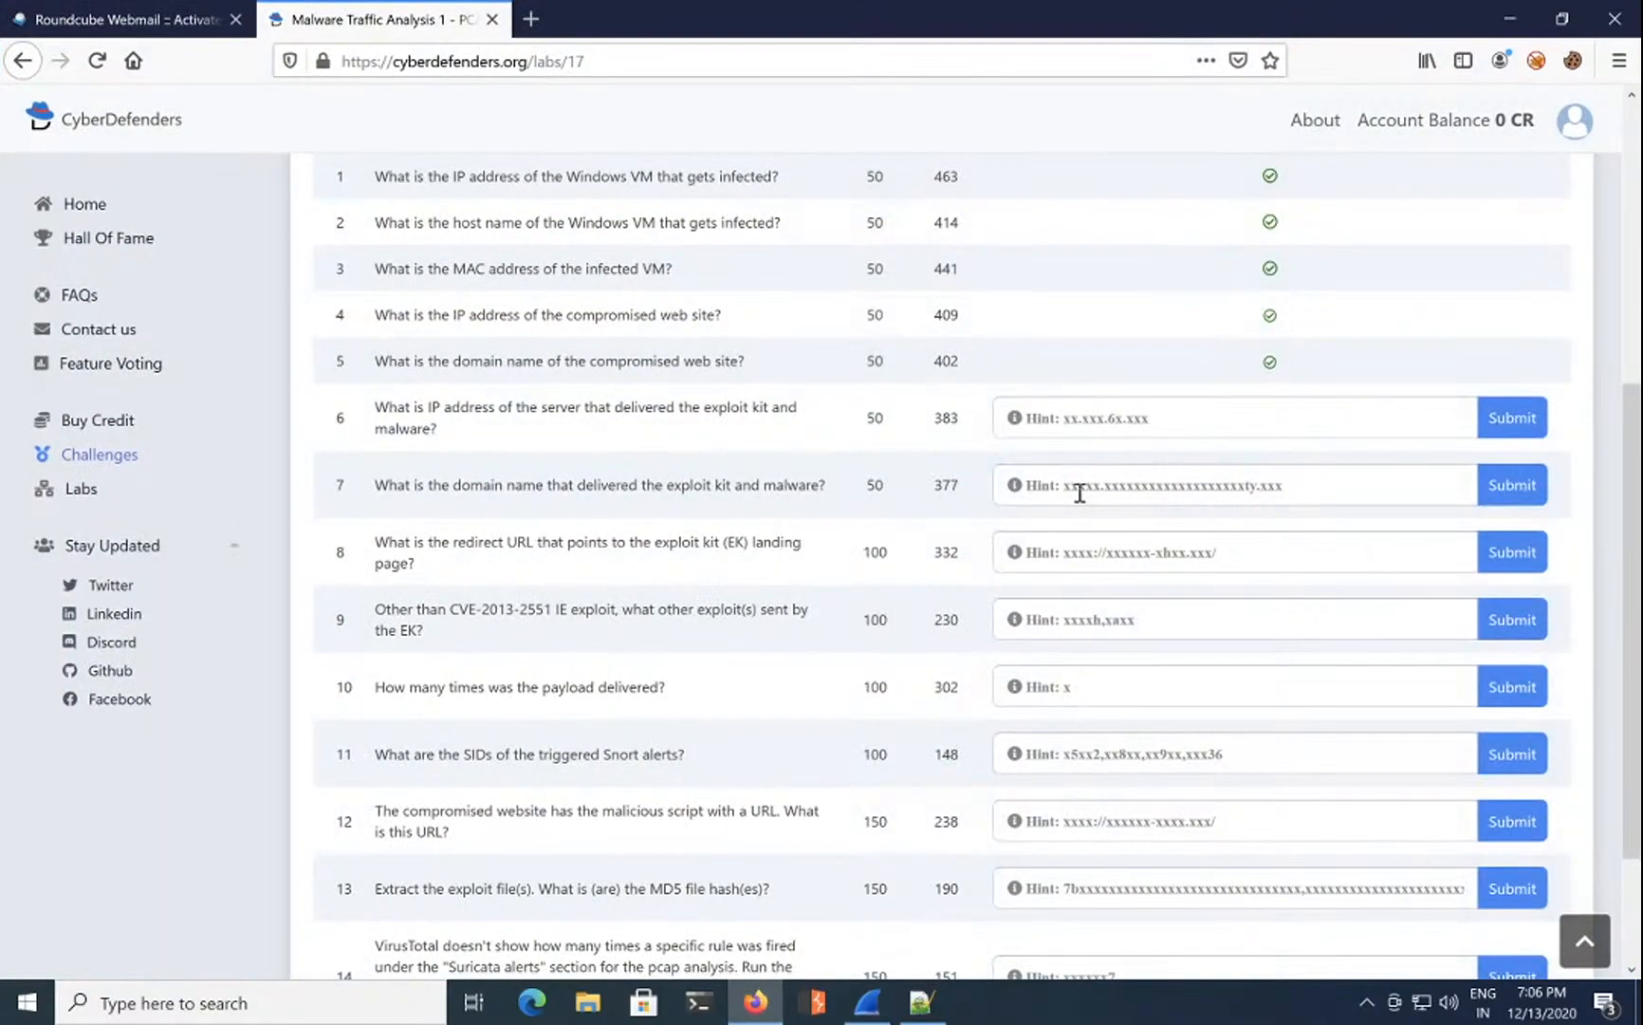
click(1112, 417)
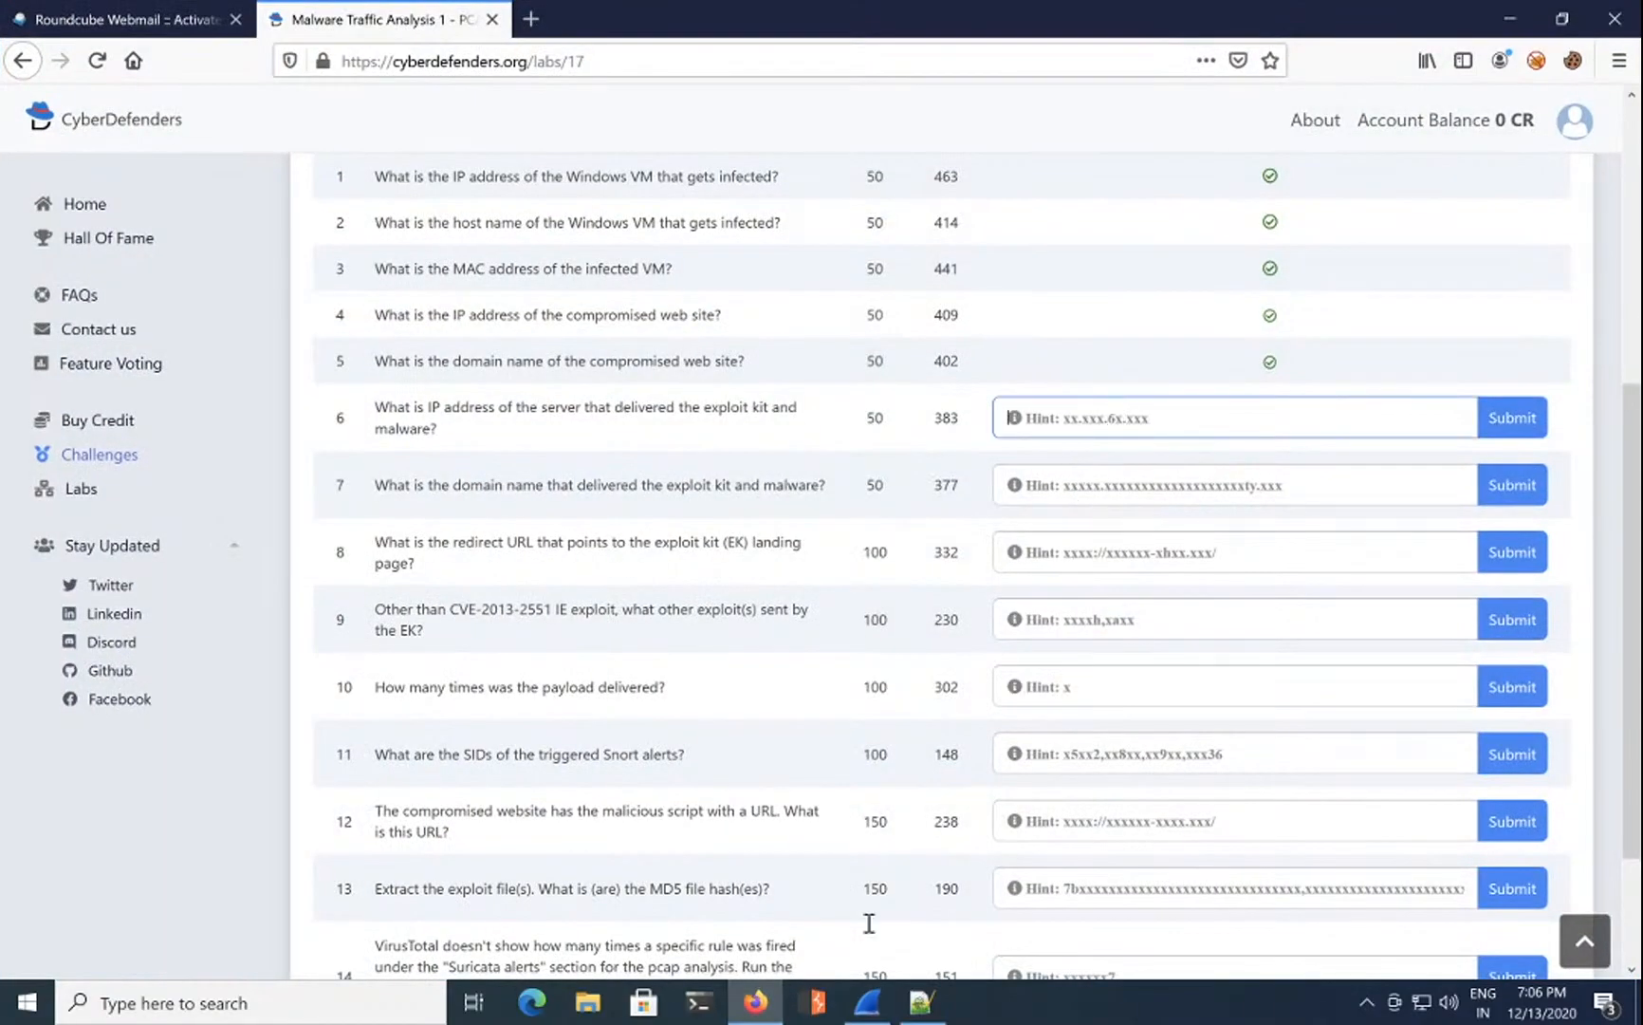
click(867, 1003)
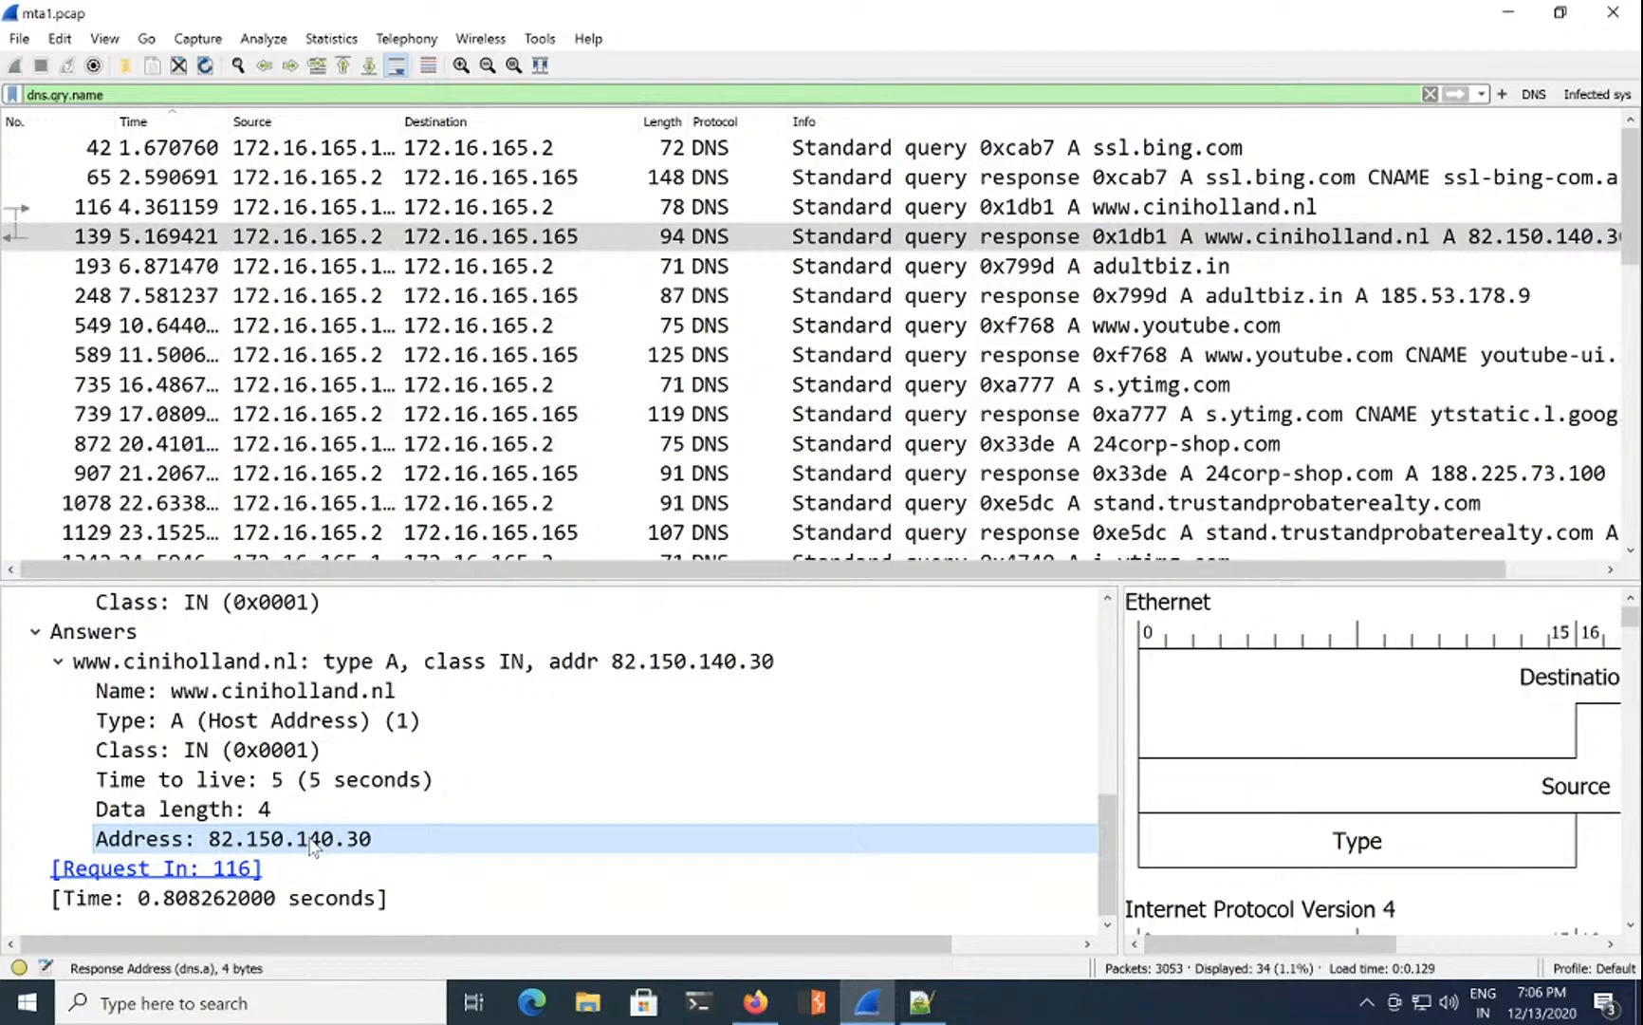
scroll(1139, 329, down, 1)
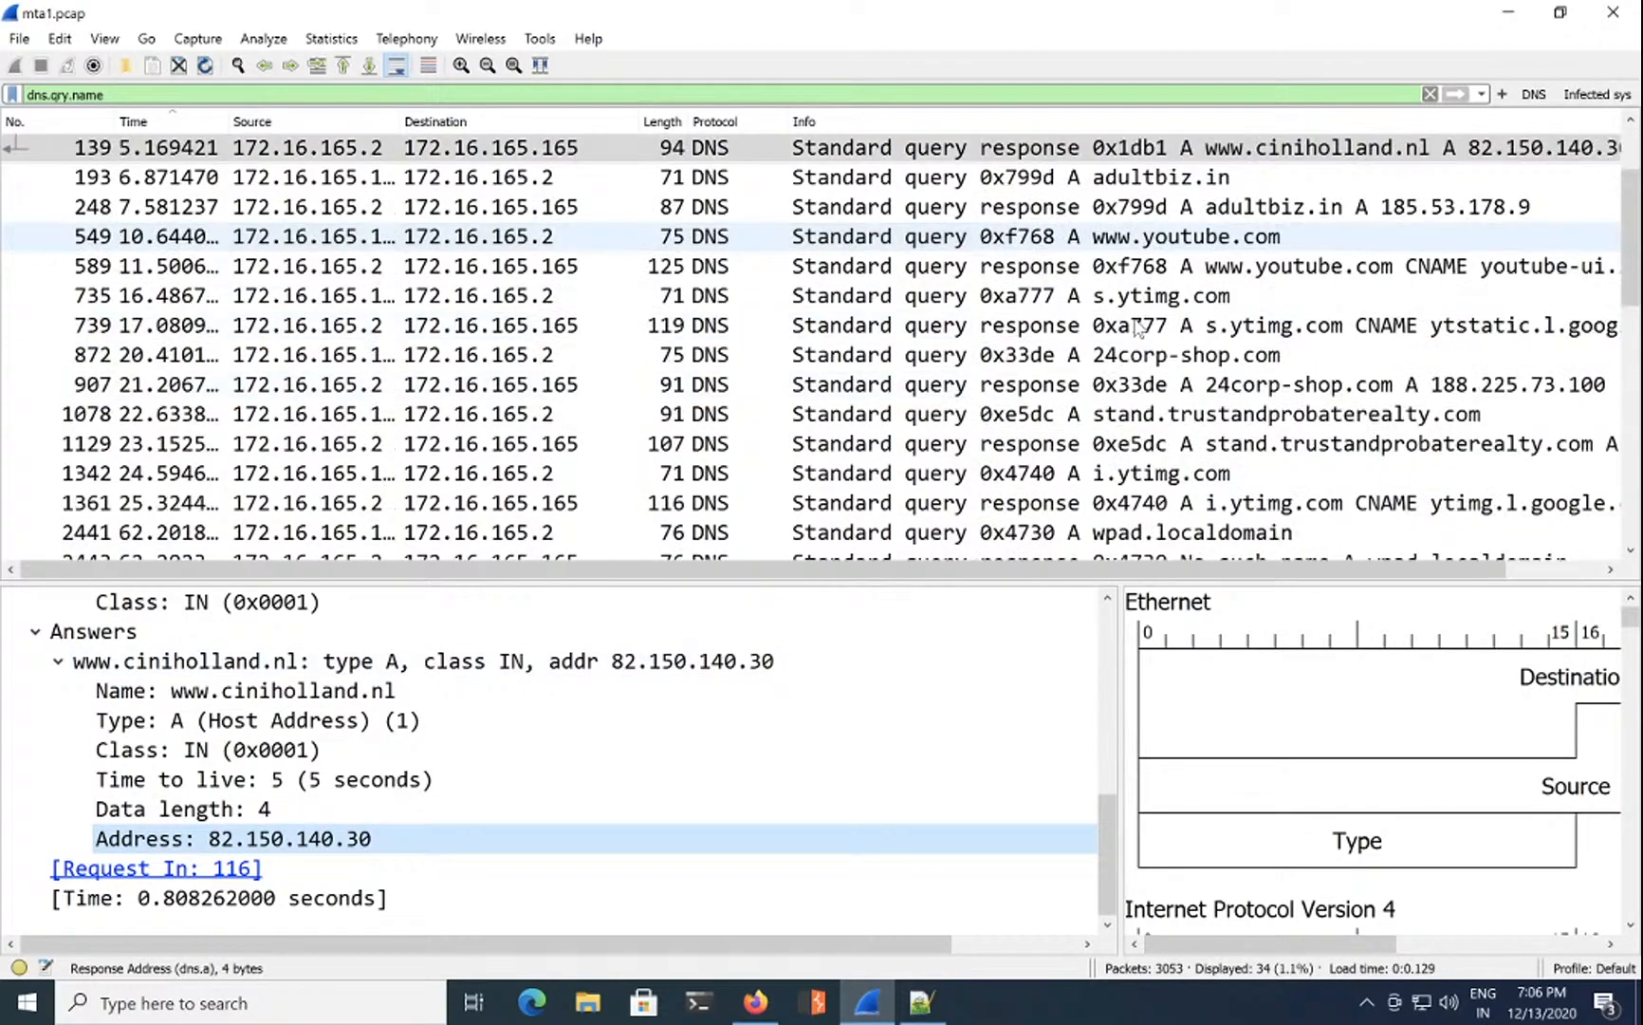
scroll(1196, 382, down, 2)
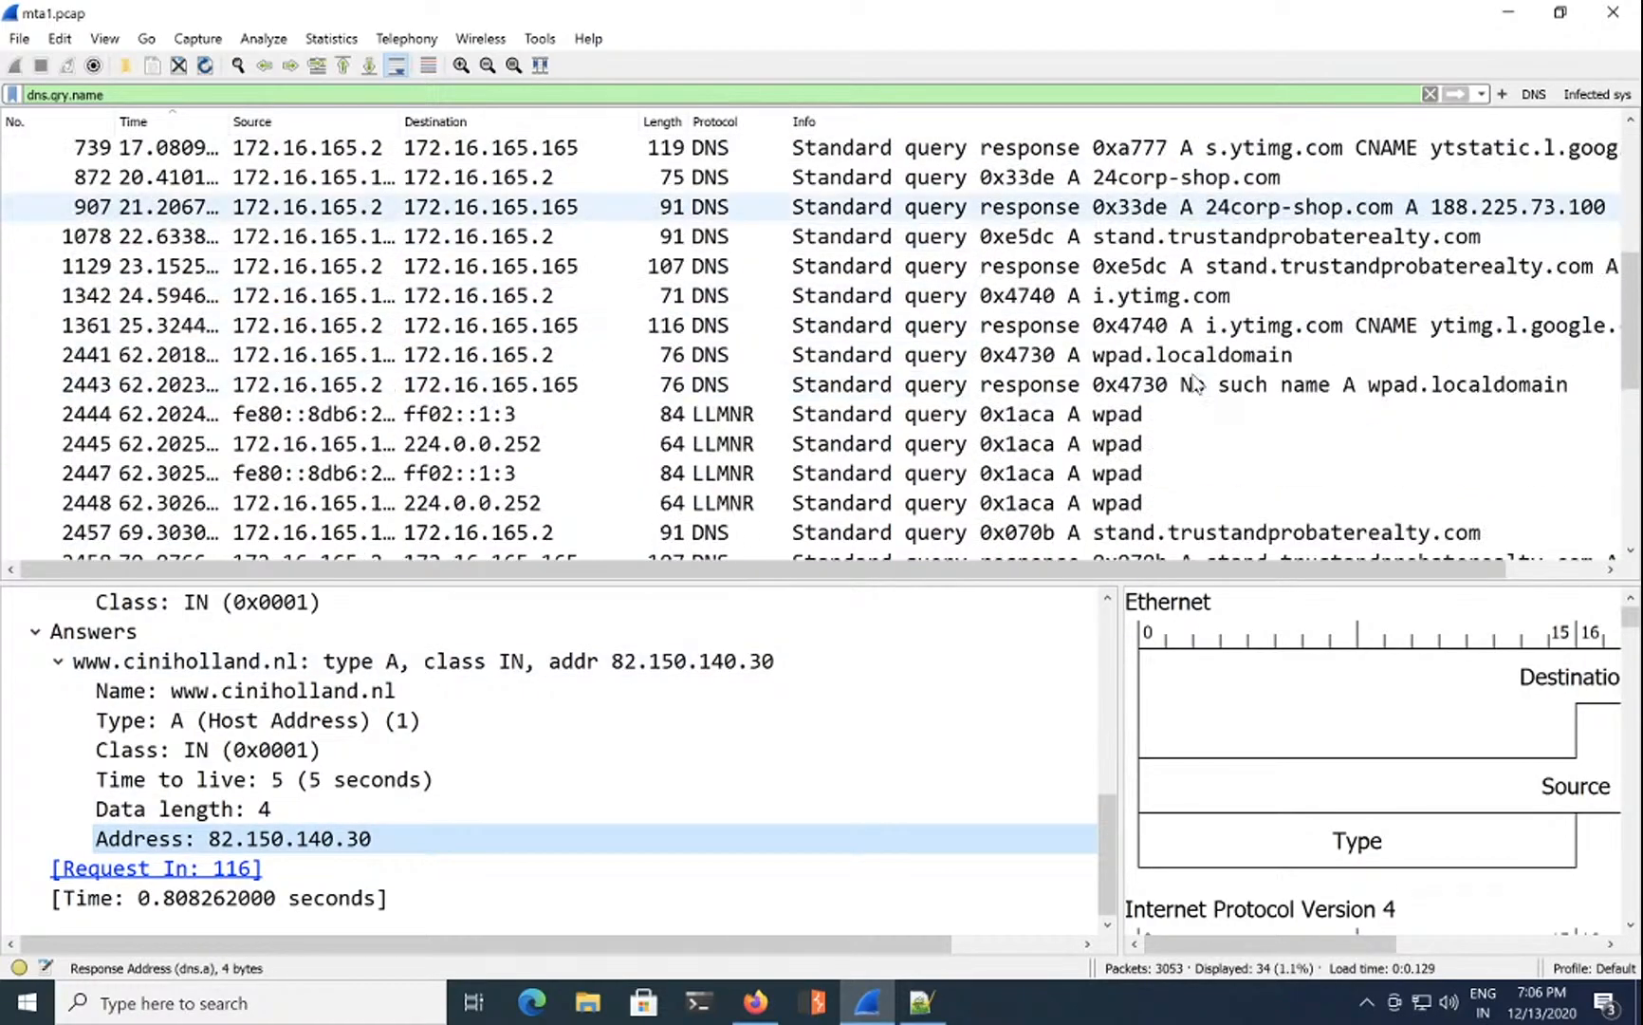
scroll(1195, 383, up, 3)
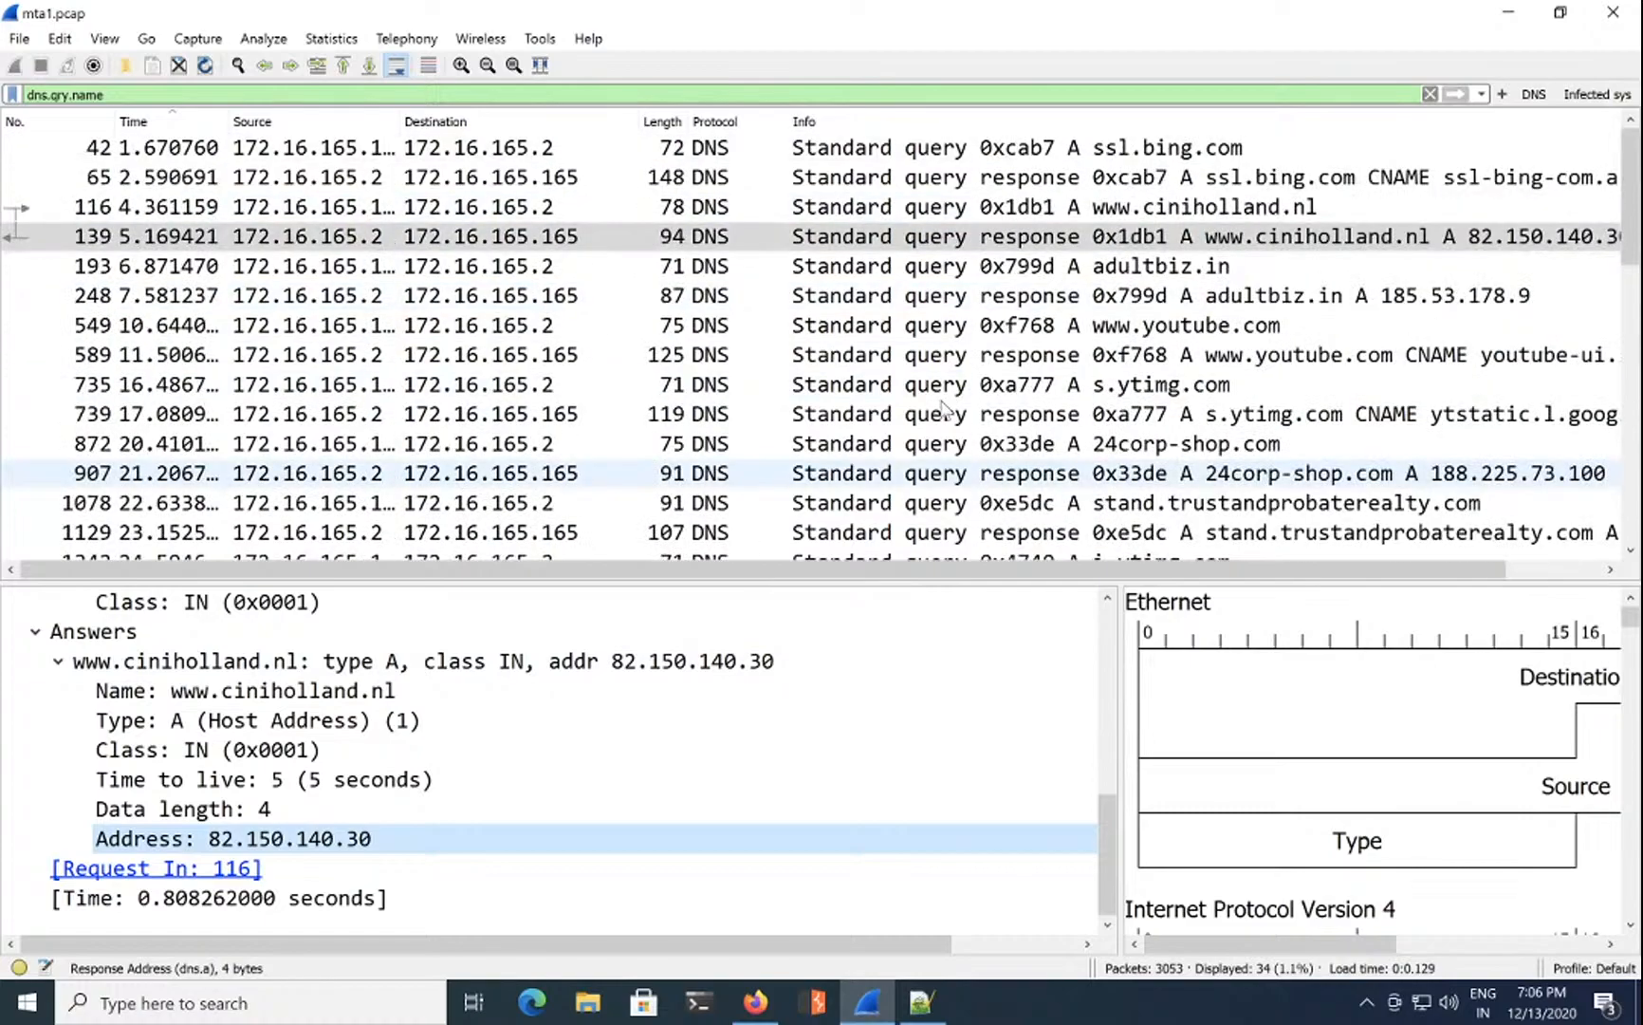
click(772, 1009)
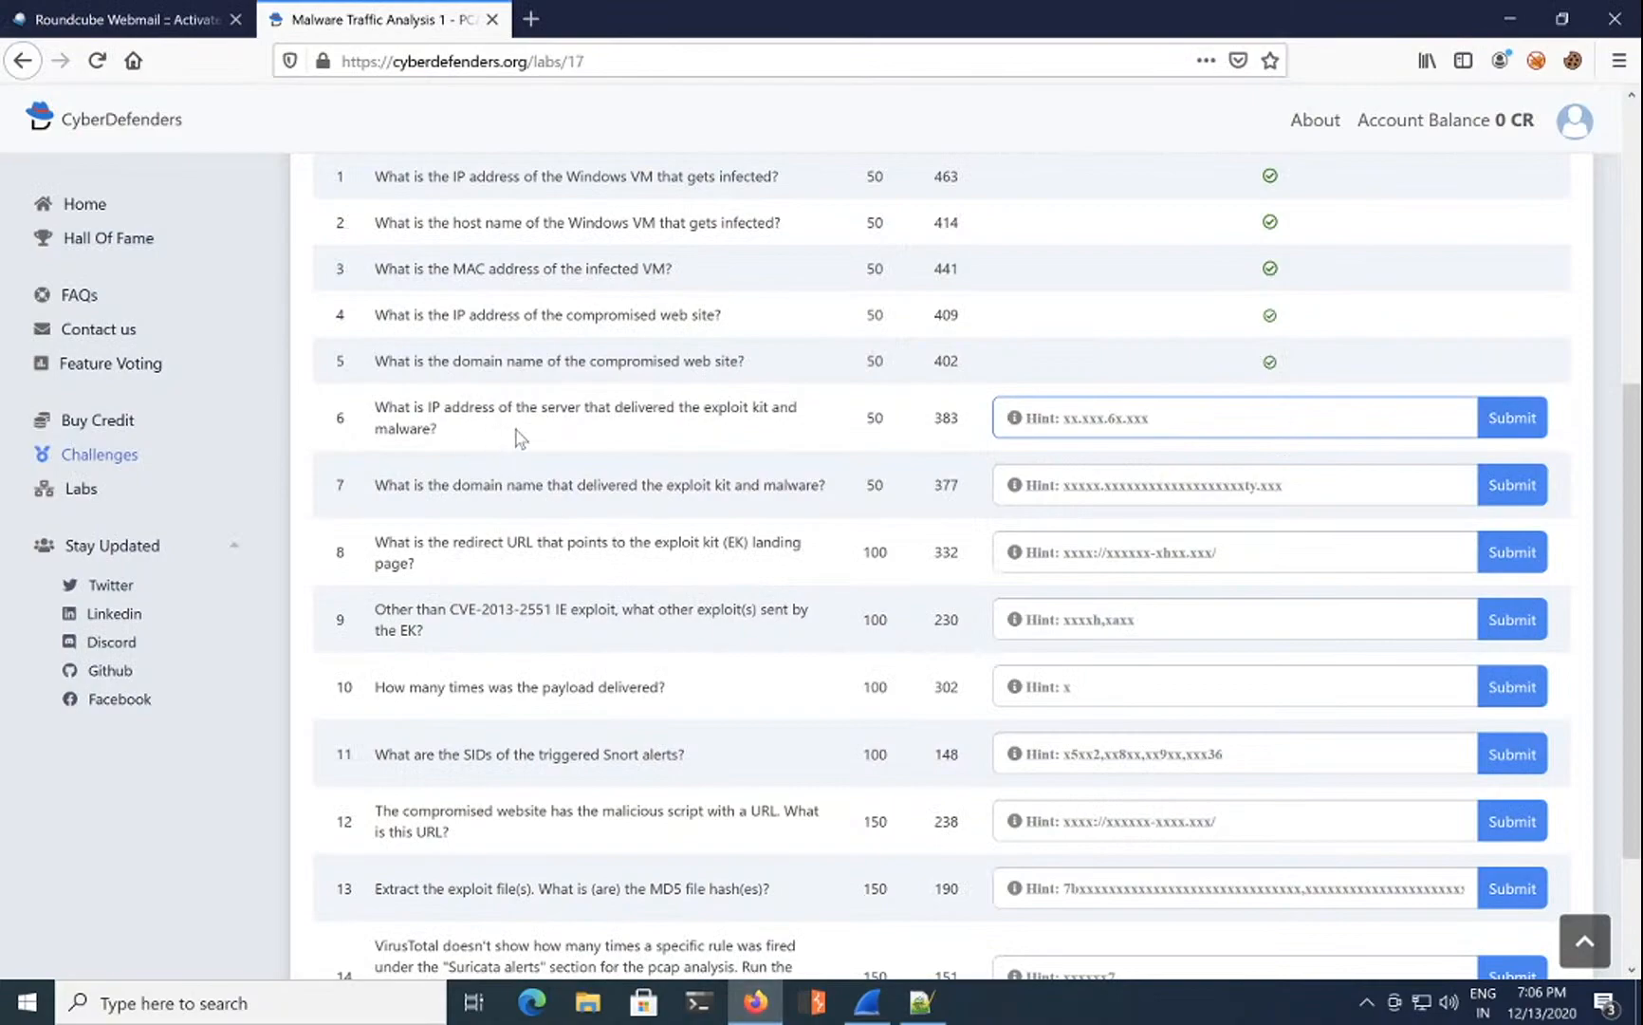
click(560, 427)
double_click(631, 407)
triple_click(631, 410)
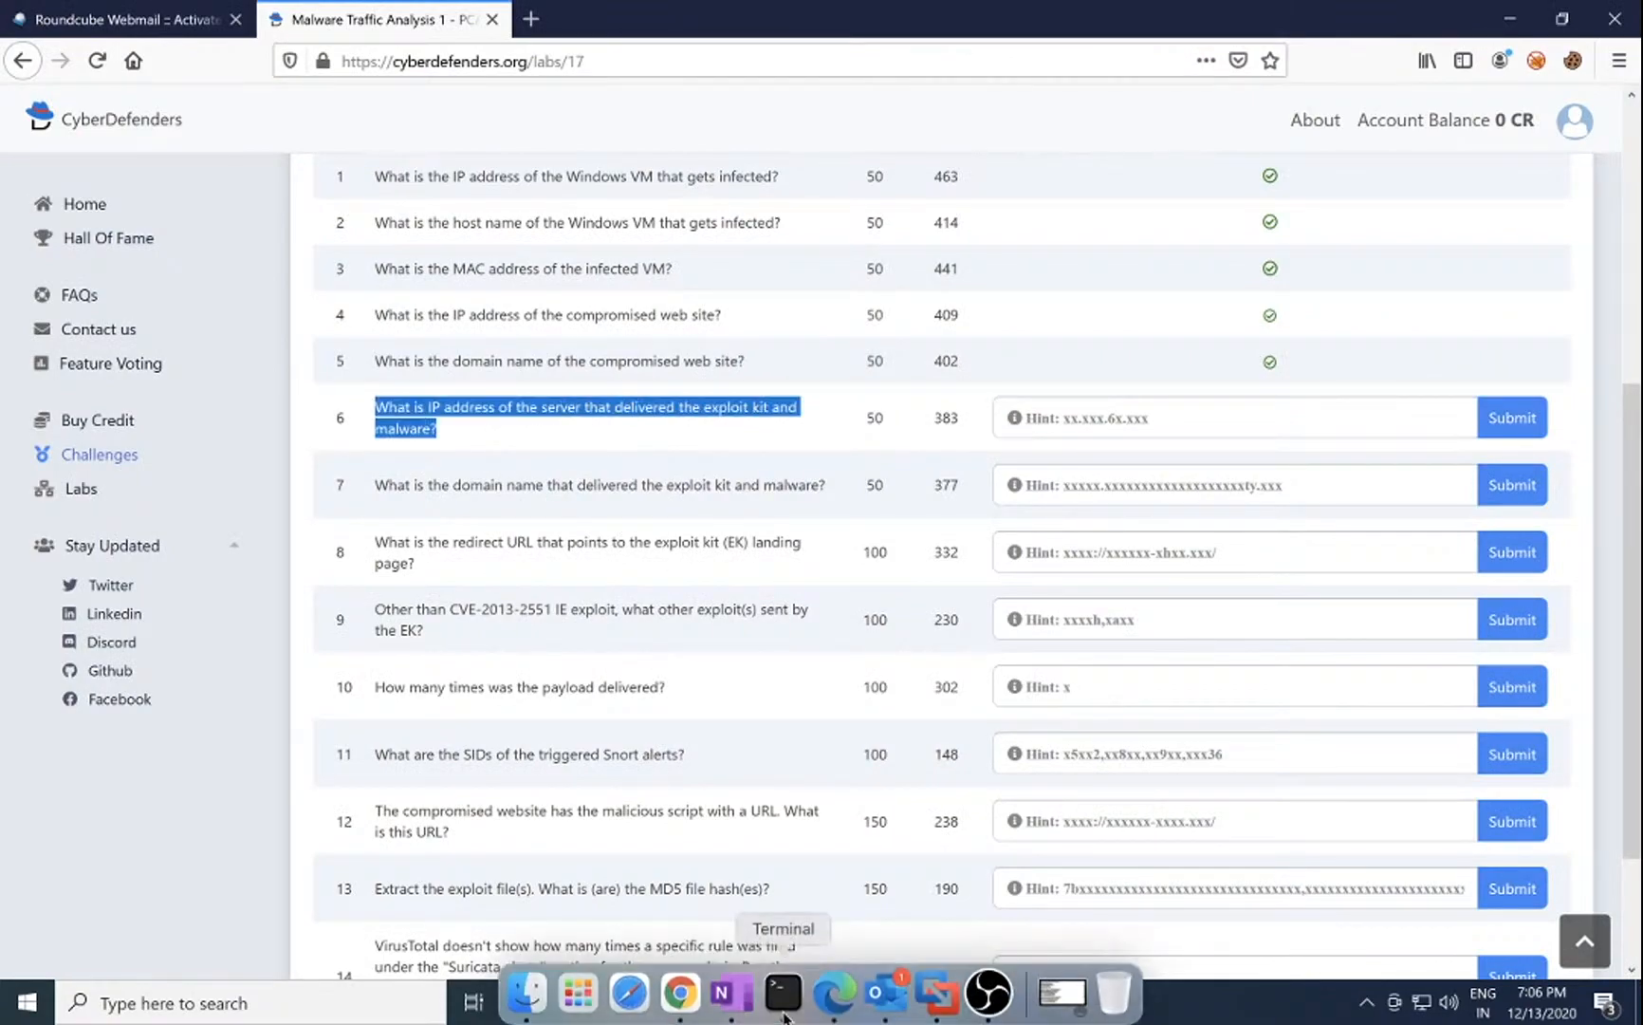
click(869, 1001)
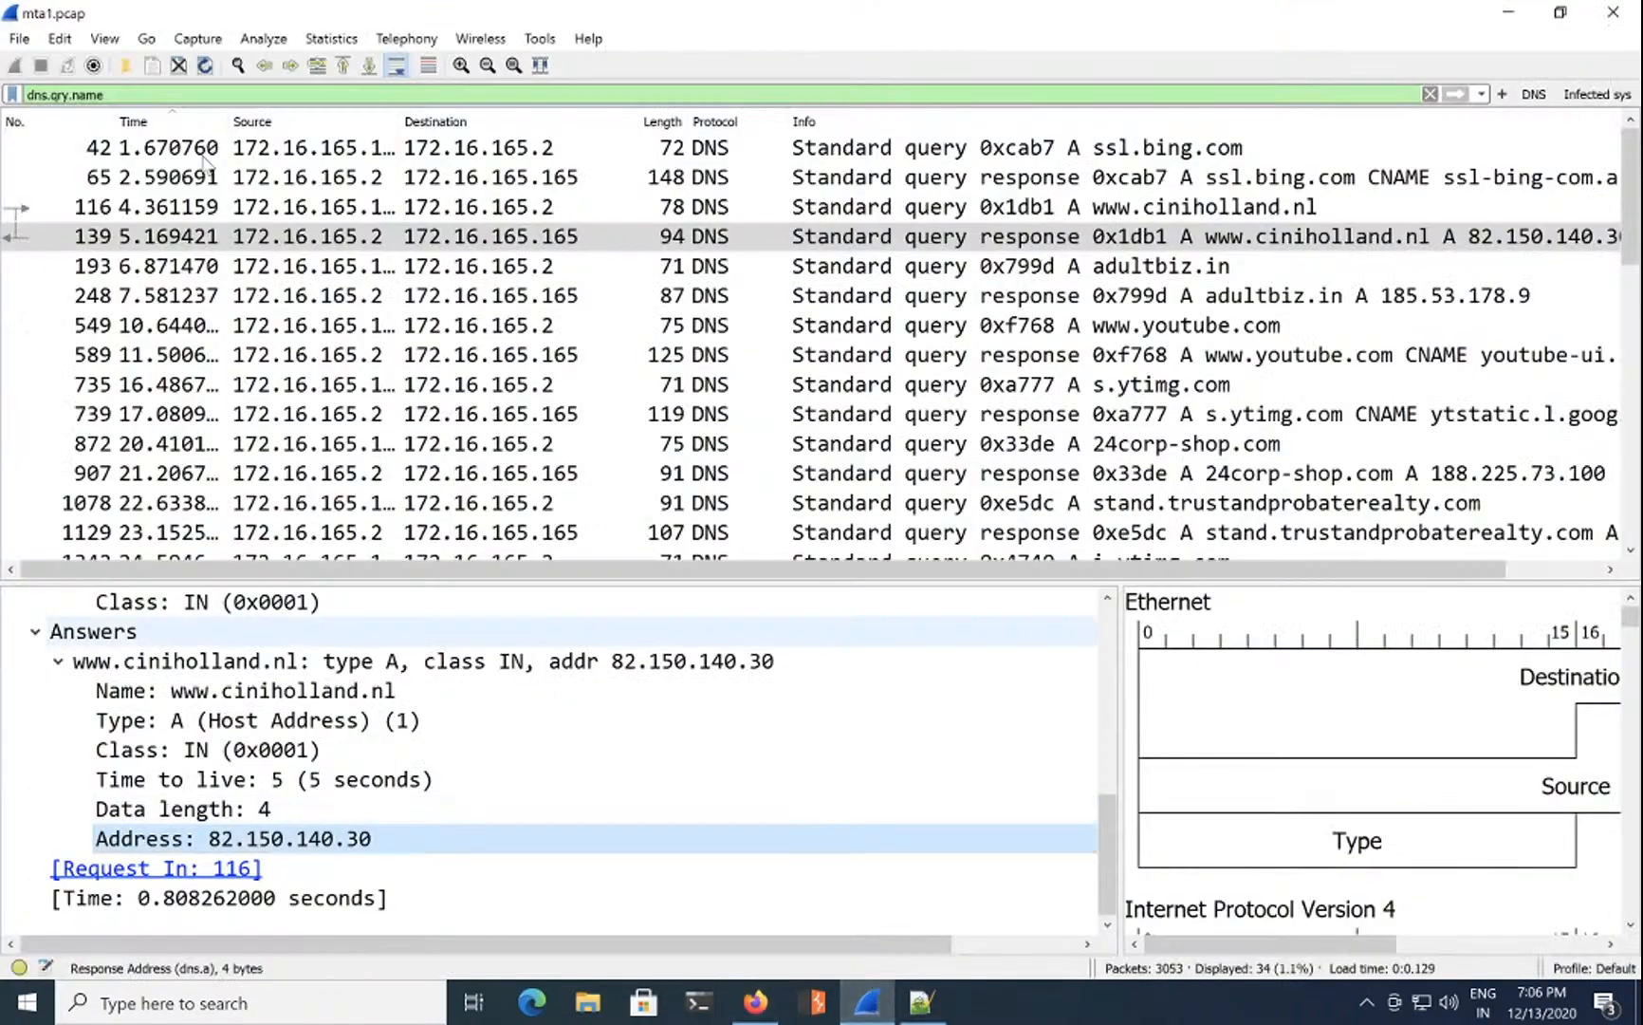
click(19, 38)
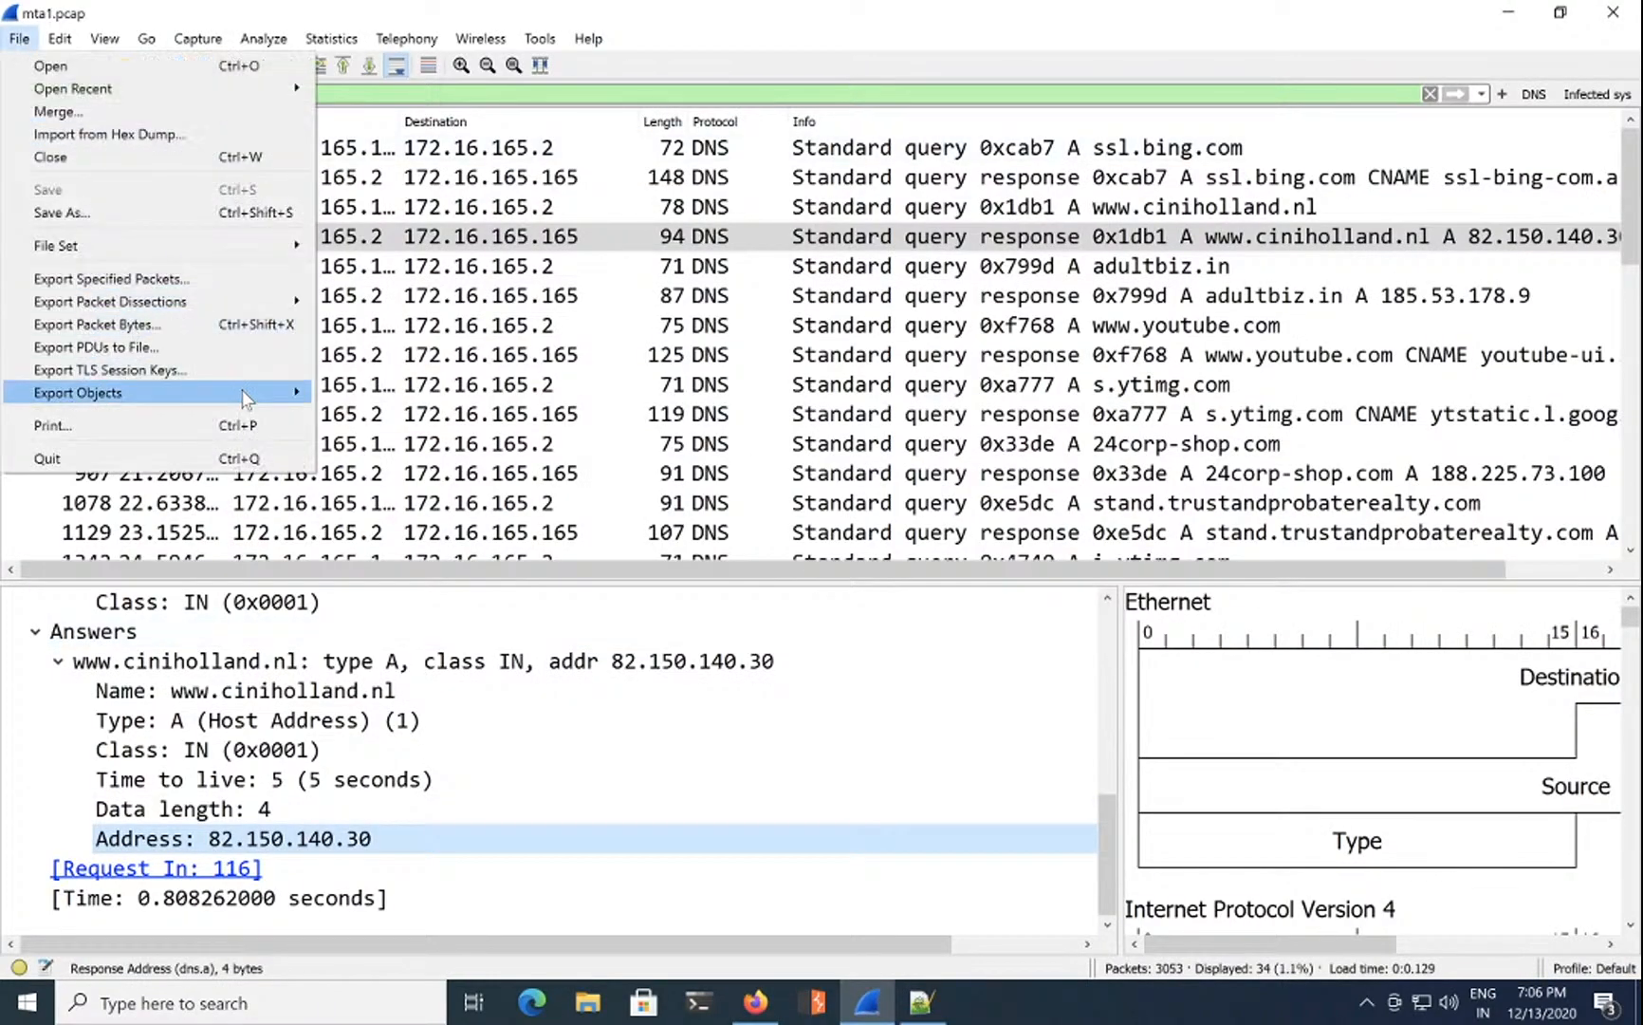
mouse_move(295, 390)
click(389, 418)
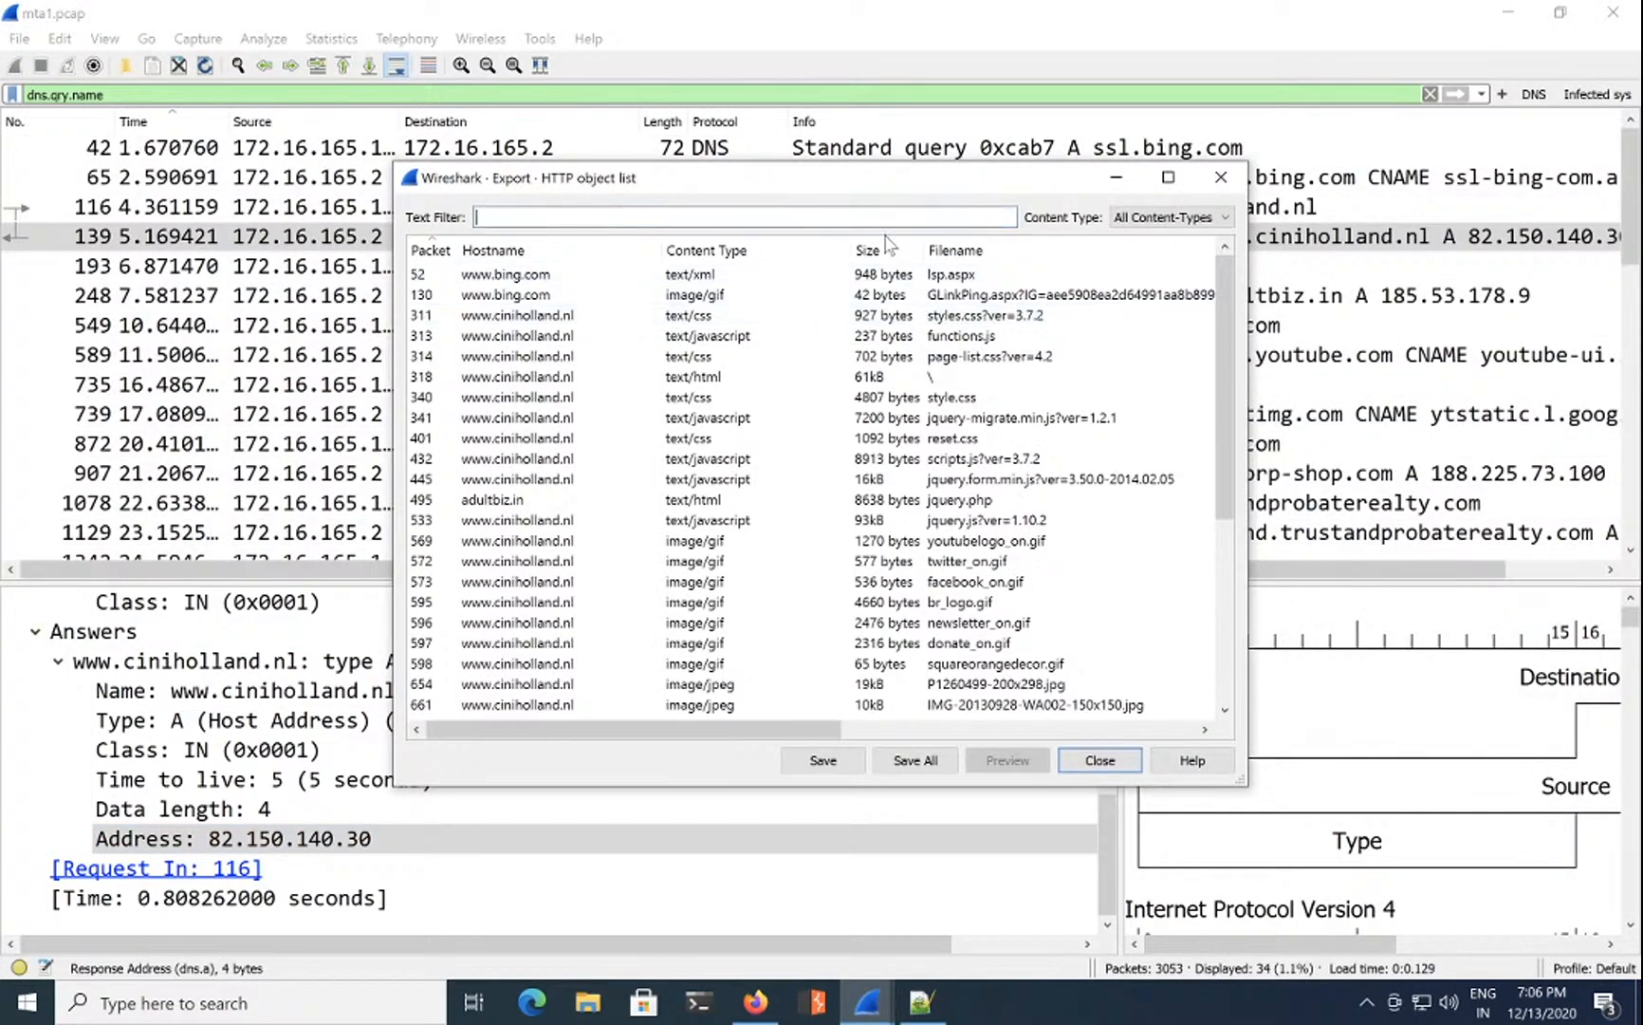
click(800, 254)
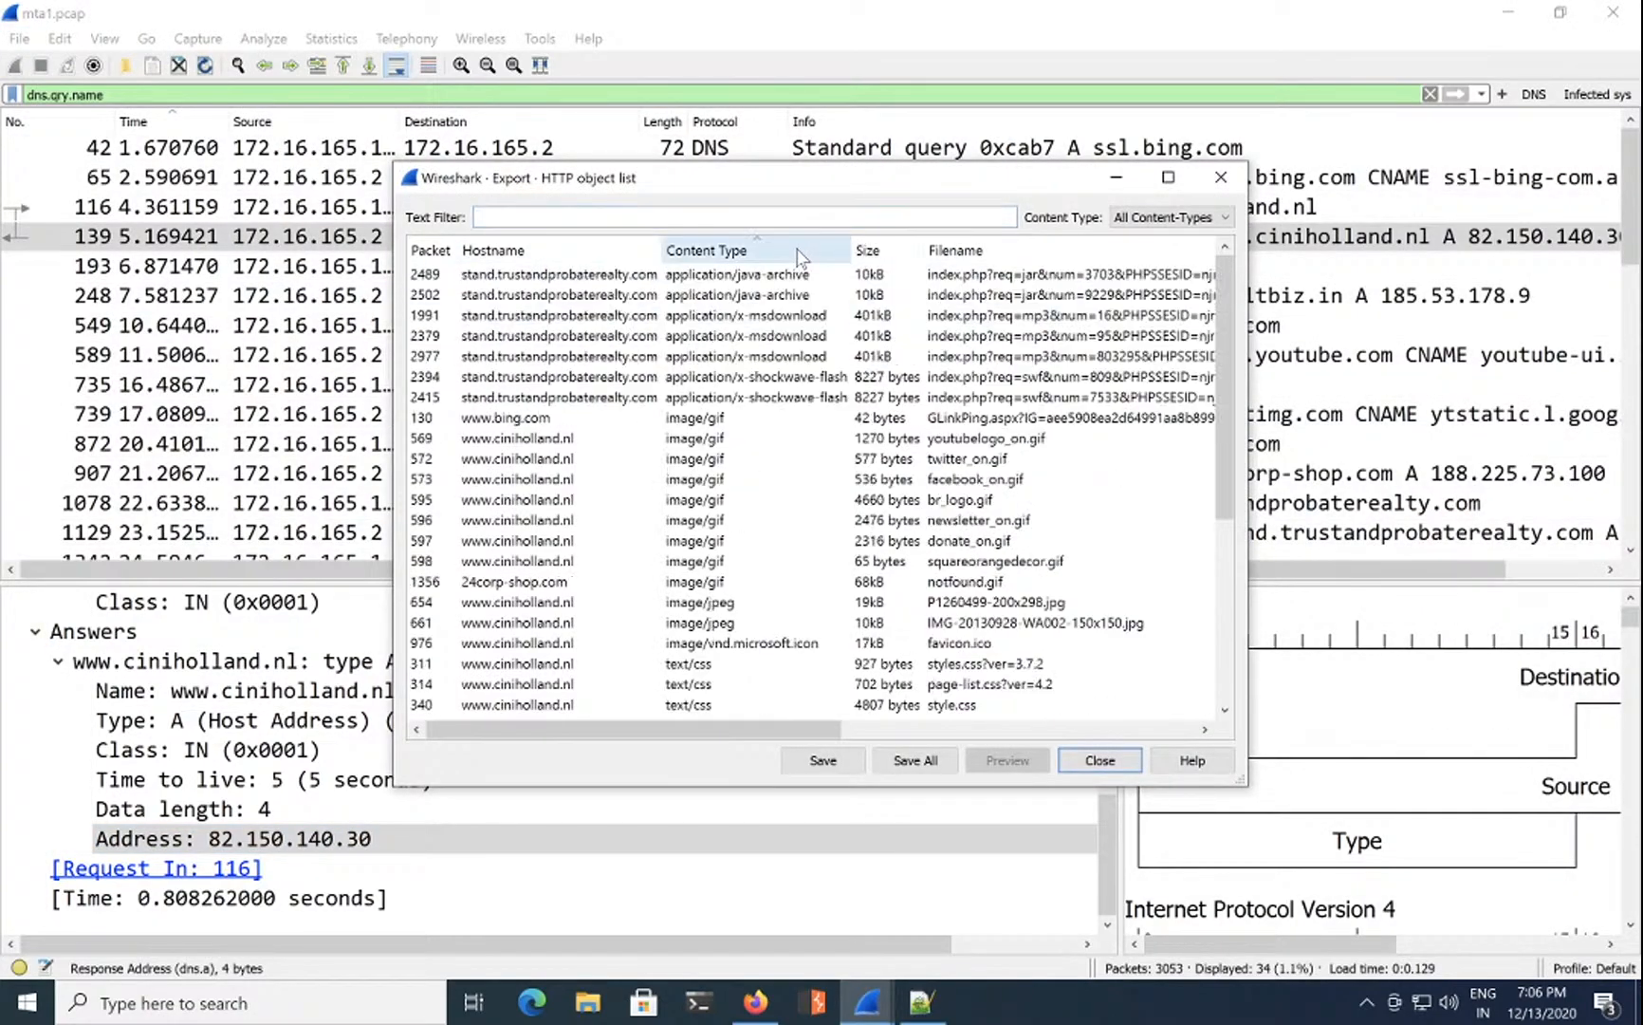
click(786, 275)
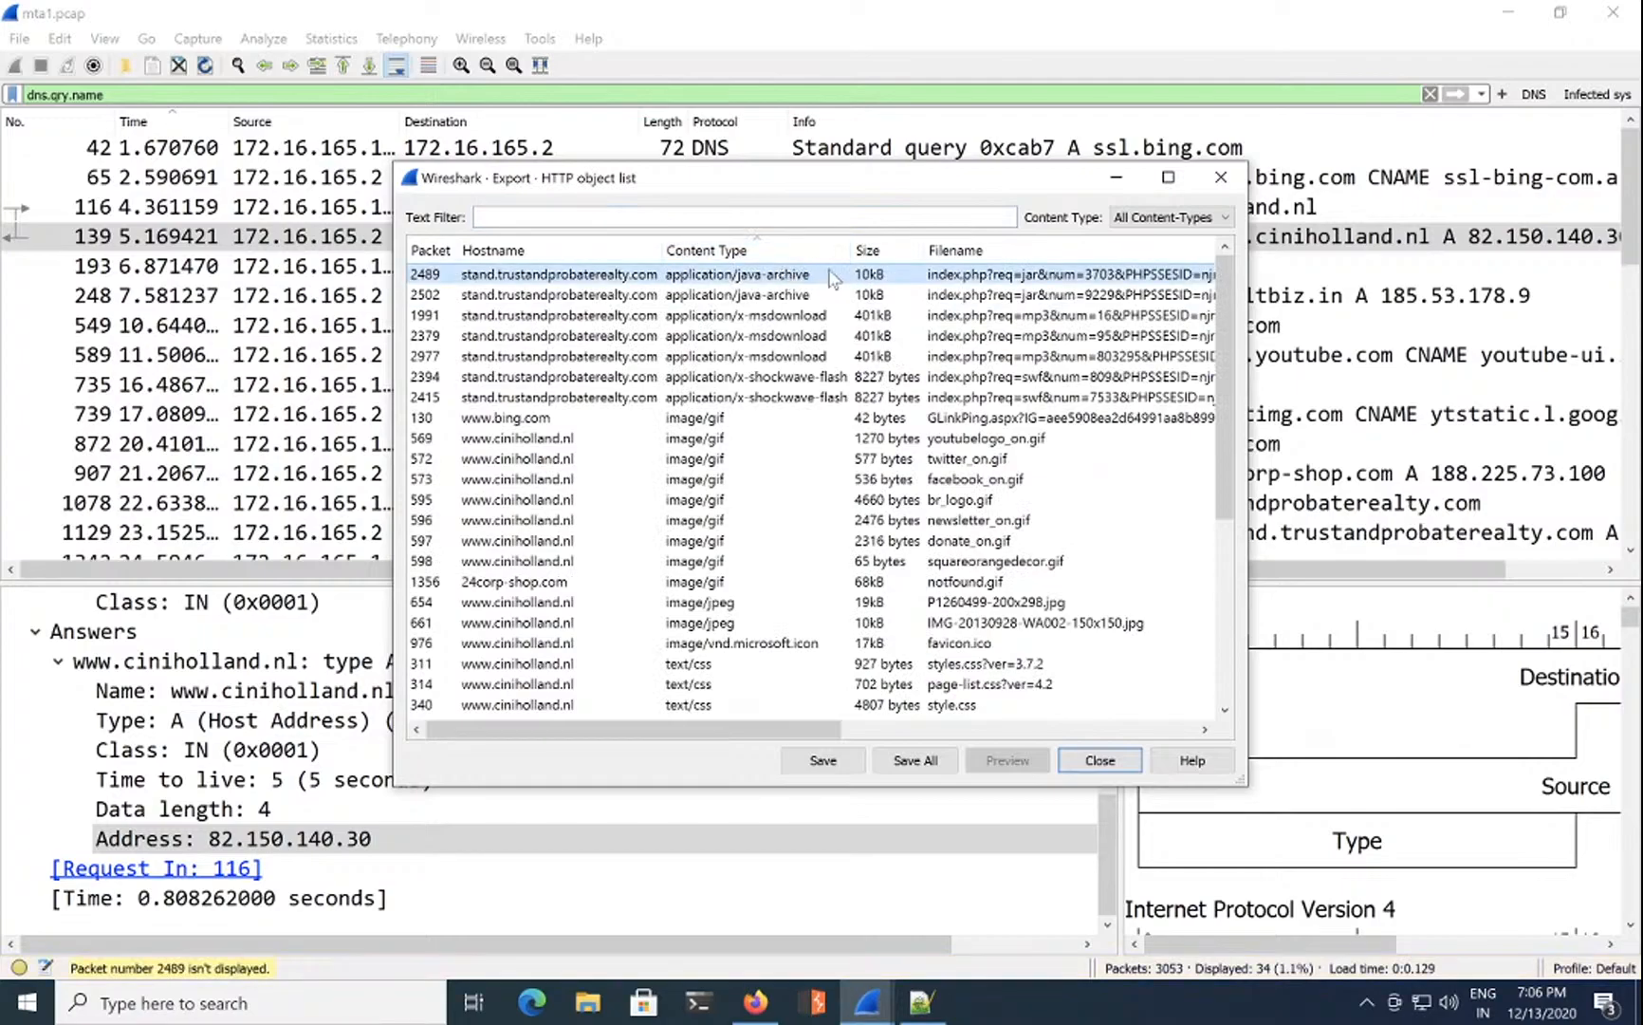
click(813, 316)
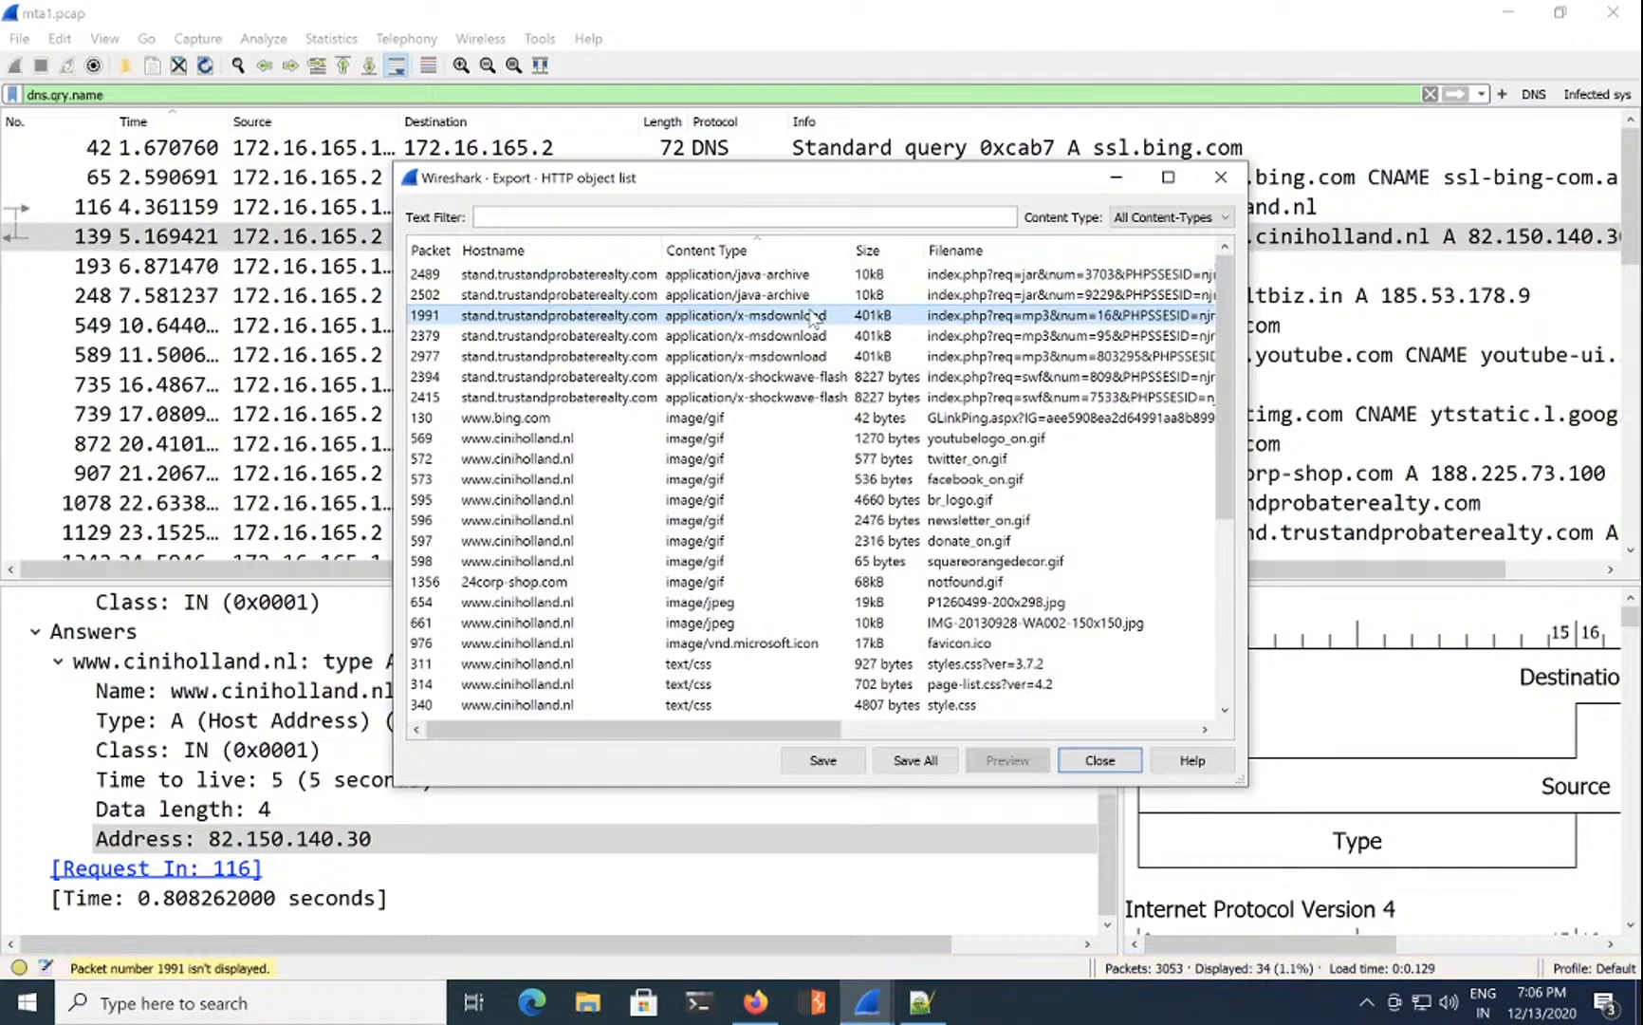
click(807, 336)
click(804, 384)
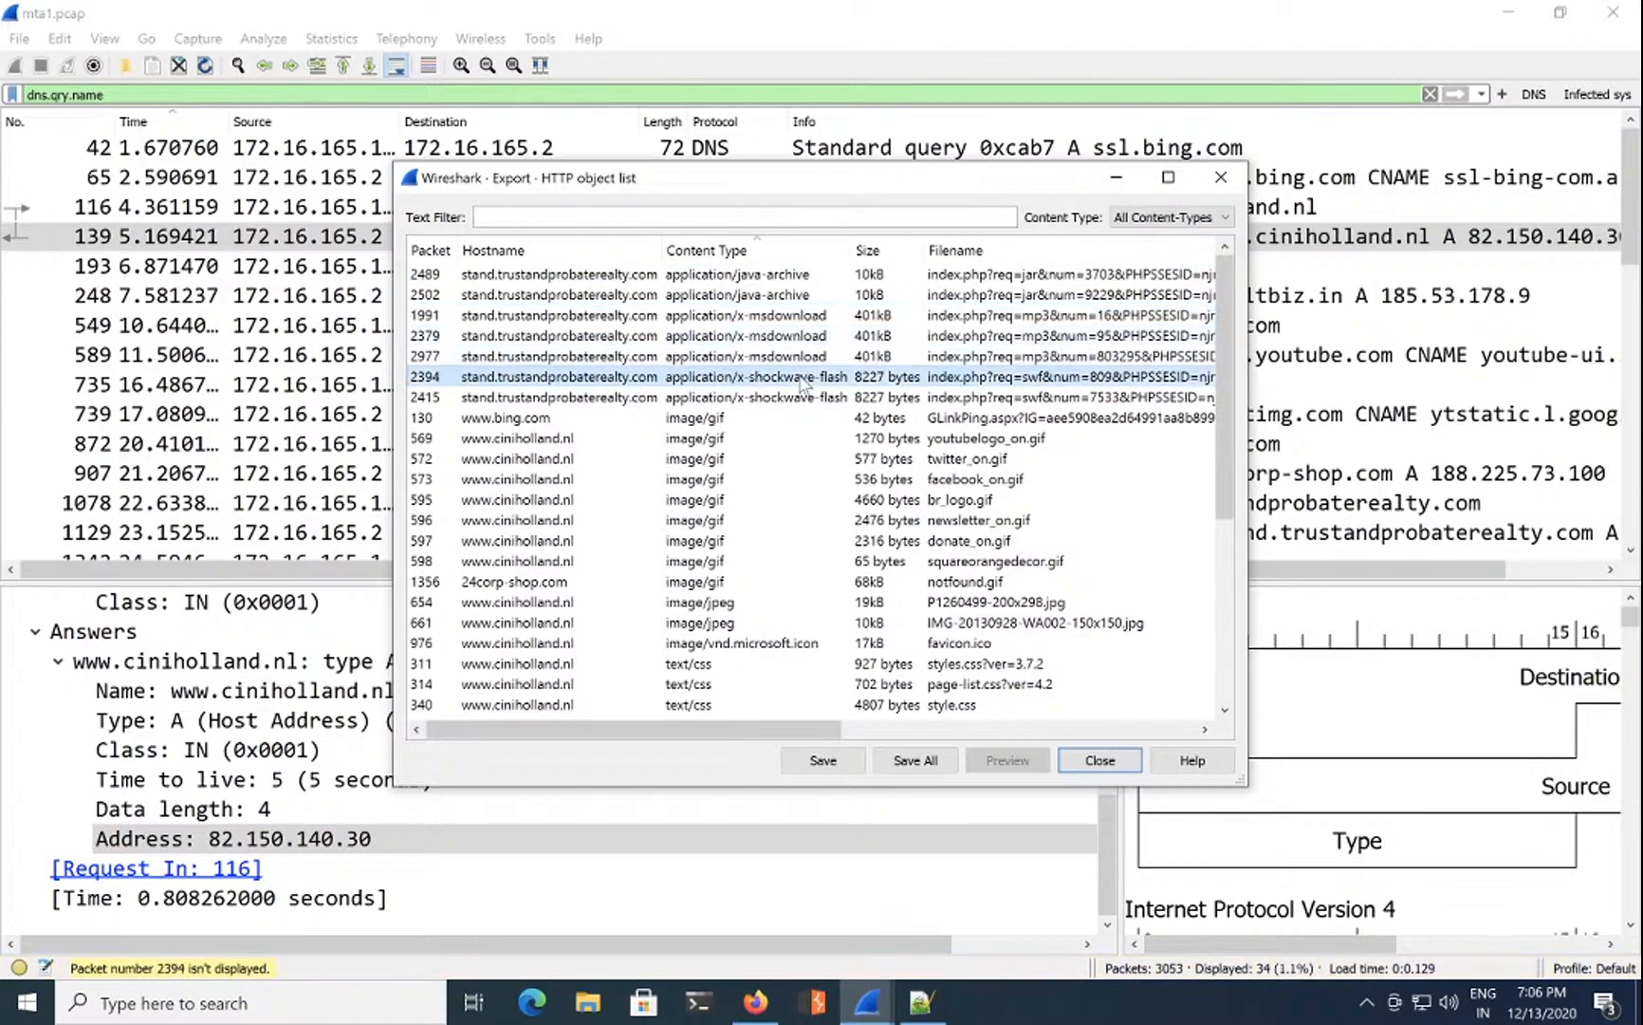
click(1098, 761)
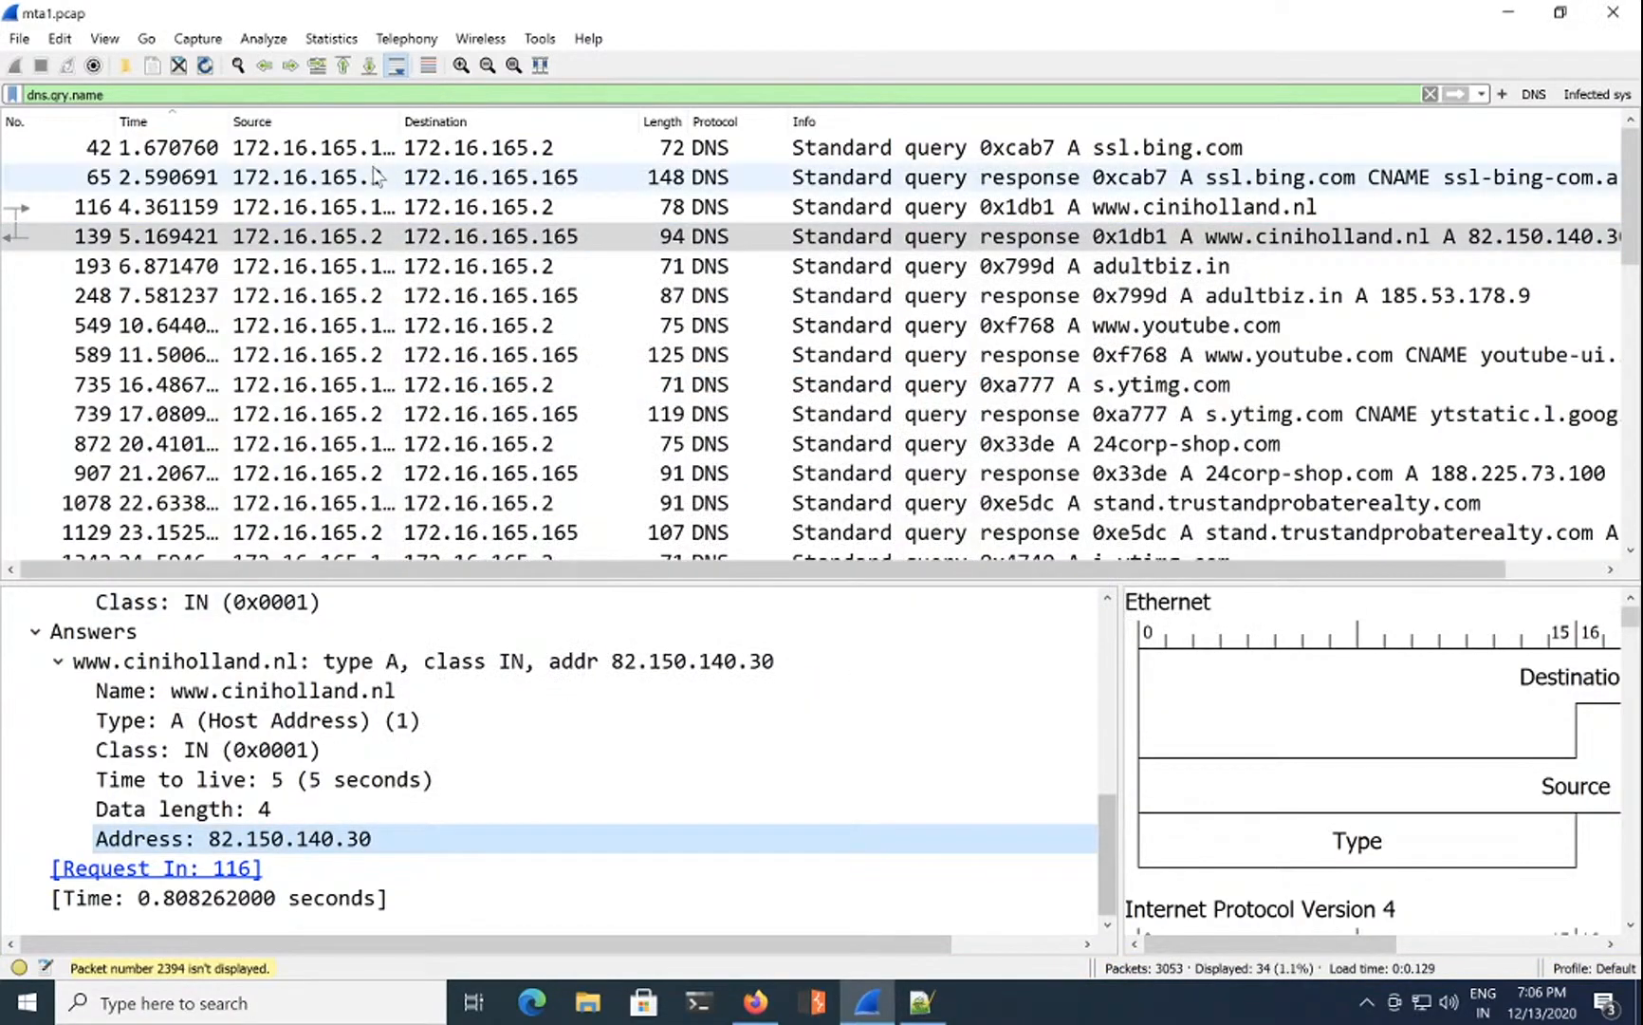
Step: Clear the dns.qry.name display filter so every packet in the capture is listed
click(175, 97)
key(BackSpace)
key(BackSpace)
key(BackSpace)
key(BackSpace)
key(BackSpace)
key(BackSpace)
key(BackSpace)
key(BackSpace)
key(BackSpace)
key(BackSpace)
key(BackSpace)
key(BackSpace)
key(Return)
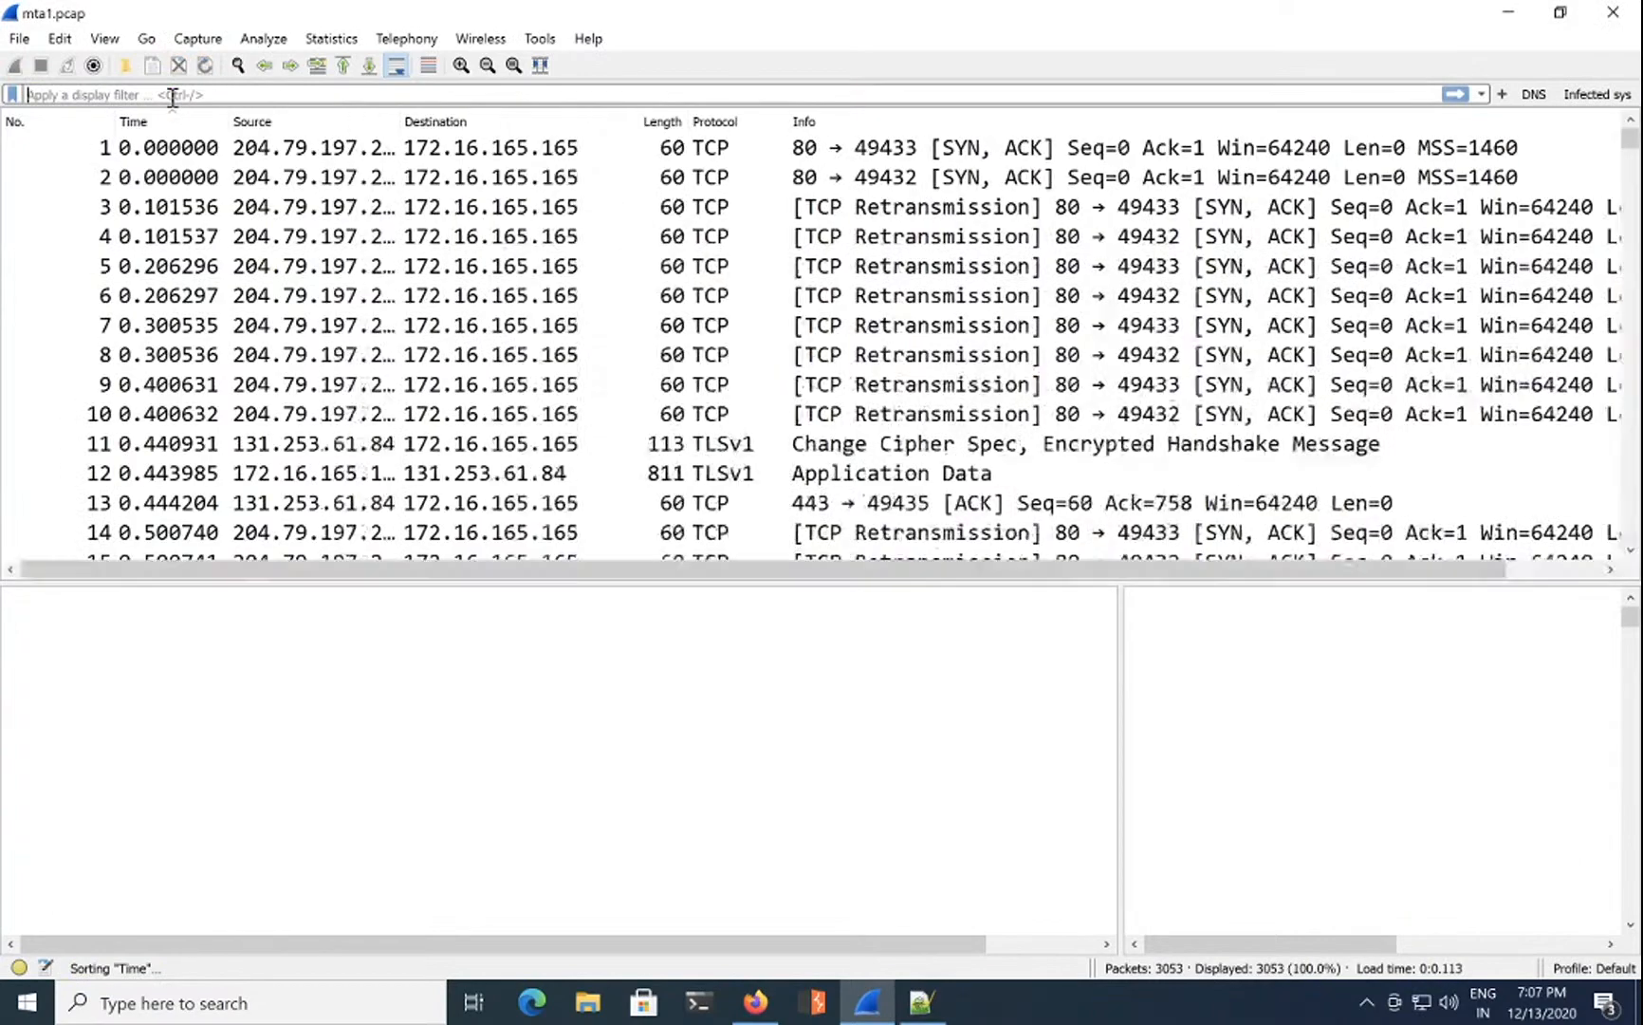
text(29)
key(BackSpace)
text(394)
key(BackSpace)
key(BackSpace)
key(BackSpace)
key(BackSpace)
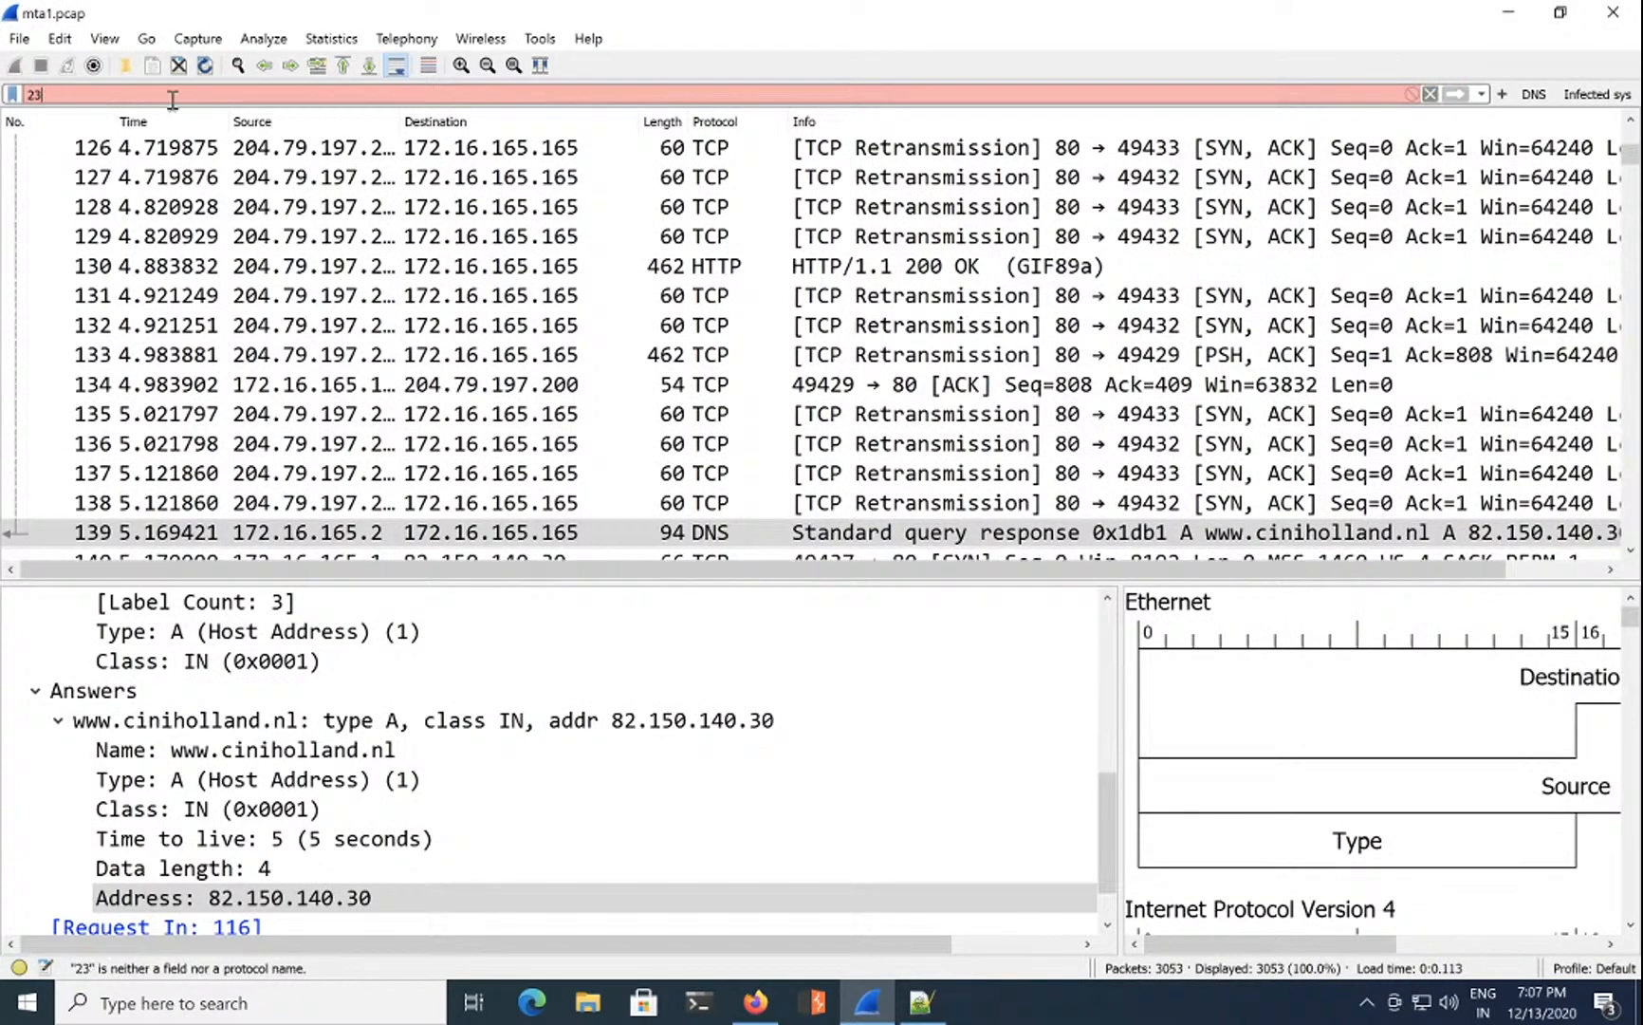
scroll(202, 410, down, 13)
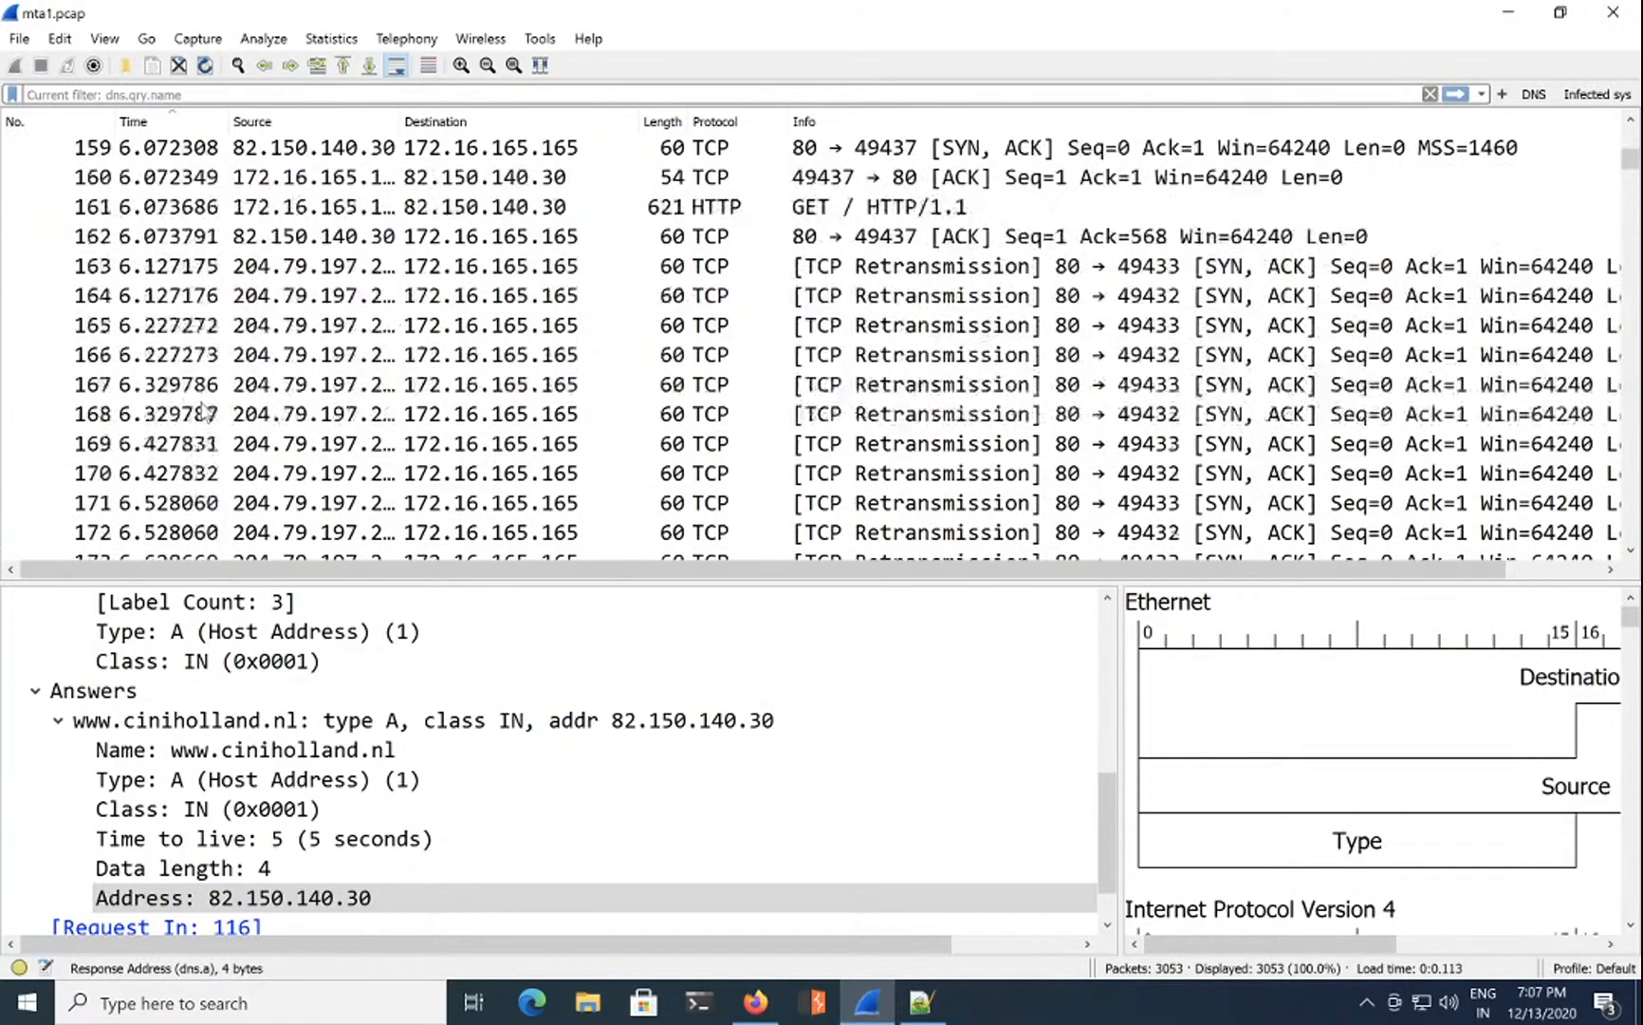
Step: In the HTTP object list sorted by content type, jump to the shockwave-flash object in packet 2394
click(19, 38)
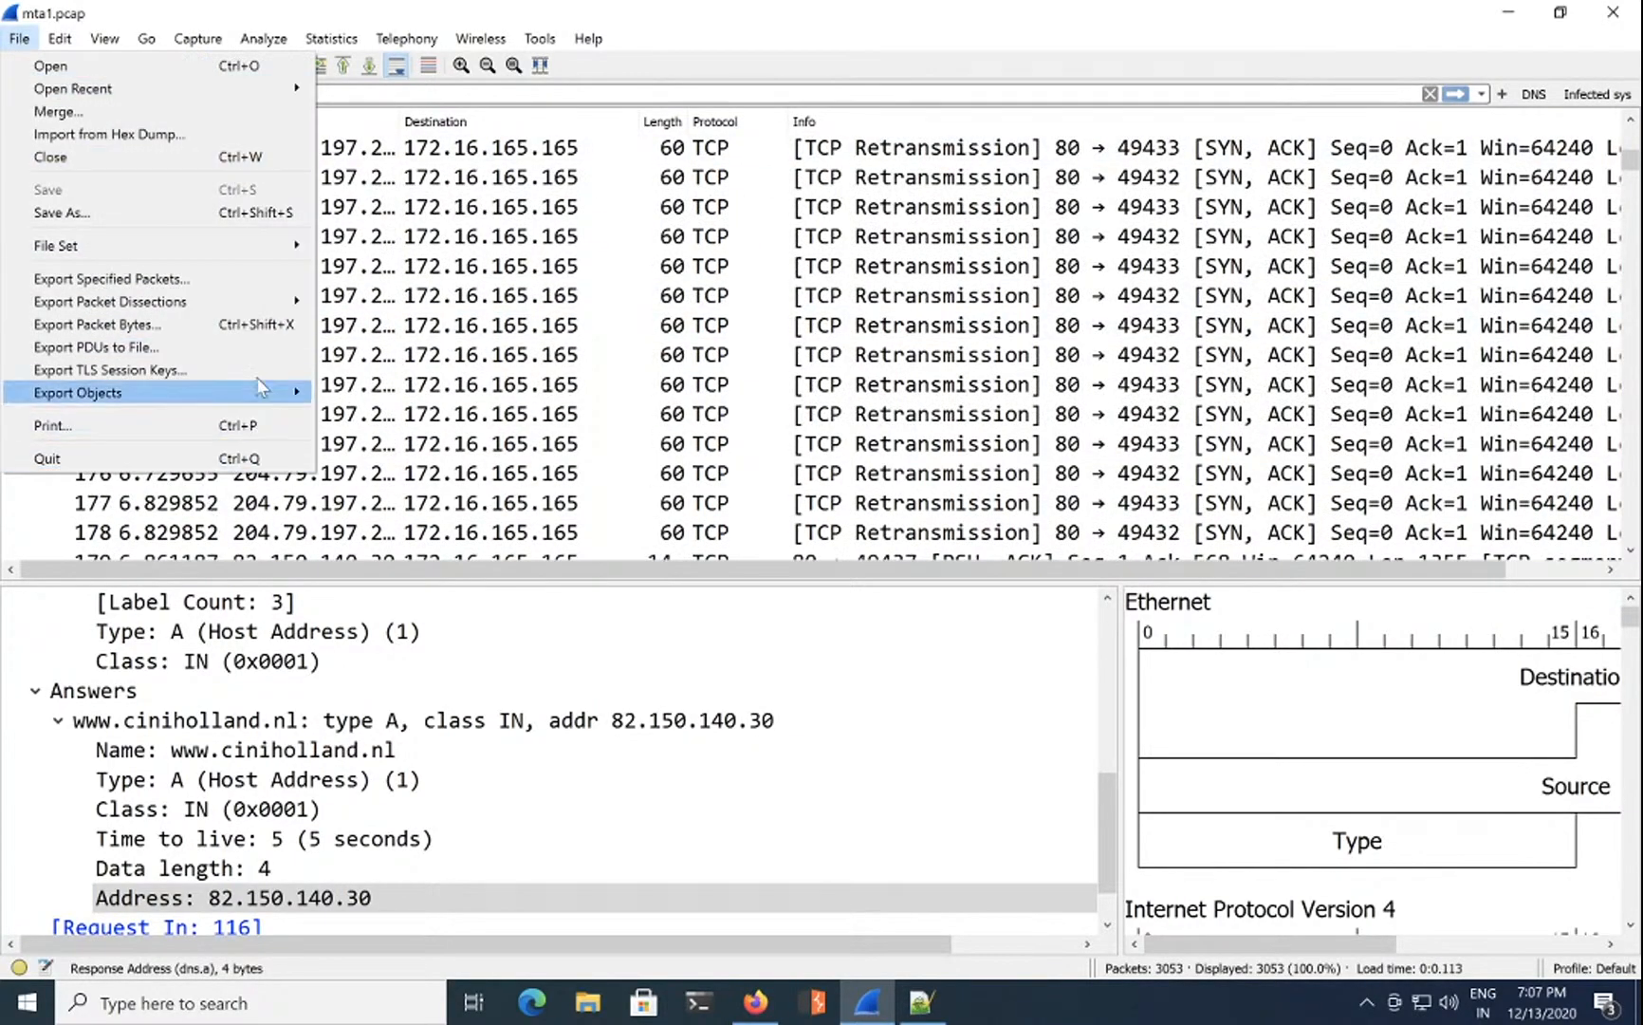
mouse_move(294, 392)
click(379, 419)
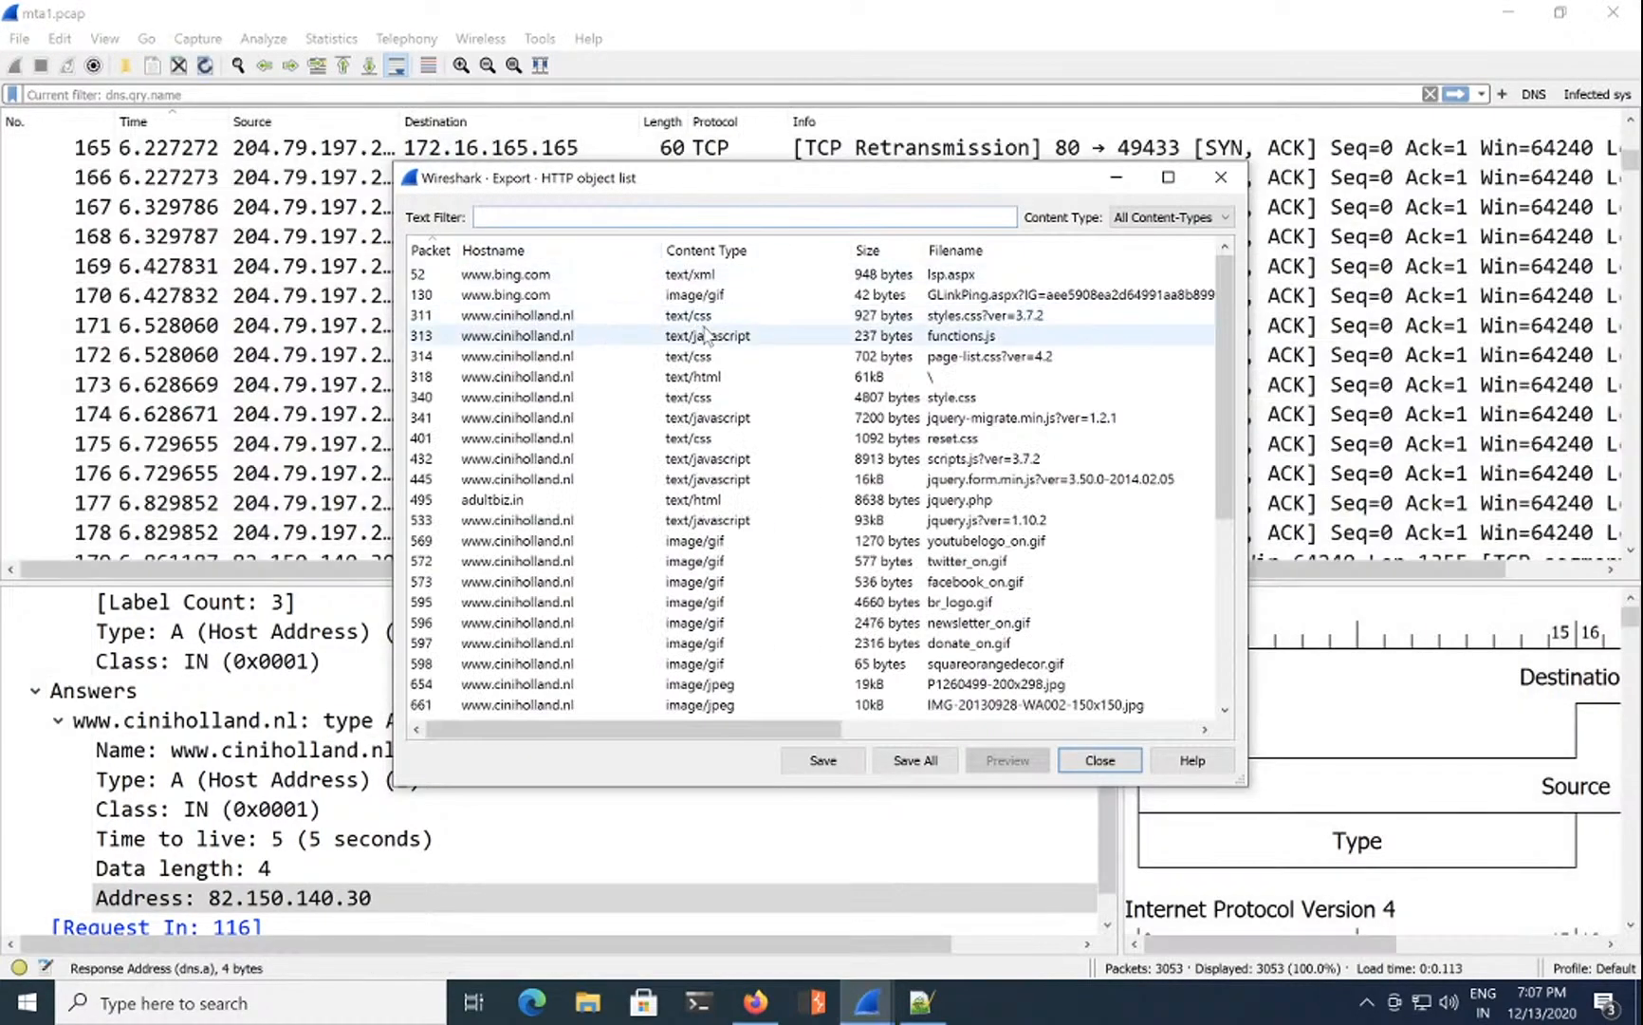
click(758, 250)
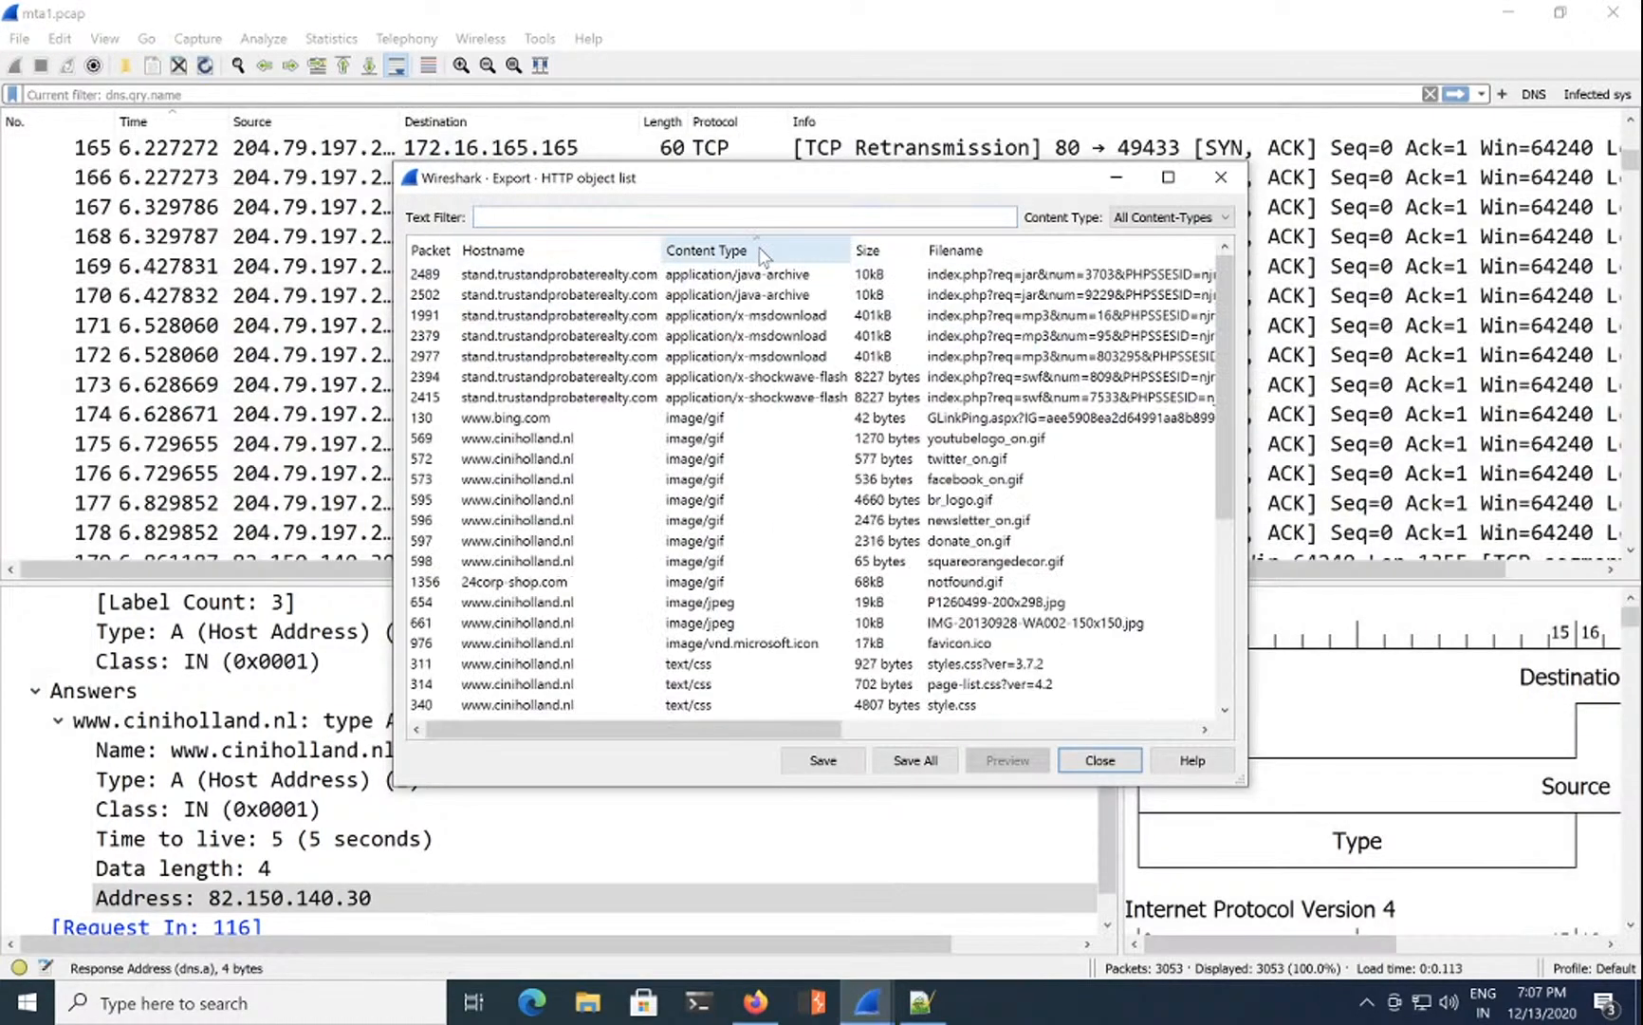
click(768, 380)
drag(941, 180, 1258, 167)
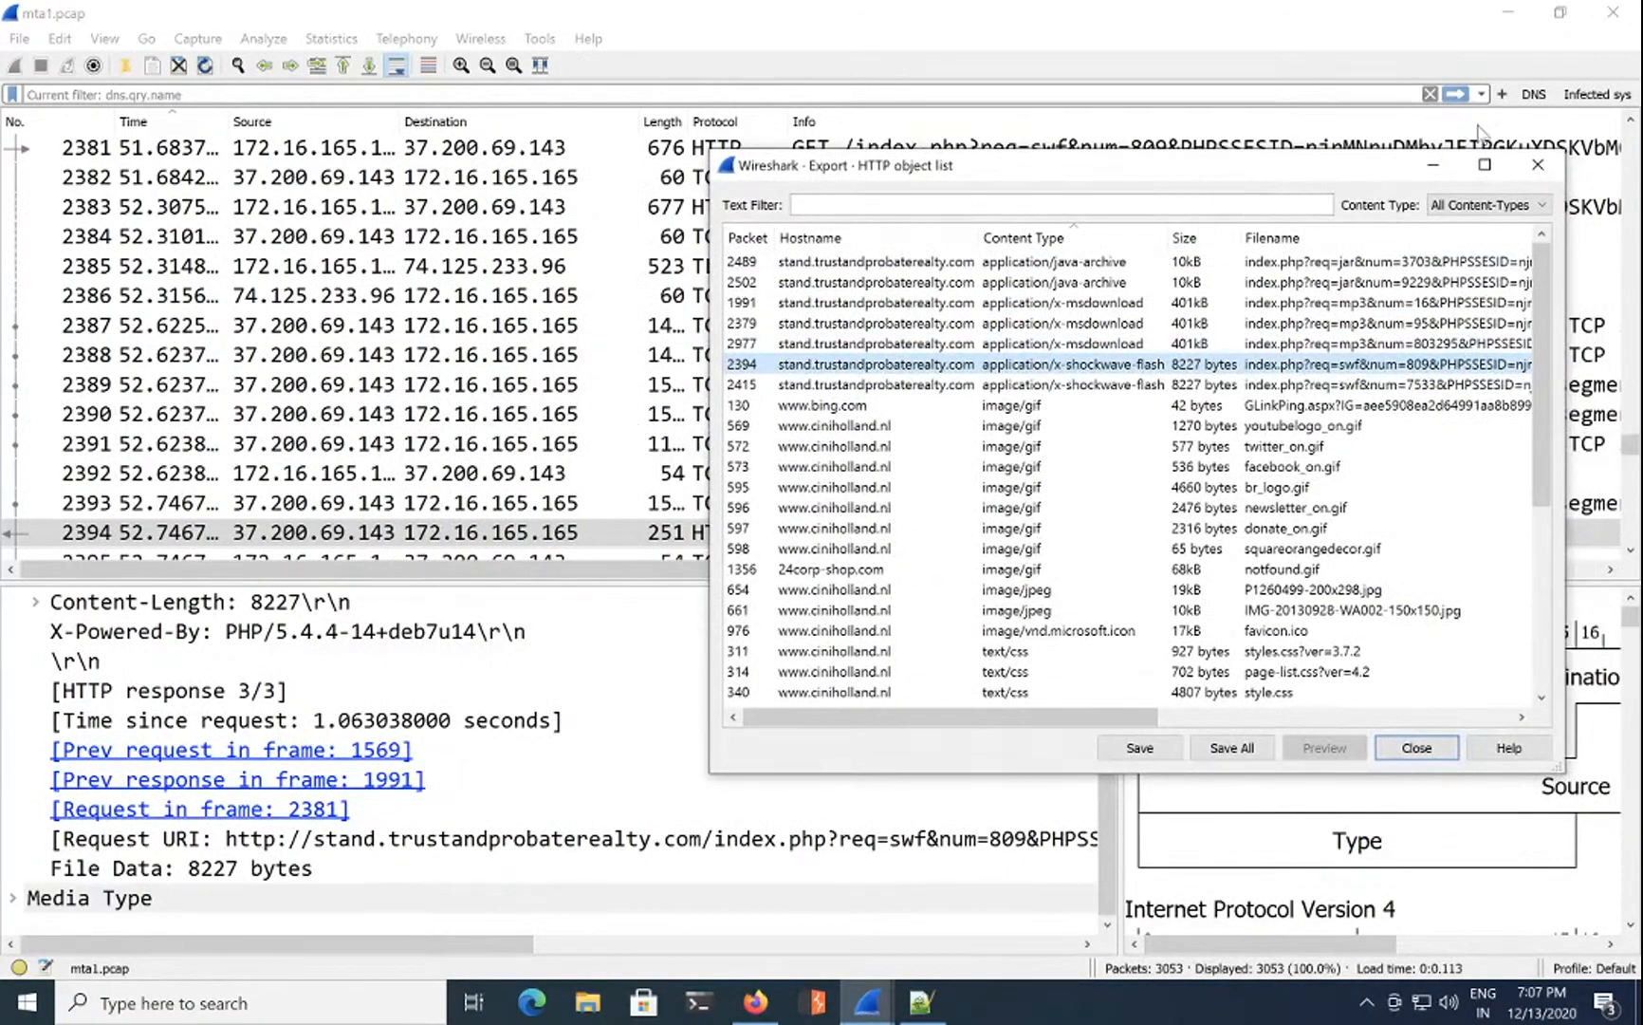
click(1538, 165)
Step: Open packet 2394 in a maximized window and inspect its Media Type section
double_click(711, 532)
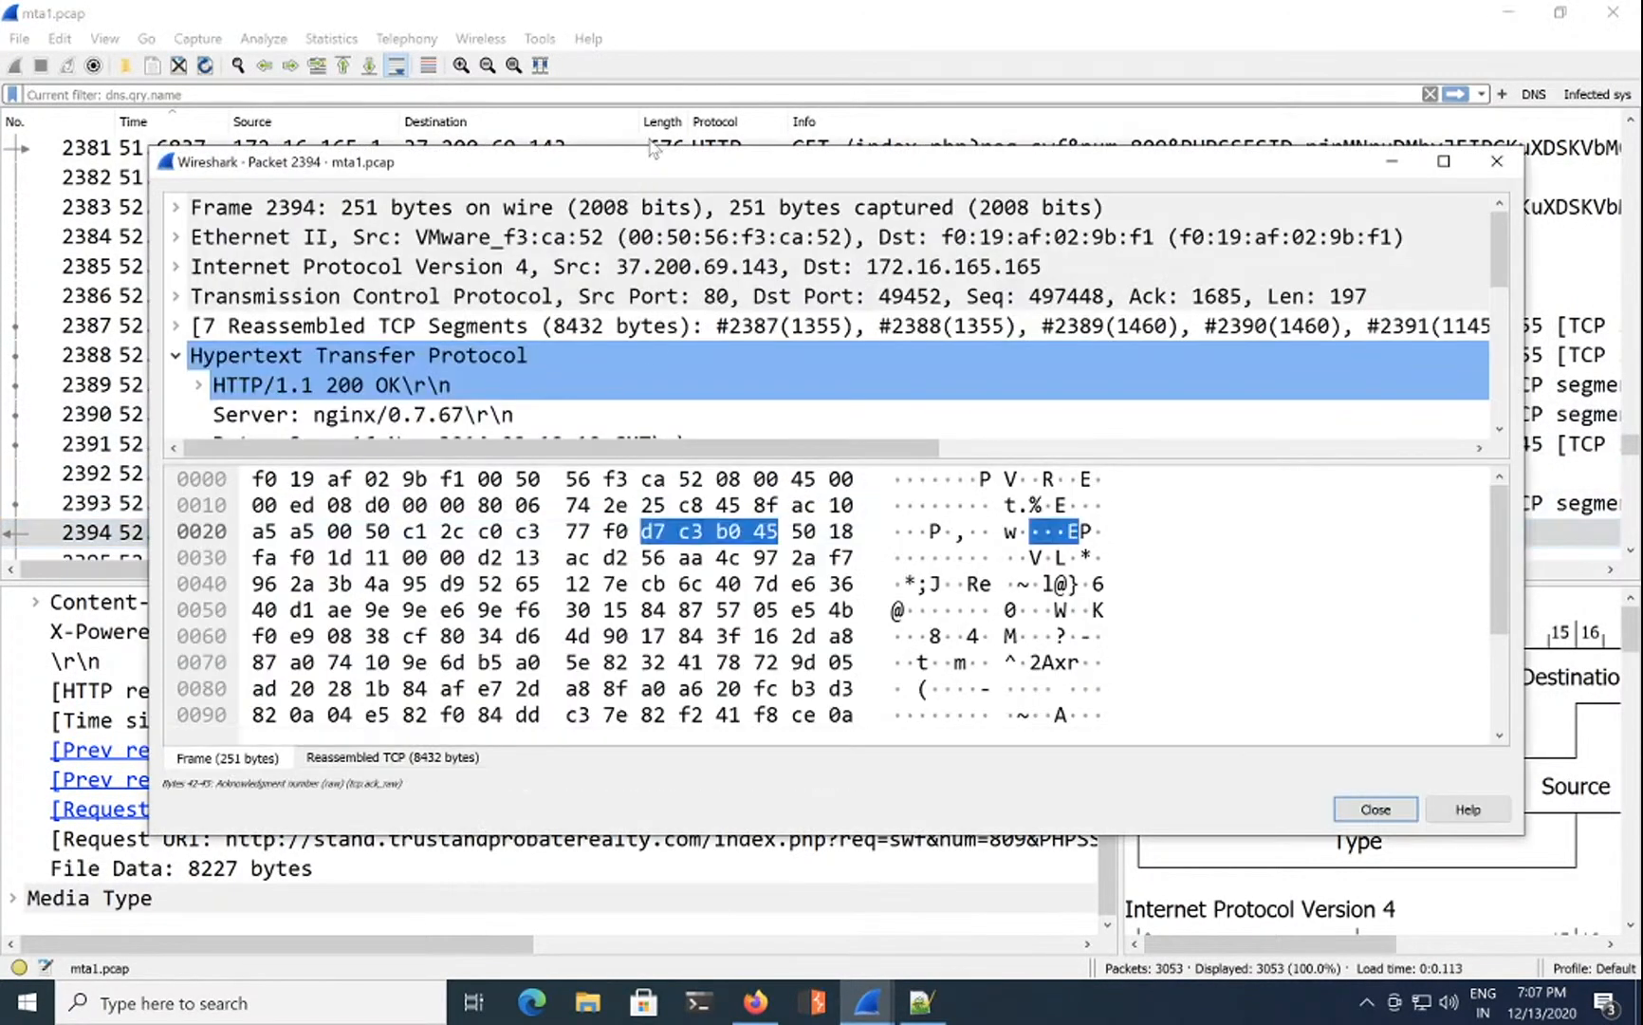
double_click(825, 162)
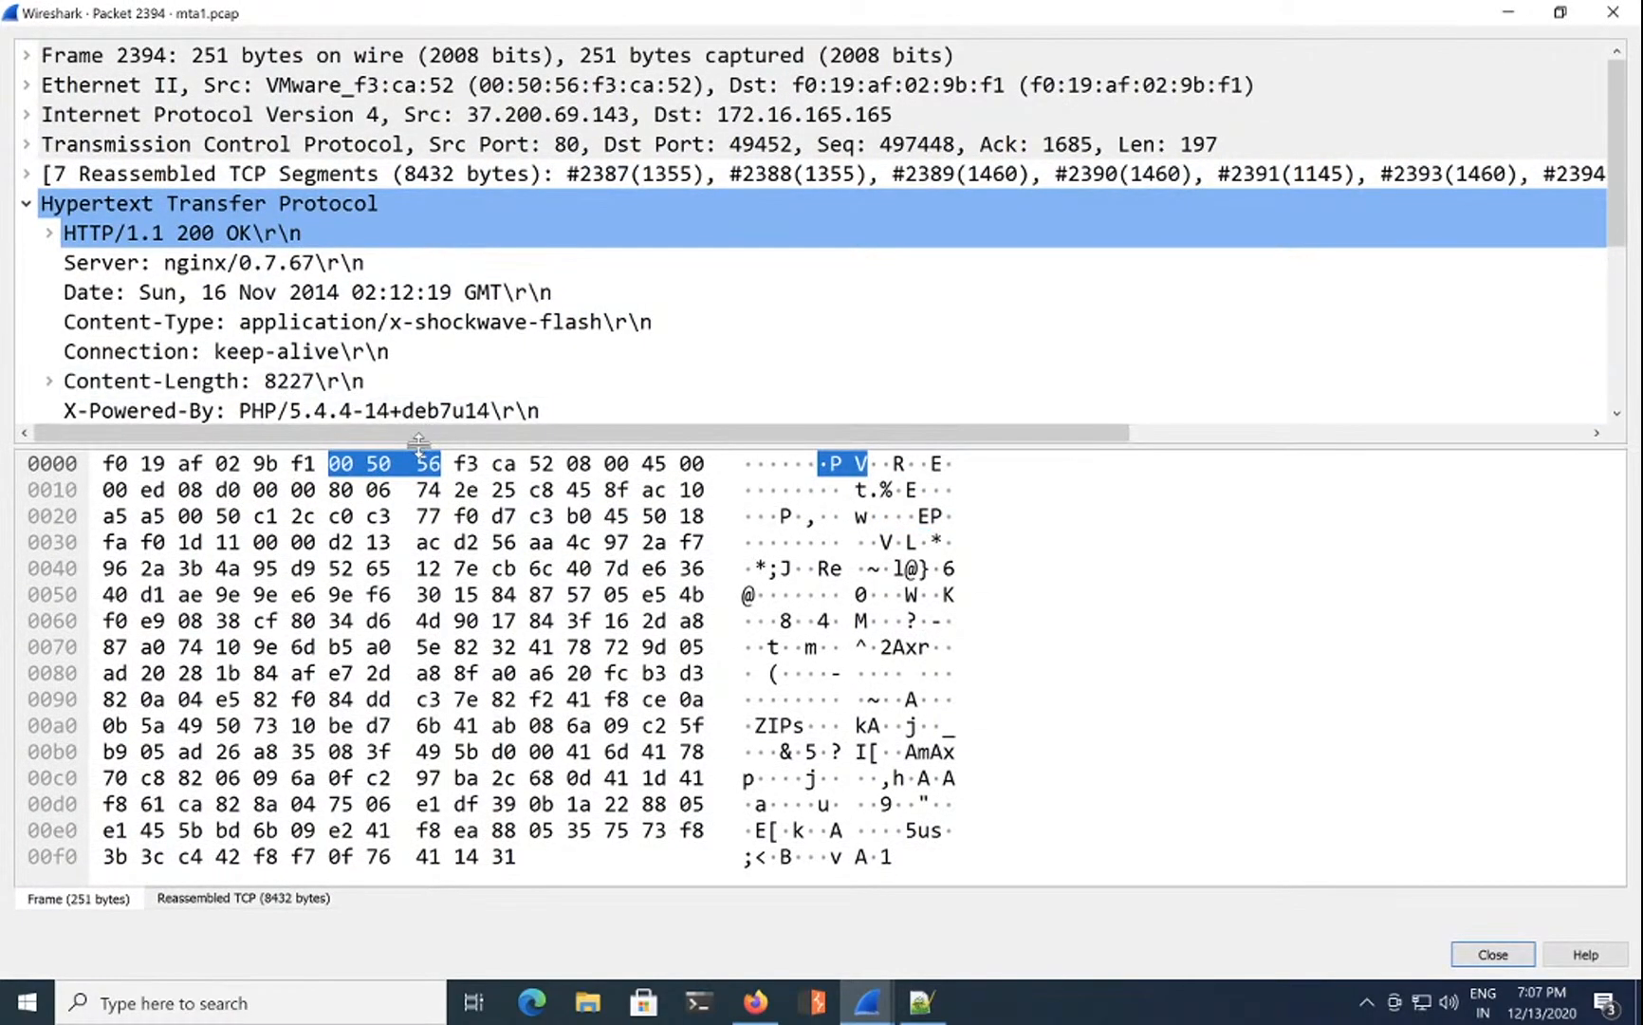
drag(418, 446, 313, 939)
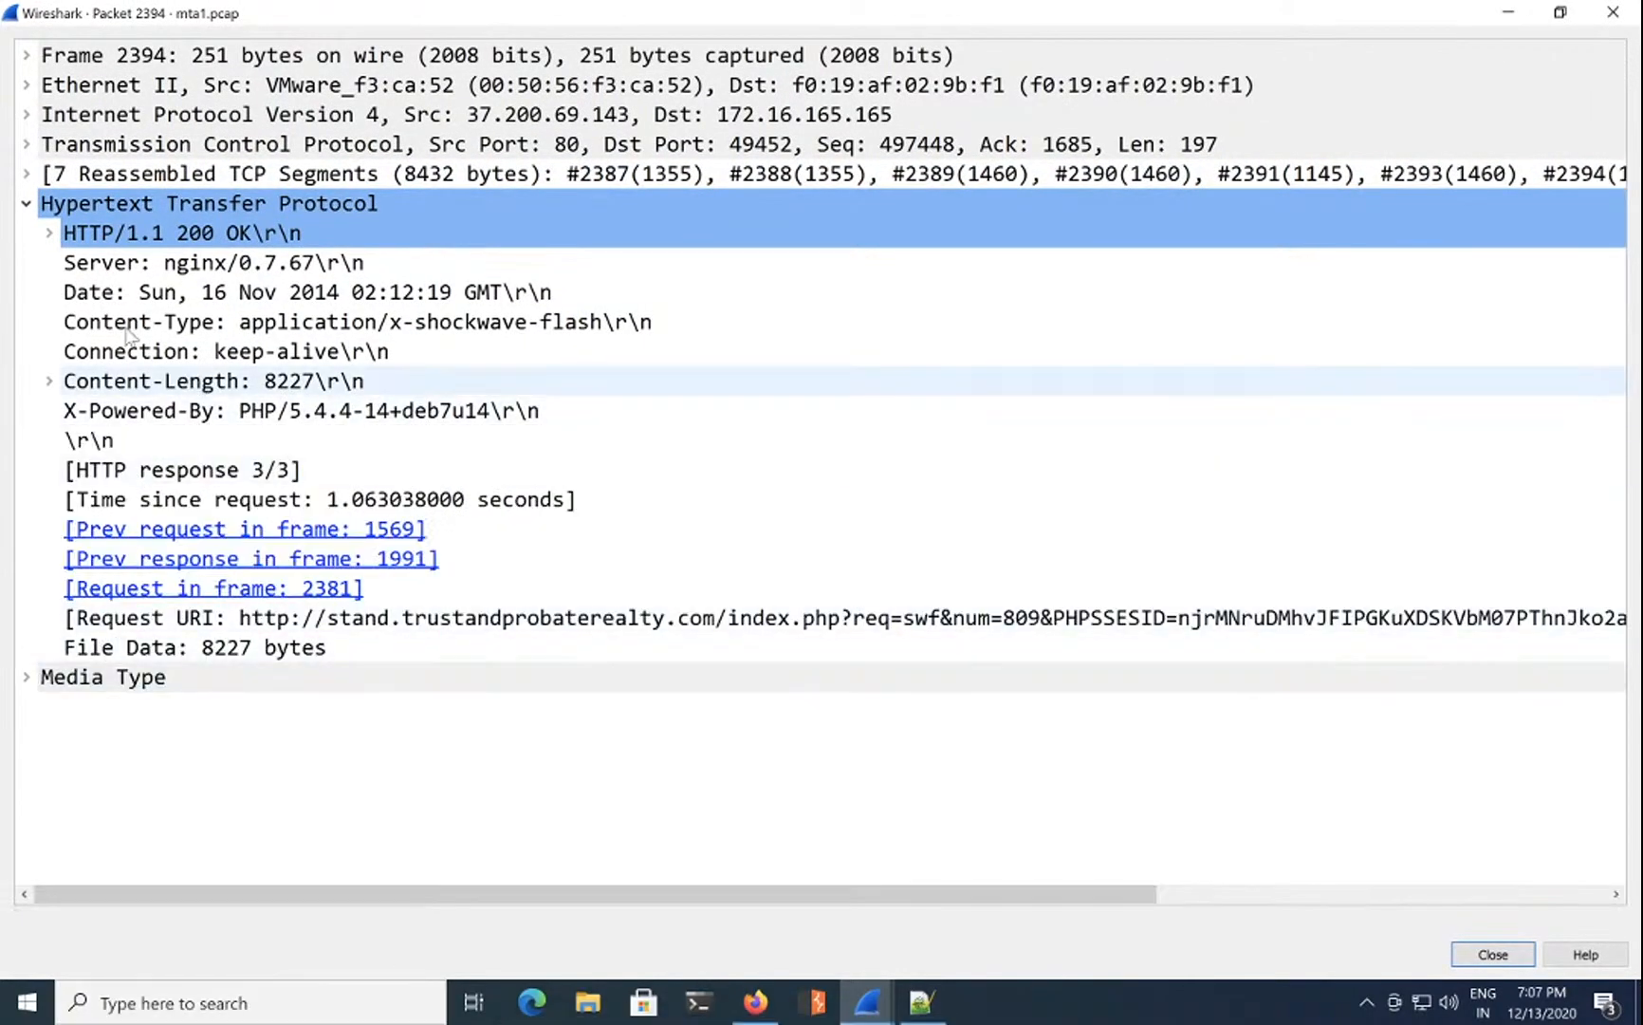
click(28, 203)
click(25, 234)
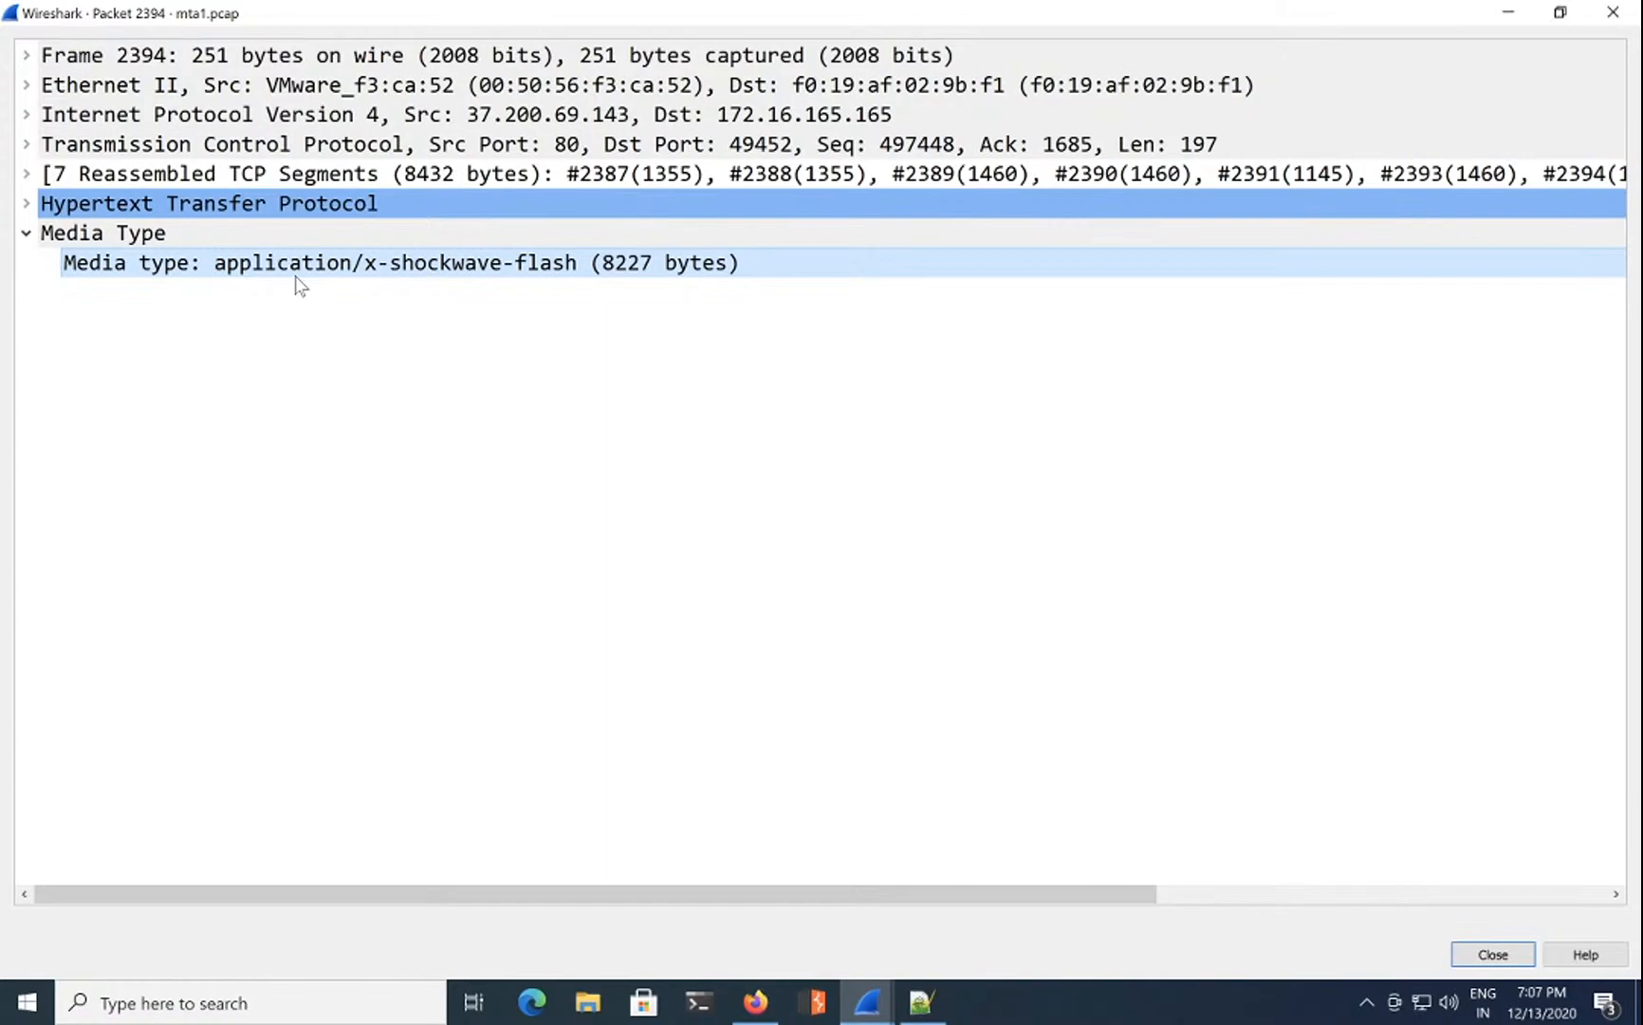
Step: Glance at the lab questions, then expand packet 2394's Internet Protocol Version 4 details
click(756, 998)
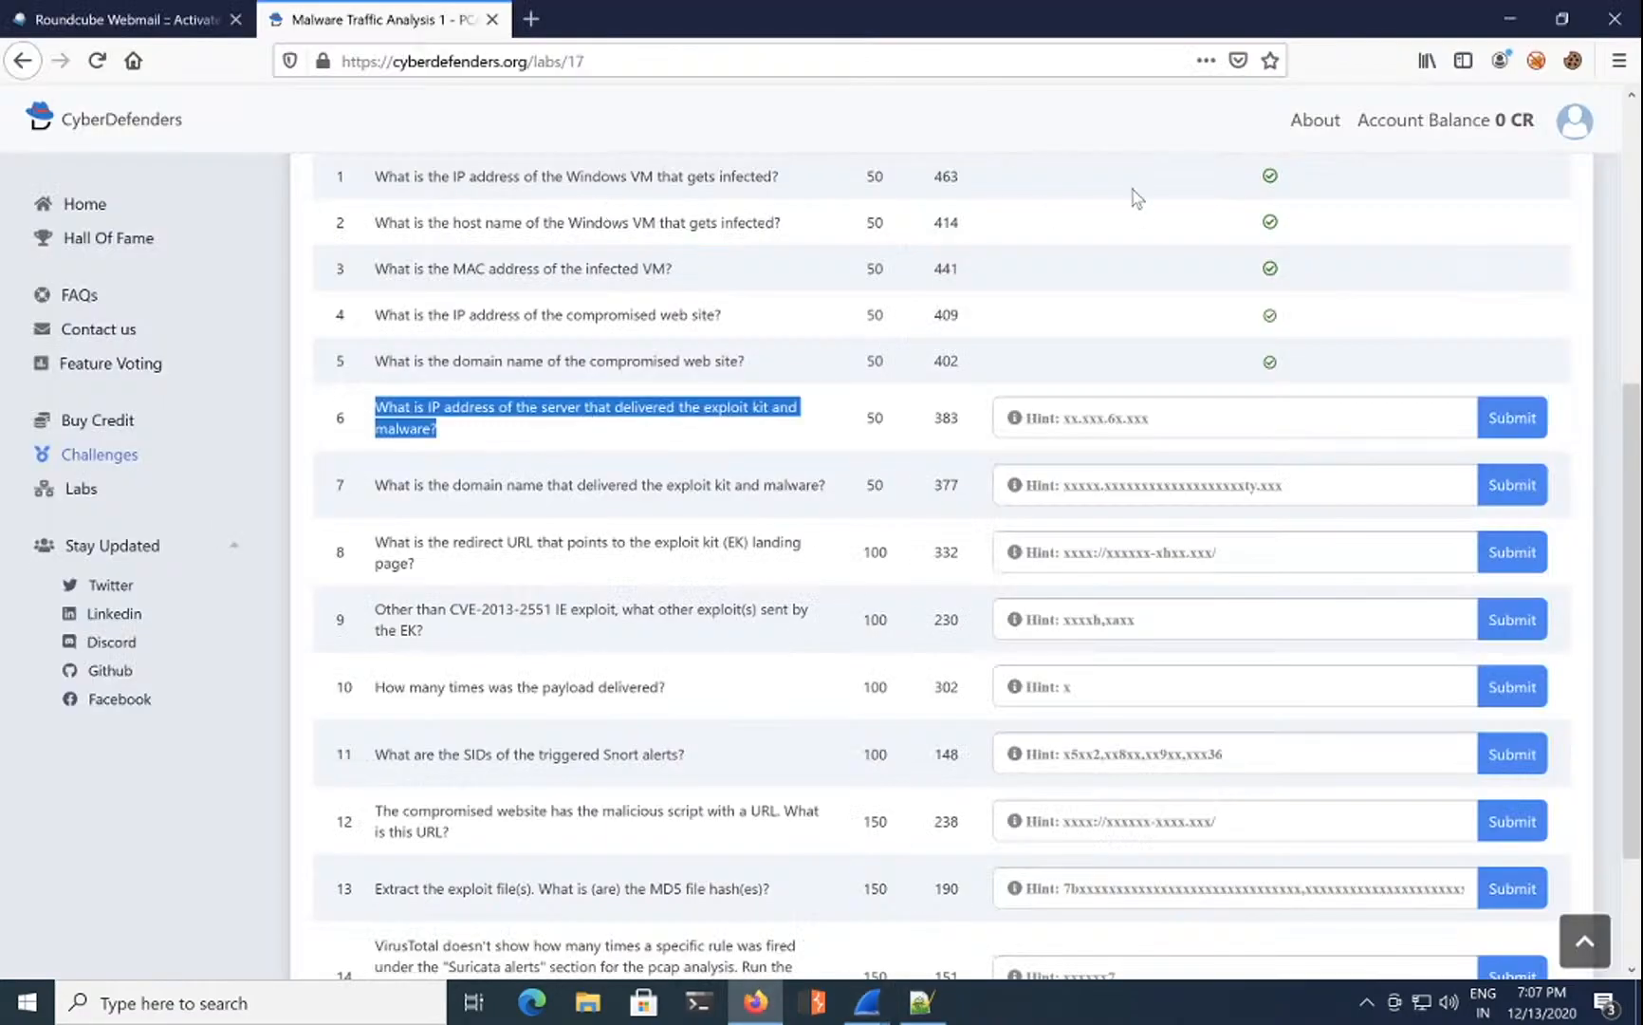
click(1501, 17)
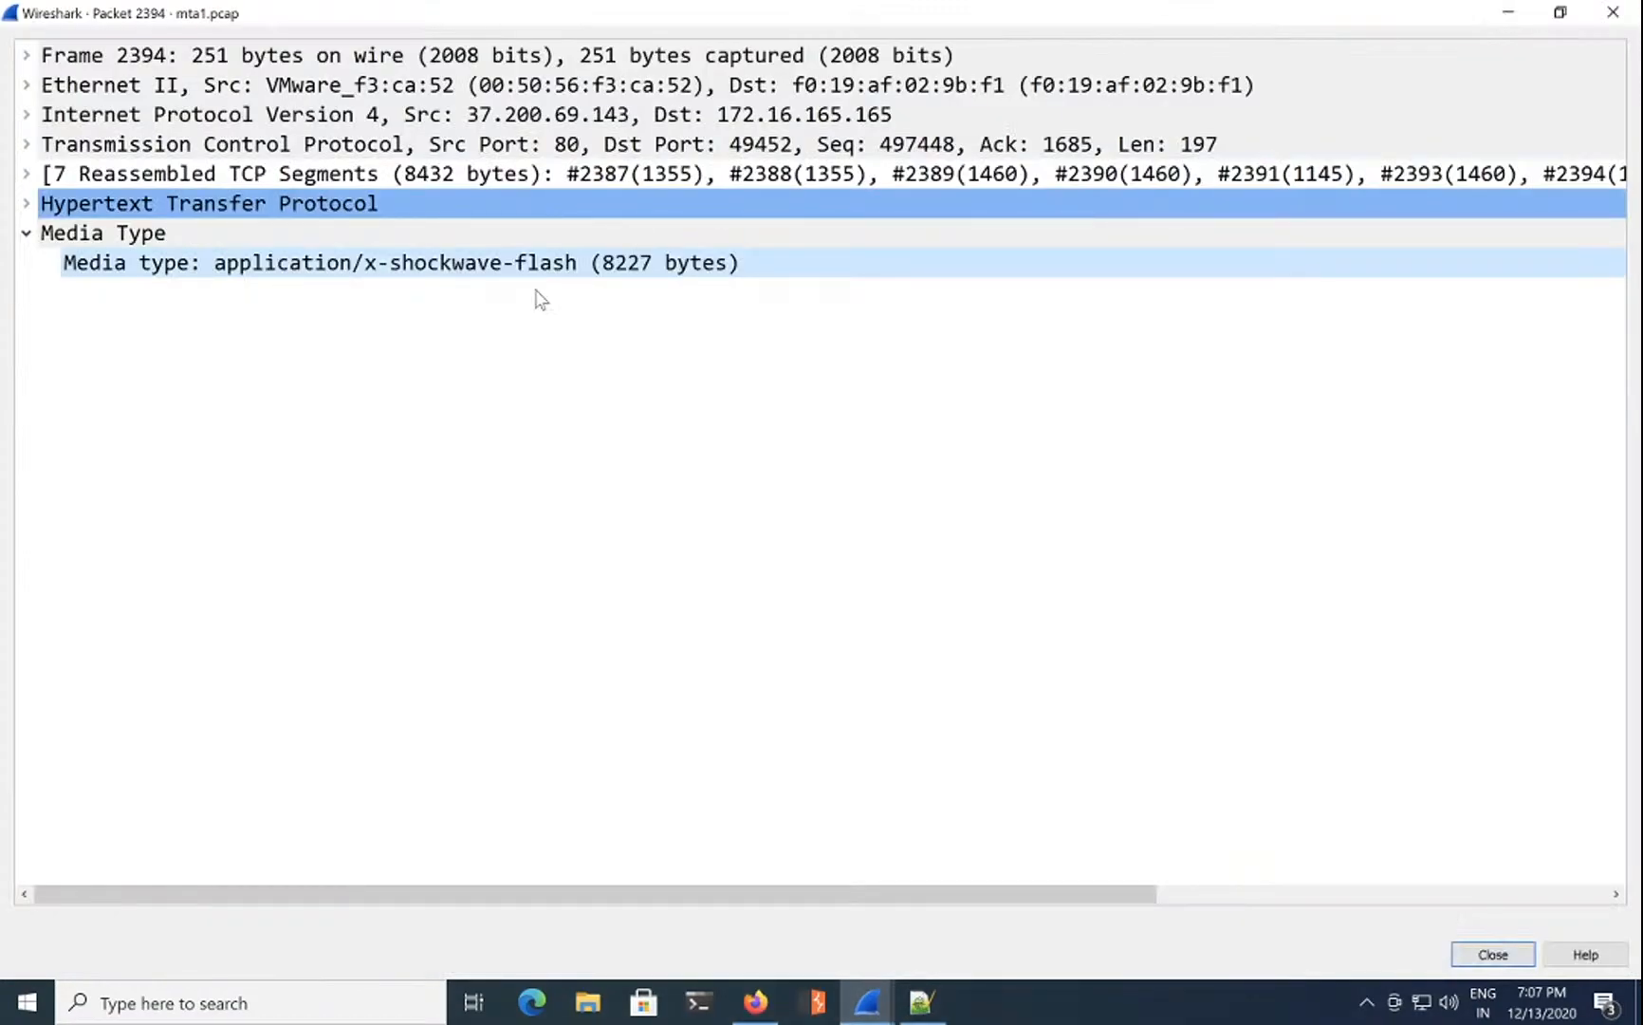
click(26, 234)
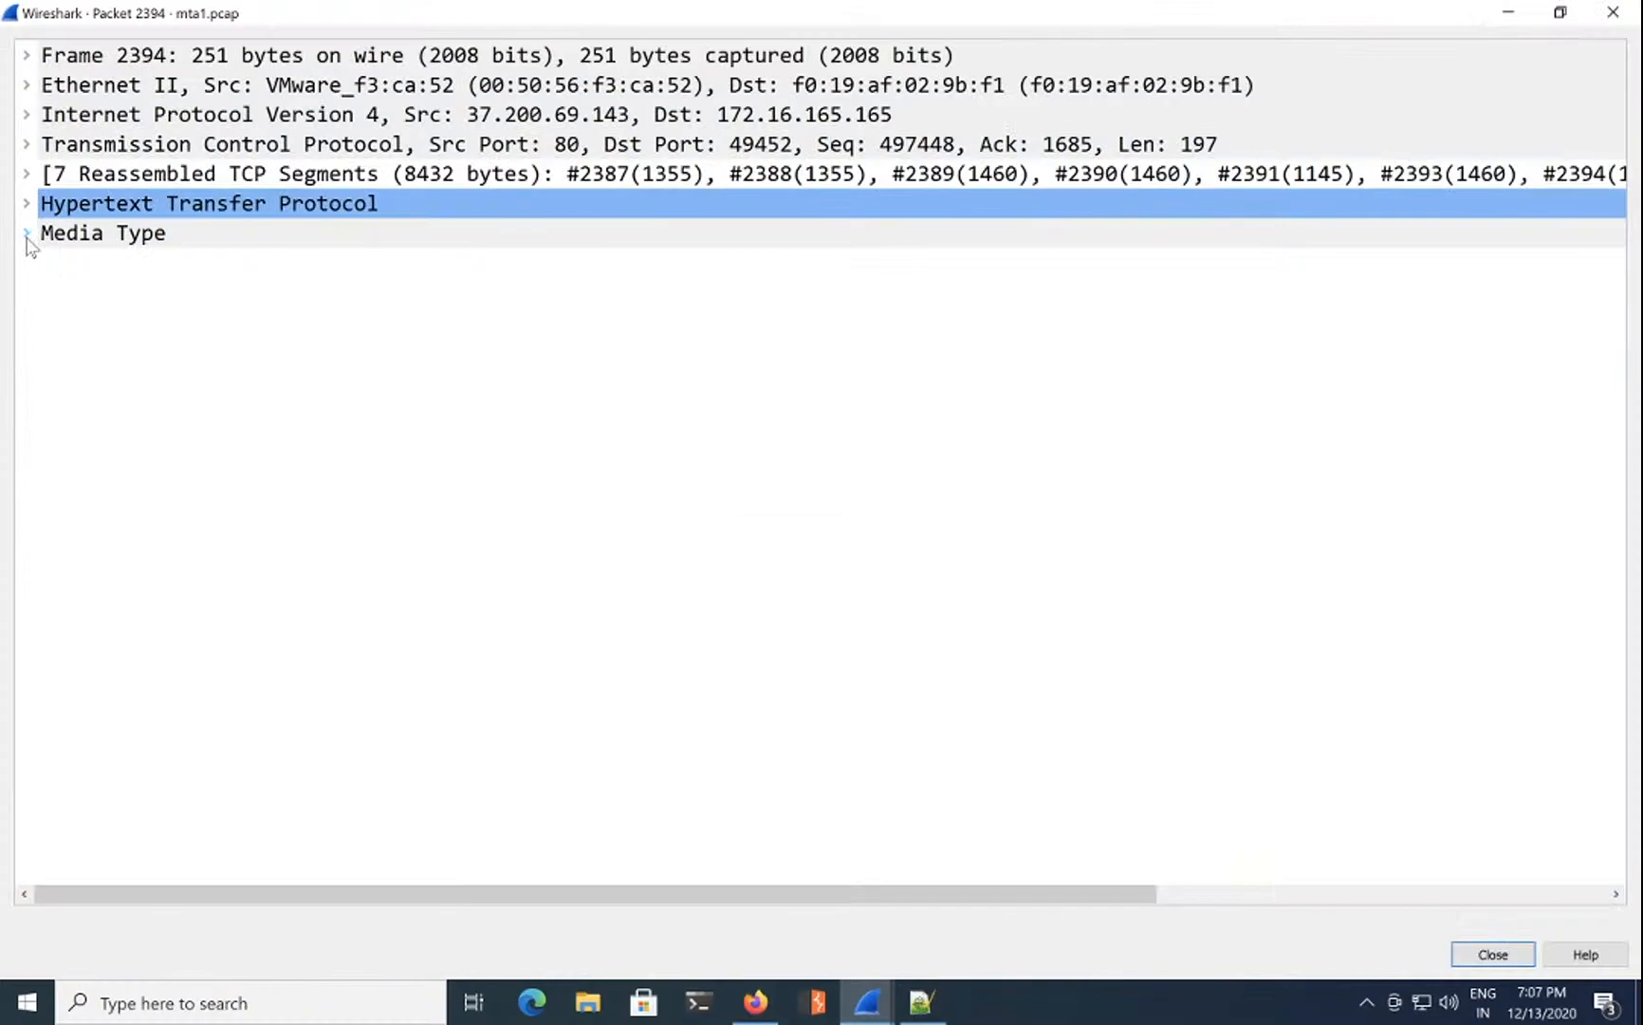
click(26, 114)
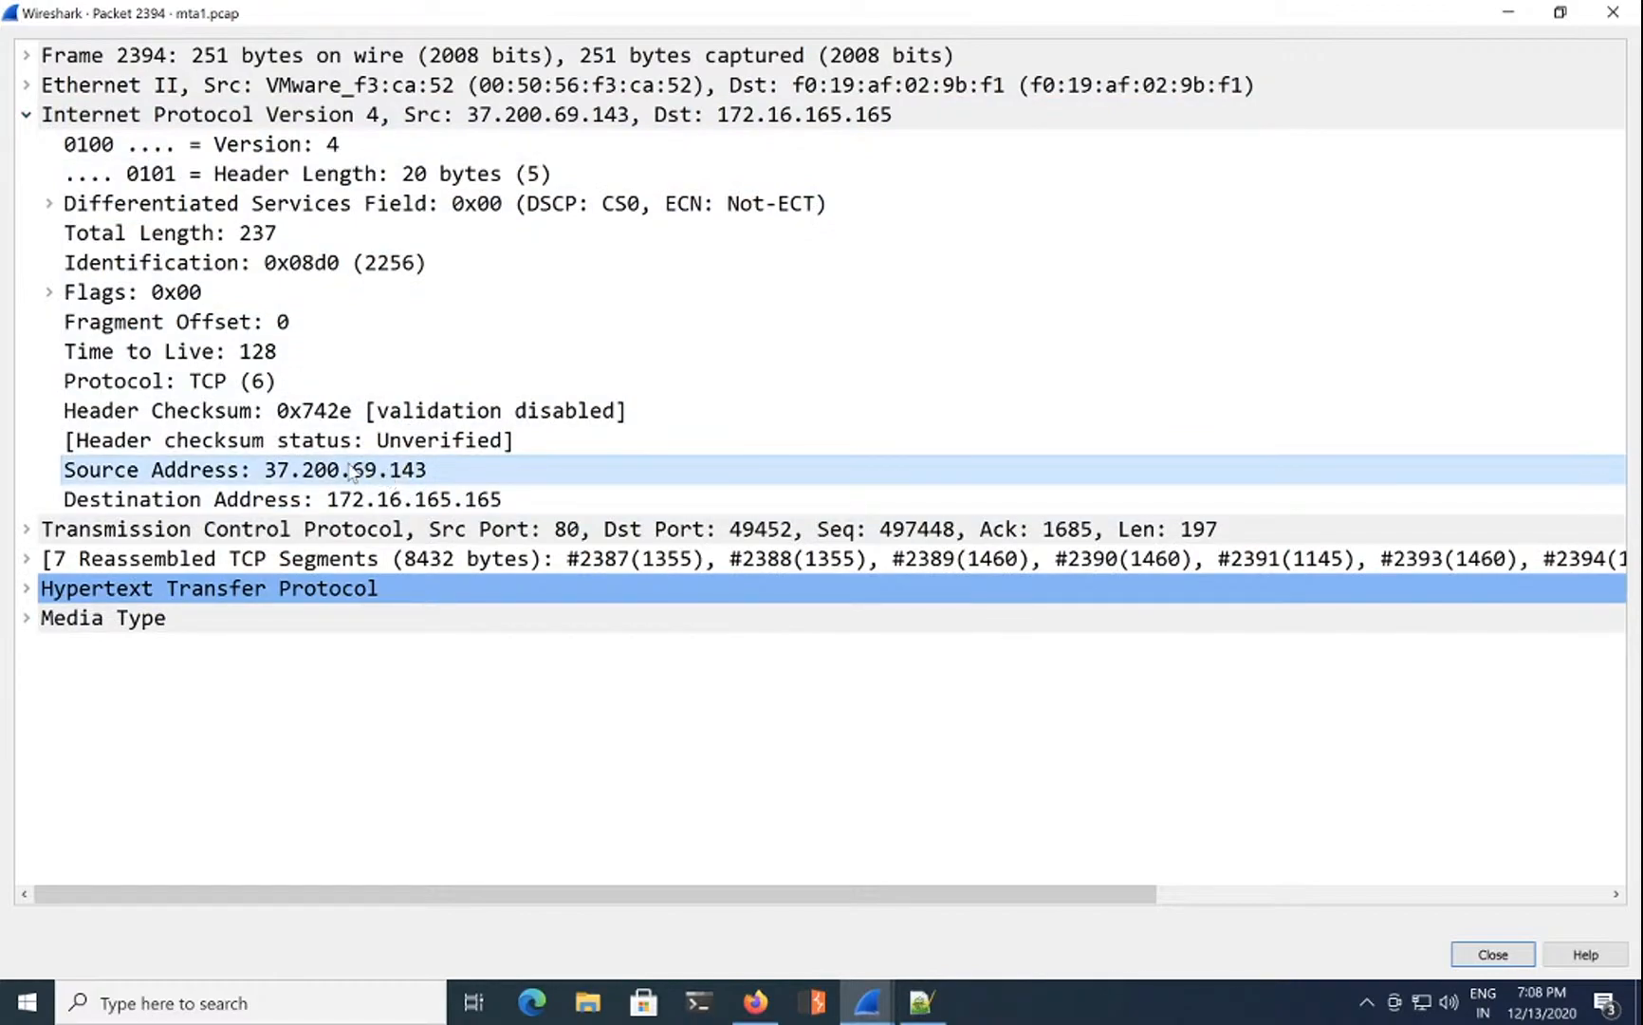
Step: Copy the source address 37.200.69.143 and focus question 6's answer field
right_click(382, 473)
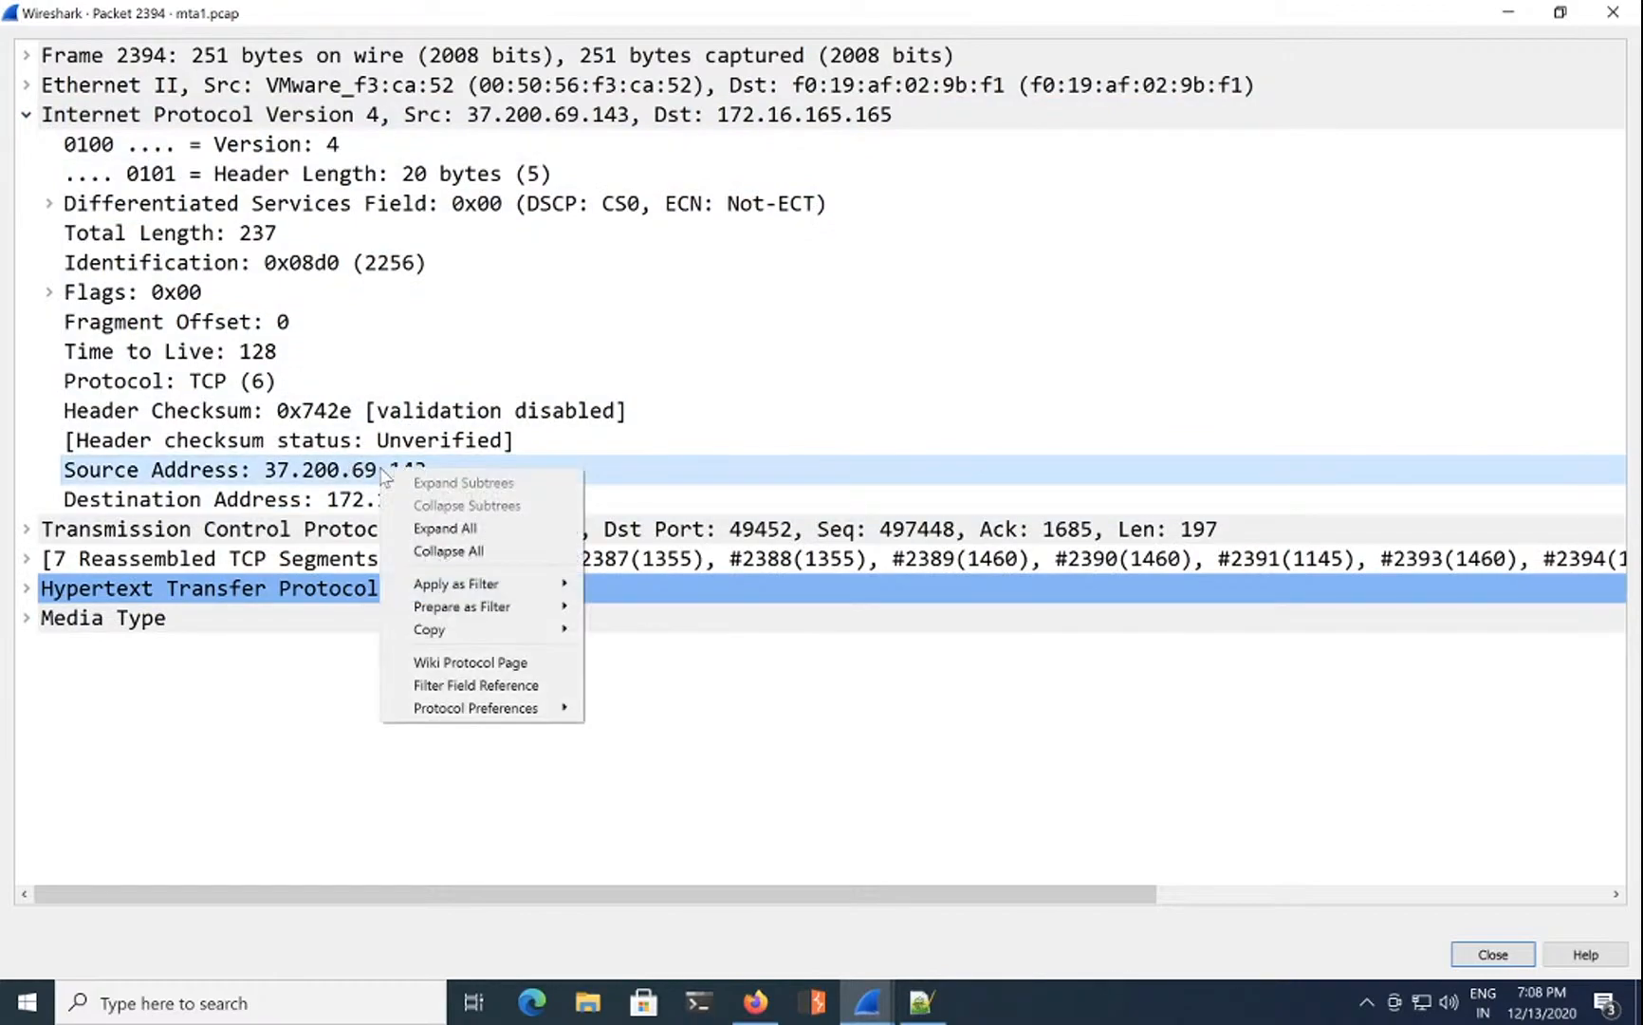
mouse_move(446, 629)
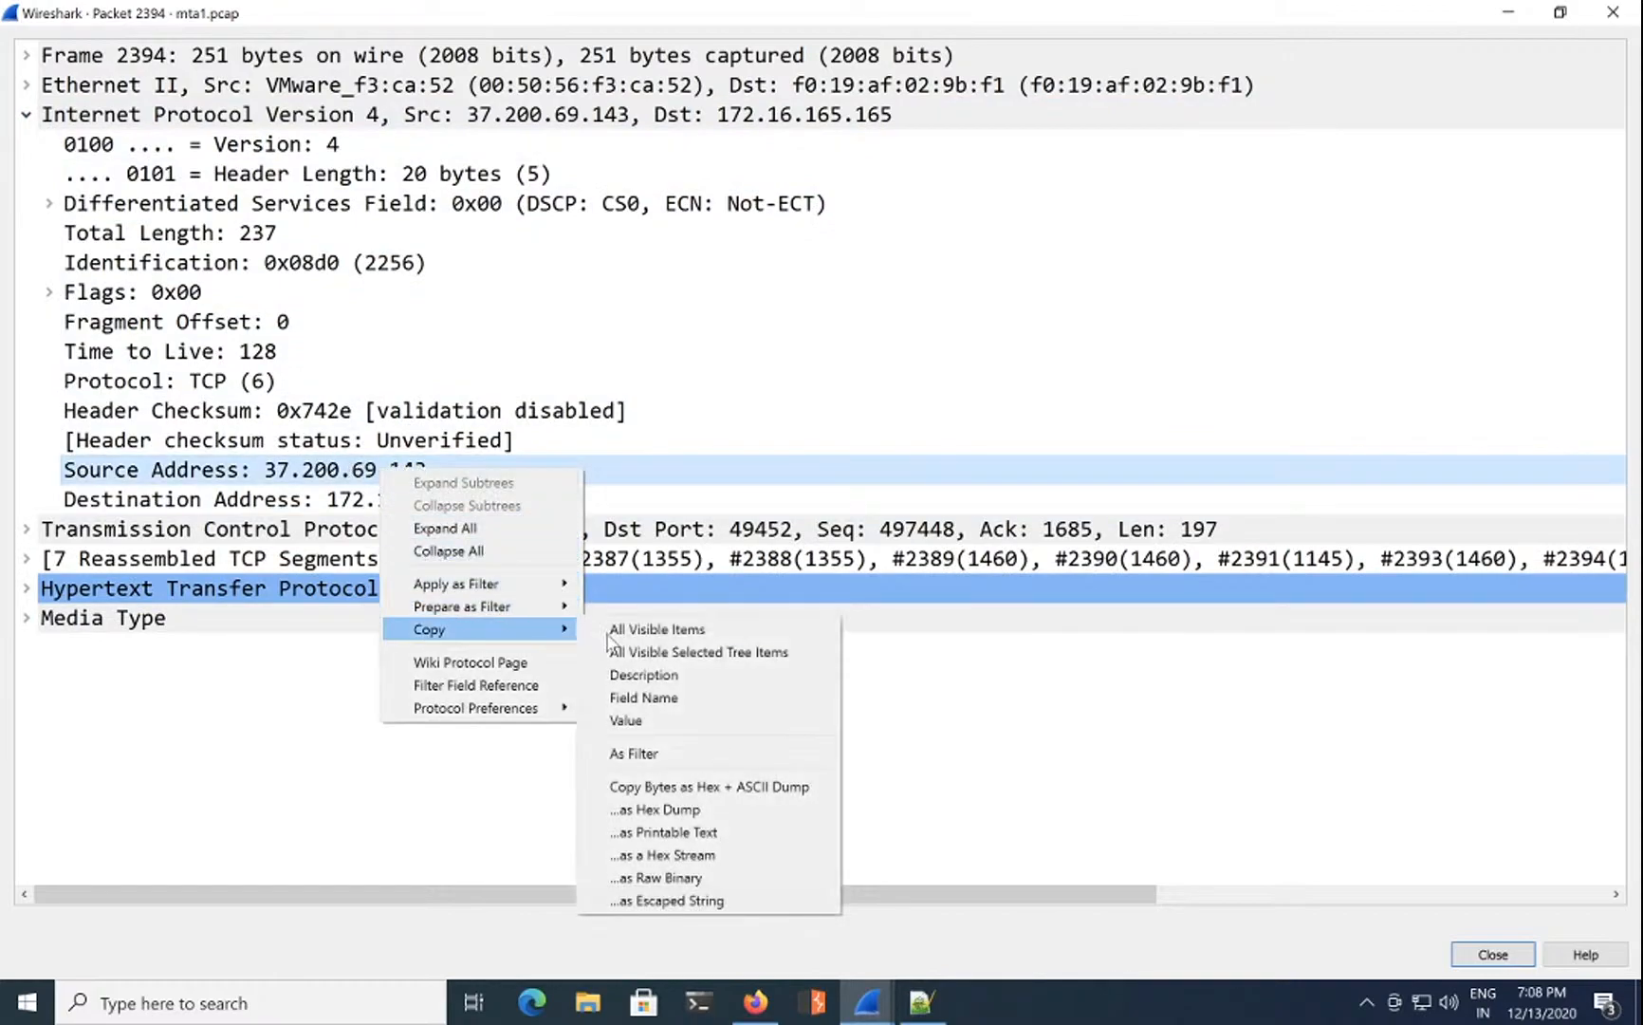
click(668, 720)
click(757, 1000)
click(1143, 415)
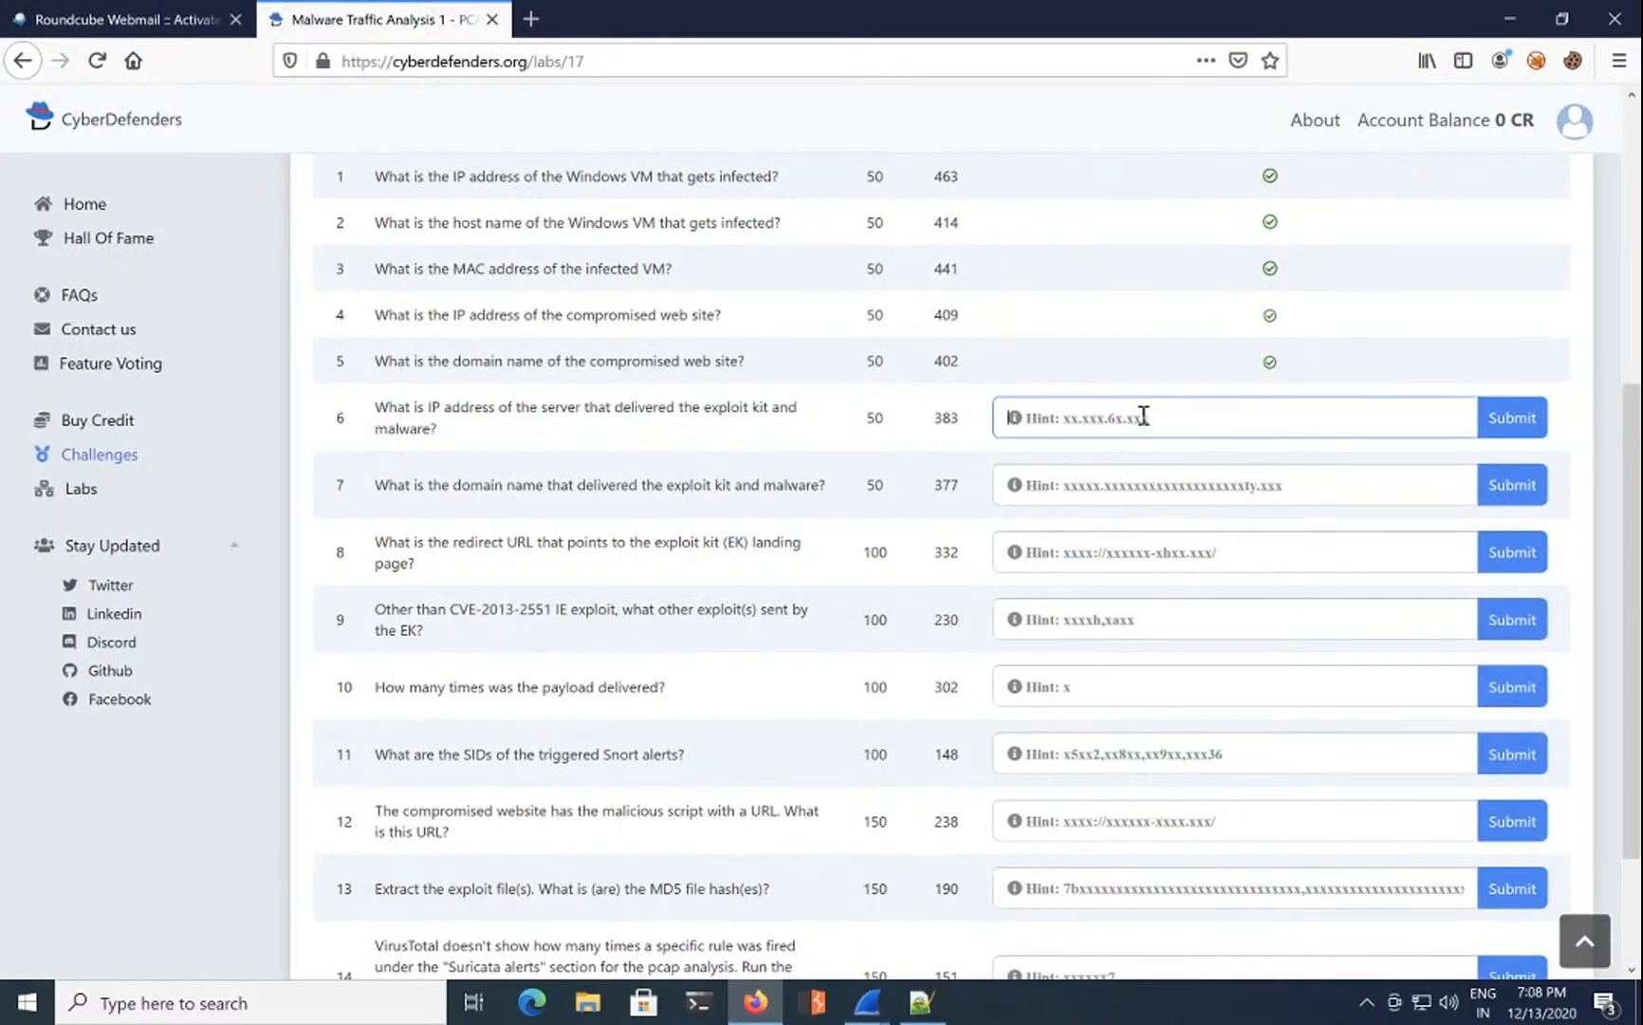
Step: Paste 37.200.69.143 as question 6's answer, submit it, and return to Wireshark
key(ctrl+v)
click(1528, 417)
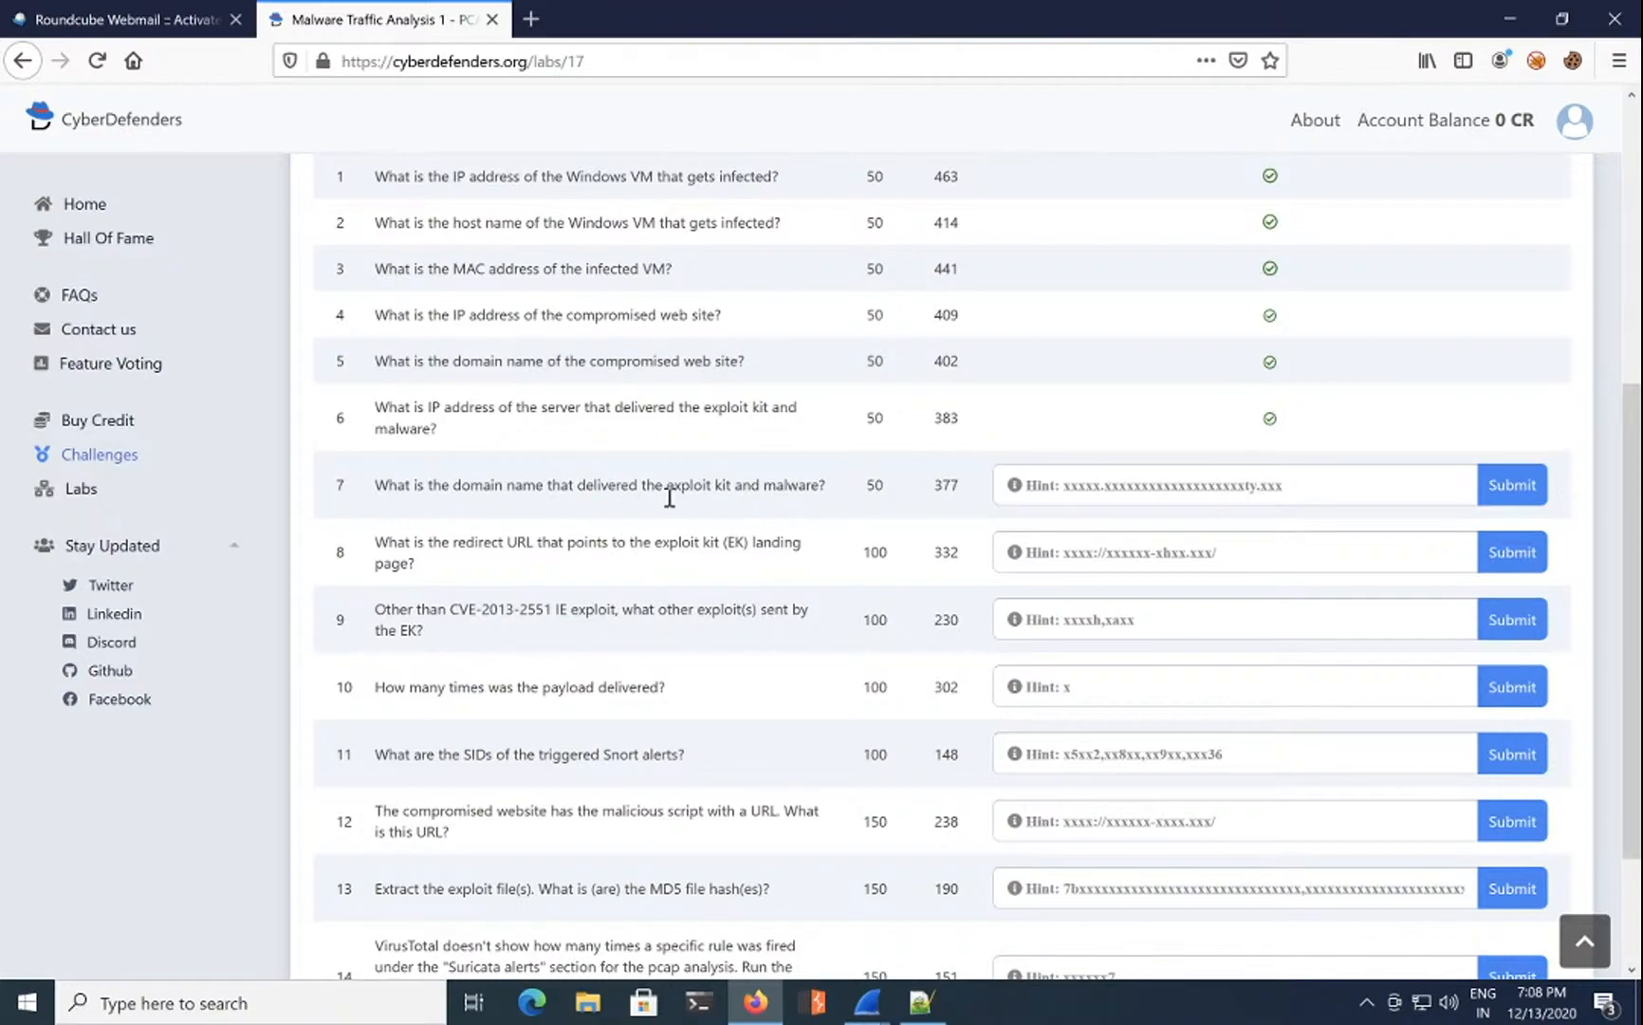
click(867, 1001)
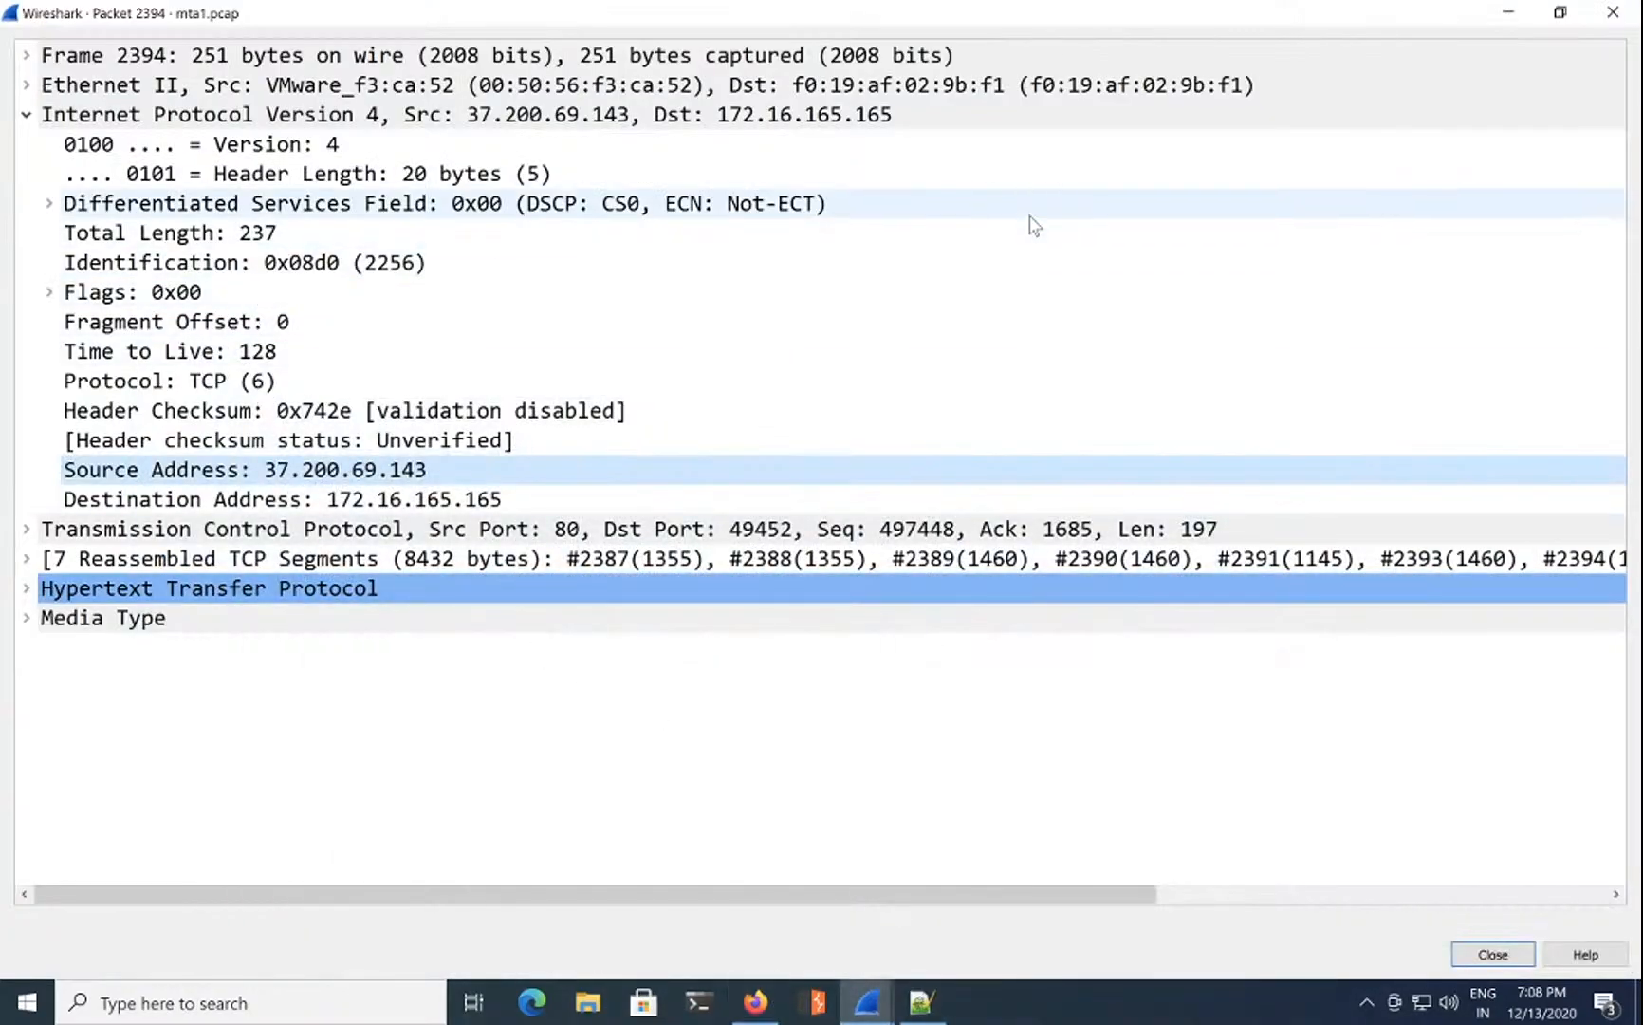
Step: Close the packet 2394 window, show only DNS packets, and inspect packet 139's answer address
click(1613, 12)
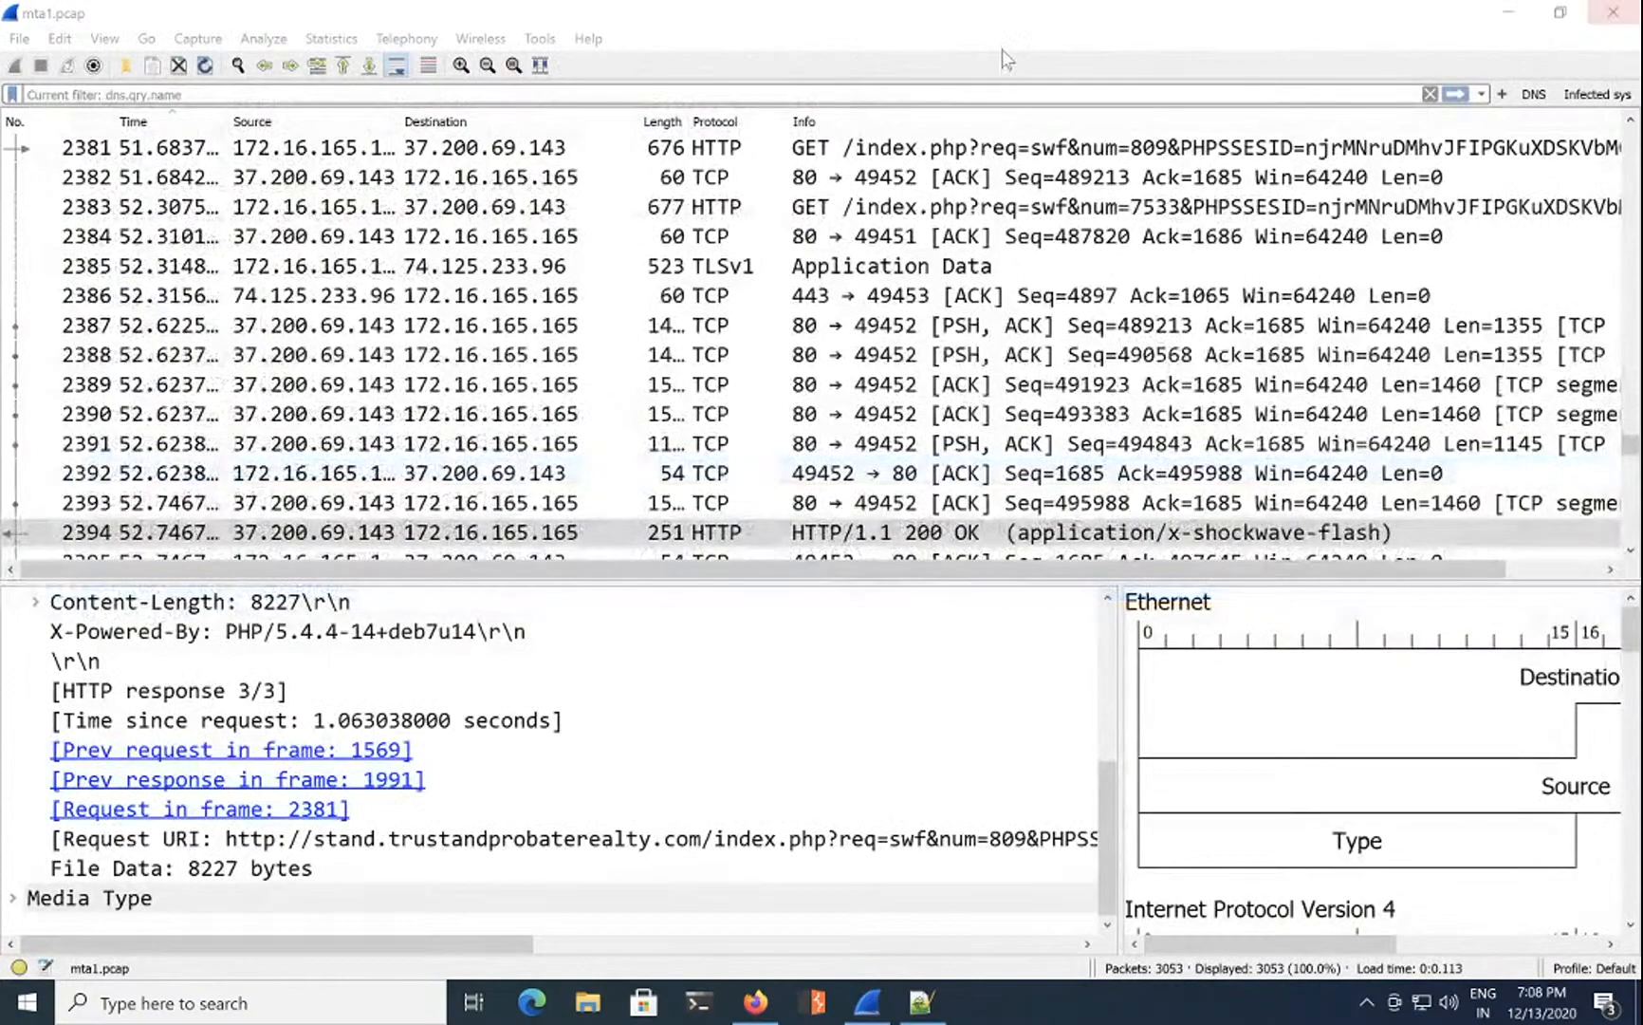
click(917, 94)
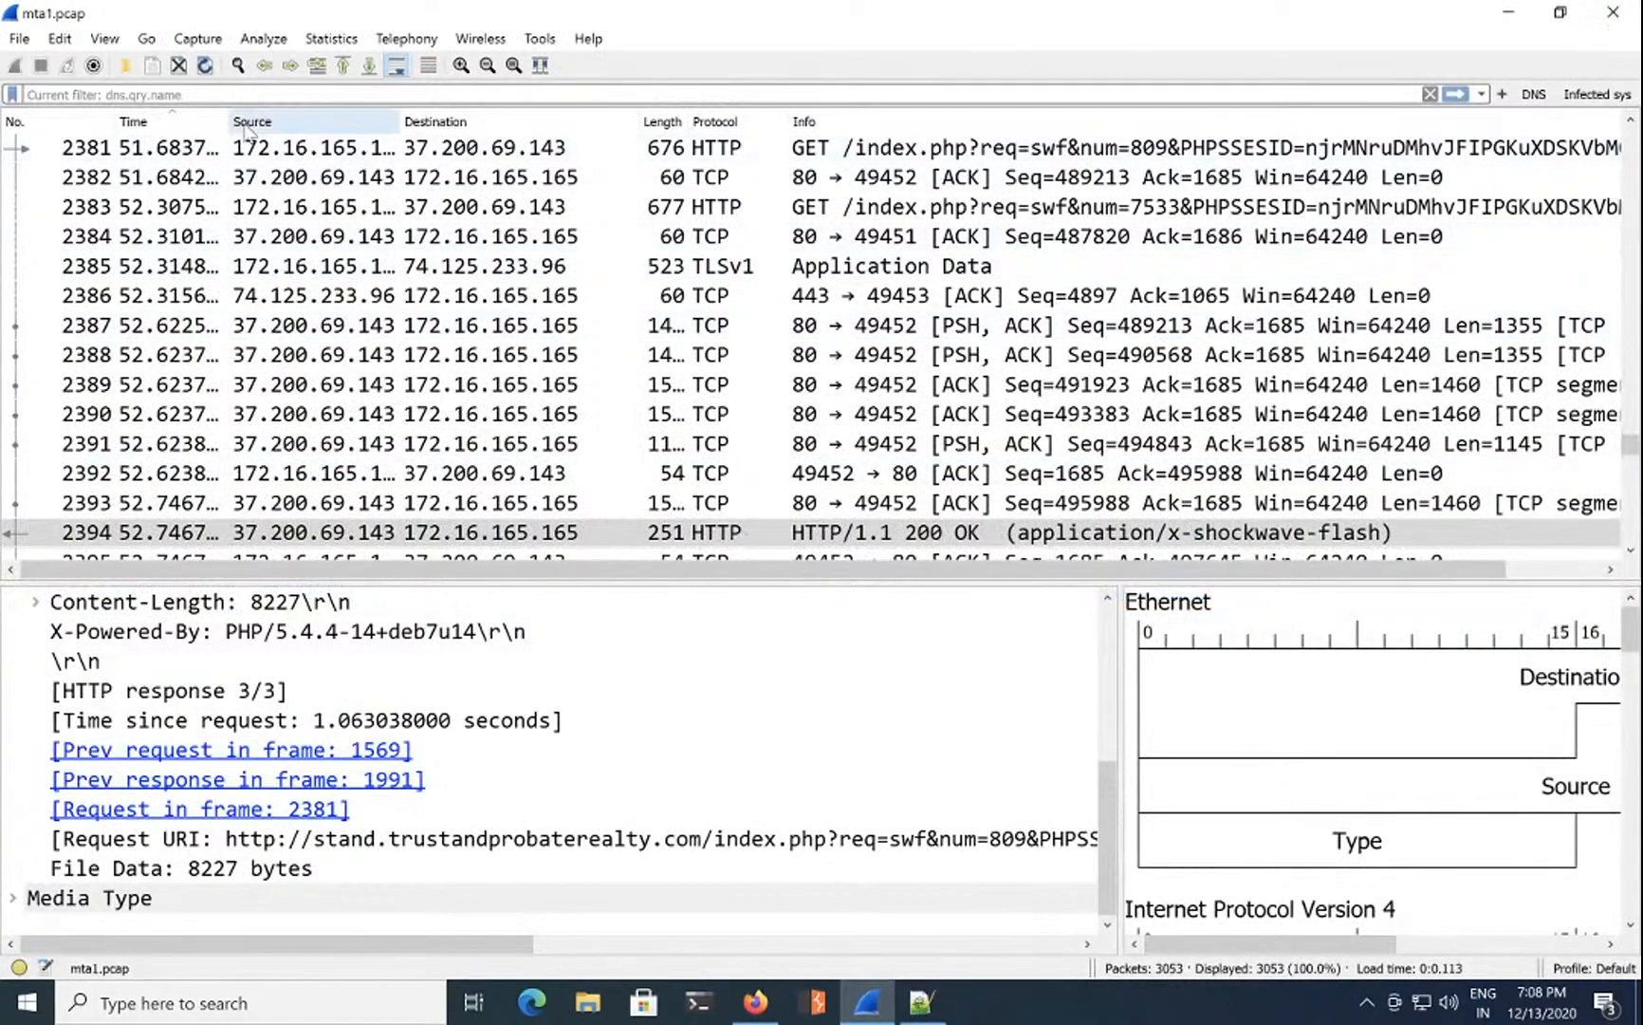
click(1532, 95)
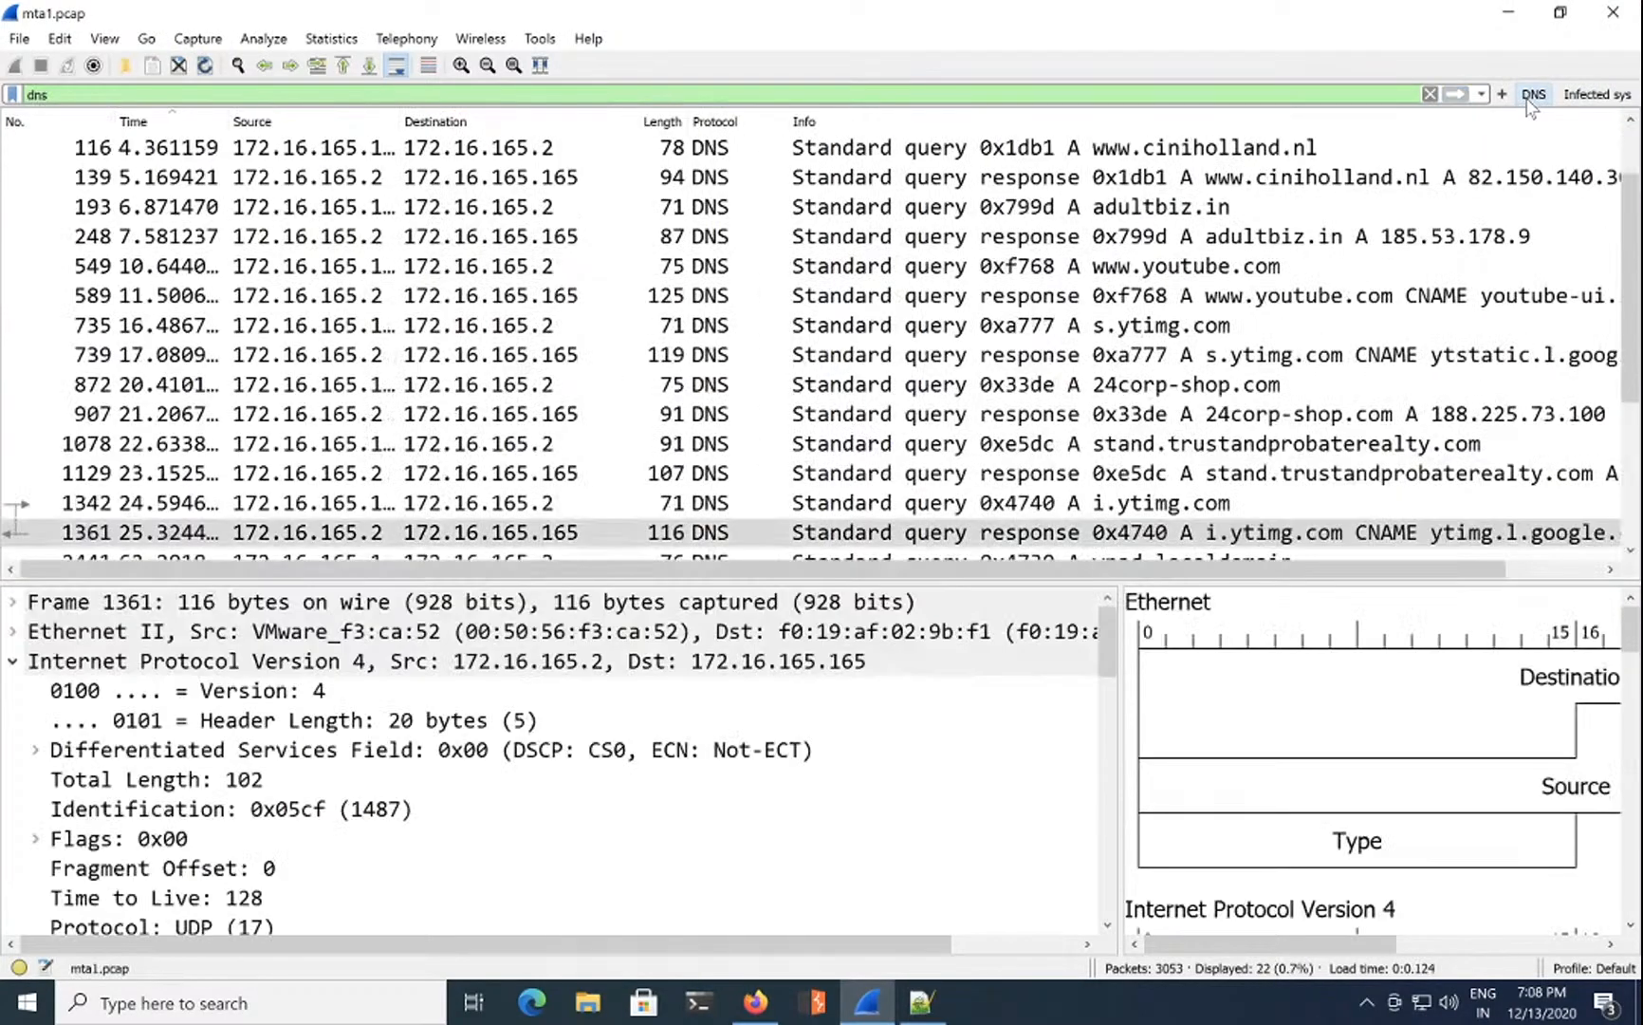
click(1295, 178)
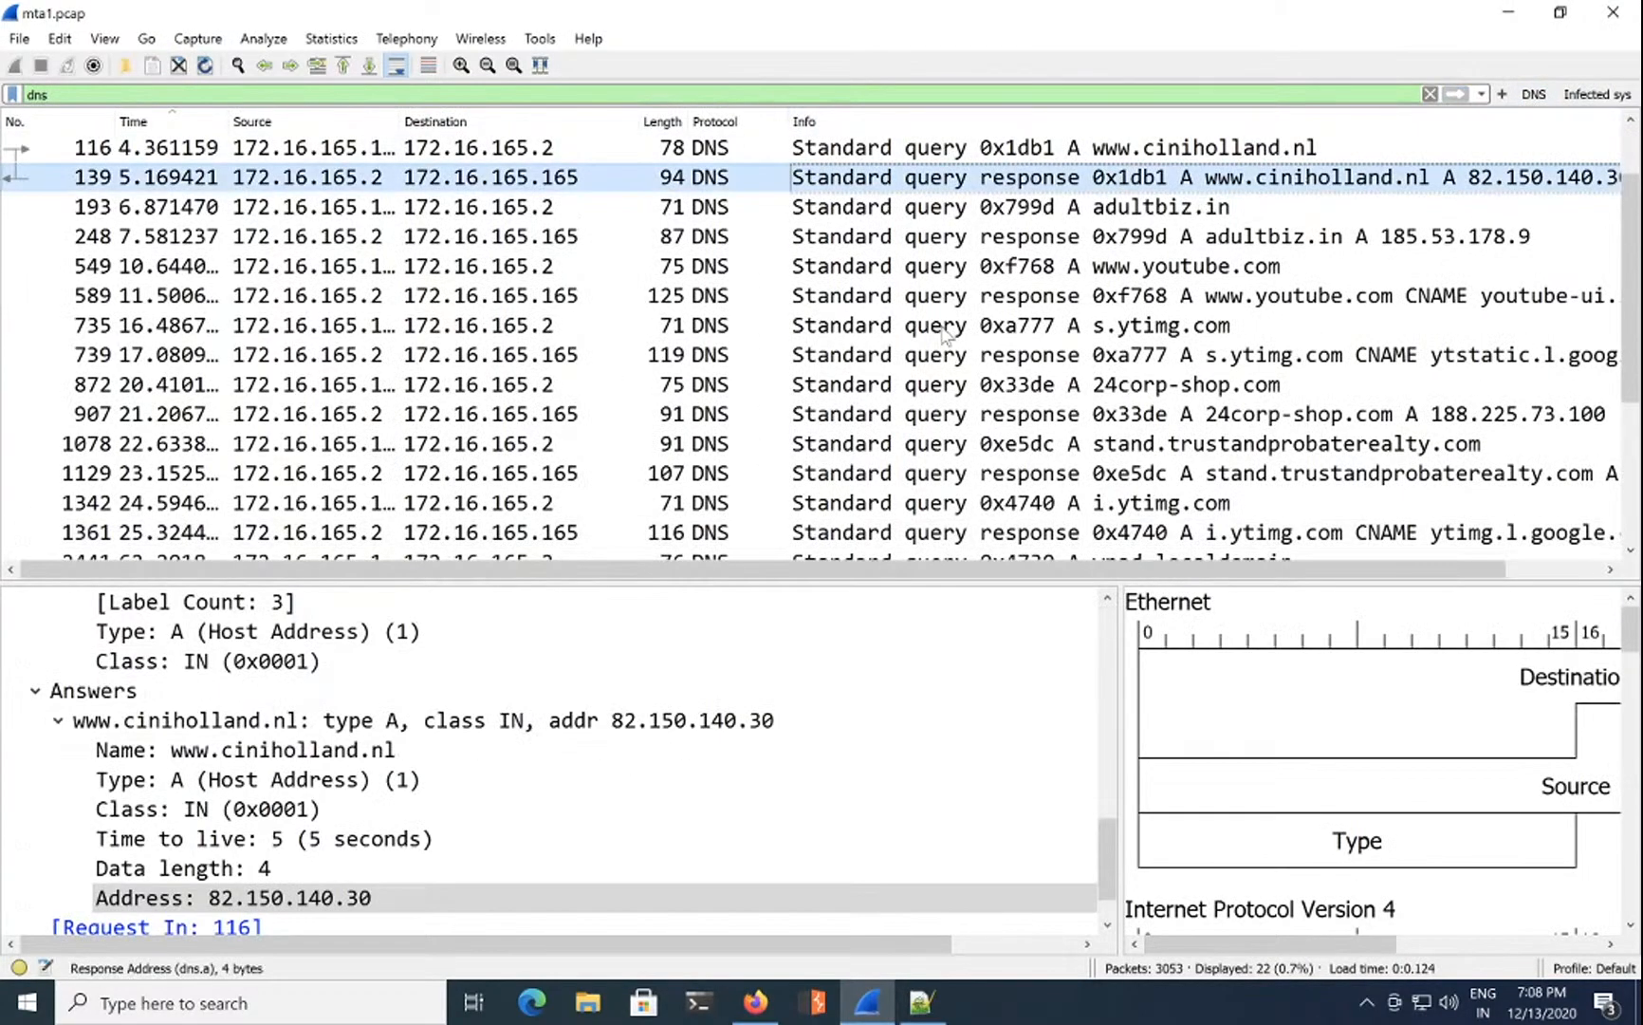
click(316, 899)
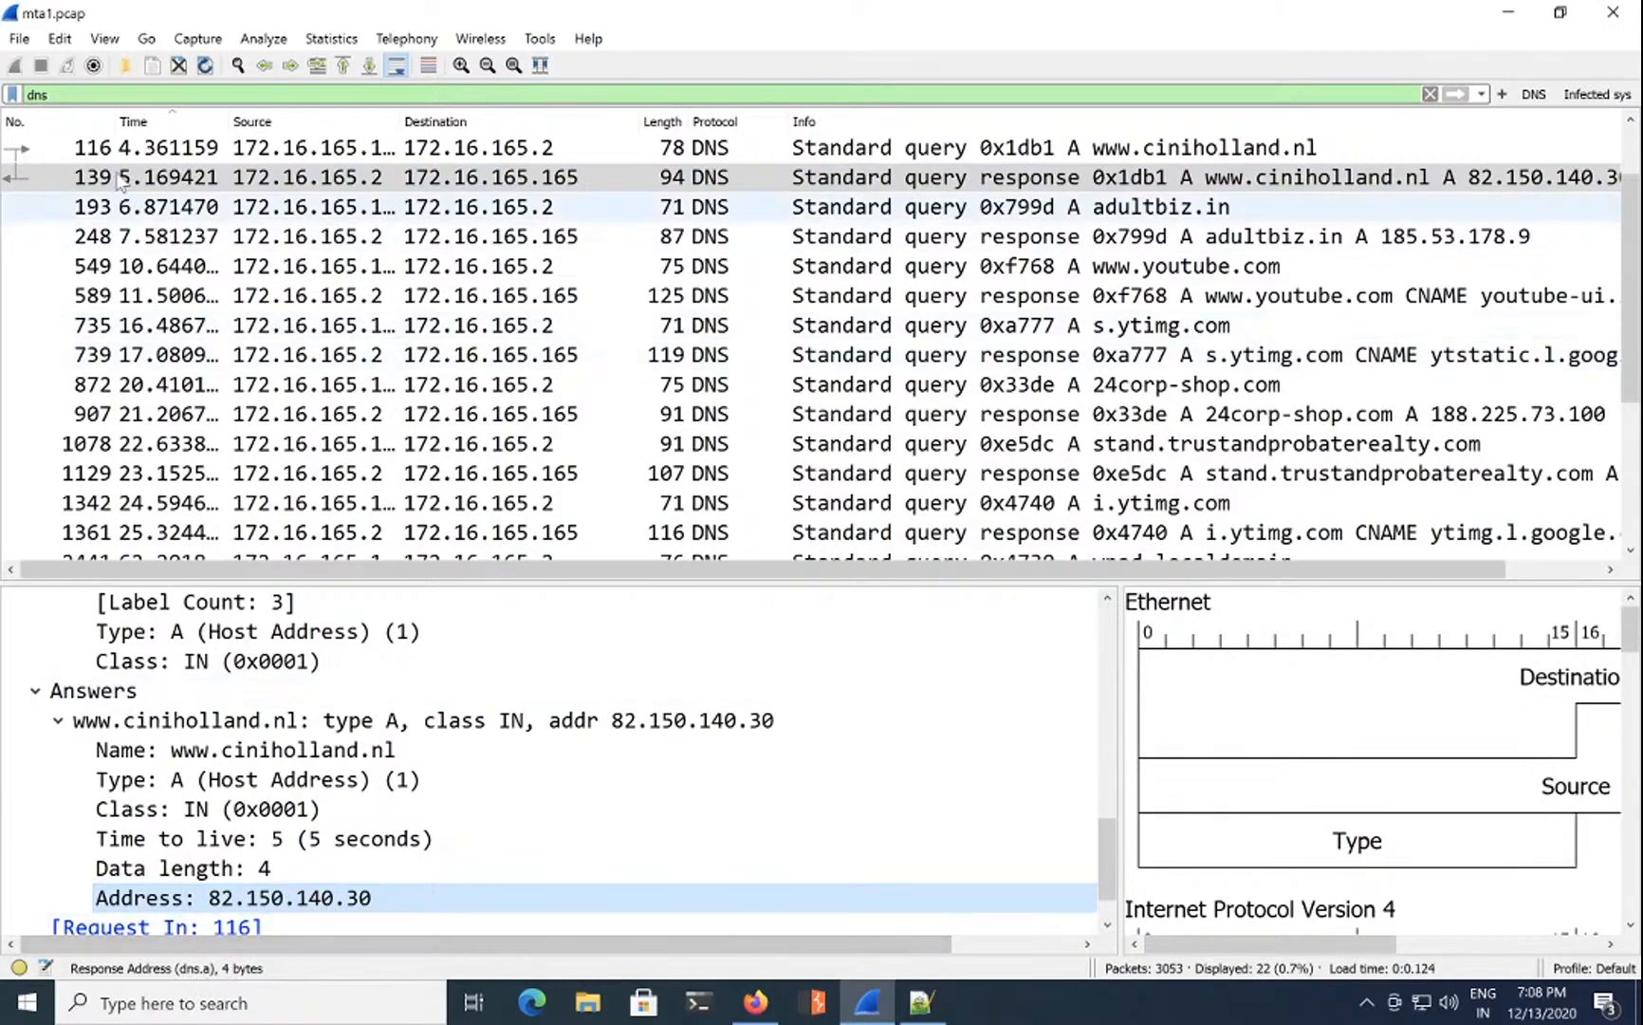
Step: Filter on dns.a == 37.200.69.143 and select the DNS response in packet 1129
click(65, 92)
text(.a)
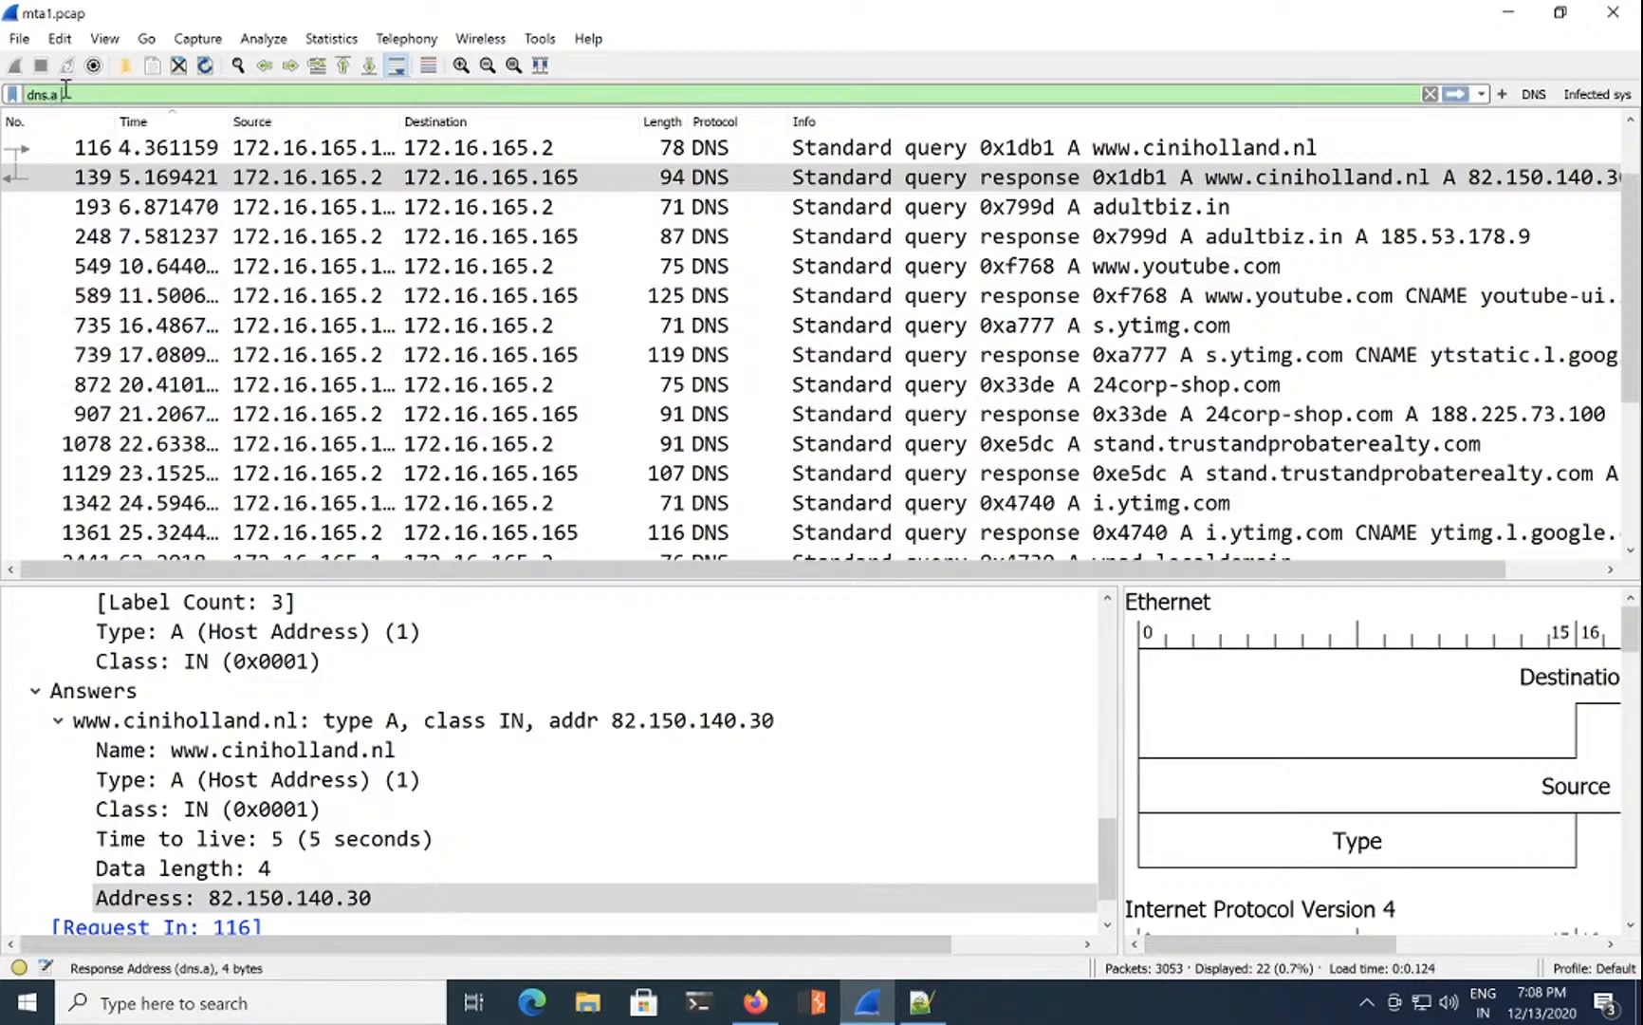
text( = 37.200.69.143)
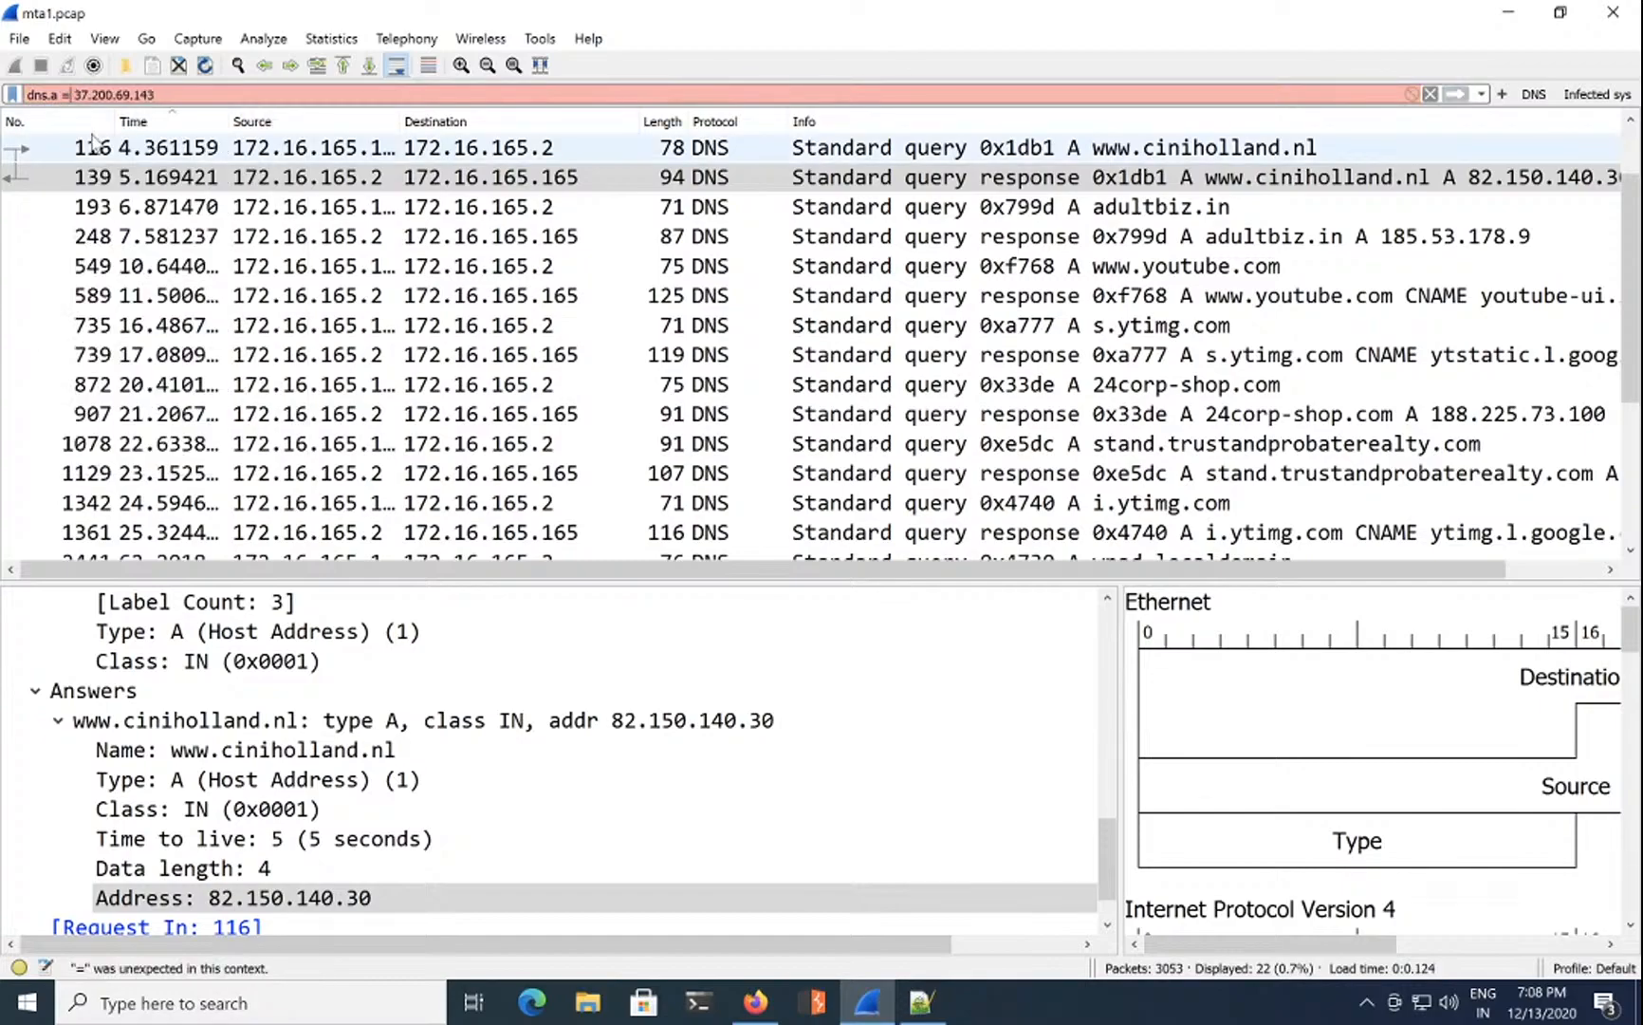
text(=)
key(Return)
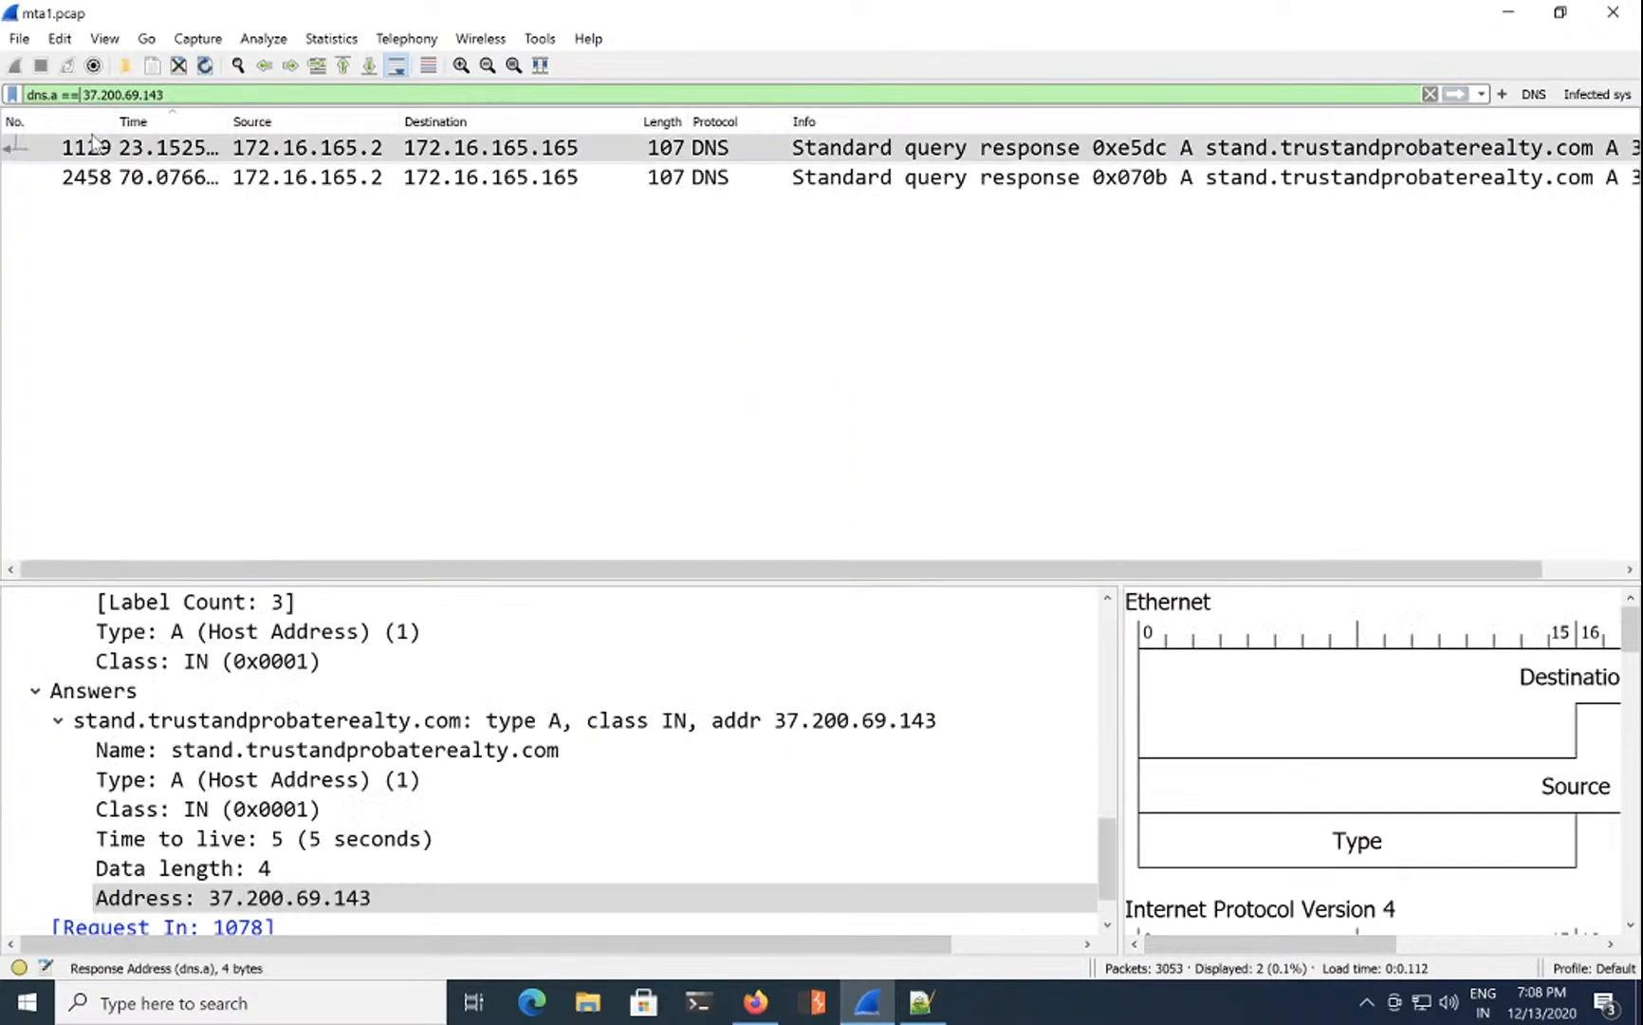
click(1138, 146)
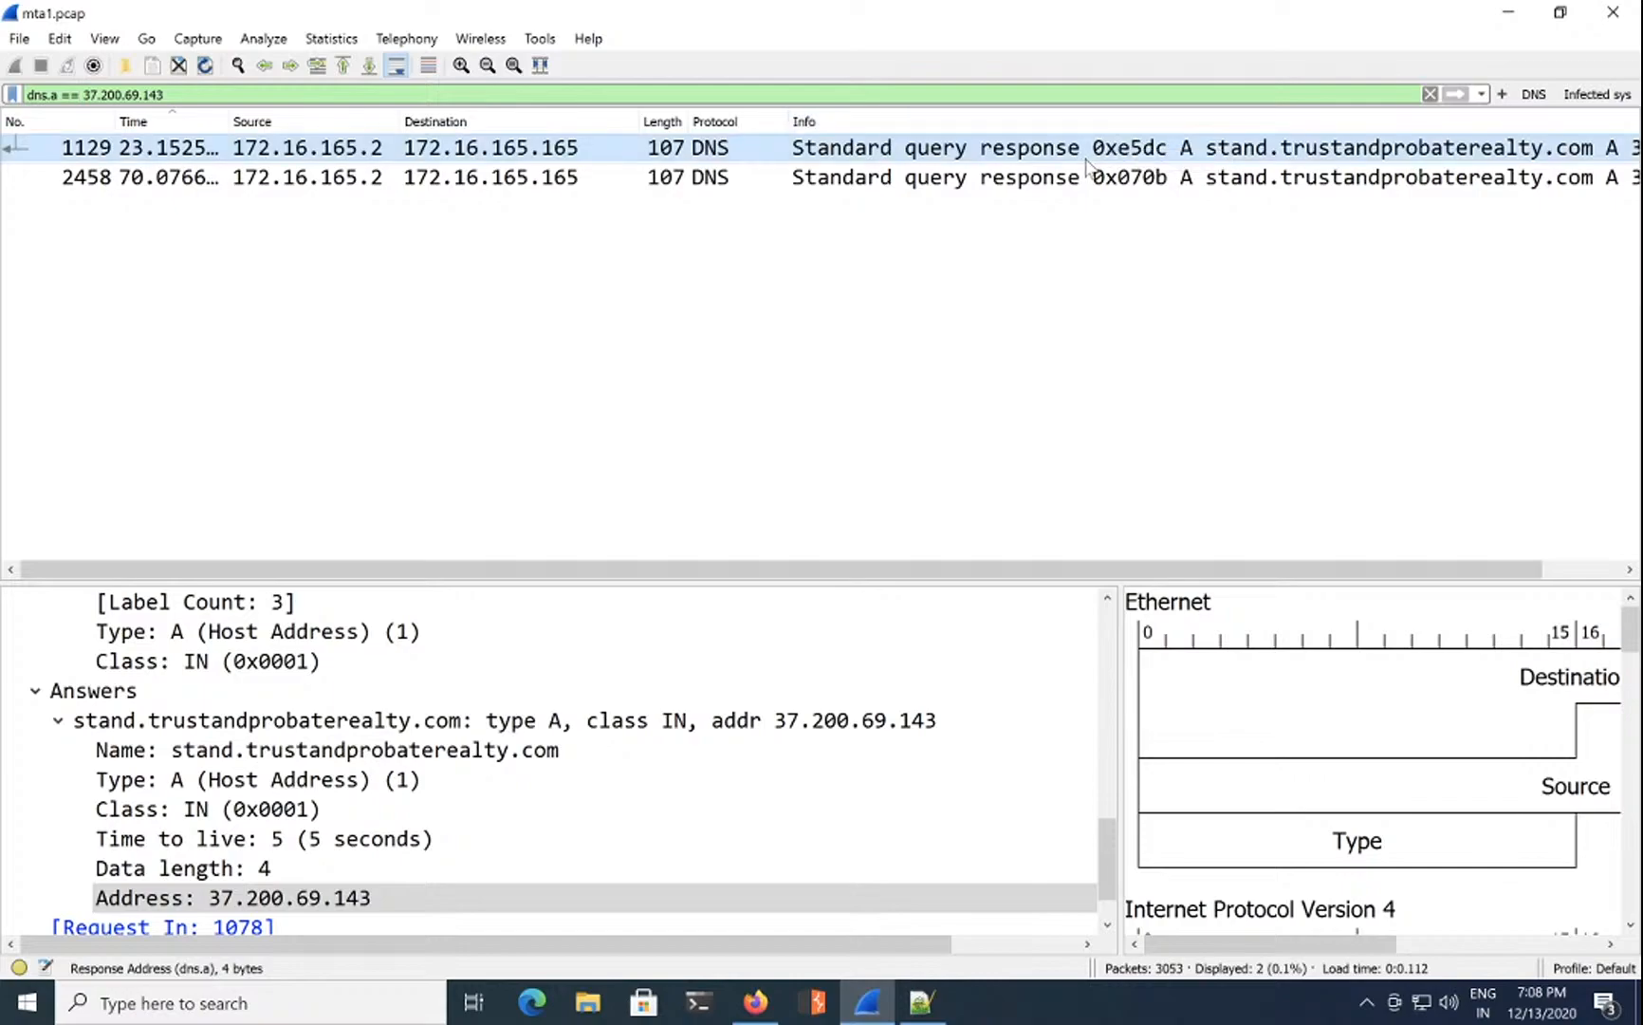
Step: Open packet 1129 in its own window and reveal its DNS query and answer entries
double_click(1088, 157)
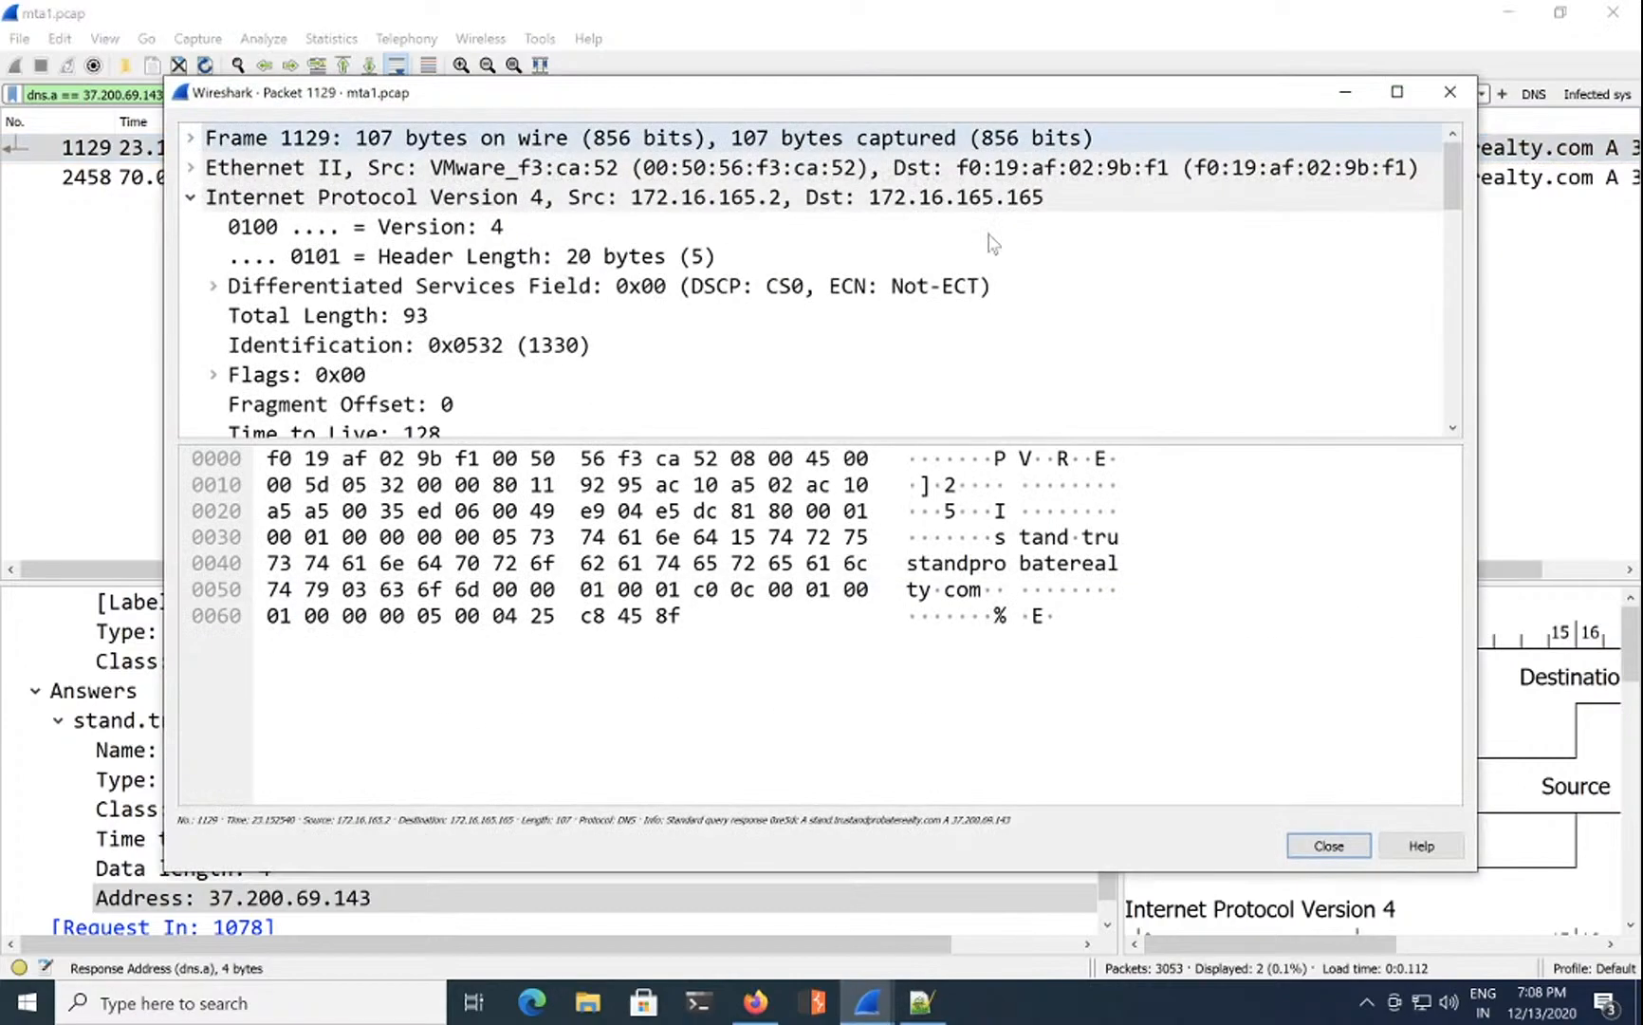
click(337, 433)
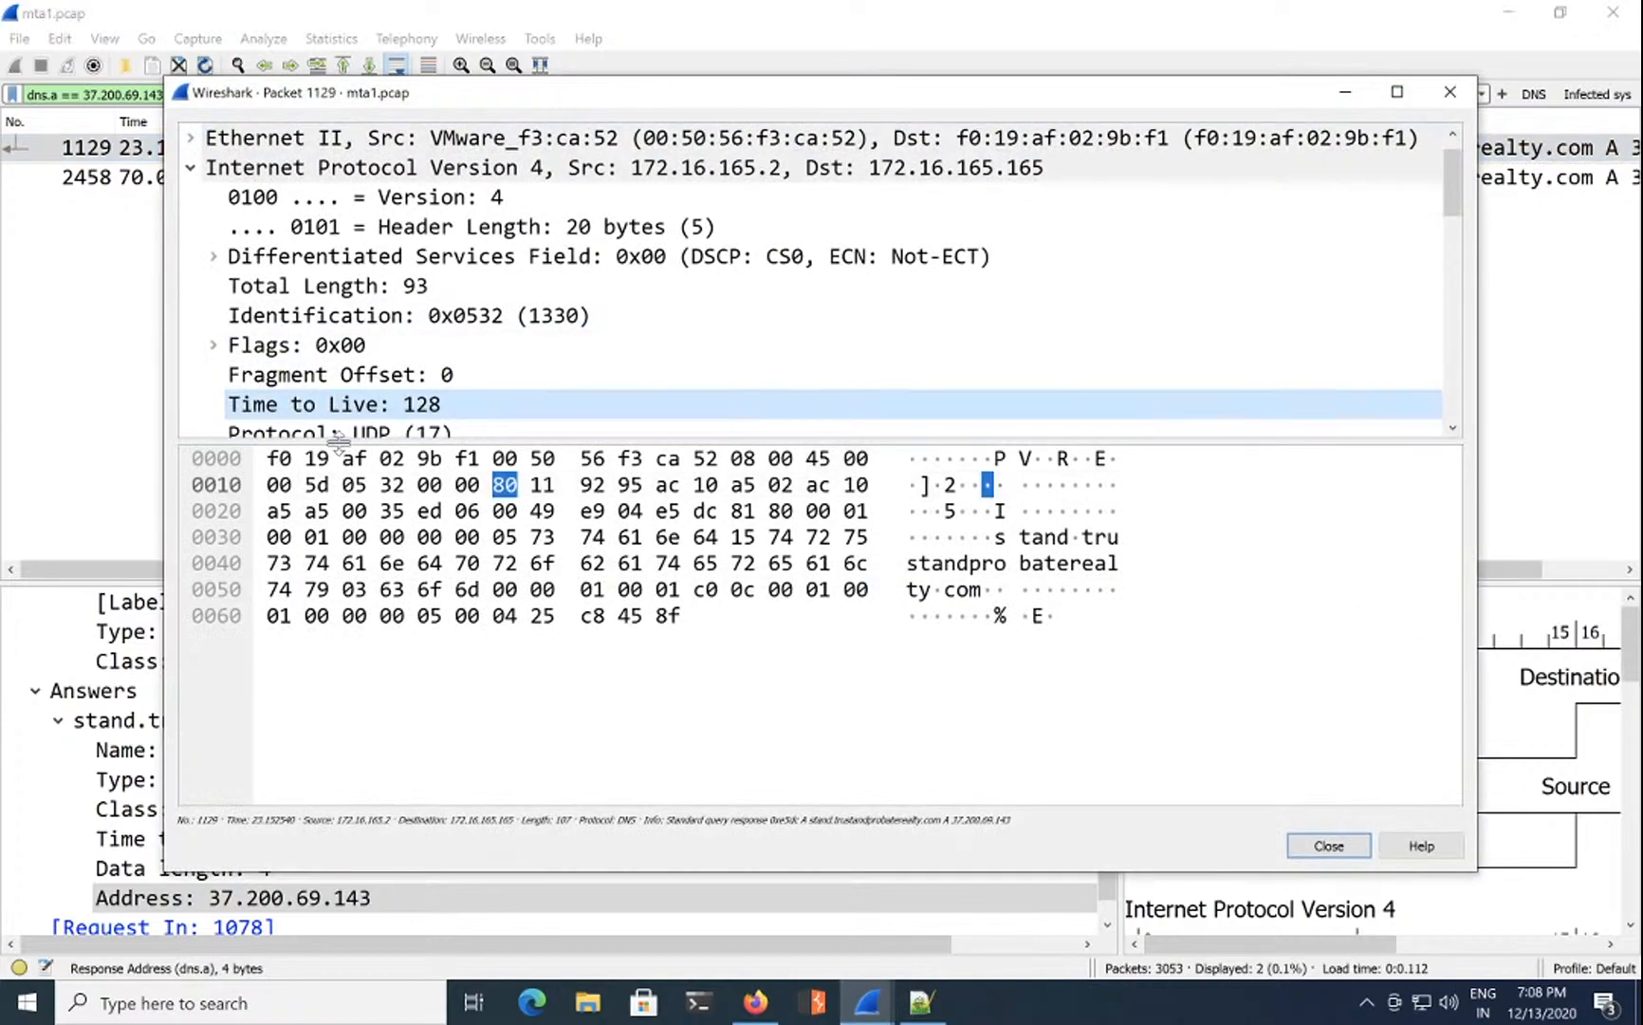
drag(340, 442, 379, 802)
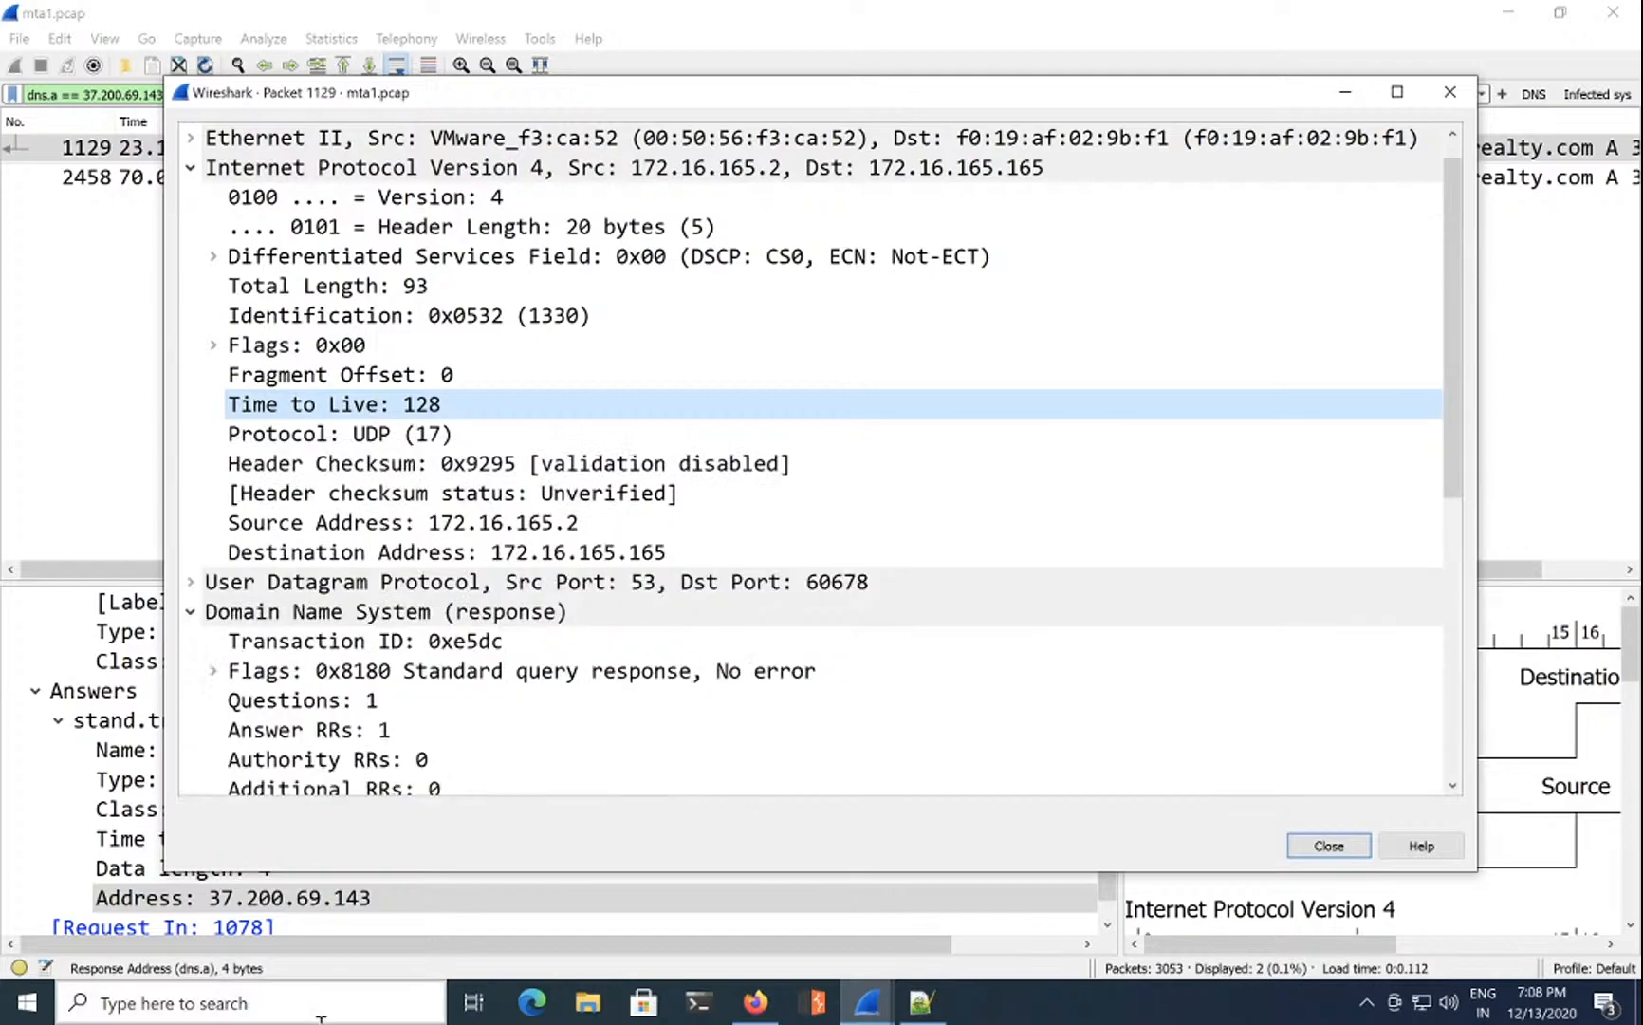
click(191, 167)
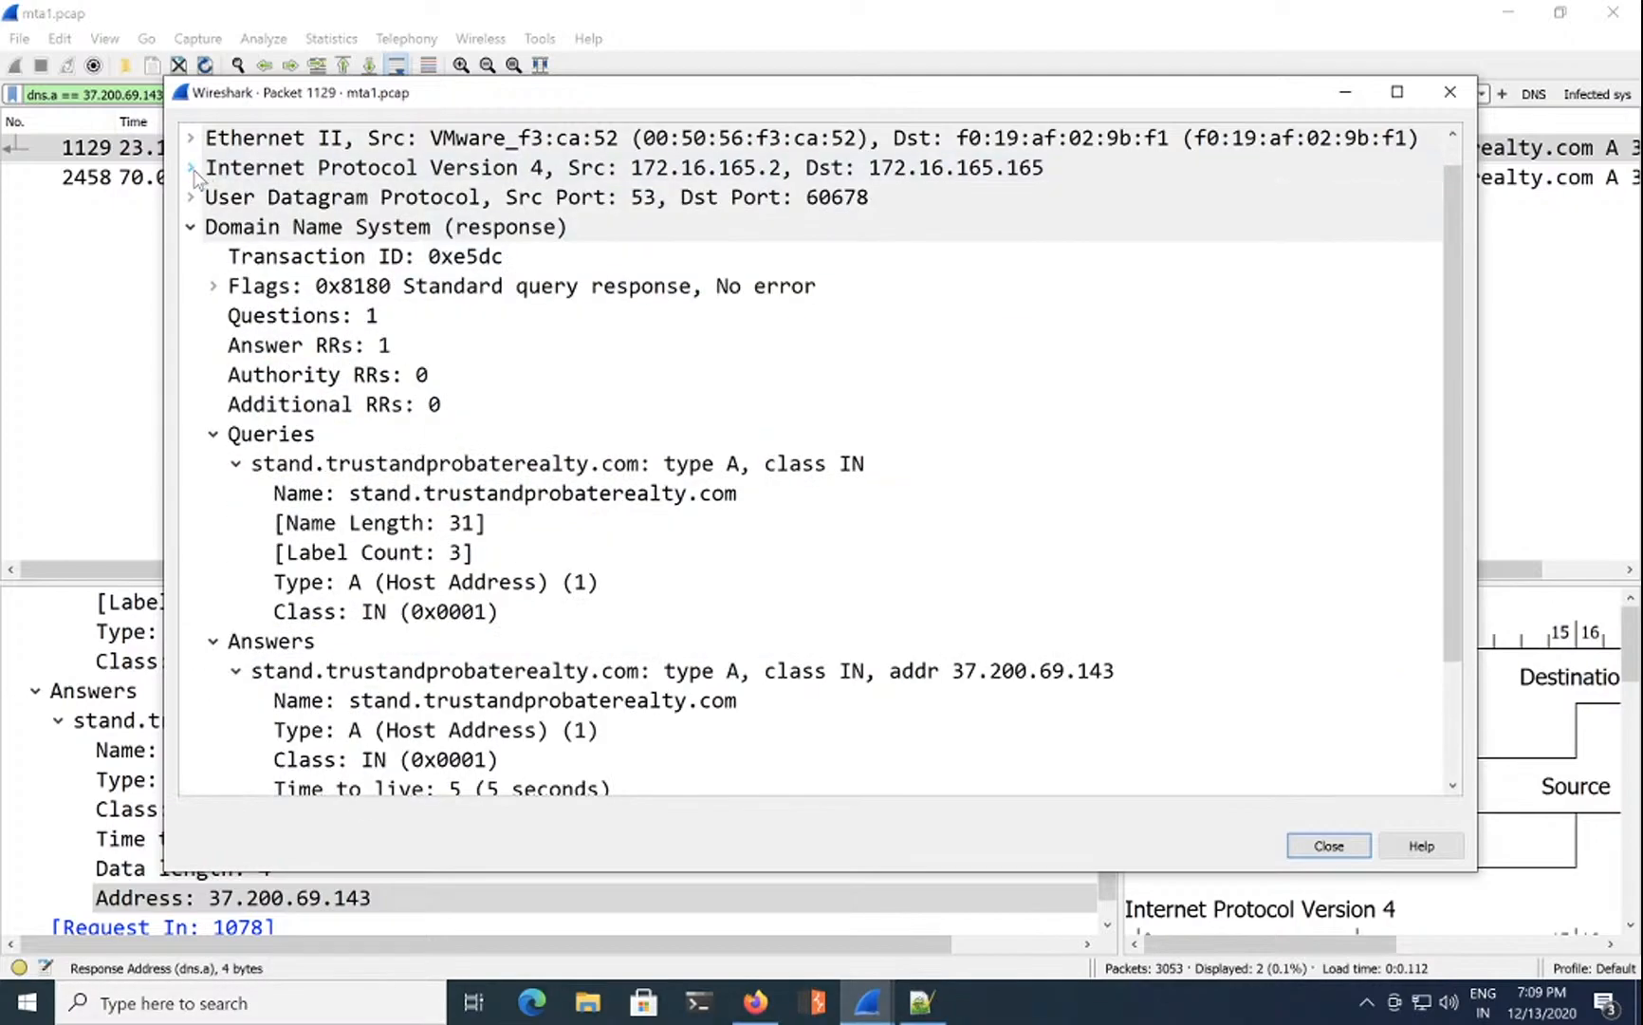
click(382, 465)
click(383, 676)
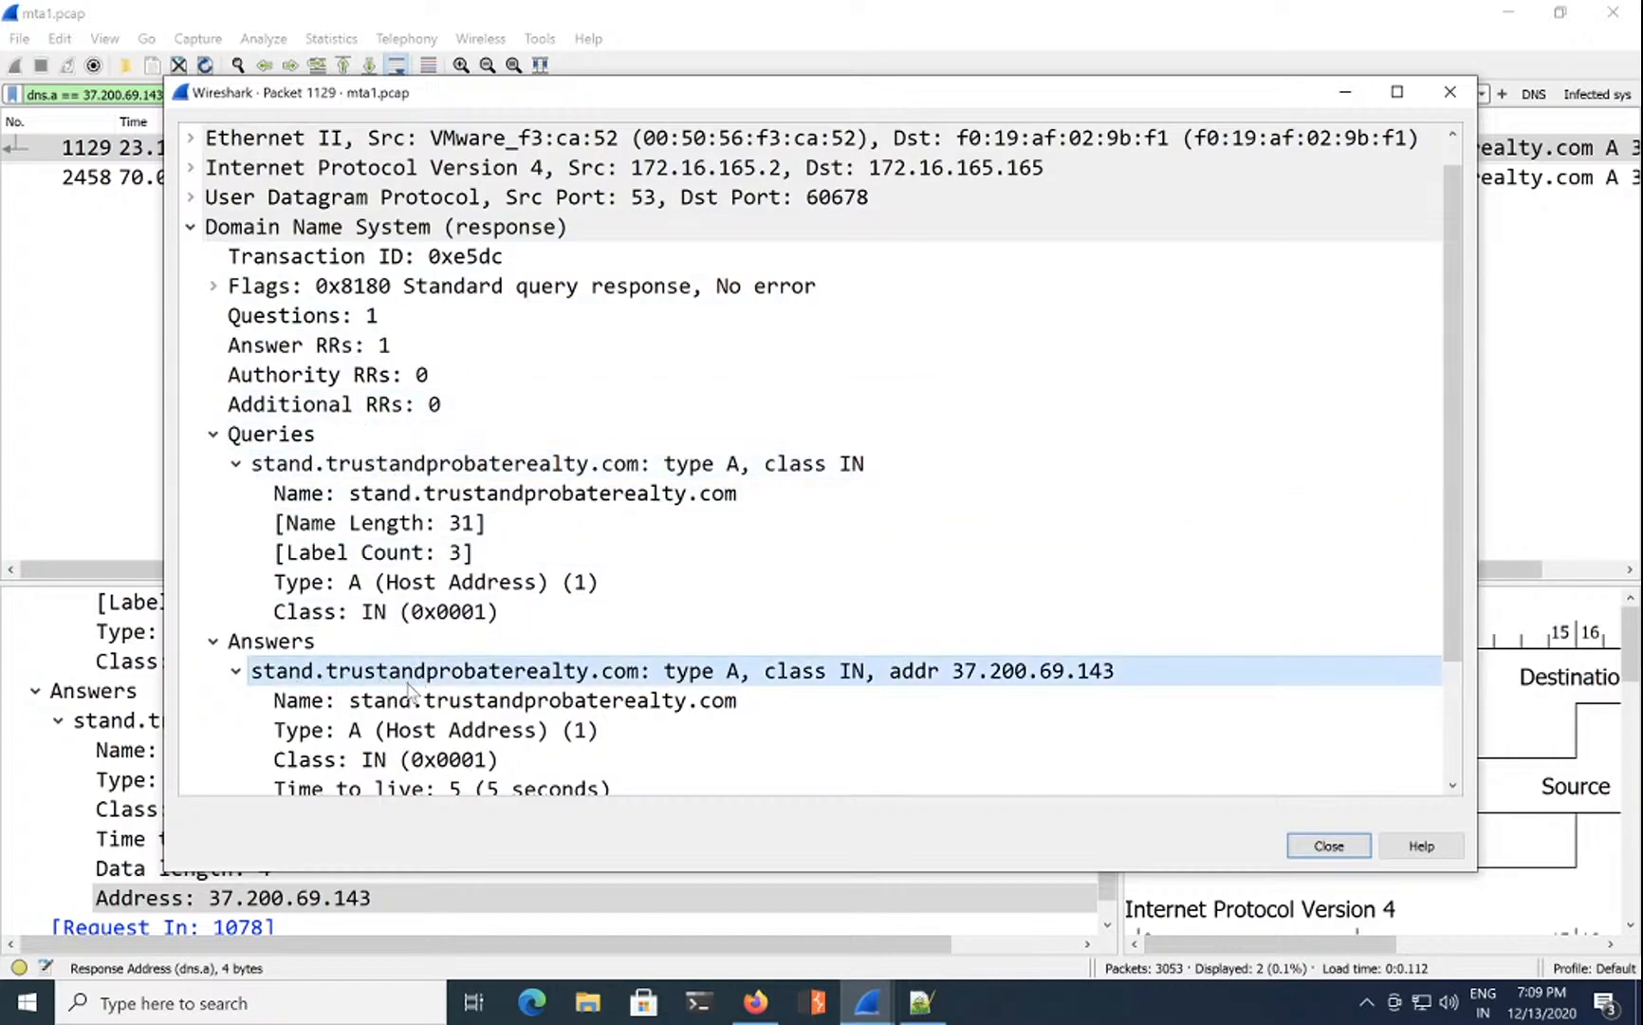
Step: Copy the answer Name value stand.trustandprobaterealty.com, close the packet window, and return to the challenge page
click(469, 701)
right_click(496, 700)
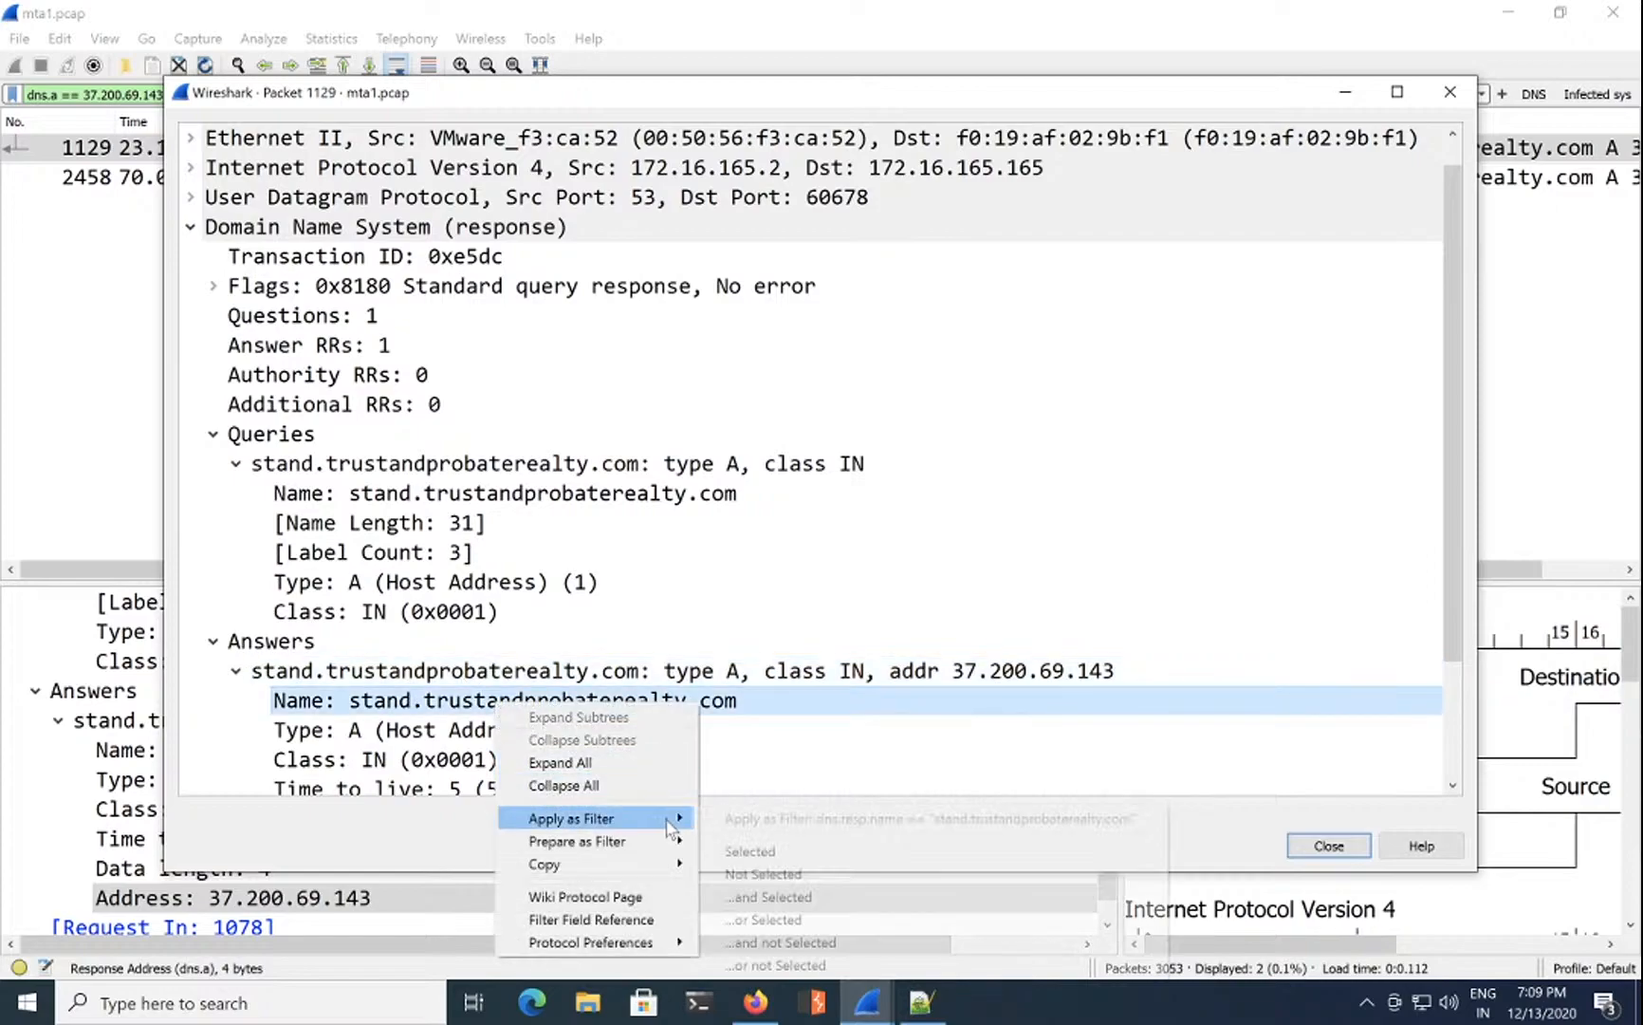
mouse_move(664, 863)
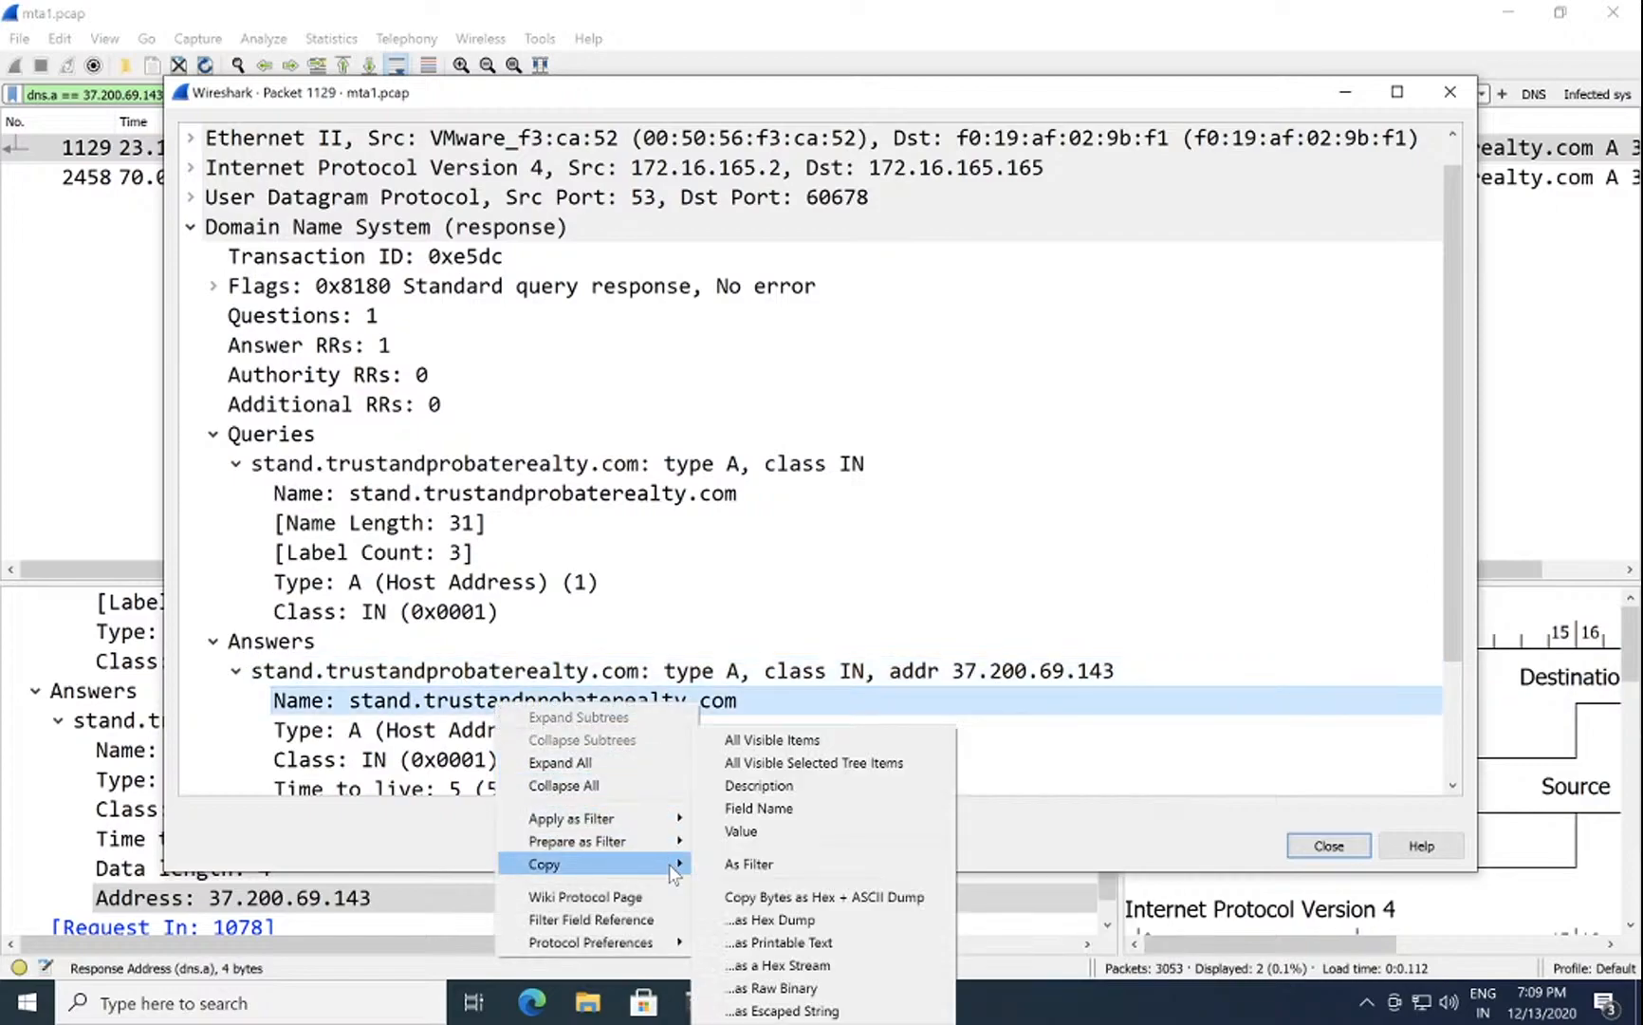
click(785, 838)
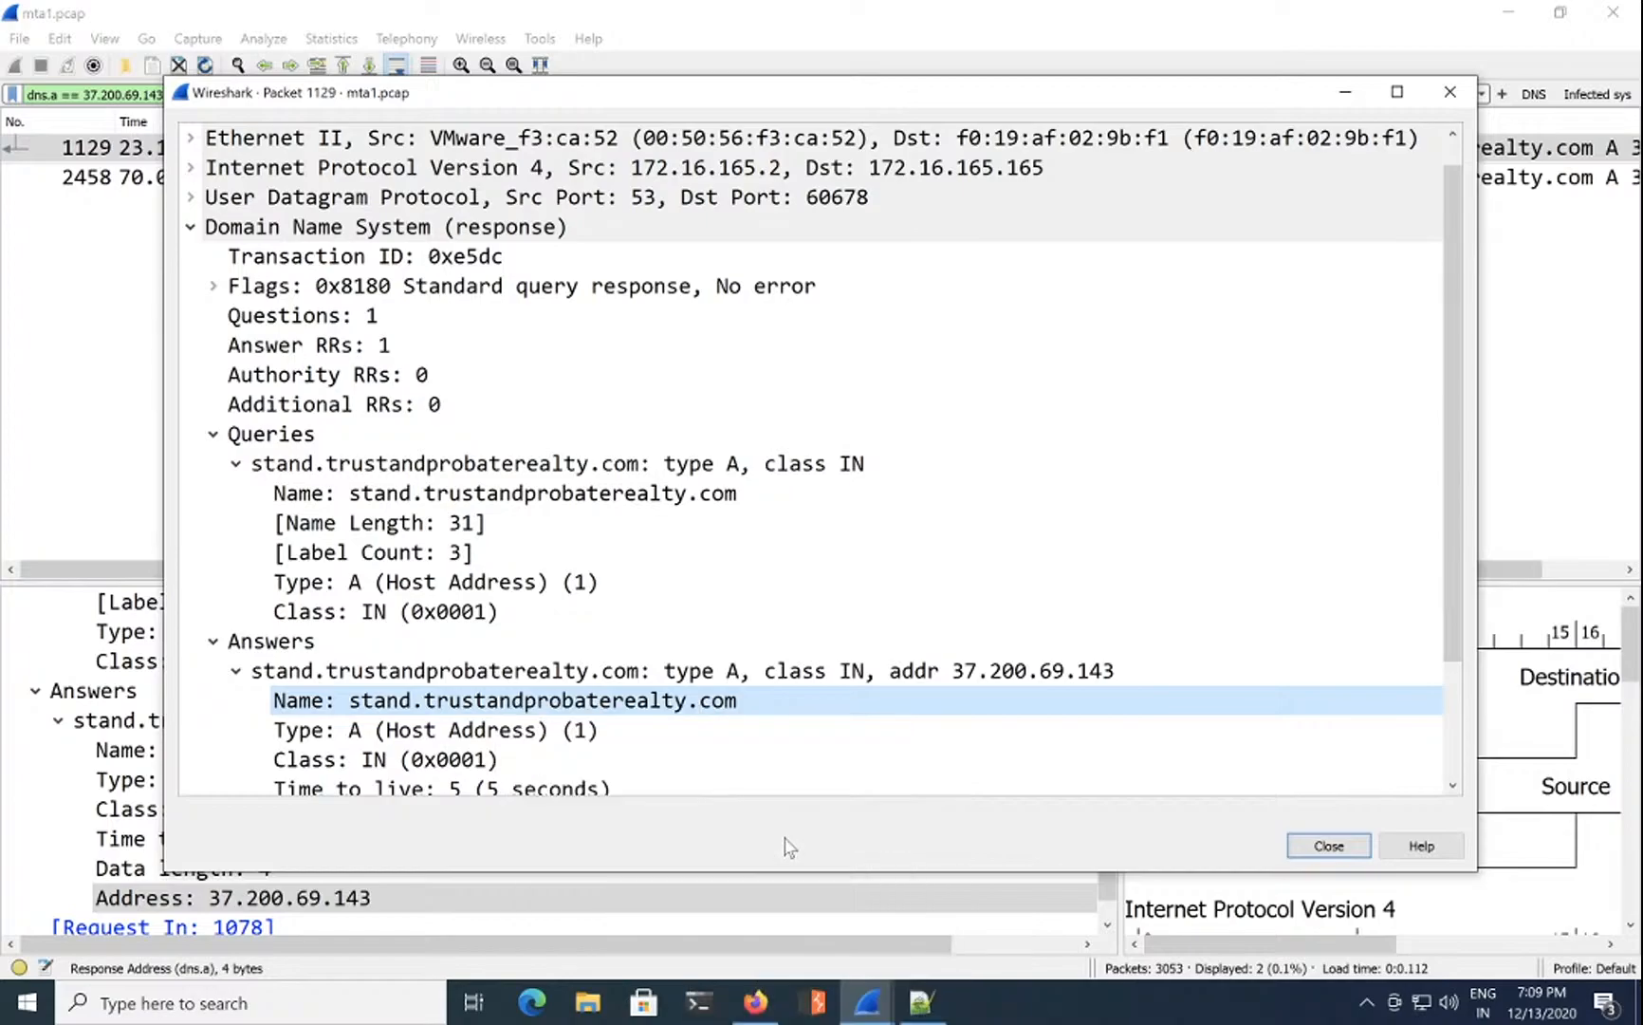
click(1309, 847)
click(756, 1001)
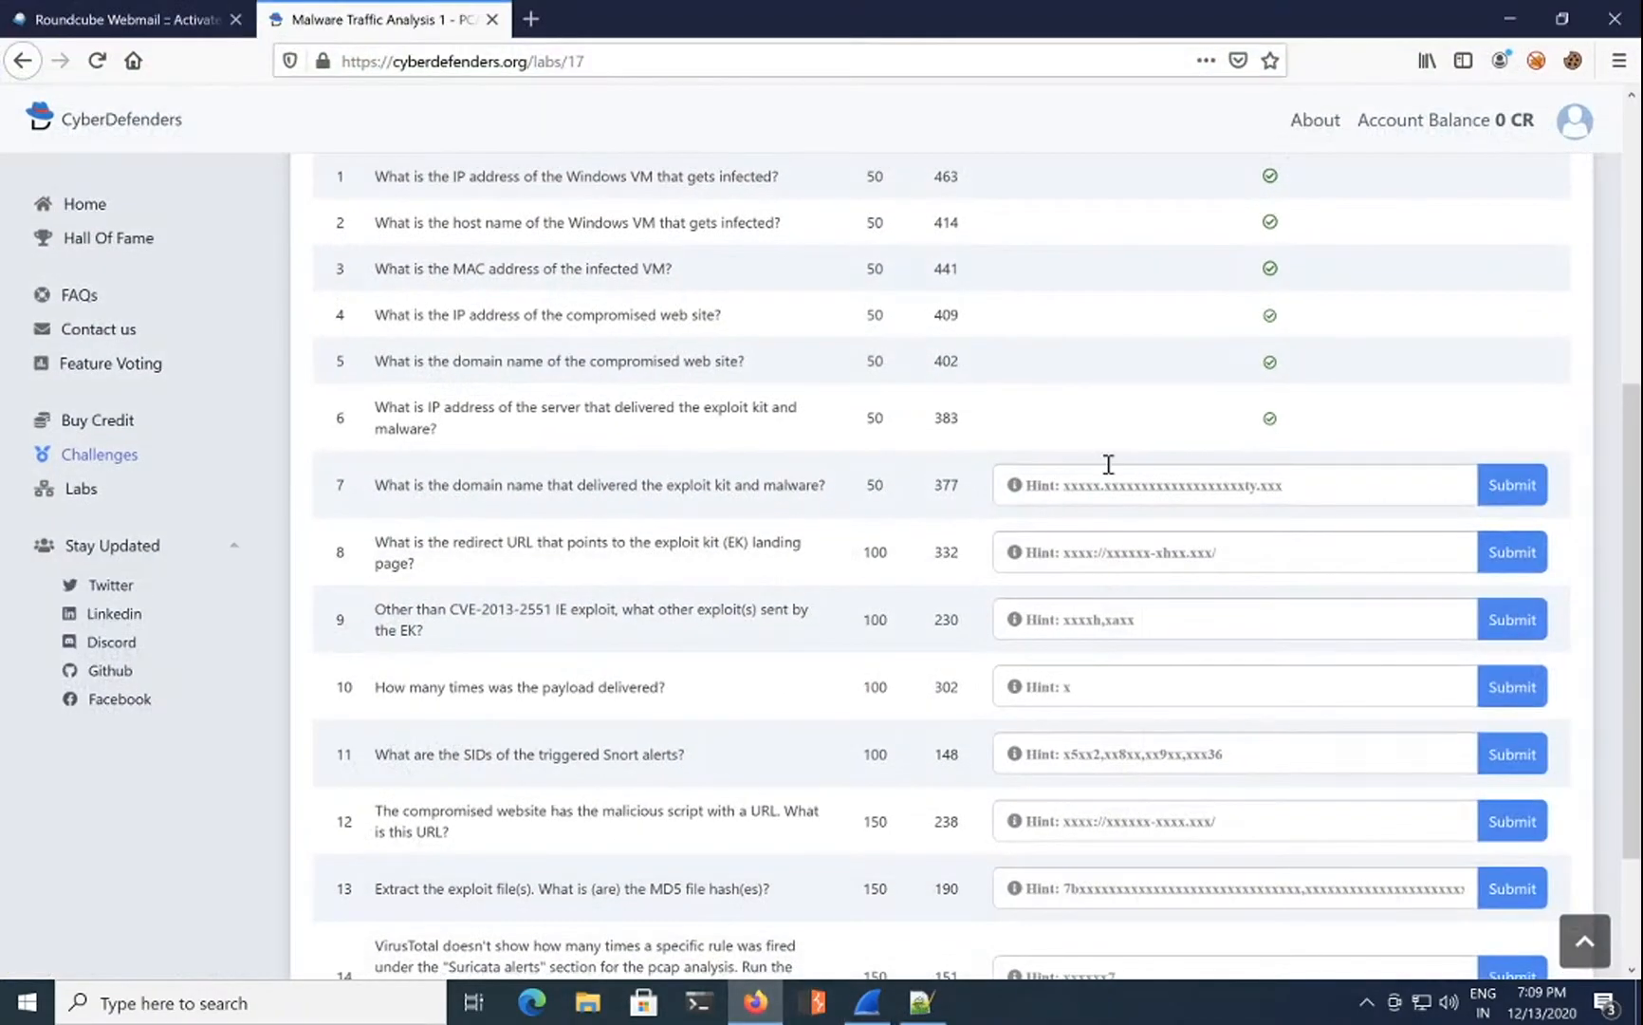
Step: Paste stand.trustandprobaterealty.com as question 7's answer, submit it, and focus question 8's field
click(1113, 486)
key(ctrl+v)
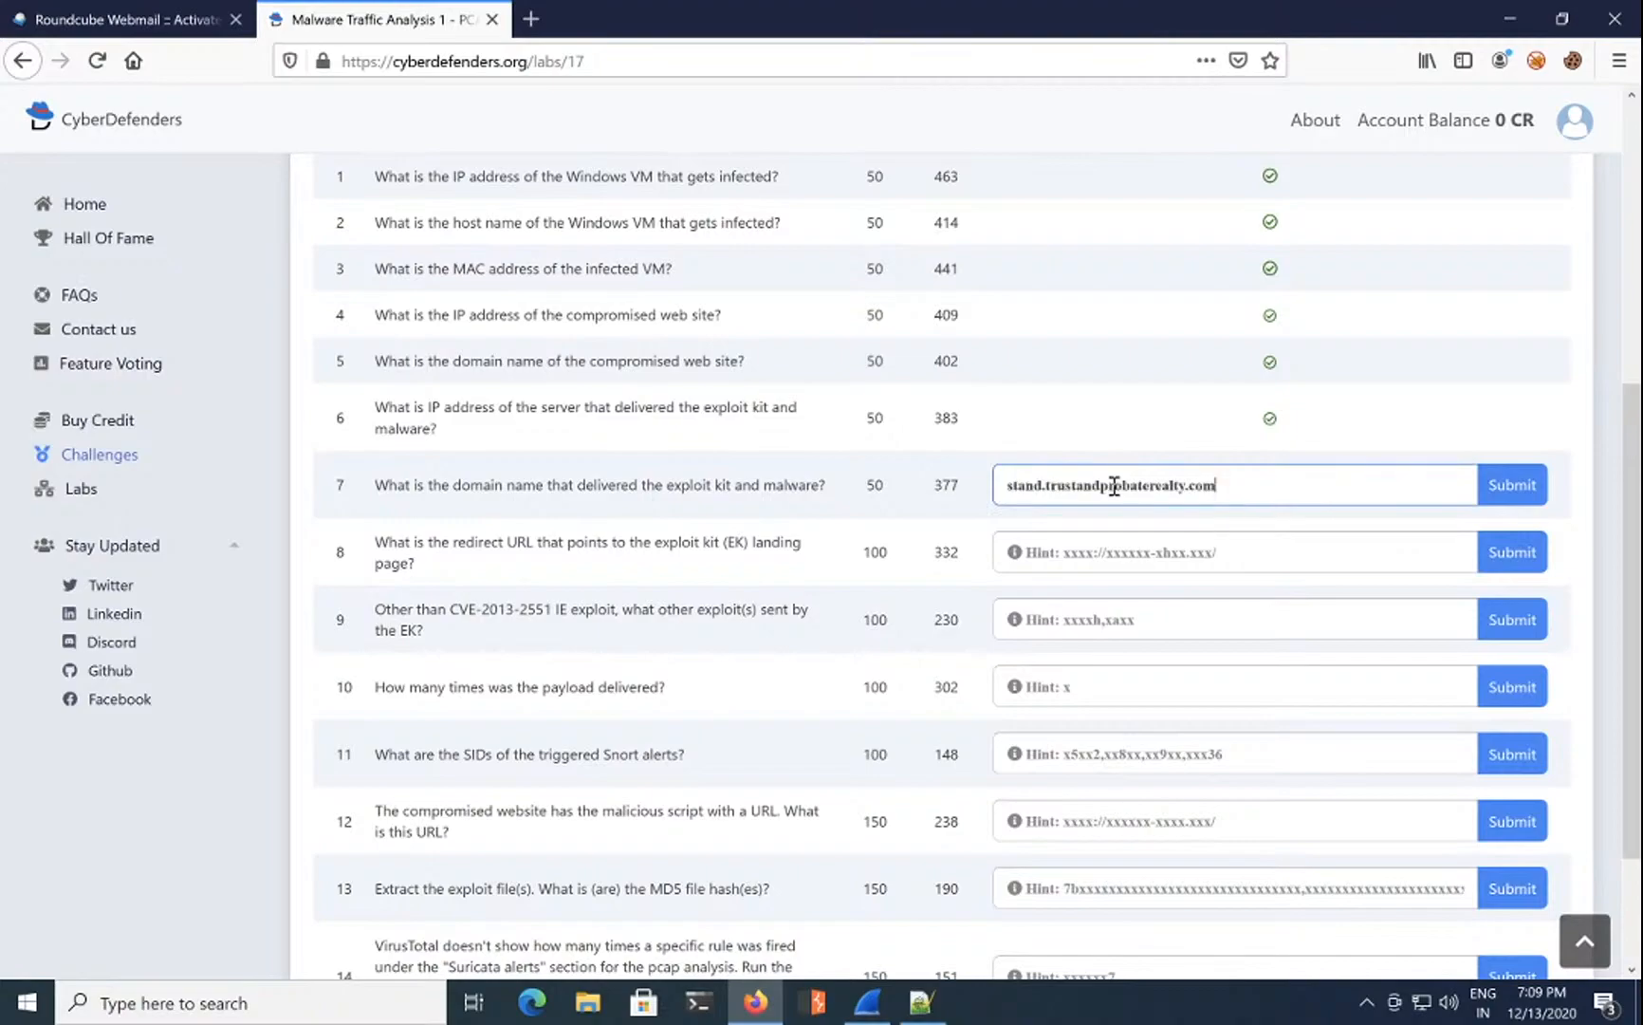
click(1527, 485)
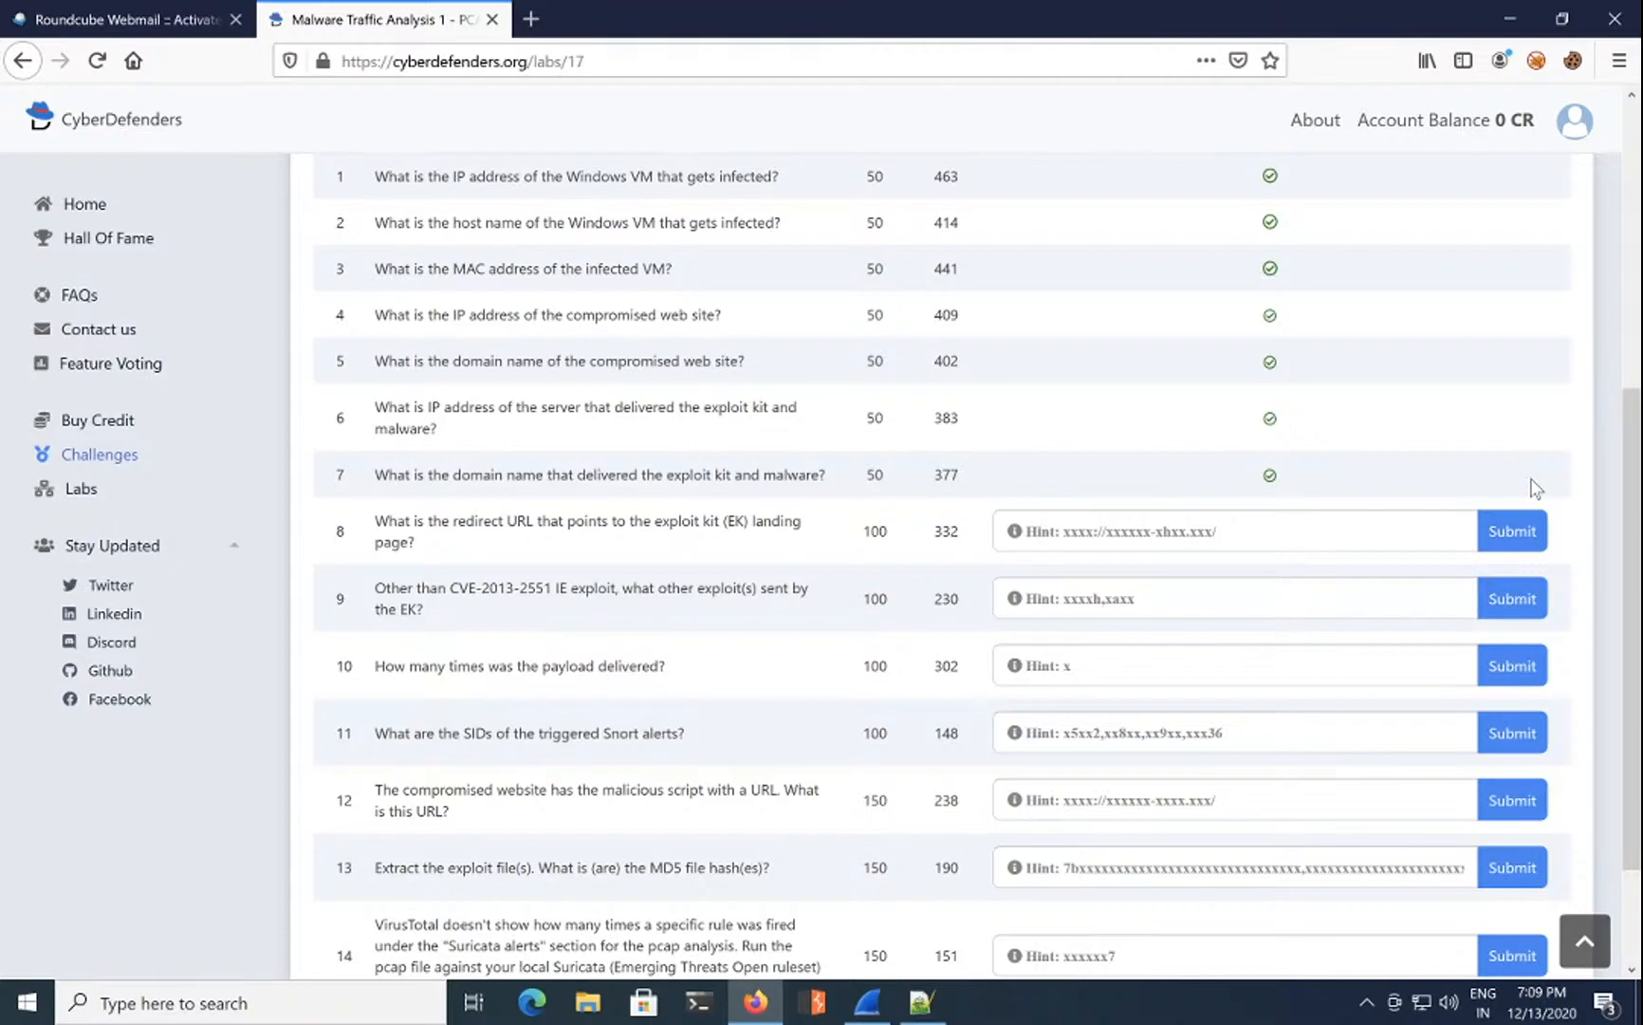
click(1115, 537)
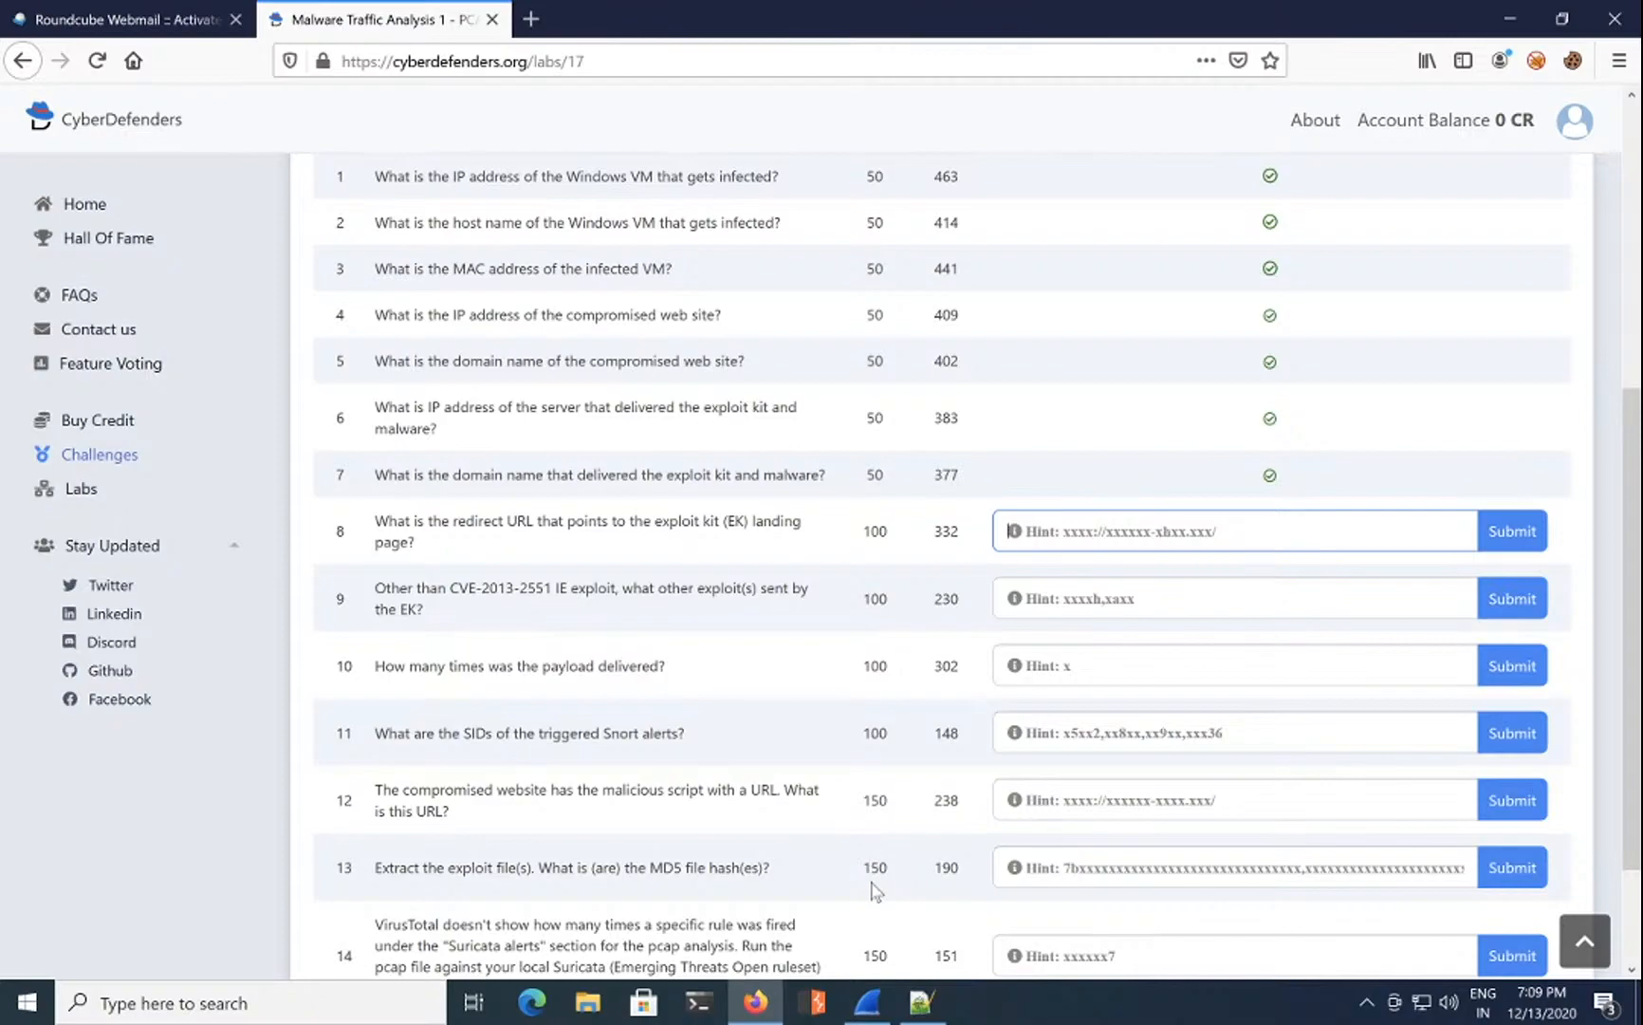
Step: Clear Wireshark's dns.a filter to show all 3053 packets, then return to the challenge page
click(769, 1000)
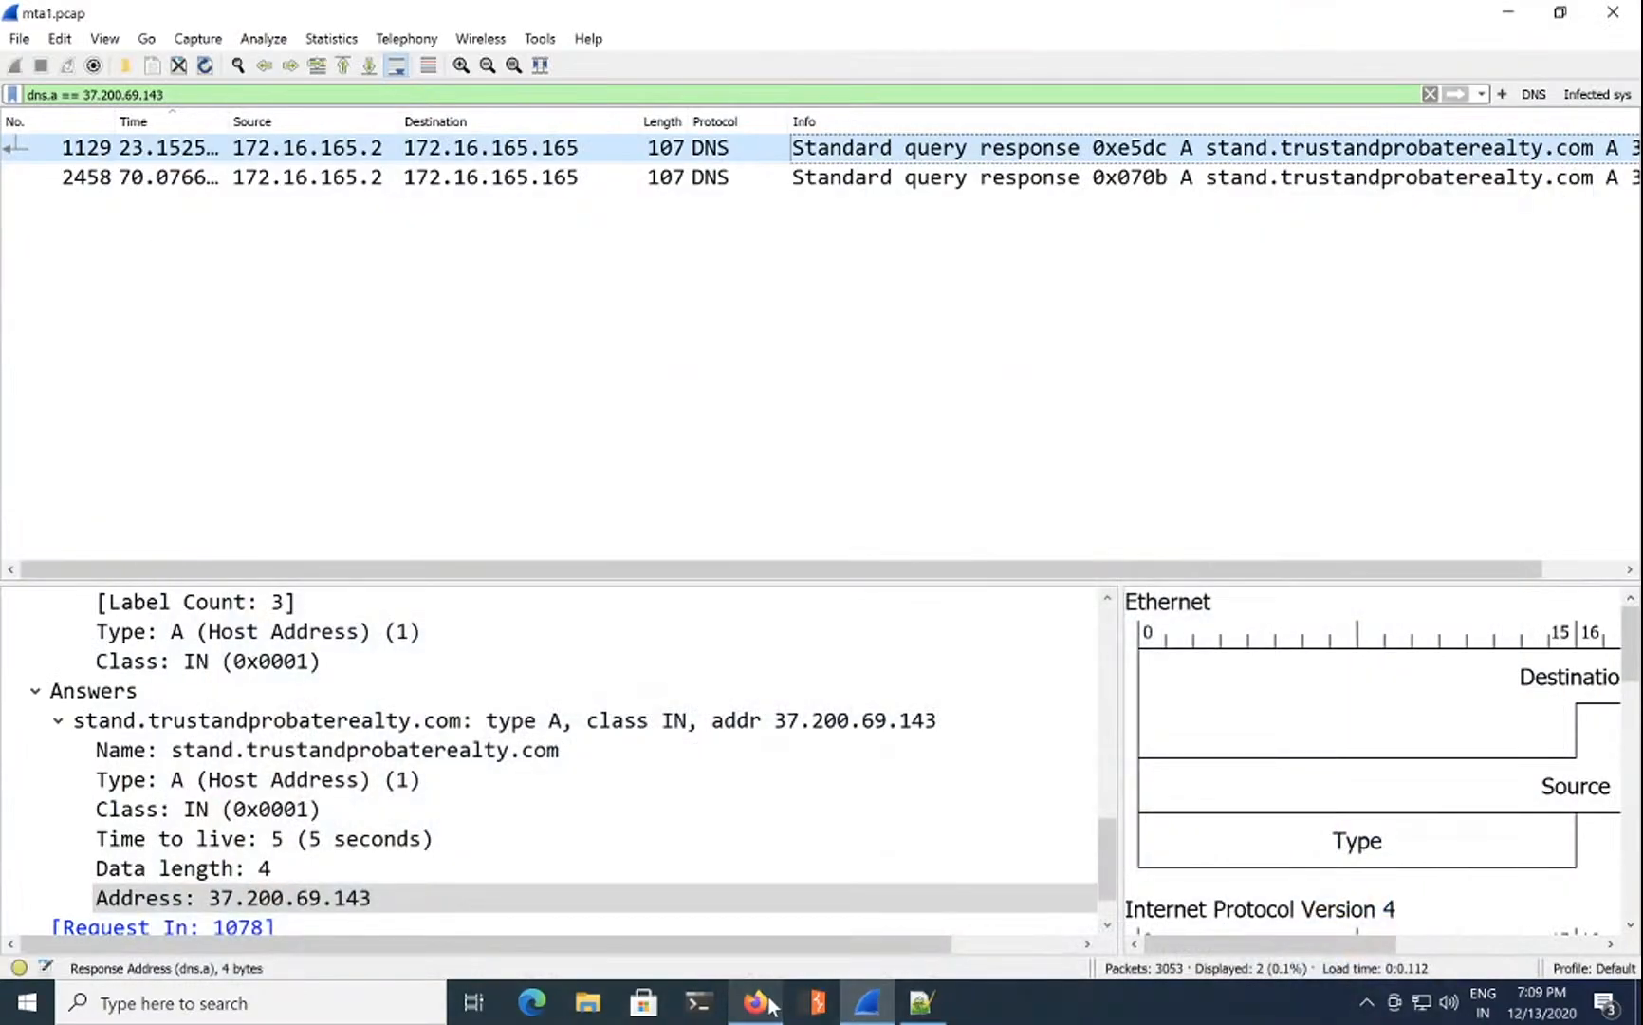
click(1430, 94)
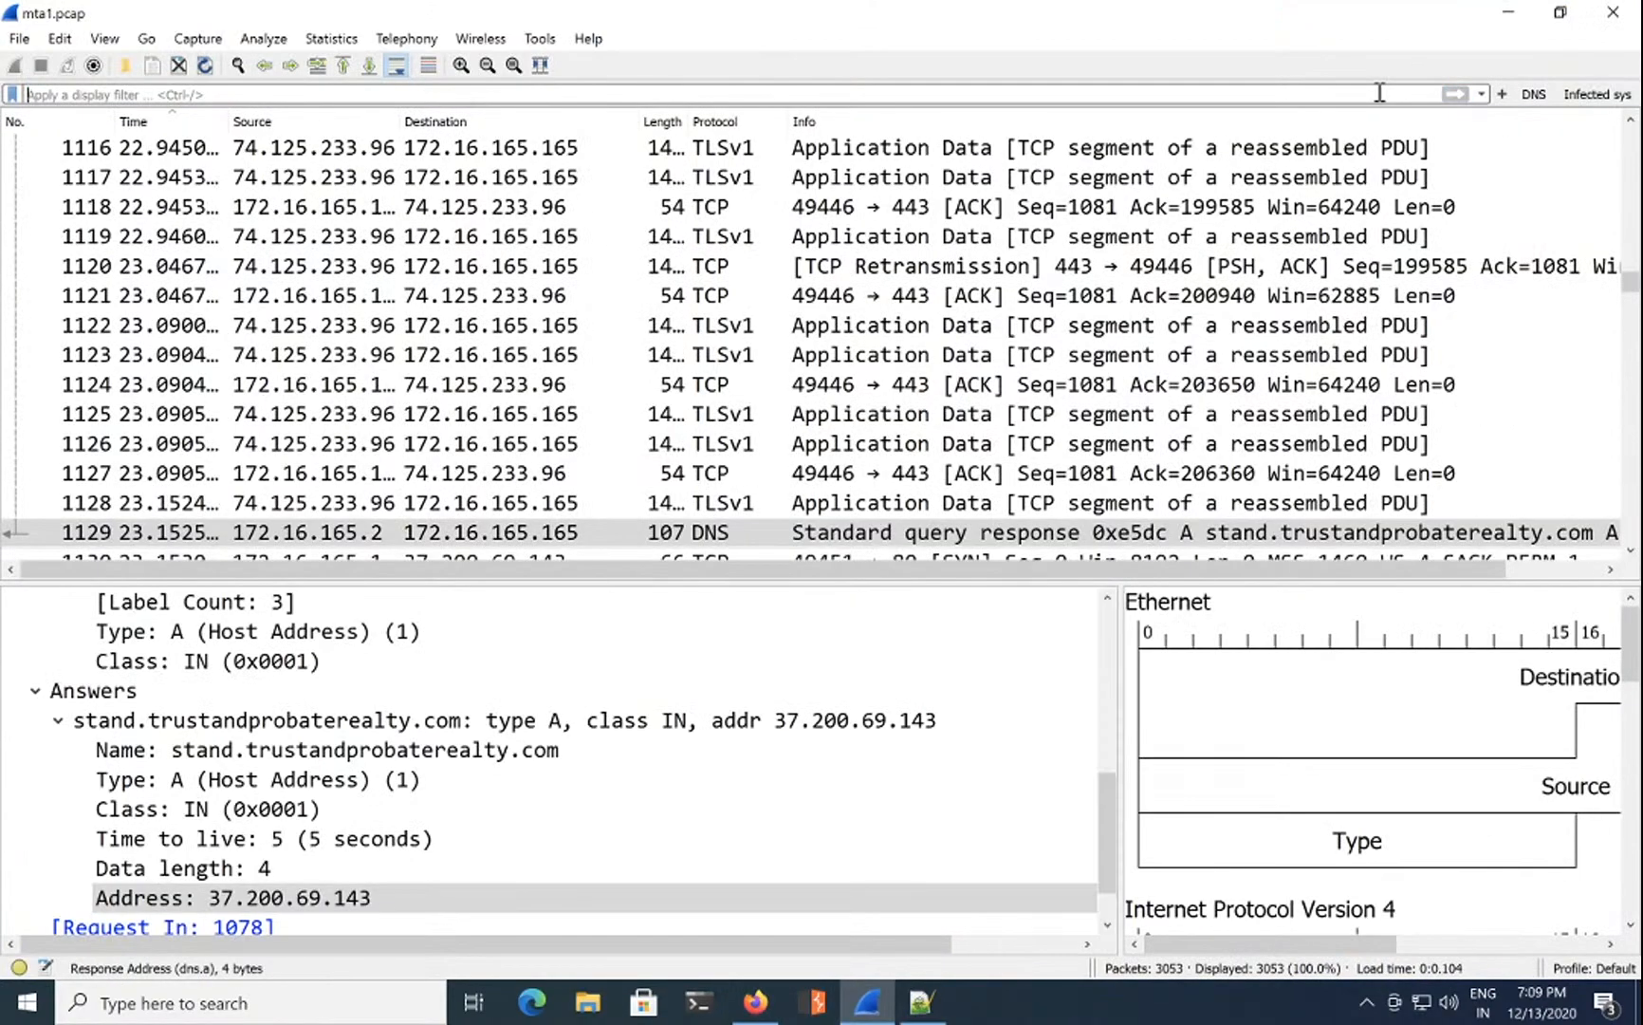
click(1380, 92)
click(757, 1003)
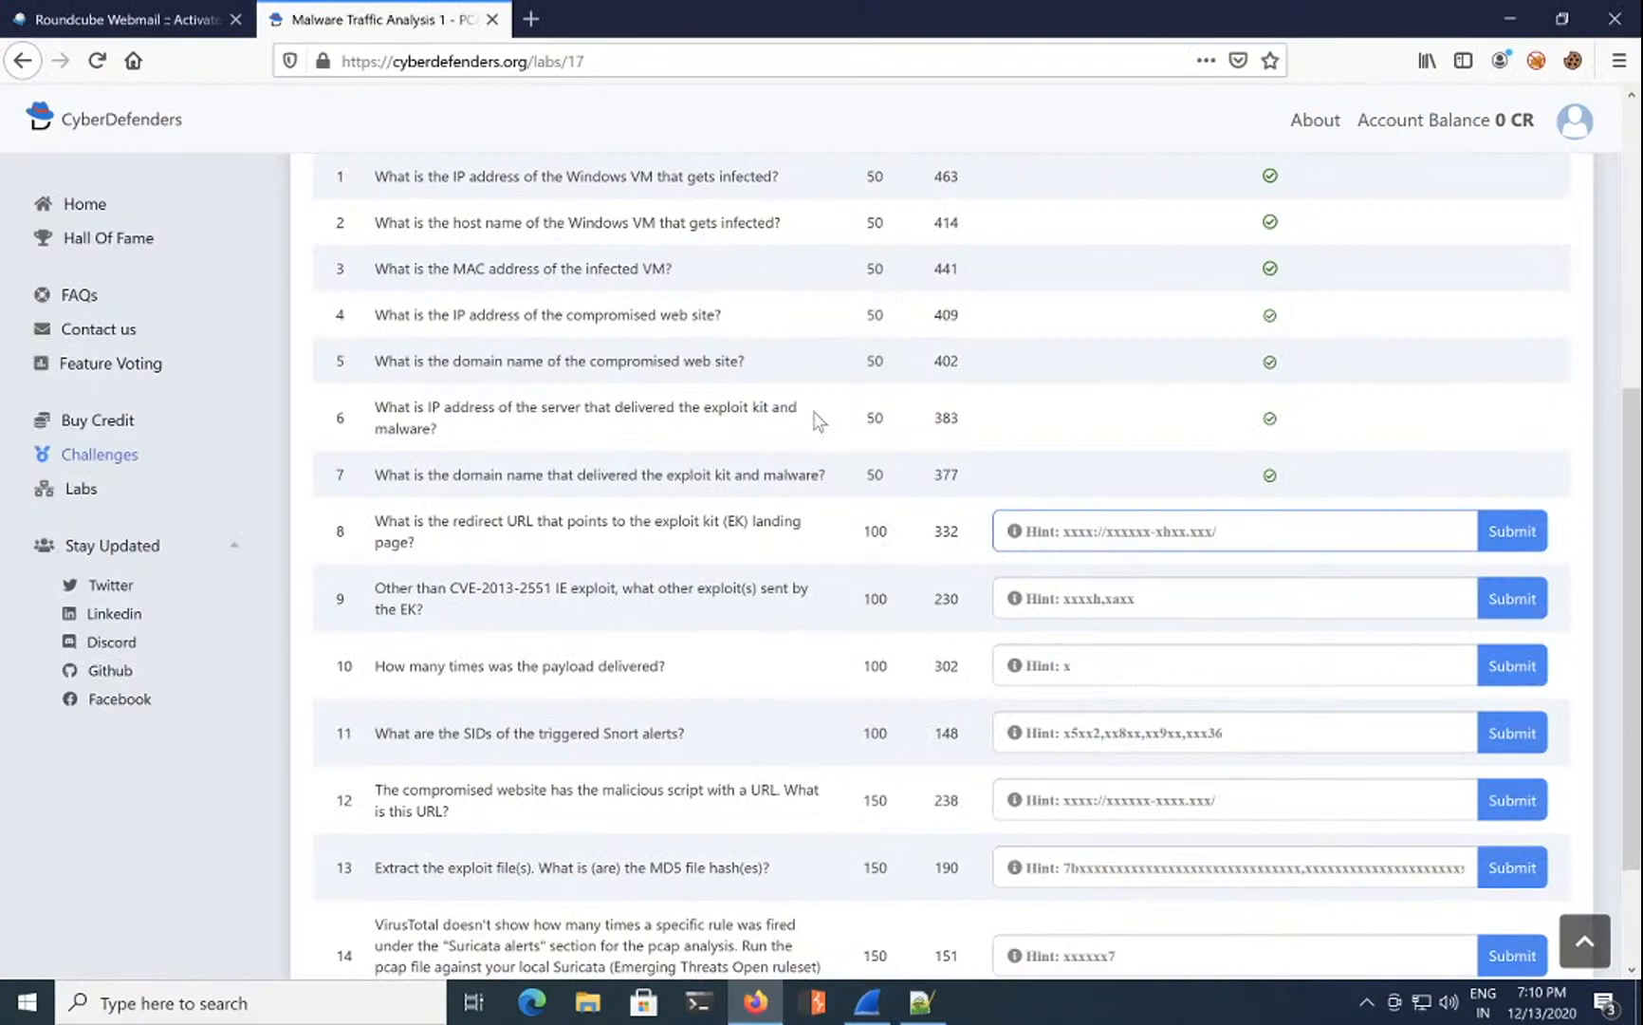
Step: Load virustotal.com in a new tab and pick mta1 from the Desktop for upload
click(531, 19)
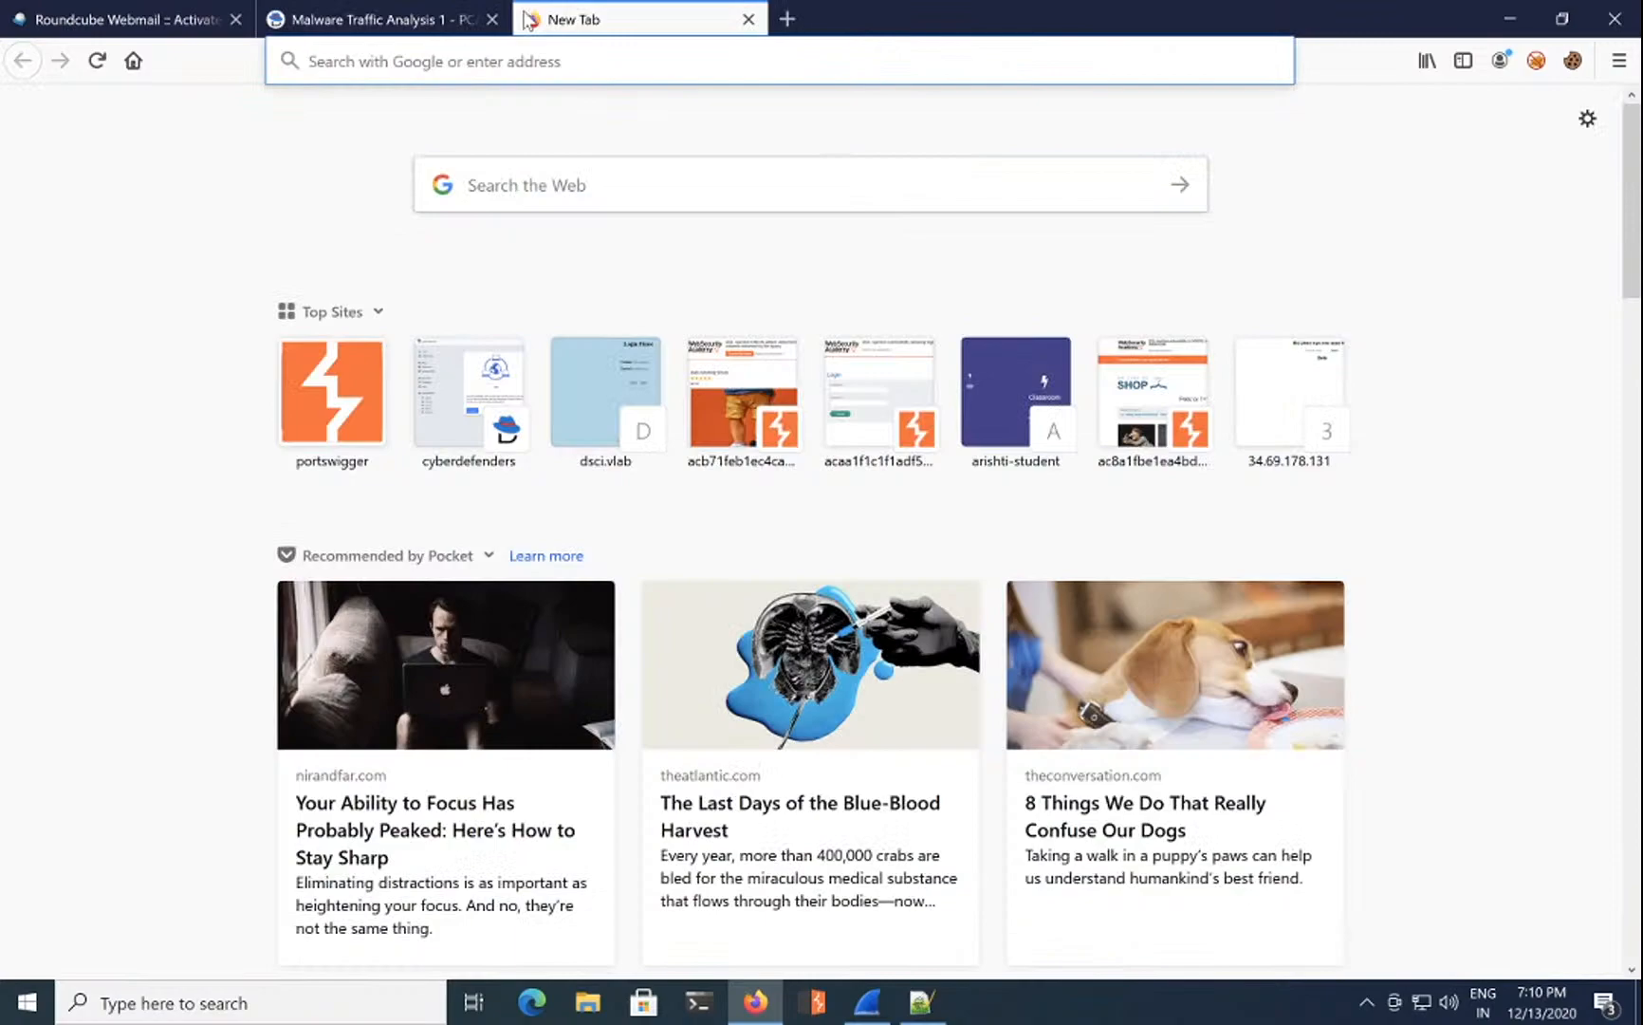
text(viru)
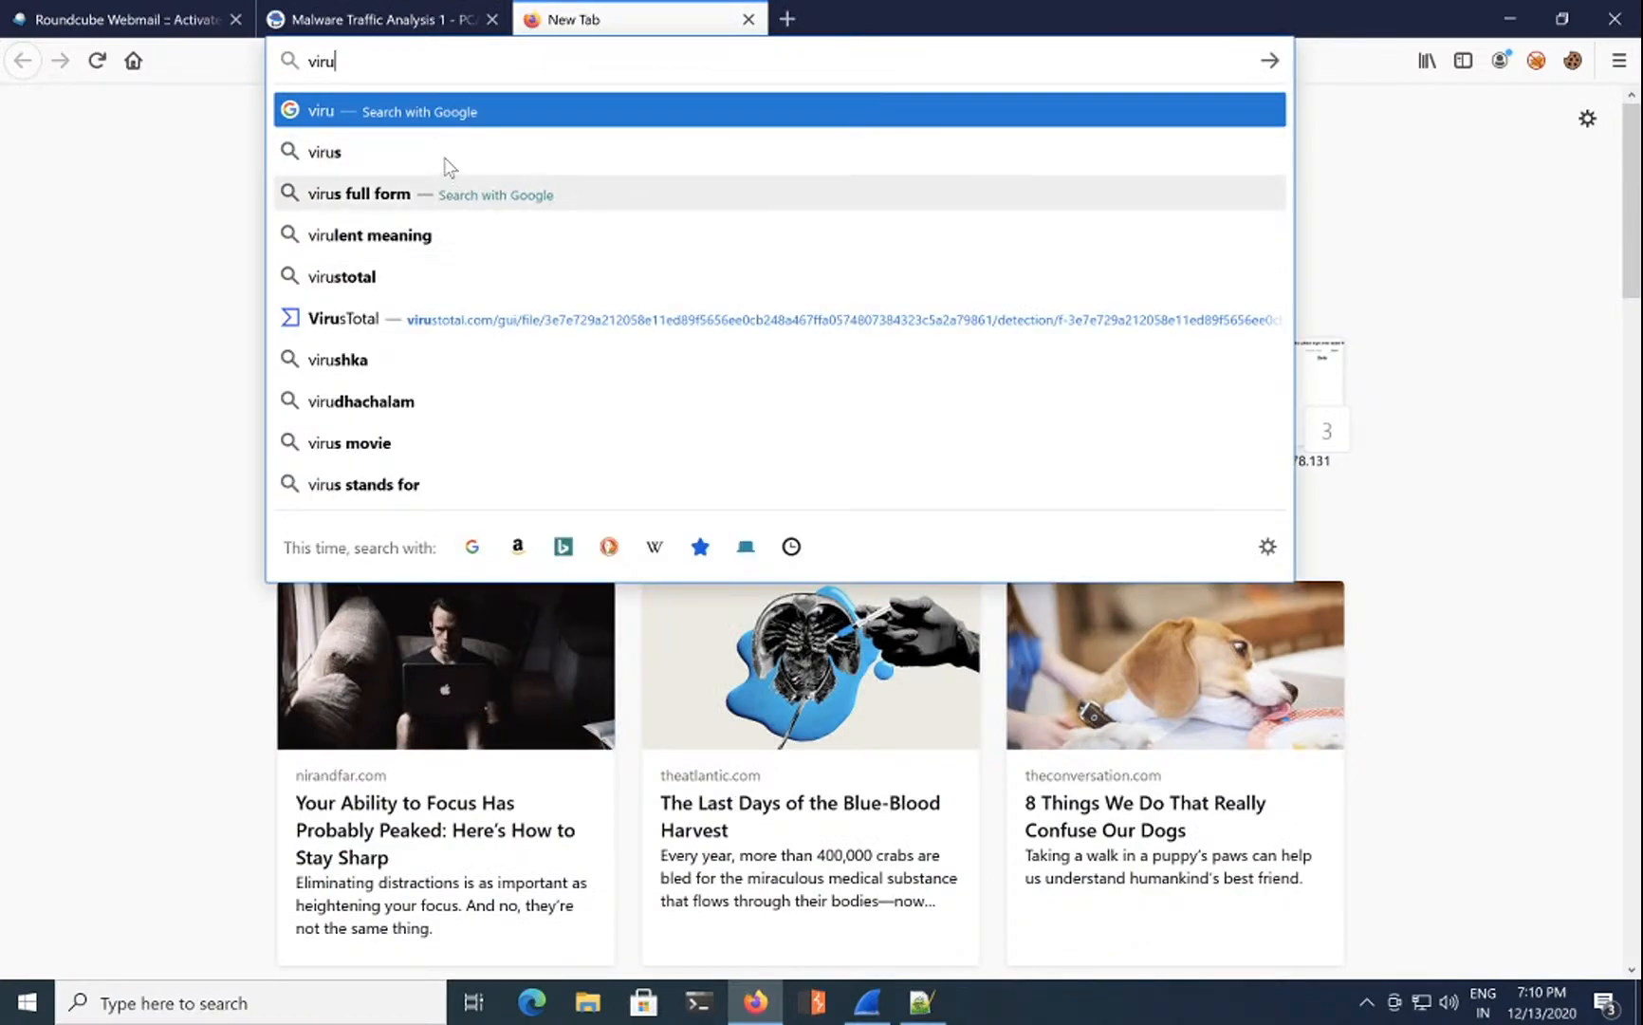
text(sto)
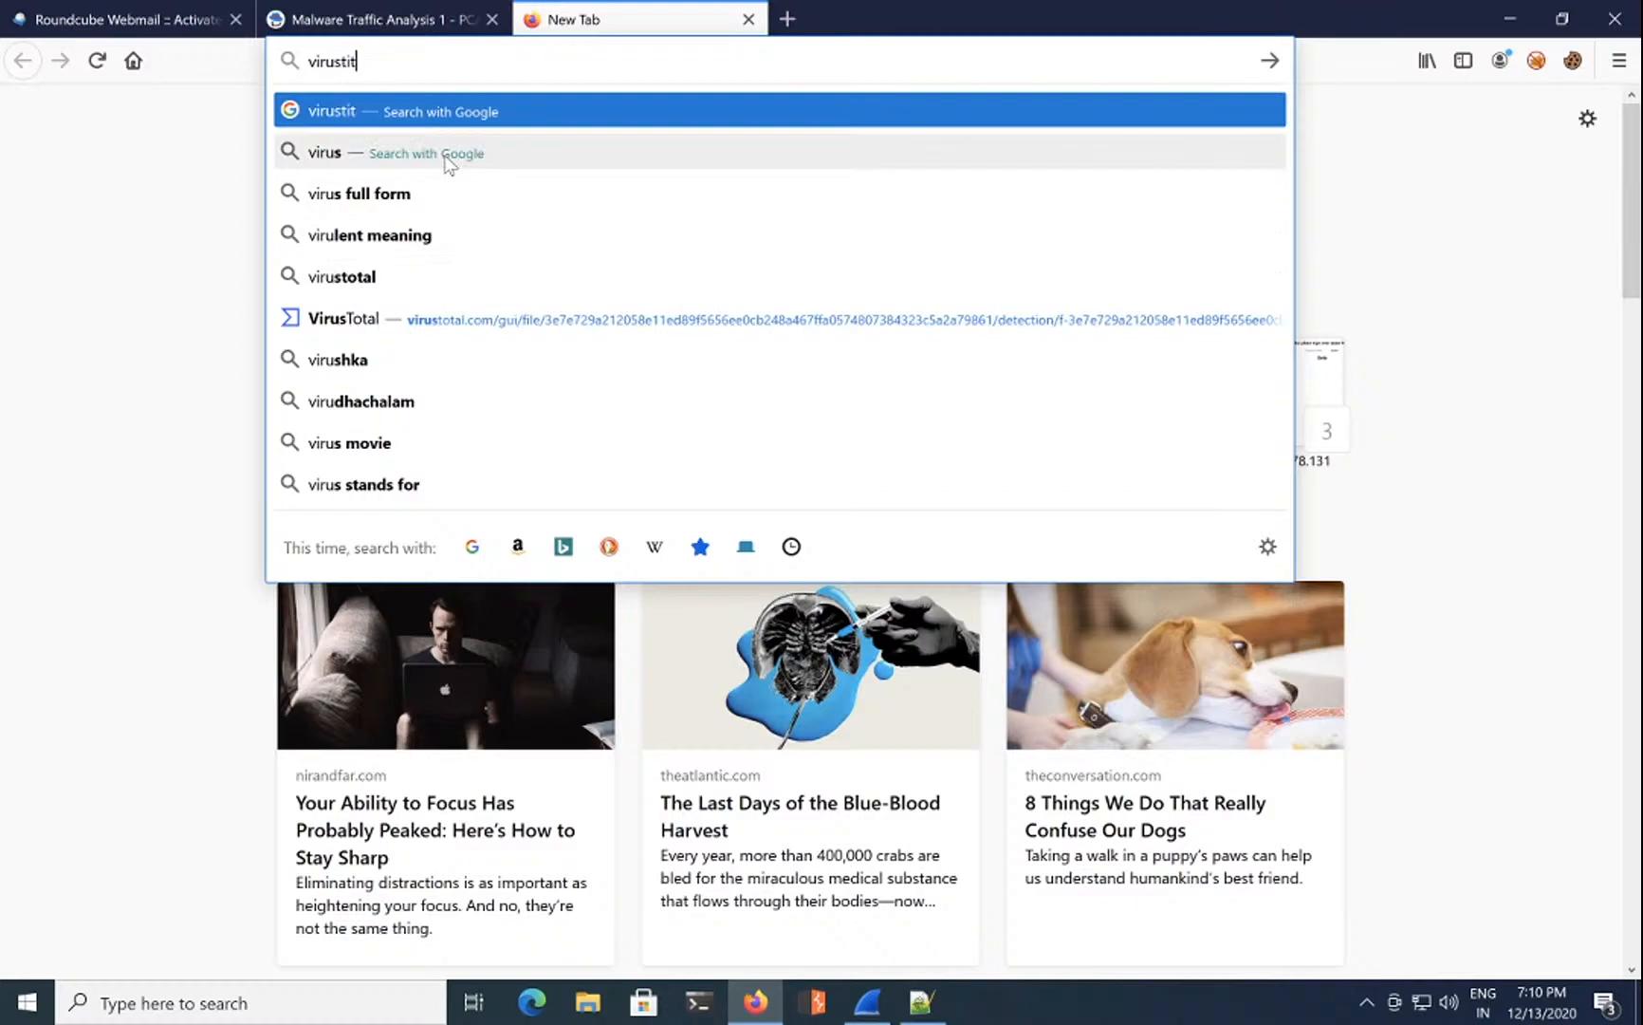
text(tal.com)
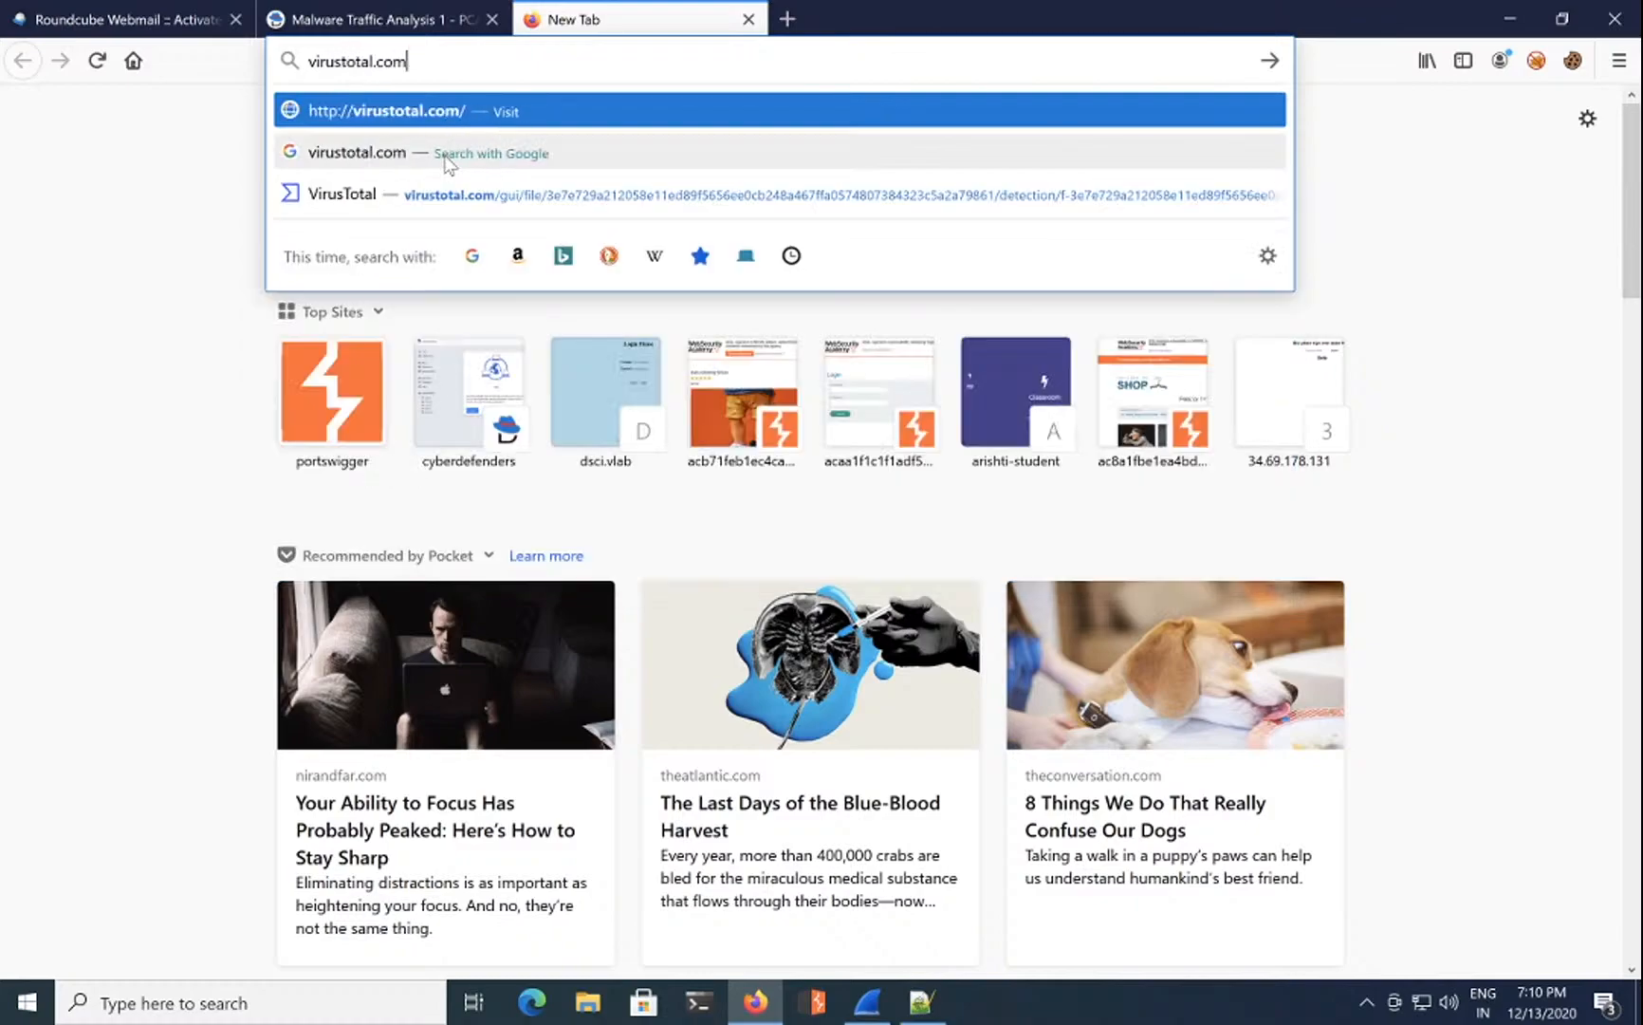
key(Return)
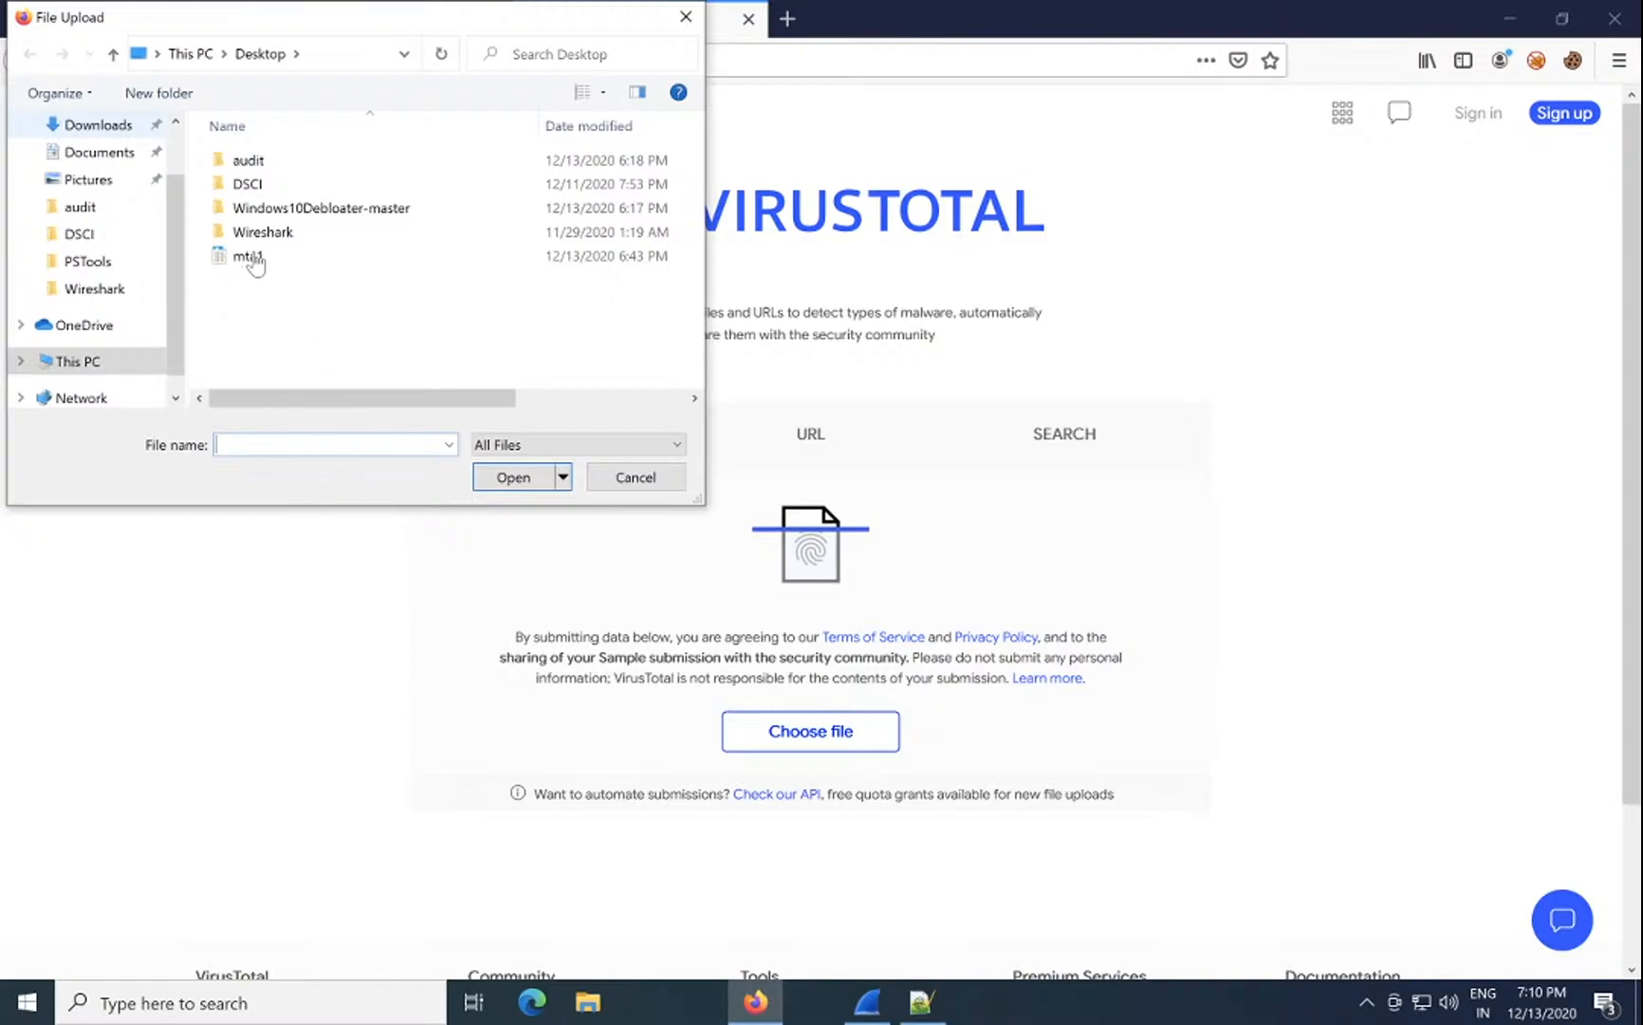
double_click(248, 256)
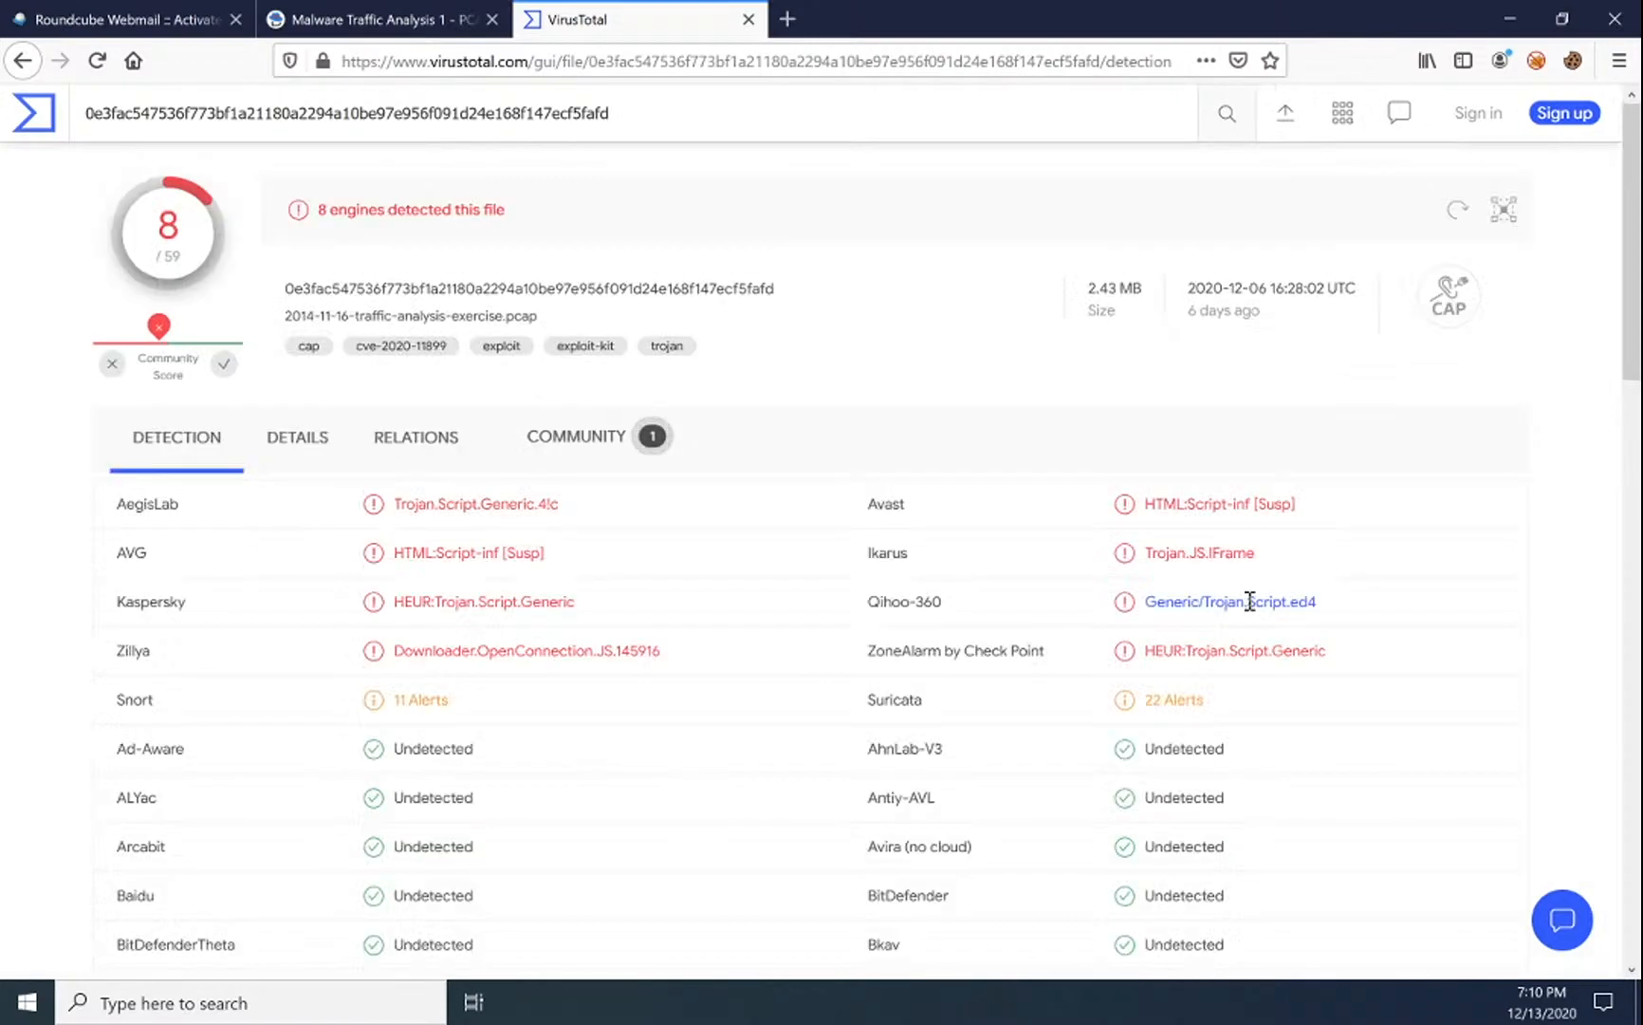
Step: Open the capture's DETAILS report and expand the full HTTP Requests list
click(300, 461)
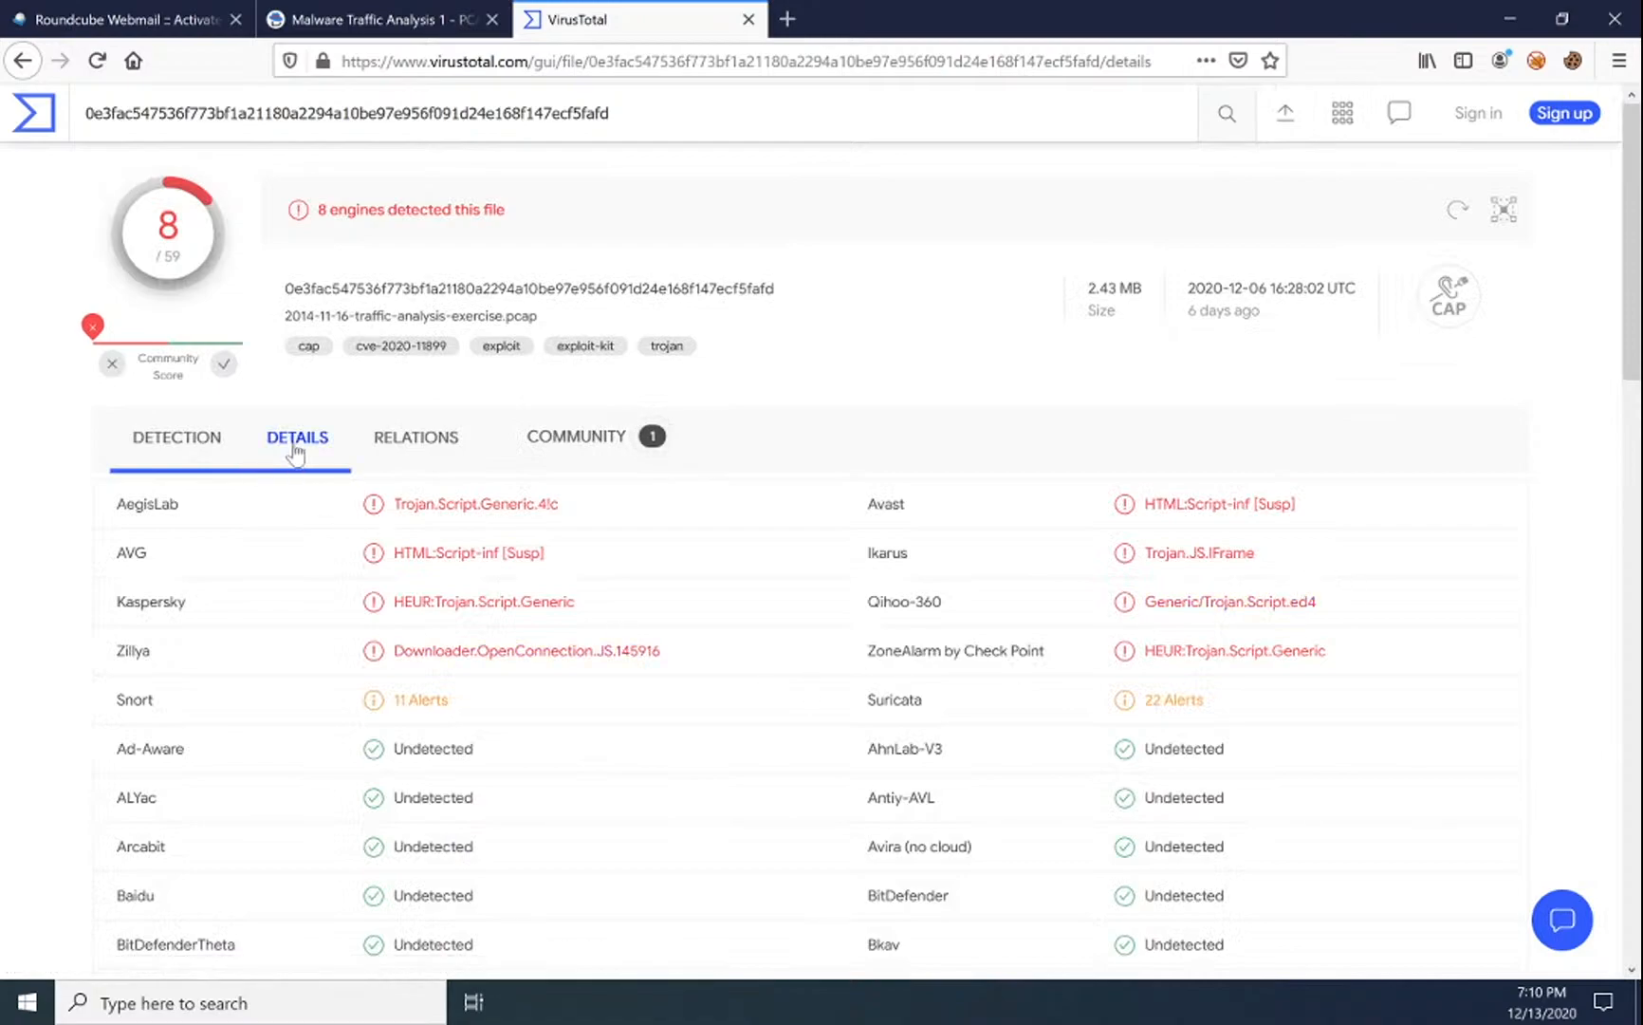
scroll(447, 551, down, 3)
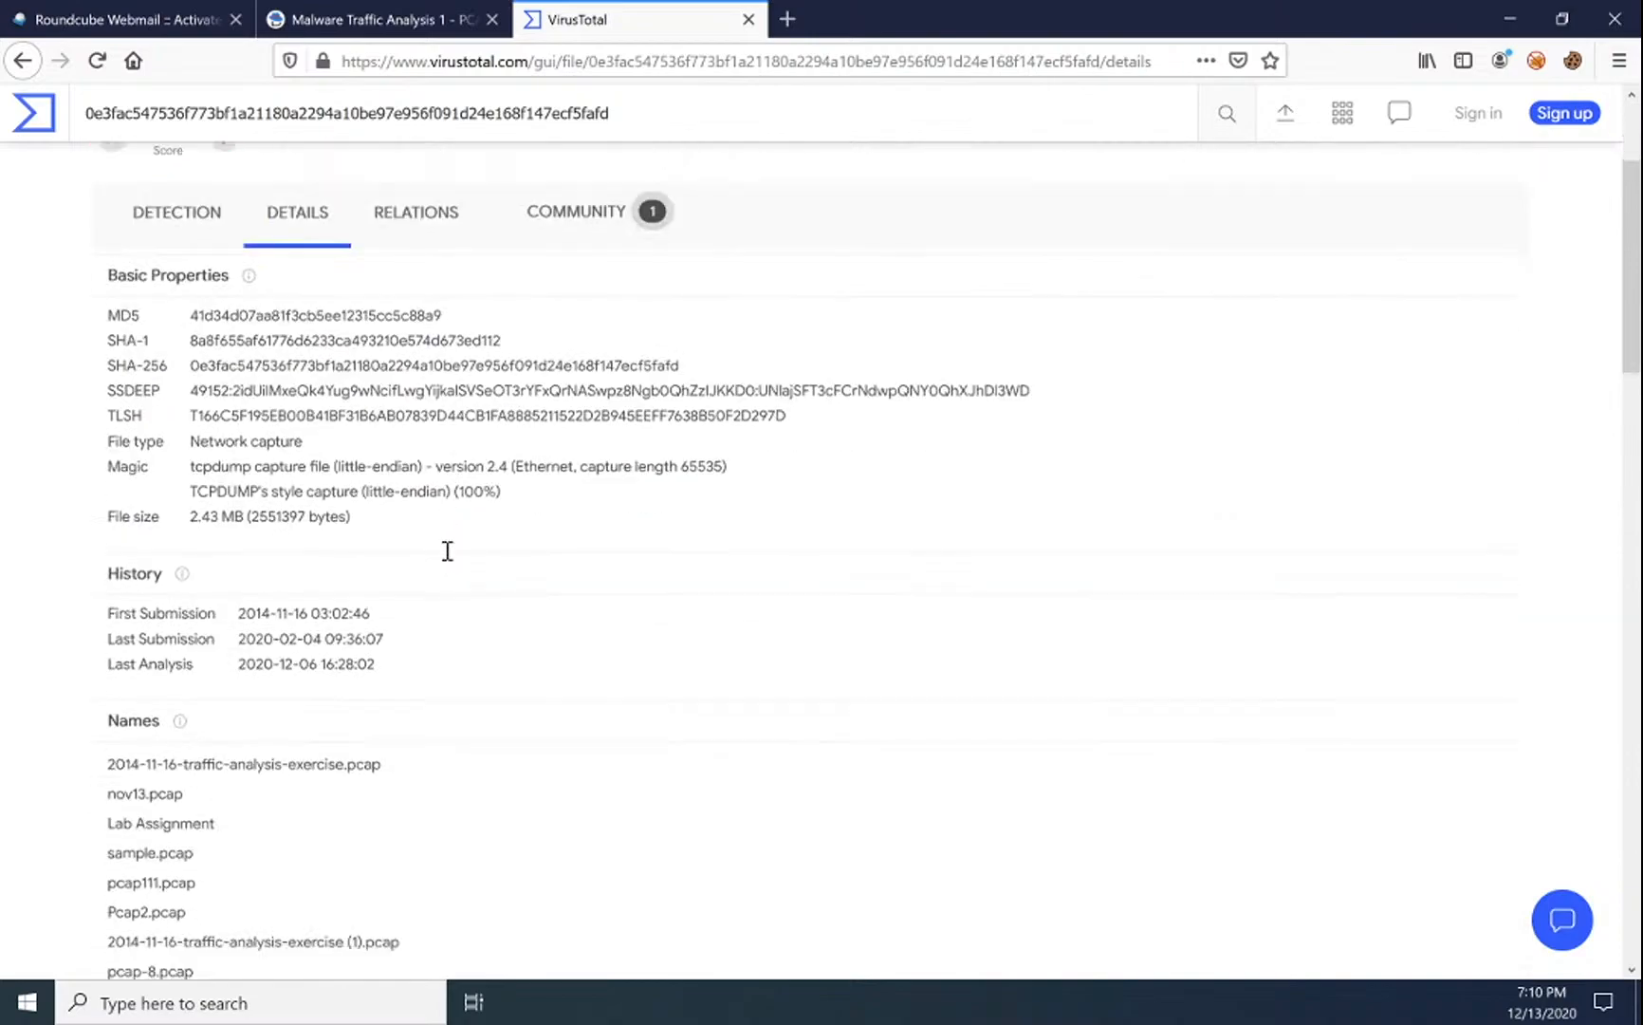
scroll(447, 552, down, 5)
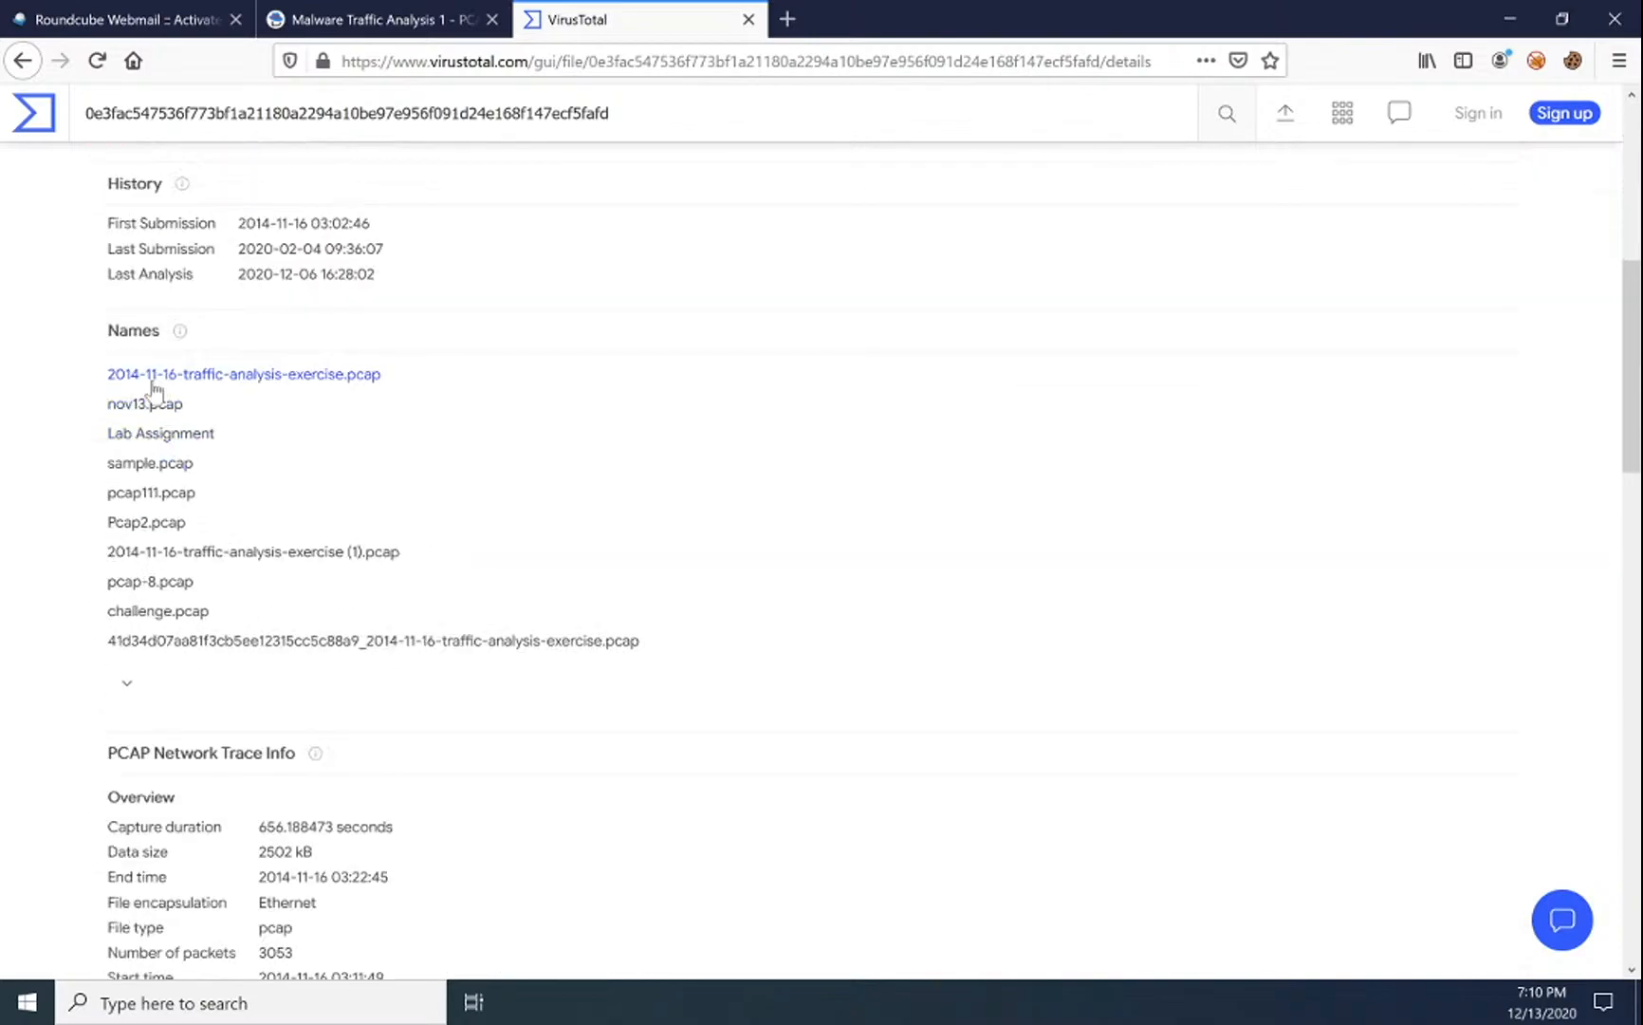
scroll(190, 665, down, 8)
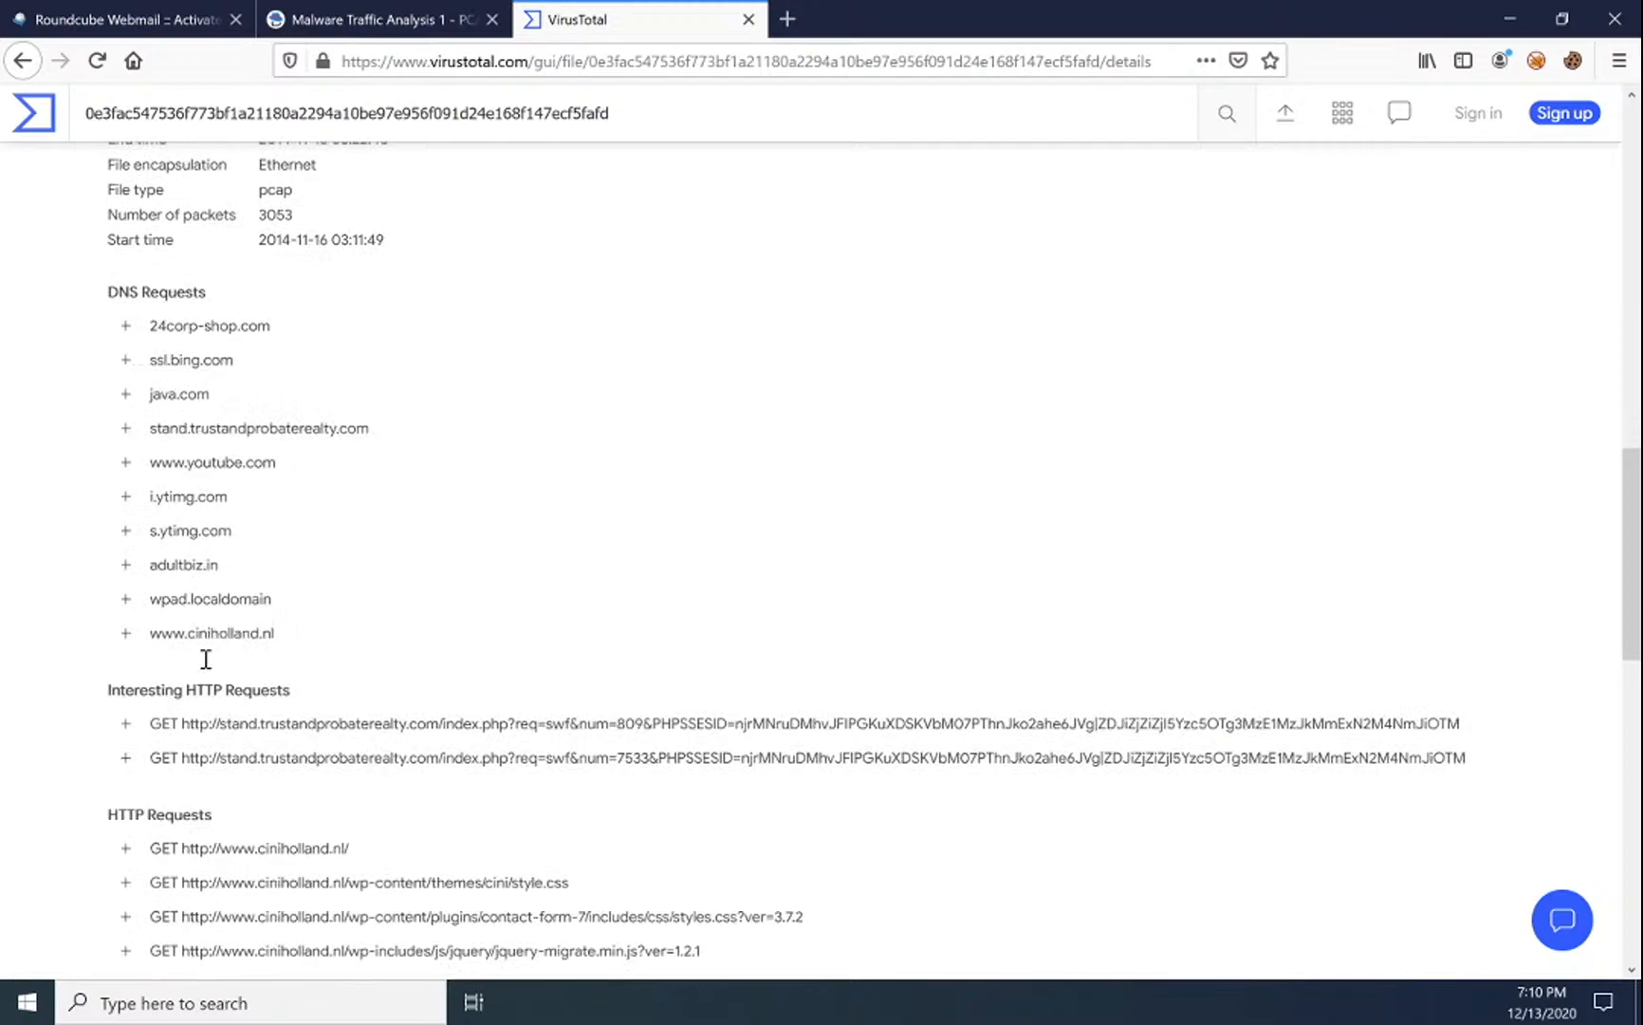
scroll(194, 677, down, 3)
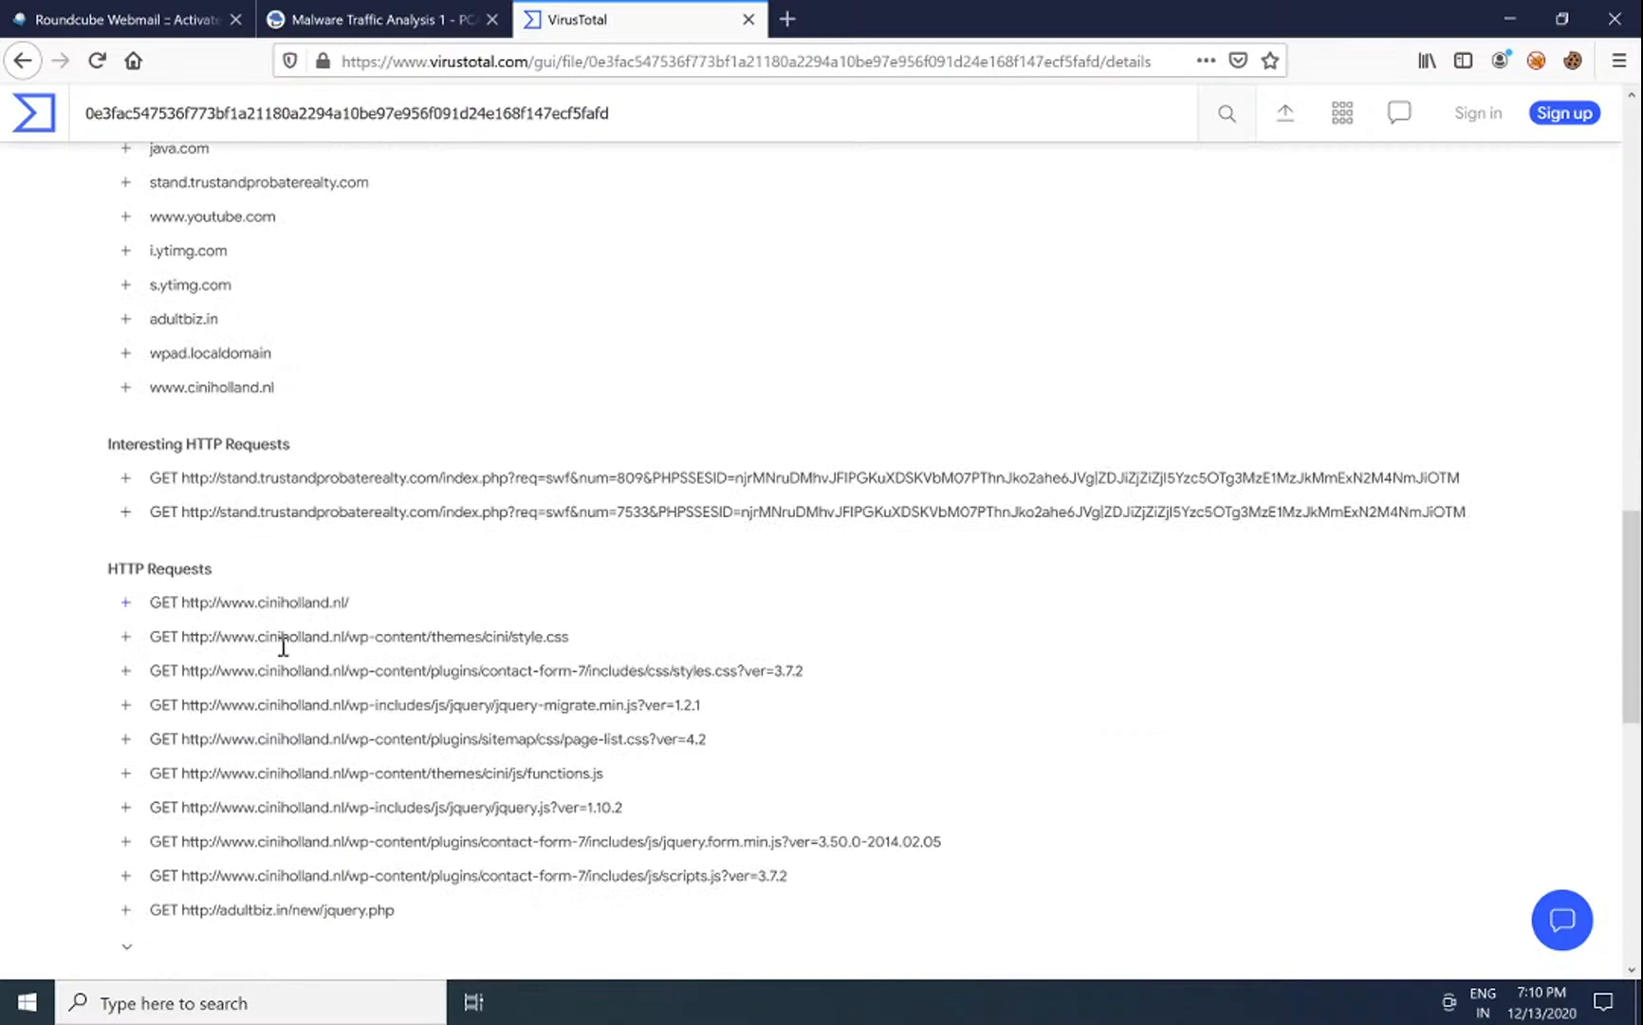
scroll(347, 738, down, 3)
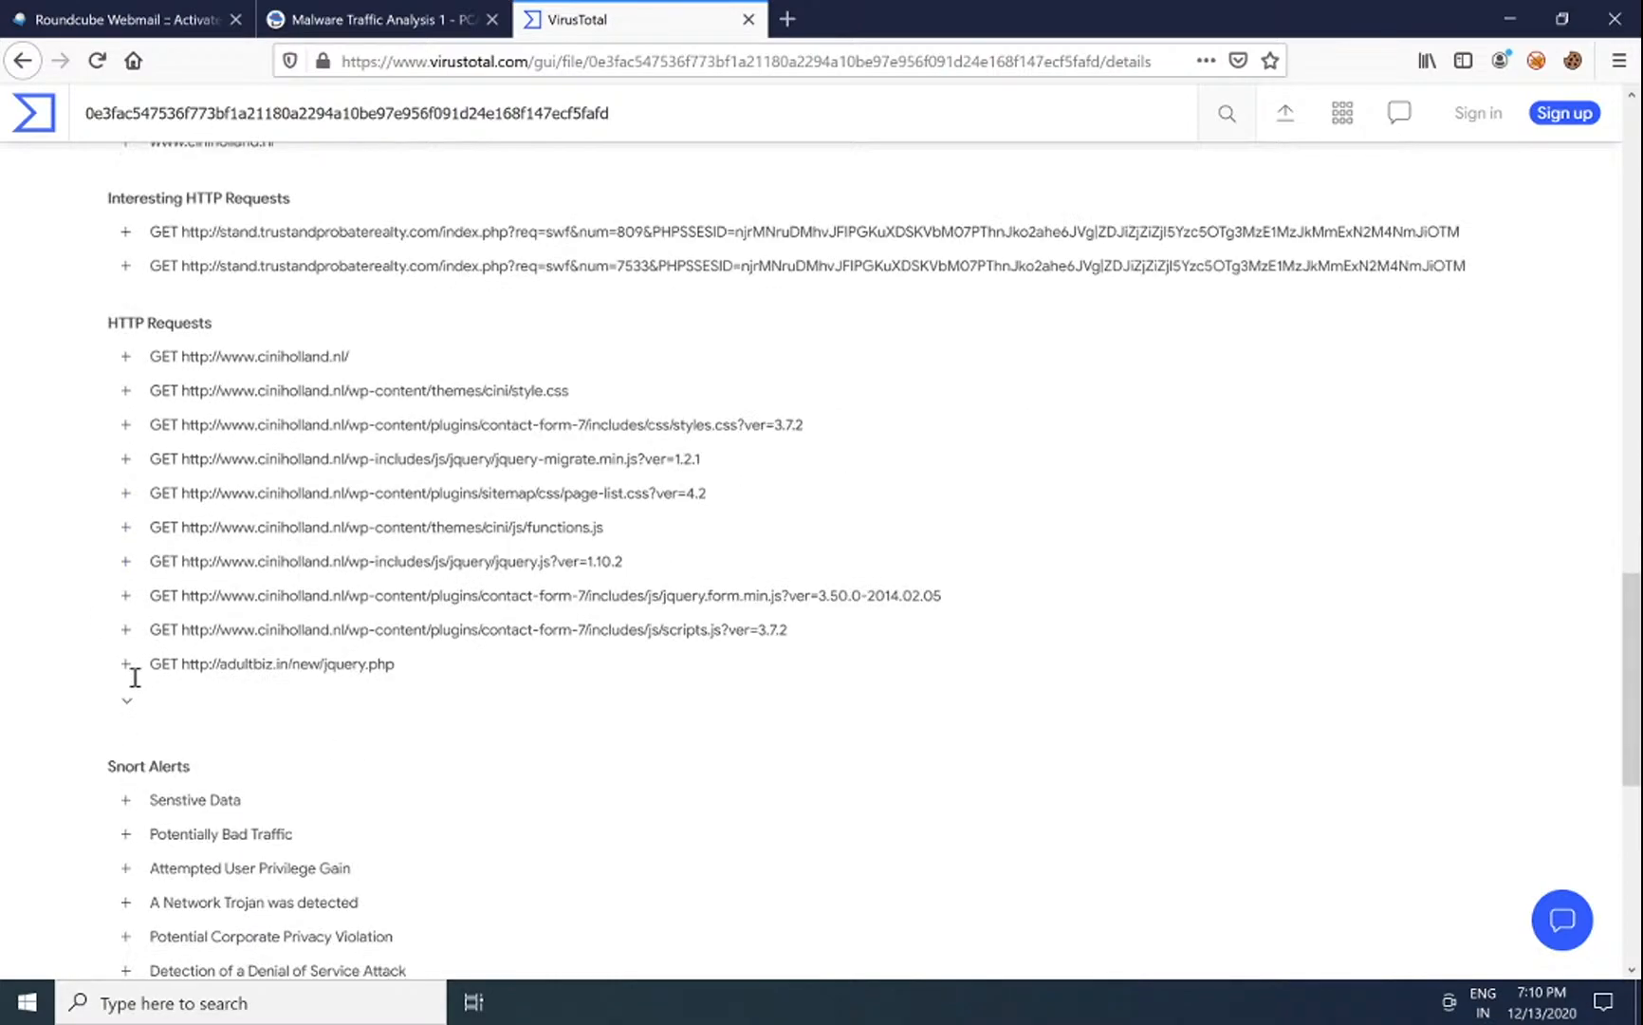
click(128, 710)
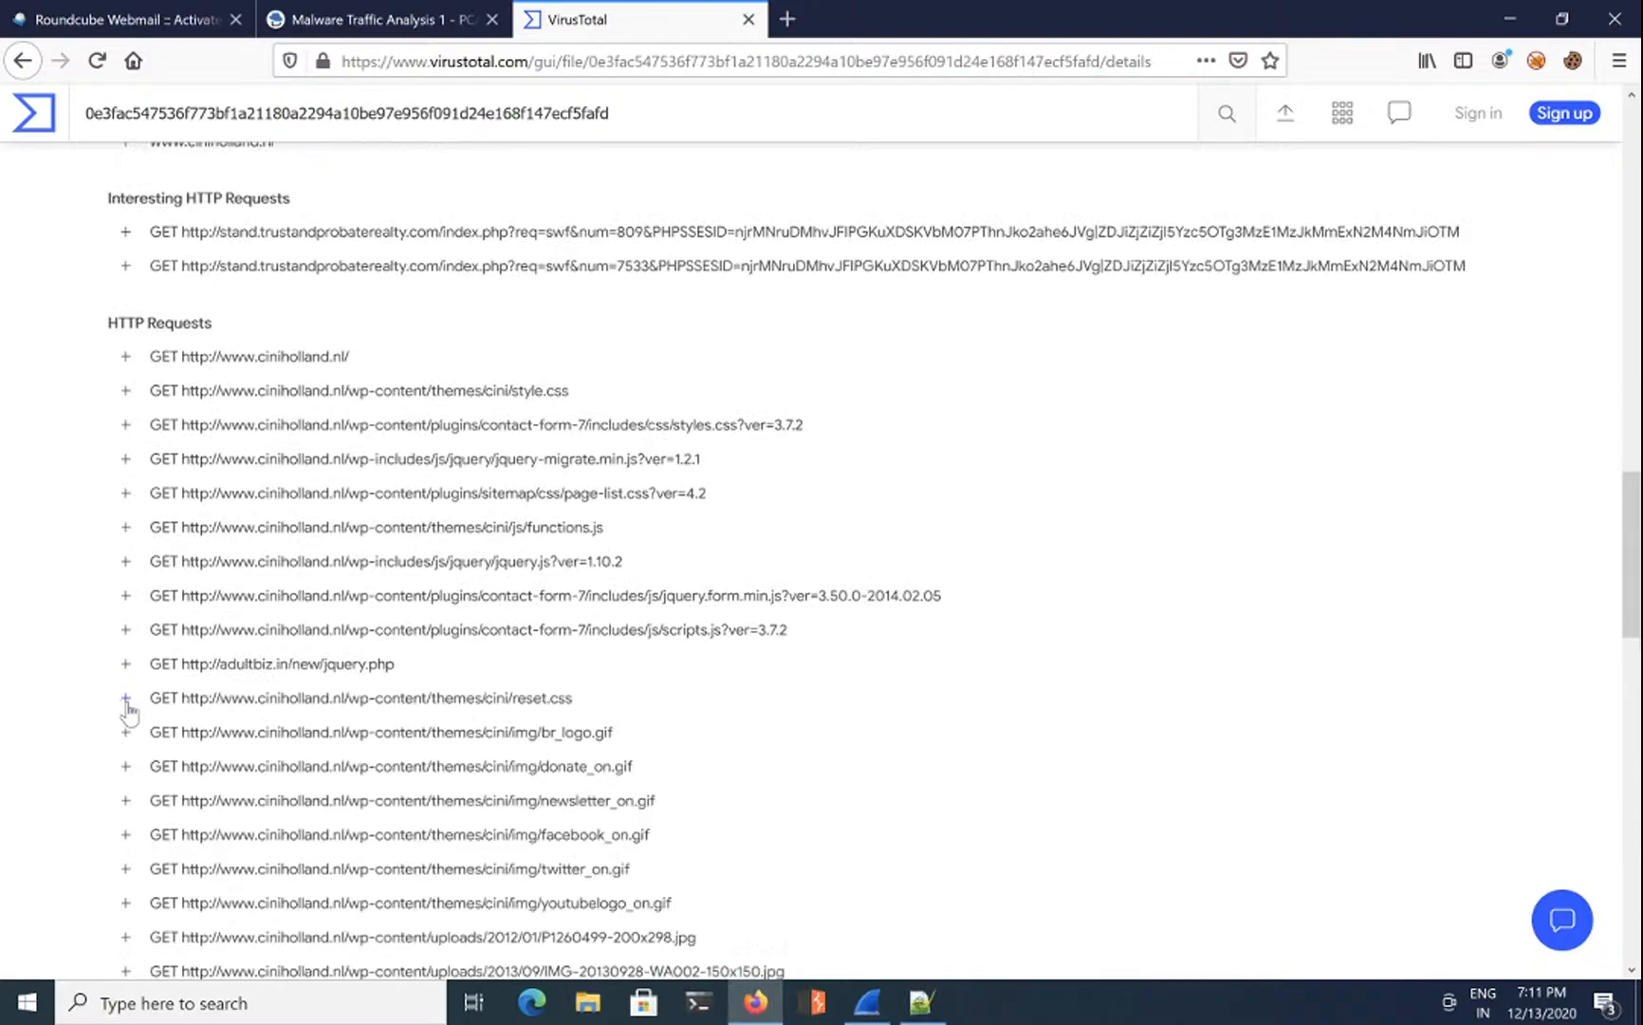
Step: Expand the notfound.gif request to see its referer, then switch back to Wireshark
scroll(319, 719, down, 2)
scroll(298, 519, down, 3)
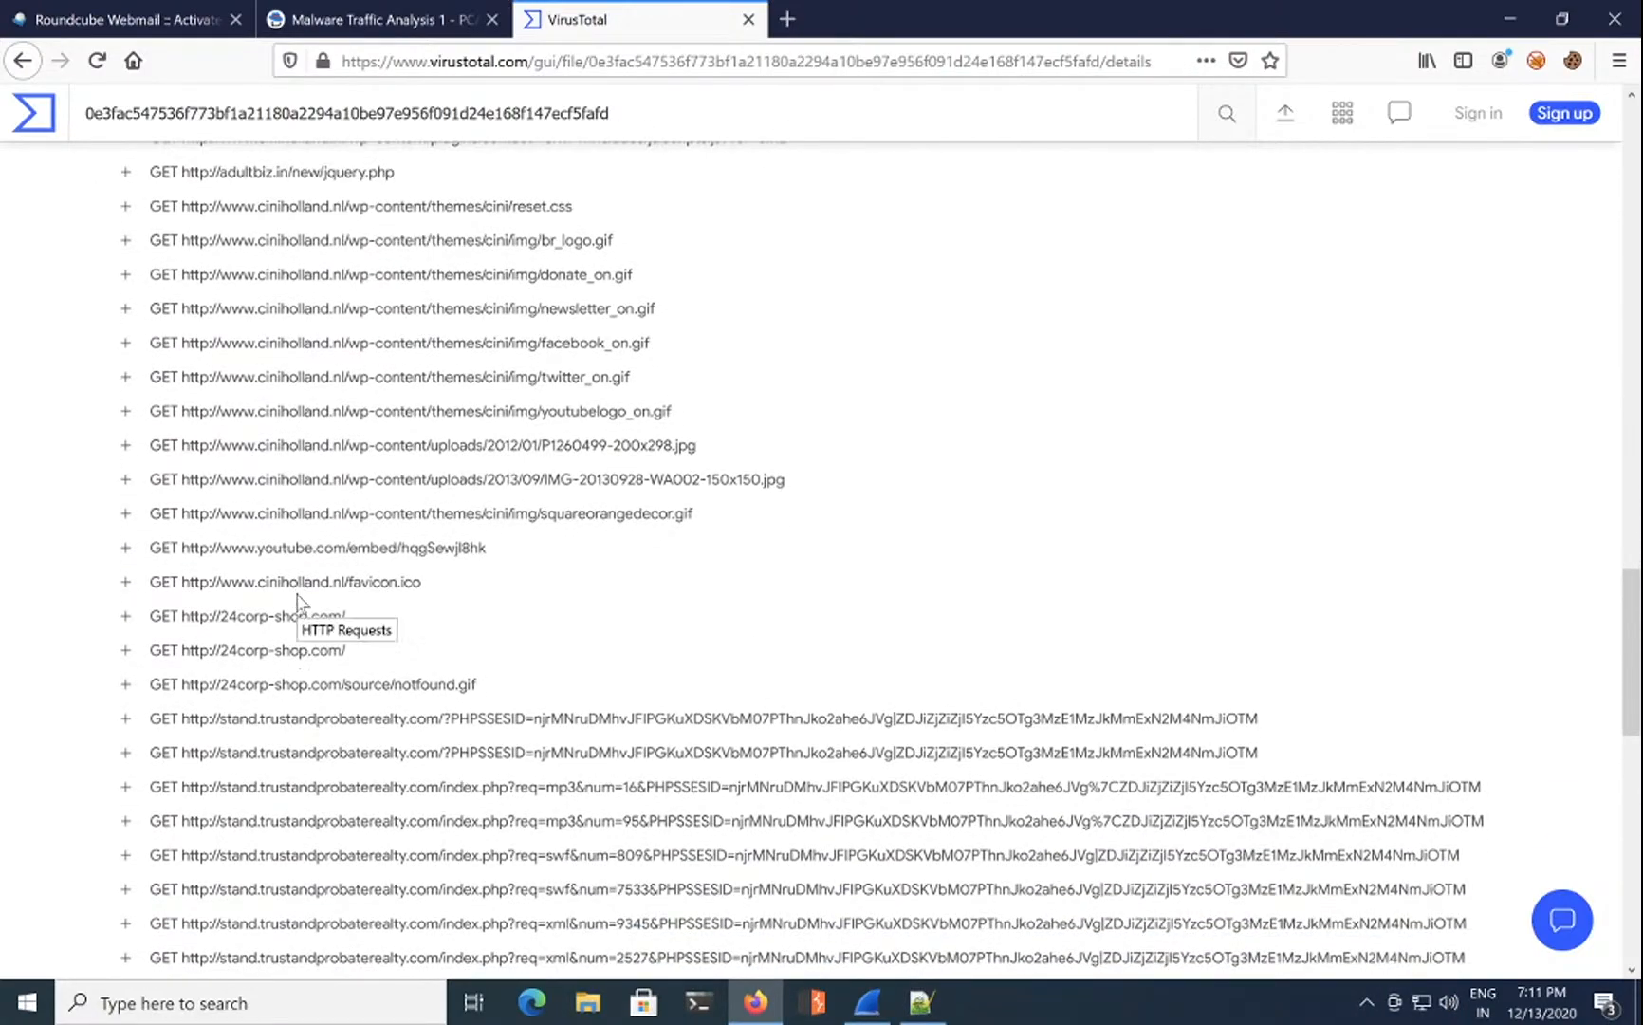
scroll(407, 579, down, 3)
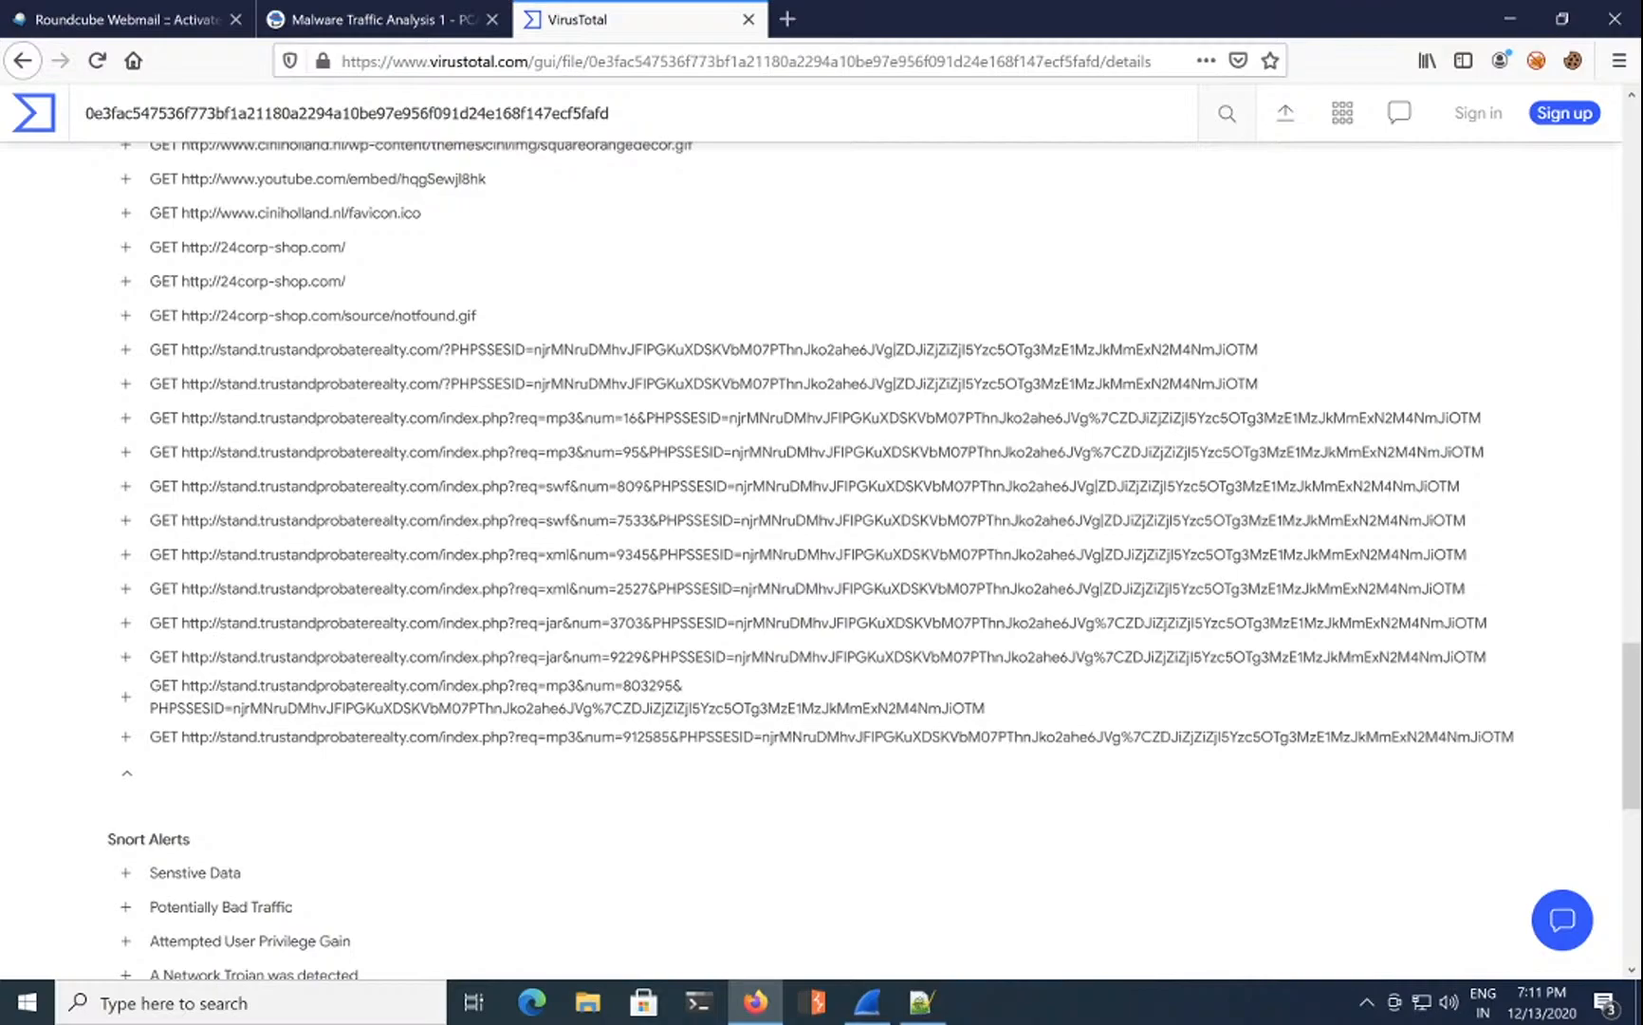
click(126, 317)
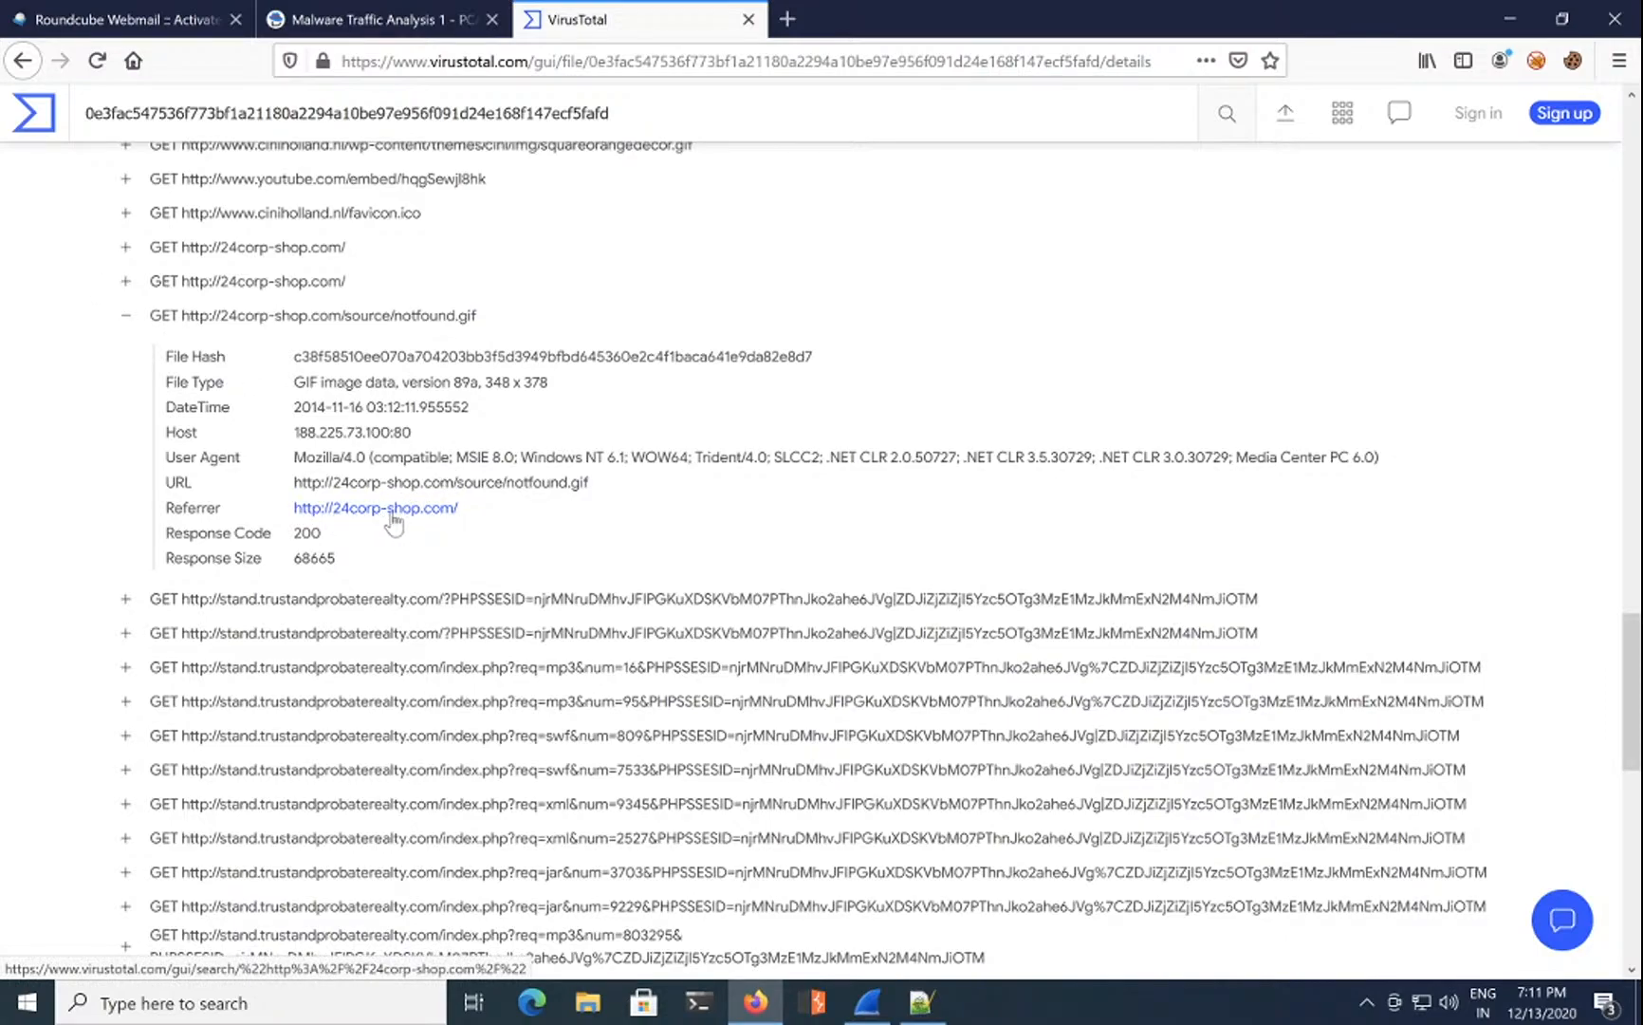
key(alt+Tab)
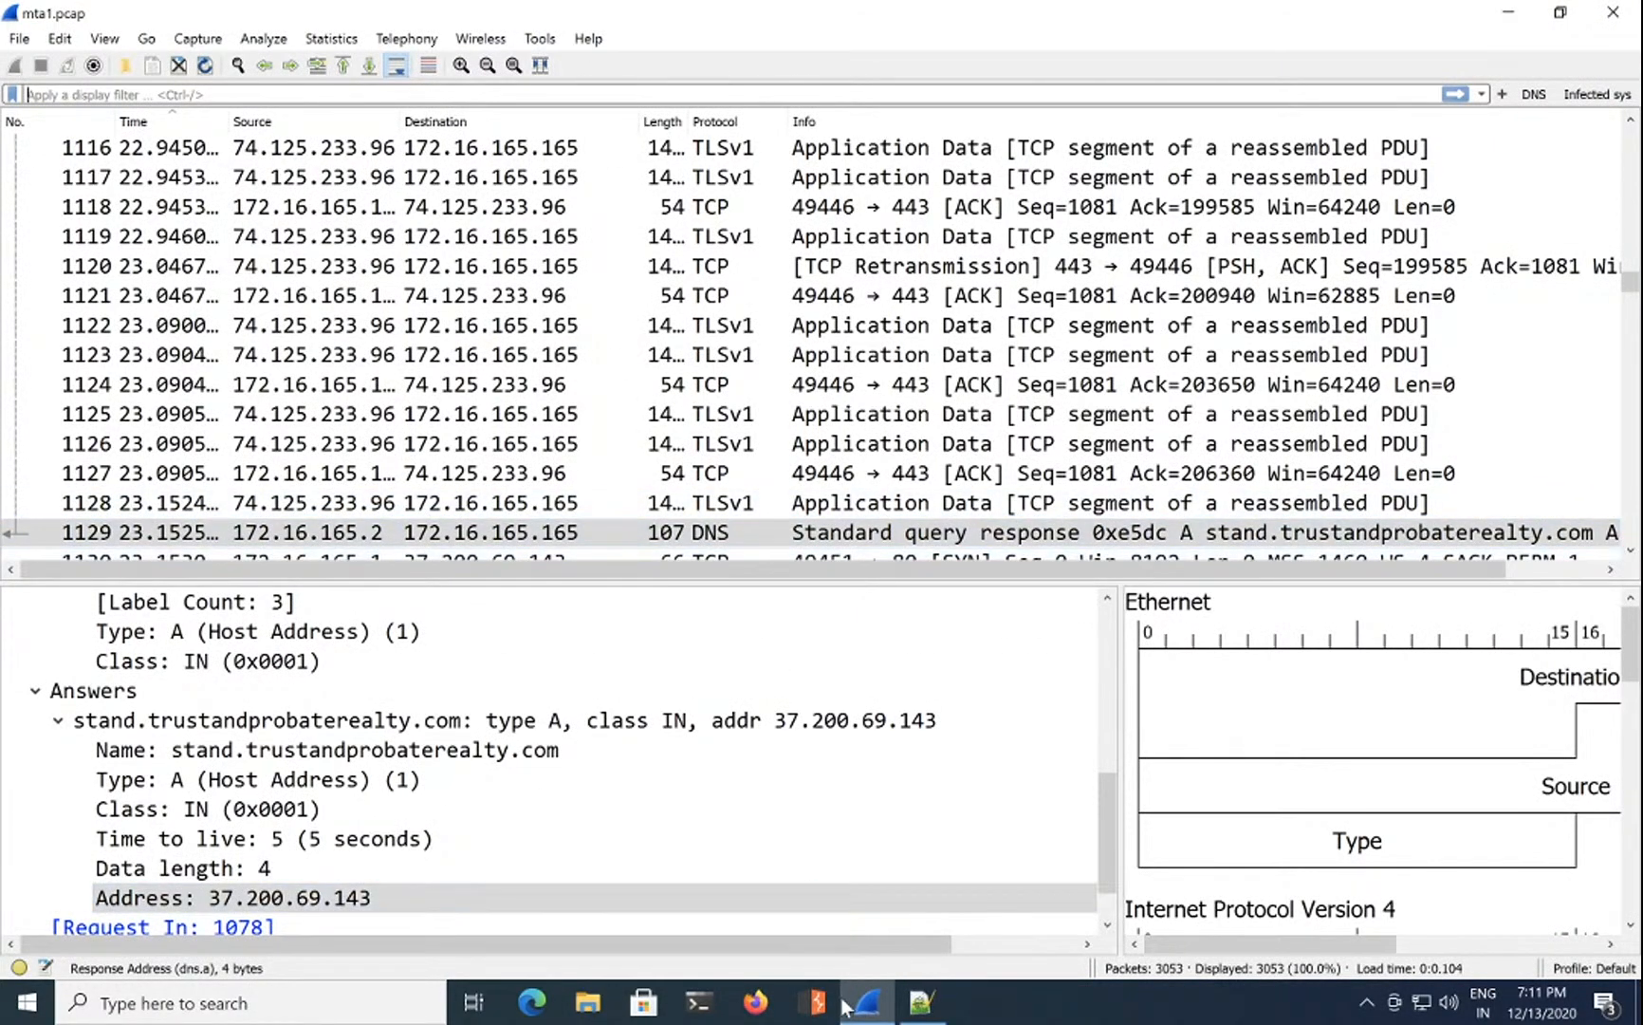
Step: Restore the previous Firefox tabs and minimize the browser
click(756, 1003)
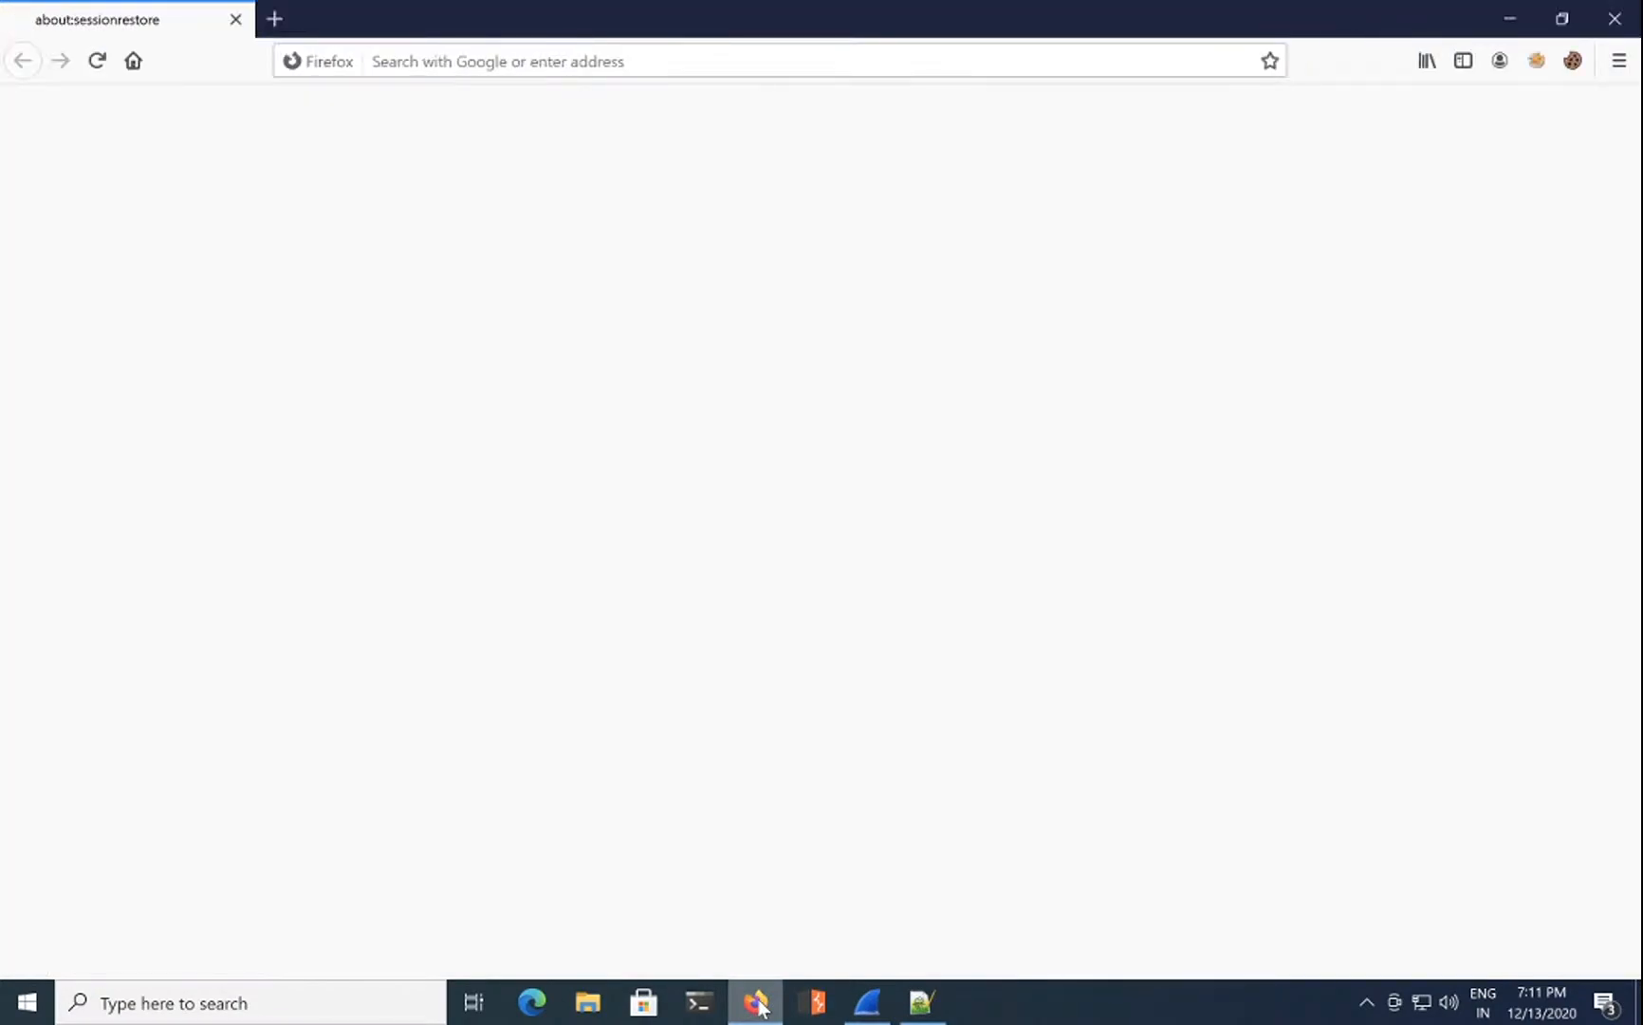
click(987, 599)
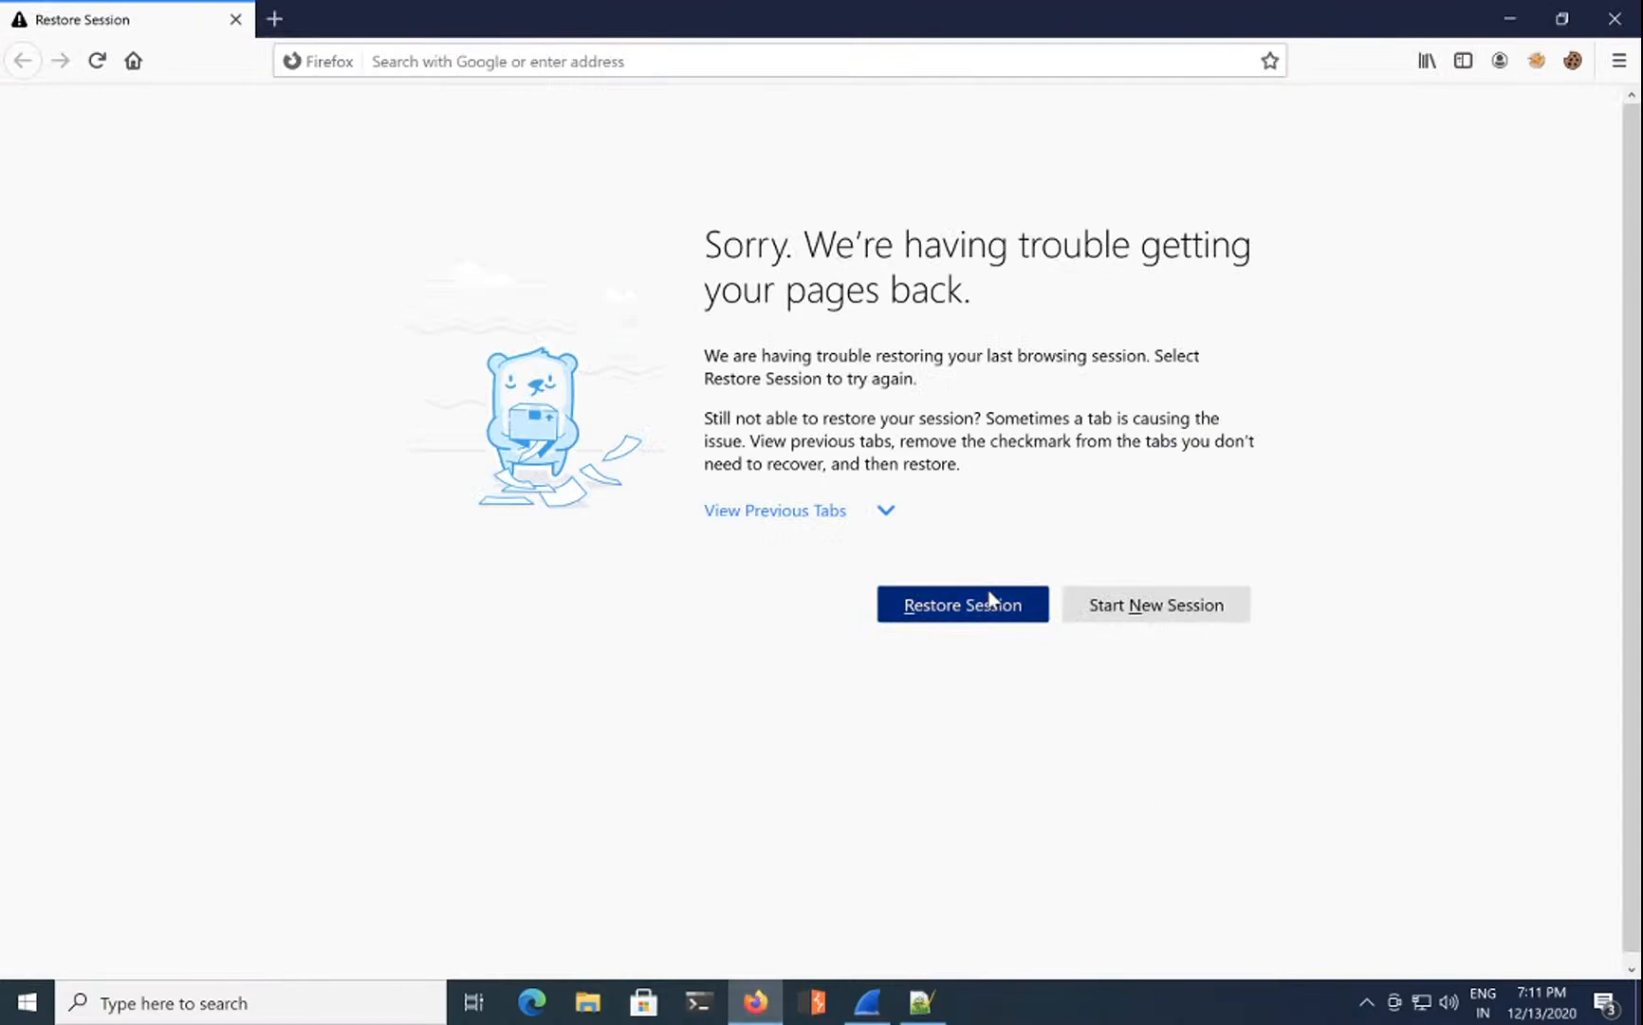
click(1511, 17)
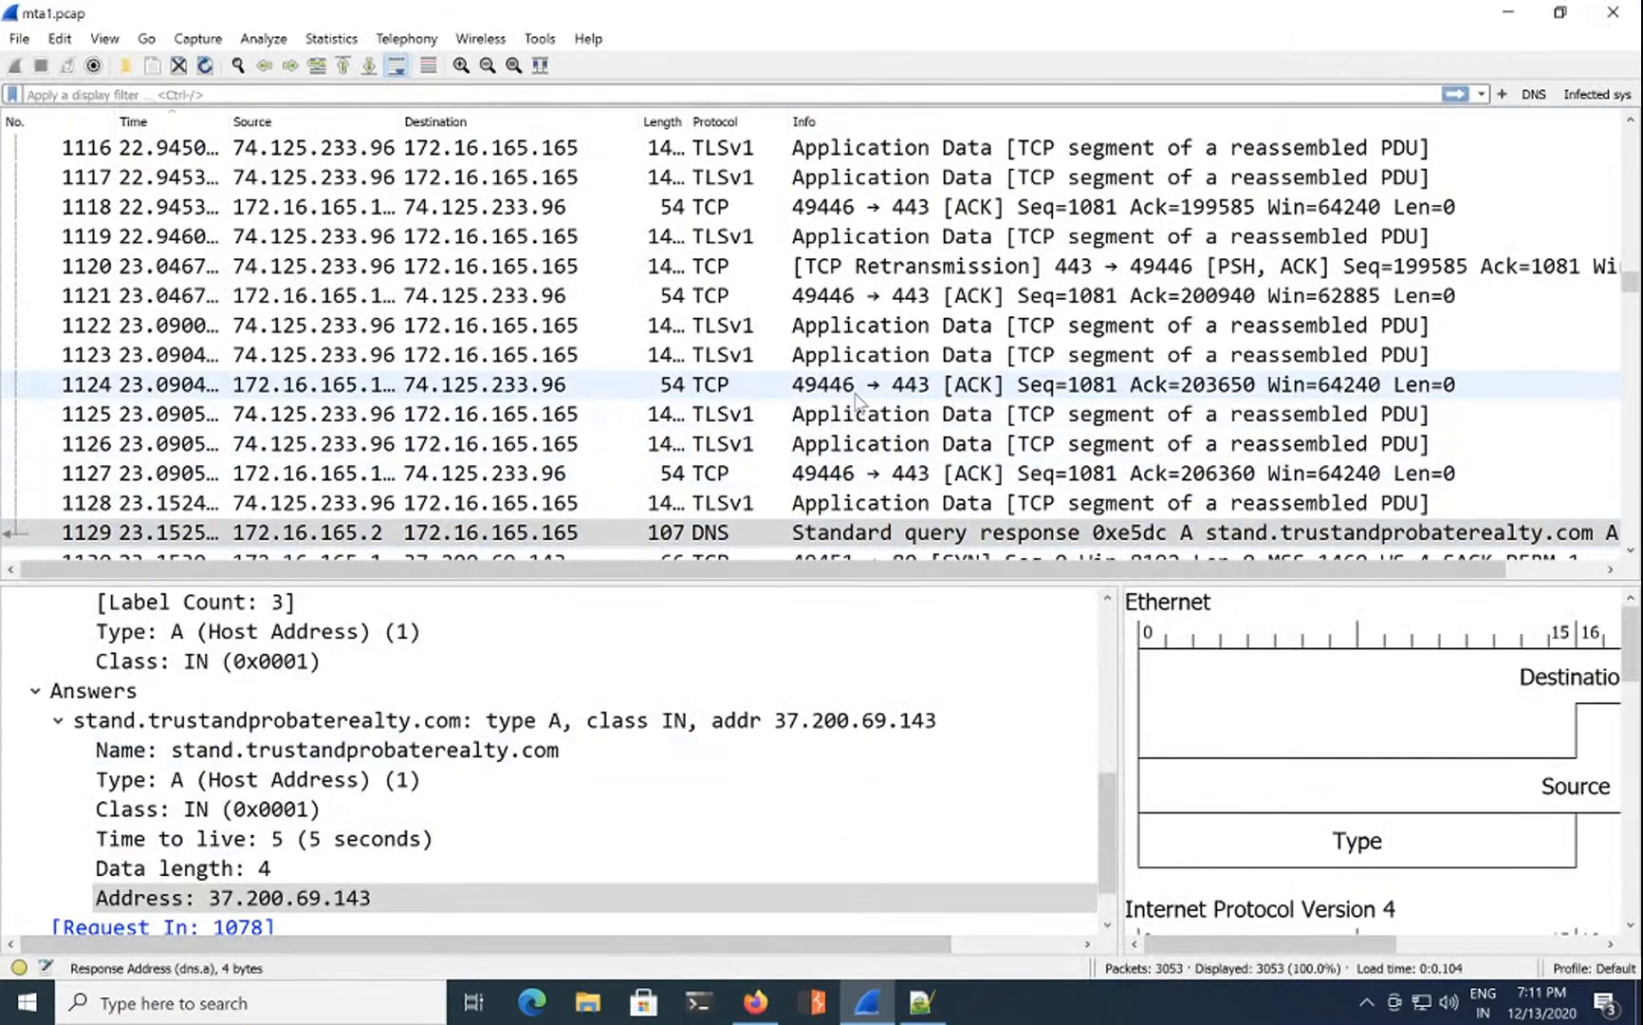
Step: List the capture's HTTP objects via File > Export Objects > HTTP
click(19, 38)
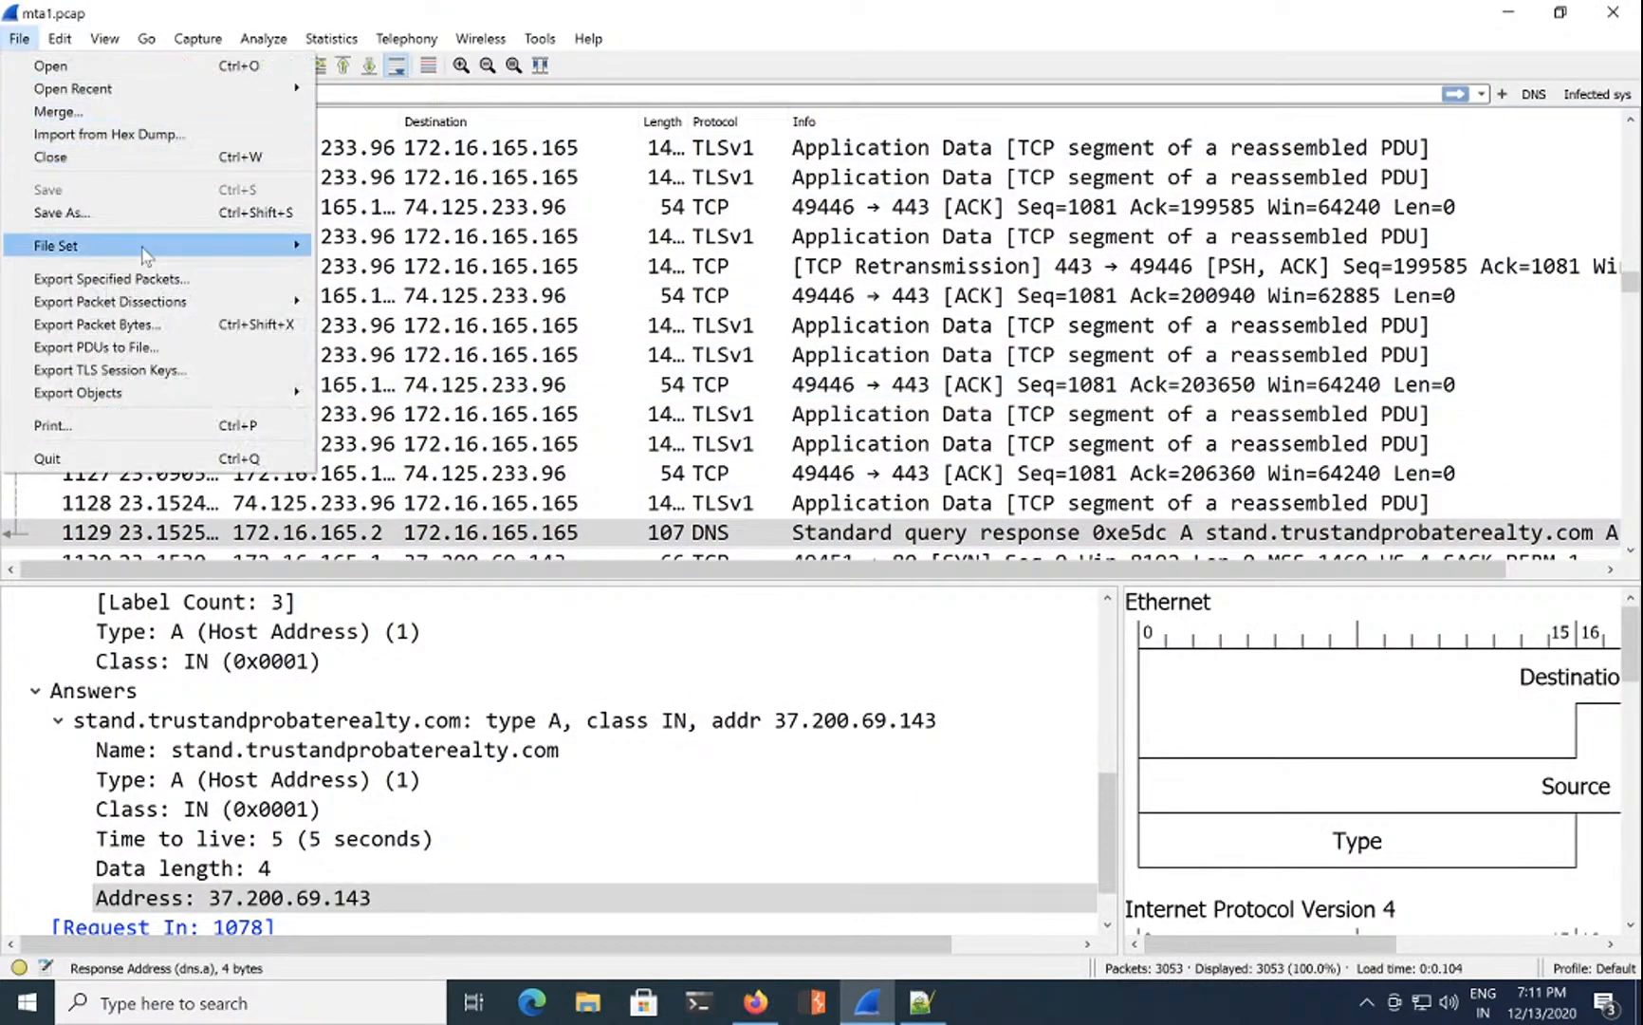
mouse_move(294, 393)
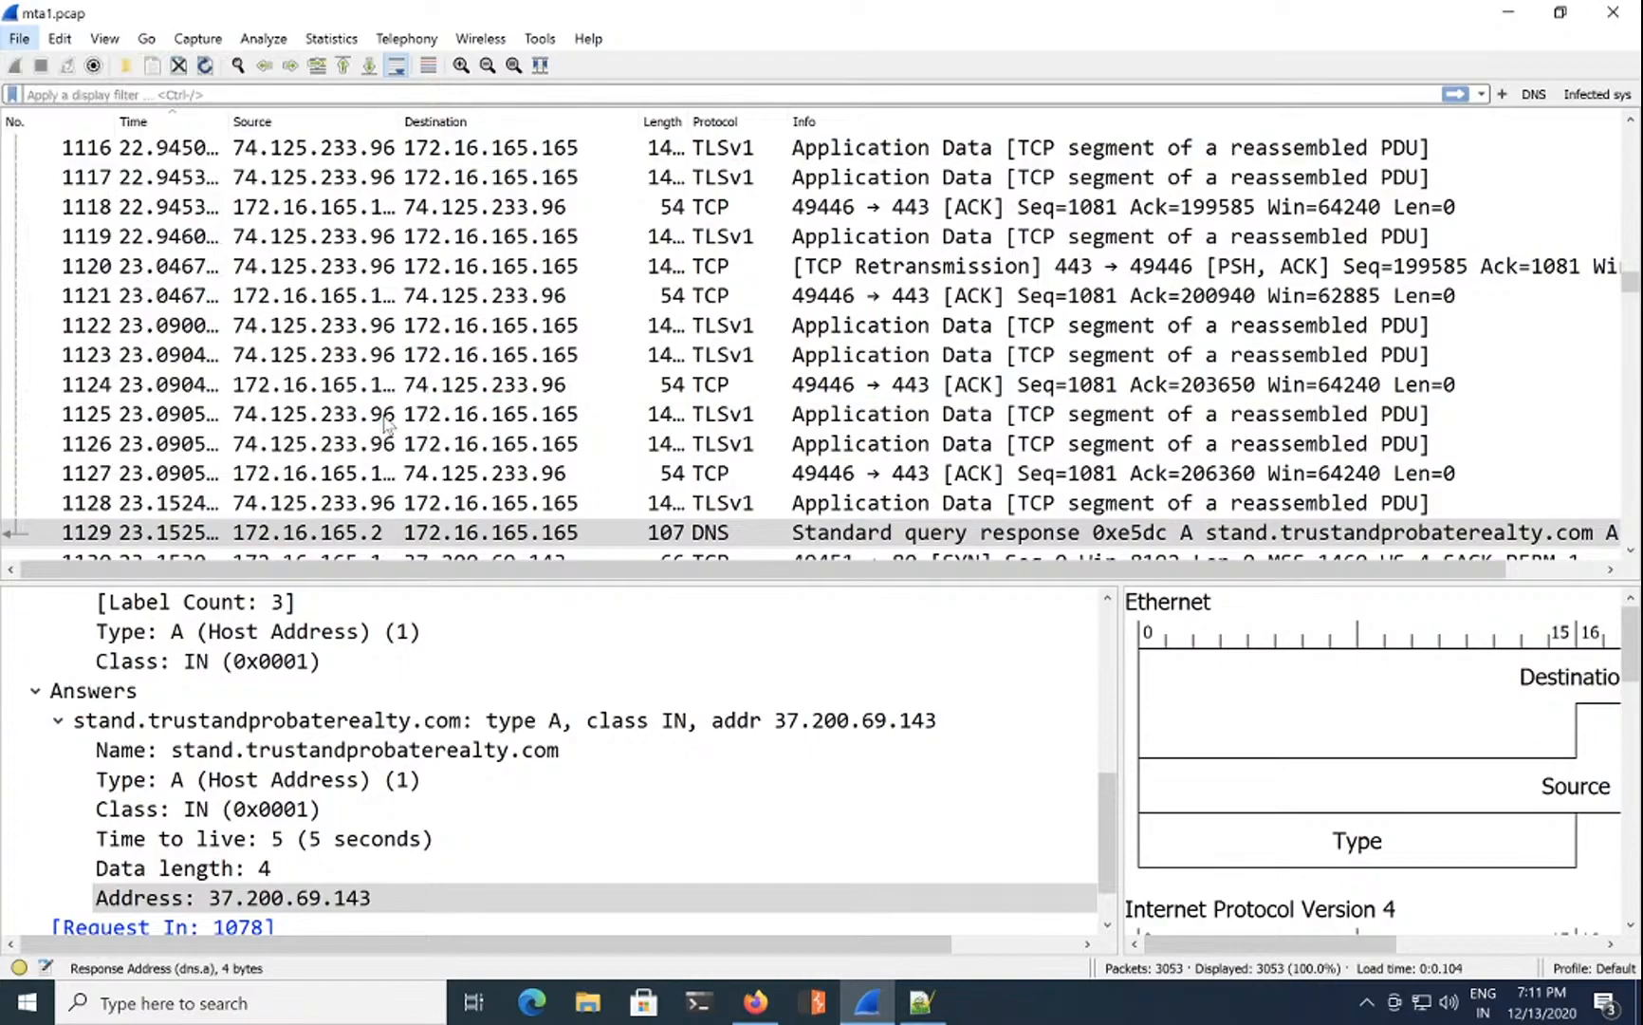
click(361, 415)
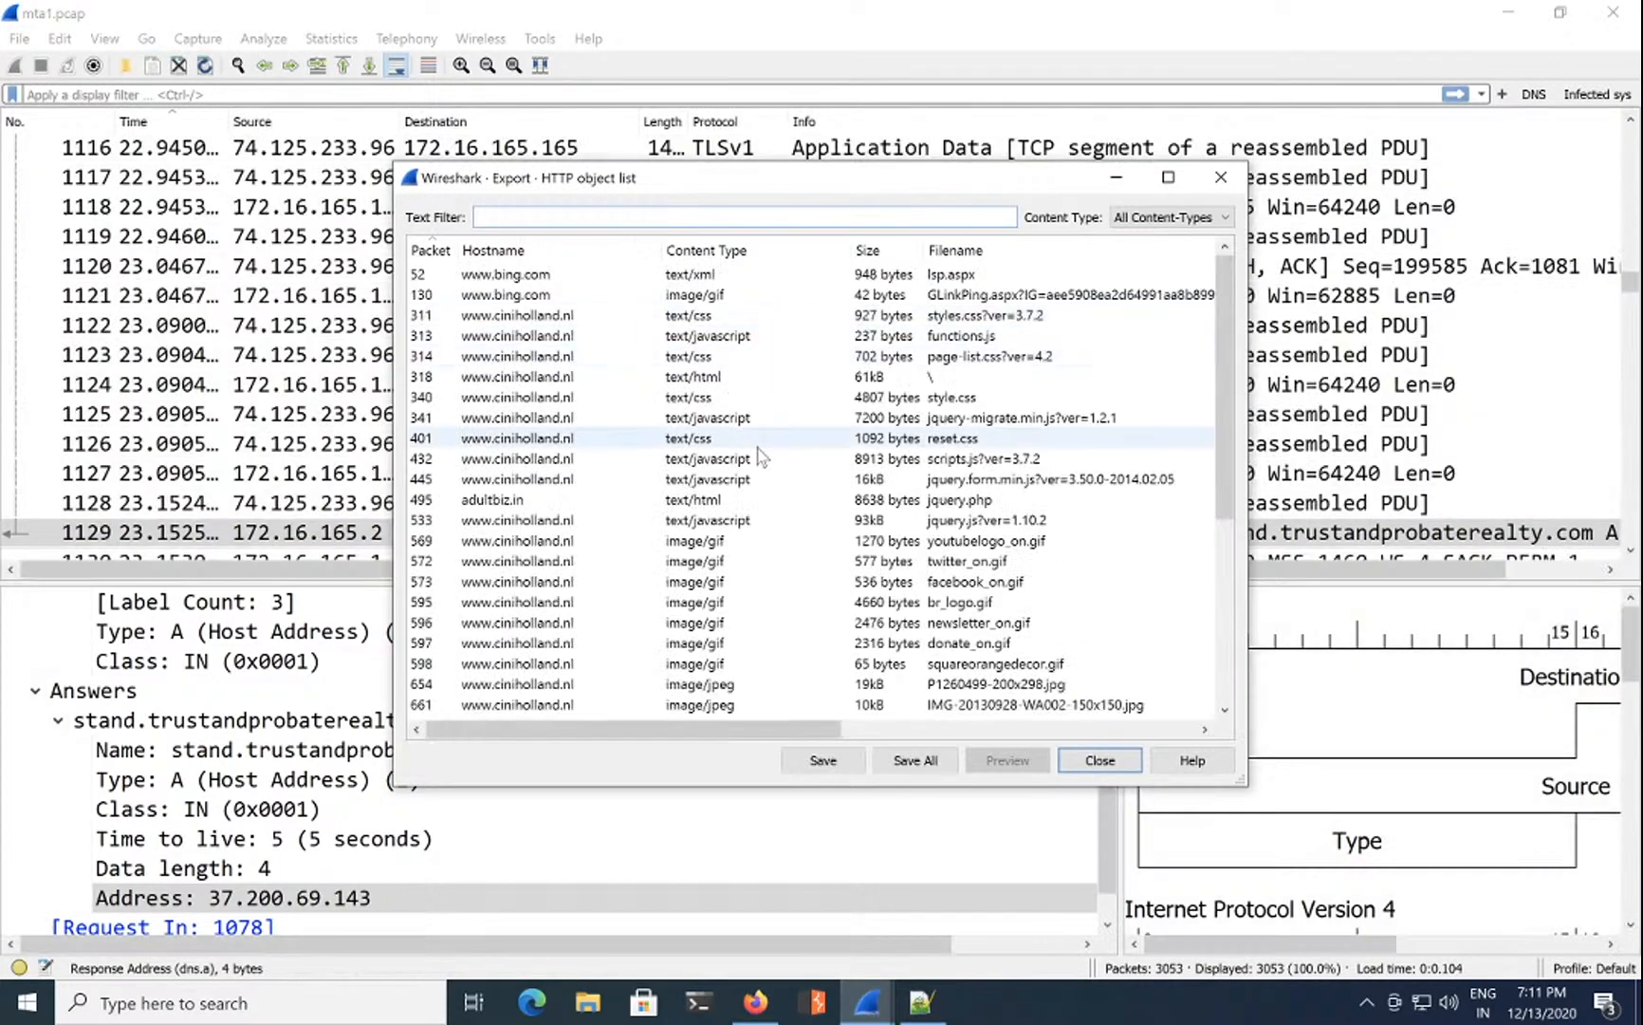
Step: Select packet 2415's x-shockwave-flash object in the HTTP object list, then close the list
scroll(767, 531, down, 3)
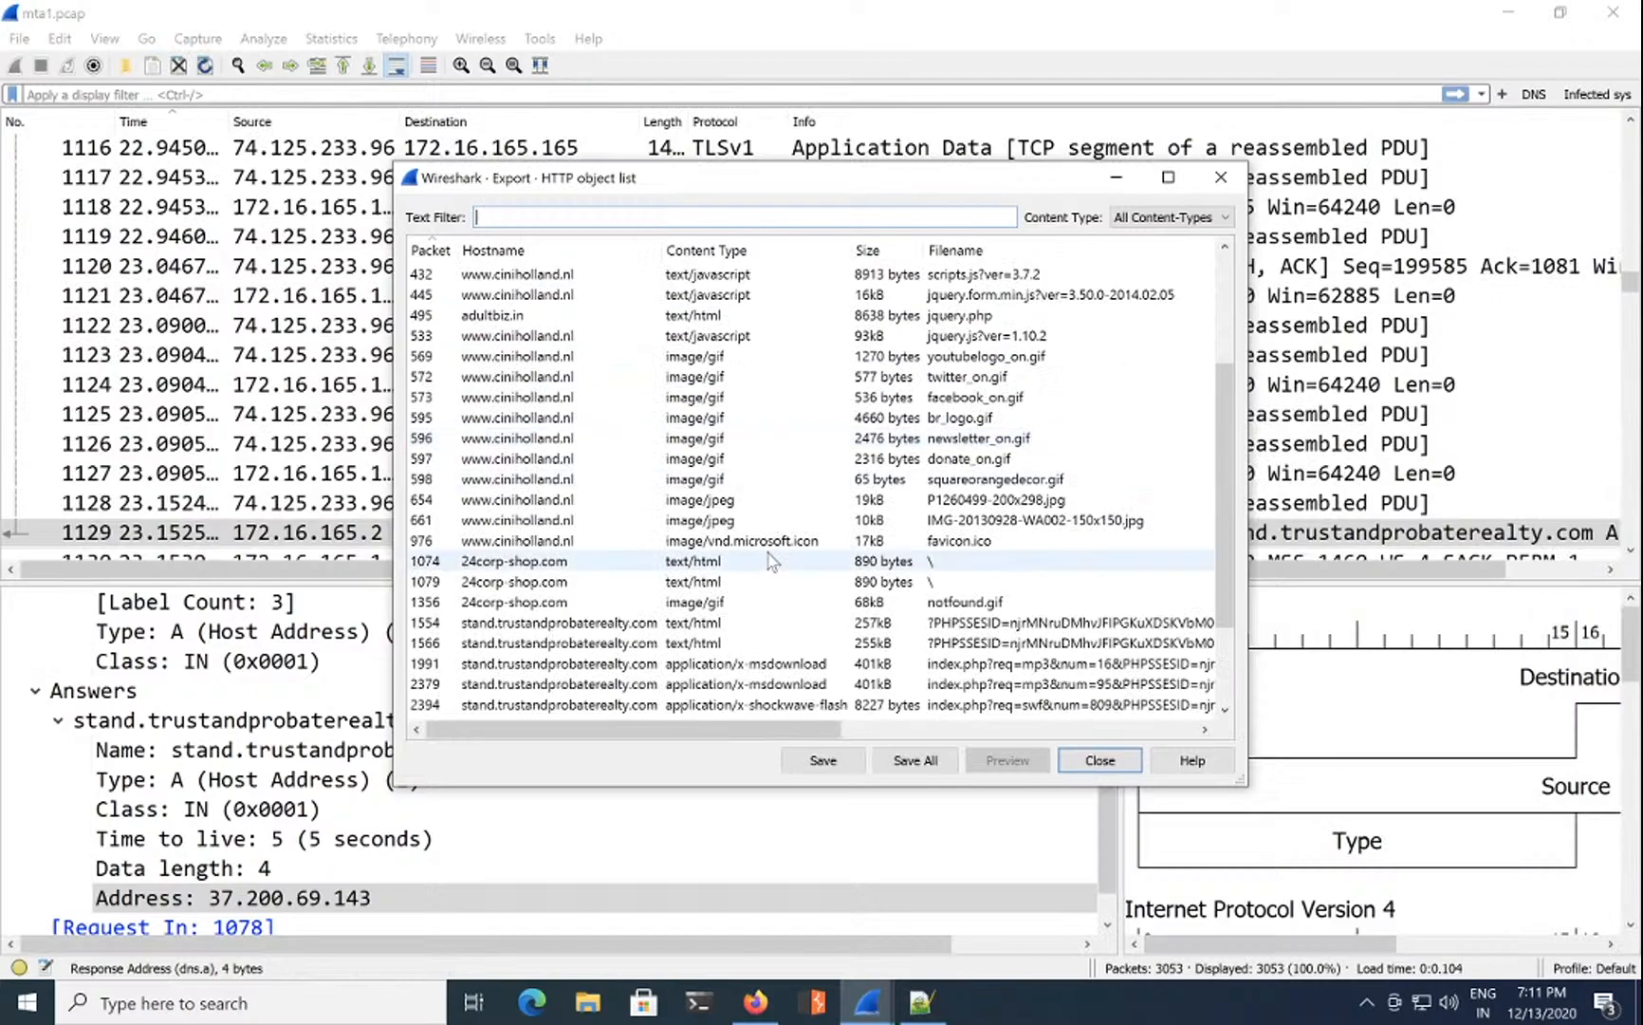
scroll(773, 569, down, 2)
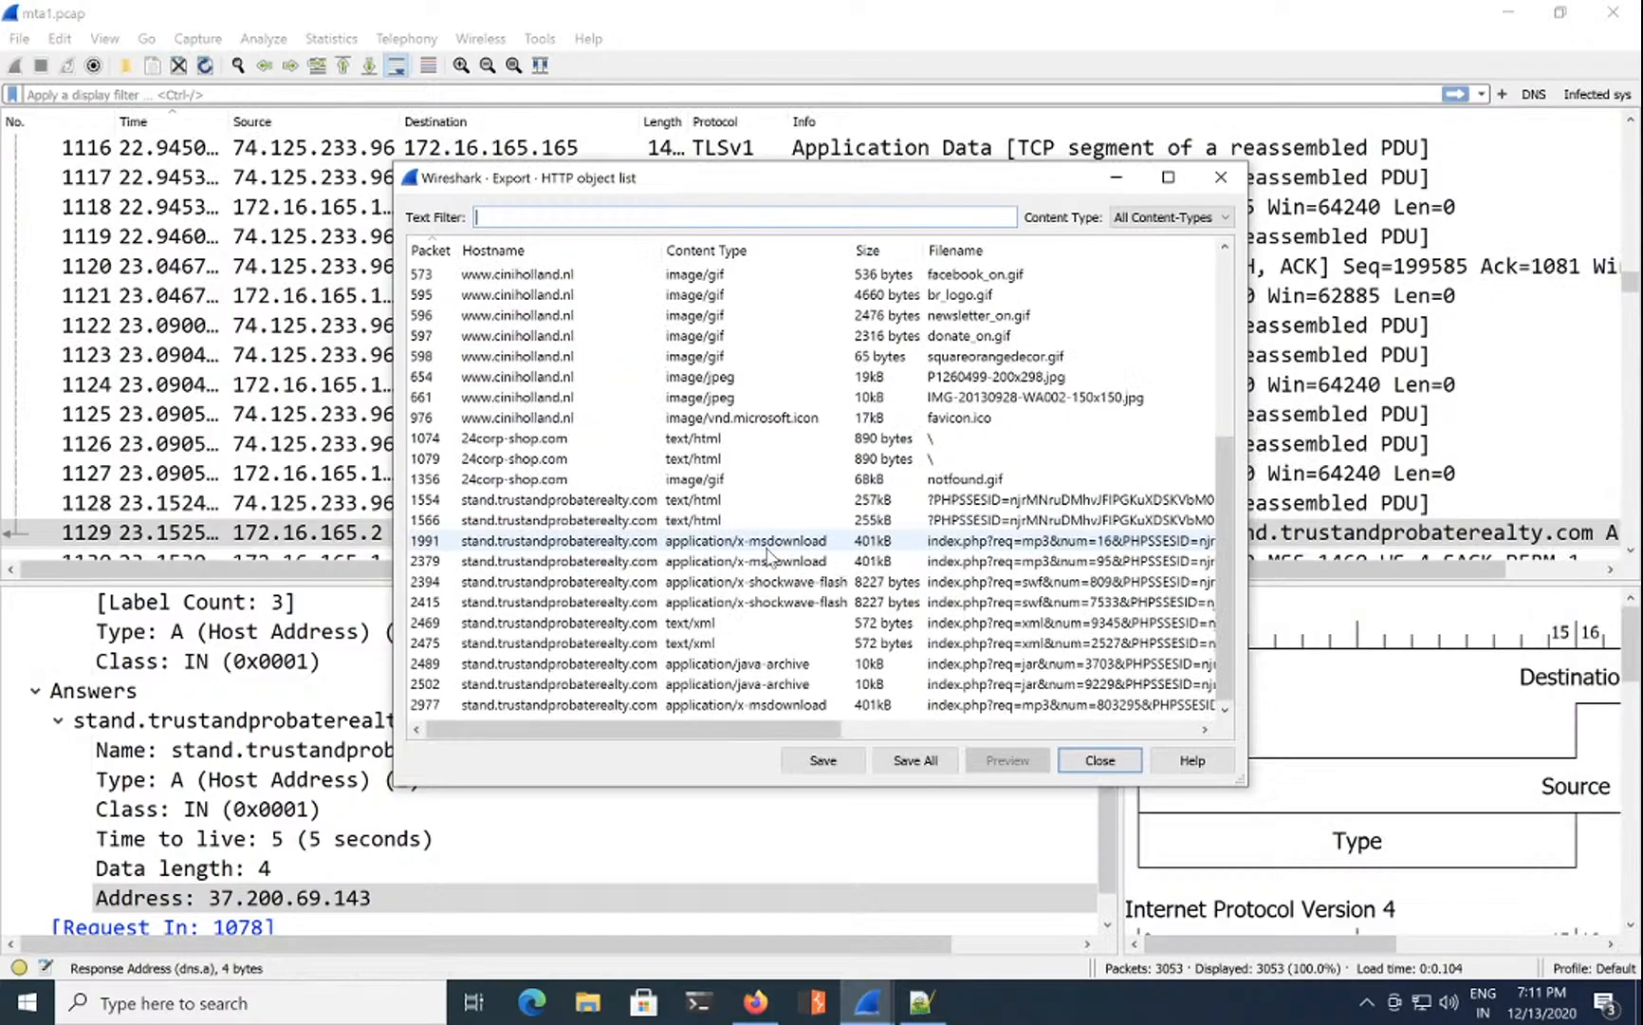
click(800, 607)
click(1100, 760)
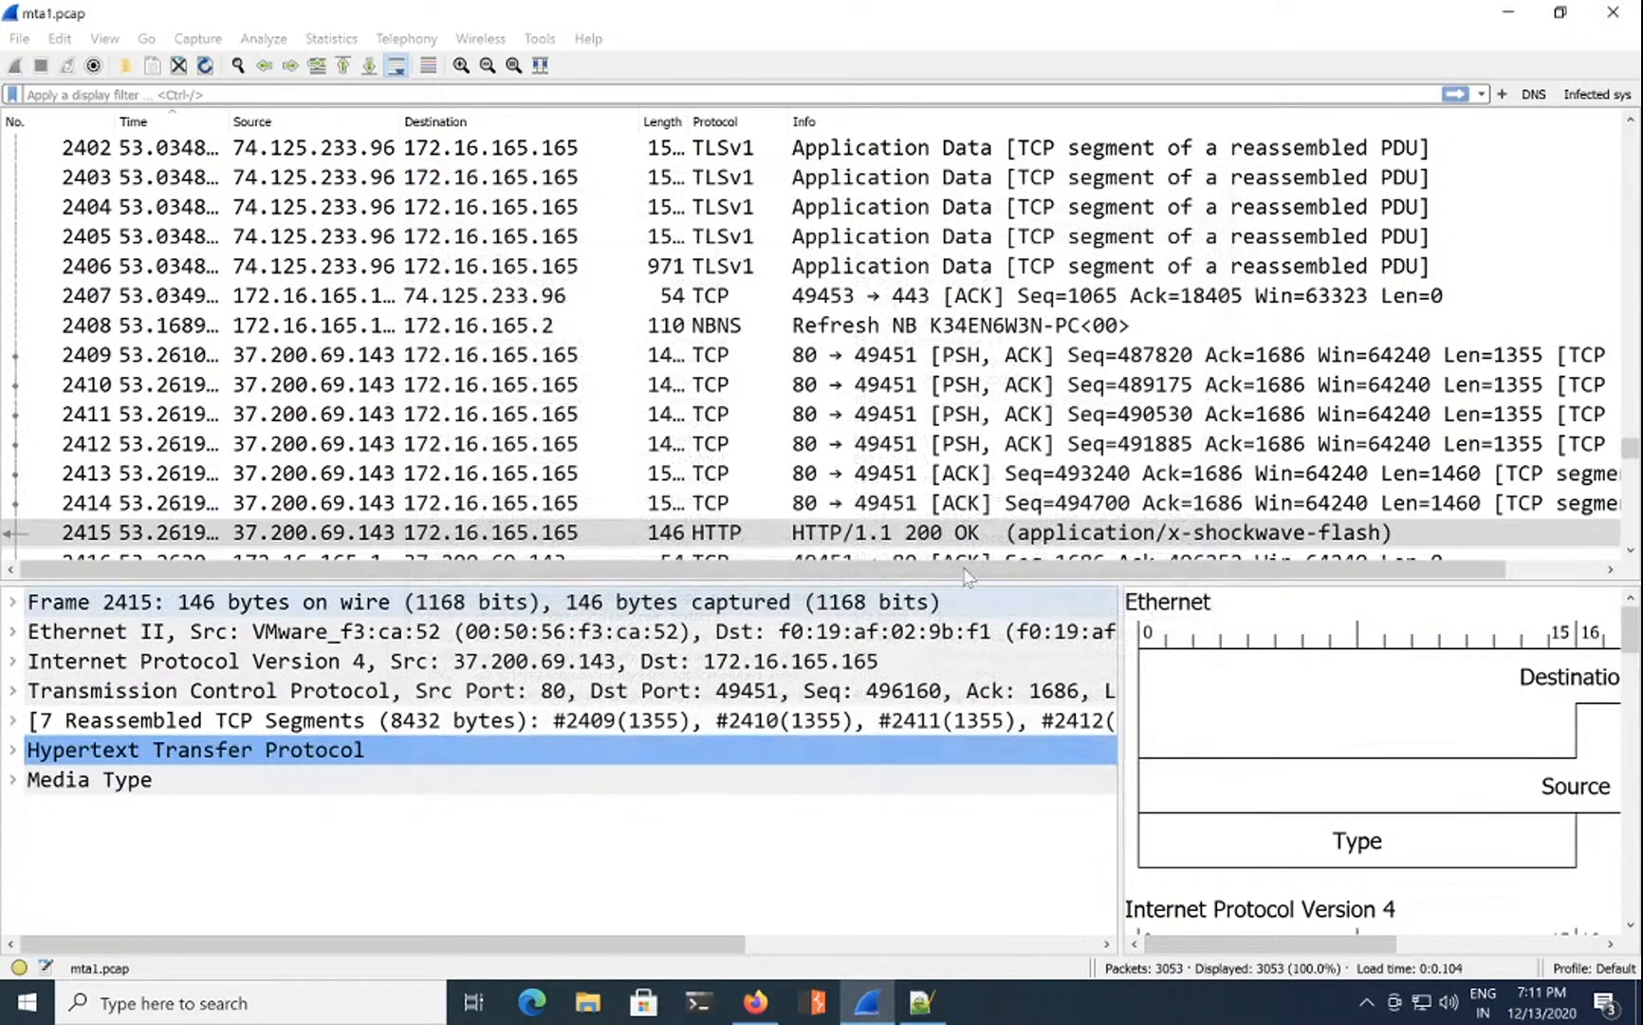
Step: Follow packet 2415 as tcp.stream eq 20, showing the GET to stand.trustandprobaterealty.com
double_click(721, 529)
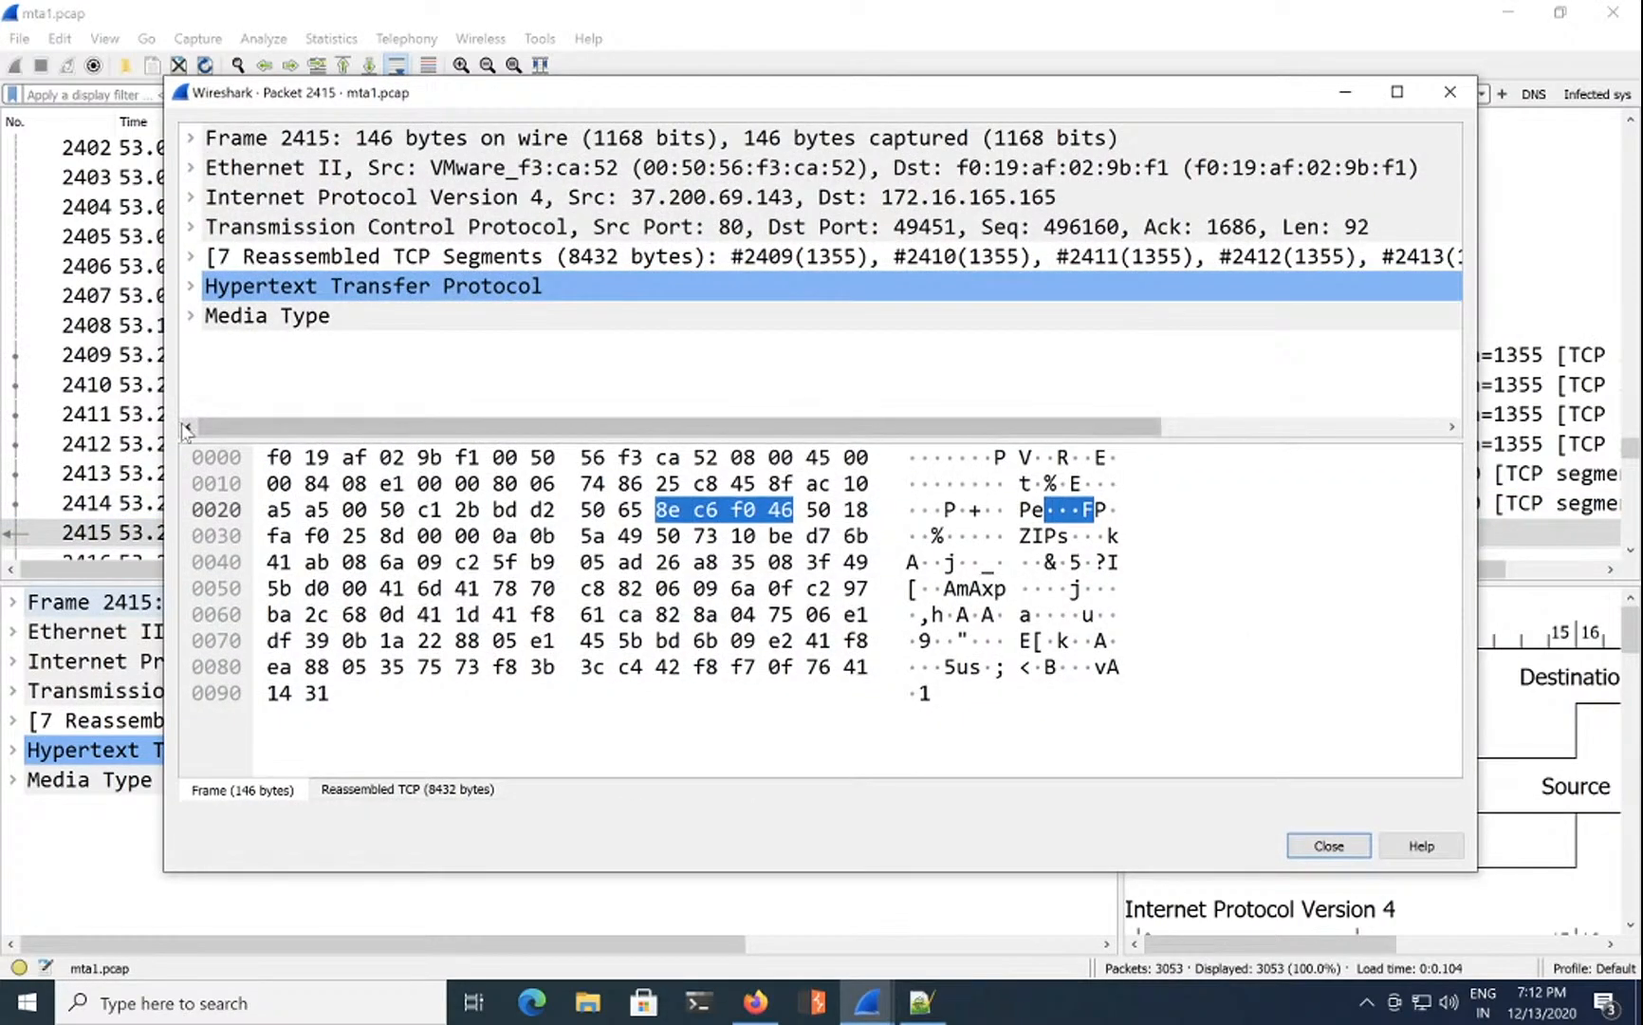
click(1324, 844)
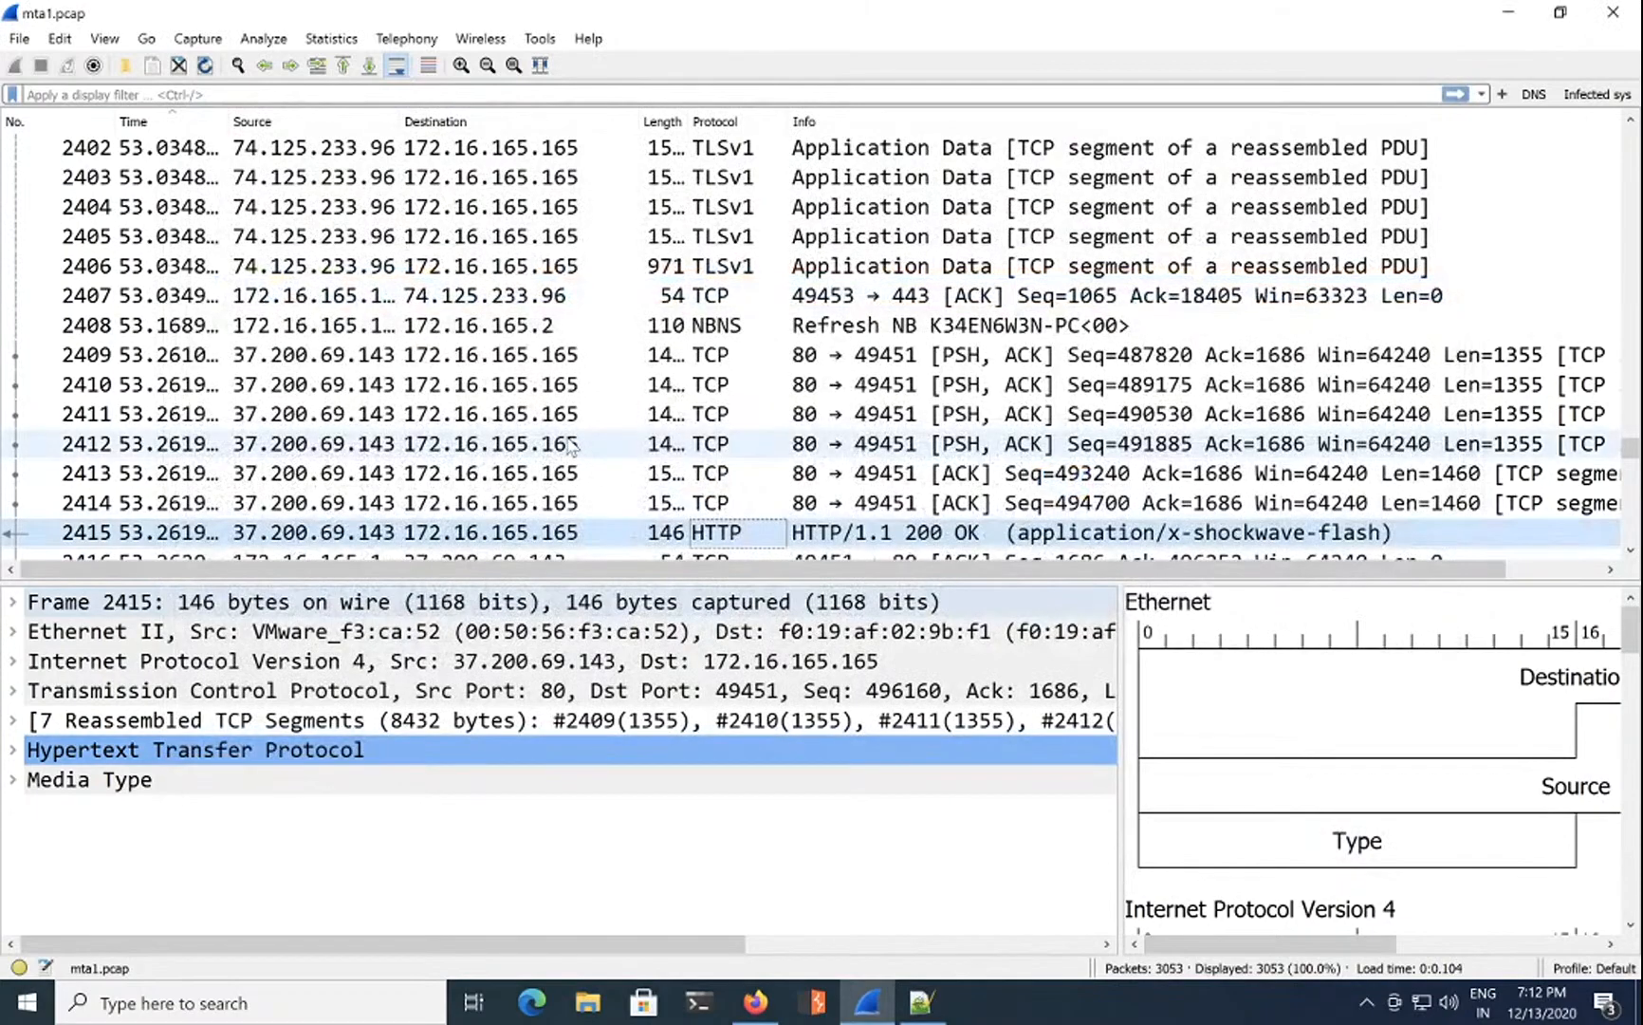
right_click(748, 534)
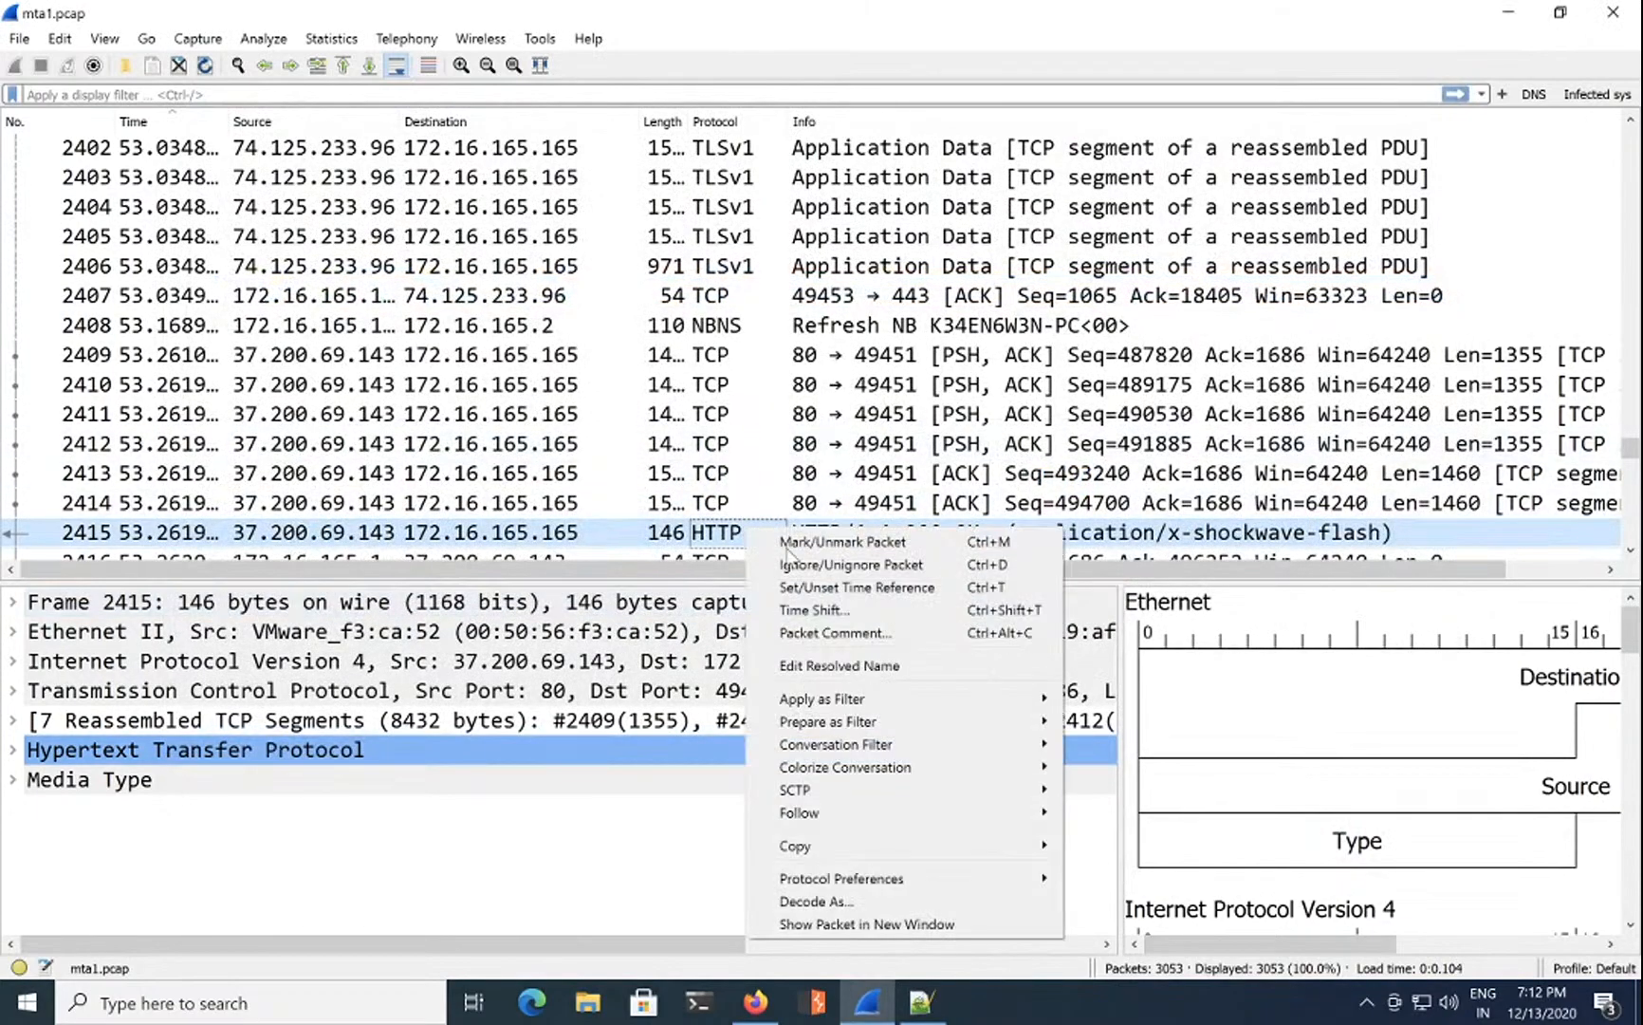
mouse_move(1017, 822)
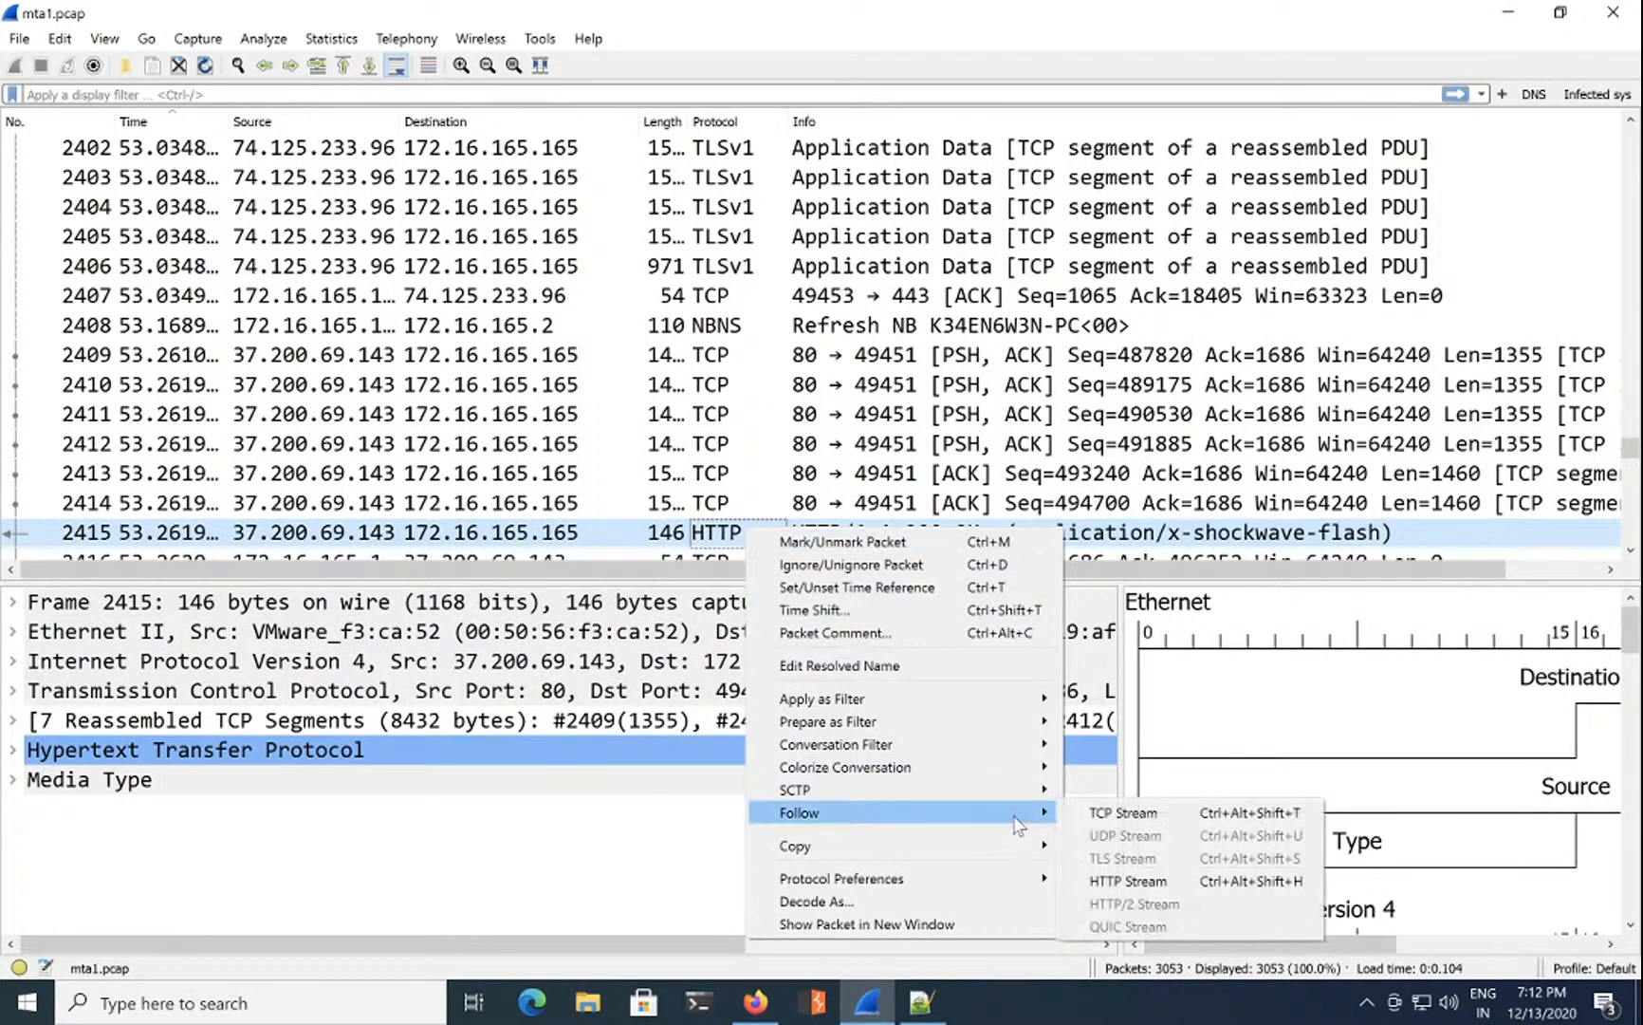
click(1125, 814)
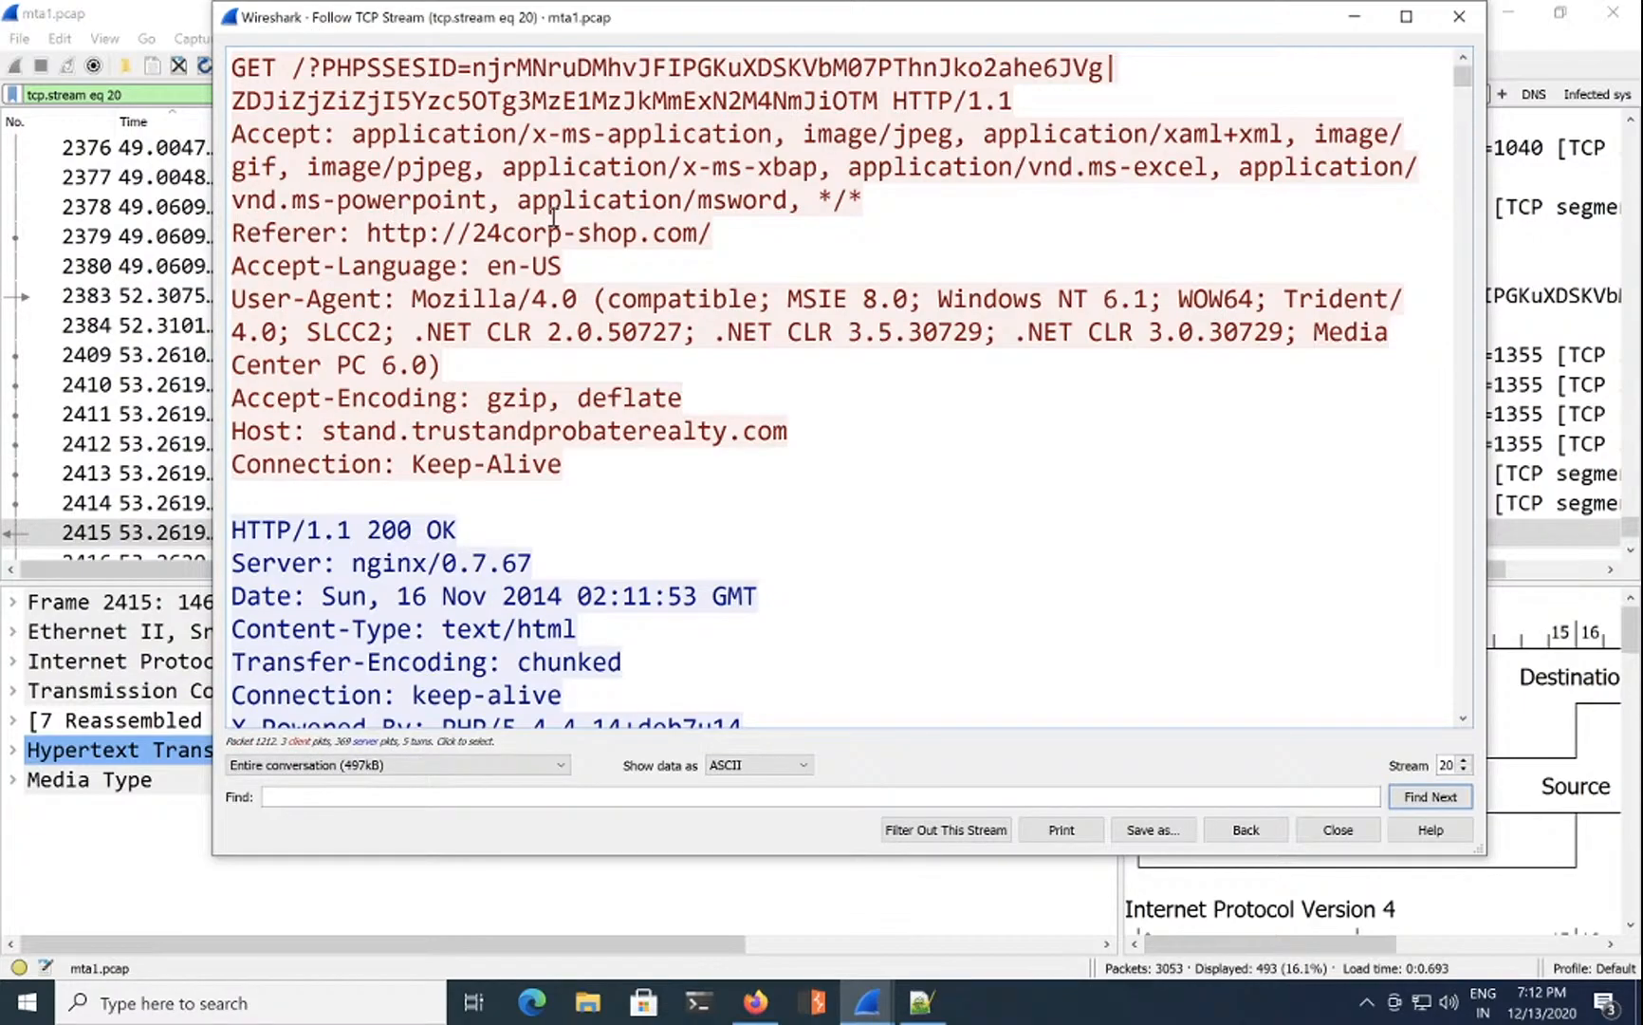
double_click(389, 231)
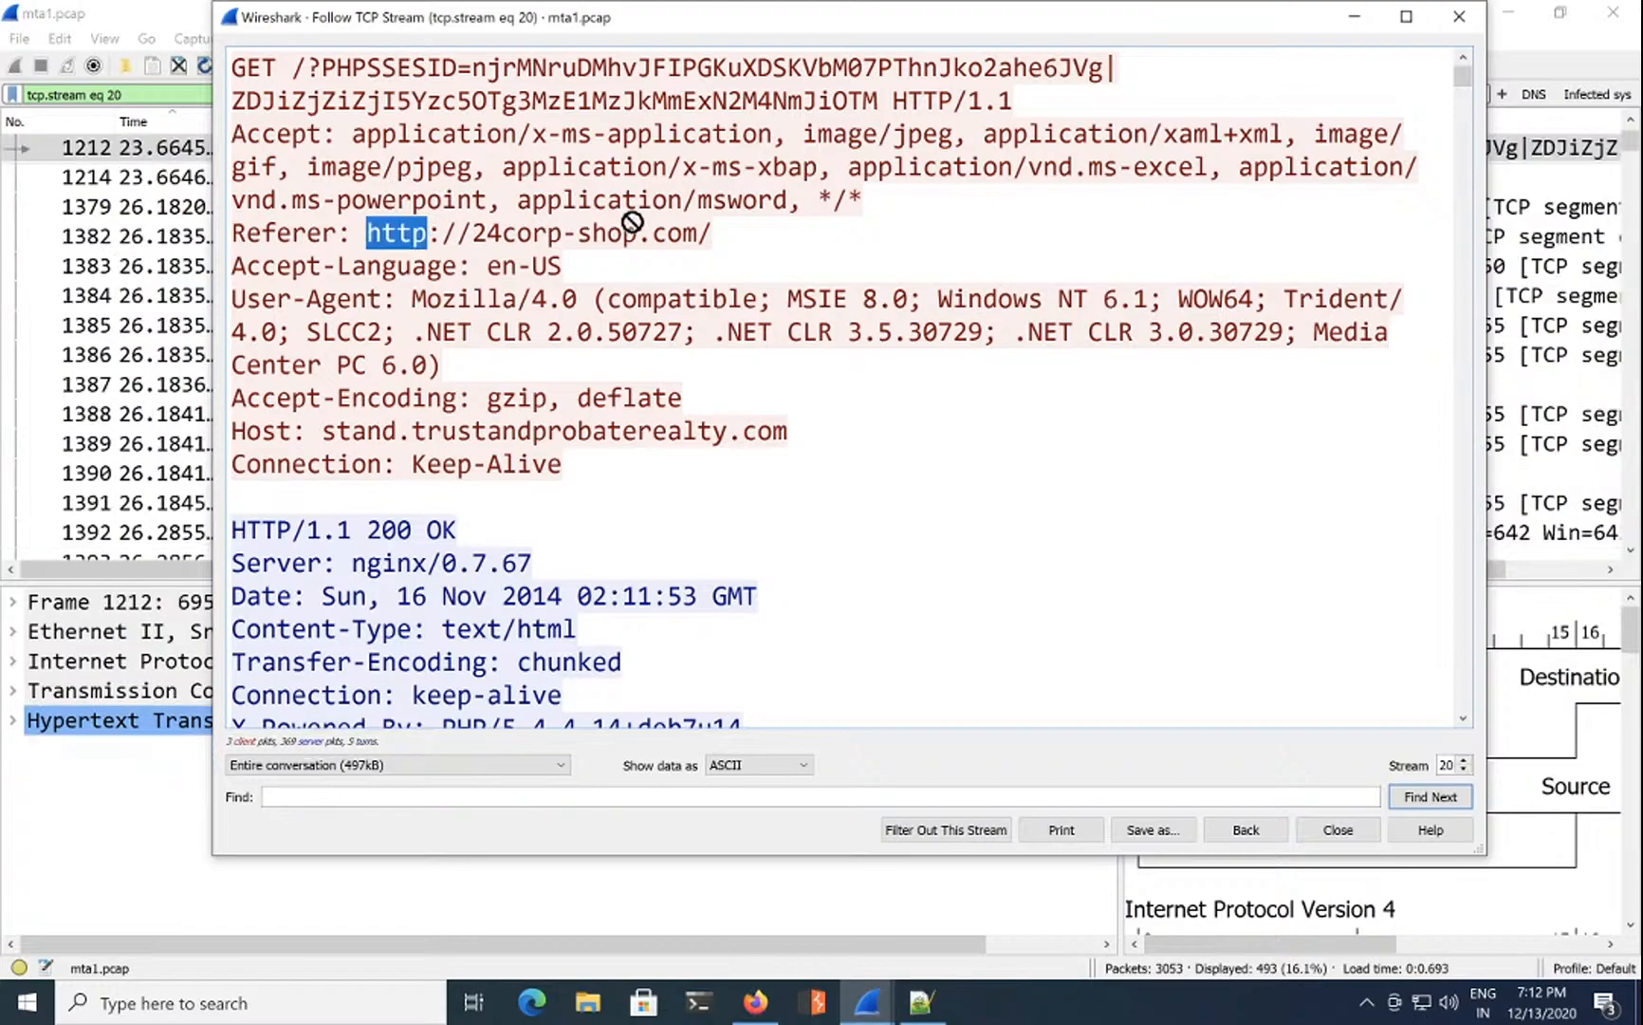
click(707, 233)
drag(707, 233, 368, 233)
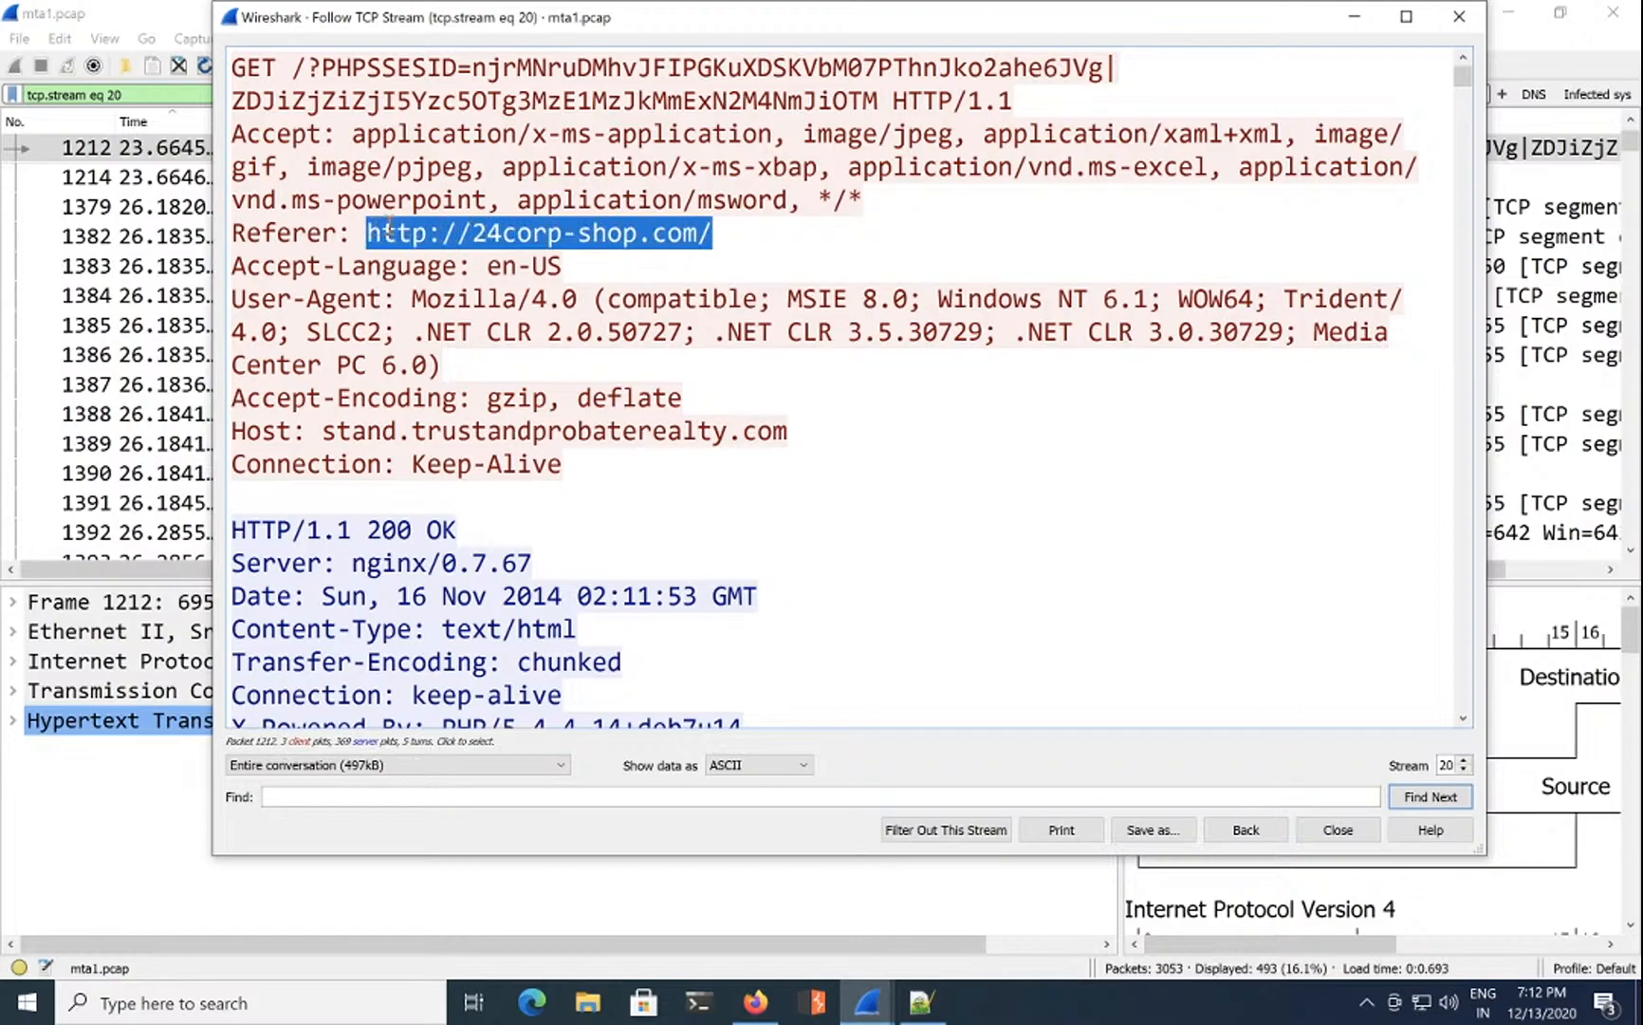
right_click(424, 226)
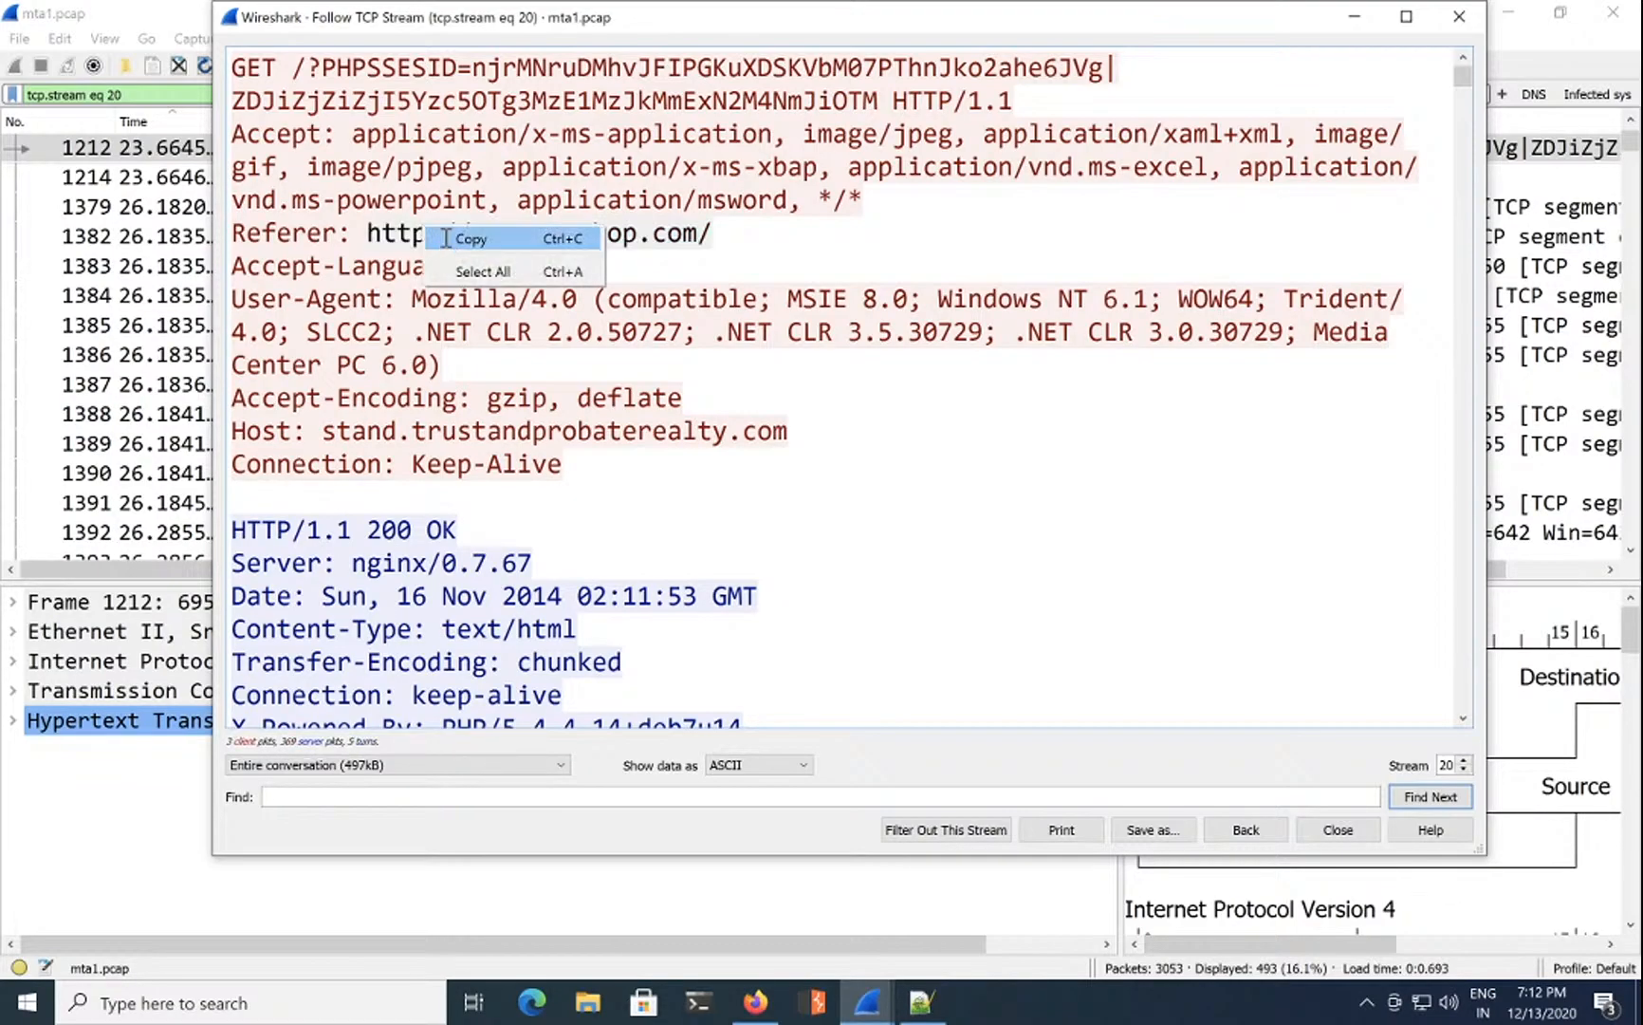
click(445, 238)
click(772, 1001)
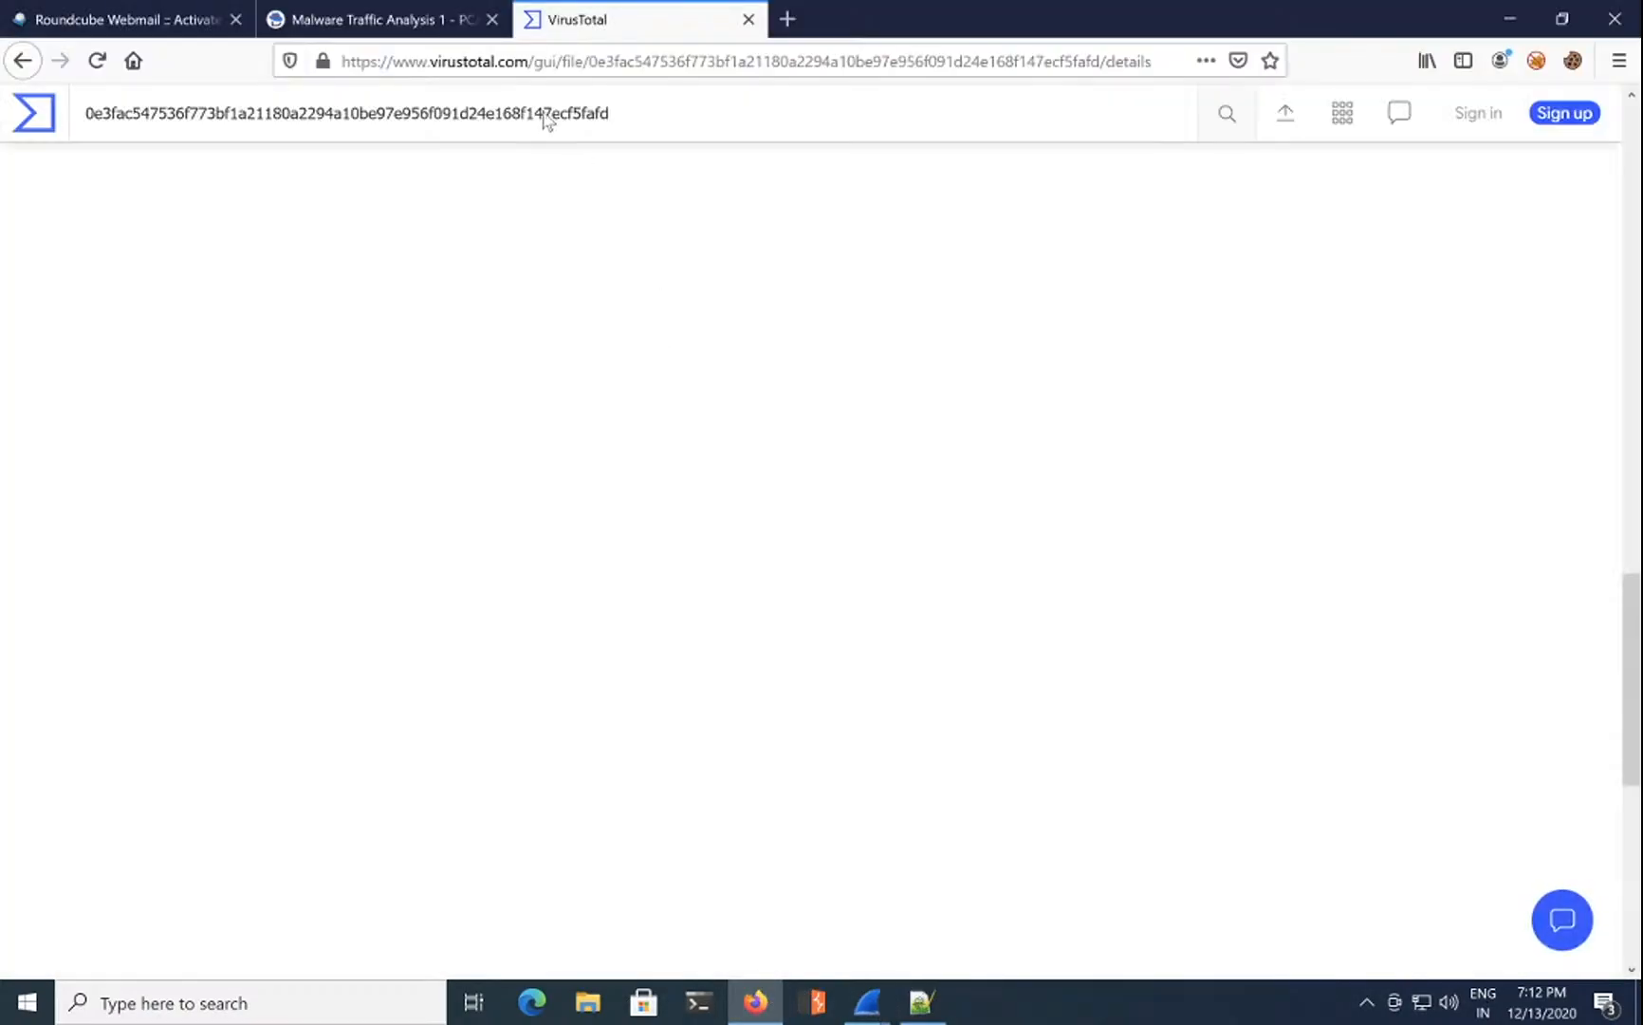
Step: Sign in to CyberDefenders with Remember Me ticked and open the Malware Traffic Analysis 1 card
click(395, 26)
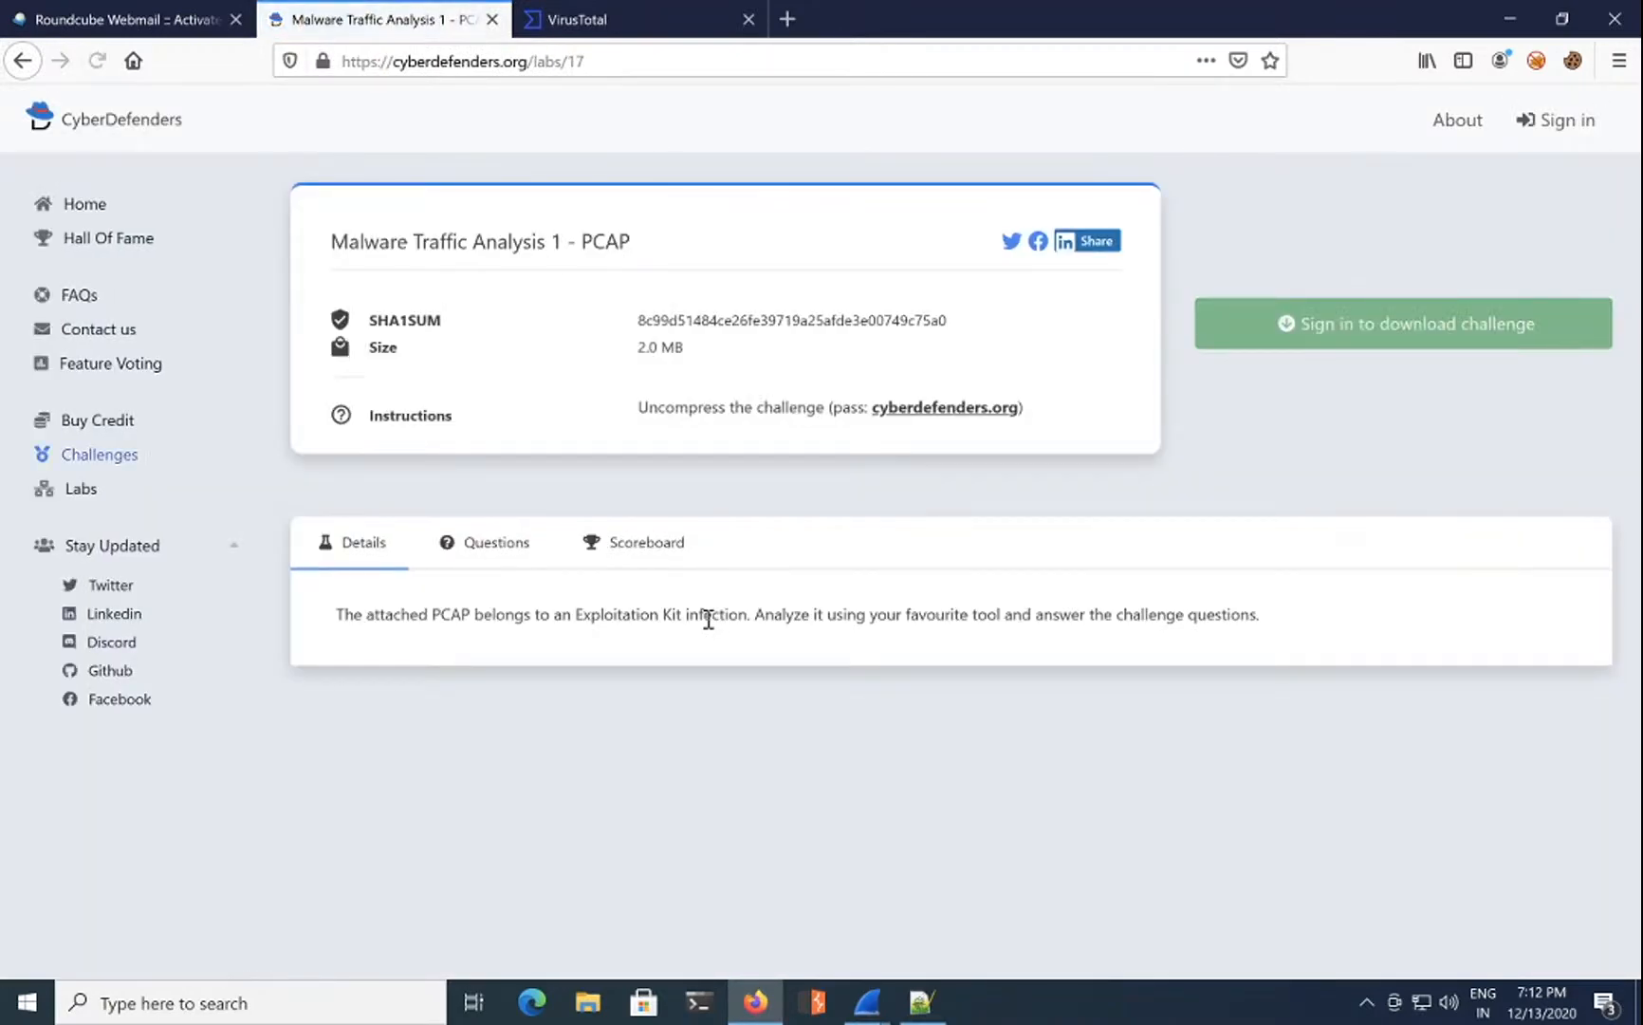
click(1554, 118)
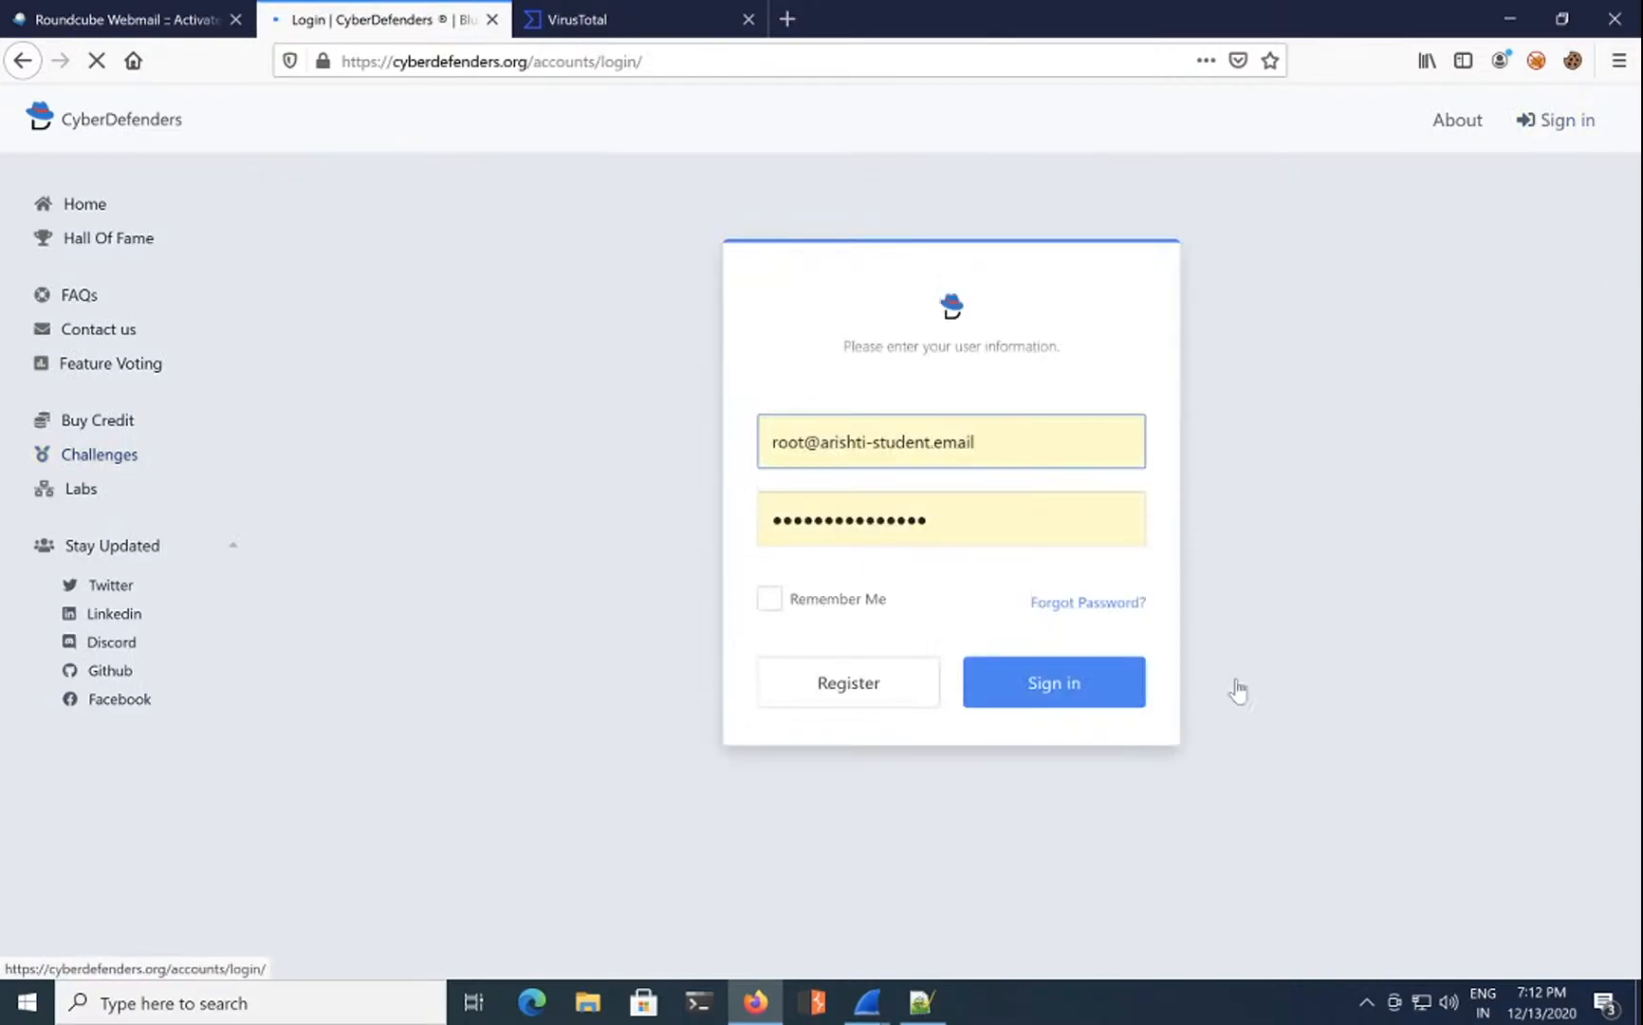
click(870, 600)
click(1099, 693)
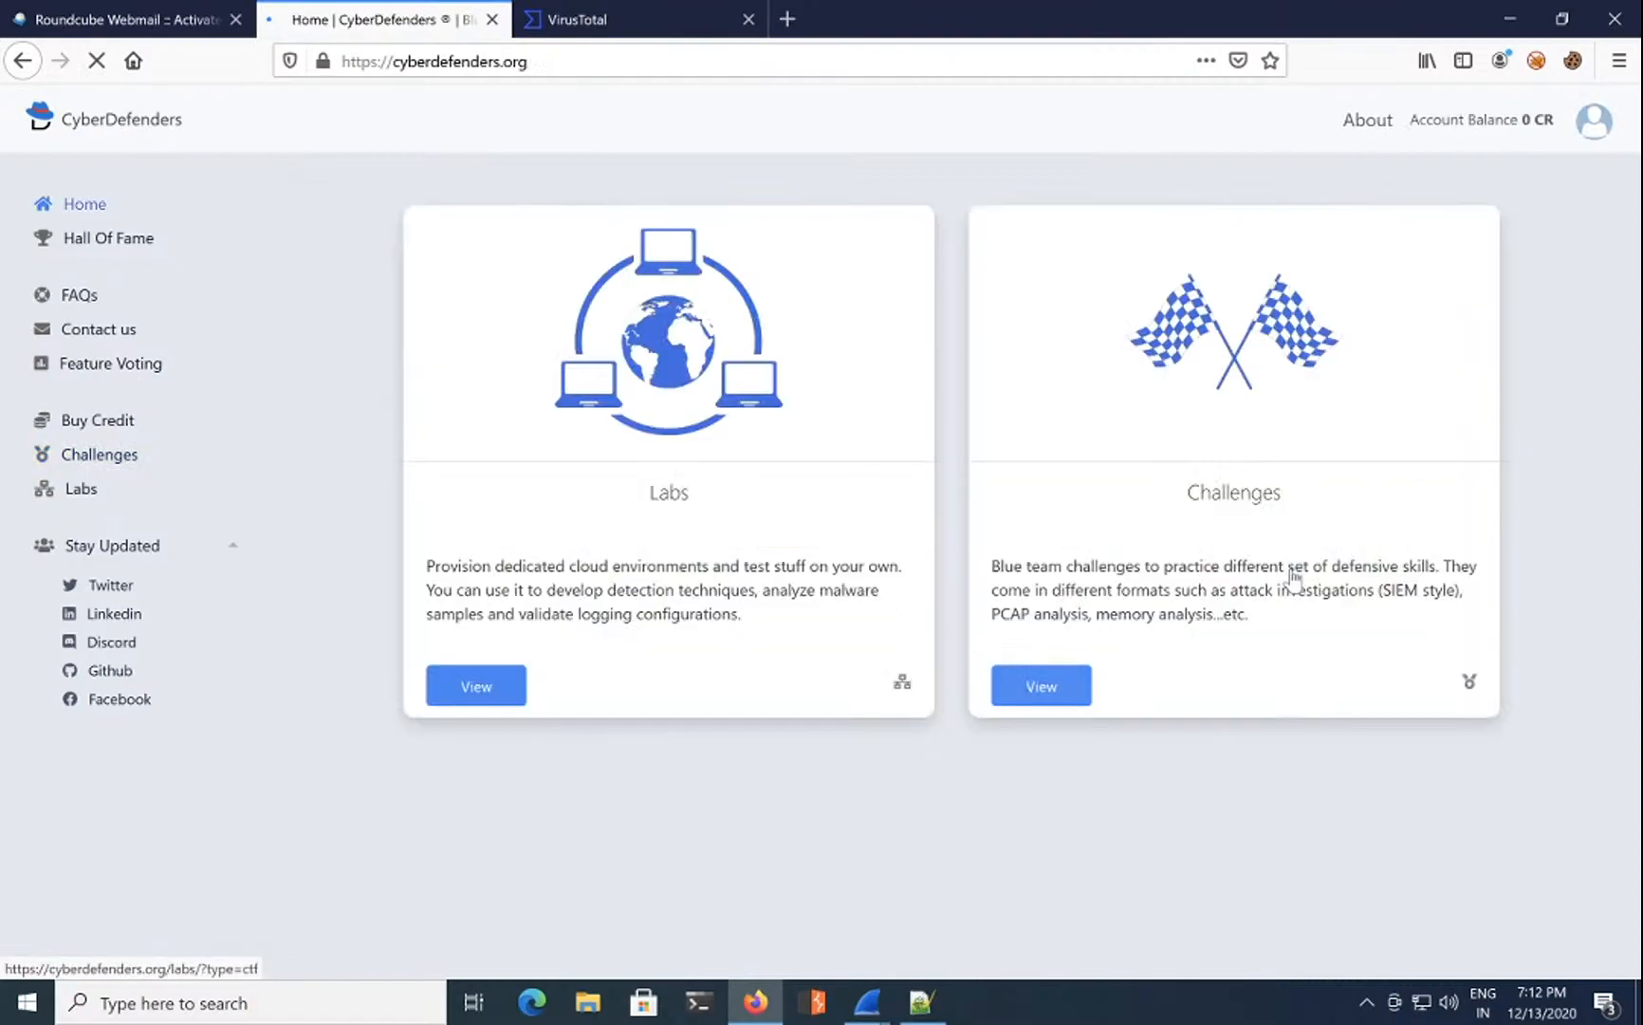
click(1029, 689)
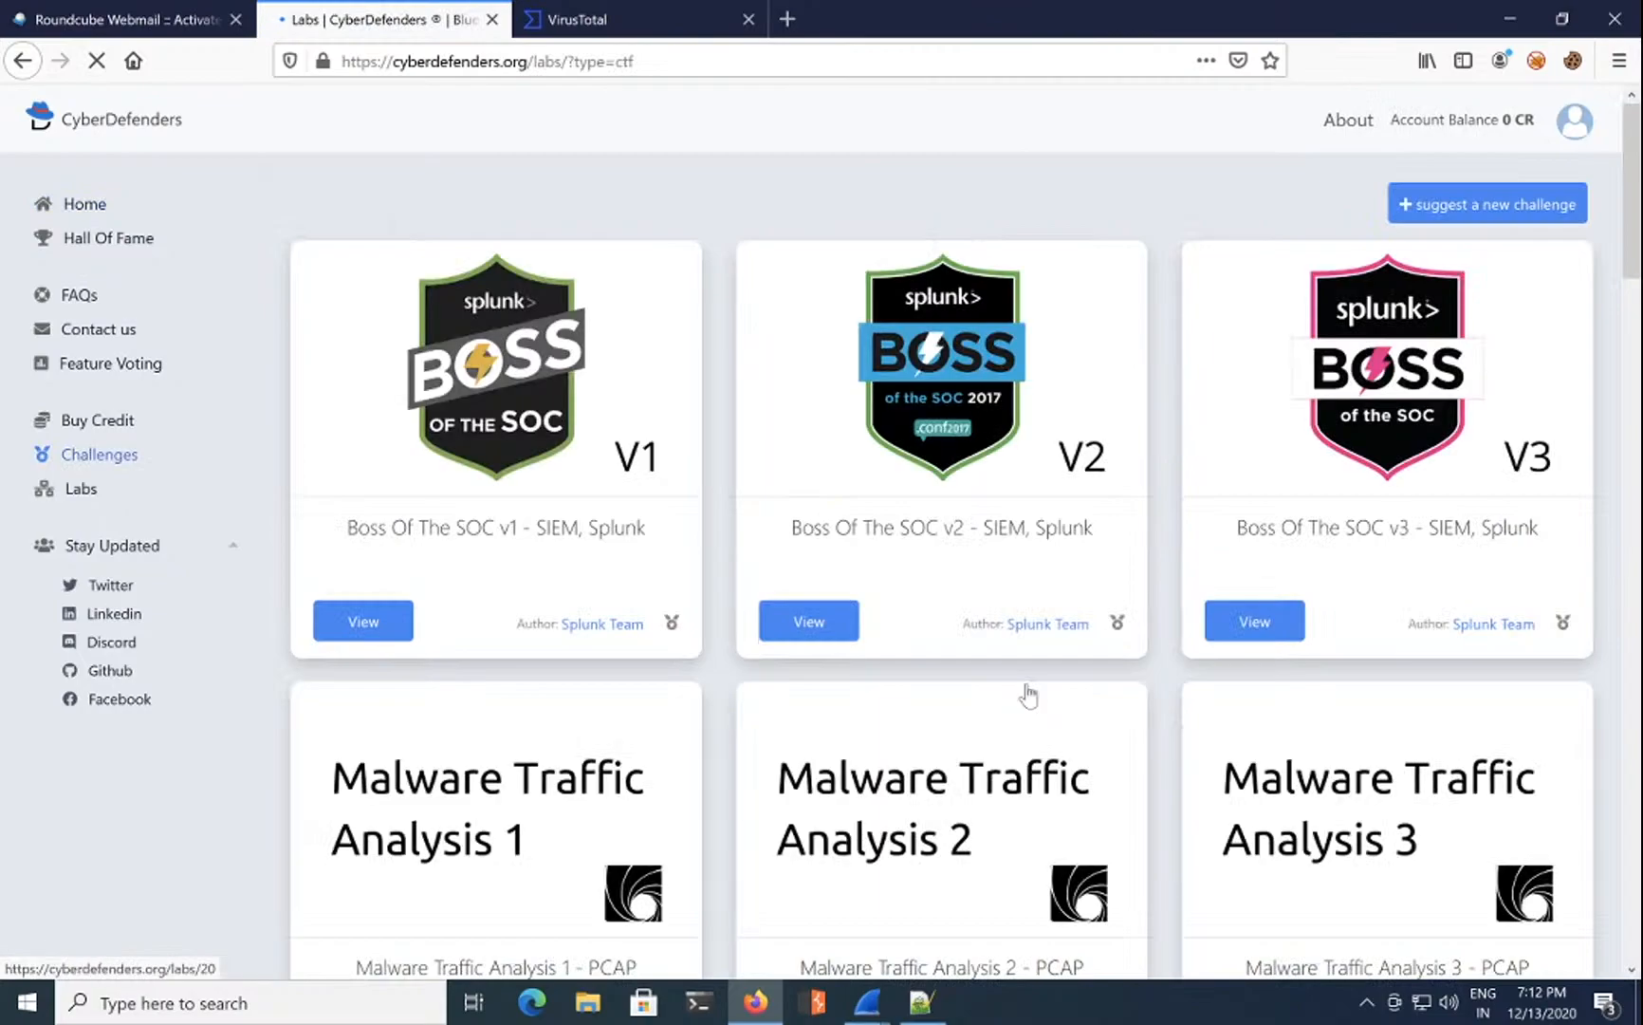
click(493, 821)
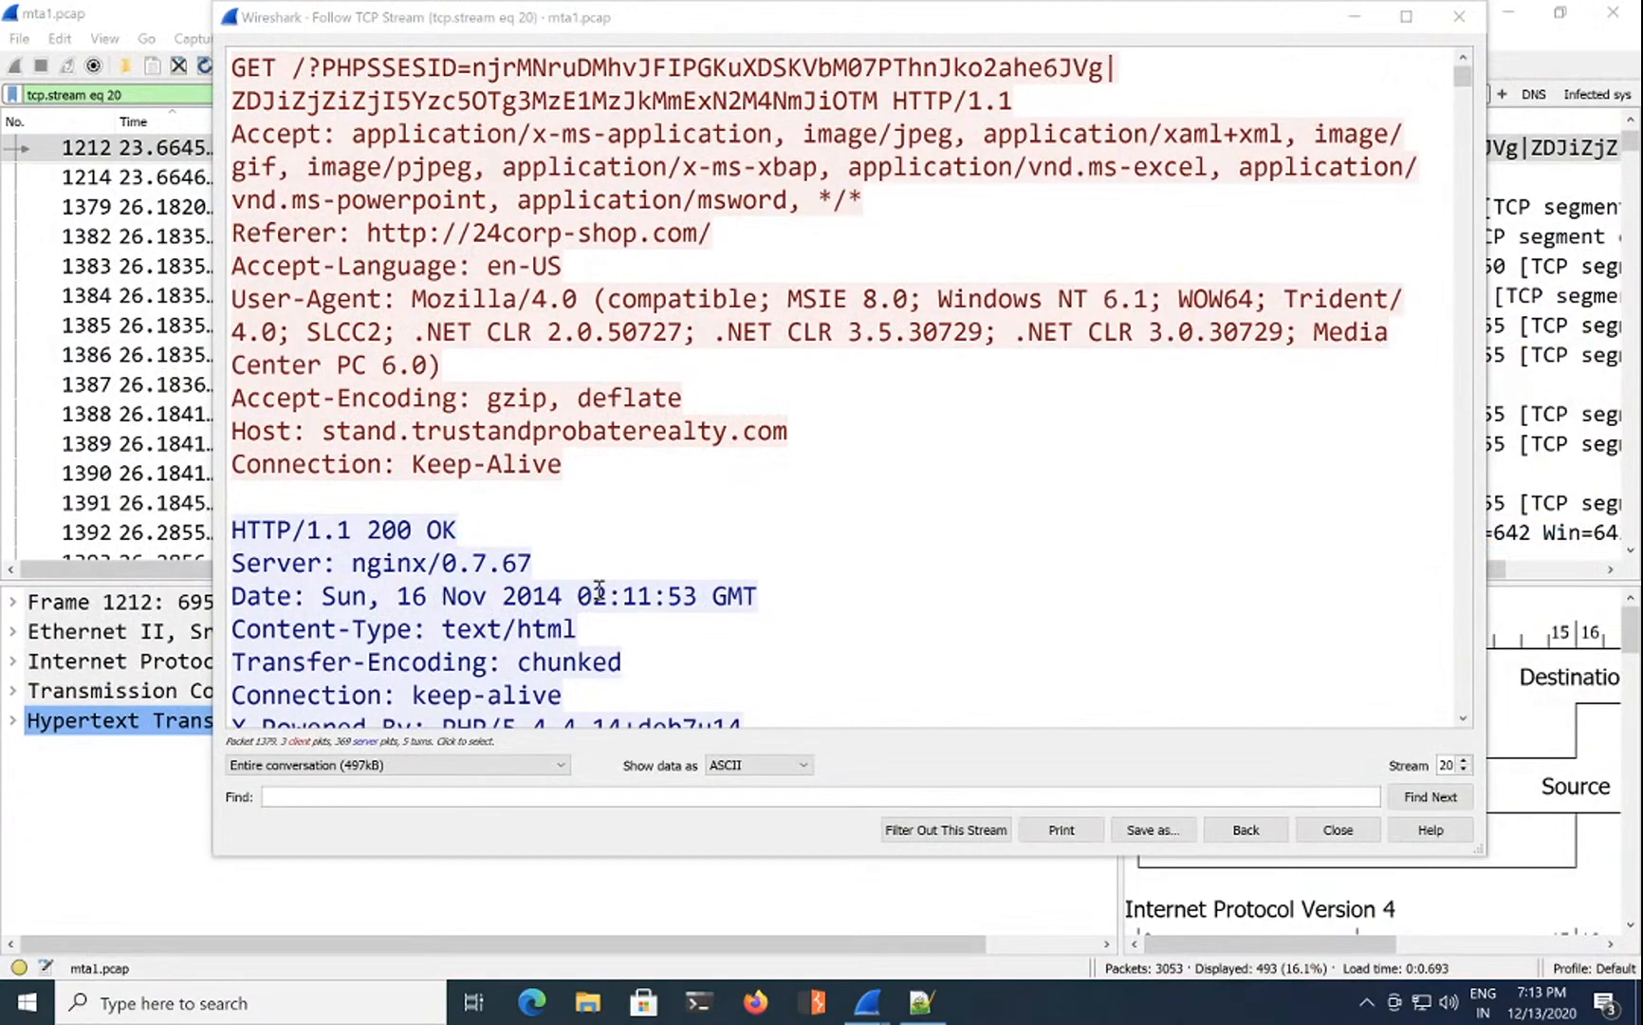
Step: Relaunch Firefox, restore the session, and close the VirusTotal and Roundcube tabs
click(756, 1002)
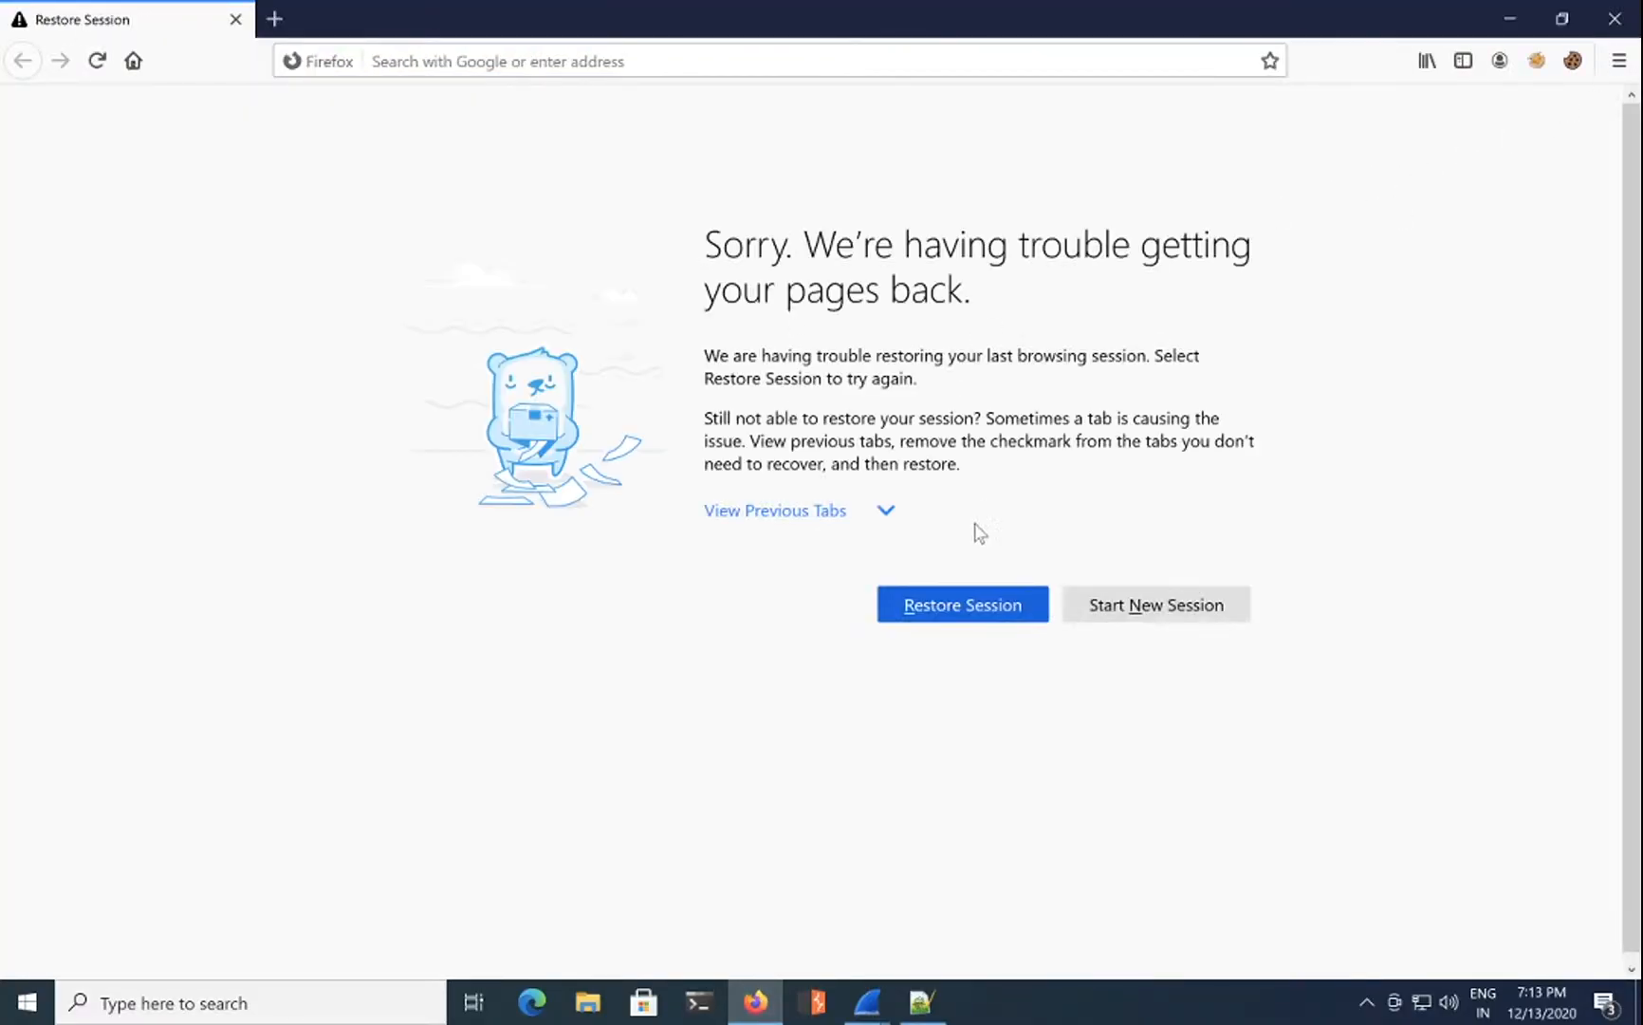
click(978, 598)
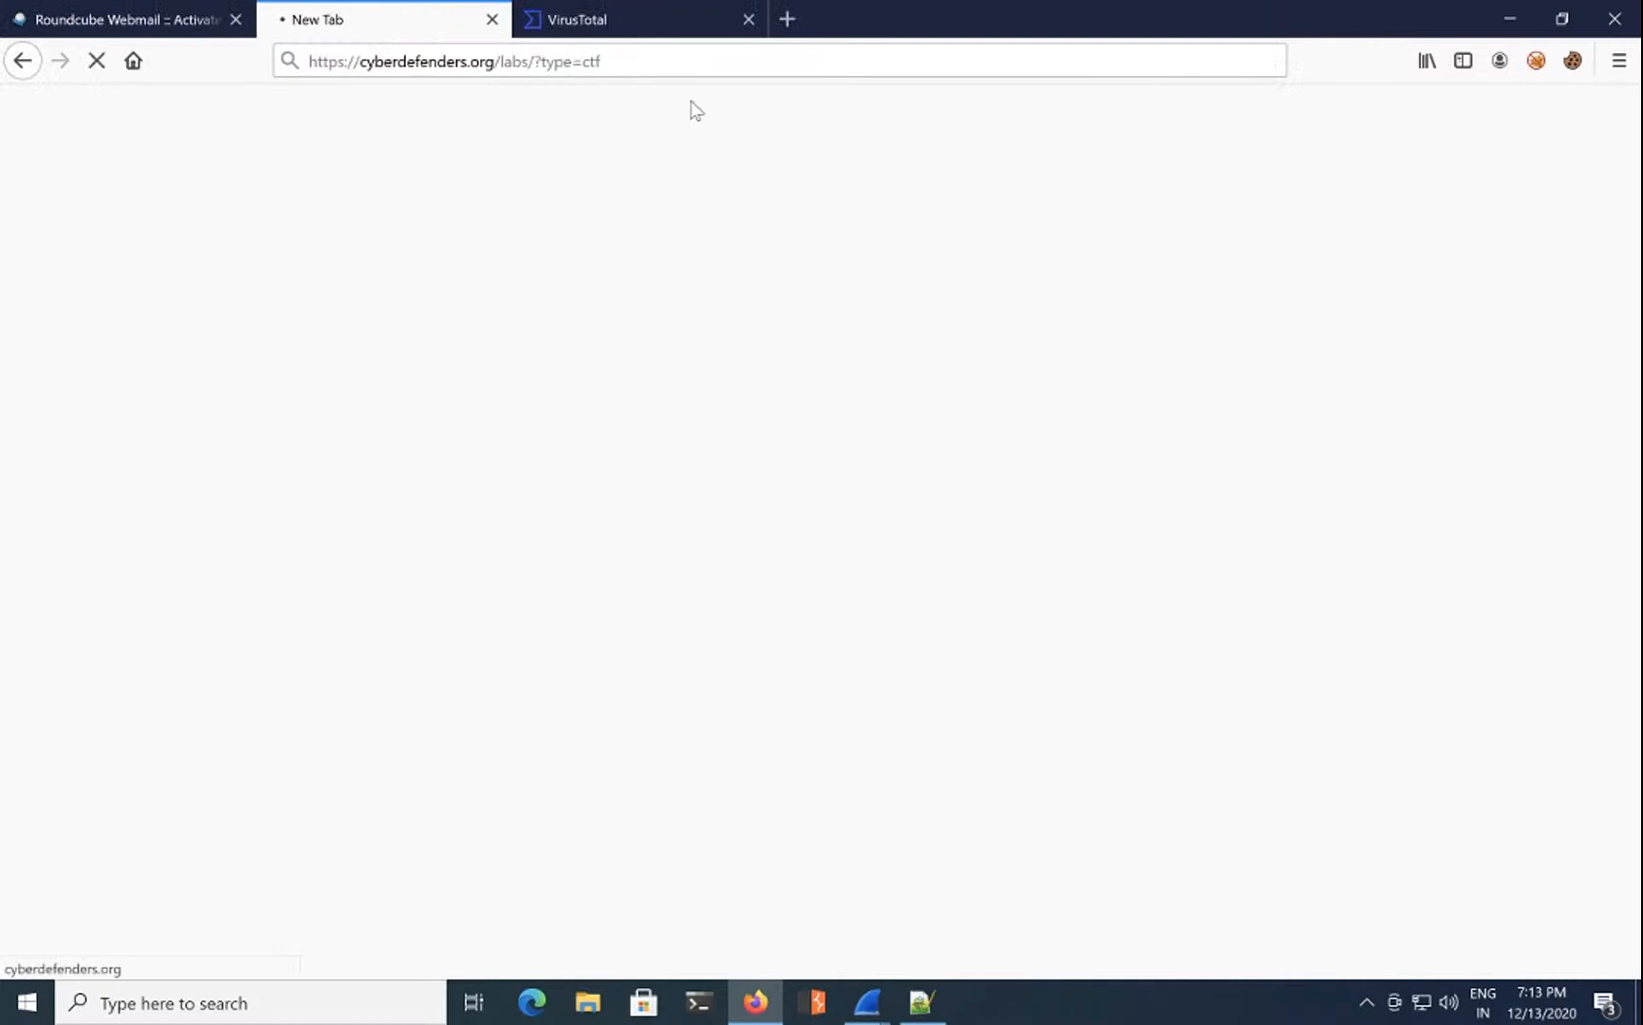
click(749, 19)
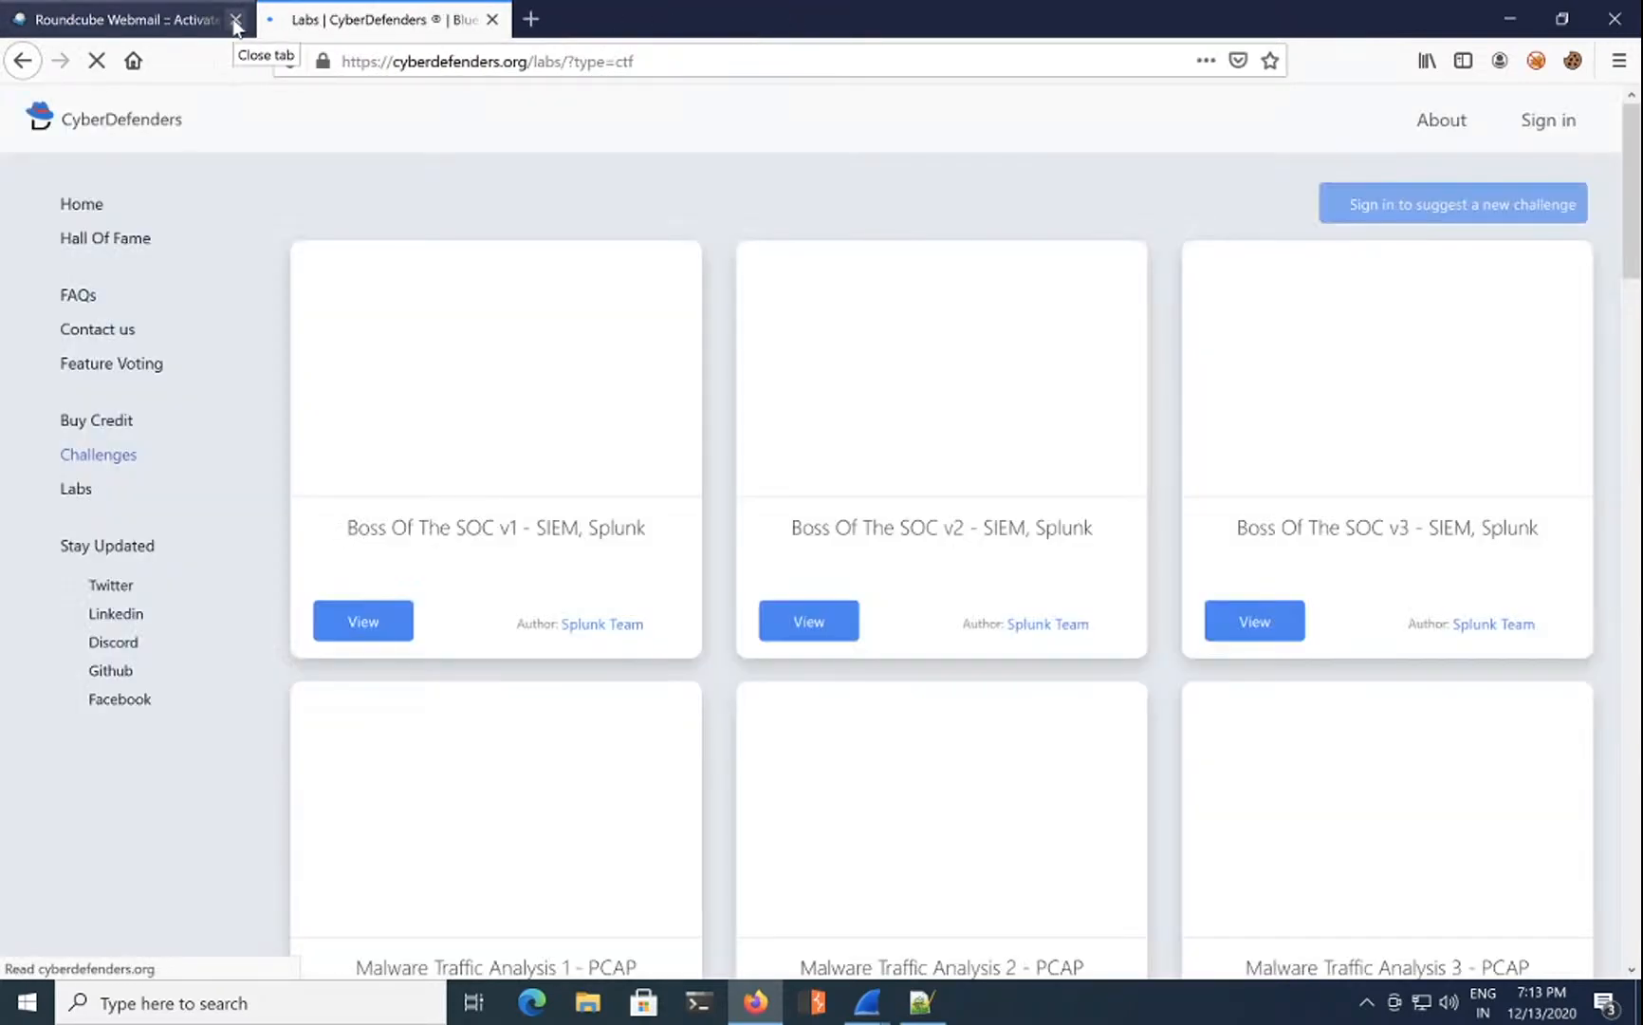
click(236, 20)
scroll(558, 778, down, 4)
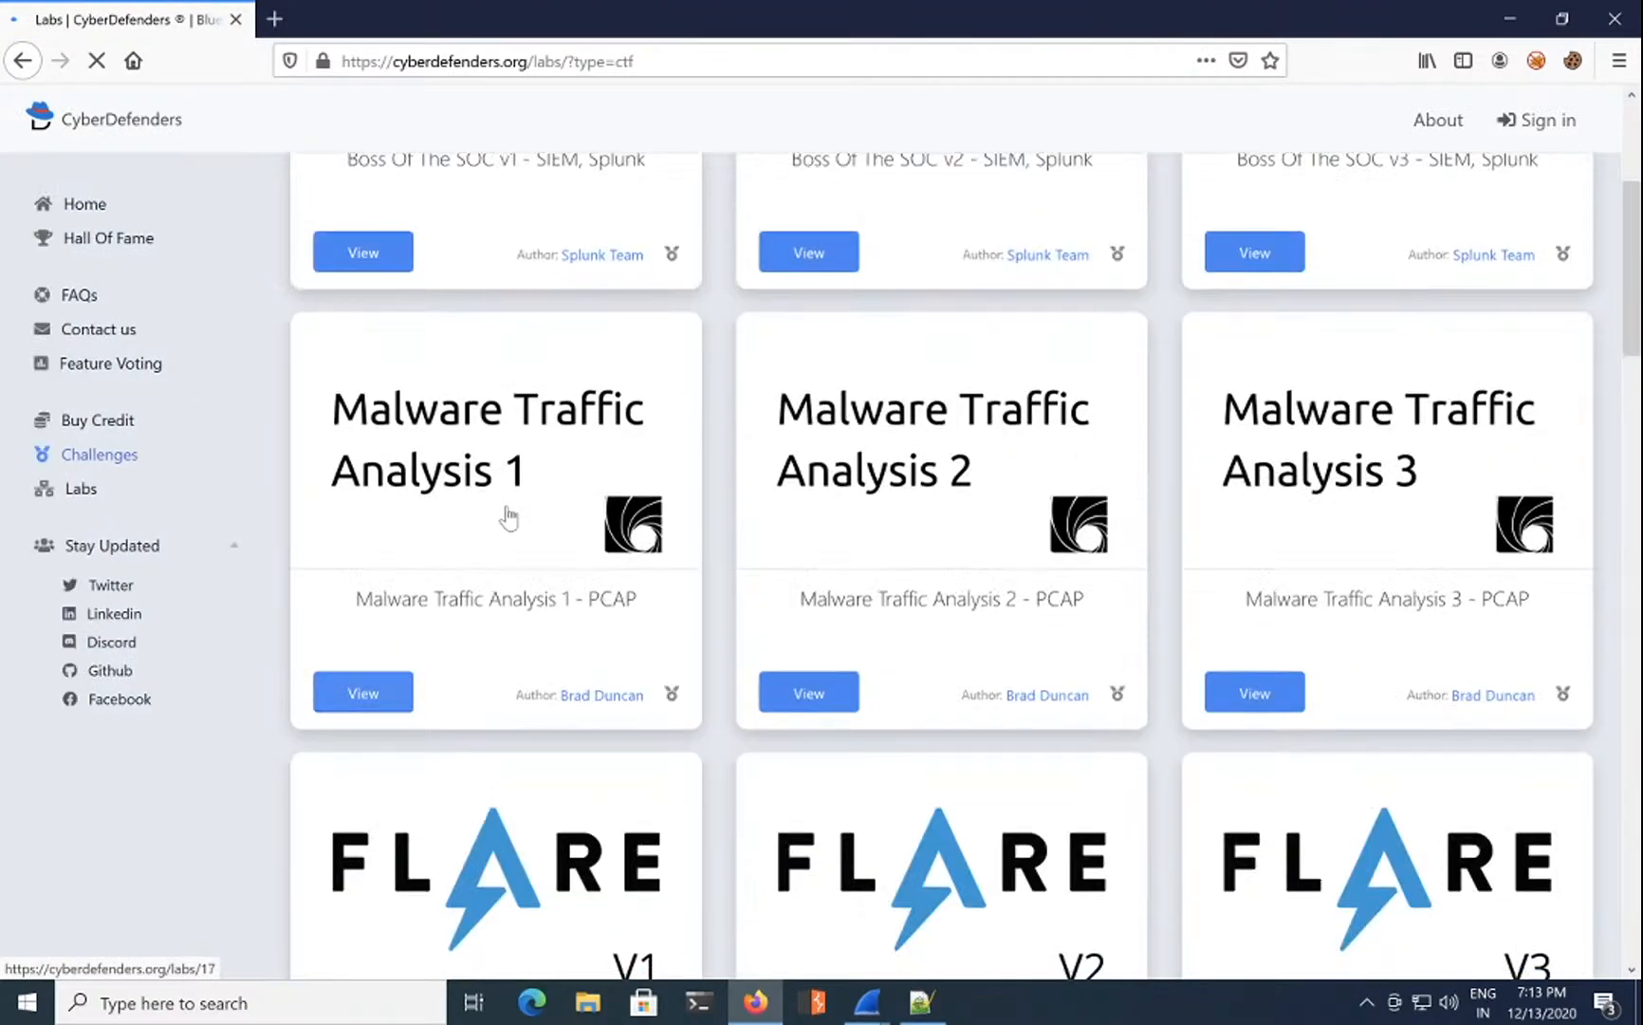
Step: Open Malware Traffic Analysis 1 and view its Questions tab
click(510, 517)
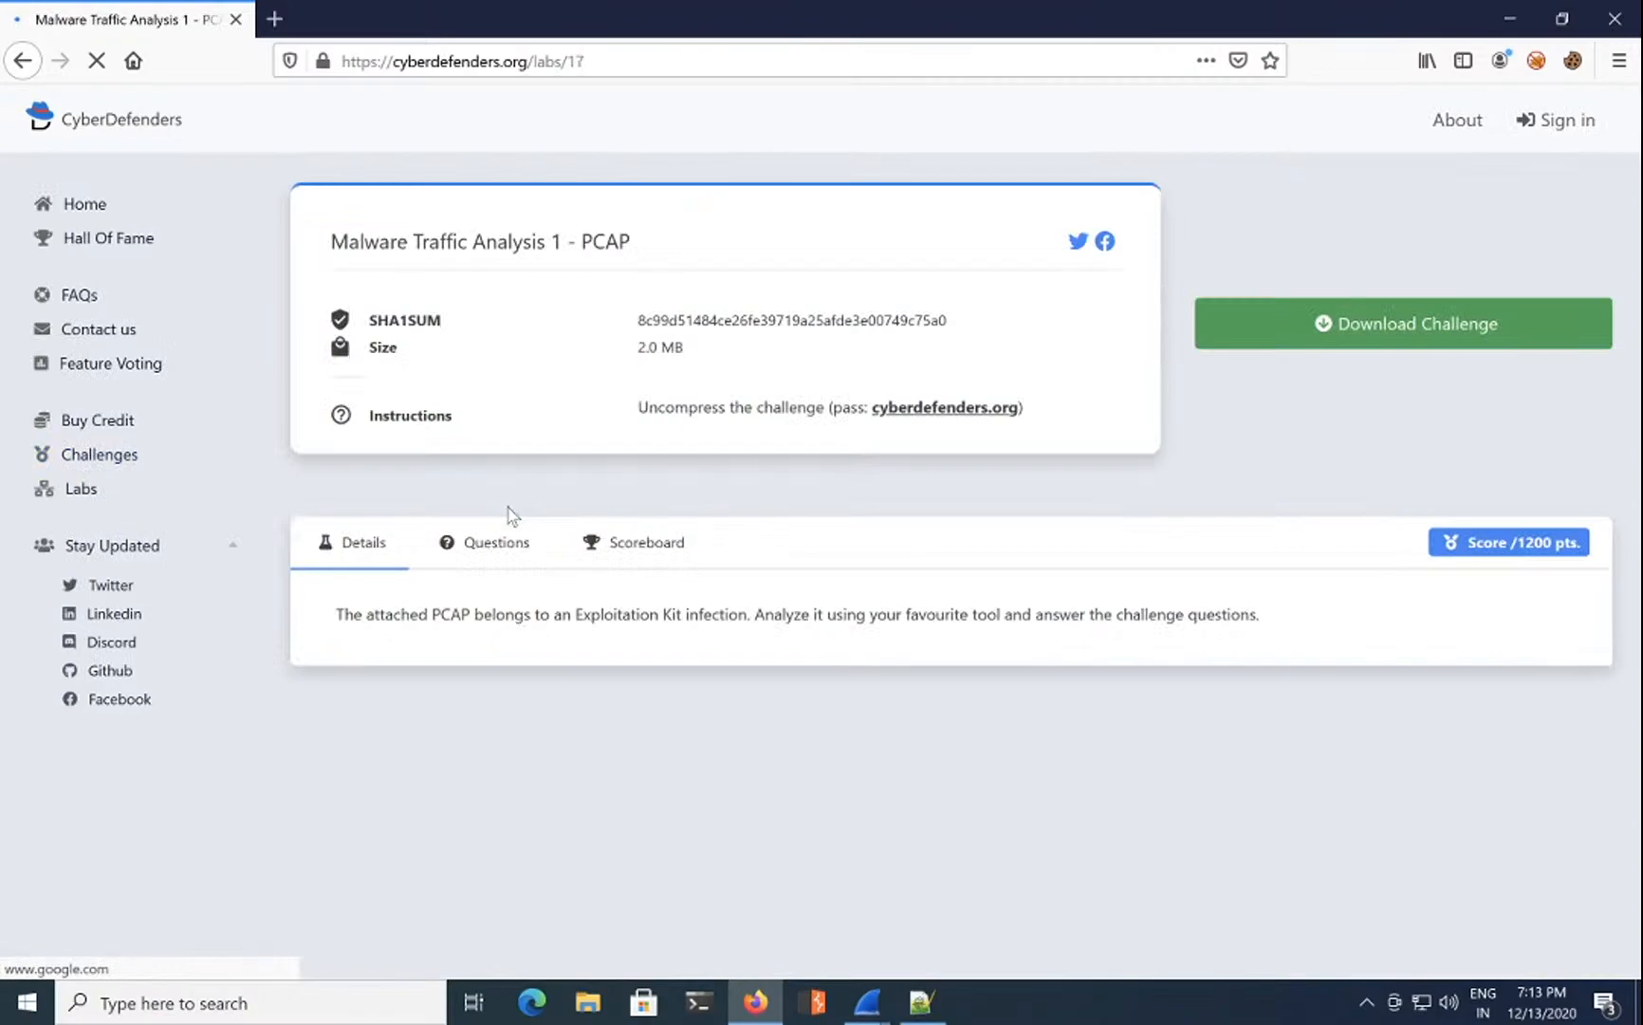
click(524, 558)
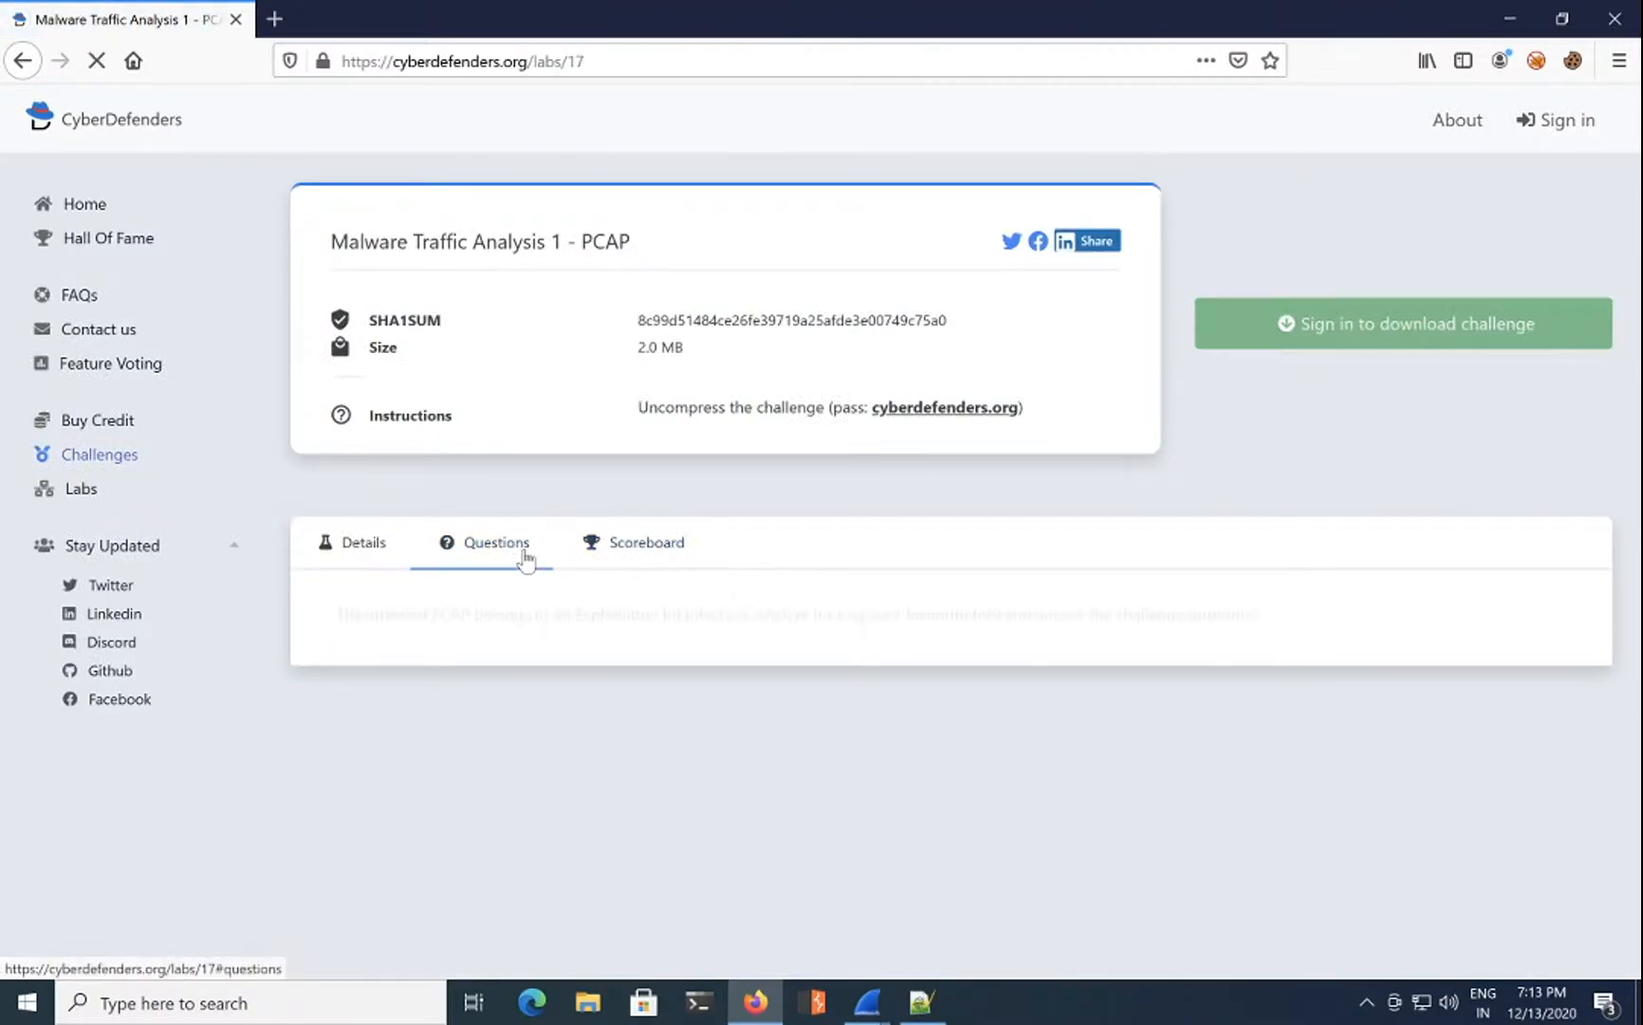
scroll(1071, 679, down, 3)
scroll(1542, 209, down, 1)
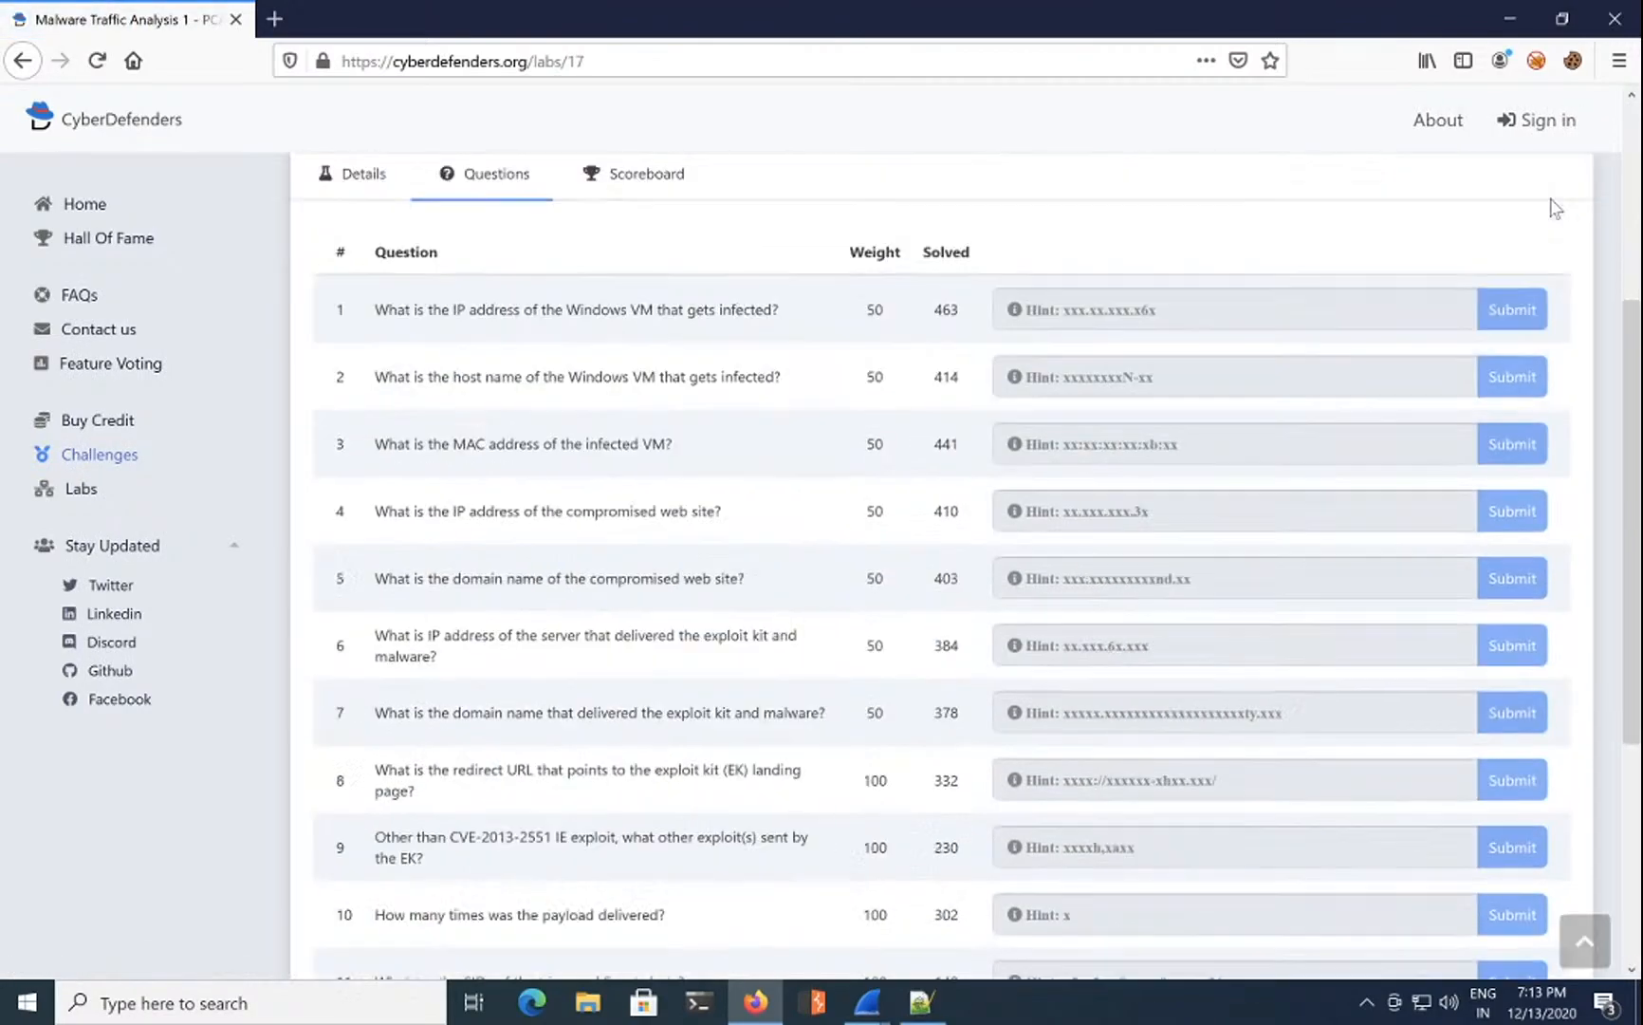
Step: Sign in again with Remember Me ticked and return to the challenges listing
click(1567, 128)
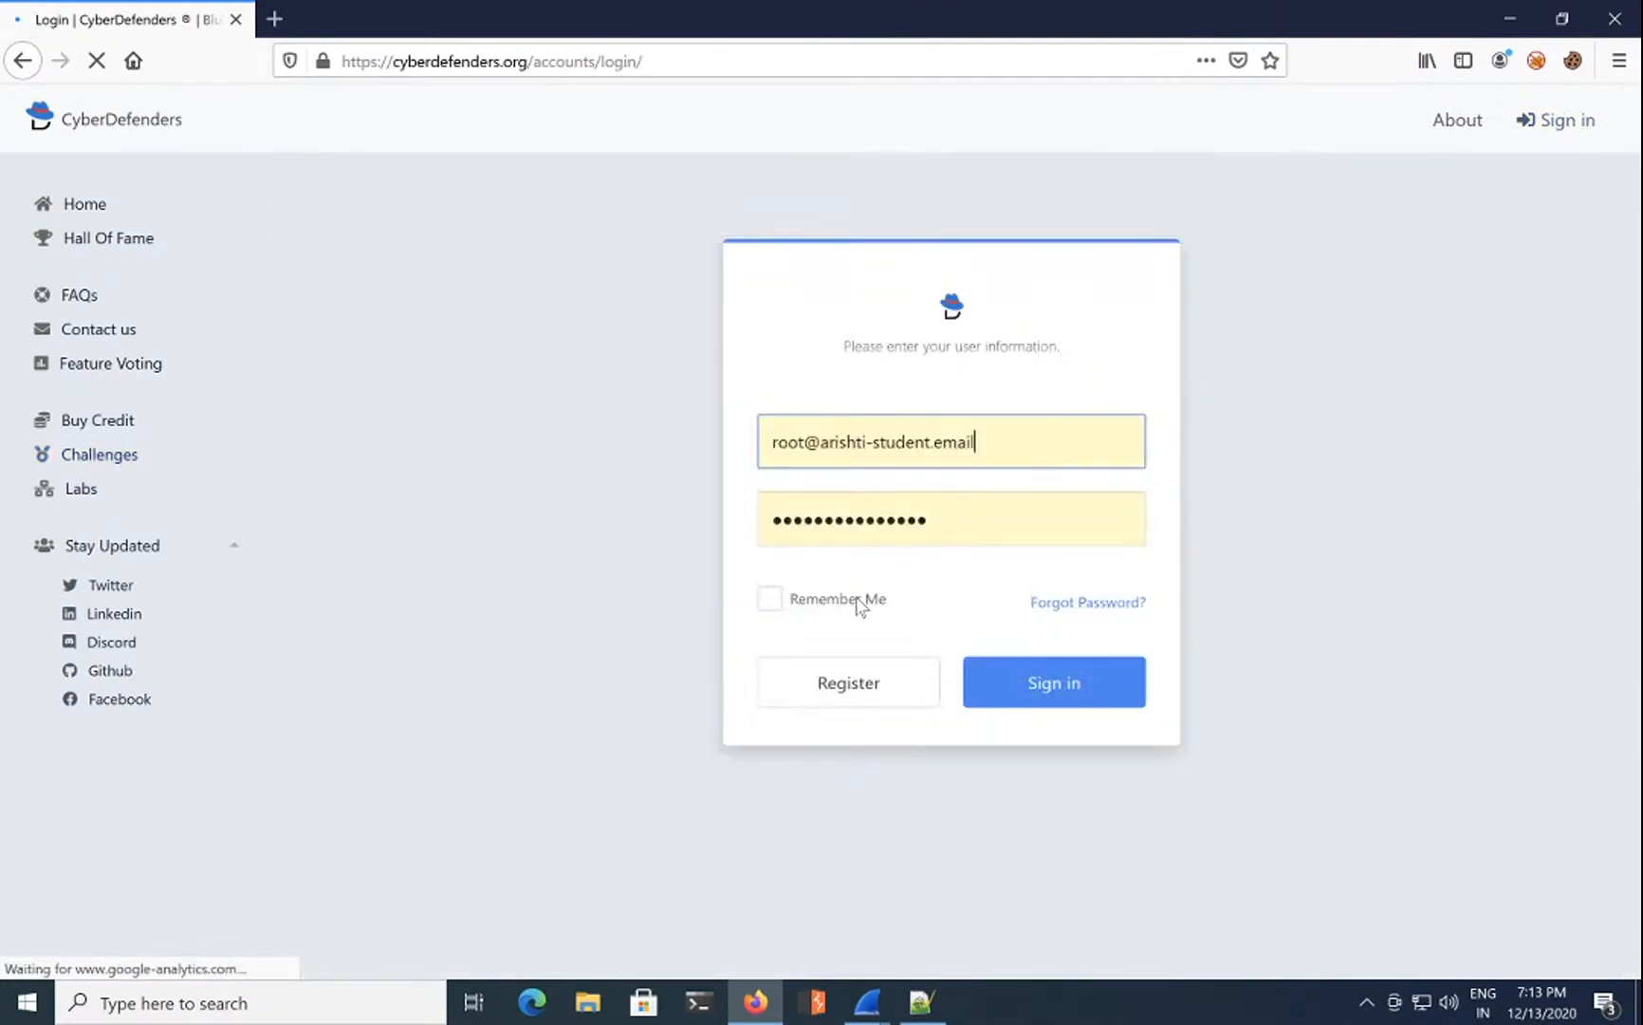
click(854, 600)
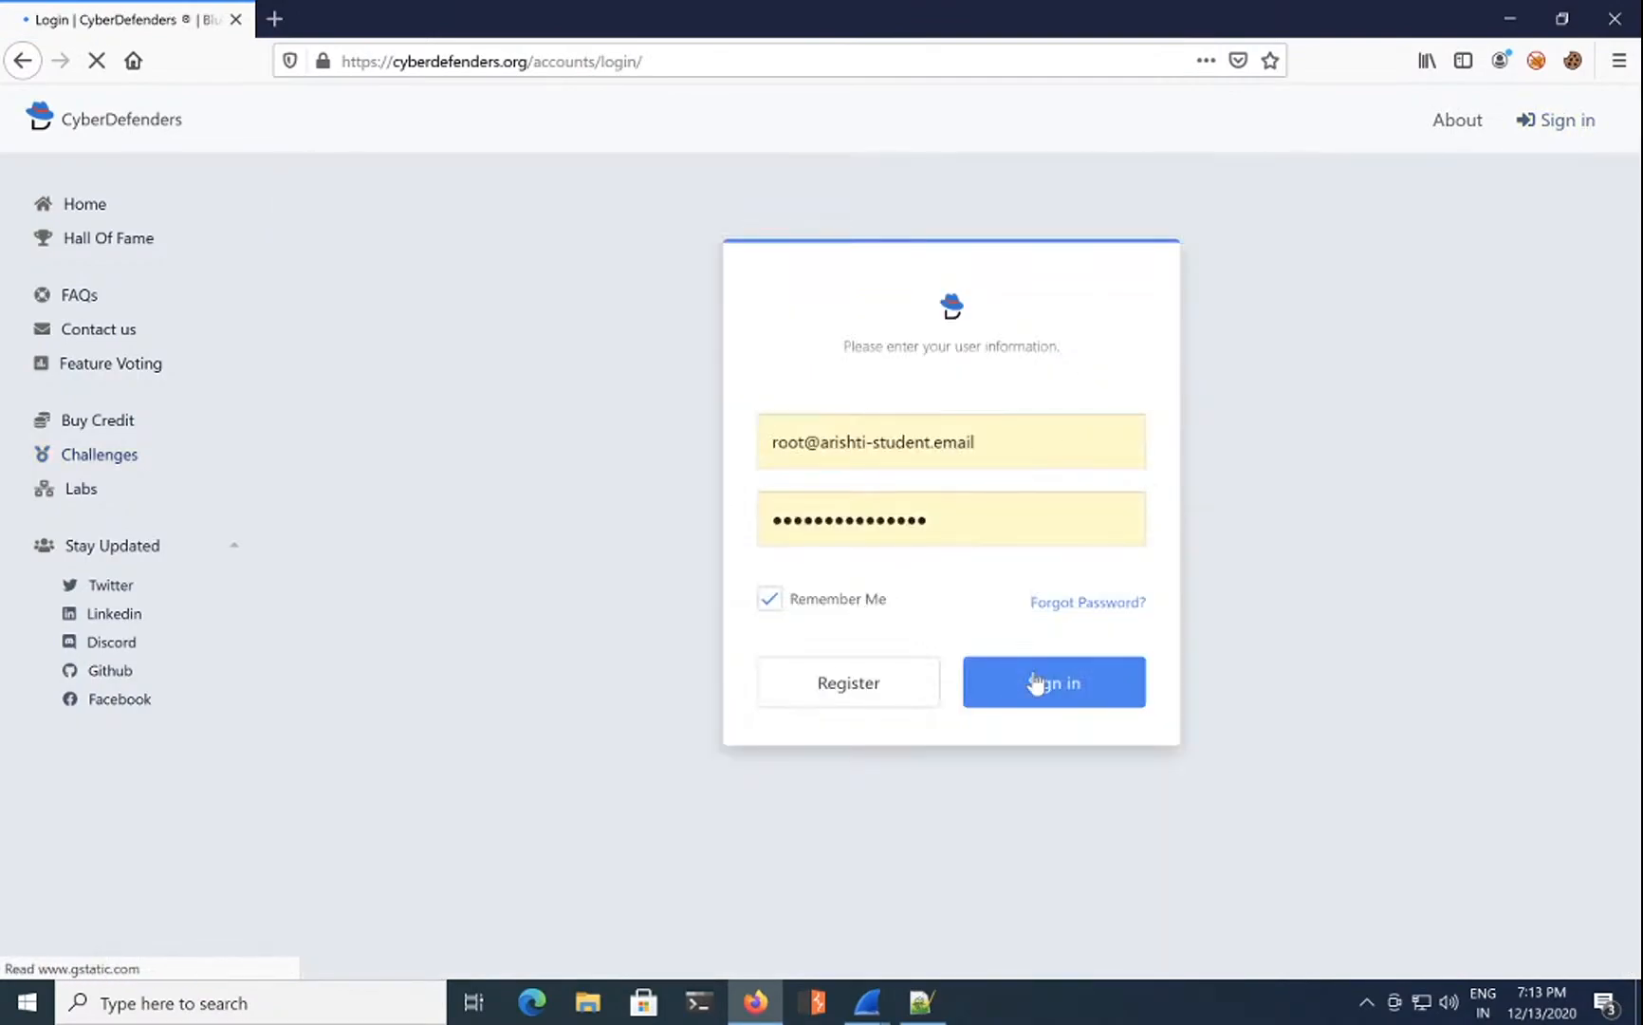
click(1036, 683)
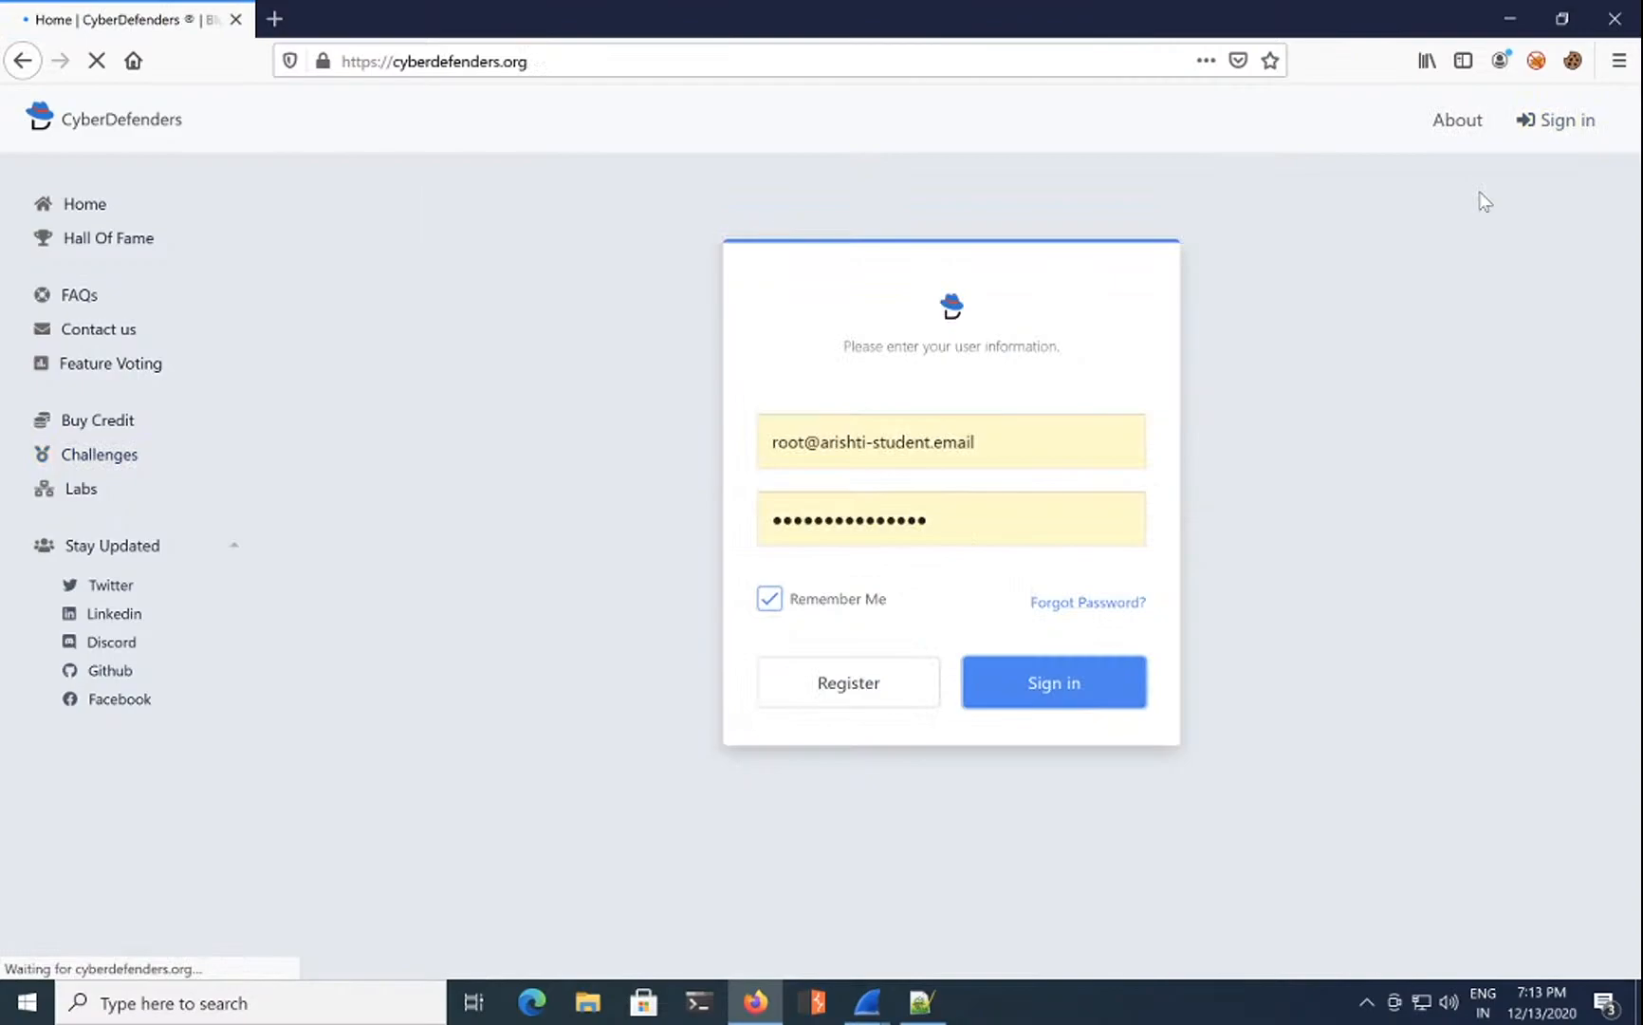
click(1233, 404)
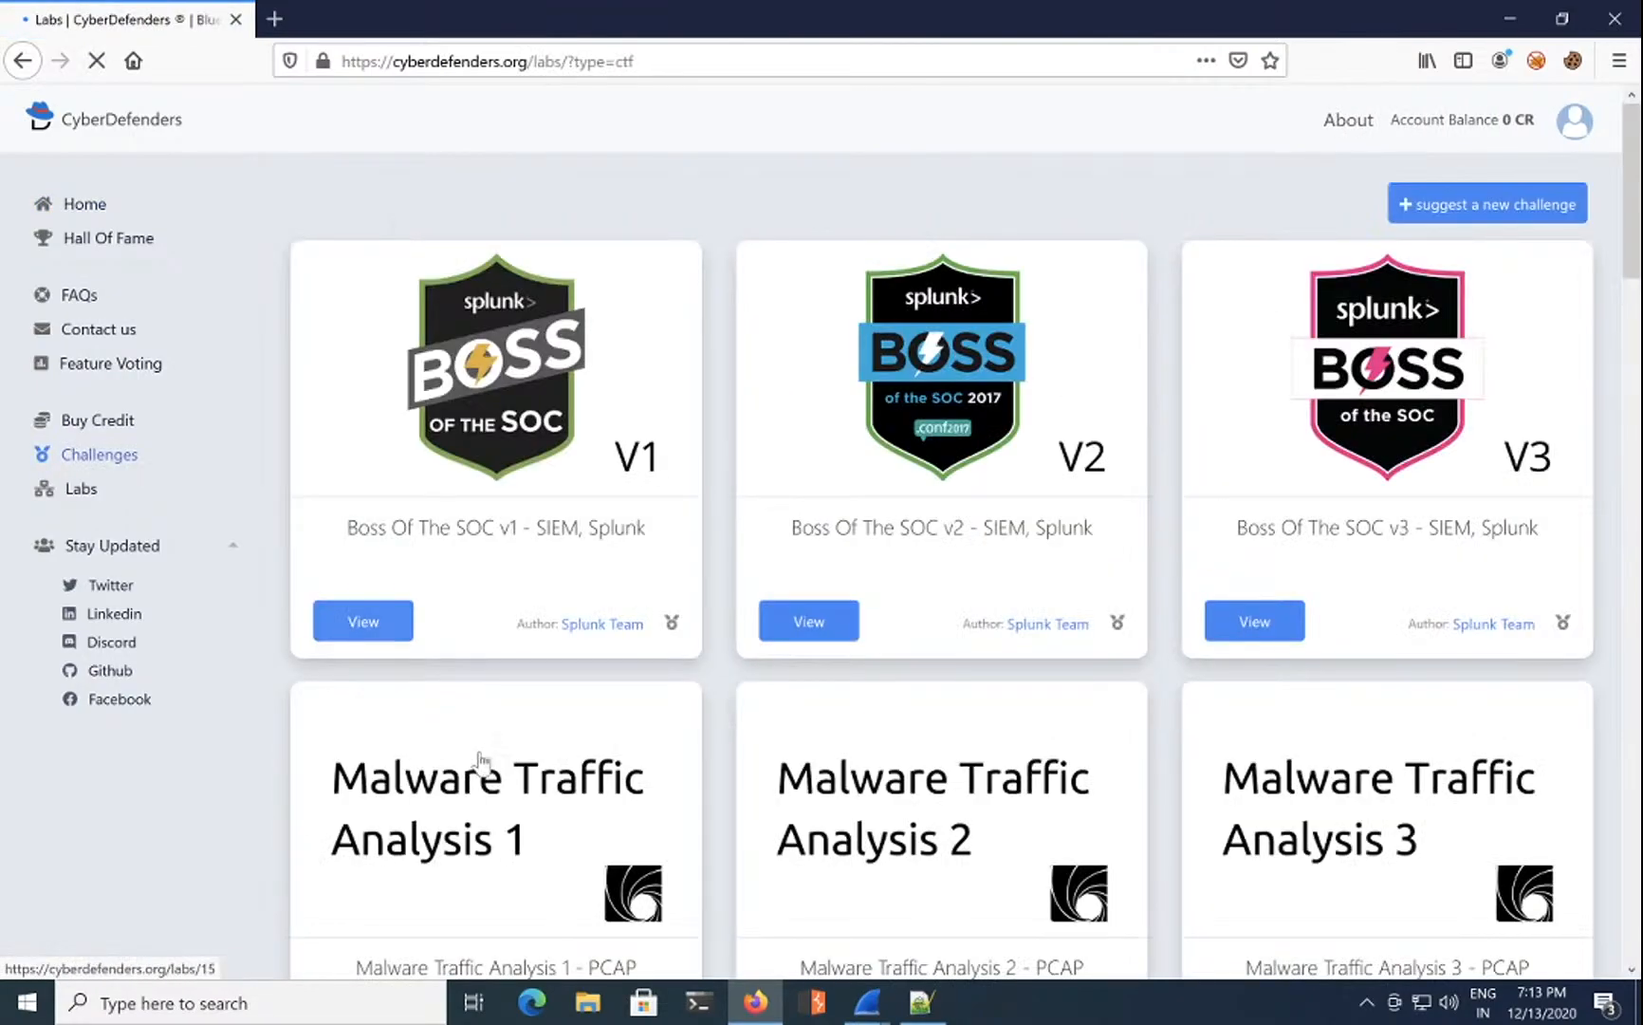
scroll(480, 760, down, 2)
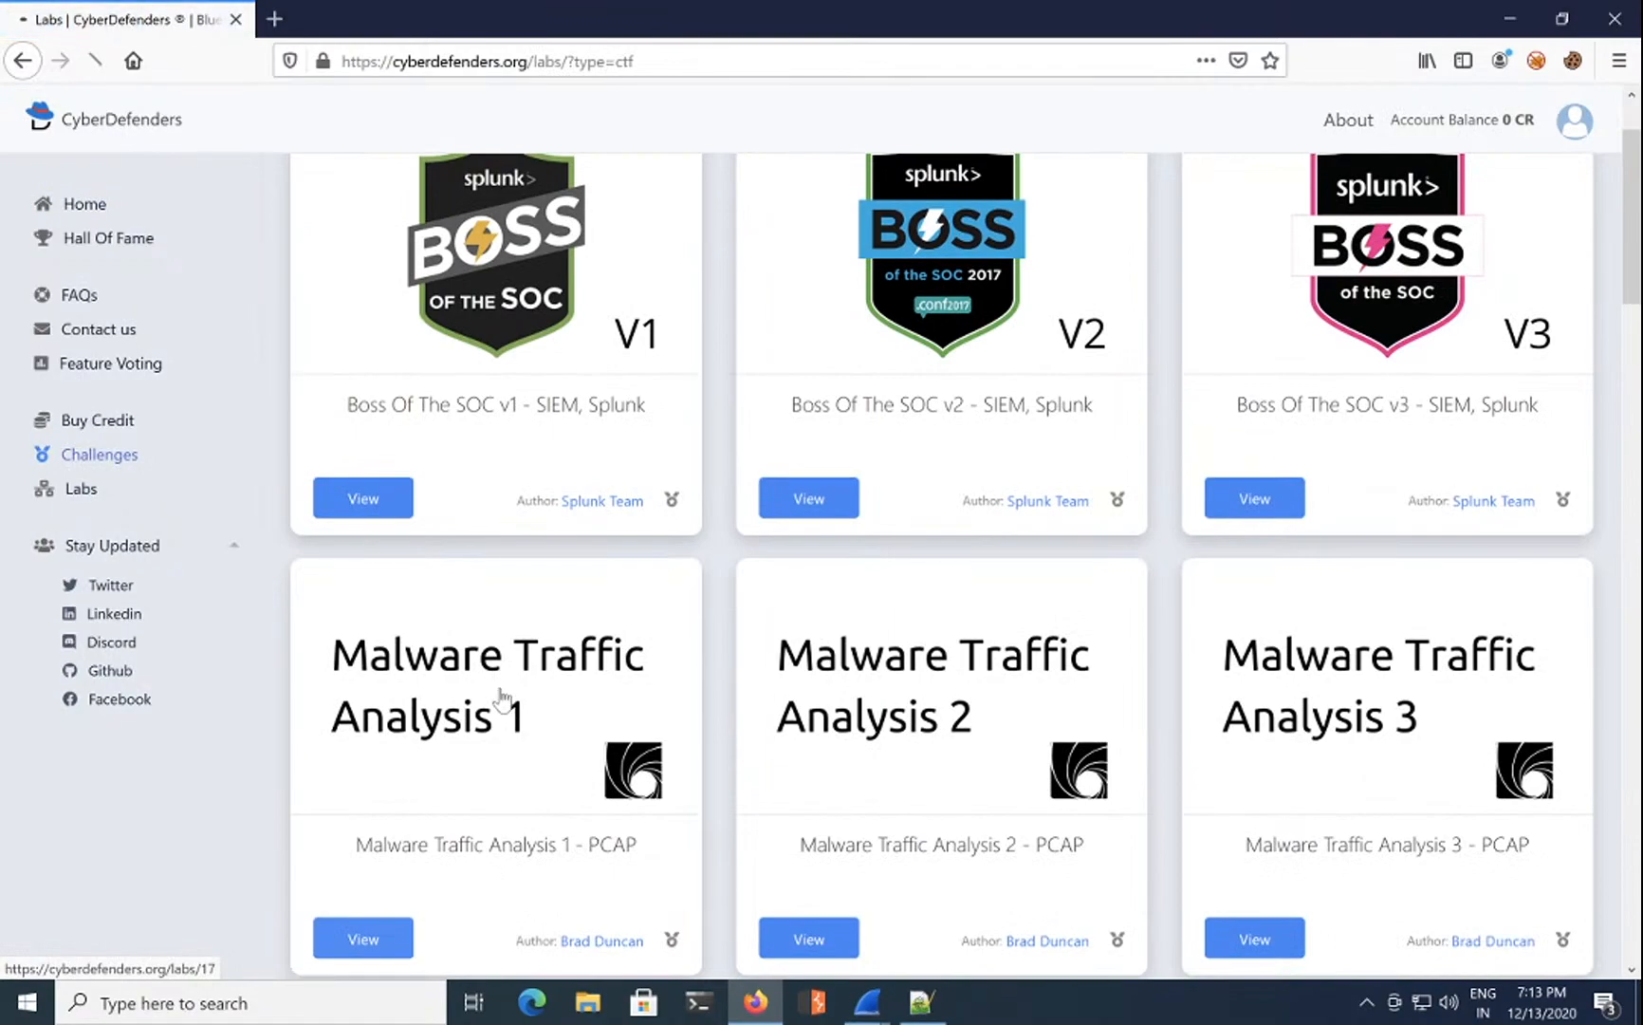
click(503, 699)
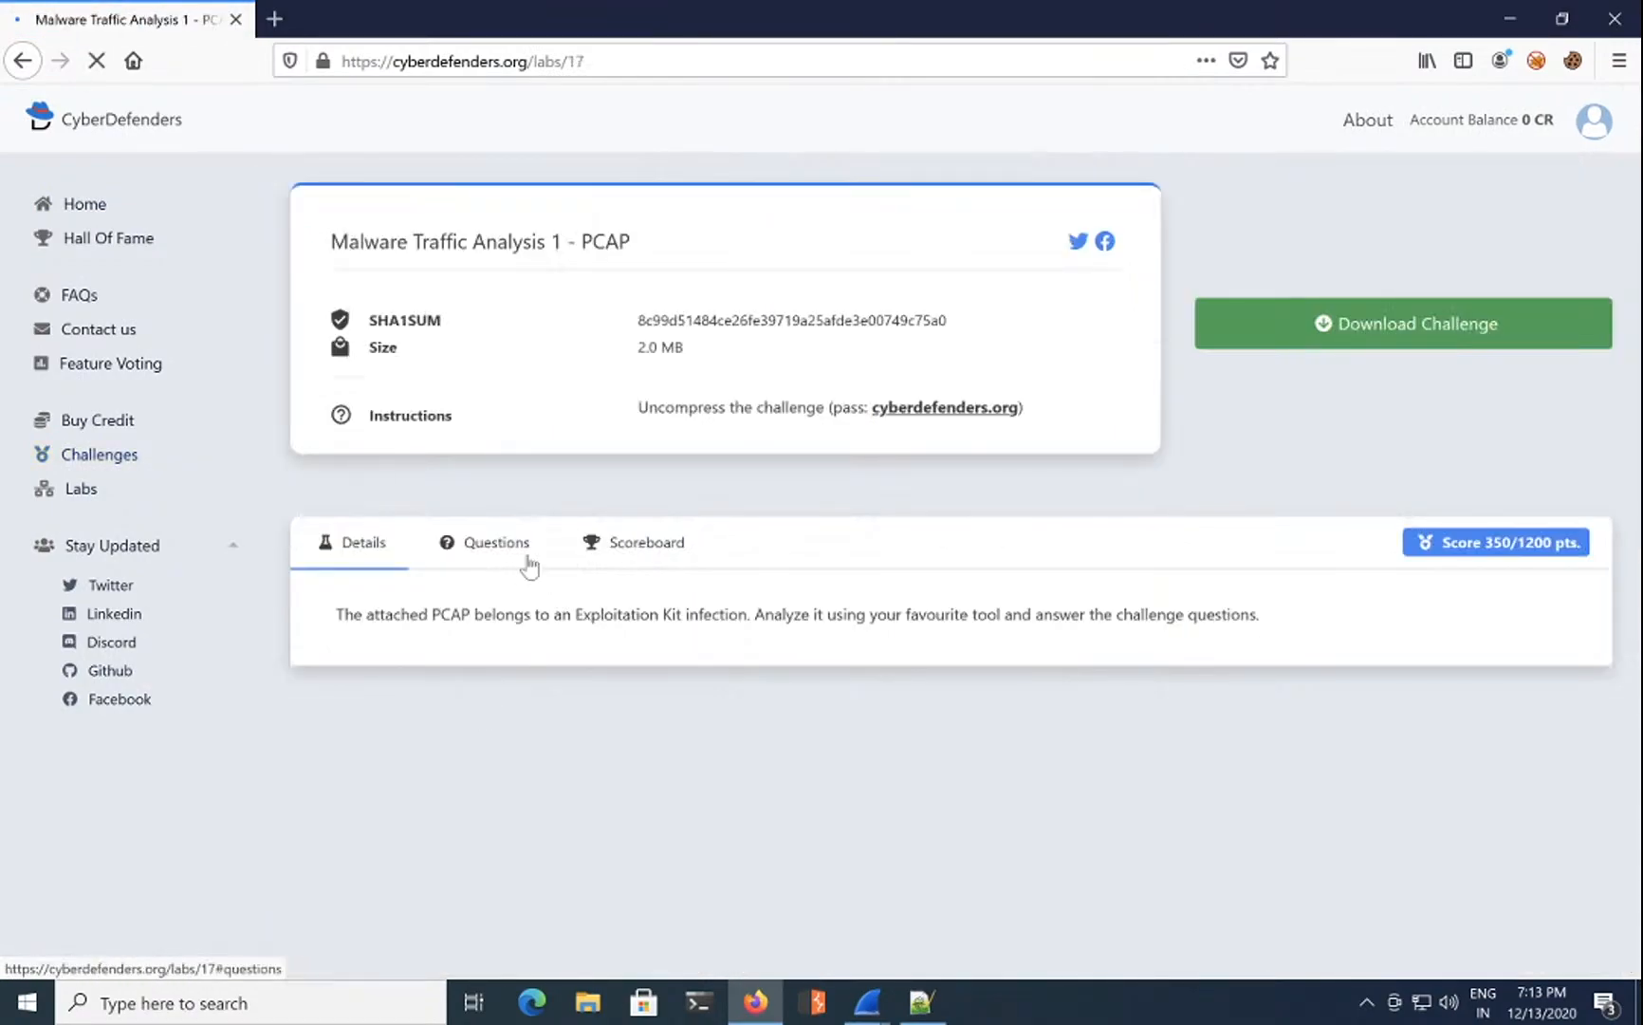
click(527, 561)
scroll(847, 700, down, 2)
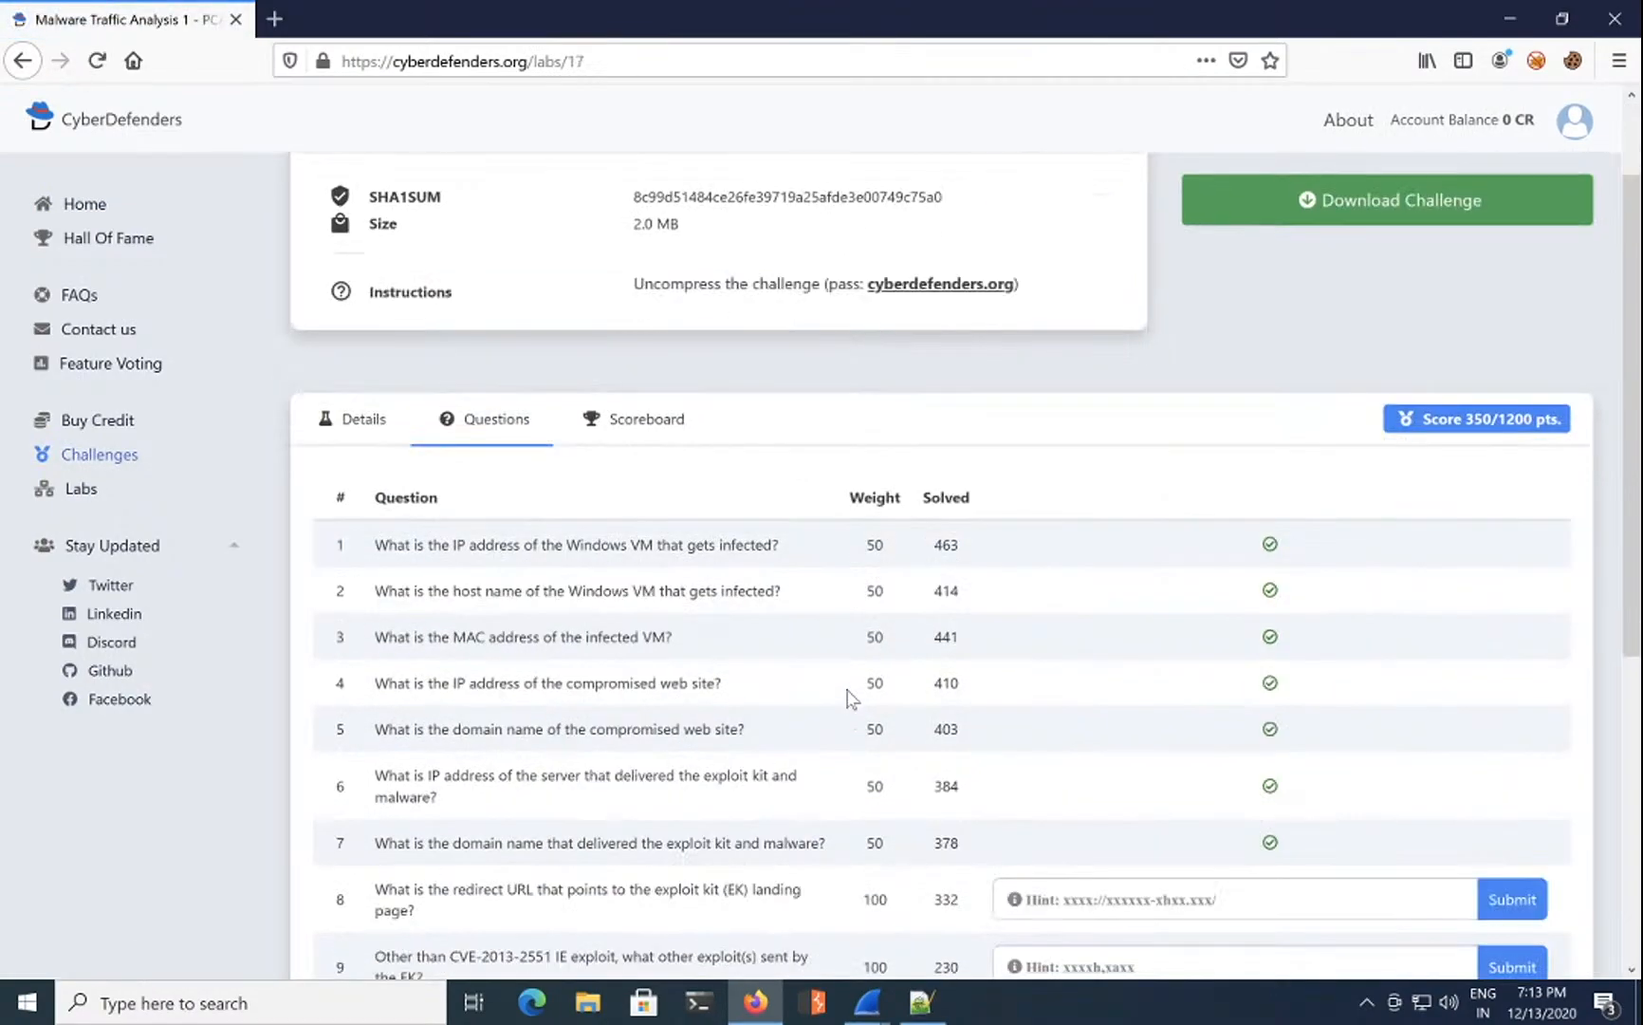
scroll(847, 700, down, 4)
click(1131, 662)
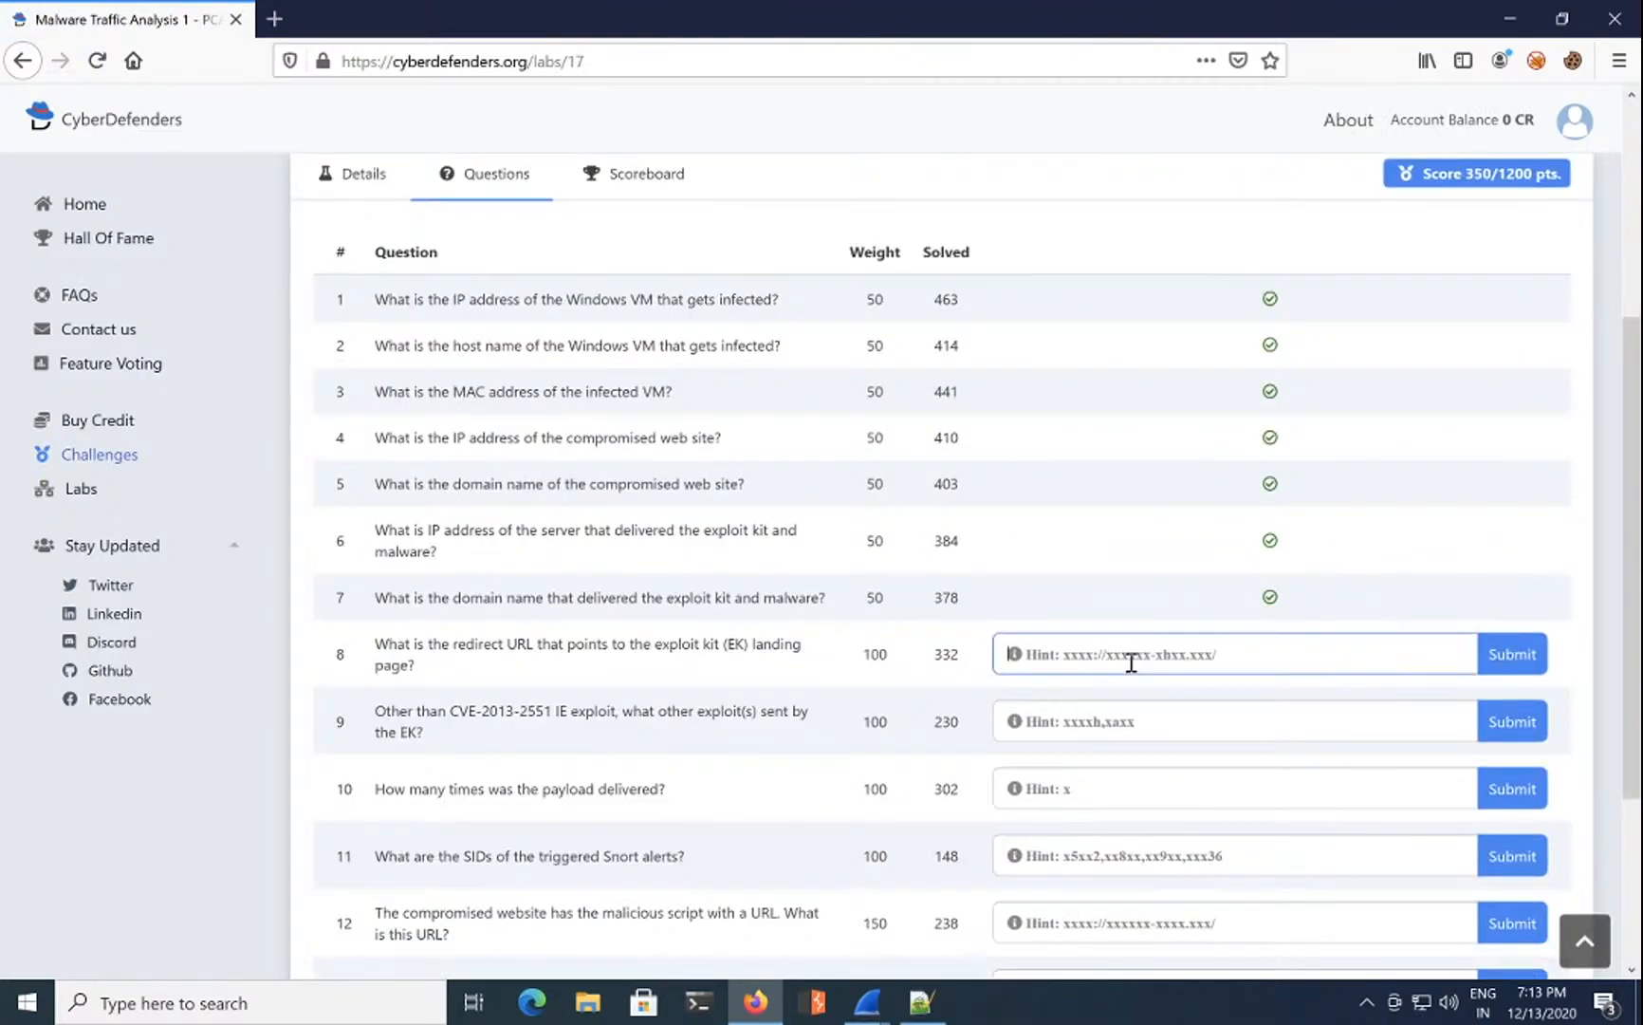
text(http://24corp-shop.com/)
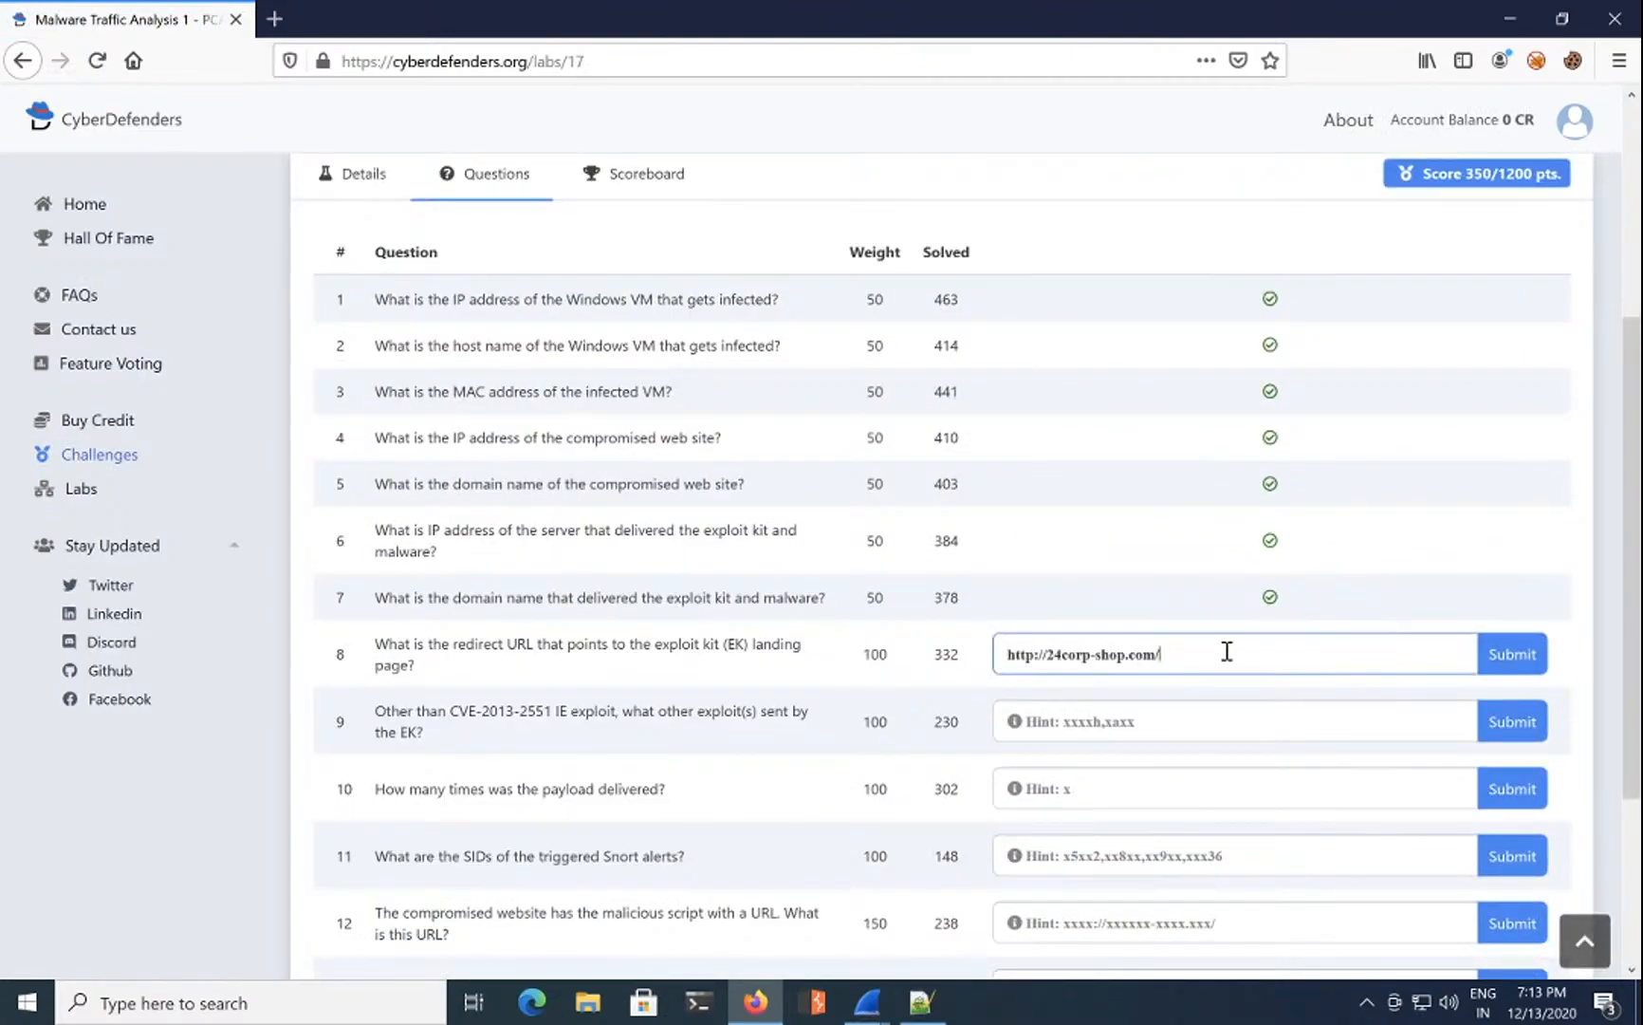
click(1512, 656)
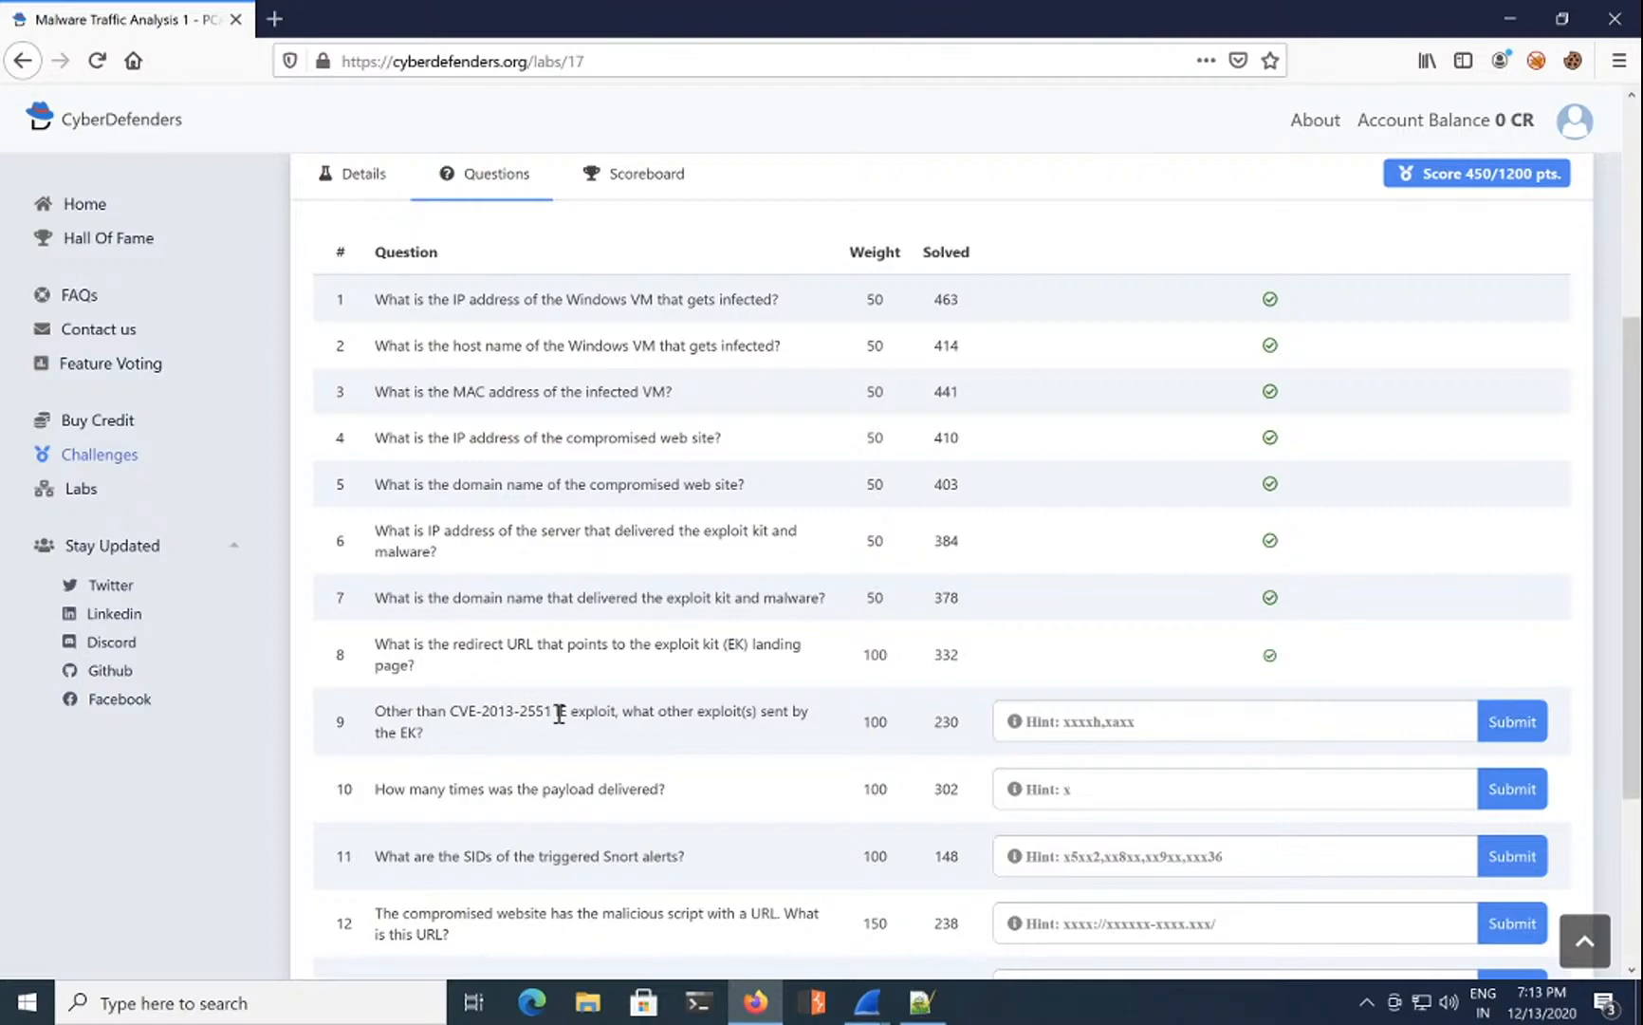
Step: Select question 9's wording and close Wireshark's Follow TCP Stream window
drag(717, 711, 805, 751)
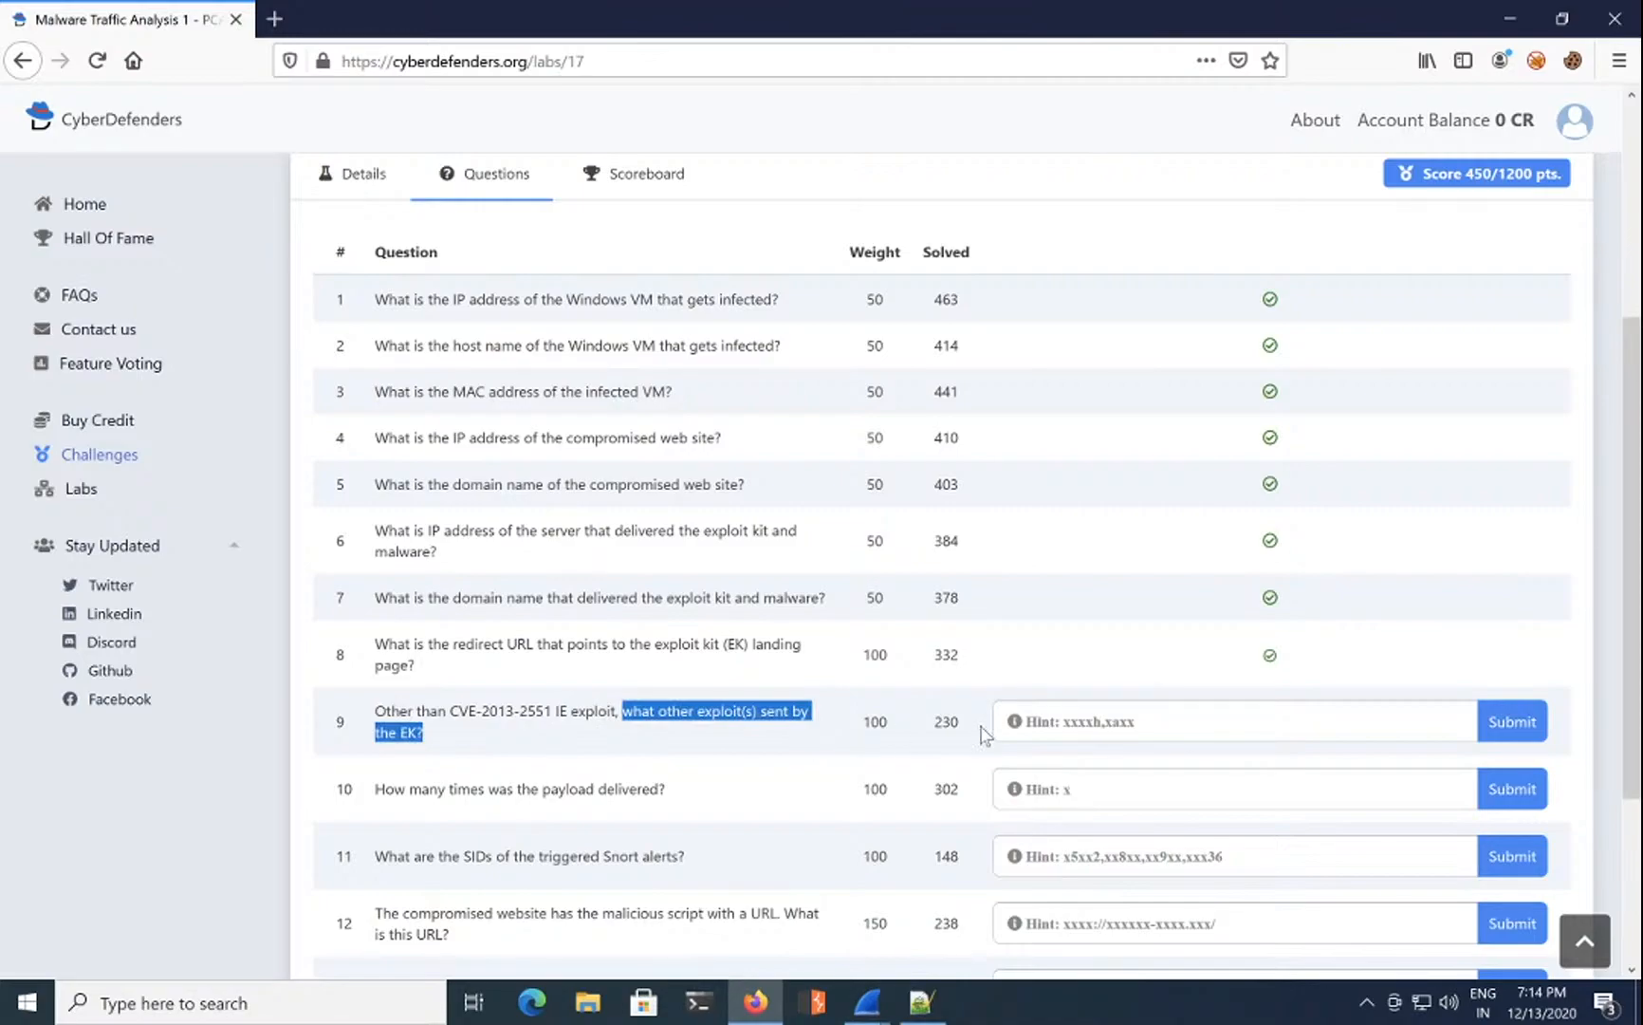
click(1070, 723)
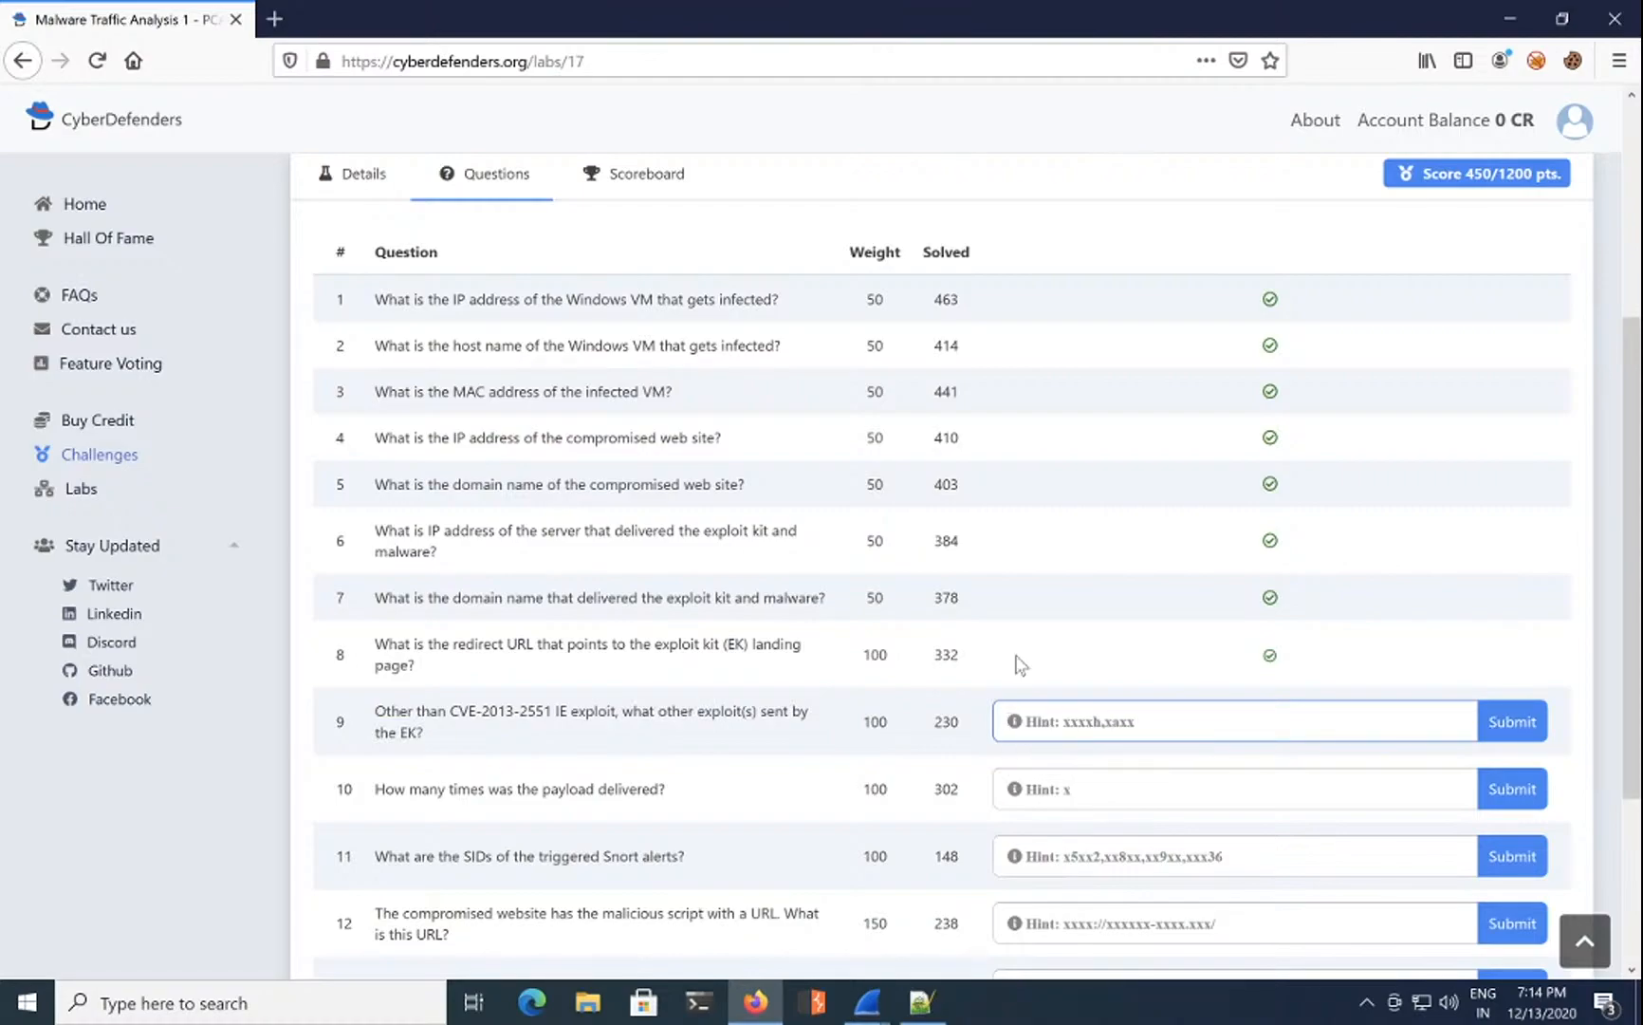
mouse_move(866, 1001)
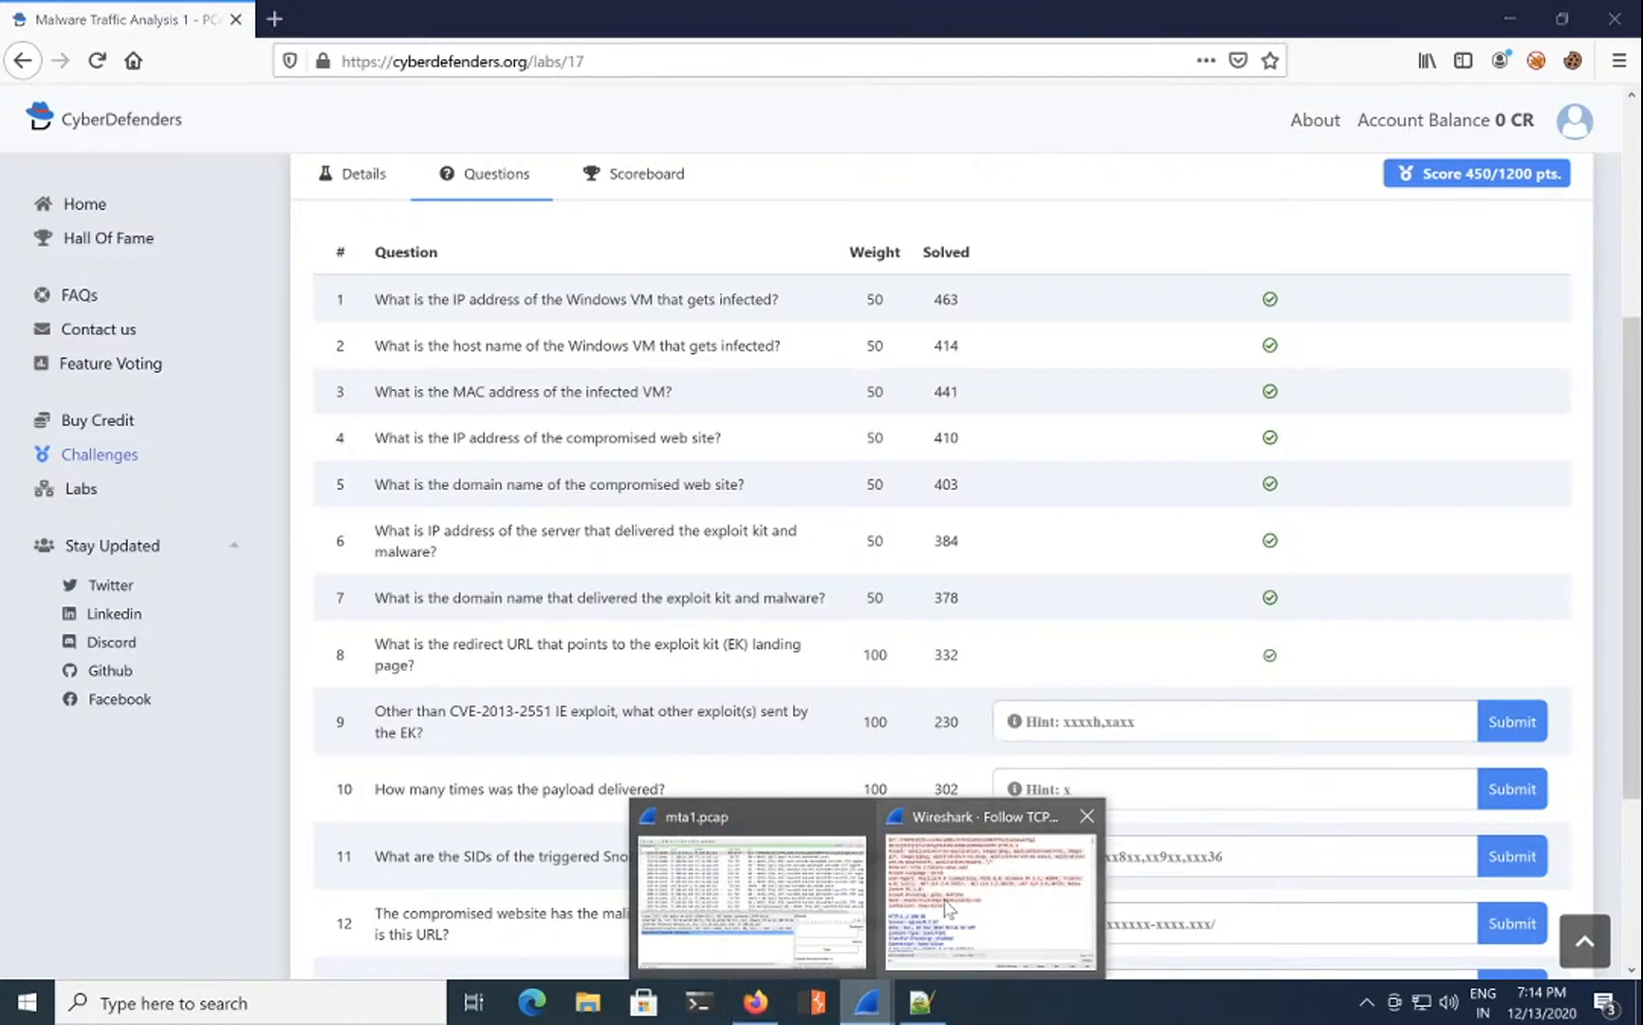
click(992, 896)
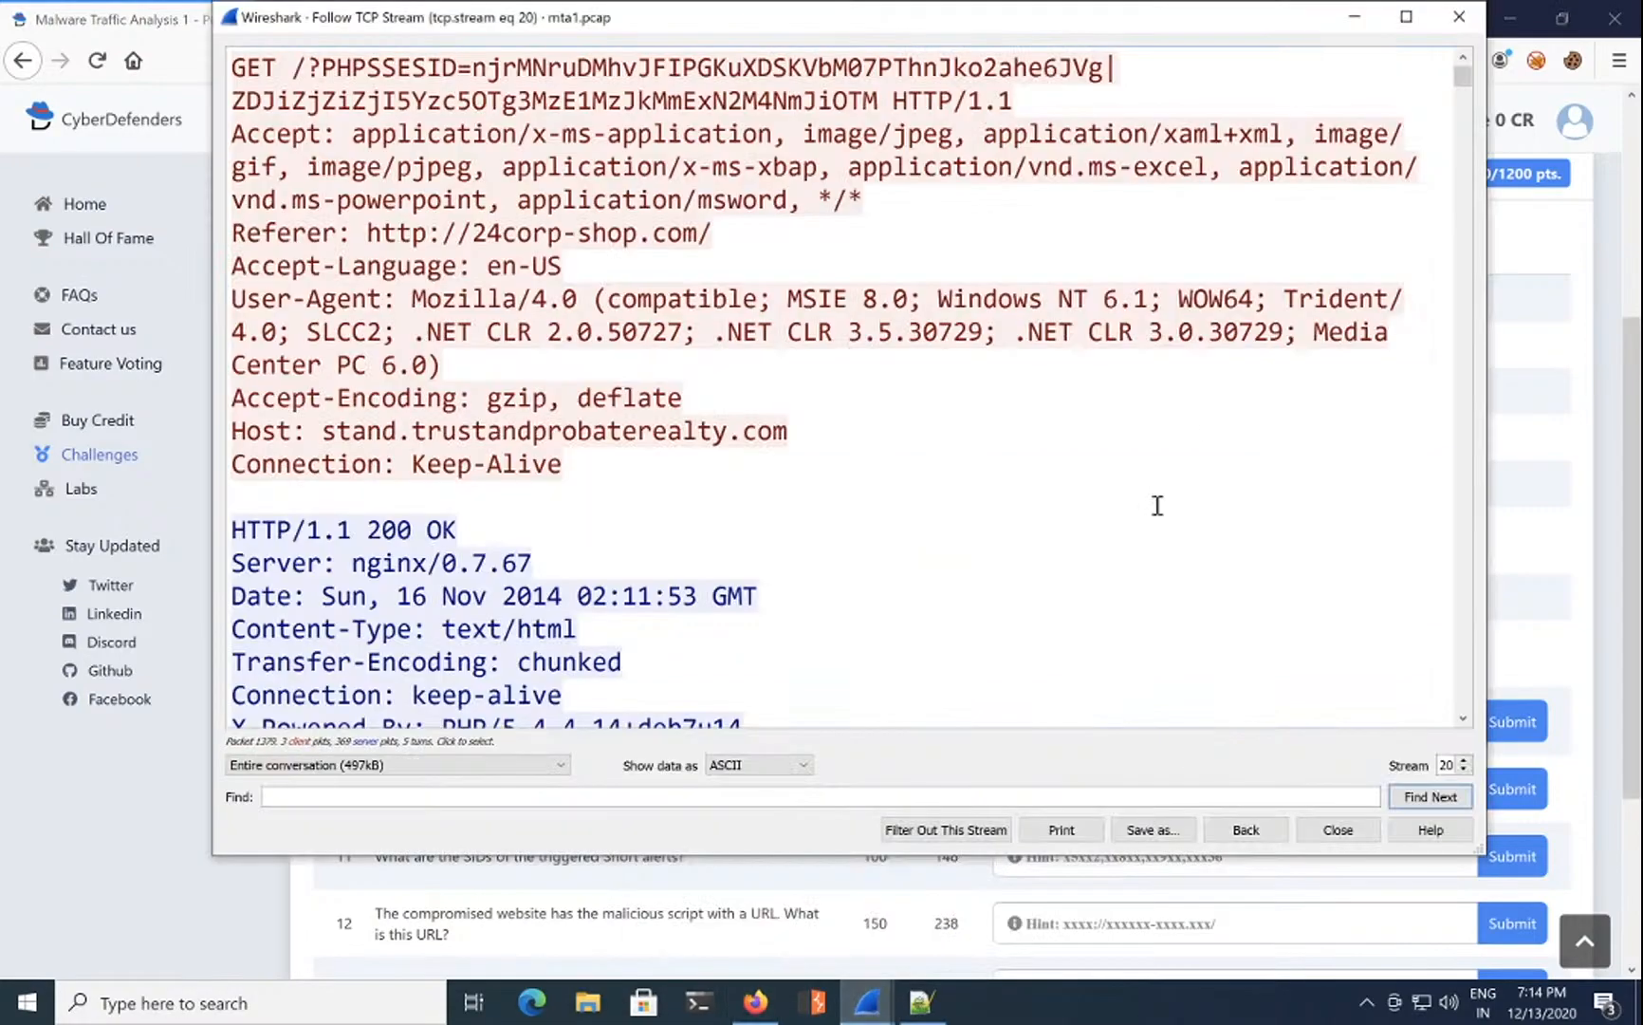
click(1459, 16)
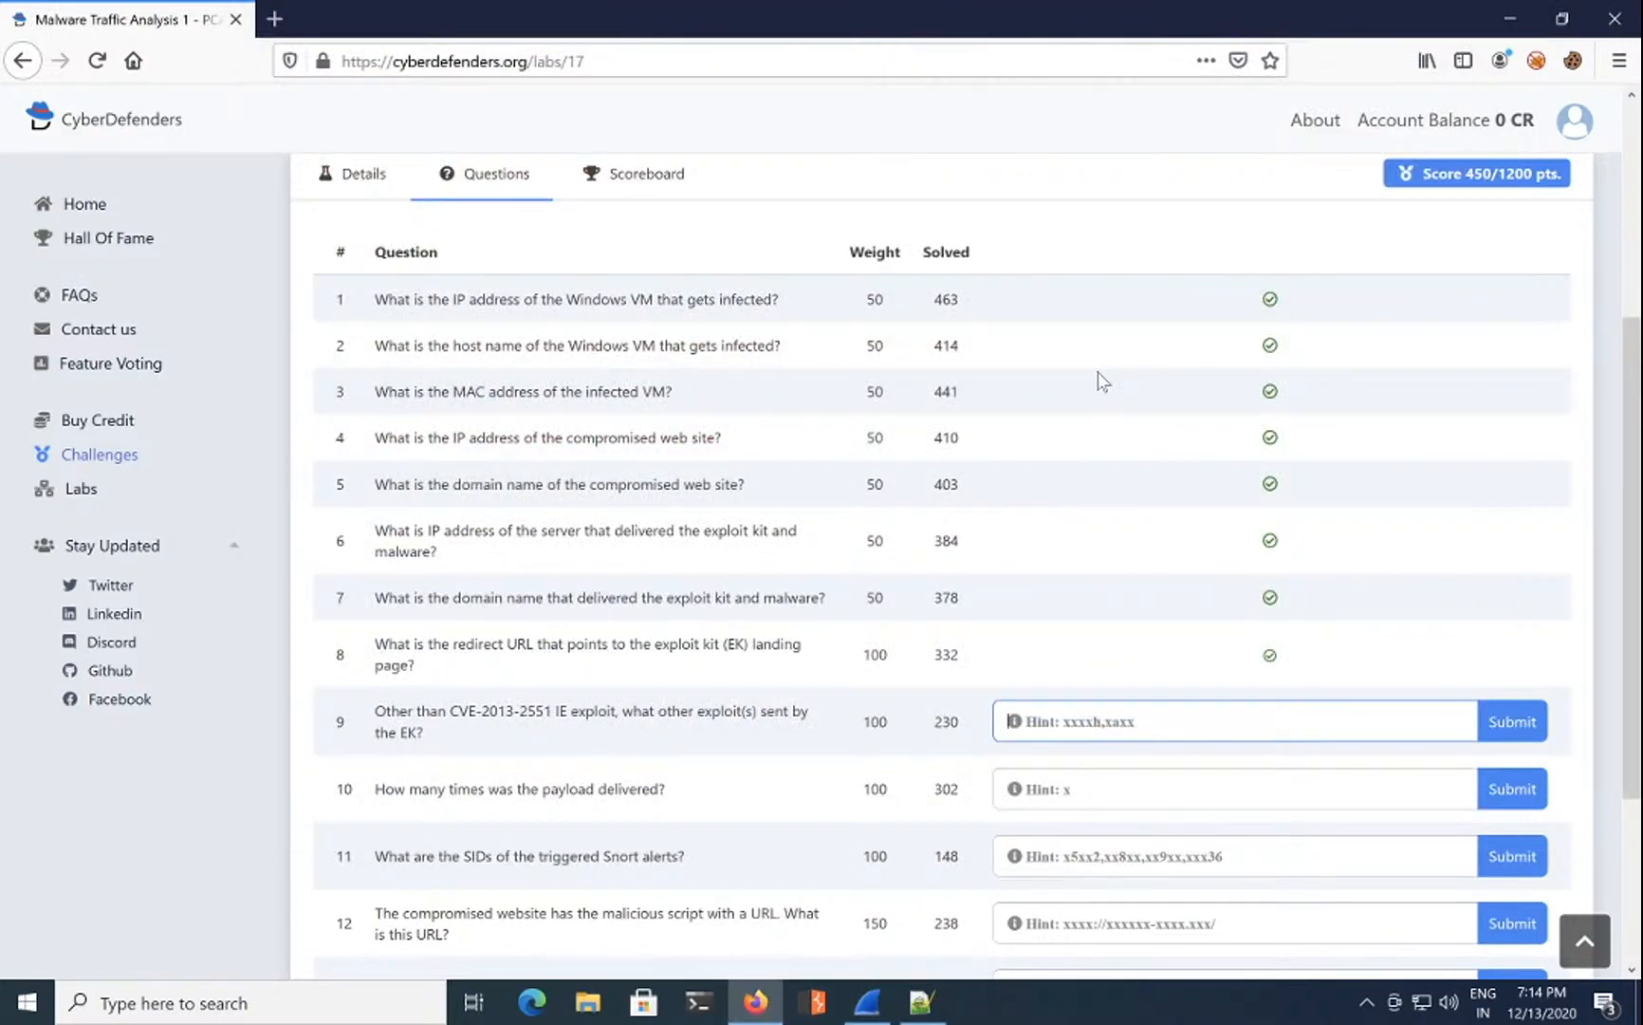
click(276, 19)
Step: Open VirusTotal's details report for 2014-11-16-traffic-analysis-exercise.pcap from address-bar history
text(vi)
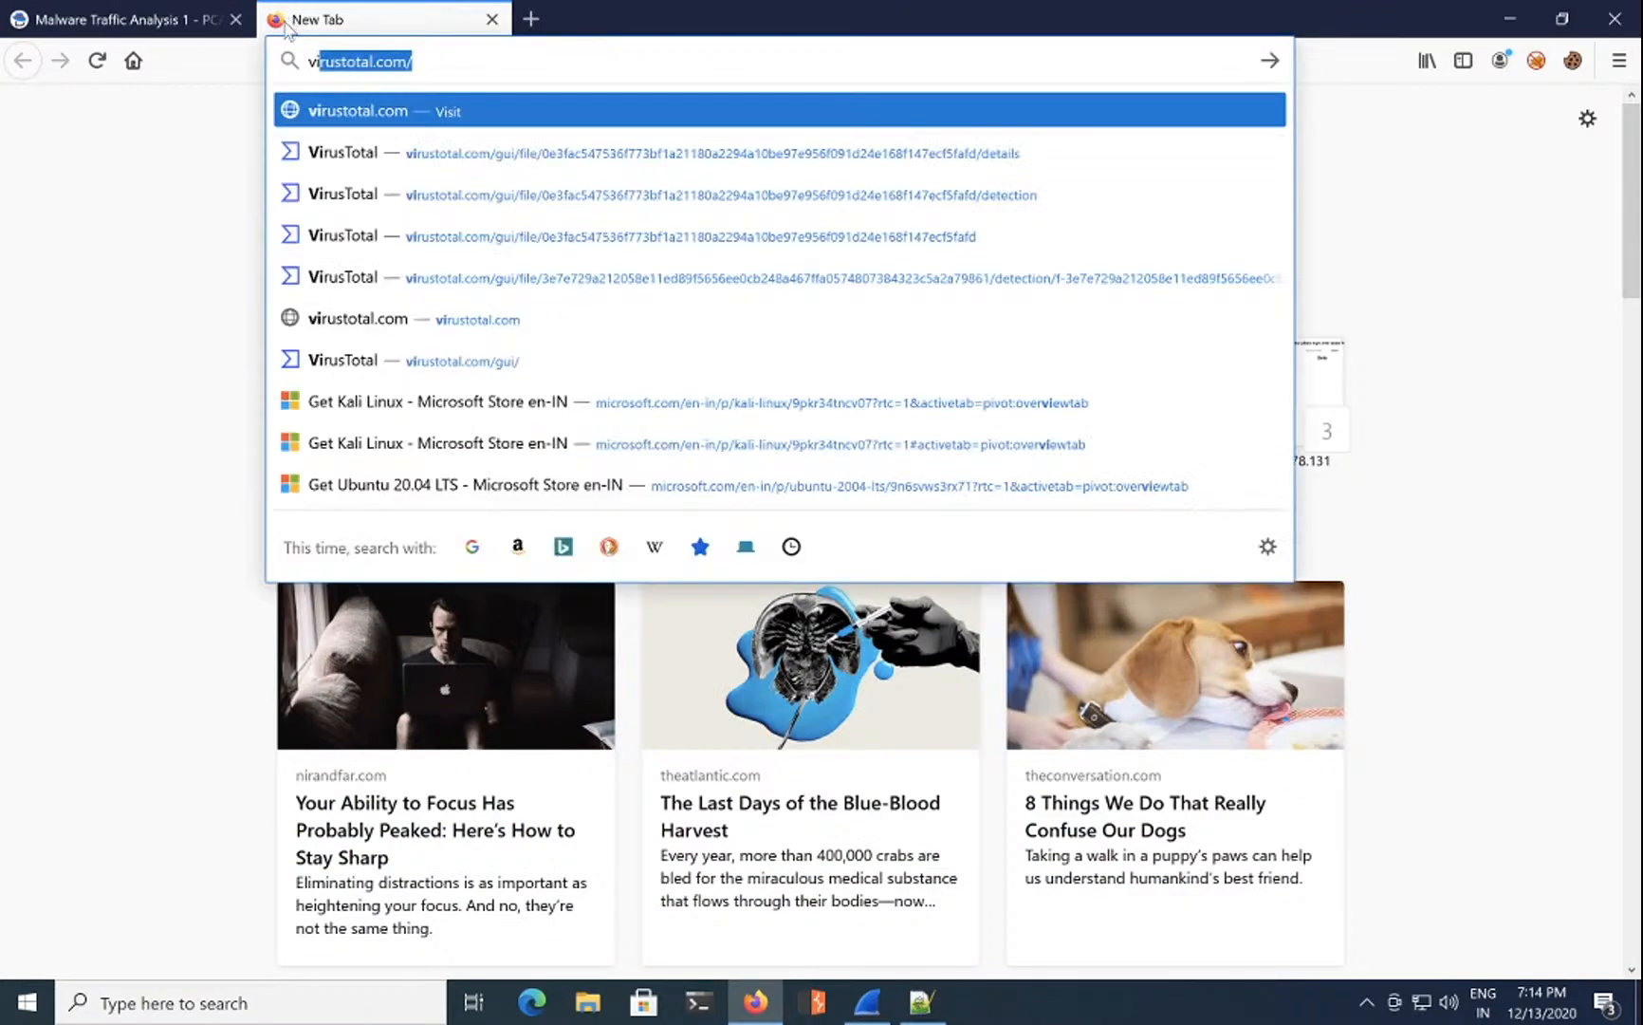
key(Return)
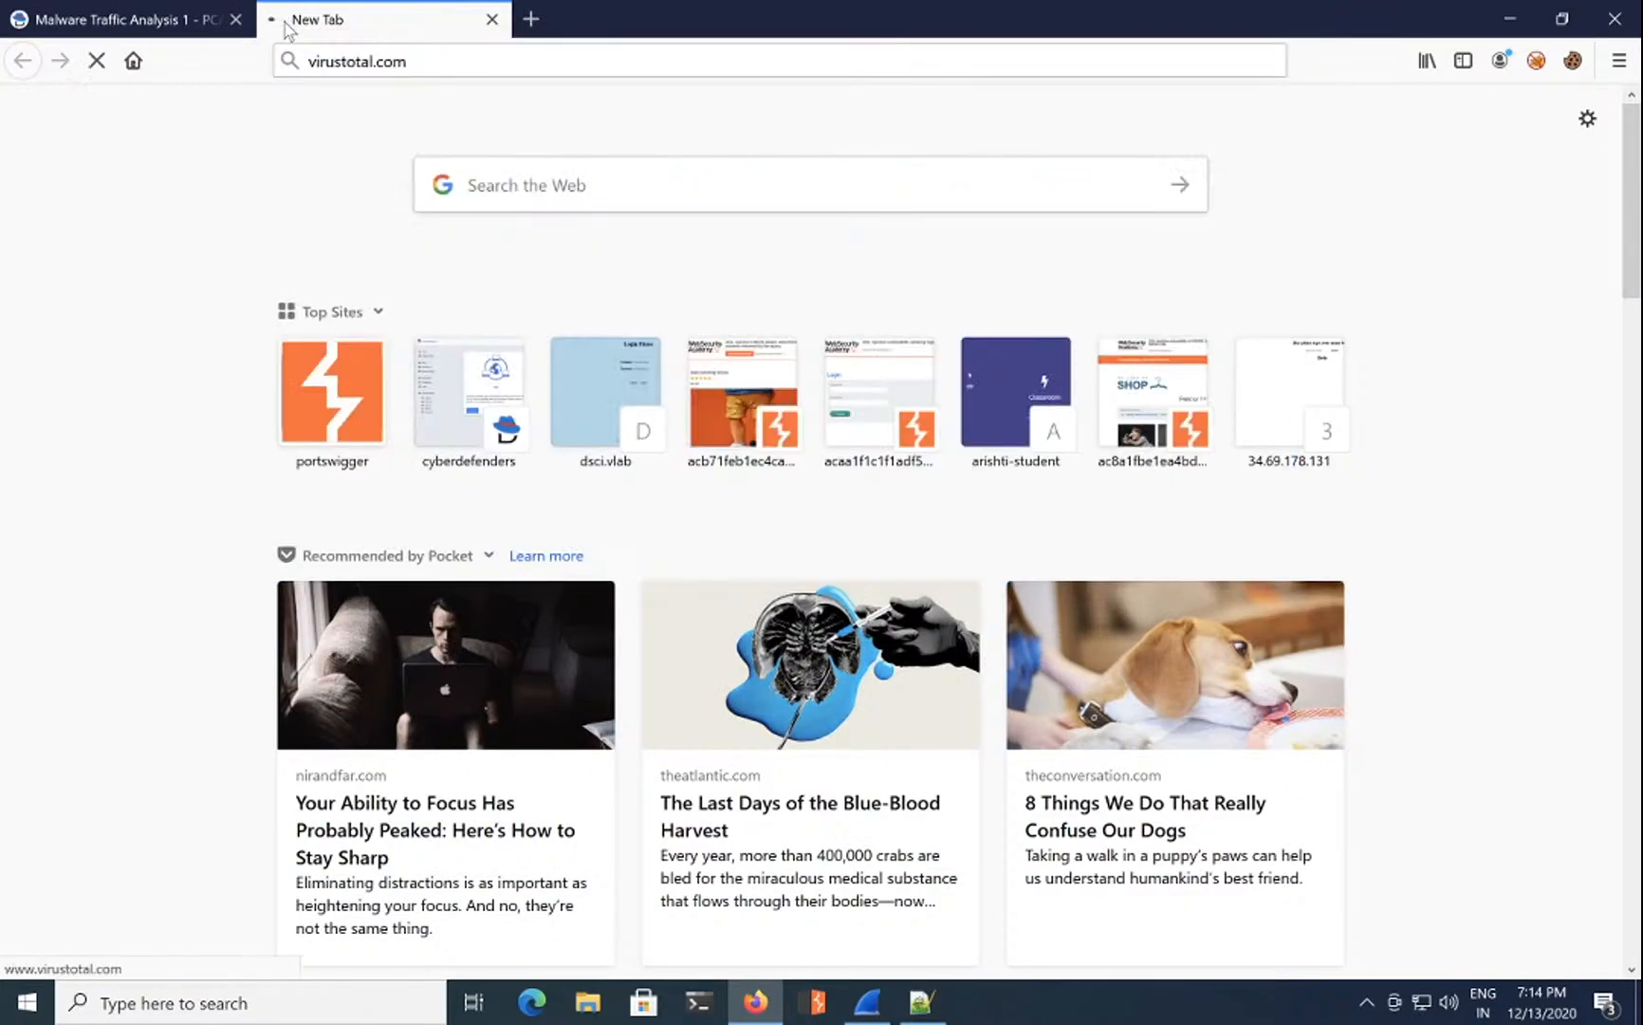
click(487, 66)
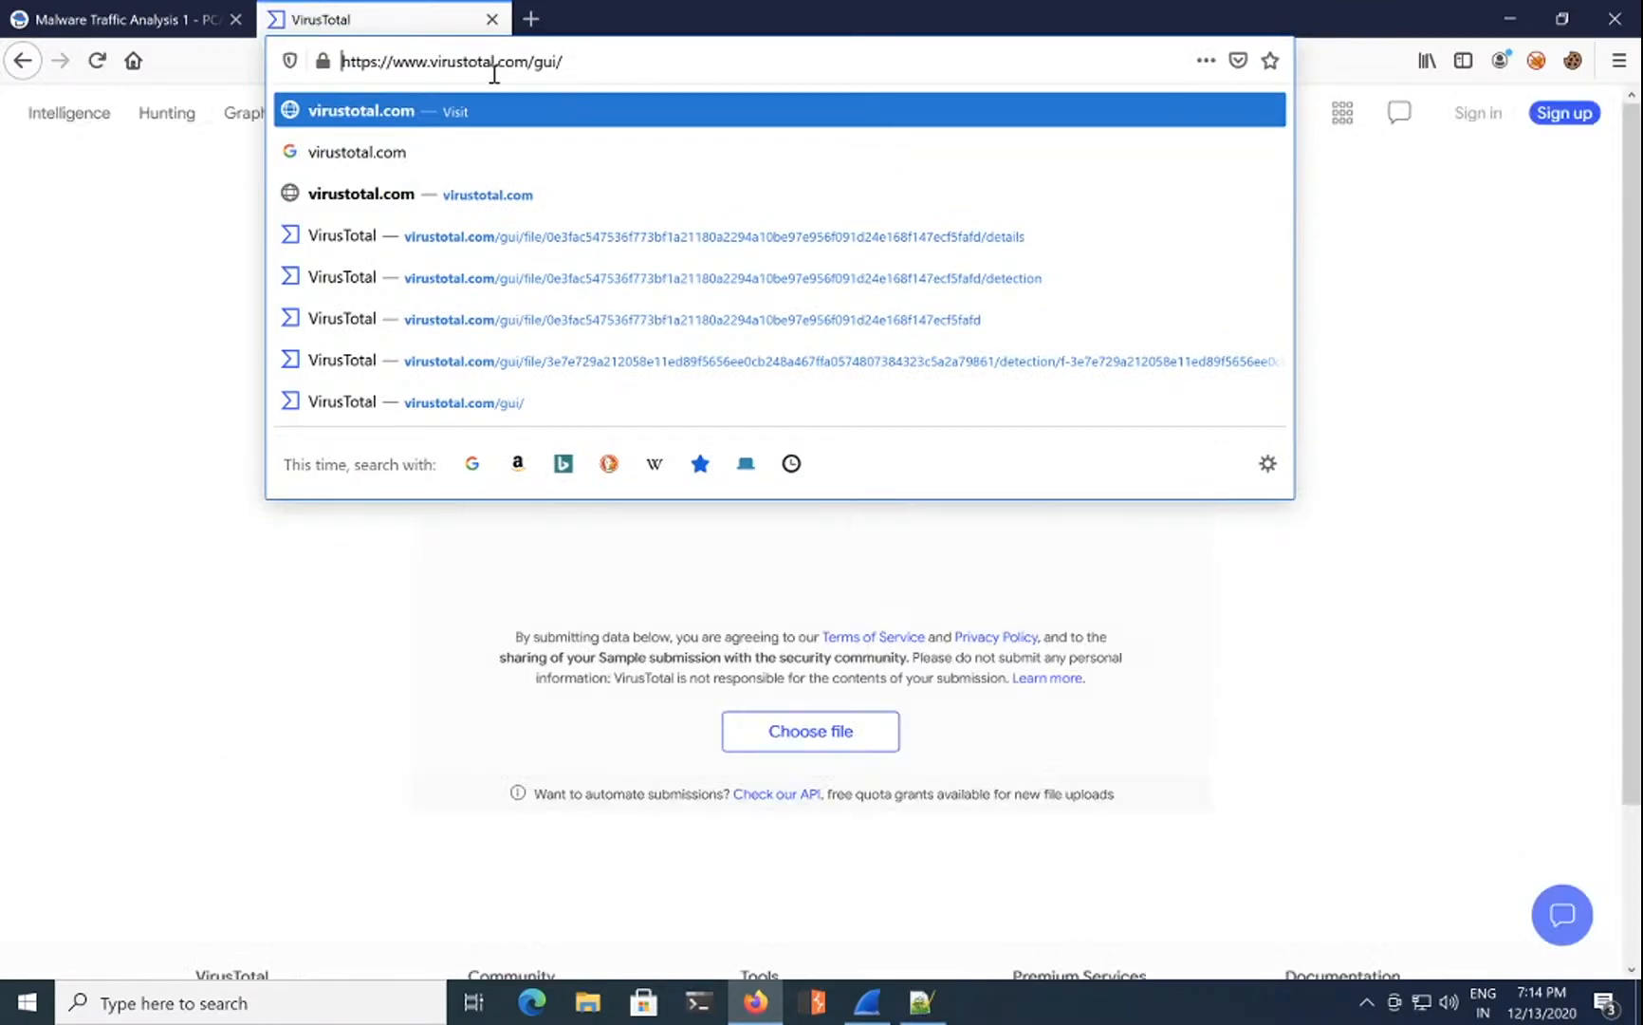
click(684, 236)
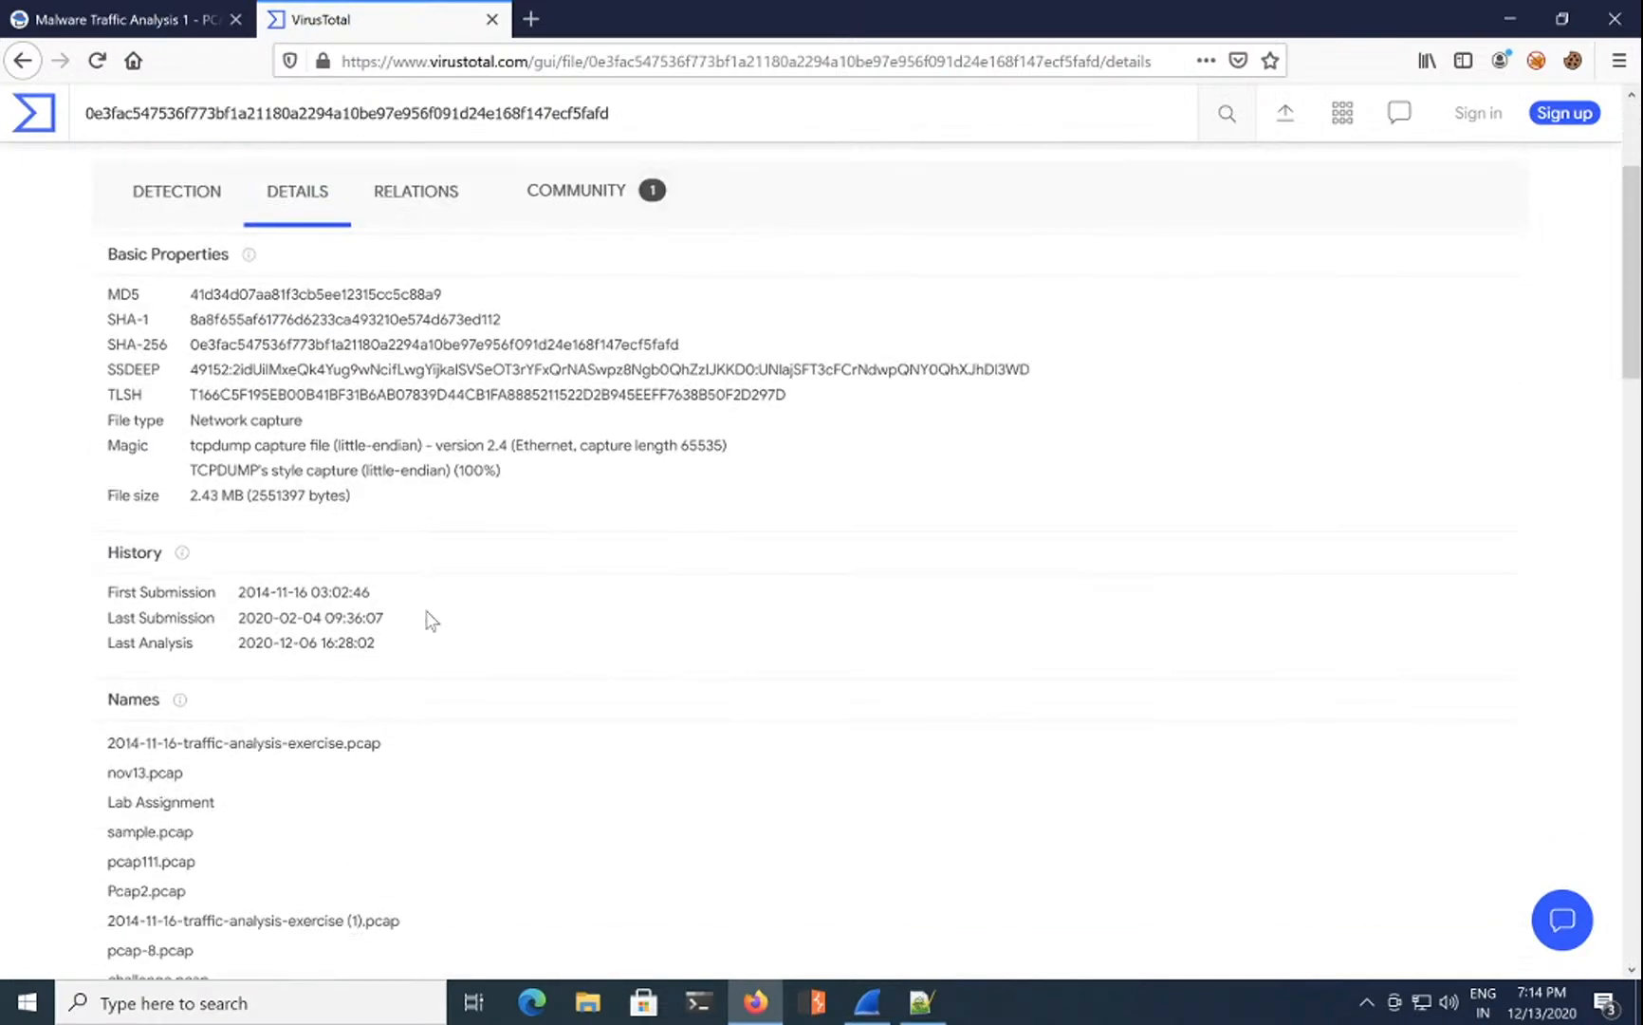
Step: Briefly expand the Sensitive Data, Potentially Bad Traffic and Attempted User Privilege Gain Snort groups
scroll(432, 621, down, 3)
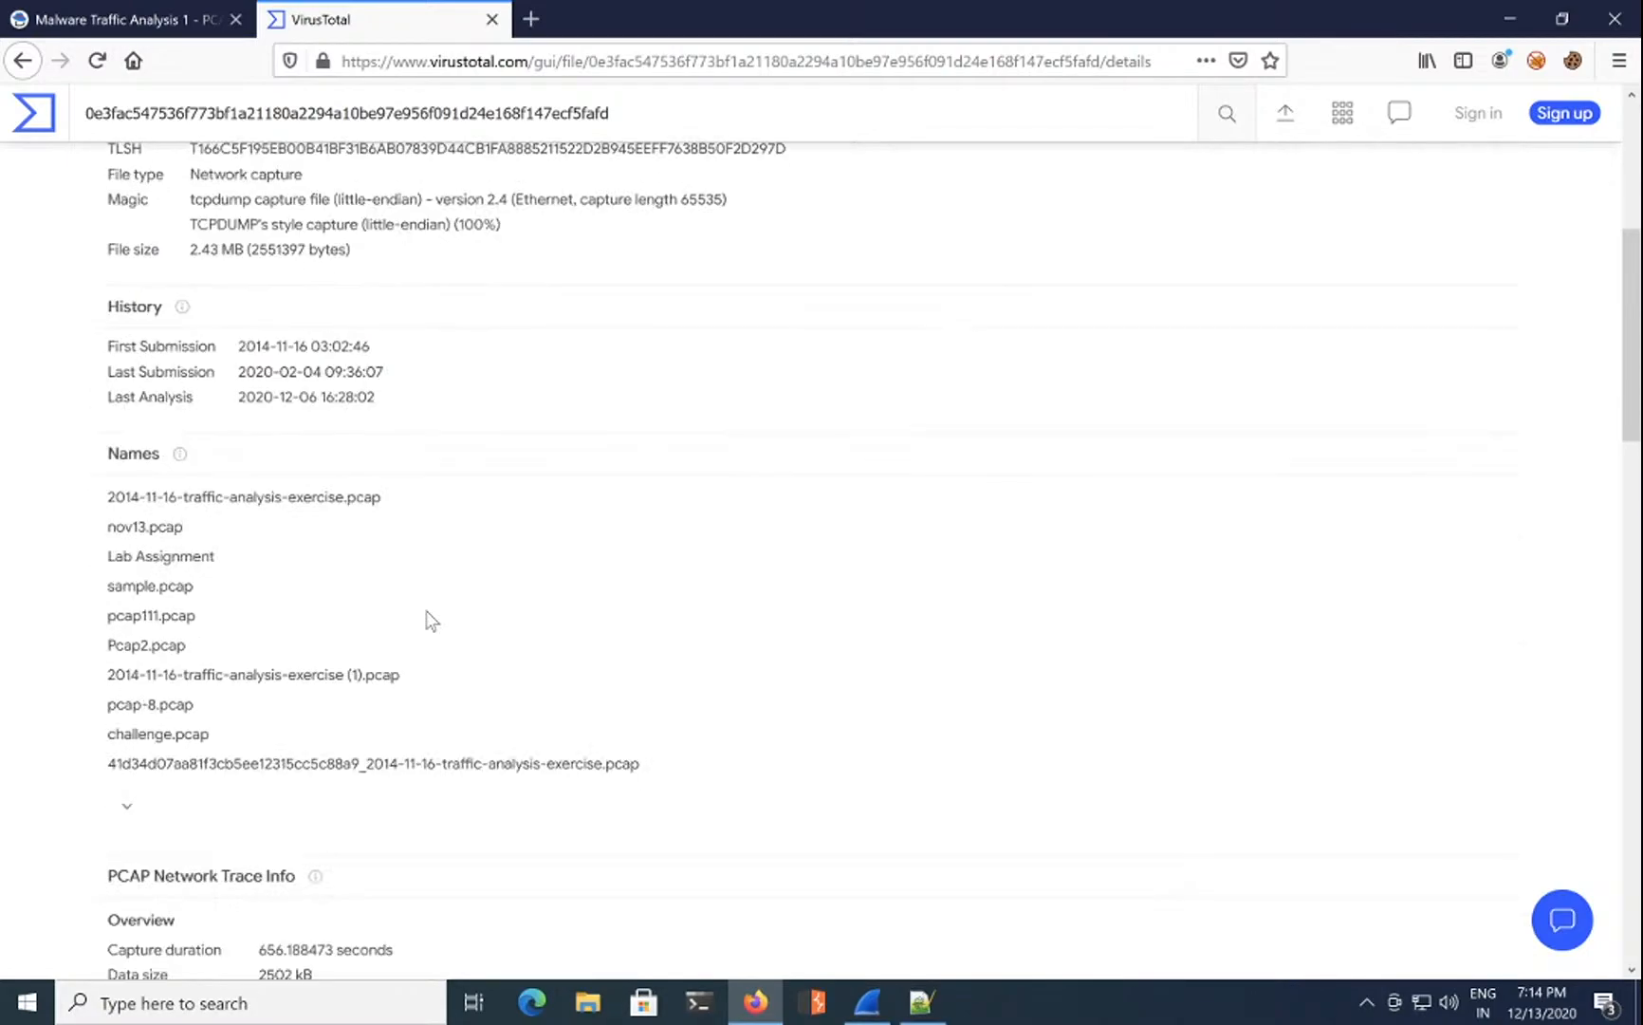
scroll(432, 620, down, 8)
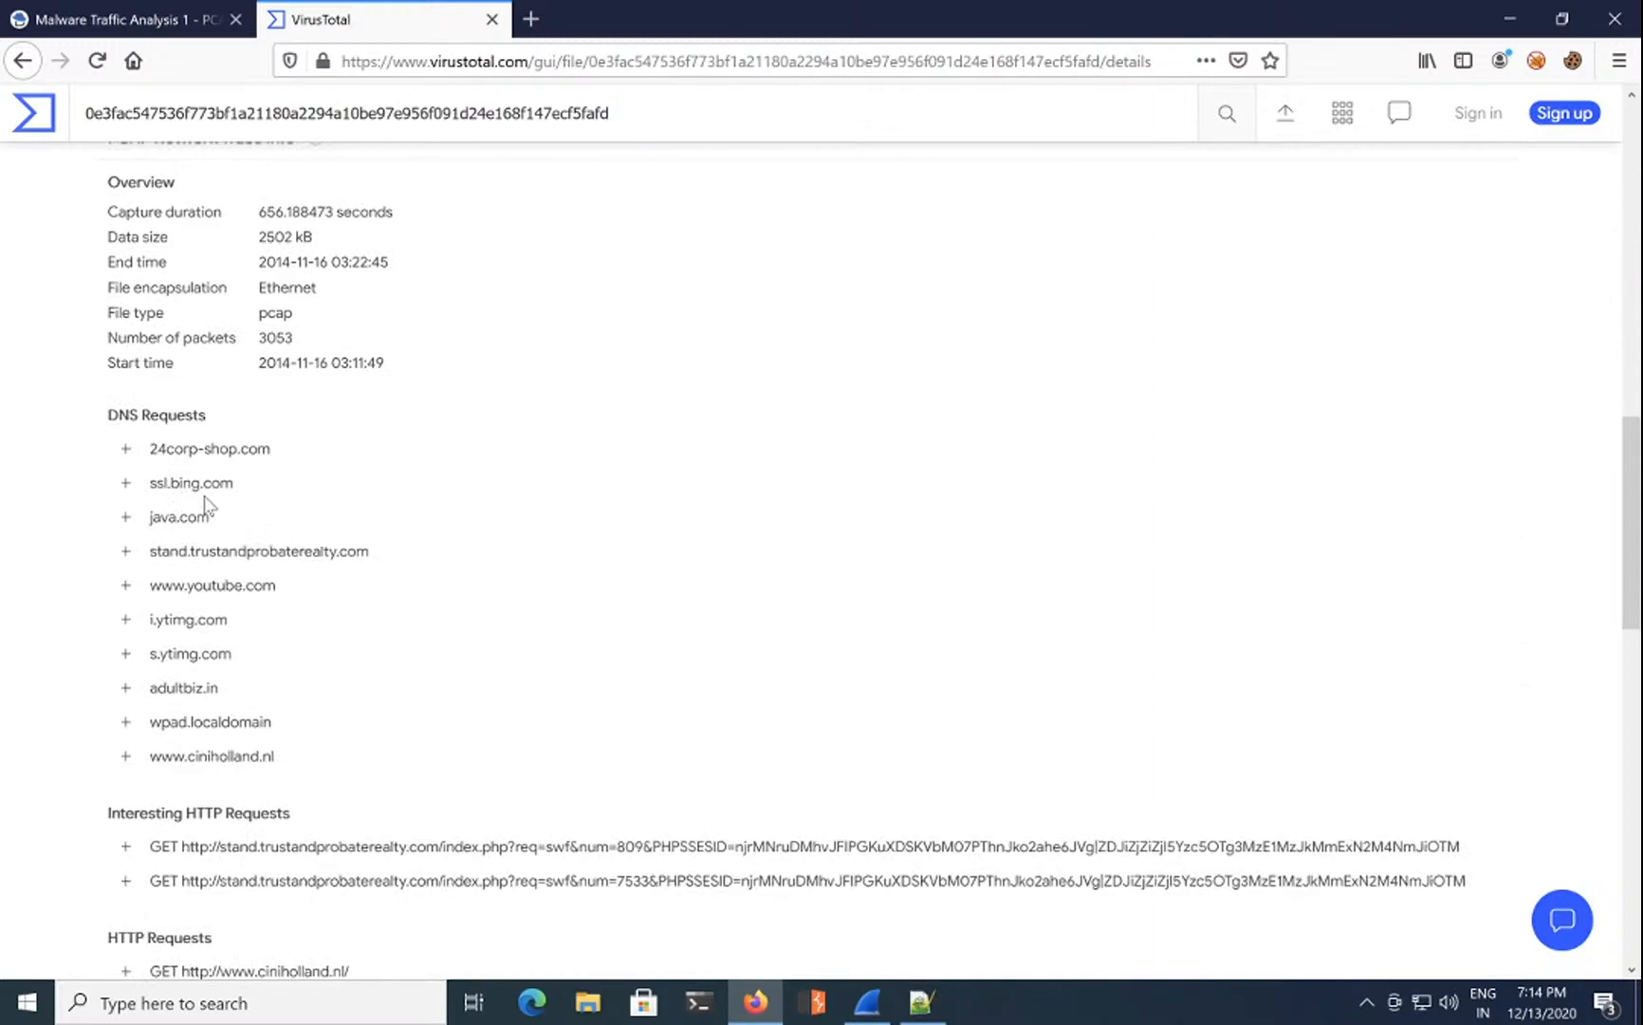
scroll(379, 574, down, 8)
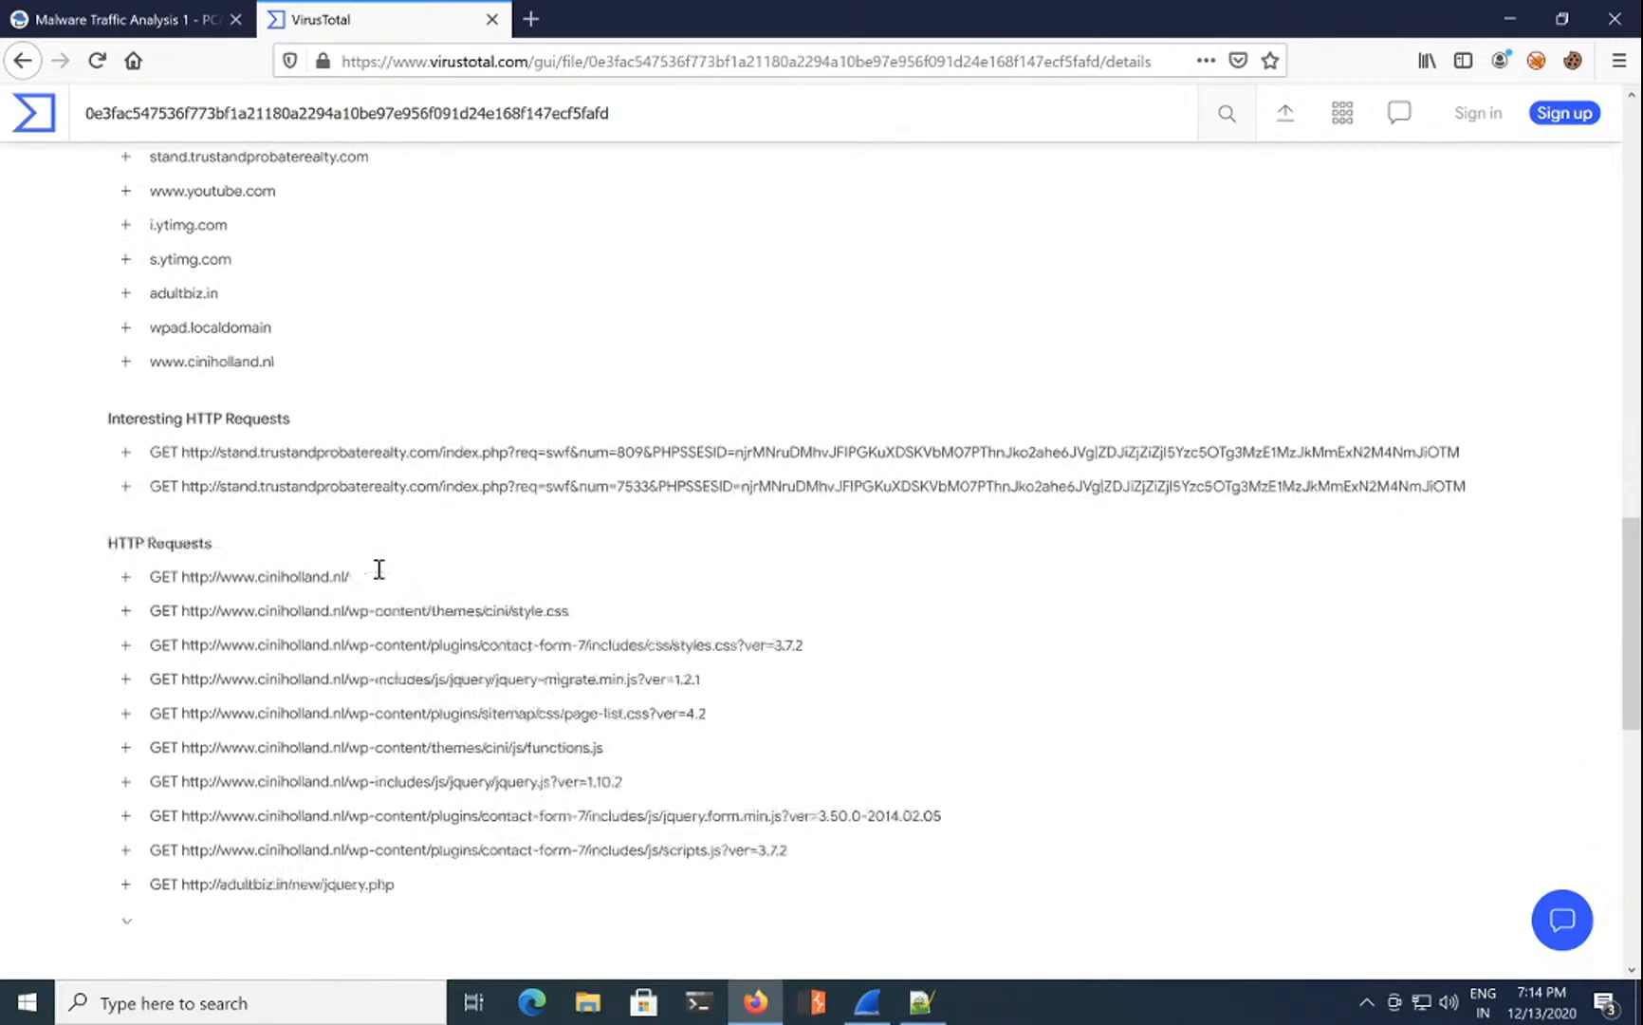
scroll(379, 569, down, 1)
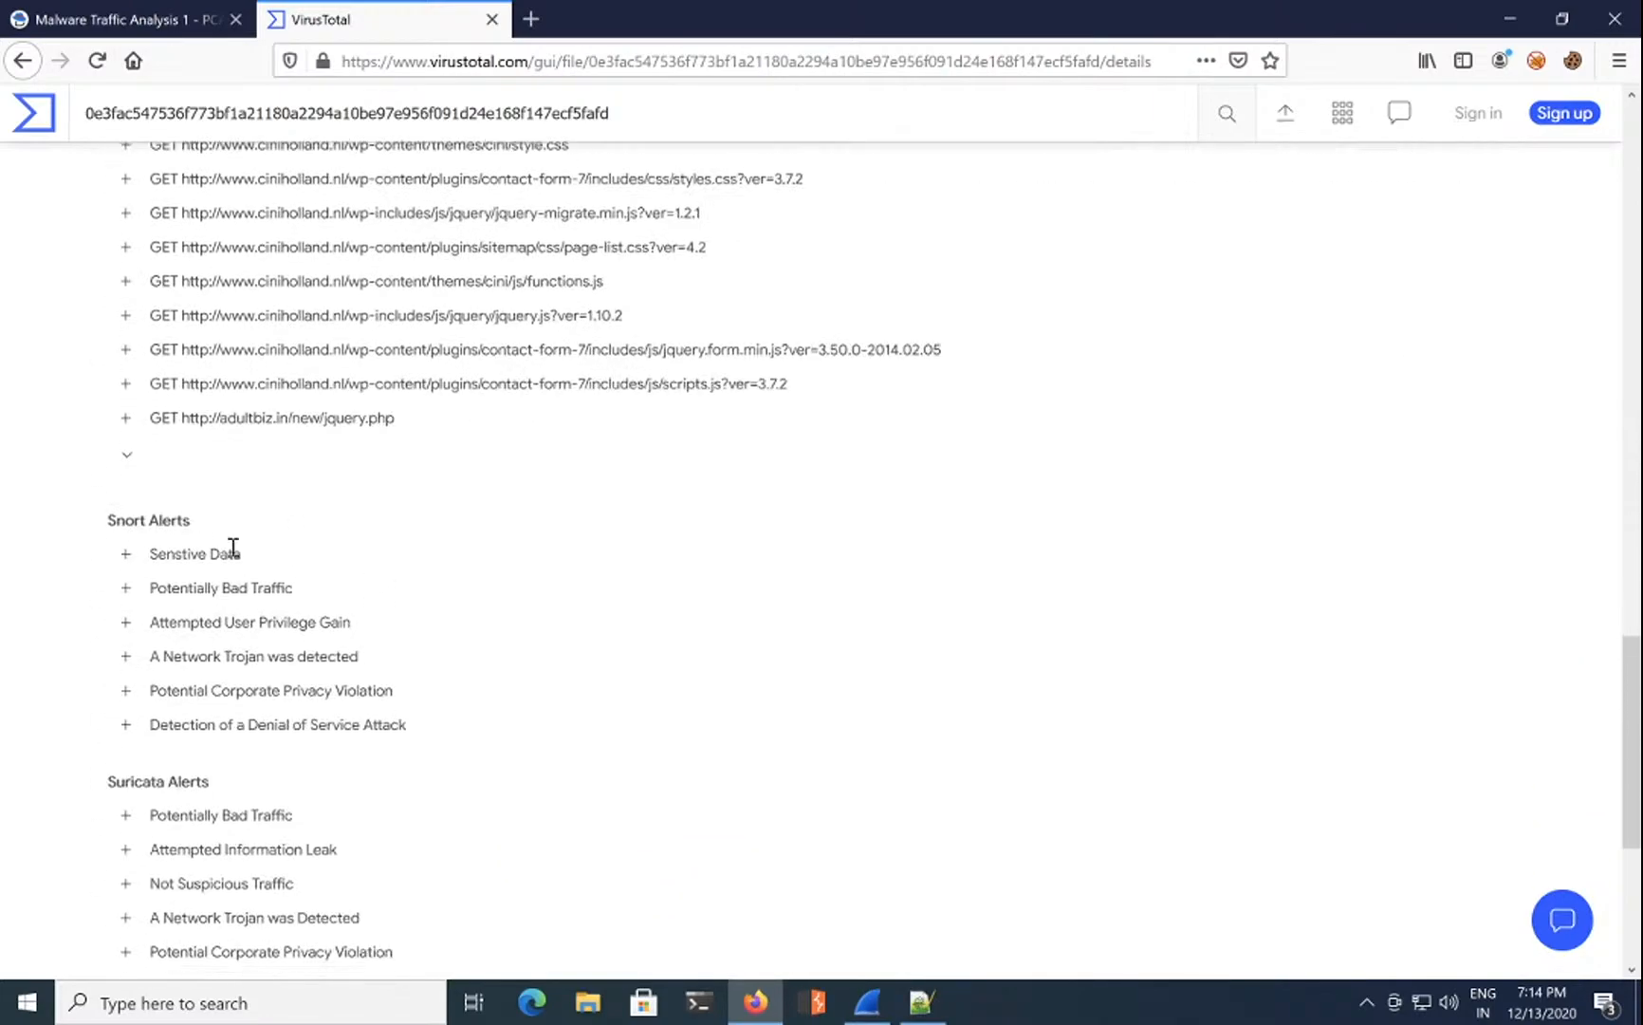
click(126, 554)
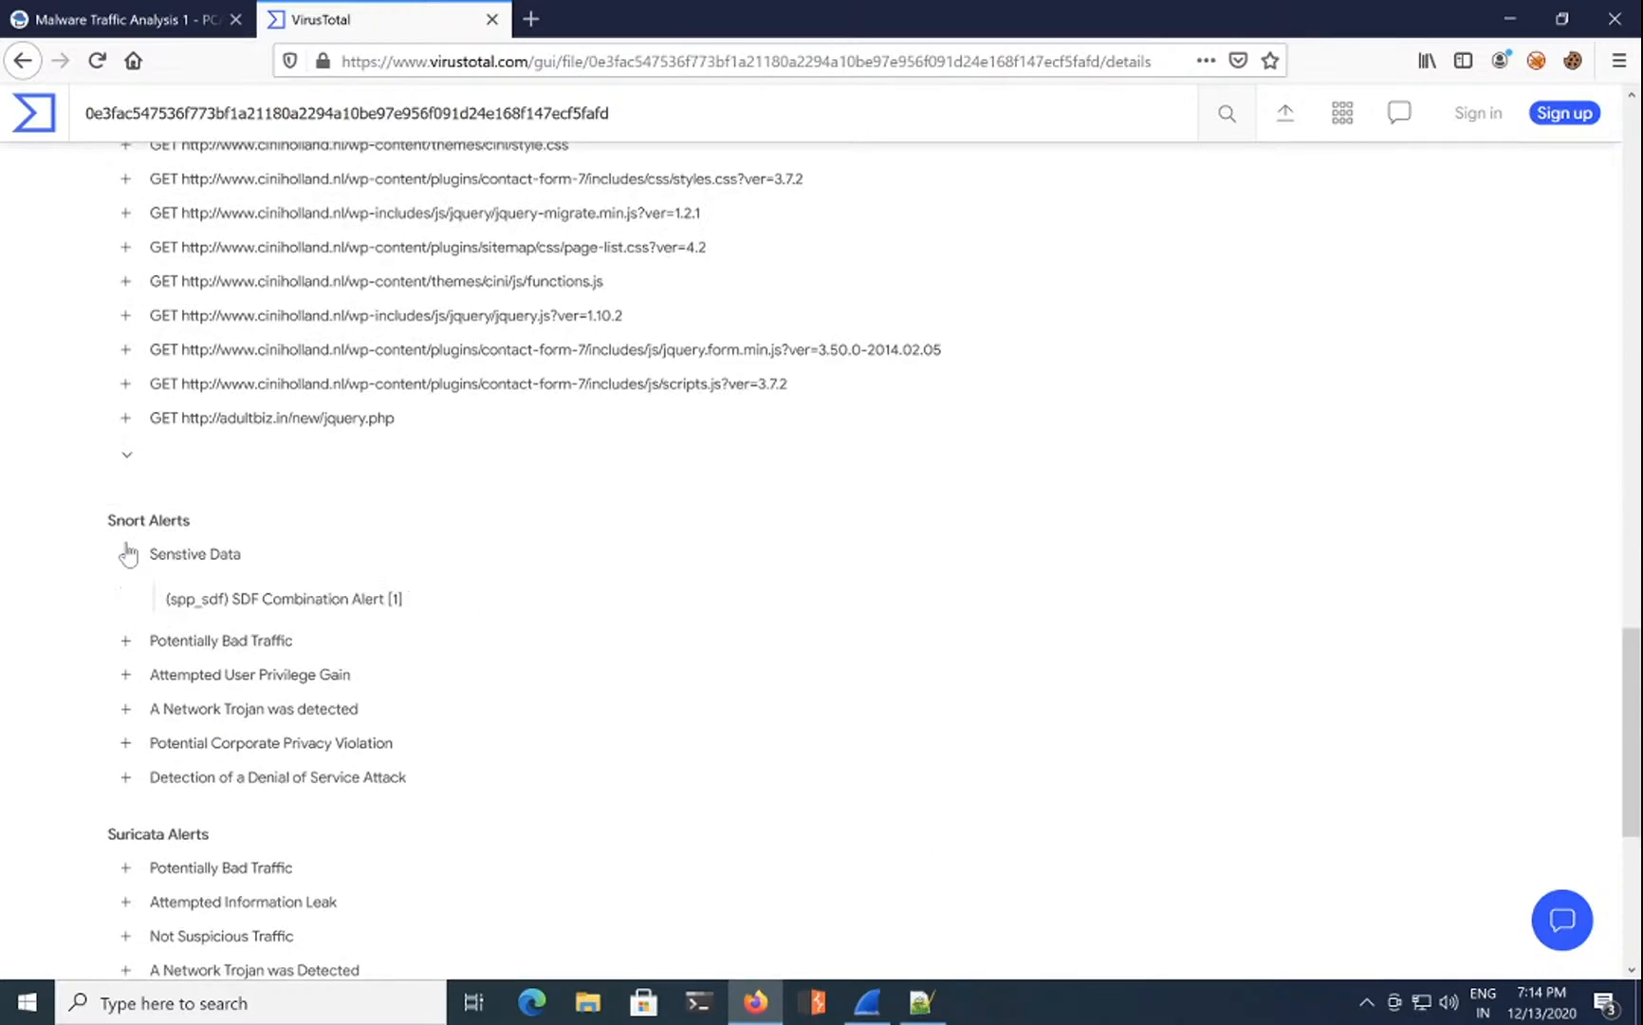
click(126, 554)
click(127, 588)
click(127, 588)
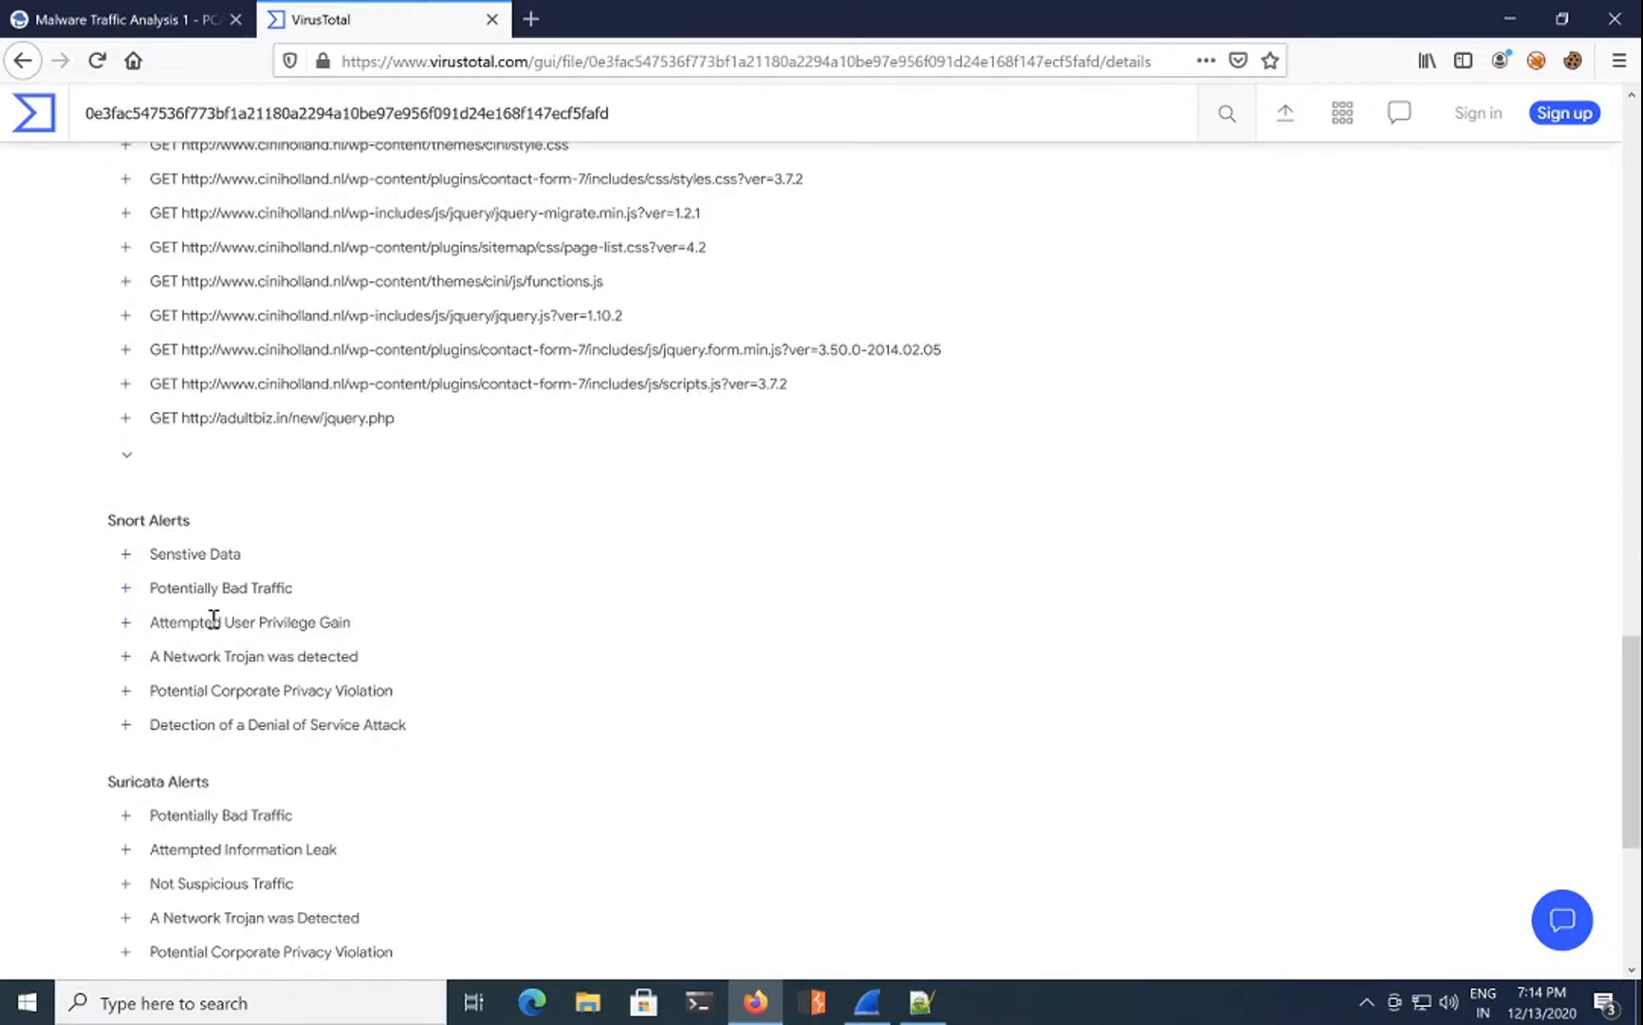
click(126, 622)
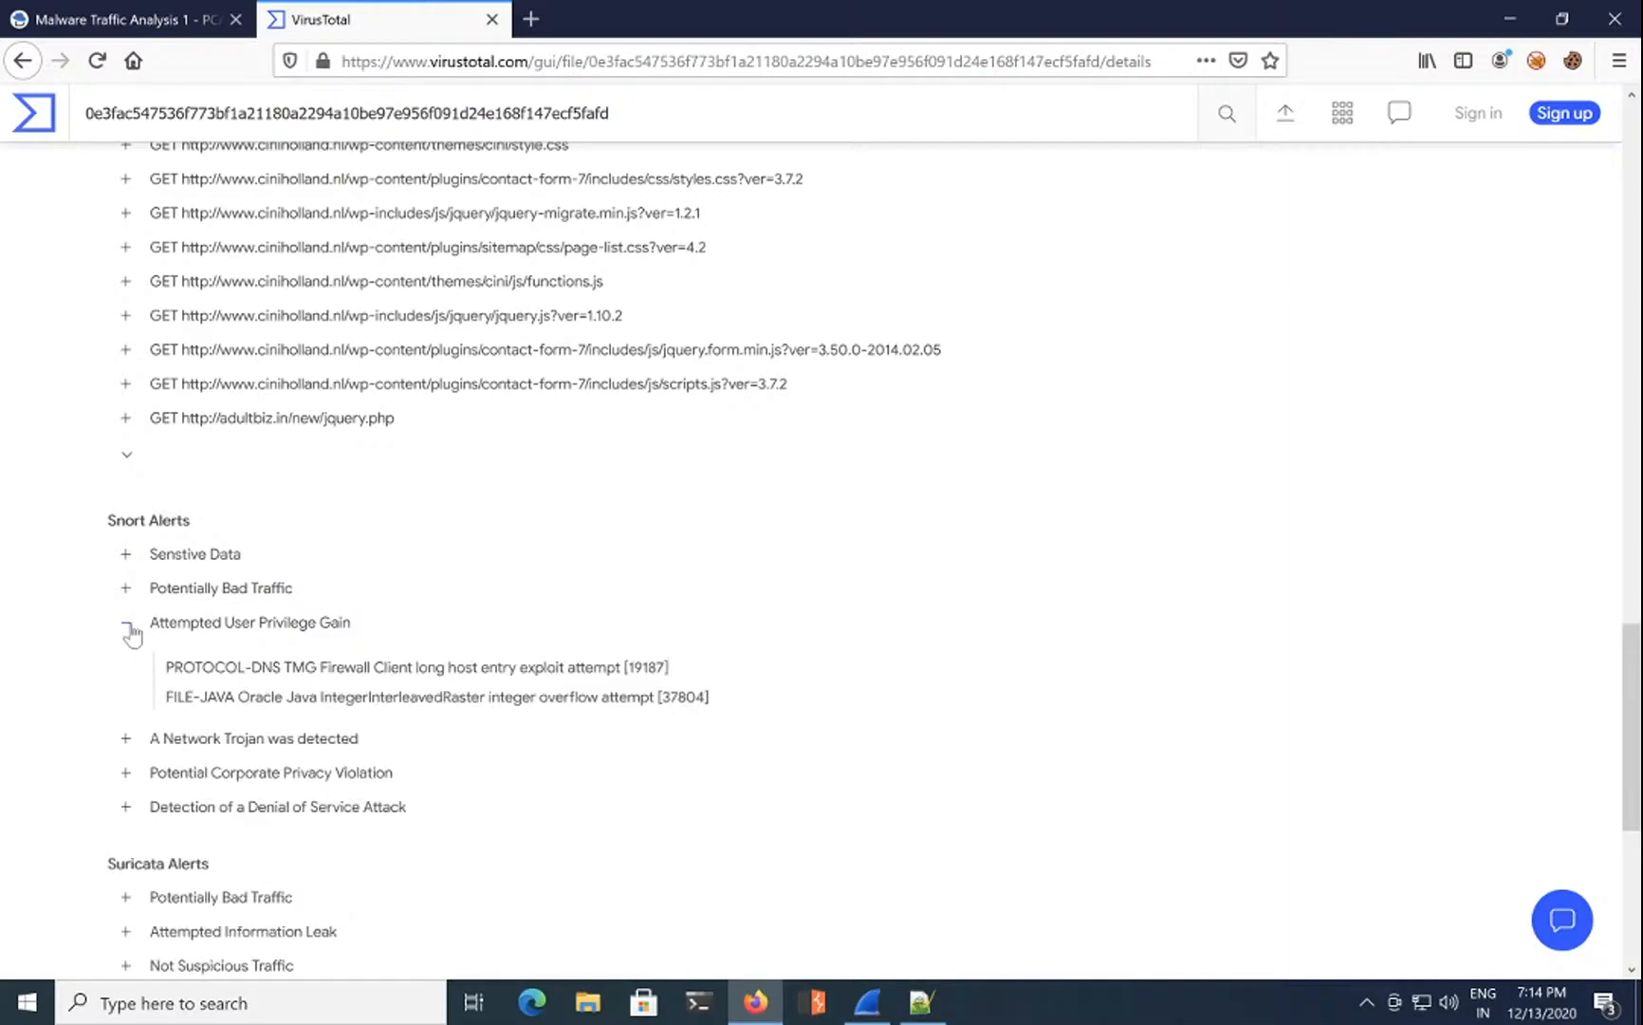
click(128, 626)
Step: Expand A Network Trojan was detected and highlight the Goon/Infinity/Rig encrypted binary download alert
click(126, 656)
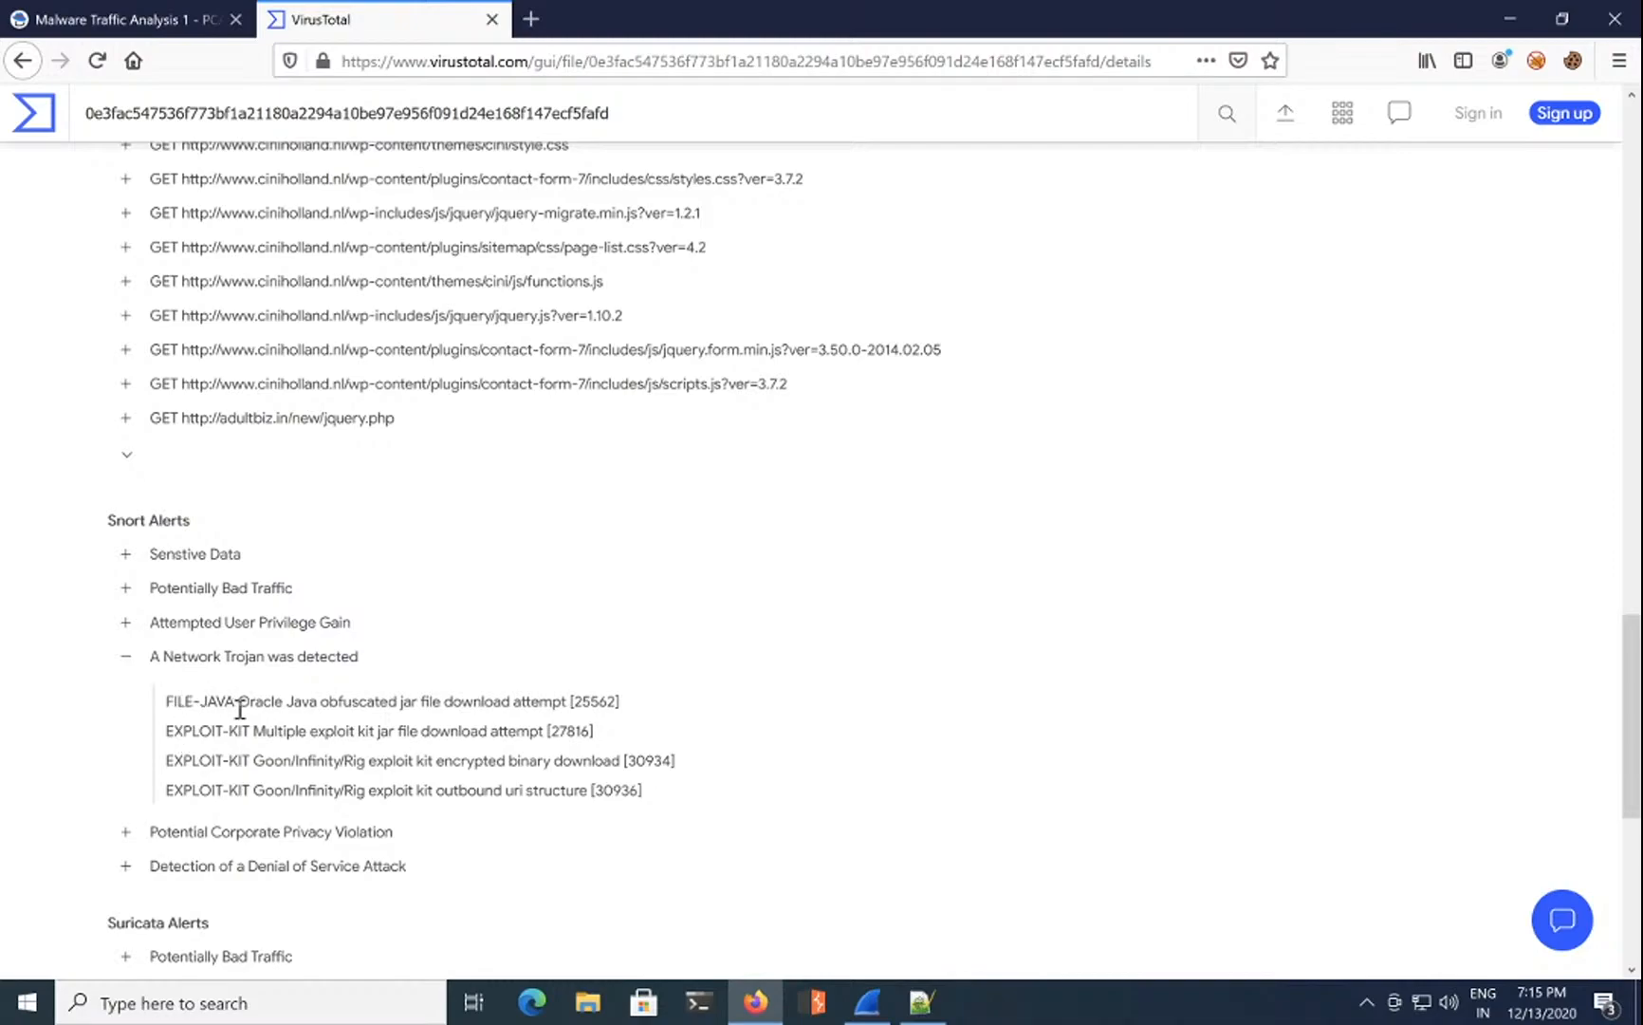
double_click(244, 740)
double_click(217, 731)
triple_click(216, 759)
Step: Expand the Corporate Privacy Violation, Denial of Service and Suricata Potentially Bad Traffic groups
scroll(216, 760, down, 2)
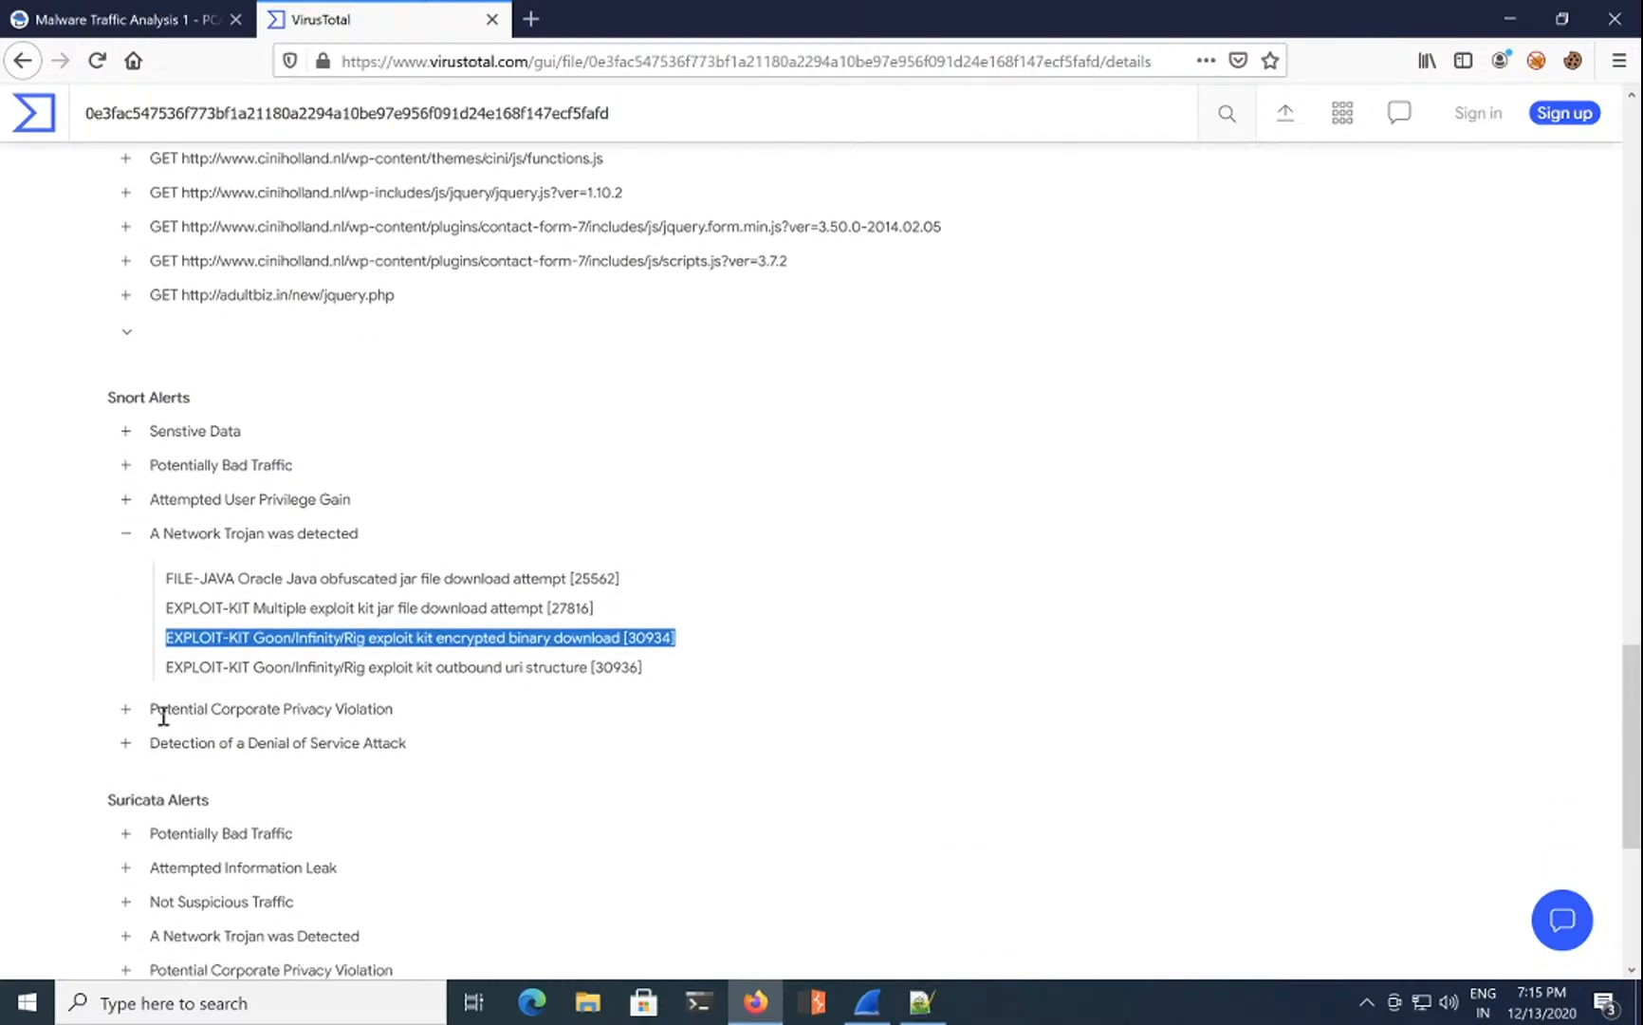
click(127, 709)
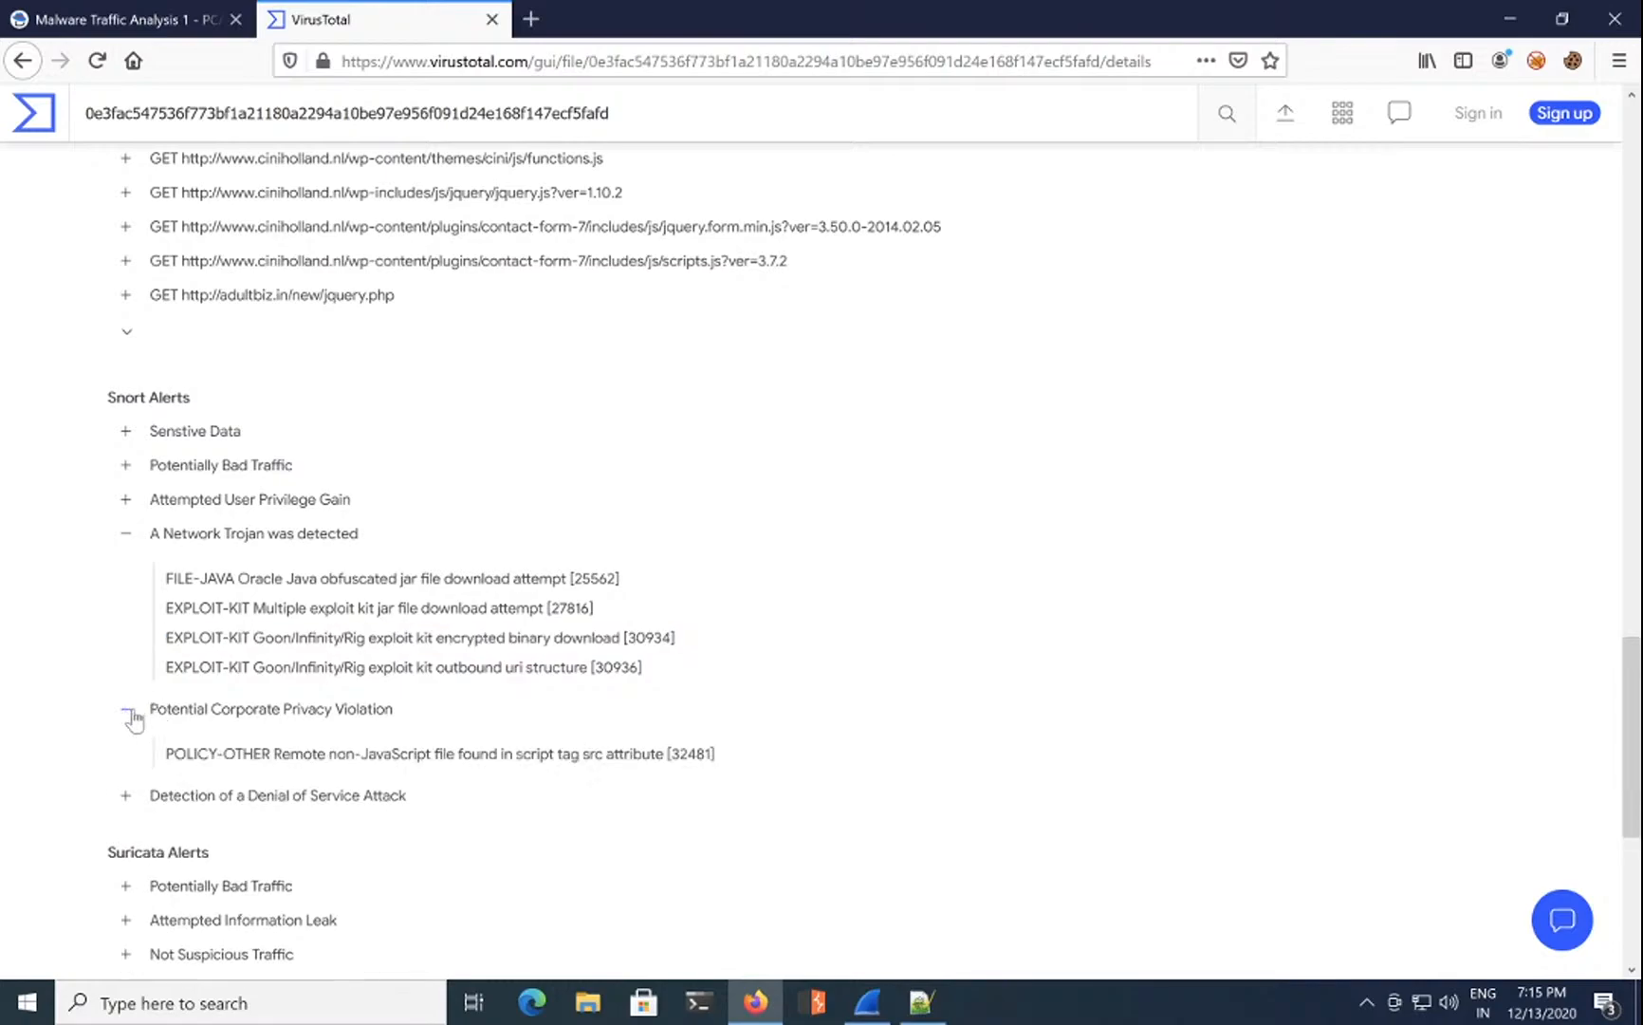
click(128, 796)
scroll(130, 802, down, 4)
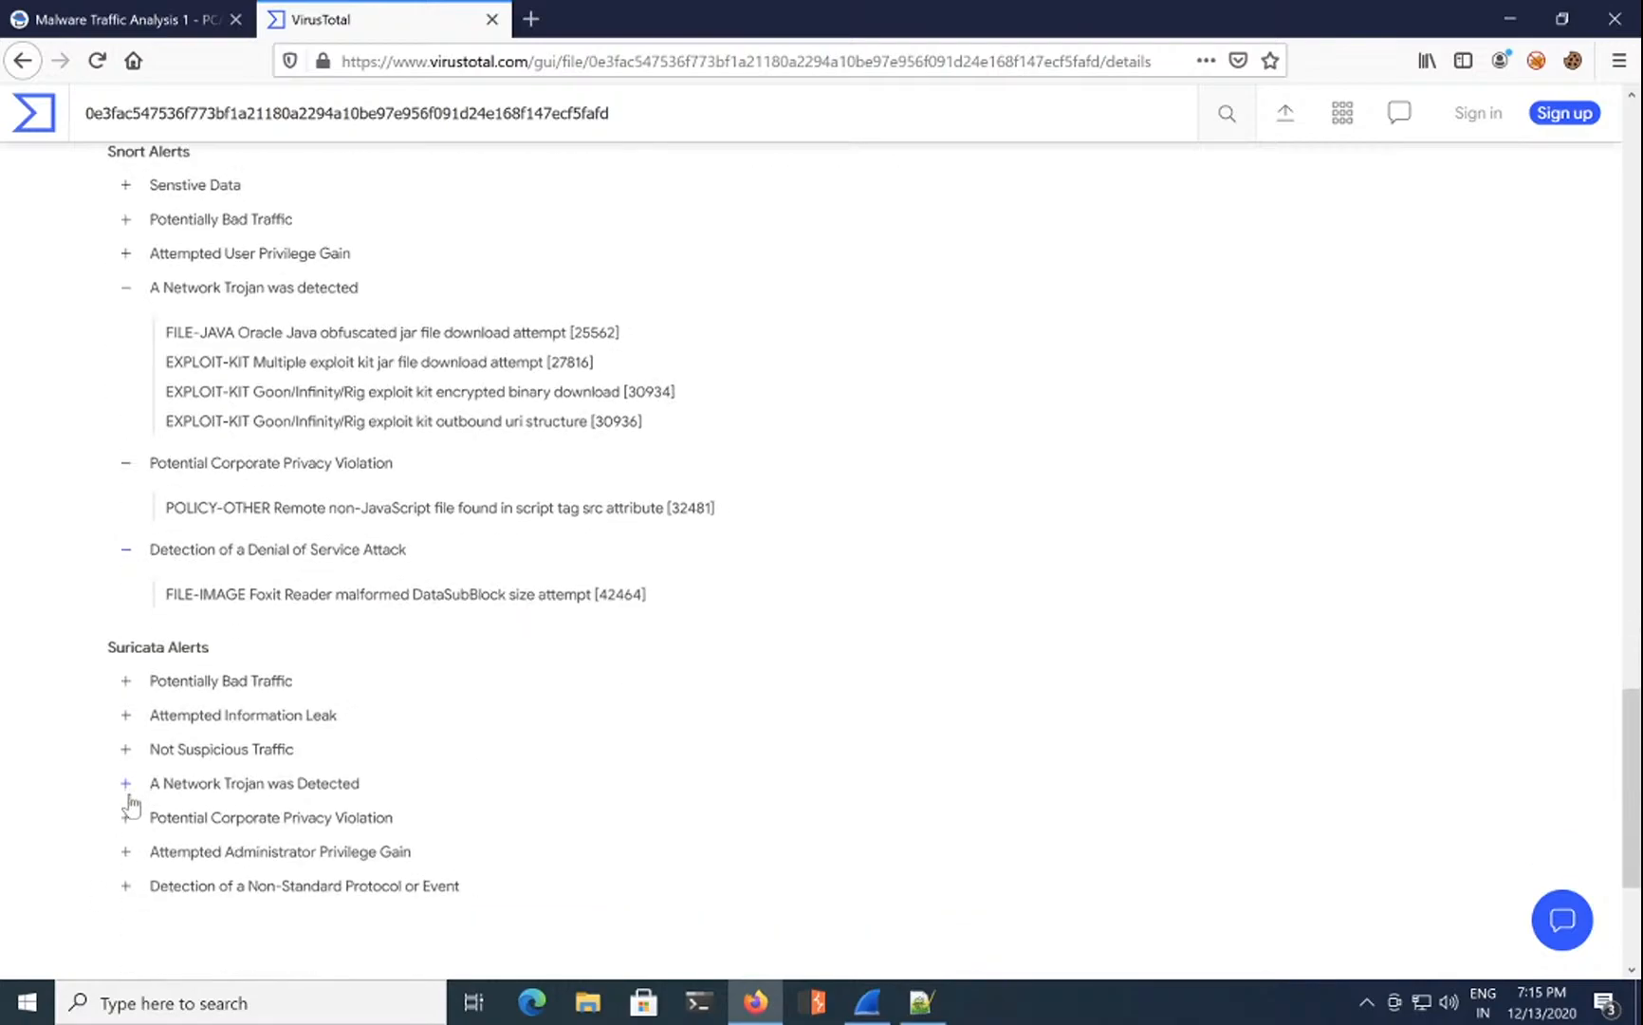
click(128, 683)
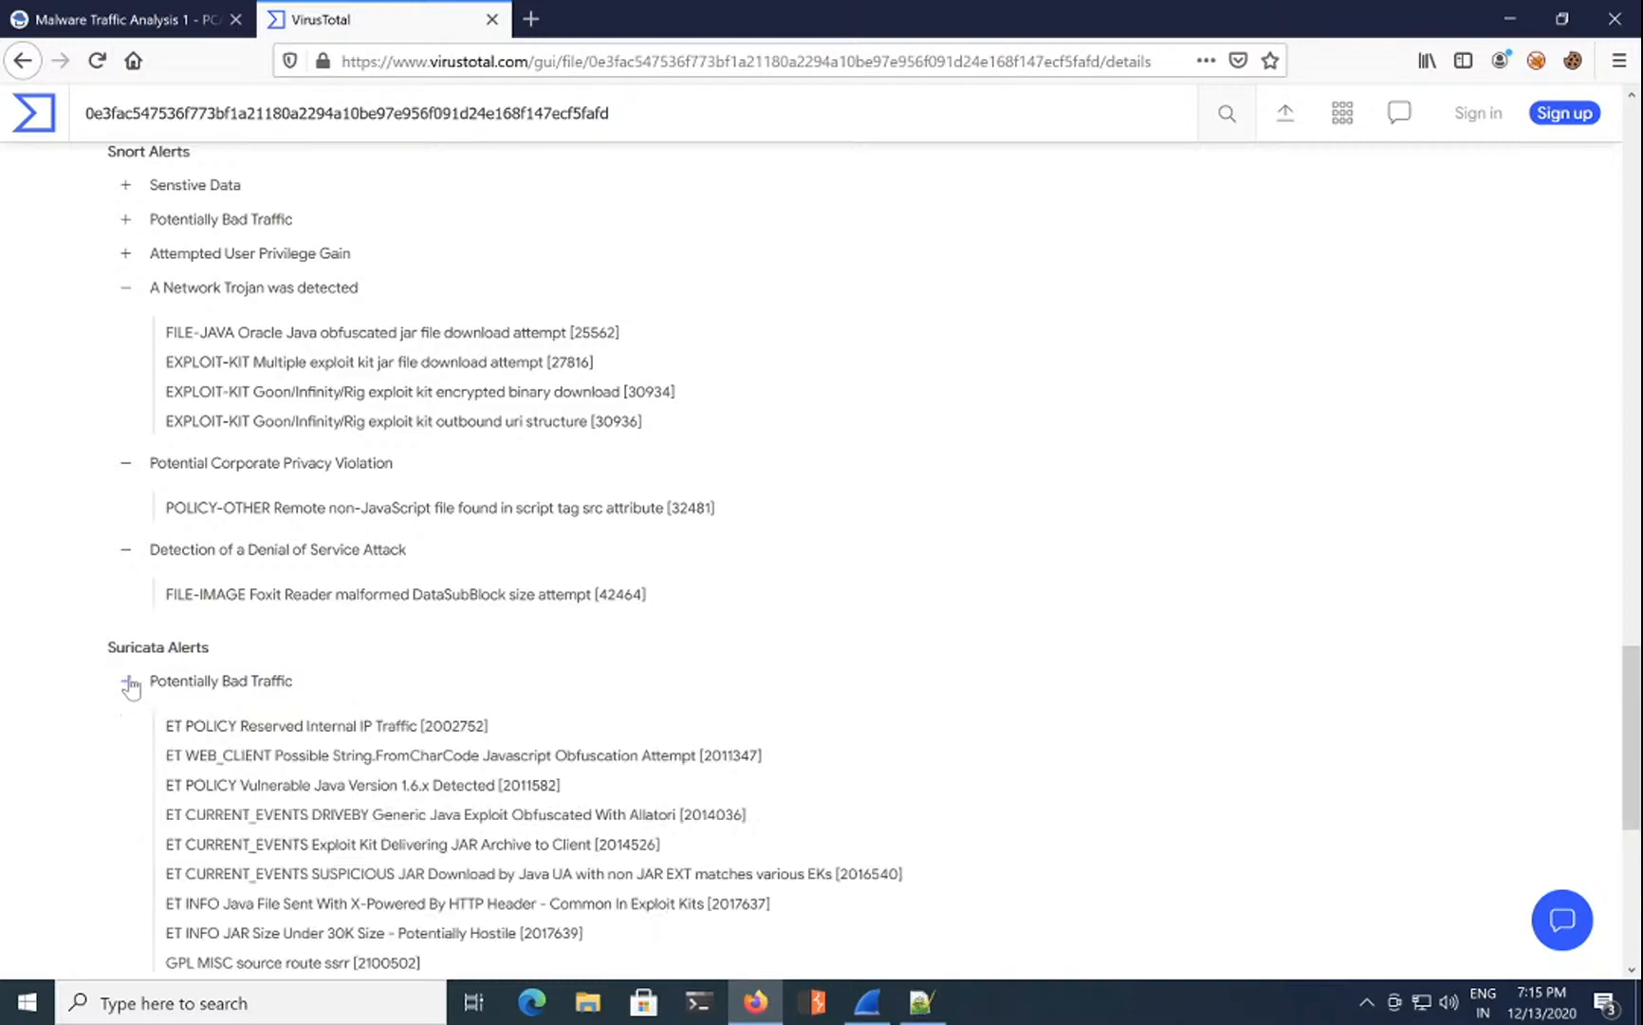
Step: Browse VirusTotal's Suricata alert categories down to 'A Network Trojan was Detected'
click(128, 681)
scroll(130, 683, down, 4)
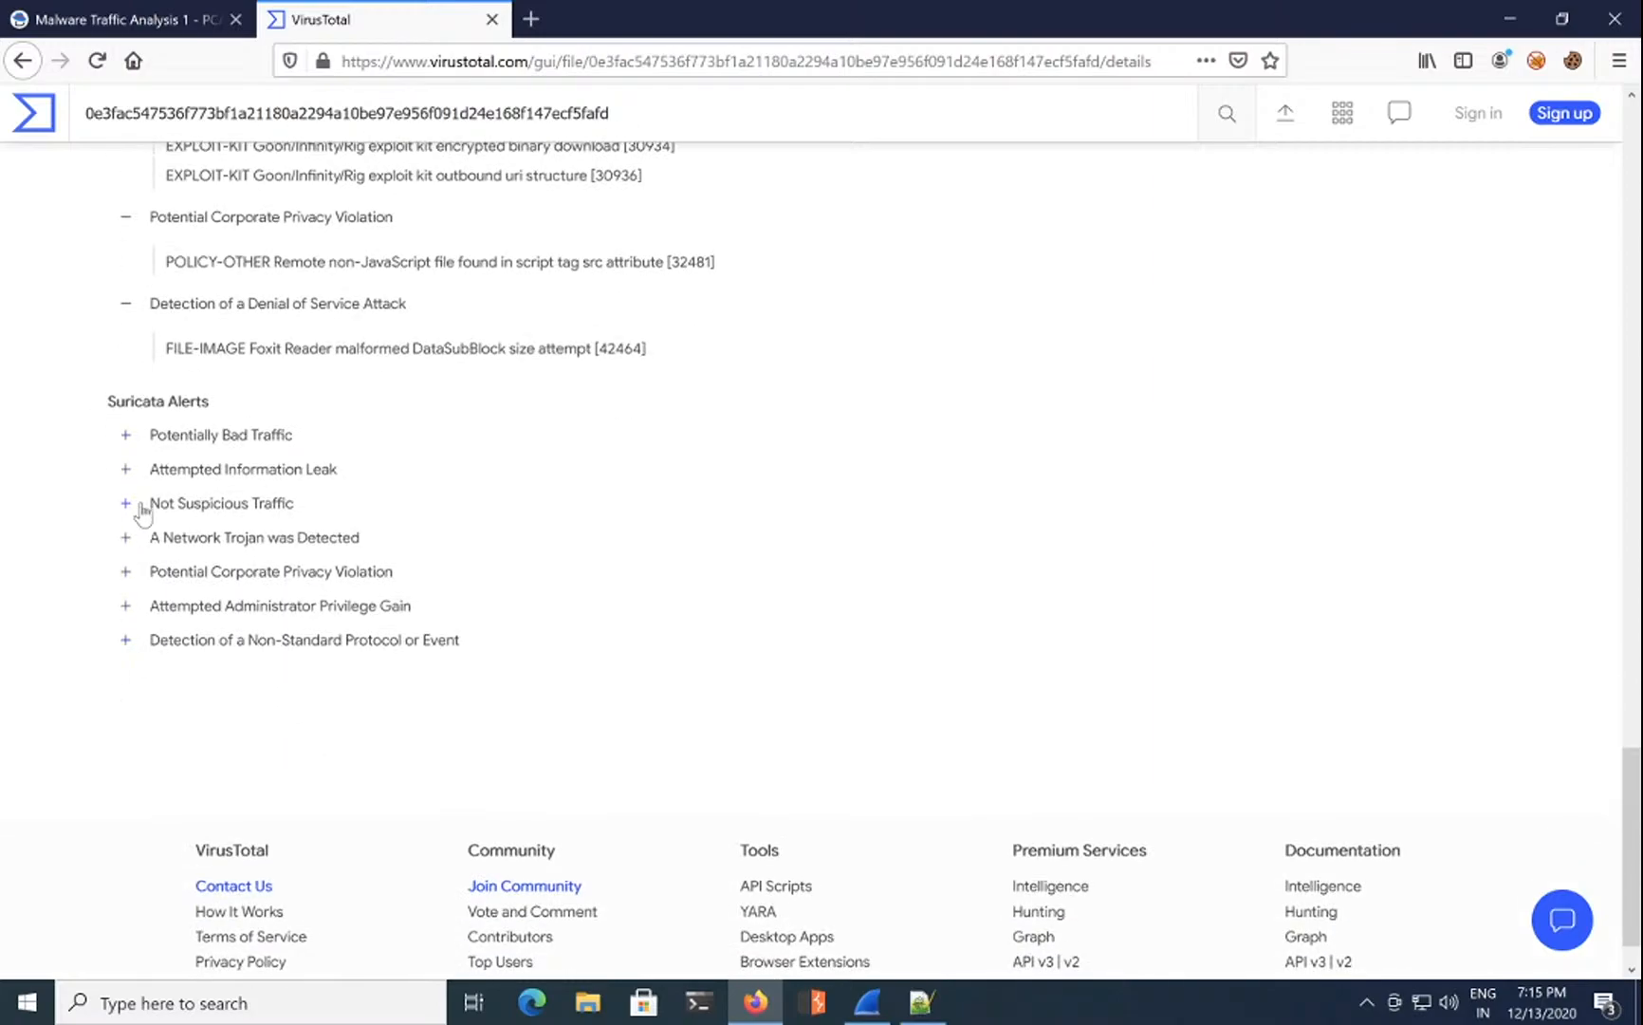
click(127, 470)
click(129, 474)
click(128, 504)
click(129, 505)
click(126, 541)
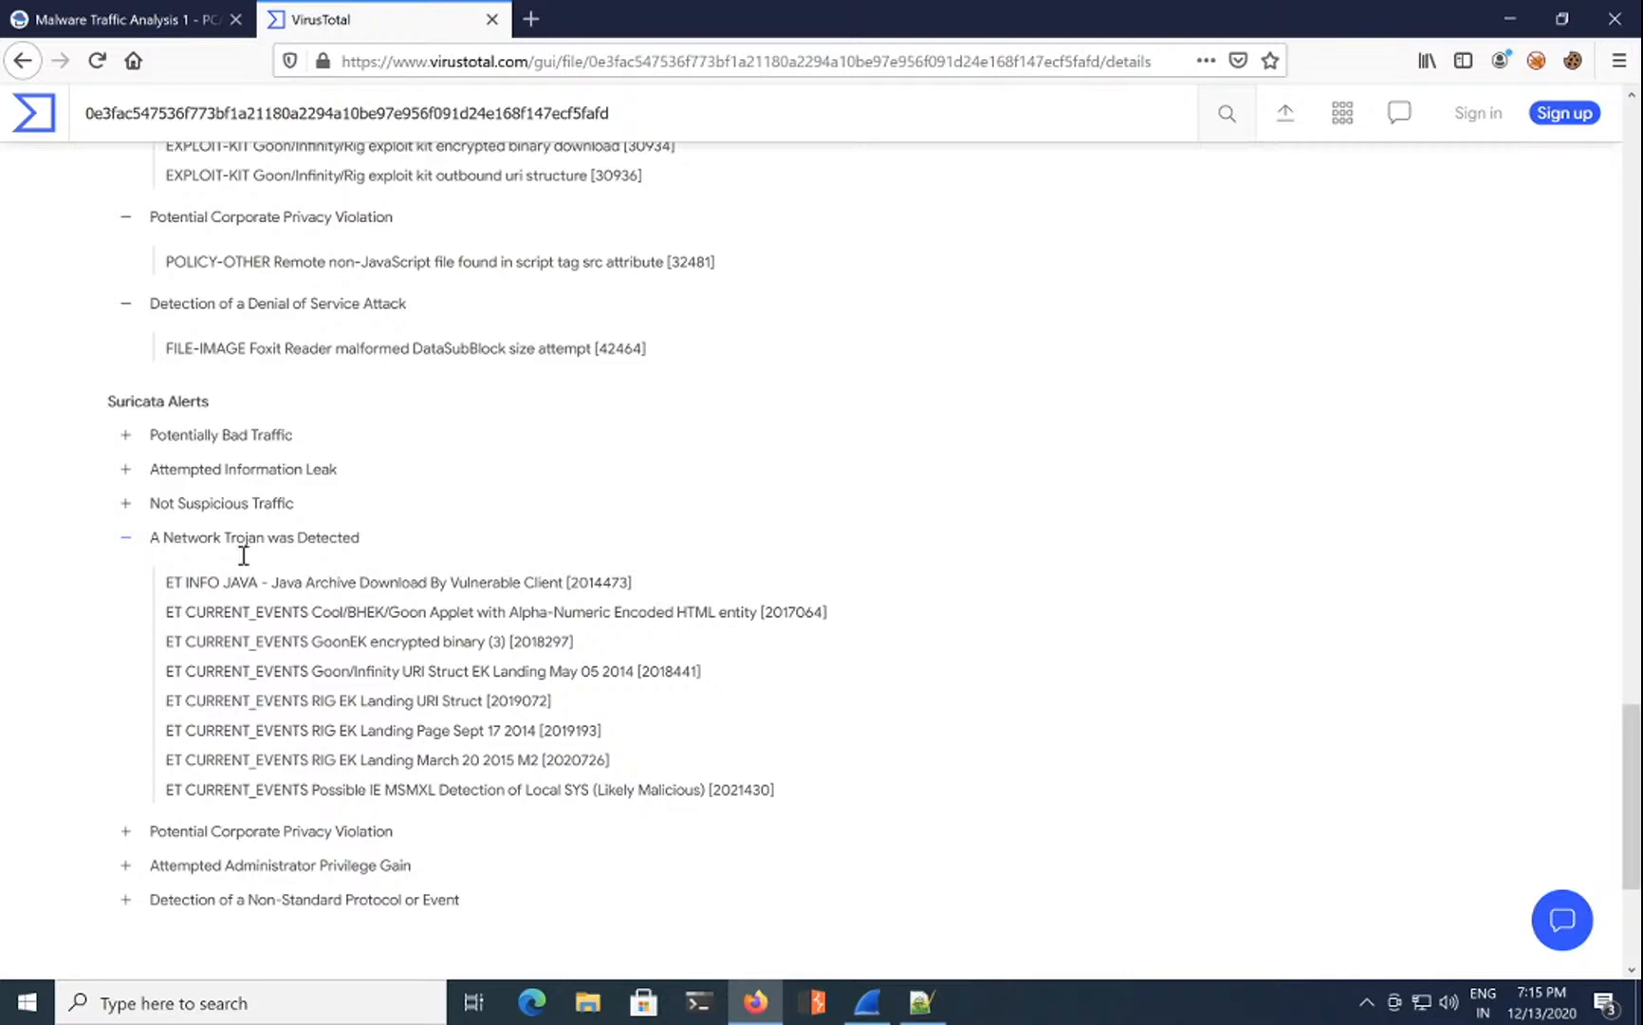
Step: Inspect the GoonEK encrypted binary and MSMXL trojan rules, glancing at the questions page
triple_click(374, 640)
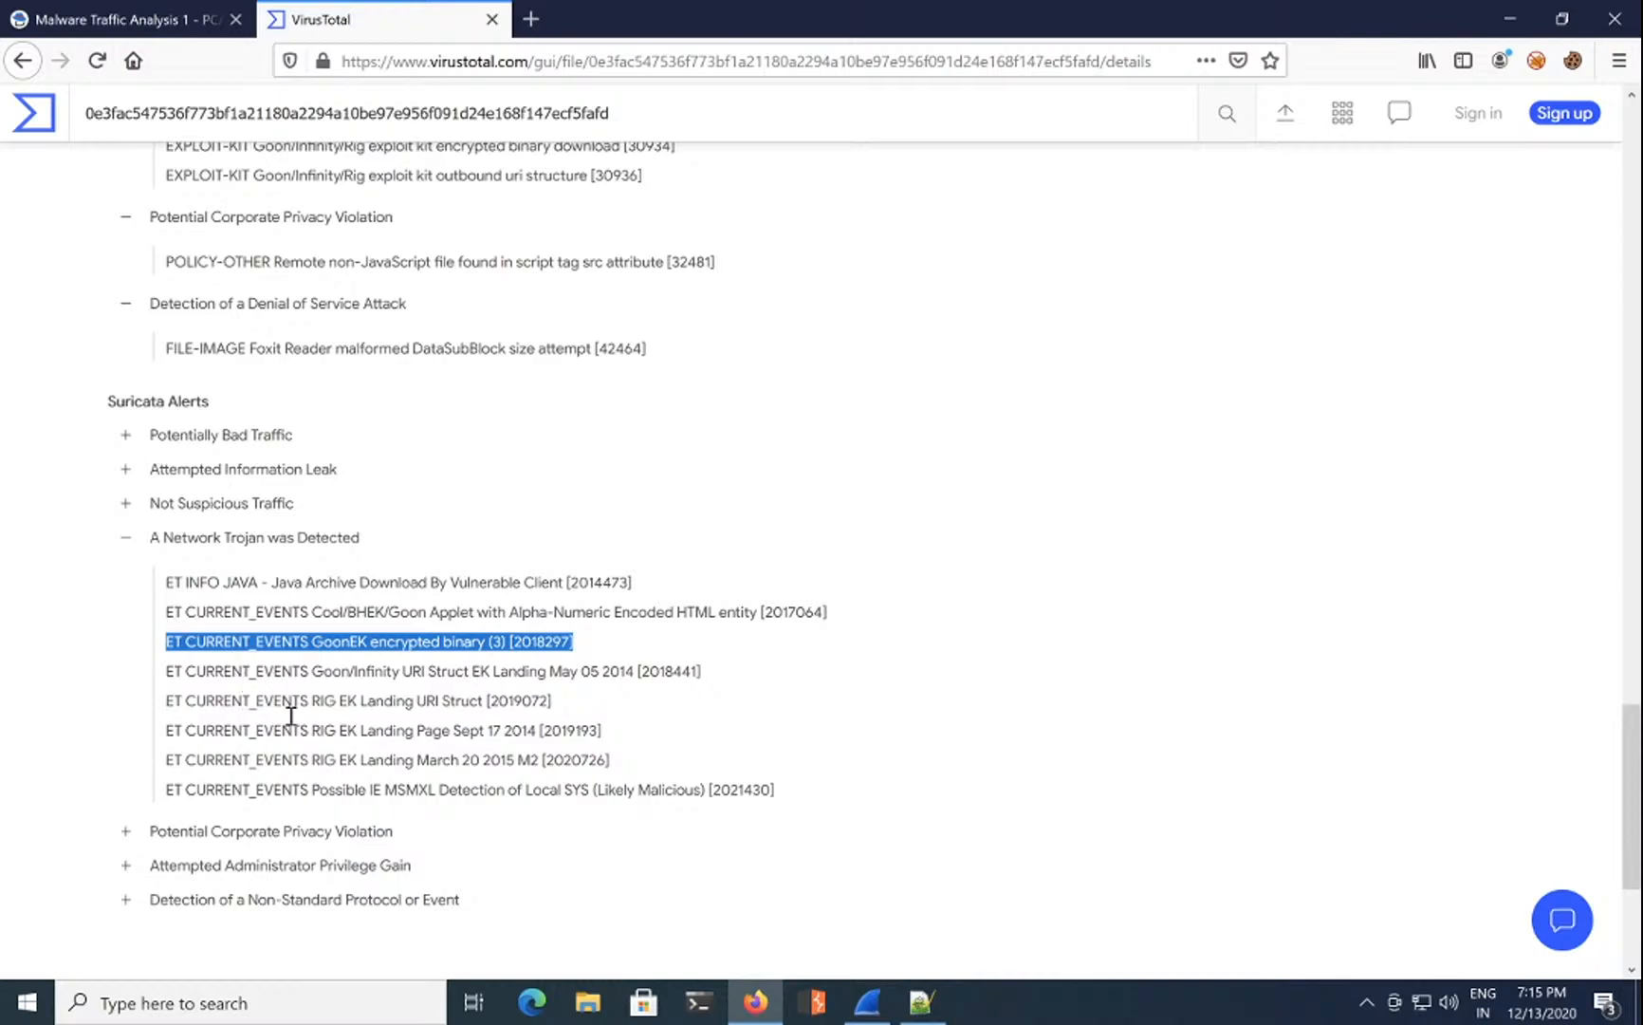
double_click(400, 789)
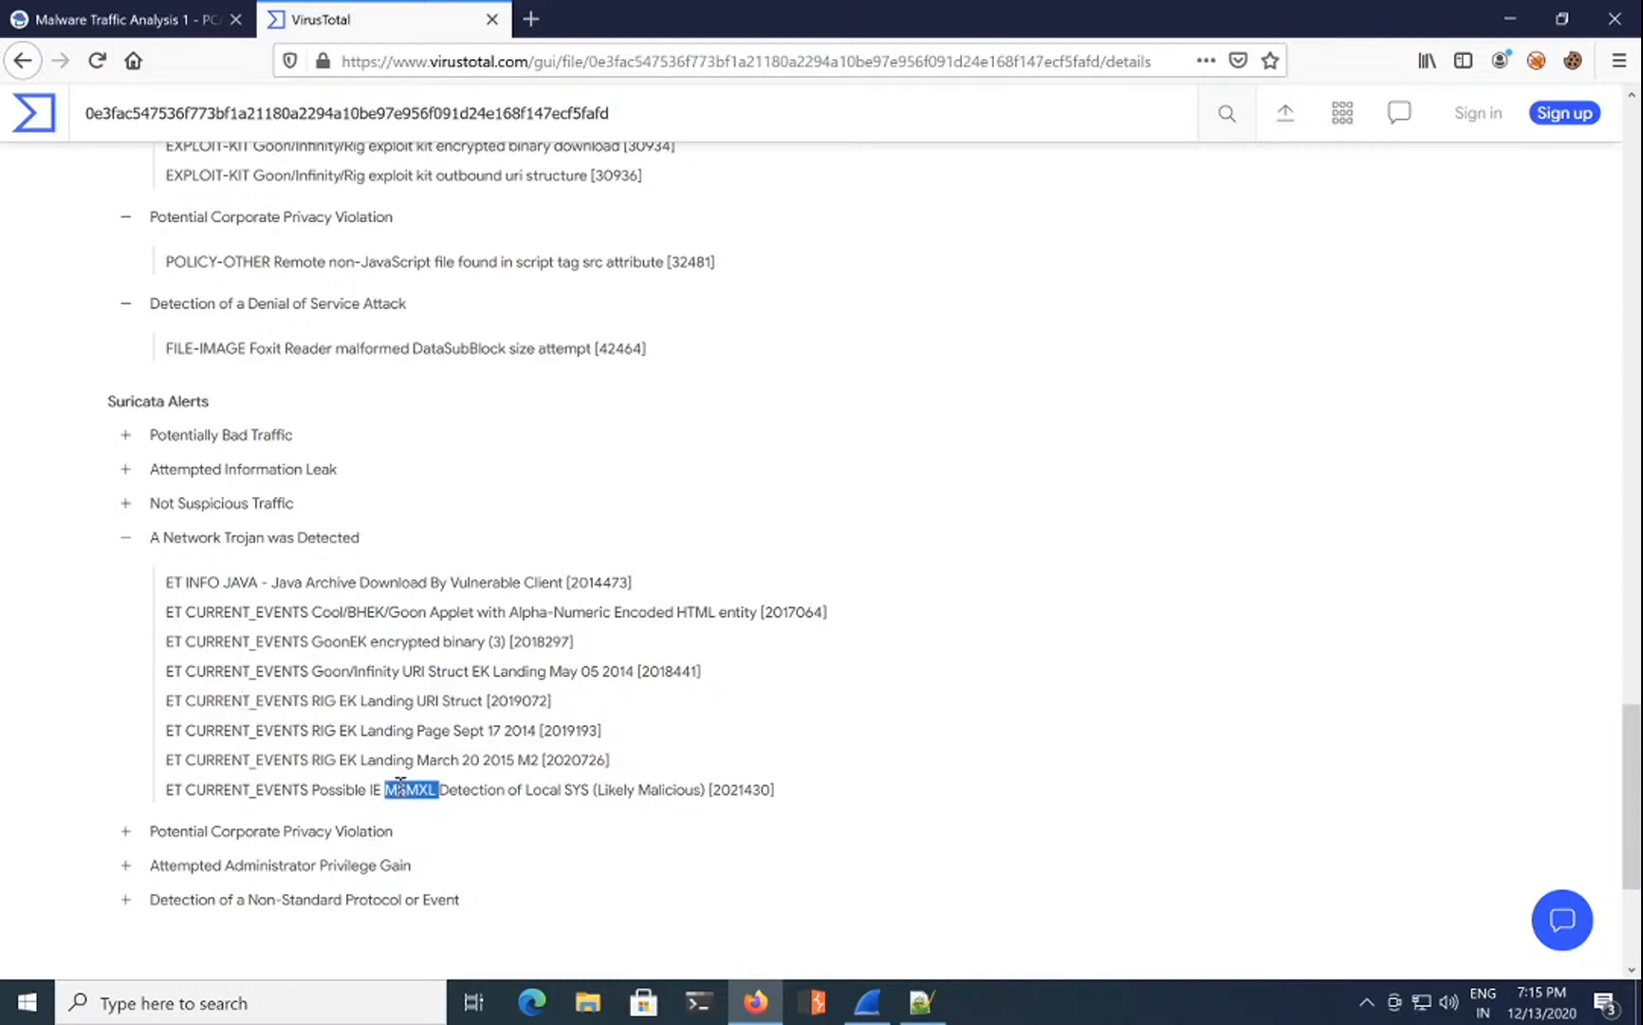
click(152, 34)
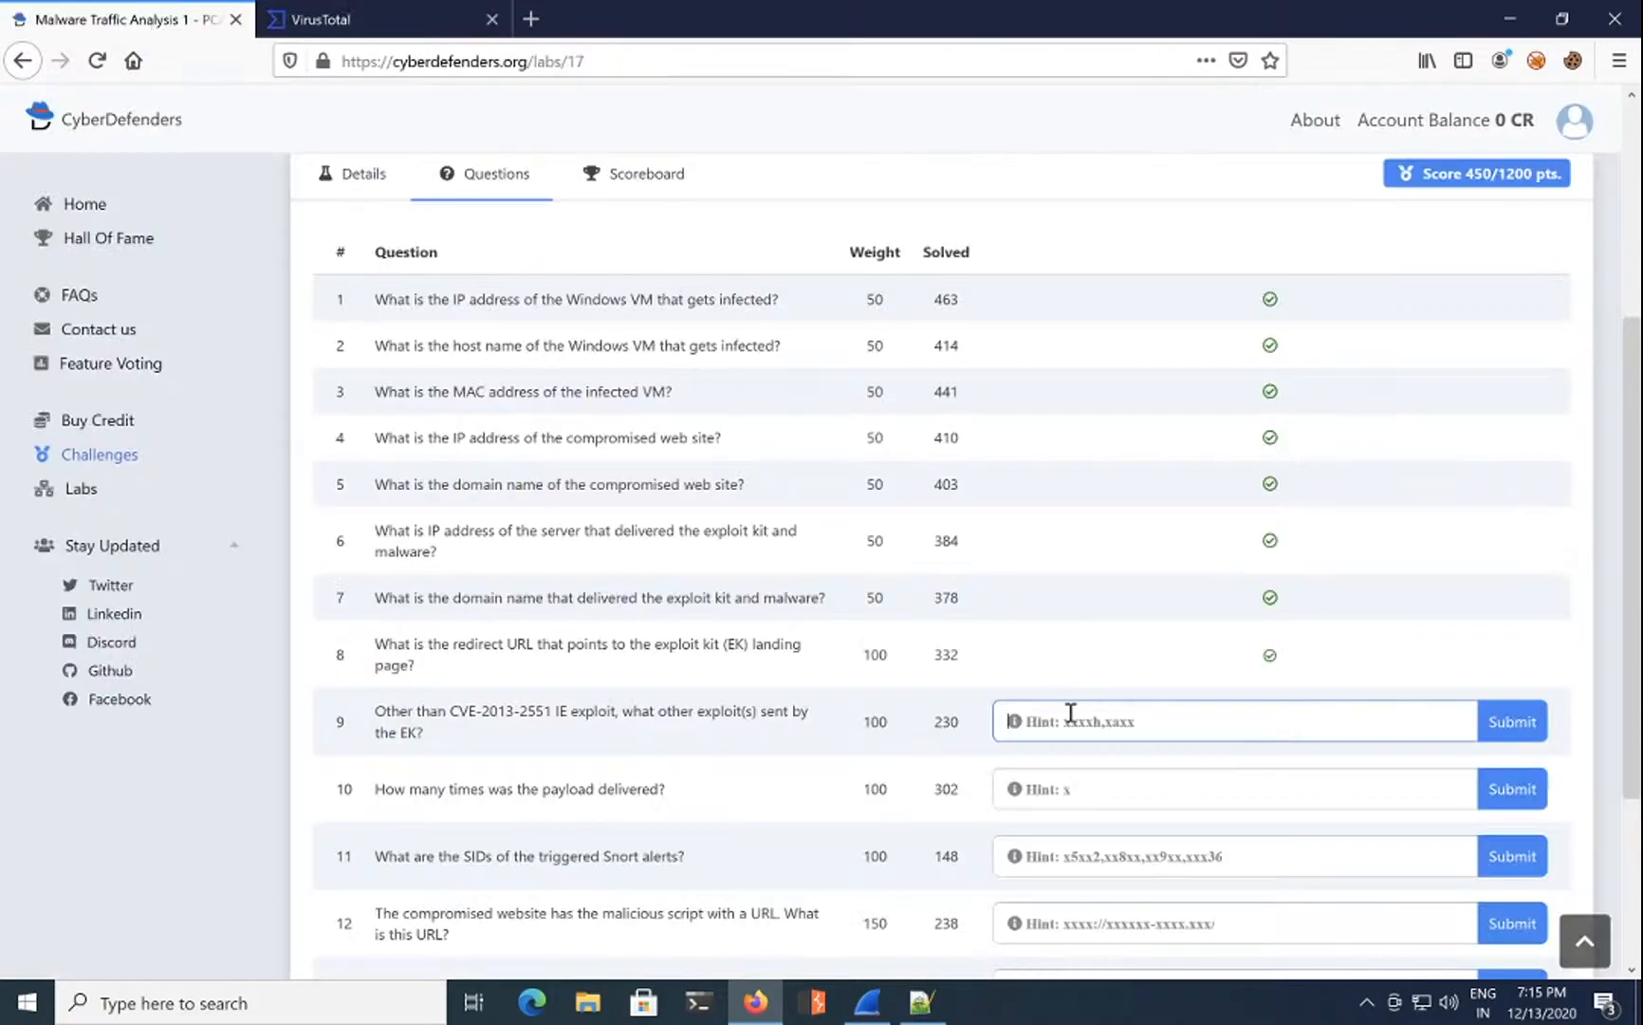
click(431, 24)
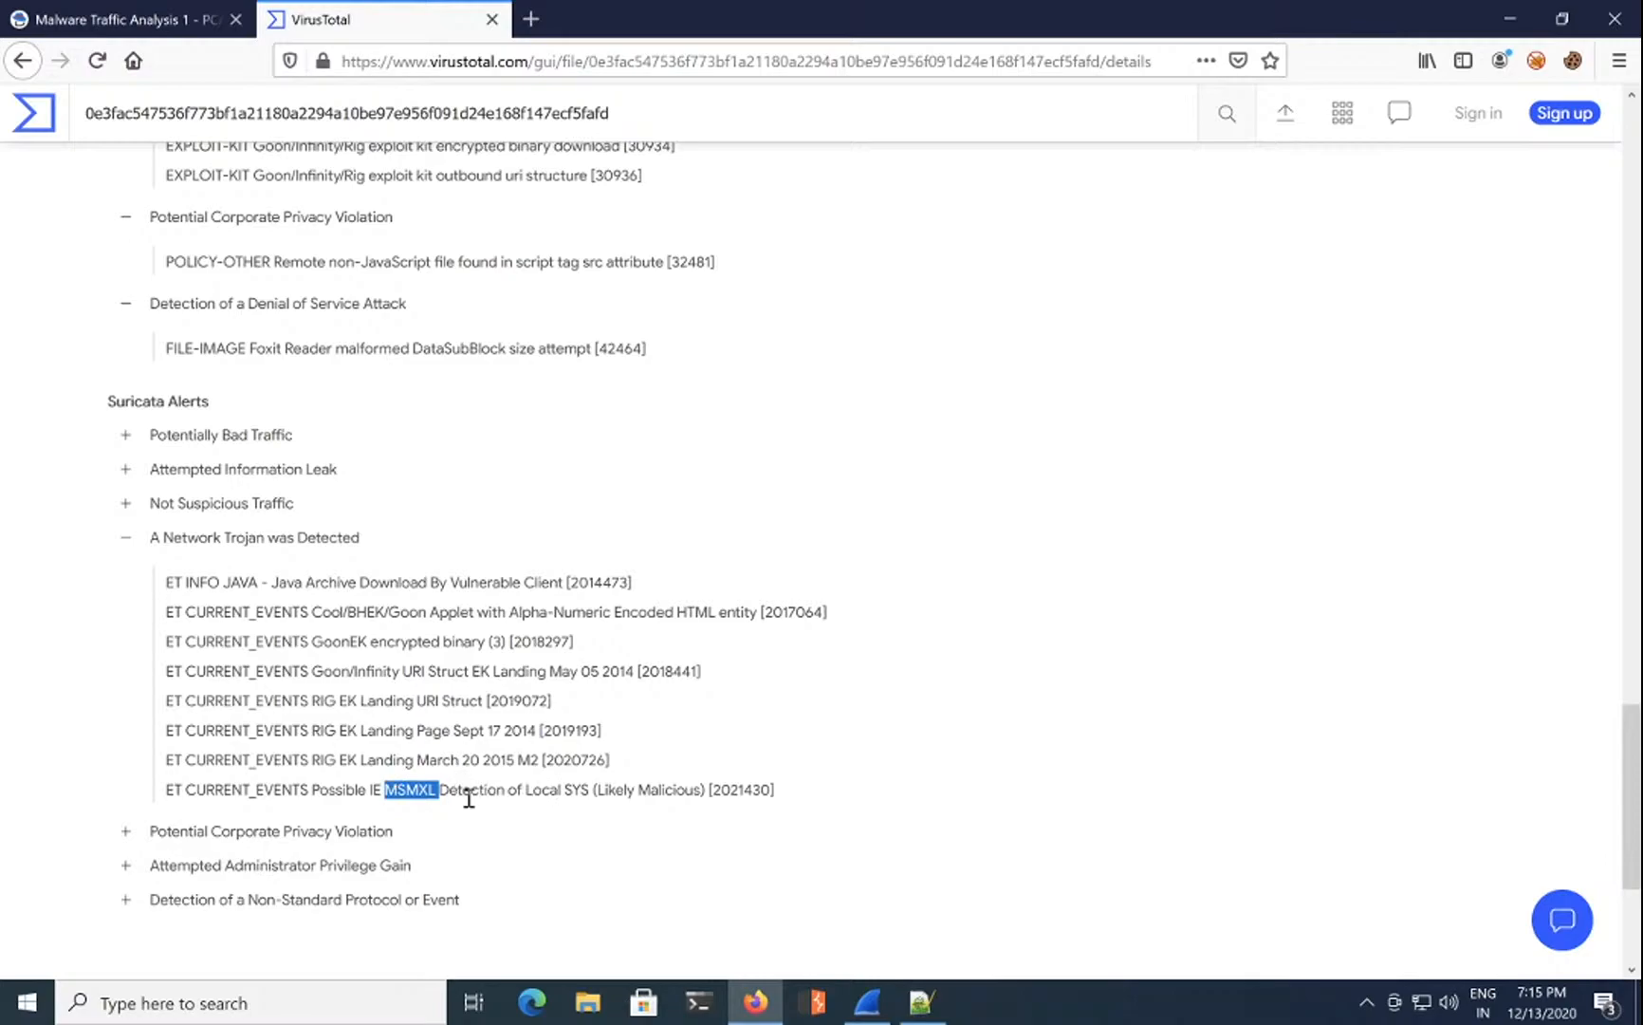
Step: Expand the Attempted Administrator Privilege Gain alerts and select the 'Possible CVE-2020-11899' rule
click(125, 537)
click(126, 572)
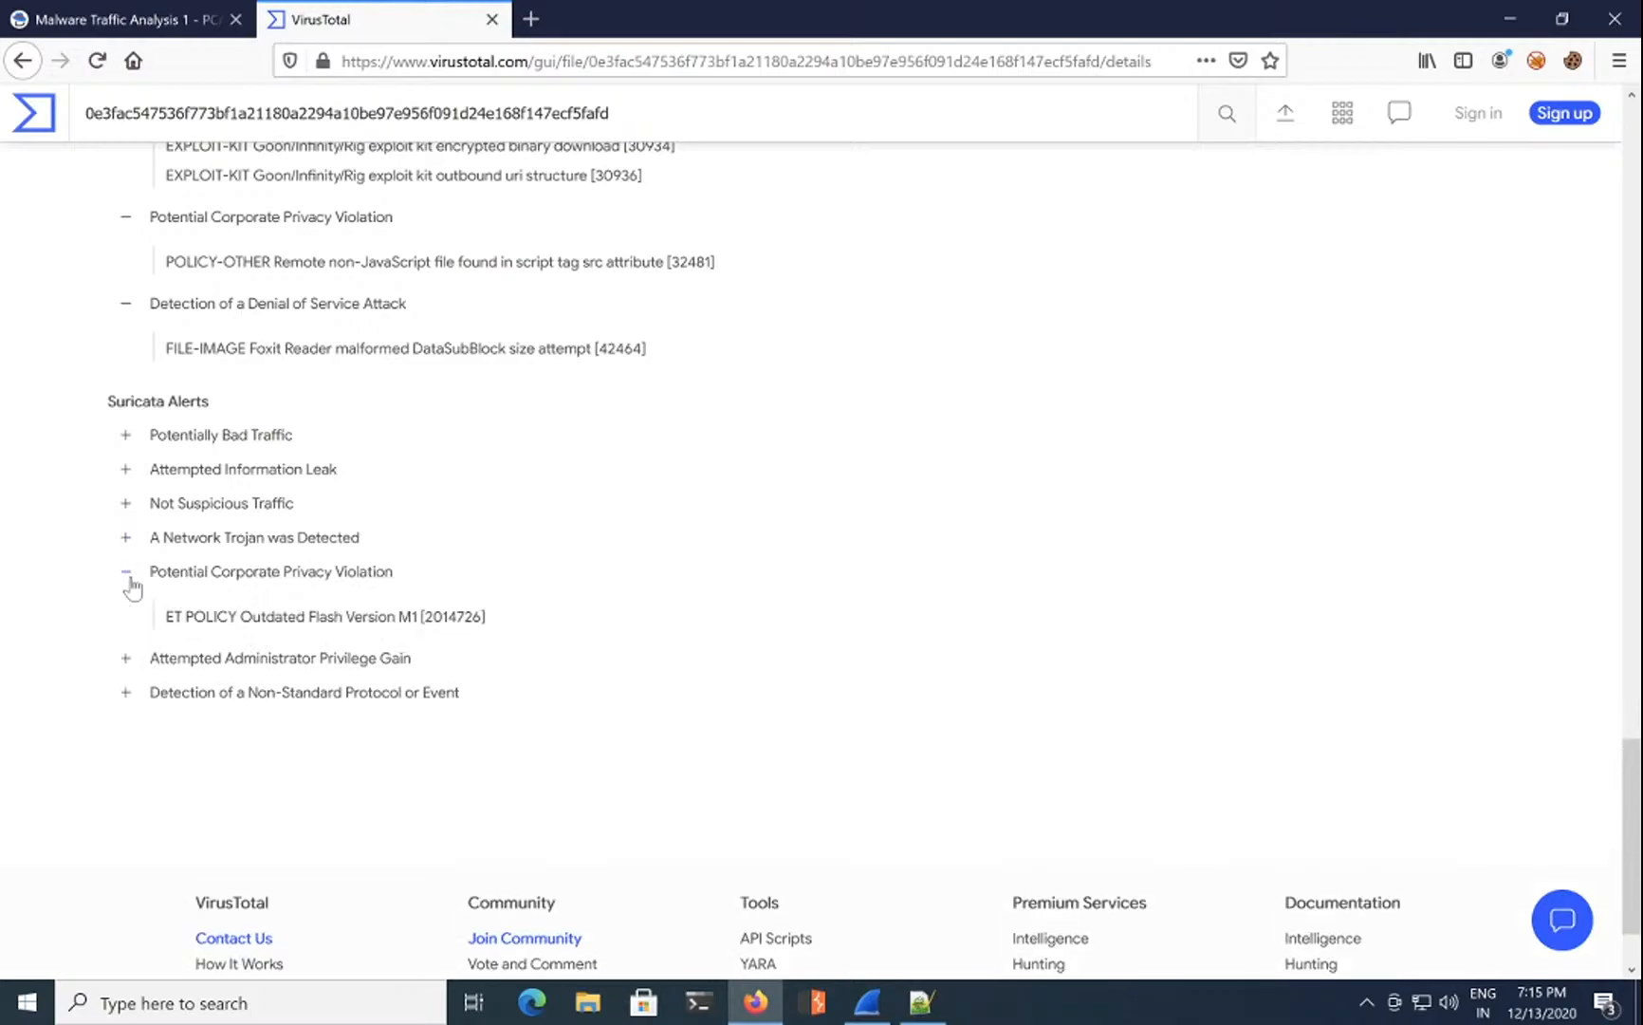
click(126, 658)
scroll(132, 670, down, 3)
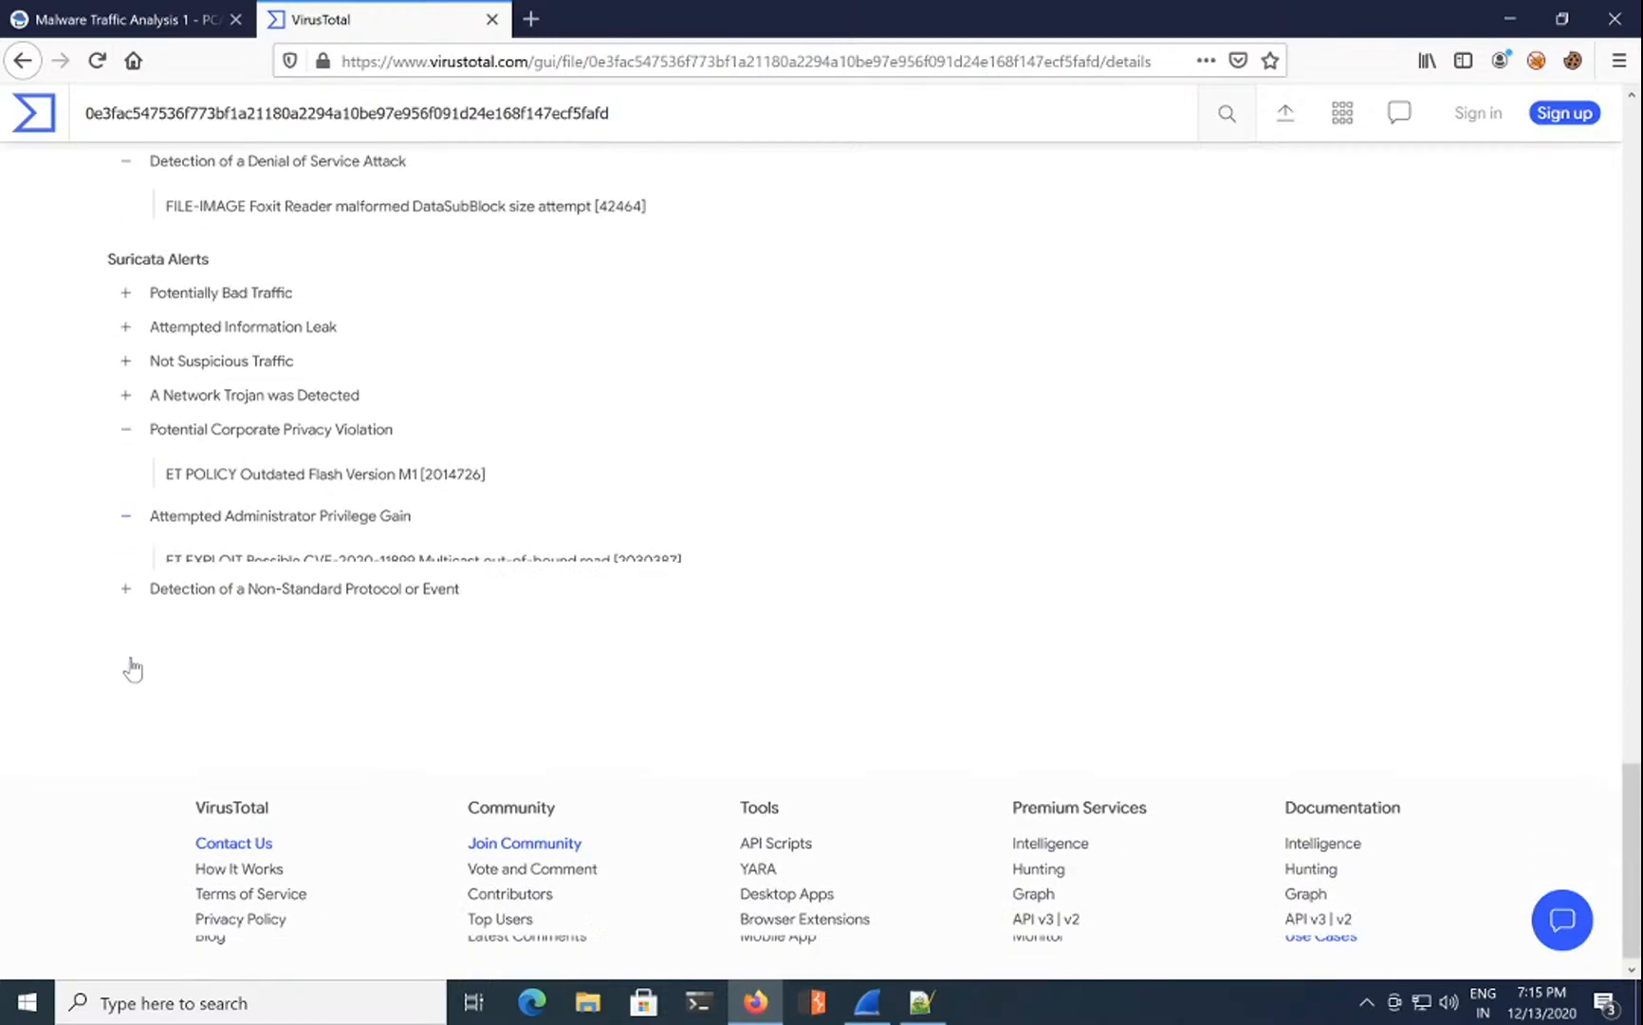
double_click(300, 537)
drag(315, 534, 452, 536)
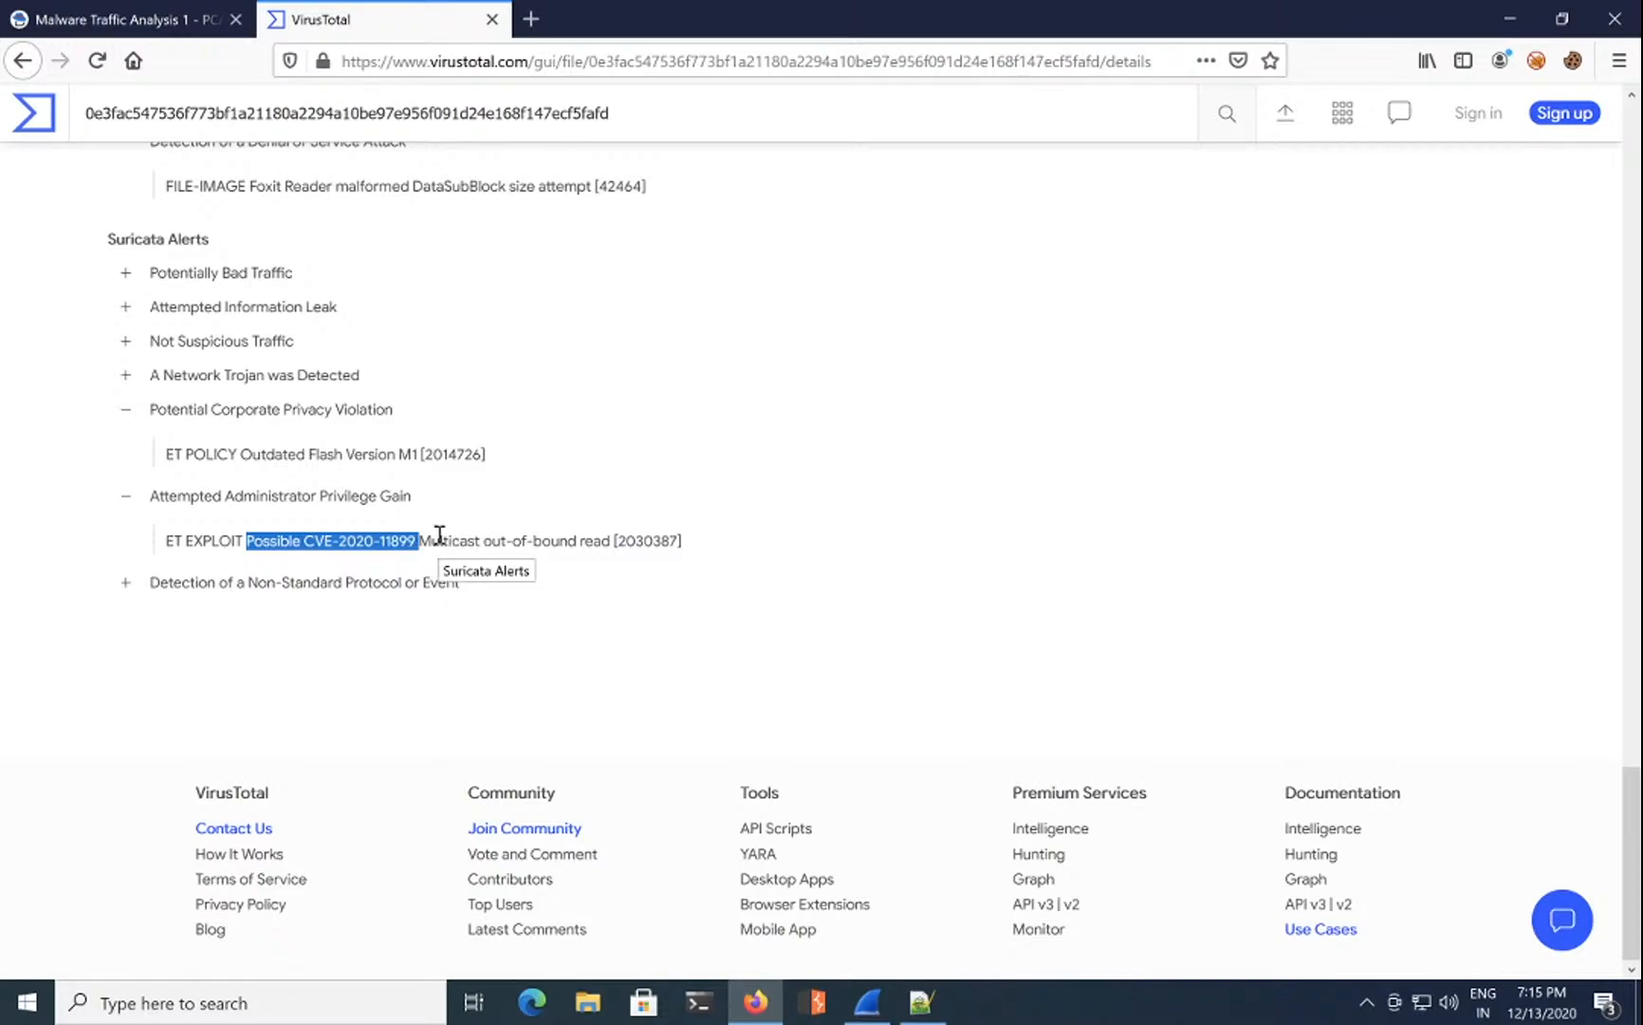
double_click(322, 534)
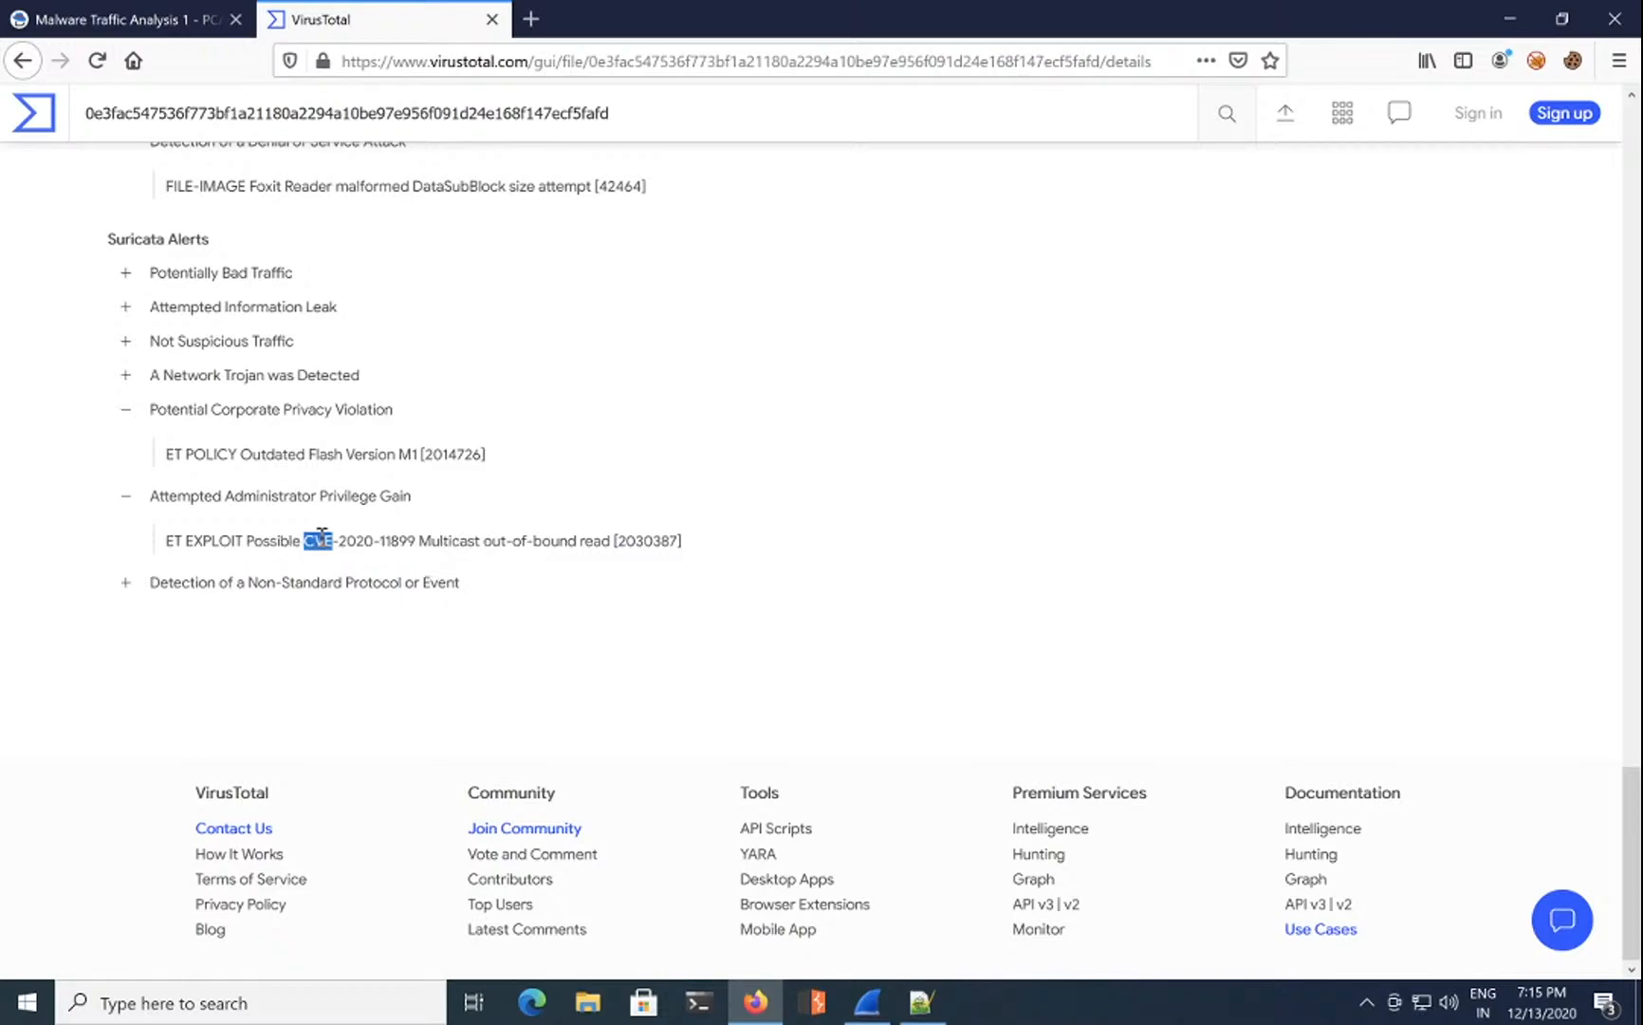
Step: Copy the CVE-2020-11899 identifier and go back to the Malware Traffic Analysis 1 tab
click(127, 585)
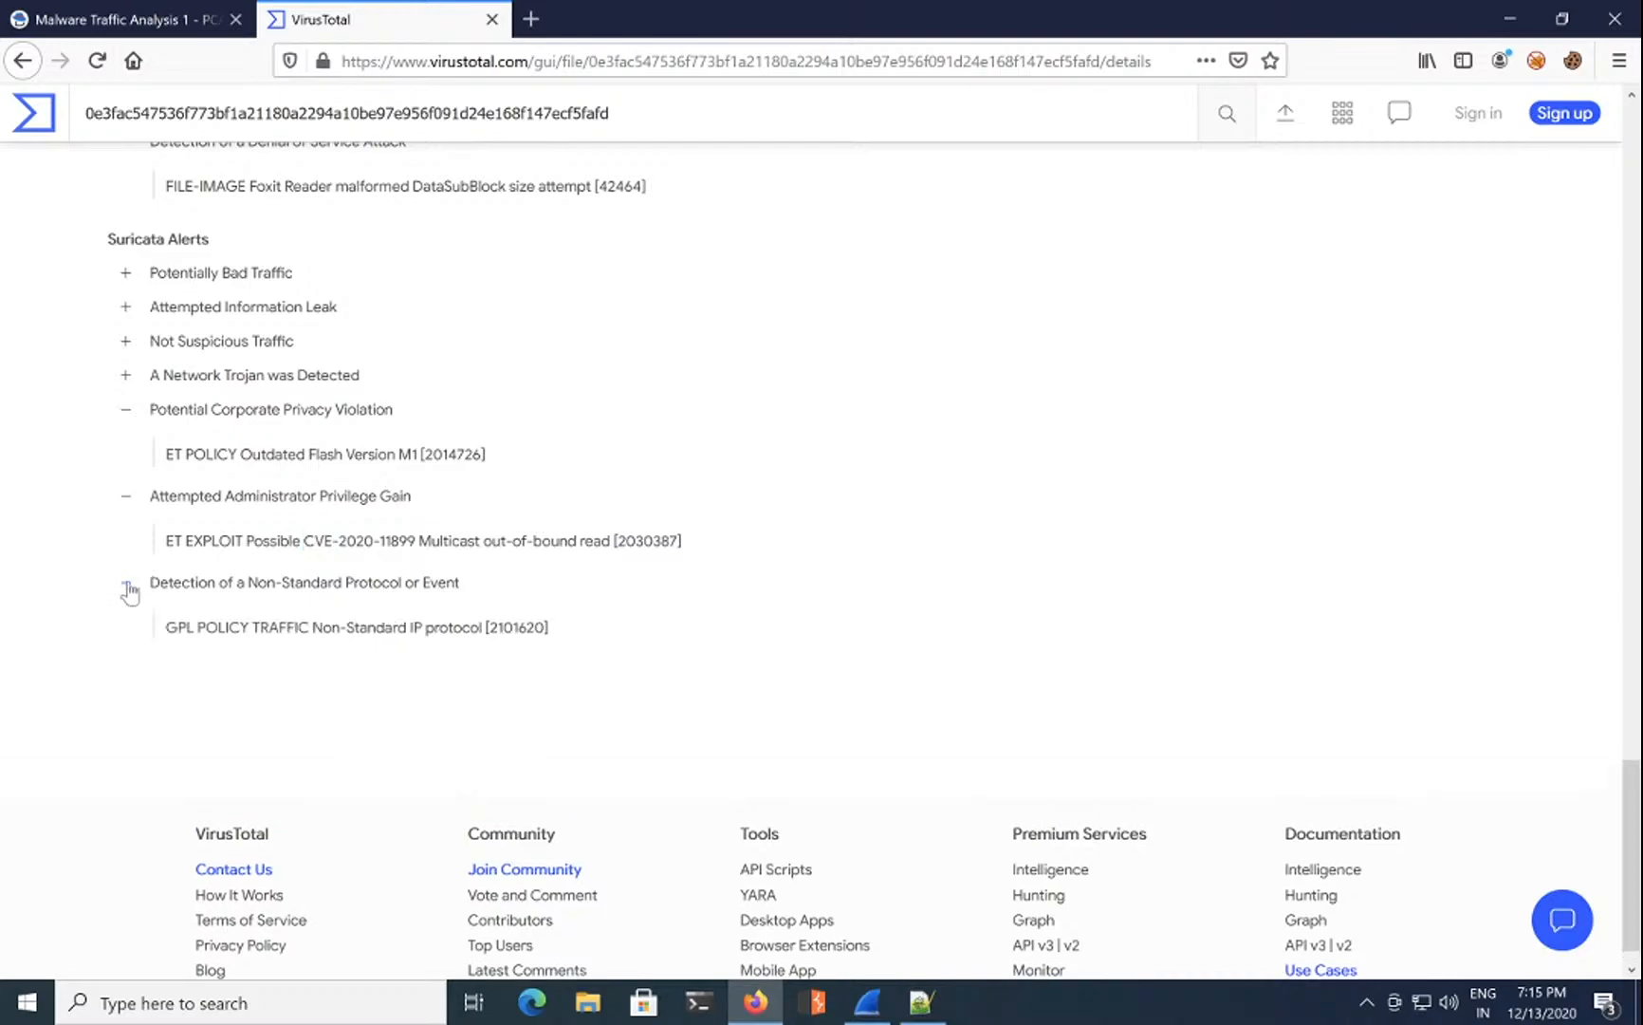
drag(314, 536, 418, 539)
right_click(399, 539)
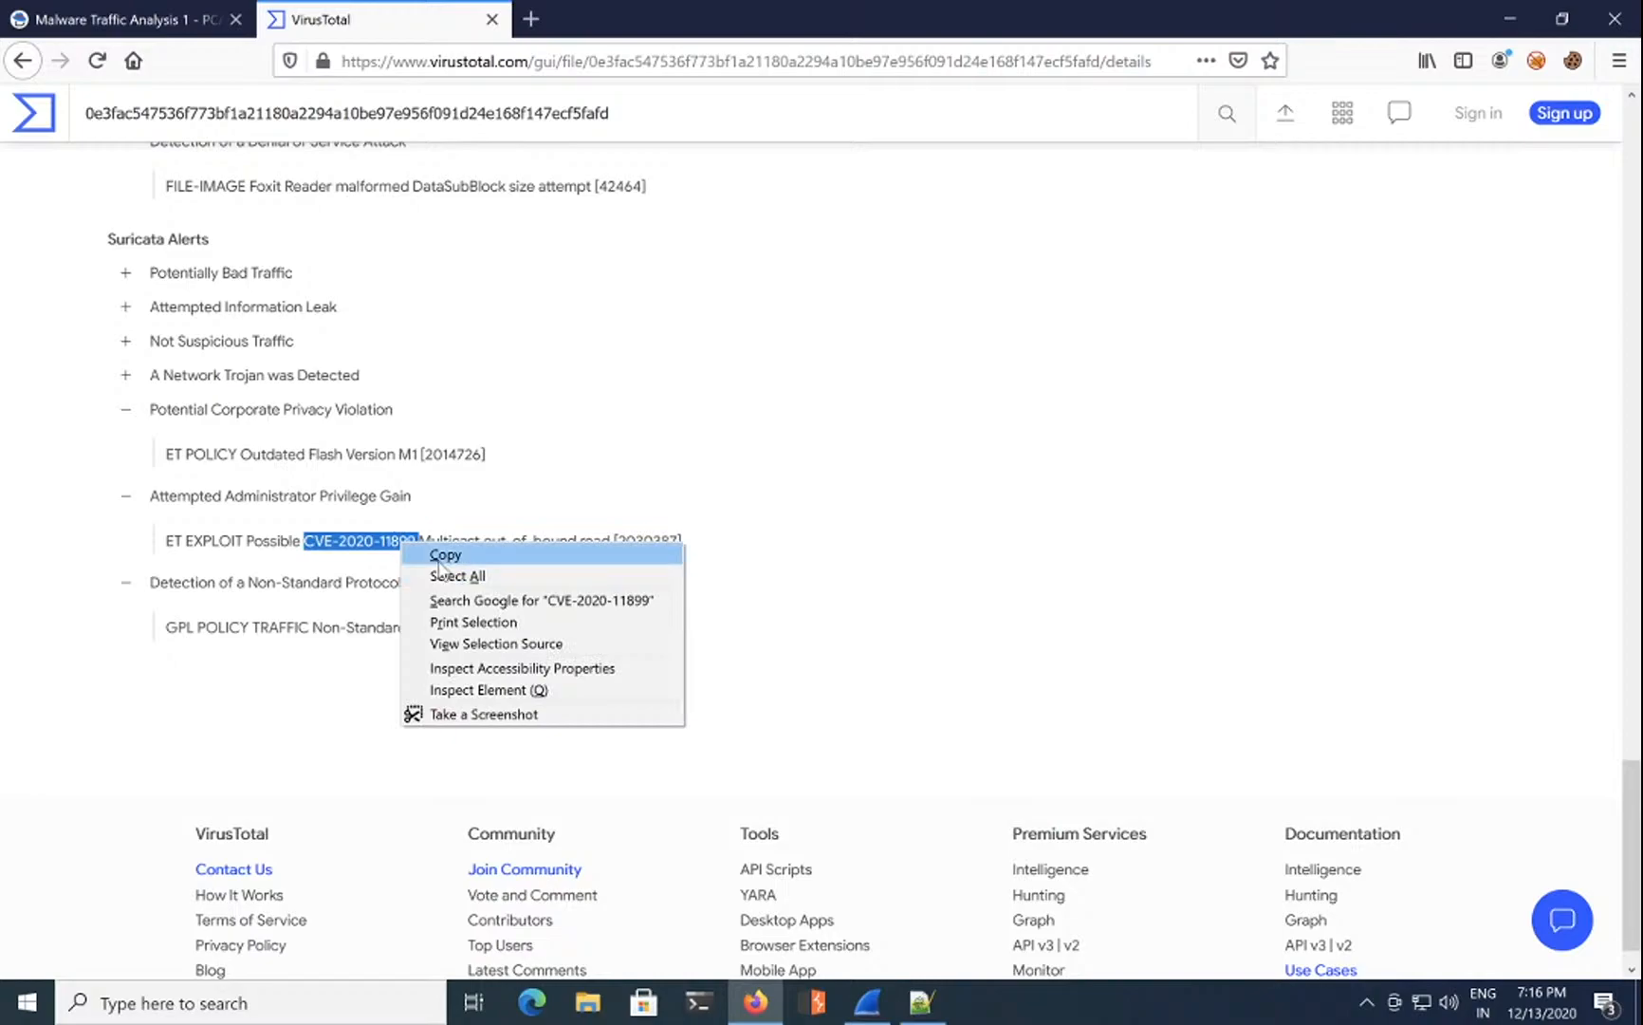
click(442, 555)
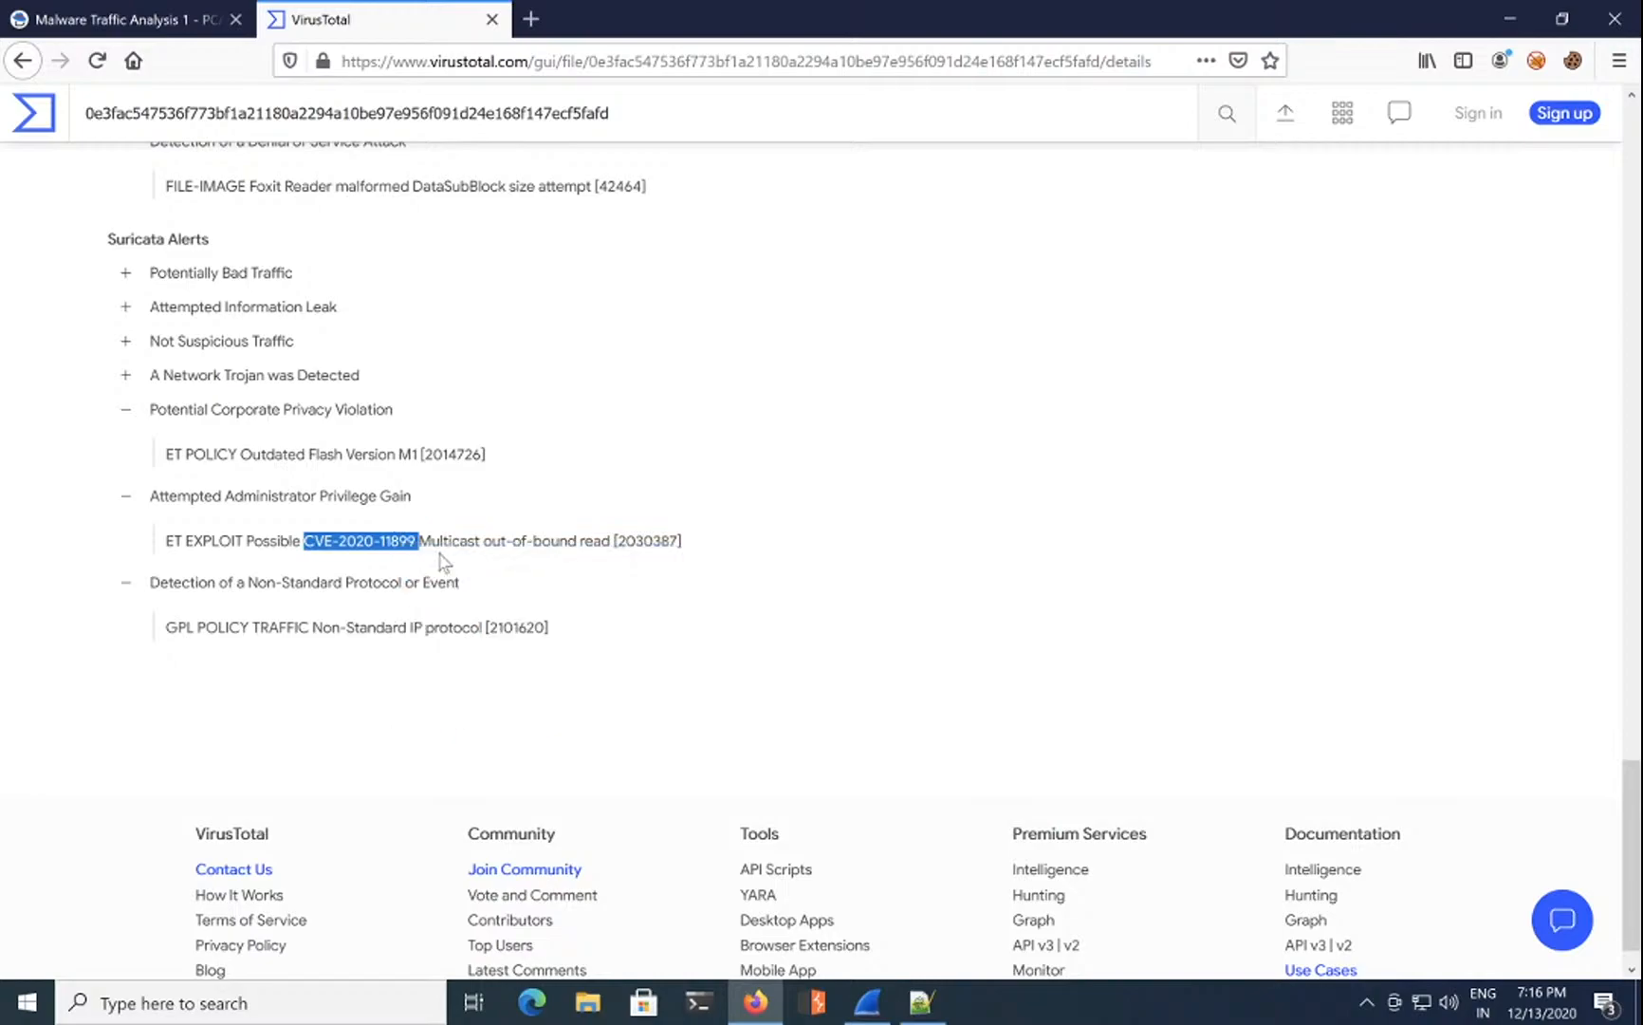
click(141, 36)
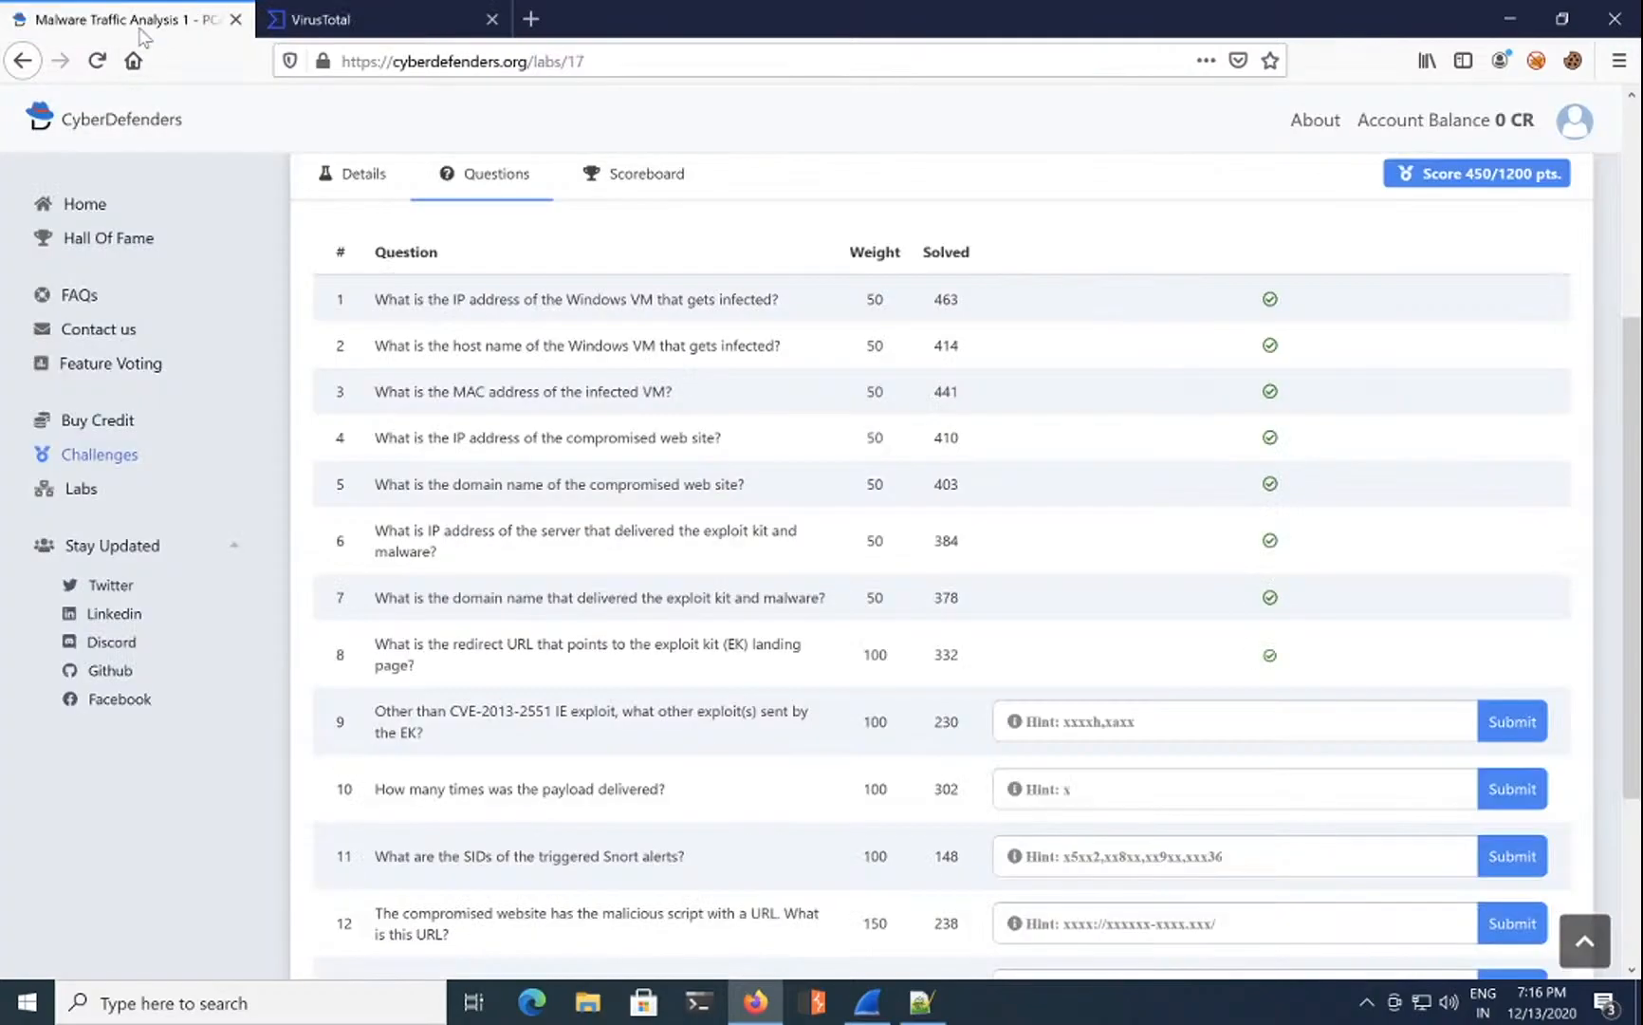
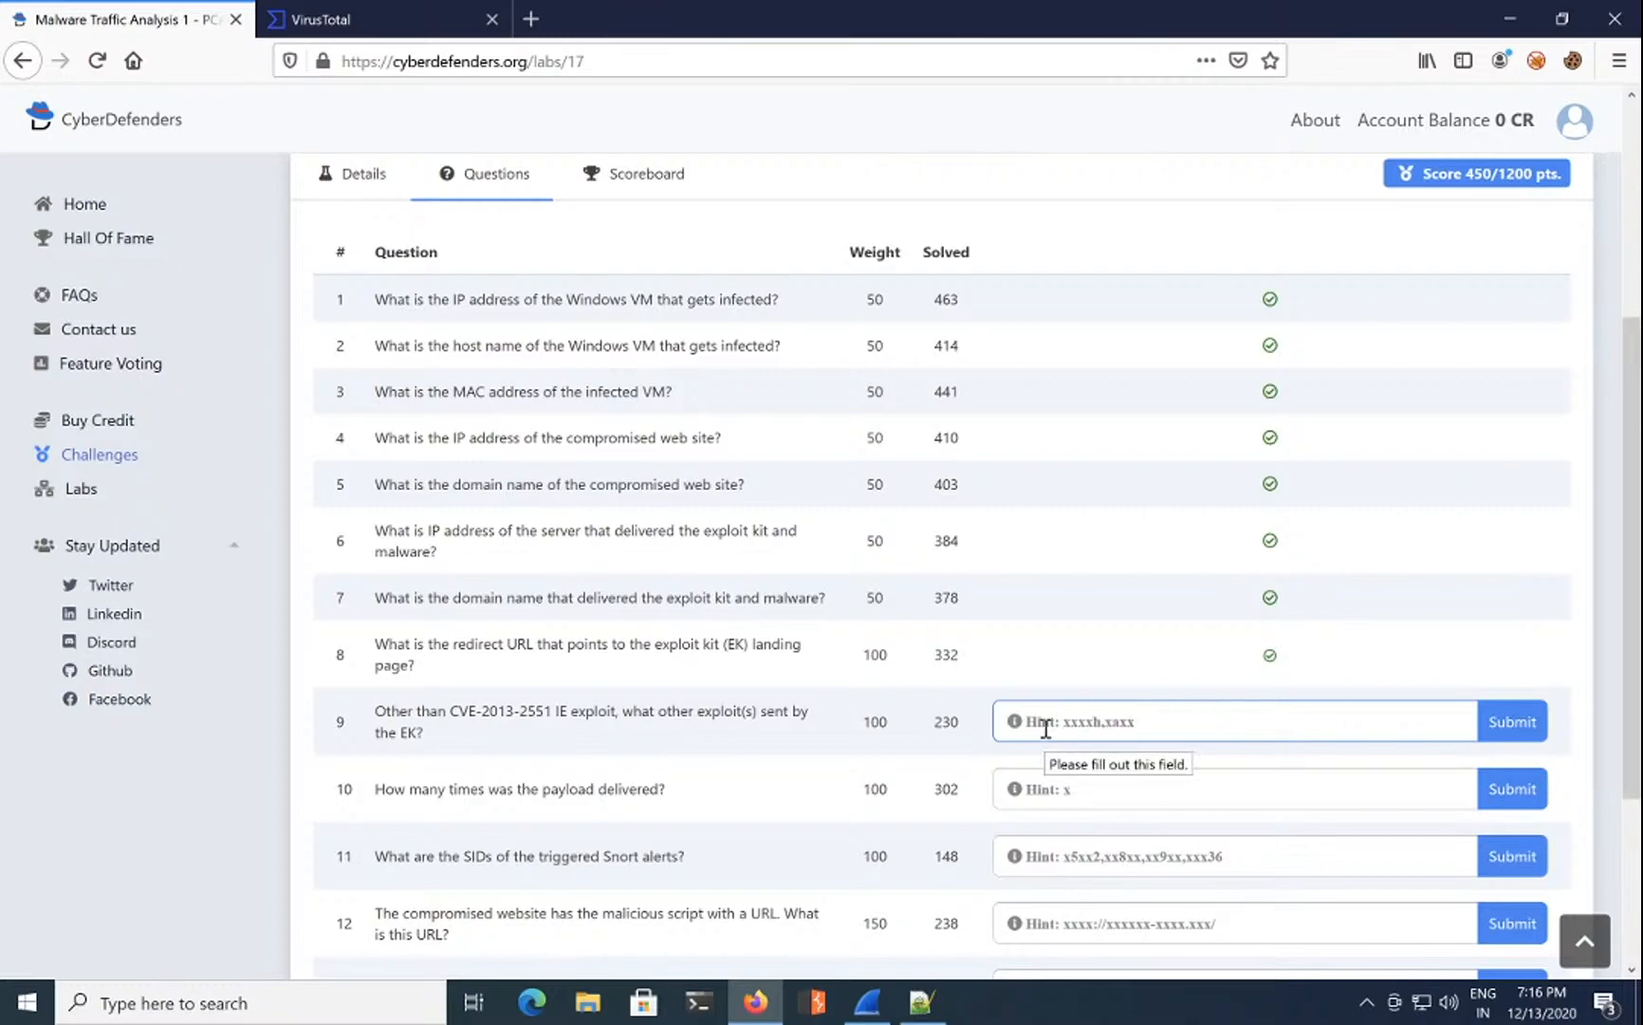
Step: Read question 9 on exploits besides CVE-2013-2551, then switch to the mta1.pcap capture in Wireshark
scroll(1045, 728, down, 3)
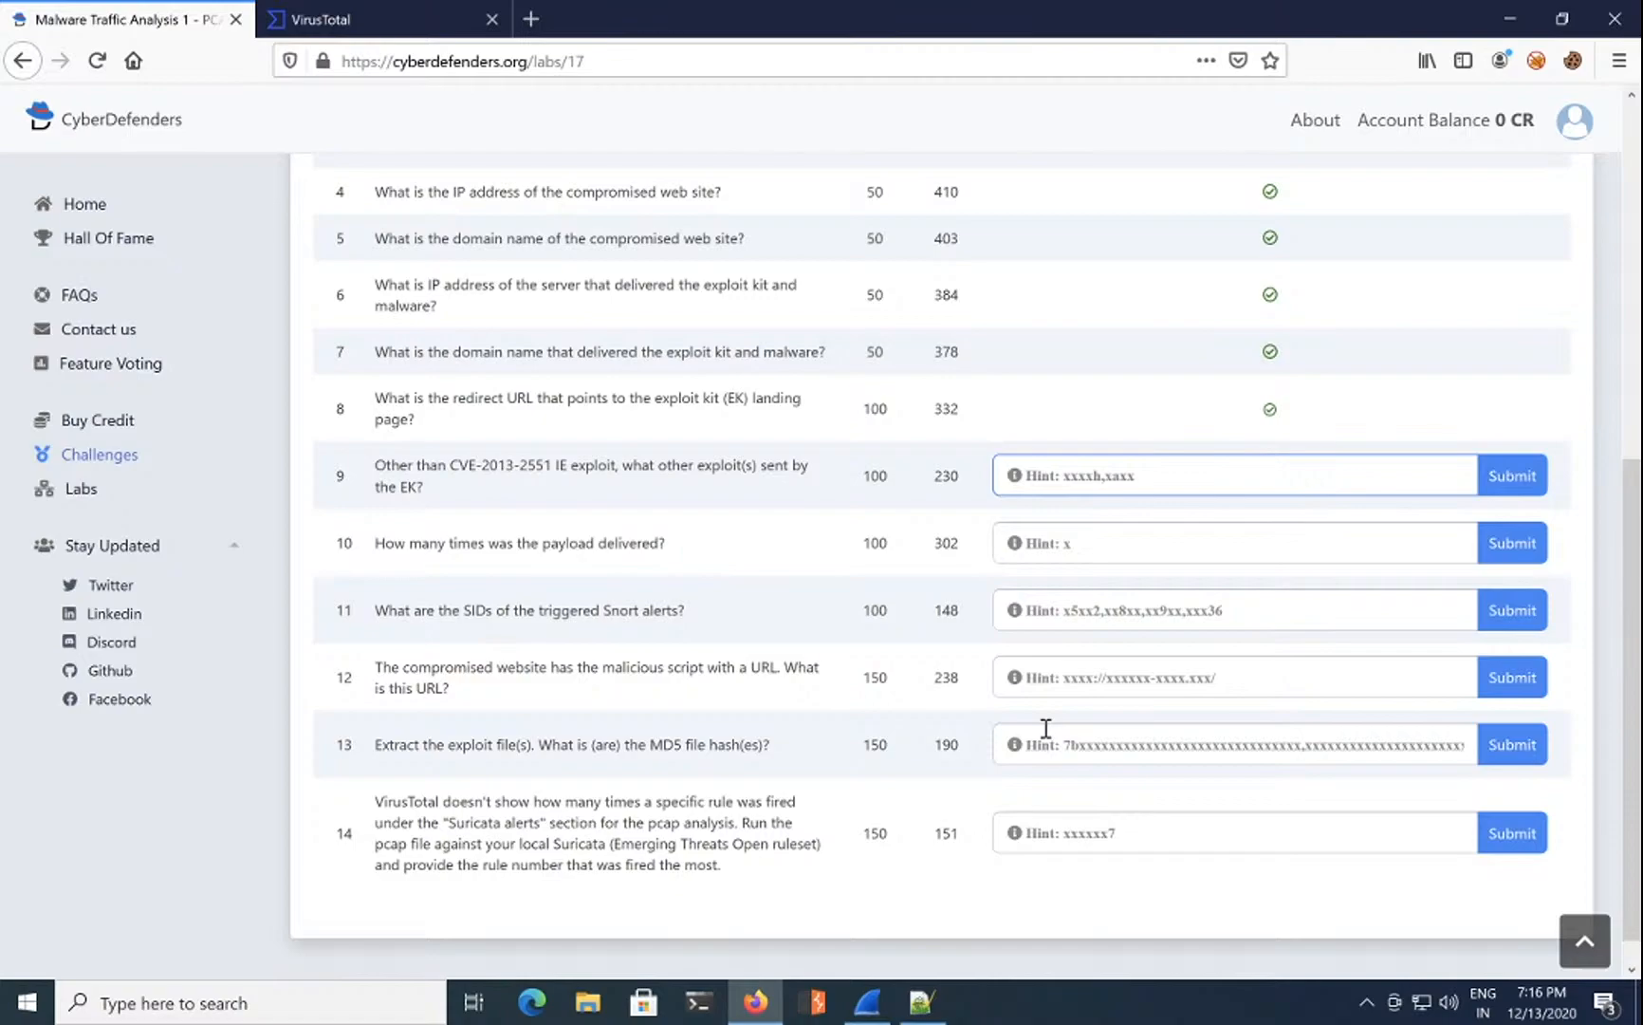
scroll(1045, 728, up, 2)
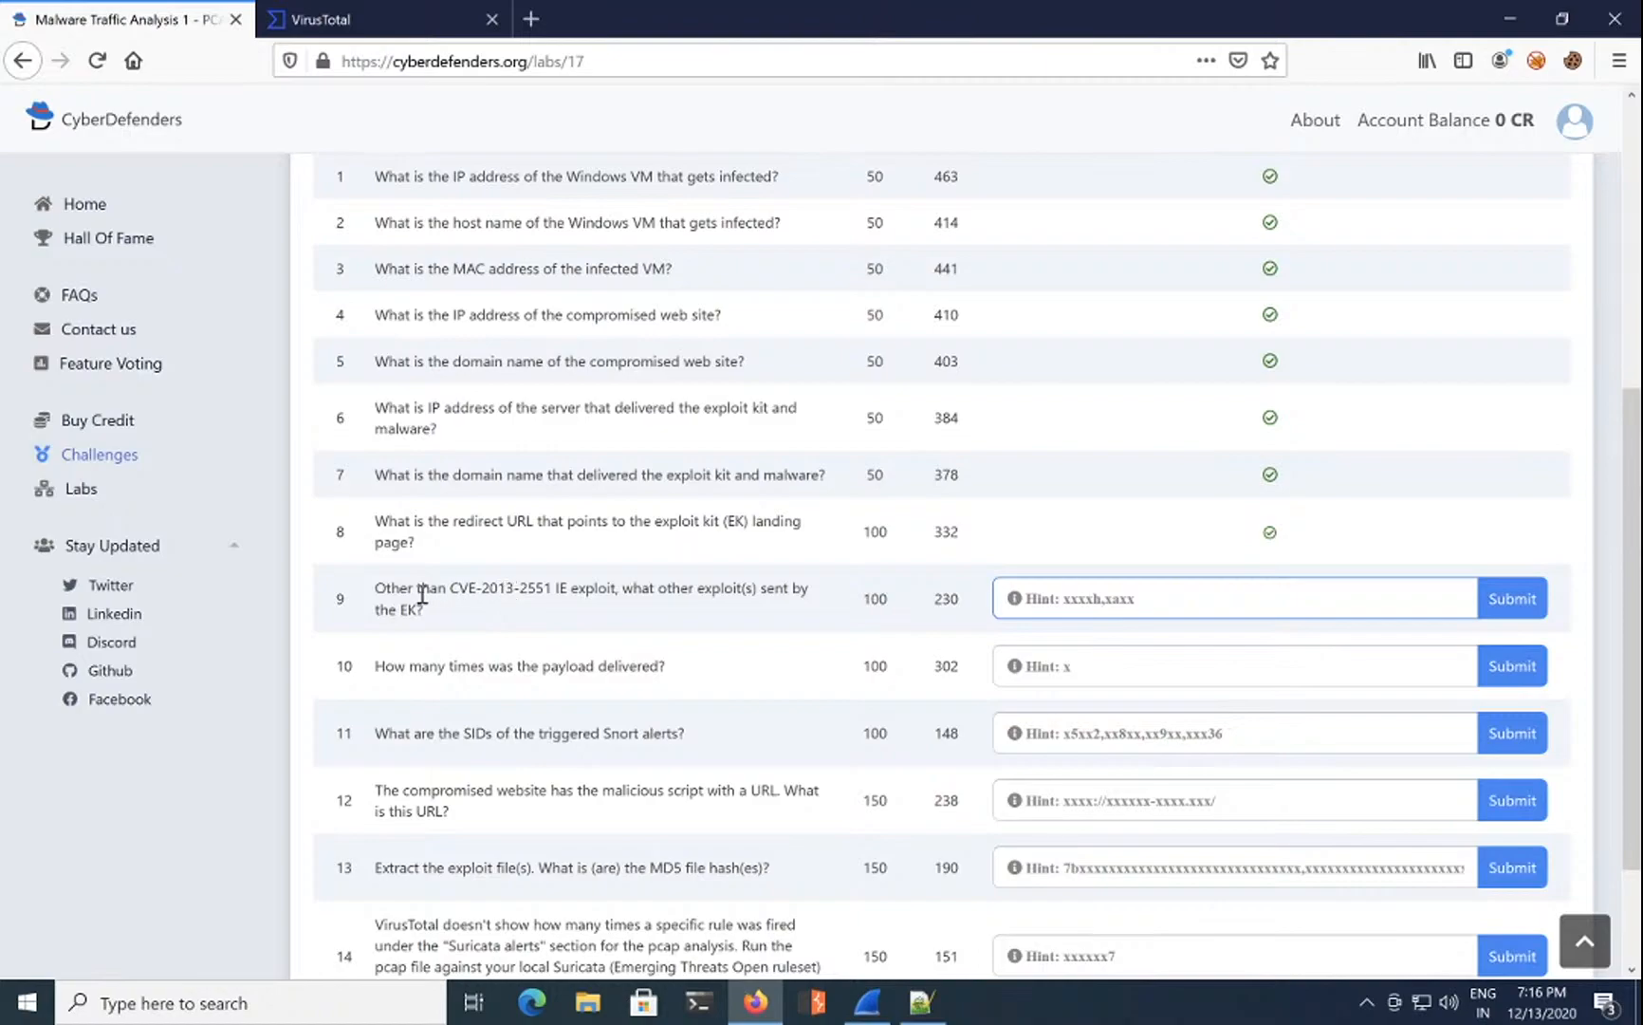
click(480, 590)
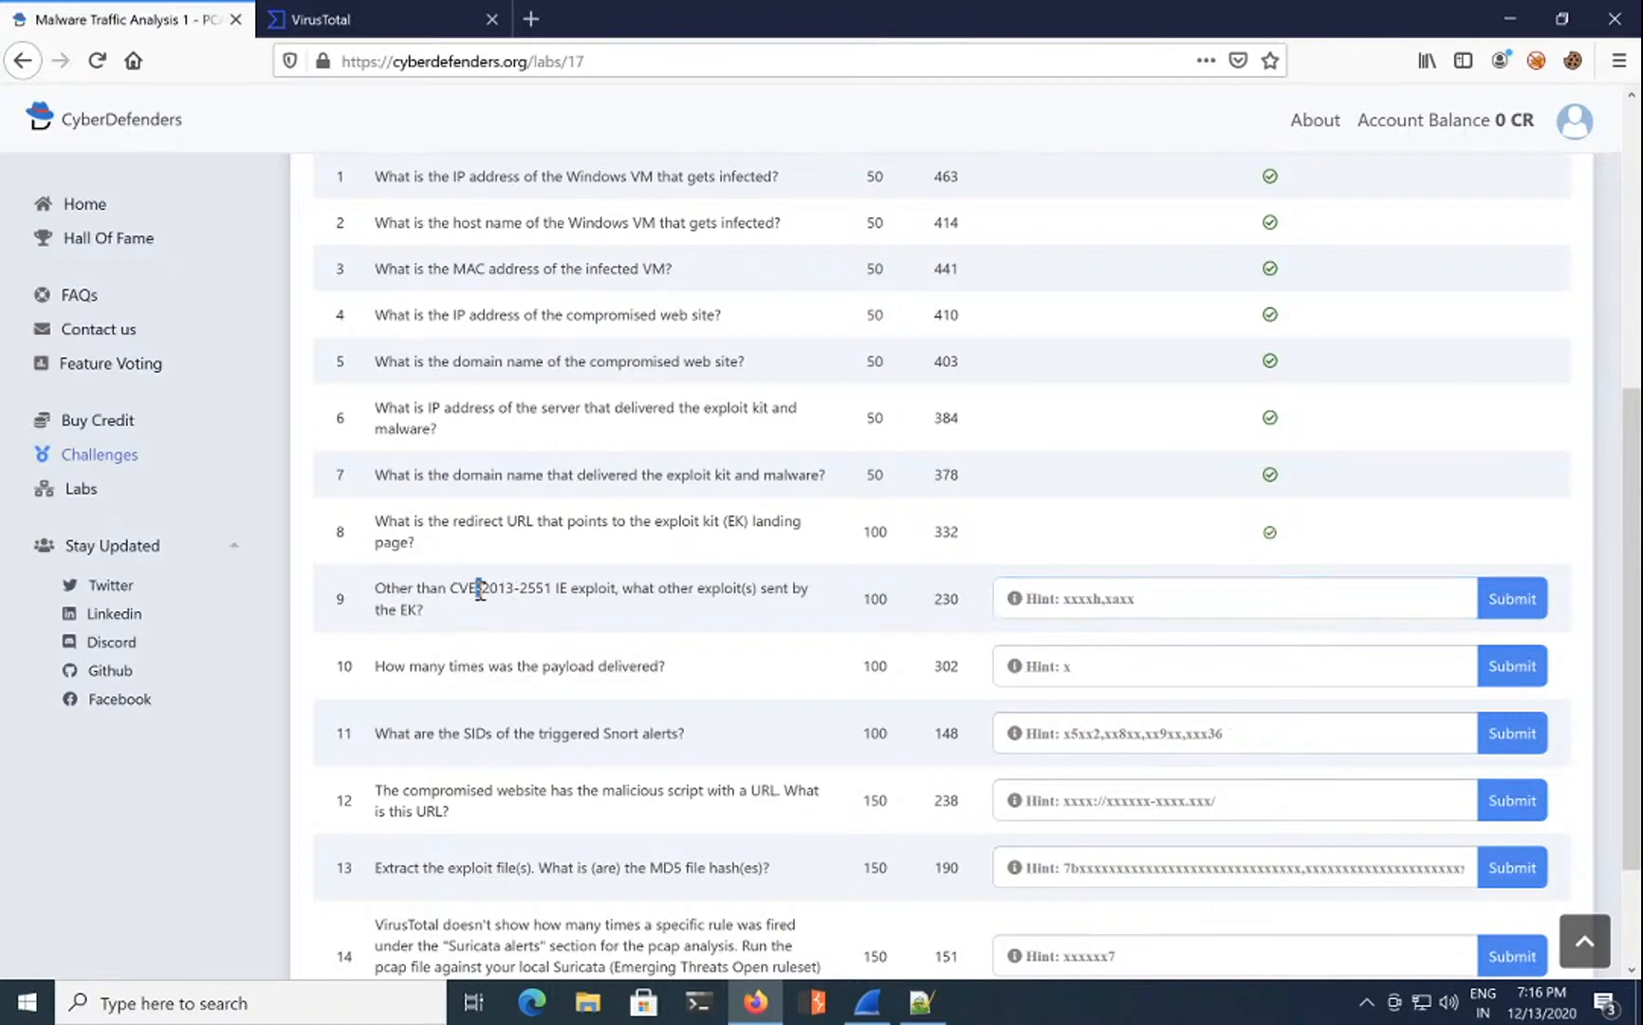
double_click(553, 588)
click(575, 588)
double_click(581, 589)
double_click(645, 590)
click(1064, 598)
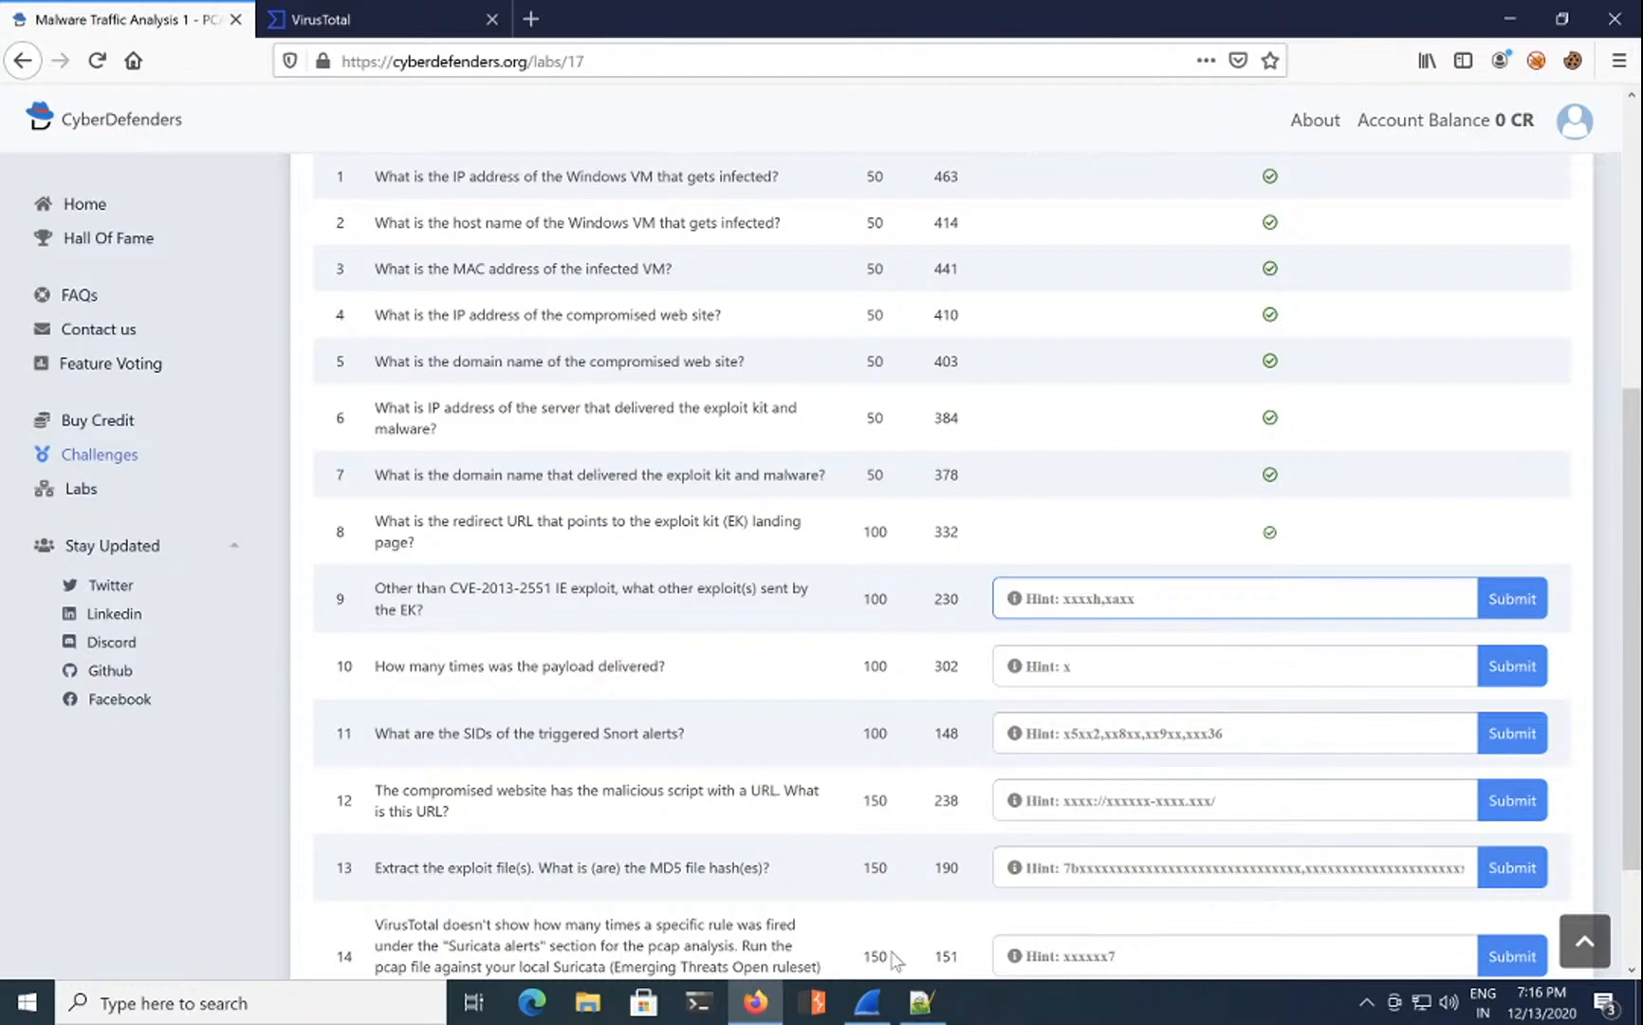
click(867, 1002)
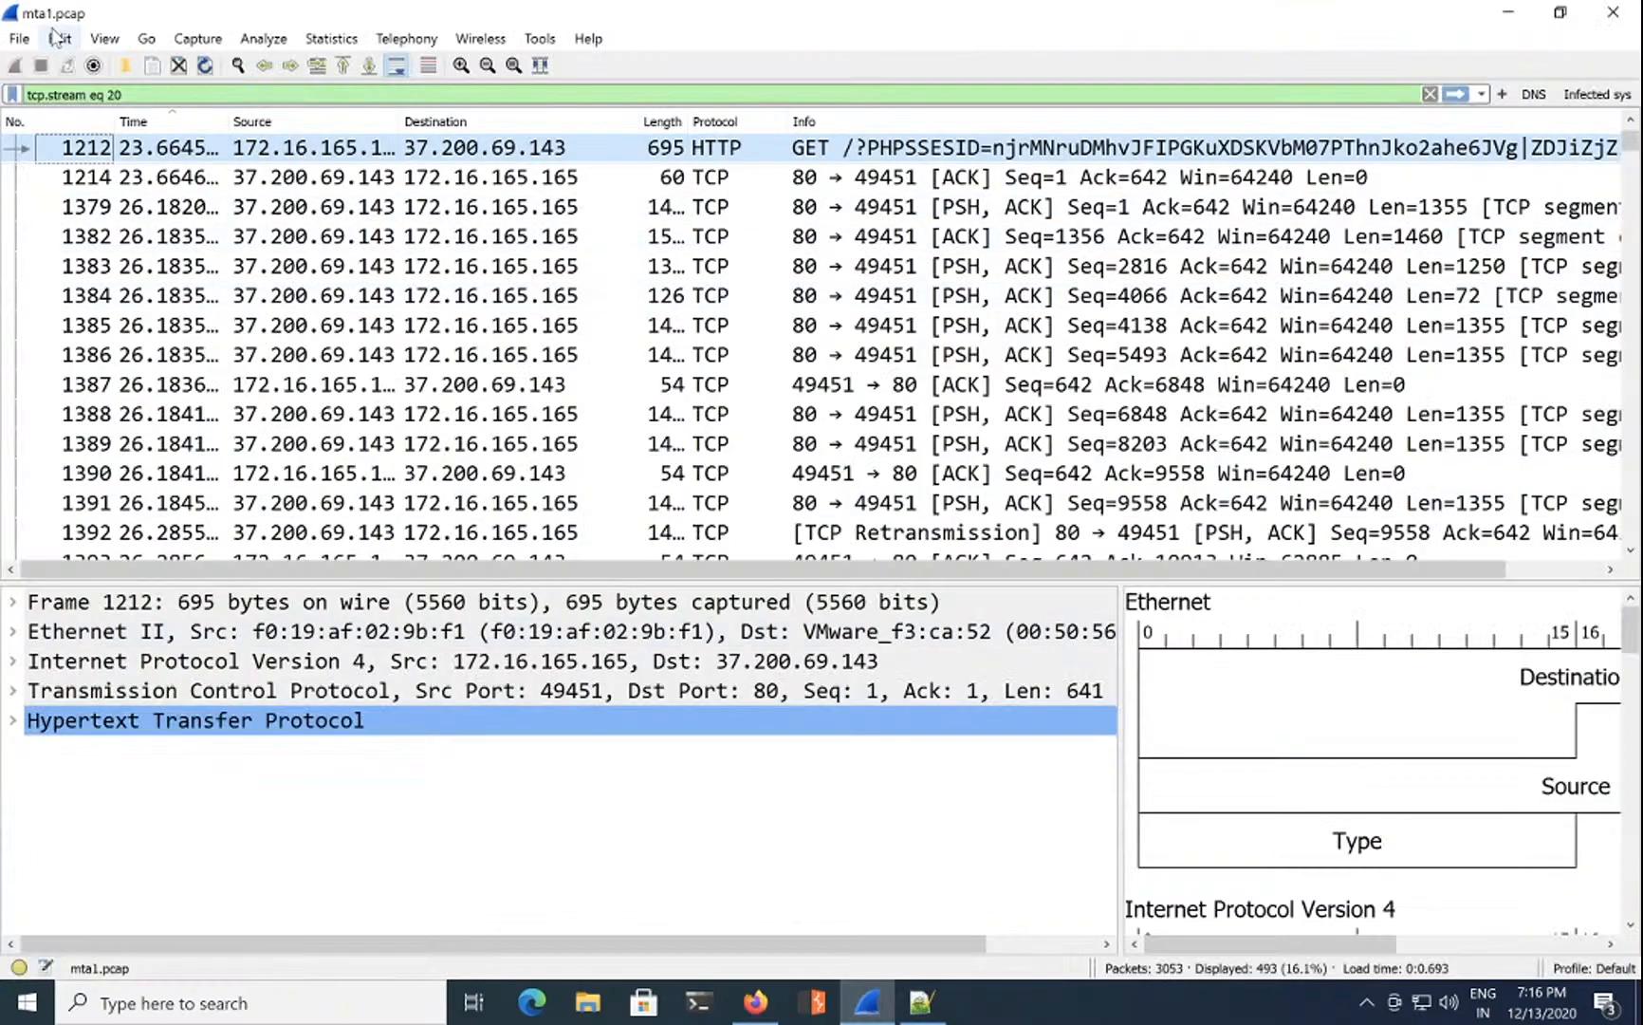
Step: Sort the HTTP objects by content type and check the java-archive (2489) and shockwave-flash (2394) entries
click(19, 38)
mouse_move(171, 392)
click(386, 415)
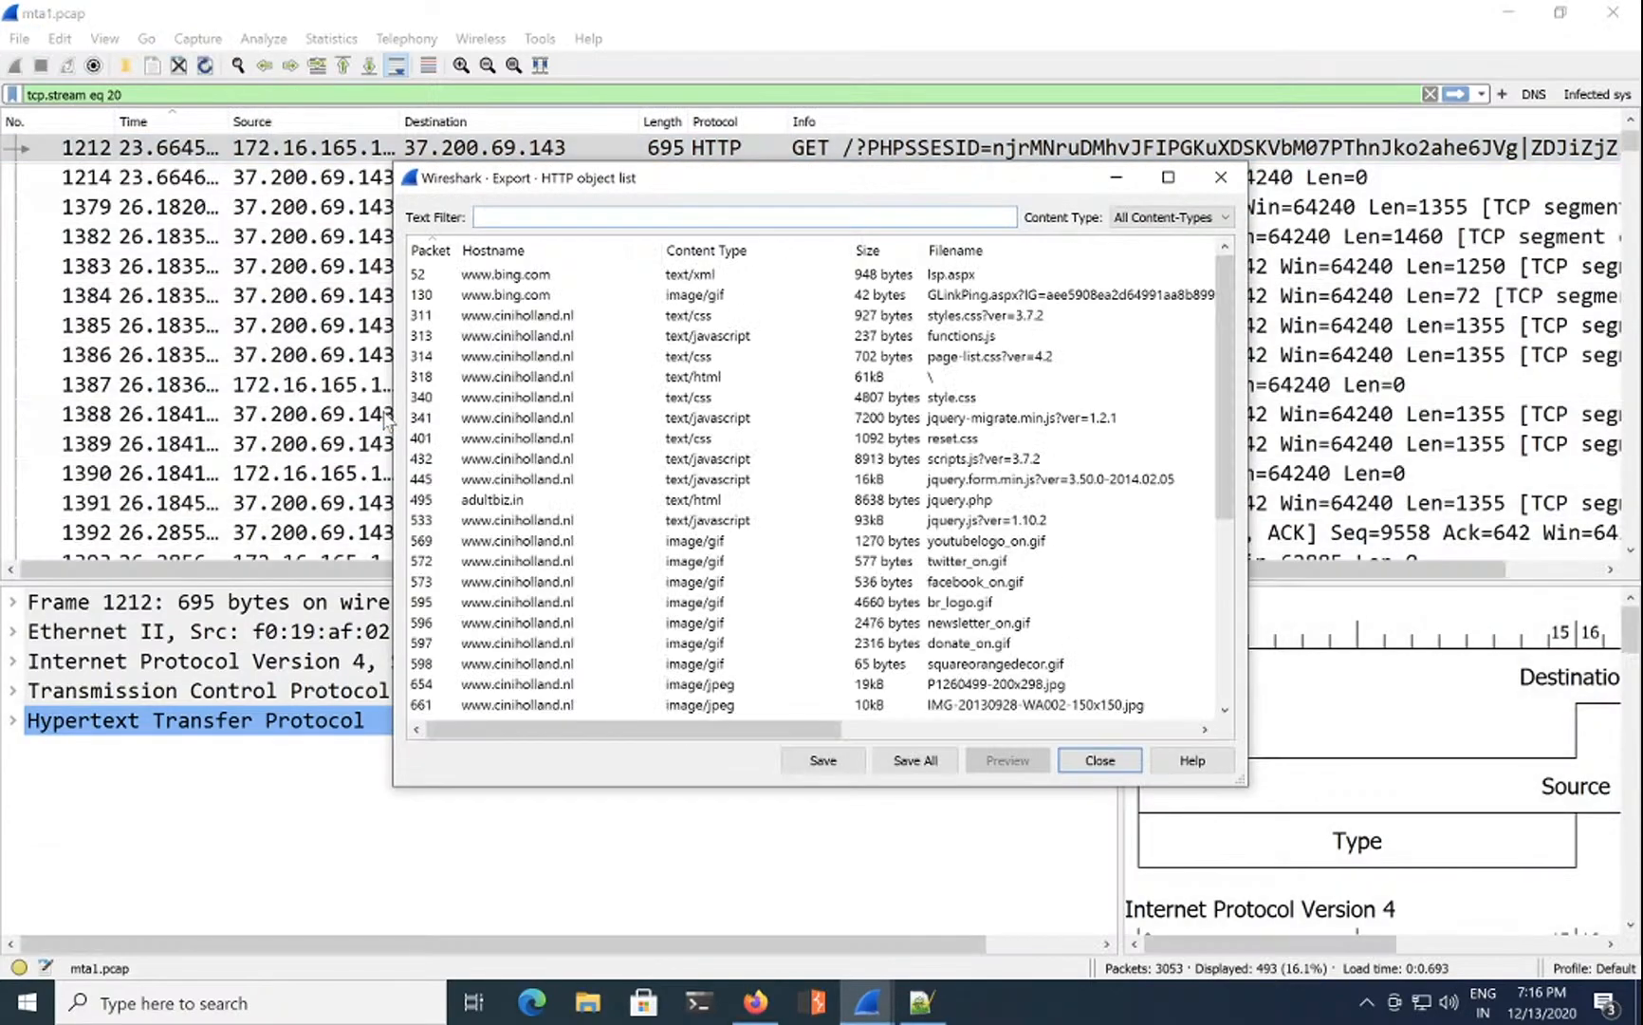
click(704, 251)
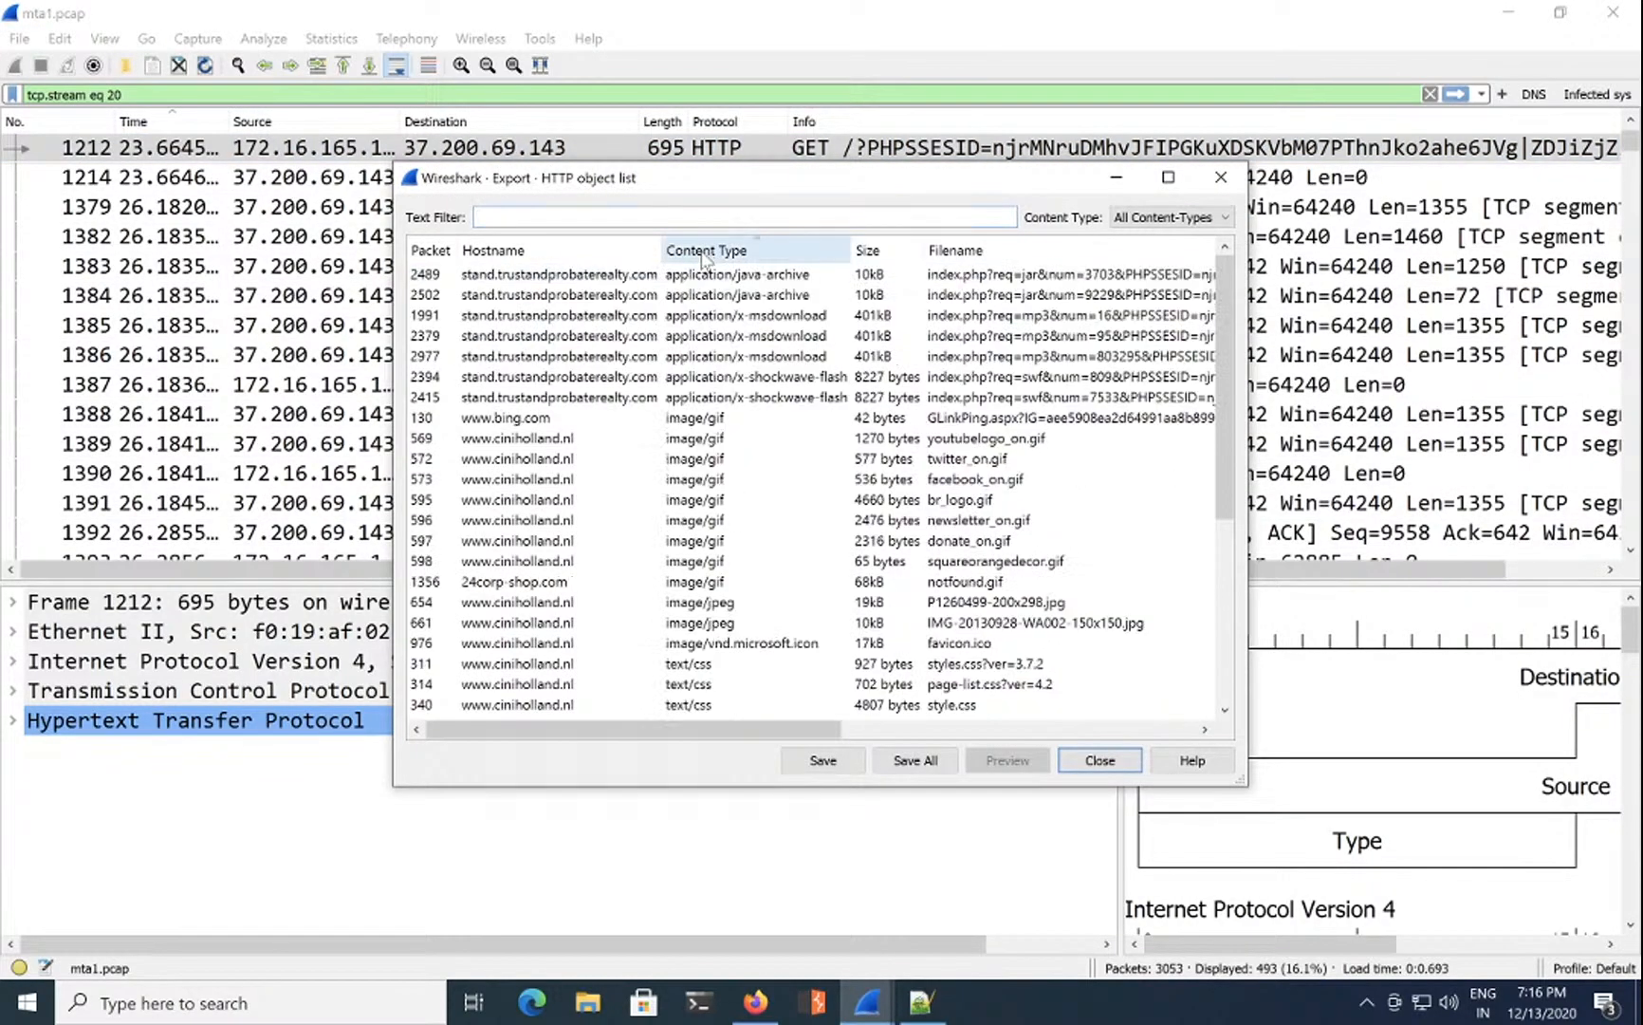
click(737, 275)
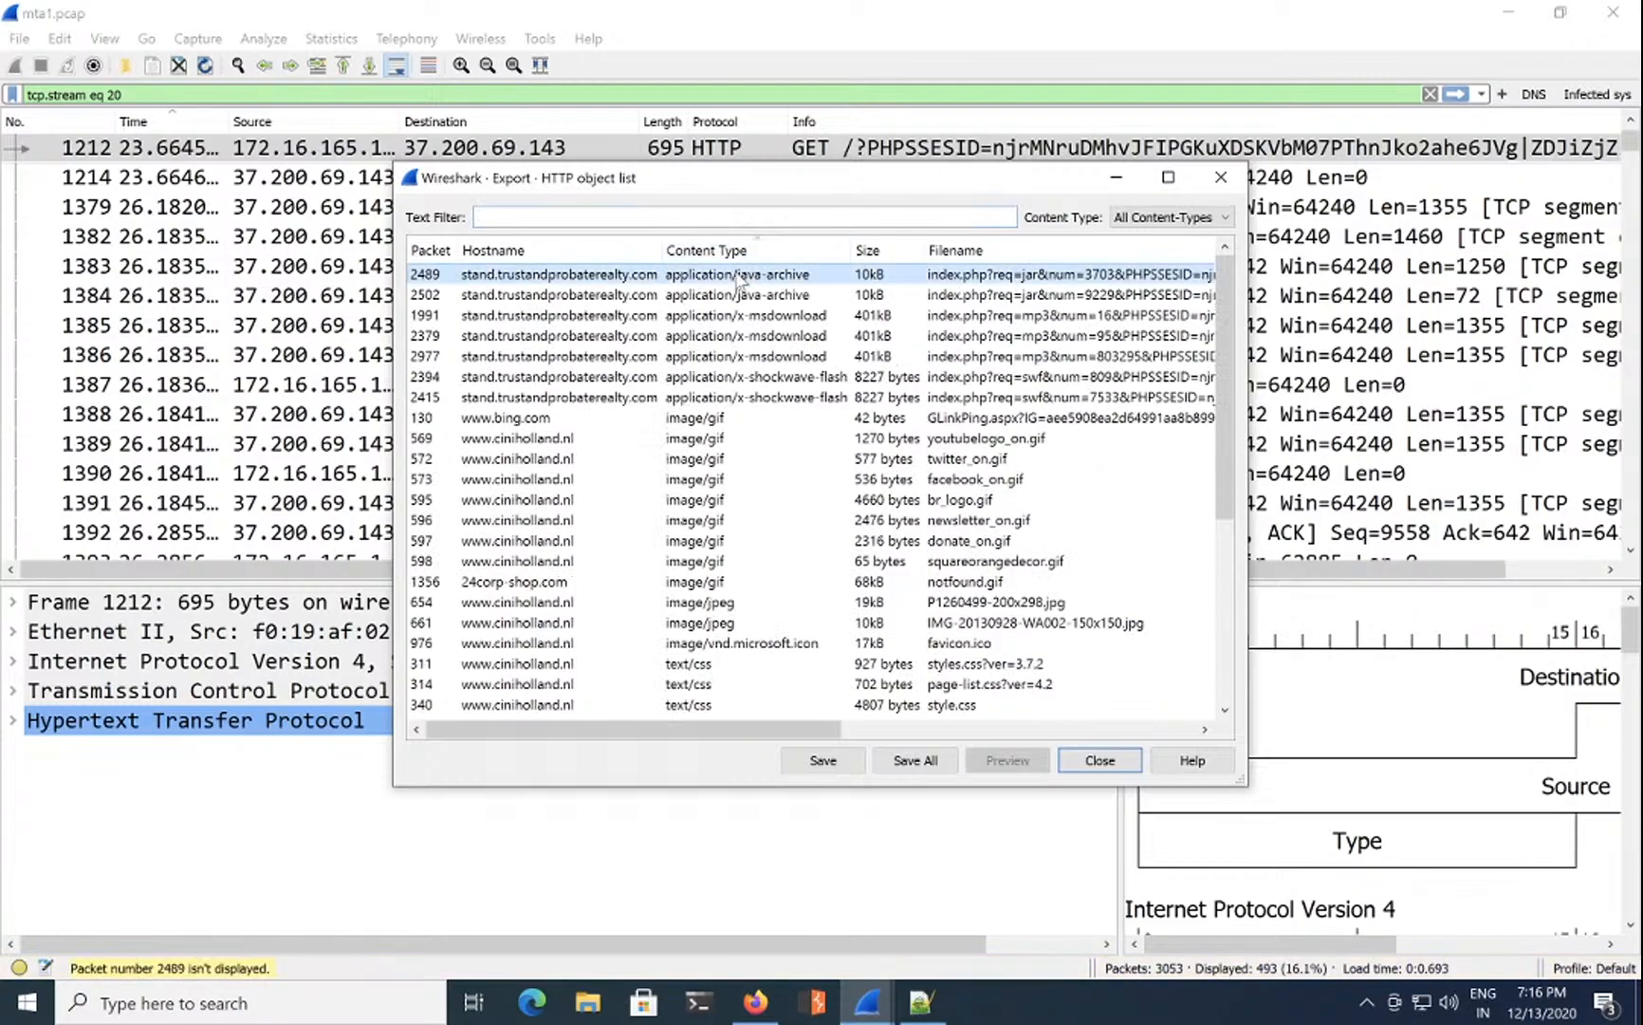
click(784, 378)
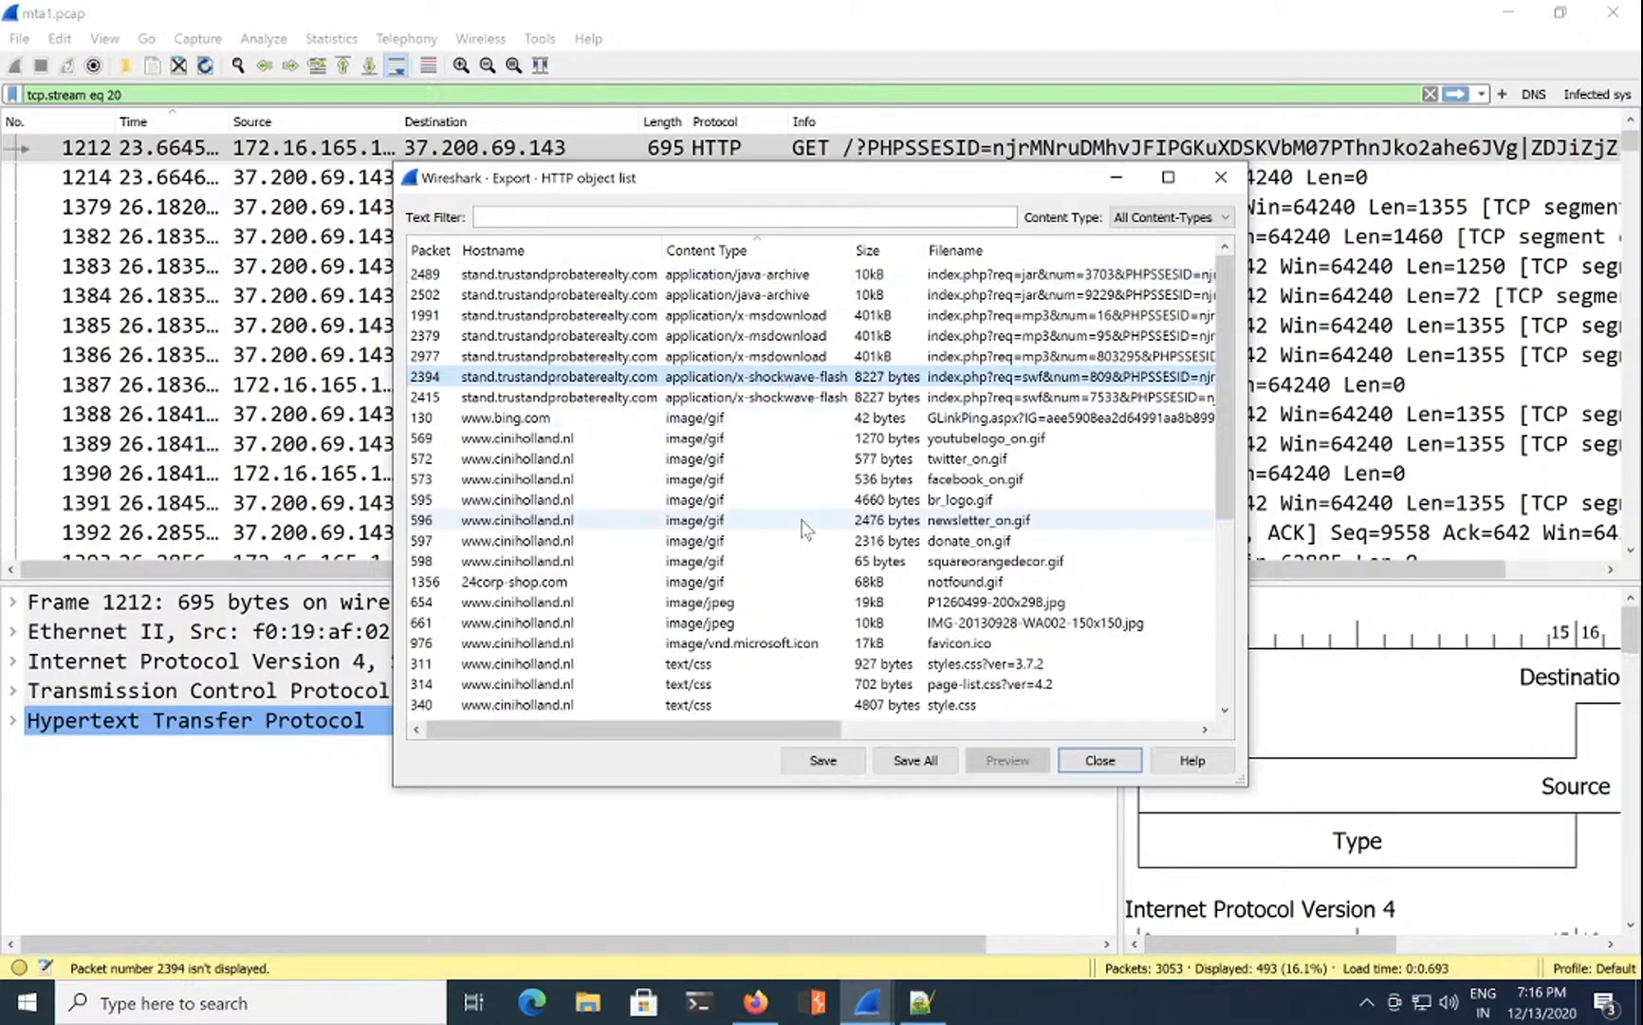
scroll(802, 526, down, 5)
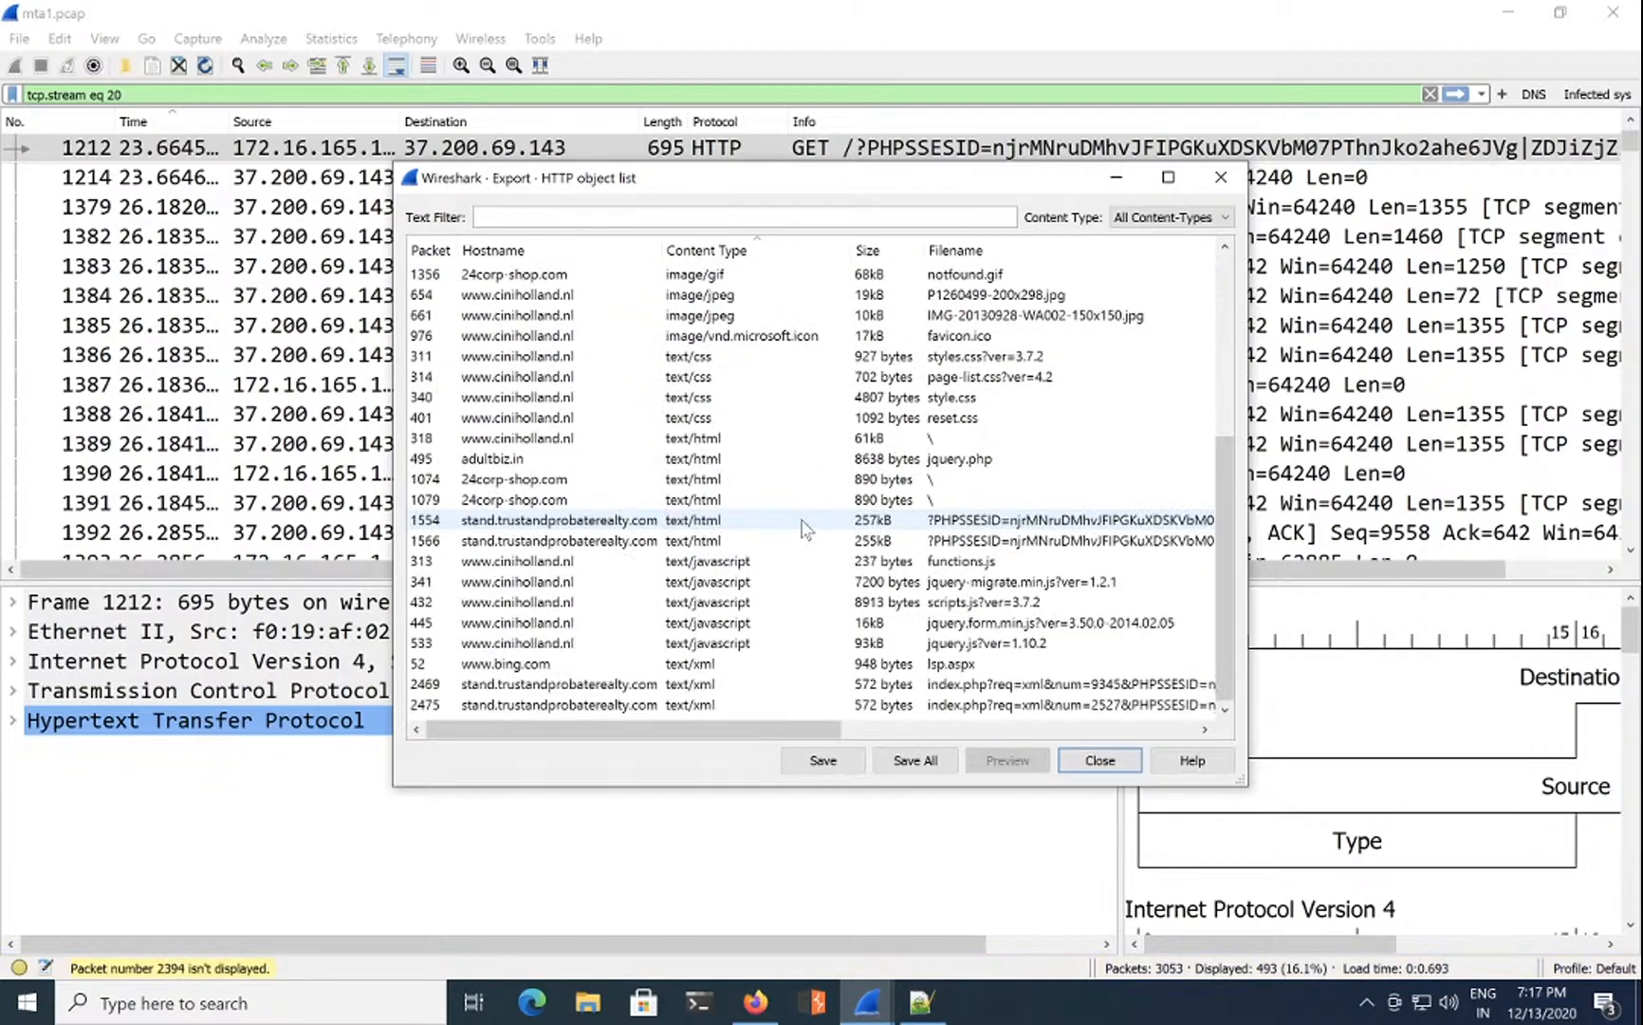
click(1100, 762)
click(755, 1002)
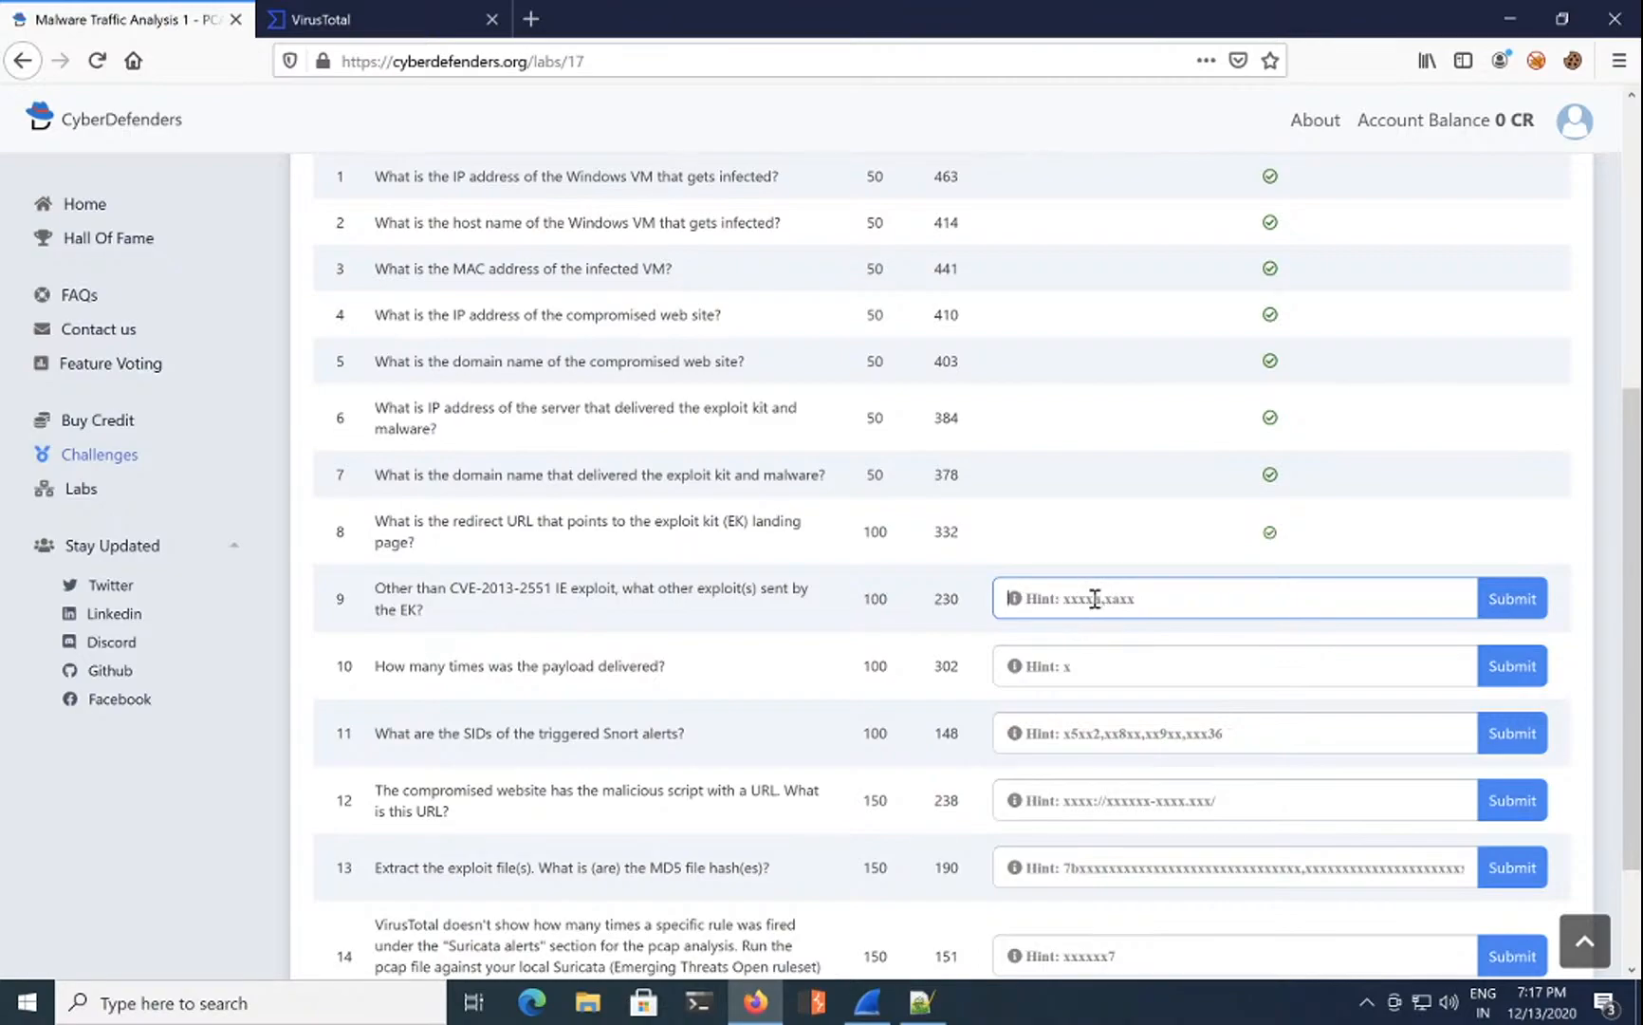
Step: Submit flash,java for question 9 and note 'flash, java' on line 10 of the Notepad++ notes
text(flash,java)
click(1497, 599)
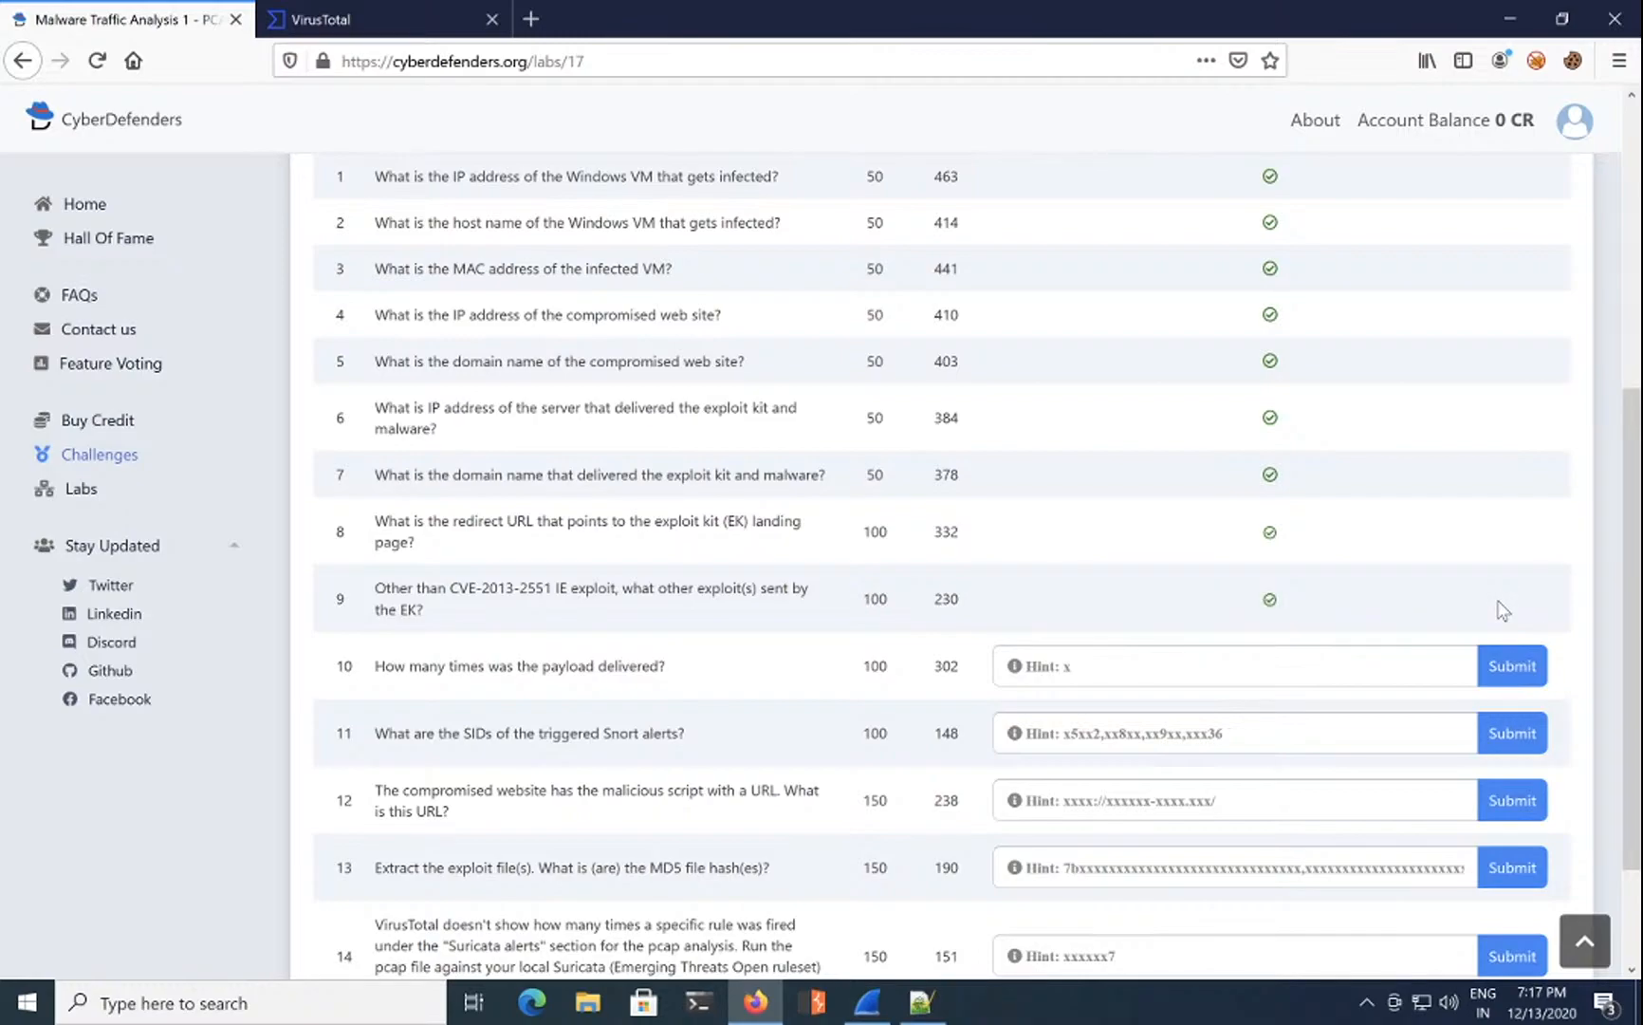
click(920, 1001)
key(Return)
text(f)
key(Escape)
text(lsa)
key(BackSpace)
key(BackSpace)
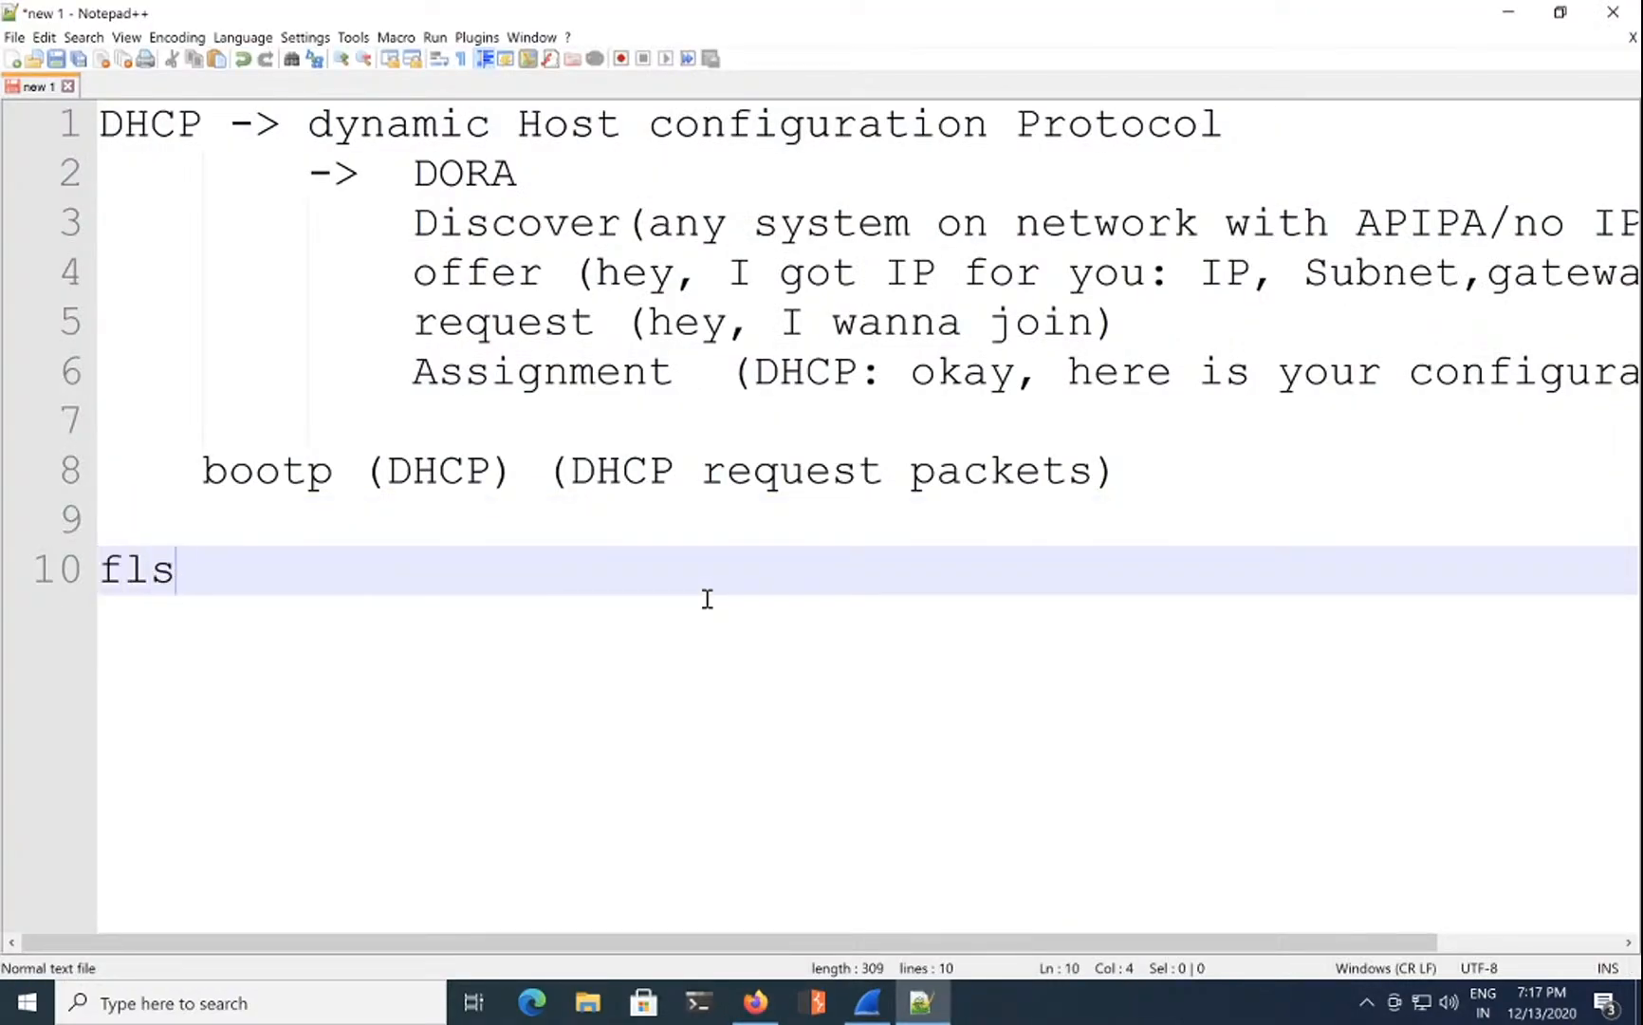
text(ash ,)
key(BackSpace)
key(BackSpace)
text(, java)
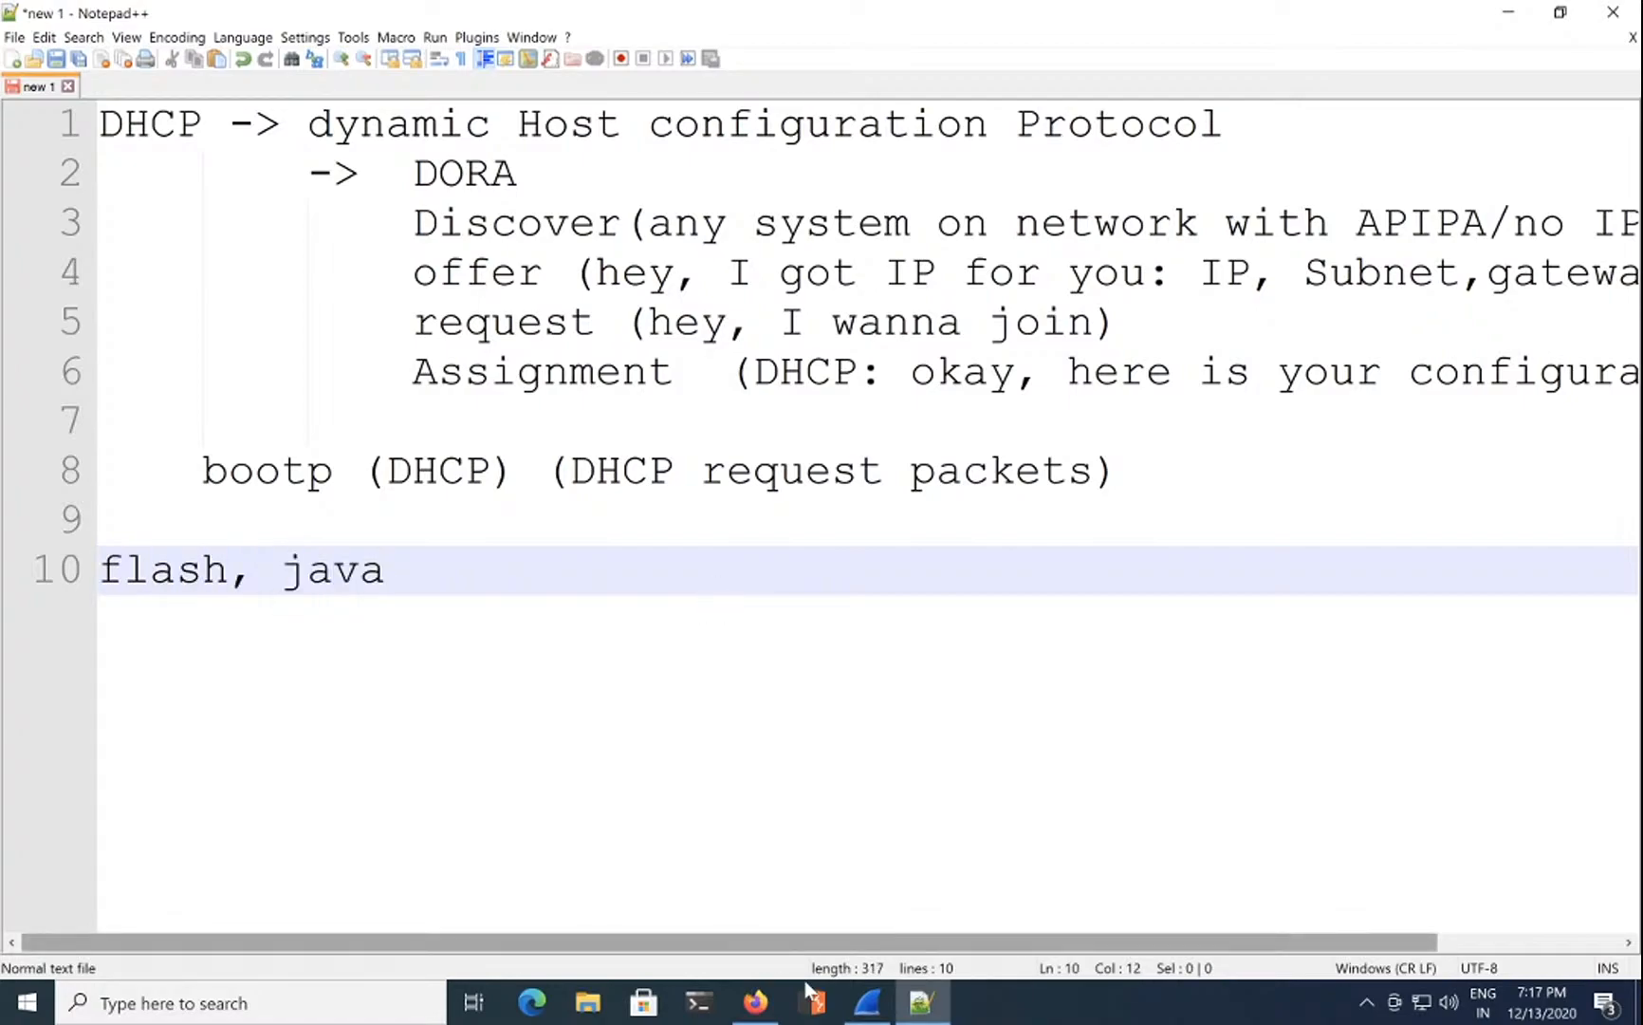
click(868, 1006)
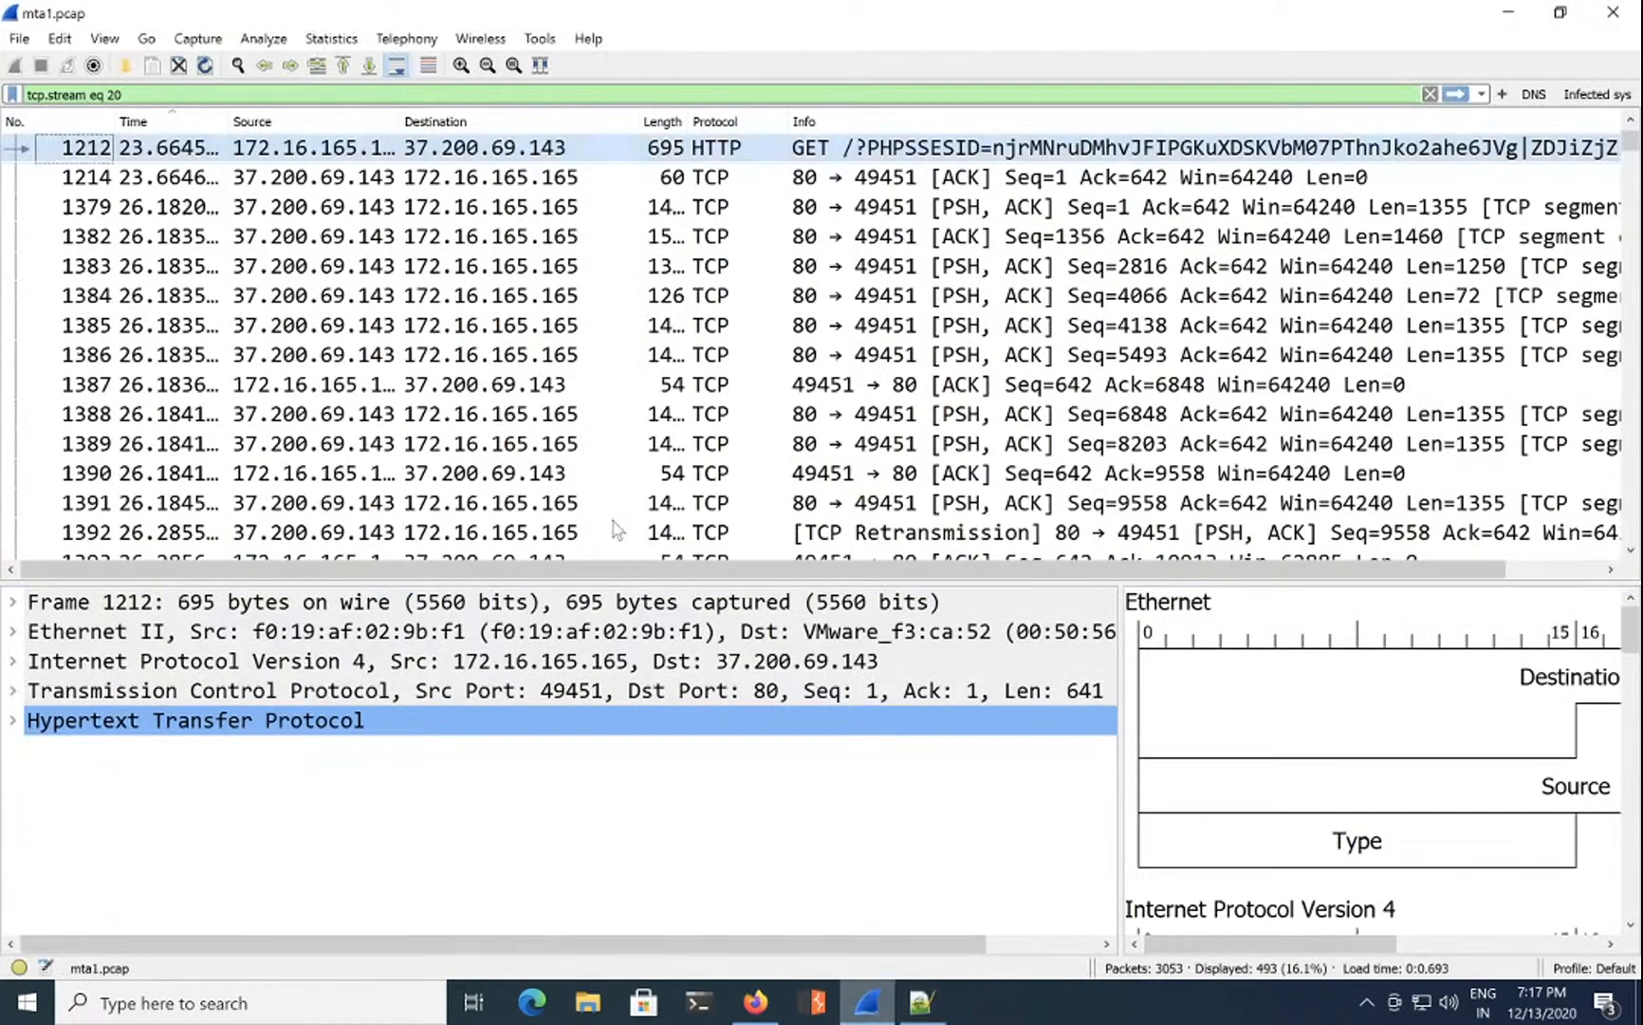
Step: Reopen the HTTP object list sorted by content type and select the java-archive and shockwave-flash objects
click(19, 38)
mouse_move(280, 395)
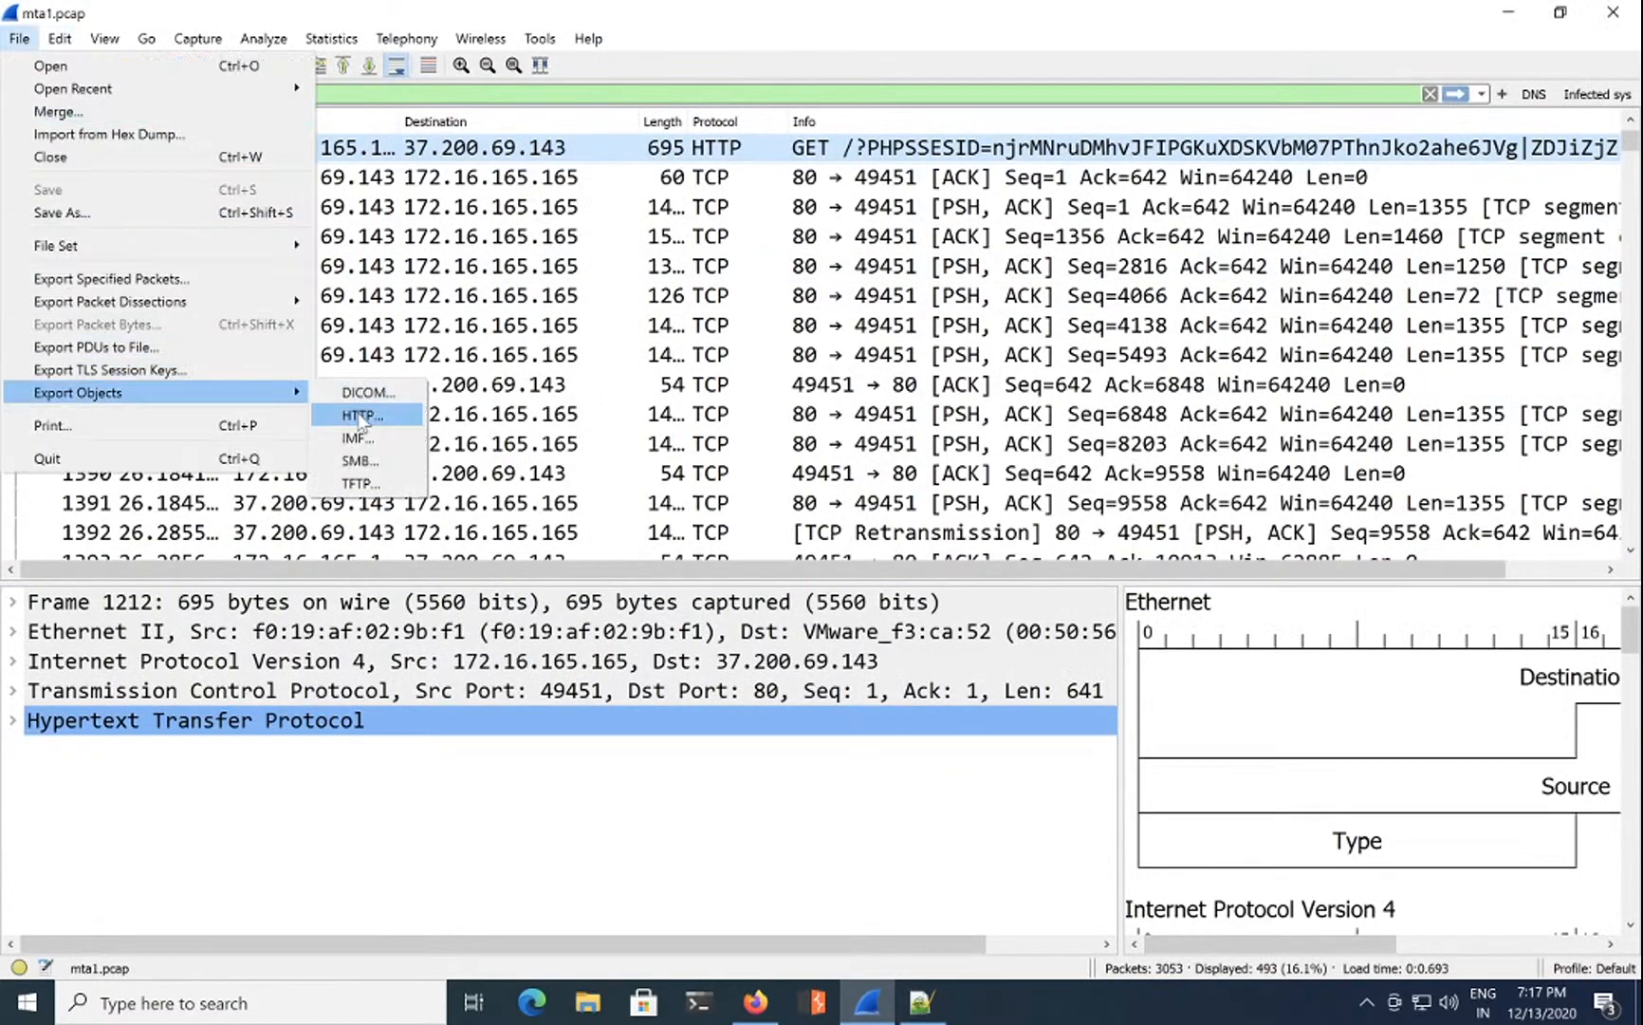
click(359, 413)
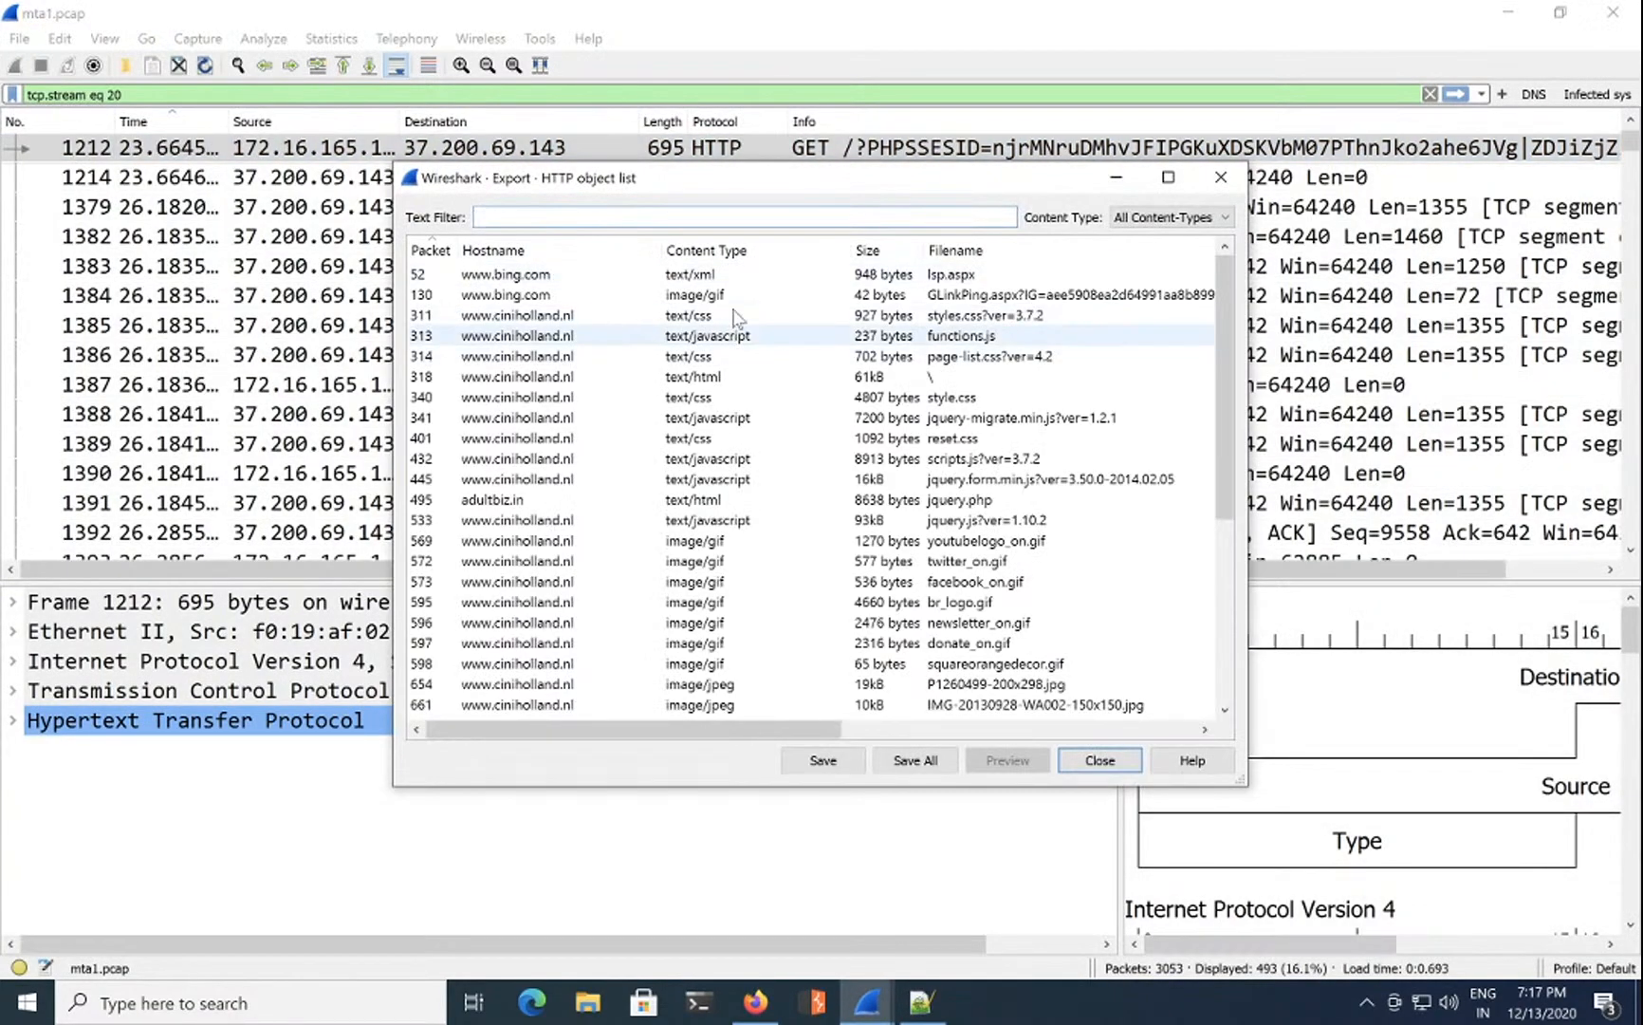
click(771, 251)
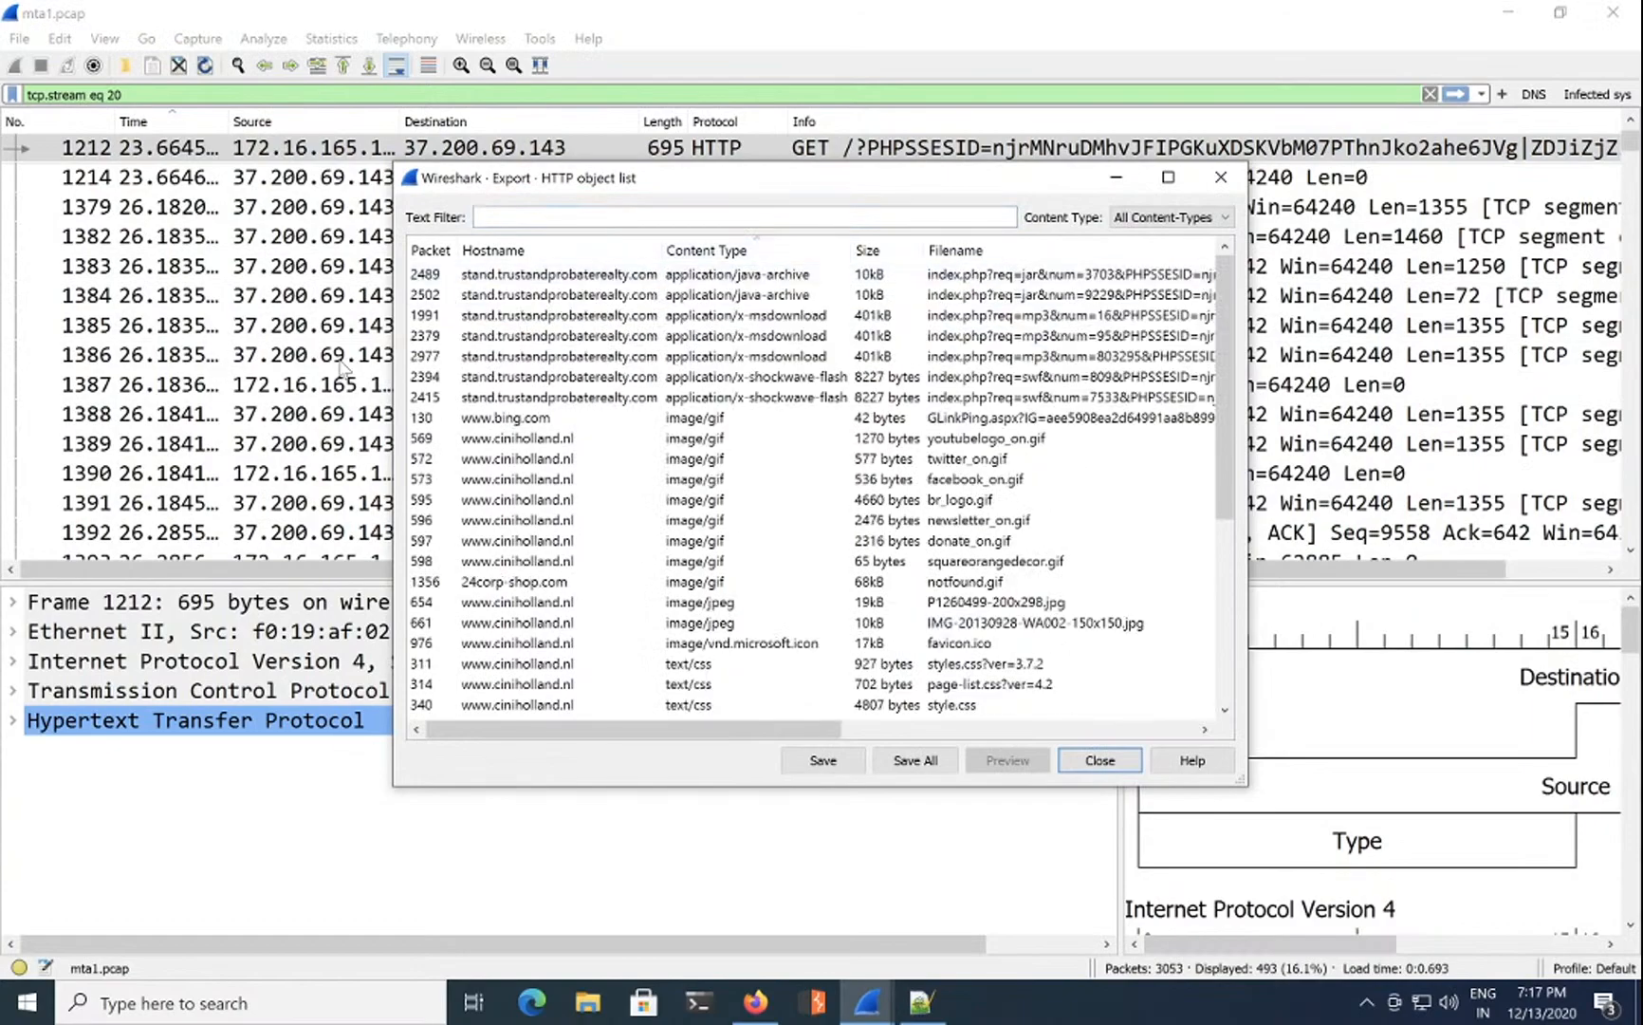
click(766, 275)
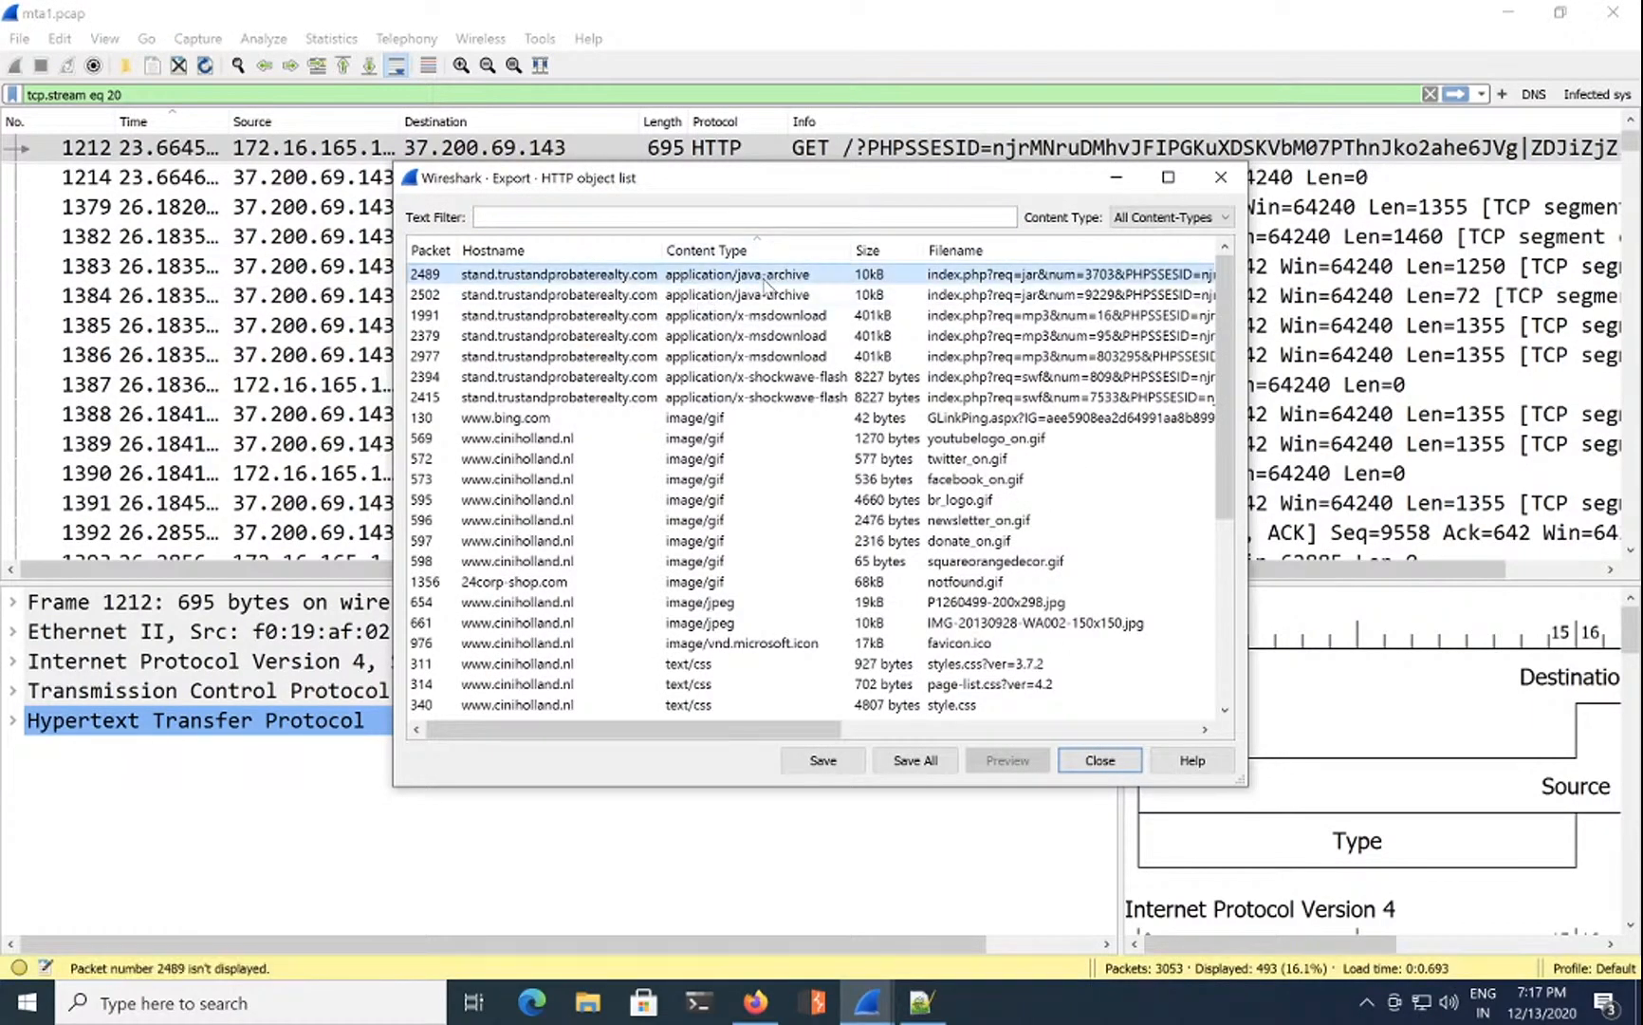
click(789, 379)
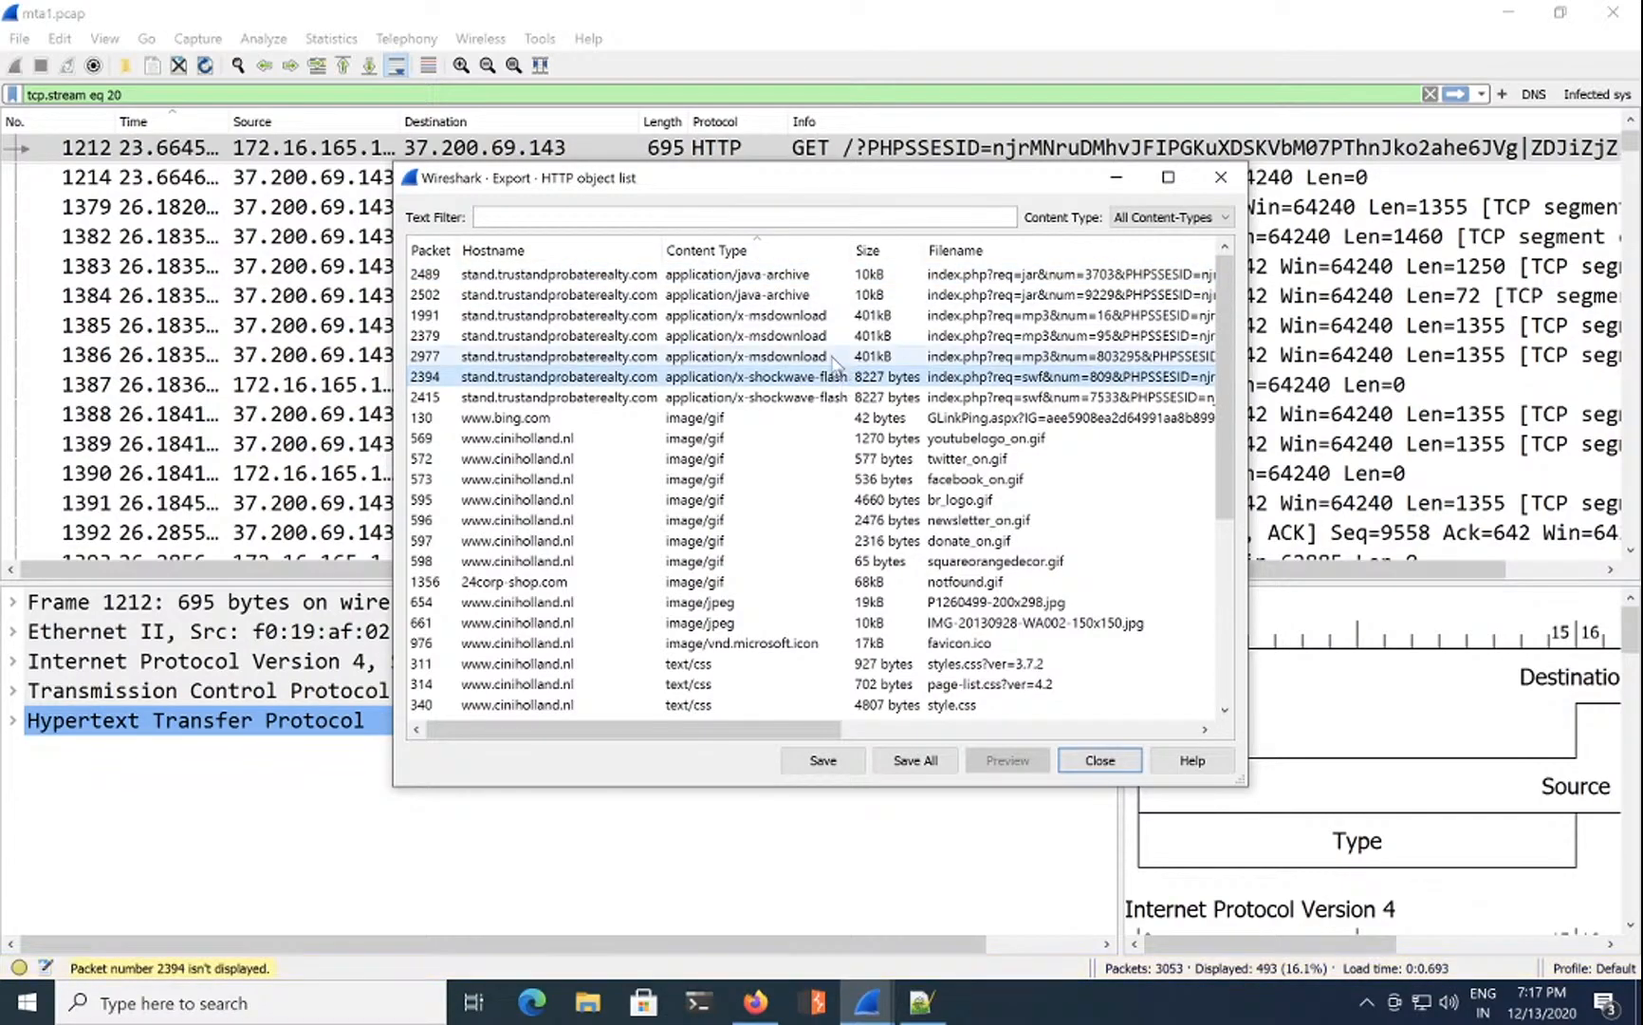
Step: Inspect the x-msdownload objects at packets 1991, 2379 and 2977, then minimize Wireshark
click(767, 277)
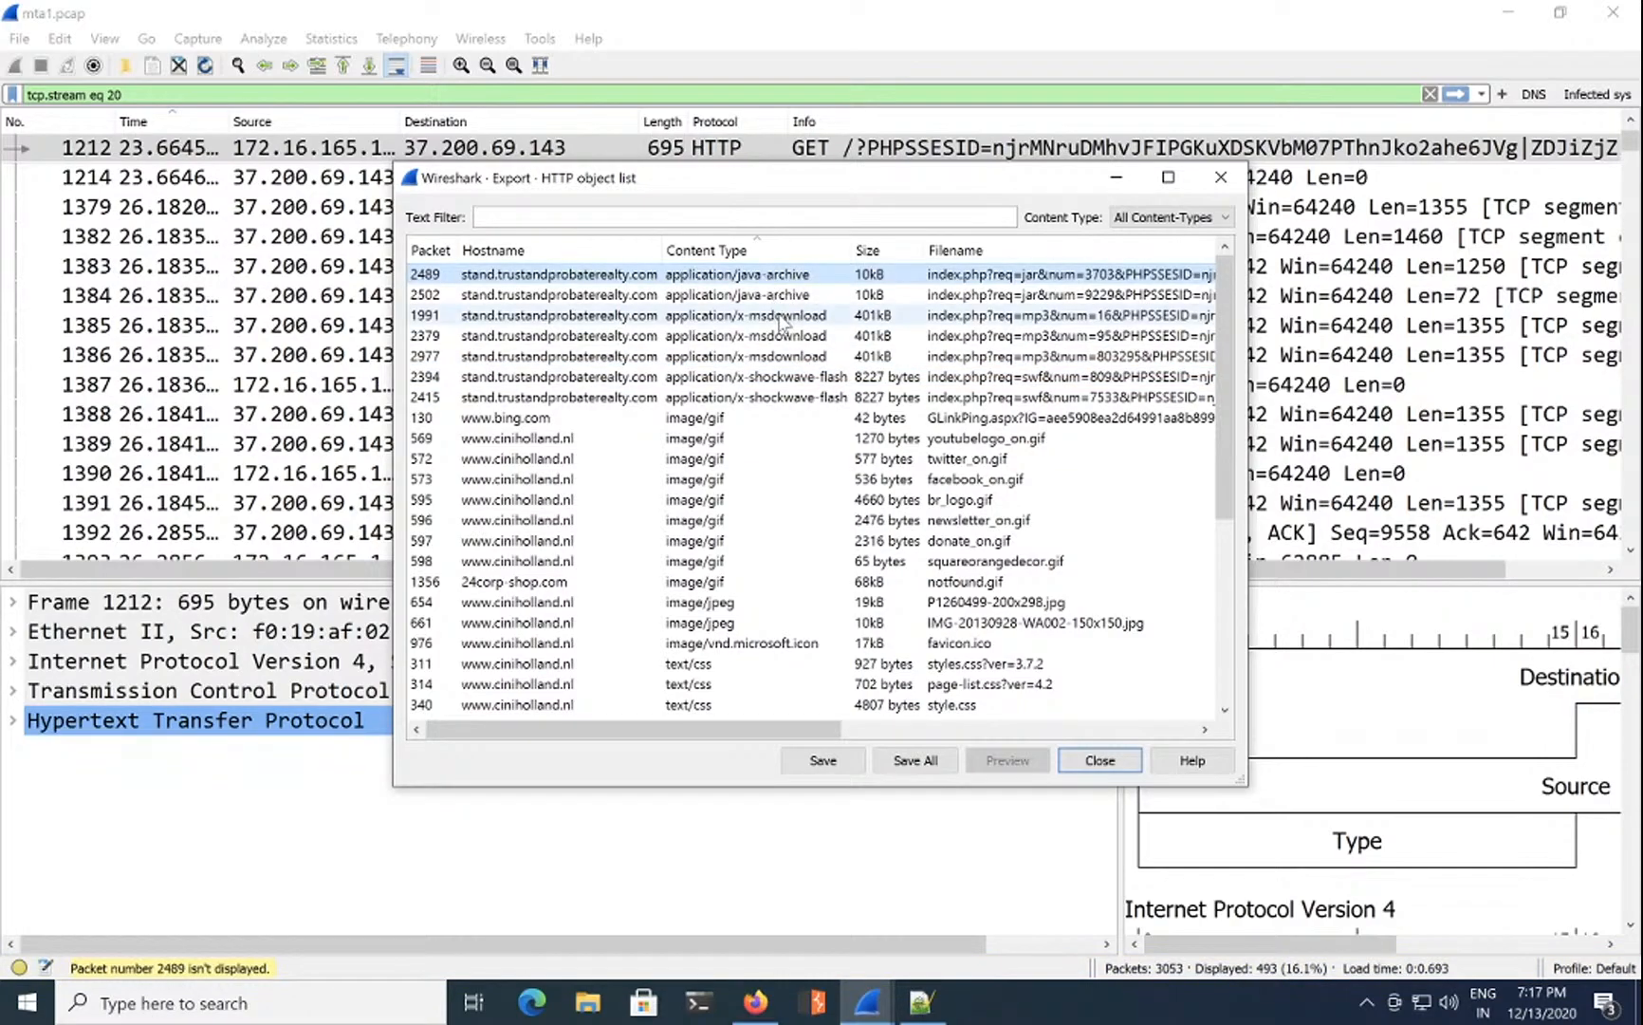
click(783, 317)
click(780, 336)
click(781, 357)
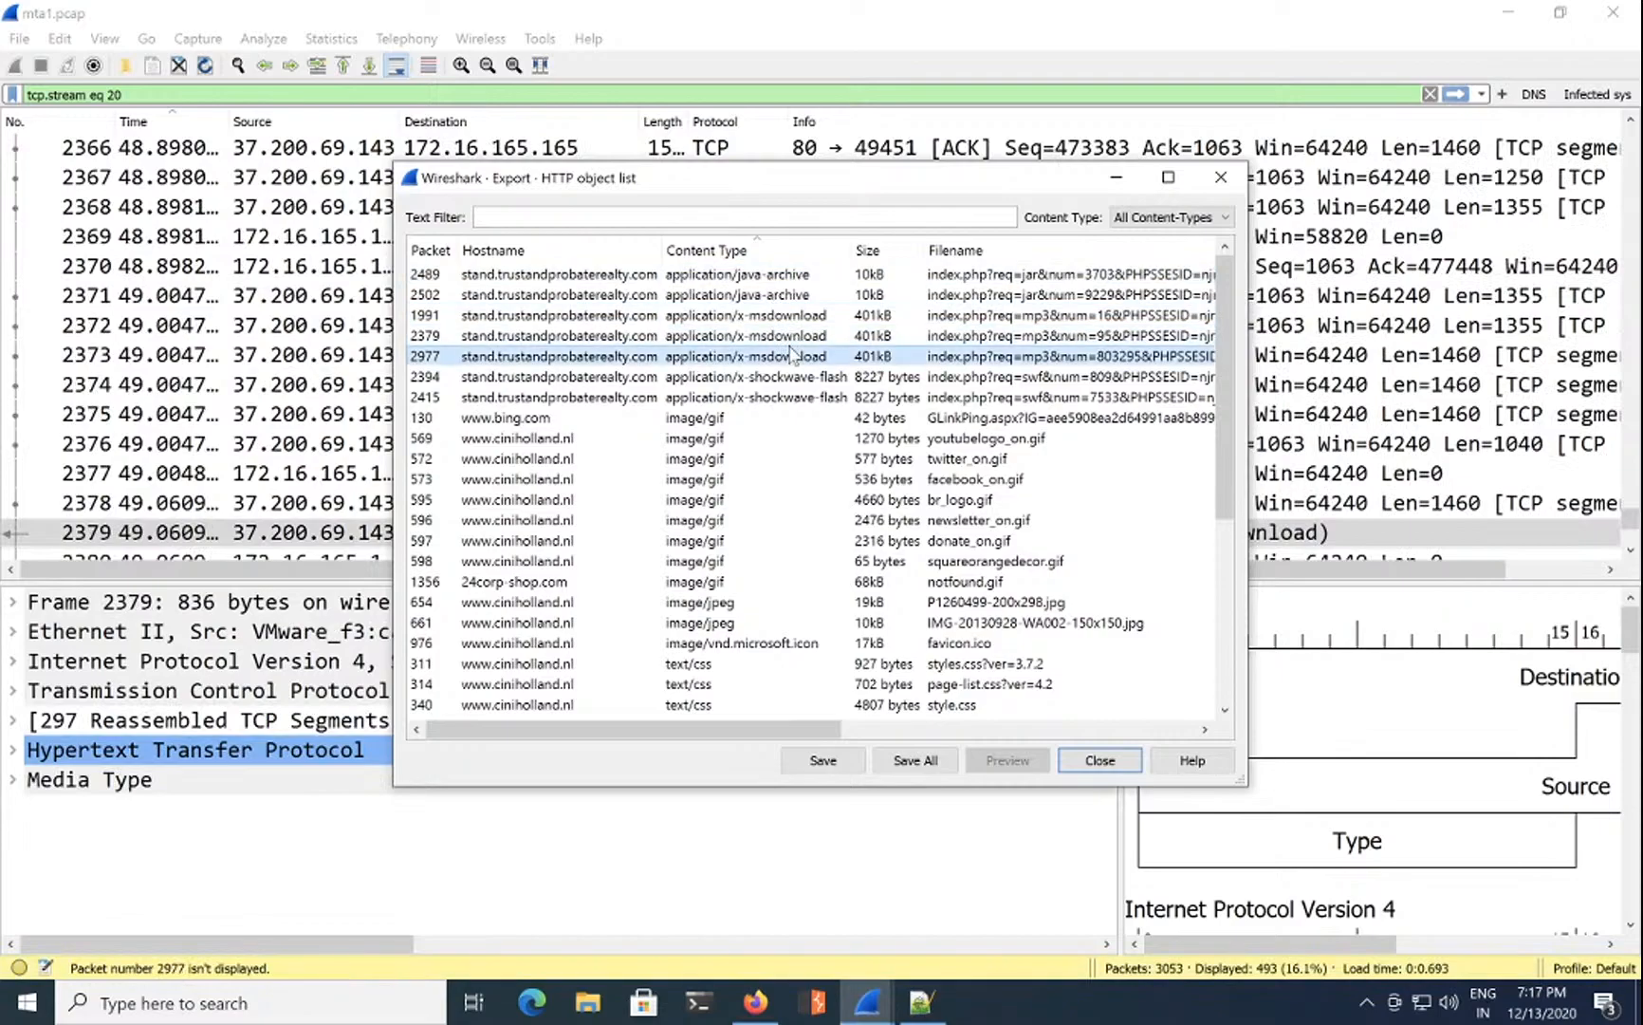
click(1099, 760)
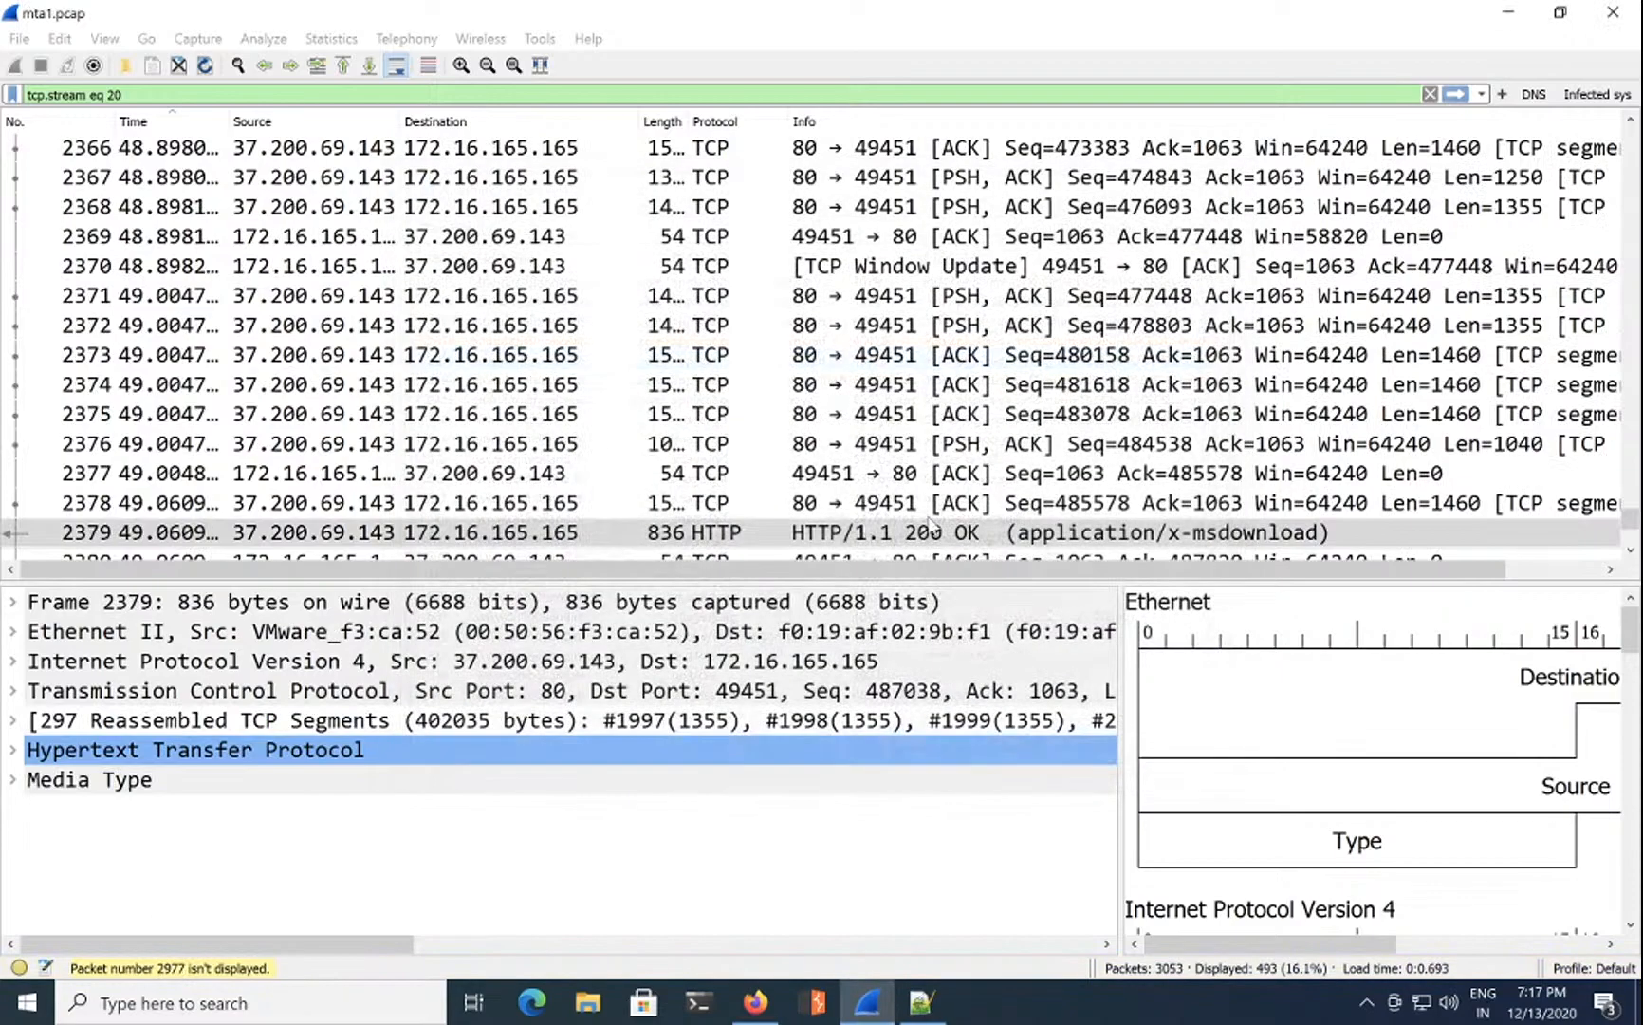
click(1522, 19)
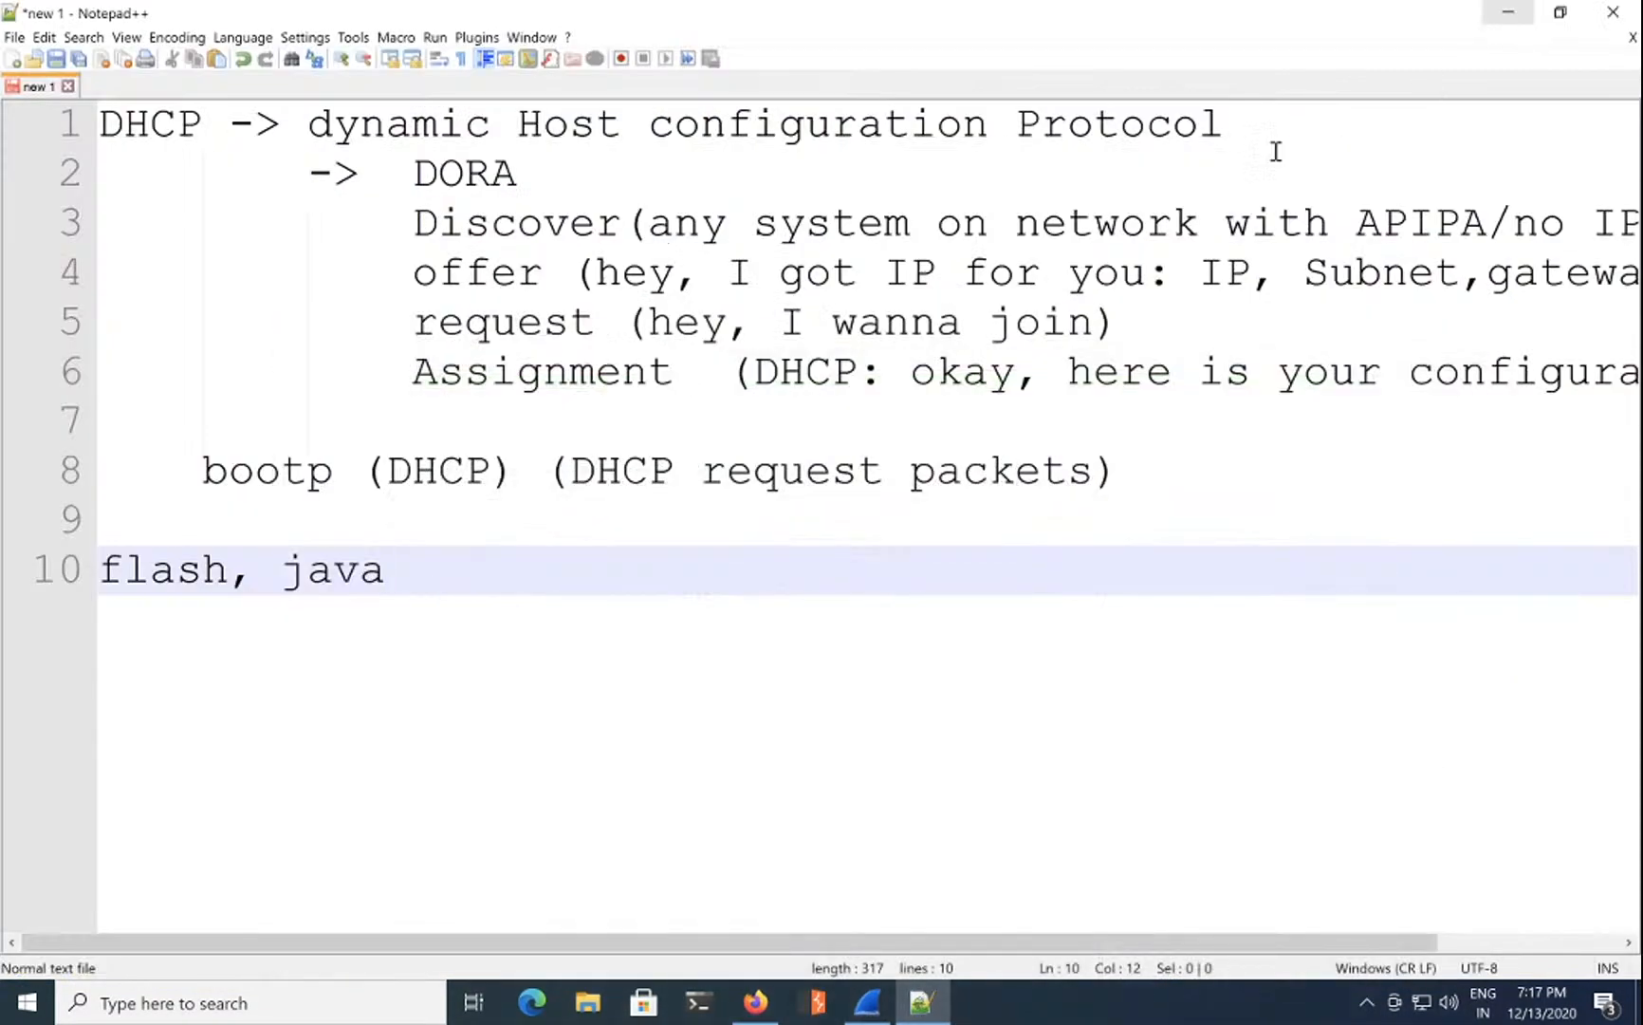
Step: Look over question 10 in CyberDefenders, then bring the mta1.pcap capture back to the front
click(773, 1011)
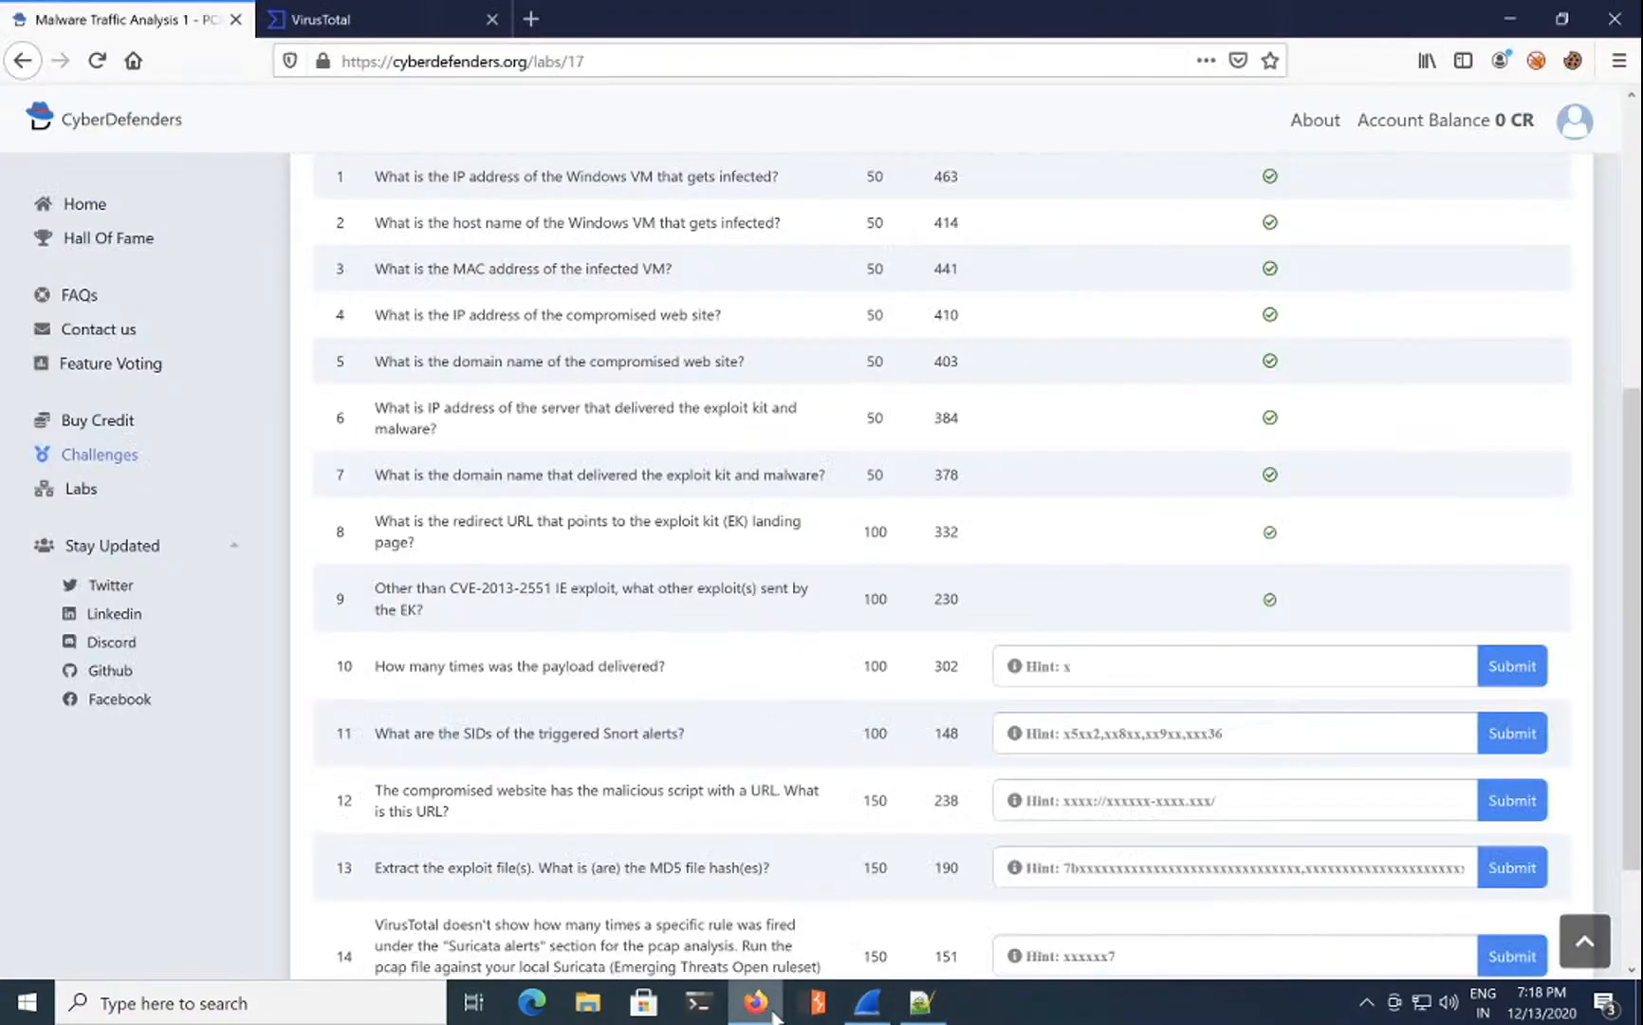
triple_click(557, 676)
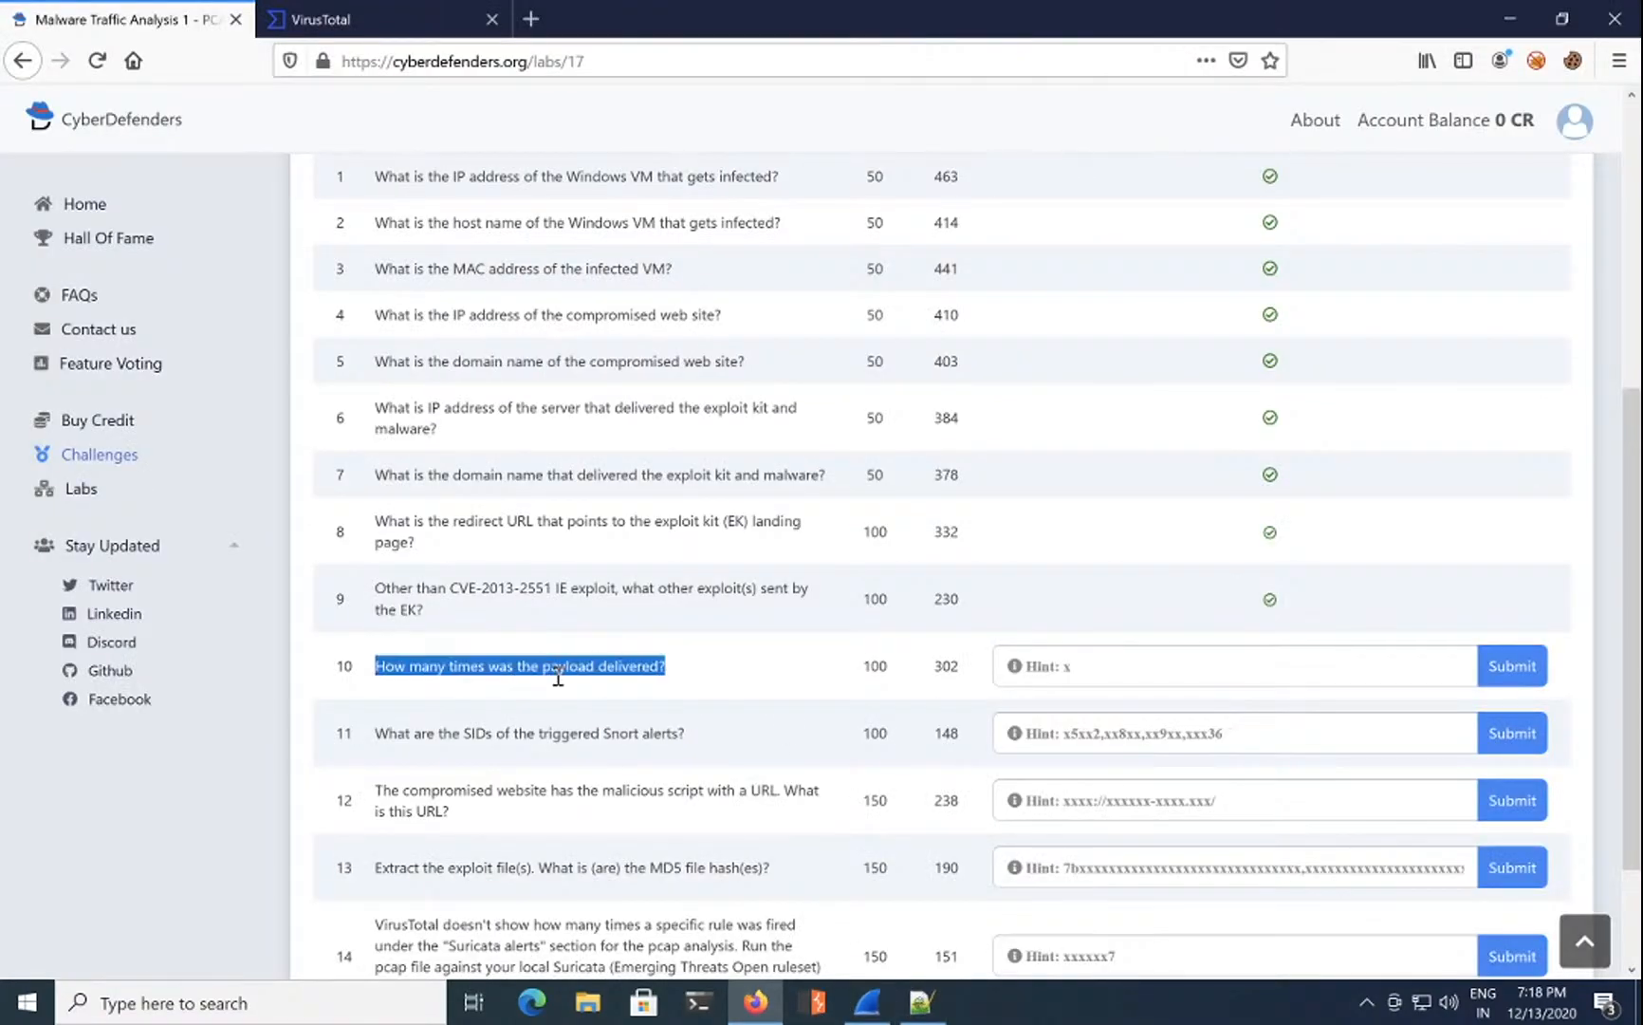
click(1074, 672)
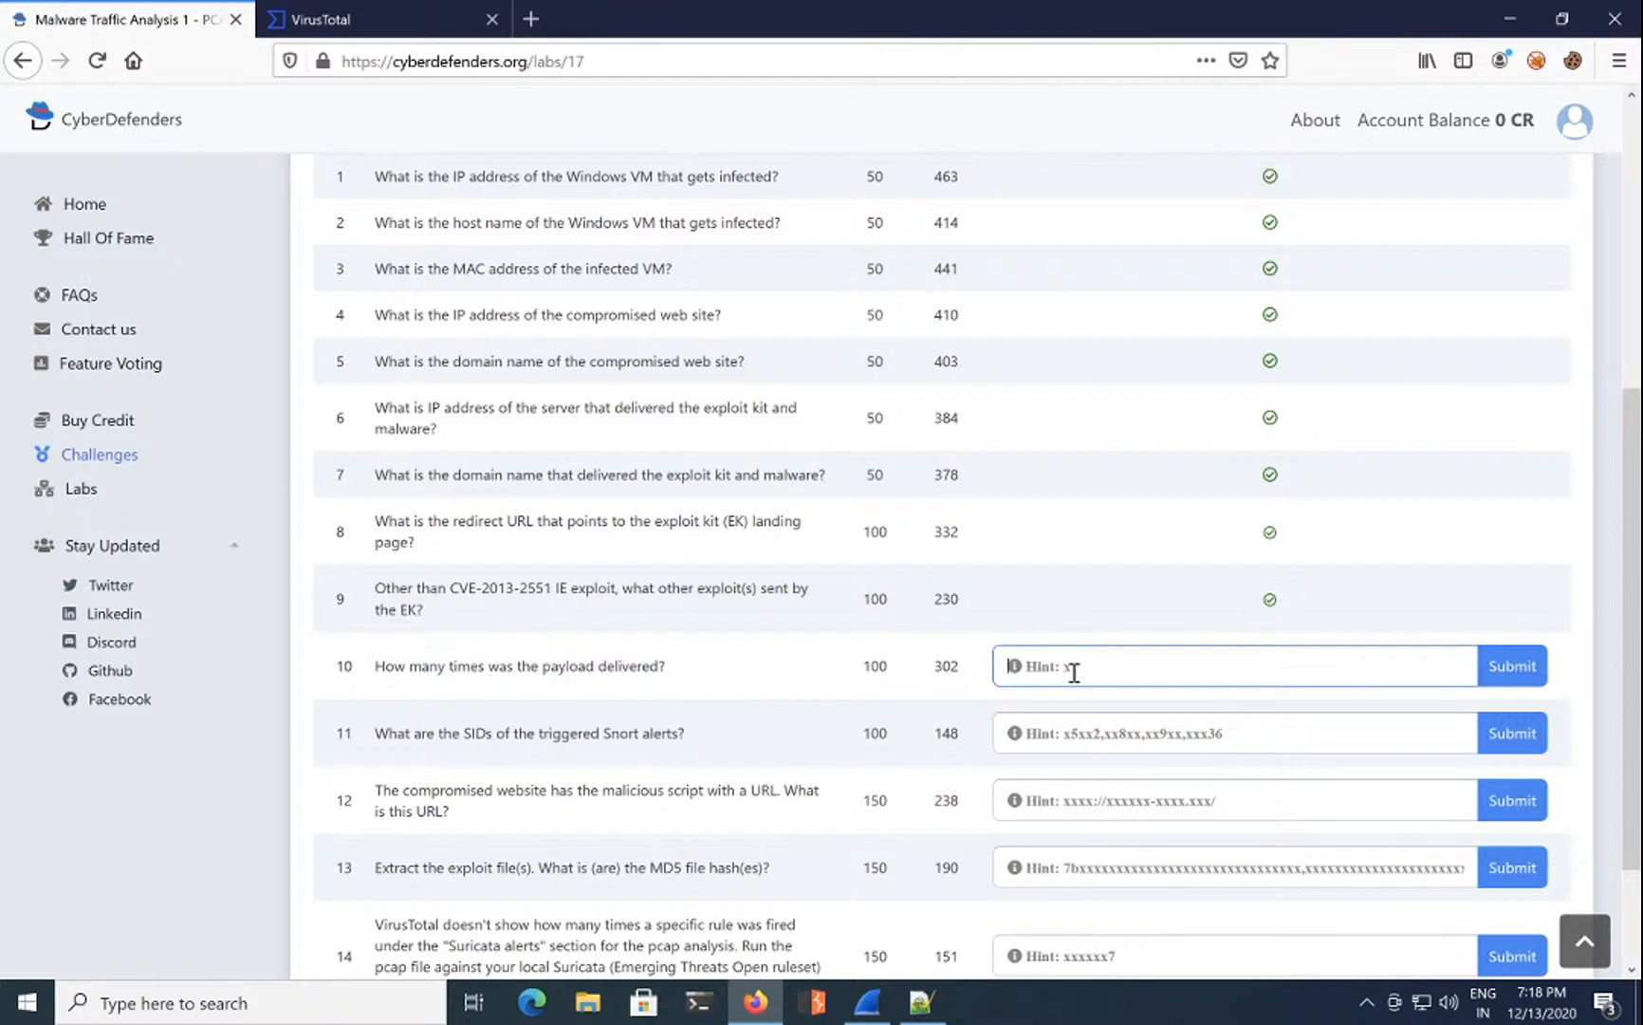
click(736, 1013)
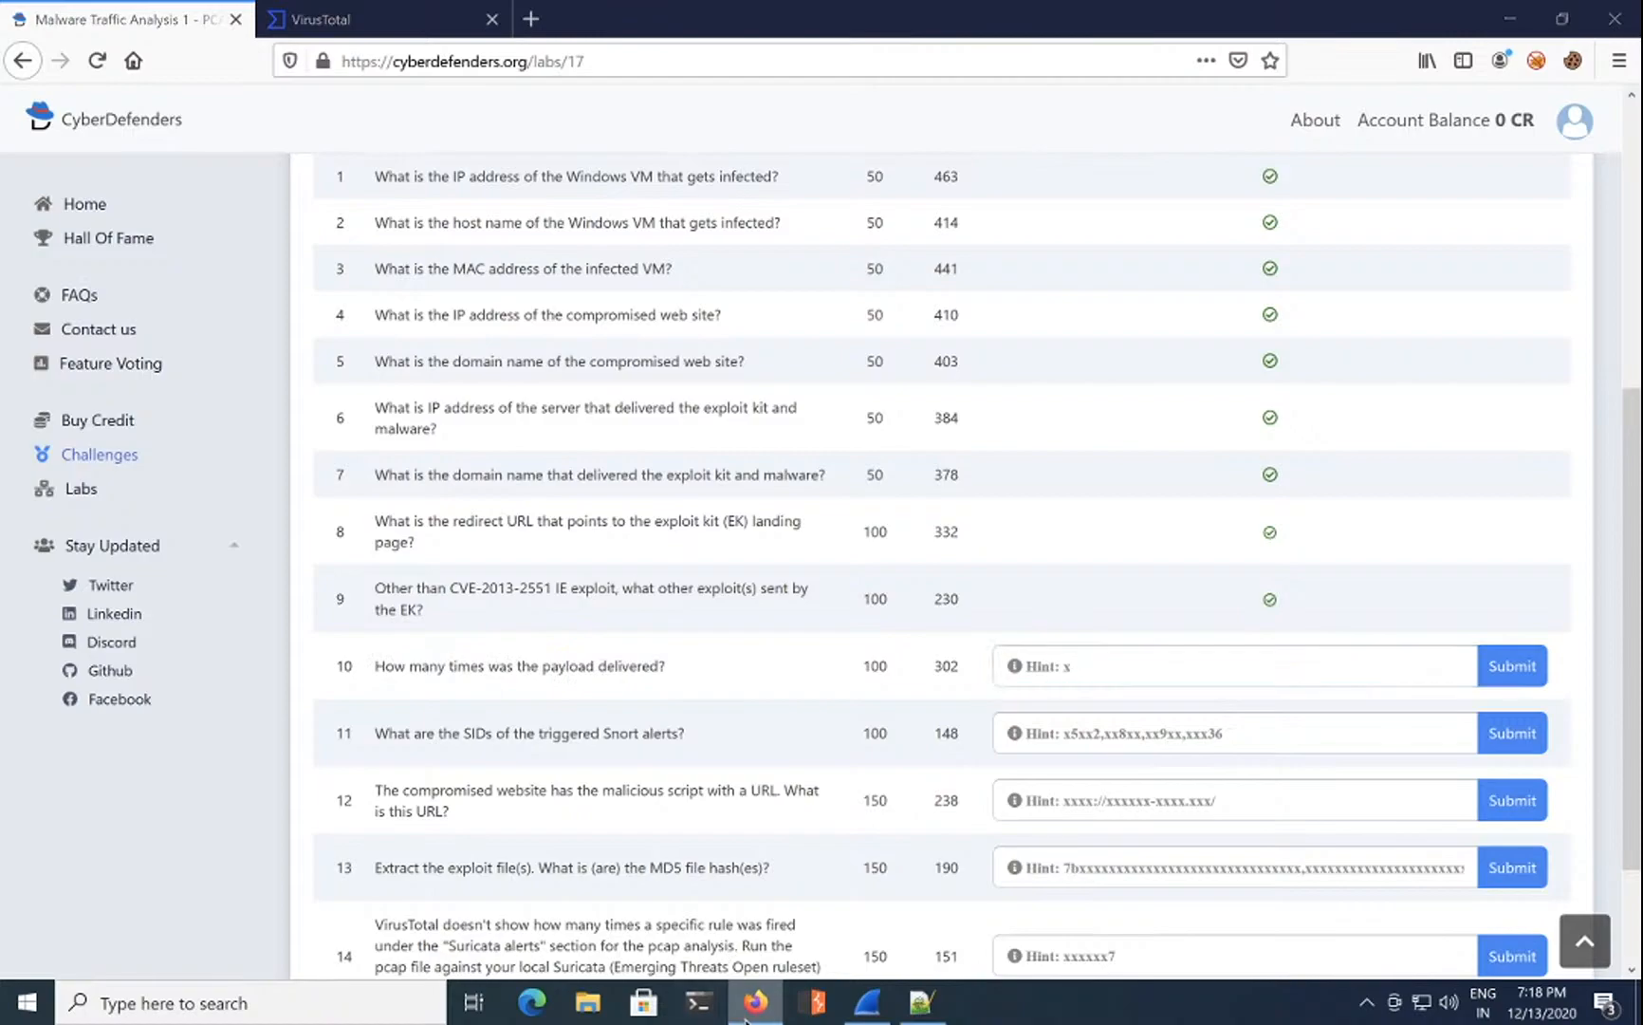
click(866, 1002)
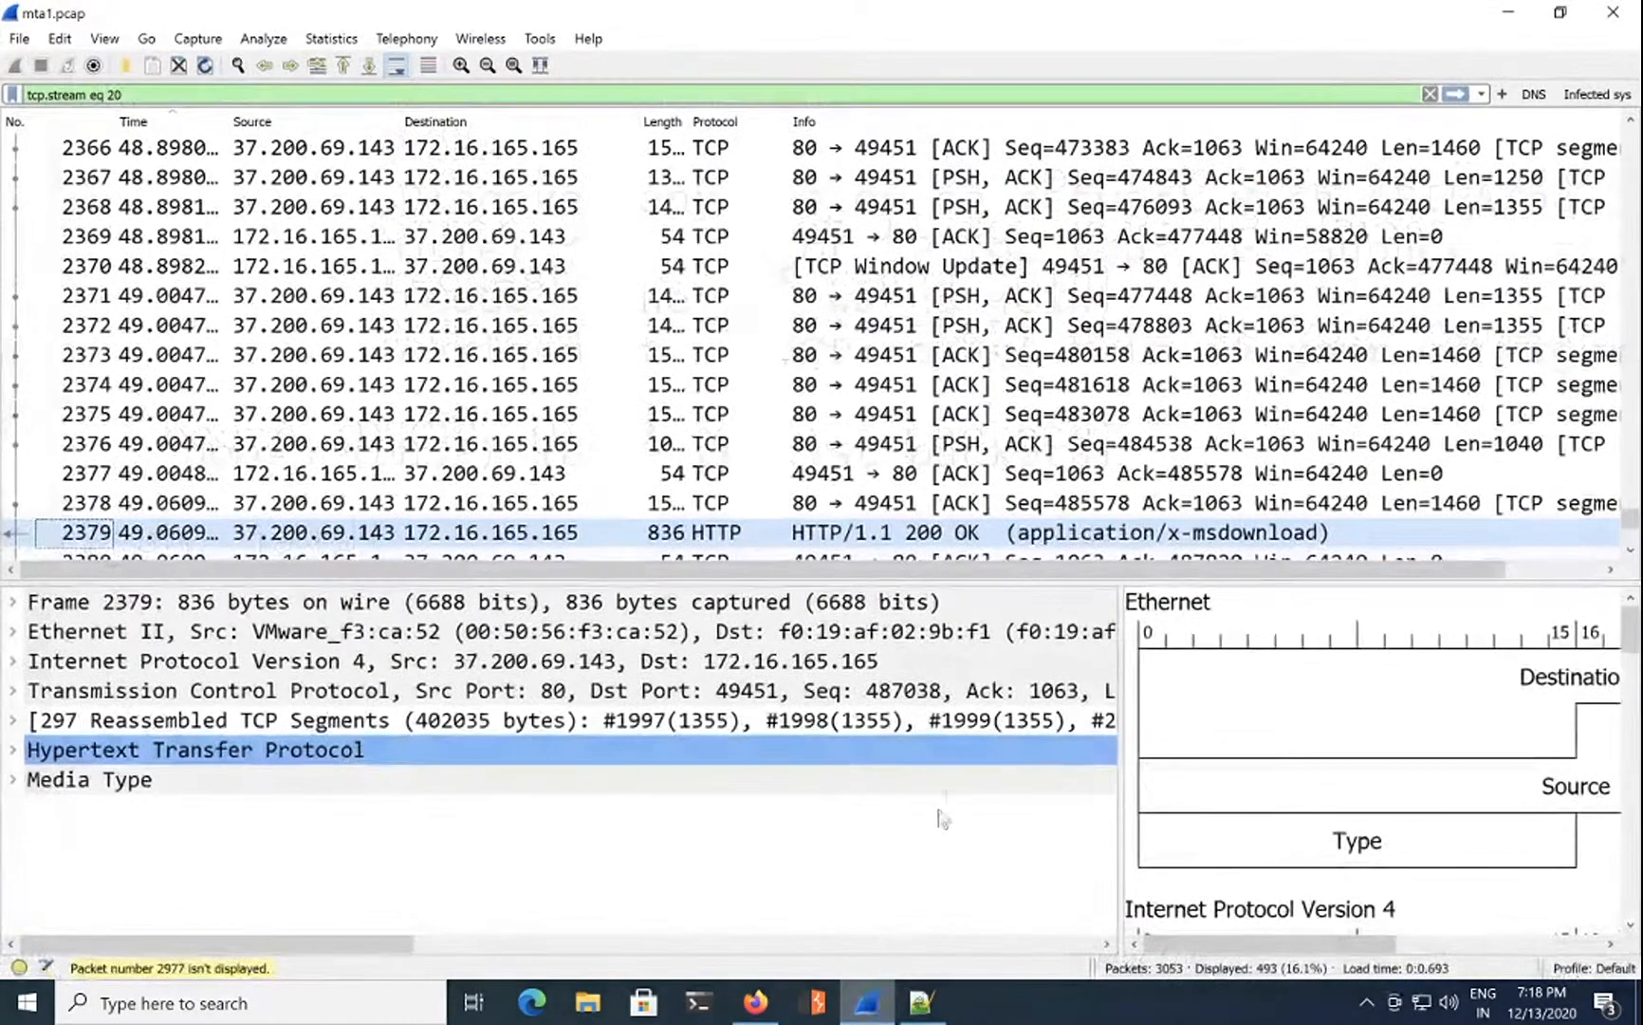
Step: Clear the tcp.stream eq 20 filter and select packet 1991's x-msdownload object among the HTTP objects
click(203, 94)
key(BackSpace)
key(BackSpace)
key(BackSpace)
key(BackSpace)
key(BackSpace)
key(BackSpace)
key(BackSpace)
key(BackSpace)
key(BackSpace)
key(BackSpace)
key(BackSpace)
key(BackSpace)
key(BackSpace)
key(BackSpace)
key(BackSpace)
key(BackSpace)
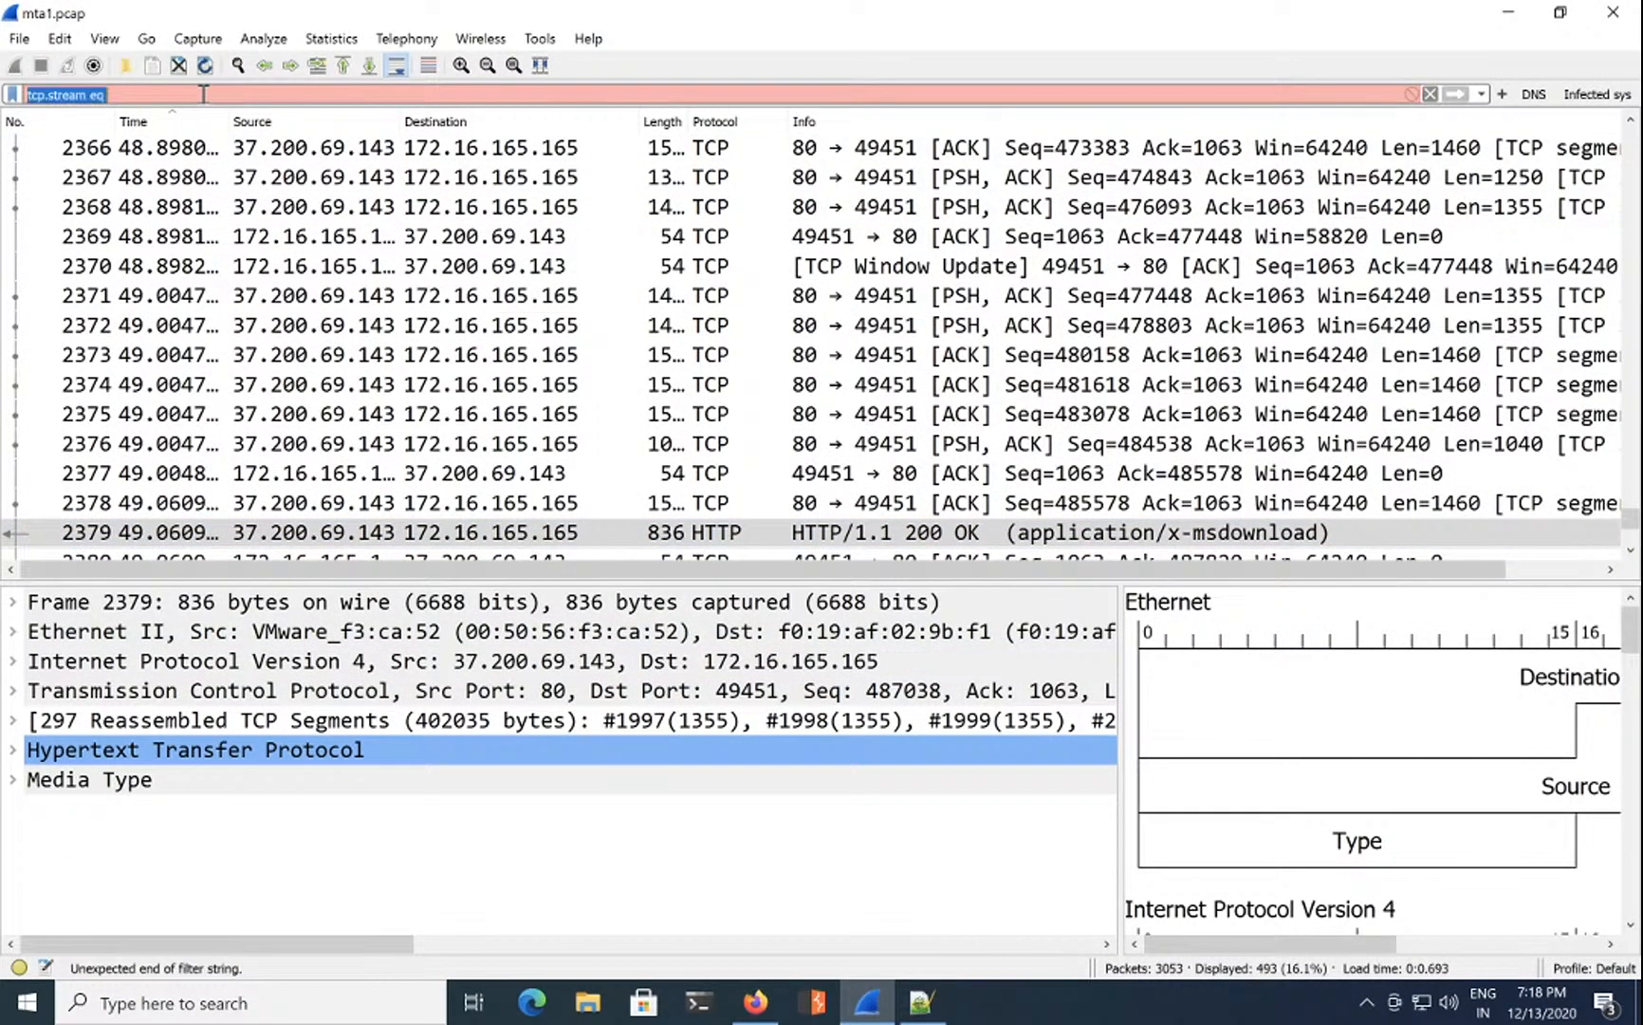
key(Return)
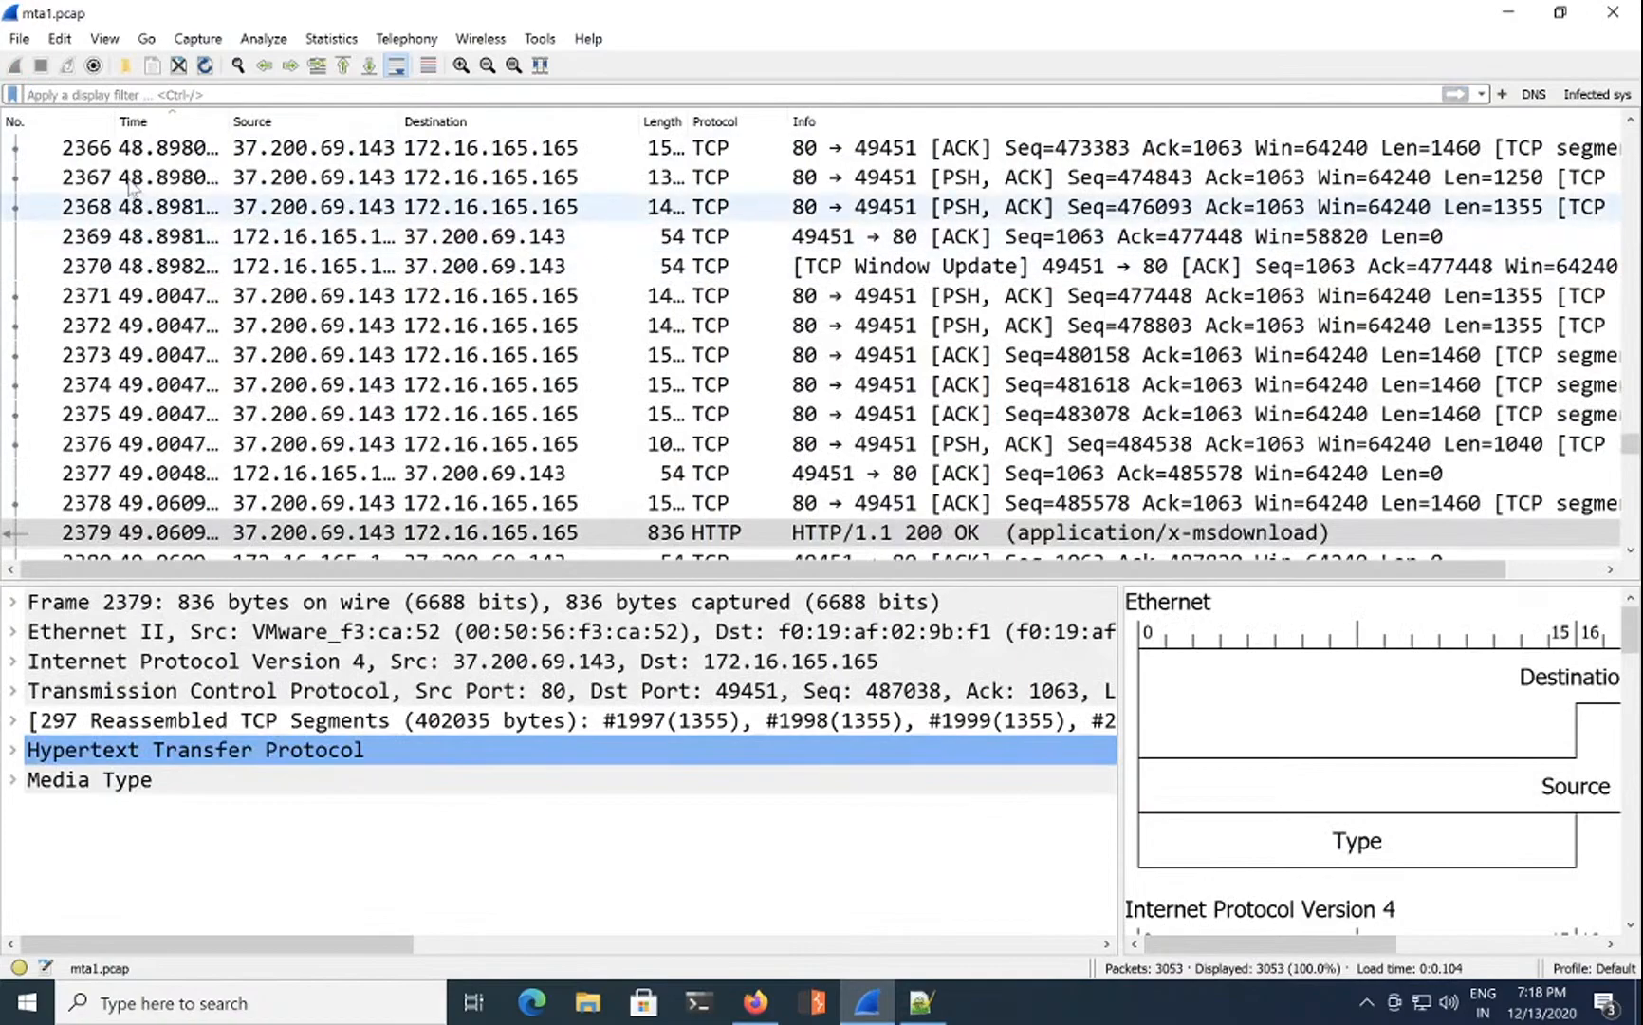
click(19, 38)
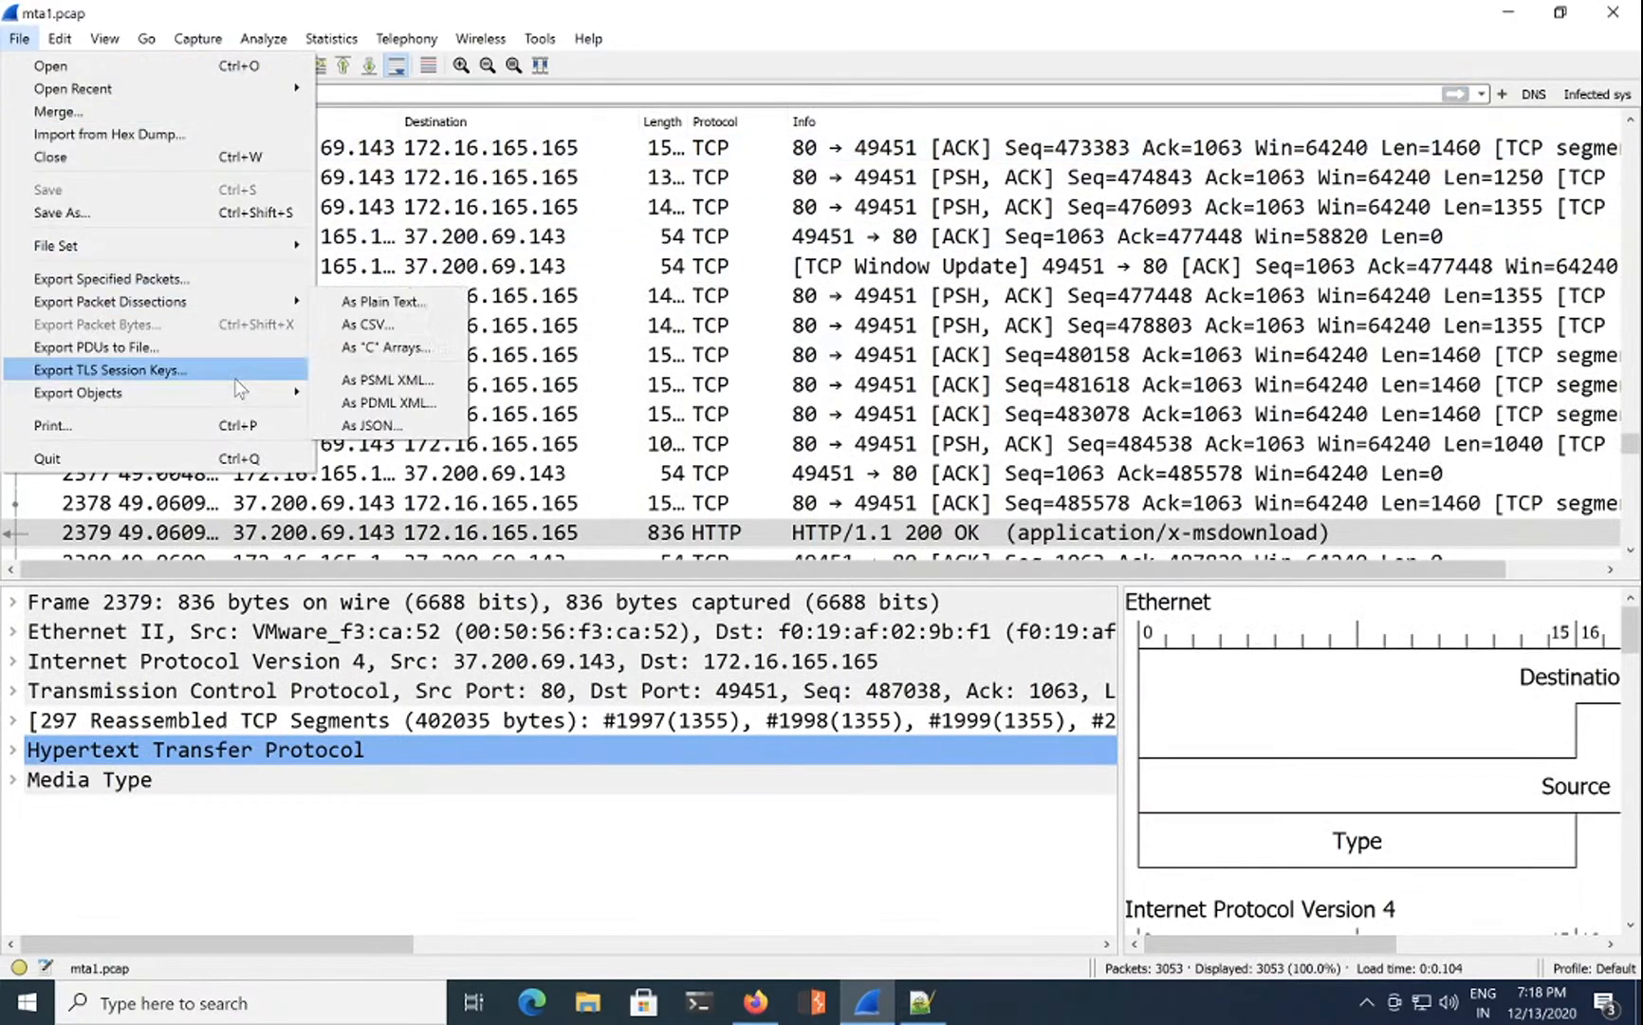
mouse_move(280, 403)
click(377, 414)
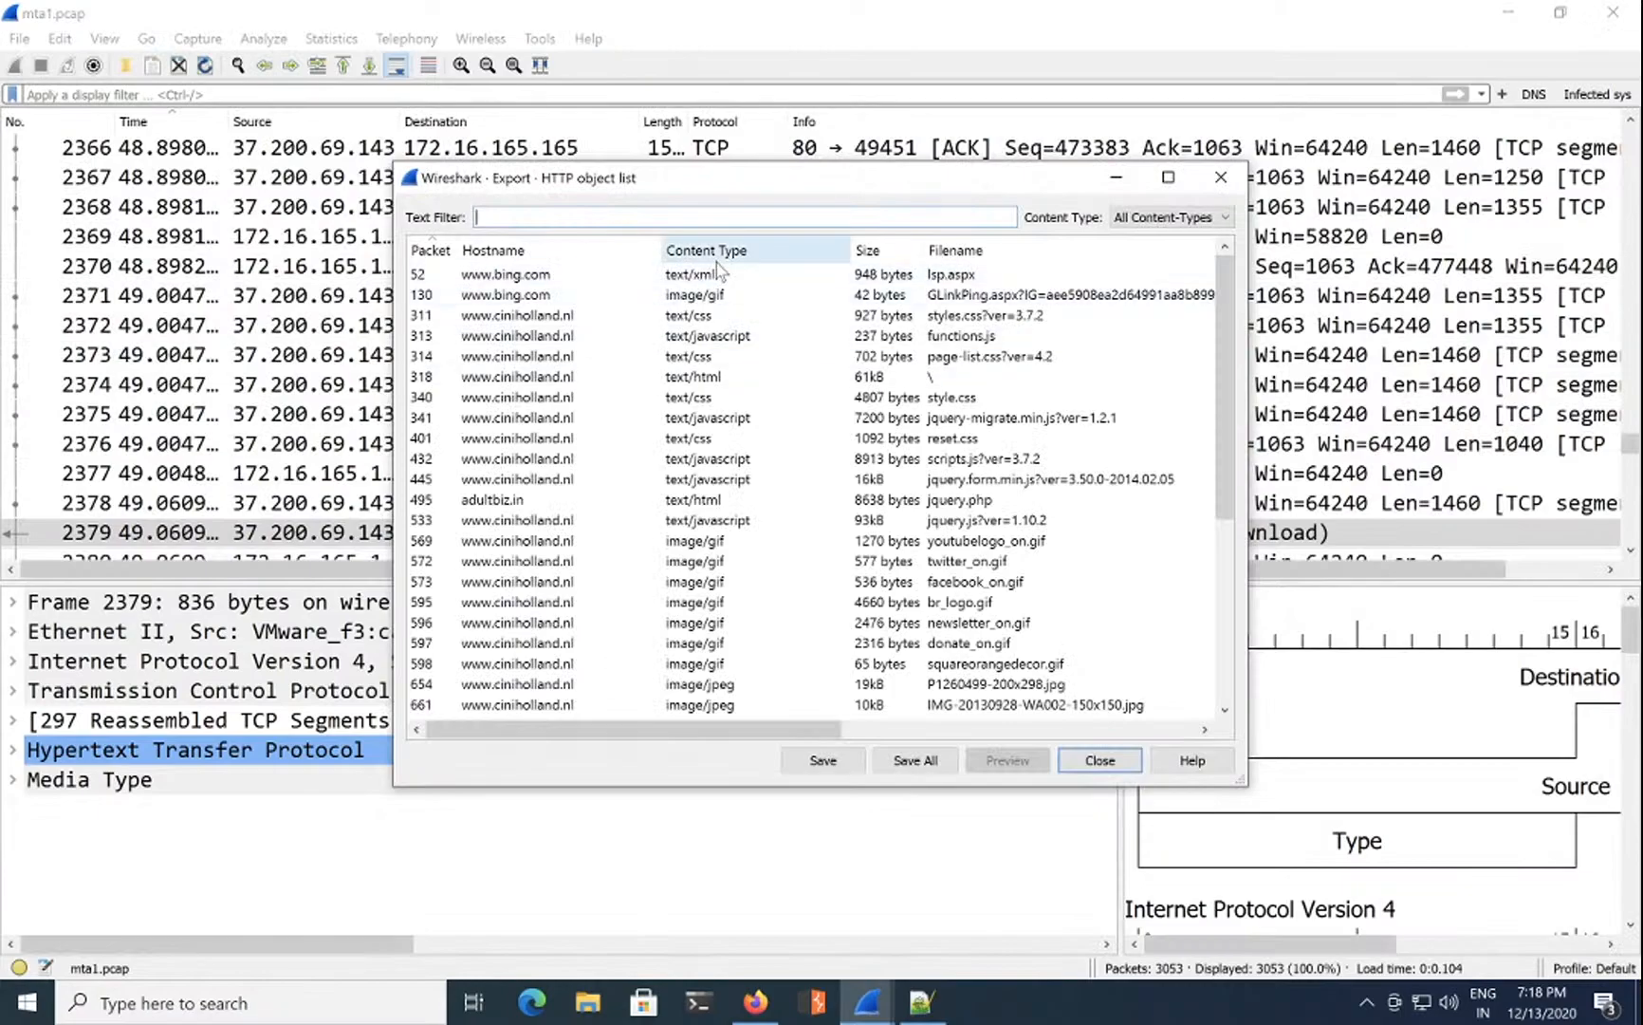
click(716, 252)
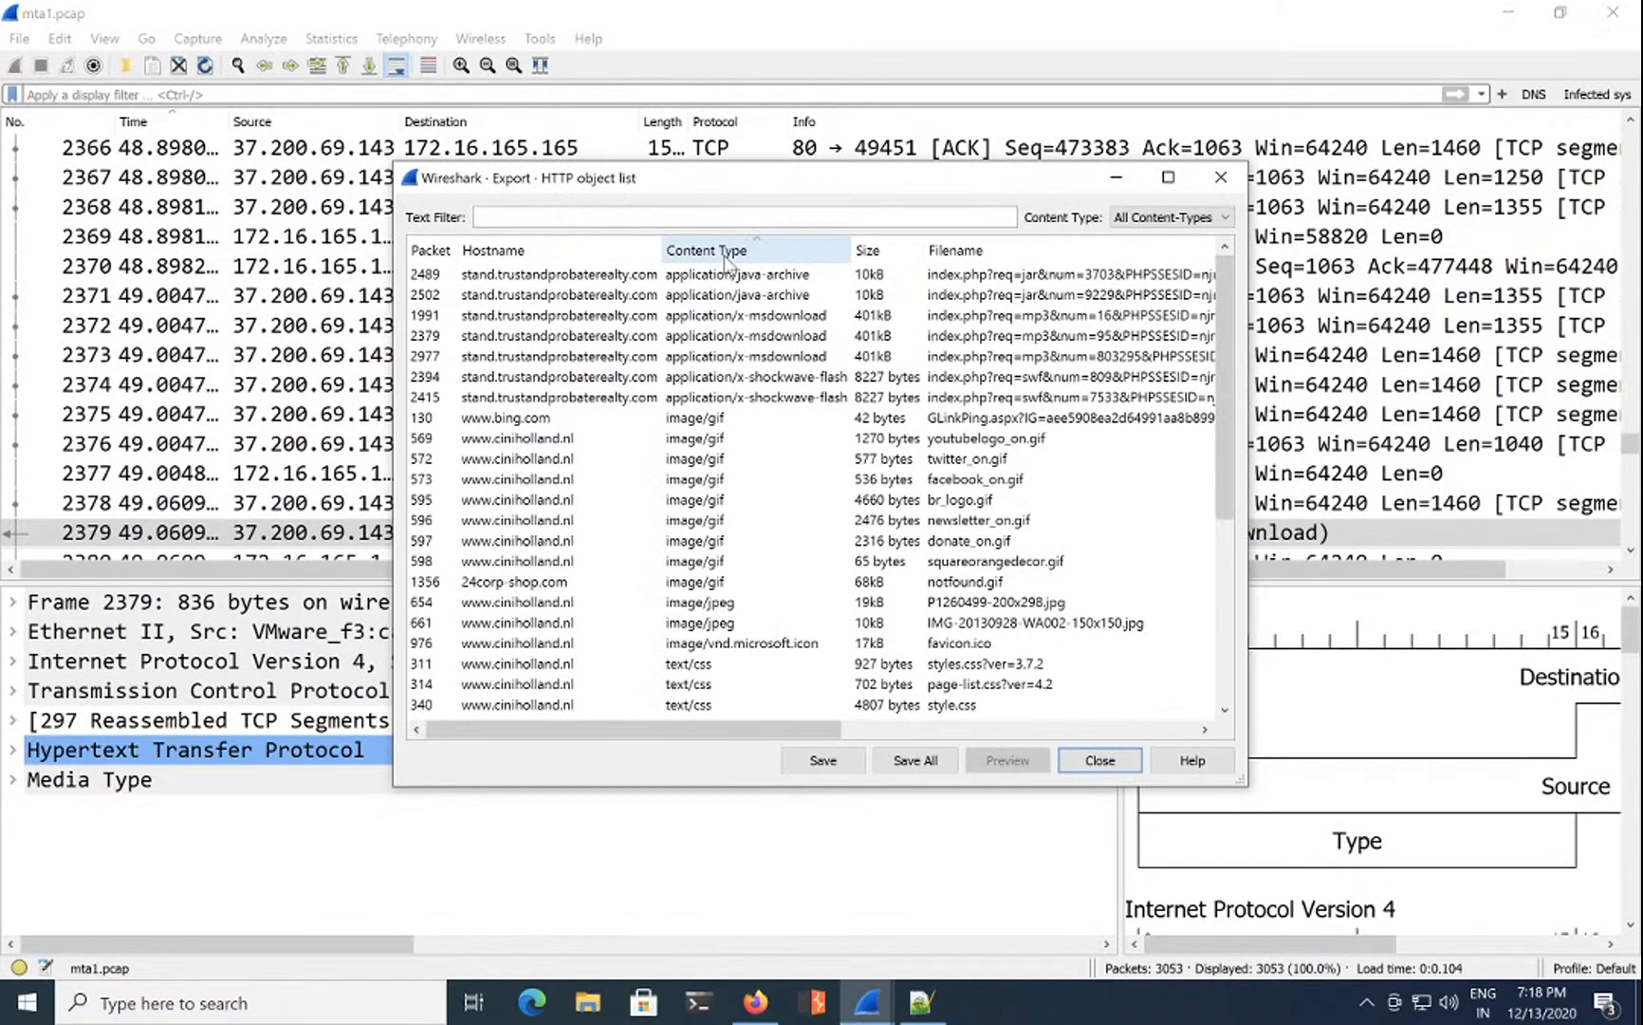
click(780, 317)
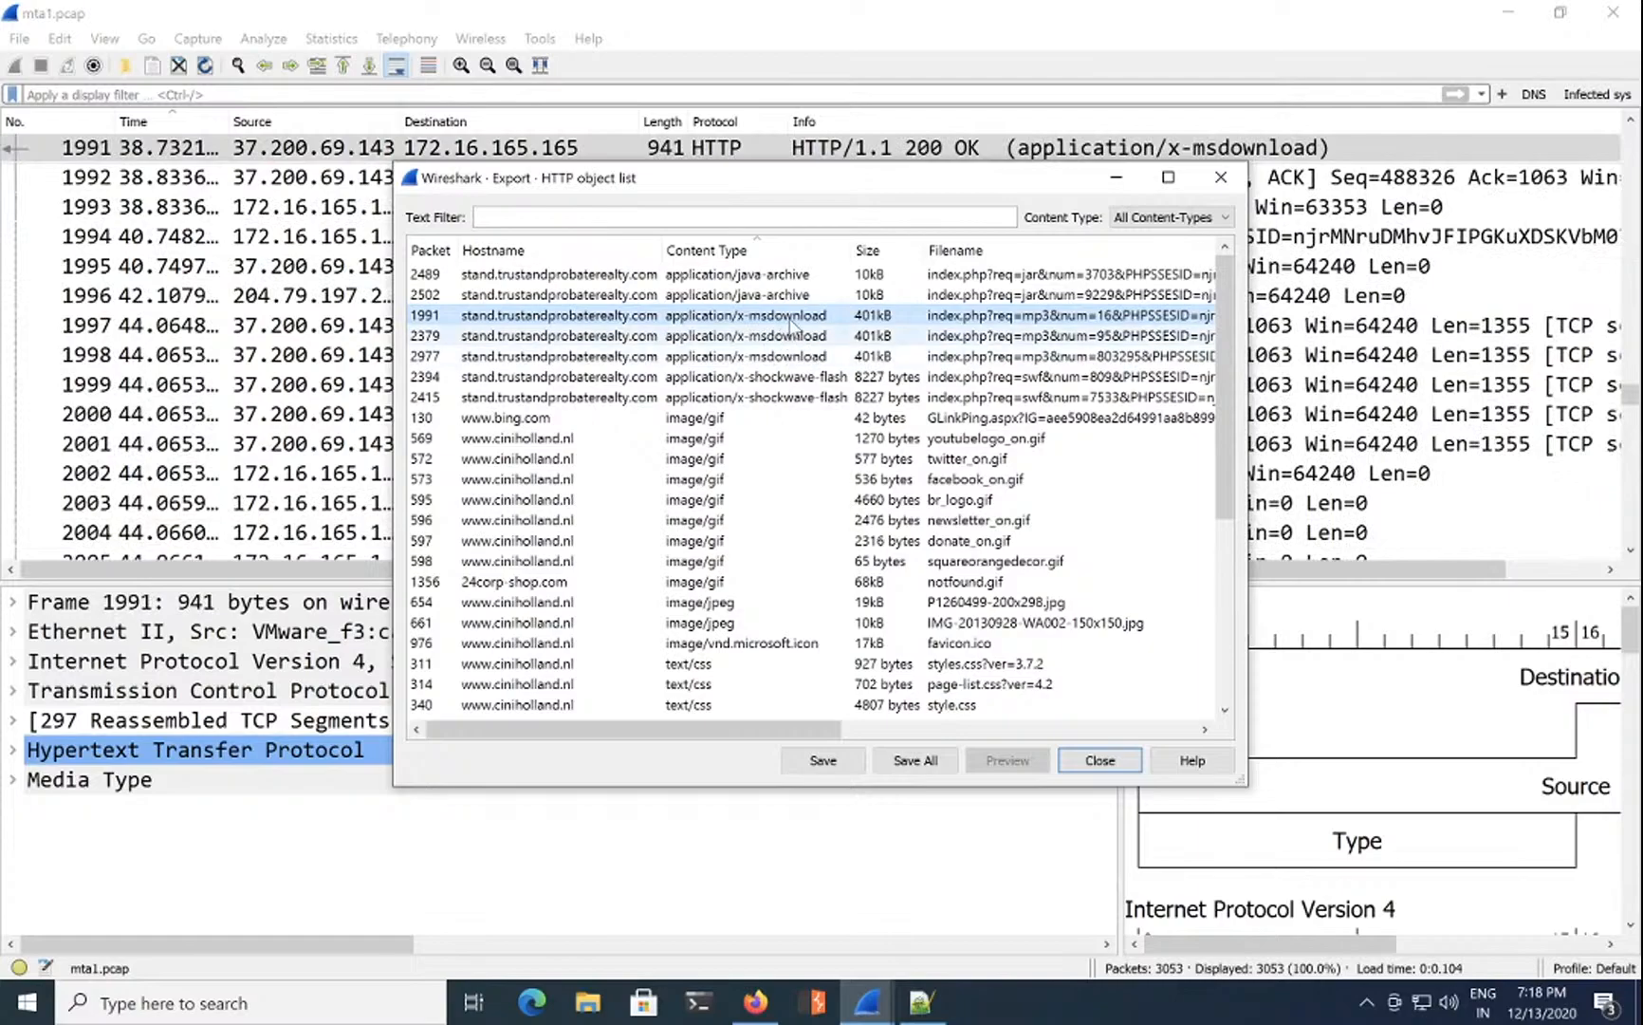
Step: Create a new Desktop folder named "don't scan" in the save dialog
click(822, 760)
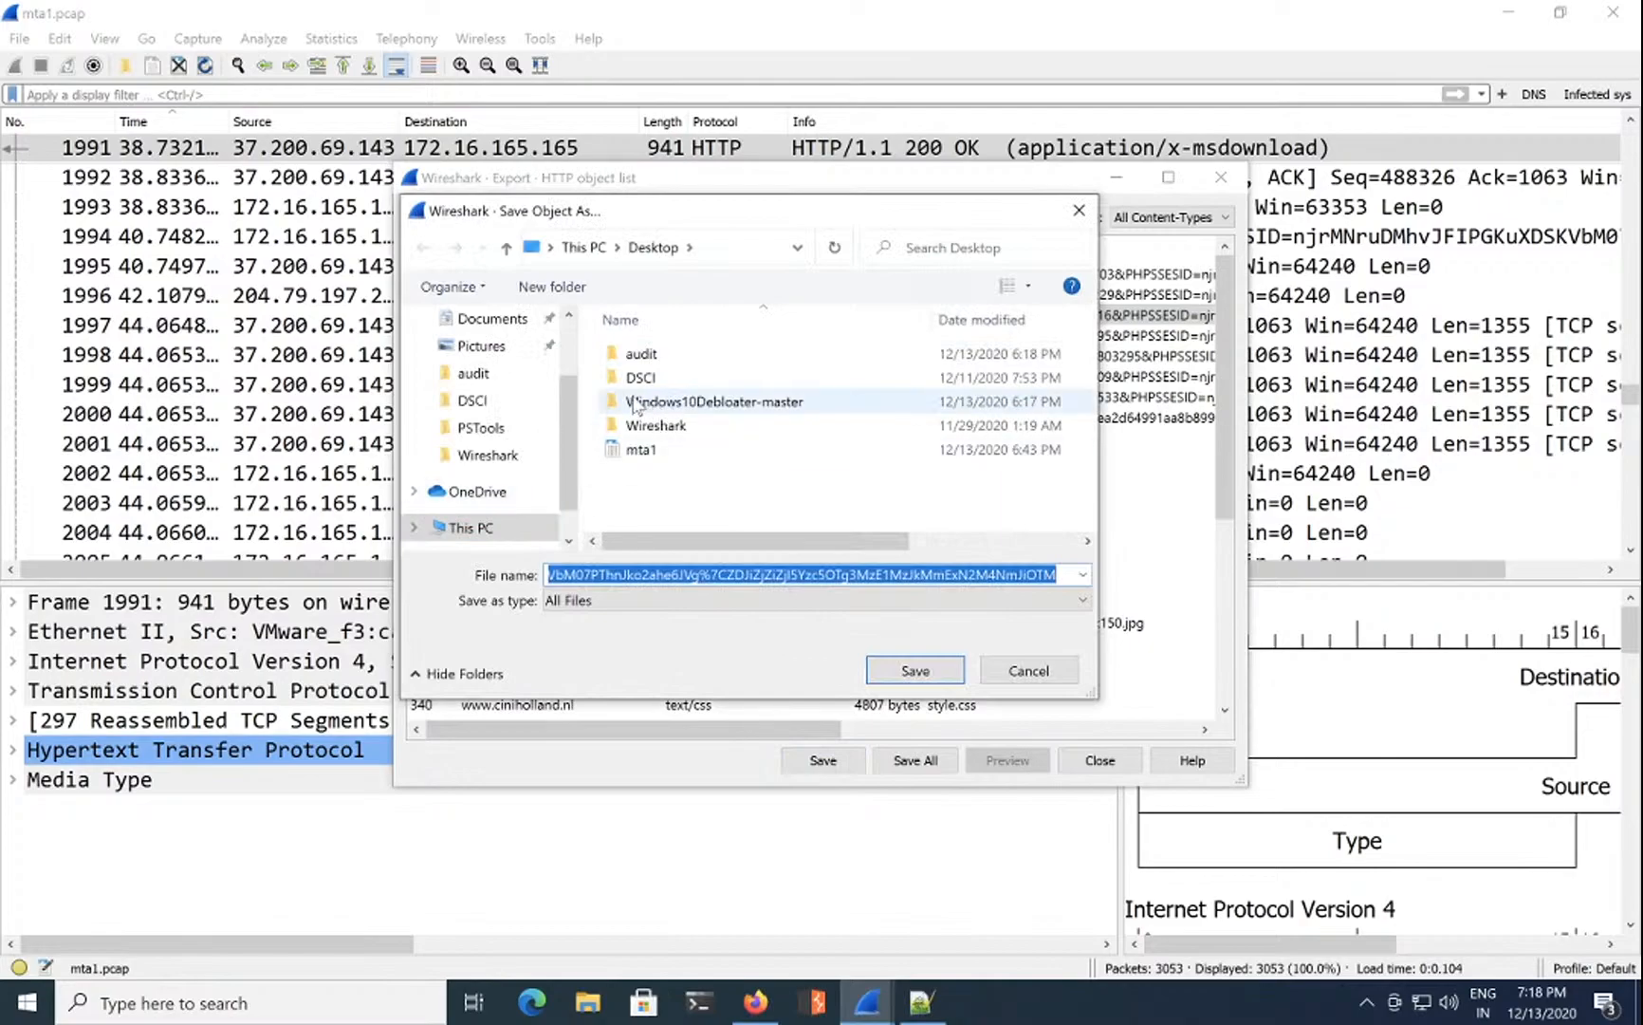
click(554, 287)
text(doon)
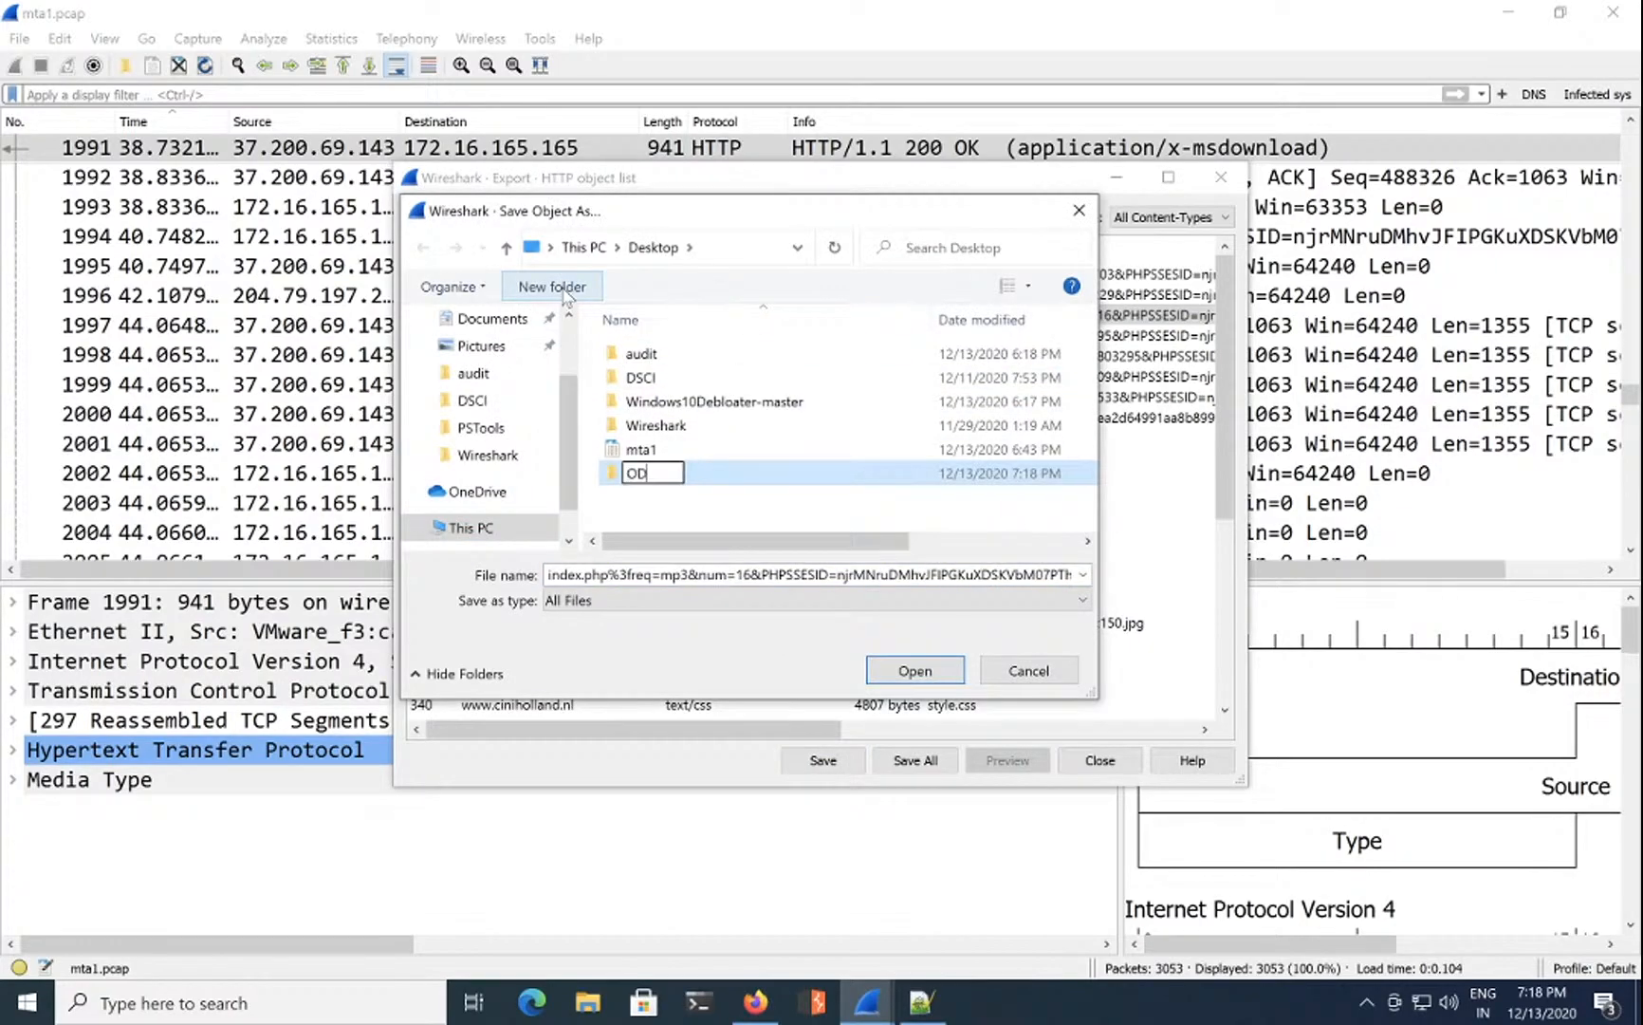
key(BackSpace)
key(BackSpace)
key(BackSpace)
text(on't scn)
key(BackSpace)
key(BackSpace)
text(can)
key(Return)
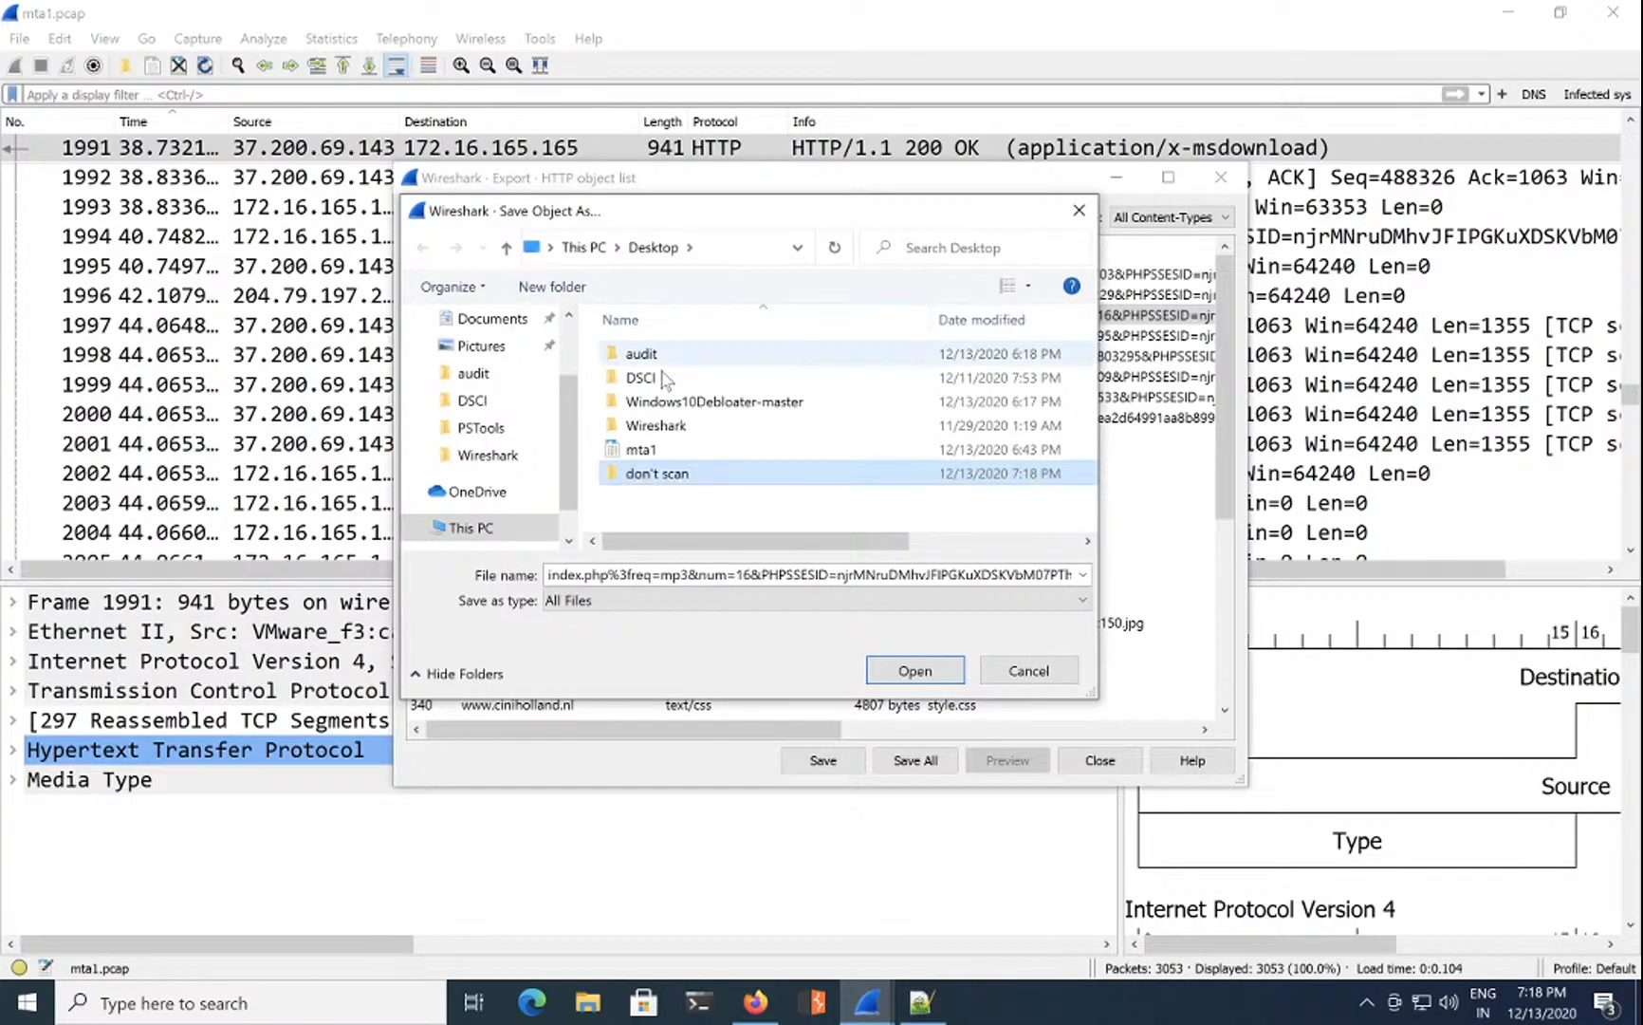
Step: Save the object into that folder as malware.exe and close the object list
double_click(752, 474)
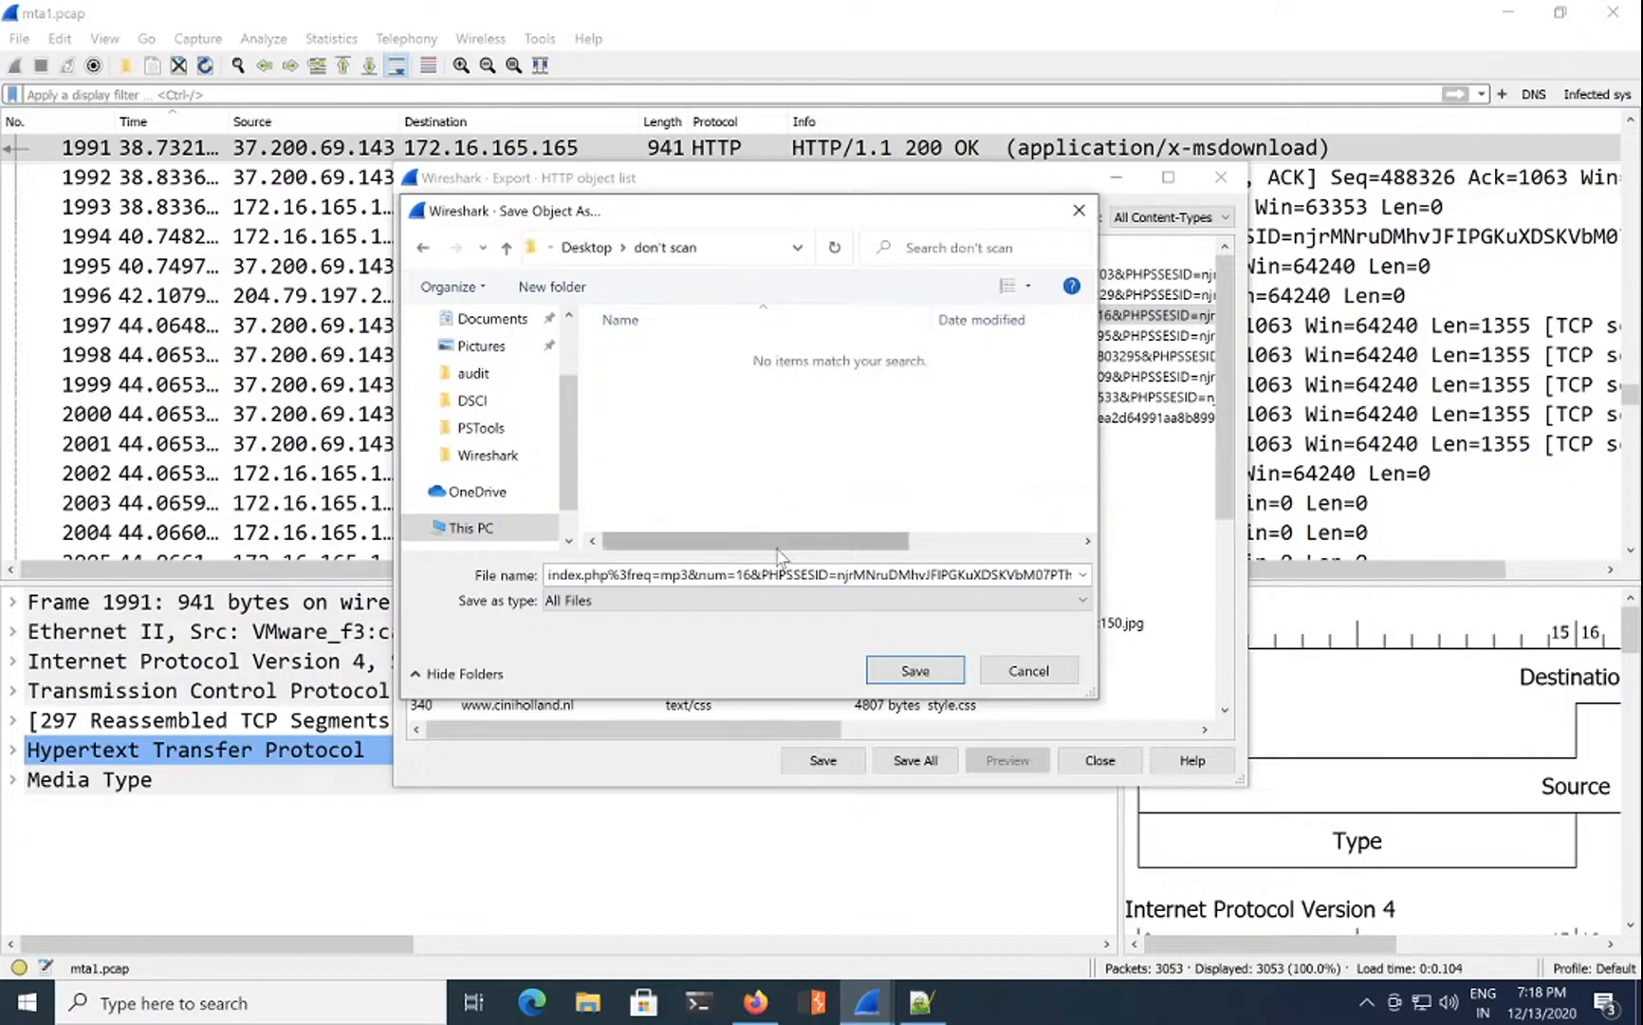
triple_click(765, 575)
key(BackSpace)
text(malware.exe)
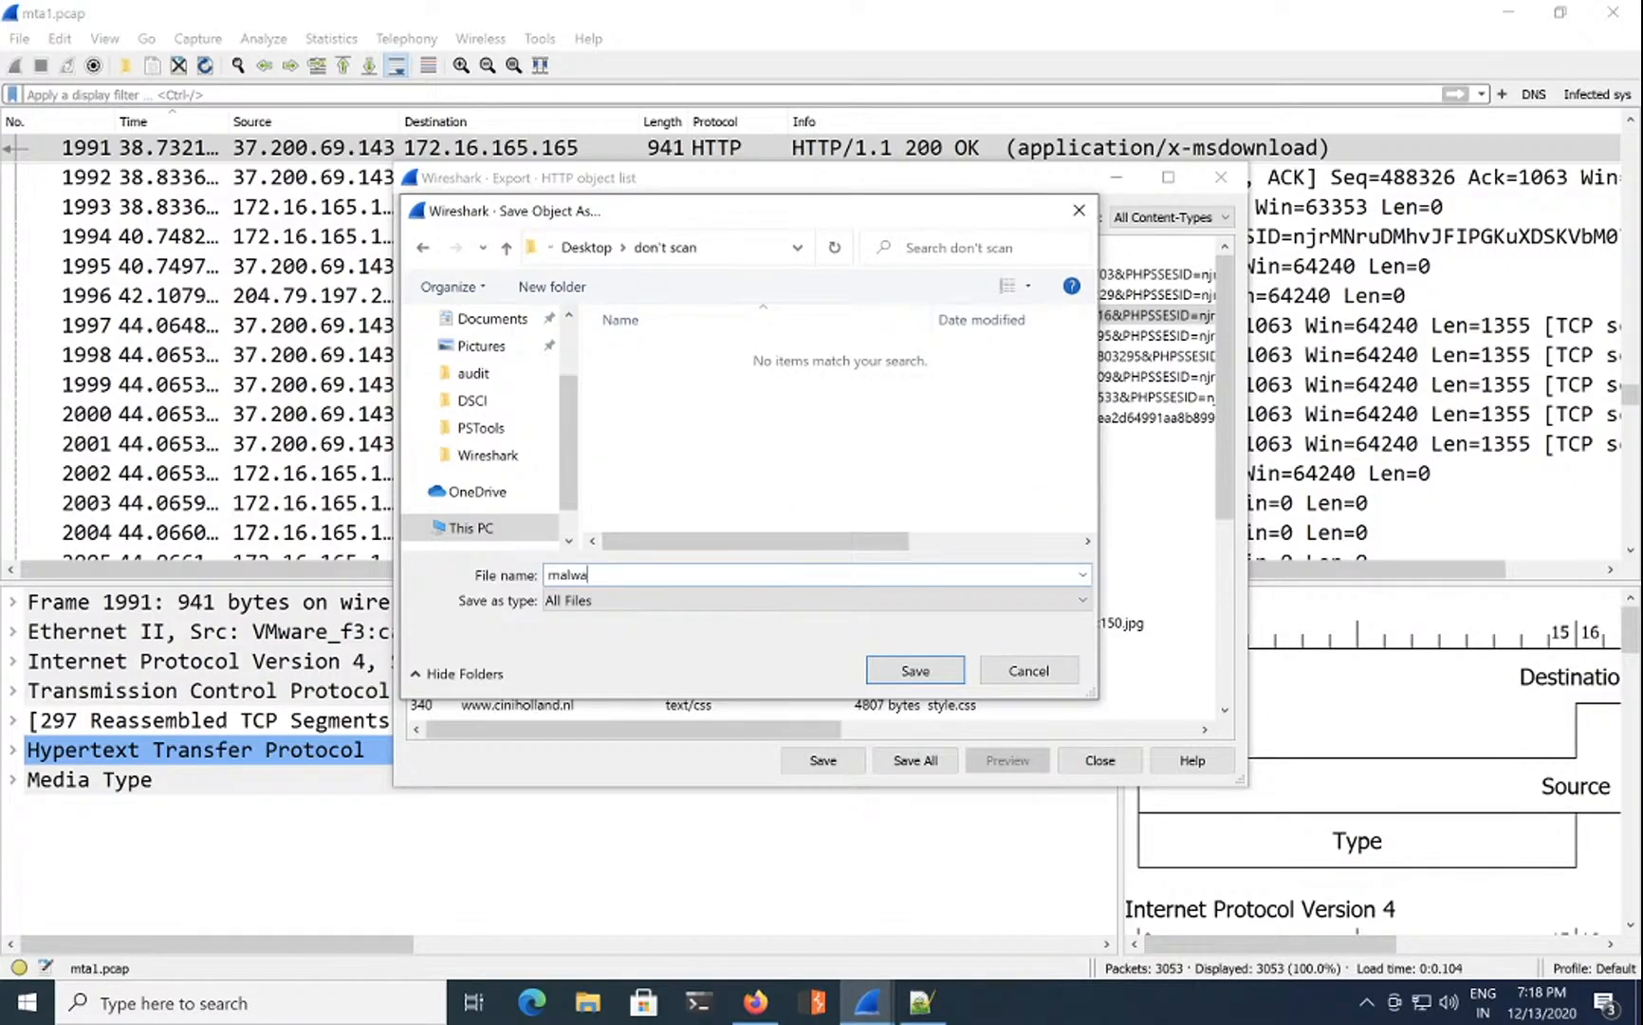
key(Return)
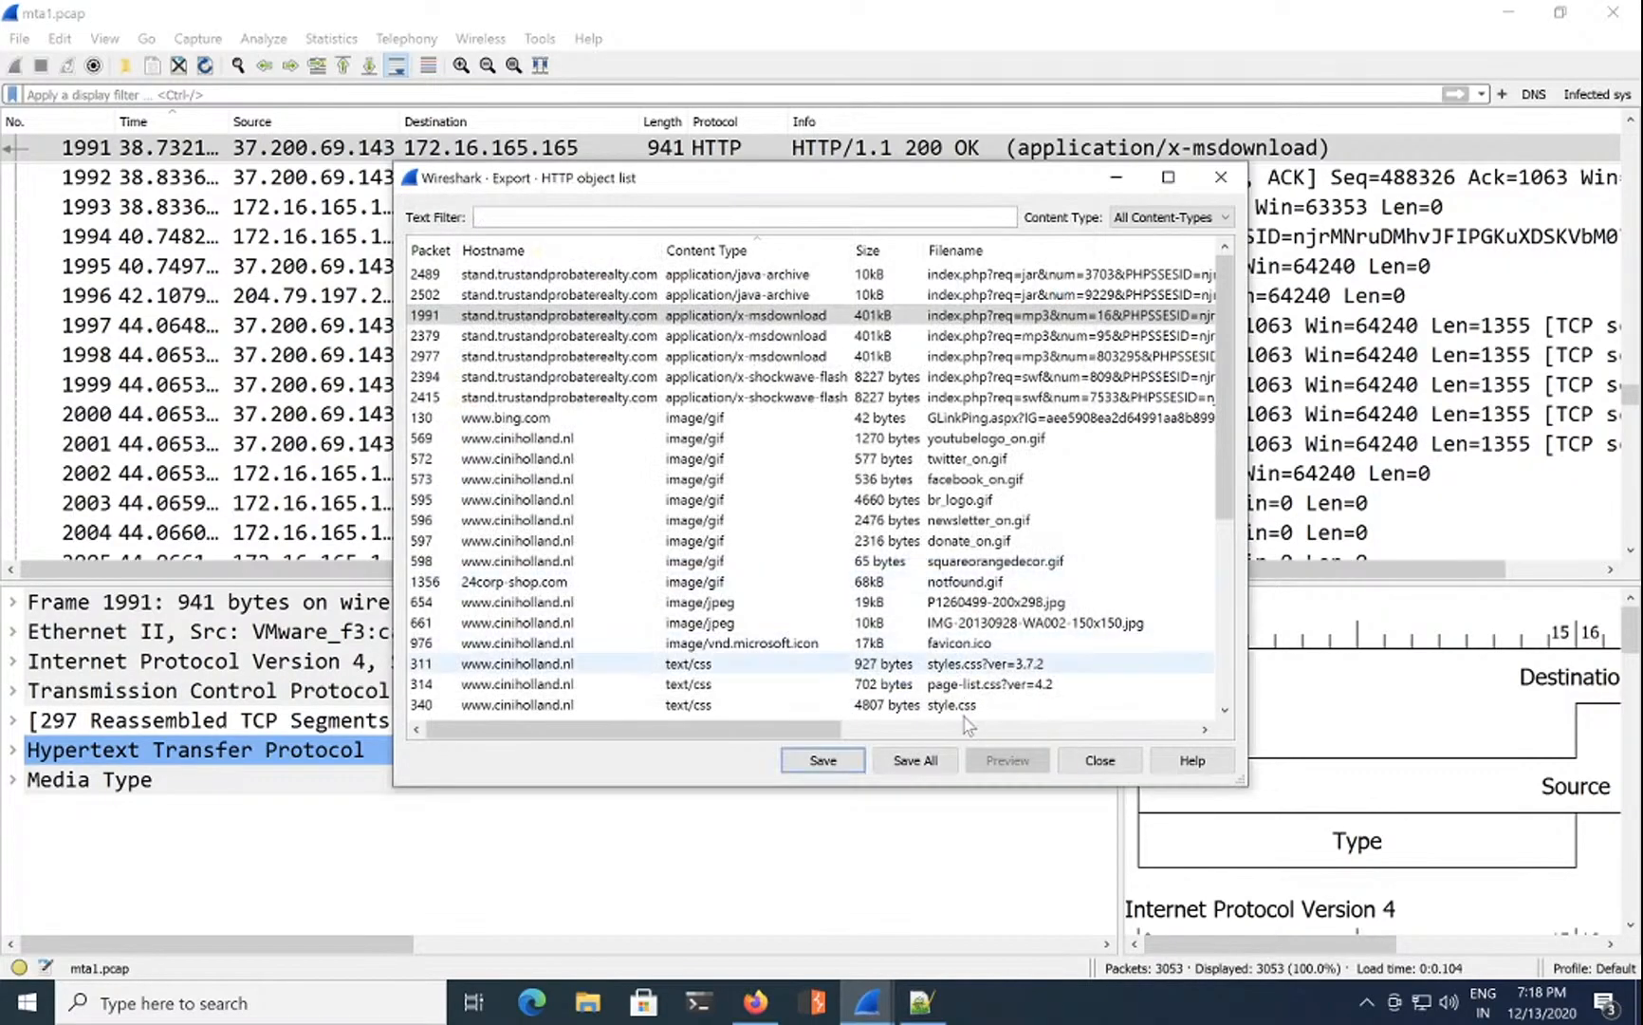
click(1084, 765)
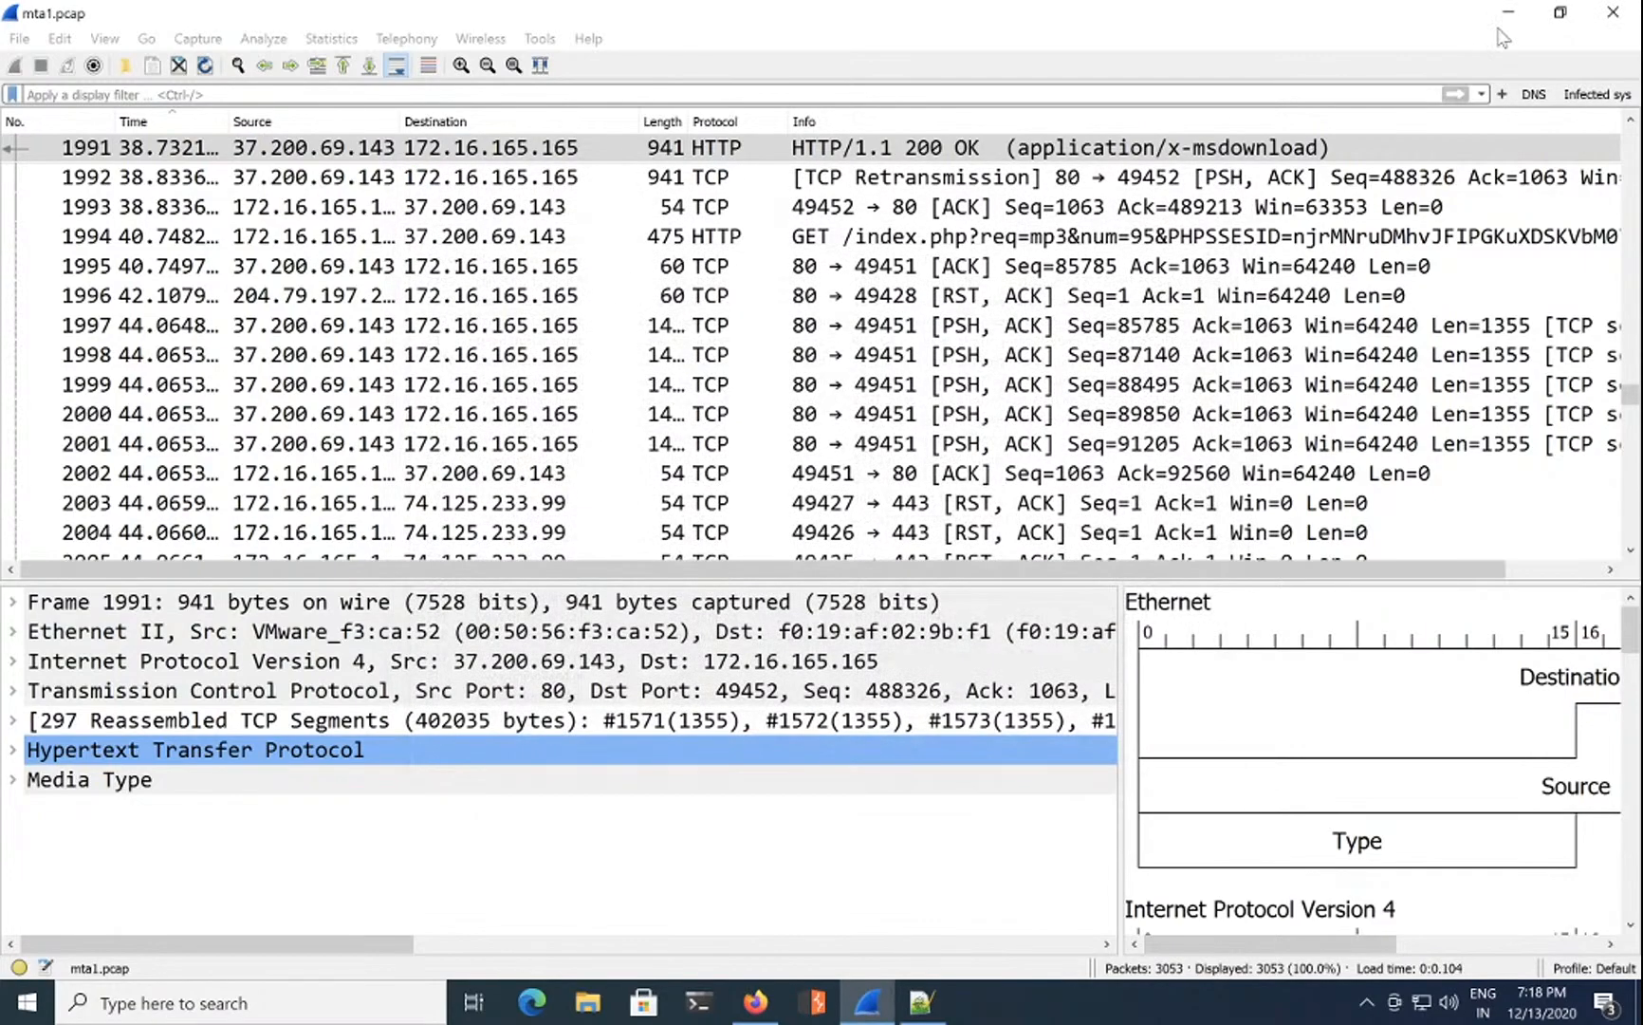
Step: Minimize Wireshark and Notepad++ and open the "don't scan" desktop folder
click(1508, 12)
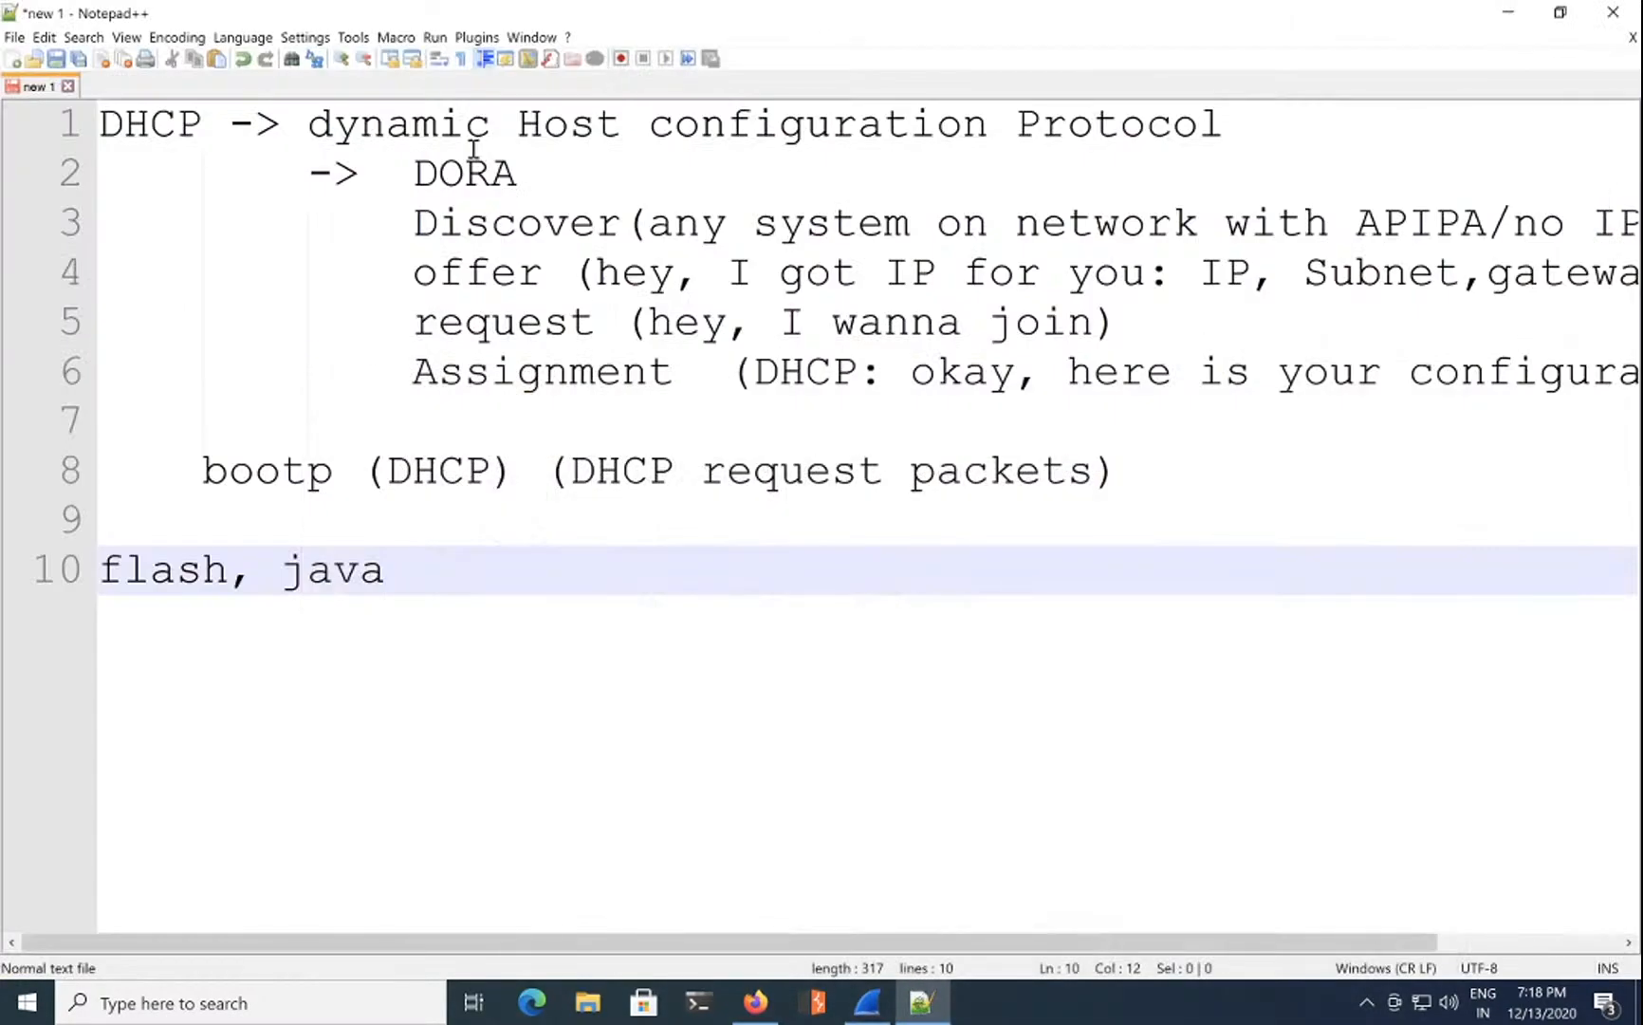
click(1507, 13)
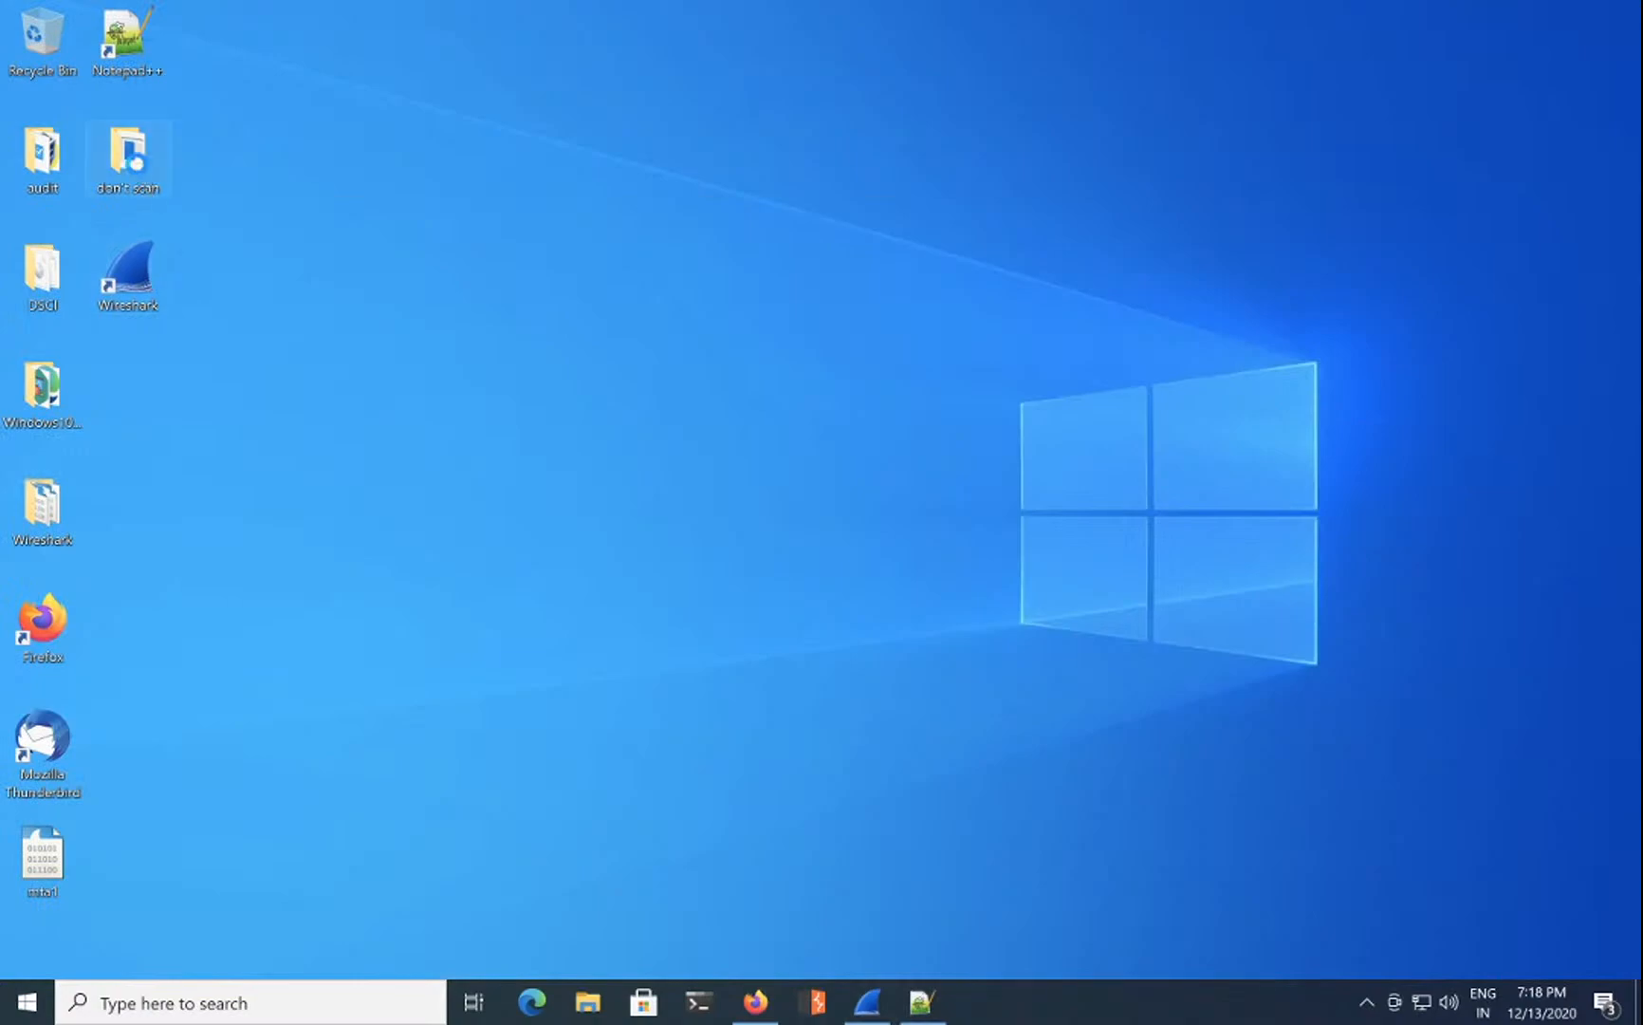
double_click(133, 161)
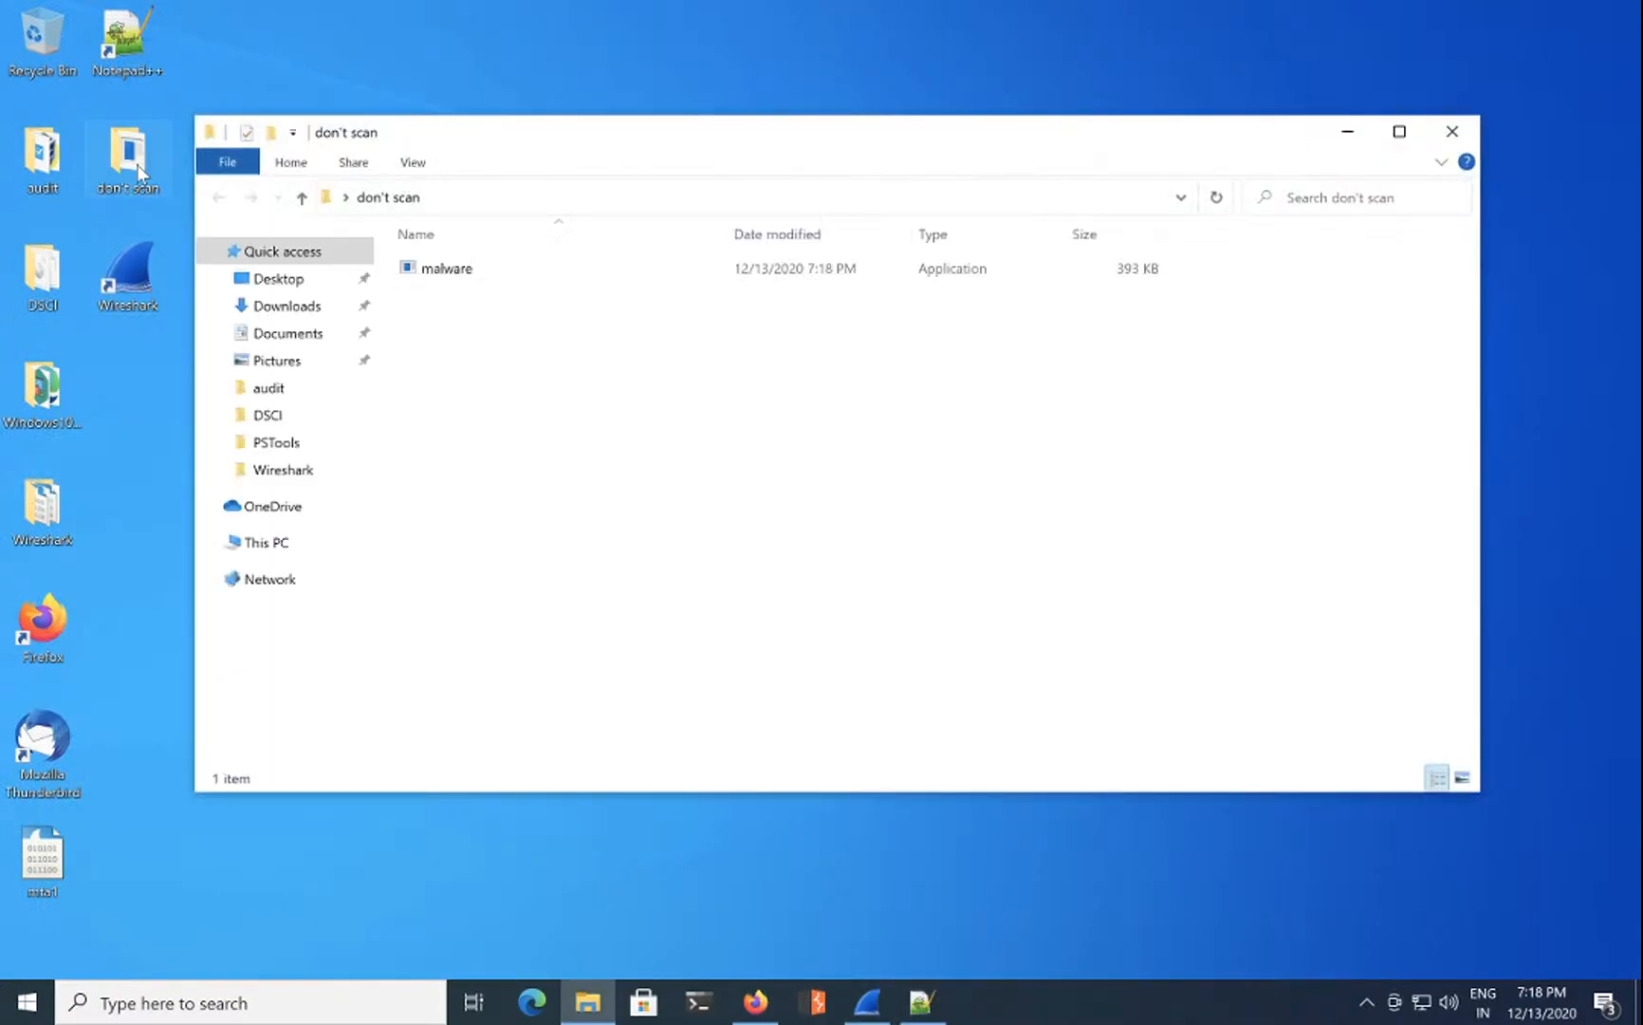
Step: Launch cmd from the don't scan folder's address bar, then close it and minimize the folder
click(569, 199)
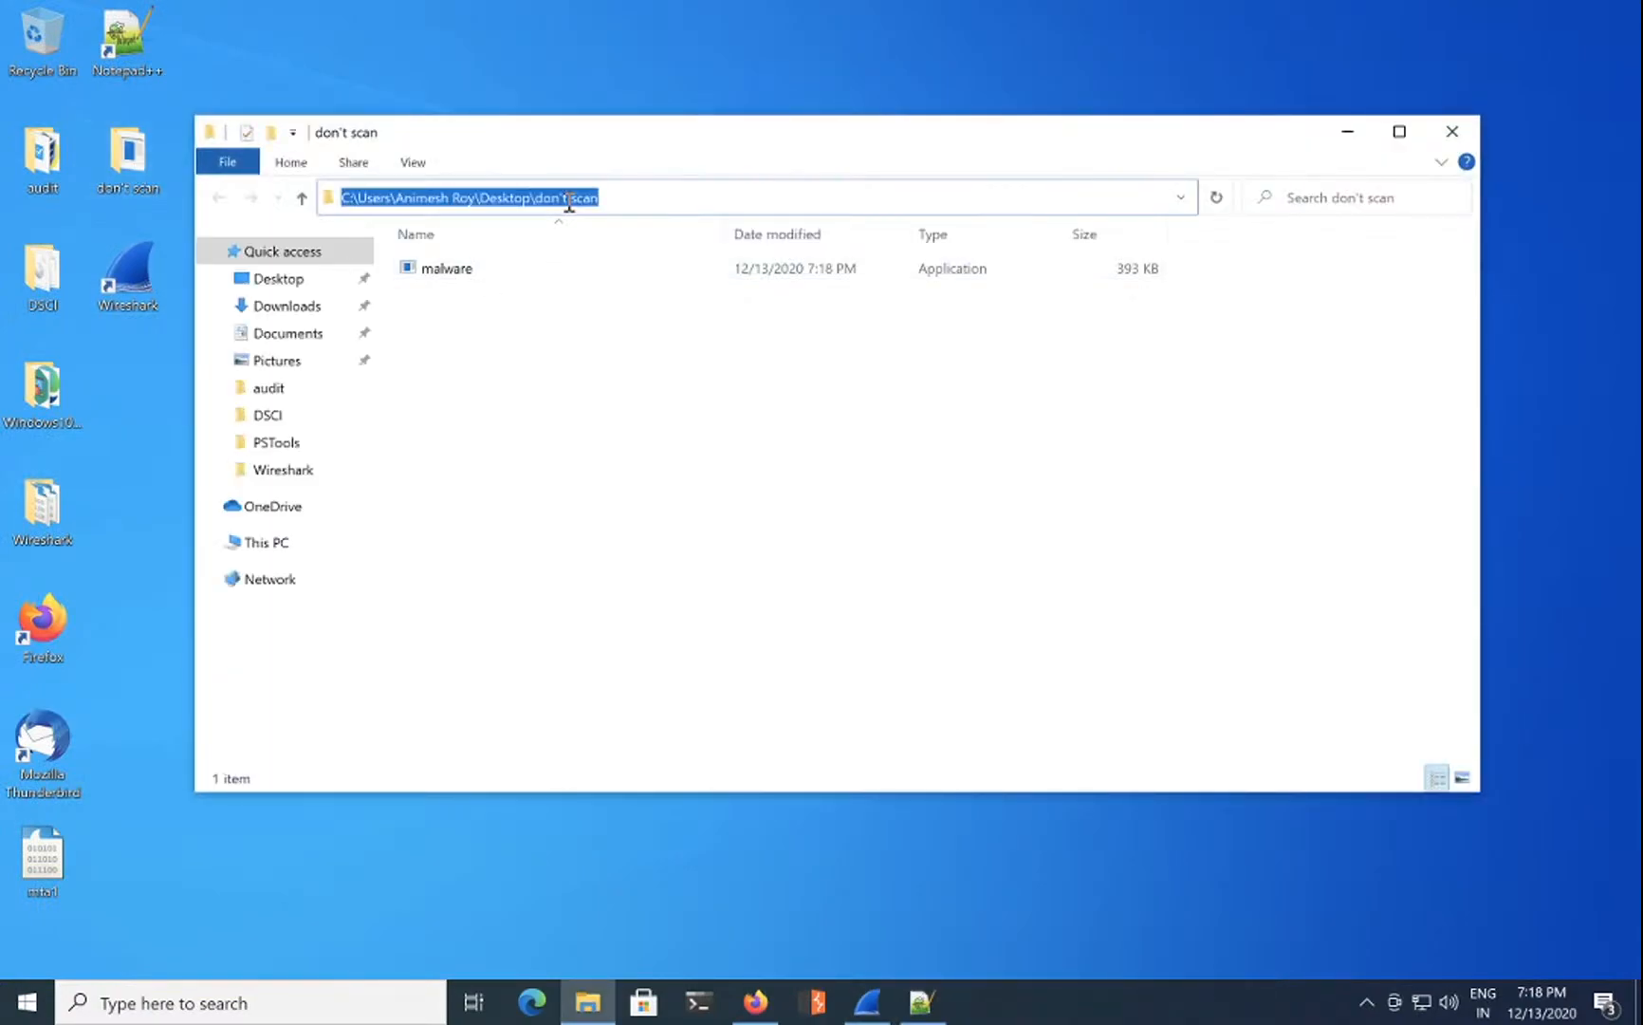
text(cmd)
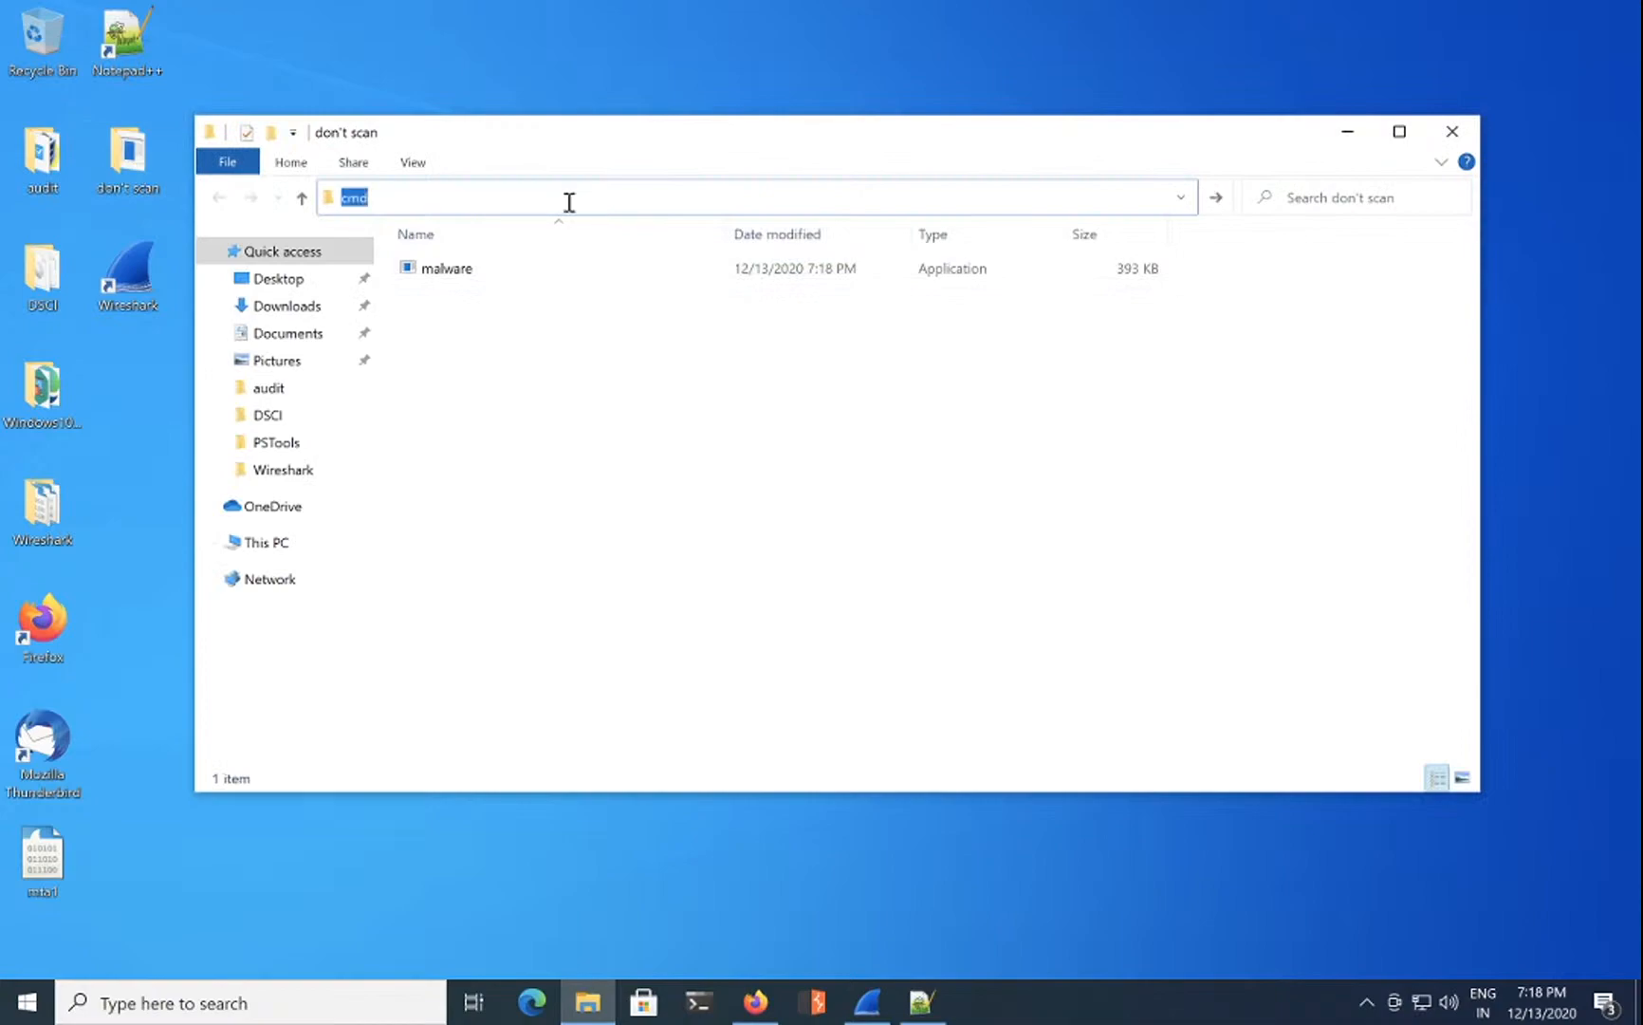
key(Return)
click(1453, 139)
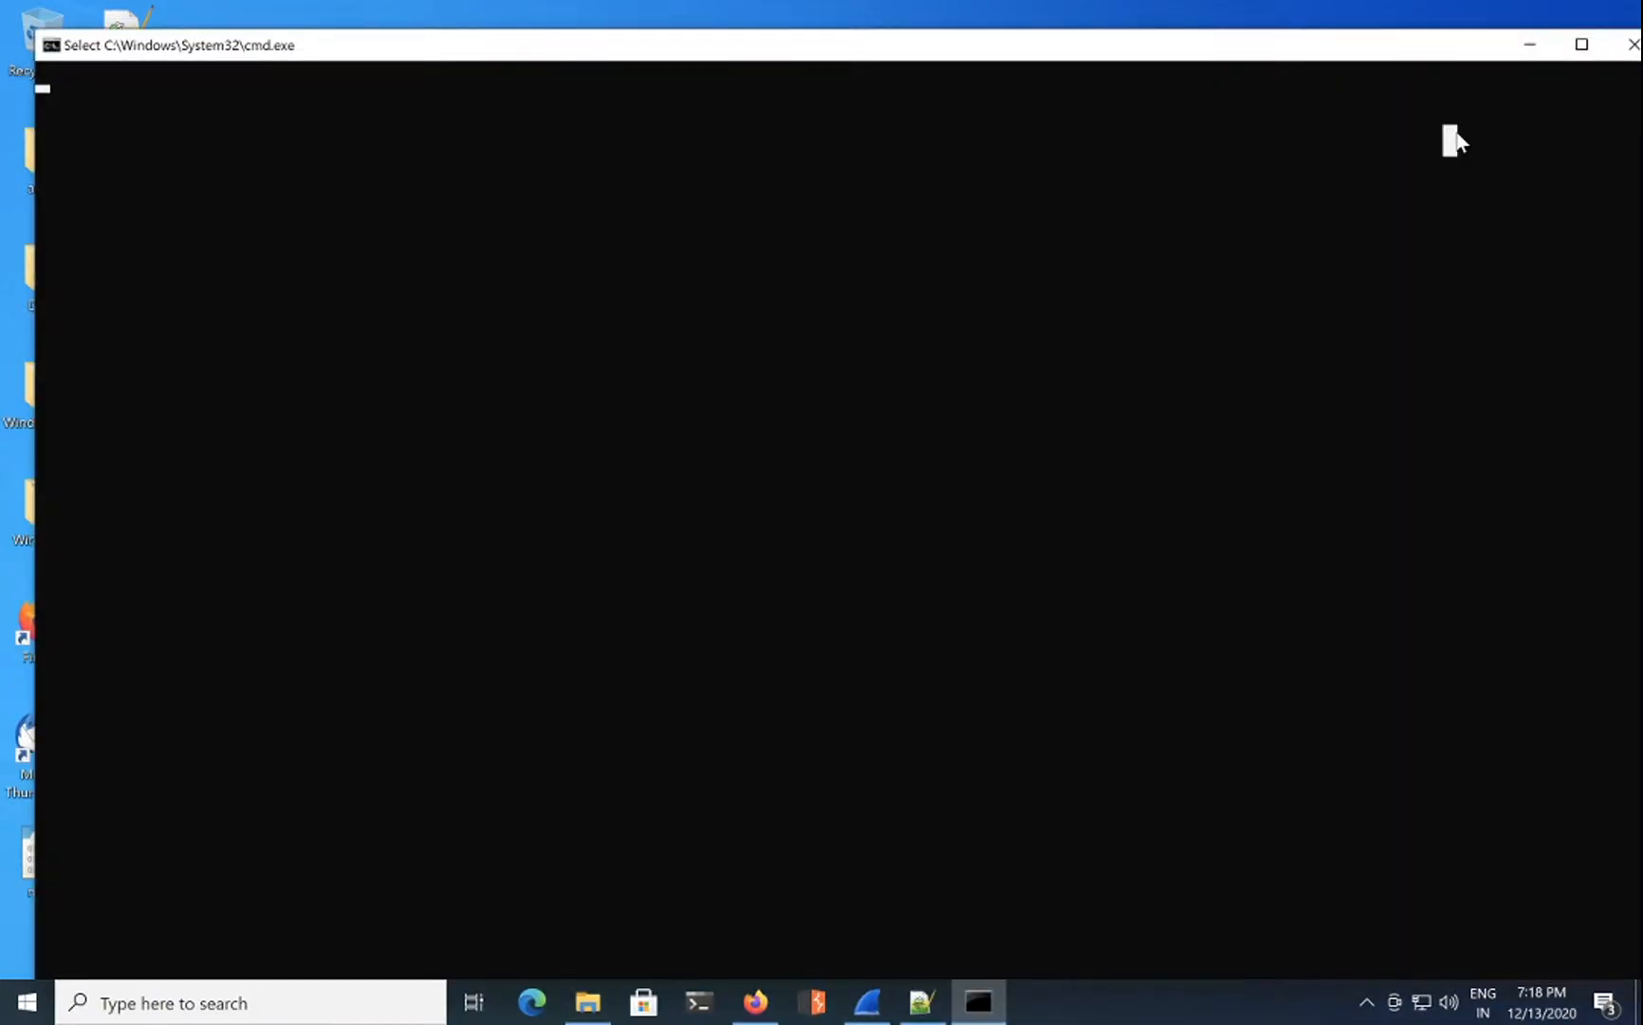
click(1583, 44)
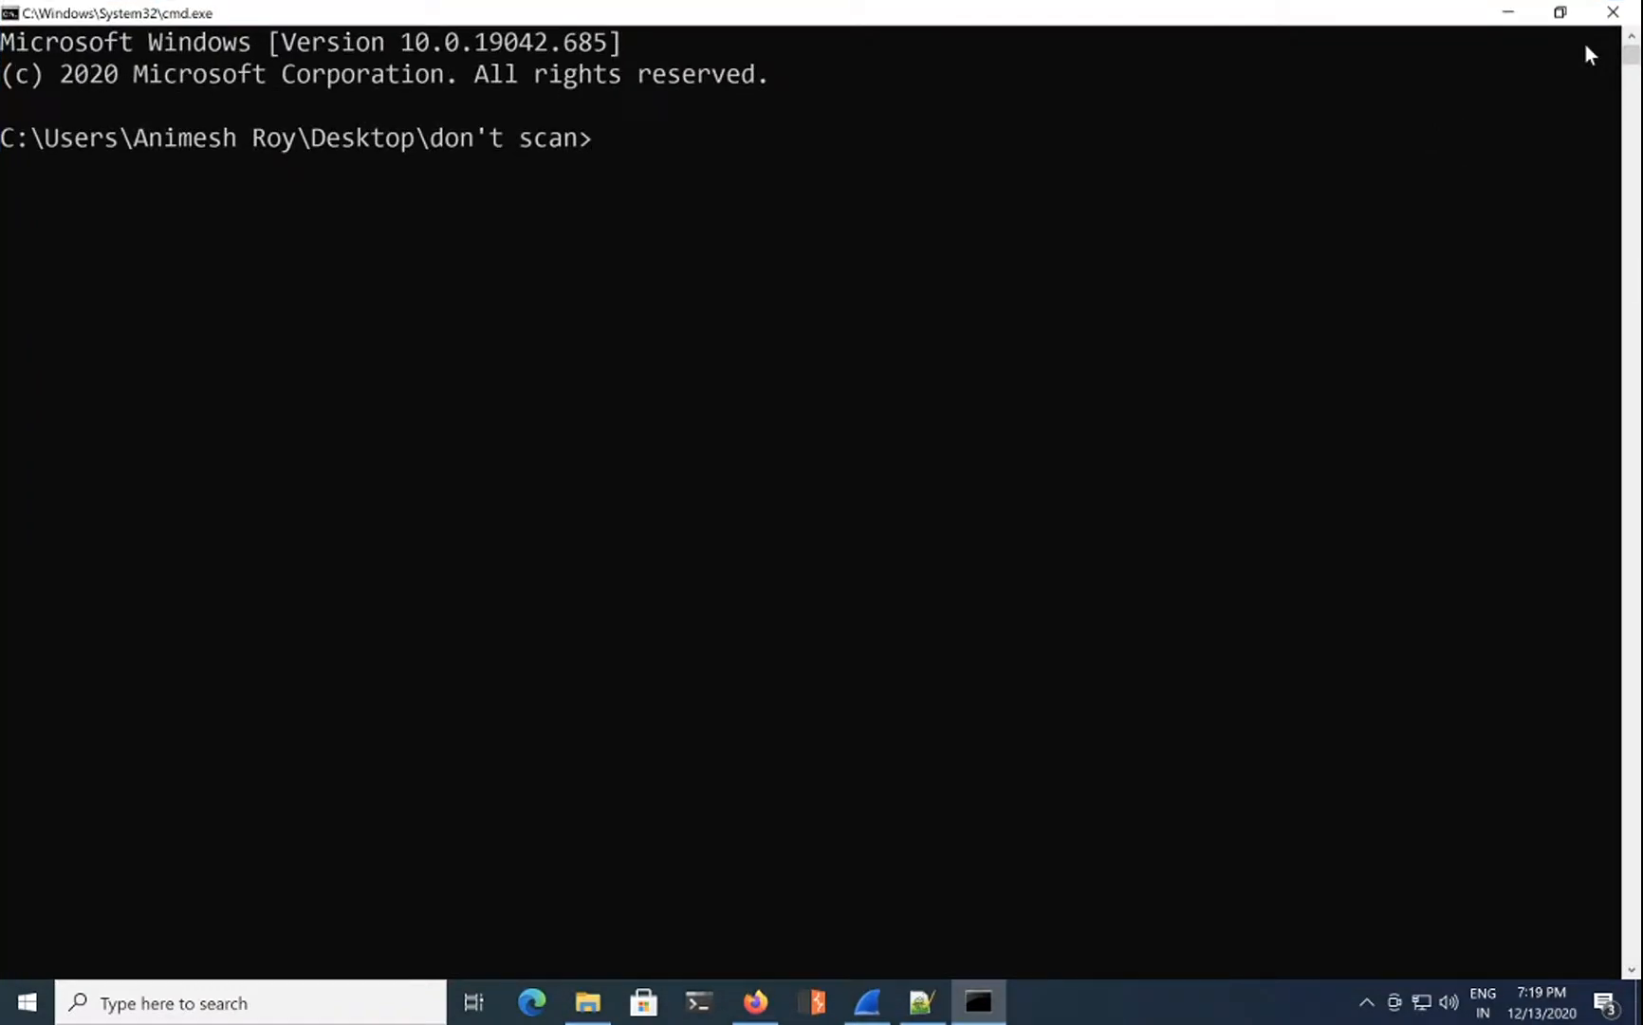
text(ceru)
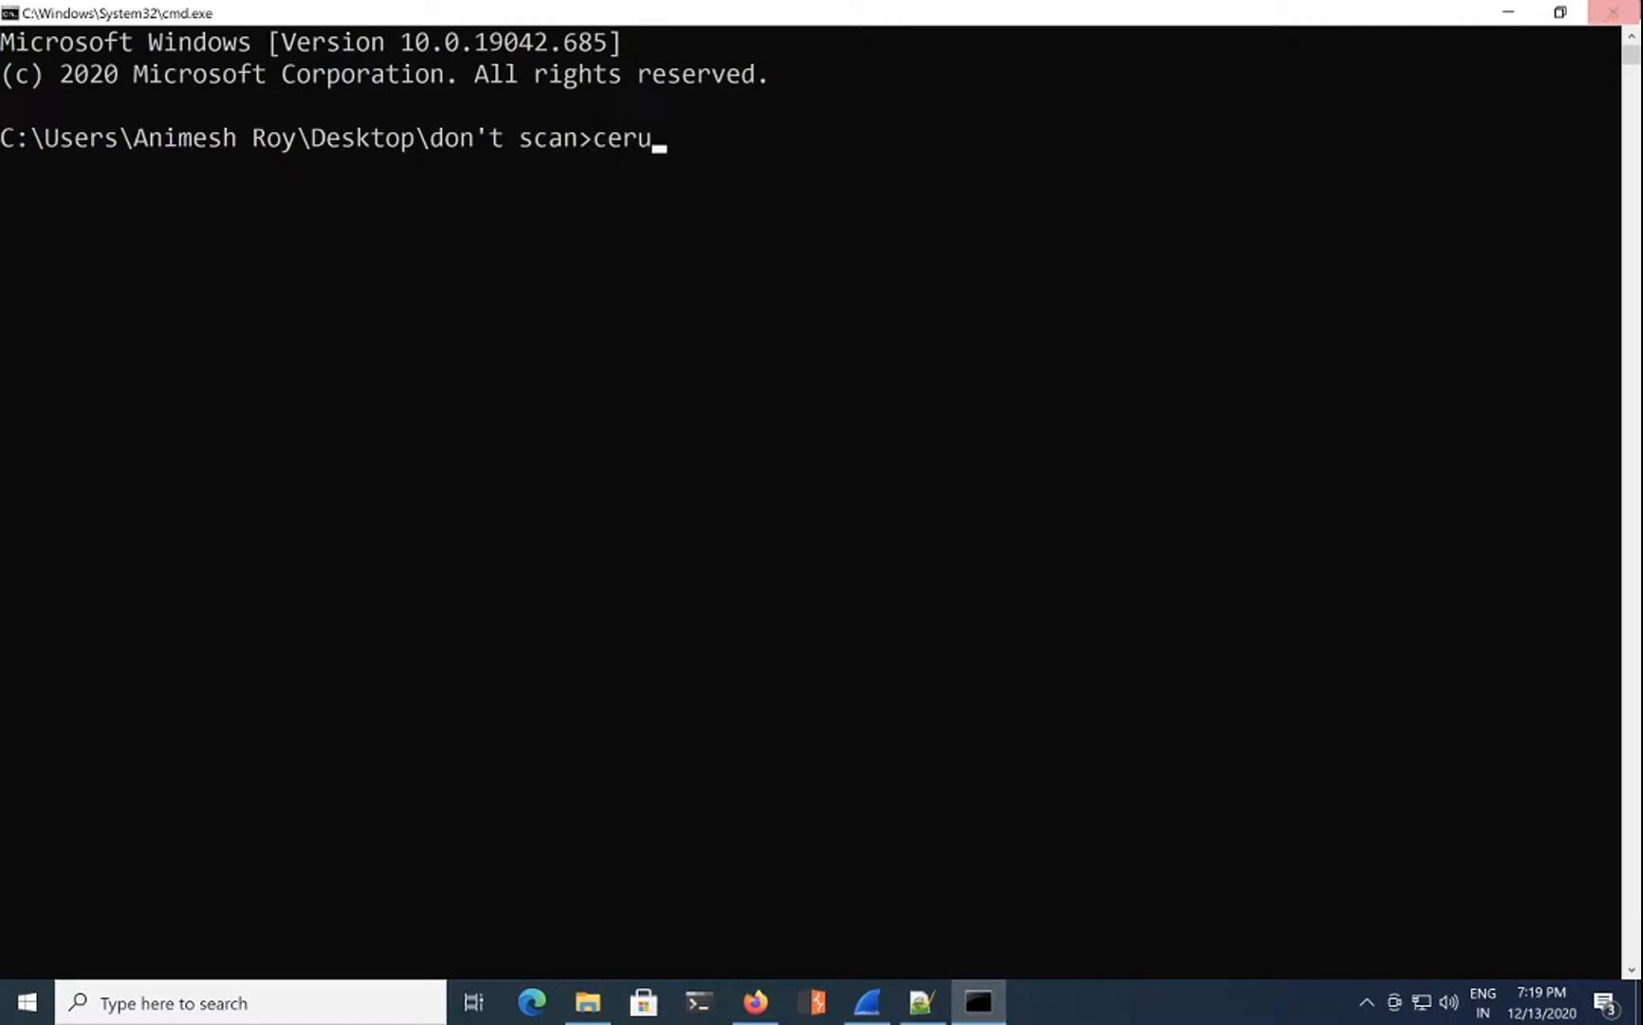
click(1616, 12)
click(700, 1000)
click(1346, 136)
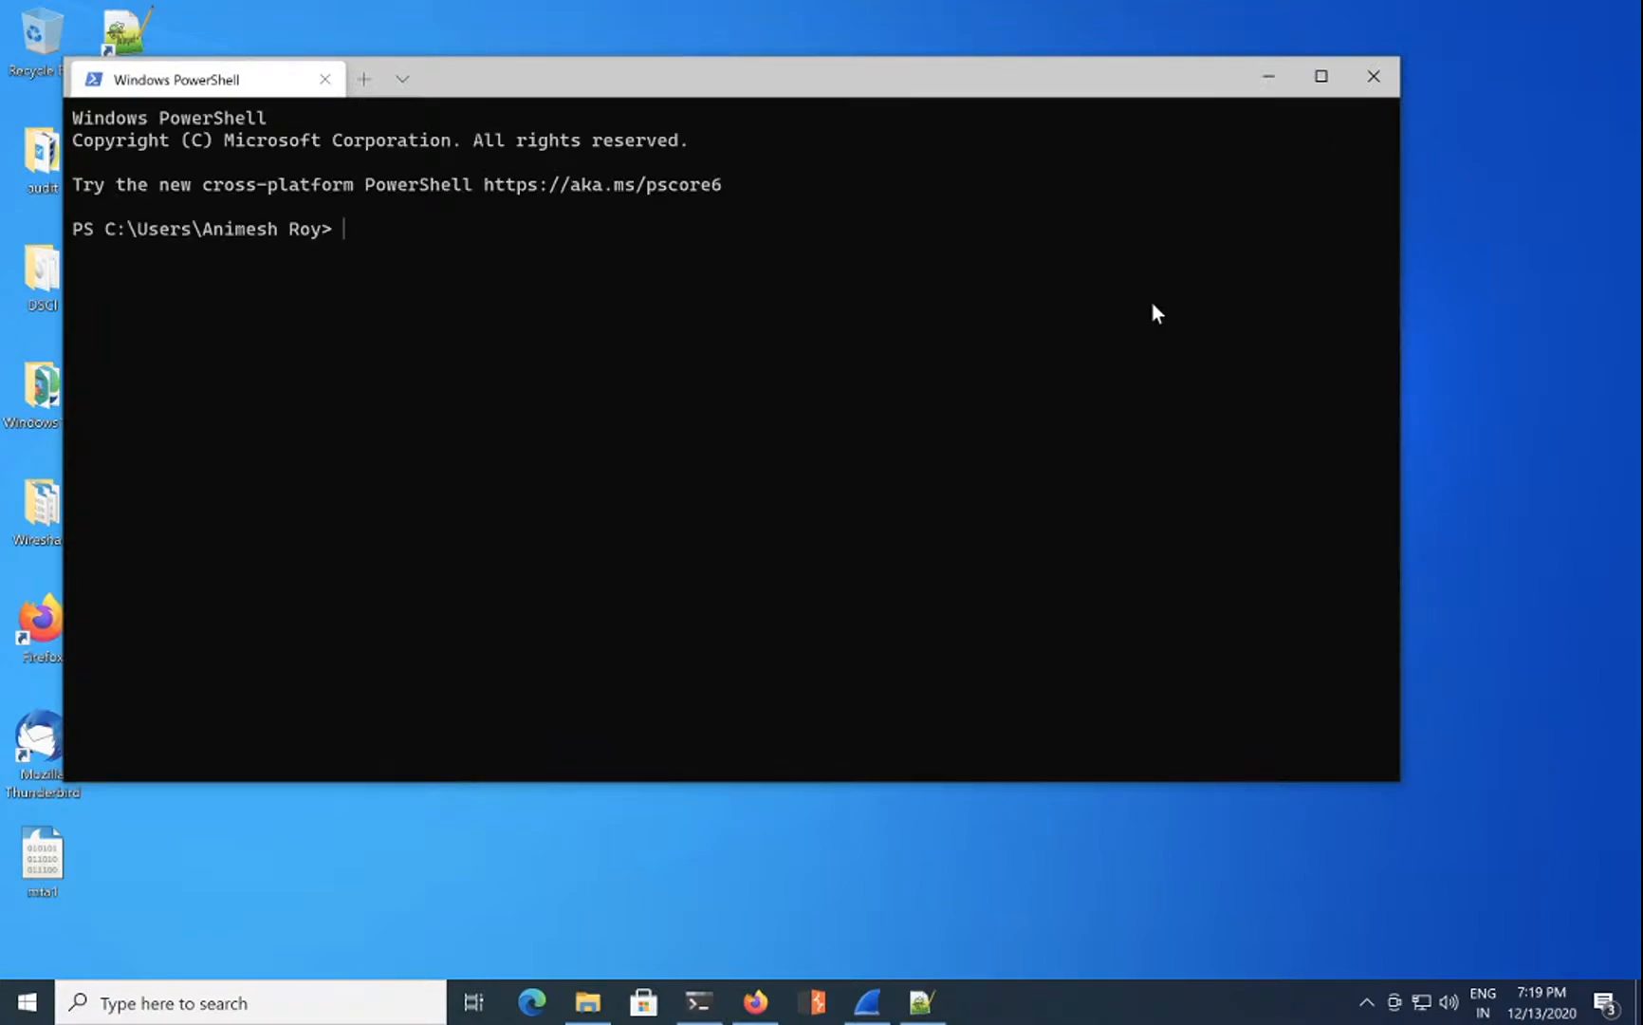
Step: Change into the Desktop\don't scan folder in PowerShell
text(cd Desk)
key(Tab)
text(d)
key(Tab)
key(Return)
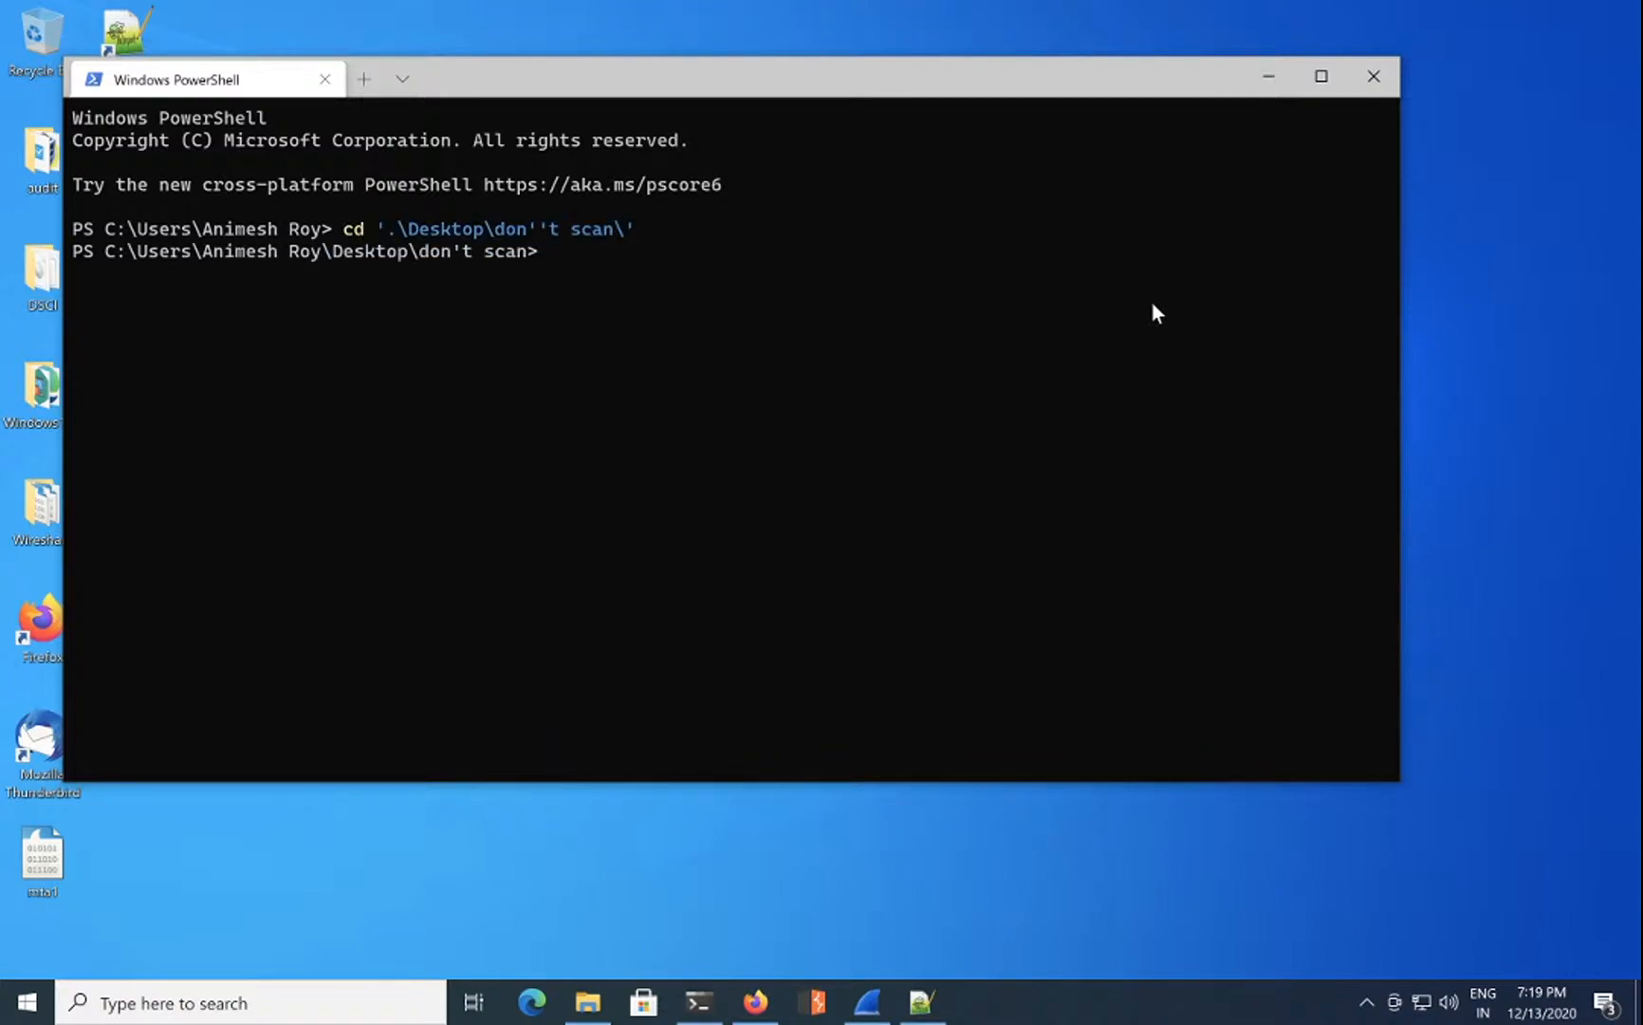
Step: Run certutil.exe -HashFile on malware.exe with the md algorithm
text(cert)
key(Tab)
key(Tab)
key(Tab)
key(Tab)
key(Tab)
key(Tab)
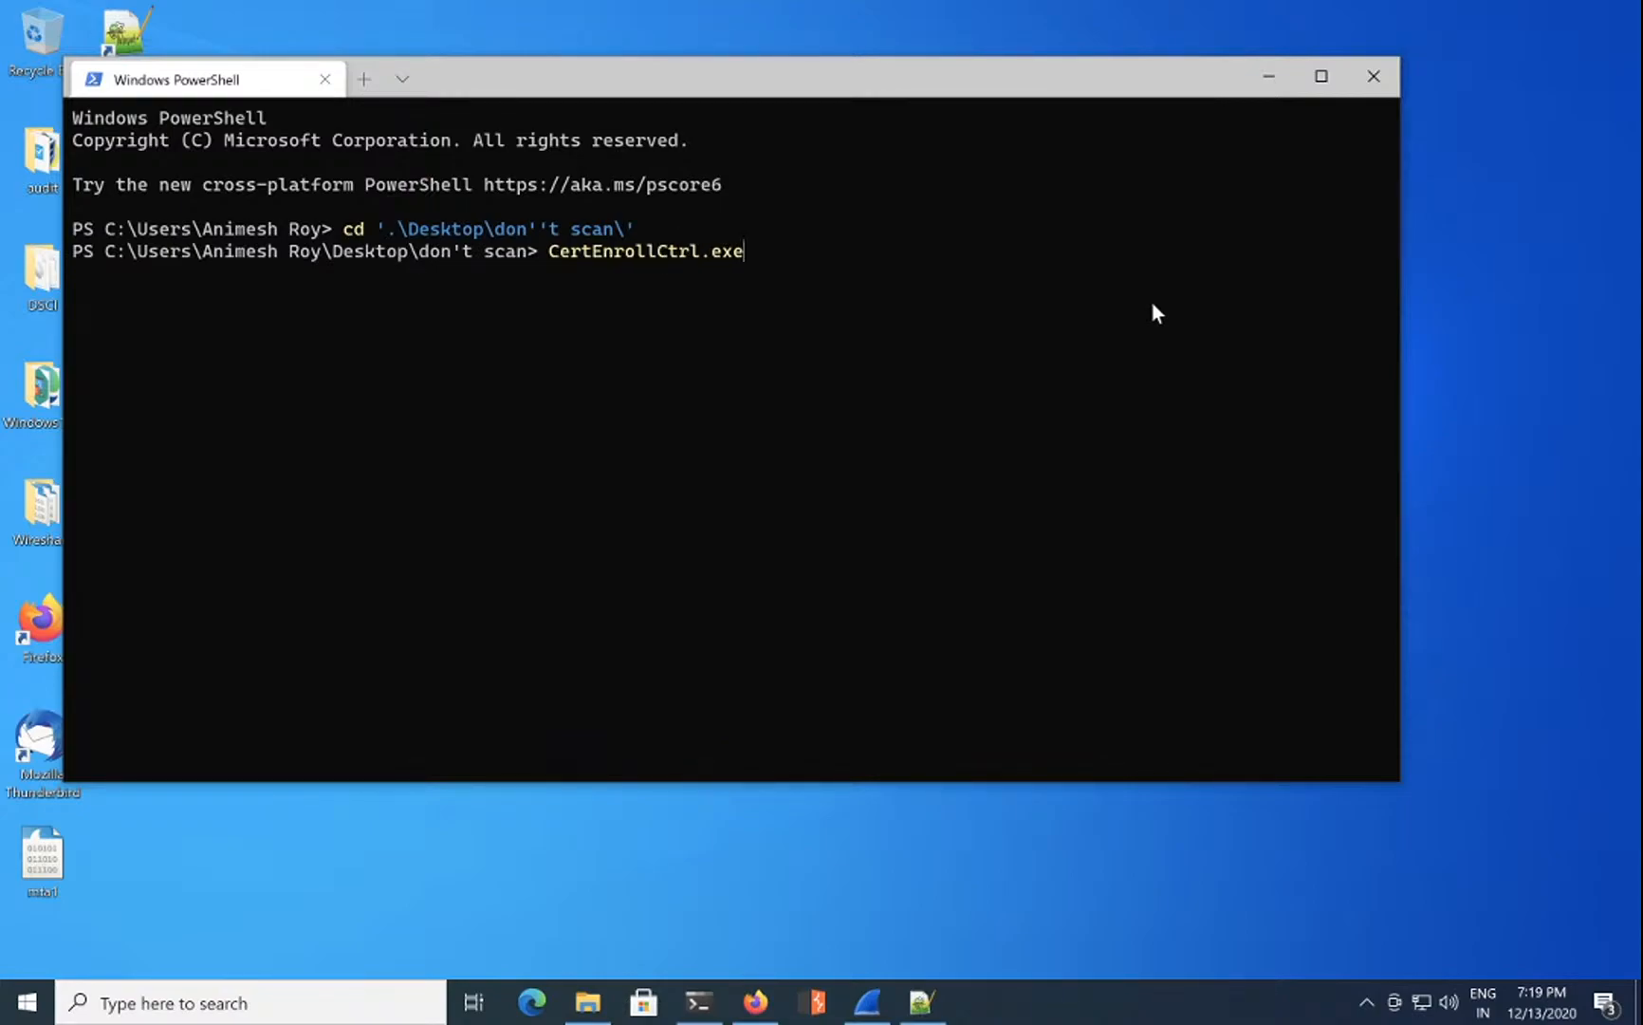
key(shift+Tab)
text(-hash)
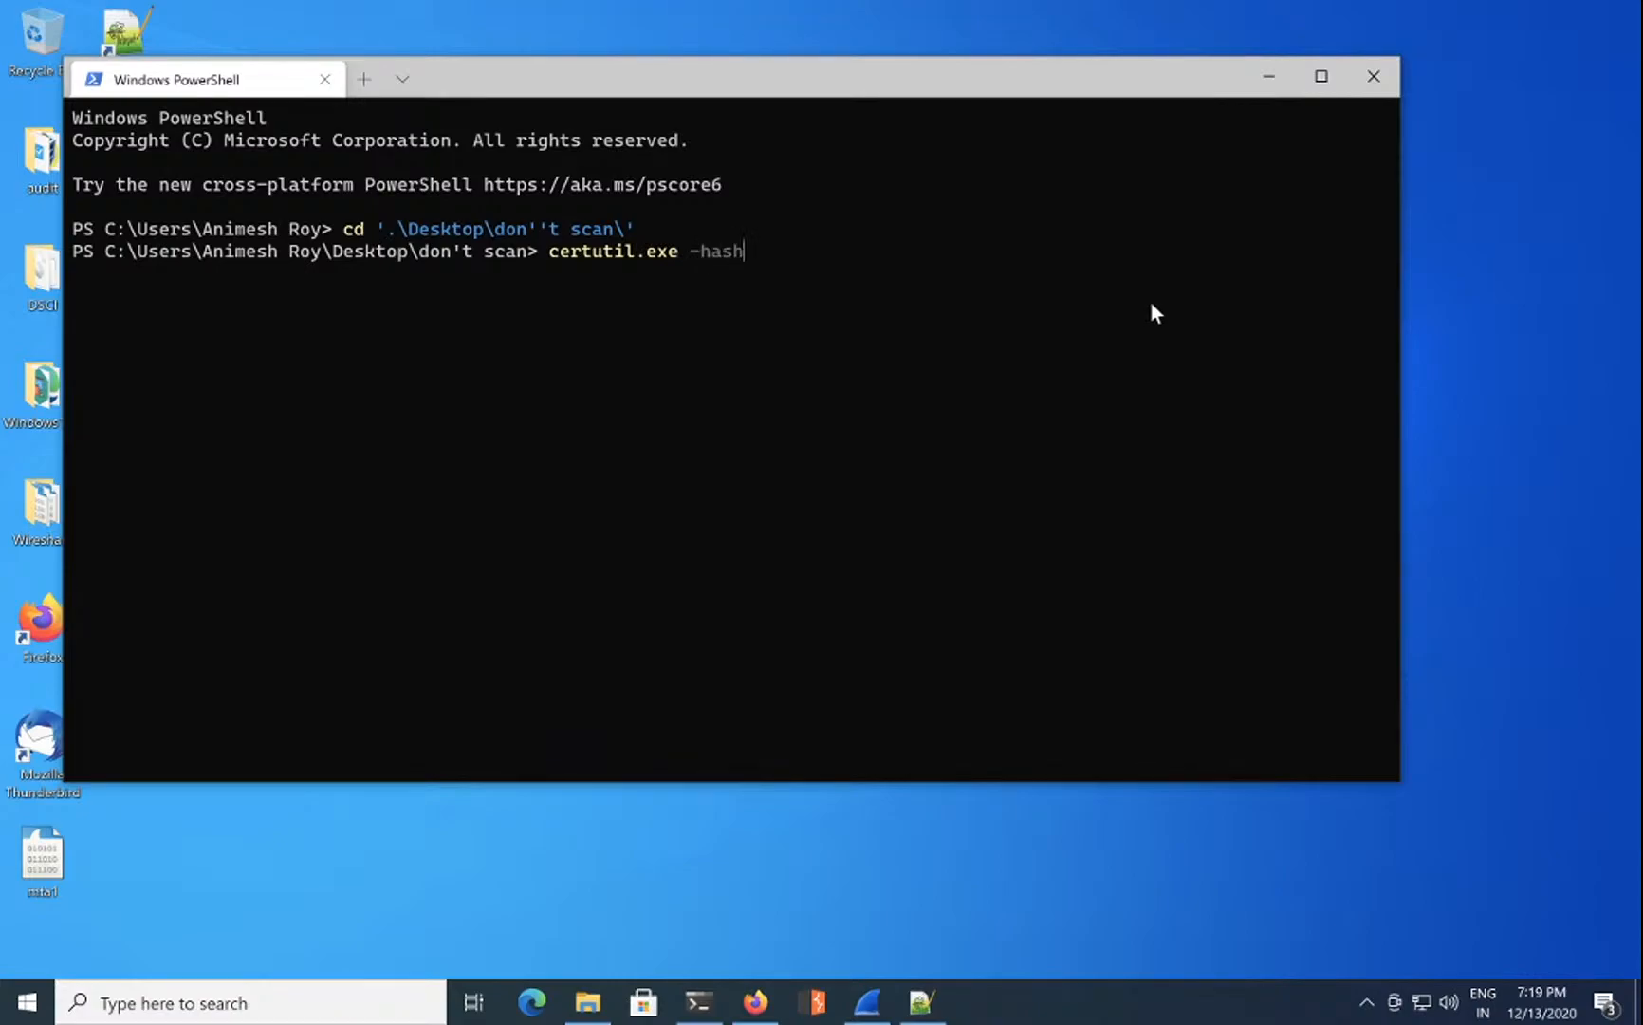
key(BackSpace)
key(BackSpace)
text(HashFile .\m)
key(Tab)
text(md)
key(Return)
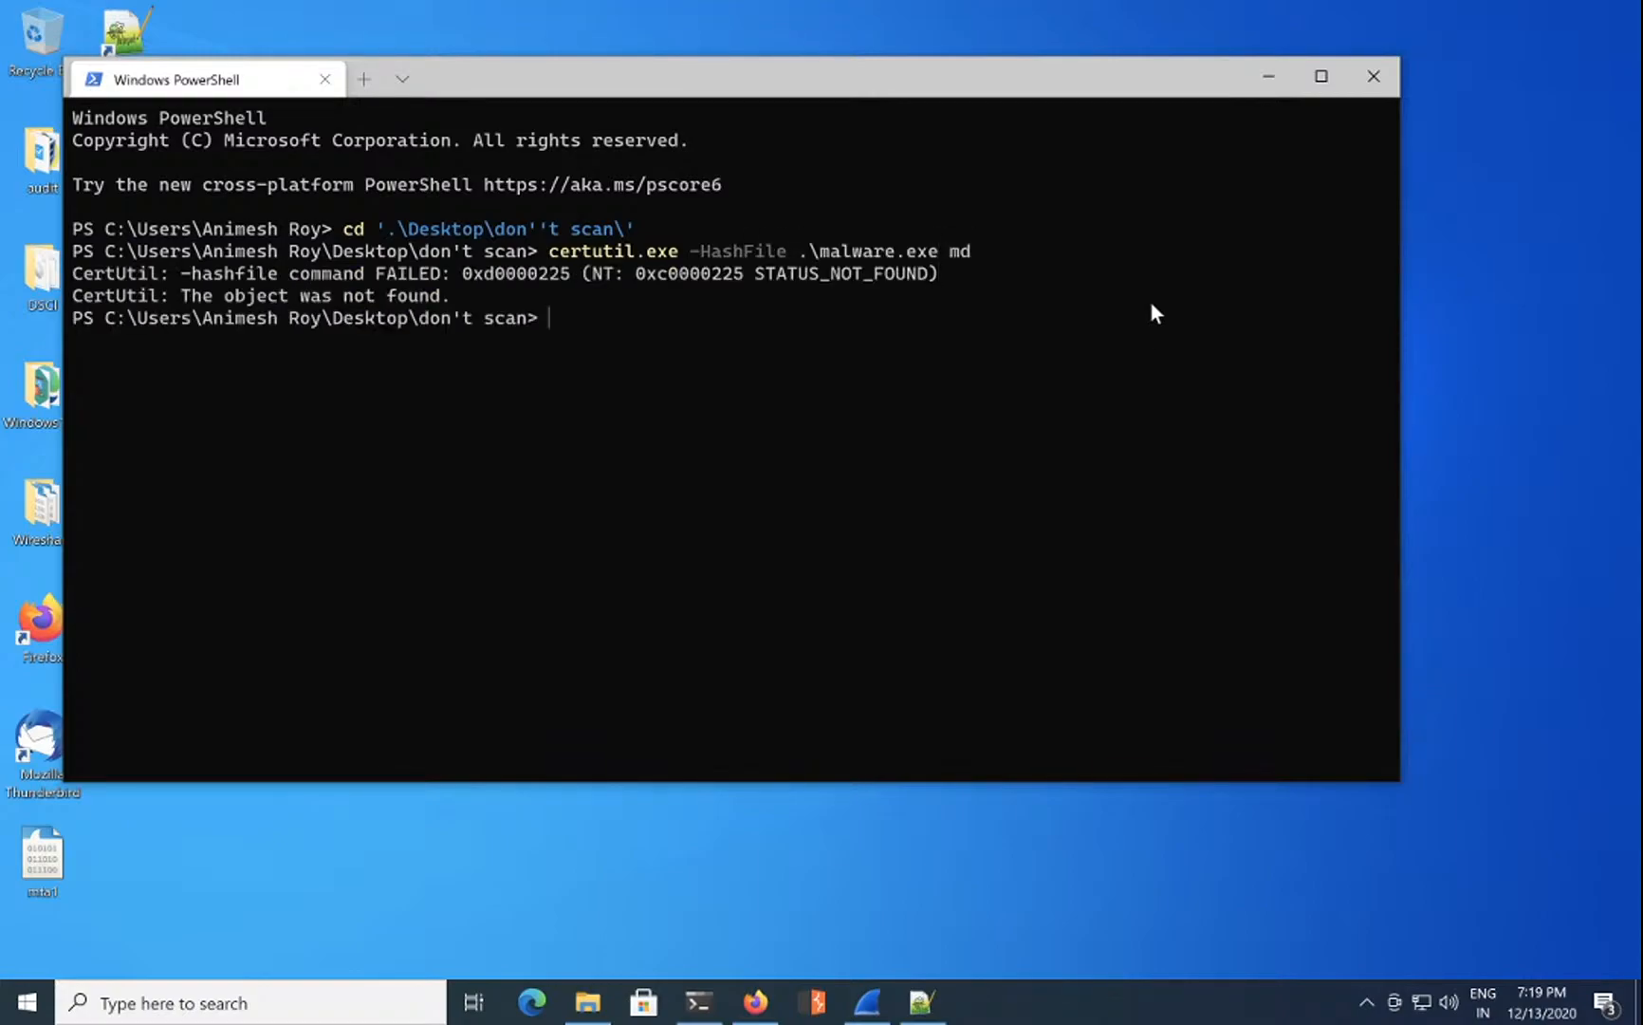
Step: Rerun the command with MD5, copy malware.exe's hash, and minimize PowerShell
key(Up)
text(5)
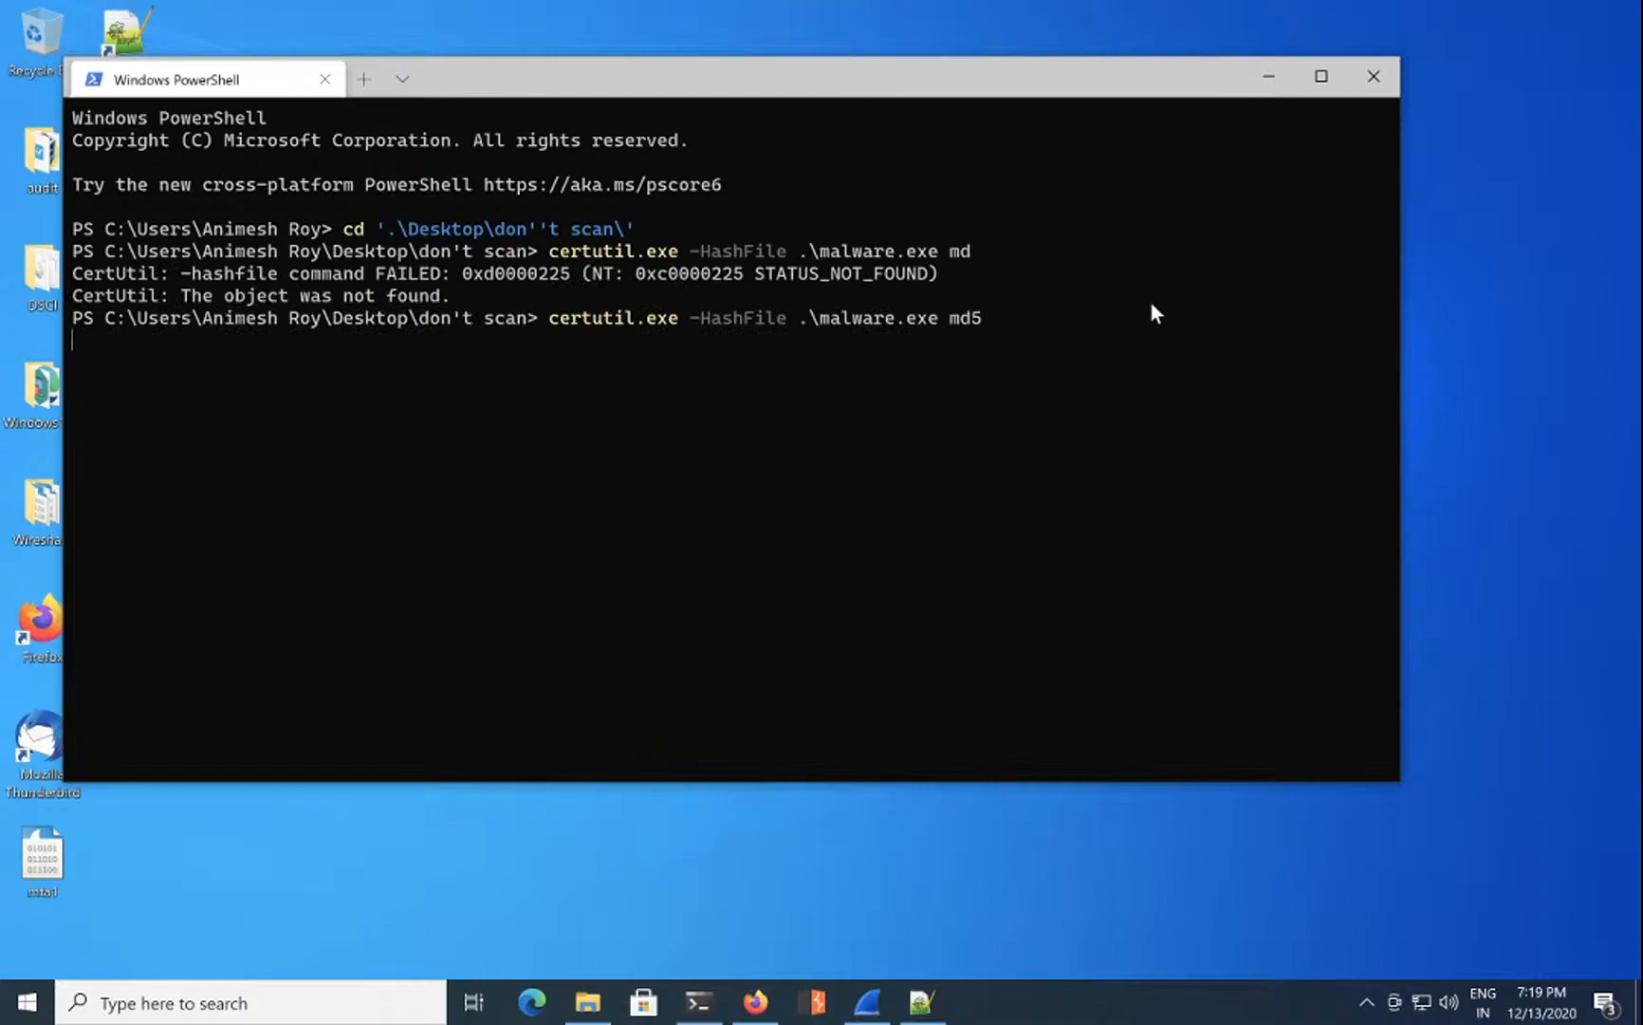
key(Return)
double_click(342, 365)
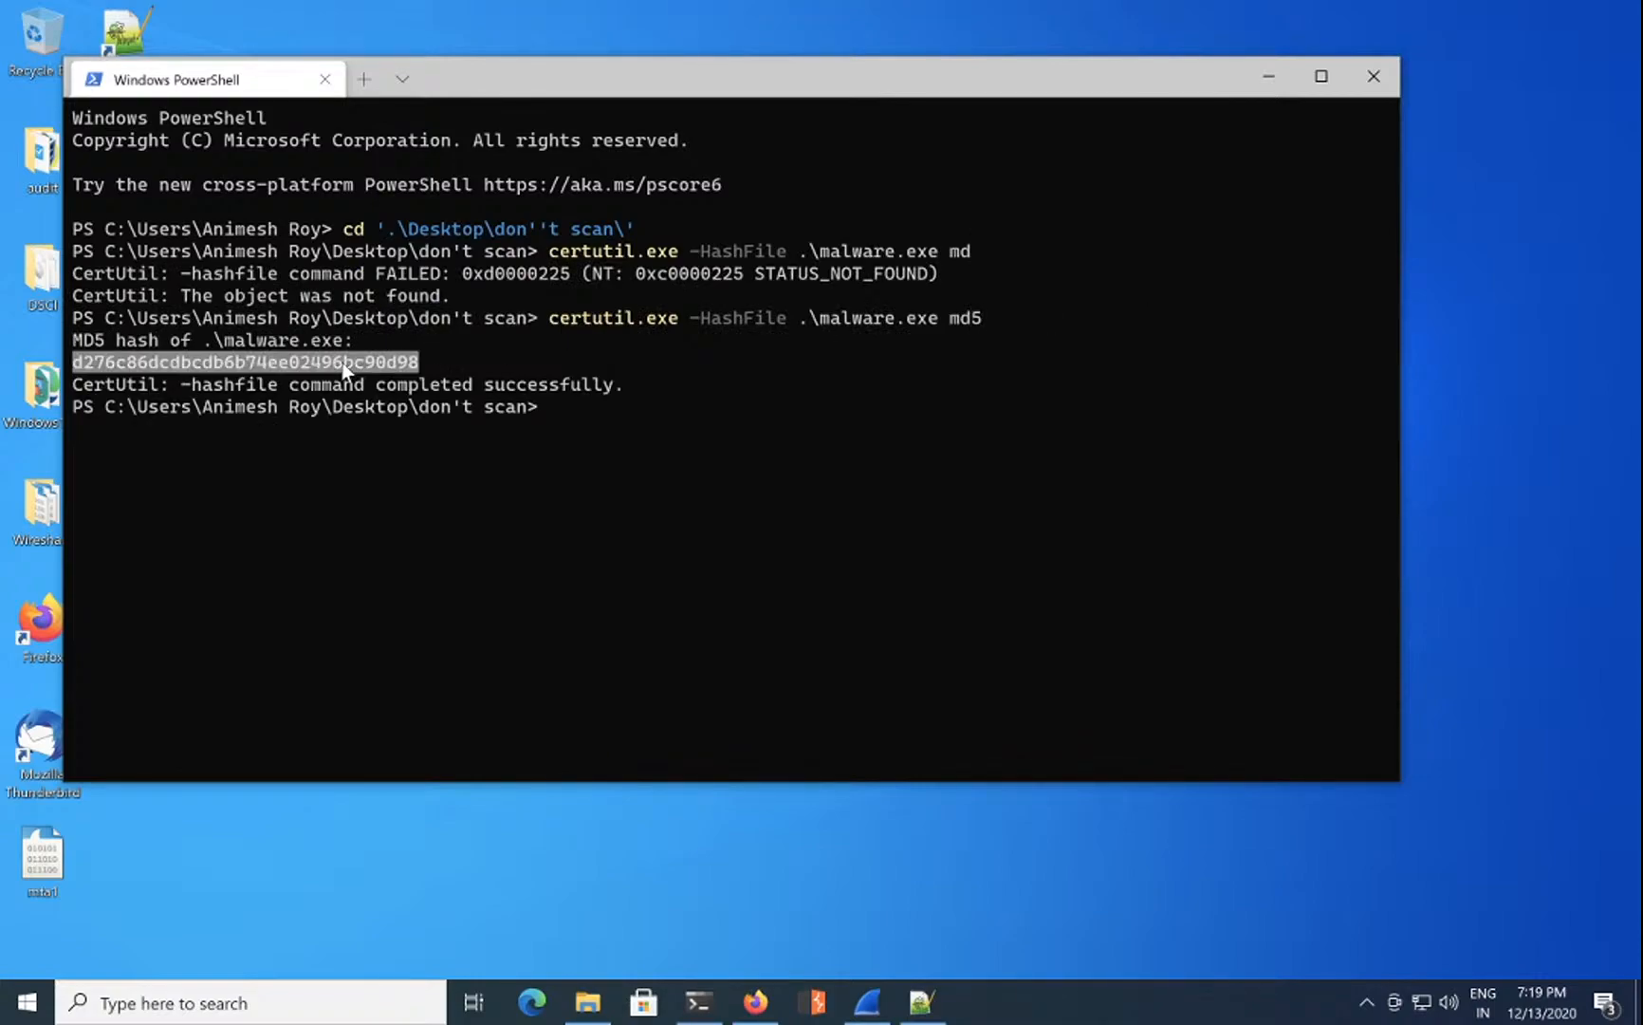
key(ctrl+c)
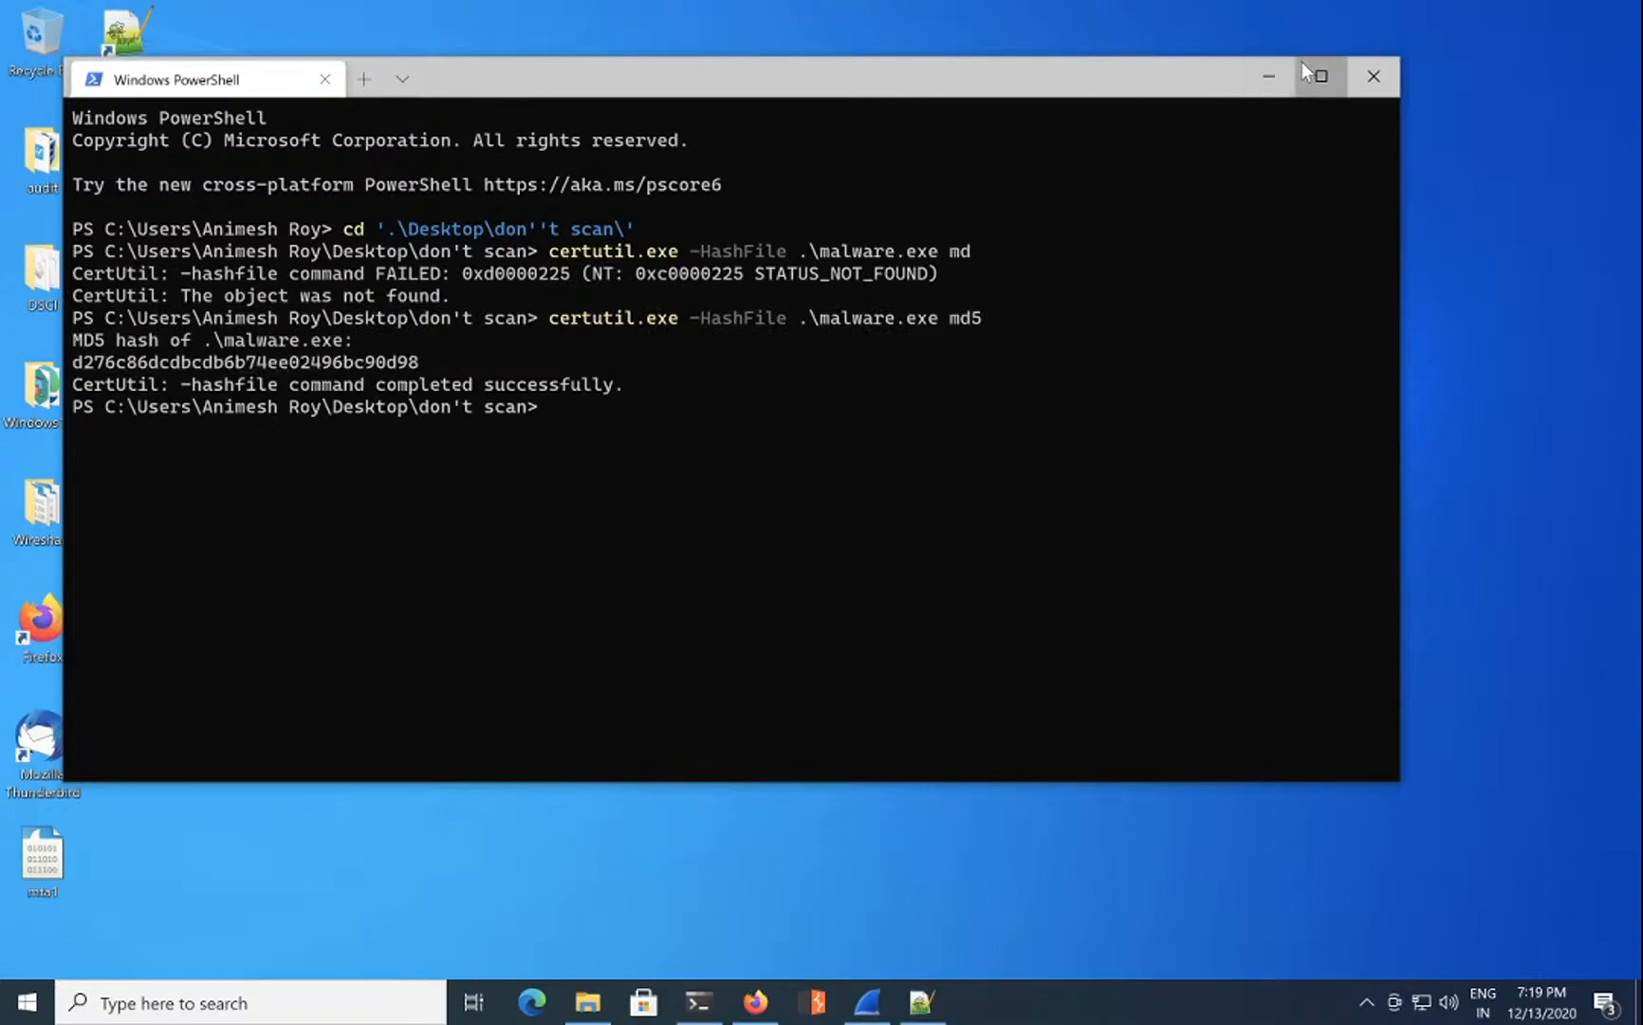
click(1271, 74)
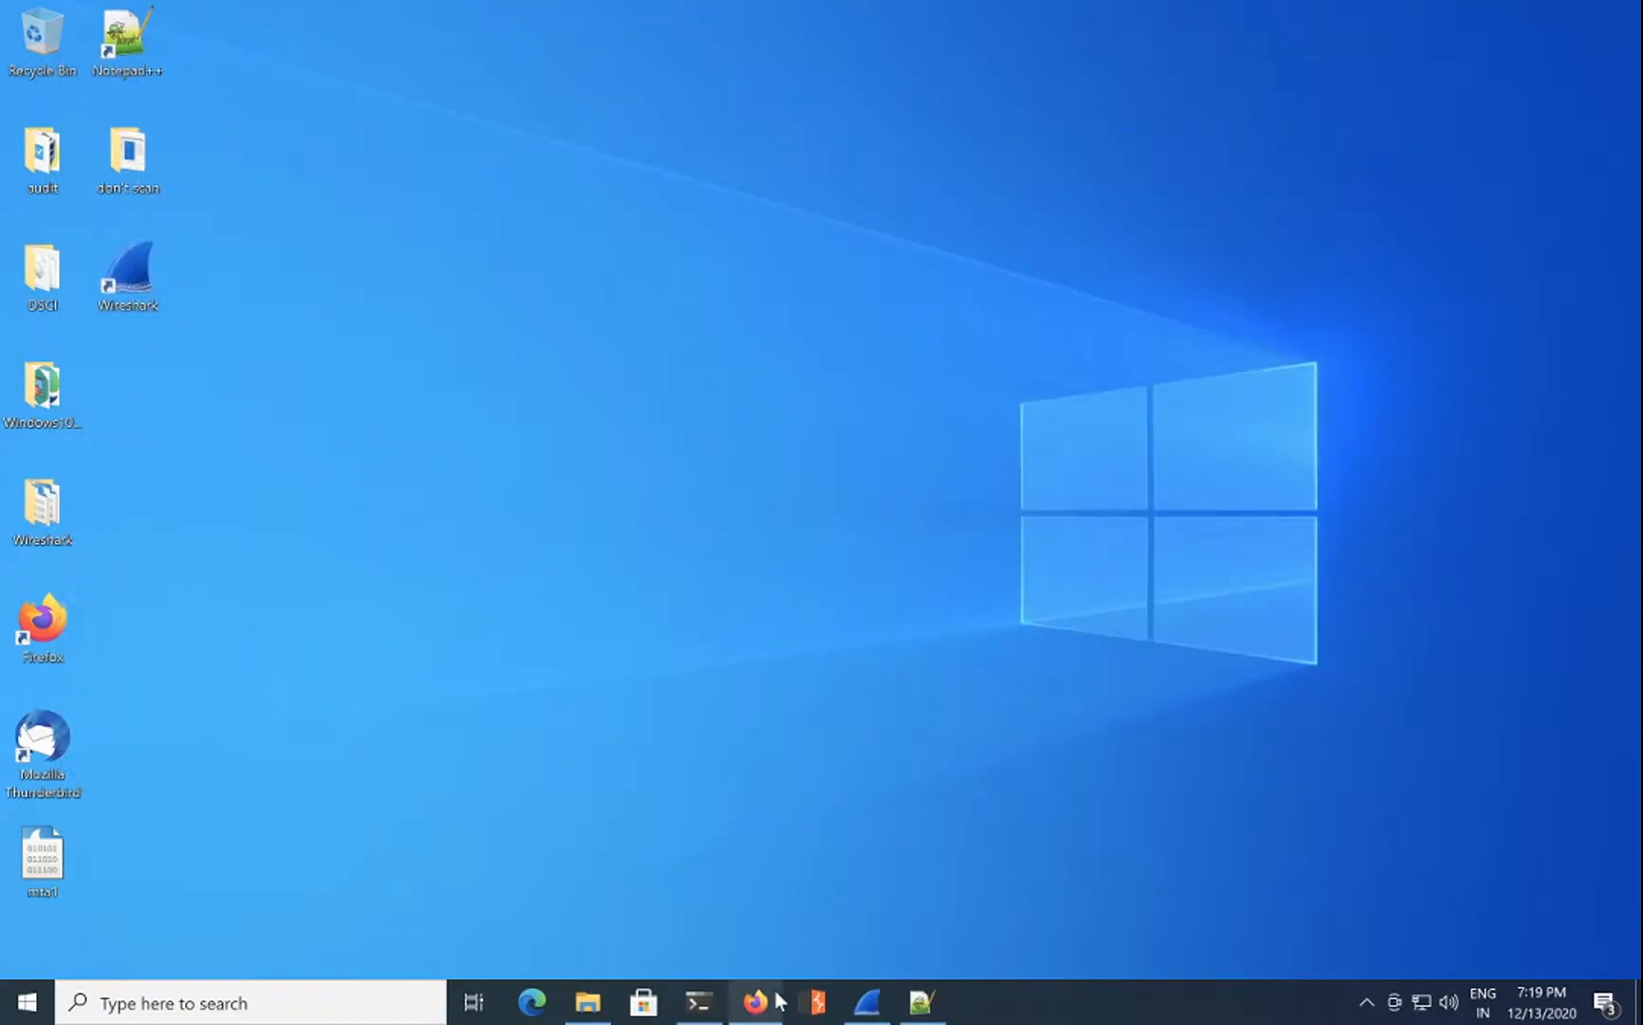
Step: Submit 3 as question 10's delivery count, then scroll down to read question 11
click(776, 1001)
click(1093, 664)
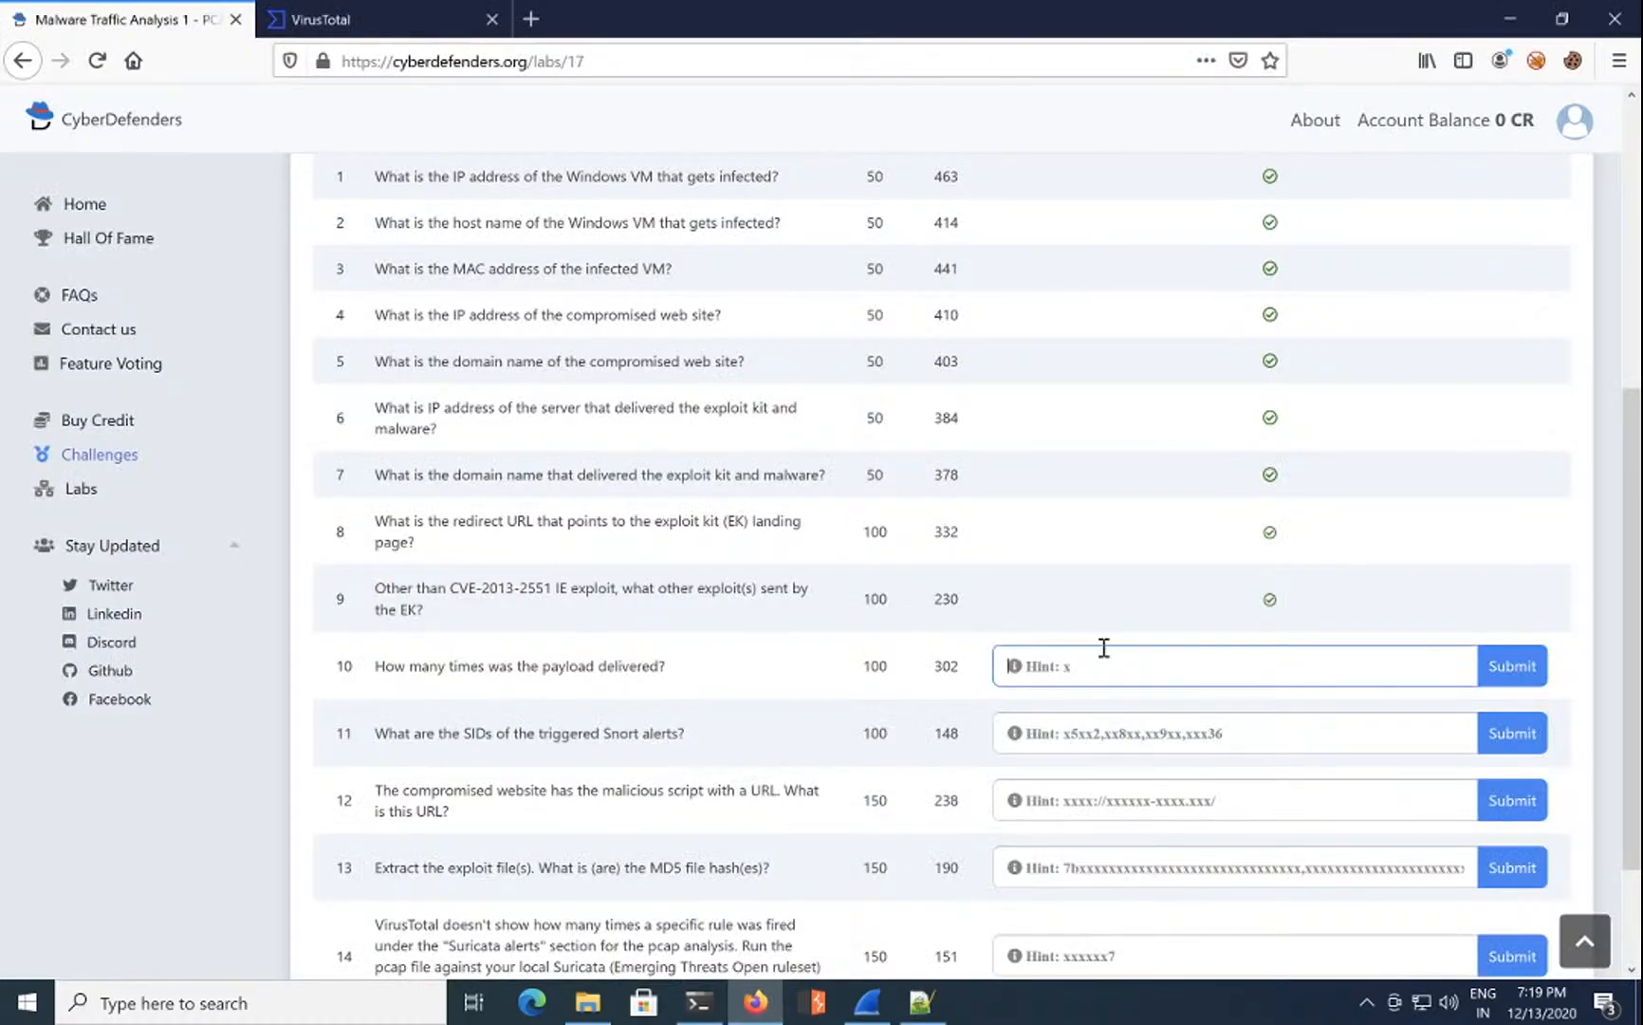
text(3)
click(1515, 665)
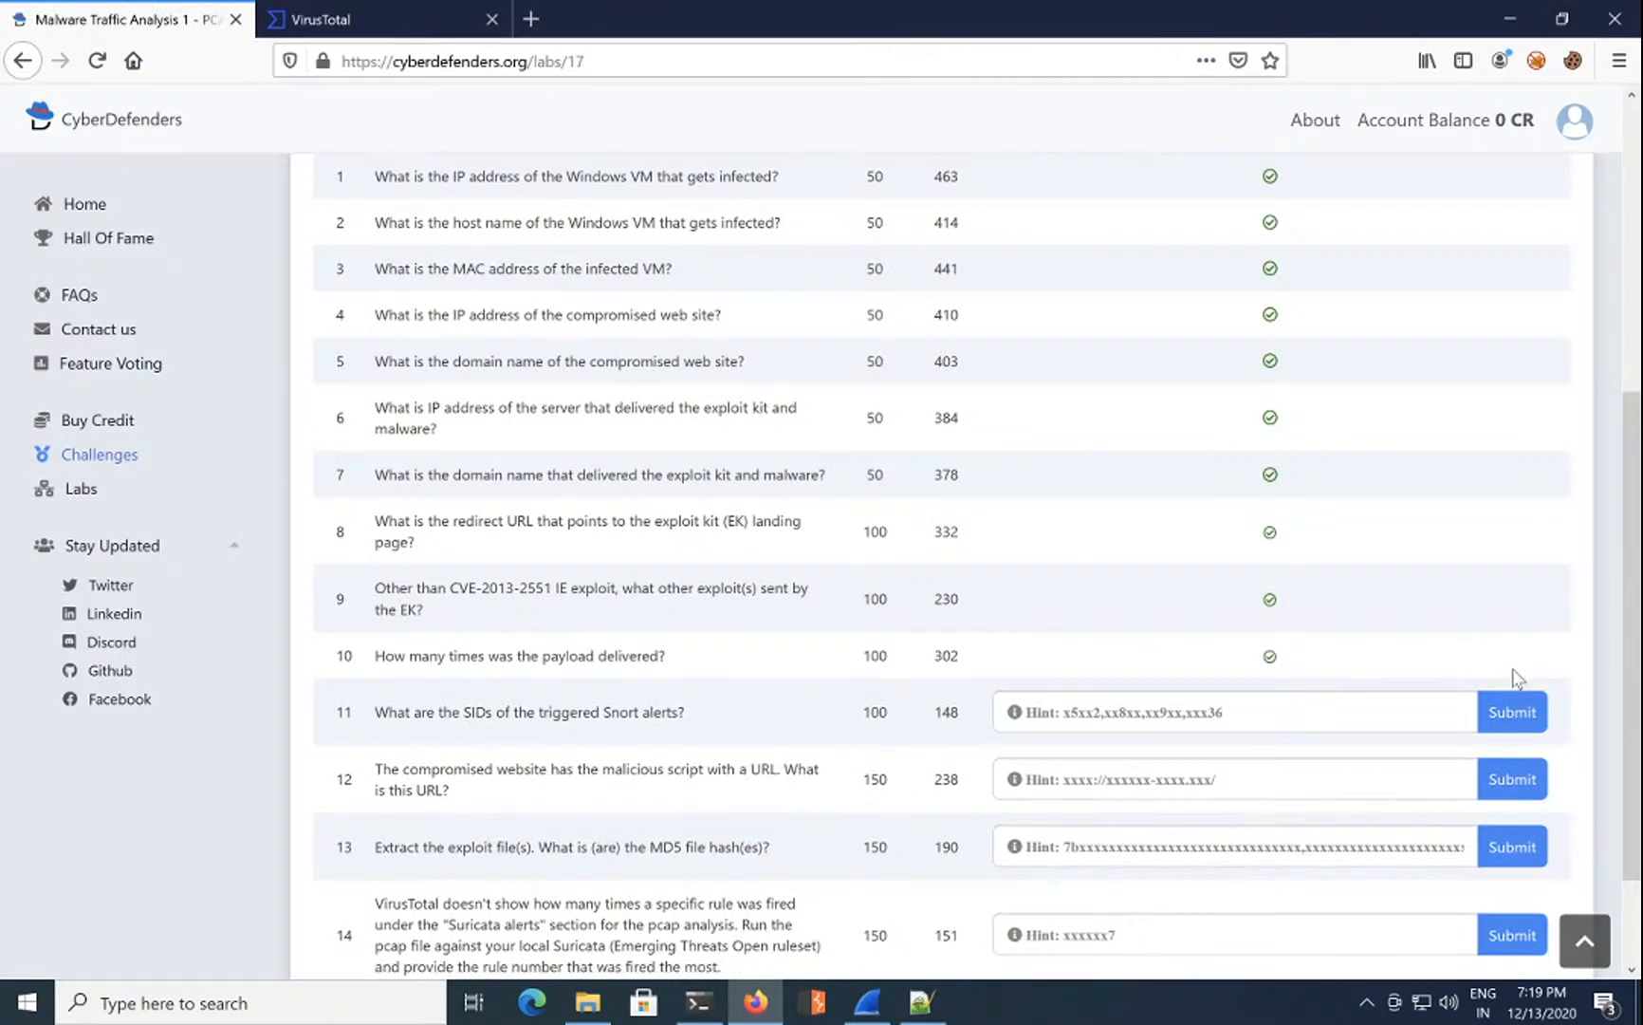
scroll(1386, 609, down, 3)
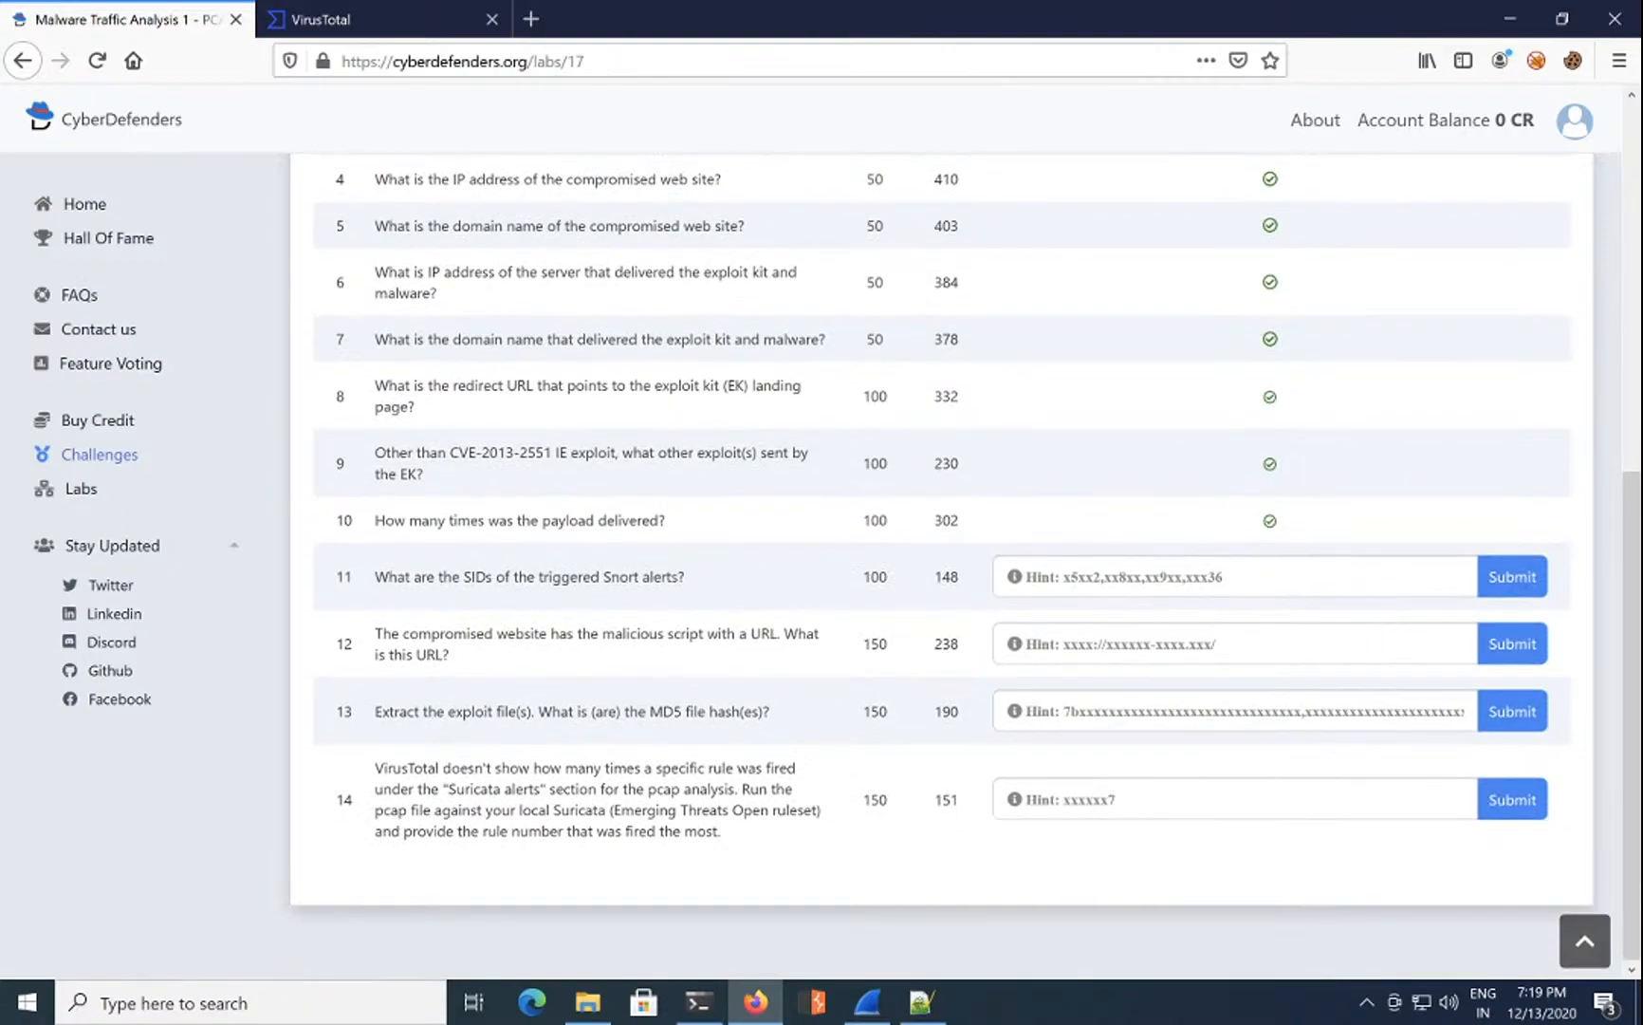
double_click(569, 579)
click(685, 577)
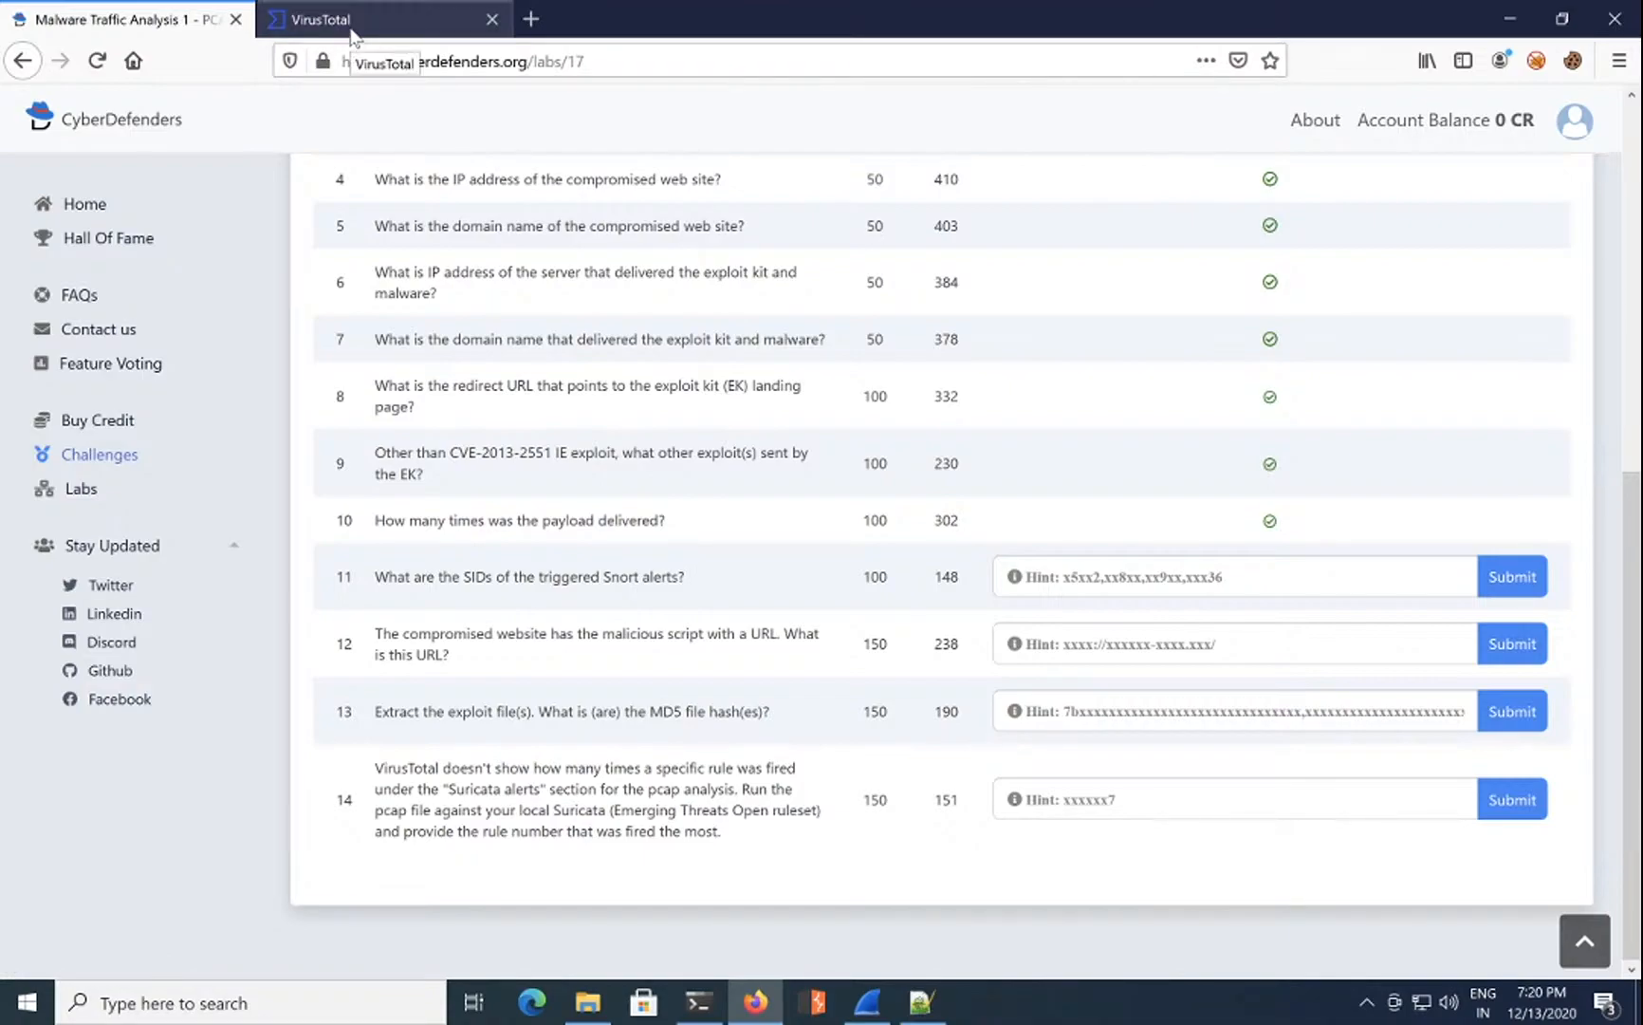
Step: Expand the Snort alert groups on VirusTotal and select alert SID 25562
click(350, 36)
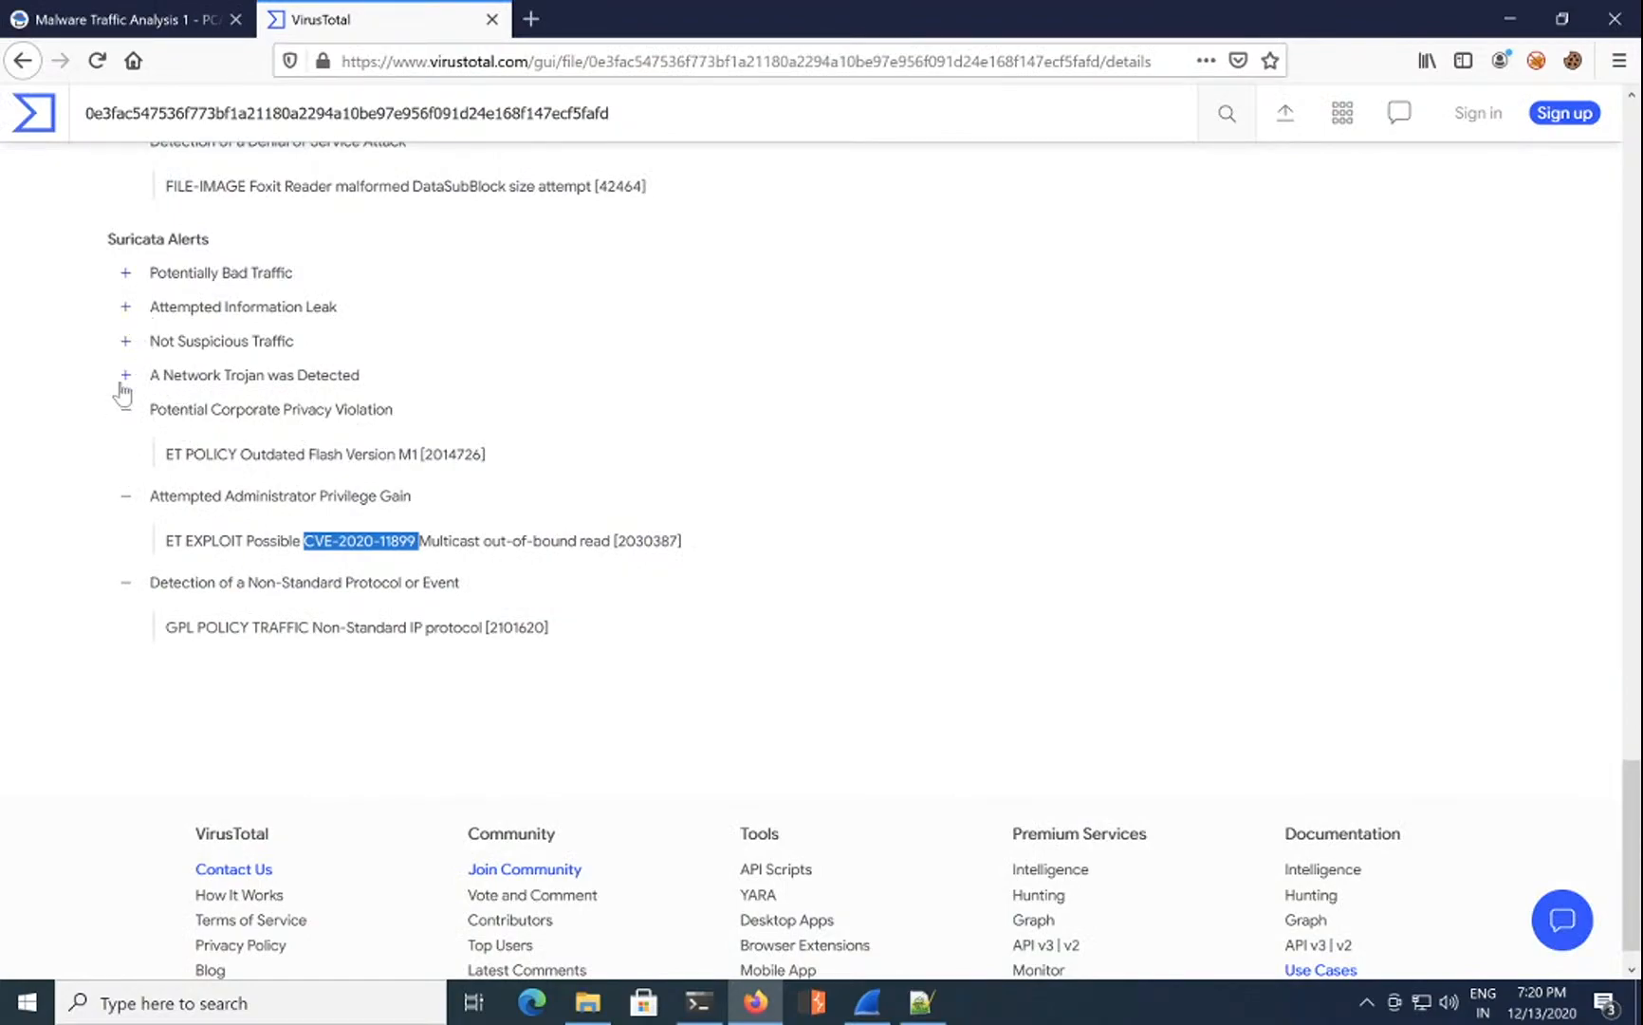
scroll(123, 390, up, 6)
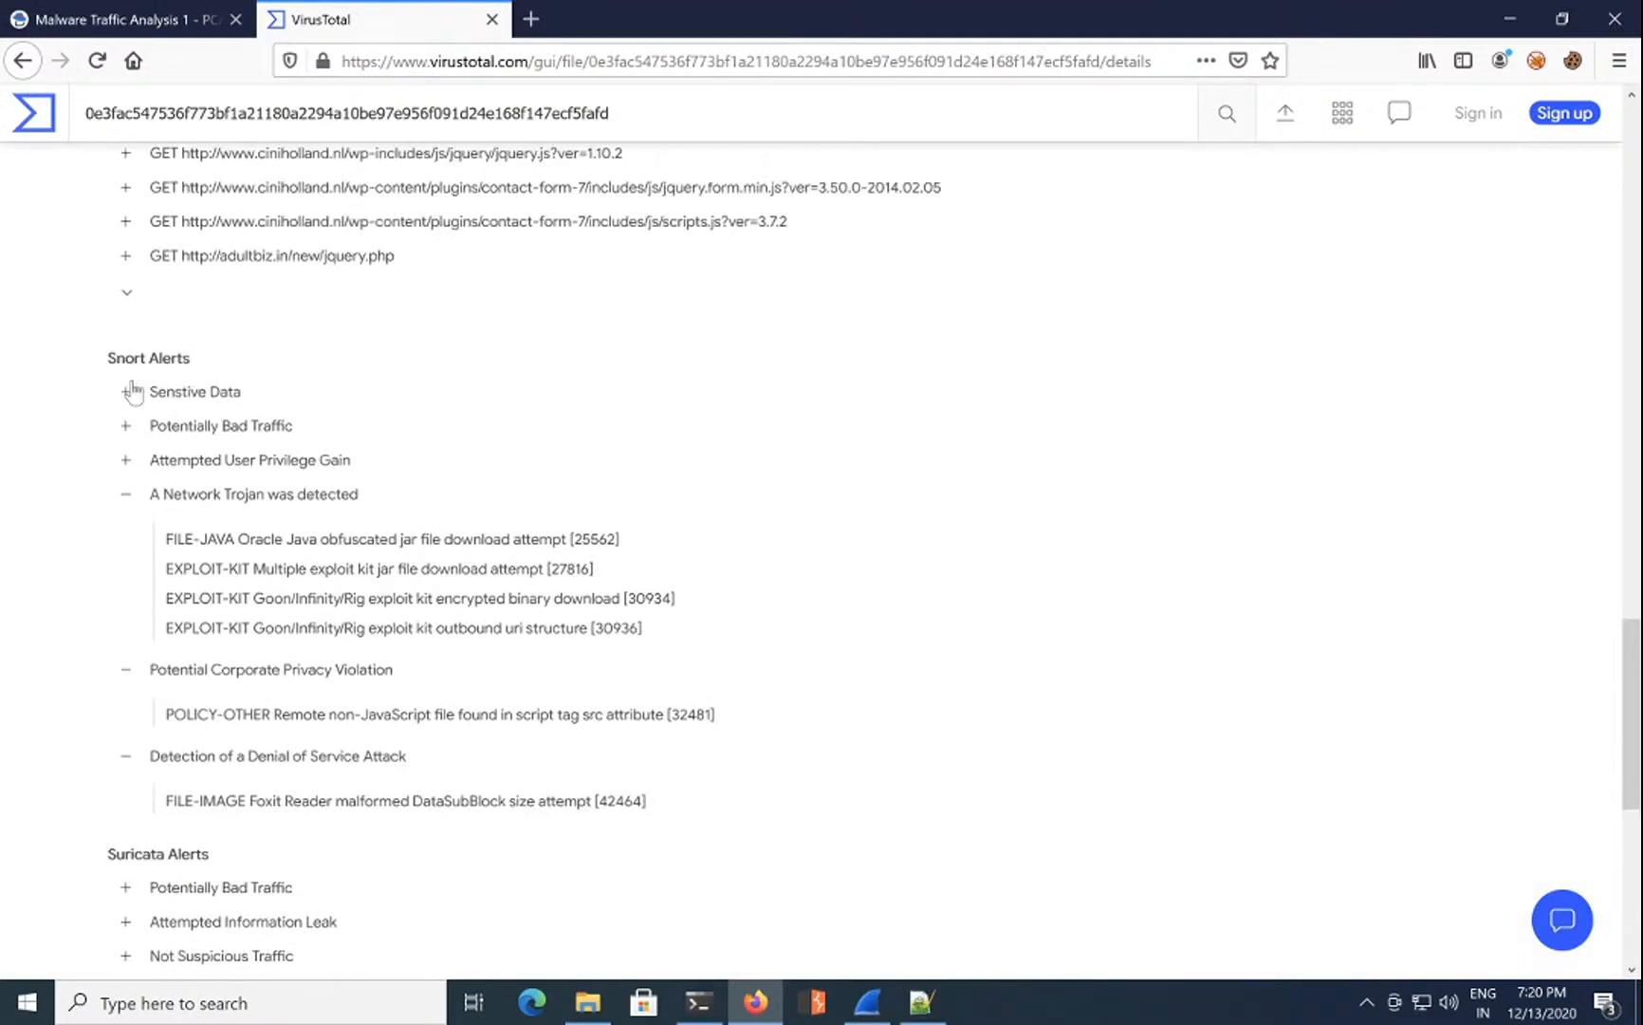
click(126, 427)
click(126, 426)
click(127, 462)
click(126, 462)
click(126, 394)
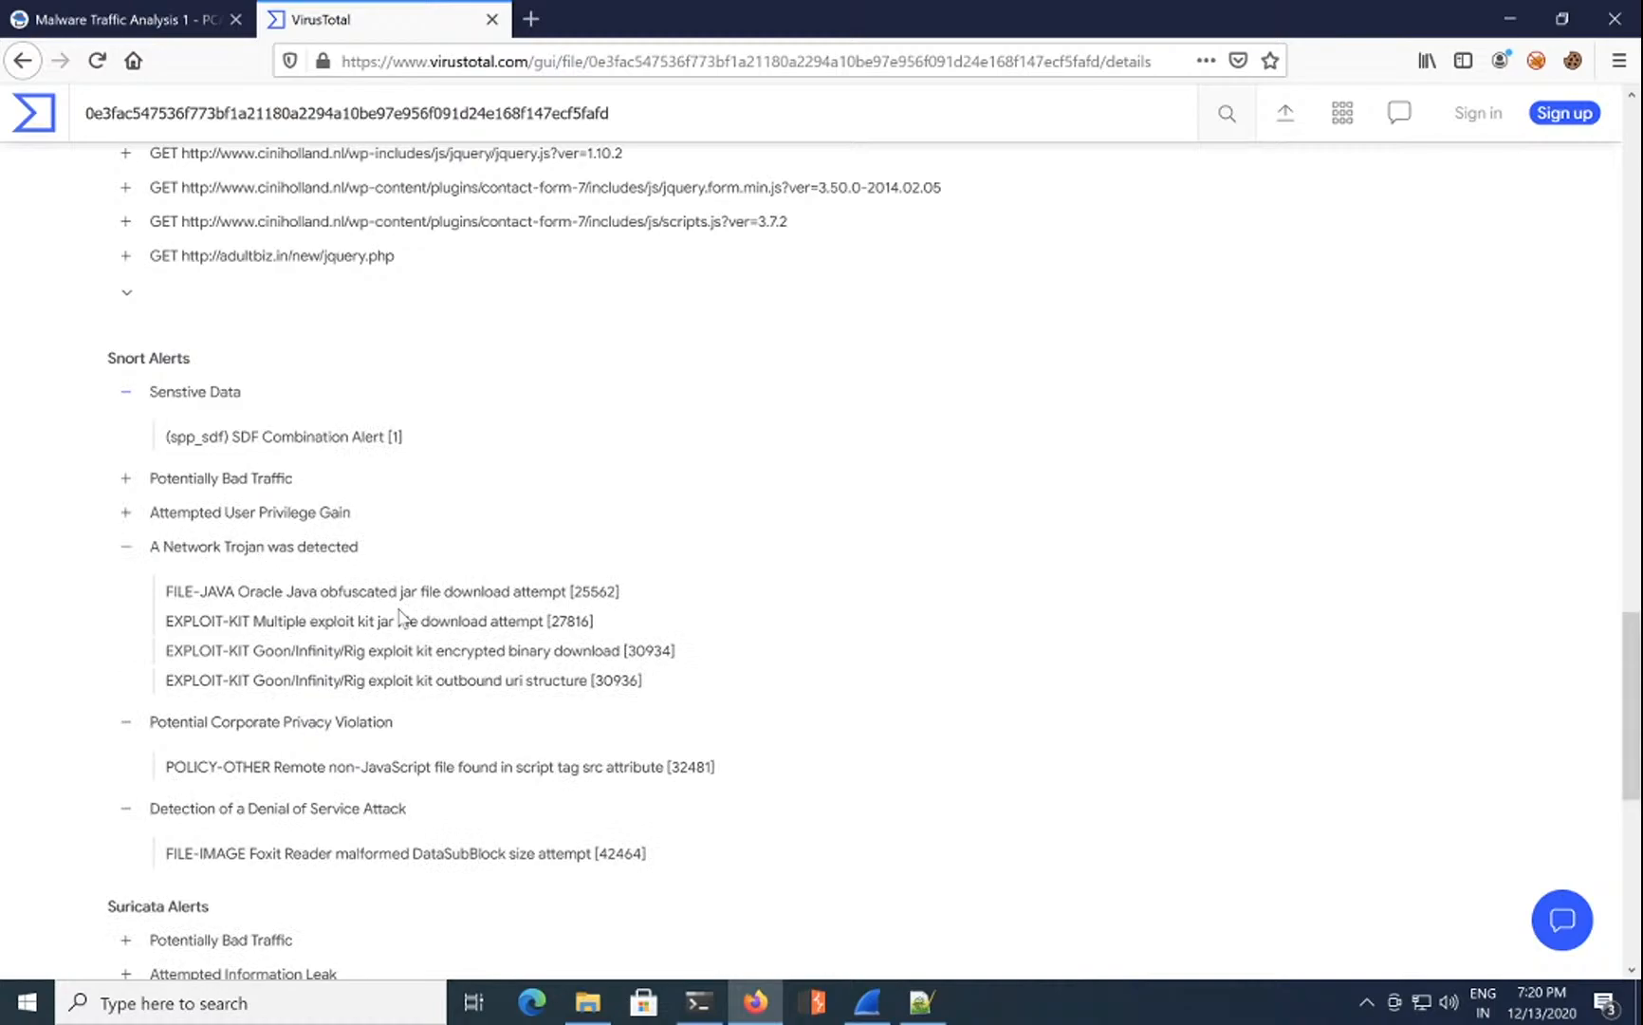
double_click(593, 591)
Step: Enter SIDs 25562, 27816 and 3093 into question 11's answer and submit it
click(157, 29)
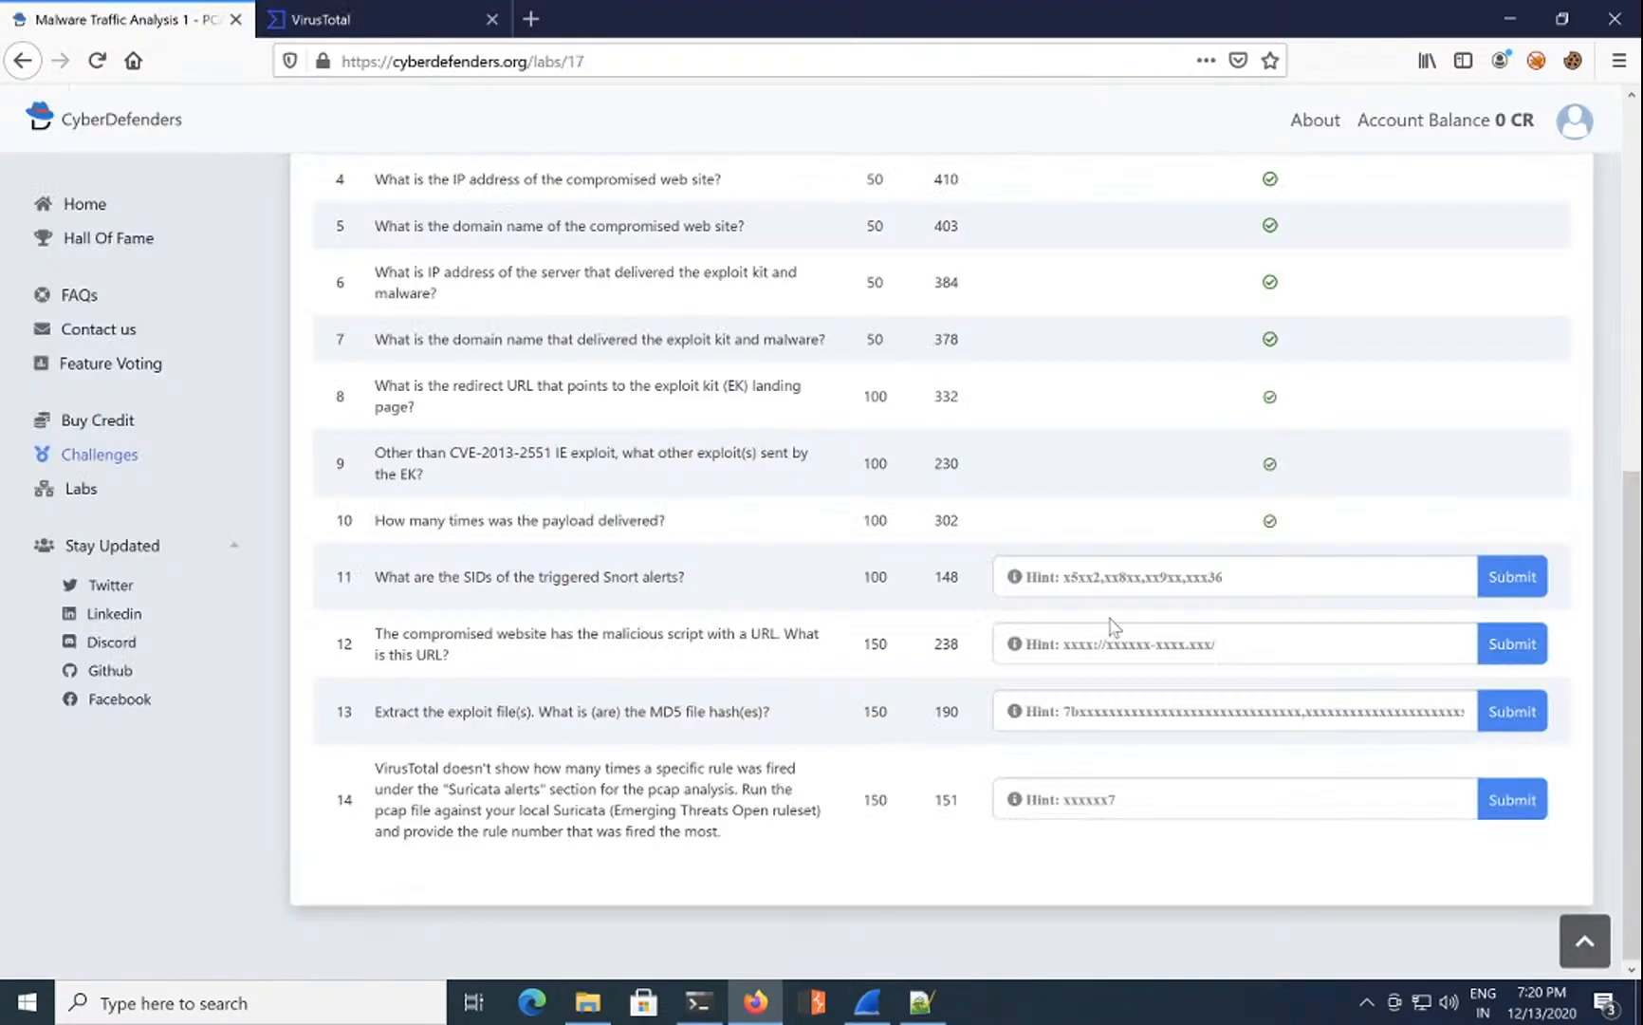
click(1101, 577)
text(25562,)
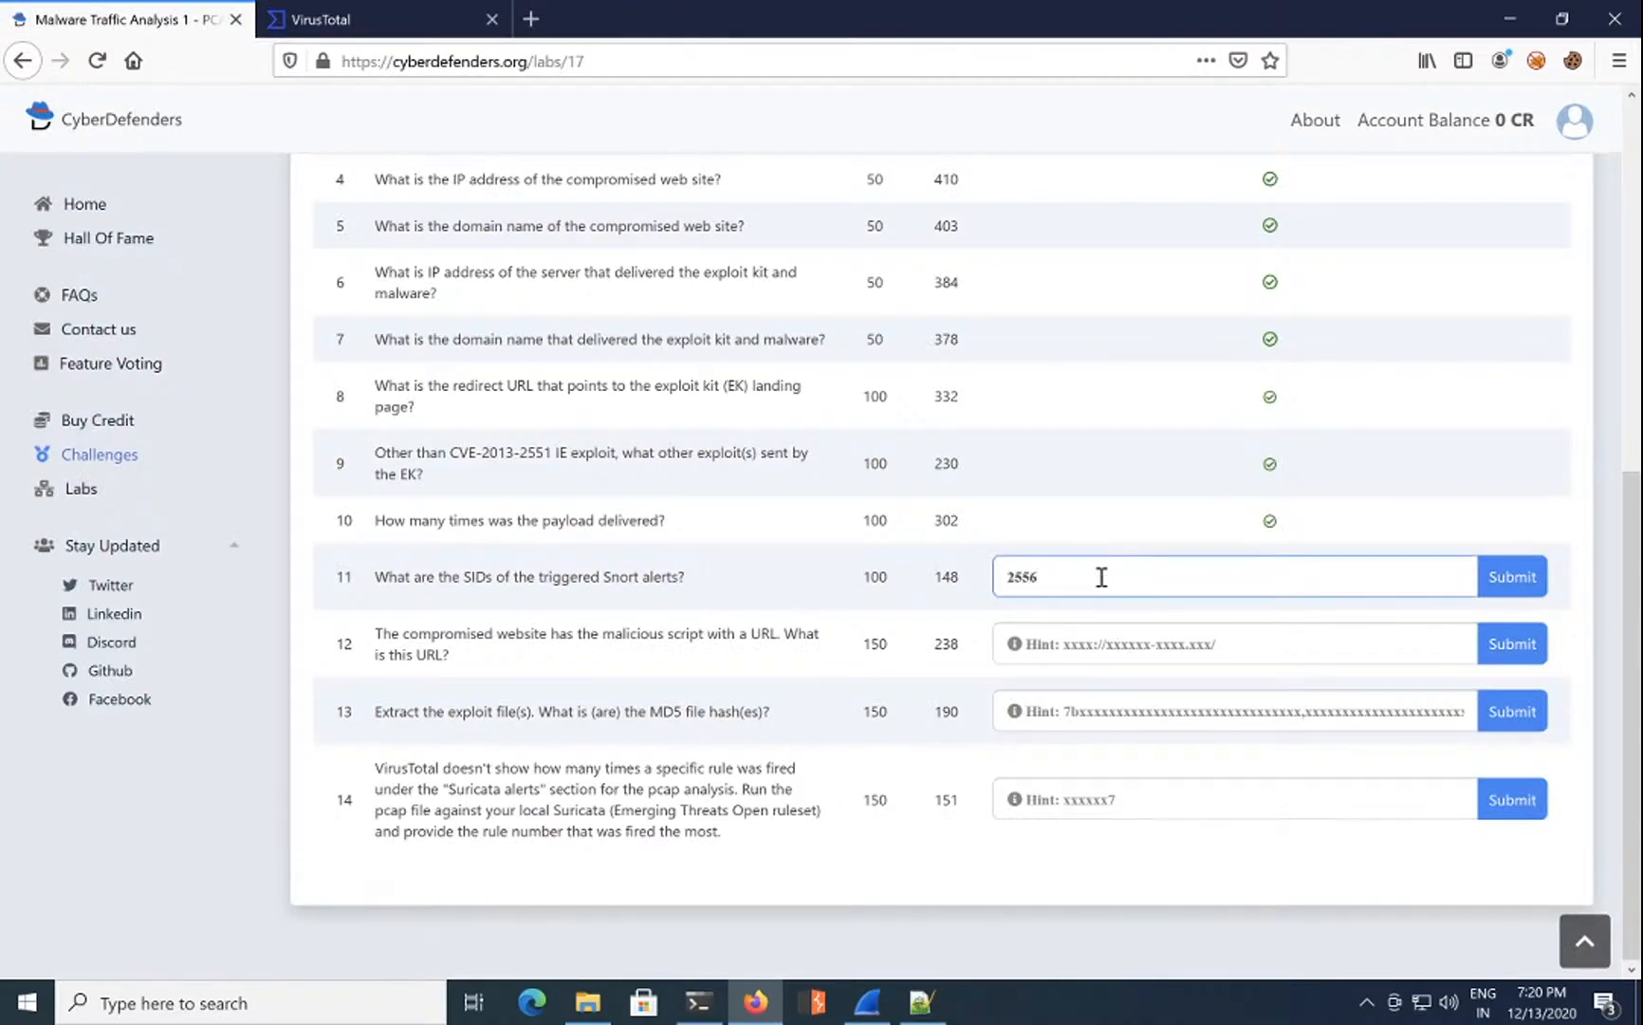
click(369, 17)
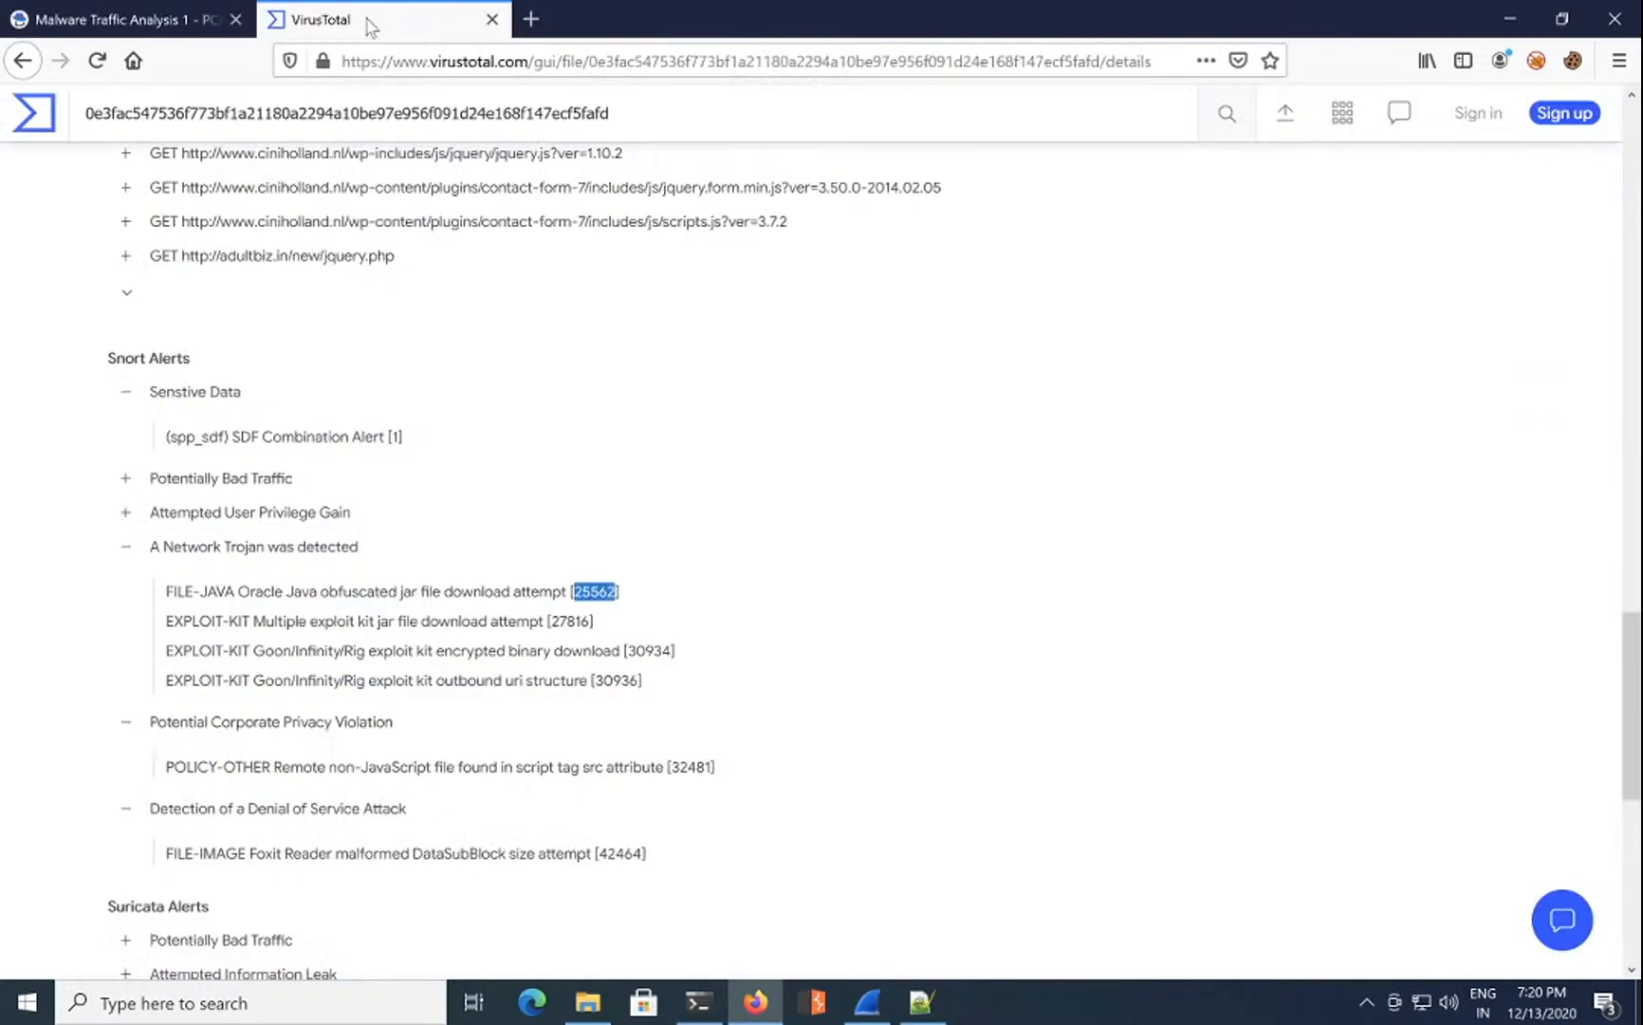
click(183, 19)
text(27816,)
click(300, 23)
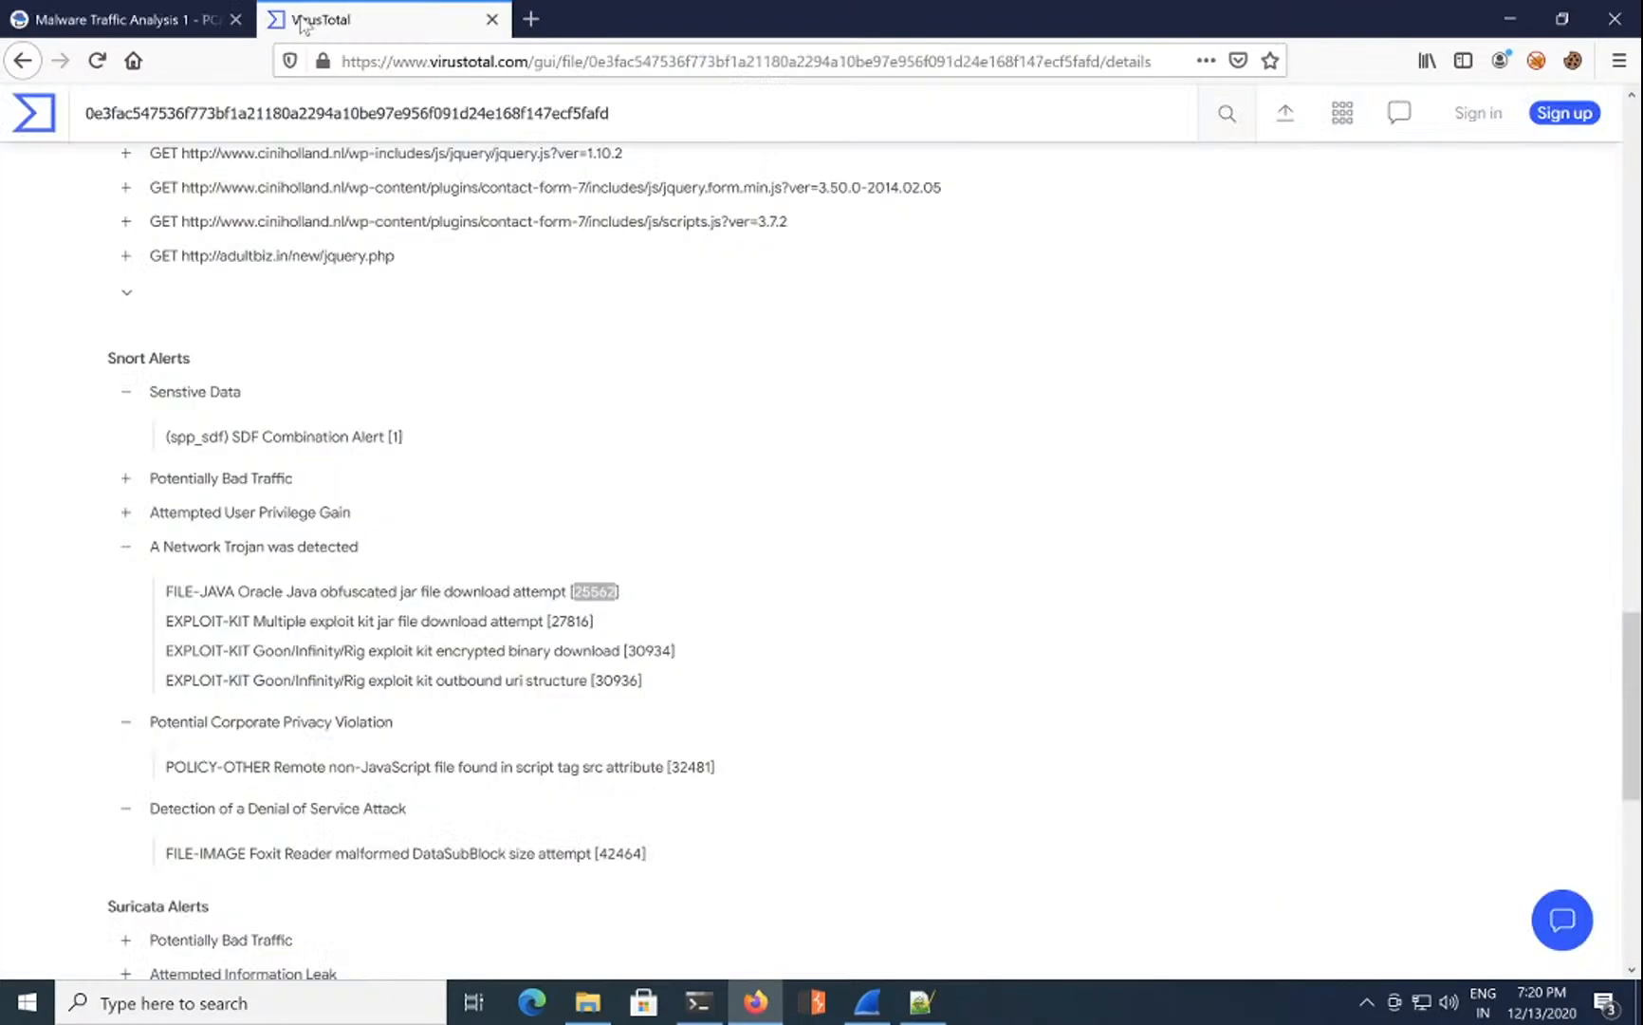
double_click(658, 651)
click(138, 21)
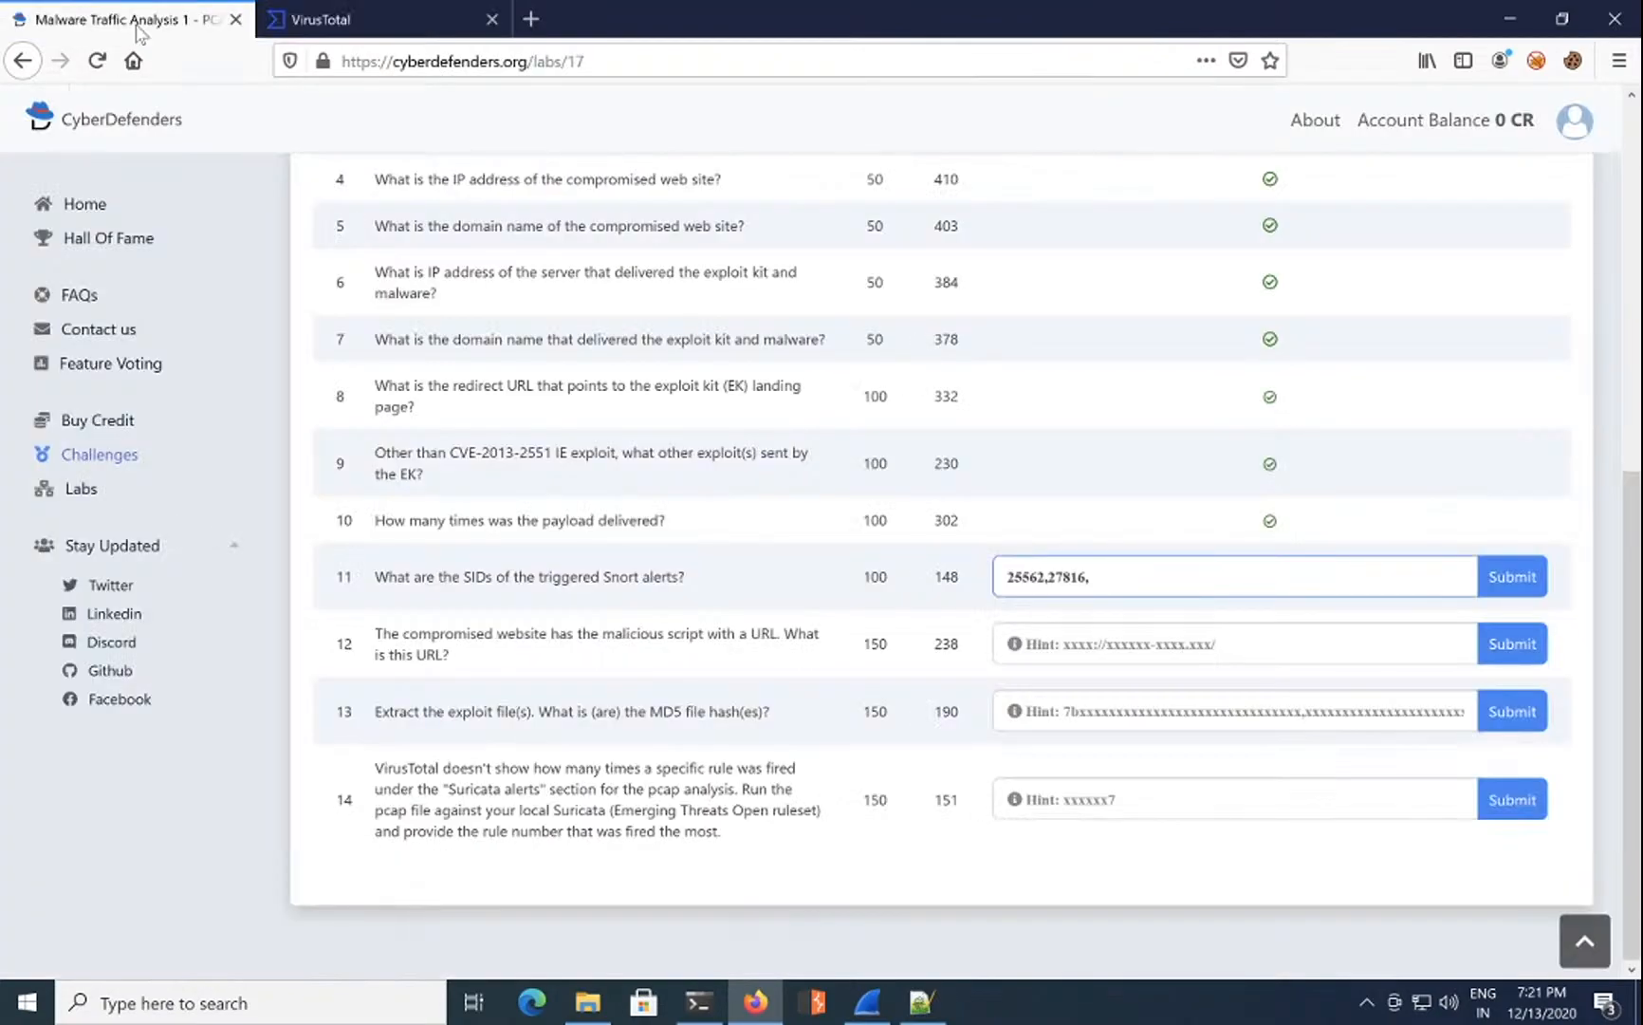
text(30934)
key(Return)
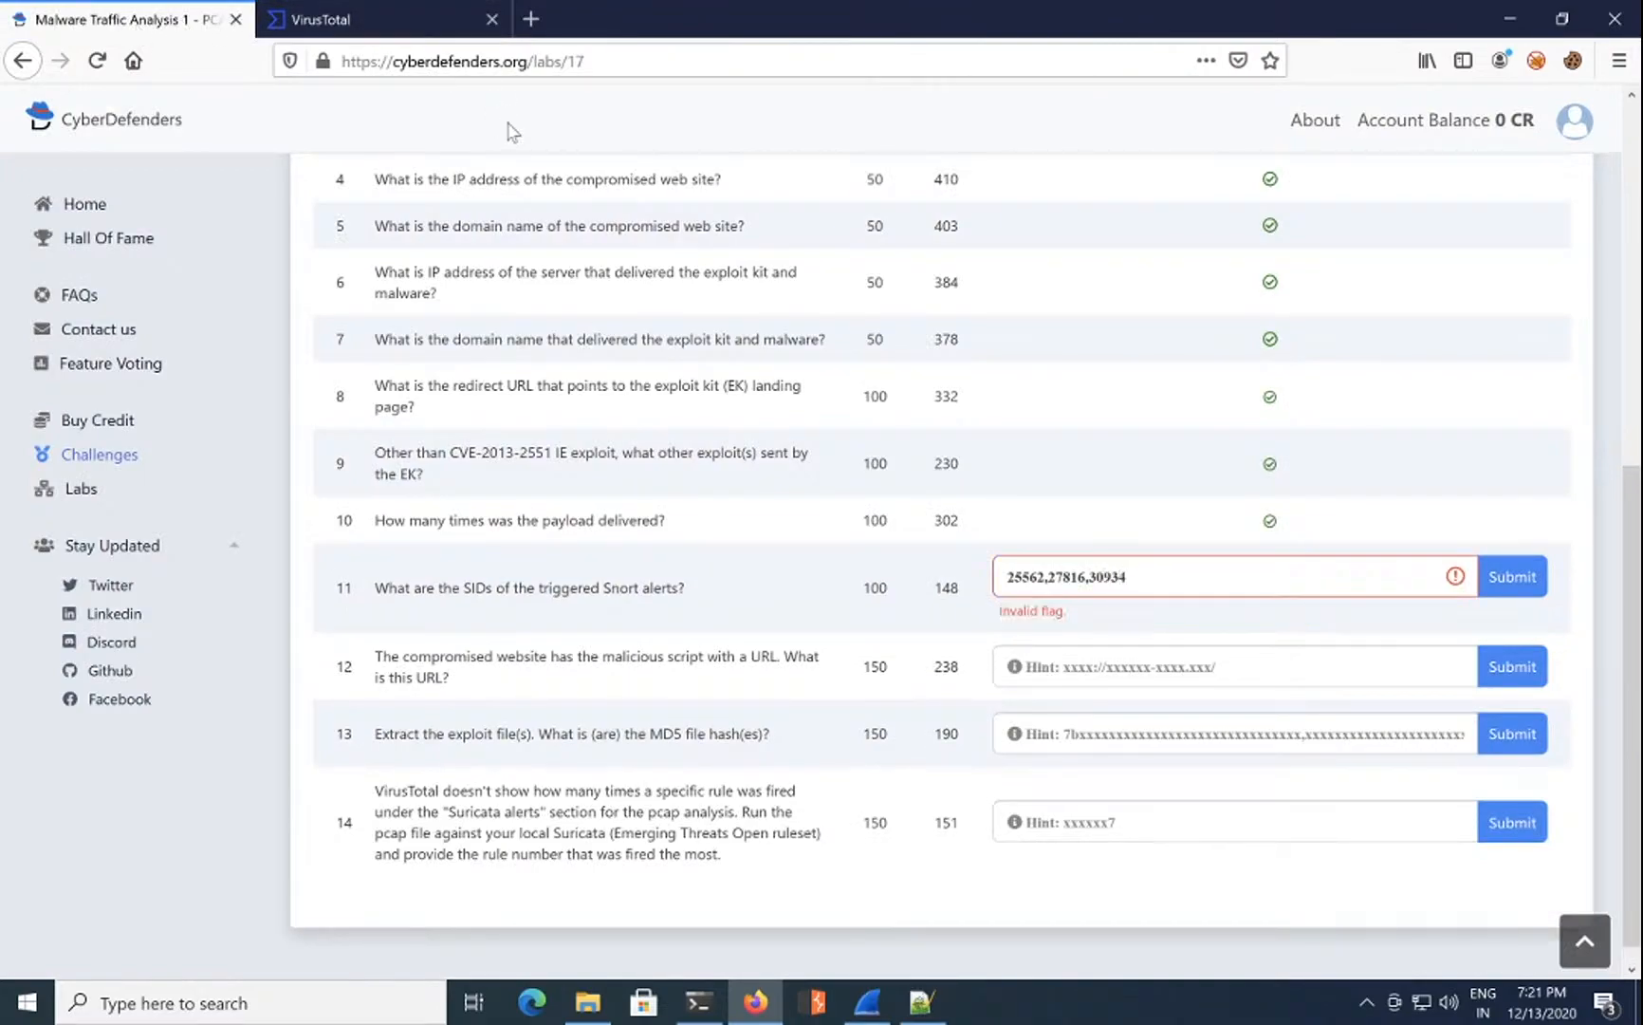
Step: Correct the answer to 25562,27816,30934,30936 after rechecking VirusTotal, and resubmit question 11
click(311, 19)
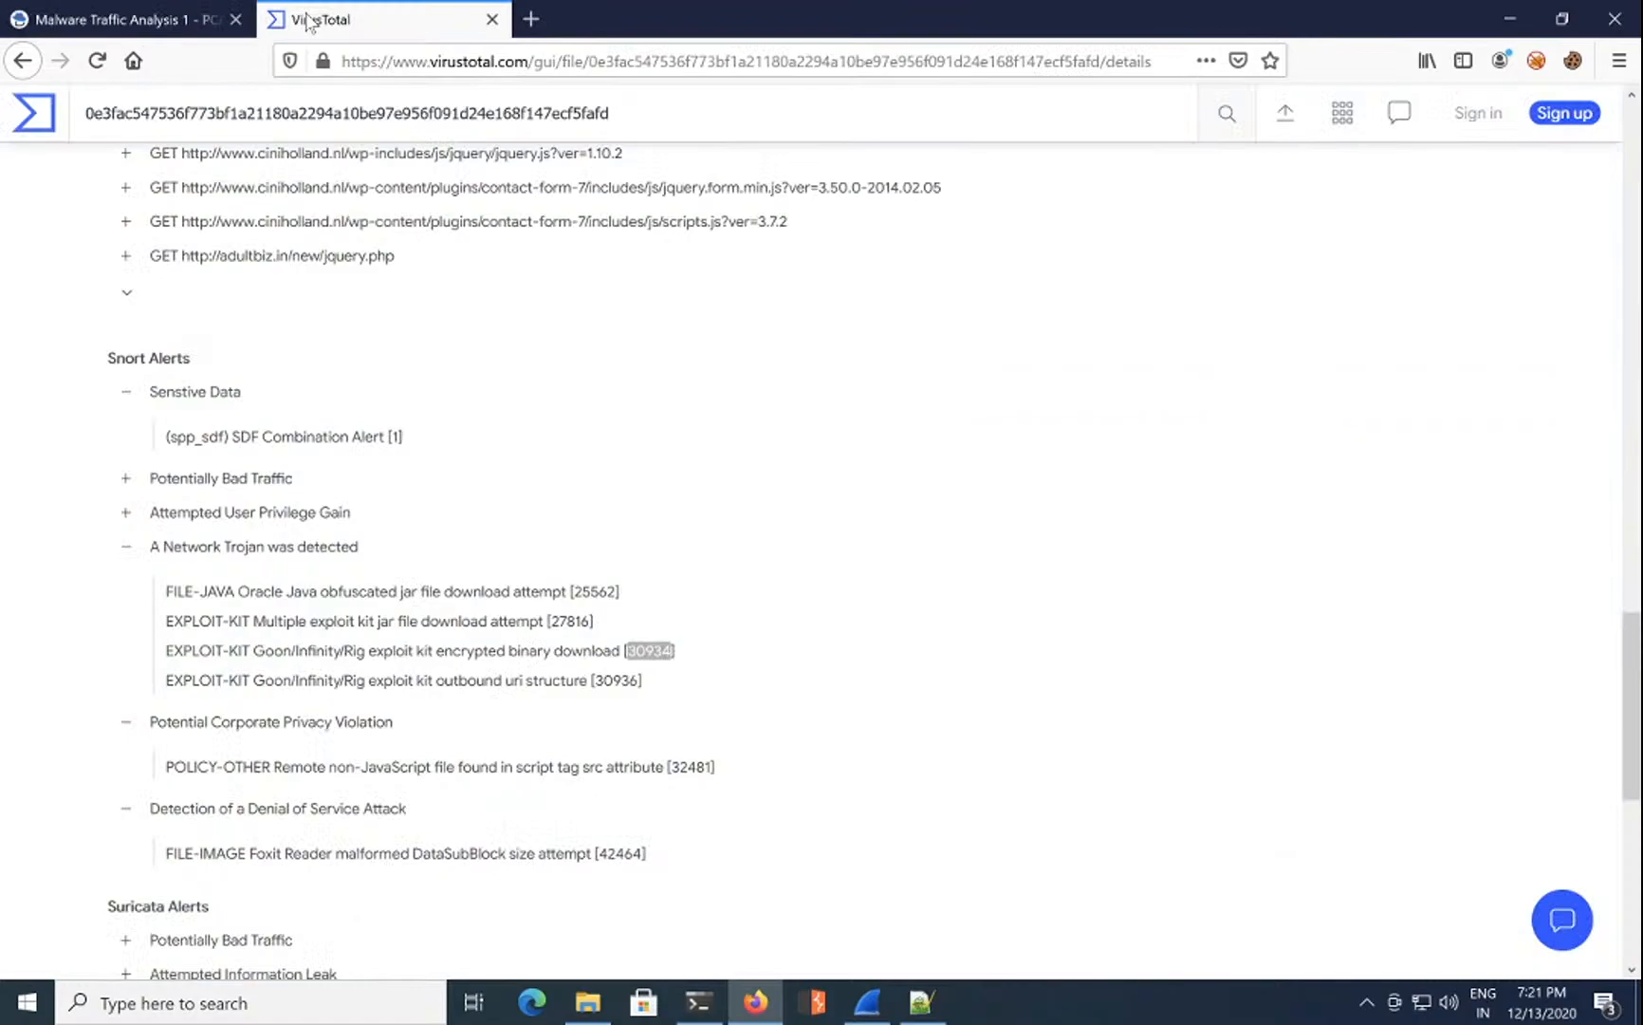
click(106, 29)
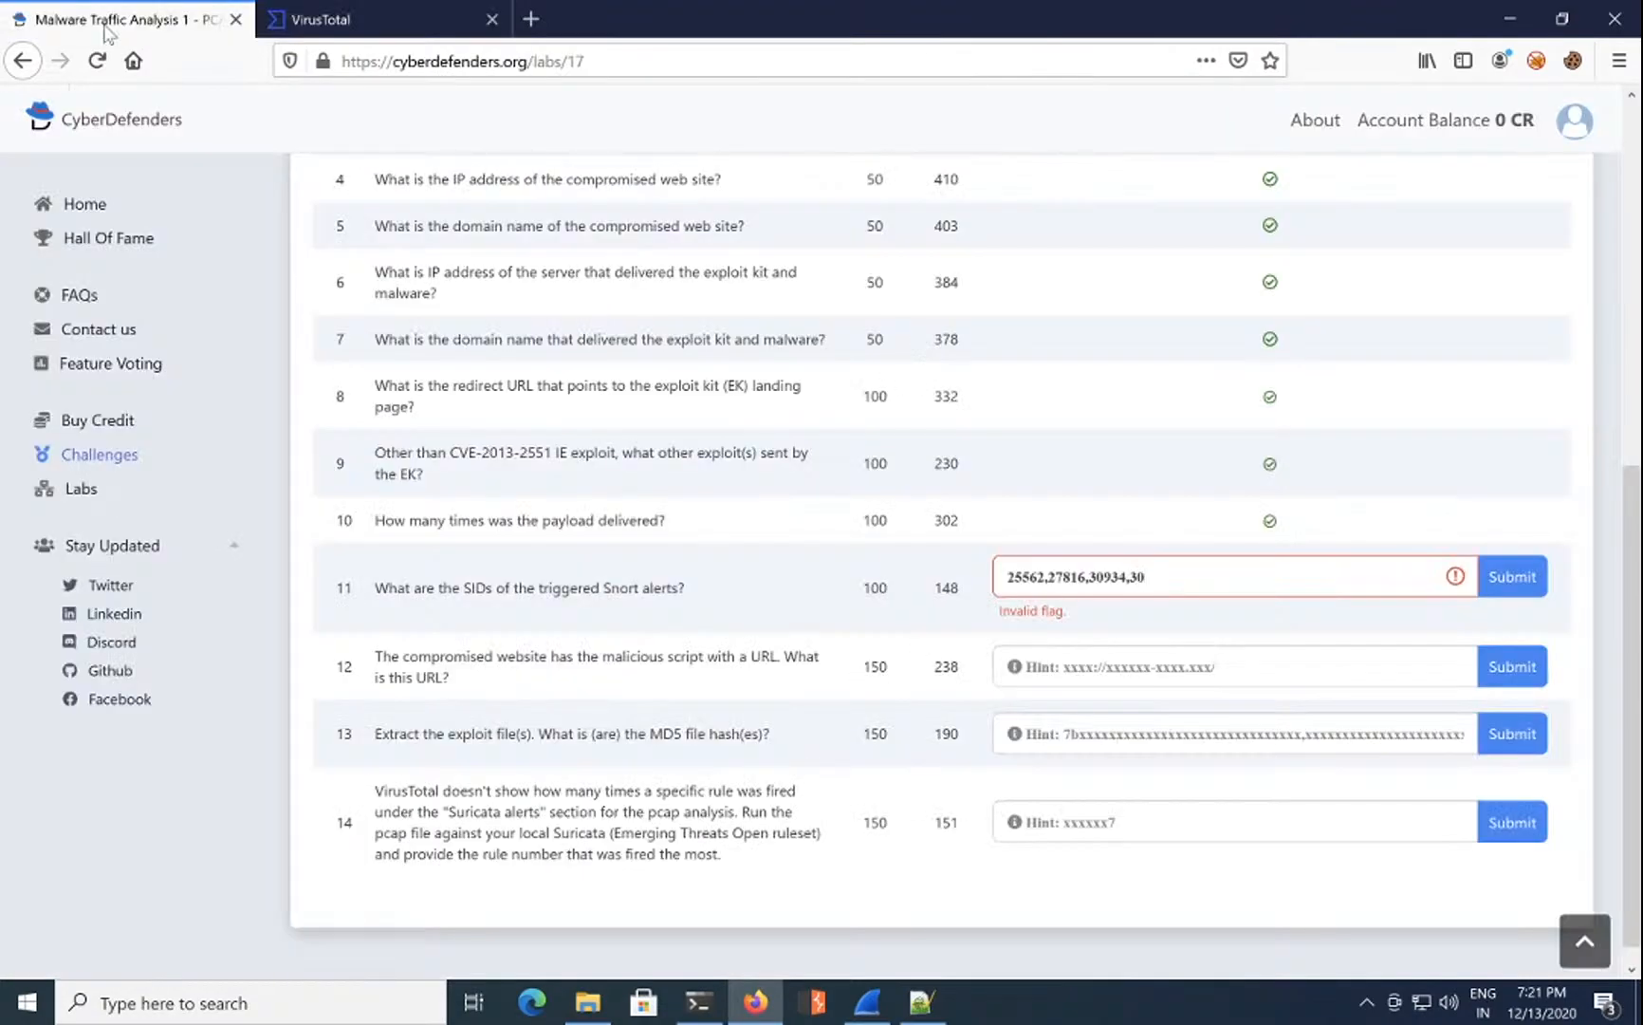
text(936)
click(1509, 575)
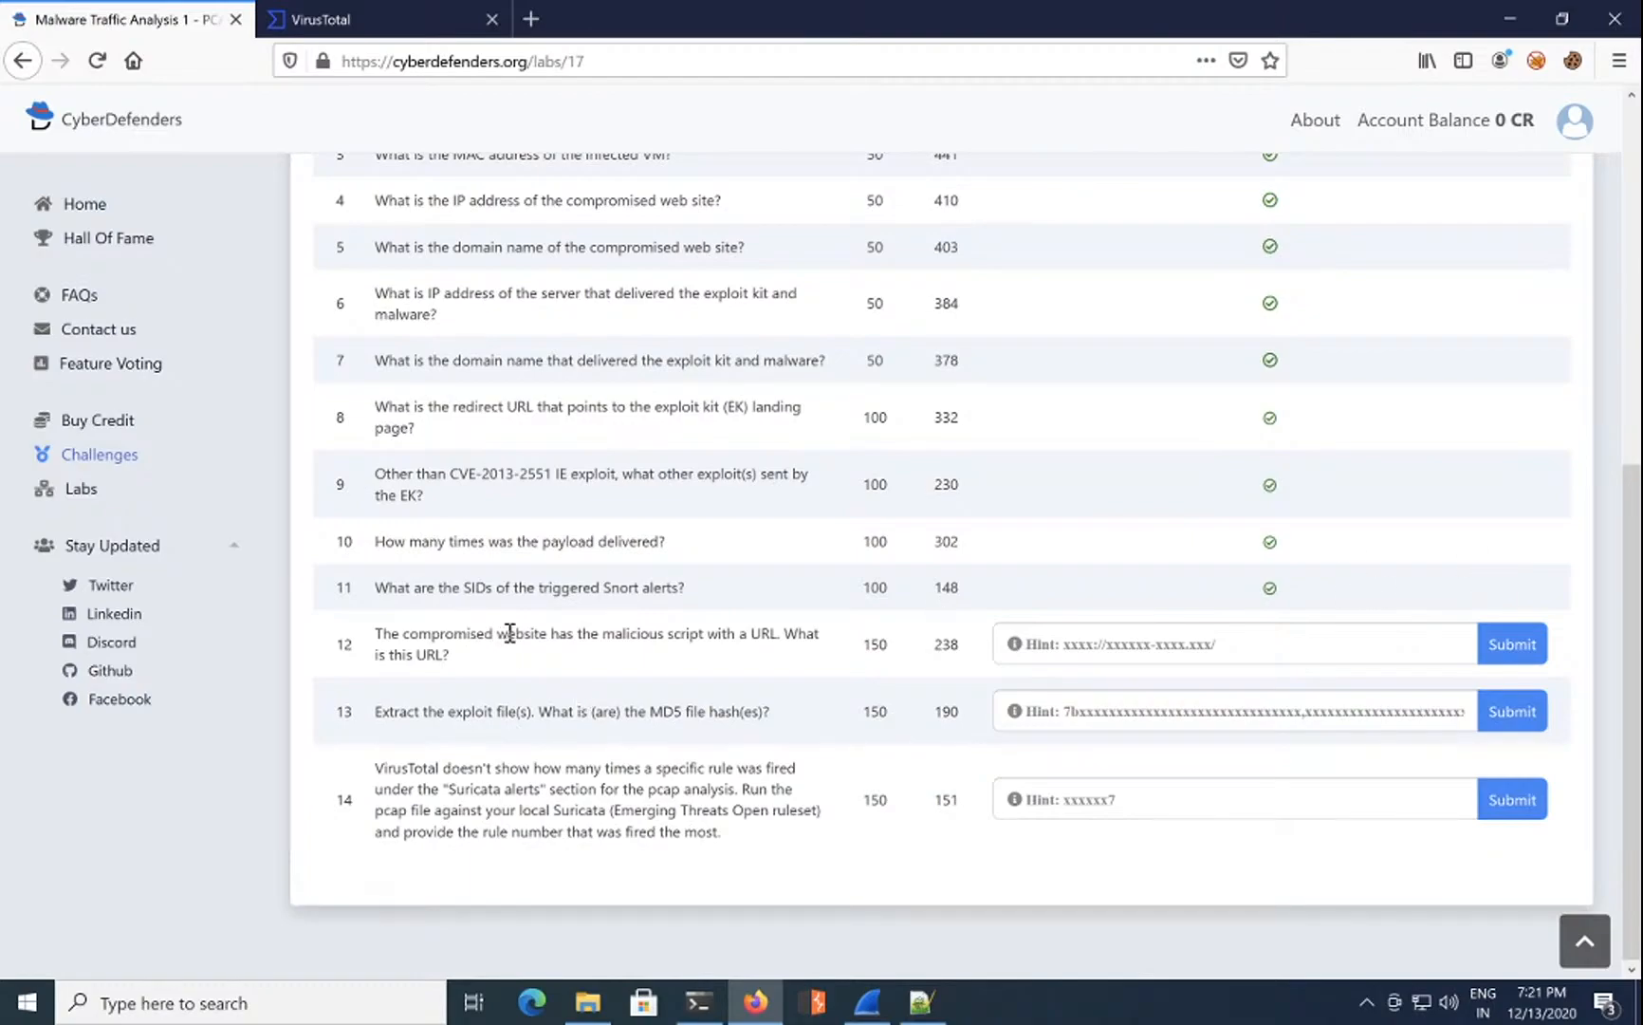
Step: Begin typing the malicious script URL into question 12, then bring Wireshark's mta1.pcap forward
drag(514, 633, 769, 630)
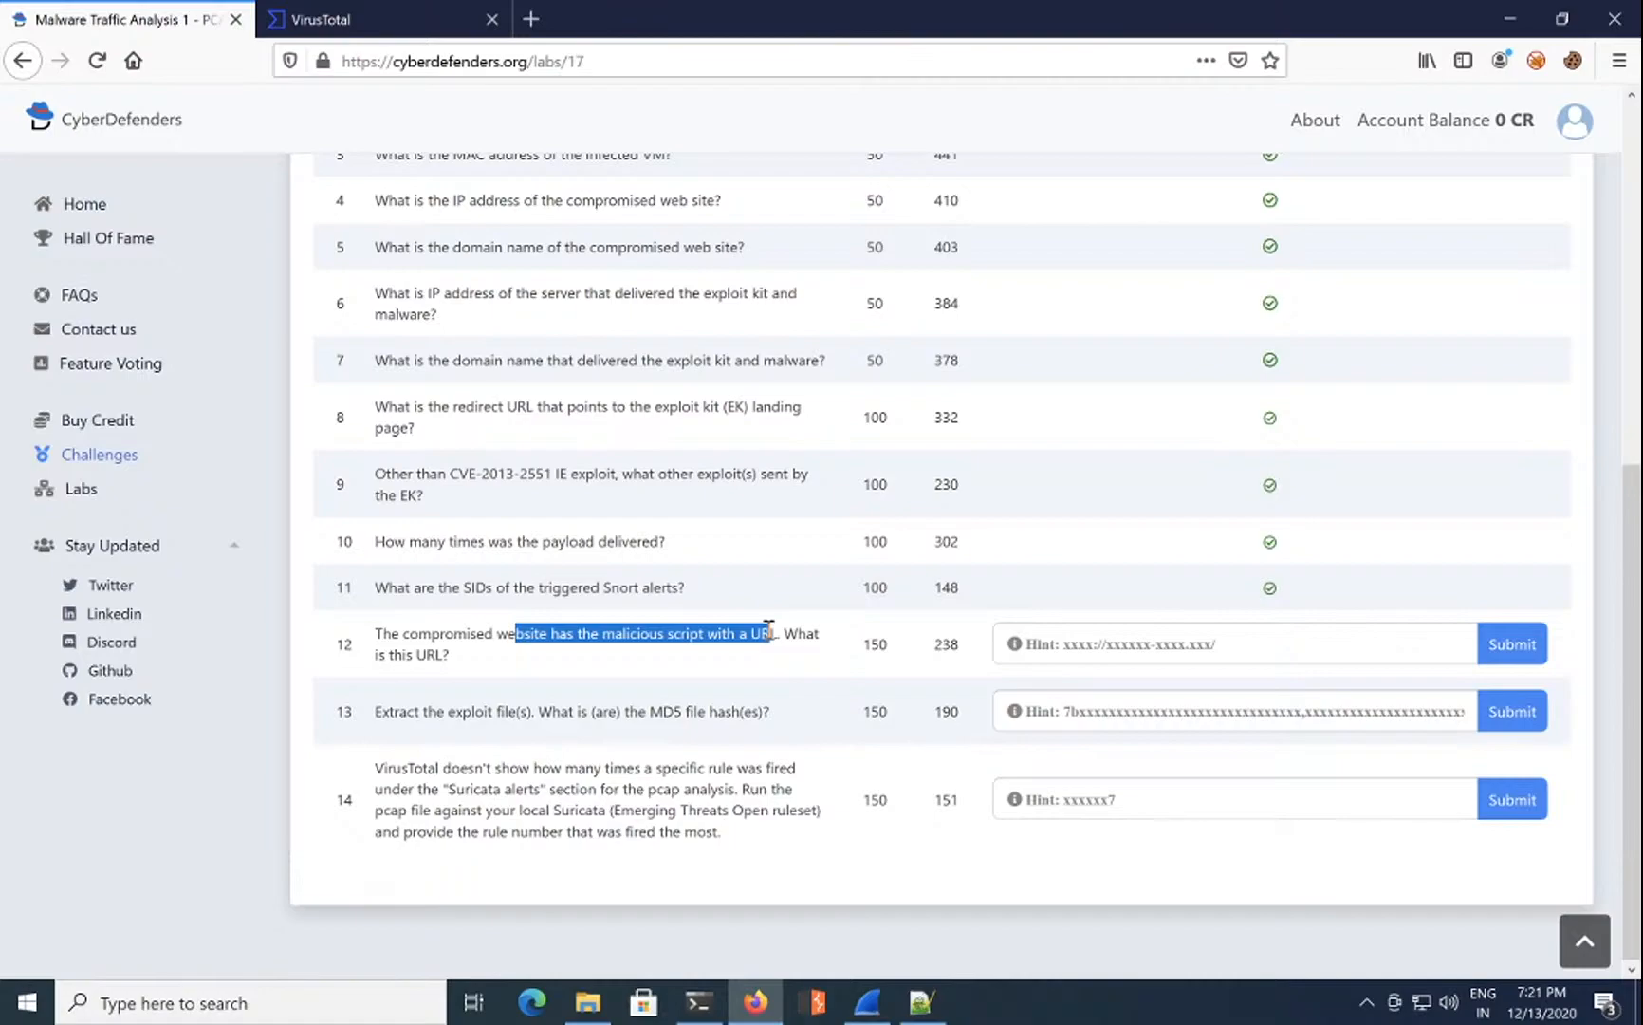
click(1113, 649)
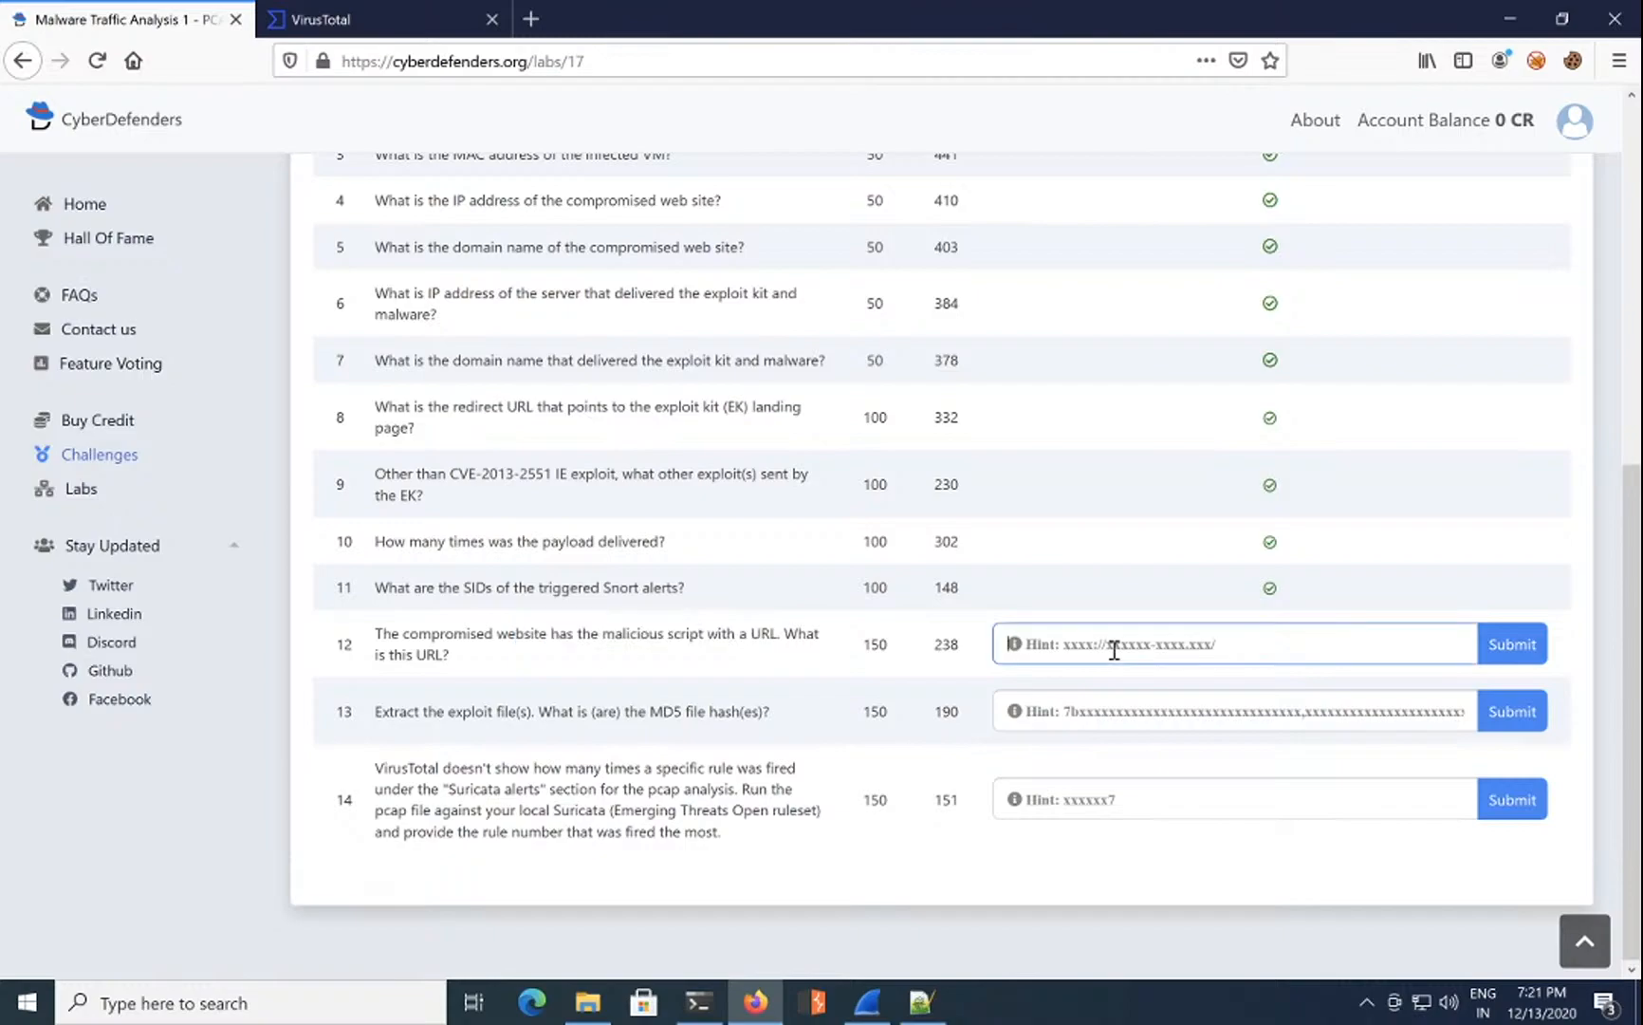
text(http)
text(://shro)
text(hop)
text(cro)
key(BackSpace)
text(irp)
click(857, 991)
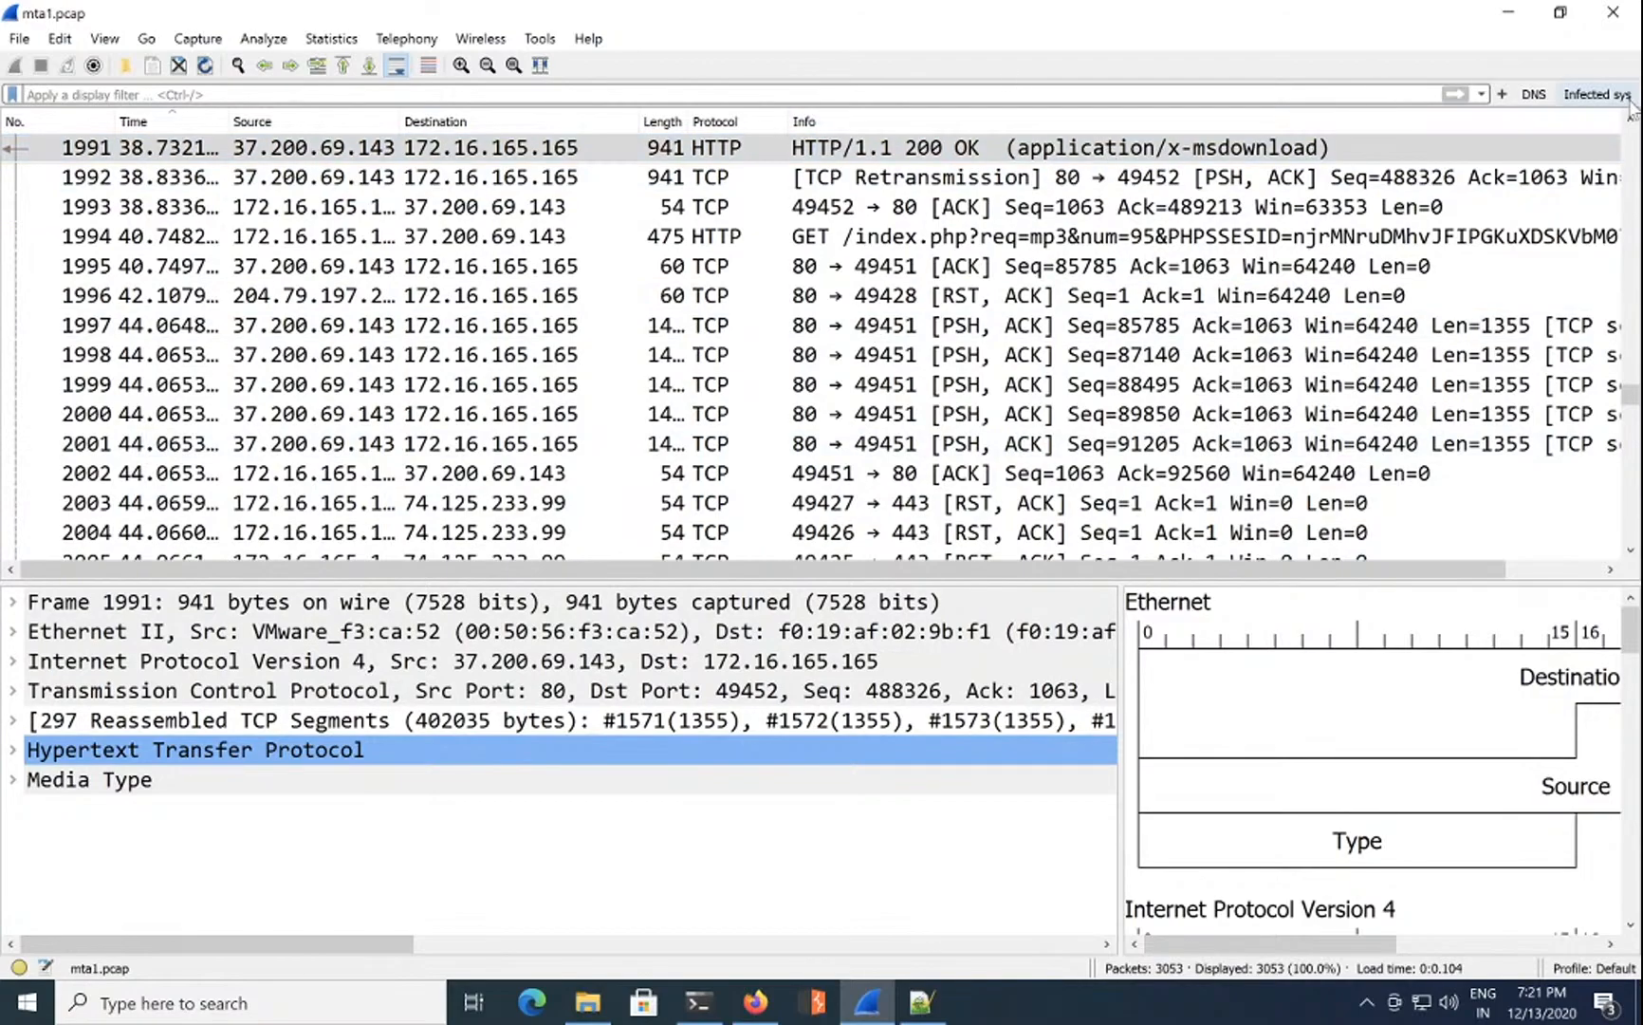
Step: Apply the dns display filter to mta1.pcap to read the queried domain names
click(1535, 94)
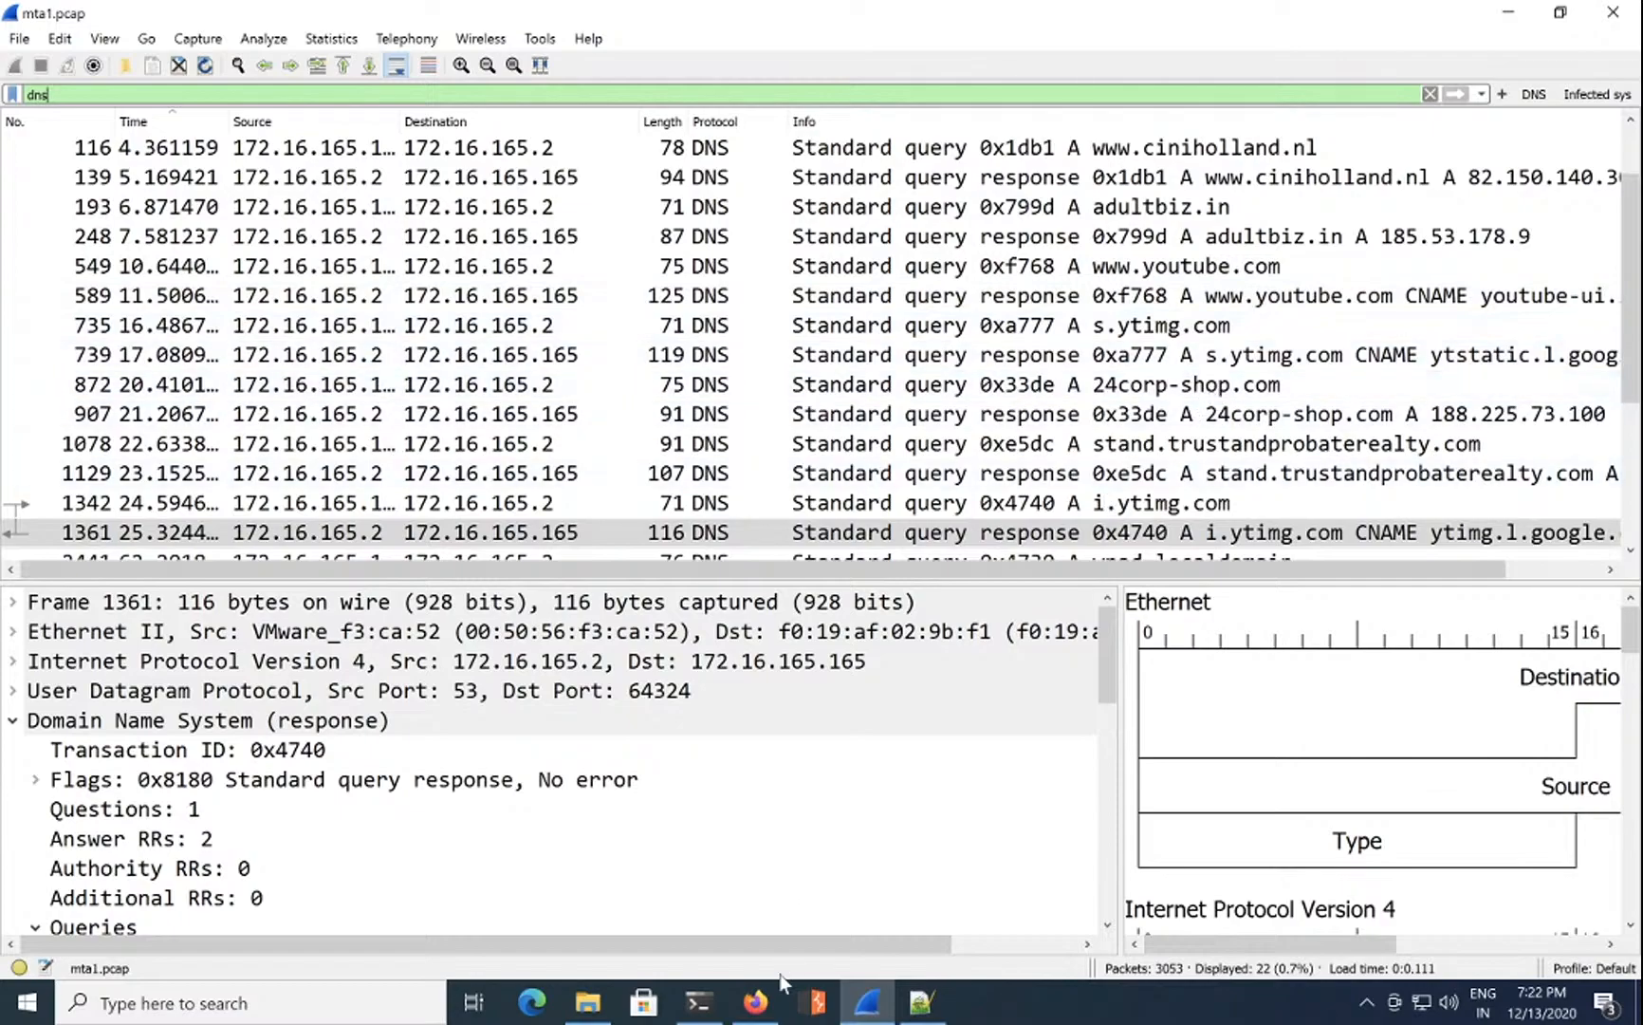
click(756, 1001)
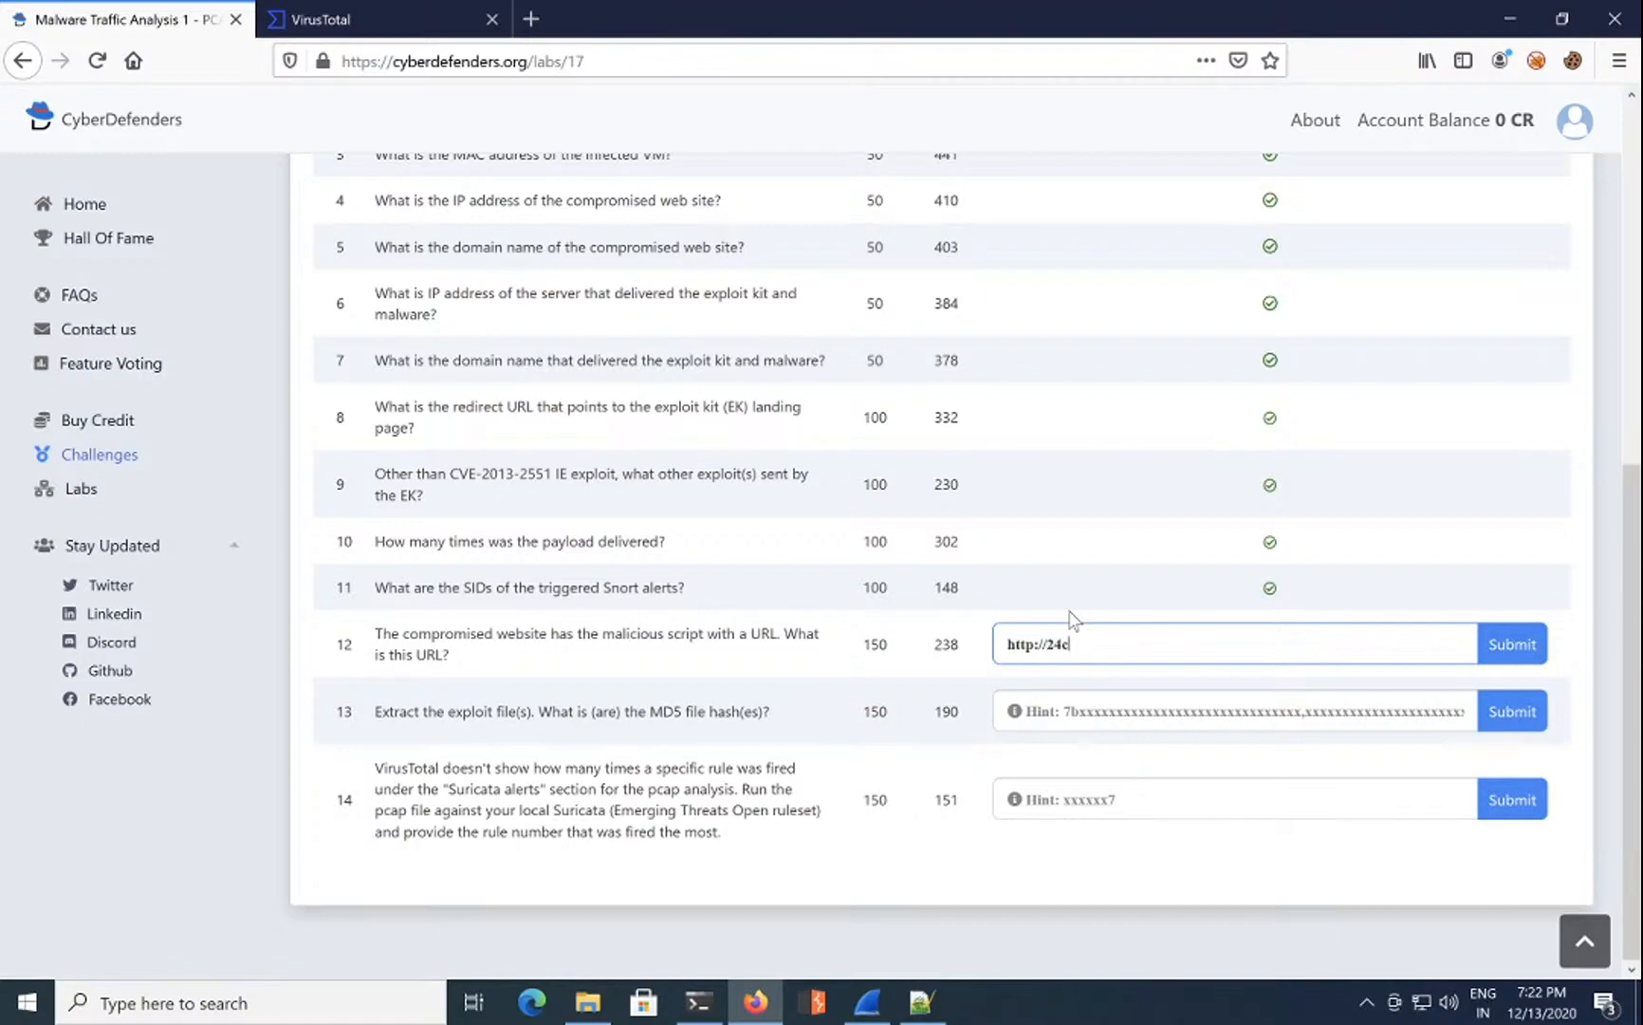
text(rp=shocom)
key(Return)
drag(1390, 654, 897, 653)
key(BackSpace)
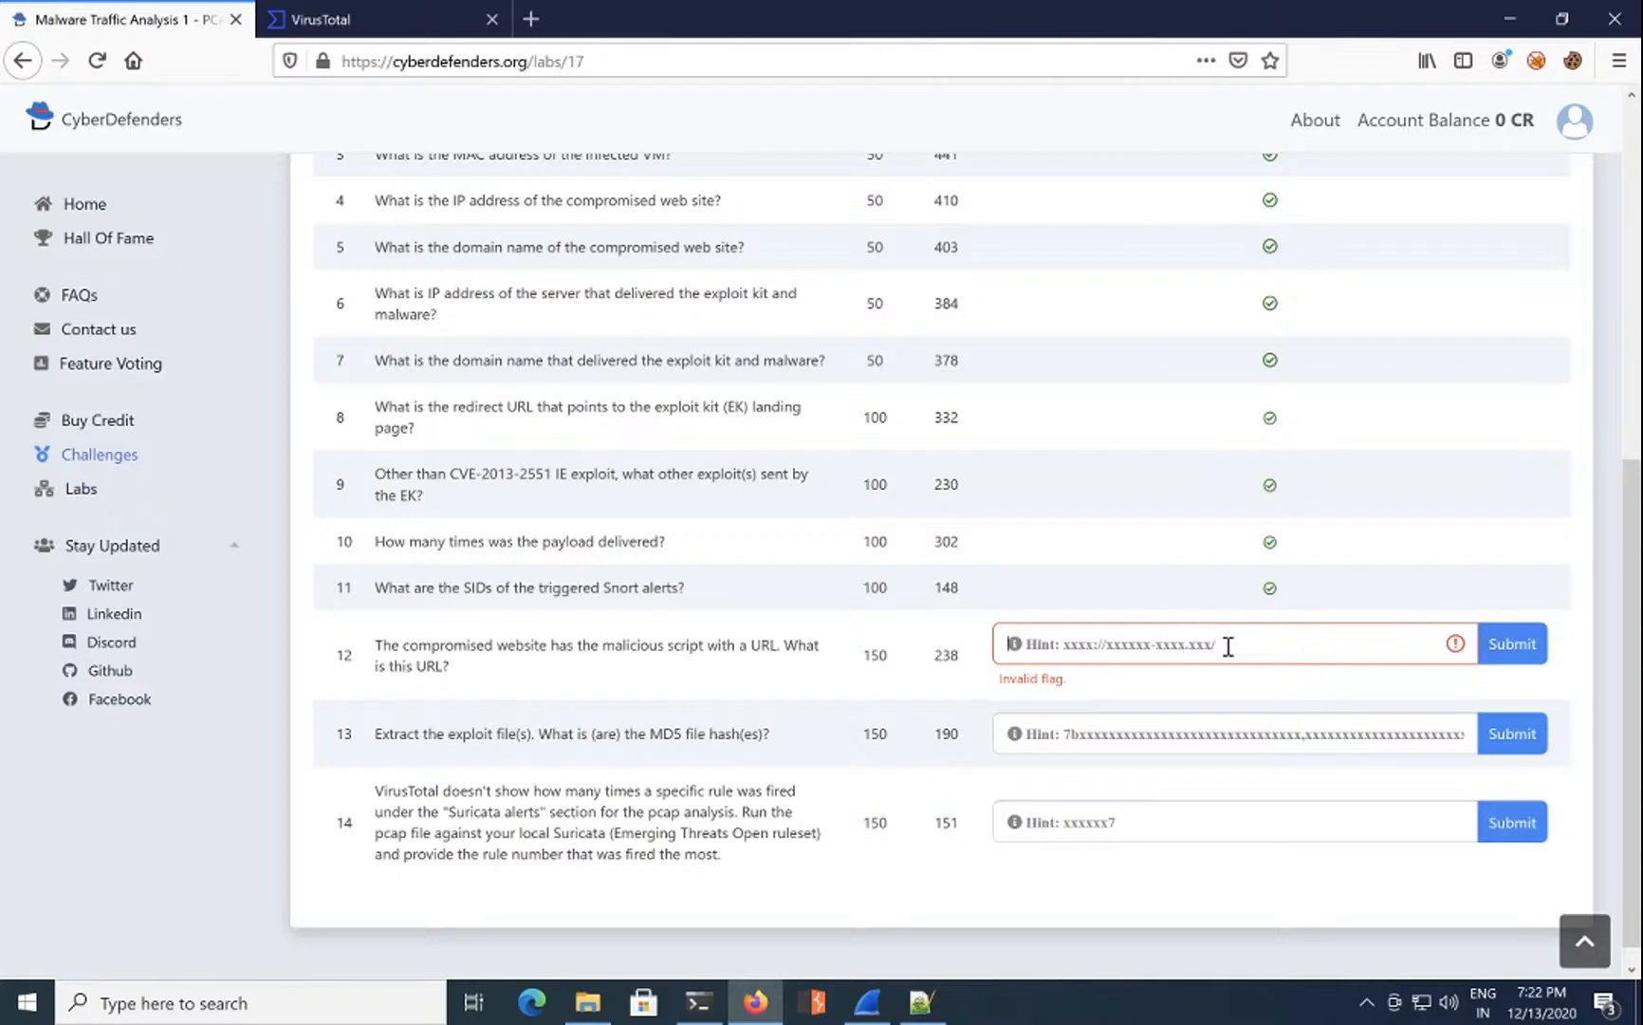
text(d276c86dcdbcdb6b74ee02496be90d98)
key(ctrl+a)
key(BackSpace)
text(h)
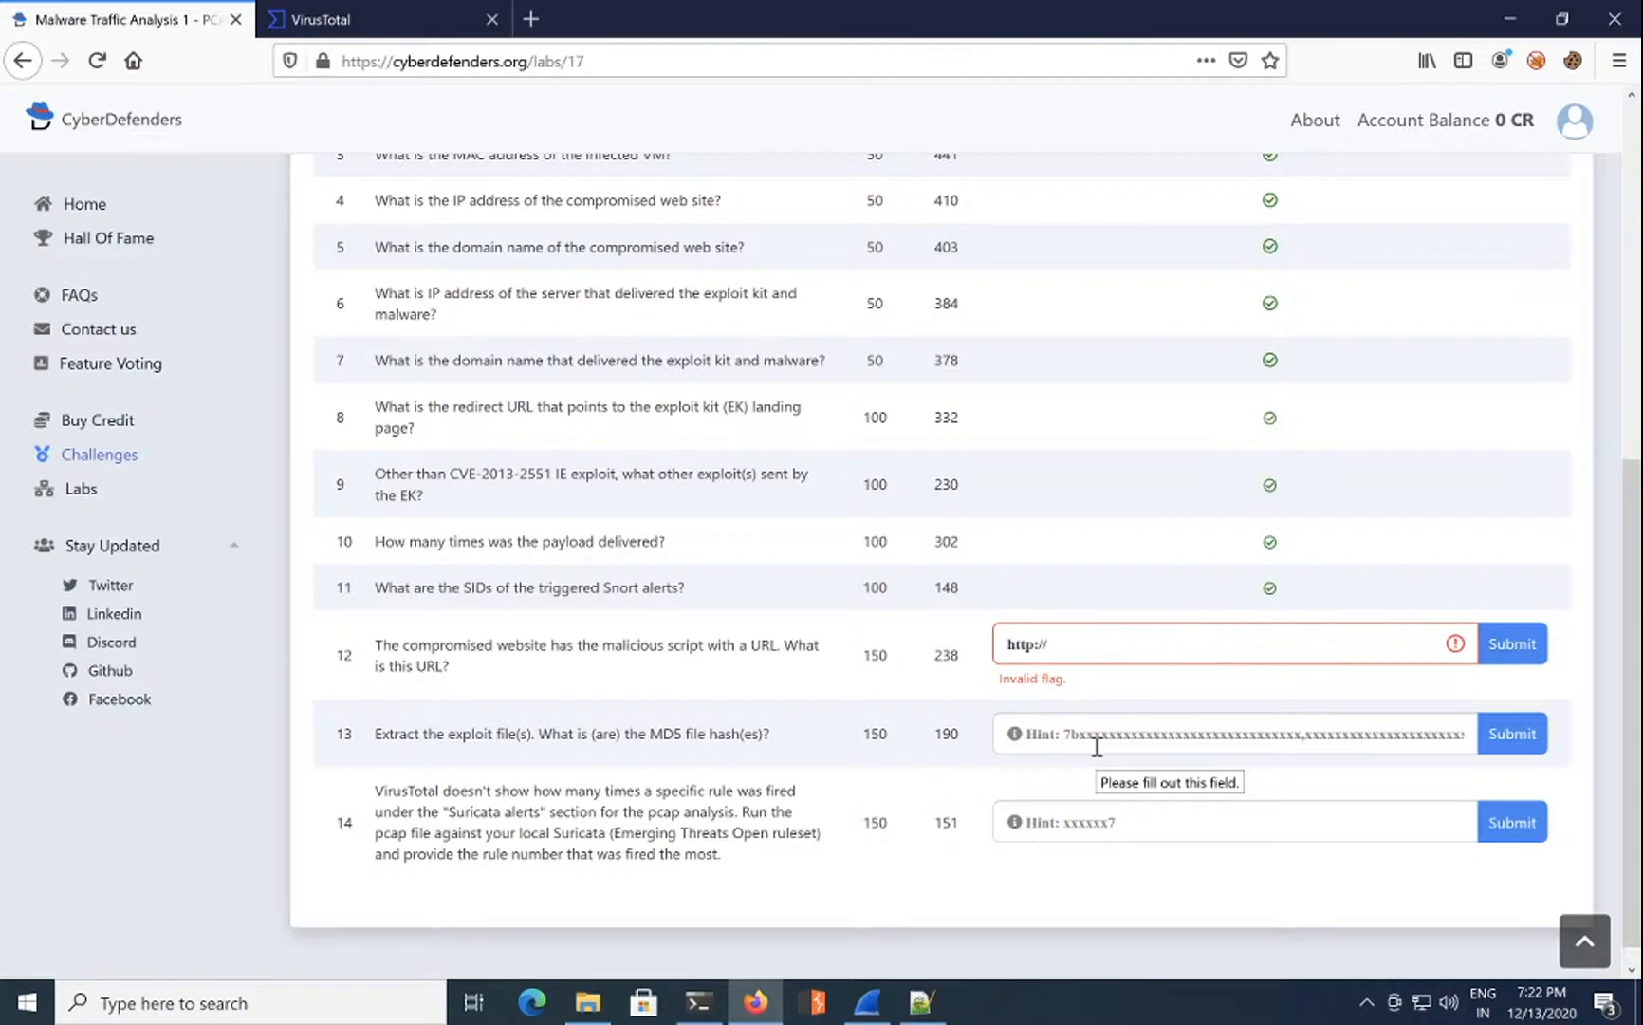
text(ttp://24corp-shop.com/)
click(1526, 649)
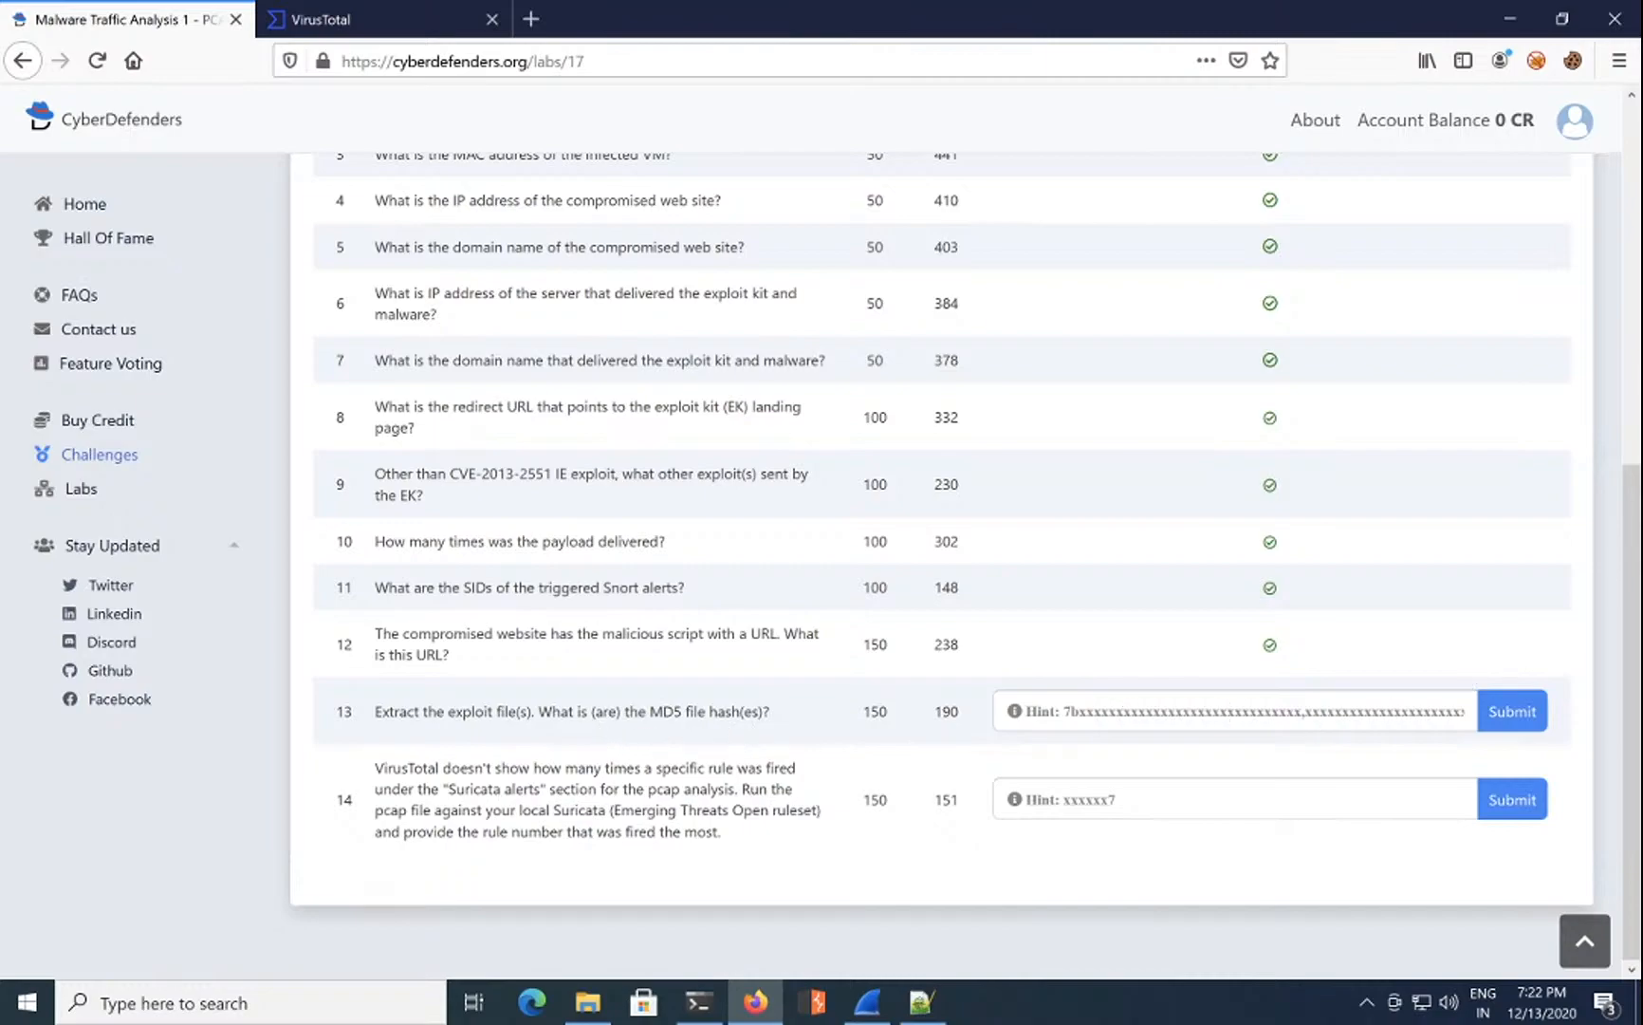
drag(551, 710, 678, 713)
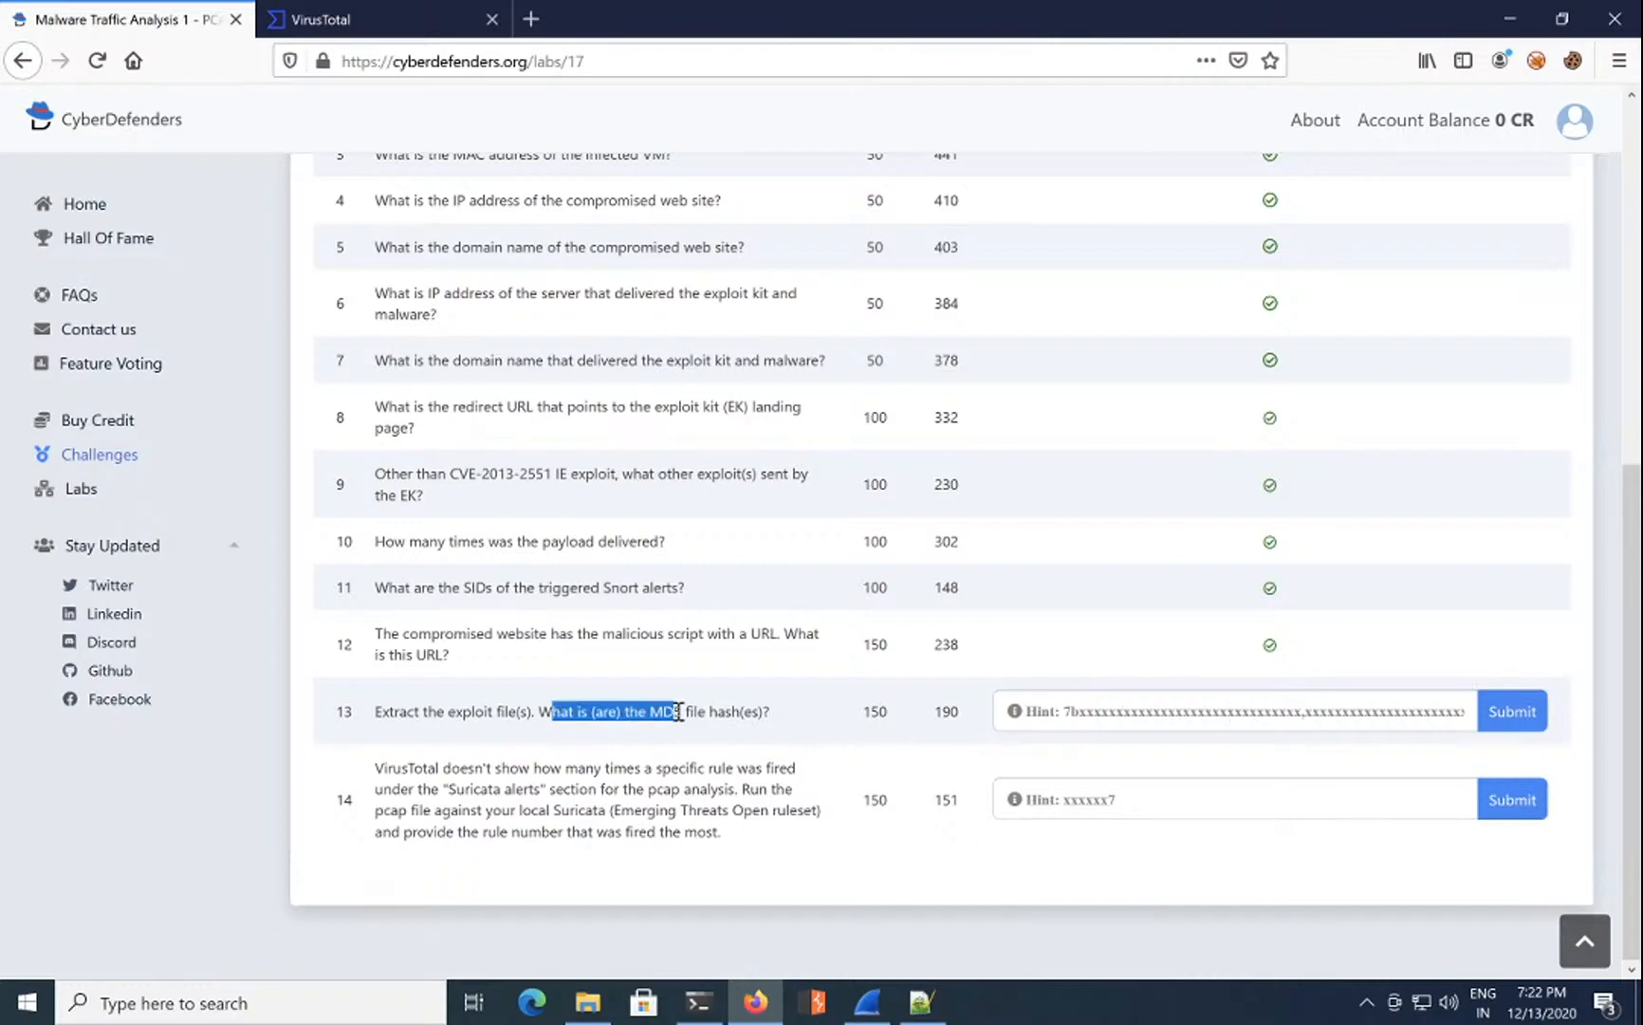
Step: Submit malware.exe's MD5 hash from PowerShell as question 13's answer, then delete the rejected hash
click(707, 996)
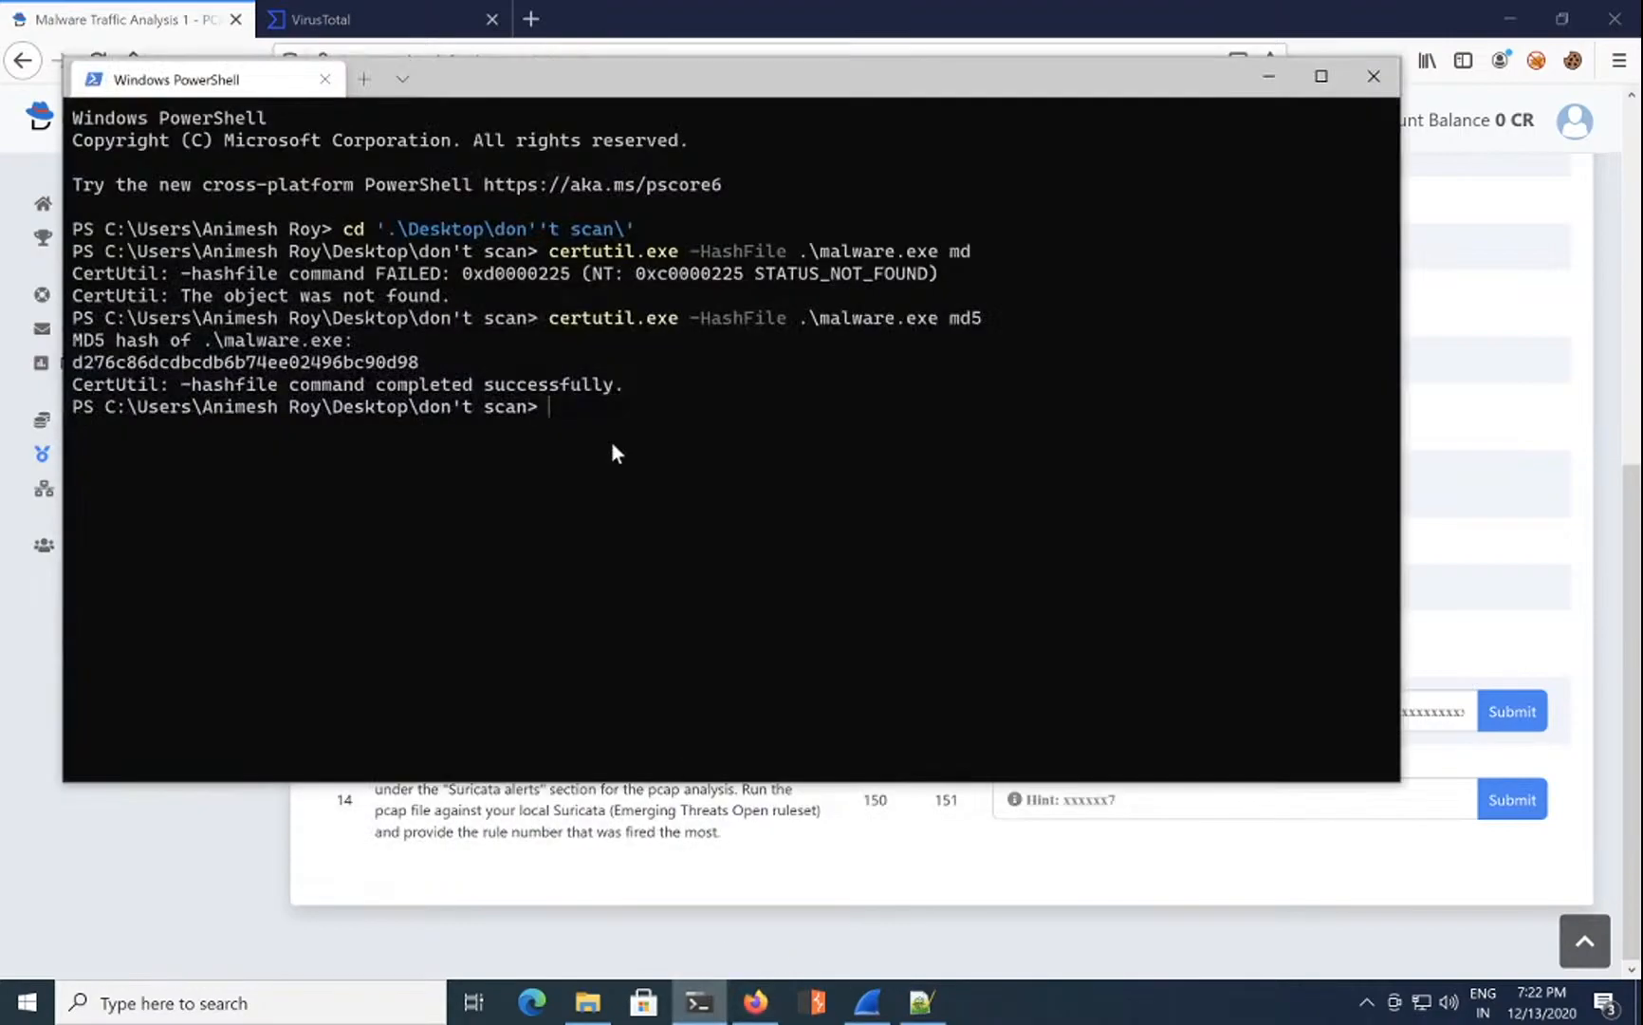
double_click(153, 364)
key(ctrl+c)
click(1110, 883)
click(1120, 717)
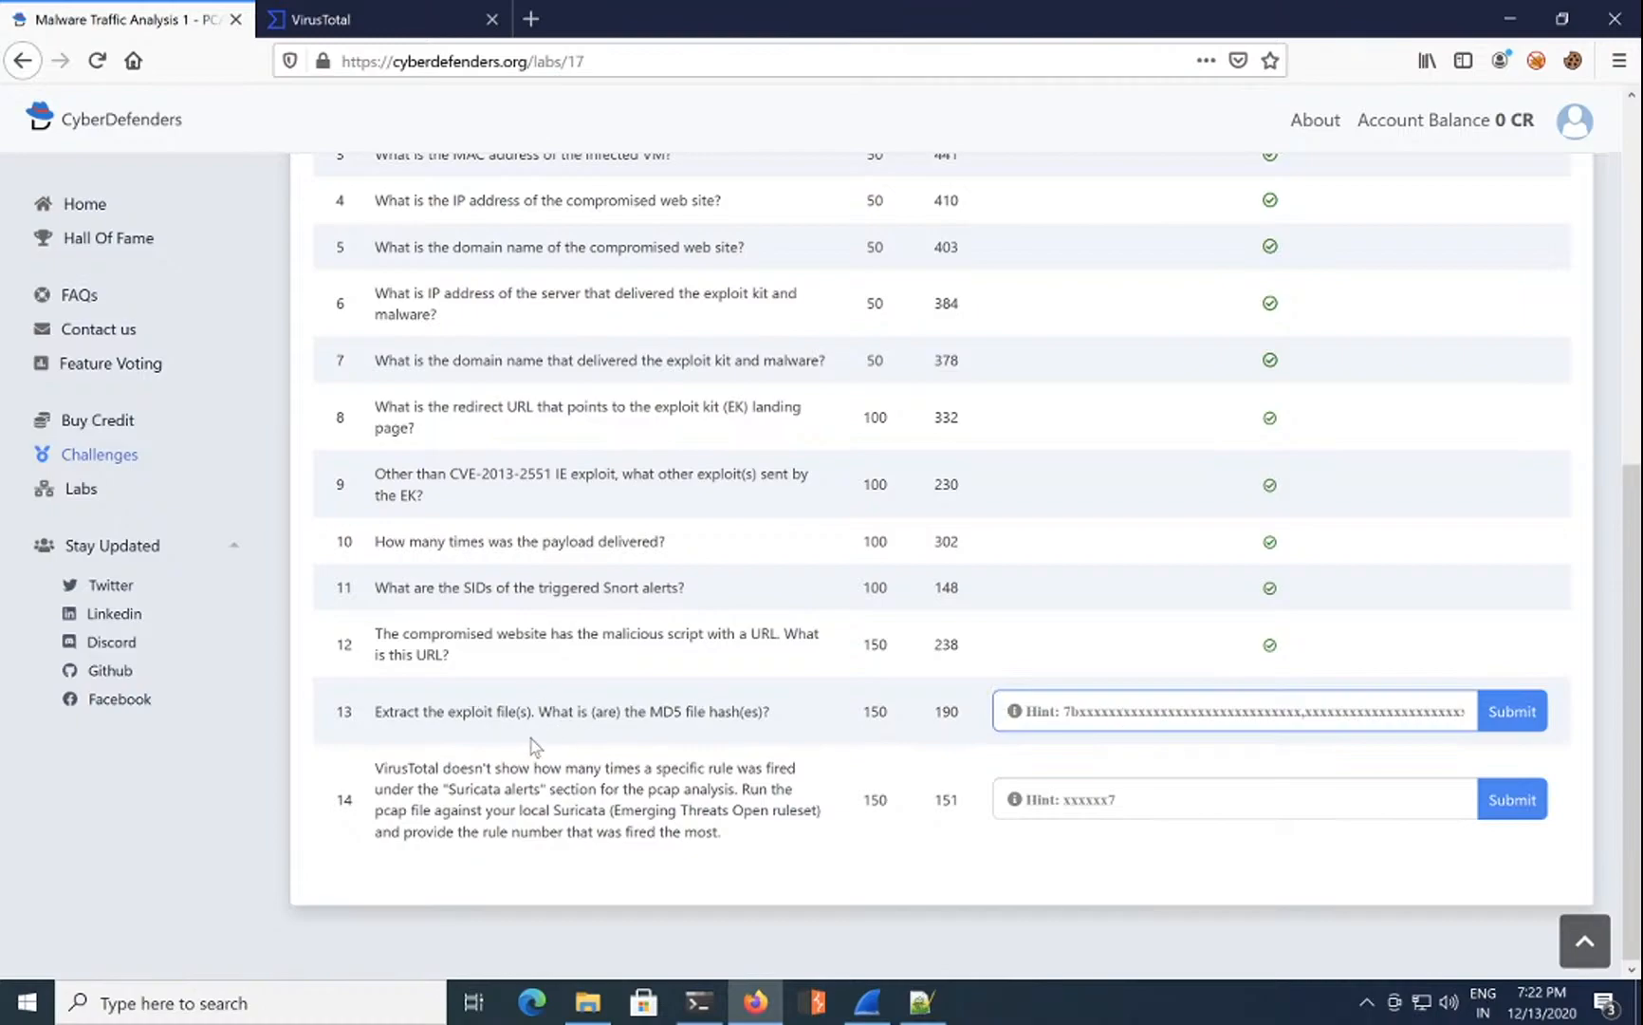
key(ctrl+v)
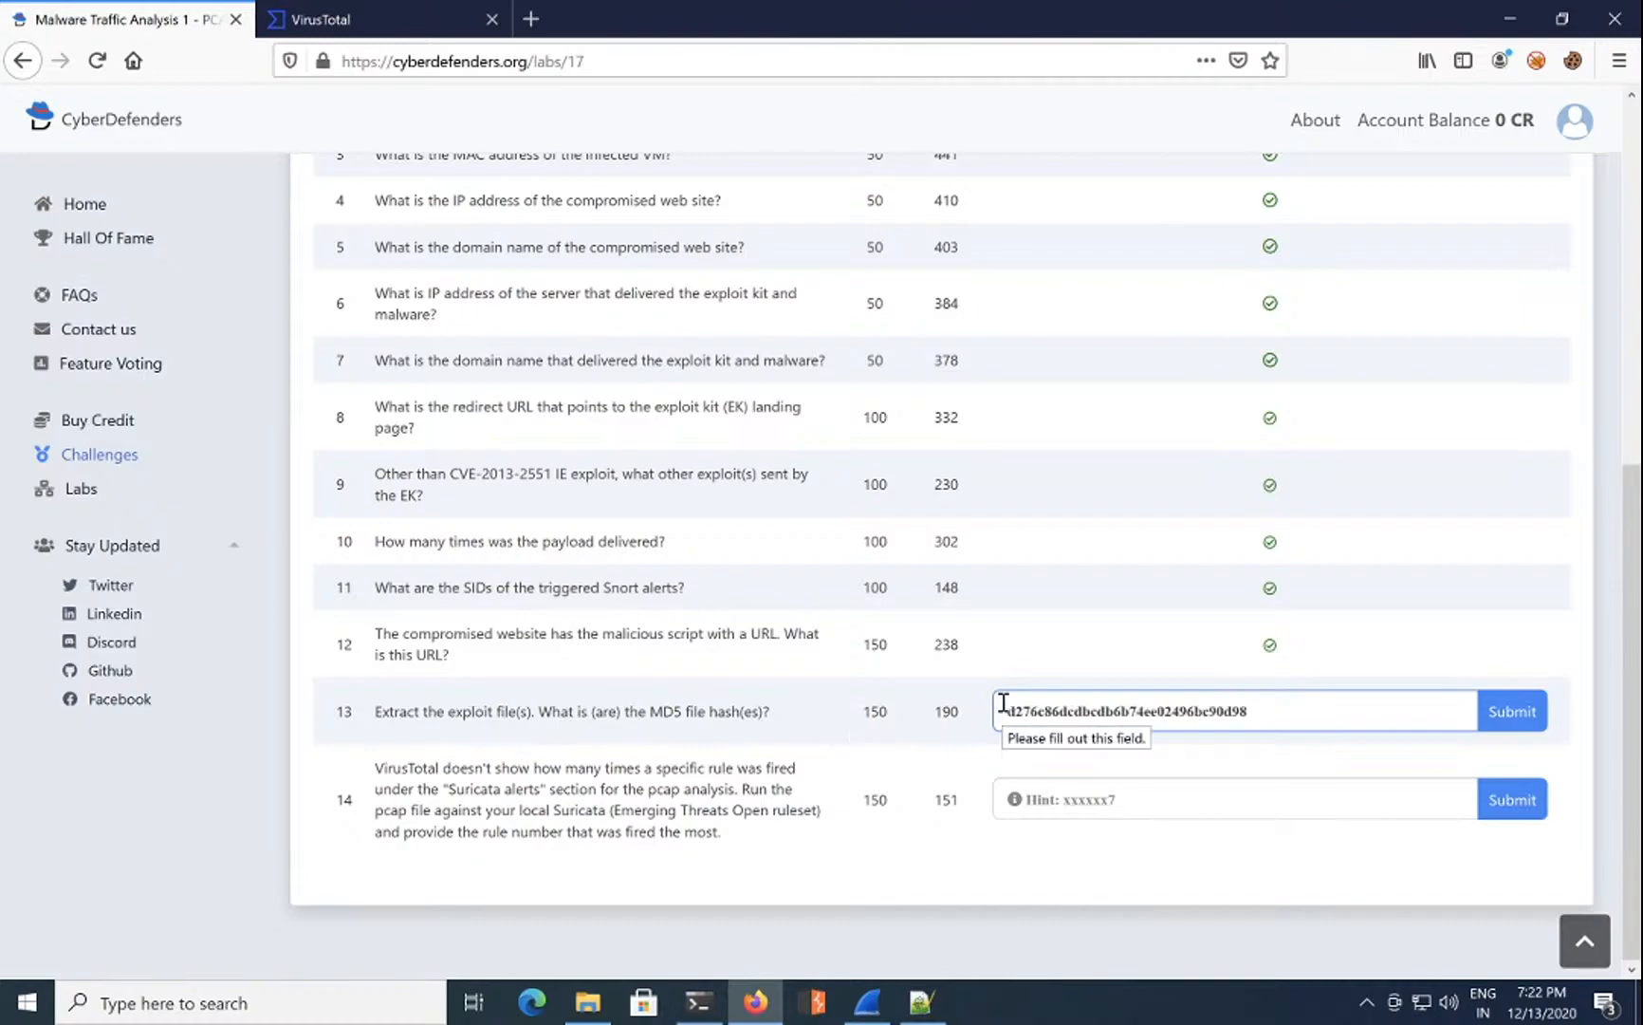
click(1510, 708)
drag(1291, 708, 869, 690)
key(BackSpace)
Step: Collapse the Network Trojan, Corporate Privacy Violation and Denial of Service alert groups and scroll the Details page
click(459, 21)
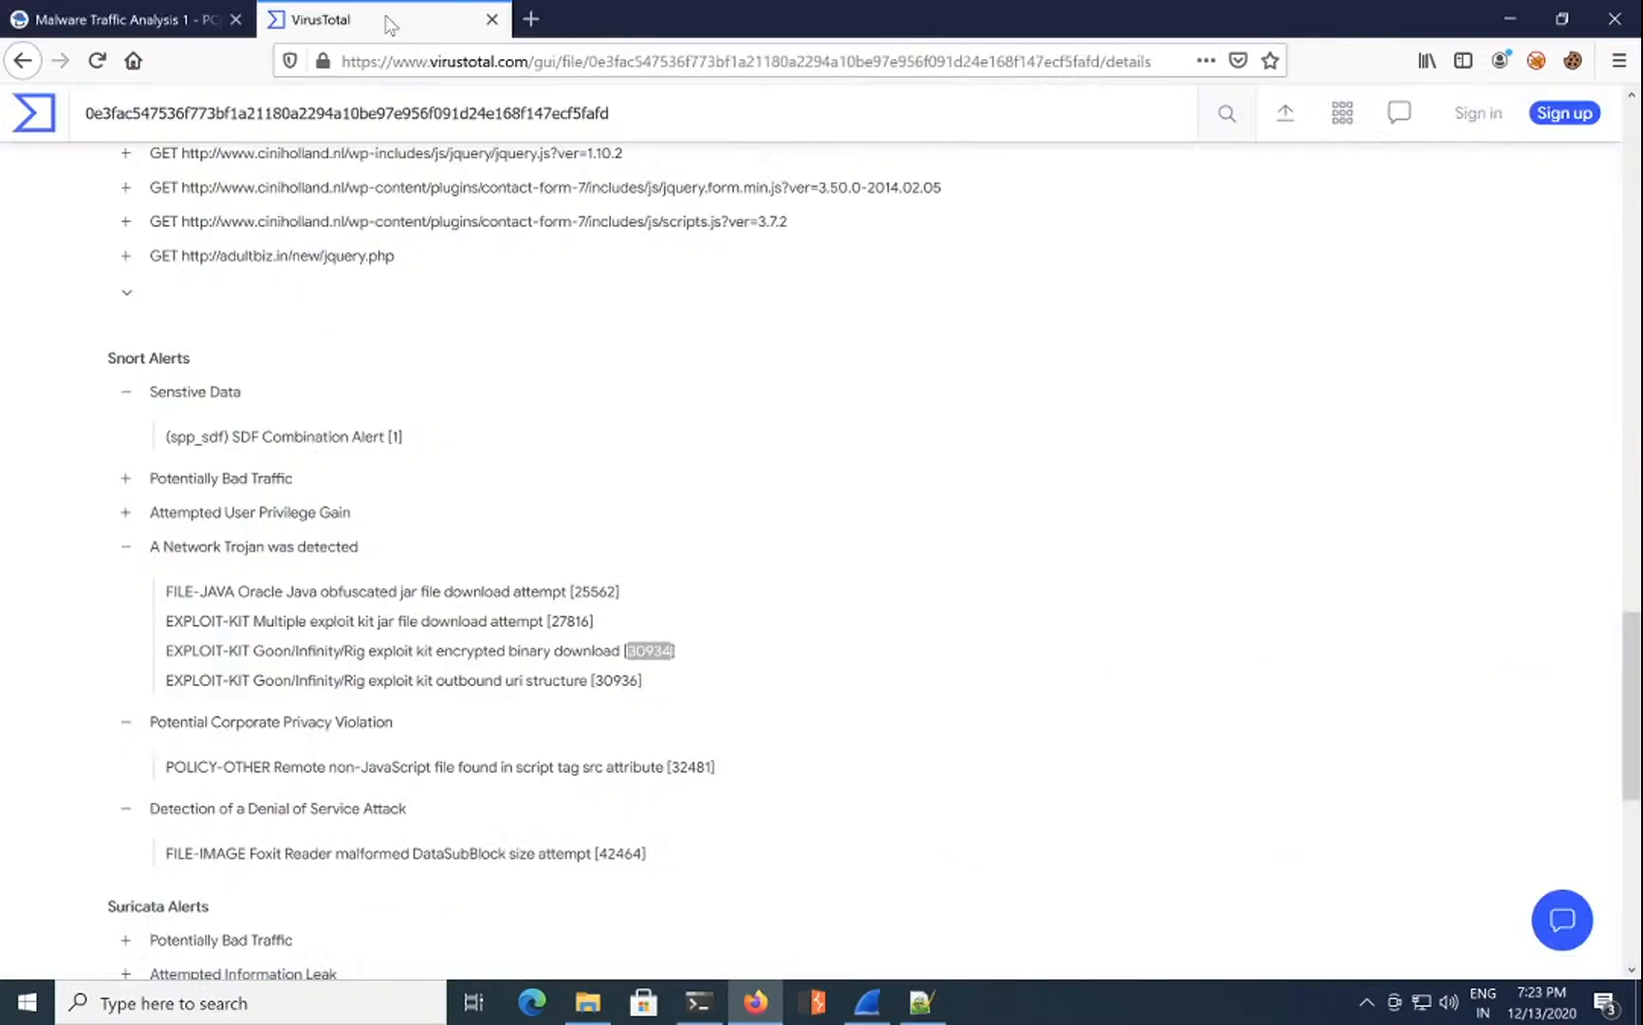
click(126, 547)
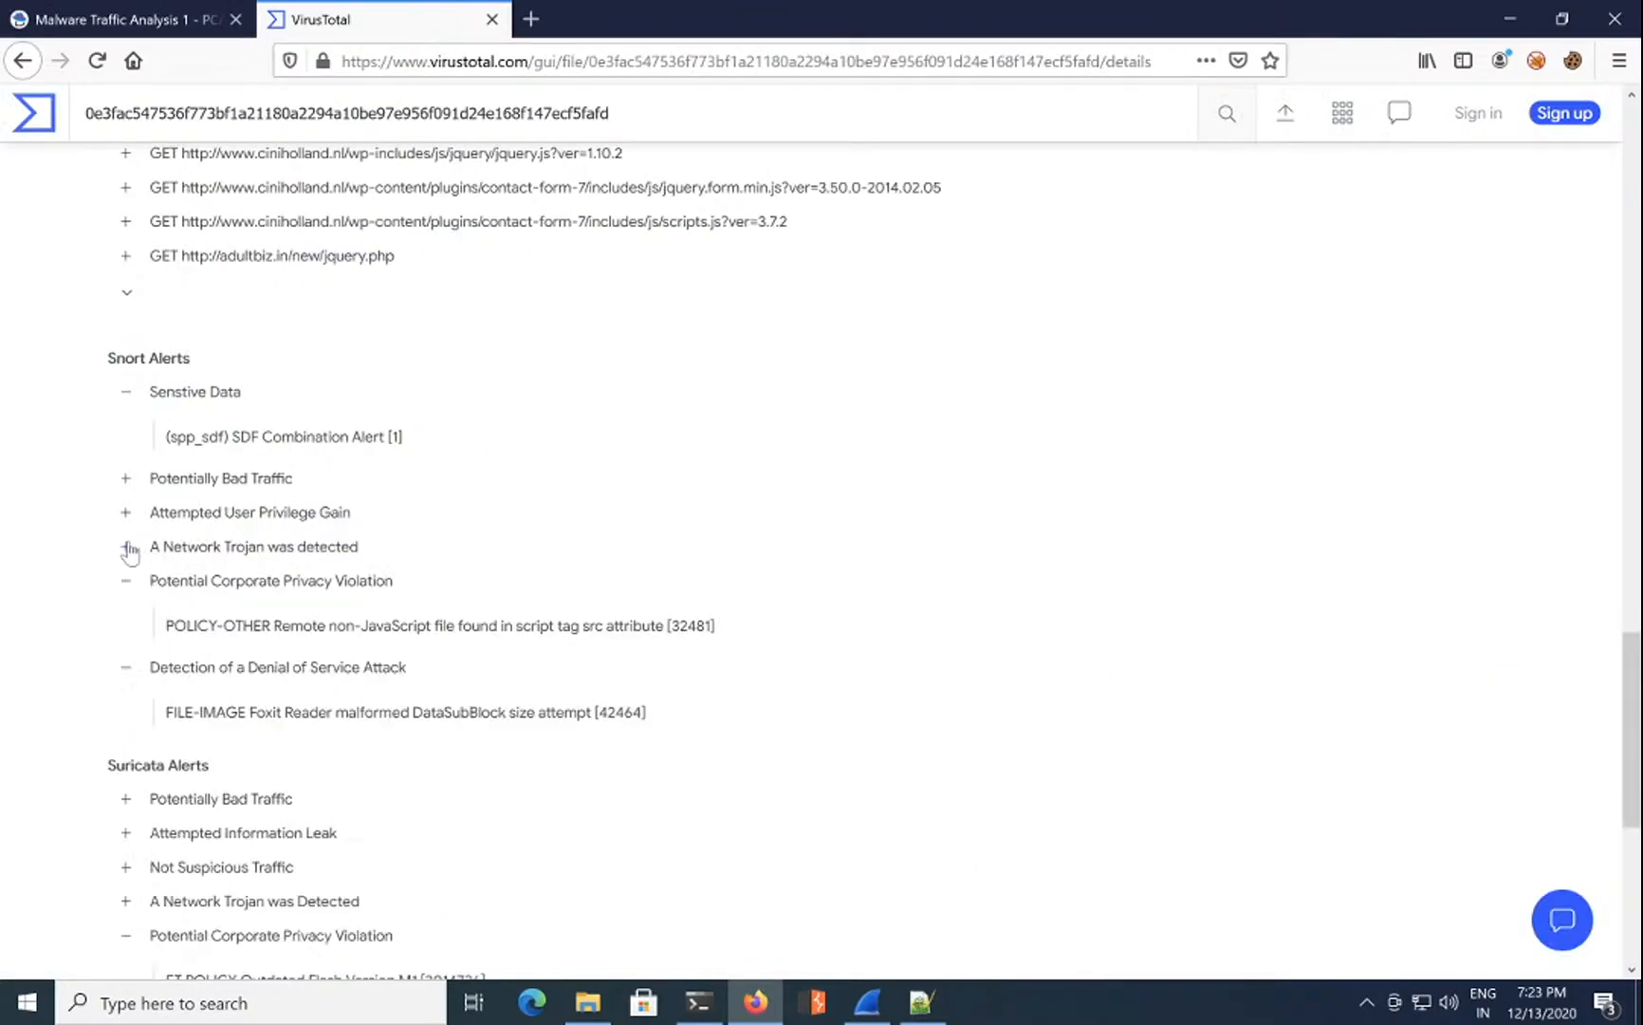
click(127, 581)
click(126, 616)
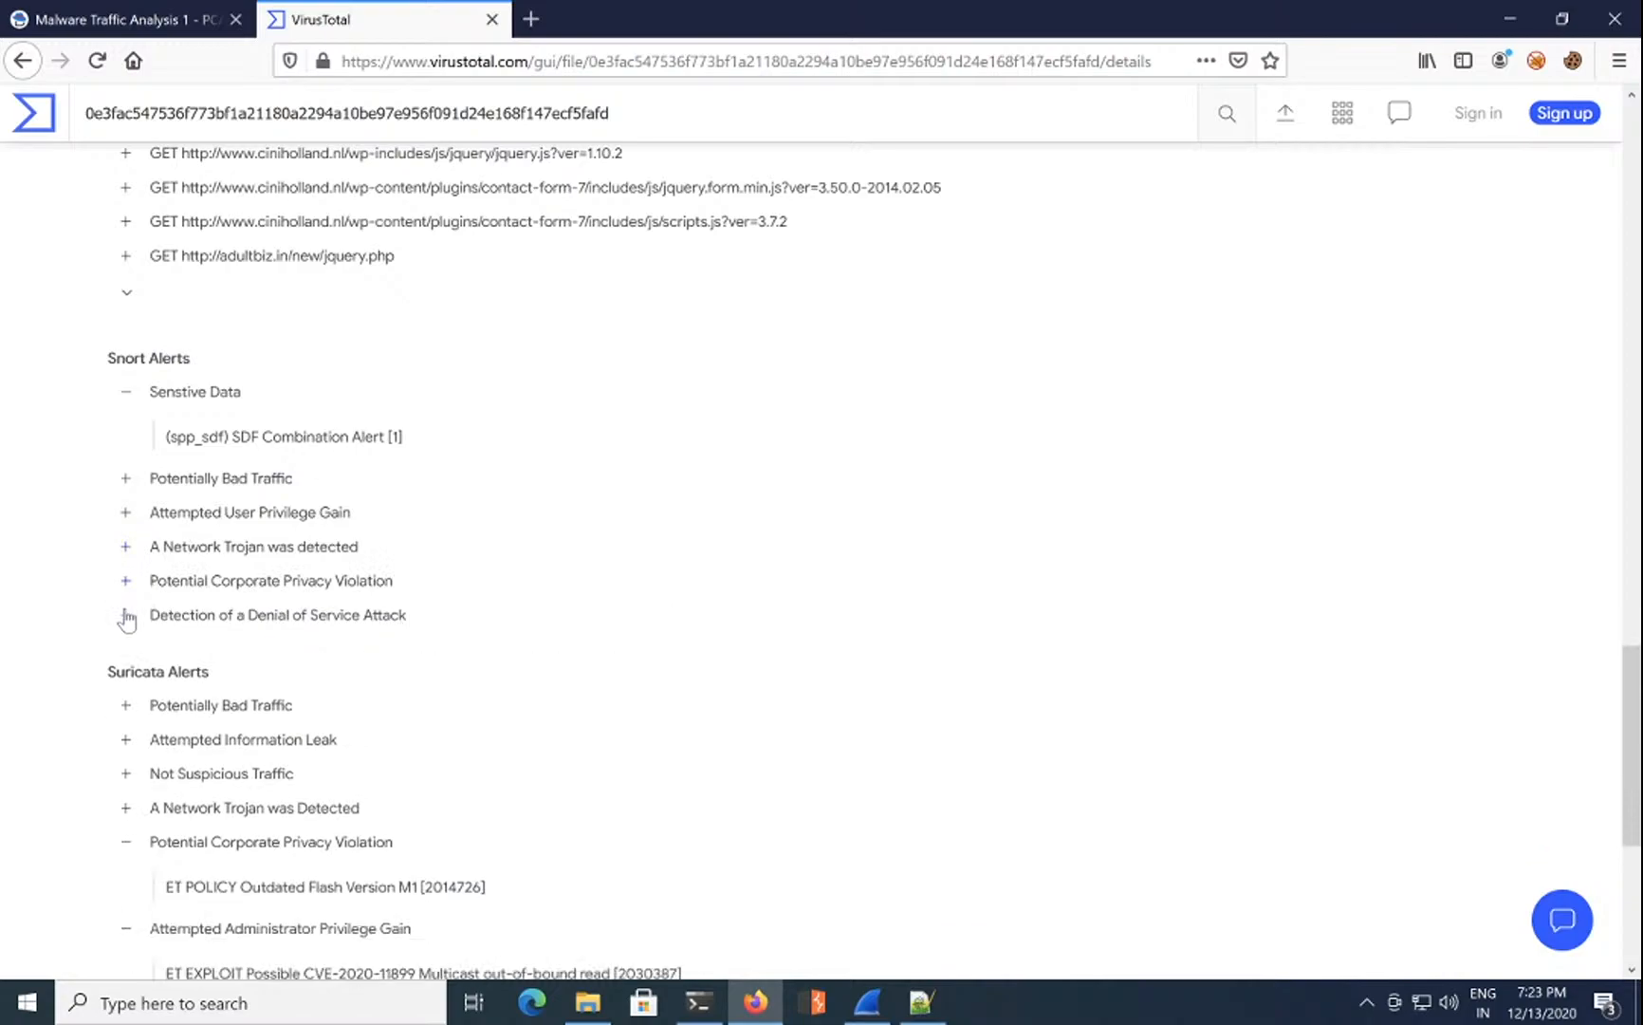
click(126, 842)
scroll(246, 446, up, 15)
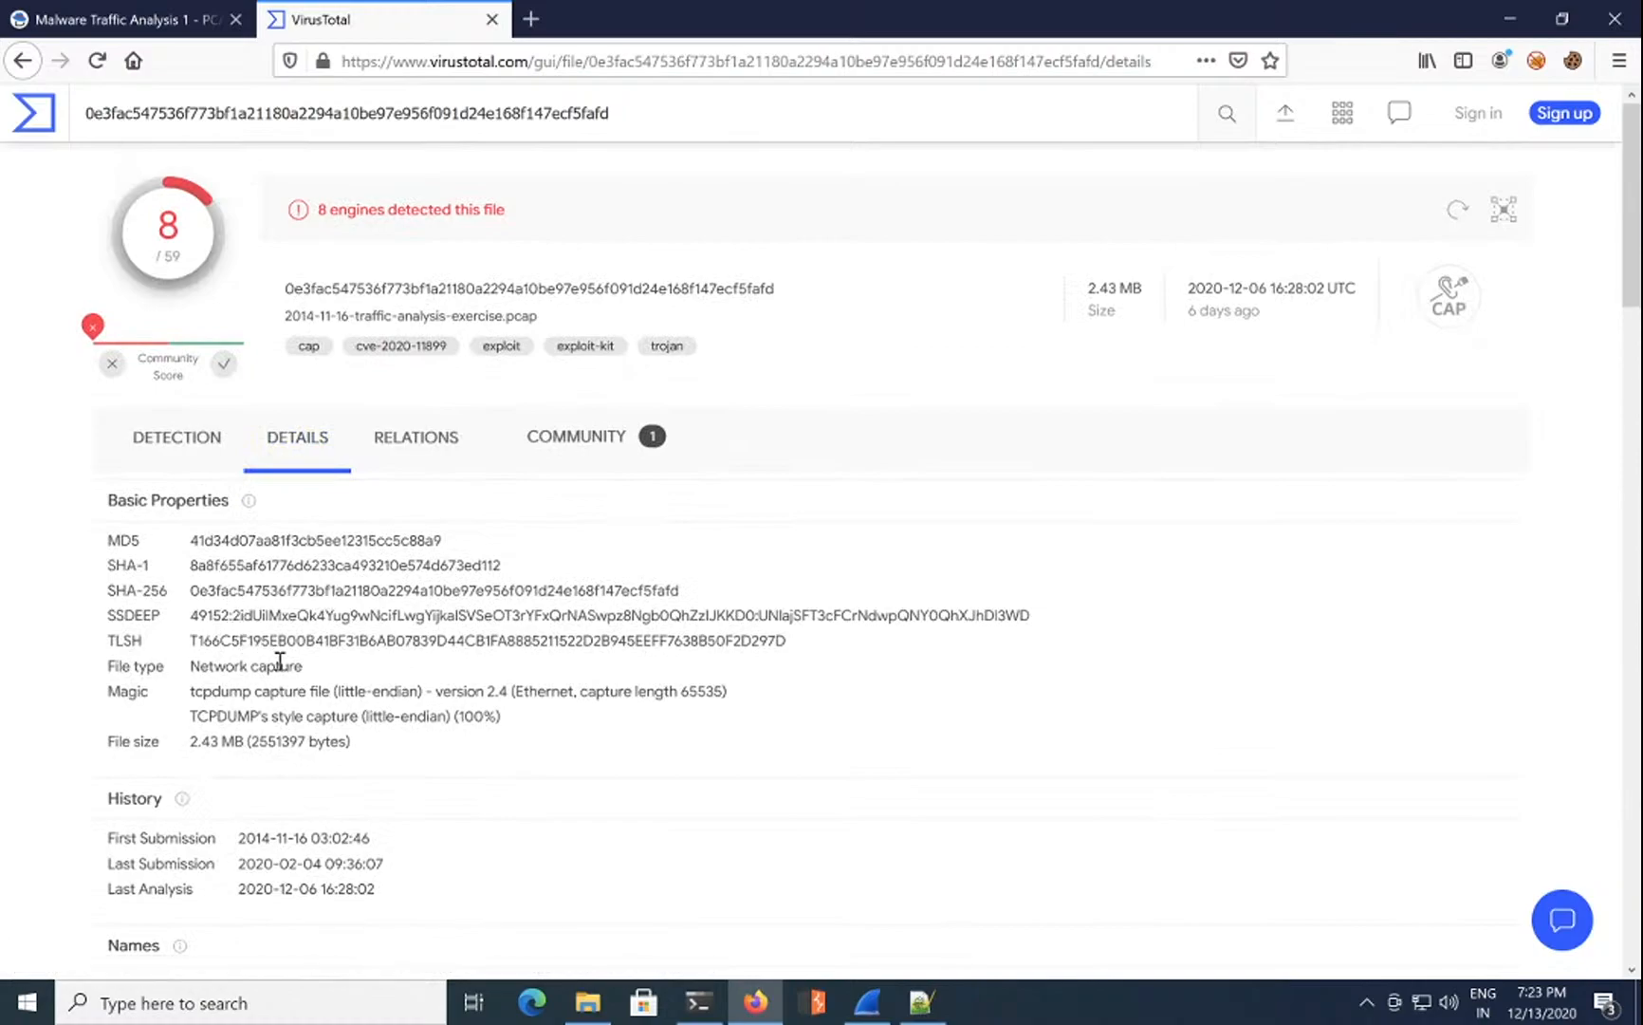
scroll(275, 664, down, 3)
scroll(282, 669, down, 3)
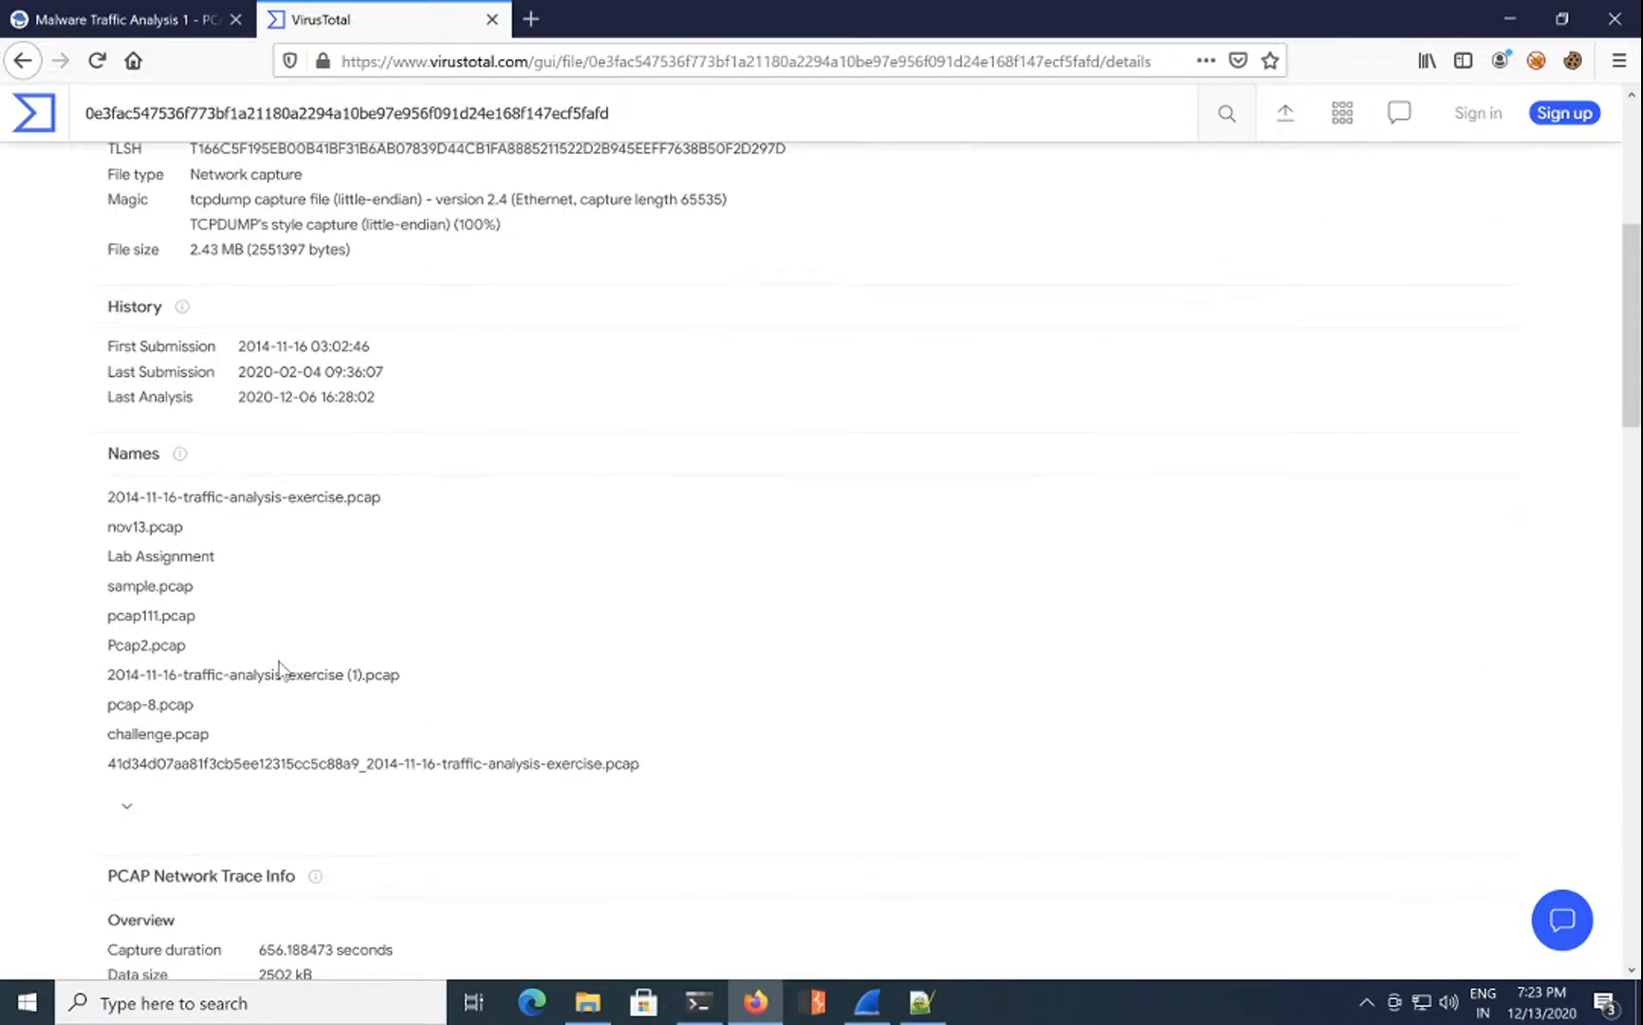
scroll(284, 579, down, 6)
scroll(285, 579, down, 4)
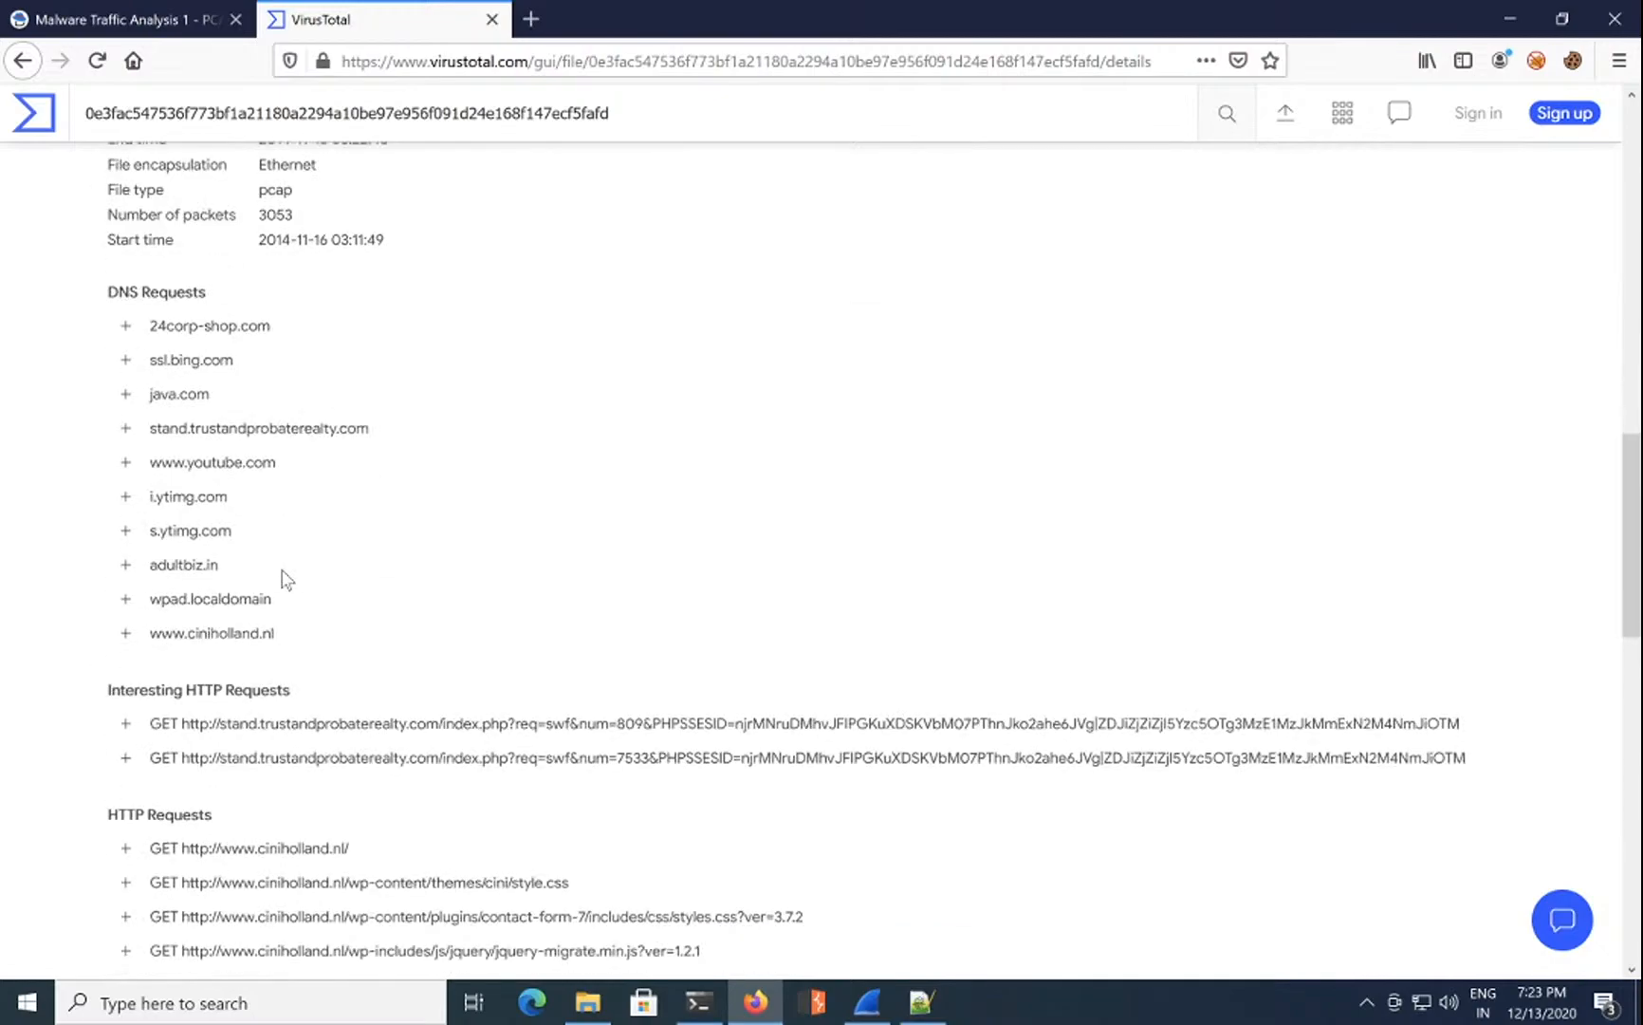
scroll(285, 578, down, 8)
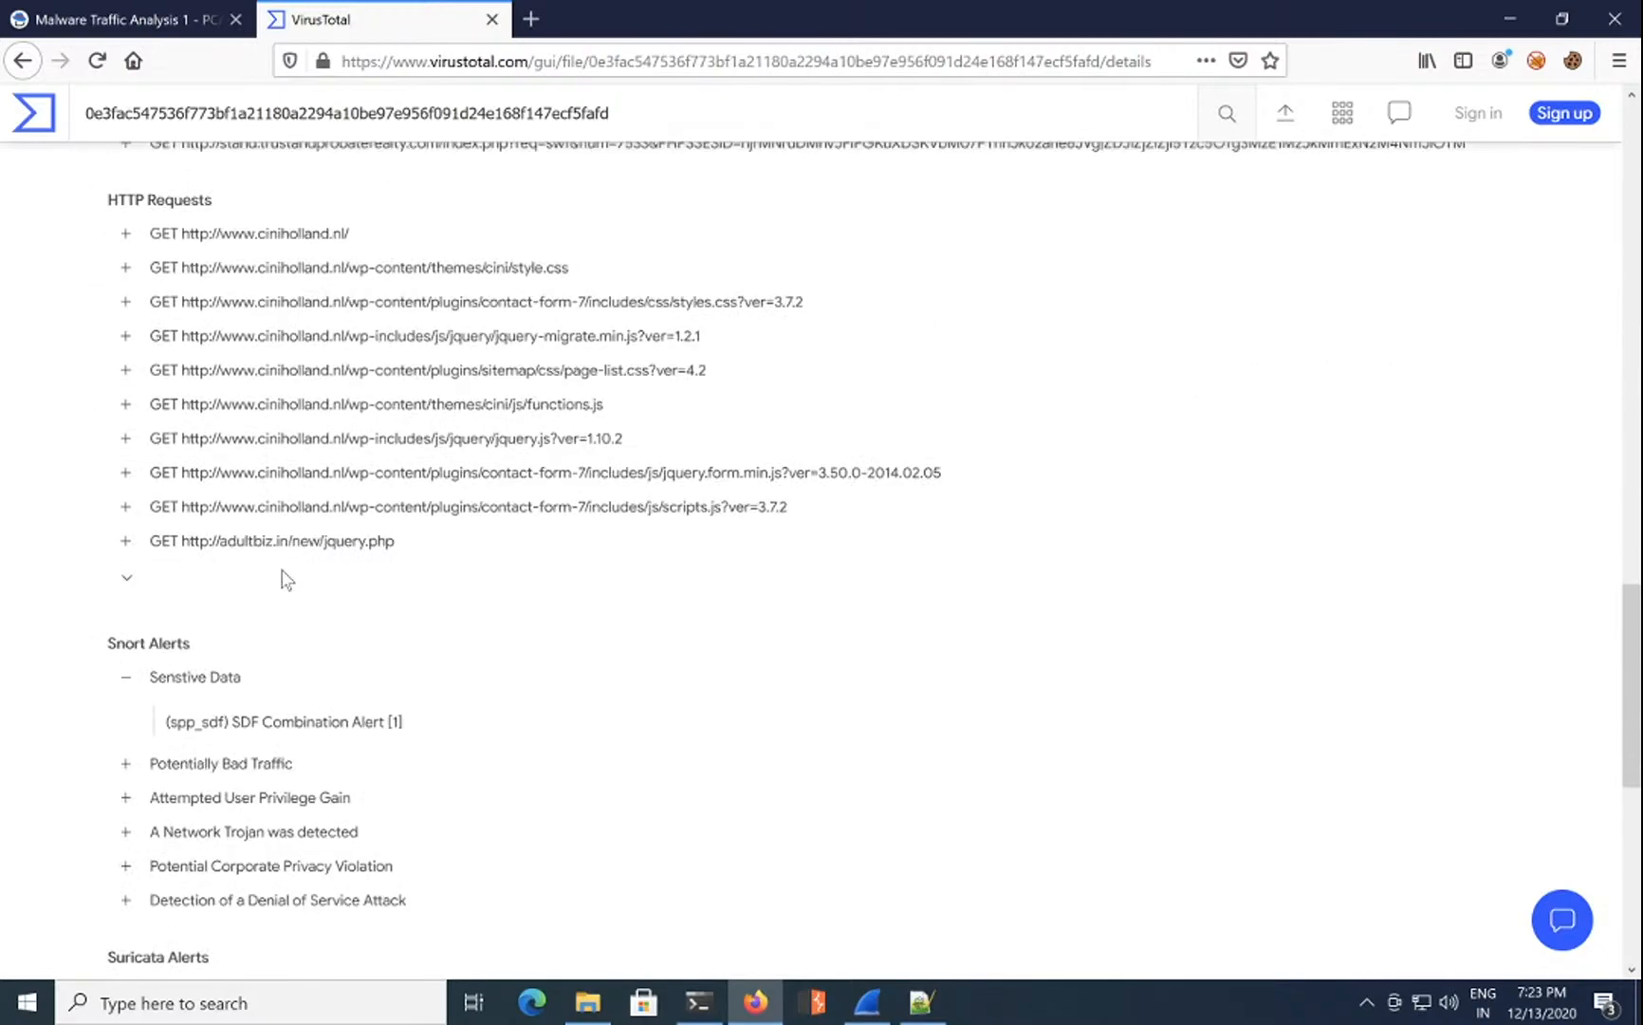
scroll(282, 577, down, 6)
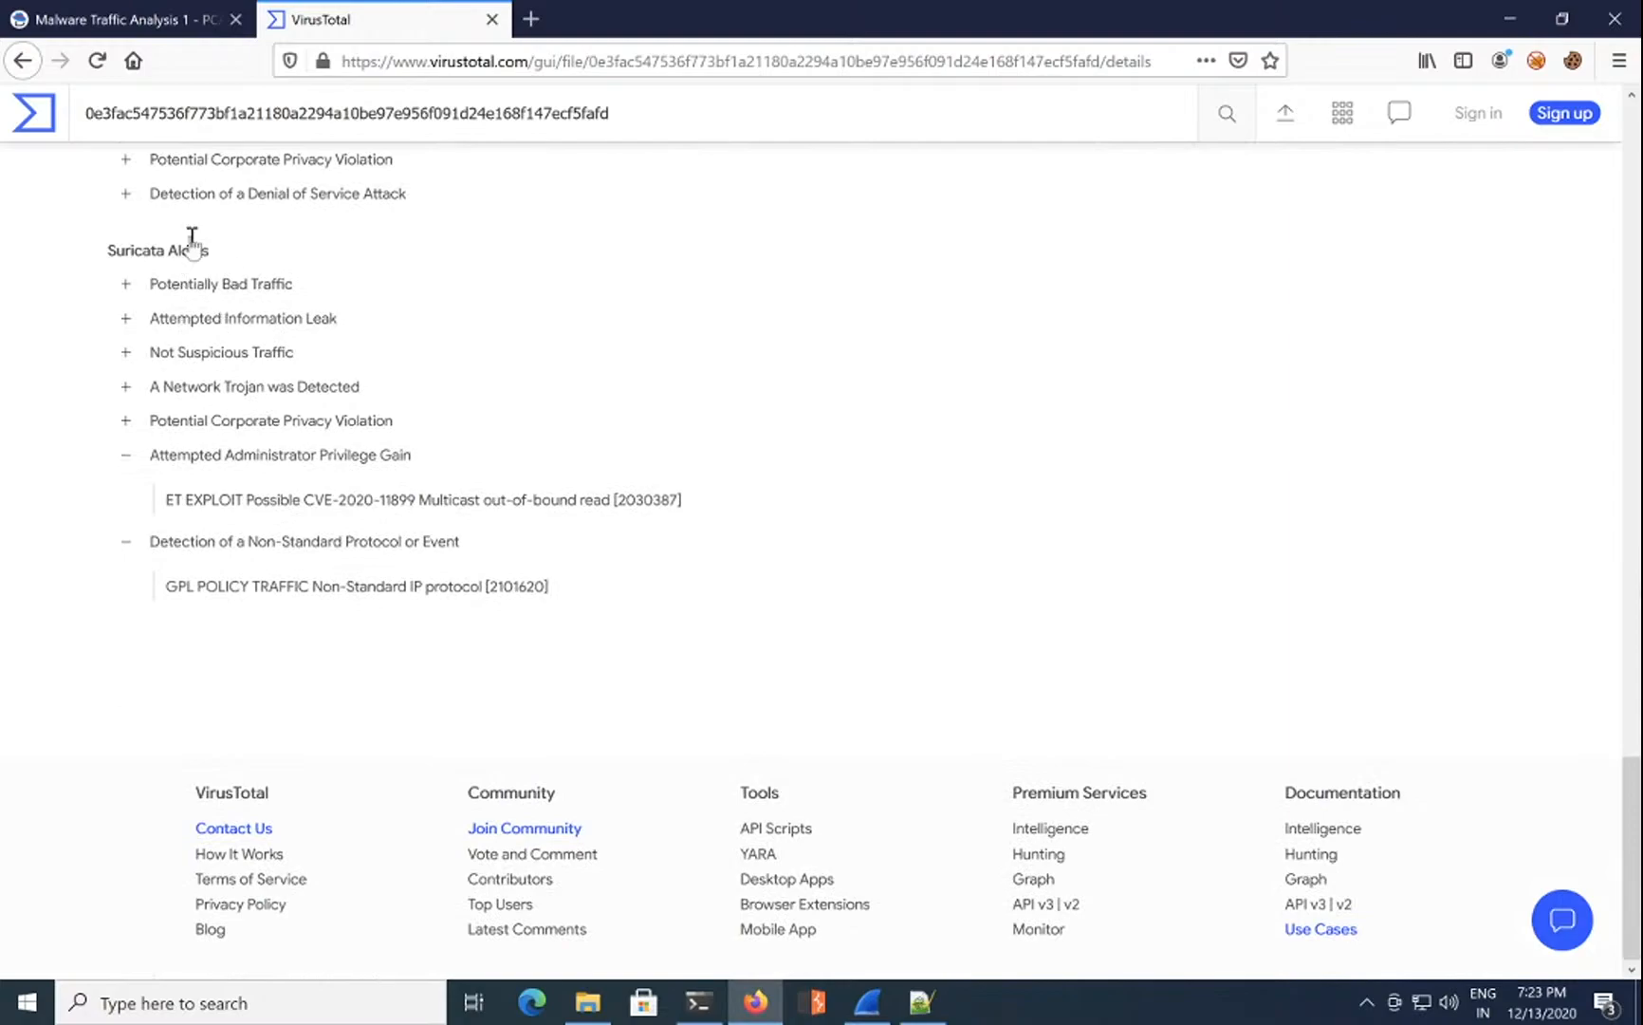
scroll(193, 246, up, 3)
Step: Expand Potentially Bad Traffic, Attempted User Privilege Gain and Network Trojan groups, selecting alert 27816
click(126, 304)
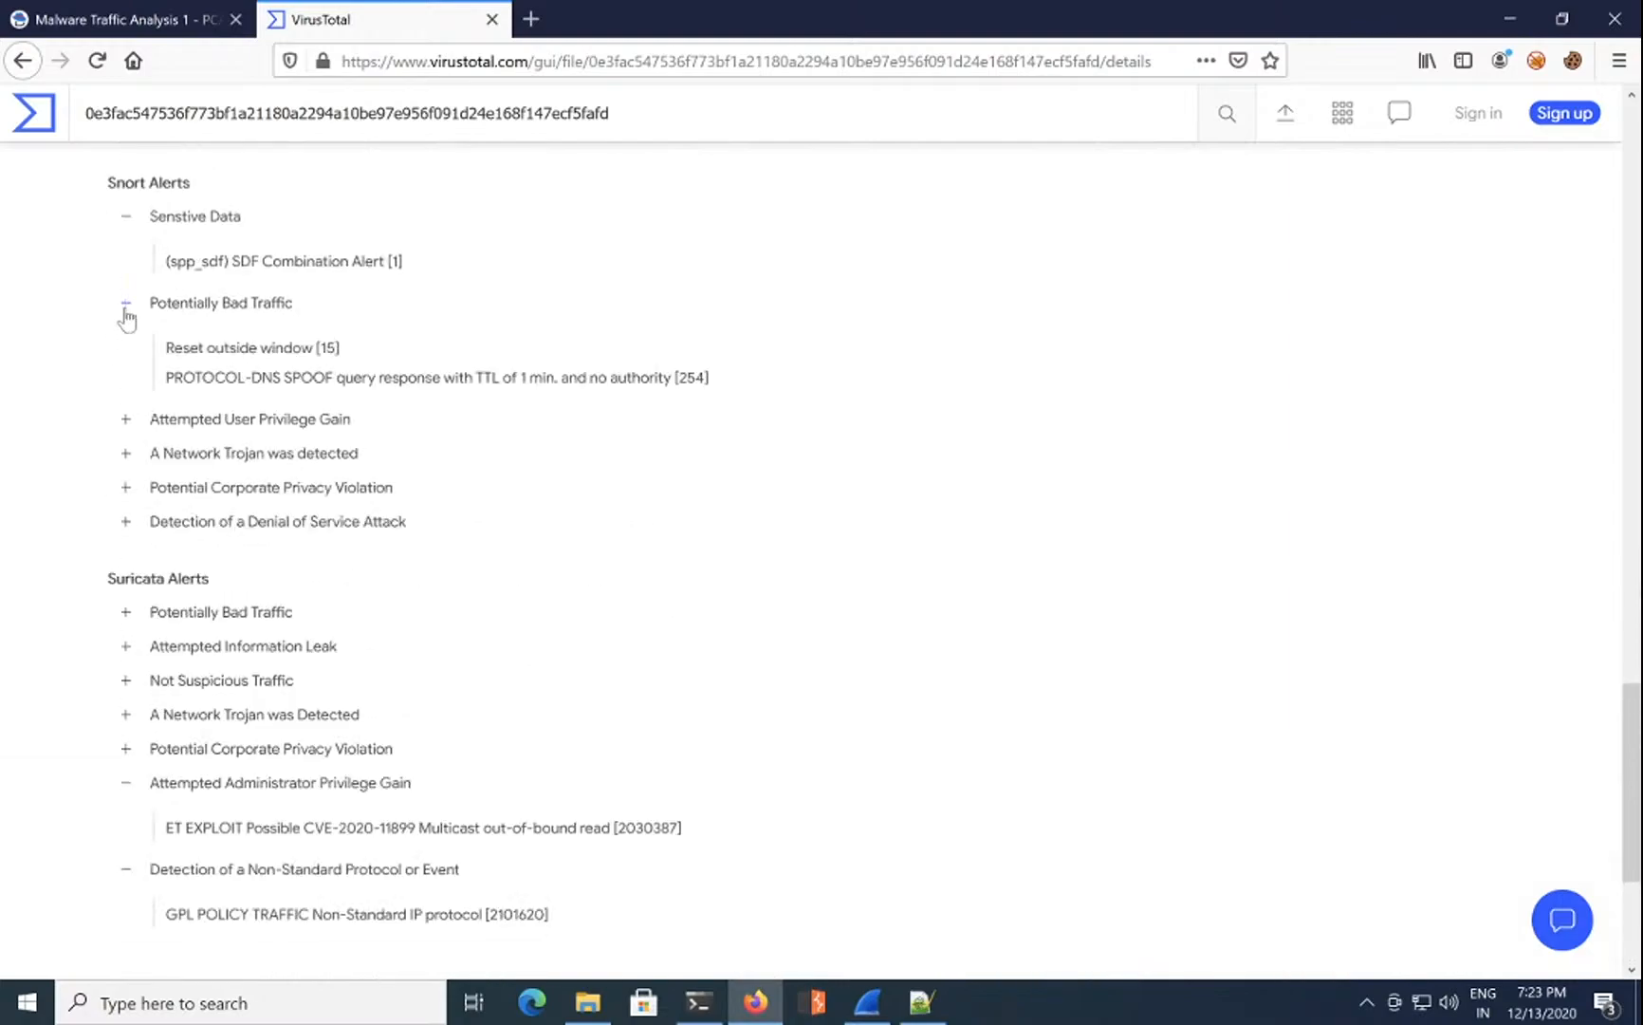
click(128, 423)
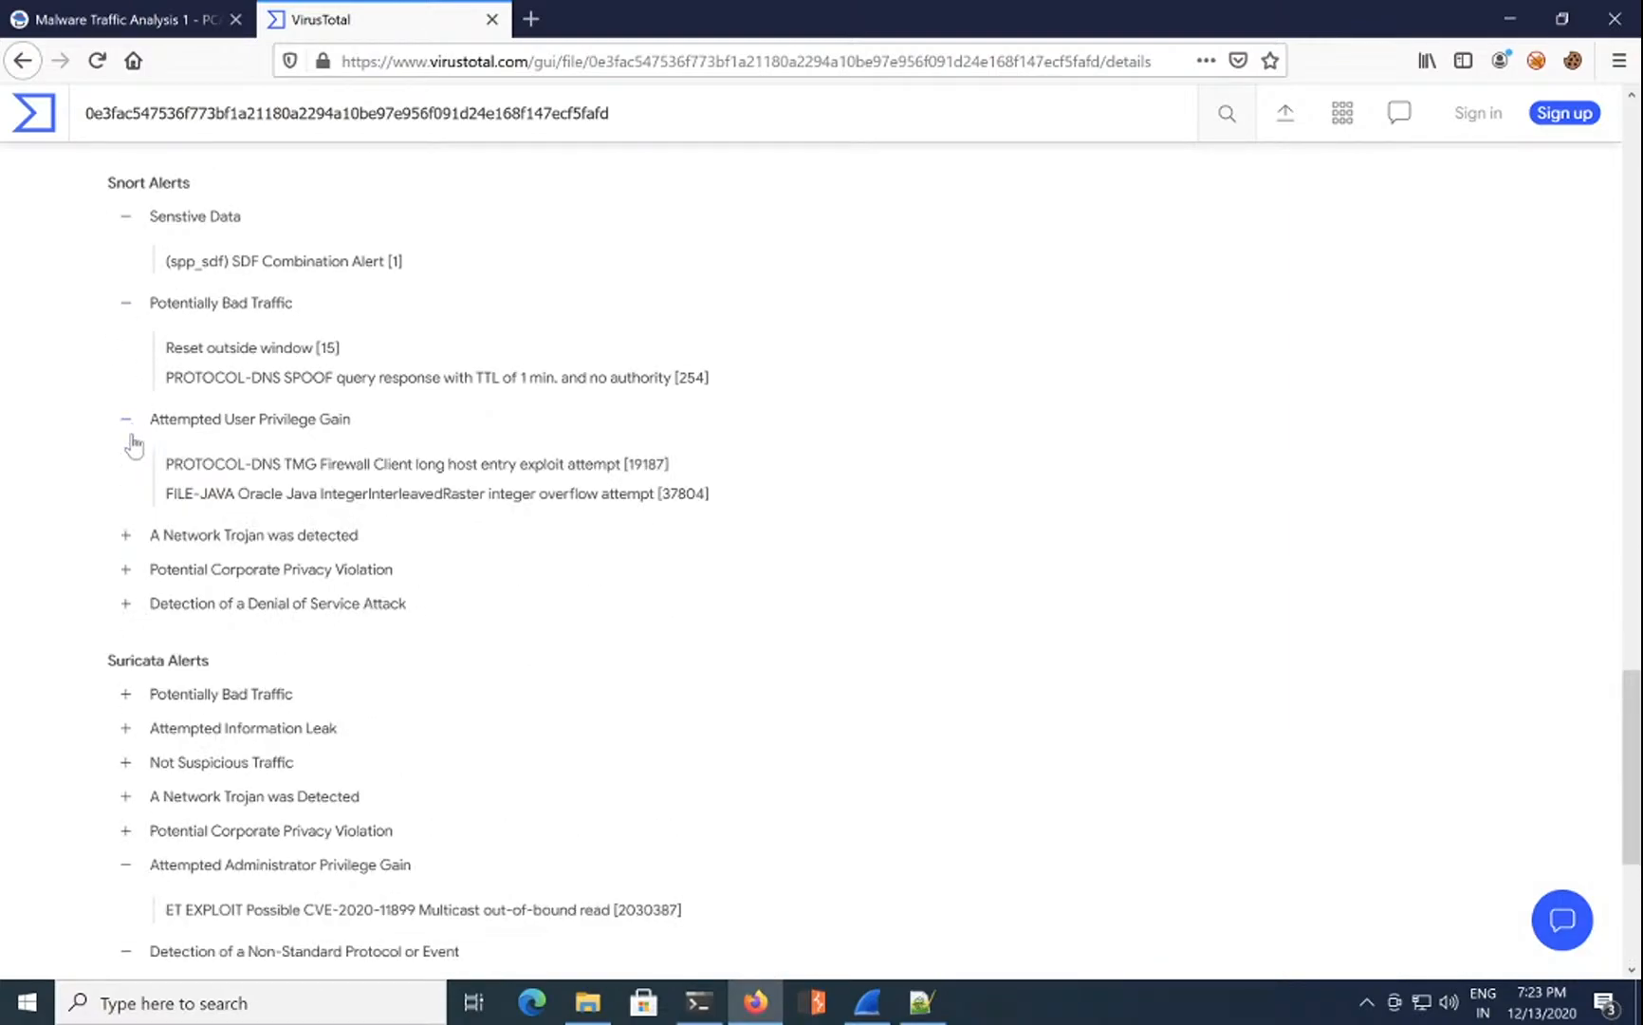
click(129, 539)
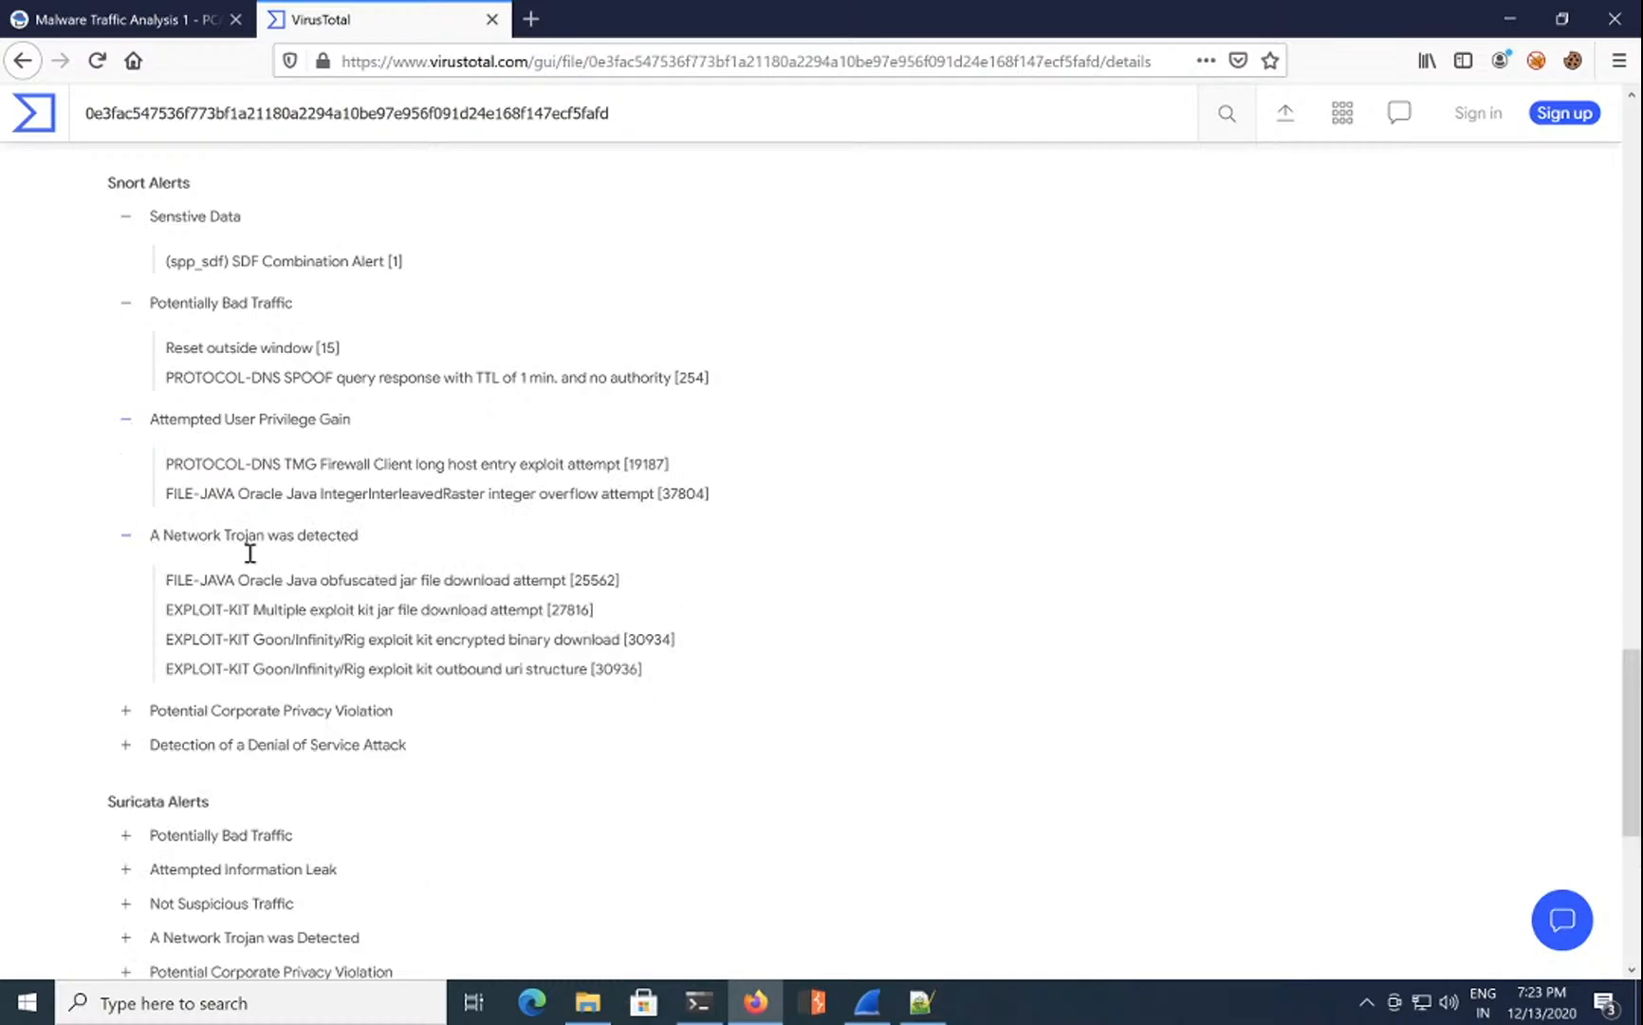
triple_click(251, 608)
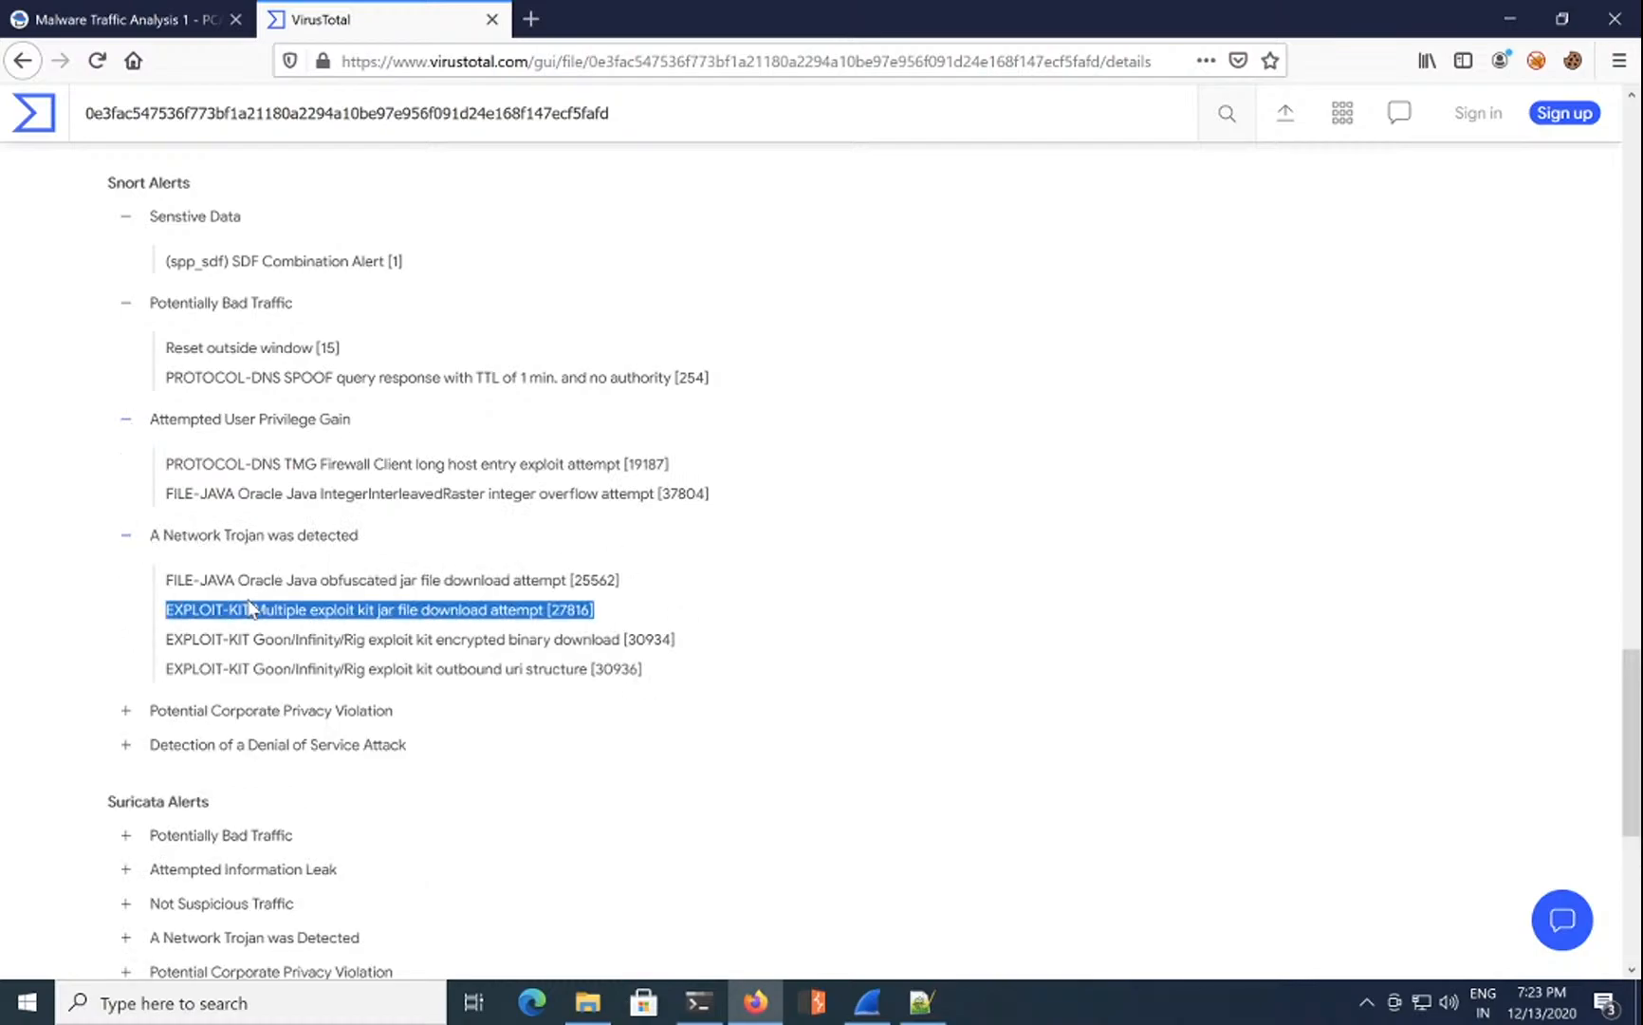
Step: Clear the dns display filter in Wireshark to show all 3053 packets again
click(749, 1003)
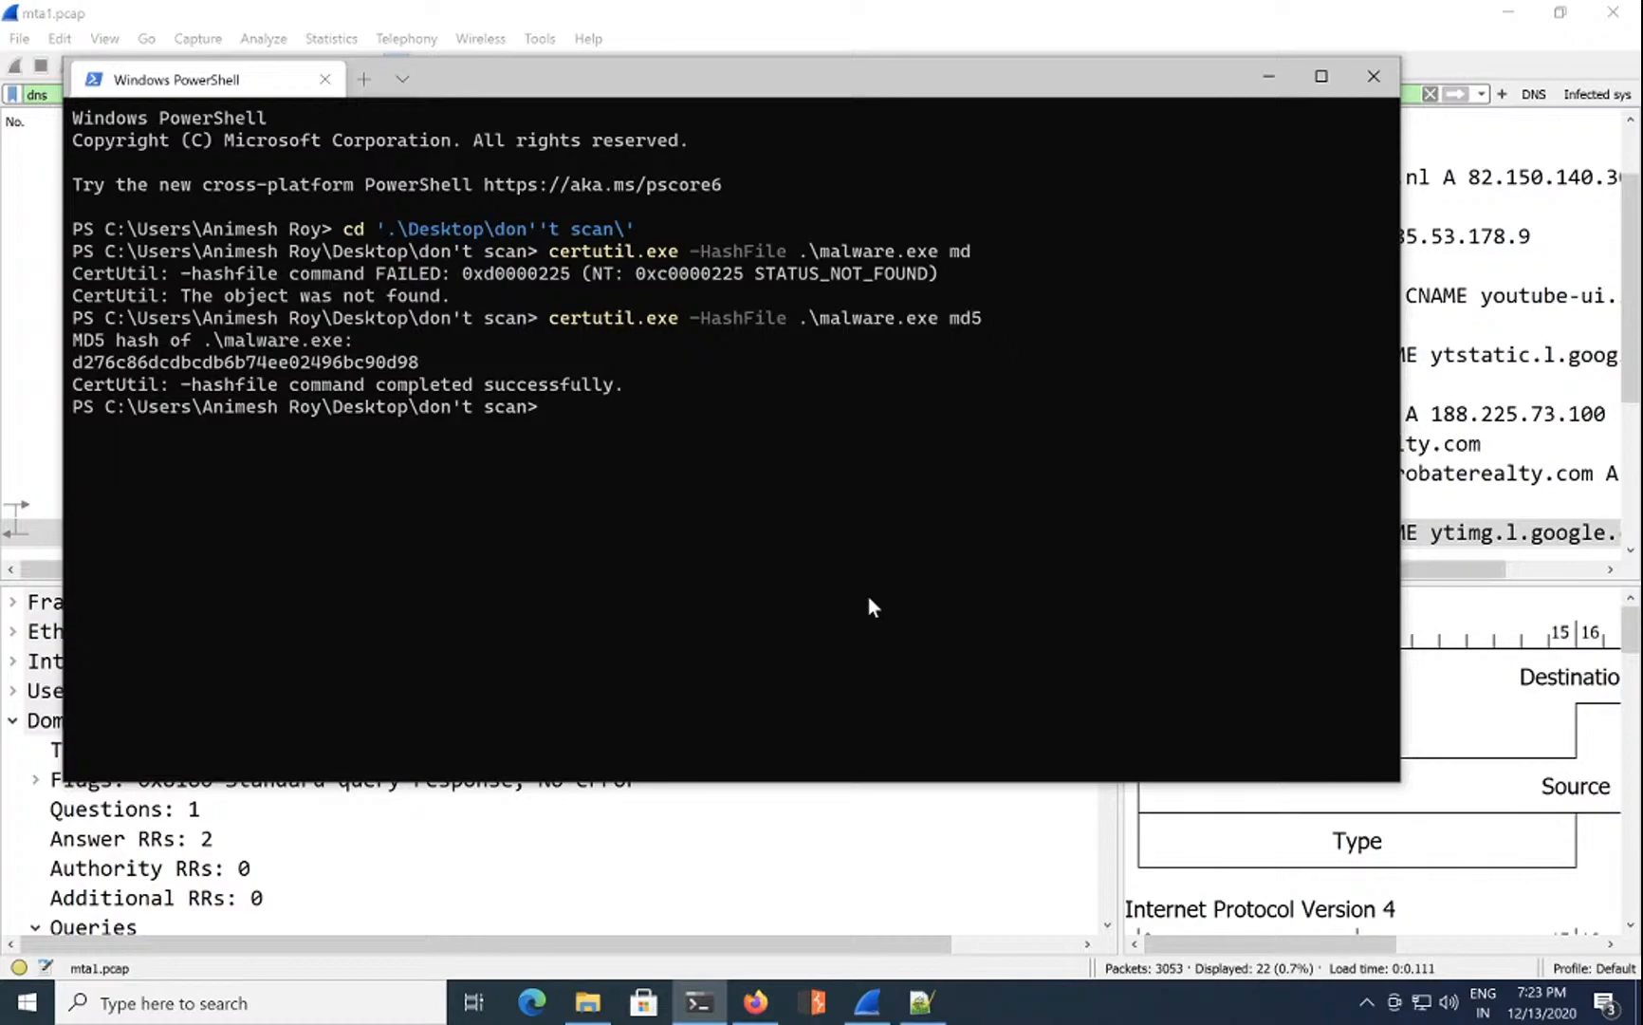
click(873, 839)
click(95, 88)
key(BackSpace)
key(BackSpace)
key(BackSpace)
key(Return)
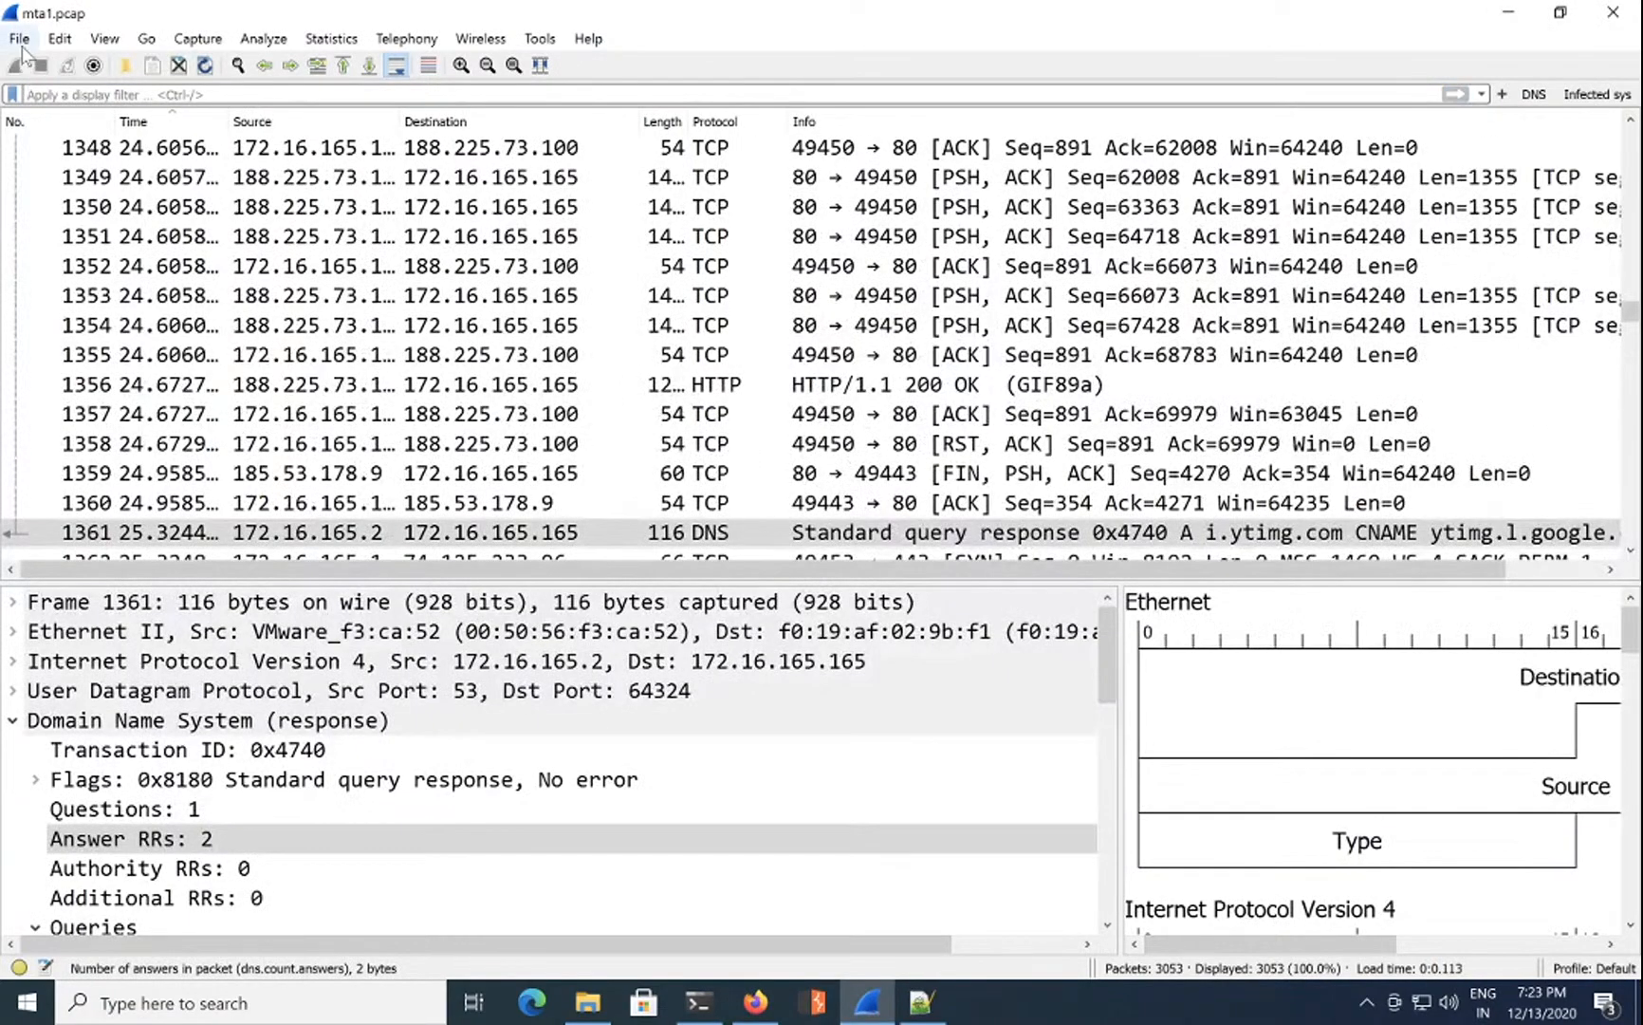
Step: Save all HTTP objects from mta1.pcap into the Desktop's don't scan folder
click(19, 38)
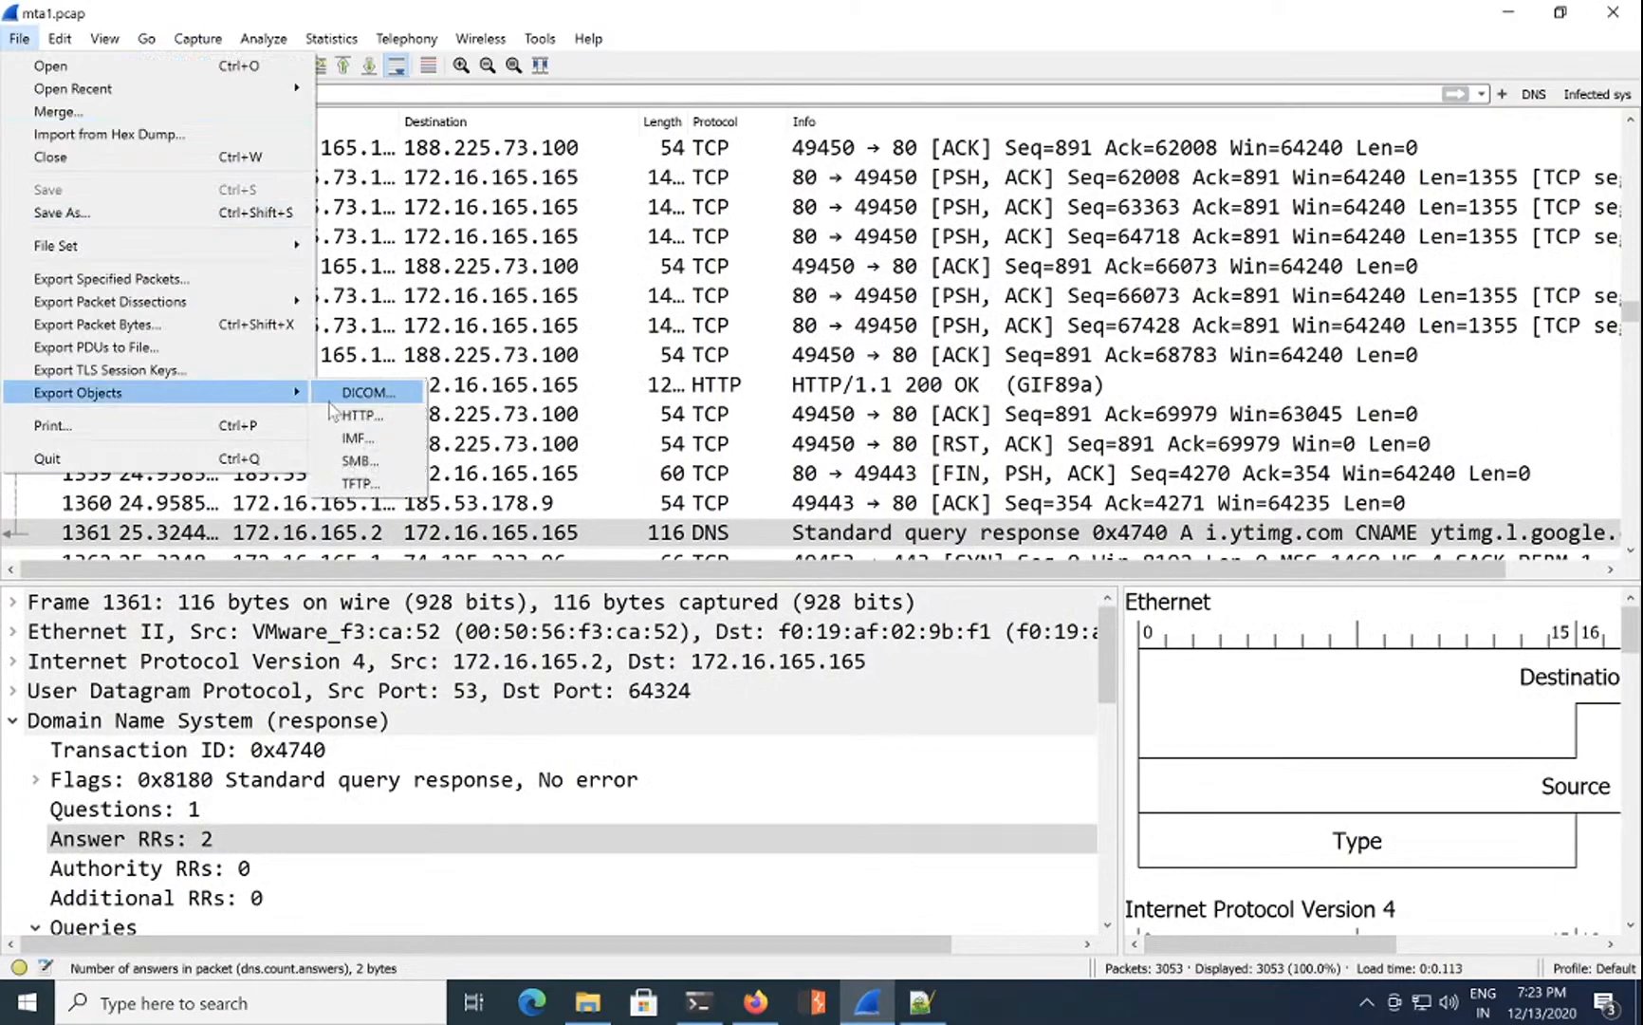
click(379, 422)
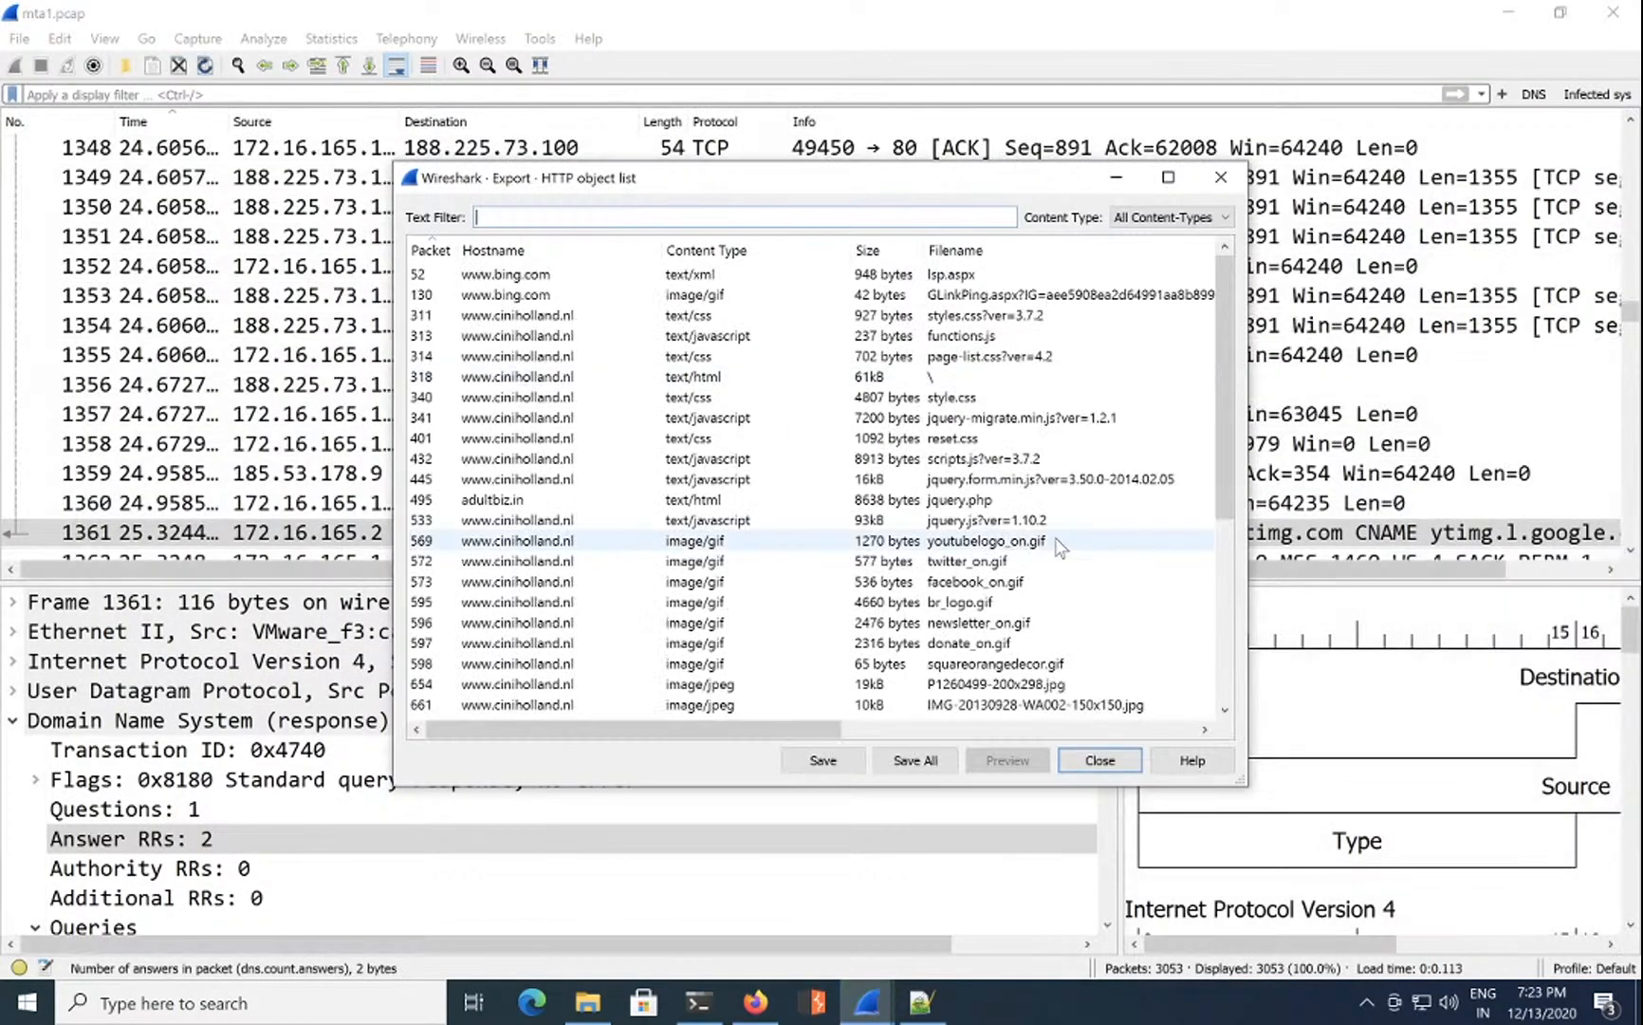
click(913, 760)
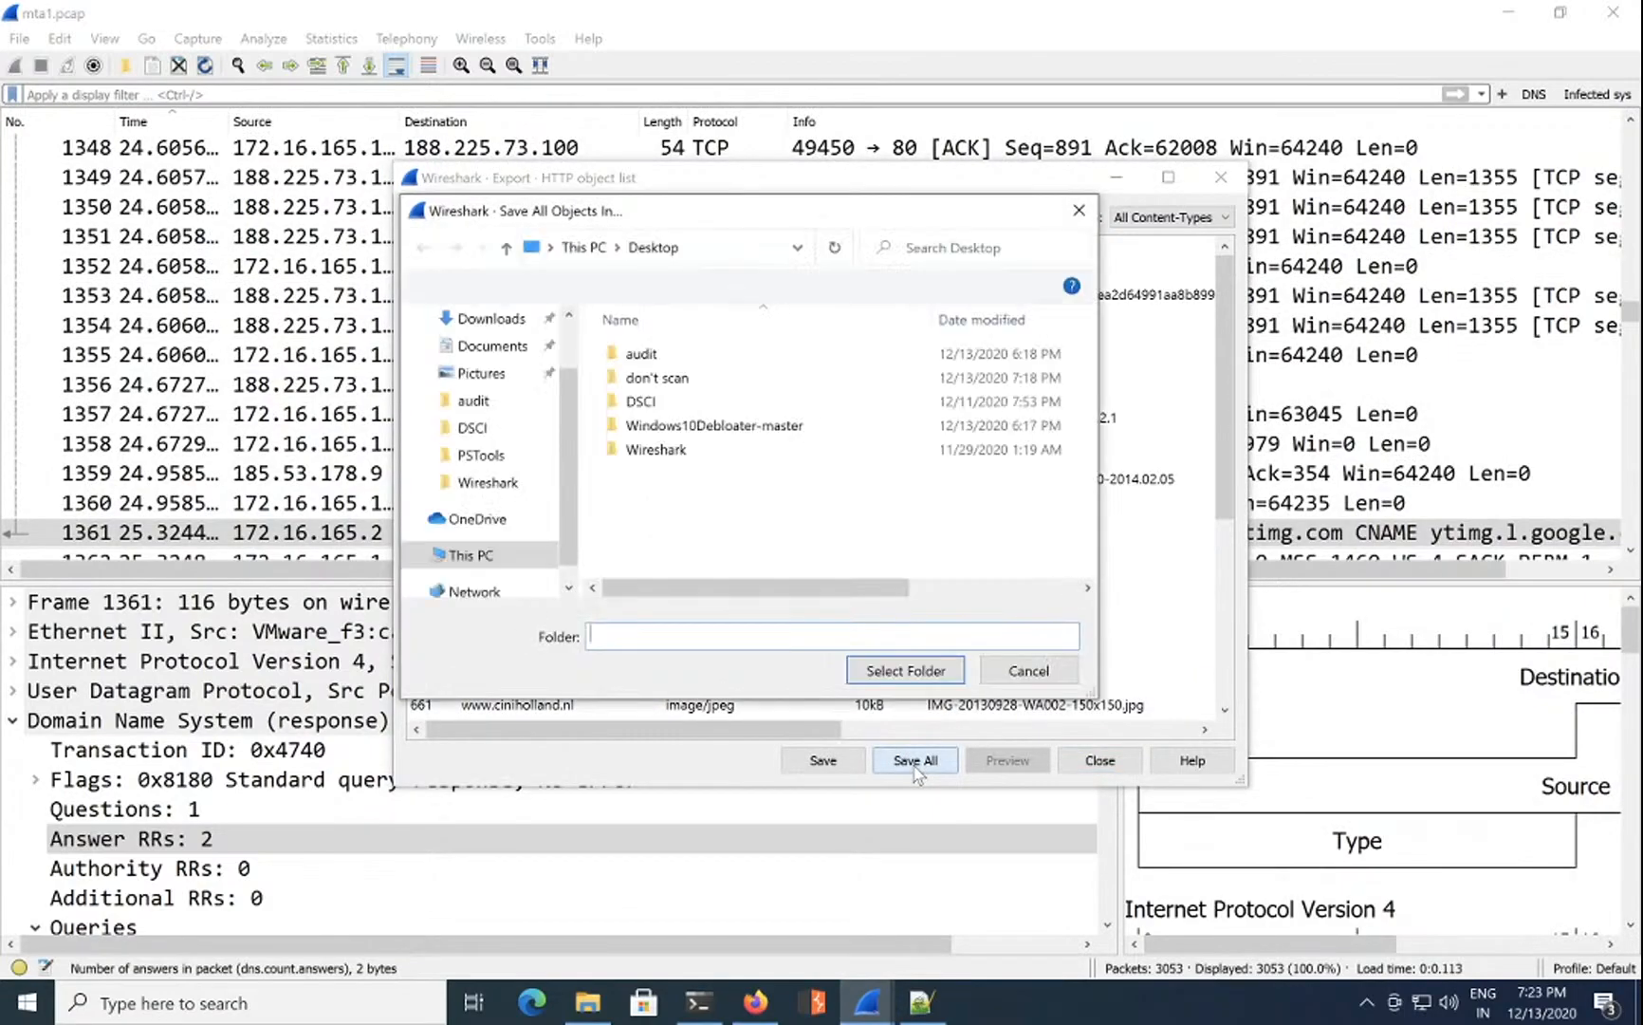
click(678, 405)
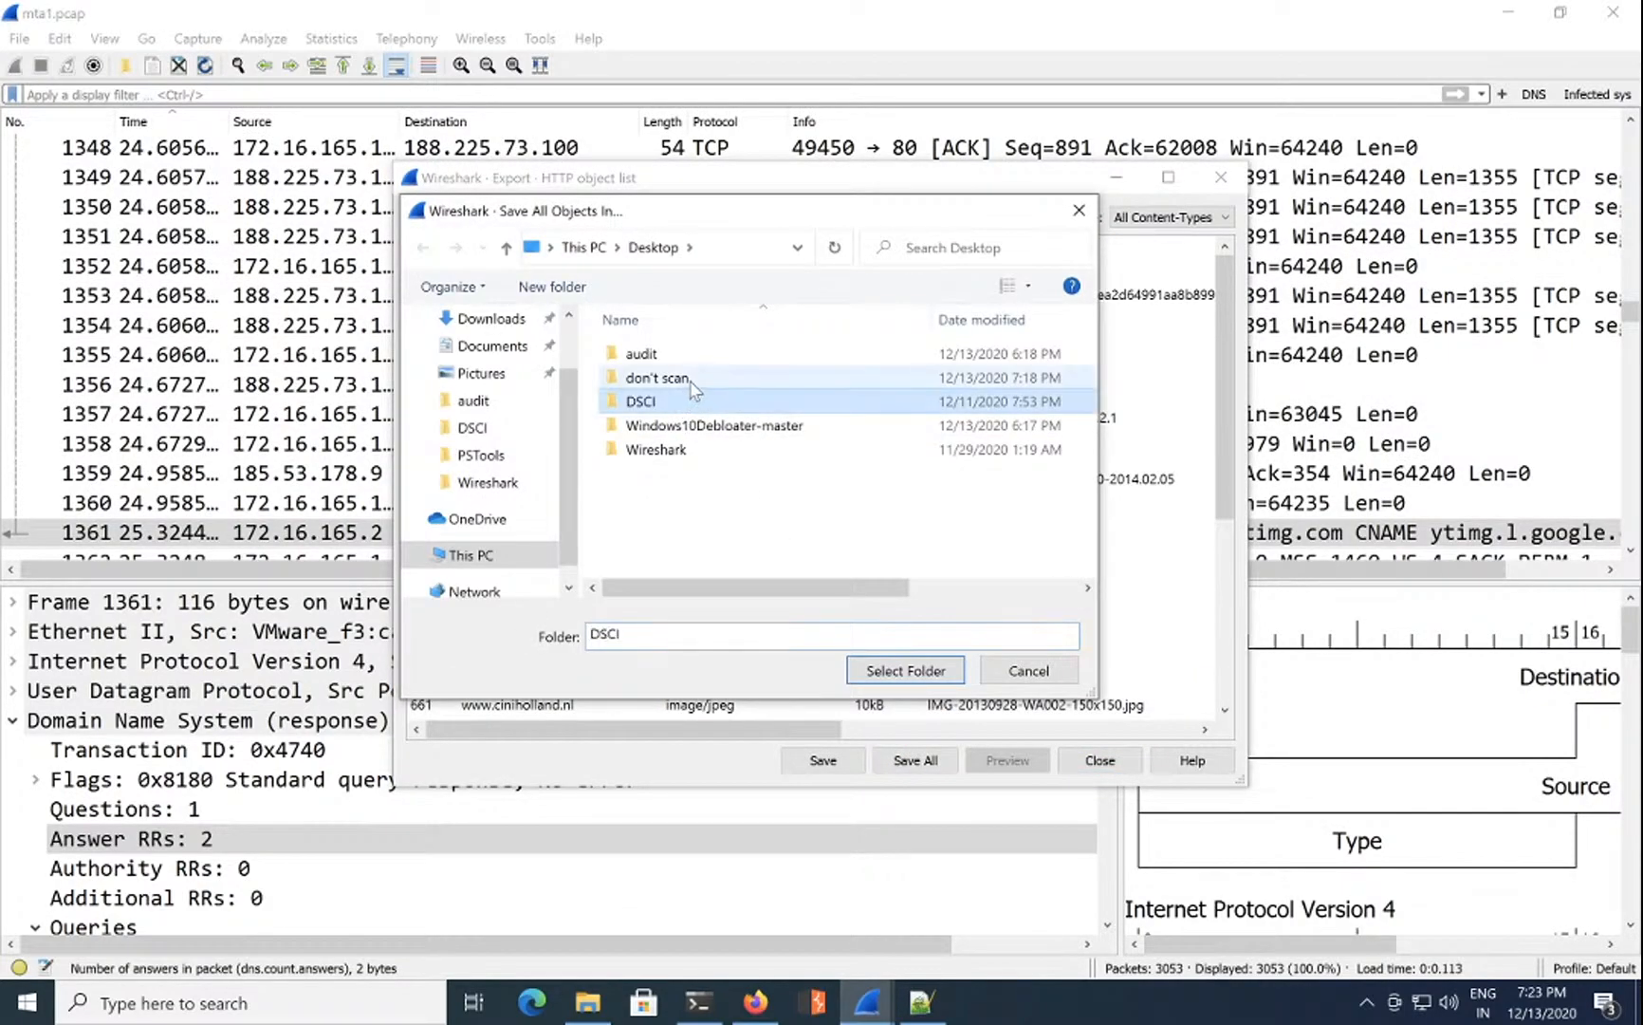
click(688, 380)
click(906, 669)
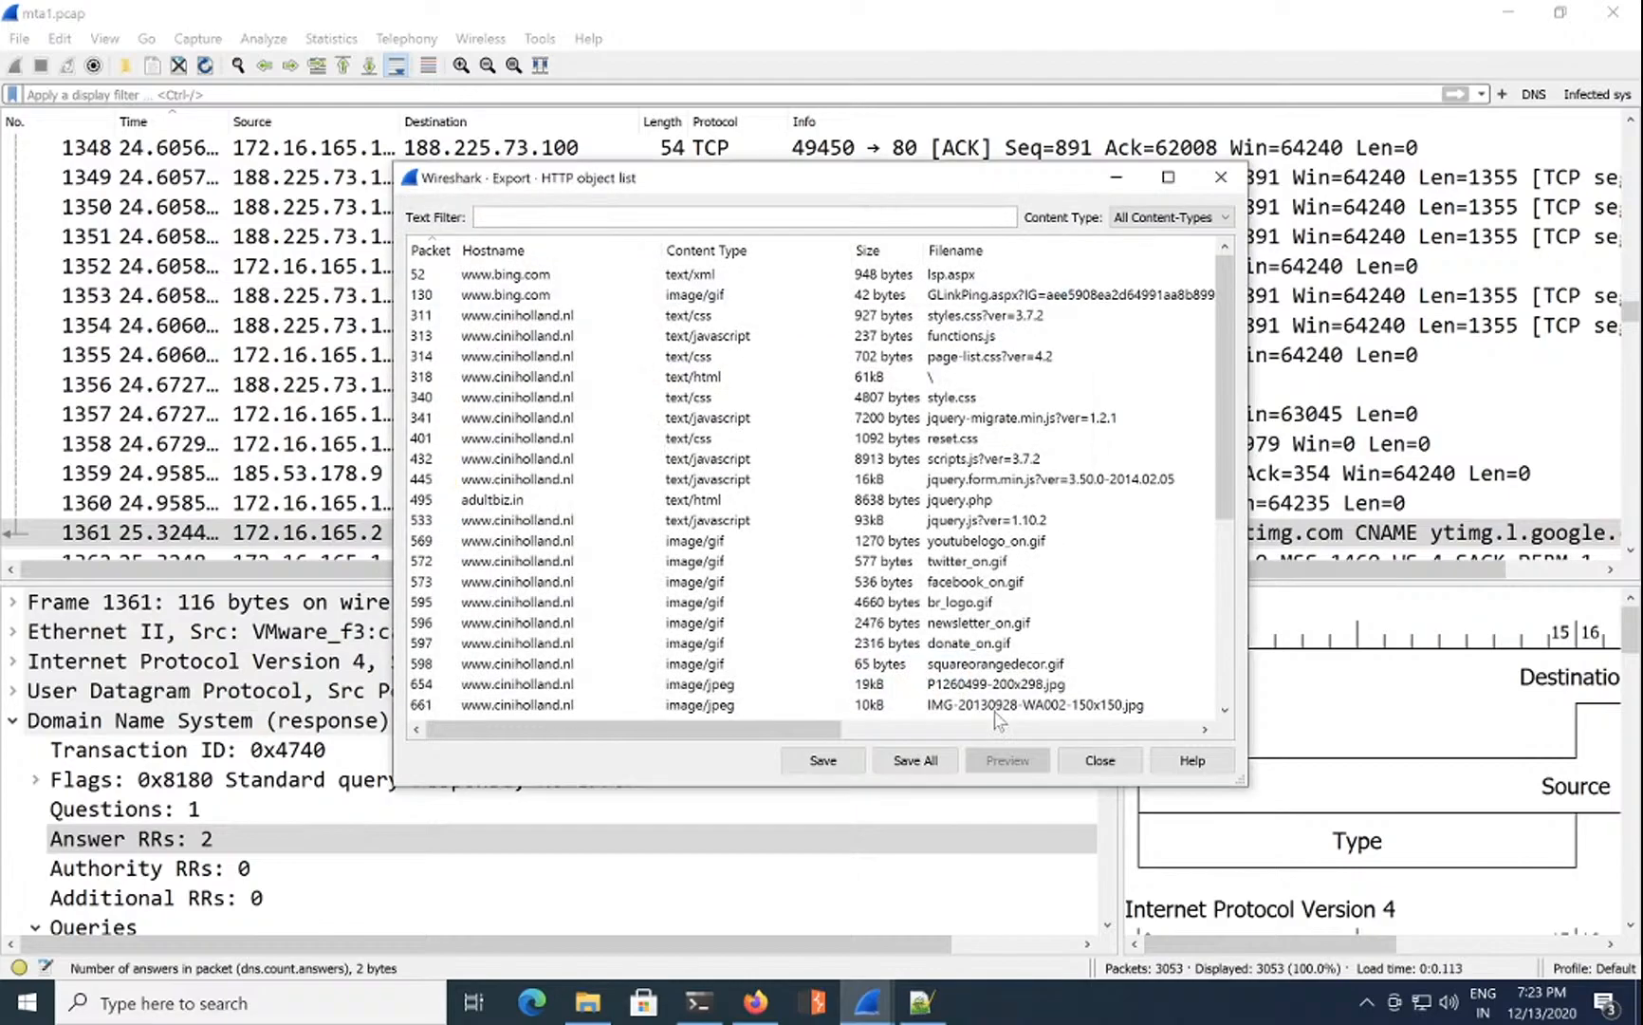
click(1091, 762)
Step: Minimize Wireshark and PowerShell and launch Windows Security from the system tray
click(698, 1002)
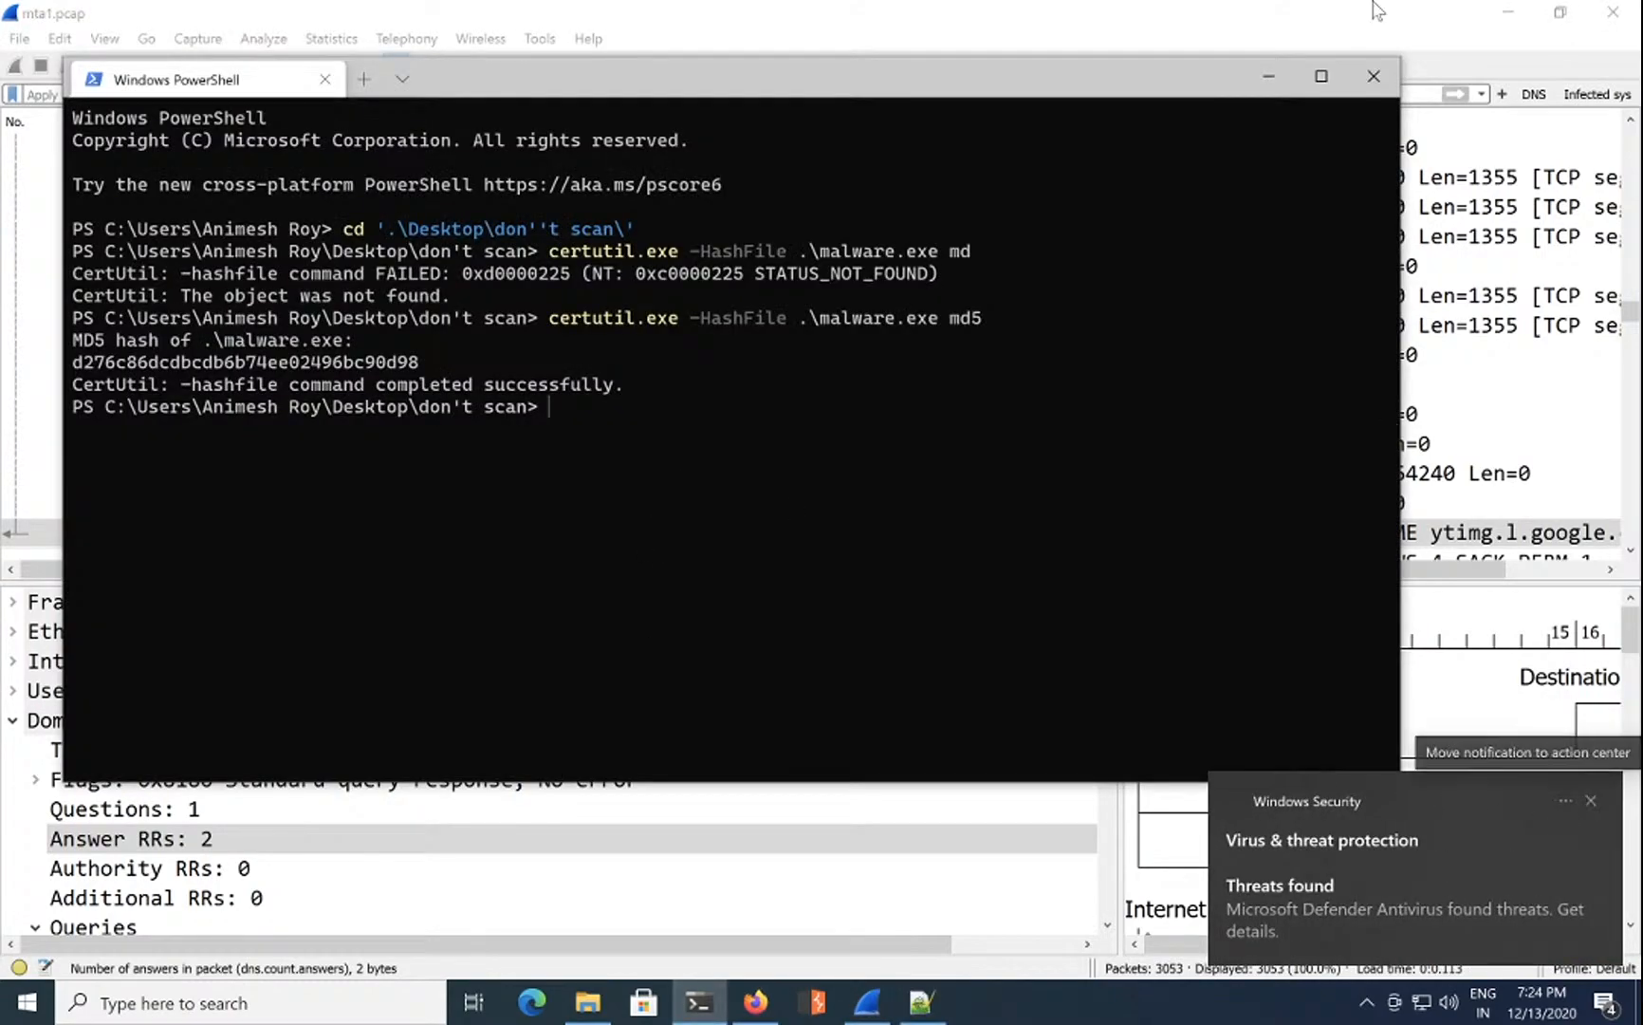
click(1508, 14)
click(1509, 13)
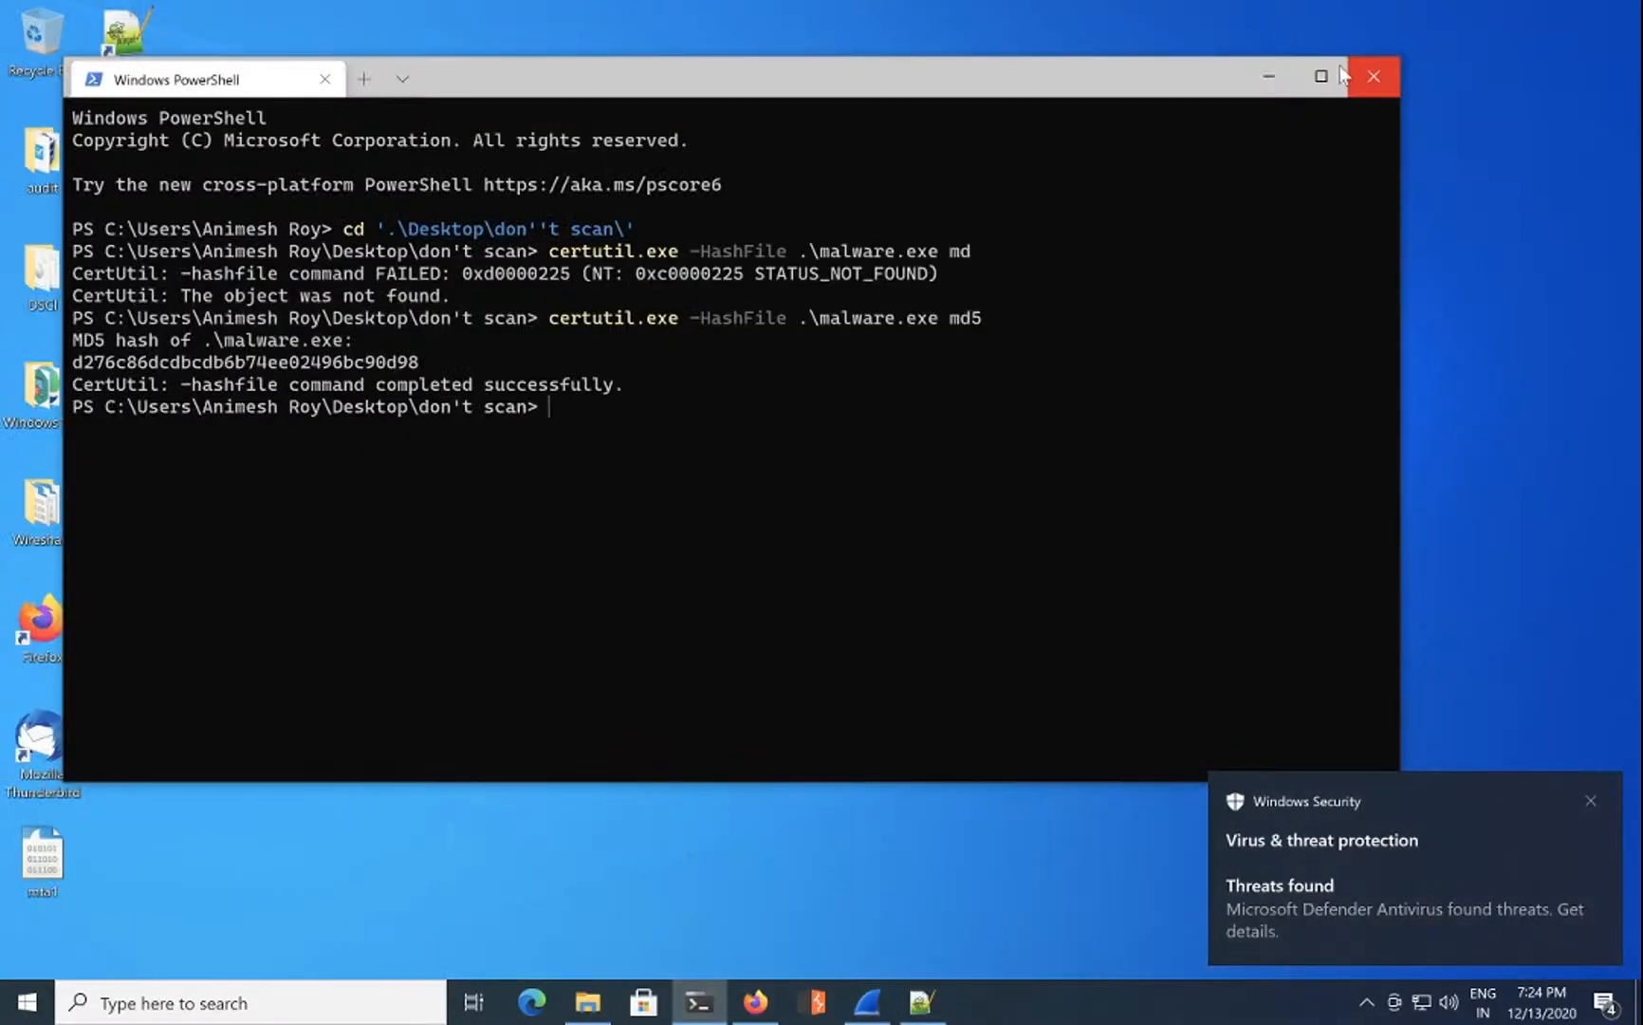
click(1267, 68)
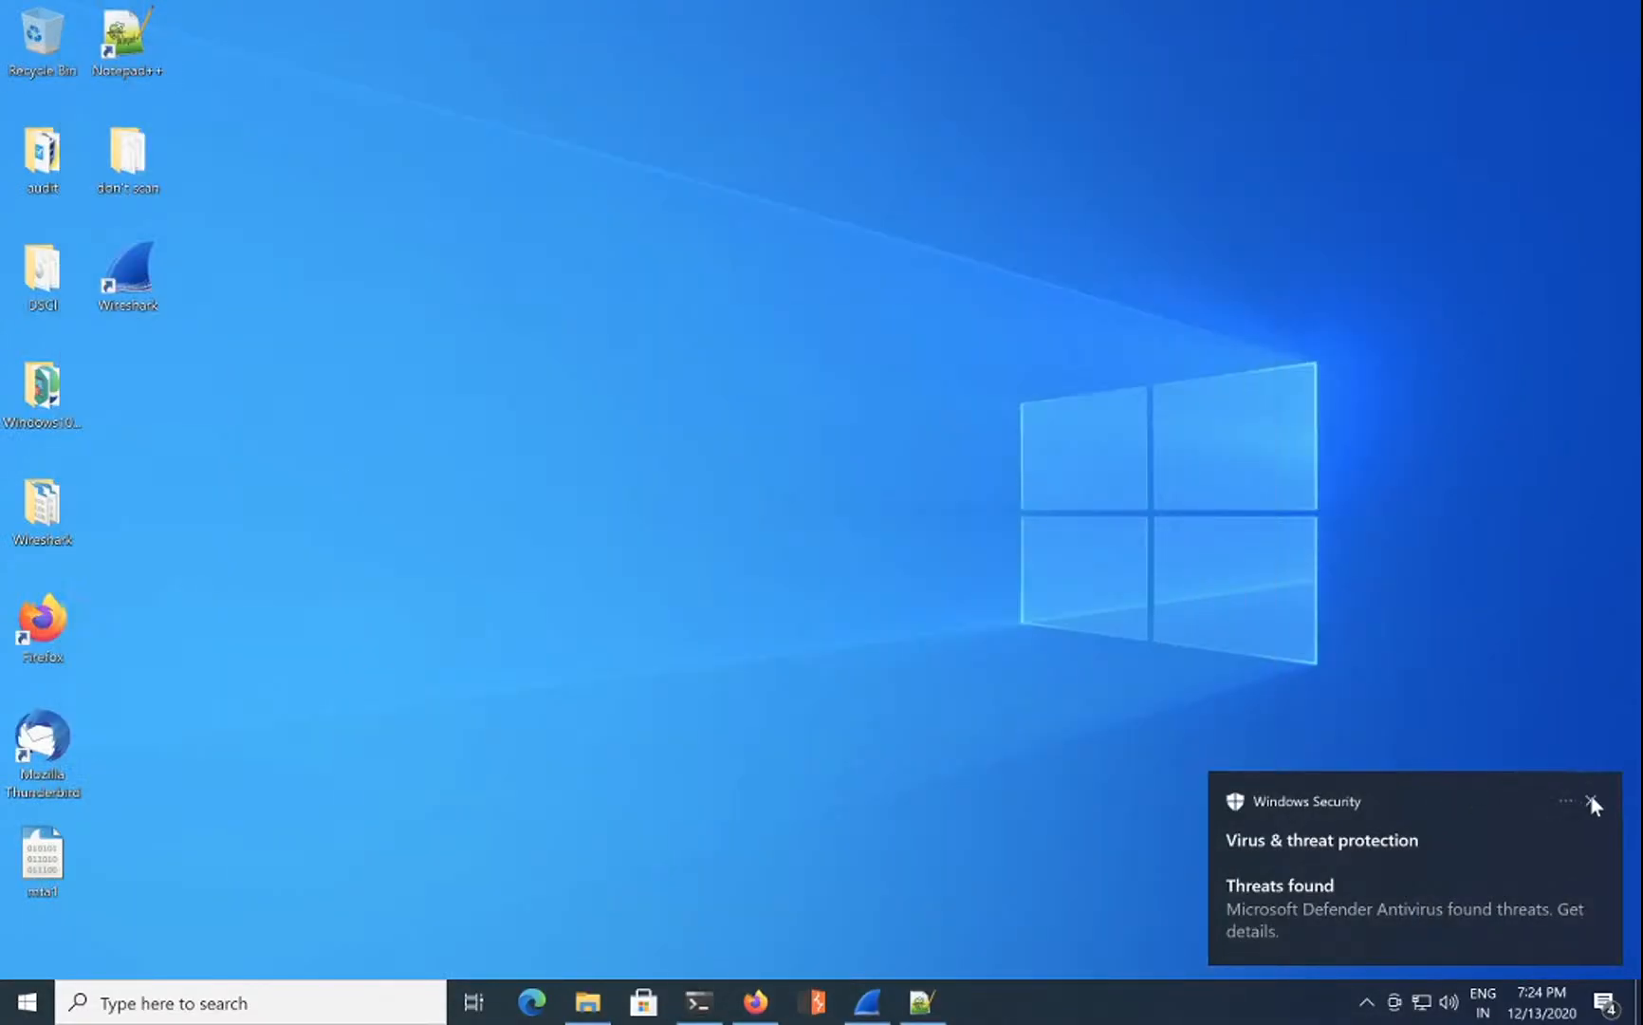
click(1591, 801)
click(1366, 1003)
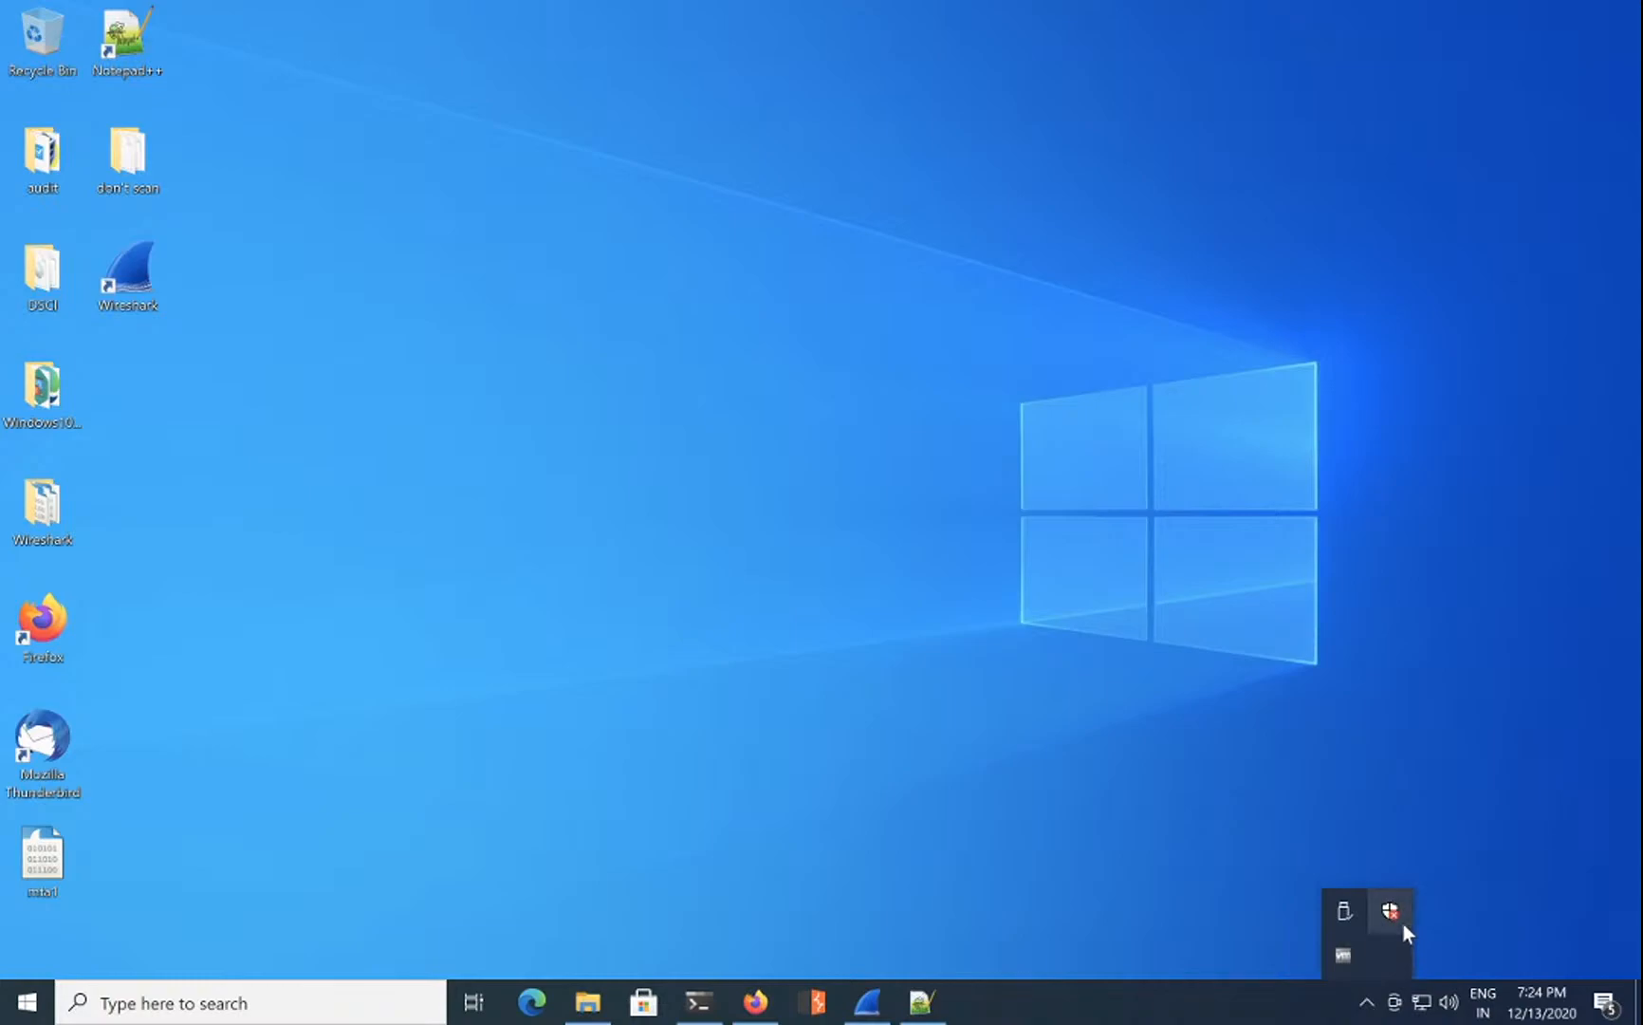
click(1392, 910)
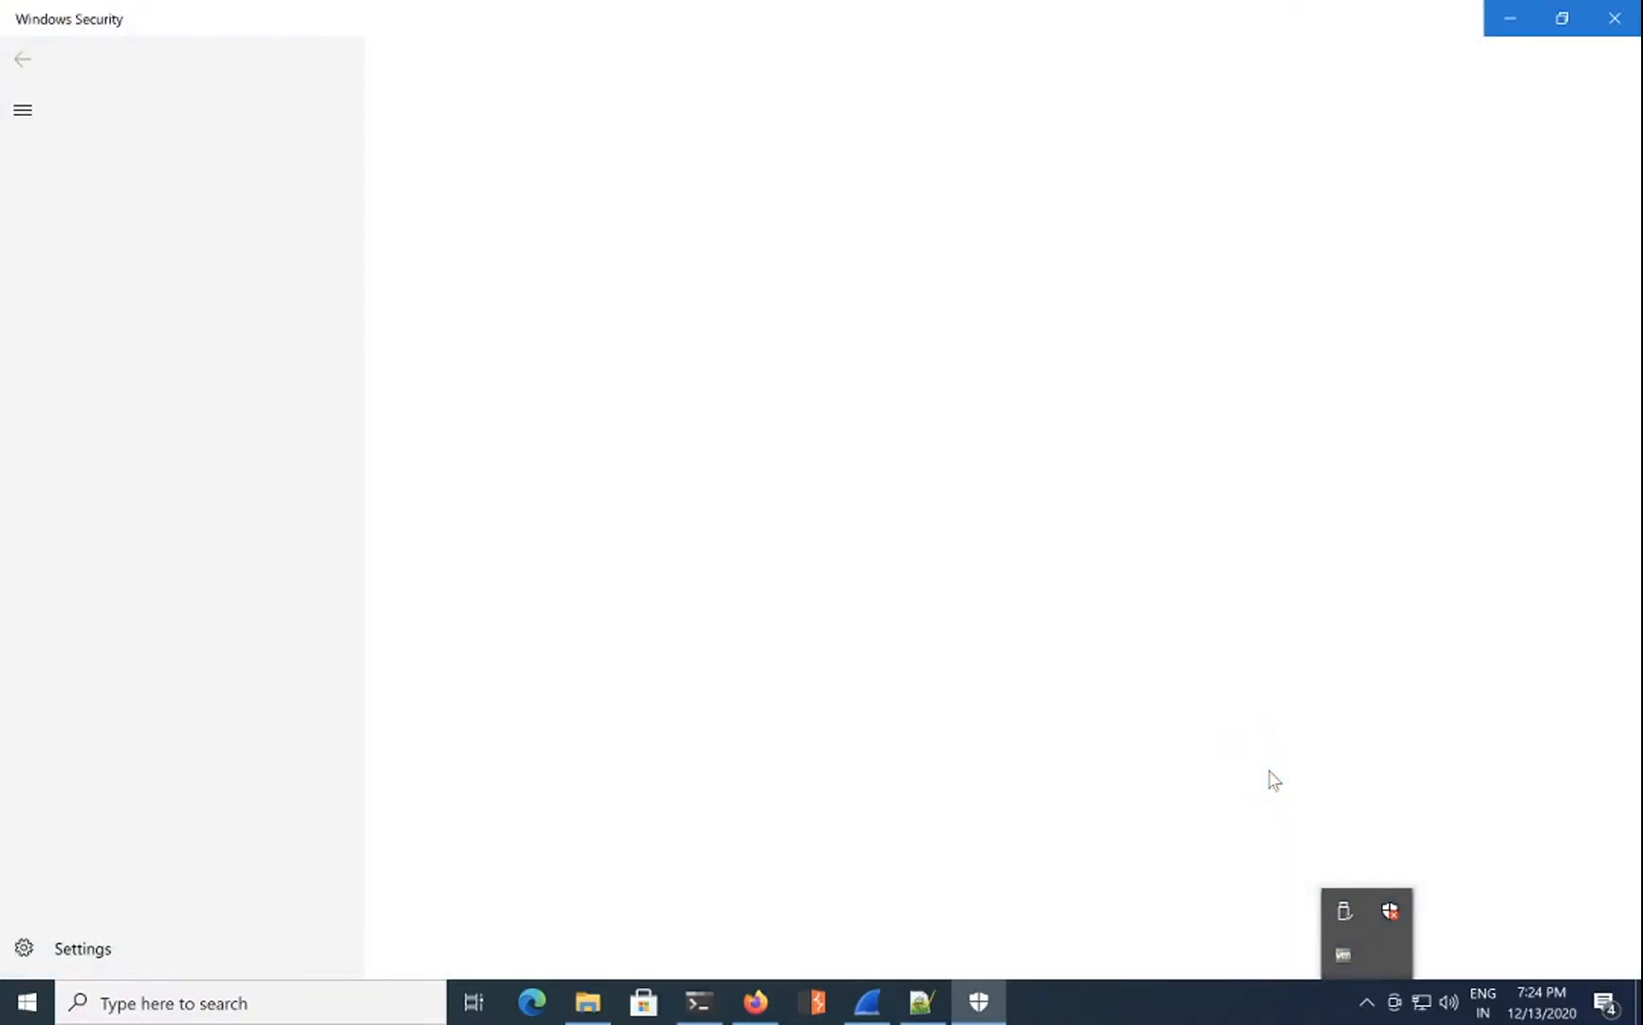
click(1050, 378)
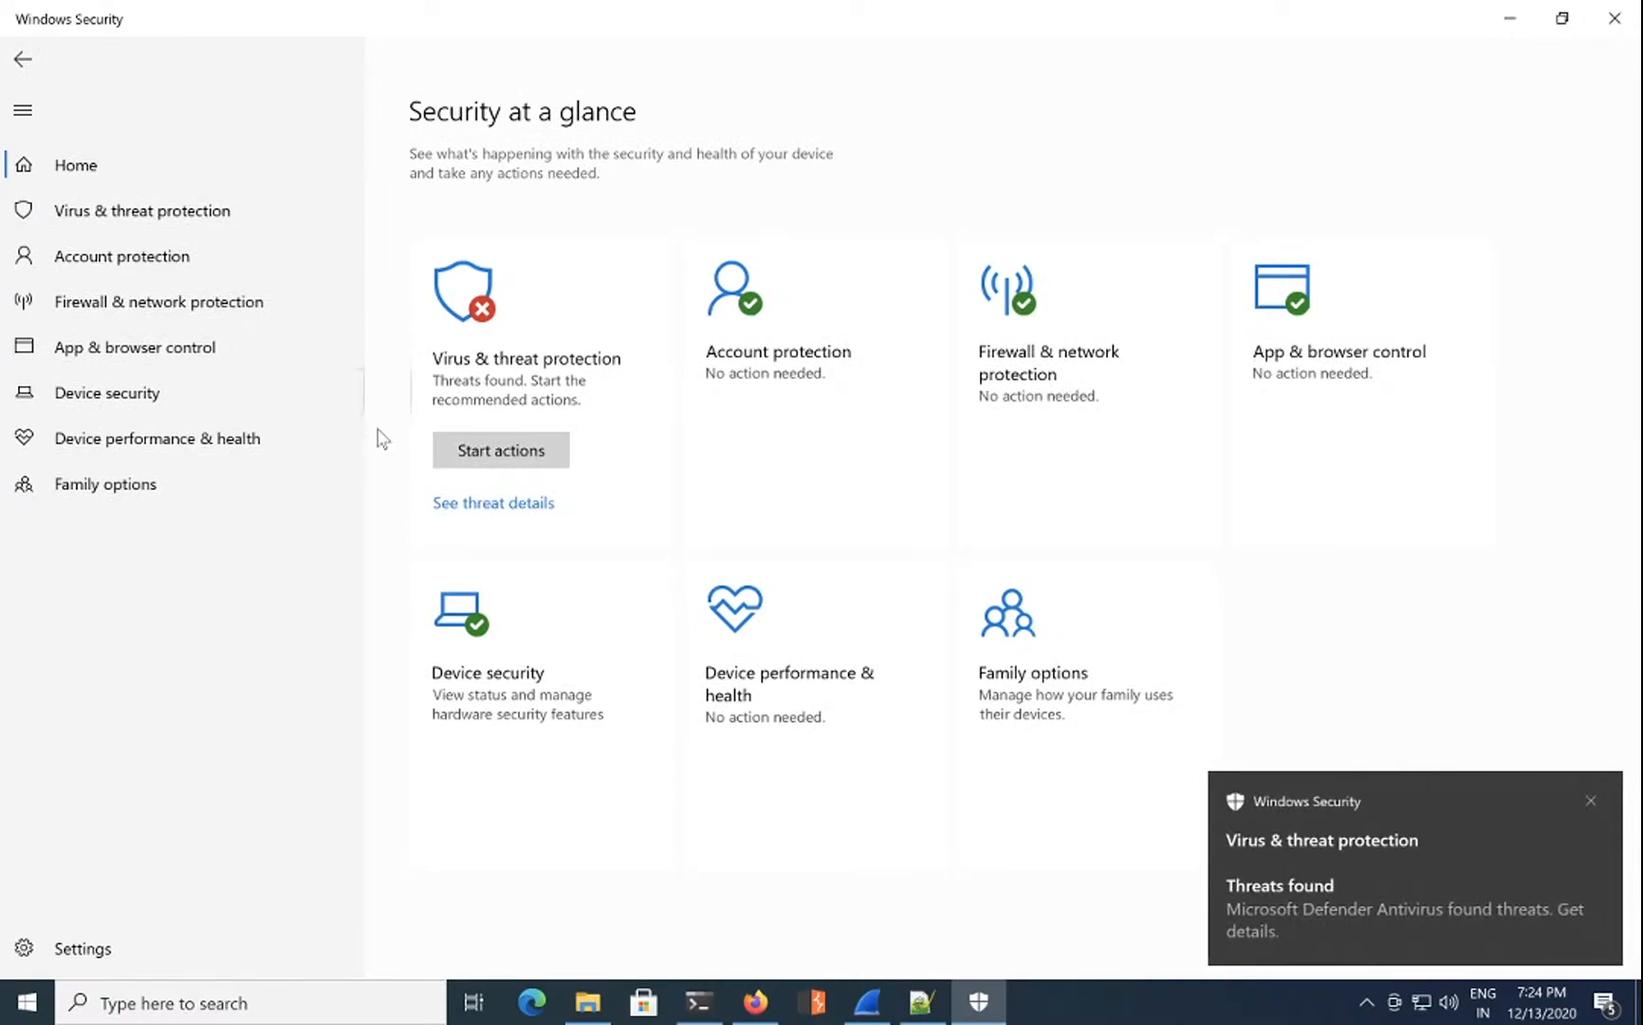
Step: Go to Virus & threat protection to review the three severe exploit threats detected
click(155, 945)
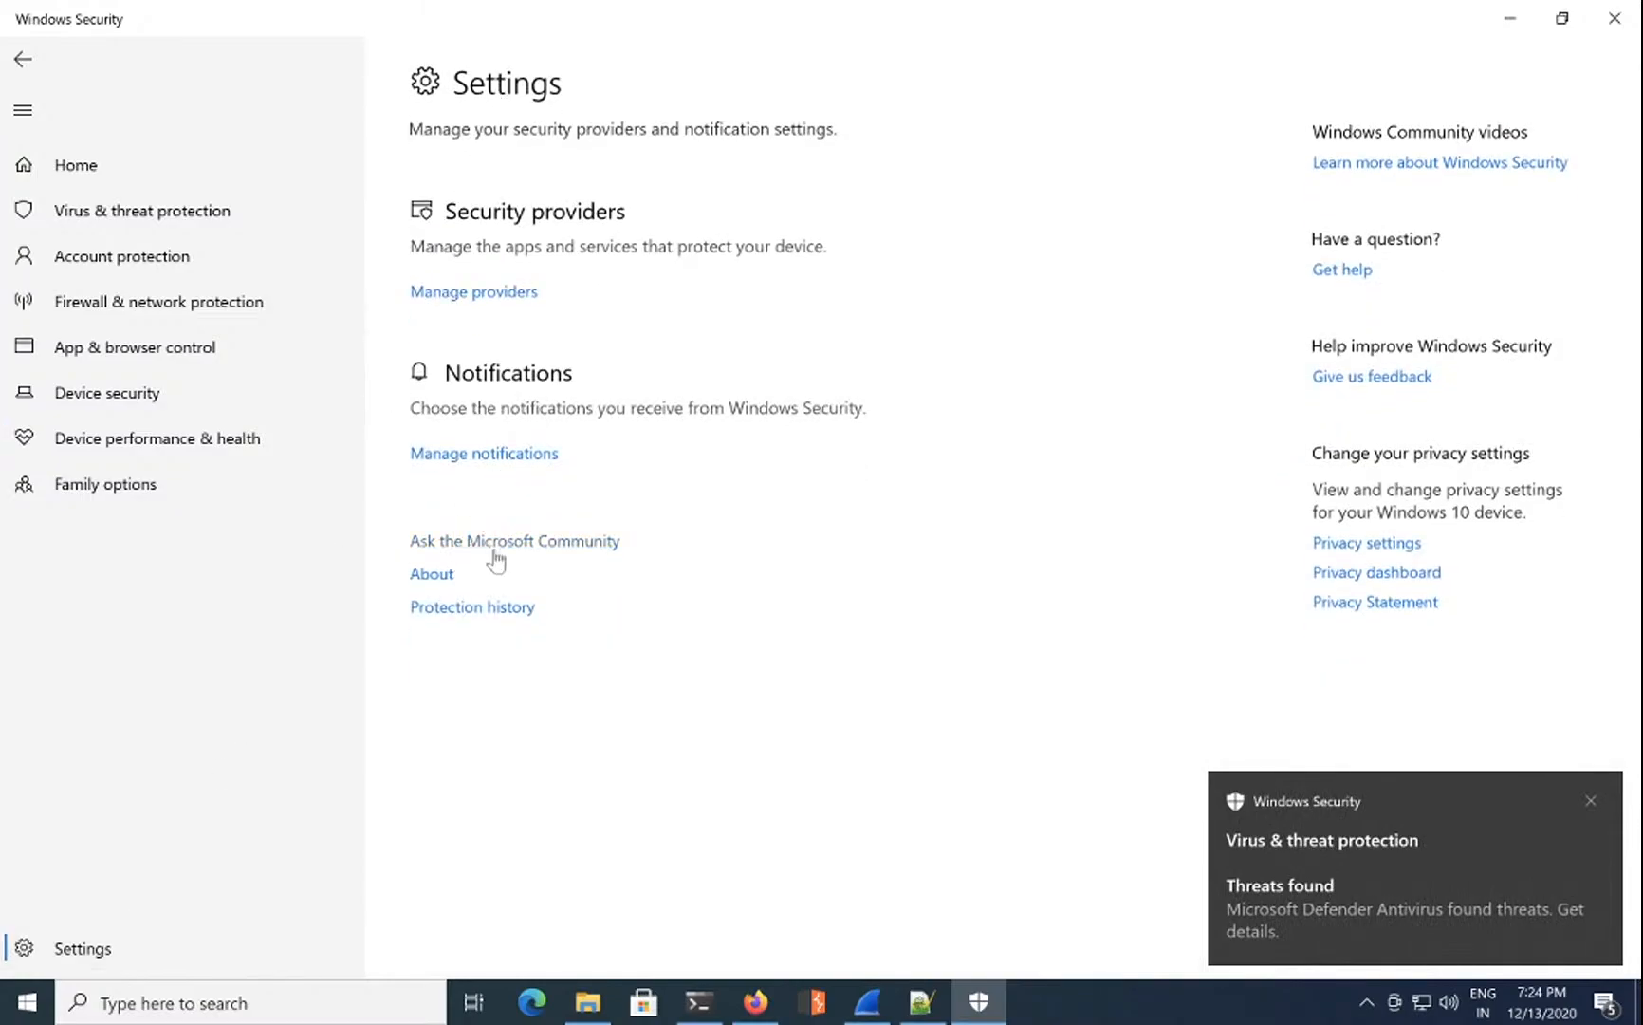
click(164, 217)
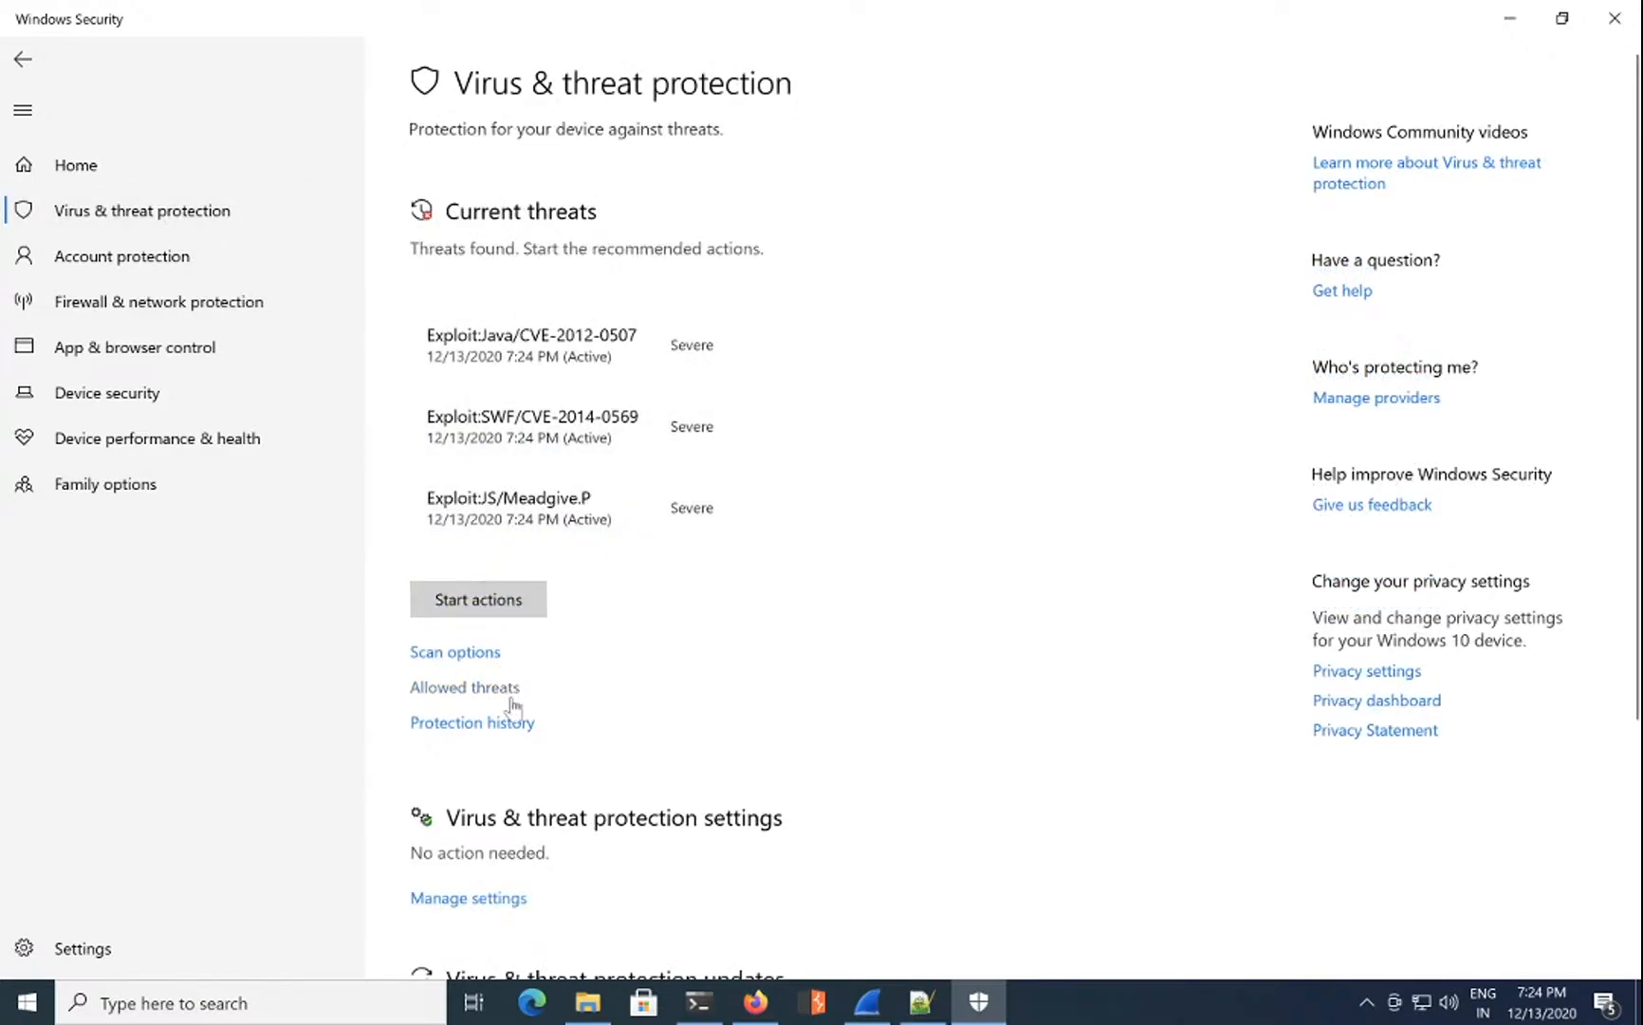
scroll(507, 738, down, 3)
scroll(506, 735, down, 1)
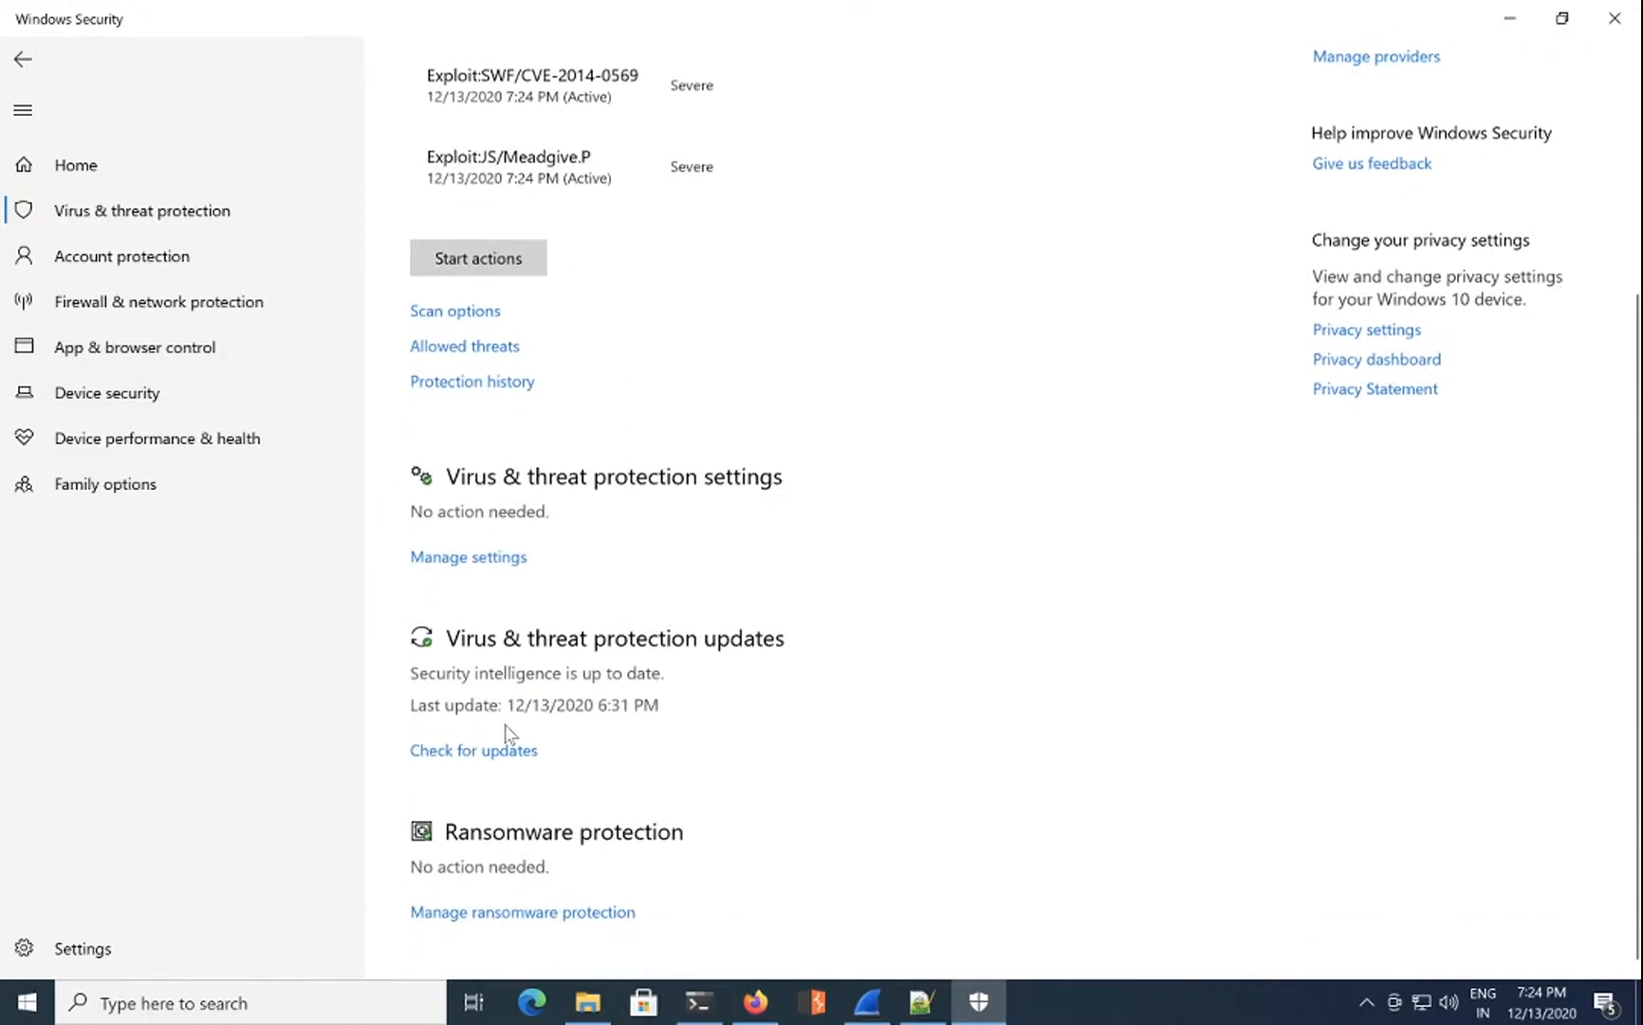
scroll(517, 726, up, 4)
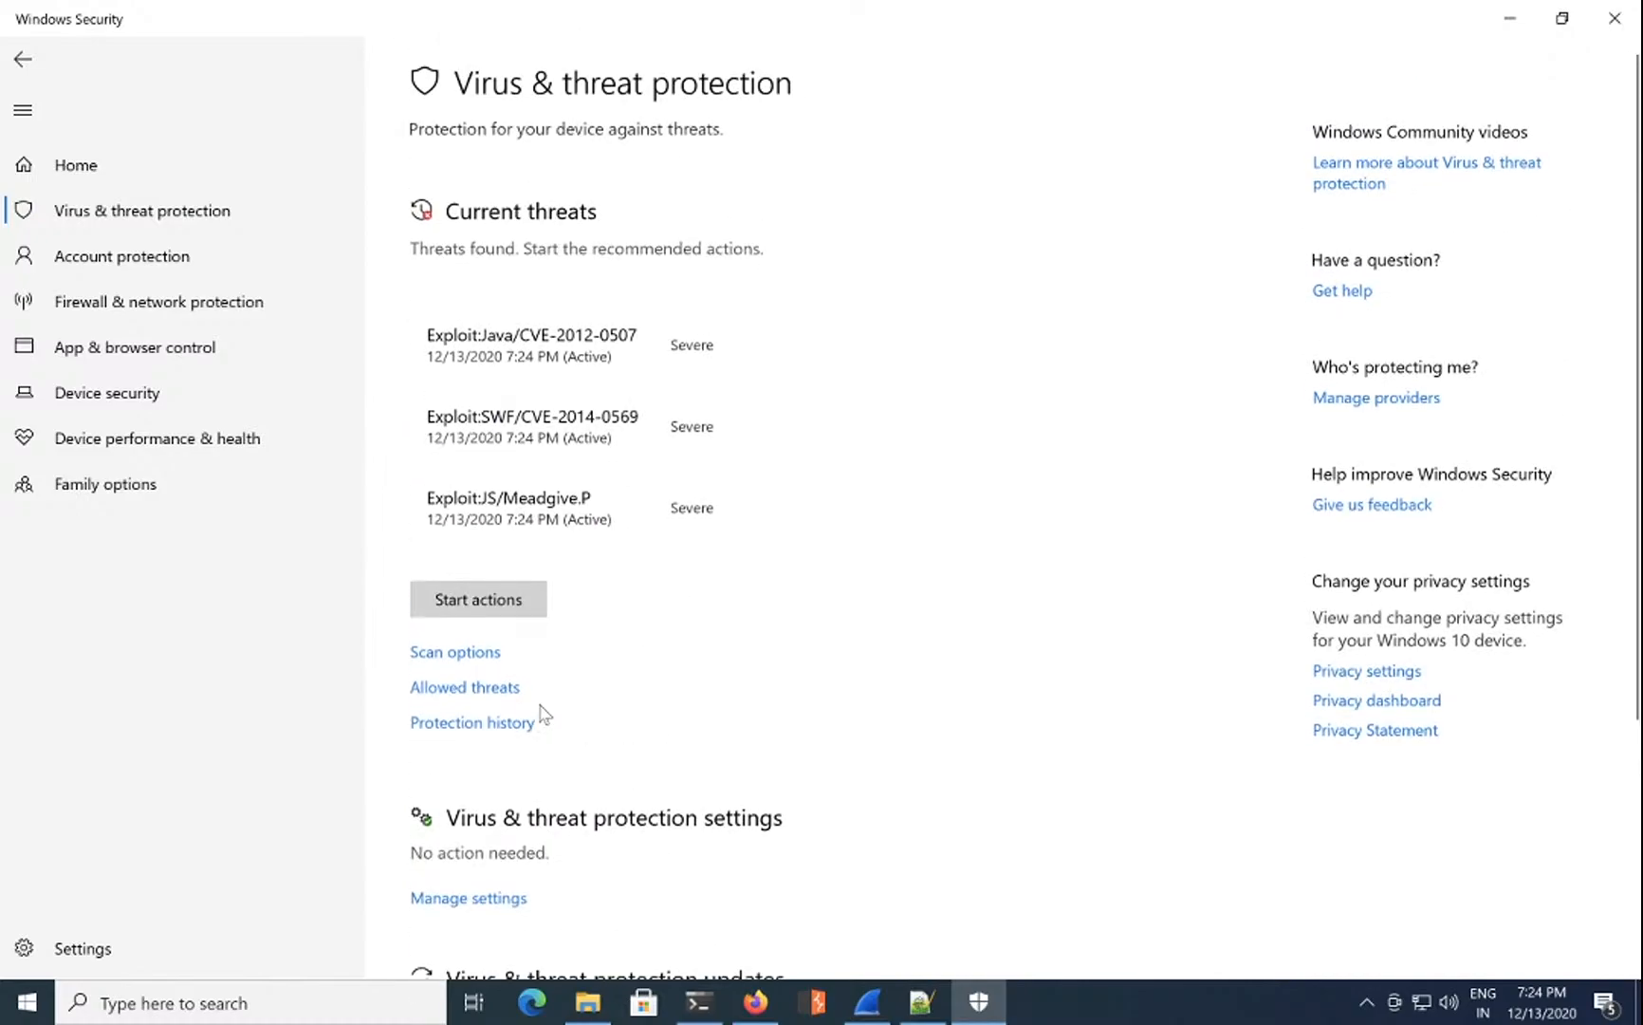
click(179, 179)
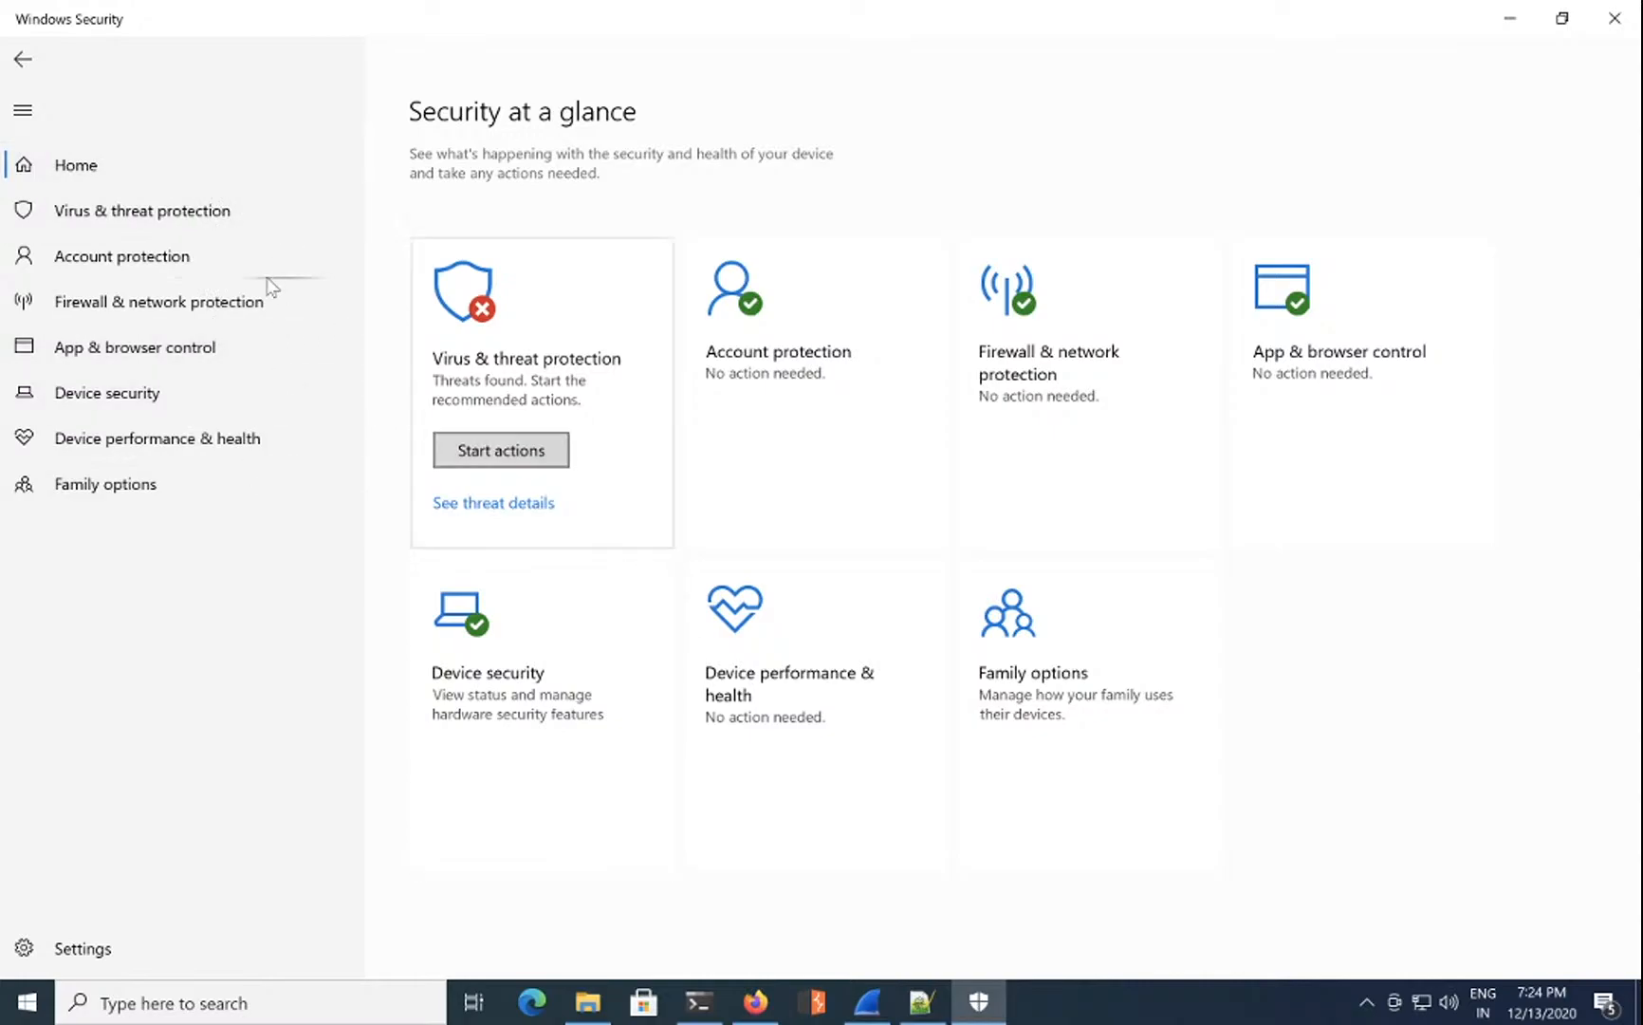
click(211, 222)
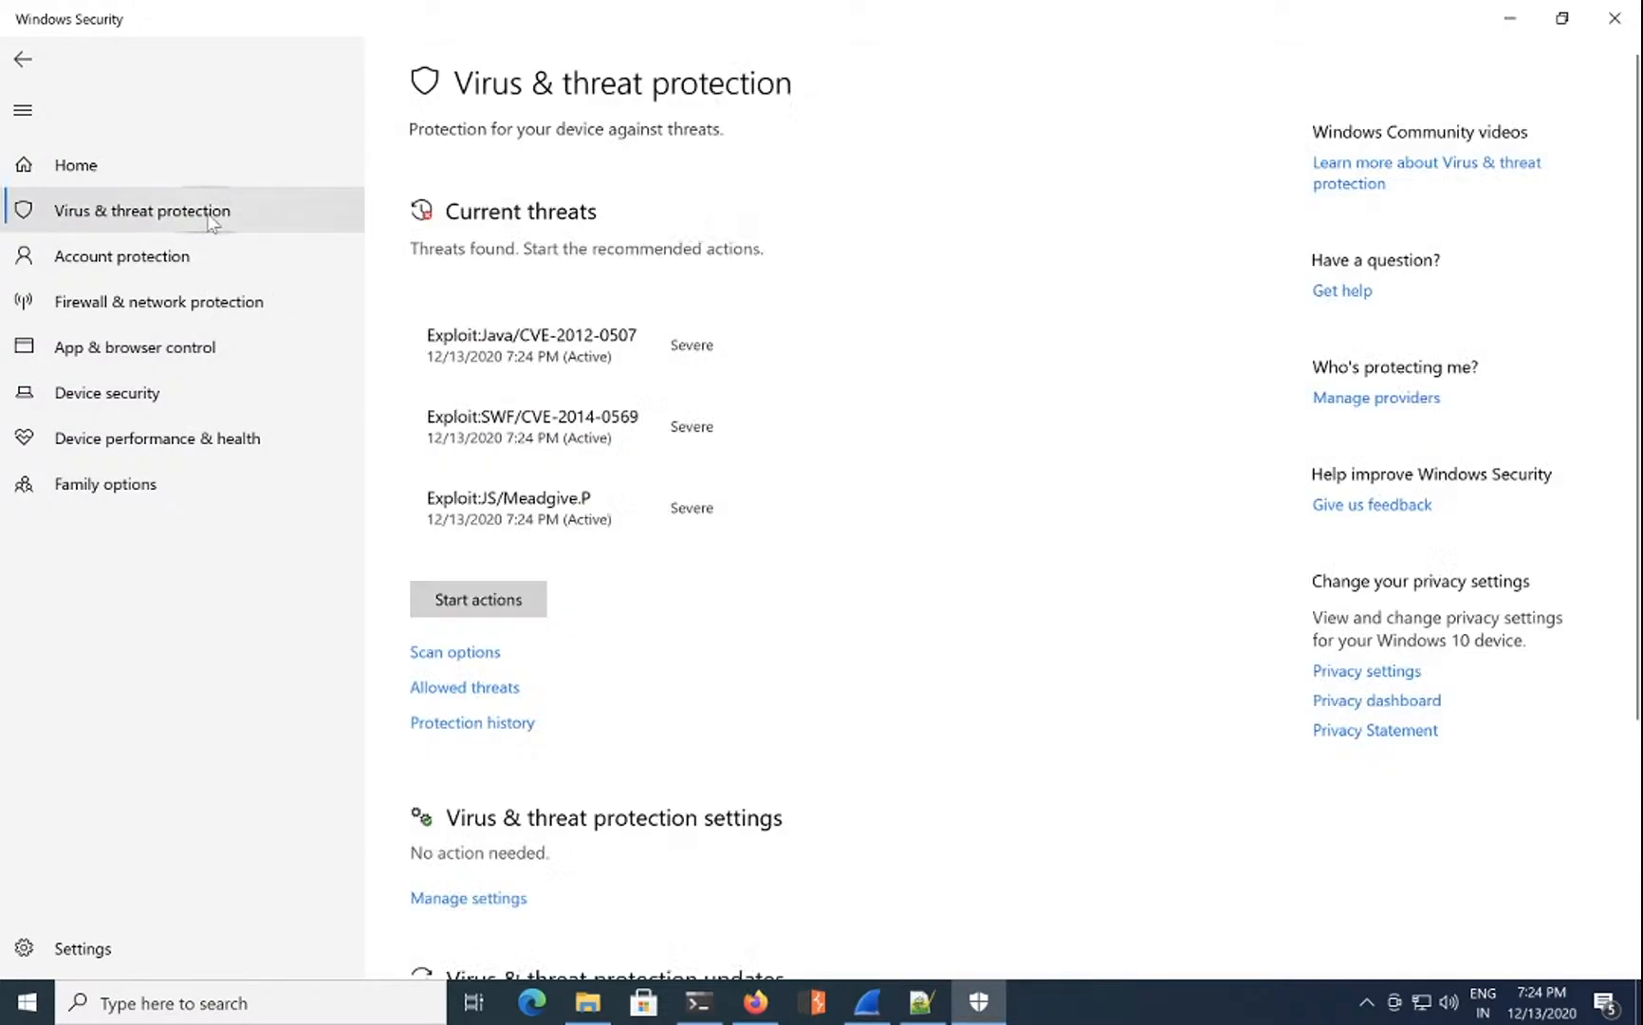
scroll(525, 642, down, 3)
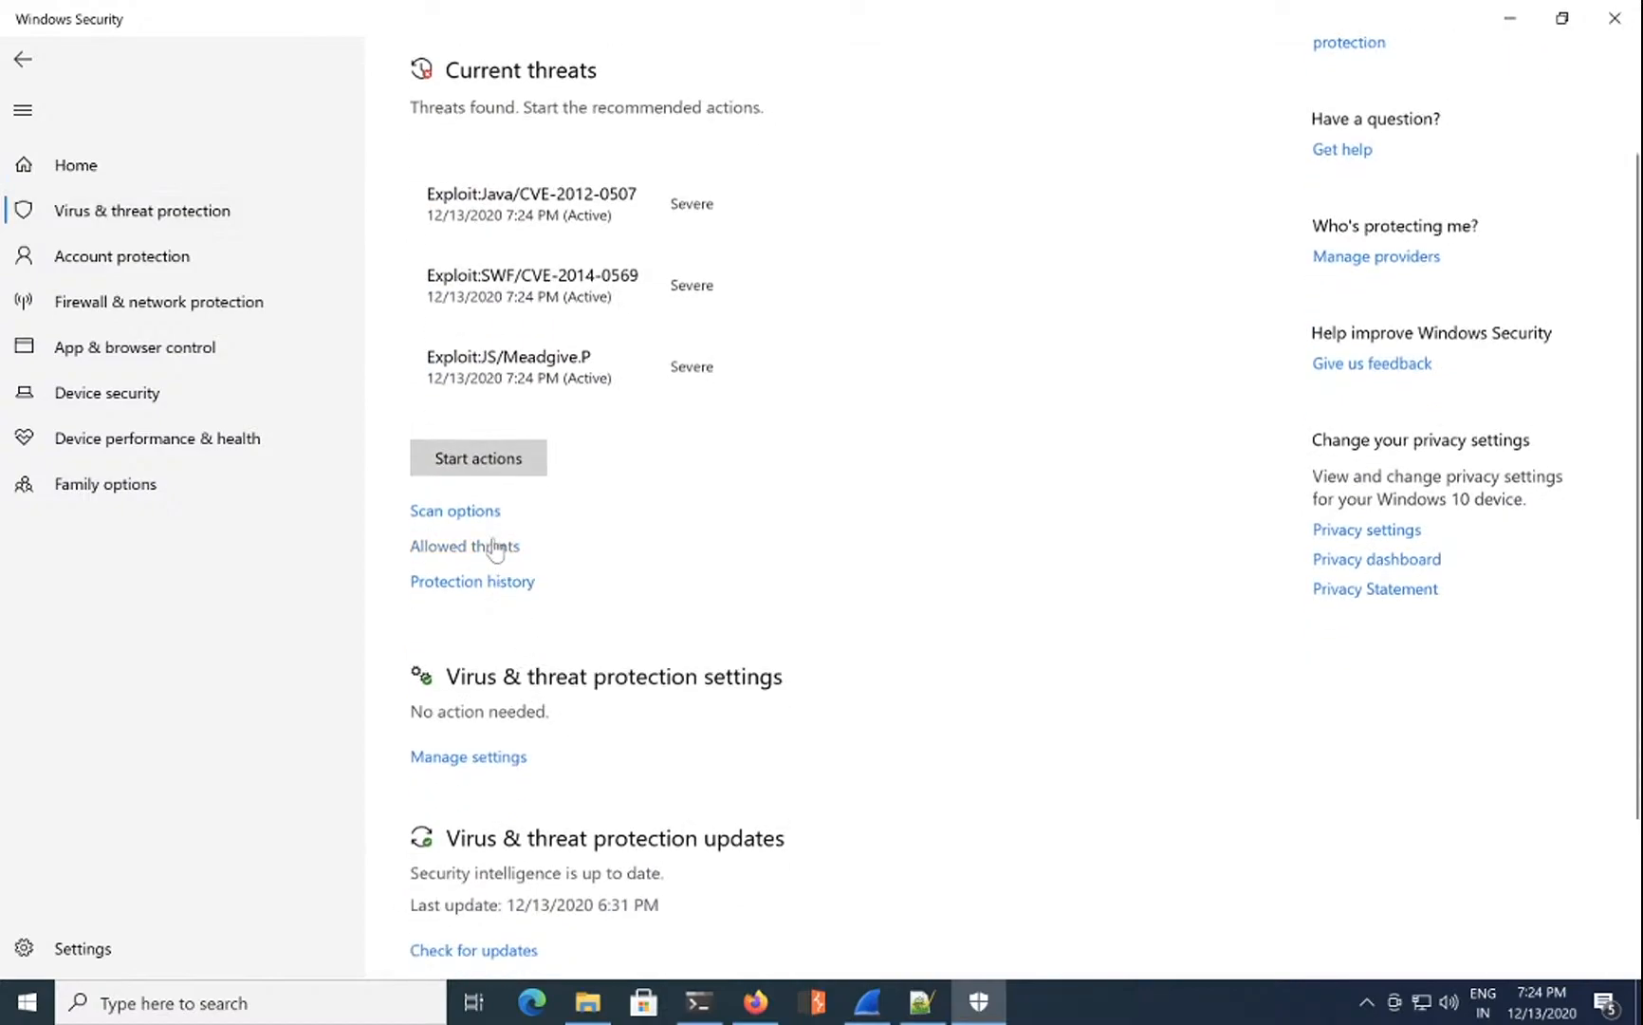
click(484, 514)
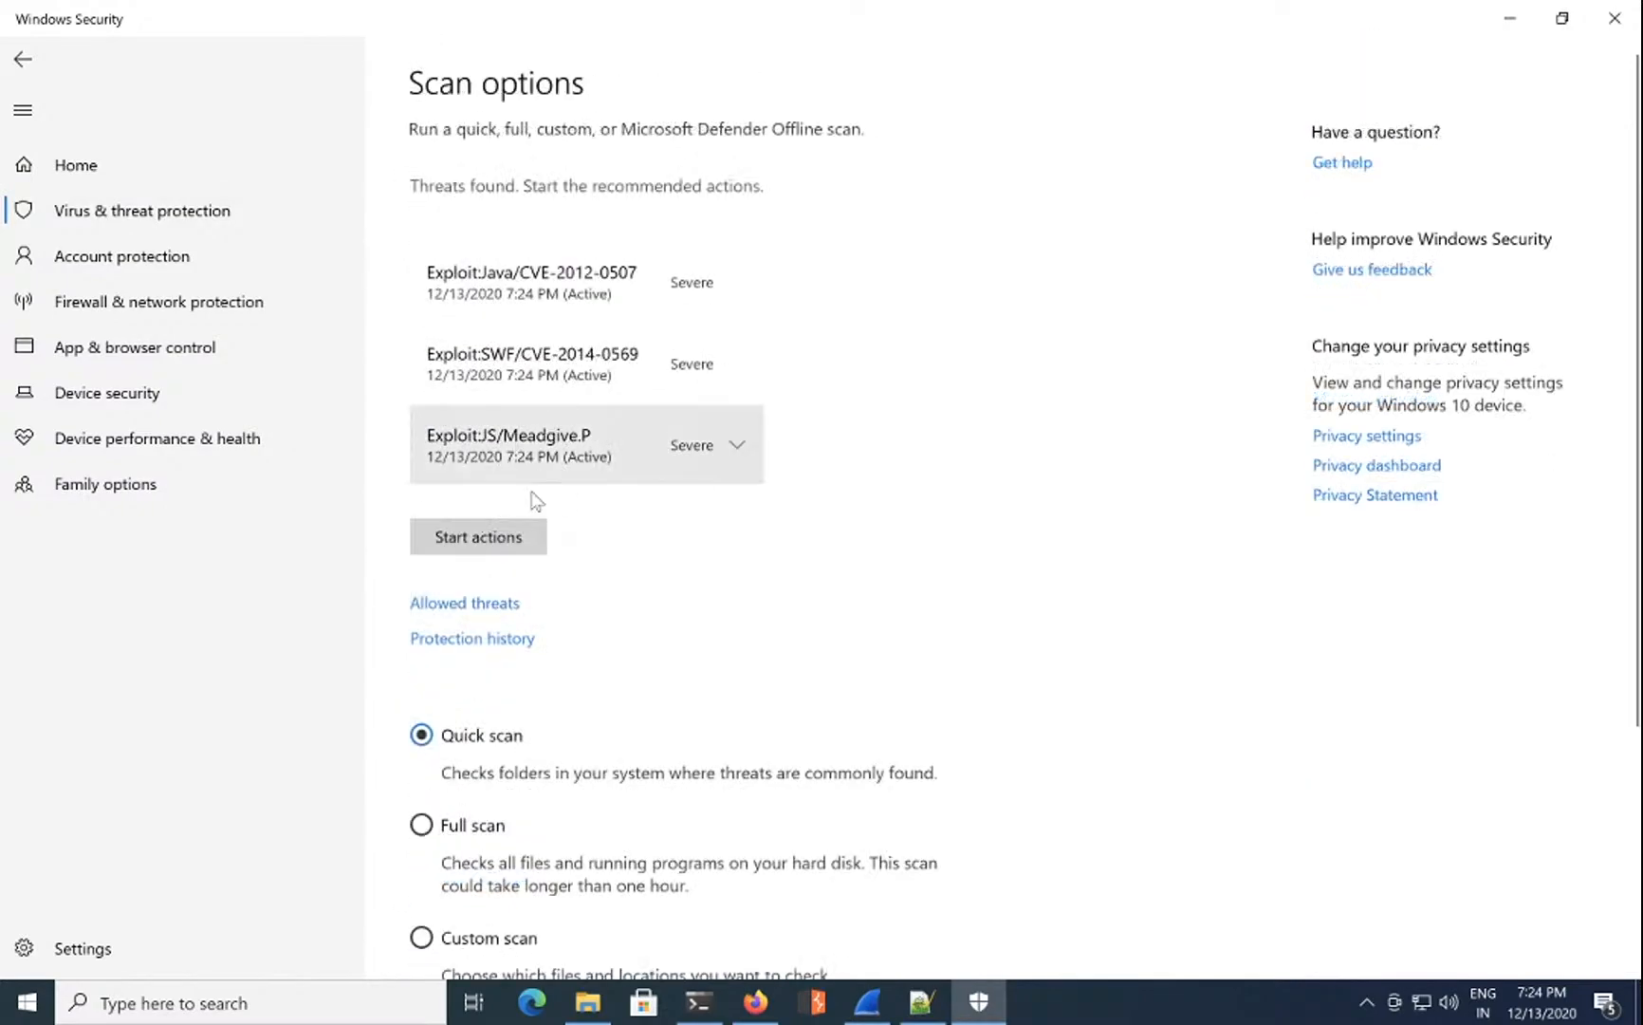
scroll(507, 652, down, 3)
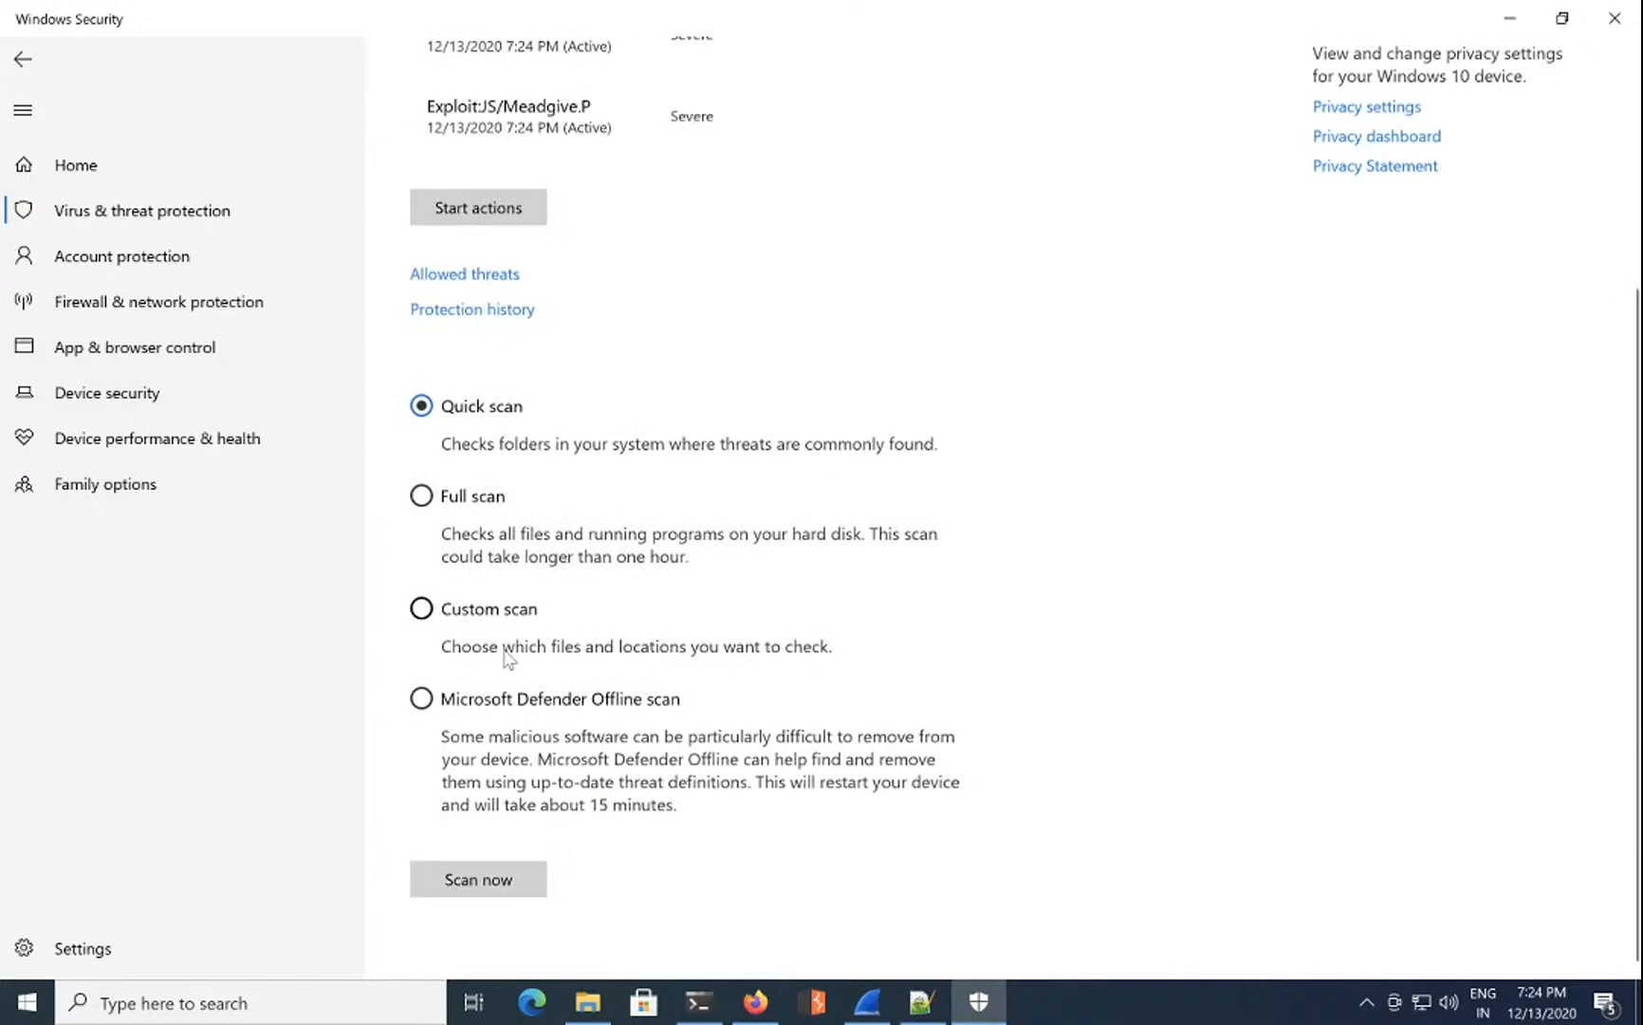
scroll(436, 373, up, 3)
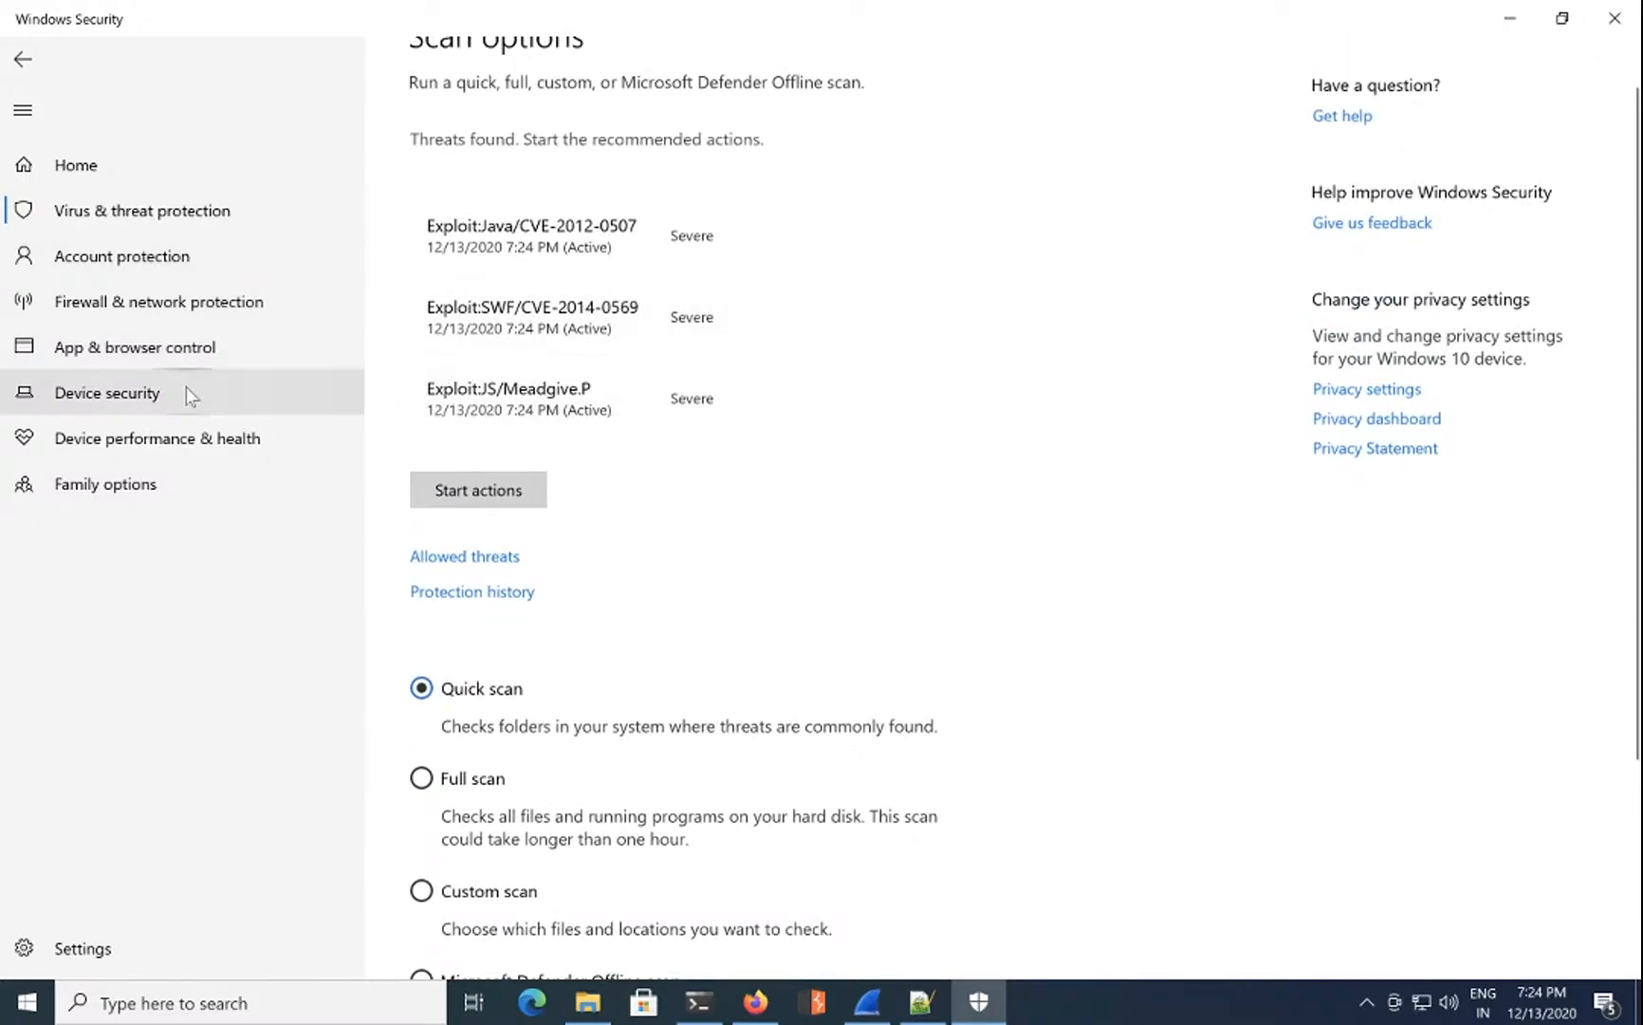
click(136, 957)
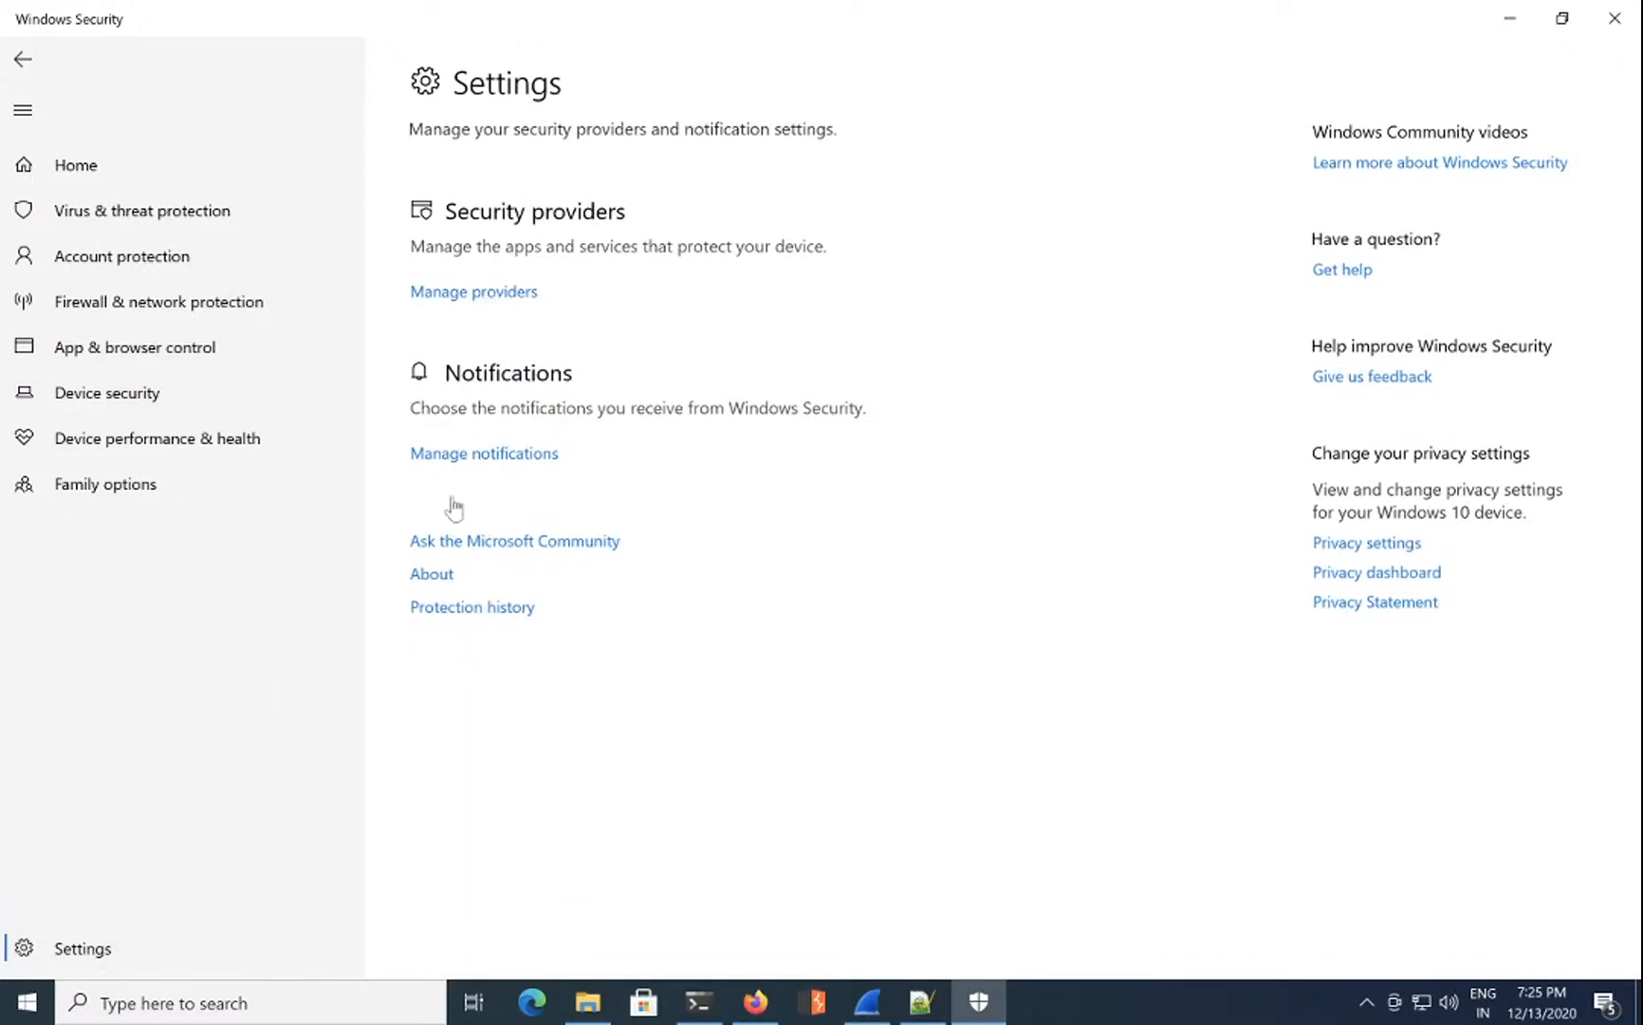
click(174, 217)
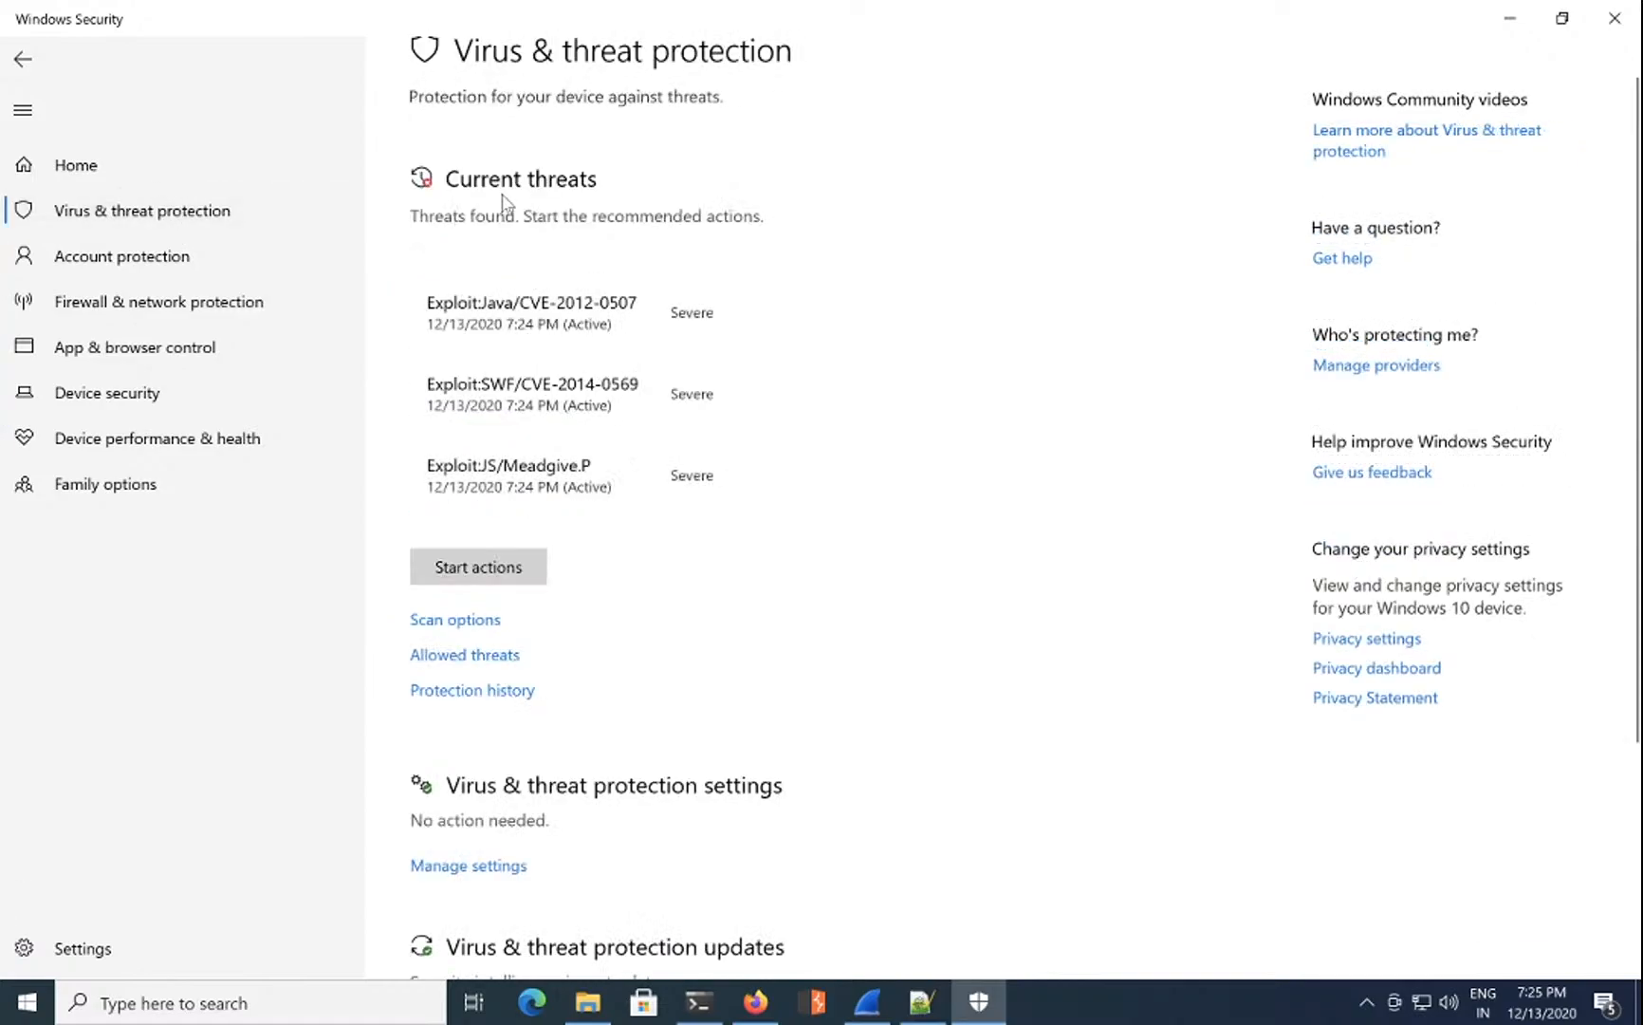
click(483, 621)
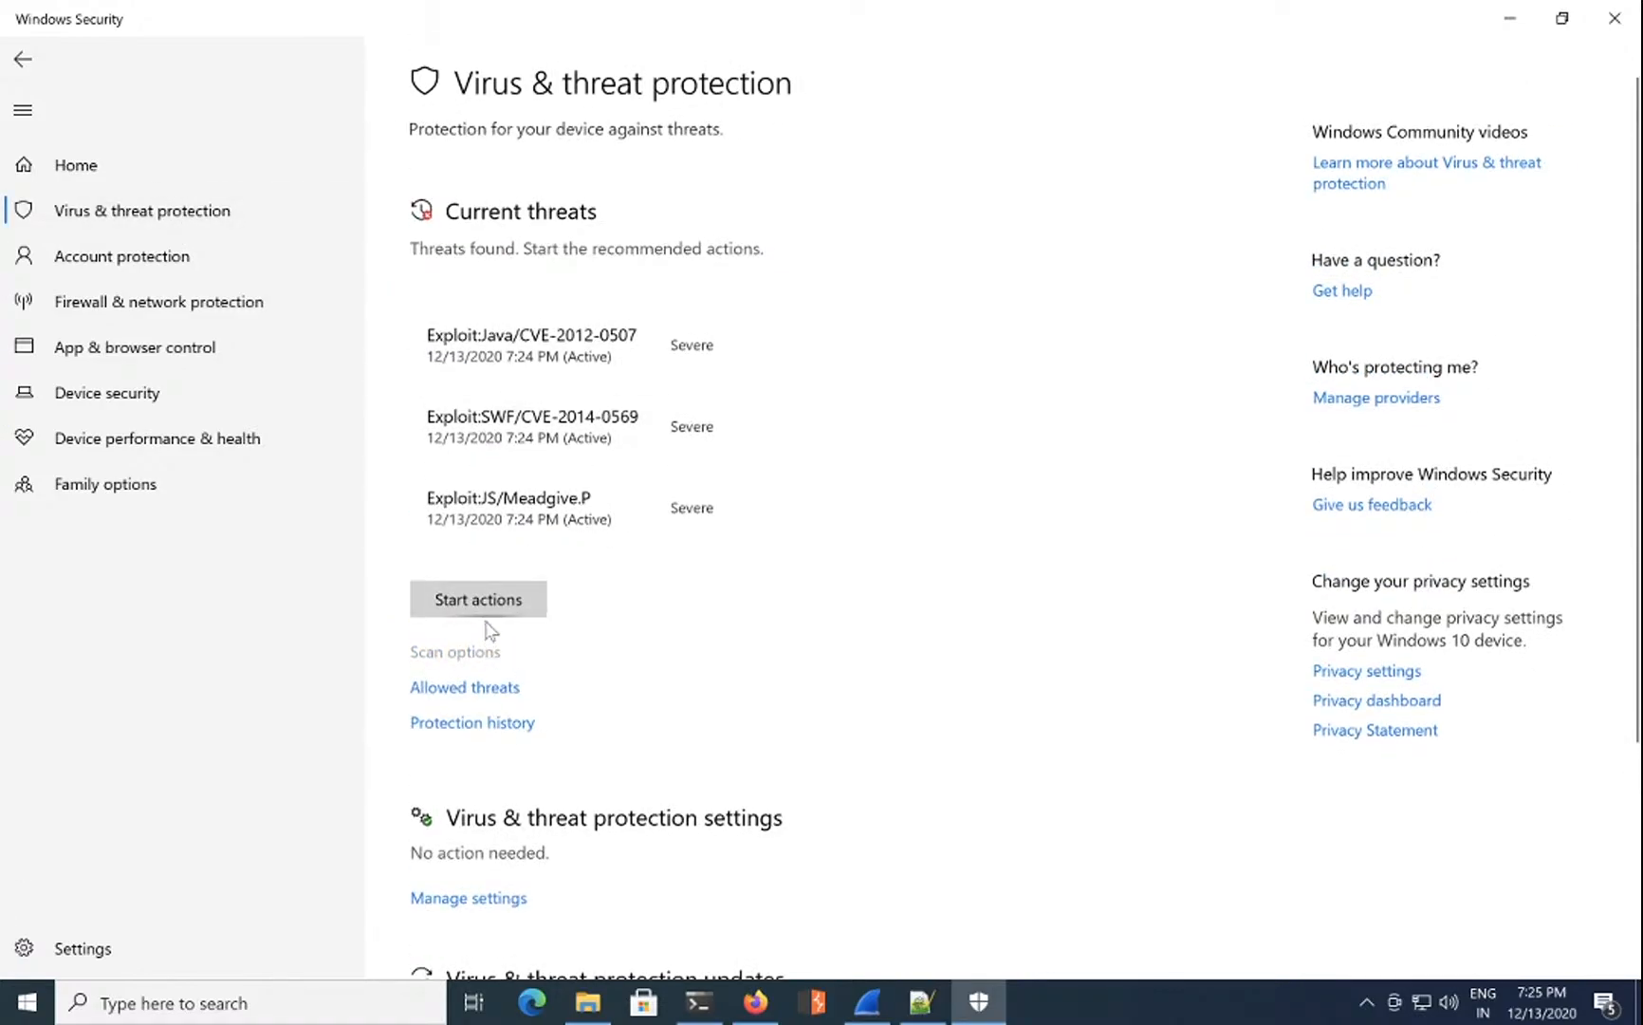
click(198, 217)
scroll(527, 598, down, 3)
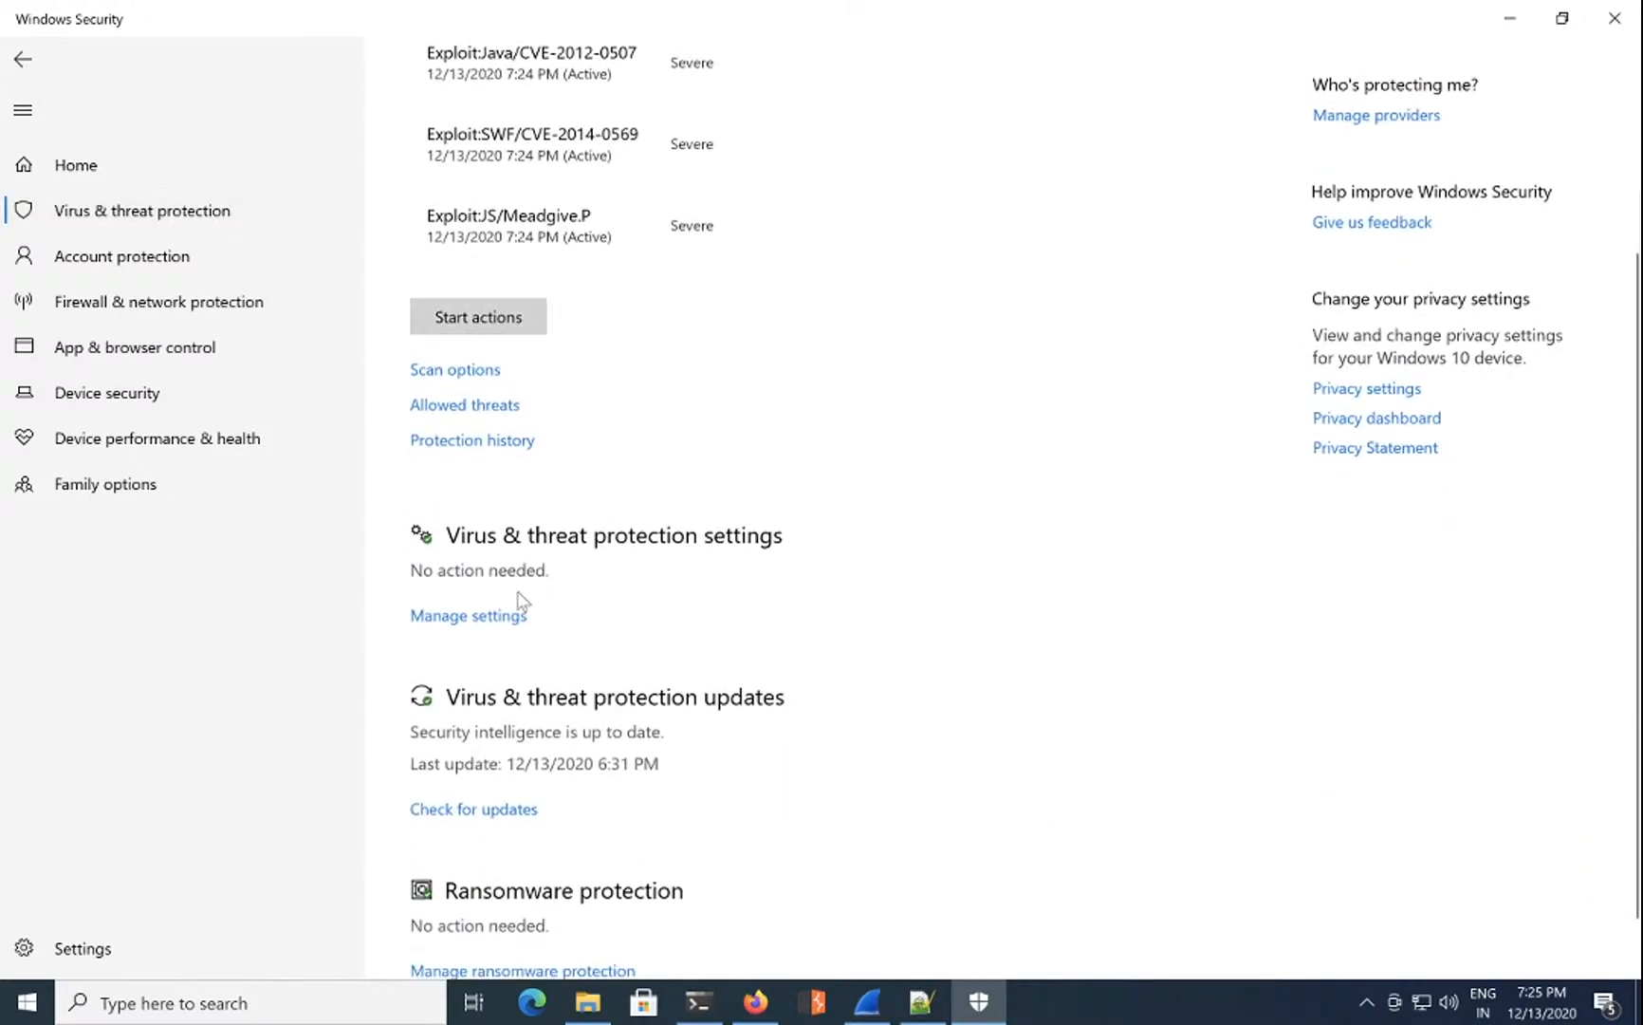
Step: Reach Defender's exclusion settings and start adding a folder exclusion
click(503, 619)
scroll(503, 617, down, 1)
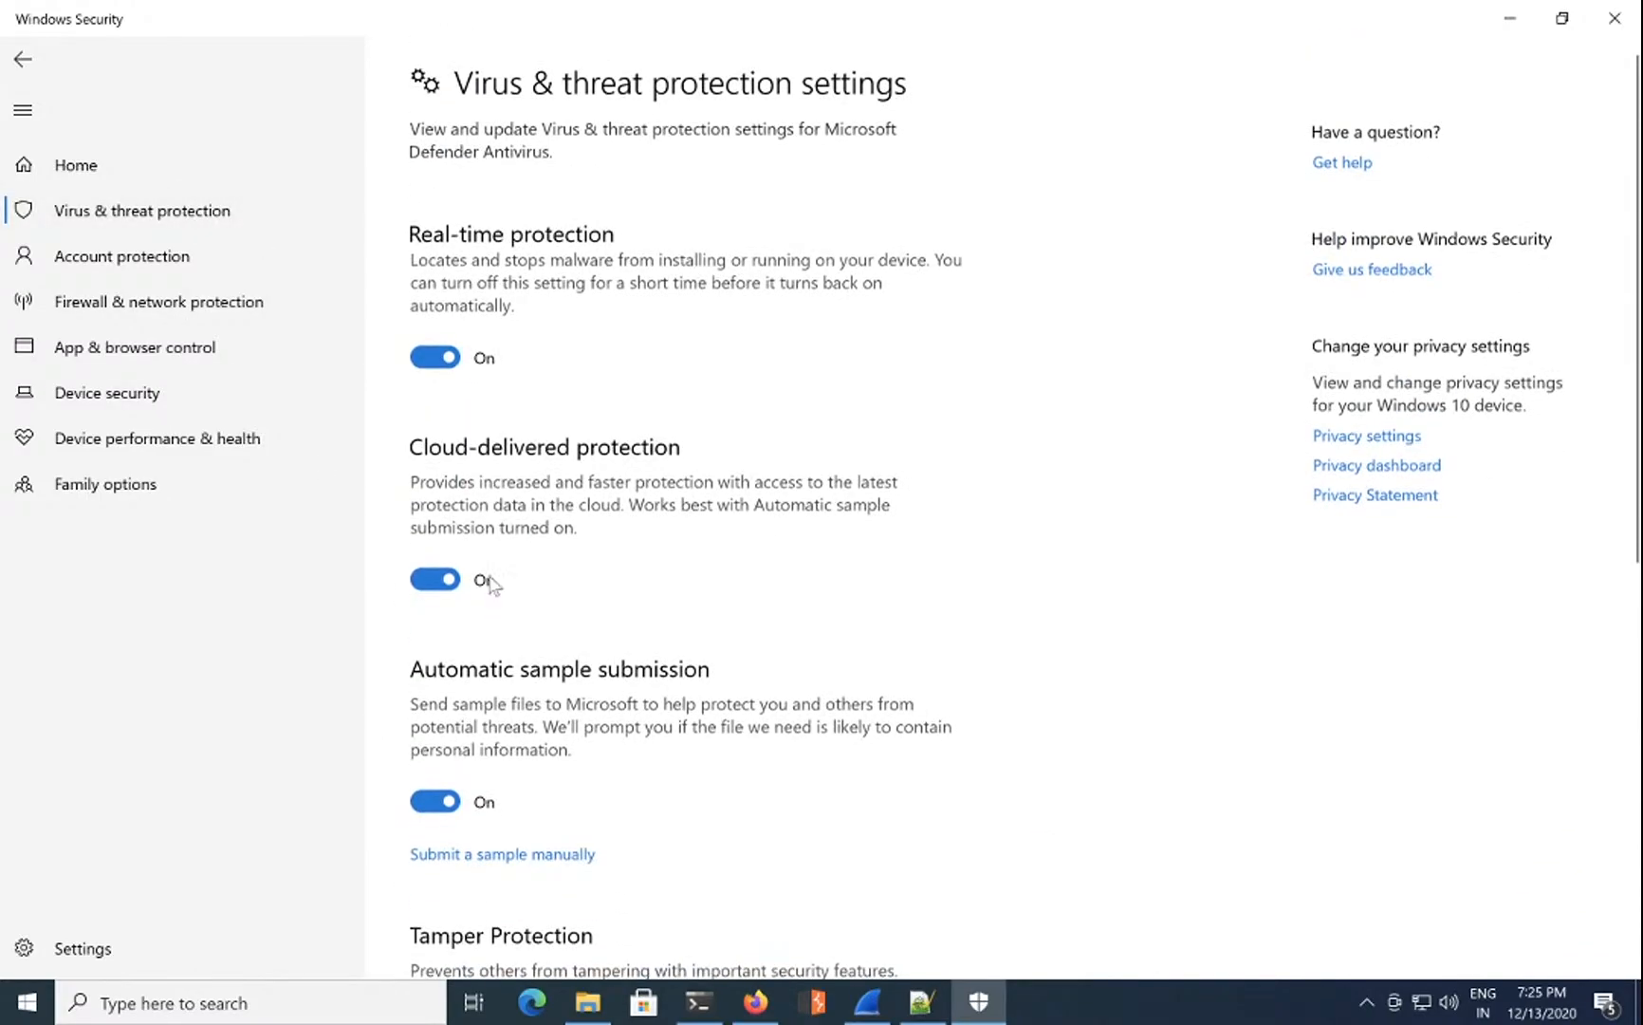
scroll(479, 645, down, 2)
scroll(479, 649, down, 5)
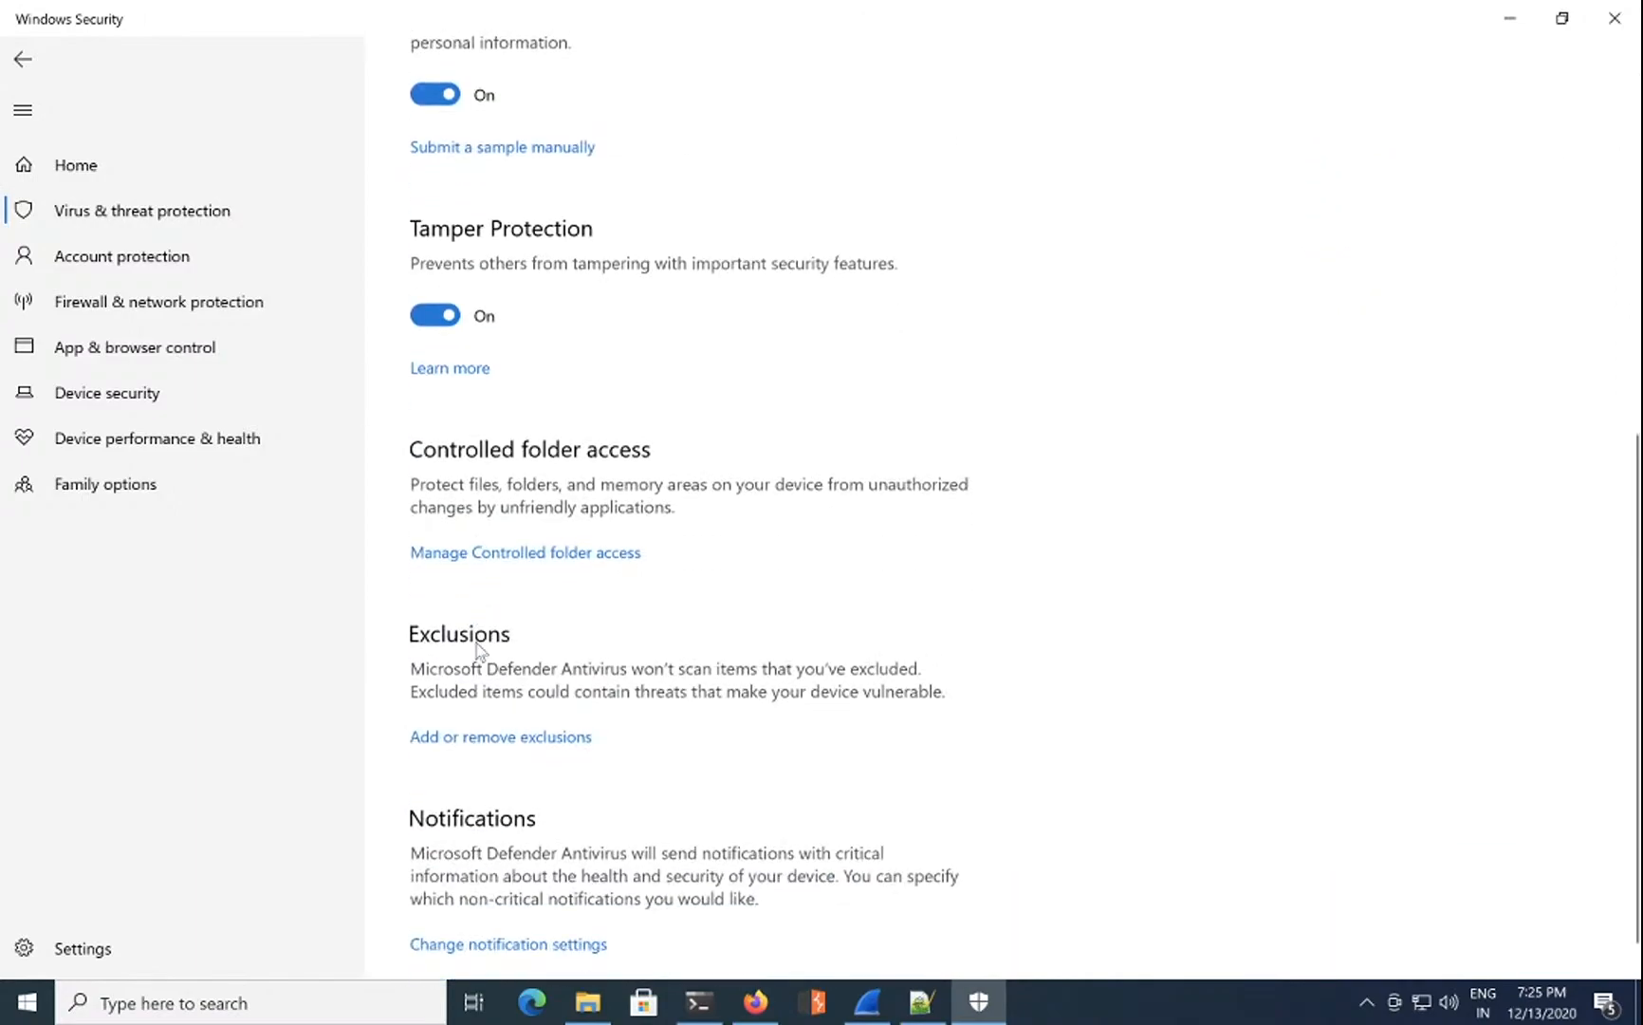
click(529, 704)
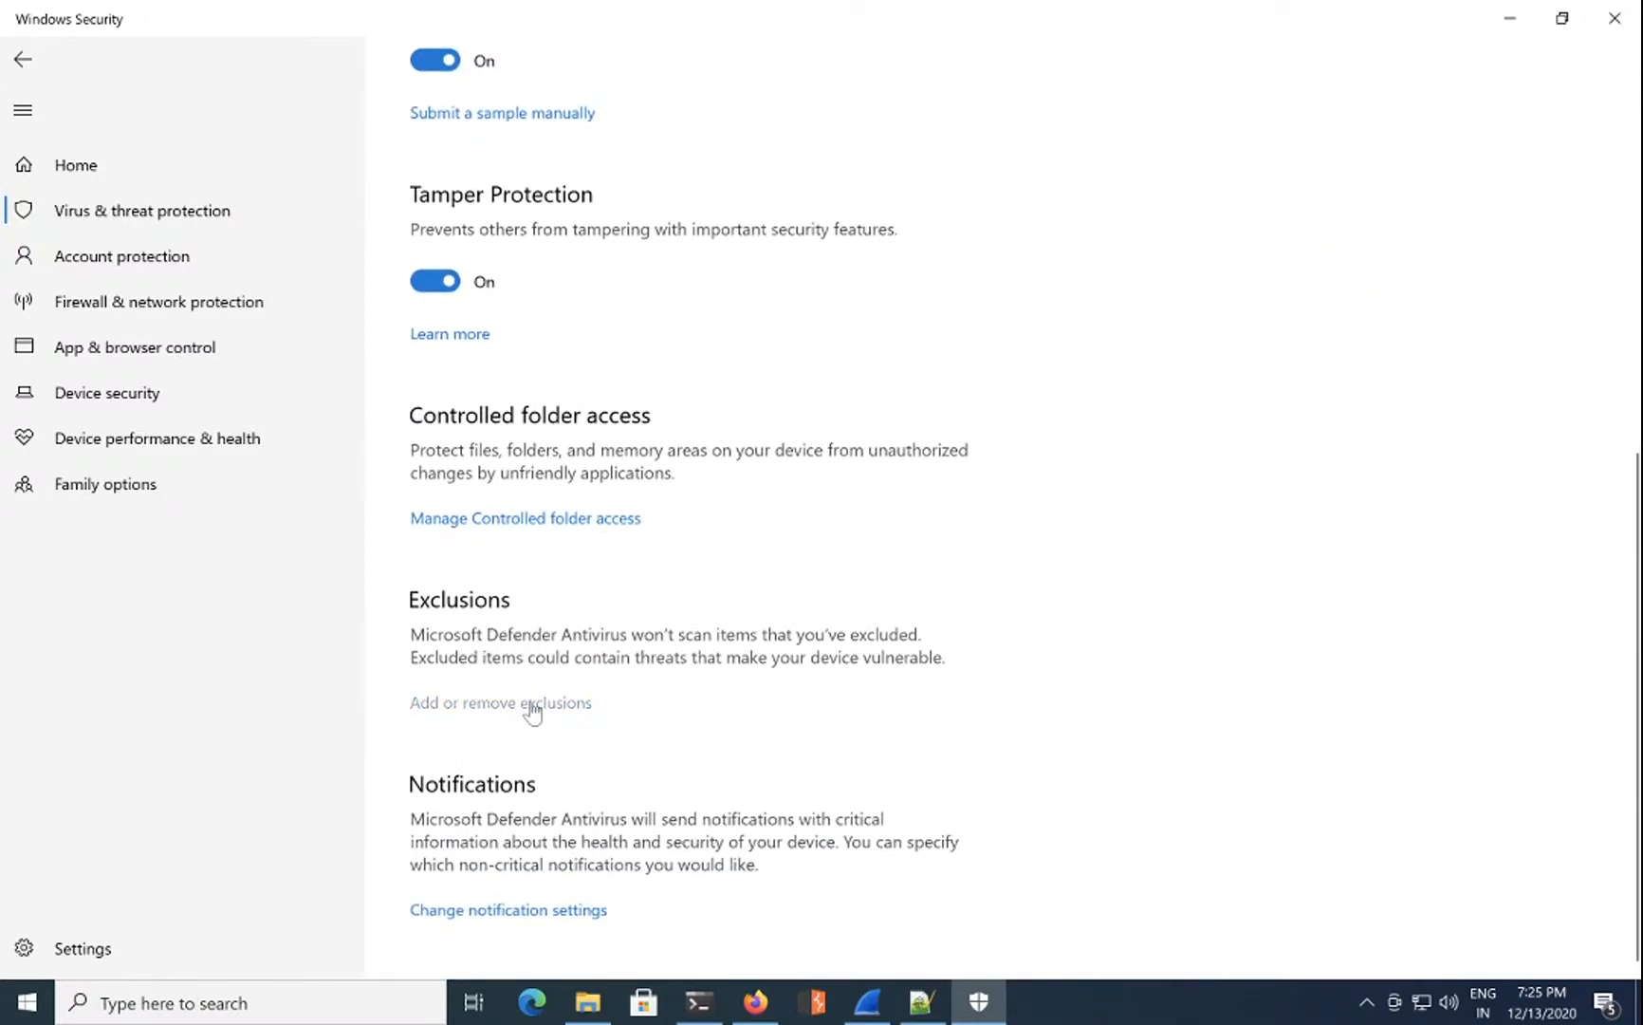
click(540, 274)
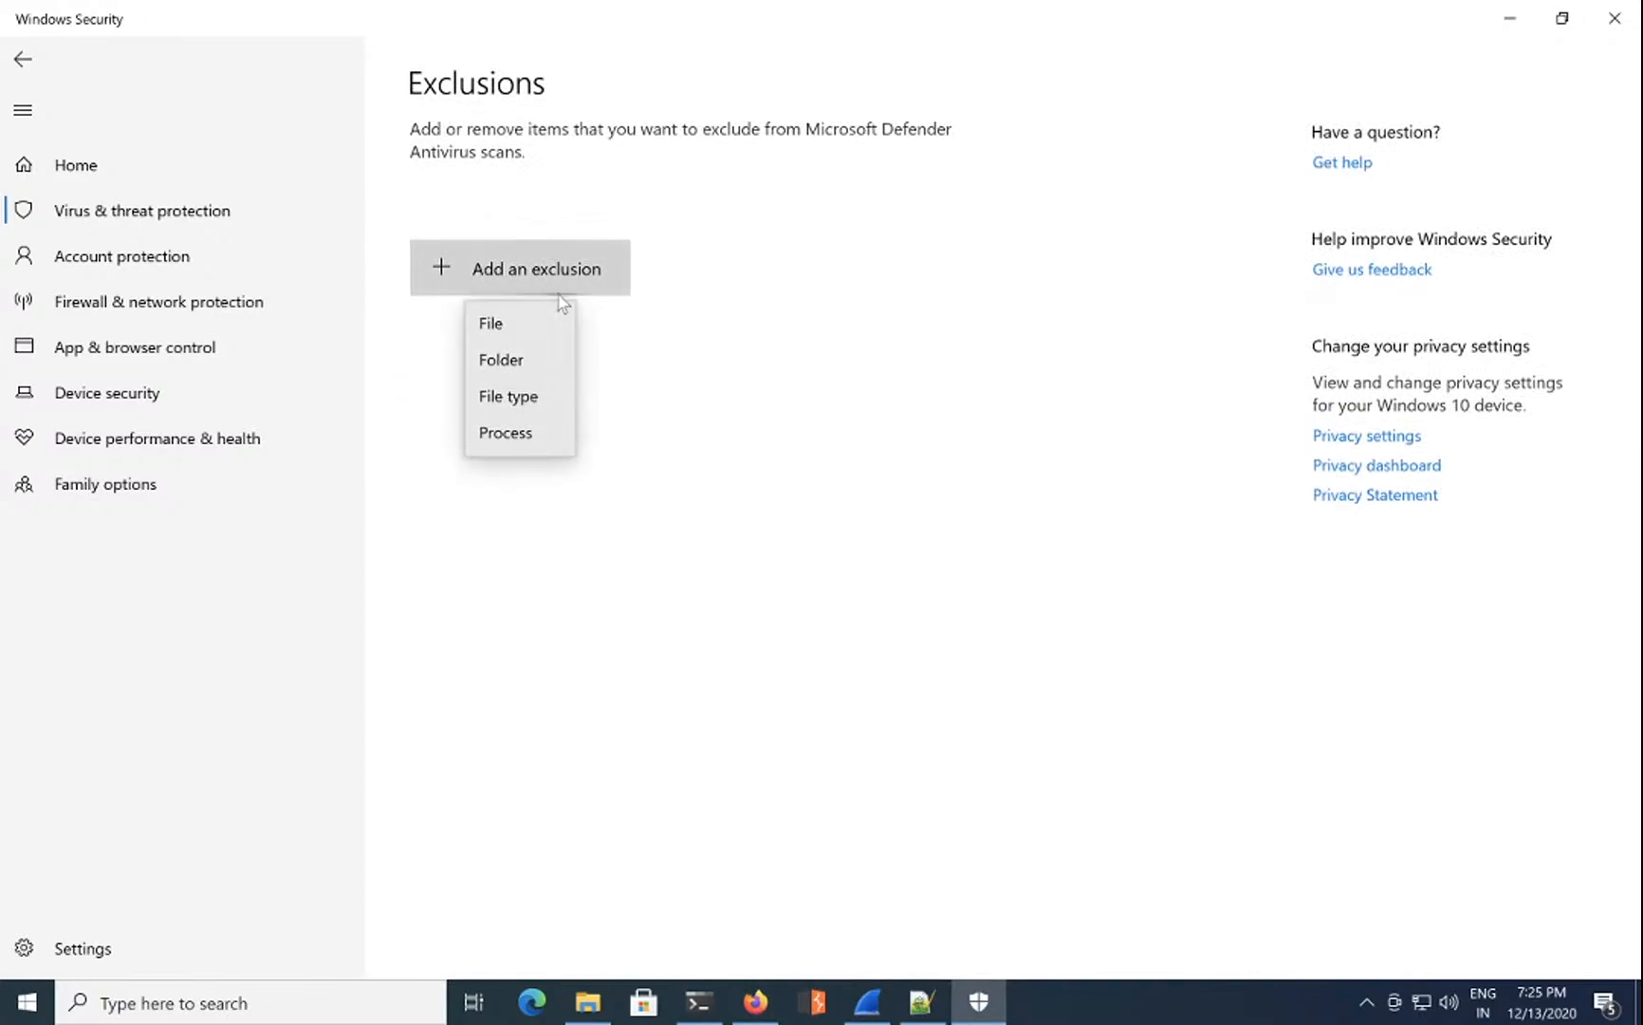
click(527, 369)
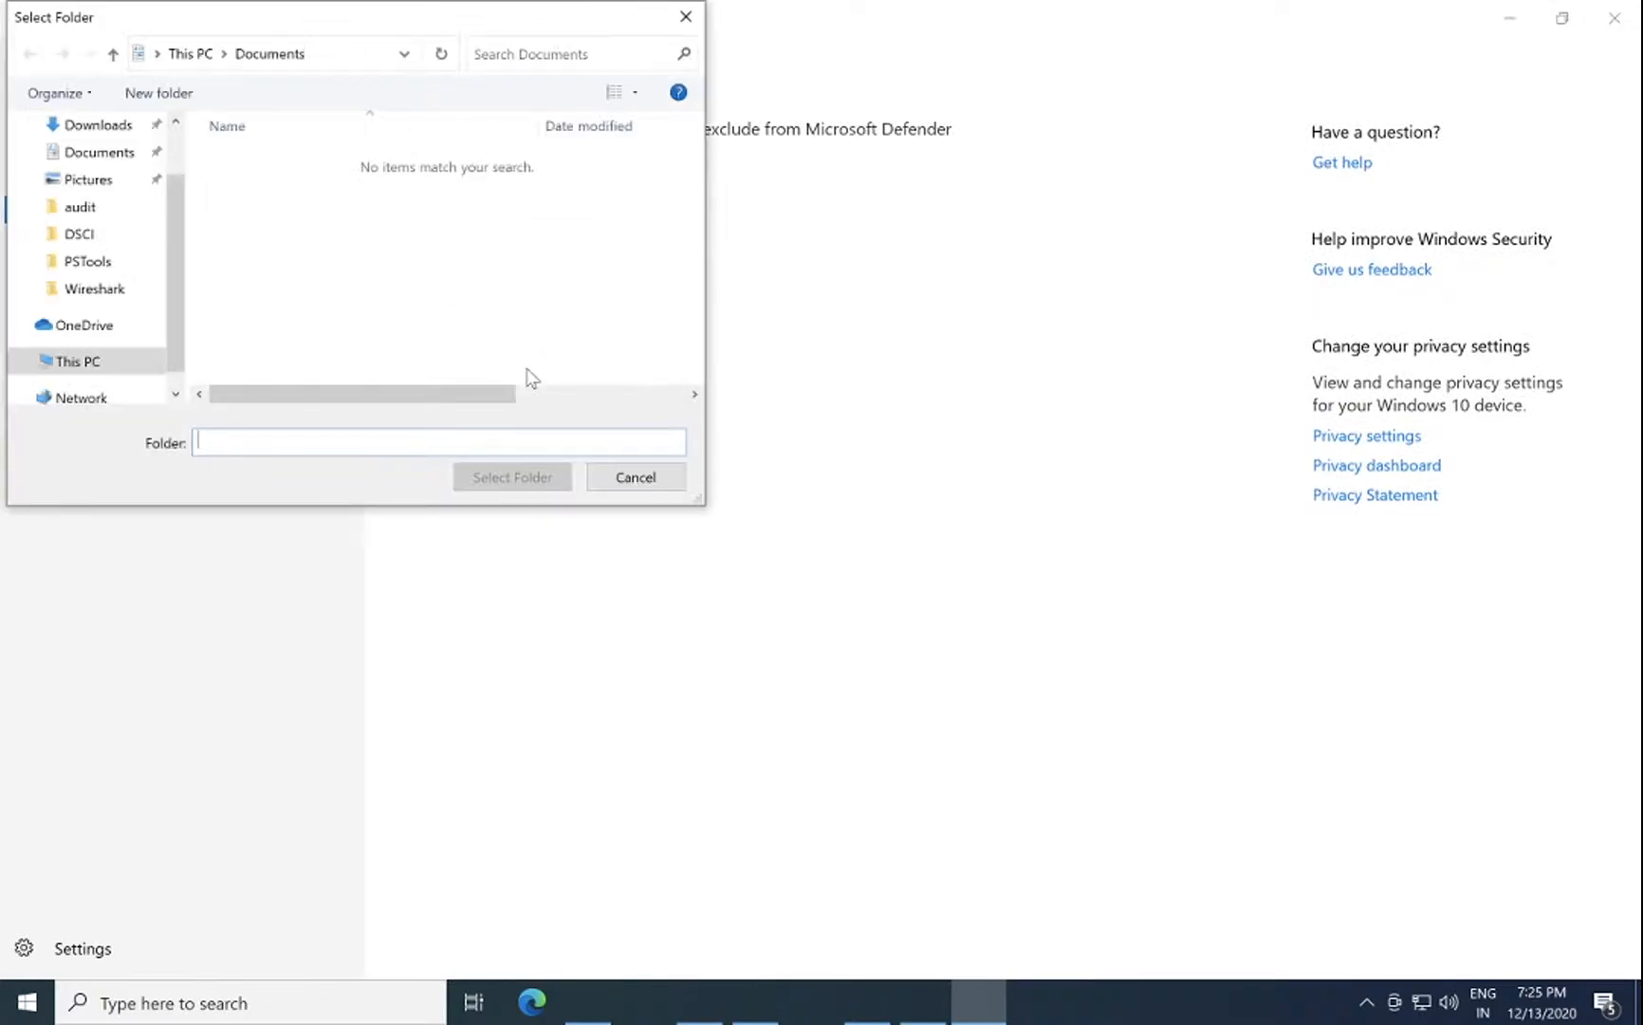
Step: Choose Desktop\don't scan as the excluded folder and approve the administrator prompt
scroll(110, 204, up, 1)
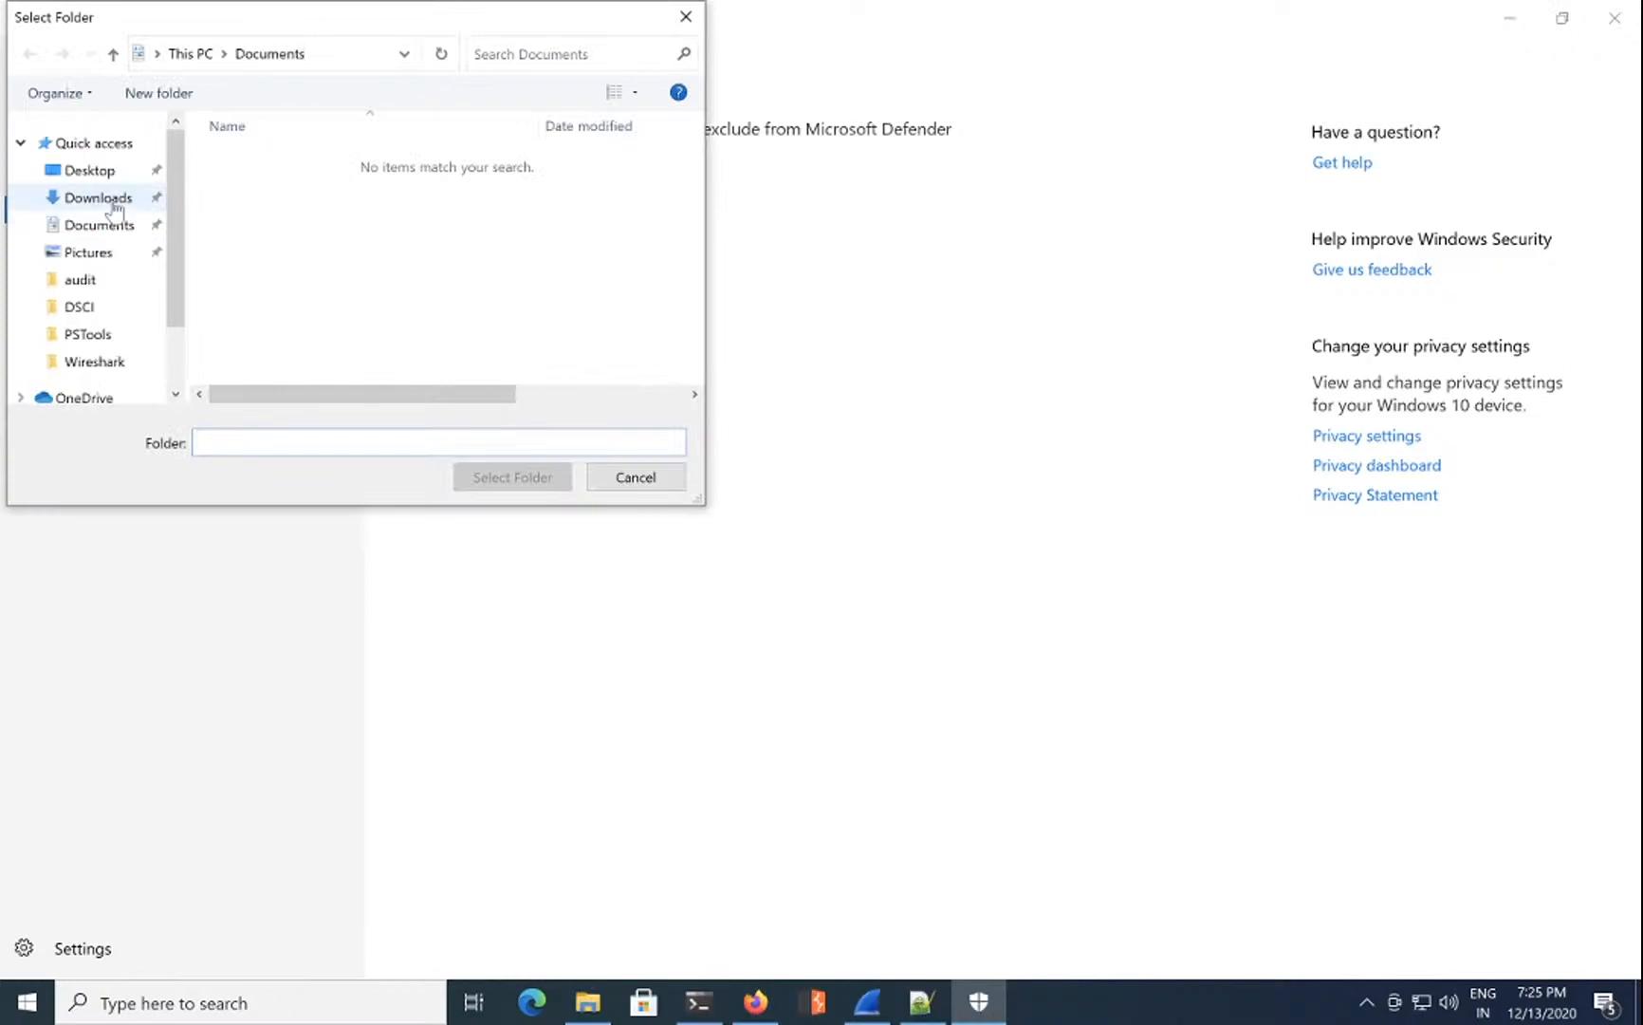
click(101, 171)
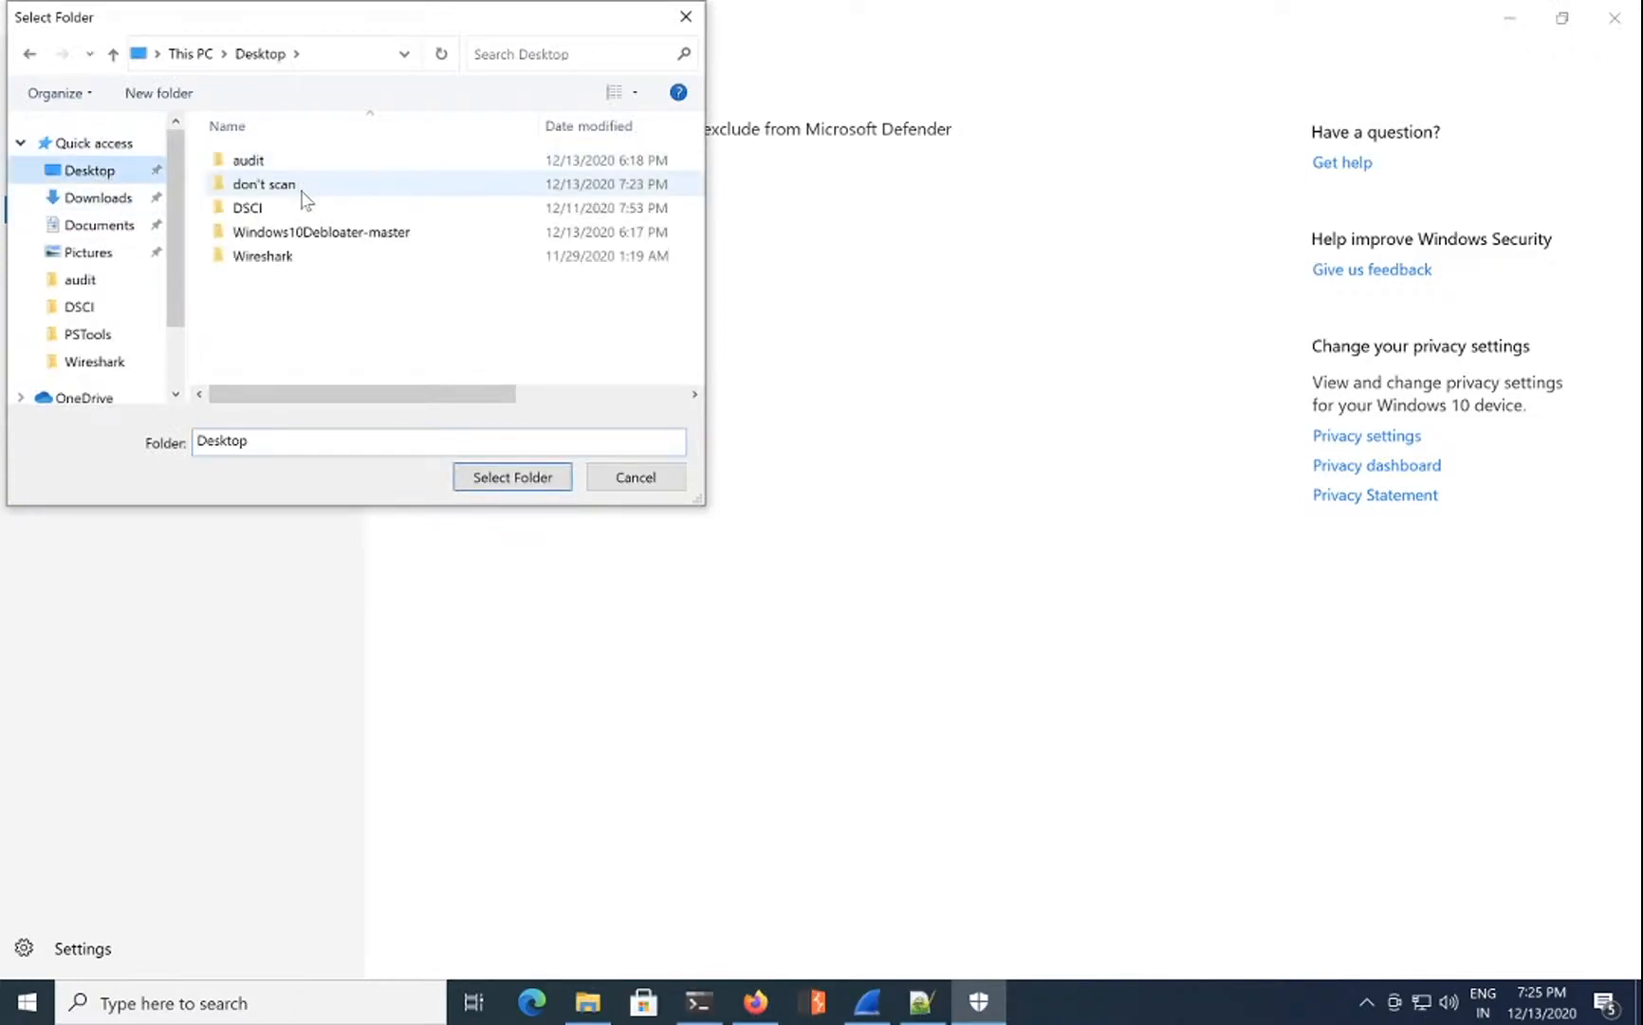
click(302, 194)
click(531, 474)
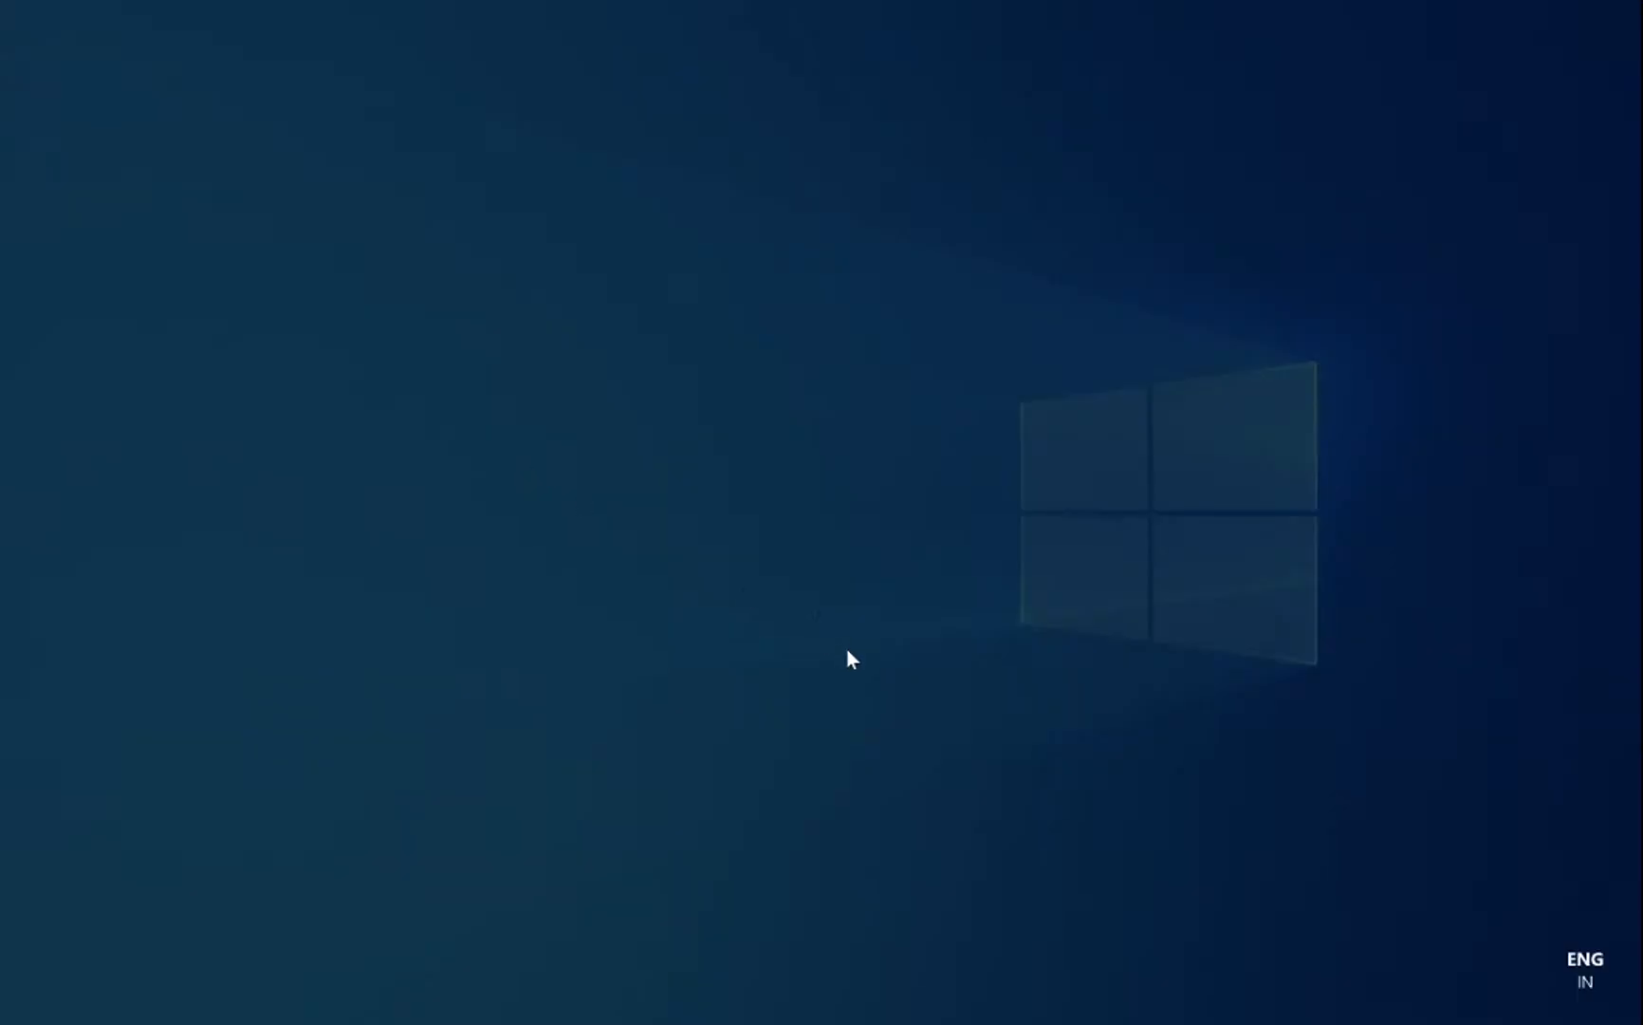
click(769, 647)
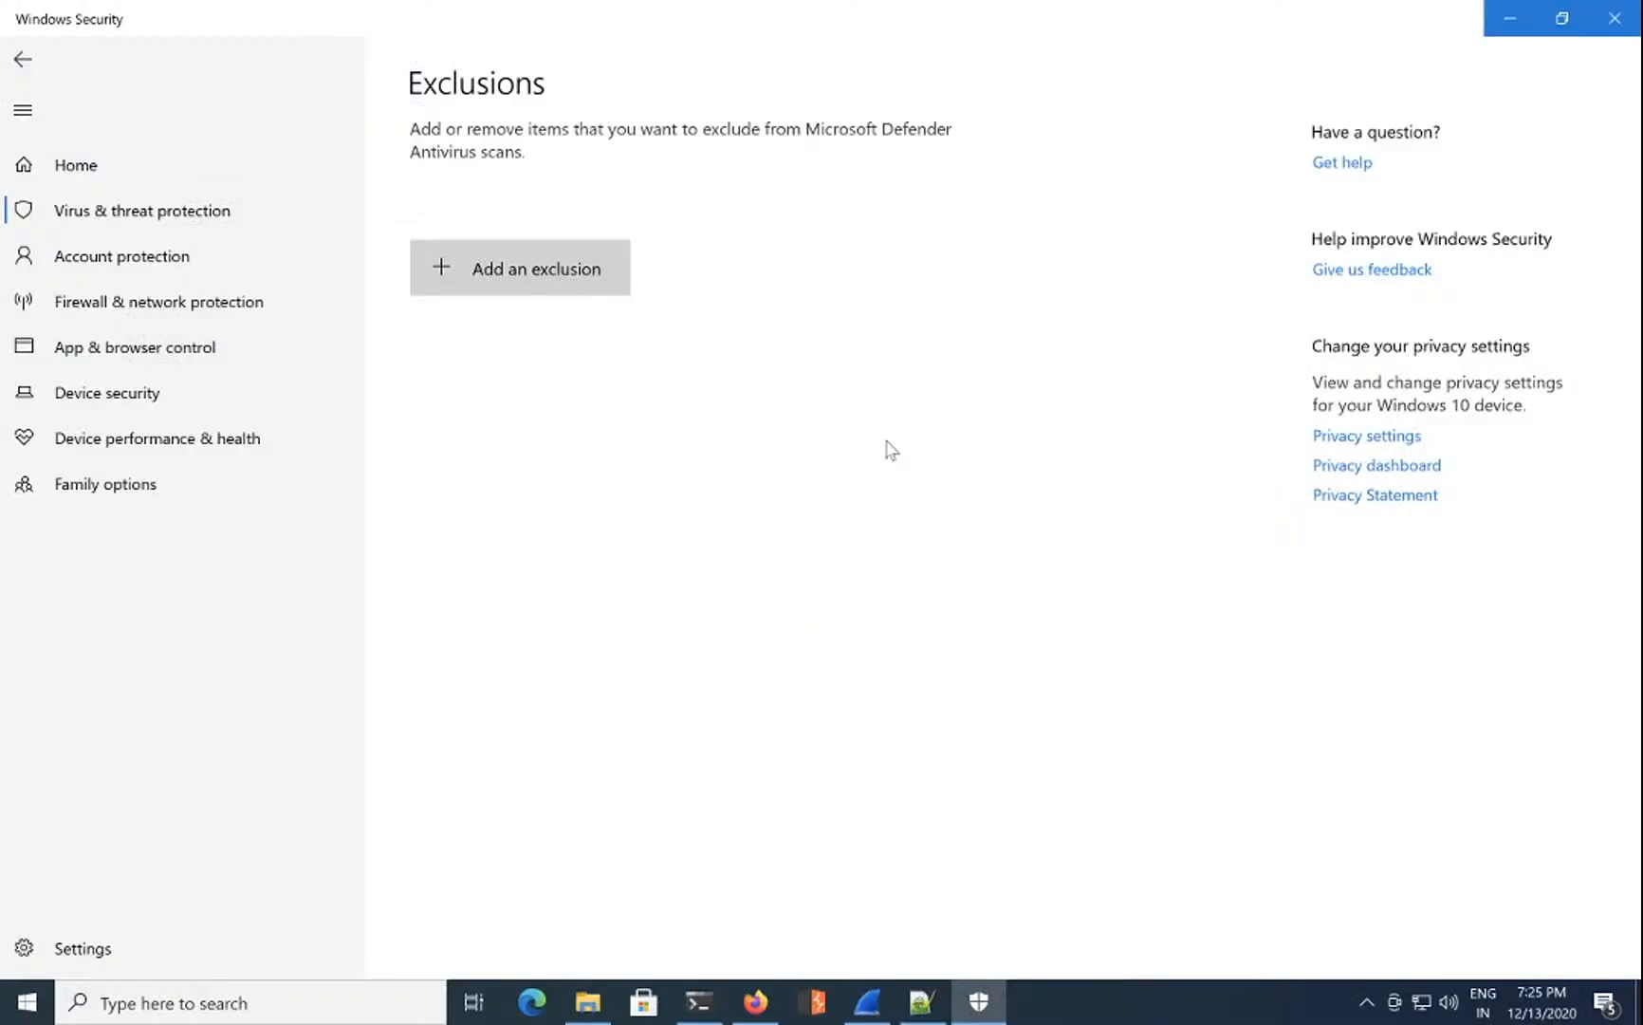
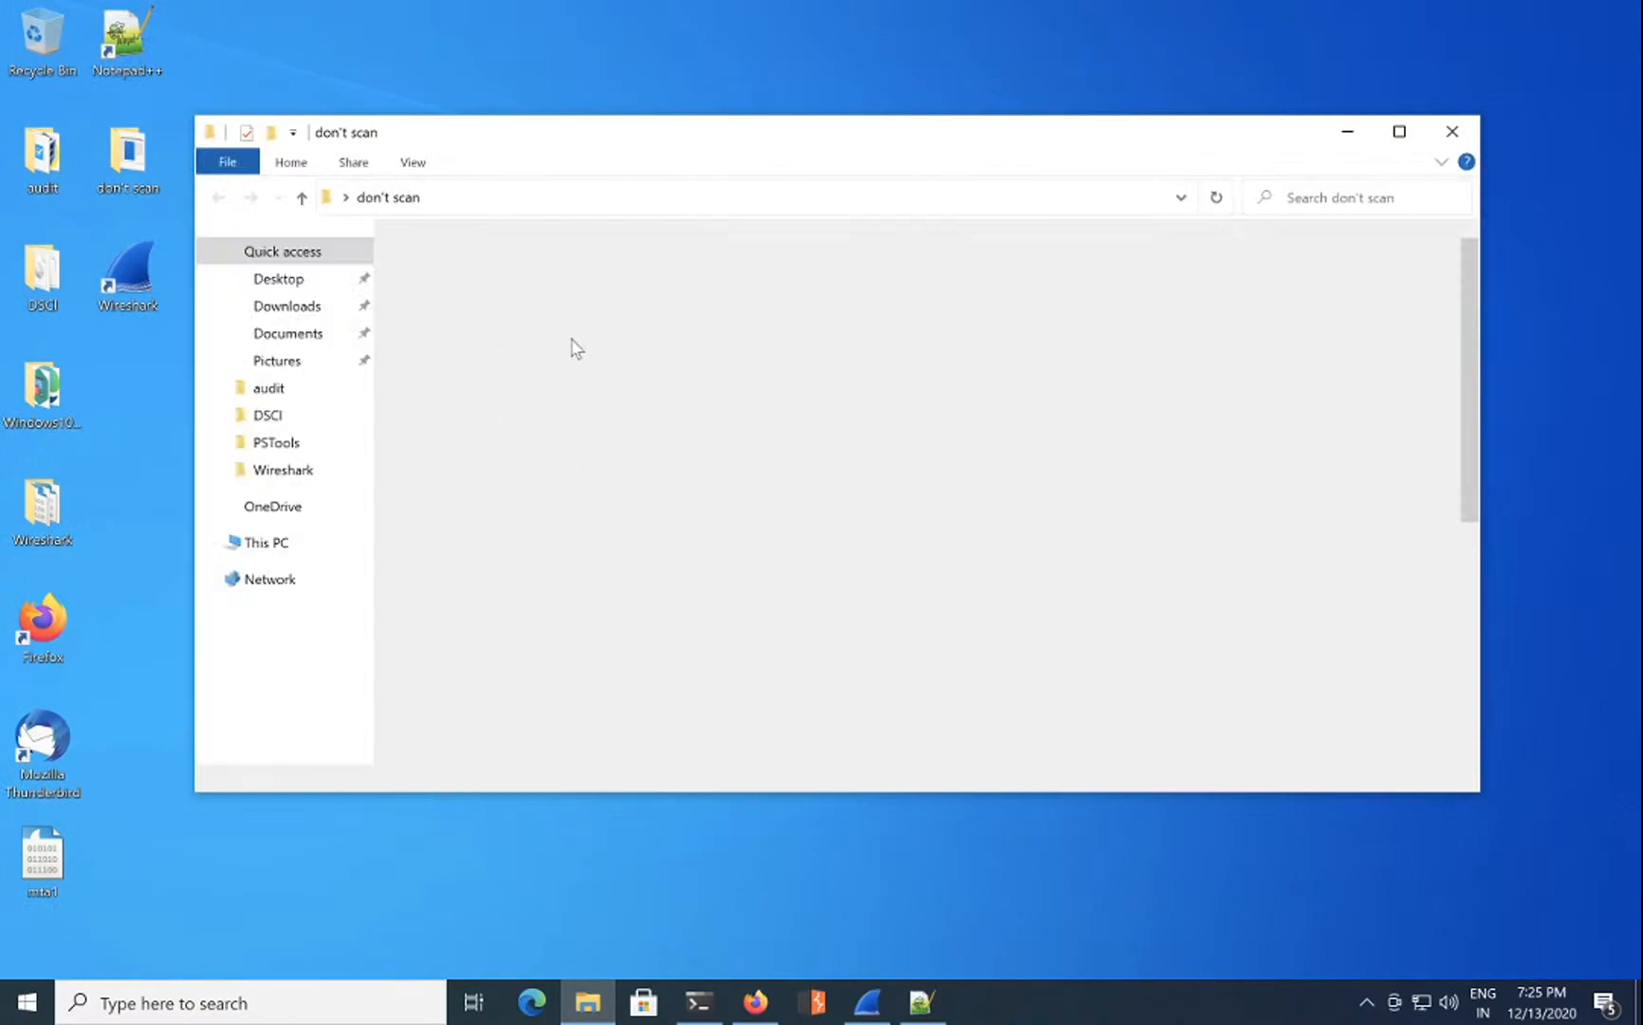
Step: Delete all 36 files in the don't scan folder, skipping missing-file prompts, and confirm it's empty
key(ctrl+a)
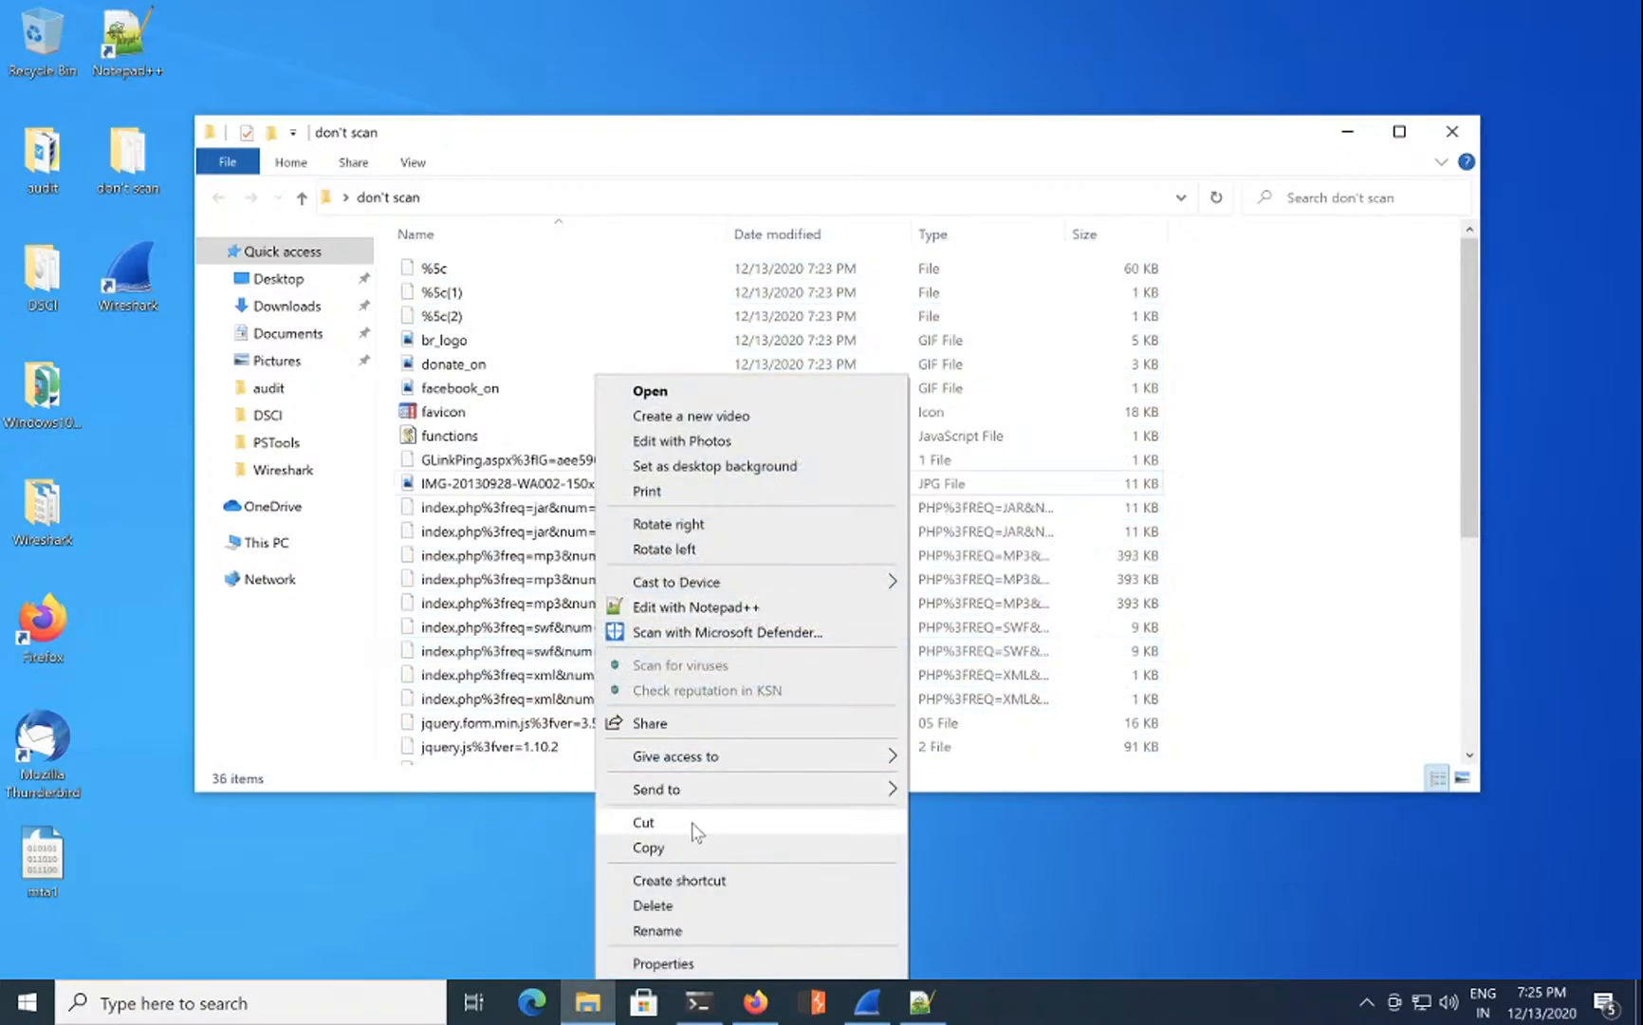
click(702, 906)
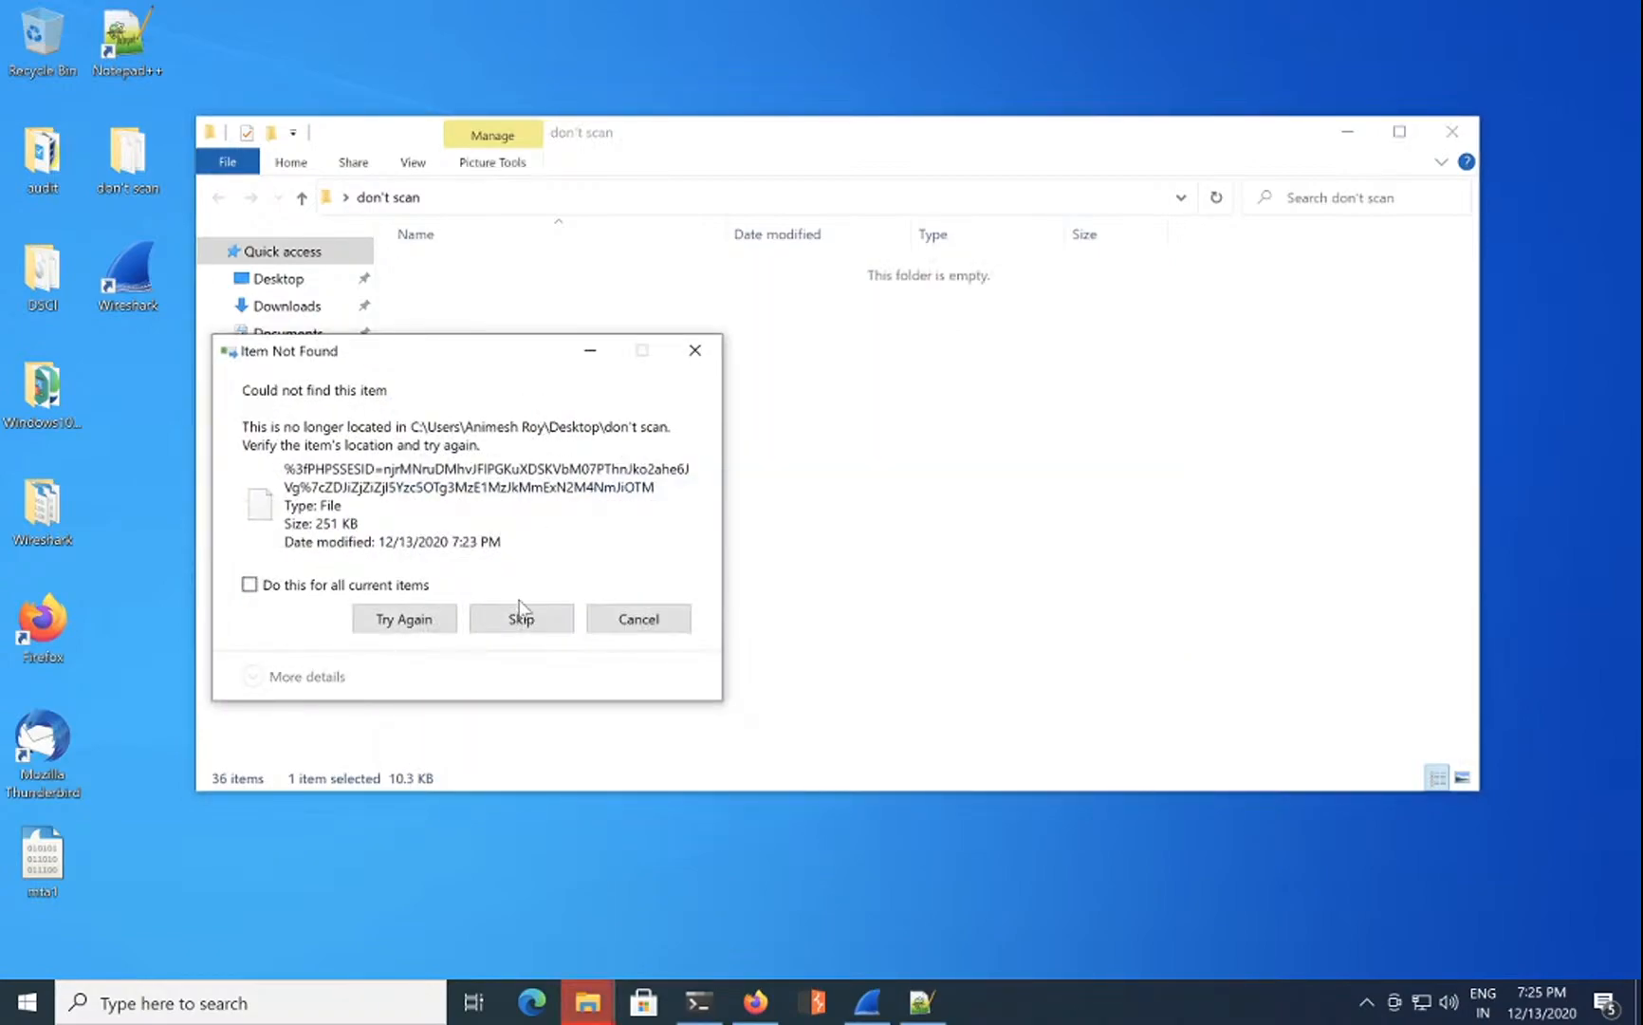
click(523, 619)
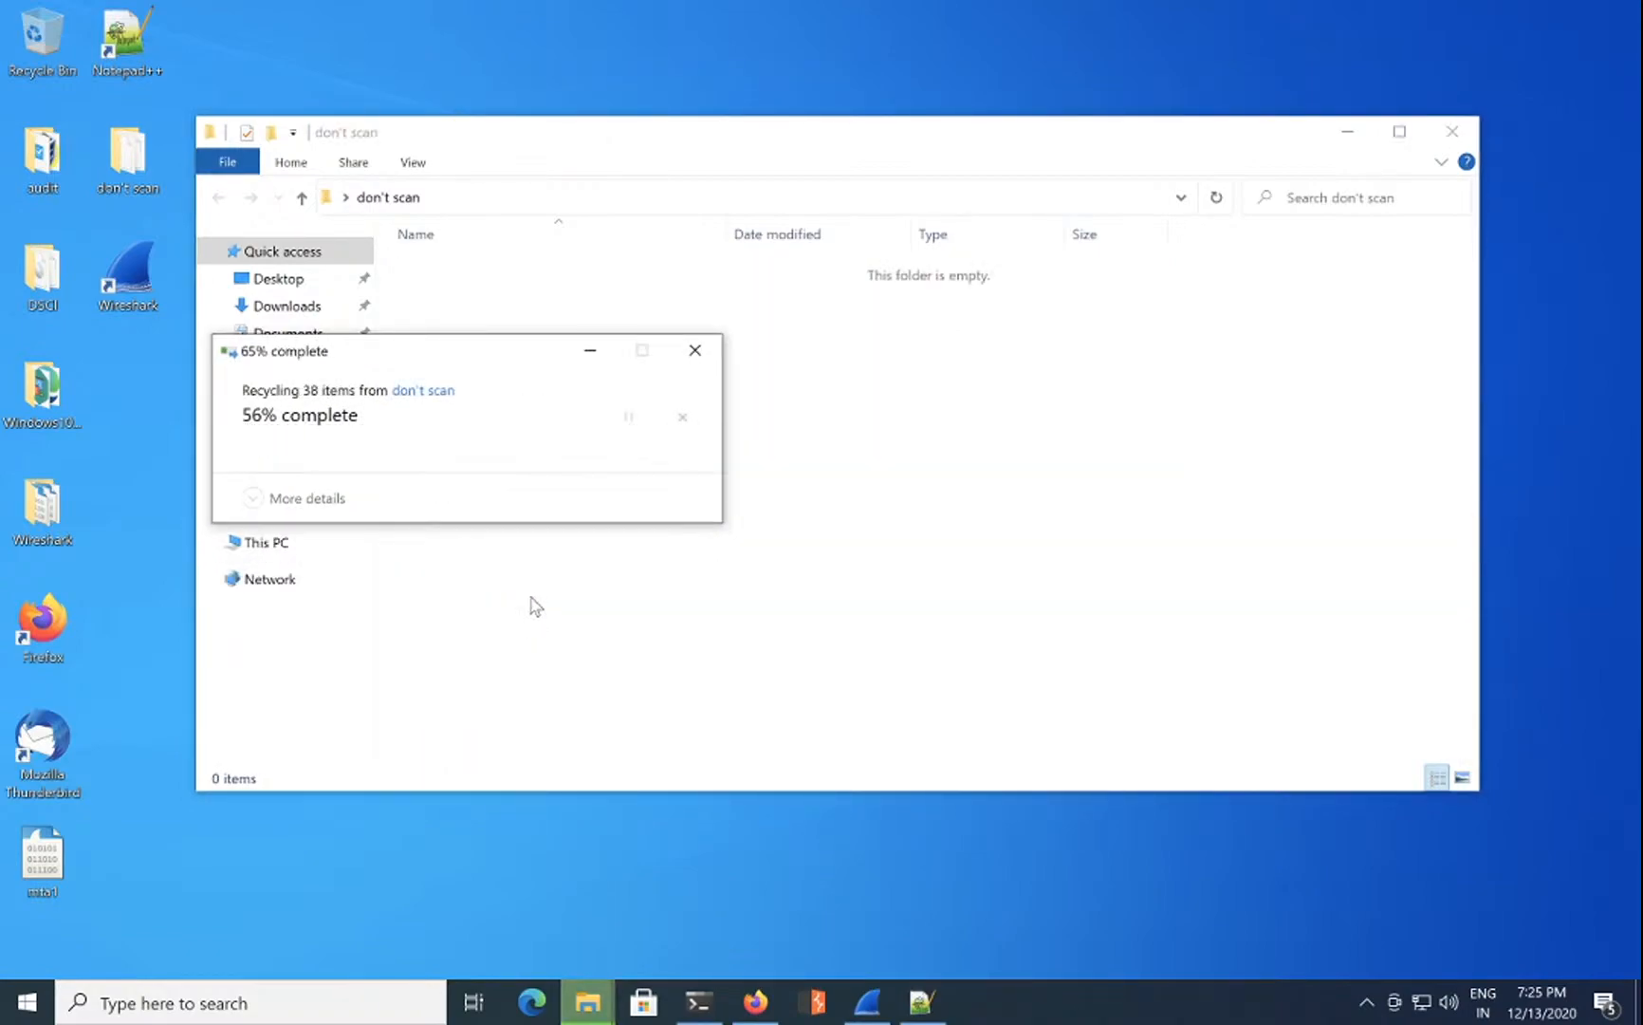
click(696, 351)
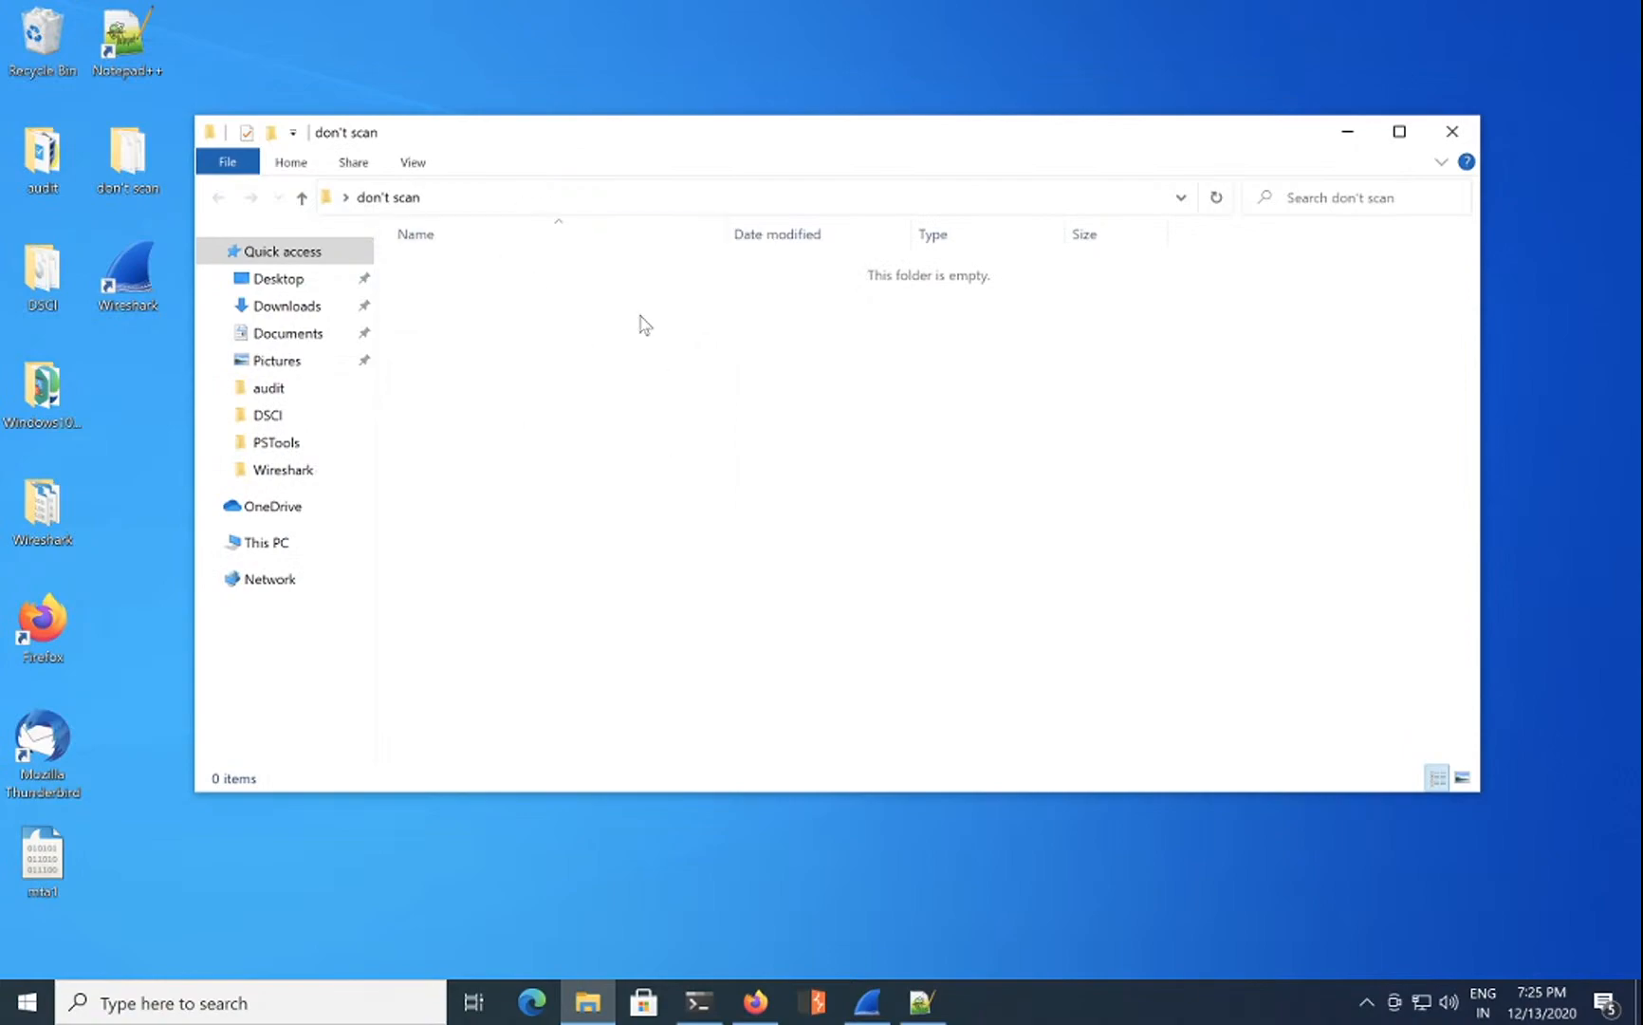
click(1451, 132)
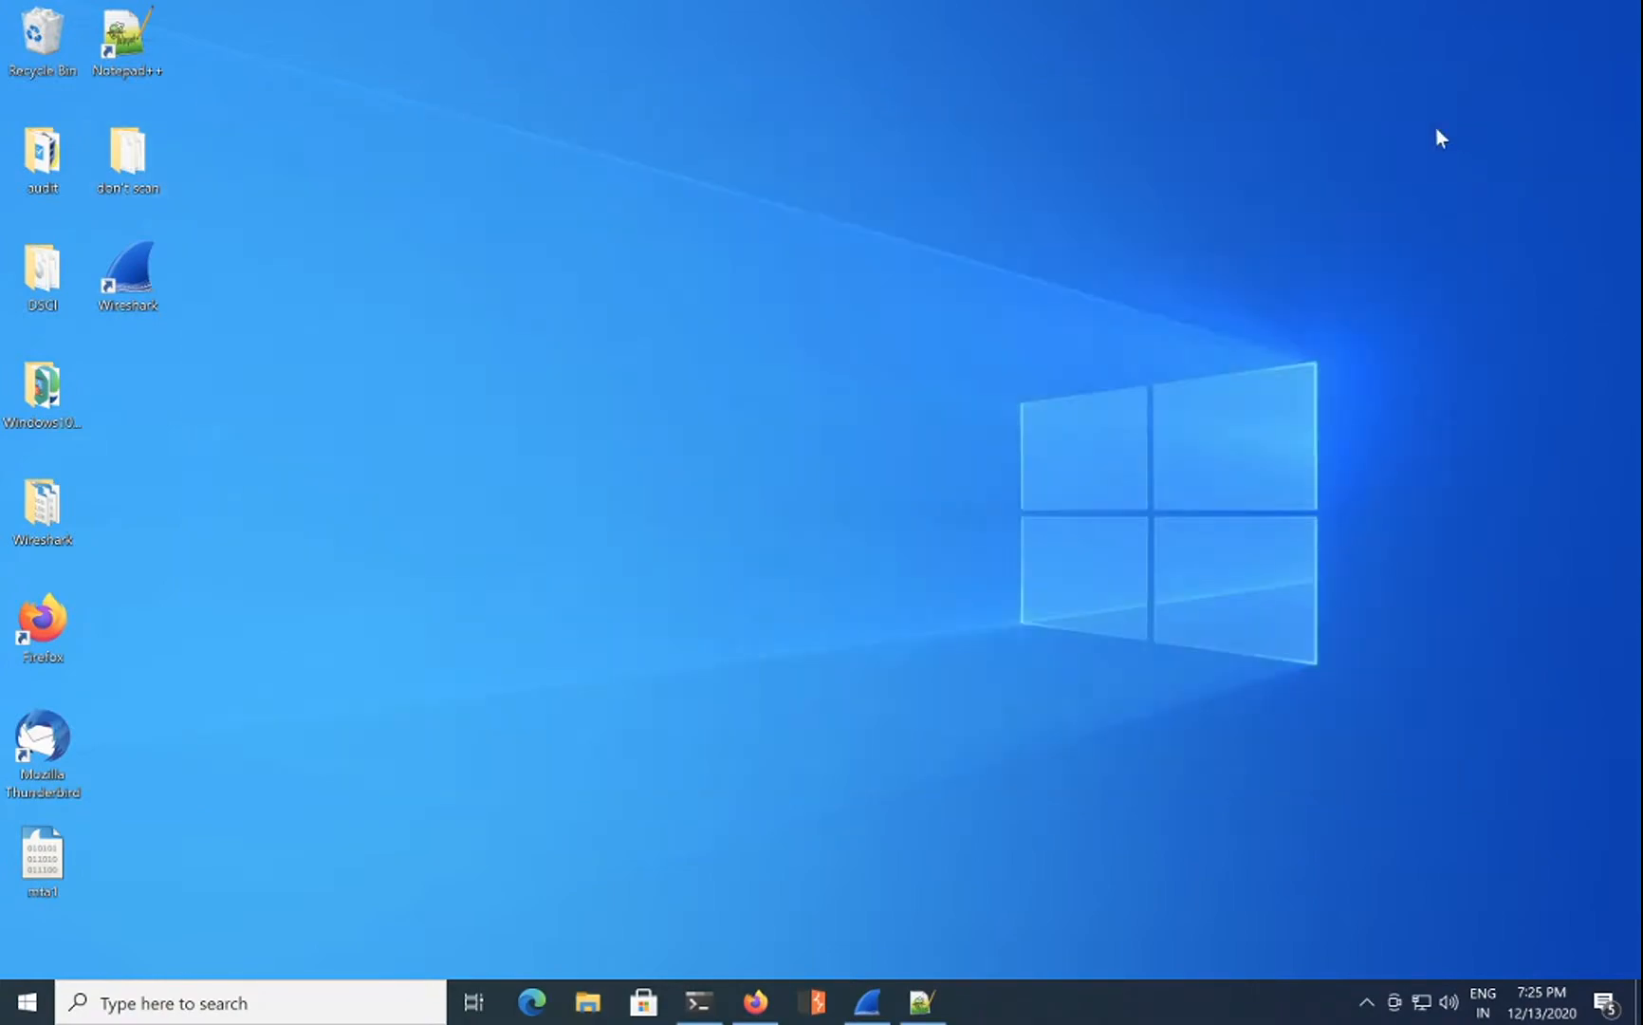
double_click(131, 158)
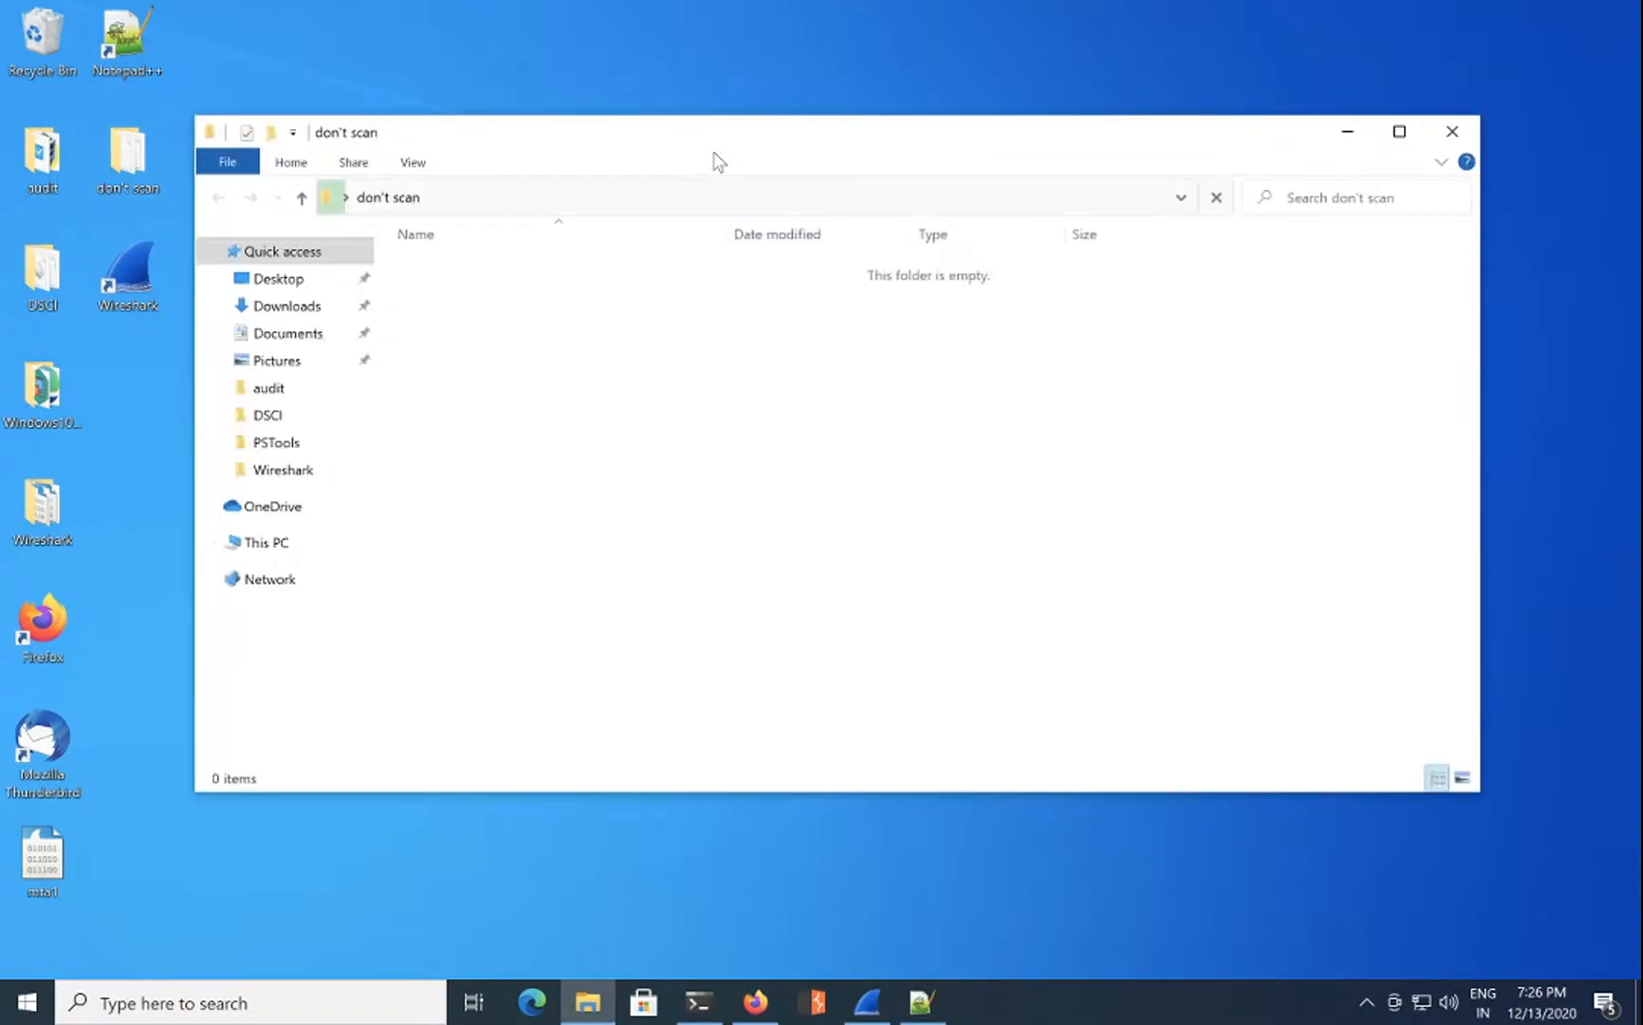
click(1452, 132)
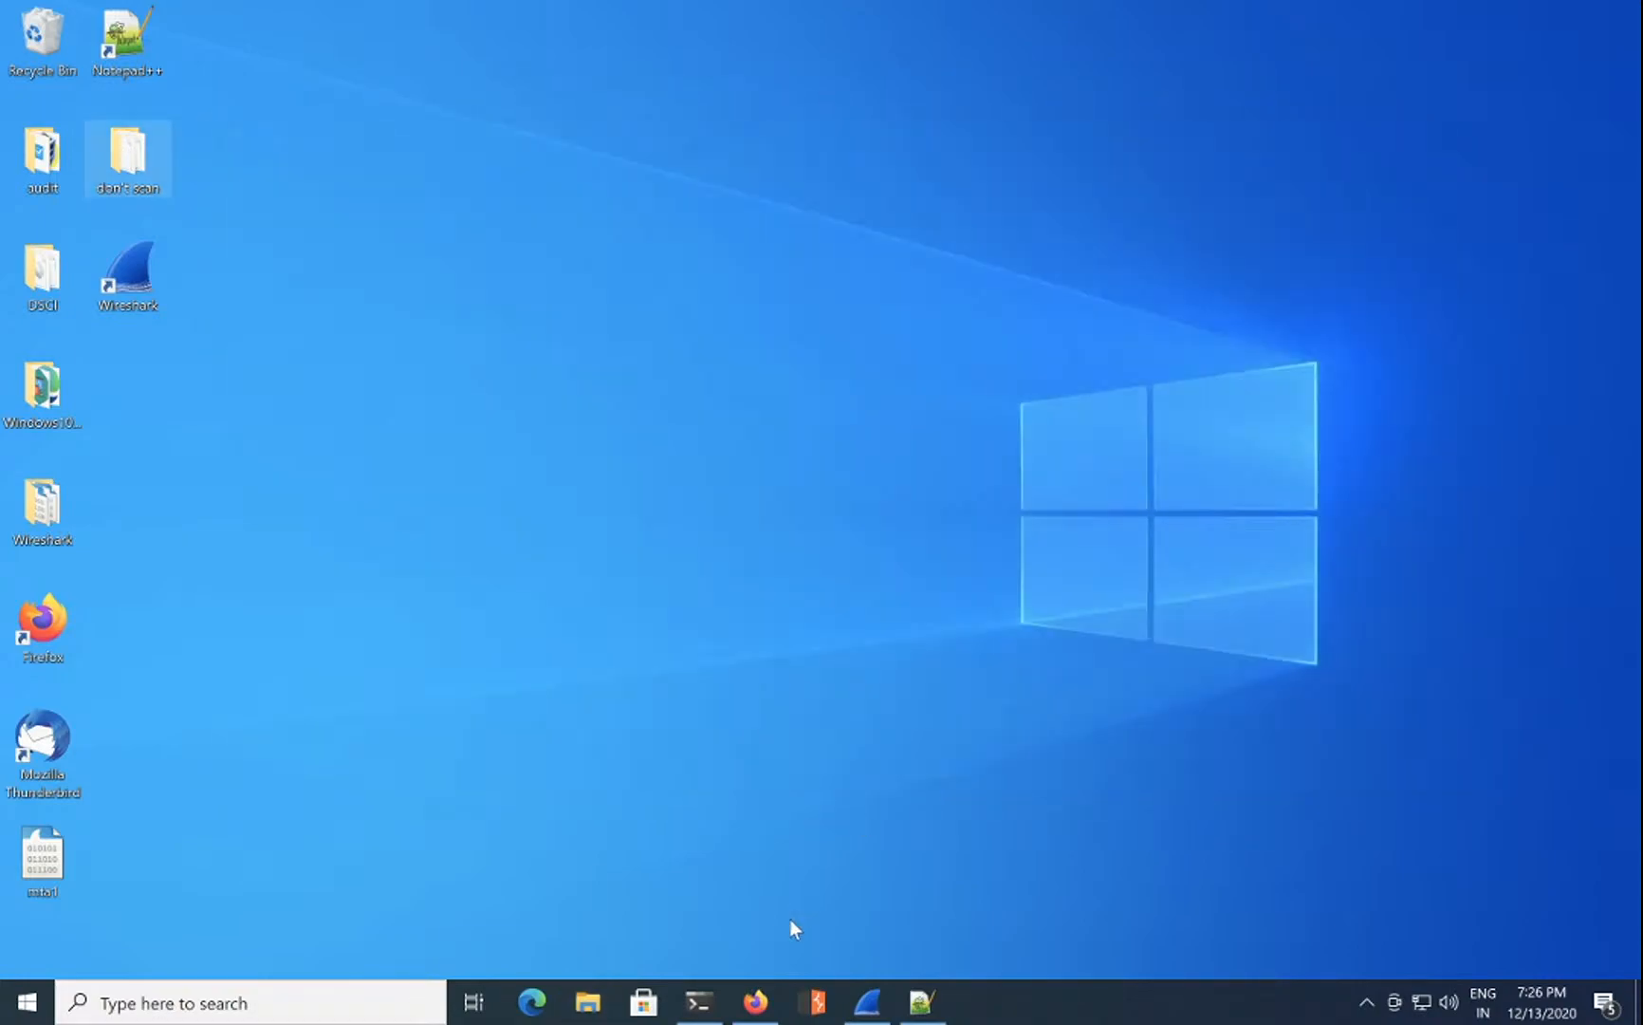
Step: List the don't scan folder contents with dir in PowerShell, then minimize it
click(699, 1001)
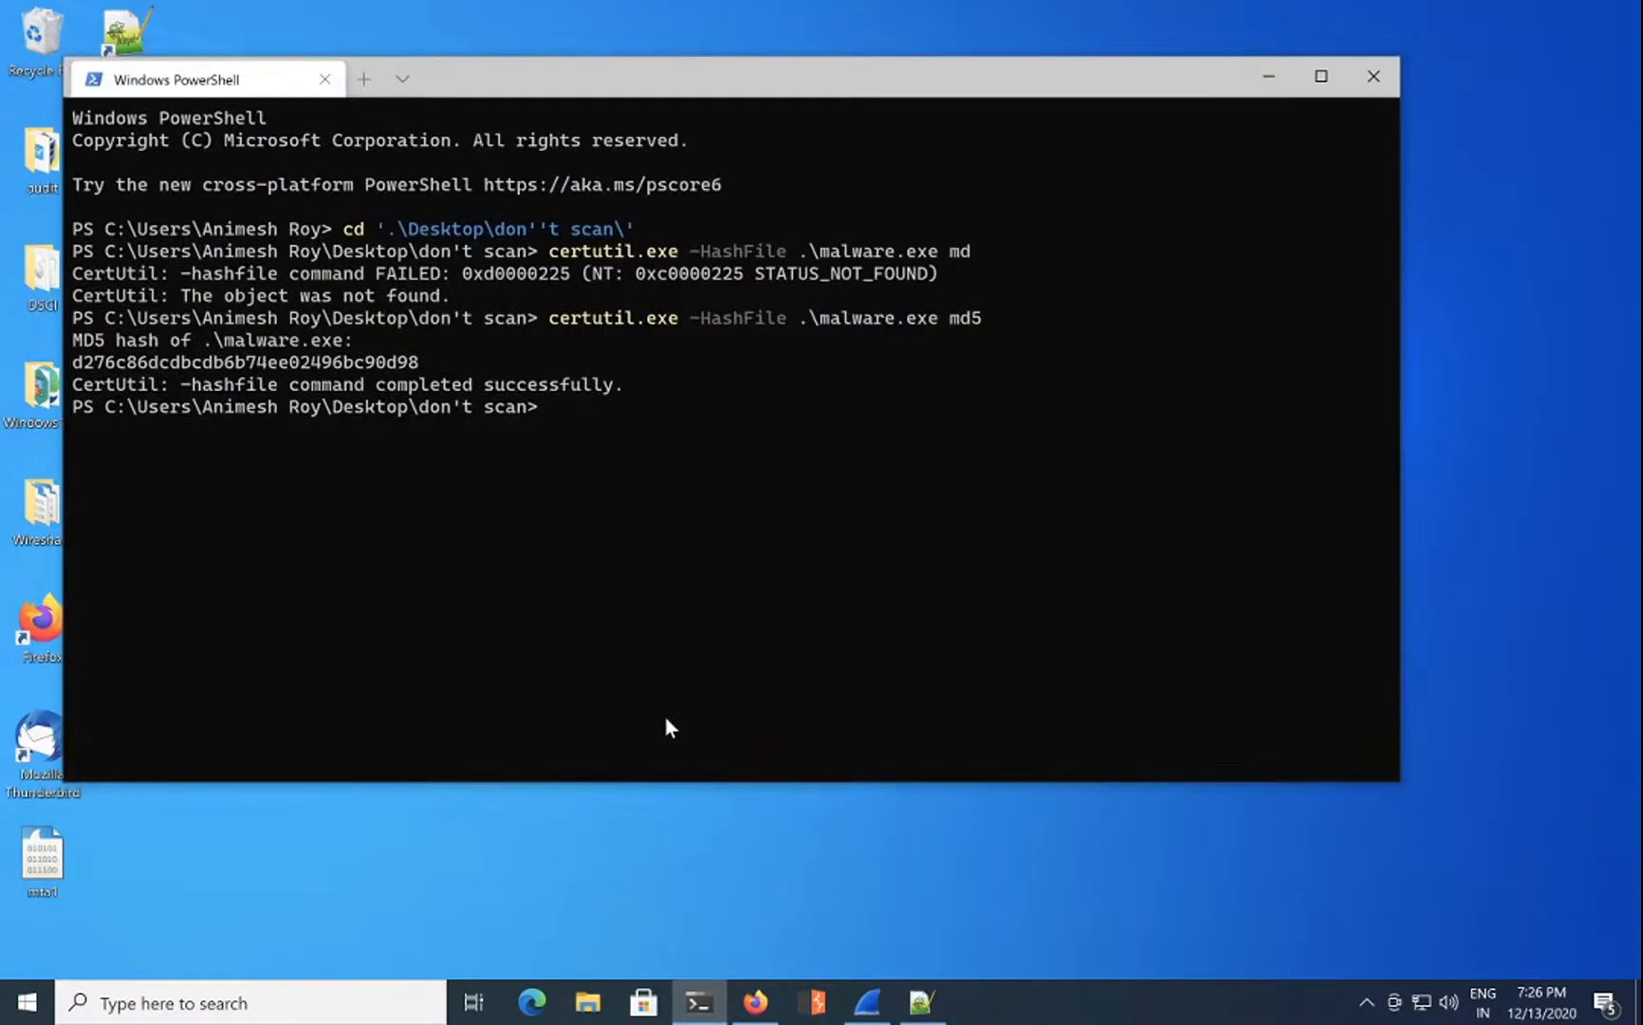
text(dir)
key(Return)
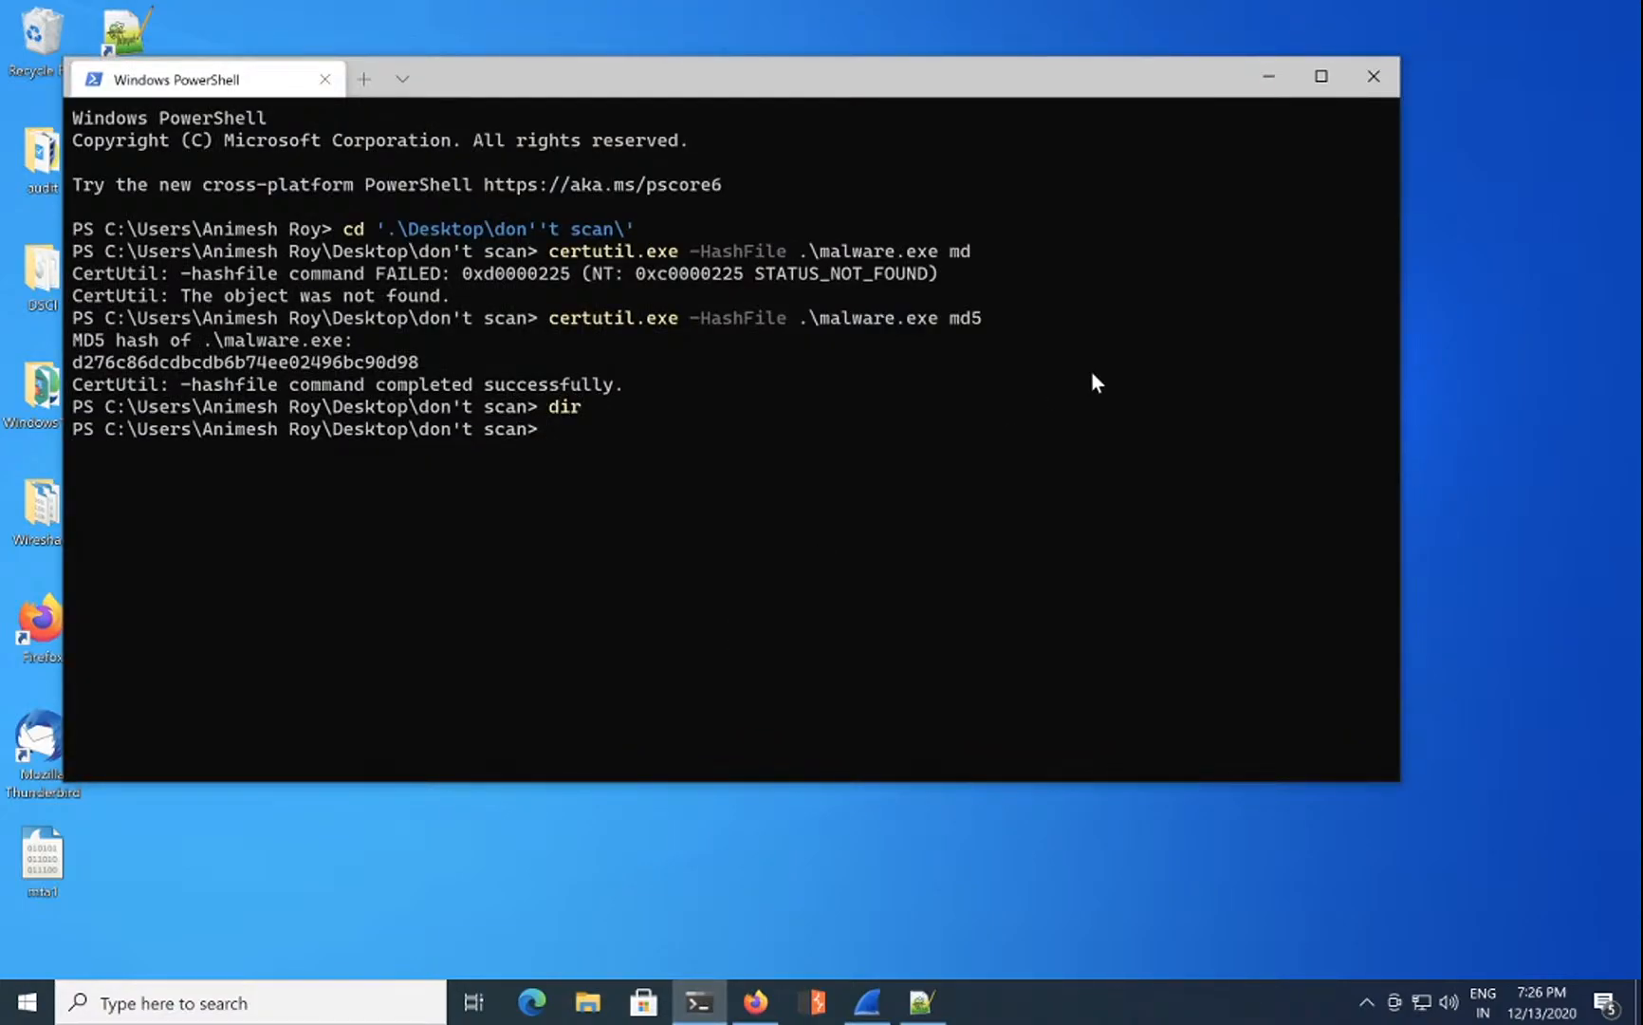
click(1261, 71)
Step: Save all HTTP objects from mta1.pcap into the don't scan folder
mouse_move(756, 1001)
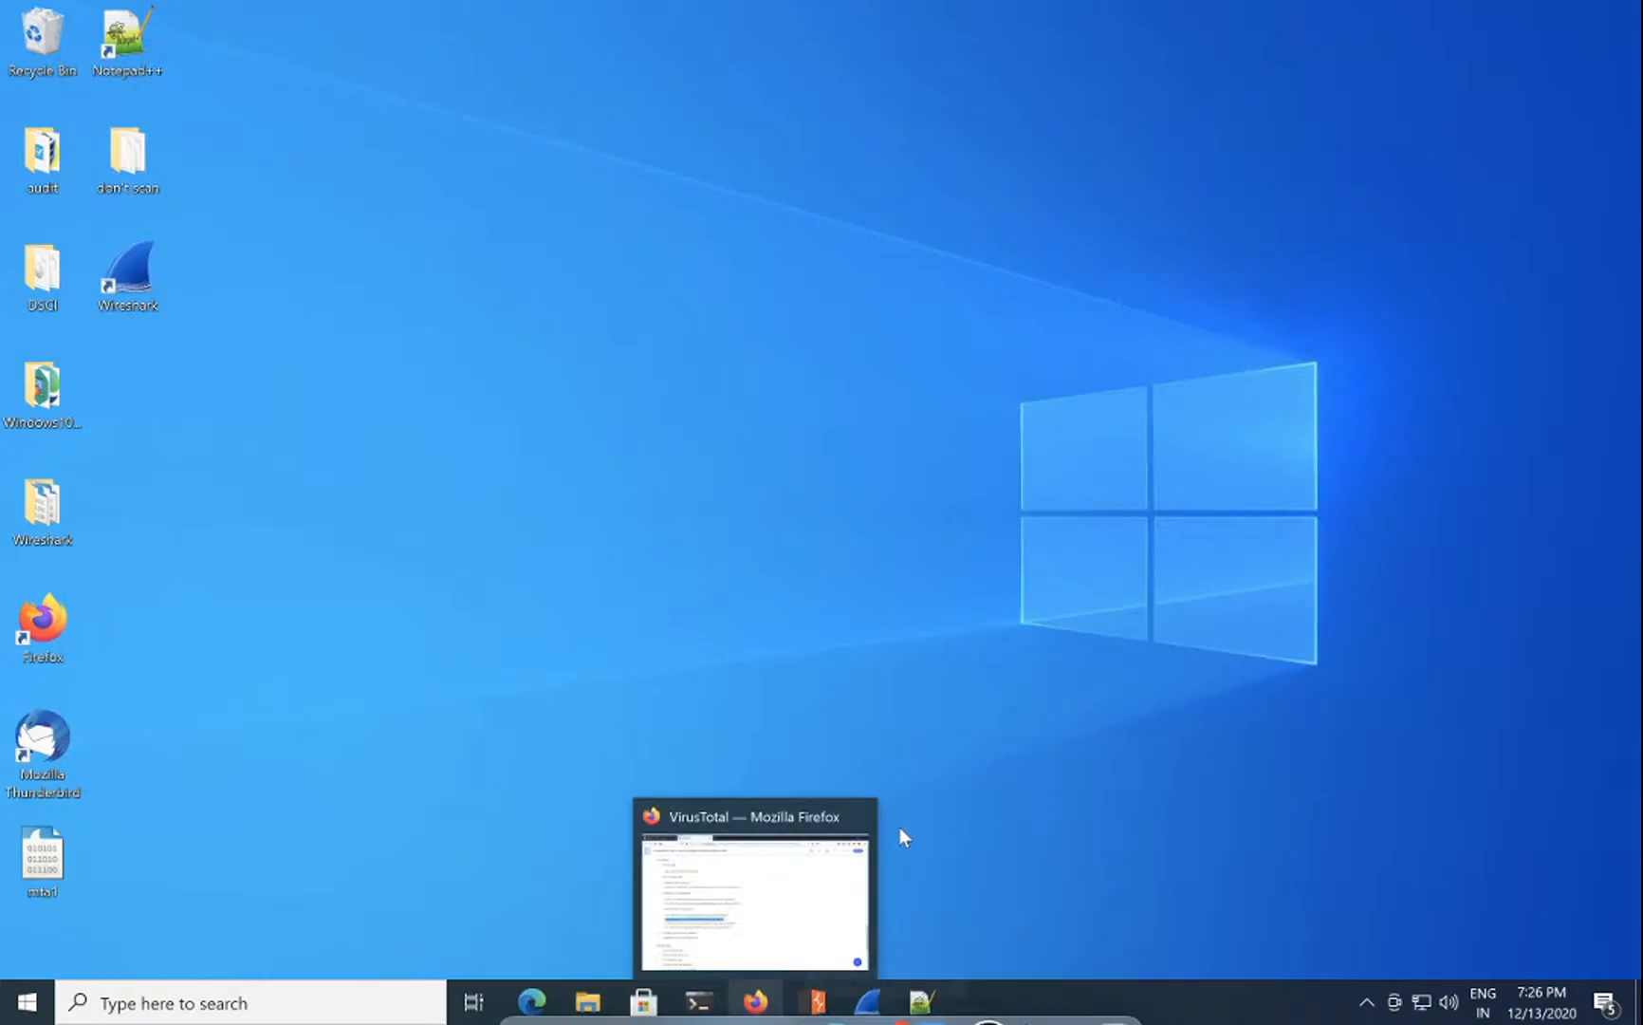
click(867, 1001)
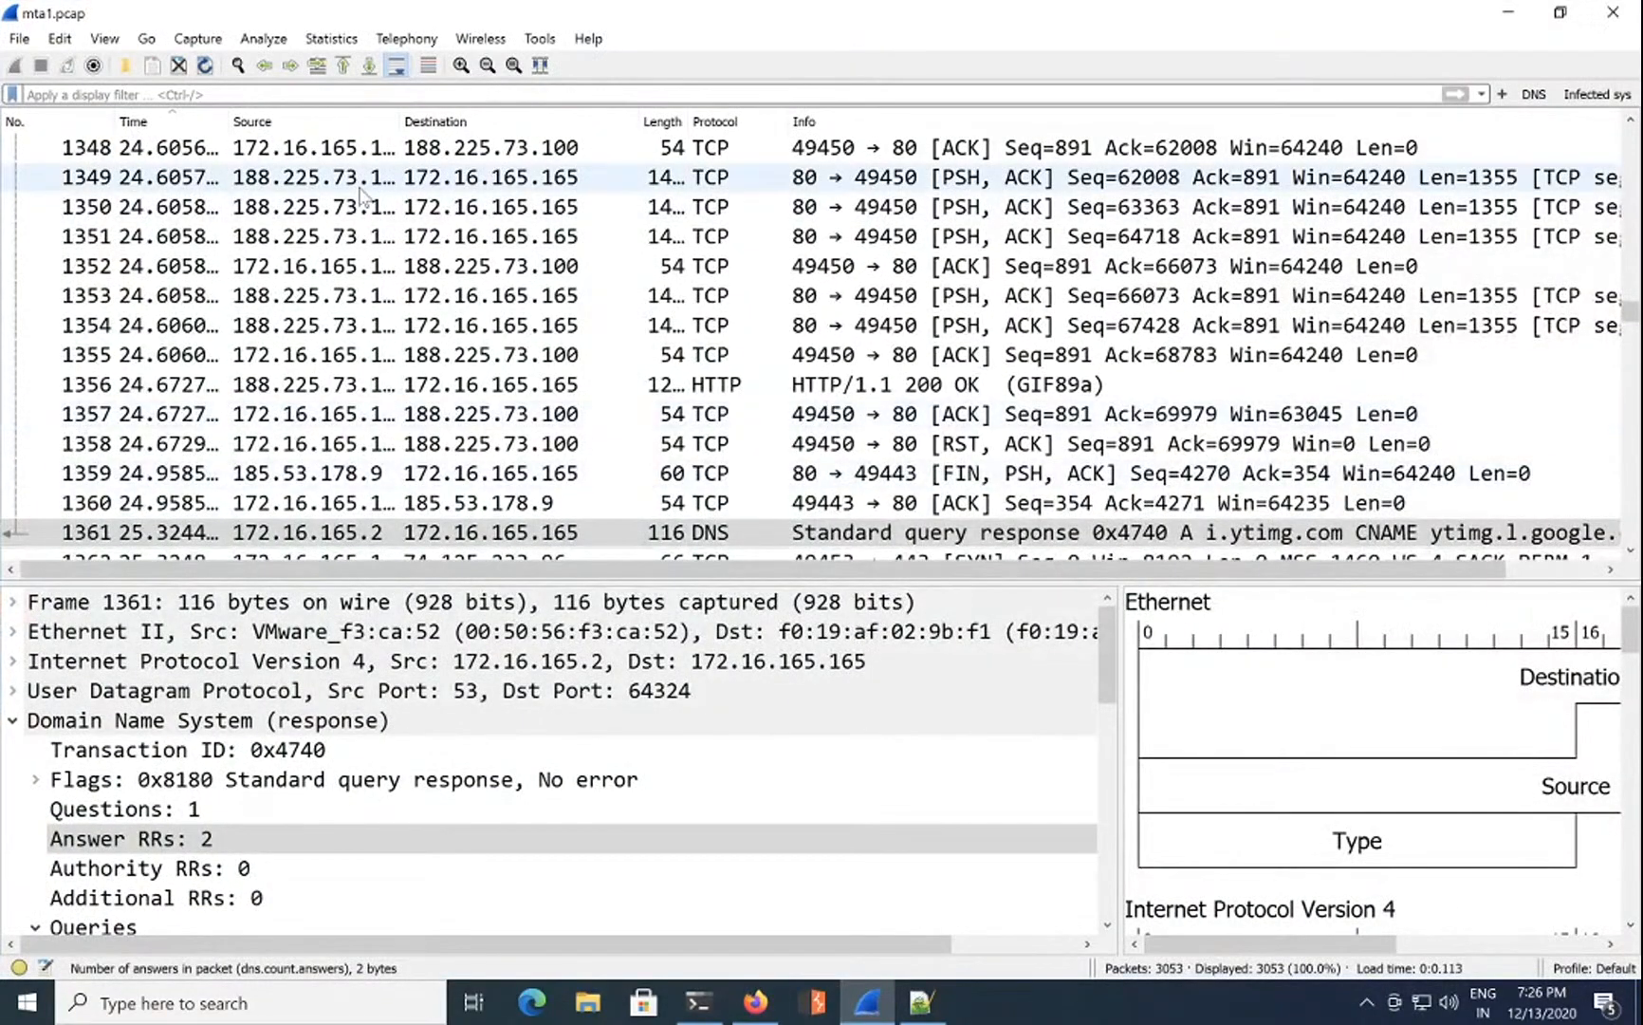
click(19, 38)
mouse_move(222, 389)
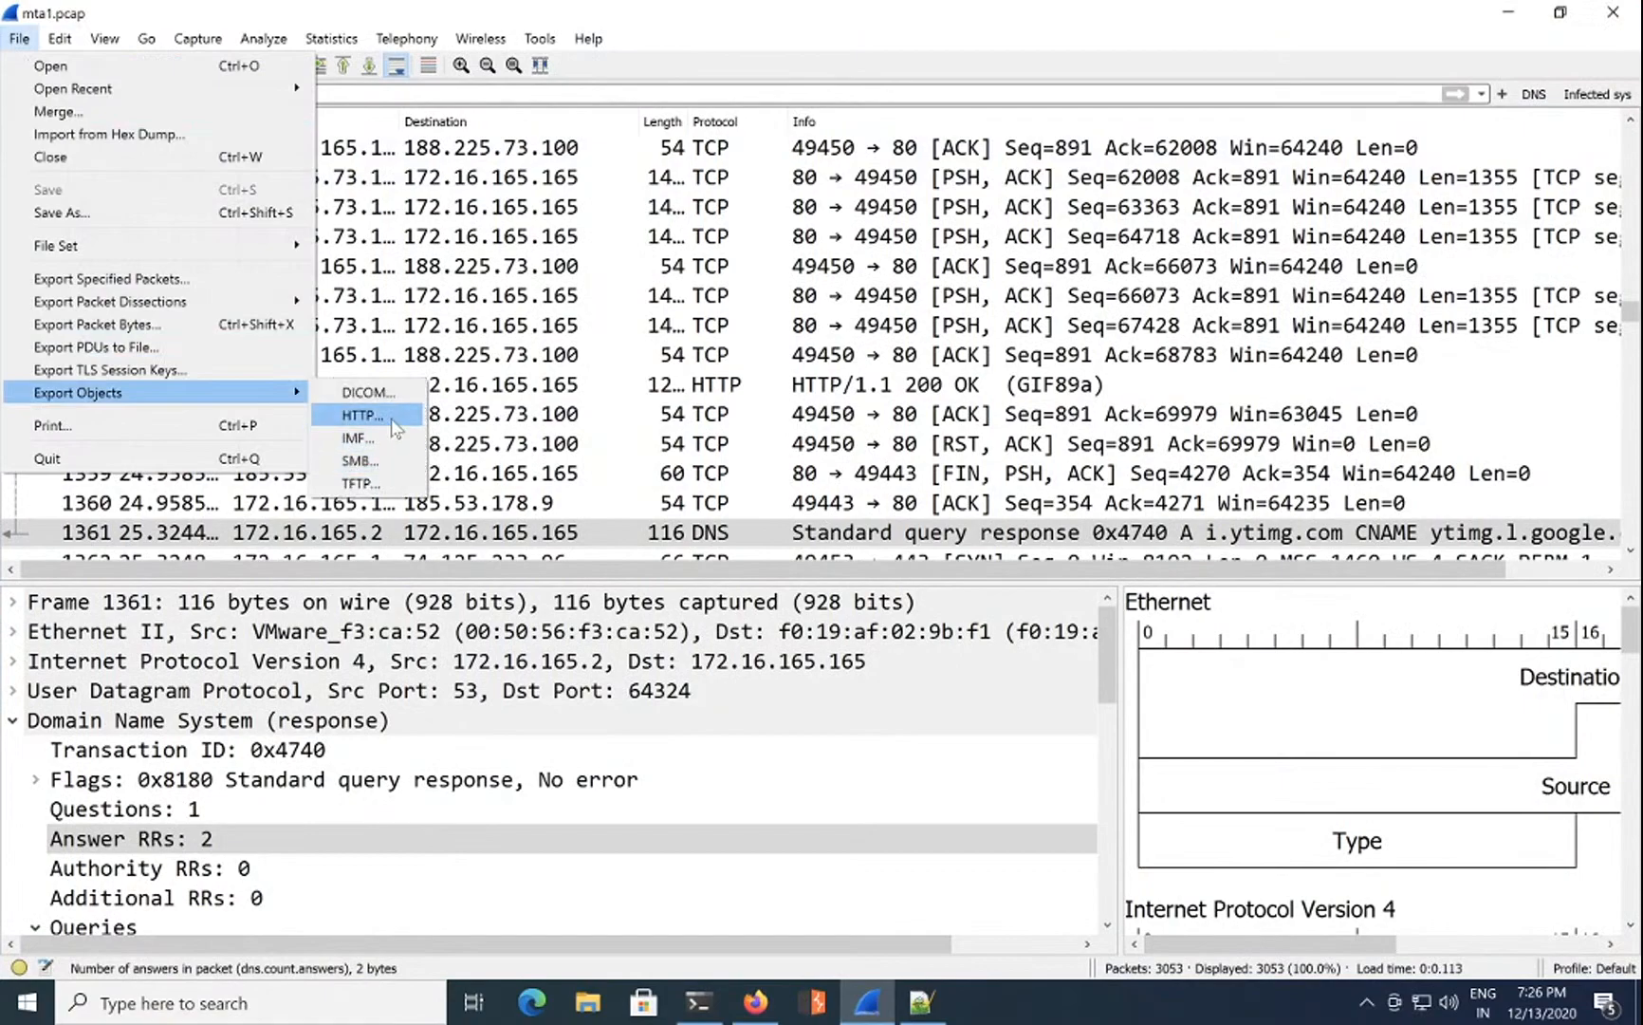
click(389, 415)
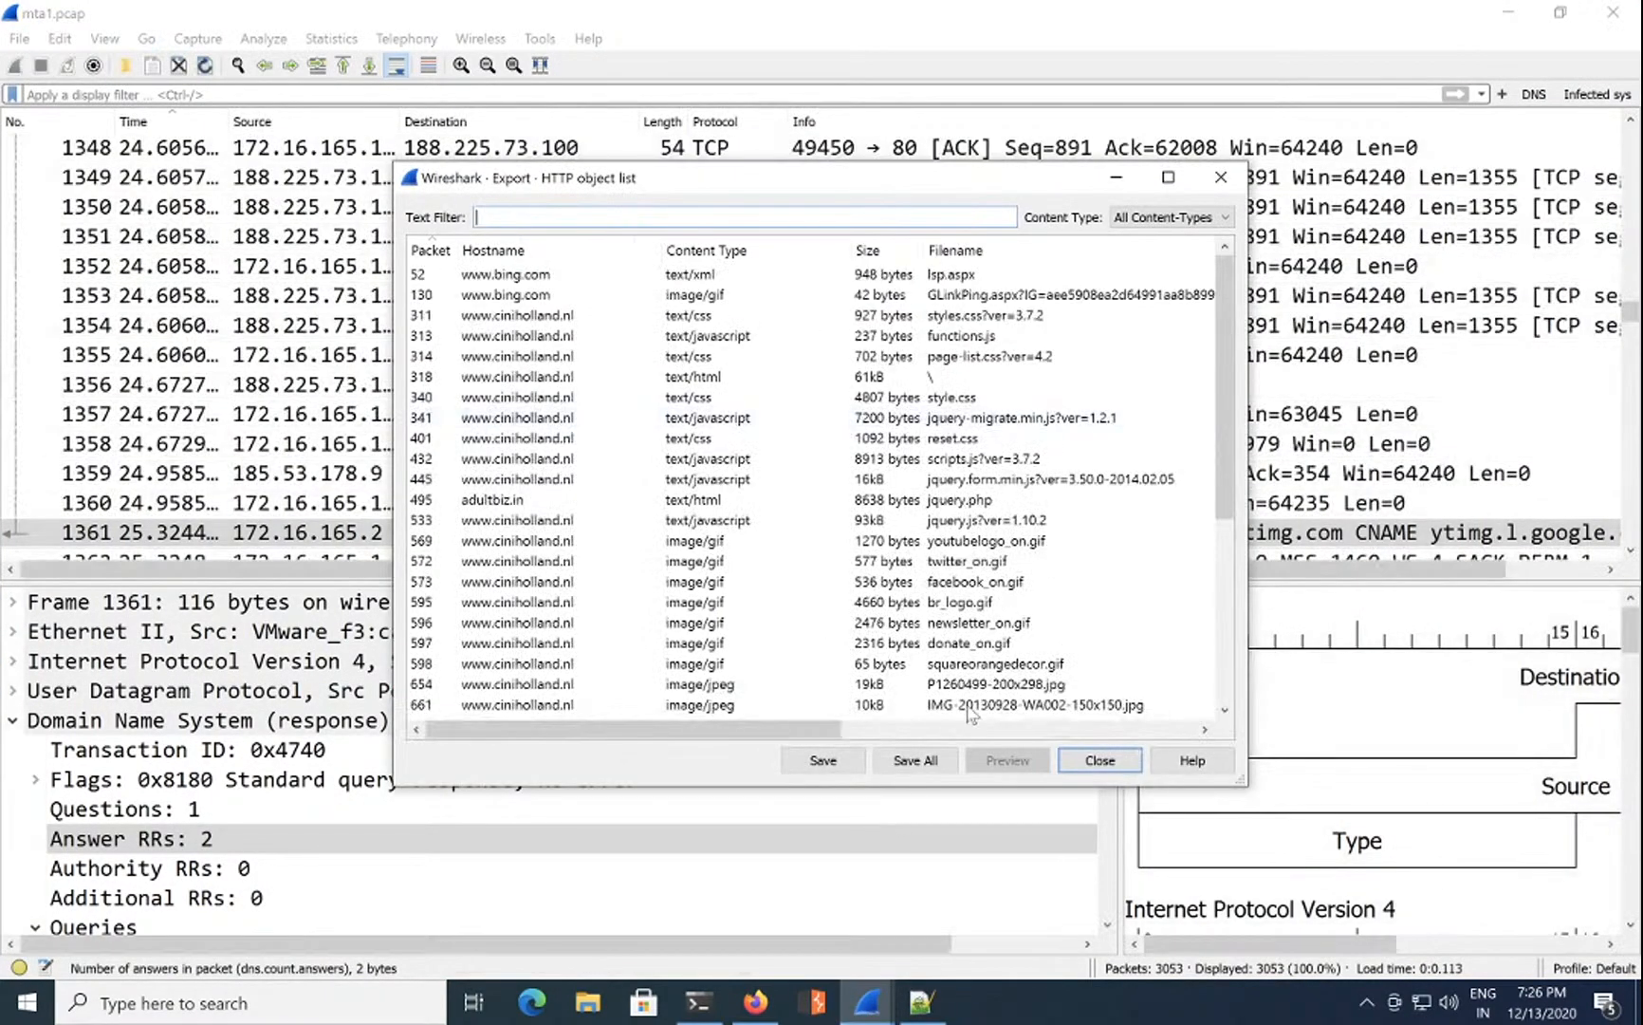
click(916, 760)
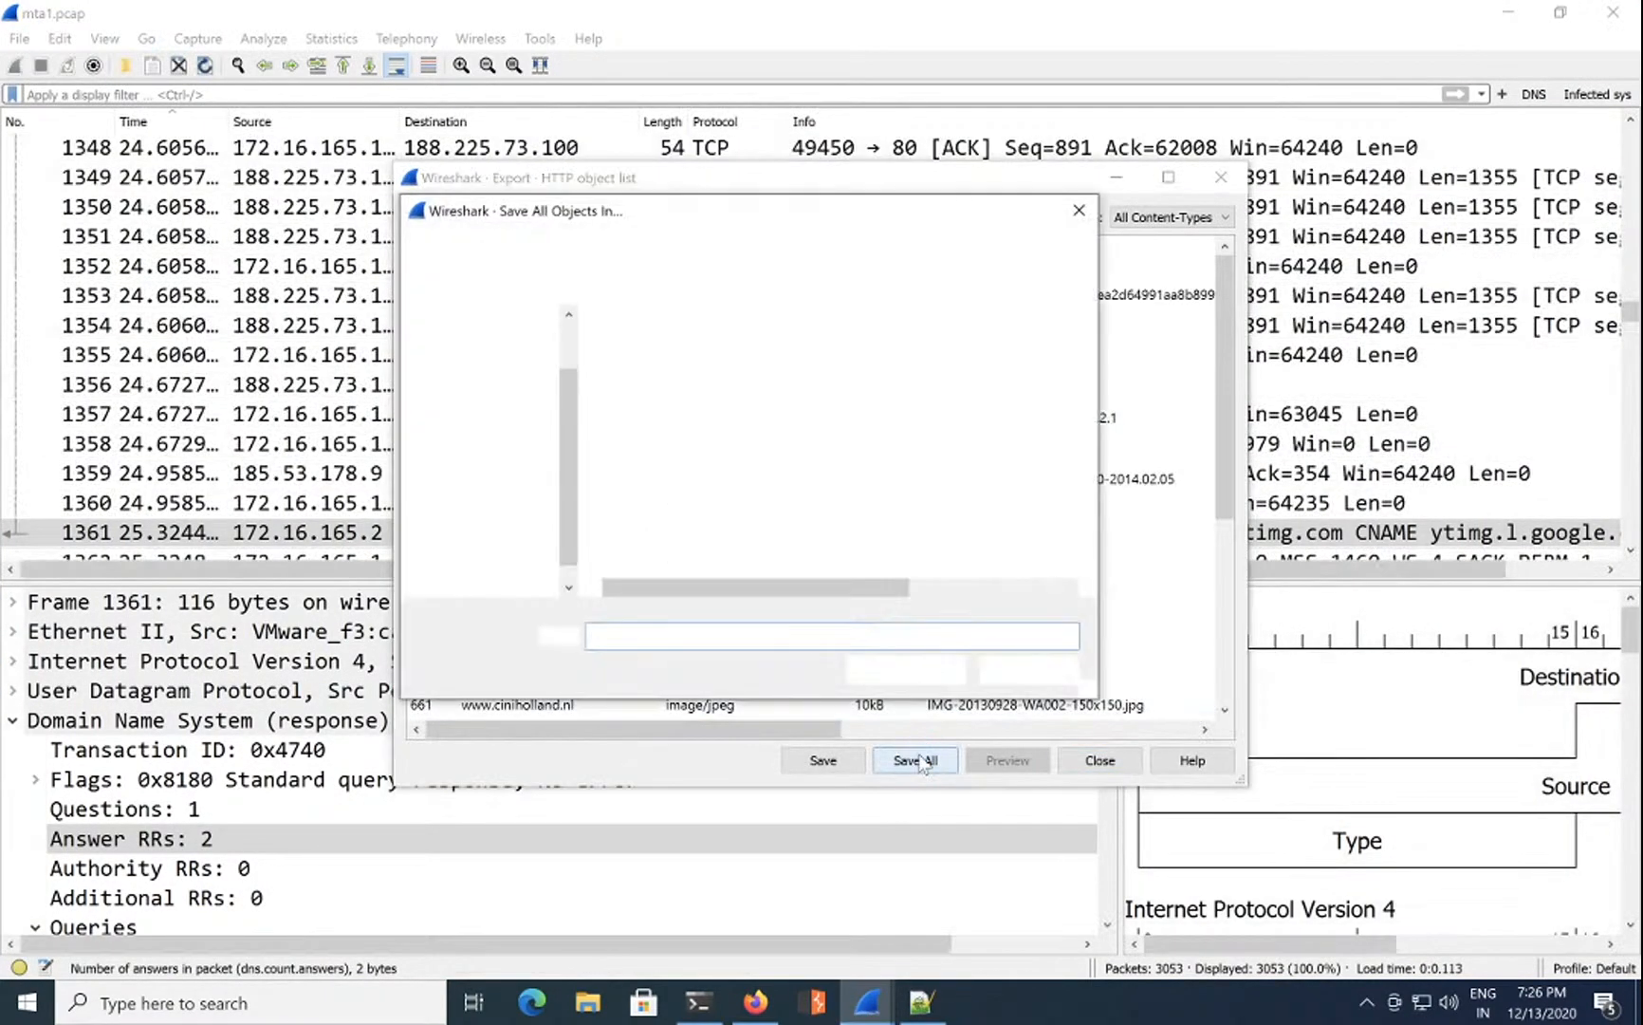
double_click(675, 378)
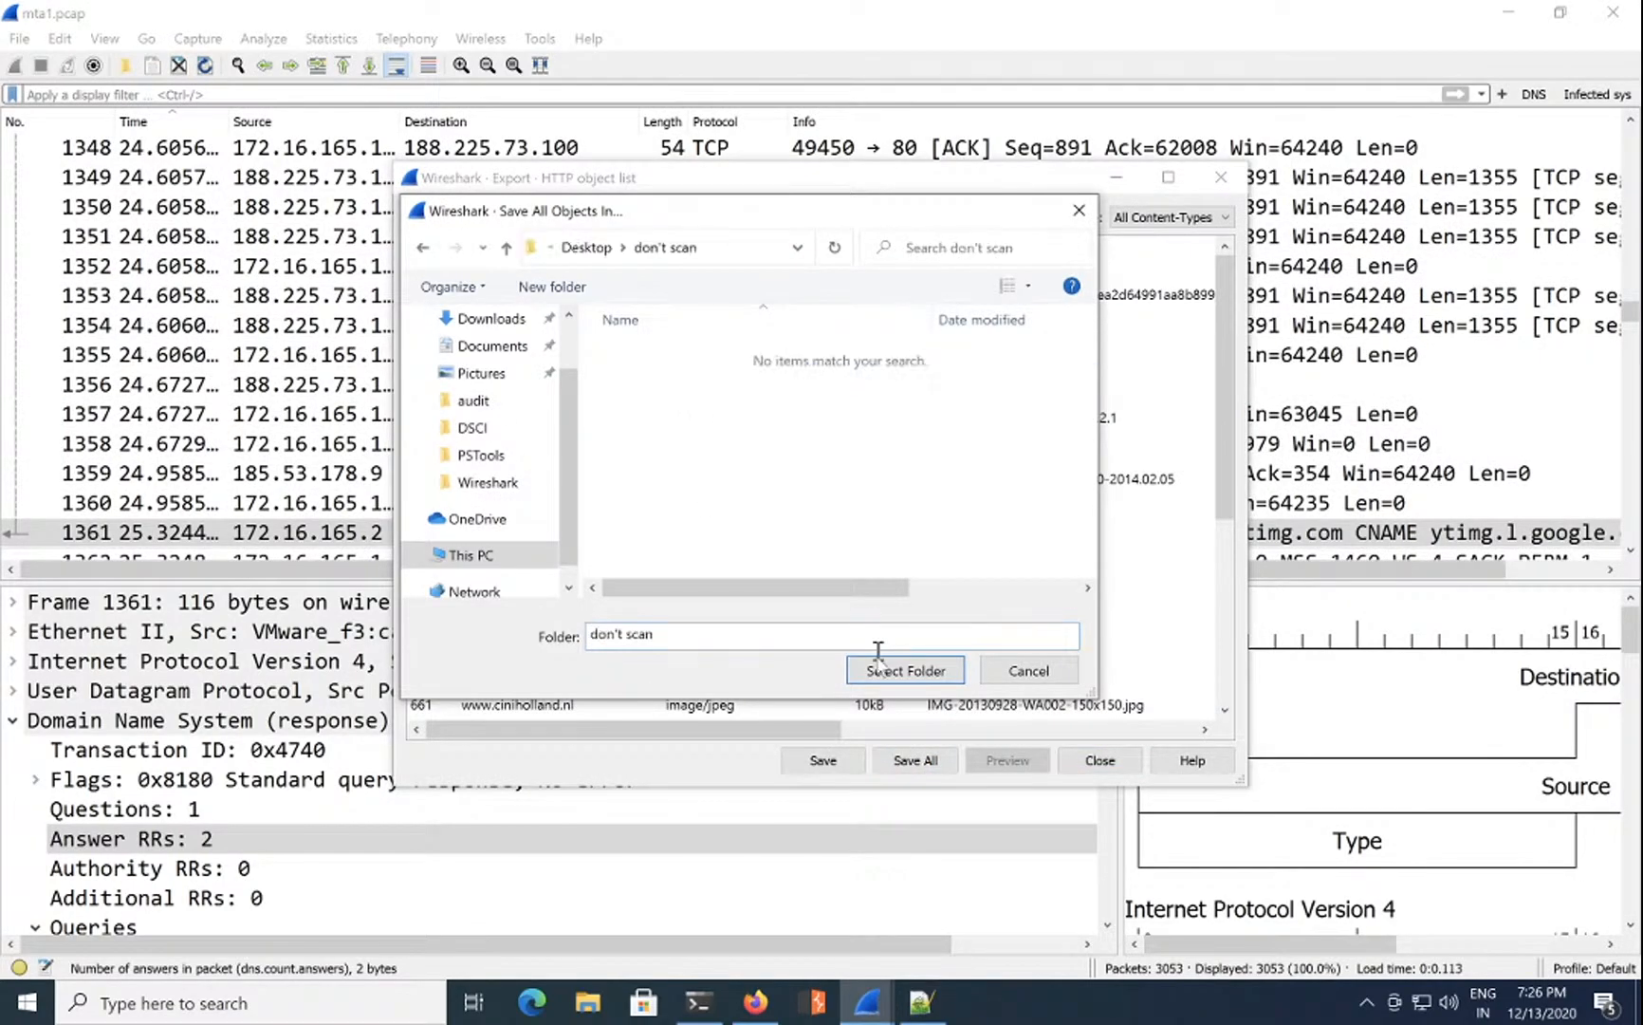
click(906, 670)
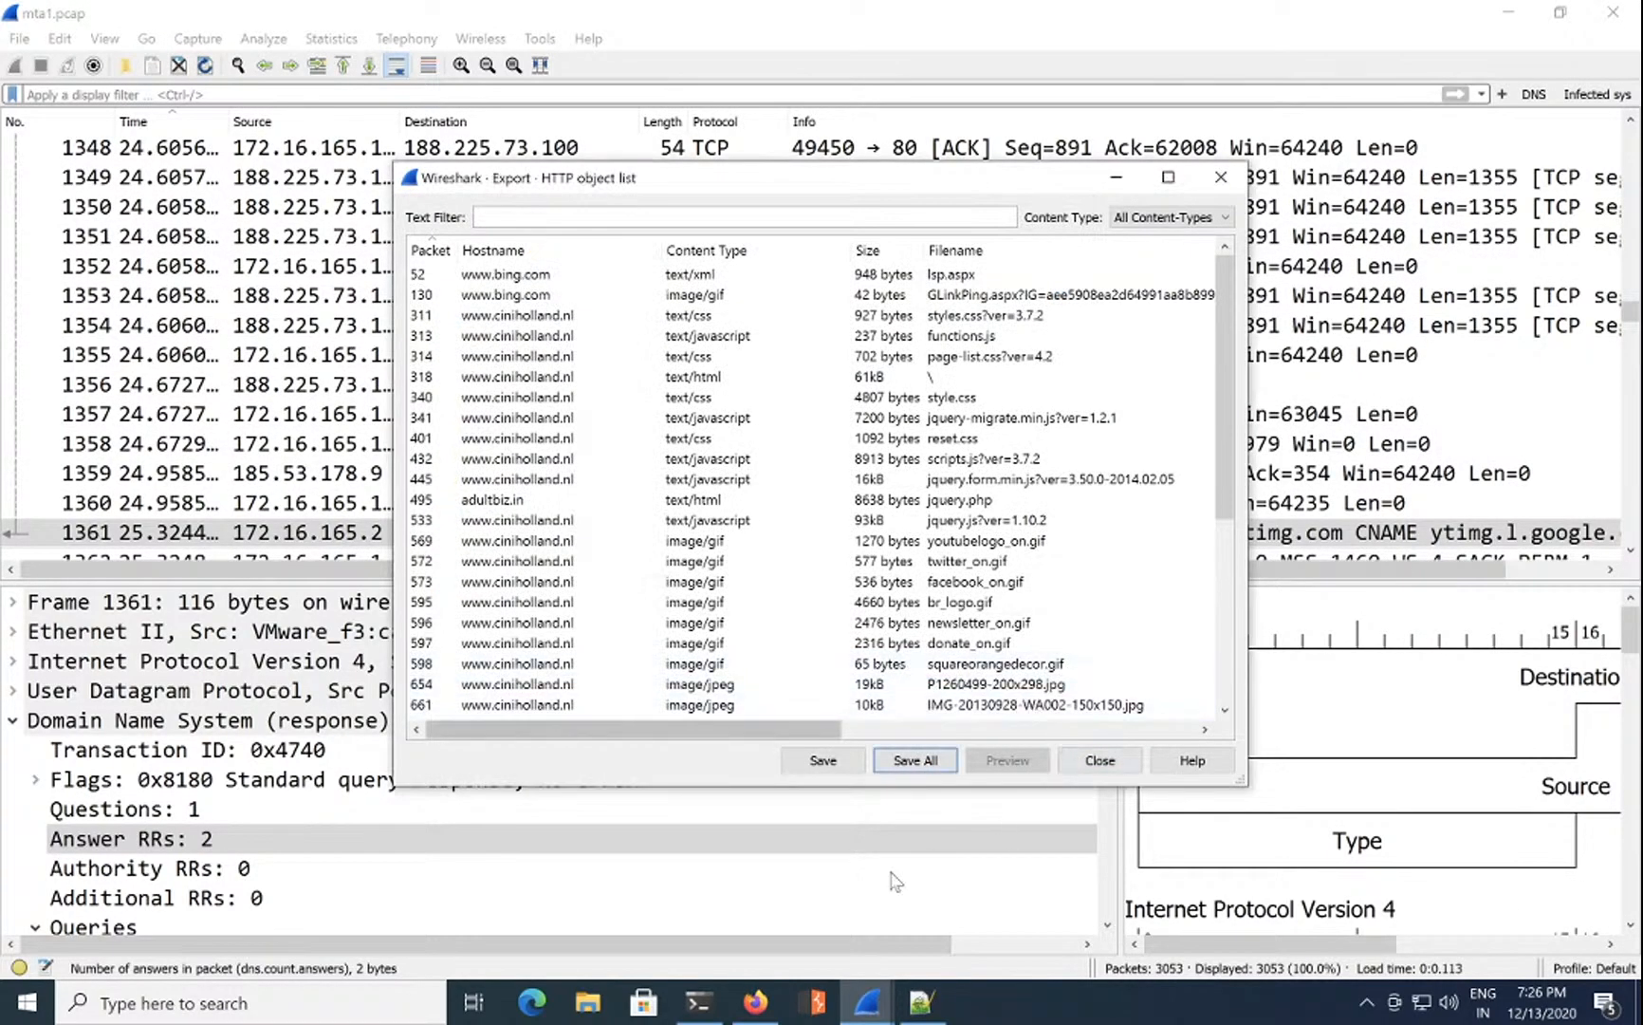
click(699, 1001)
Step: List the exported files and run certutil -hashFile on all of them
text(dir)
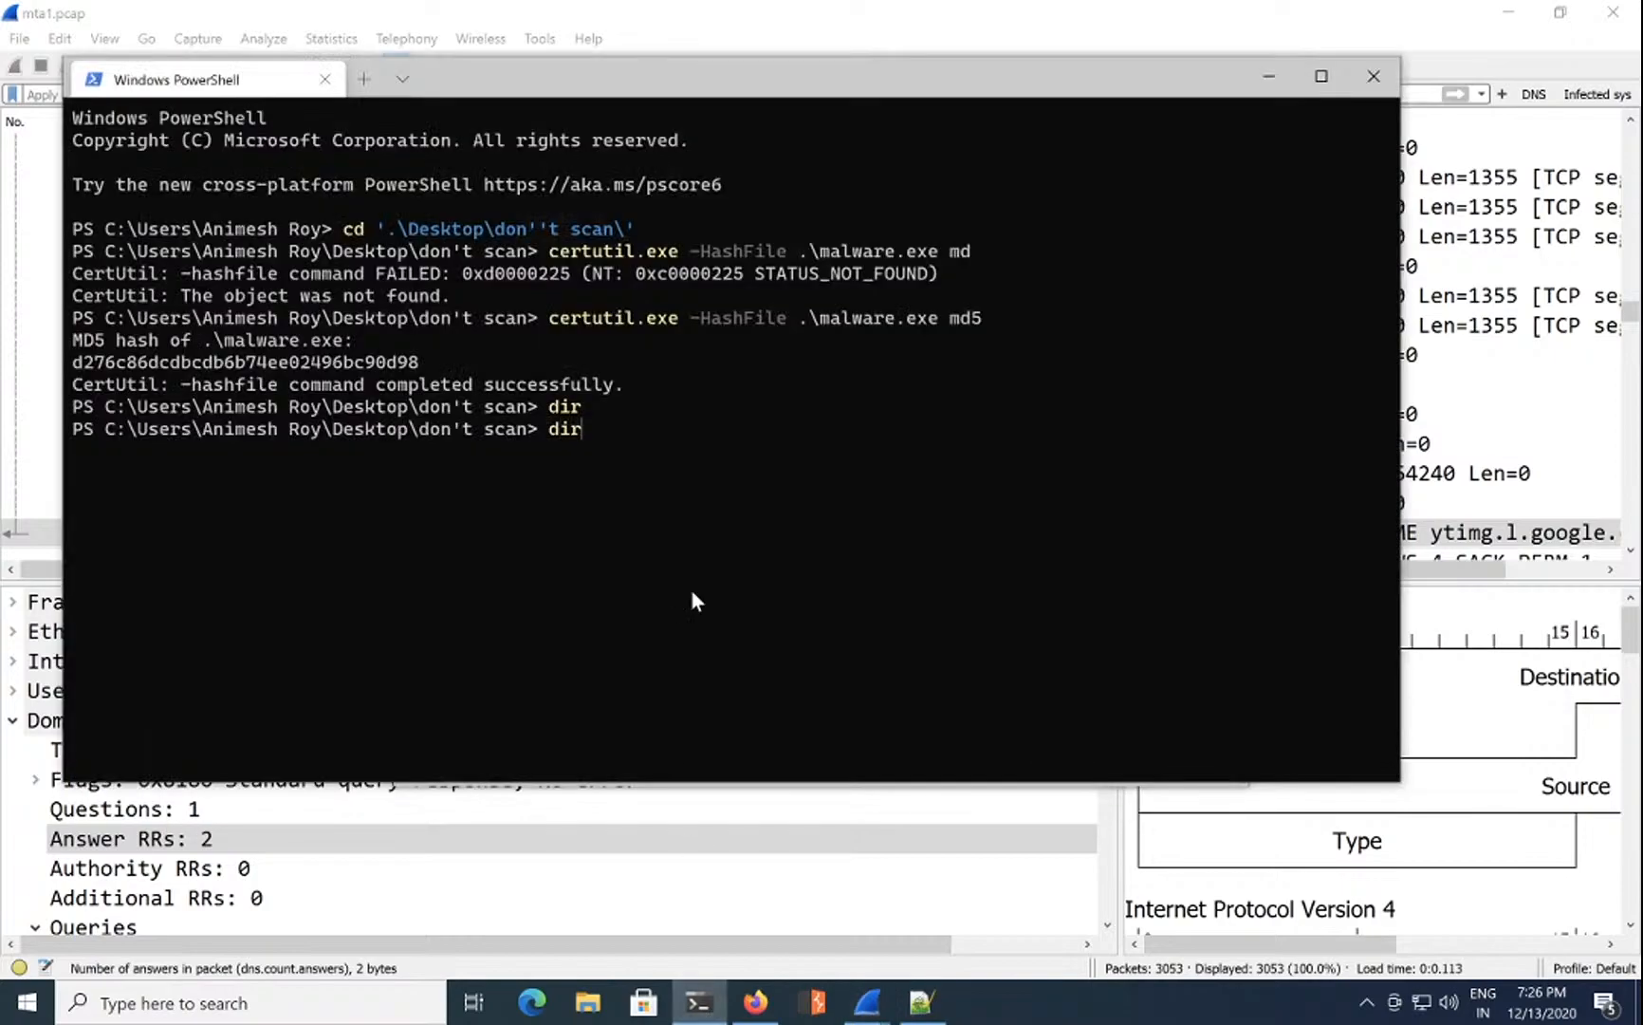
key(Return)
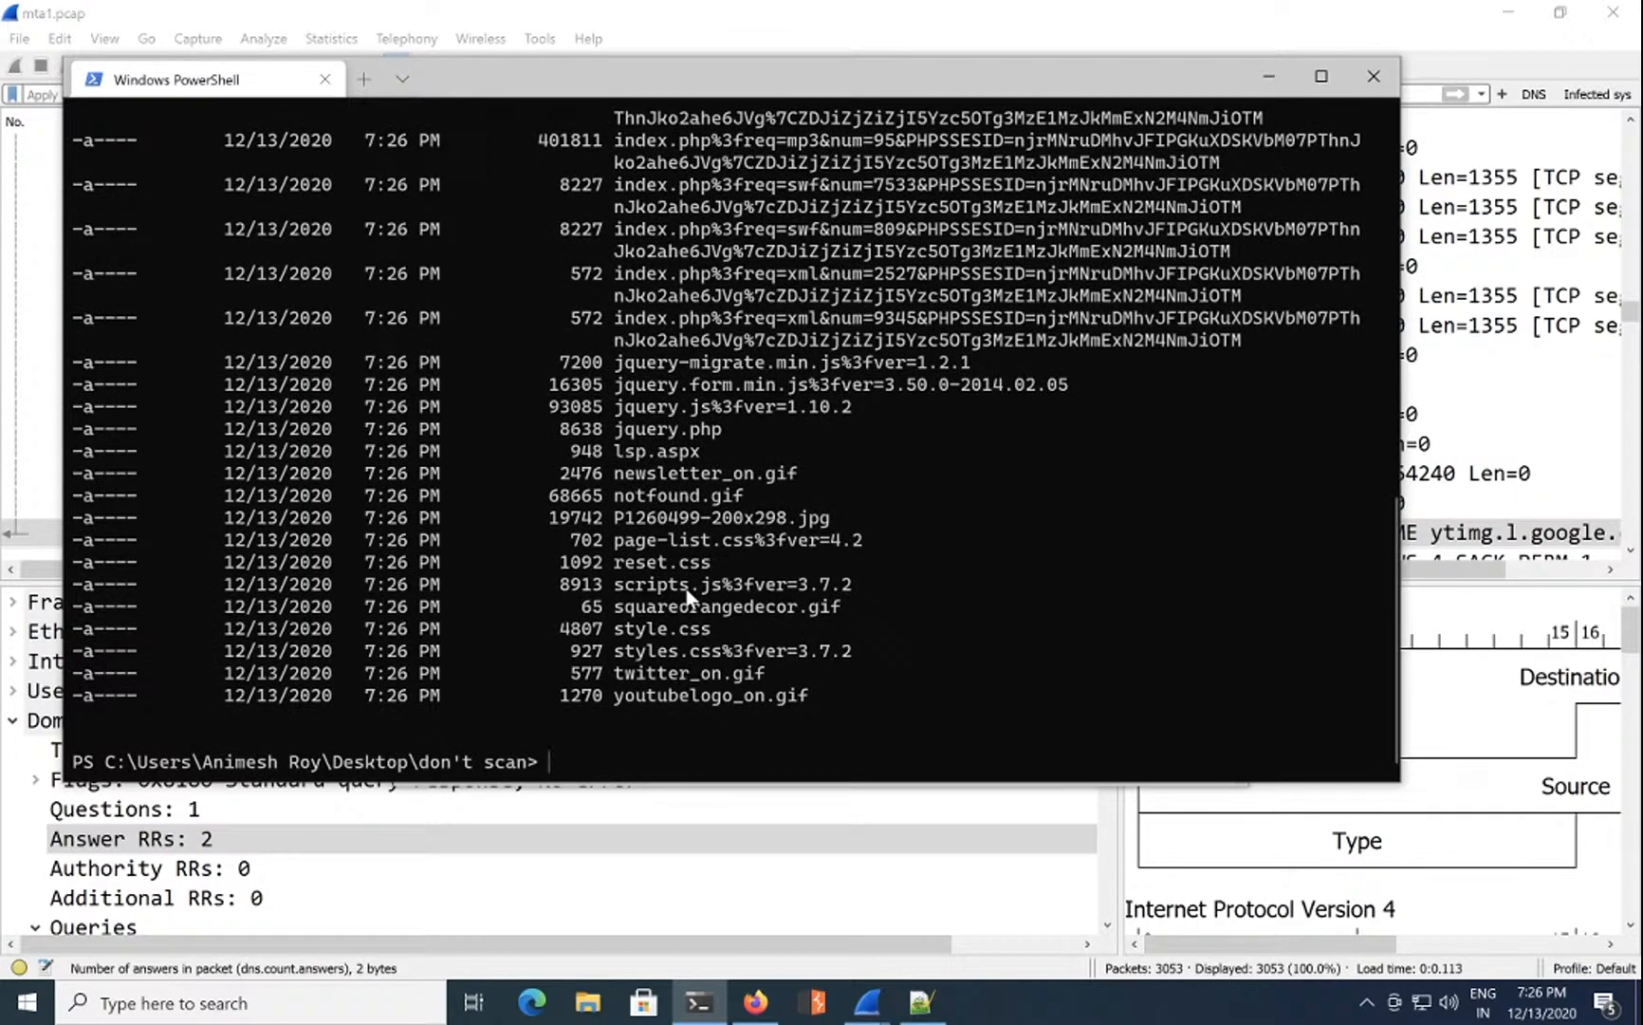
text(certu)
key(Tab)
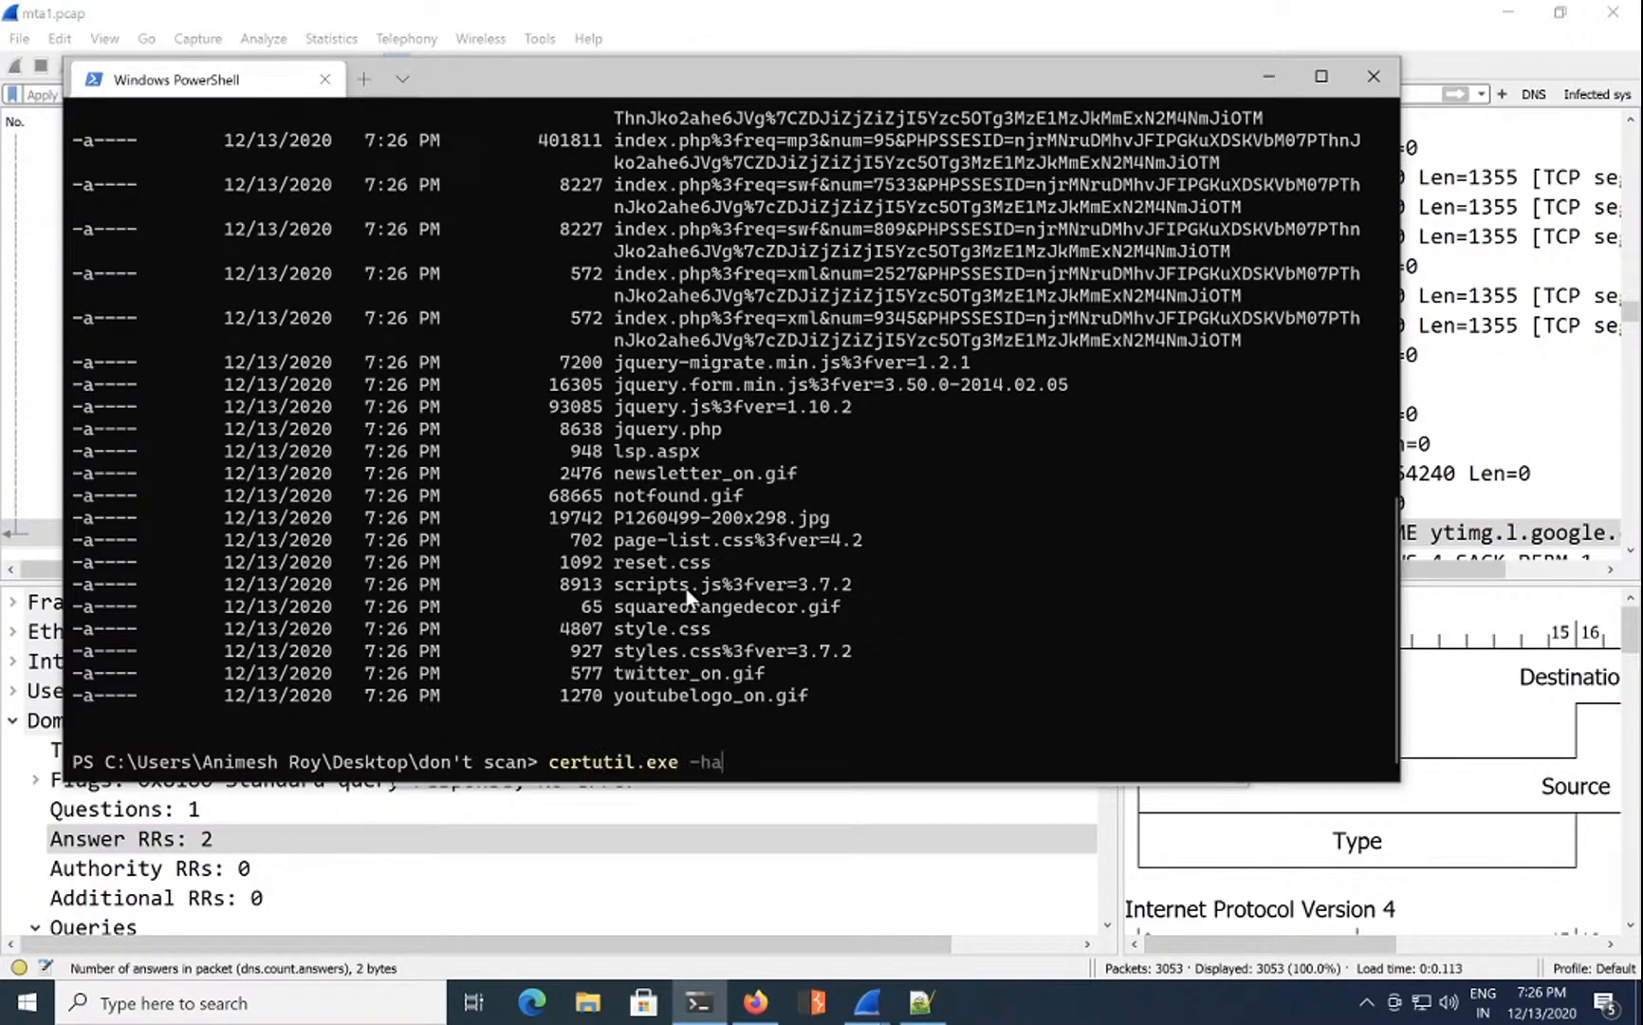
text(-hashFile *)
key(Return)
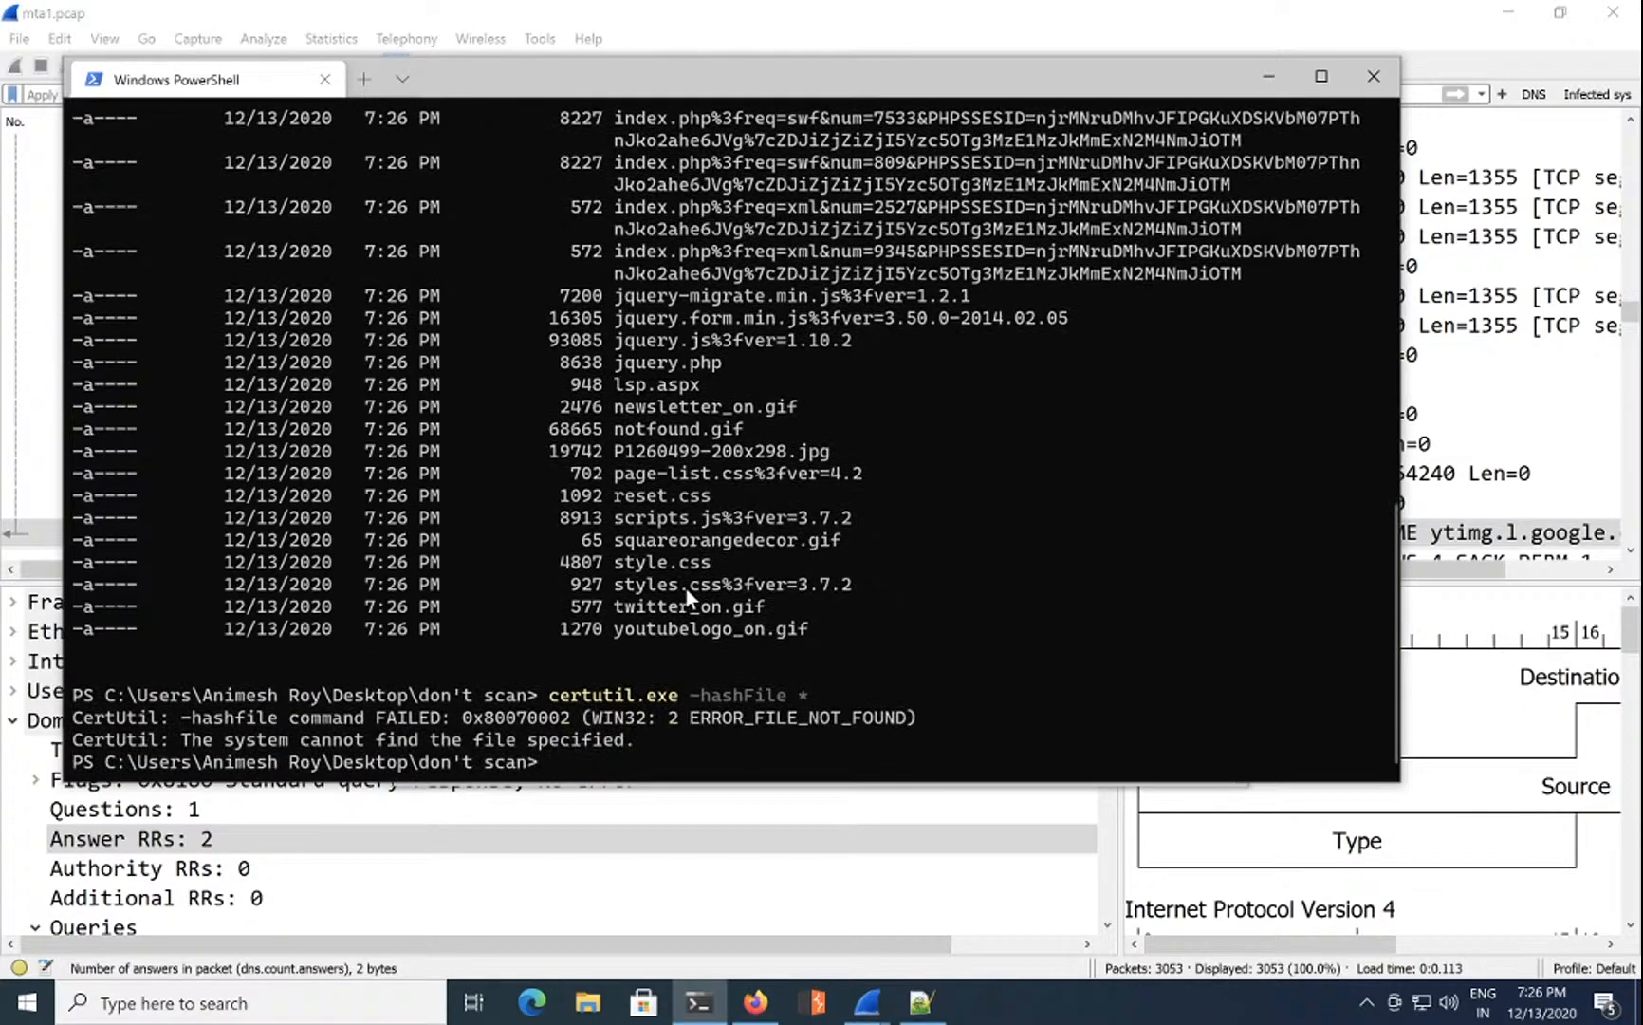
Step: Rerun certutil as -HashFile * md5 to get MD5 hashes of all files
key(Up)
key(Left)
key(BackSpace)
key(Right)
key(BackSpace)
key(BackSpace)
key(BackSpace)
key(BackSpace)
key(BackSpace)
key(BackSpace)
key(BackSpace)
key(BackSpace)
key(BackSpace)
text(HashFile)
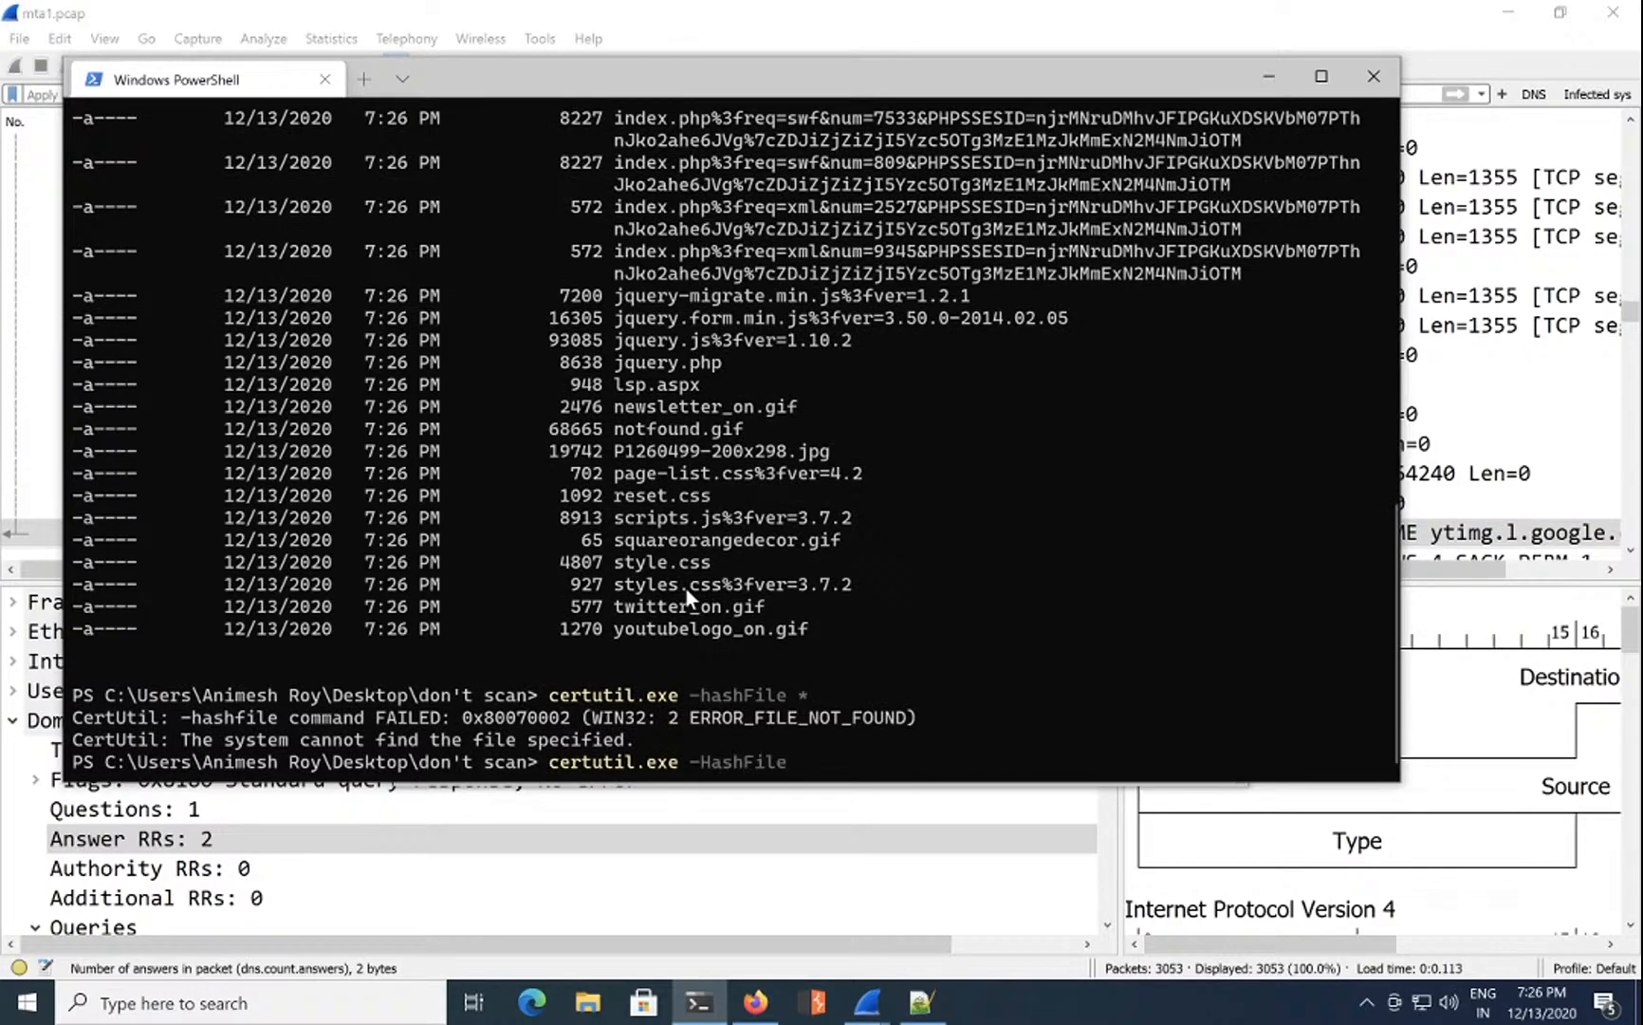
text( * md5)
key(Return)
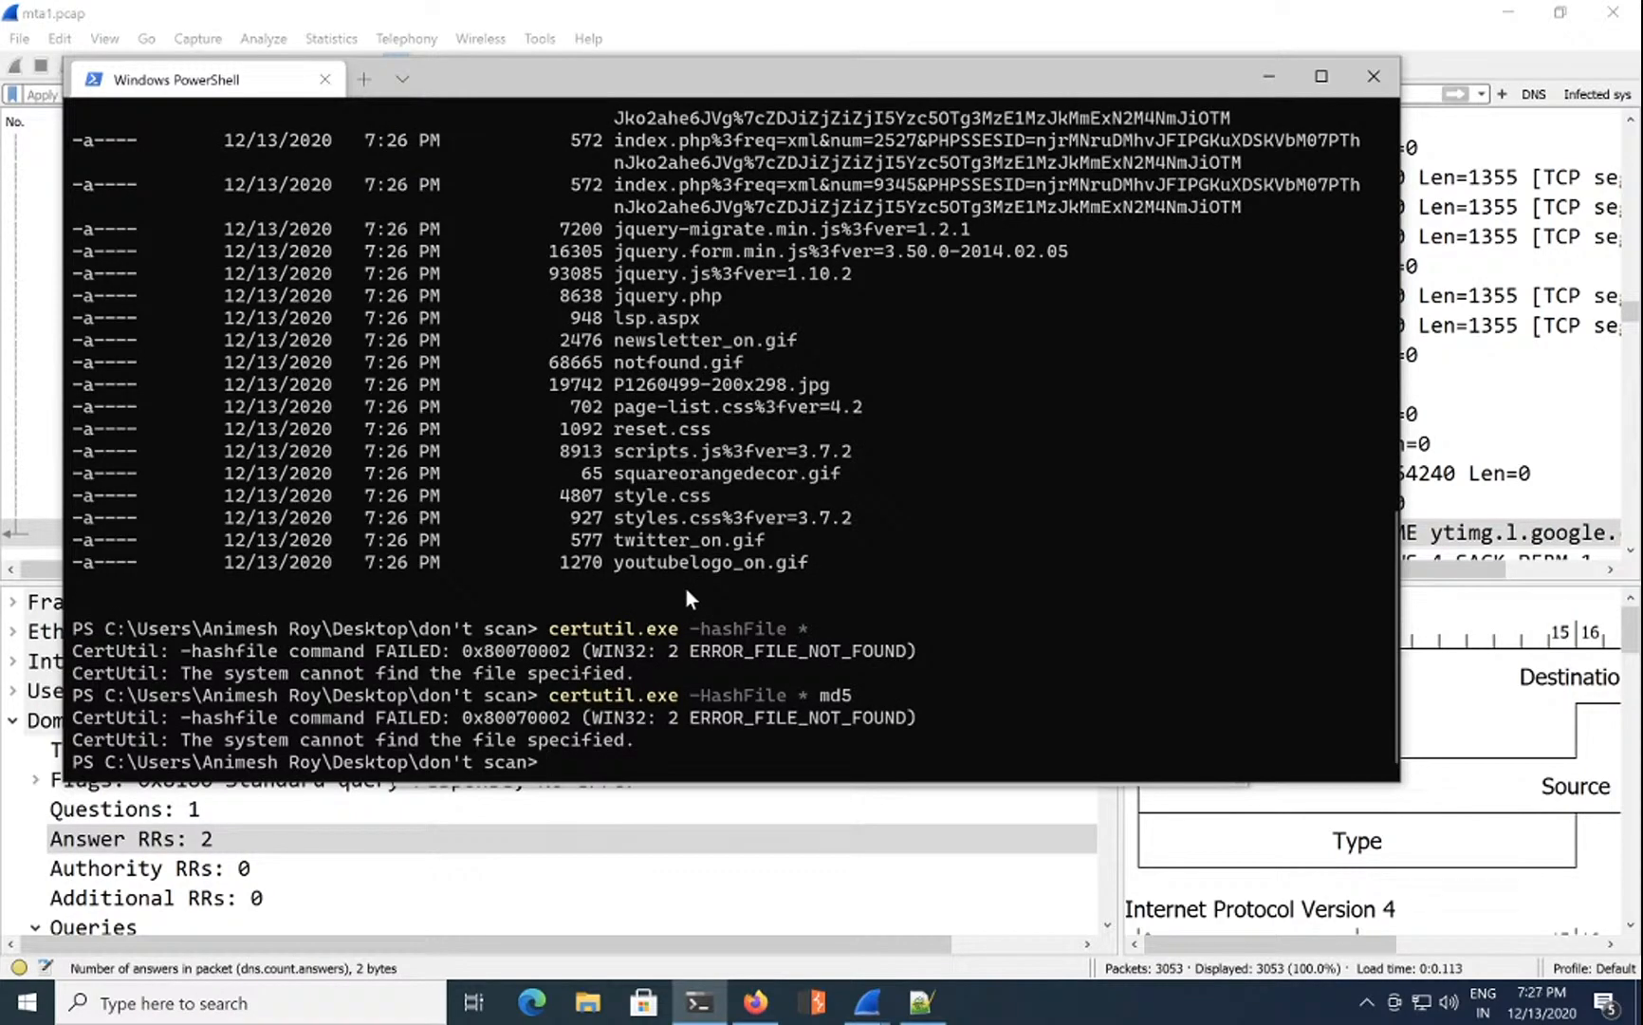
Step: Compute the MD5 hash of reset.css with certutil
key(Up)
key(BackSpace)
key(BackSpace)
key(BackSpace)
key(BackSpace)
key(BackSpace)
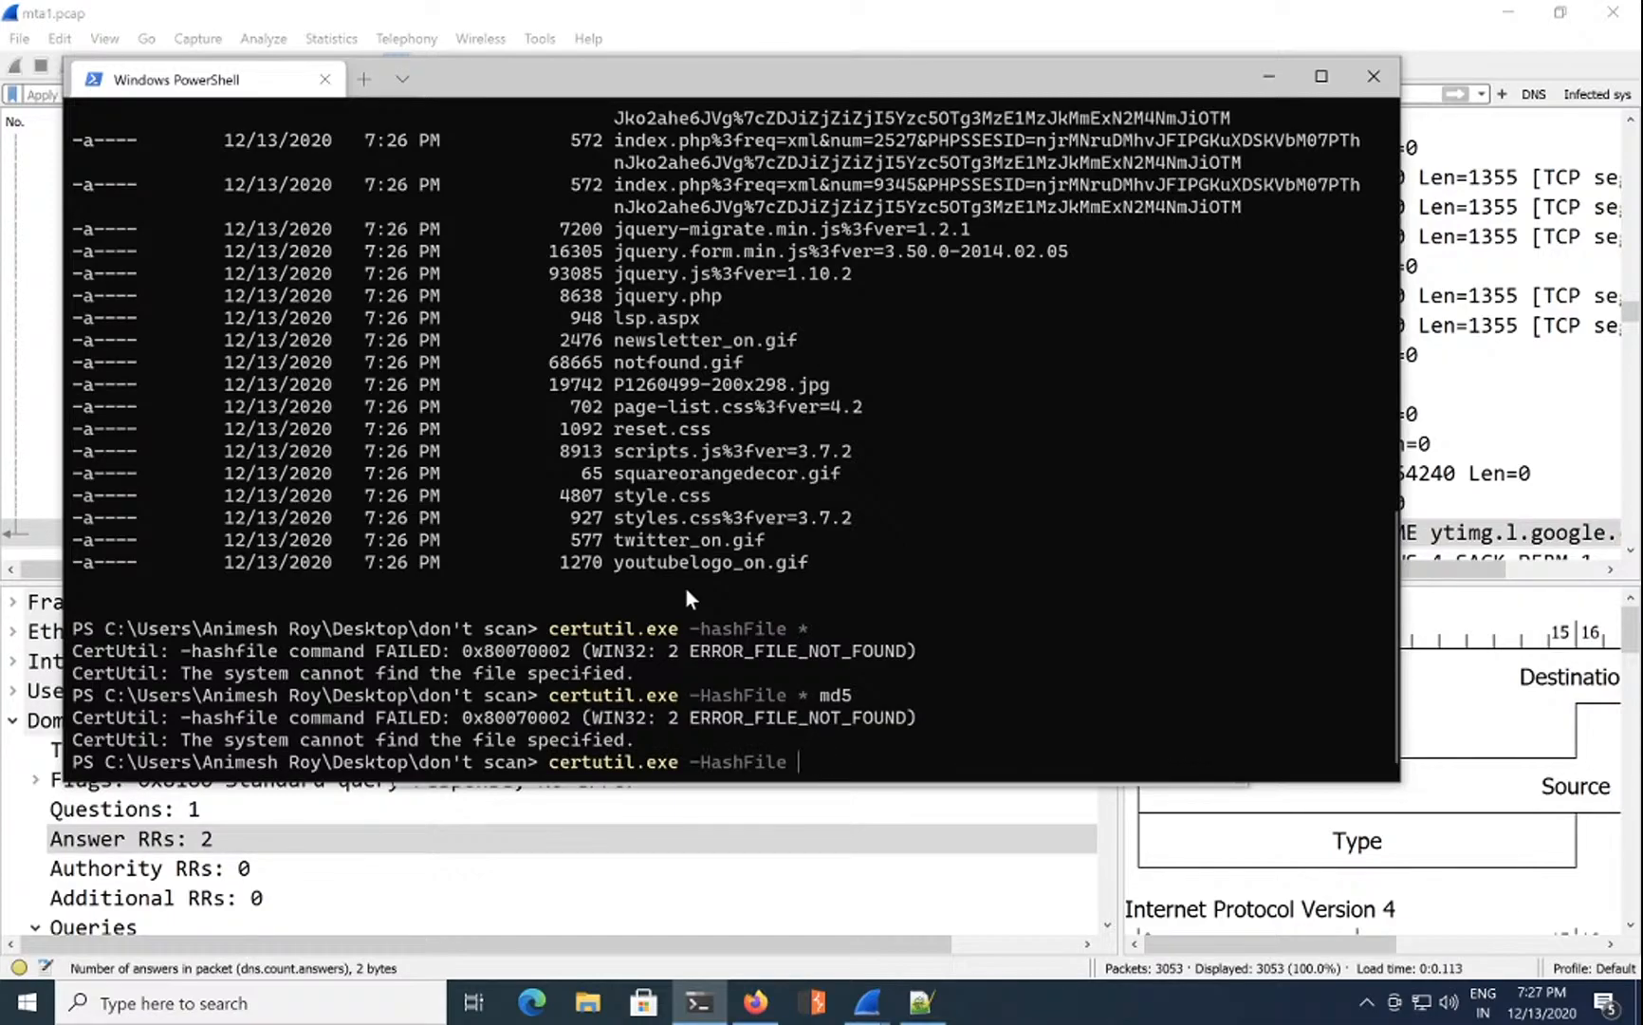
text(.\reset.css md5)
key(Return)
Step: Clear the console and list the folder's files again with ls
key(ctrl+l)
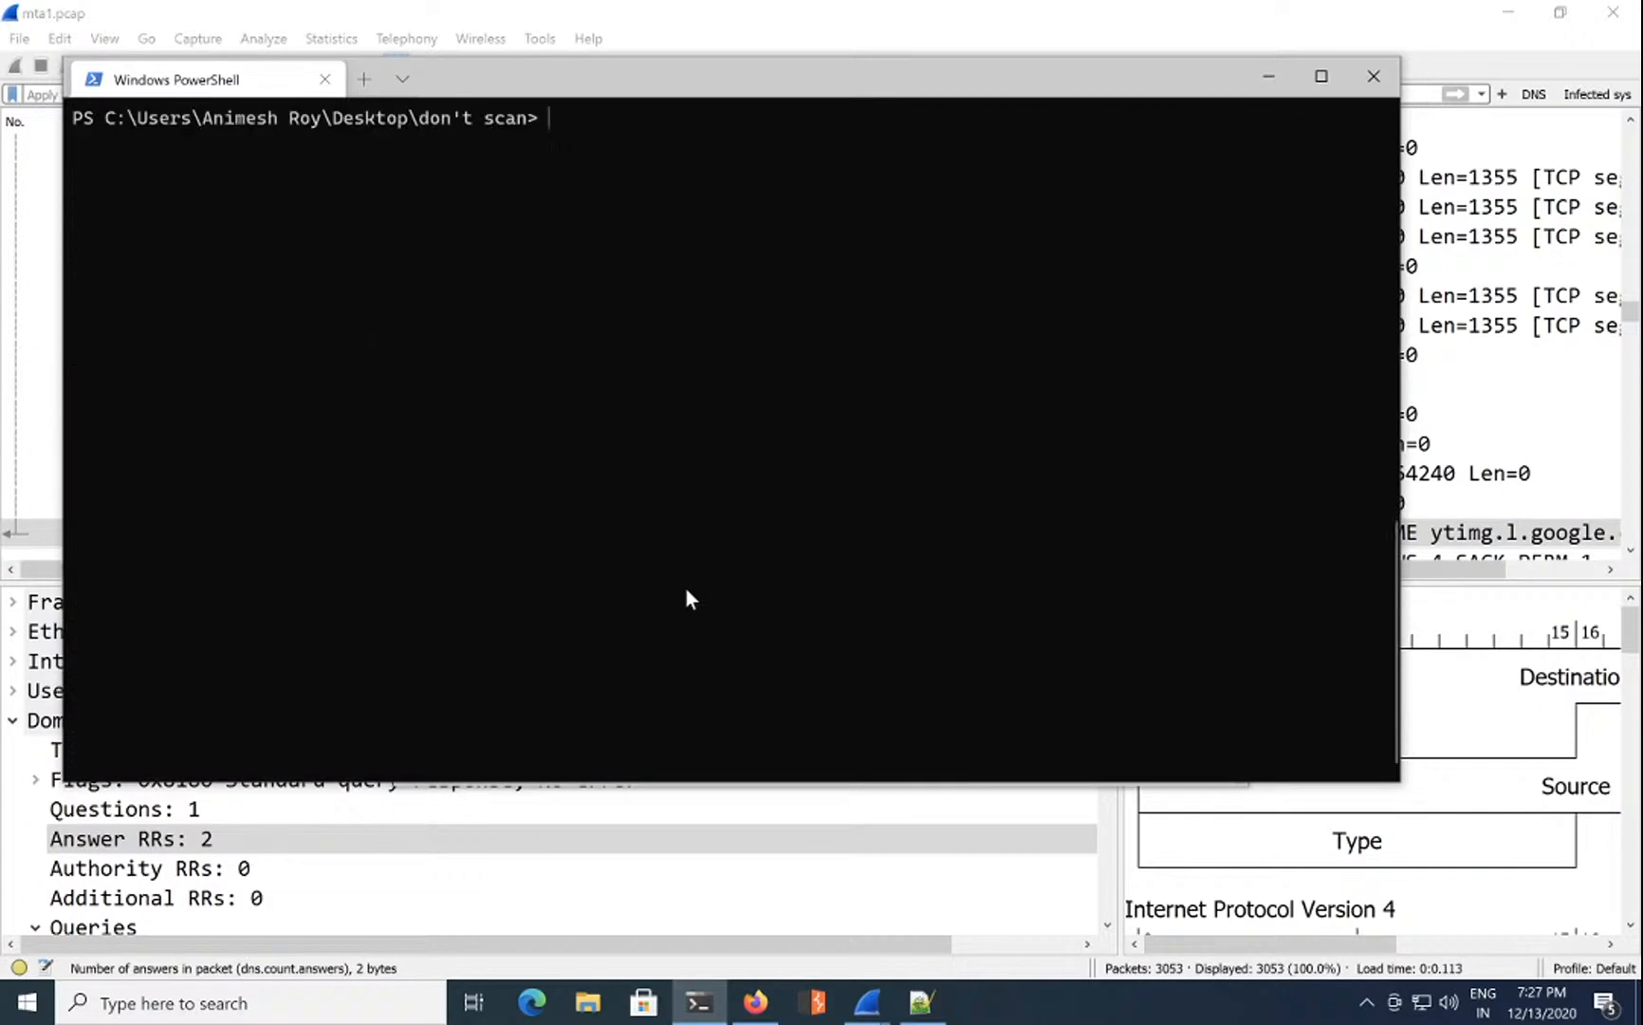
text(ca)
key(BackSpace)
key(BackSpace)
text(ls)
key(Return)
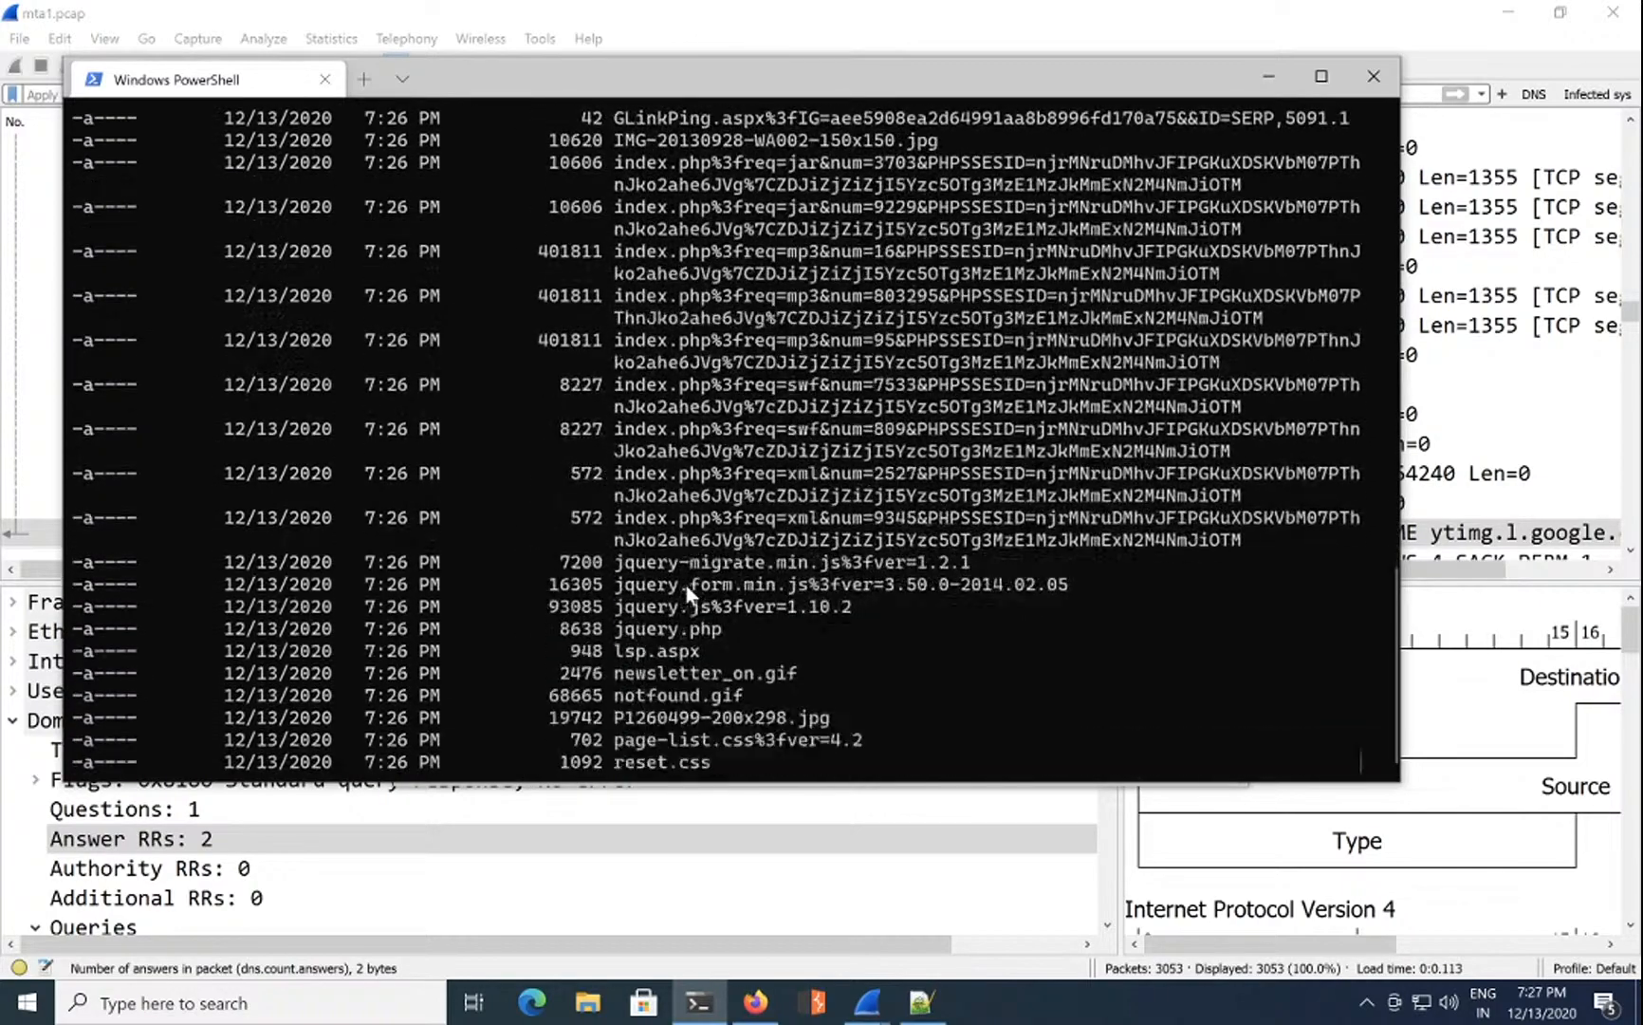
Step: Try a for loop over the directory listing, then clear the resulting error
key(ctrl+l)
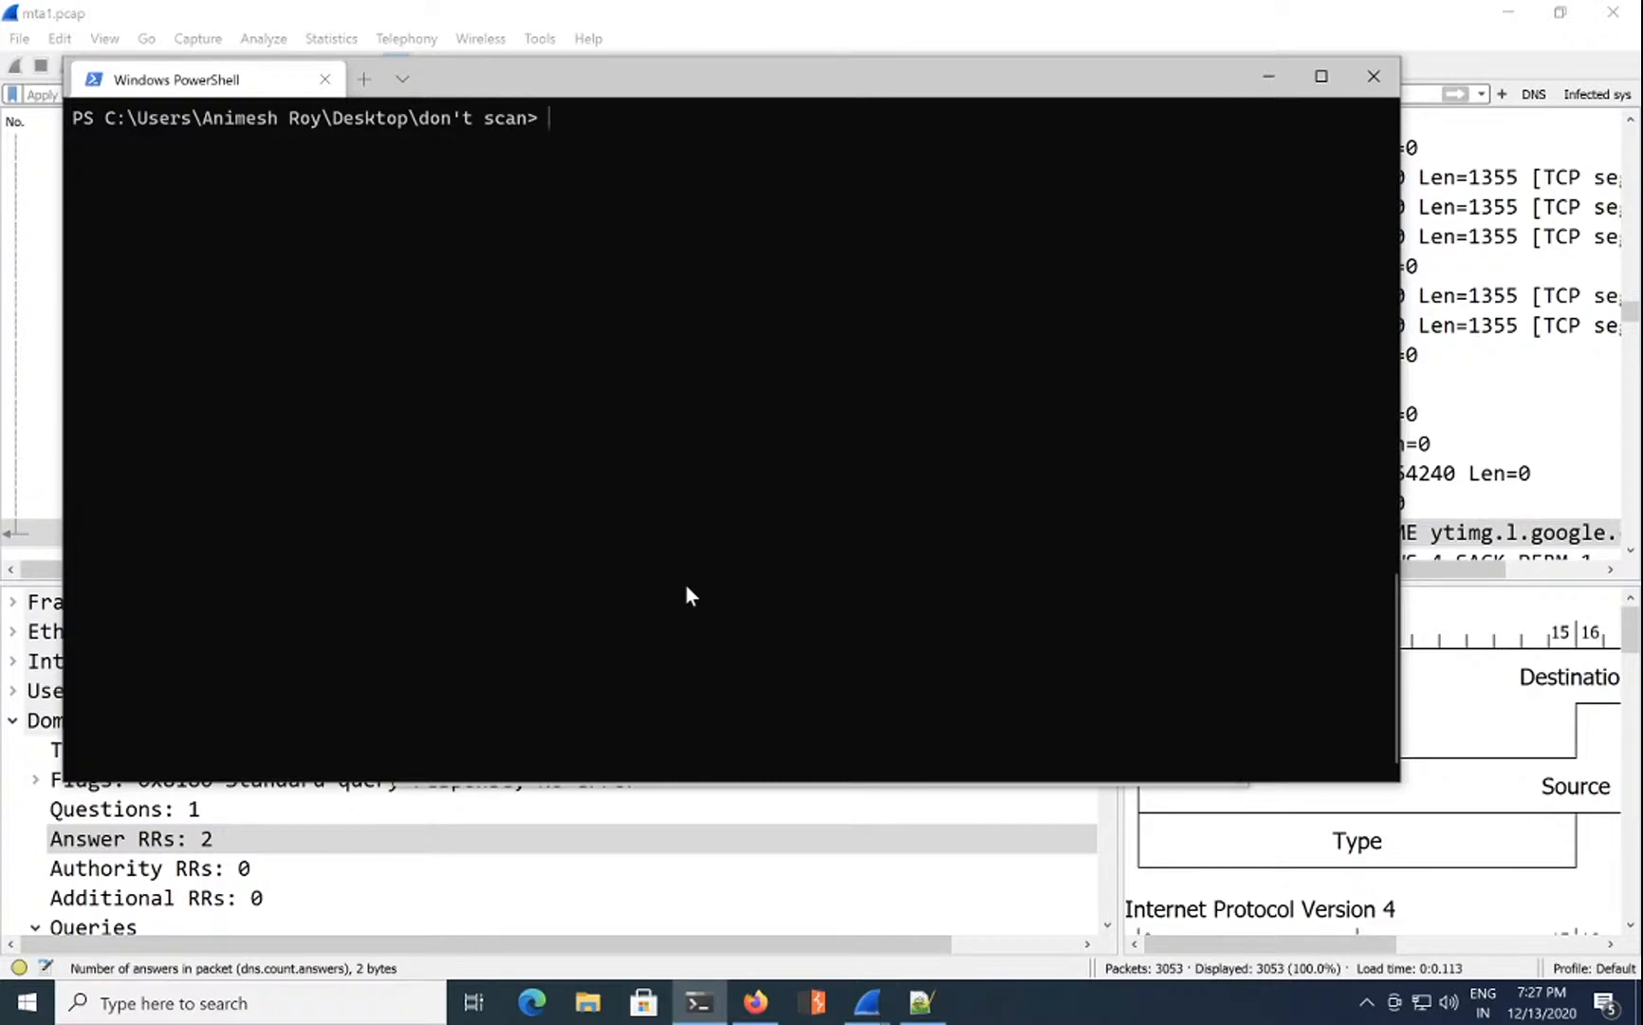
text(for)
key(Return)
text(i in cat dir)
key(Return)
key(ctrl+l)
Step: Open a fresh PowerShell and change into Desktop\don't scan
click(1377, 90)
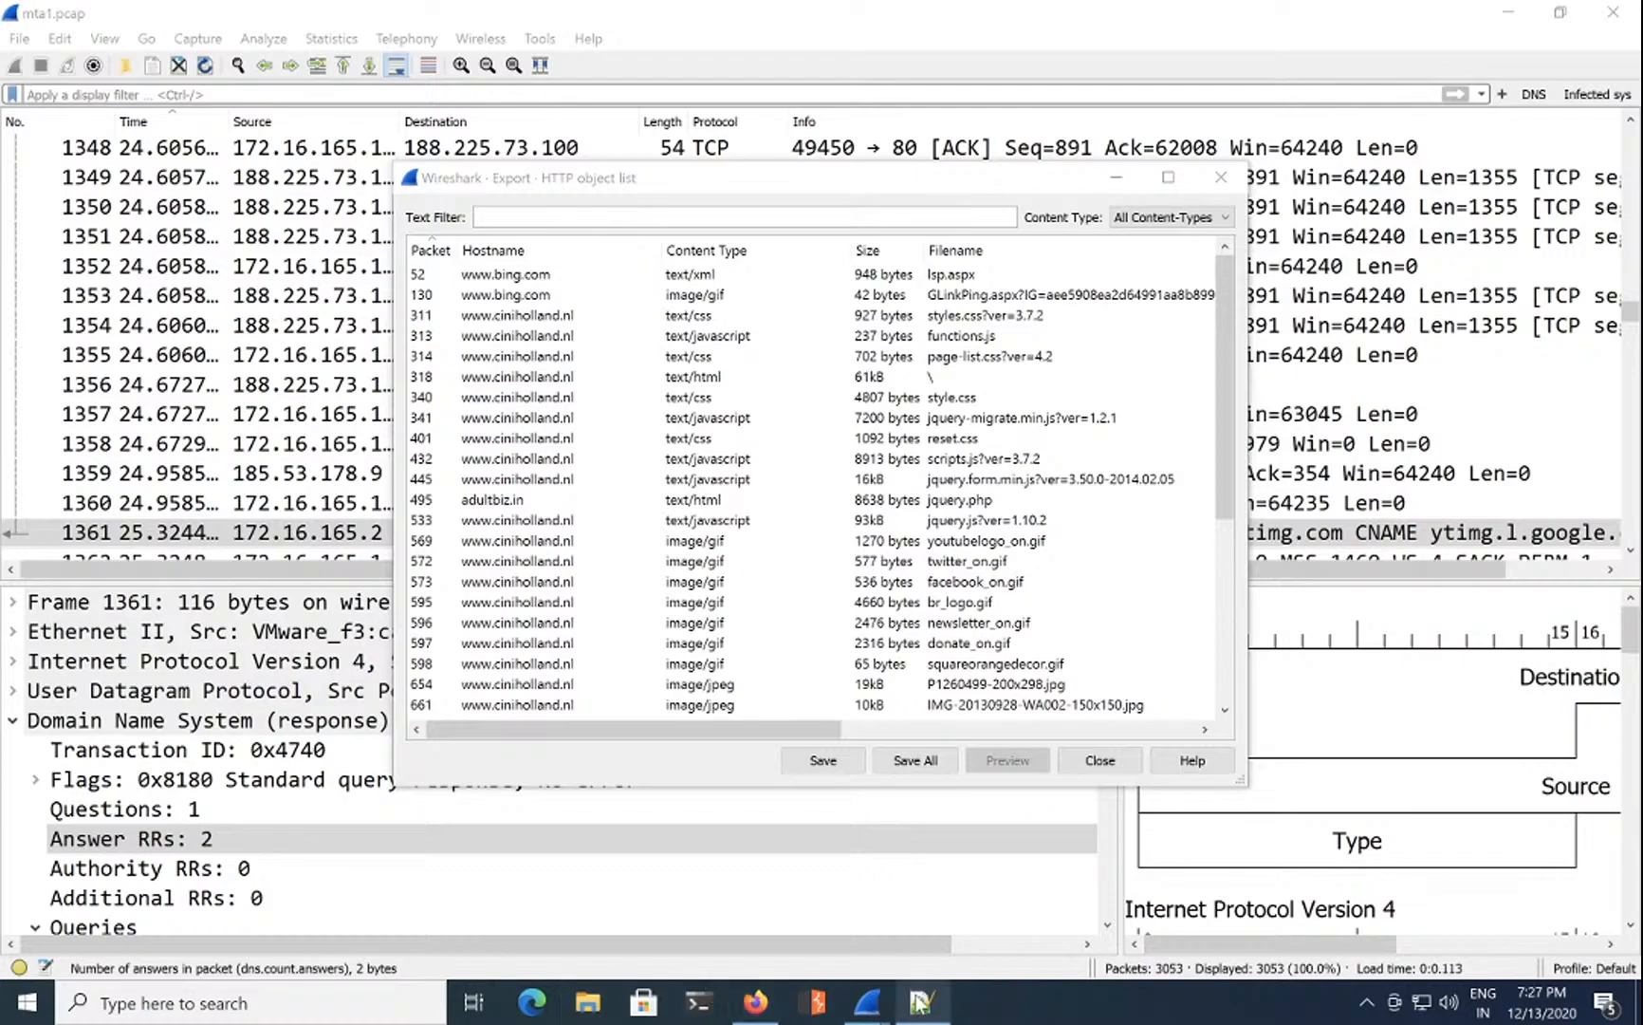
mouse_move(920, 1003)
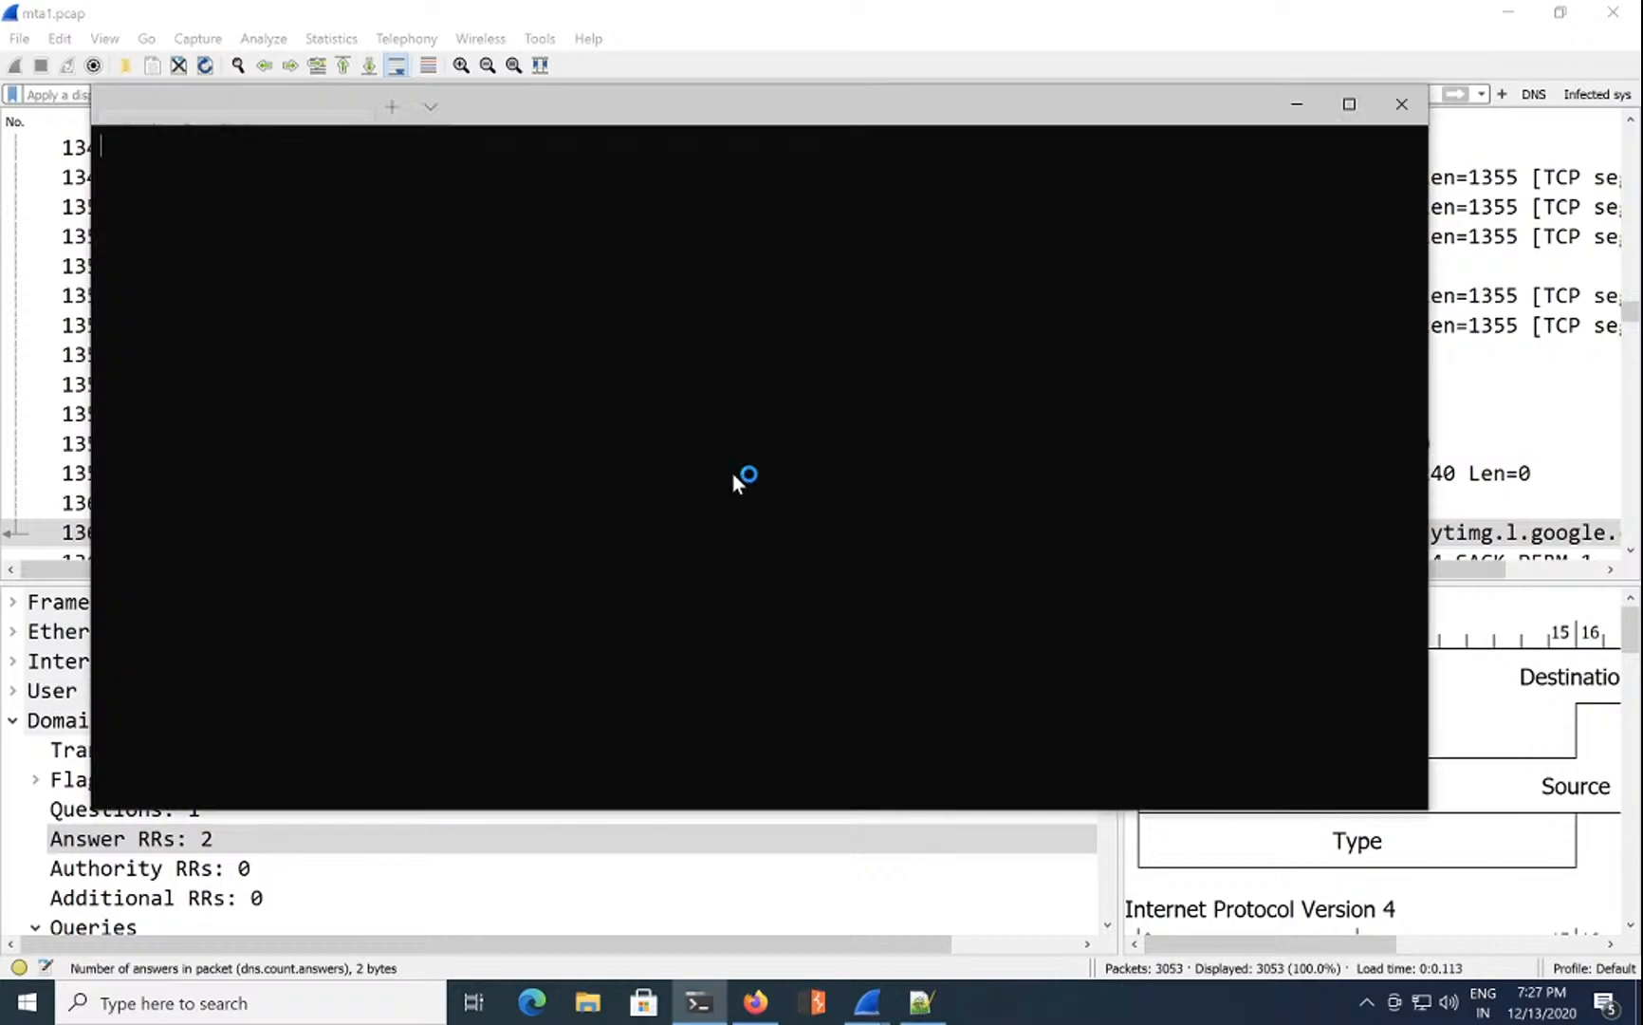
text(cd )
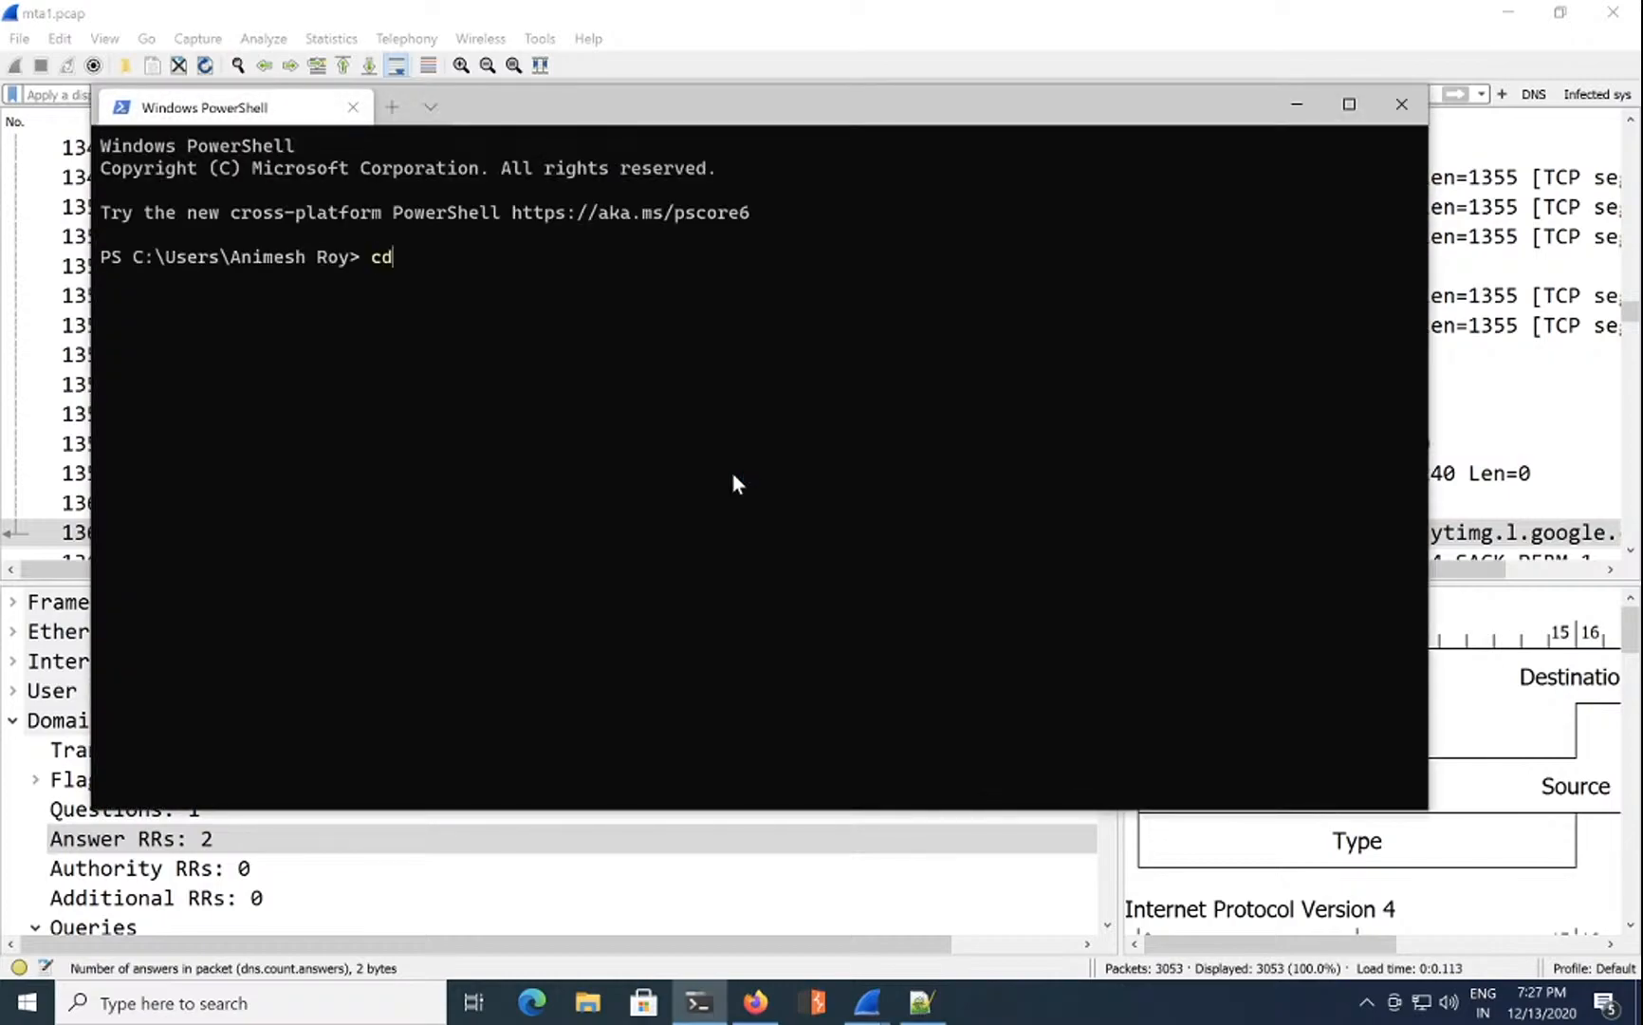
text(Desfk)
key(BackSpace)
key(BackSpace)
key(Tab)
text(d)
key(Tab)
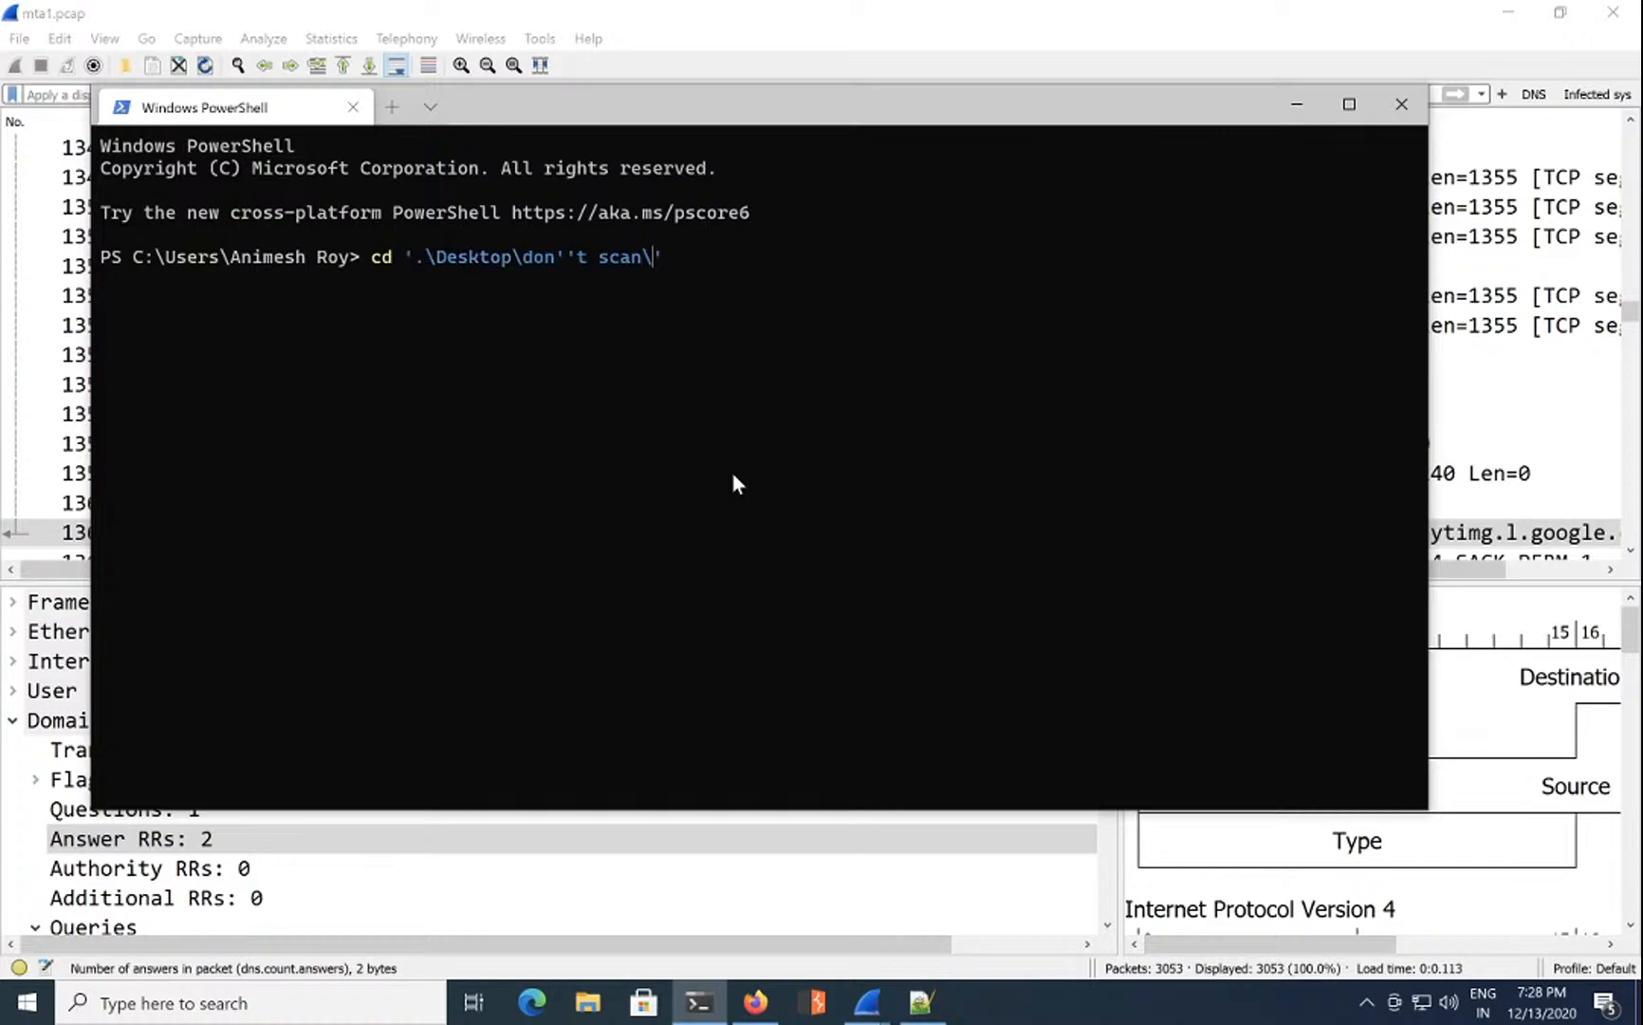
key(Return)
Step: Delete every file with del * and confirm with ls that the folder is empty
text(del *)
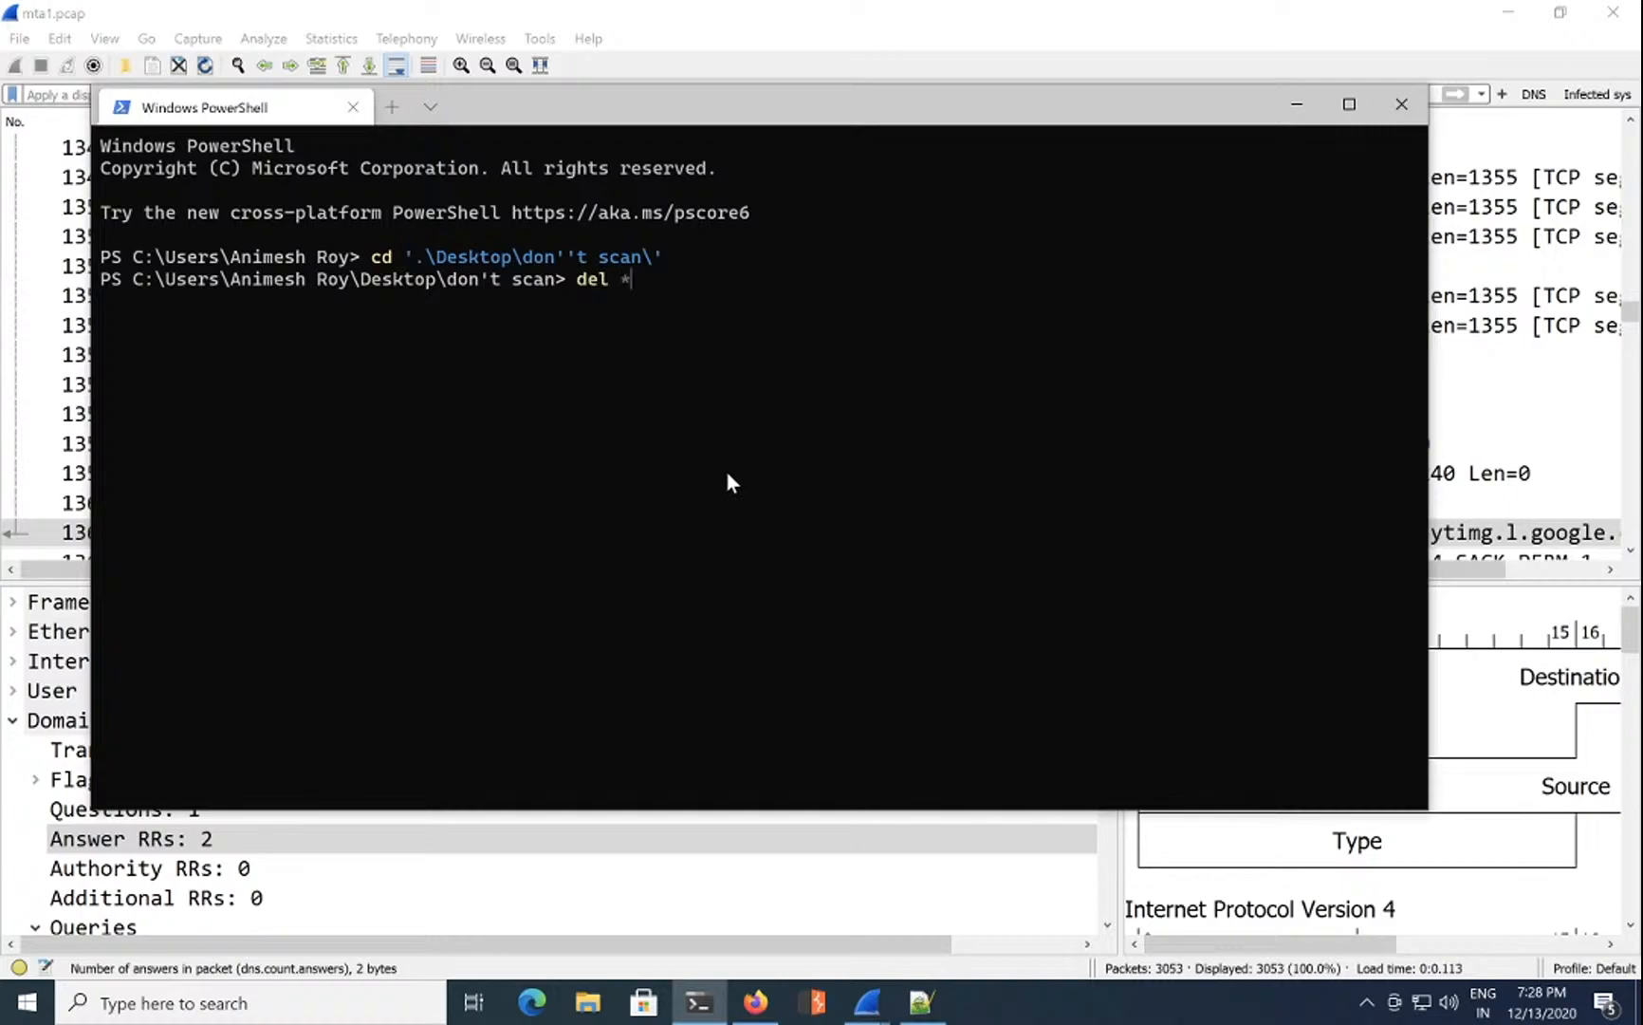
key(Return)
text(ls)
key(Return)
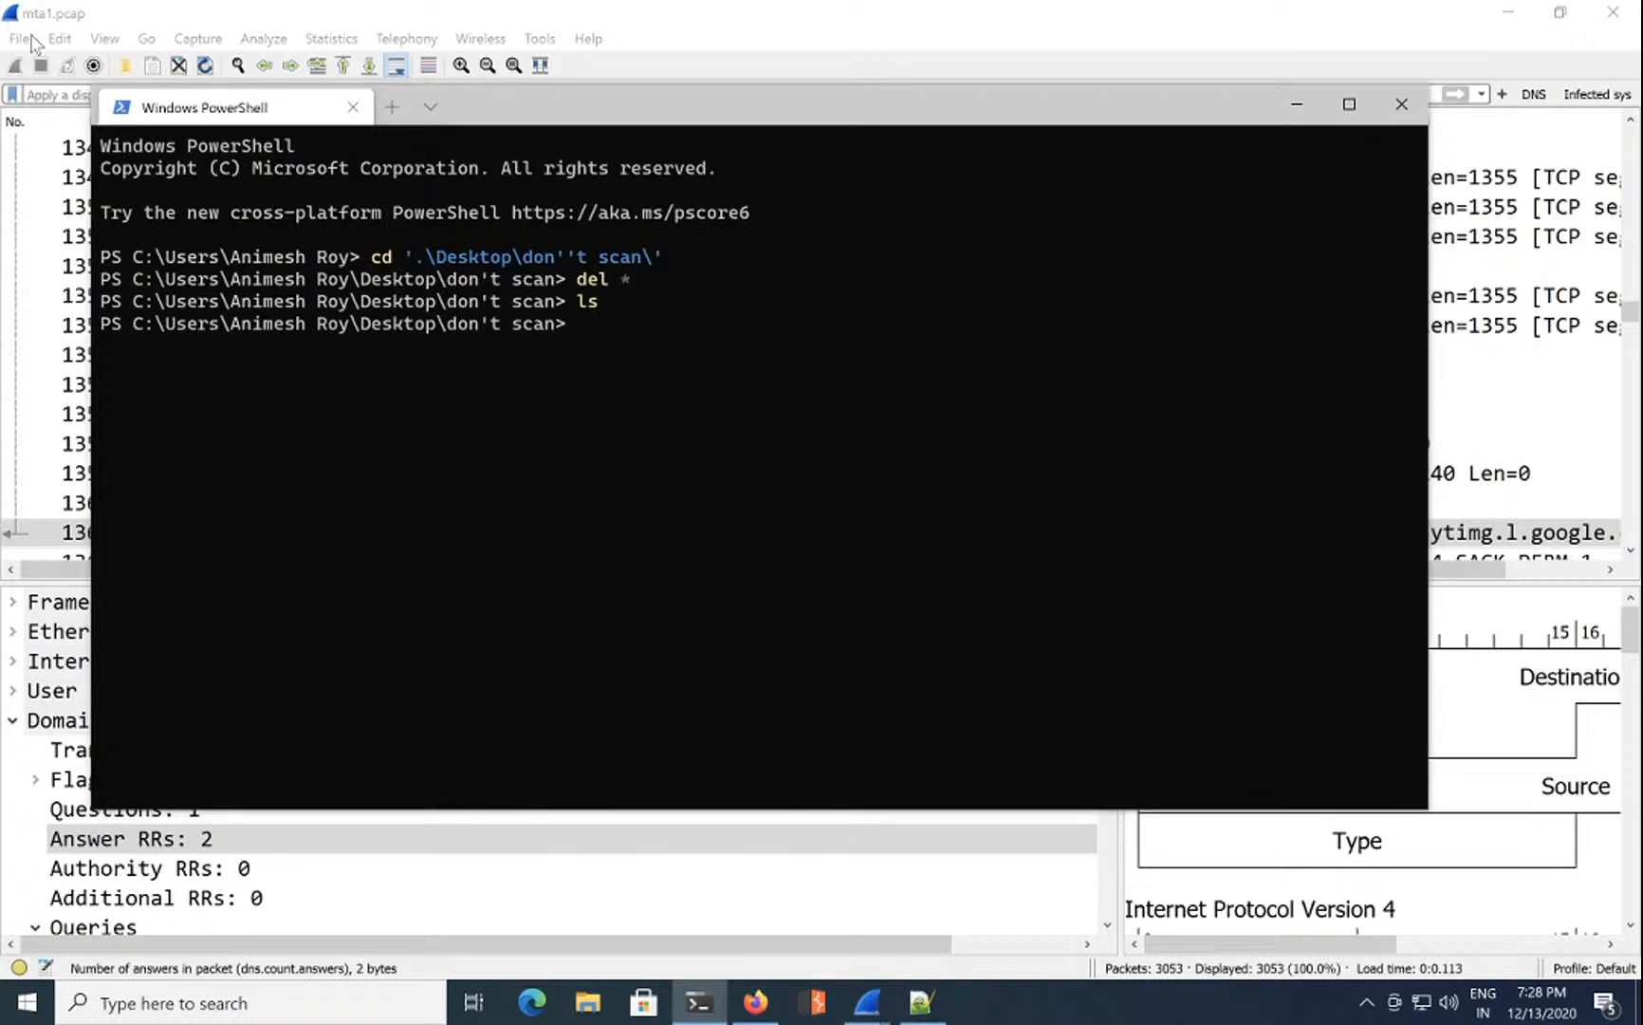
drag(599, 88, 631, 275)
Step: Save the Java archive object from packet 2489 into the don't scan folder
click(824, 176)
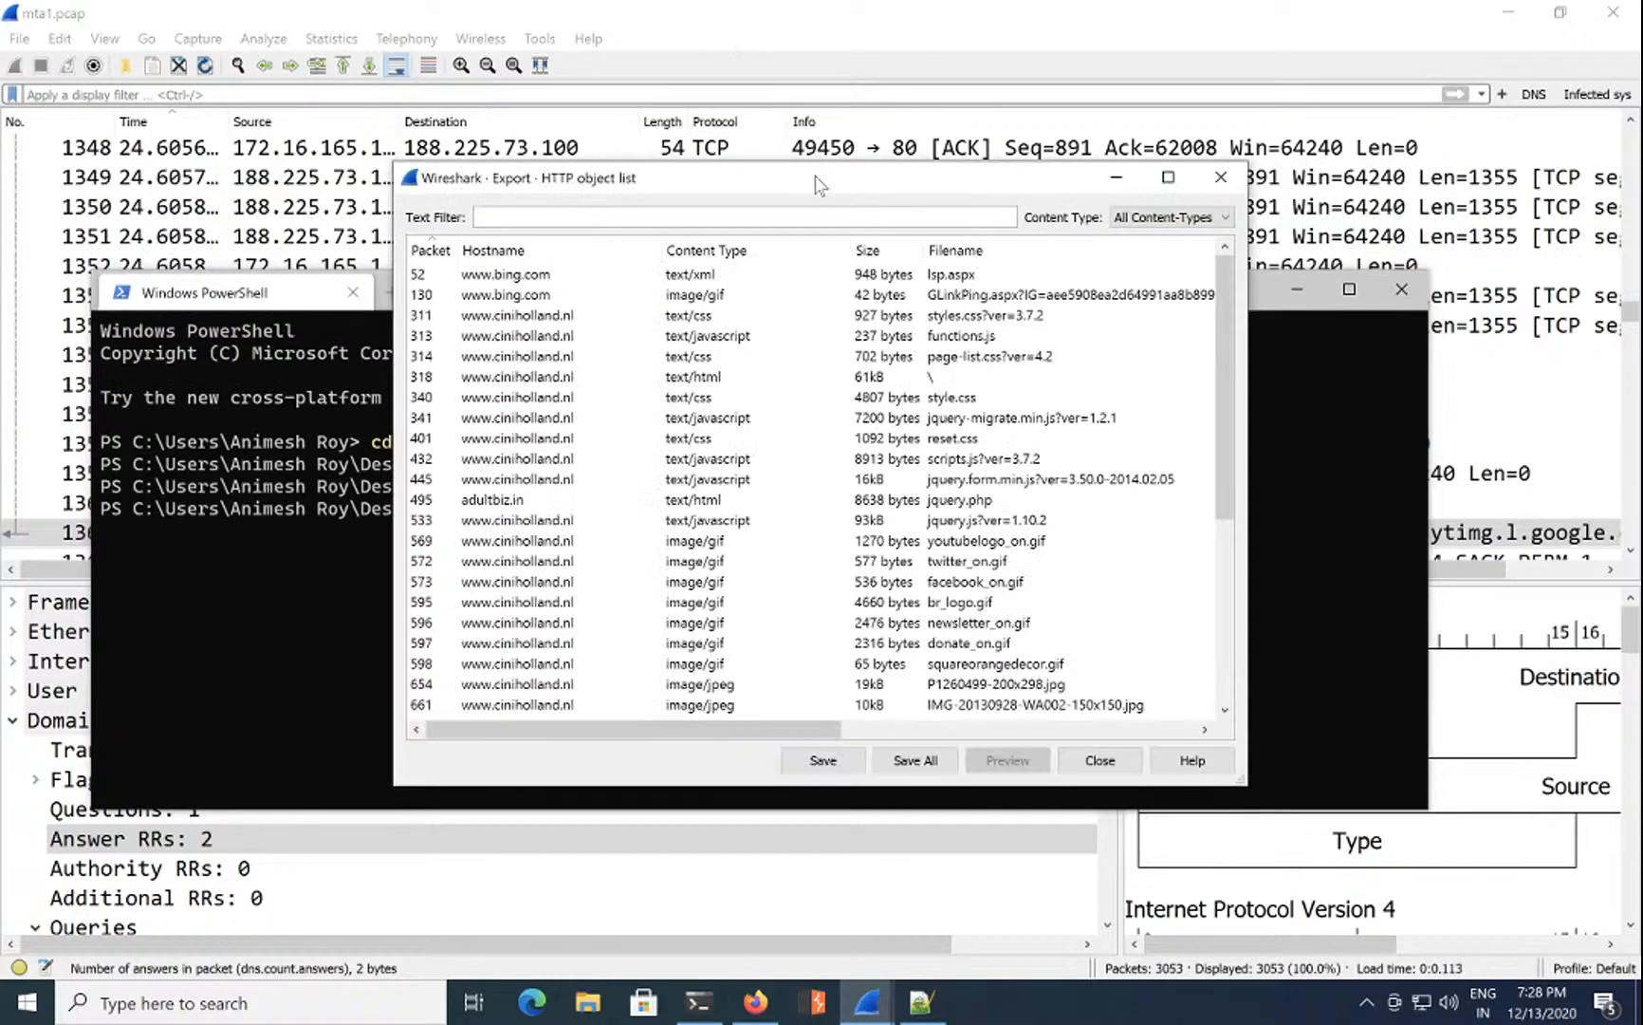
click(767, 274)
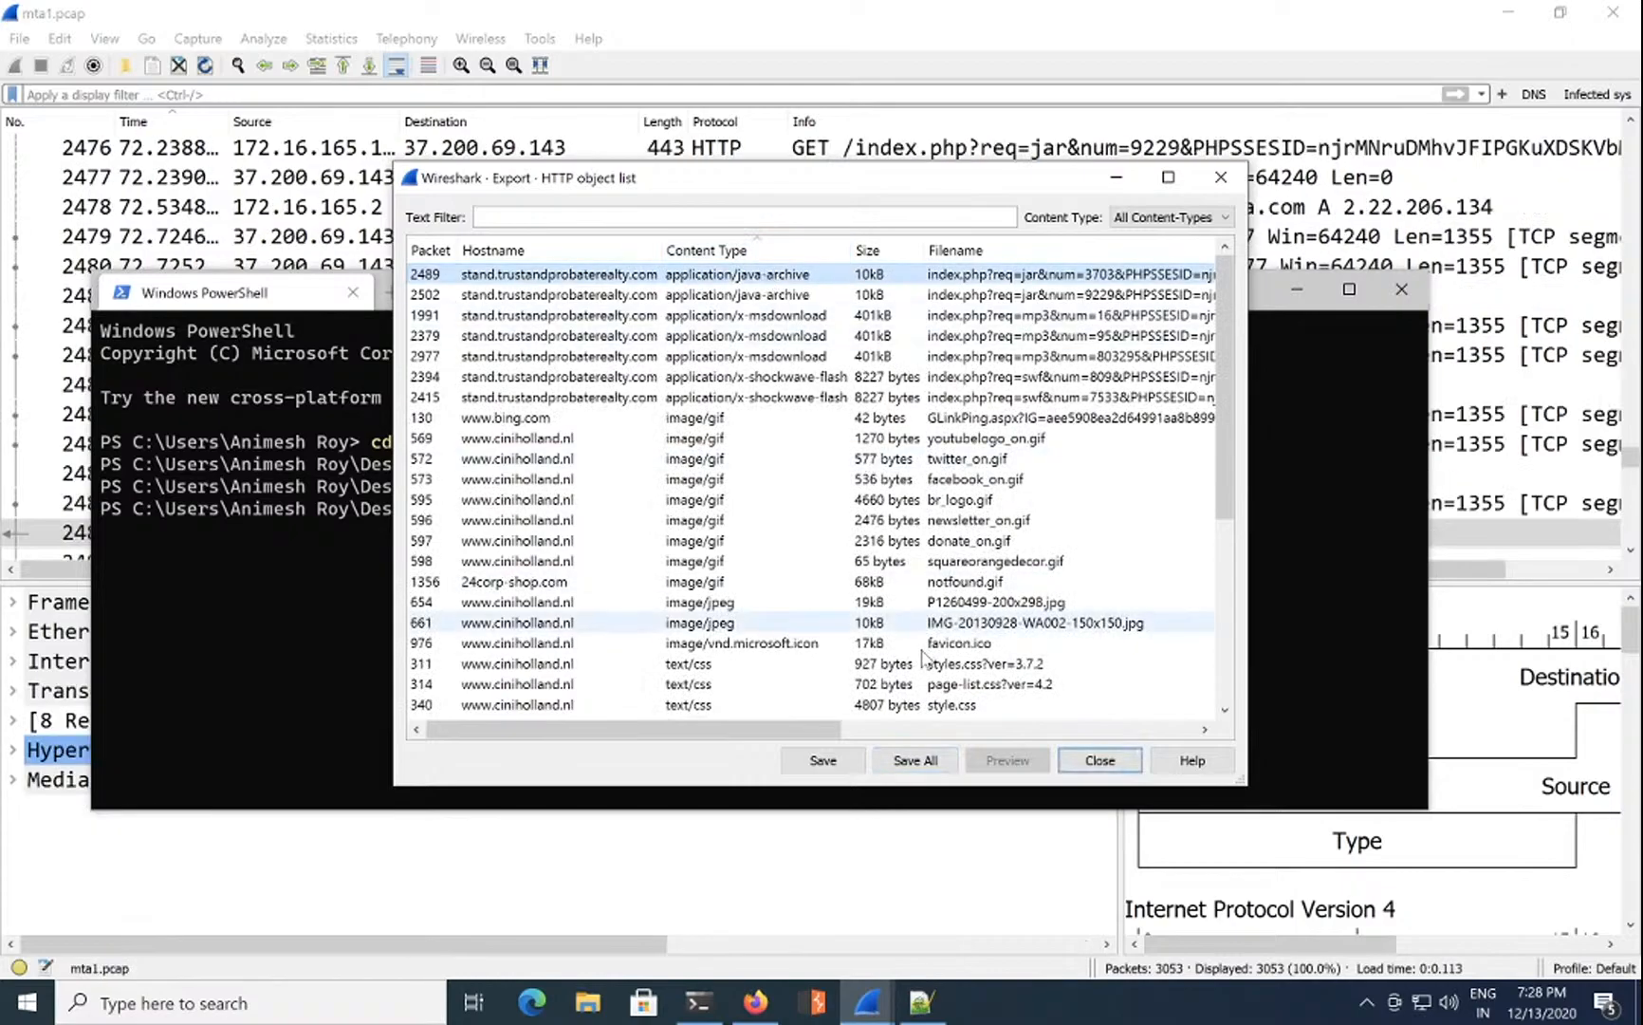
click(822, 760)
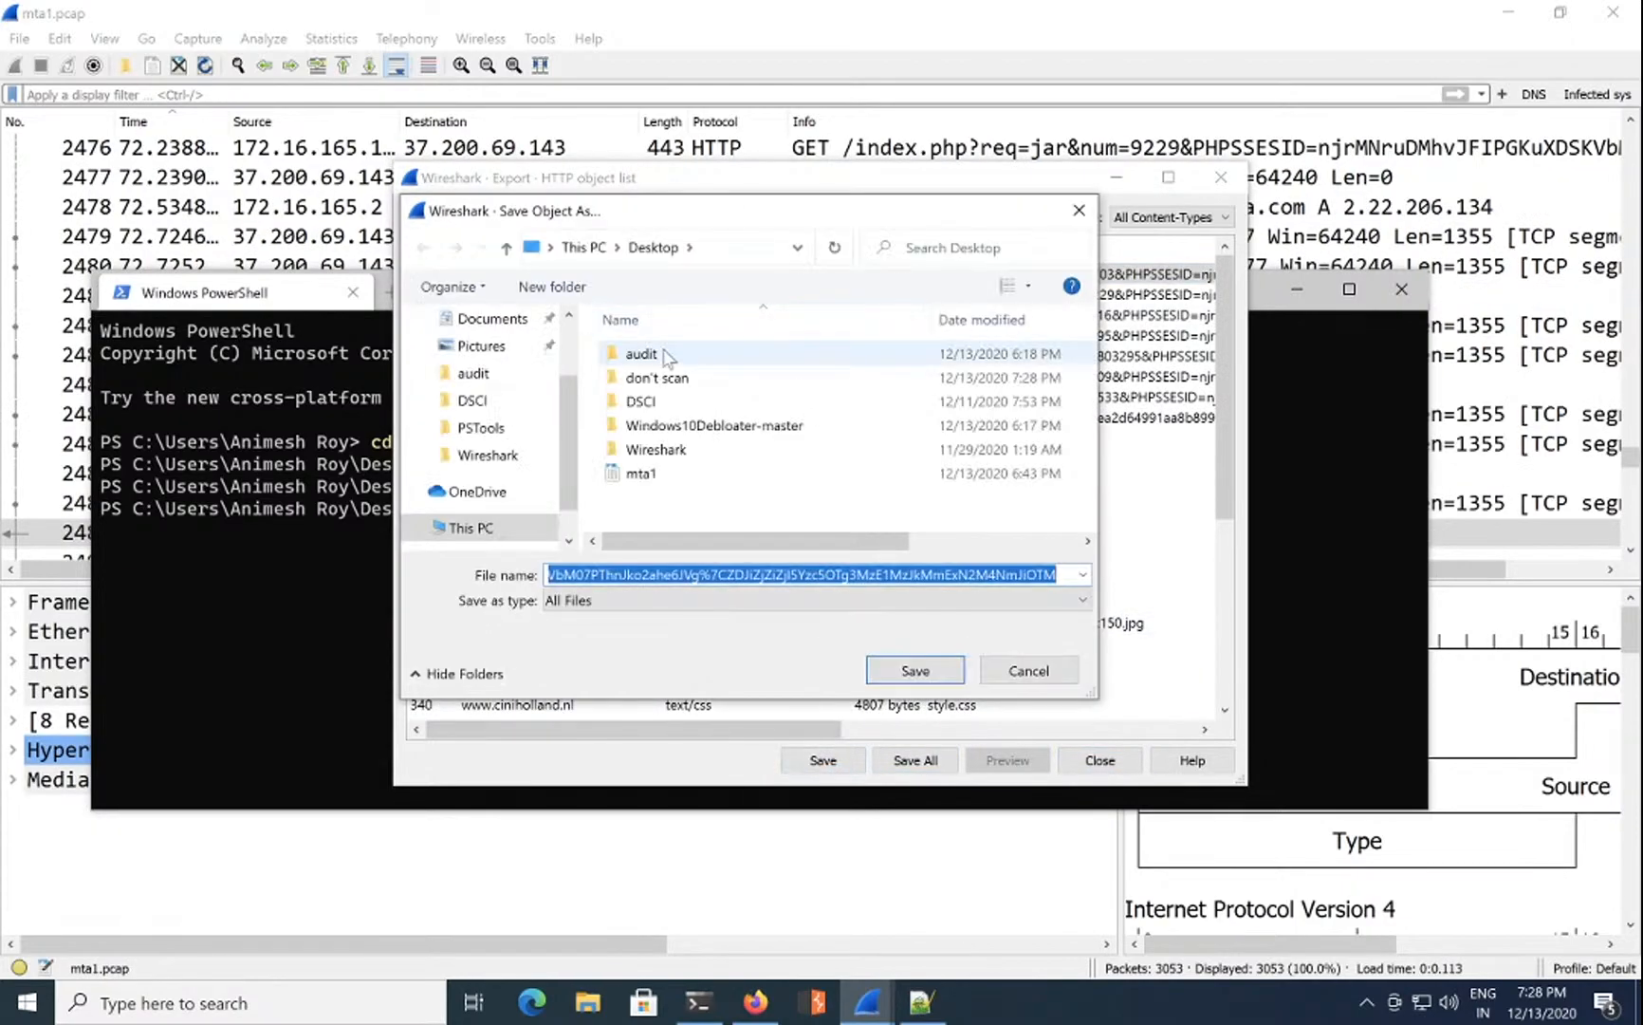
click(695, 379)
double_click(695, 380)
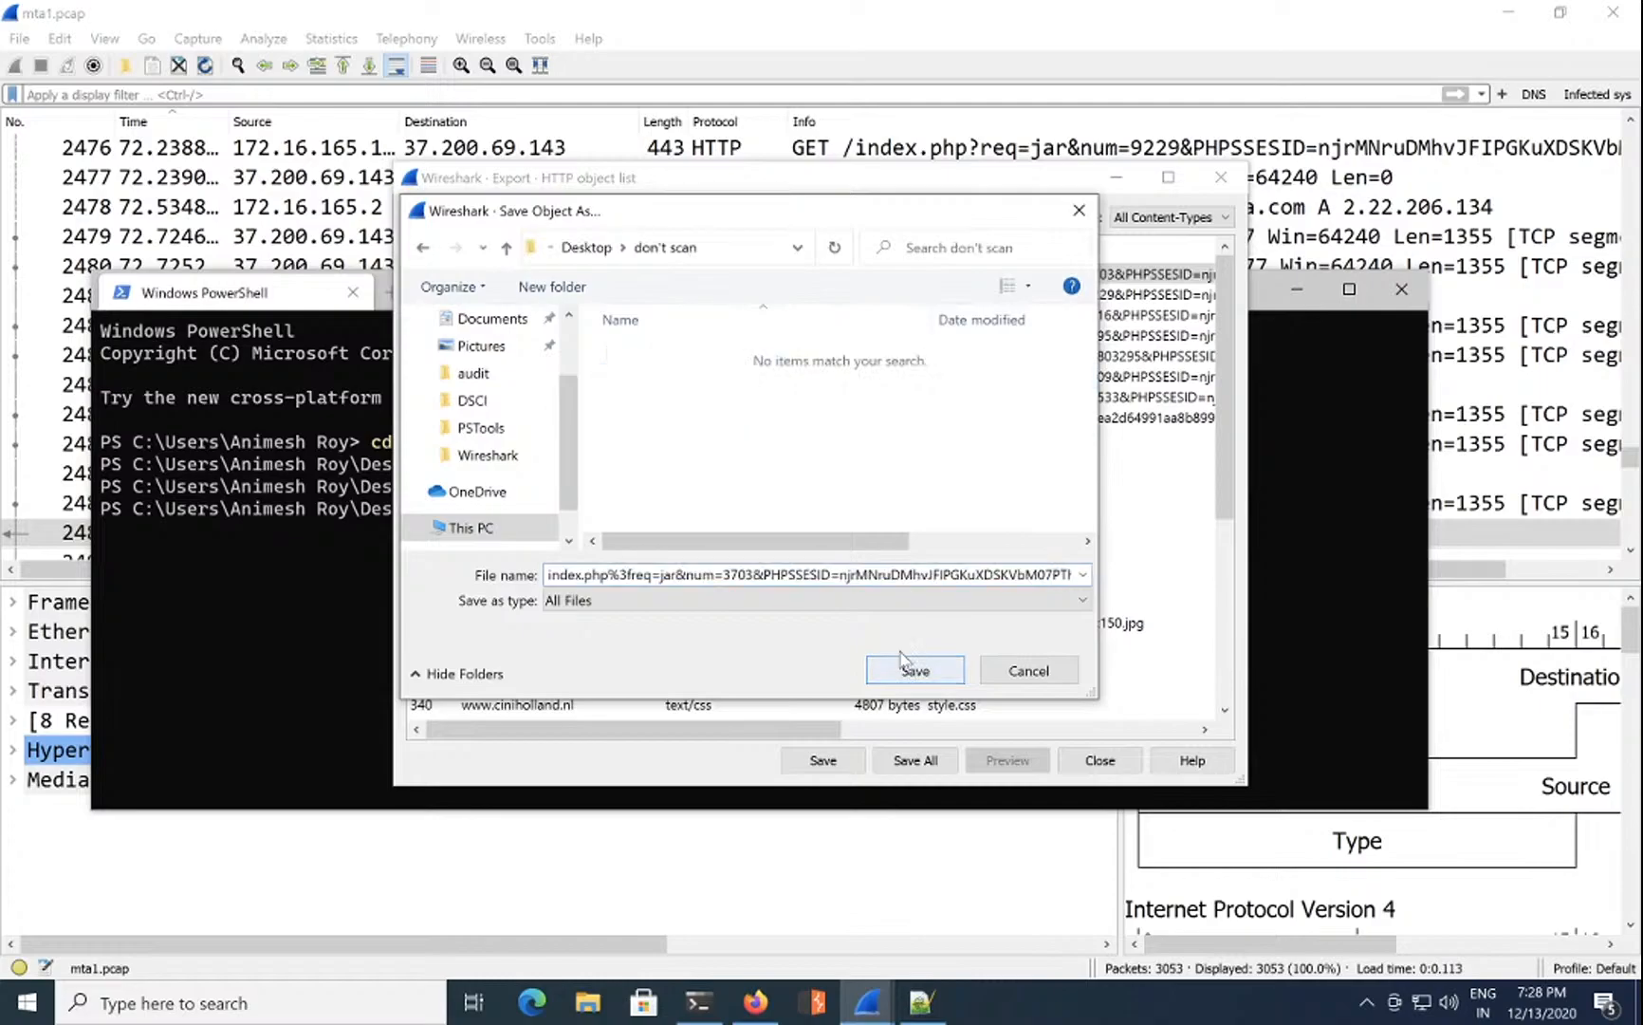
click(913, 669)
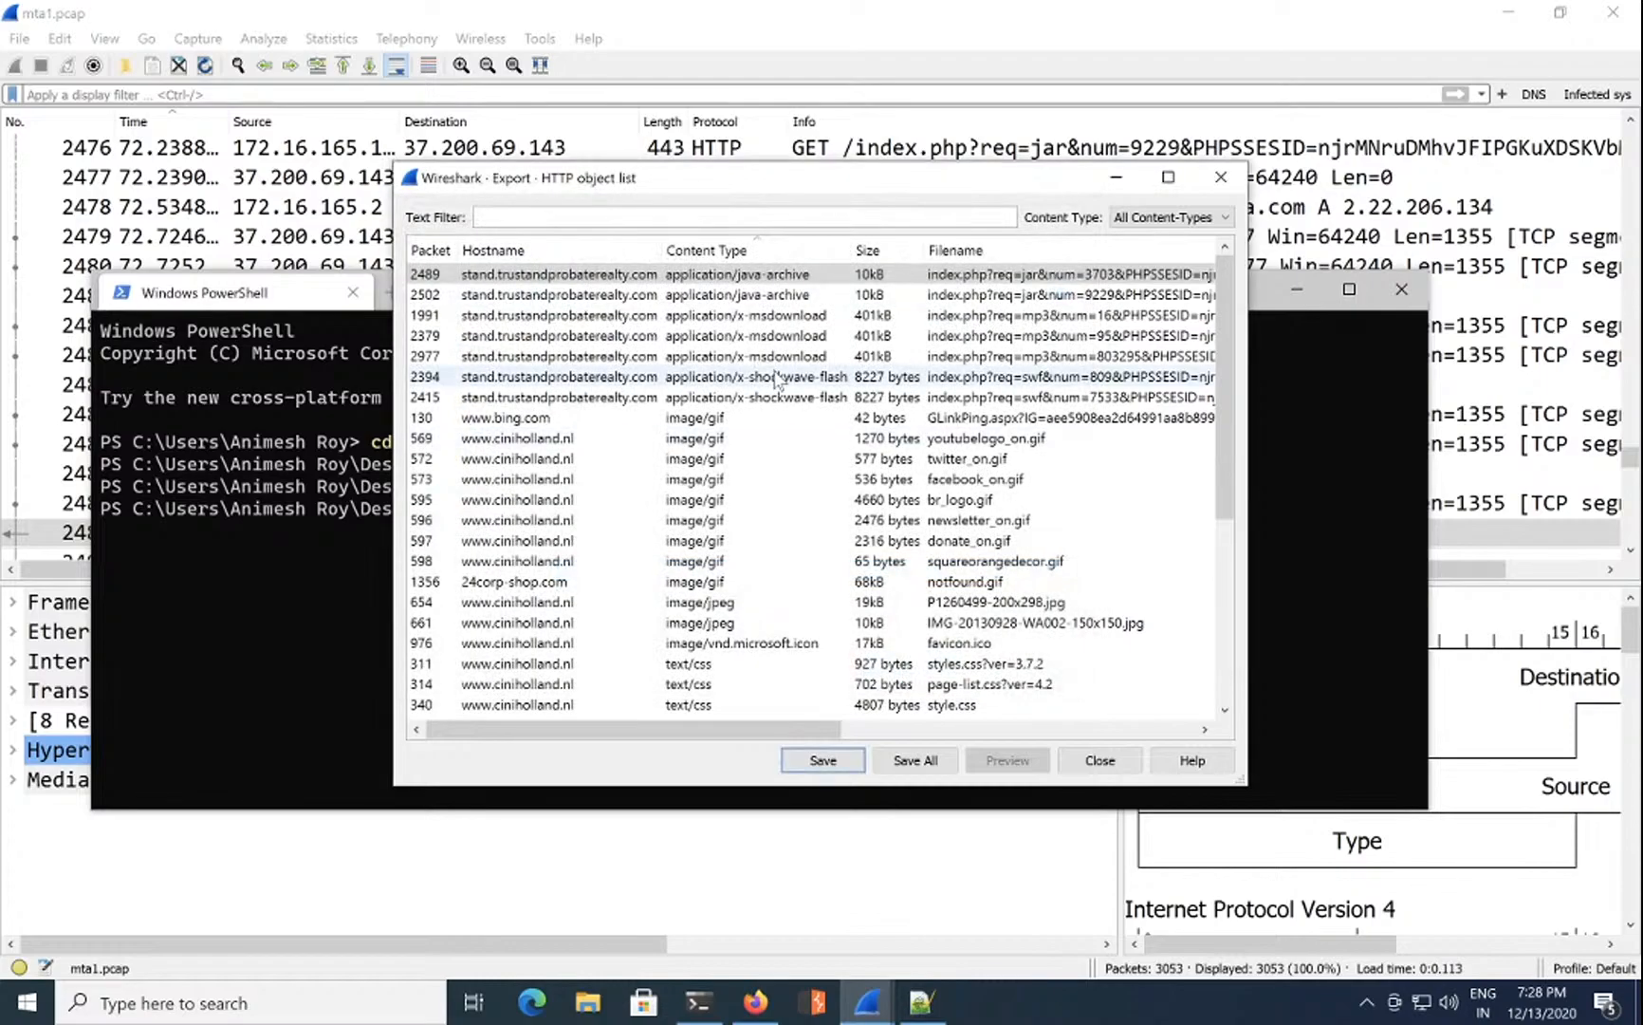
Step: Save the msdownload executable from packet 1991 into the don't scan folder
click(791, 315)
click(825, 762)
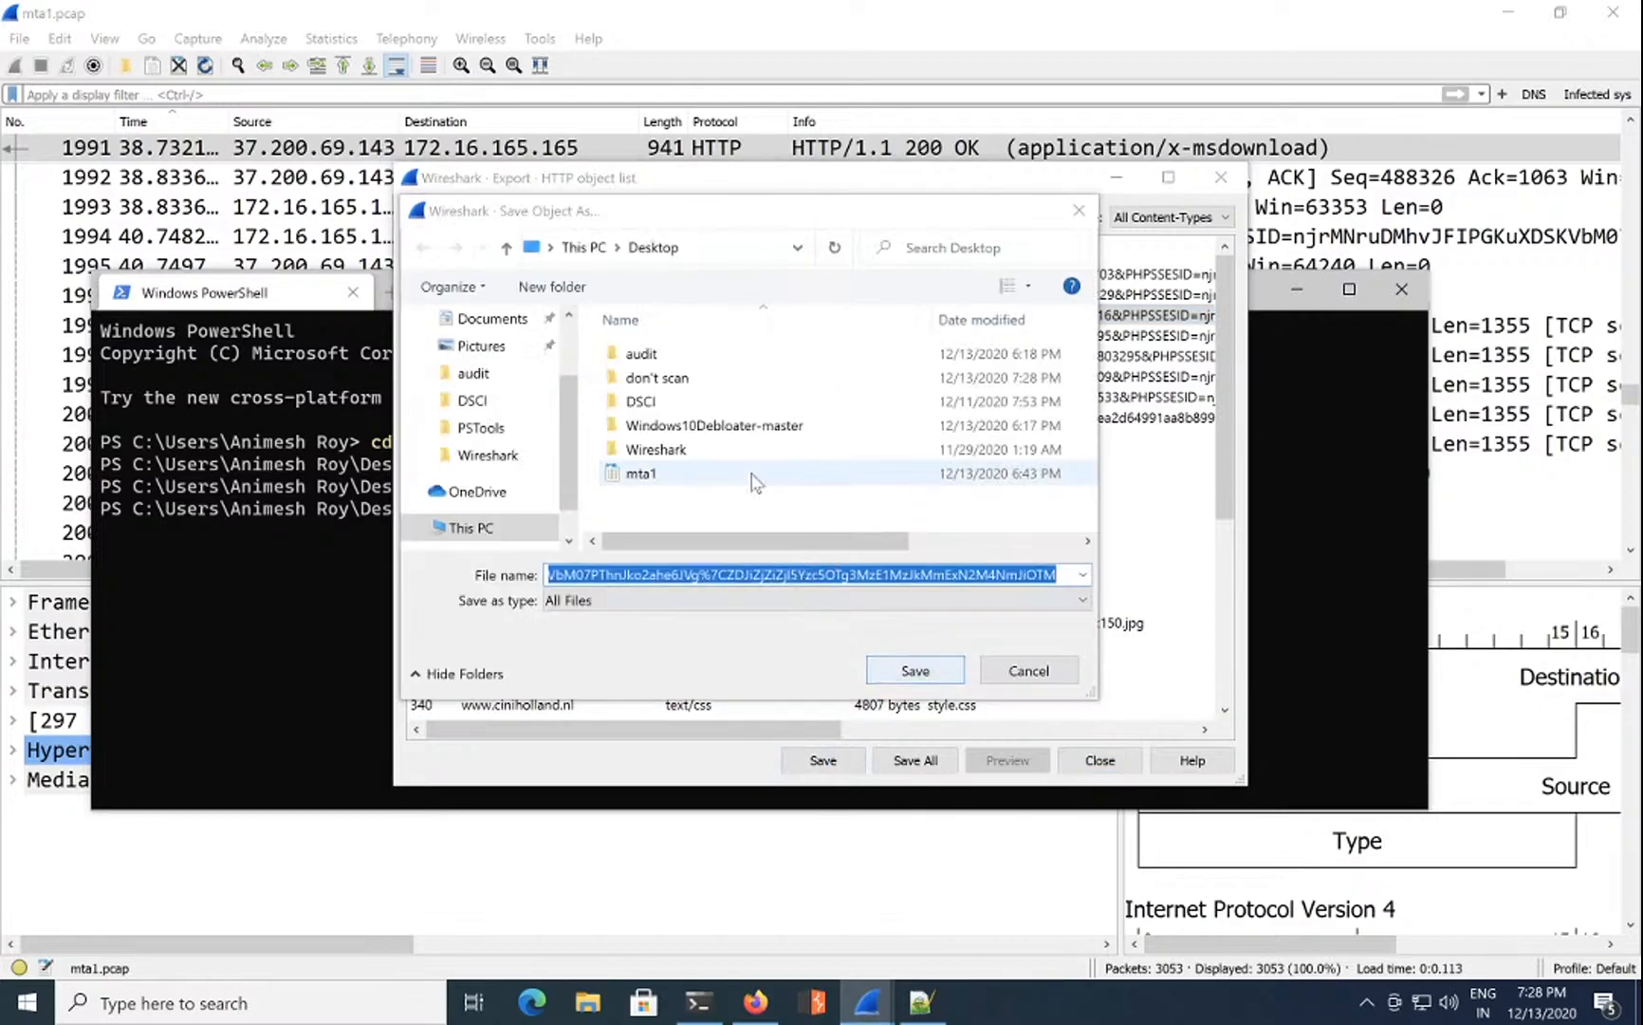
double_click(698, 379)
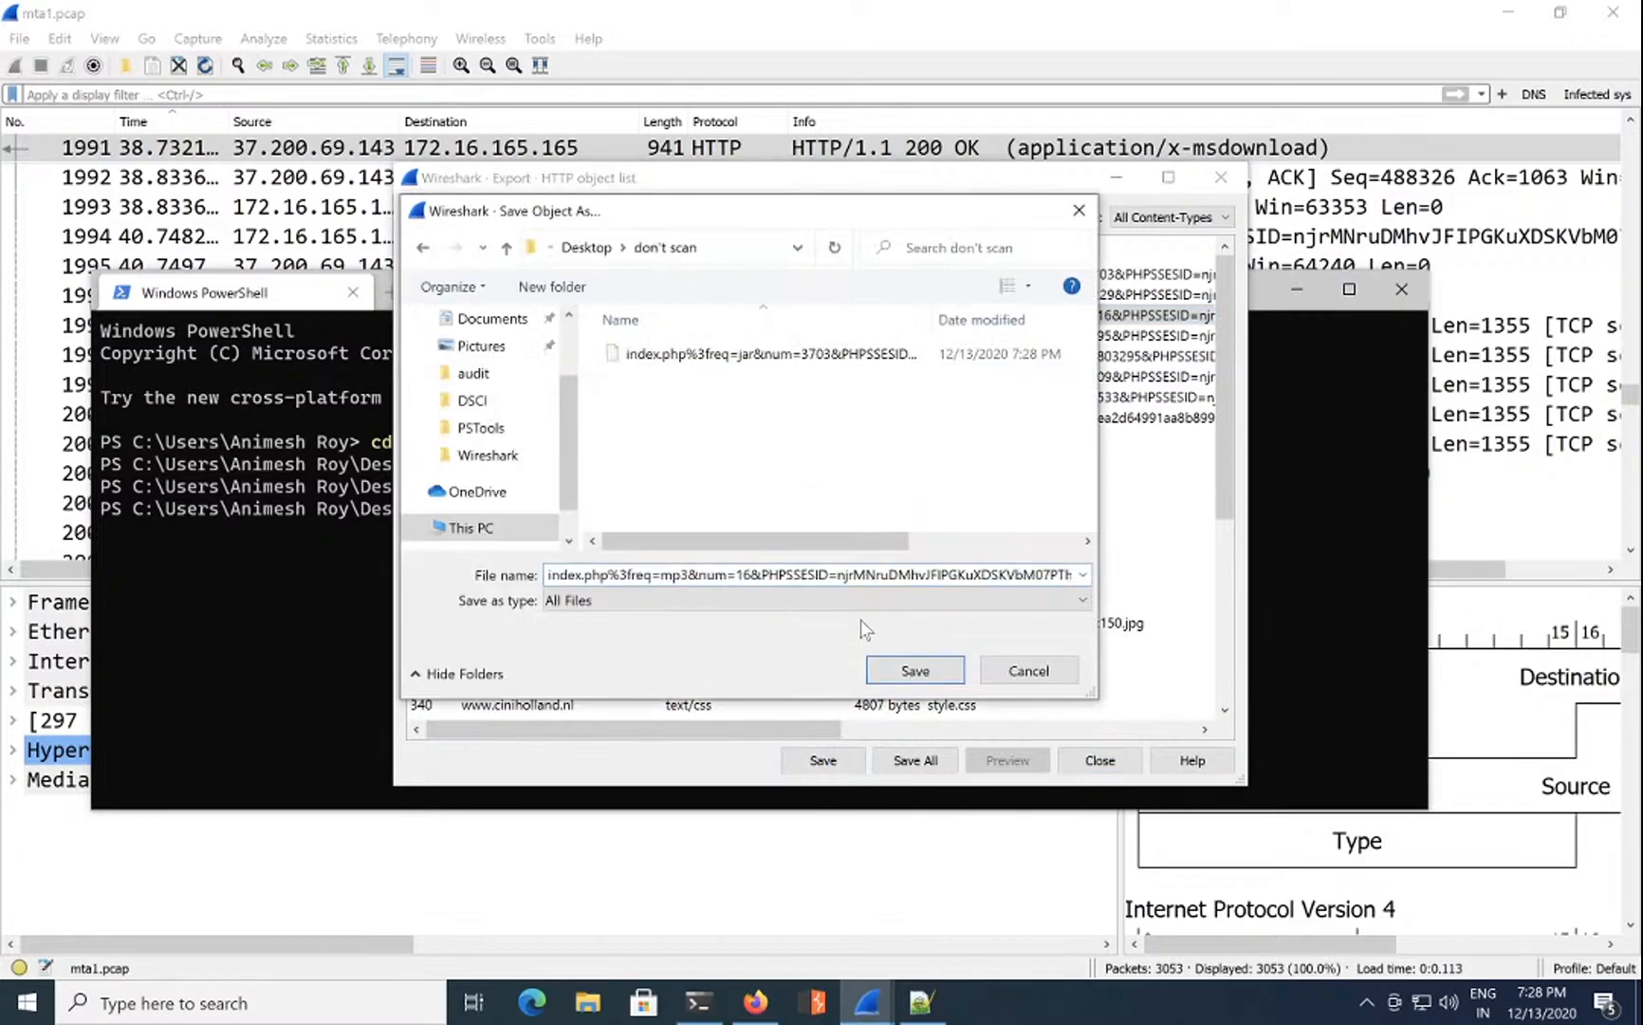
click(897, 668)
Step: Save the Shockwave Flash object from packet 2394 into the don't scan folder
click(770, 344)
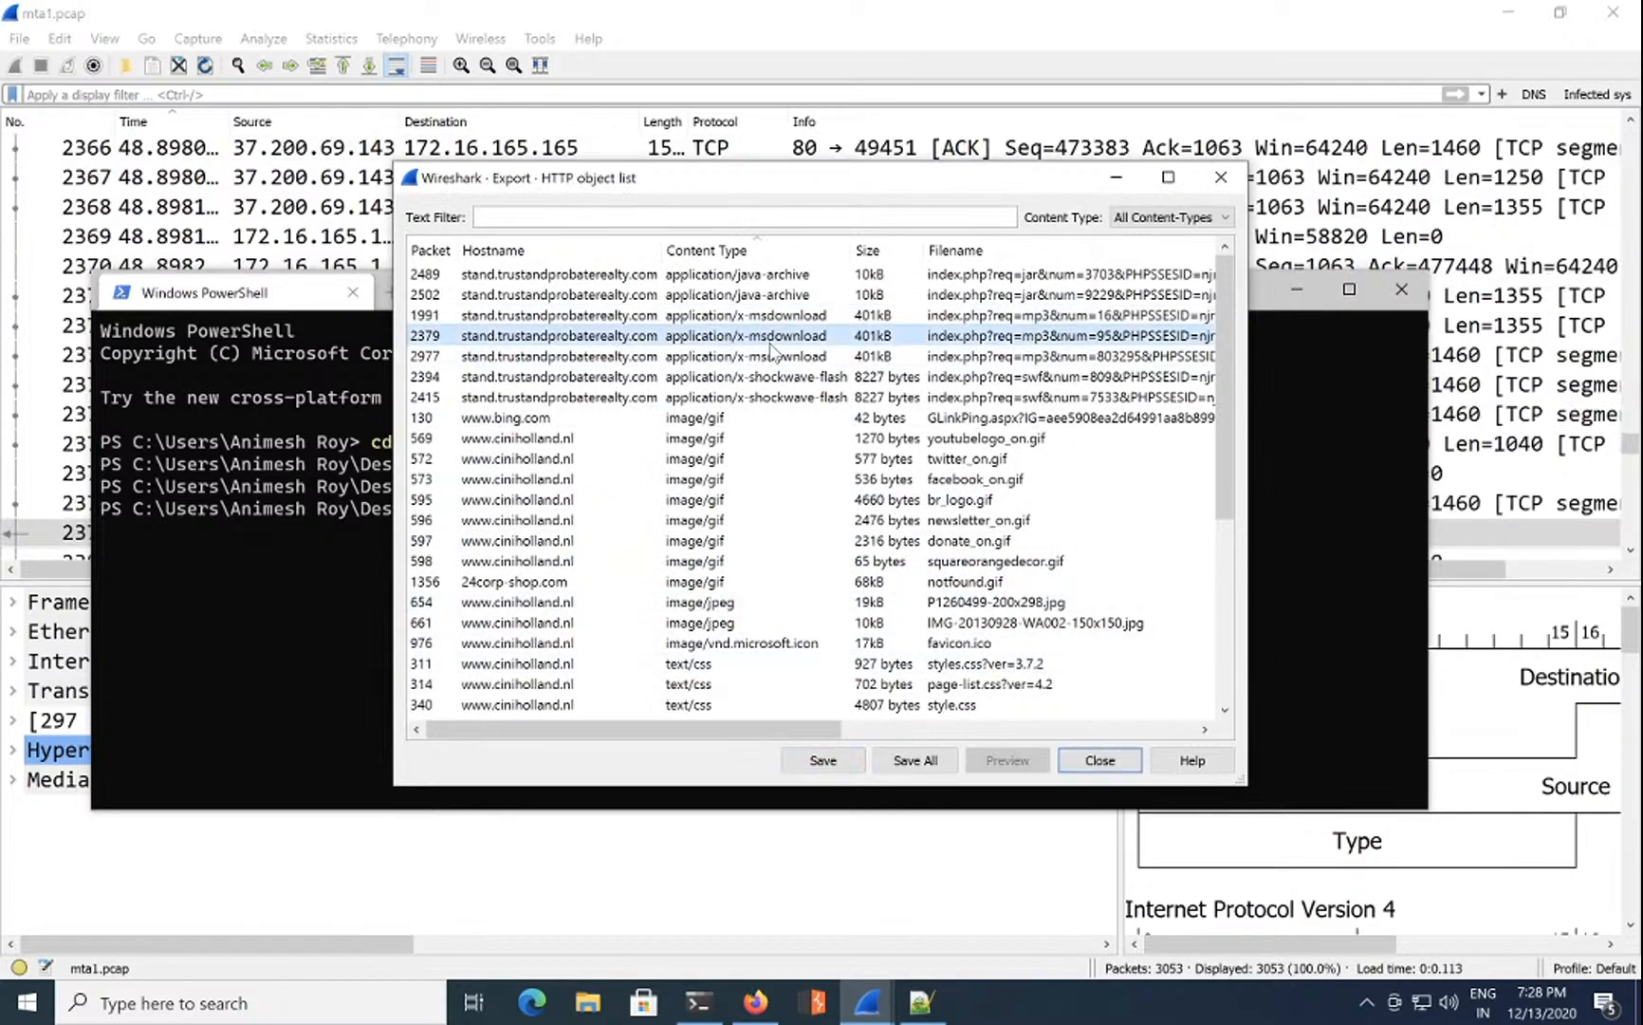
click(770, 375)
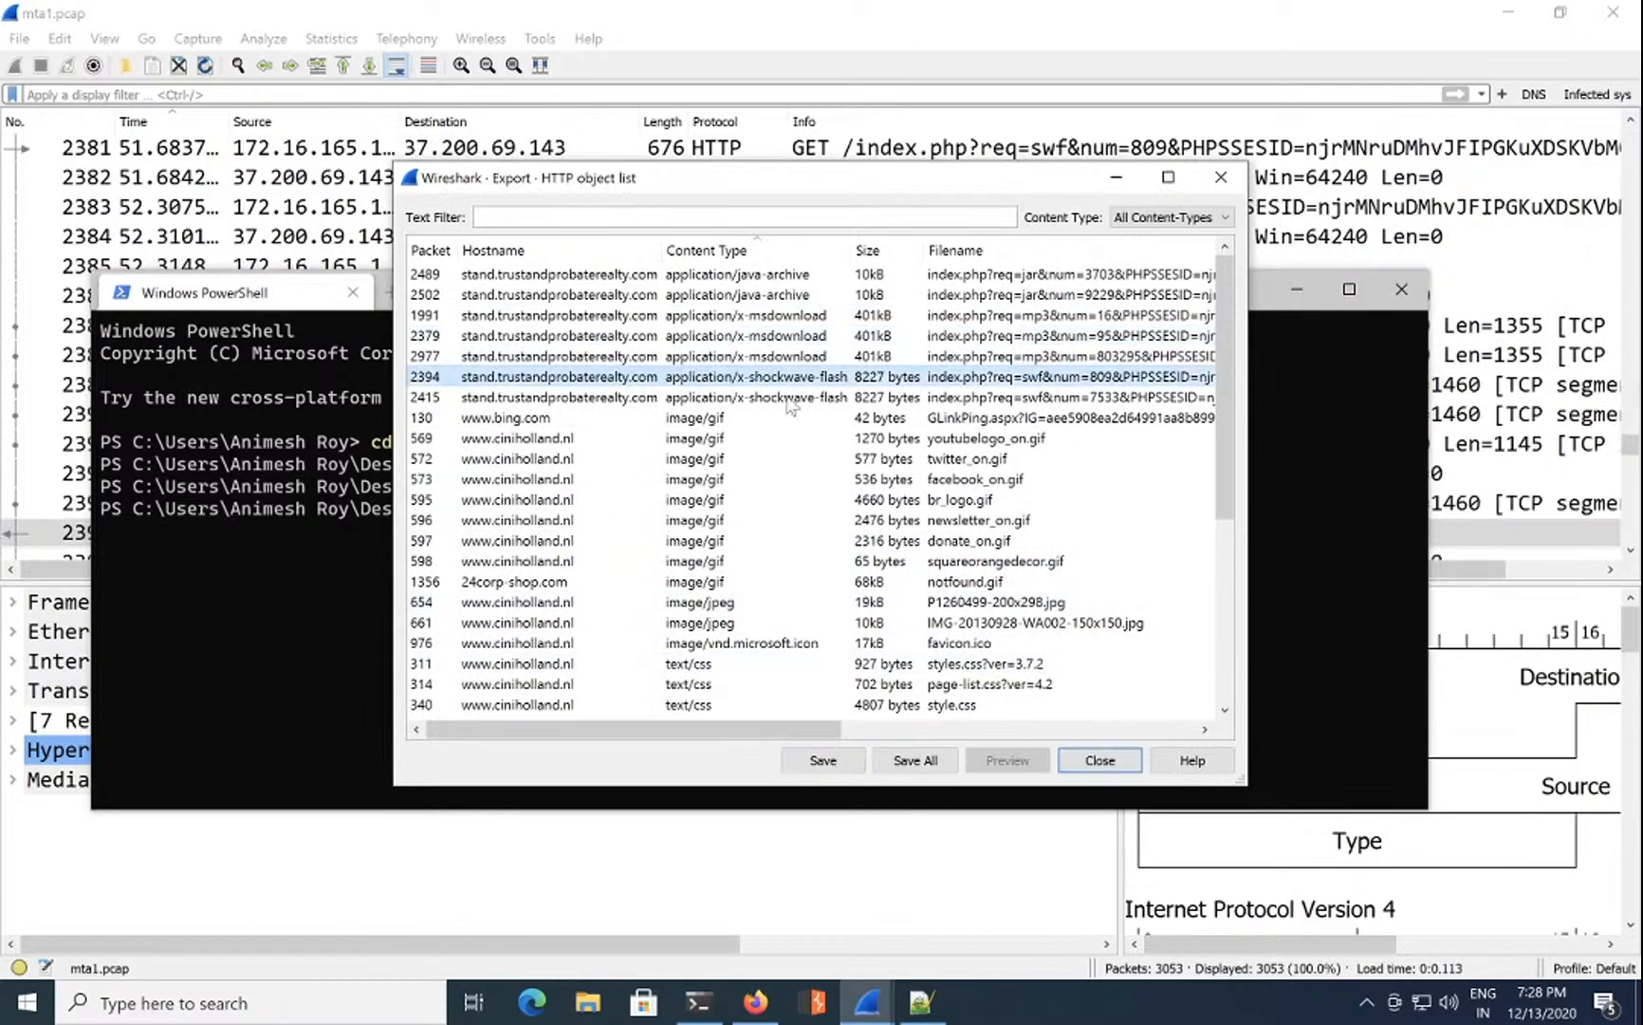
click(823, 760)
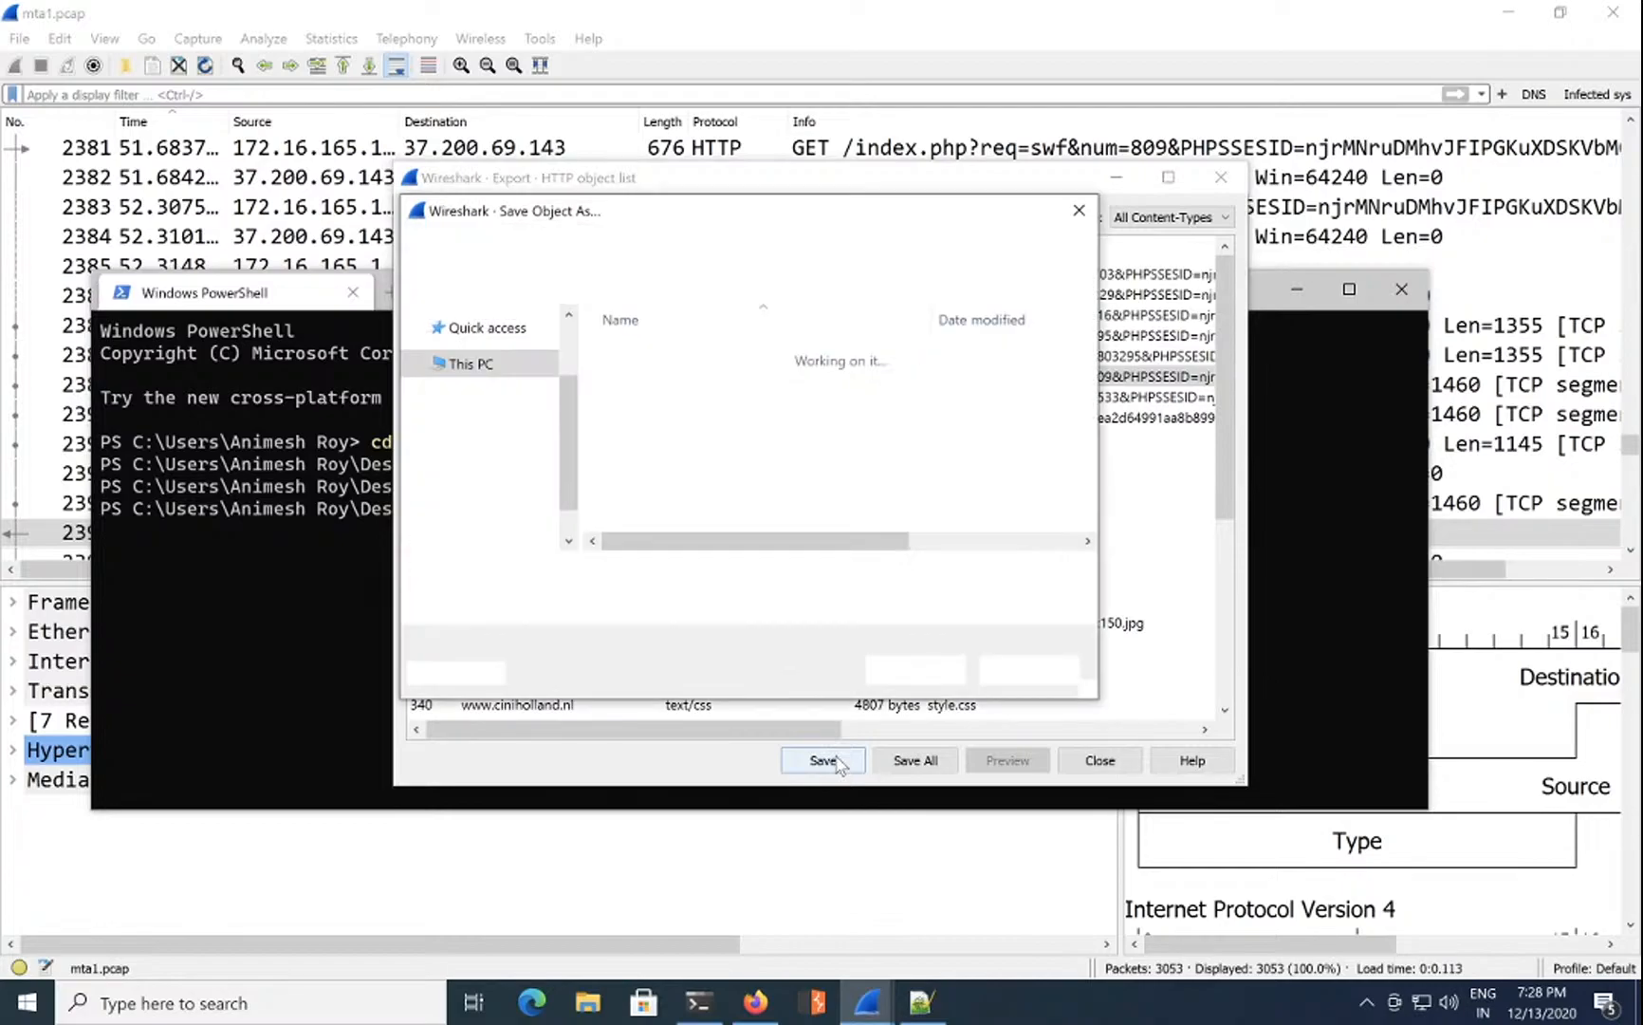
double_click(657, 377)
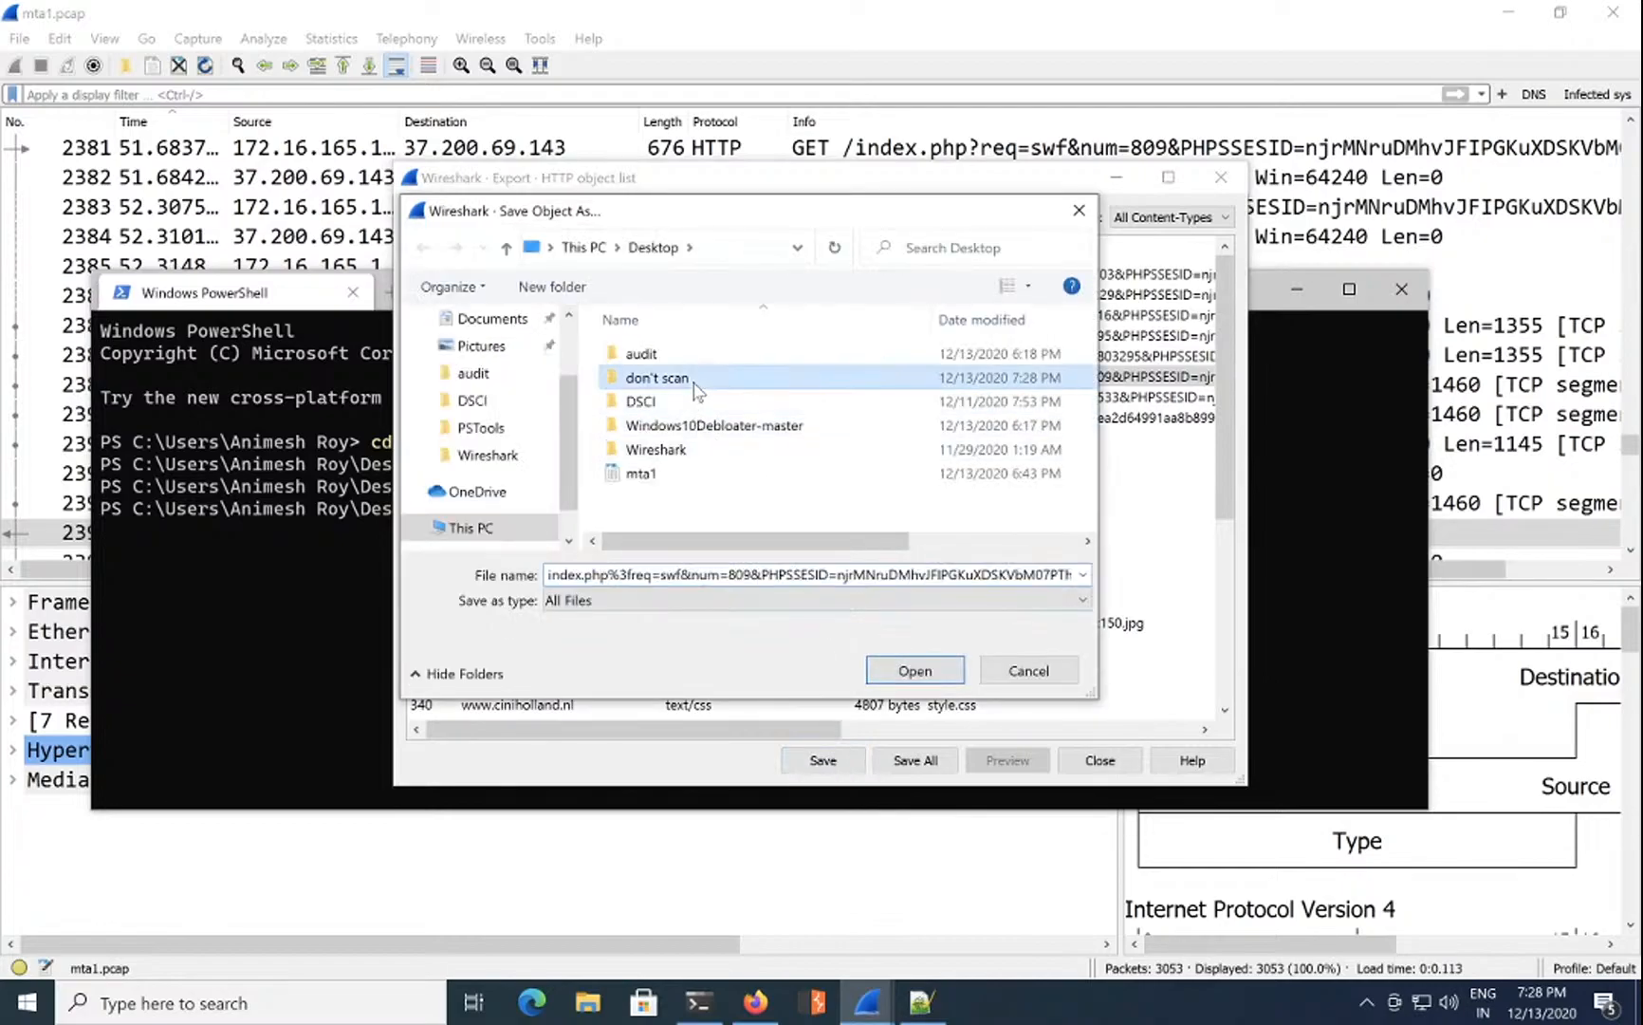
click(913, 678)
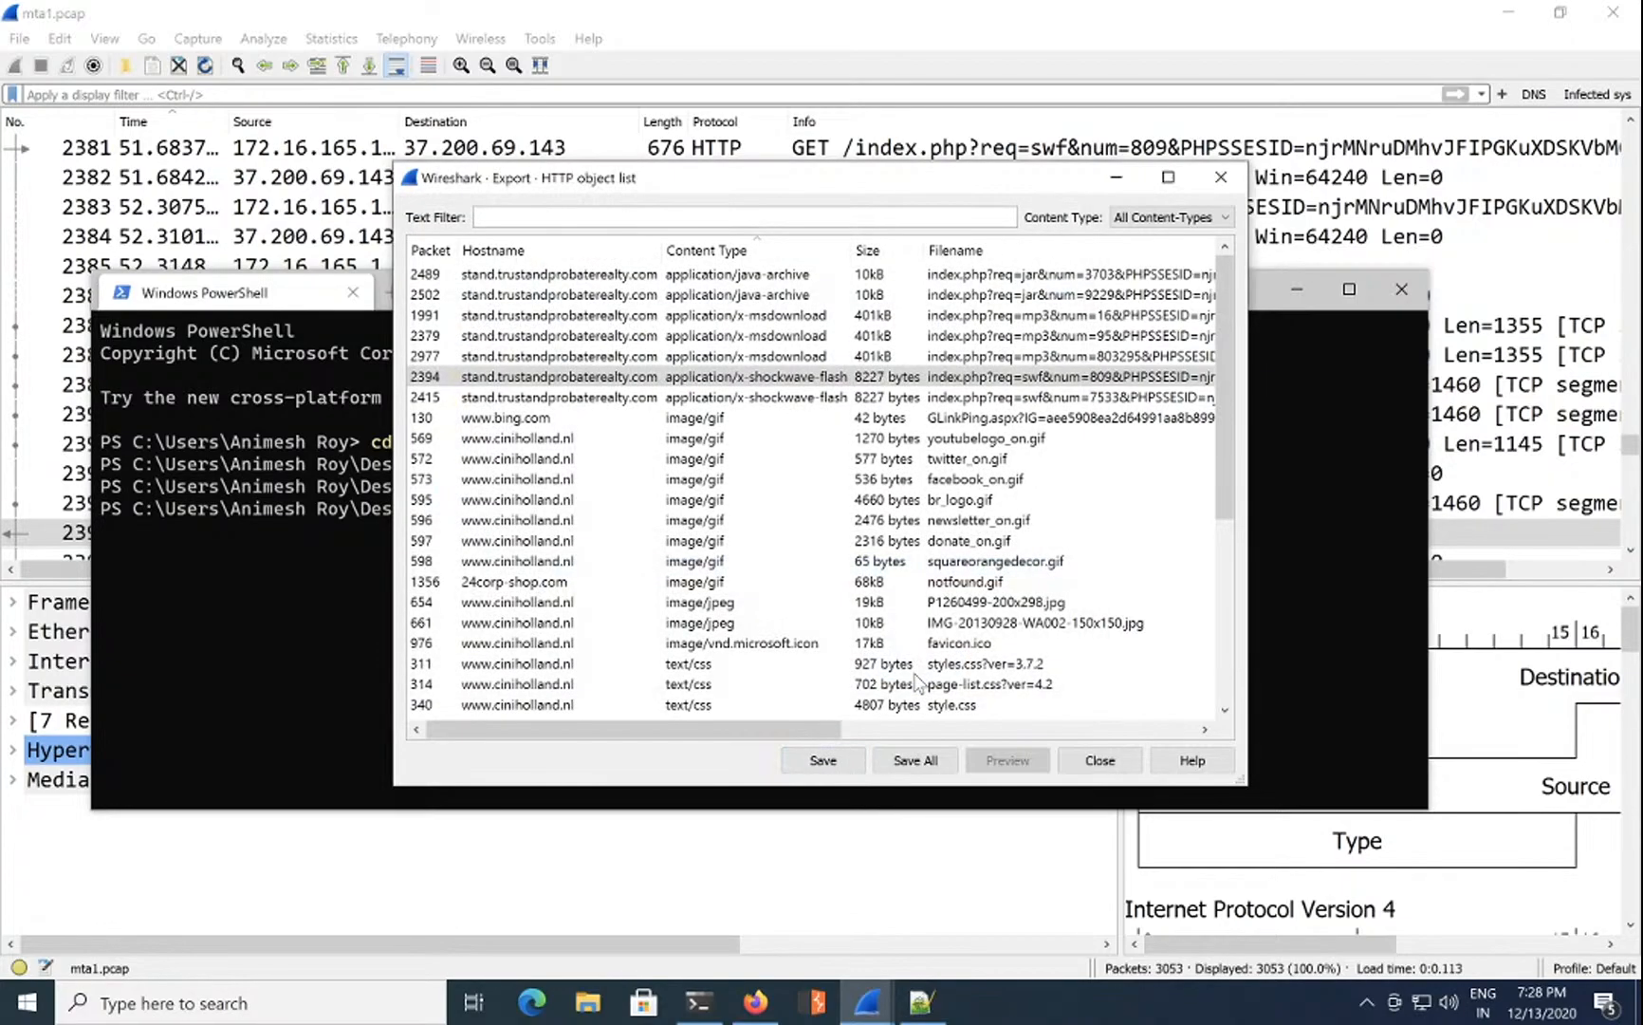
Step: Get the jar file's MD5 hash with certutil -HashFile: 1e34fdebbf655cebea78b45e43520ddf
click(1095, 765)
click(840, 550)
text(cert)
text(u)
key(Tab)
text(-hashfi)
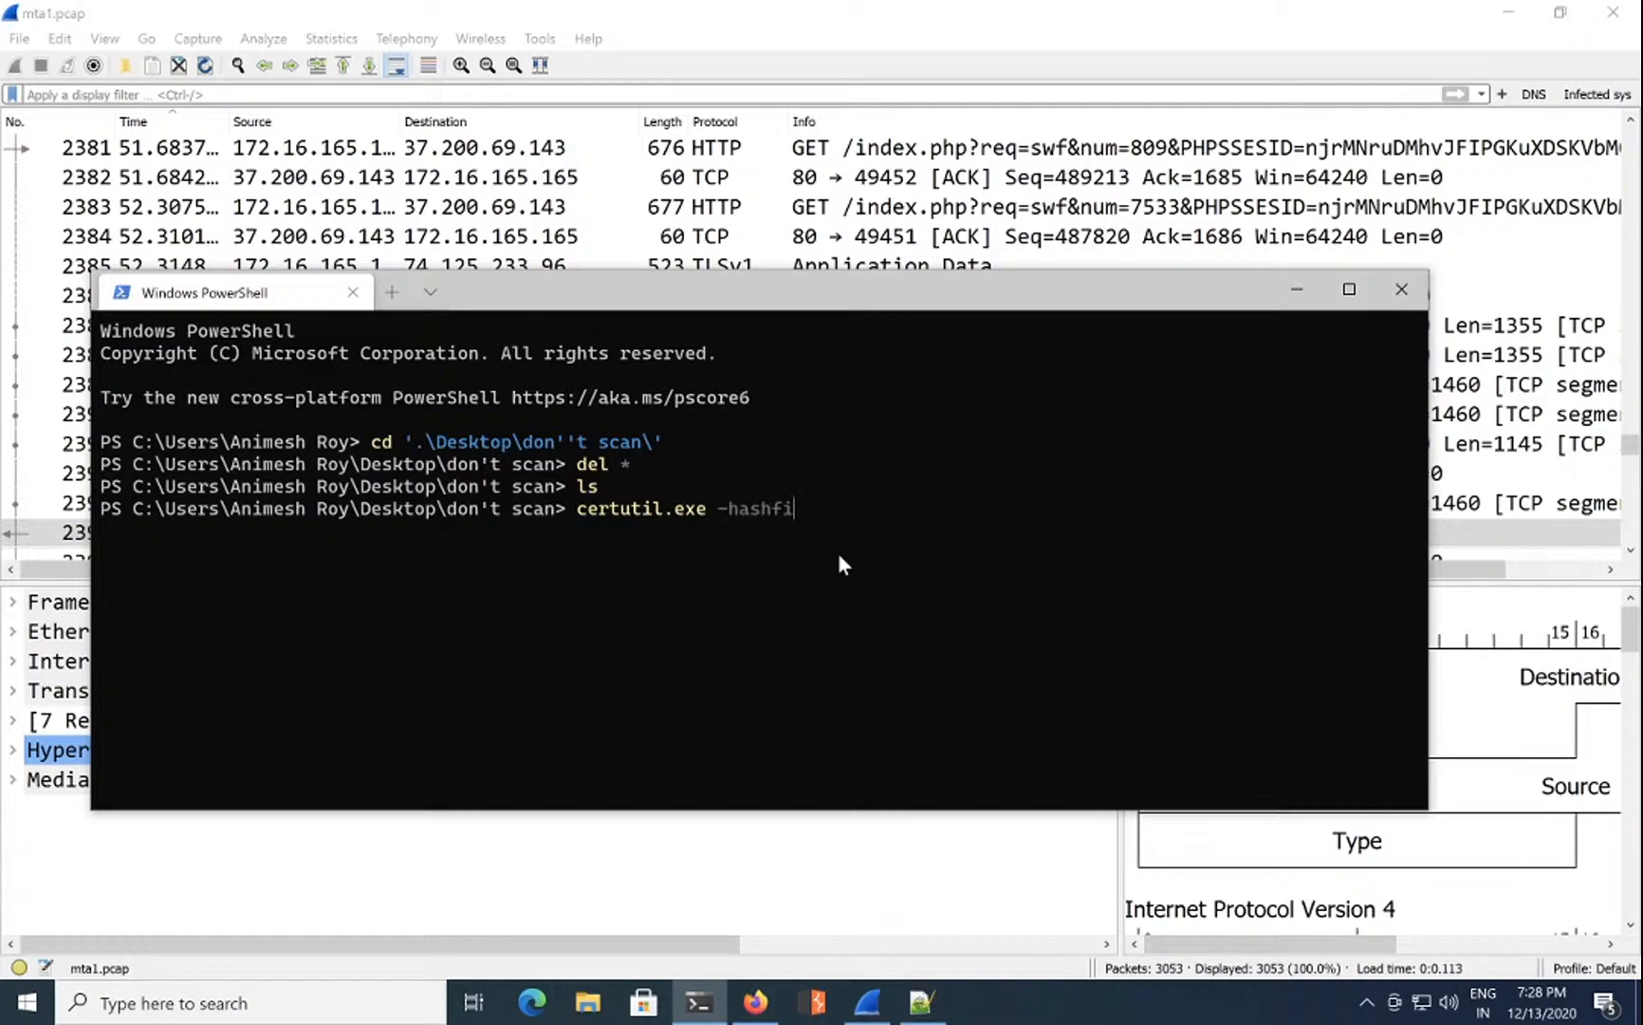
key(BackSpace)
key(BackSpace)
key(BackSpace)
key(BackSpace)
key(BackSpace)
key(BackSpace)
key(BackSpace)
text(Has)
key(BackSpace)
key(BackSpace)
text(ashFile)
key(Tab)
text(md)
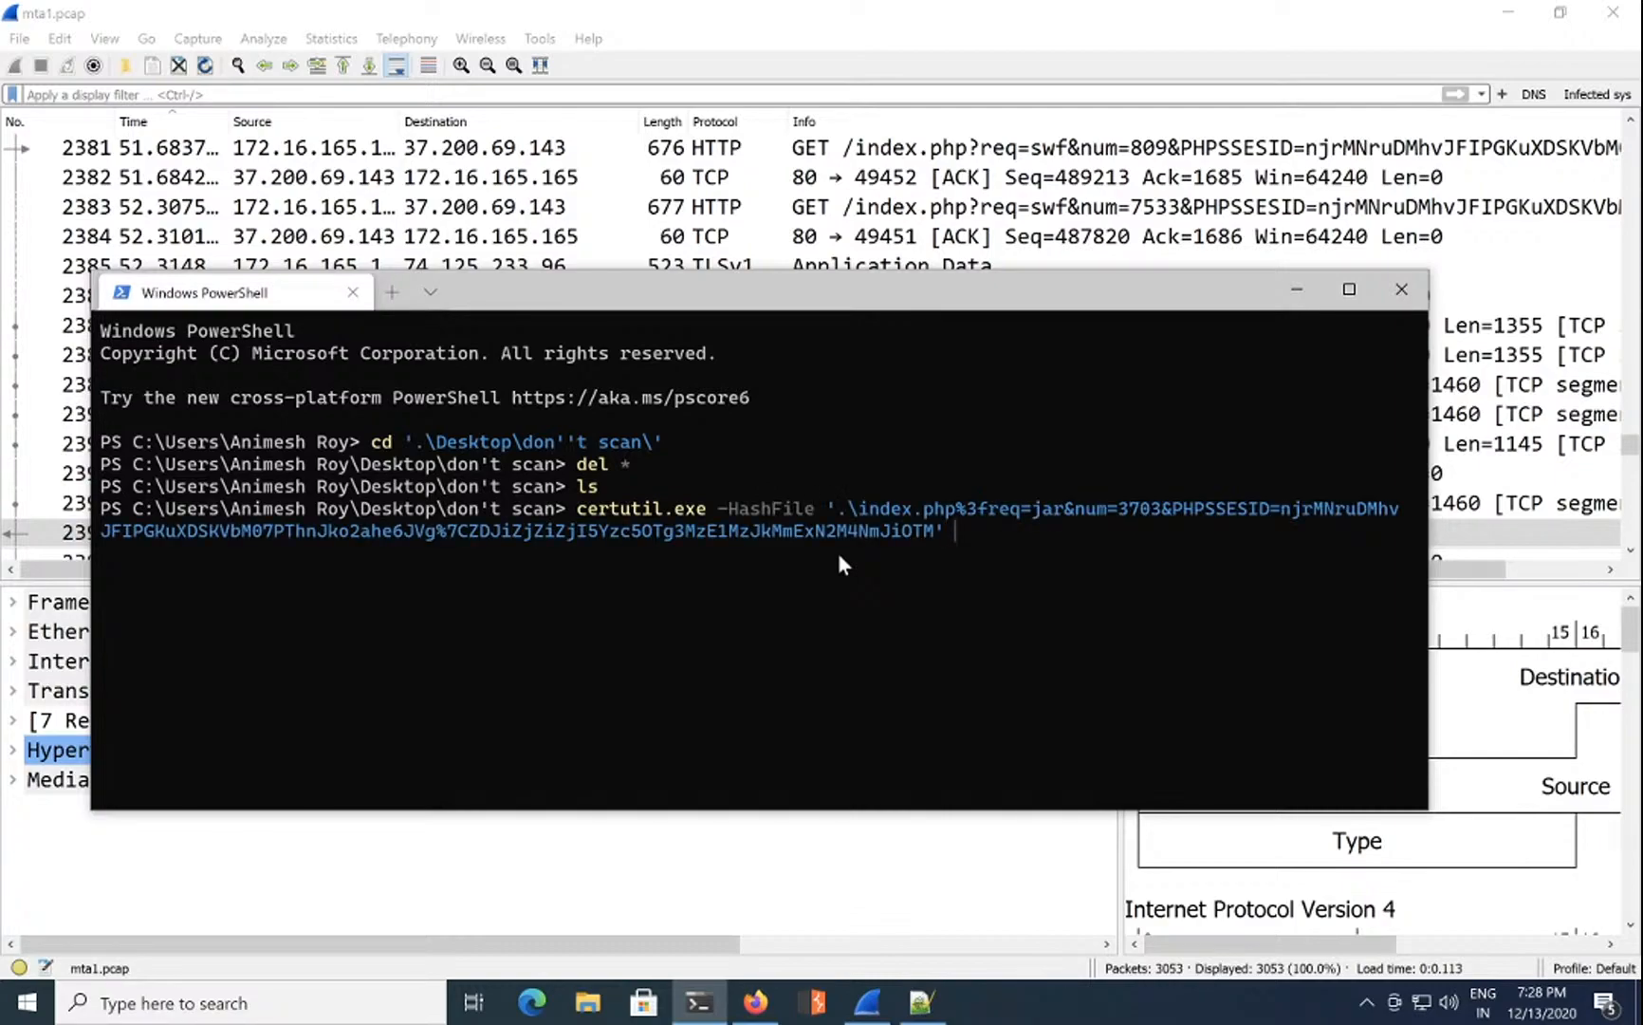
text(5)
key(Return)
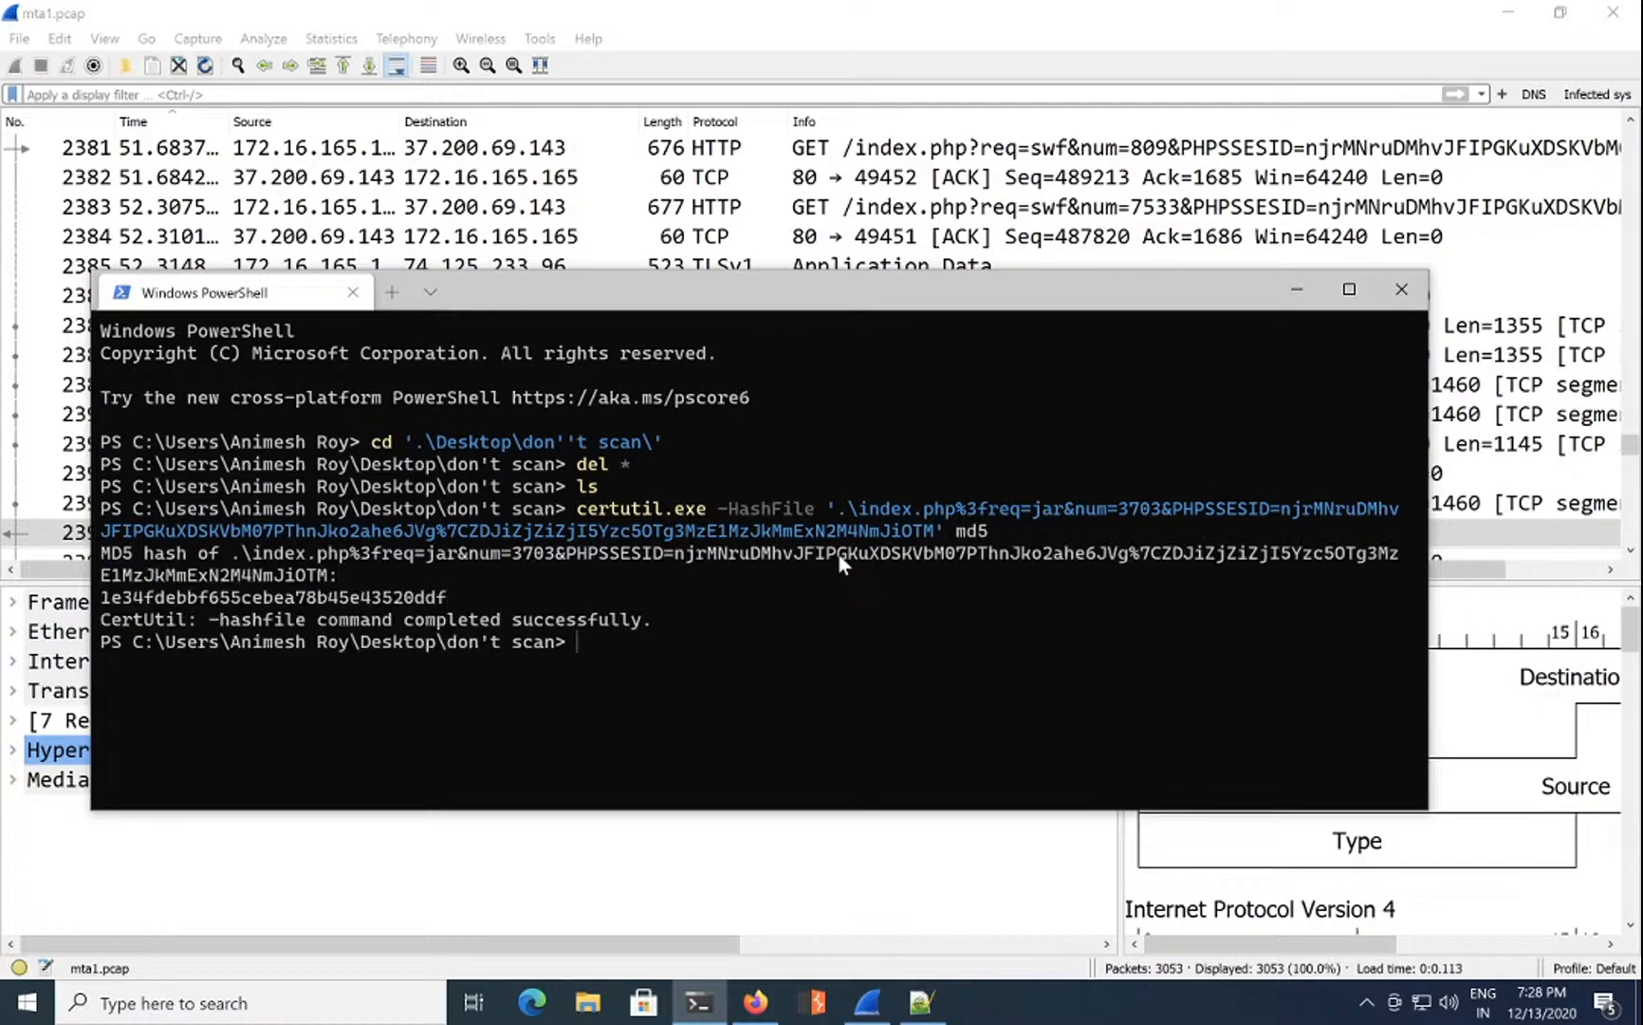
Step: List the three exported files in the folder with ls
key(Up)
key(Right)
key(BackSpace)
key(BackSpace)
key(BackSpace)
key(BackSpace)
key(BackSpace)
key(BackSpace)
key(BackSpace)
key(BackSpace)
key(BackSpace)
key(BackSpace)
key(BackSpace)
key(BackSpace)
key(BackSpace)
key(BackSpace)
key(BackSpace)
key(BackSpace)
key(BackSpace)
key(BackSpace)
key(BackSpace)
key(BackSpace)
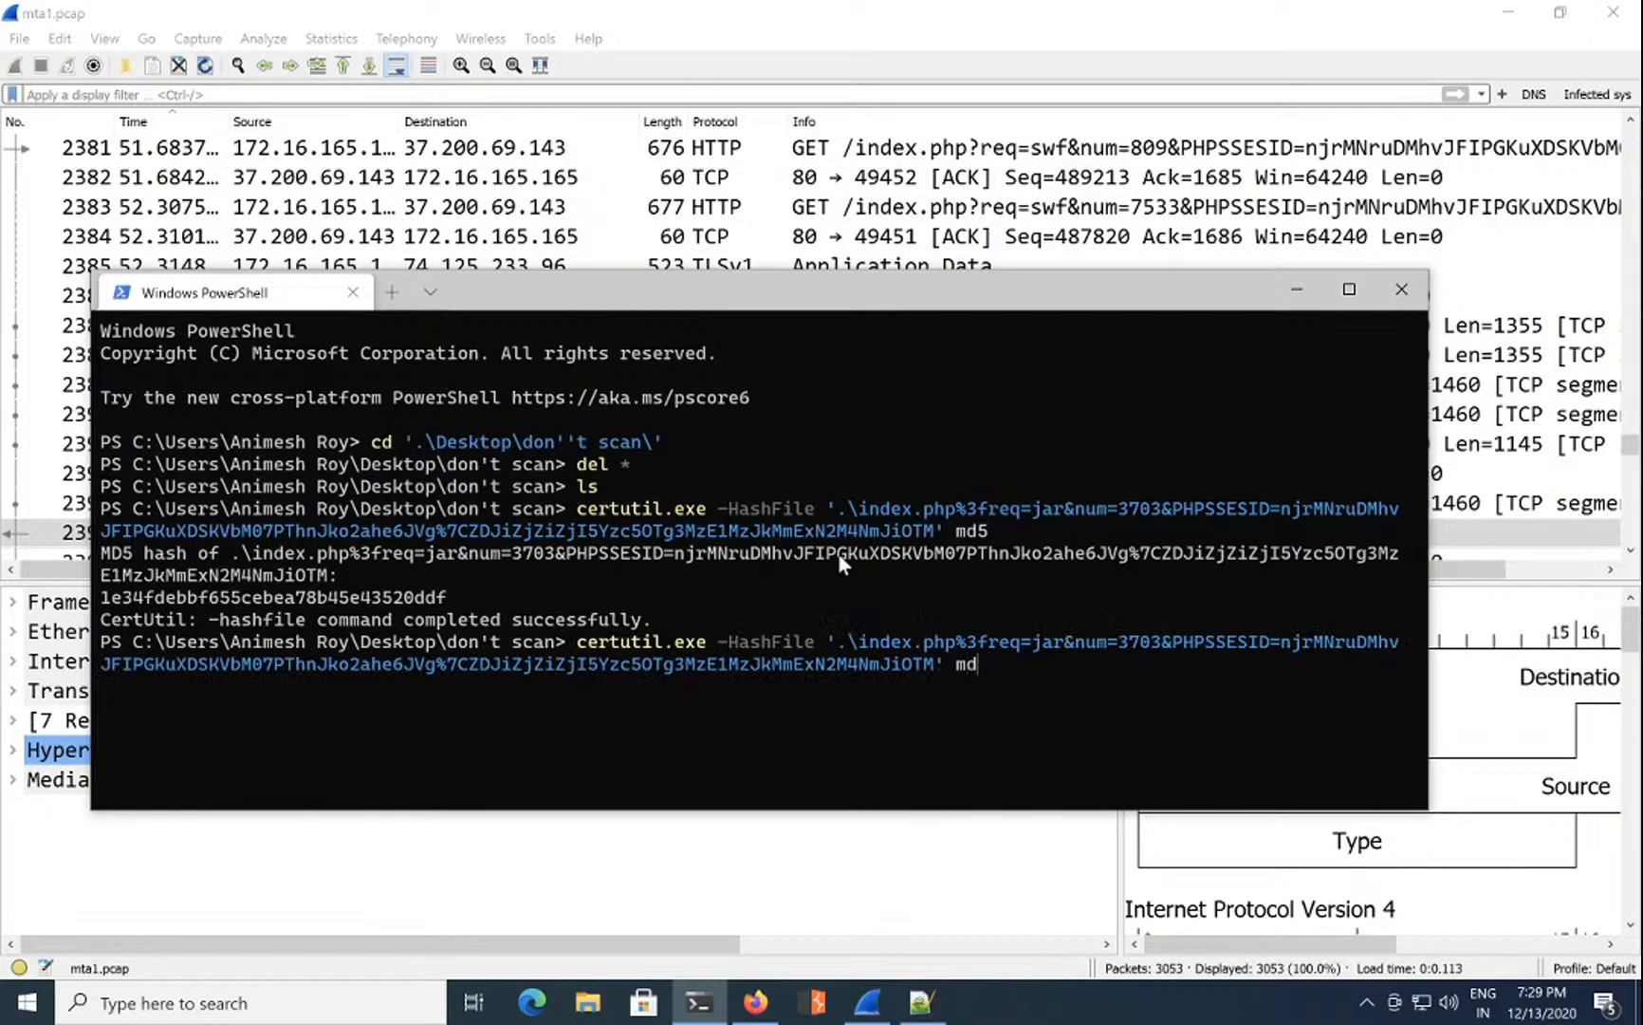
key(BackSpace)
key(BackSpace)
key(BackSpace)
key(BackSpace)
key(BackSpace)
key(BackSpace)
key(BackSpace)
key(BackSpace)
key(BackSpace)
key(BackSpace)
key(BackSpace)
key(BackSpace)
key(BackSpace)
key(BackSpace)
key(BackSpace)
key(BackSpace)
key(BackSpace)
key(BackSpace)
key(BackSpace)
key(BackSpace)
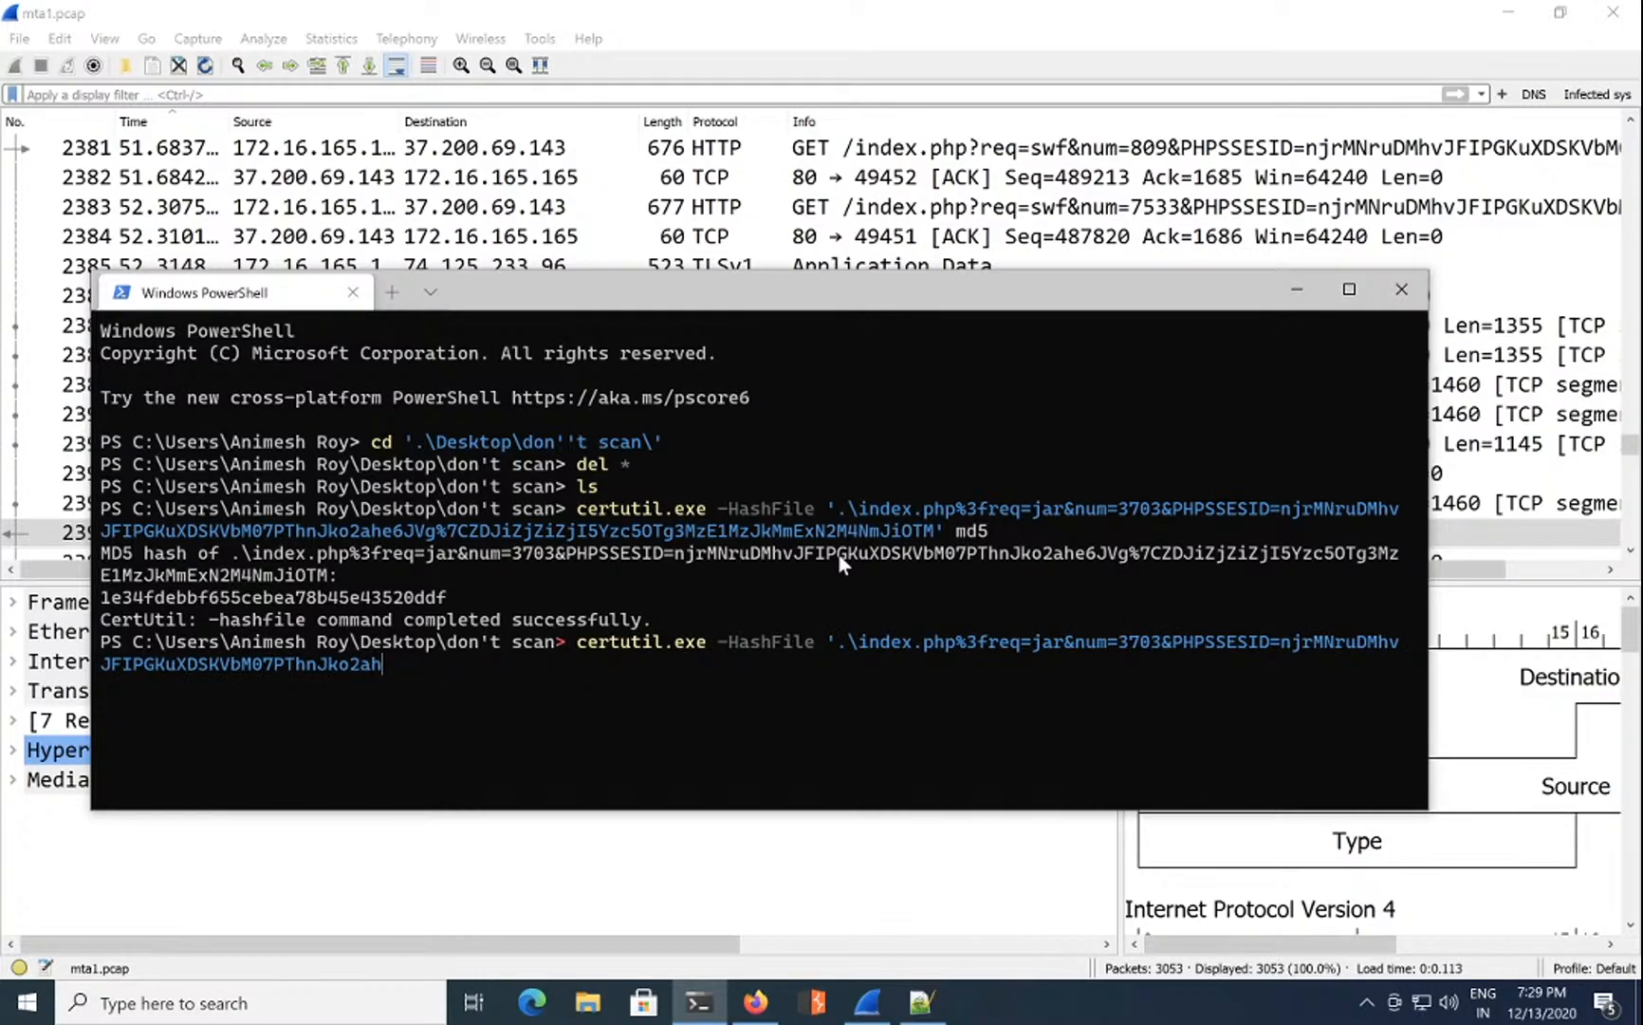
key(BackSpace)
key(BackSpace)
key(BackSpace)
key(BackSpace)
key(BackSpace)
key(BackSpace)
key(BackSpace)
key(BackSpace)
key(BackSpace)
key(BackSpace)
key(BackSpace)
key(BackSpace)
key(BackSpace)
key(BackSpace)
key(BackSpace)
key(BackSpace)
key(BackSpace)
key(BackSpace)
key(BackSpace)
key(BackSpace)
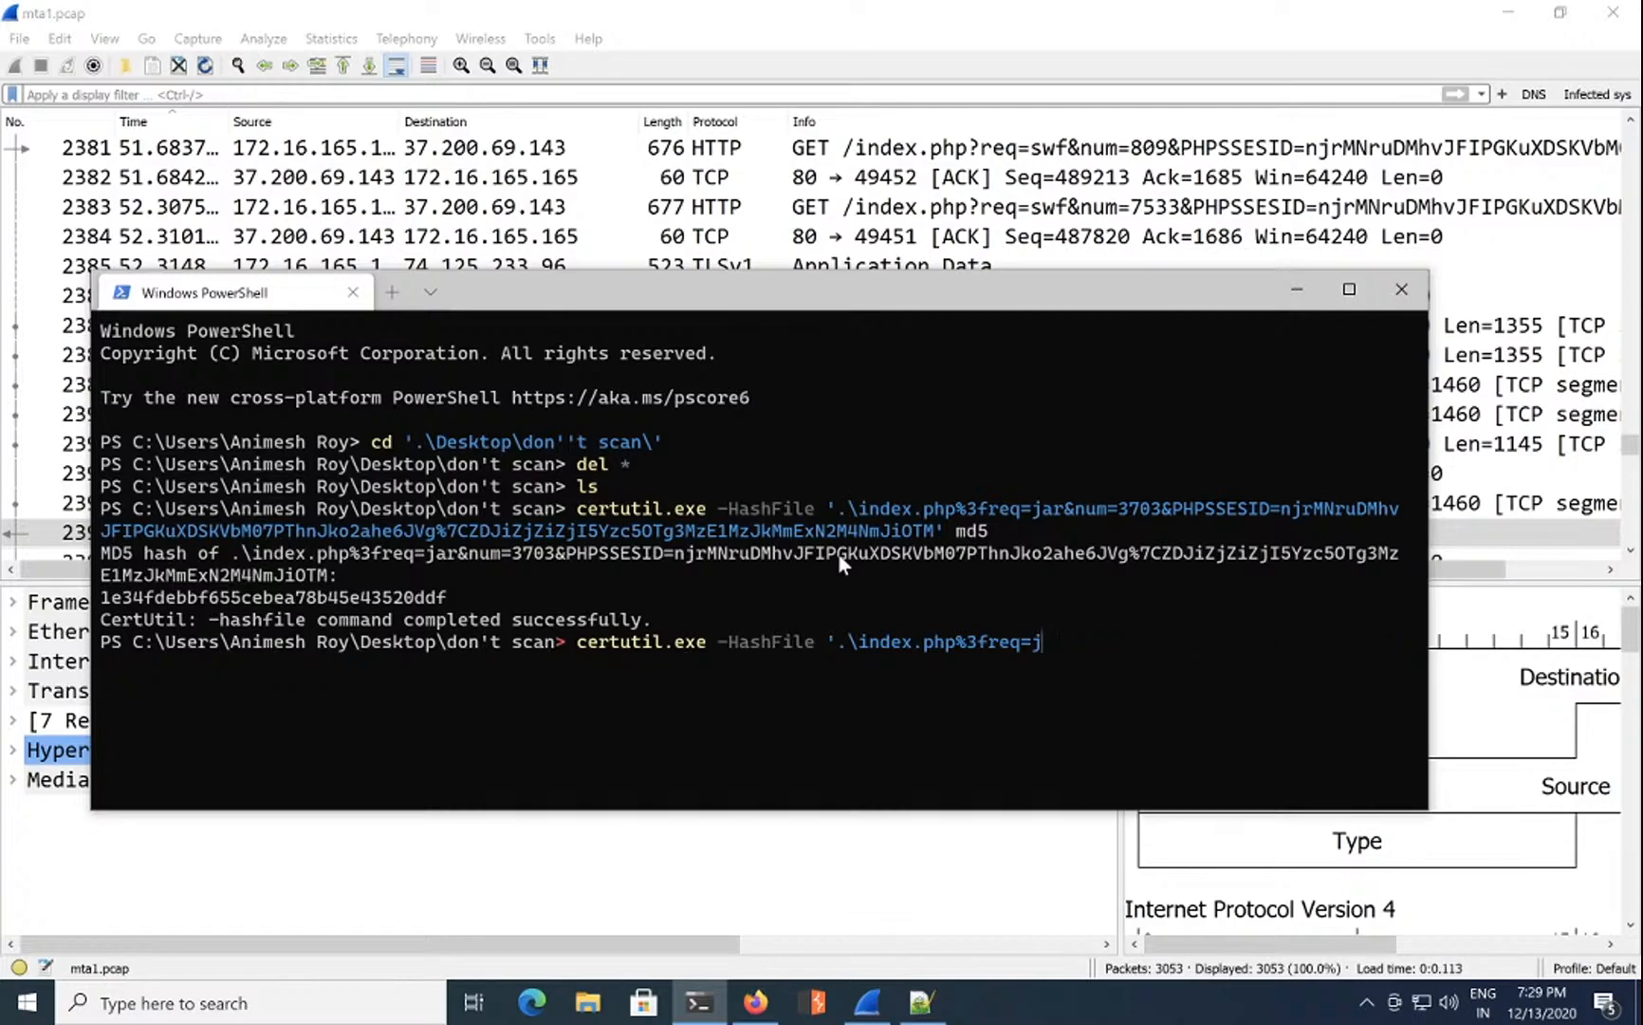
key(BackSpace)
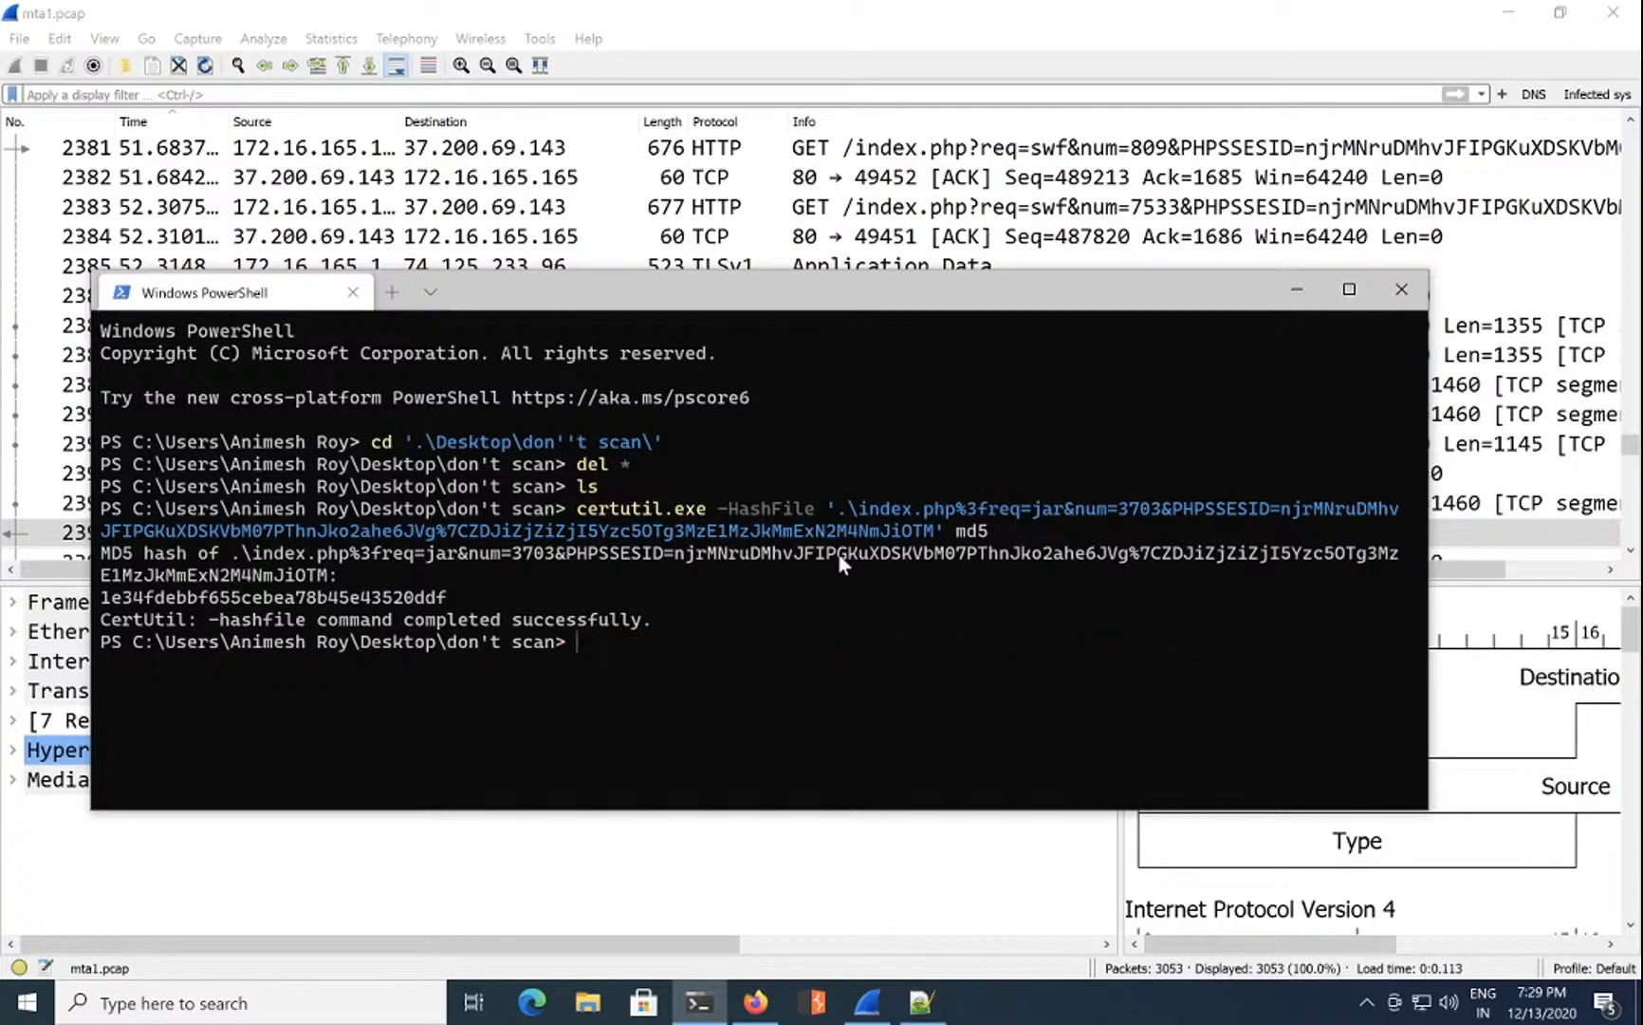
text(ls)
key(Return)
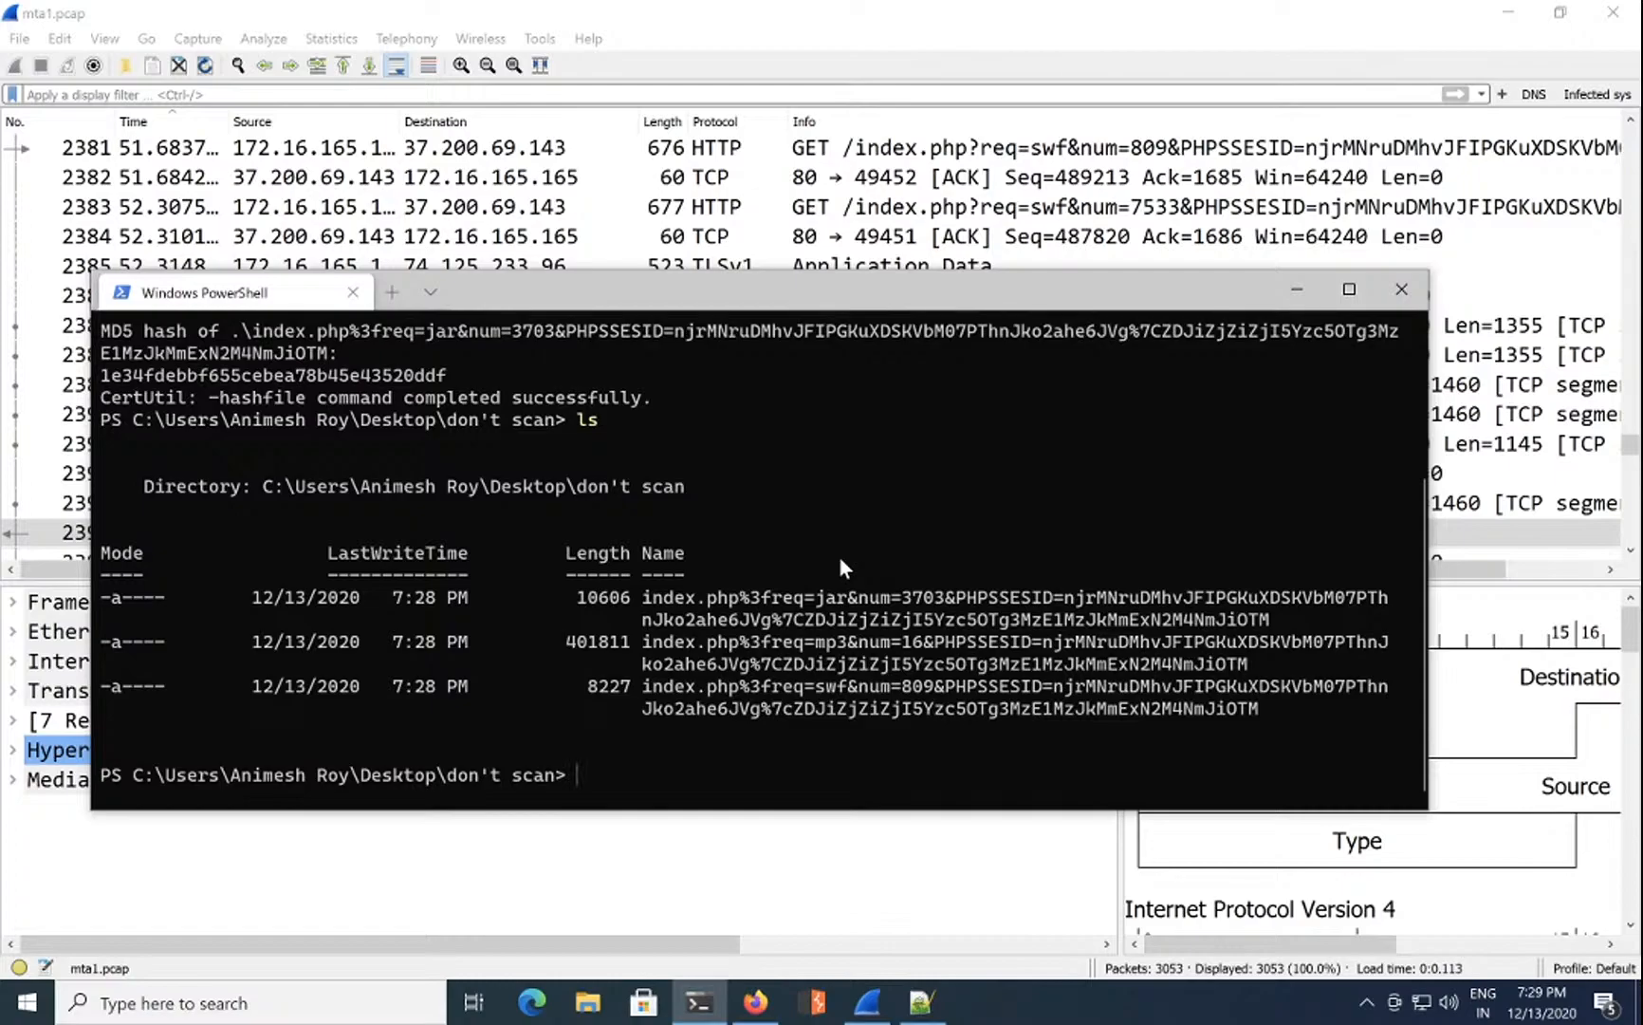
Step: Rename the downloaded index.php jar file to file1 with mv
text(v i)
key(Tab)
key(BackSpace)
key(BackSpace)
key(BackSpace)
key(BackSpace)
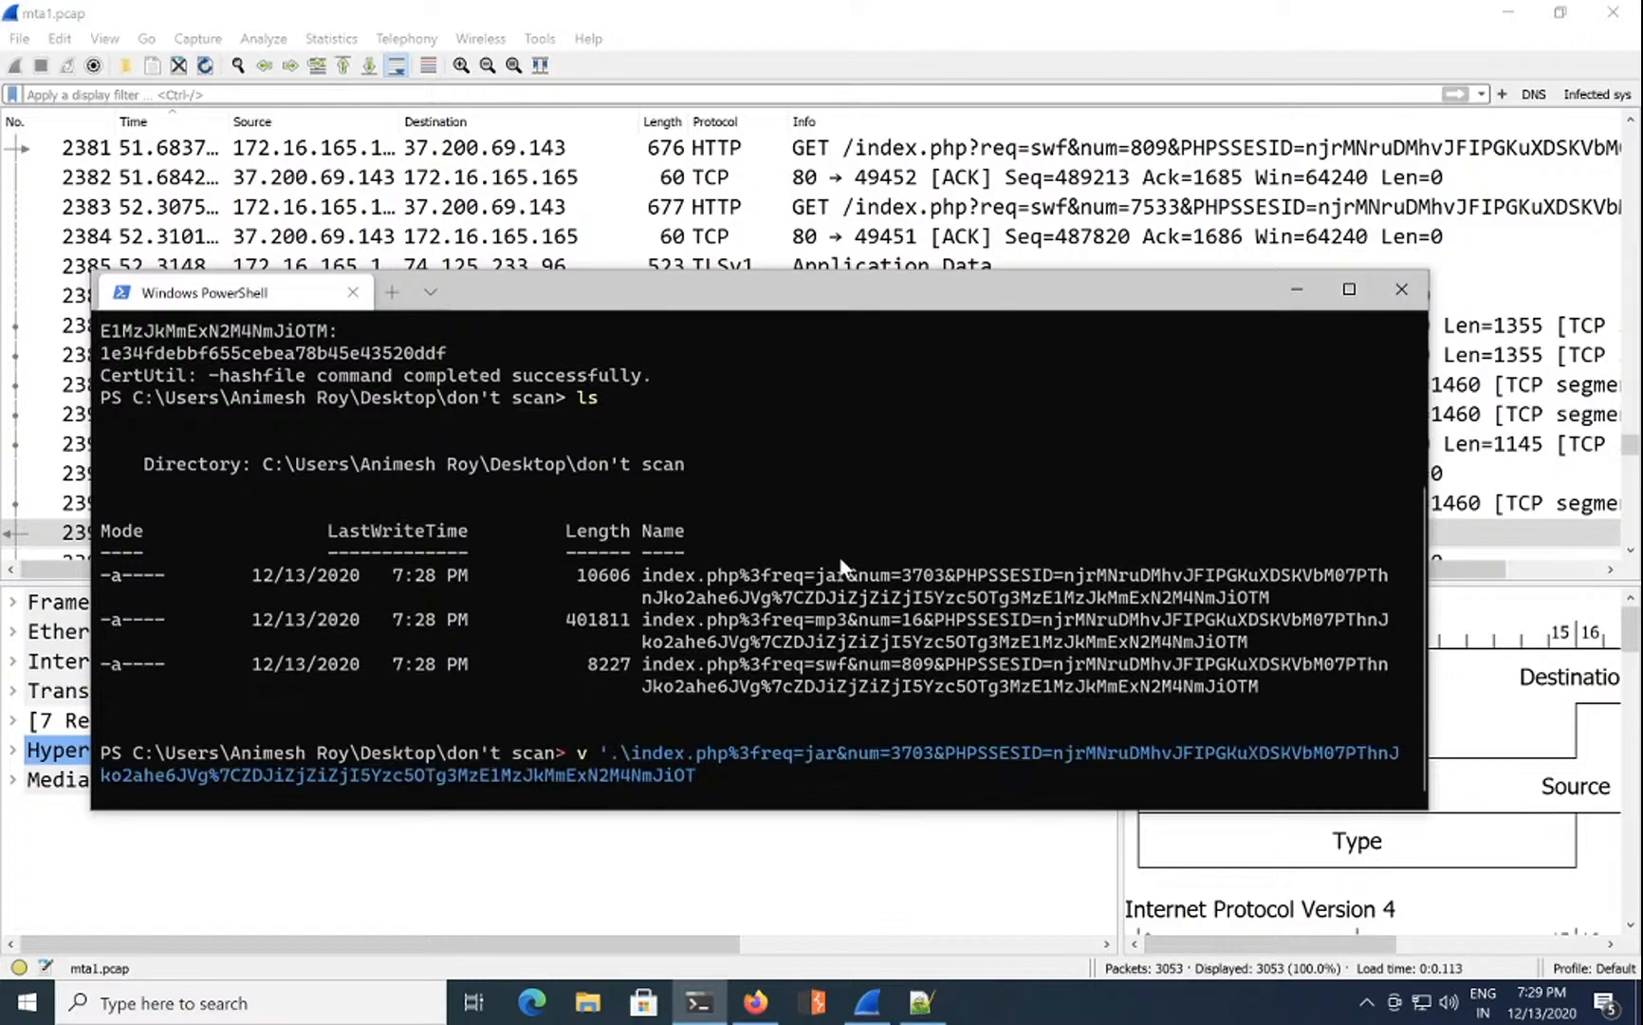
key(ctrl+c)
key(ctrl+l)
text(mv '.\i)
key(Tab)
text(fi)
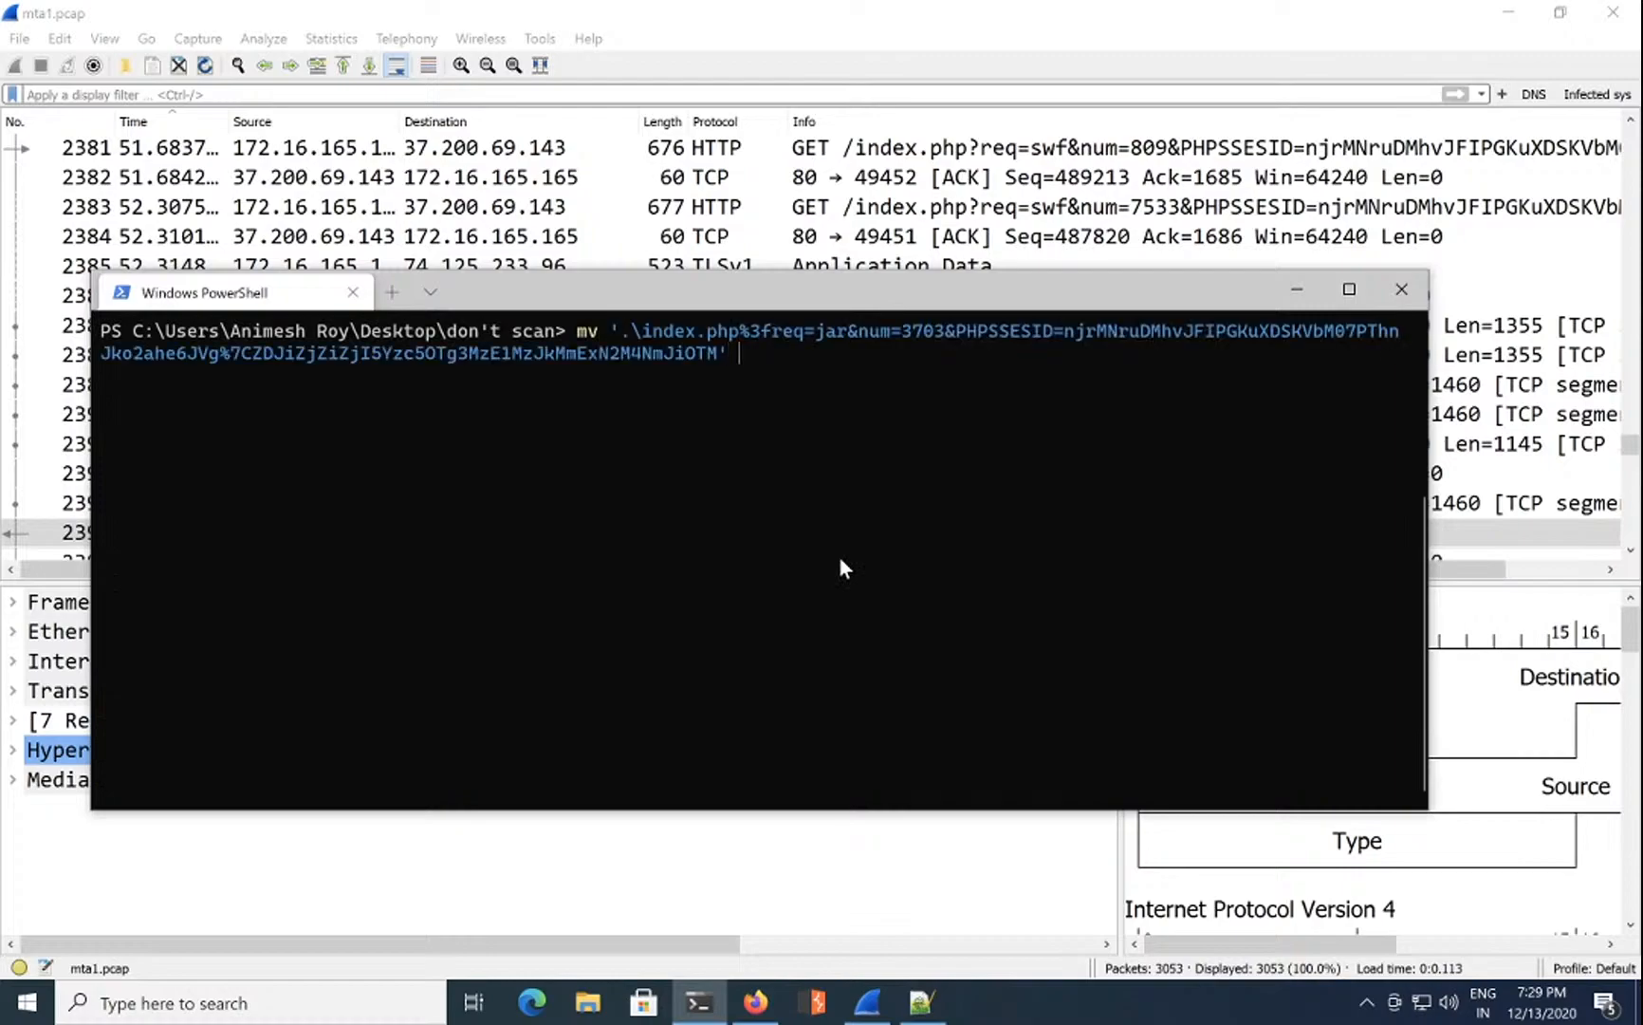
text(le1)
key(Return)
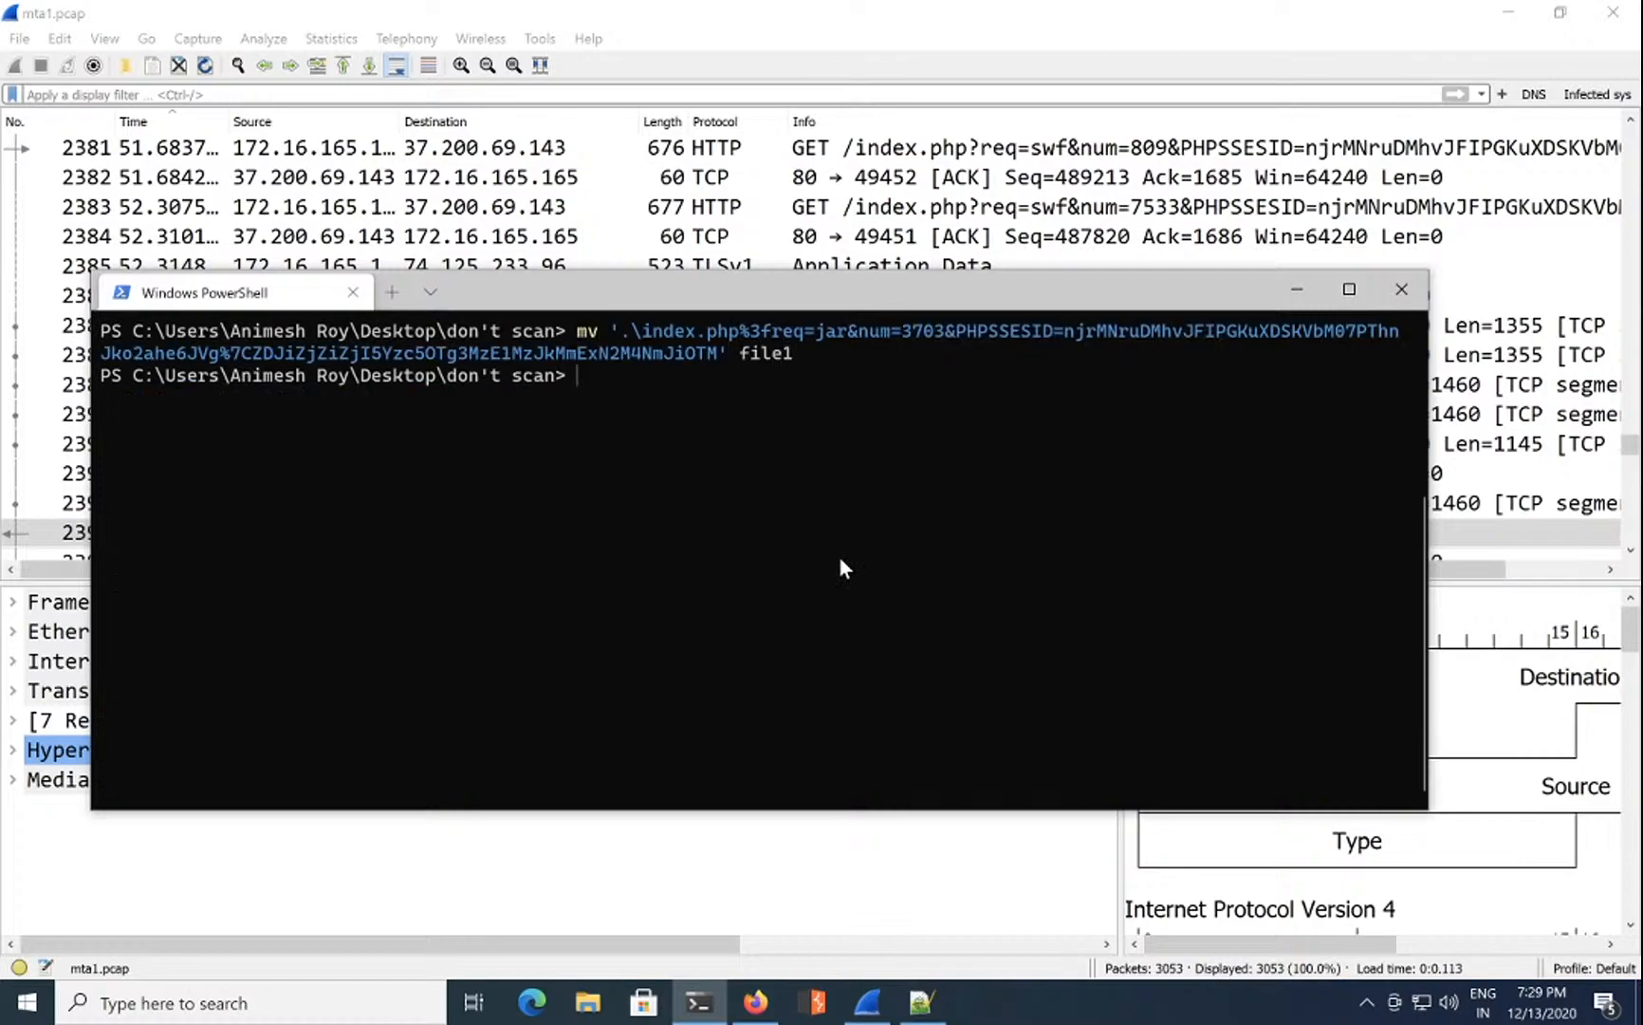
Step: Rename the downloaded index.php mp3 file to file2
text(mv in)
key(Tab)
text(file2)
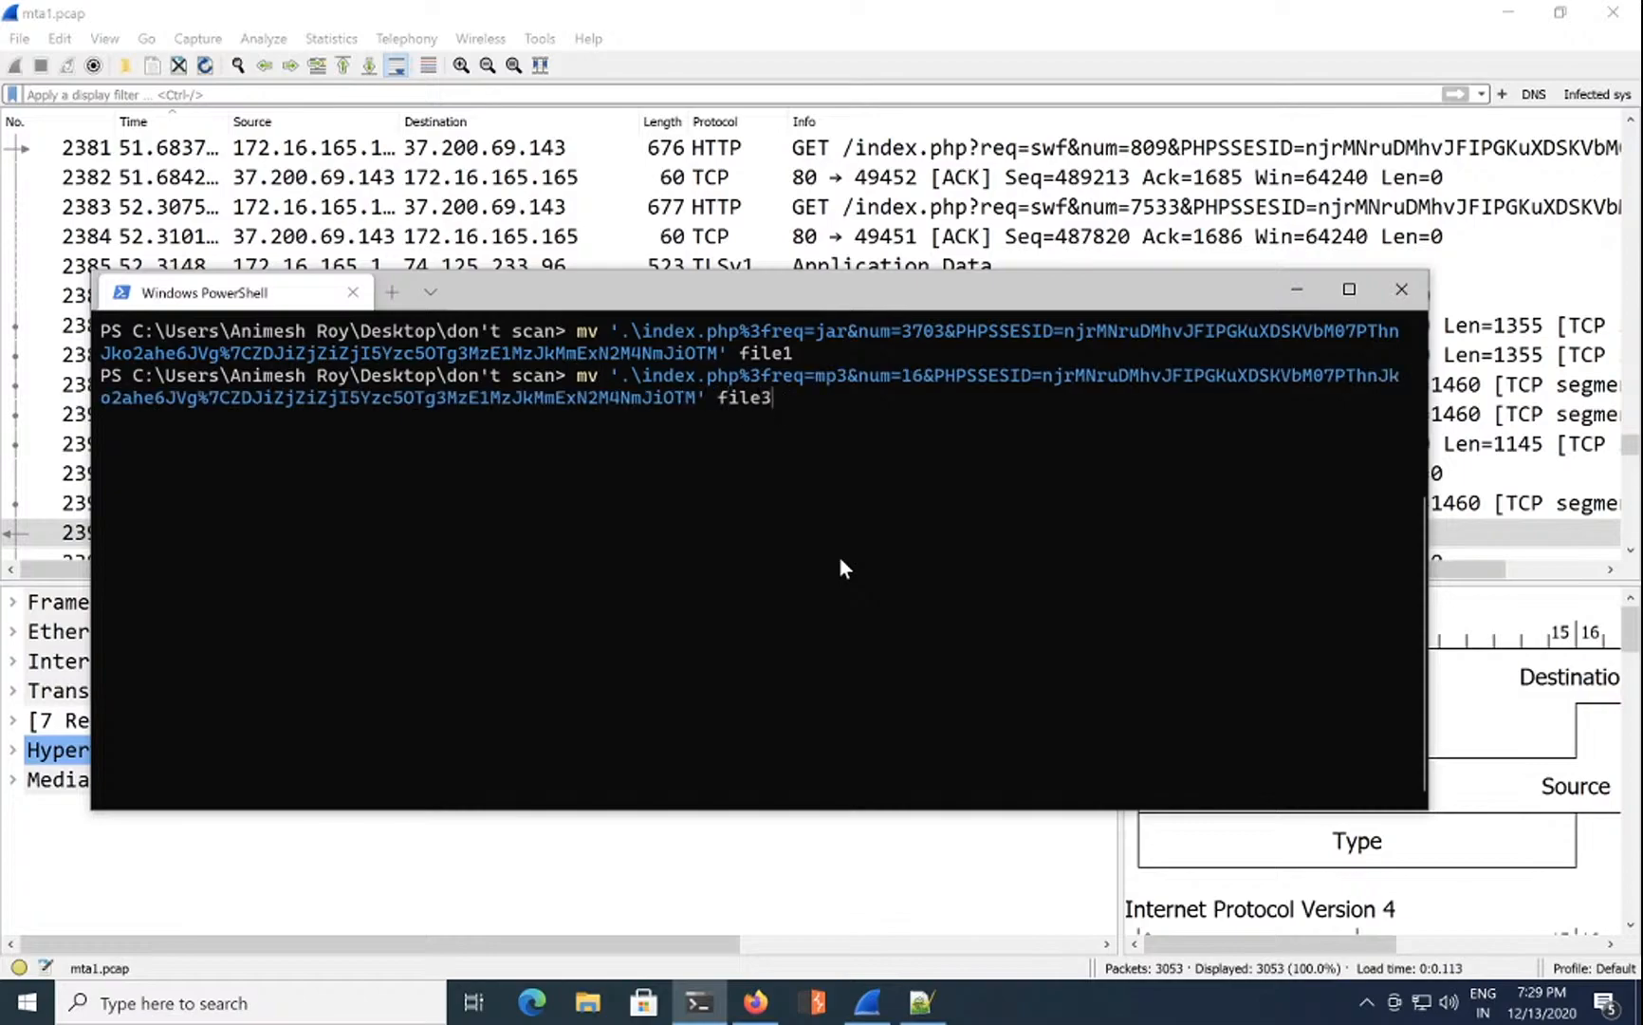
key(Return)
Step: Rename the index.php swf download to file3 and list the folder to verify
text(mv fi)
key(Tab)
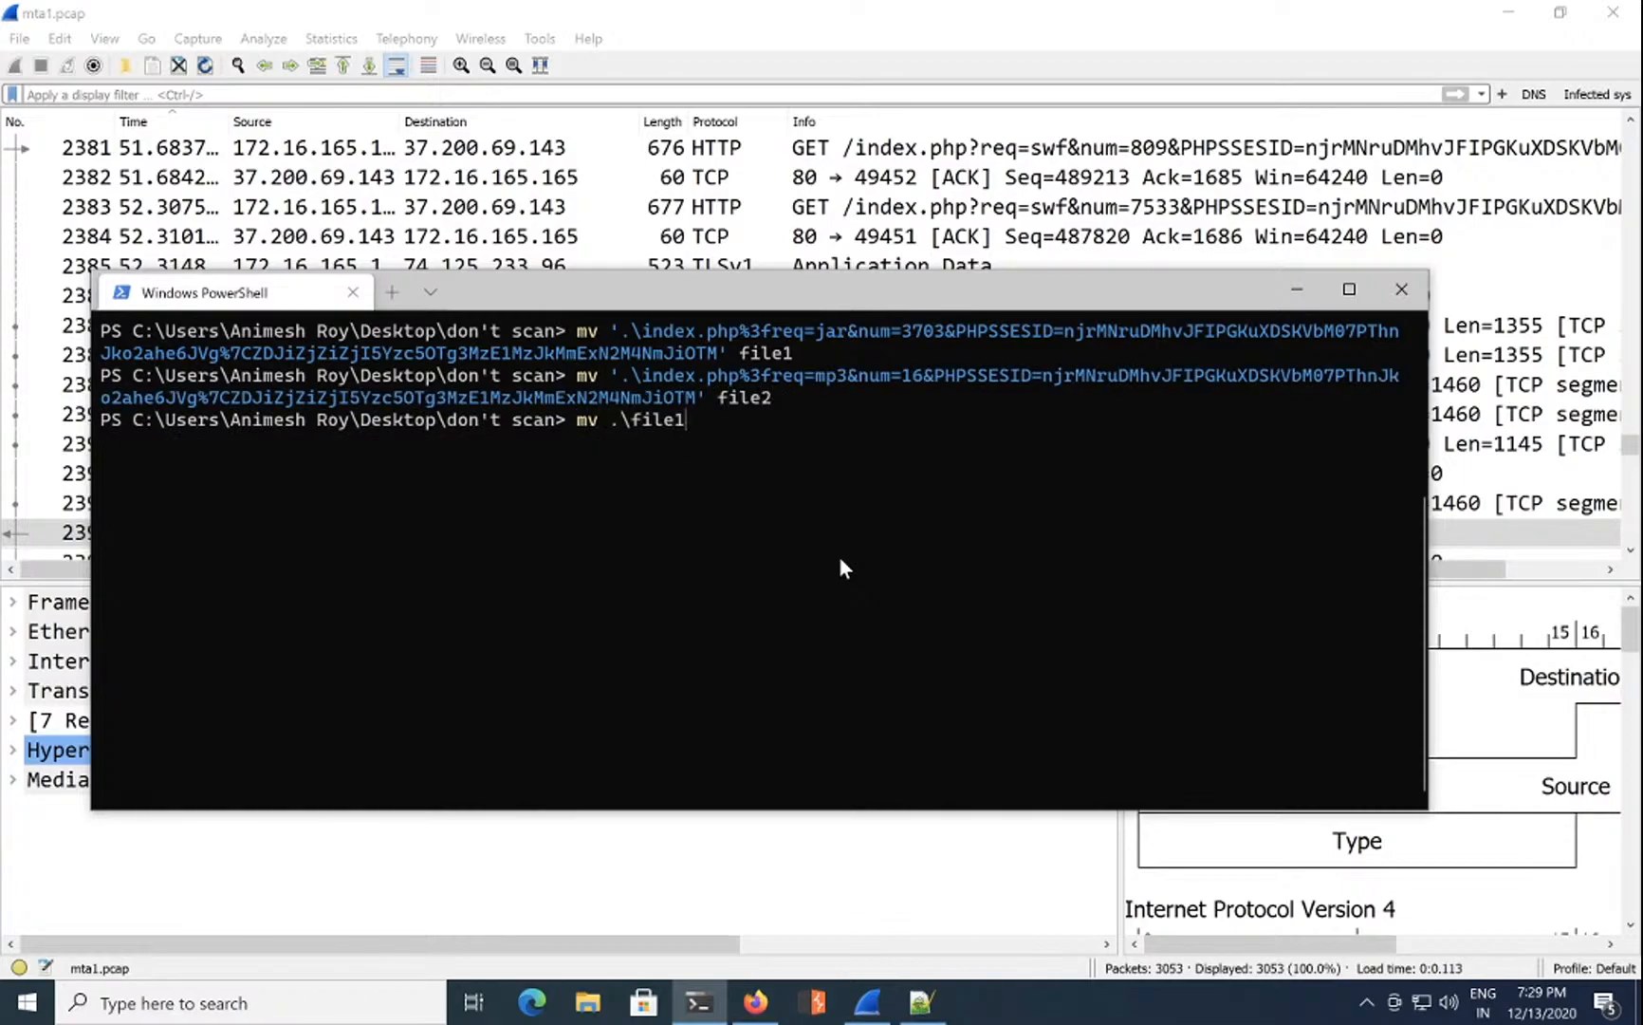
key(BackSpace)
key(BackSpace)
key(BackSpace)
key(BackSpace)
key(BackSpace)
key(BackSpace)
key(BackSpace)
text(in)
key(Tab)
text(file3)
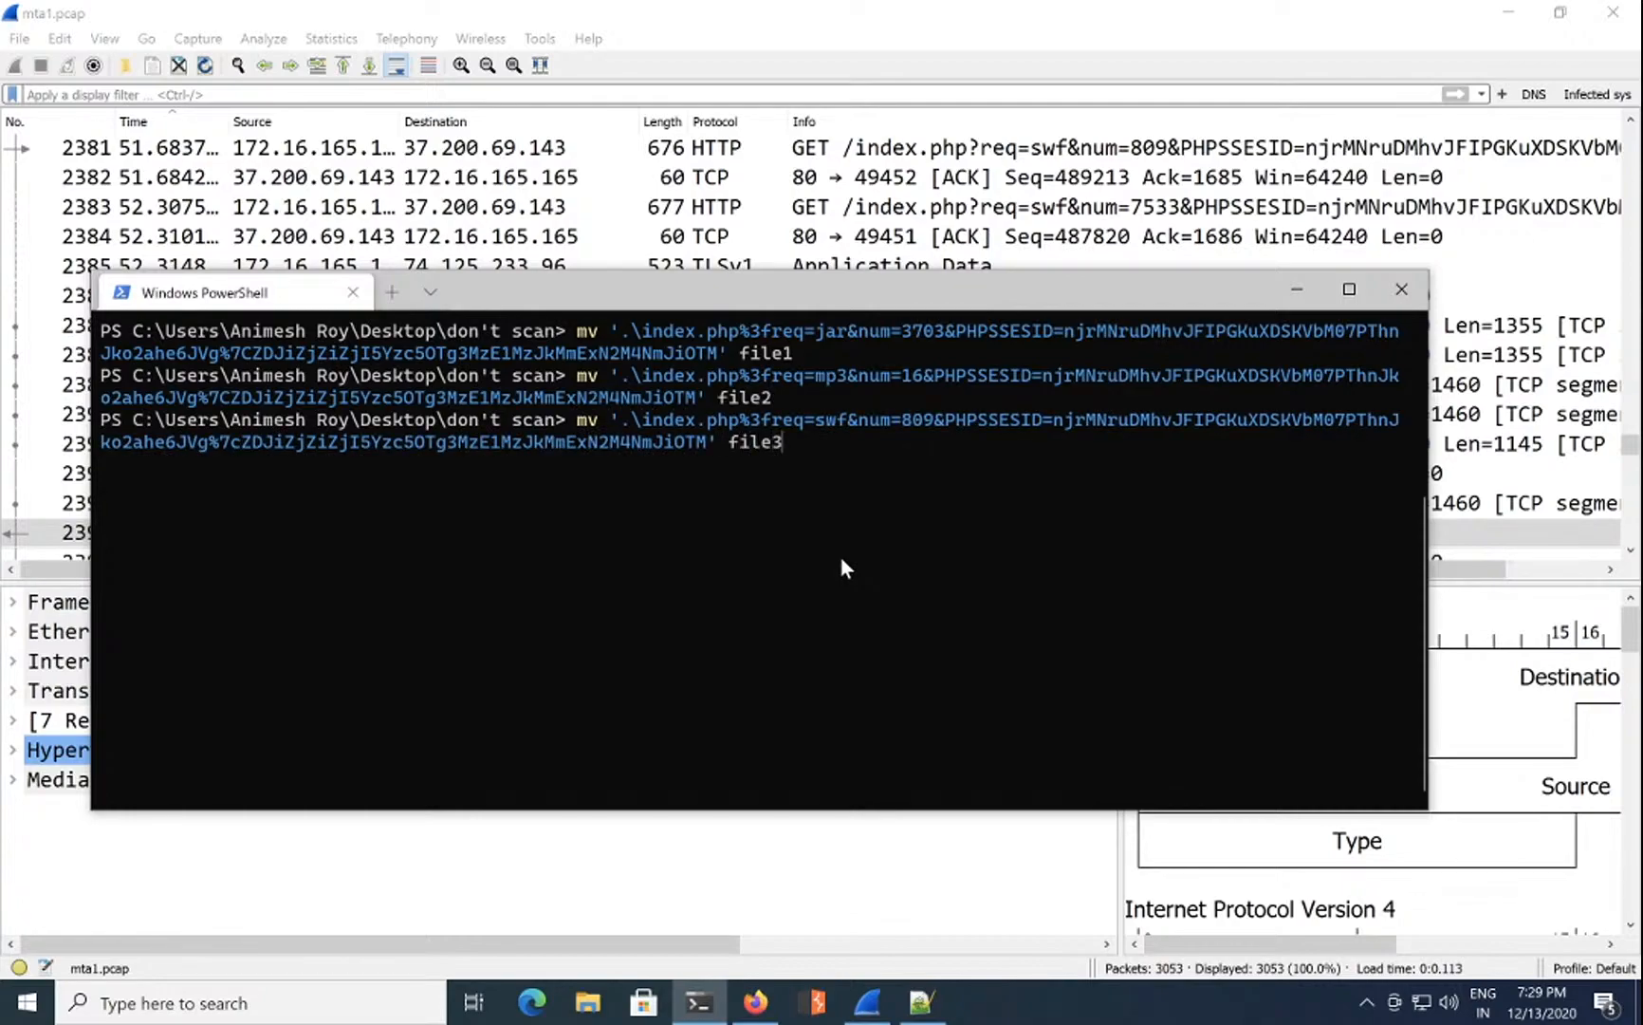
key(Return)
text(ls)
key(Return)
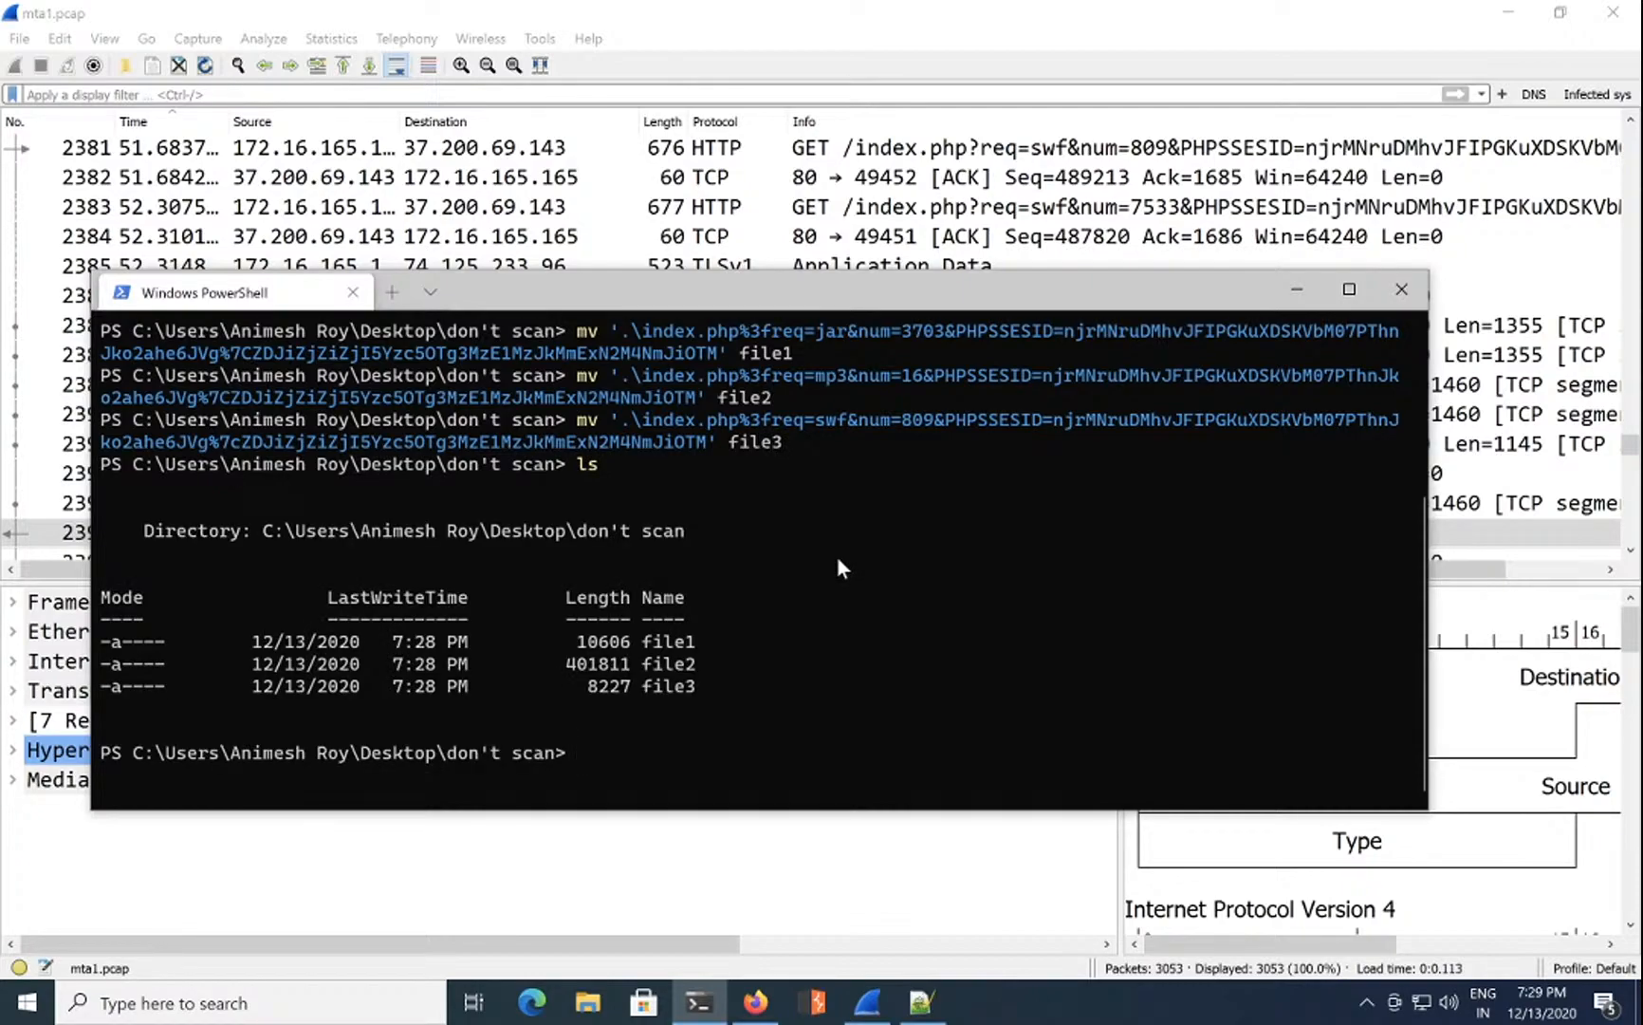
Step: Compute file1's MD5 hash with certutil -hashfile, correcting the typos in the command
text(cert)
key(Tab)
text(-hasfile .\f)
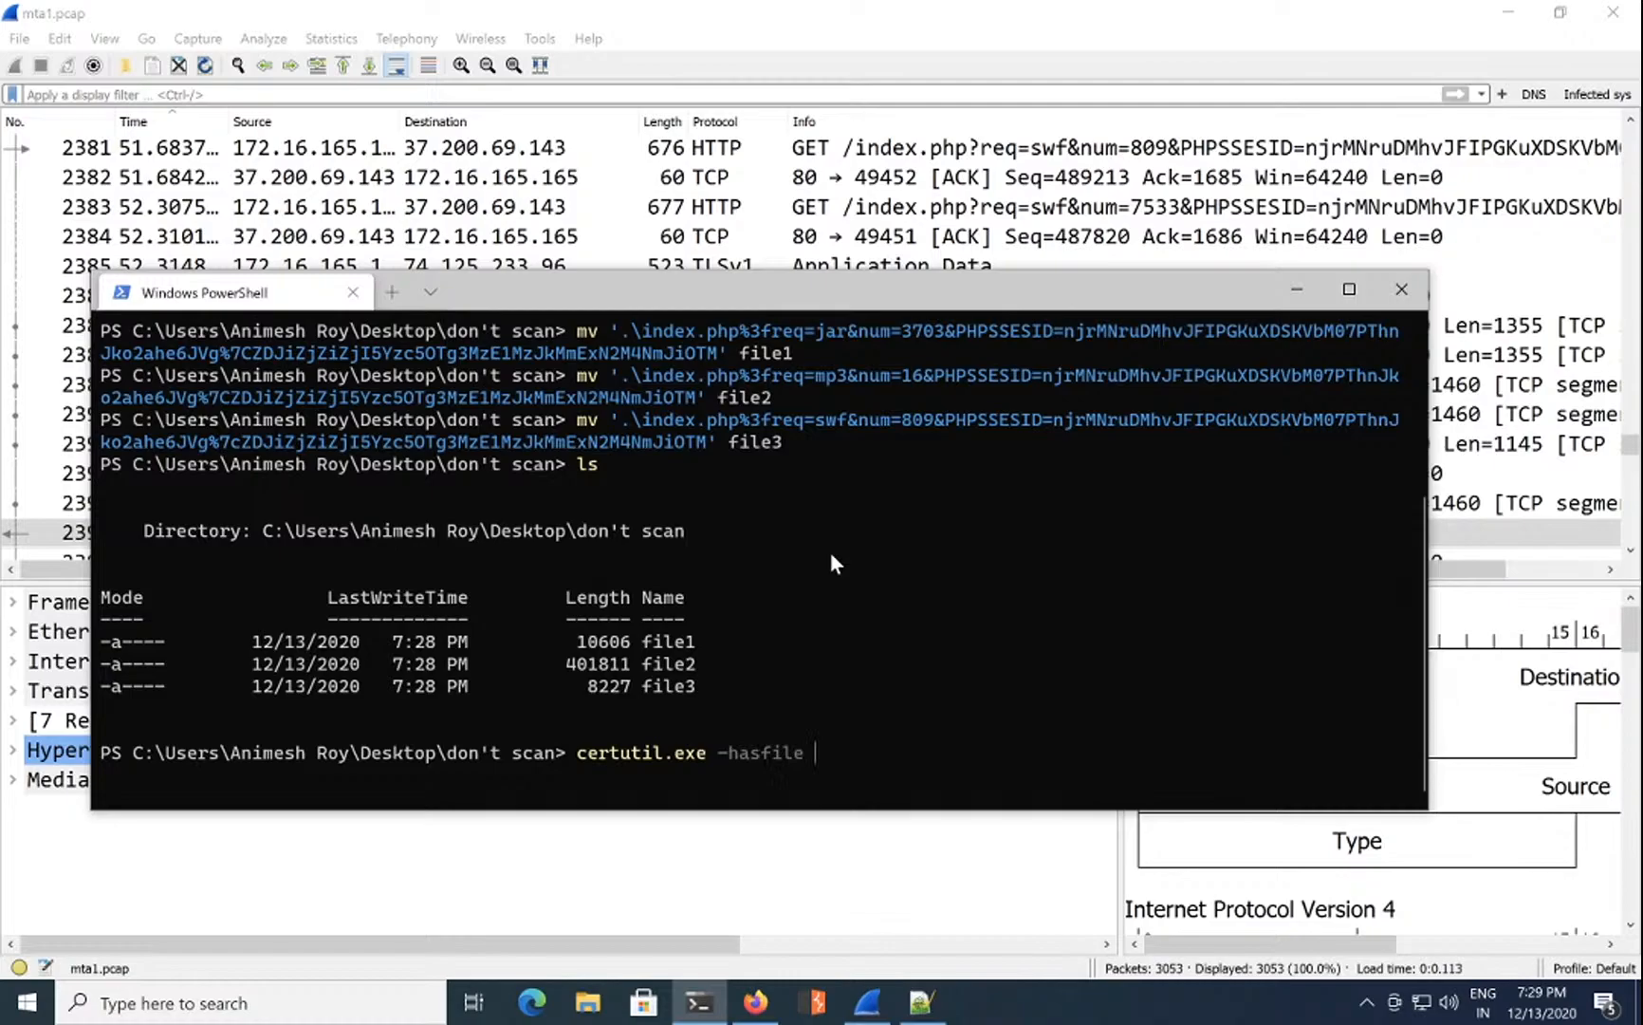
key(Tab)
text(ms5)
key(Return)
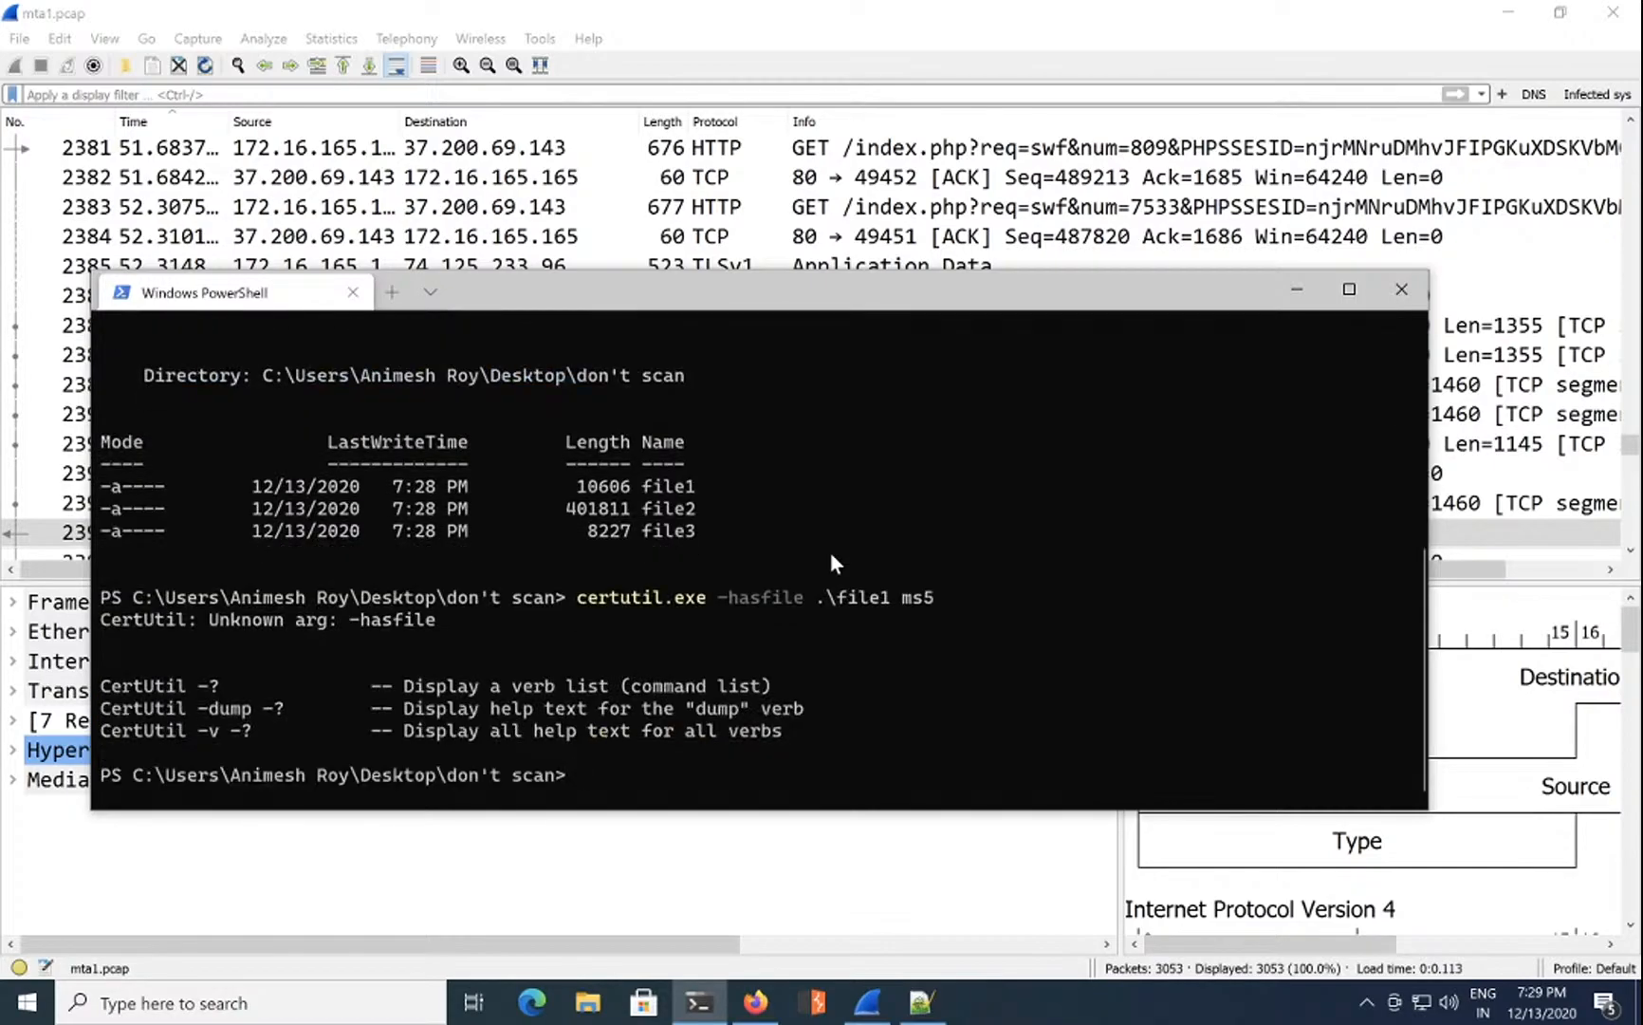
key(Up)
key(BackSpace)
key(BackSpace)
text(d5)
key(Return)
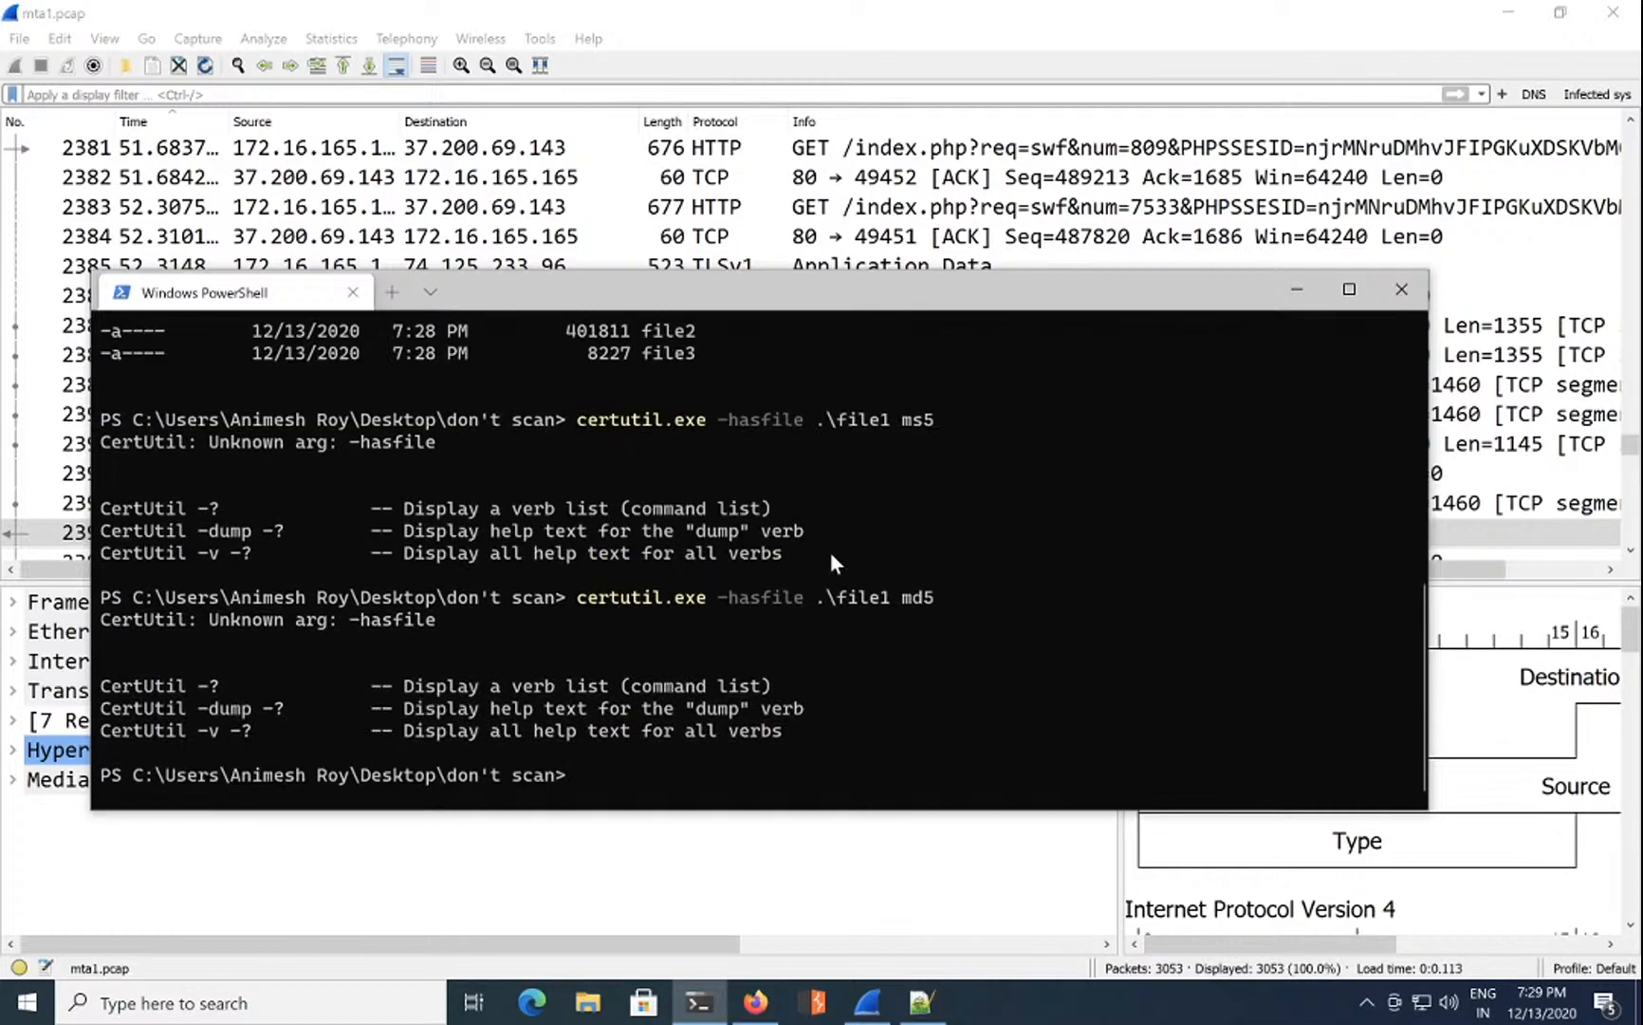
key(Up)
key(Left)
key(Left)
key(Left)
key(Left)
key(Left)
key(Left)
key(Left)
key(Left)
key(Left)
key(Left)
key(Left)
key(Left)
key(Left)
key(Left)
key(Left)
key(Left)
text(h)
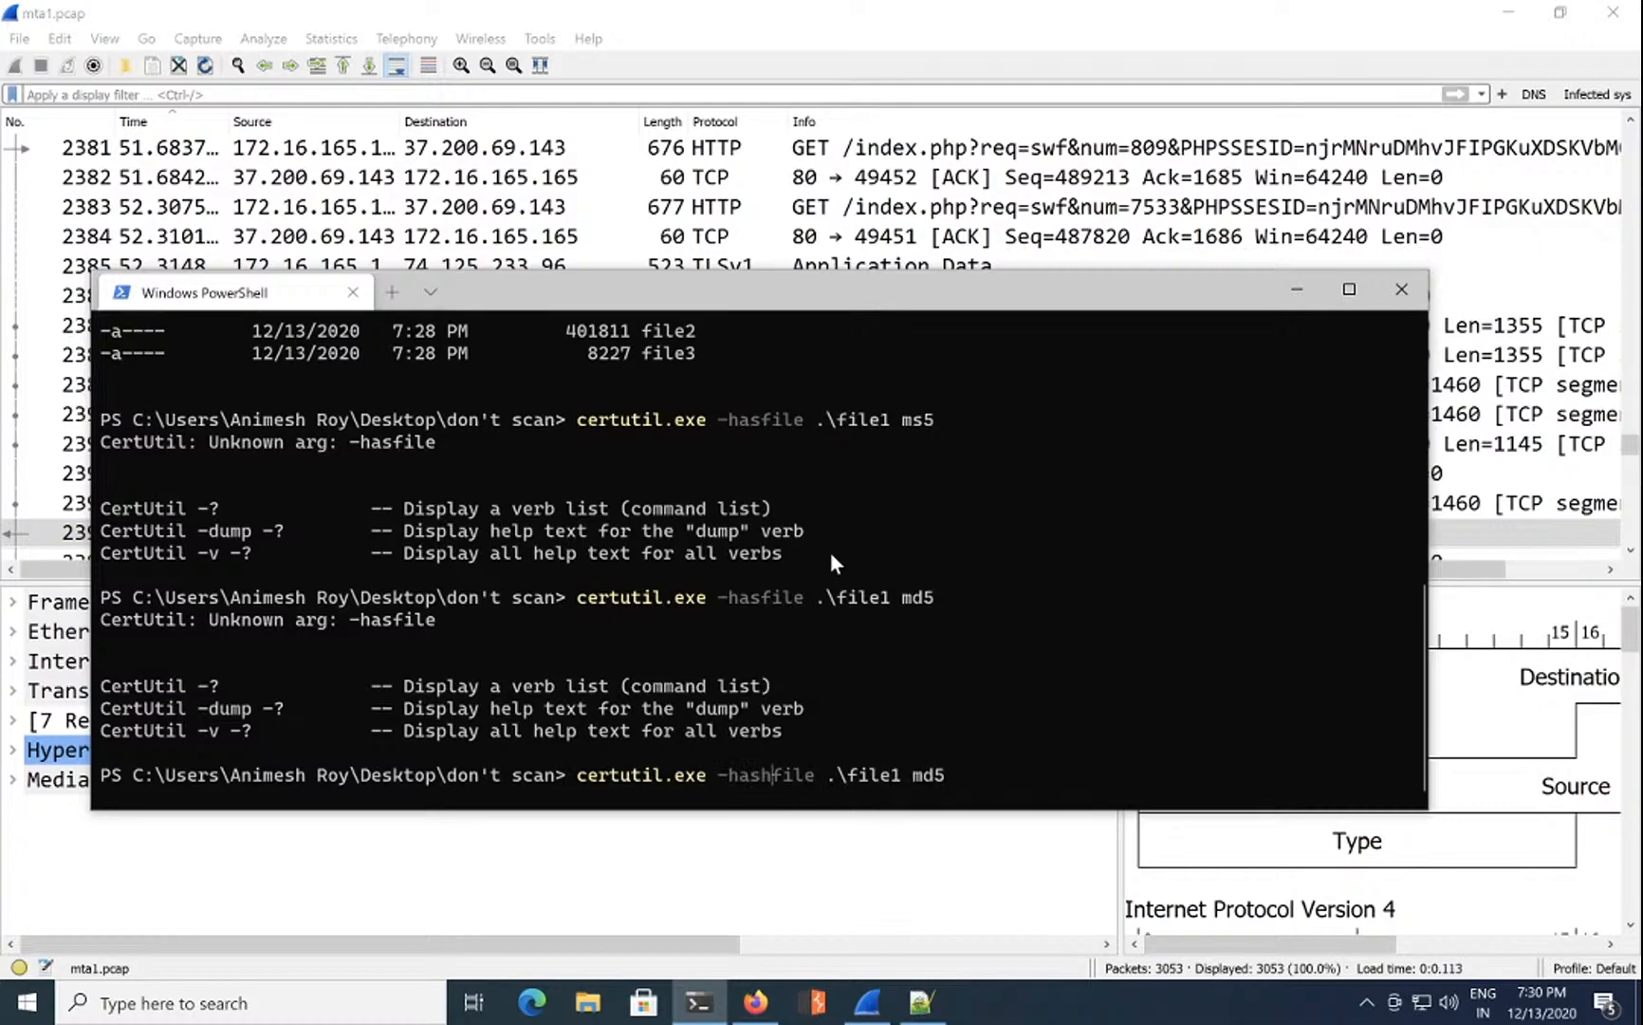
key(Return)
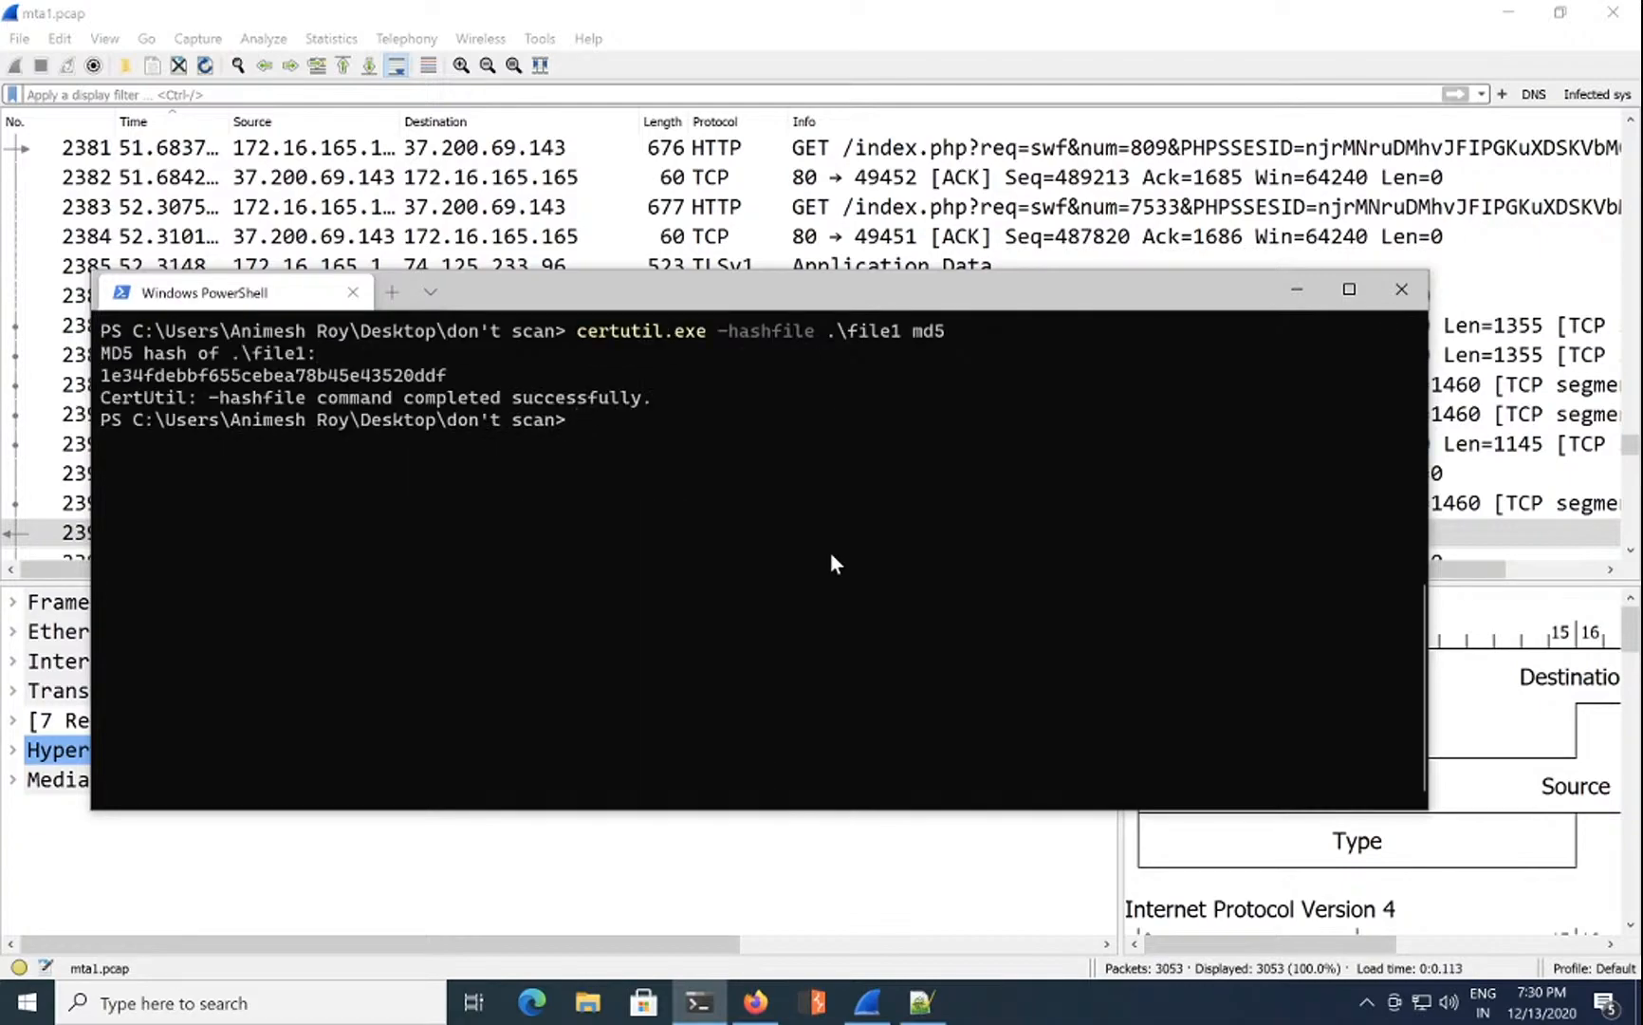
Step: Rerun the certutil MD5 command for file2 and then file3
key(Up)
key(Left)
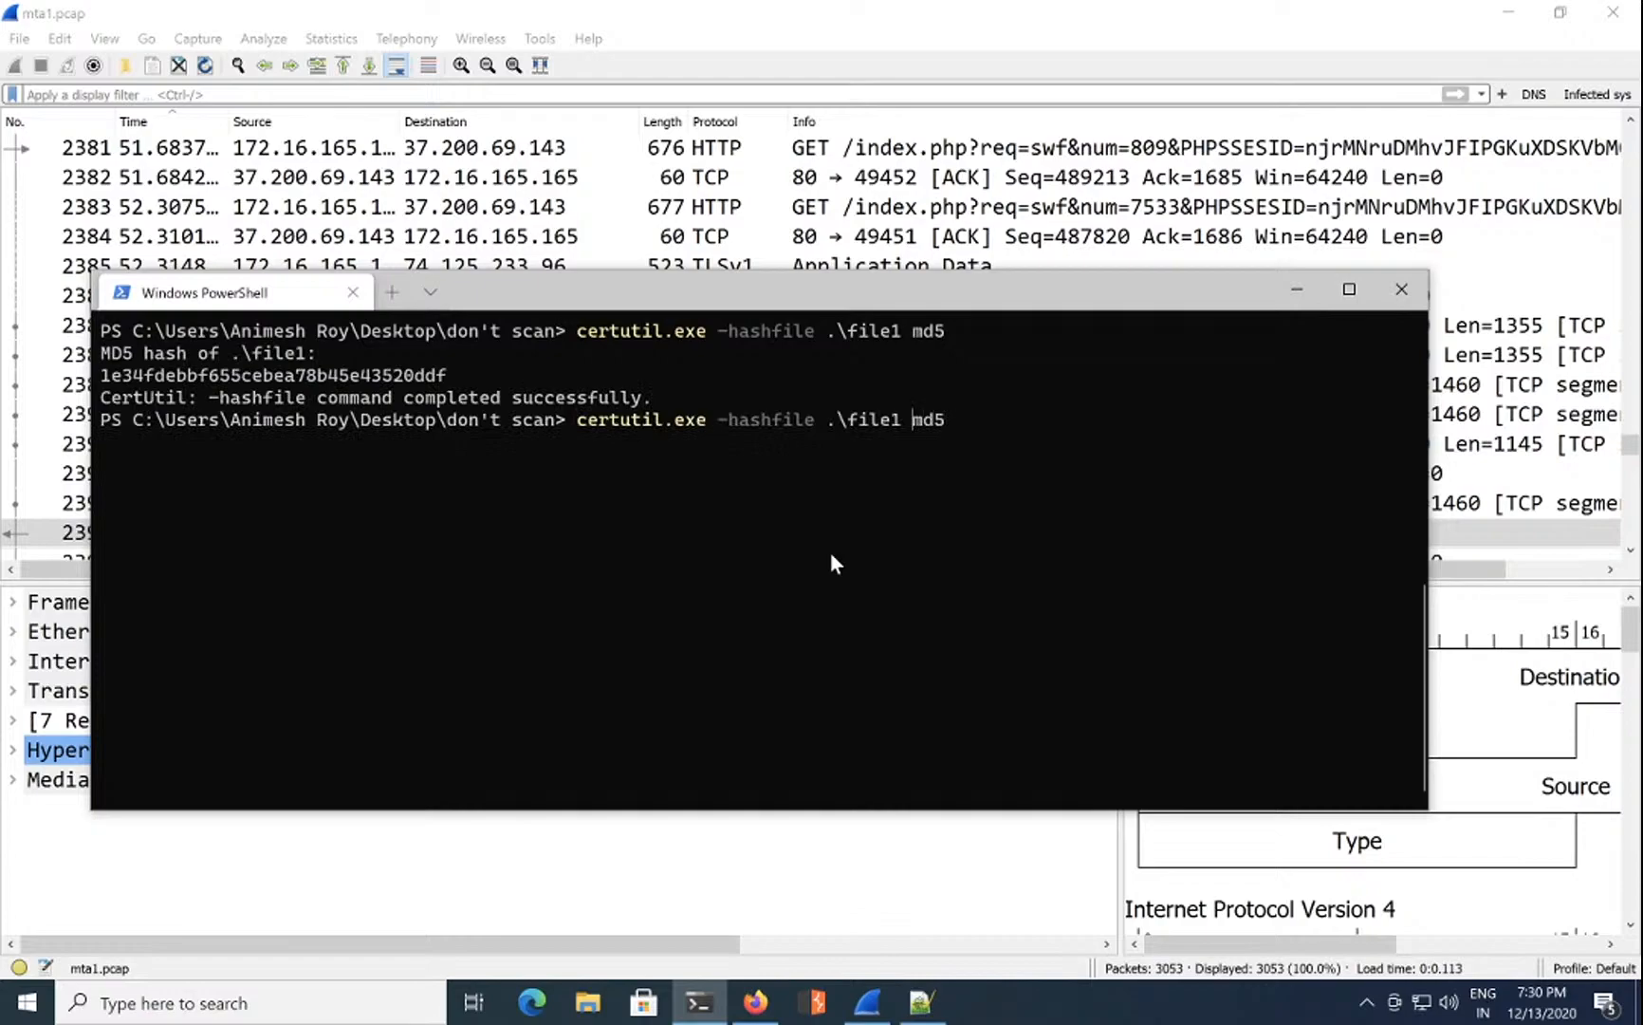
key(Left)
key(BackSpace)
text(2)
key(Return)
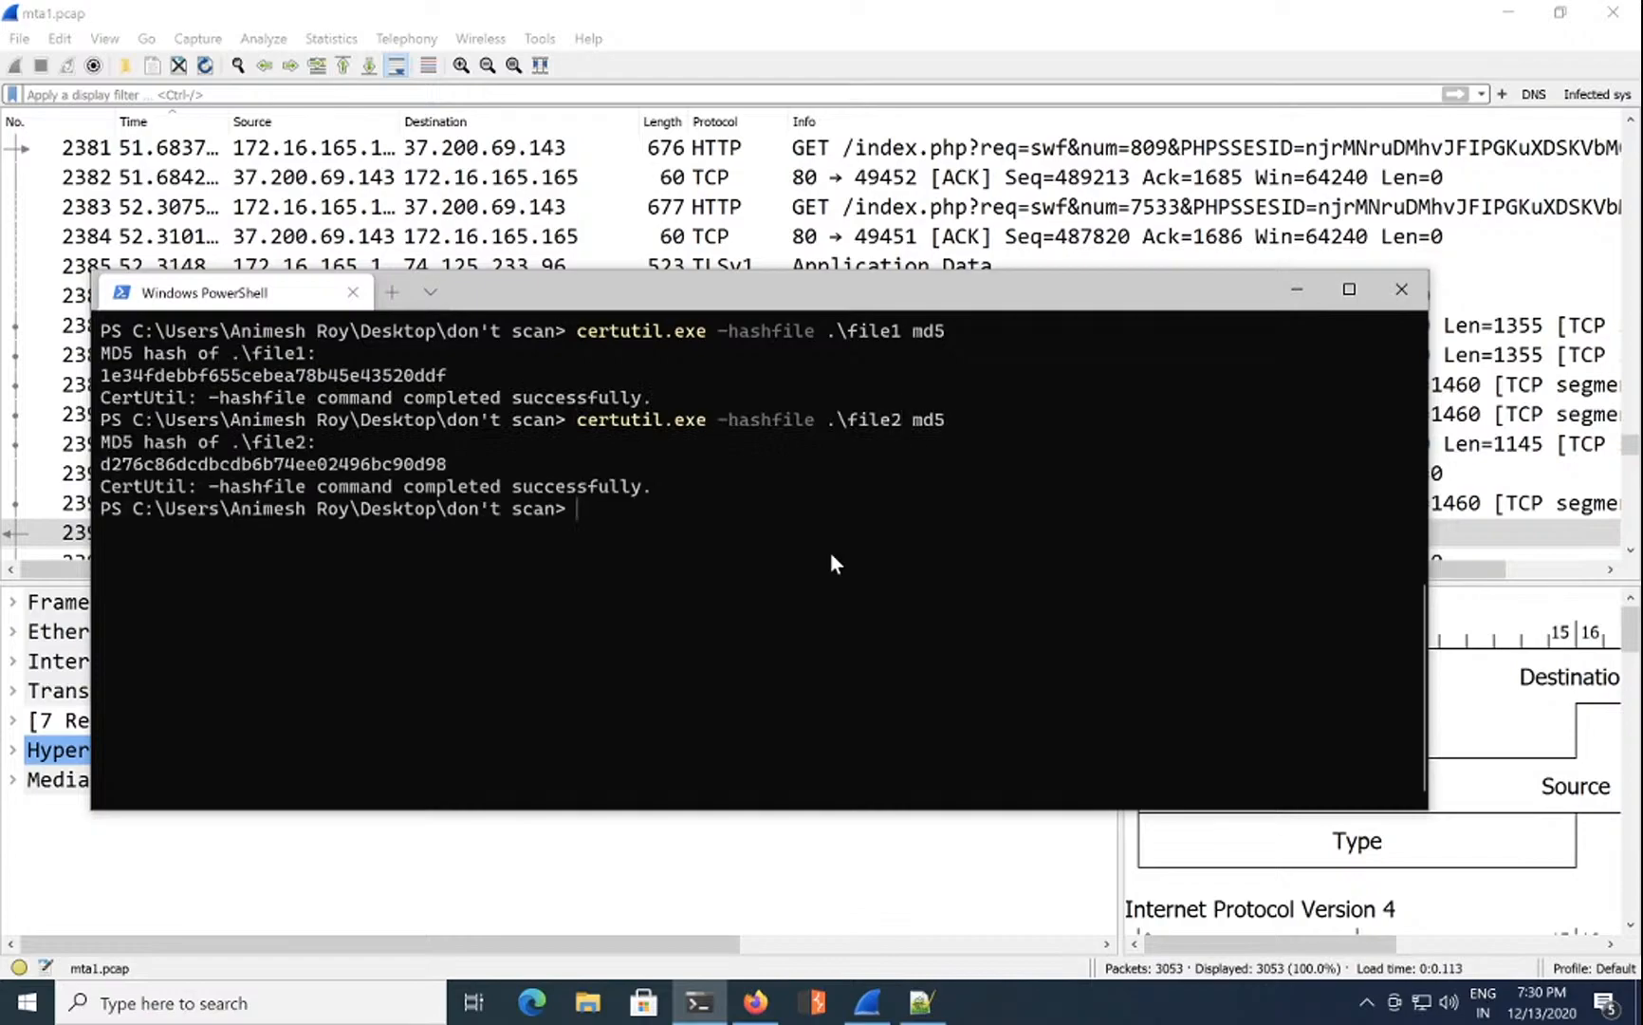
key(Up)
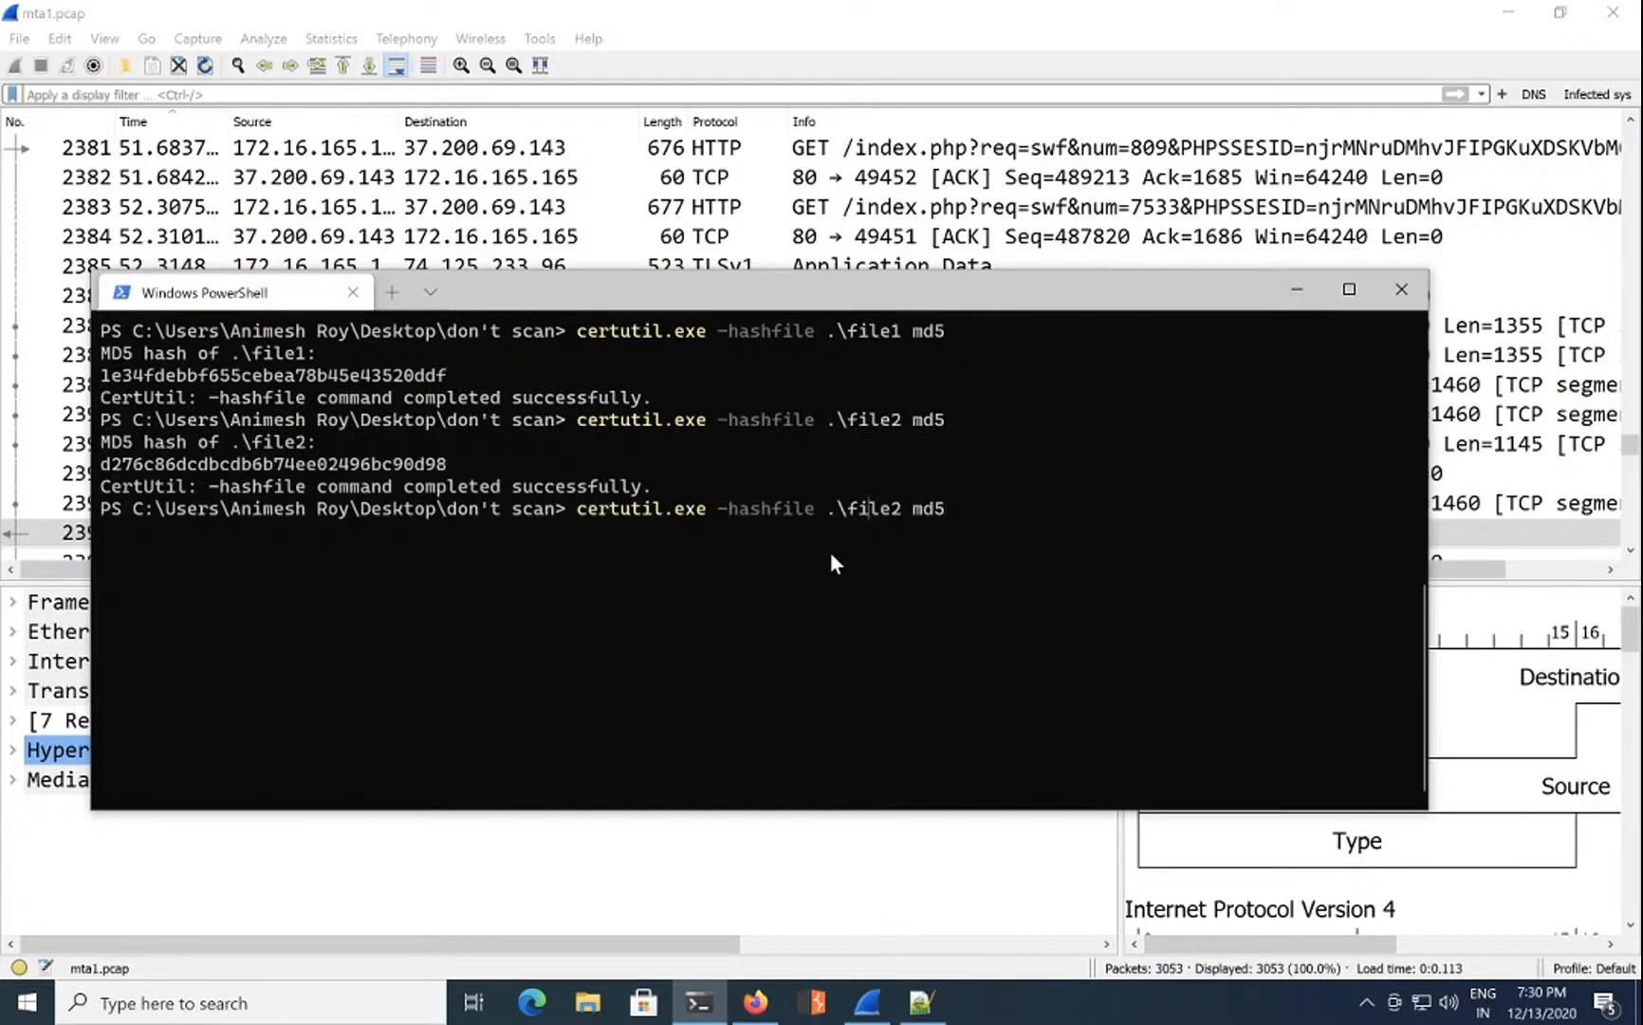
key(Right)
key(Right)
key(Delete)
text(3)
key(Return)
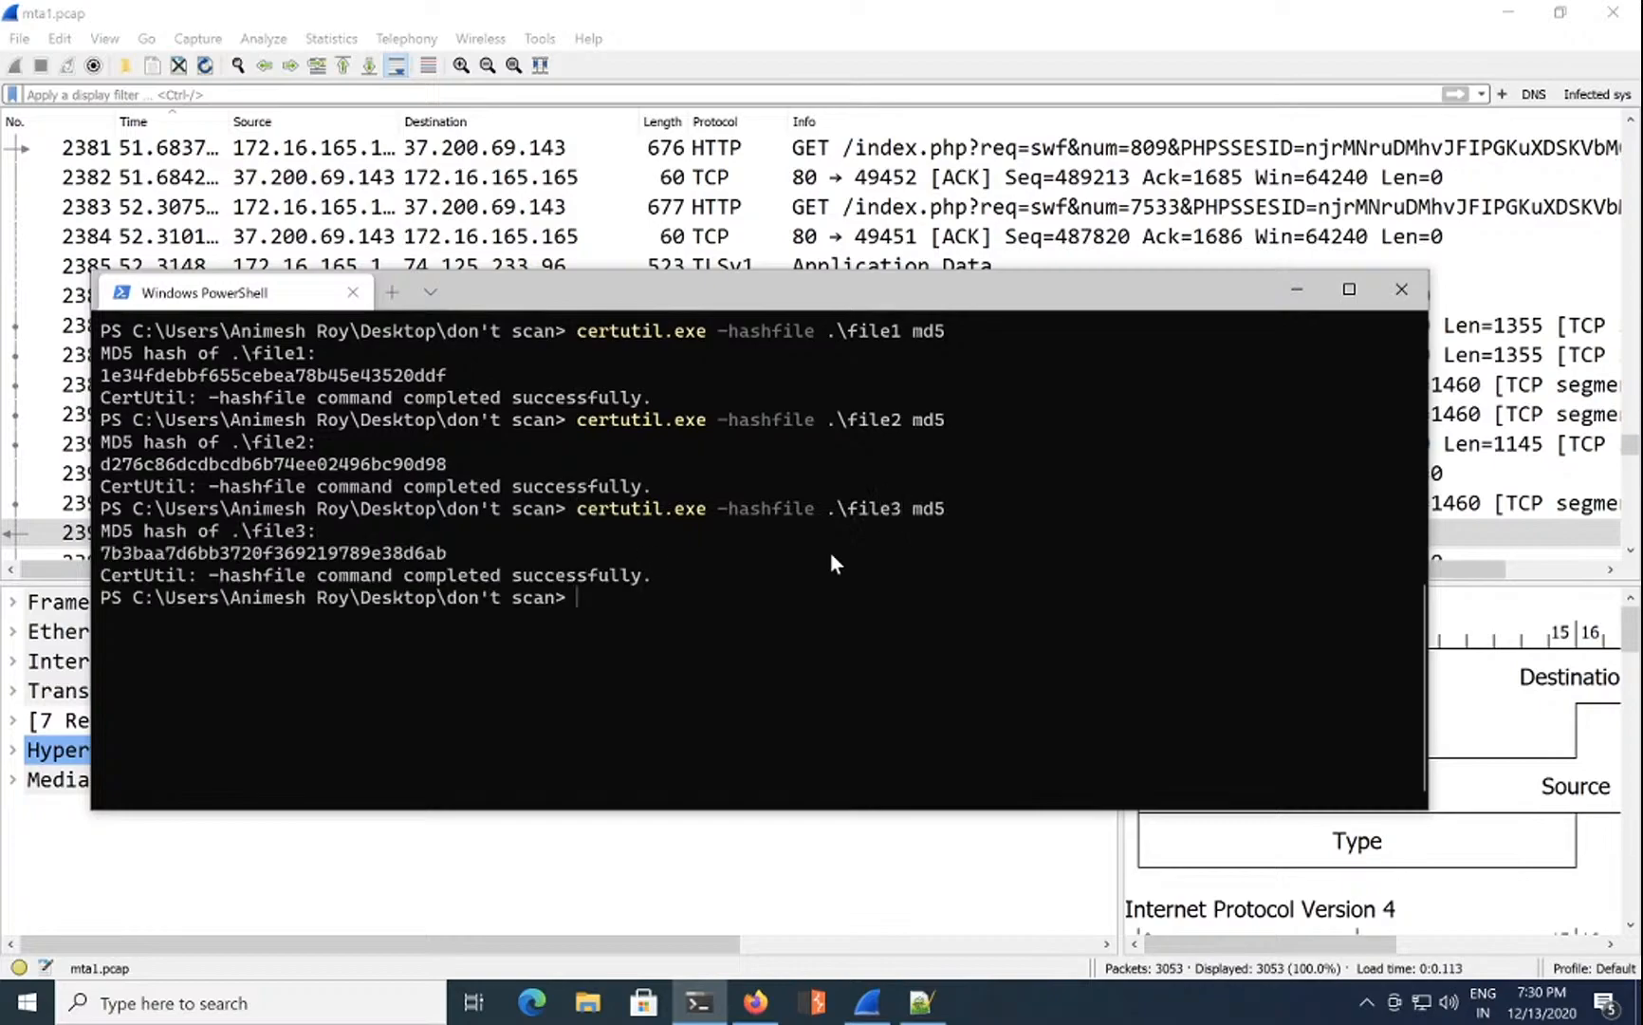
Step: Copy file3's hash 7b3baa7d6bb3720f369219789e38d6ab and close the PowerShell window
double_click(426, 554)
key(ctrl+c)
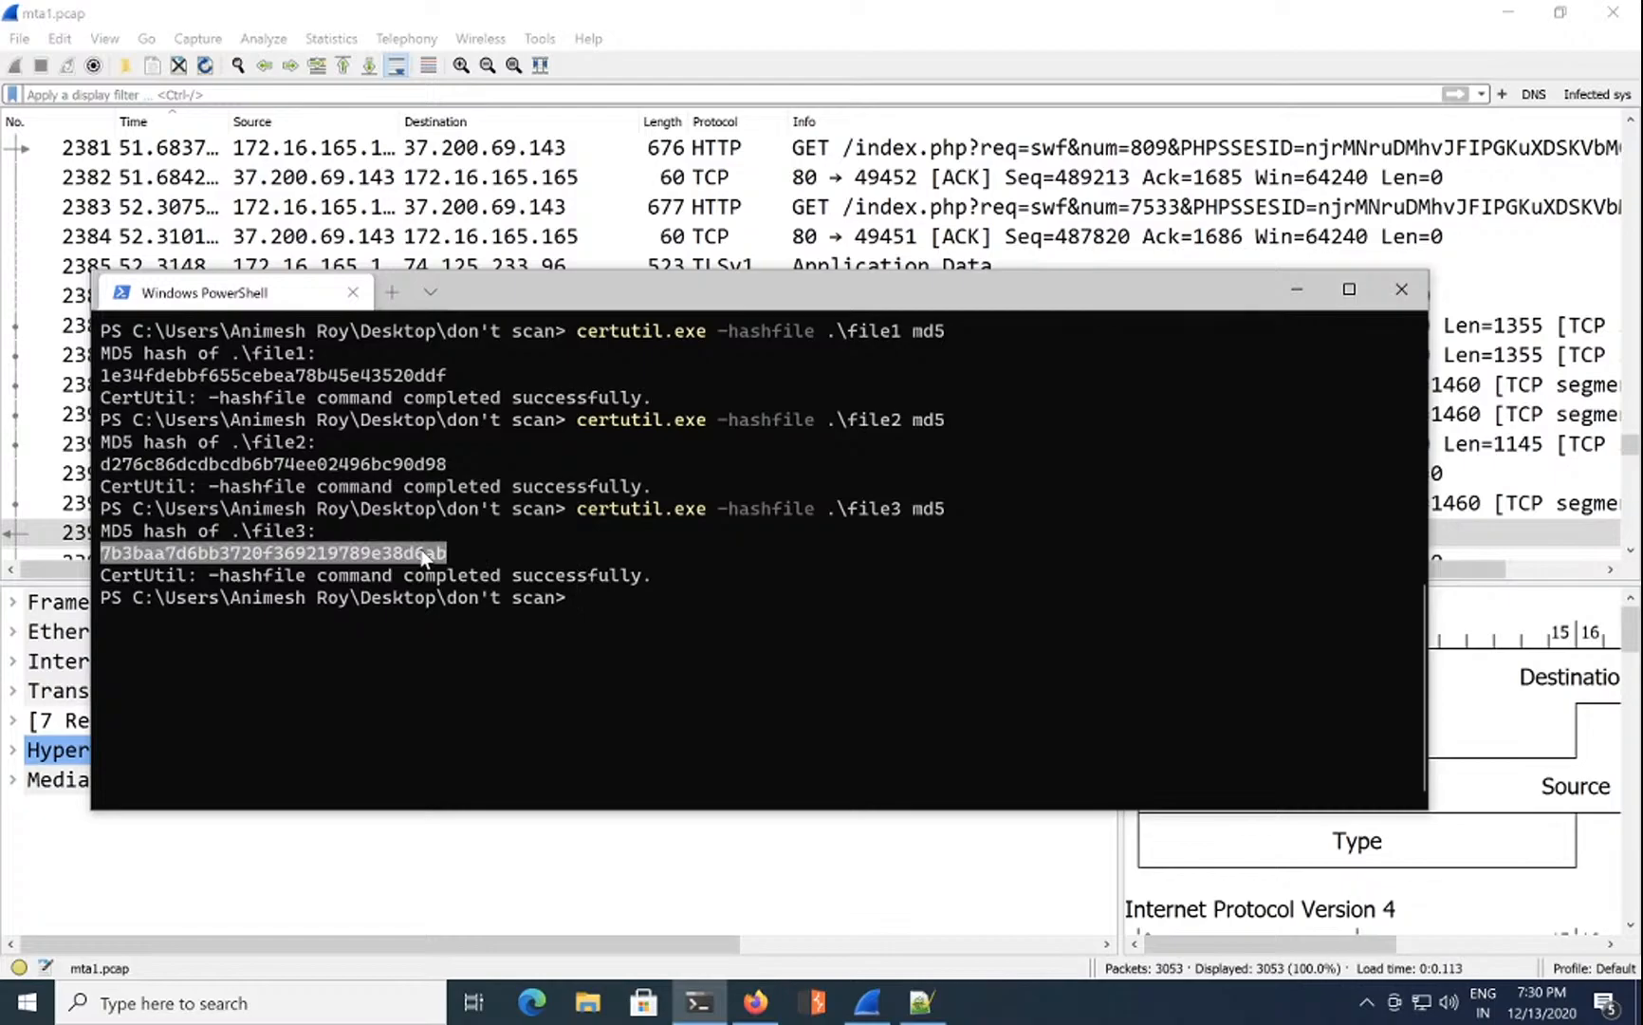
click(488, 553)
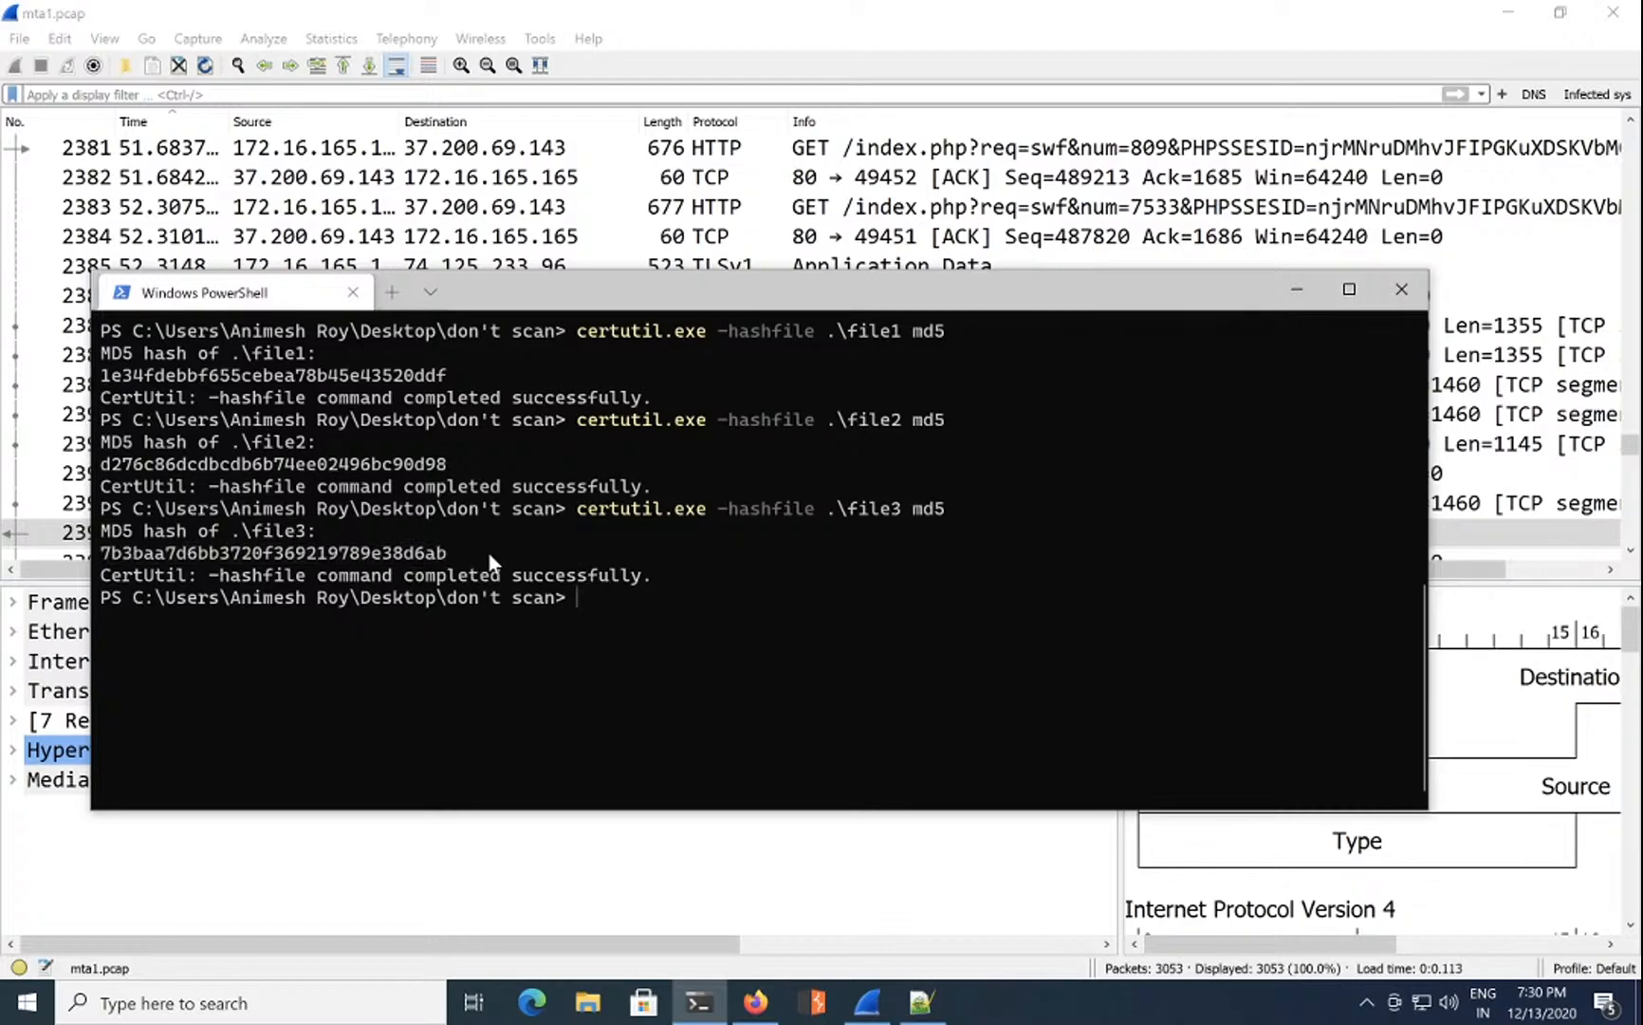
click(353, 292)
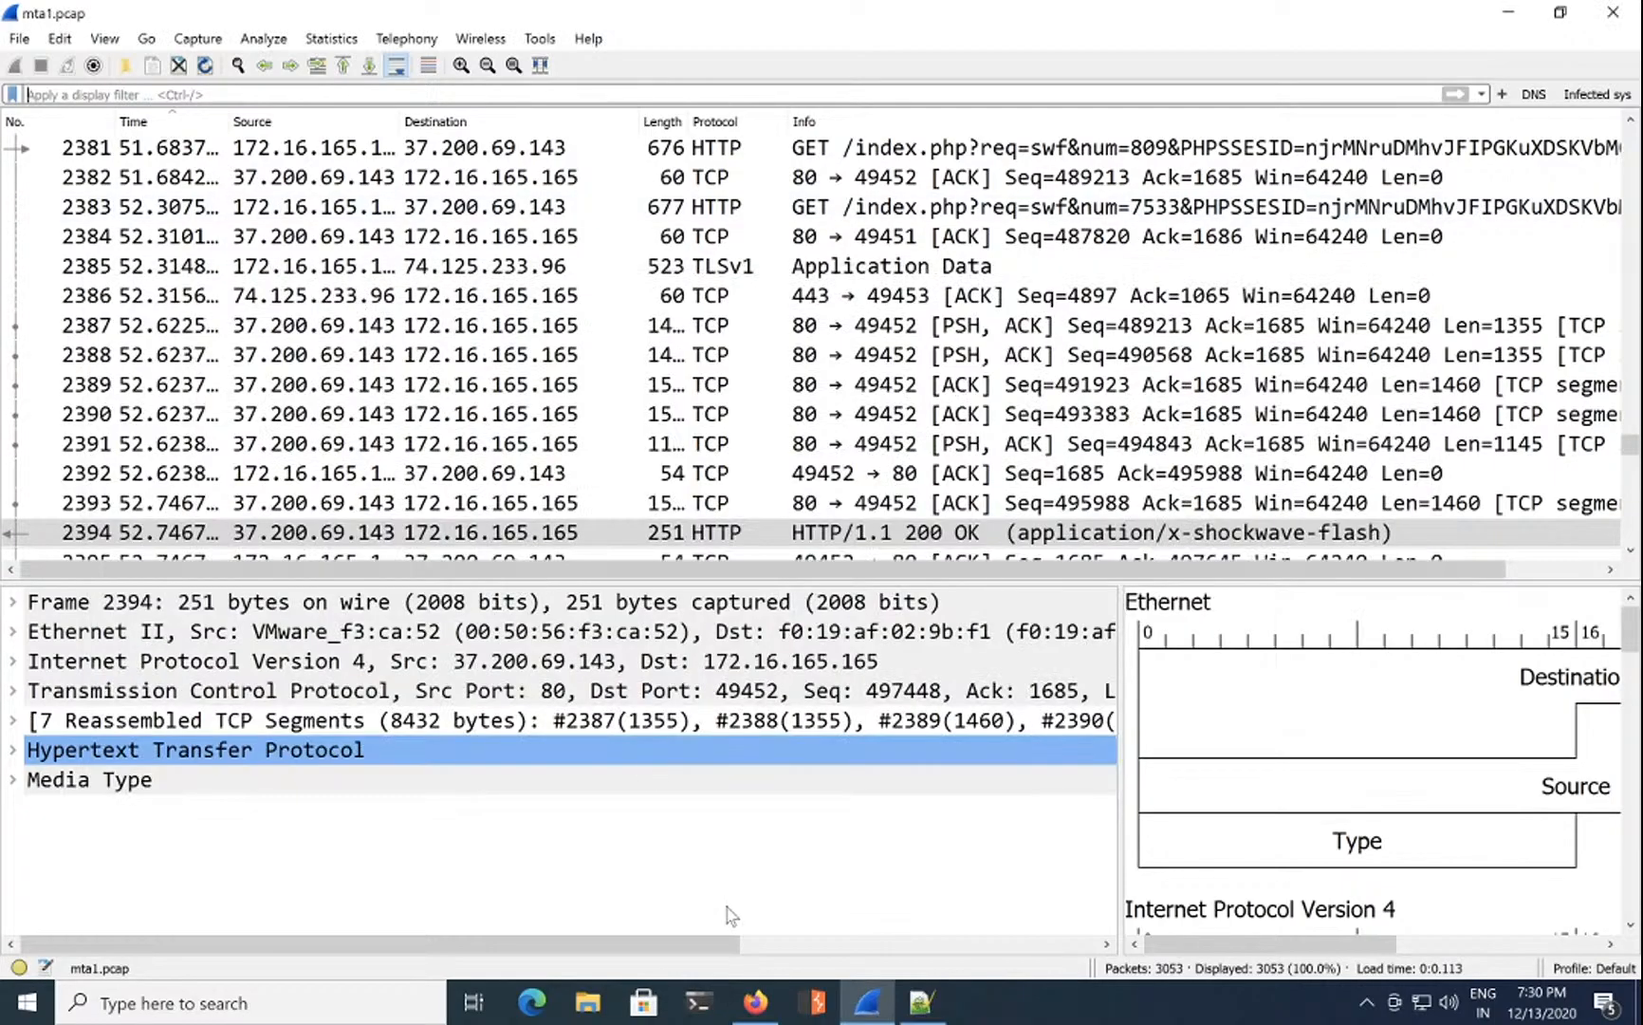
Step: Paste file3's MD5 hash 7b3baa7d6bb3720f369219789e38d6ab into question 13's answer field in Firefox
click(756, 1003)
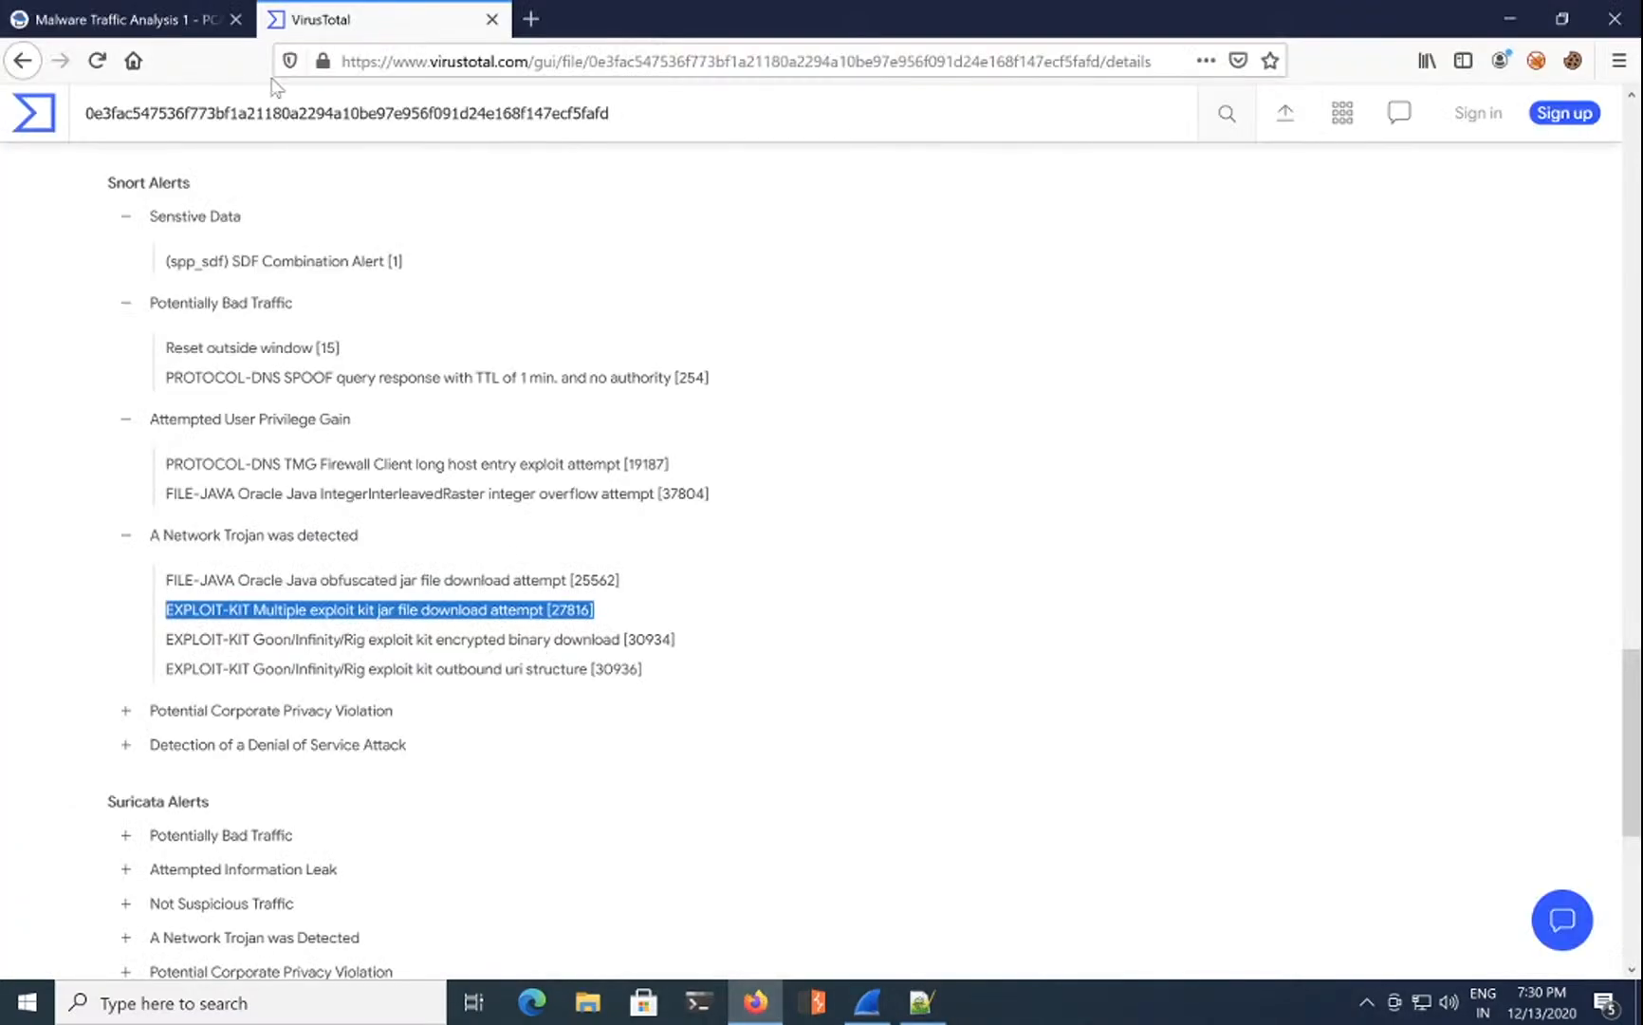
click(175, 12)
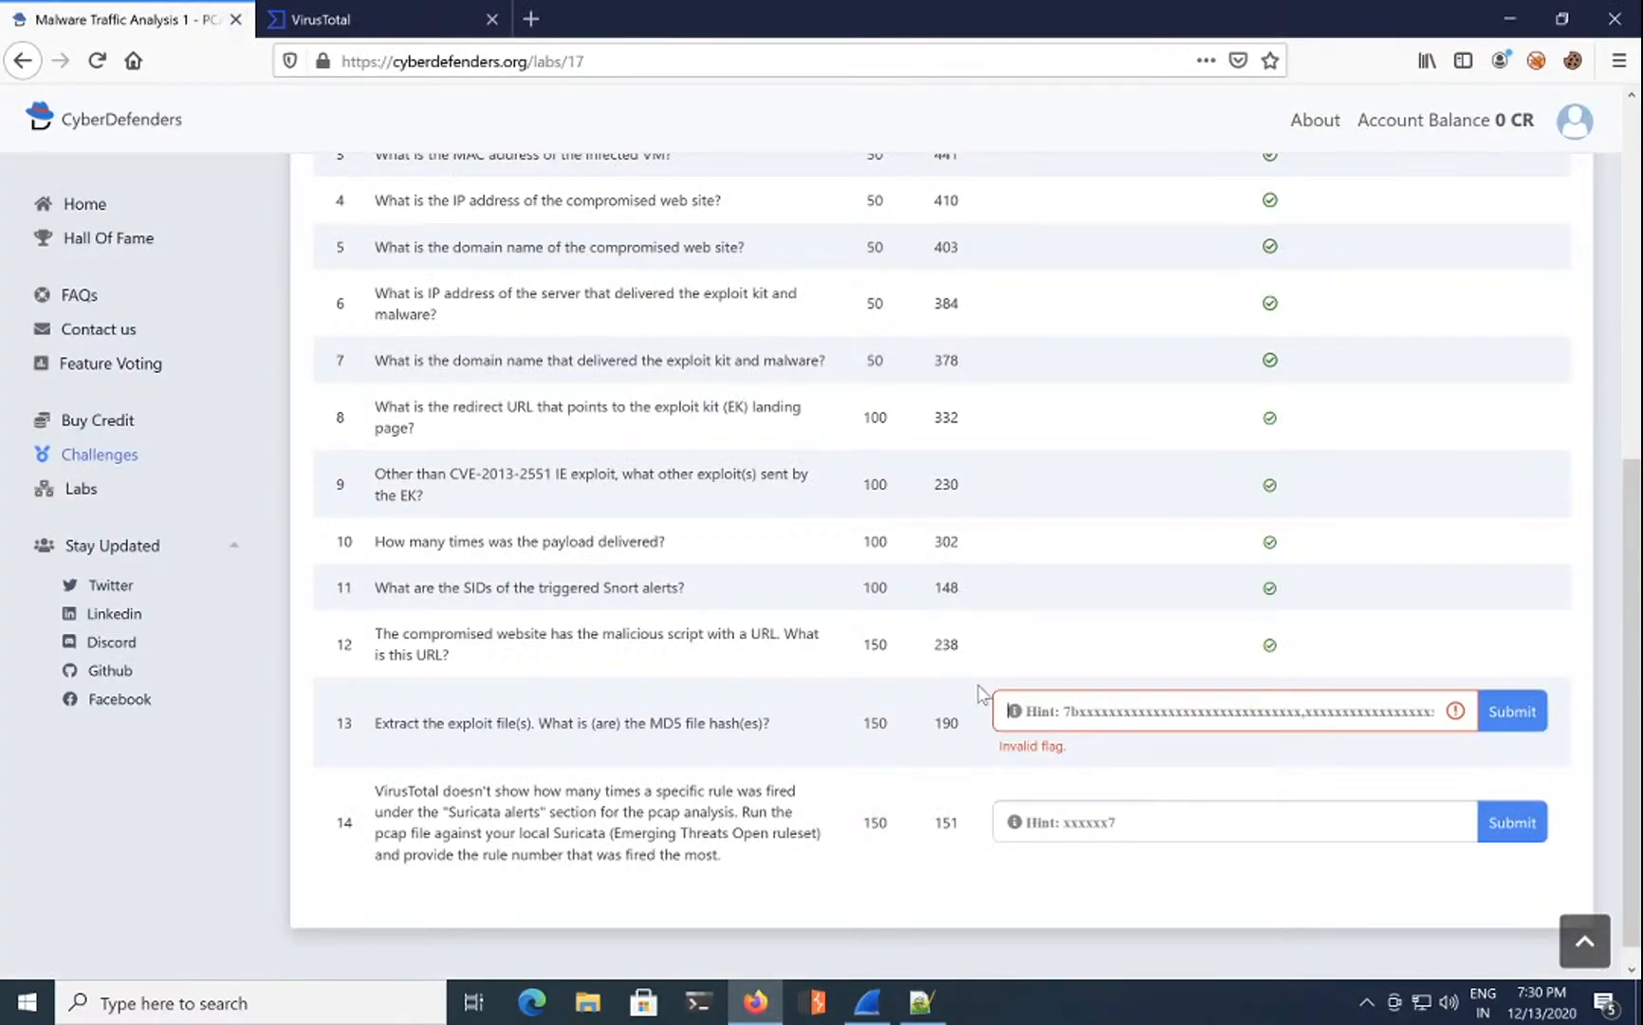
click(1026, 701)
key(ctrl+v)
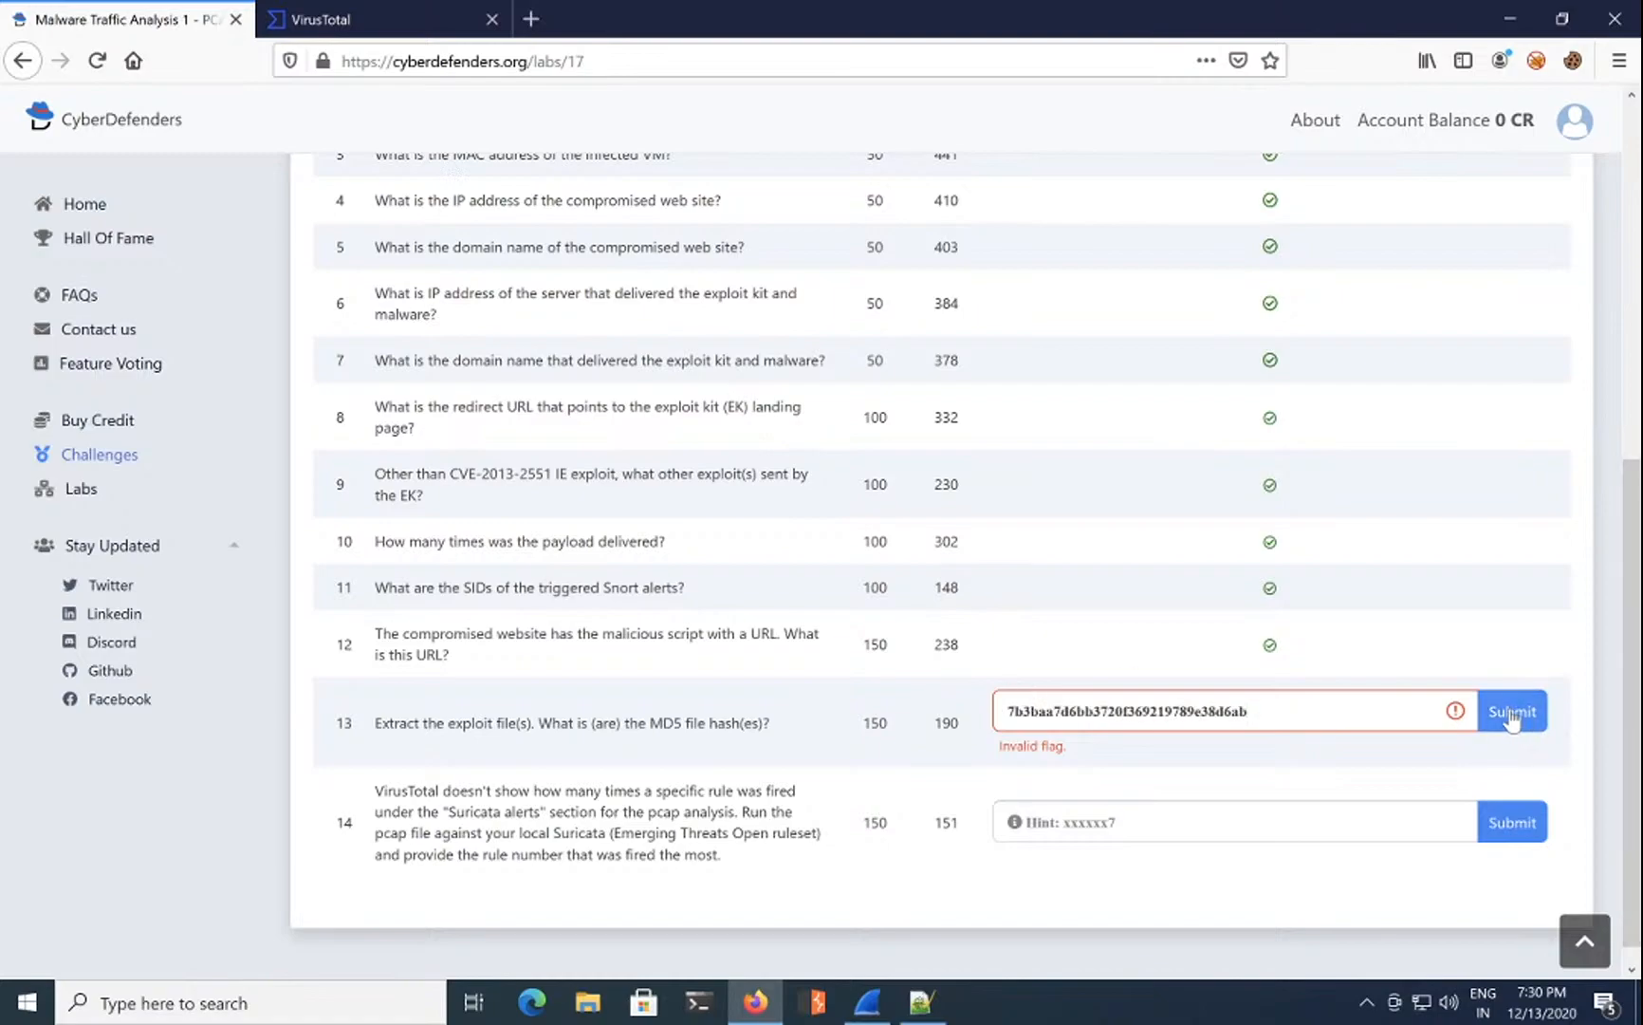
click(1285, 709)
key(ctrl+a)
key(ctrl+c)
key(BackSpace)
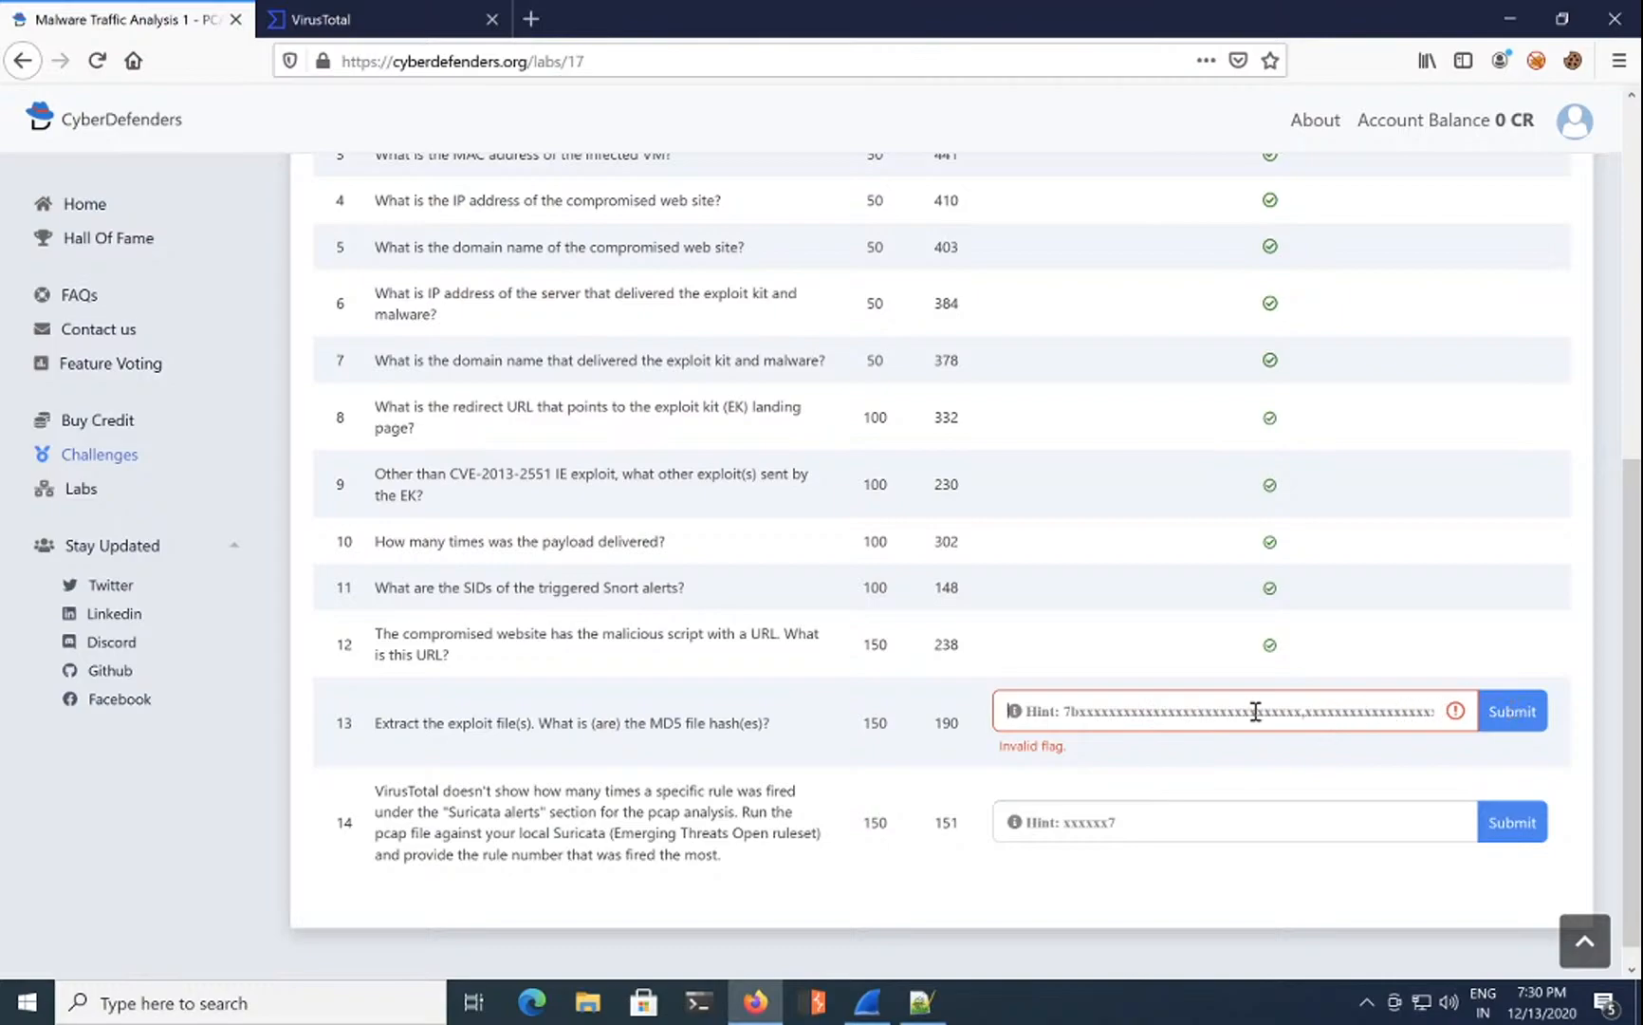
key(ctrl+v)
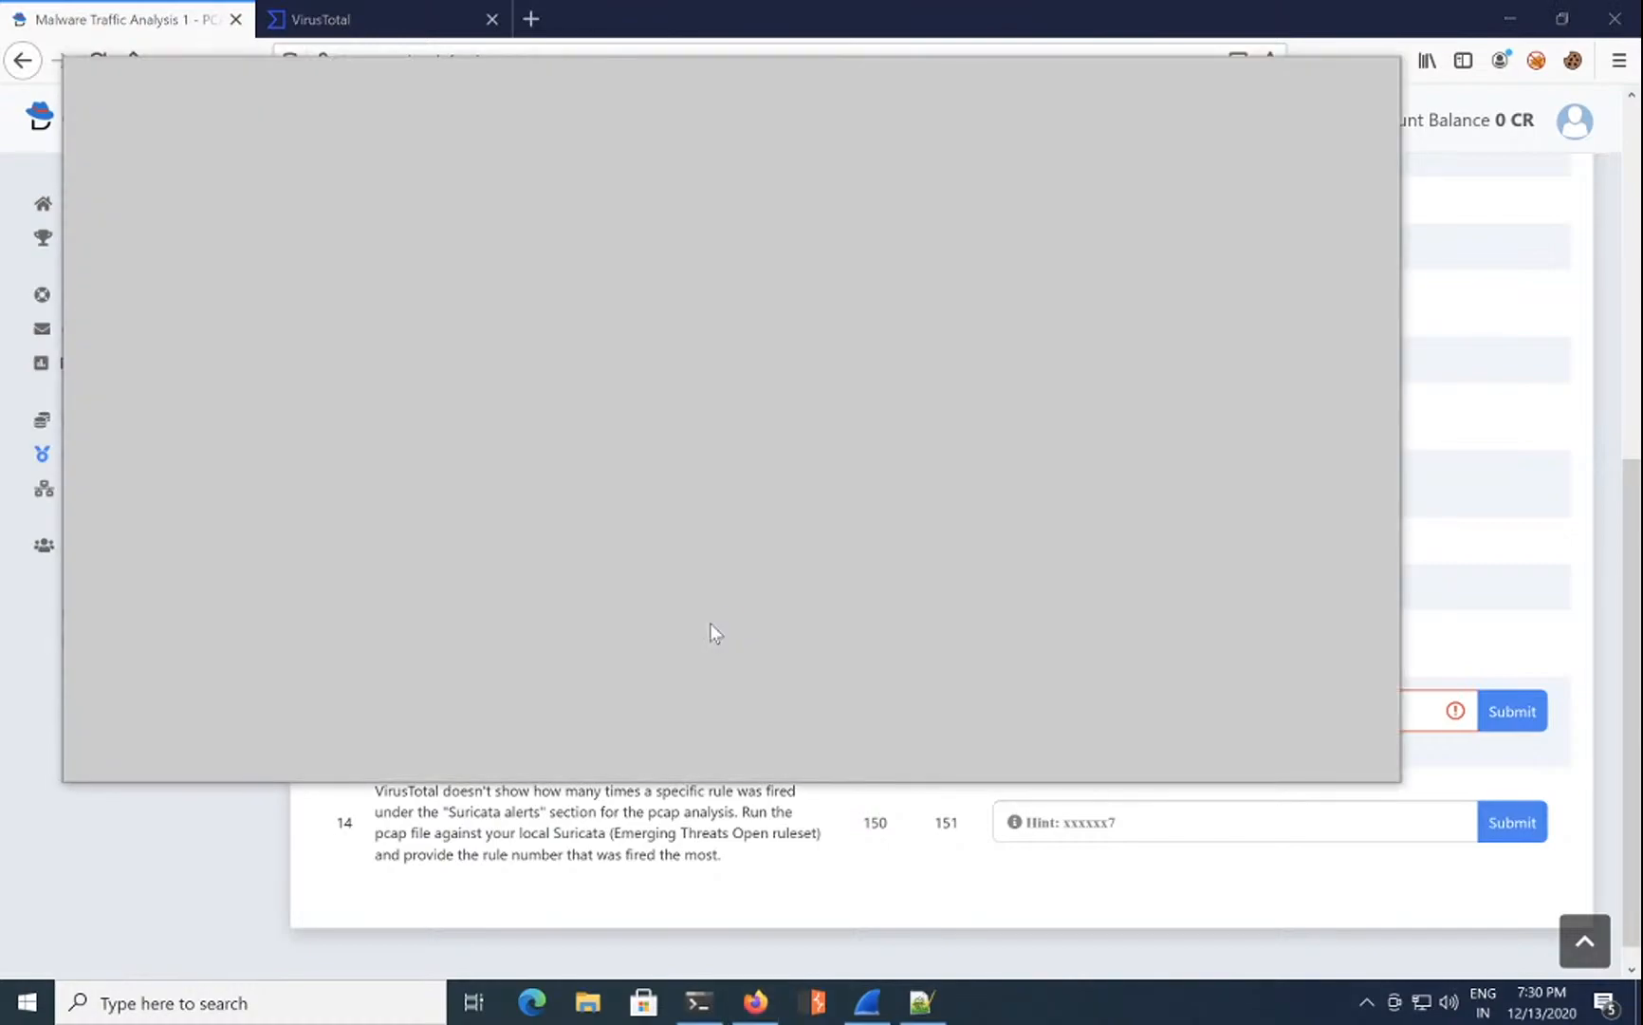
Step: Change into the Desktop 'don't scan' folder, rehash file2, and copy its MD5 hash
text(cd Des)
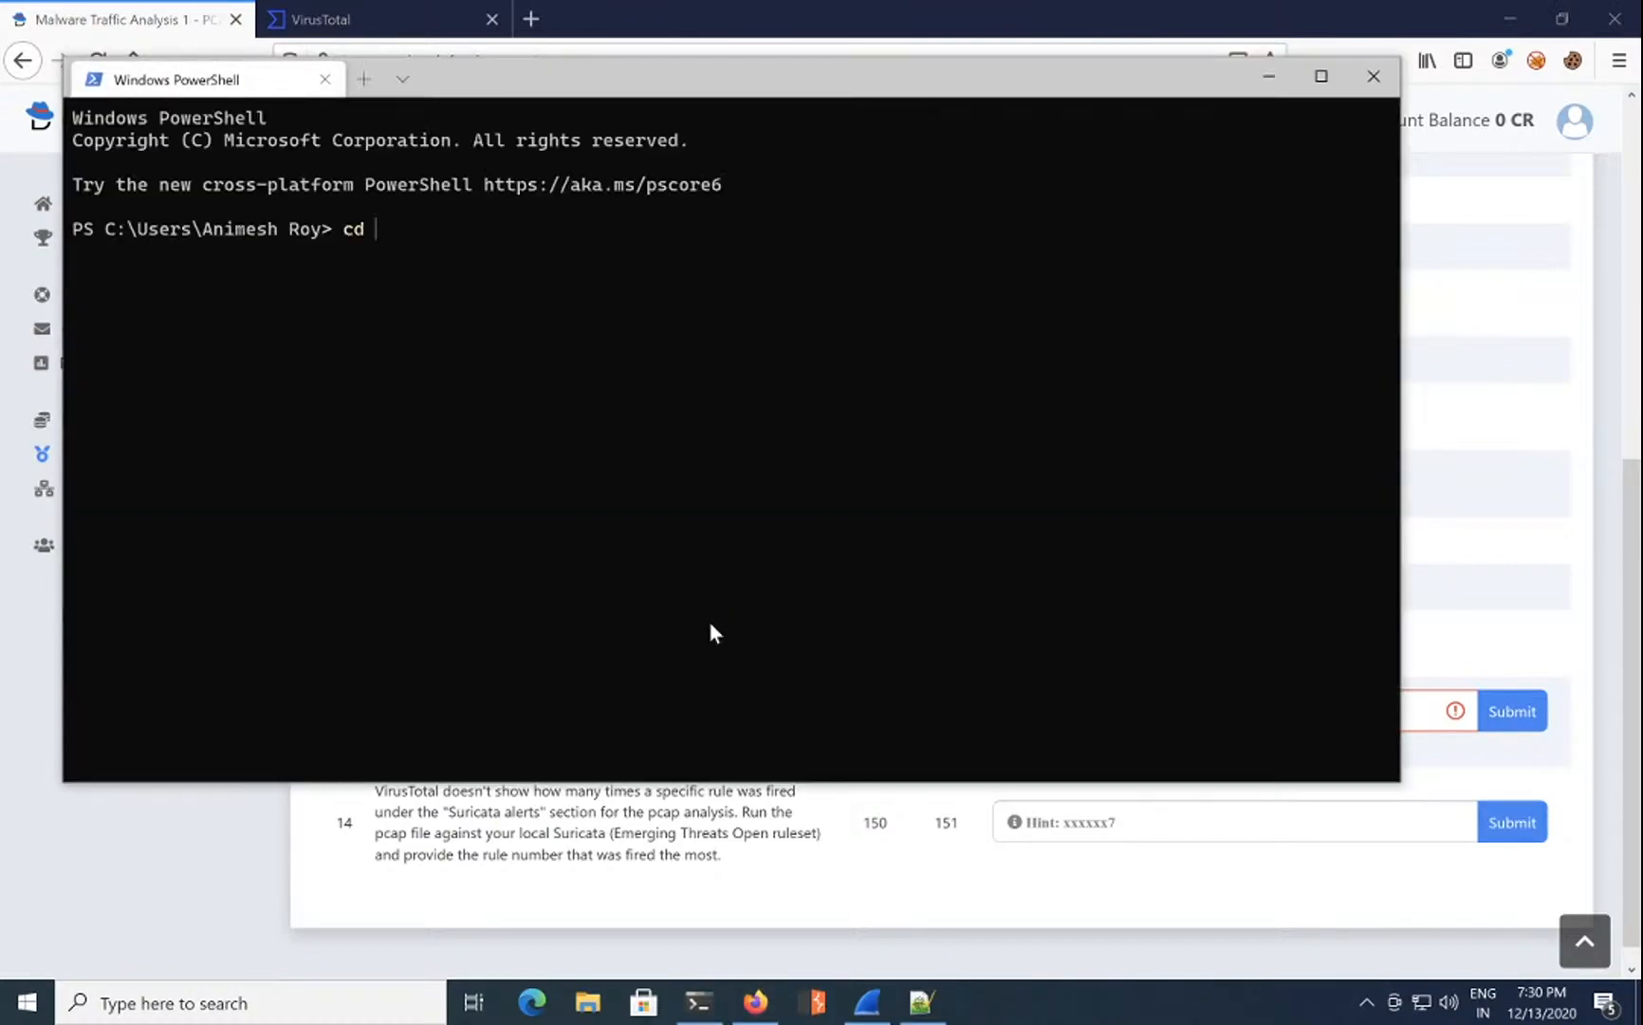
key(Tab)
text(d)
key(Tab)
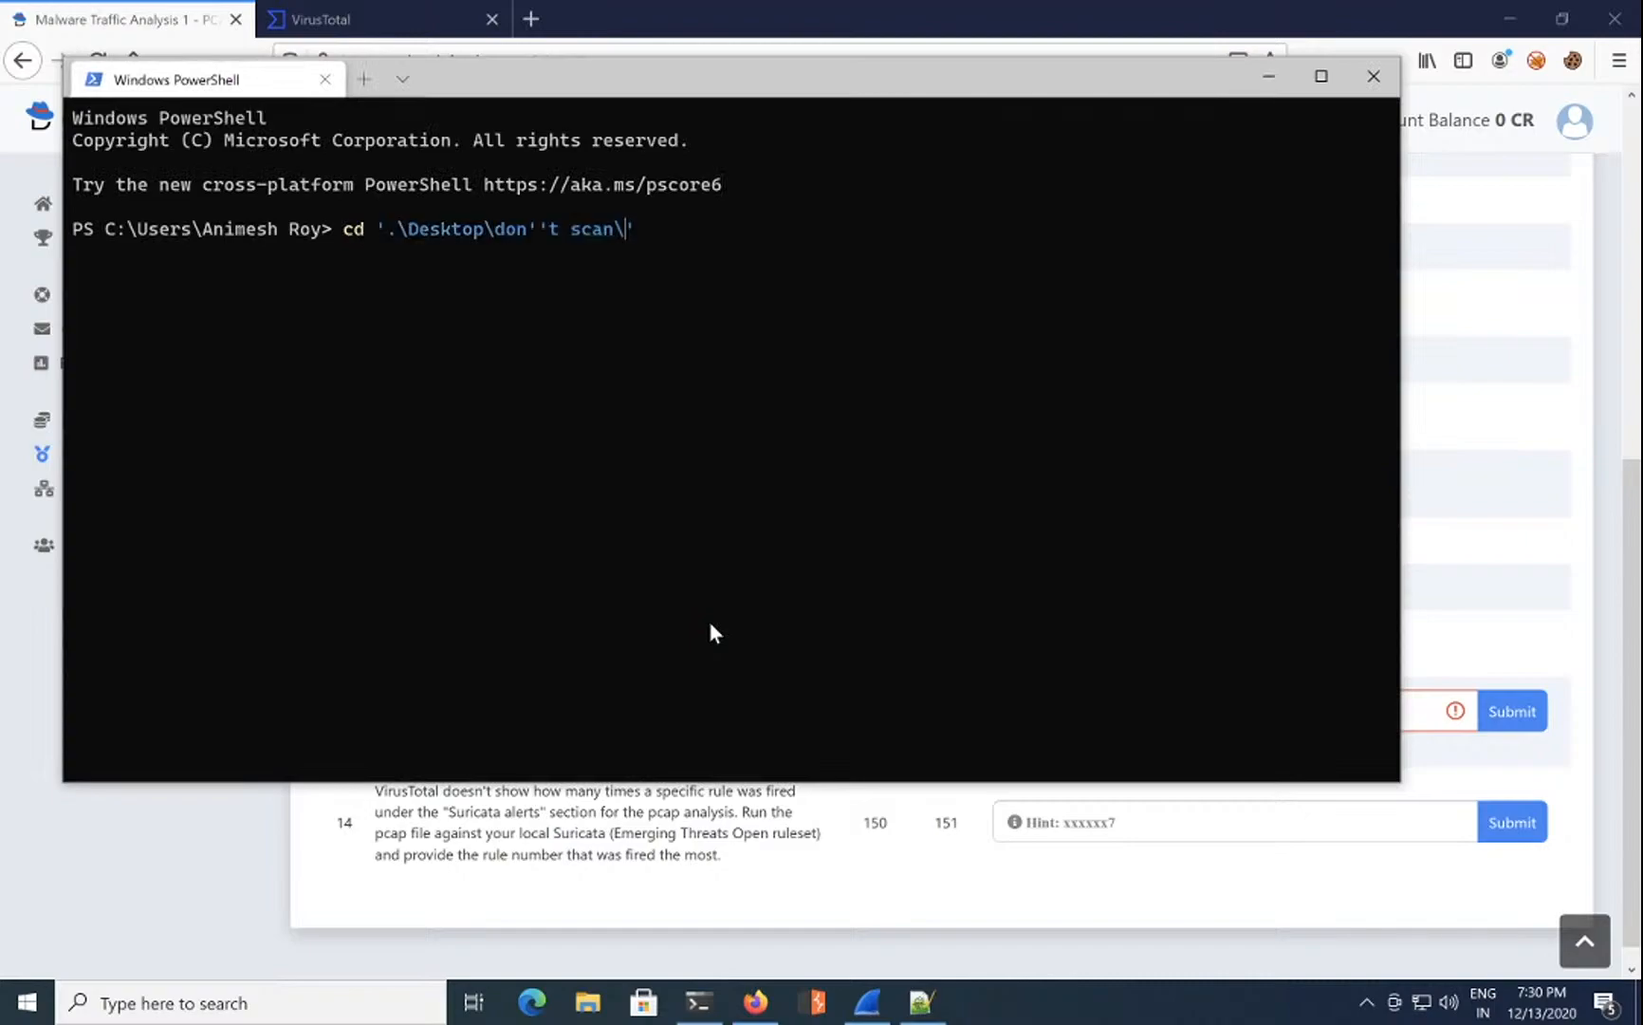
key(Return)
key(Up)
key(Up)
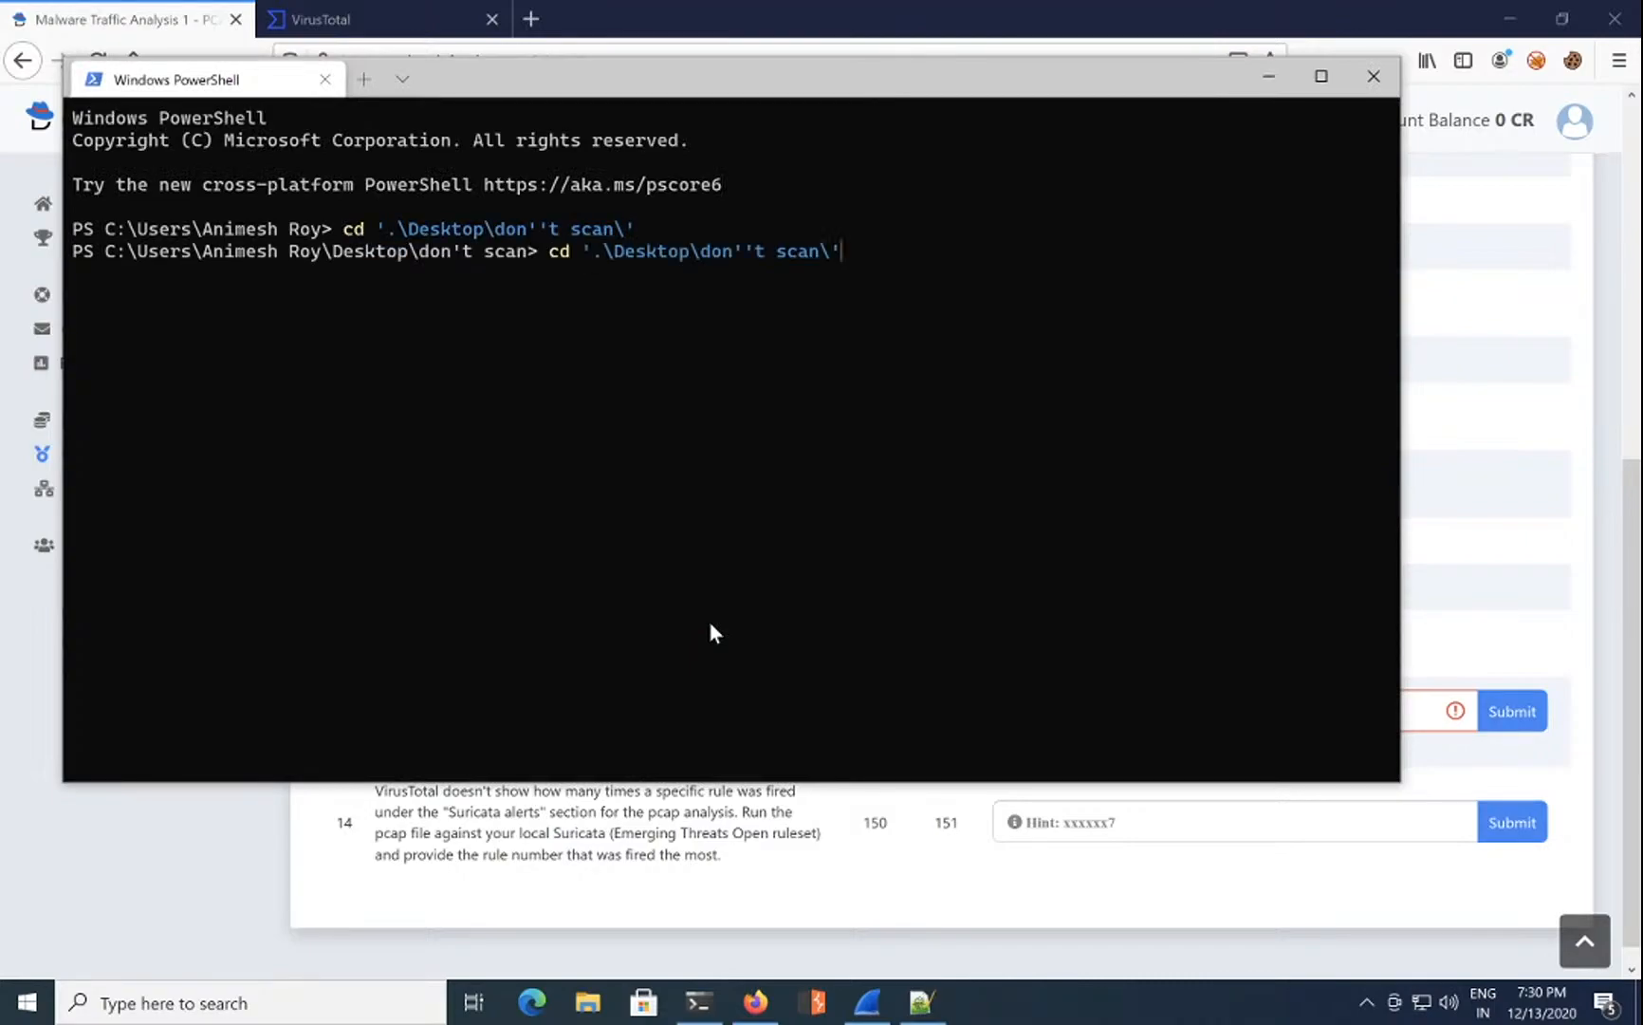
key(Return)
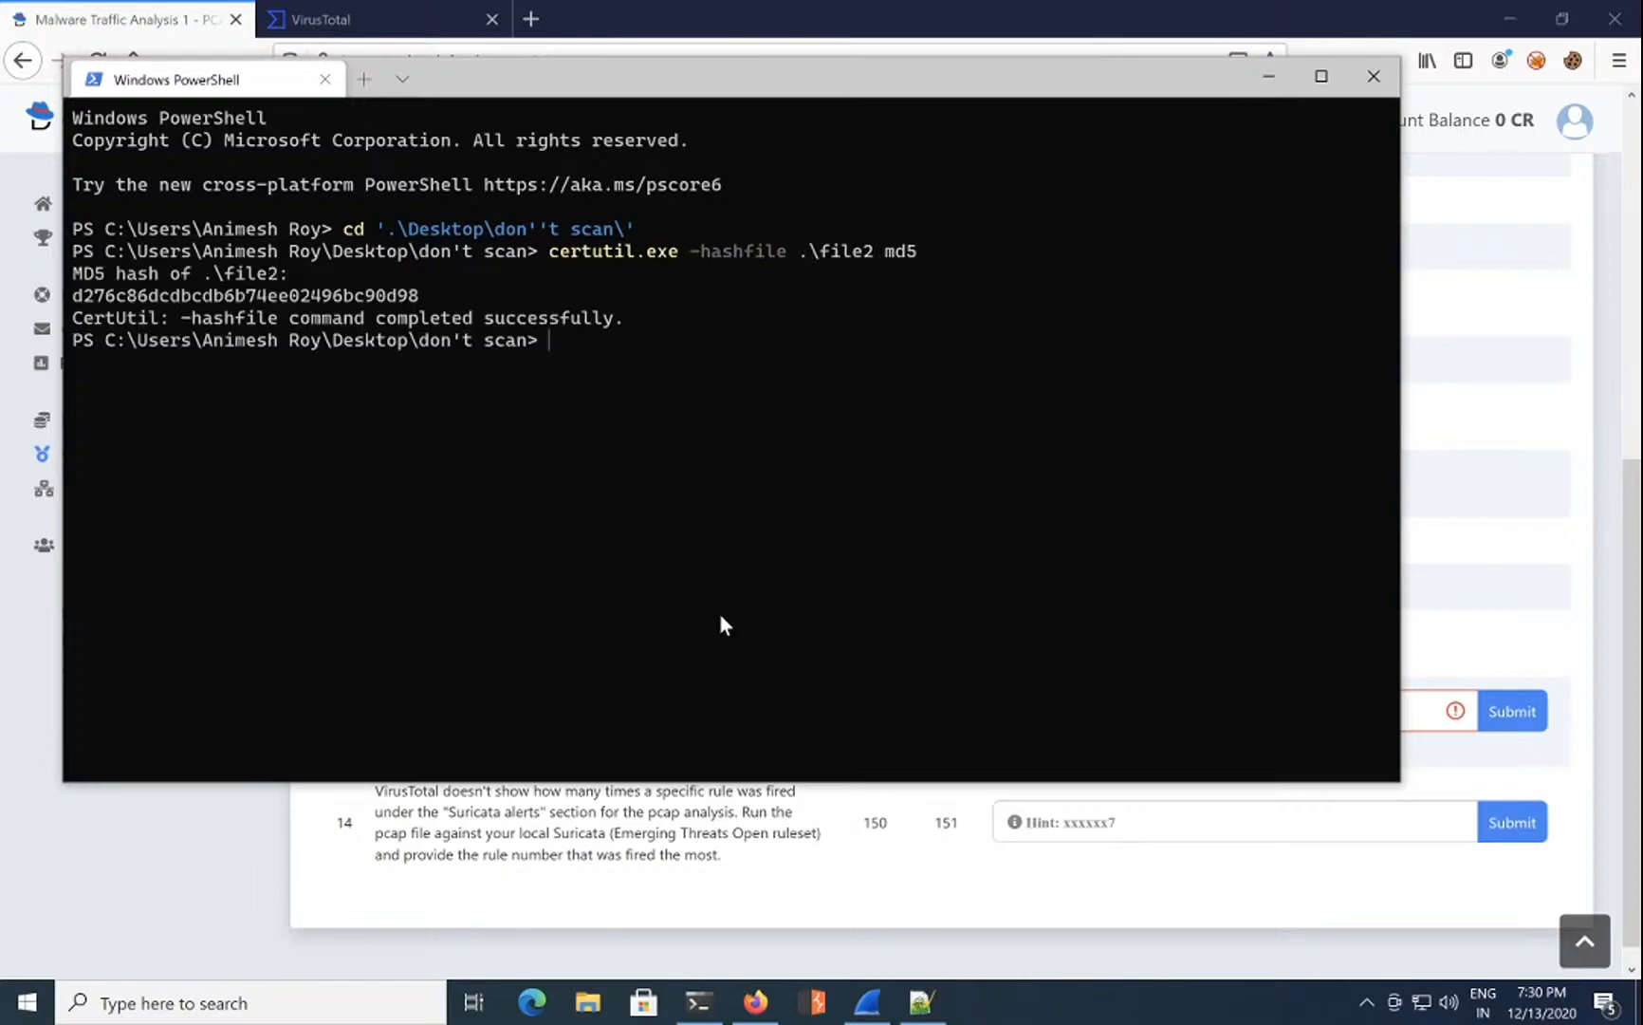
double_click(238, 297)
key(ctrl+c)
Step: Append file2's hash d276c86dcdbcdb6b74ee02496bc90d98 and a comma to question 13's answer
click(1105, 838)
click(1295, 696)
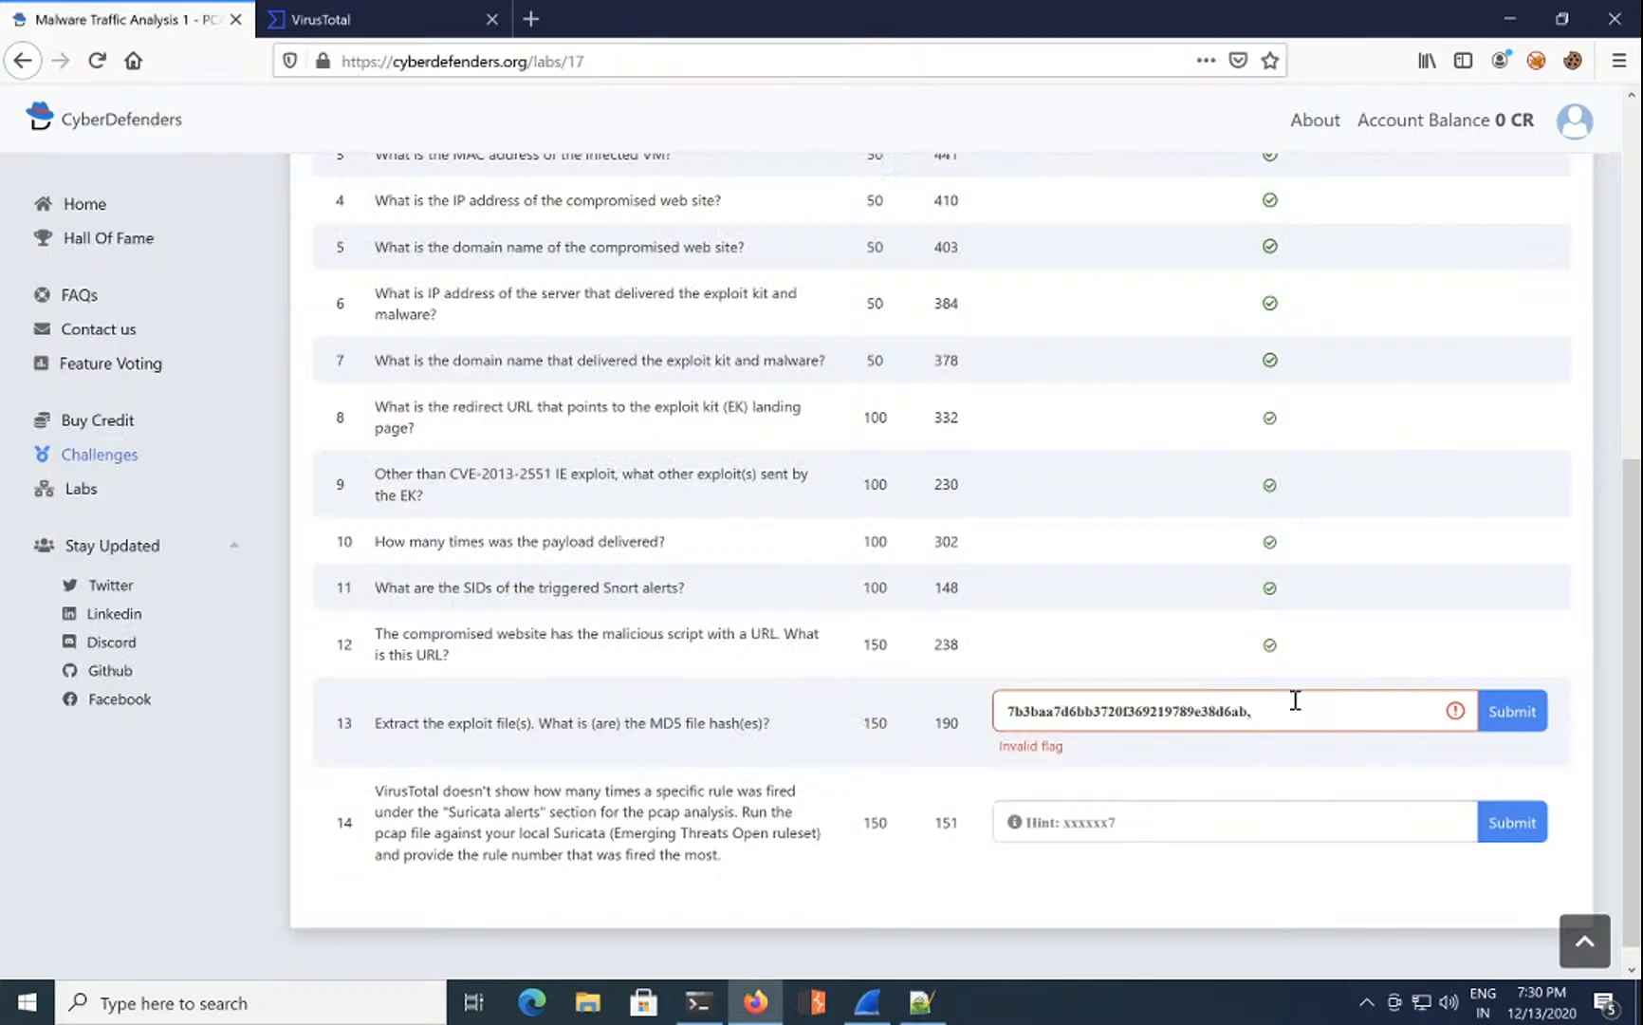
key(alt)
click(1287, 748)
key(ctrl+v)
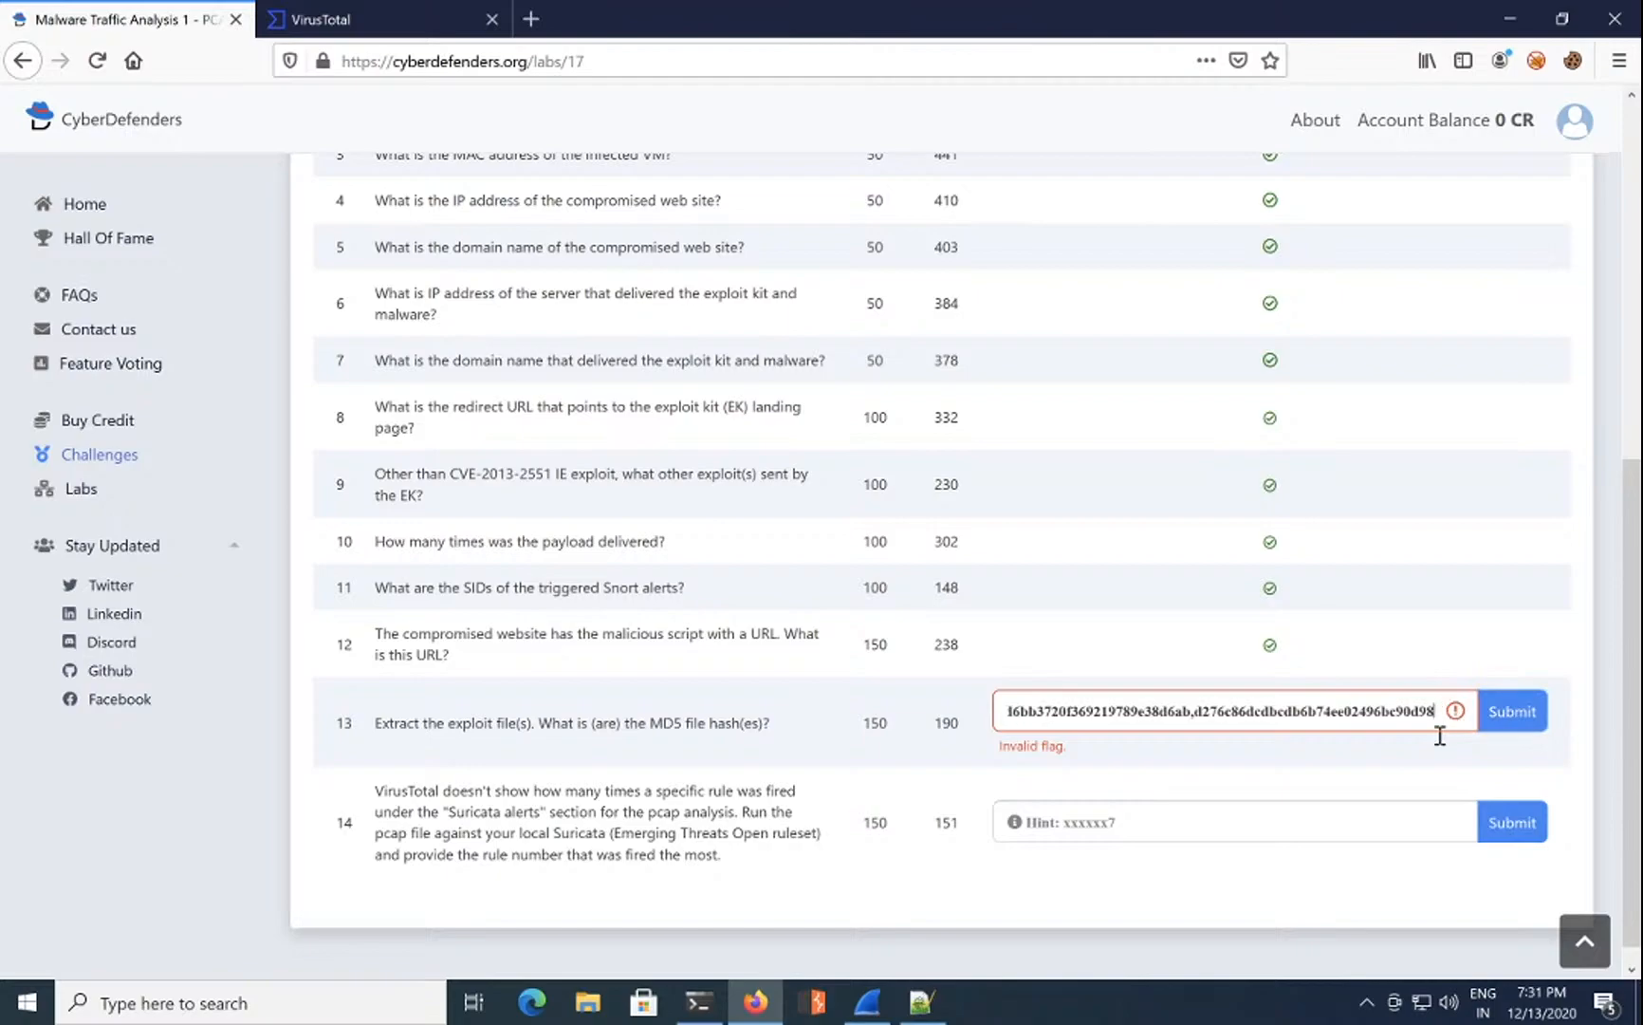
text(,)
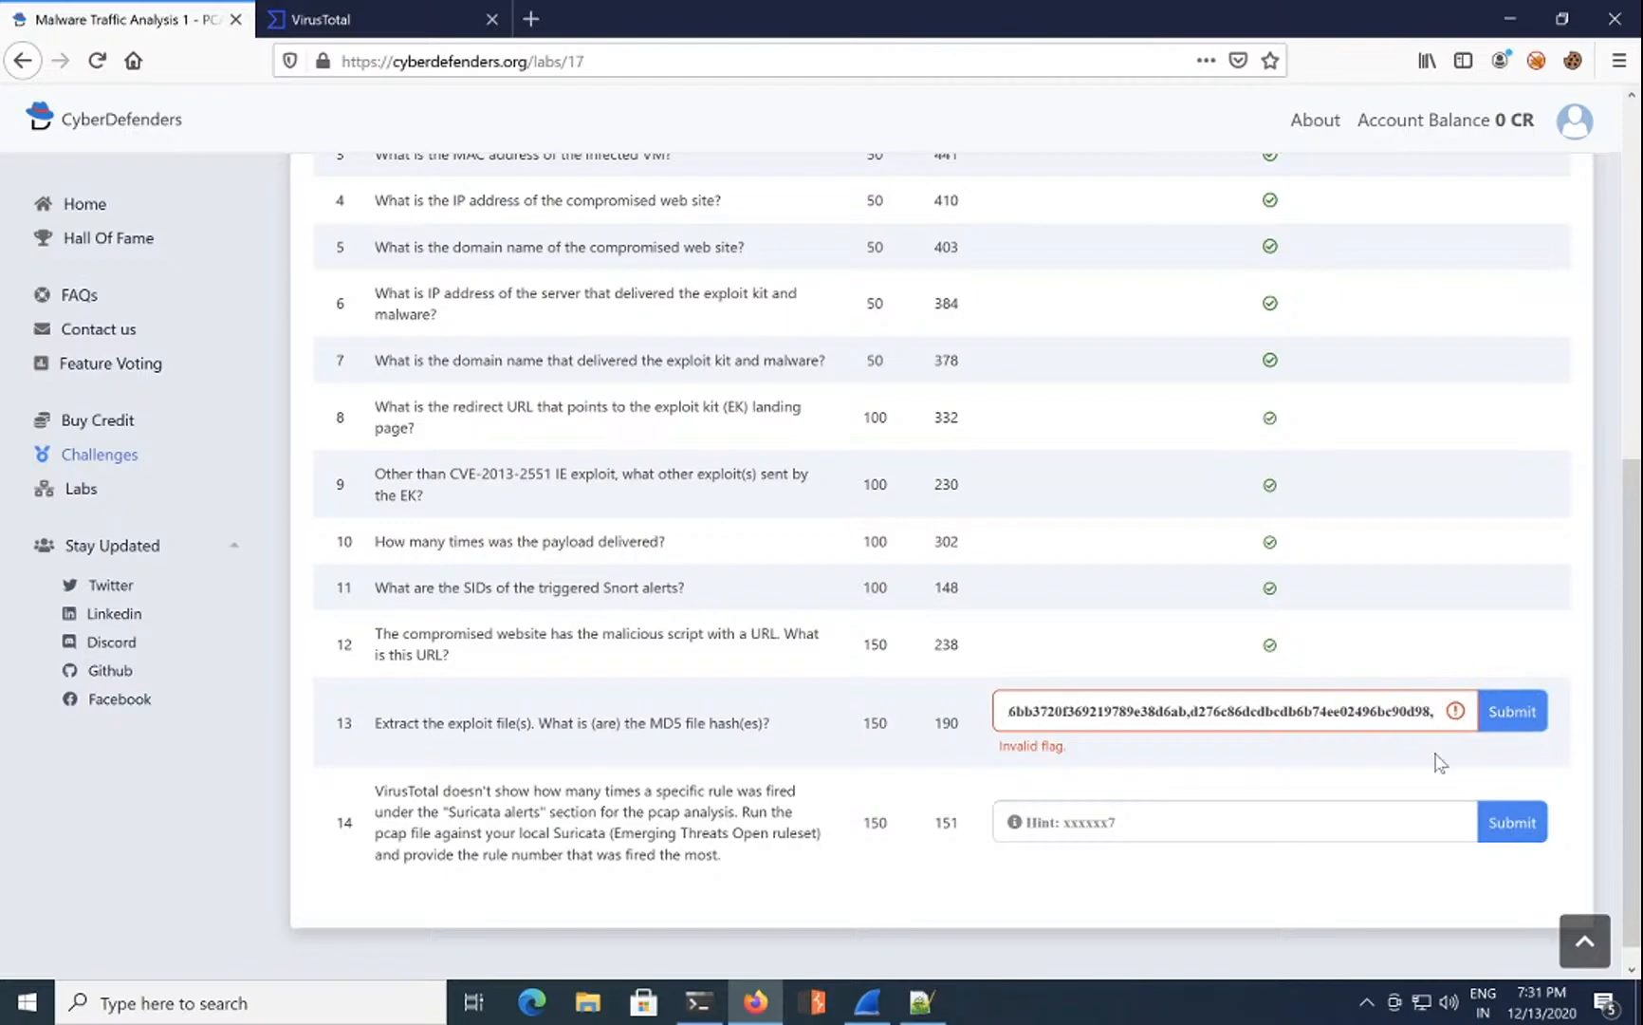
Step: Hash file1 in PowerShell and copy its MD5 1e34fdebbf655cebea78b45e43520ddf
key(ctrl+Tab)
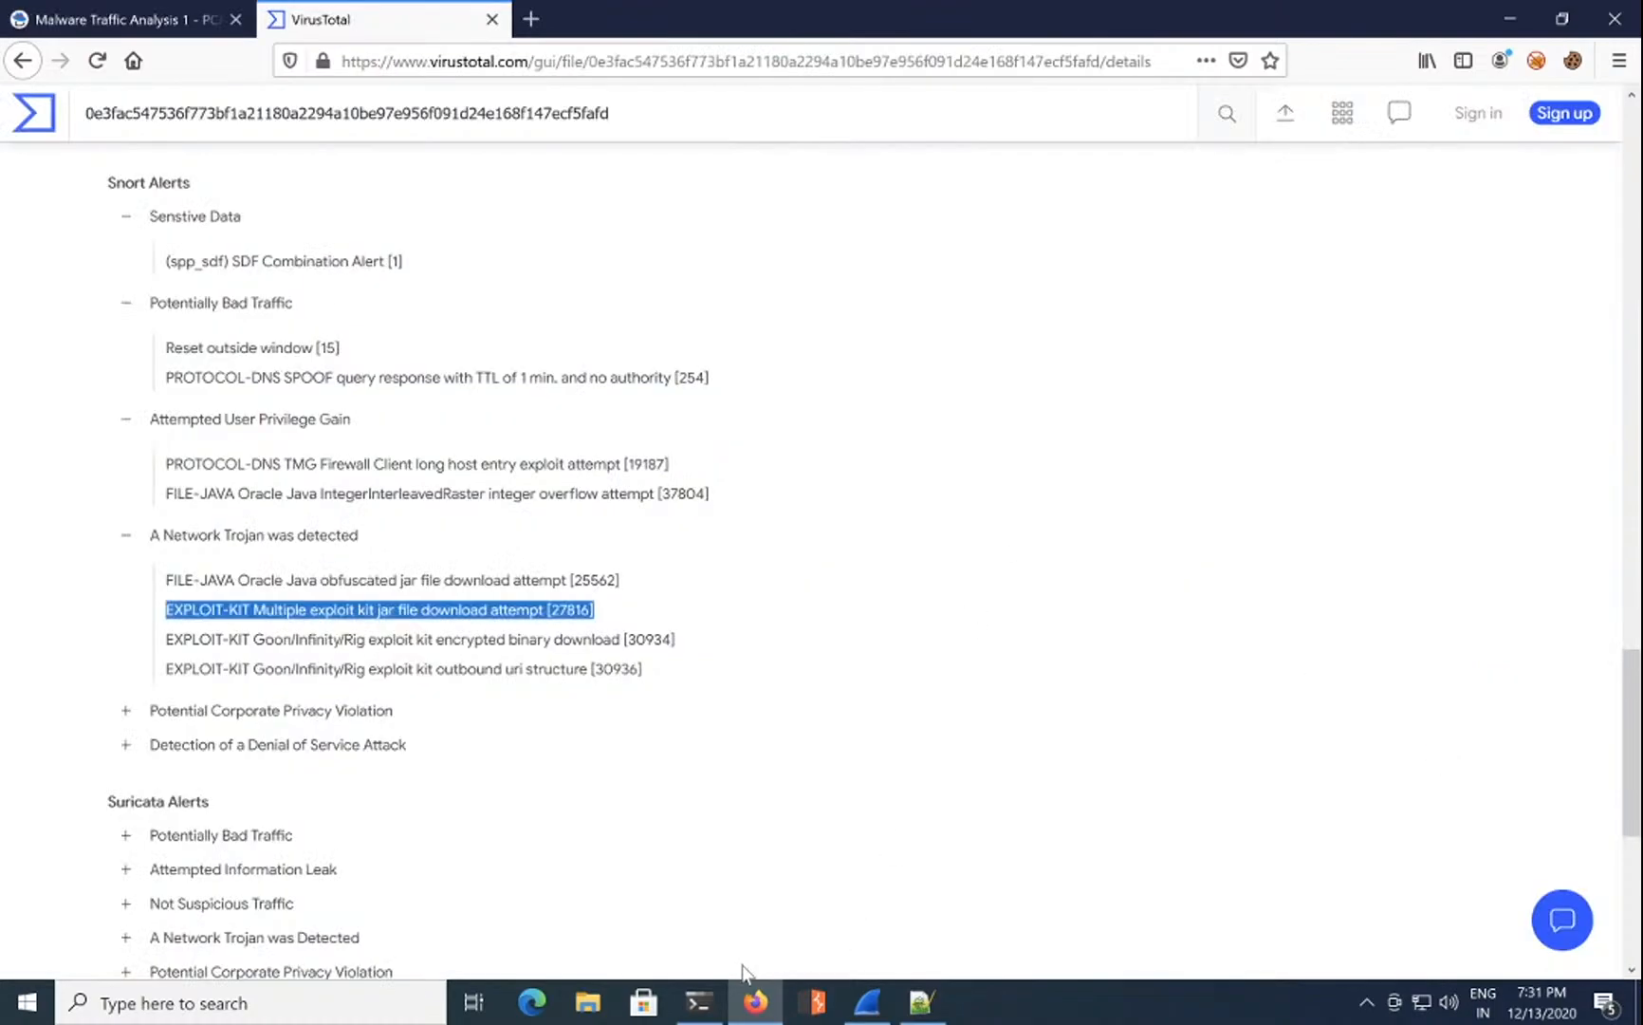
click(713, 987)
key(Up)
key(Up)
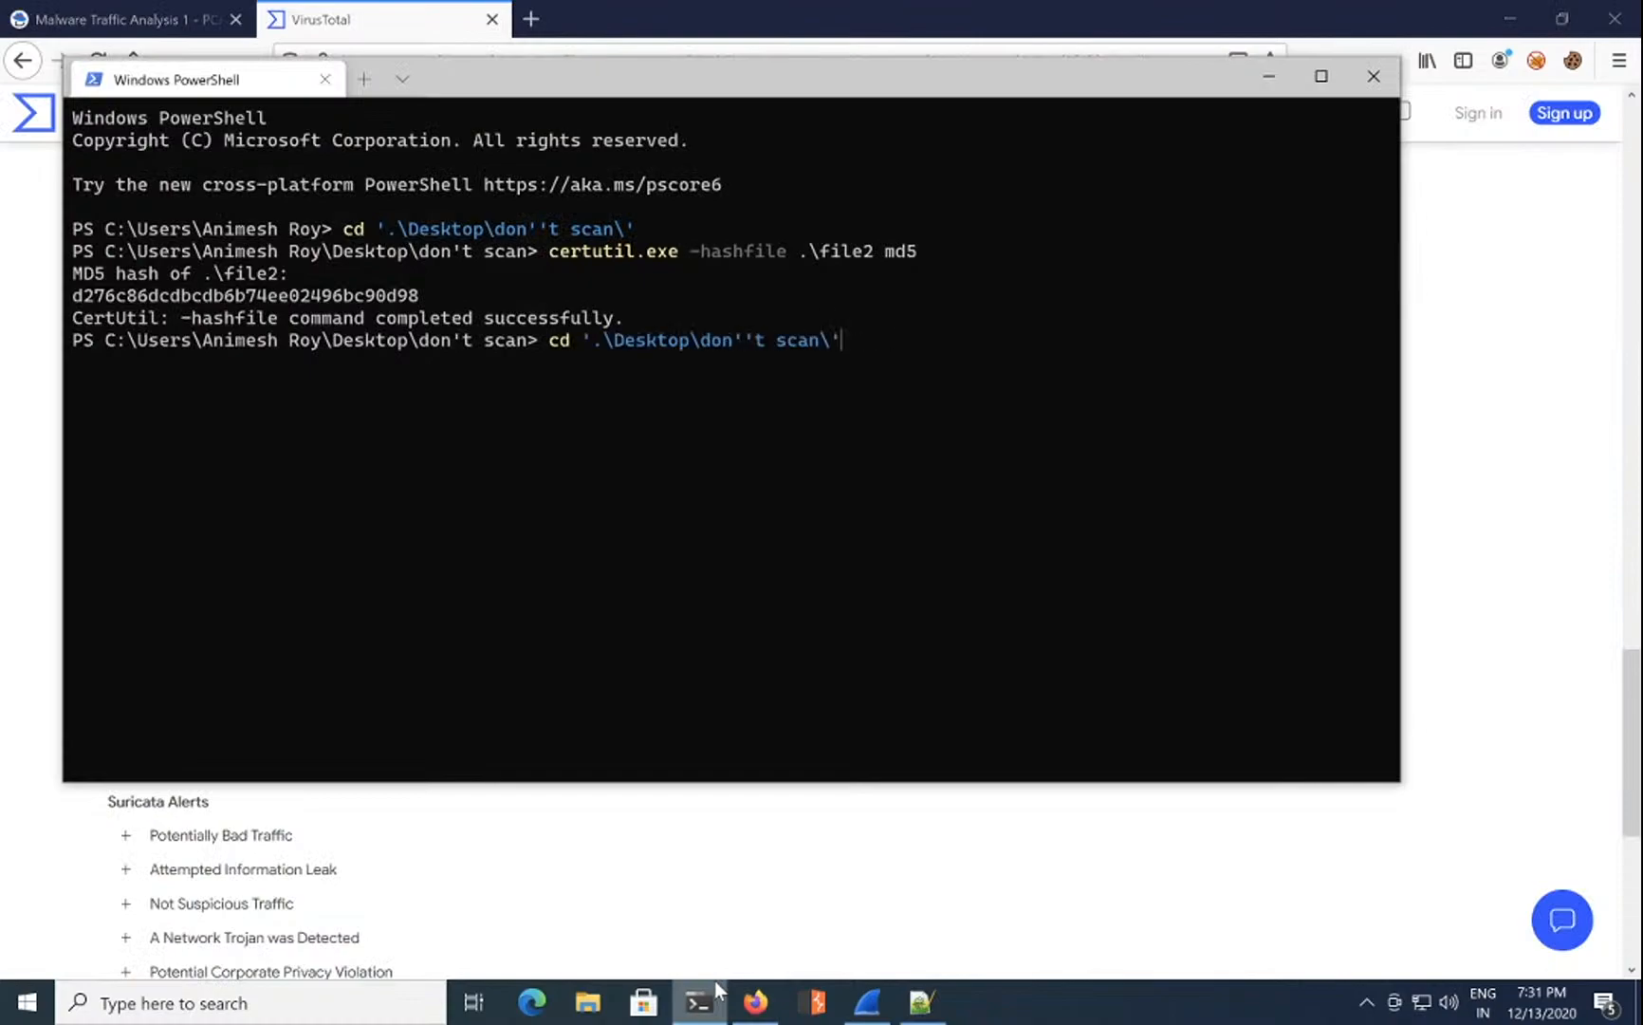
key(Up)
key(Return)
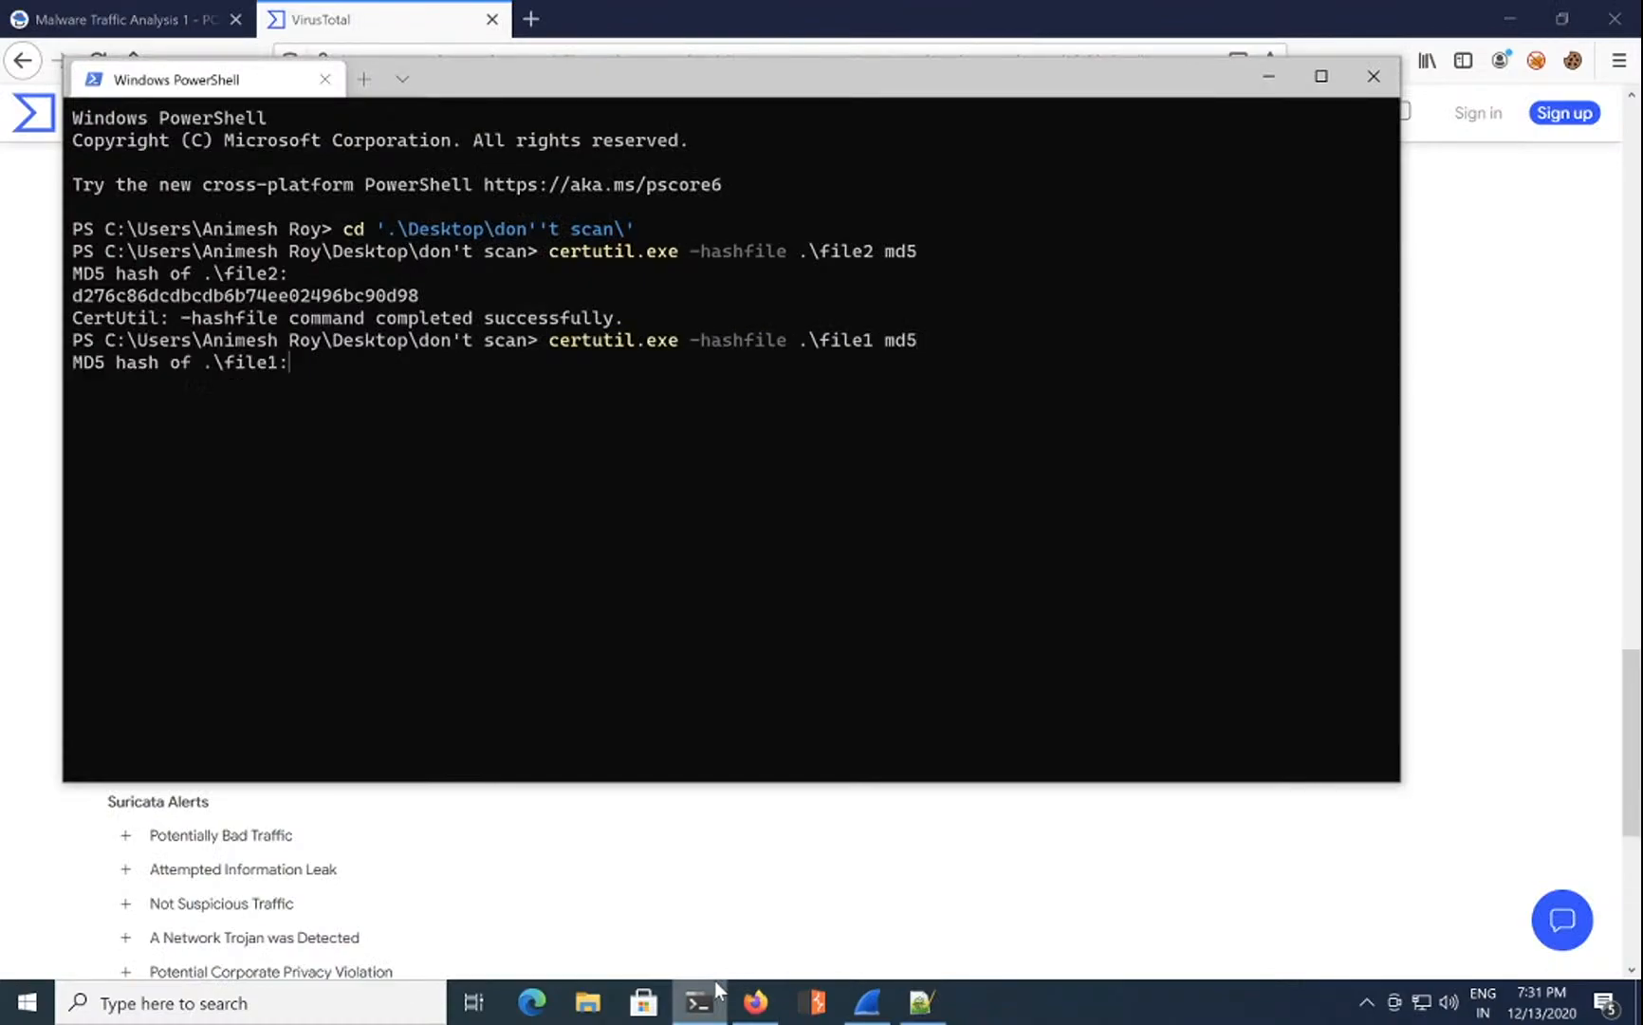
double_click(326, 392)
key(ctrl+c)
click(999, 812)
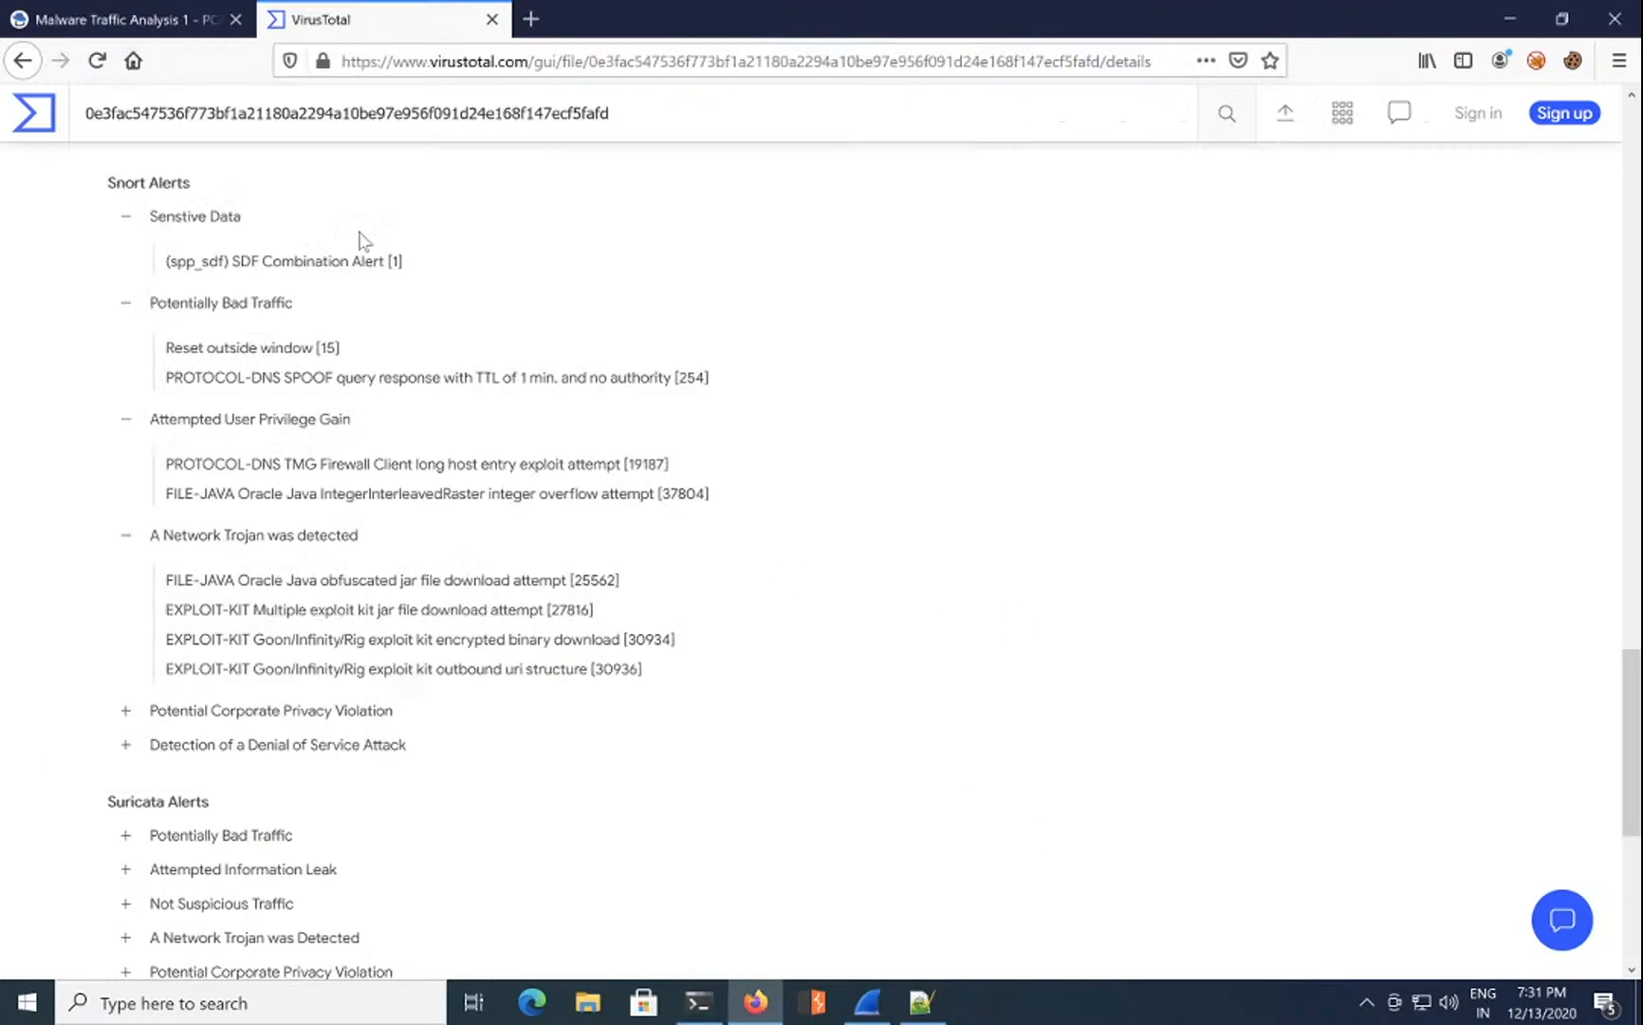
click(156, 21)
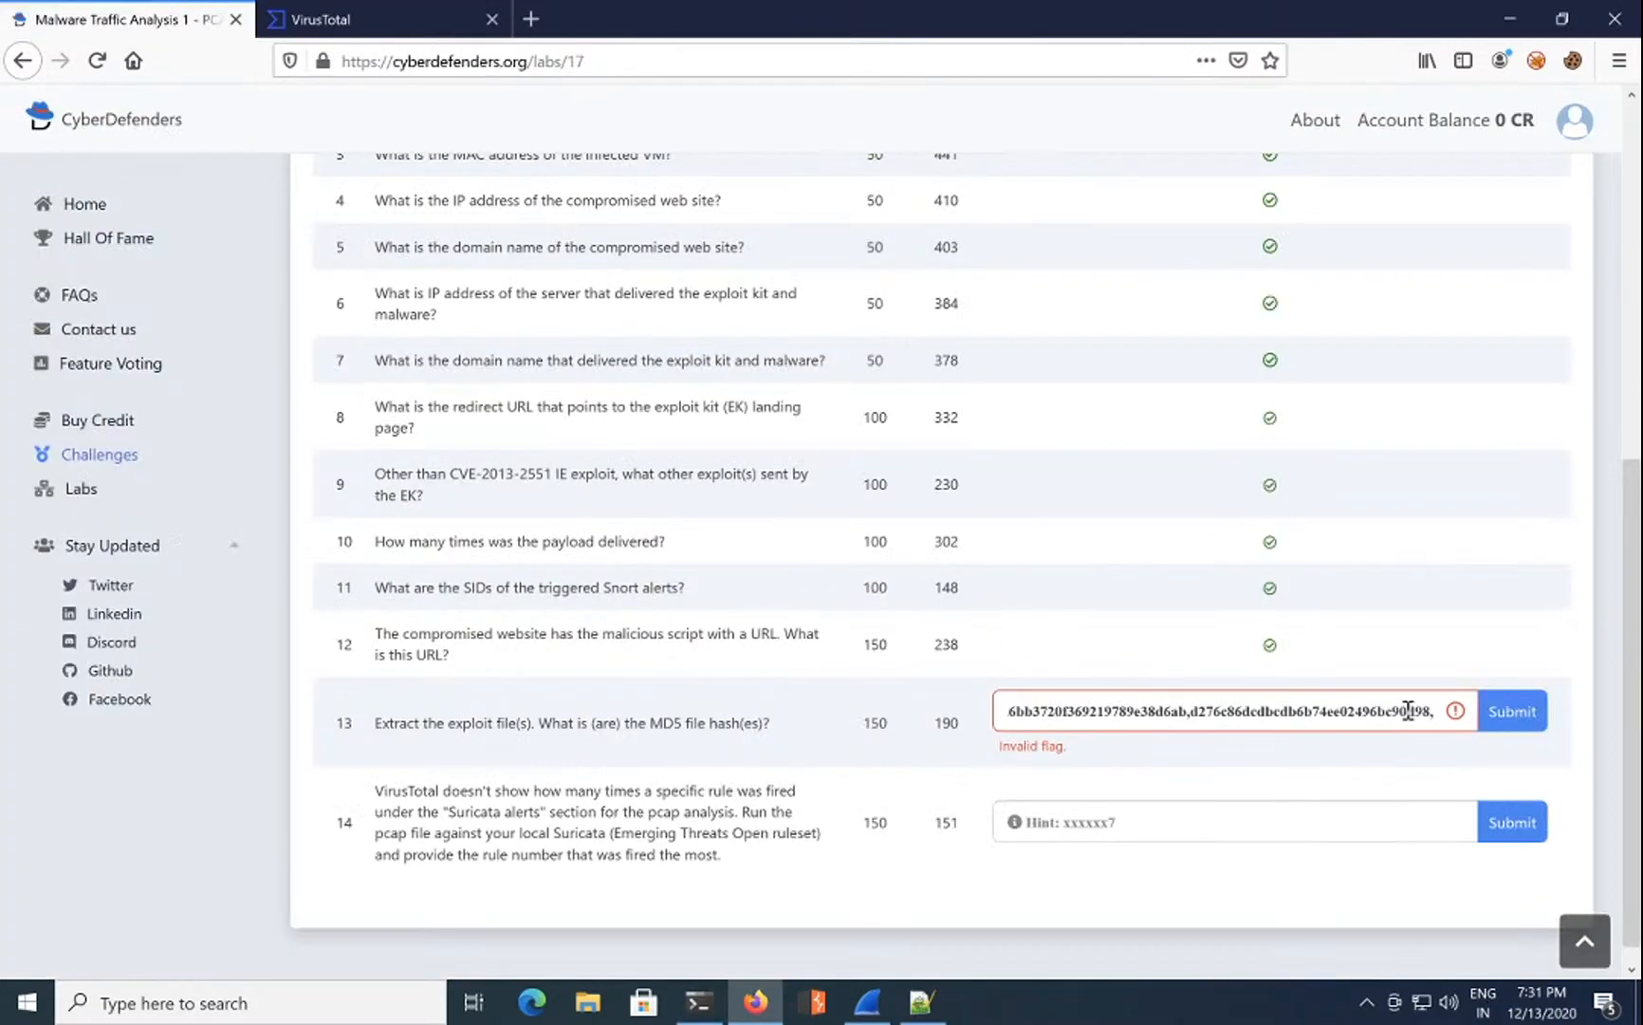
Step: Submit the multi-hash answer, then clear question 13 and paste only file1's hash
key(ctrl+v)
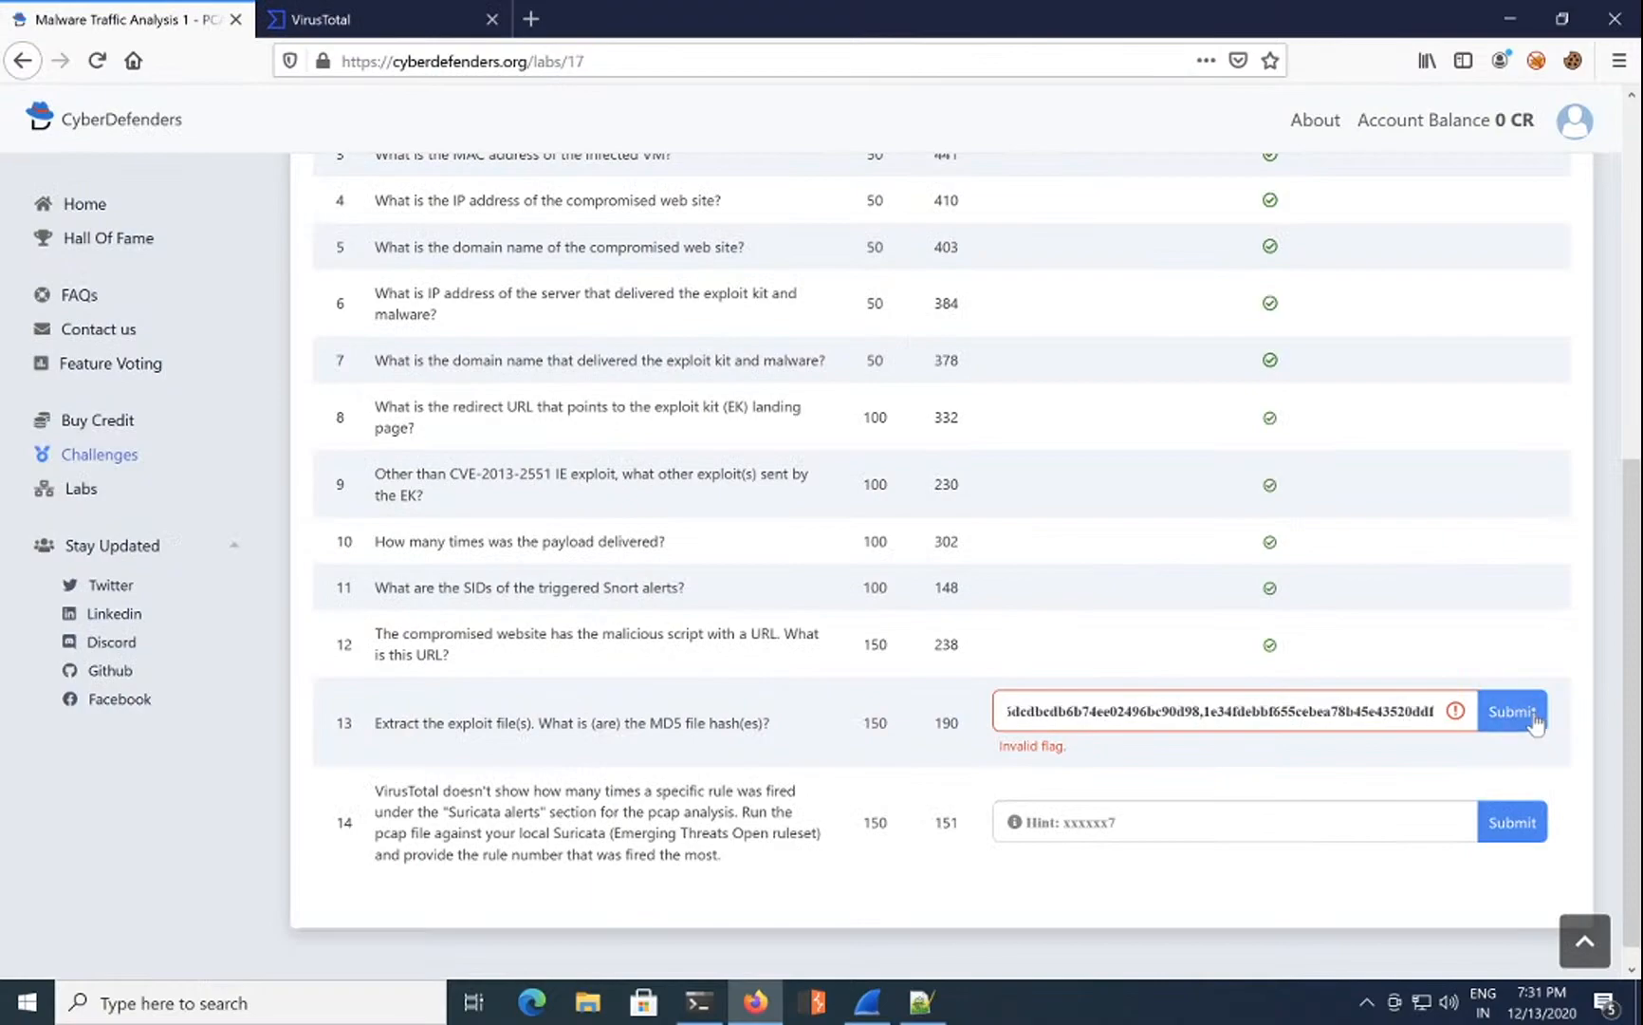
click(1532, 714)
drag(1205, 712, 536, 713)
key(BackSpace)
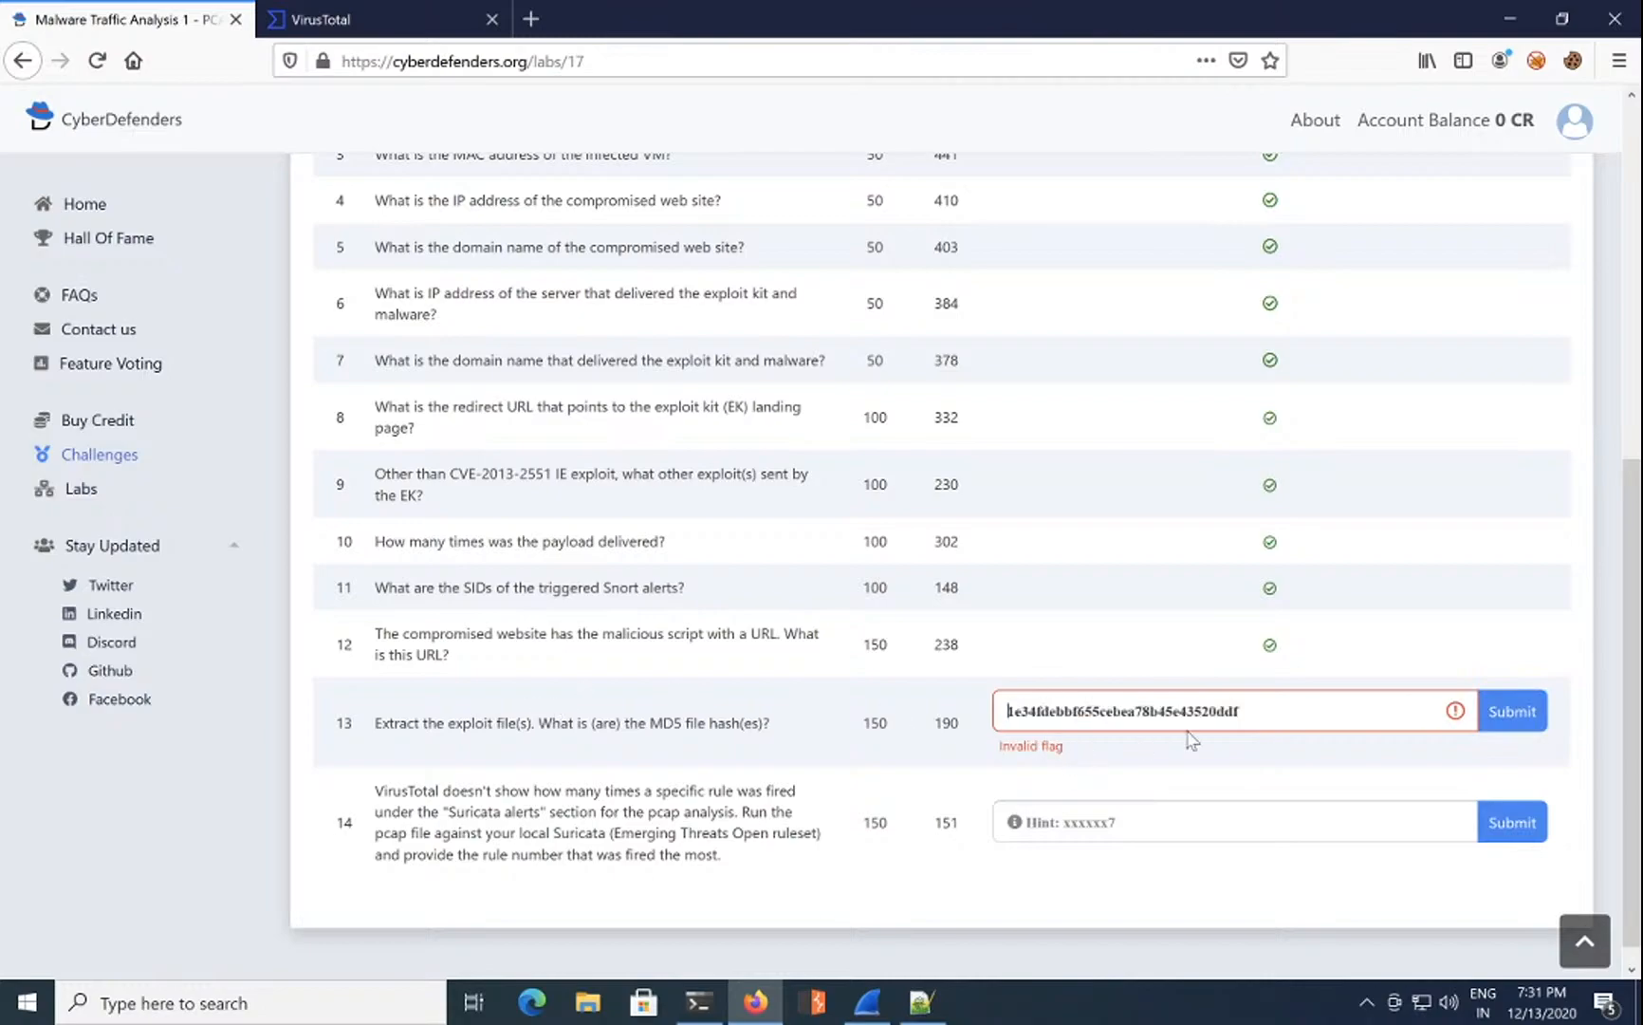
drag(1252, 708, 782, 682)
key(BackSpace)
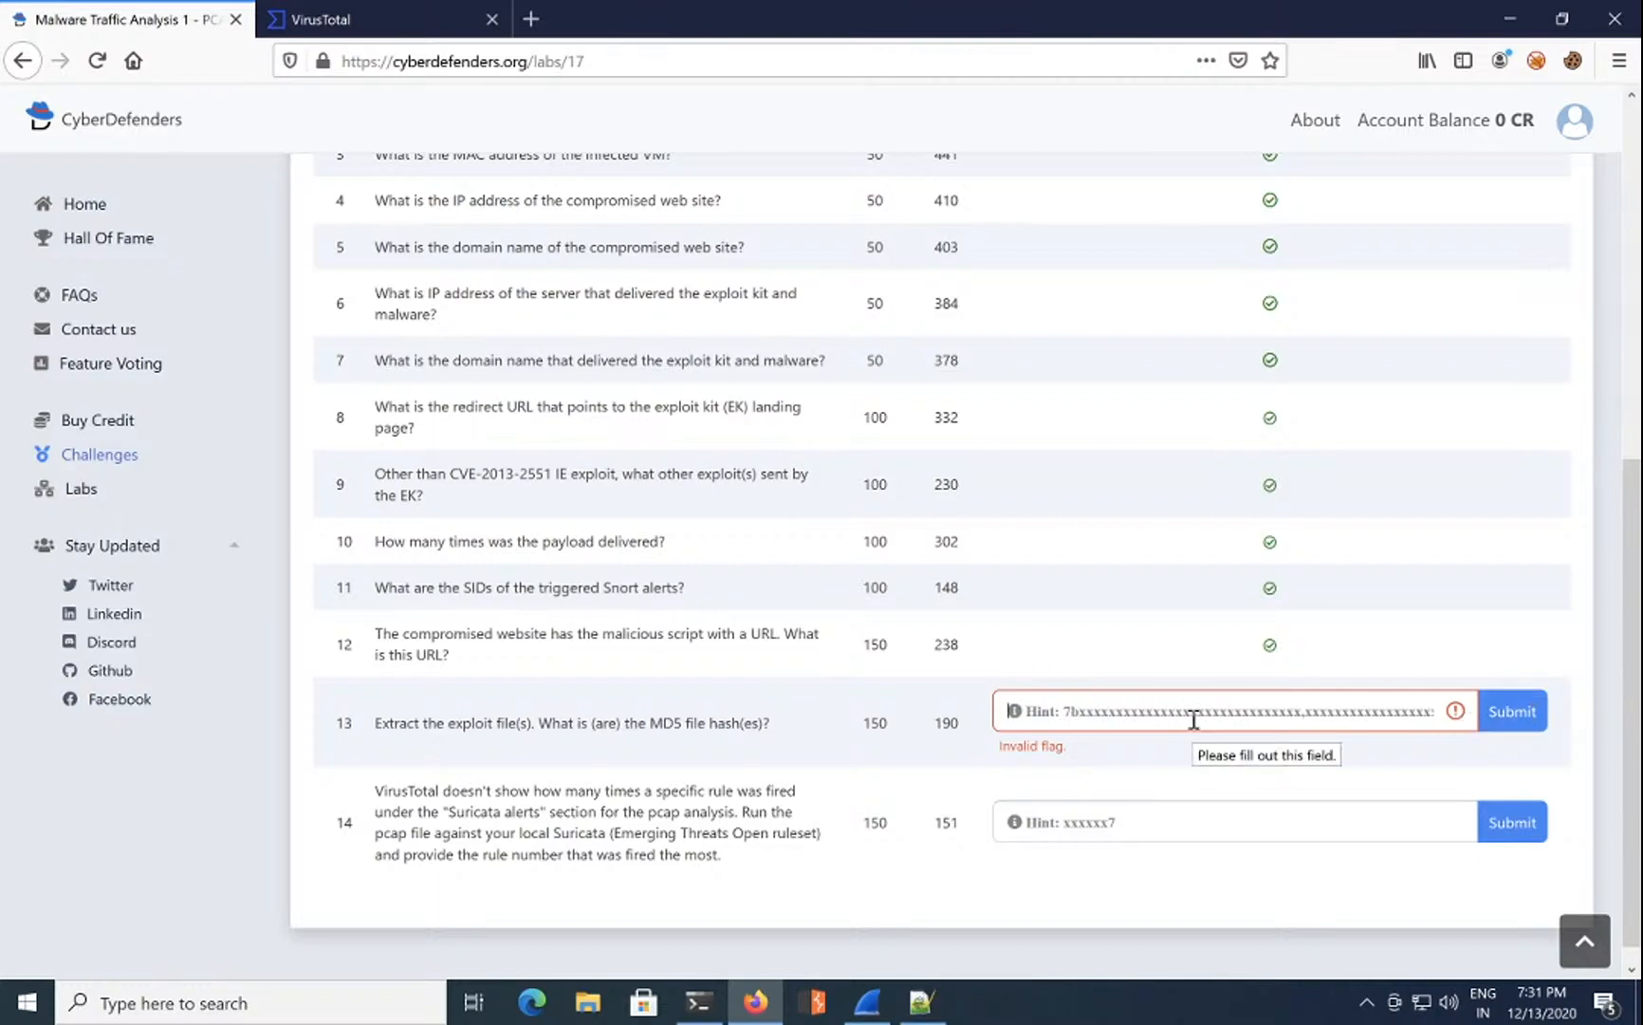
key(ctrl+v)
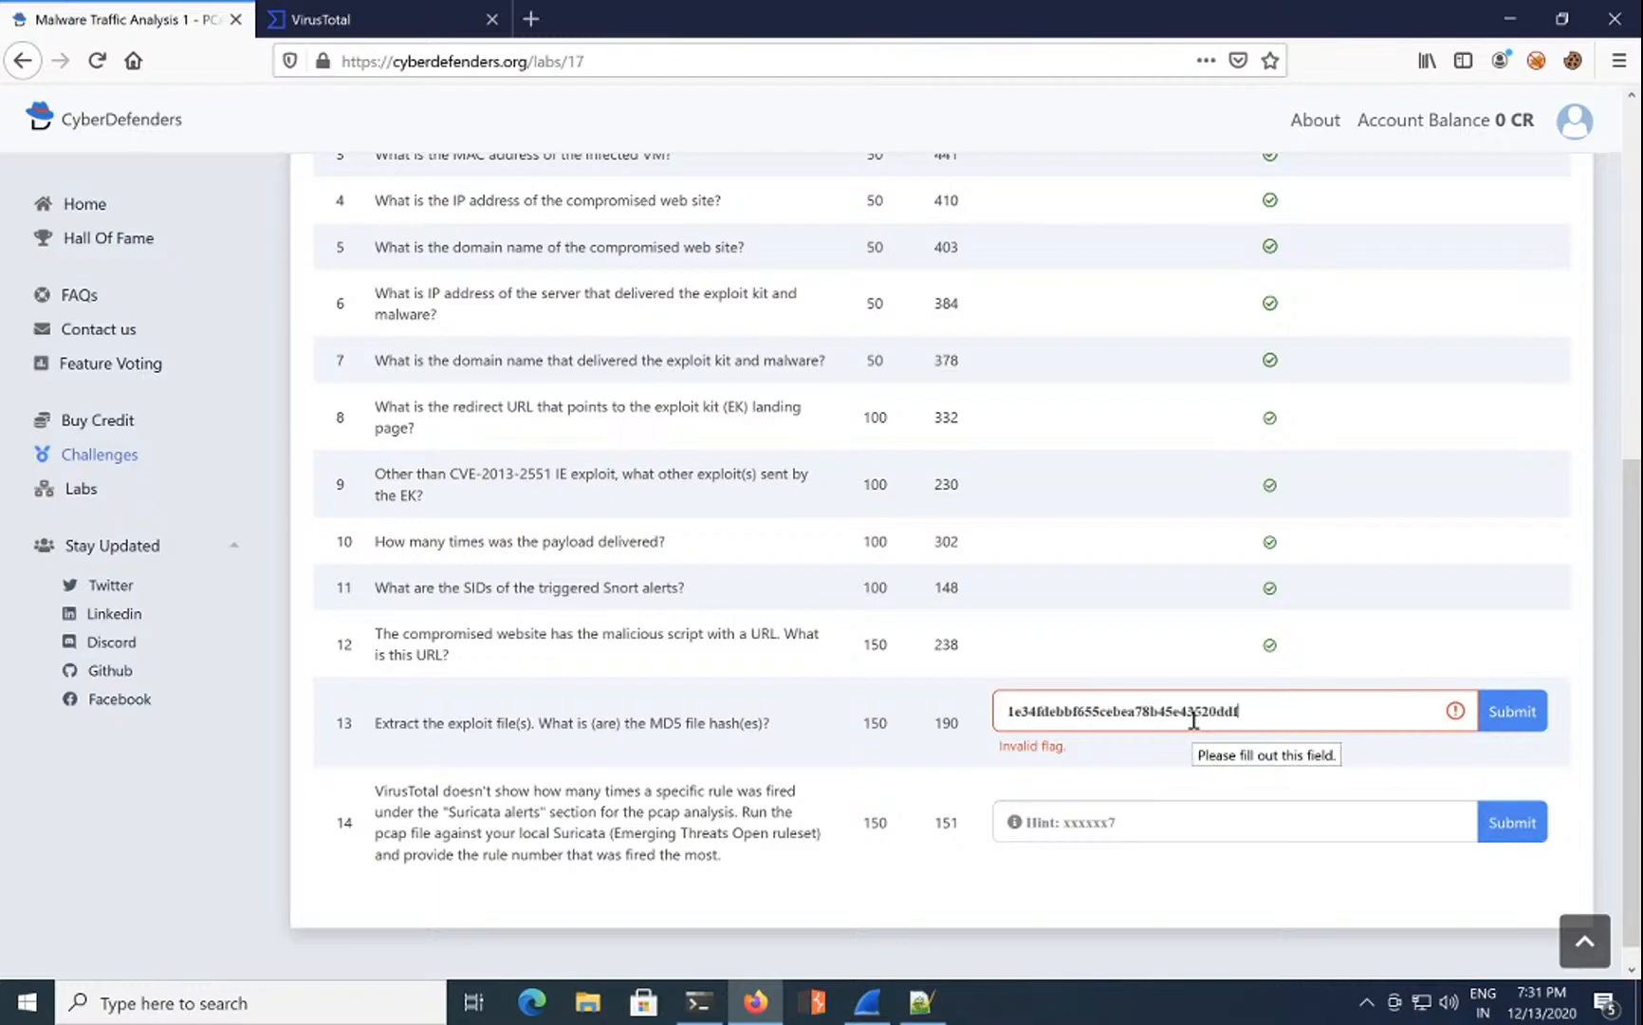
Step: Hash file3 again and place its MD5 ahead of file1's, comma-separated
click(698, 1001)
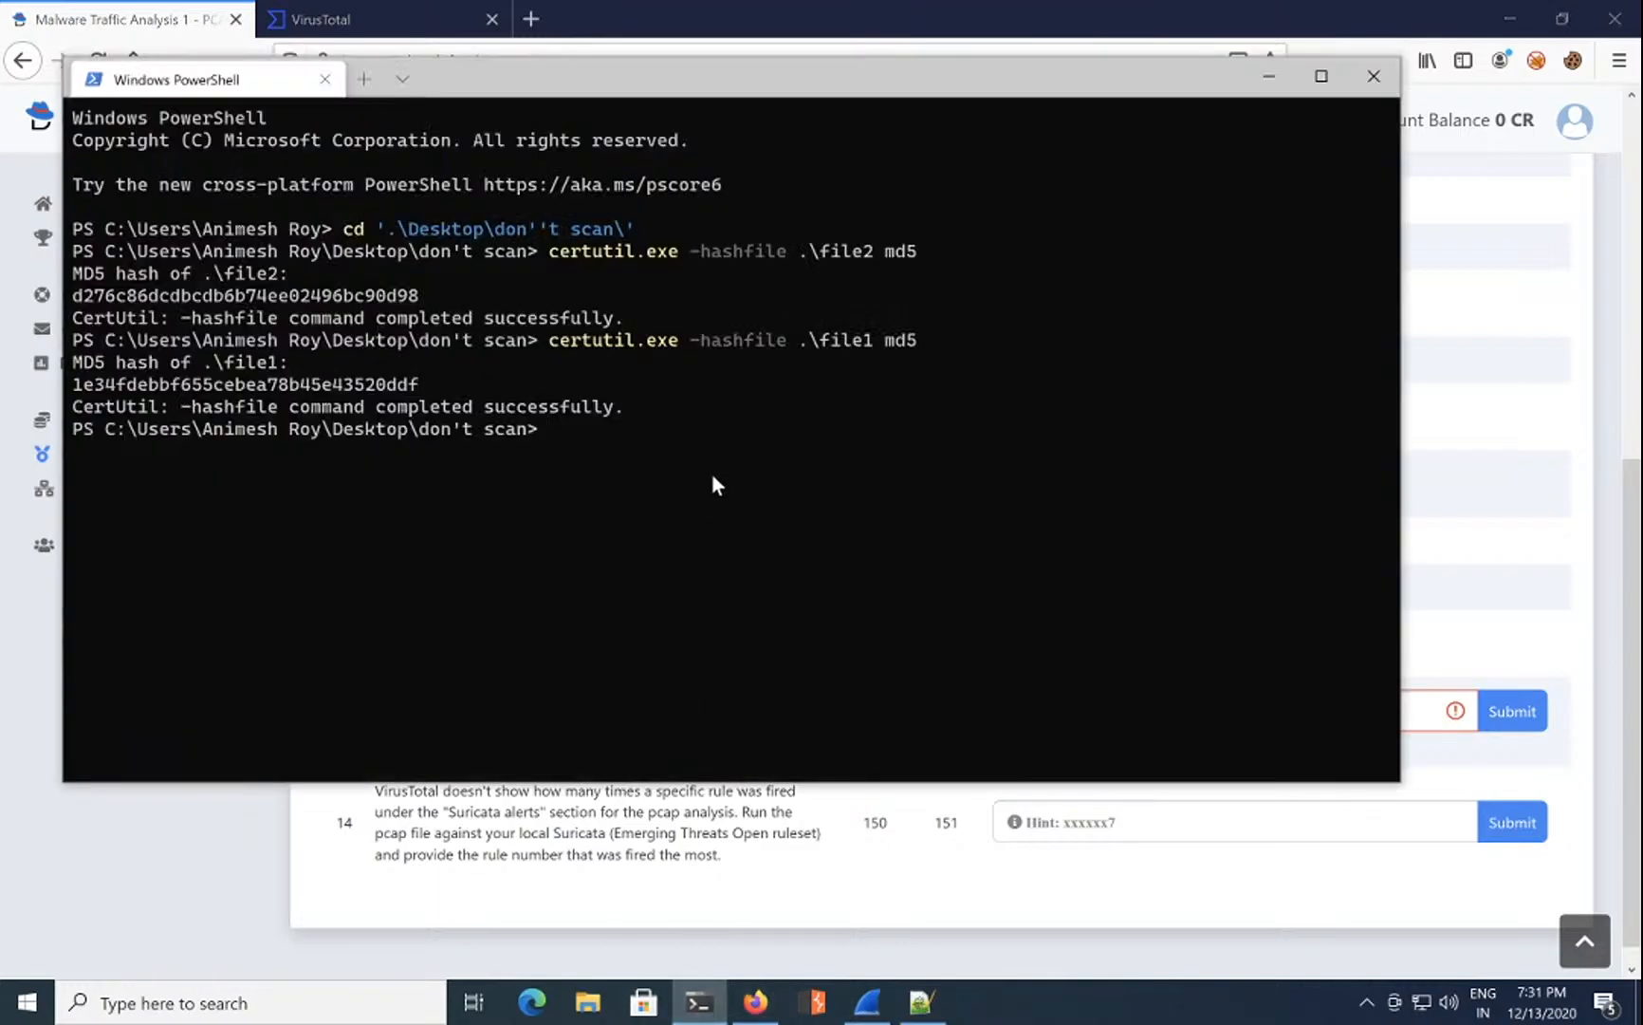
key(Up)
key(Up)
key(Up)
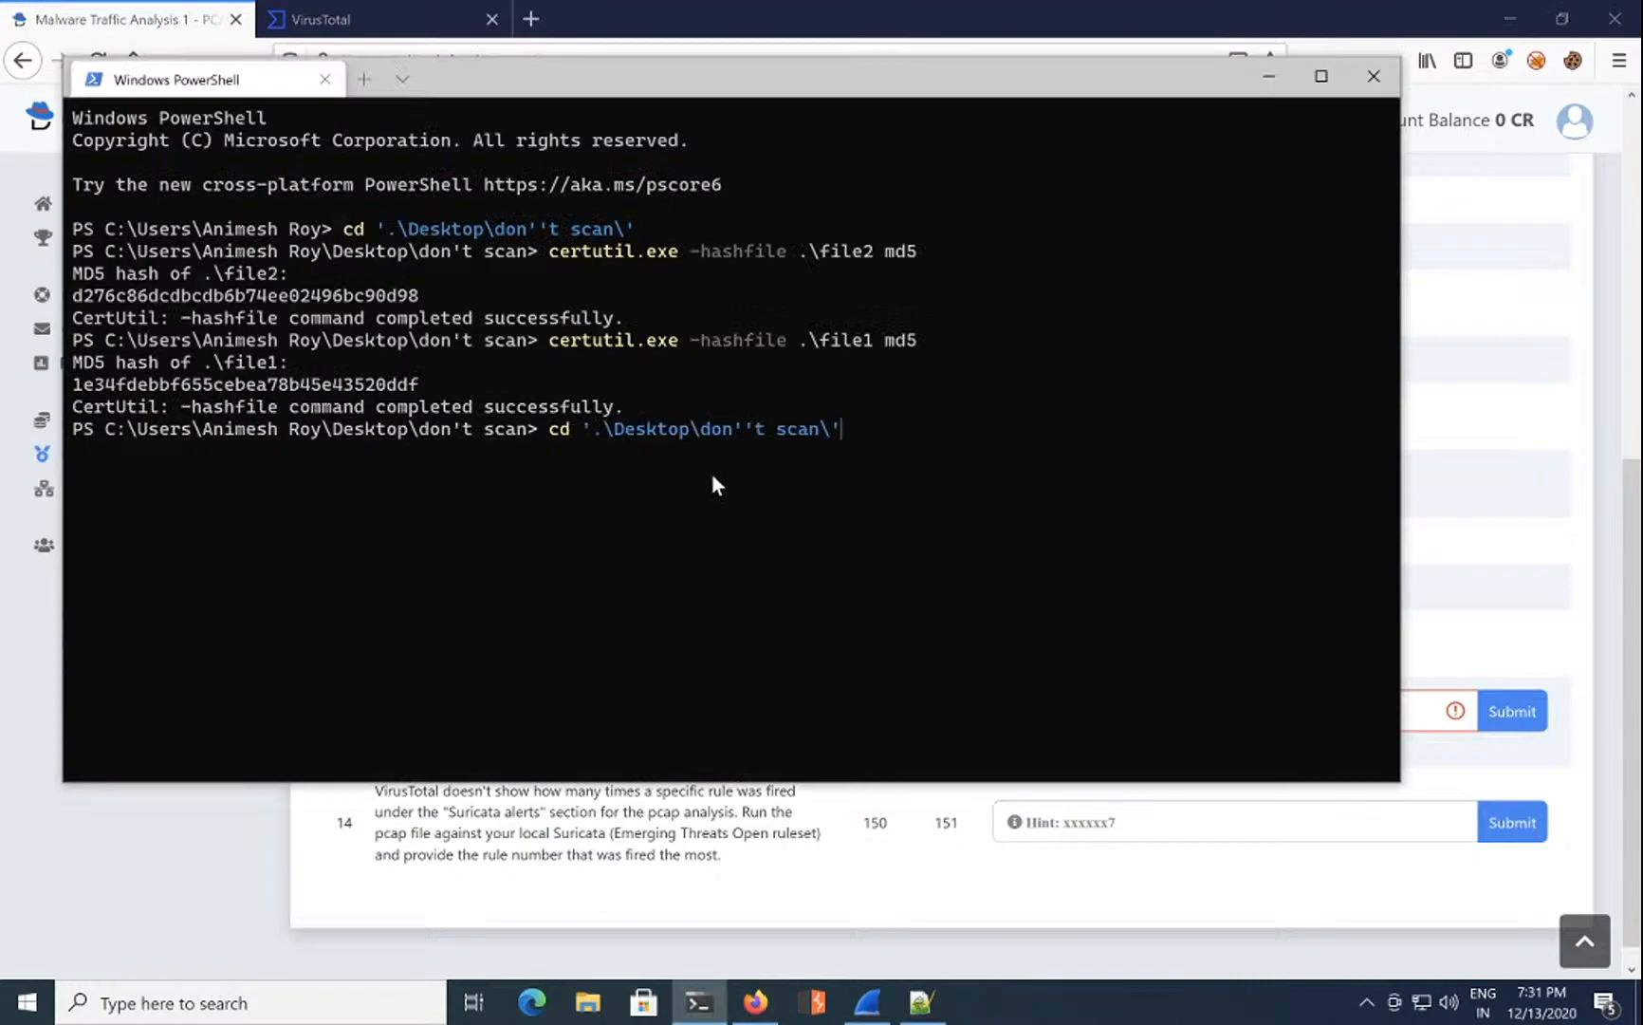
key(Down)
key(Down)
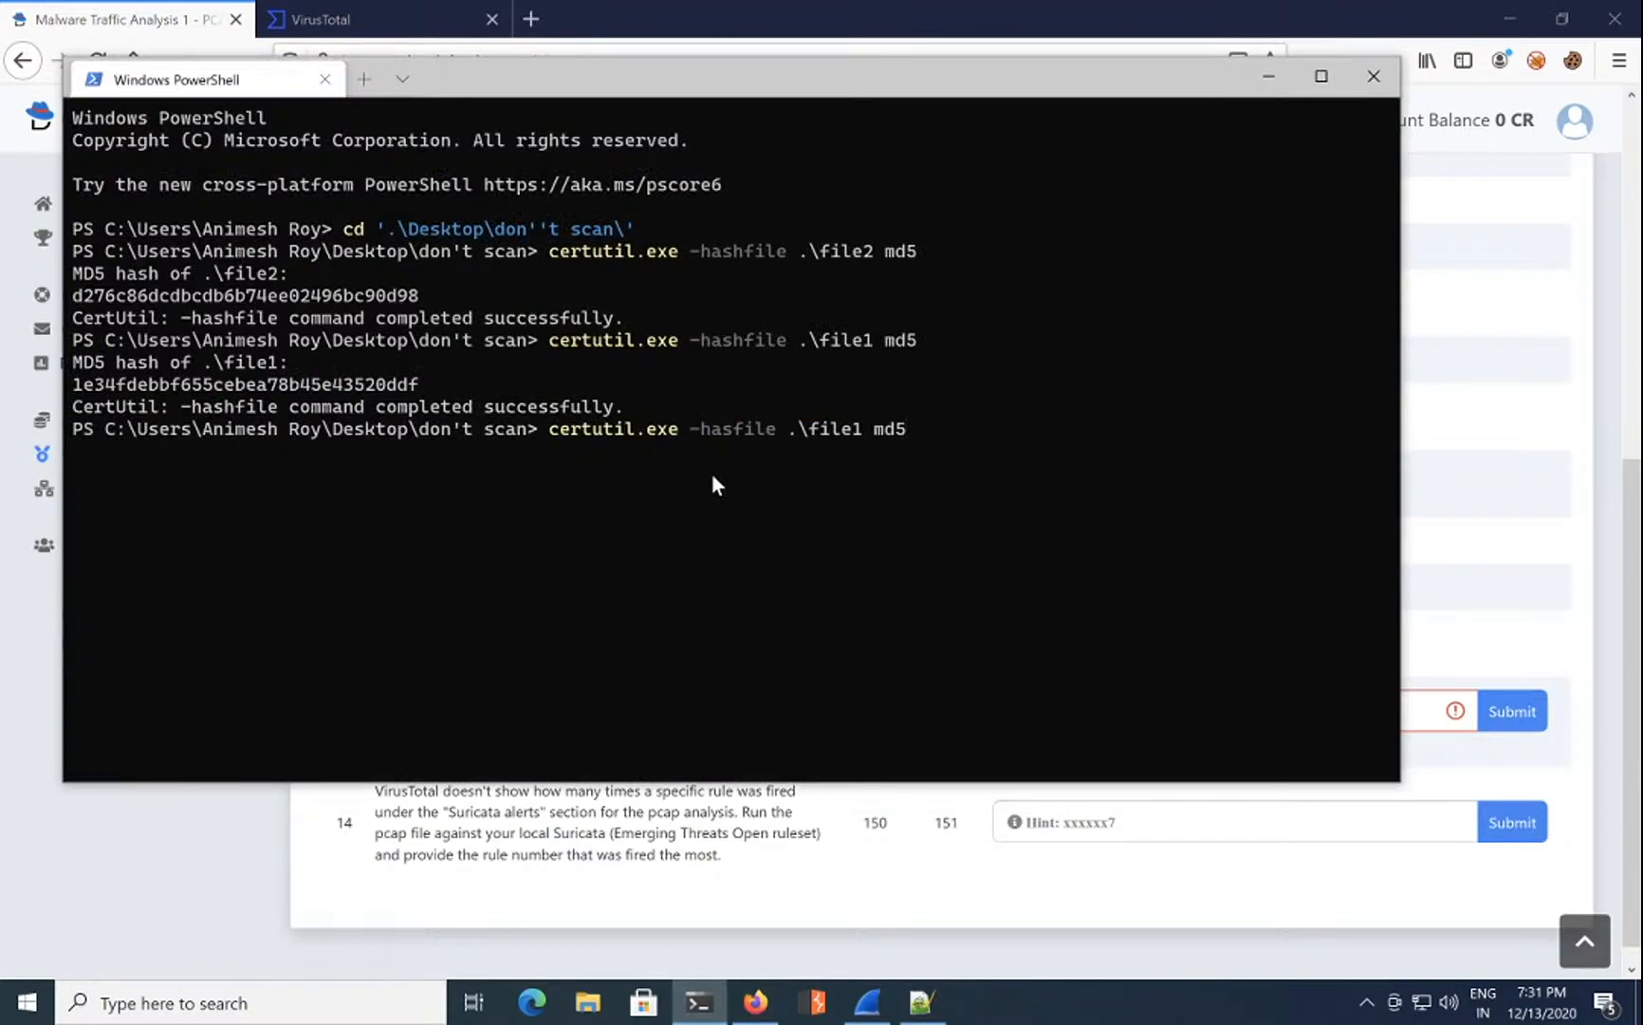
key(Up)
key(Return)
double_click(186, 466)
key(ctrl+c)
click(968, 799)
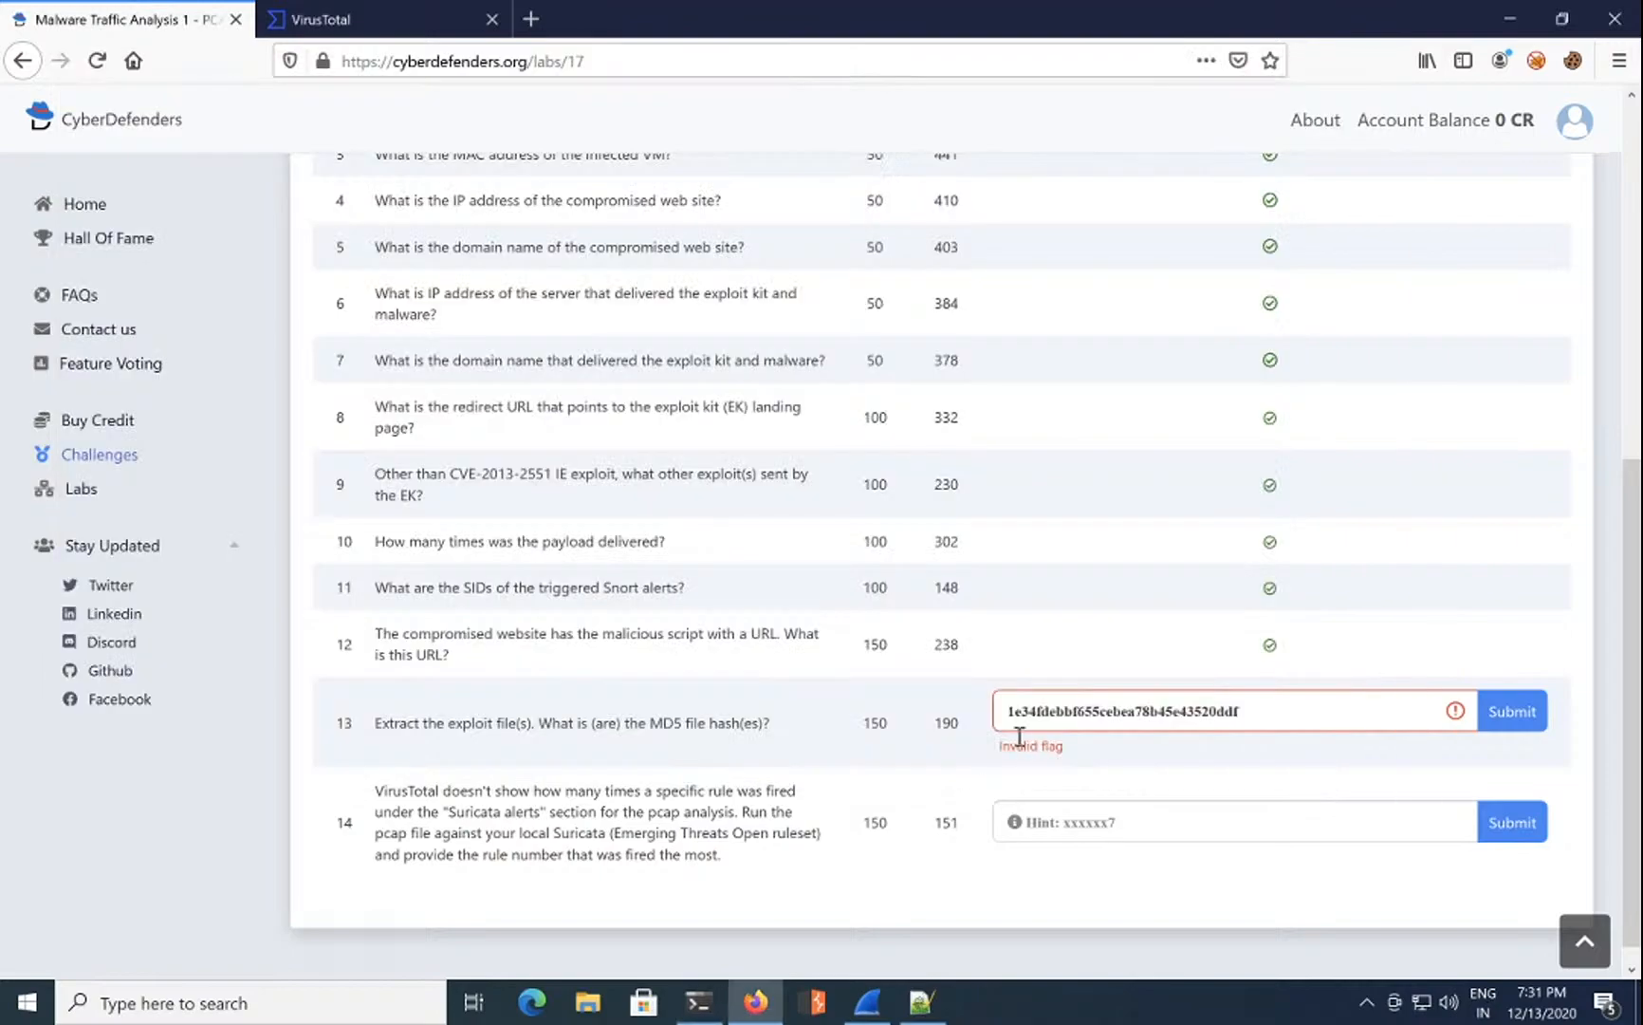
click(1011, 716)
key(ctrl+v)
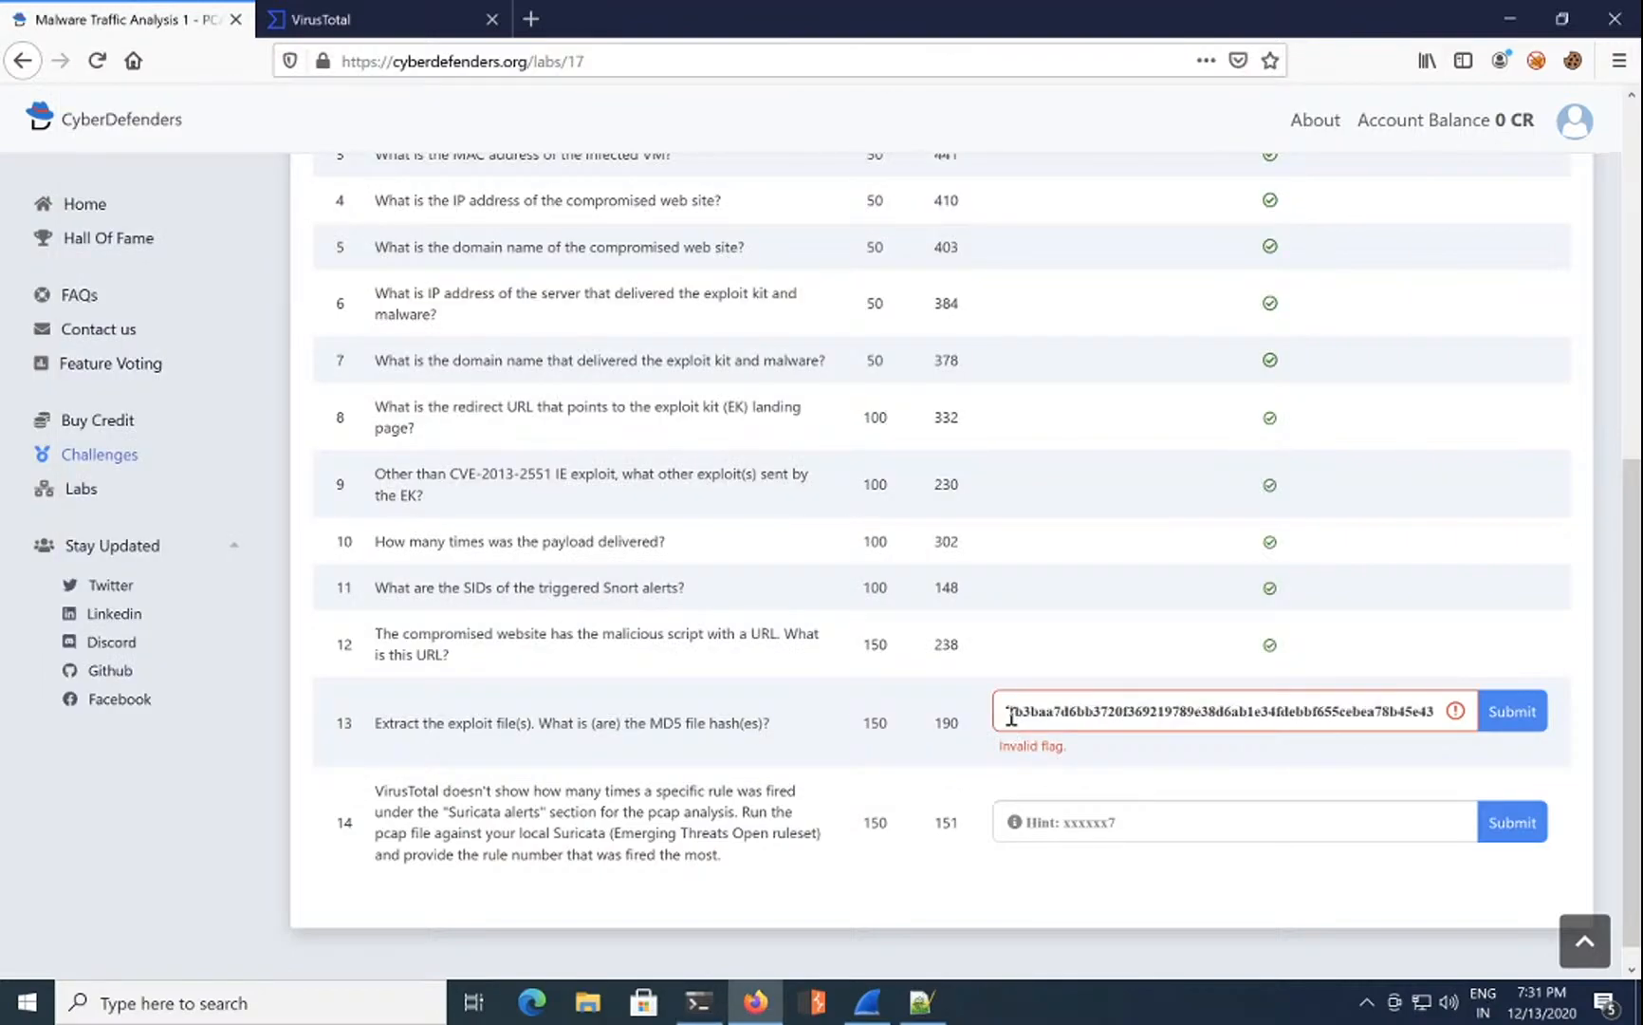
text(,)
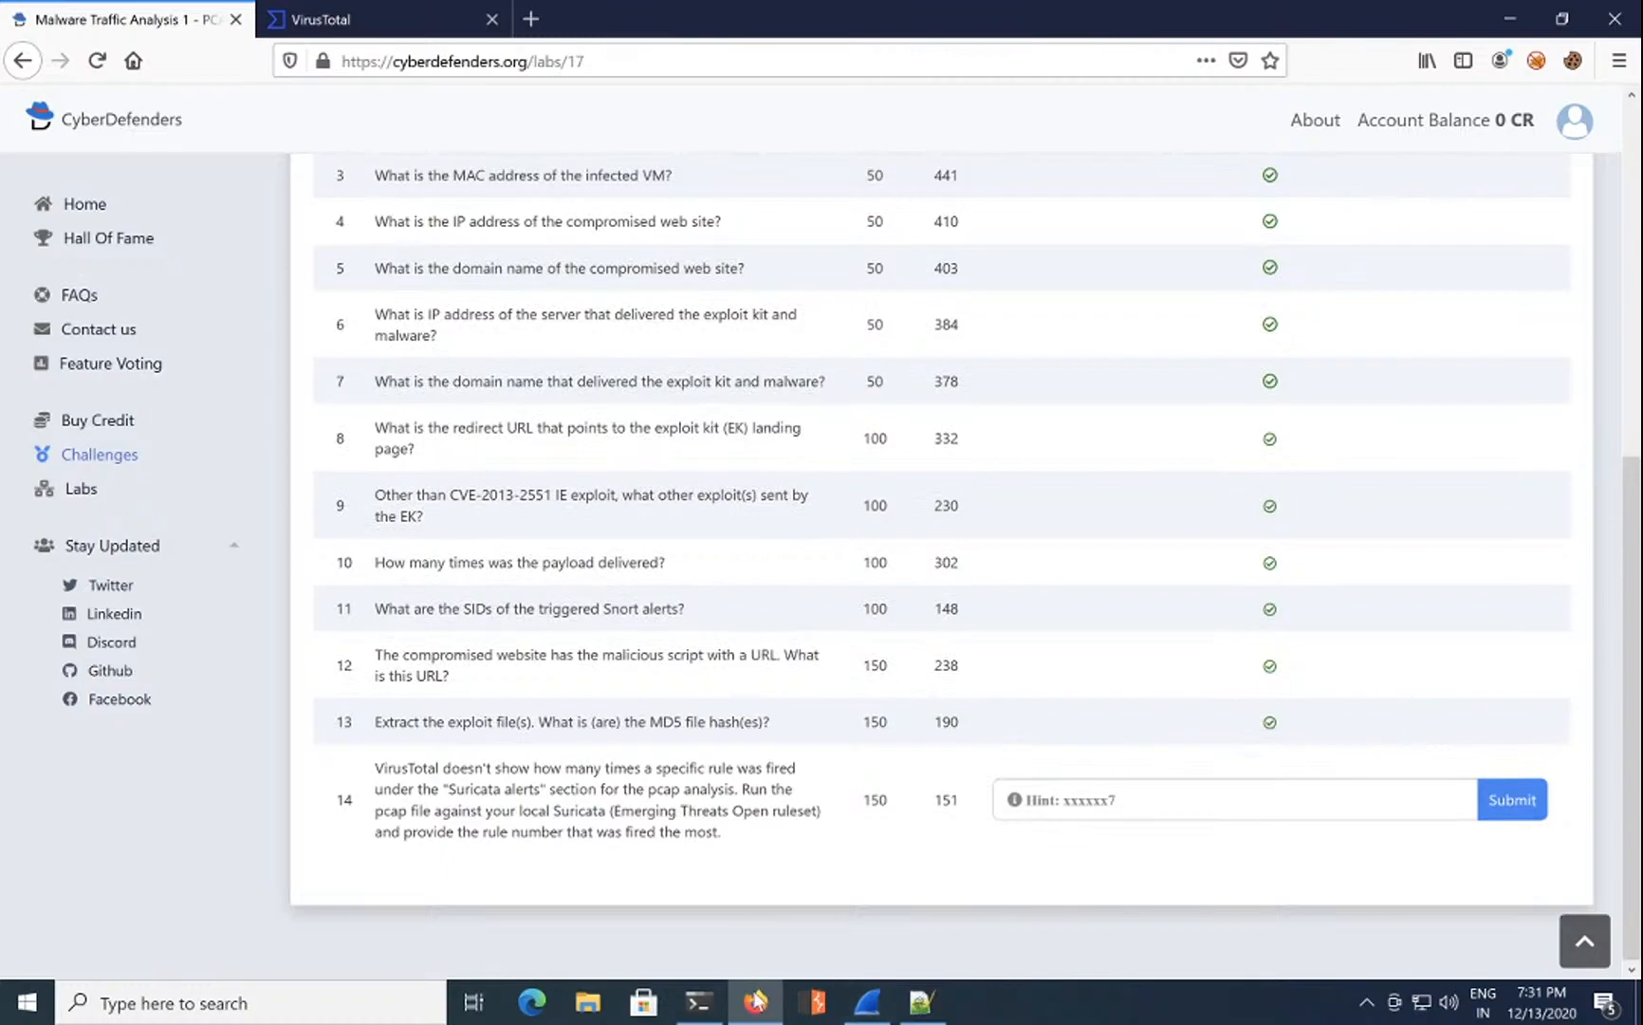
click(1100, 811)
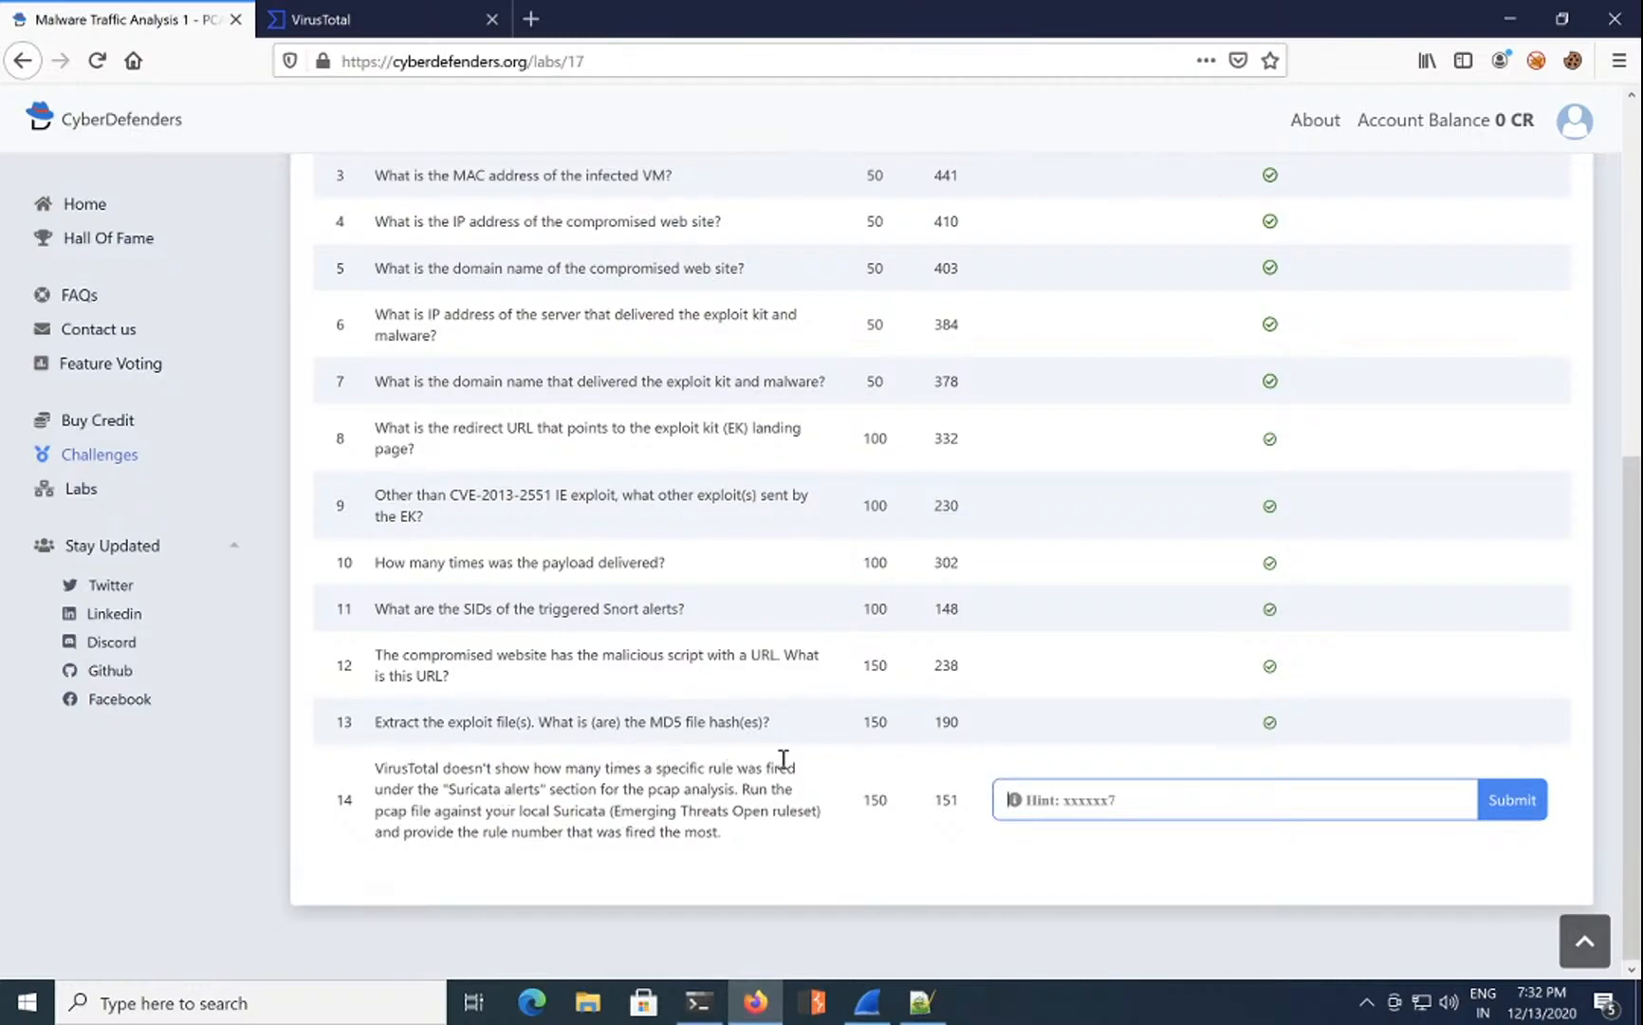
double_click(472, 788)
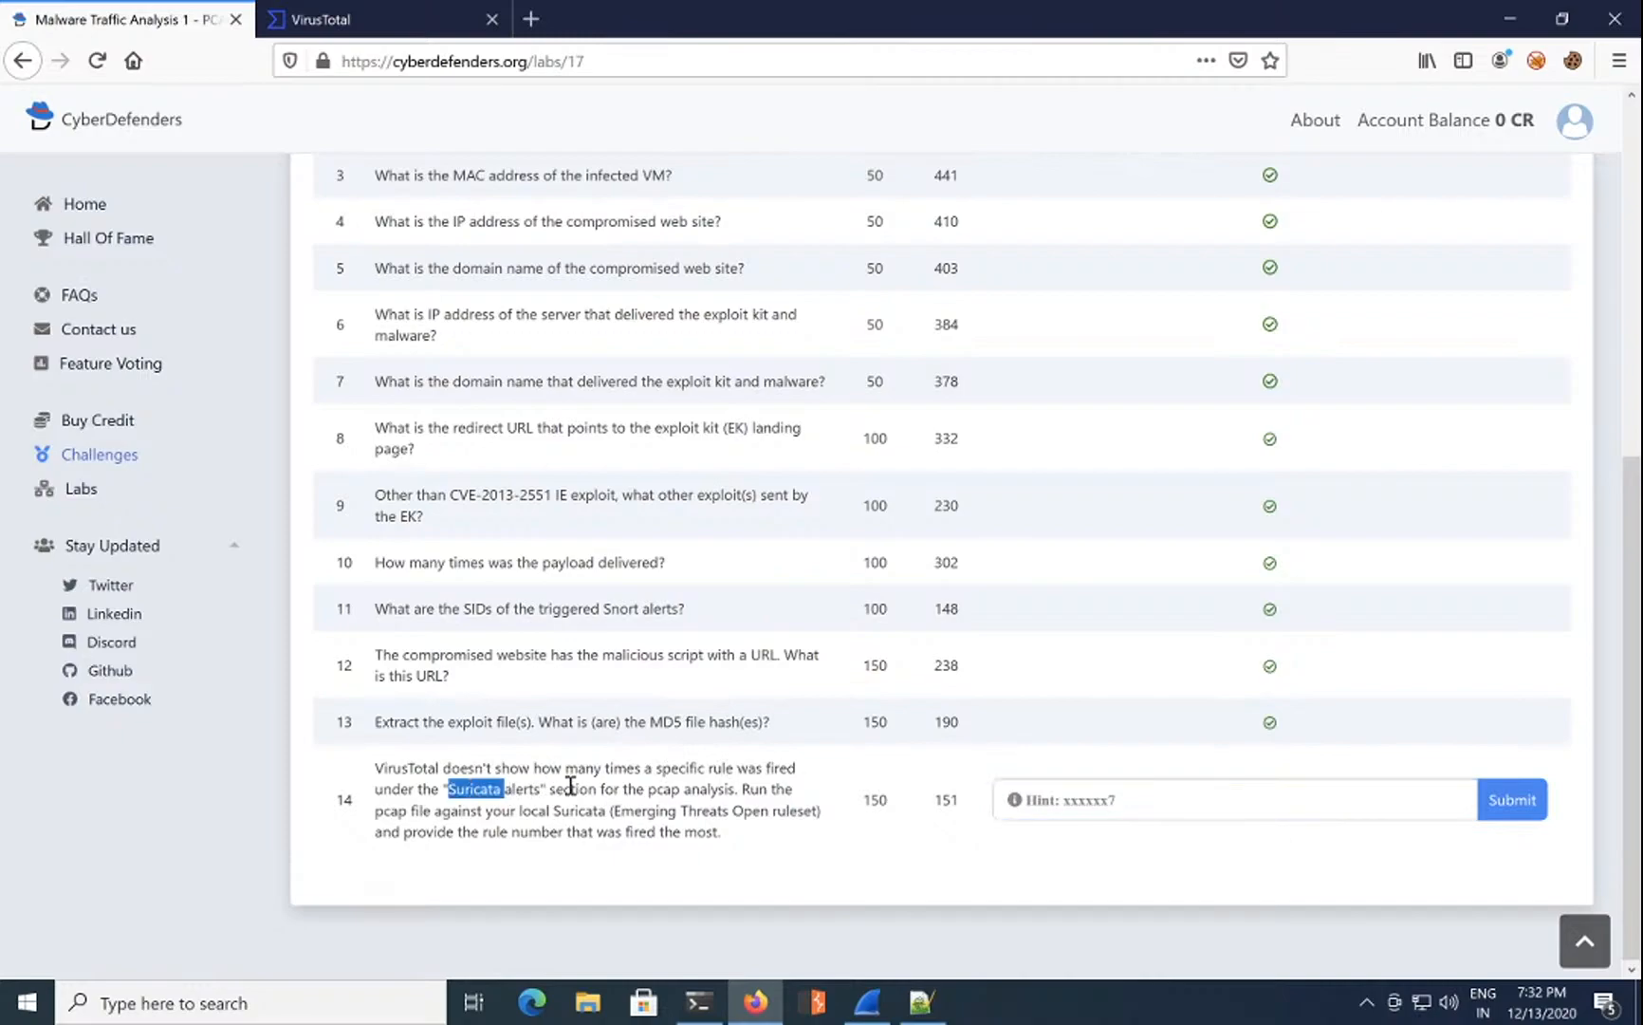
click(574, 786)
drag(422, 812, 678, 823)
click(741, 842)
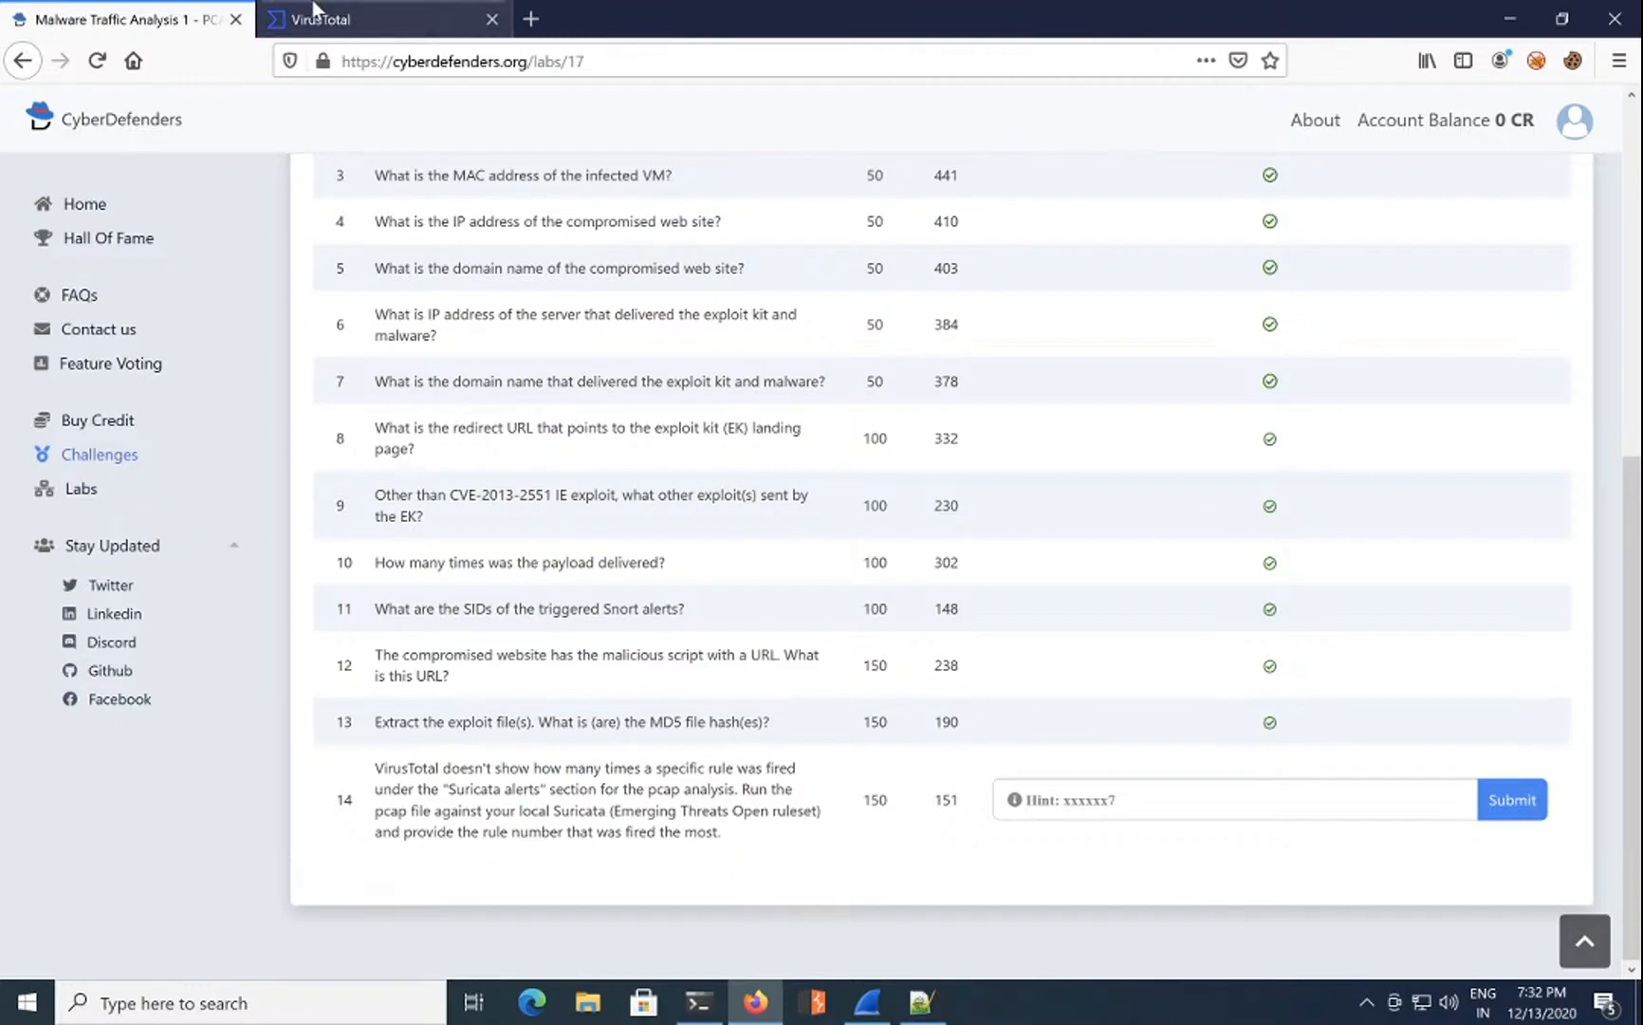
Step: On VirusTotal, collapse the Snort alert groups and expand the Suricata alert groups
click(346, 26)
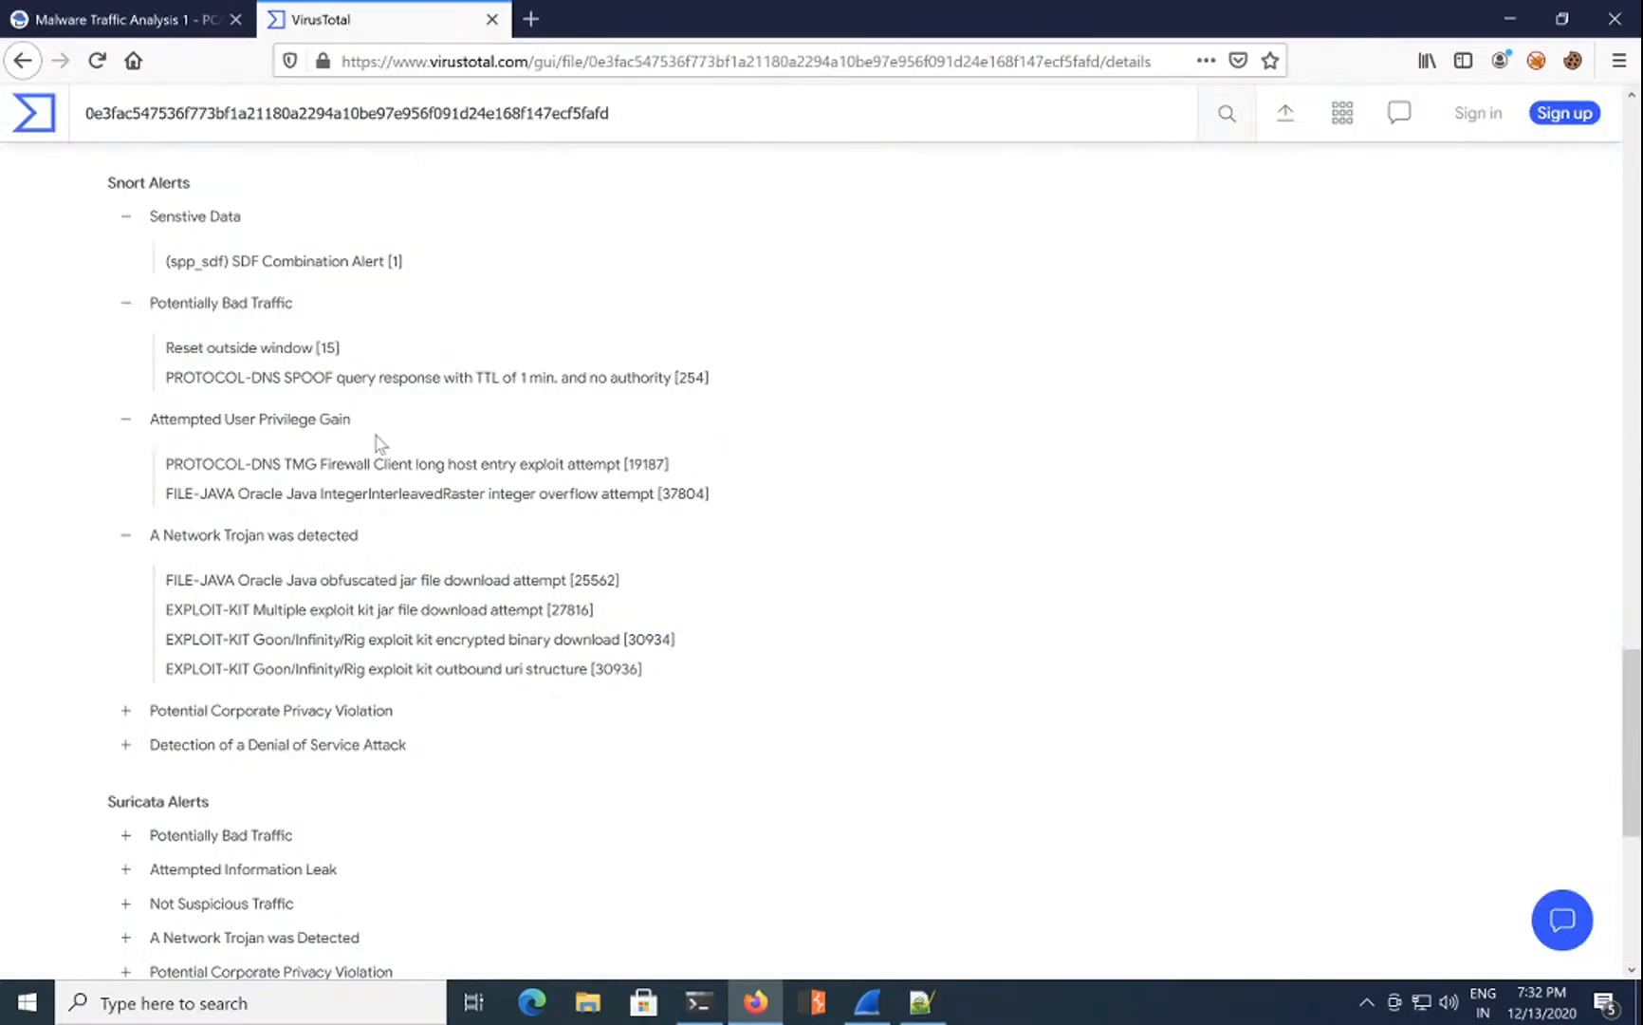
click(125, 217)
click(125, 251)
click(125, 286)
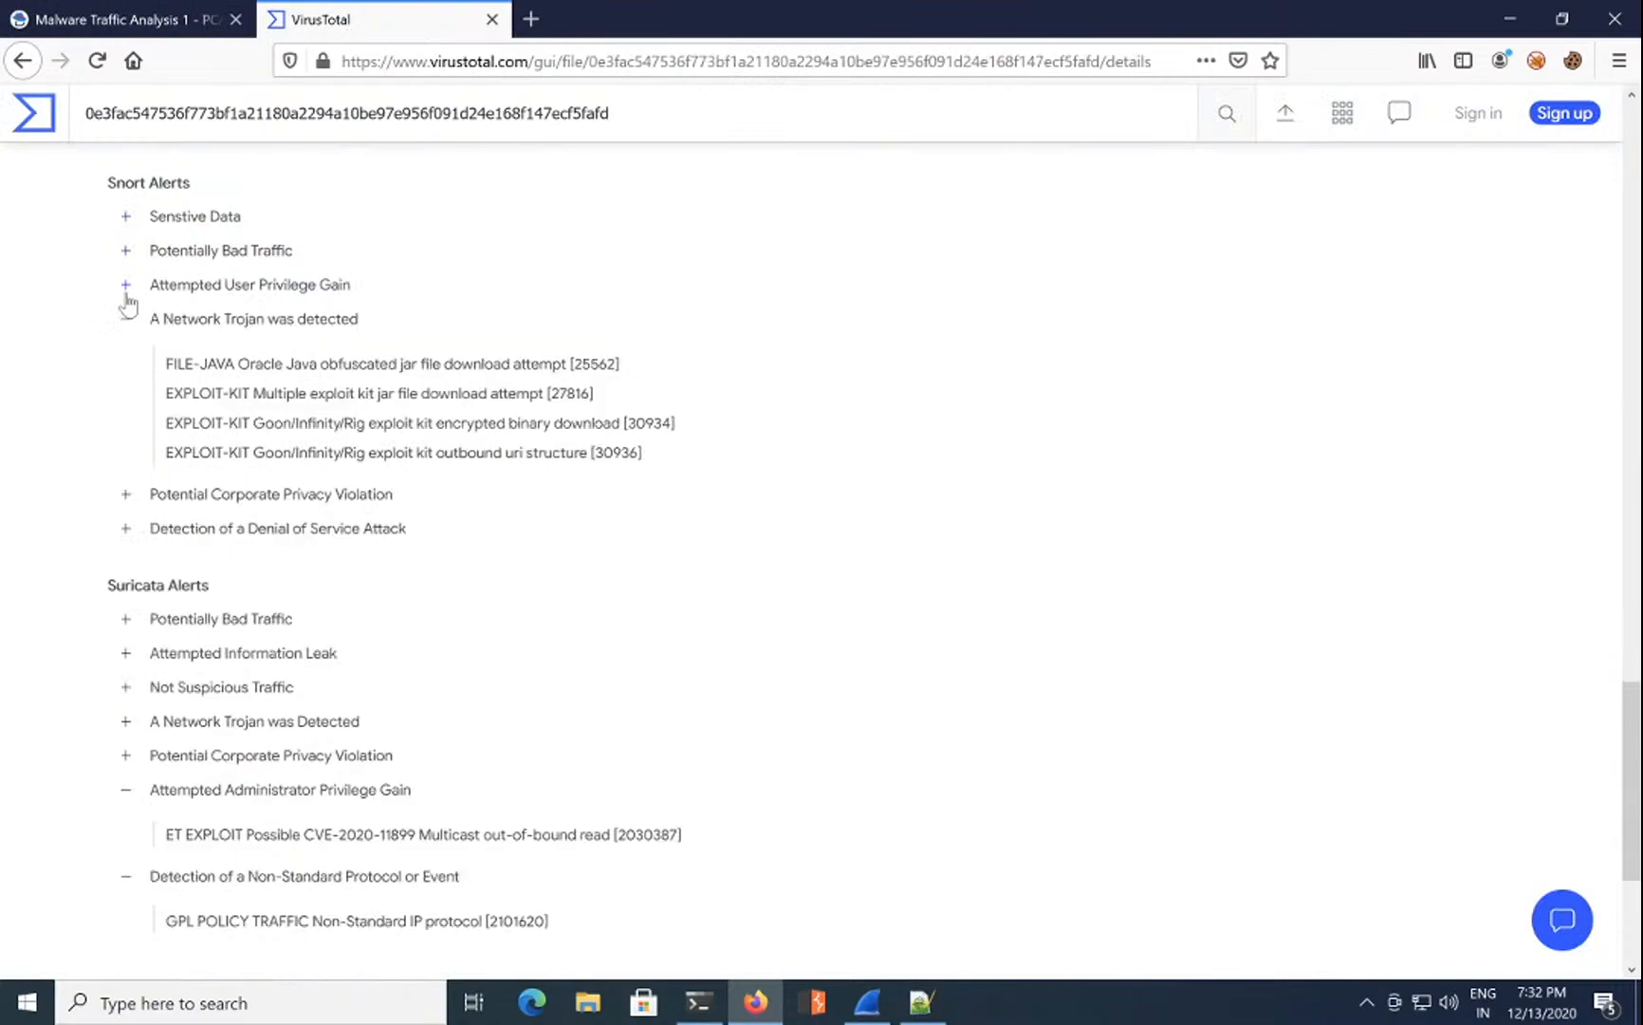
click(126, 320)
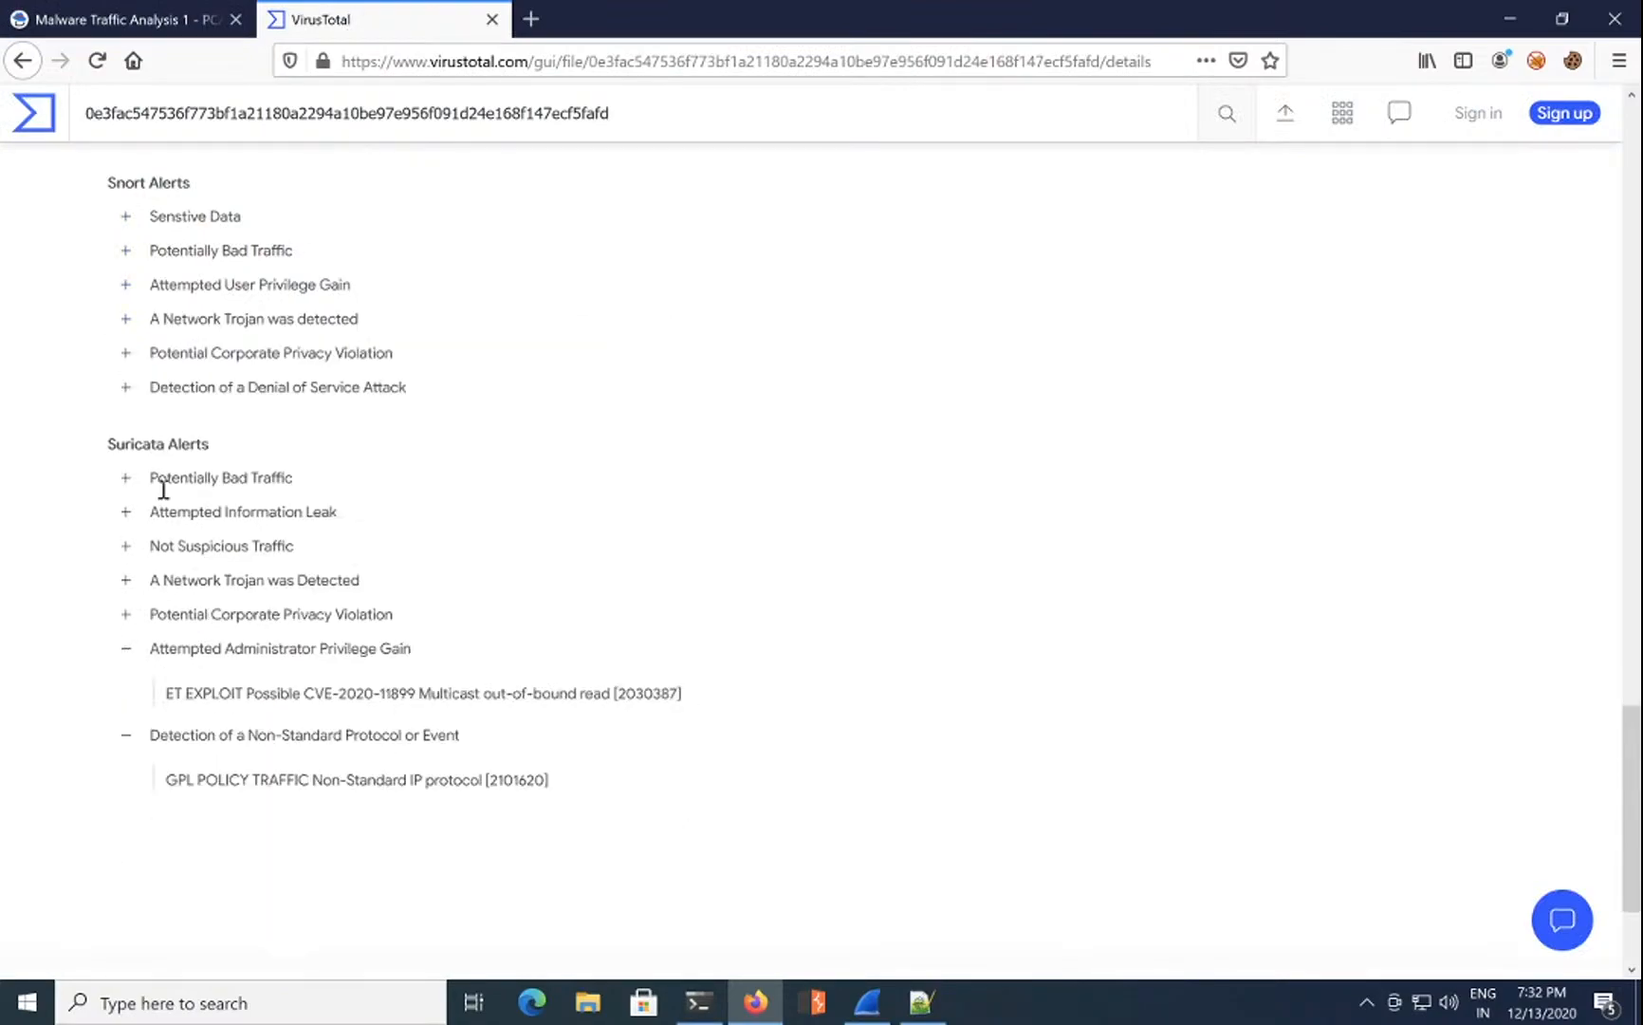
click(125, 615)
click(124, 582)
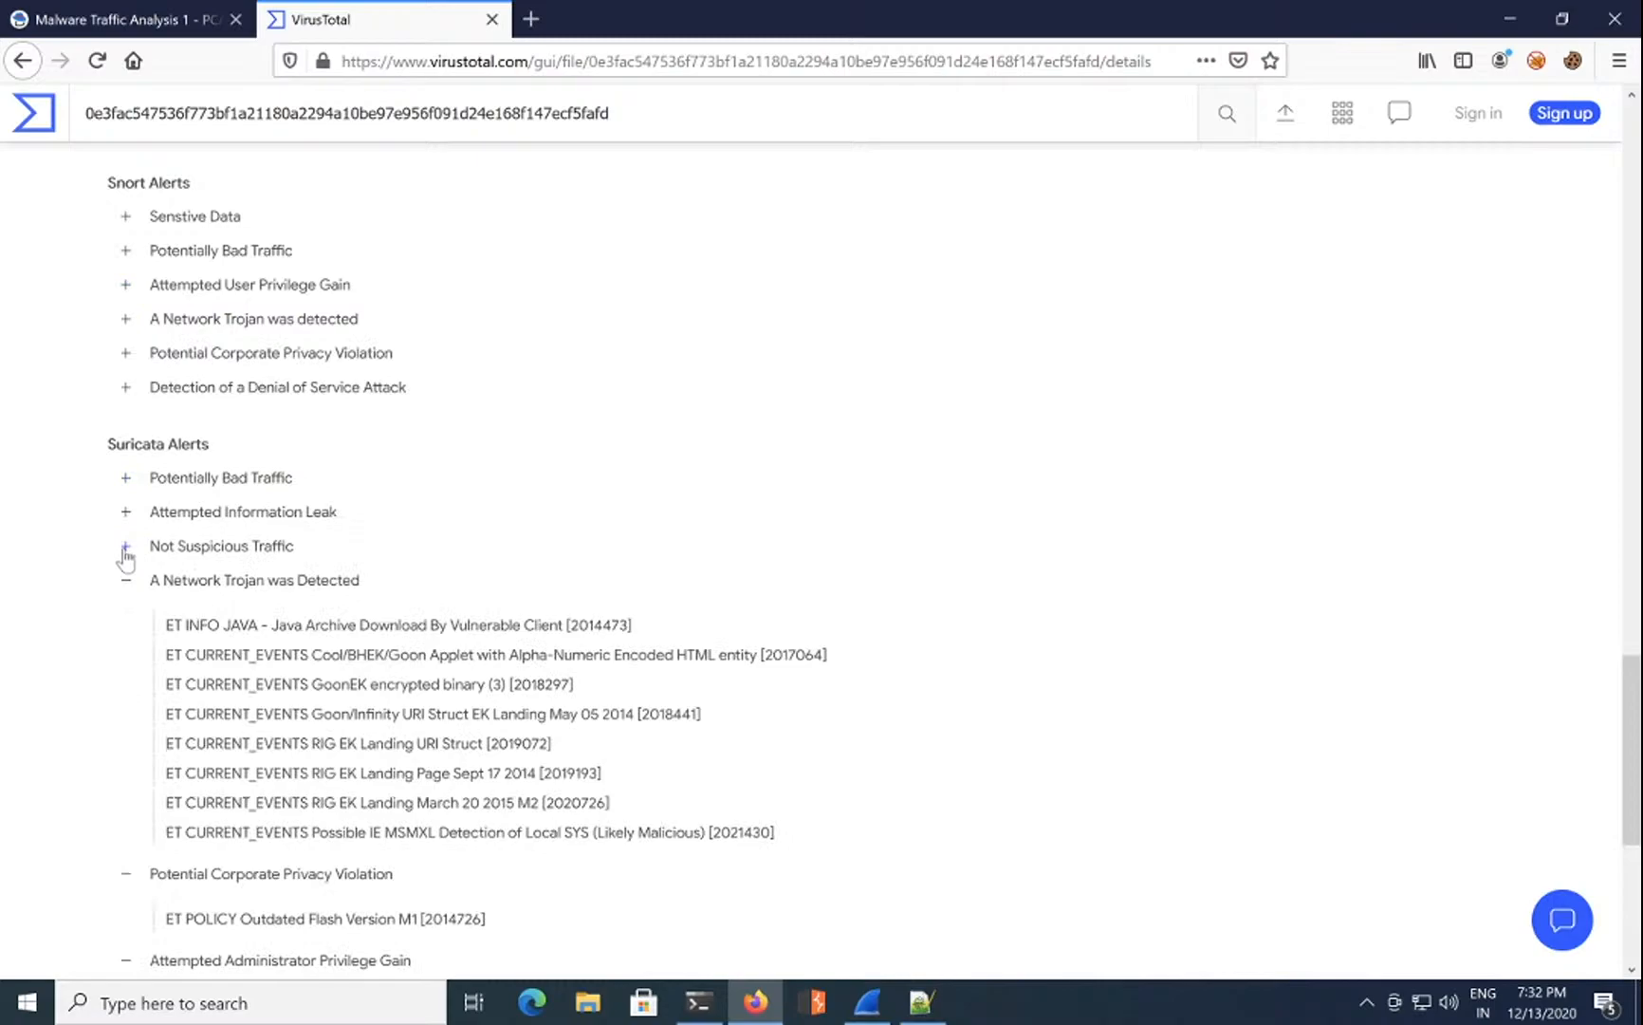
click(124, 548)
click(125, 511)
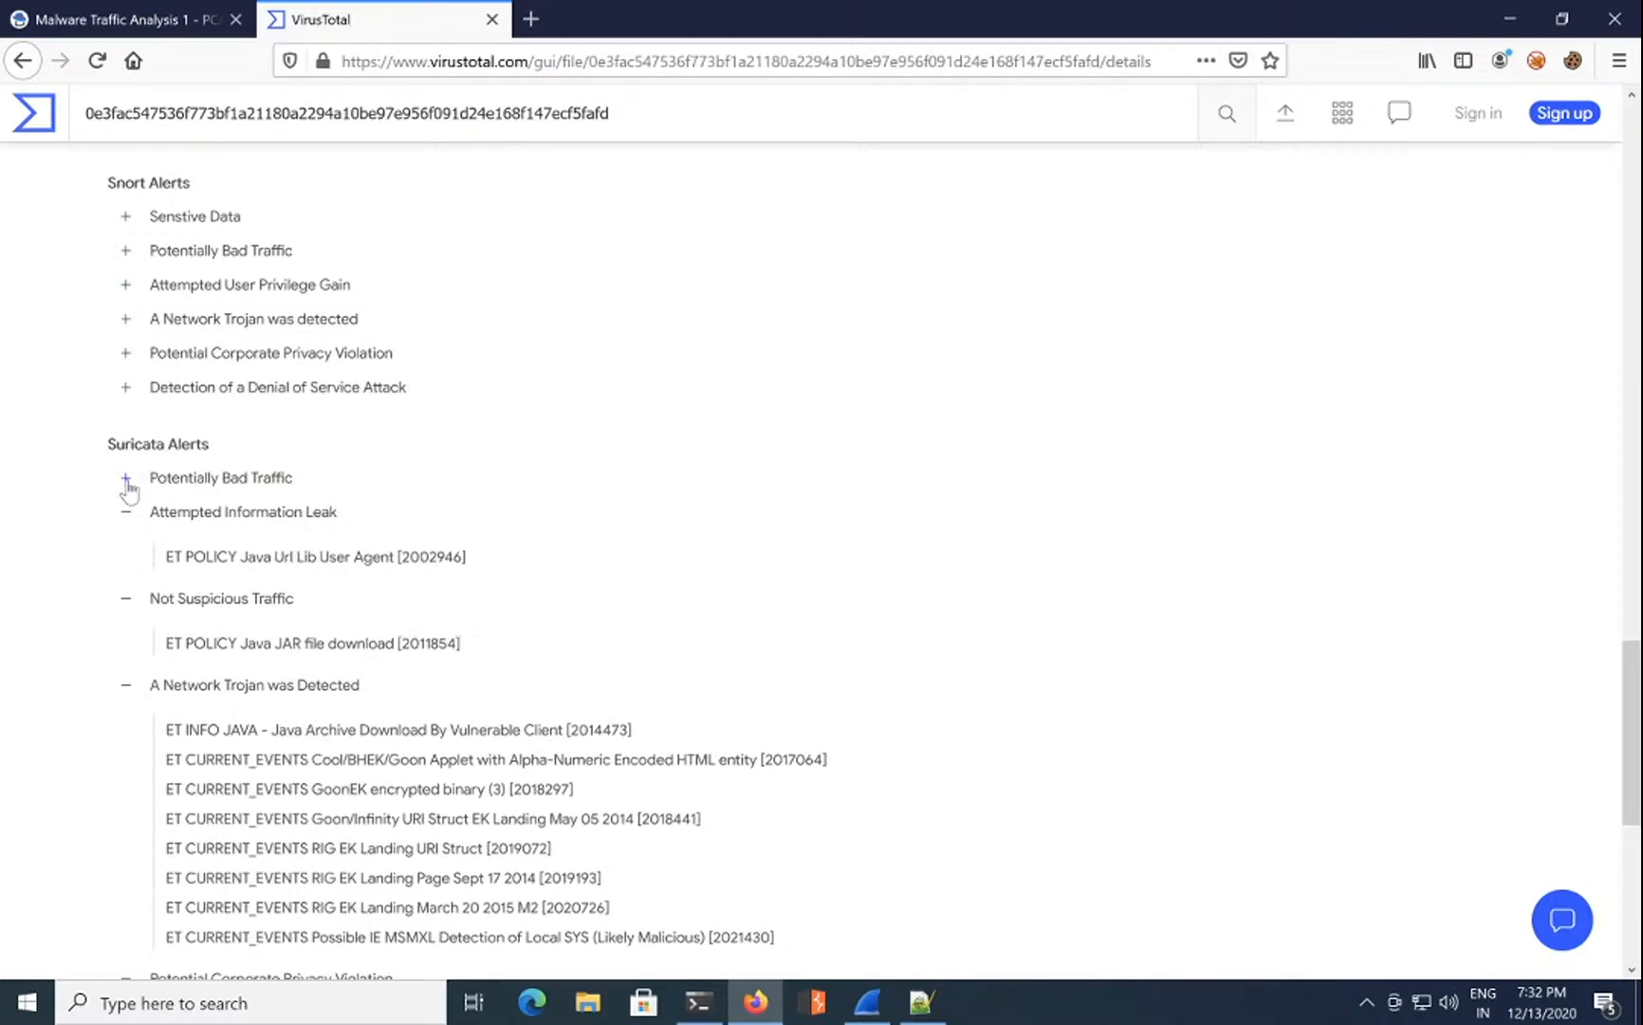
click(126, 477)
Step: Copy Suricata rule number 2017637 from the alerts list
click(159, 20)
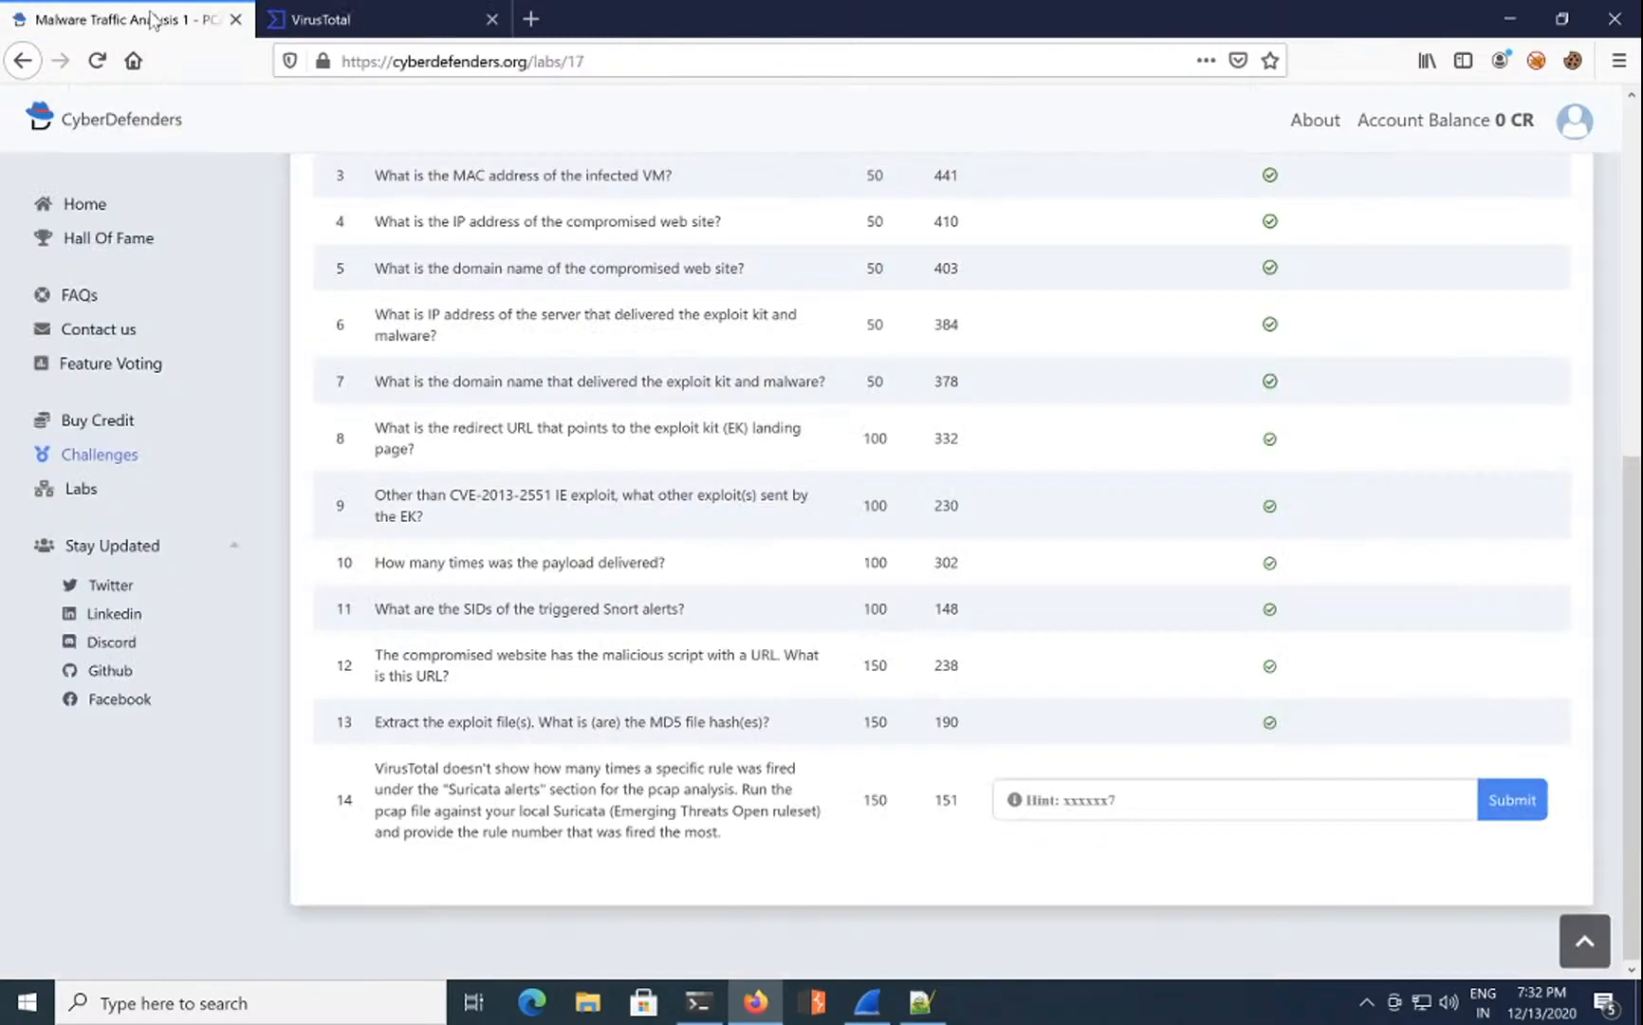
click(313, 20)
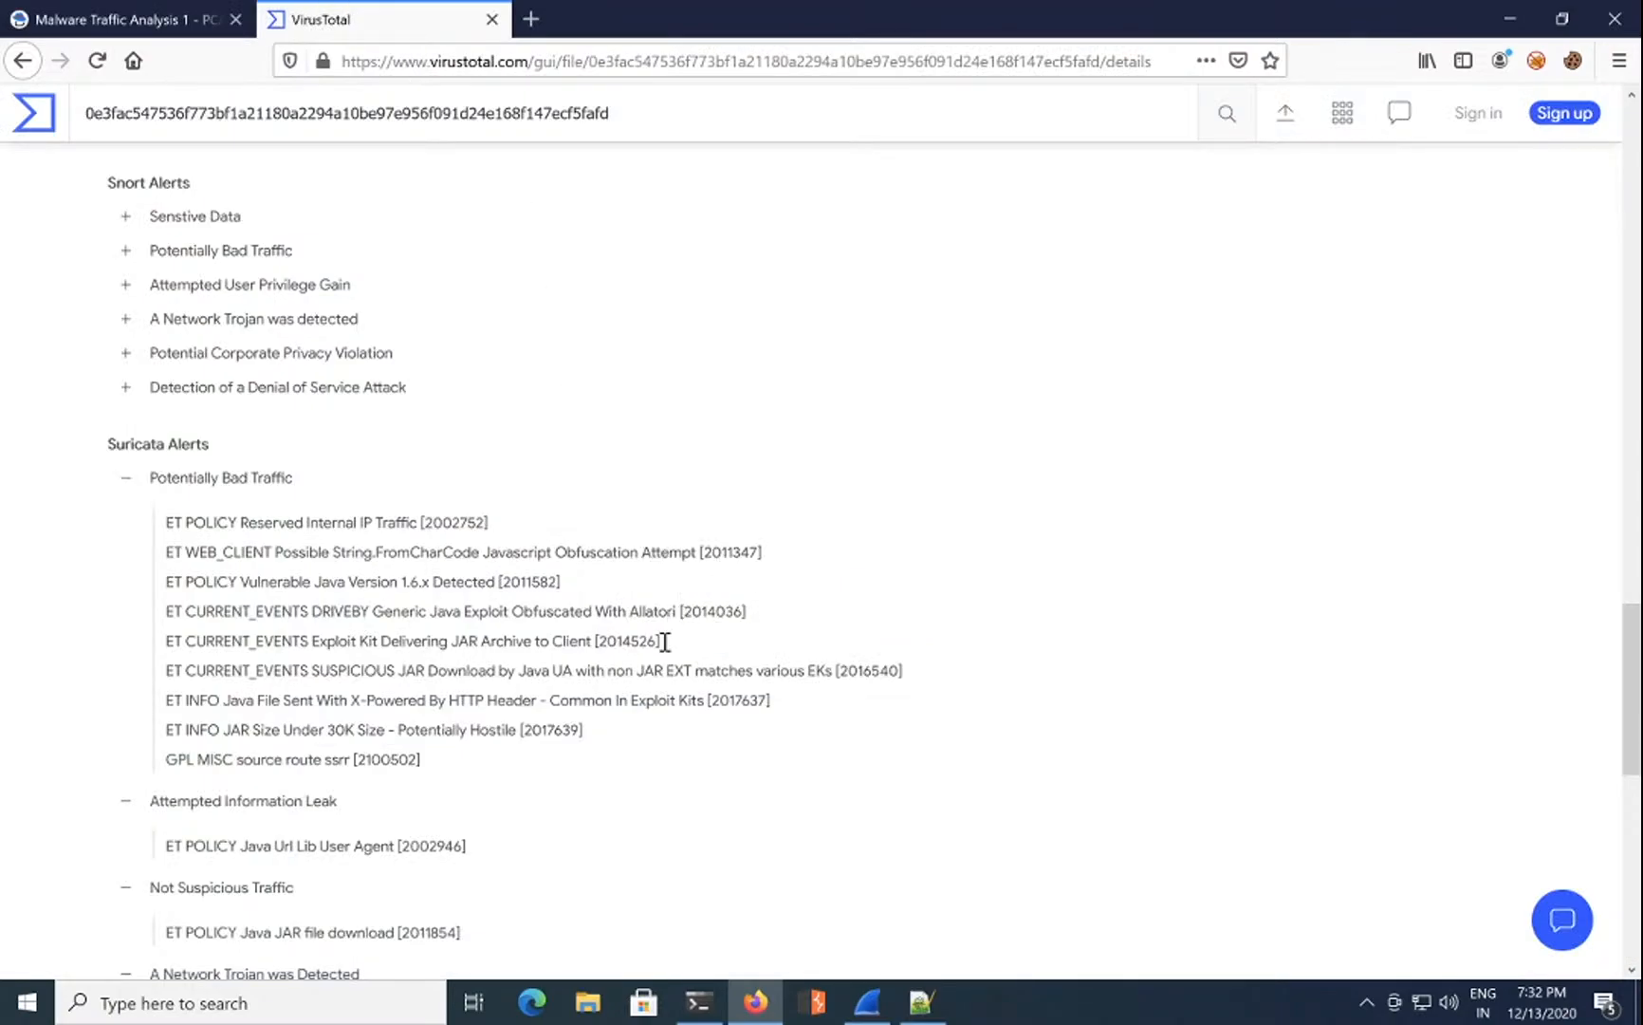
double_click(723, 551)
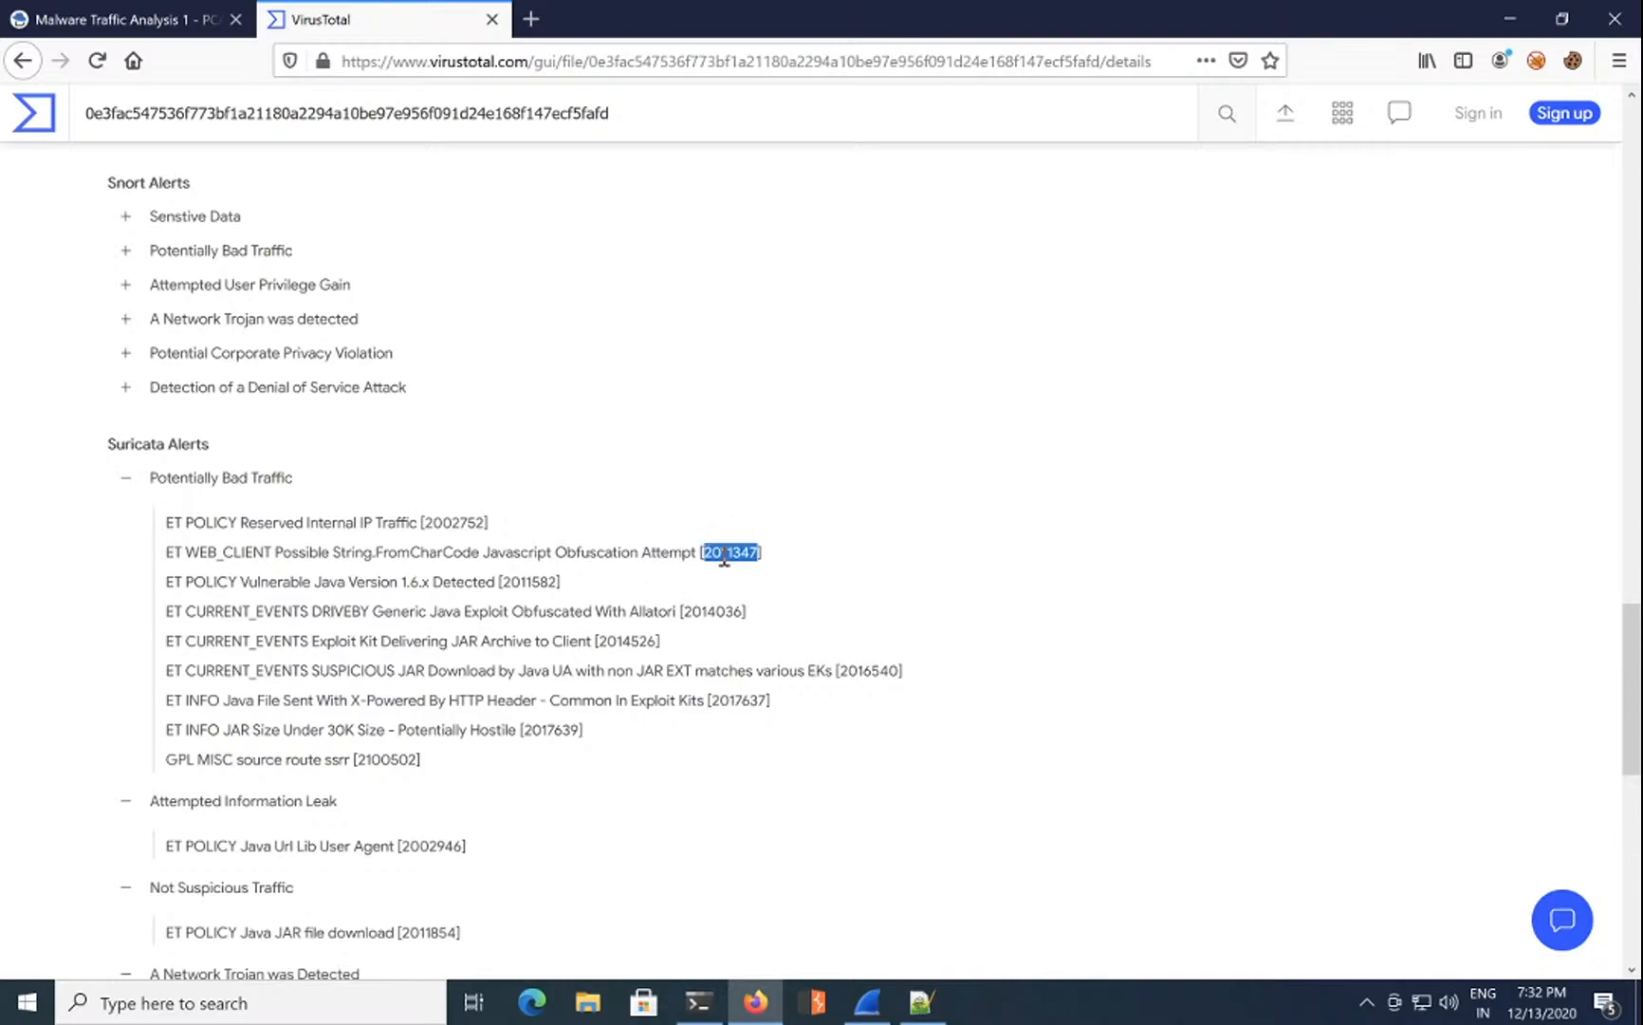
double_click(733, 699)
right_click(729, 707)
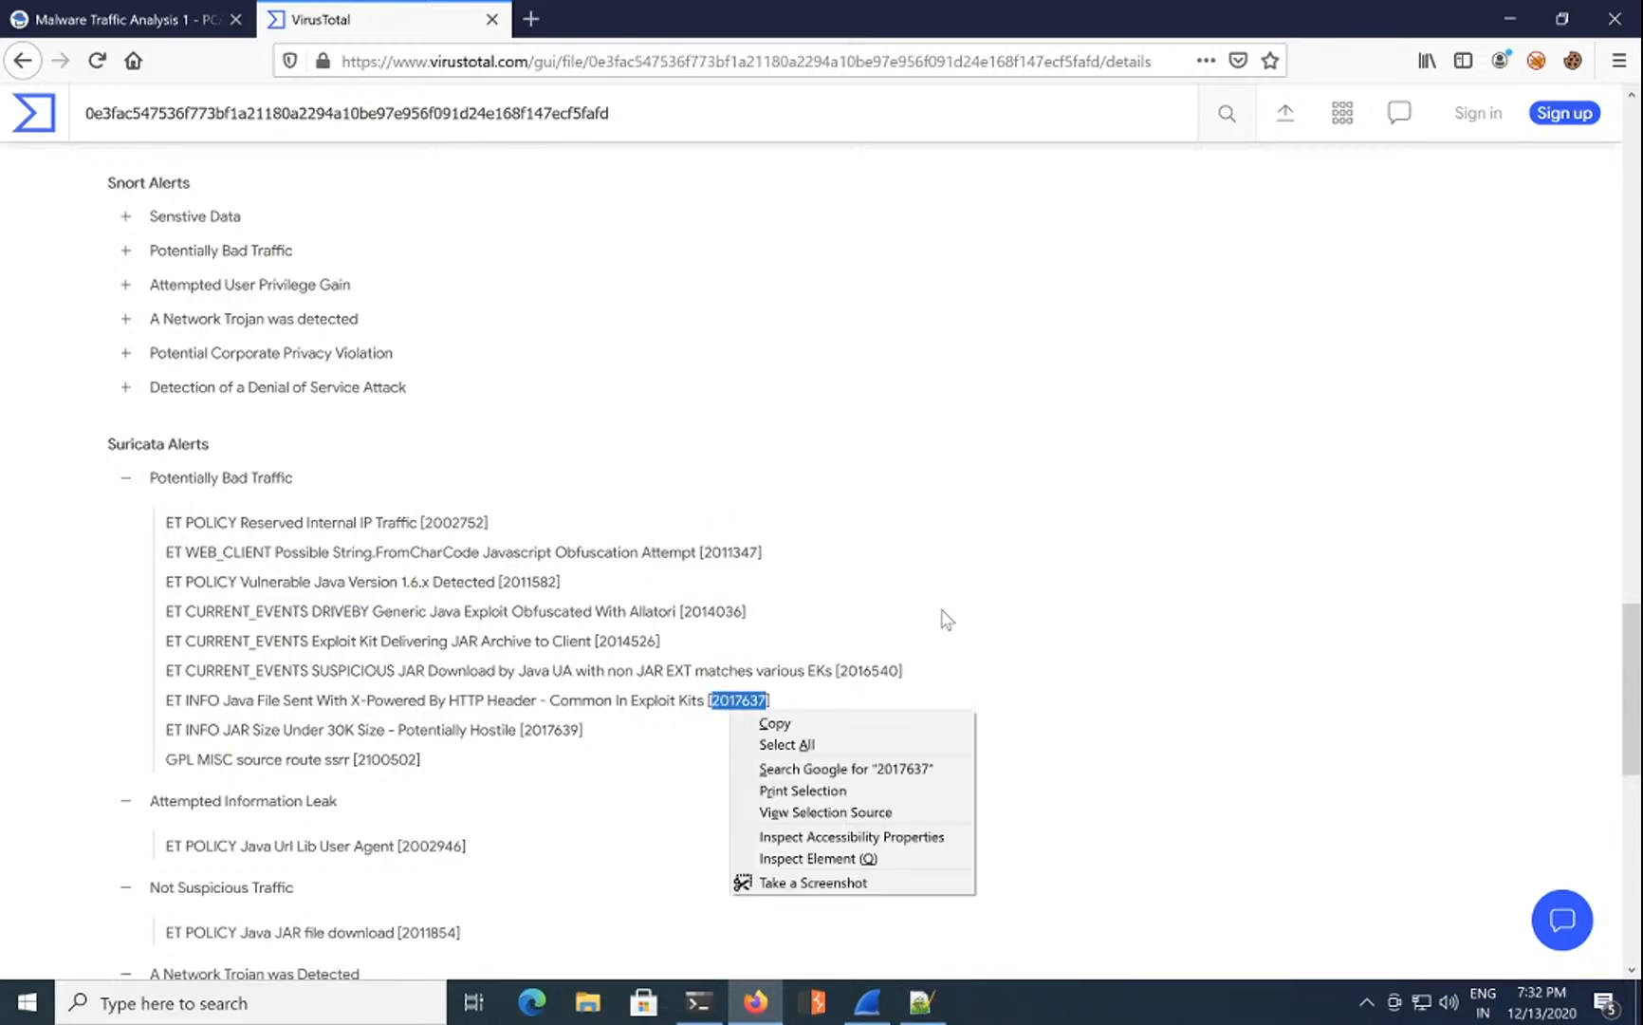
click(818, 726)
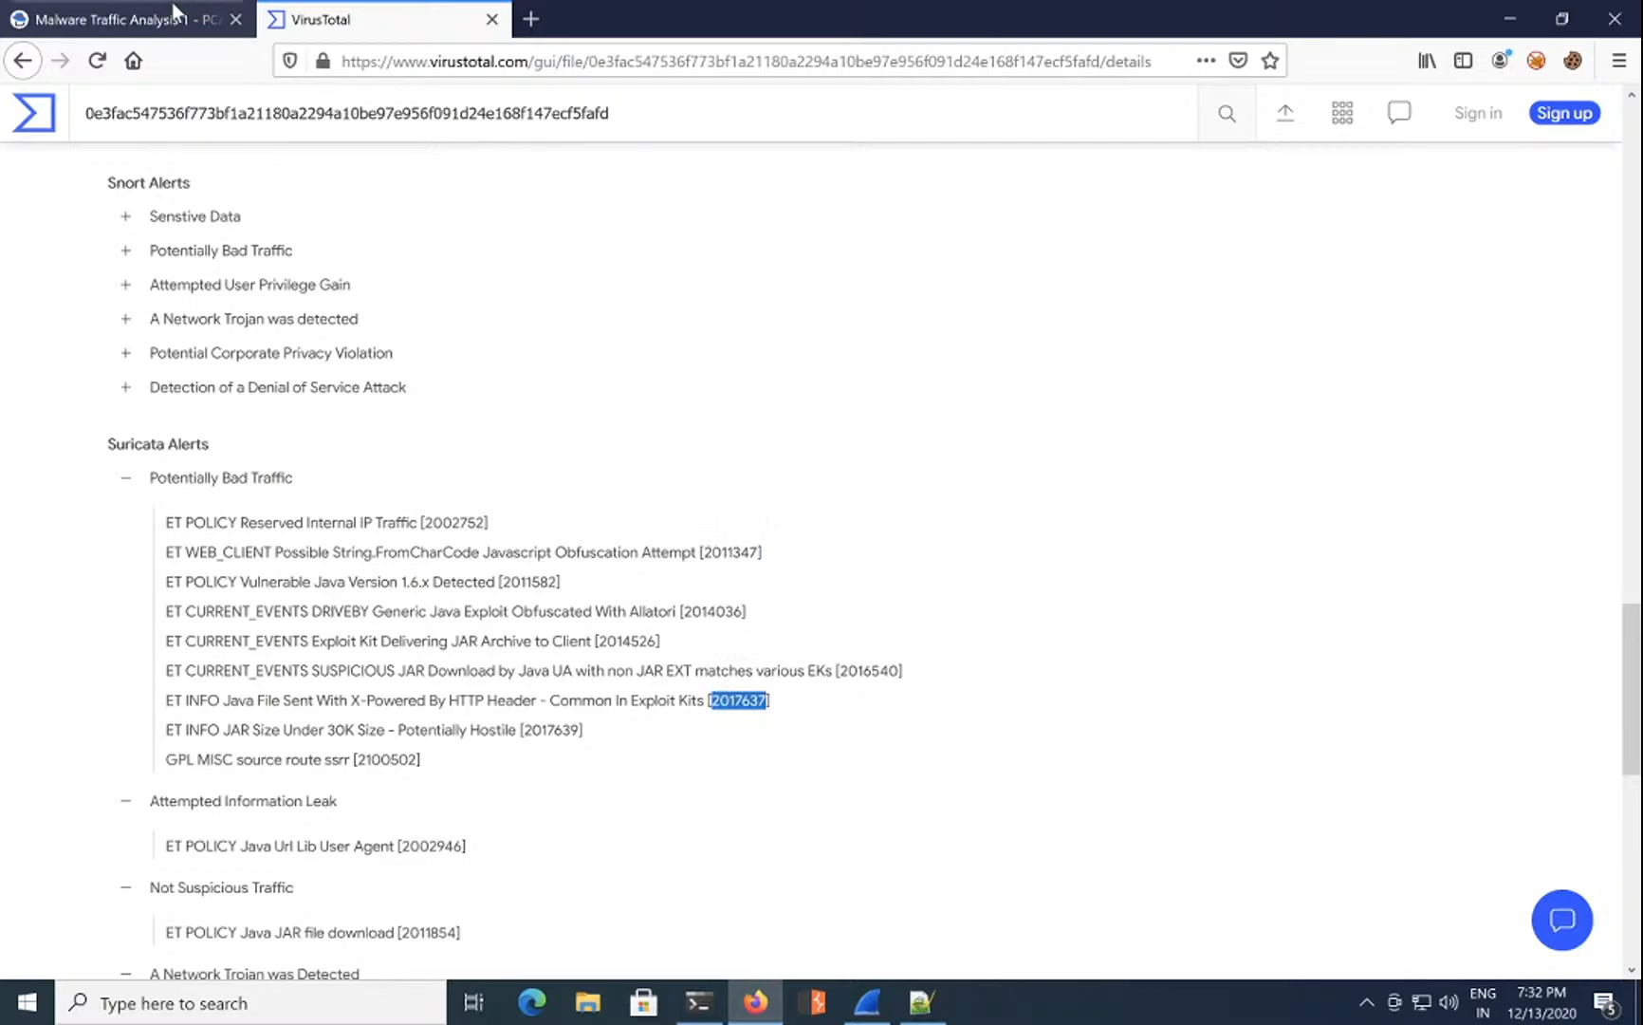
Step: Paste 2017637 into question 14's answer and submit it
click(169, 19)
click(1119, 802)
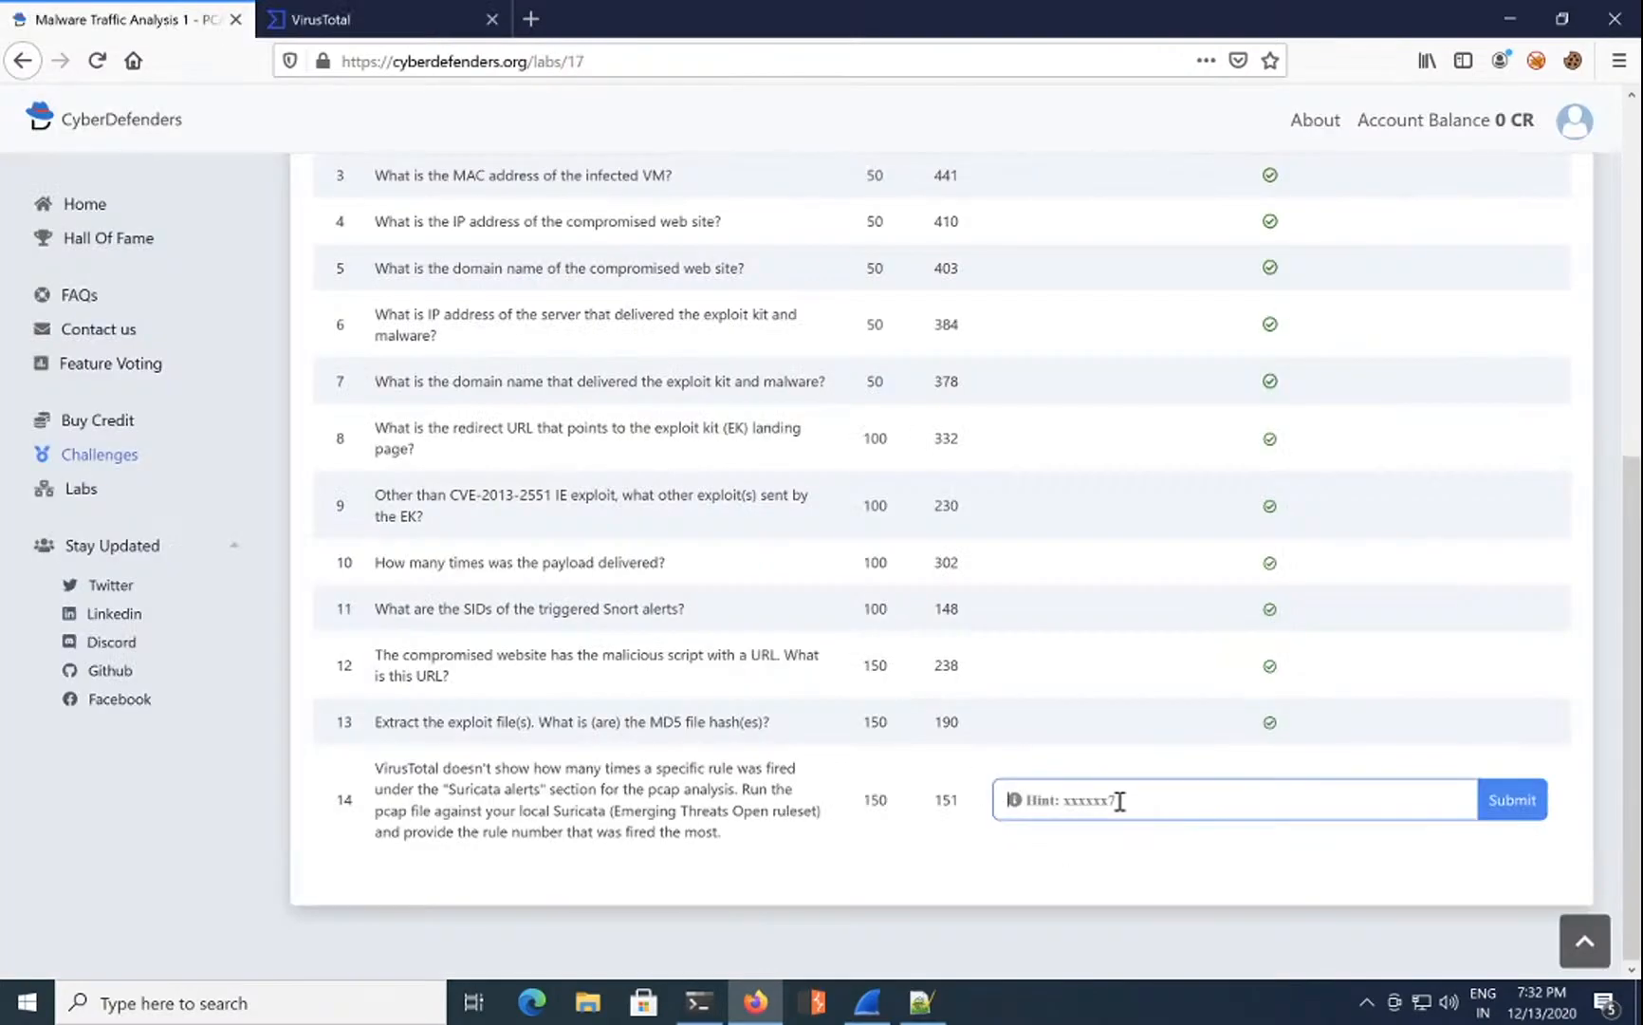
key(ctrl+v)
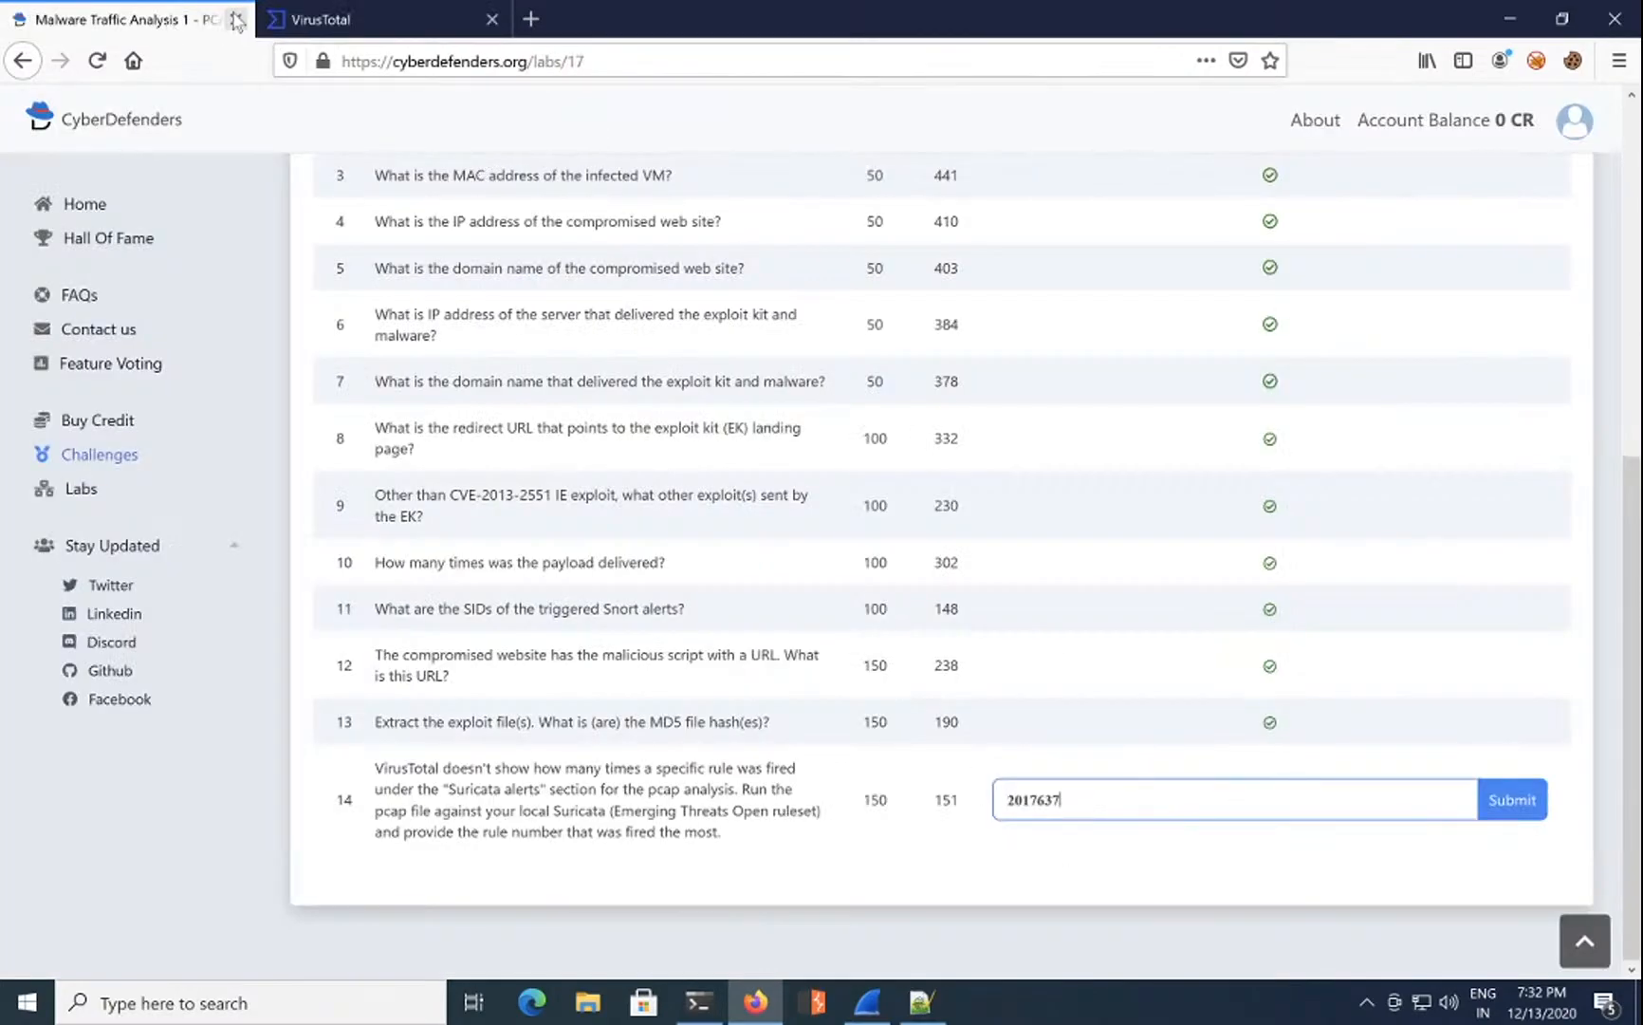
click(323, 17)
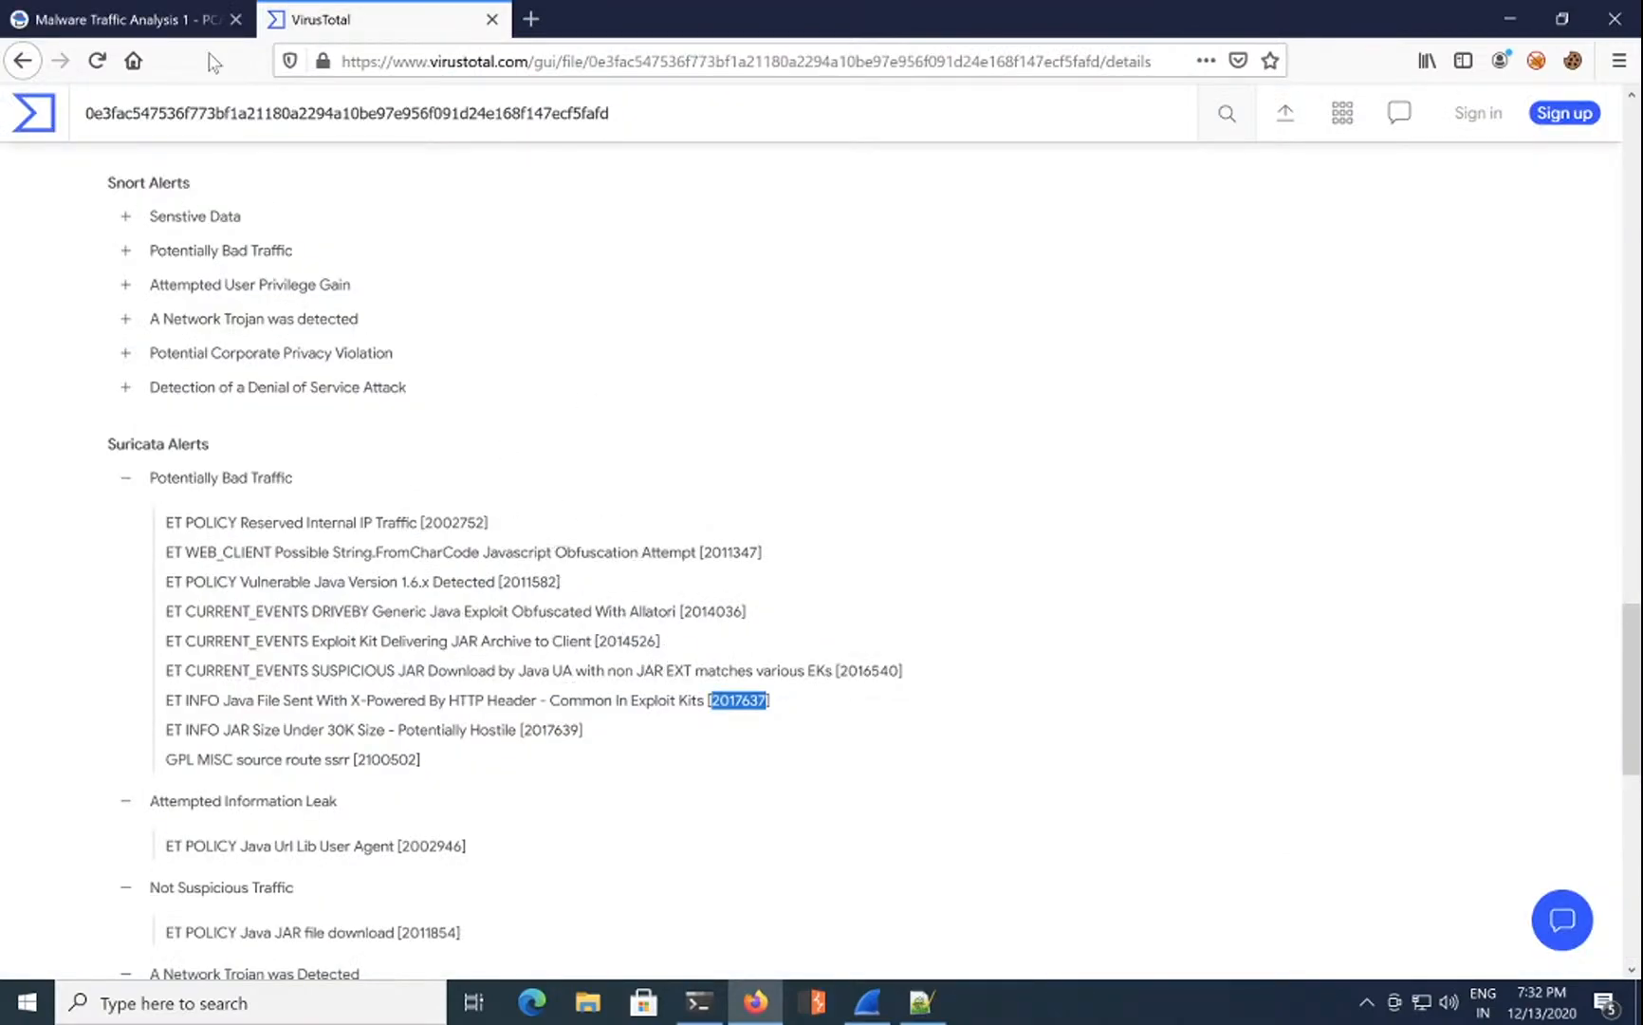
click(189, 17)
click(1531, 799)
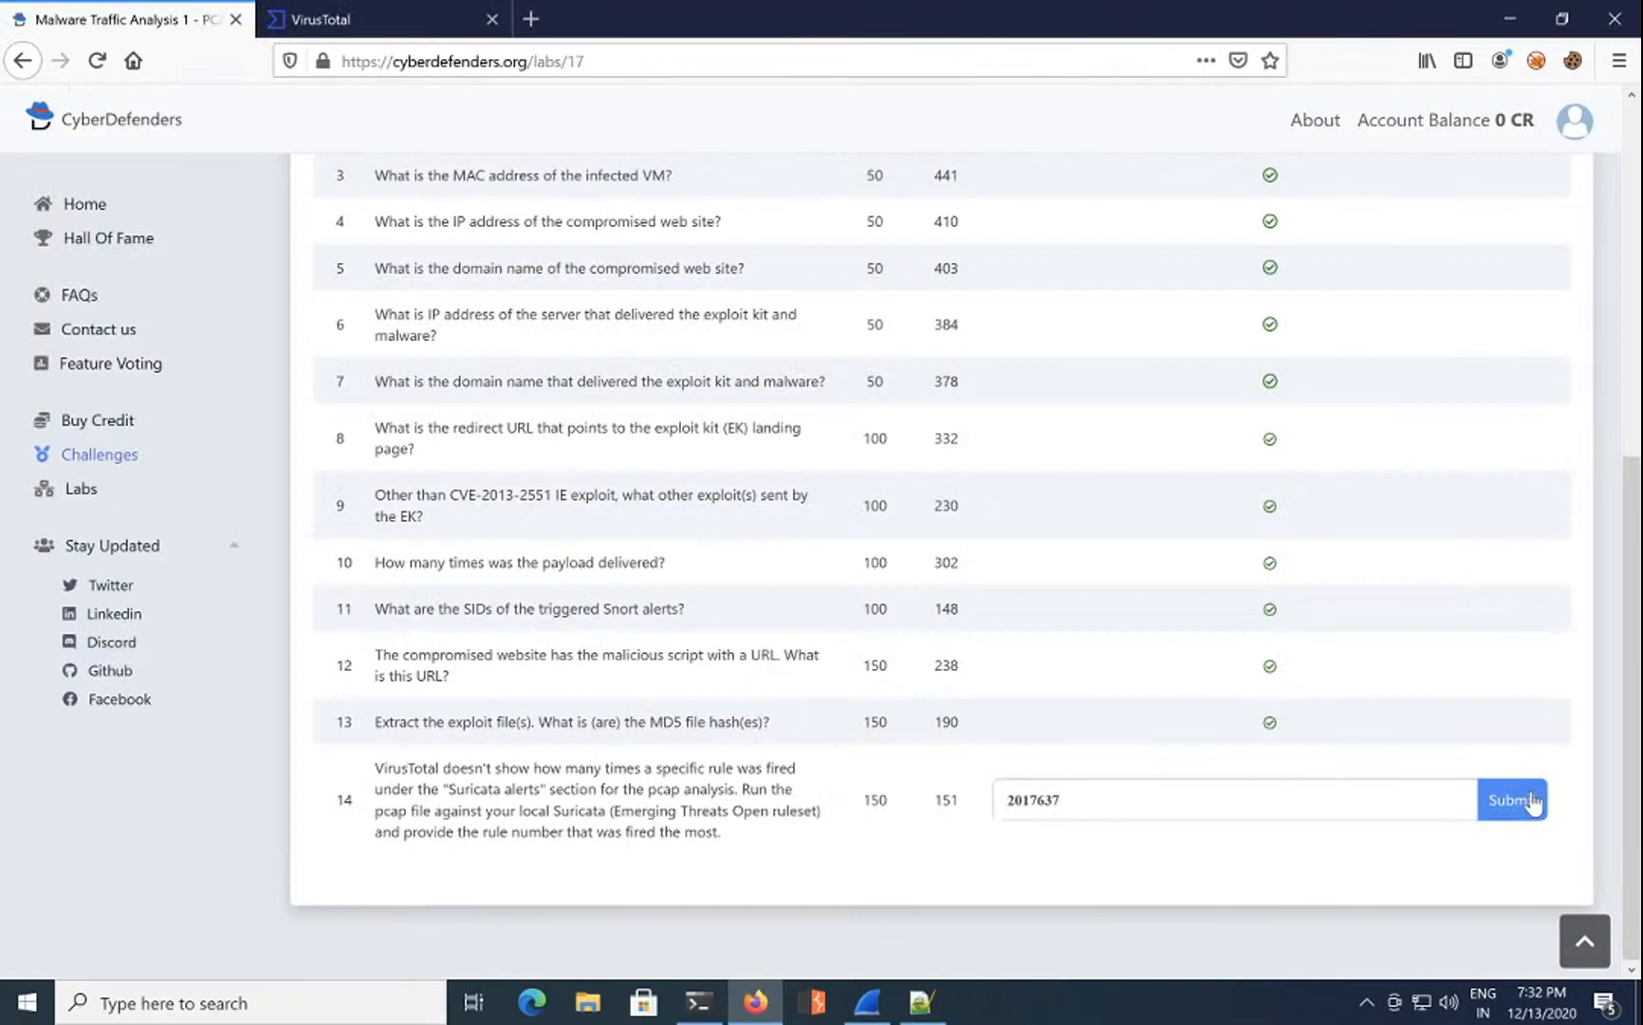
Step: Copy Suricata rule number 2011347 and return to the questions page
click(418, 20)
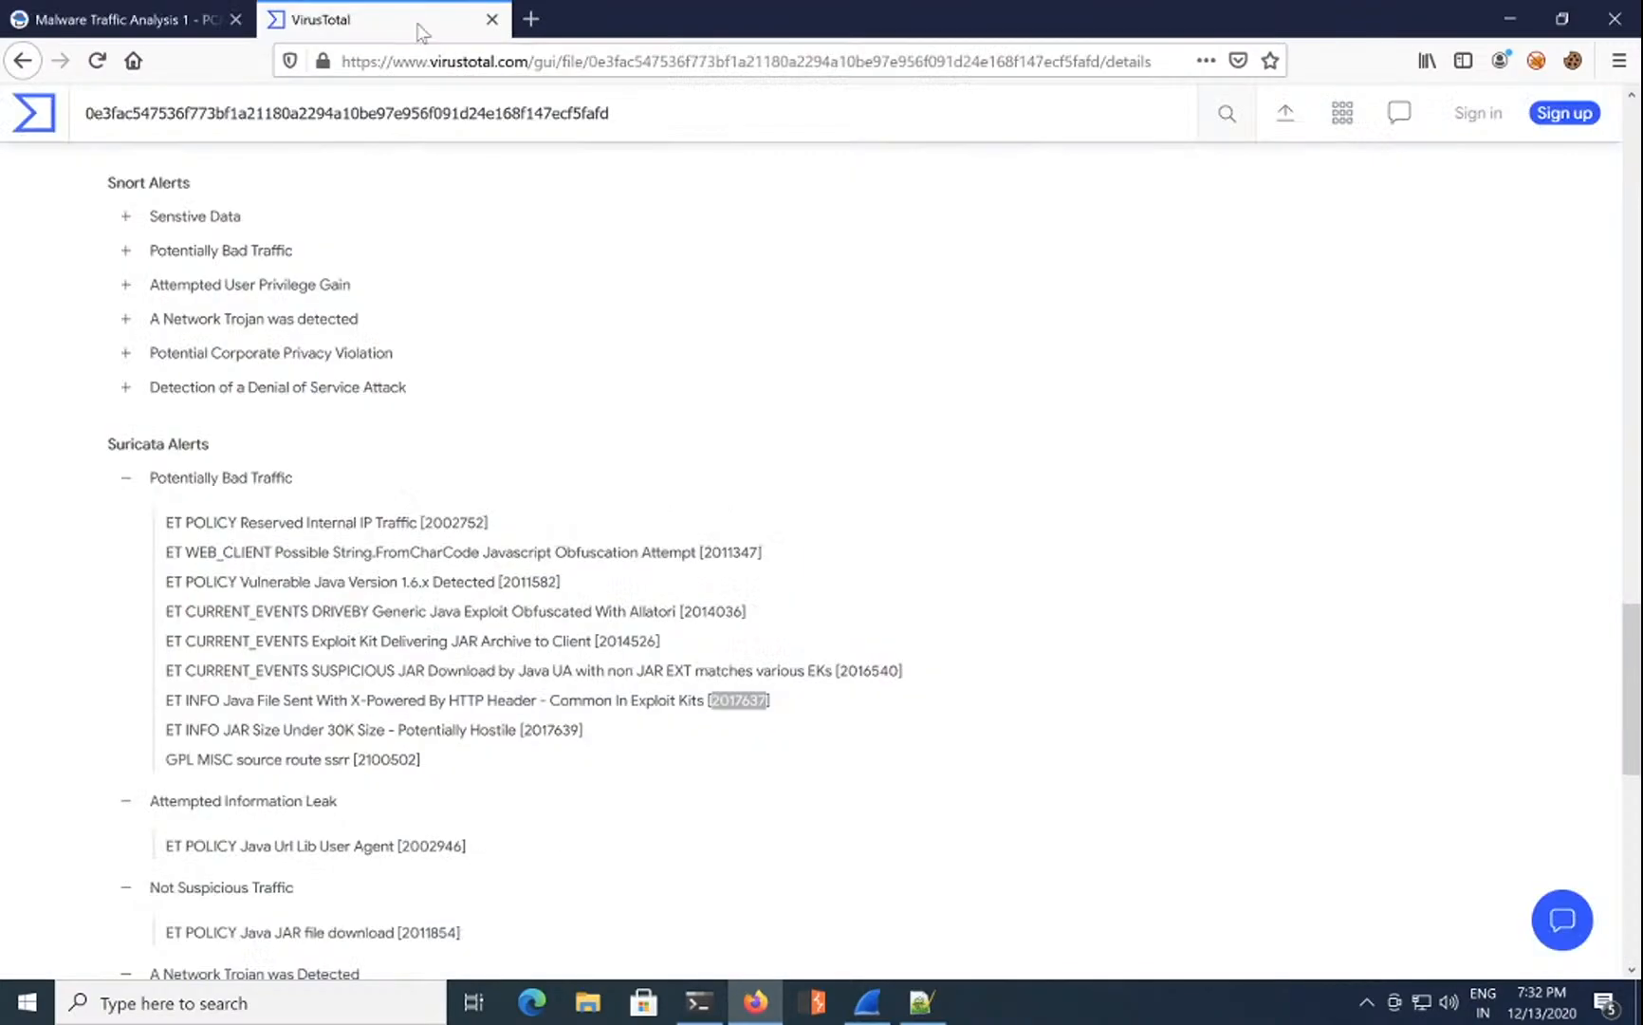
double_click(729, 551)
right_click(732, 552)
click(771, 560)
click(154, 27)
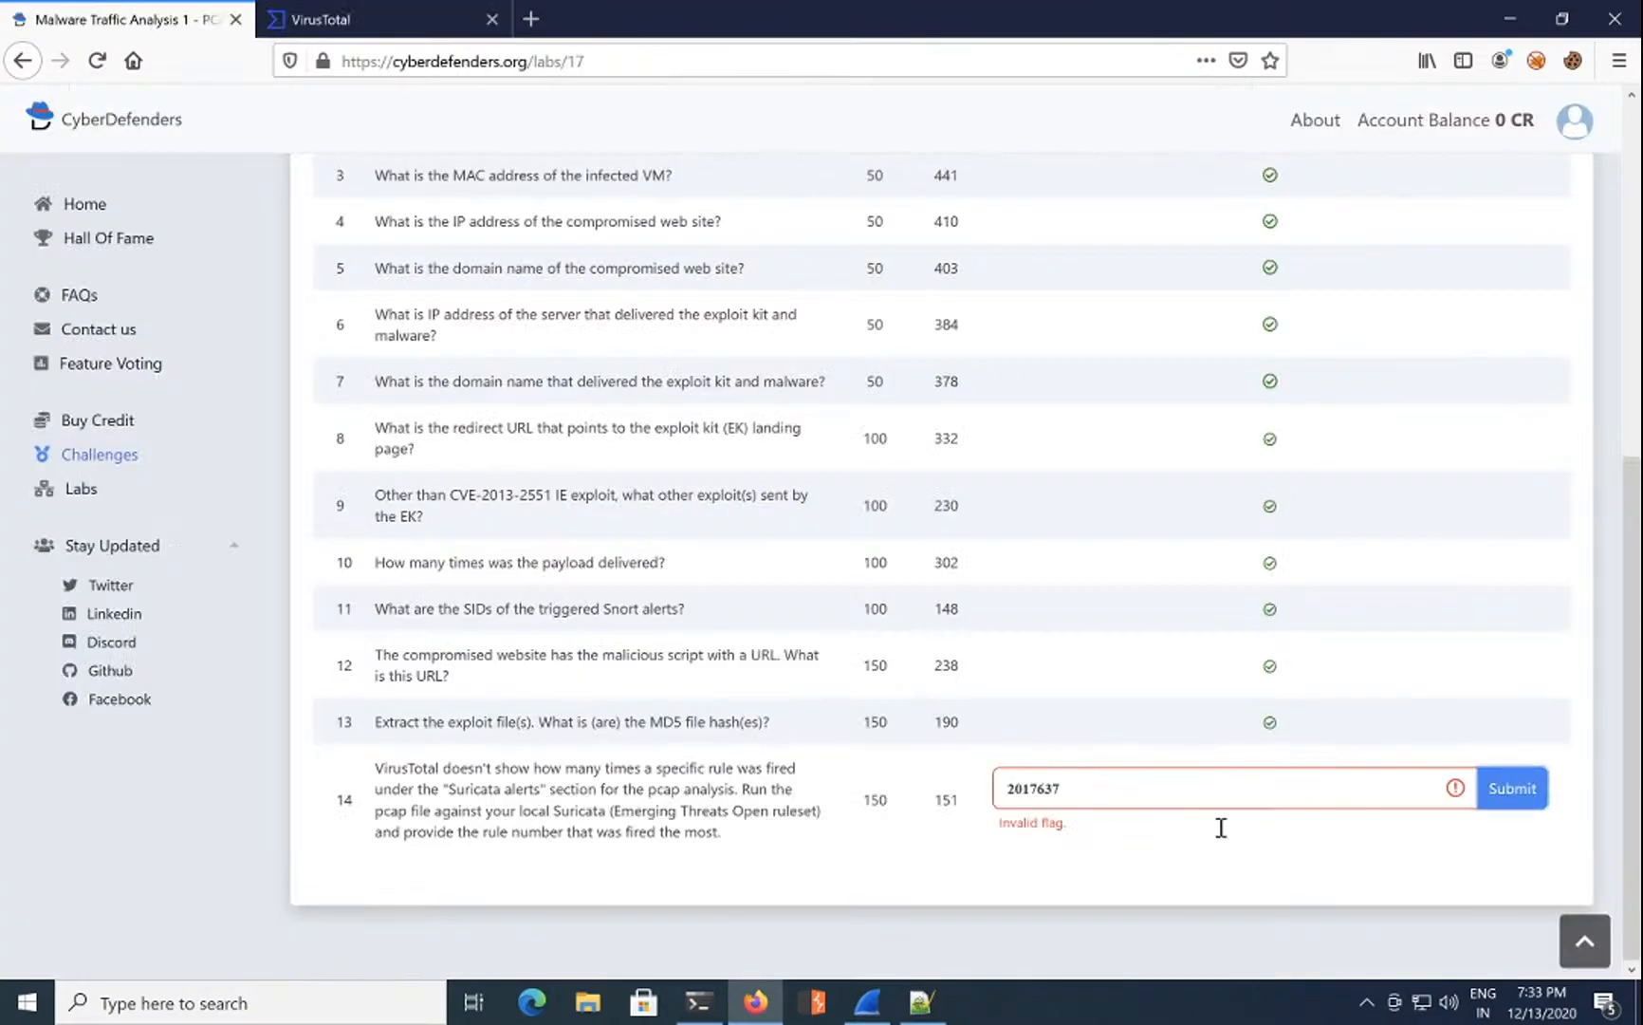
Step: Clear question 14's answer, try pasting 2011347, then delete it
drag(1106, 791, 851, 773)
key(BackSpace)
key(ctrl+v)
drag(1211, 775, 737, 726)
key(BackSpace)
Step: Copy rule number 2018297 from the GoonEK encrypted binary alert on VirusTotal
click(314, 17)
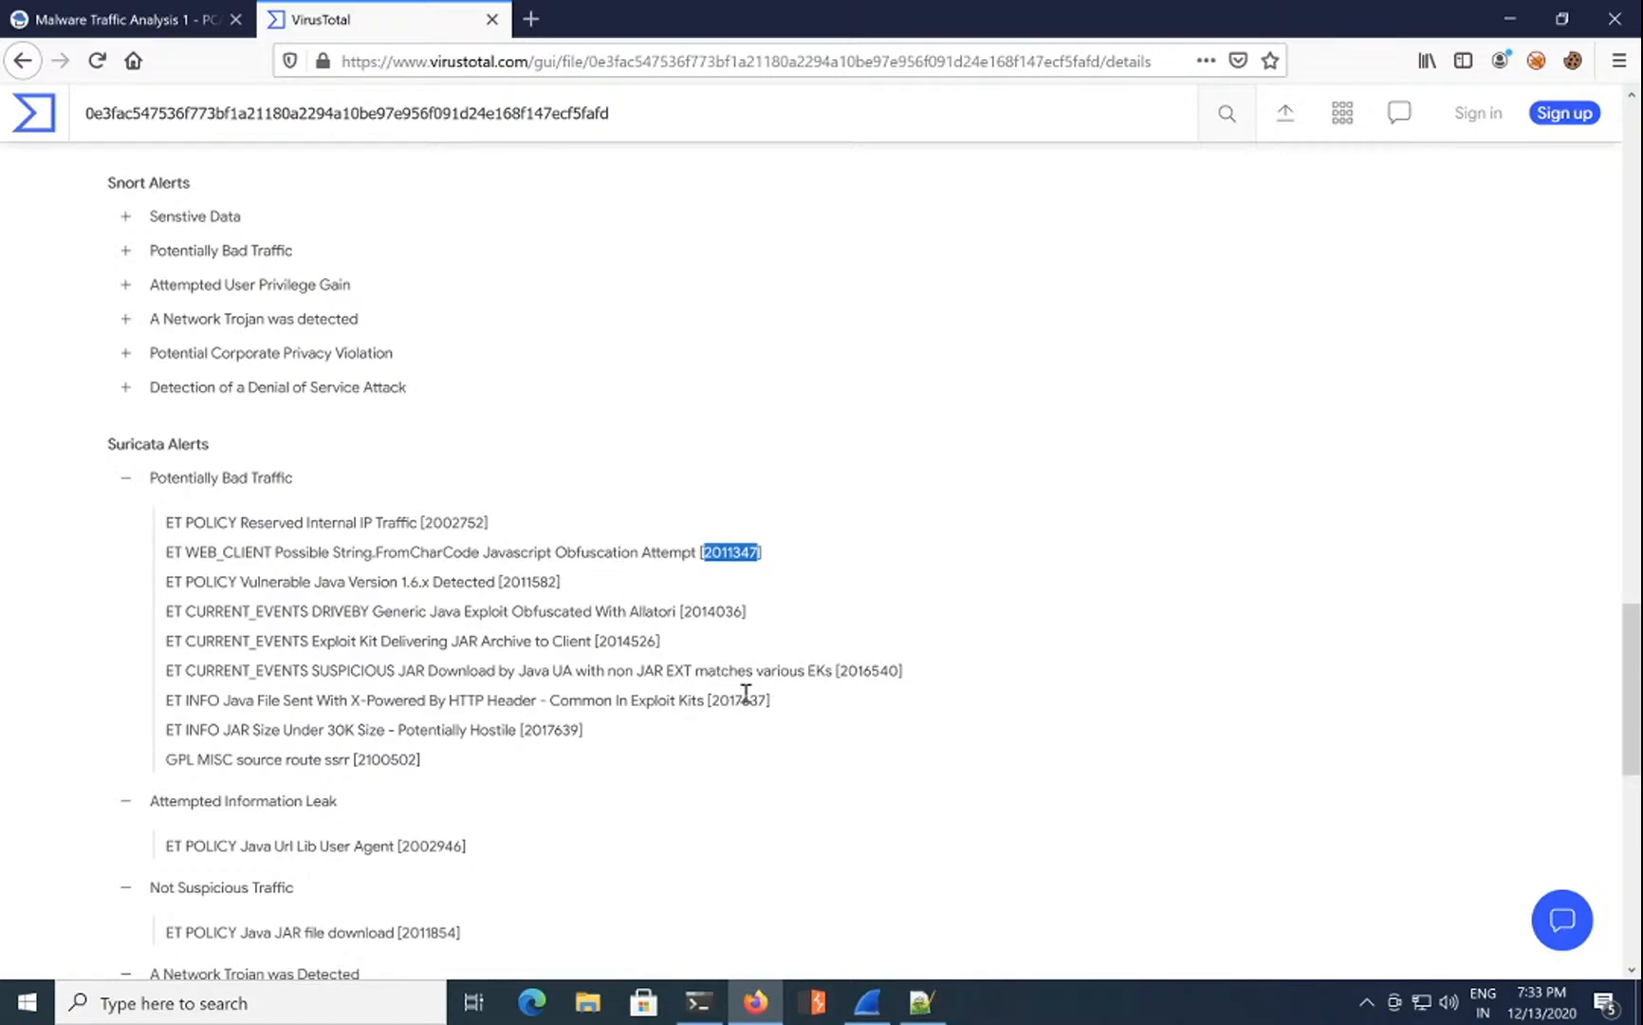
scroll(746, 696, down, 2)
scroll(745, 702, down, 4)
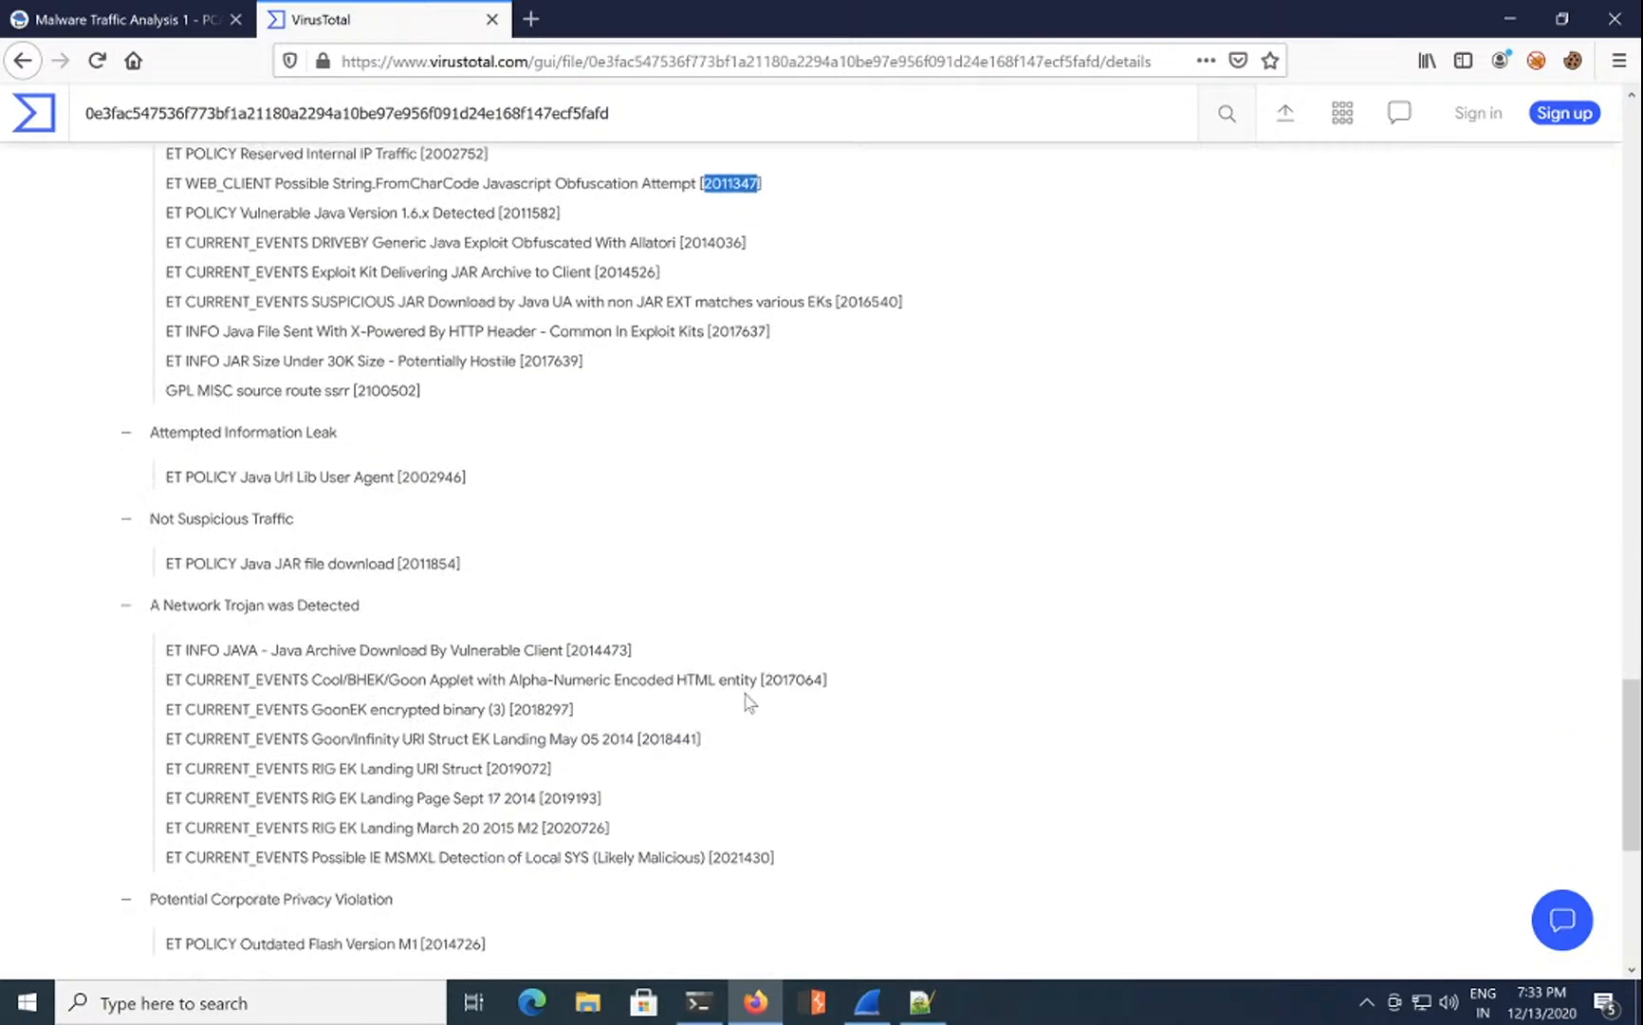
double_click(550, 708)
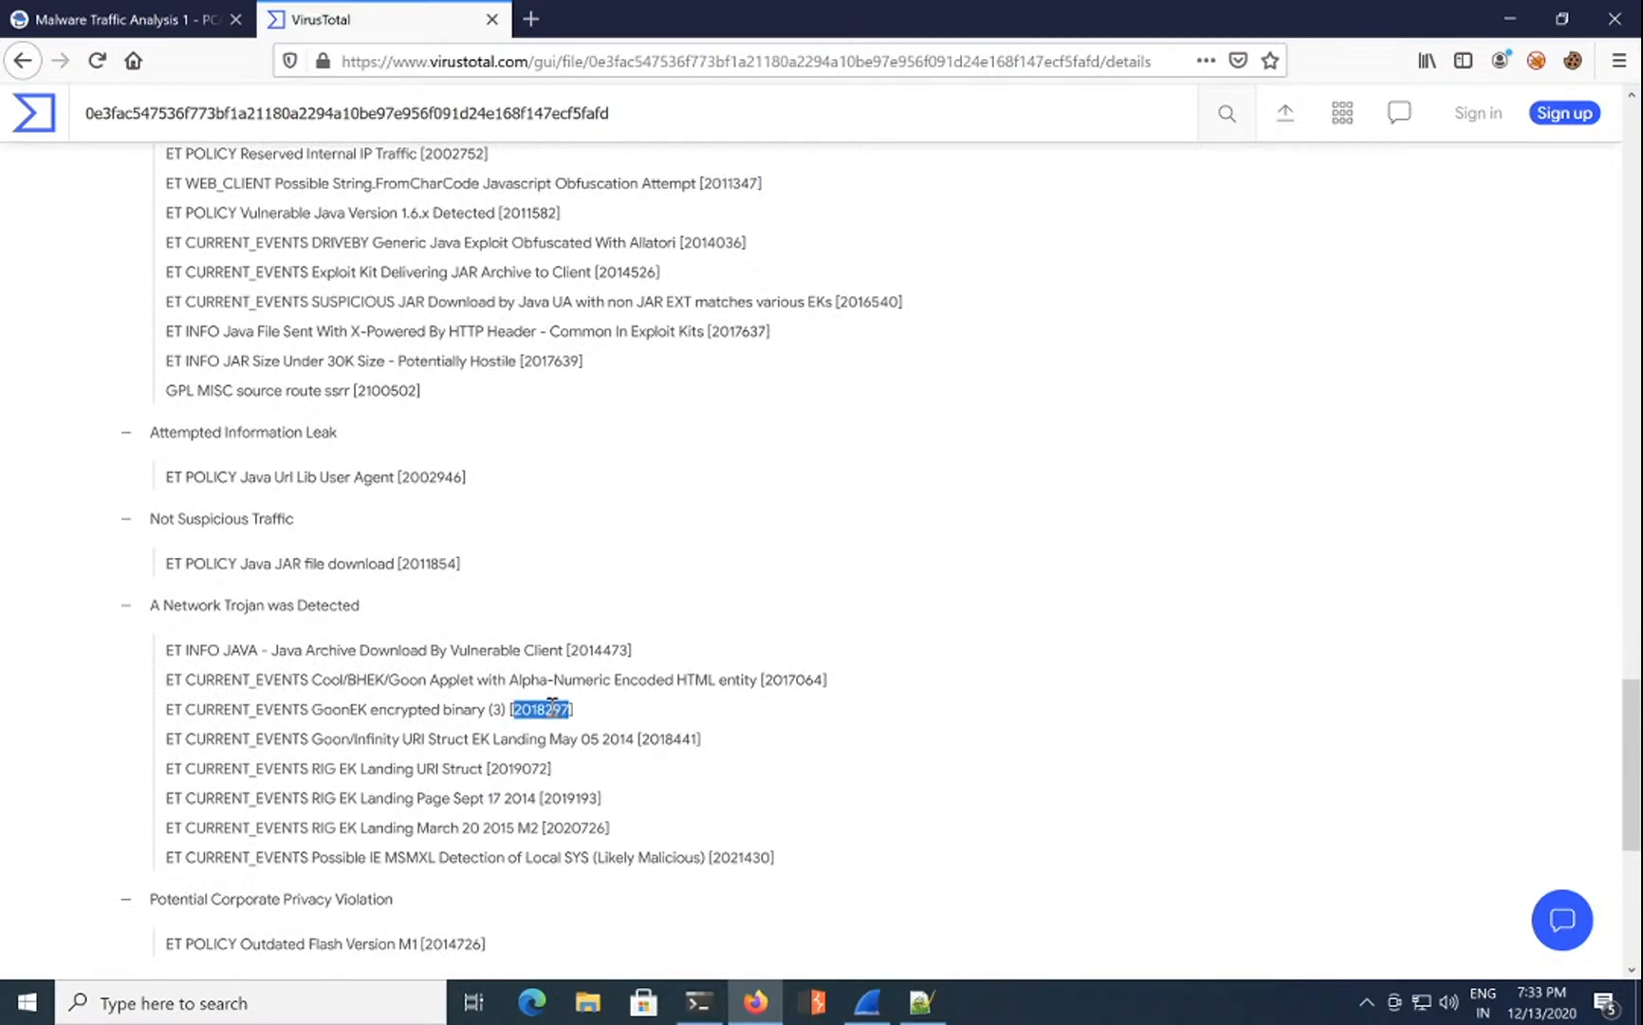
right_click(544, 711)
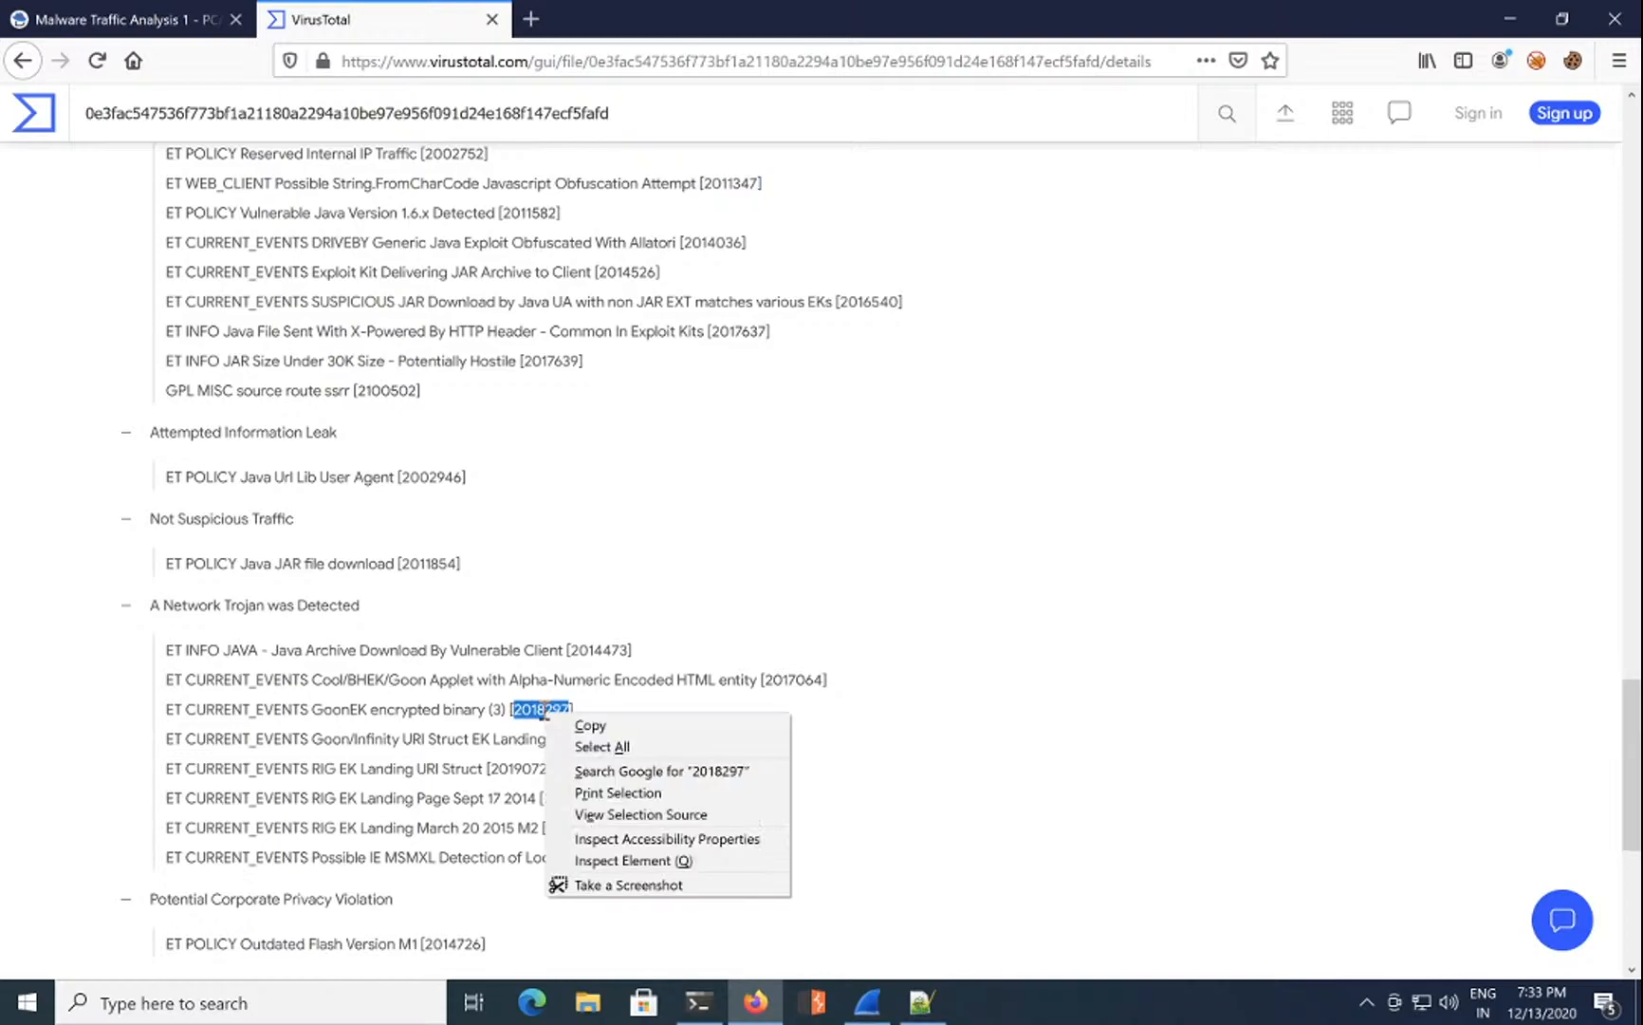
click(553, 724)
Step: Paste 2018297 into question 14's answer and submit it
click(134, 24)
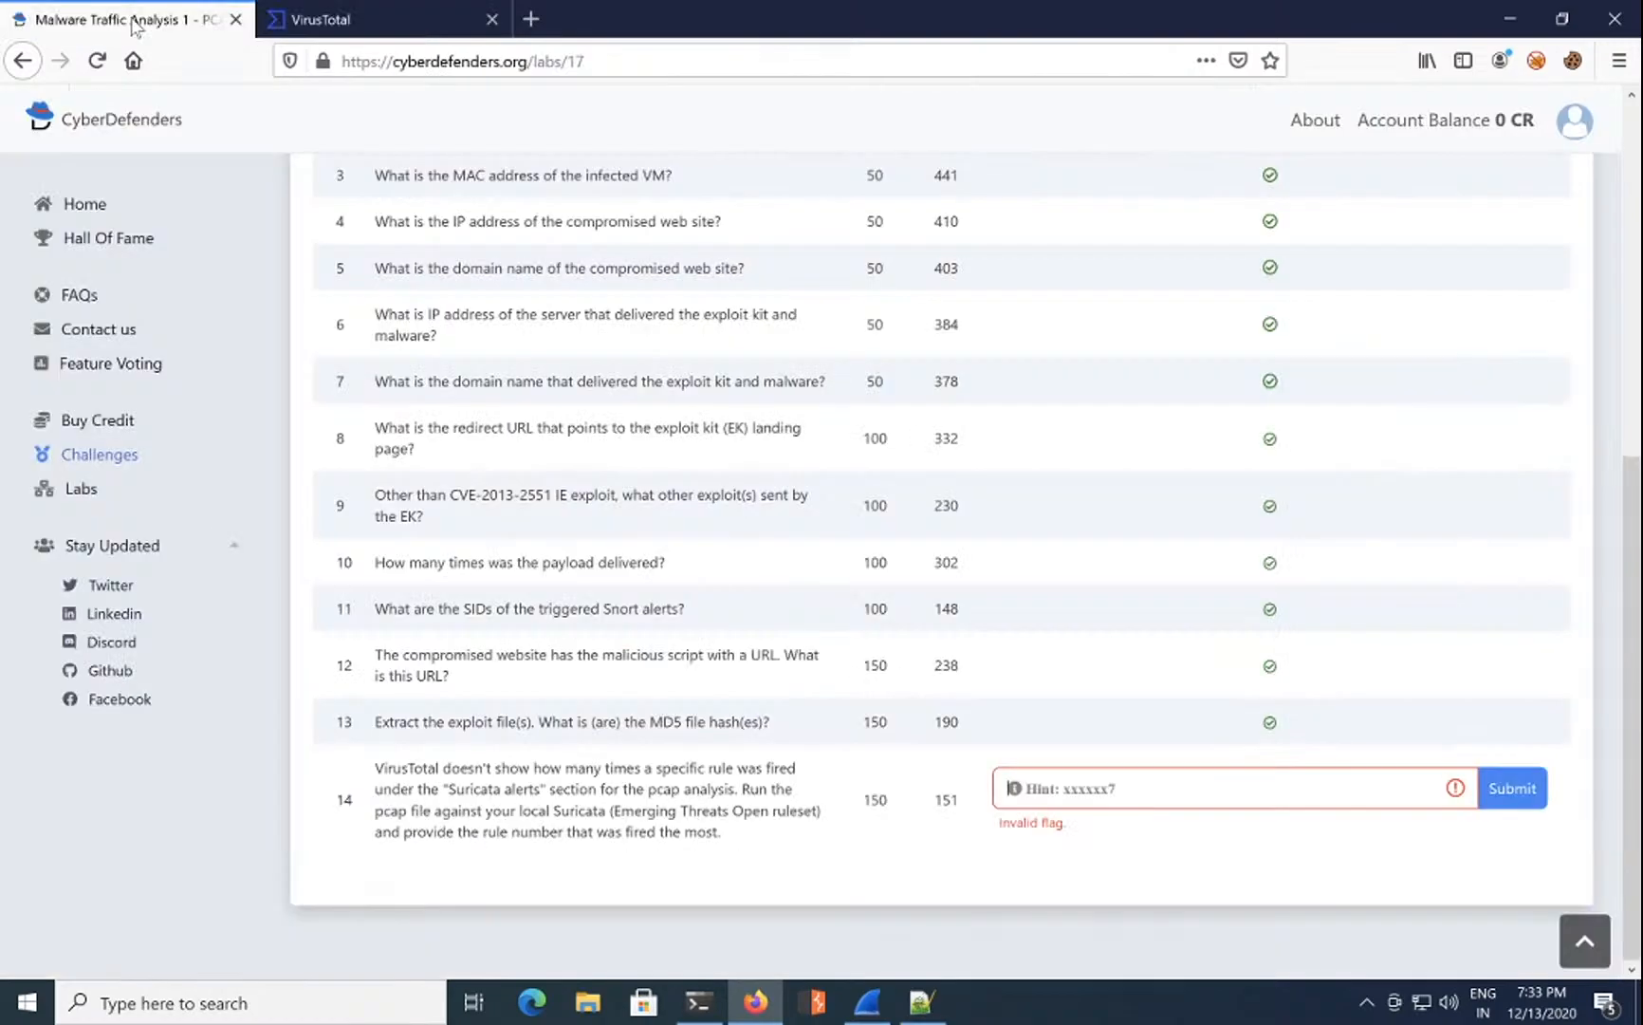
click(1123, 782)
key(ctrl+v)
click(1514, 797)
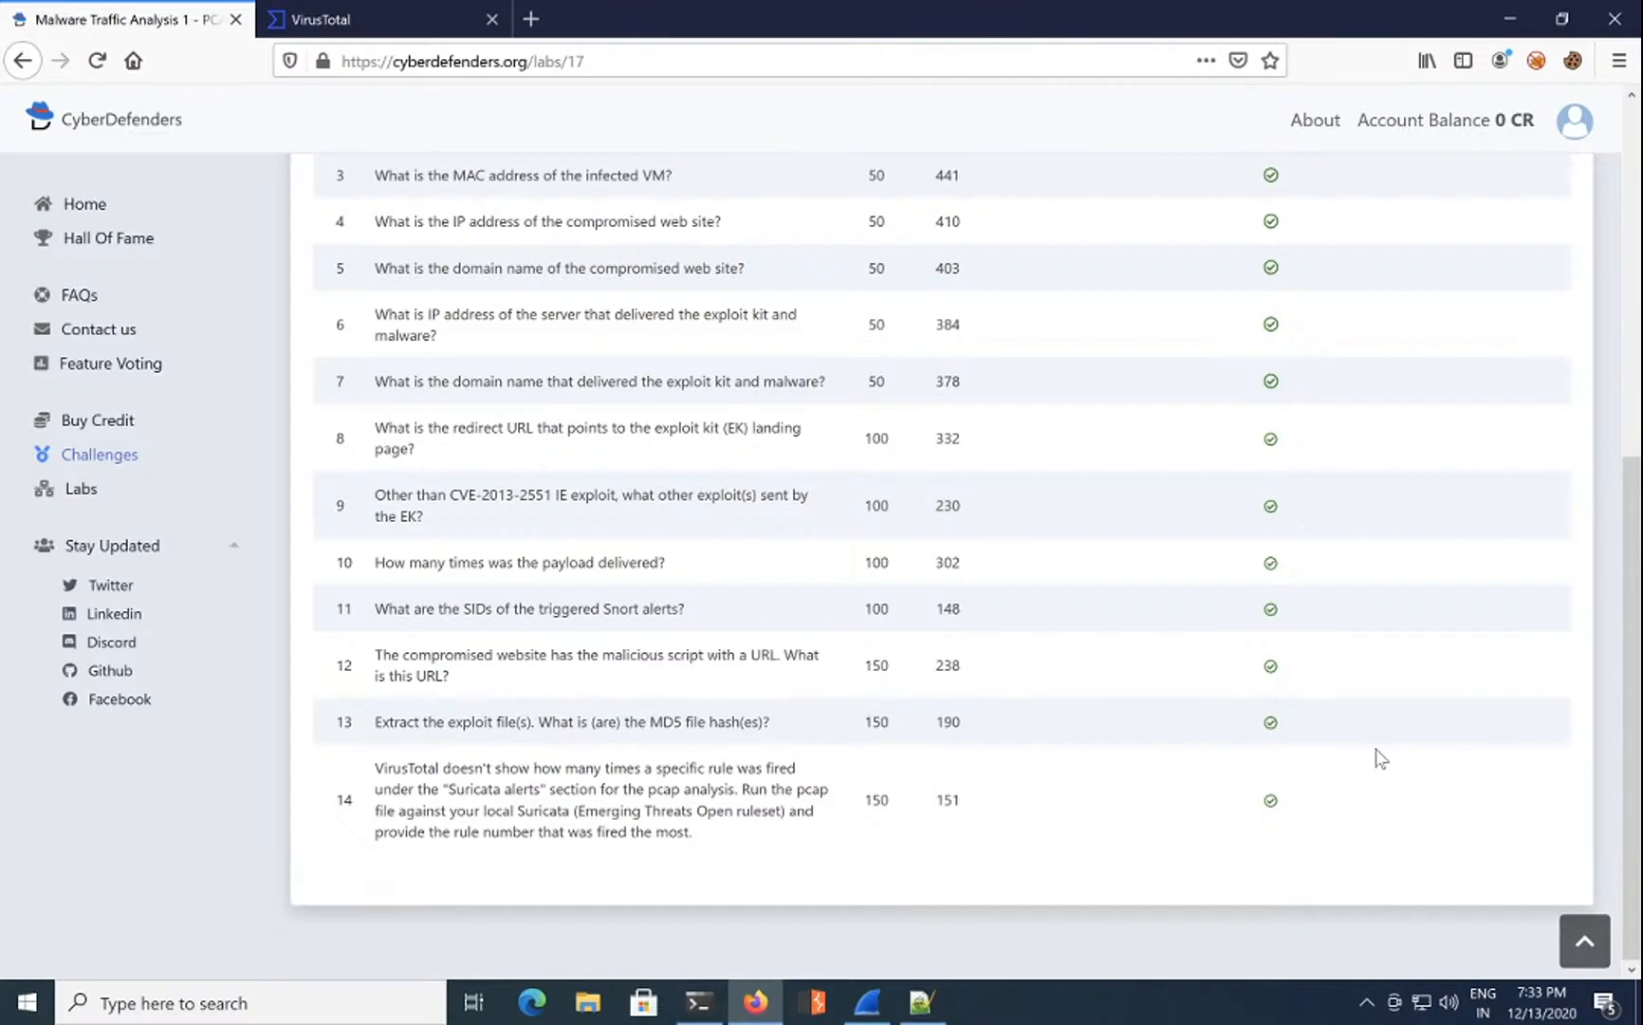
scroll(1375, 755, up, 6)
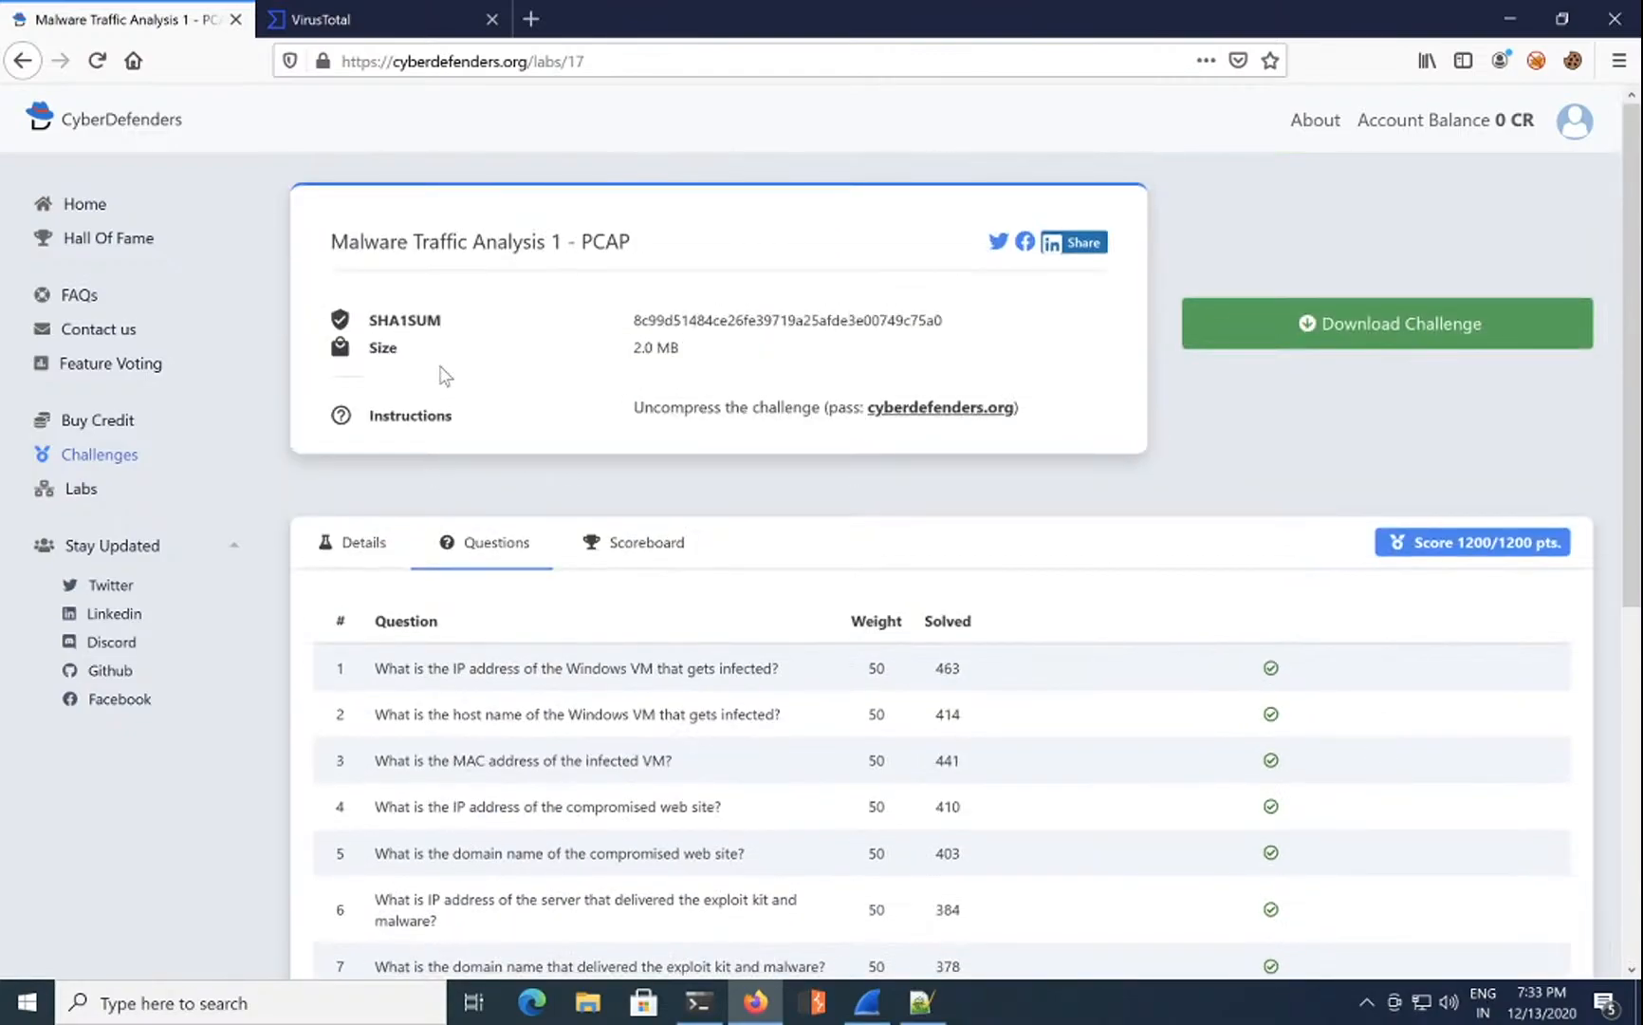
Step: Open the lab scoreboard and search for your own username, ranked 121st with 1200 points
click(1572, 118)
click(1571, 118)
click(695, 565)
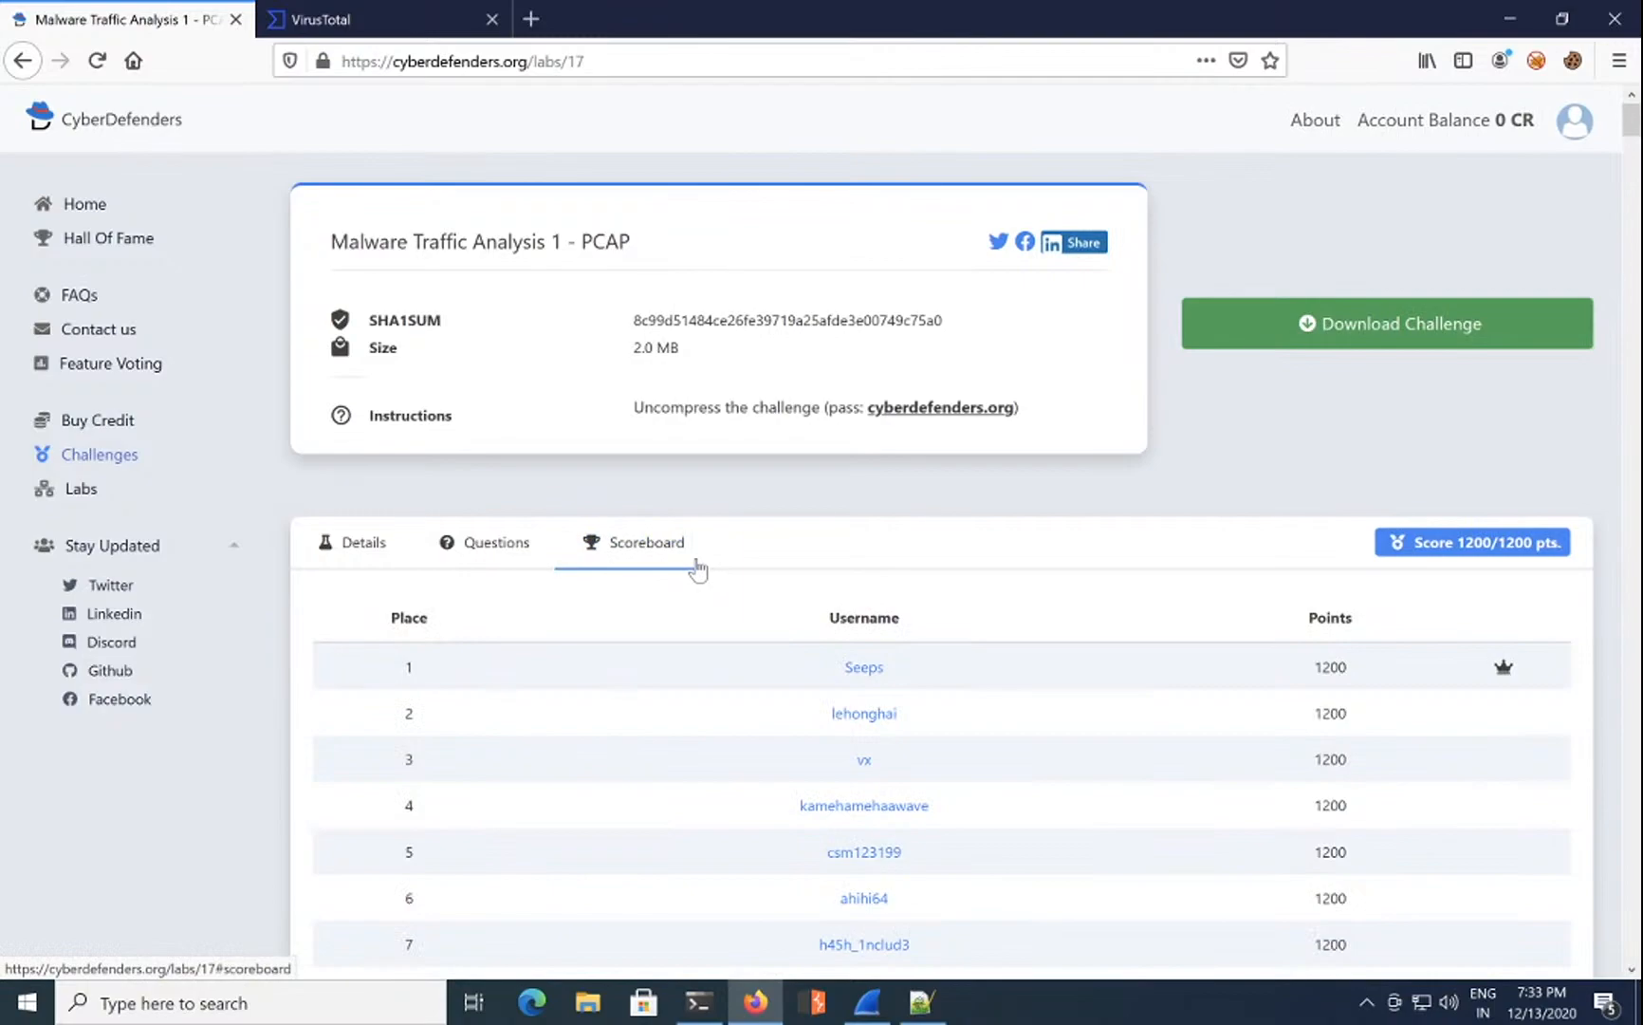
key(ctrl+f)
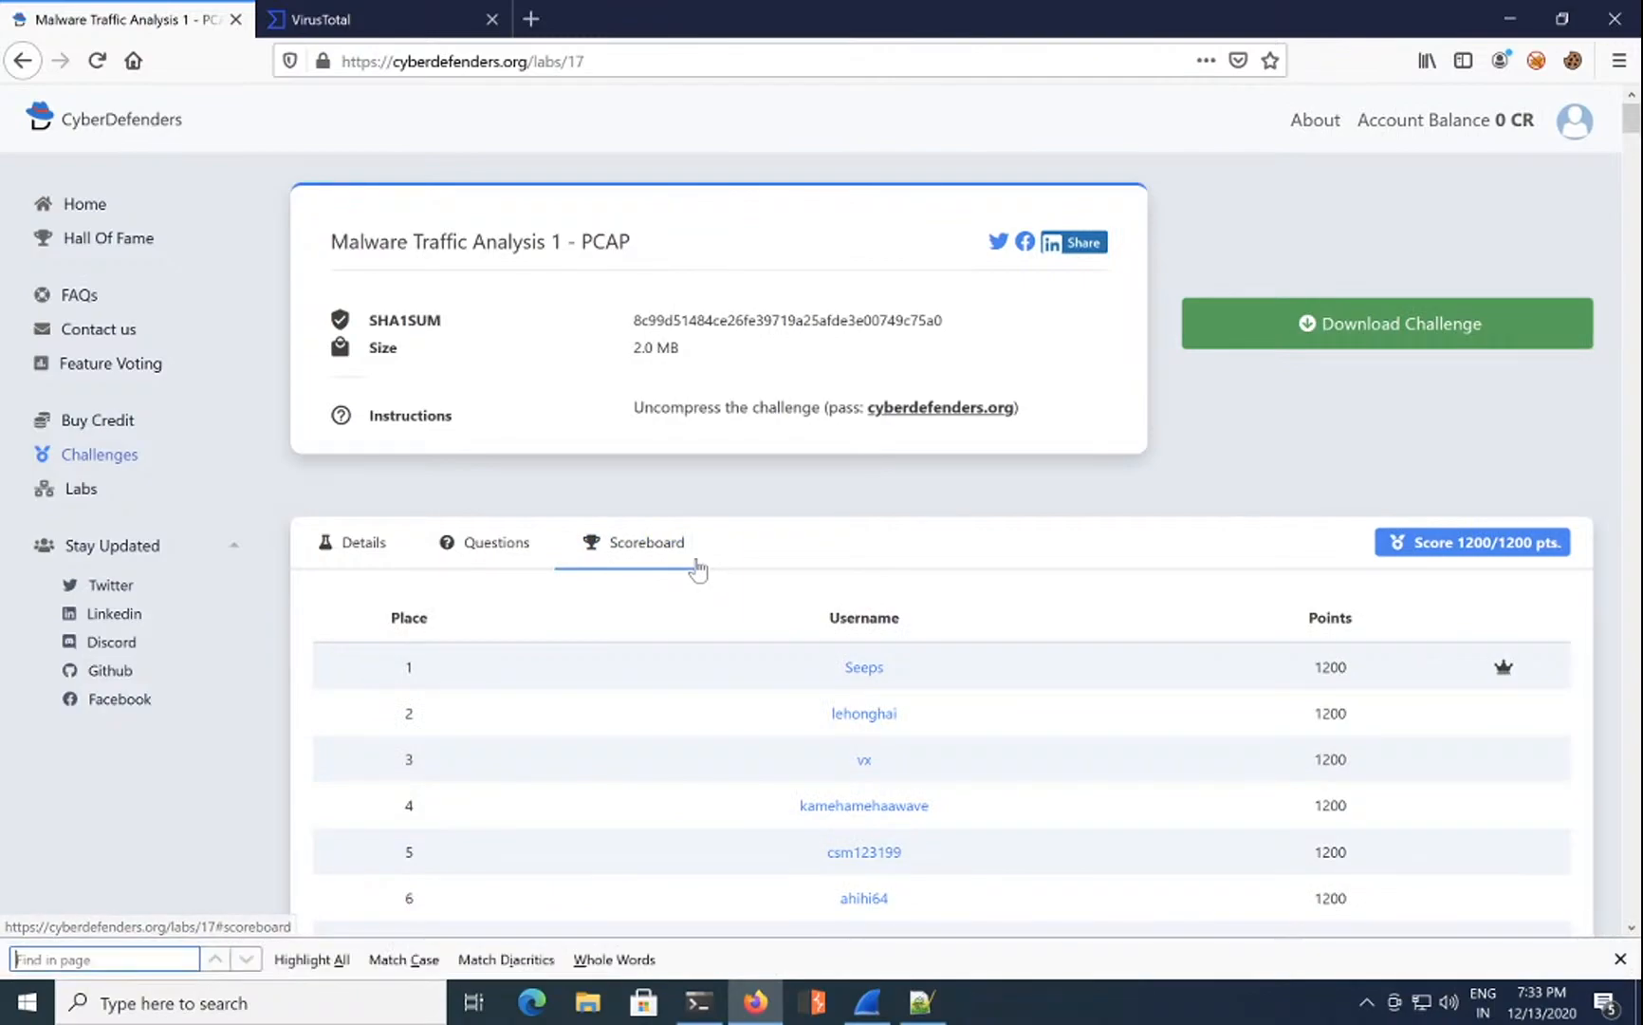
text(arishti0dem)
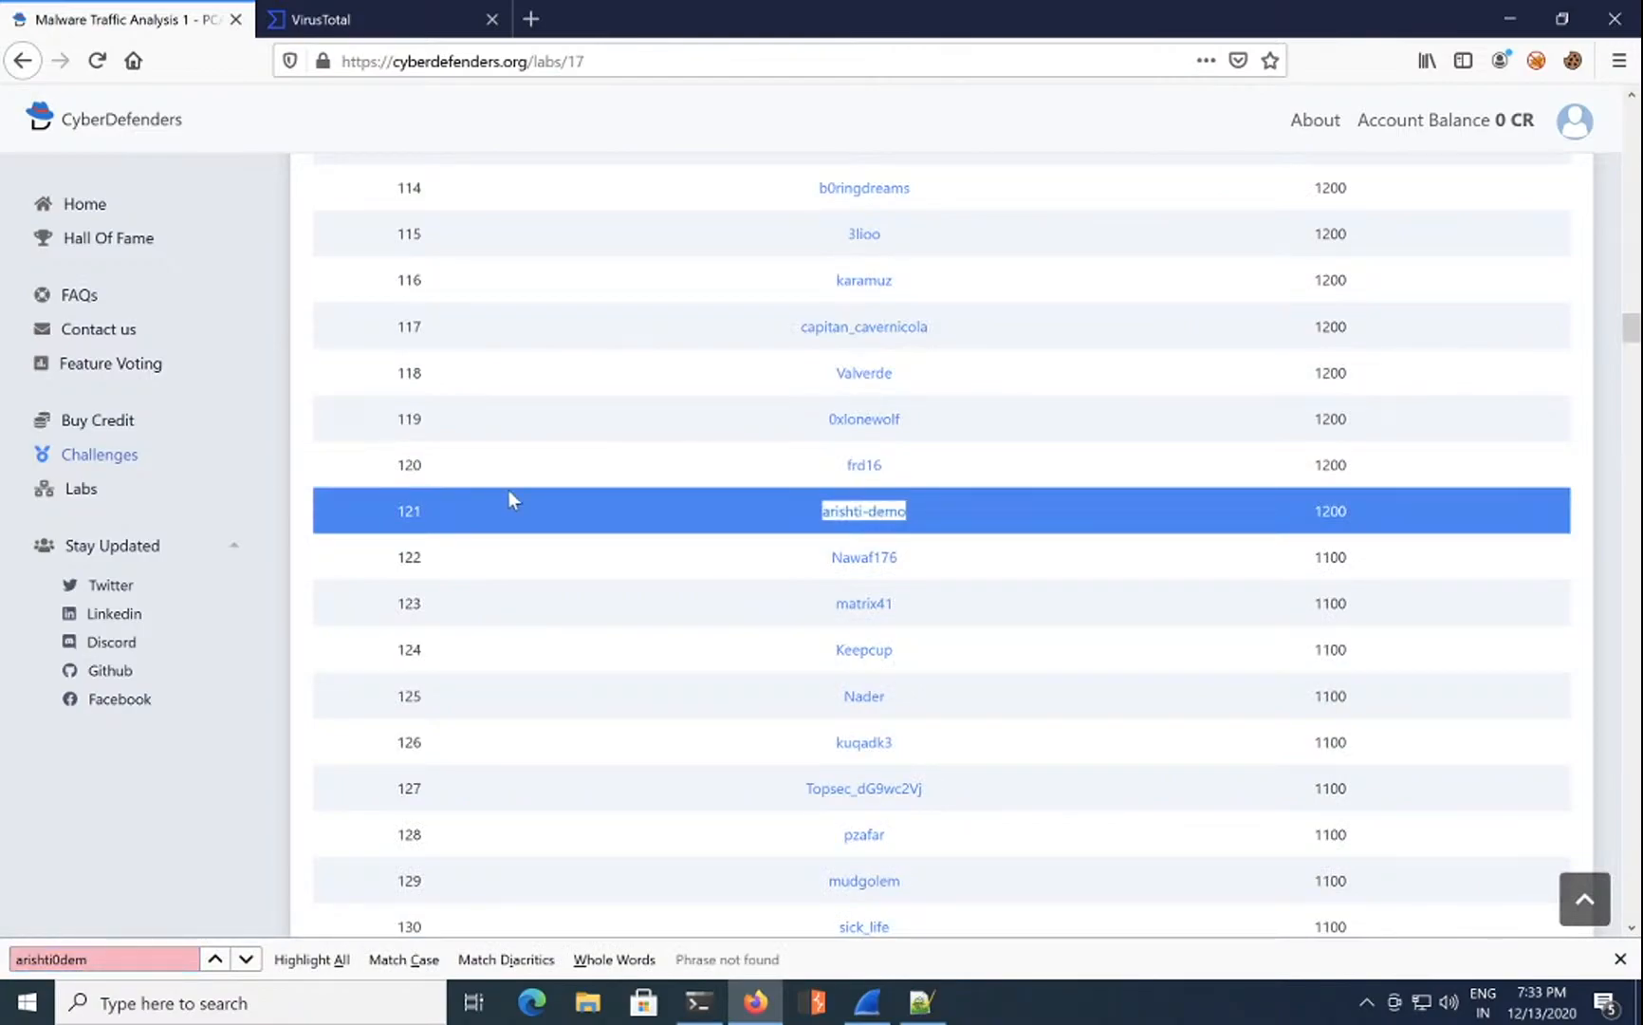
click(1620, 959)
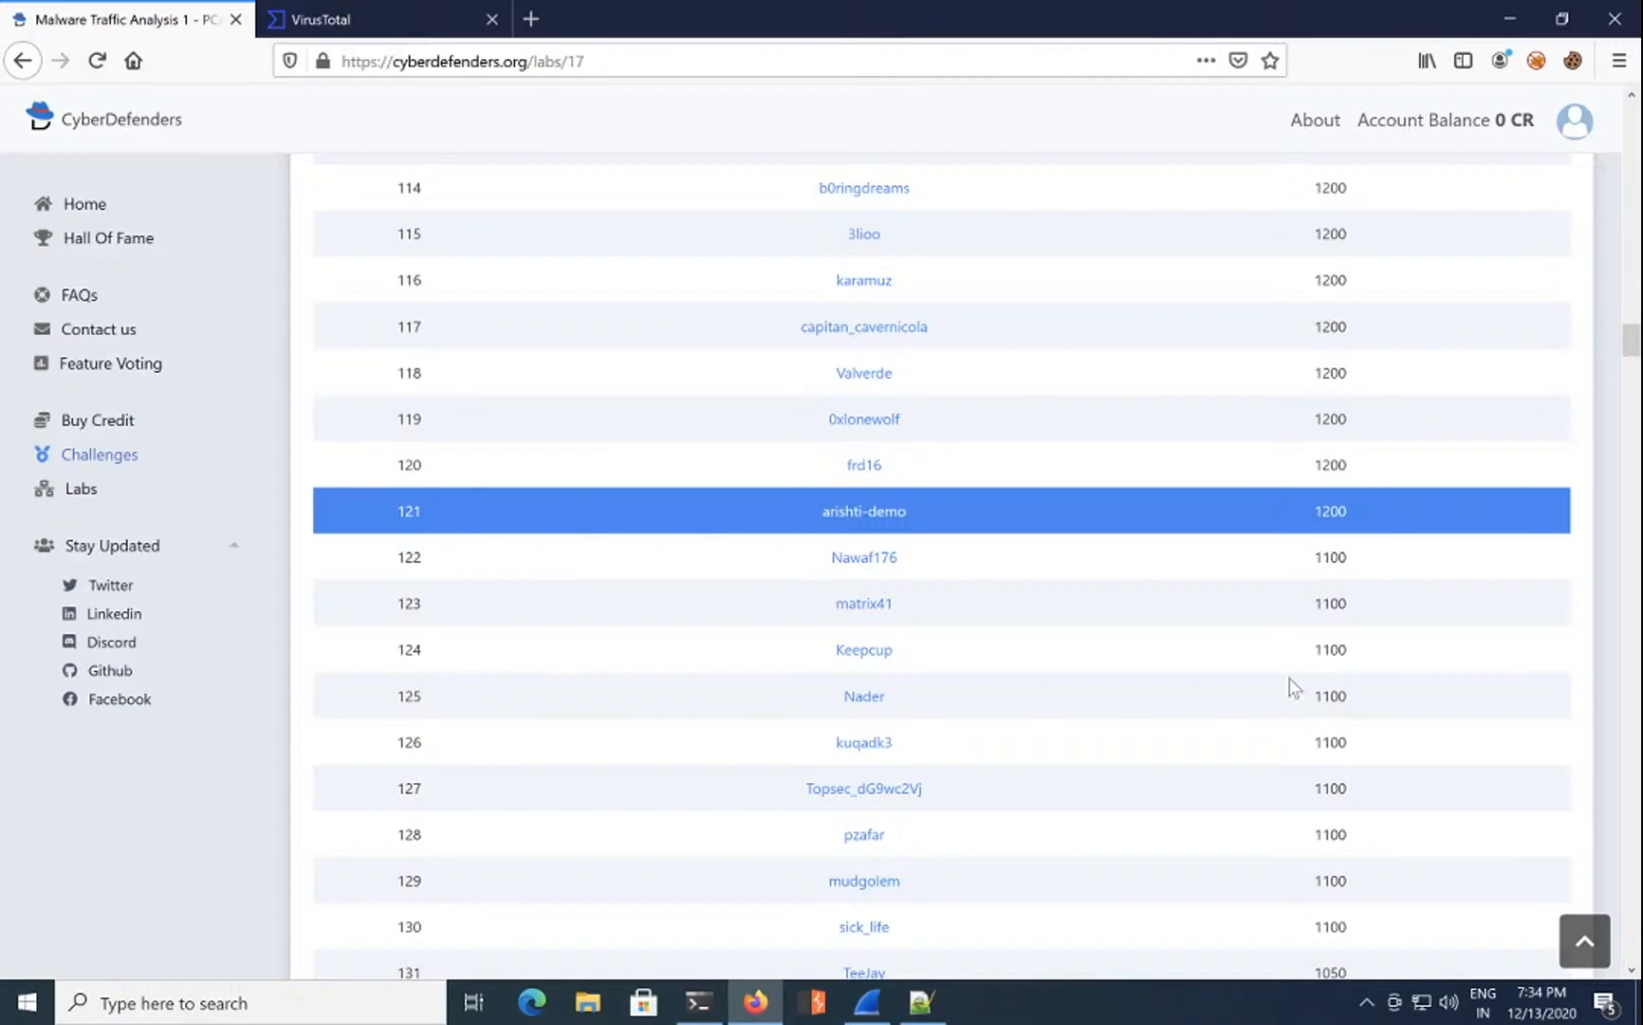
key(ctrl+Left)
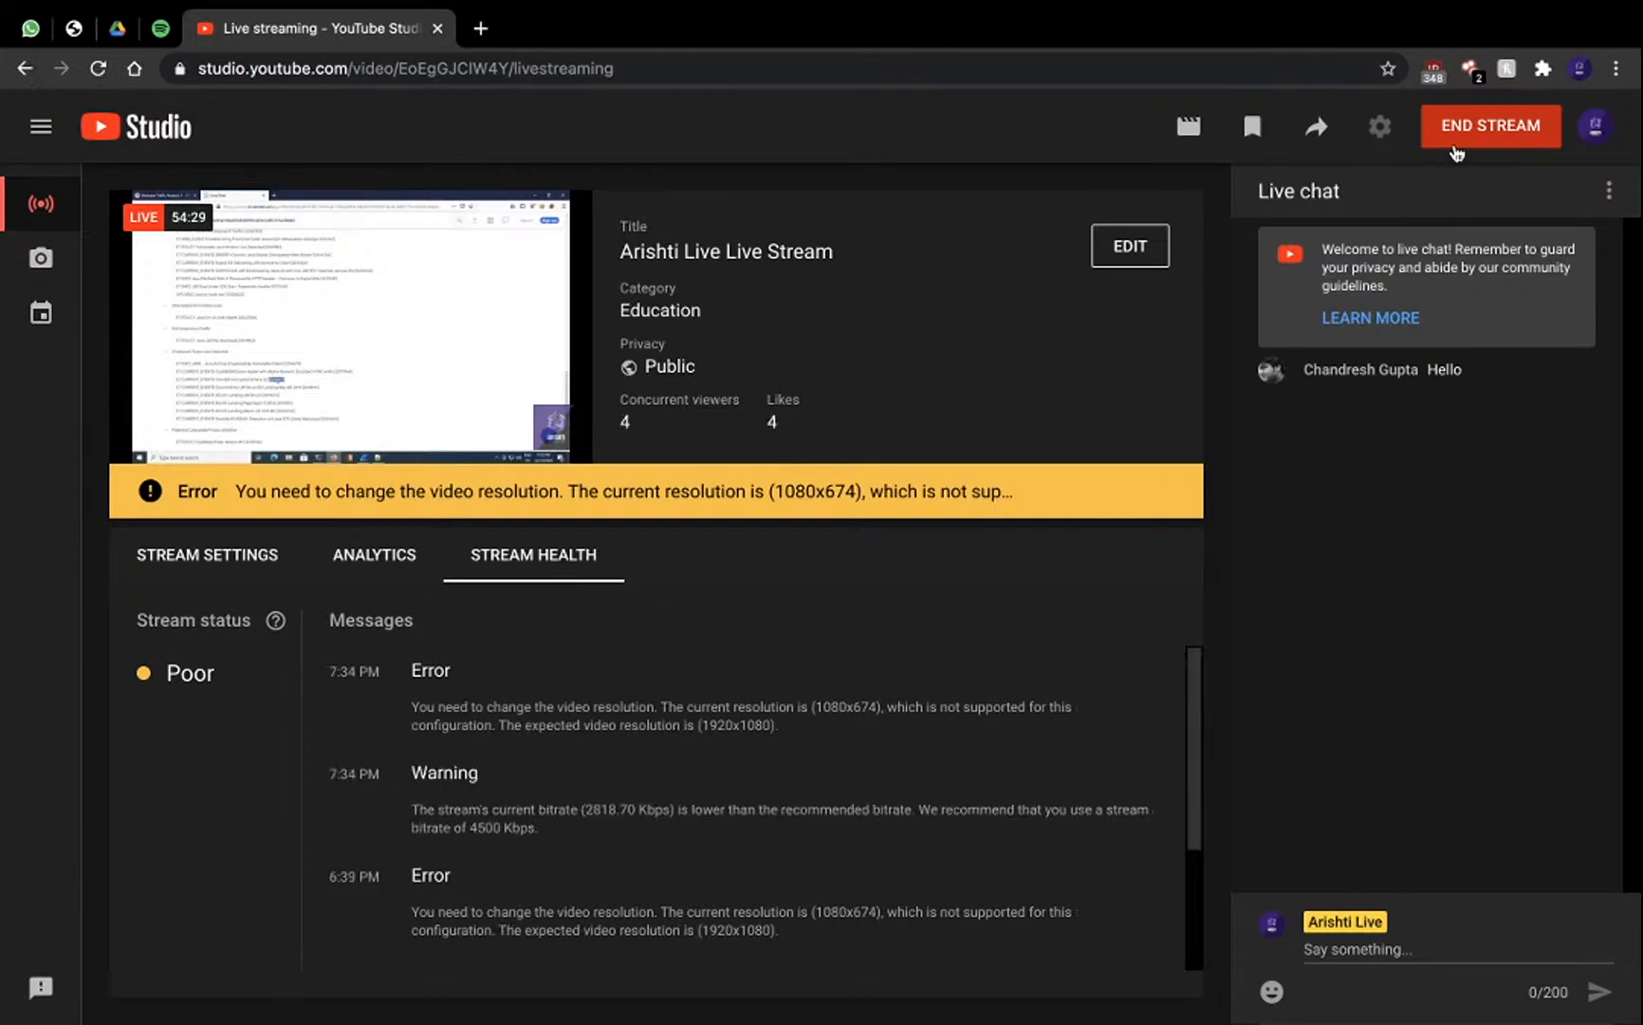
Step: End the YouTube Studio livestream and confirm ending it
click(1485, 123)
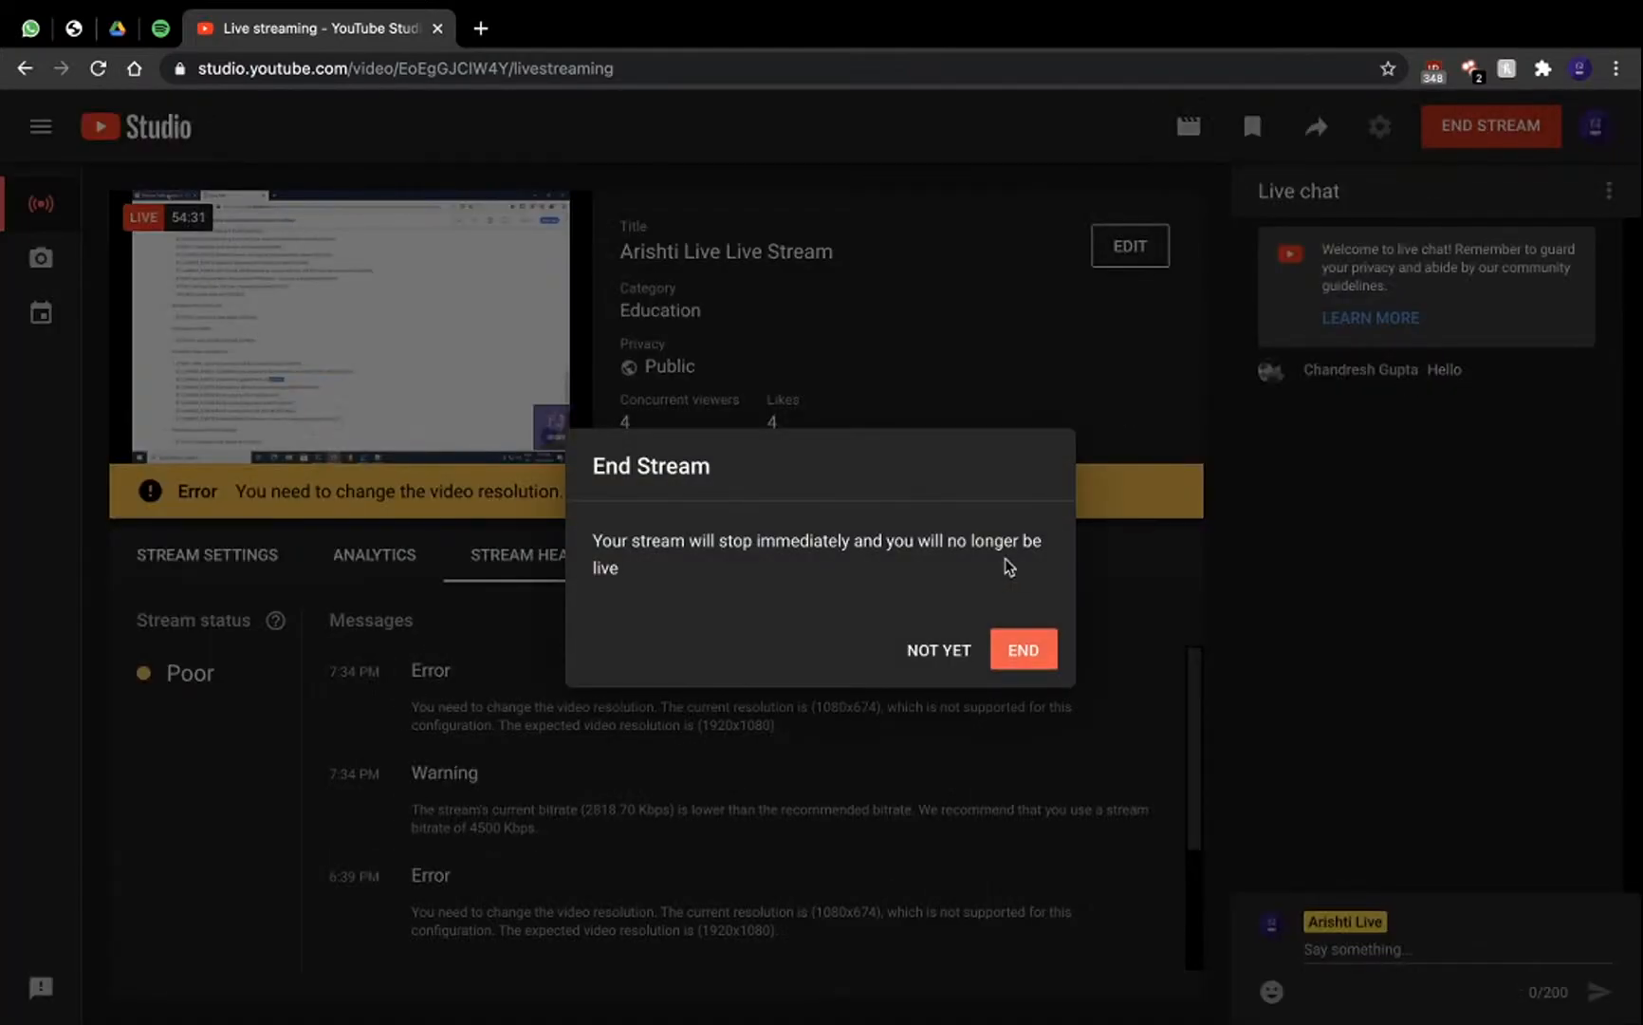
click(1043, 647)
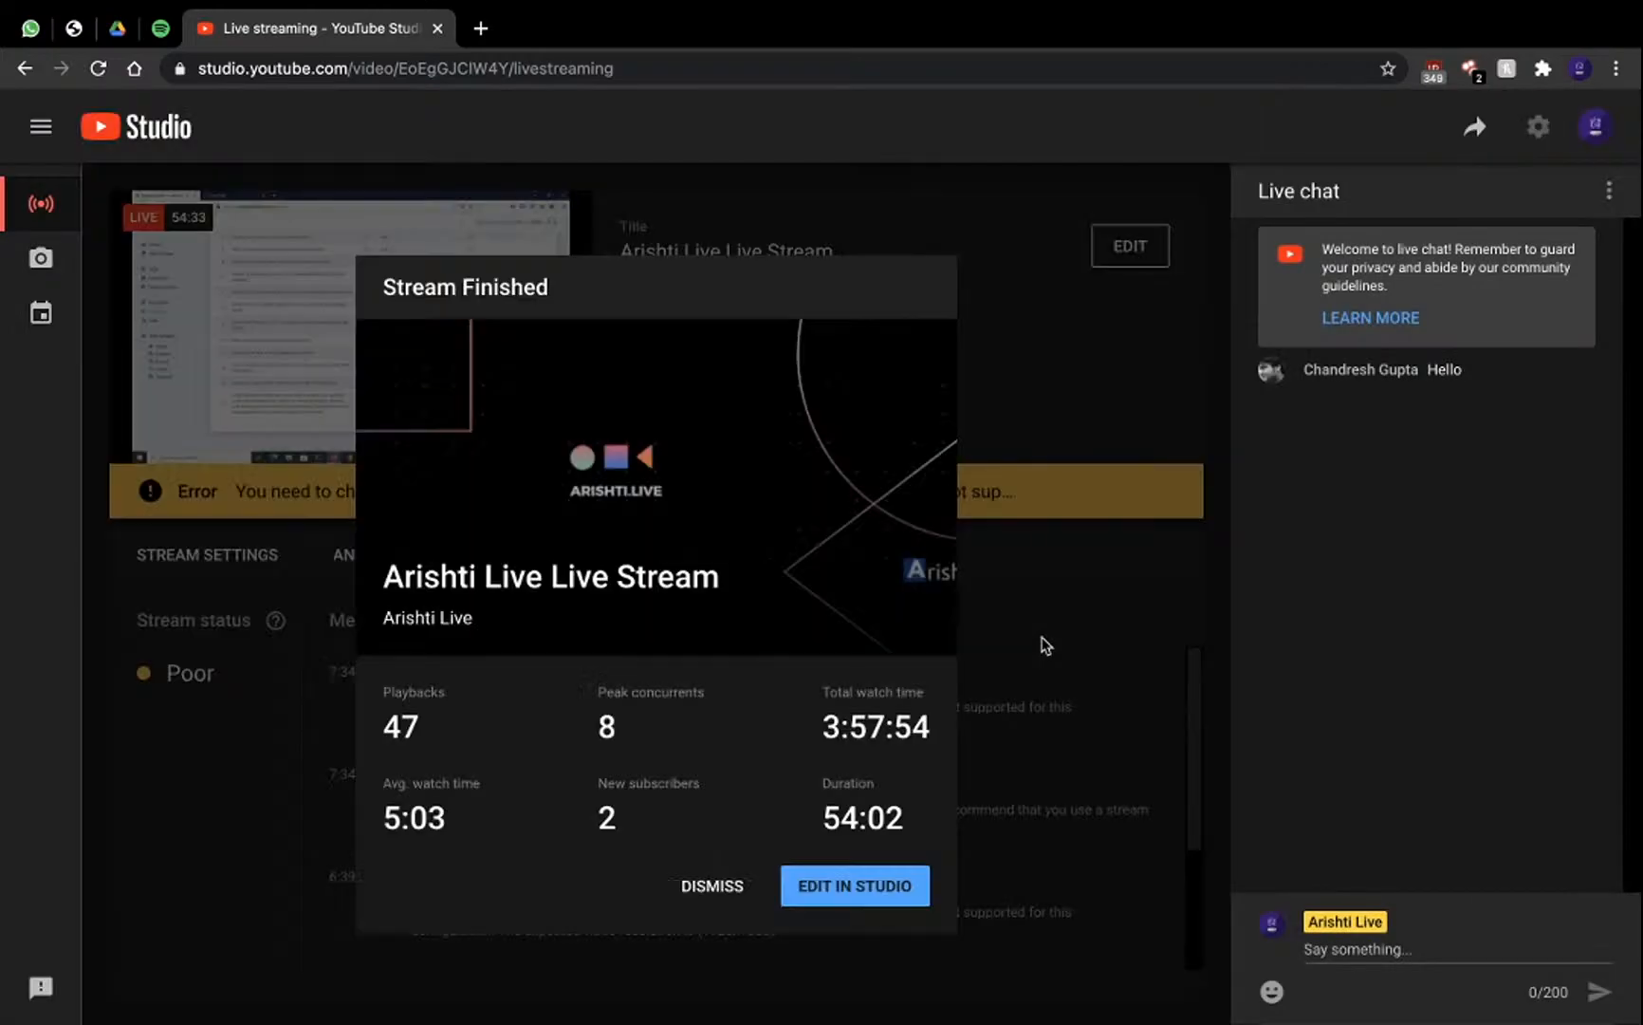